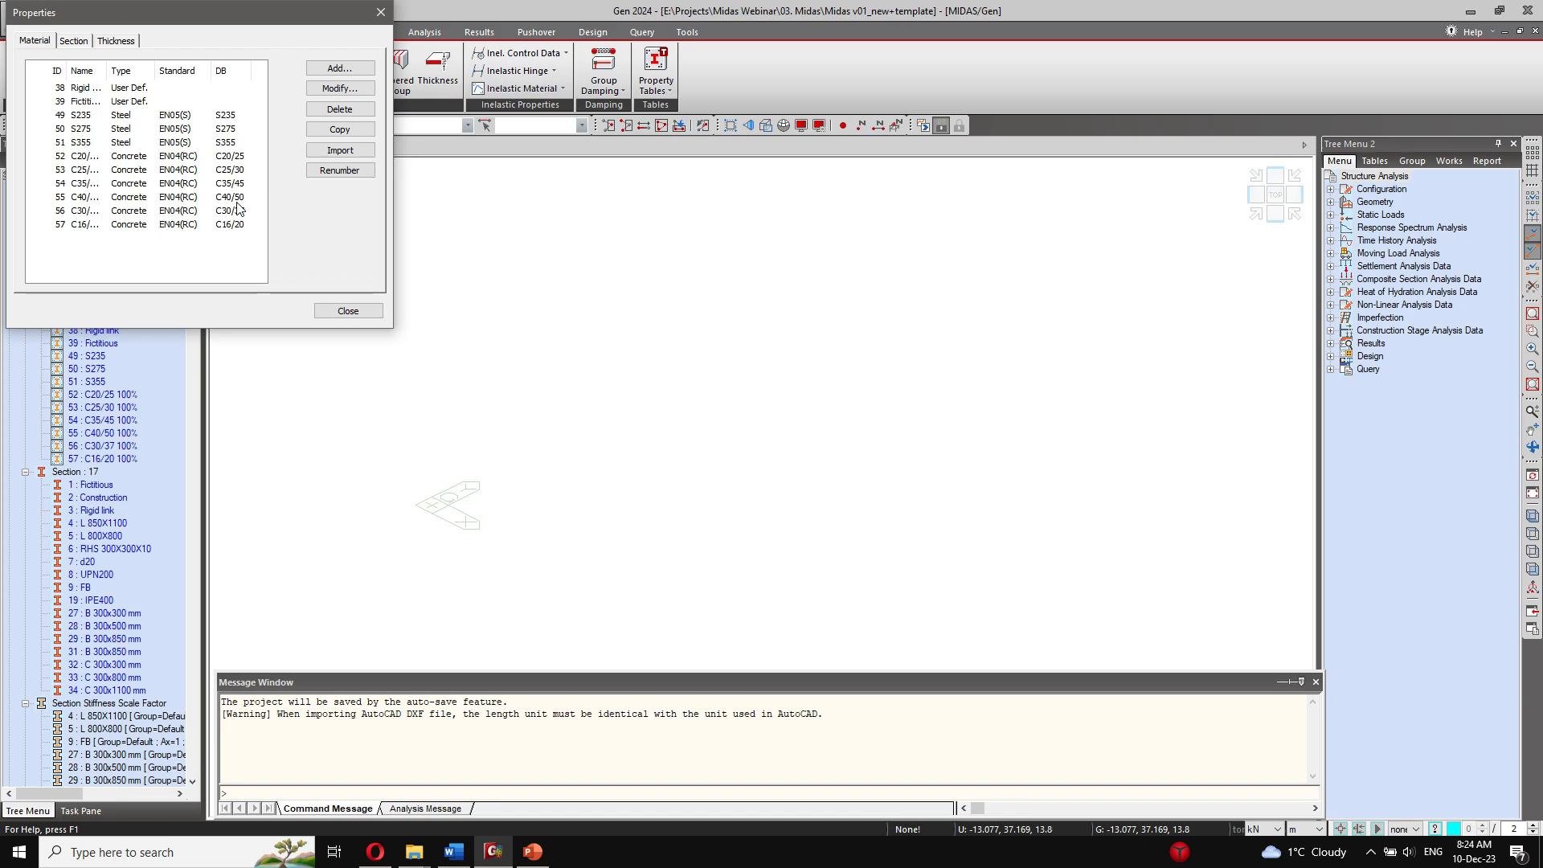
# Step: Close the material properties and examine the load cases and factors of the seismic, ULS Snow and ULS Live load combinations
pyautogui.click(329, 312)
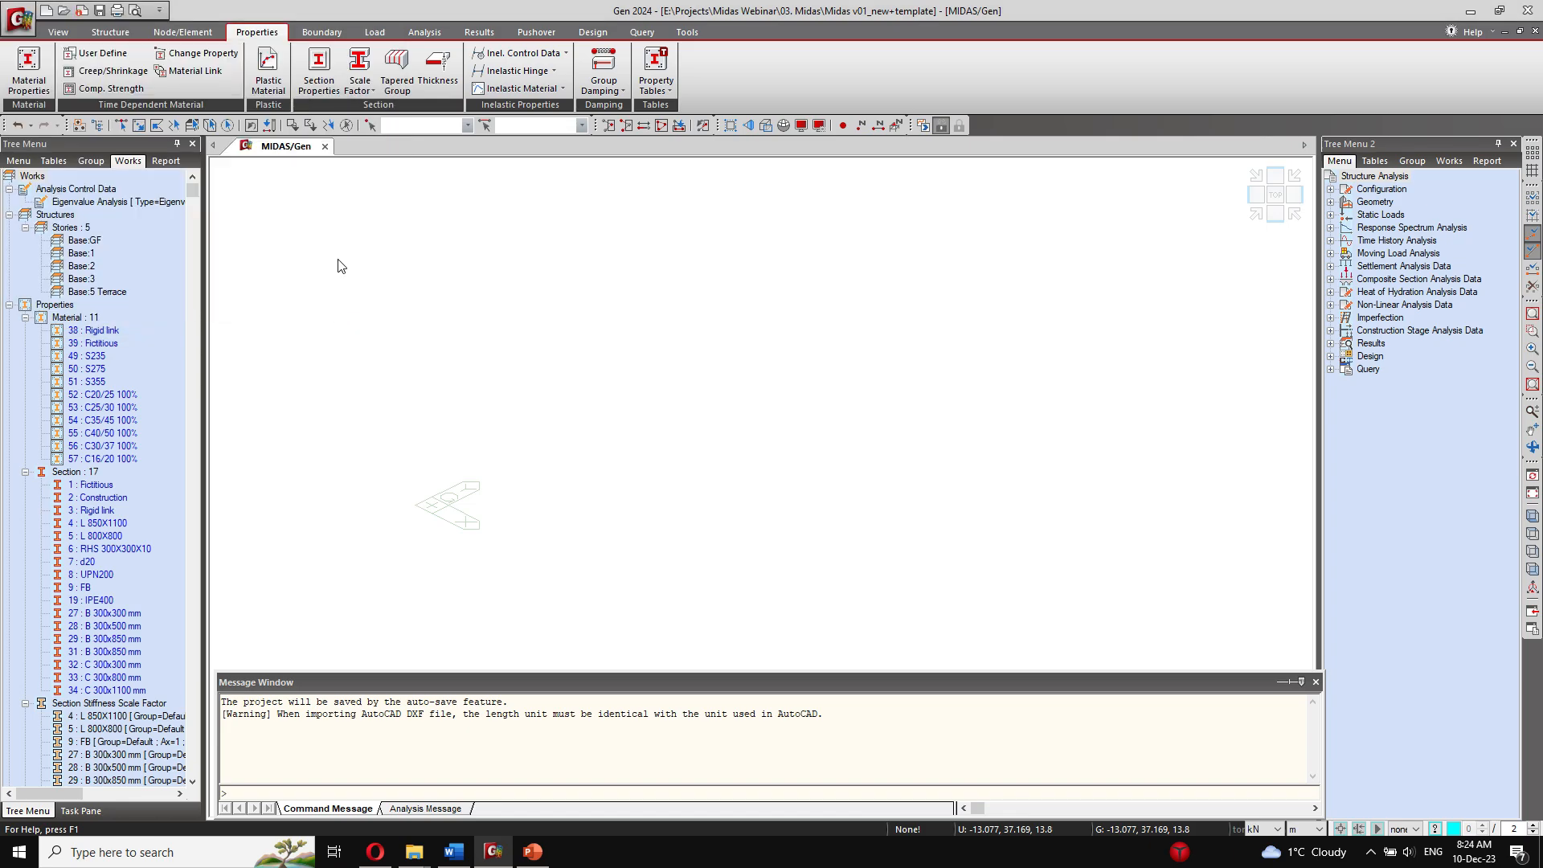
pyautogui.click(368, 32)
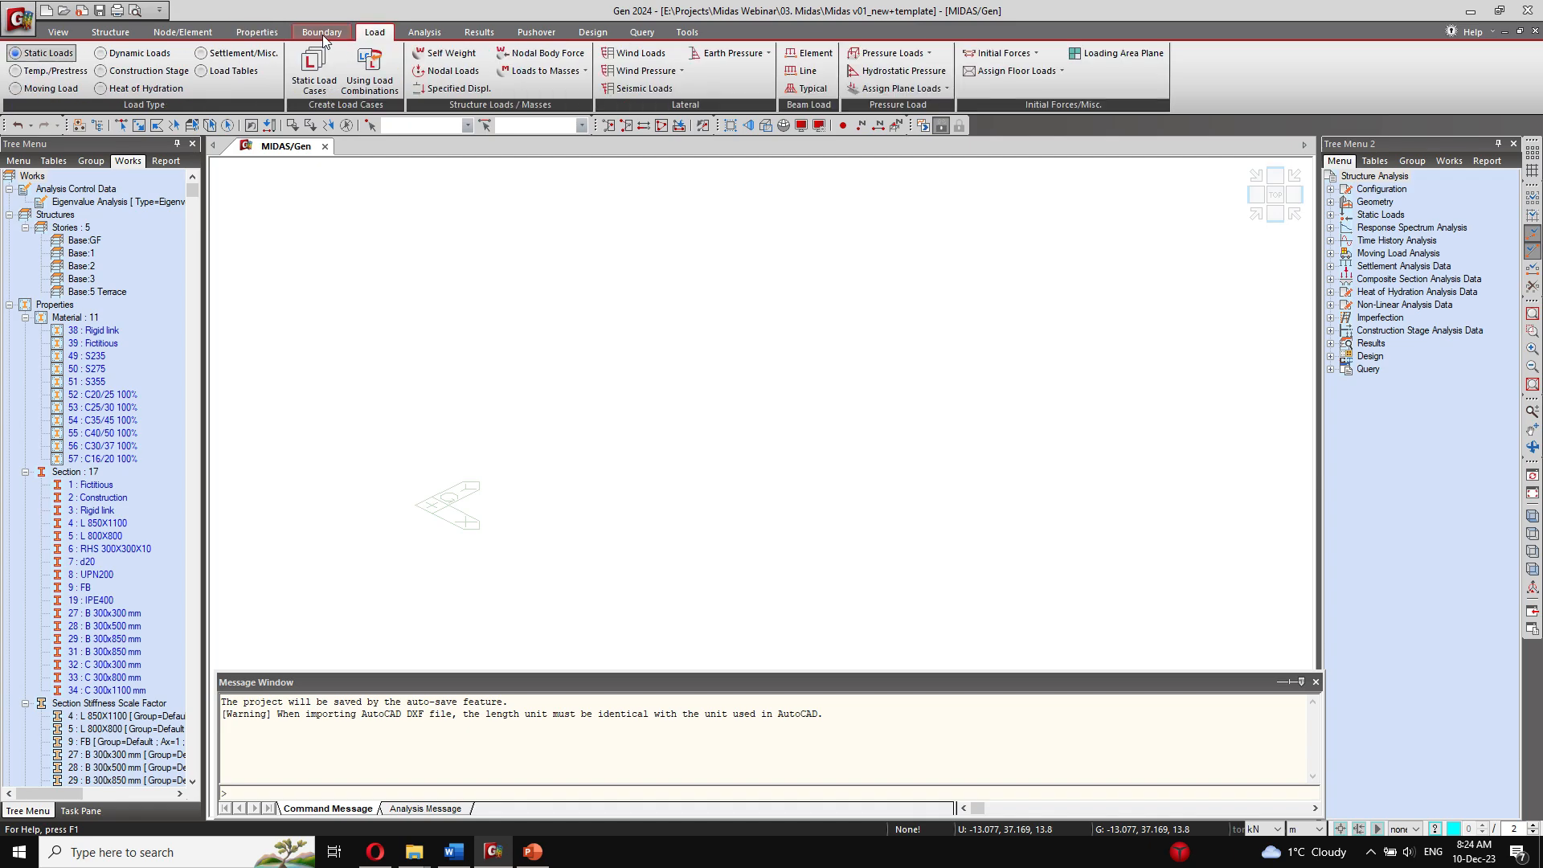
pyautogui.click(479, 32)
pyautogui.click(36, 68)
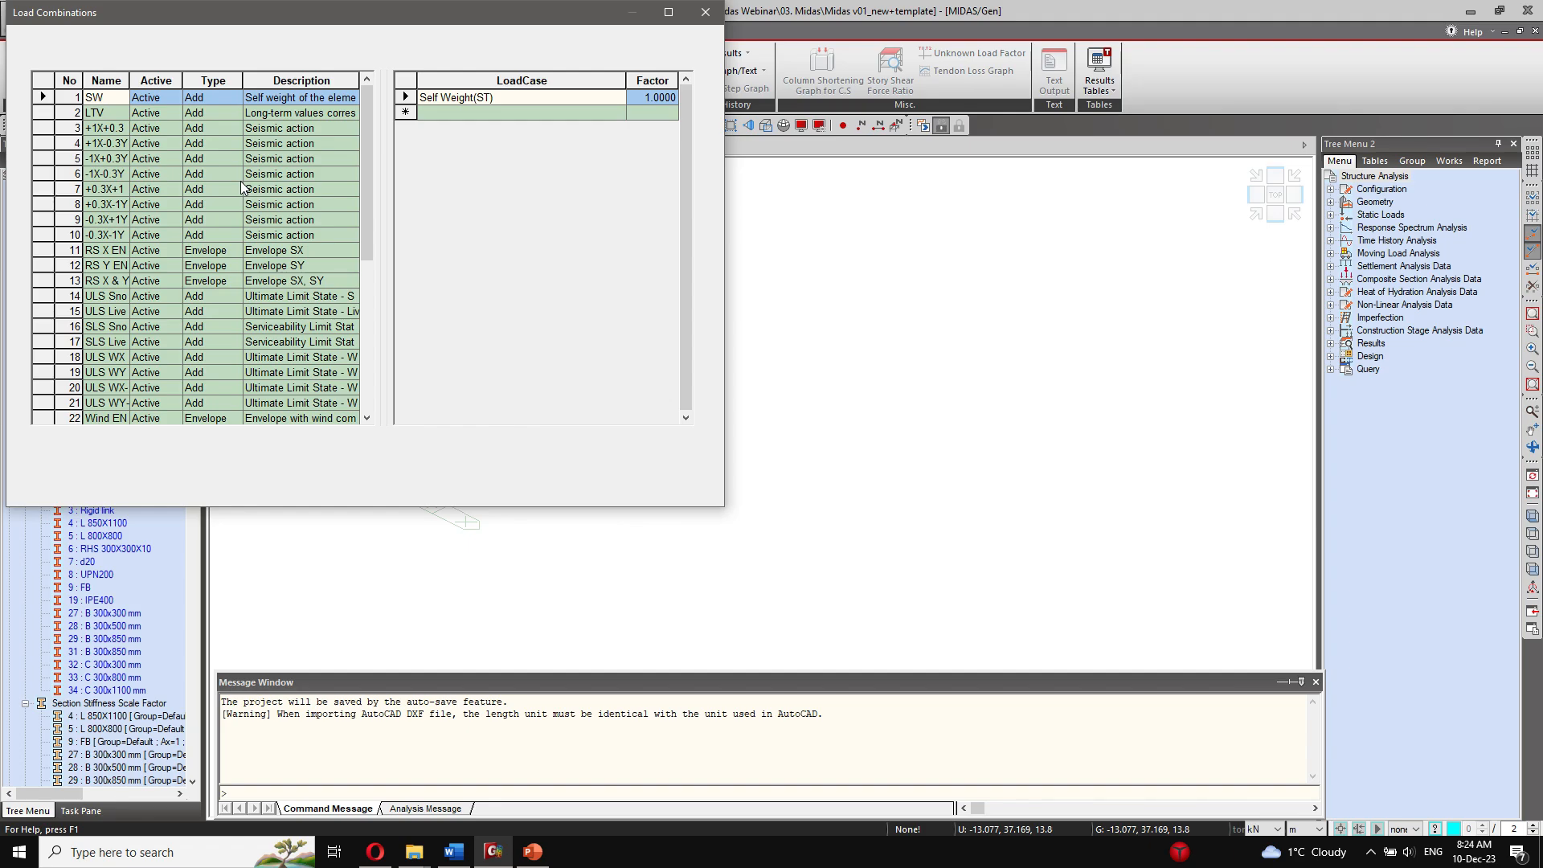
pyautogui.moveTo(130, 80); pyautogui.dragTo(150, 77)
pyautogui.click(136, 127)
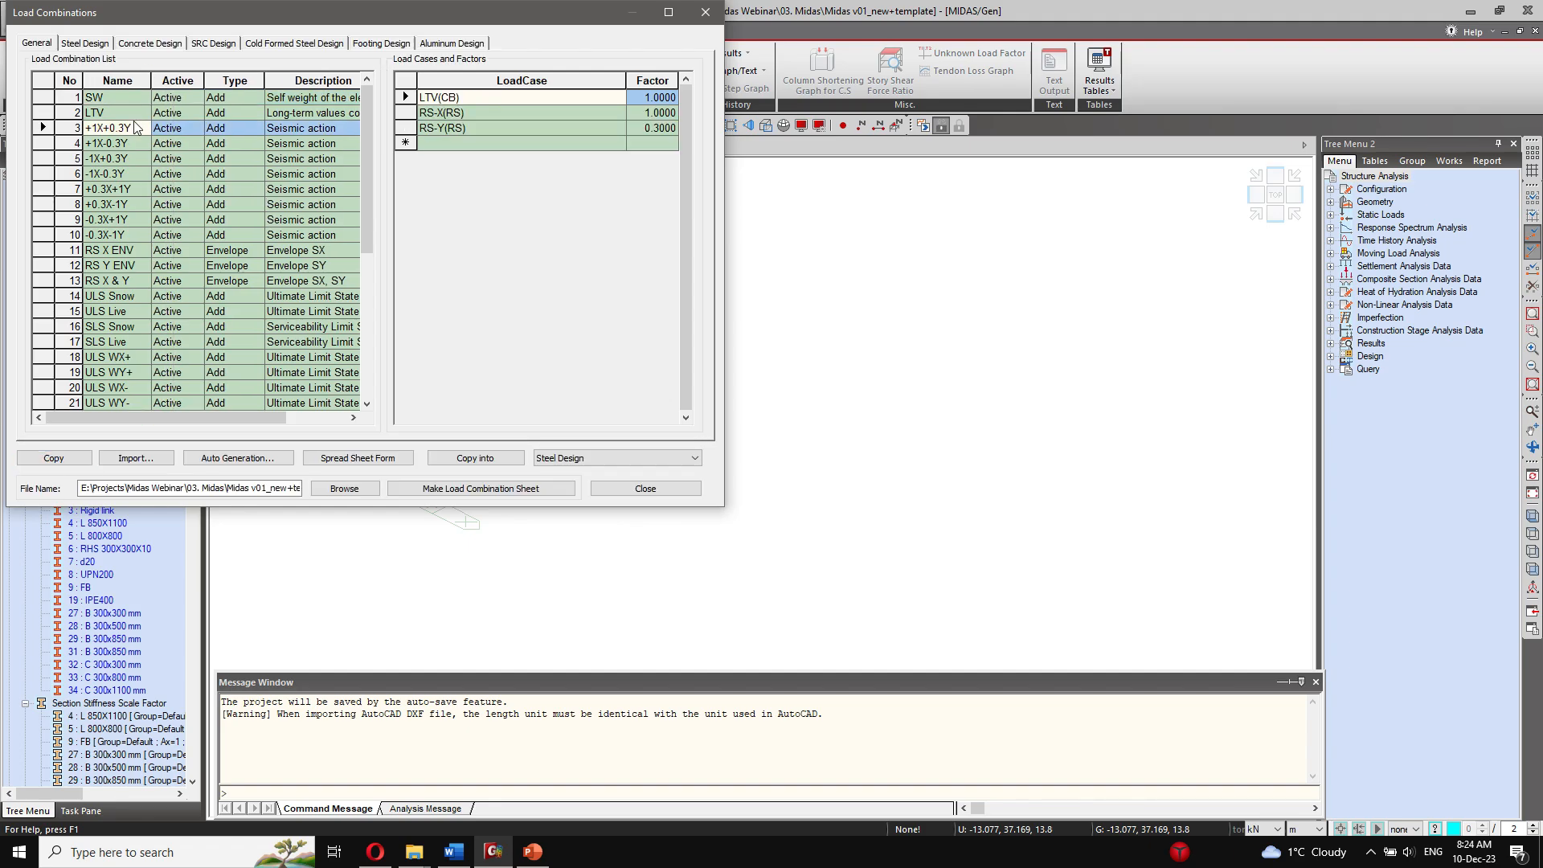
pyautogui.click(135, 236)
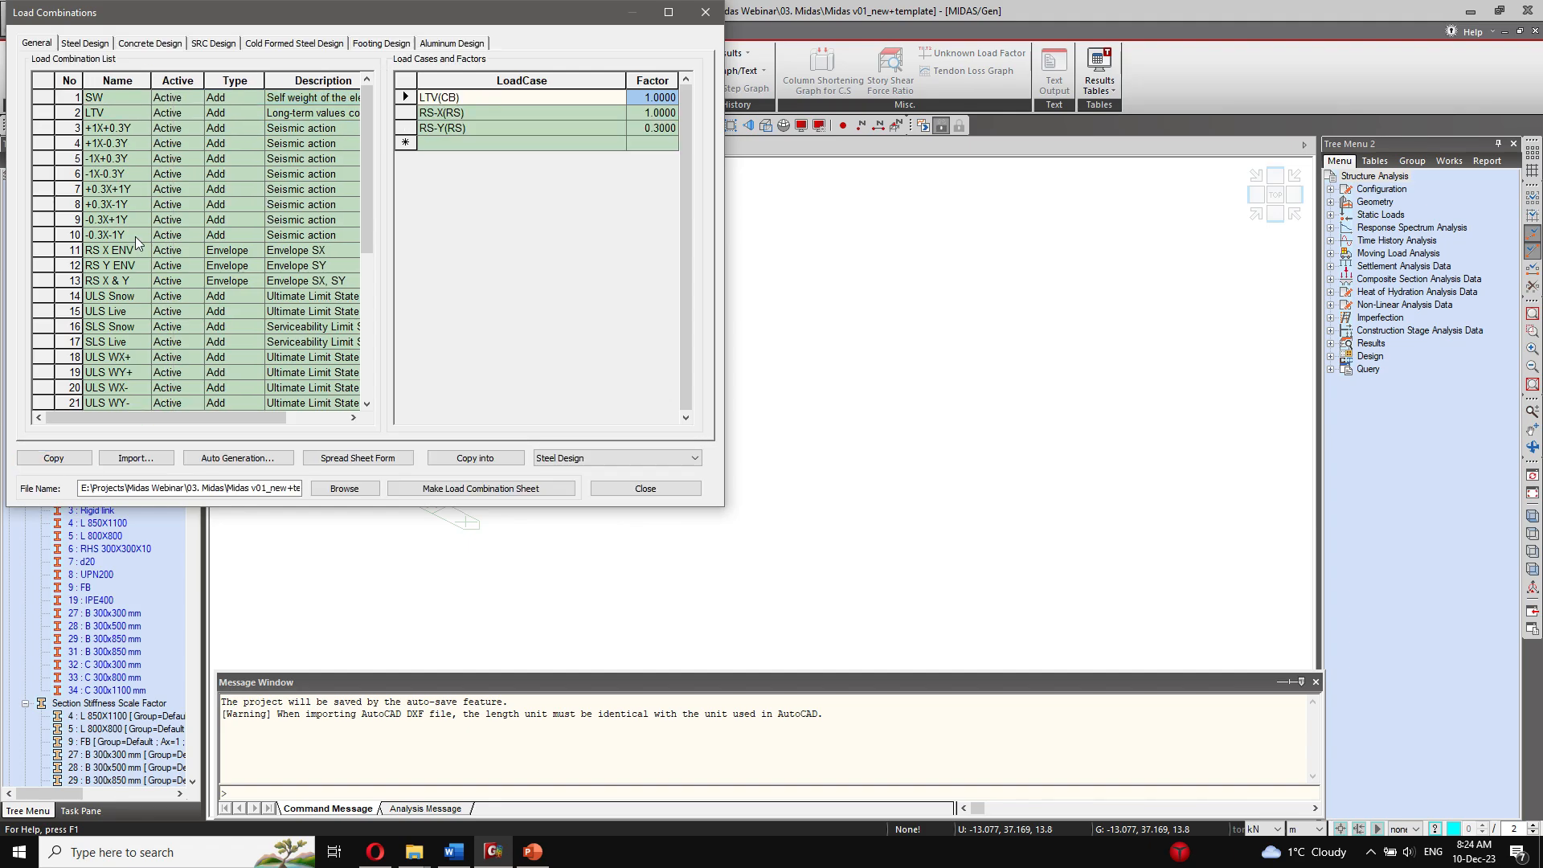
pyautogui.click(132, 298)
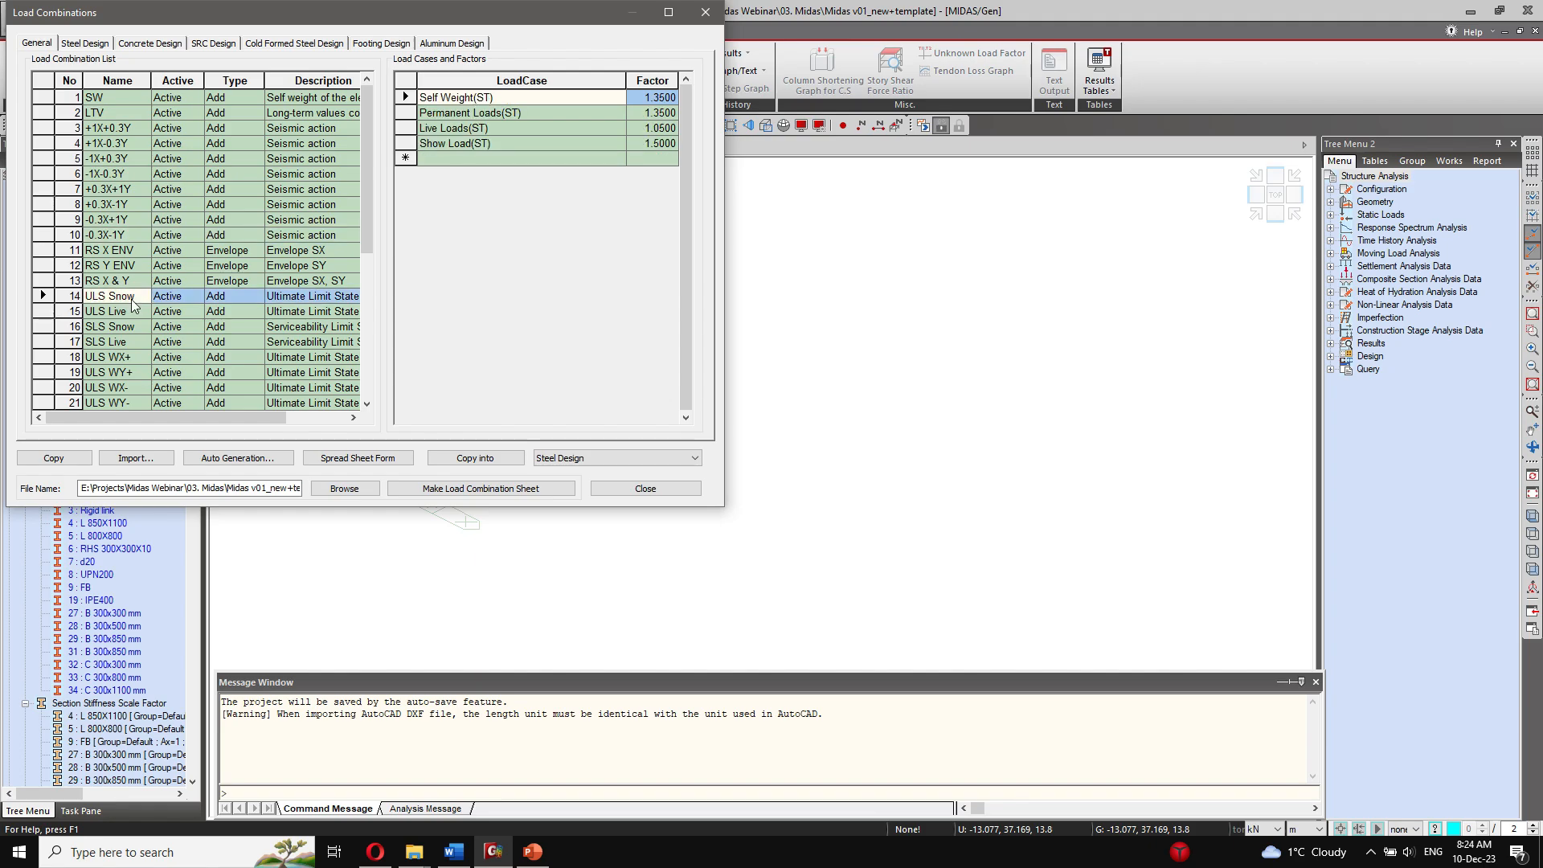
pyautogui.click(600, 146)
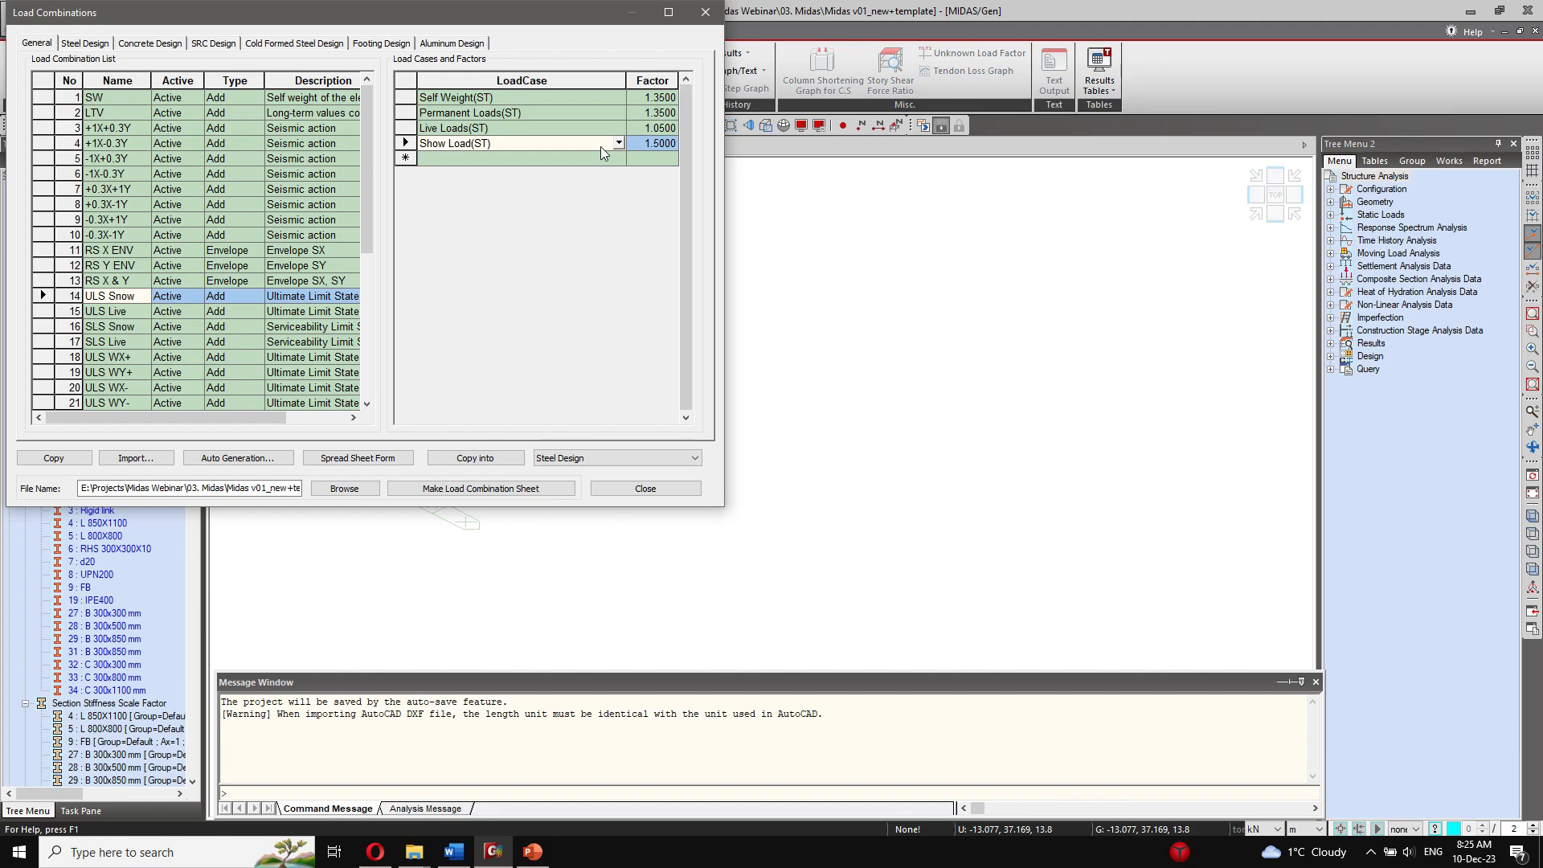
pyautogui.click(233, 312)
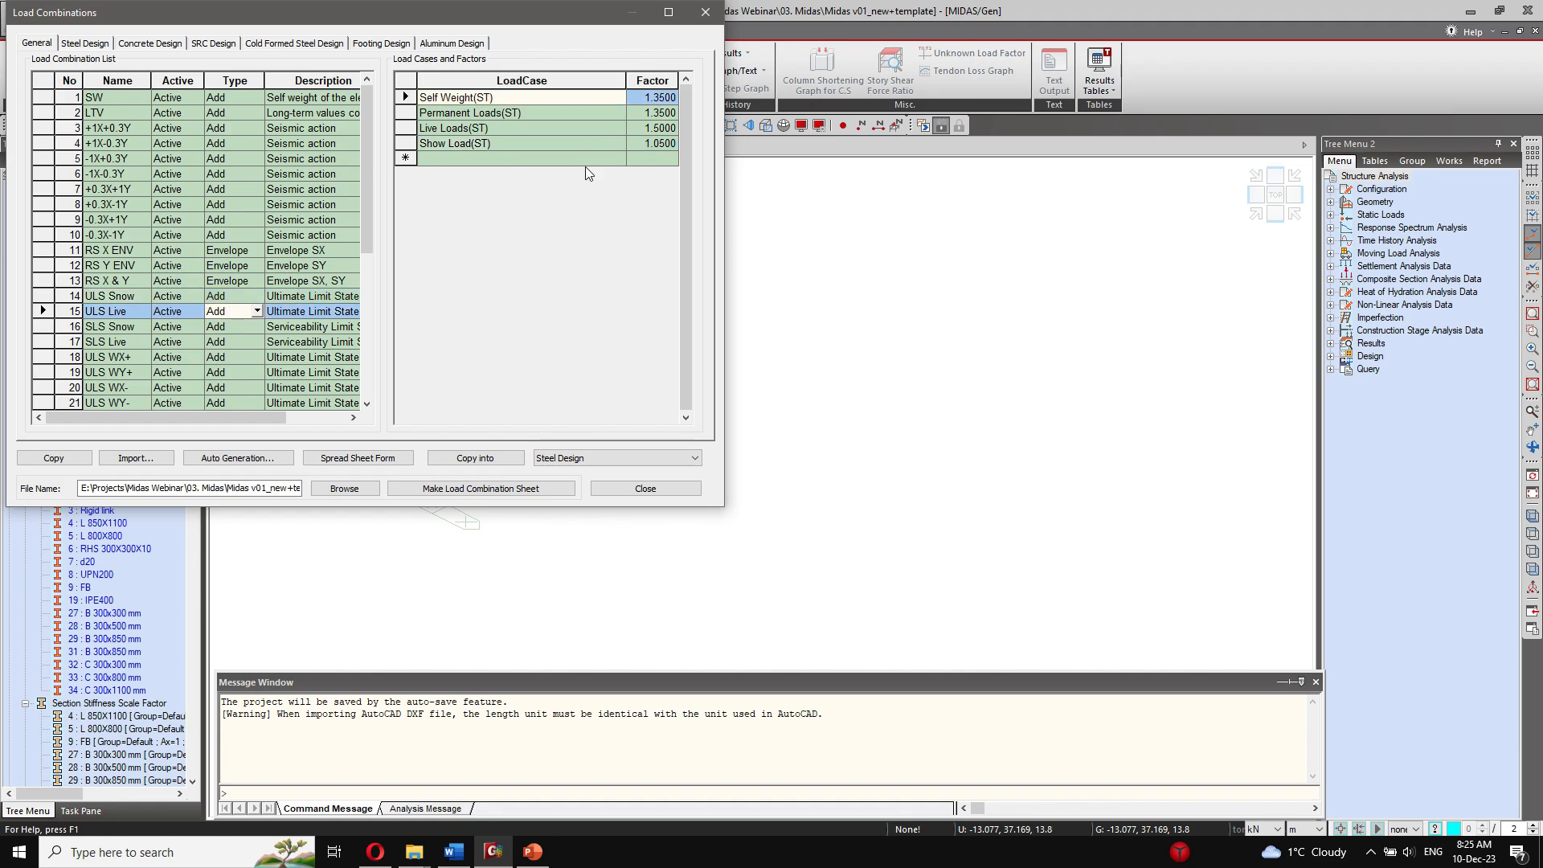
# Step: Examine the load cases and factors of the amplified seismic (AMP) combinations, and close the load combinations
pyautogui.scroll(-5, 223, 246)
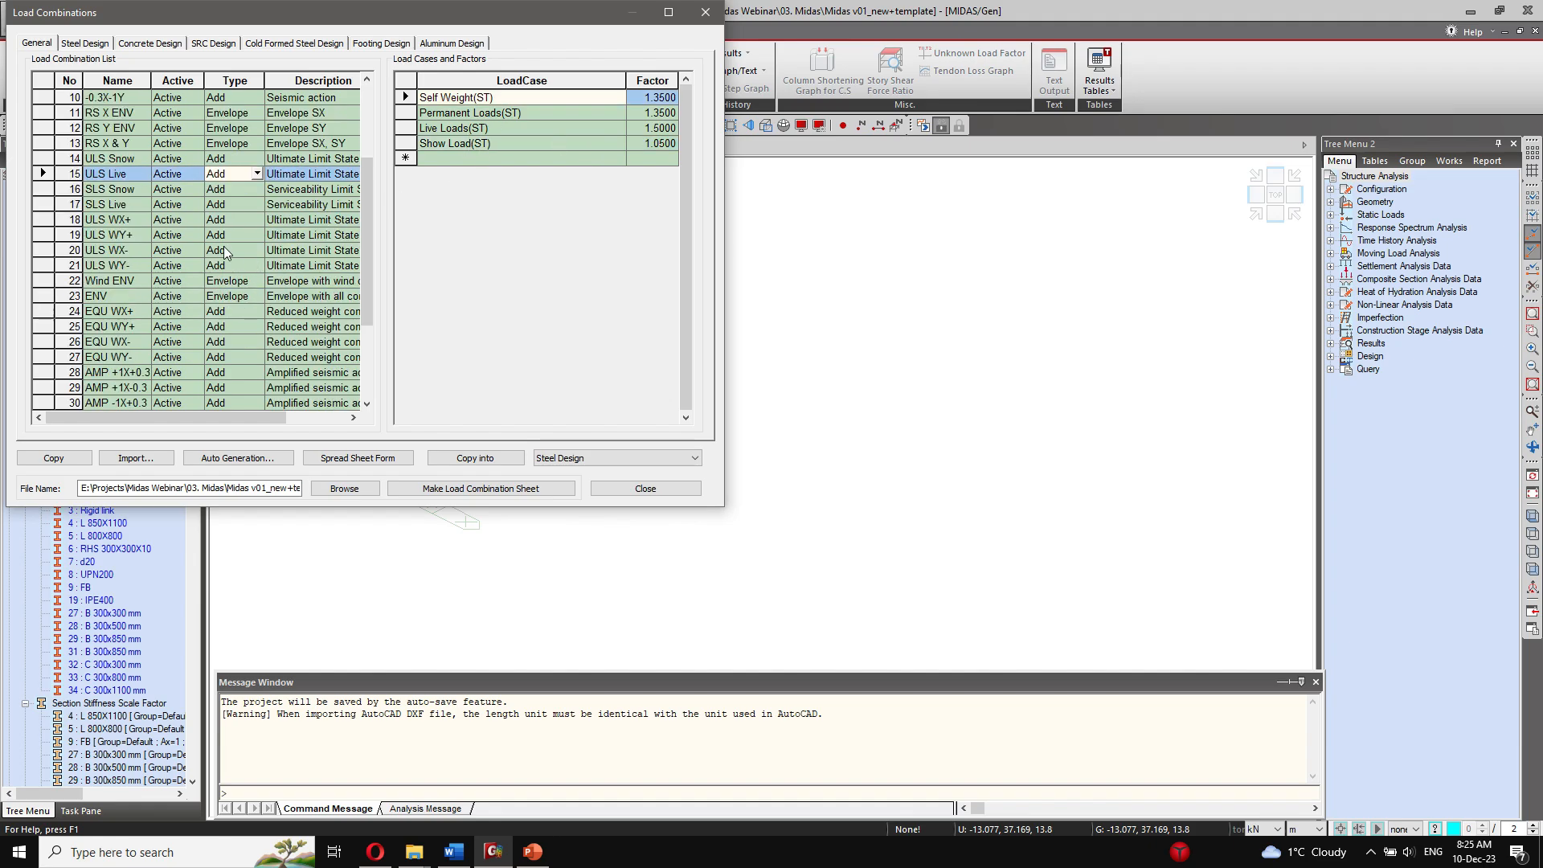
pyautogui.click(141, 281)
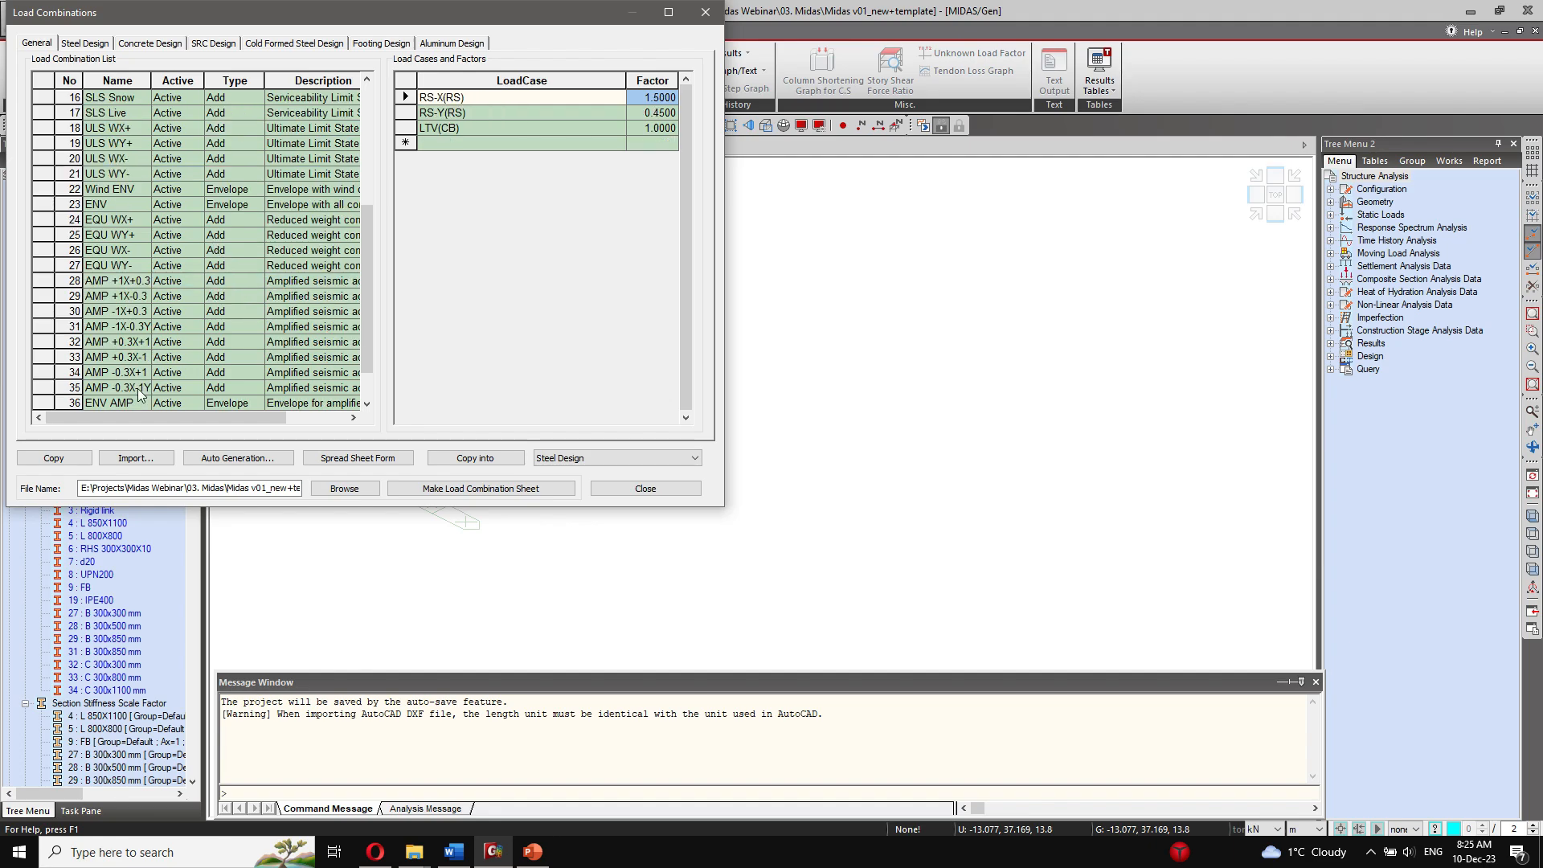
pyautogui.click(141, 389)
pyautogui.scroll(4, 152, 331)
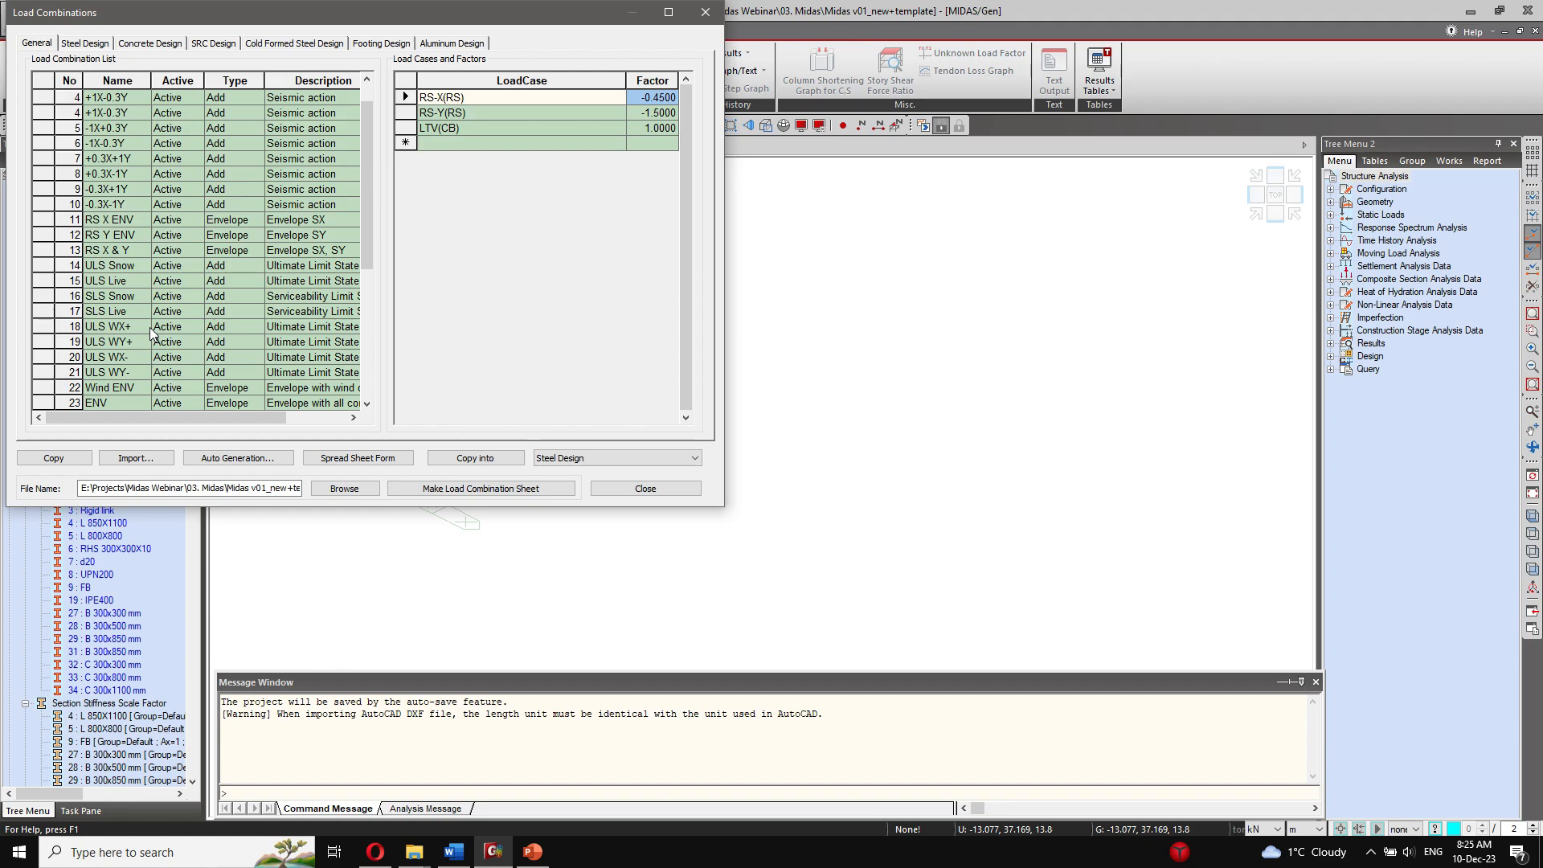
pyautogui.scroll(1, 152, 331)
pyautogui.moveTo(362, 12); pyautogui.dragTo(515, 76)
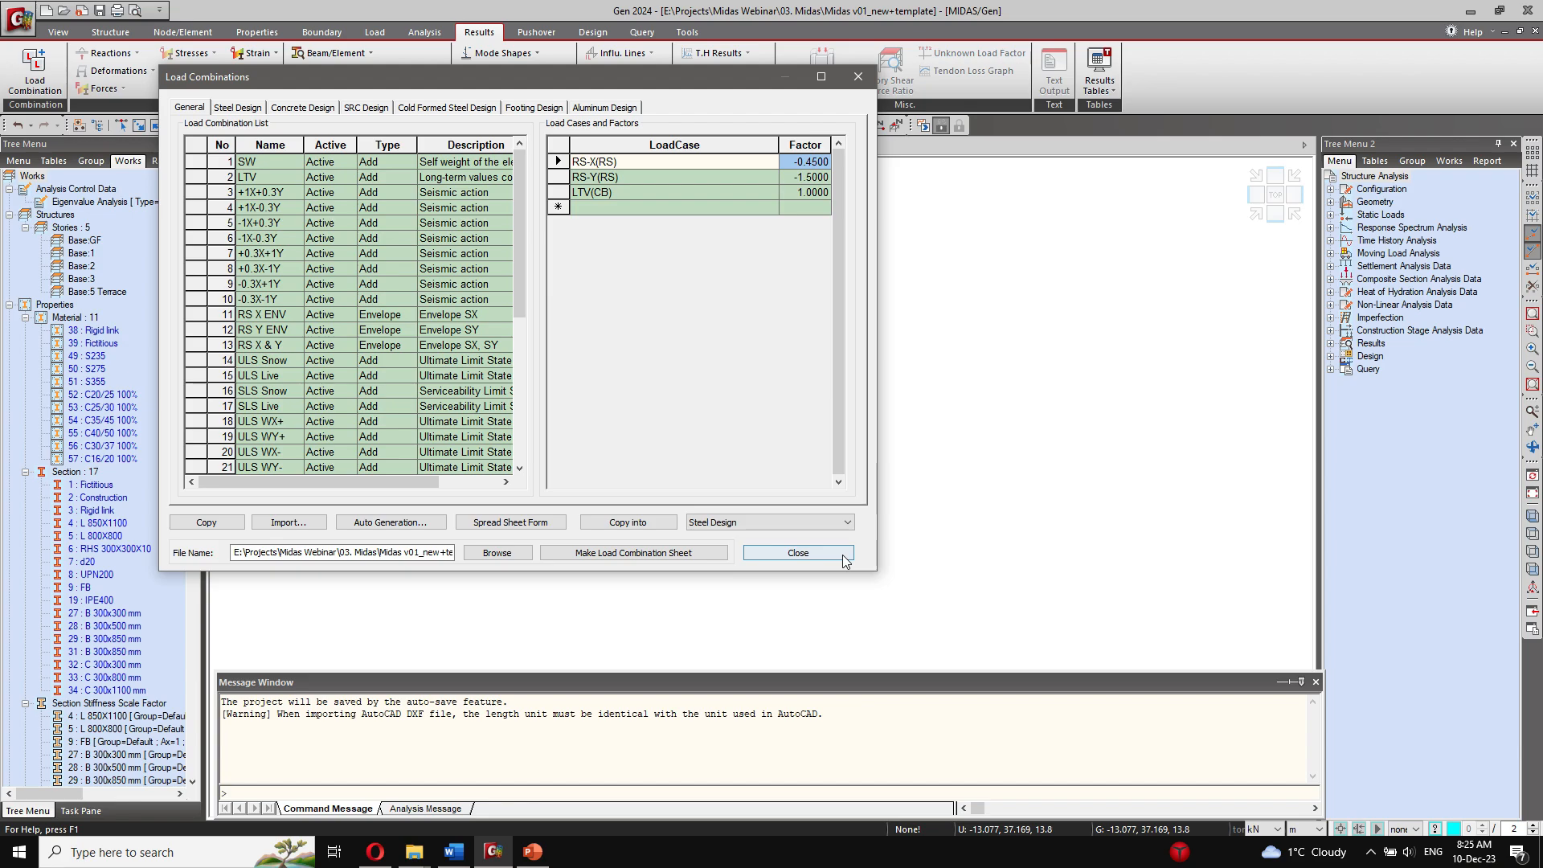
pyautogui.click(797, 553)
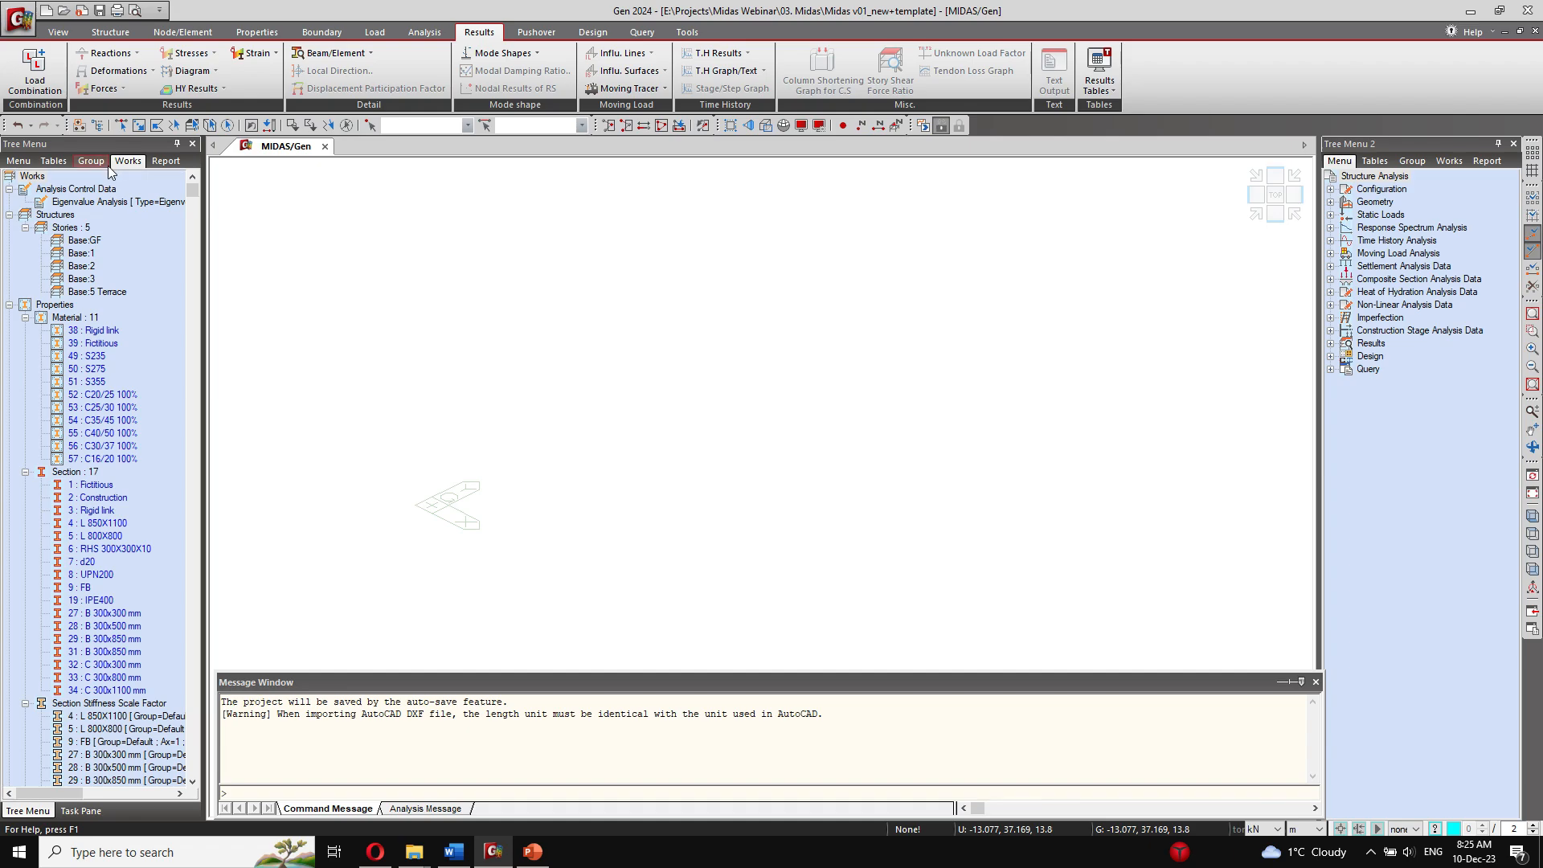
# Step: Start an AutoCAD DXF import and load the file 3D.dxf from the 01. 3D folder
pyautogui.click(110, 31)
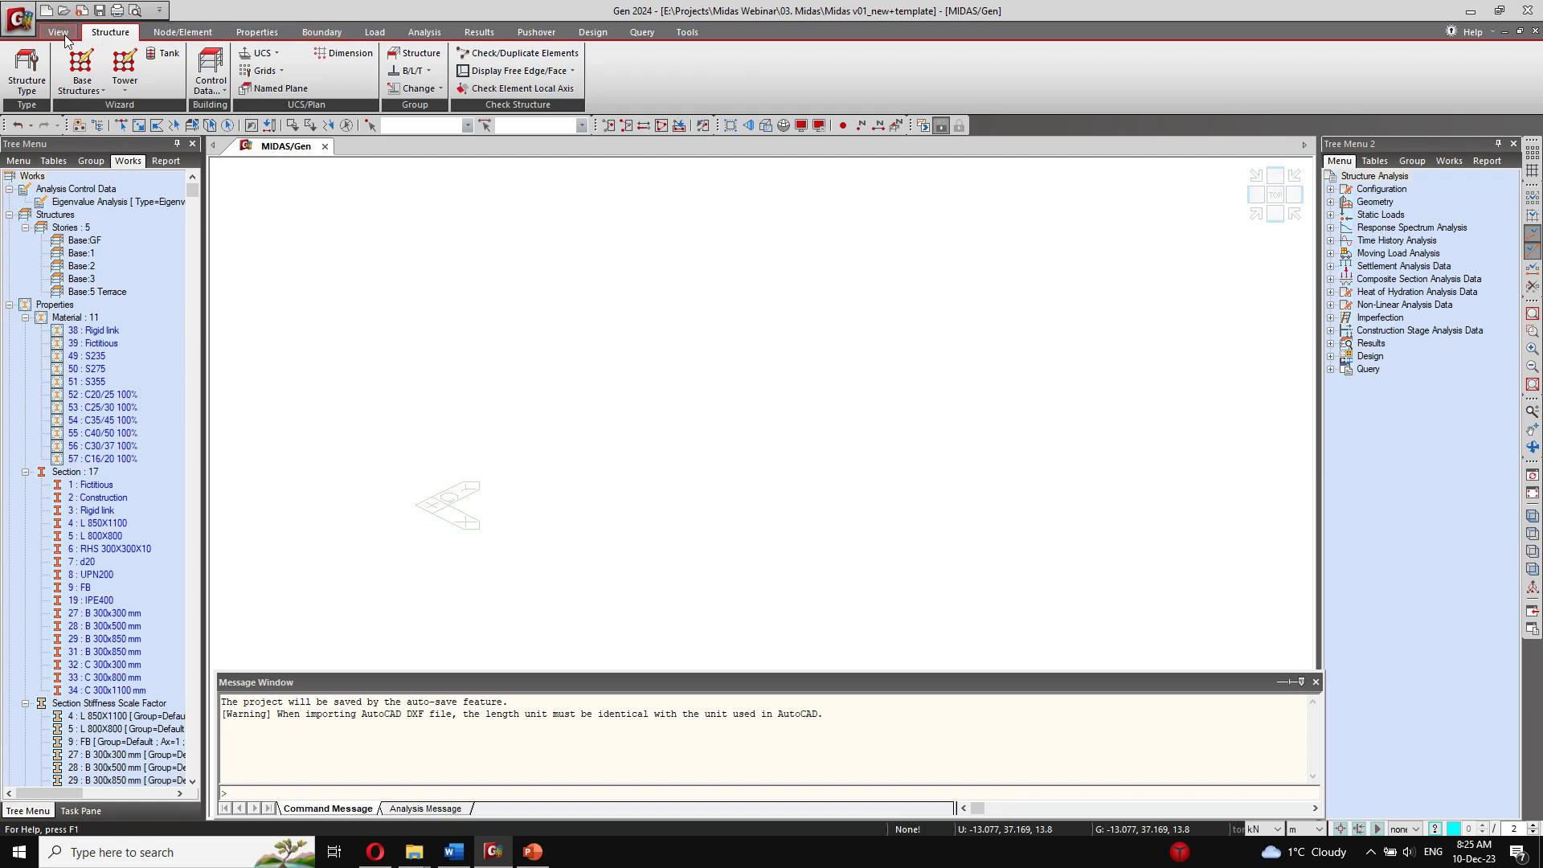
pyautogui.click(19, 18)
pyautogui.moveTo(74, 182)
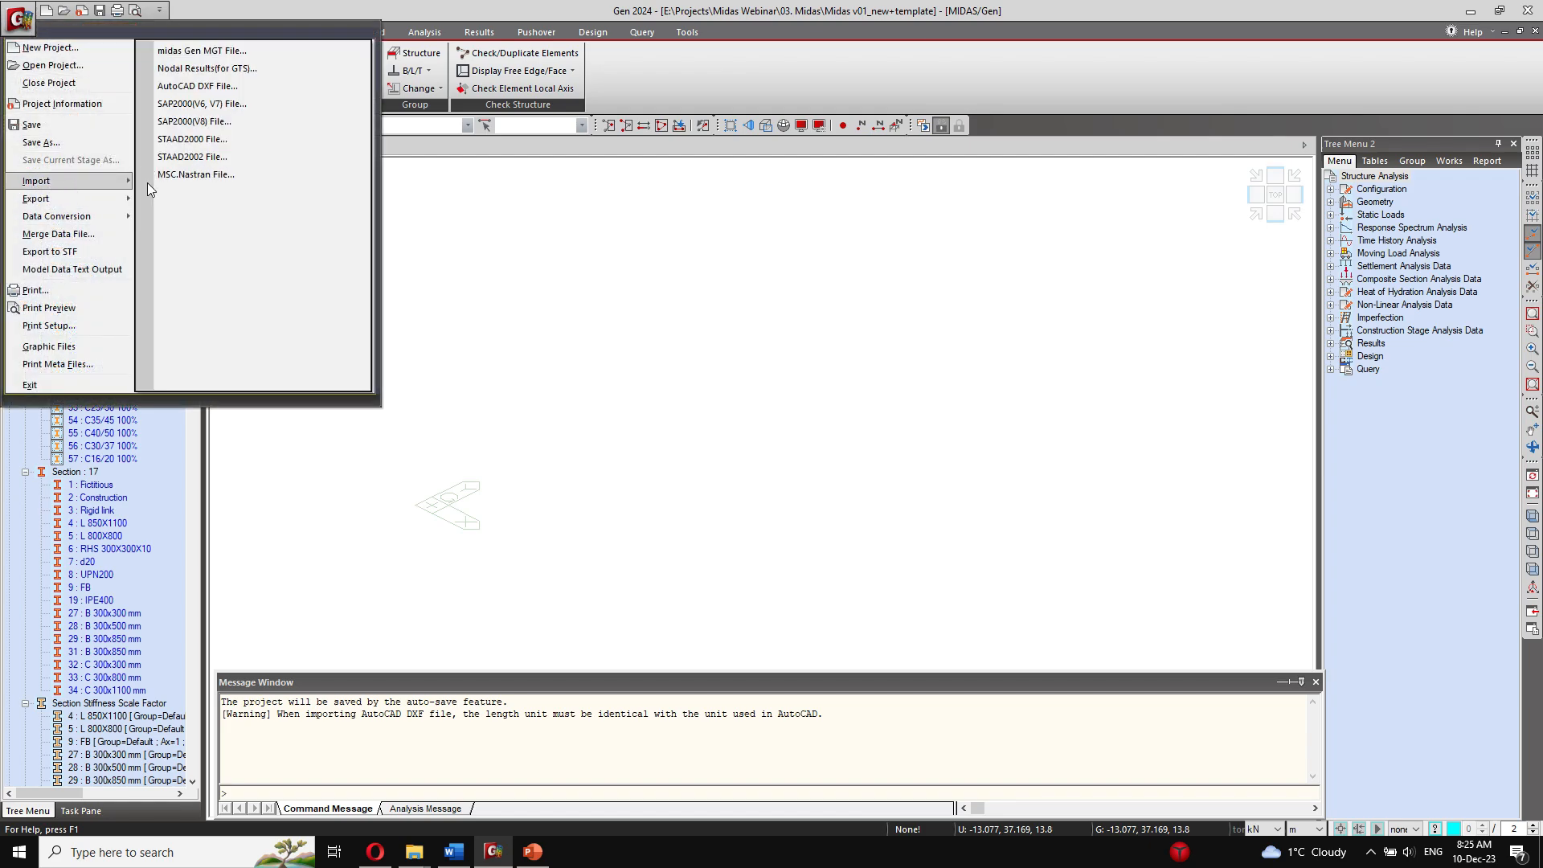
pyautogui.click(235, 87)
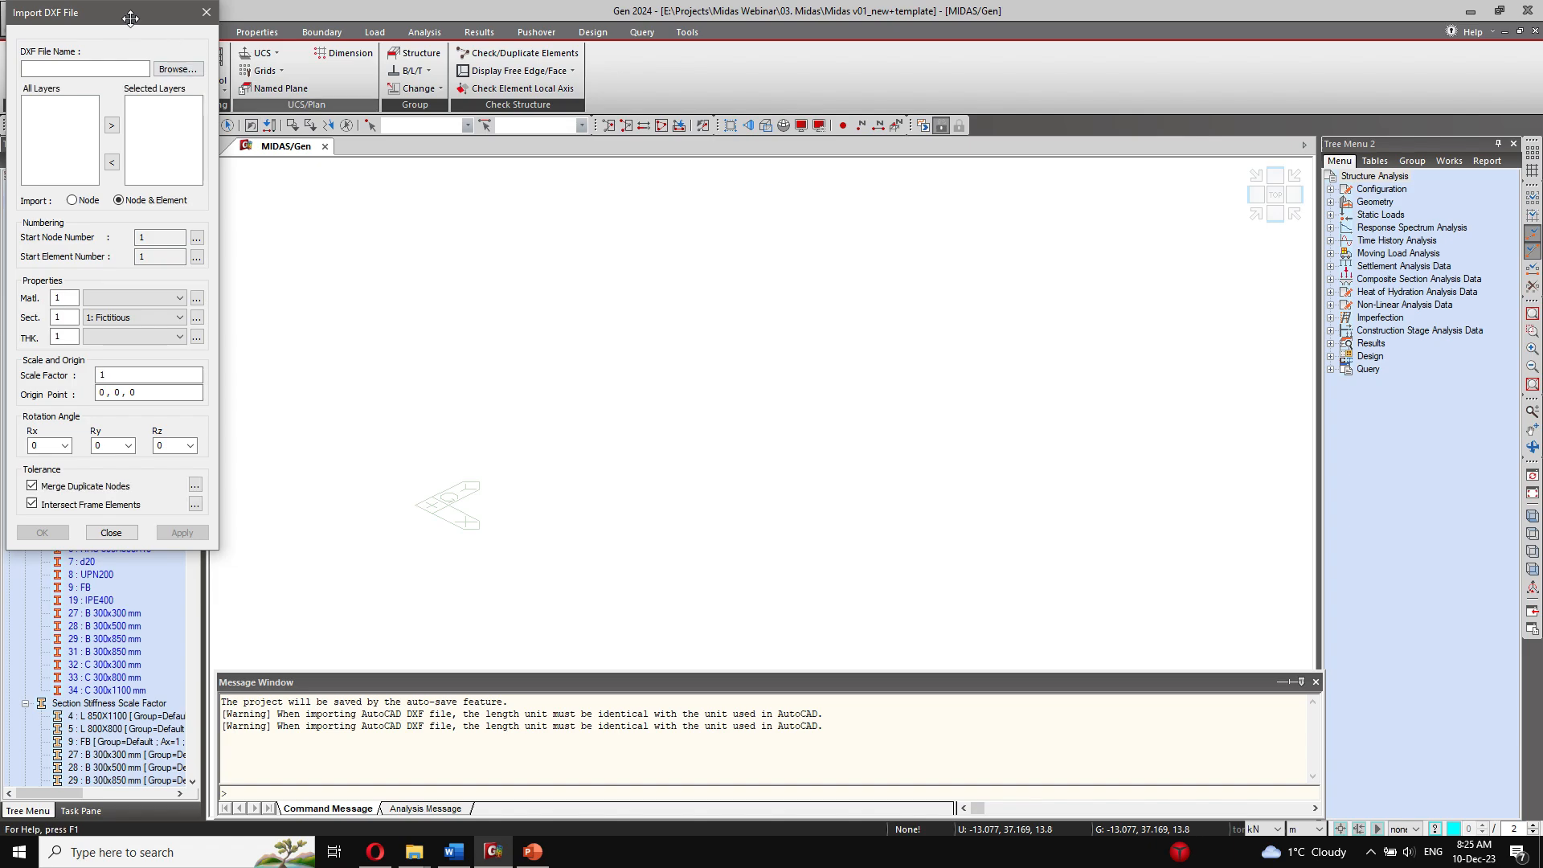
pyautogui.moveTo(129, 20); pyautogui.dragTo(538, 182)
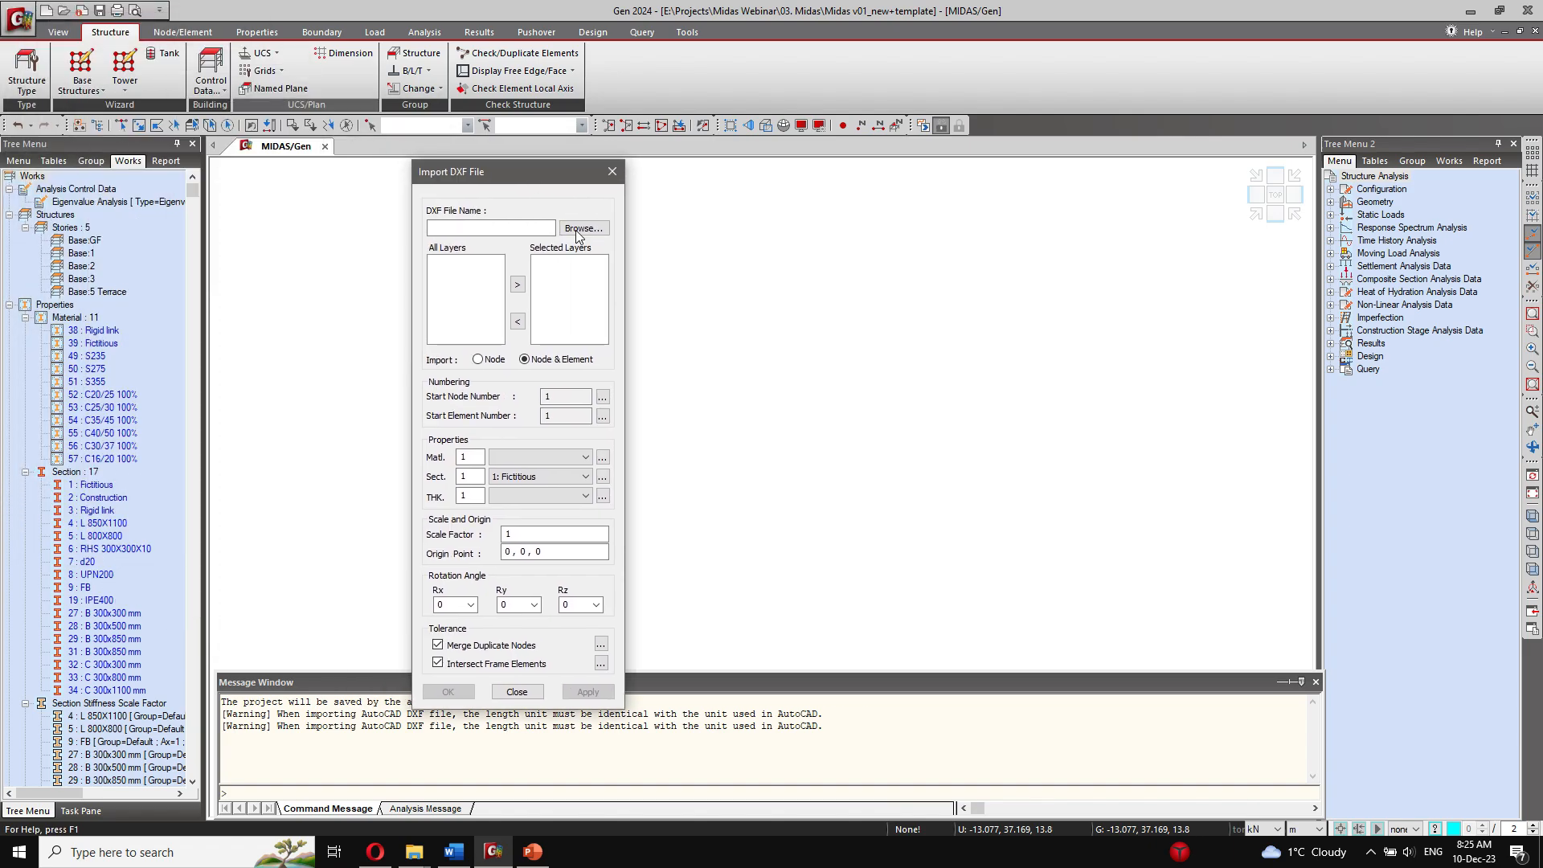
pyautogui.click(583, 228)
pyautogui.doubleClick(795, 321)
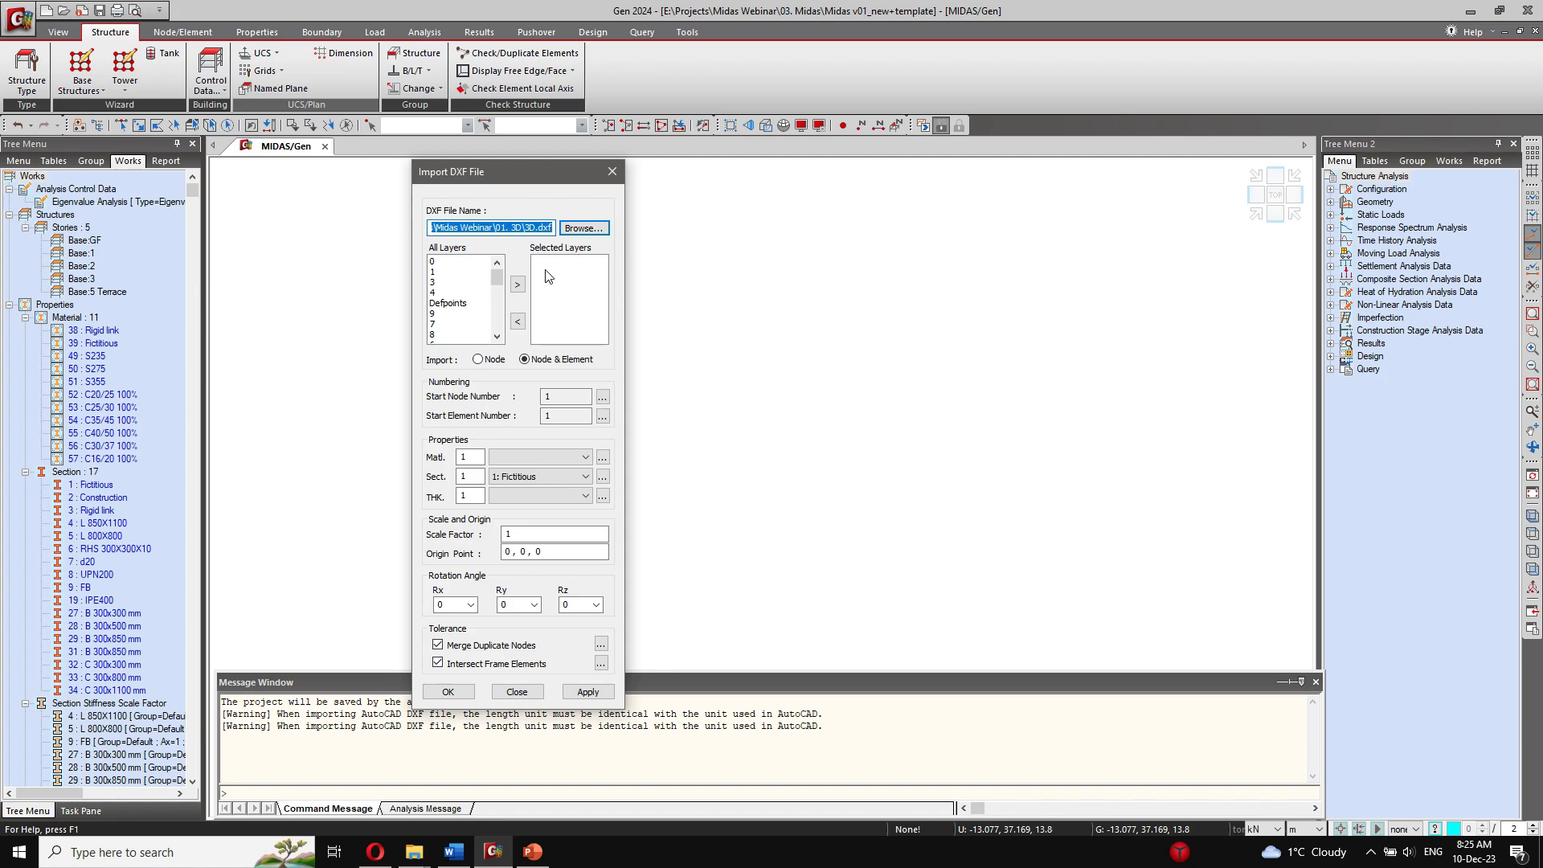
# Step: Set the import properties to material 53: C25/30 100%, section 27: B 300x300 mm and thickness 10: 0.1500
pyautogui.click(584, 457)
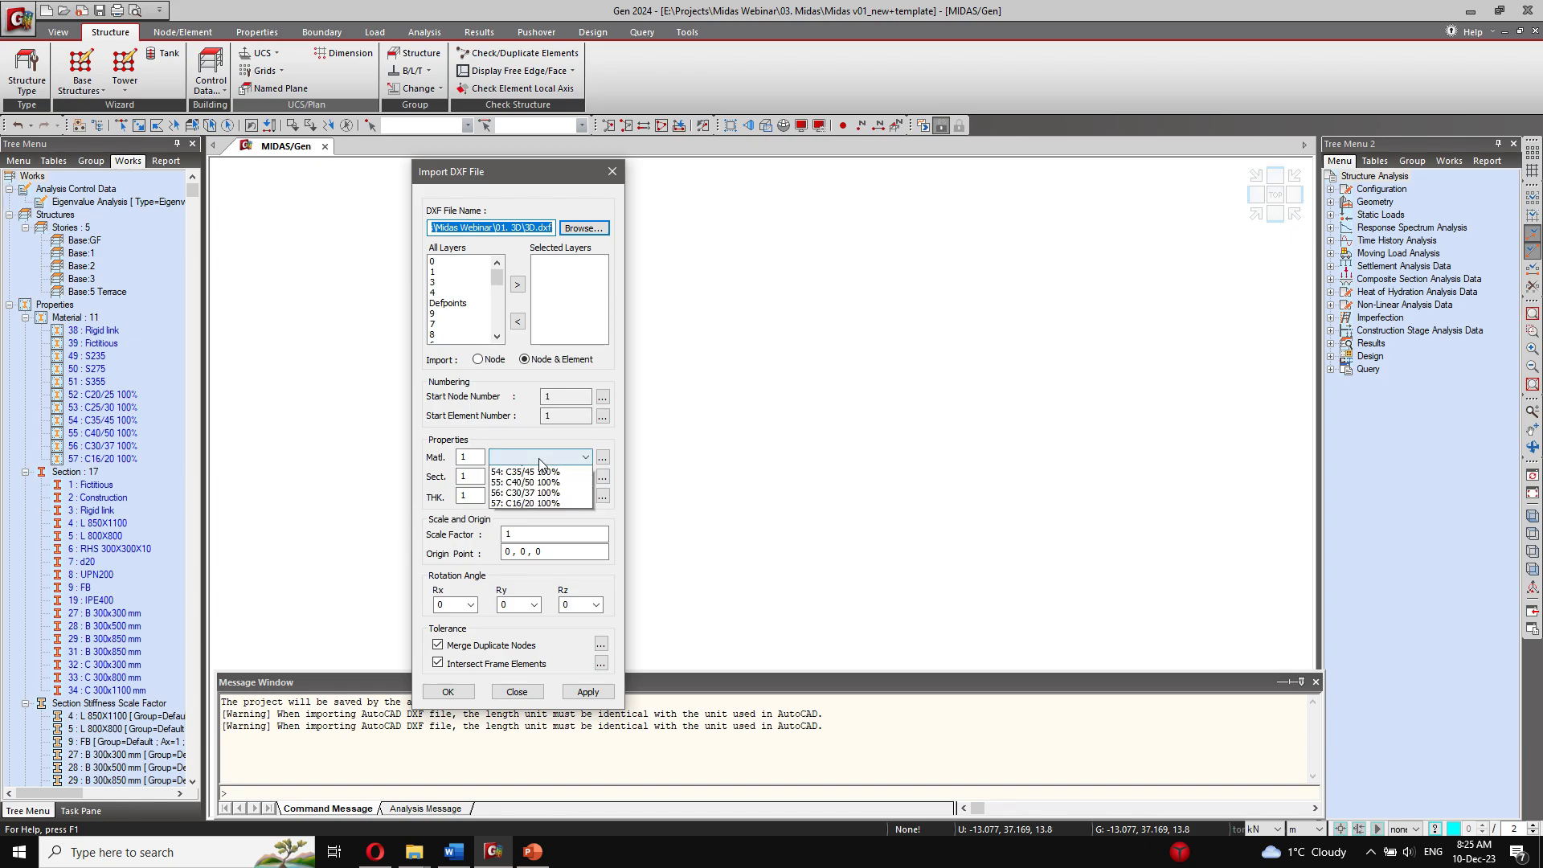
pyautogui.click(568, 534)
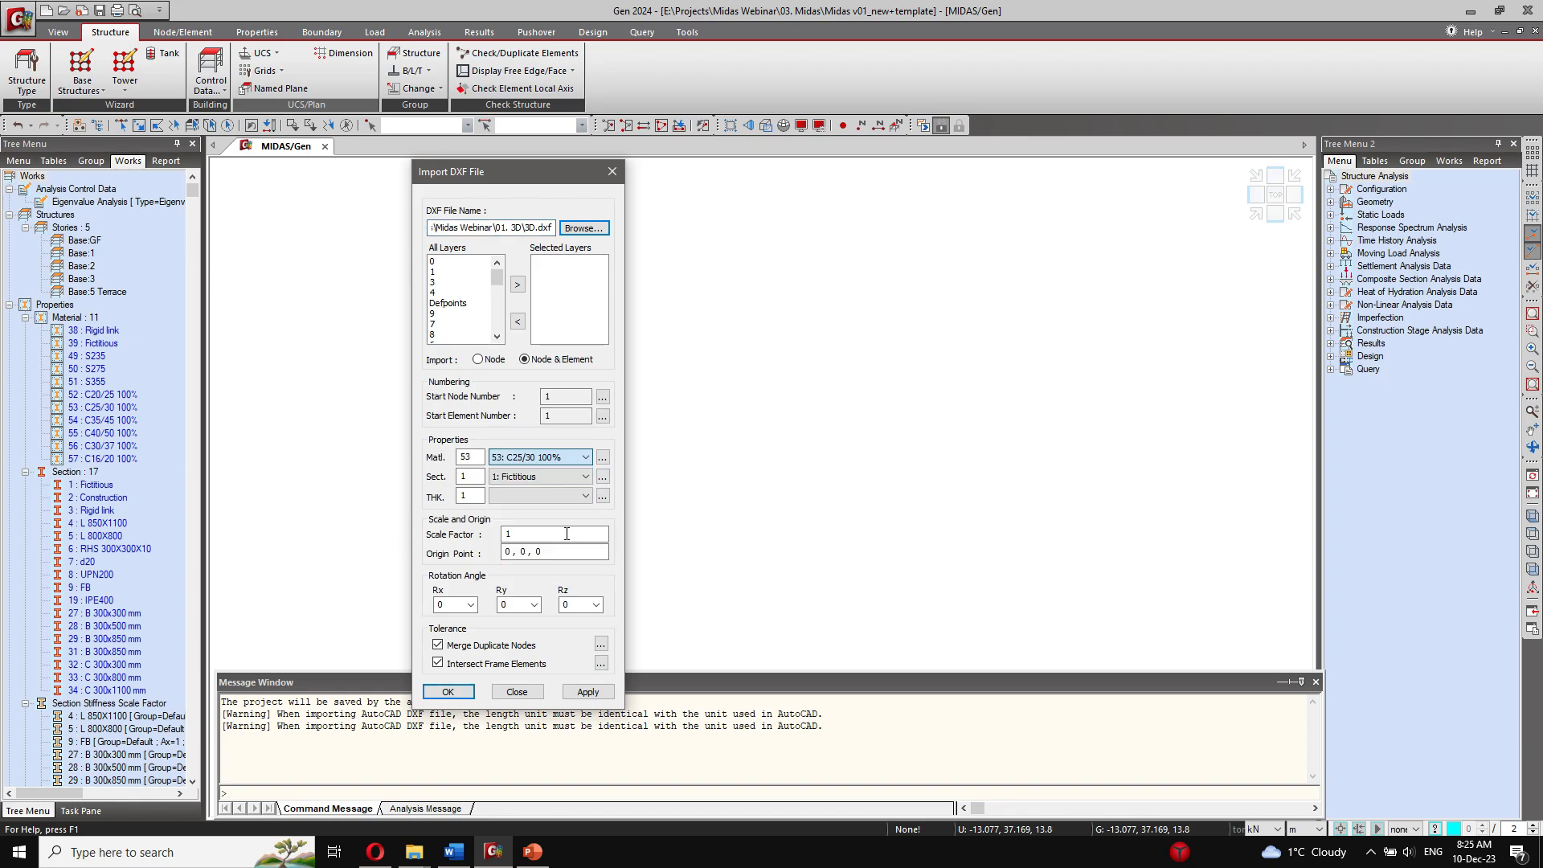
pyautogui.click(543, 476)
pyautogui.click(529, 595)
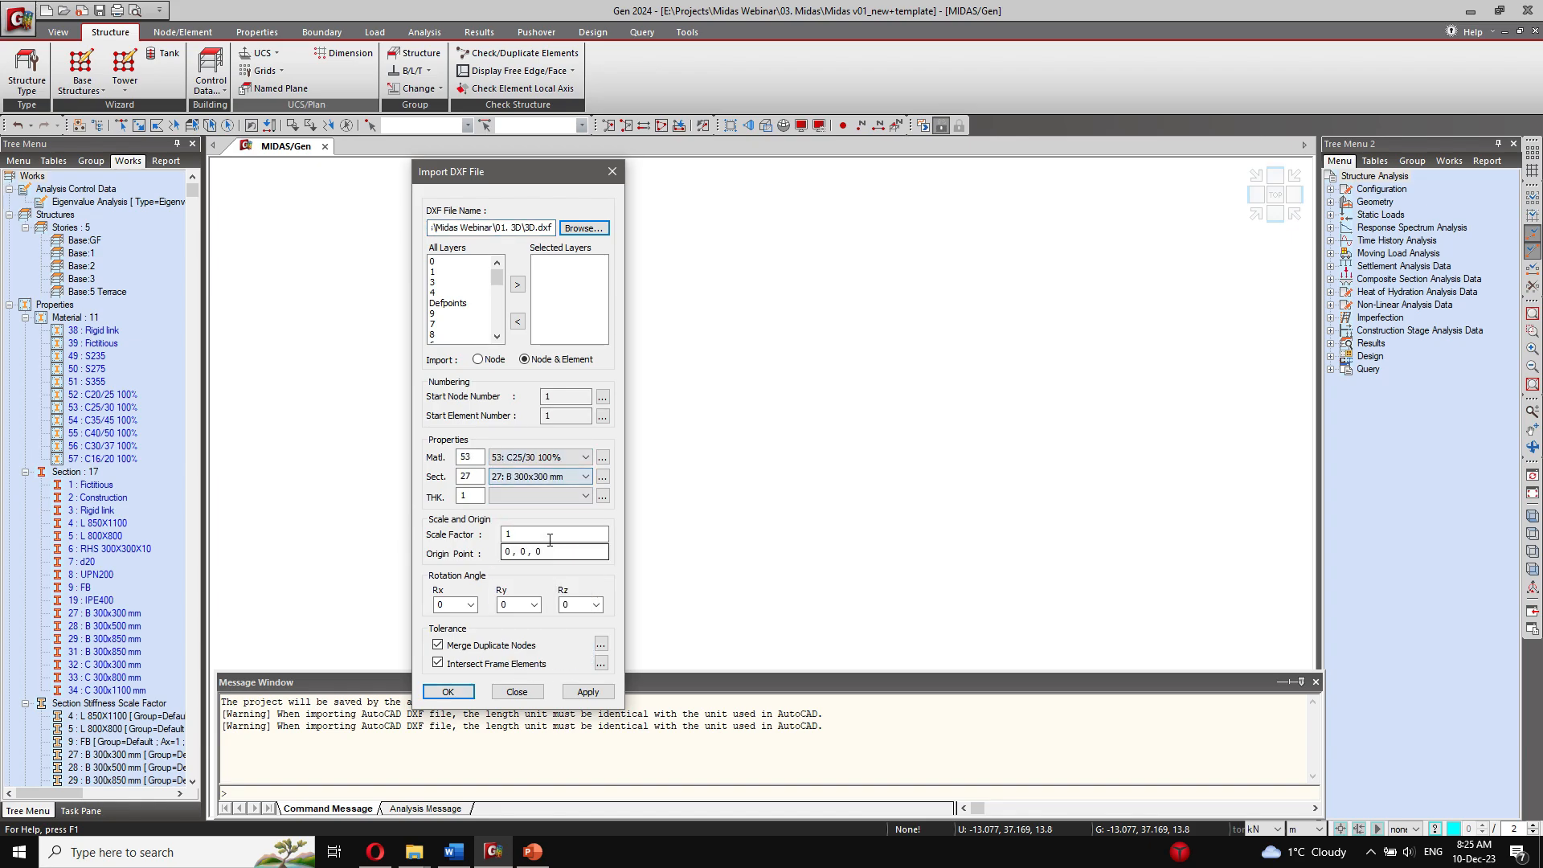
pyautogui.click(549, 496)
pyautogui.click(549, 510)
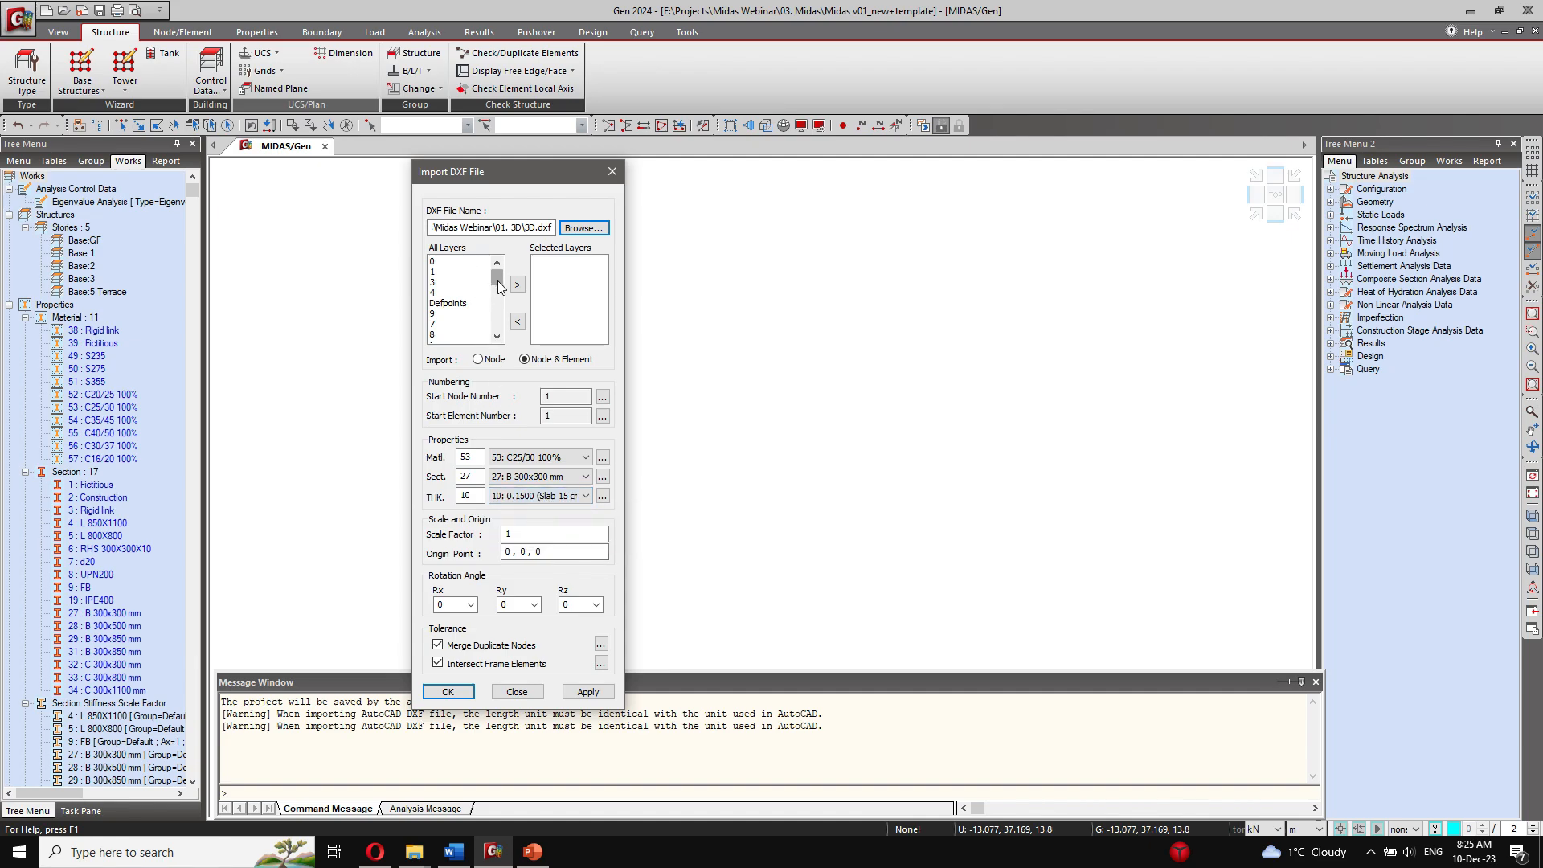
# Step: Find the FB layer among the DXF layers and add it to the layers selected for import
pyautogui.scroll(-1, 482, 295)
pyautogui.click(452, 270)
pyautogui.click(447, 285)
pyautogui.scroll(-4, 446, 320)
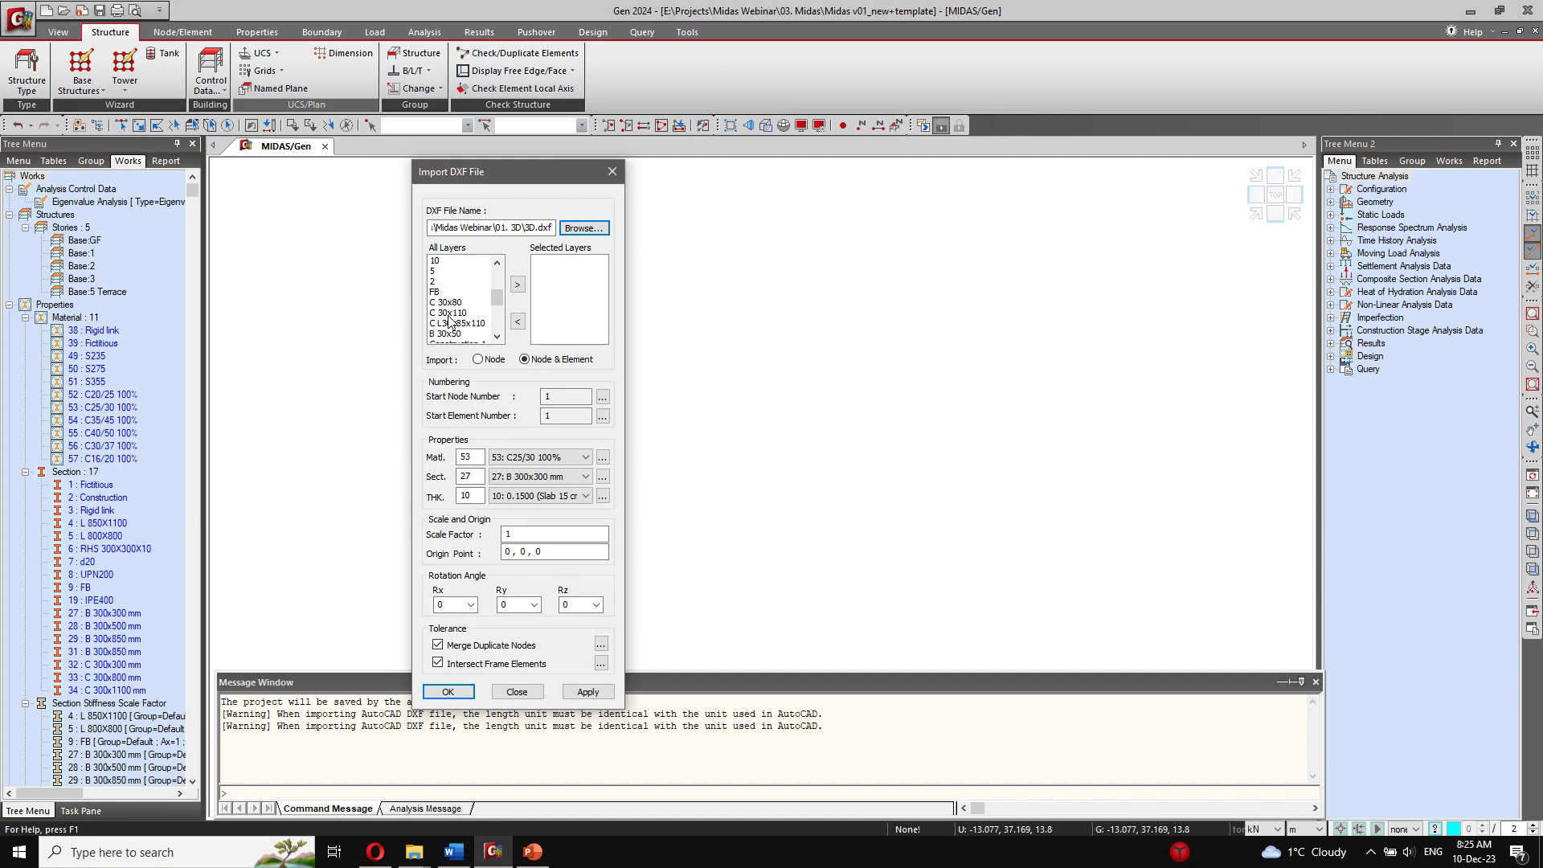
pyautogui.click(453, 313)
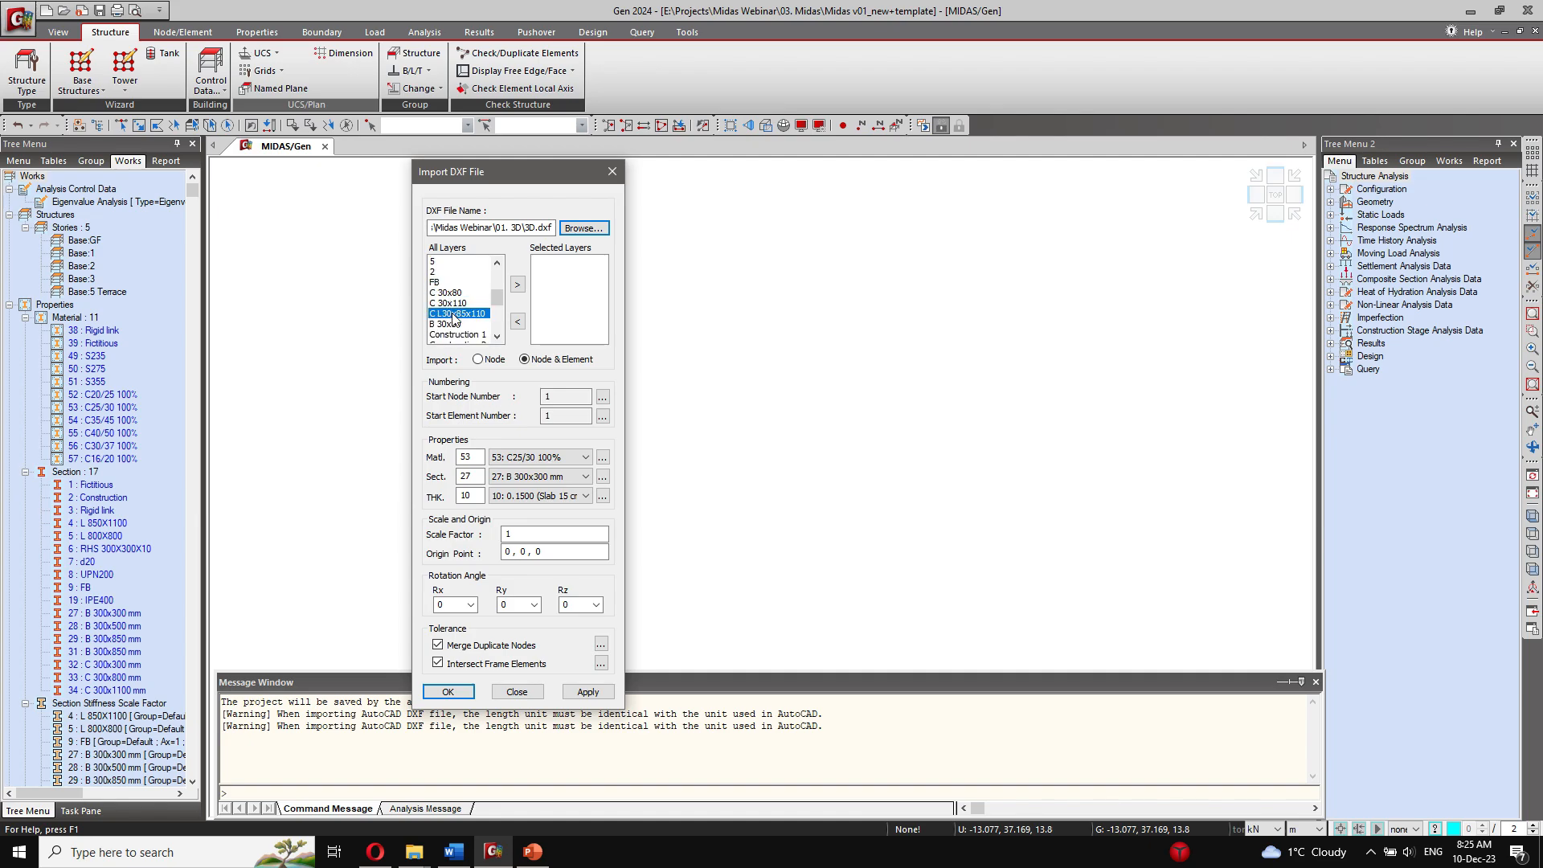
pyautogui.click(486, 283)
pyautogui.click(517, 285)
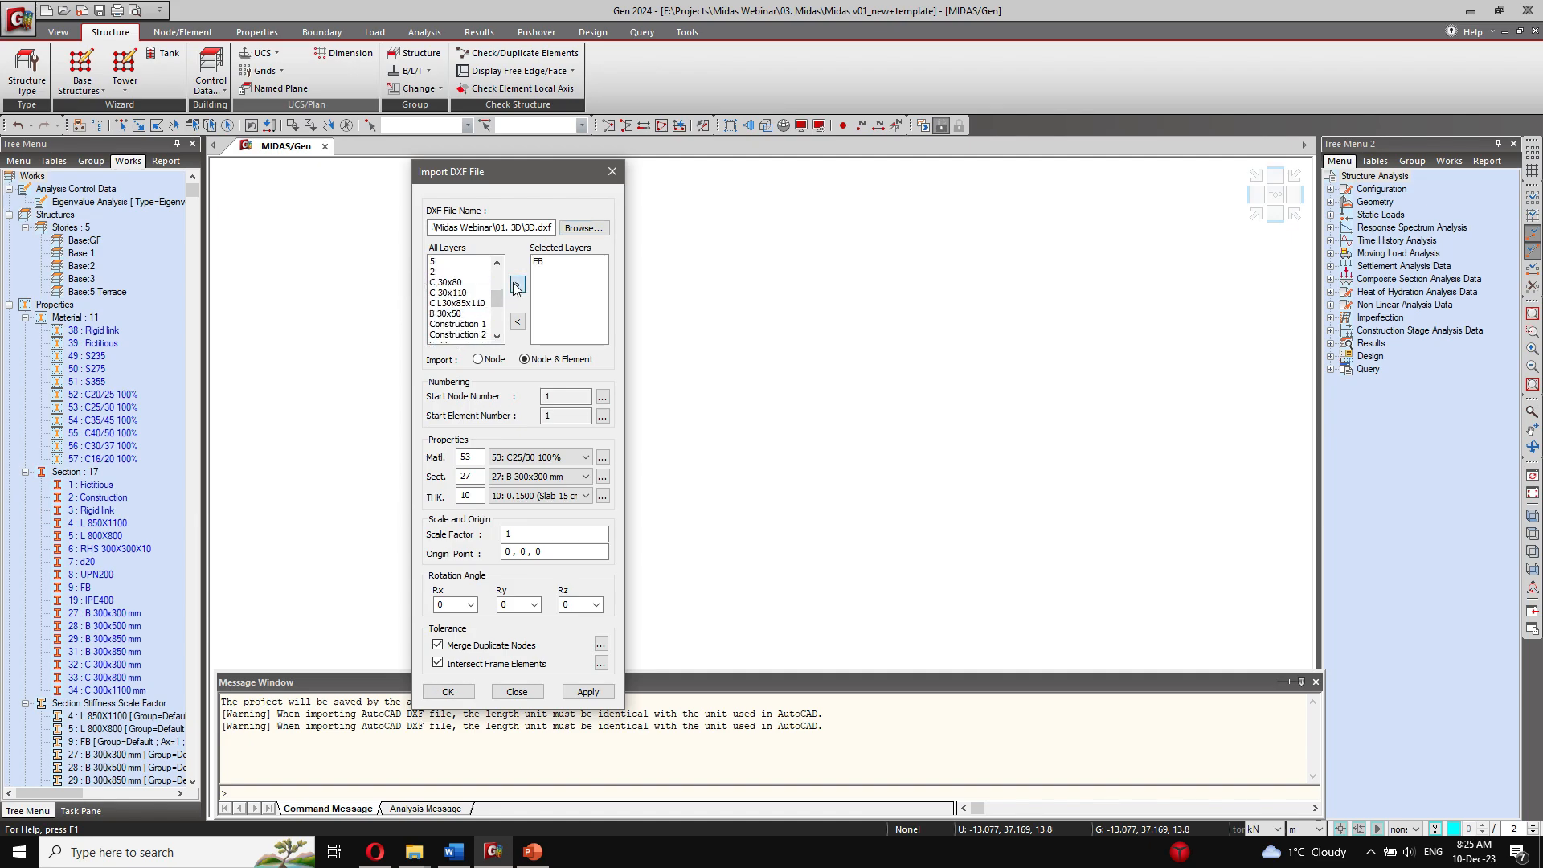
# Step: Assign section 9: FB and import the FB layer's nodes and elements into the model
pyautogui.click(539, 476)
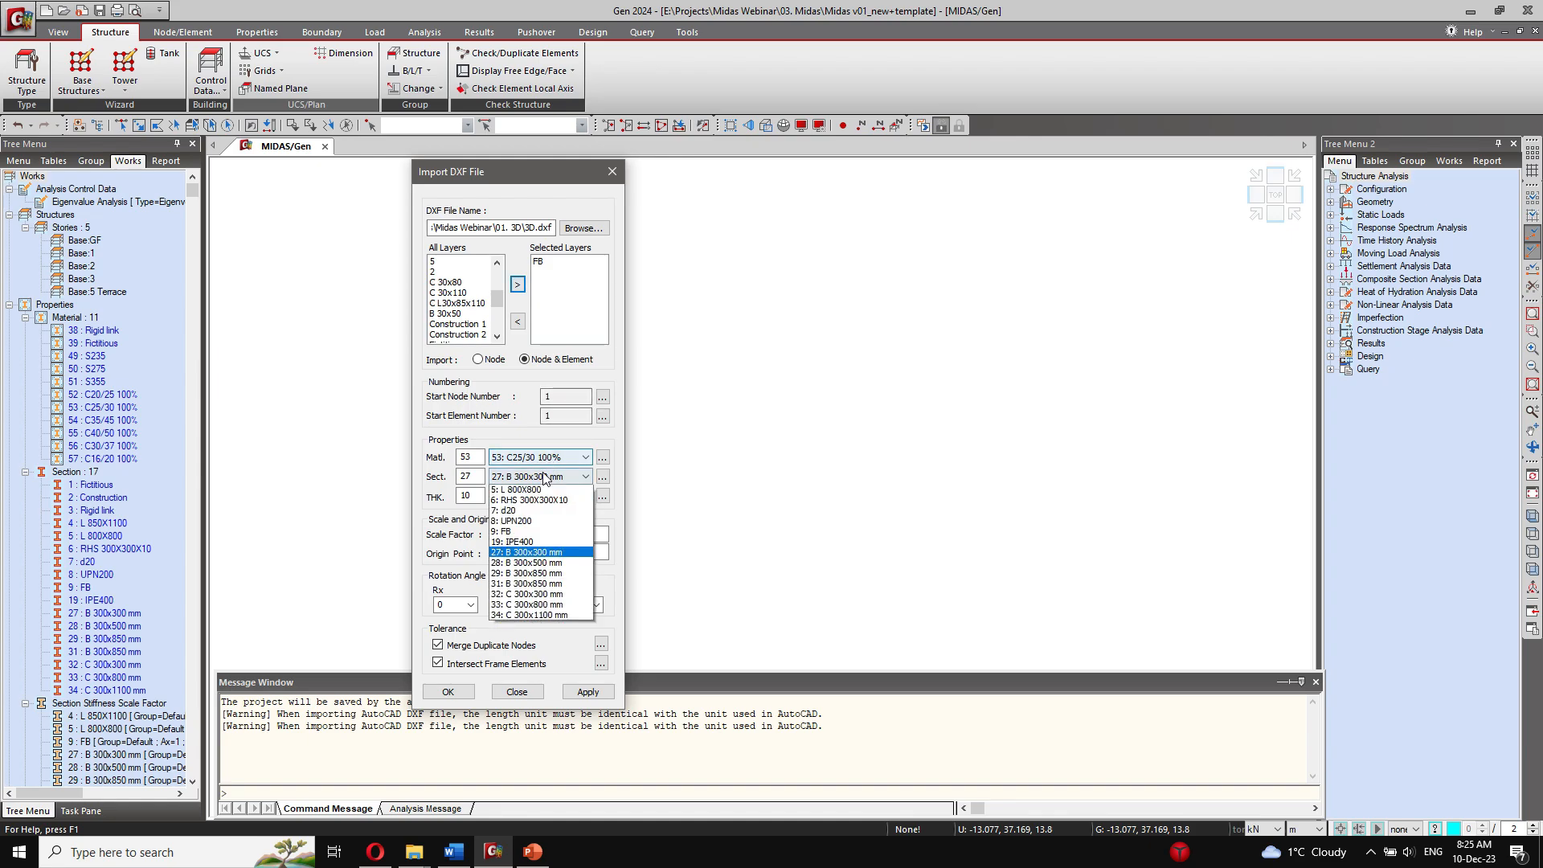
pyautogui.click(549, 575)
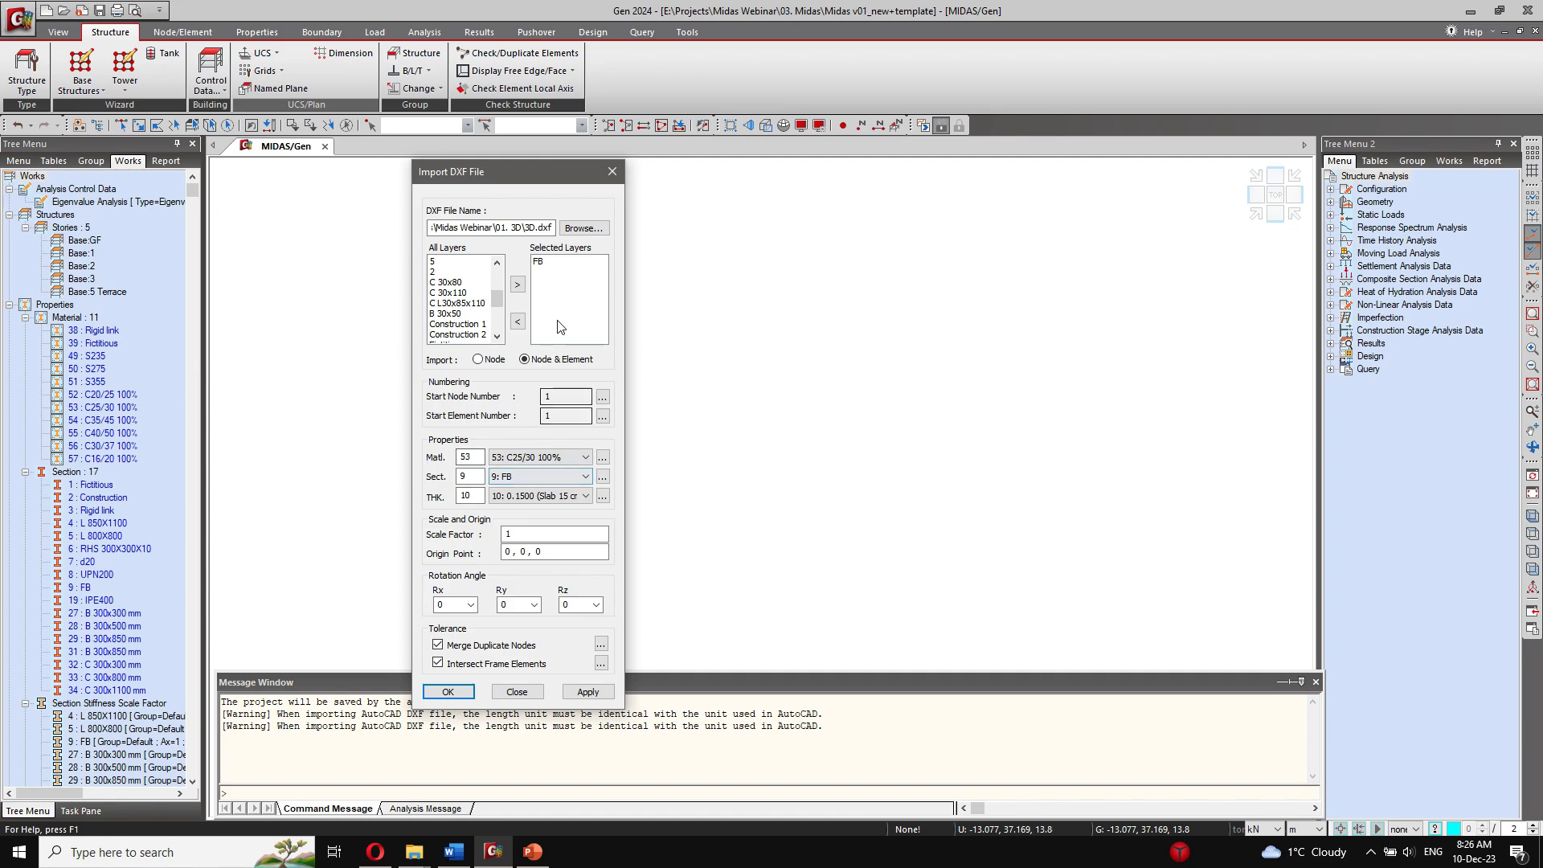
pyautogui.moveTo(502, 172); pyautogui.dragTo(372, 160)
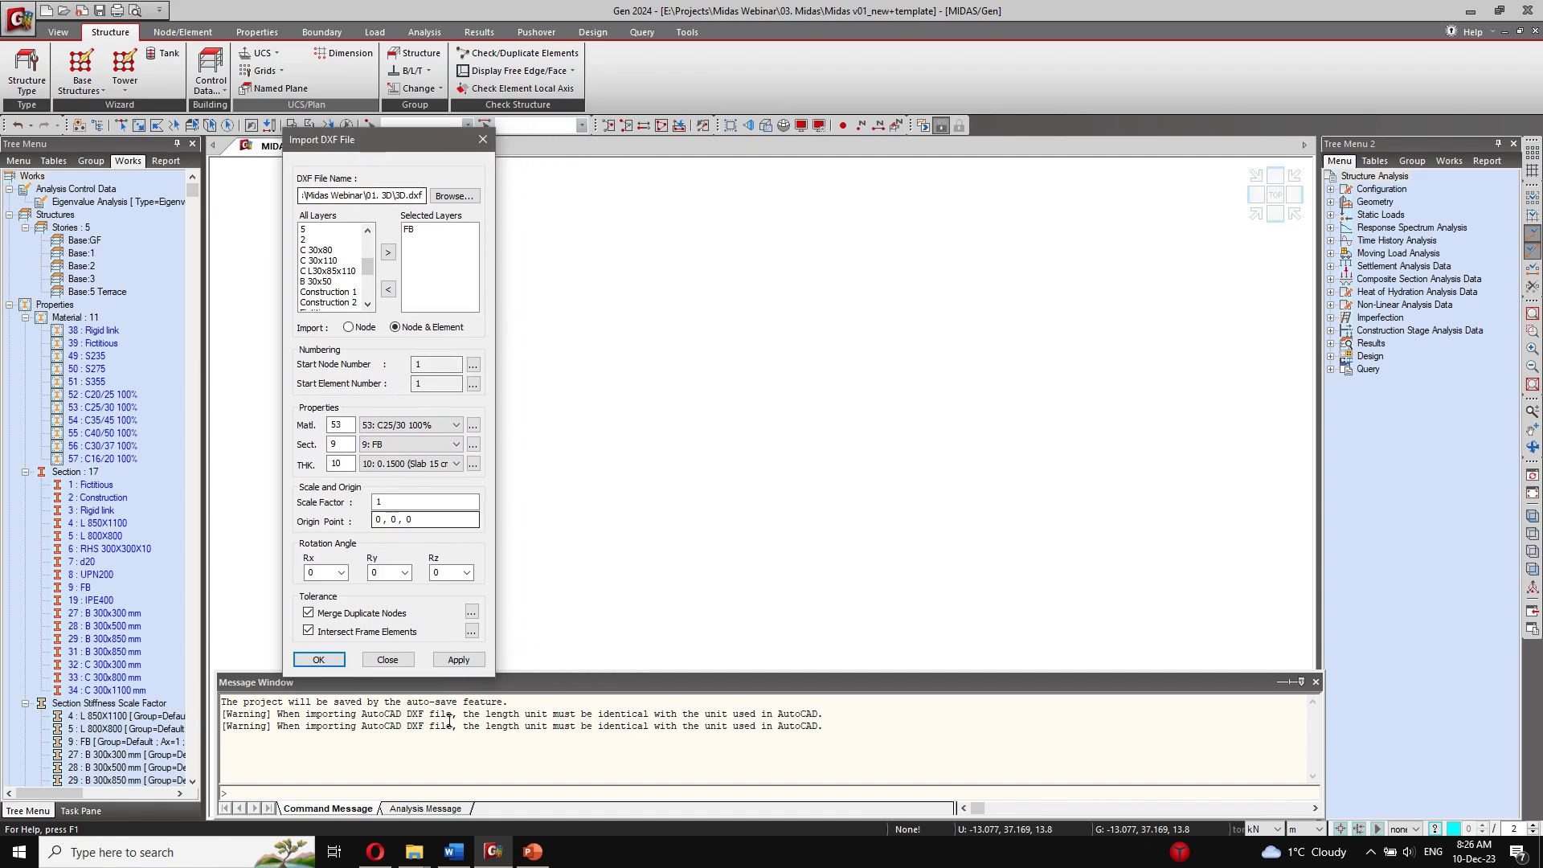
pyautogui.click(460, 659)
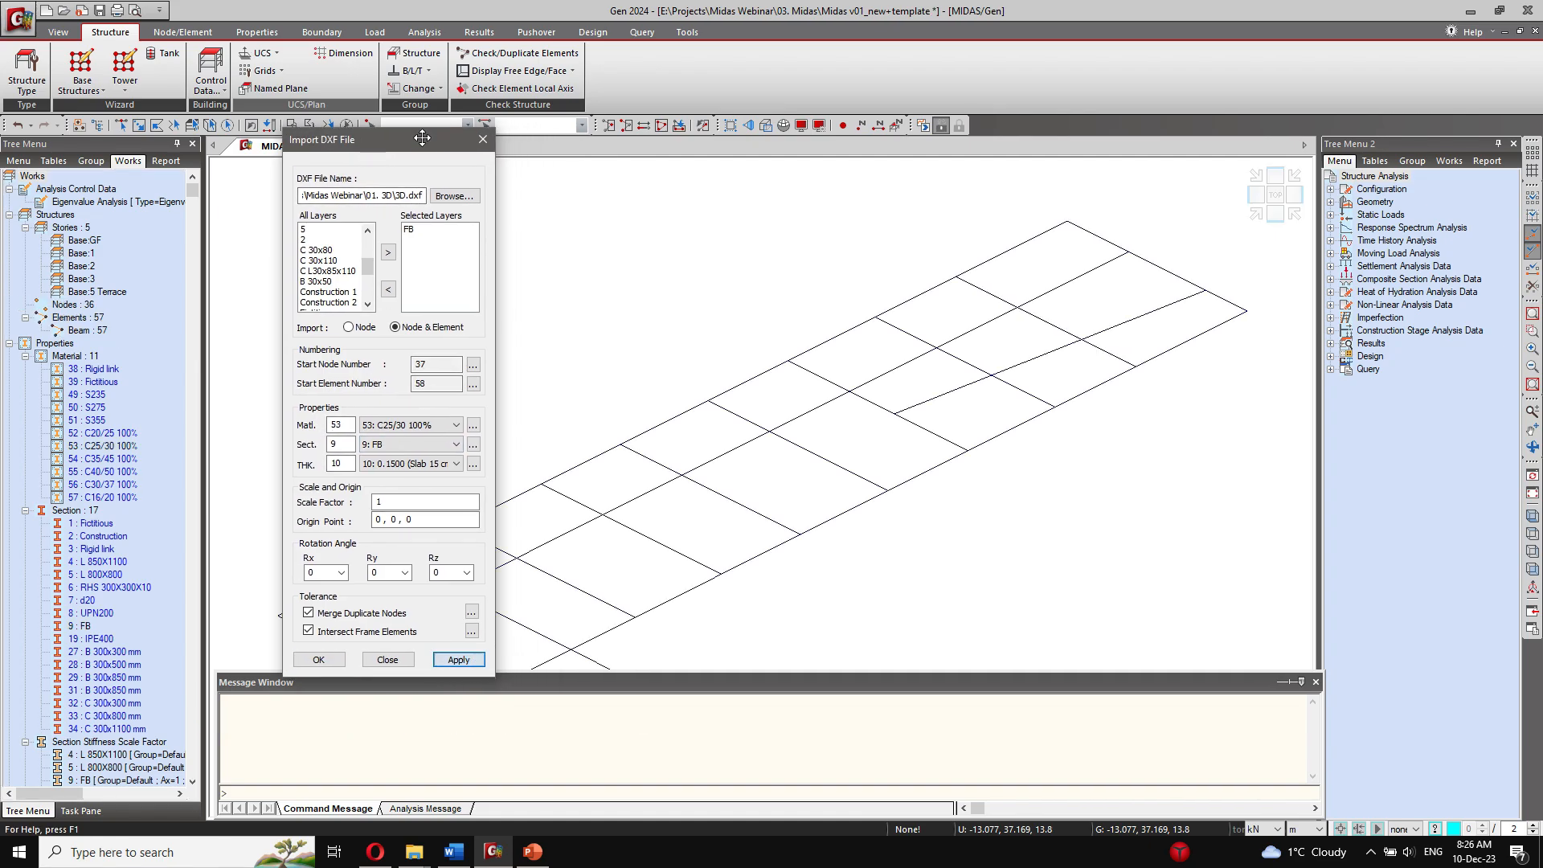
pyautogui.moveTo(692, 514); pyautogui.dragTo(815, 440, button='middle')
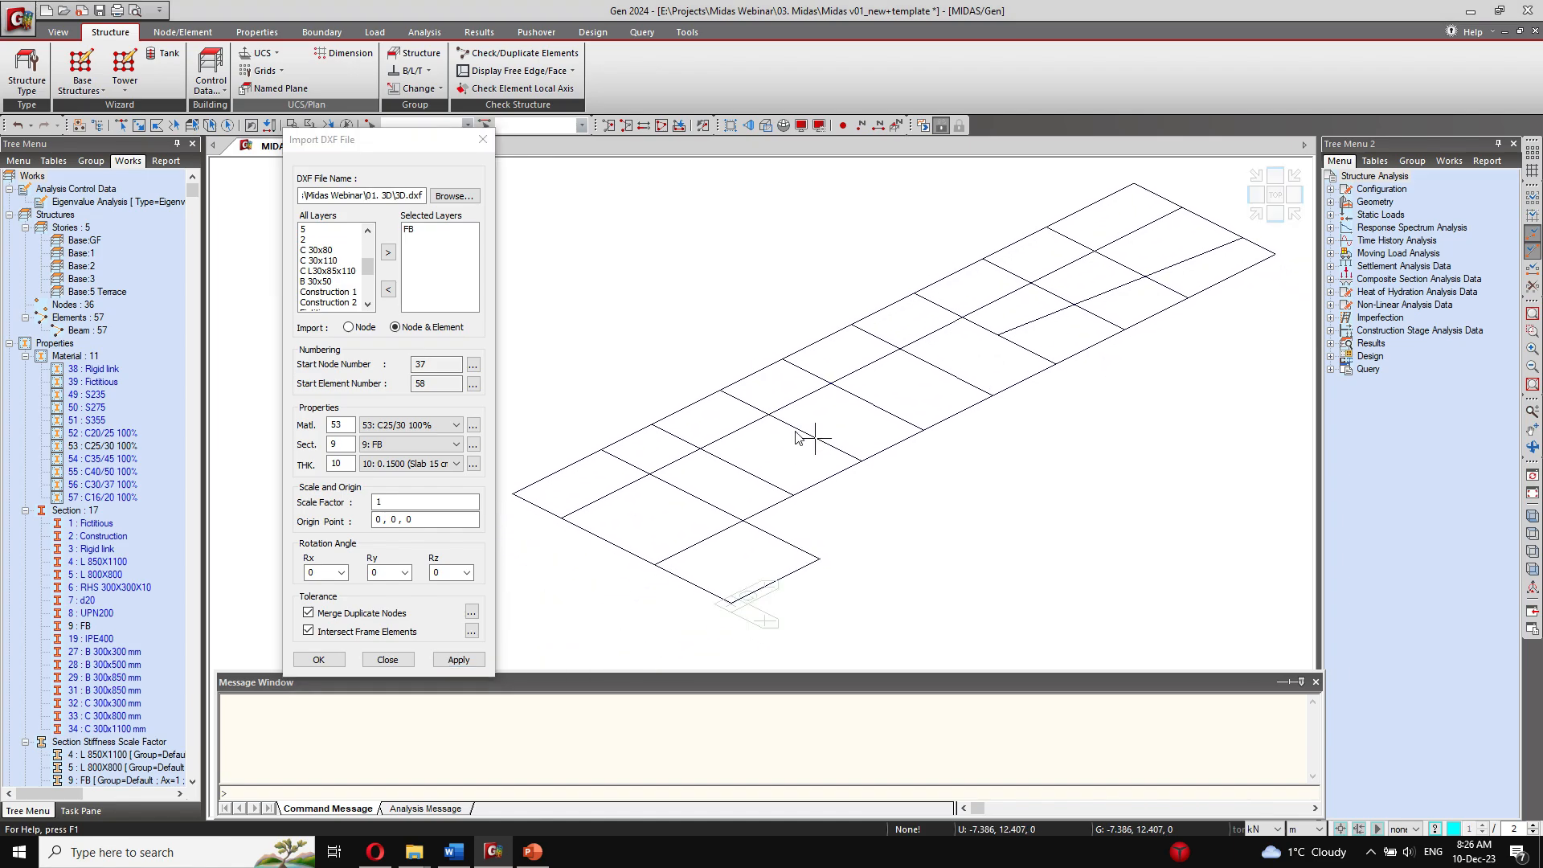
# Step: Replace the FB layer with the C 30x80 layer in the layers selected for import
pyautogui.click(409, 230)
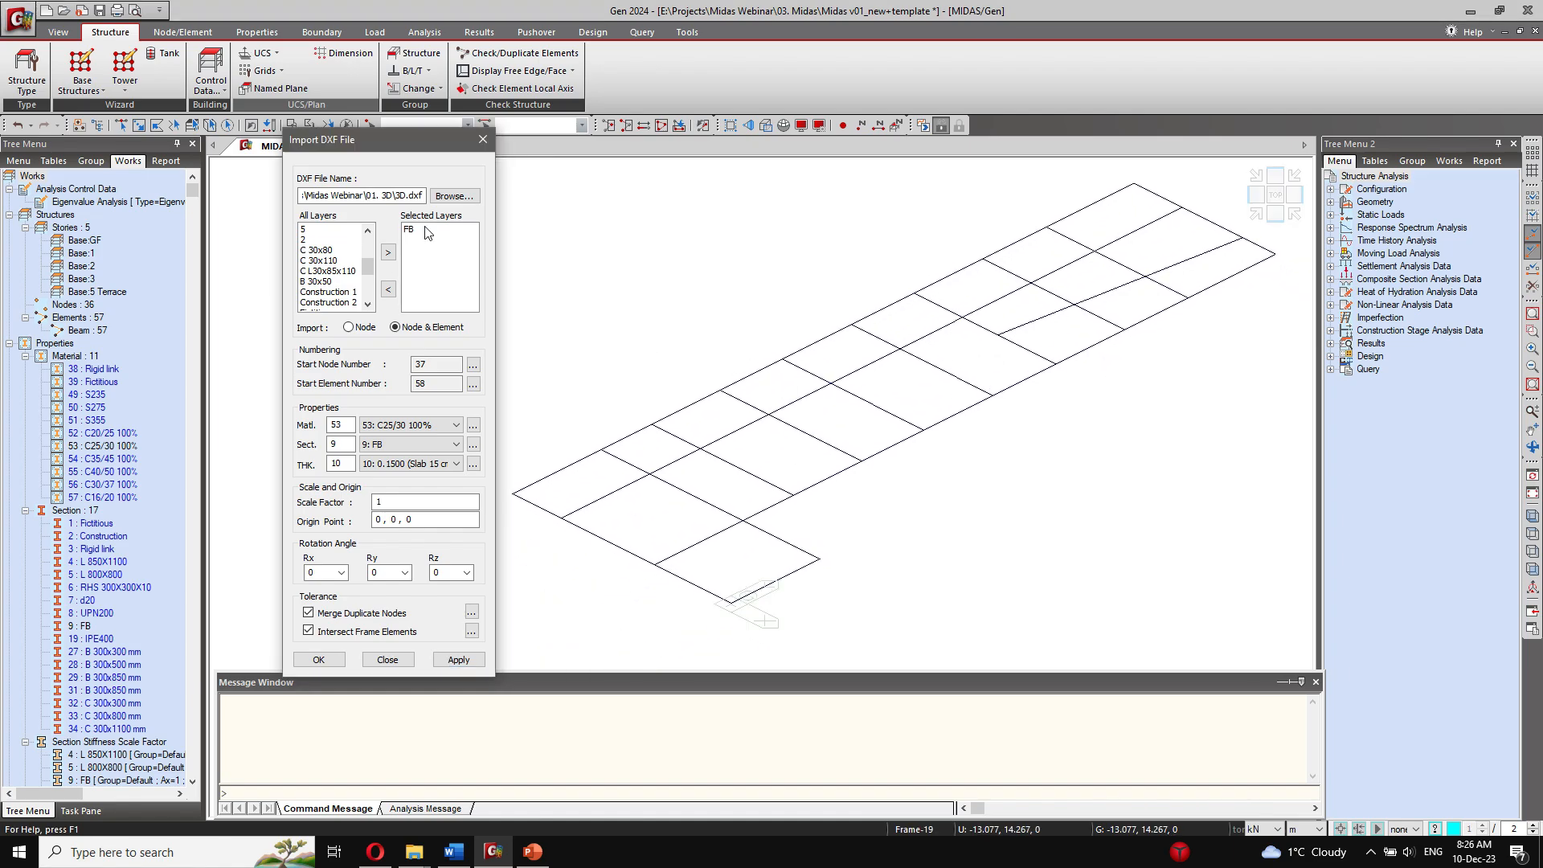
pyautogui.click(389, 288)
pyautogui.click(329, 250)
pyautogui.click(388, 253)
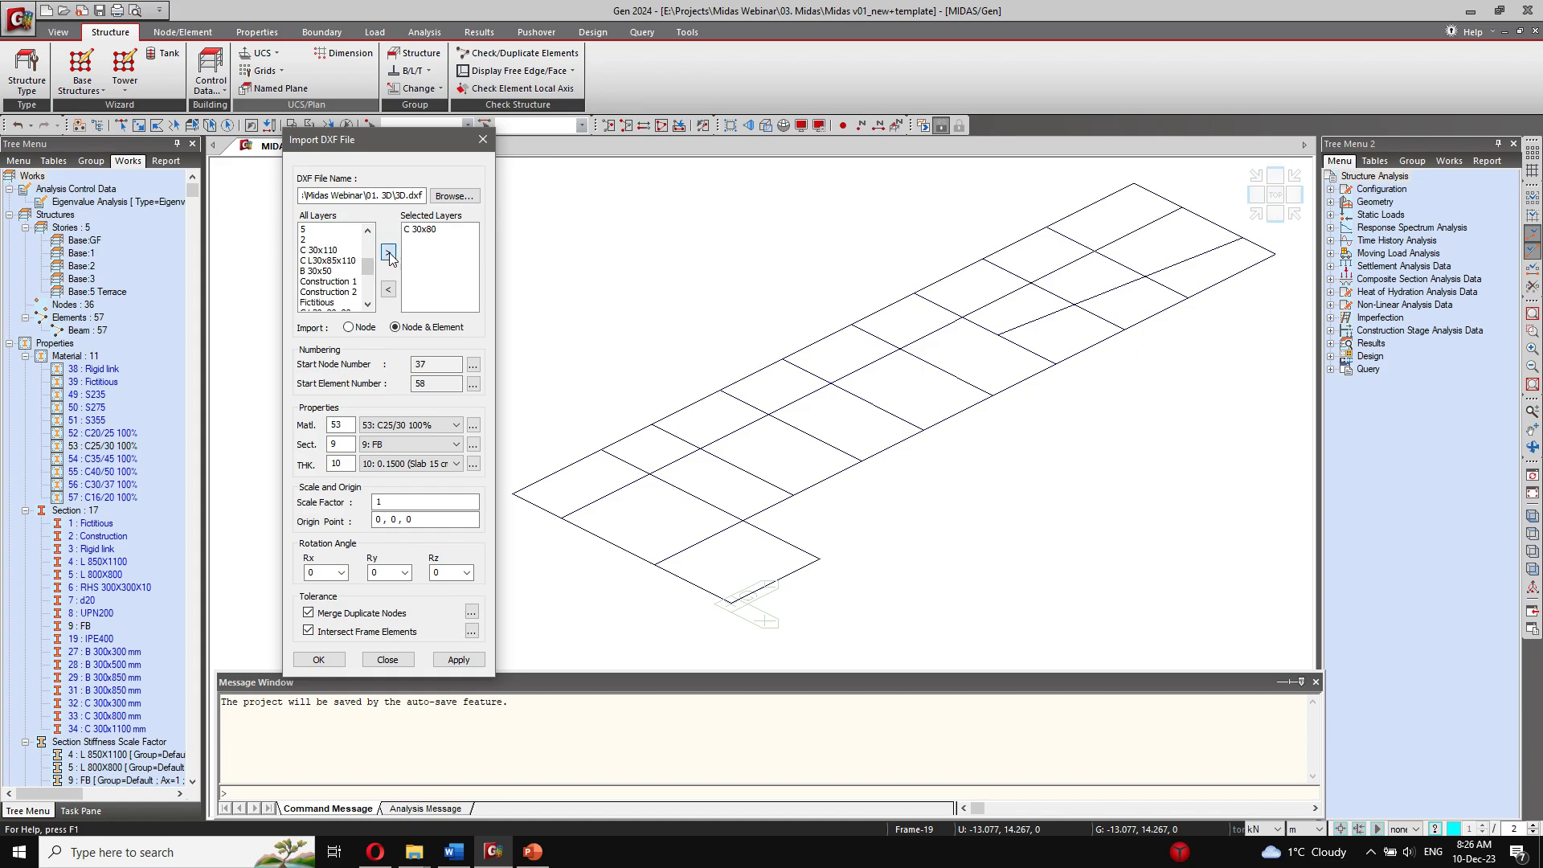
# Step: Assign section 33: C 300x800 mm and import the C 30x80 column layer into the model
pyautogui.click(399, 446)
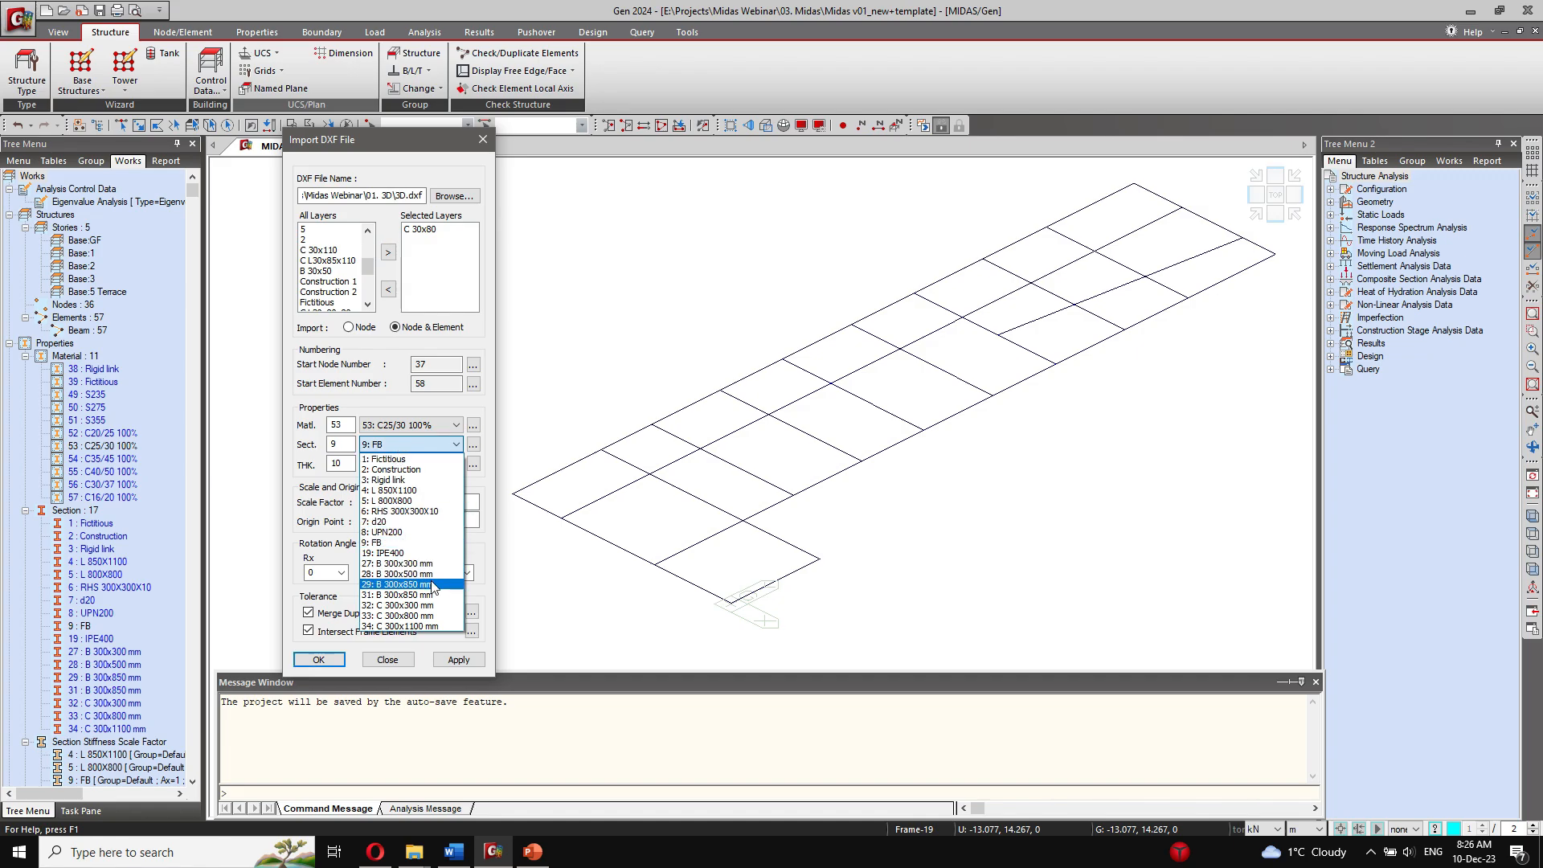
pyautogui.click(430, 616)
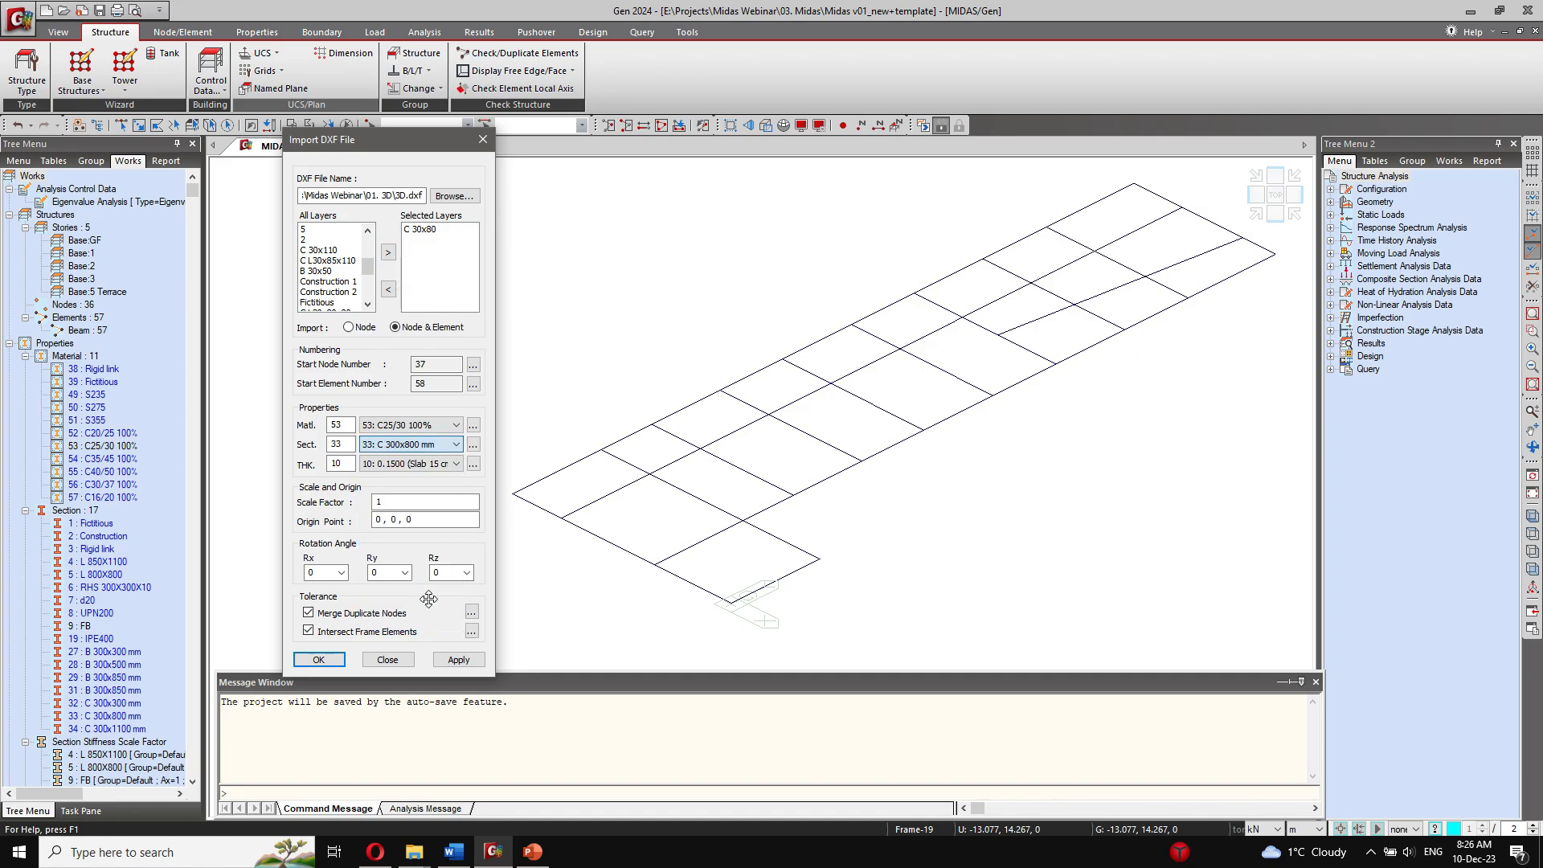
pyautogui.click(460, 660)
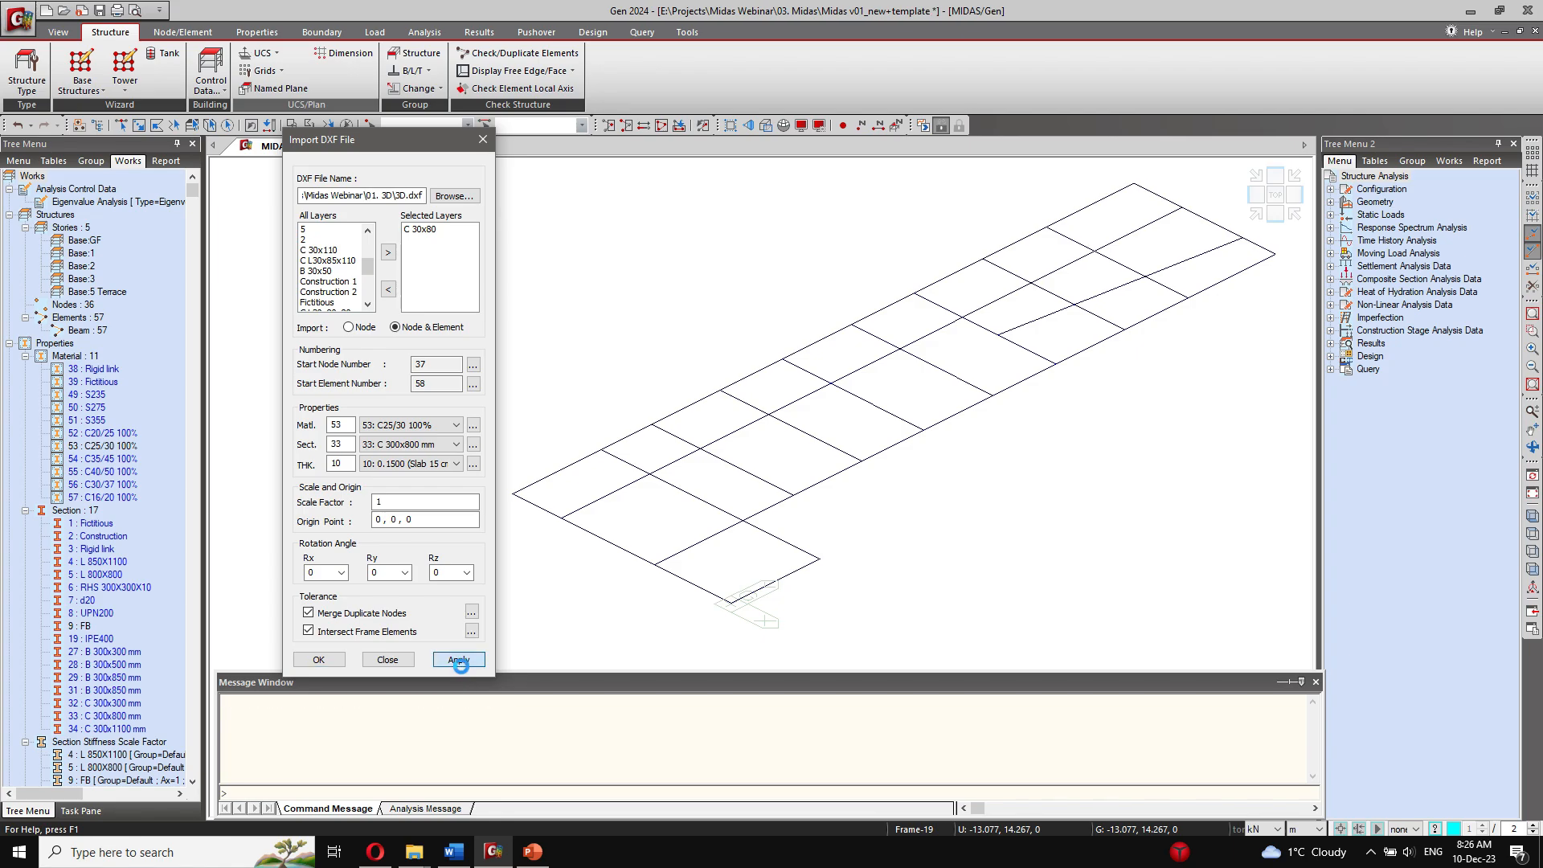
# Step: Replace C 30x80 with the C 30x110 layer and import it using section 34: C 300x1100 mm
pyautogui.click(429, 231)
pyautogui.click(388, 290)
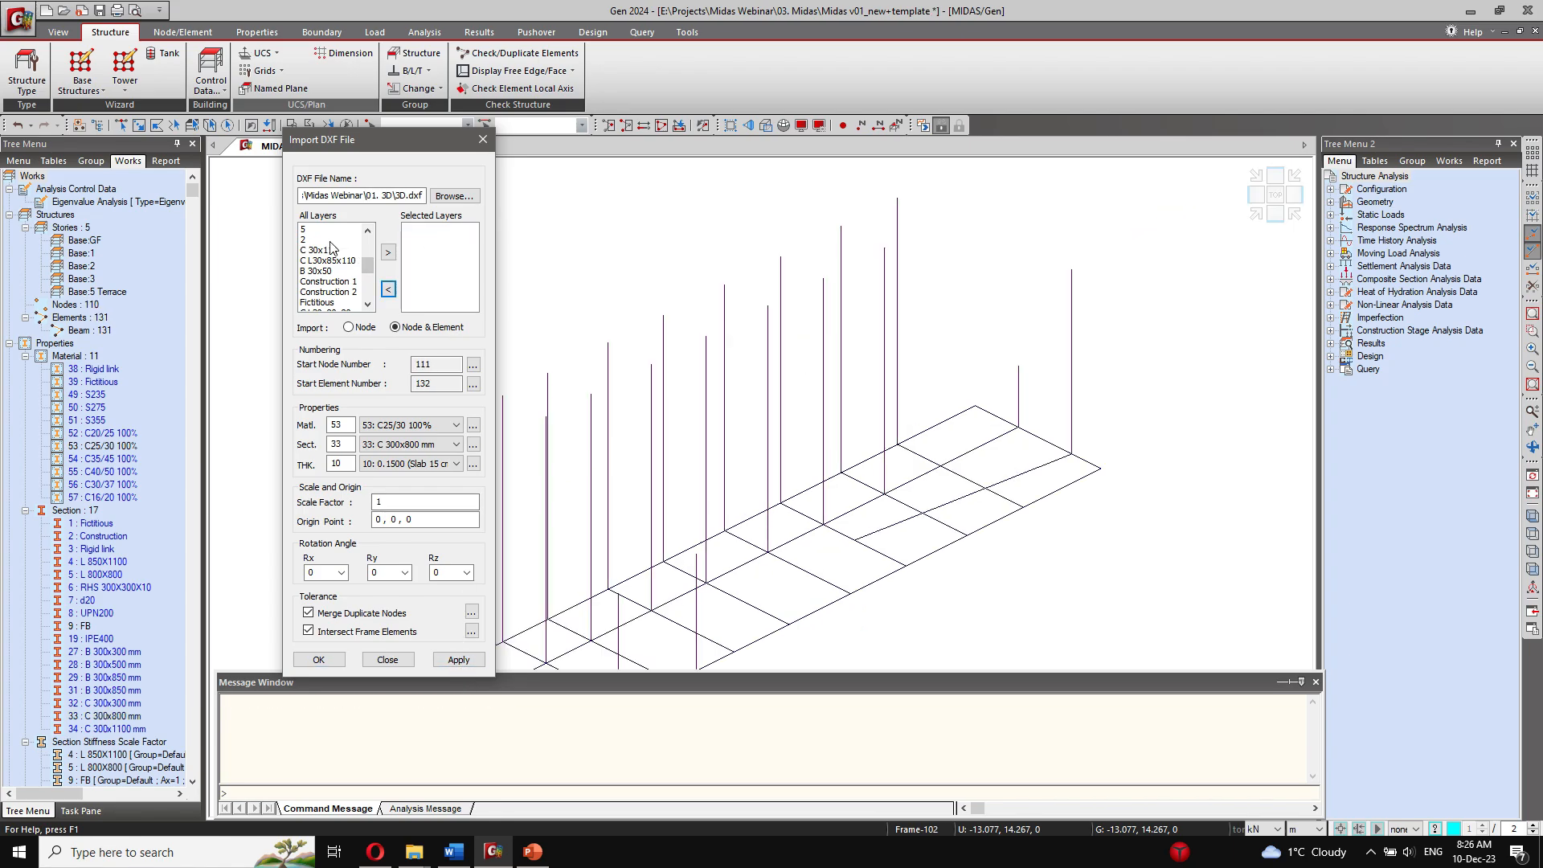
pyautogui.click(330, 250)
pyautogui.click(388, 252)
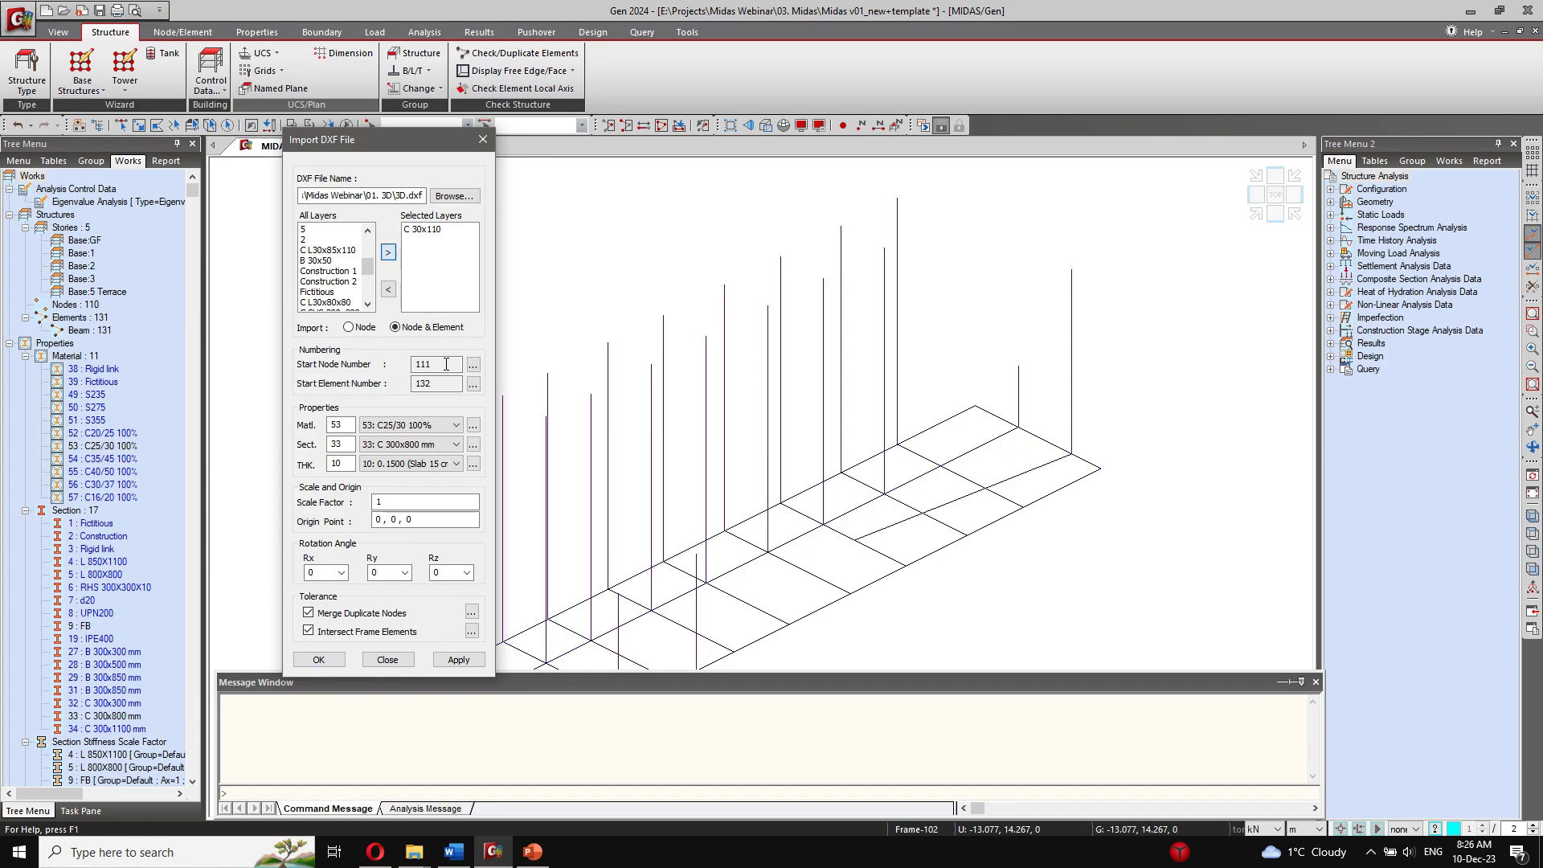
pyautogui.click(434, 444)
pyautogui.click(406, 626)
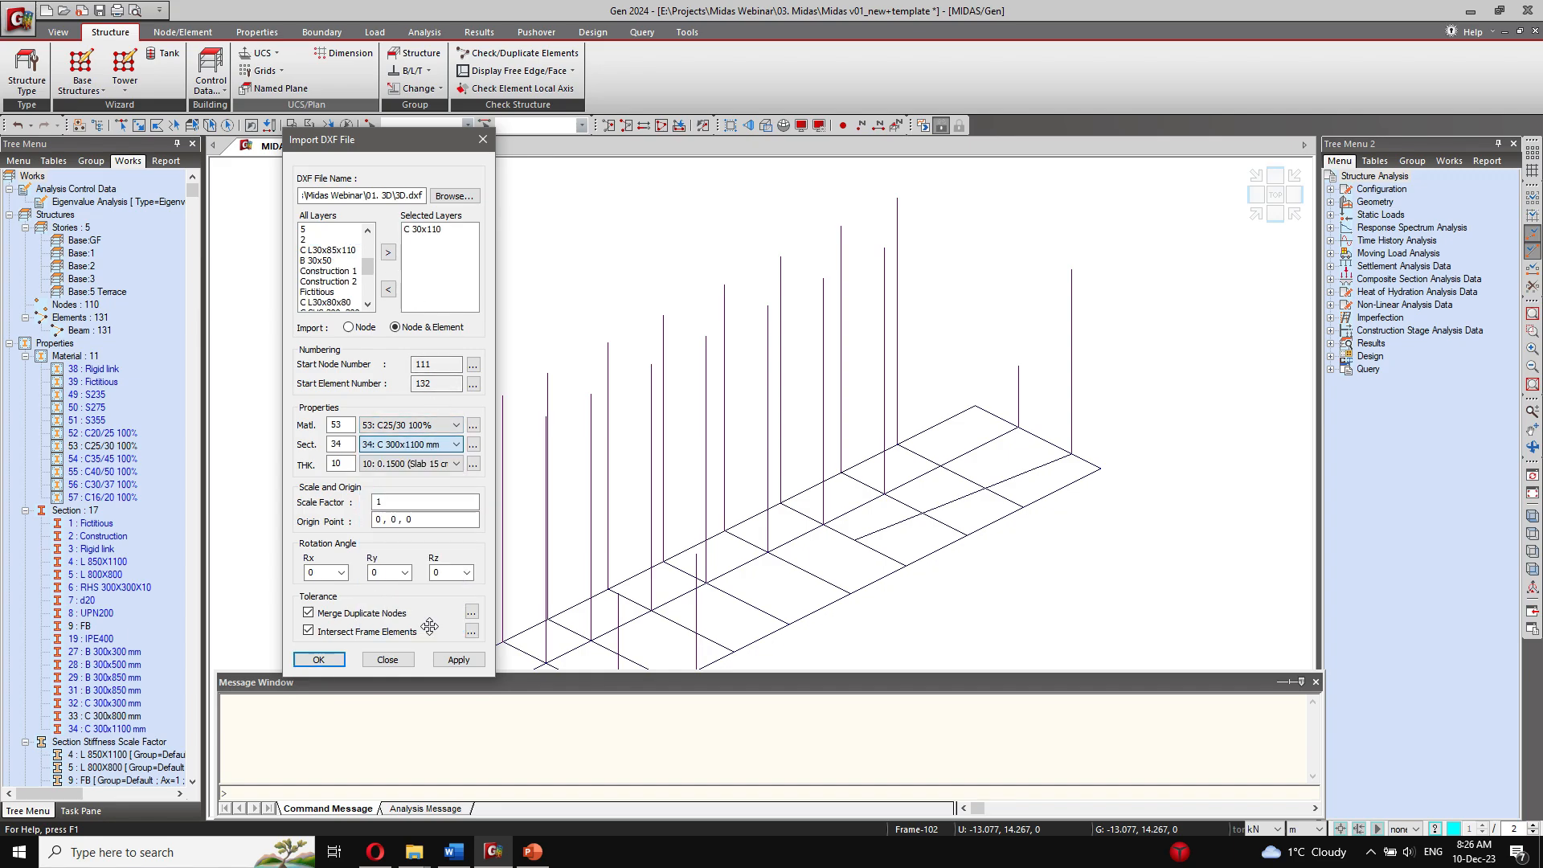
pyautogui.click(458, 659)
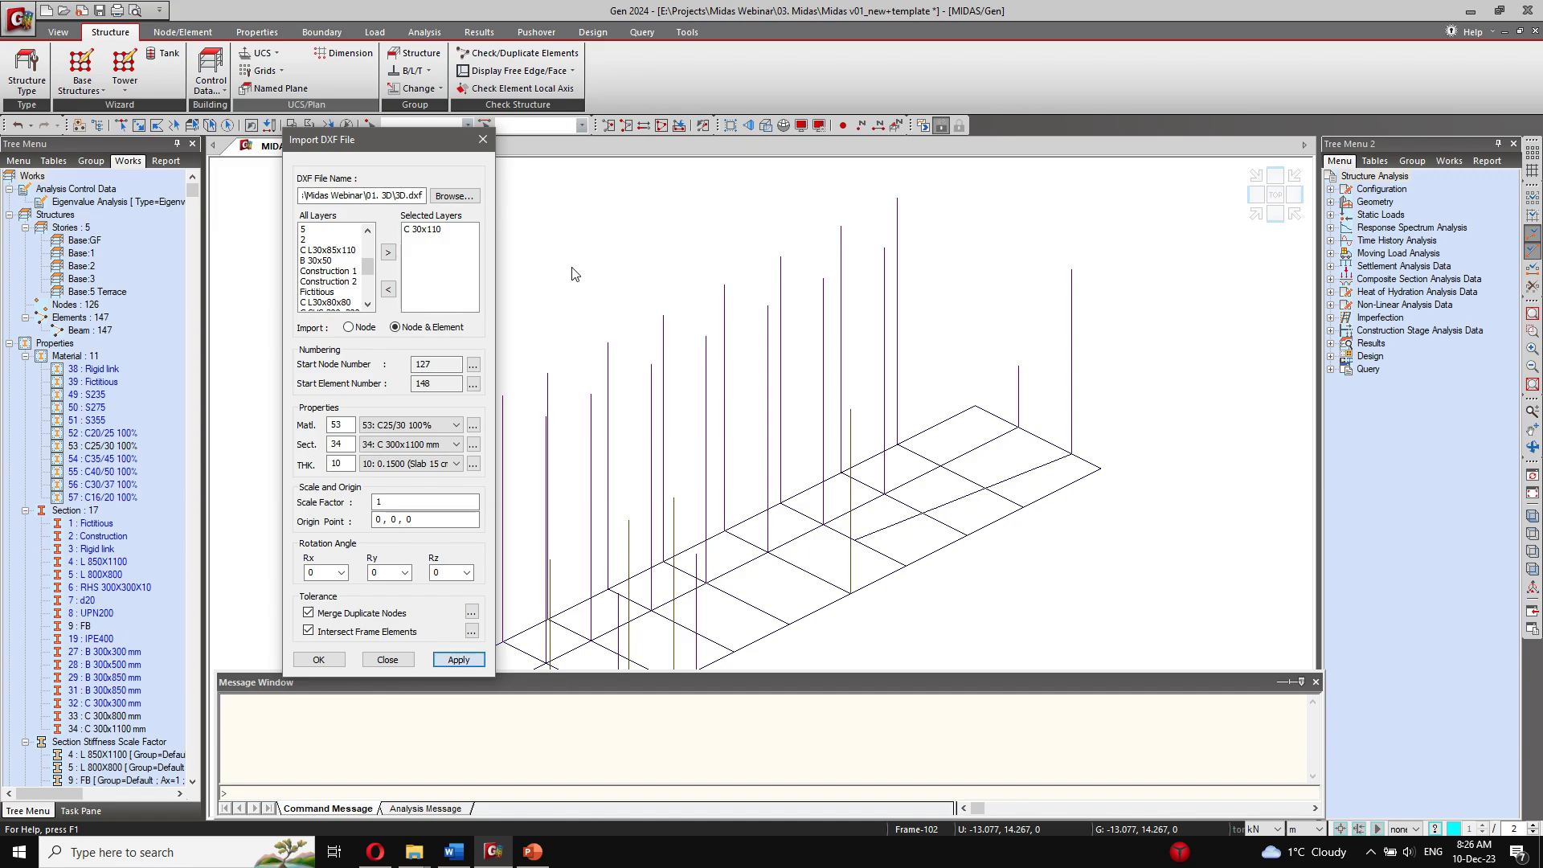
# Step: Replace C 30x110 with the C L30x85x110 layer and import it using section 4: L 850X1100
pyautogui.click(430, 232)
pyautogui.click(389, 289)
pyautogui.click(328, 250)
pyautogui.click(389, 252)
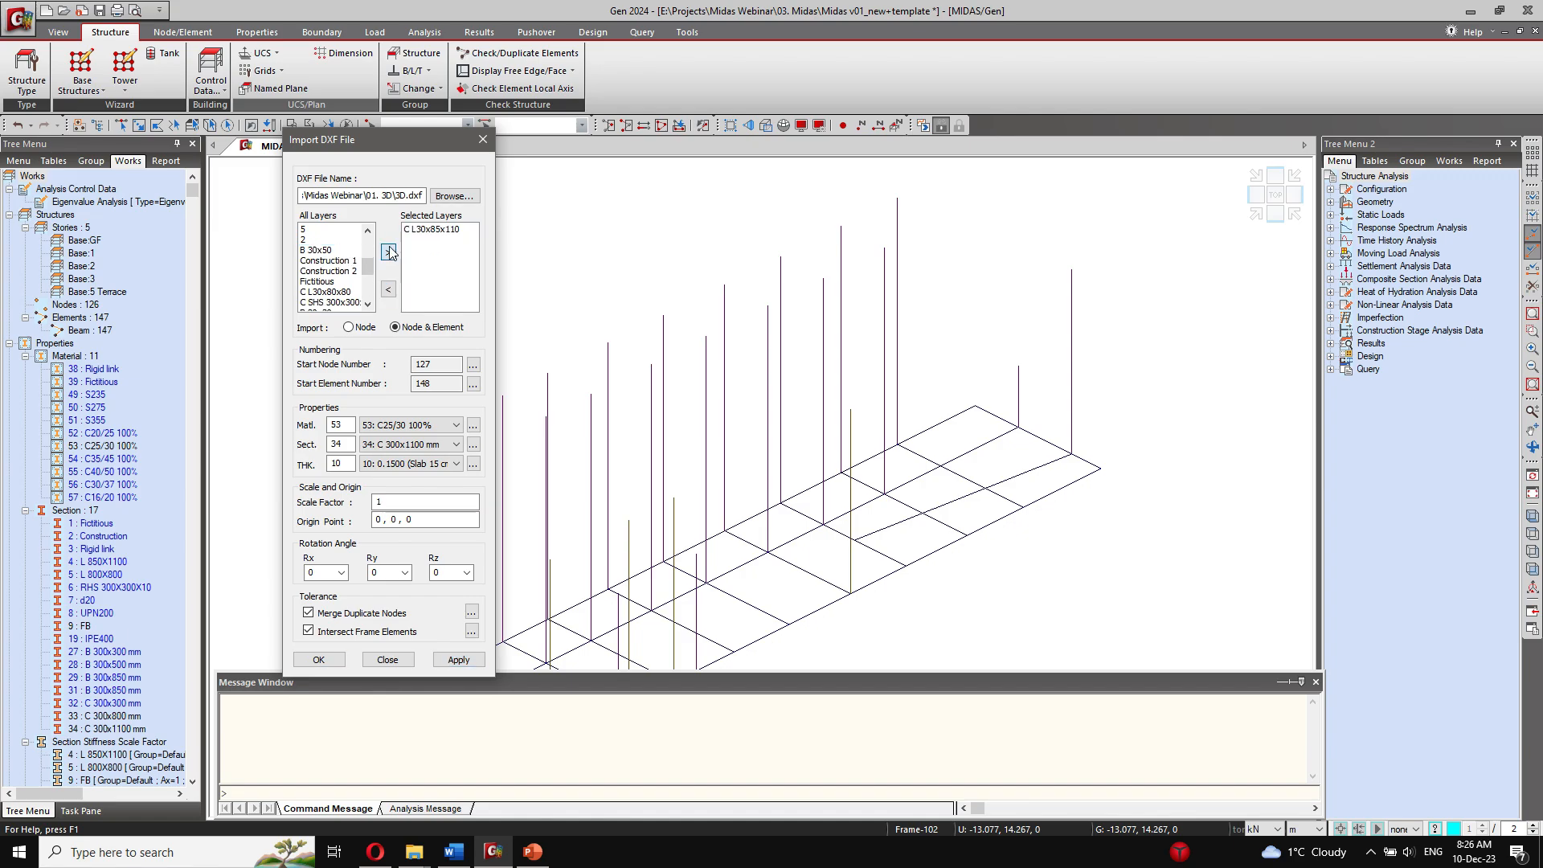
pyautogui.click(418, 444)
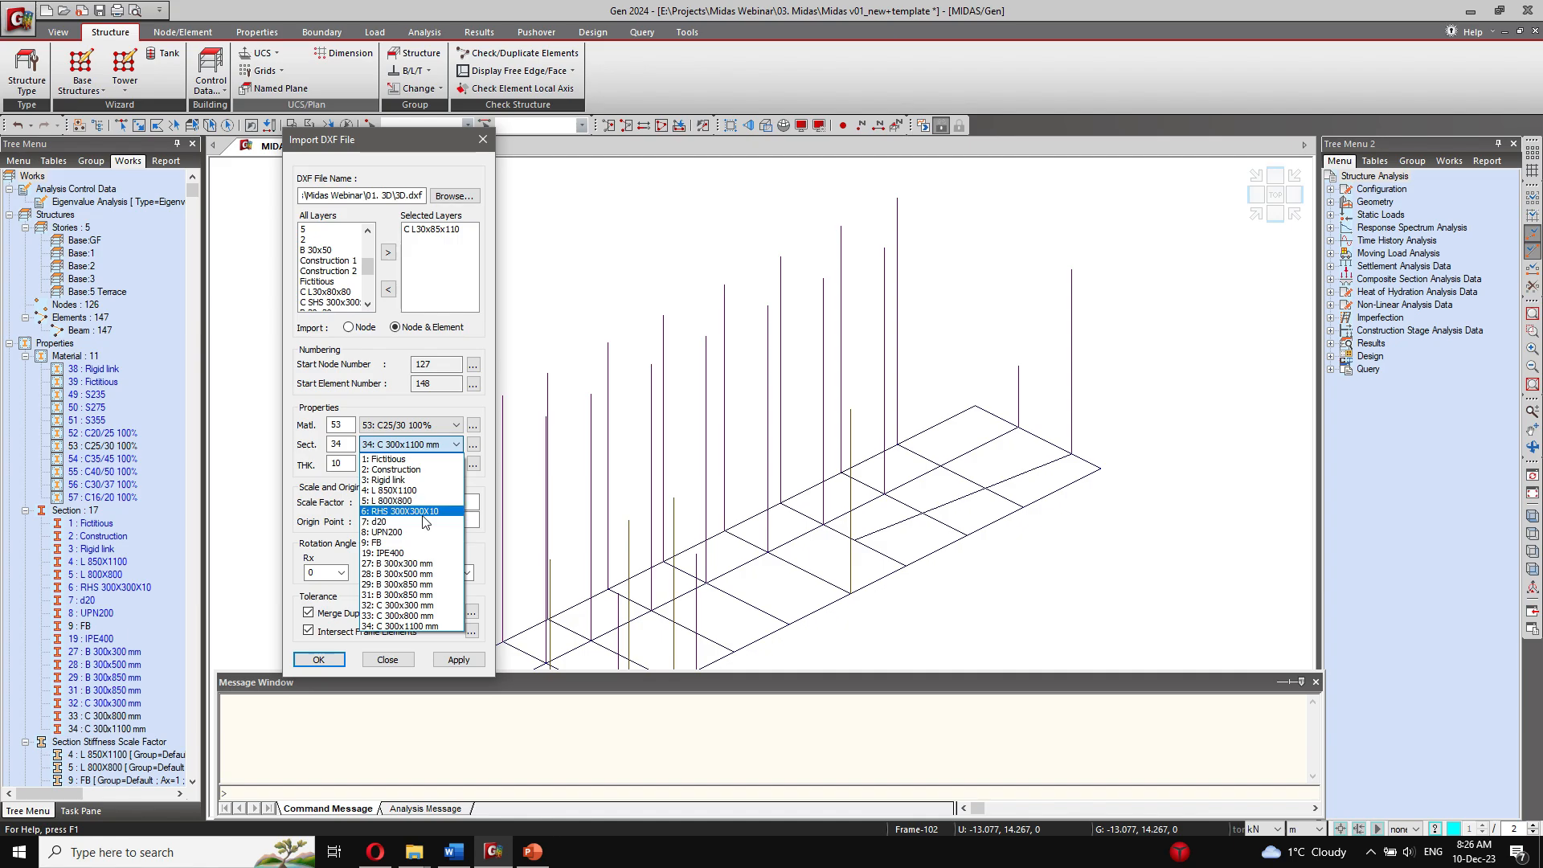
pyautogui.click(412, 490)
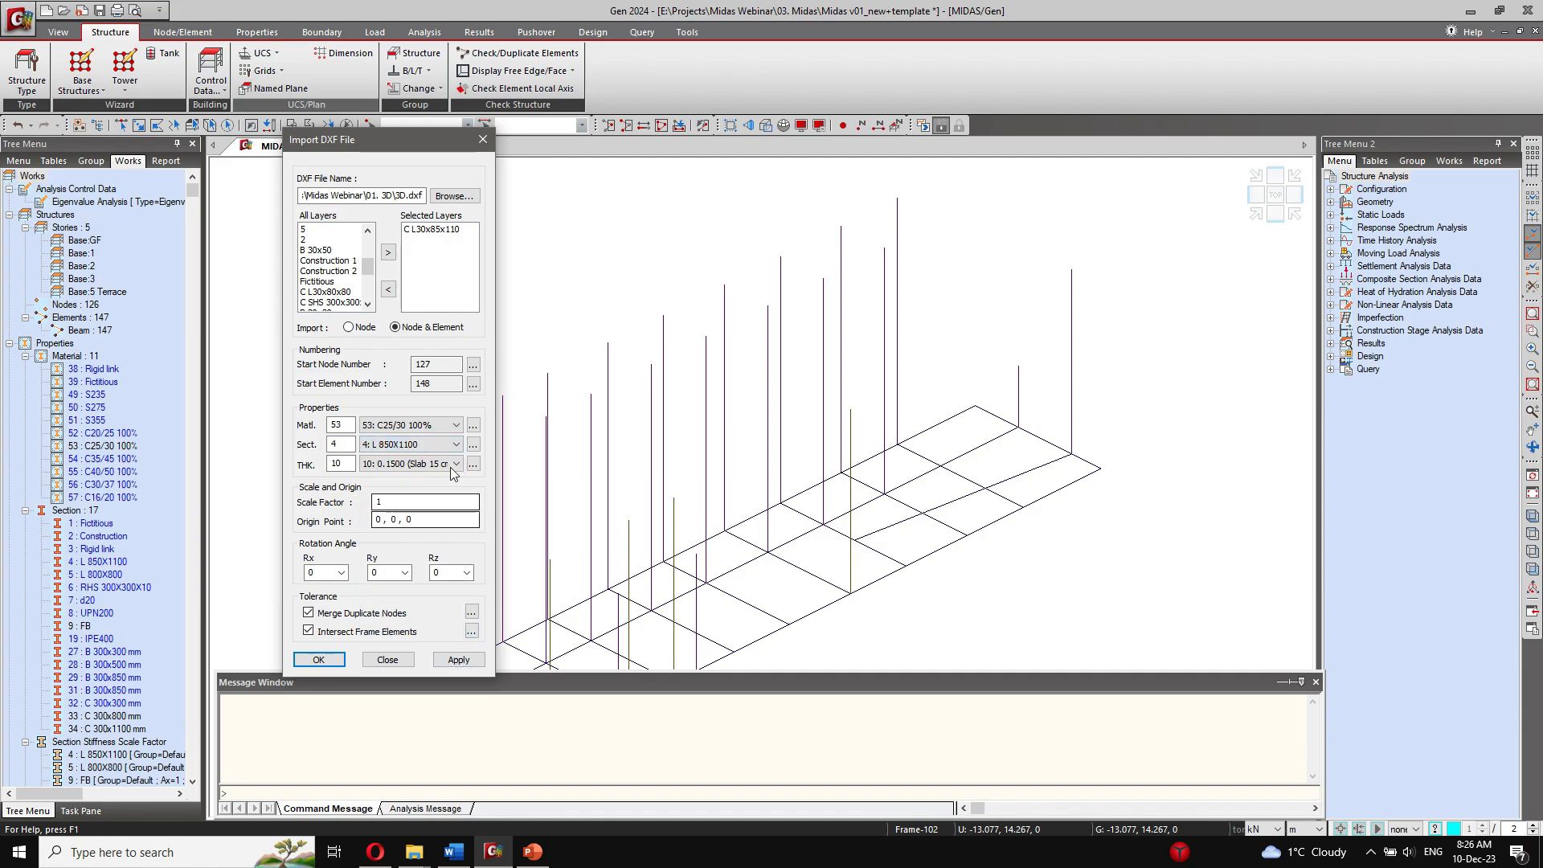
pyautogui.click(456, 660)
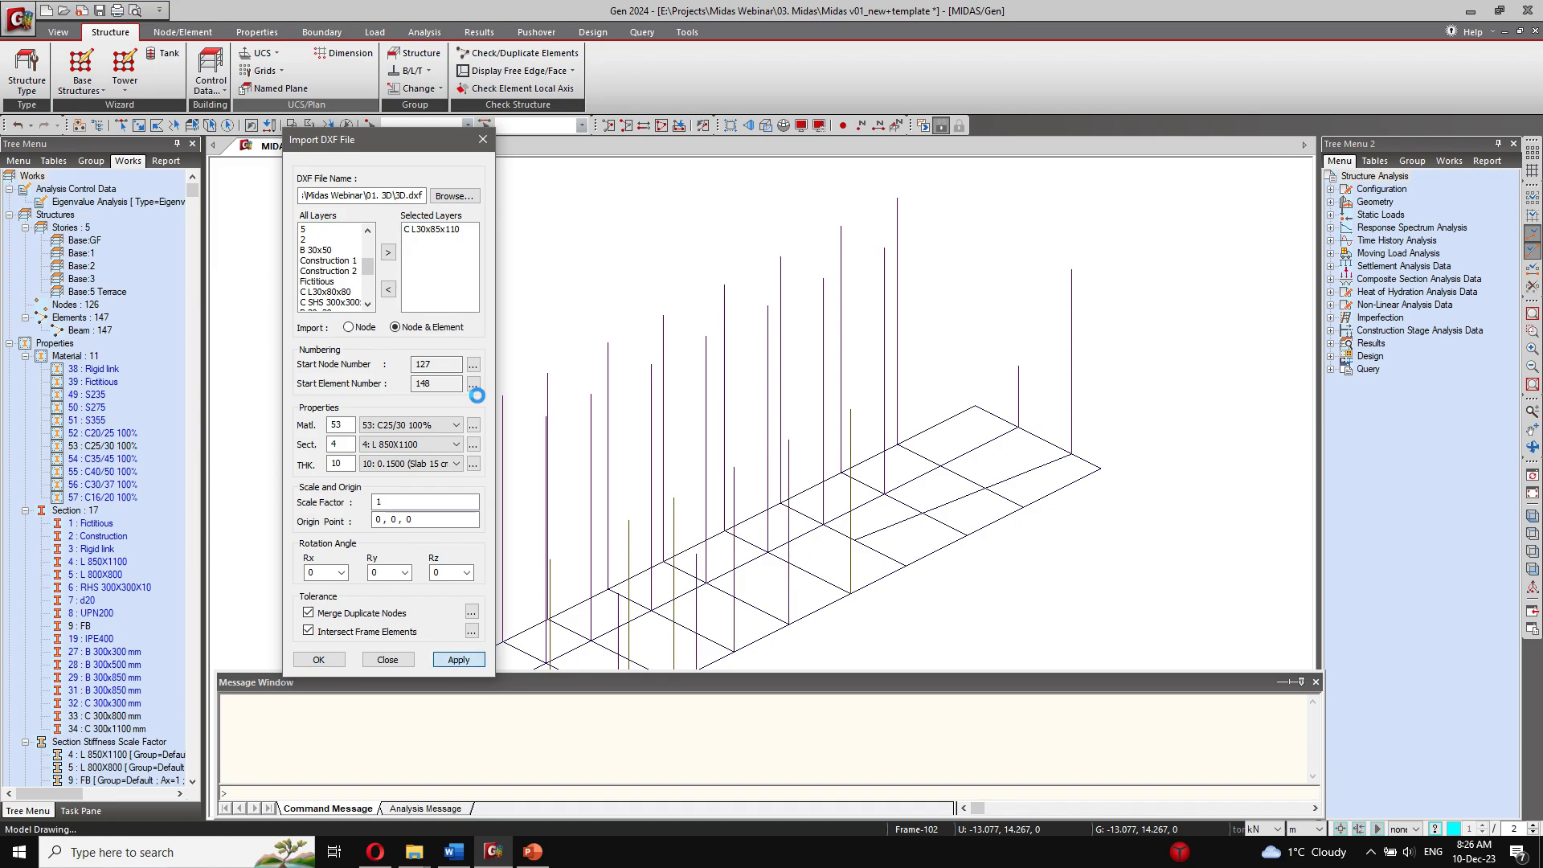
pyautogui.click(438, 257)
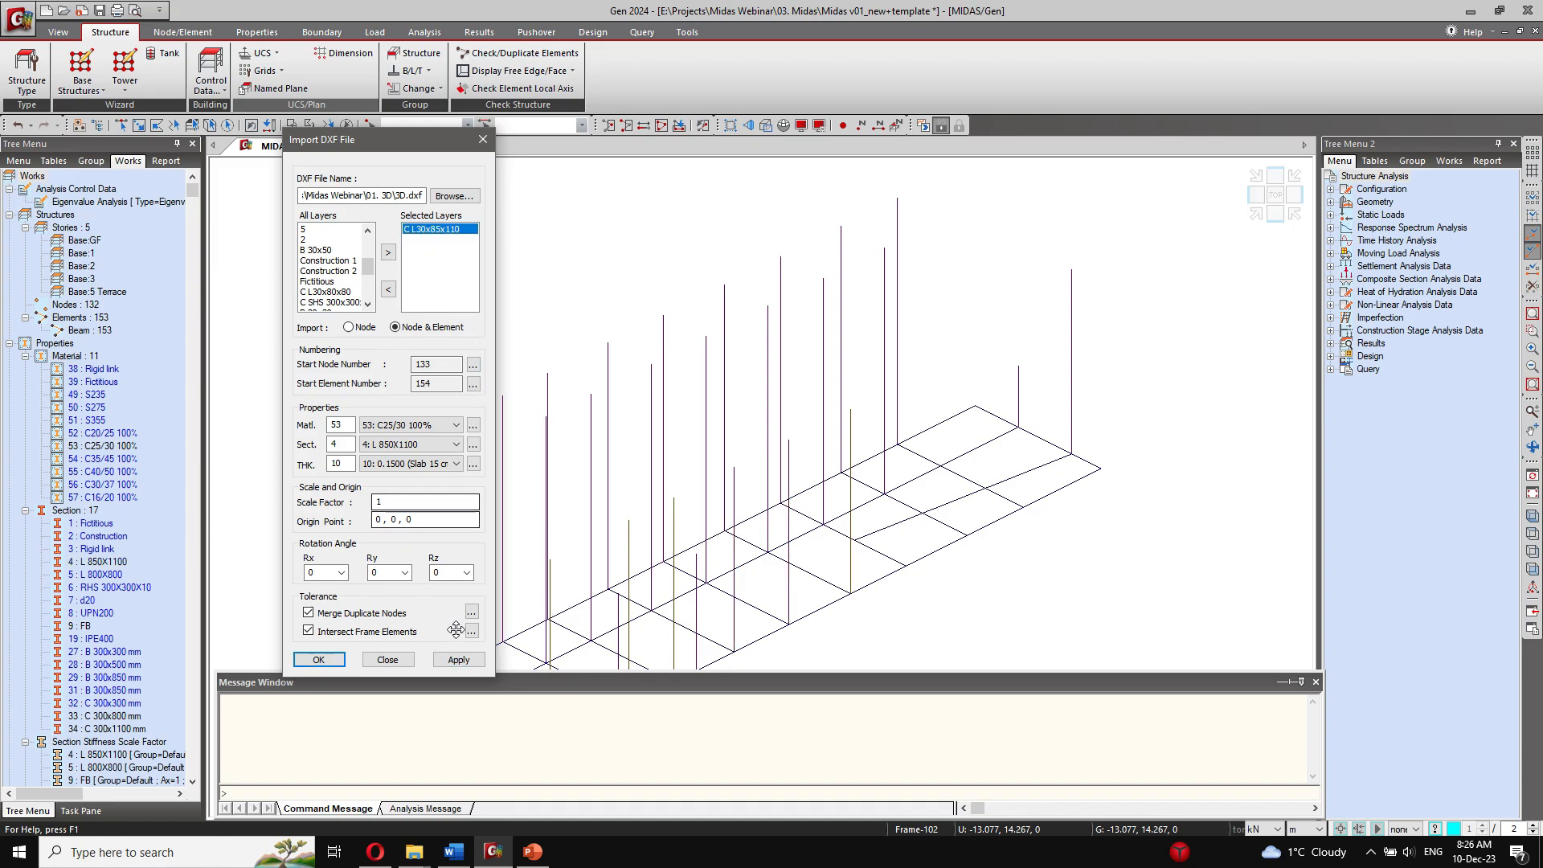
pyautogui.click(460, 663)
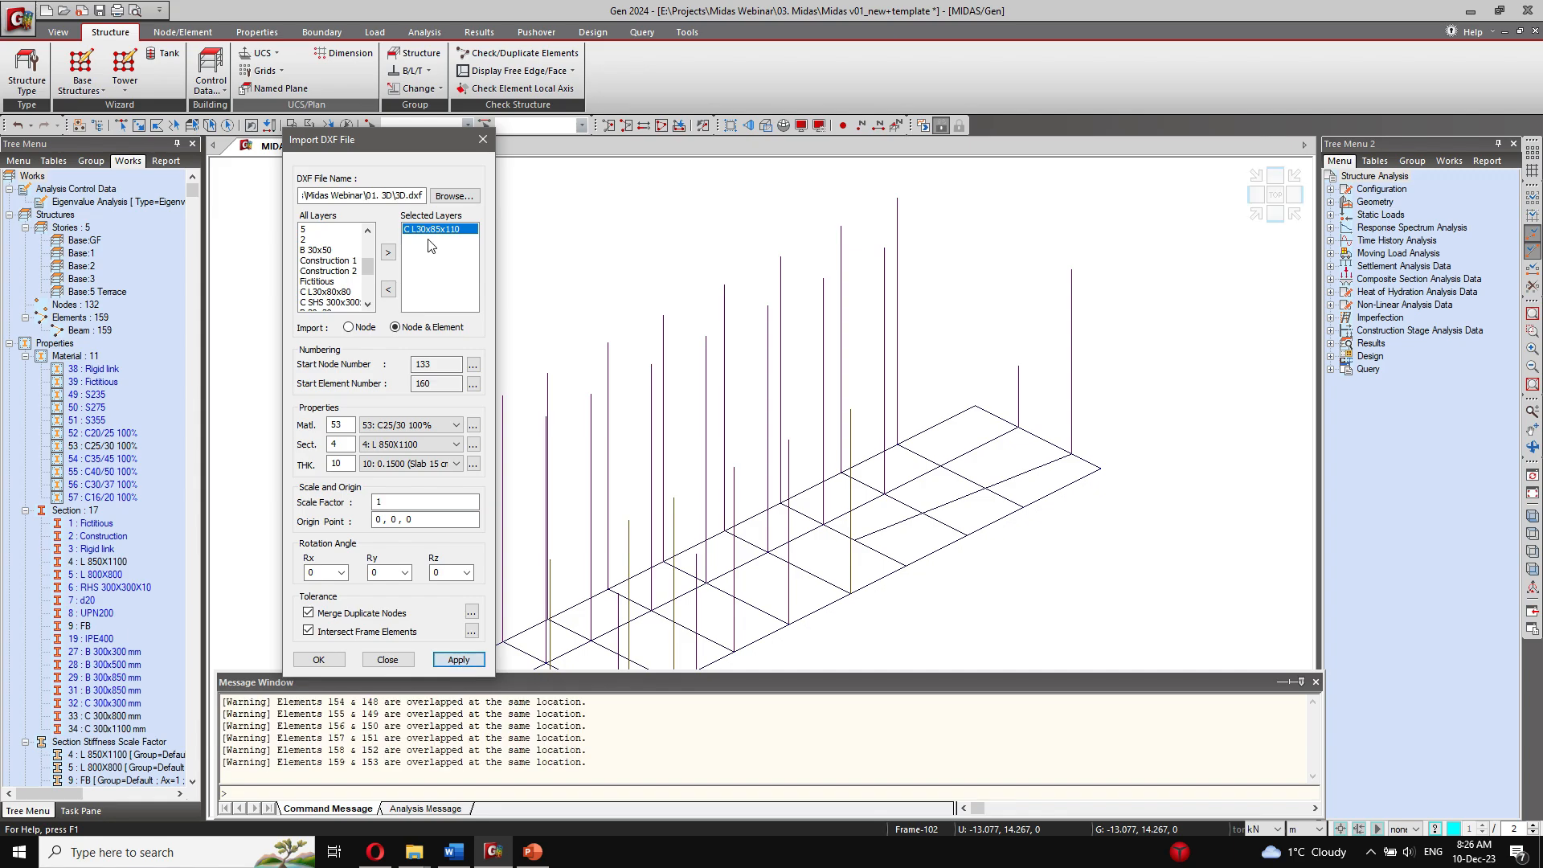
pyautogui.click(21, 127)
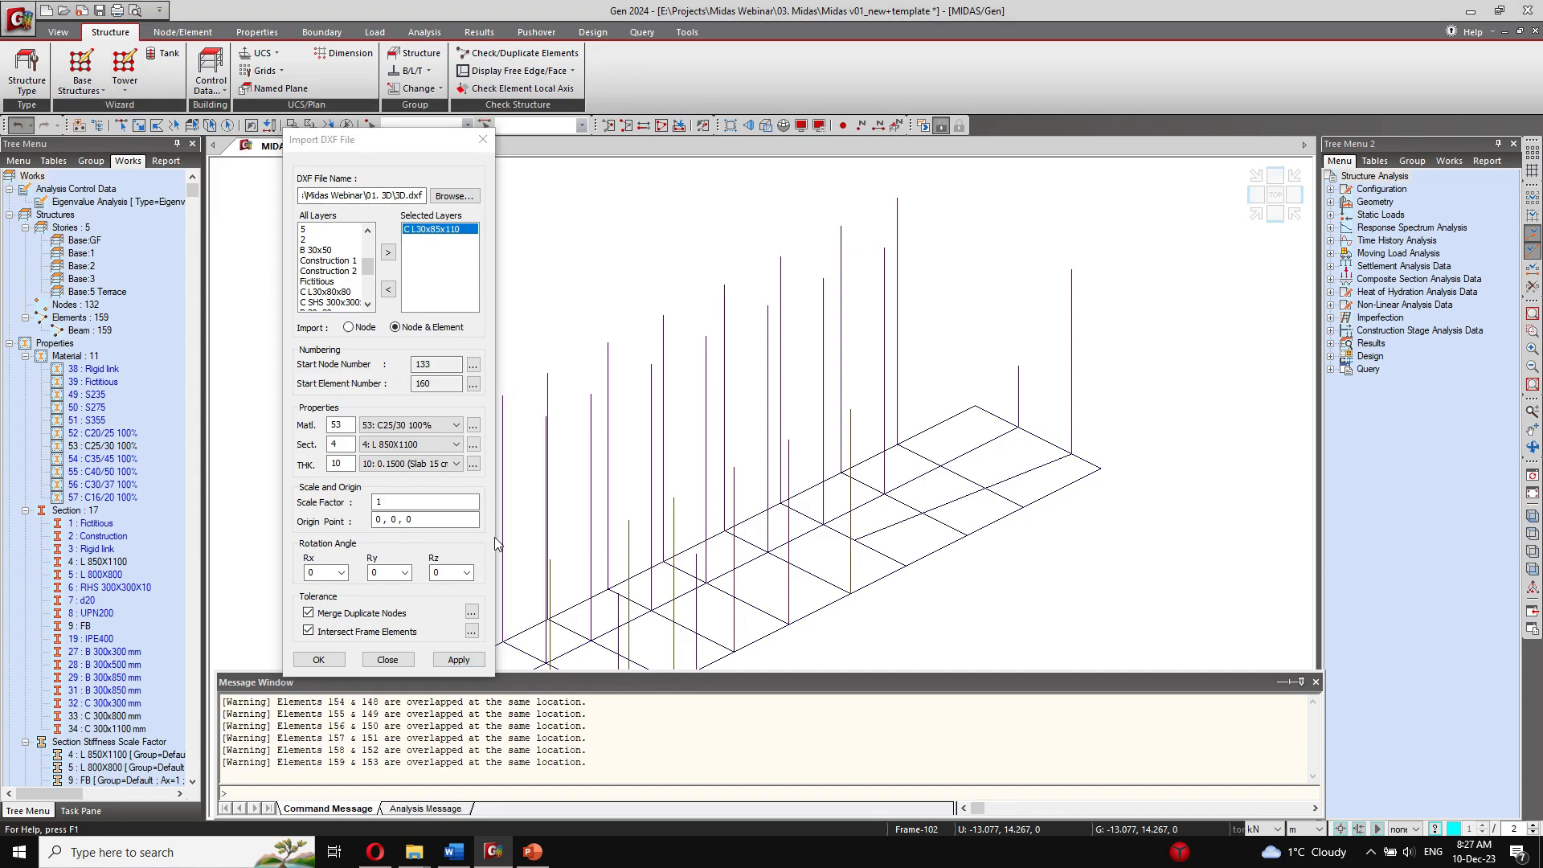
# Step: Replace C L30x85x110 with the B 30x50 layer and import it using section 28: B 300x500 mm
pyautogui.click(389, 290)
pyautogui.click(319, 250)
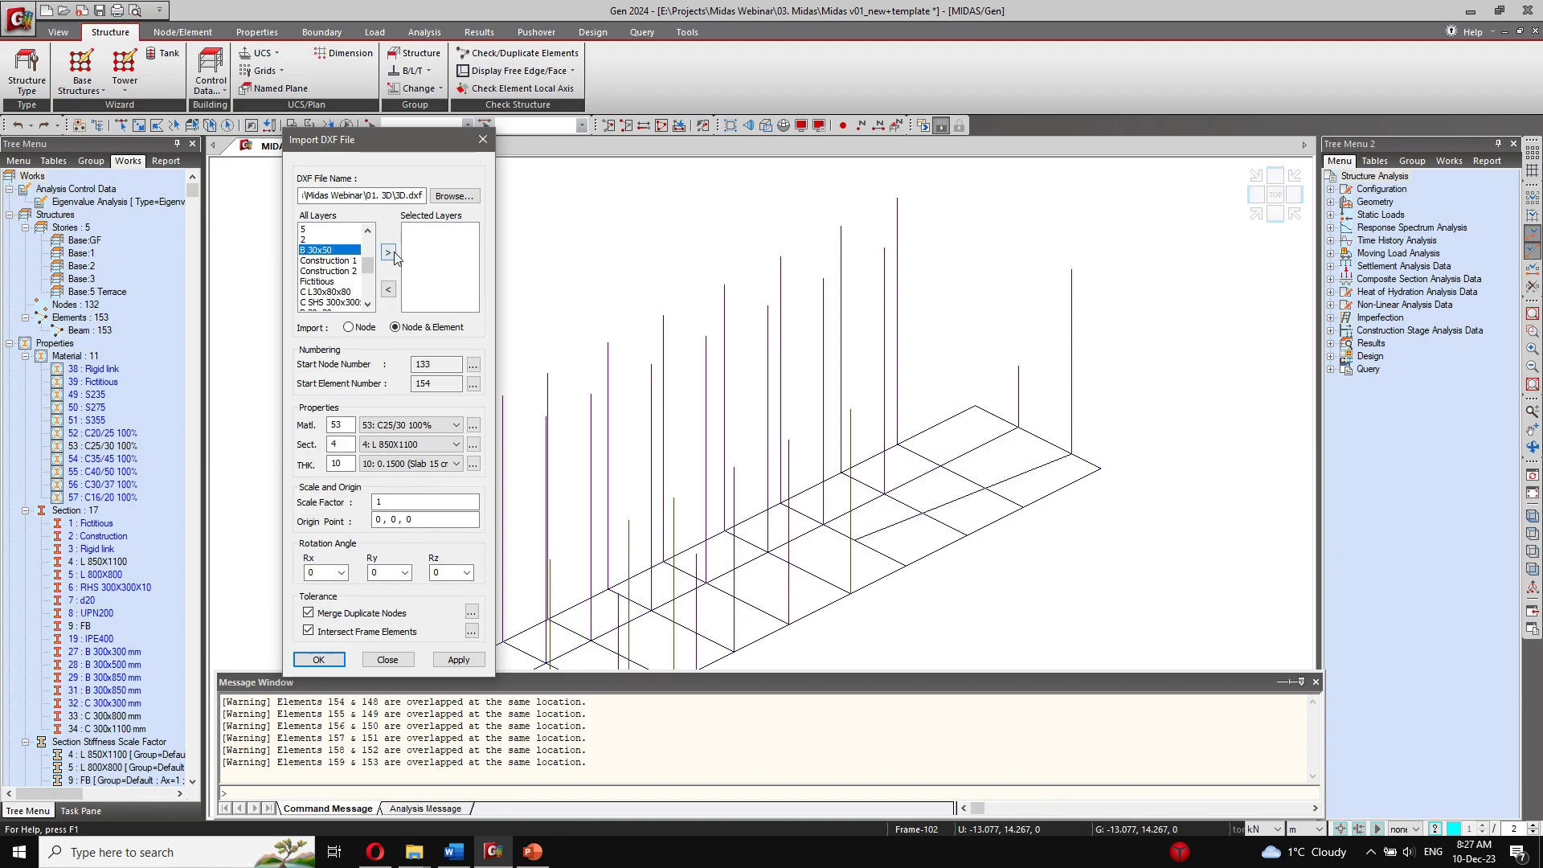
pyautogui.click(388, 252)
pyautogui.click(410, 445)
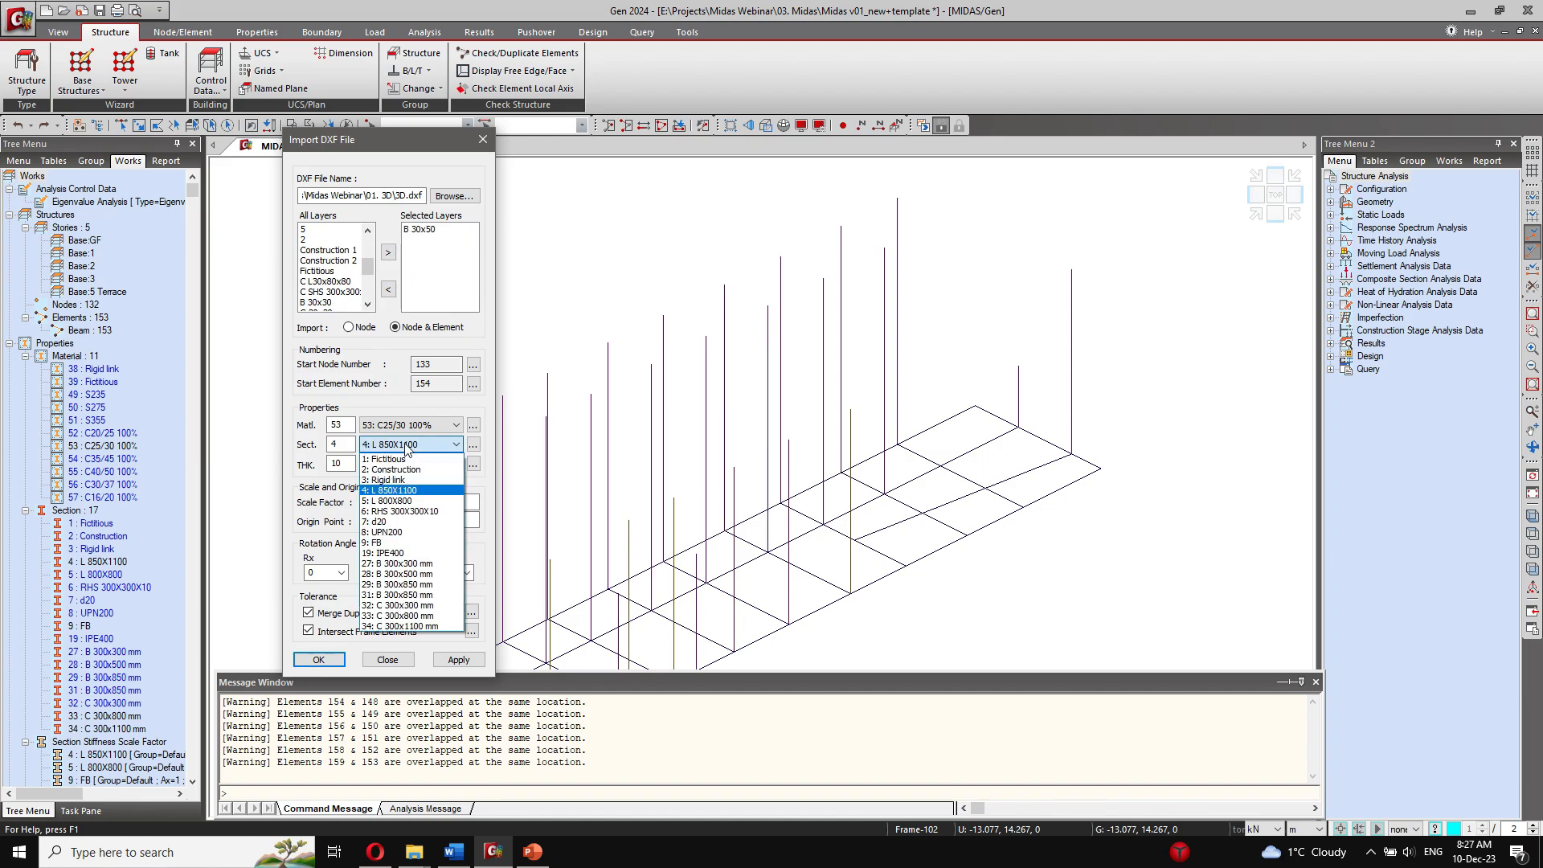
pyautogui.click(434, 574)
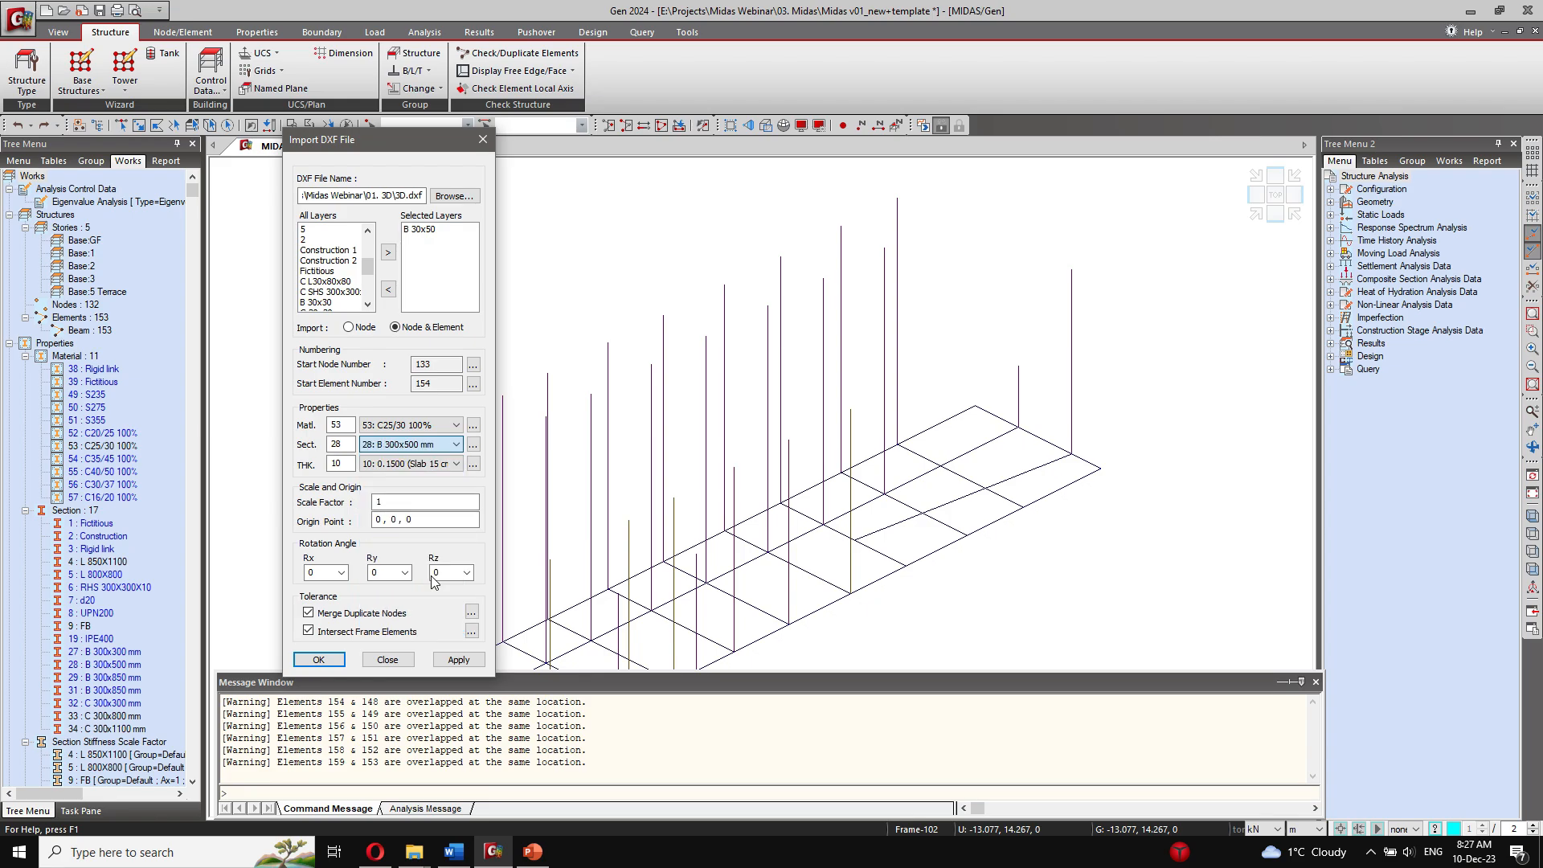
pyautogui.click(456, 659)
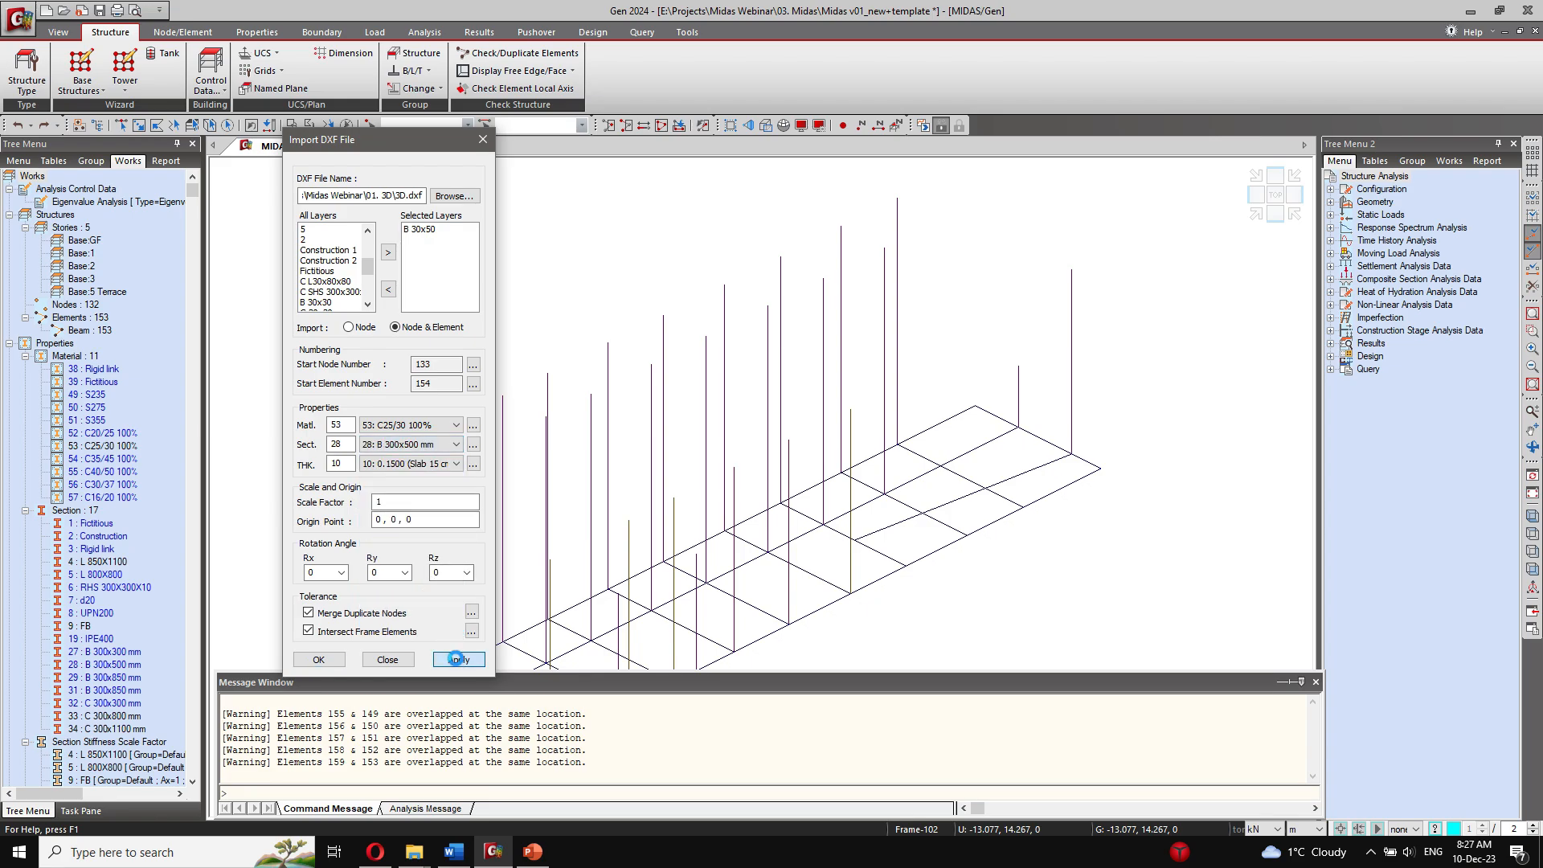
# Step: Replace B 30x50 with the C L30x80x80 layer and import it using section 5: L 800X800
pyautogui.click(422, 229)
pyautogui.click(389, 289)
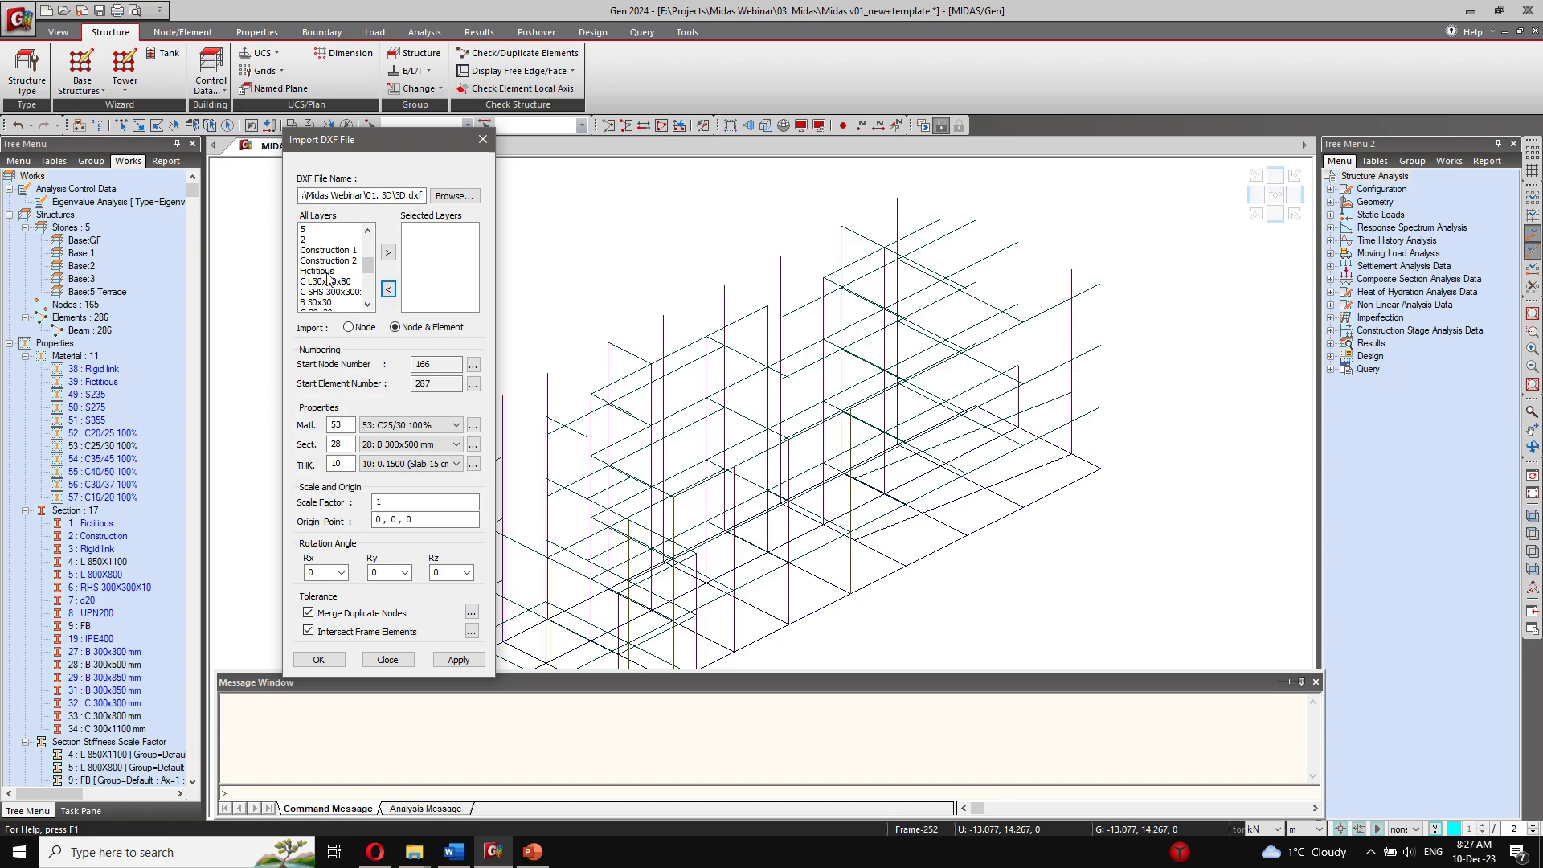
pyautogui.click(331, 281)
pyautogui.click(389, 252)
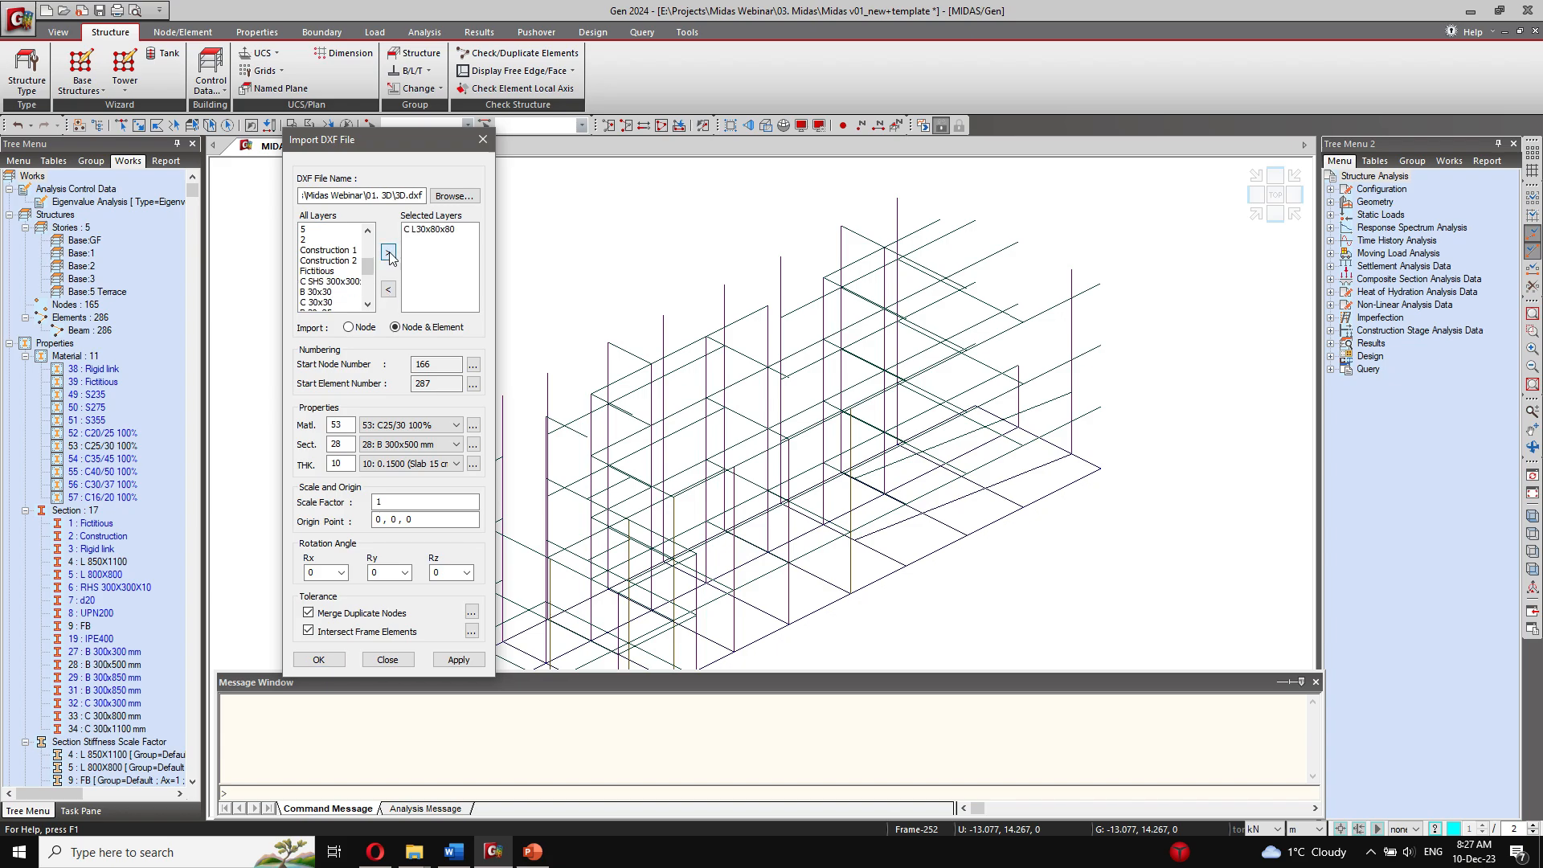
pyautogui.click(432, 445)
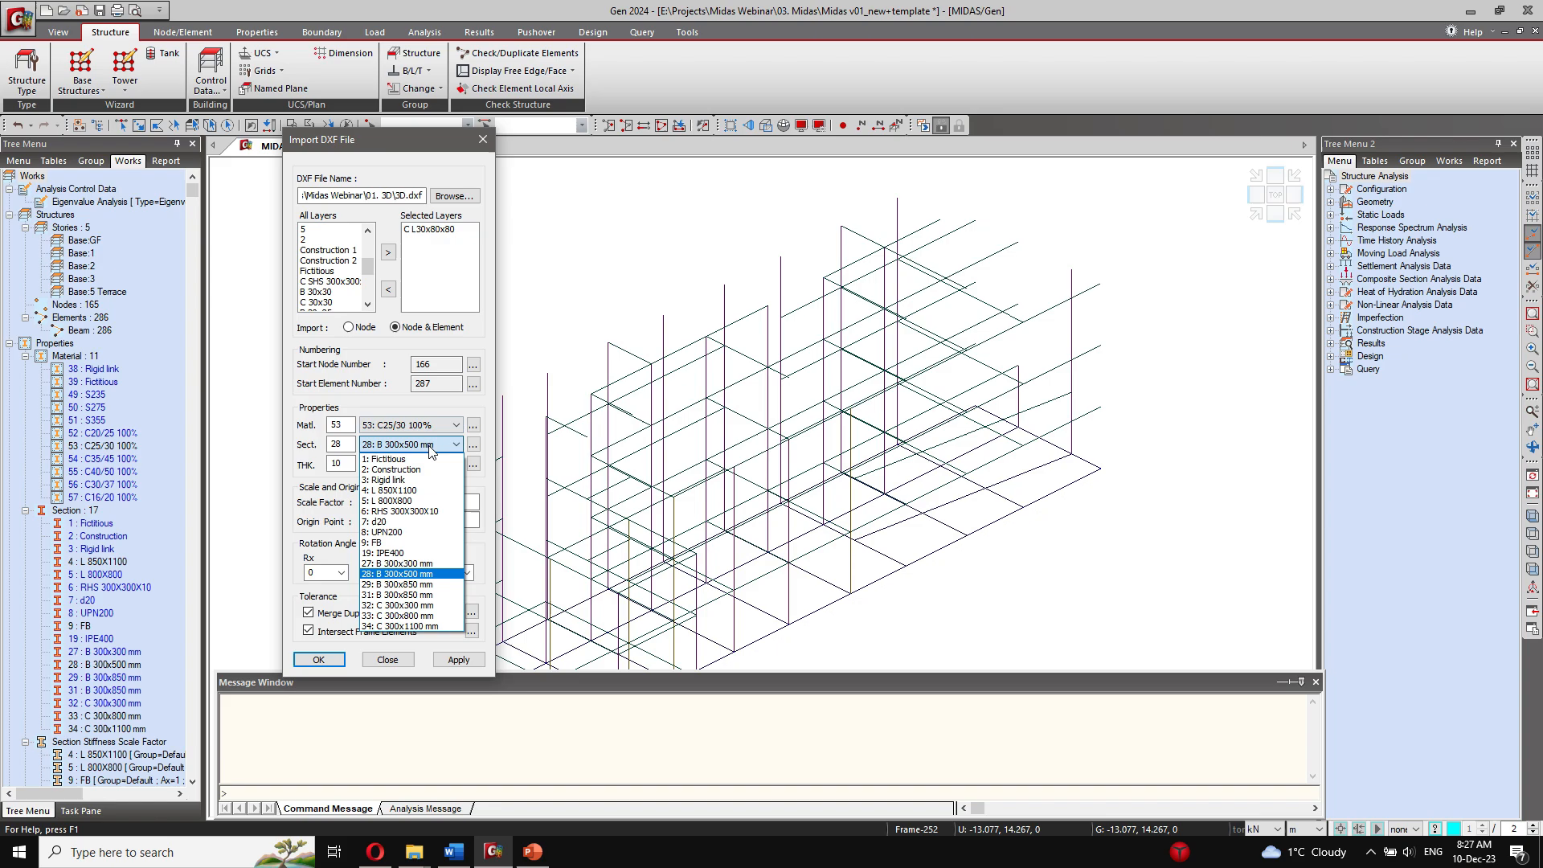
pyautogui.click(446, 501)
pyautogui.click(460, 660)
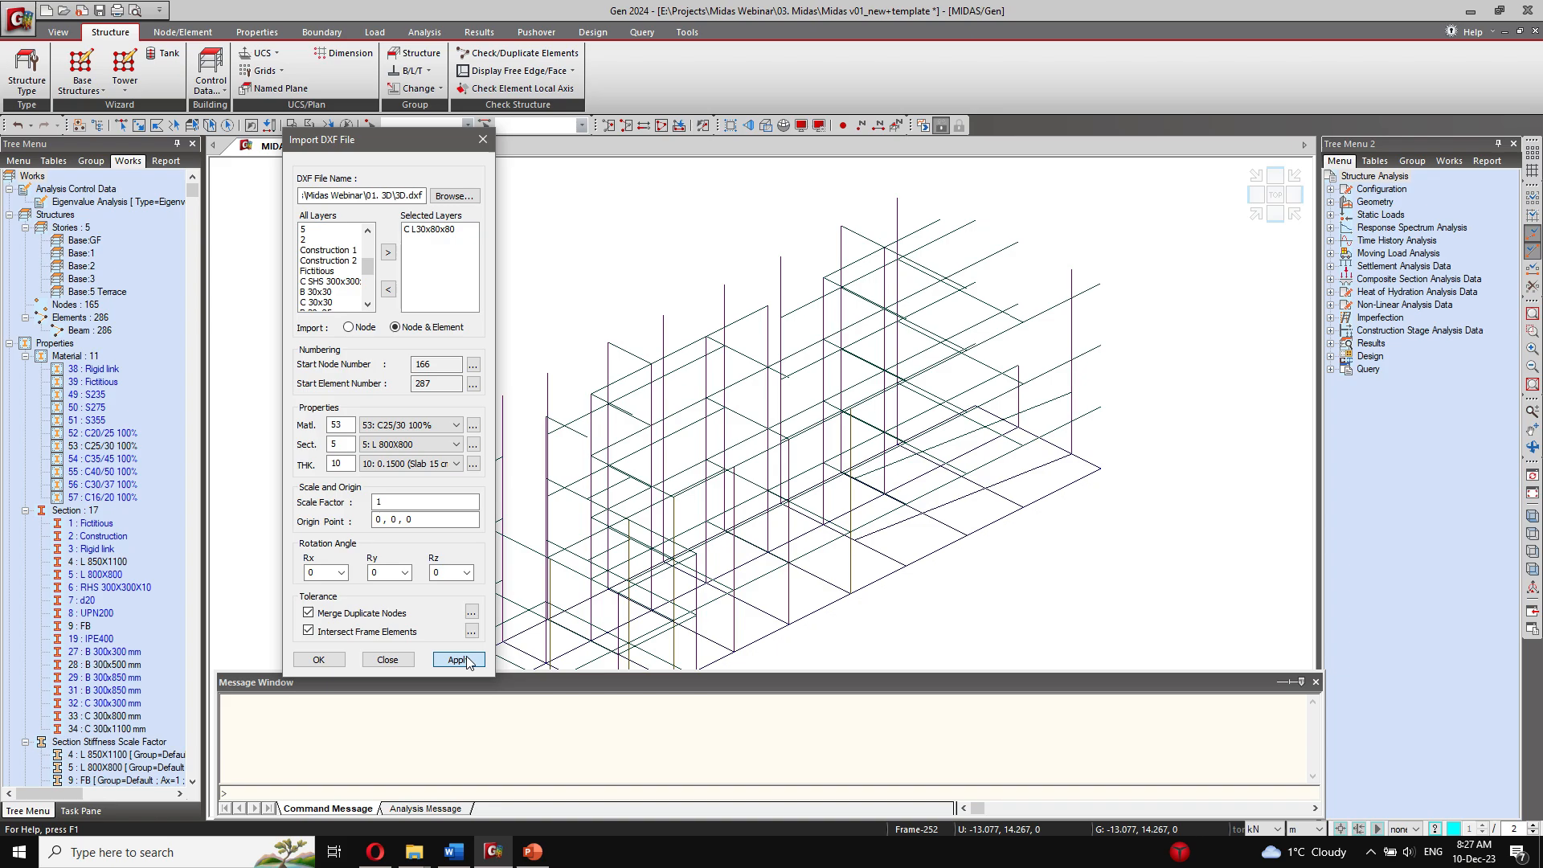
# Step: Replace C L30x80x80 with the B 30x30 layer and import it using section 27: B 300x300 mm
pyautogui.click(426, 230)
pyautogui.click(388, 290)
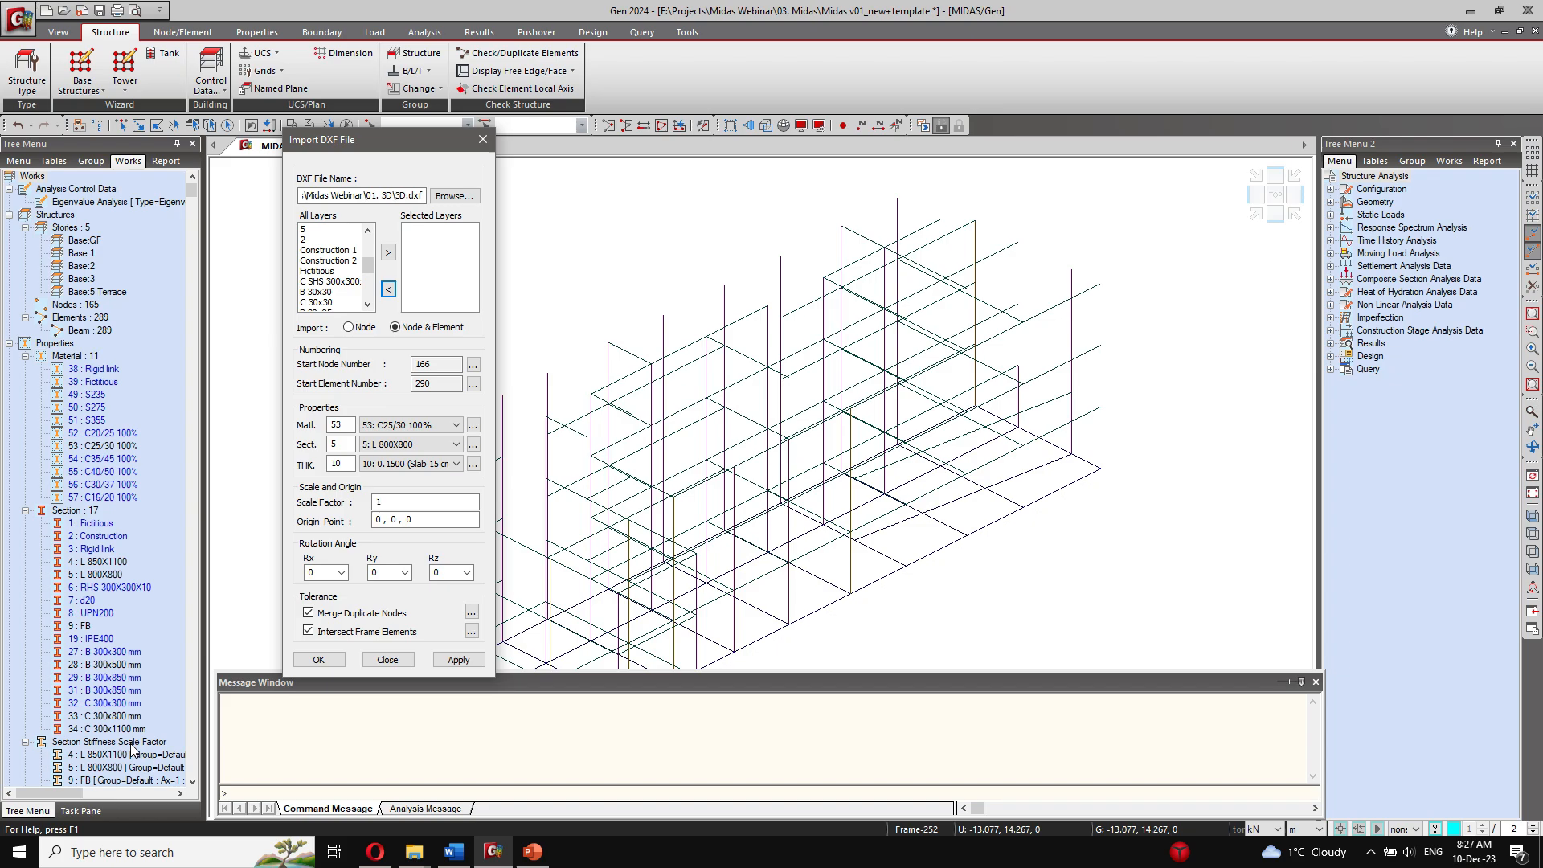
pyautogui.click(334, 283)
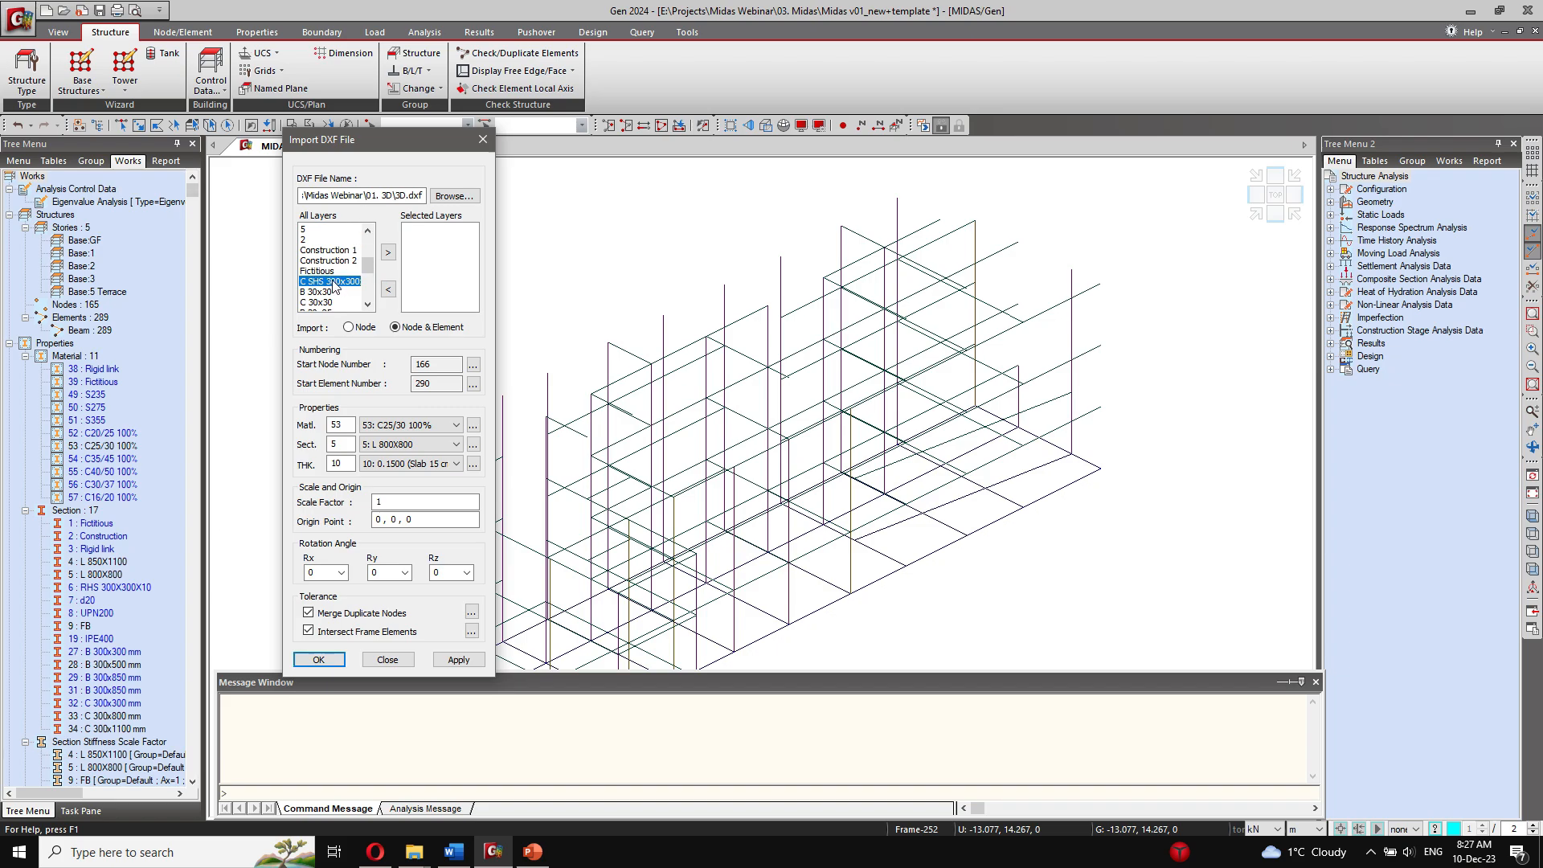
pyautogui.click(332, 292)
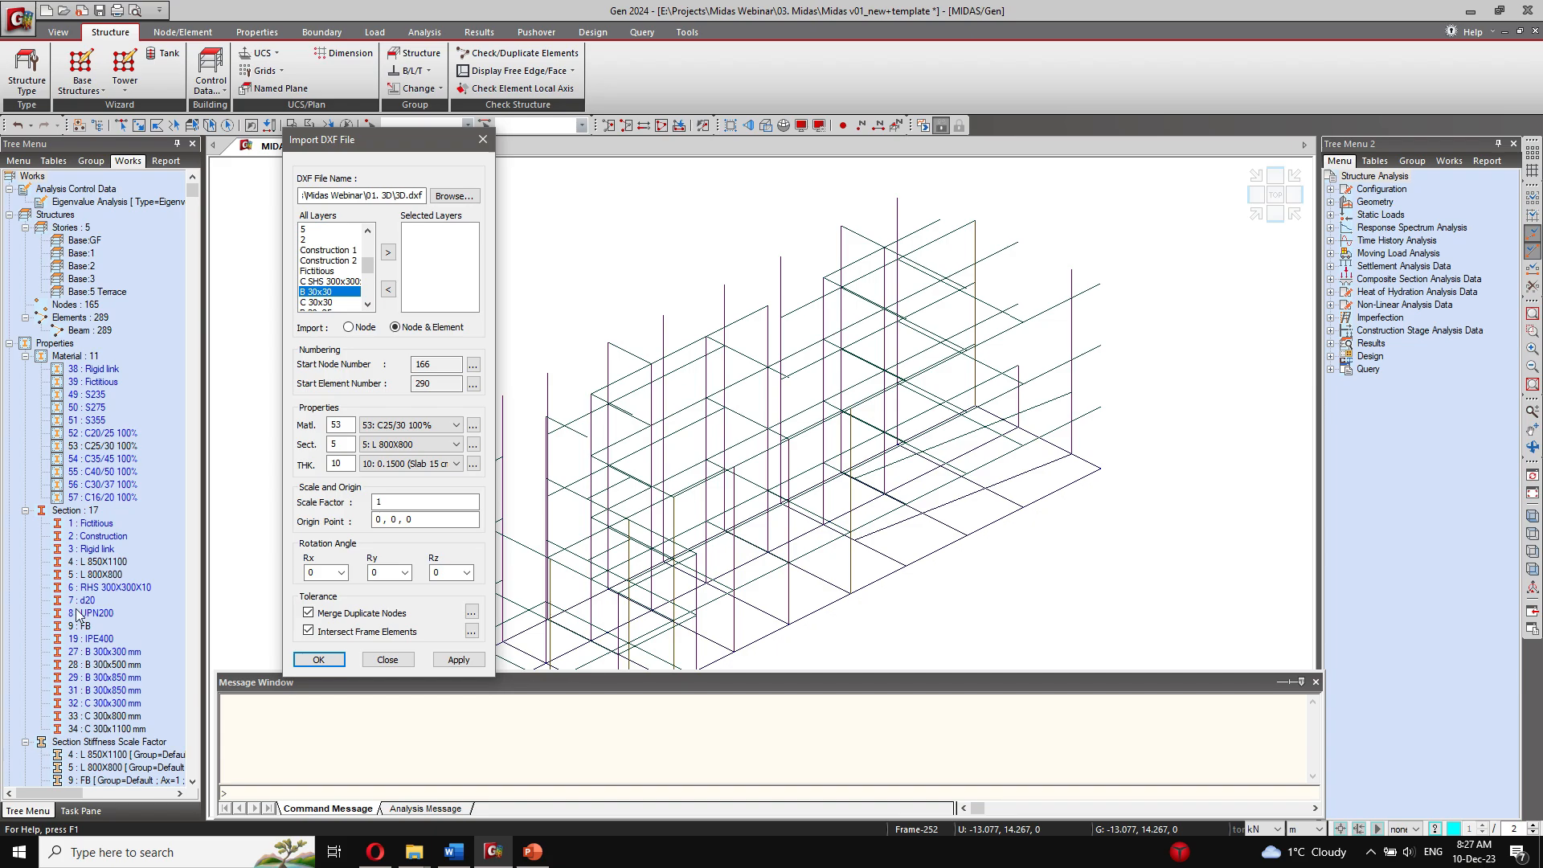
pyautogui.click(388, 252)
pyautogui.click(398, 444)
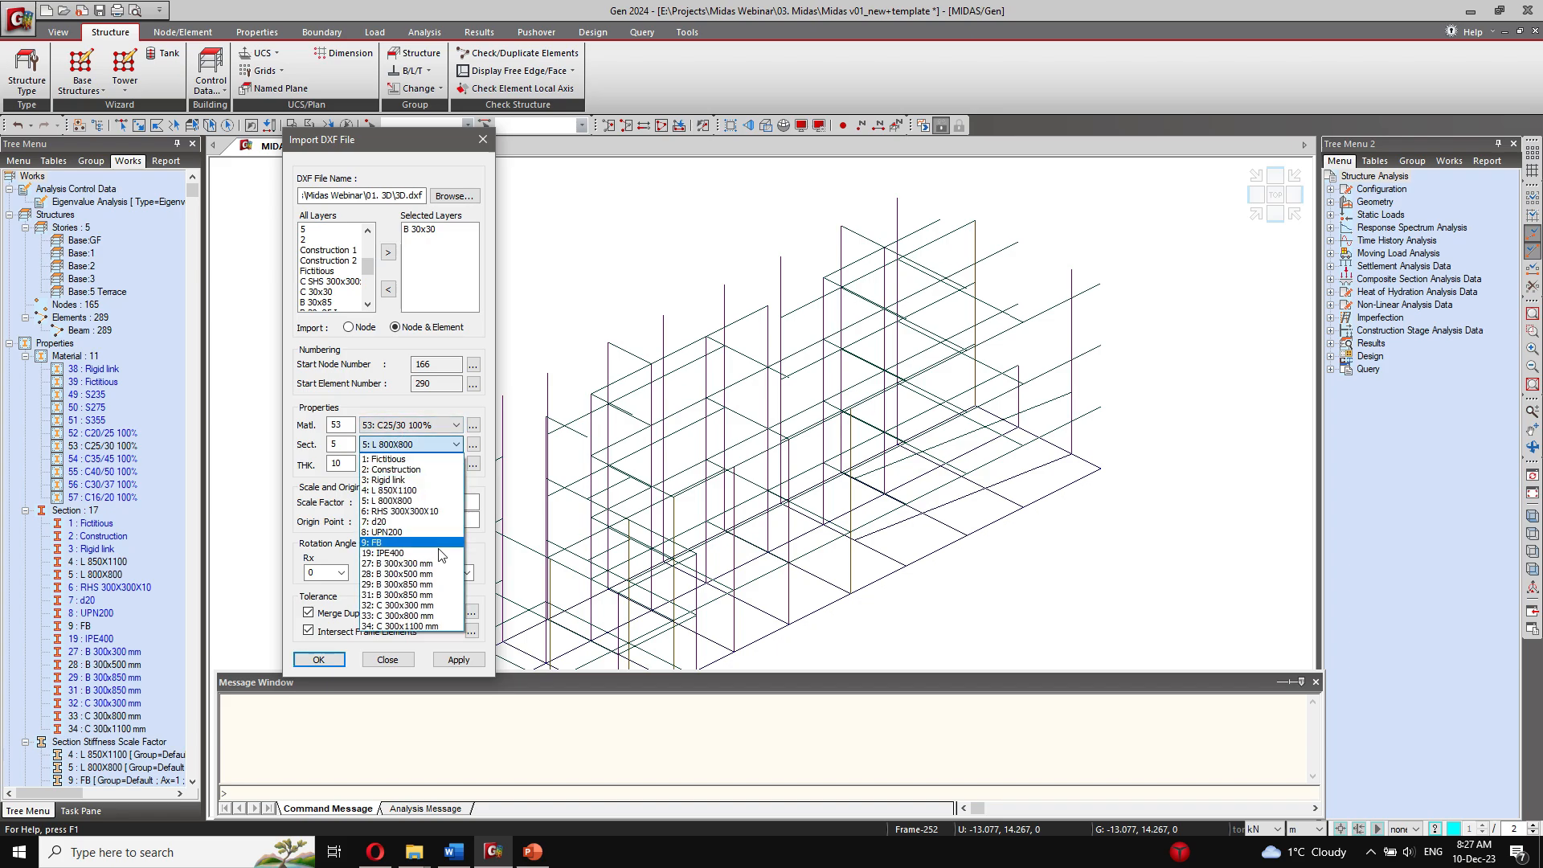
pyautogui.click(402, 564)
pyautogui.click(460, 660)
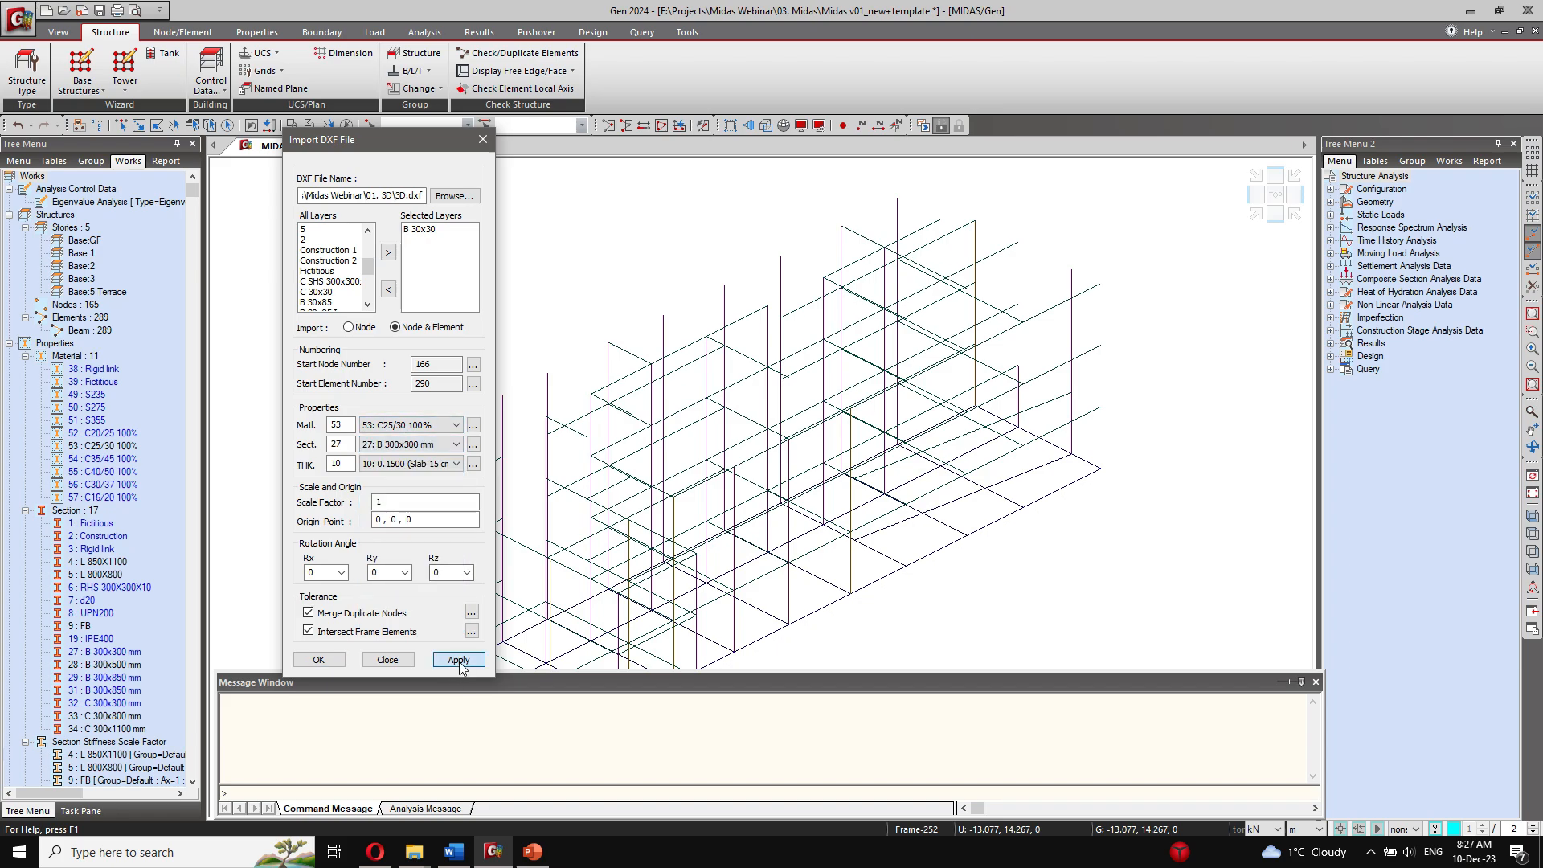
# Step: Replace B 30x30 with the C 30x30 layer and import it using section 32: C 300x300 mm
pyautogui.click(420, 229)
pyautogui.click(388, 289)
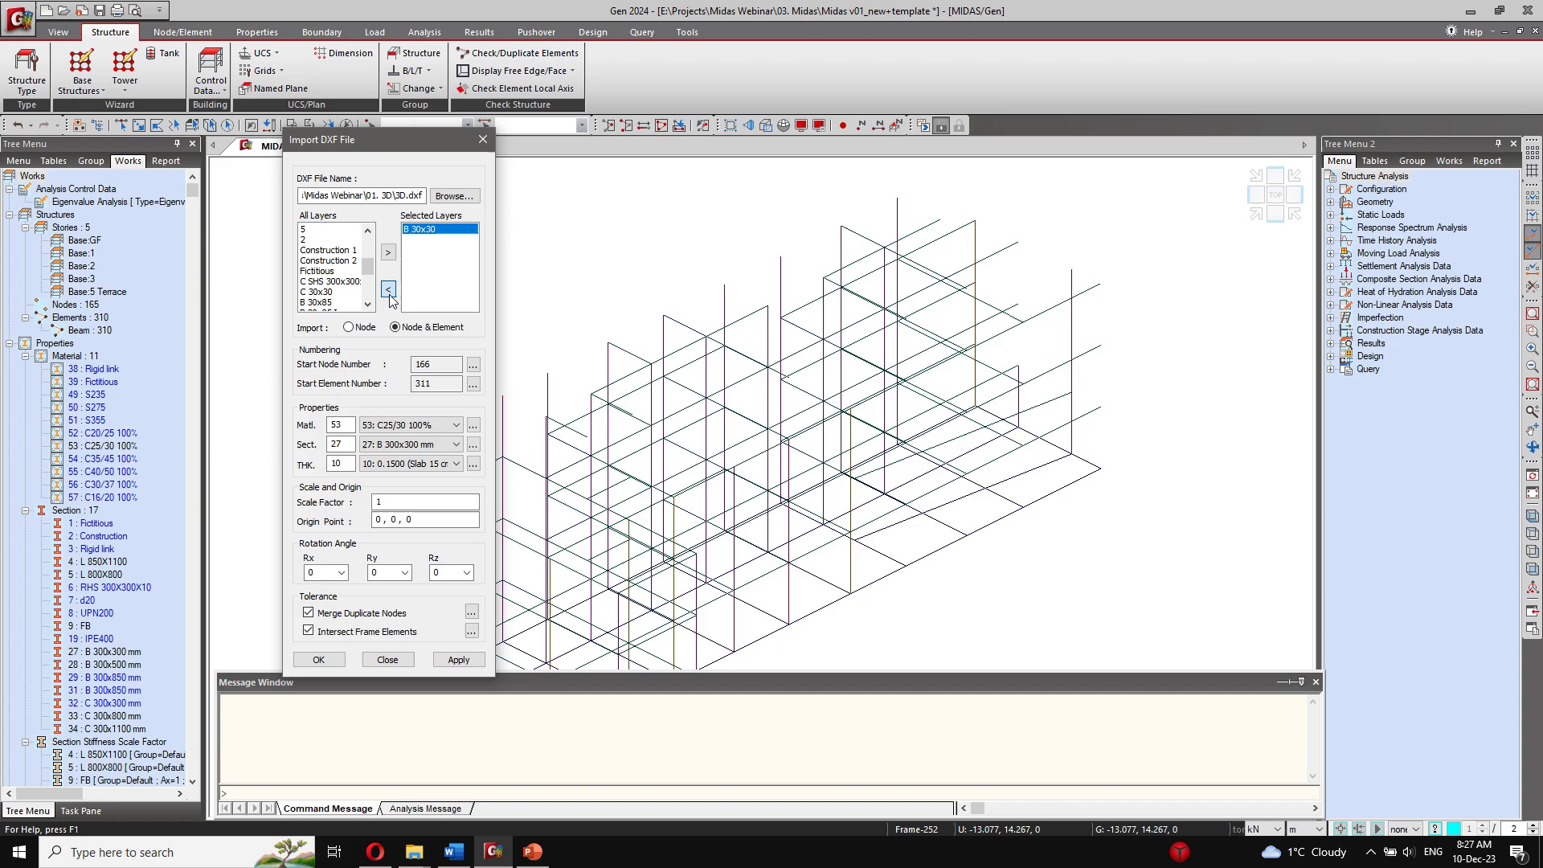
pyautogui.click(337, 291)
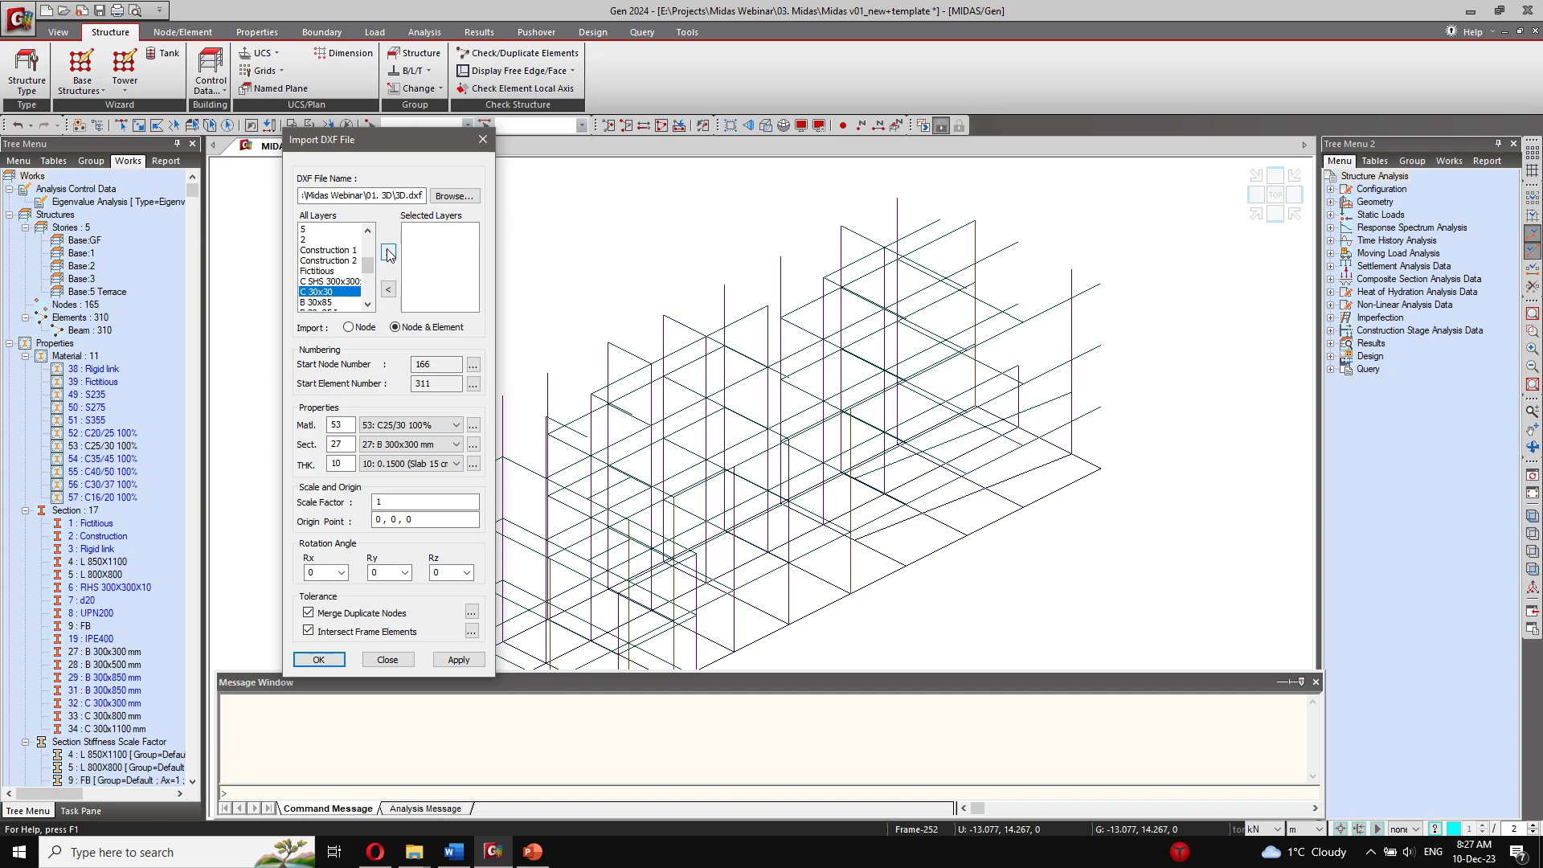
pyautogui.click(388, 253)
pyautogui.click(426, 444)
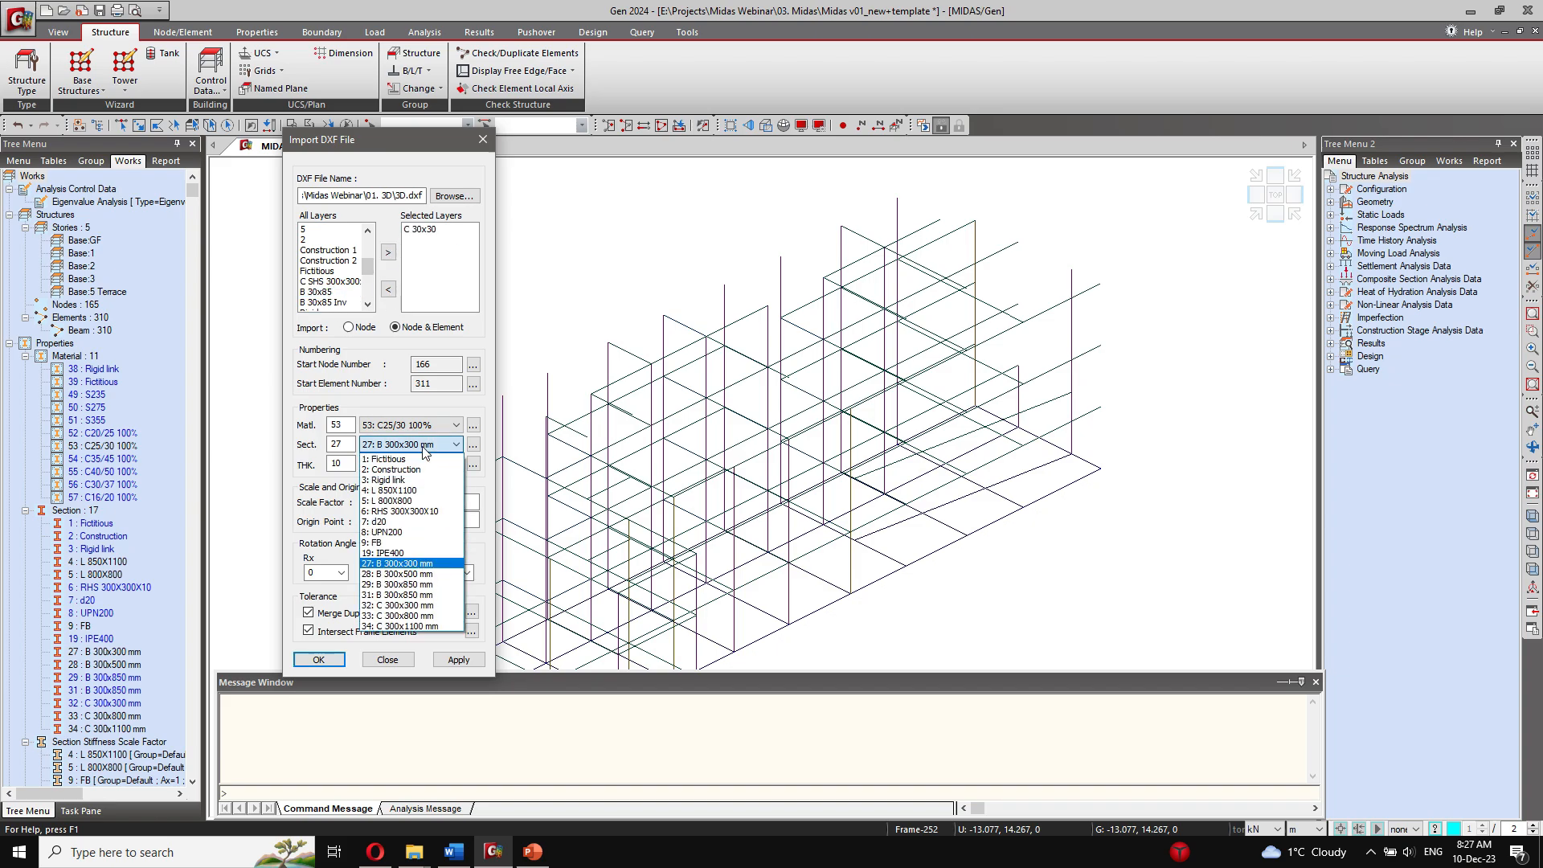
pyautogui.click(410, 605)
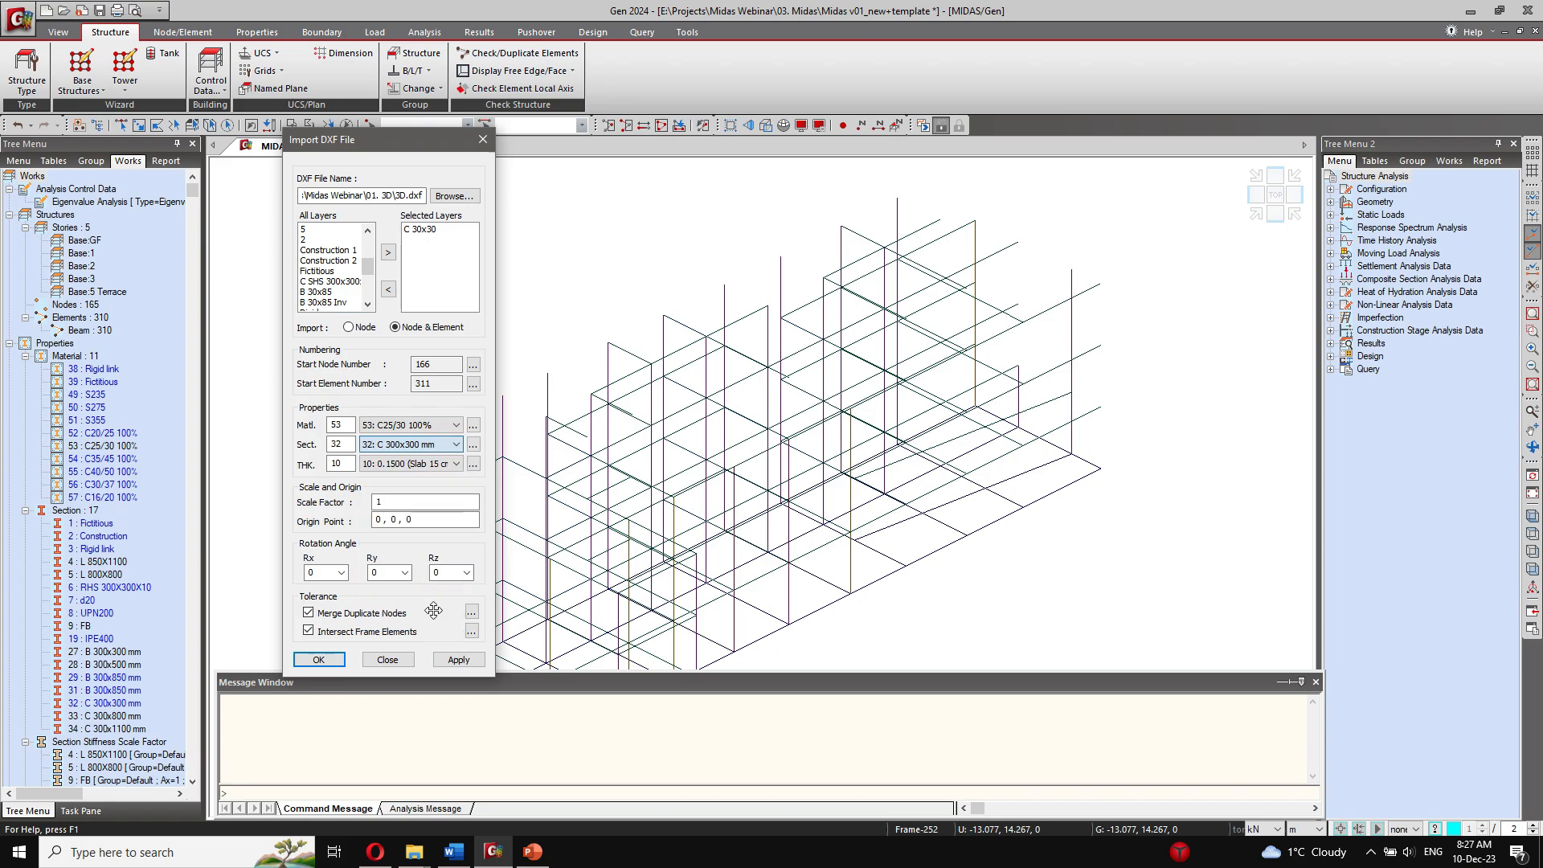
pyautogui.click(458, 659)
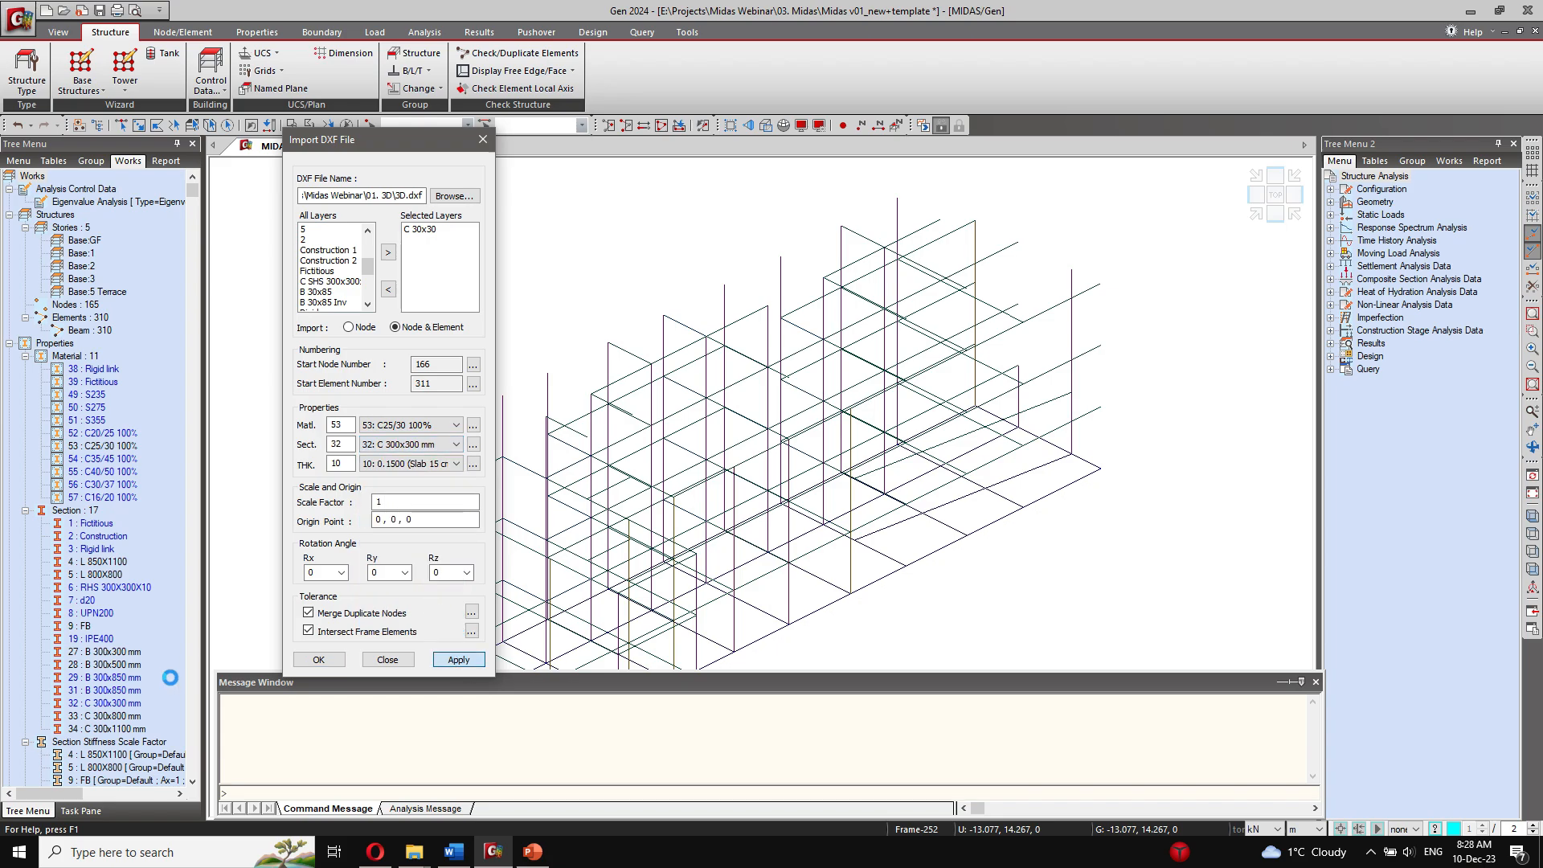
# Step: Replace C 30x30 with the B 30x85 layer and import it using section 29: B 300x850 mm
pyautogui.click(423, 230)
pyautogui.click(388, 289)
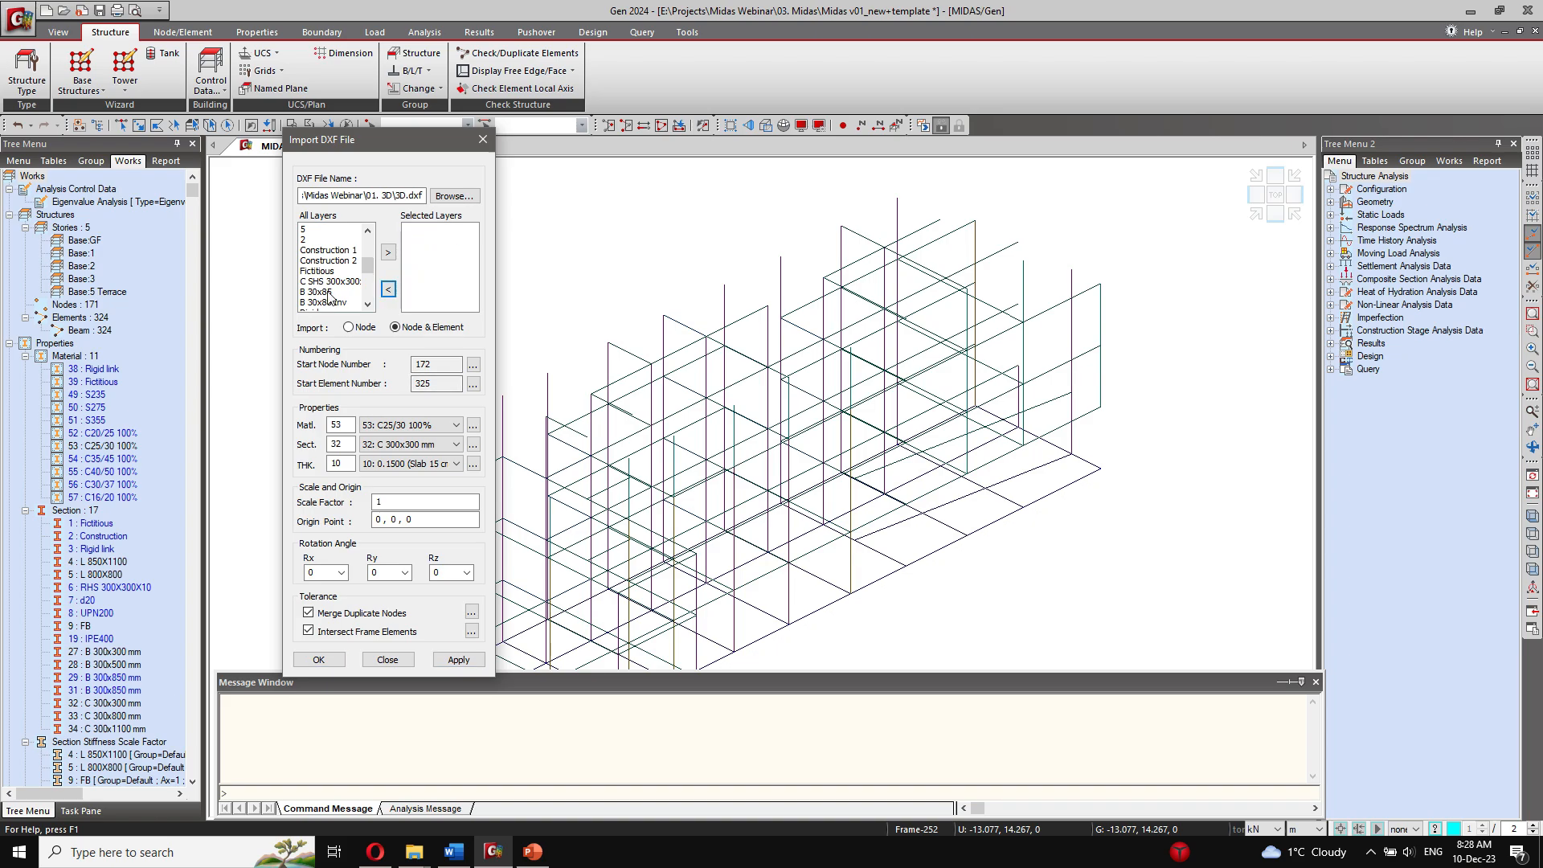
pyautogui.click(328, 293)
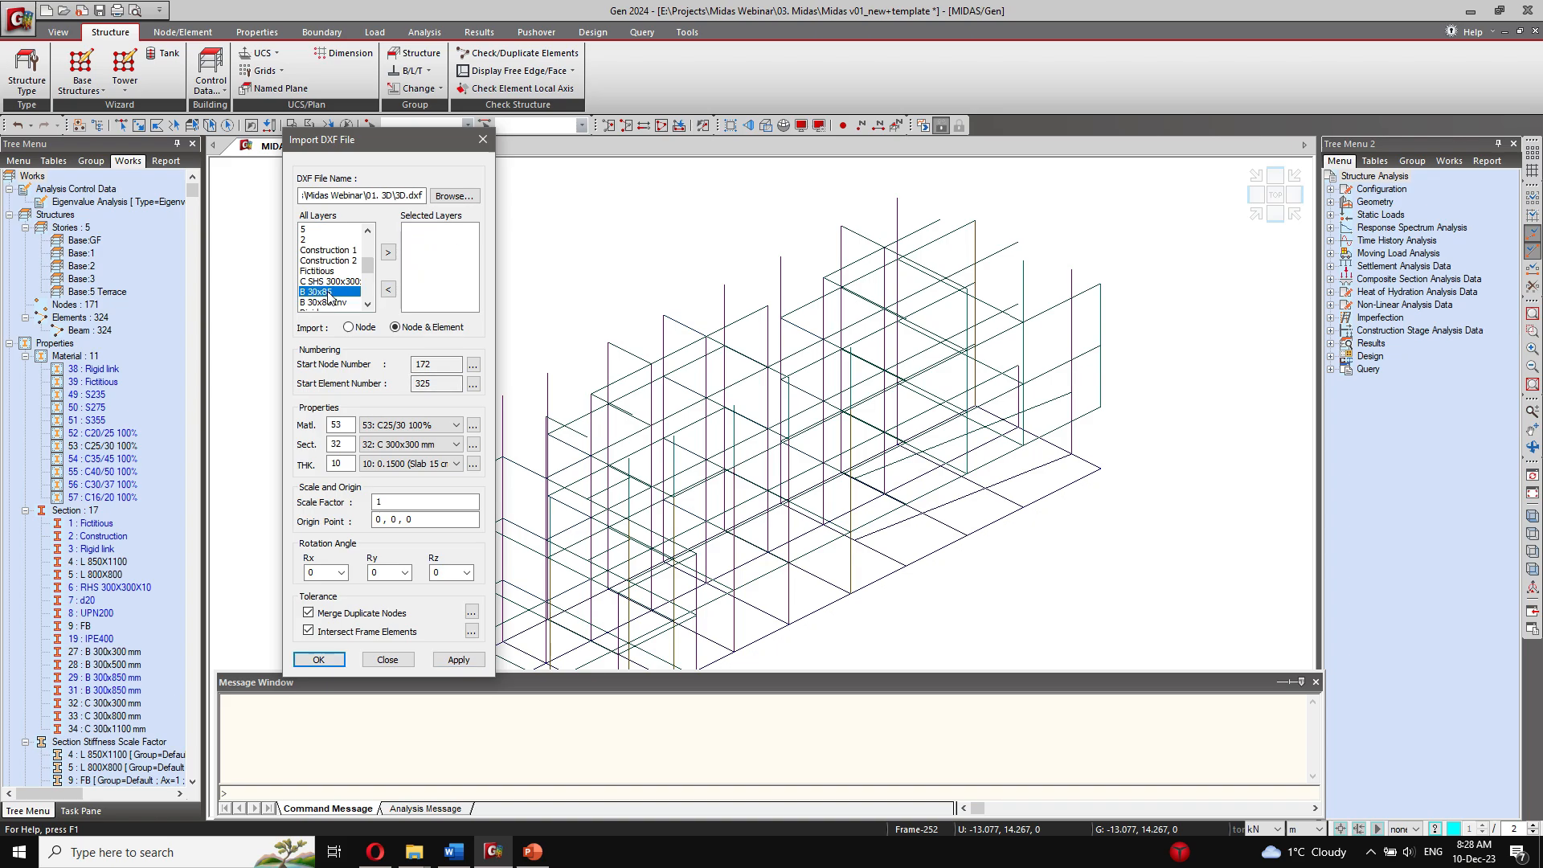
pyautogui.click(388, 253)
pyautogui.click(438, 444)
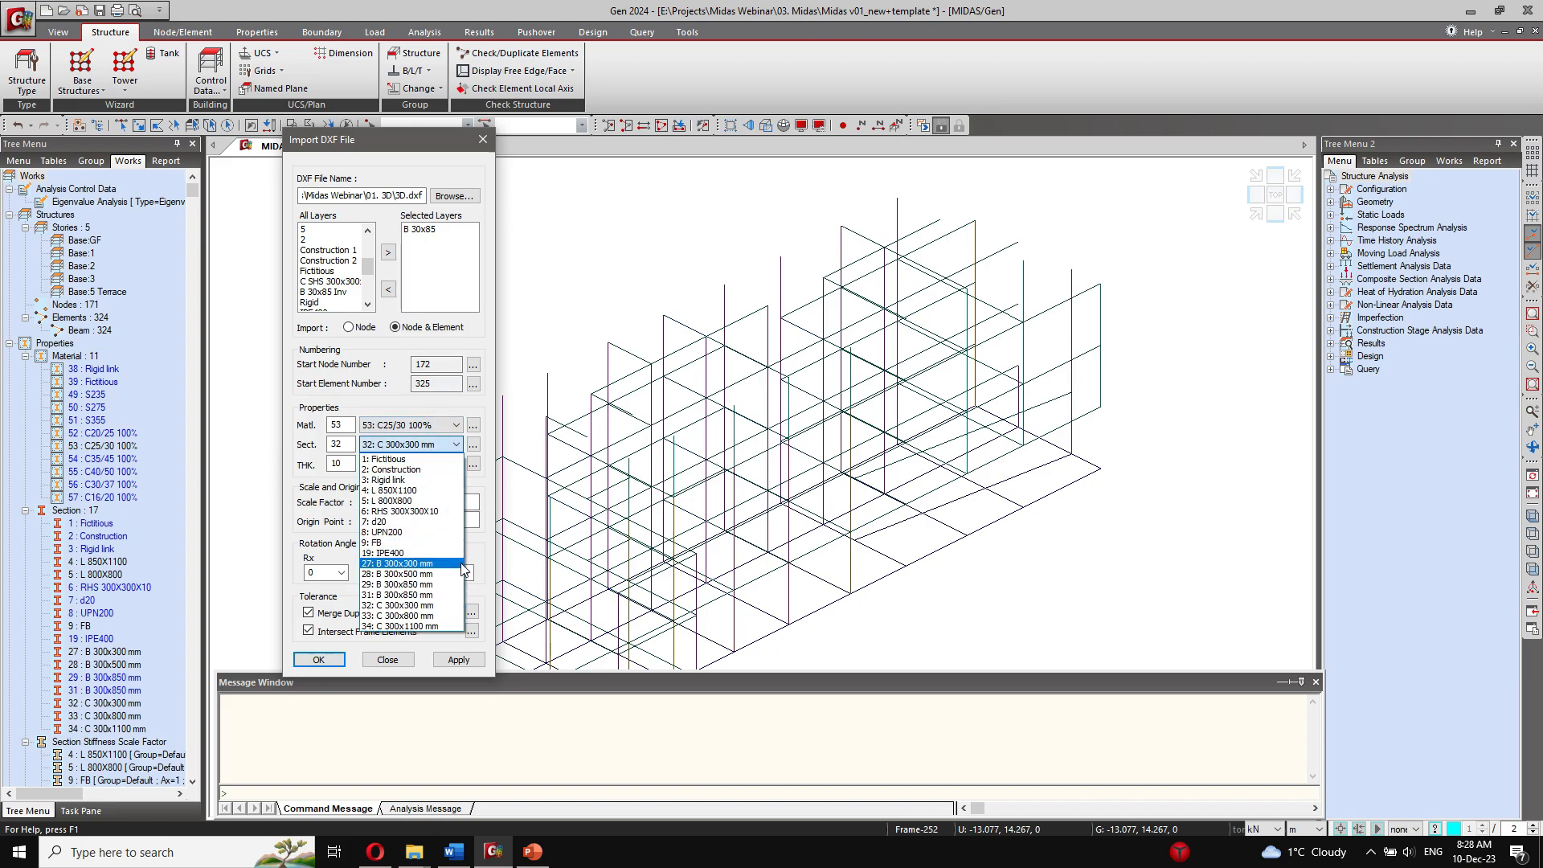
pyautogui.click(450, 584)
pyautogui.click(455, 661)
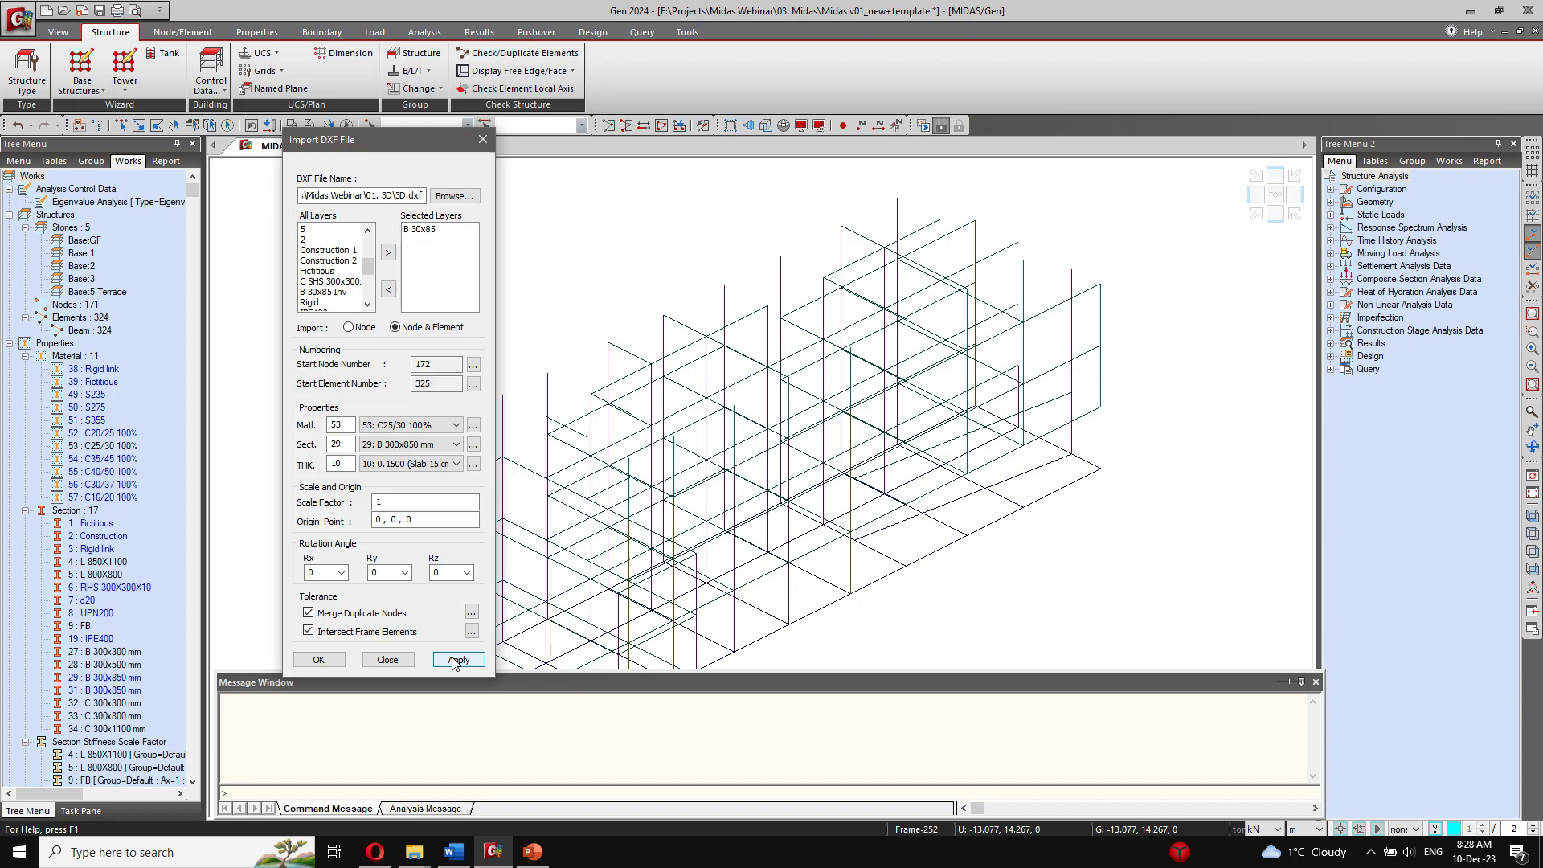
# Step: Replace B 30x85 with the B 30x85 Inv layer and import it using section 31: B 300x850 mm
pyautogui.click(424, 229)
pyautogui.click(388, 290)
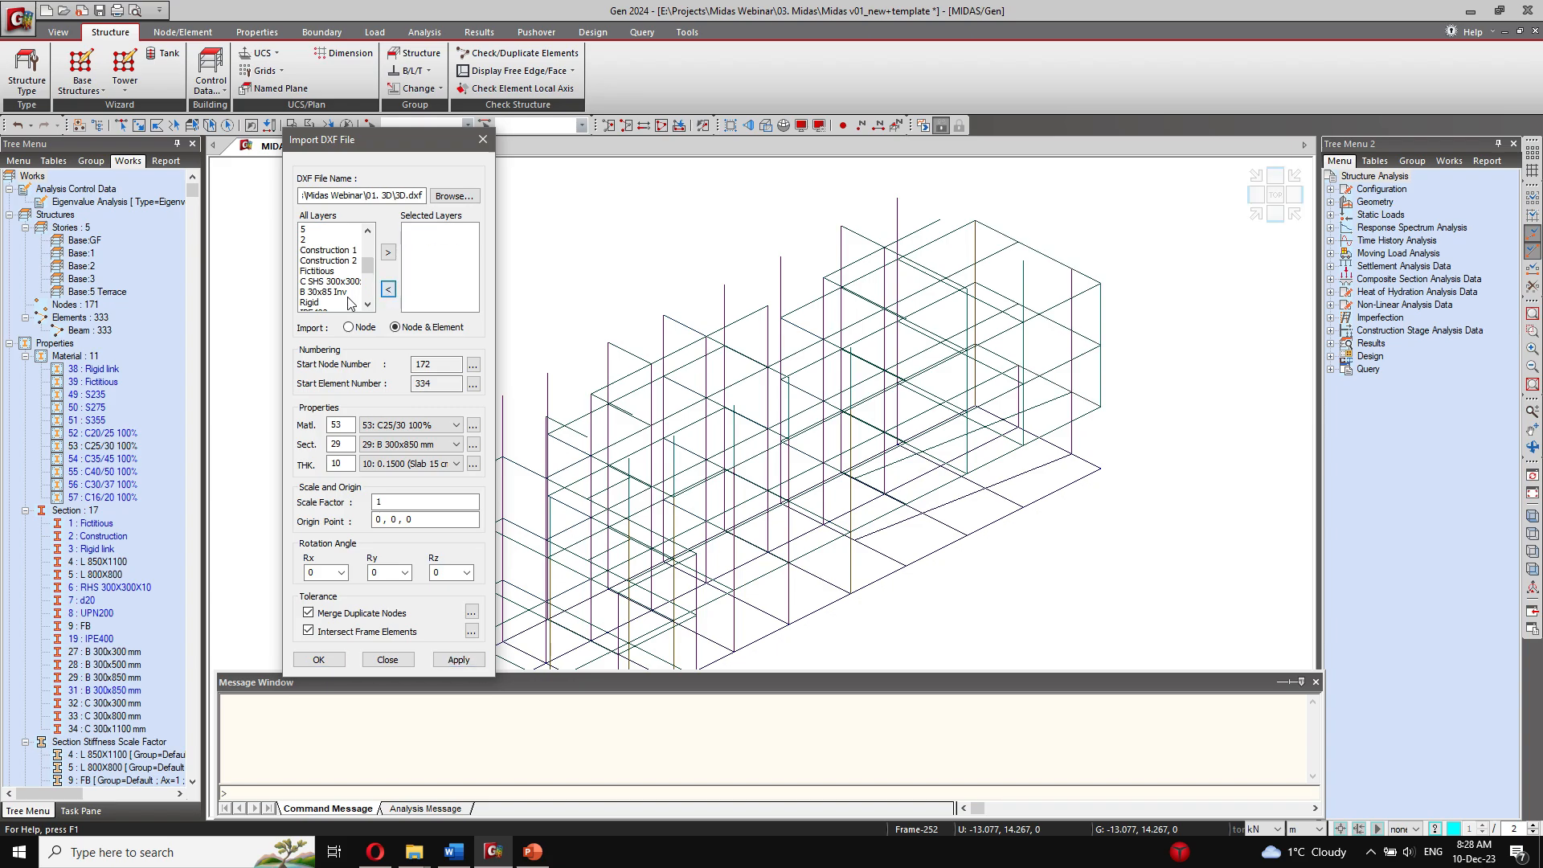
pyautogui.click(333, 292)
pyautogui.click(388, 252)
pyautogui.click(436, 444)
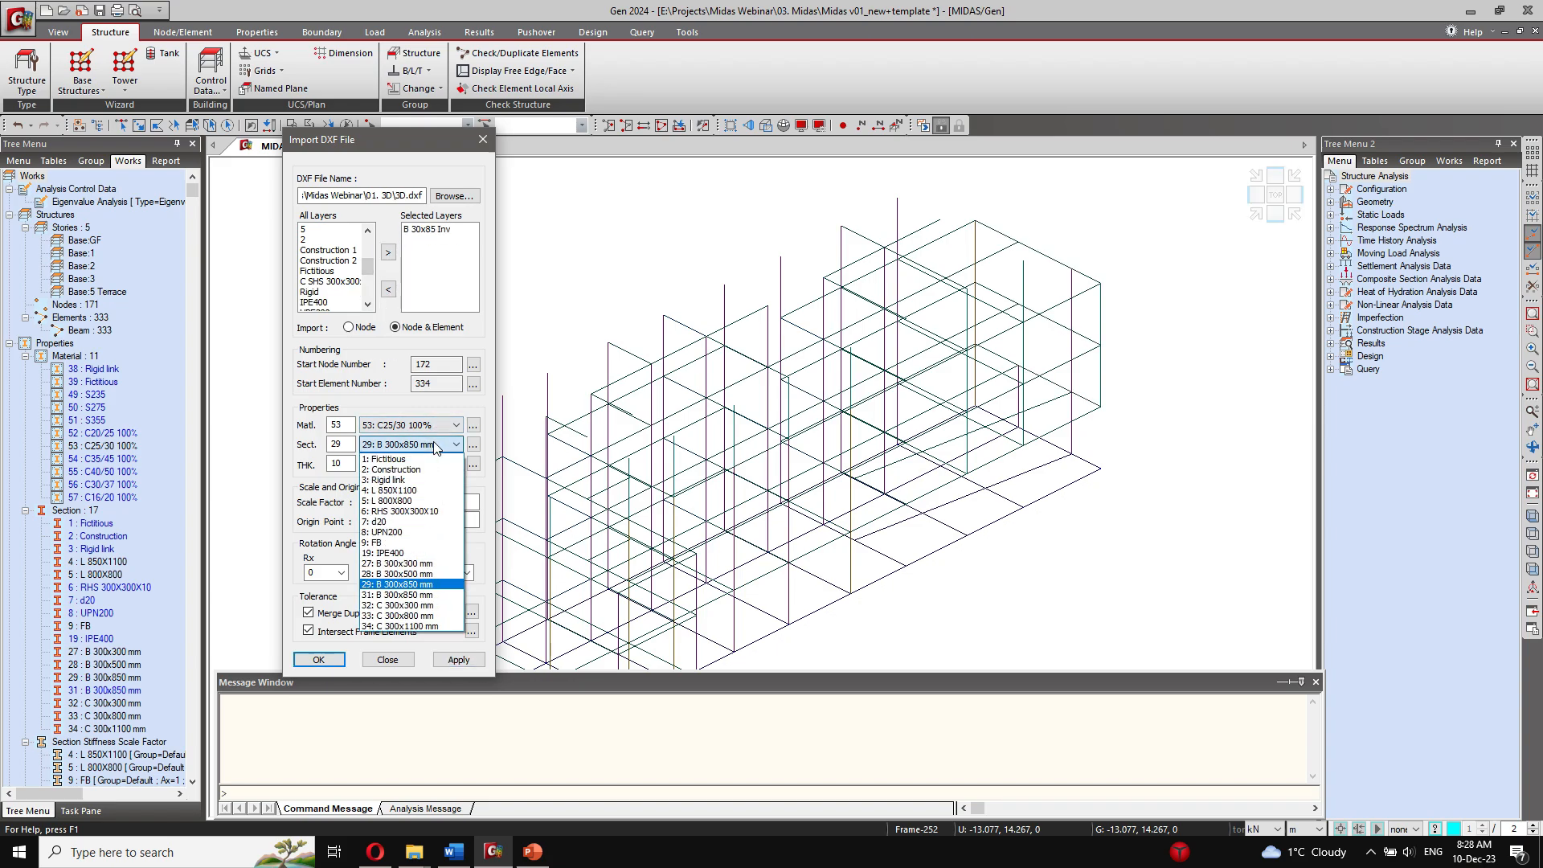
pyautogui.click(426, 595)
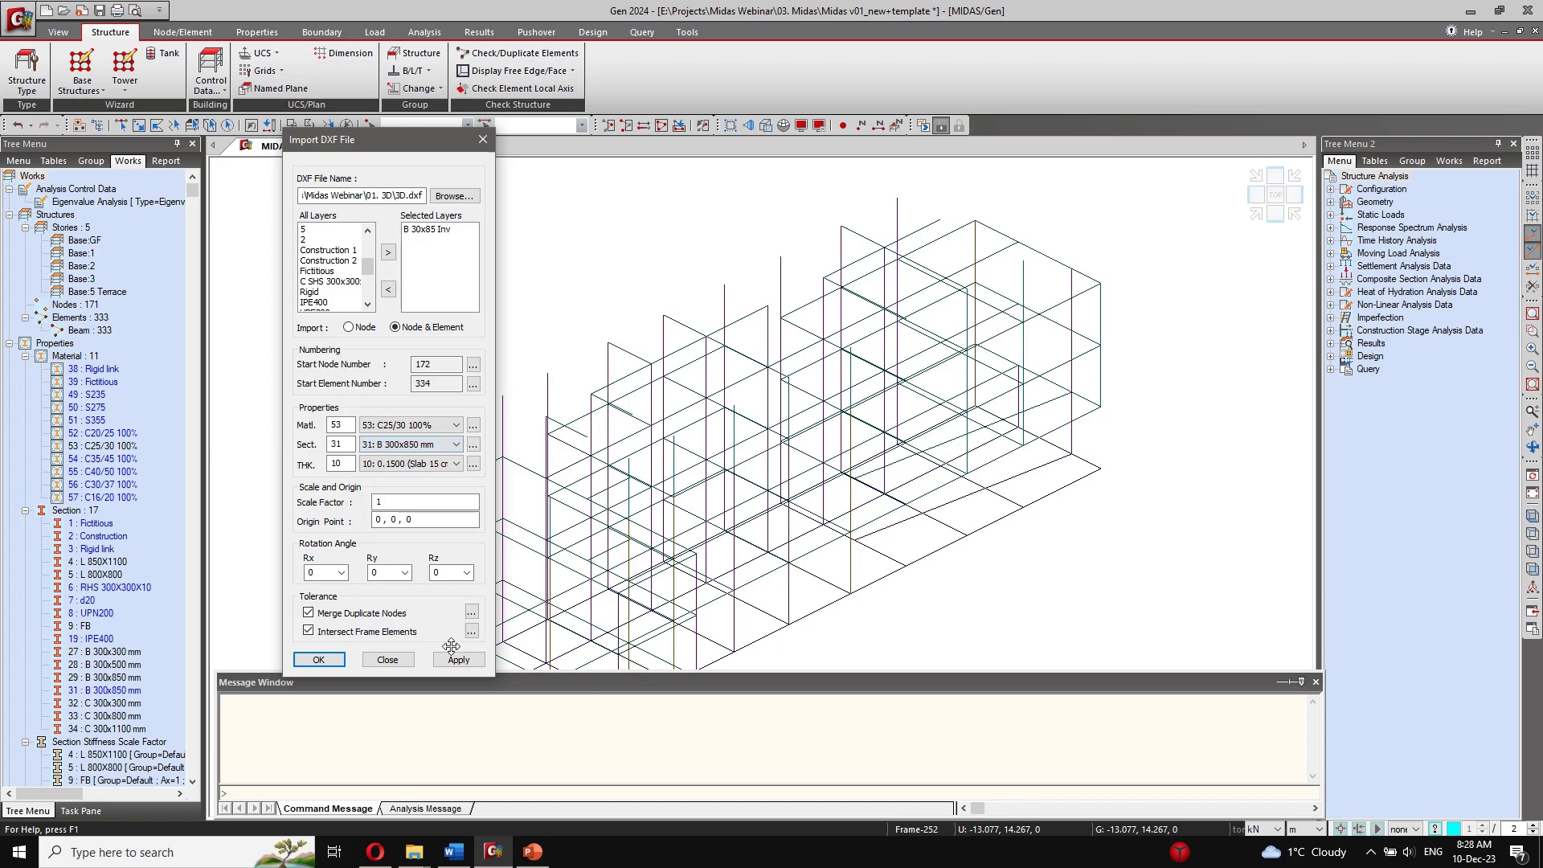
pyautogui.click(458, 660)
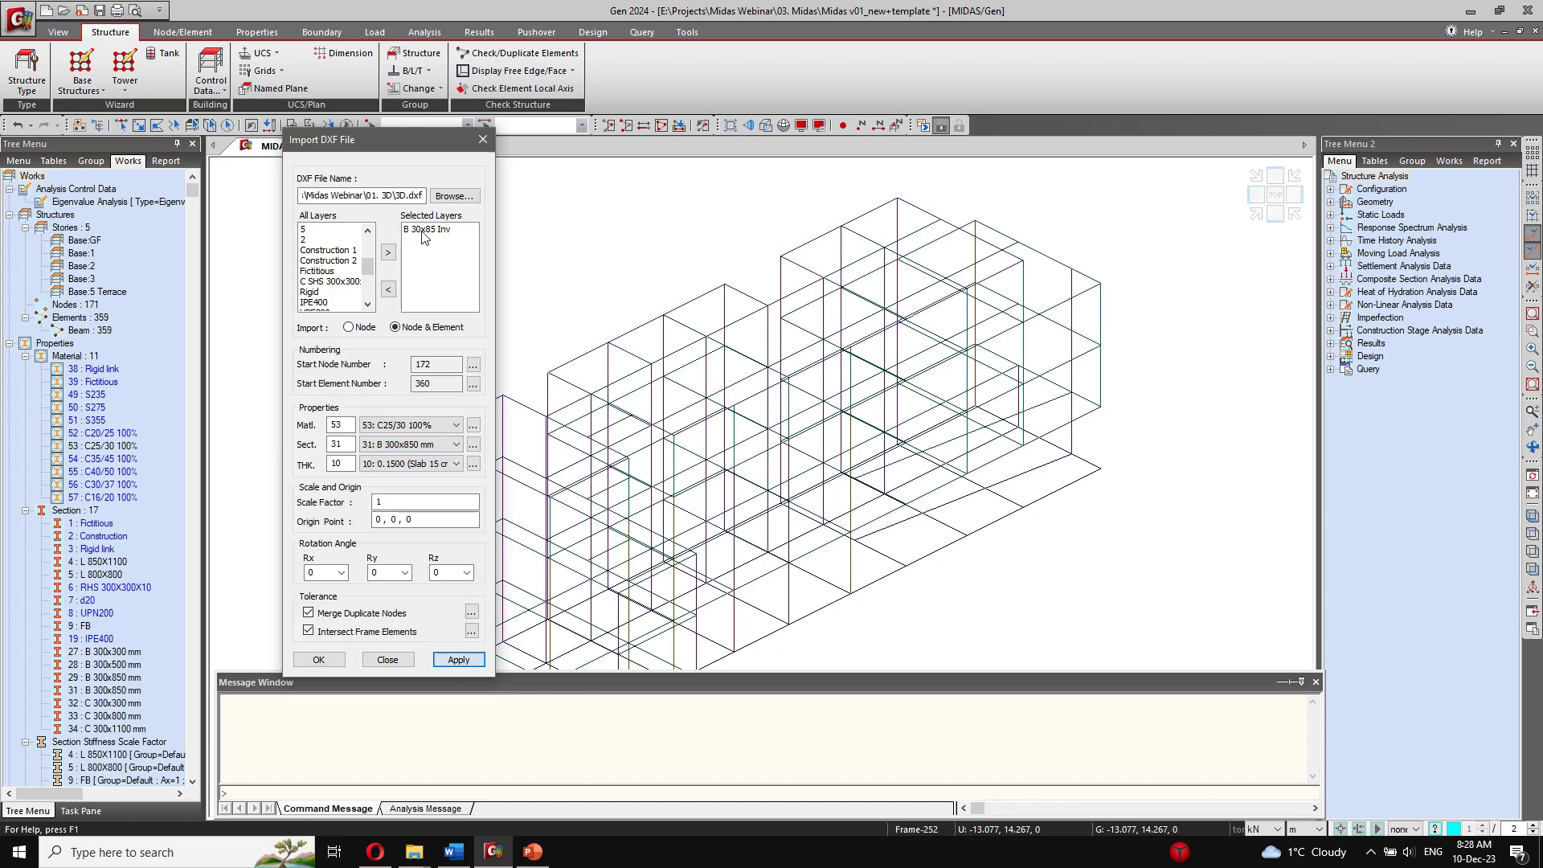
# Step: Replace B 30x85 Inv with the Construction 1 and Construction 2 layers and import them using material 39: Fictitious and section 2: Construction
pyautogui.click(423, 230)
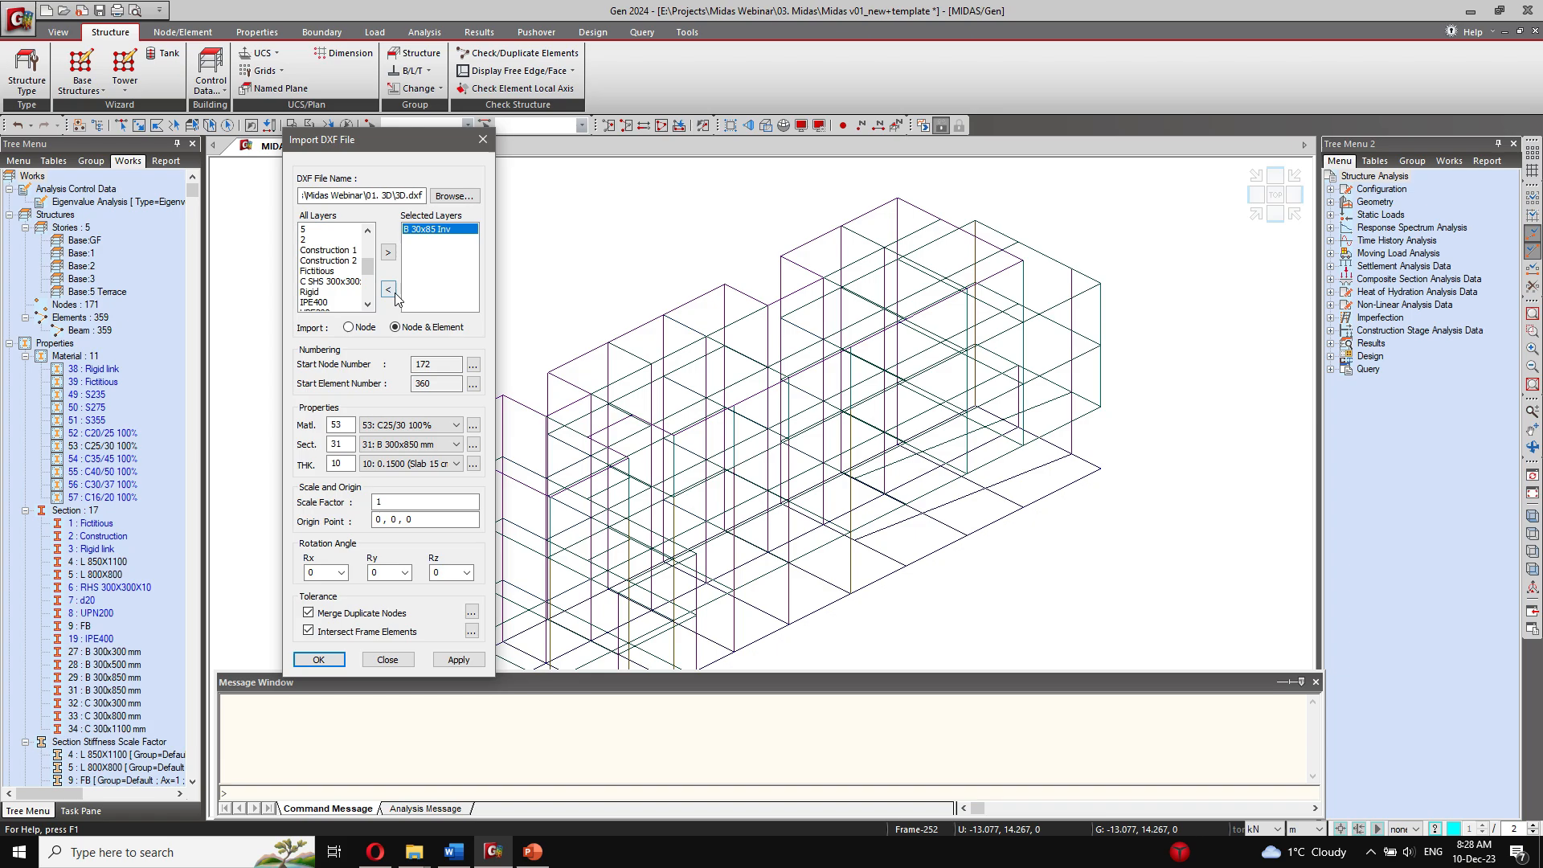
pyautogui.click(388, 290)
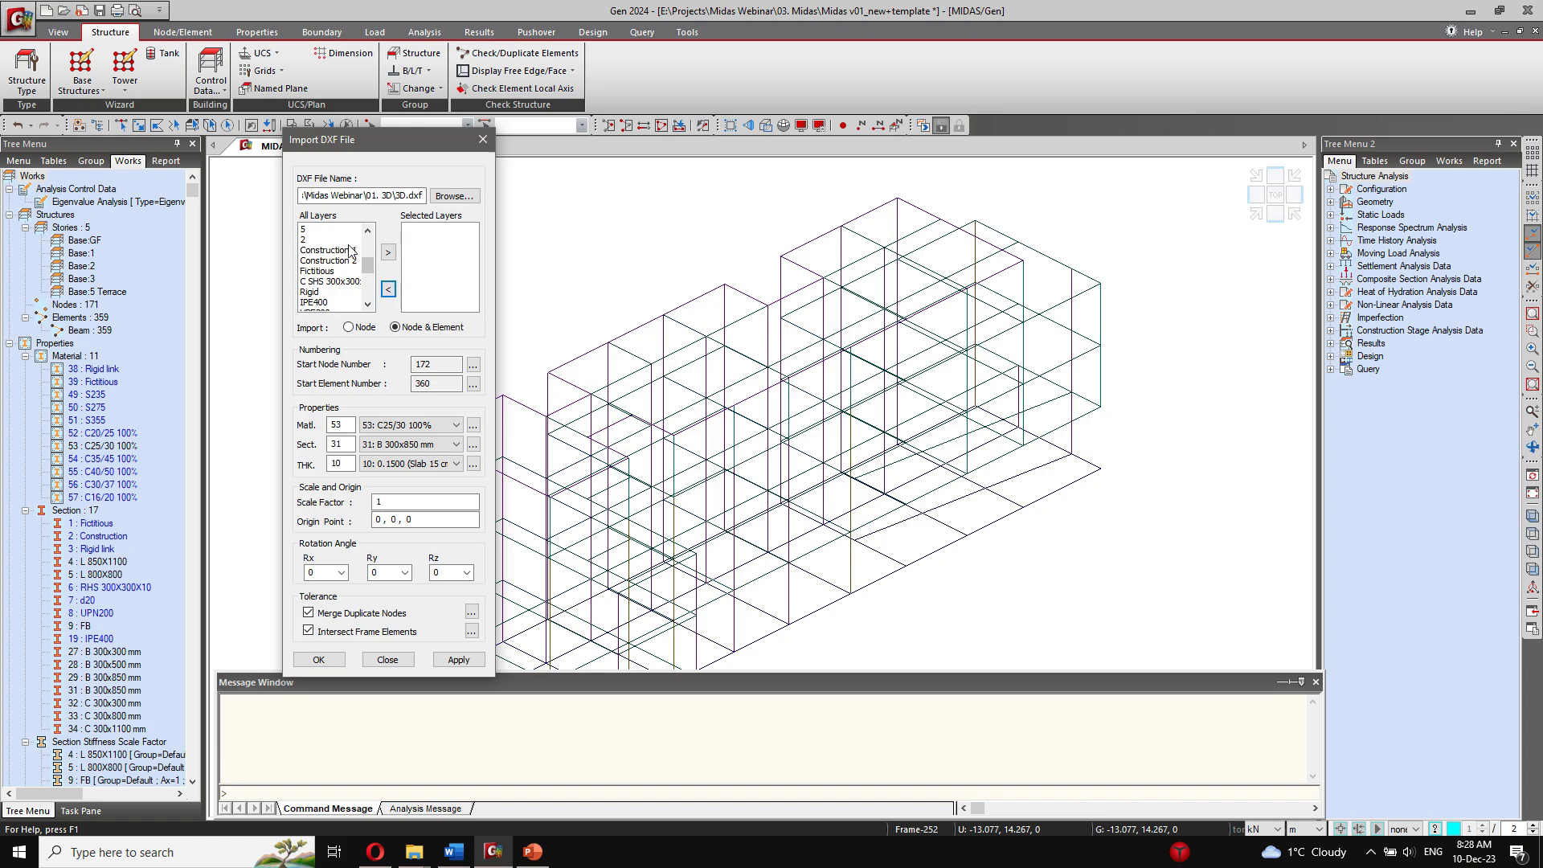
pyautogui.click(354, 251)
pyautogui.keyDown('ctrl'); pyautogui.click(337, 260); pyautogui.keyUp('ctrl')
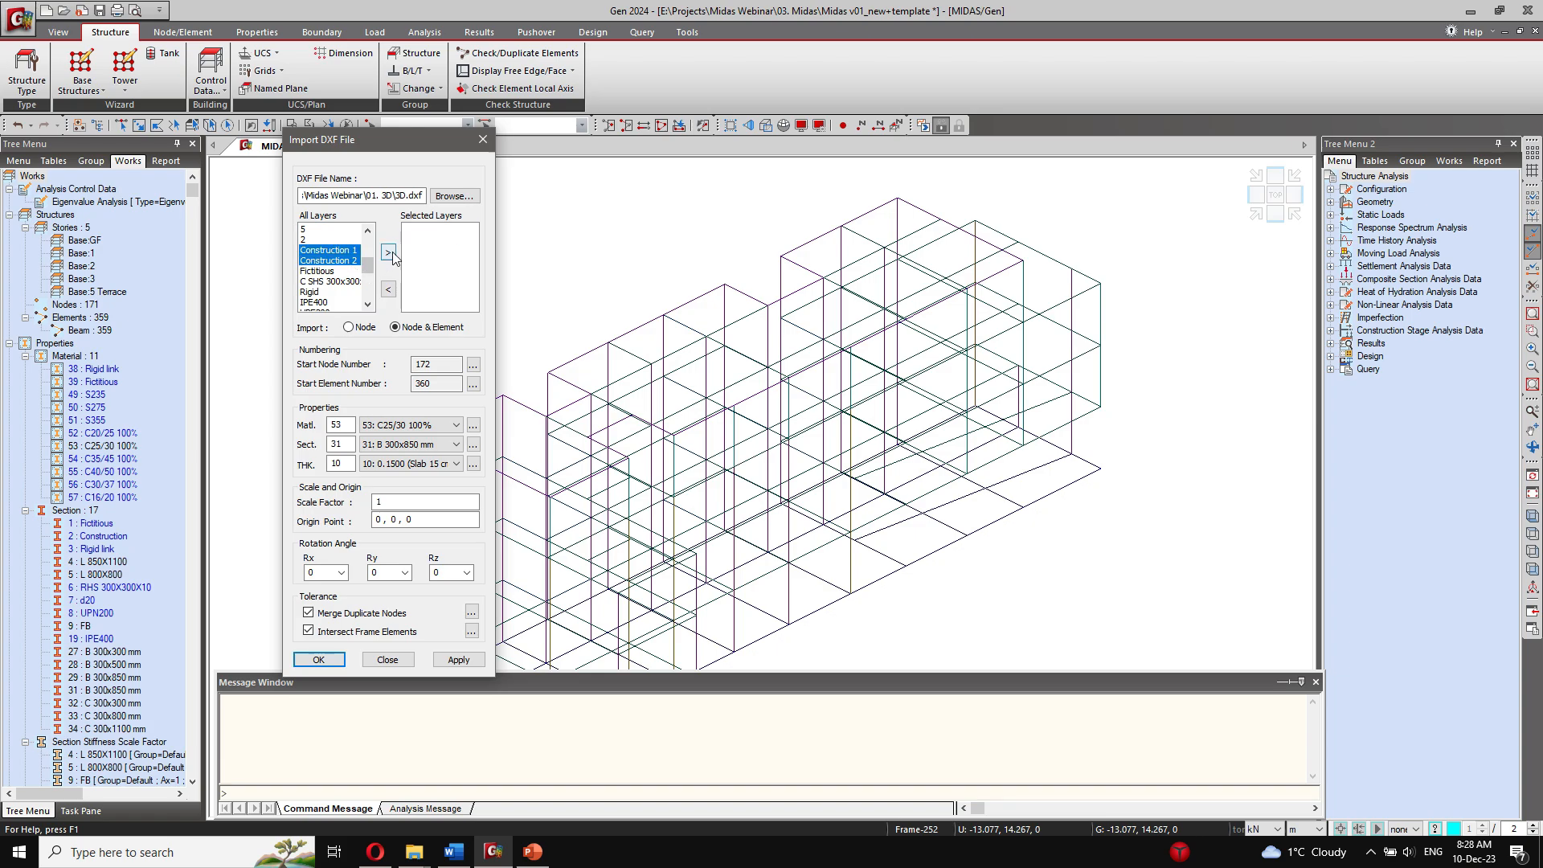
pyautogui.click(390, 254)
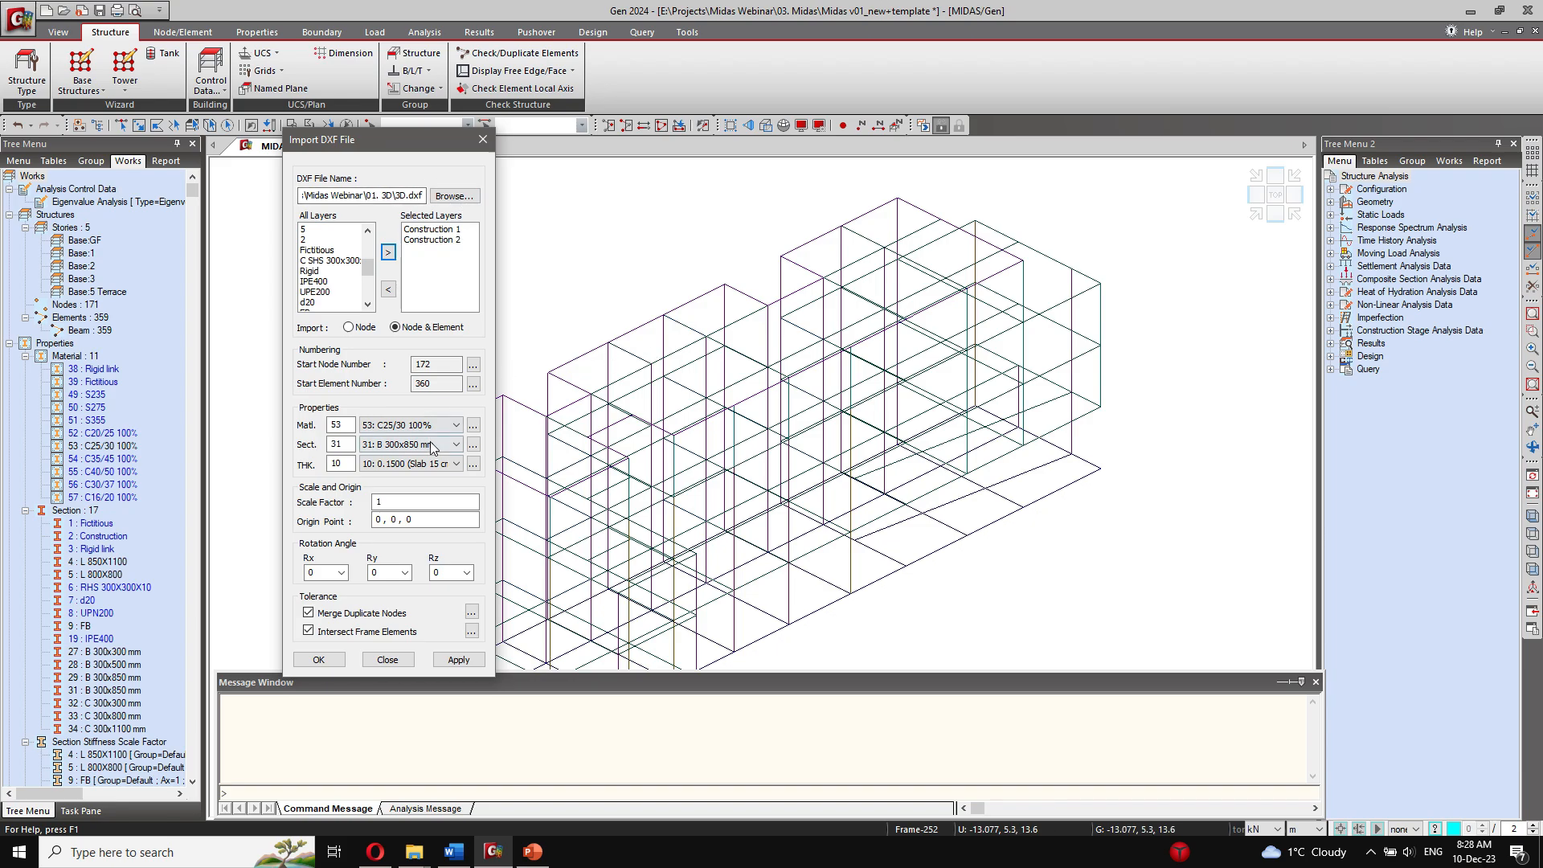
pyautogui.click(440, 445)
pyautogui.click(438, 430)
pyautogui.click(439, 430)
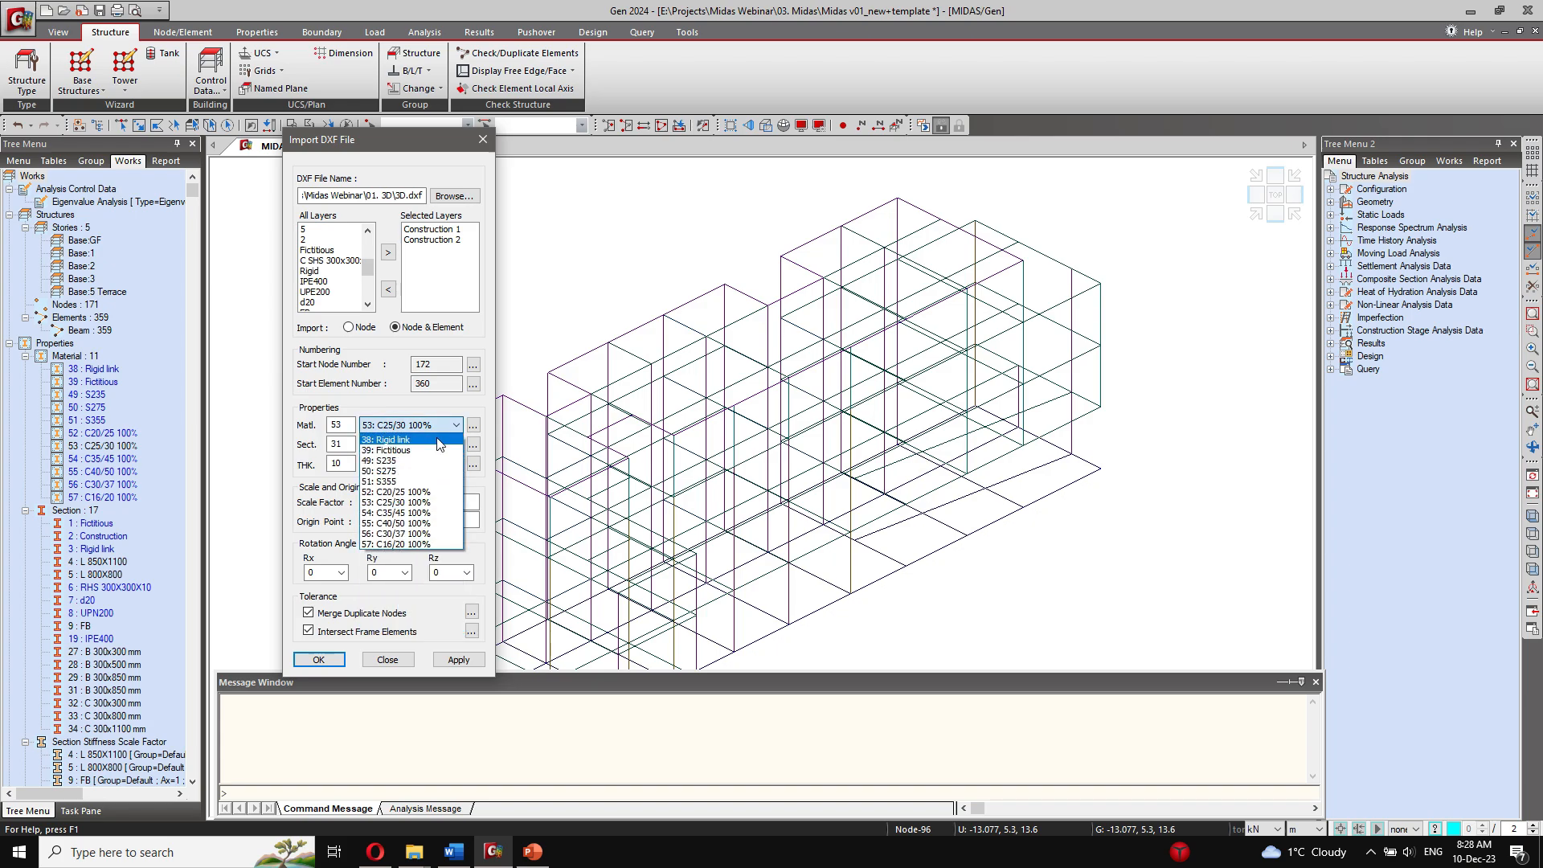
pyautogui.click(430, 450)
pyautogui.click(430, 445)
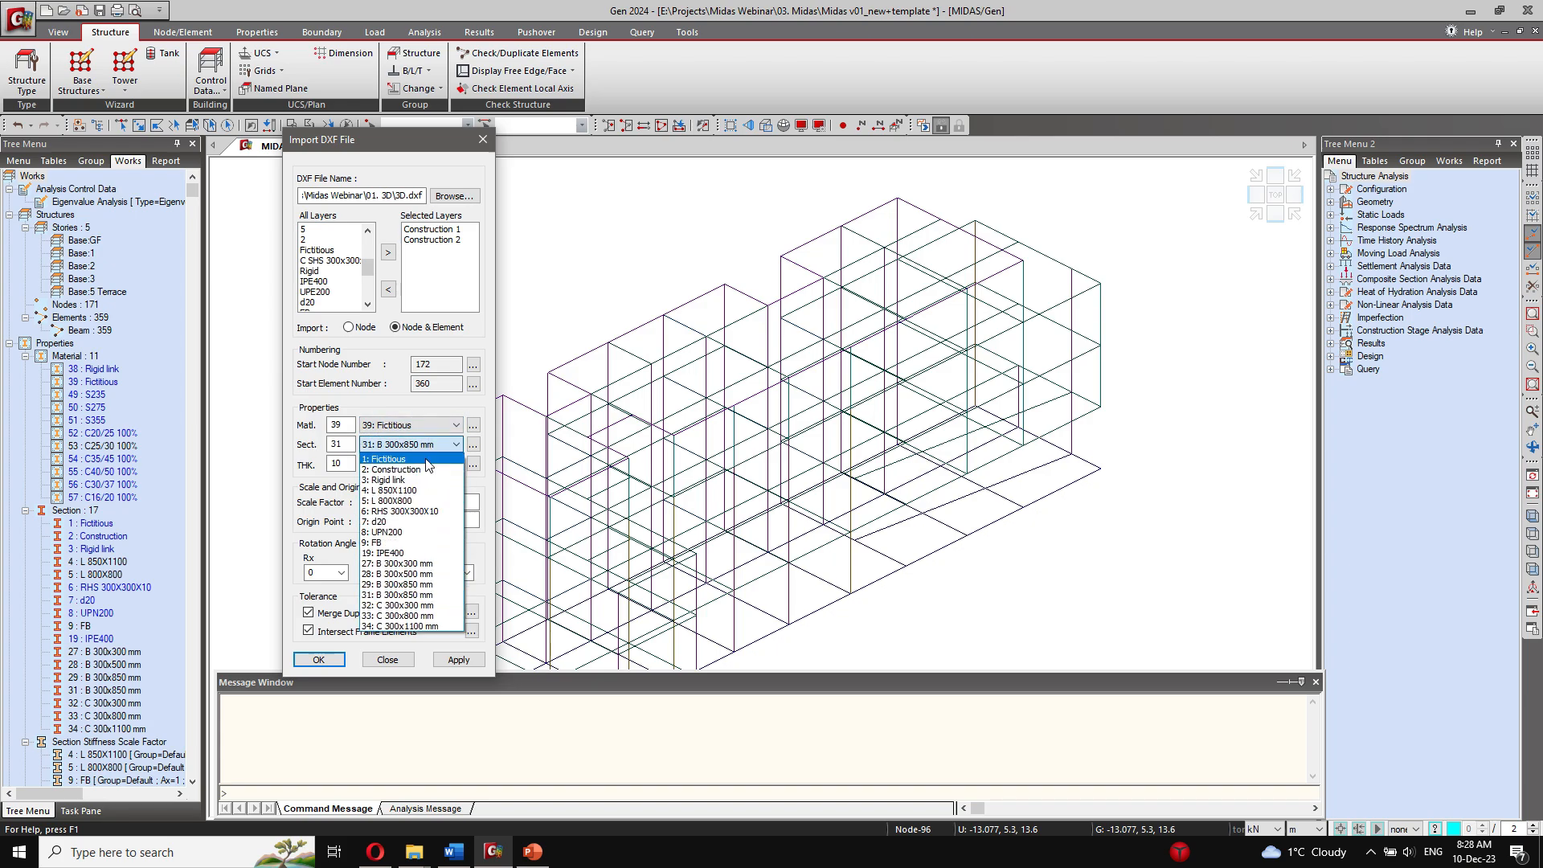
pyautogui.click(426, 469)
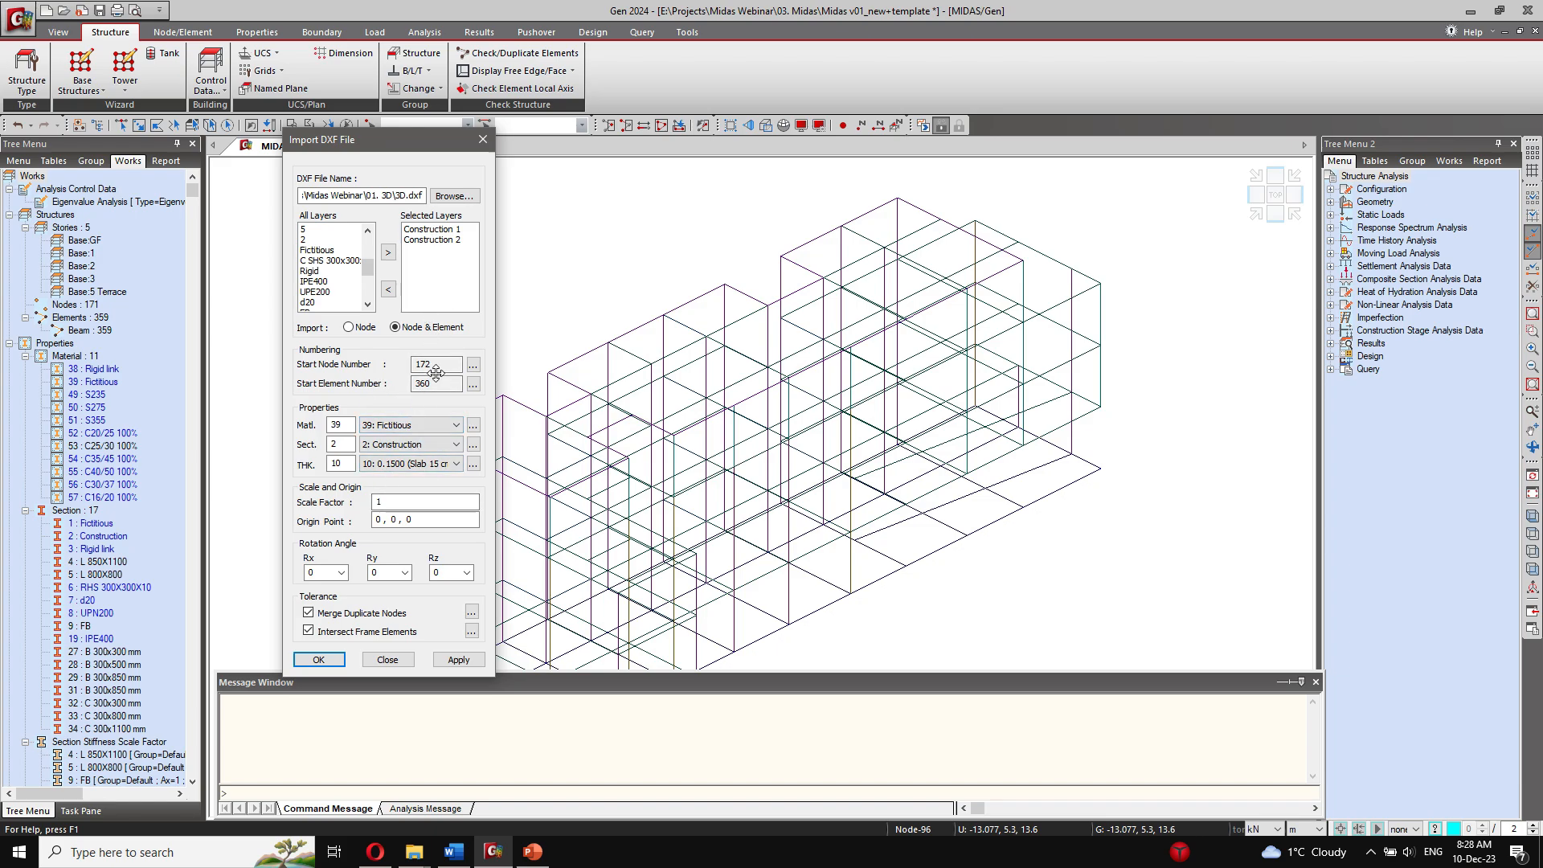
pyautogui.click(457, 660)
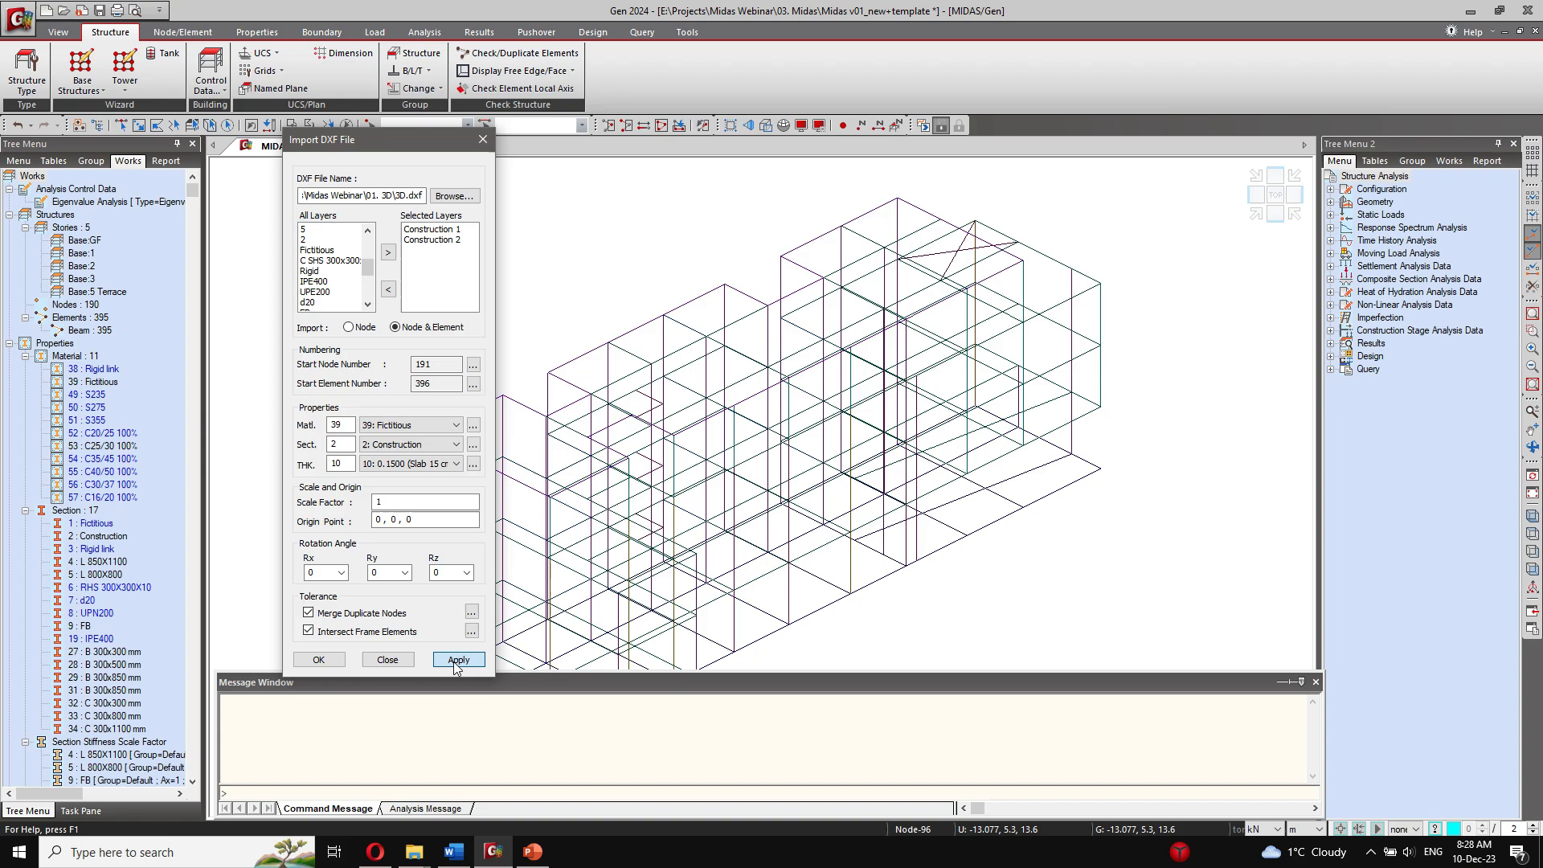
# Step: Replace both construction layers with the Rigid layer and import it using material 38: Rigid link and section 3: Rigid link
pyautogui.click(432, 230)
pyautogui.keyDown('shift'); pyautogui.click(431, 239); pyautogui.keyUp('shift')
pyautogui.click(388, 289)
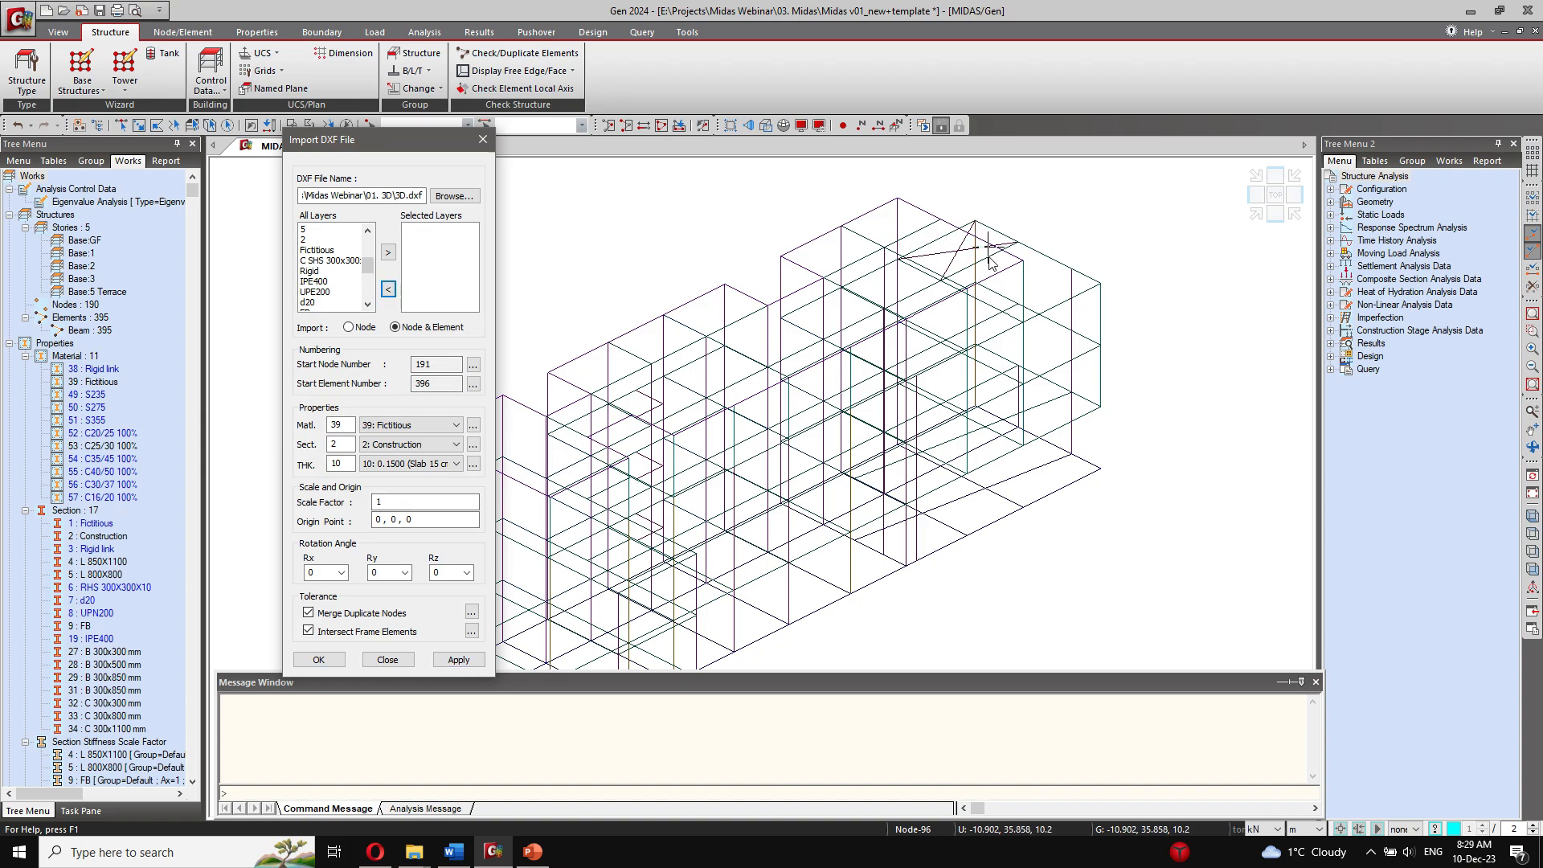
pyautogui.click(330, 261)
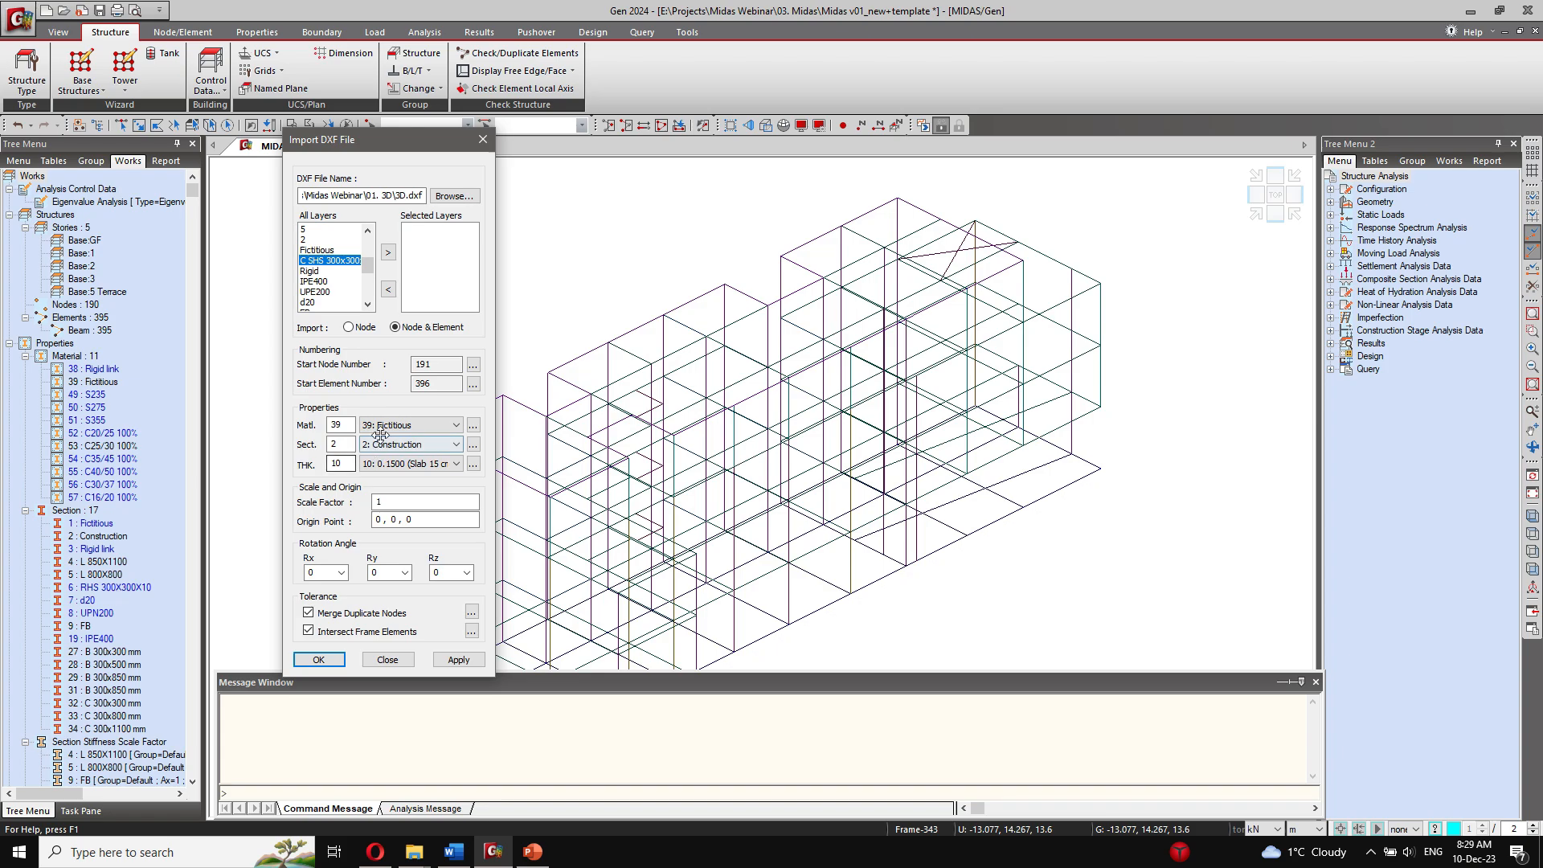
pyautogui.click(346, 270)
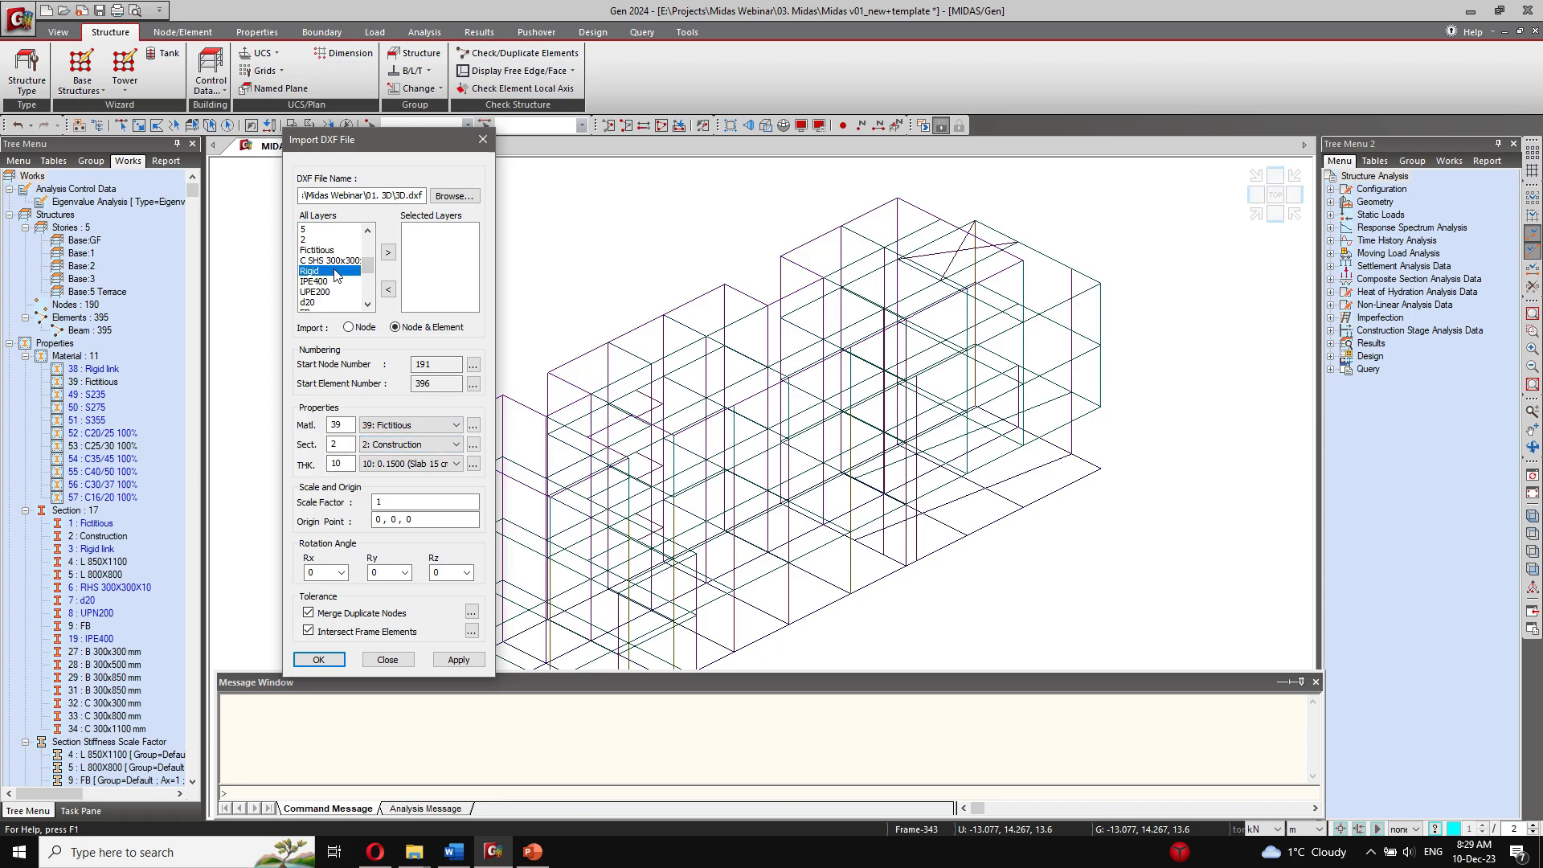
pyautogui.click(387, 252)
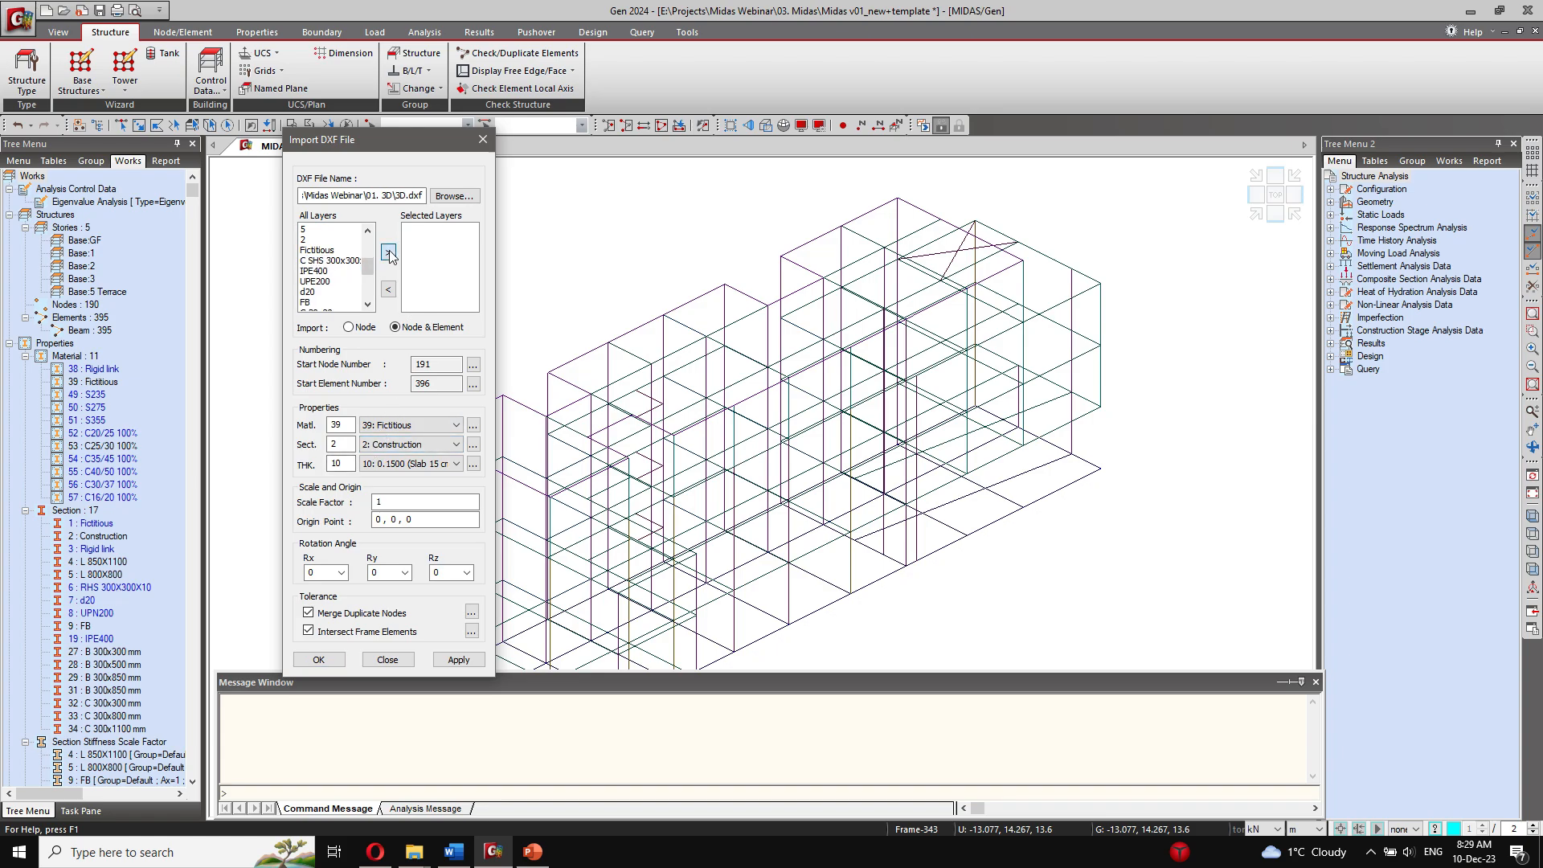
pyautogui.click(420, 426)
pyautogui.click(411, 438)
pyautogui.click(419, 445)
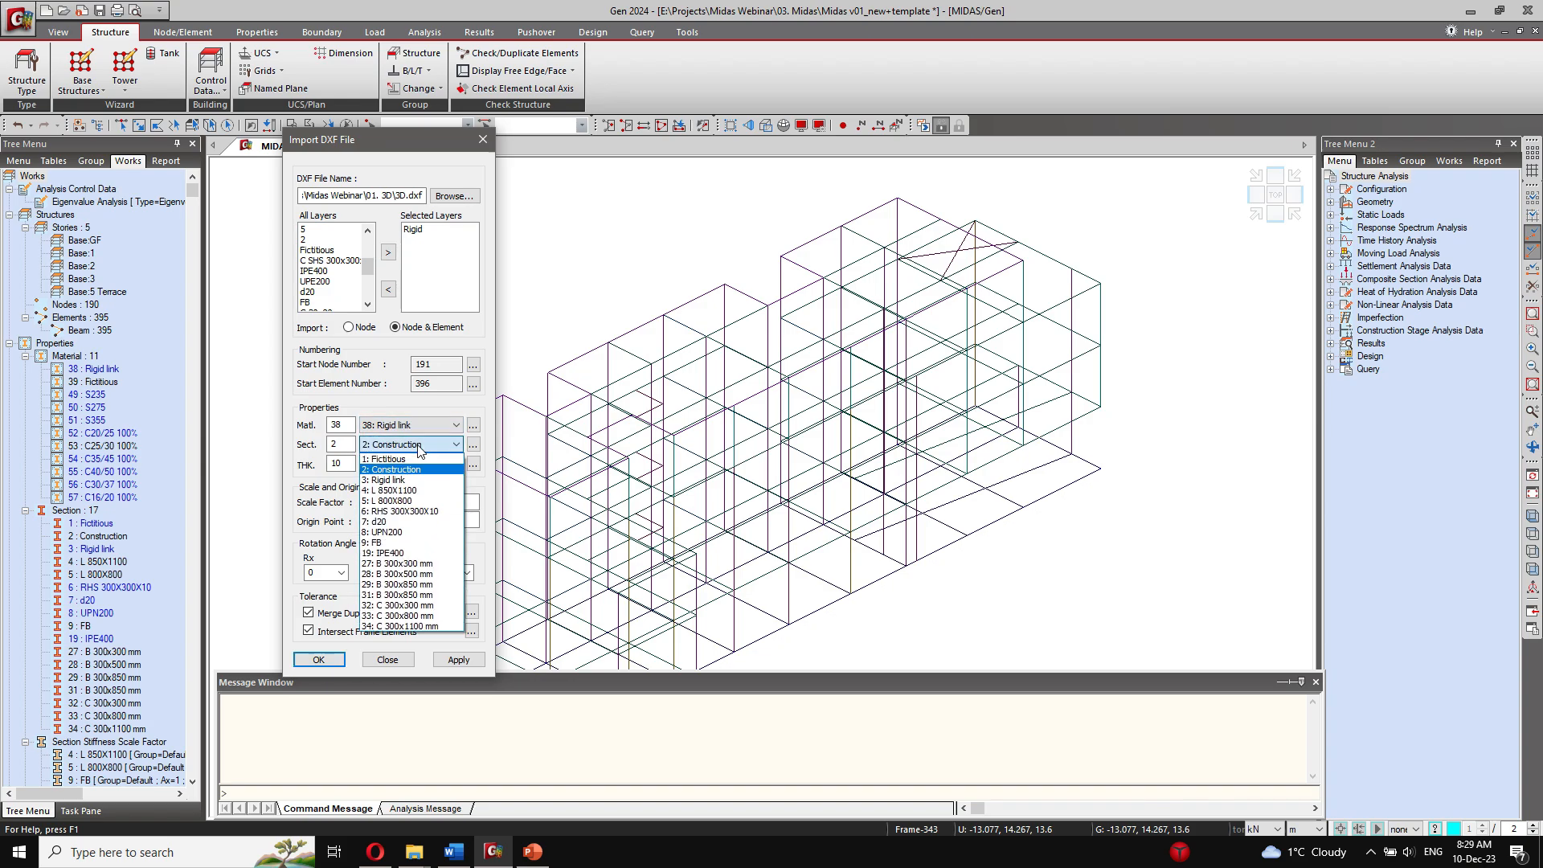
pyautogui.click(392, 480)
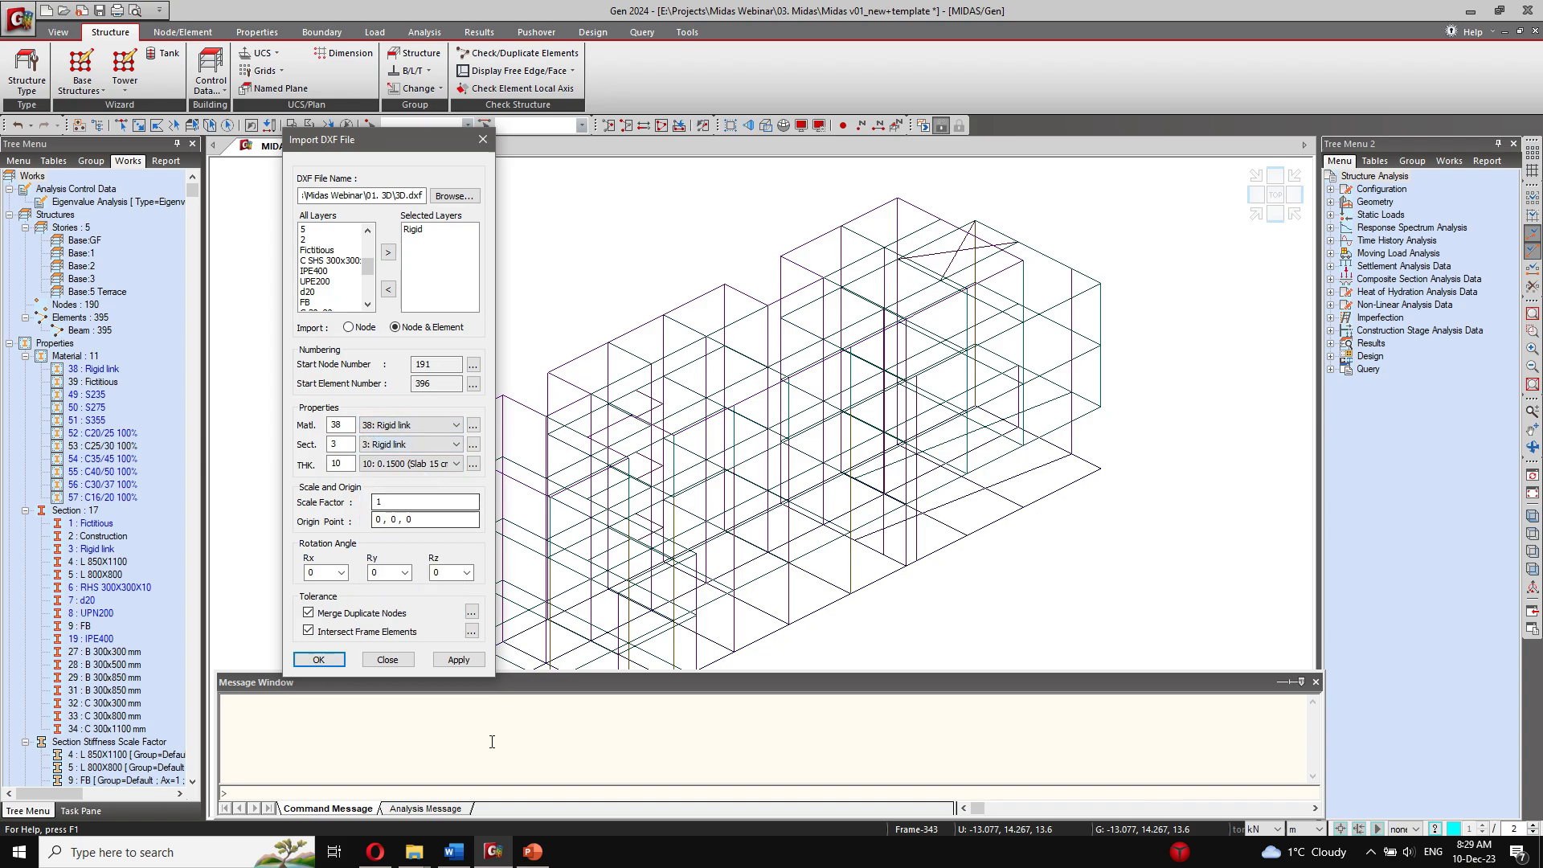
pyautogui.click(459, 660)
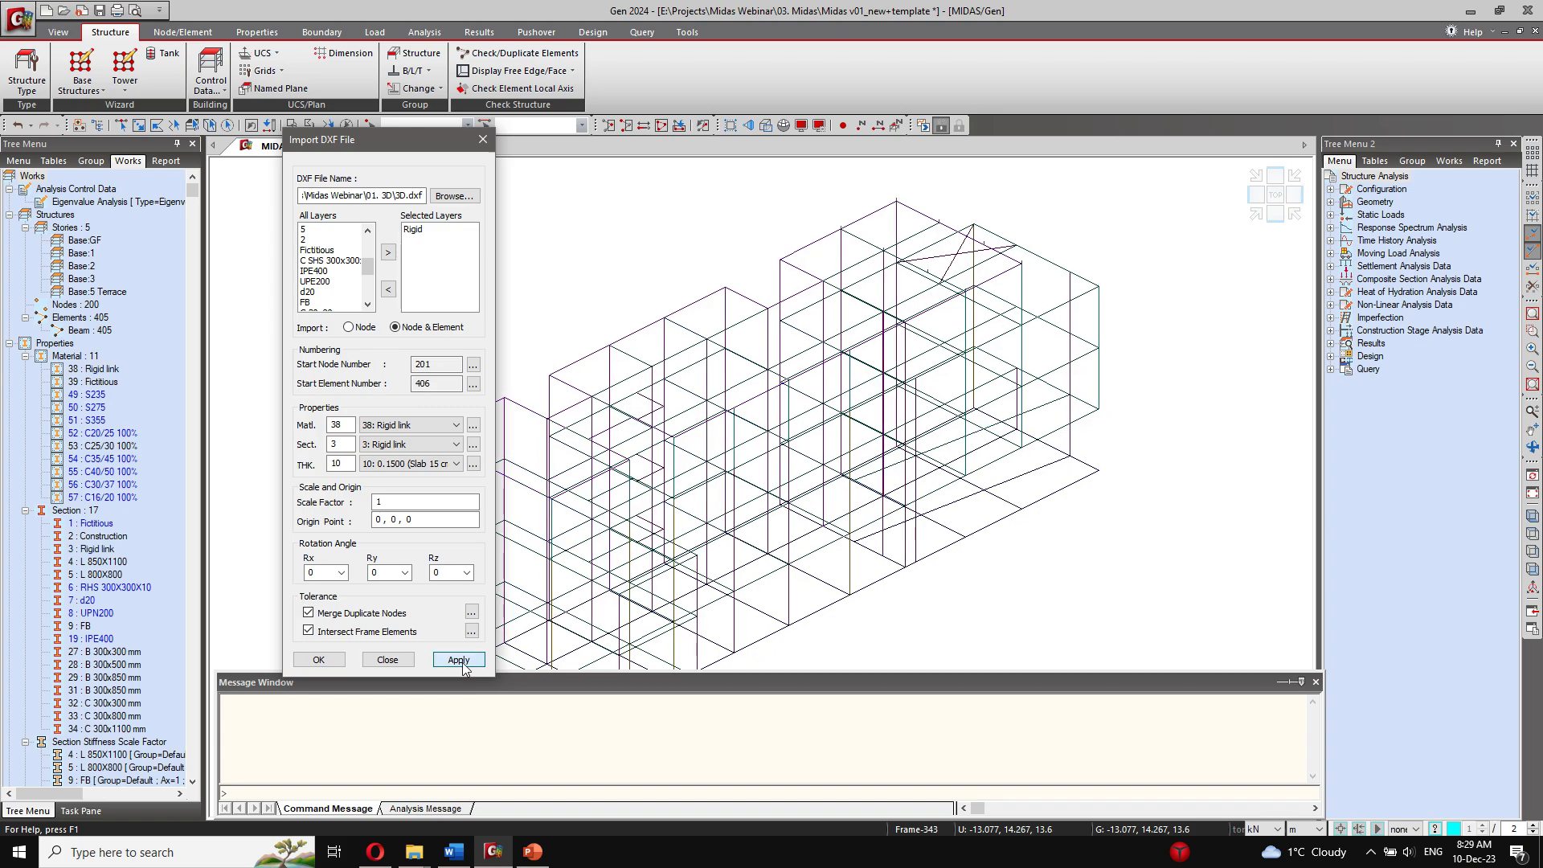
# Step: Replace Rigid with the C SHS 300x300x10 layer and import it using material 51: S355 and section 6: RHS 300X300X10
pyautogui.click(422, 231)
pyautogui.click(386, 289)
pyautogui.click(344, 260)
pyautogui.click(389, 254)
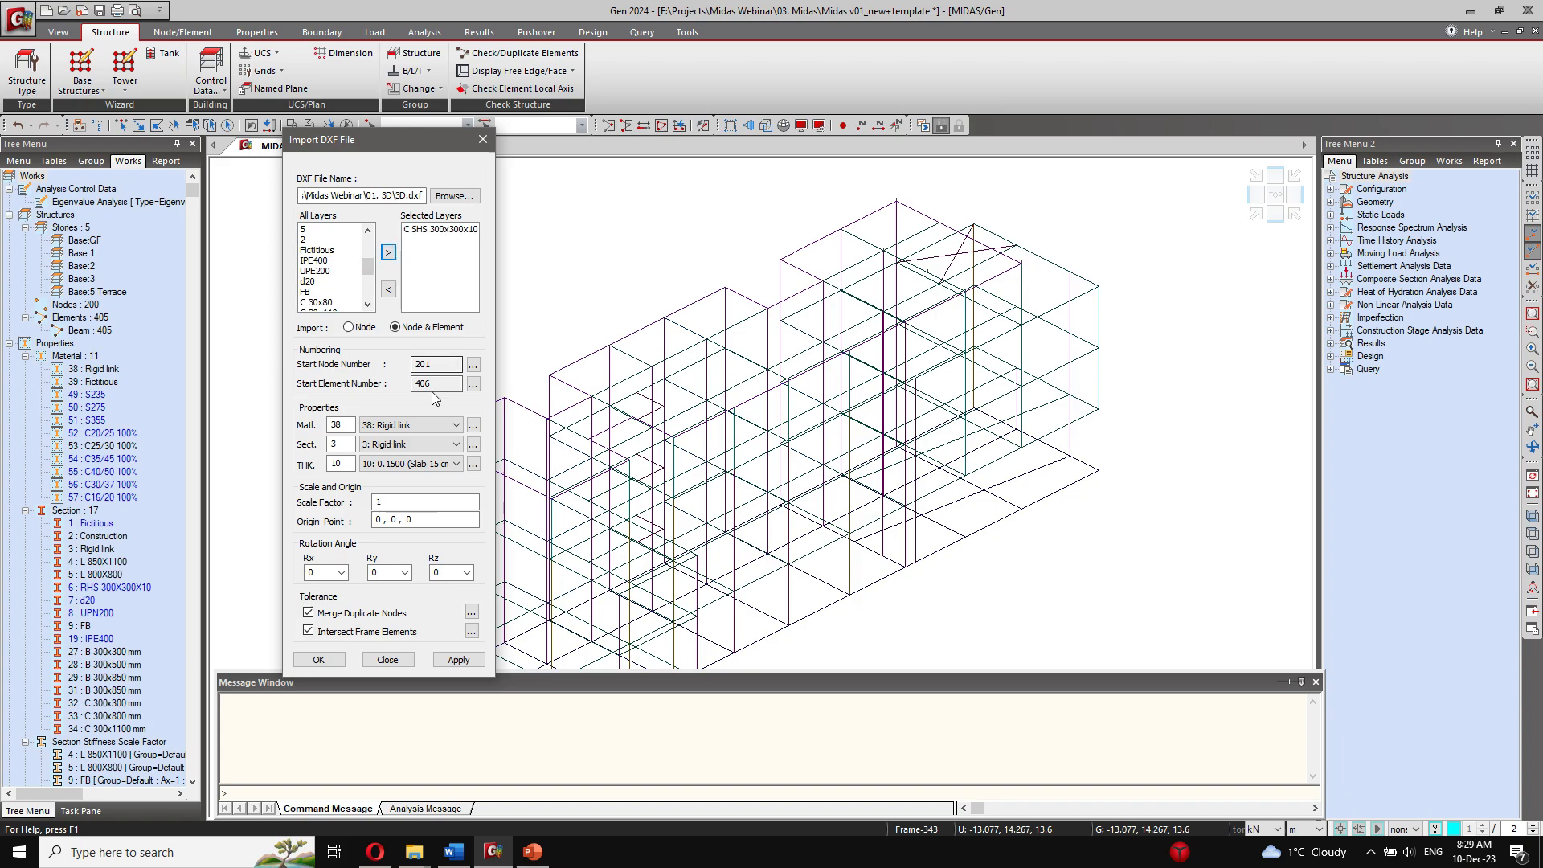
pyautogui.click(420, 424)
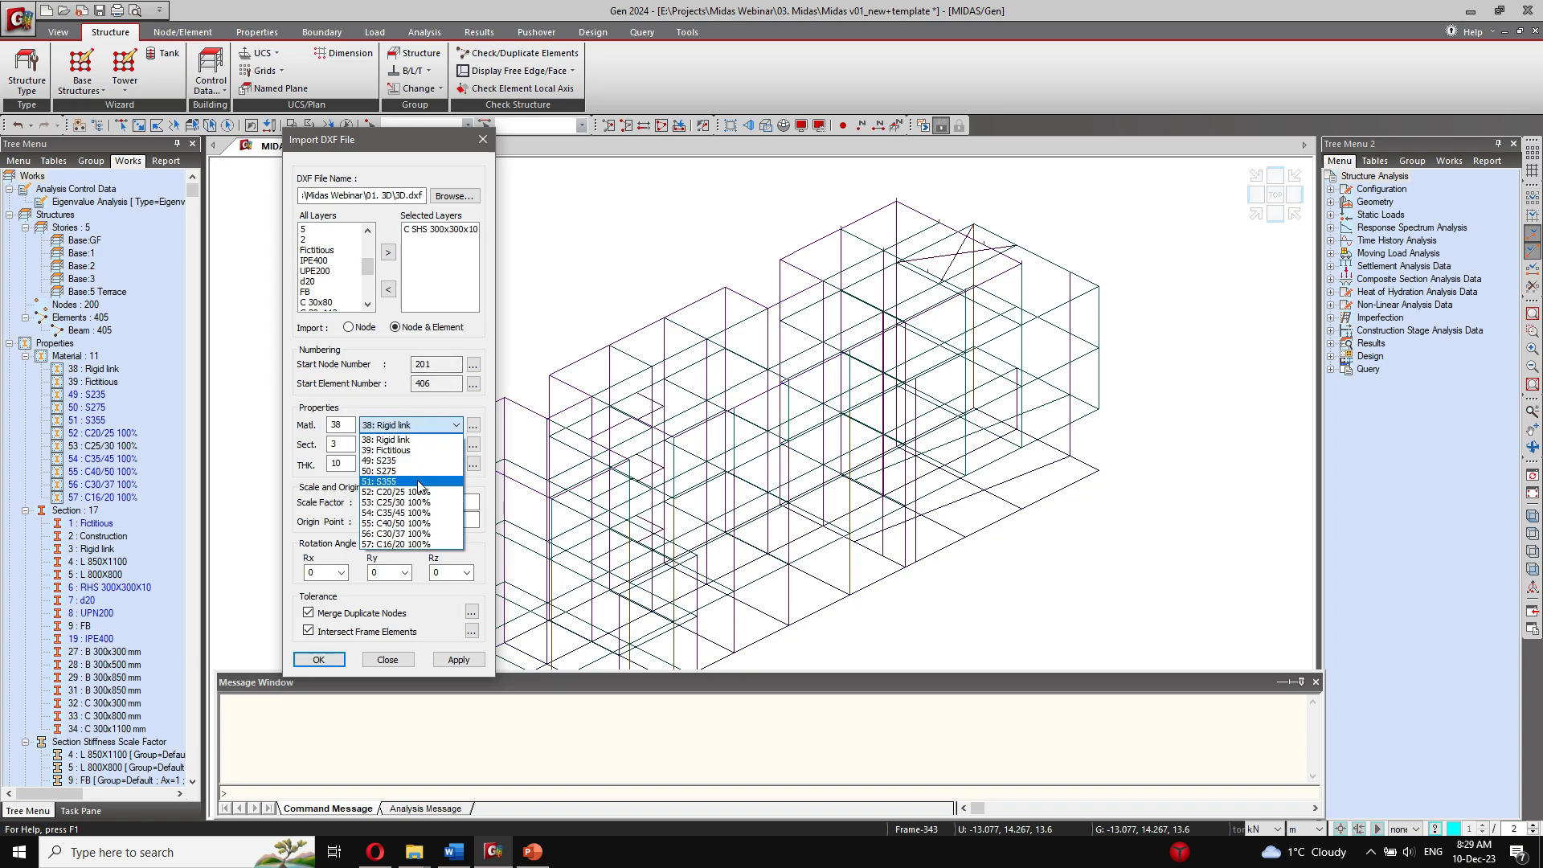
pyautogui.click(414, 480)
pyautogui.click(409, 446)
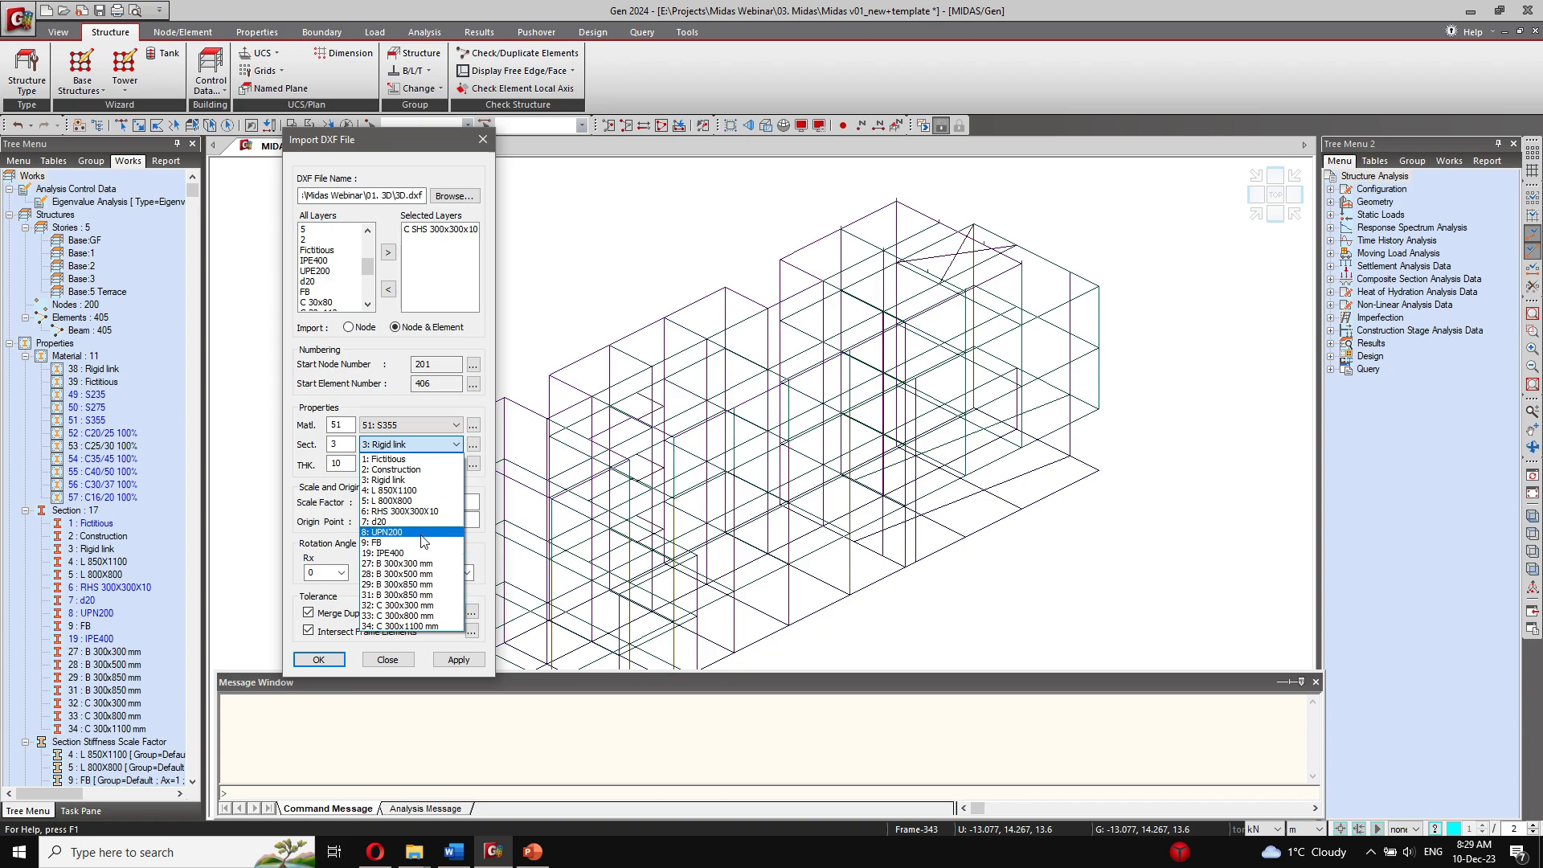
pyautogui.click(406, 511)
pyautogui.click(461, 660)
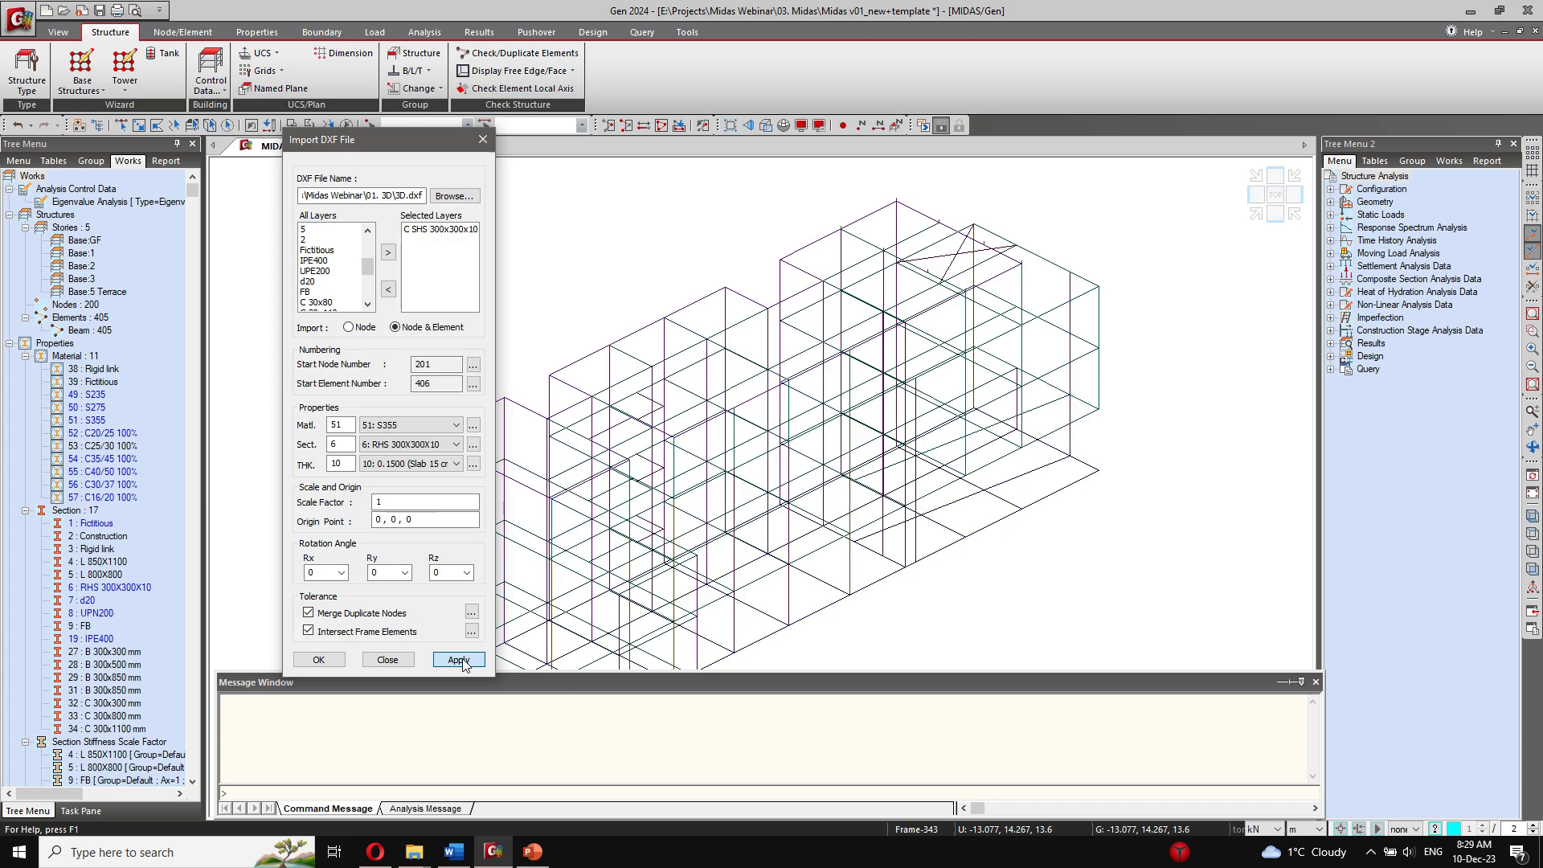
# Step: Replace C SHS 300x300x10 with the IPE400 layer and import it using section 19: IPE400
pyautogui.click(441, 229)
pyautogui.click(388, 289)
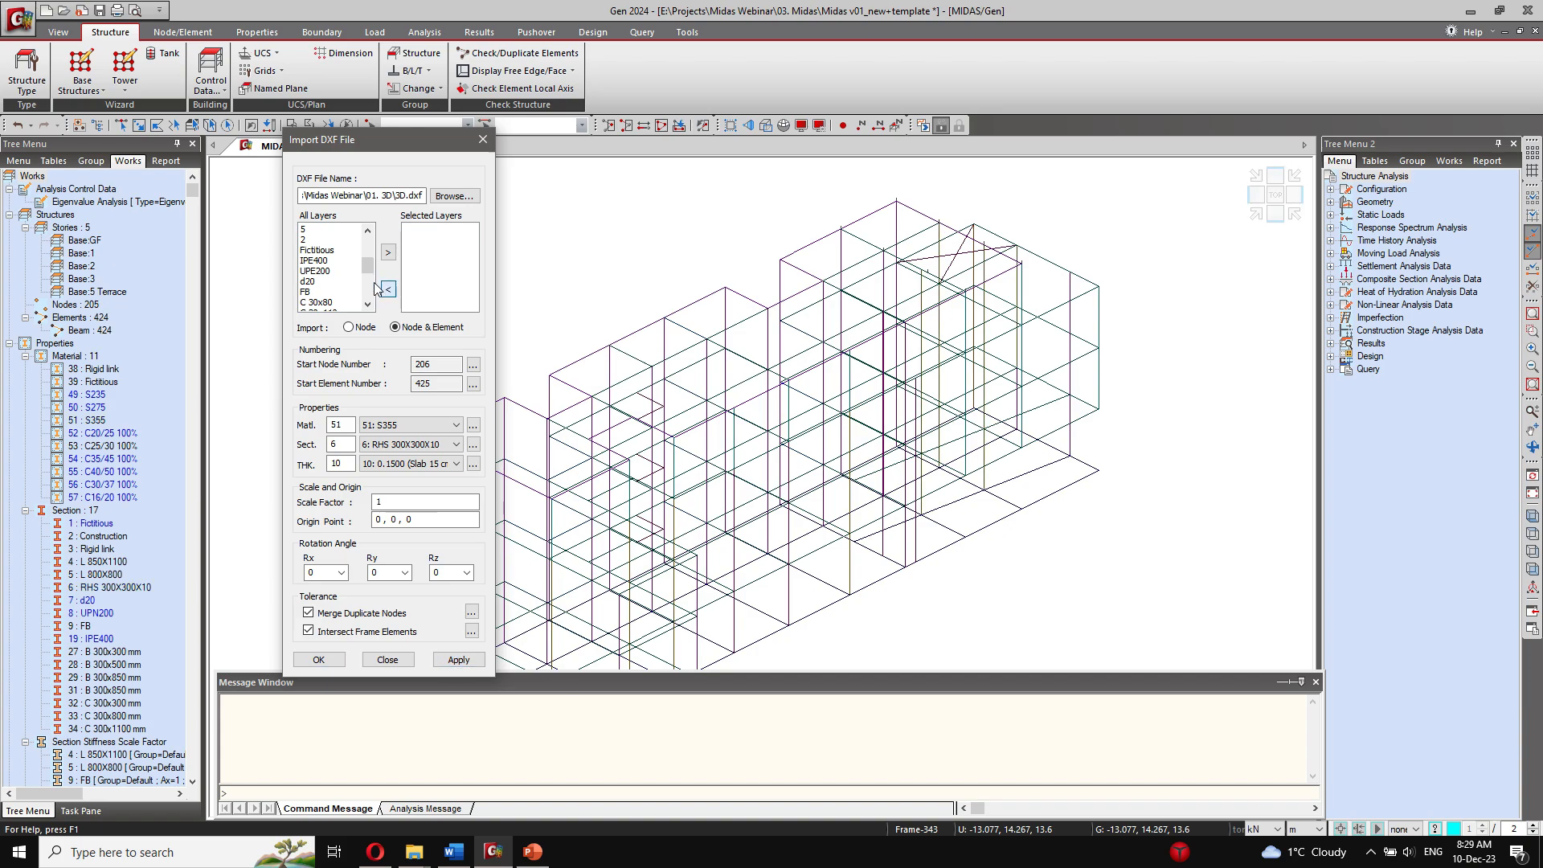
pyautogui.click(316, 261)
pyautogui.click(388, 252)
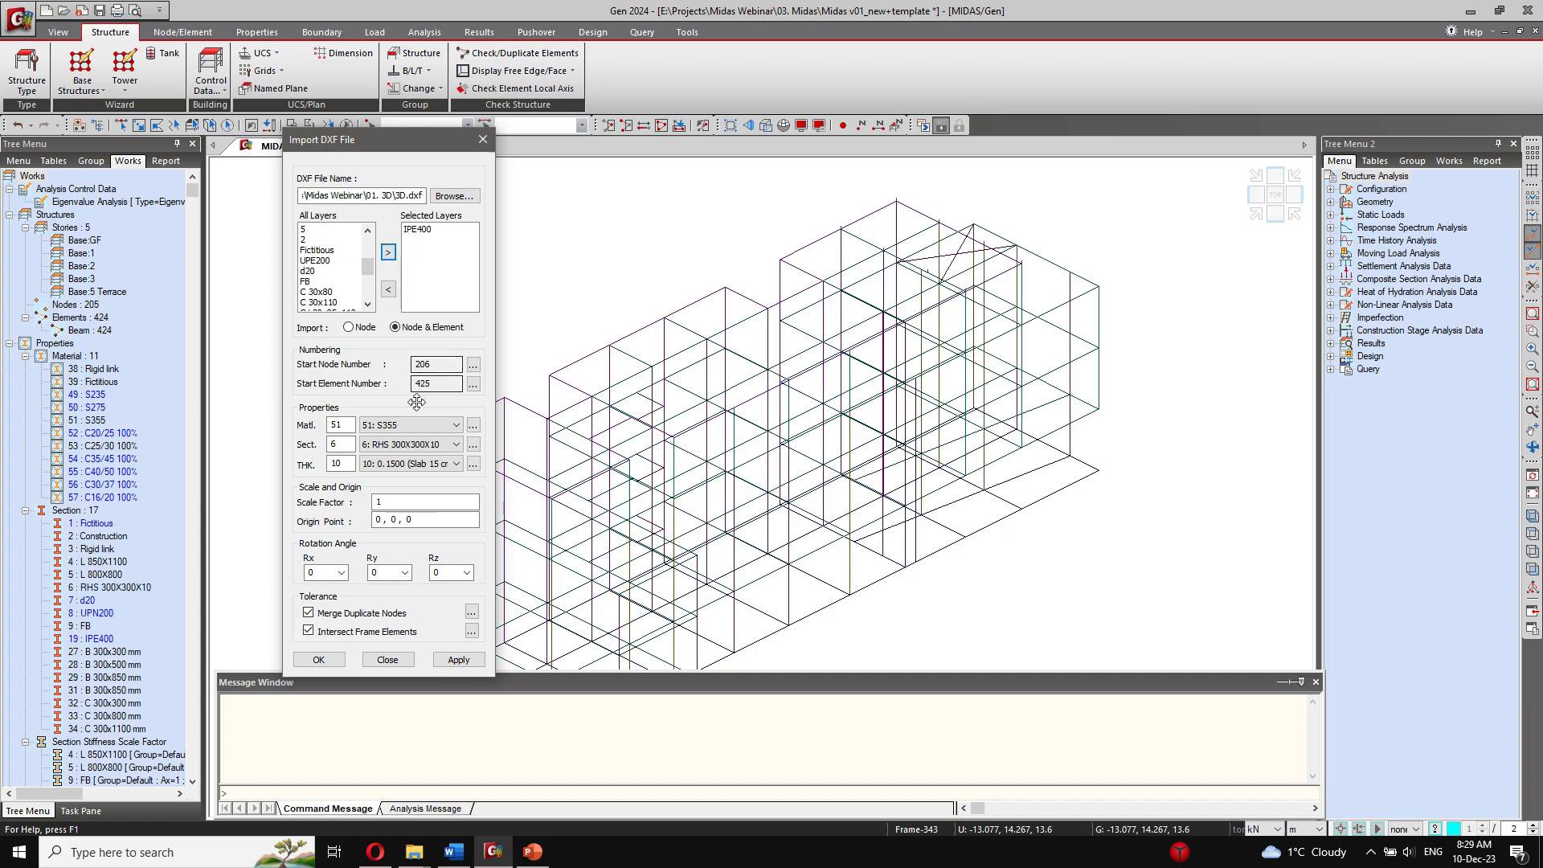
pyautogui.click(424, 444)
pyautogui.click(383, 544)
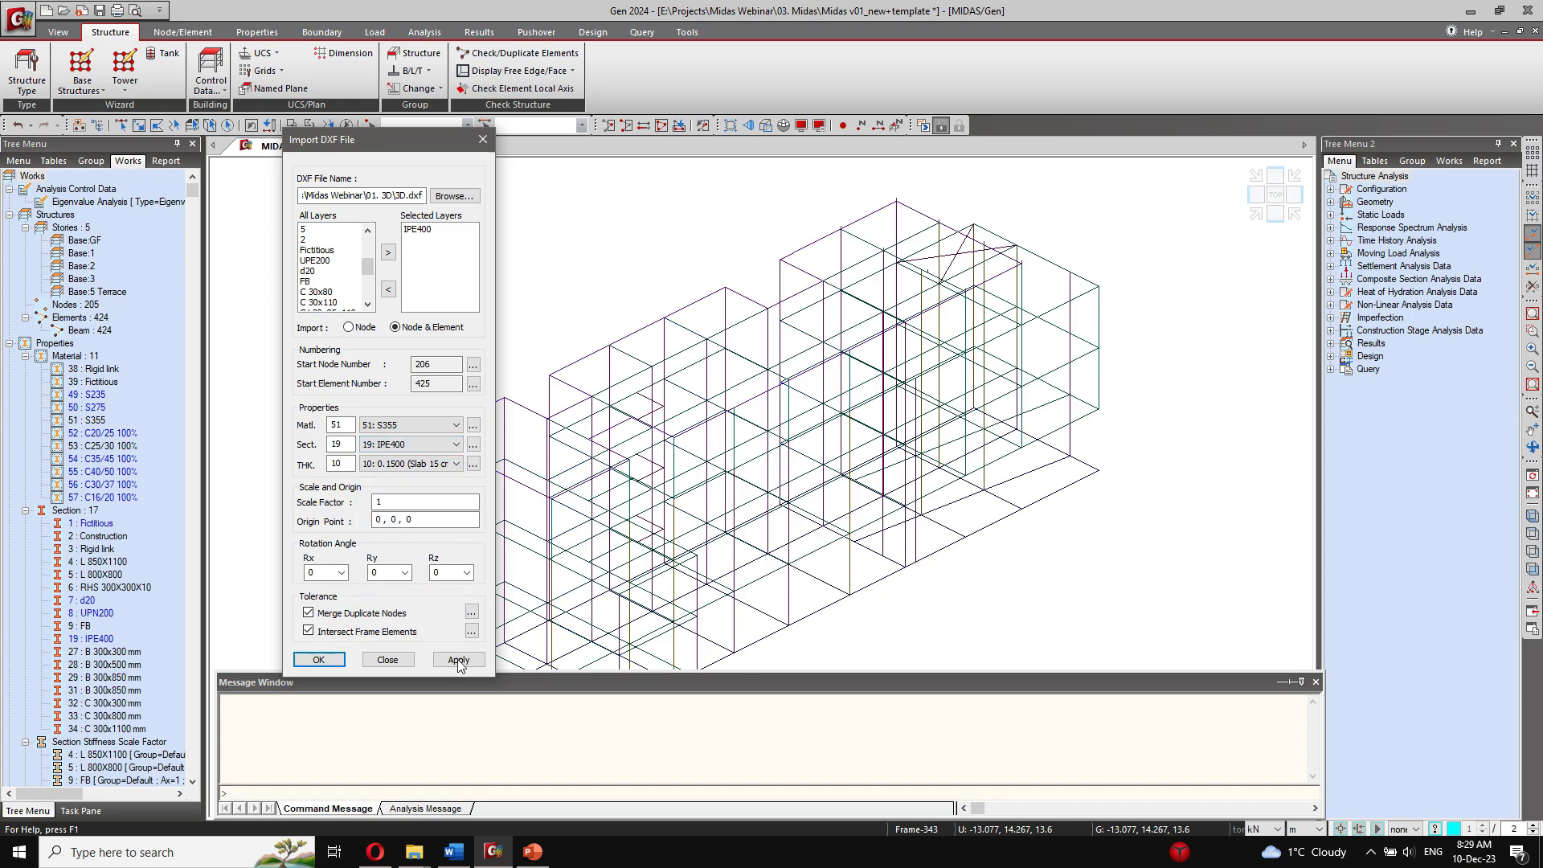
pyautogui.click(459, 659)
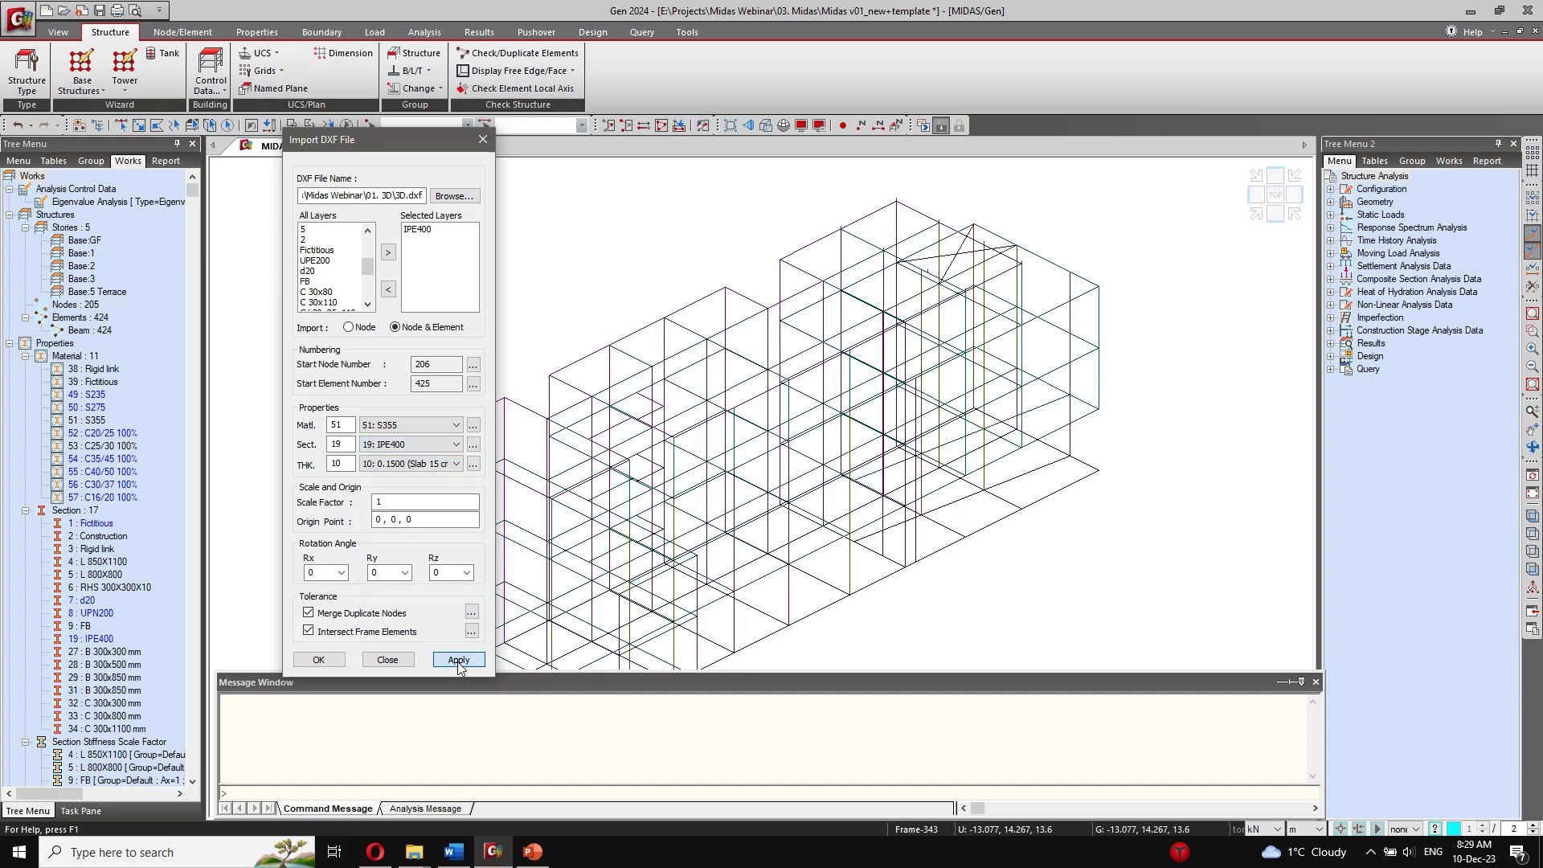
# Step: Replace IPE400 with the d20 layer and import it using section 7: d20
pyautogui.click(418, 229)
pyautogui.click(388, 289)
pyautogui.click(316, 271)
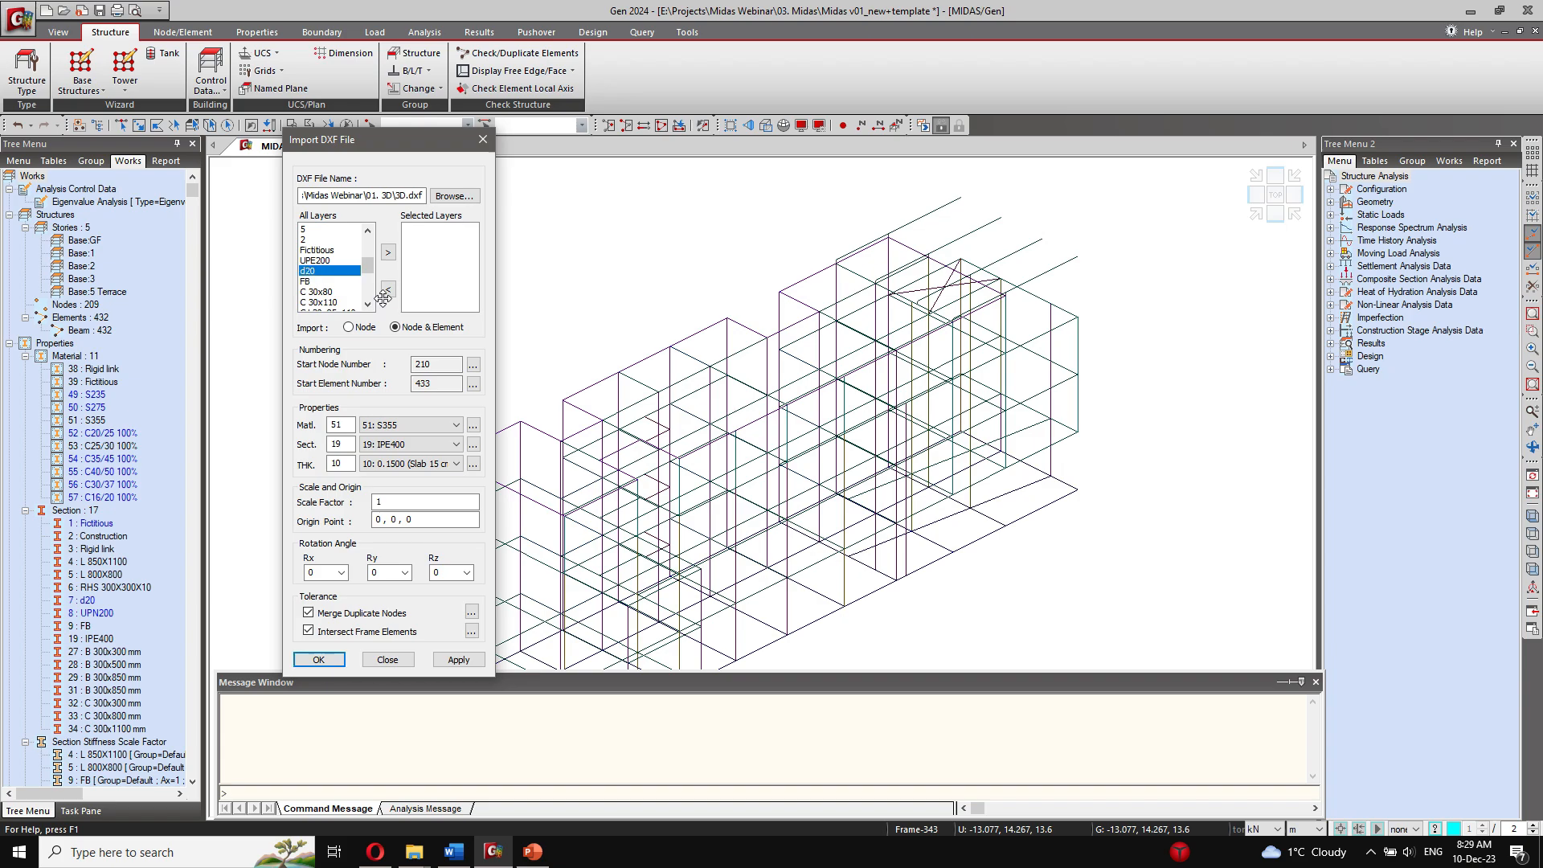
pyautogui.click(389, 253)
pyautogui.click(456, 445)
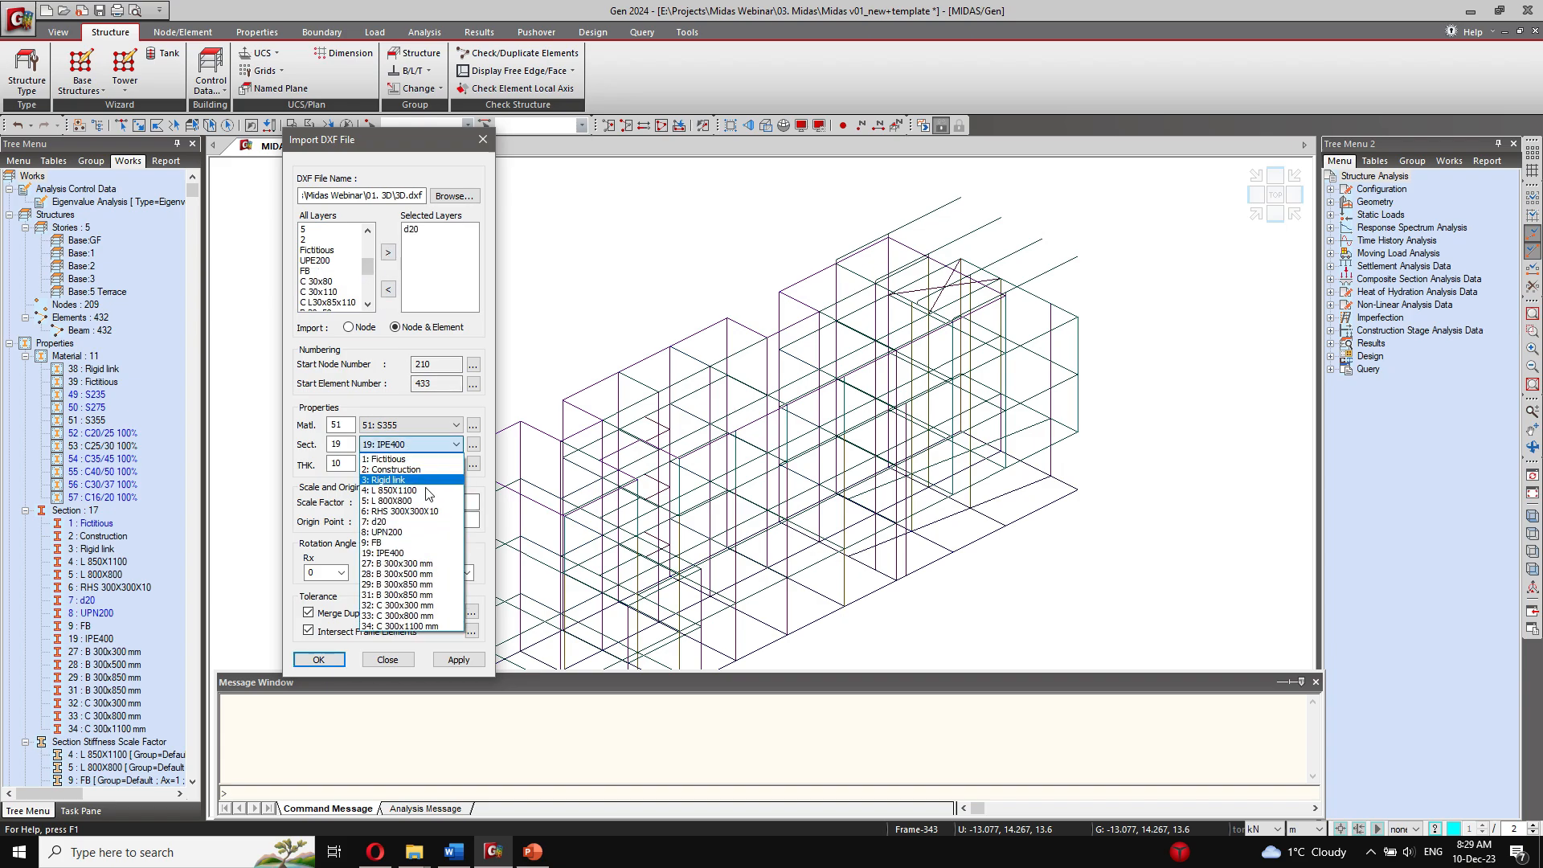
pyautogui.click(422, 522)
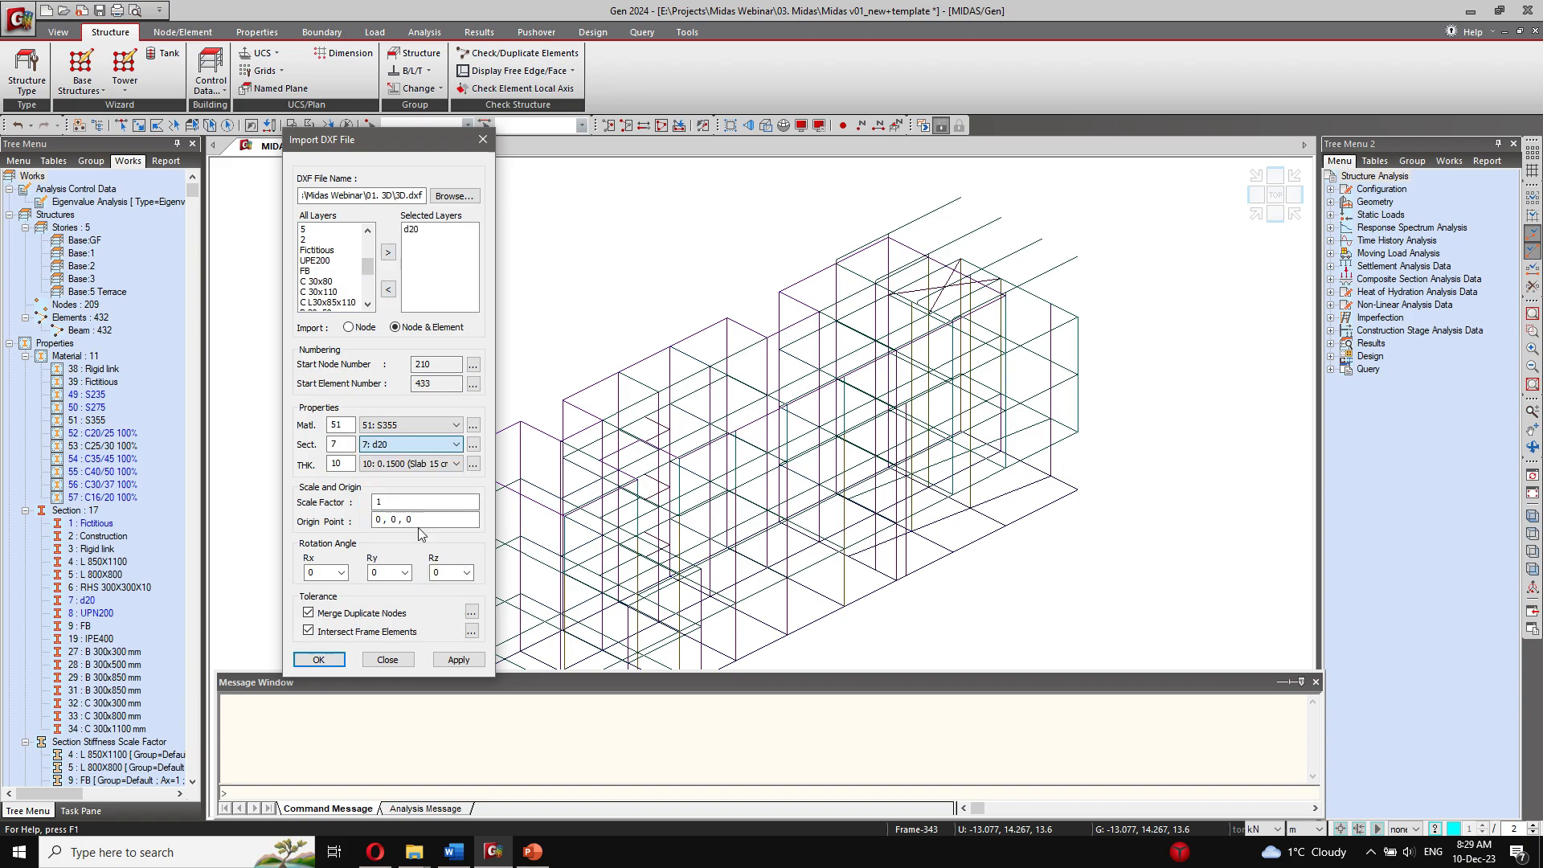
pyautogui.click(458, 660)
# Step: Replace d20 with the UPE200 layer, import it using section 8: UPN200, and close the DXF import
pyautogui.click(418, 229)
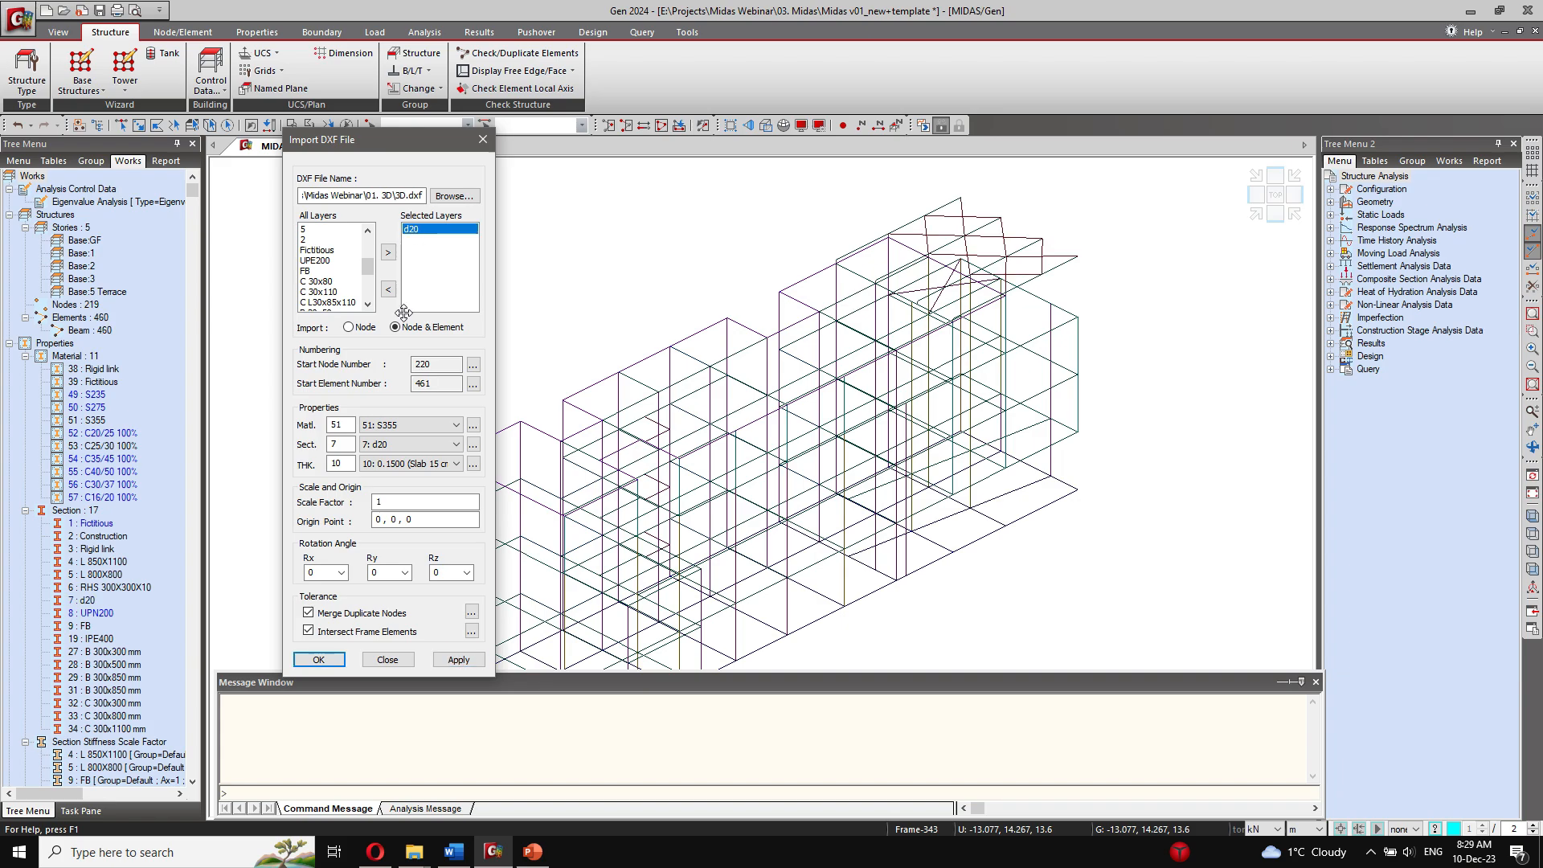
pyautogui.click(388, 289)
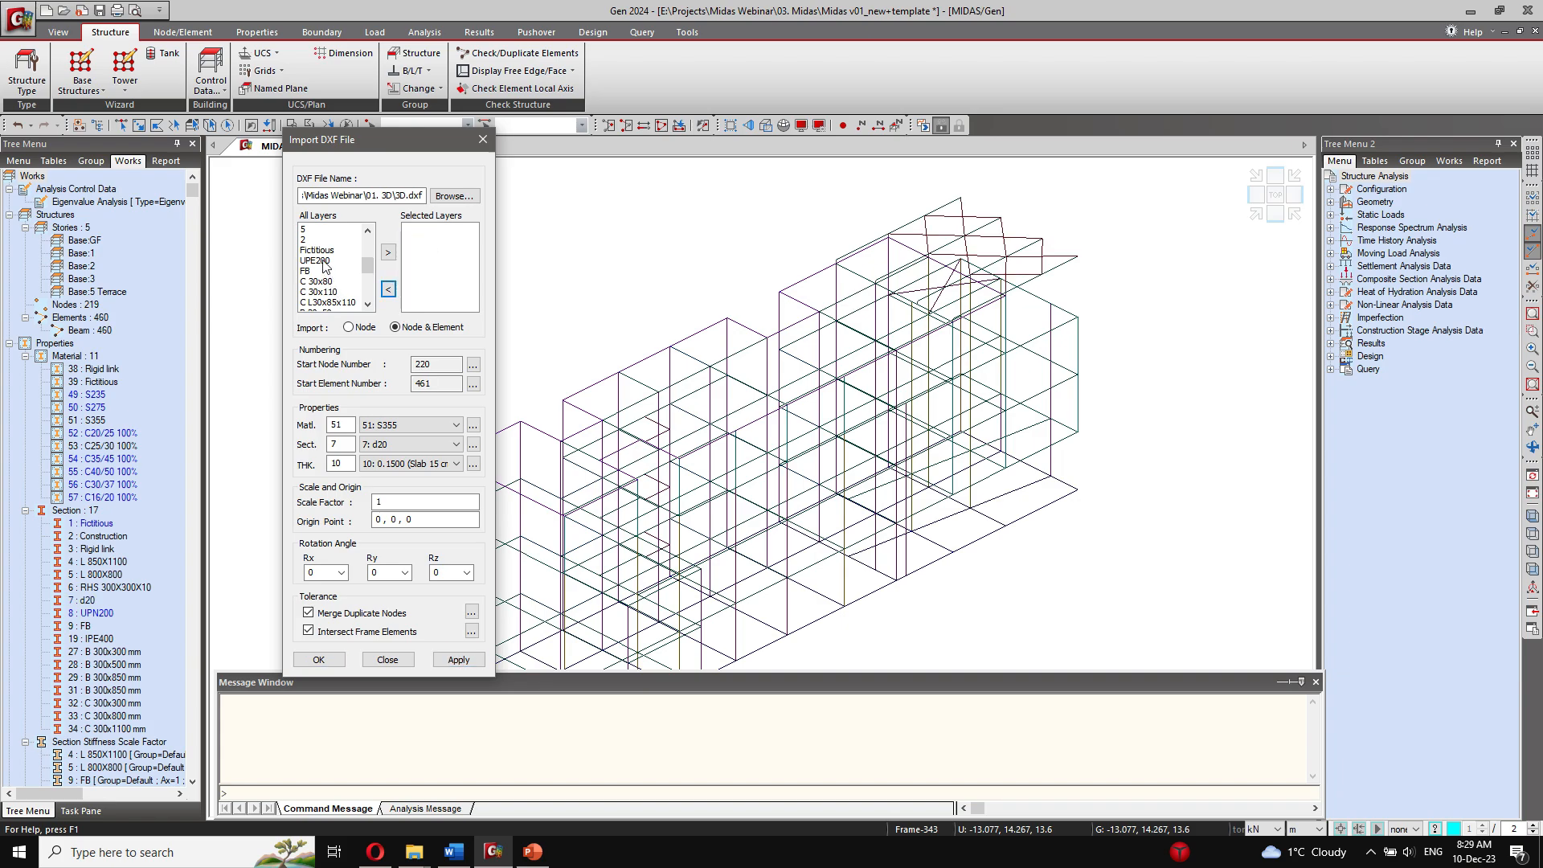
pyautogui.click(324, 262)
pyautogui.click(388, 253)
pyautogui.click(434, 445)
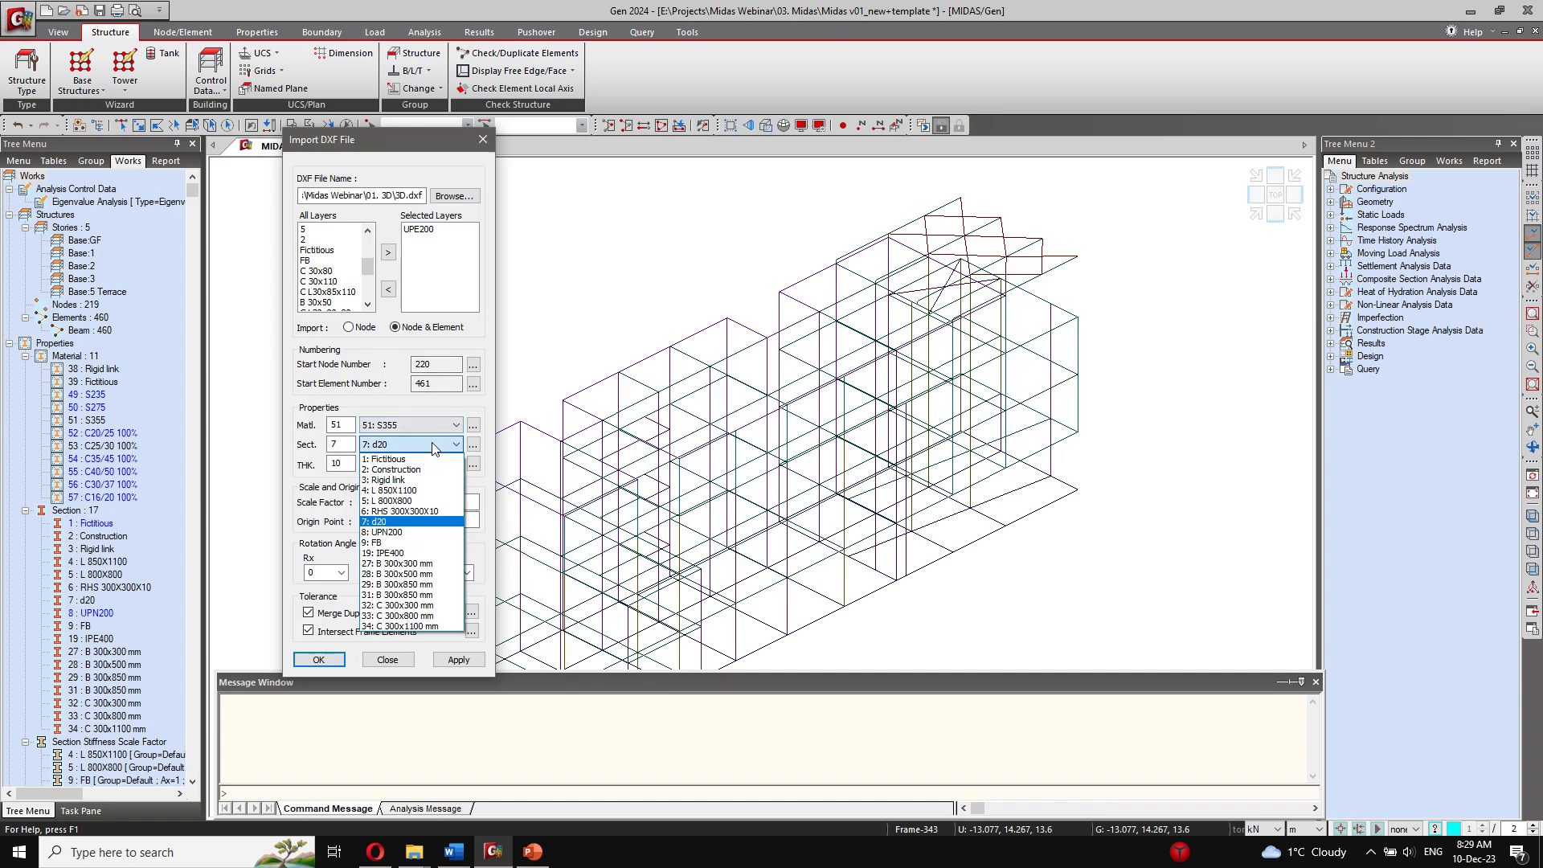
pyautogui.click(394, 532)
pyautogui.click(460, 660)
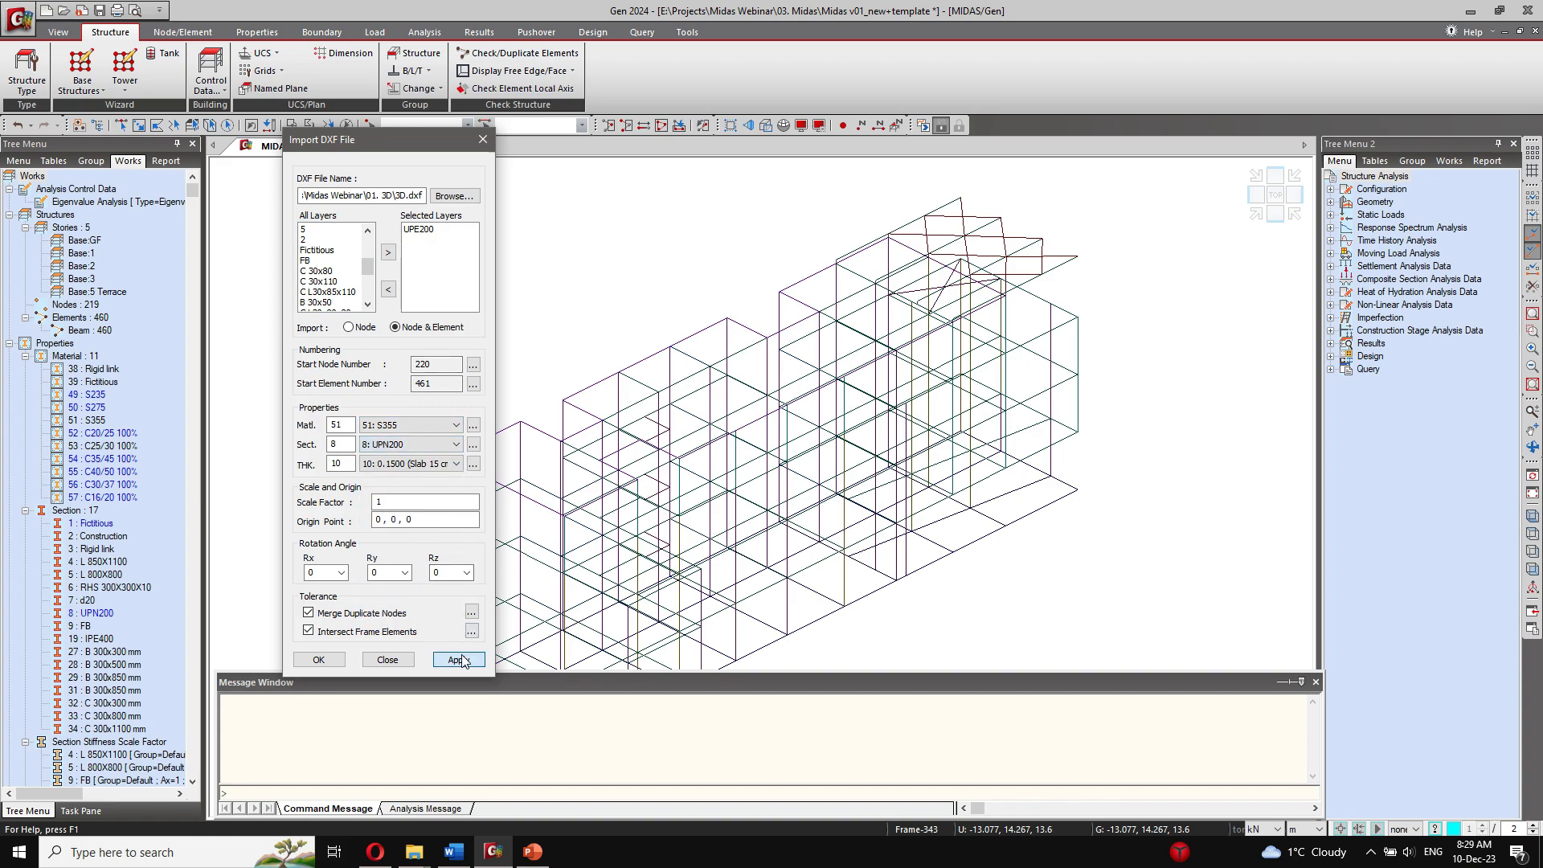
pyautogui.click(403, 658)
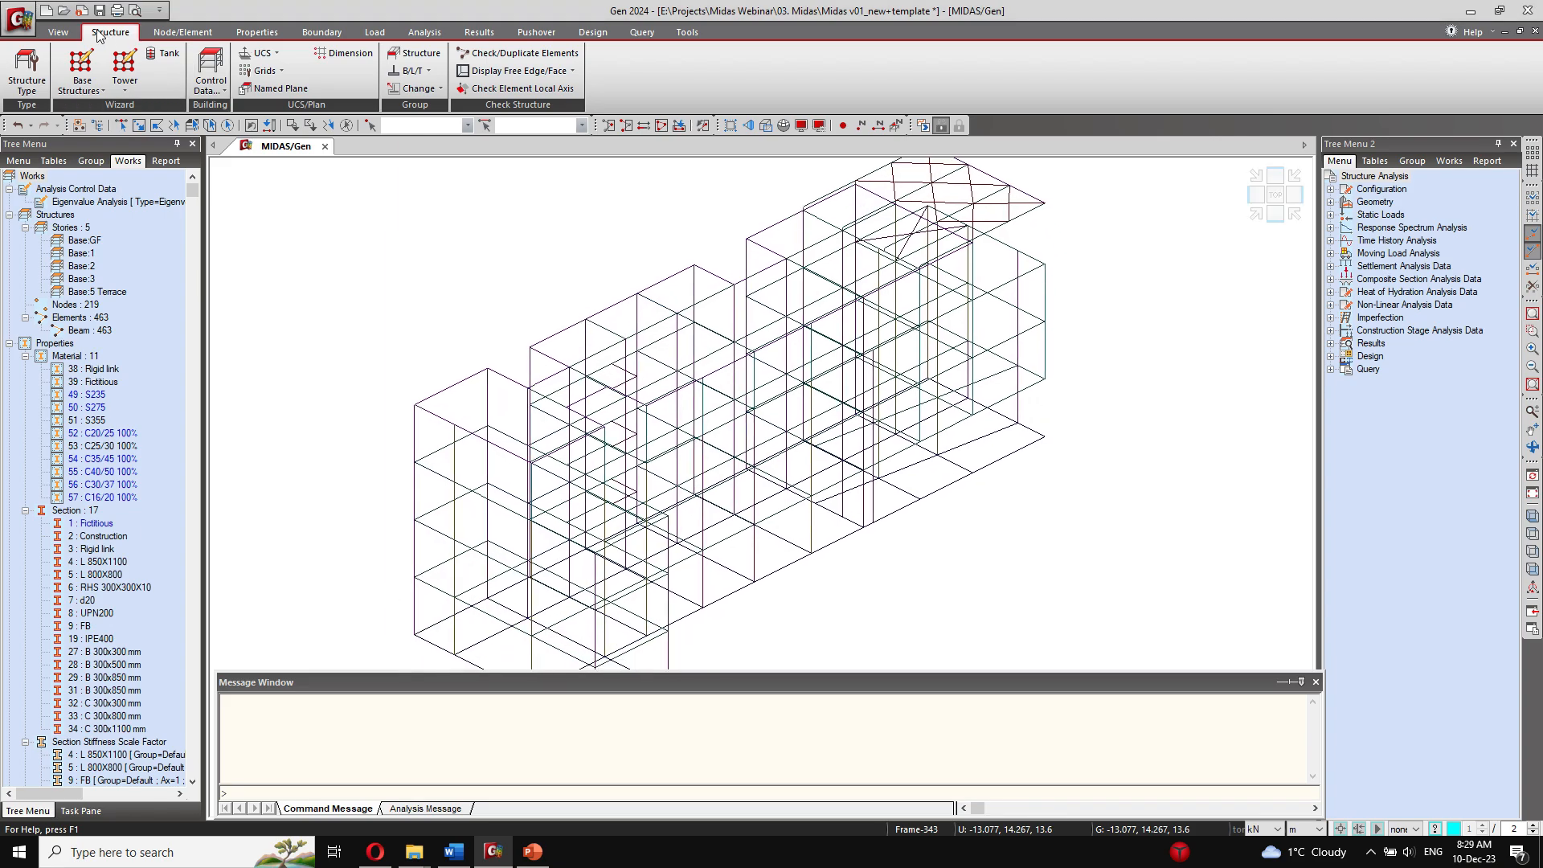
# Step: Display the frame model with its solid section shapes and view it from another angle
pyautogui.click(58, 31)
pyautogui.click(274, 68)
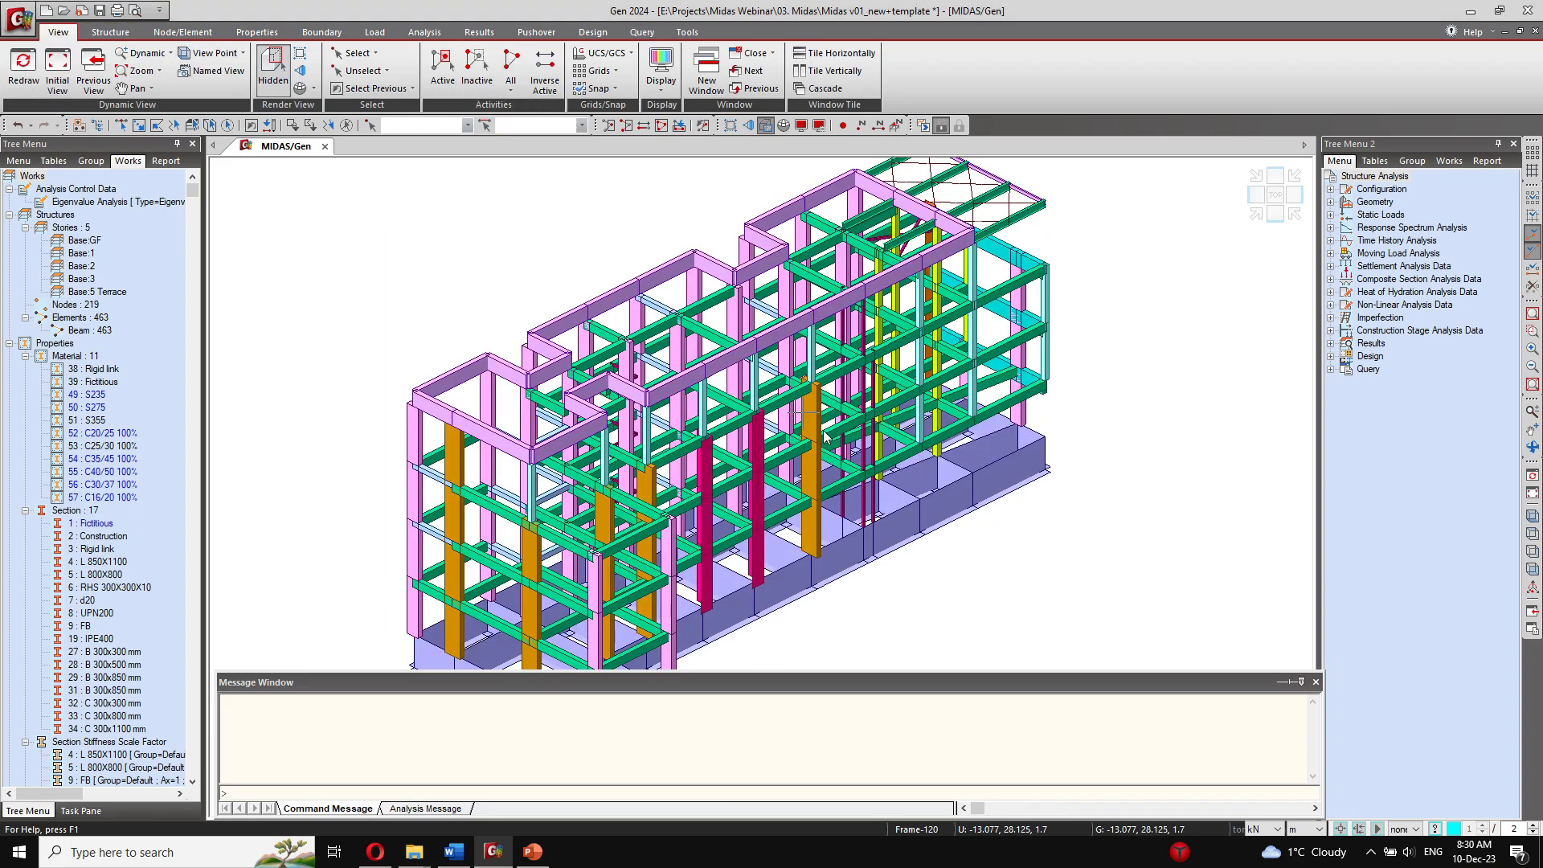
pyautogui.keyDown('ctrl'); pyautogui.moveTo(1005, 626); pyautogui.dragTo(839, 634, button='middle'); pyautogui.keyUp('ctrl')
pyautogui.keyDown('ctrl'); pyautogui.moveTo(836, 500); pyautogui.dragTo(711, 428, button='middle'); pyautogui.keyUp('ctrl')
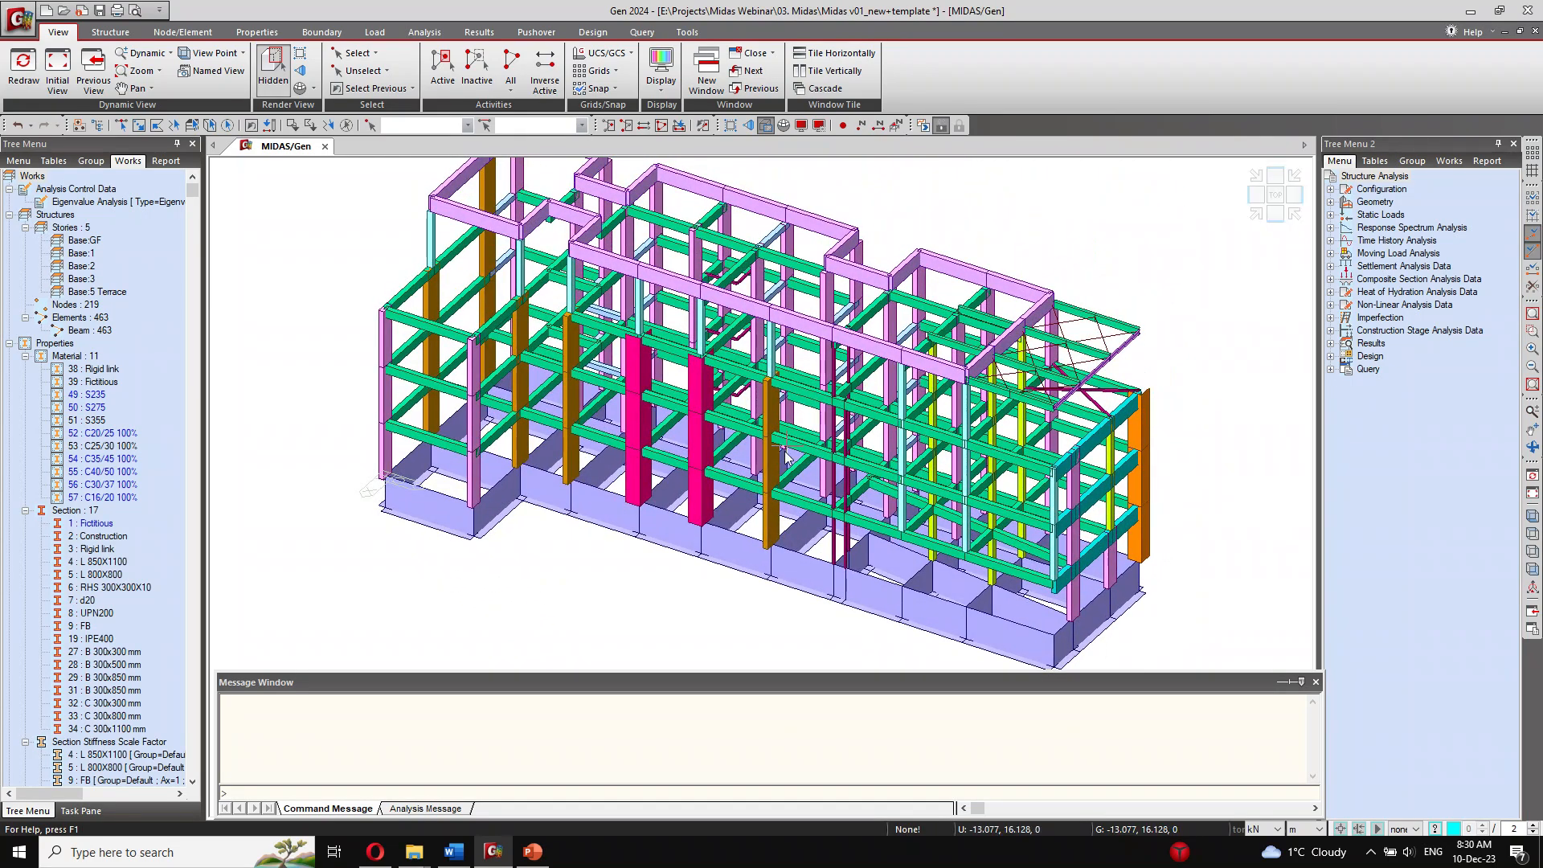
# Step: Review section 29: B 300x850 mm and its offset settings without changing them
pyautogui.click(256, 31)
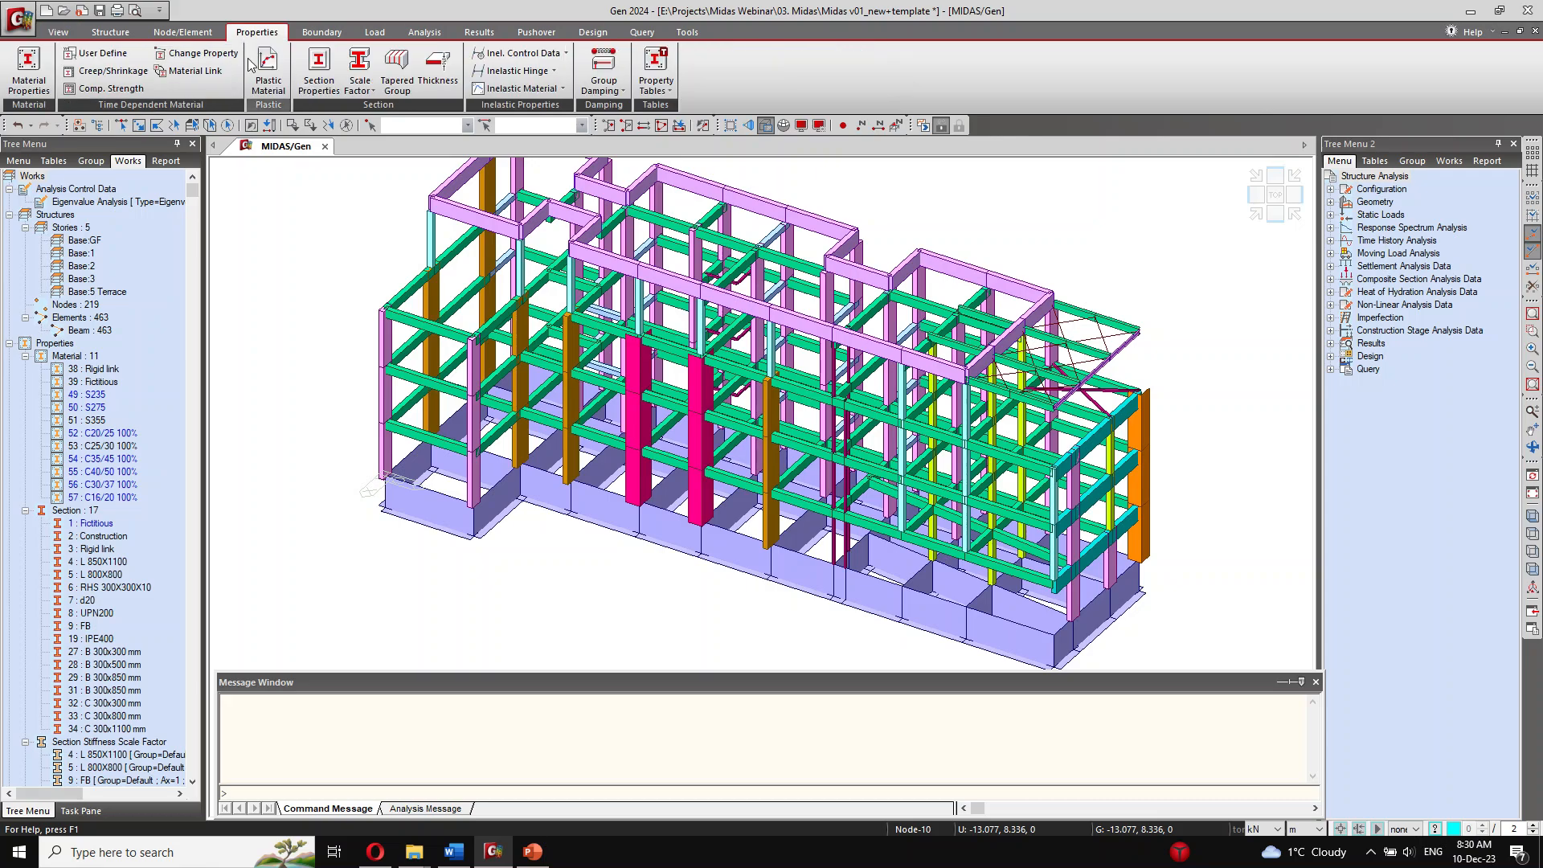
pyautogui.click(319, 71)
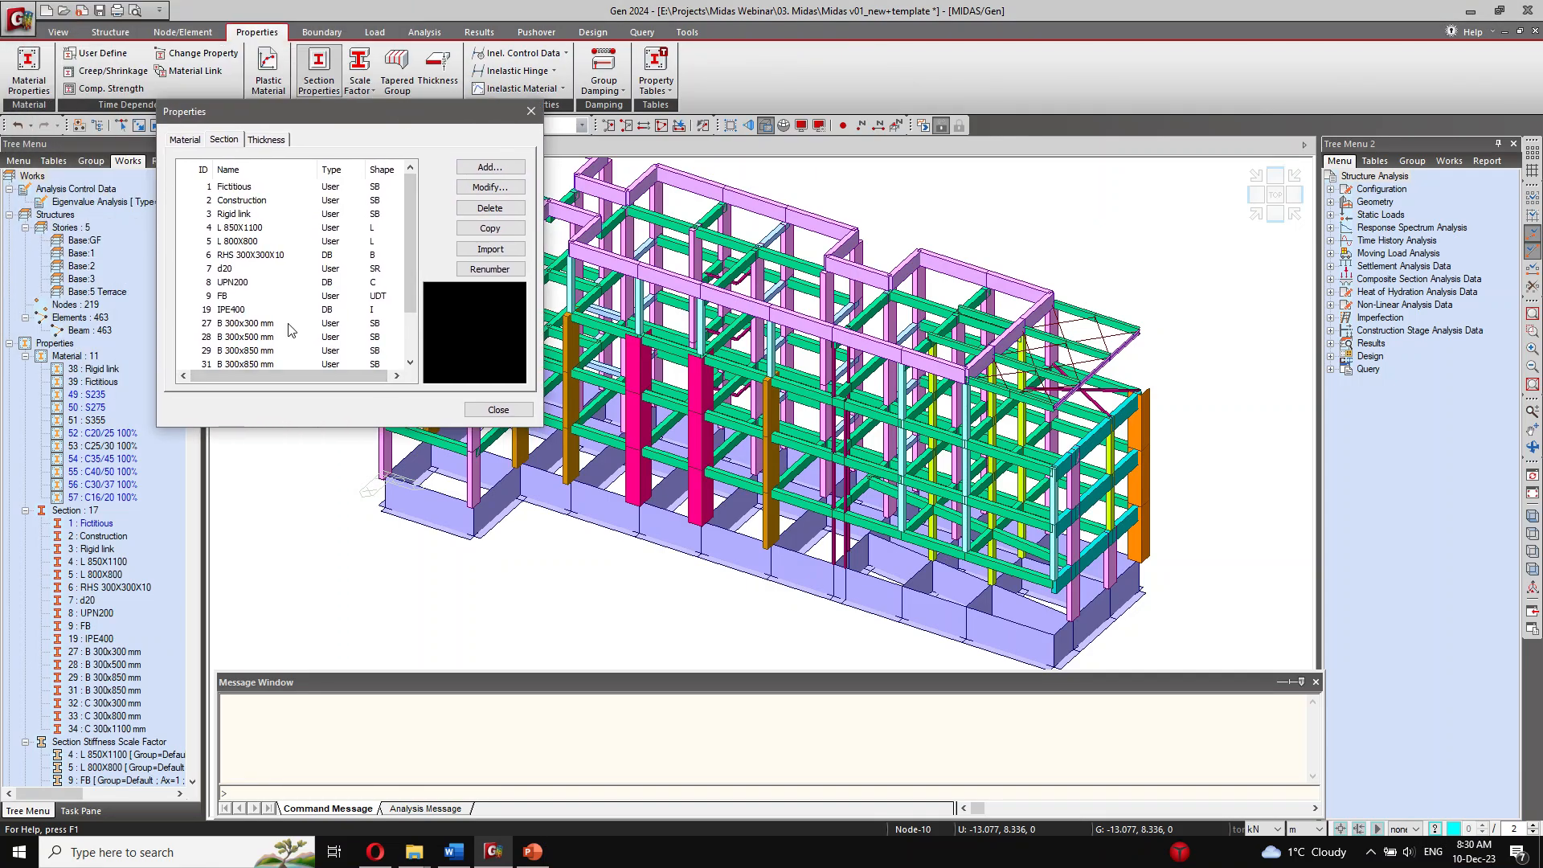
pyautogui.click(263, 353)
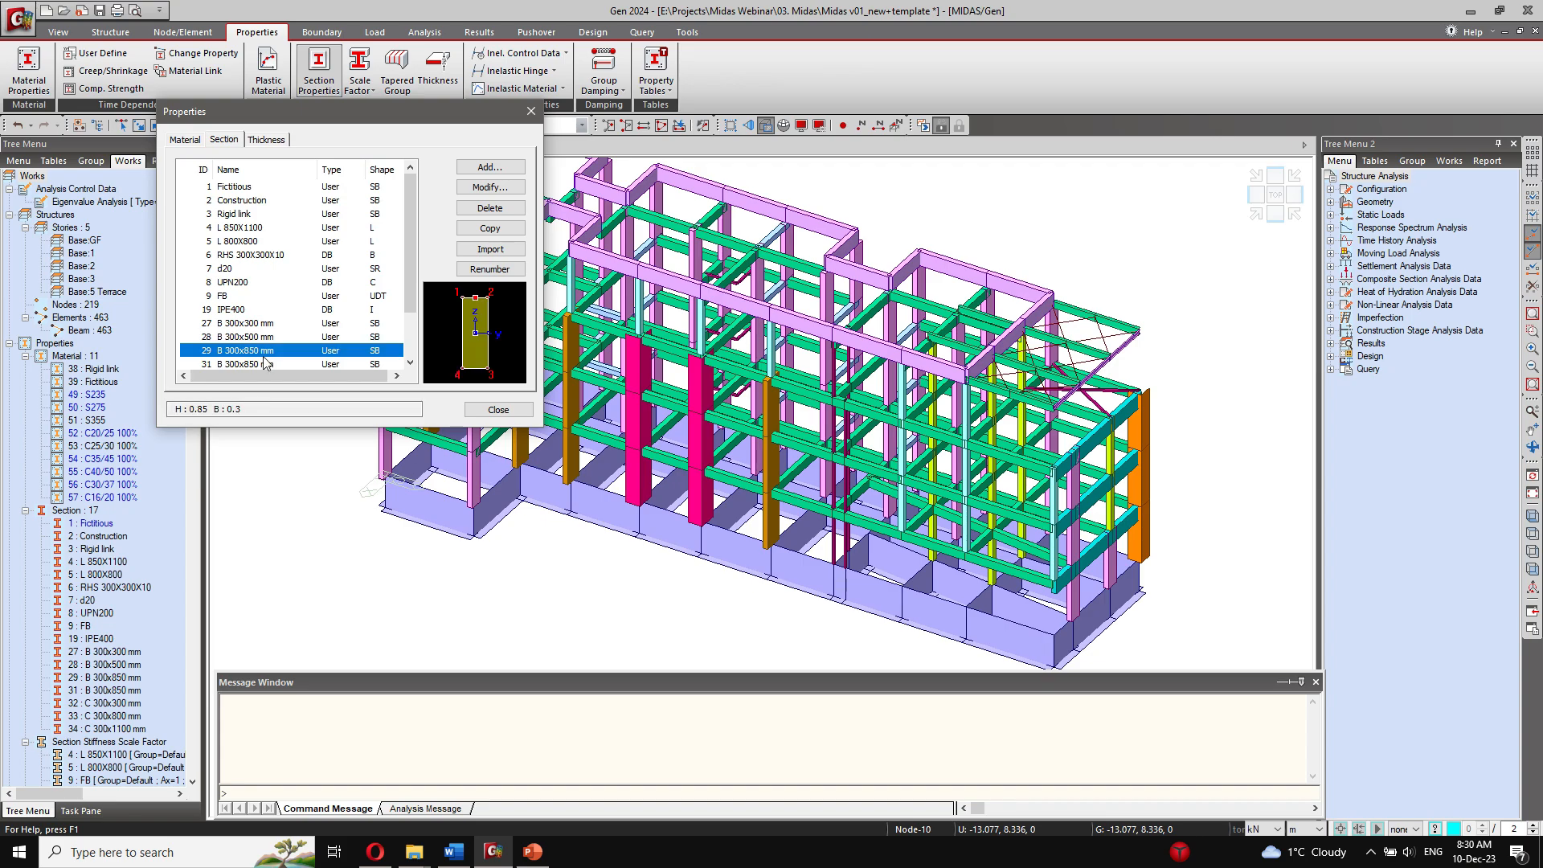
pyautogui.click(269, 364)
pyautogui.click(270, 351)
pyautogui.click(486, 188)
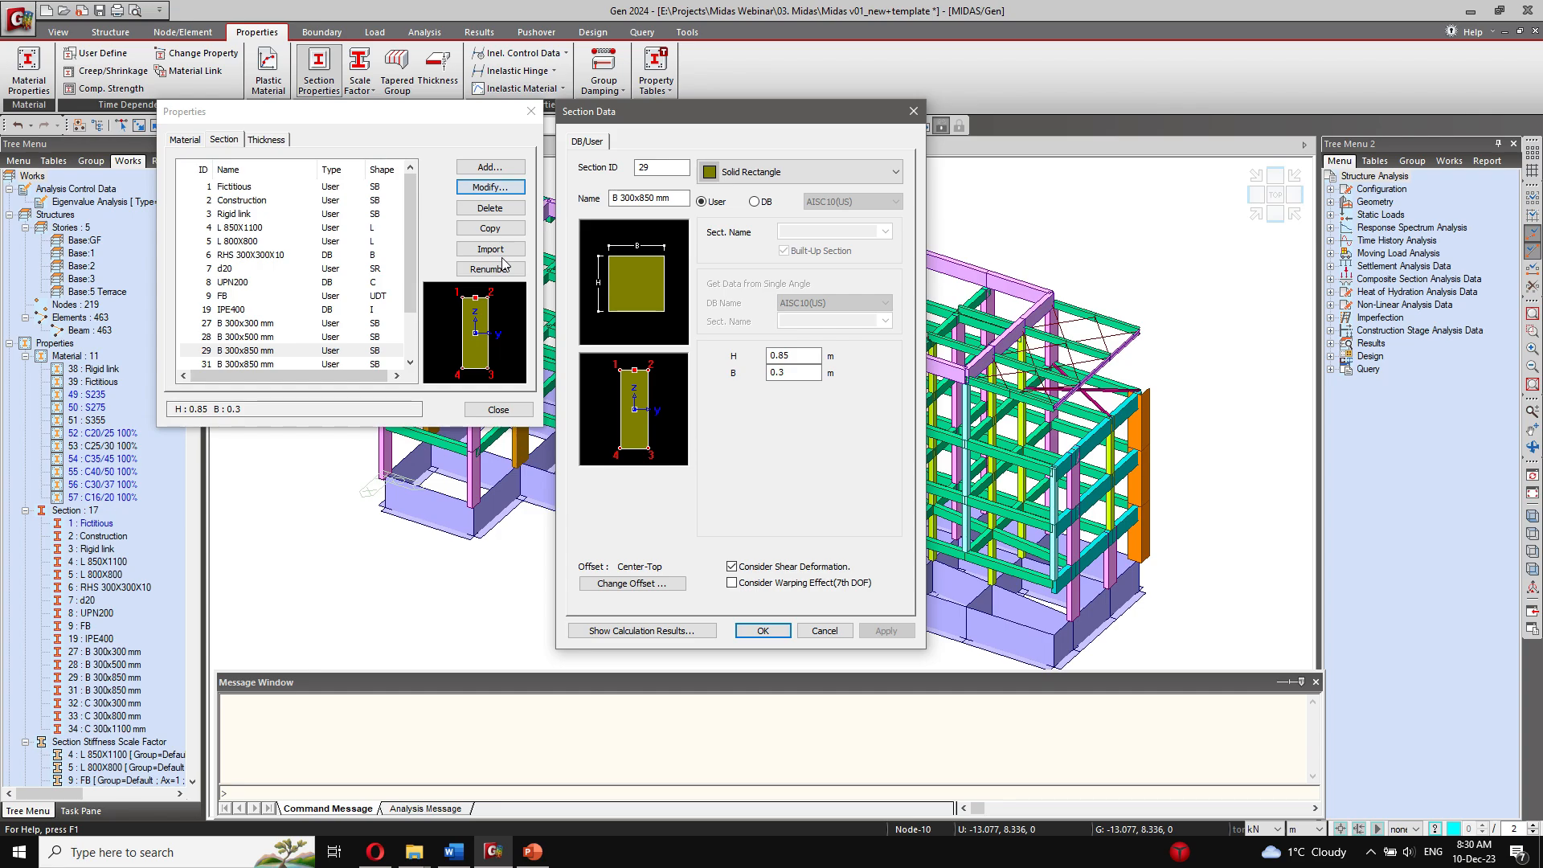
pyautogui.click(632, 584)
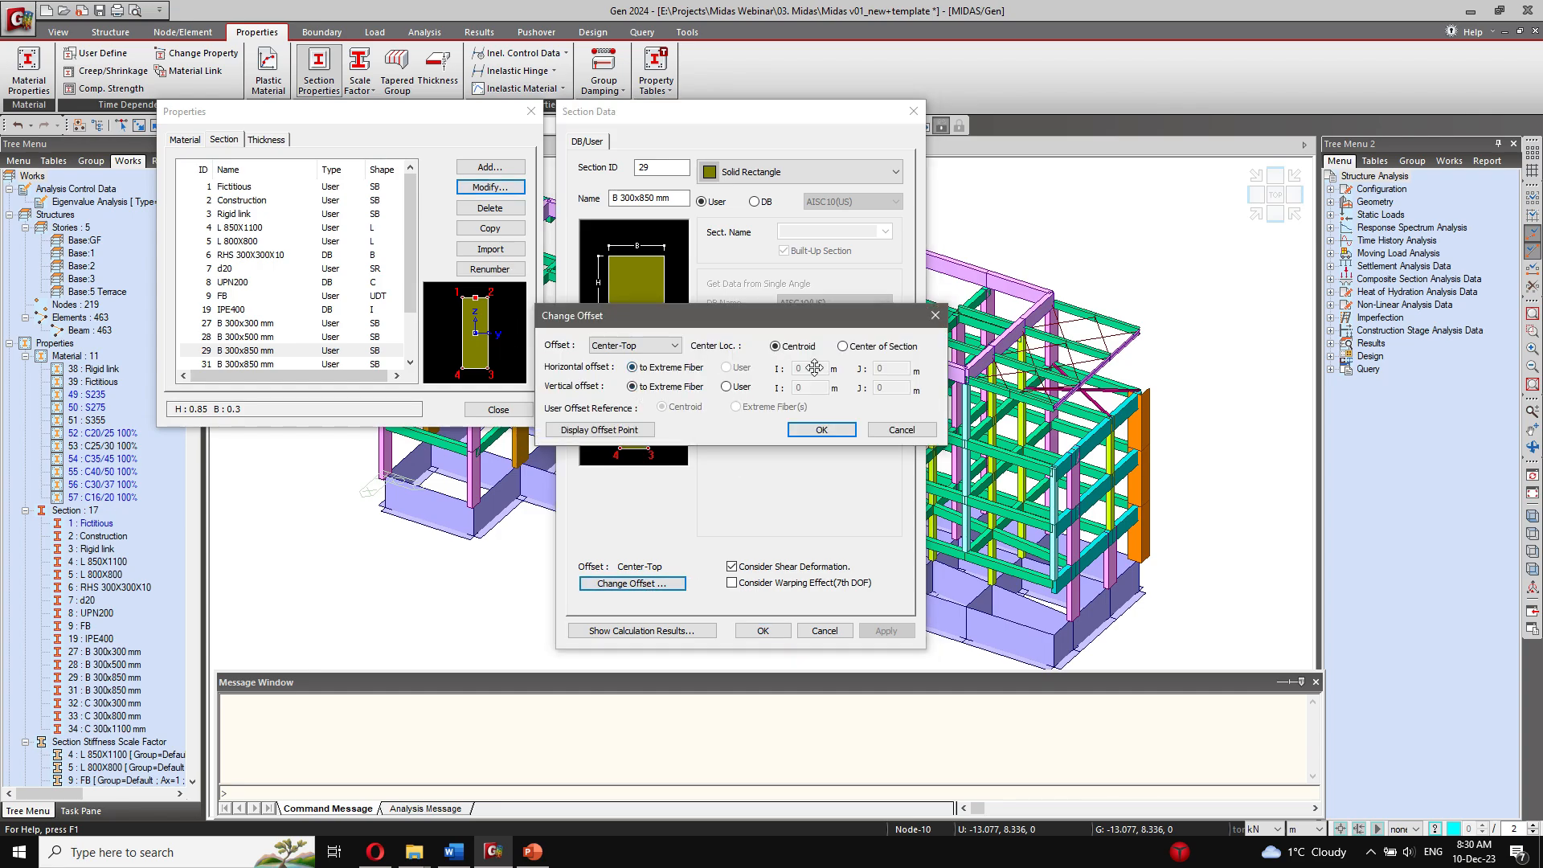
pyautogui.click(899, 431)
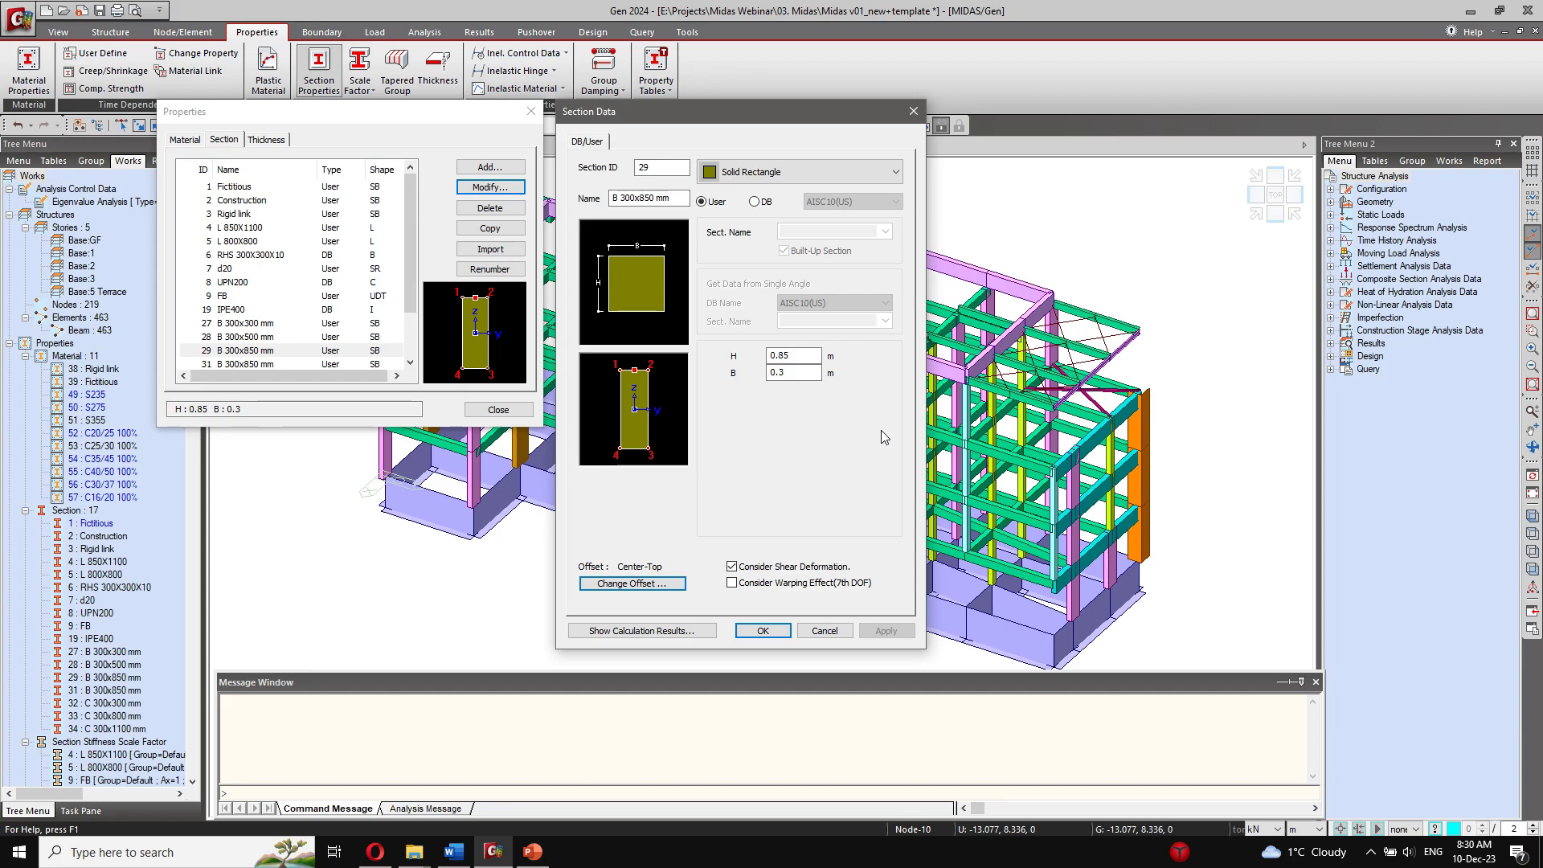
pyautogui.click(845, 635)
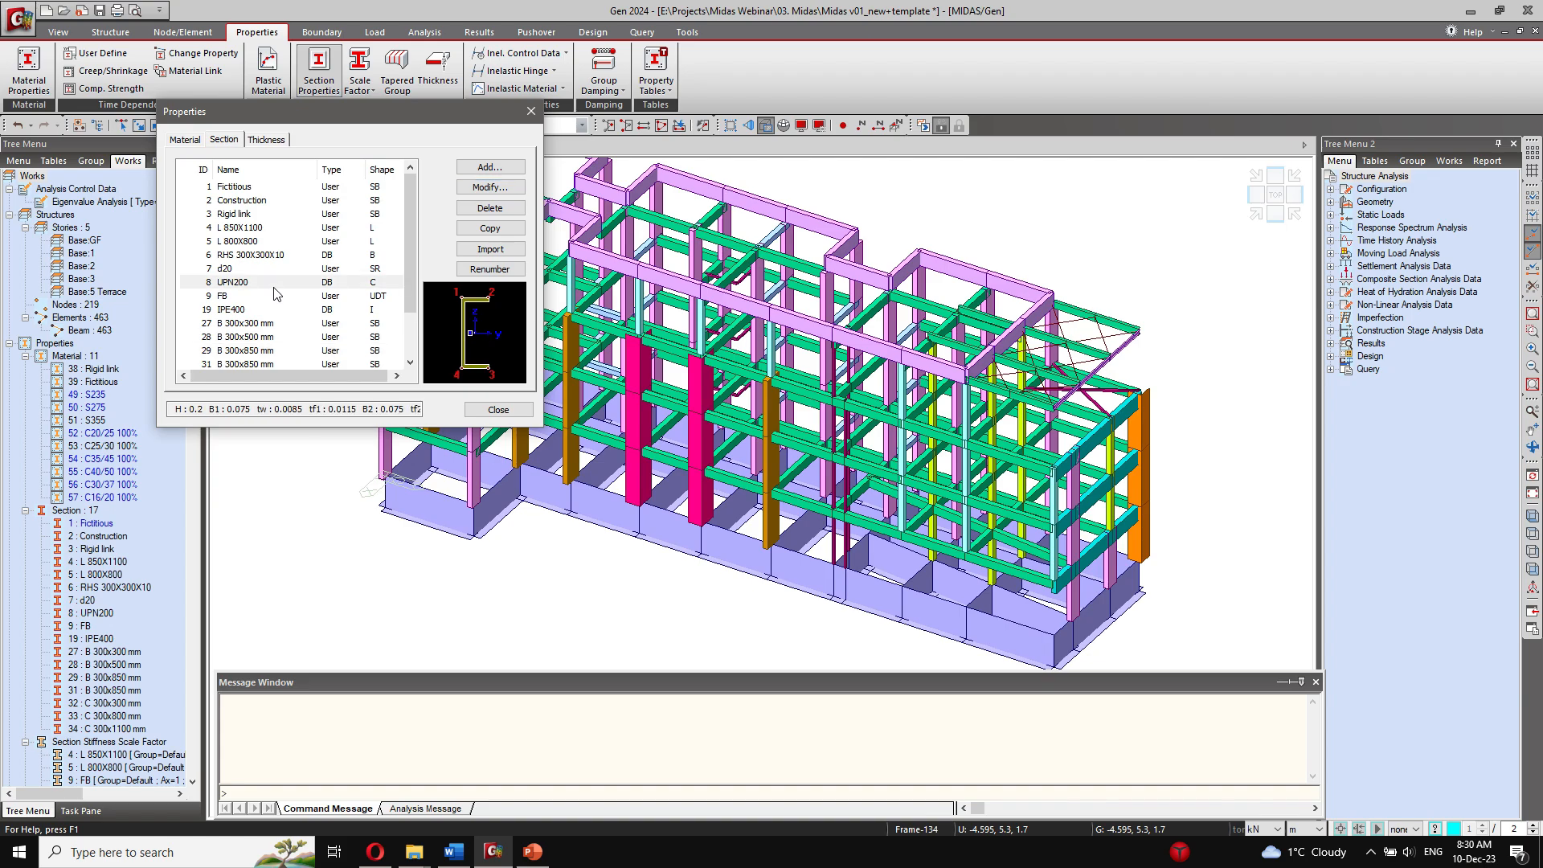
# Step: Review the section data of 19: IPE400, including its shear deformation and warping options, and close the section properties
pyautogui.click(265, 243)
pyautogui.scroll(-2, 265, 245)
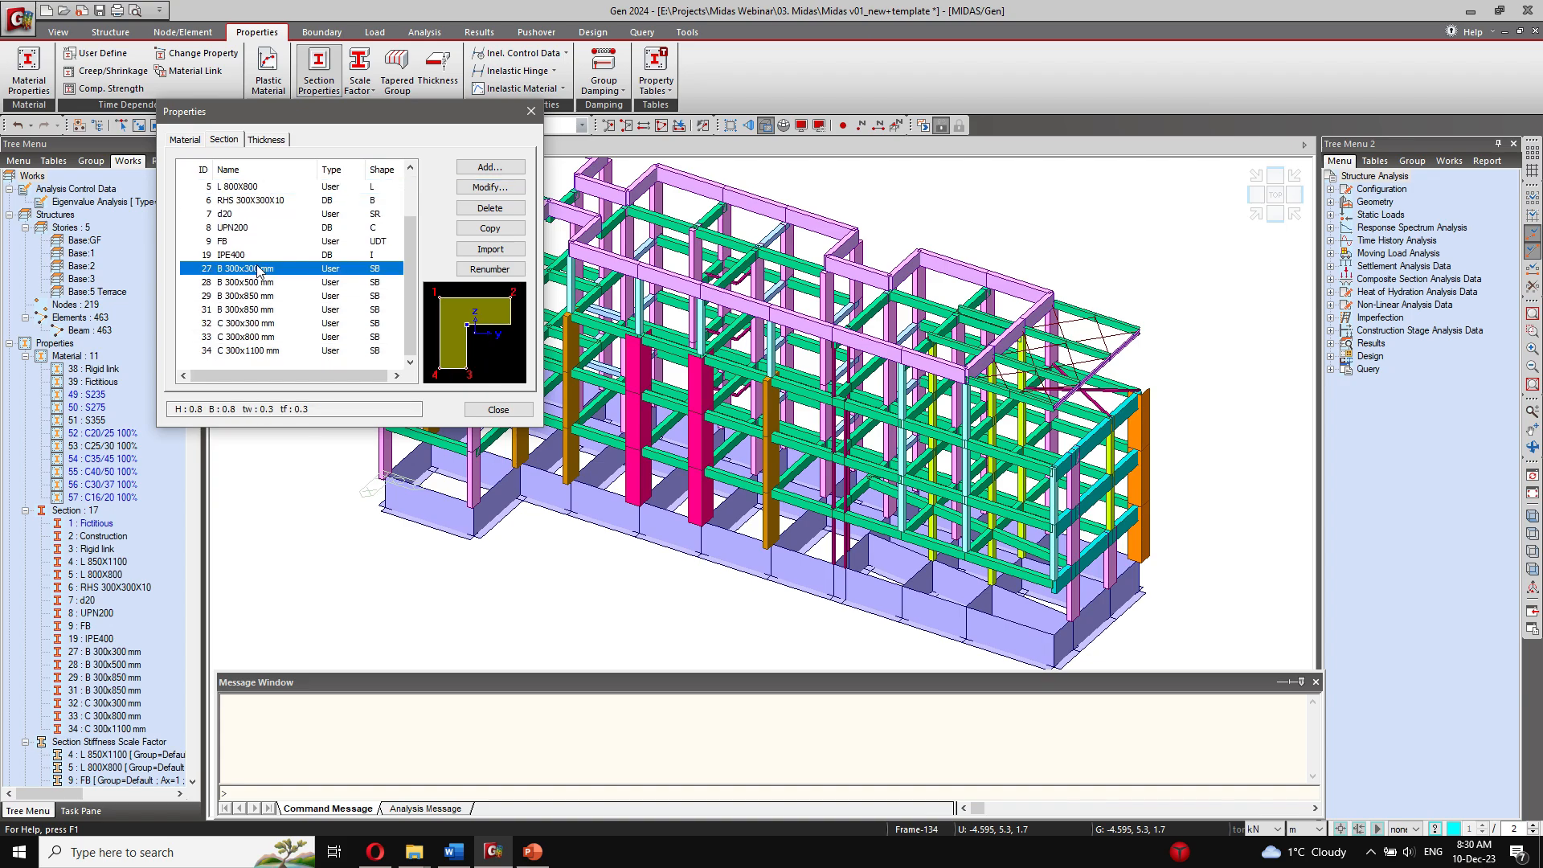
pyautogui.click(258, 255)
pyautogui.click(485, 191)
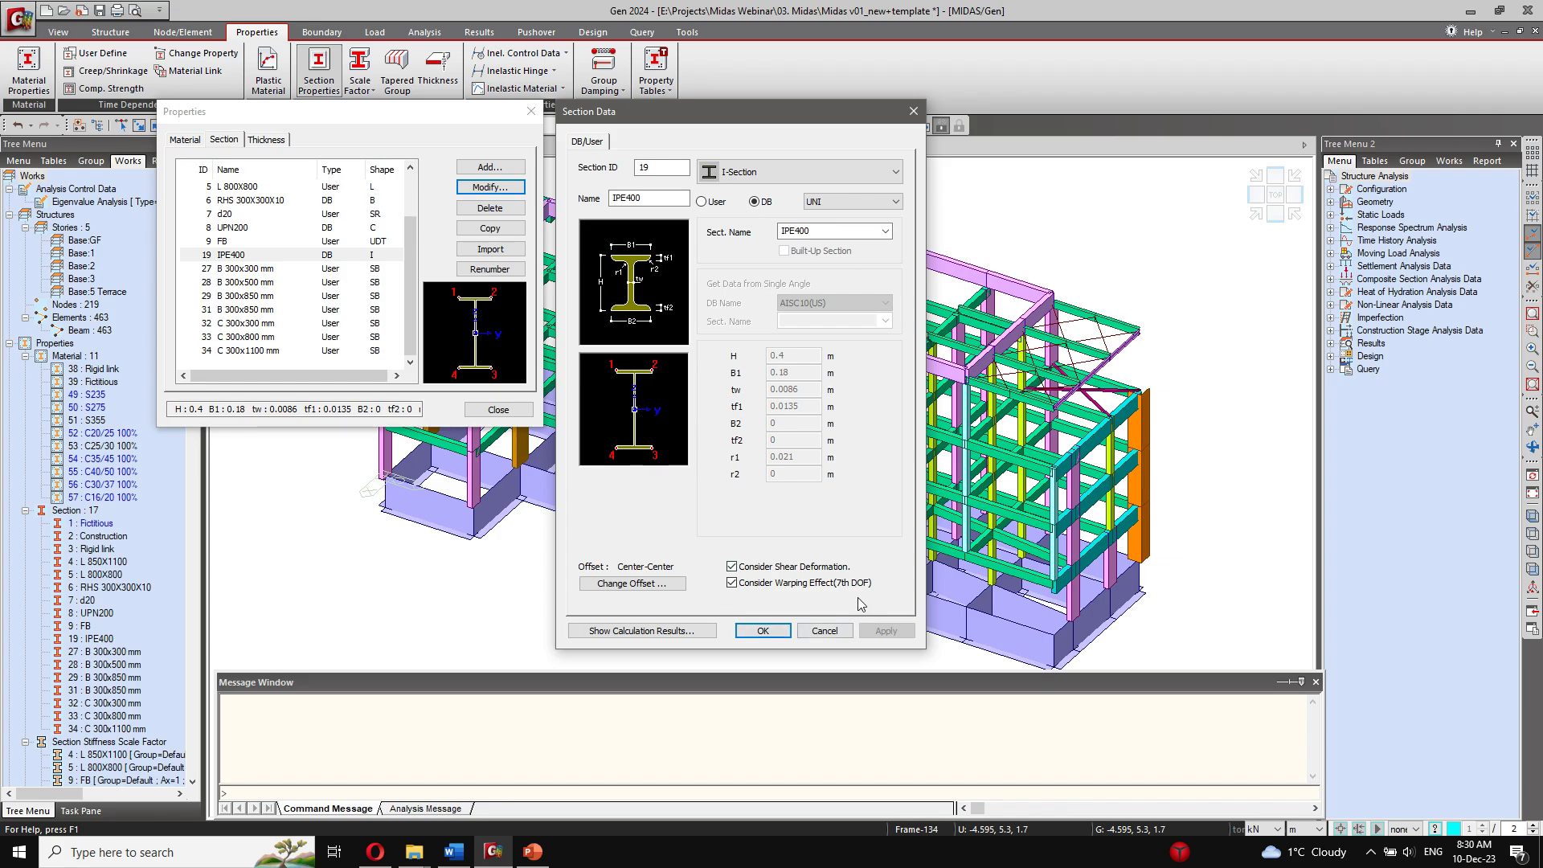
pyautogui.click(824, 630)
pyautogui.click(499, 409)
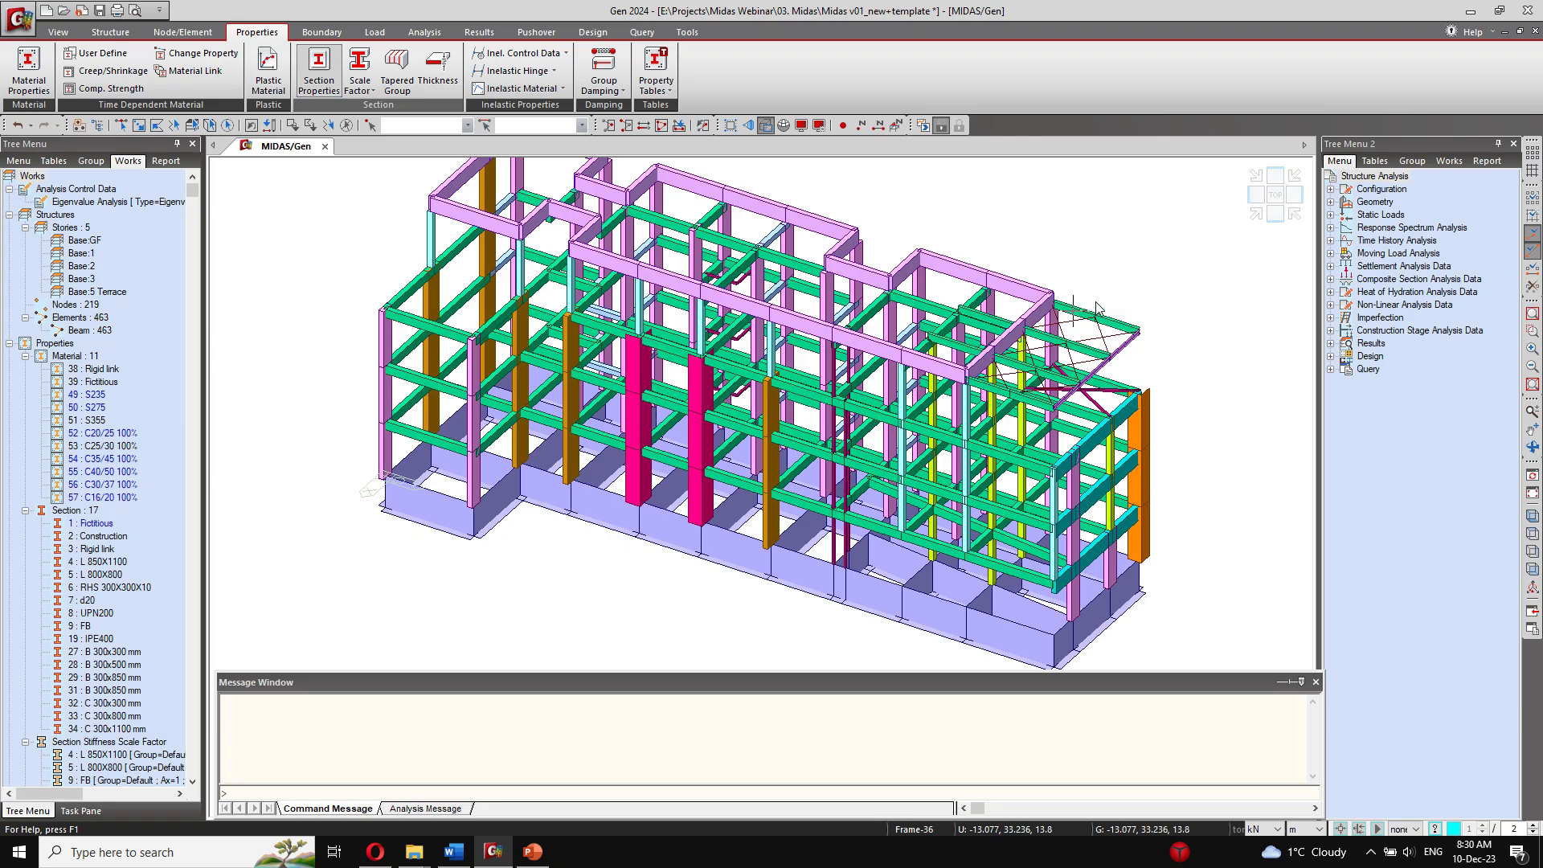
pyautogui.scroll(4, 1098, 309)
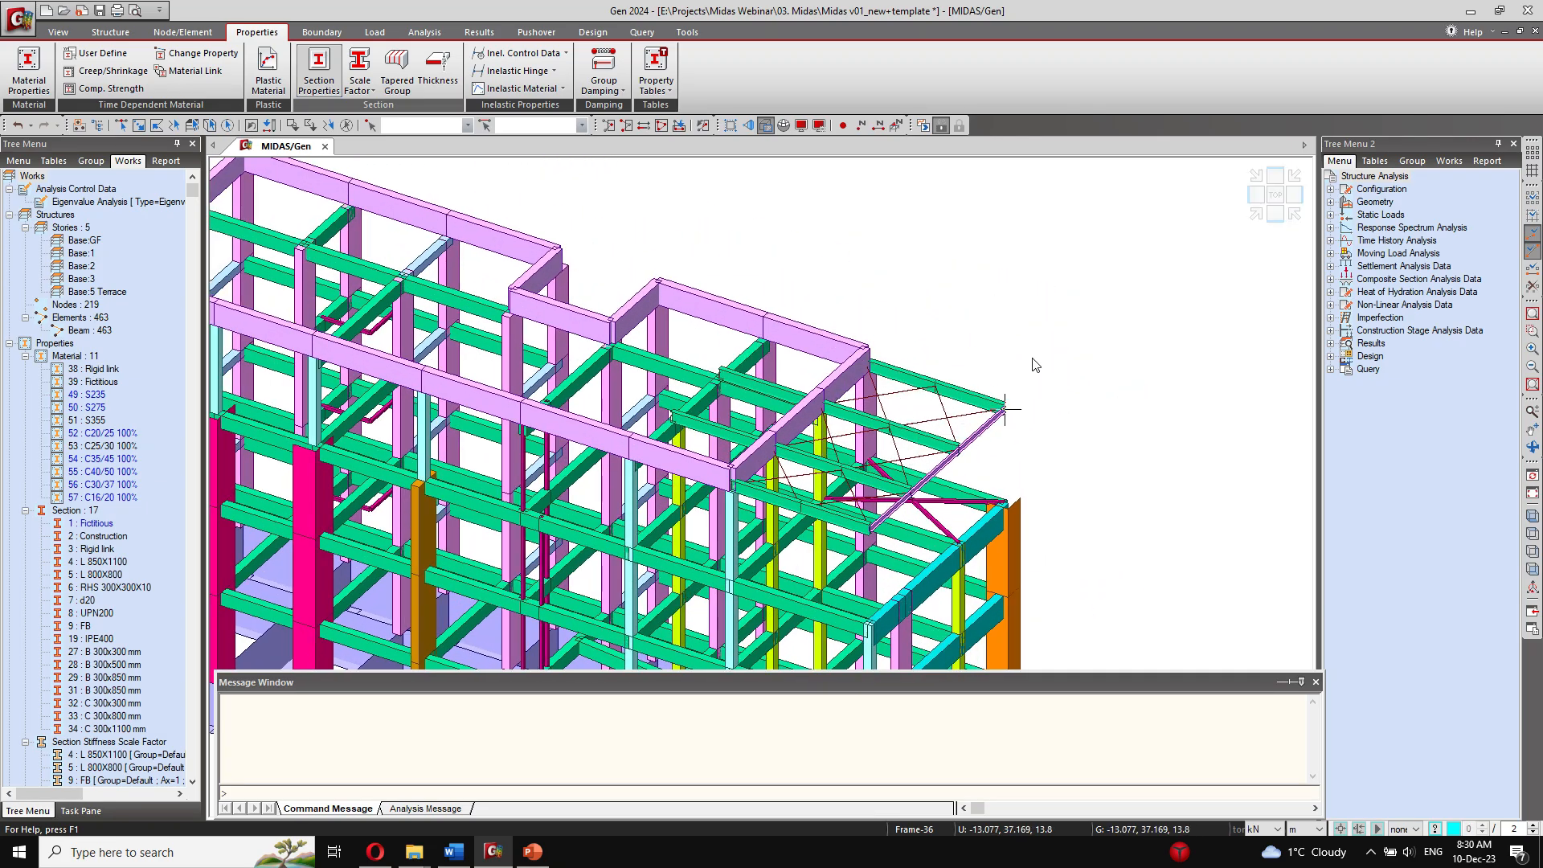
pyautogui.keyDown('ctrl'); pyautogui.moveTo(950, 424); pyautogui.dragTo(1011, 381, button='middle'); pyautogui.keyUp('ctrl')
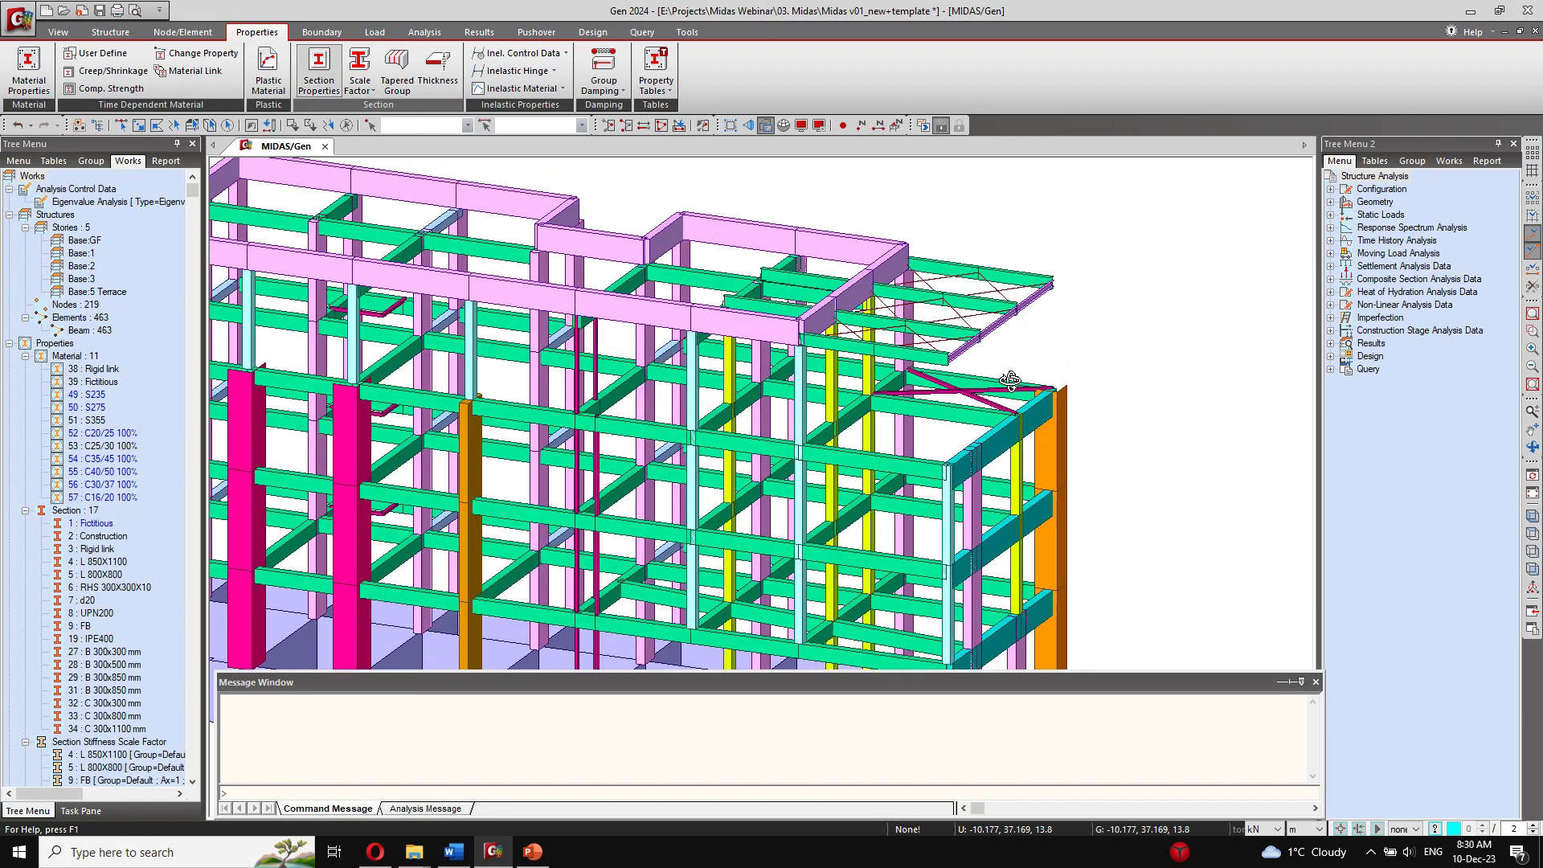
pyautogui.scroll(-5, 591, 442)
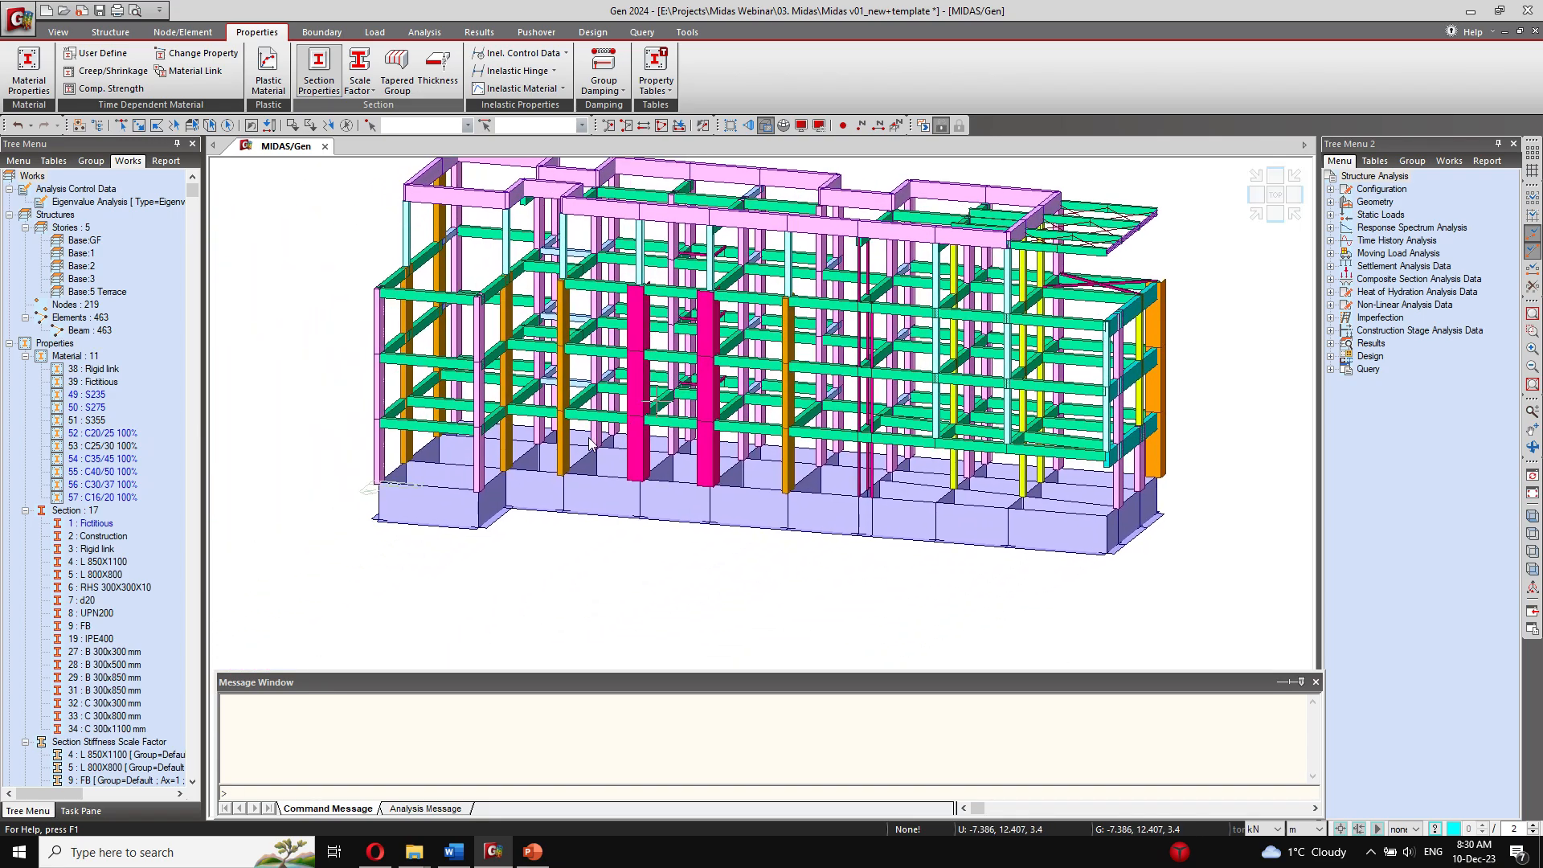
pyautogui.keyDown('ctrl'); pyautogui.moveTo(591, 442); pyautogui.dragTo(542, 476, button='middle'); pyautogui.keyUp('ctrl')
# Step: Select the orange corner column elements 287 to 289 and set their local axis beta angle to 90 degrees
pyautogui.moveTo(1144, 485); pyautogui.dragTo(892, 455, button='middle')
pyautogui.scroll(4, 882, 435)
pyautogui.click(58, 34)
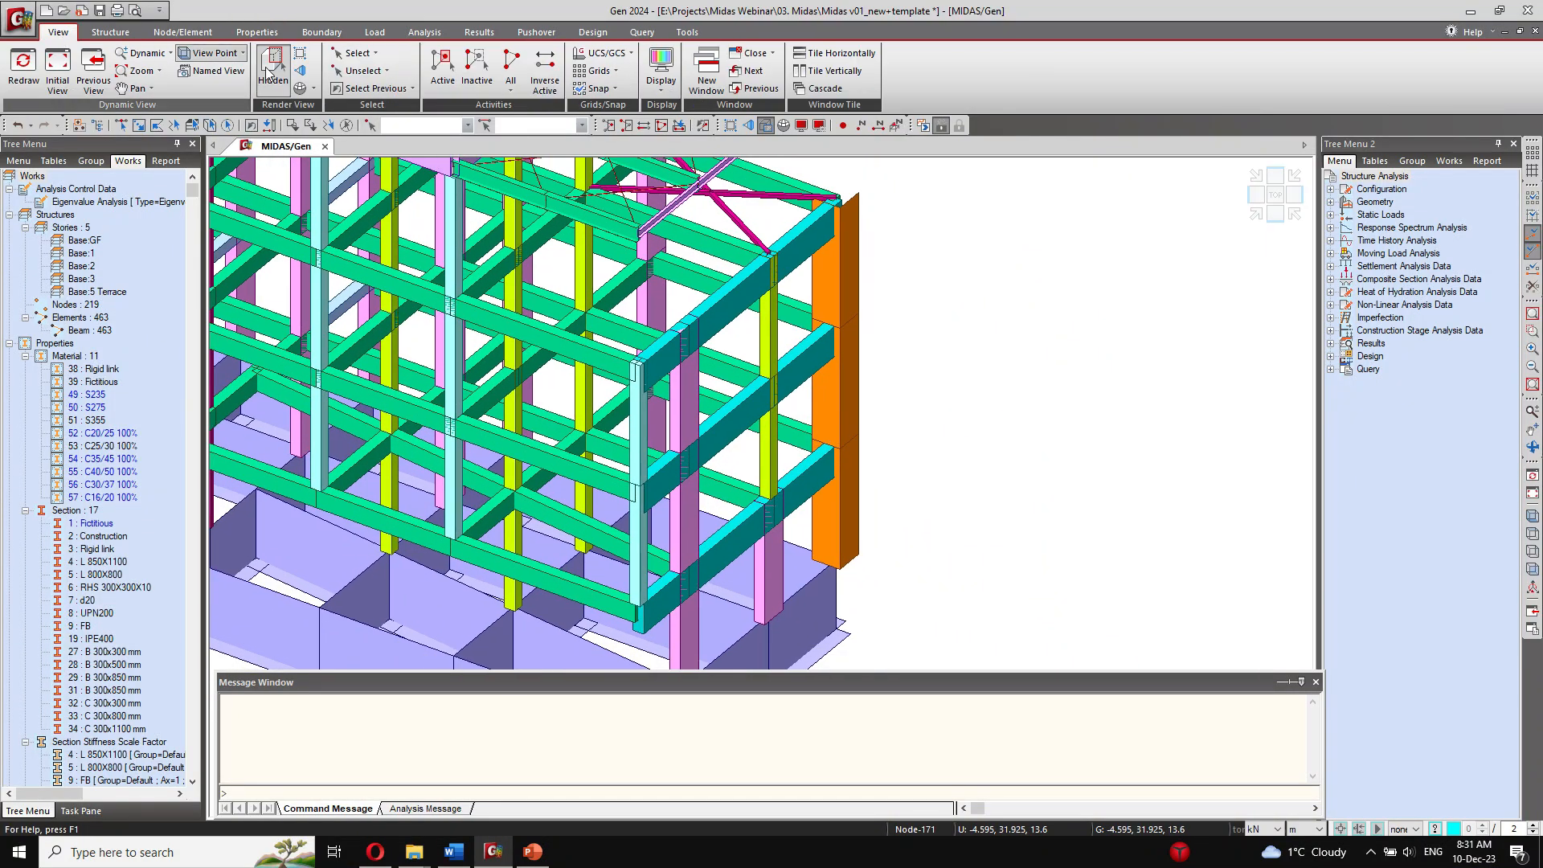
pyautogui.click(359, 54)
pyautogui.click(376, 107)
pyautogui.moveTo(901, 391); pyautogui.dragTo(816, 390)
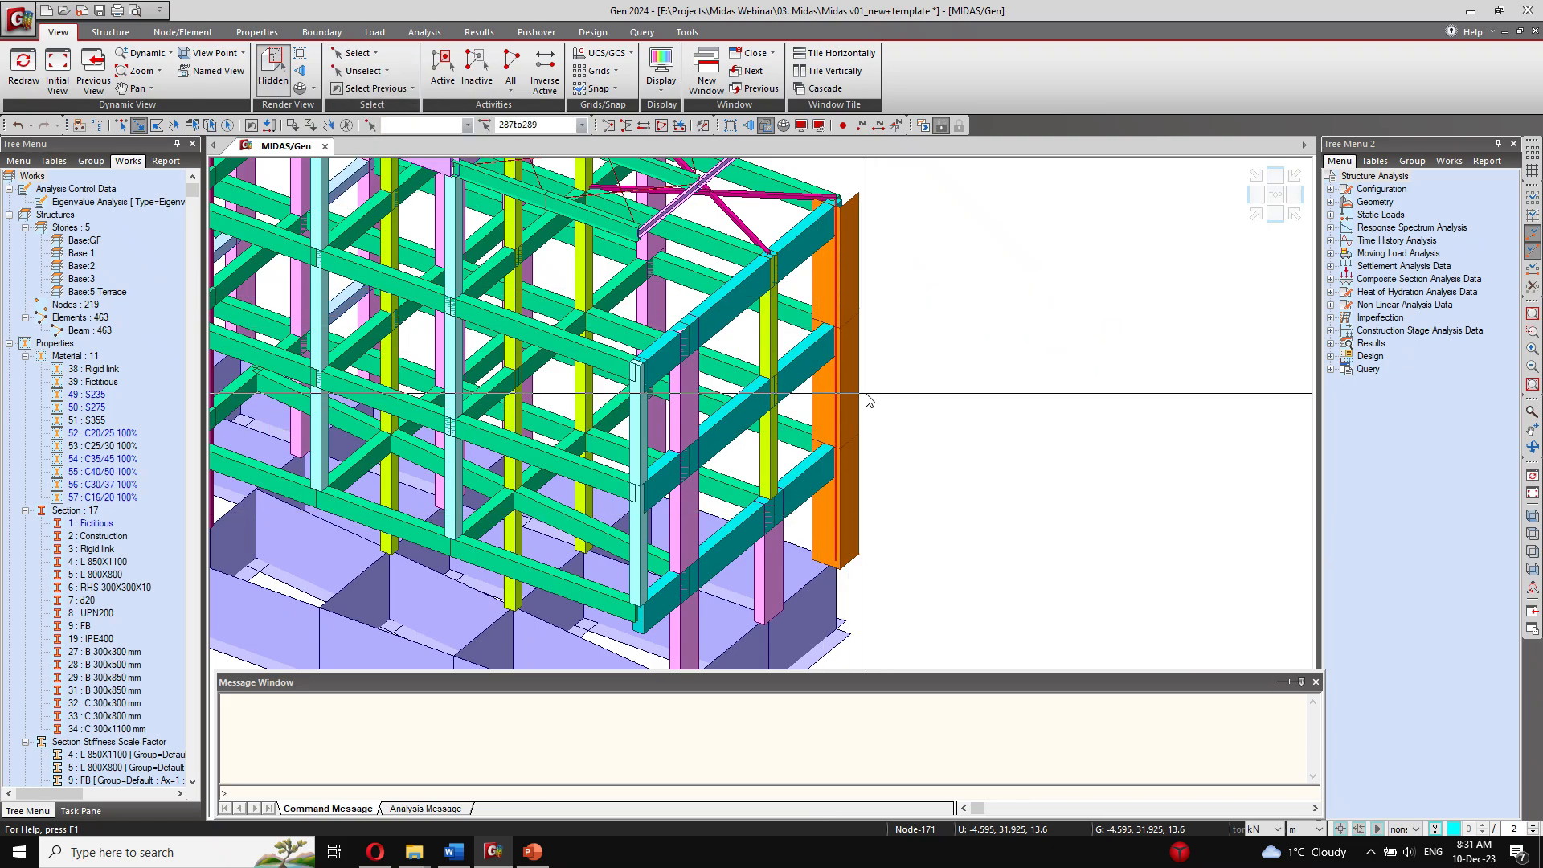
pyautogui.click(183, 32)
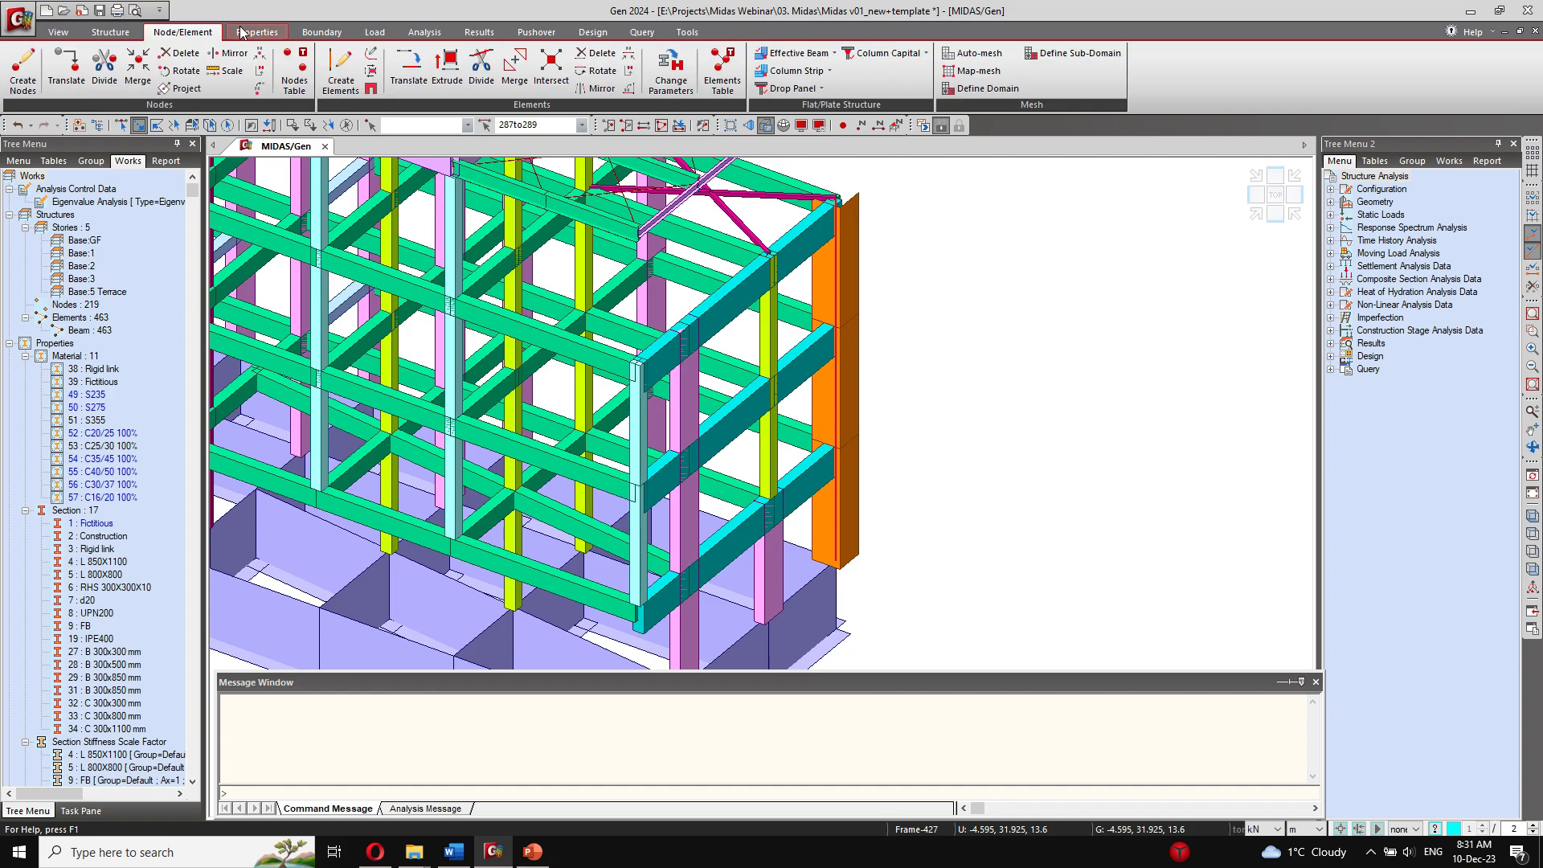
pyautogui.click(653, 90)
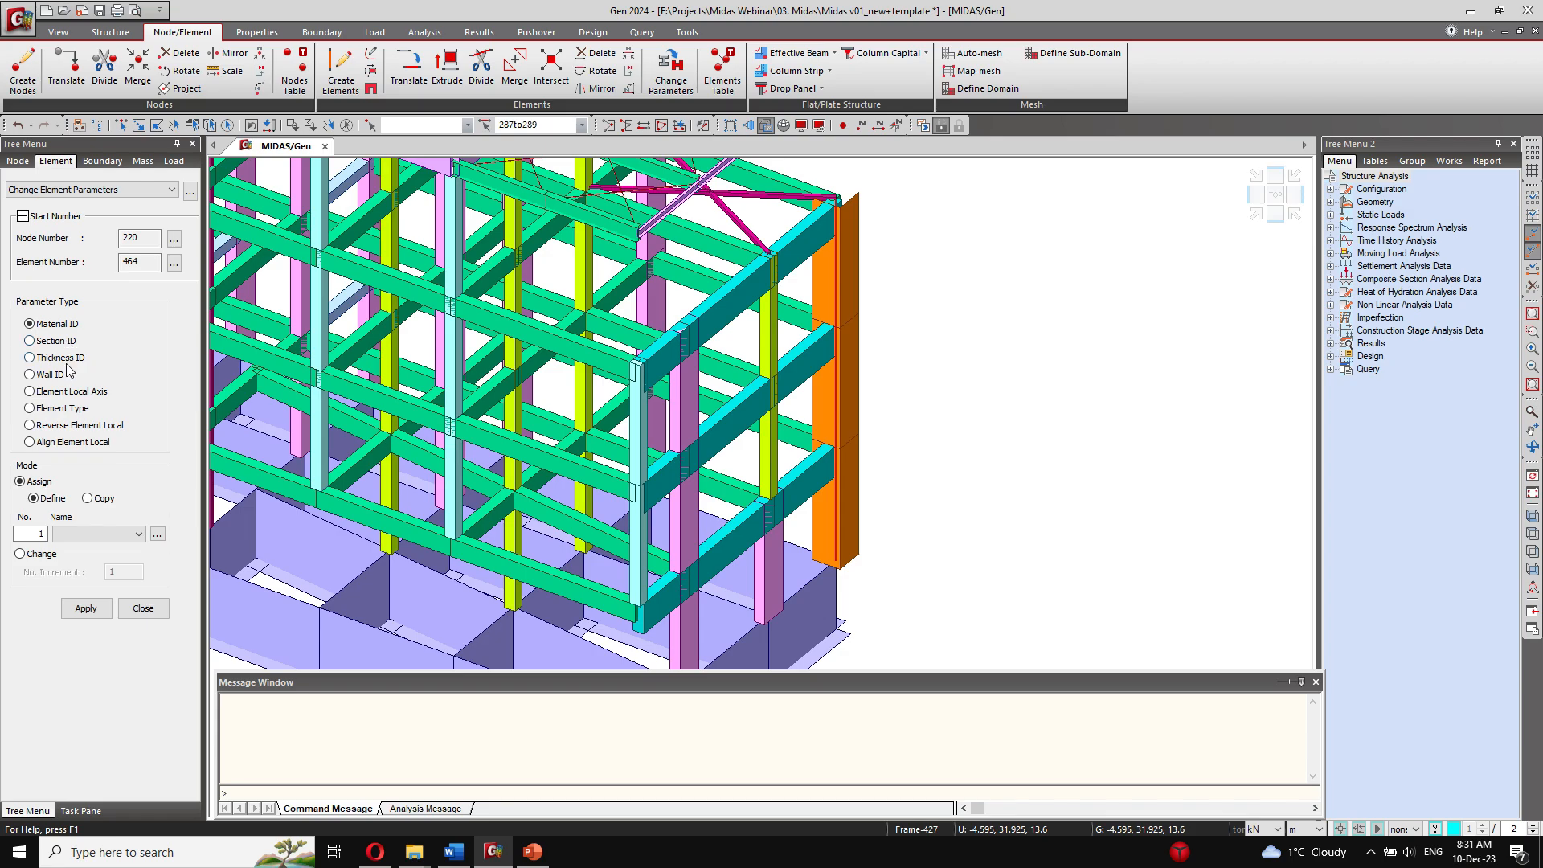
pyautogui.click(30, 391)
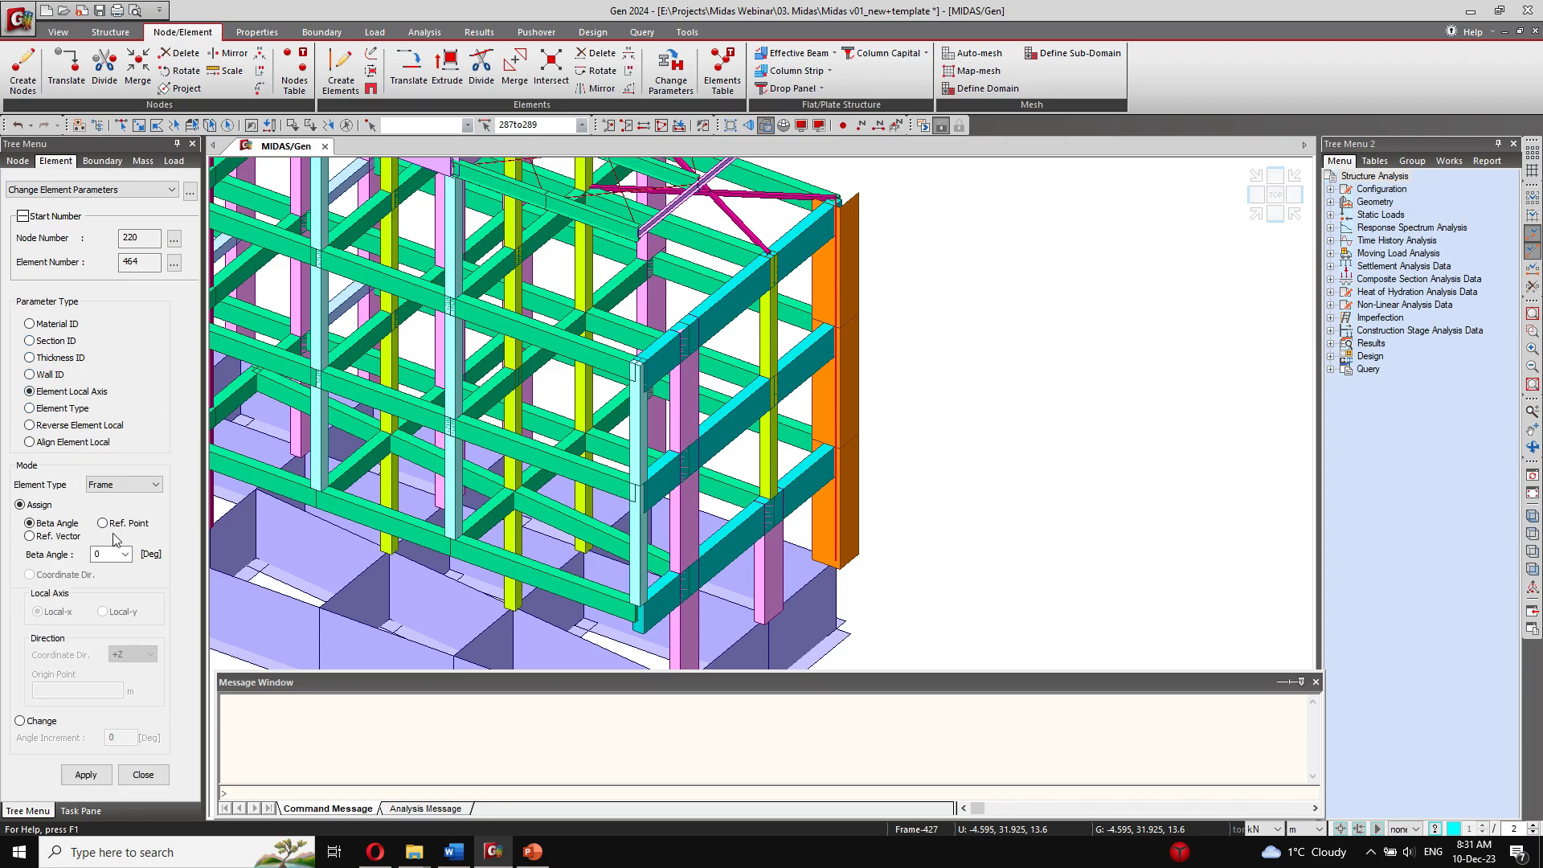
pyautogui.click(91, 778)
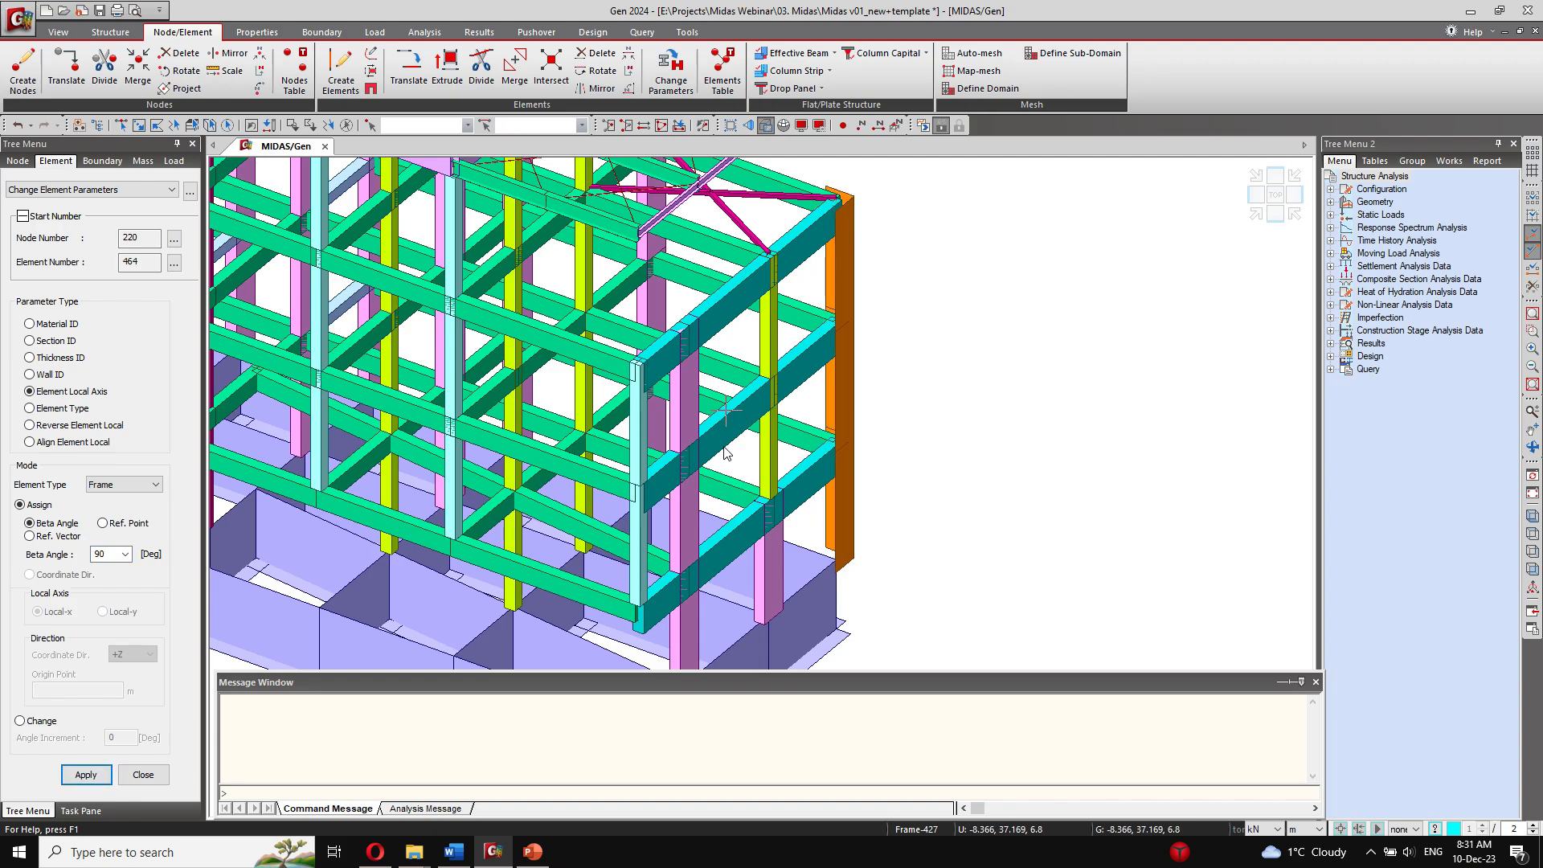
# Step: Check the column orientations around the building and close the element parameter settings
pyautogui.moveTo(726, 454); pyautogui.dragTo(977, 412, button='middle')
pyautogui.scroll(-2, 977, 418)
pyautogui.keyDown('ctrl'); pyautogui.moveTo(611, 525); pyautogui.dragTo(711, 534, button='middle'); pyautogui.keyUp('ctrl')
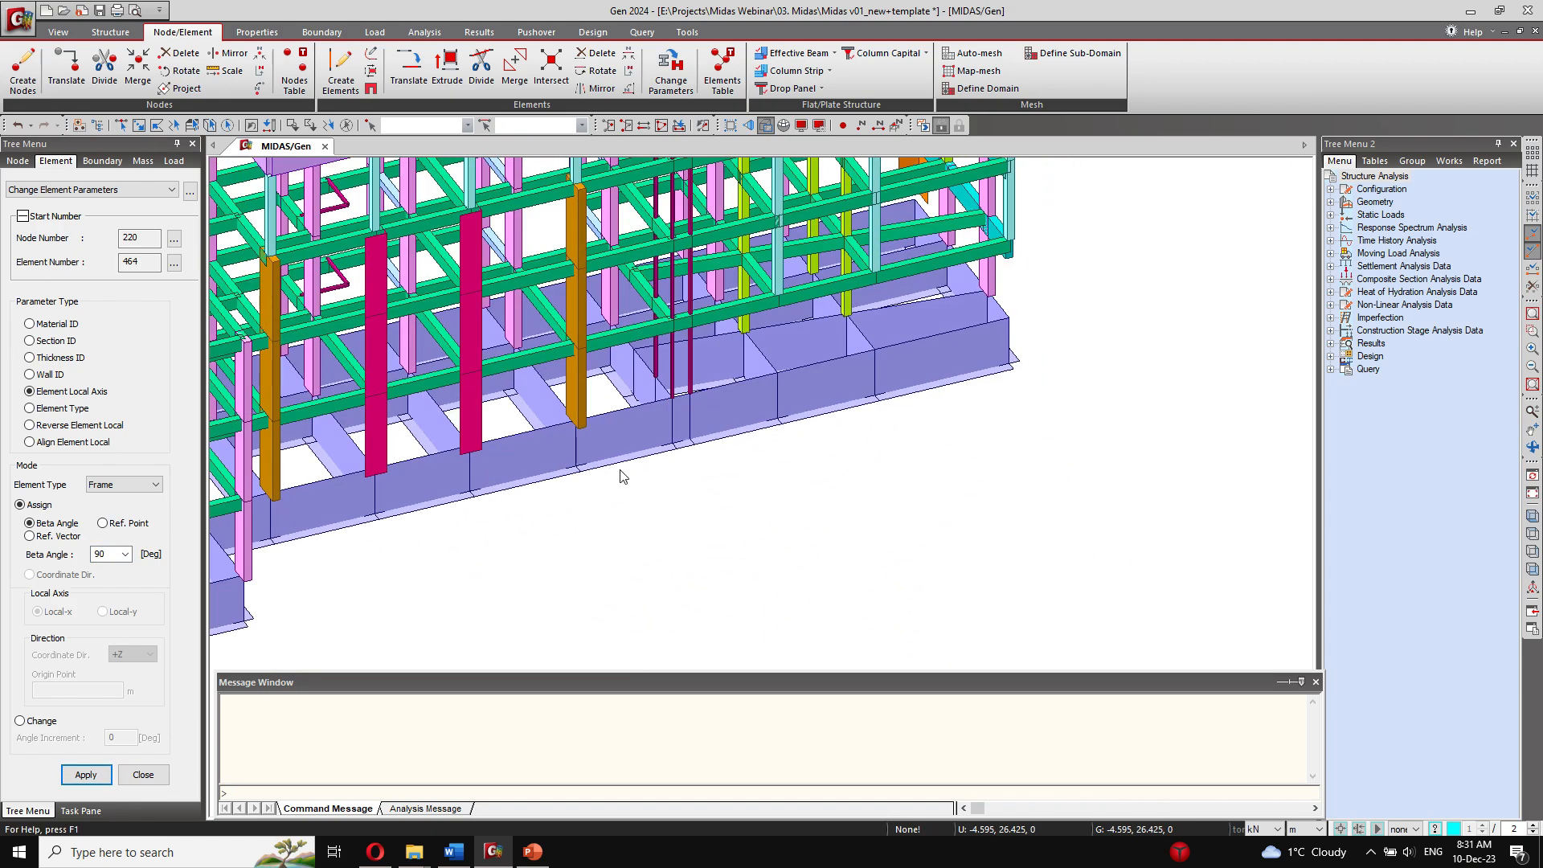
pyautogui.moveTo(521, 462); pyautogui.dragTo(361, 623, button='middle')
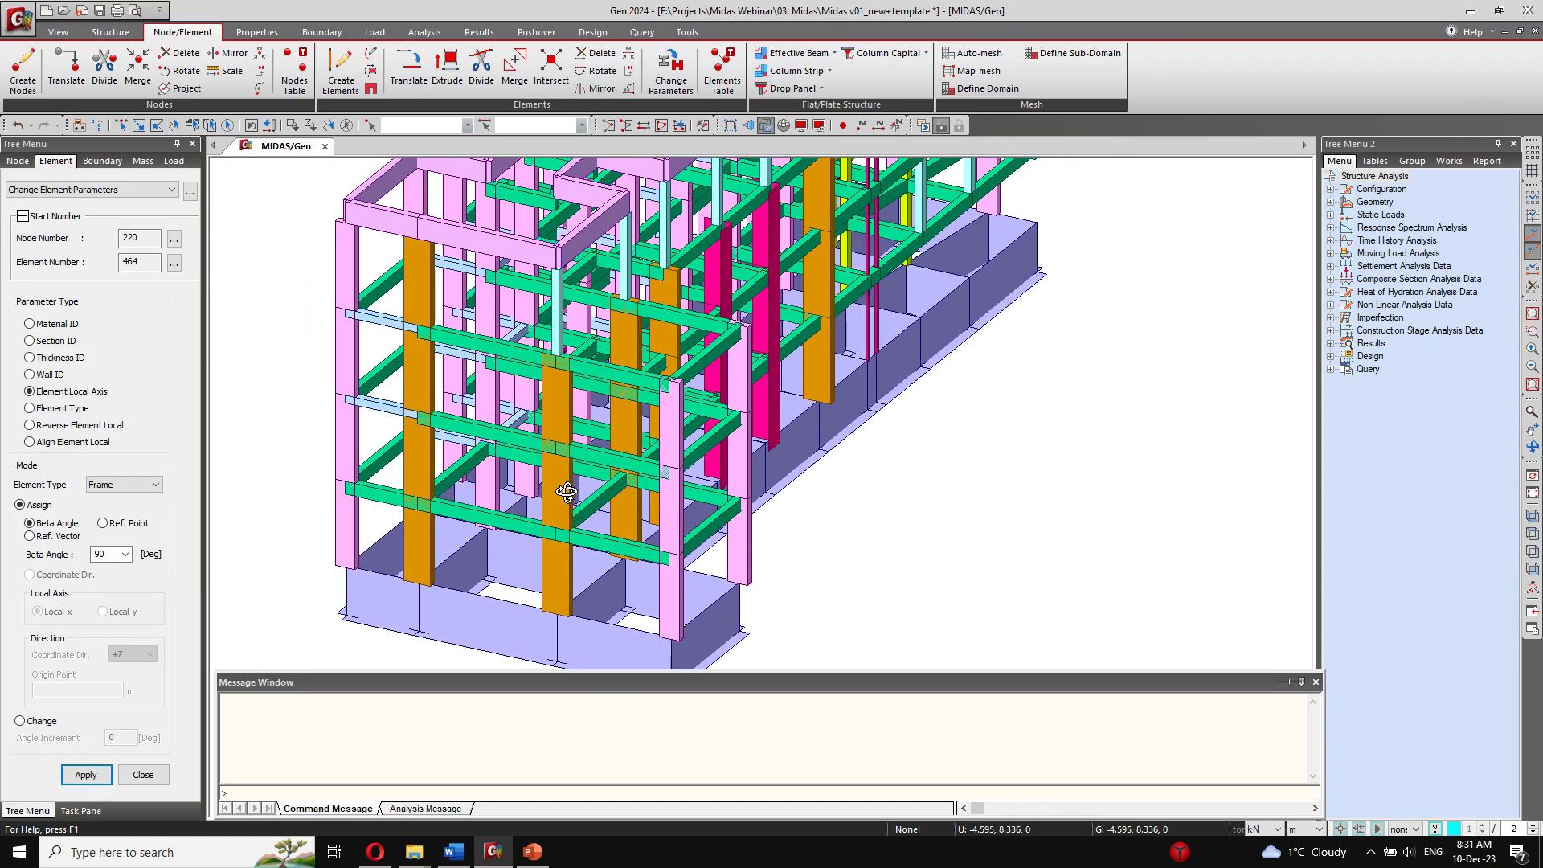
pyautogui.click(150, 779)
pyautogui.keyDown('ctrl'); pyautogui.moveTo(417, 566); pyautogui.dragTo(690, 426, button='middle'); pyautogui.keyUp('ctrl')
pyautogui.click(964, 56)
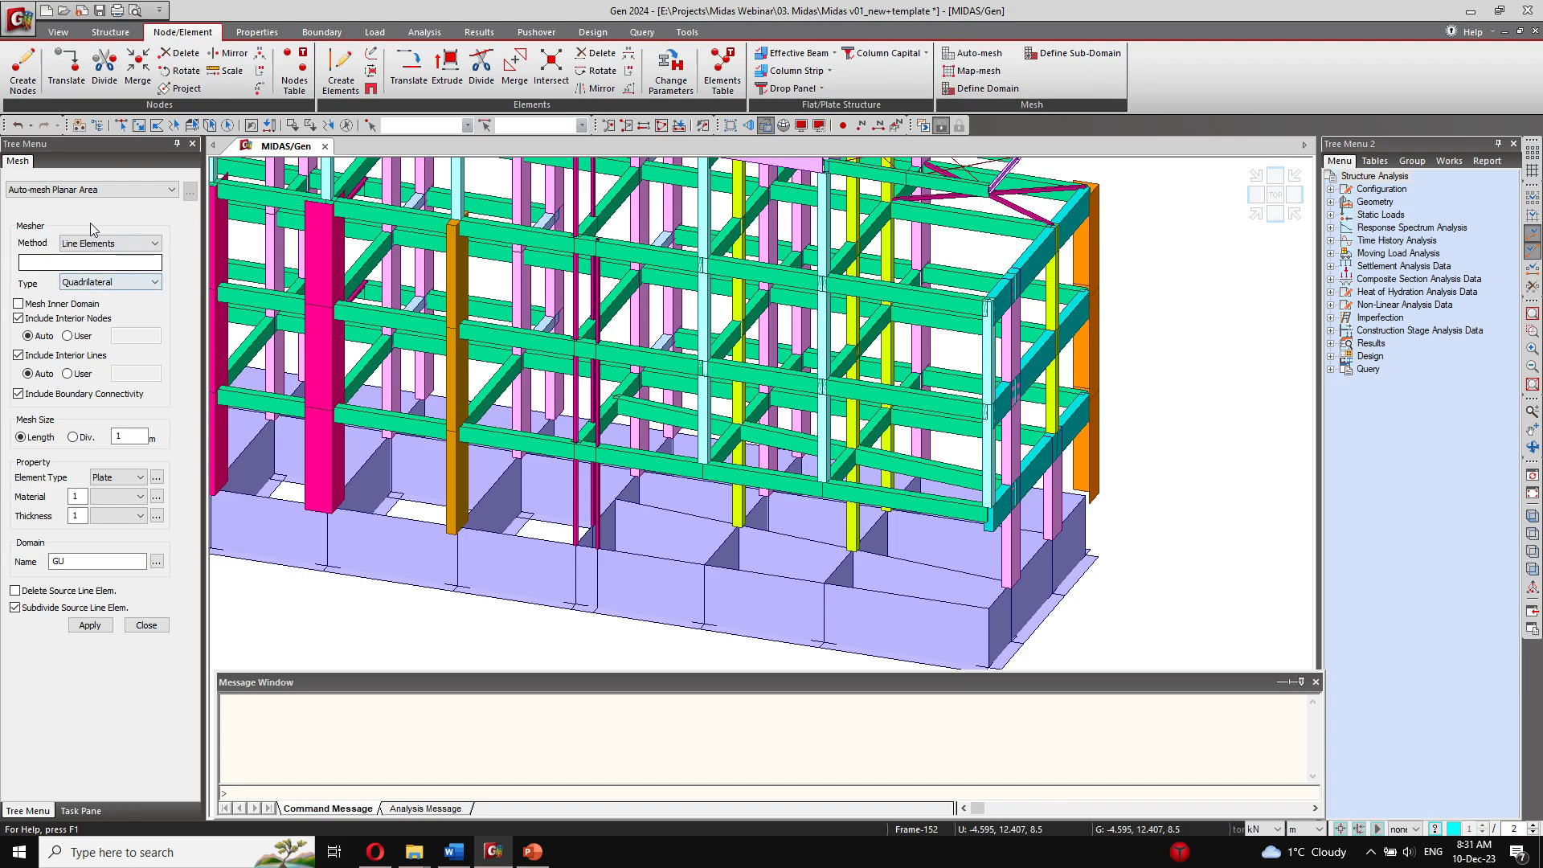
pyautogui.click(103, 241)
pyautogui.click(103, 258)
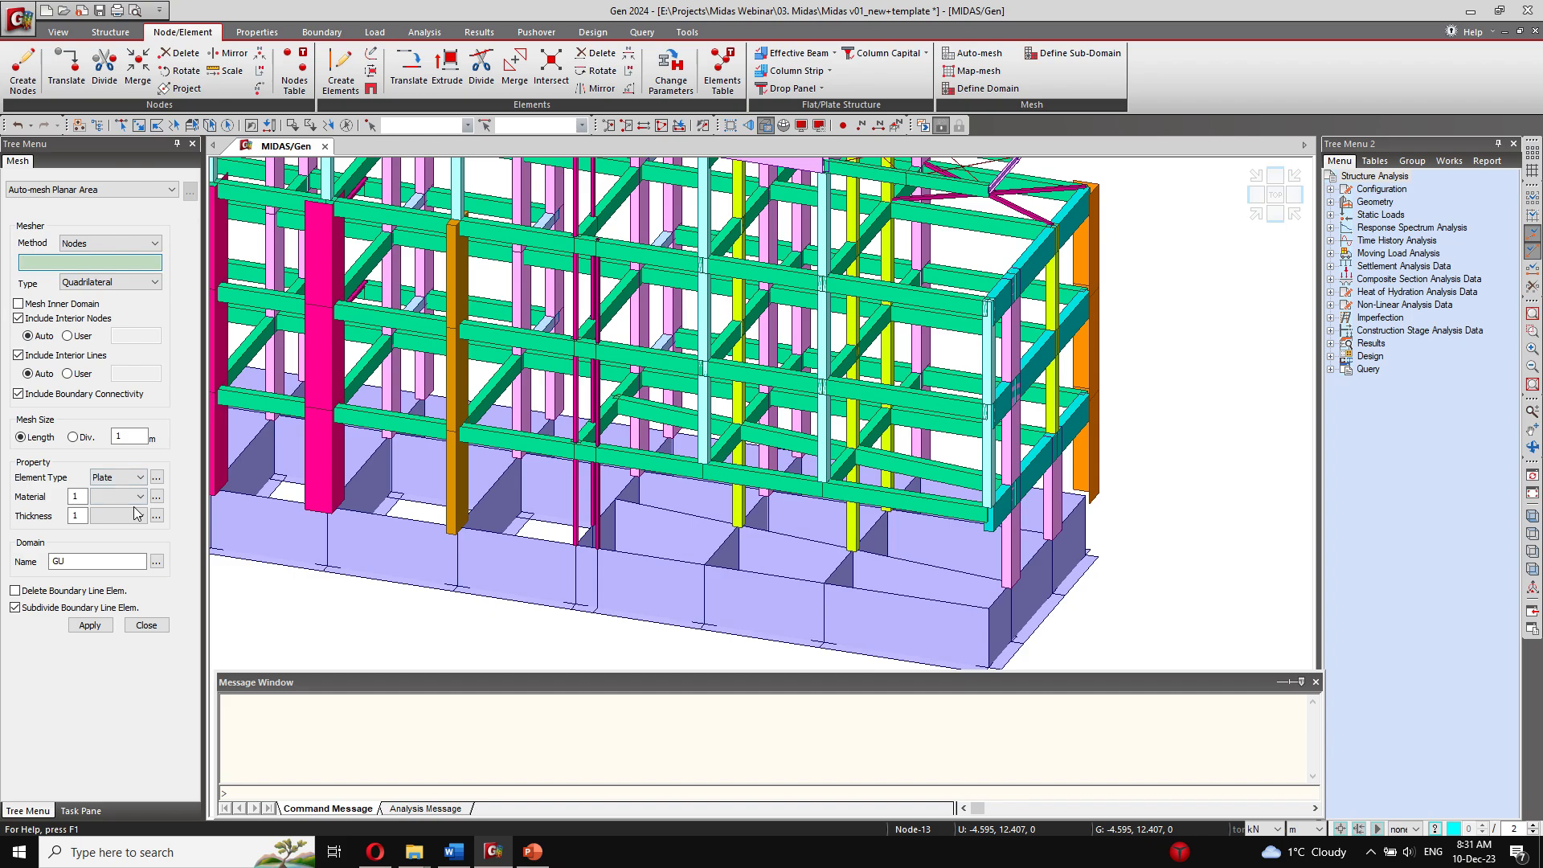
pyautogui.click(153, 626)
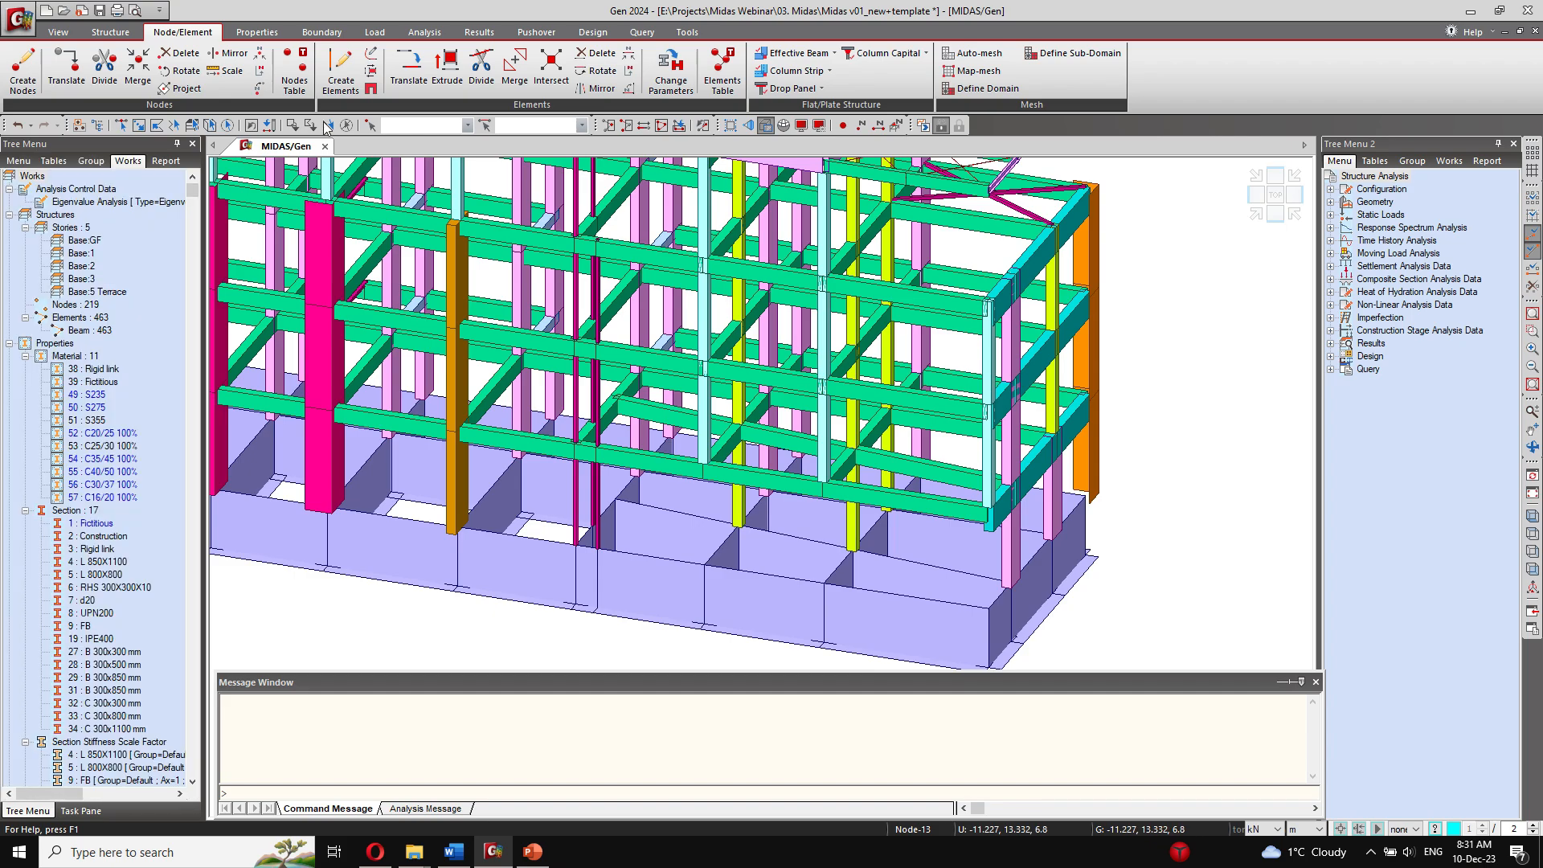
# Step: Set up element creation for membrane walls with material 53: C25/30 100% and thickness 12: 0.3000 (Wall 30 cm)
pyautogui.click(338, 74)
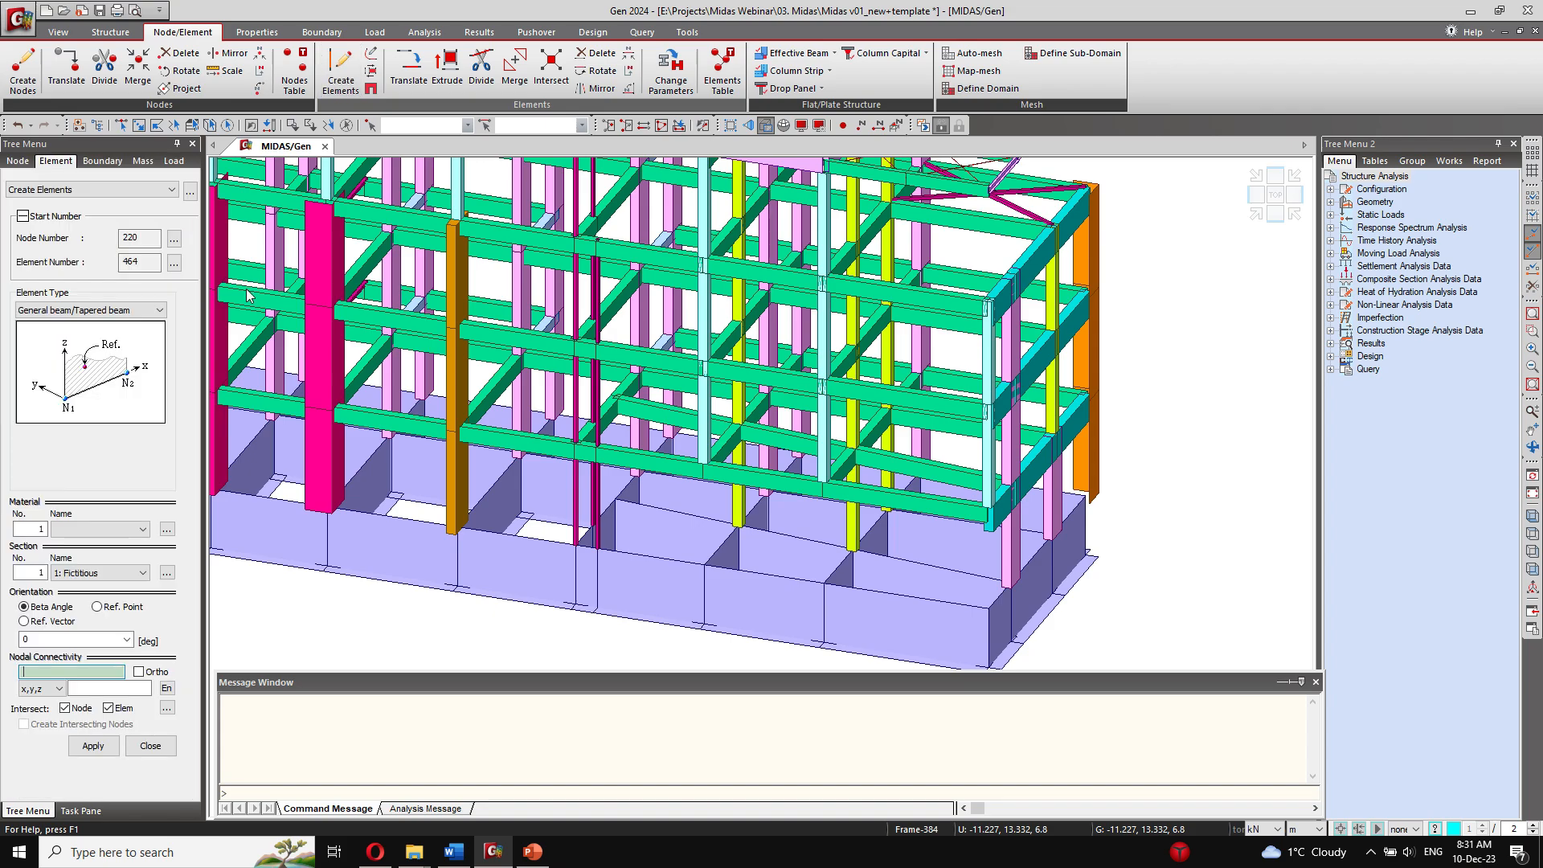
pyautogui.click(95, 528)
pyautogui.click(94, 310)
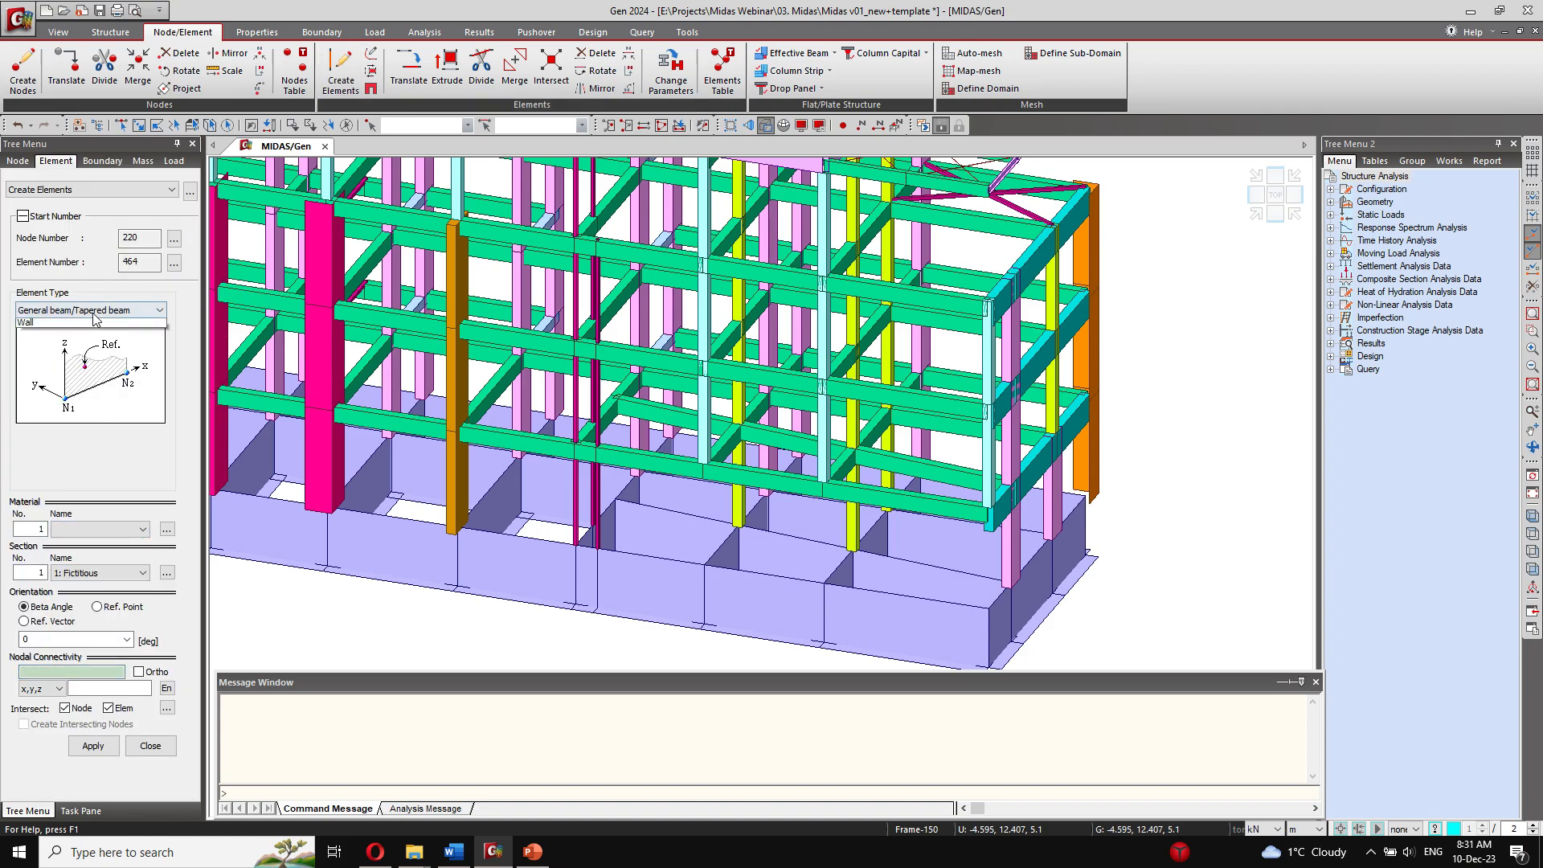
pyautogui.click(60, 411)
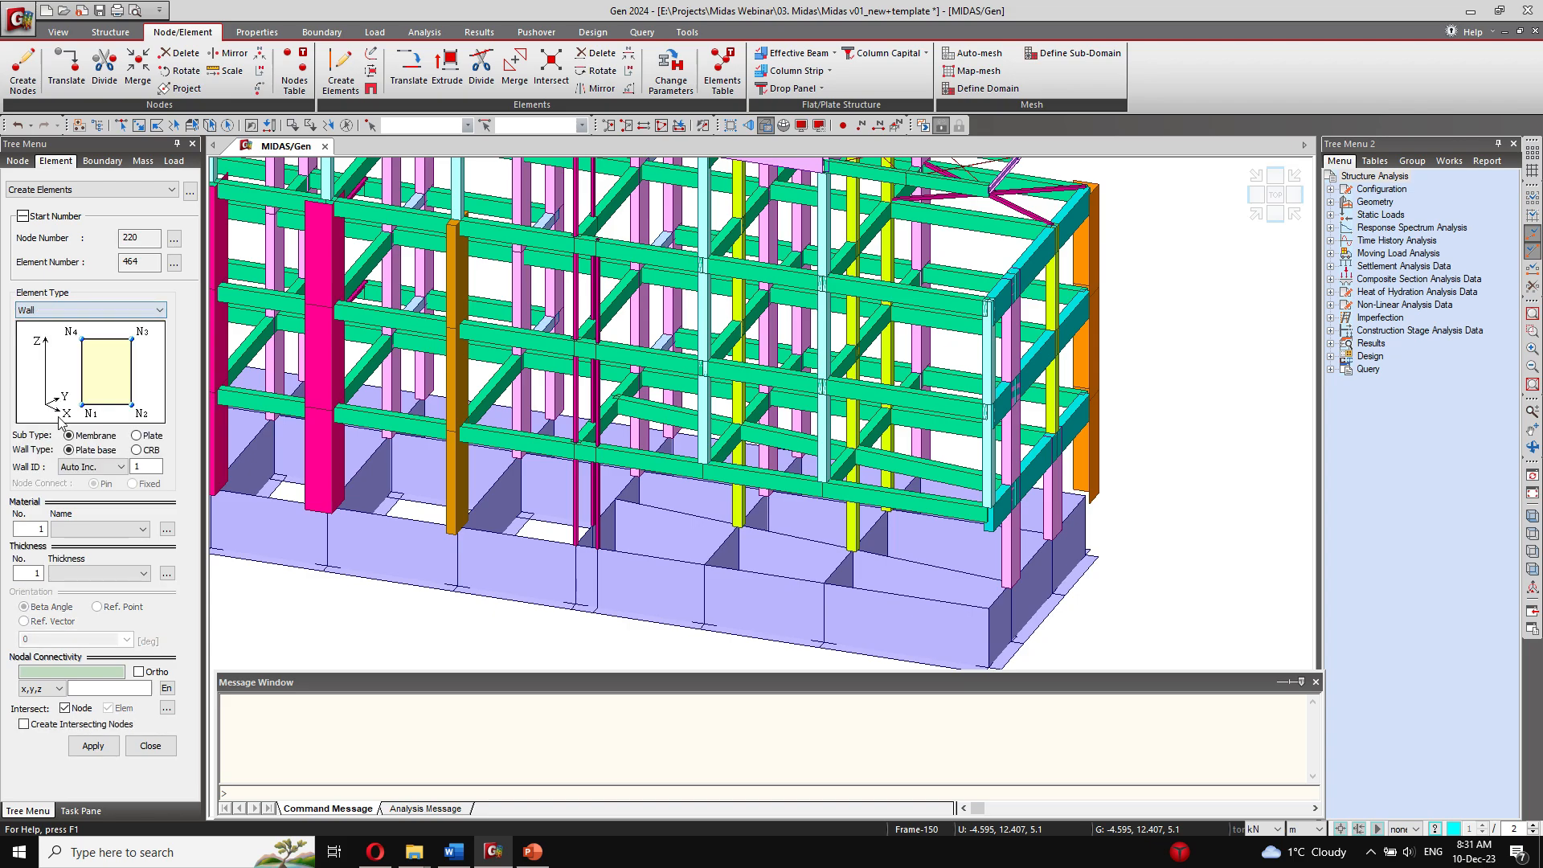
pyautogui.click(96, 529)
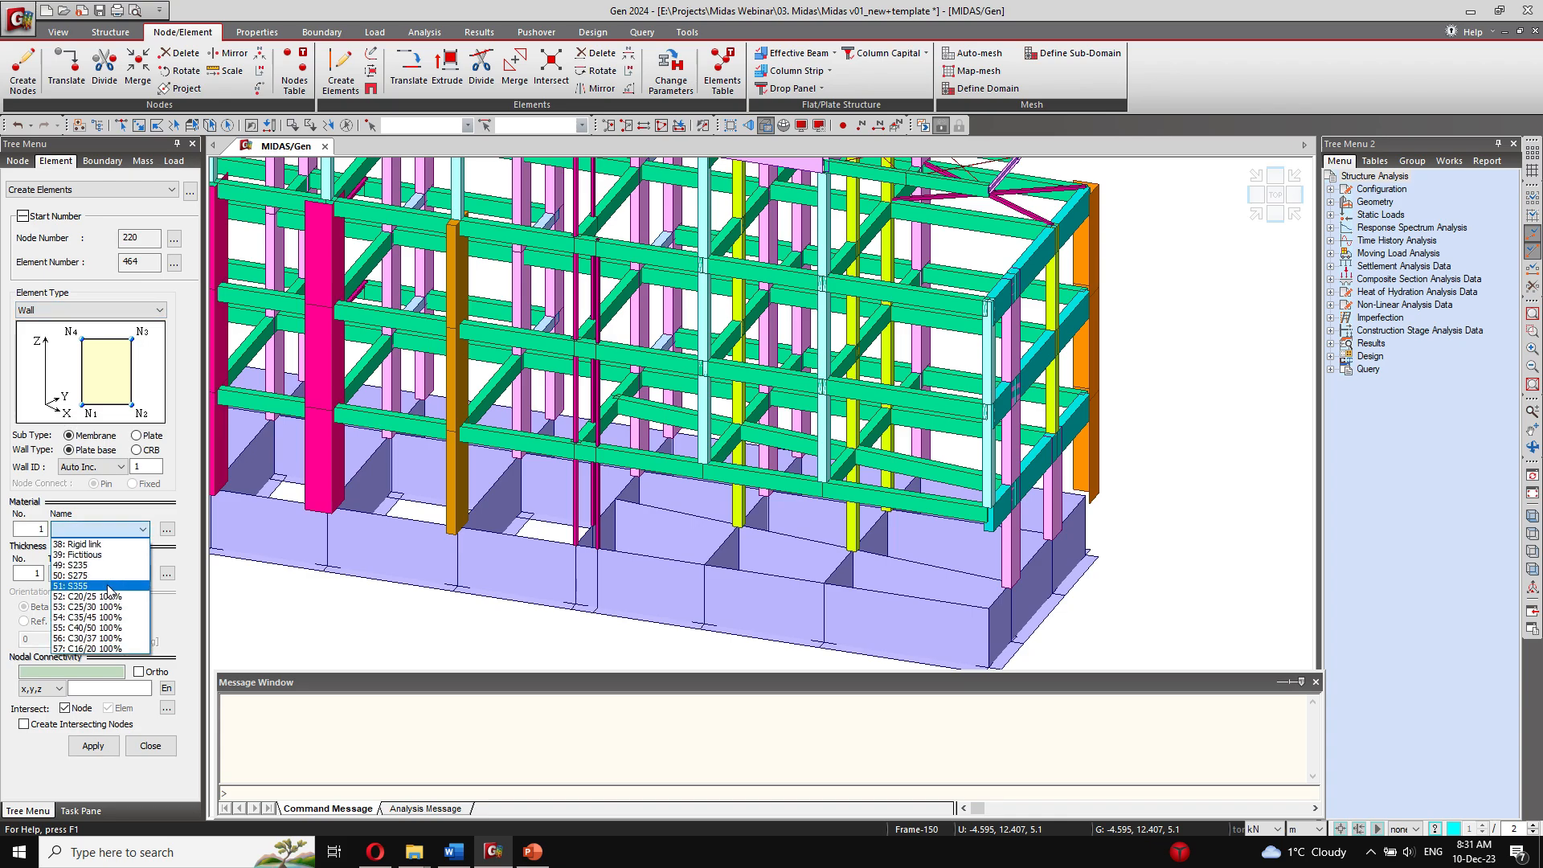
pyautogui.click(112, 602)
pyautogui.click(96, 573)
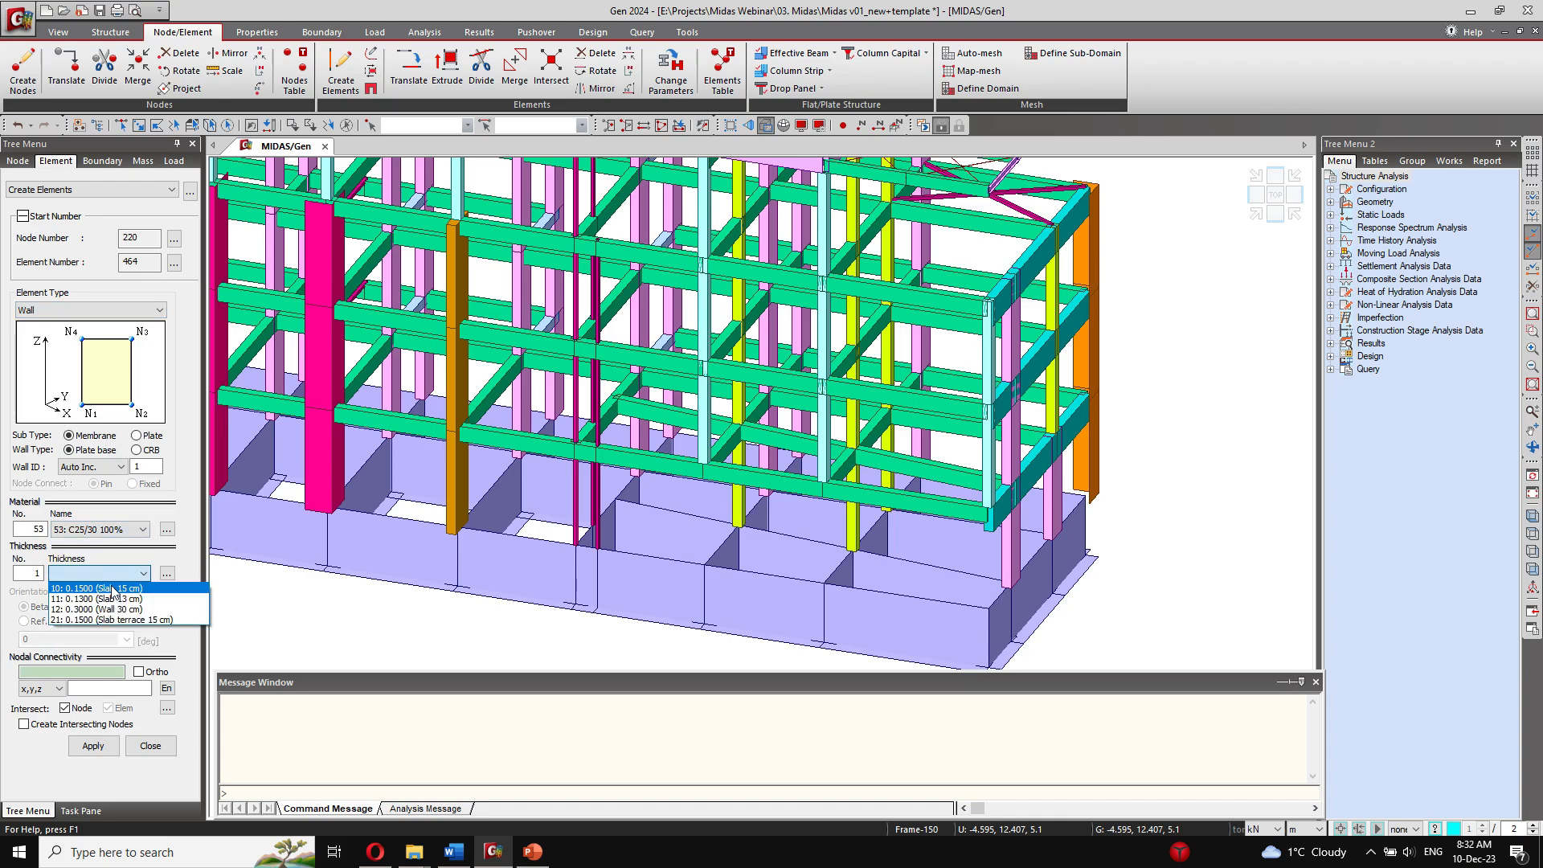
pyautogui.click(126, 610)
# Step: Create the lowest-storey wall panel between the two closely spaced magenta columns using nodes 19, 172, 173 and 138
pyautogui.scroll(3, 513, 519)
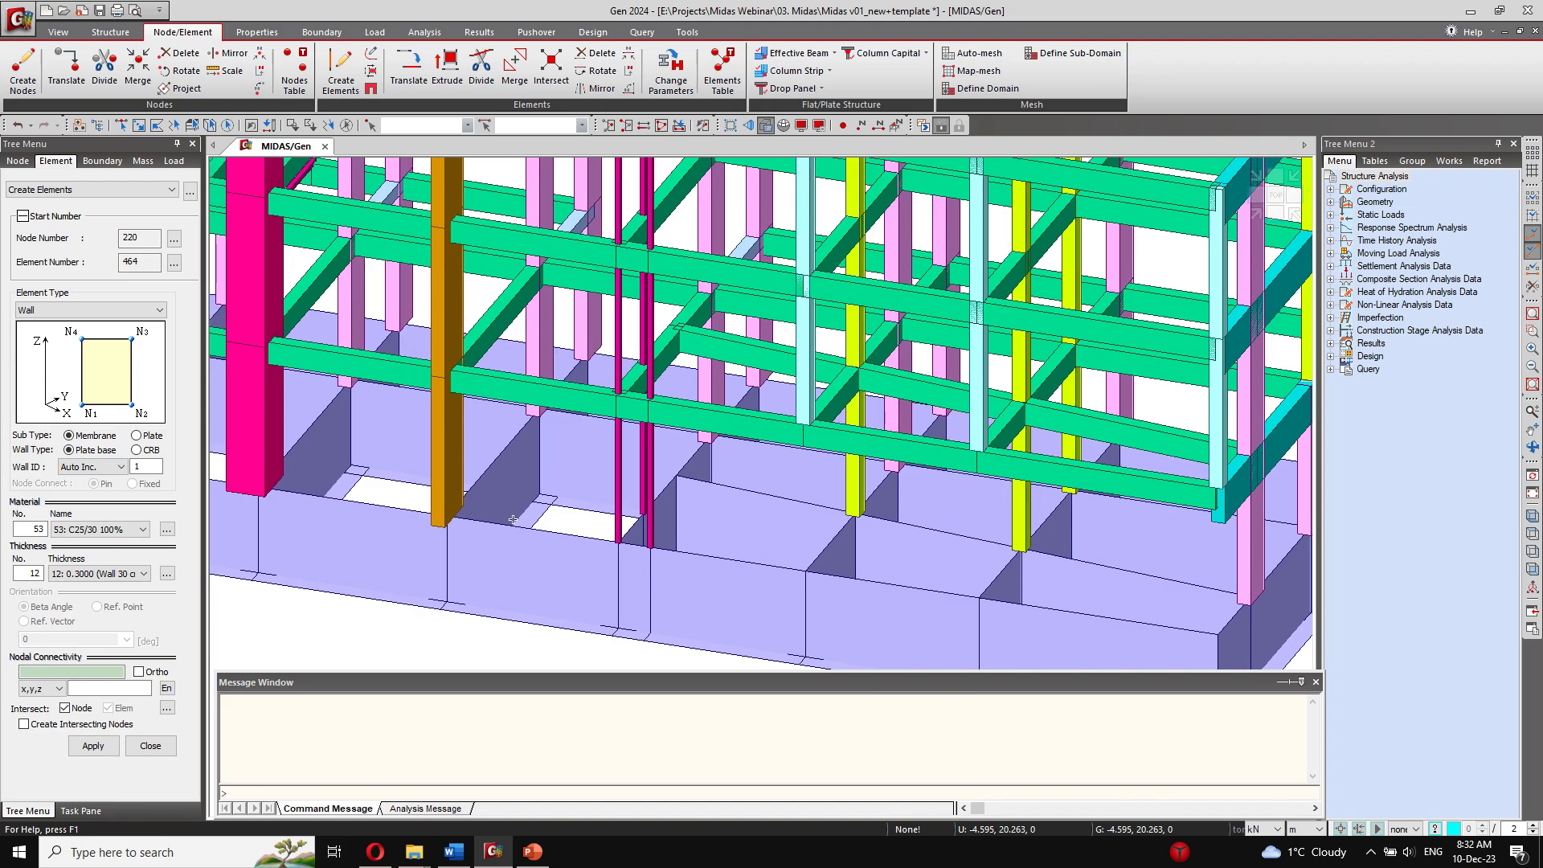
pyautogui.click(620, 541)
pyautogui.click(648, 547)
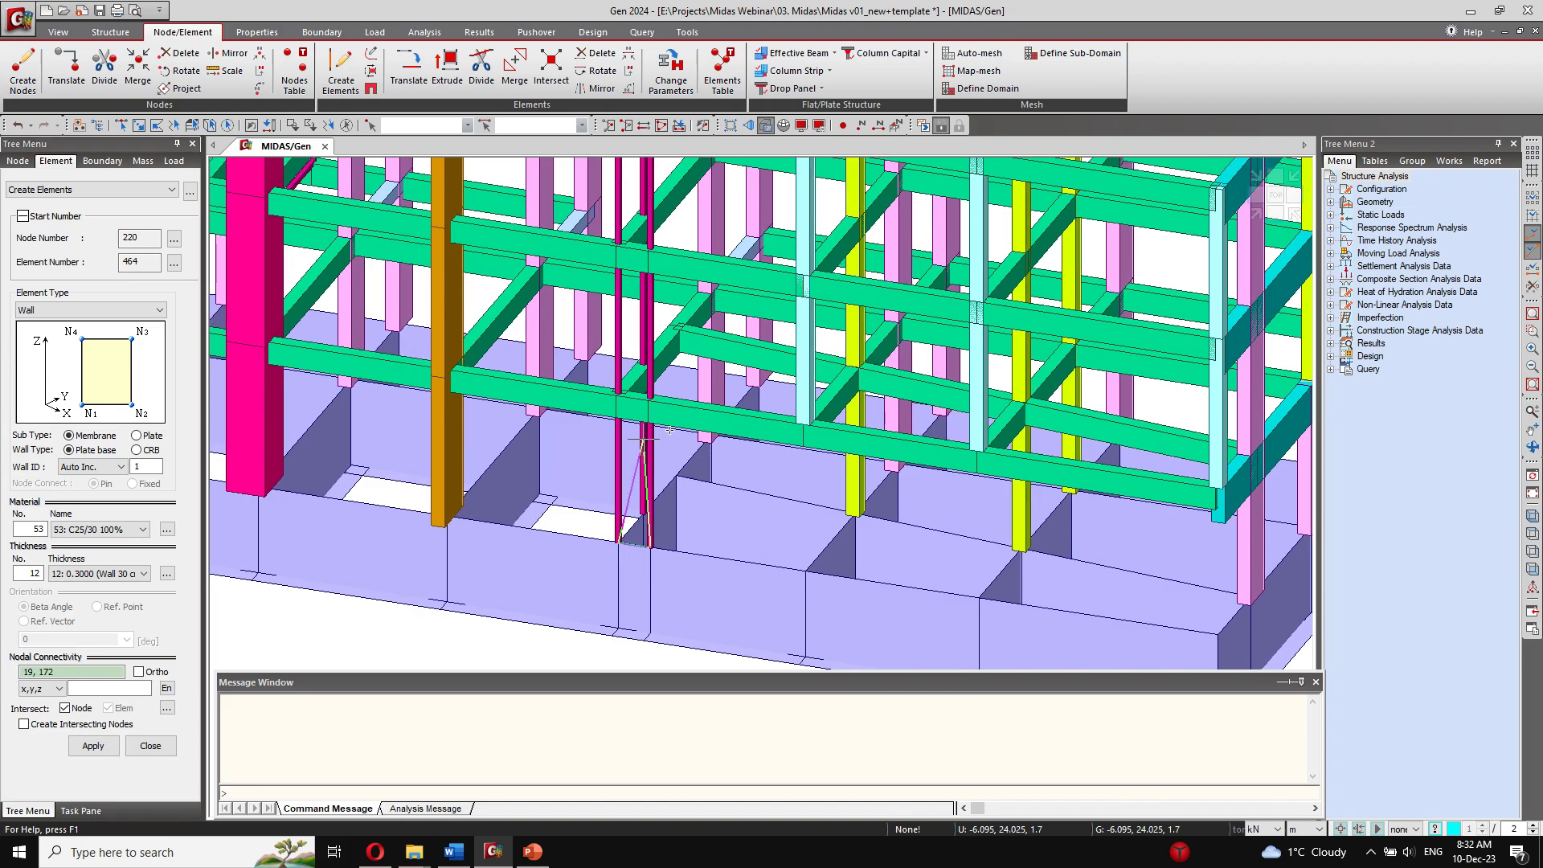
pyautogui.click(645, 401)
pyautogui.click(617, 393)
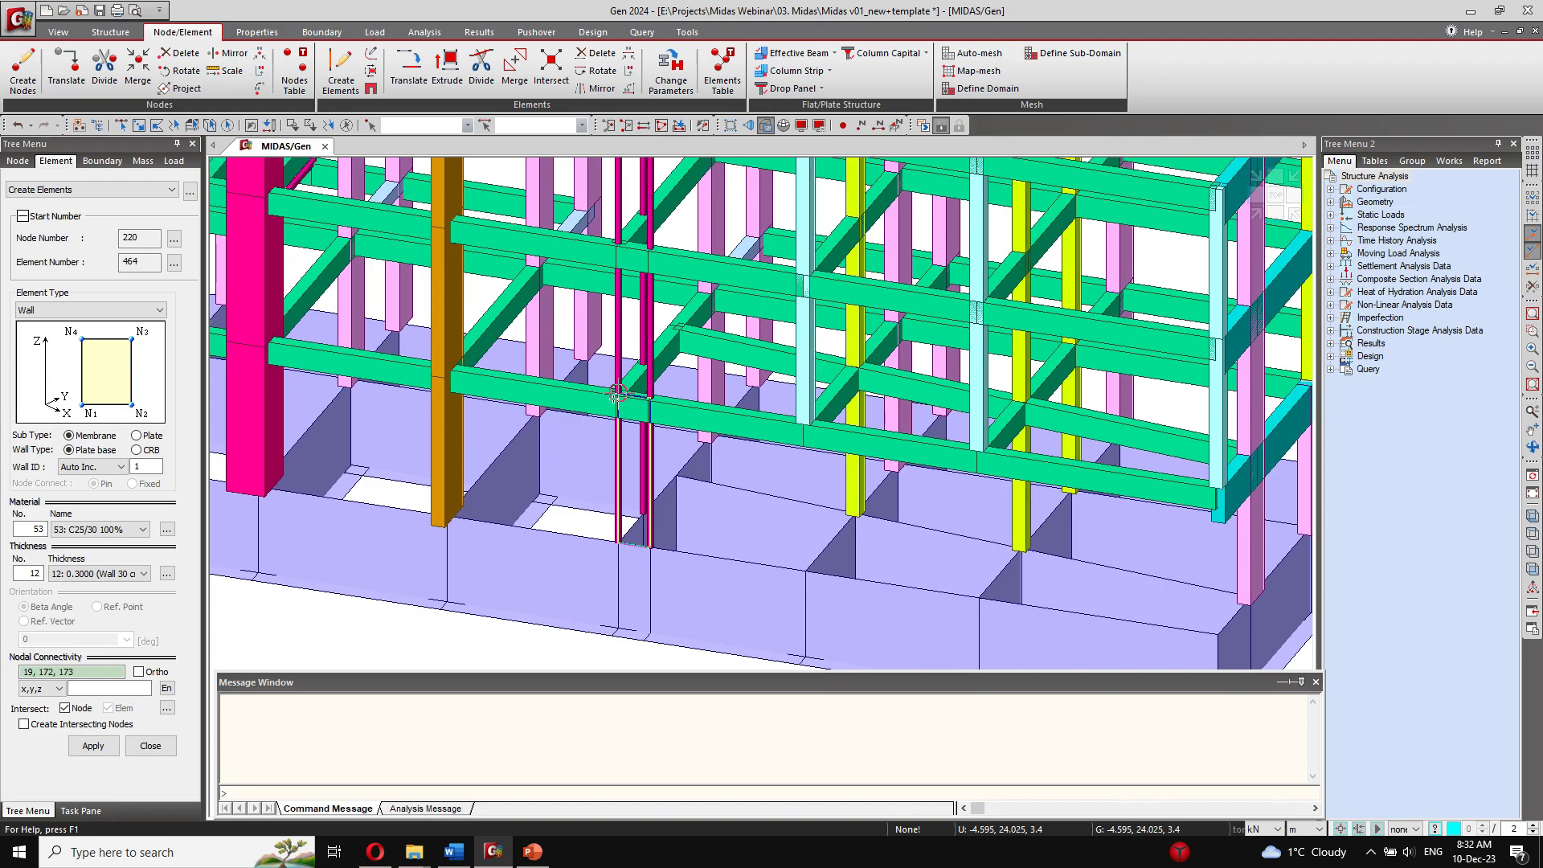
pyautogui.click(617, 394)
pyautogui.scroll(6, 632, 511)
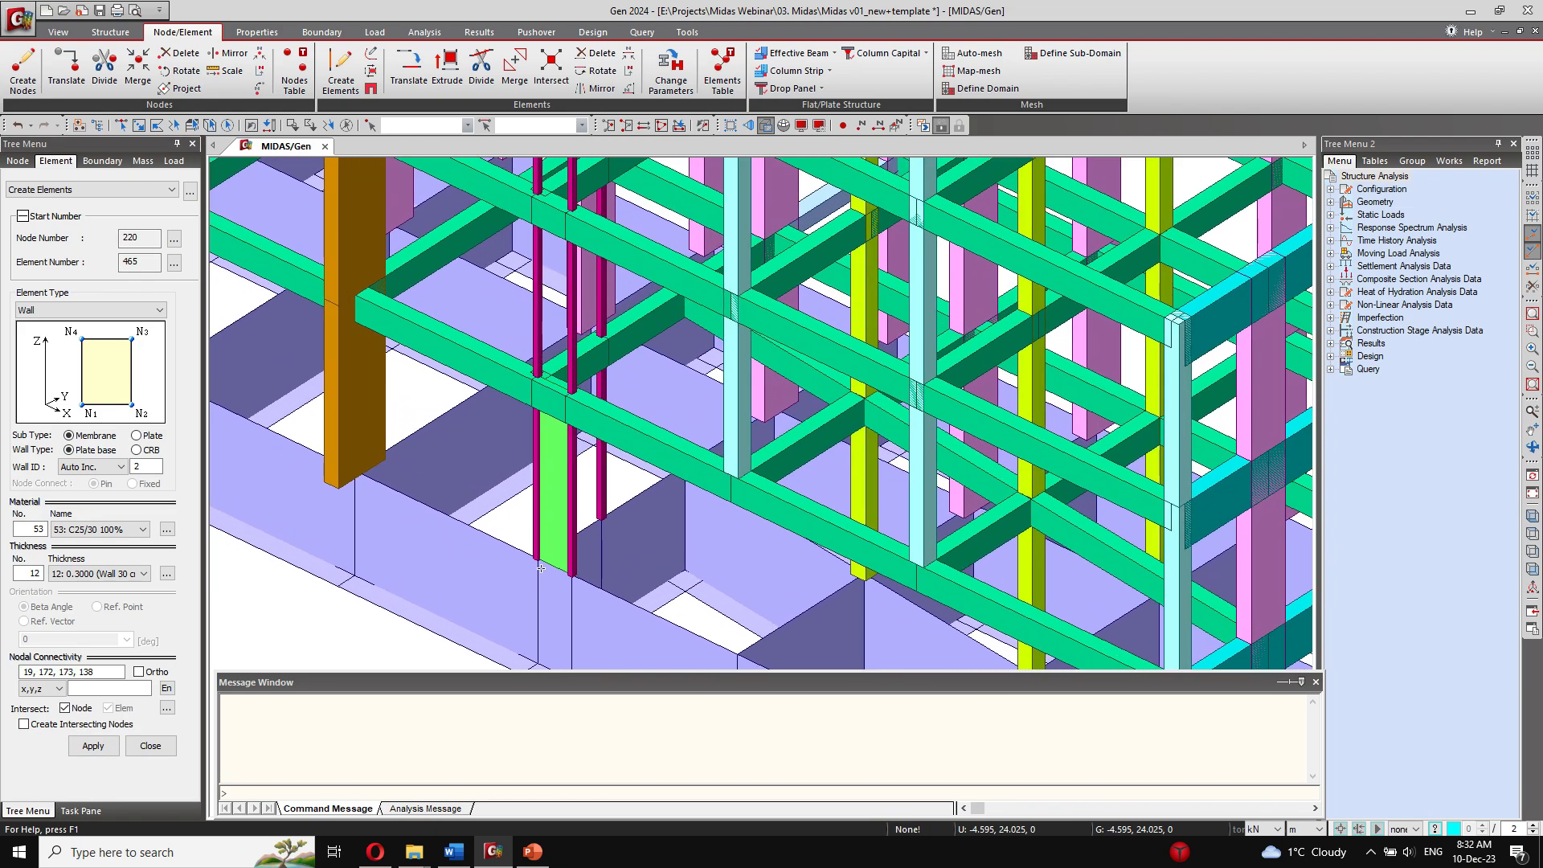
# Step: Create the lowest-storey wall panel from the shared corner column to the rear magenta column using nodes 19, 174, 175 and 138
pyautogui.click(536, 541)
pyautogui.click(617, 492)
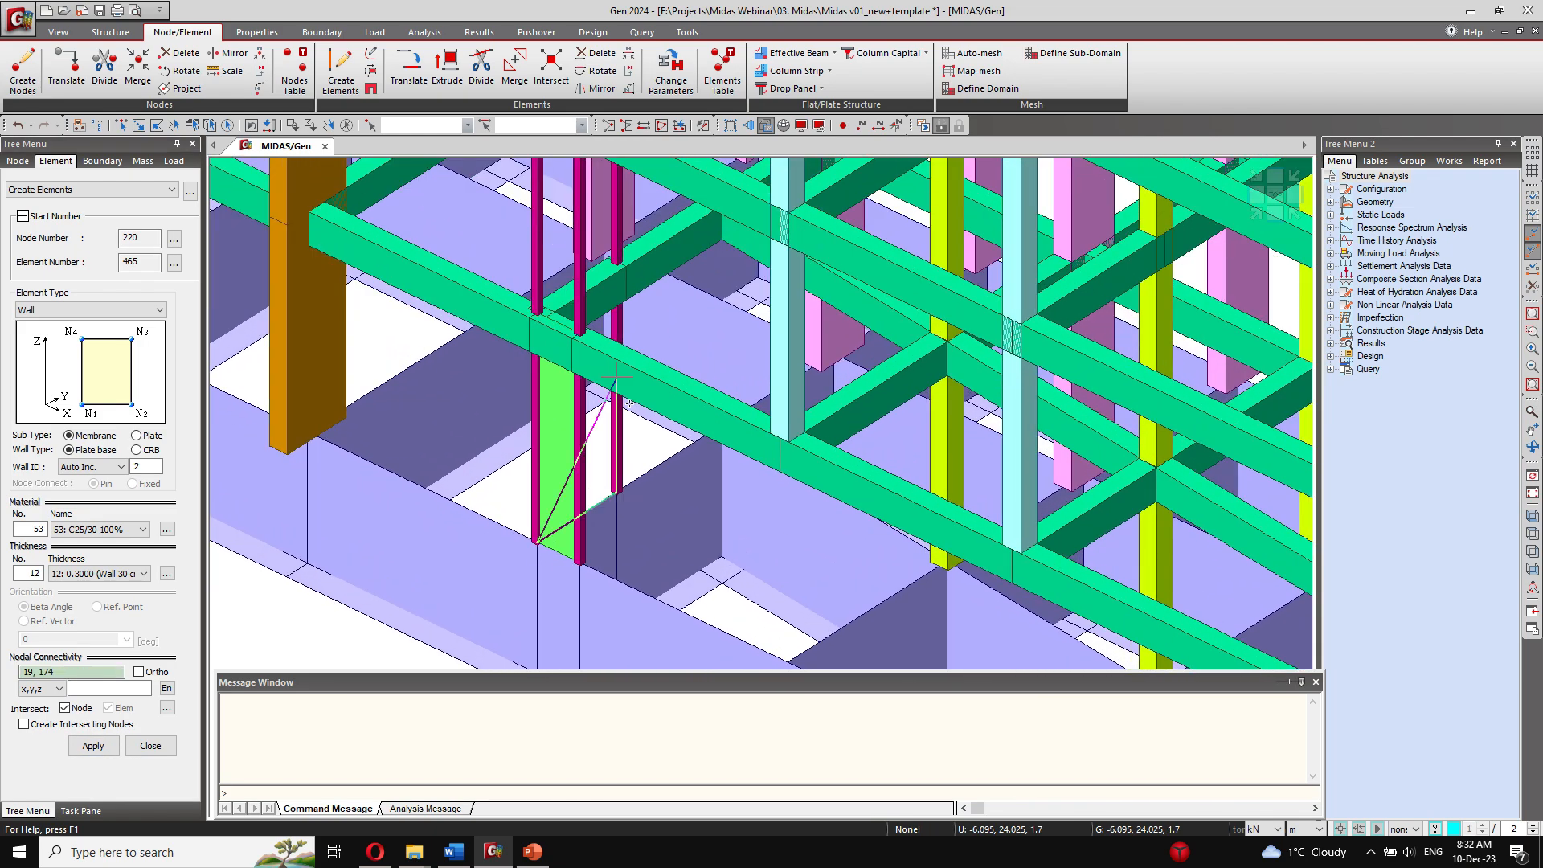
pyautogui.click(617, 266)
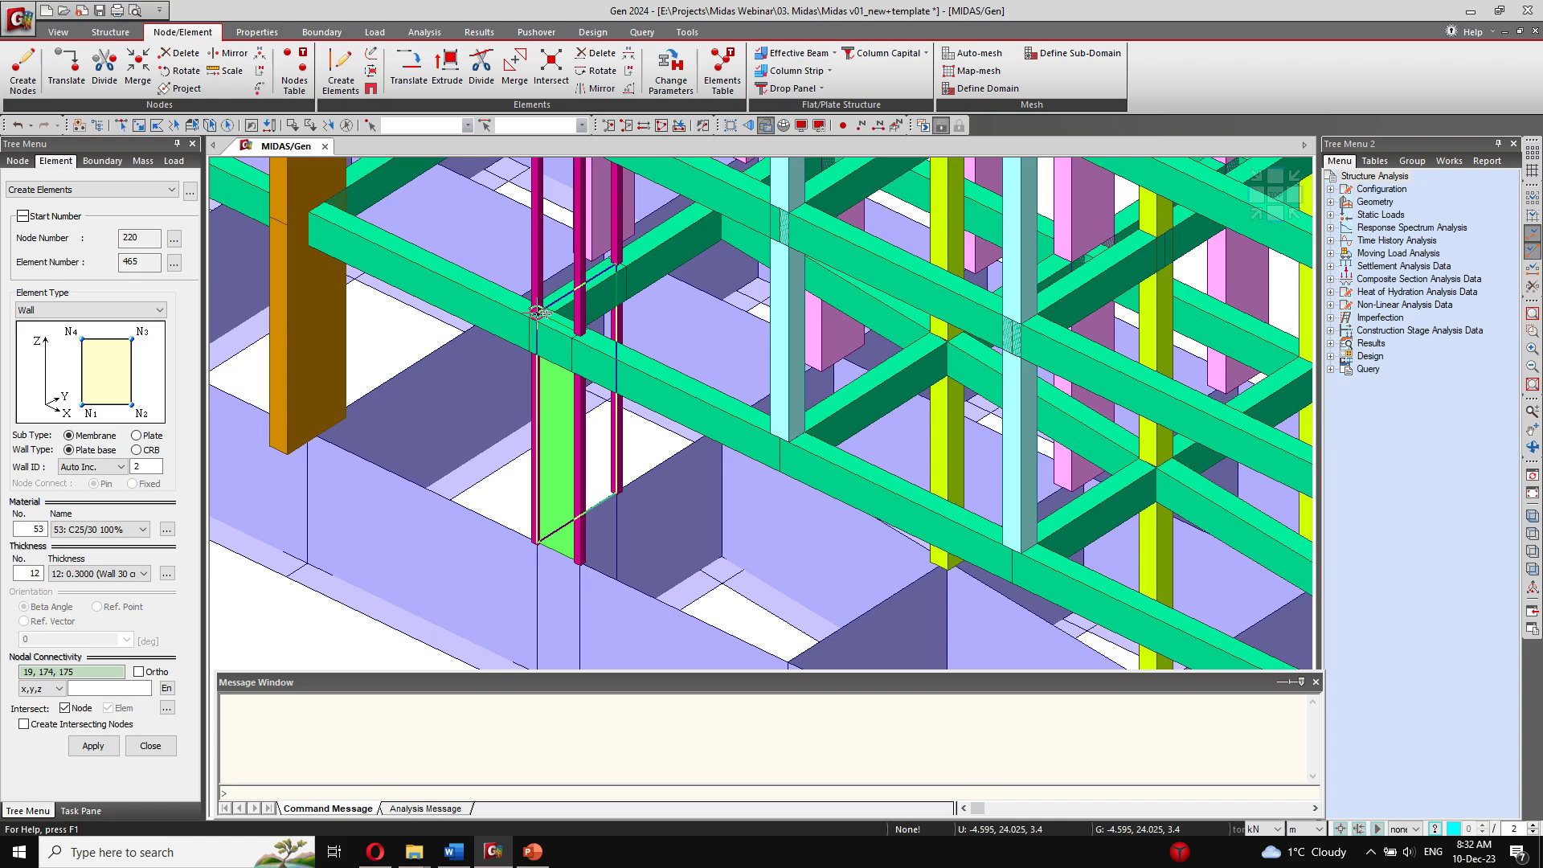
pyautogui.moveTo(423, 386); pyautogui.dragTo(408, 575, button='middle')
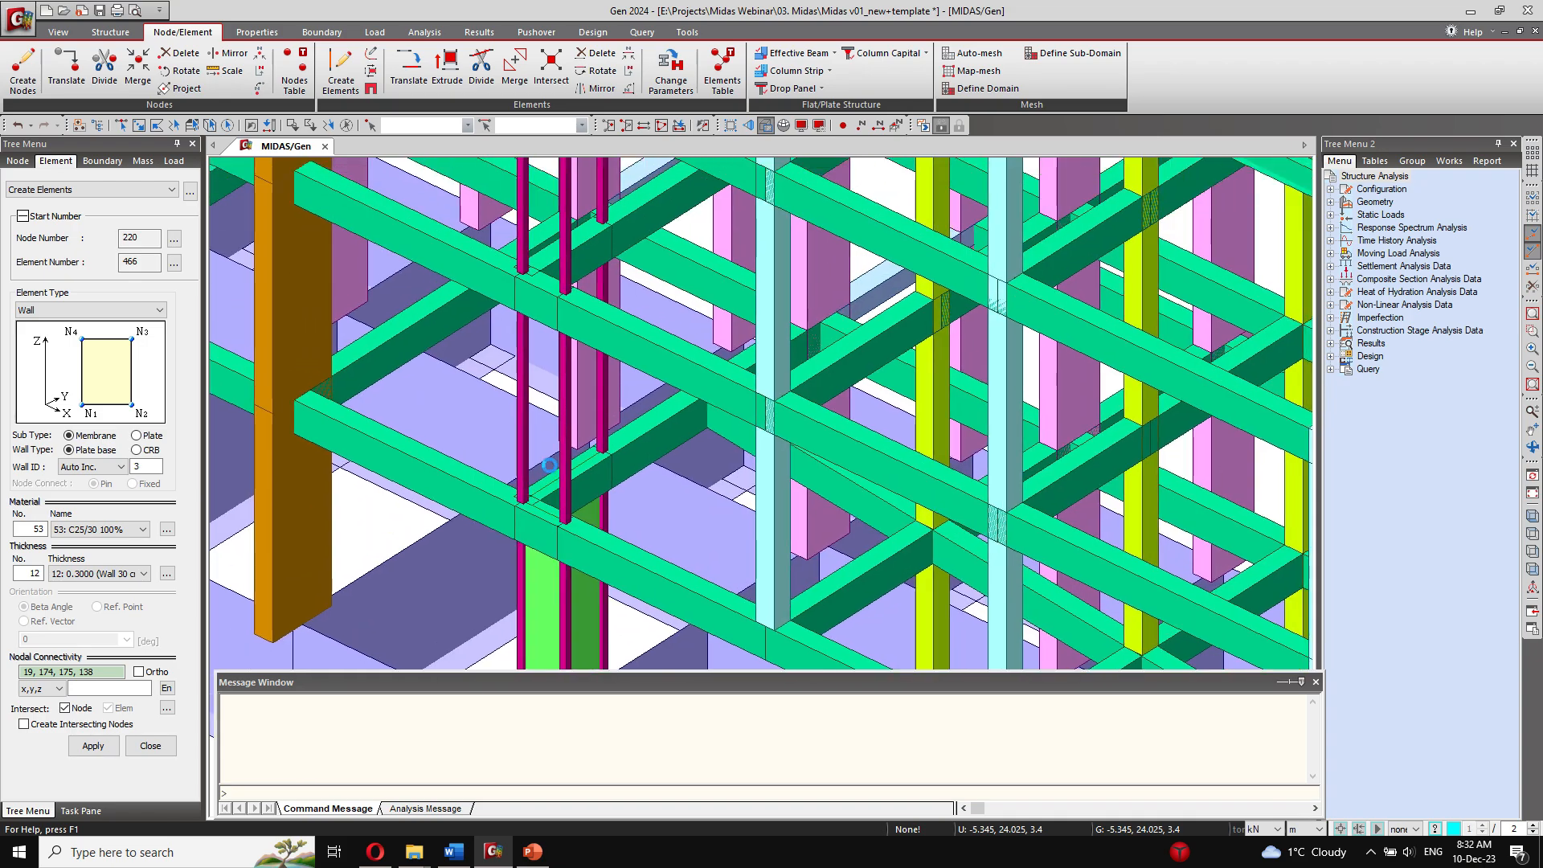
# Step: Create the two second-storey wall panels above using nodes 138, 175, 180, 142 and nodes 138, 173, 179, 142
pyautogui.click(524, 501)
pyautogui.click(601, 450)
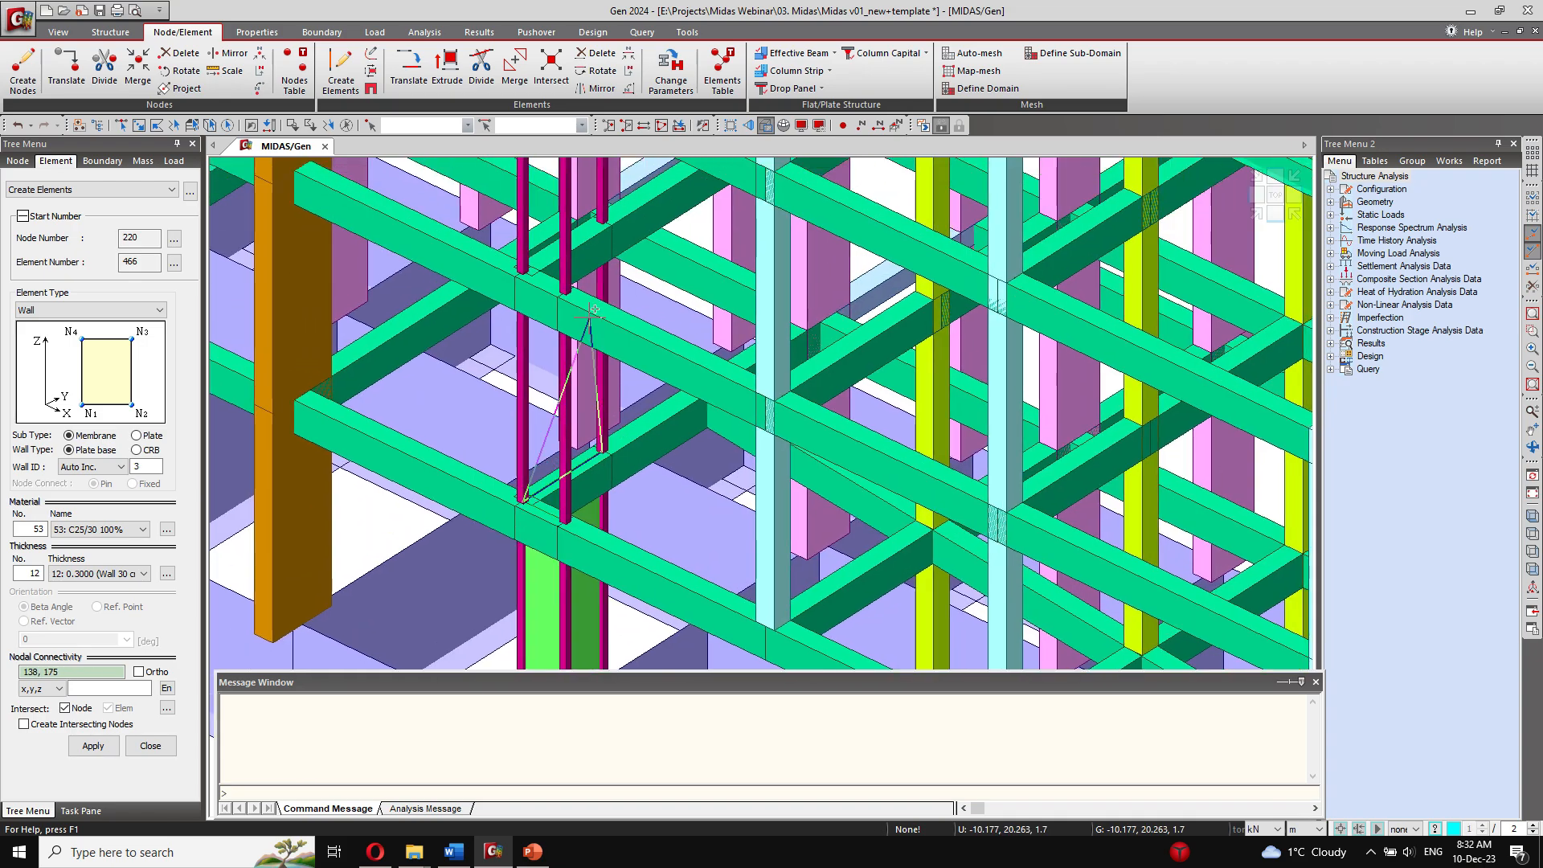
pyautogui.click(602, 222)
pyautogui.click(523, 272)
pyautogui.click(524, 502)
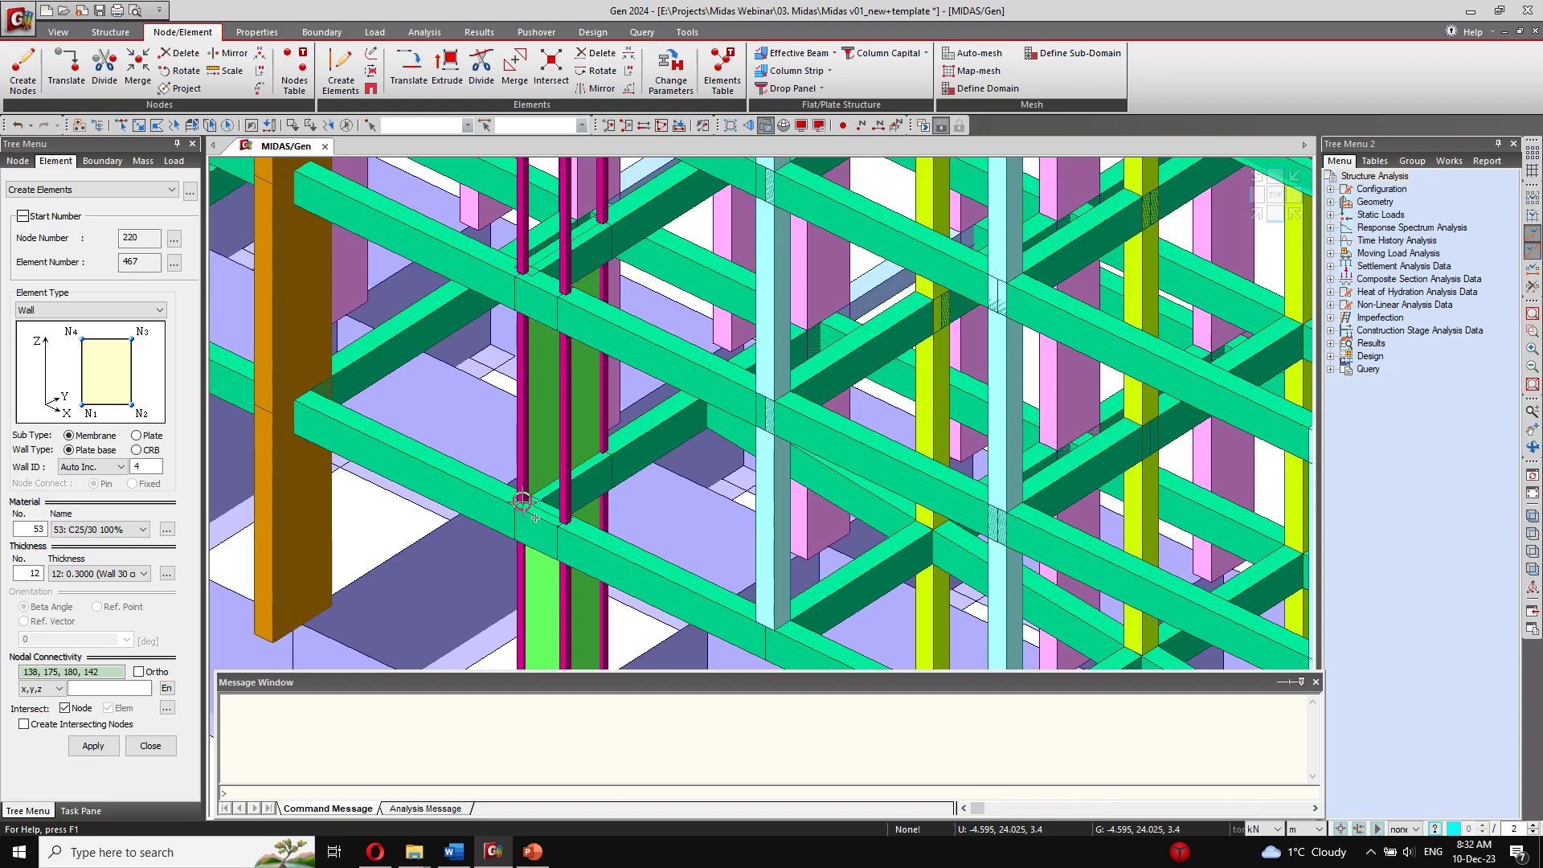
pyautogui.click(565, 521)
pyautogui.click(564, 293)
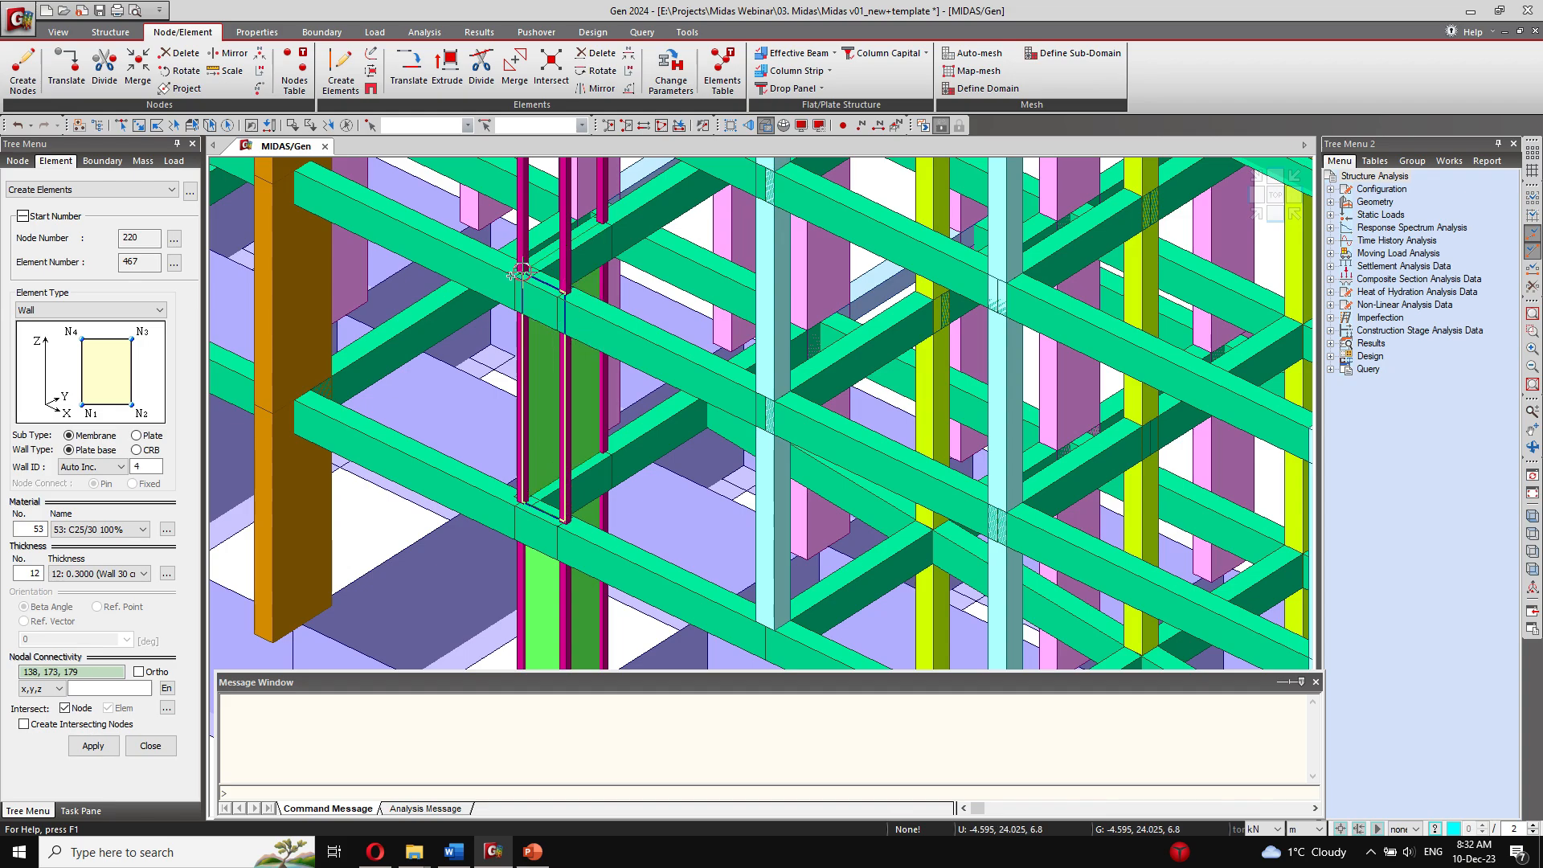
pyautogui.click(523, 274)
# Step: Create the two third-storey wall panels using nodes 142, 180, 185, 150 and nodes 142, 179, 184, 150
pyautogui.click(523, 274)
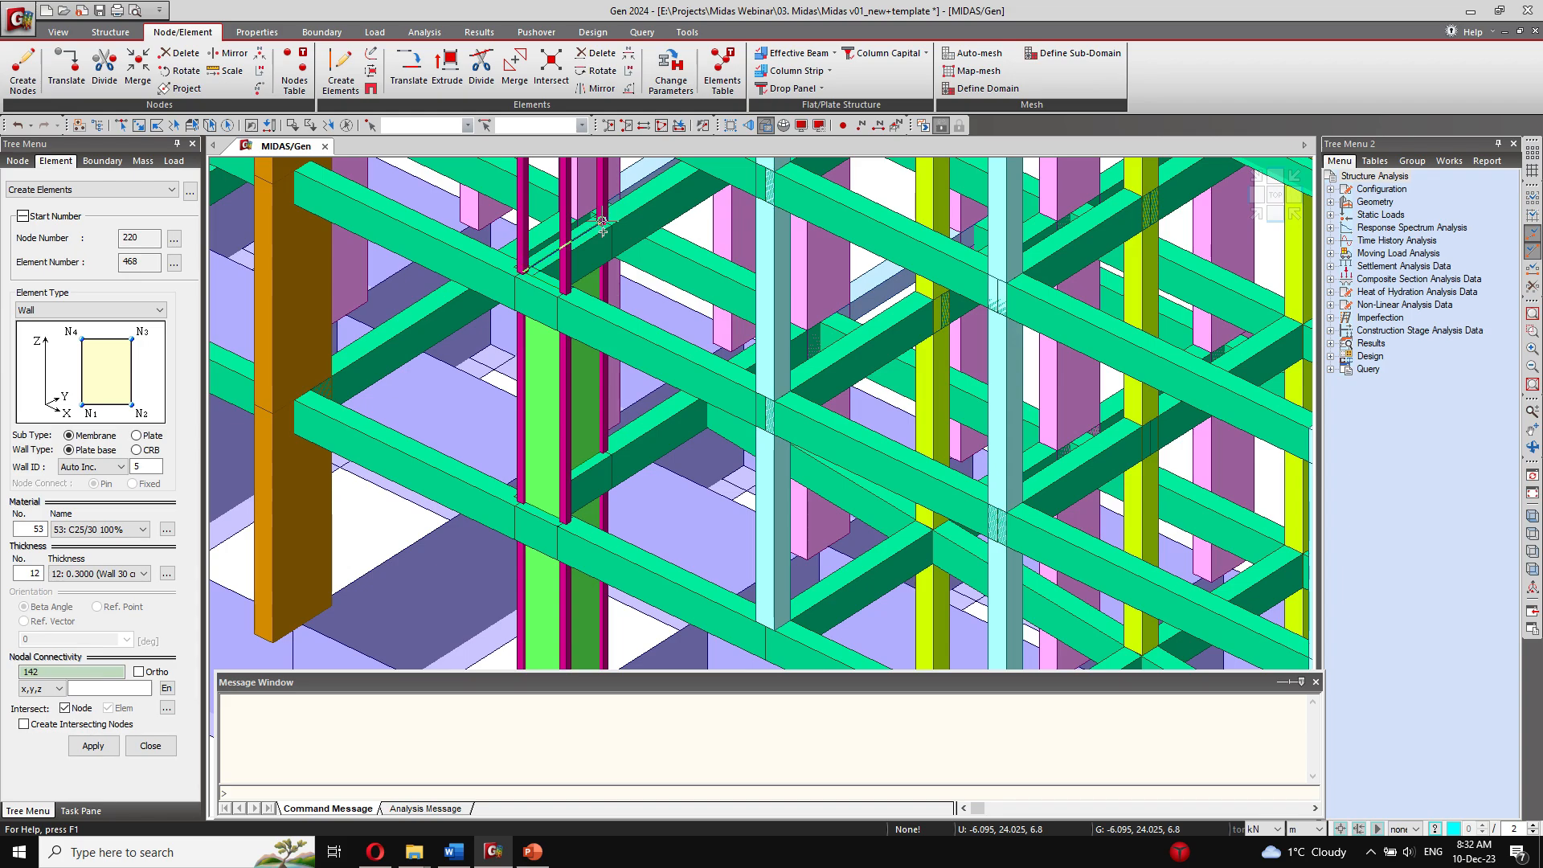
pyautogui.click(602, 223)
pyautogui.moveTo(603, 223); pyautogui.dragTo(618, 591, button='middle')
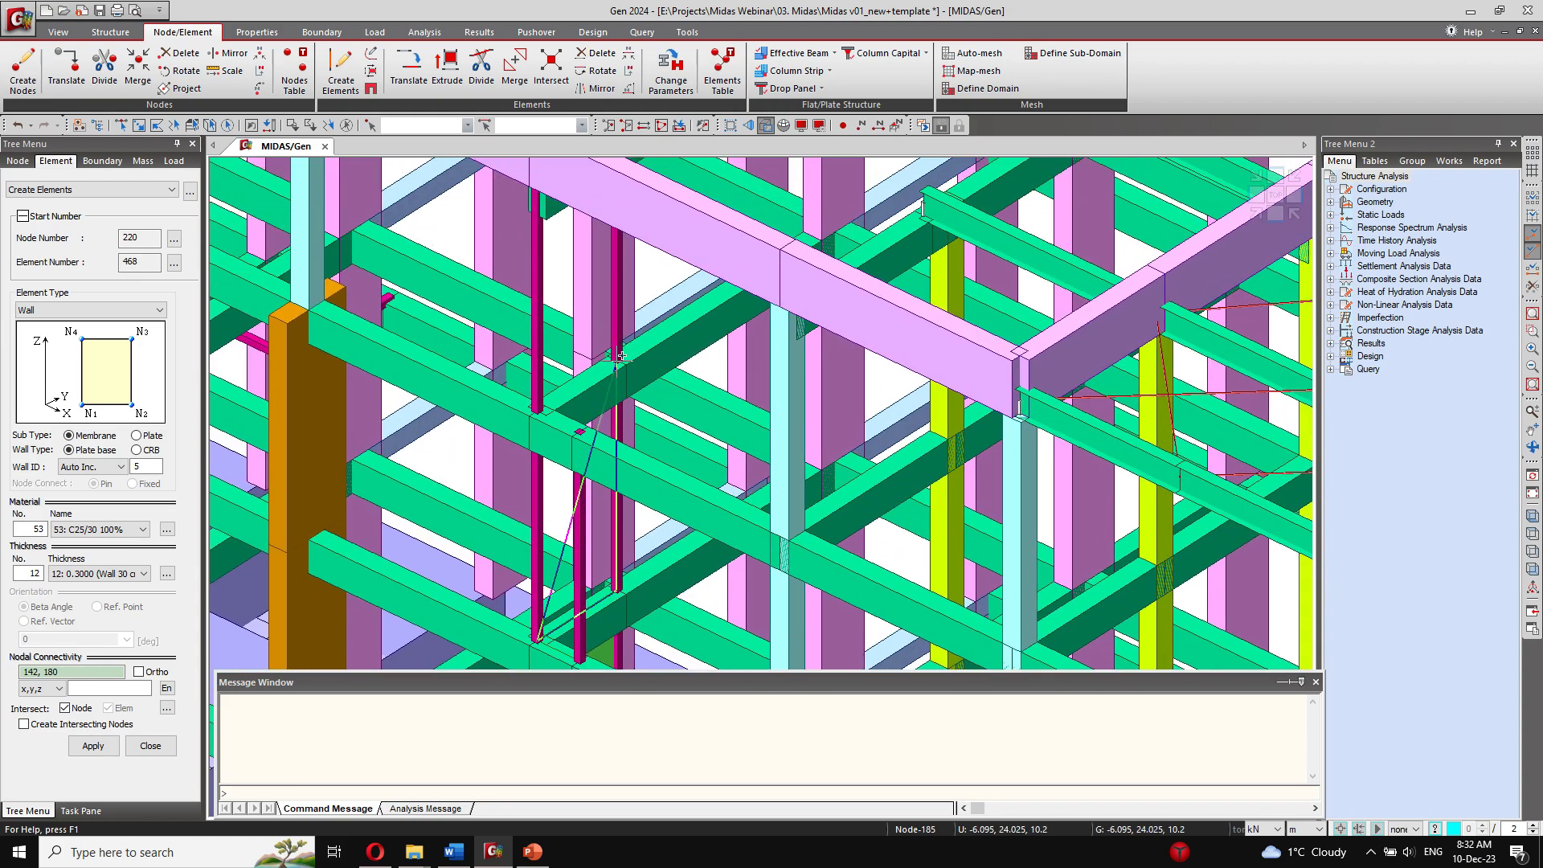
pyautogui.click(536, 413)
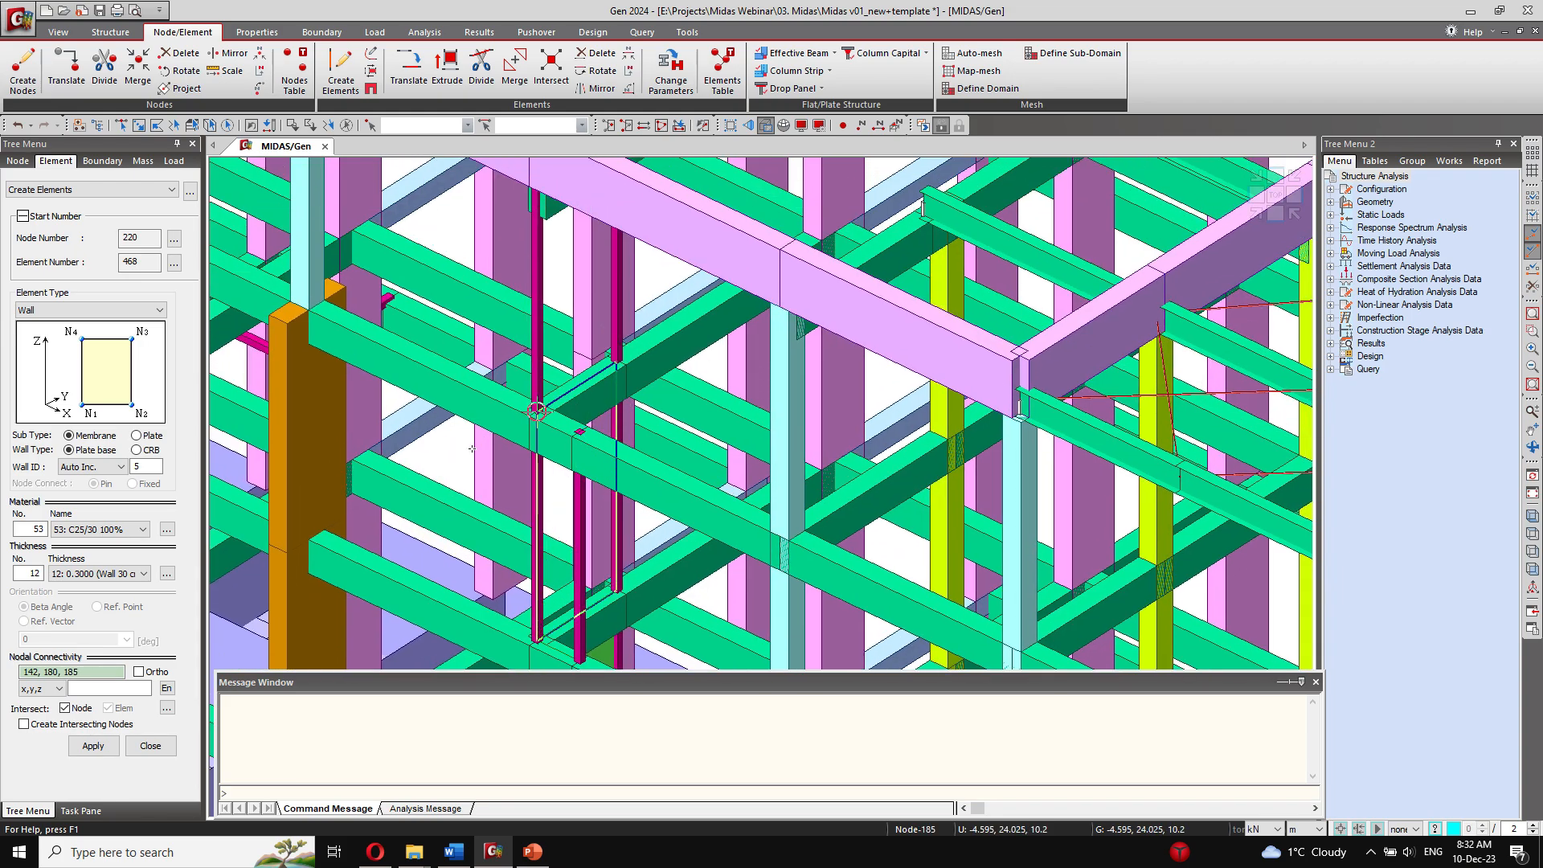
pyautogui.click(536, 641)
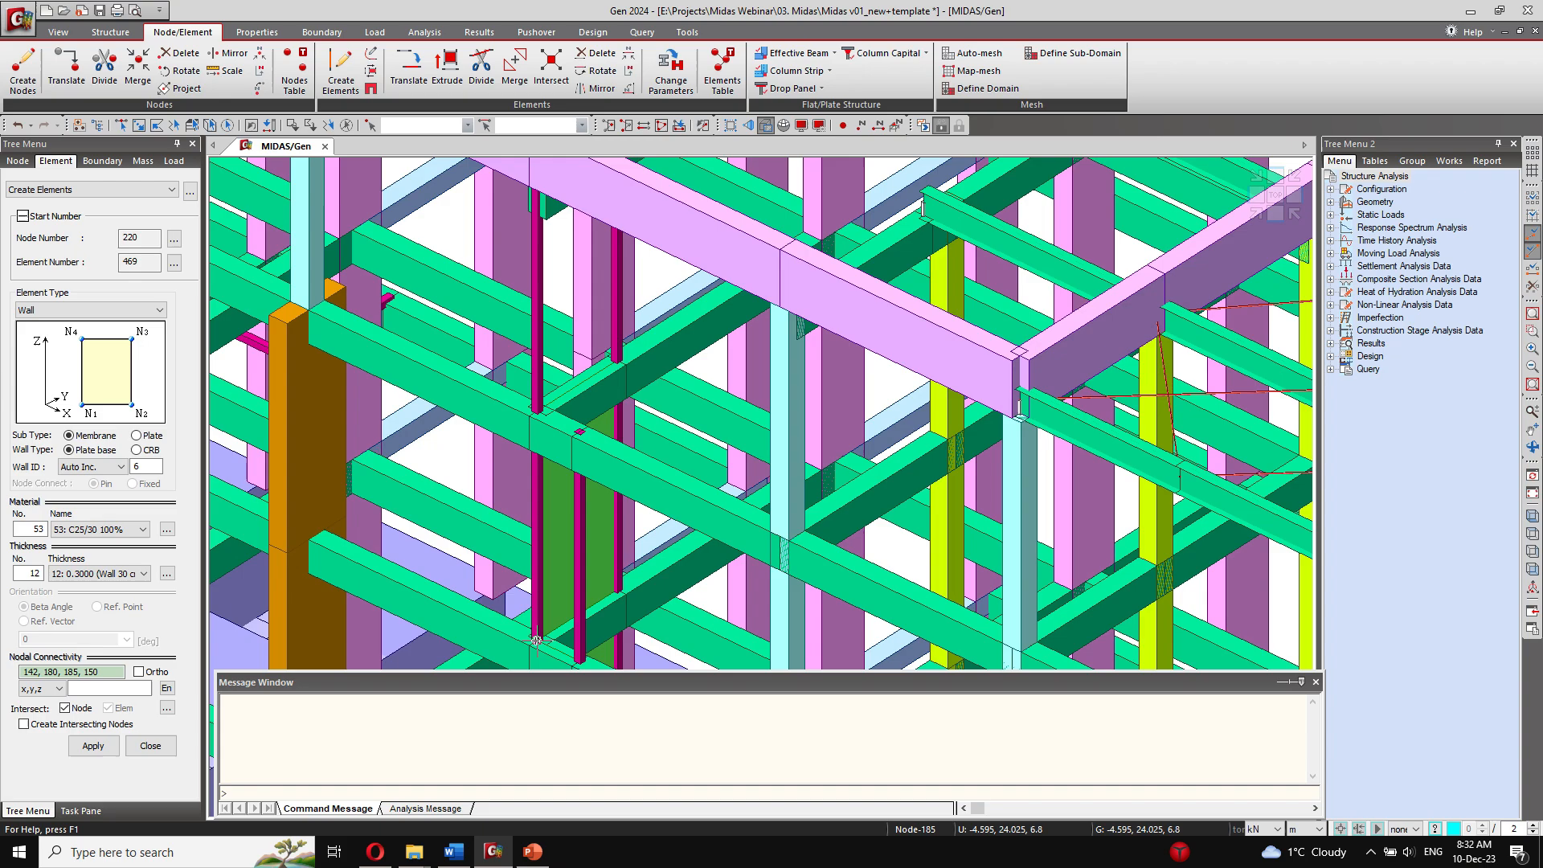
pyautogui.click(578, 661)
pyautogui.click(580, 432)
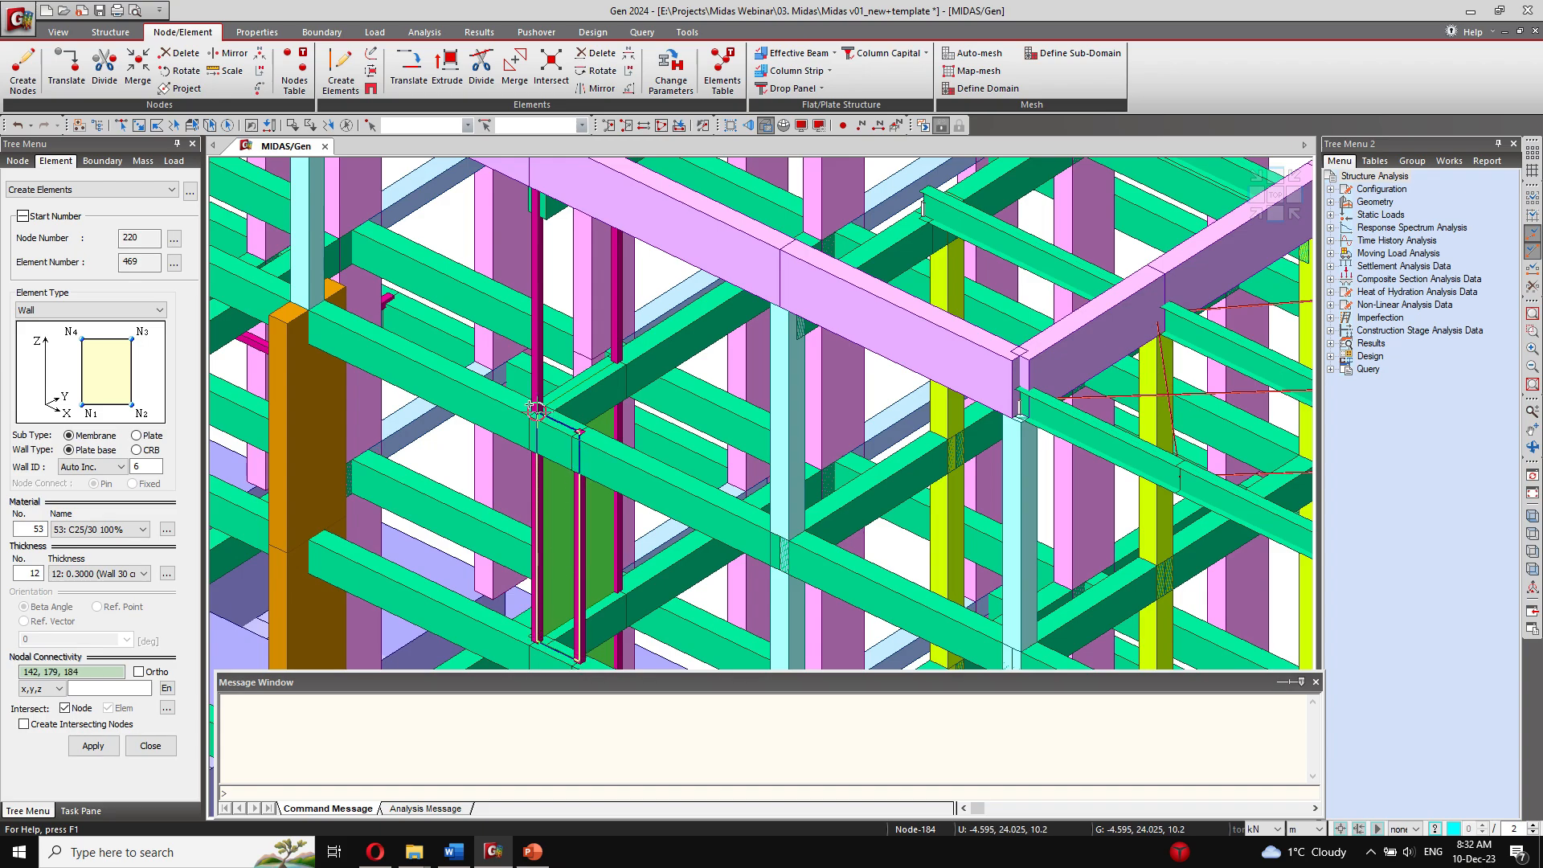
pyautogui.click(537, 409)
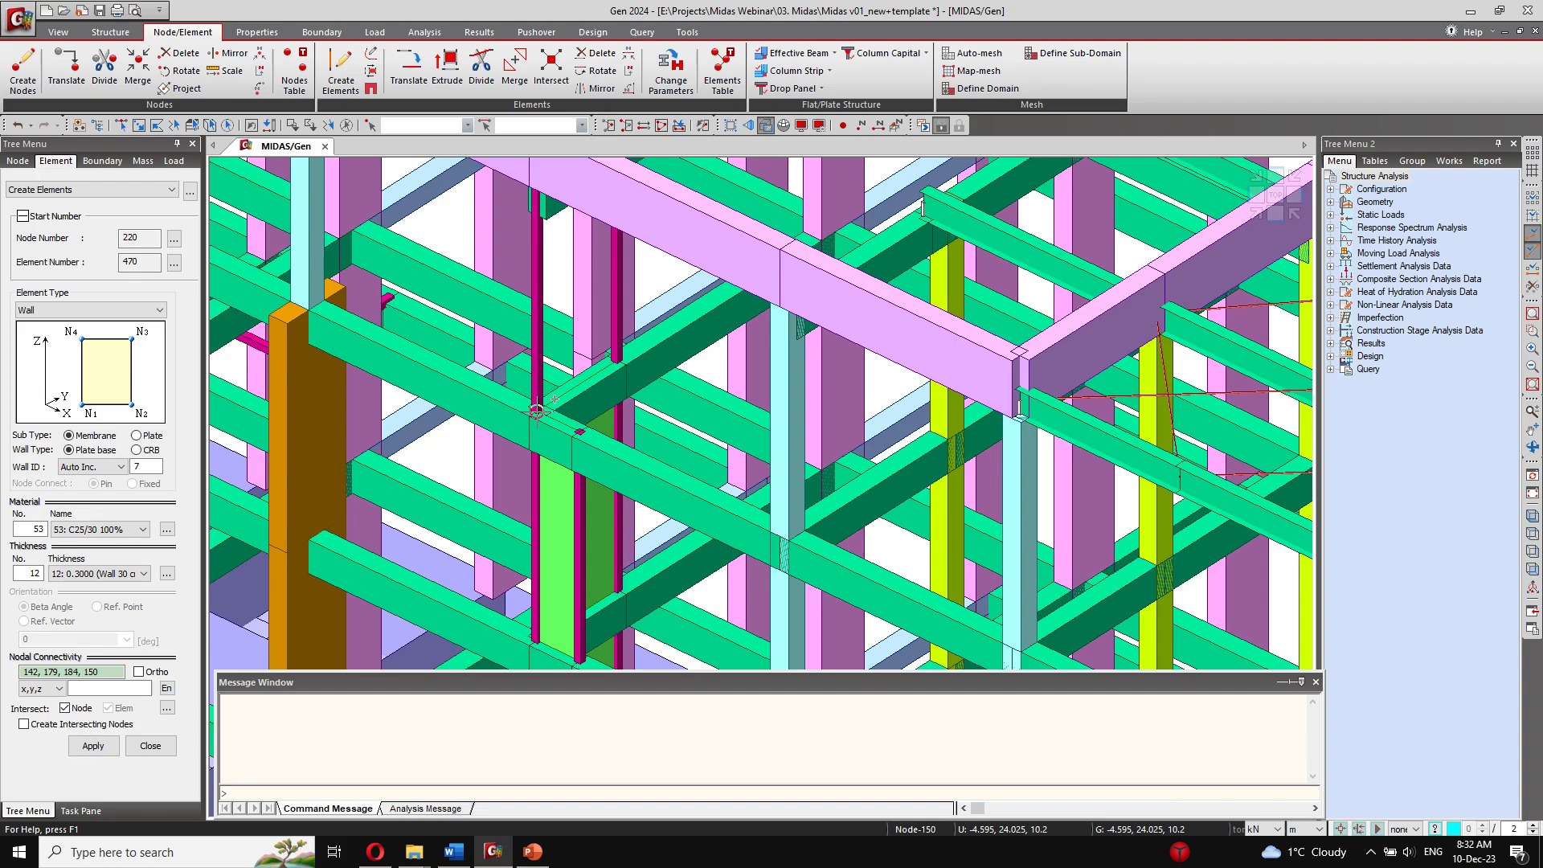
# Step: Create the top-storey wall panel toward the rear magenta column using nodes 150, 185, 189 and 157, and finish element creation
pyautogui.click(538, 409)
pyautogui.click(617, 362)
pyautogui.moveTo(617, 363); pyautogui.dragTo(625, 536, button='middle')
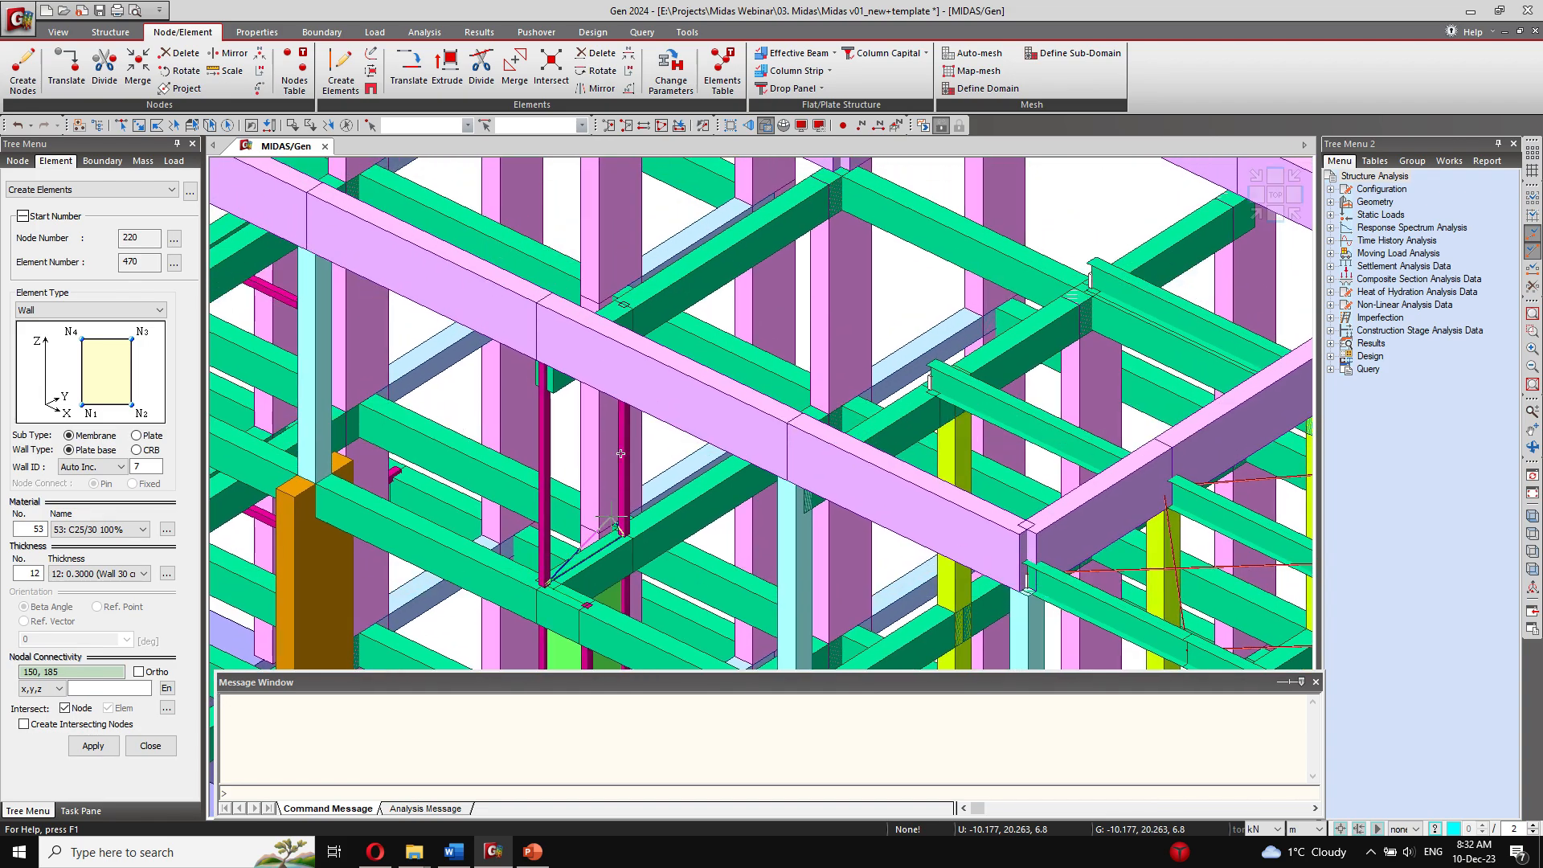
pyautogui.click(623, 305)
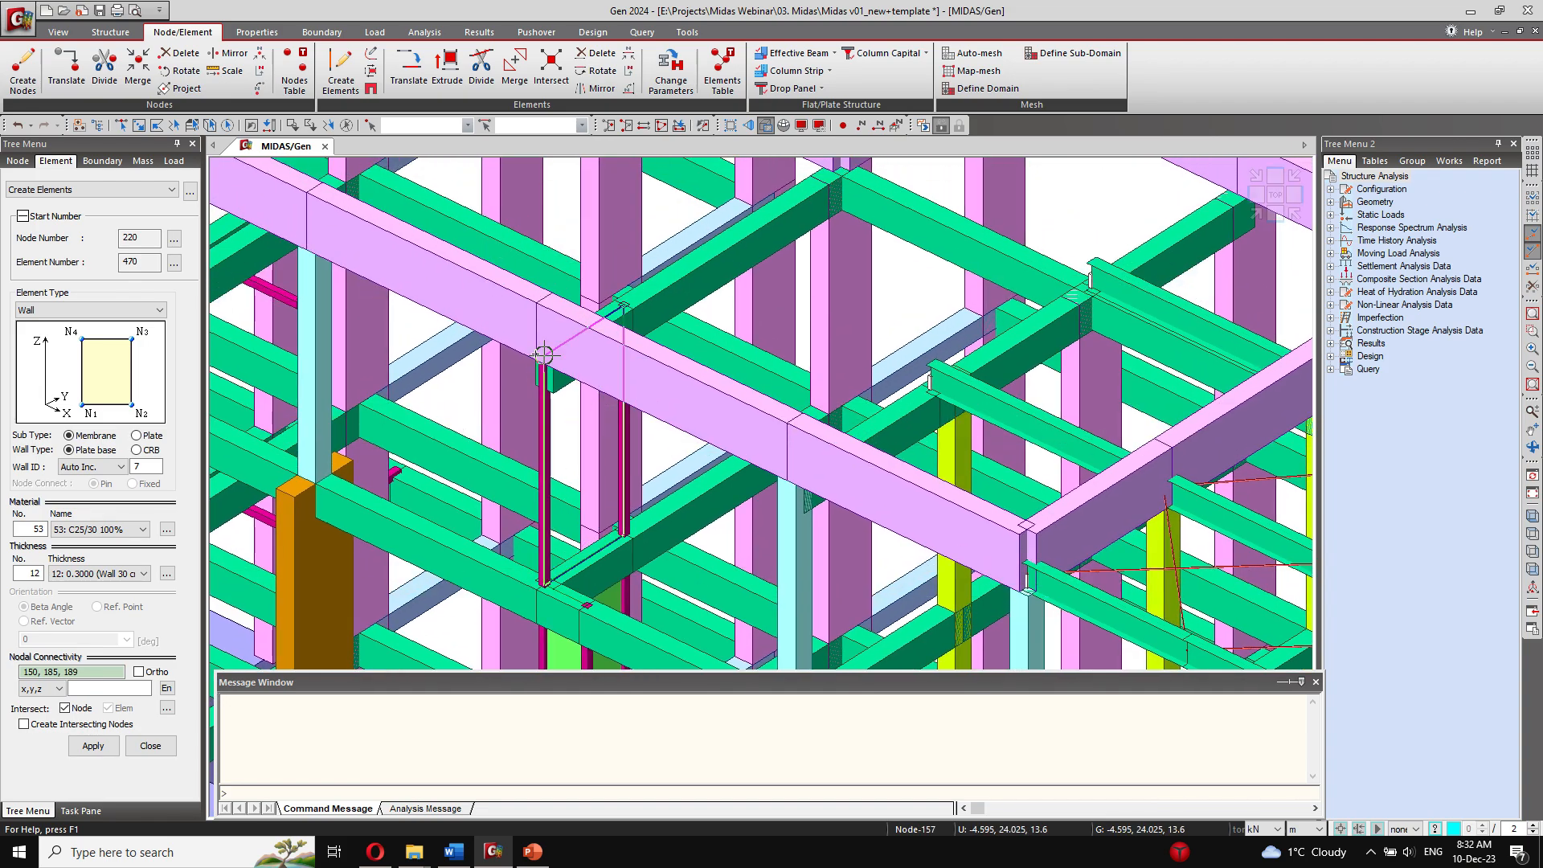
pyautogui.click(543, 354)
pyautogui.scroll(-6, 563, 338)
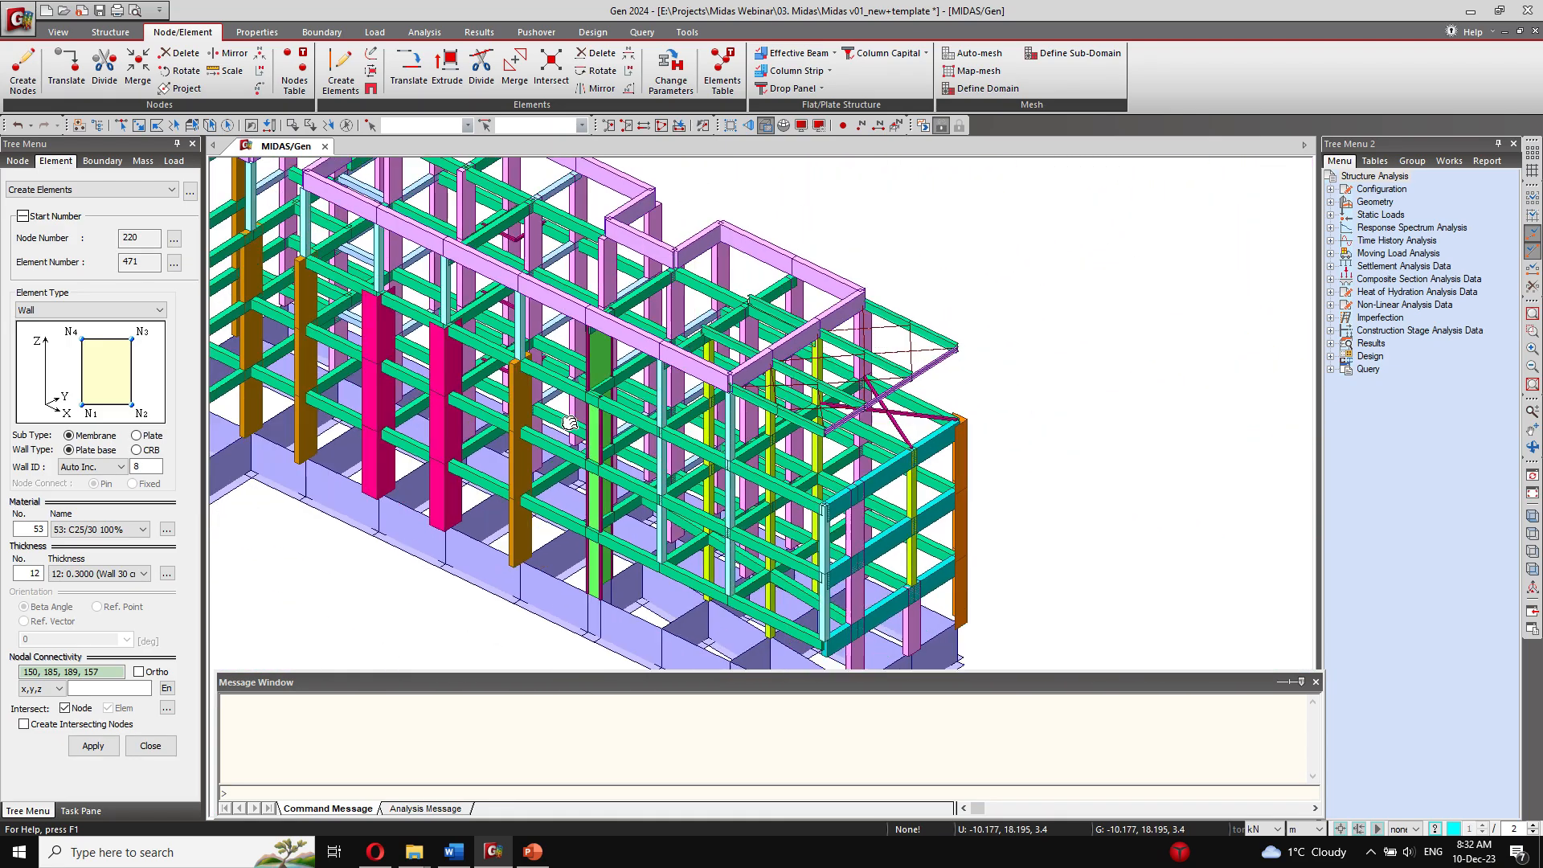
pyautogui.keyDown('ctrl'); pyautogui.moveTo(755, 414); pyautogui.dragTo(597, 484, button='middle'); pyautogui.keyUp('ctrl')
pyautogui.scroll(5, 482, 508)
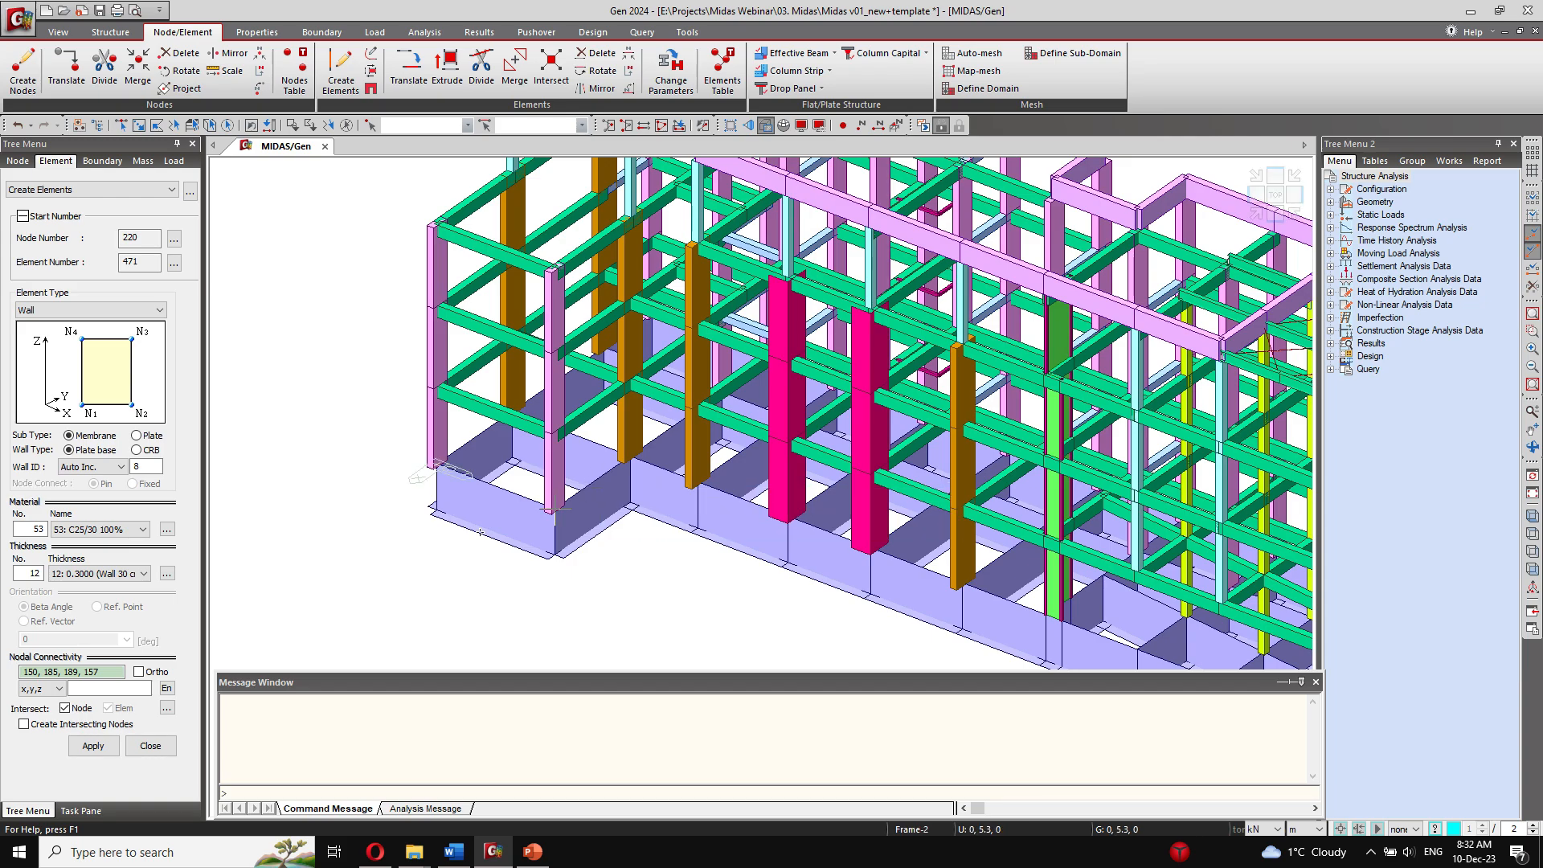
pyautogui.keyDown('ctrl'); pyautogui.moveTo(590, 483); pyautogui.dragTo(717, 394, button='middle'); pyautogui.keyUp('ctrl')
pyautogui.click(150, 746)
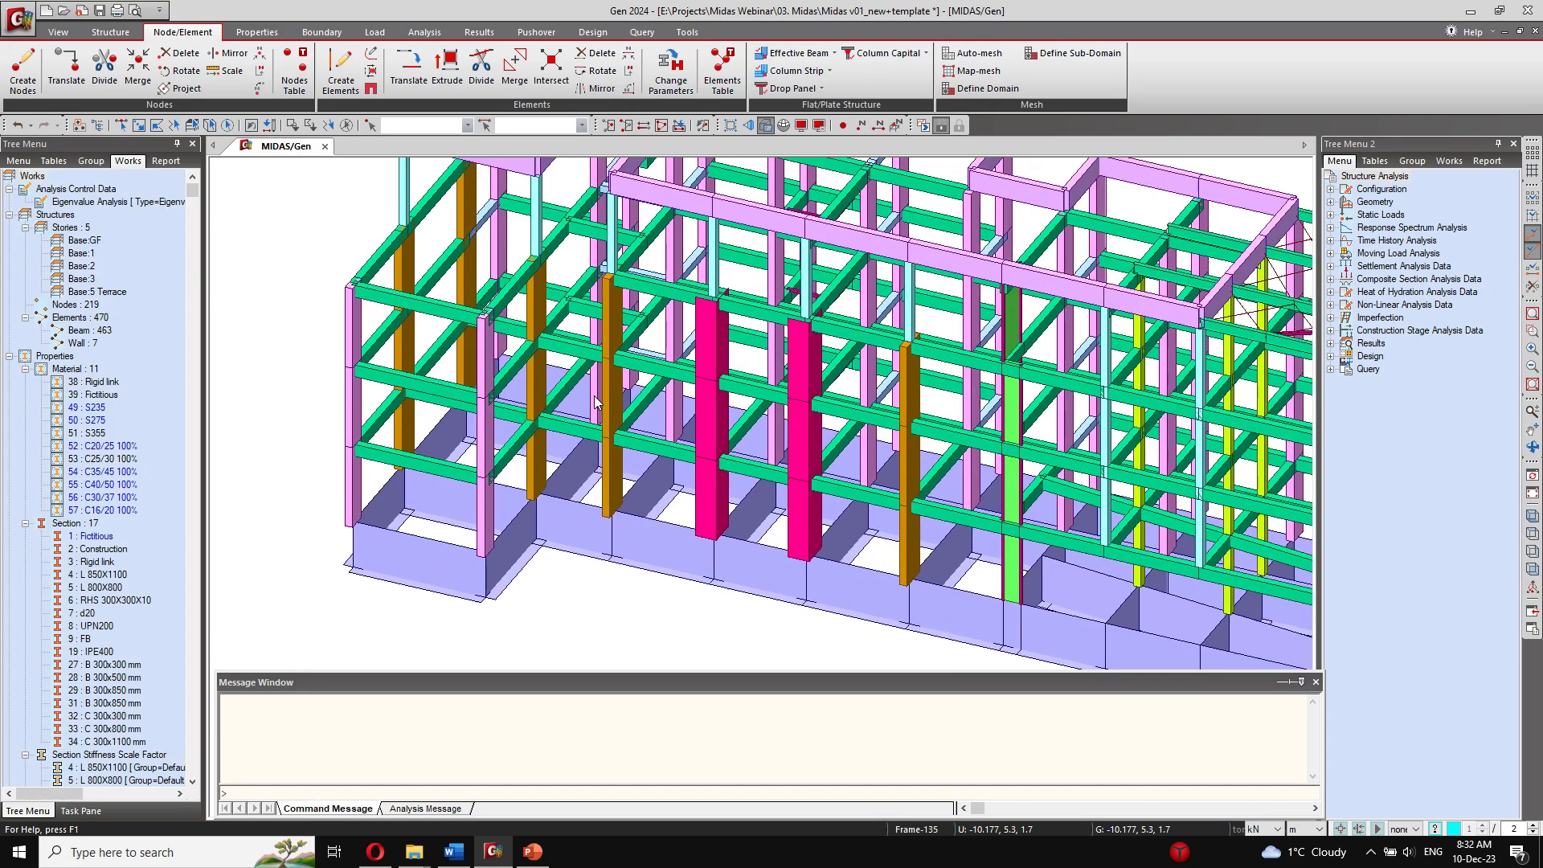
# Step: Window-select the foundation beams and their nodes in a side elevation view and activate only them
pyautogui.keyDown('ctrl'); pyautogui.moveTo(596, 401); pyautogui.dragTo(659, 378, button='middle'); pyautogui.keyUp('ctrl')
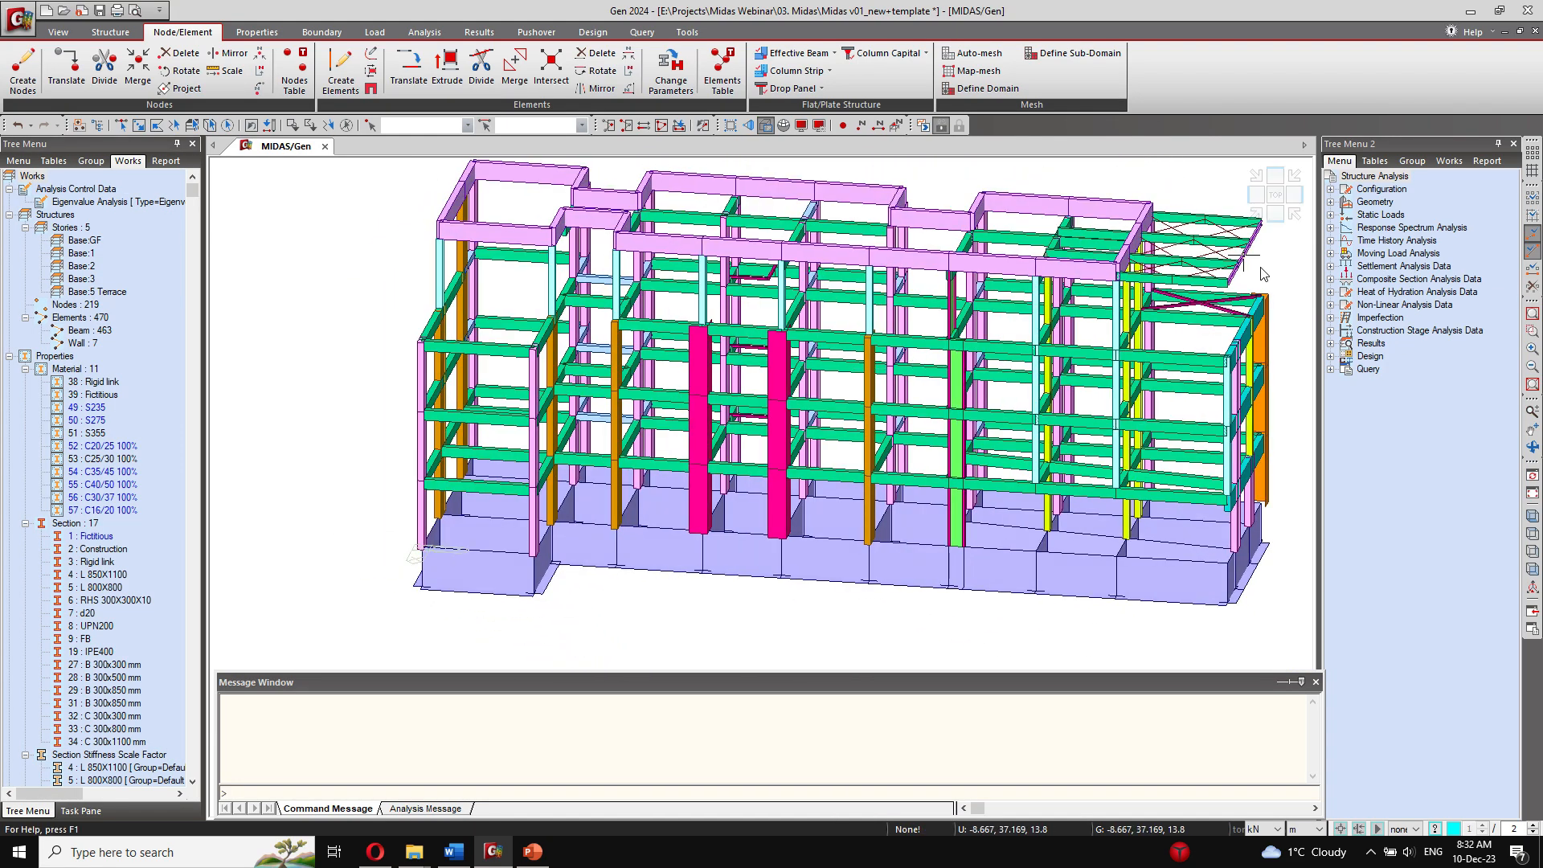
pyautogui.click(1276, 215)
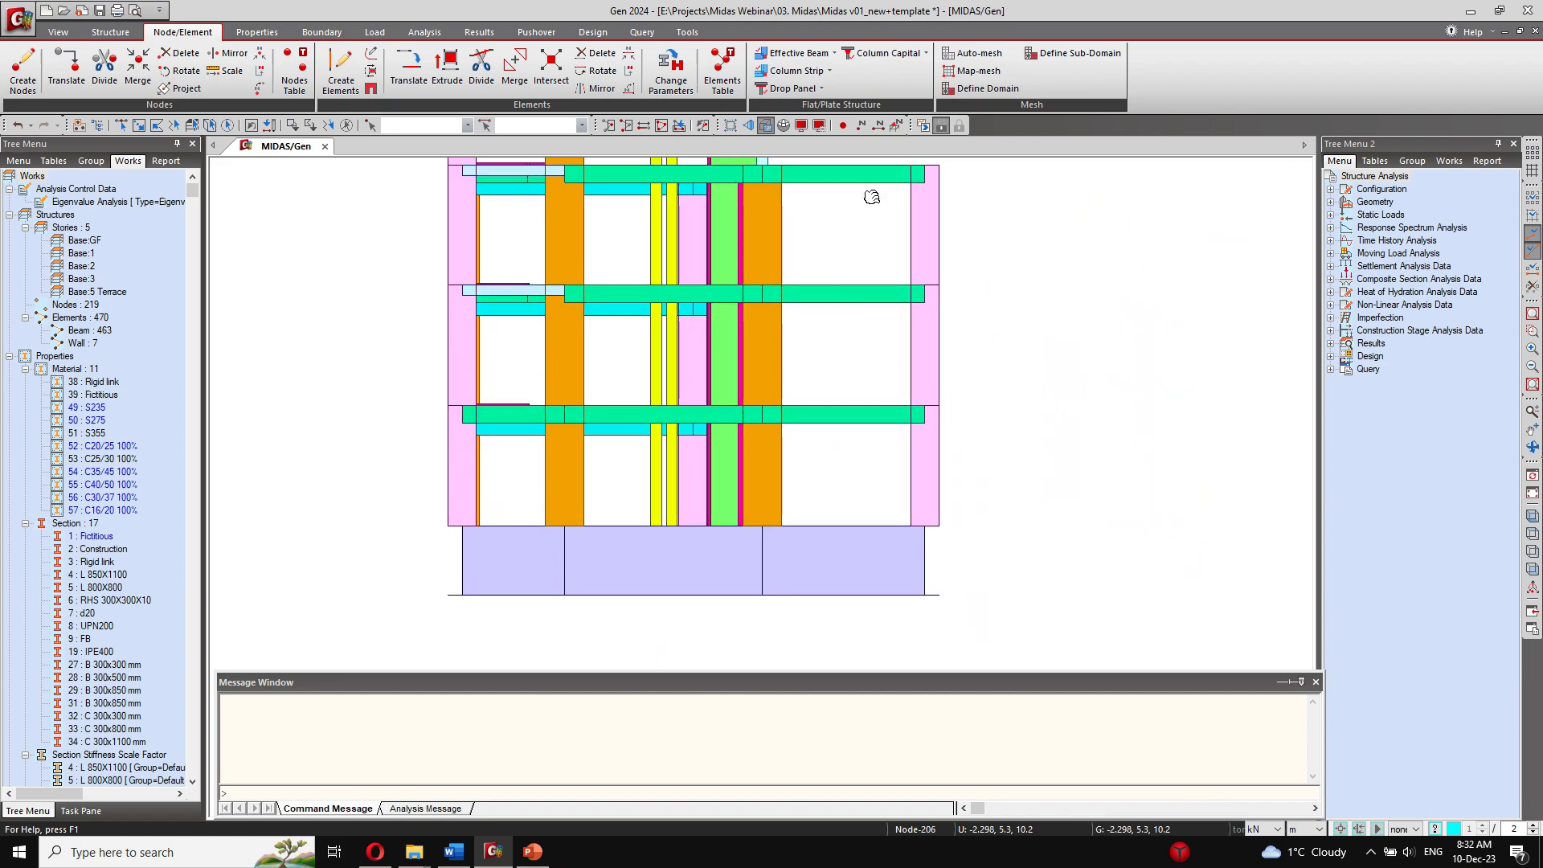
pyautogui.click(58, 32)
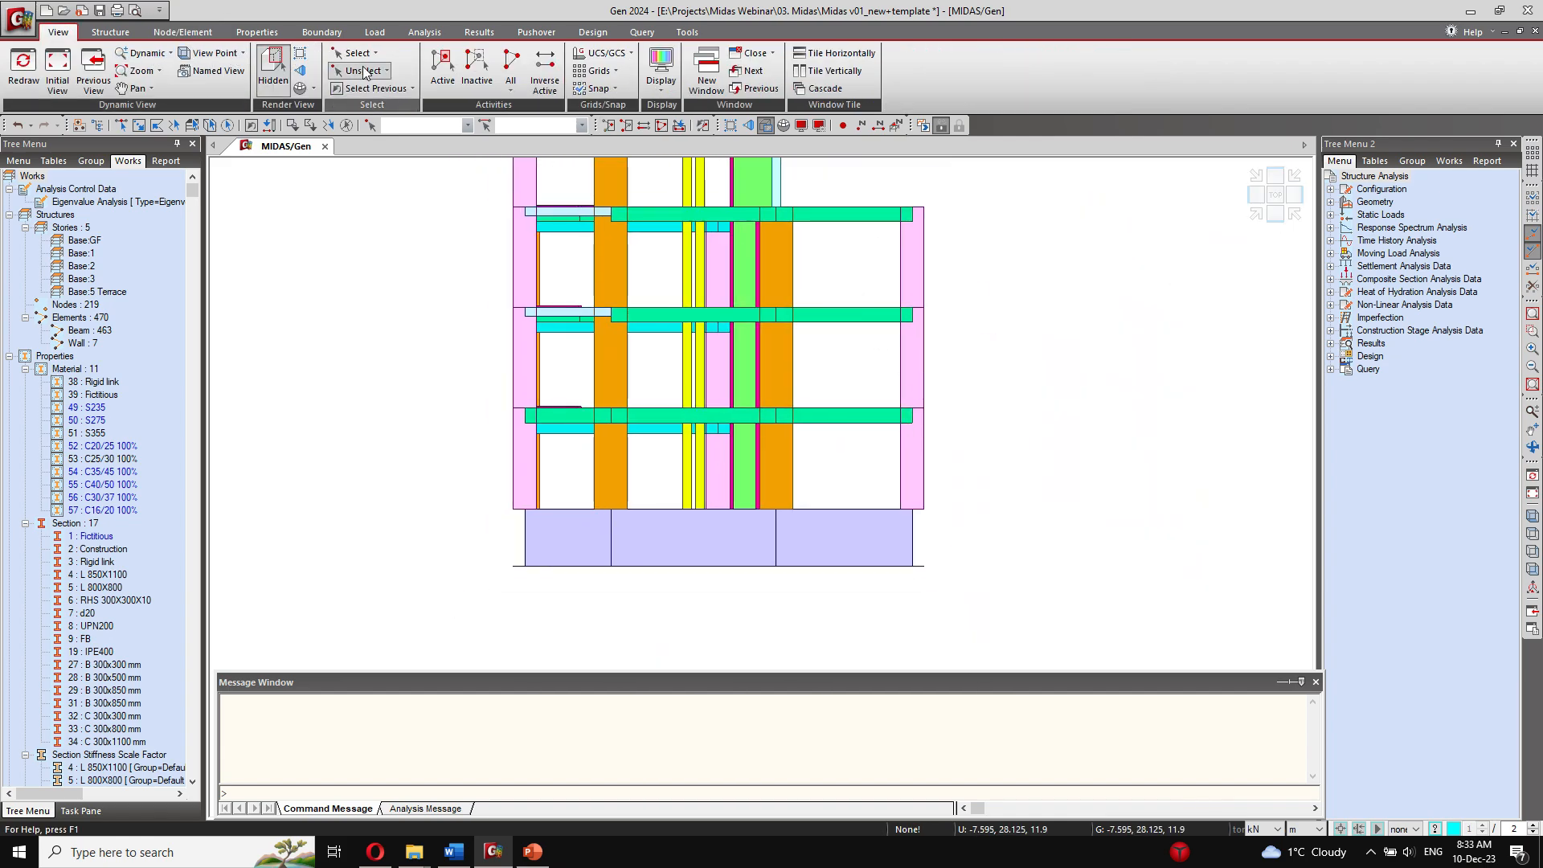
pyautogui.click(358, 53)
pyautogui.click(366, 94)
pyautogui.moveTo(415, 489); pyautogui.dragTo(1001, 594)
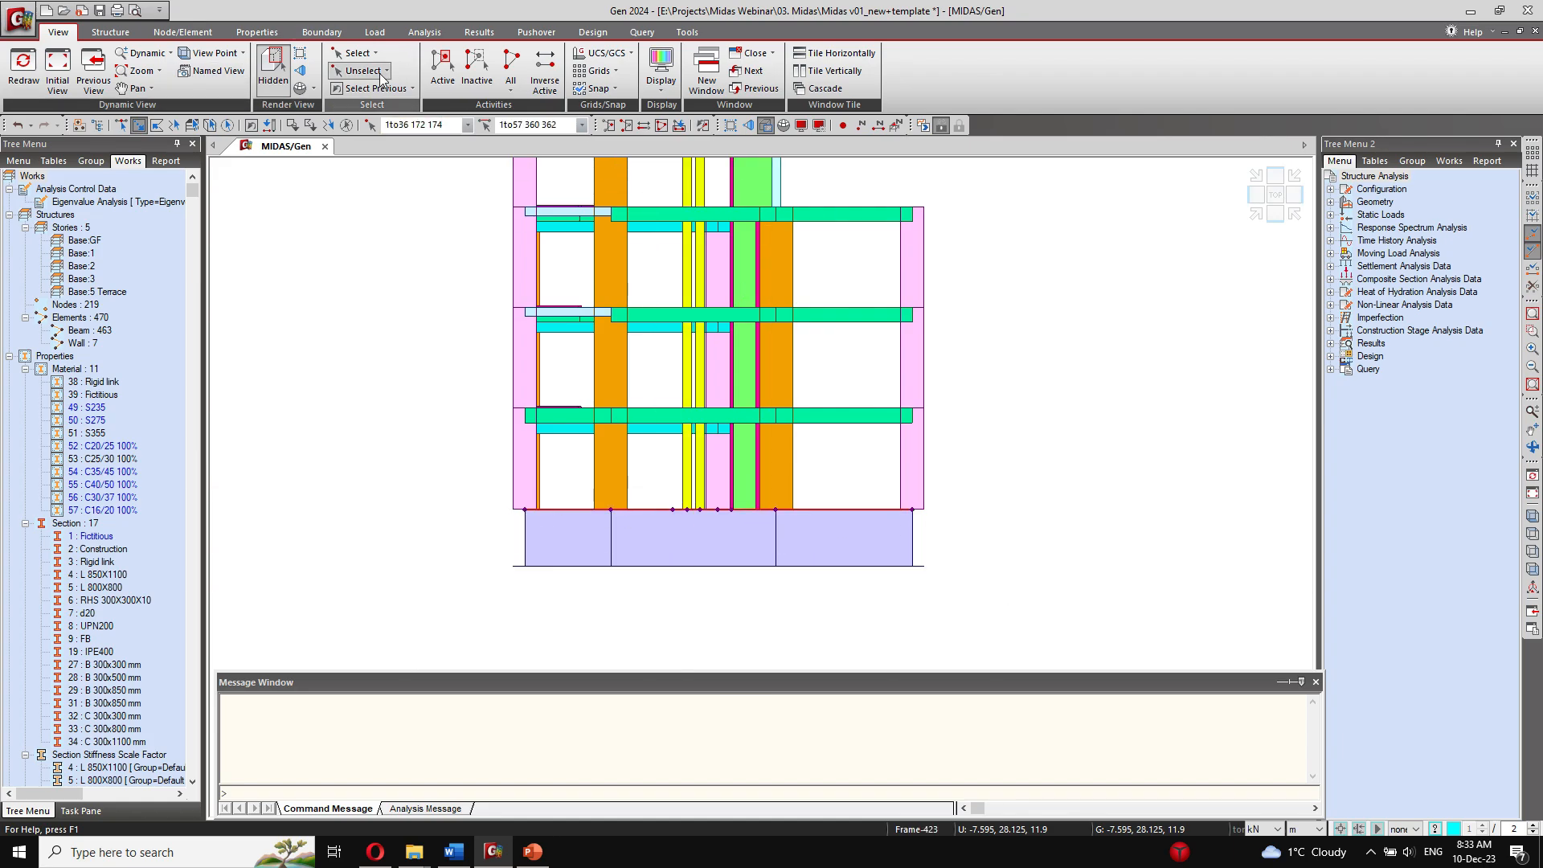
pyautogui.click(443, 66)
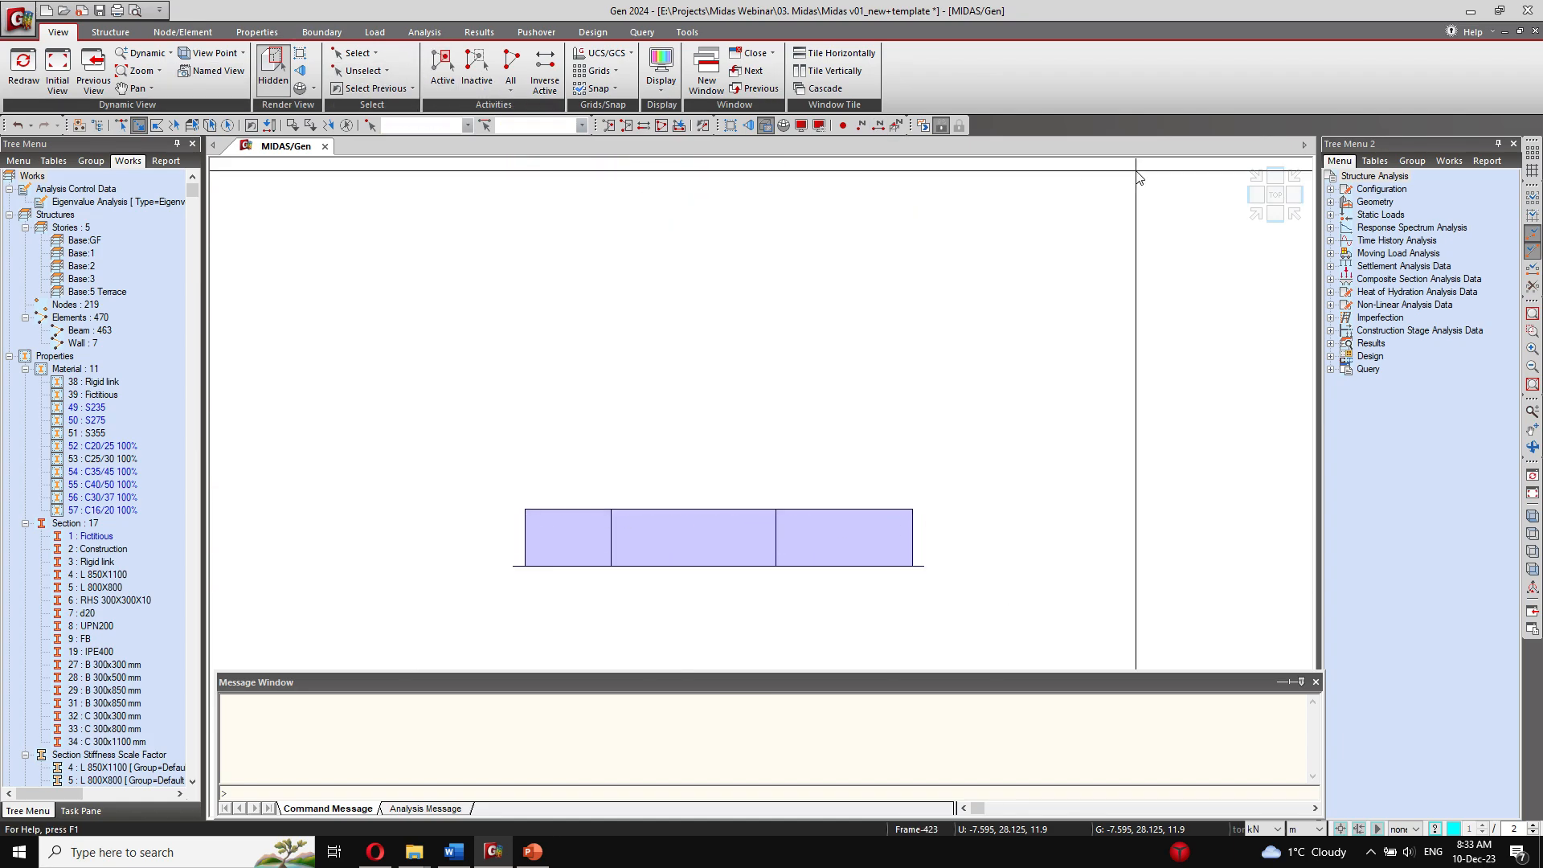
# Step: Show the isolated foundation beams in plan view as centre lines without the hidden rendering
pyautogui.click(1259, 196)
pyautogui.scroll(-1, 704, 418)
pyautogui.moveTo(639, 453); pyautogui.dragTo(546, 388, button='middle')
pyautogui.scroll(-3, 611, 370)
pyautogui.scroll(-1, 572, 370)
pyautogui.scroll(-1, 571, 370)
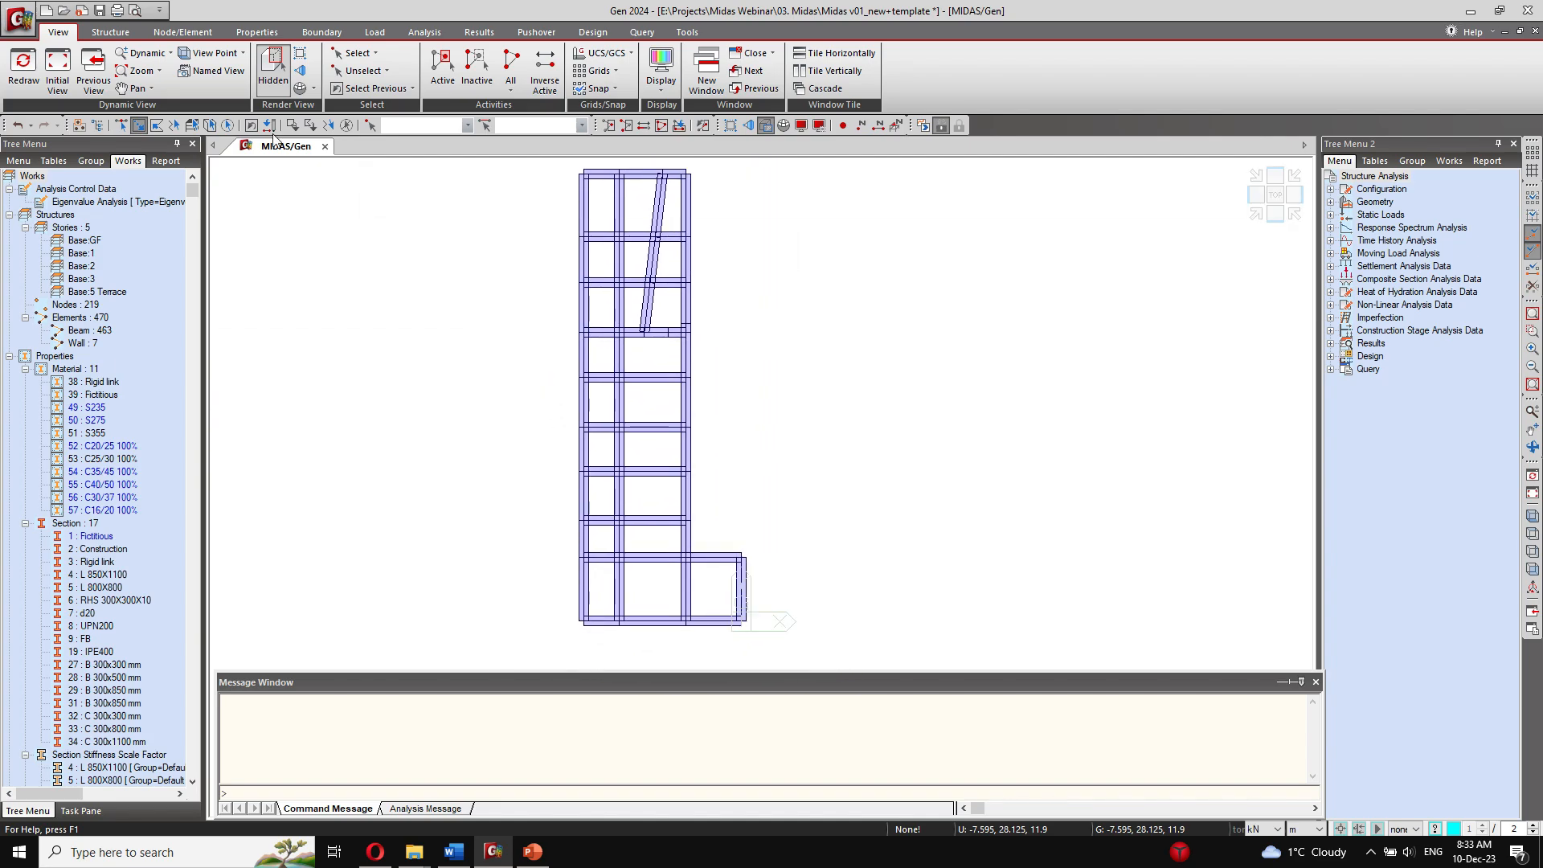
pyautogui.click(273, 68)
# Step: Set up auto-meshing of a planar area defined by nodes, with a mesh size of 0.5 m
pyautogui.click(110, 32)
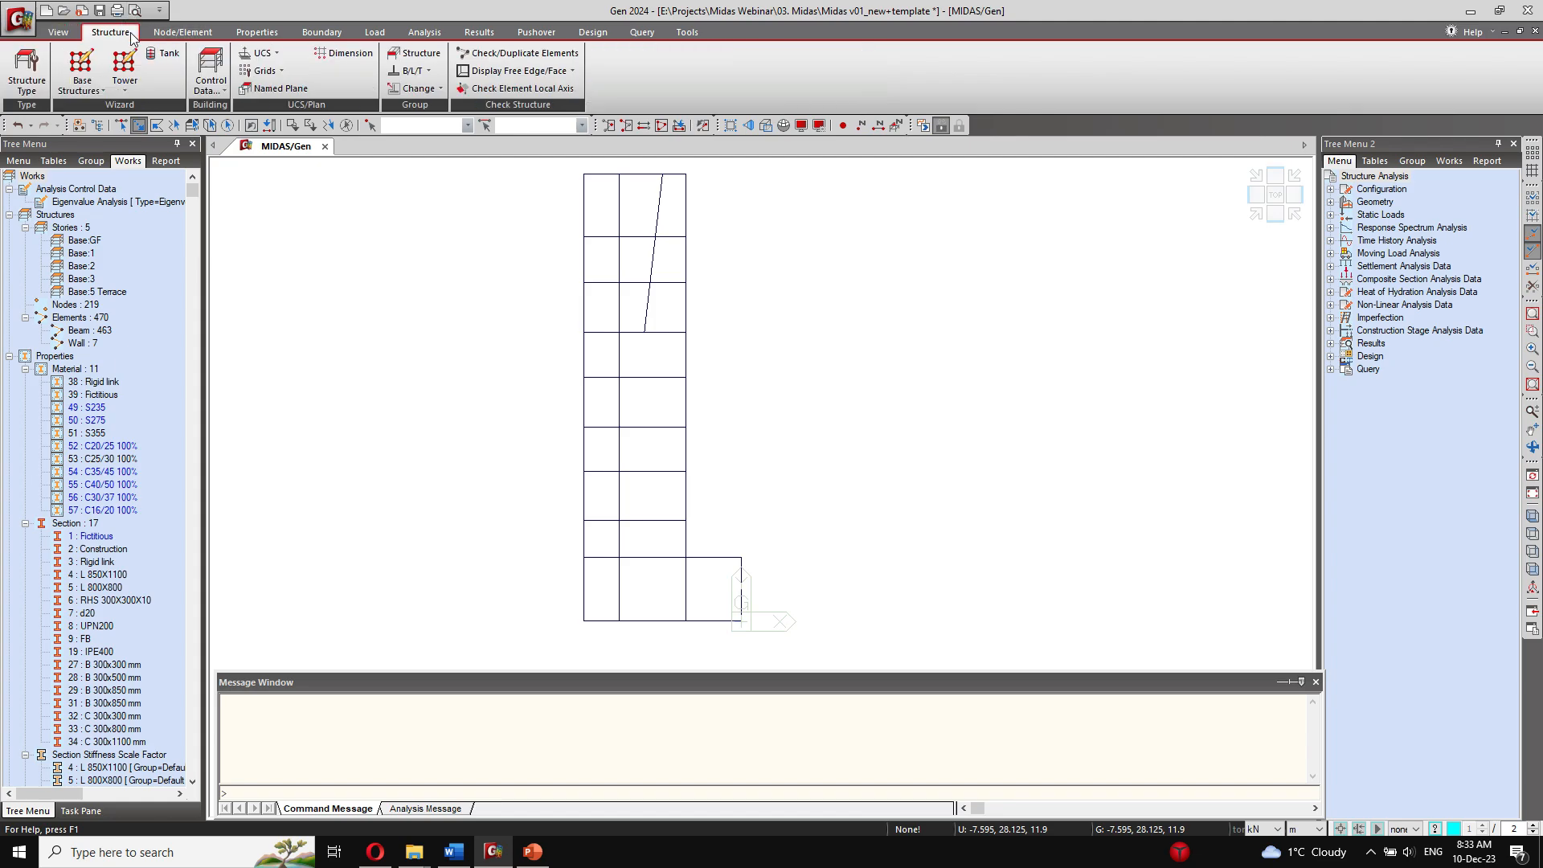
pyautogui.click(183, 32)
pyautogui.click(979, 53)
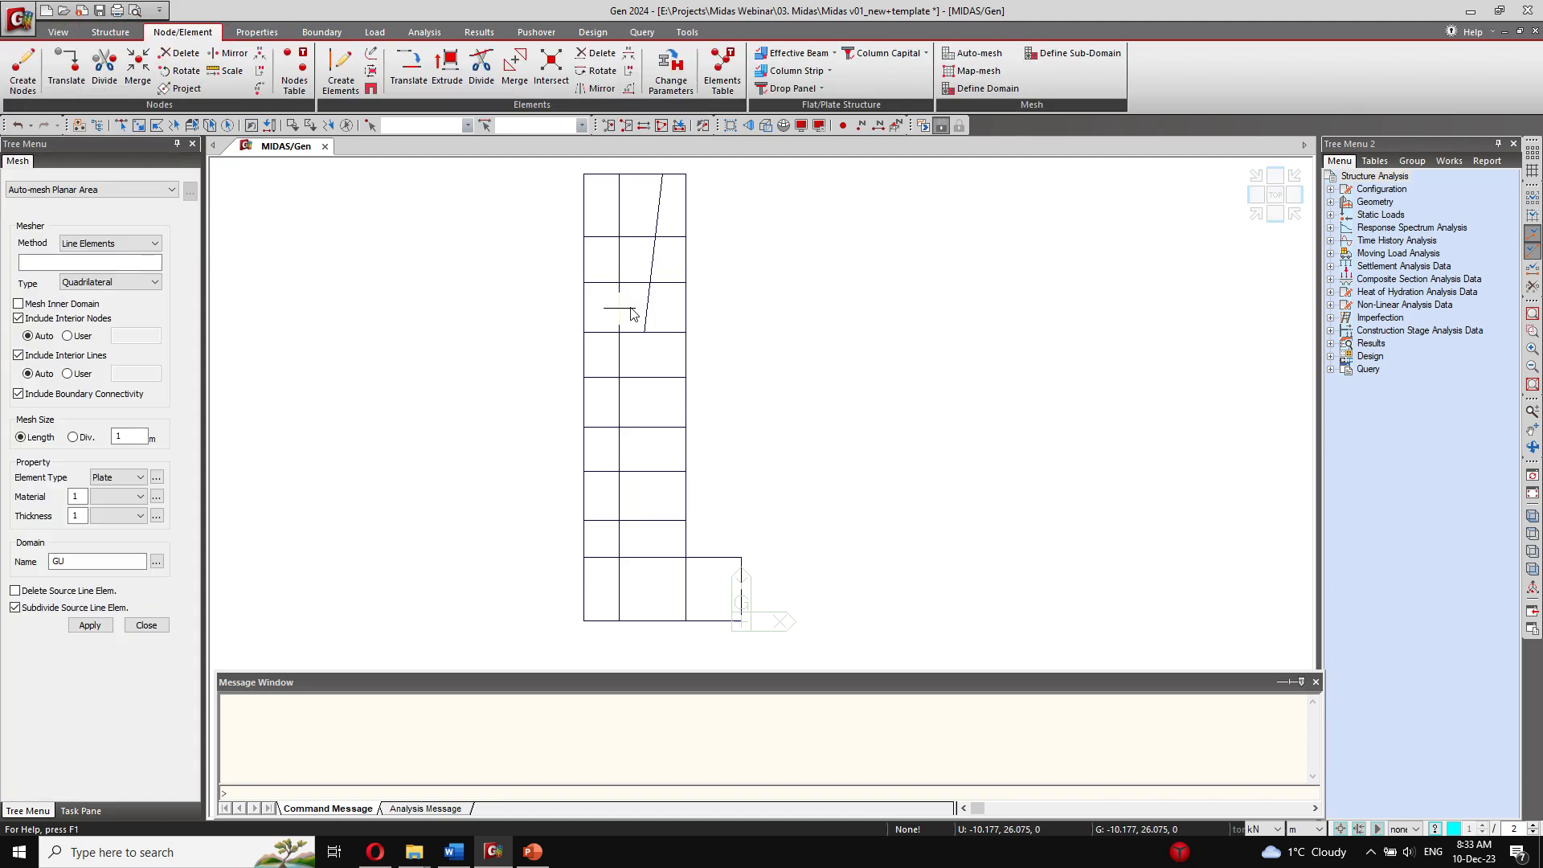
pyautogui.click(110, 243)
pyautogui.click(64, 273)
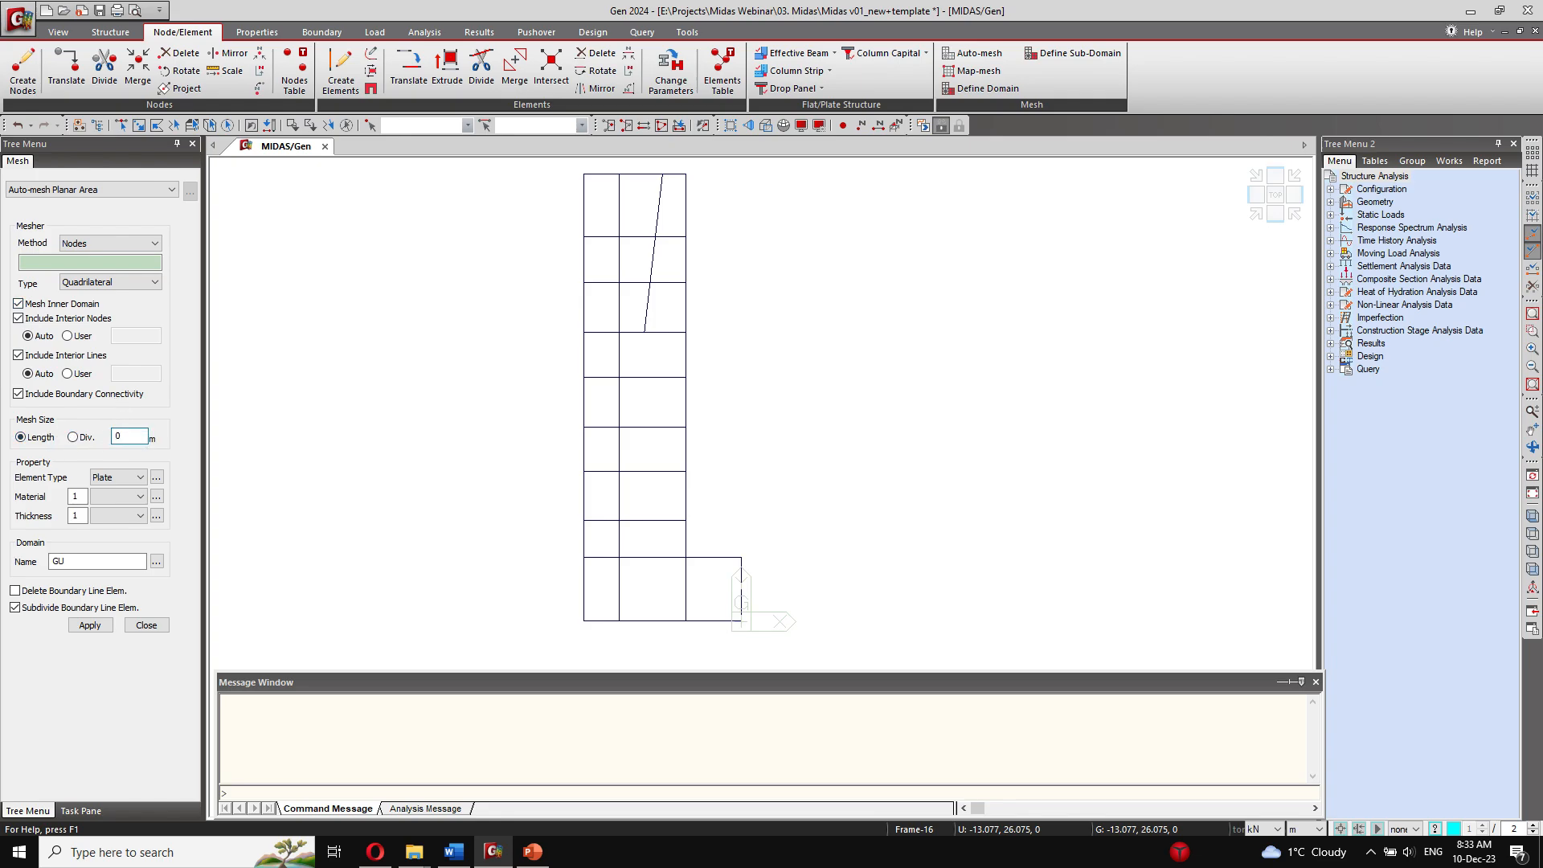
# Step: Use thin plate elements with drilling DOF for the mesh, with material 53: C25/30 100% and thickness 10: 0.1500 (Slab 15 cm)
pyautogui.click(143, 477)
pyautogui.click(149, 480)
pyautogui.click(156, 478)
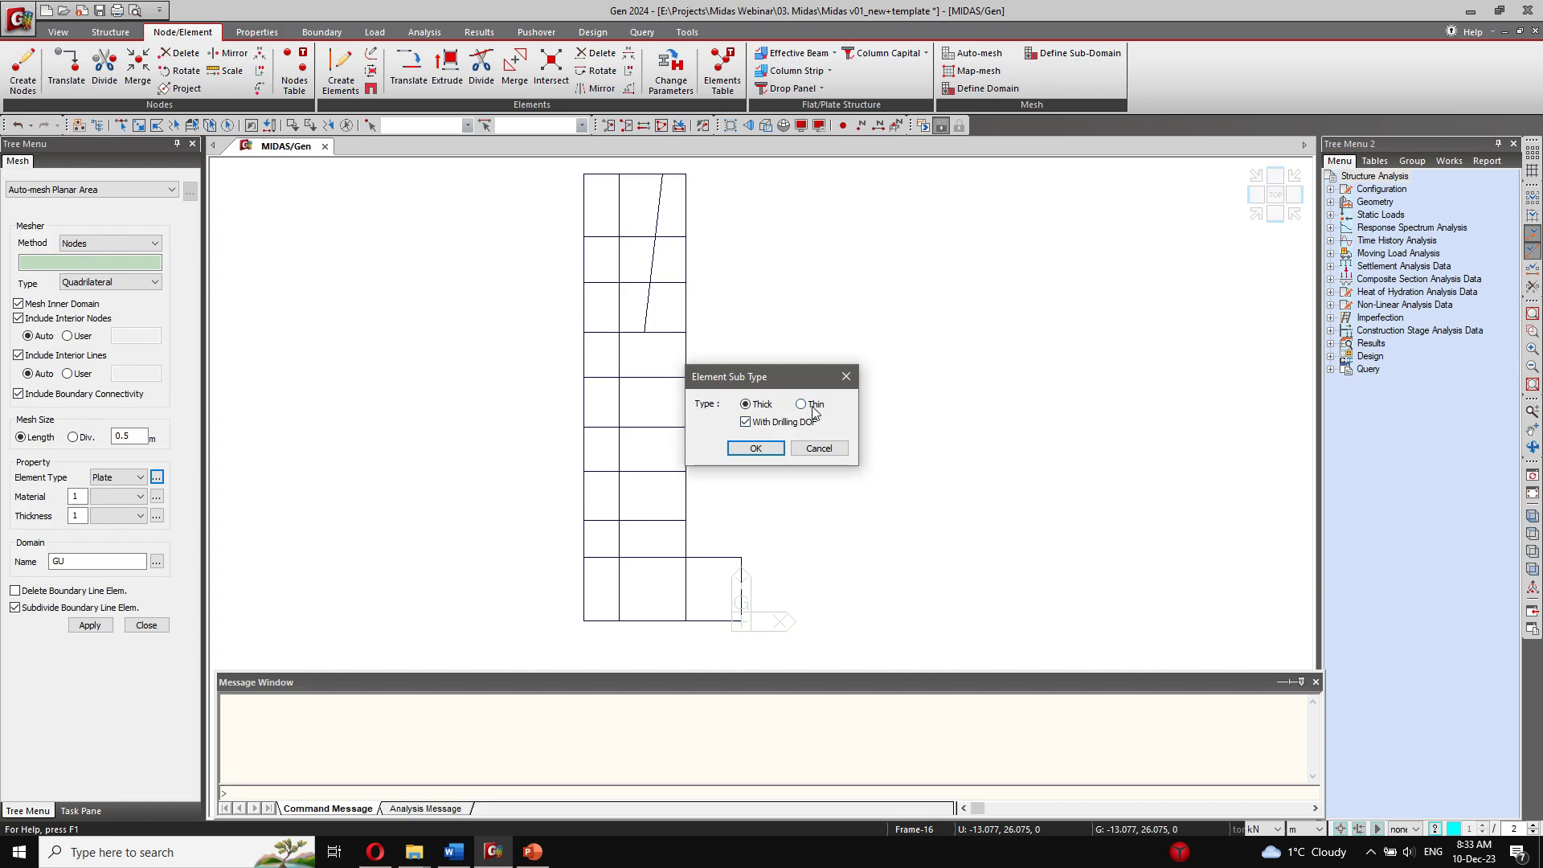
pyautogui.click(755, 447)
pyautogui.click(128, 496)
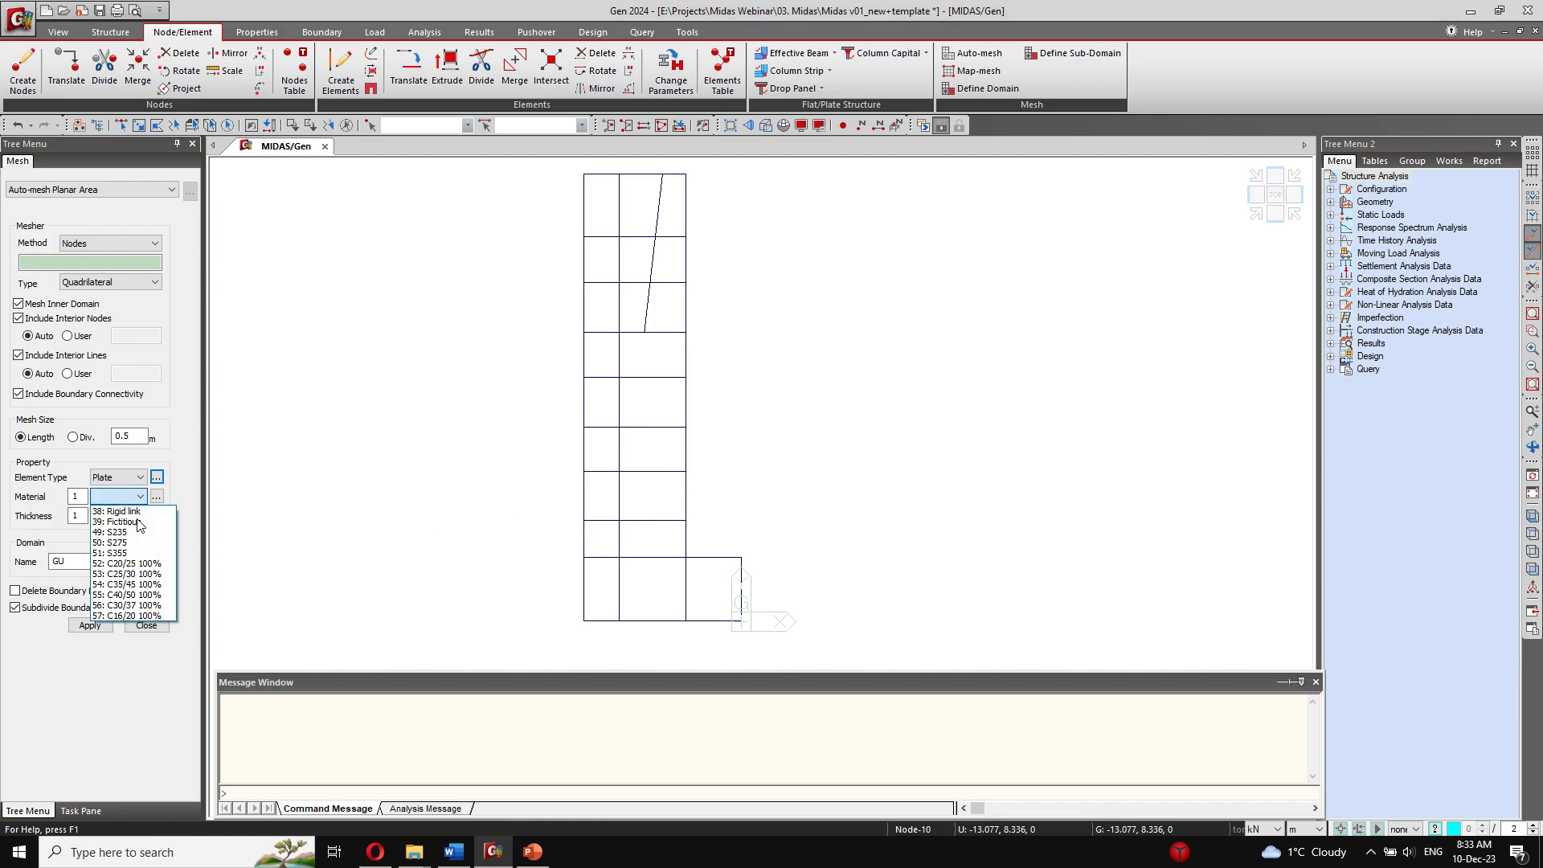
pyautogui.click(129, 573)
pyautogui.click(133, 515)
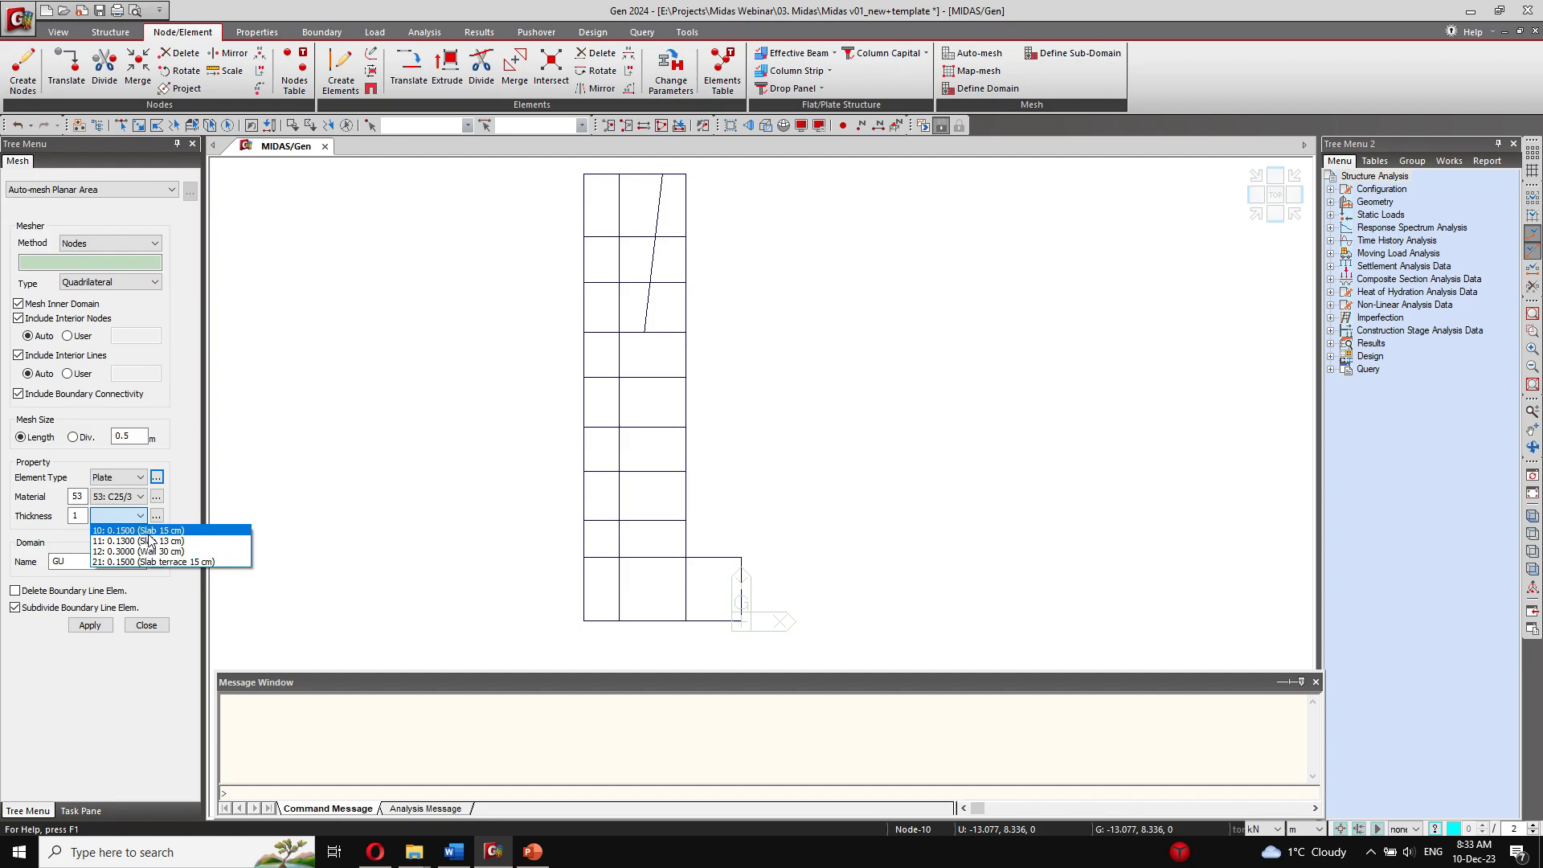
pyautogui.click(152, 530)
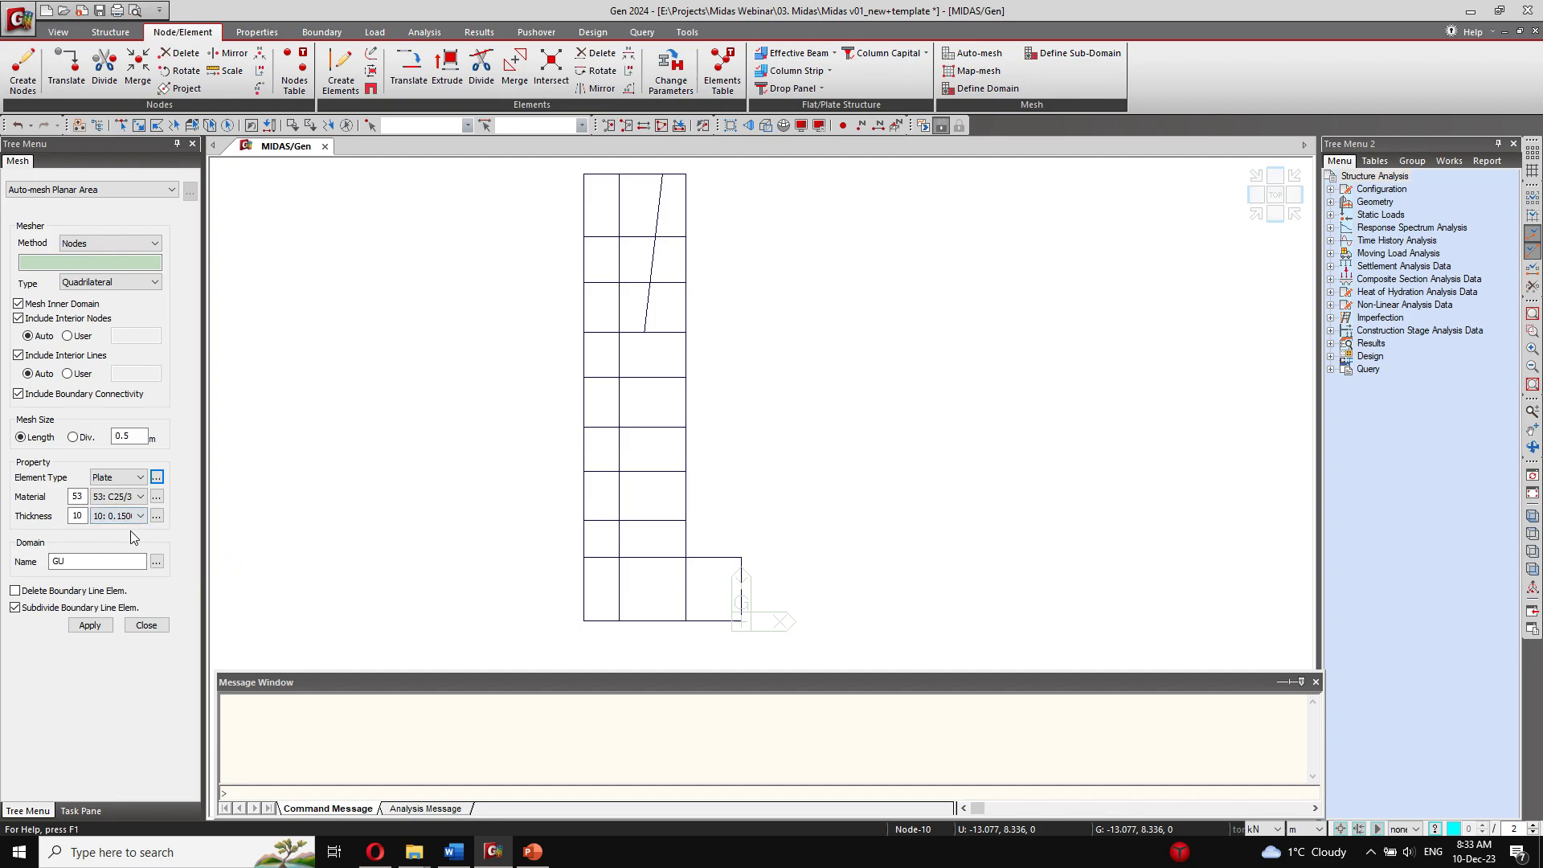
# Step: Outline the L-shaped slab by corner nodes 7, 1, 2, 26, 5 and 6 and generate its mesh
pyautogui.click(584, 621)
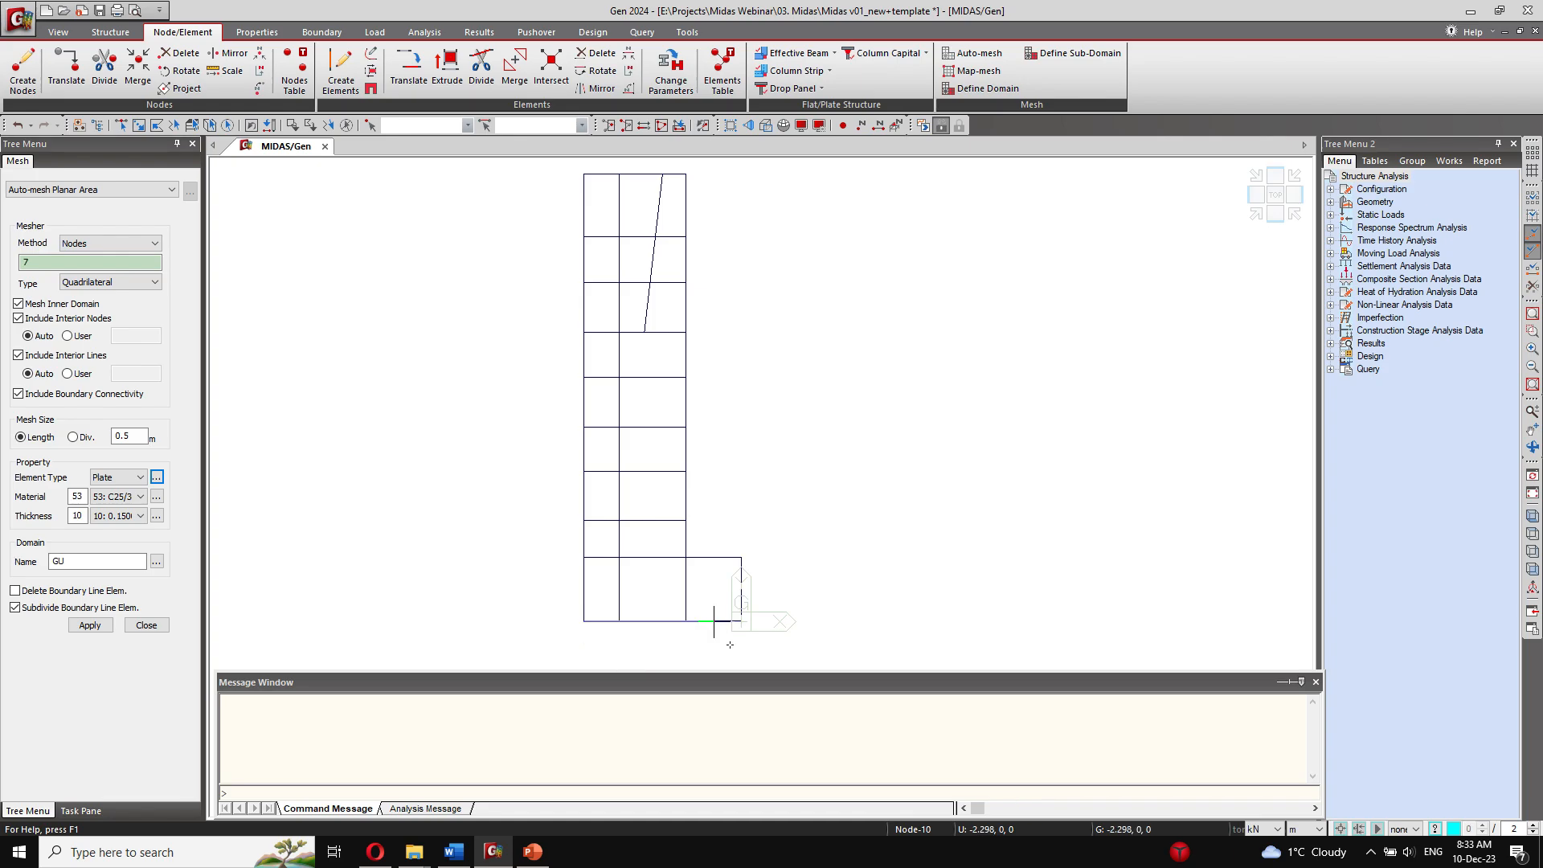
pyautogui.click(741, 621)
pyautogui.click(741, 557)
pyautogui.click(686, 557)
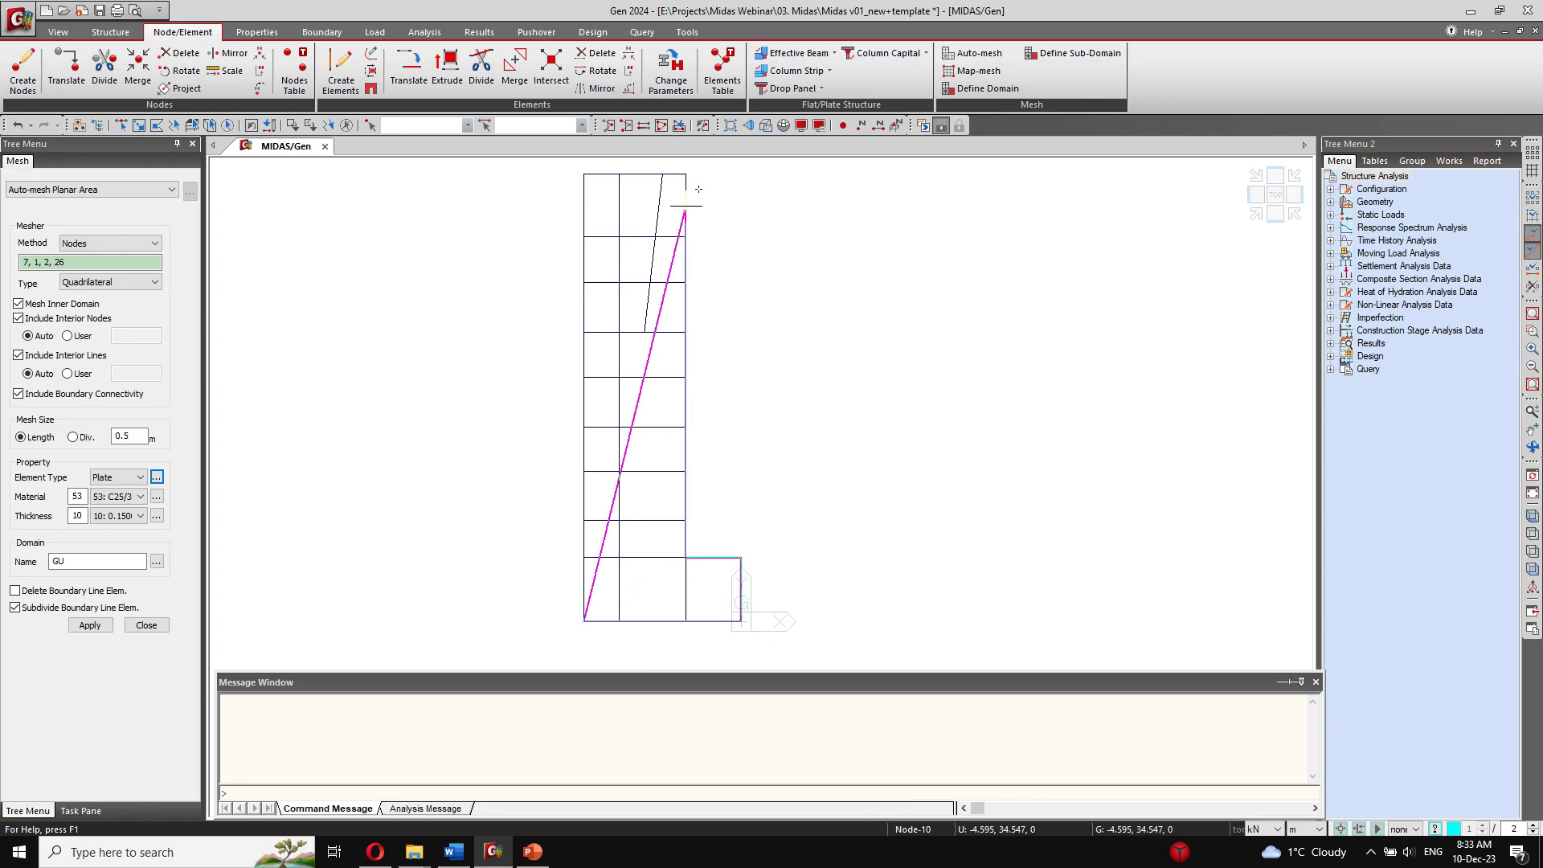
pyautogui.click(685, 173)
pyautogui.click(585, 173)
pyautogui.click(94, 627)
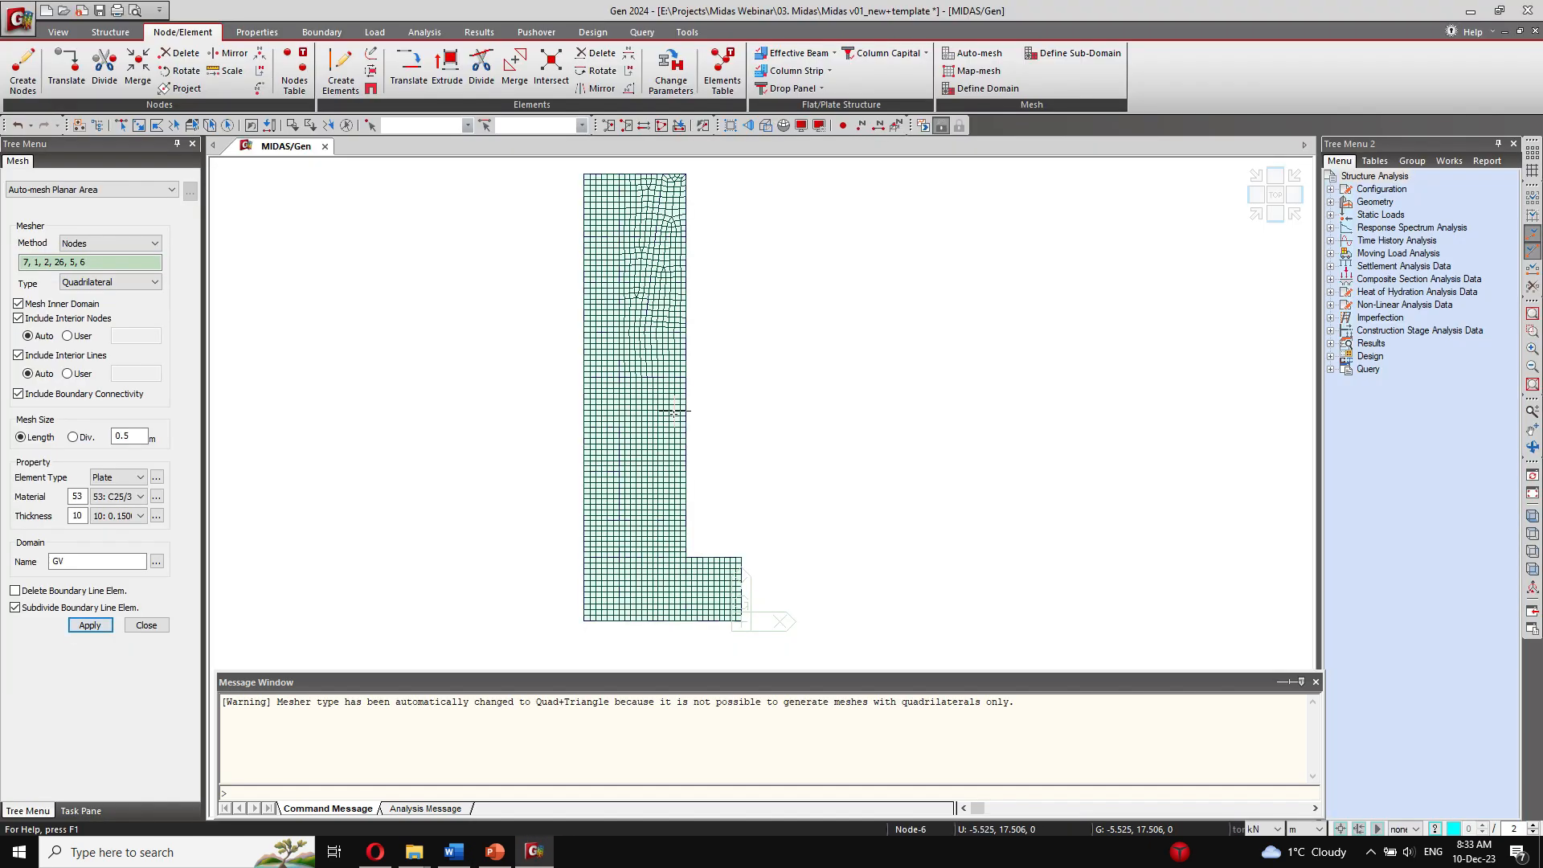
# Step: Reactivate all elements of the model and show it in front elevation
pyautogui.click(1412, 162)
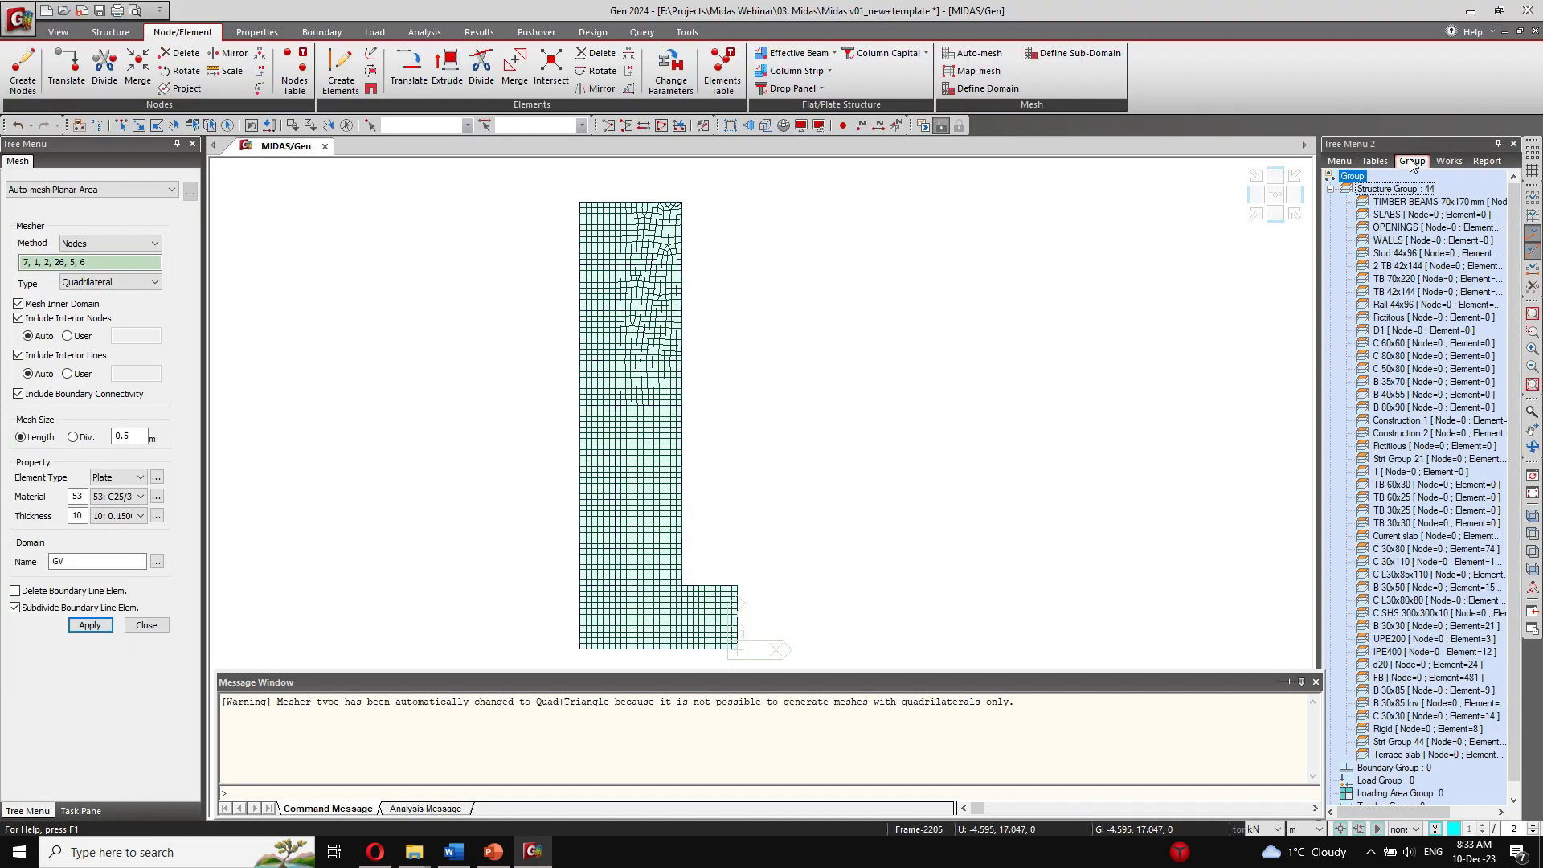
pyautogui.click(1449, 162)
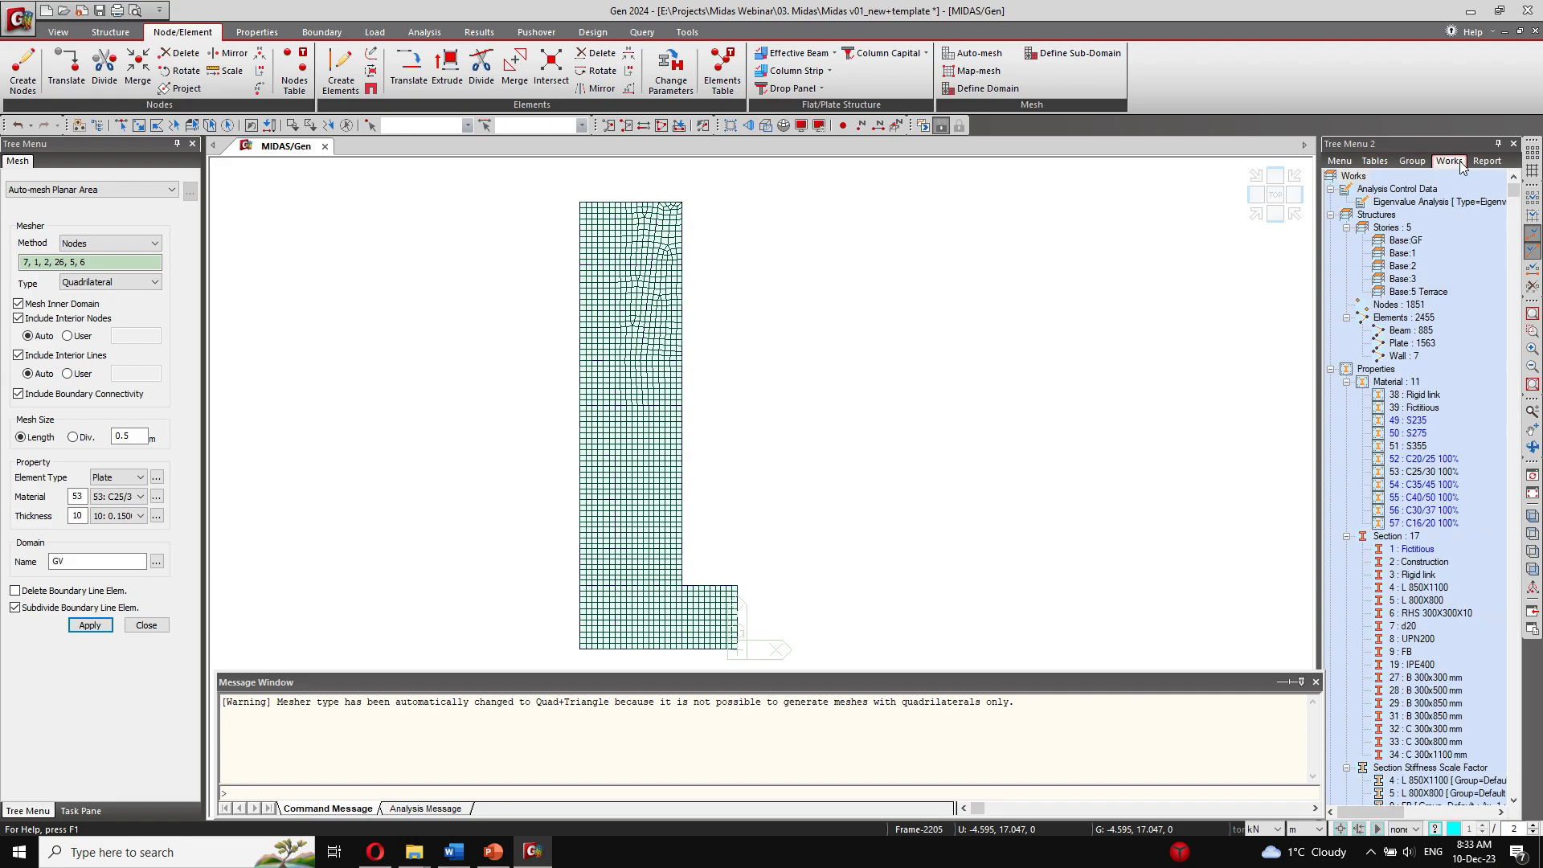
pyautogui.rightClick(1421, 447)
pyautogui.click(1470, 609)
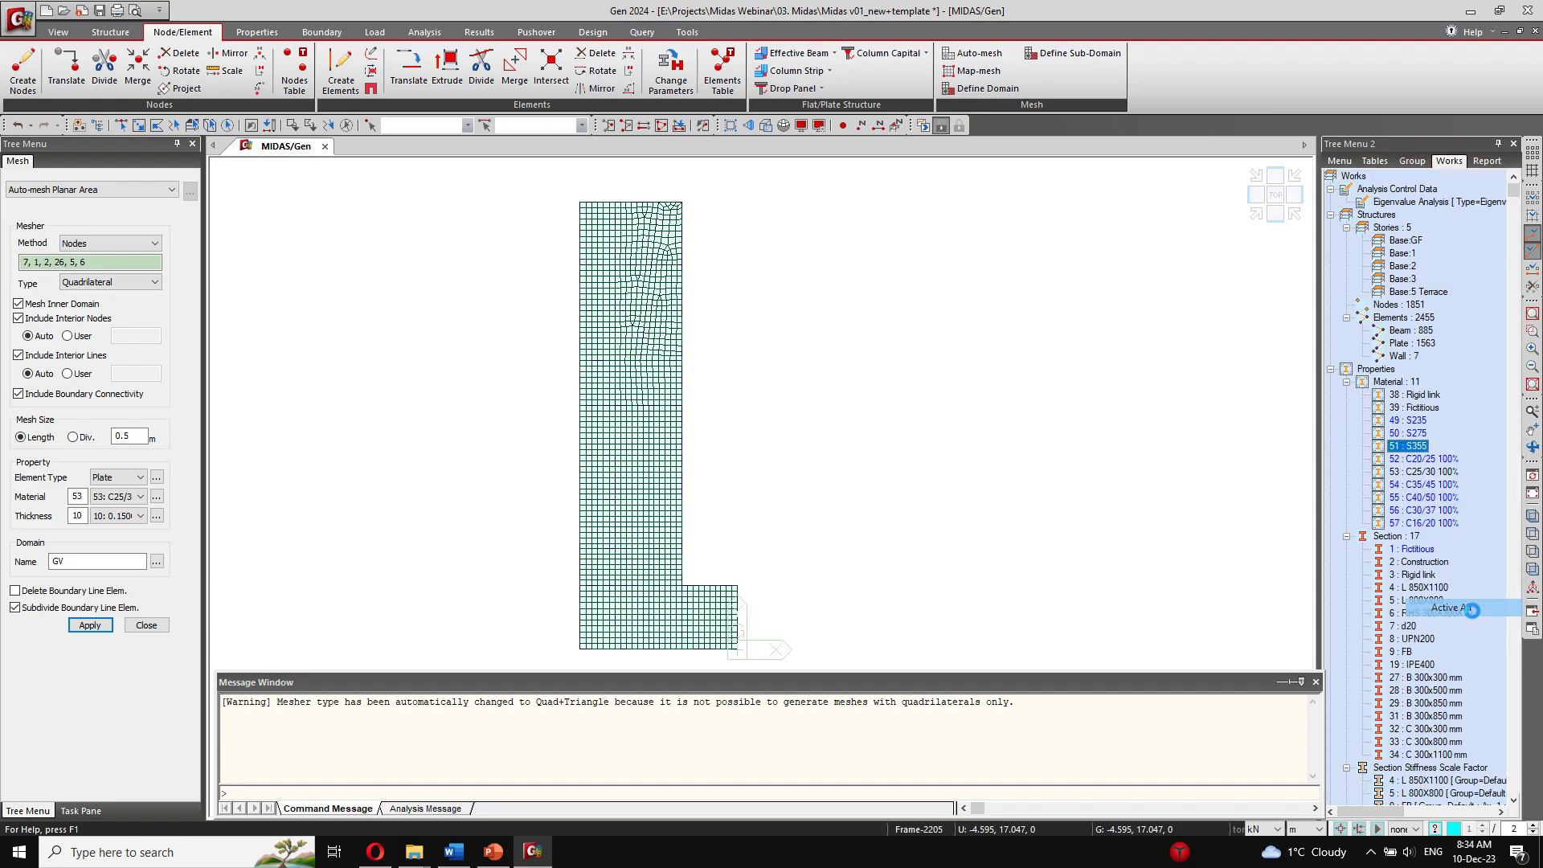
pyautogui.moveTo(779, 496); pyautogui.dragTo(689, 313, button='middle')
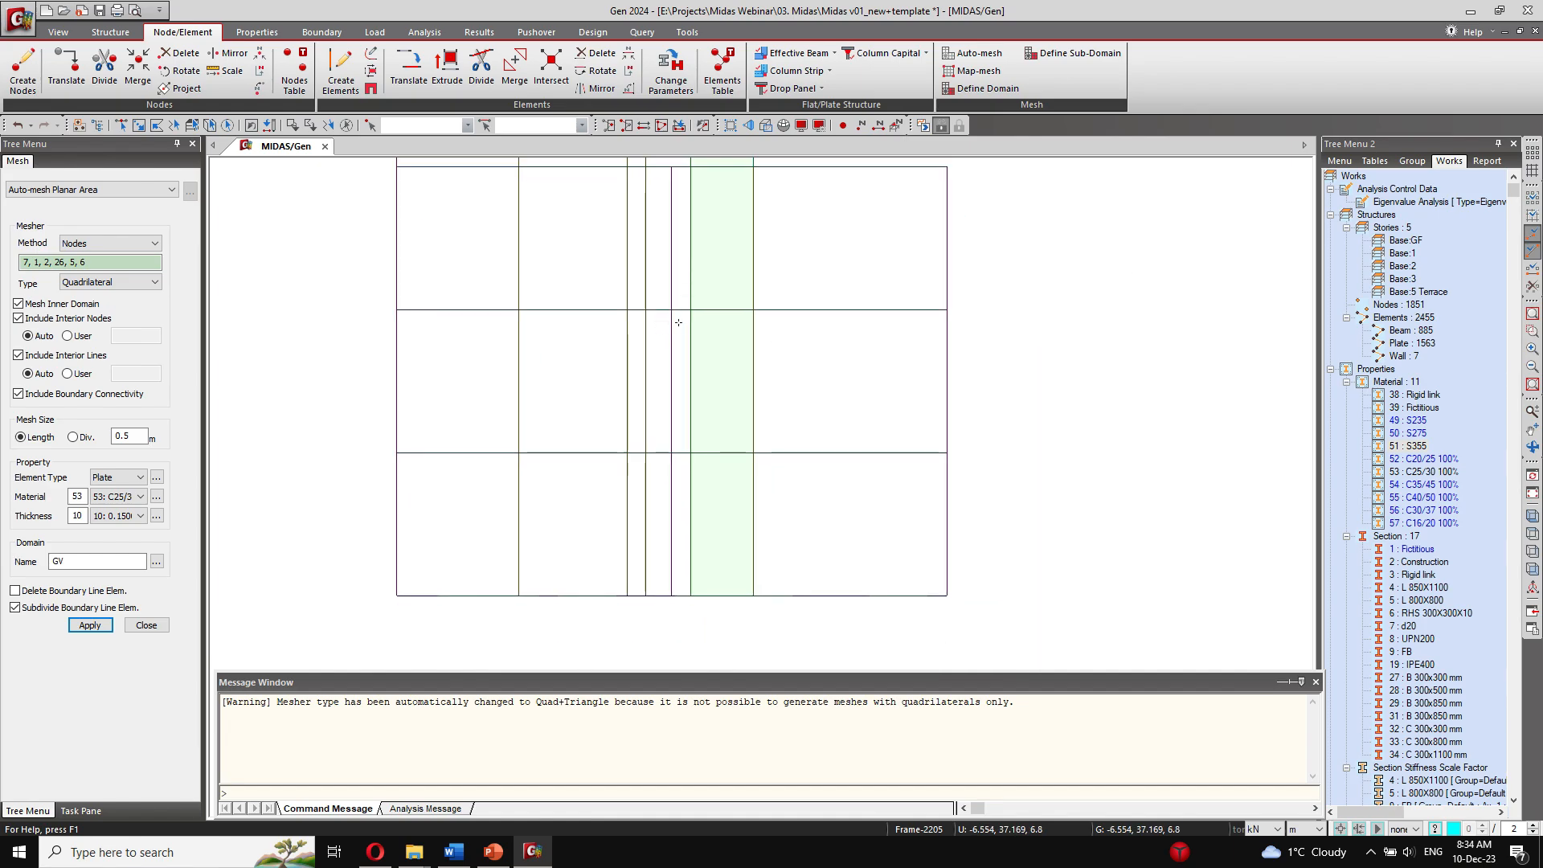
pyautogui.scroll(-3, 689, 320)
pyautogui.moveTo(476, 273); pyautogui.dragTo(493, 304, button='middle')
# Step: Window-select the members of the first level above the base, at 3.4 m, and isolate them in plan view
pyautogui.click(58, 32)
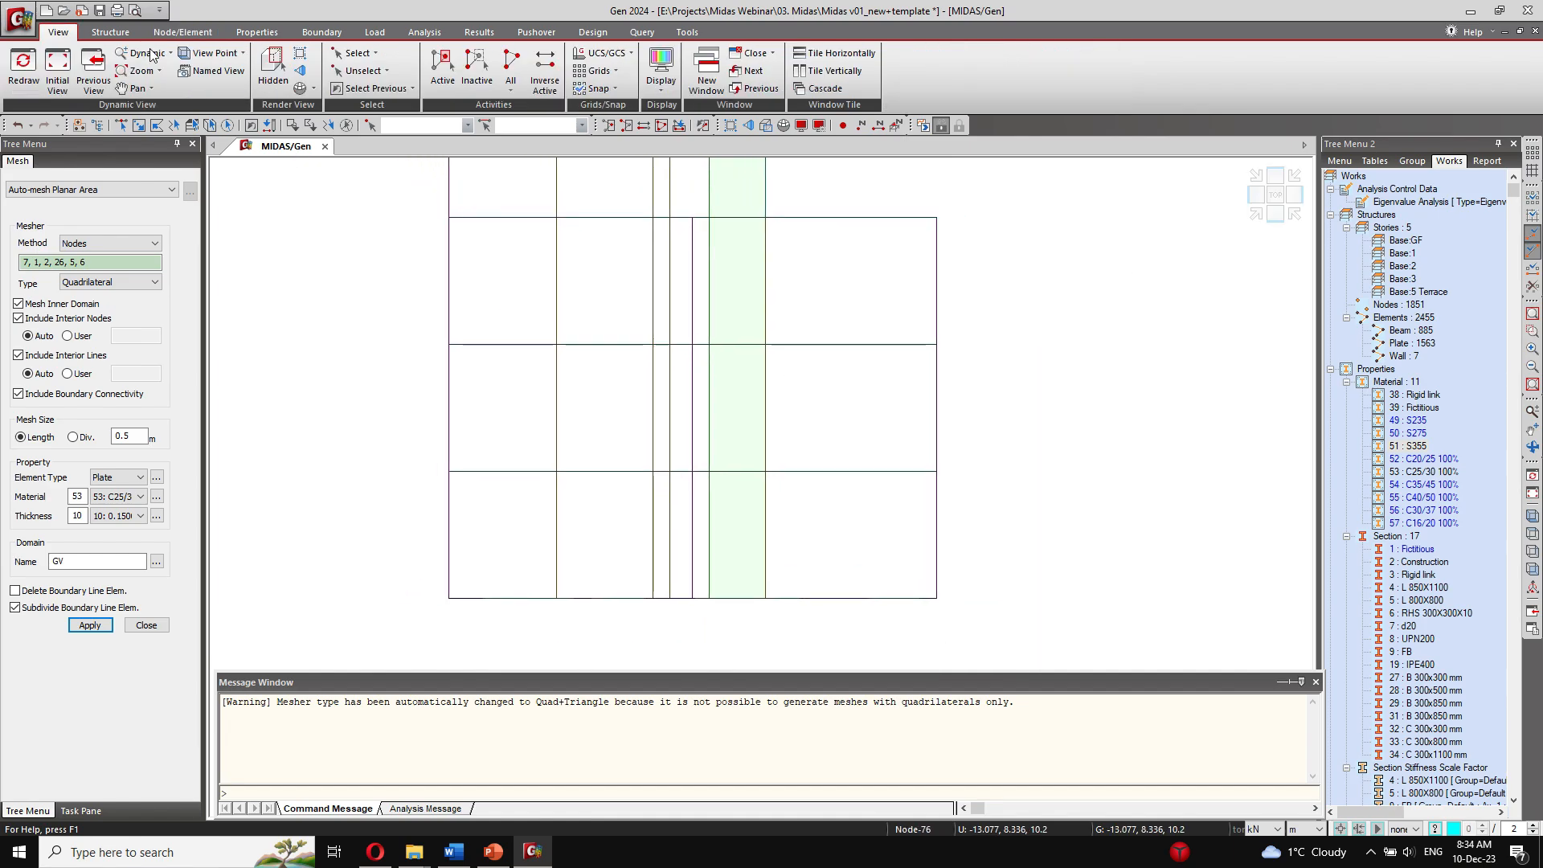
pyautogui.click(357, 53)
pyautogui.click(362, 88)
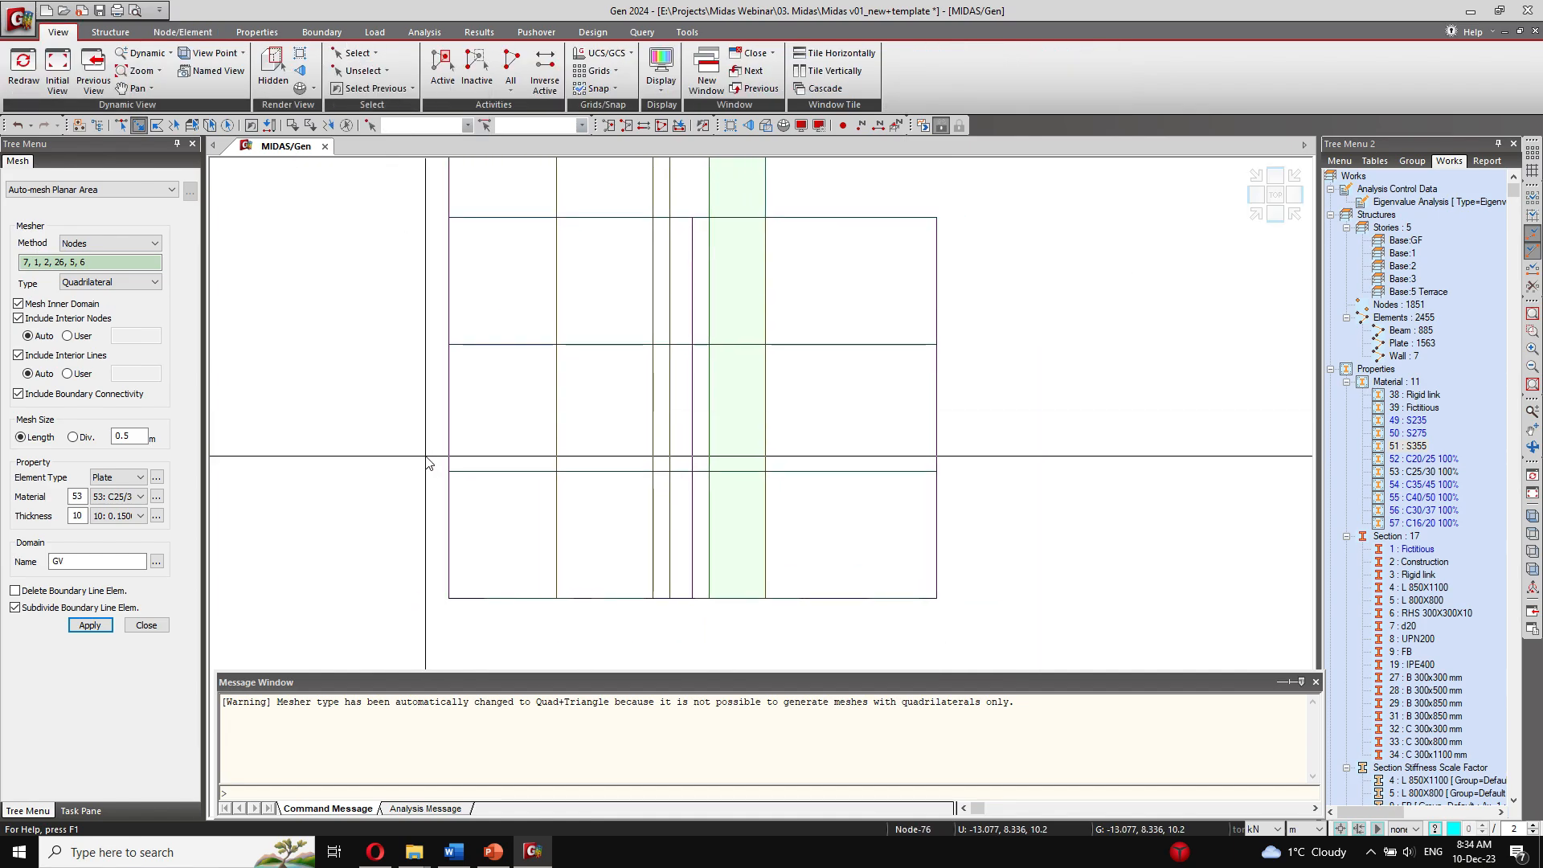
pyautogui.moveTo(426, 464); pyautogui.dragTo(1008, 489)
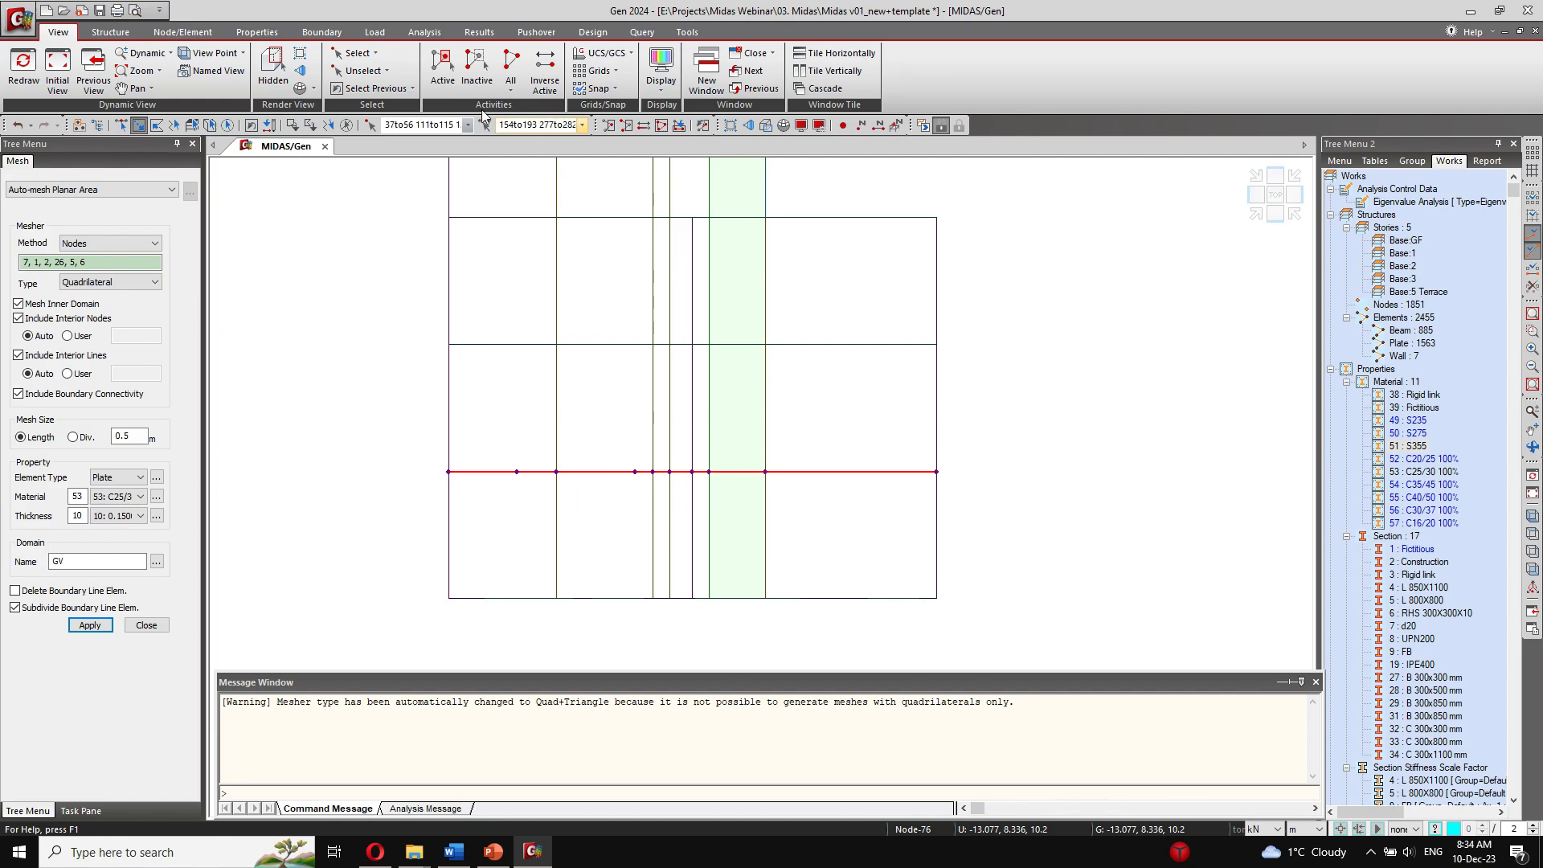
pyautogui.click(442, 69)
pyautogui.click(1284, 200)
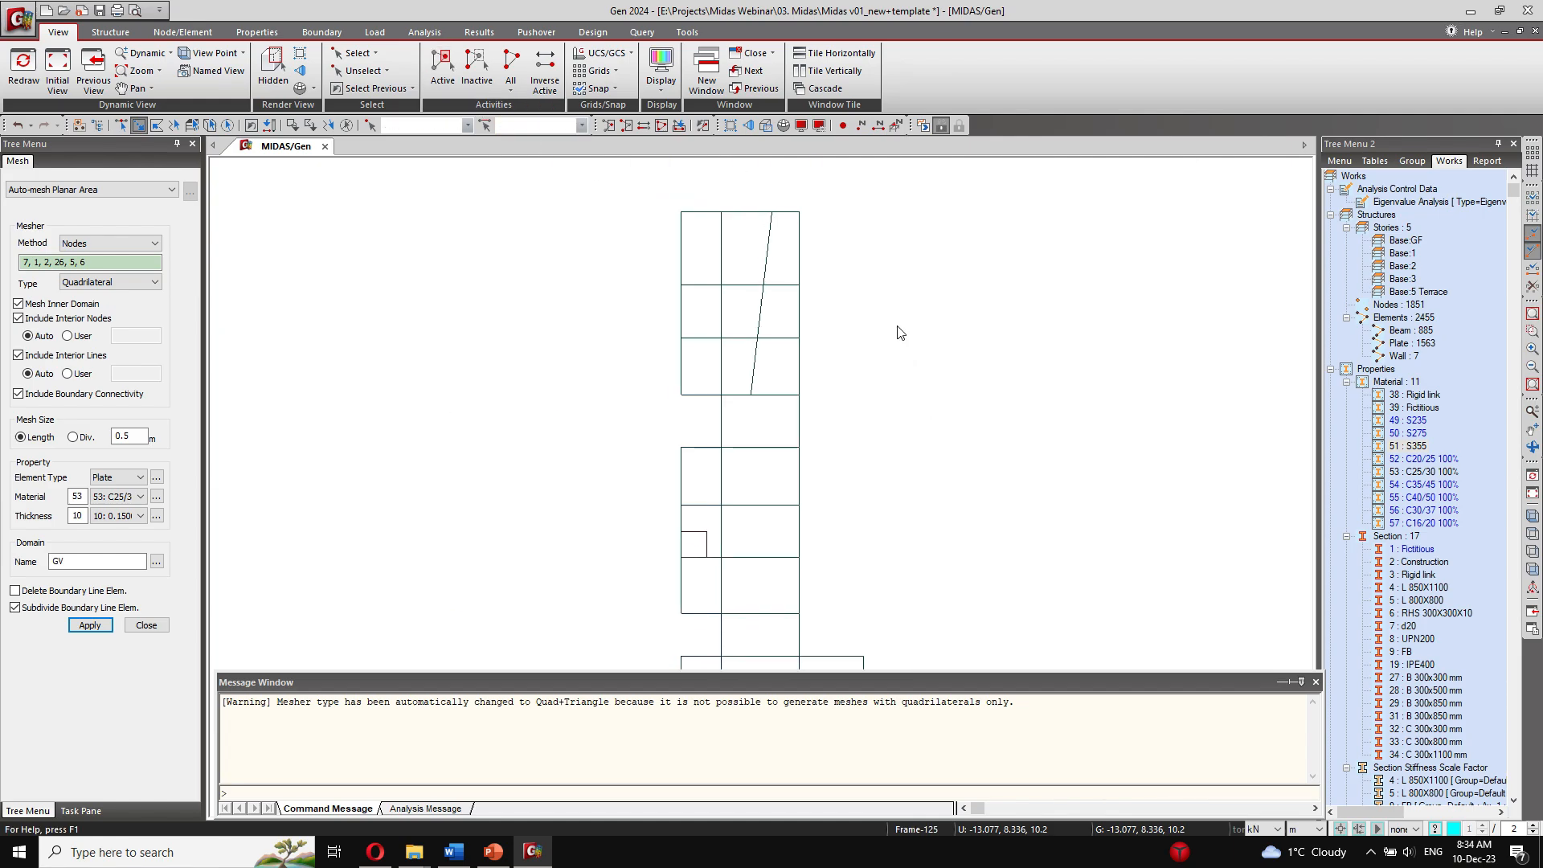
pyautogui.moveTo(850, 444); pyautogui.dragTo(810, 434, button='middle')
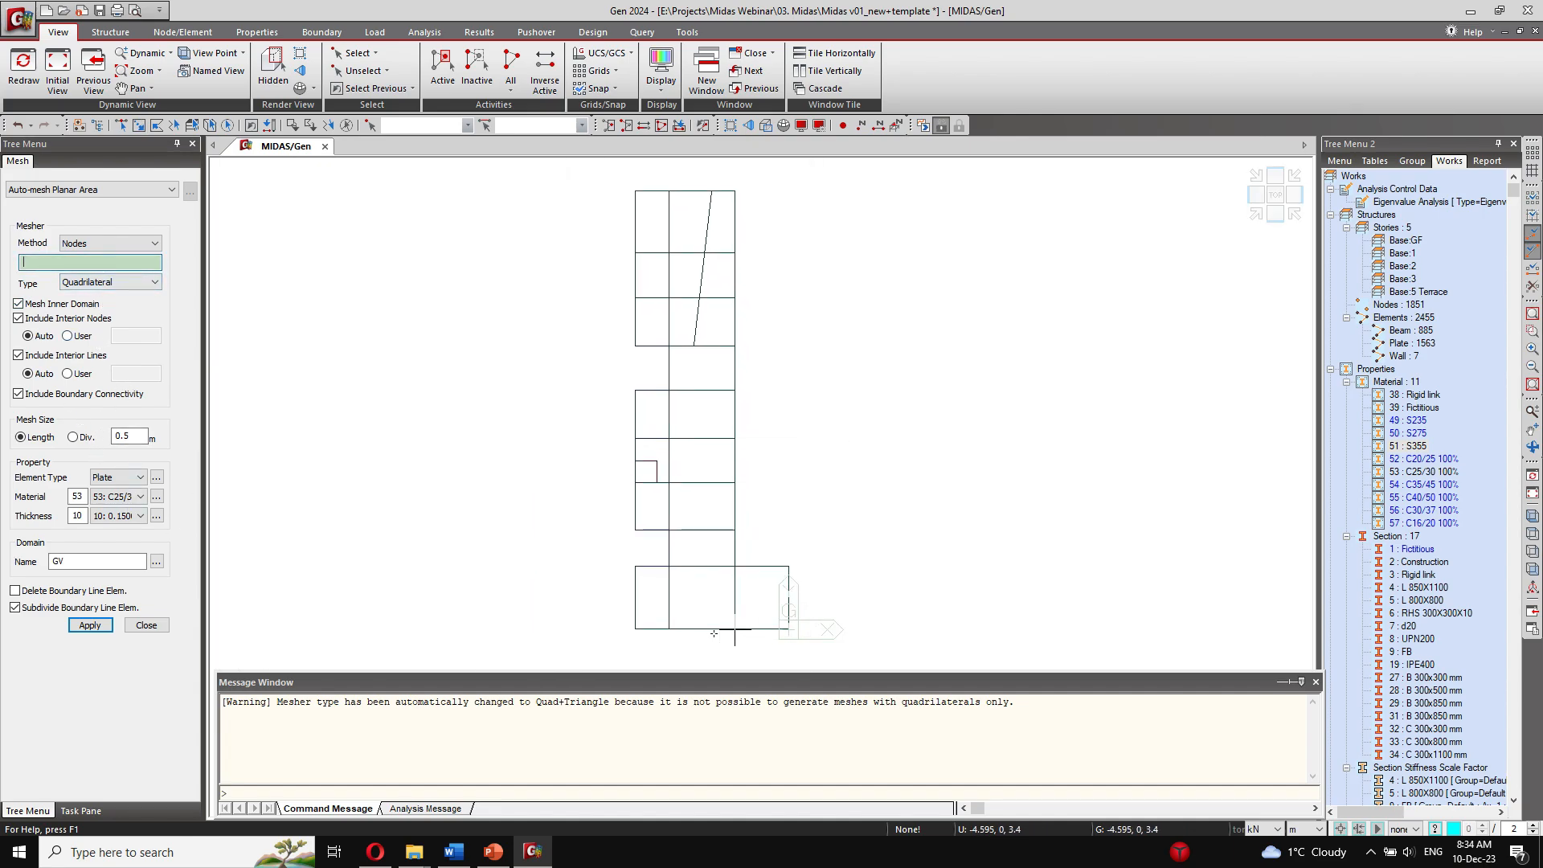
# Step: Outline the slab panel by corner nodes 111, 46, 55 and 56 and generate its mesh
pyautogui.click(667, 630)
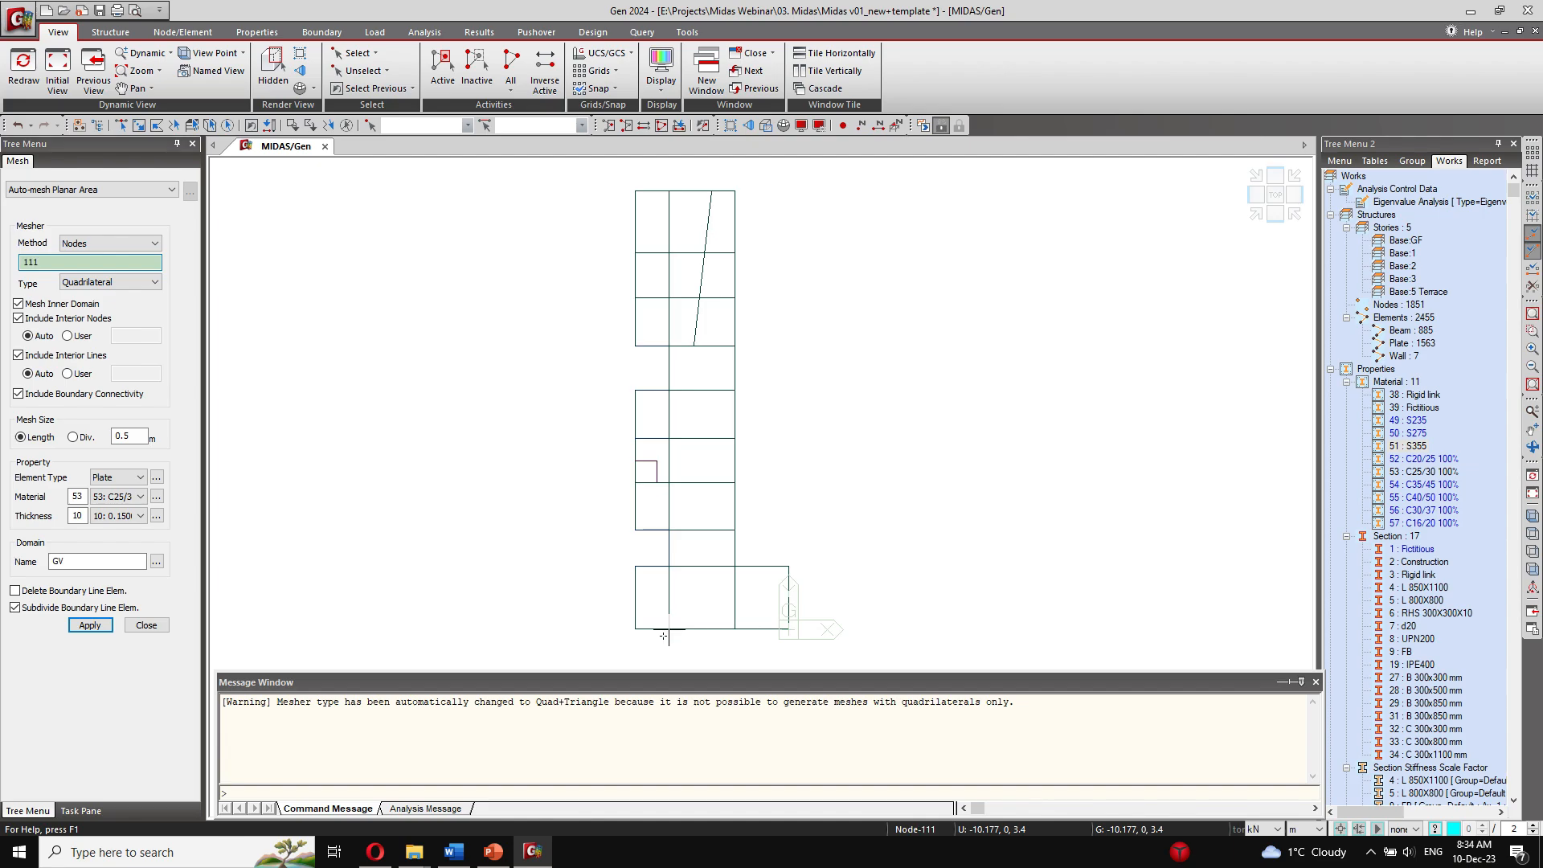
pyautogui.click(668, 566)
pyautogui.click(789, 566)
pyautogui.click(789, 630)
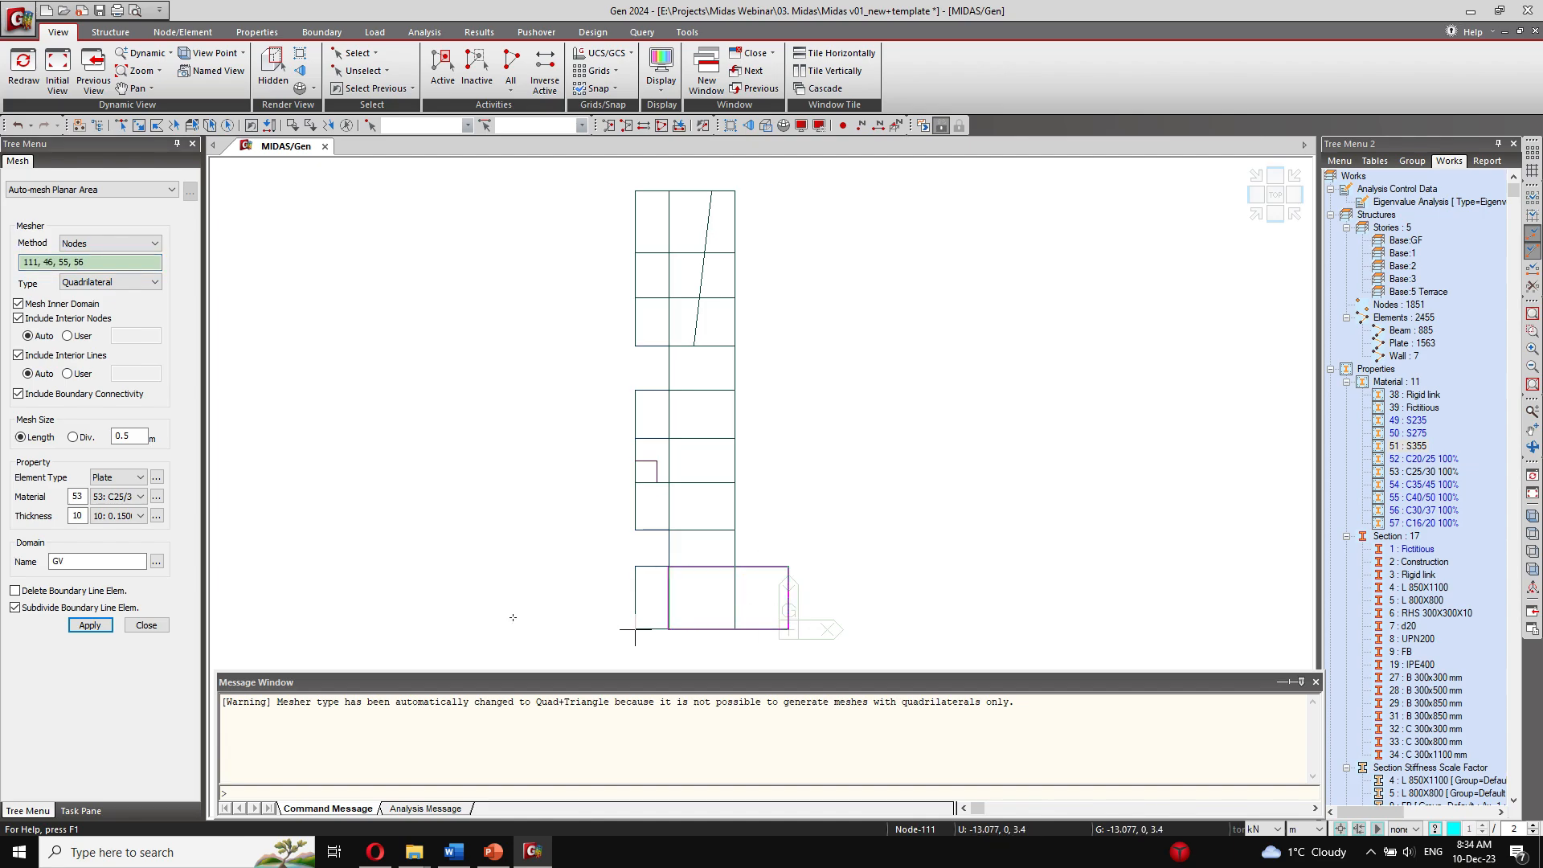
pyautogui.click(91, 626)
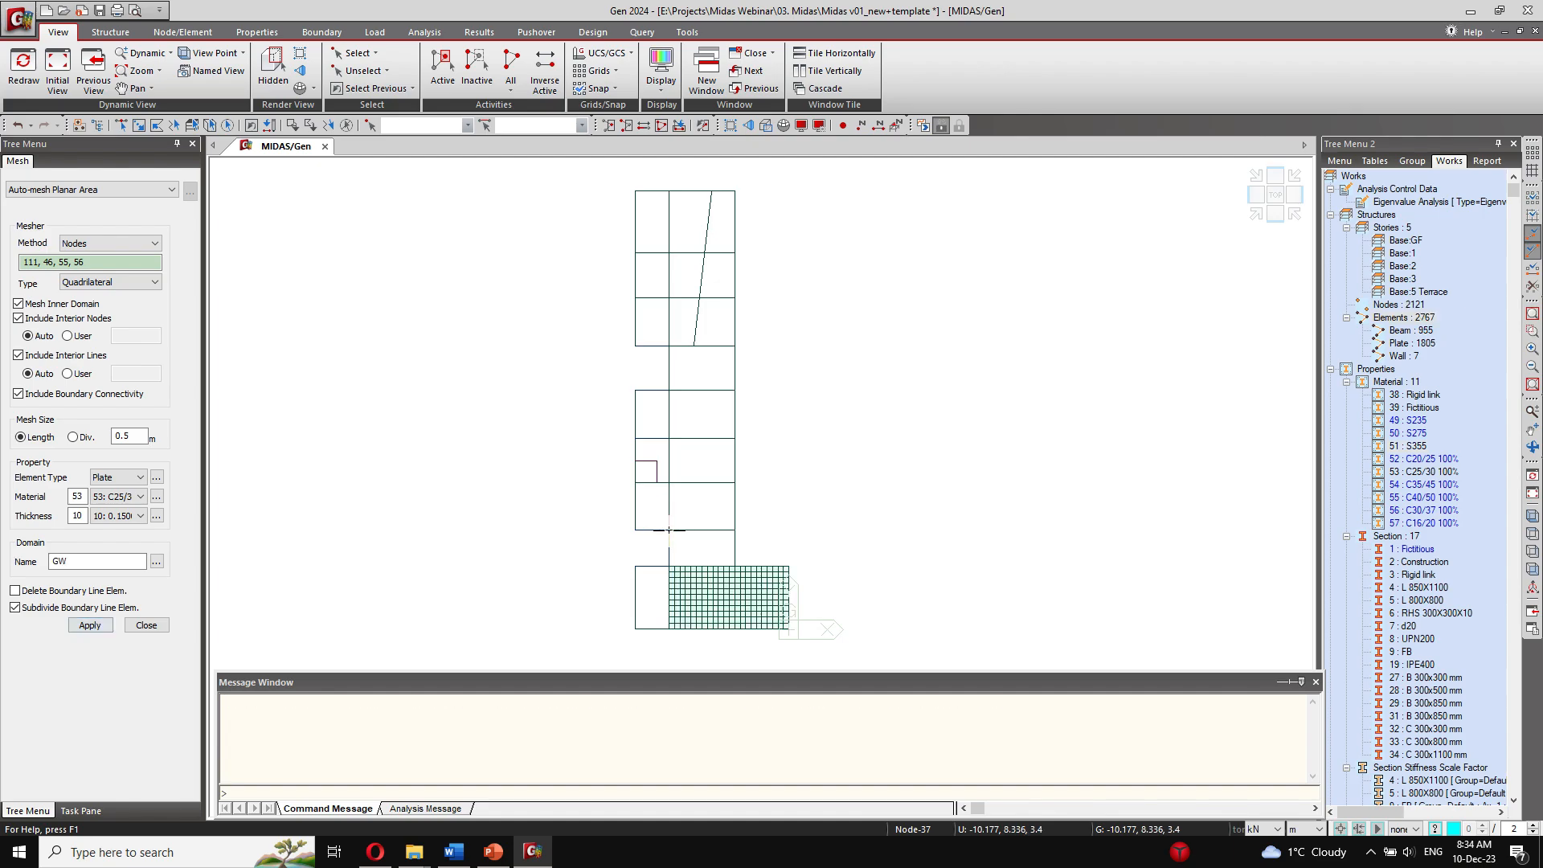
# Step: Outline the long middle slab panel by corner nodes 47, 51, 138 and 114 and generate its mesh
pyautogui.click(668, 530)
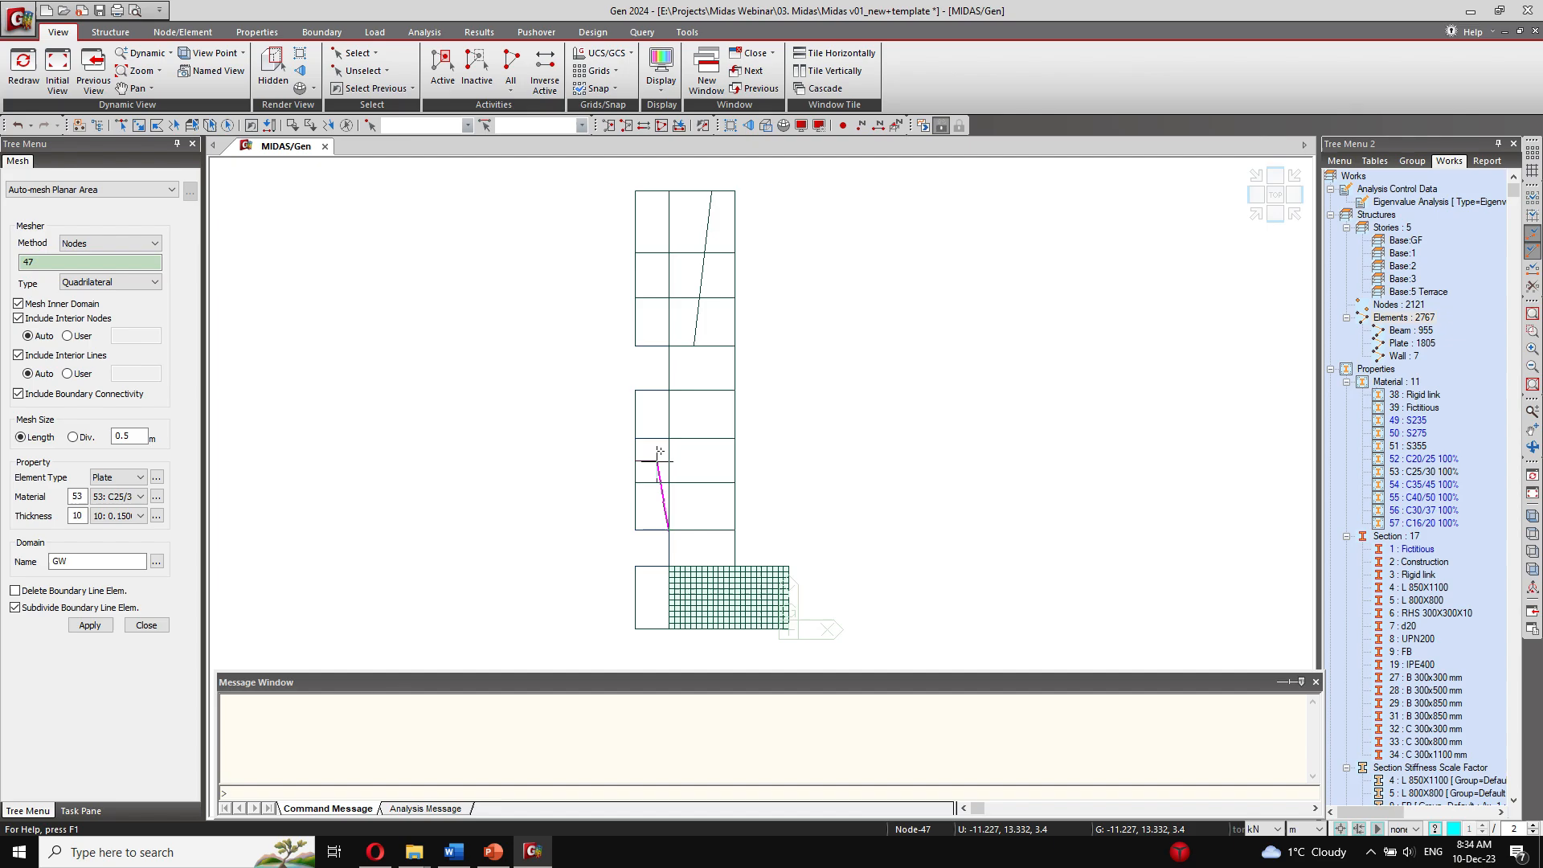
pyautogui.click(668, 346)
pyautogui.click(735, 347)
pyautogui.click(735, 530)
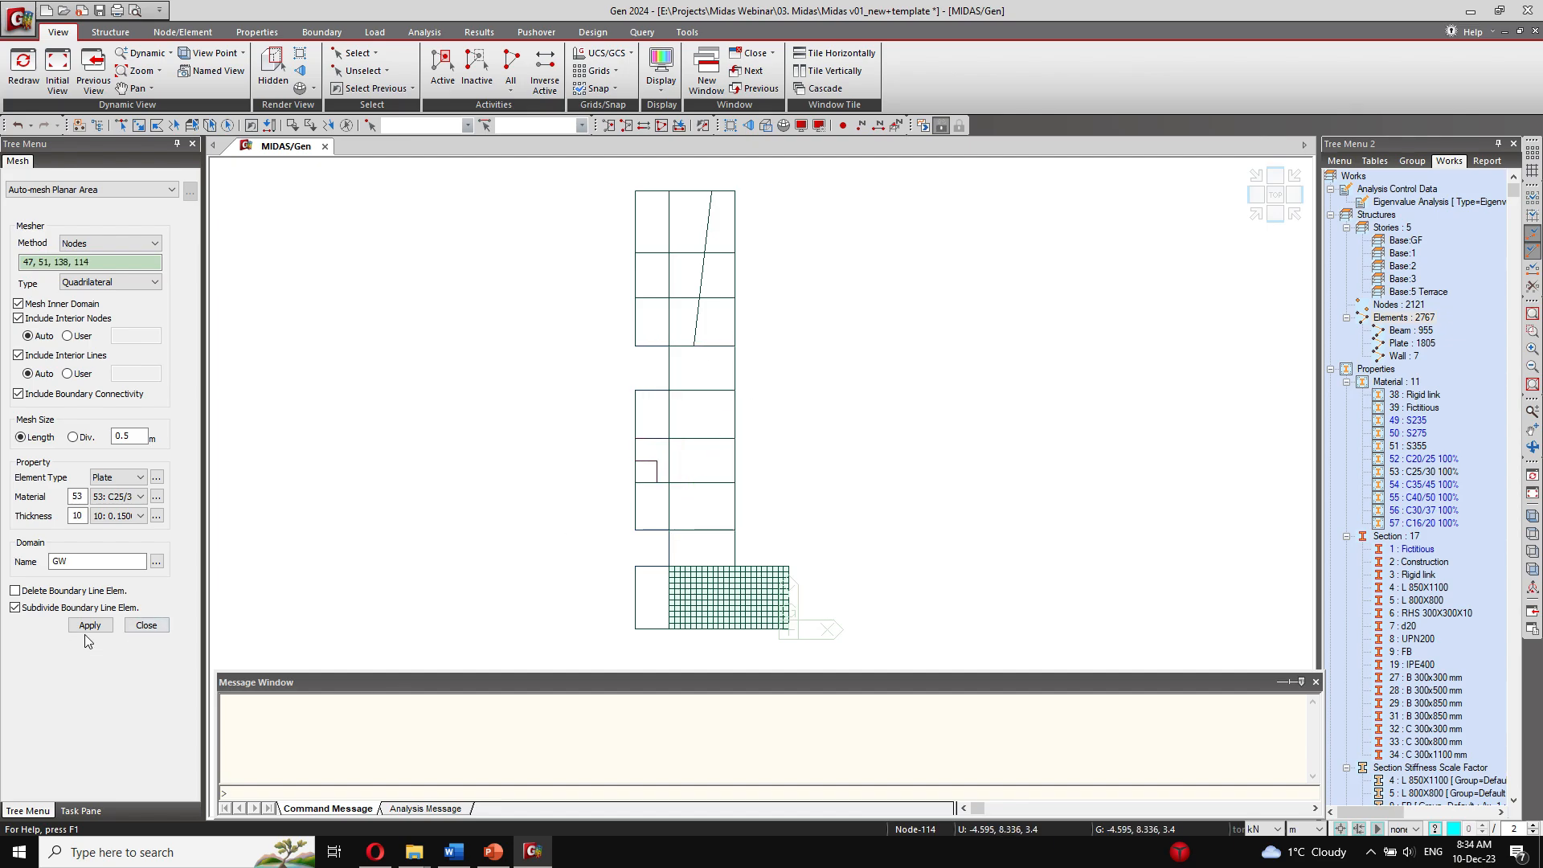
pyautogui.click(106, 625)
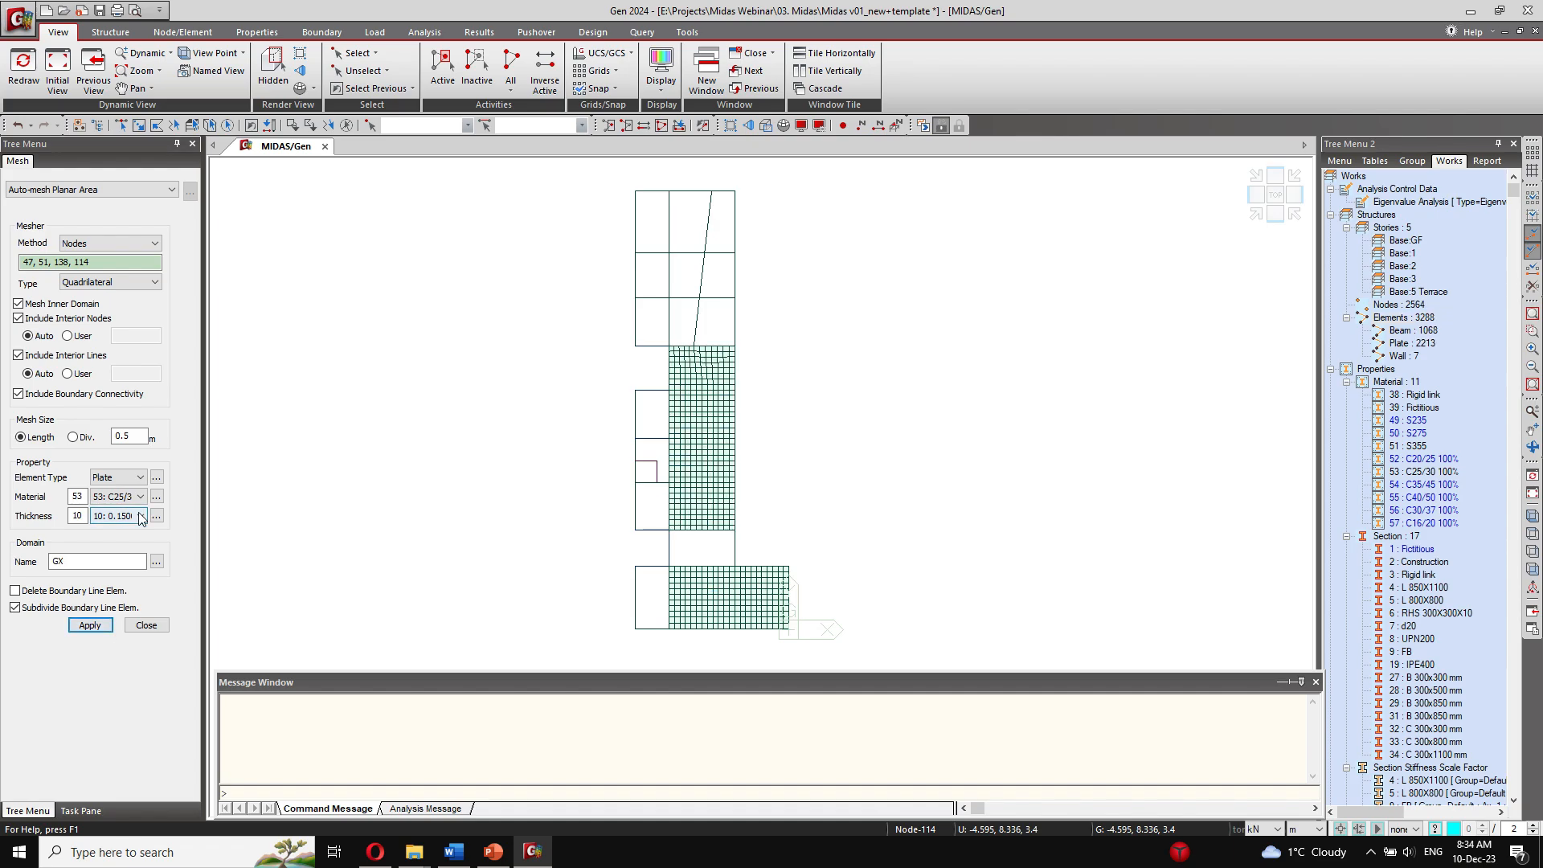
# Step: Switch the plate thickness to number 11 (0.130) and mesh the narrow panel outlined by nodes 37, 38, 46 and 111
pyautogui.click(127, 516)
pyautogui.click(129, 541)
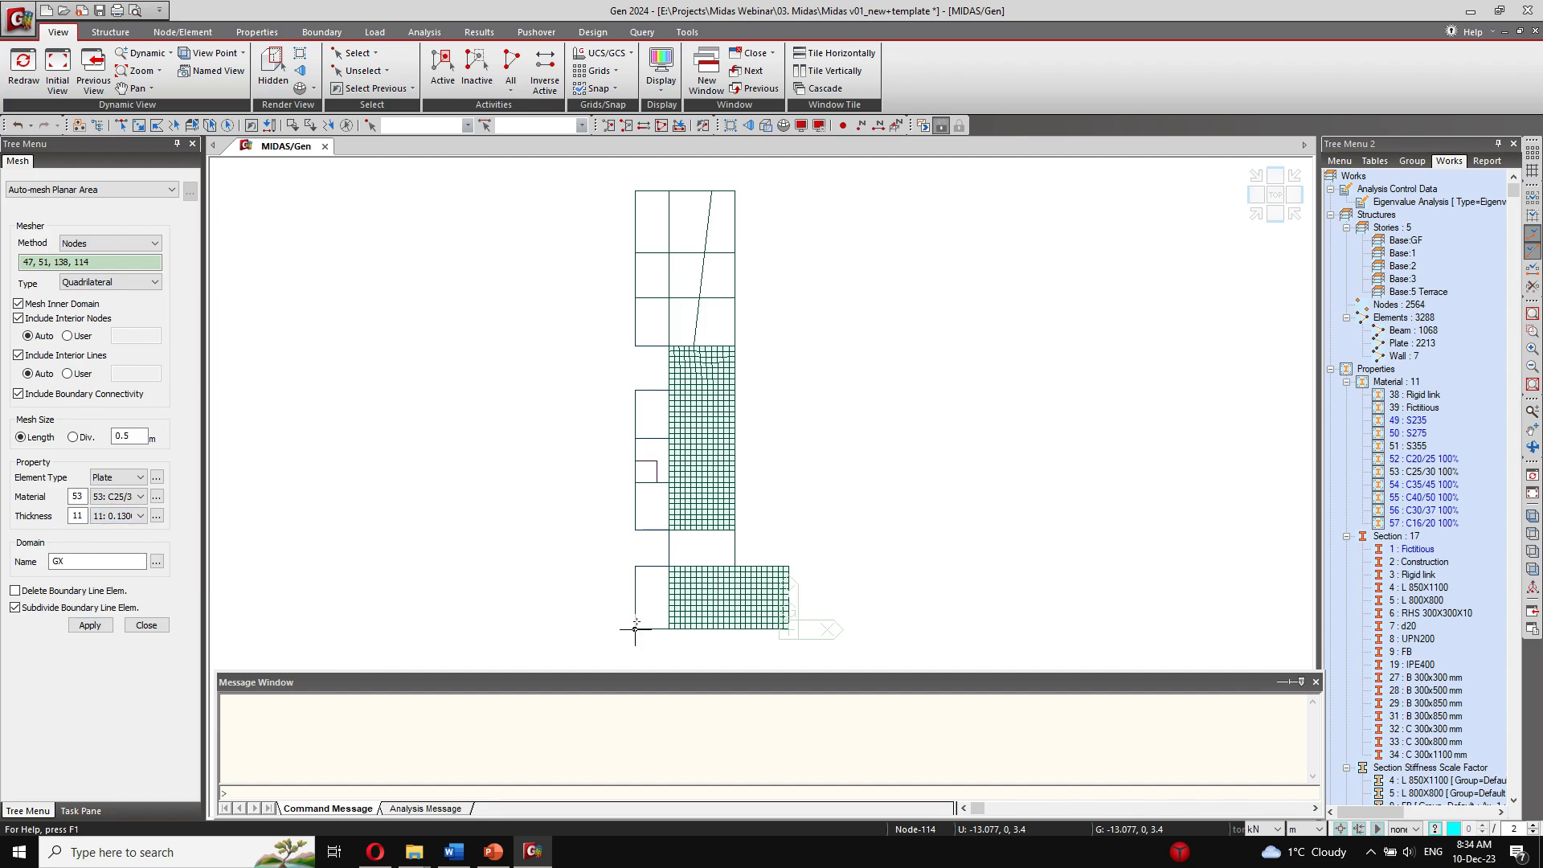
pyautogui.click(624, 549)
pyautogui.click(635, 566)
pyautogui.click(669, 567)
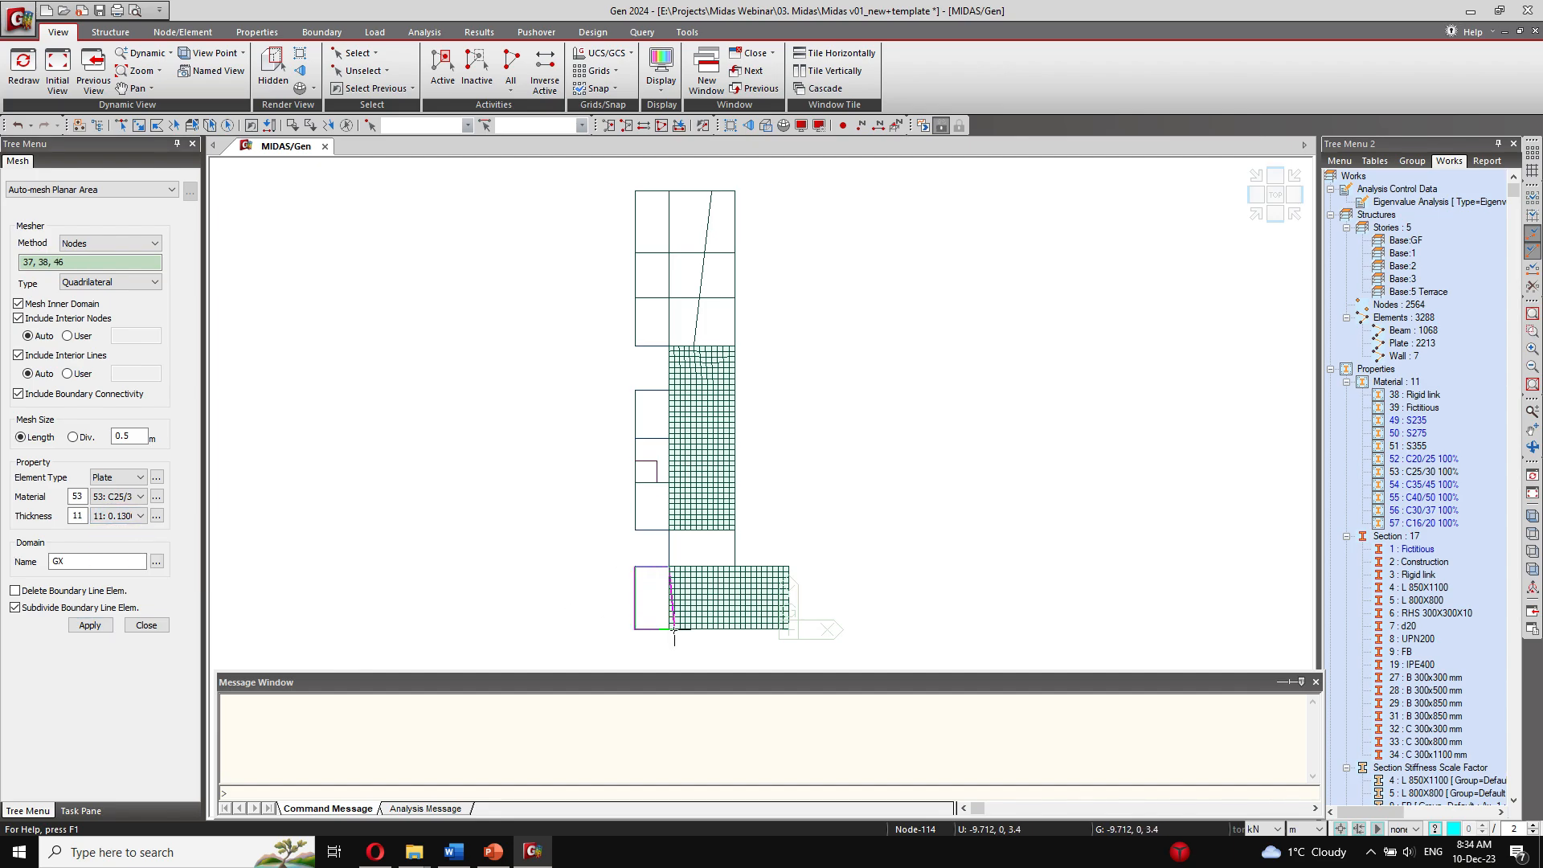
pyautogui.click(669, 629)
pyautogui.click(636, 629)
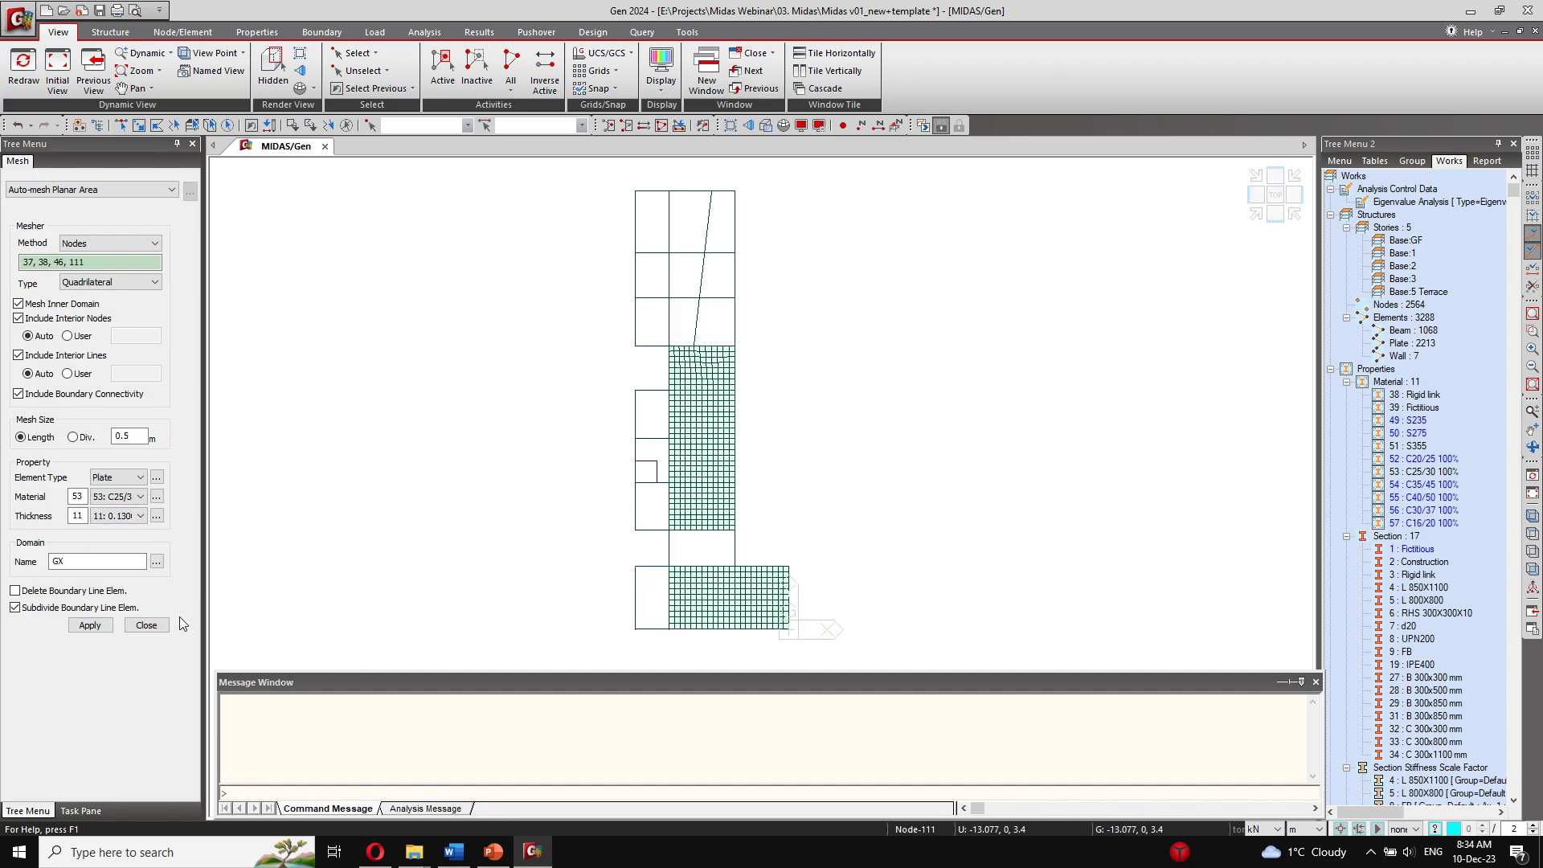
pyautogui.click(90, 625)
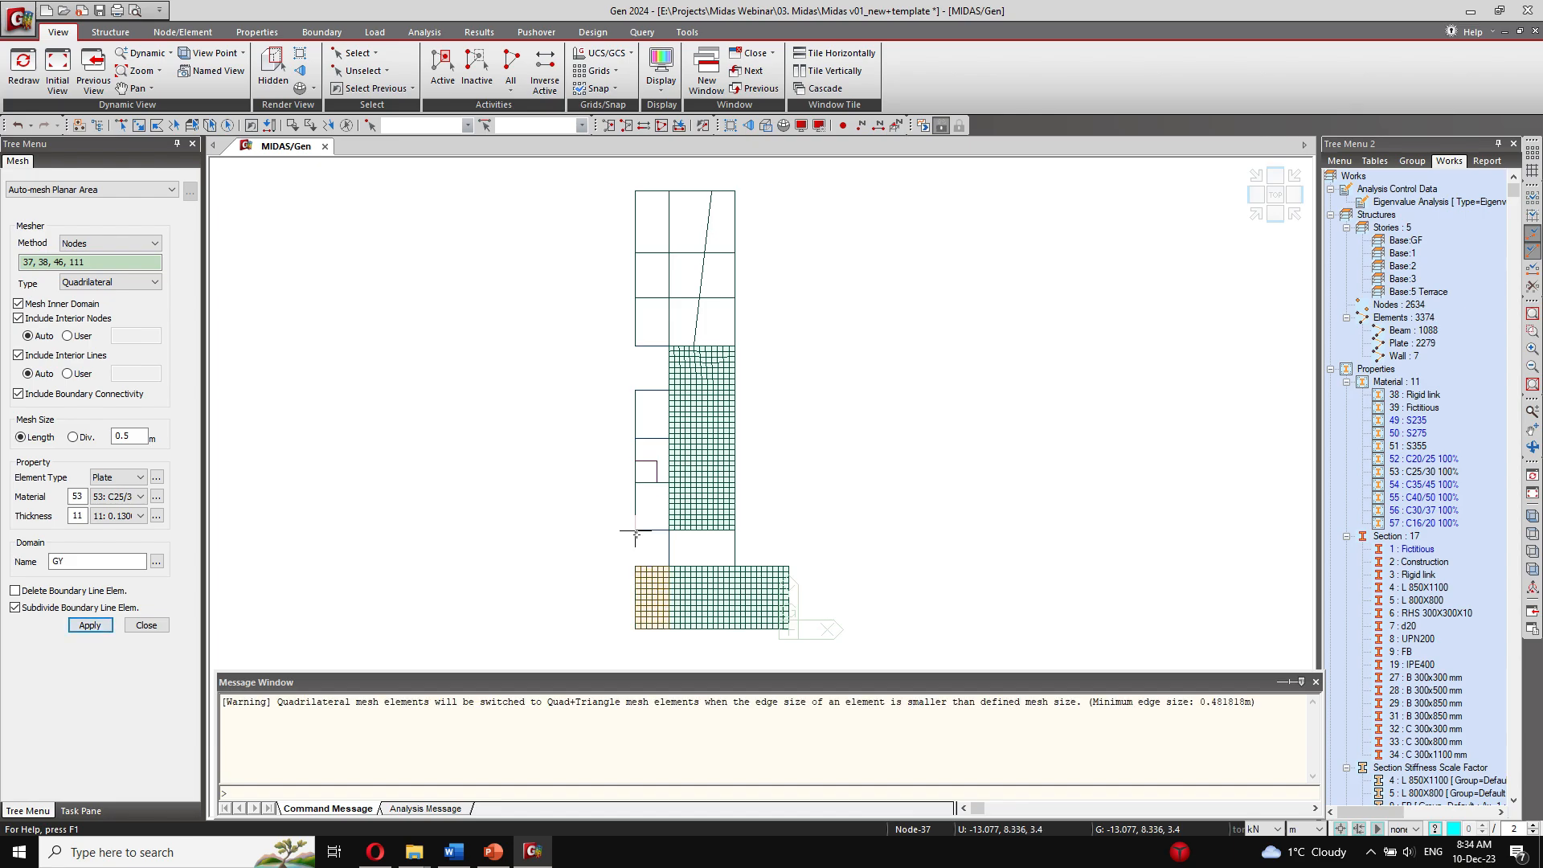
# Step: Mesh the narrow side panel around its small rectangular opening, outlined by nodes 39, 40, 178, 177, 176, 42, 50 and 47
pyautogui.click(635, 486)
pyautogui.click(635, 530)
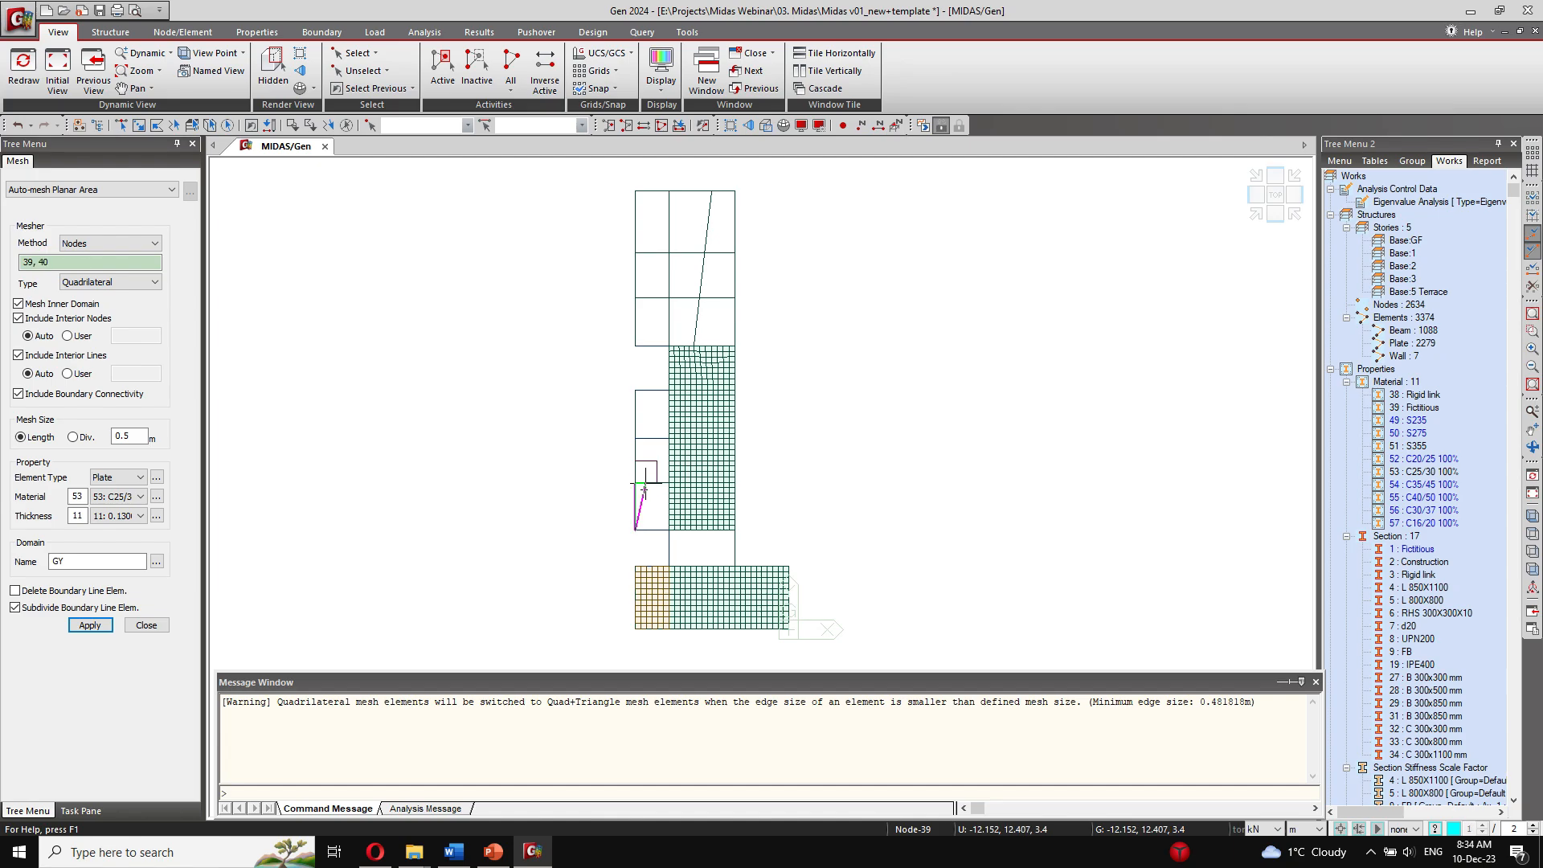
pyautogui.click(668, 461)
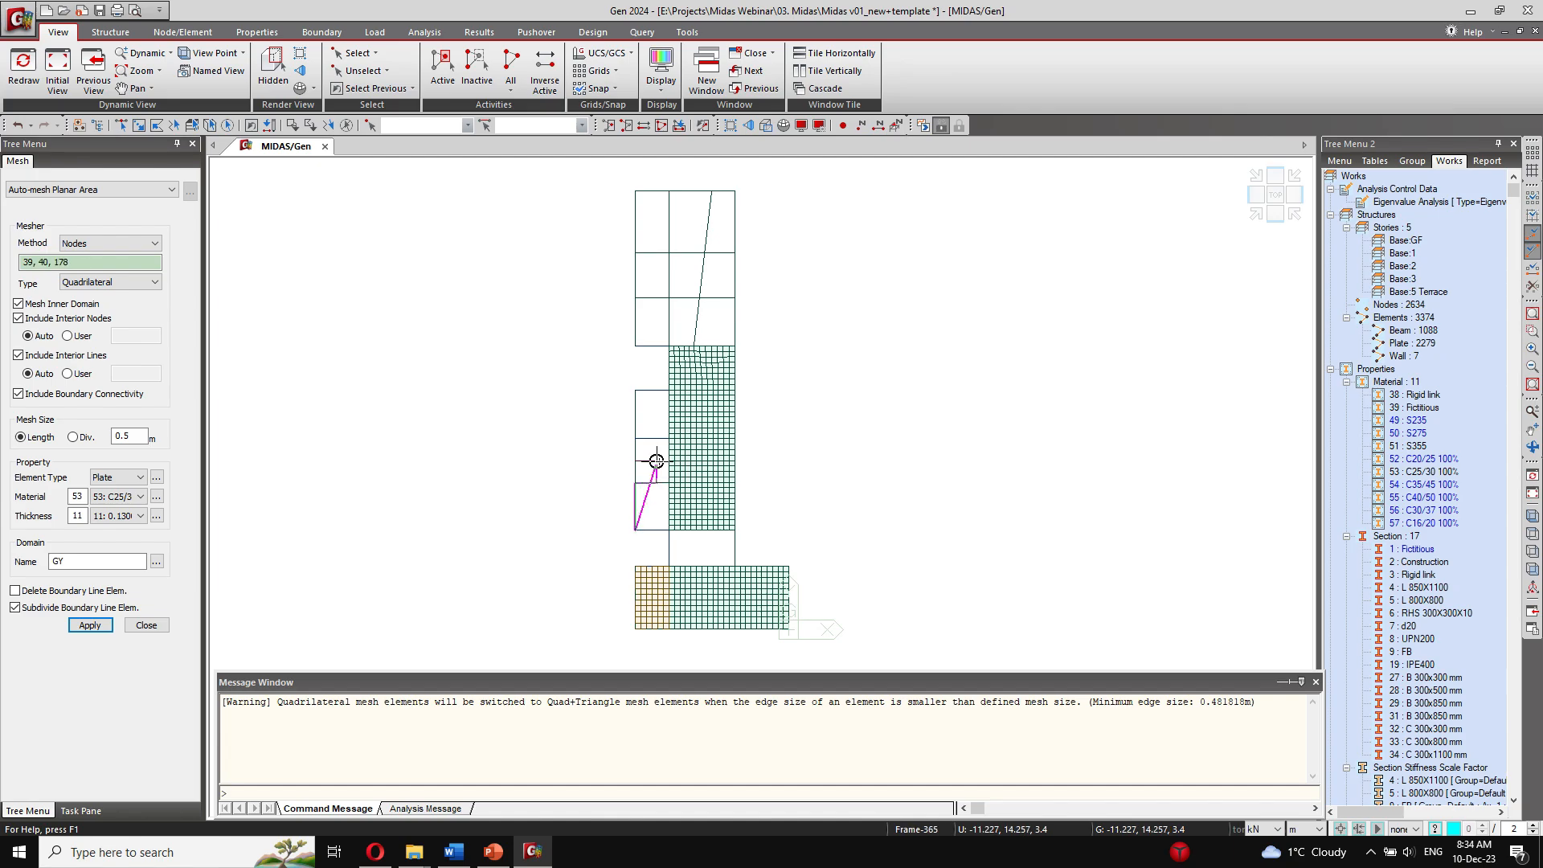
pyautogui.click(657, 461)
pyautogui.click(635, 461)
pyautogui.click(635, 391)
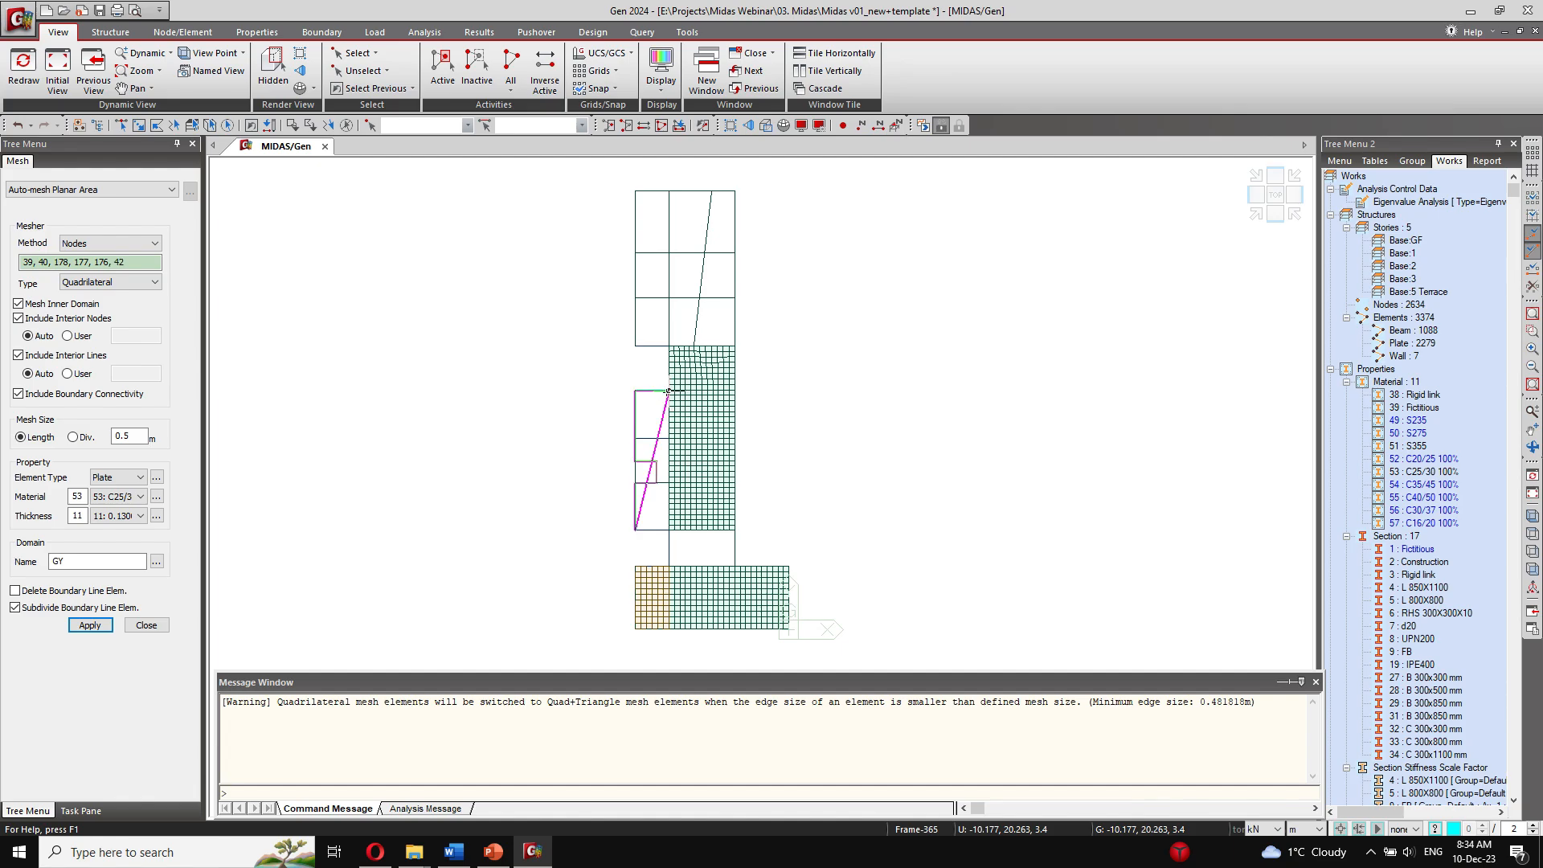
pyautogui.click(667, 391)
pyautogui.click(668, 530)
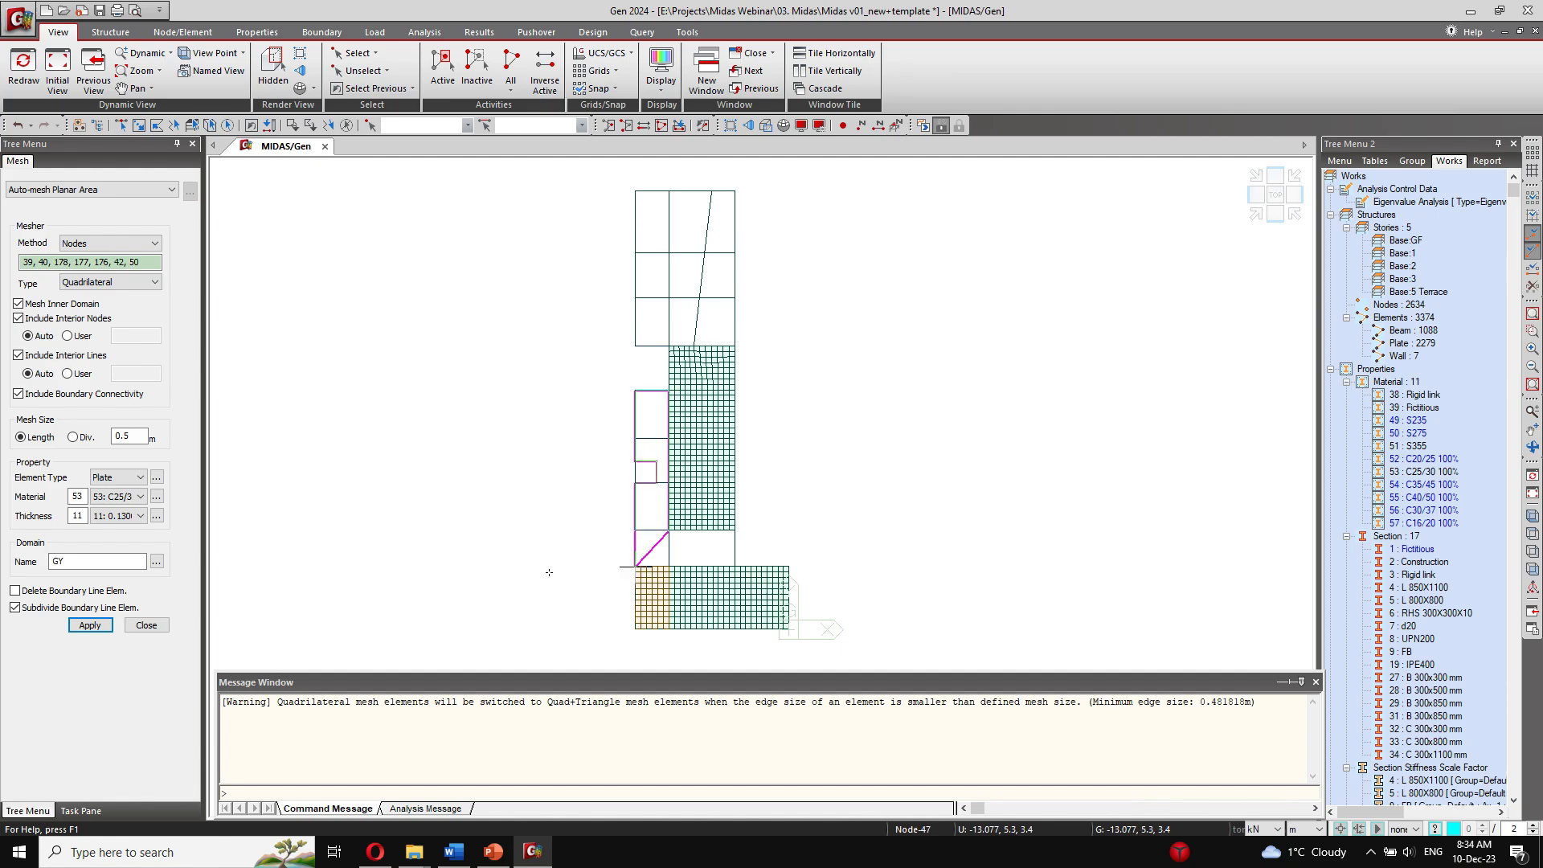
pyautogui.click(105, 626)
# Step: Mesh the short connecting panel between the two slab areas, outlined by nodes 46, 47, 114 and 113
pyautogui.click(669, 567)
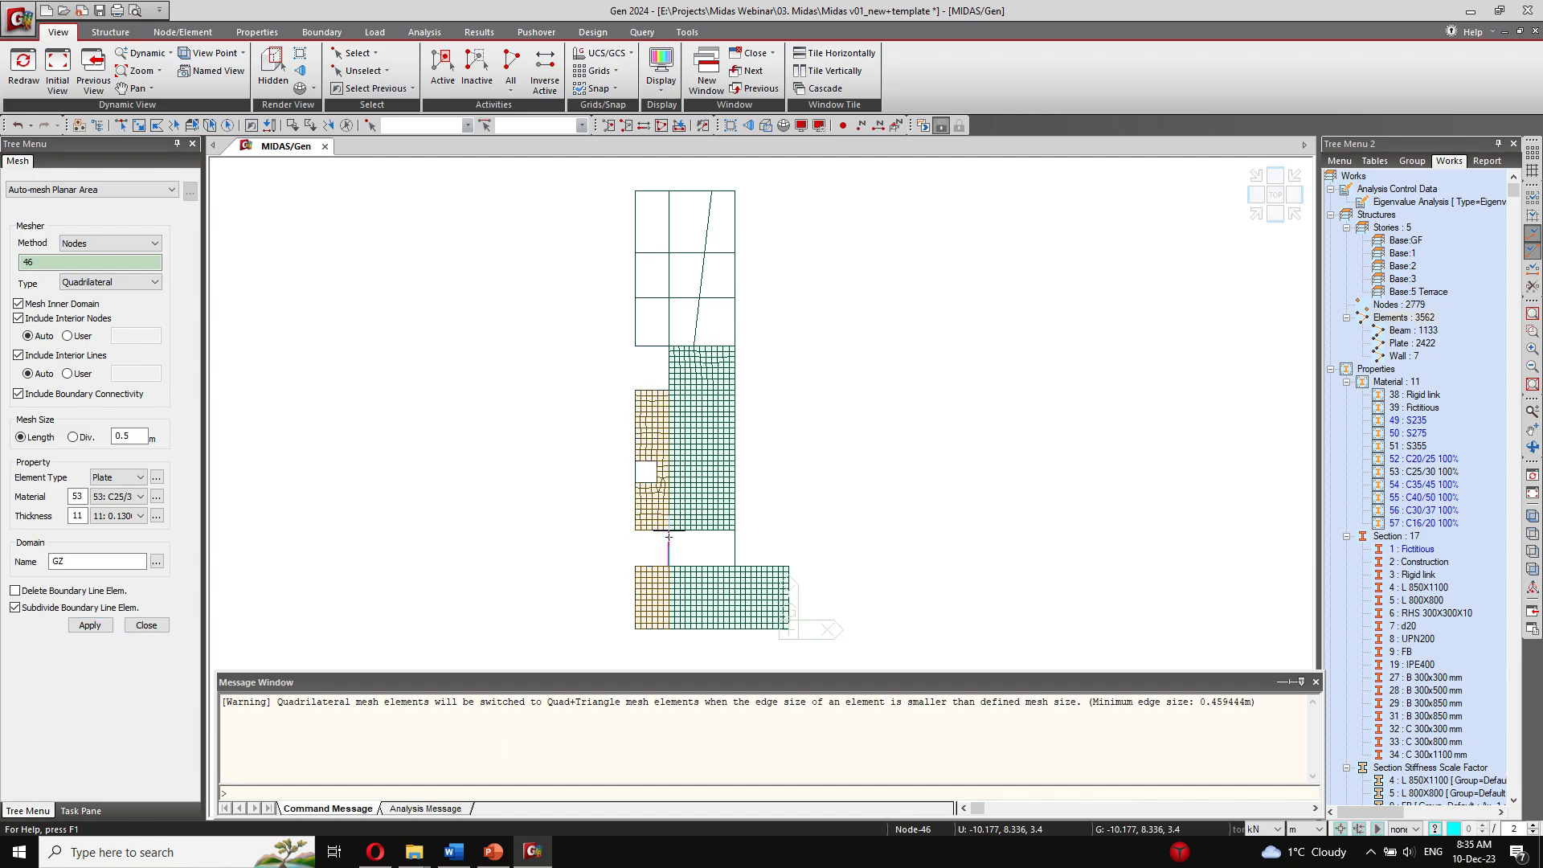
pyautogui.click(668, 531)
pyautogui.click(734, 532)
pyautogui.click(735, 567)
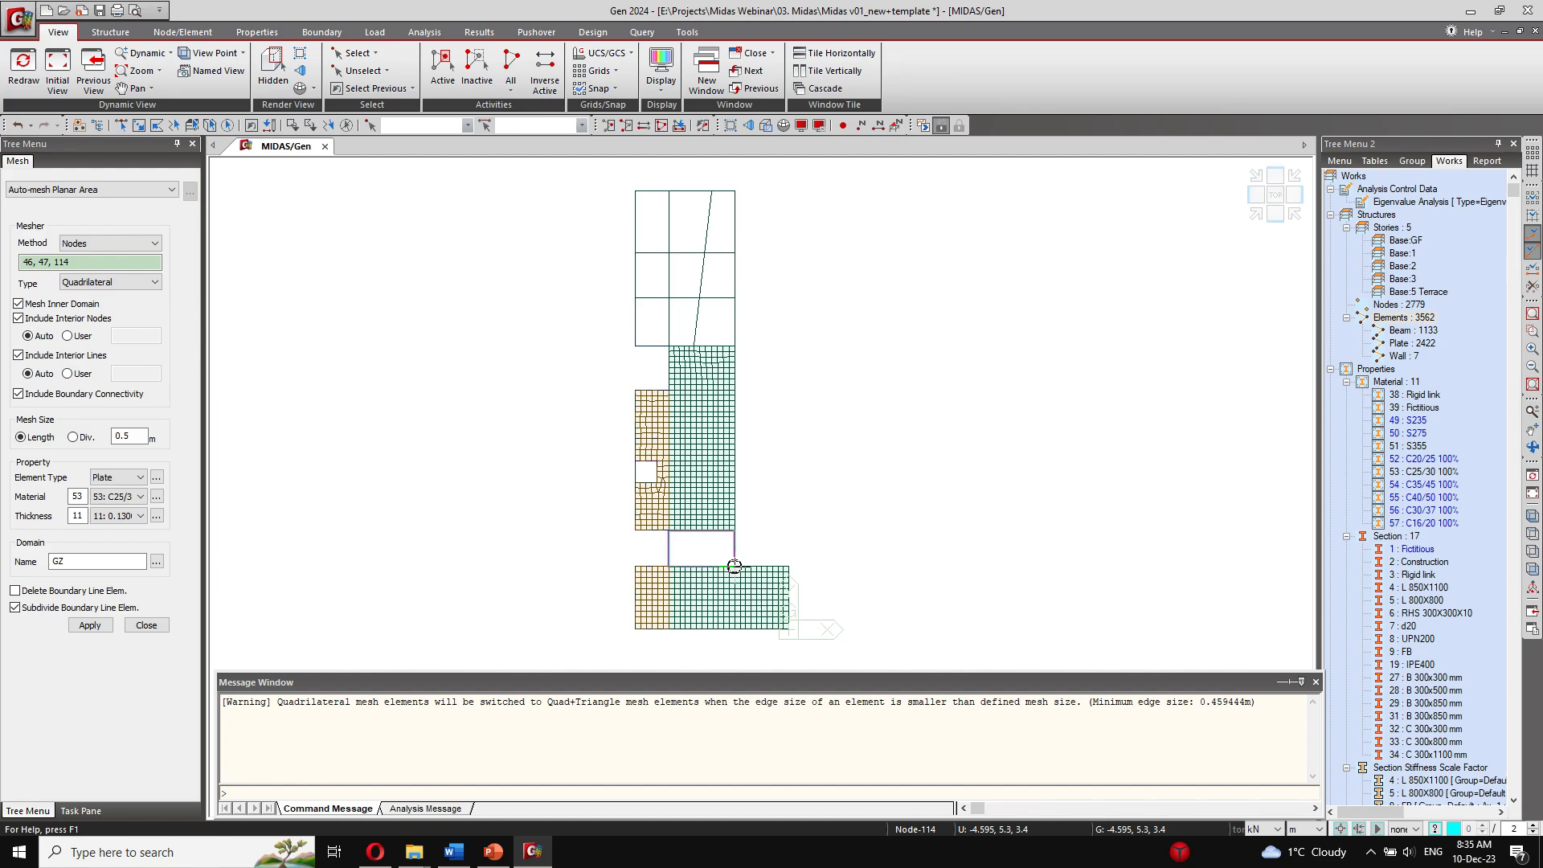
pyautogui.click(90, 626)
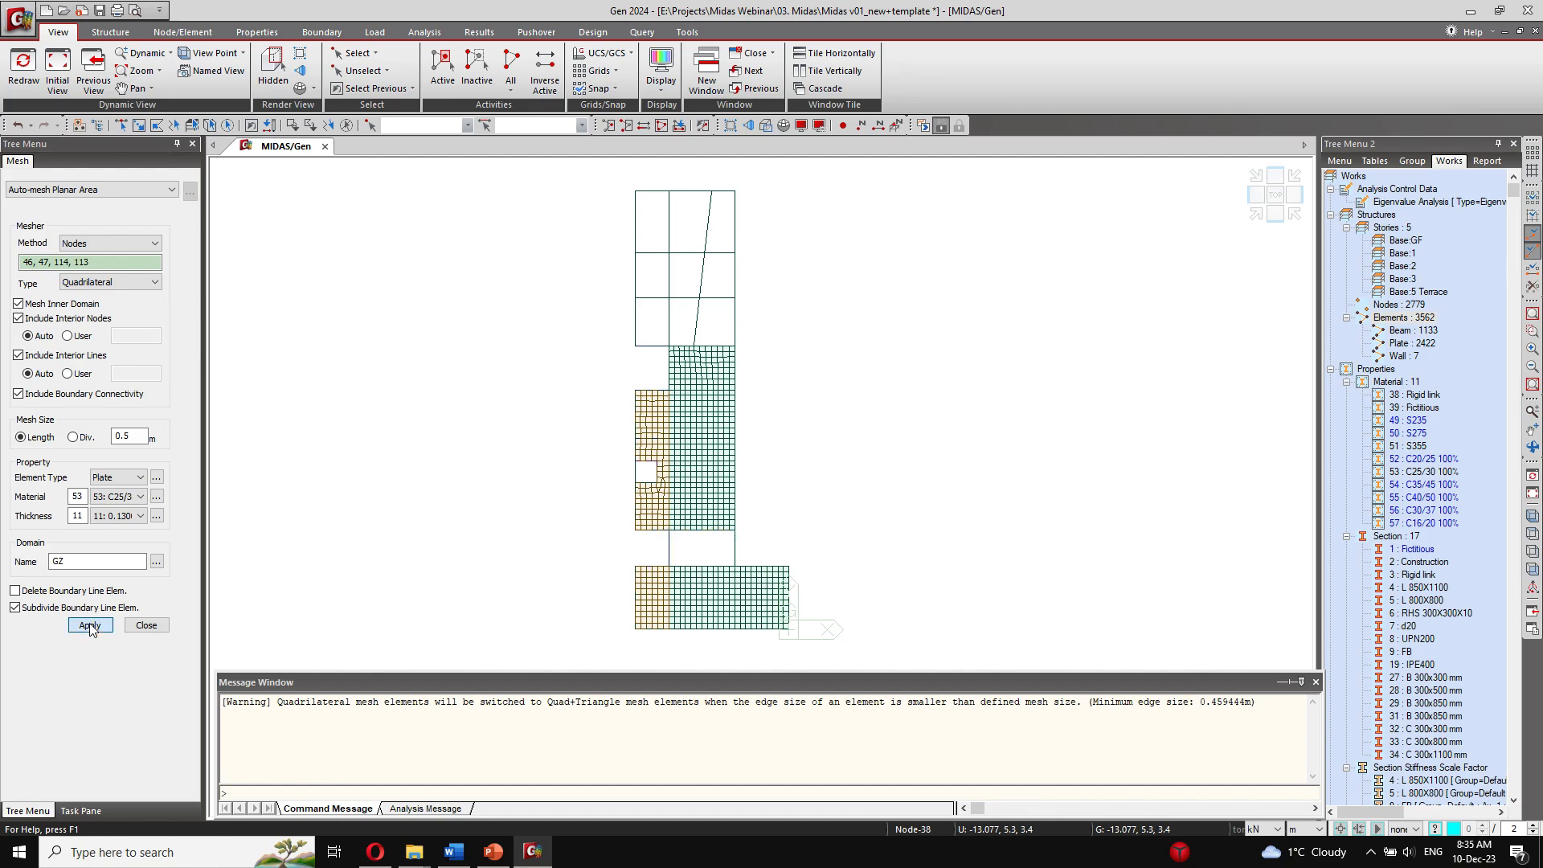
# Step: Mesh the remaining slab area at the far end of the floor, outlined by nodes 43, 134, 133 and 138
pyautogui.click(635, 346)
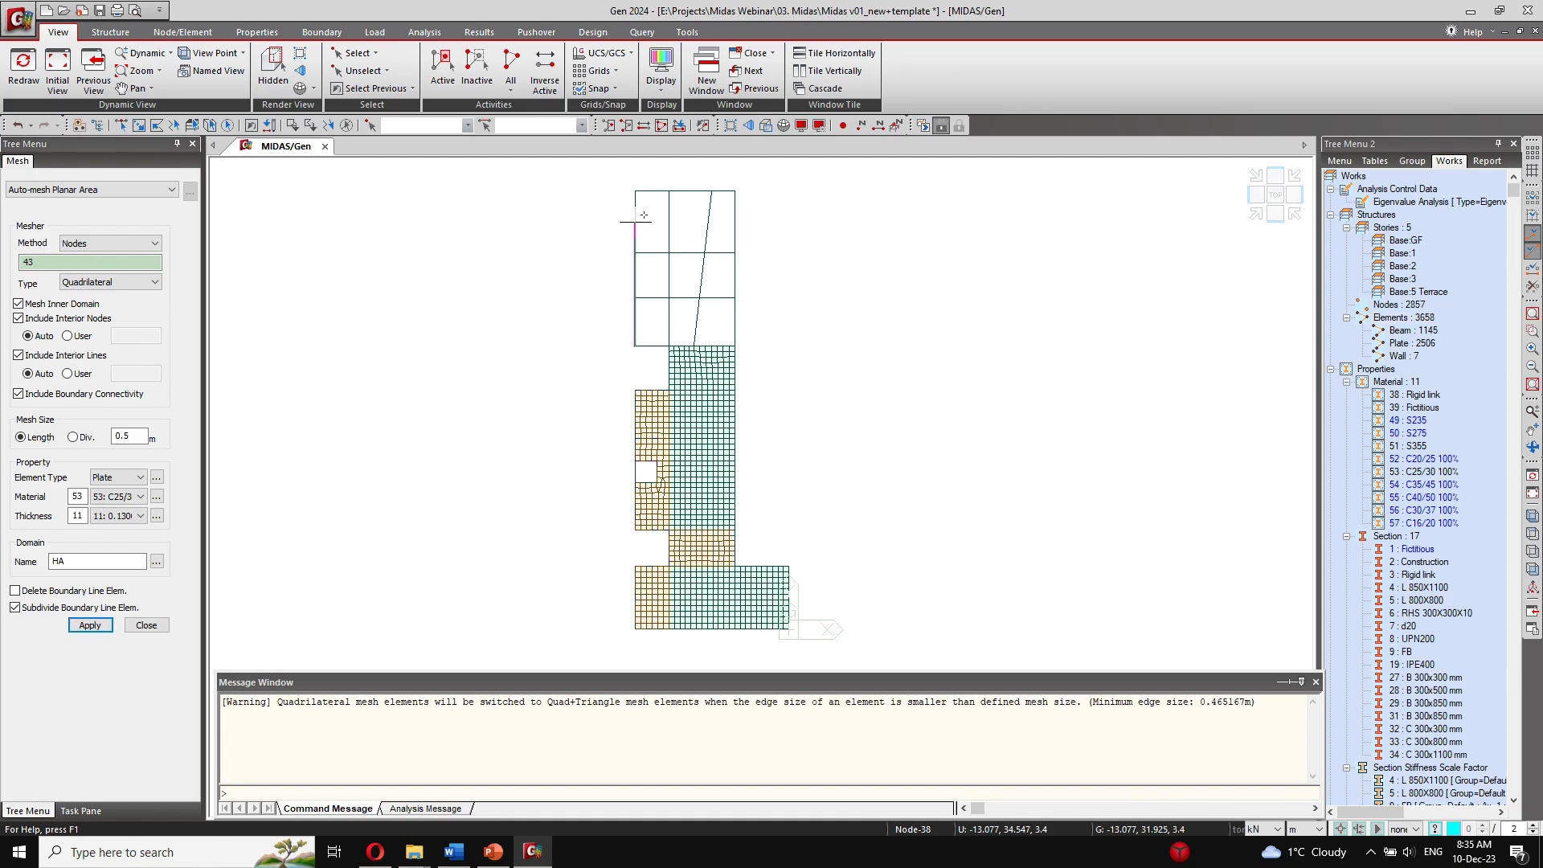
pyautogui.click(712, 191)
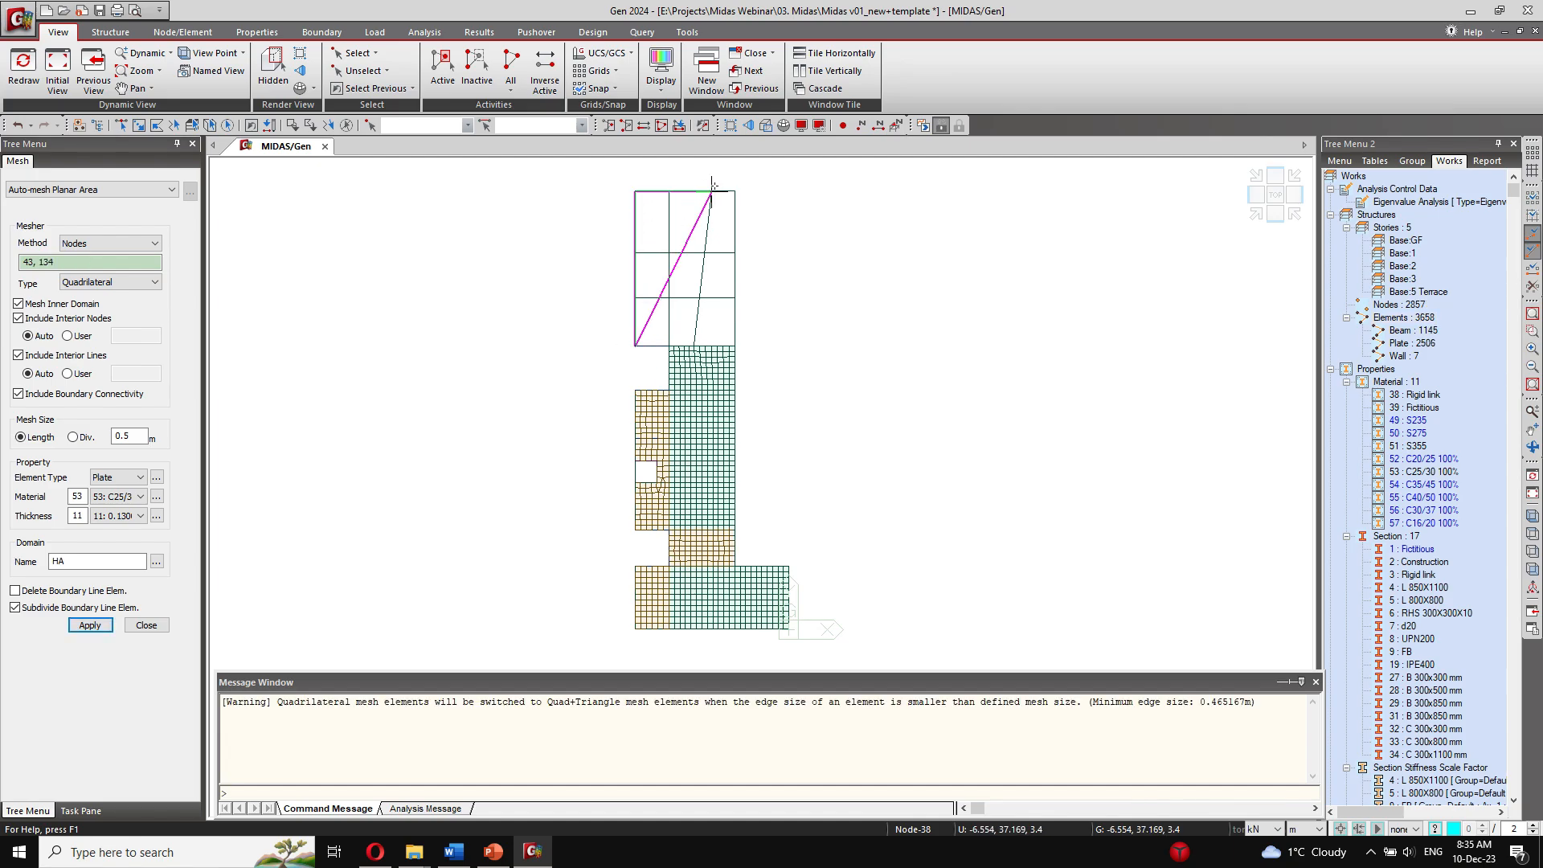
pyautogui.click(731, 346)
pyautogui.click(732, 347)
pyautogui.click(102, 625)
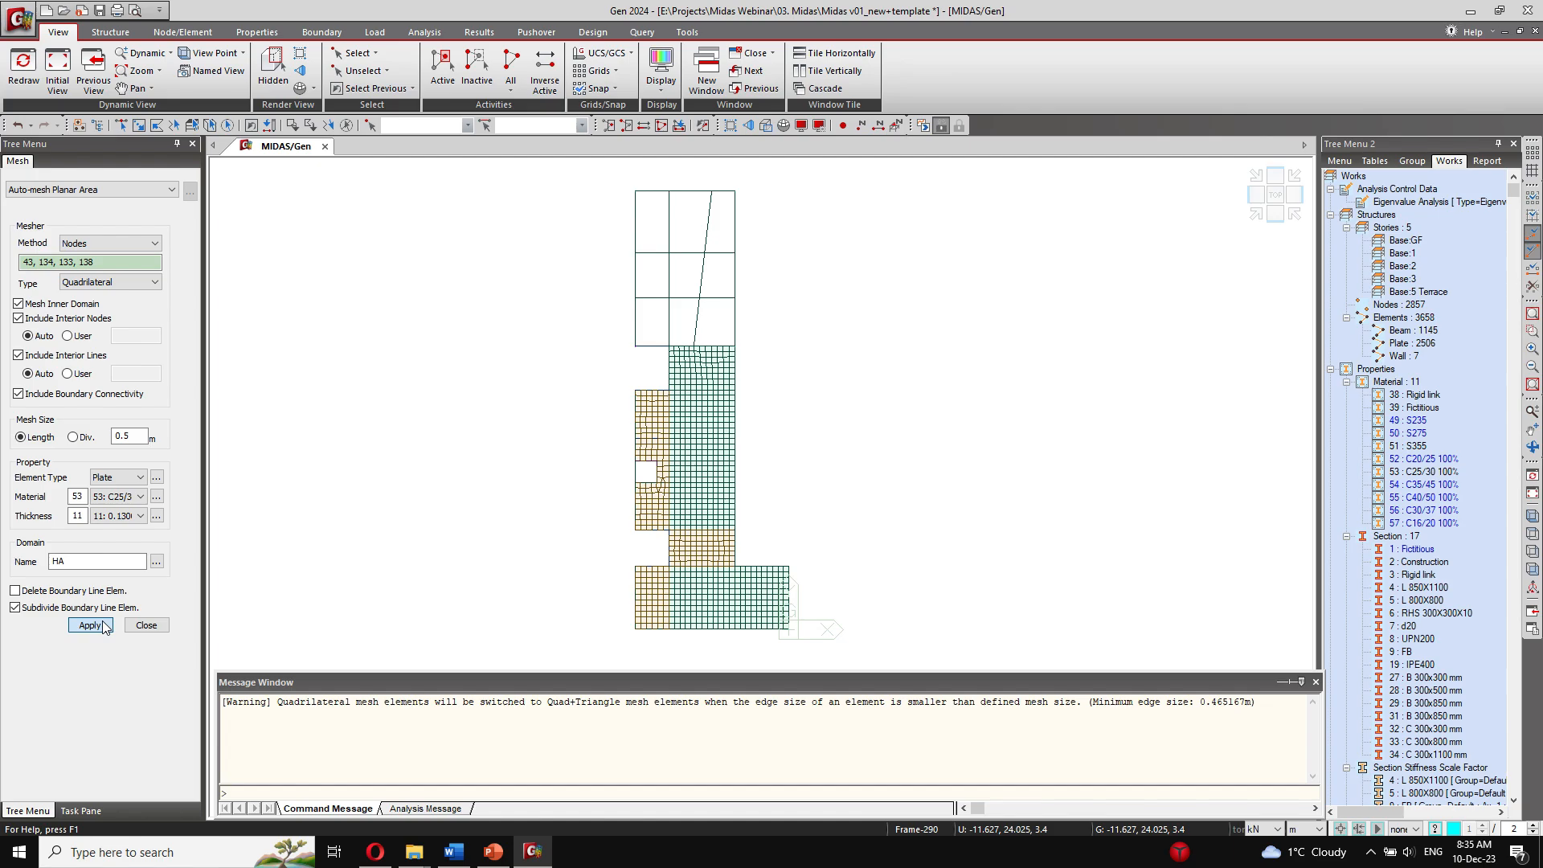
# Step: Reactivate the whole model and display its front elevation
pyautogui.rightClick(1421, 472)
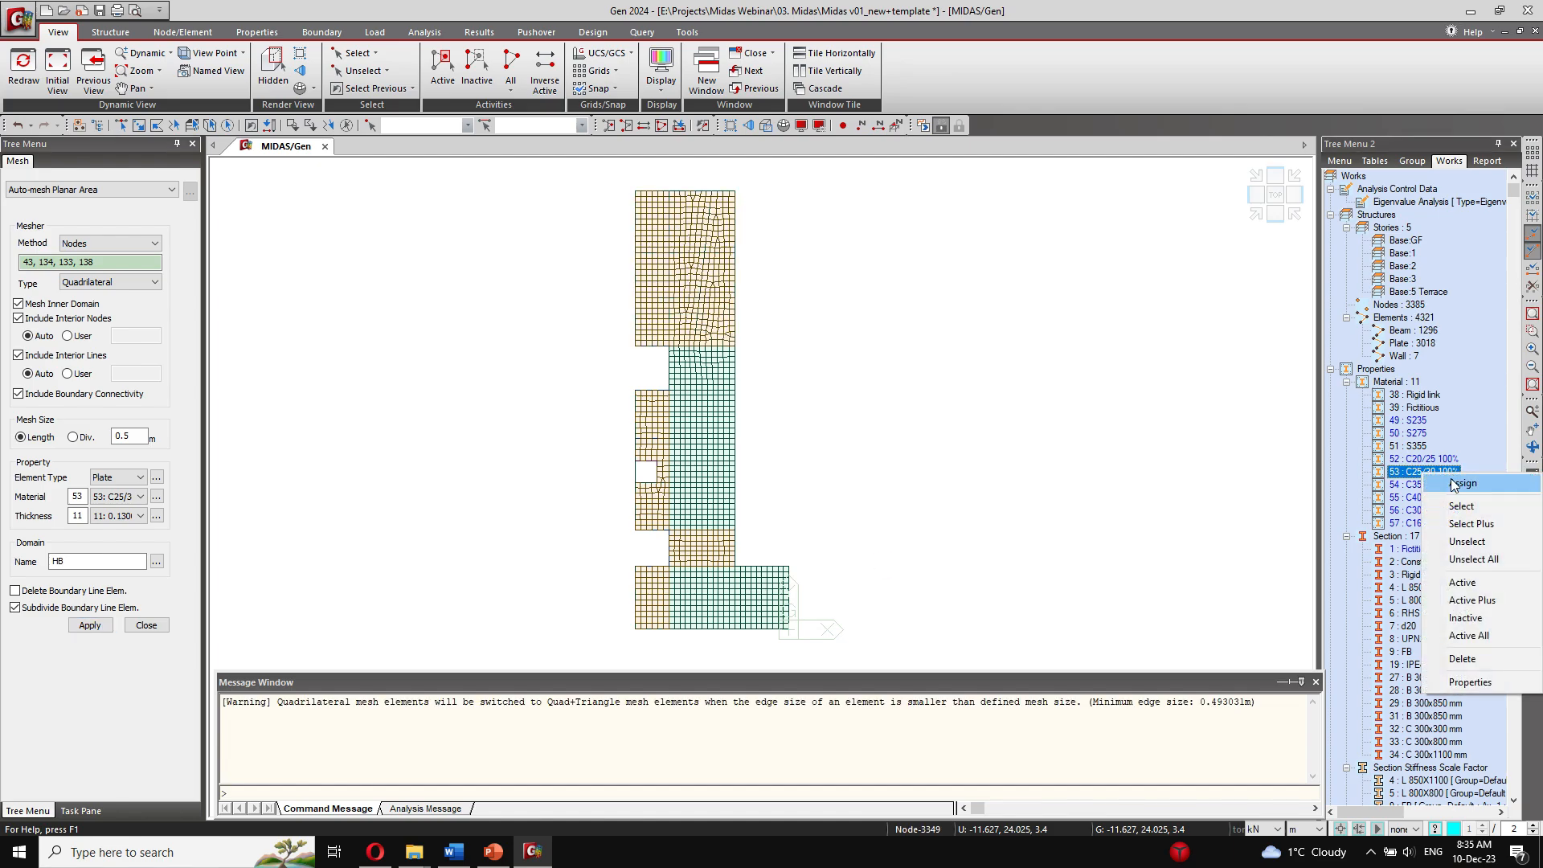
pyautogui.click(1524, 669)
pyautogui.click(1275, 218)
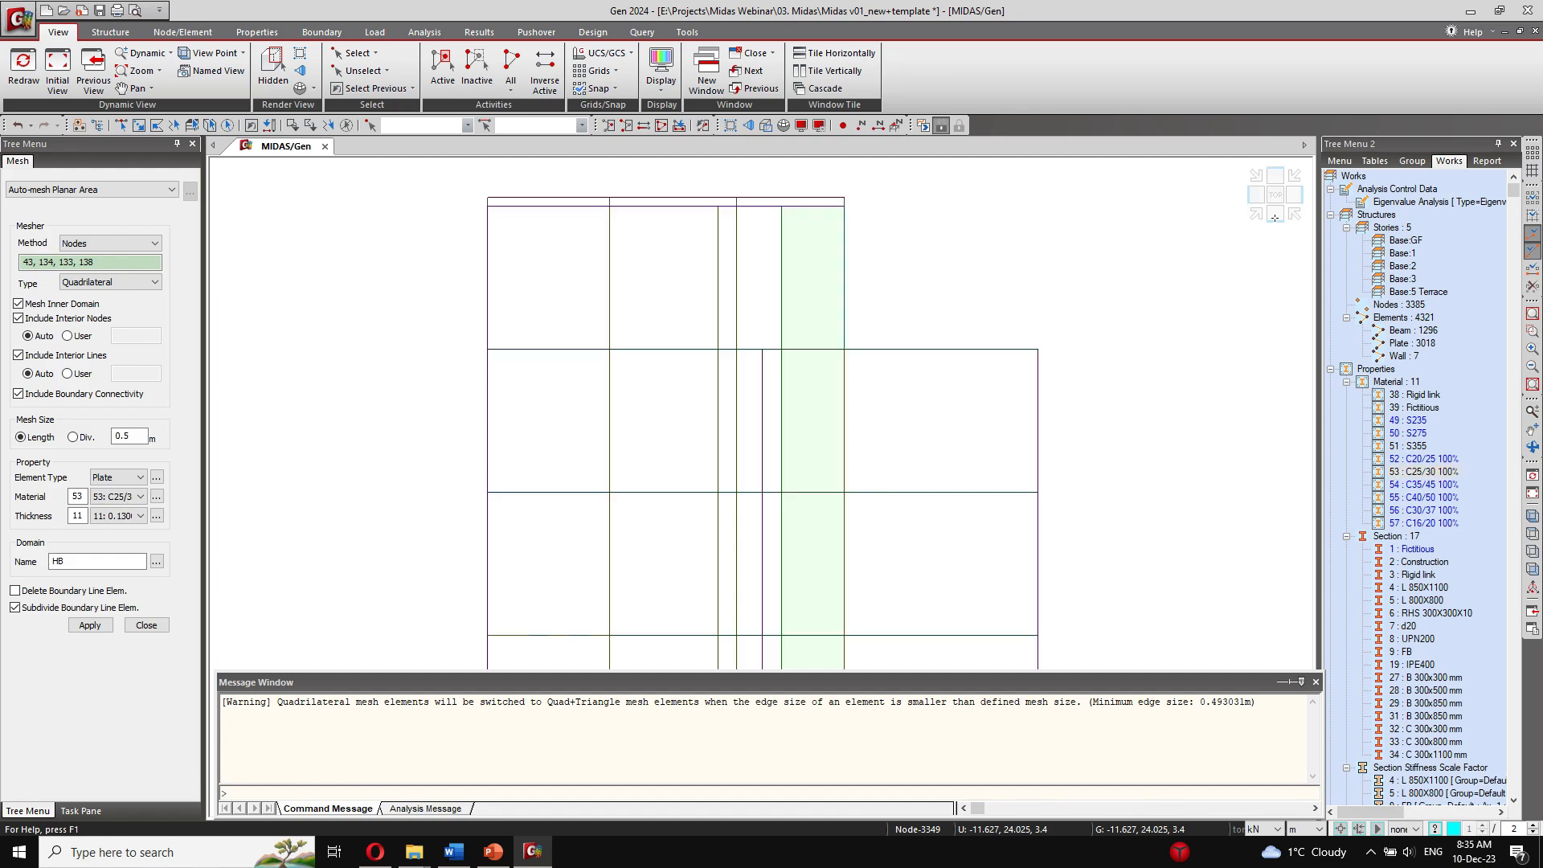
pyautogui.scroll(-3, 720, 403)
pyautogui.moveTo(694, 467); pyautogui.dragTo(625, 388, button='middle')
pyautogui.scroll(-2, 668, 369)
# Step: Window-select the members of the second level above the base and isolate them in plan view
pyautogui.click(362, 54)
pyautogui.click(392, 110)
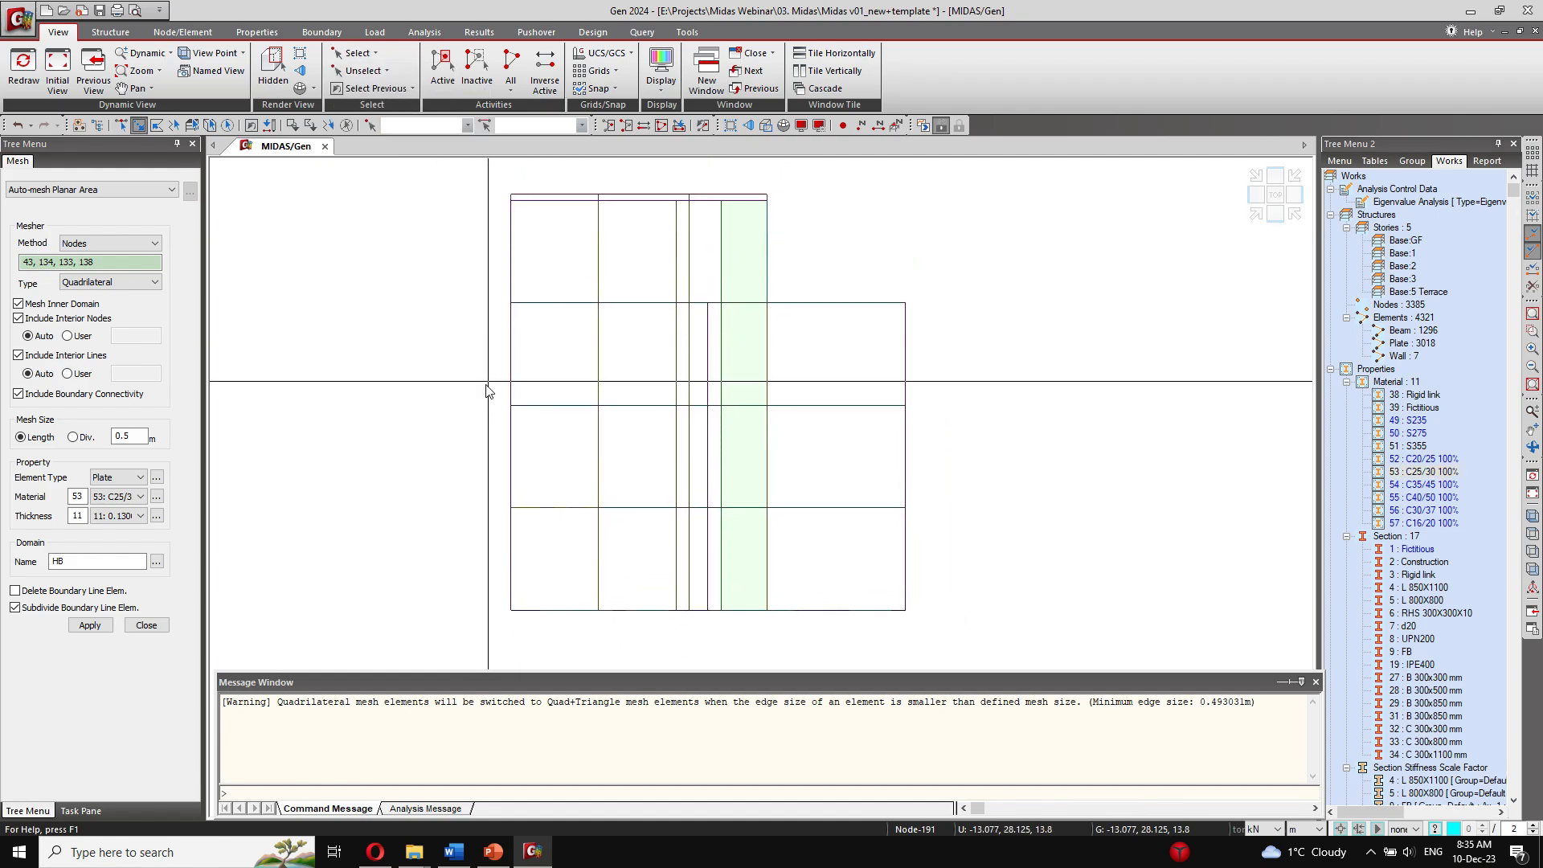
pyautogui.moveTo(473, 400); pyautogui.dragTo(954, 413)
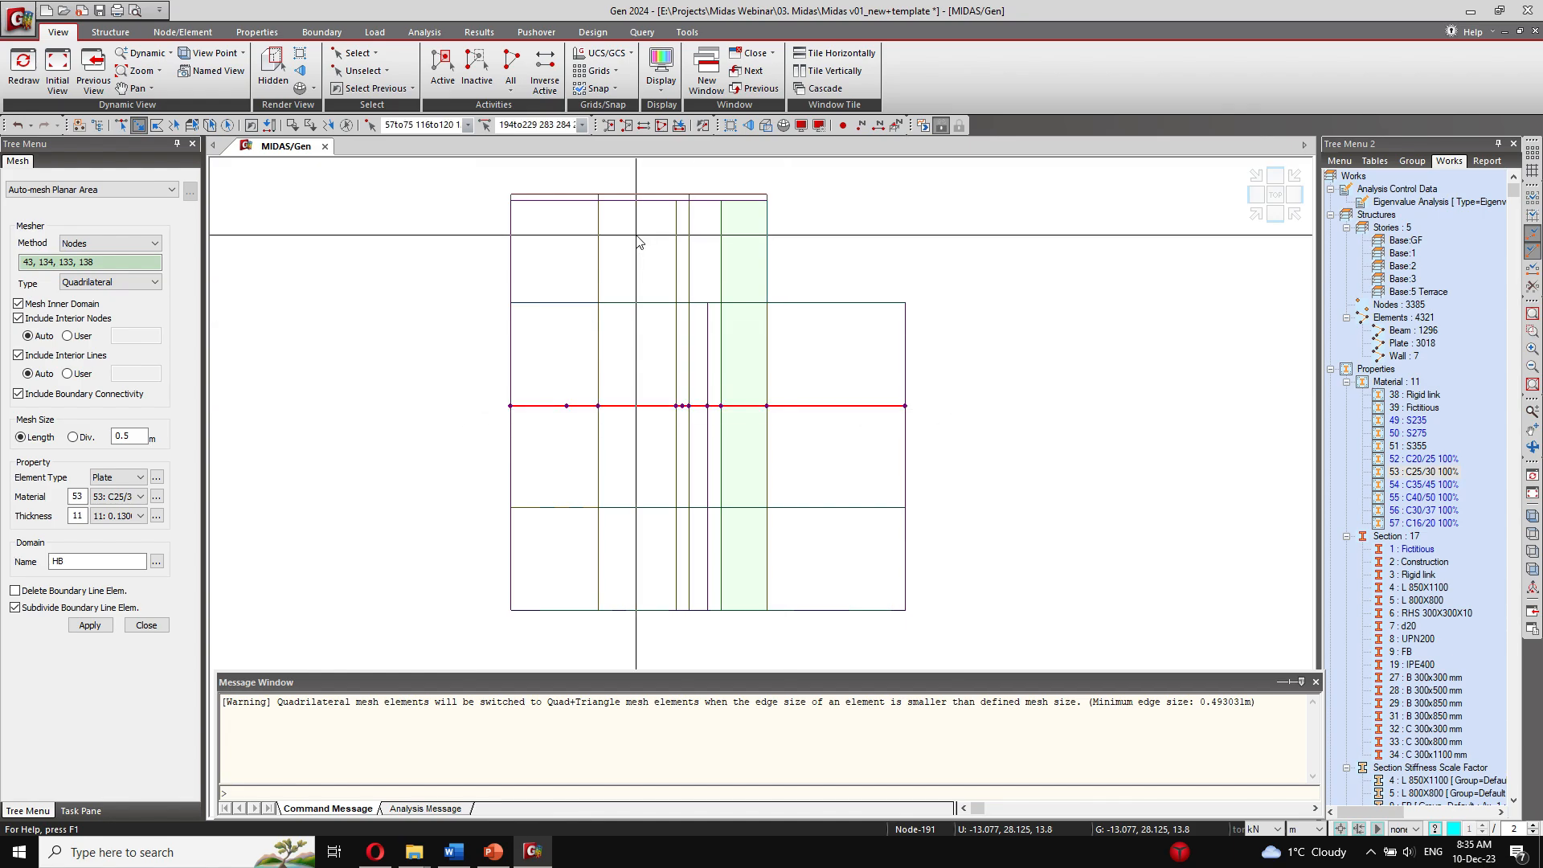
pyautogui.click(442, 69)
pyautogui.click(1276, 193)
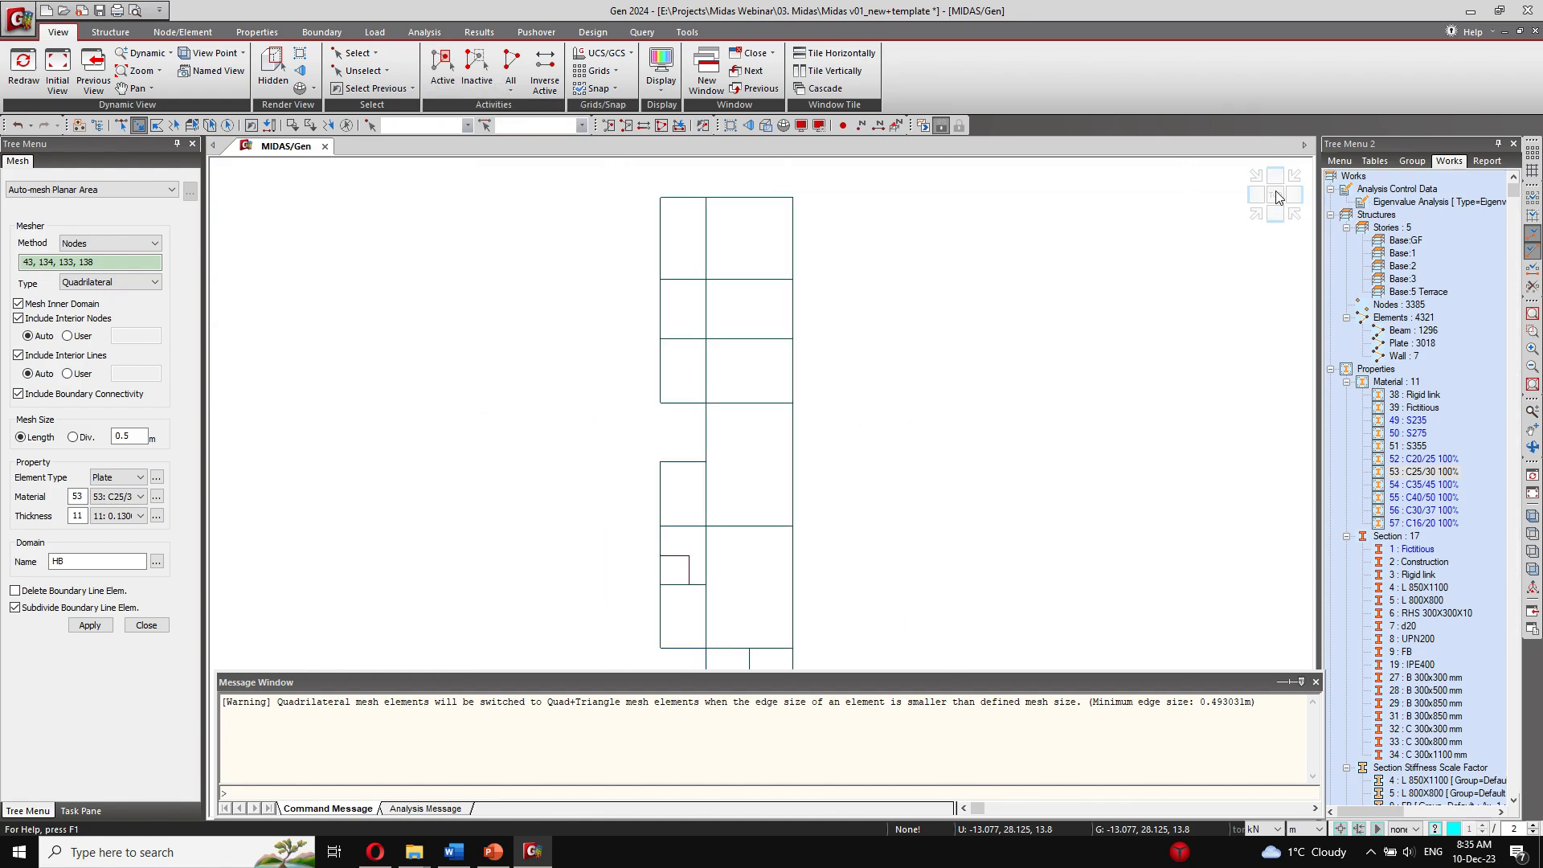
pyautogui.scroll(-1, 909, 387)
pyautogui.moveTo(895, 465); pyautogui.dragTo(826, 351, button='middle')
pyautogui.scroll(-1, 854, 363)
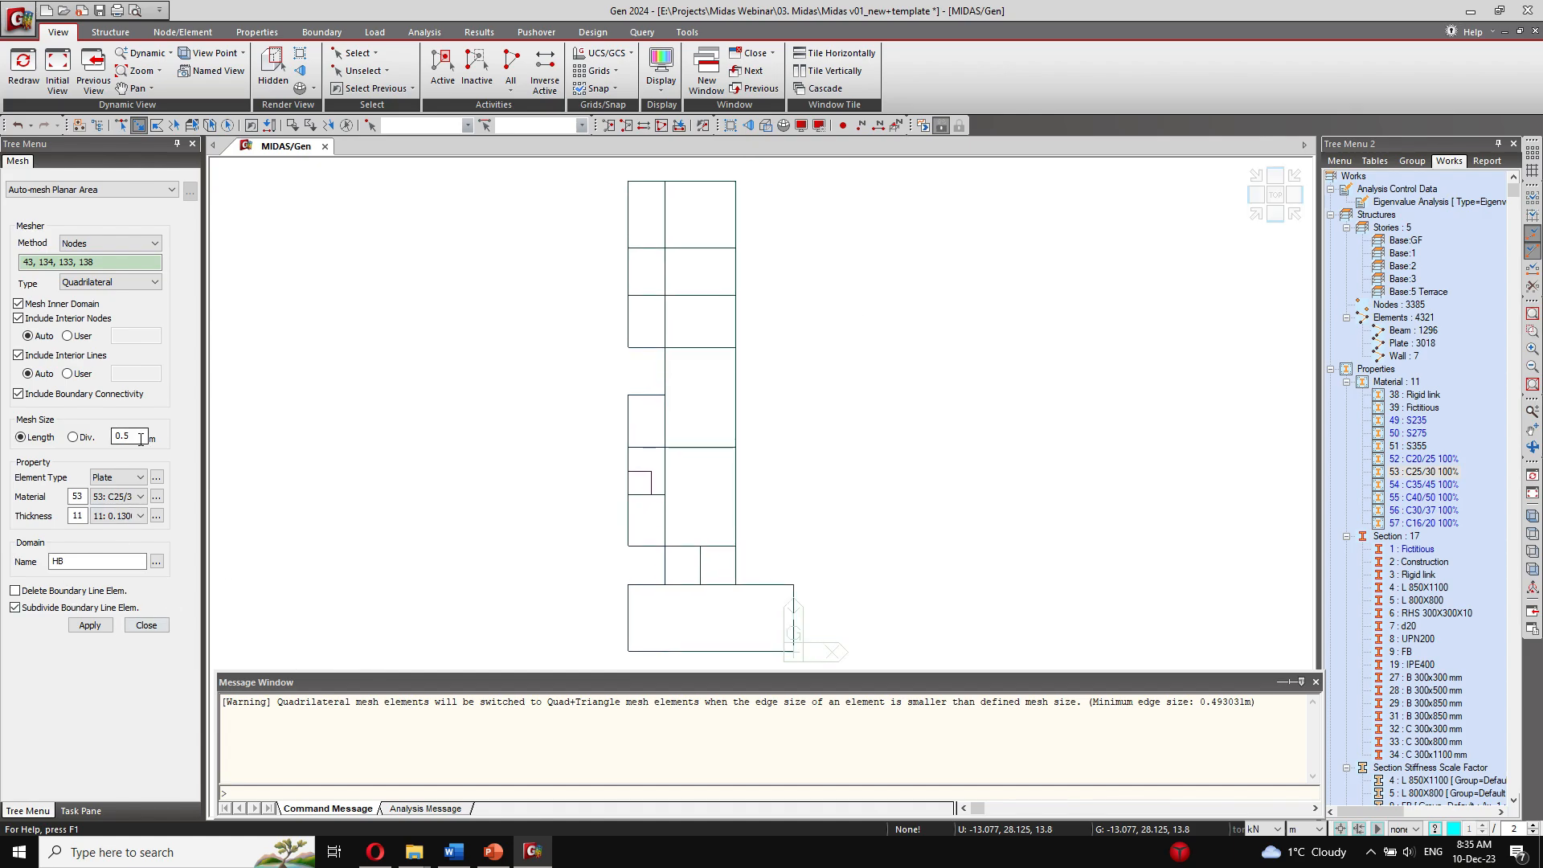
# Step: Mesh the slab area at the far end of the floor, outlined by nodes 63, 140, 139 and 142, with 0.5 m plates
pyautogui.click(129, 262)
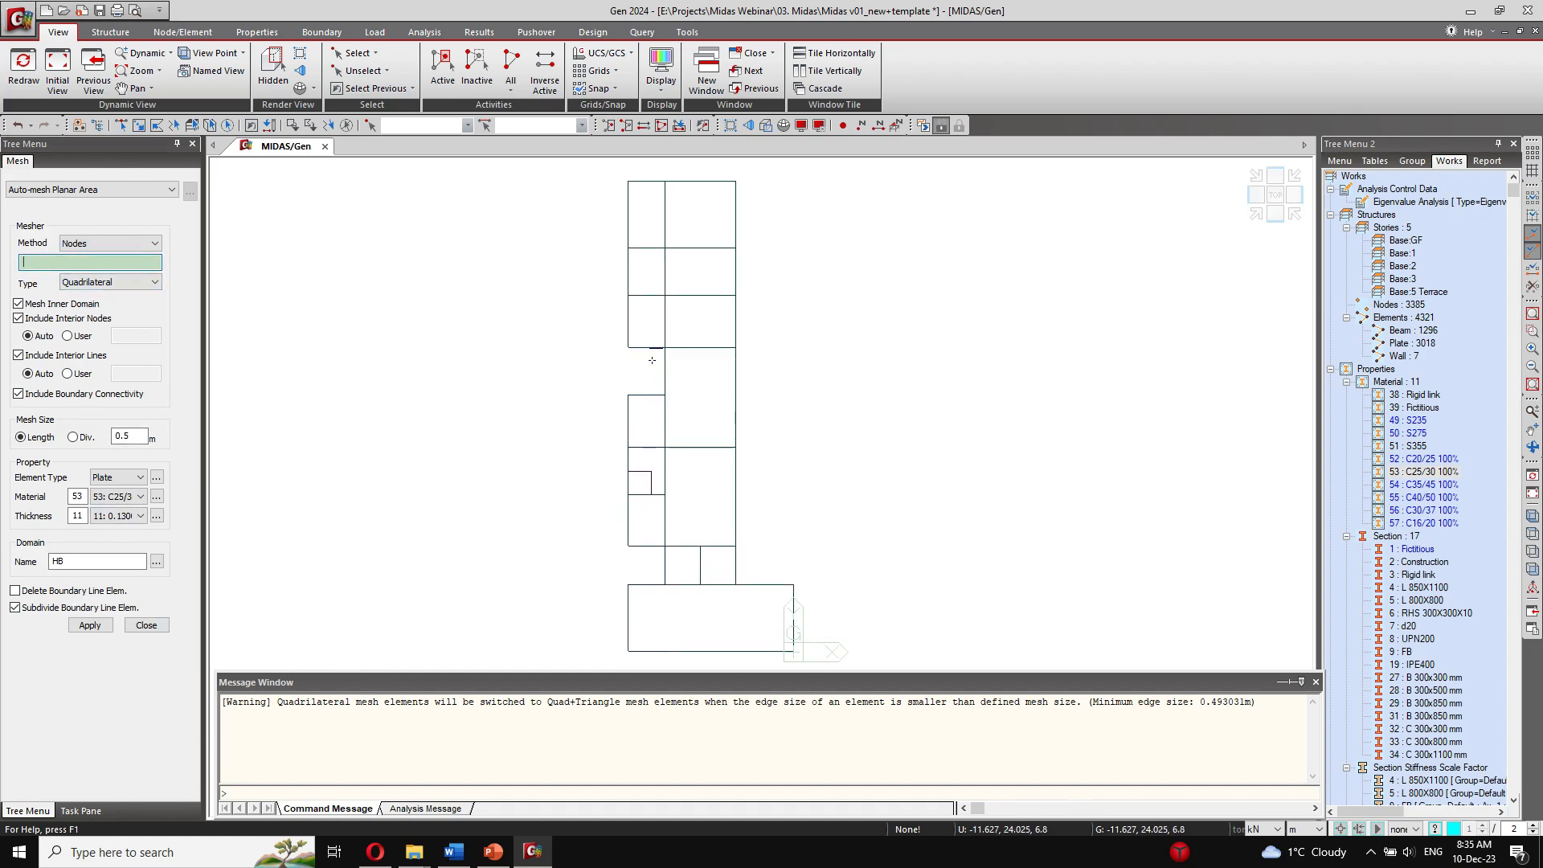
pyautogui.click(627, 184)
pyautogui.click(735, 182)
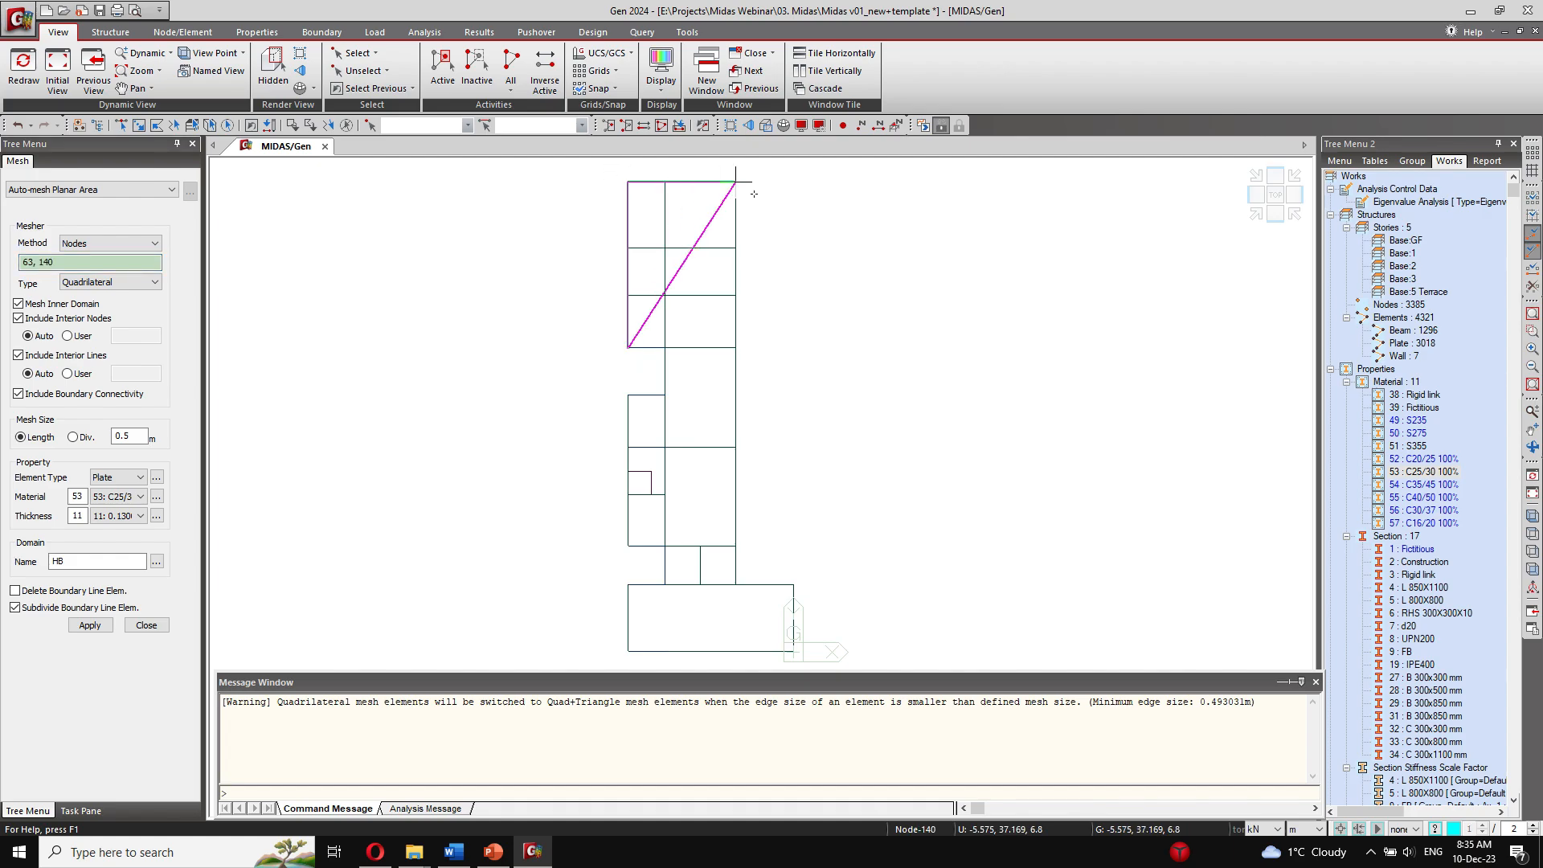
pyautogui.click(733, 347)
pyautogui.click(628, 347)
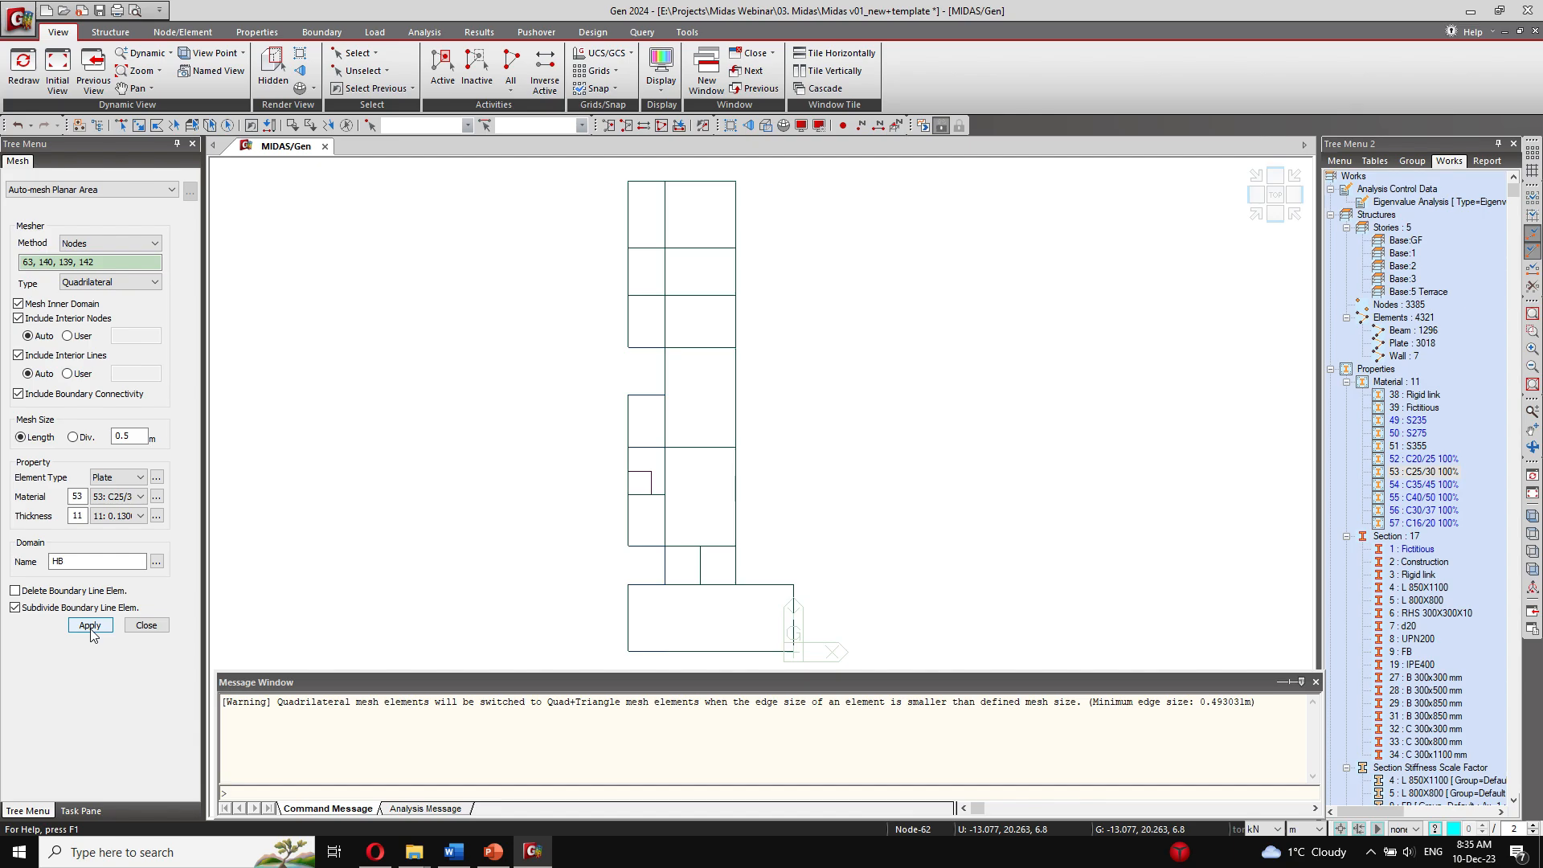
pyautogui.click(91, 628)
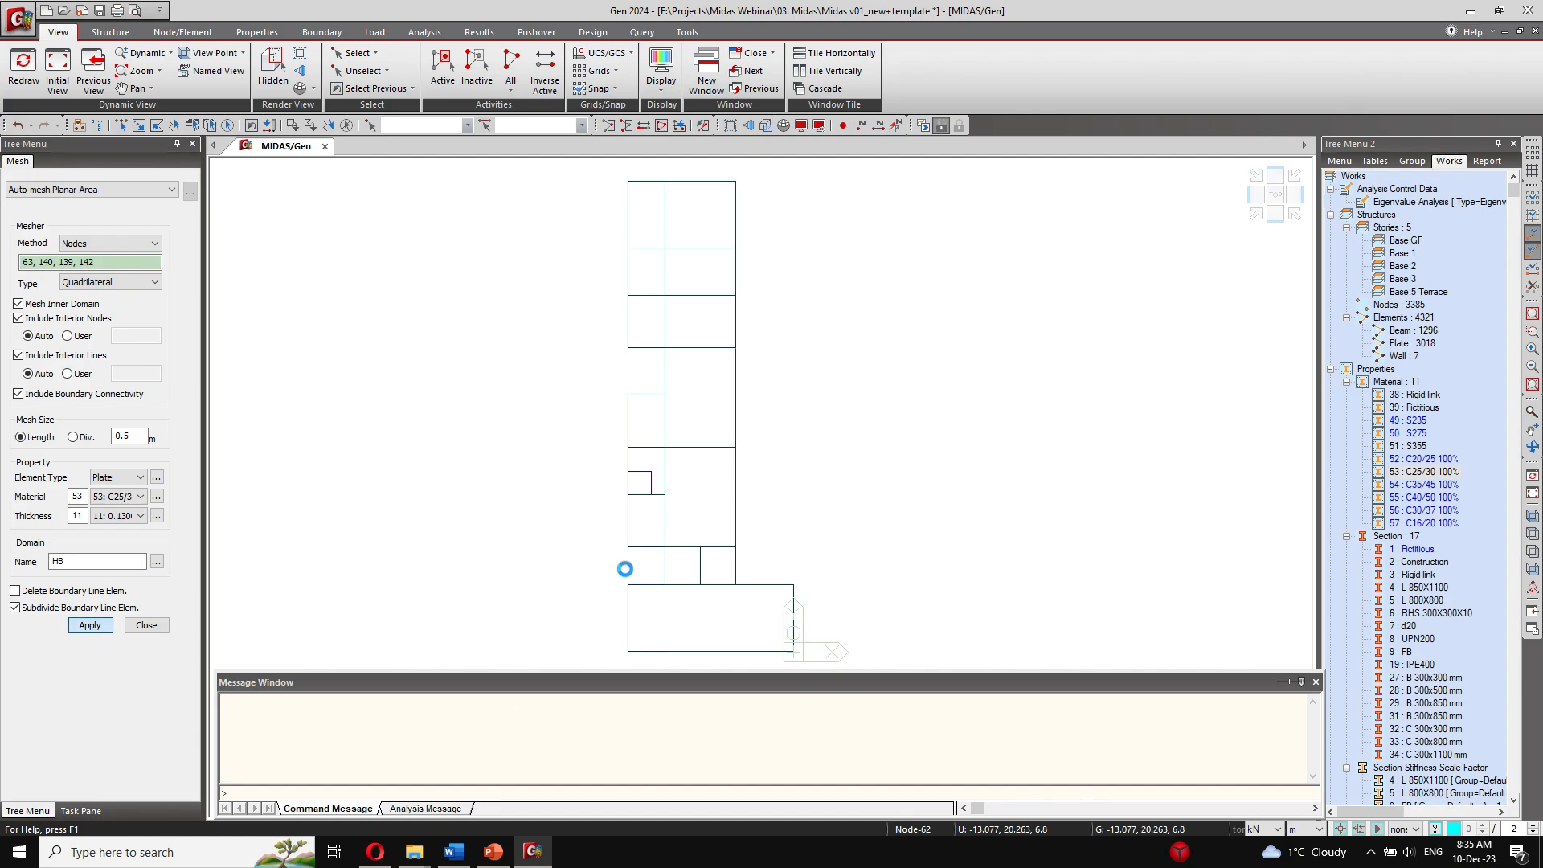
# Step: Mesh the short connecting panel between the slab areas, outlined by nodes 66, 67, 119 and 118
pyautogui.click(665, 546)
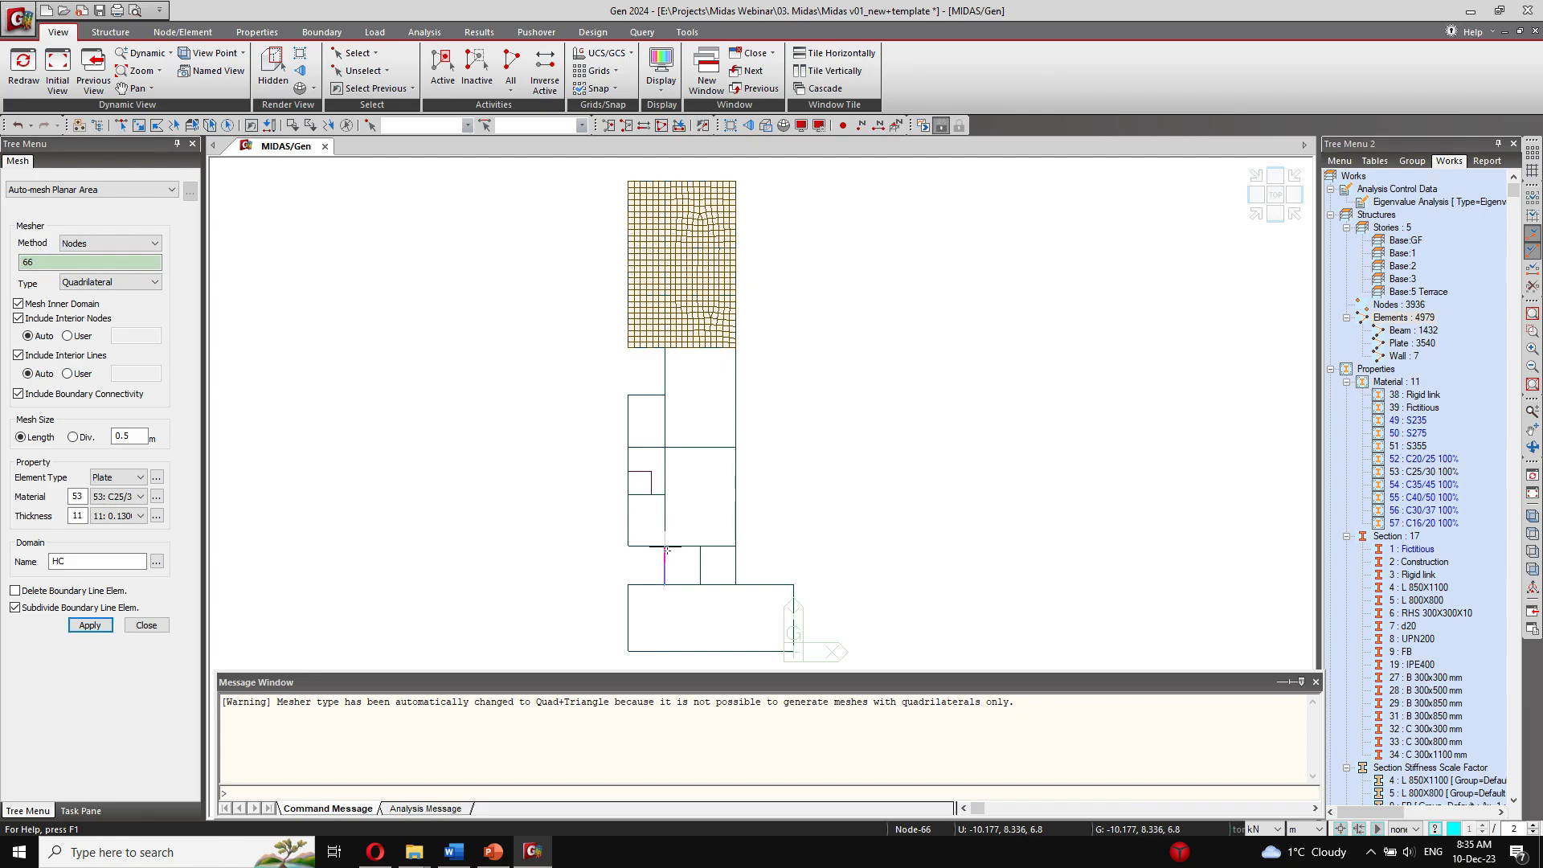
pyautogui.click(736, 548)
pyautogui.click(734, 585)
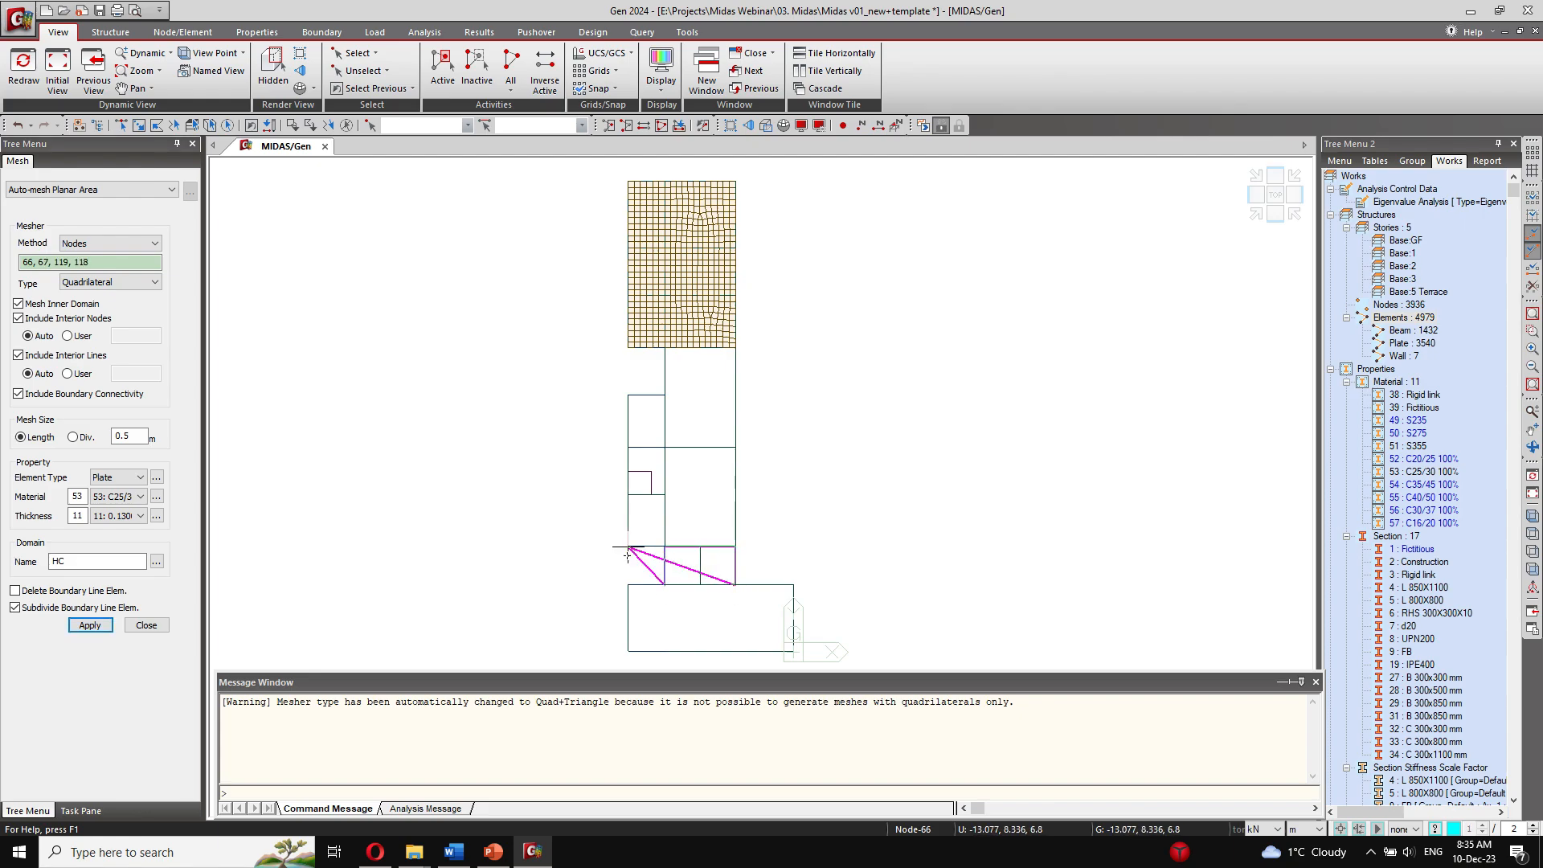
pyautogui.click(97, 628)
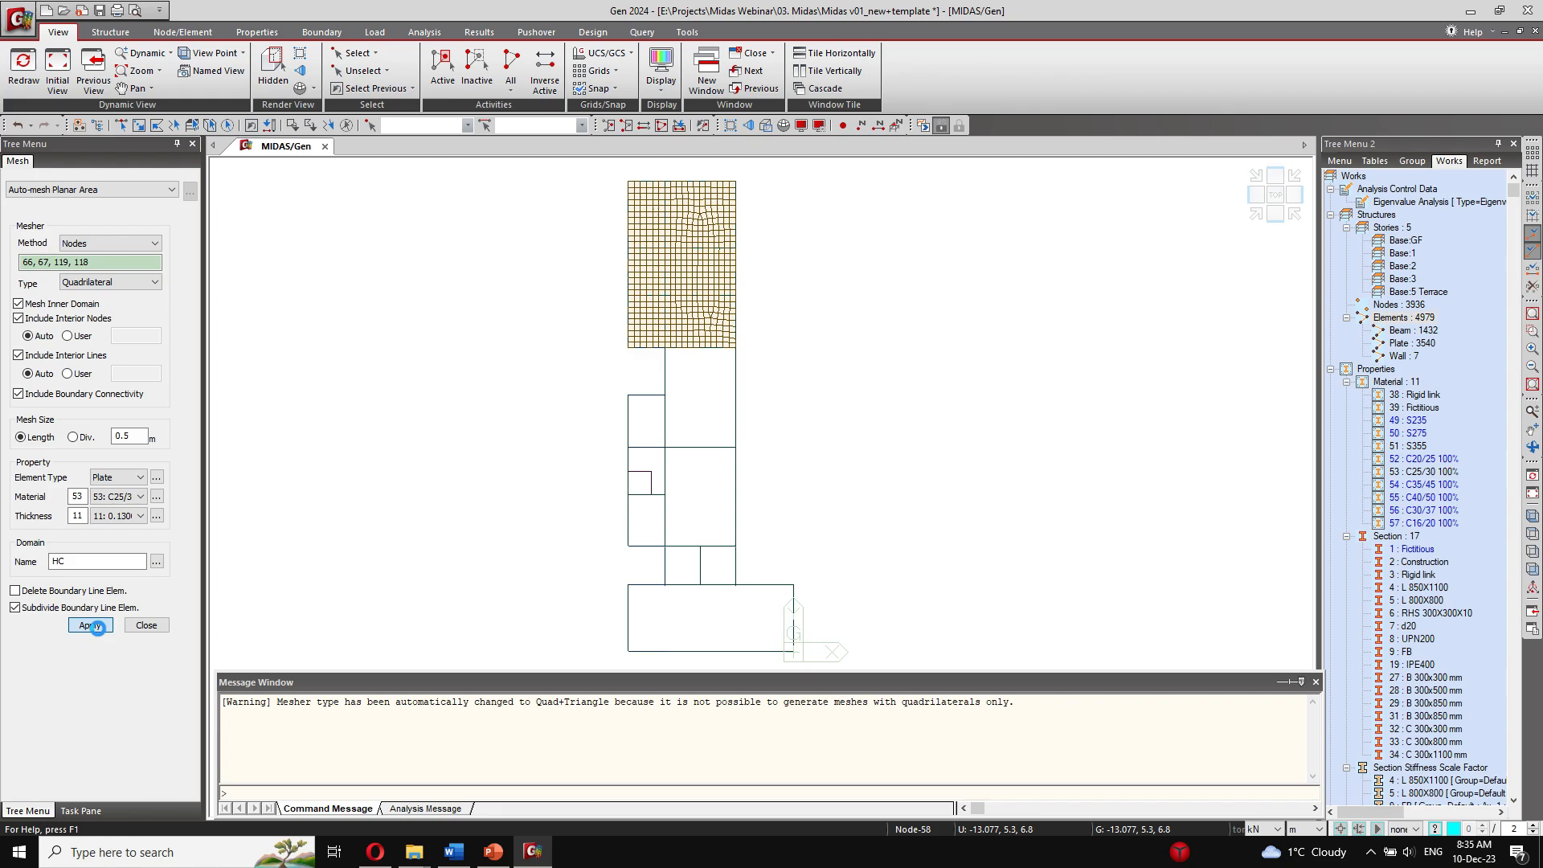
# Step: Mesh the narrow side slab around its small opening, outlined by nodes 59, 60, 183, 182, 181, 62, 70 and 67
pyautogui.click(628, 546)
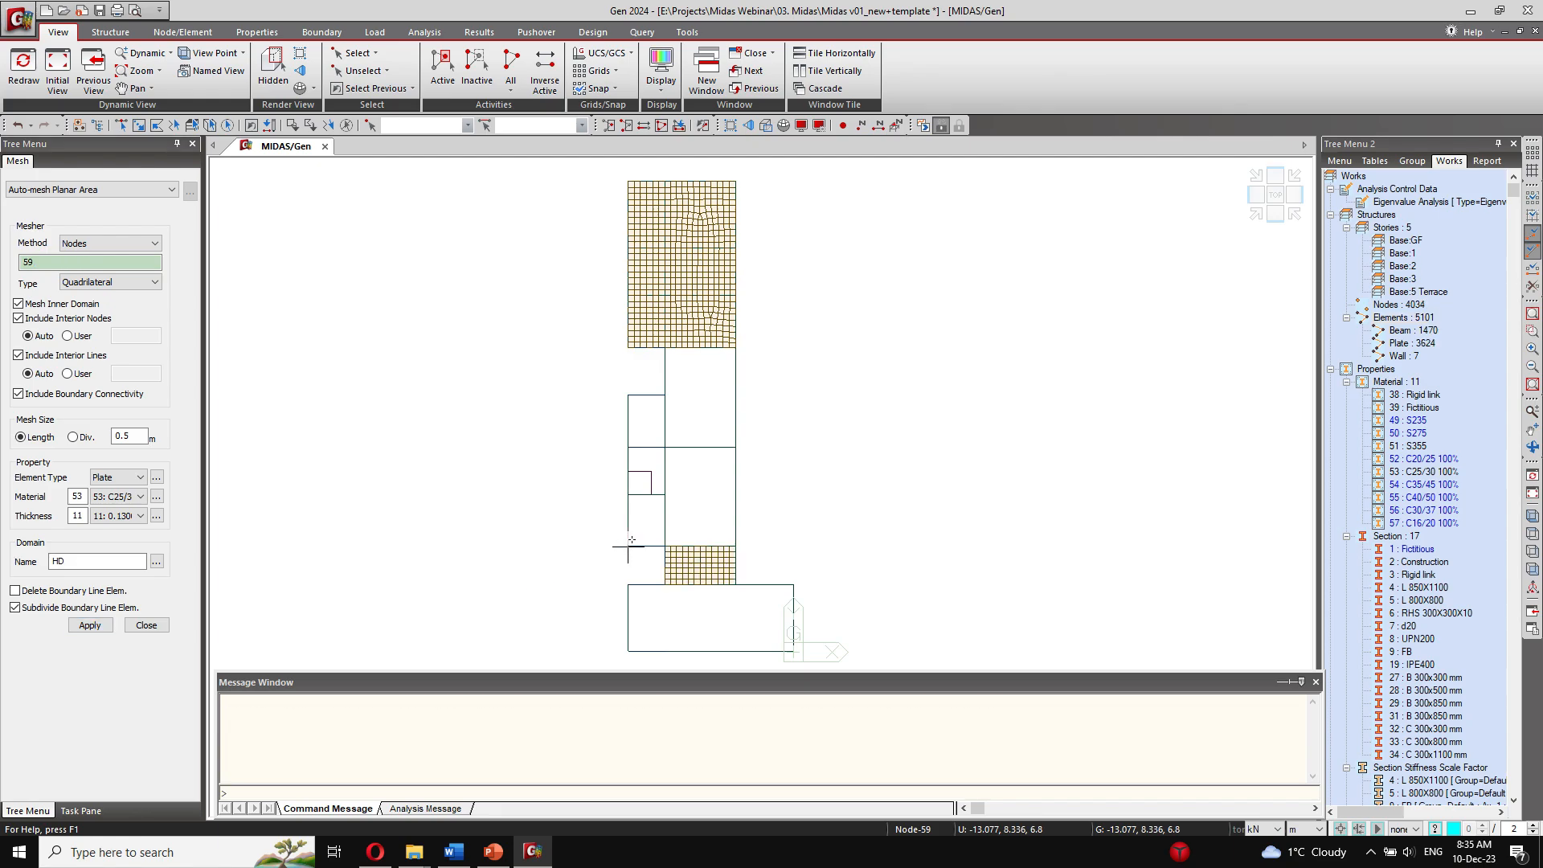
pyautogui.click(627, 494)
pyautogui.click(651, 494)
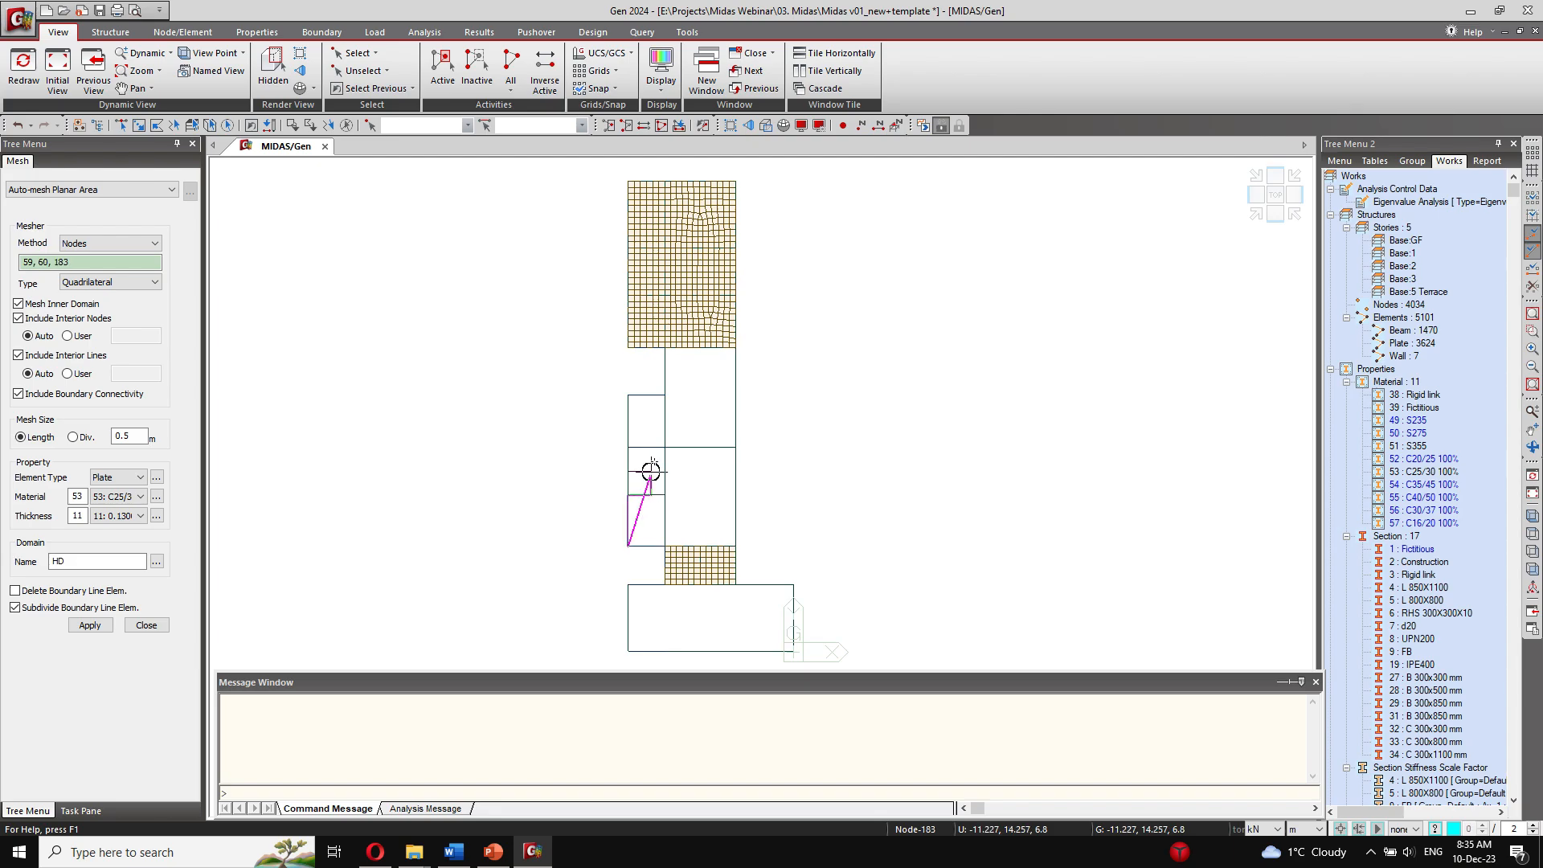
pyautogui.click(651, 471)
pyautogui.click(628, 472)
pyautogui.click(627, 394)
pyautogui.click(664, 395)
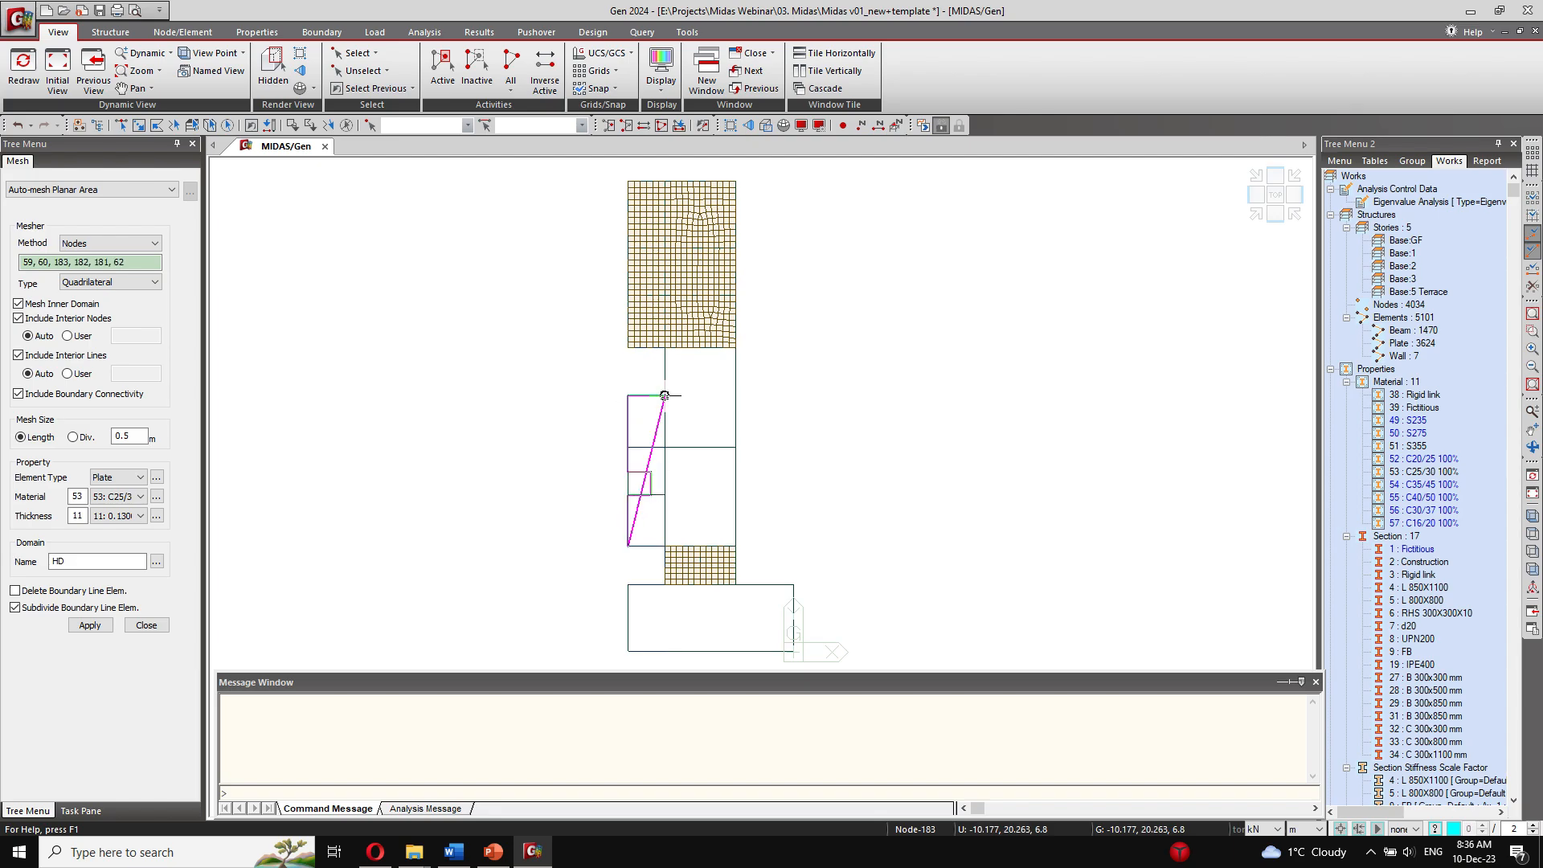
pyautogui.click(664, 546)
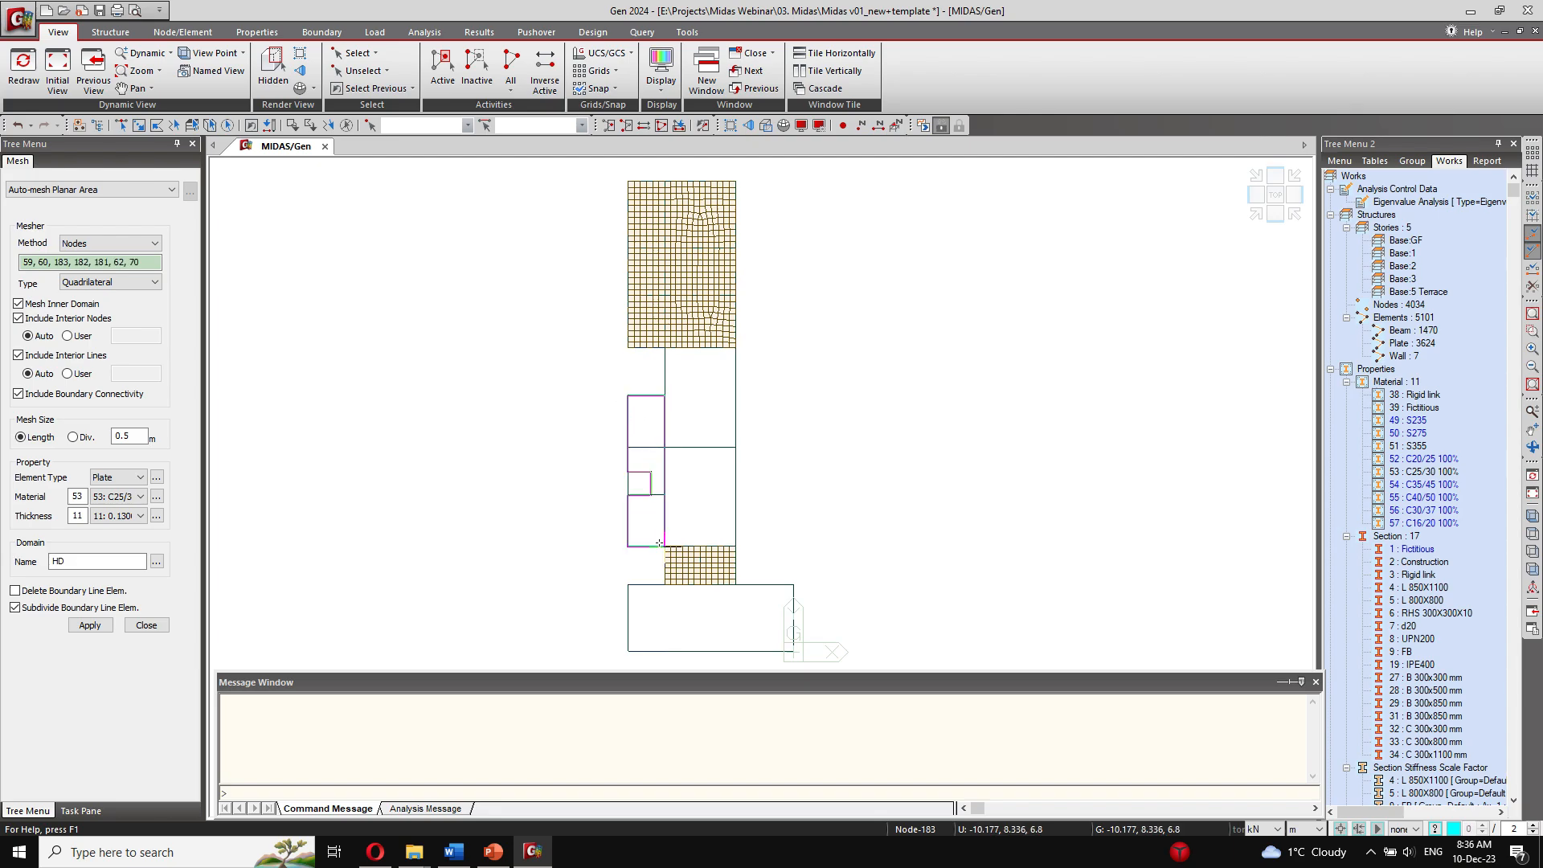
pyautogui.click(80, 626)
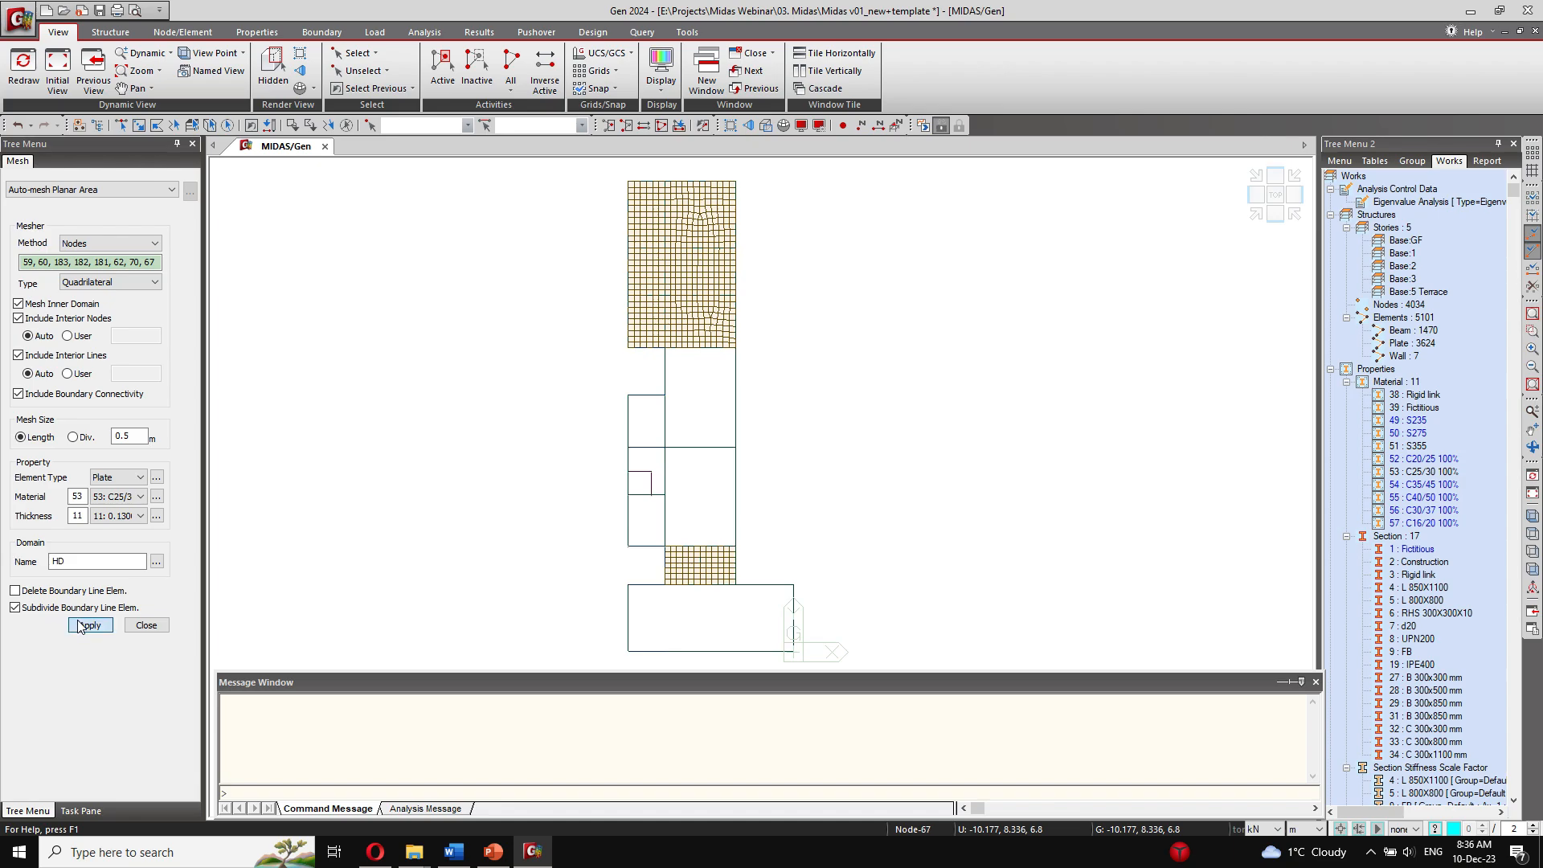
# Step: Switch to plate thickness 10 (0.150) and mesh the wide slab by the origin, outlined by nodes 57, 58, 74 and 75
pyautogui.click(133, 516)
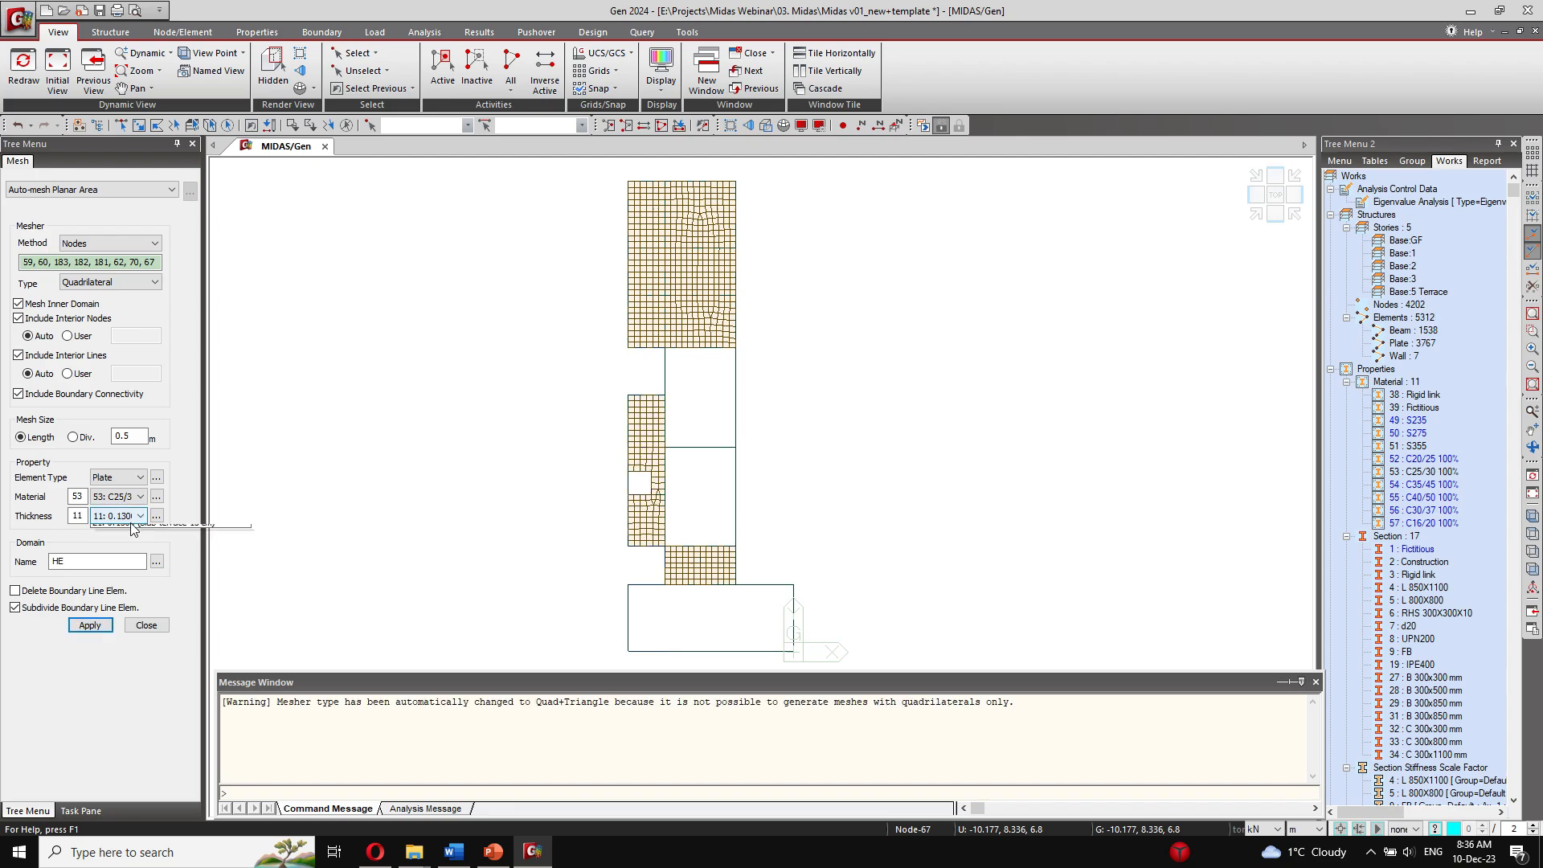
pyautogui.click(133, 529)
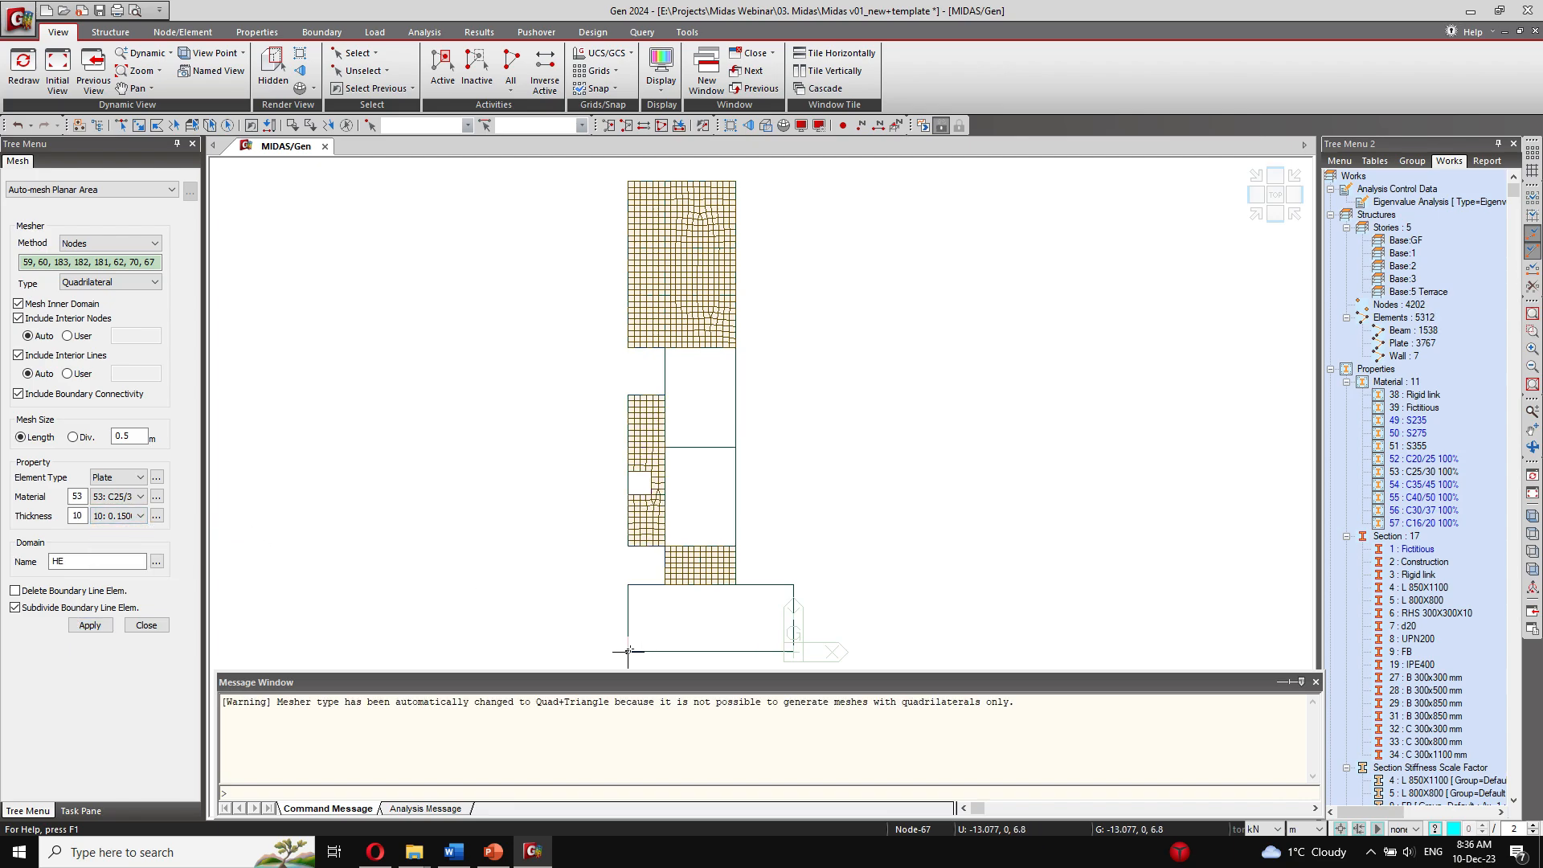
pyautogui.click(627, 584)
pyautogui.click(628, 585)
pyautogui.click(794, 586)
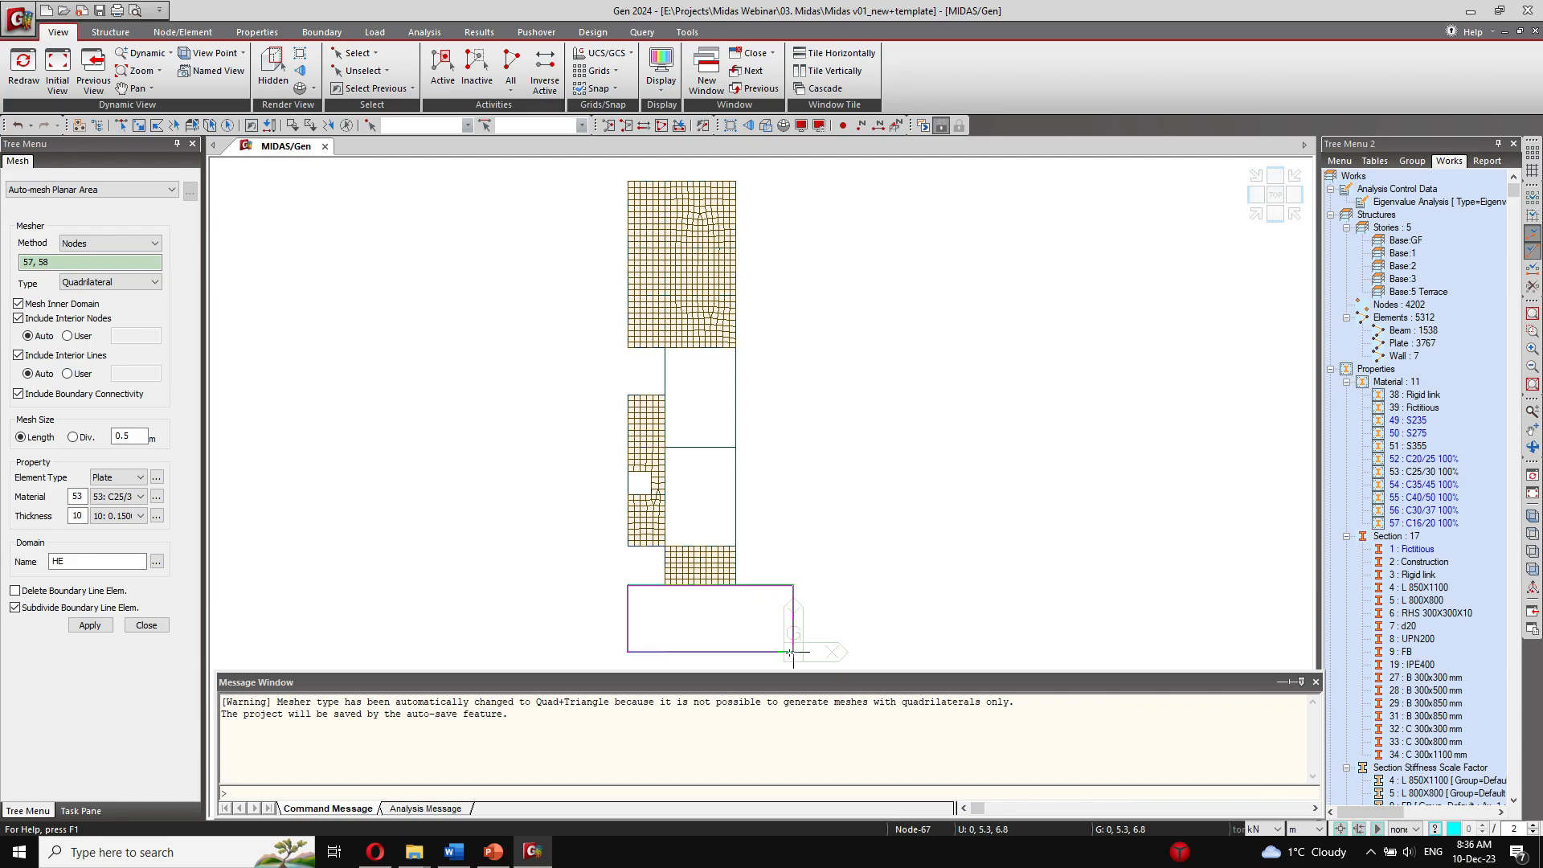
pyautogui.click(794, 651)
pyautogui.click(102, 630)
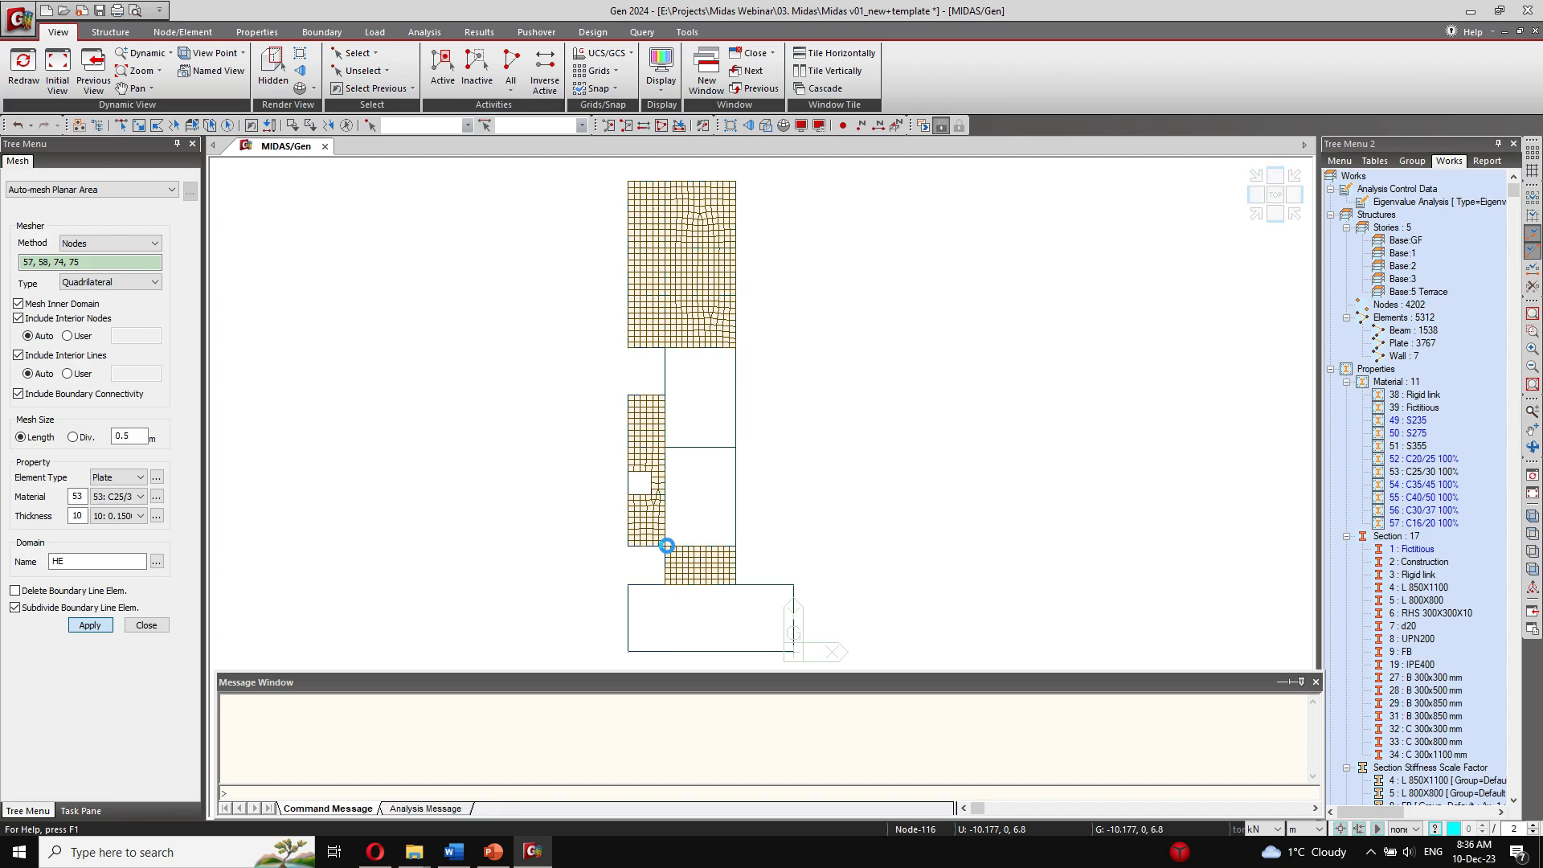
# Step: Mesh the remaining central slab area outlined by nodes 67, 71, 142 and 119 with thickness 10
pyautogui.click(666, 548)
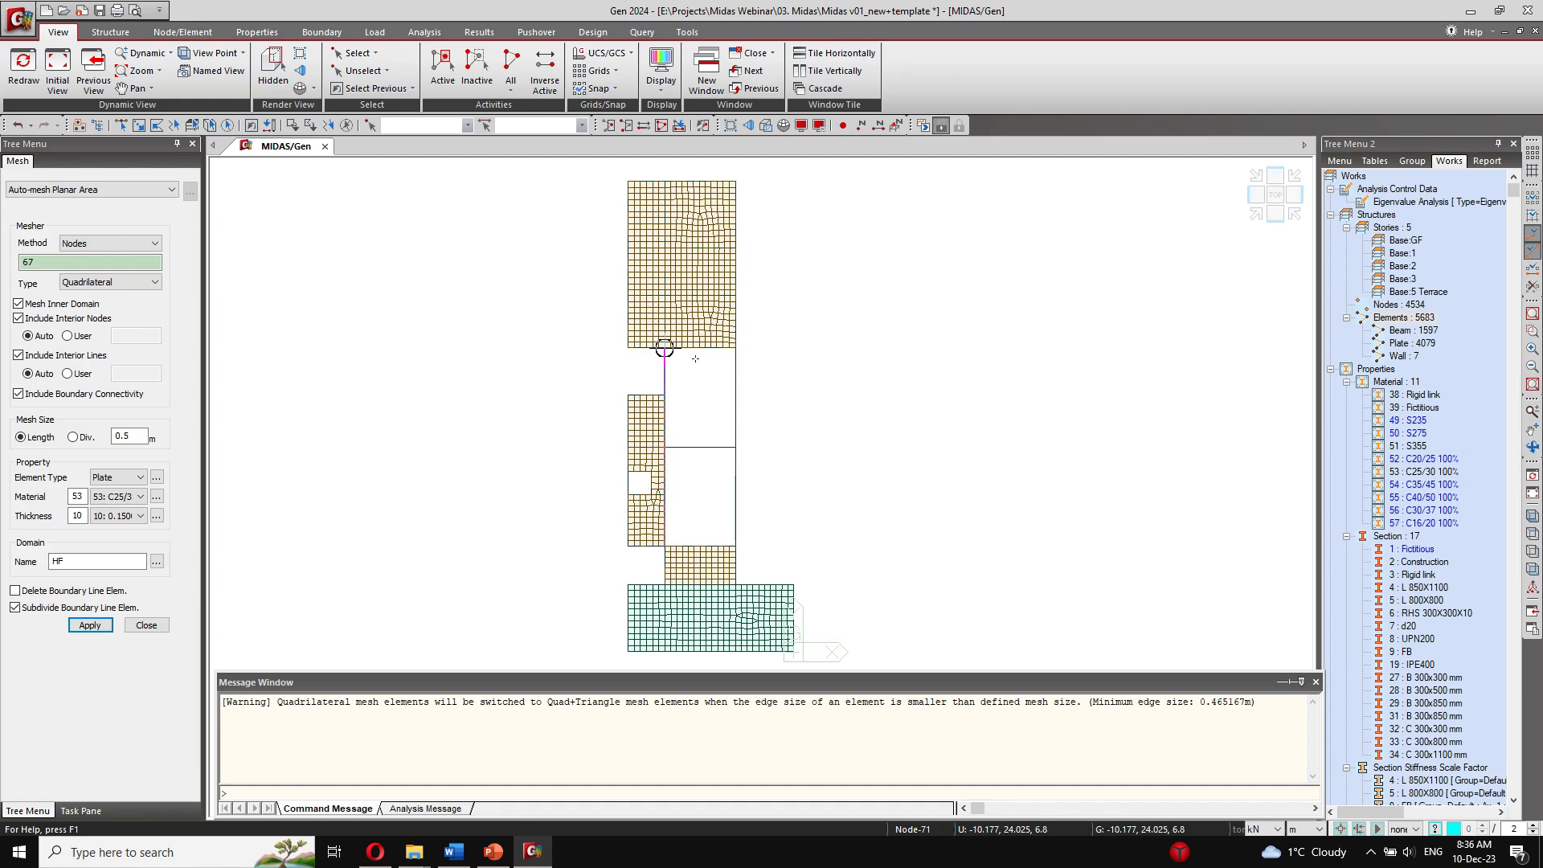
pyautogui.click(665, 348)
pyautogui.click(735, 348)
pyautogui.click(735, 547)
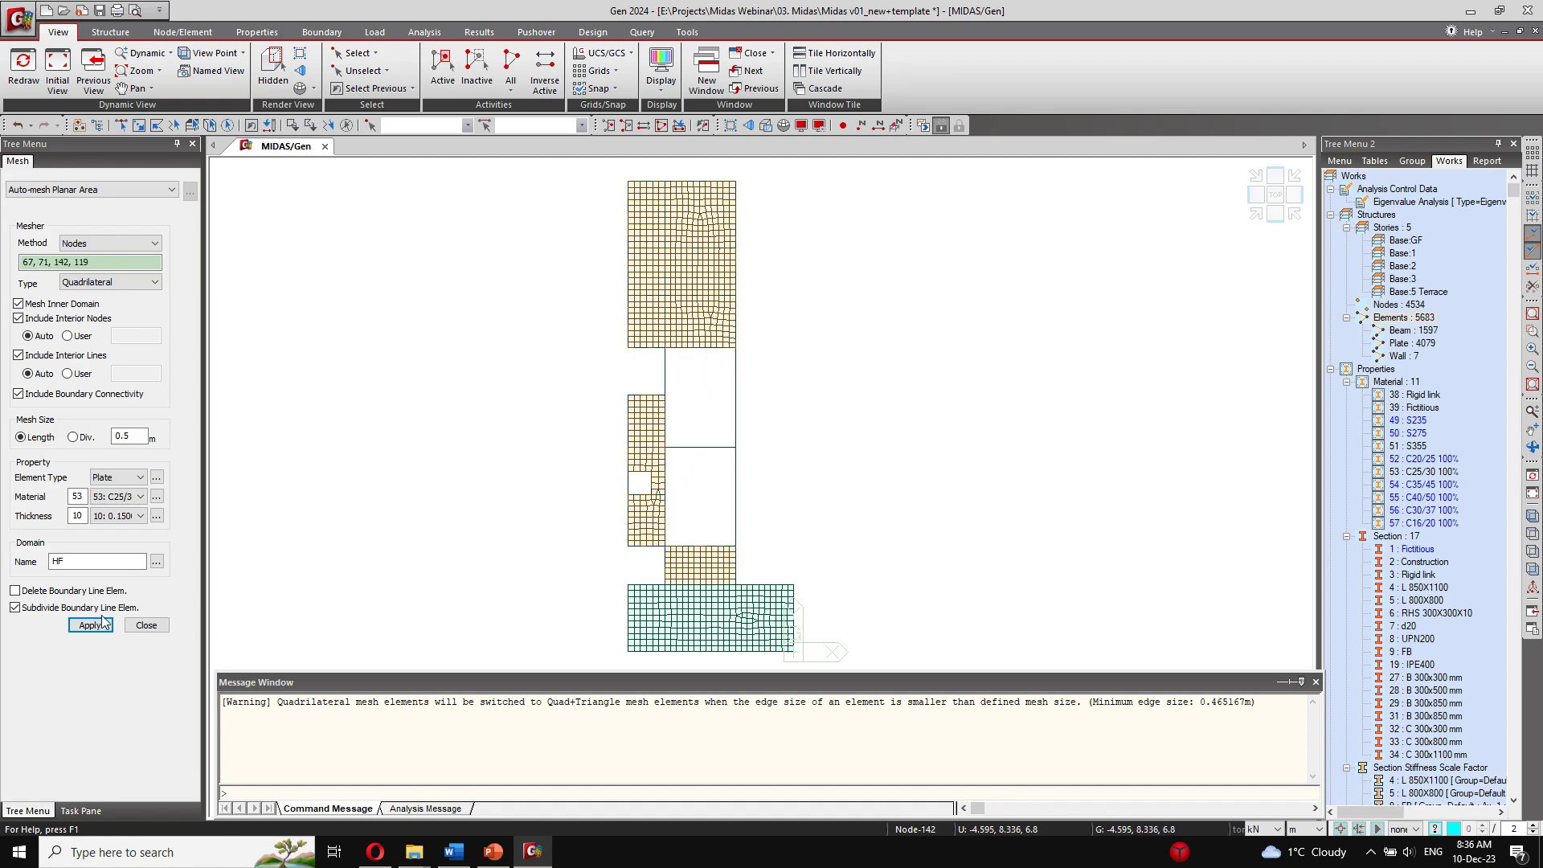
pyautogui.click(91, 625)
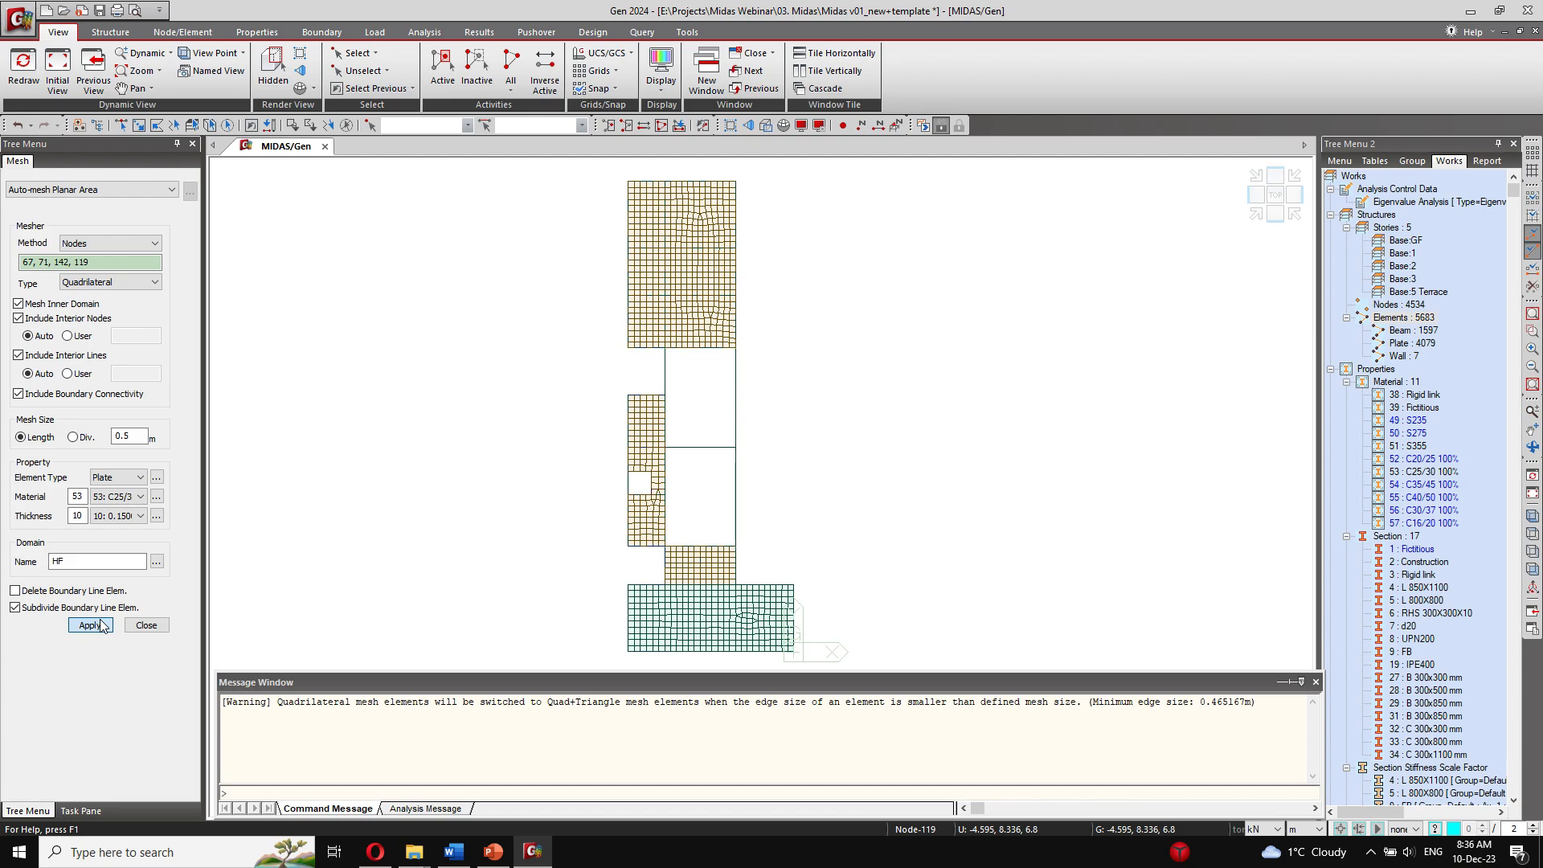
# Step: Save the project, then reactivate the whole model in front elevation
pyautogui.click(100, 11)
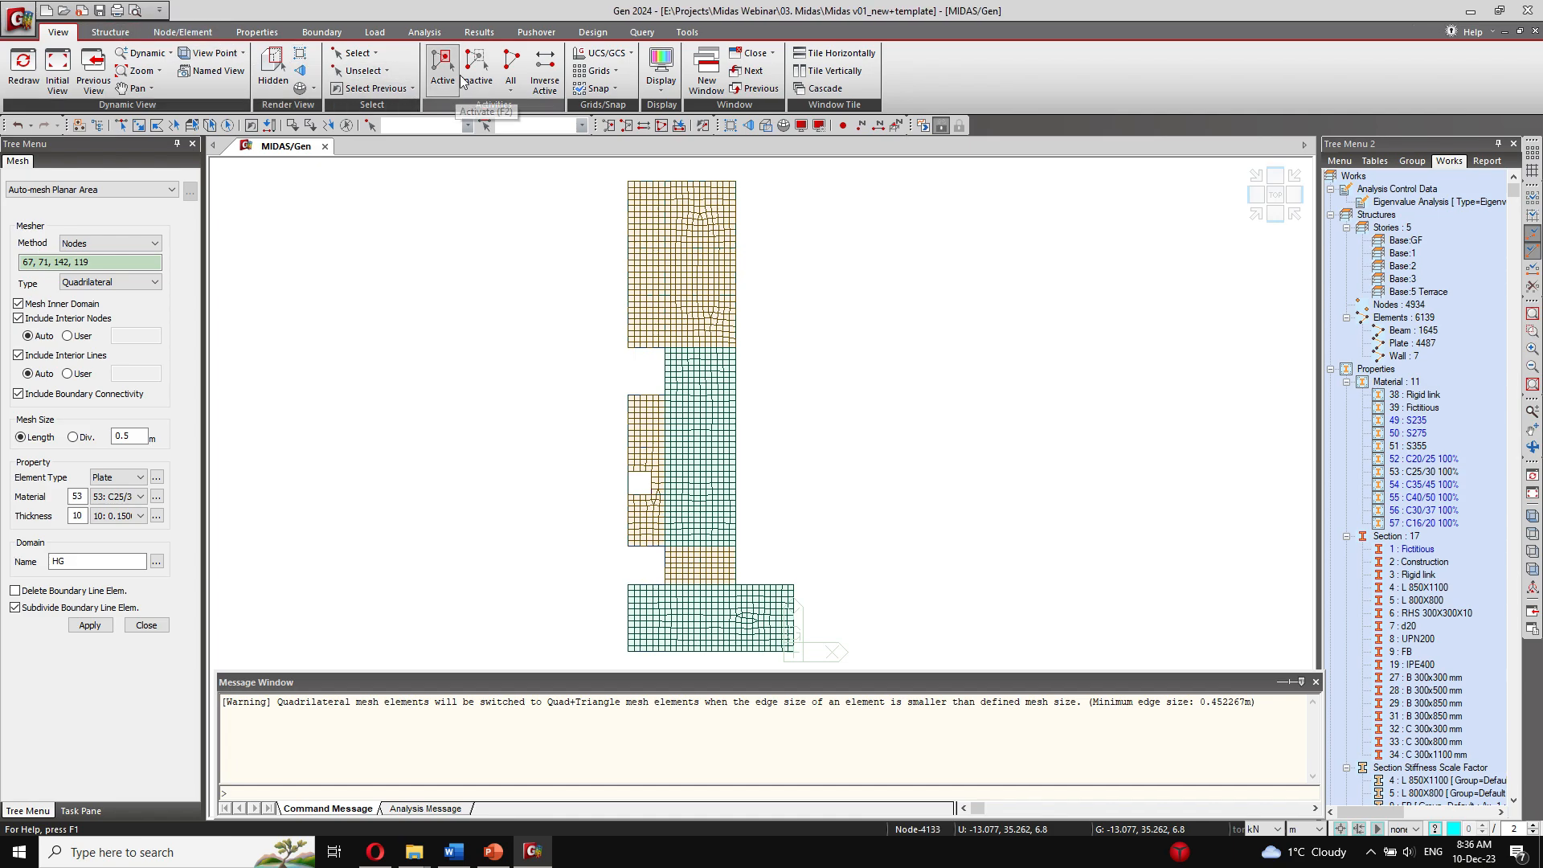
pyautogui.click(510, 84)
pyautogui.click(535, 111)
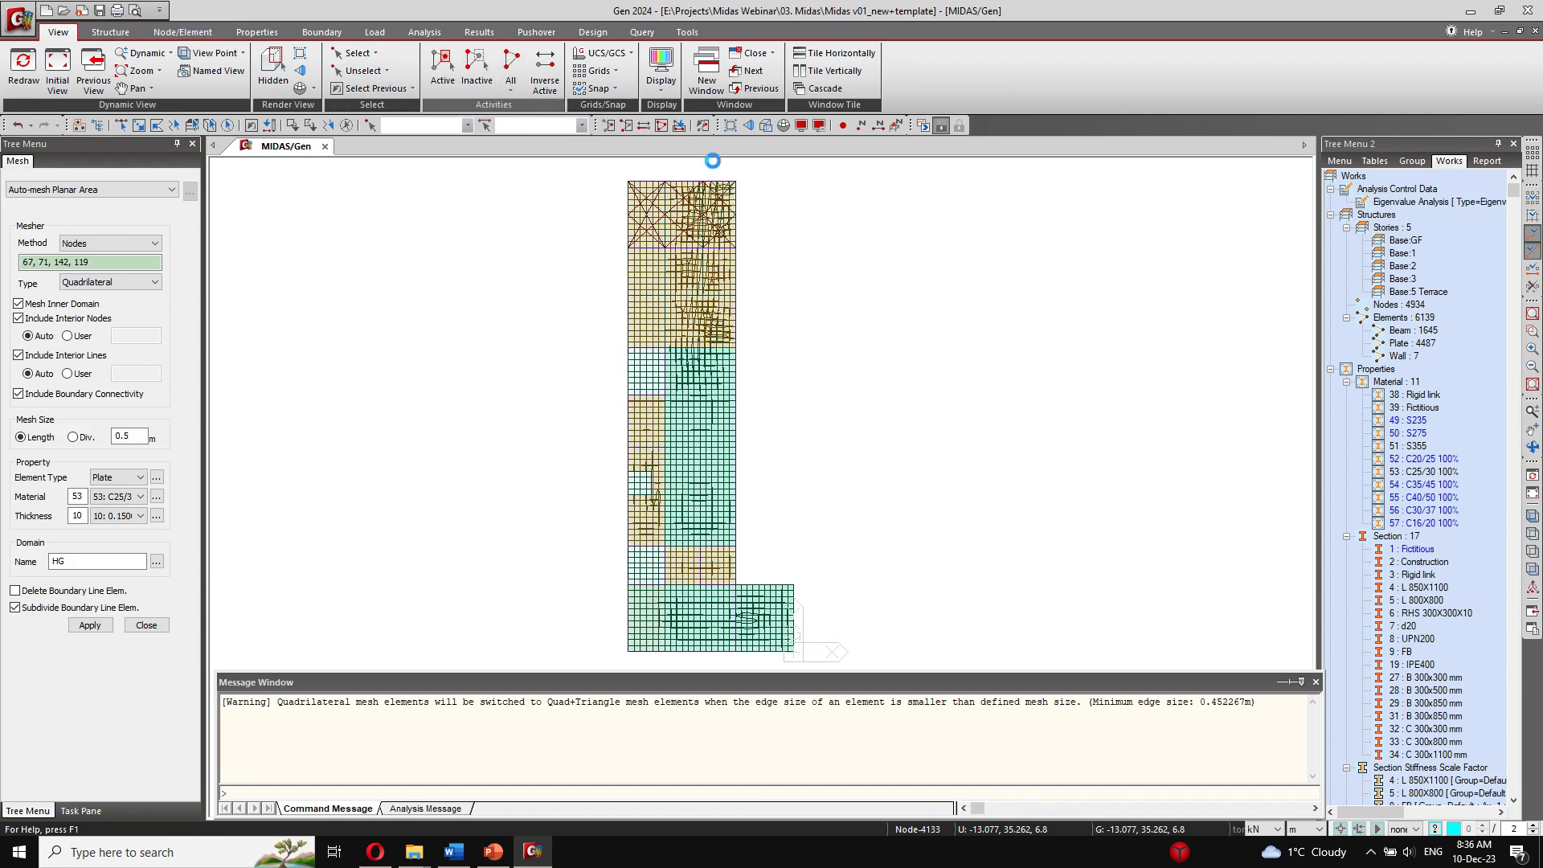
pyautogui.click(1288, 211)
pyautogui.click(1289, 216)
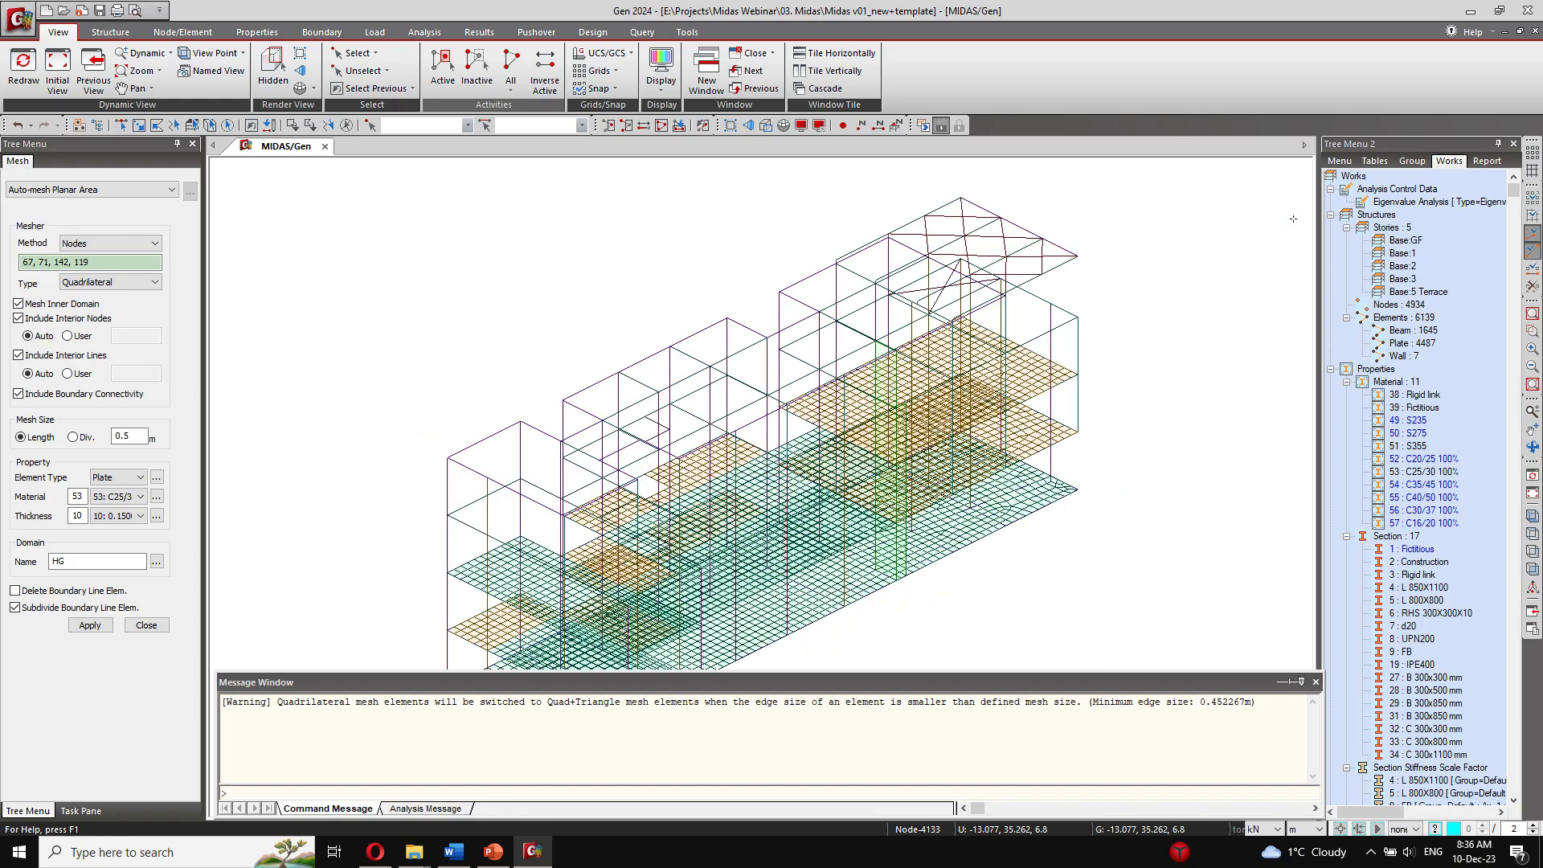
pyautogui.click(1283, 221)
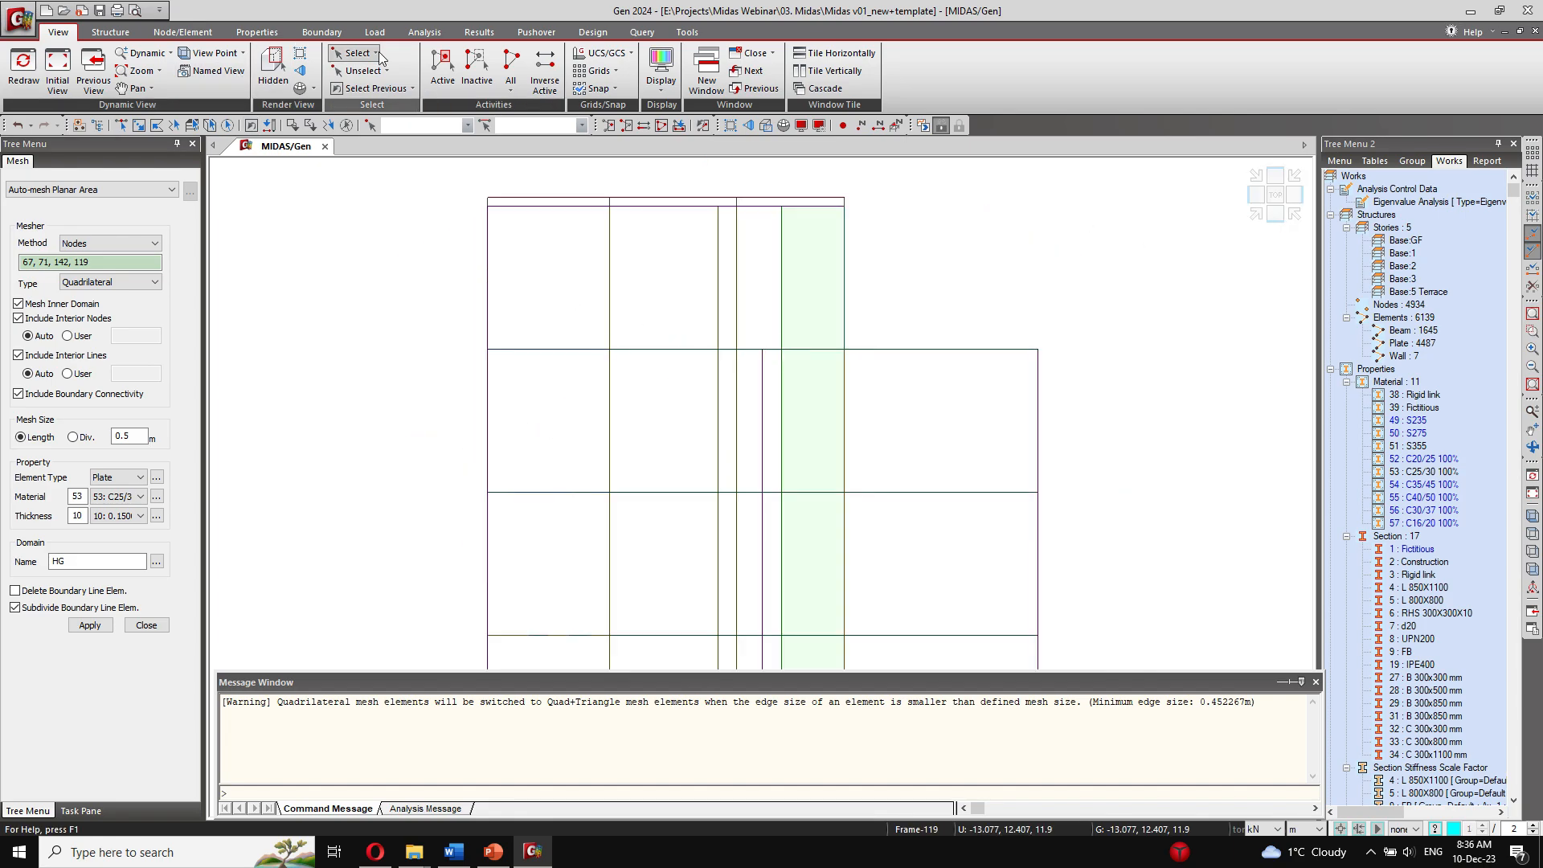
# Step: Window-select the members of the third level above the base and isolate them in plan view
pyautogui.click(357, 53)
pyautogui.click(369, 110)
pyautogui.moveTo(447, 344); pyautogui.dragTo(1065, 371)
pyautogui.click(442, 69)
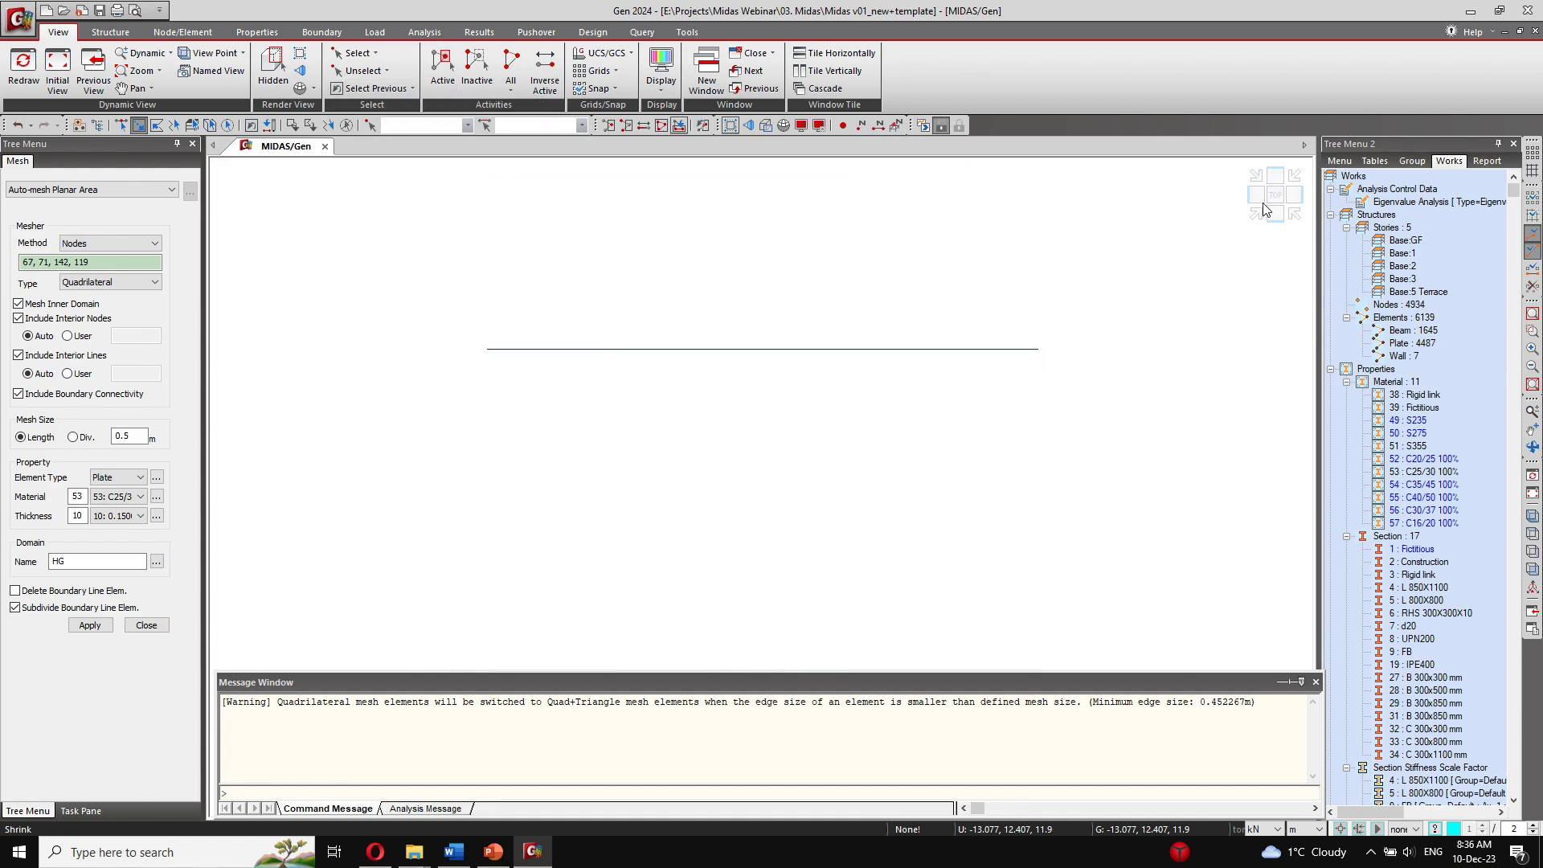
pyautogui.click(1274, 177)
pyautogui.scroll(-2, 756, 474)
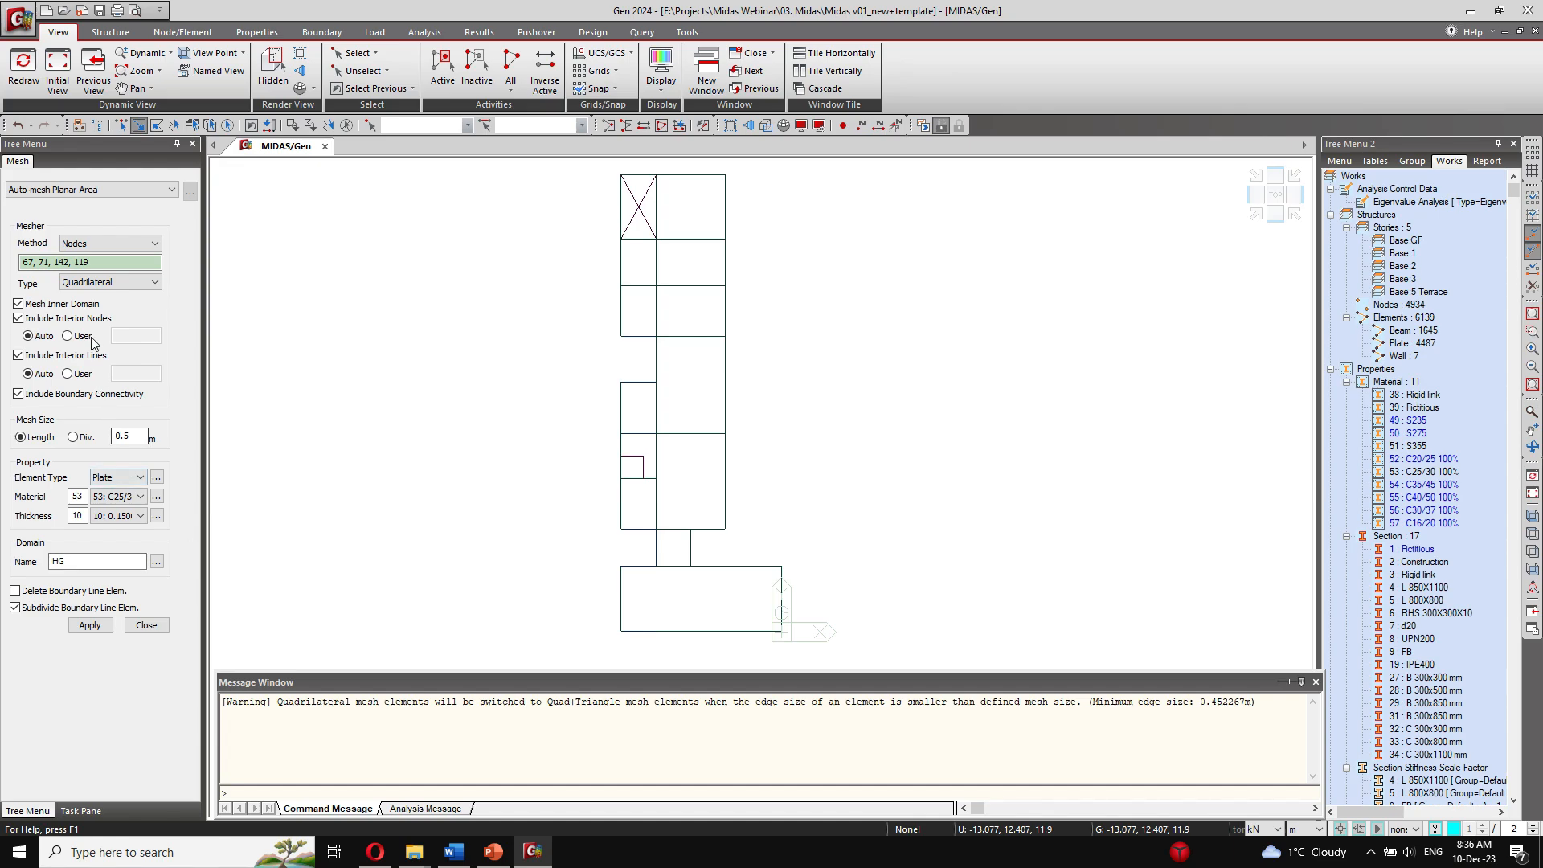
# Step: Mesh the wide slab by the origin, outlined by nodes 76, 77, 93 and 94, with thickness 10
pyautogui.click(103, 264)
pyautogui.click(620, 632)
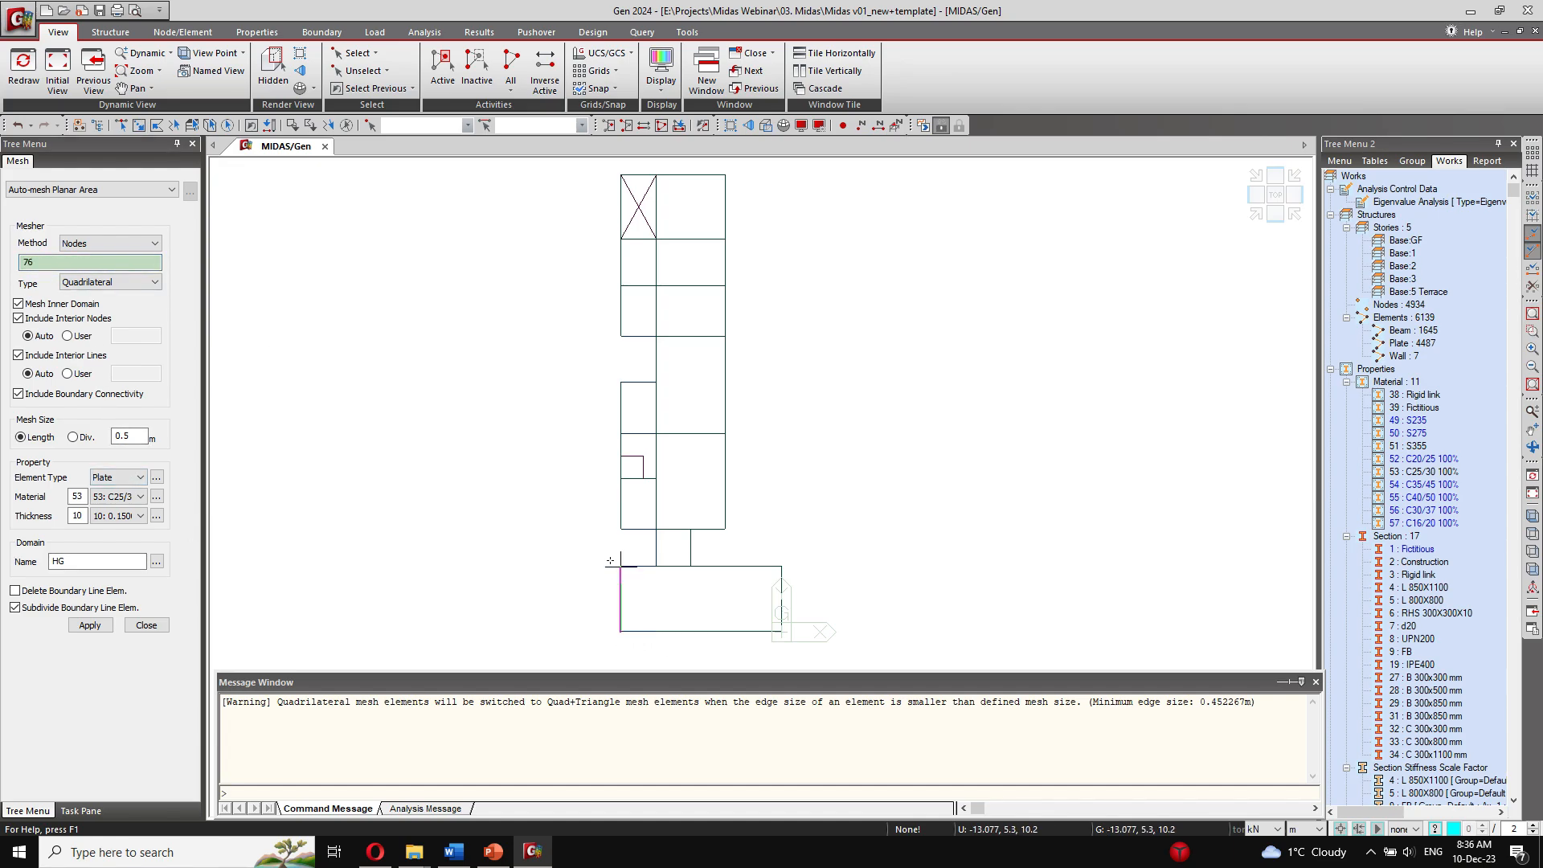
pyautogui.click(620, 565)
pyautogui.click(781, 567)
pyautogui.click(781, 632)
pyautogui.click(81, 626)
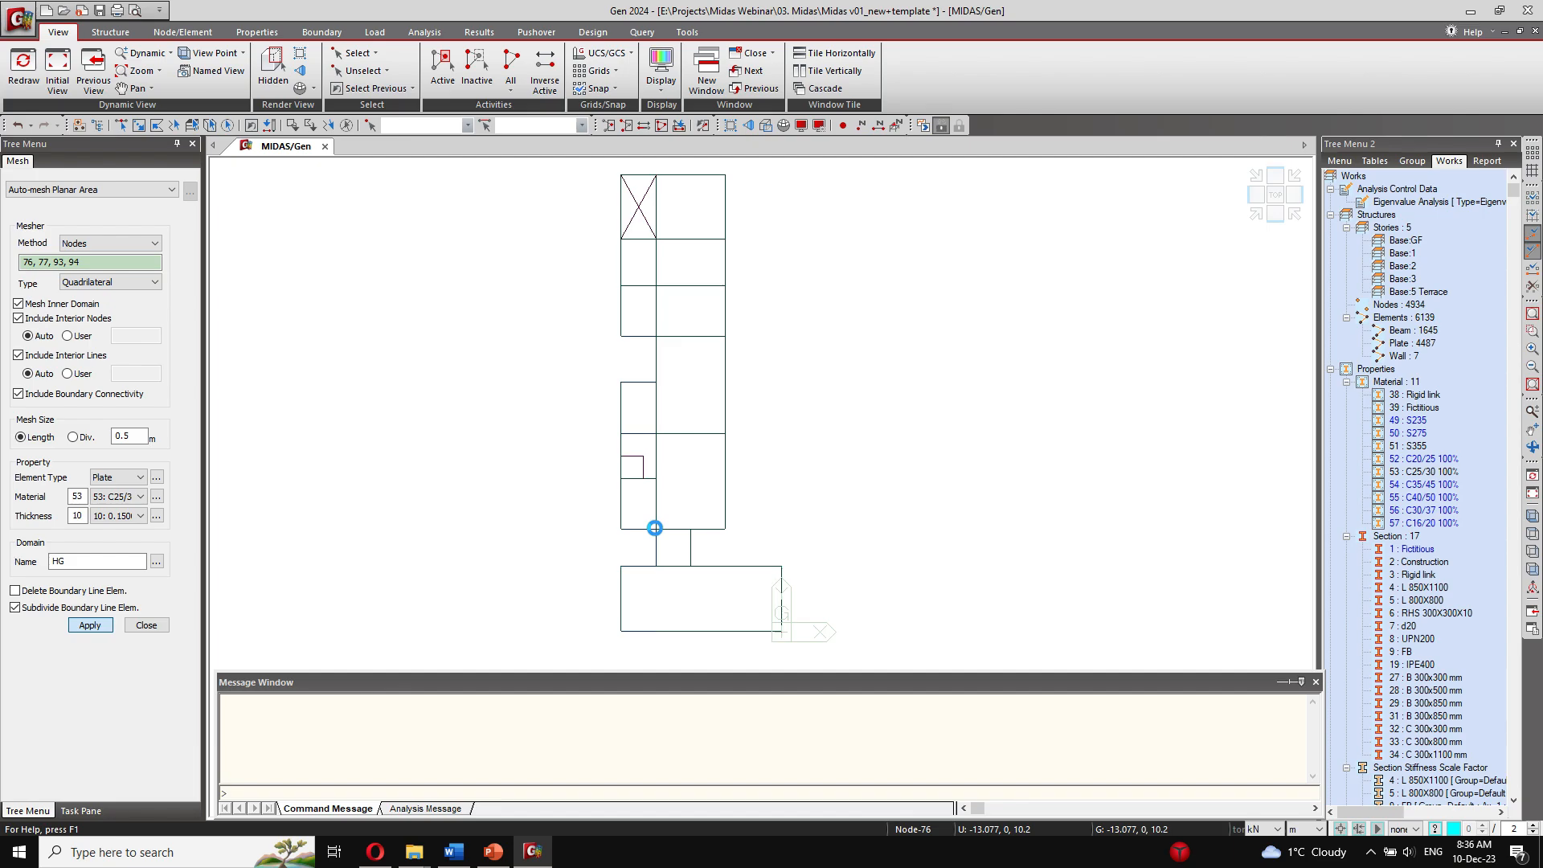
# Step: Mesh the central slab area outlined by nodes 86, 90, 150 and 124 with thickness 10
pyautogui.click(656, 528)
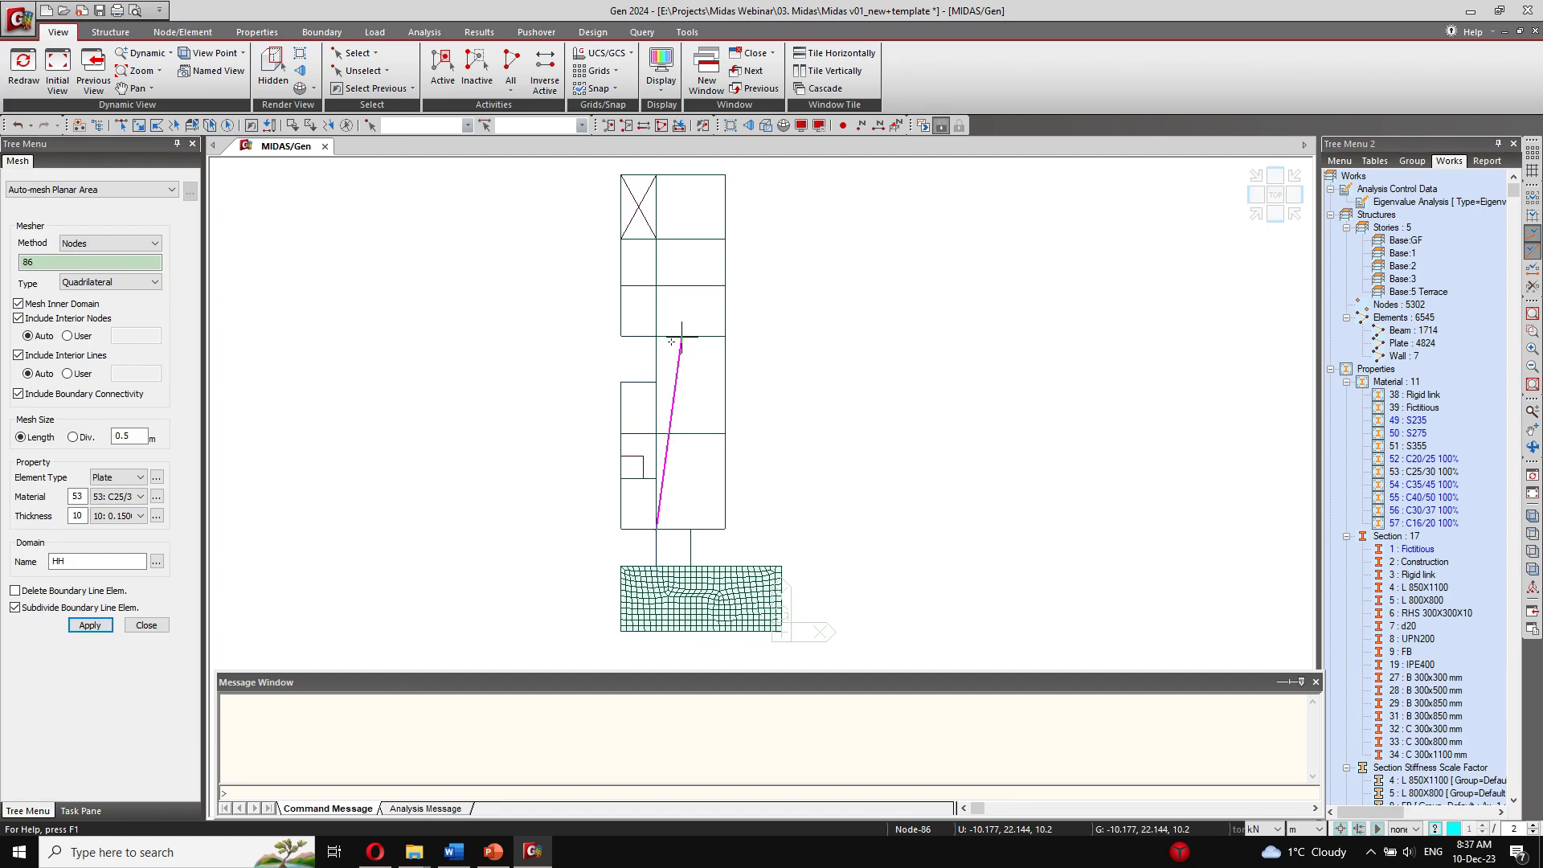
pyautogui.click(724, 337)
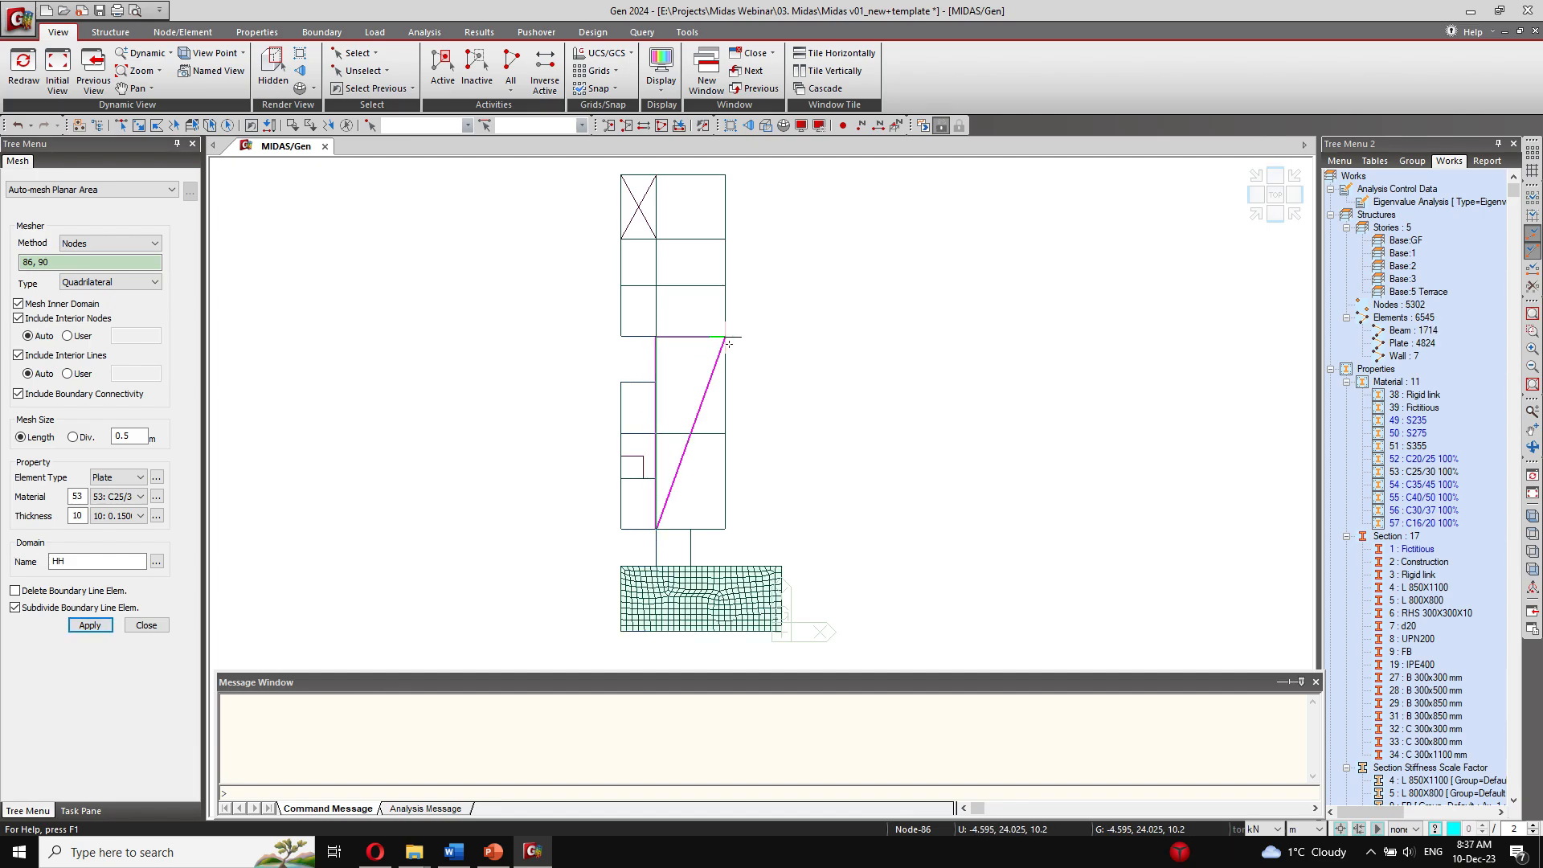
pyautogui.click(725, 528)
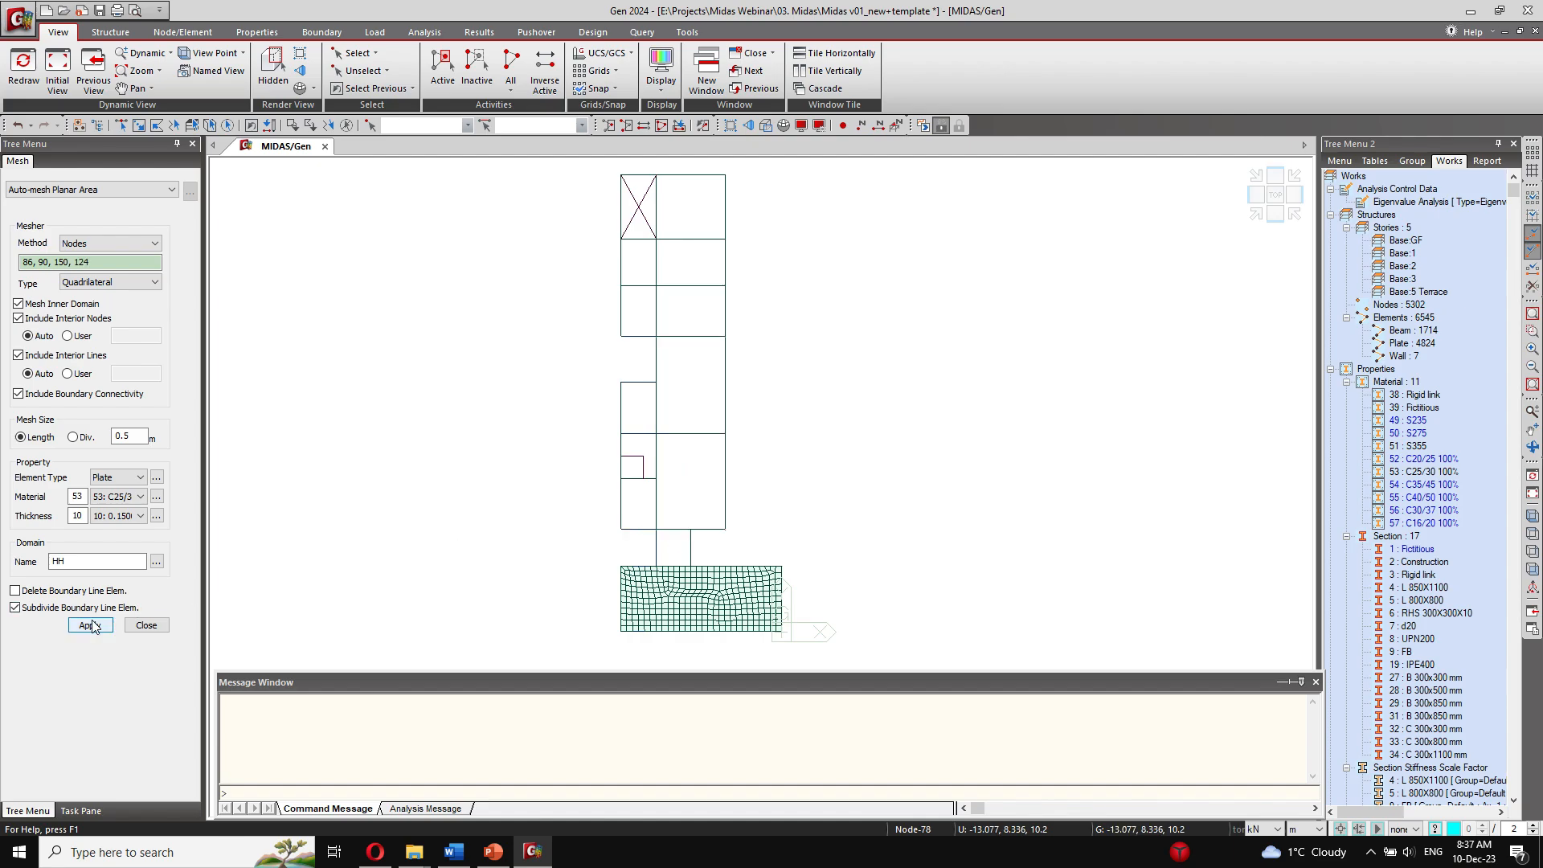
pyautogui.click(90, 626)
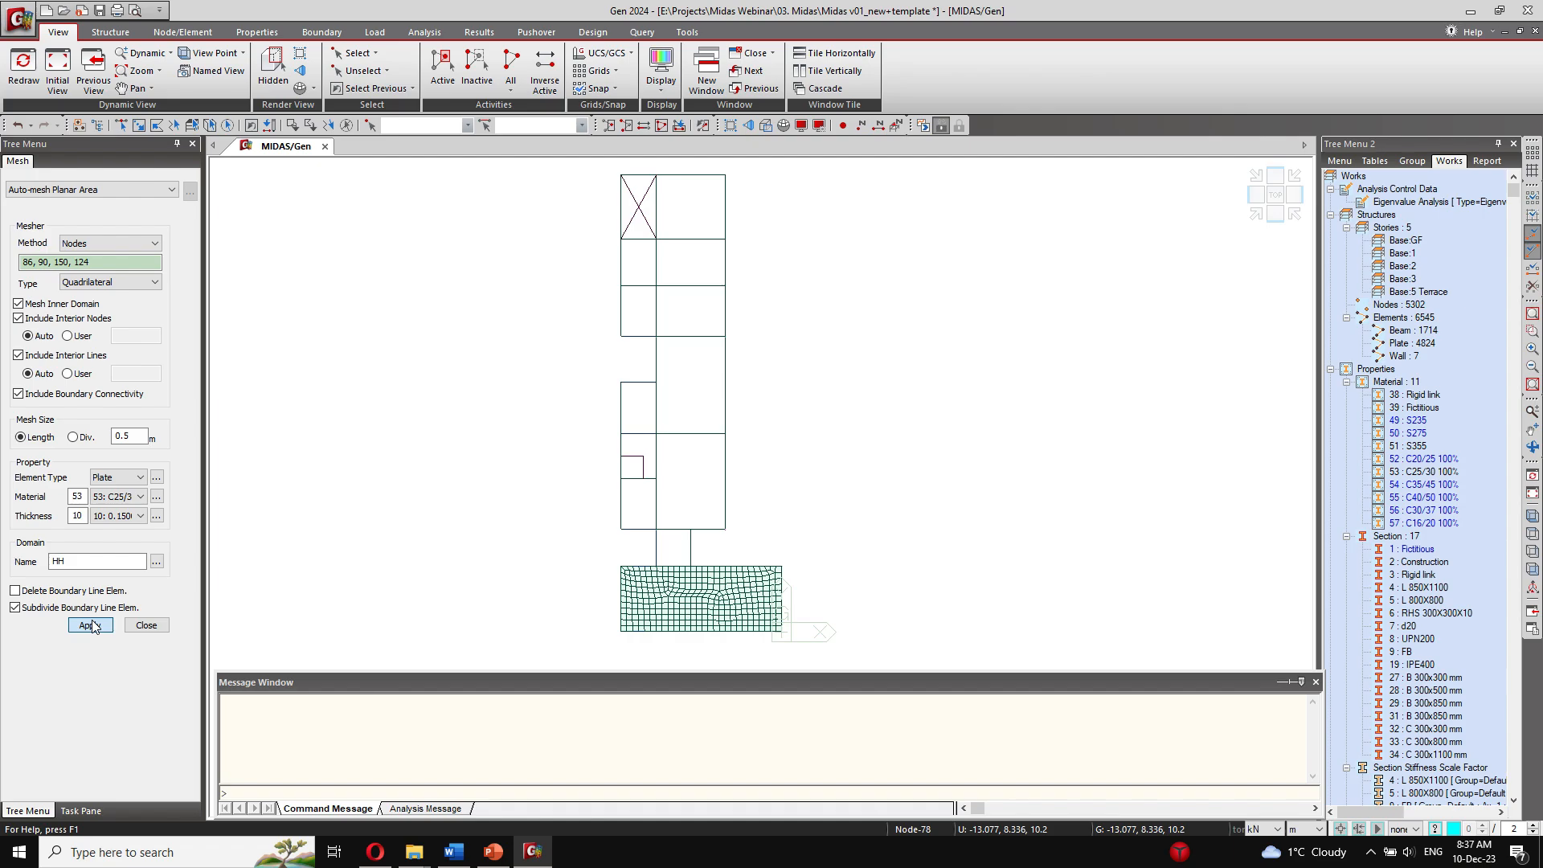
# Step: Switch to plate thickness 11 (0.130) and mesh the side slab around its opening, outlined by nodes 78, 79, 188, 187, 186, 81, 89 and 86
pyautogui.click(141, 515)
pyautogui.click(145, 541)
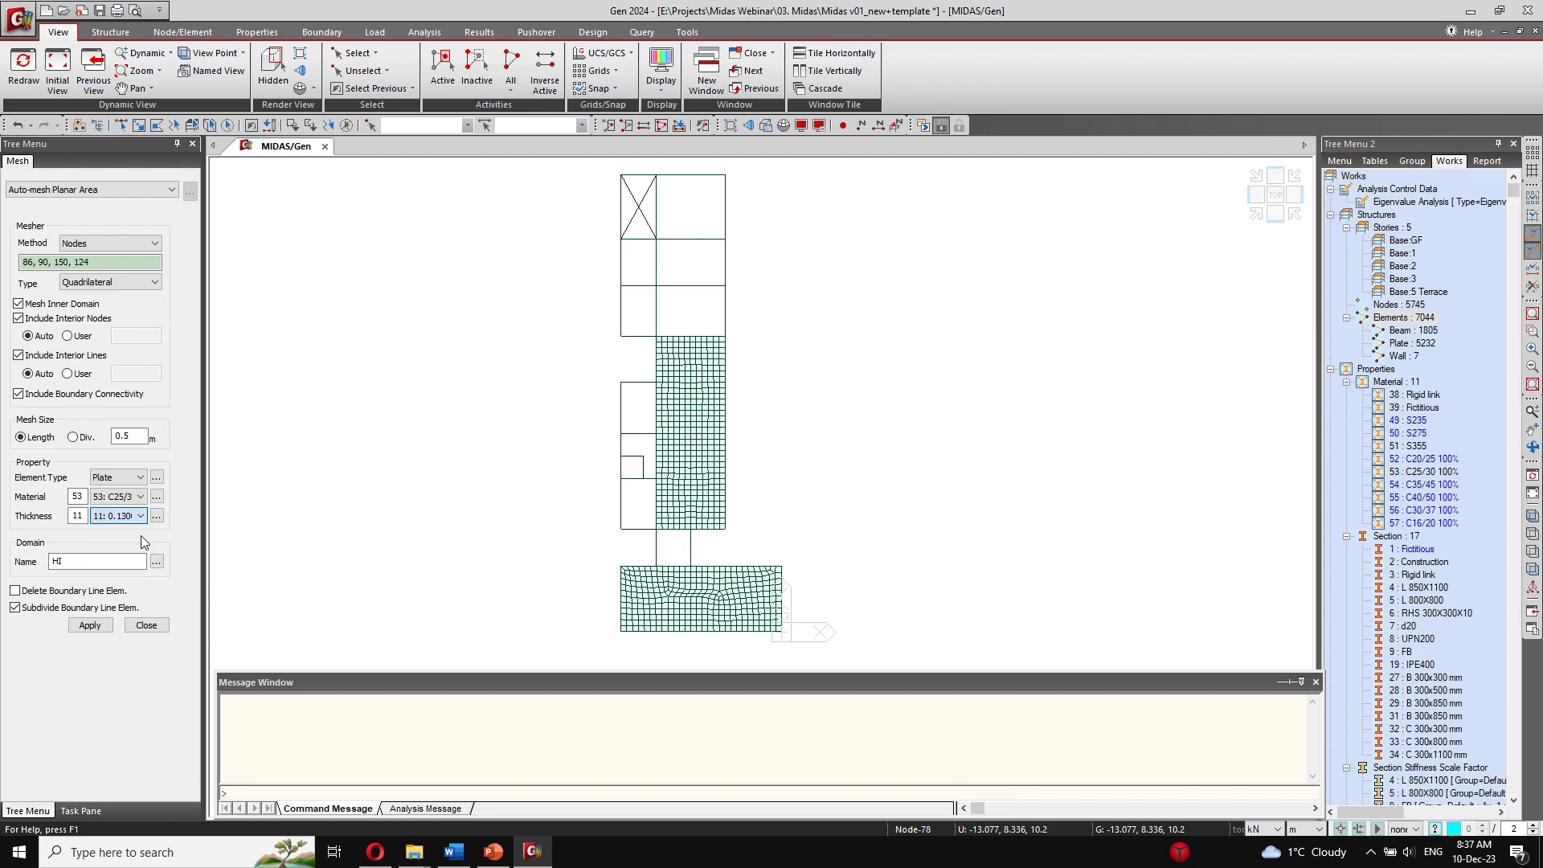
pyautogui.click(621, 529)
pyautogui.click(622, 480)
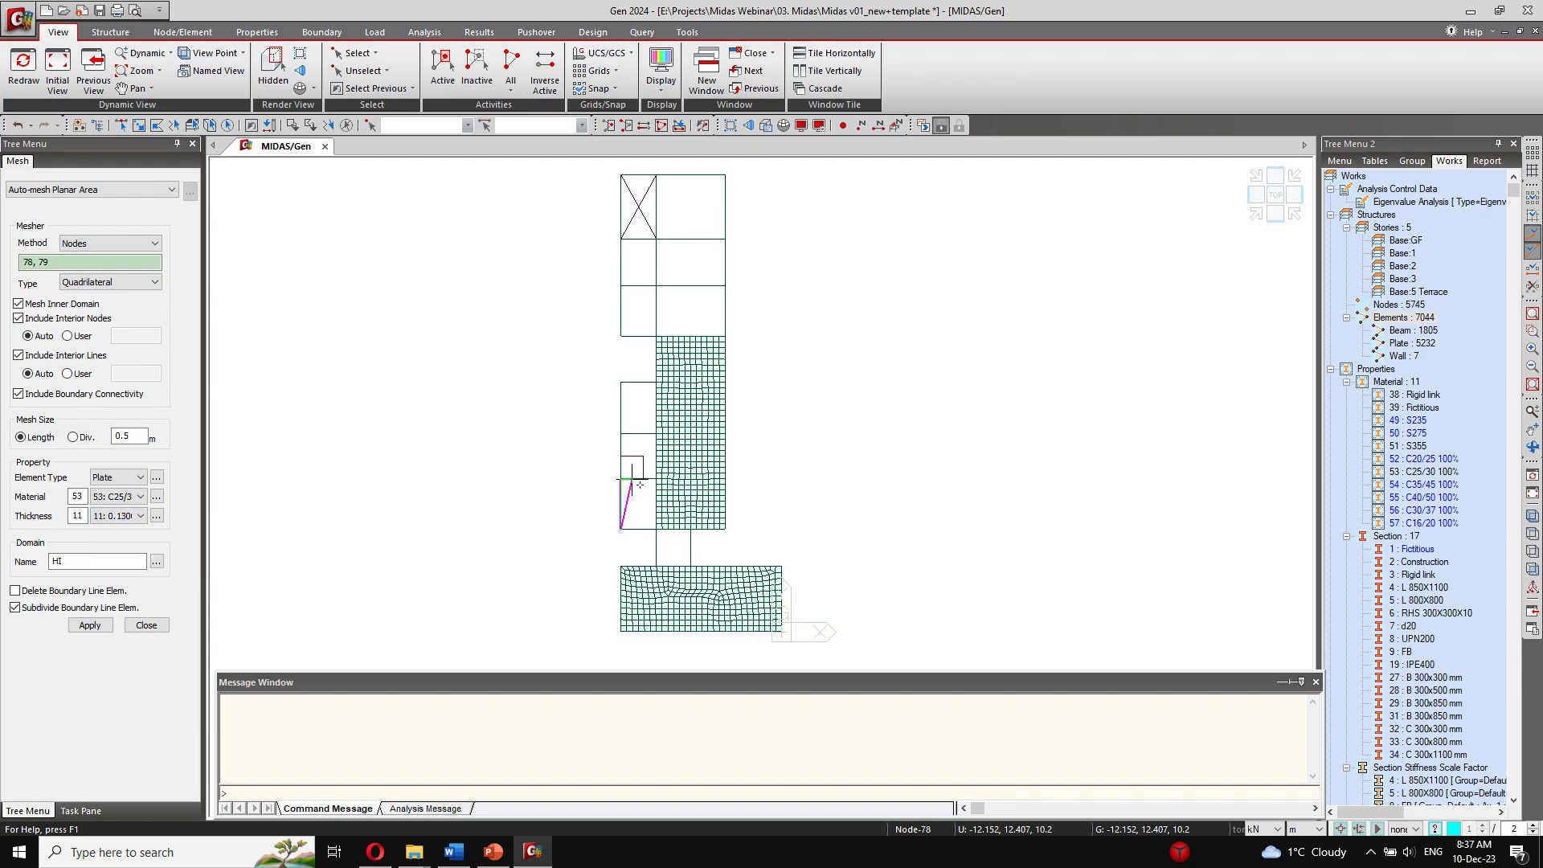
pyautogui.click(643, 456)
pyautogui.click(620, 457)
pyautogui.click(620, 382)
pyautogui.click(656, 383)
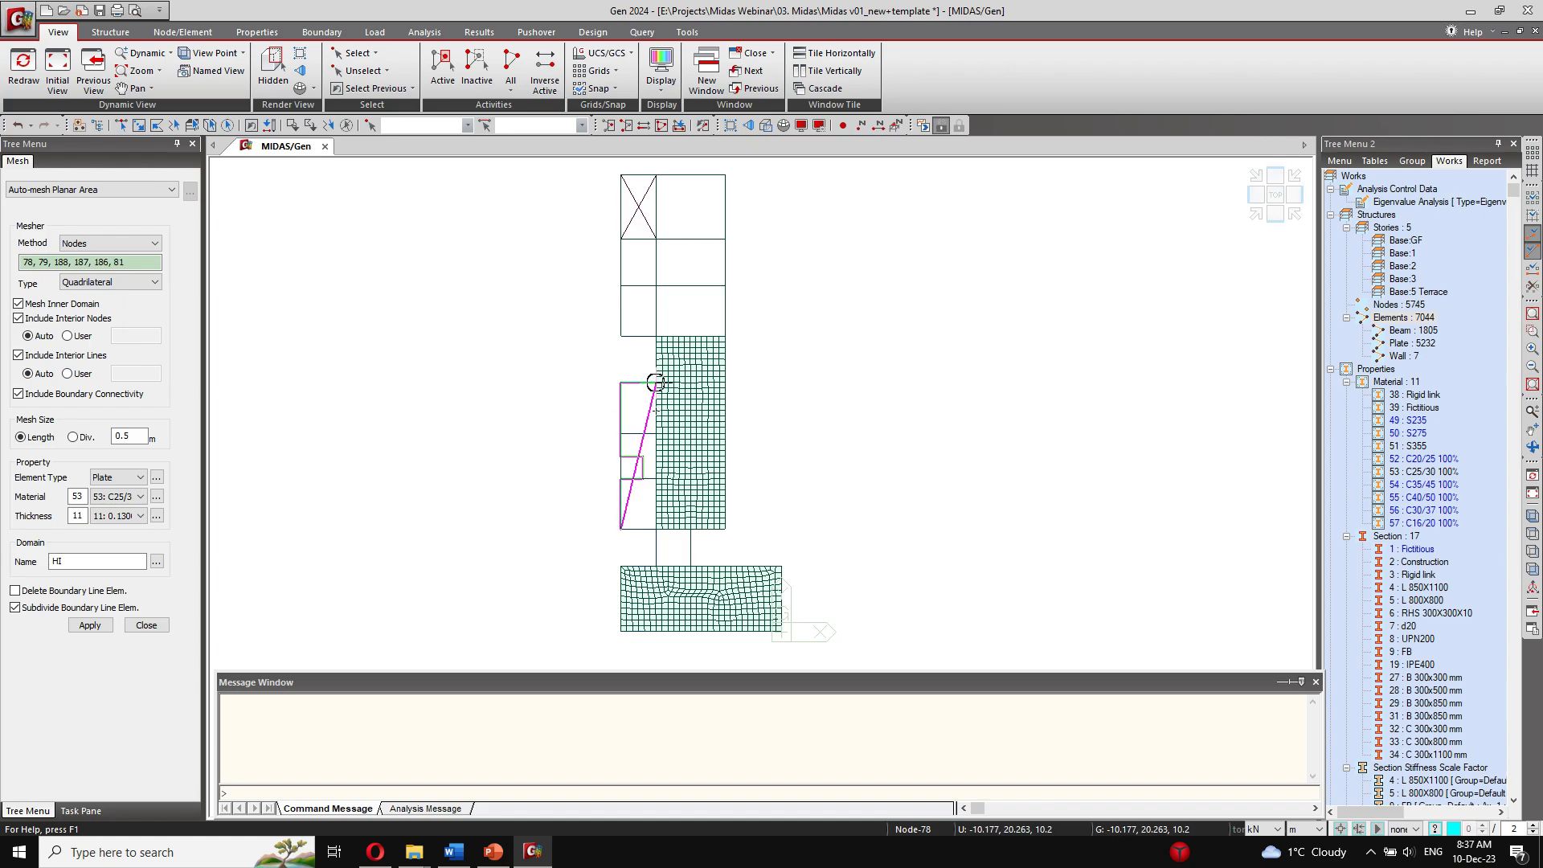
pyautogui.click(656, 528)
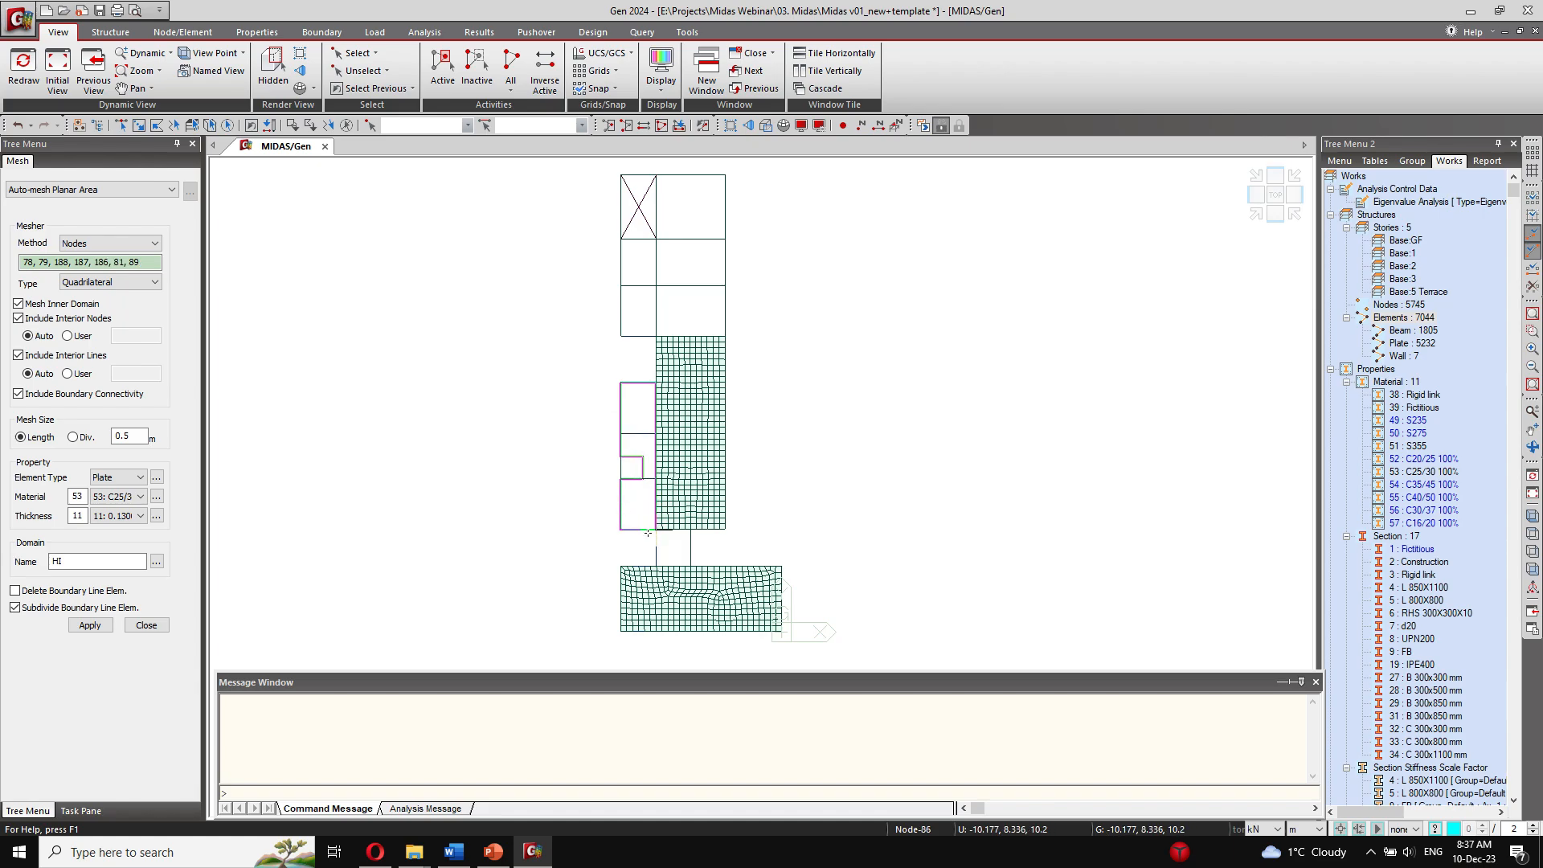
pyautogui.click(90, 626)
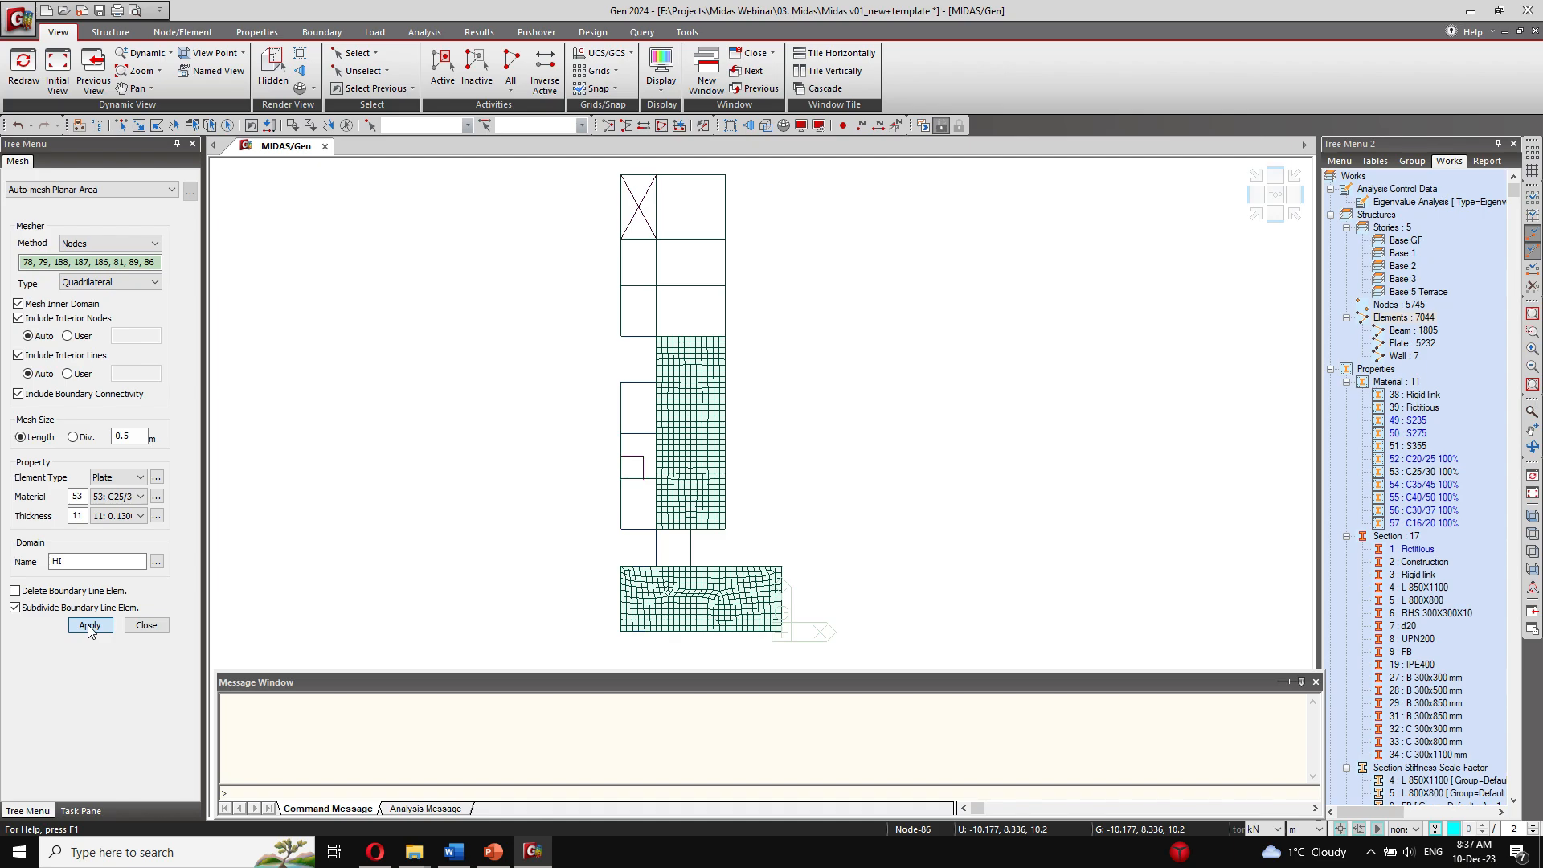
# Step: Mesh the narrow connecting slab outlined by nodes 85, 86, 153 and 154 with plate thickness 11
pyautogui.click(656, 566)
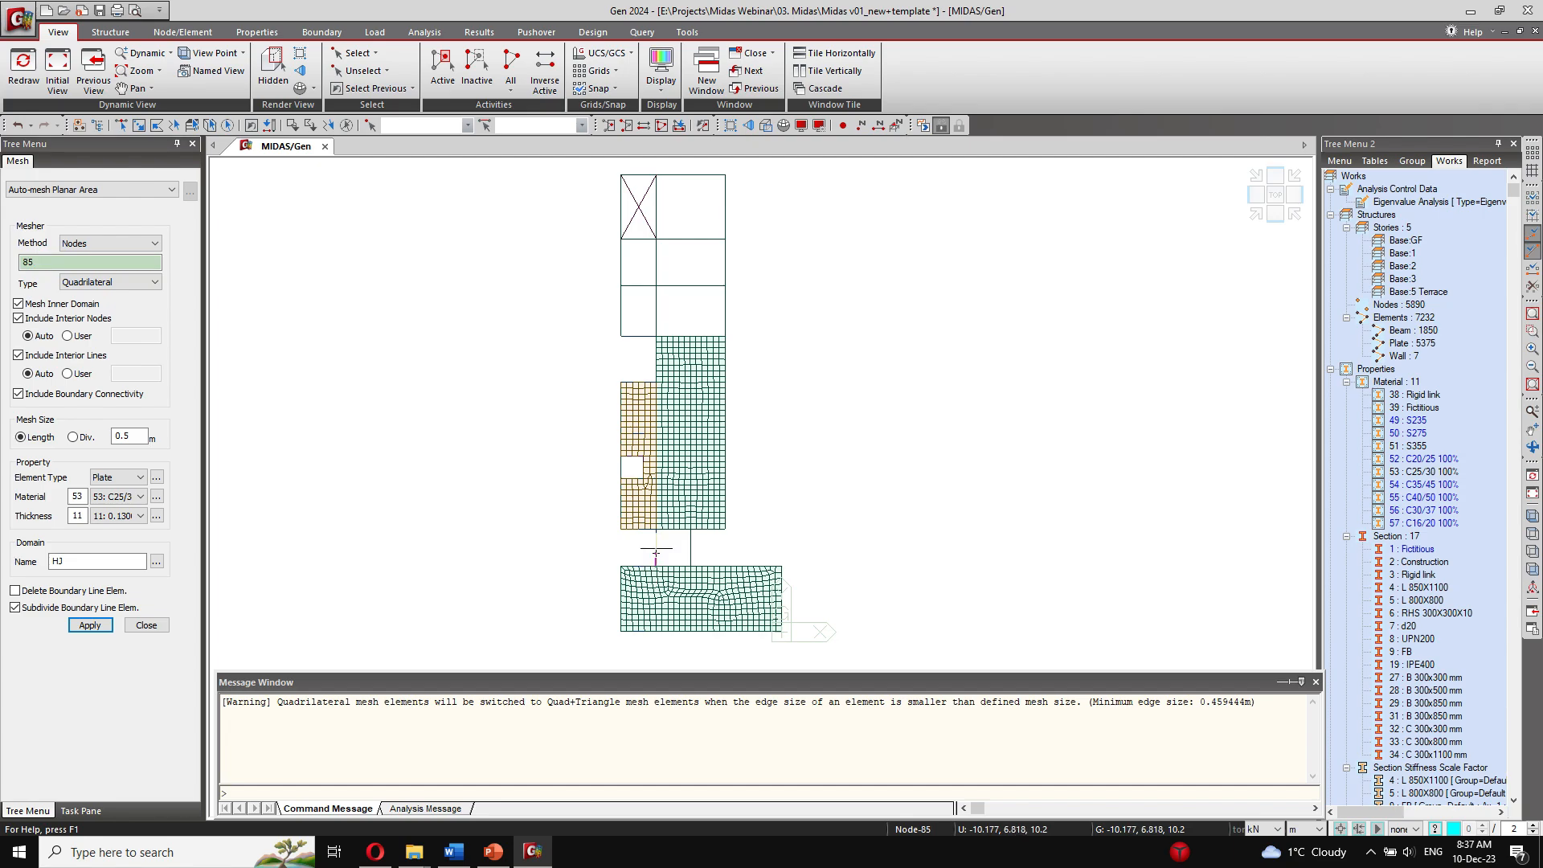
pyautogui.click(691, 530)
pyautogui.click(691, 529)
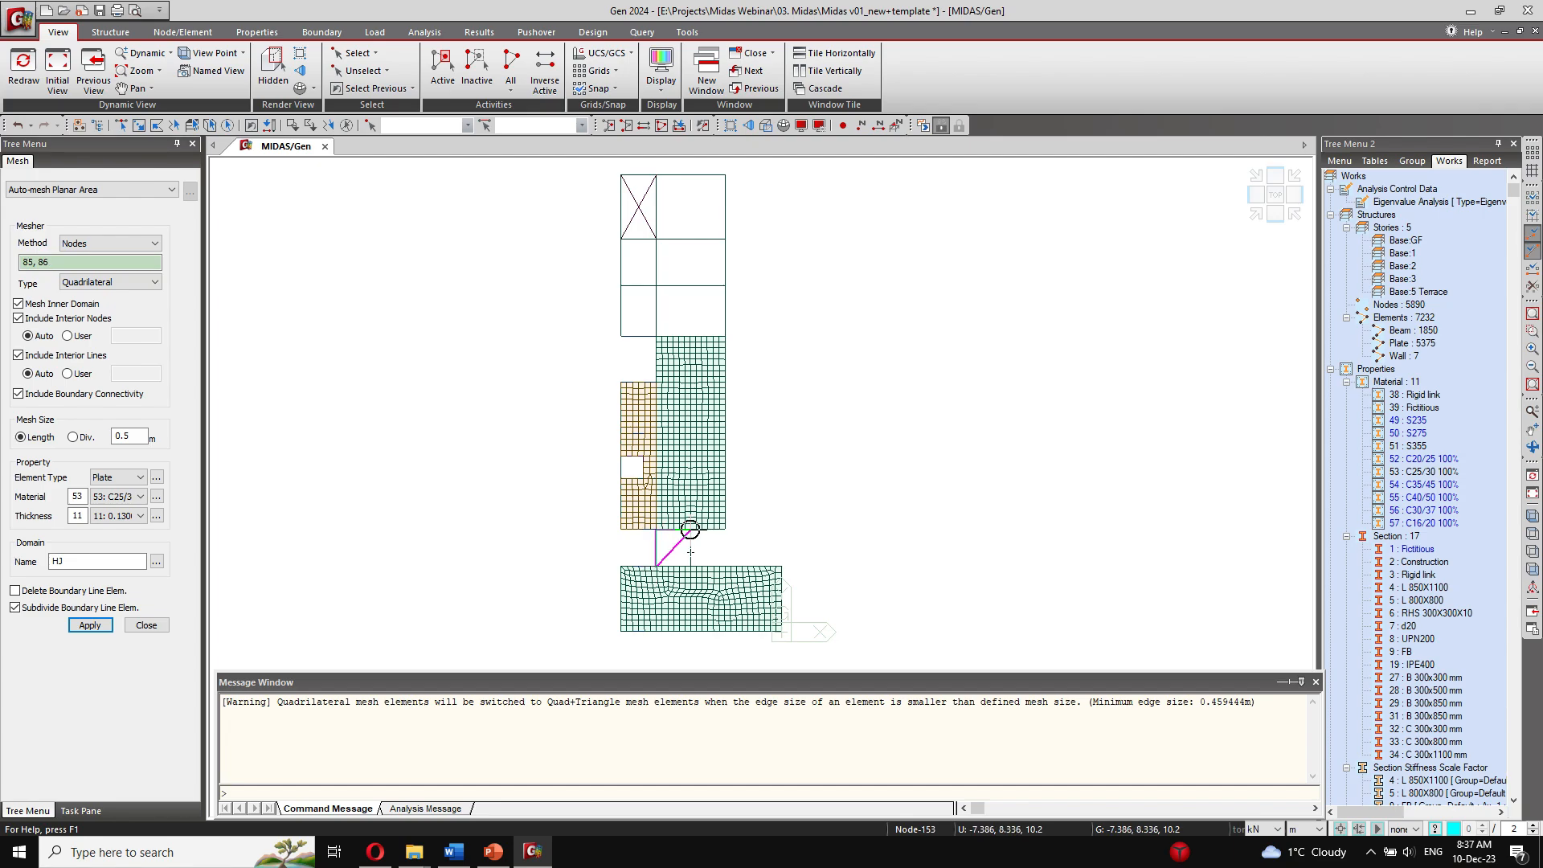
pyautogui.click(691, 566)
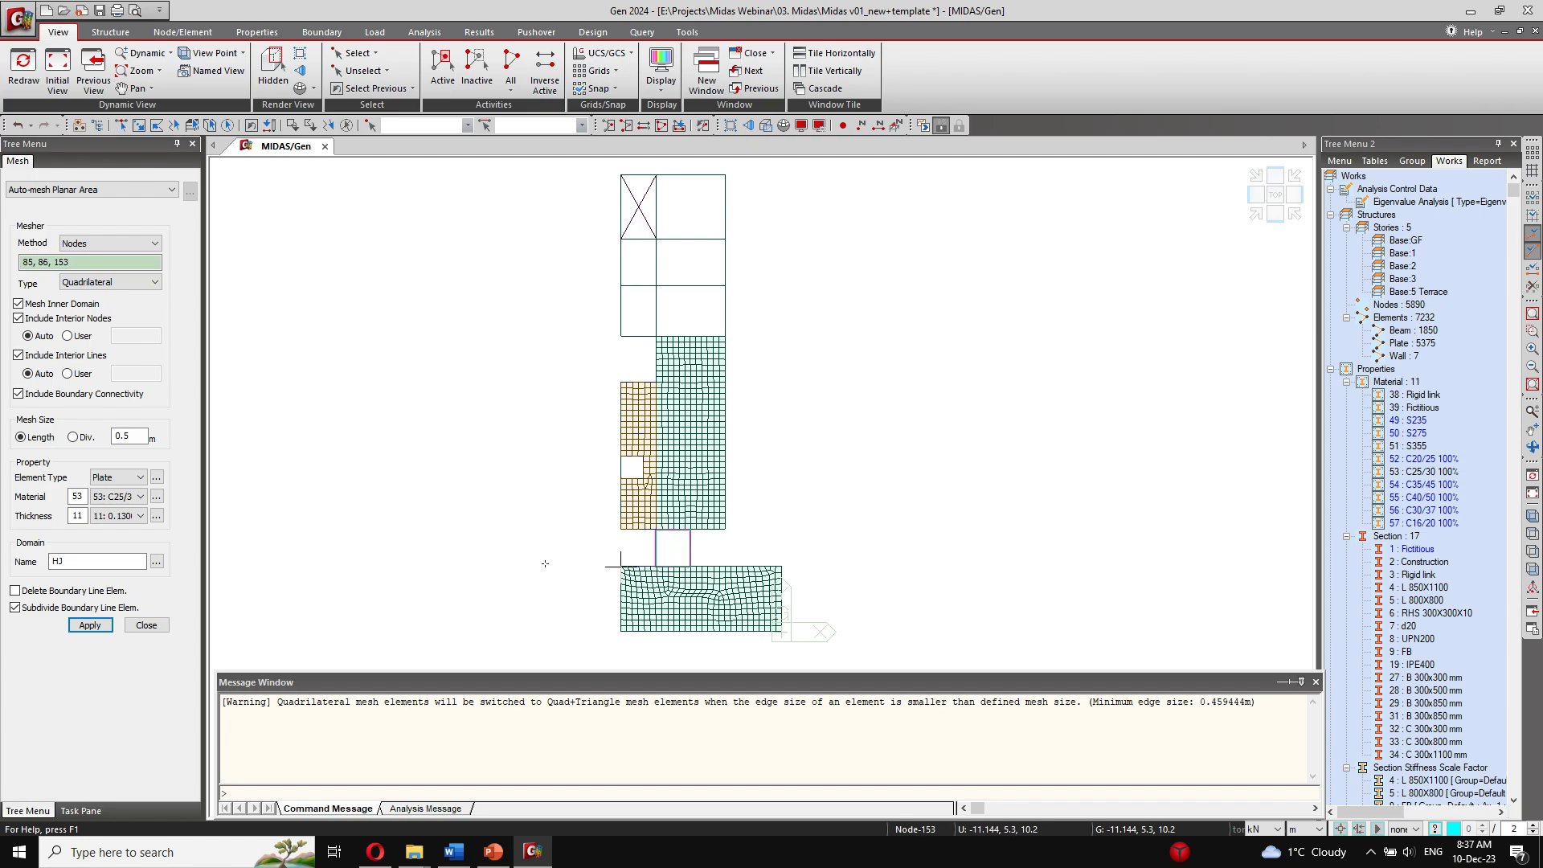
pyautogui.click(100, 630)
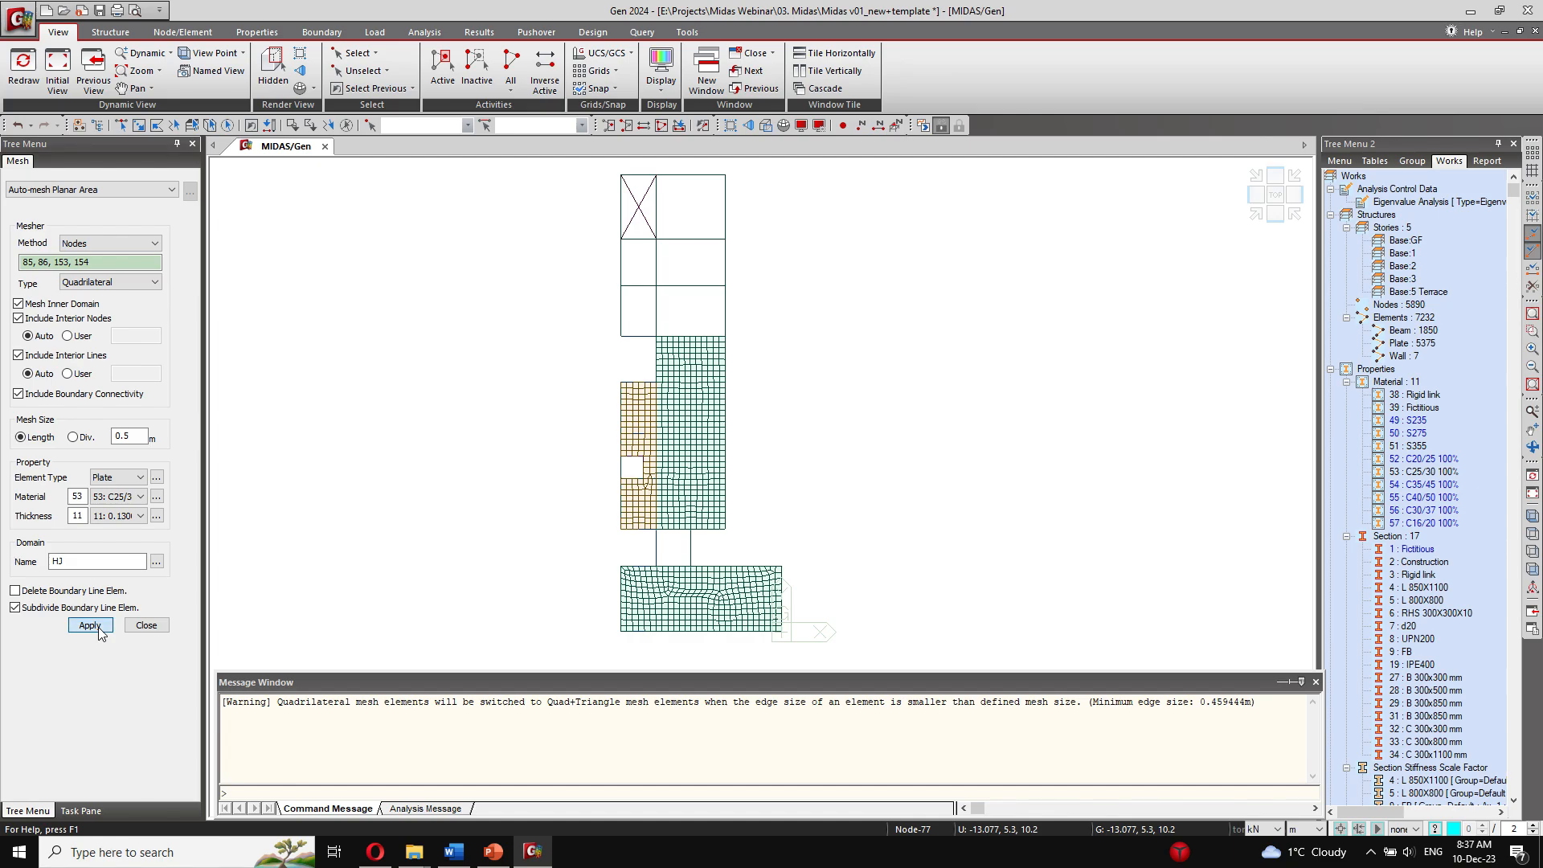
# Step: Mesh the end slab outlined by nodes 82, 84, 165, 149, 147 and 150 with plate thickness 11, leaving out the cross-braced bay
pyautogui.click(620, 336)
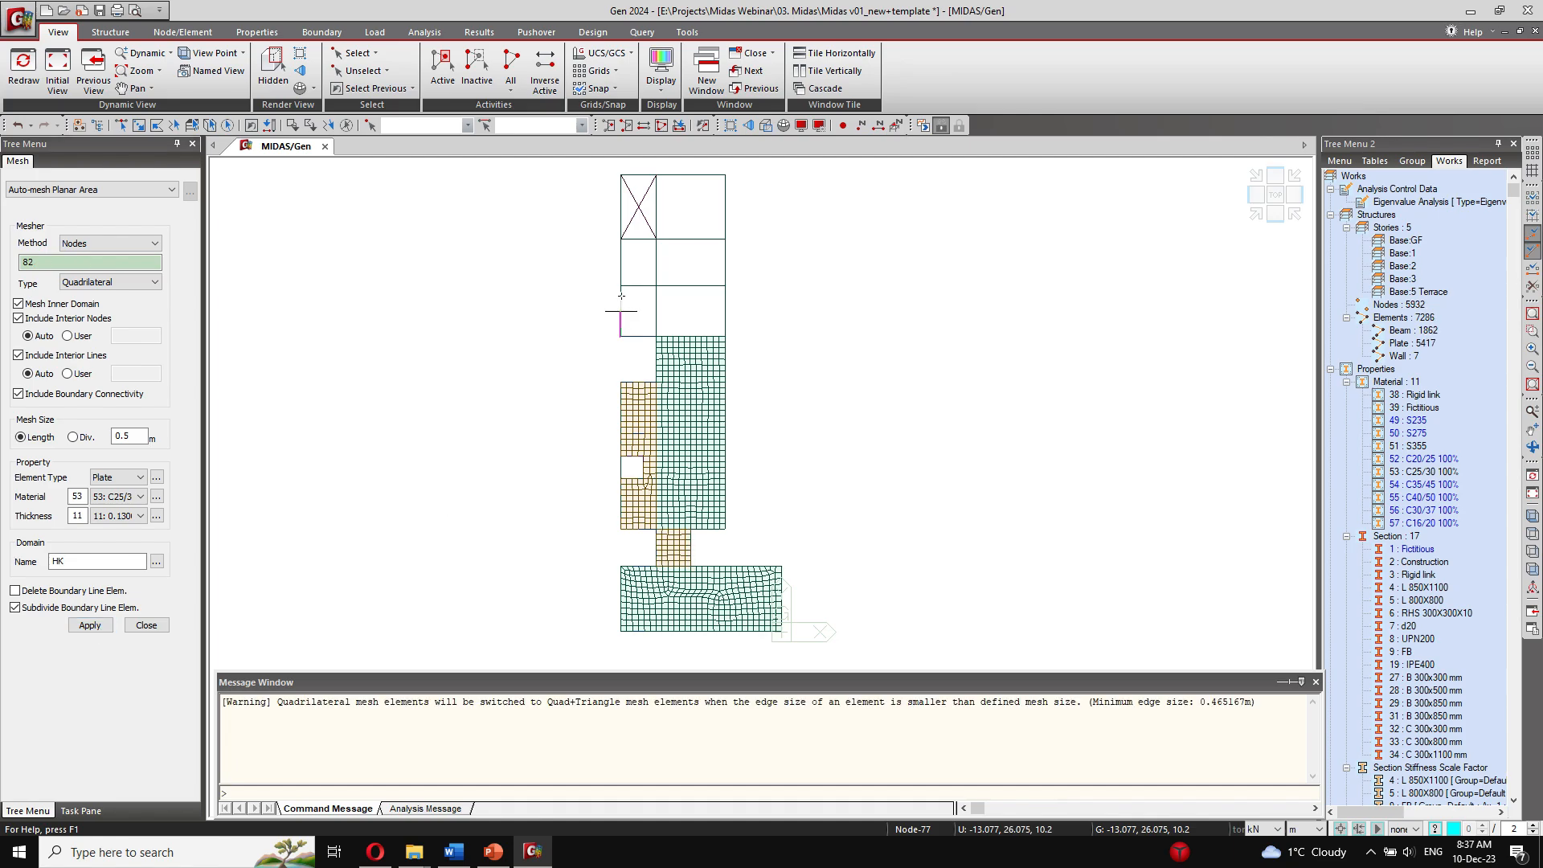
pyautogui.click(621, 239)
pyautogui.click(657, 175)
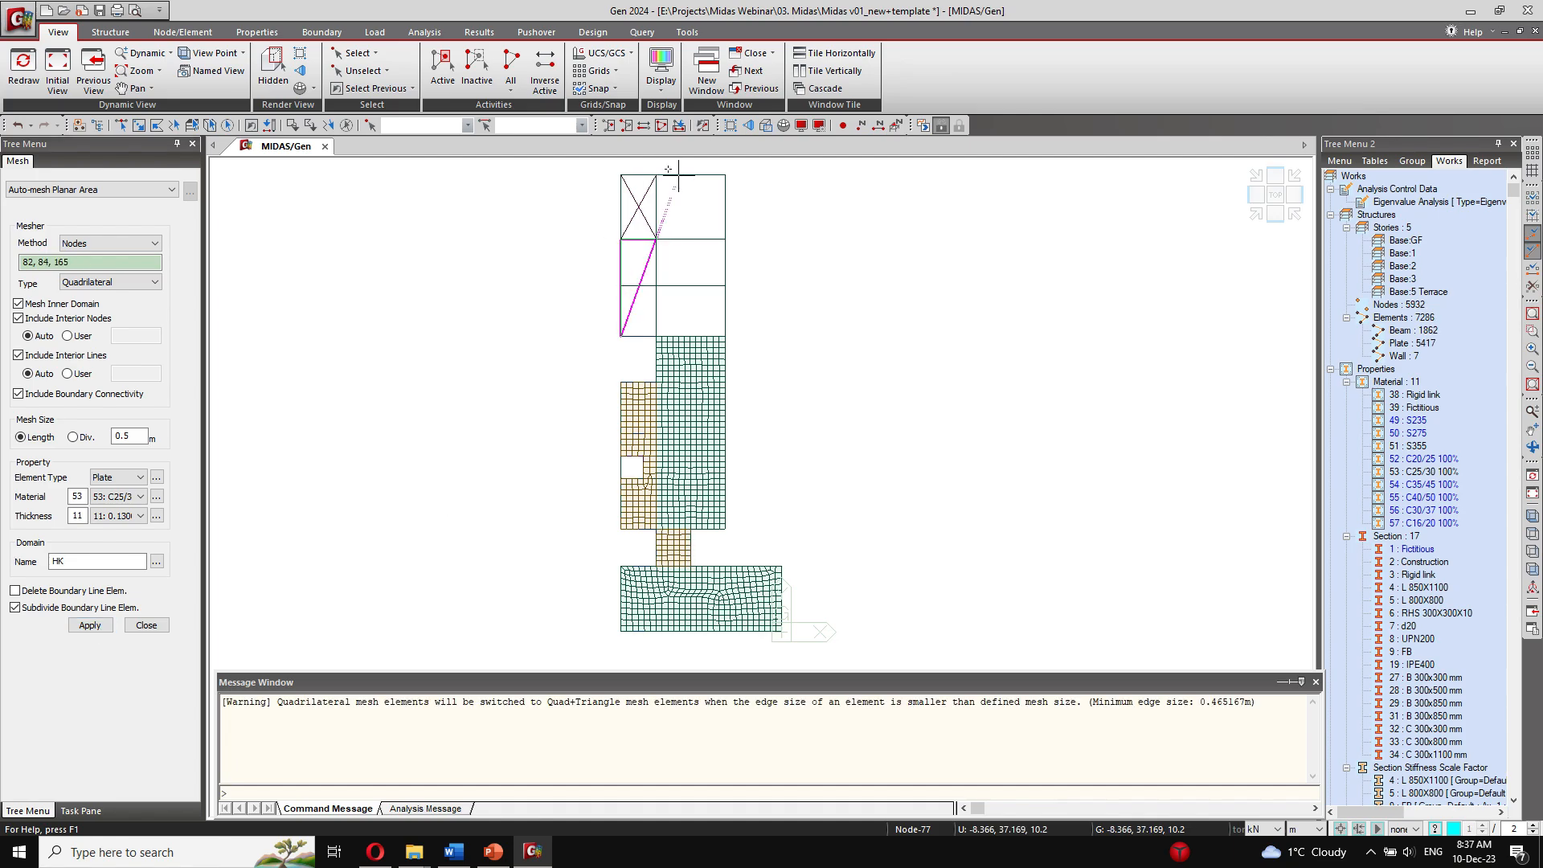
pyautogui.click(701, 175)
pyautogui.click(725, 176)
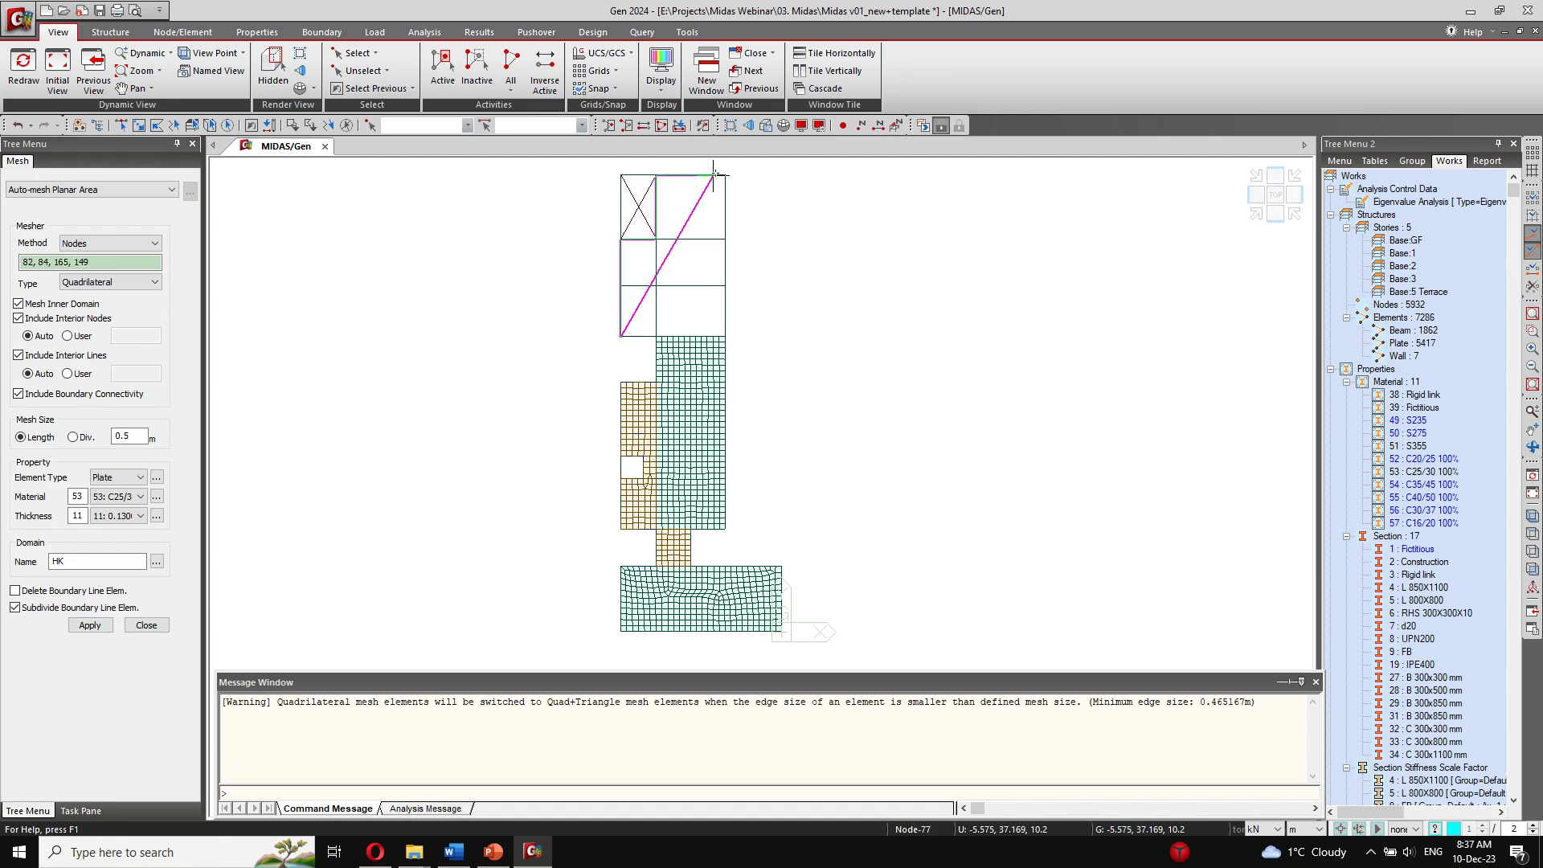
pyautogui.click(725, 308)
pyautogui.click(94, 628)
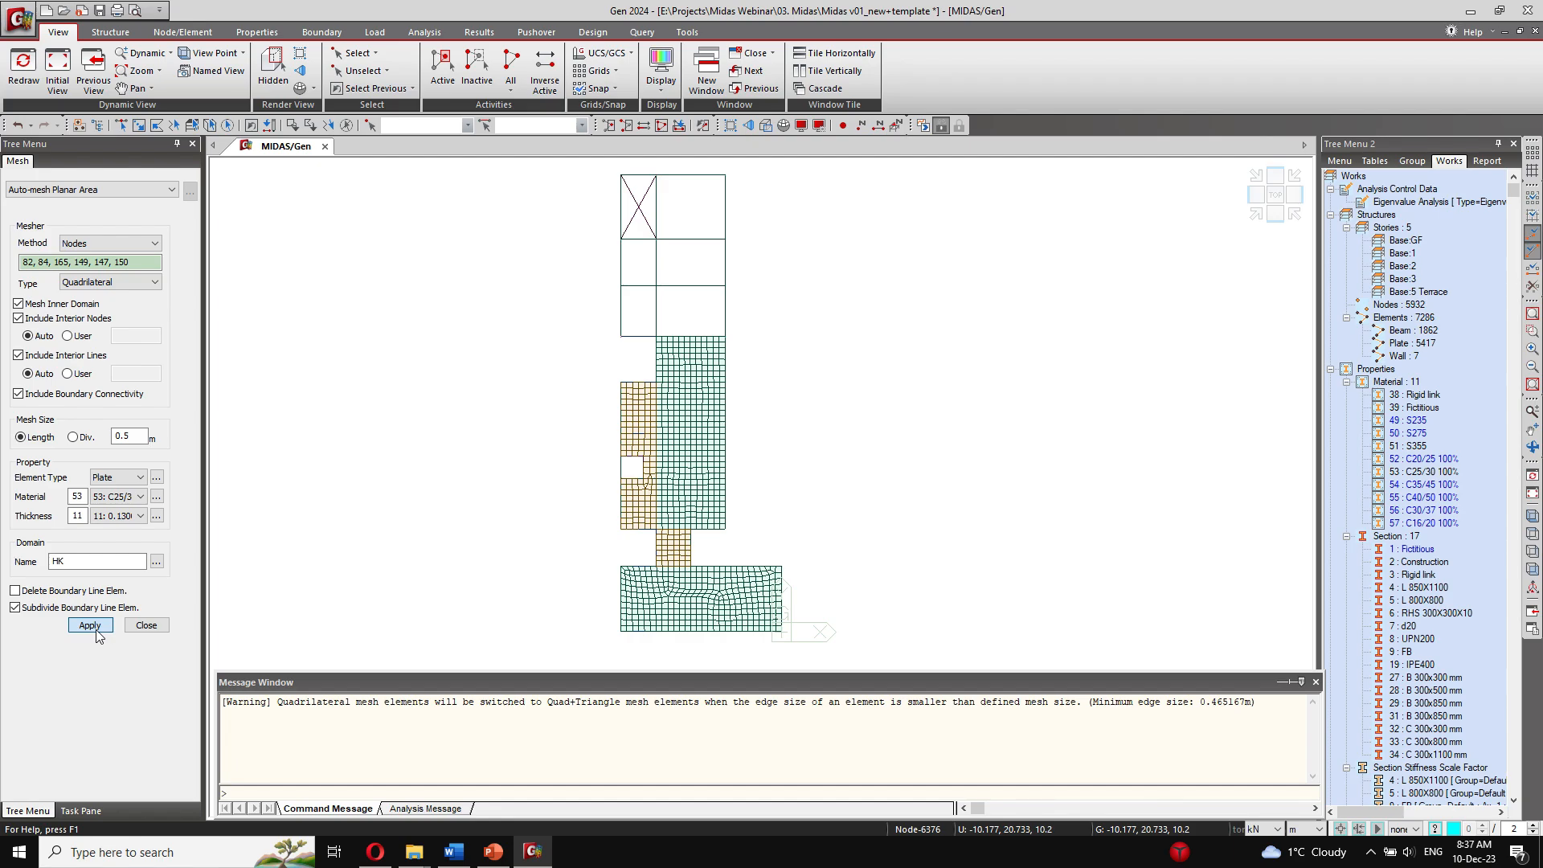
# Step: Reactivate all elements of the model and show the building in front elevation
pyautogui.click(1295, 214)
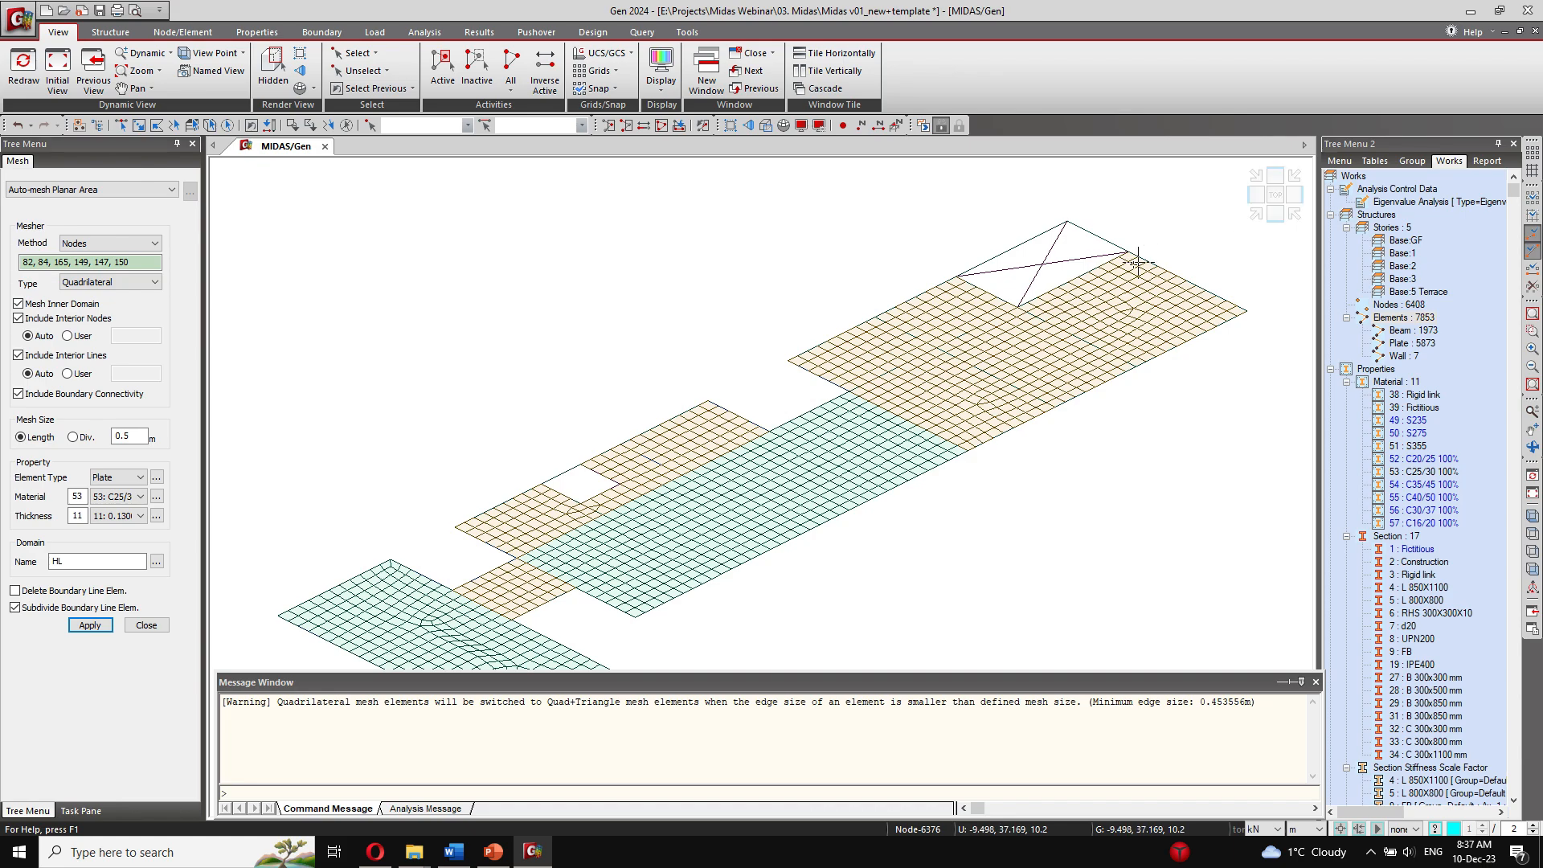
pyautogui.scroll(-4, 758, 274)
pyautogui.moveTo(634, 358); pyautogui.dragTo(619, 251, button='middle')
pyautogui.scroll(-4, 624, 280)
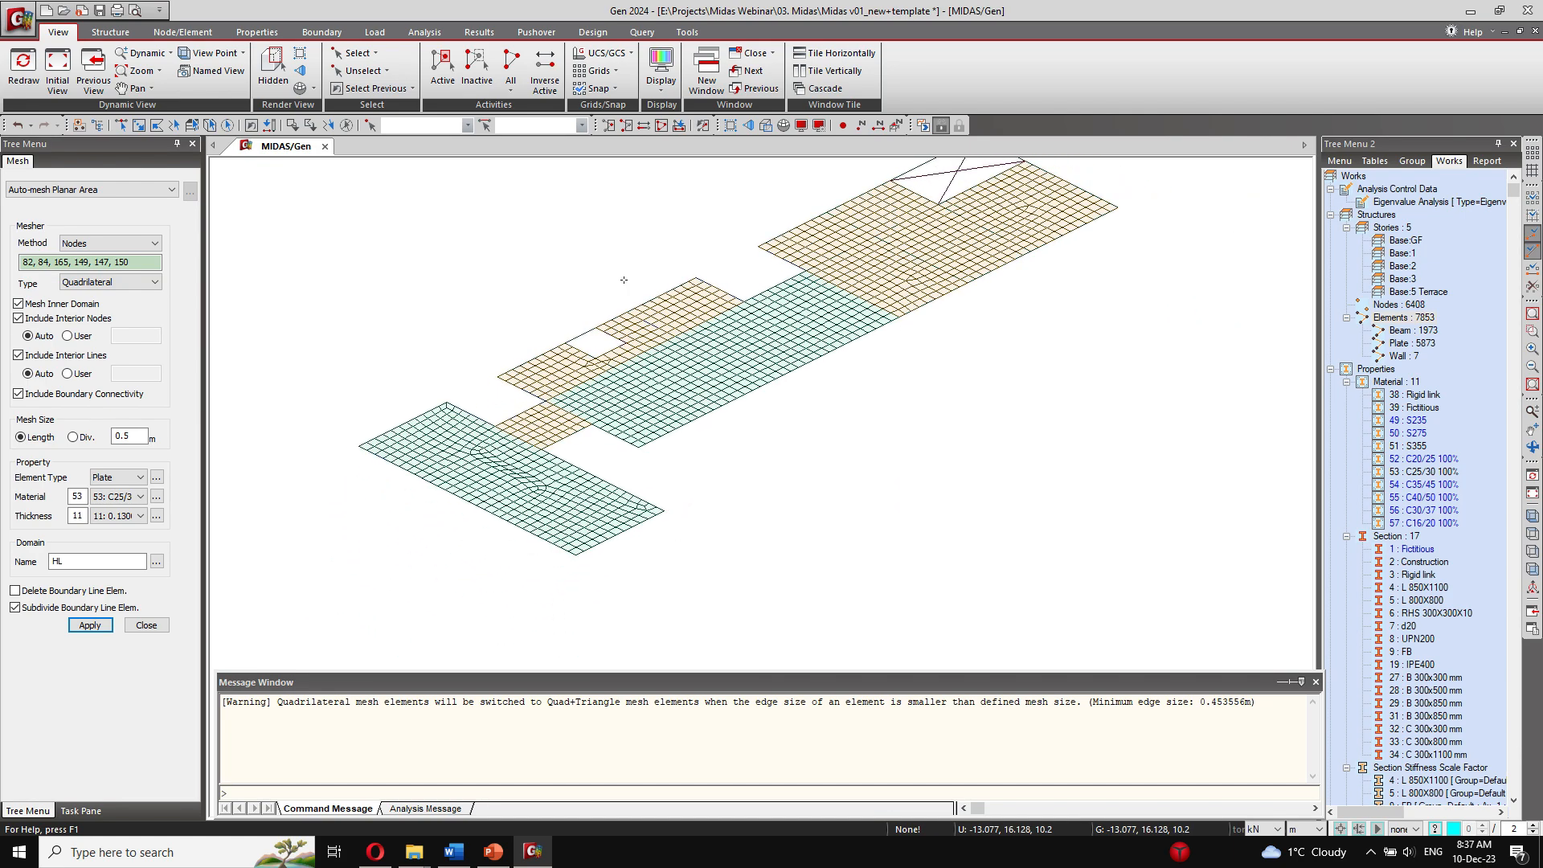
pyautogui.click(510, 77)
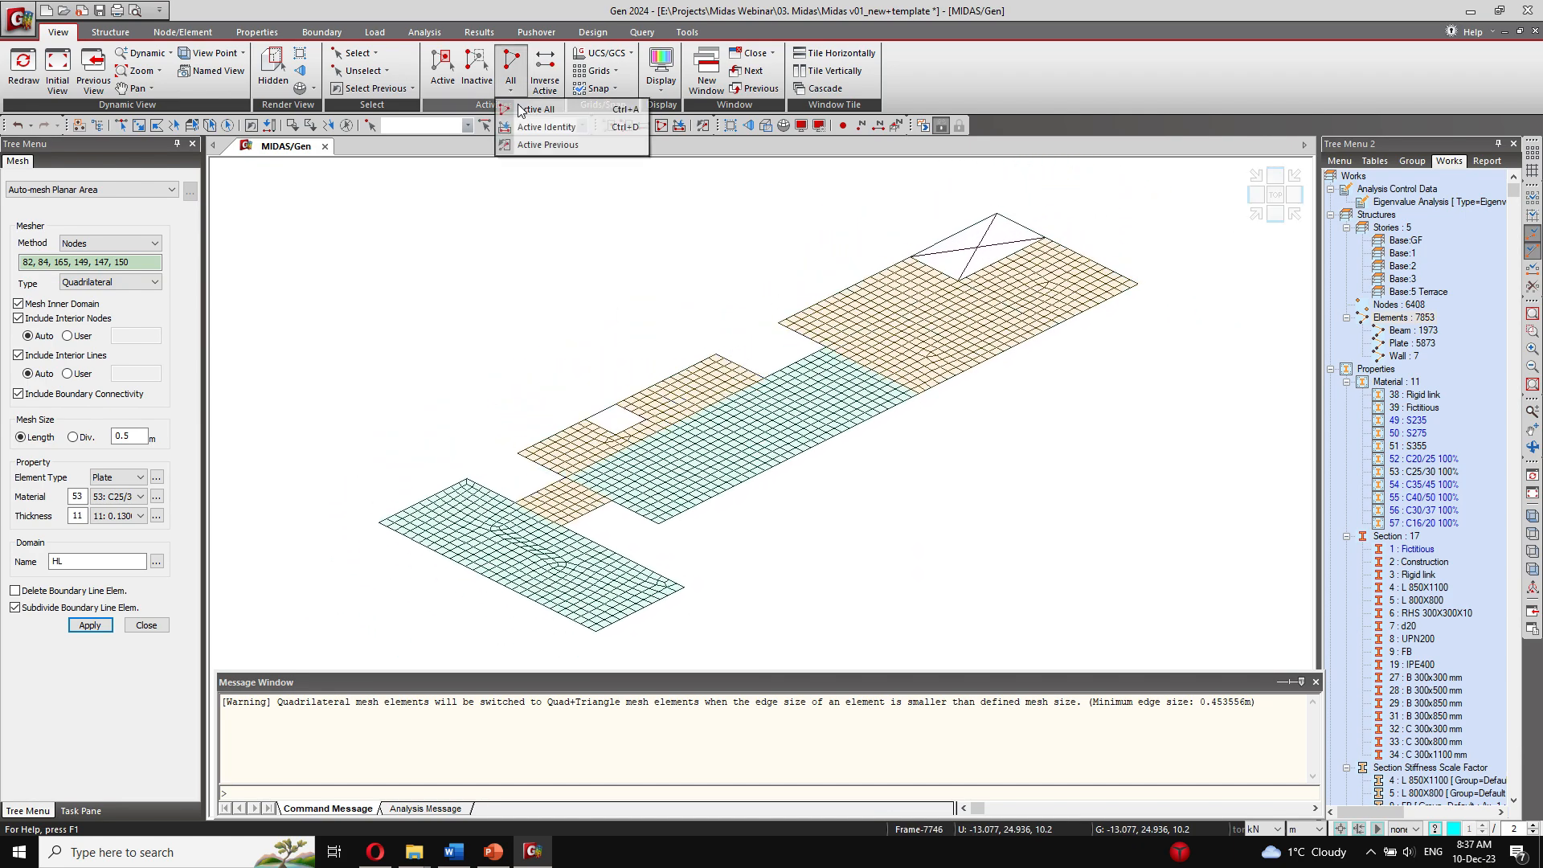
pyautogui.click(536, 109)
pyautogui.click(1276, 214)
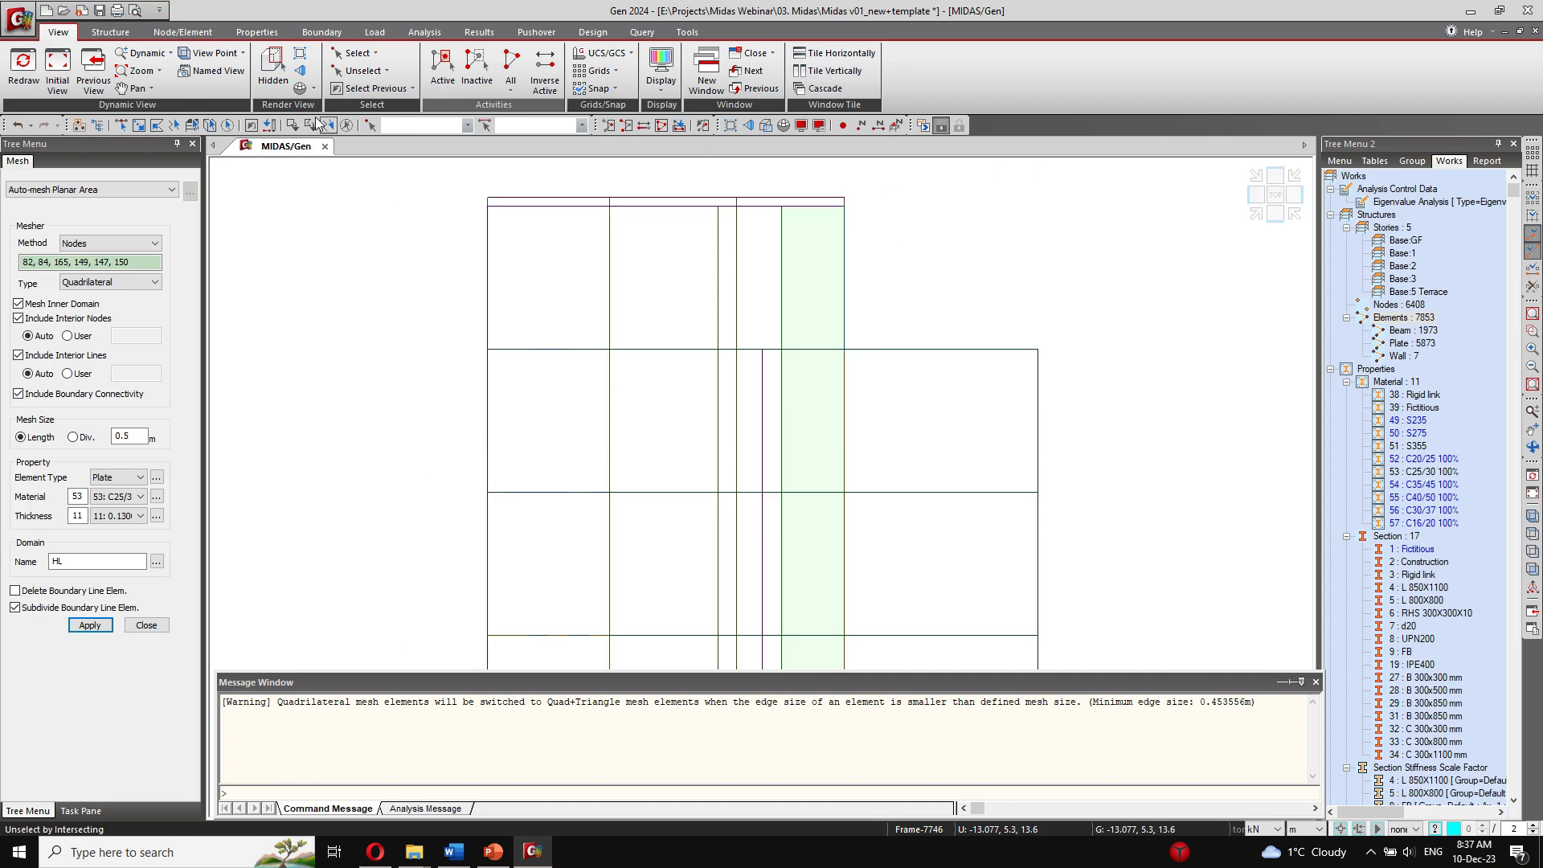
# Step: Window-select the members of the terrace slab level and isolate them in plan view
pyautogui.click(366, 54)
pyautogui.click(397, 109)
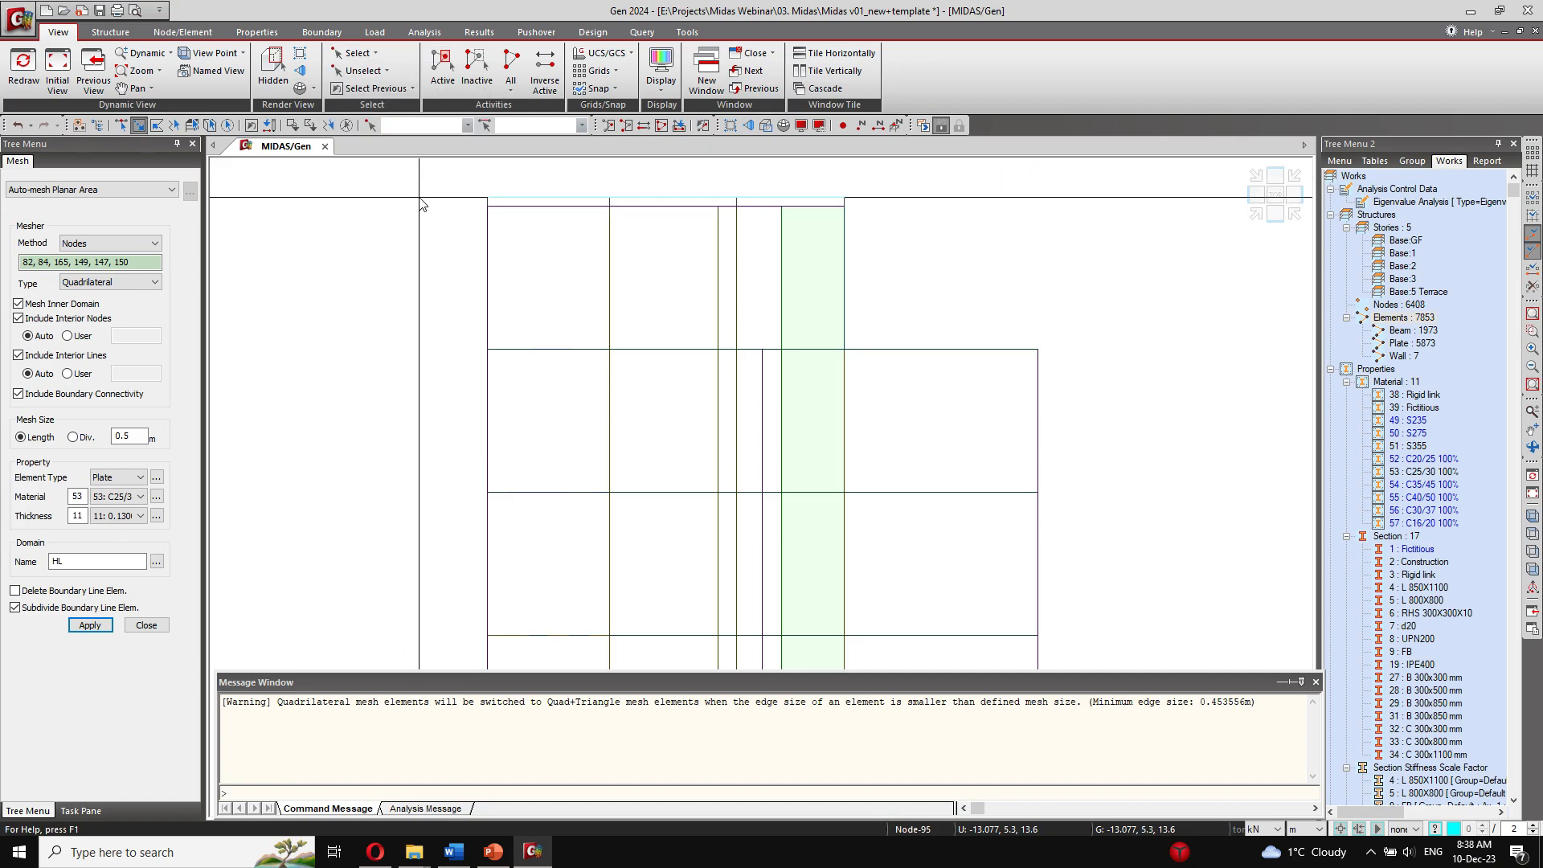
pyautogui.moveTo(415, 202); pyautogui.dragTo(950, 252)
pyautogui.moveTo(1002, 247); pyautogui.dragTo(1003, 246)
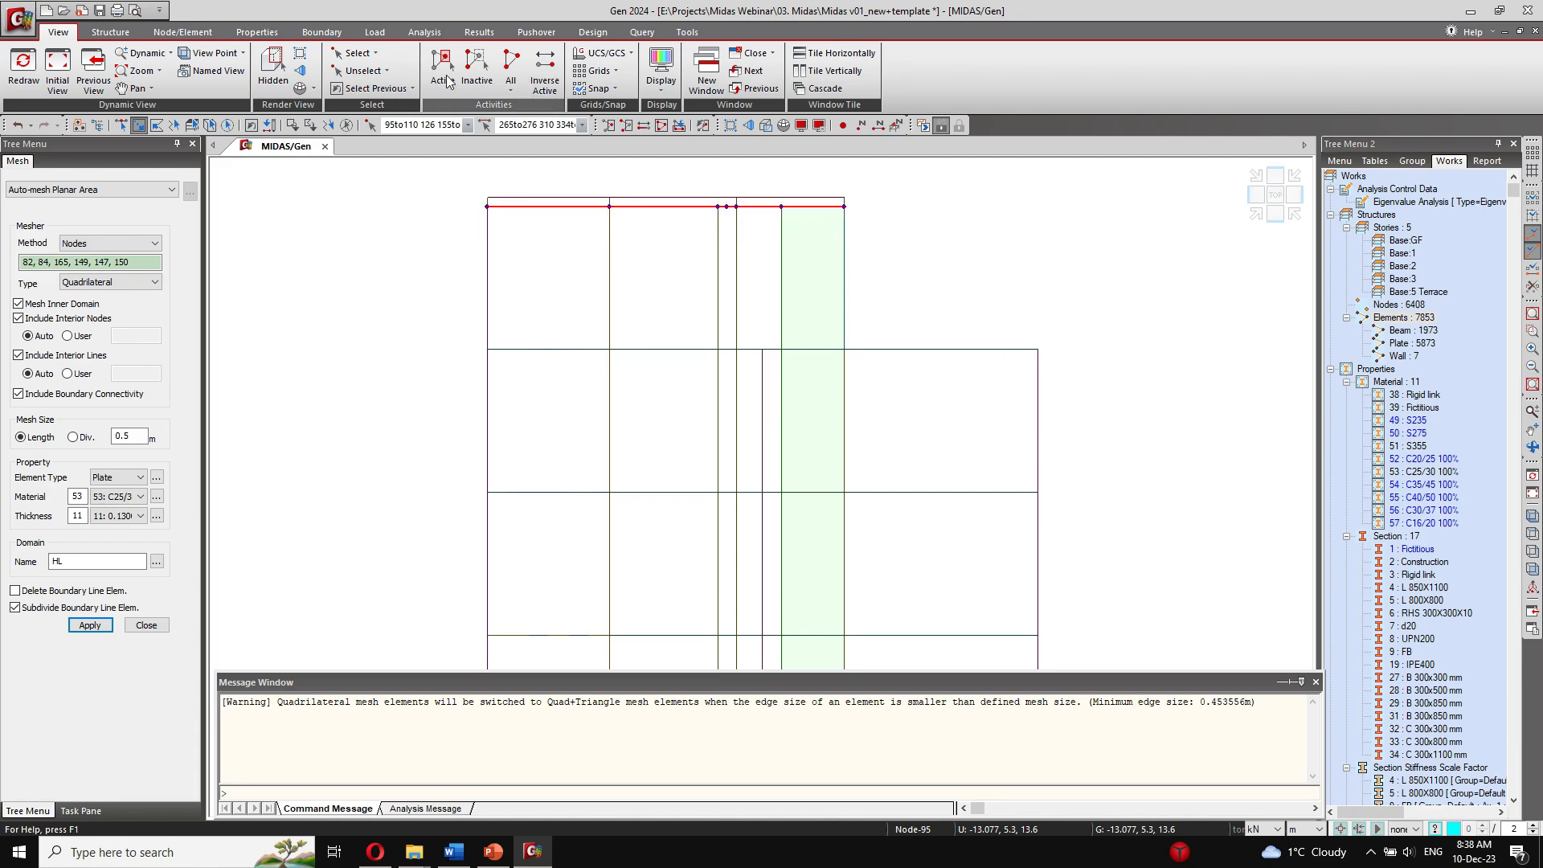
pyautogui.click(442, 71)
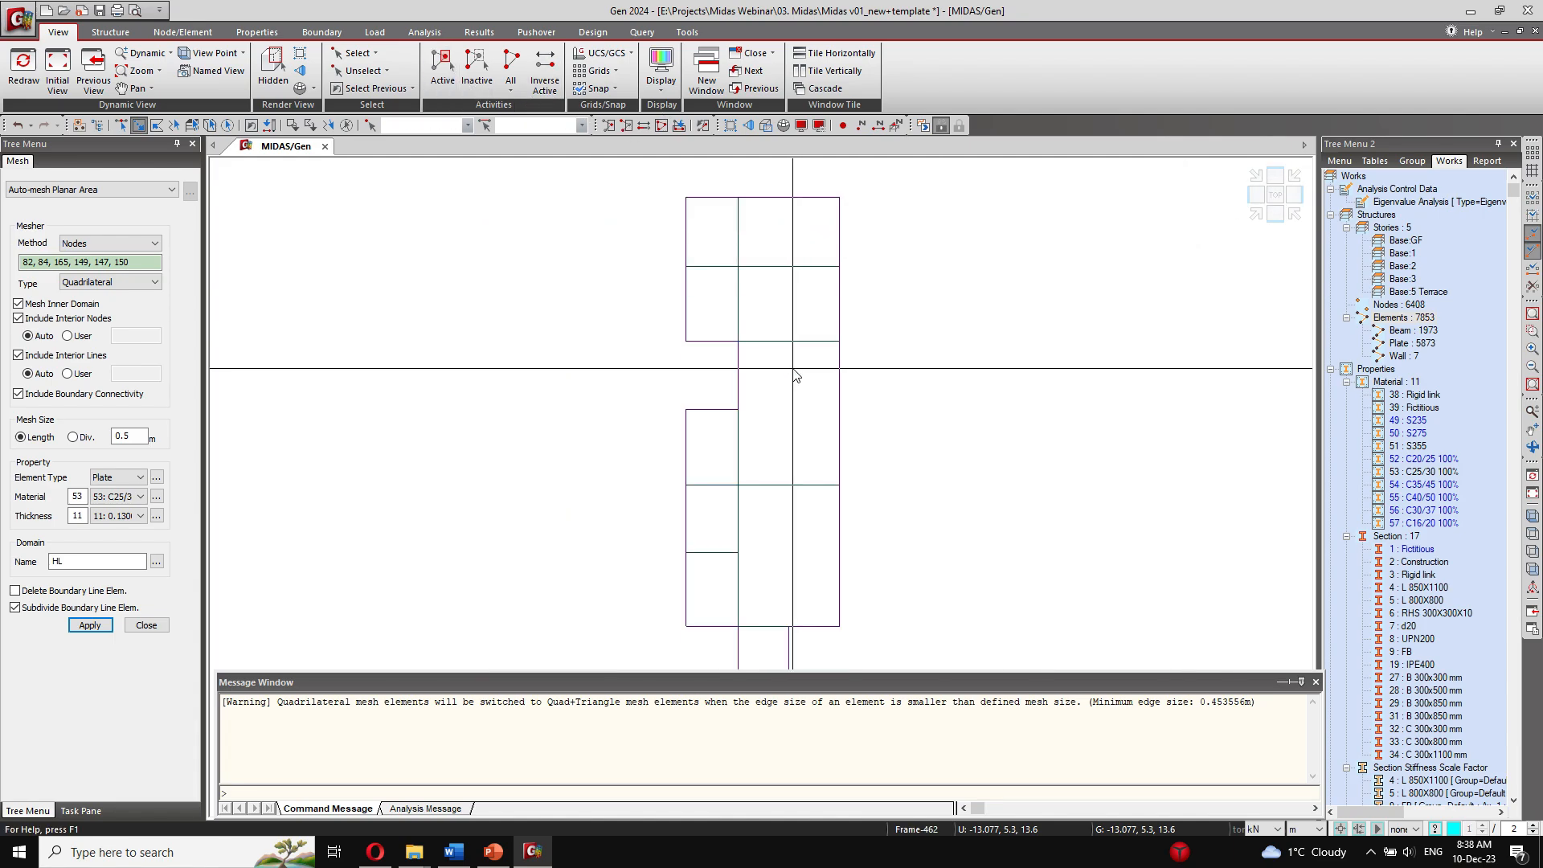
pyautogui.scroll(-1, 794, 412)
pyautogui.moveTo(773, 453)
pyautogui.mouseDown(button='middle')
pyautogui.moveTo(678, 418)
pyautogui.moveTo(627, 421)
pyautogui.moveTo(566, 383)
pyautogui.moveTo(571, 418)
pyautogui.mouseUp(button='middle')
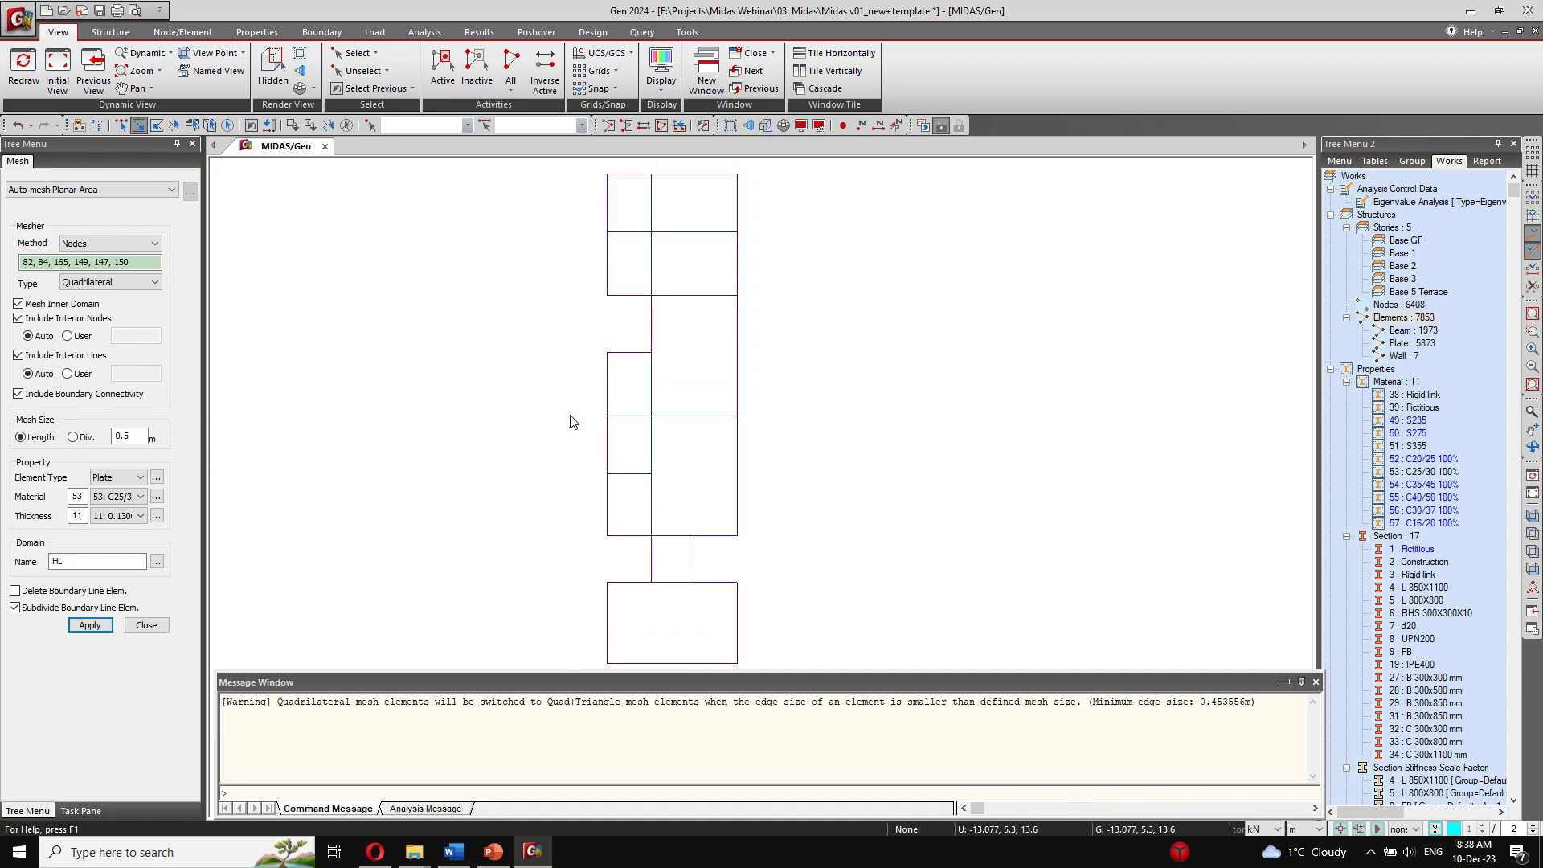
# Step: Set the mesh's plate thickness to 21: 0.1500 (Slab terrace 15 cm)
pyautogui.click(129, 516)
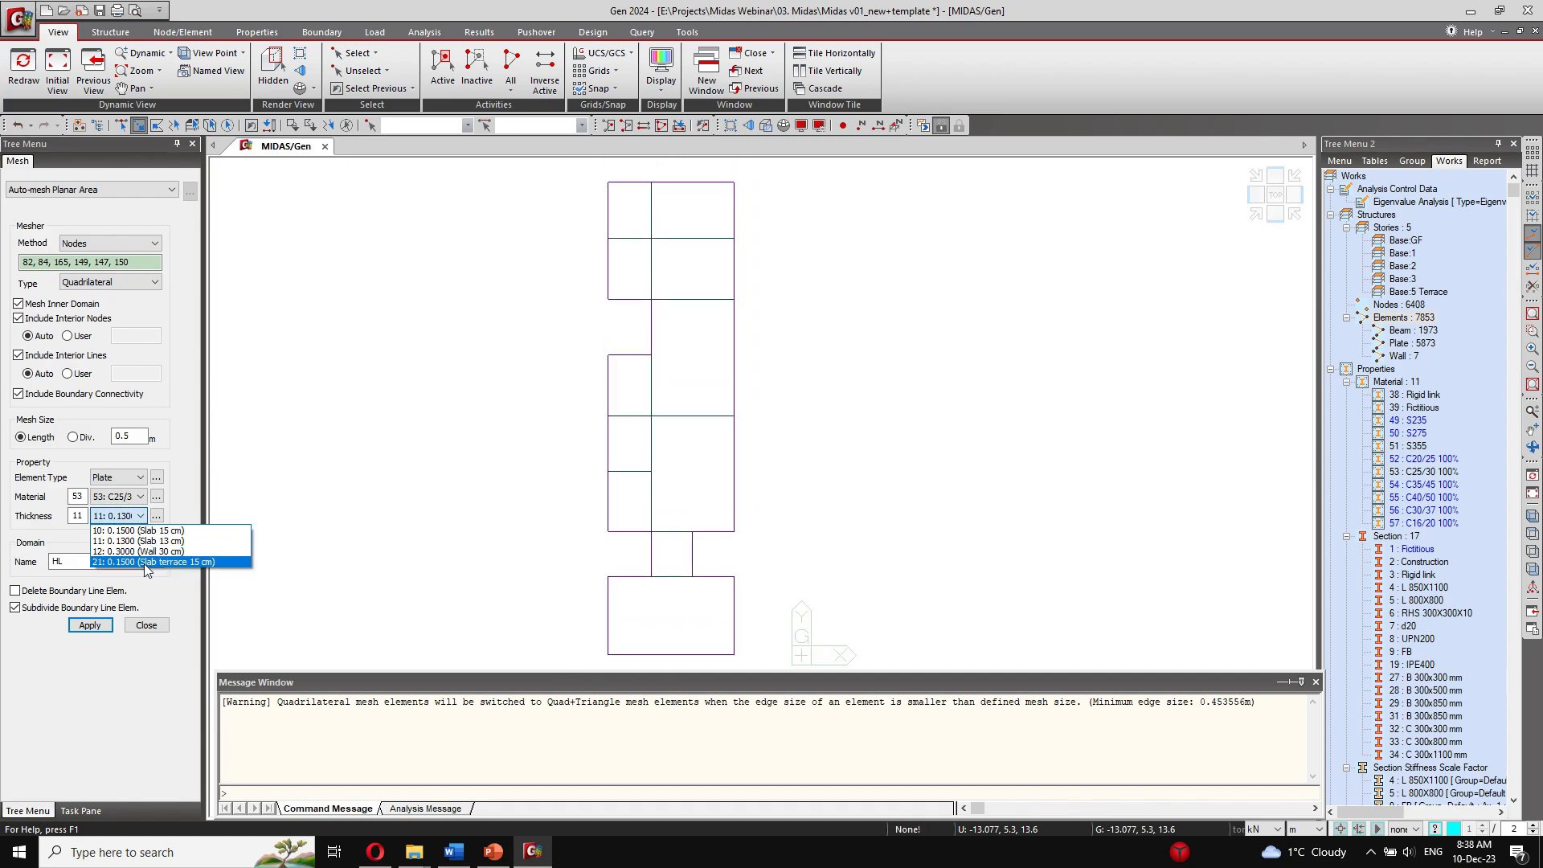
pyautogui.click(166, 563)
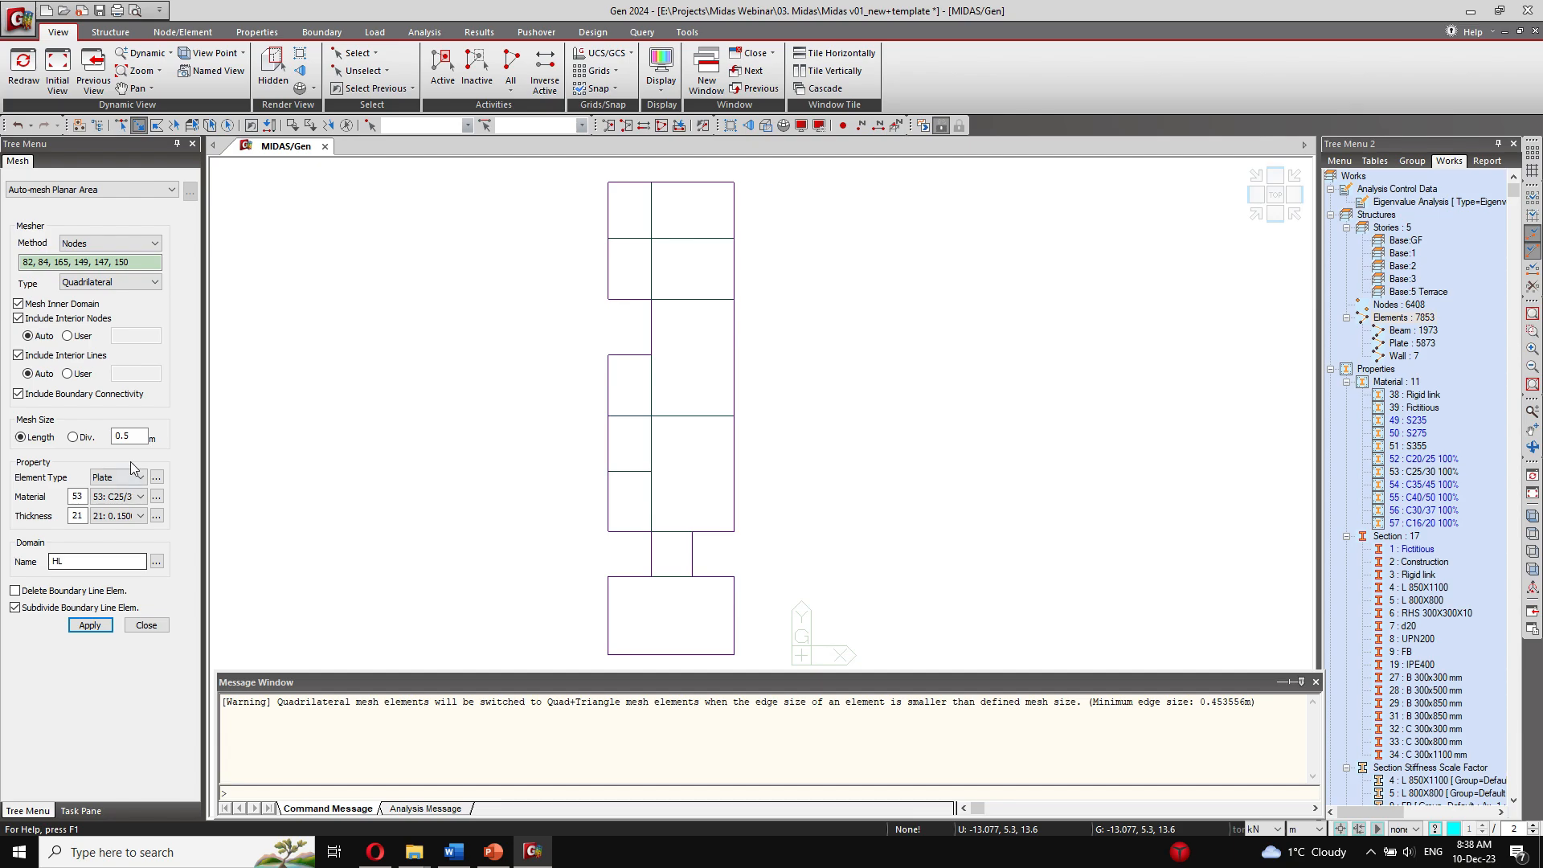
pyautogui.click(125, 518)
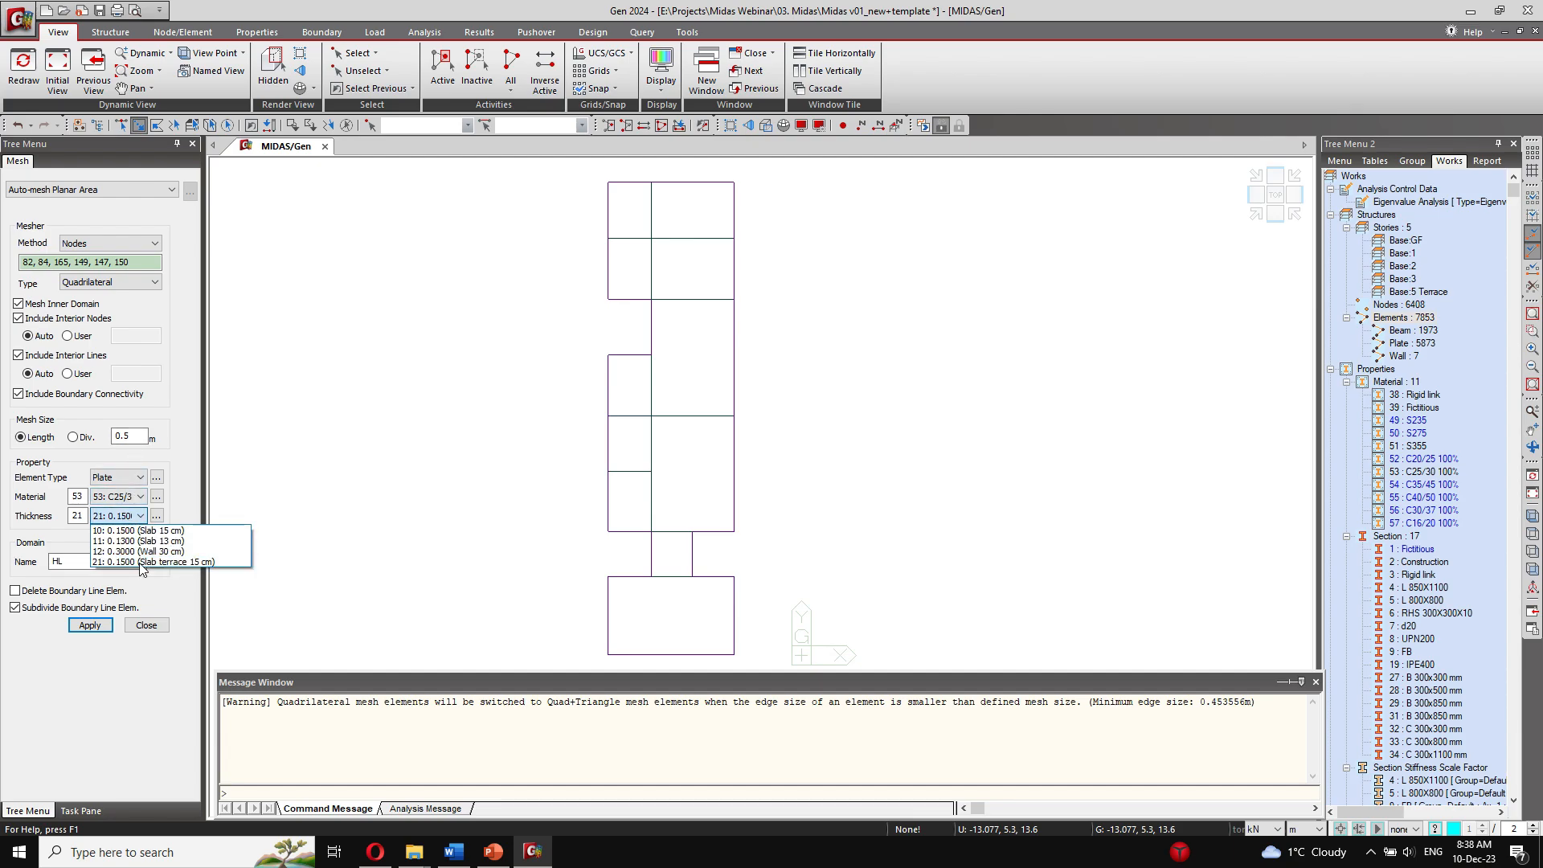
pyautogui.click(140, 563)
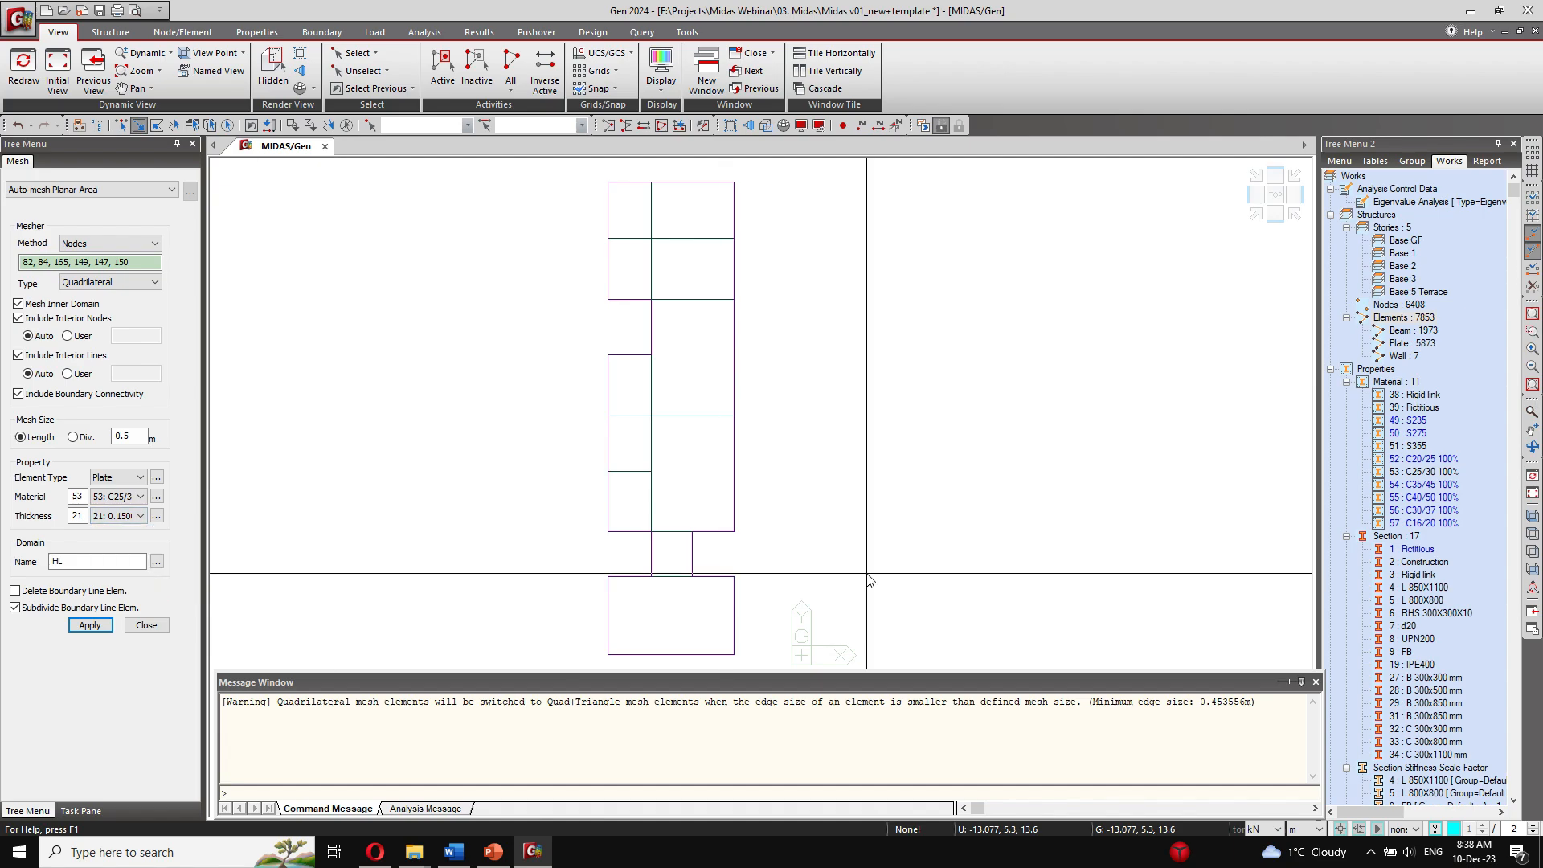
pyautogui.scroll(-7, 1429, 673)
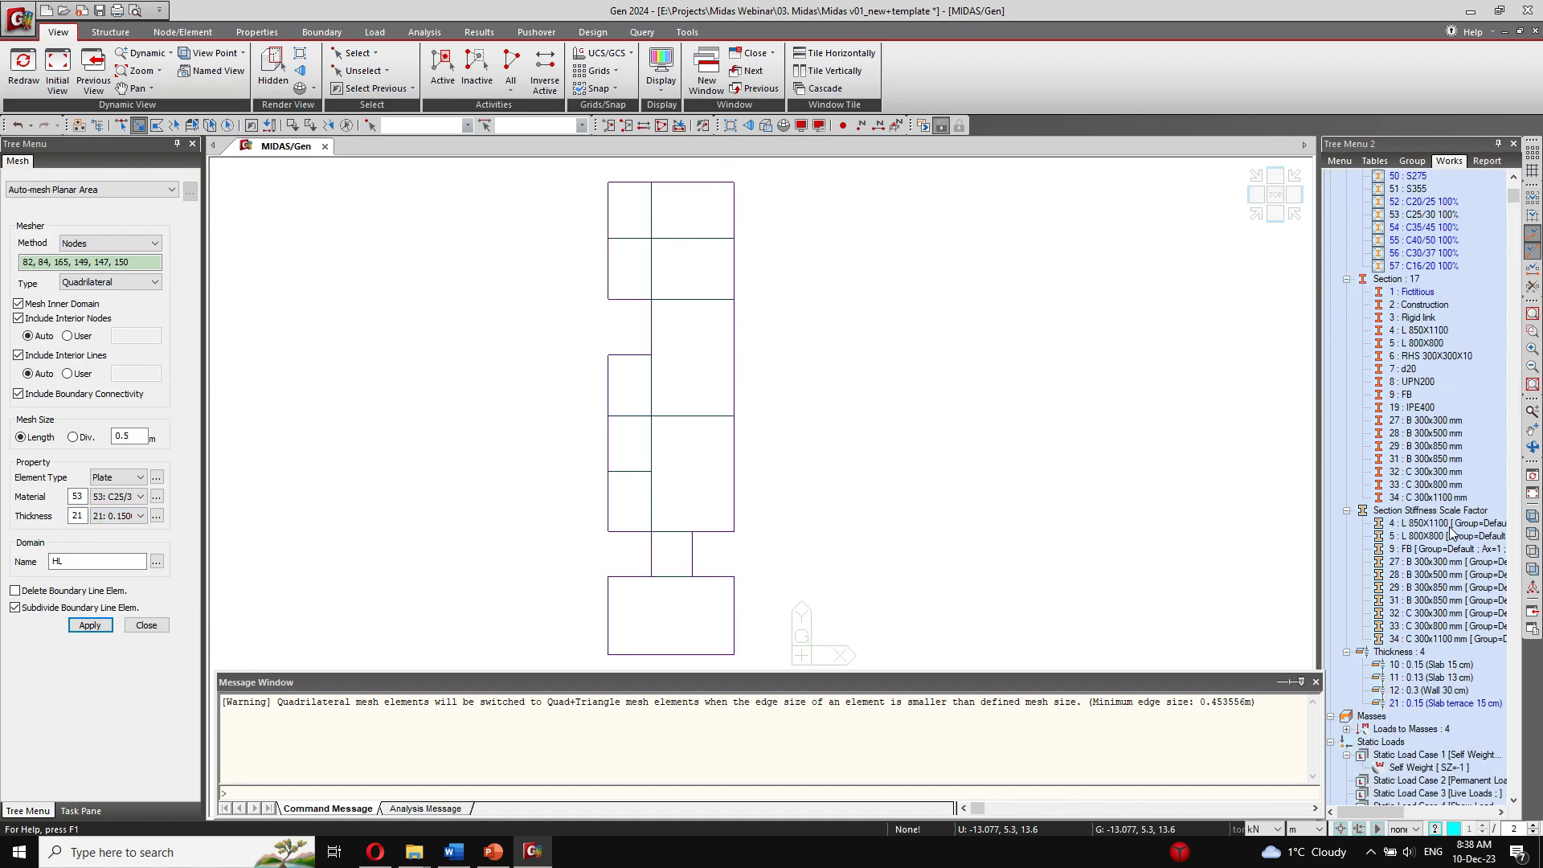
pyautogui.rightClick(1429, 668)
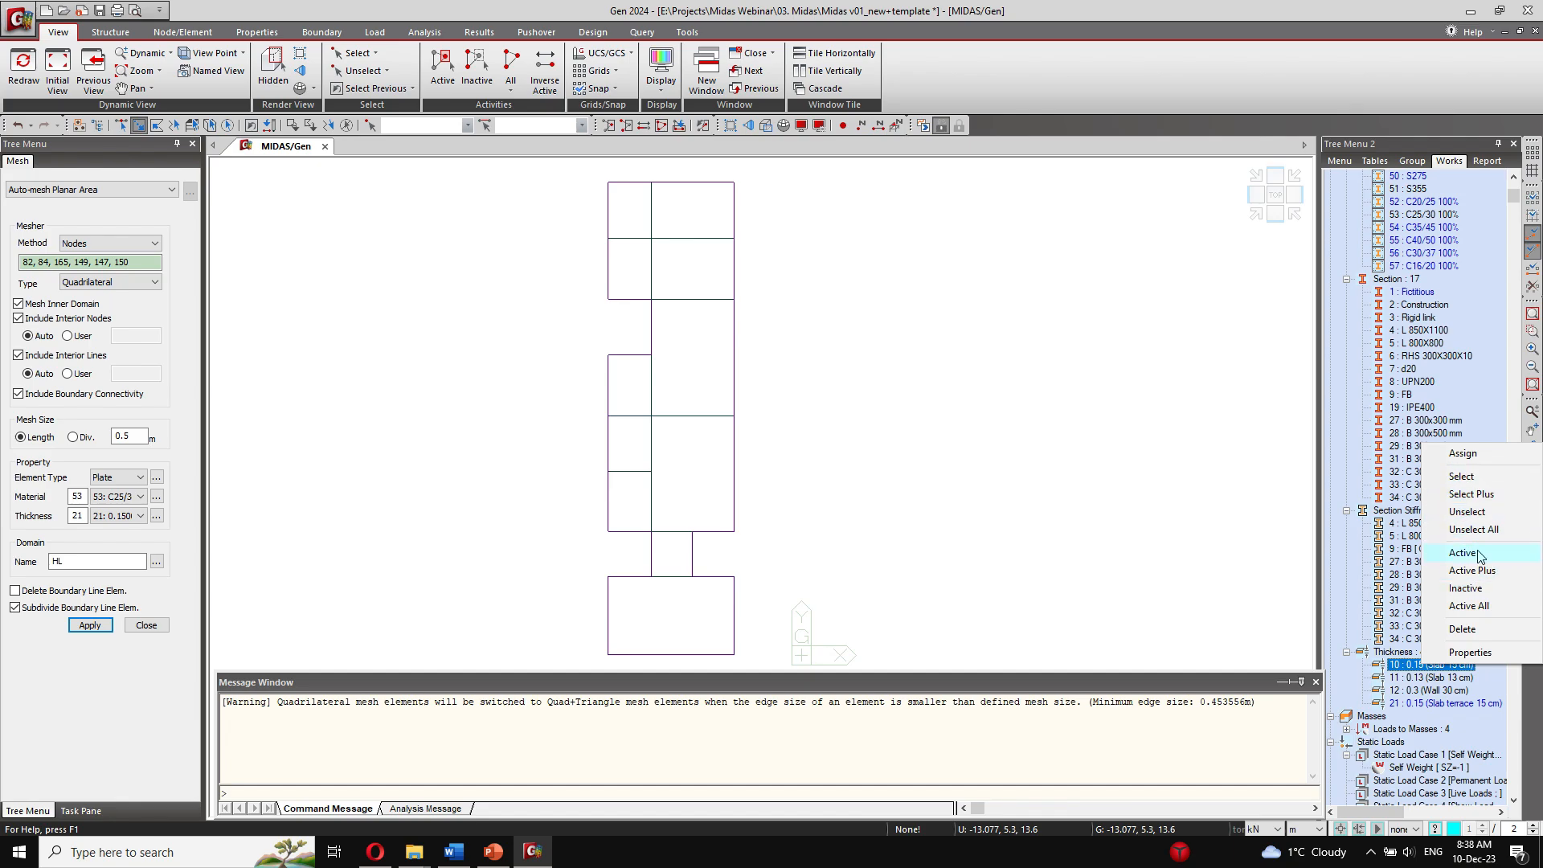
pyautogui.click(1481, 481)
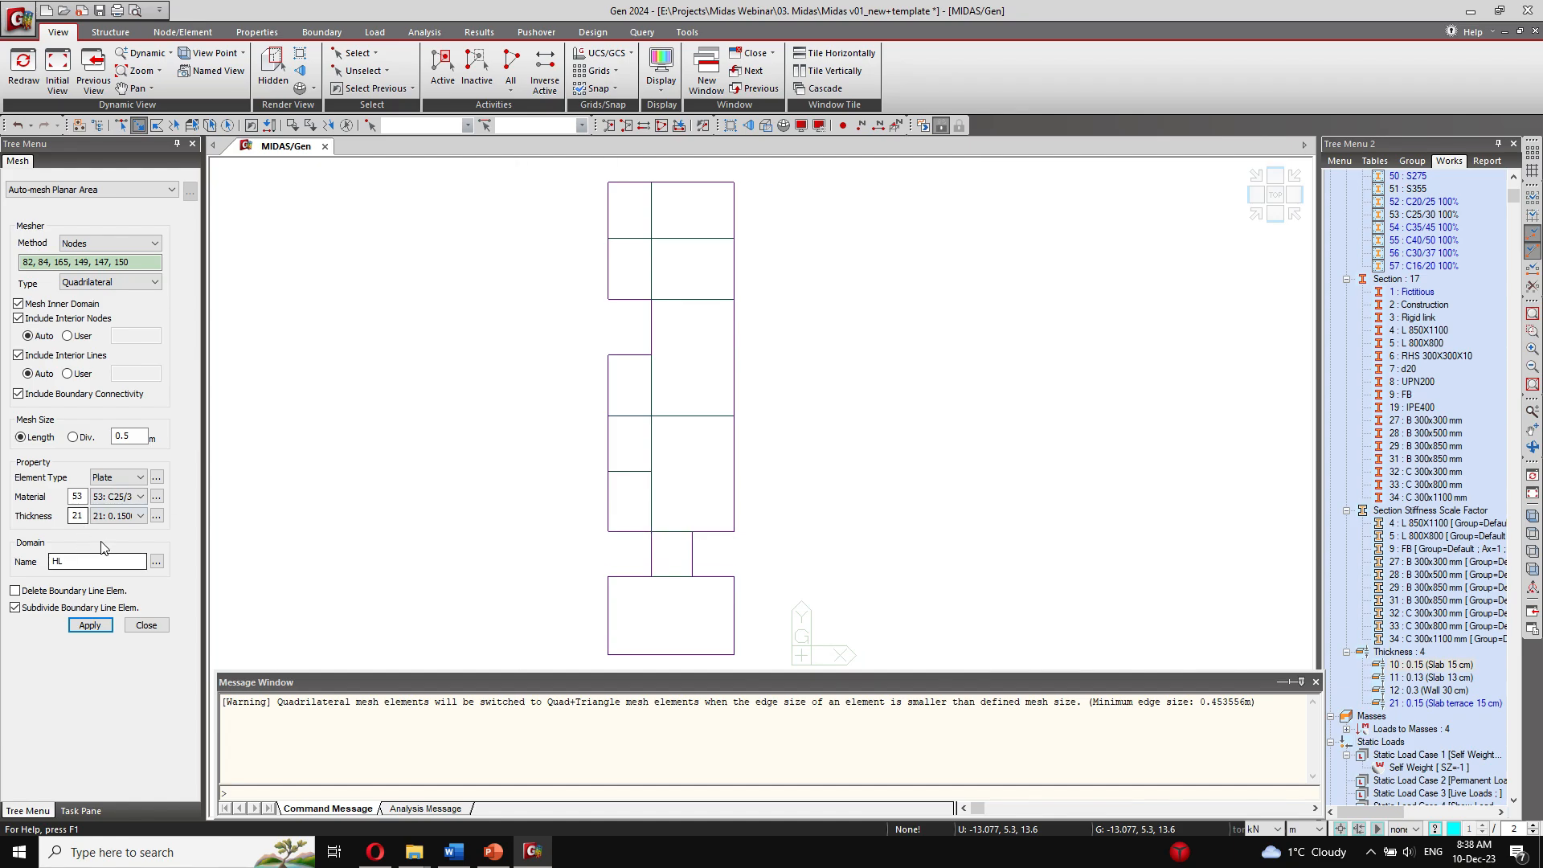
pyautogui.click(115, 517)
pyautogui.click(169, 562)
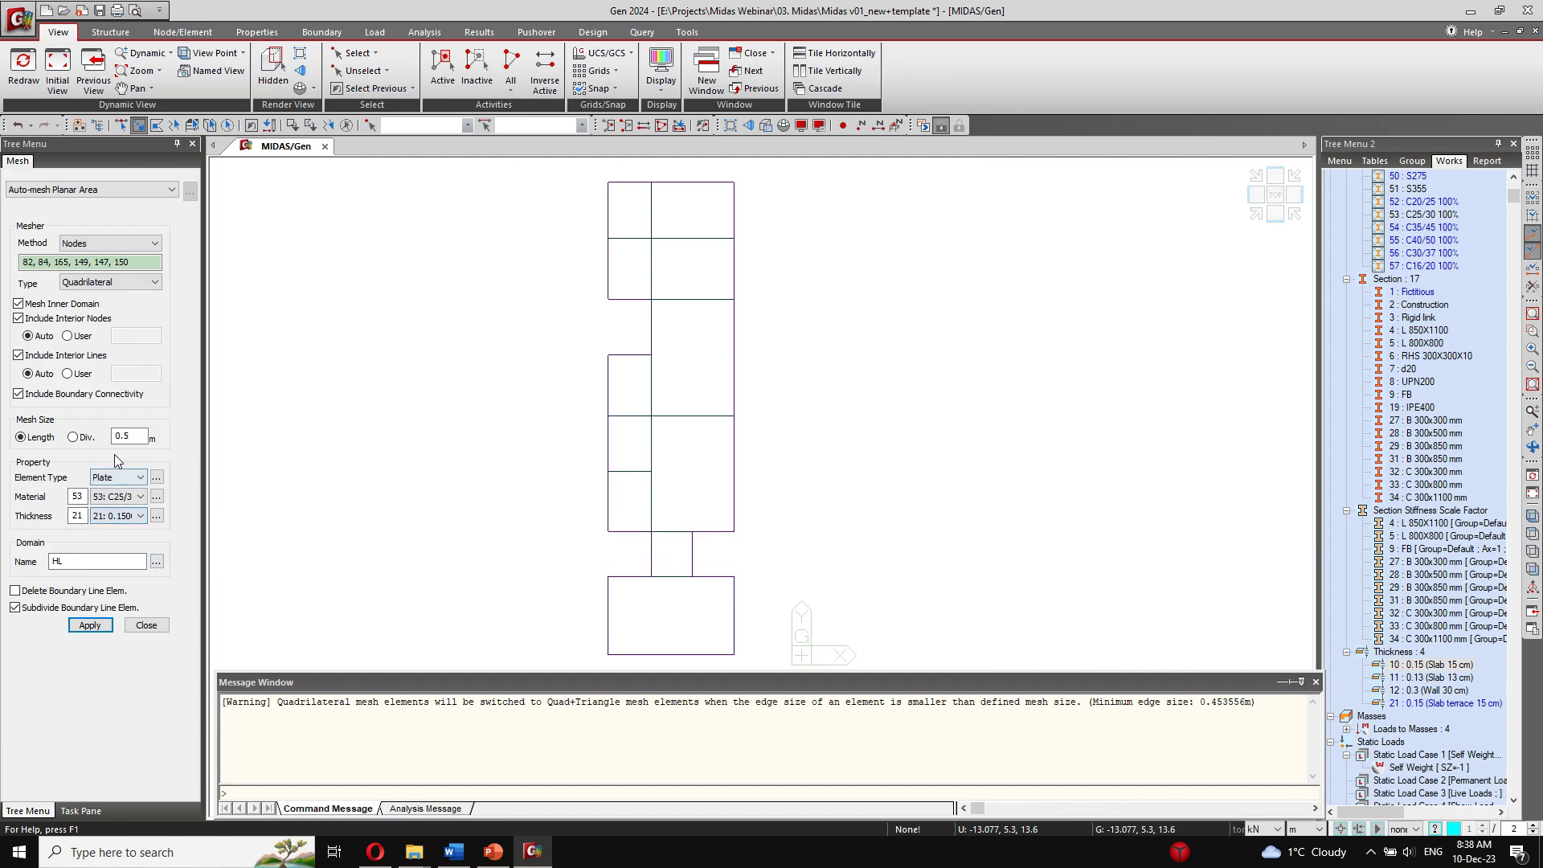
# Step: Mesh the whole terrace slab as one area along its outer perimeter, starting at node 95 and including the narrow connecting strip, with thickness 21
pyautogui.click(608, 655)
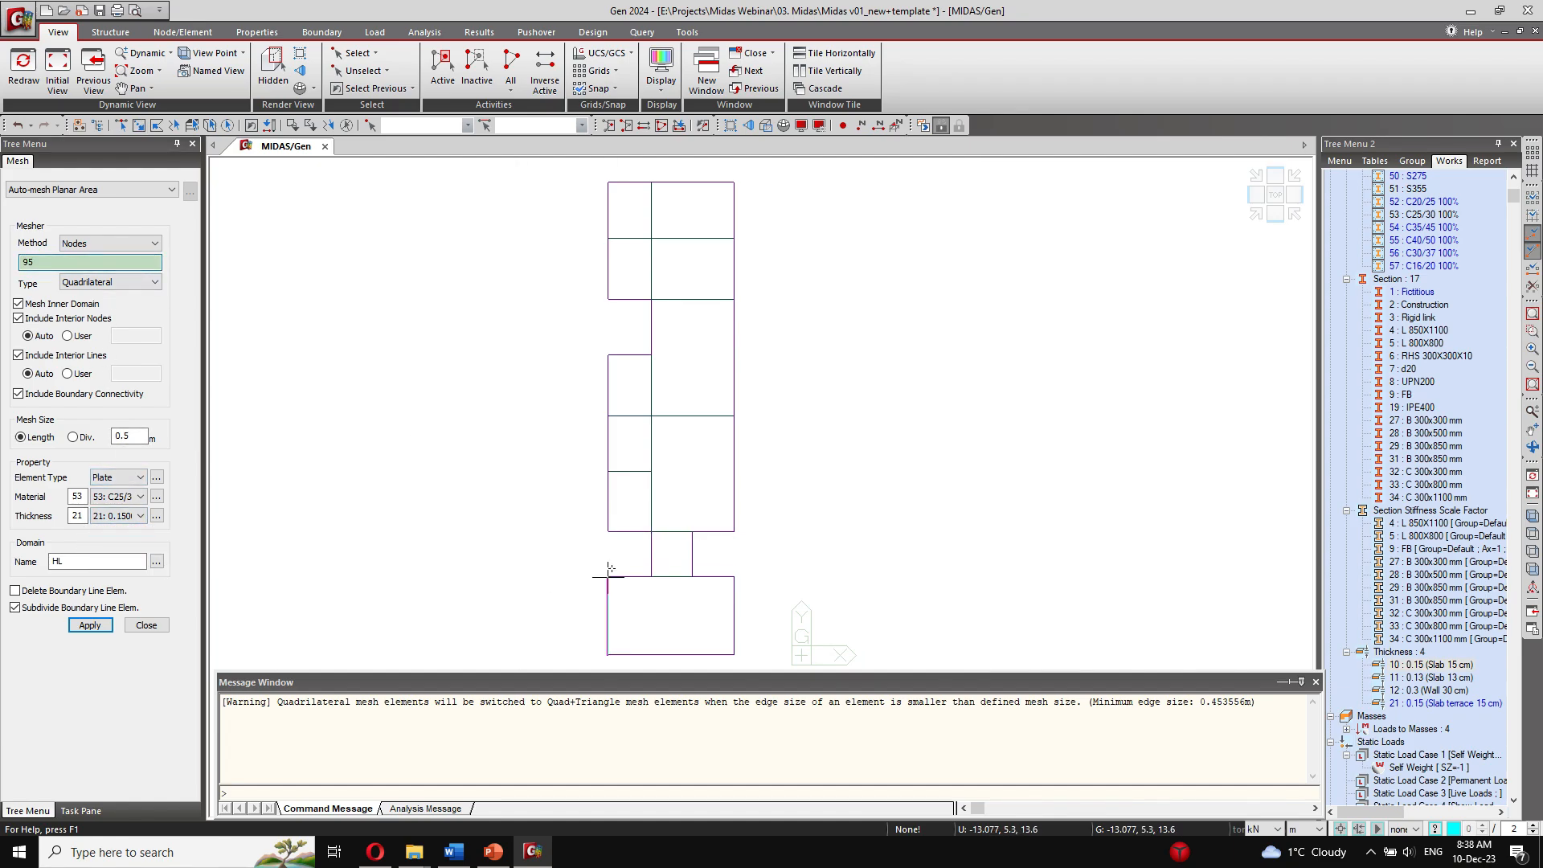
pyautogui.click(652, 575)
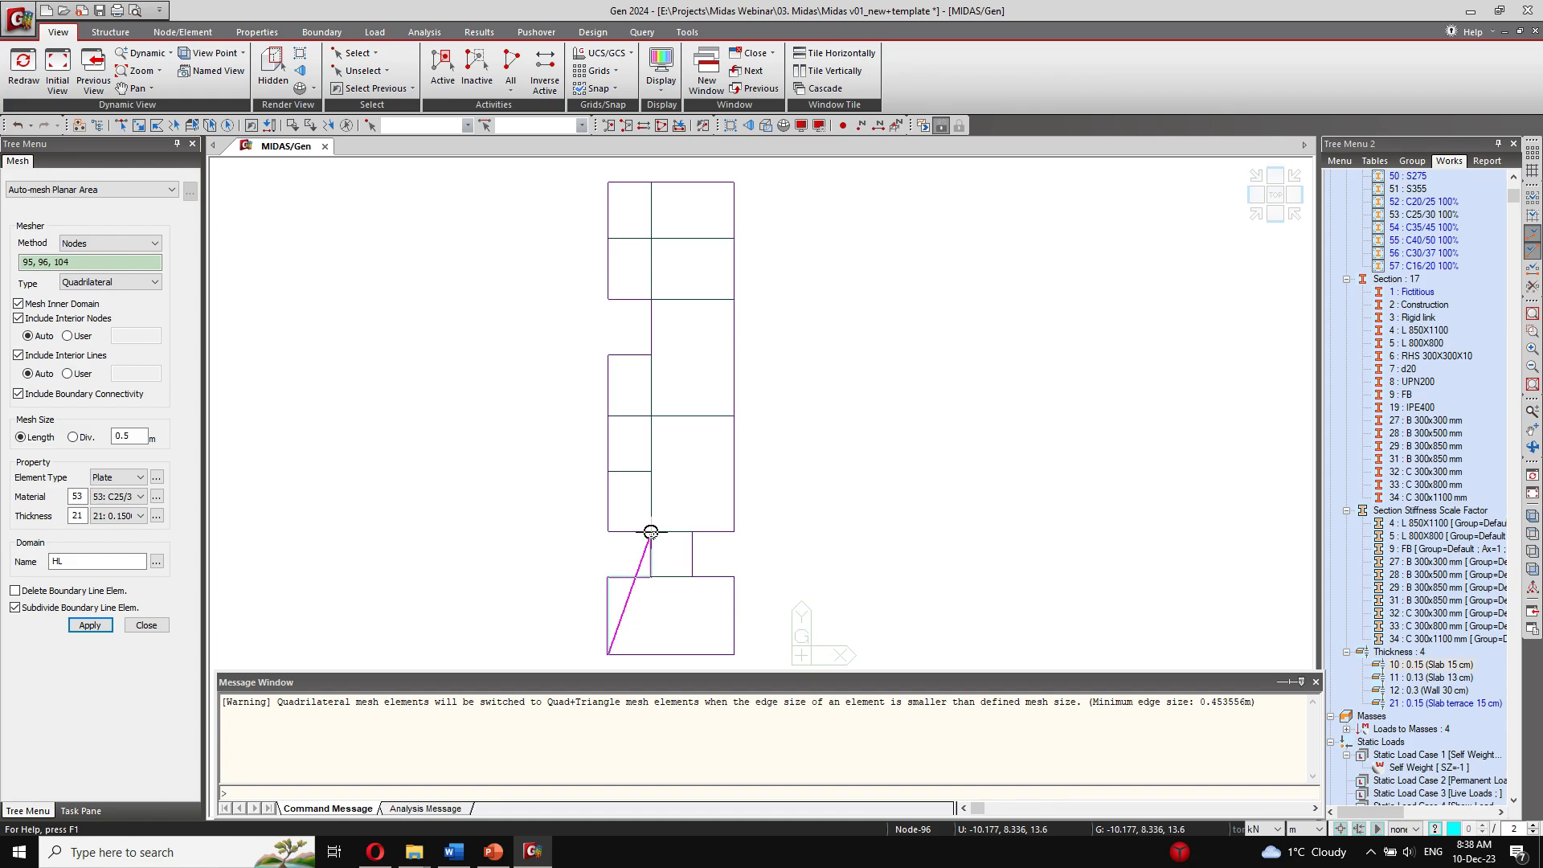
pyautogui.click(651, 531)
pyautogui.click(609, 531)
pyautogui.click(609, 355)
pyautogui.click(651, 354)
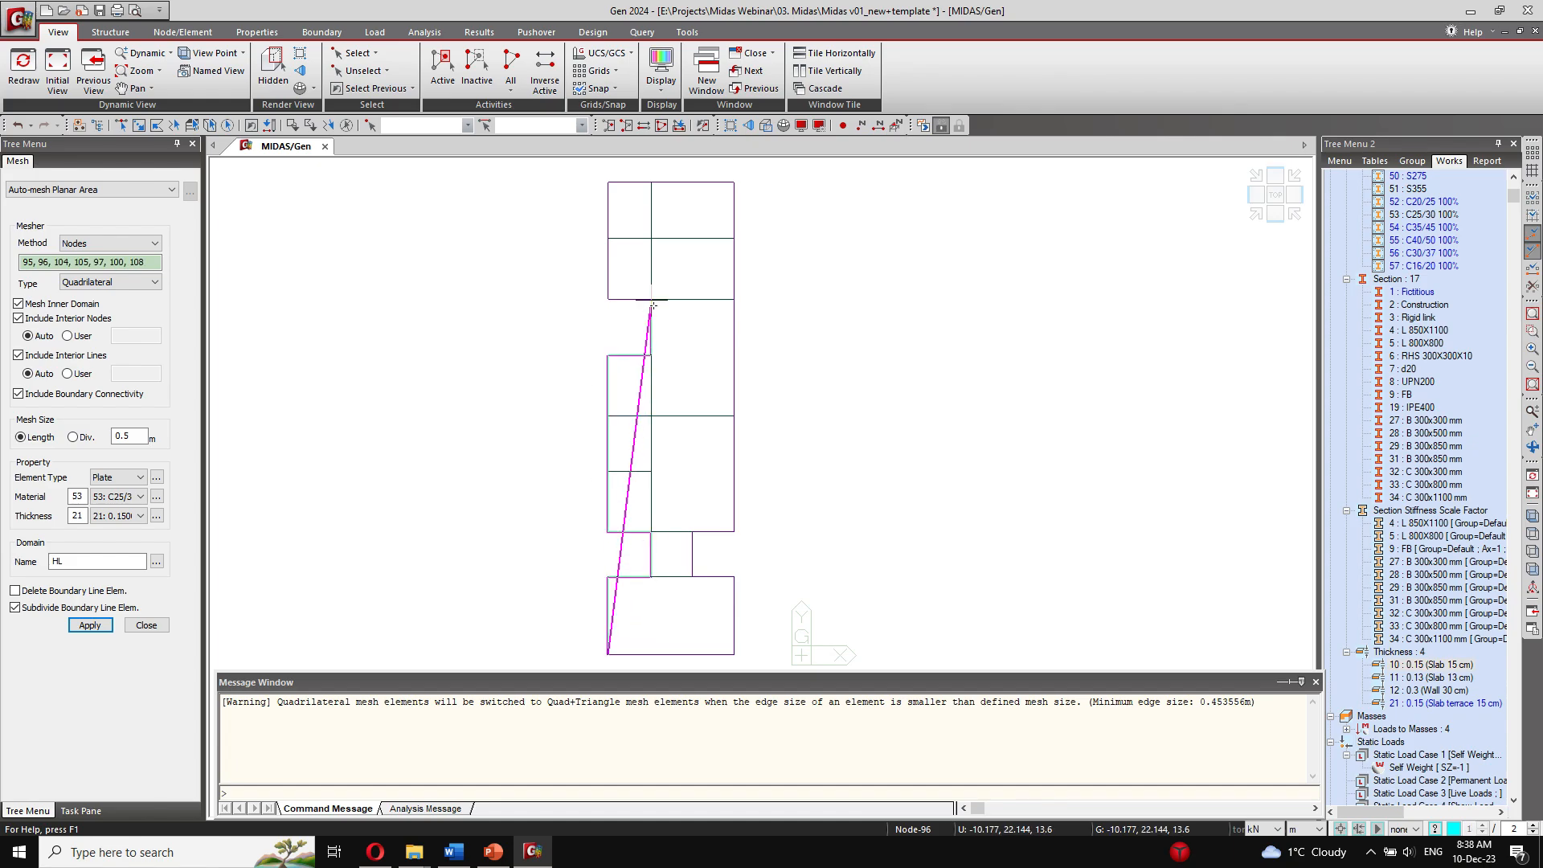
pyautogui.click(652, 300)
pyautogui.click(608, 300)
pyautogui.click(608, 182)
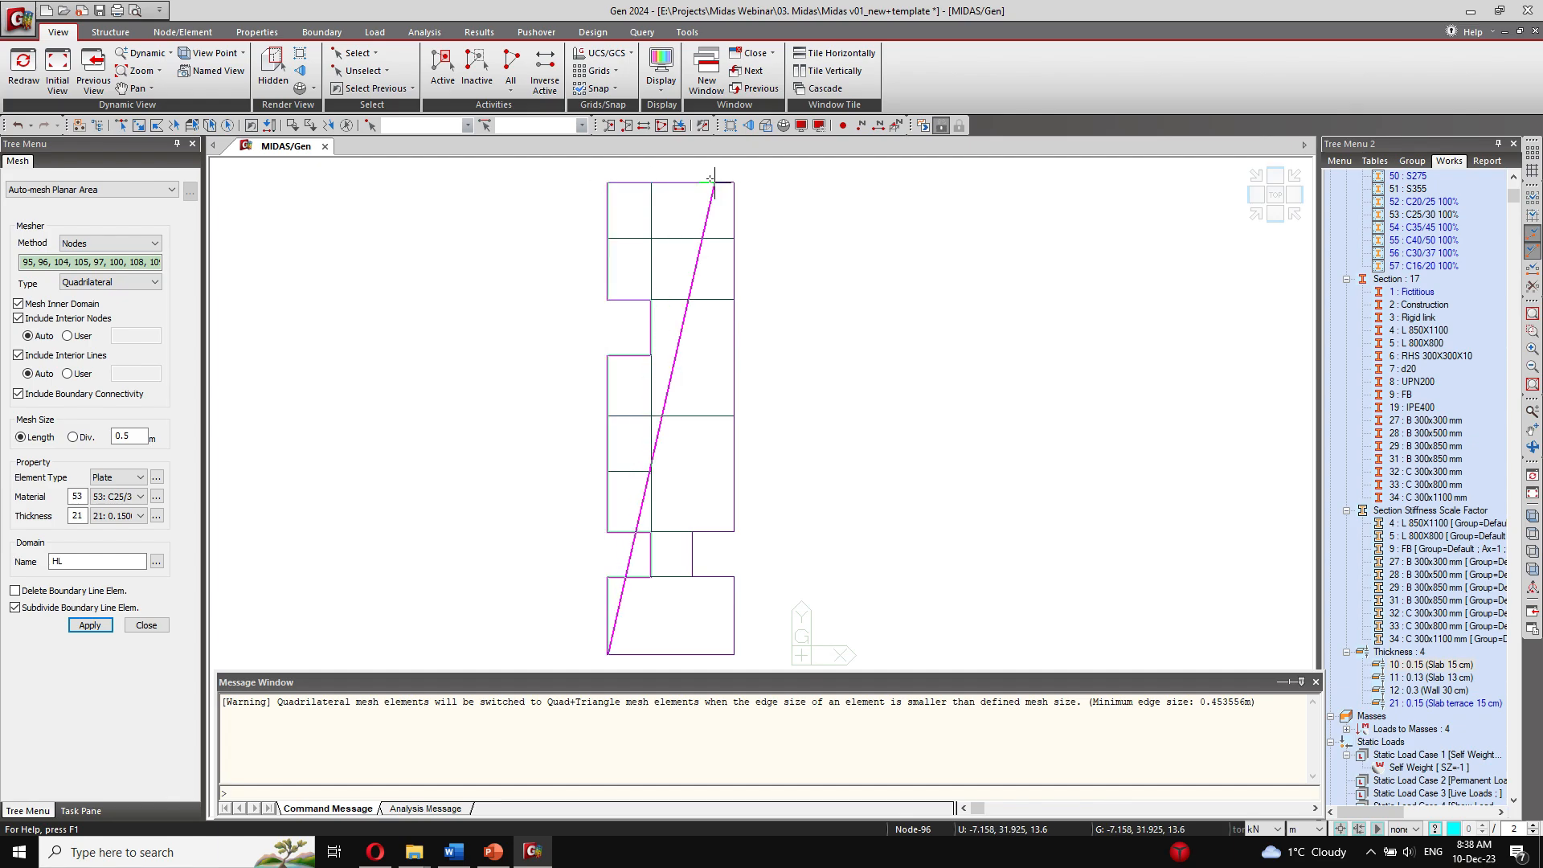
pyautogui.click(733, 182)
pyautogui.click(733, 531)
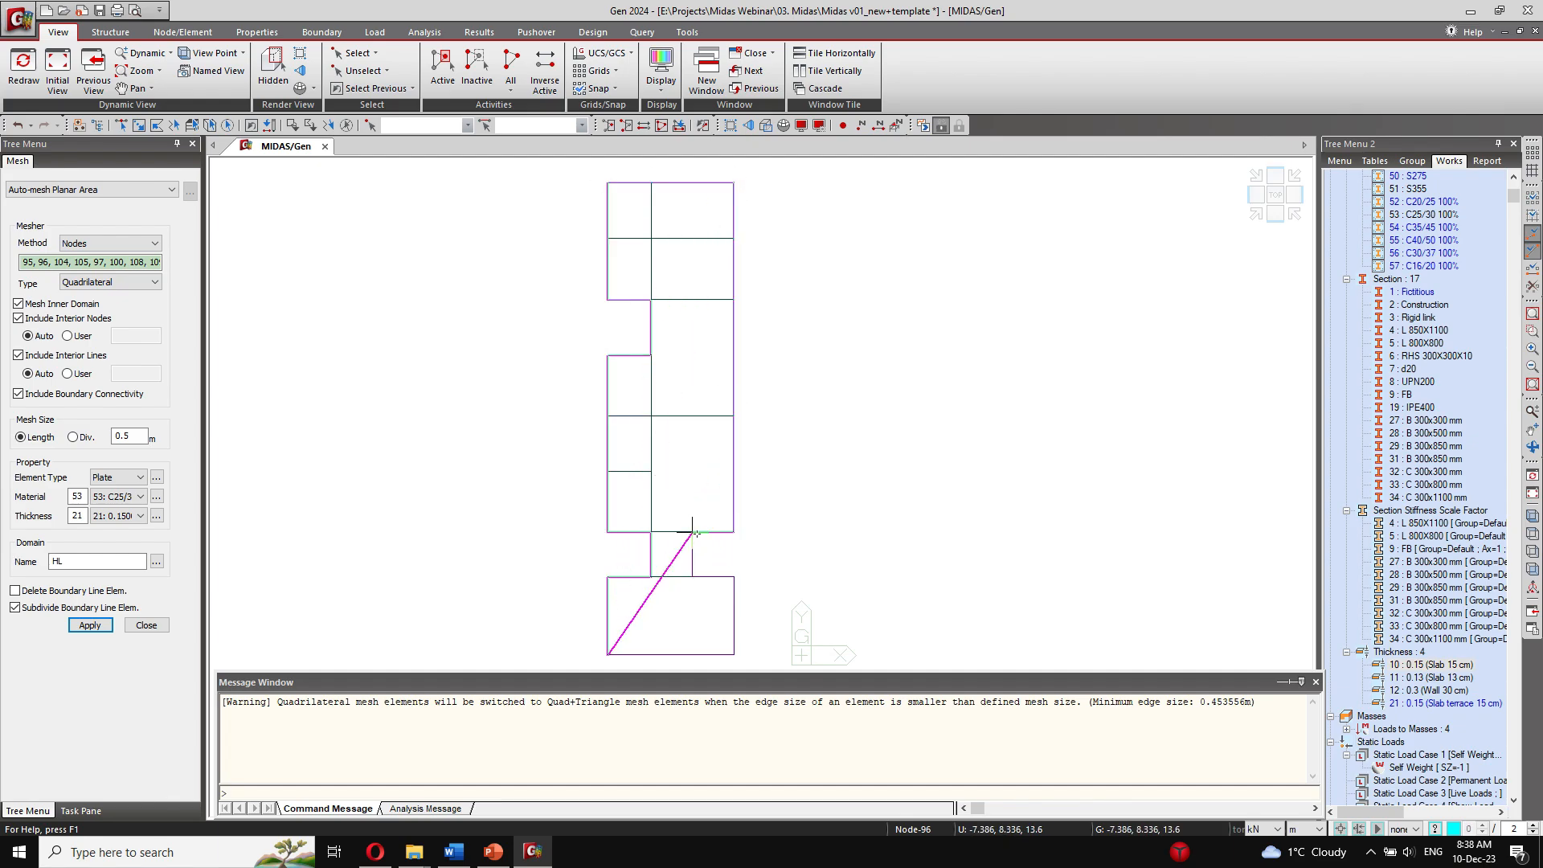
pyautogui.click(734, 577)
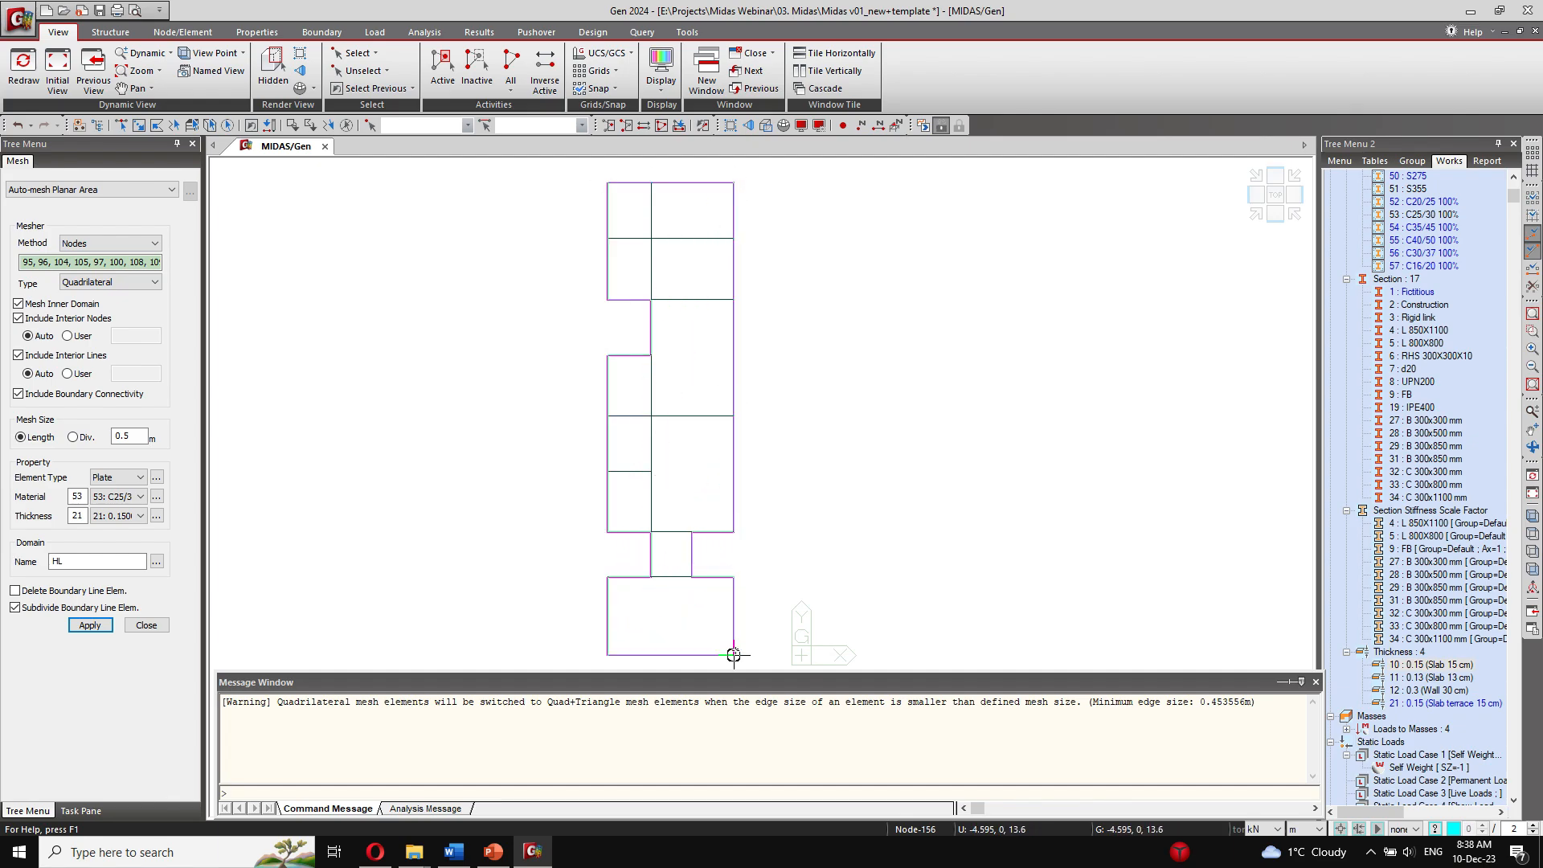
pyautogui.click(734, 654)
pyautogui.click(608, 654)
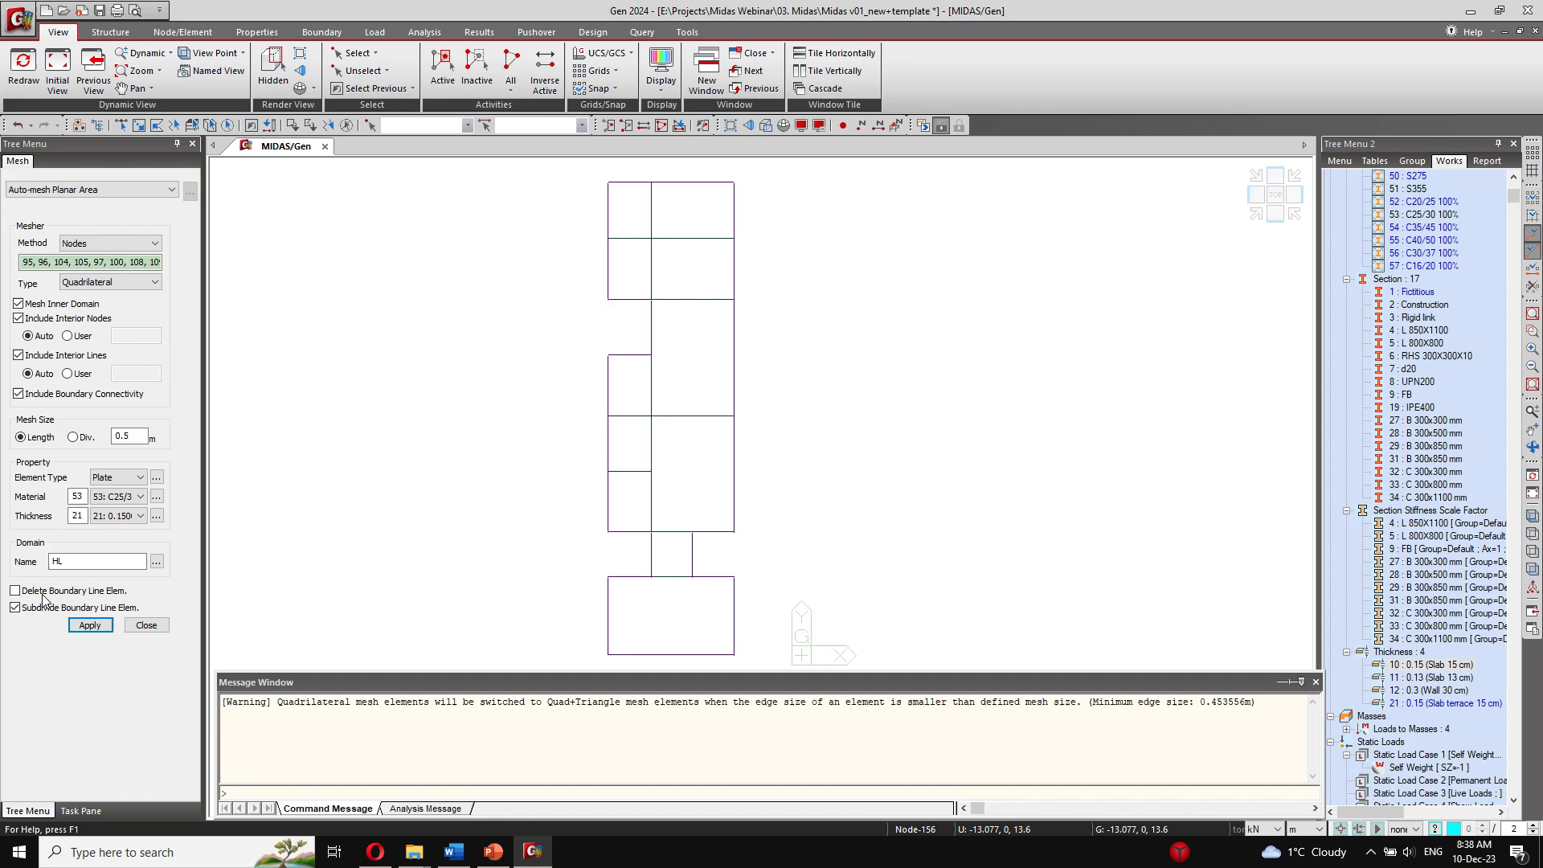
pyautogui.click(103, 628)
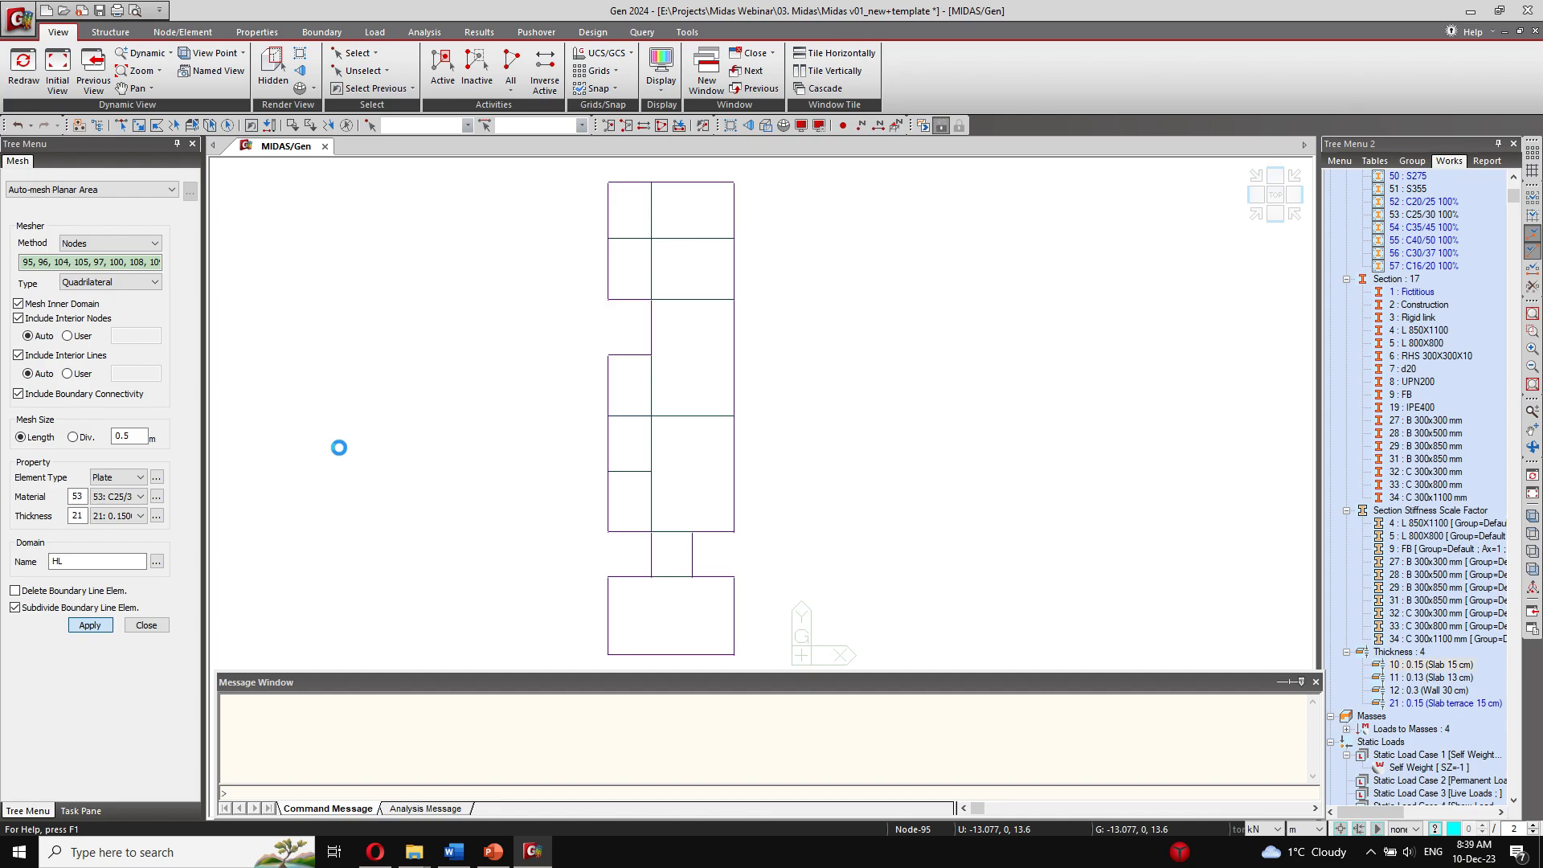
# Step: Reactivate the whole model, render it in 3D with hidden surfaces, and inspect the meshed building from several sides
pyautogui.click(1295, 214)
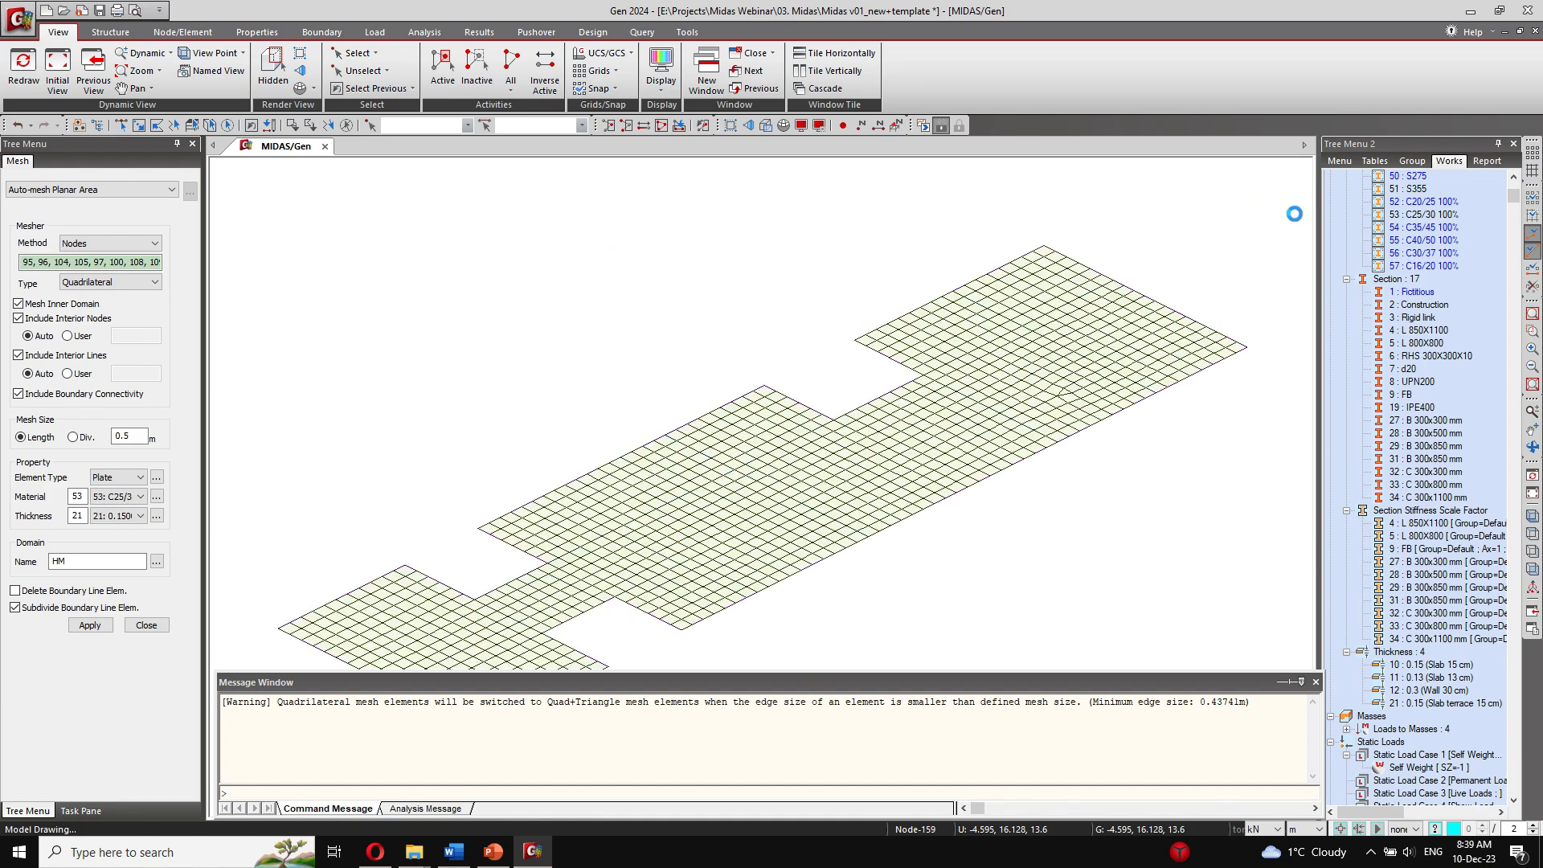
pyautogui.rightClick(1409, 419)
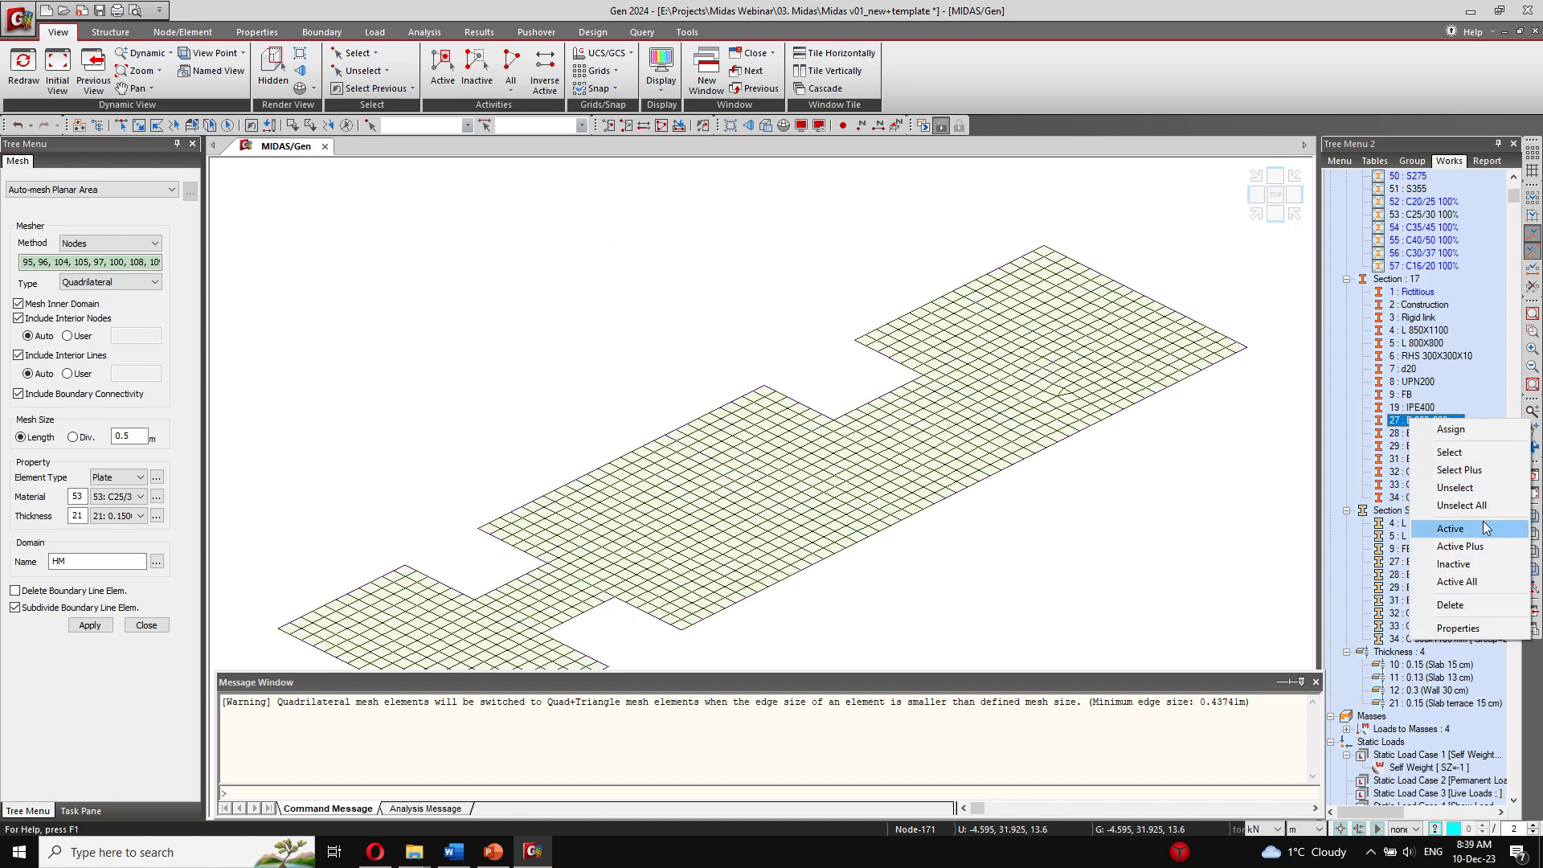
pyautogui.click(1484, 529)
pyautogui.scroll(-5, 888, 446)
pyautogui.moveTo(755, 401); pyautogui.dragTo(643, 211, button='middle')
pyautogui.click(272, 70)
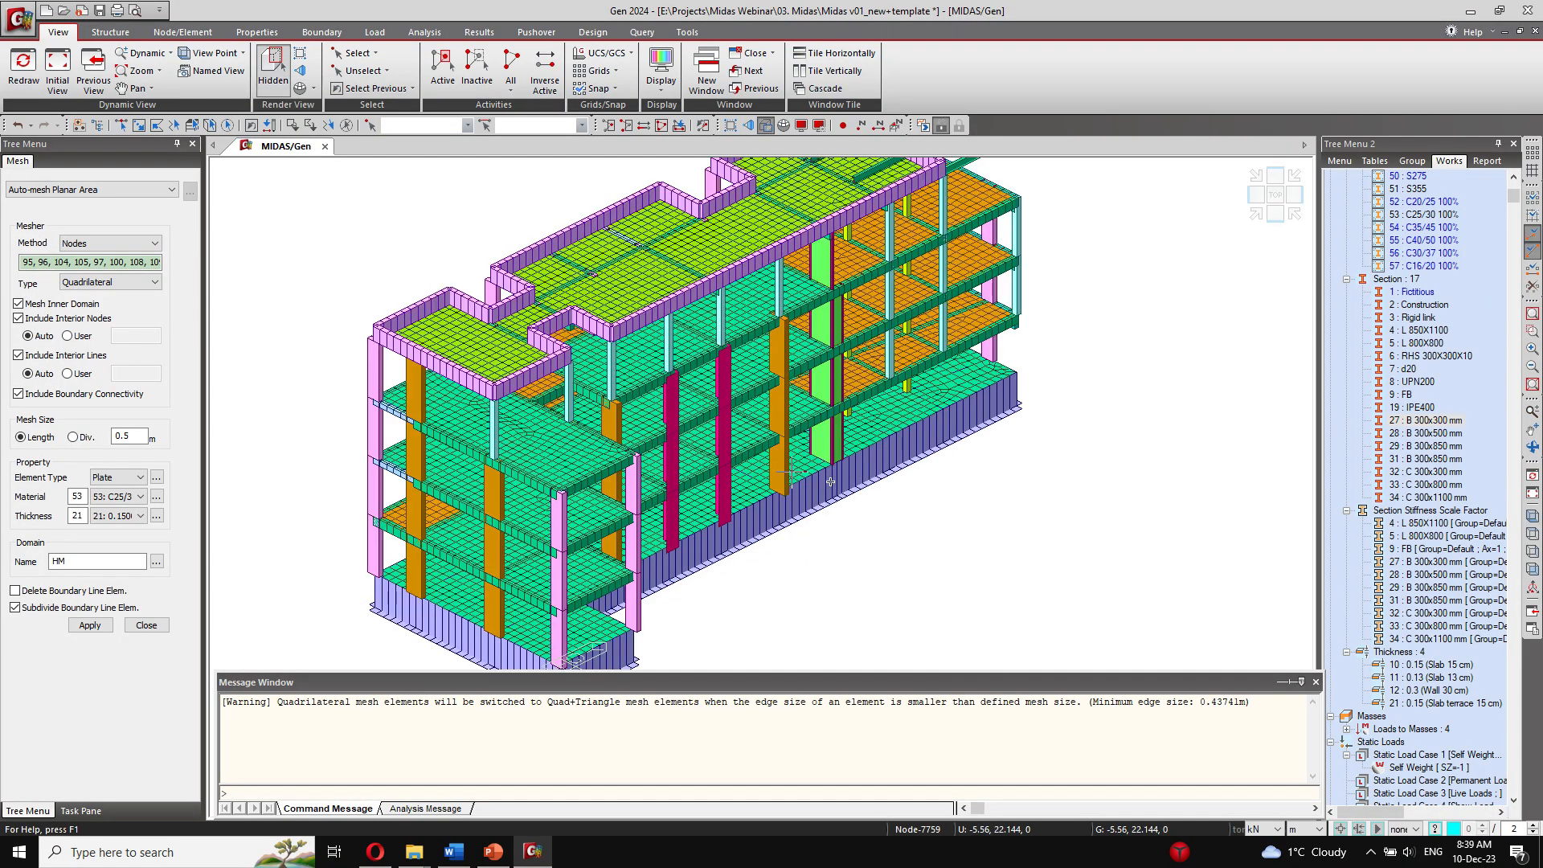
pyautogui.keyDown('ctrl'); pyautogui.moveTo(791, 469); pyautogui.dragTo(729, 266, button='middle'); pyautogui.keyUp('ctrl')
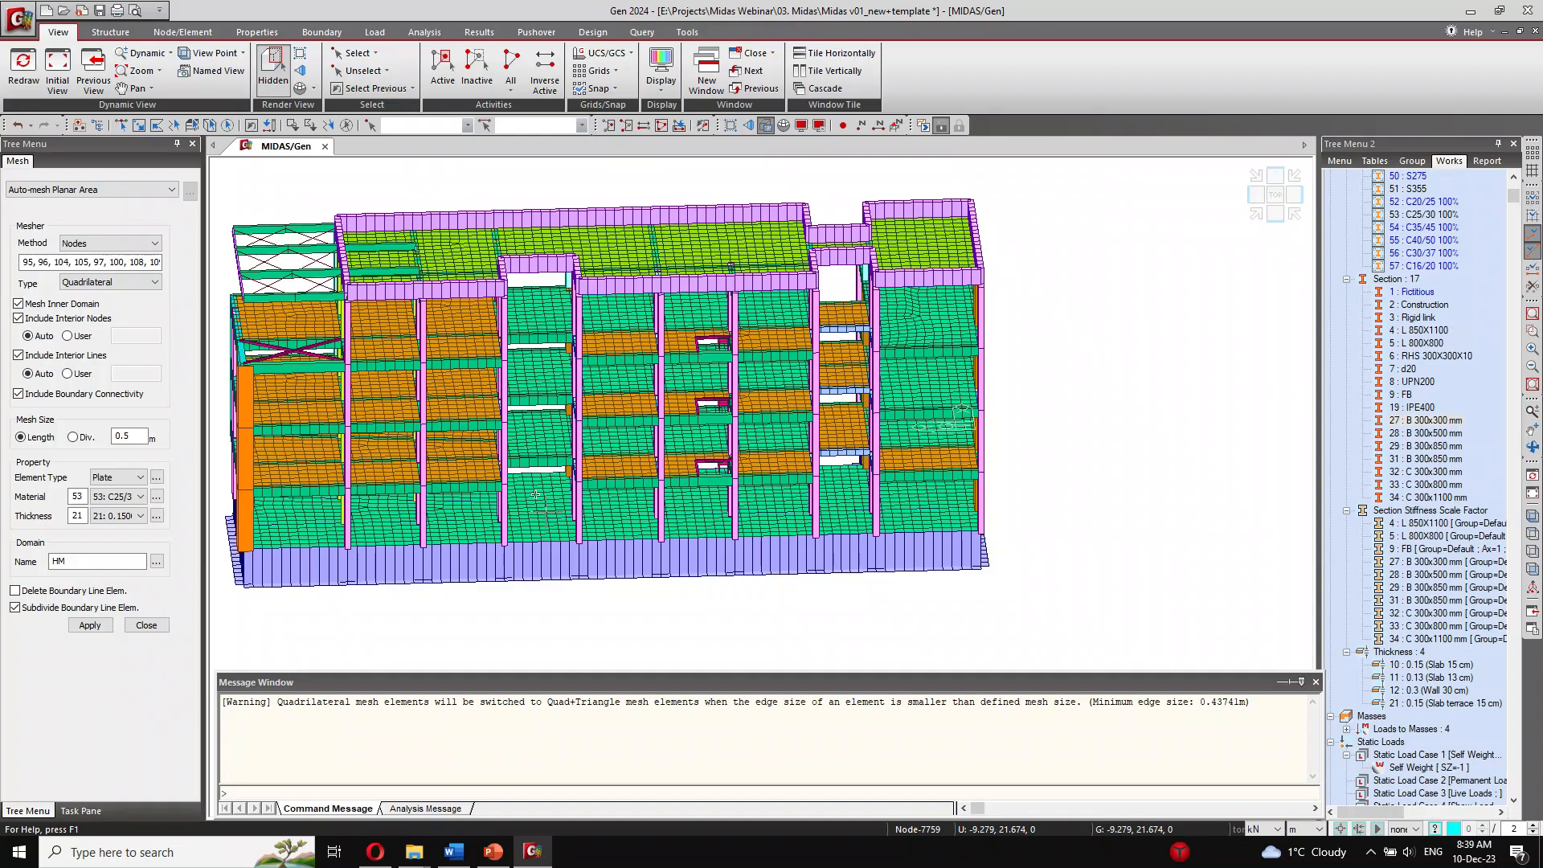
pyautogui.keyDown('ctrl'); pyautogui.moveTo(621, 494); pyautogui.dragTo(842, 494, button='middle'); pyautogui.keyUp('ctrl')
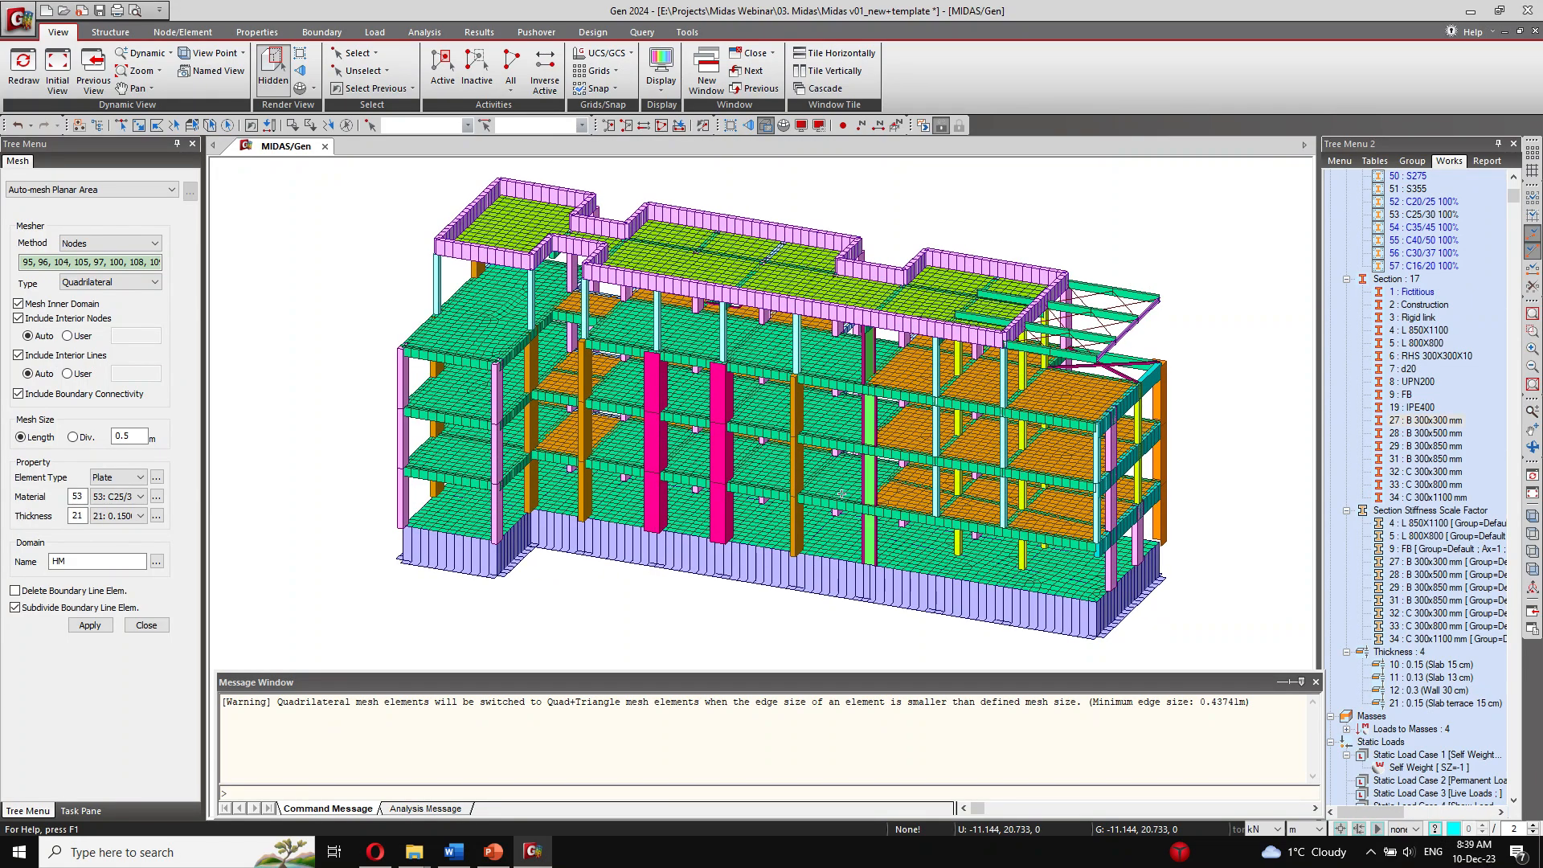
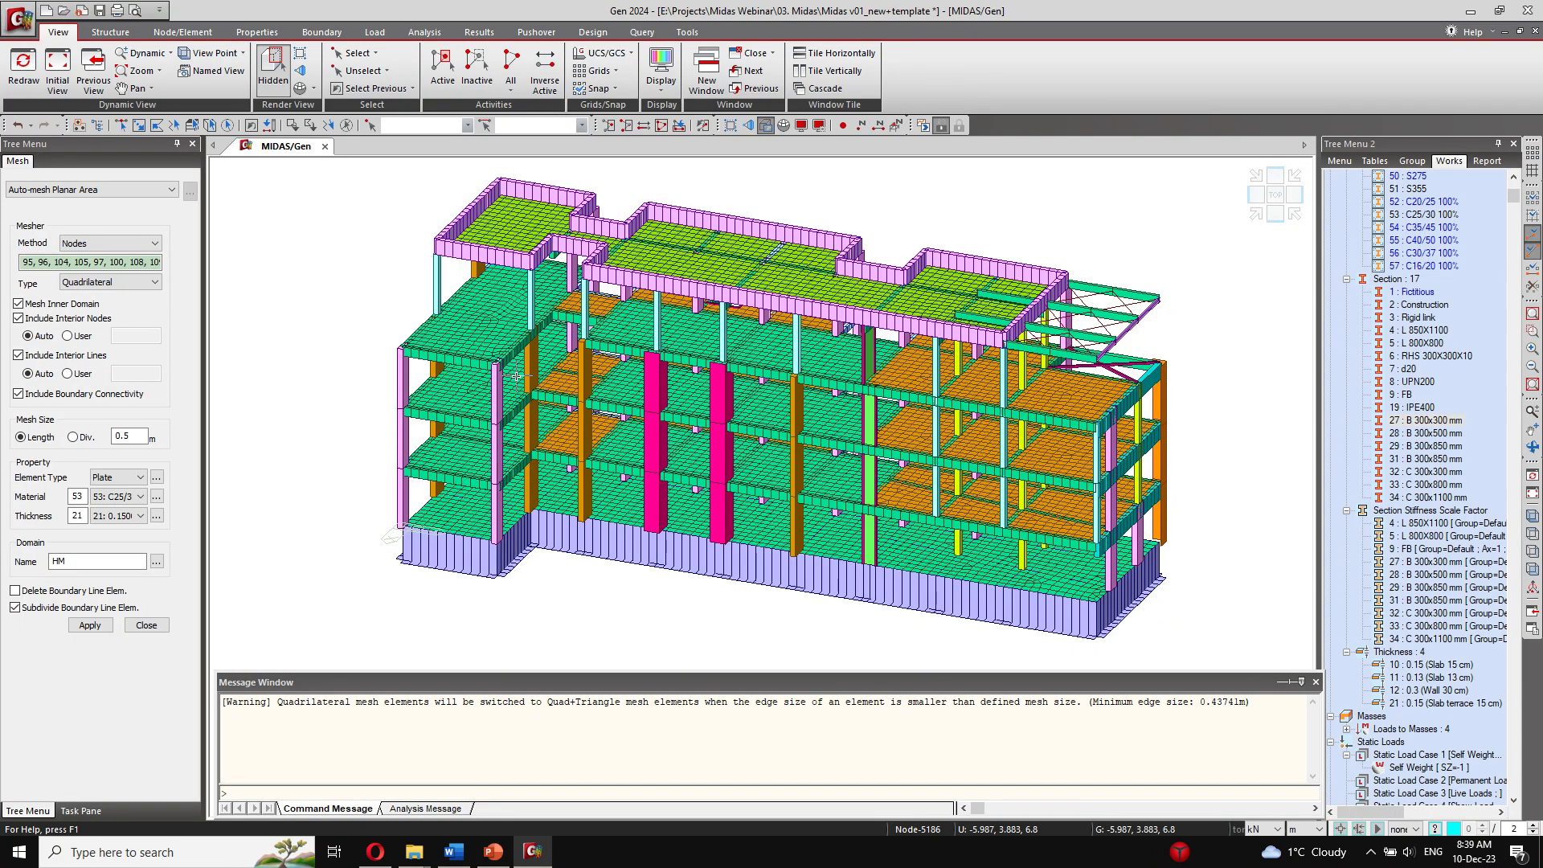
# Step: Inspect the meshed building up close, from the lower floors and steel canopy to the columns and slabs on the opposite side
pyautogui.keyDown('ctrl'); pyautogui.moveTo(691, 490); pyautogui.dragTo(772, 483, button='middle'); pyautogui.keyUp('ctrl')
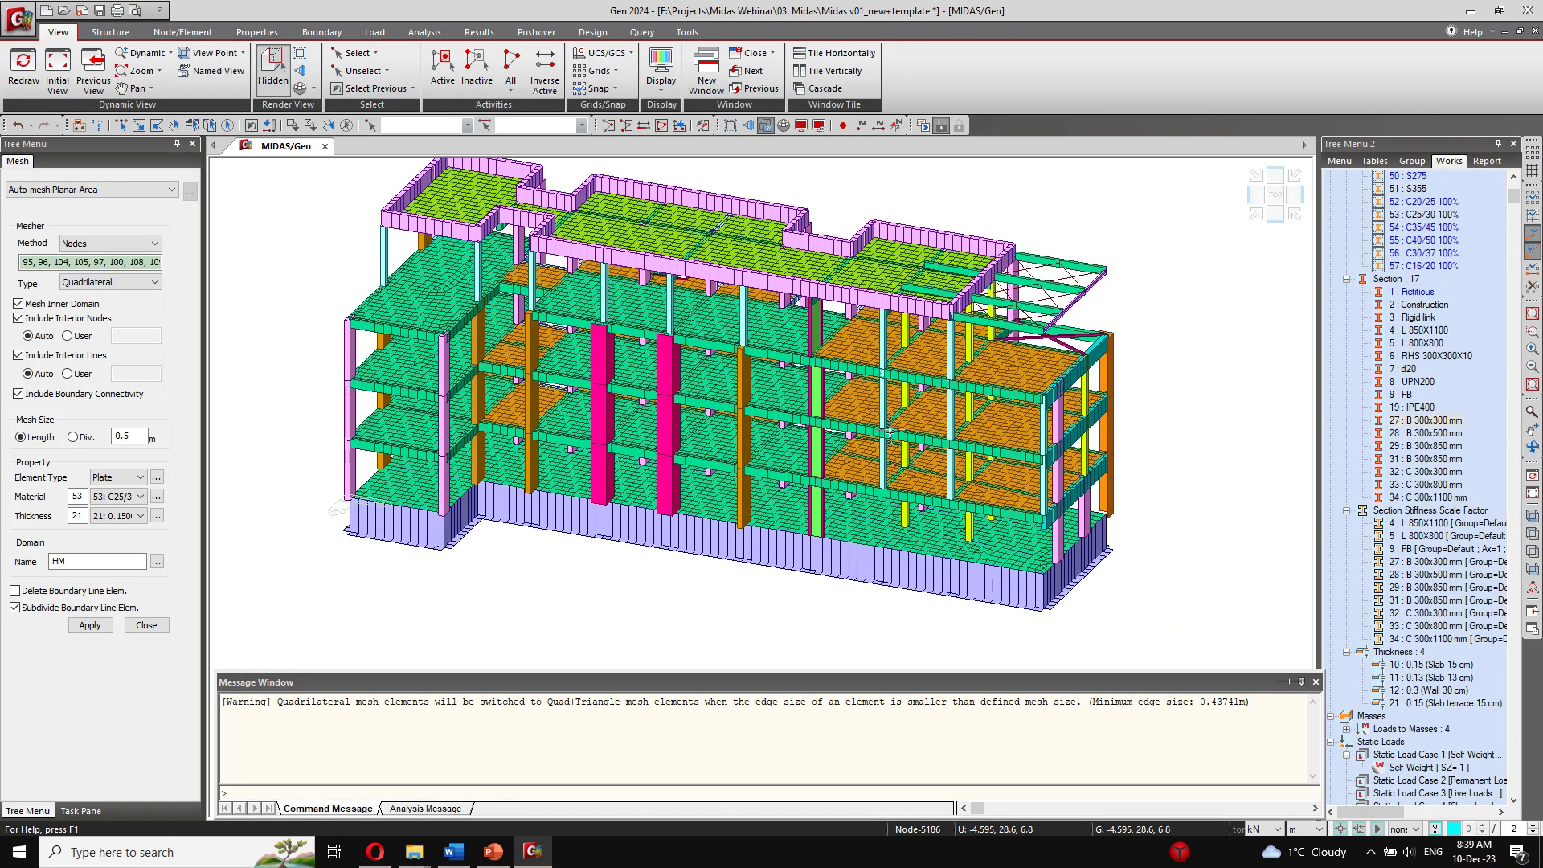
pyautogui.keyDown('ctrl'); pyautogui.moveTo(989, 498); pyautogui.dragTo(849, 492, button='middle'); pyautogui.keyUp('ctrl')
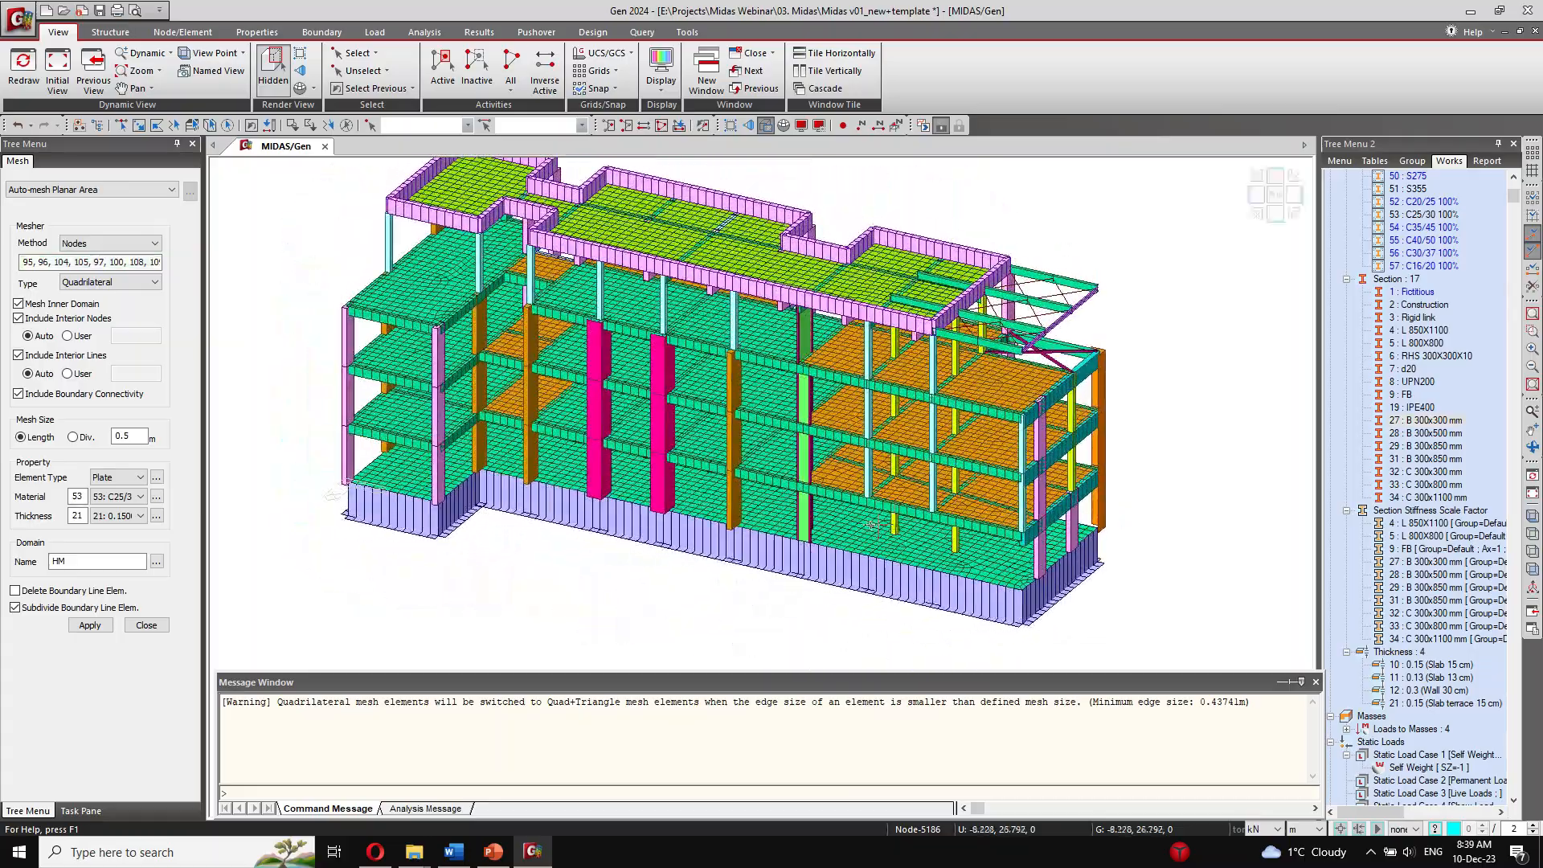
pyautogui.scroll(5, 849, 491)
pyautogui.scroll(1, 849, 492)
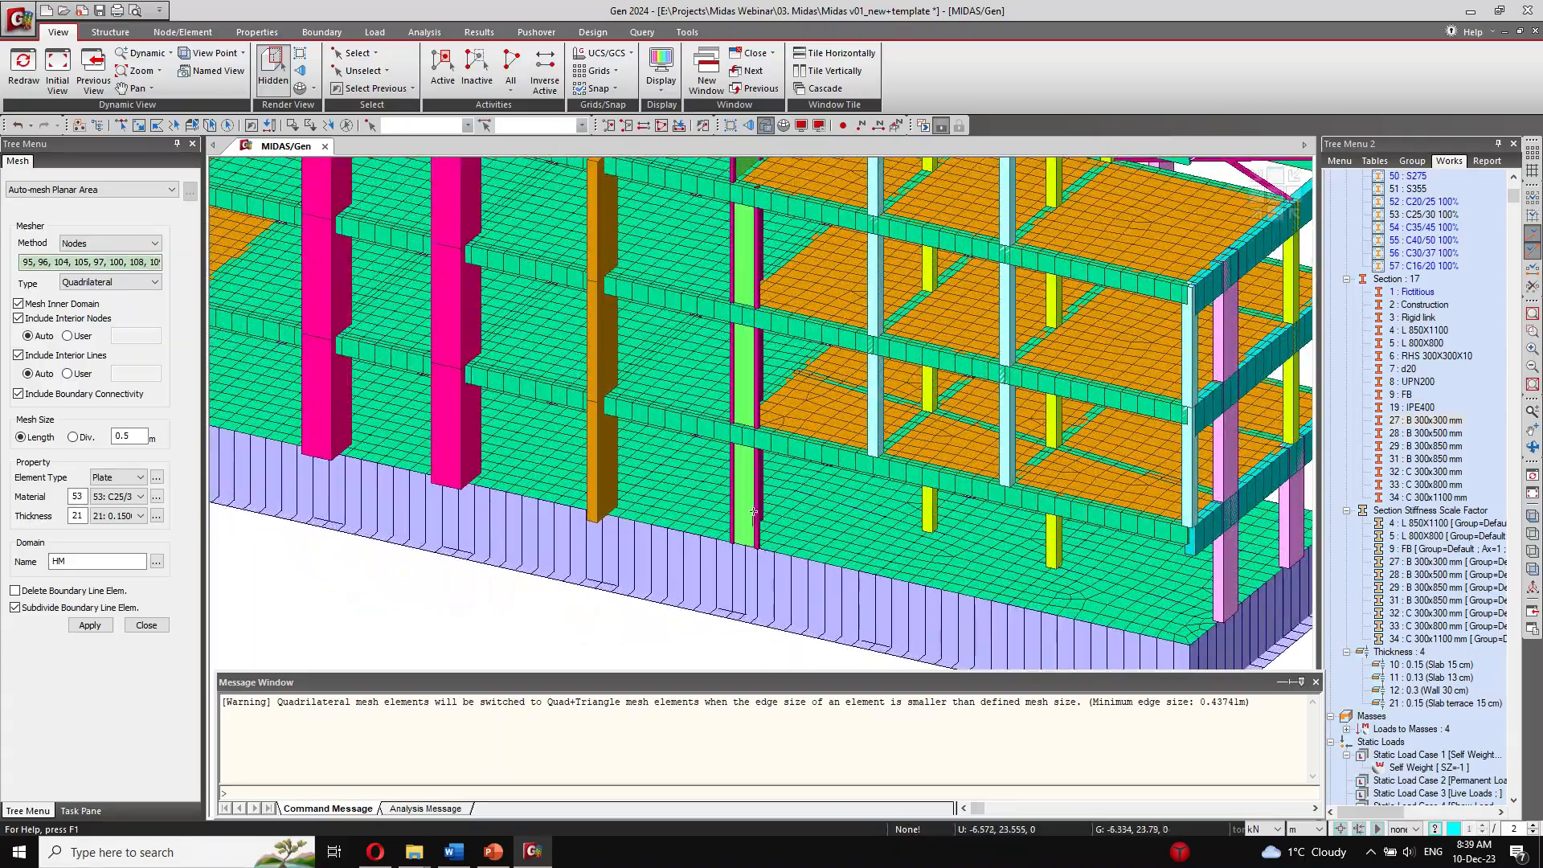
pyautogui.keyDown('ctrl'); pyautogui.moveTo(915, 354); pyautogui.dragTo(995, 426, button='middle'); pyautogui.keyUp('ctrl')
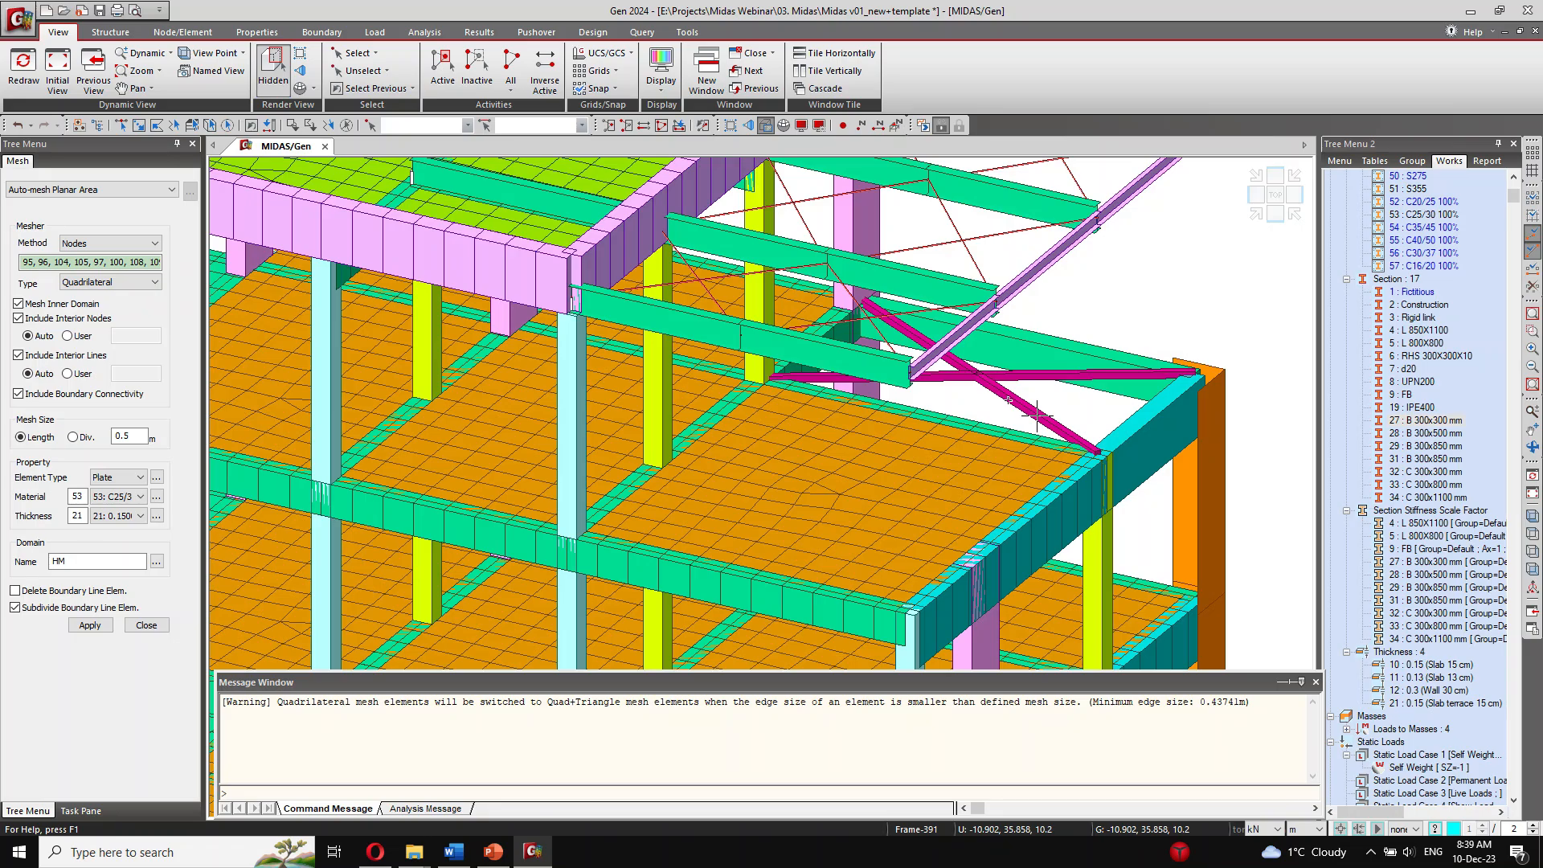
pyautogui.keyDown('ctrl'); pyautogui.moveTo(1037, 416); pyautogui.dragTo(761, 326, button='middle'); pyautogui.keyUp('ctrl')
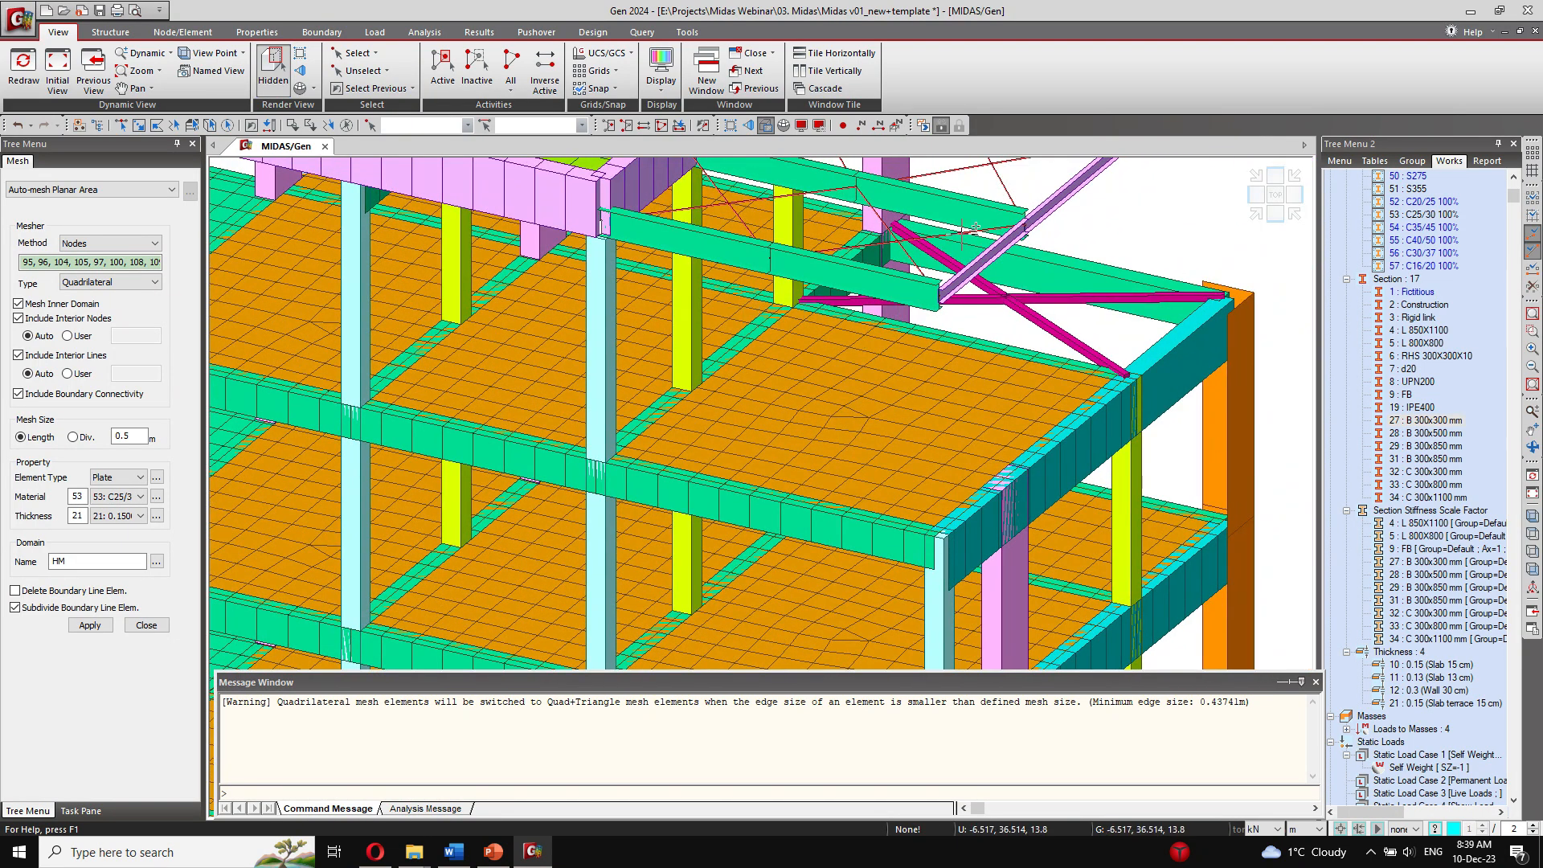
pyautogui.scroll(-2, 970, 231)
pyautogui.keyDown('ctrl'); pyautogui.moveTo(936, 321); pyautogui.dragTo(809, 394, button='middle'); pyautogui.keyUp('ctrl')
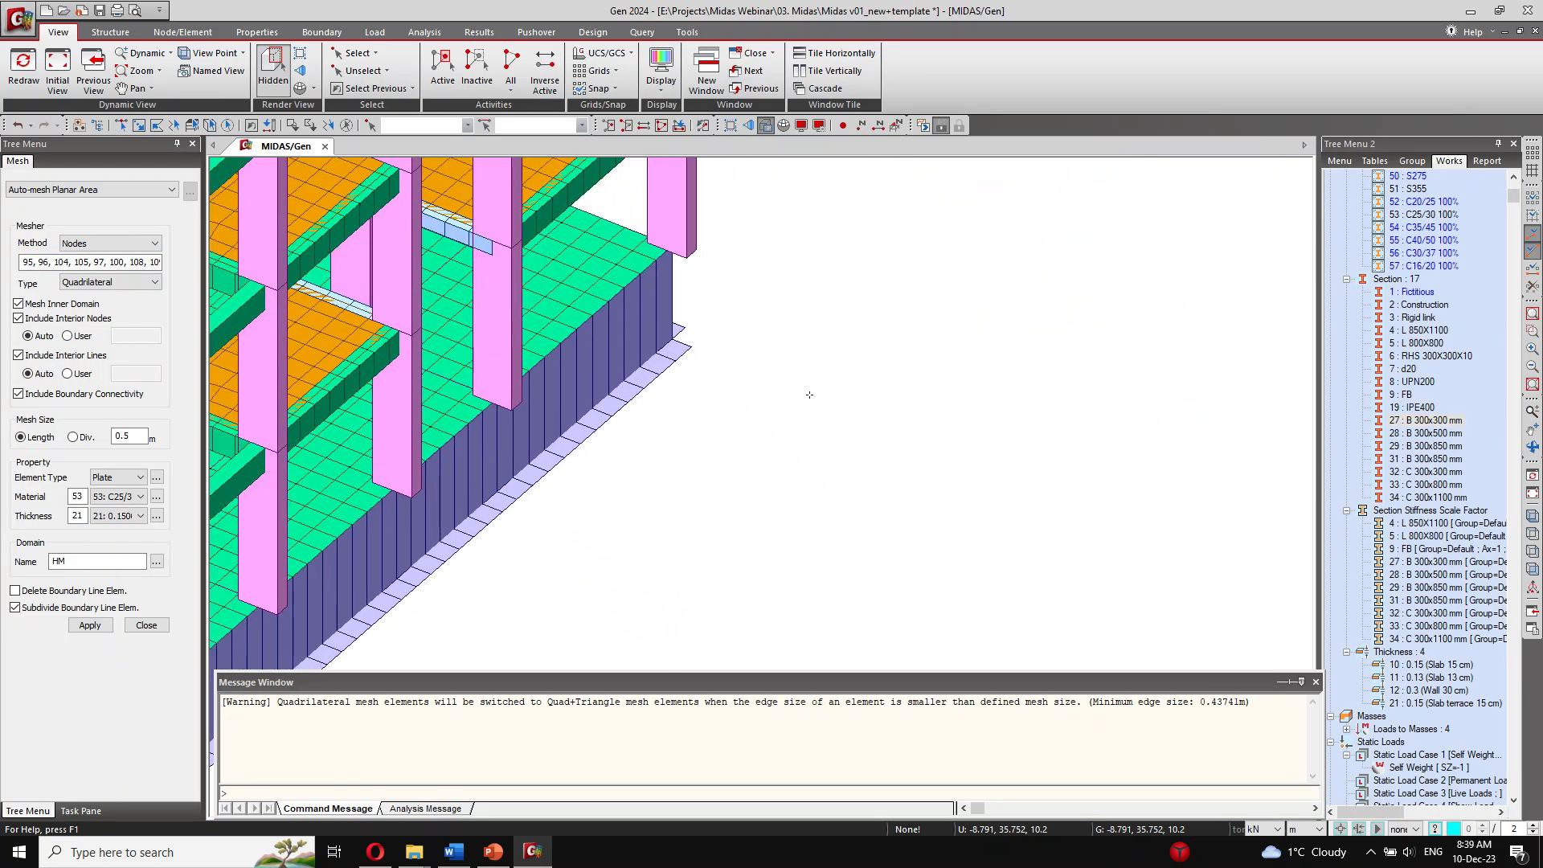
pyautogui.scroll(-2, 810, 394)
pyautogui.moveTo(378, 514); pyautogui.dragTo(682, 427, button='middle')
pyautogui.scroll(5, 828, 385)
pyautogui.scroll(-1, 683, 429)
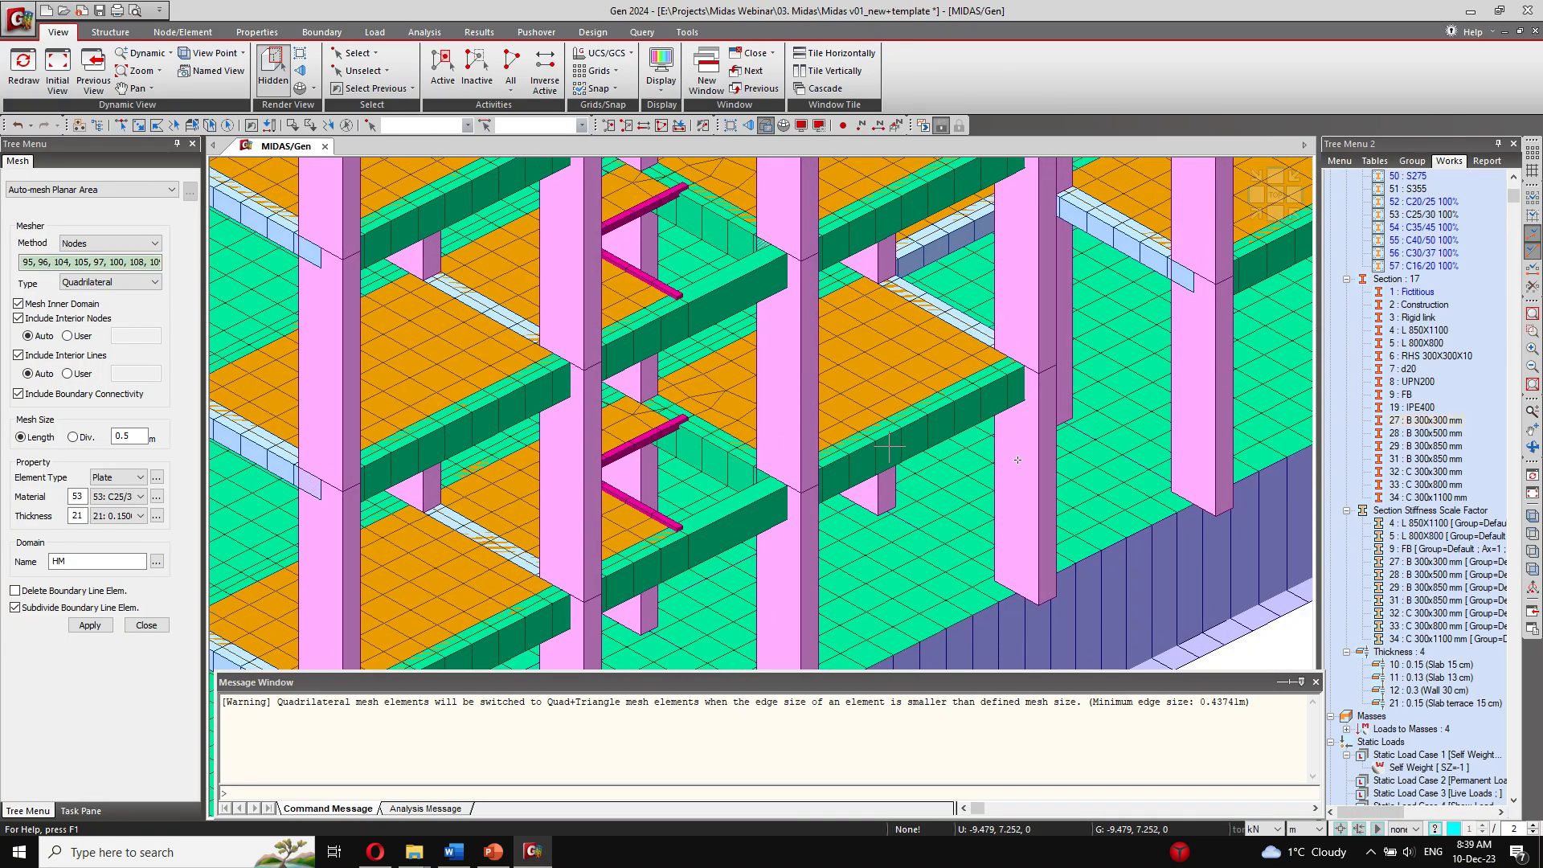
# Step: Select all members with section 2: Construction and delete them together with their free nodes
pyautogui.click(1421, 305)
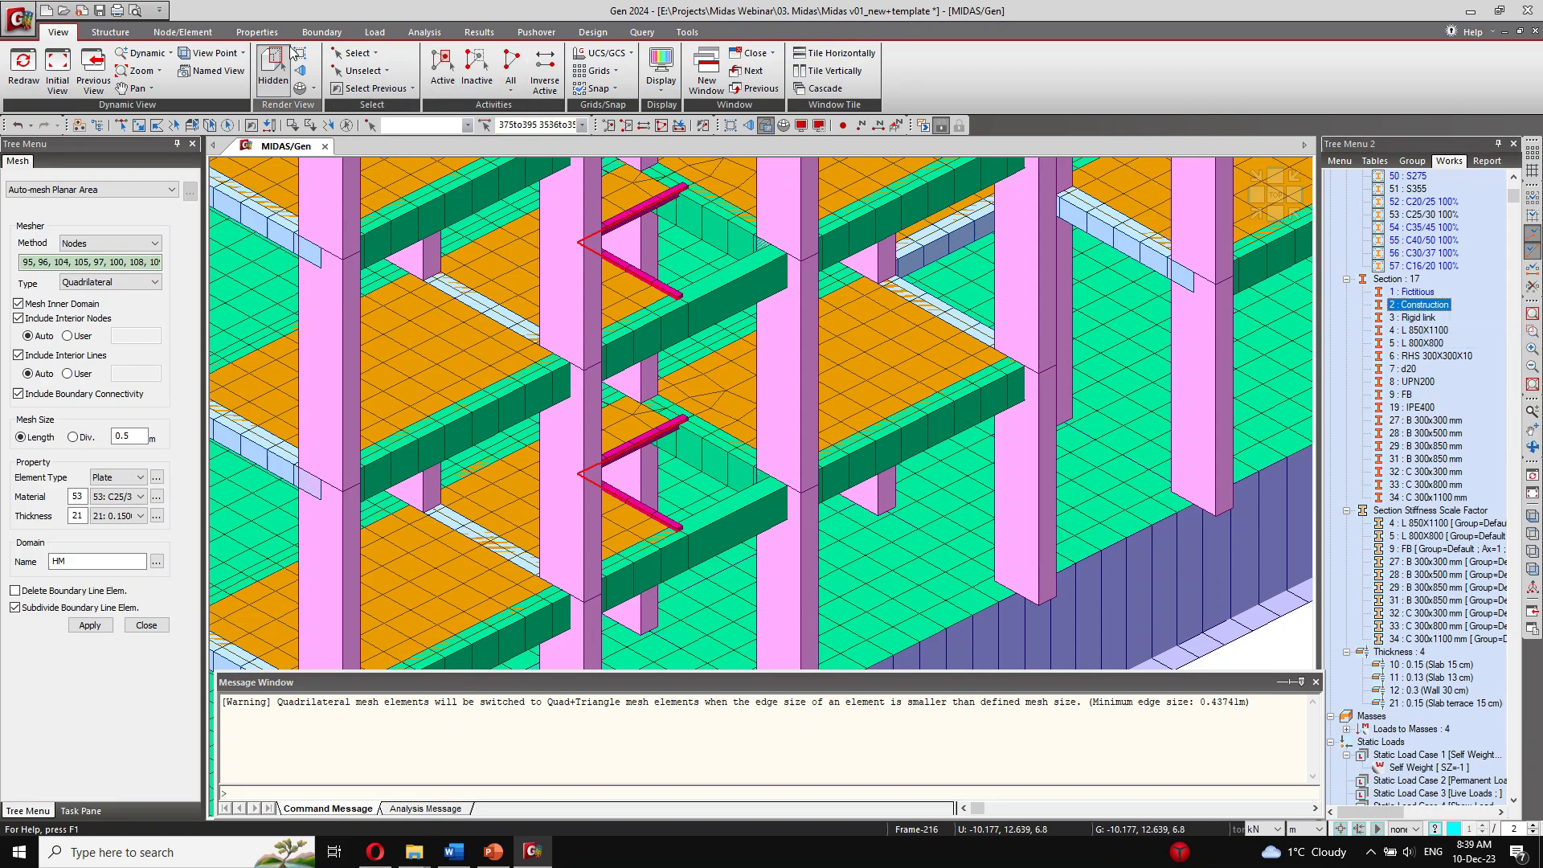
pyautogui.click(257, 32)
pyautogui.click(187, 33)
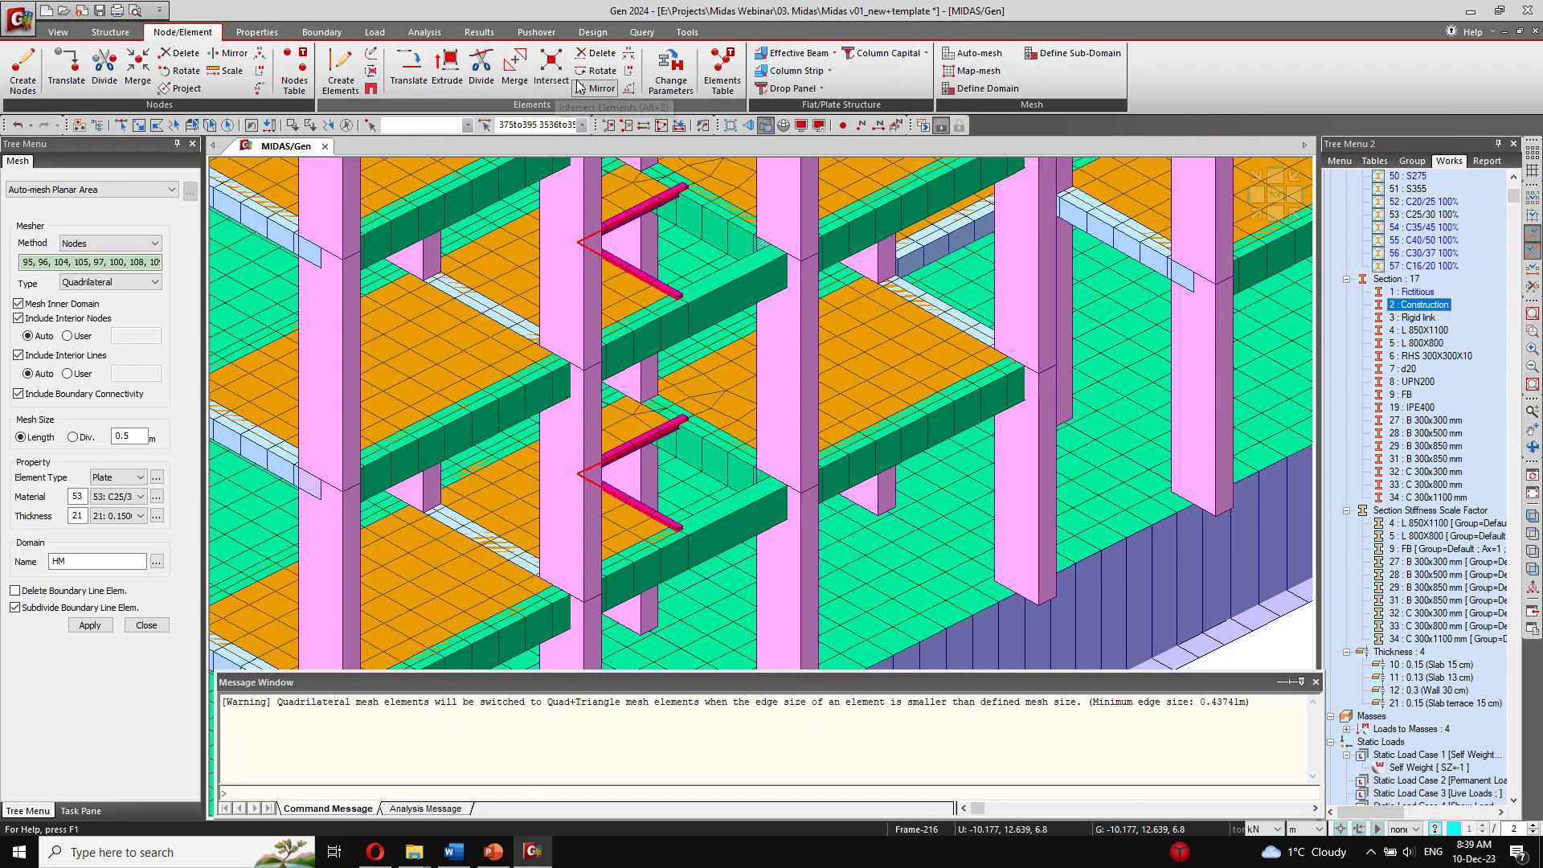
pyautogui.click(598, 53)
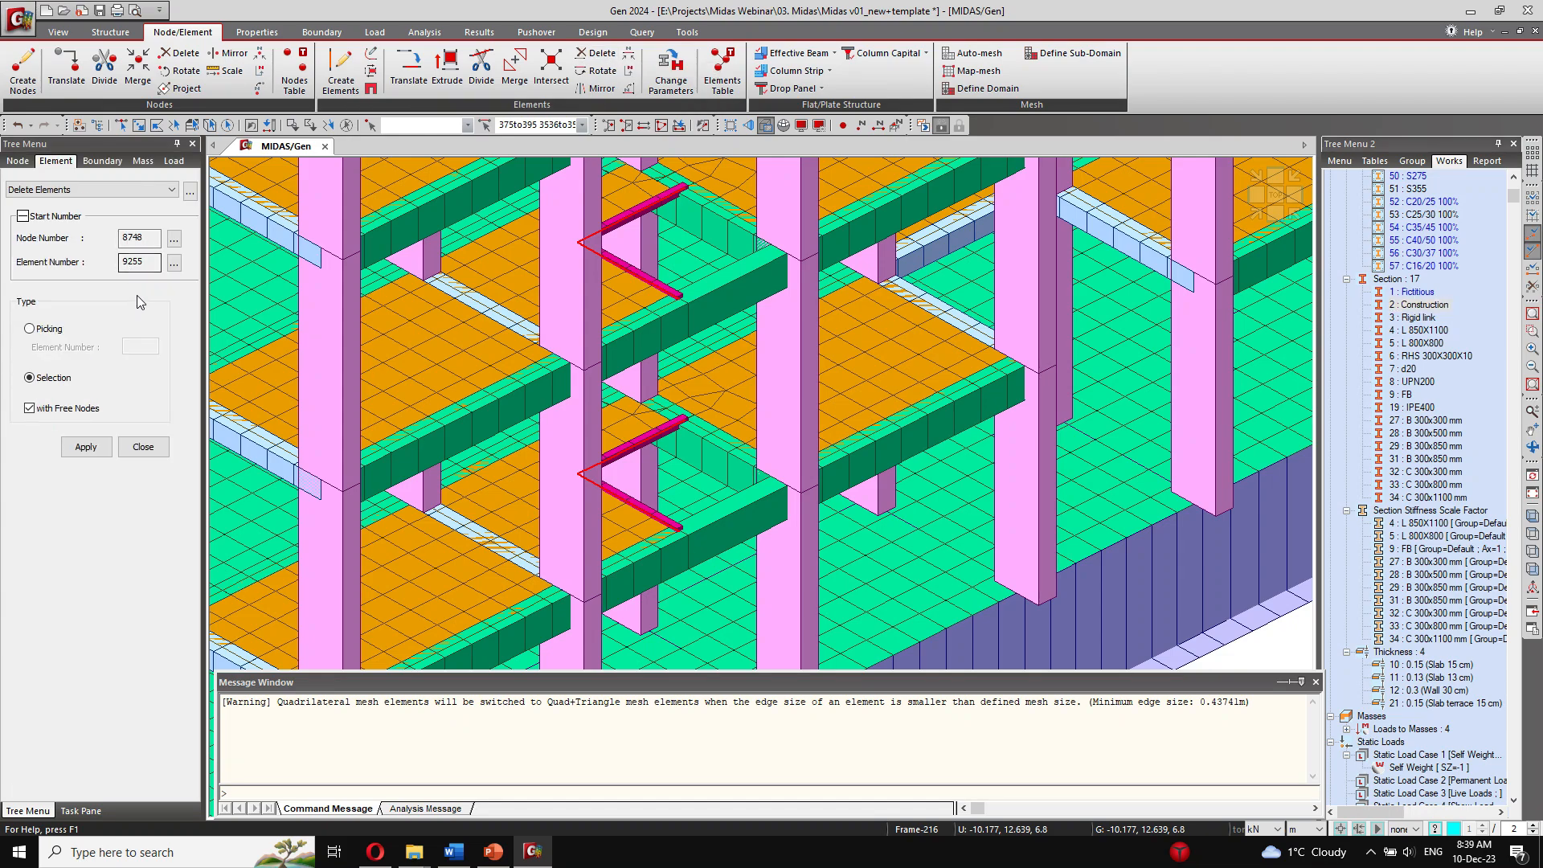
pyautogui.click(87, 447)
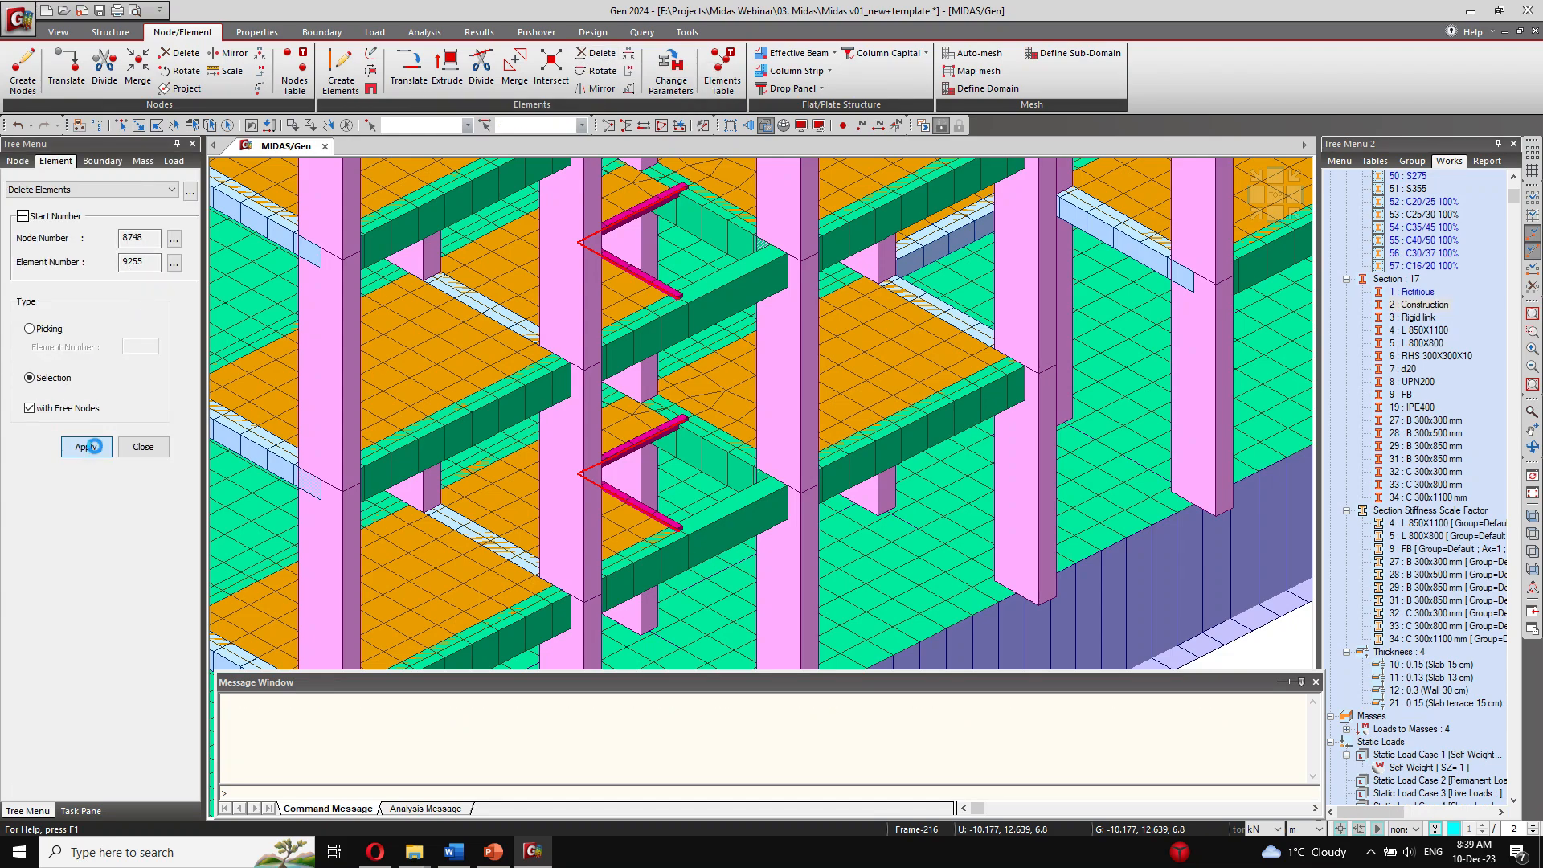
# Step: Inspect the building from both sides and examine the steel canopy with its bracing at the terrace level
pyautogui.scroll(-5, 707, 434)
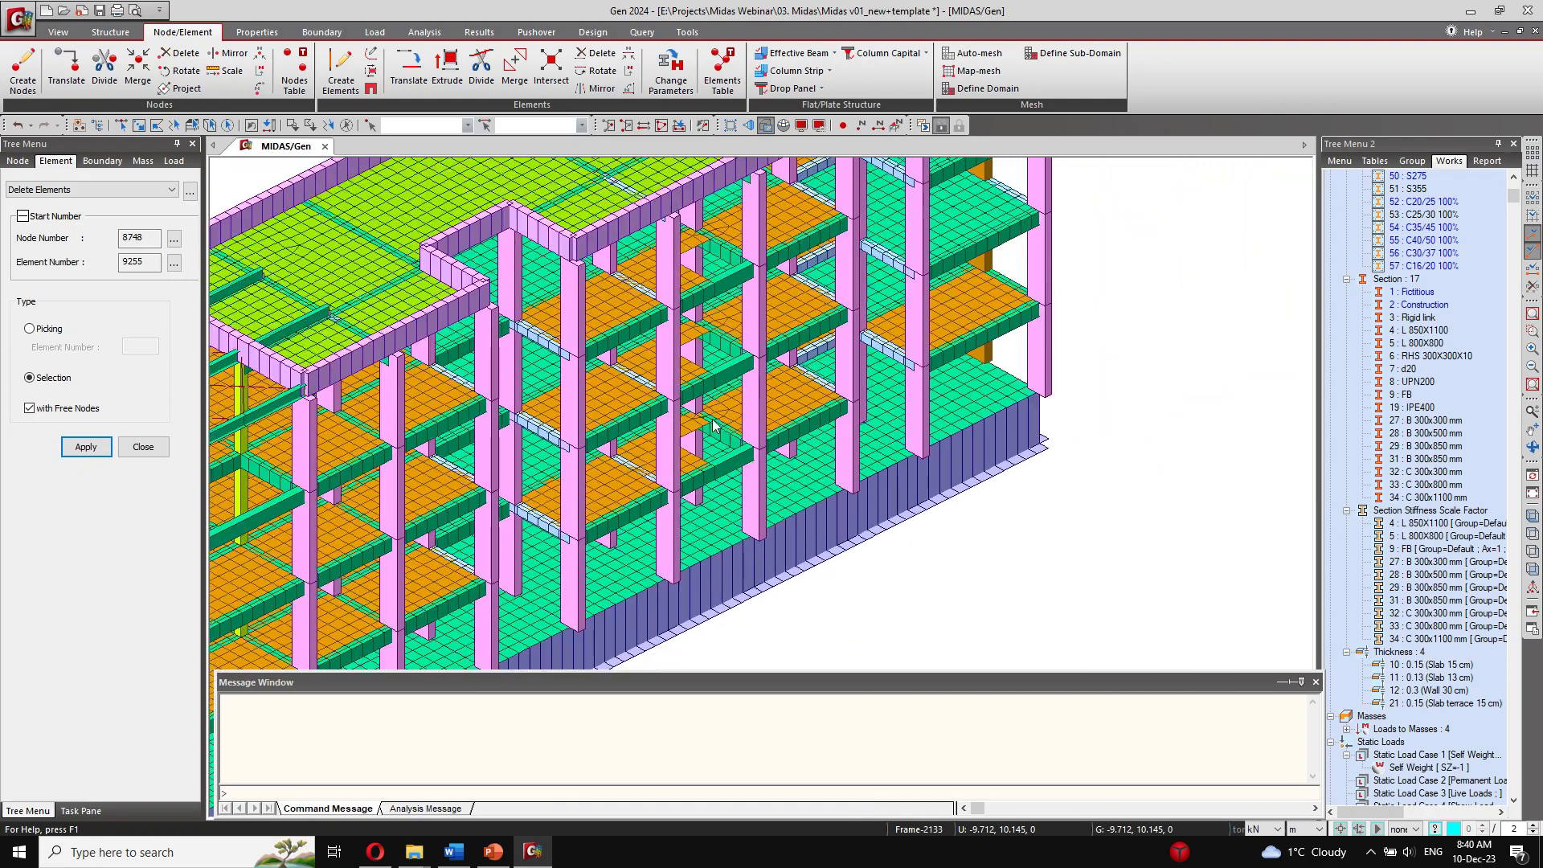
pyautogui.moveTo(297, 486); pyautogui.dragTo(840, 336, button='middle')
pyautogui.keyDown('ctrl'); pyautogui.moveTo(545, 434); pyautogui.dragTo(717, 418, button='middle'); pyautogui.keyUp('ctrl')
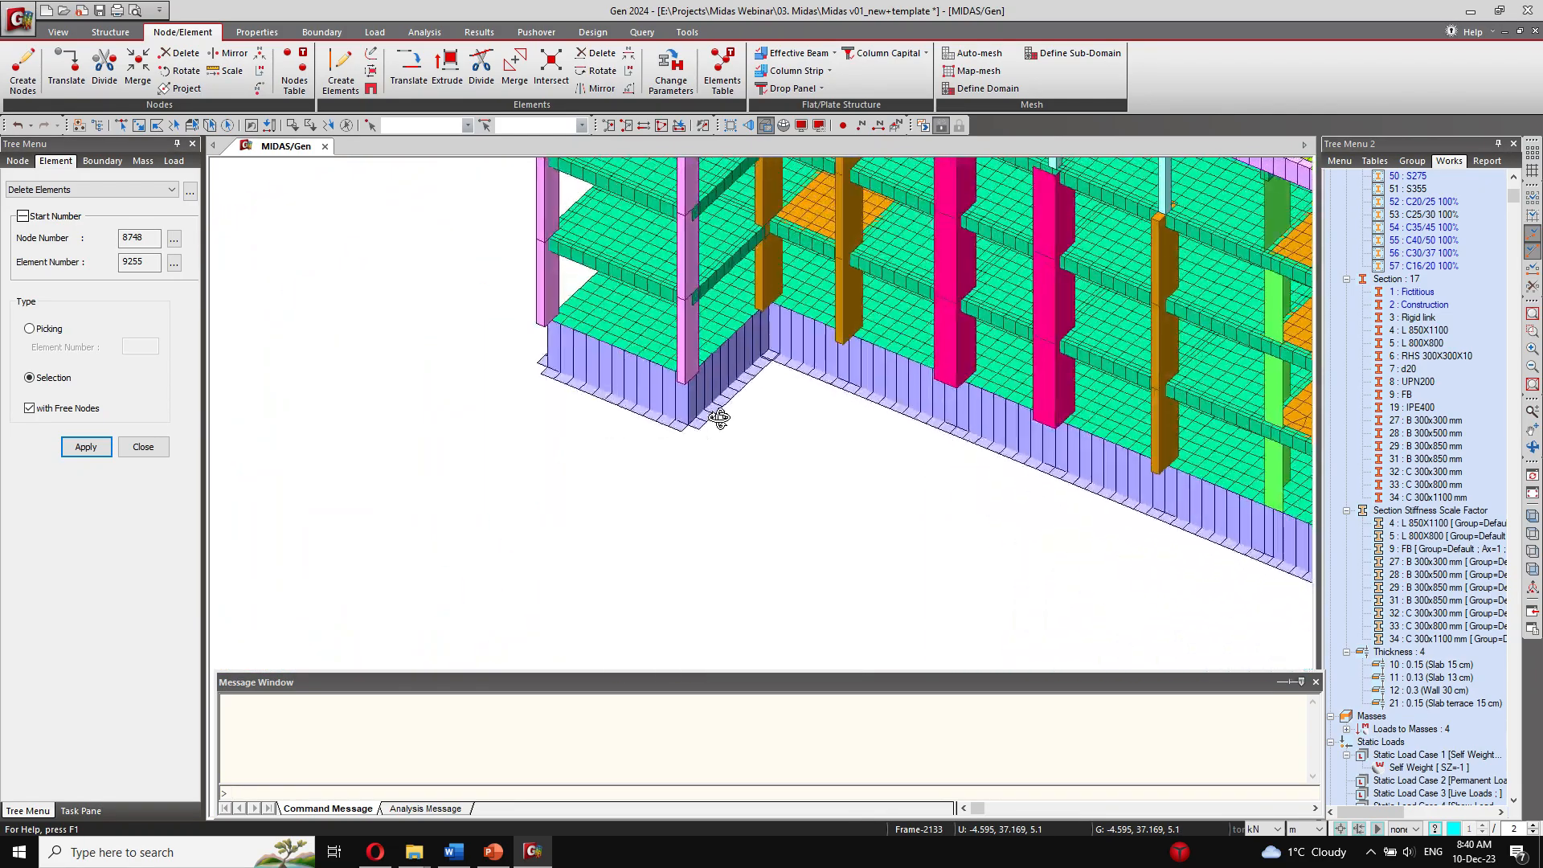
pyautogui.moveTo(857, 327); pyautogui.dragTo(507, 464, button='middle')
pyautogui.moveTo(1005, 373); pyautogui.dragTo(538, 452, button='middle')
pyautogui.scroll(4, 1010, 450)
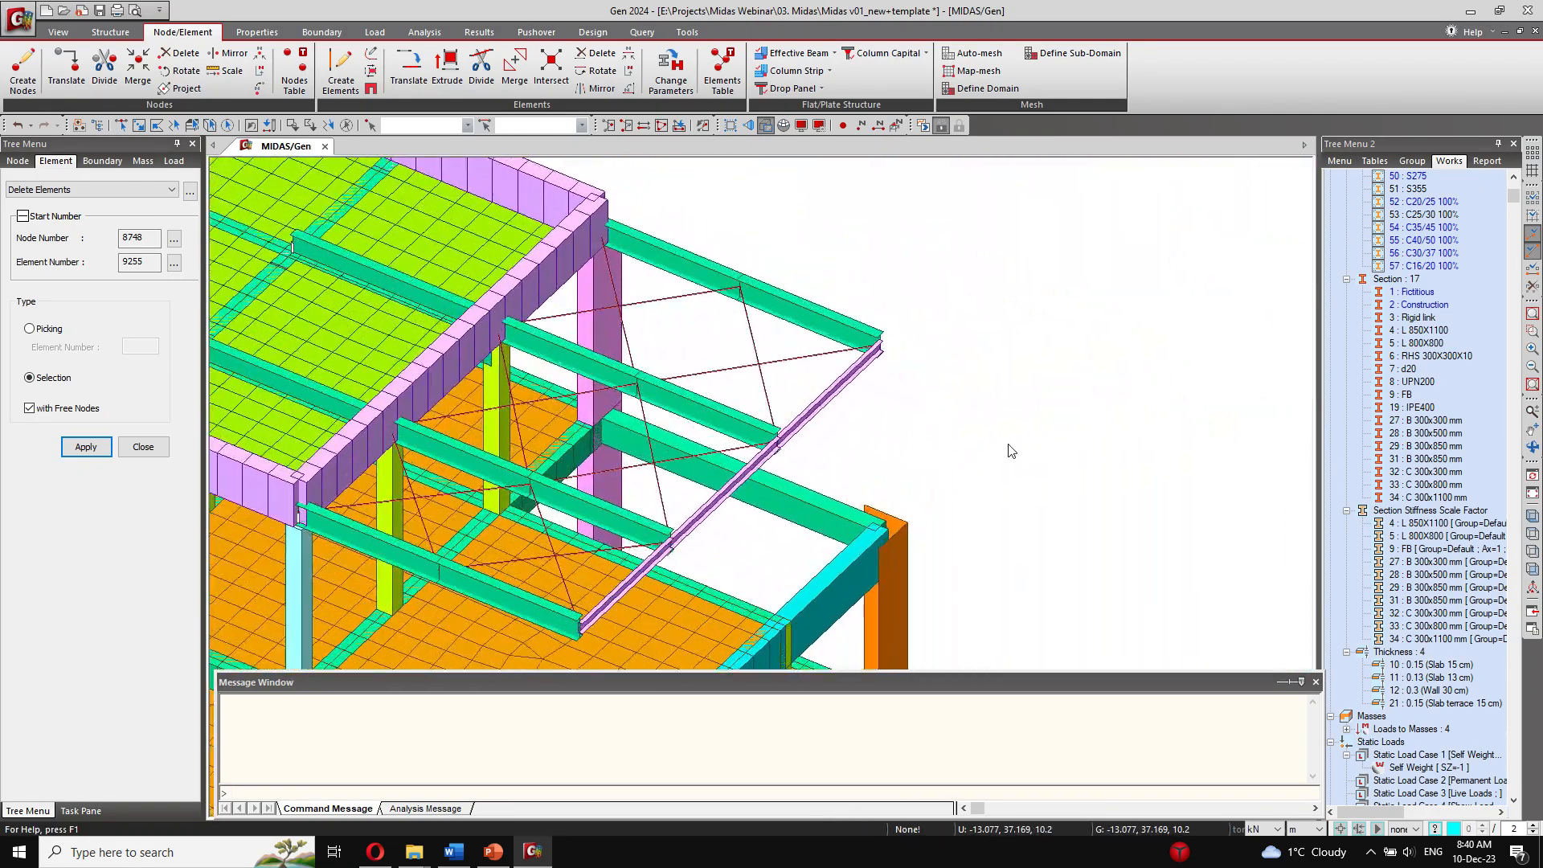
pyautogui.scroll(-2, 818, 488)
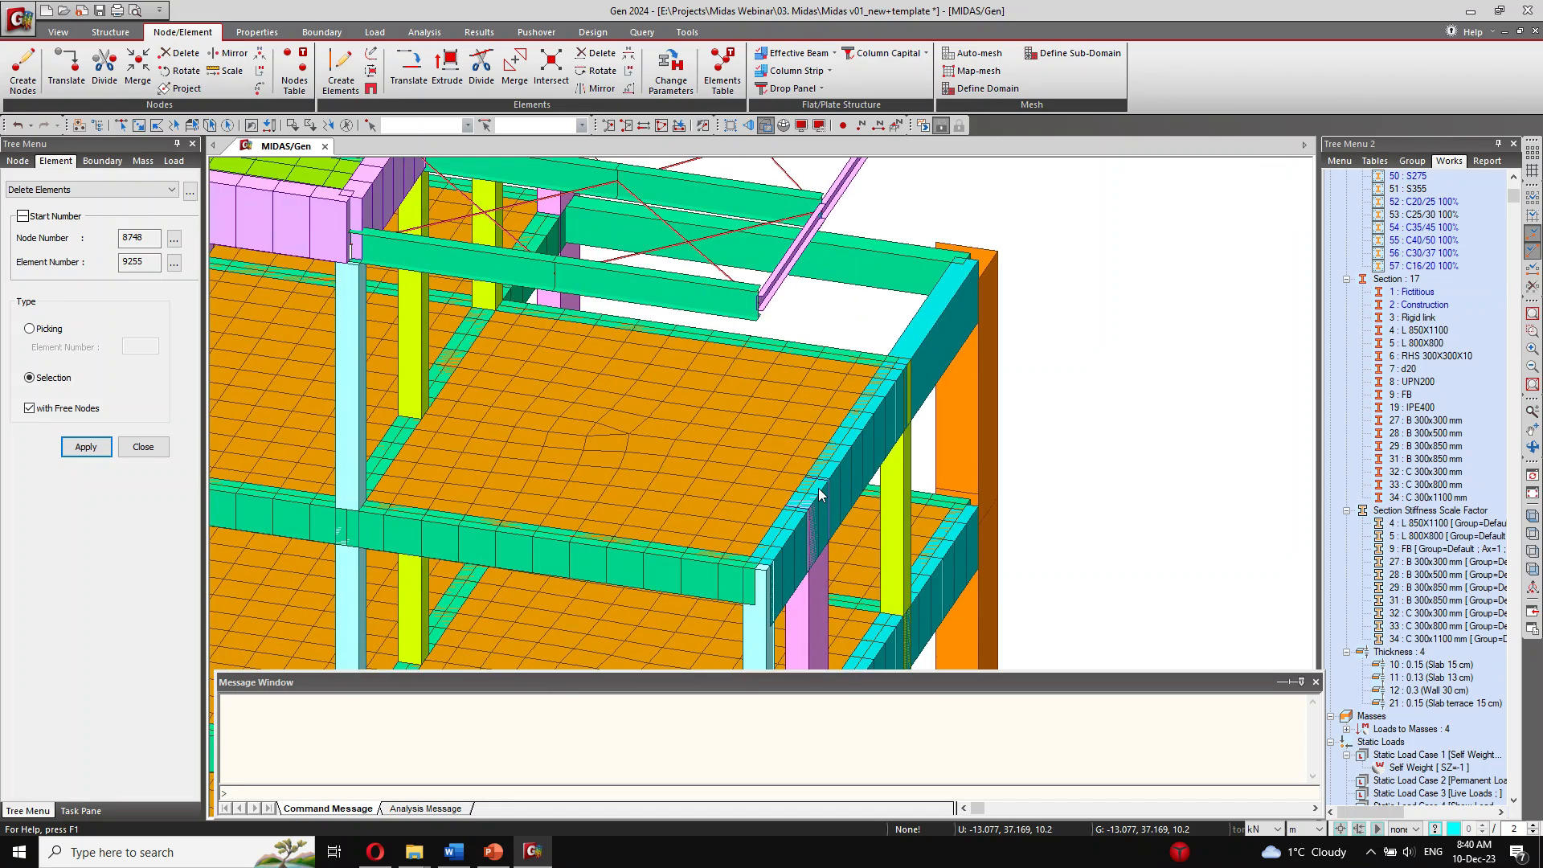
pyautogui.scroll(3, 818, 489)
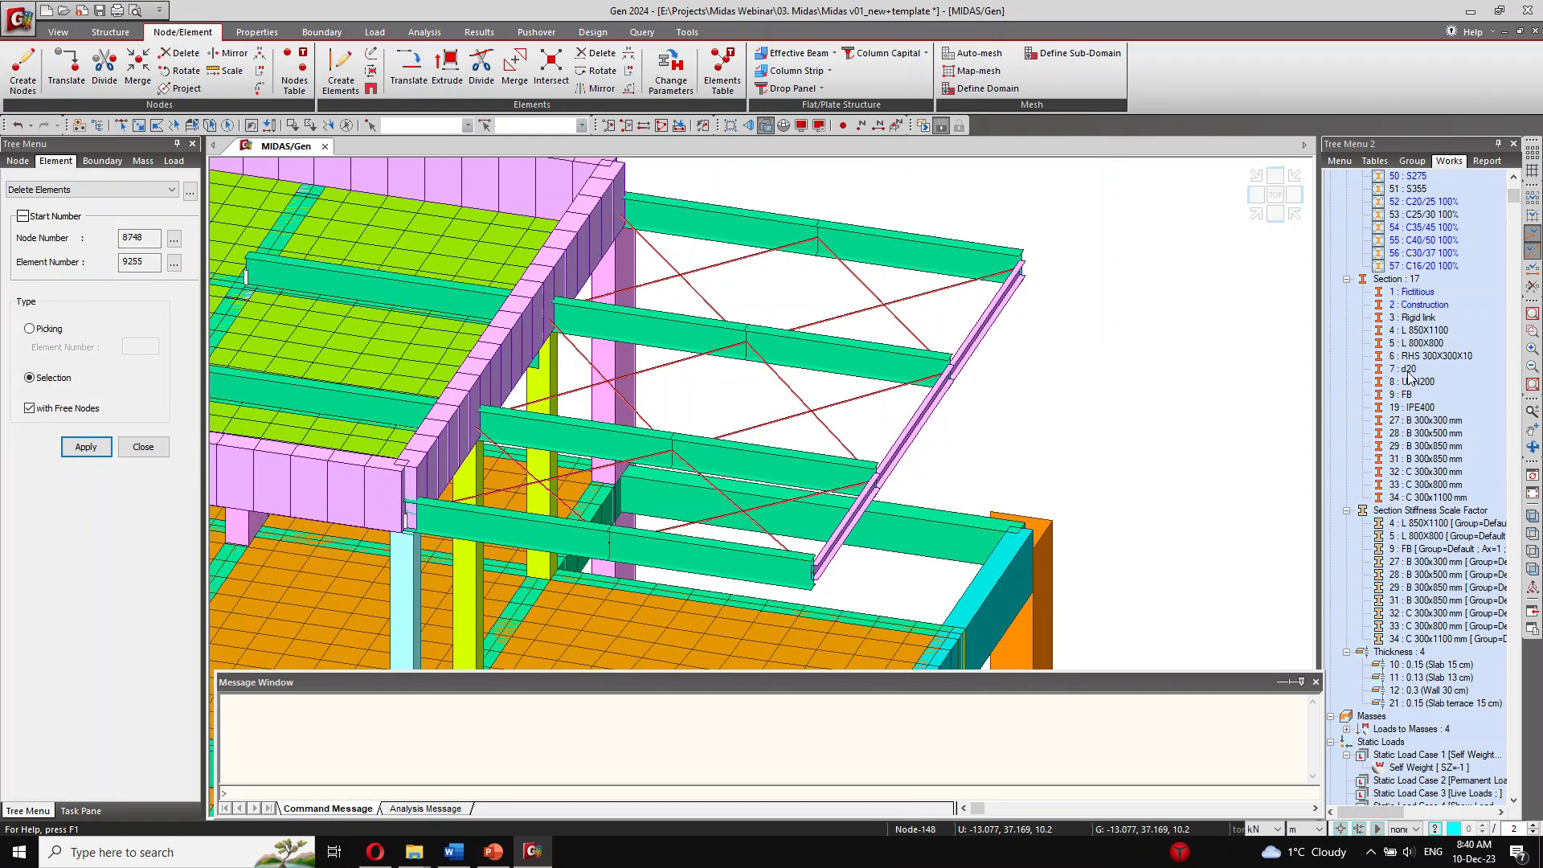
# Step: Isolate the canopy bracing members with section 7: d20 and select them all
pyautogui.rightClick(1411, 375)
pyautogui.click(1455, 479)
pyautogui.rightClick(1415, 371)
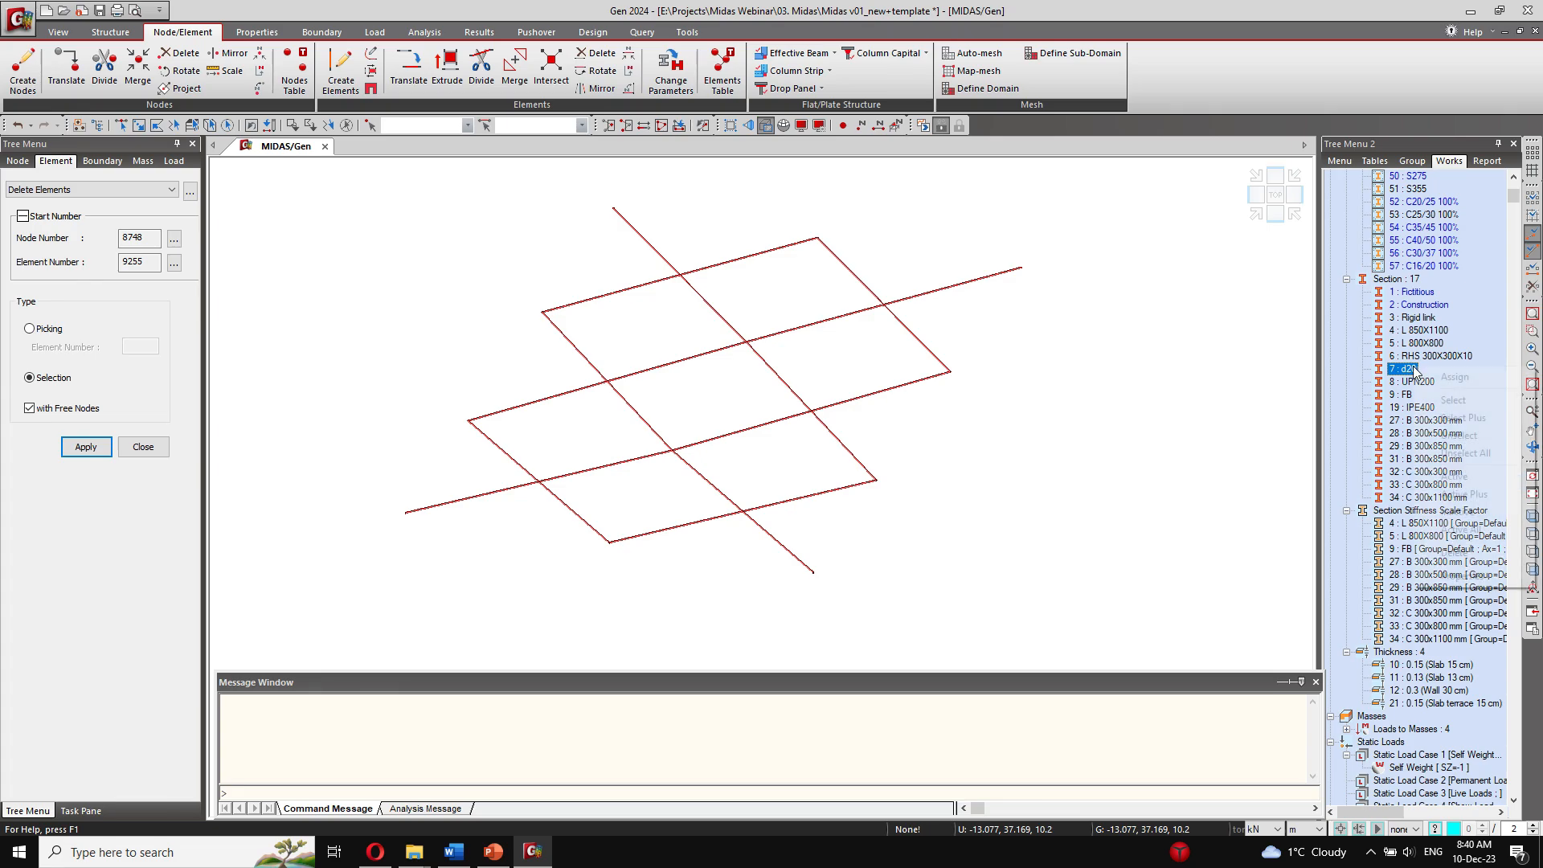
pyautogui.click(1453, 401)
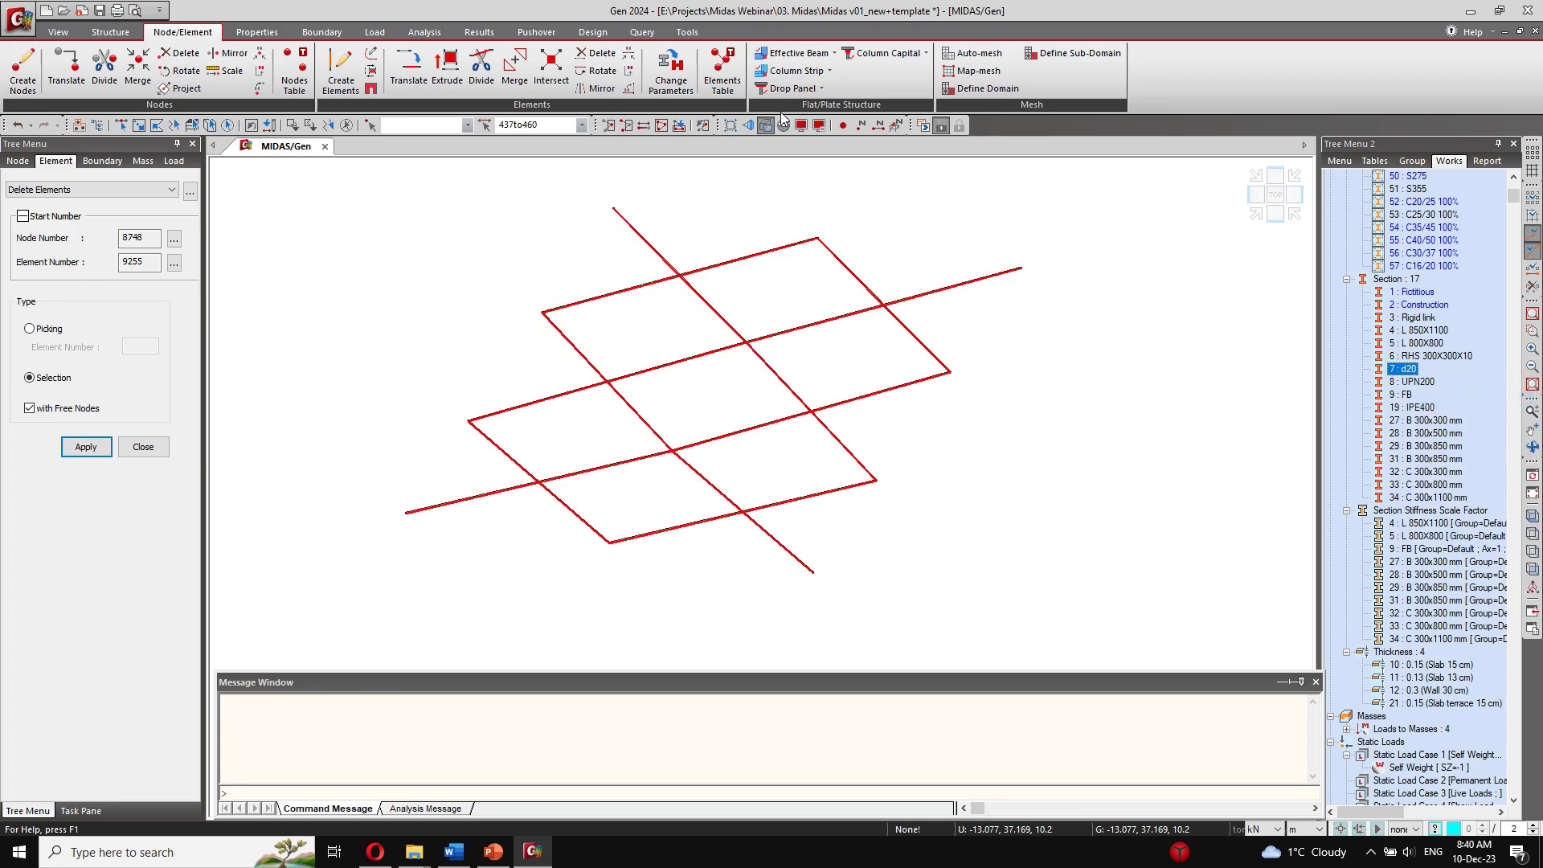
# Step: Change the bracing's element type from Truss to Tension only/Hook/Cable, using the Truss option with an allowable compression of 0 kN
pyautogui.click(671, 77)
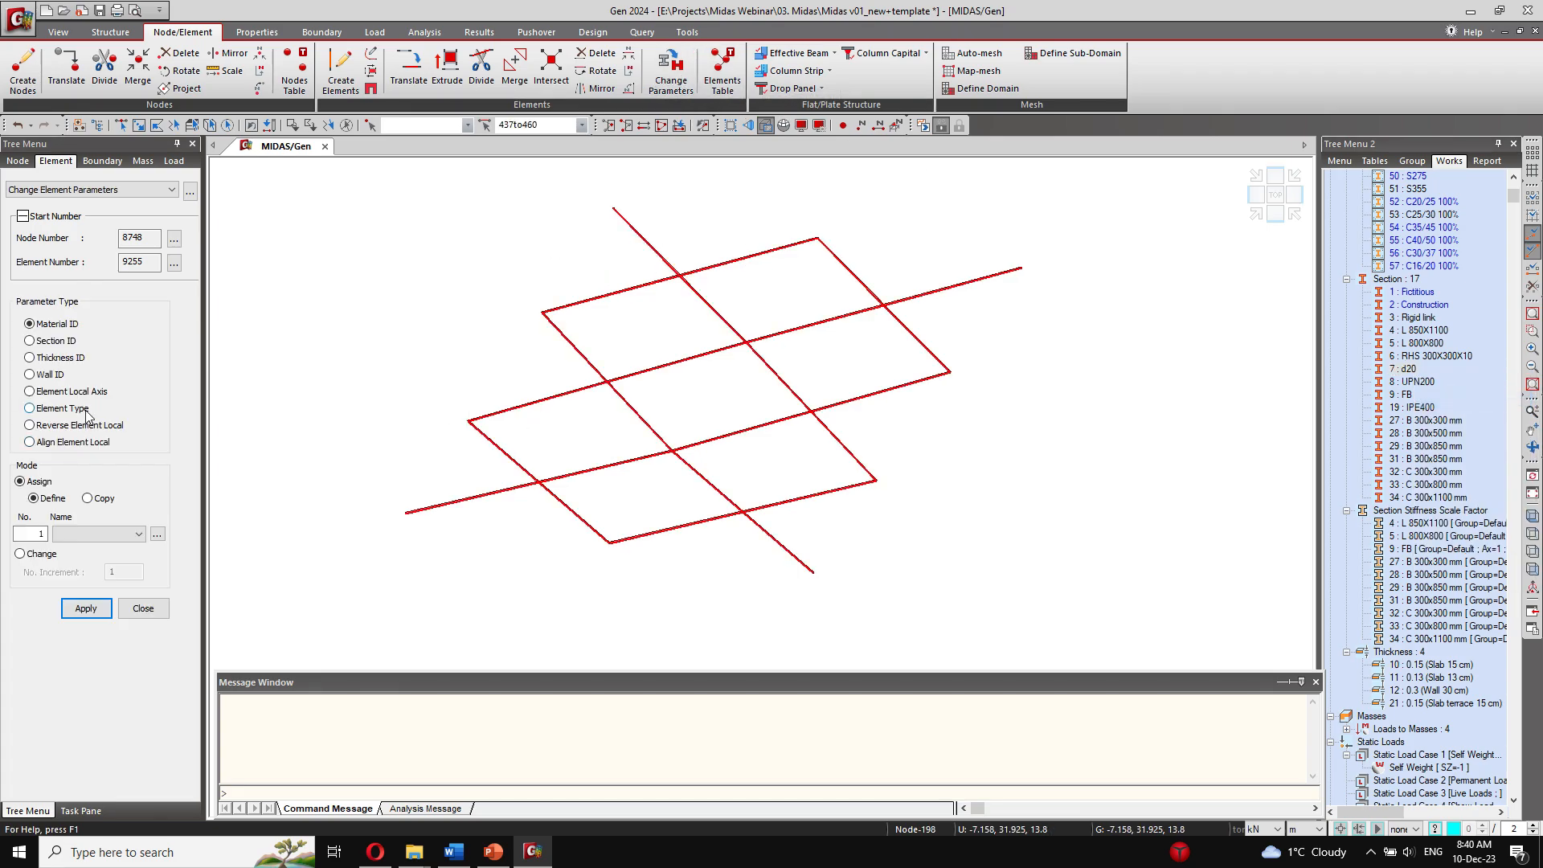
pyautogui.click(31, 408)
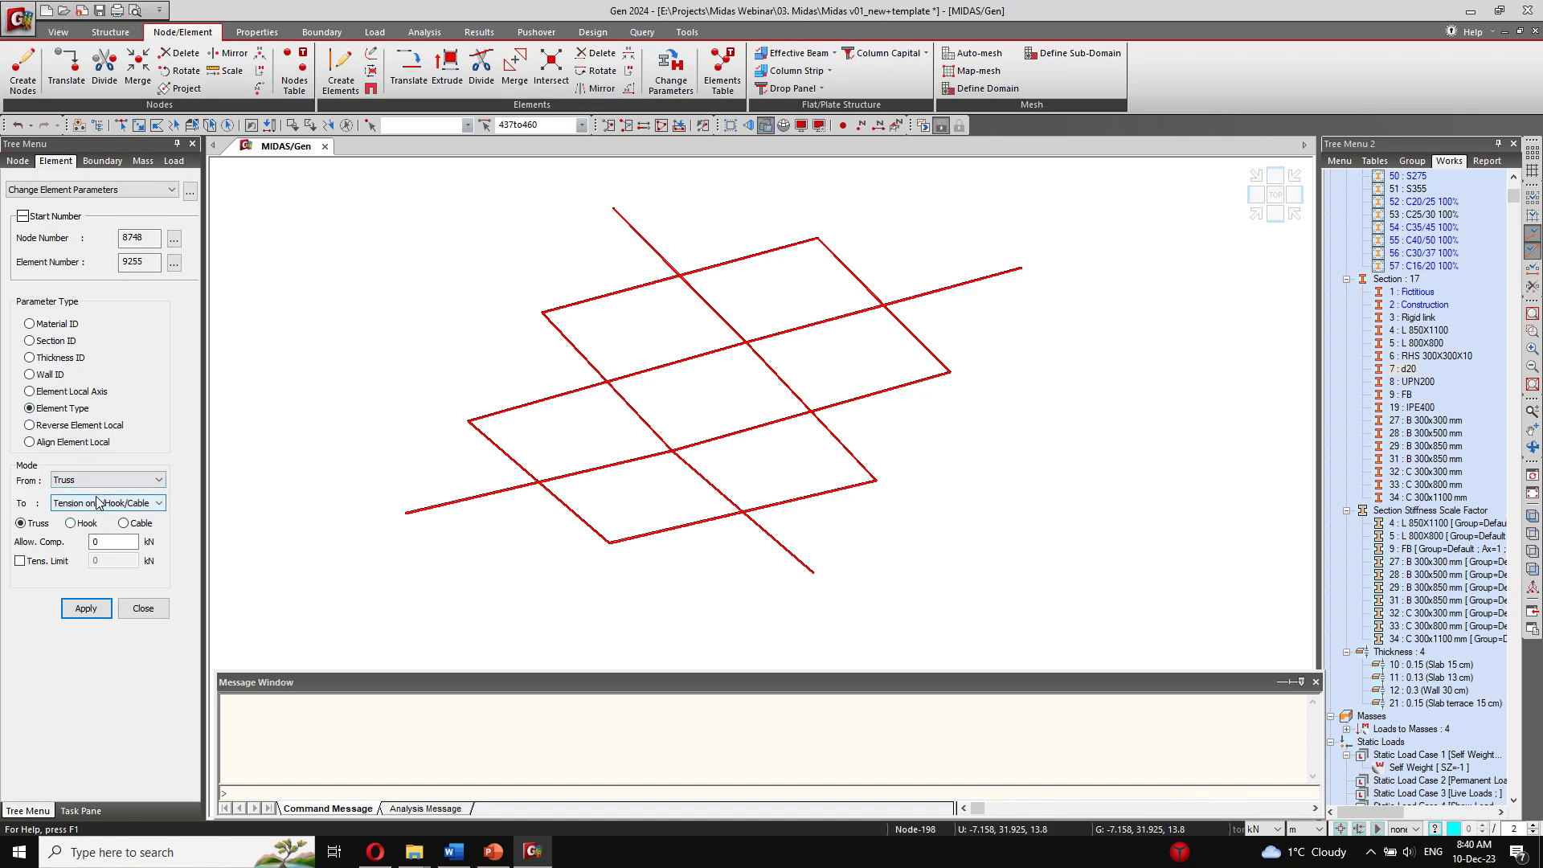
pyautogui.click(95, 506)
pyautogui.click(81, 515)
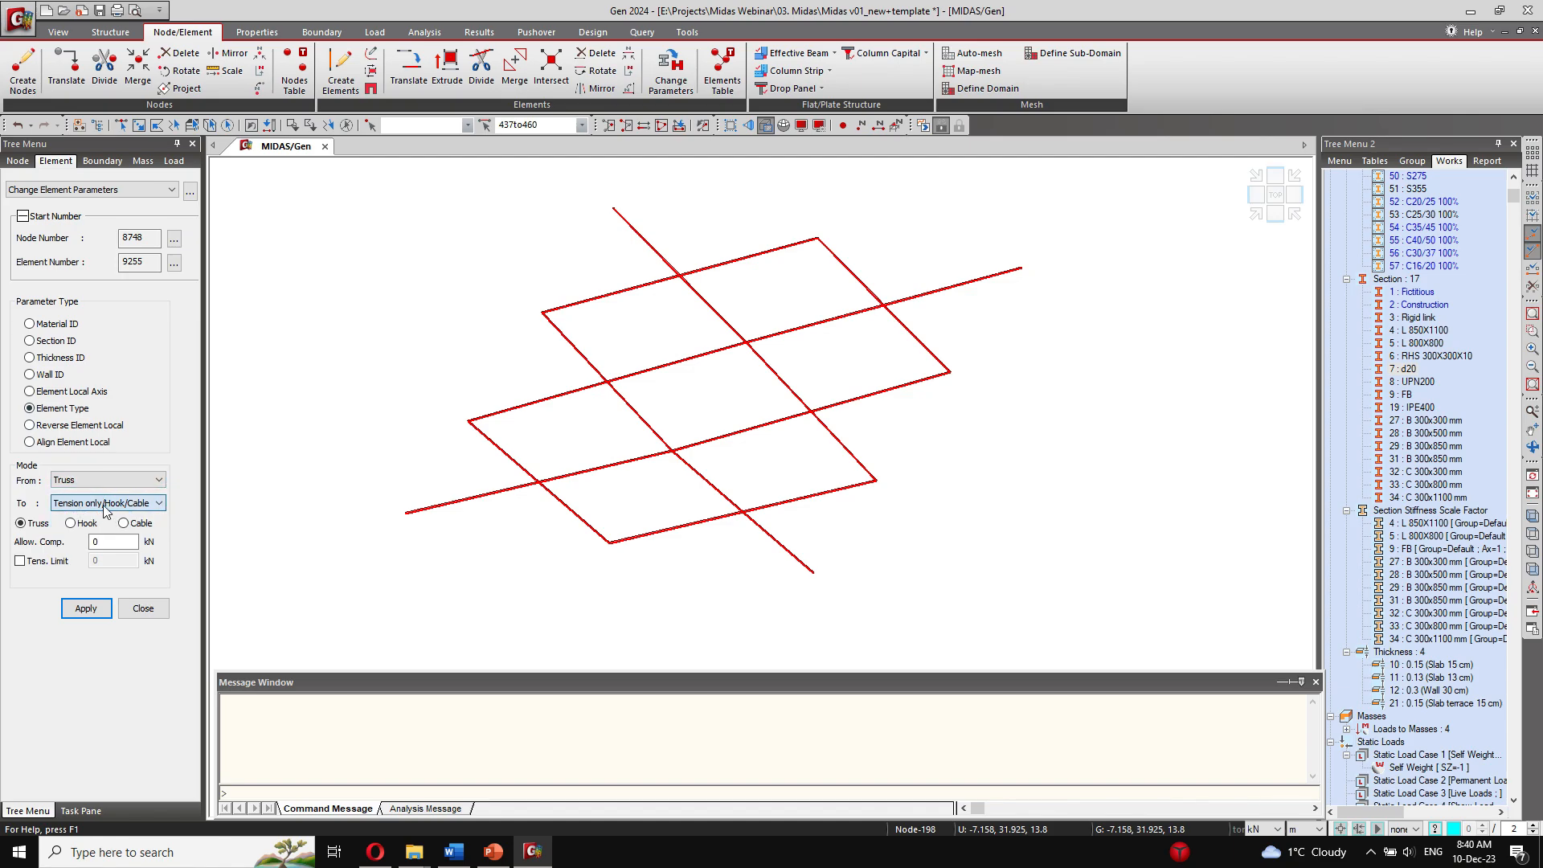
pyautogui.click(93, 613)
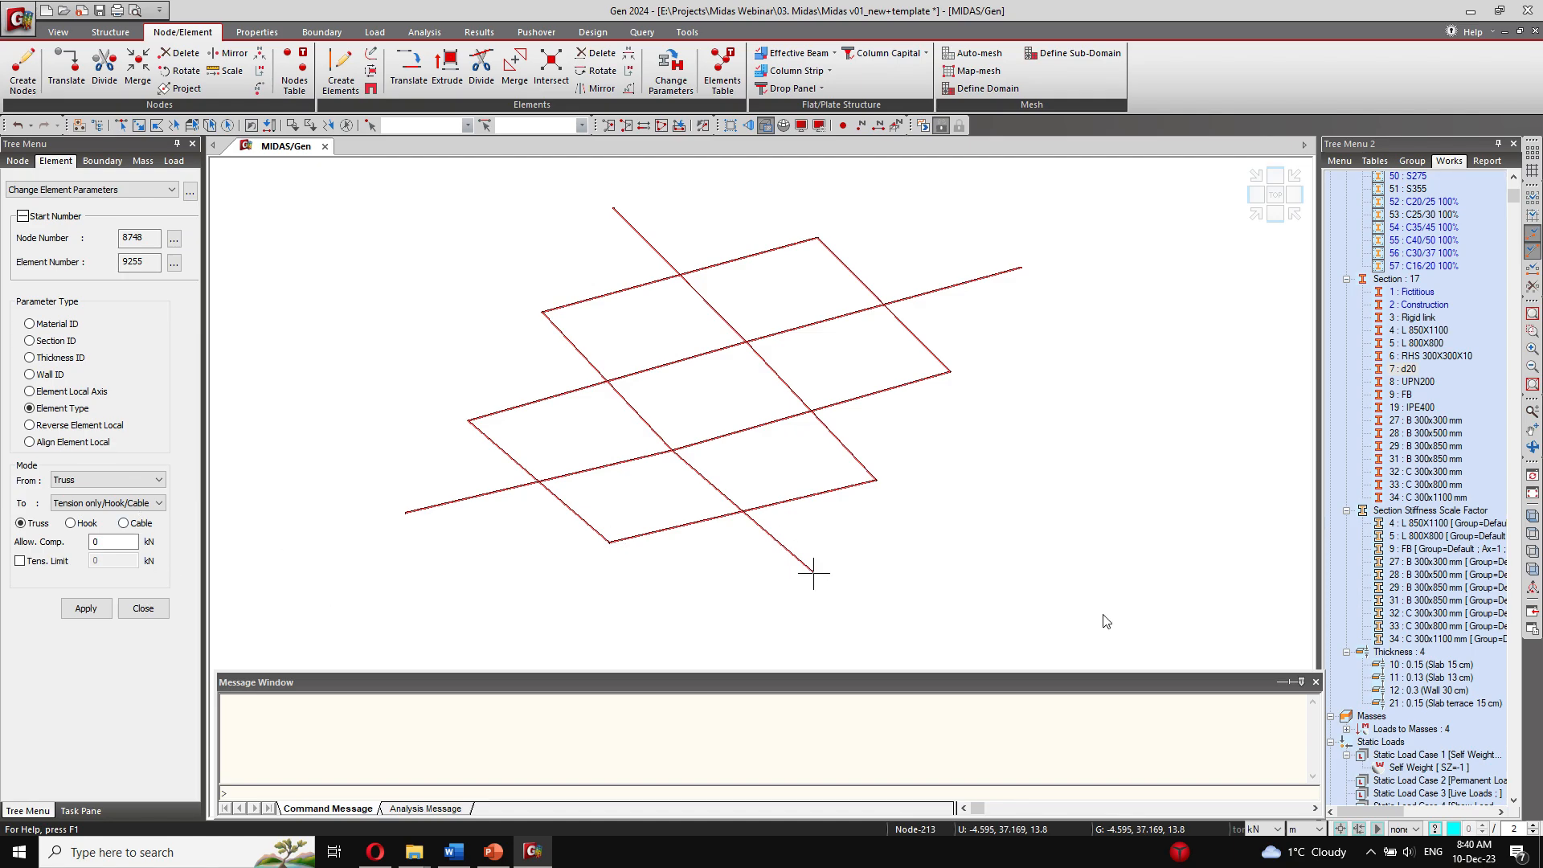
# Step: Window-select the whole isolated bracing and reapply the Truss to Tension only/Hook/Cable element type change
pyautogui.click(58, 32)
pyautogui.click(355, 53)
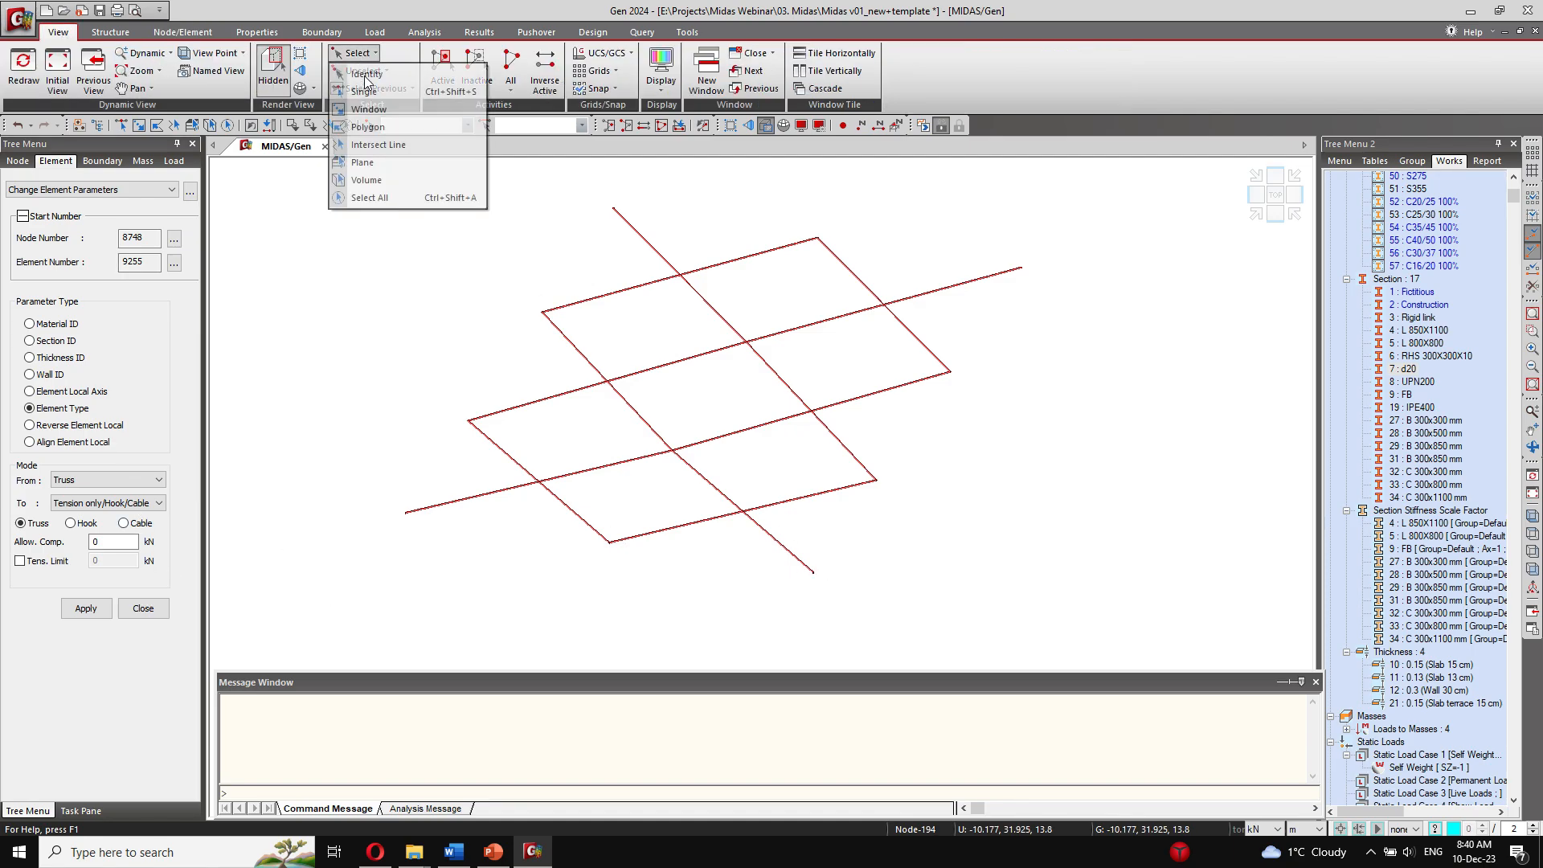
pyautogui.click(369, 109)
pyautogui.moveTo(1019, 620); pyautogui.dragTo(419, 214)
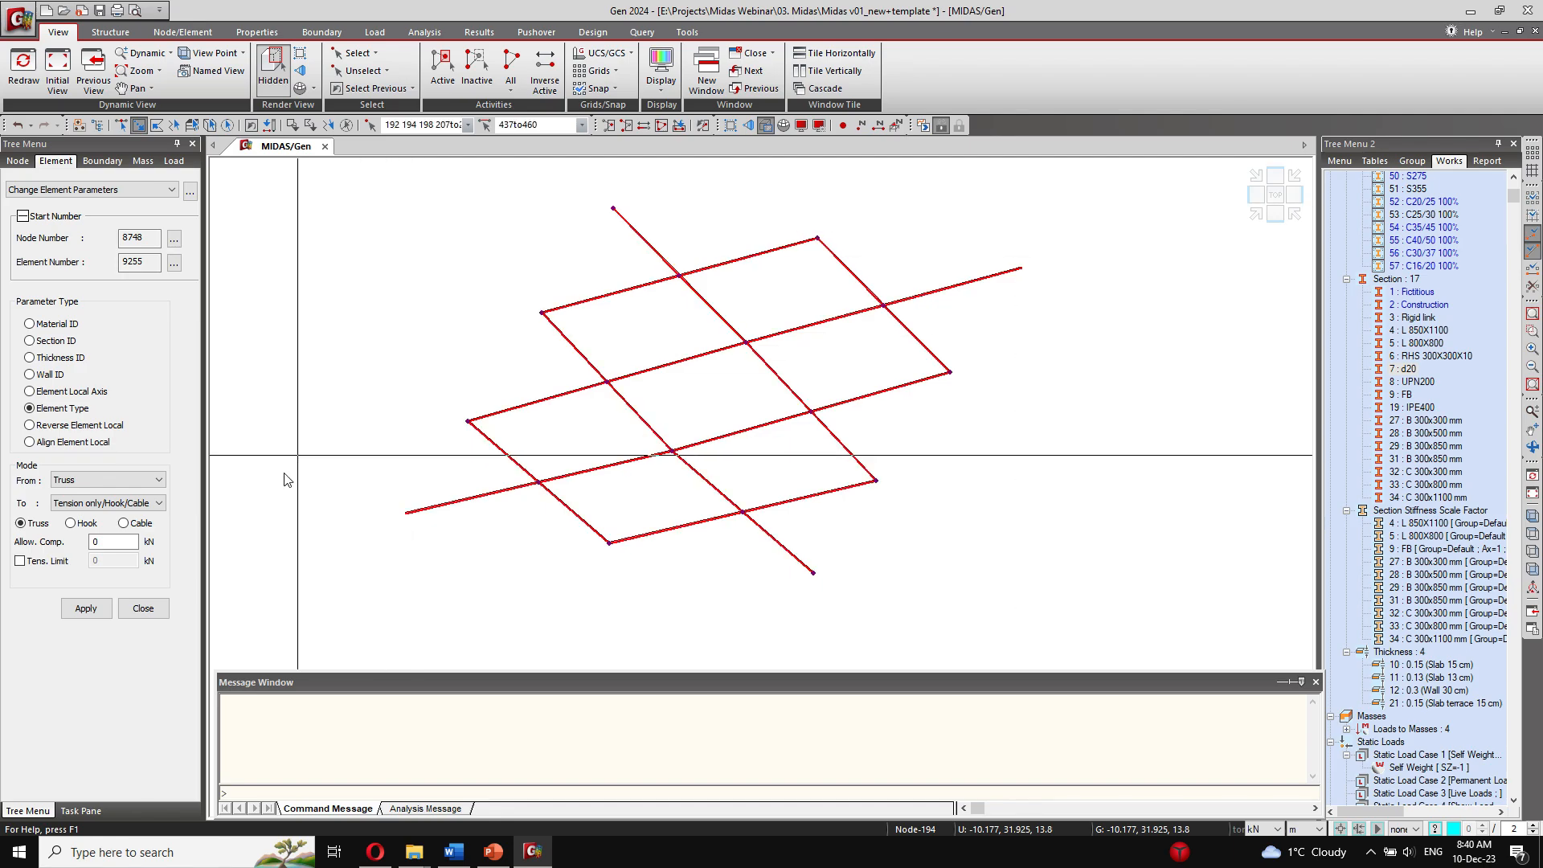
pyautogui.click(86, 609)
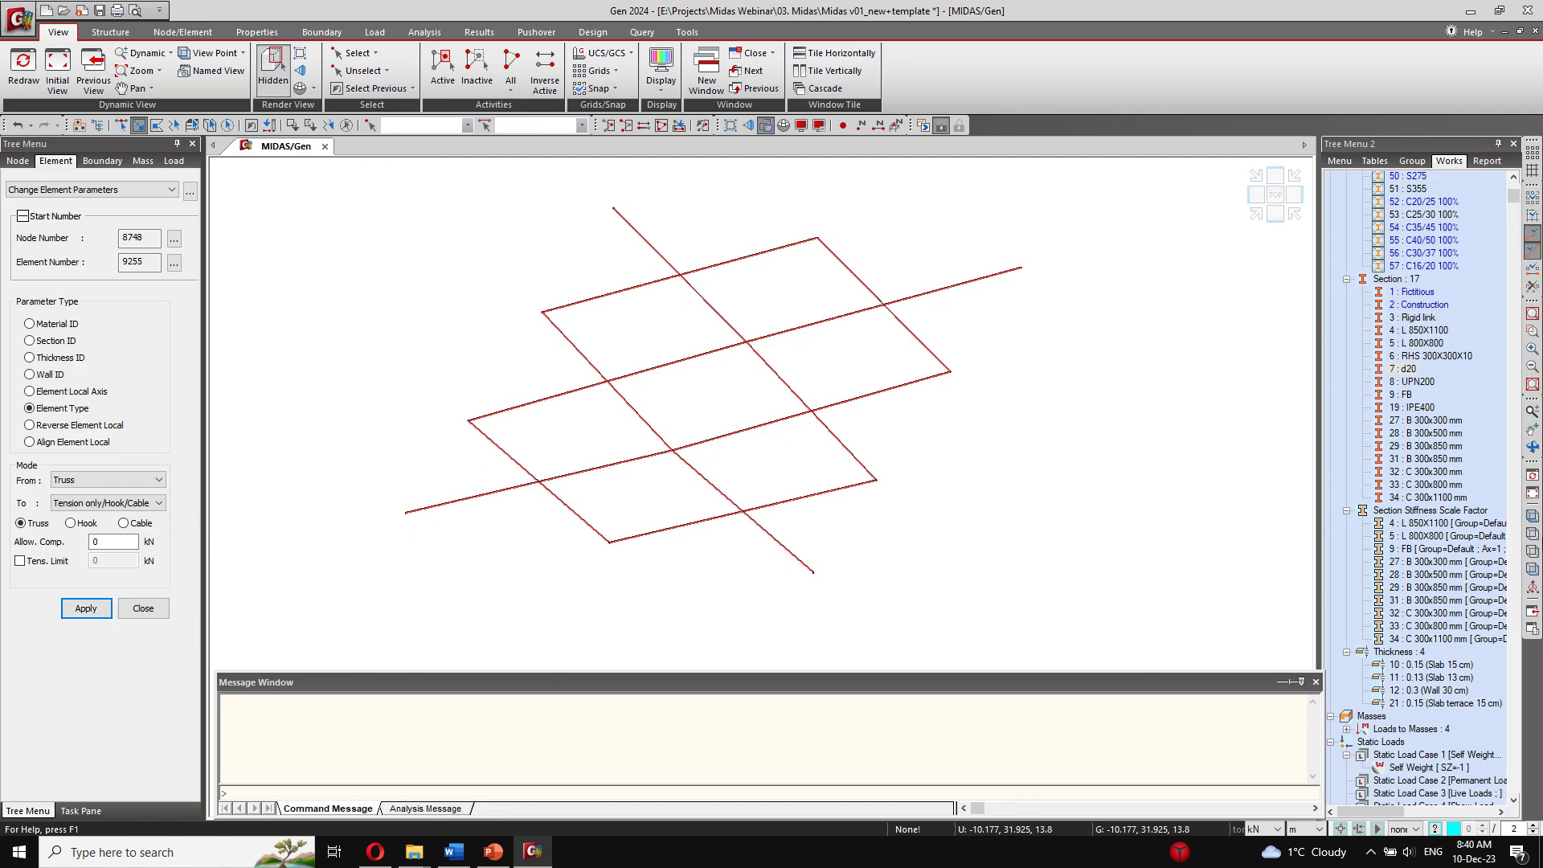
# Step: Reactivate the whole model and assign a beta angle of 180° to the three members along the canopy's outer edge
pyautogui.rightClick(1429, 408)
pyautogui.click(1439, 544)
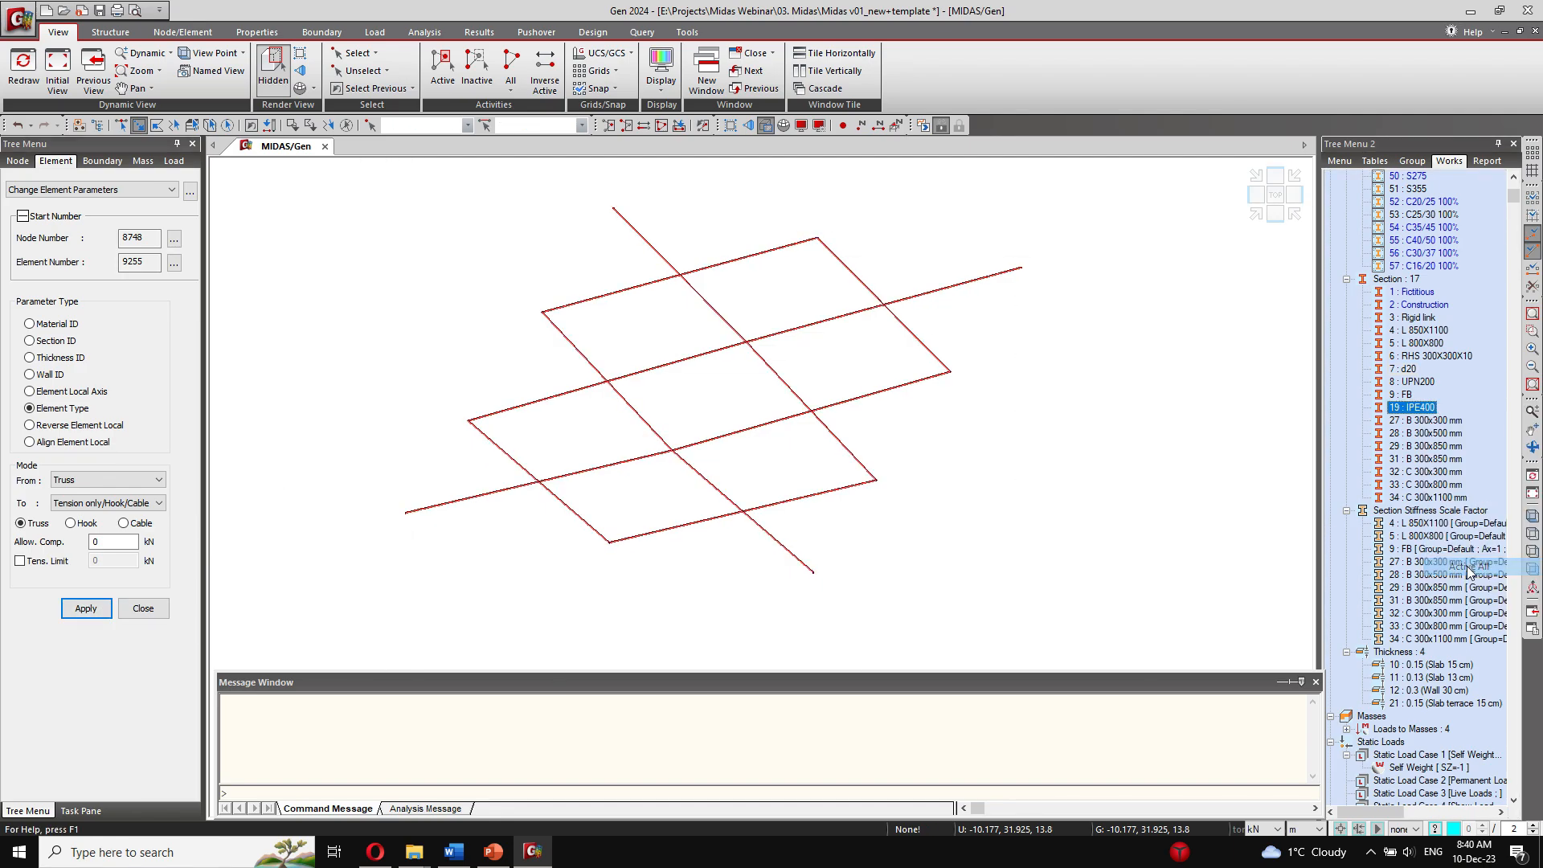
pyautogui.moveTo(1019, 333); pyautogui.dragTo(972, 320)
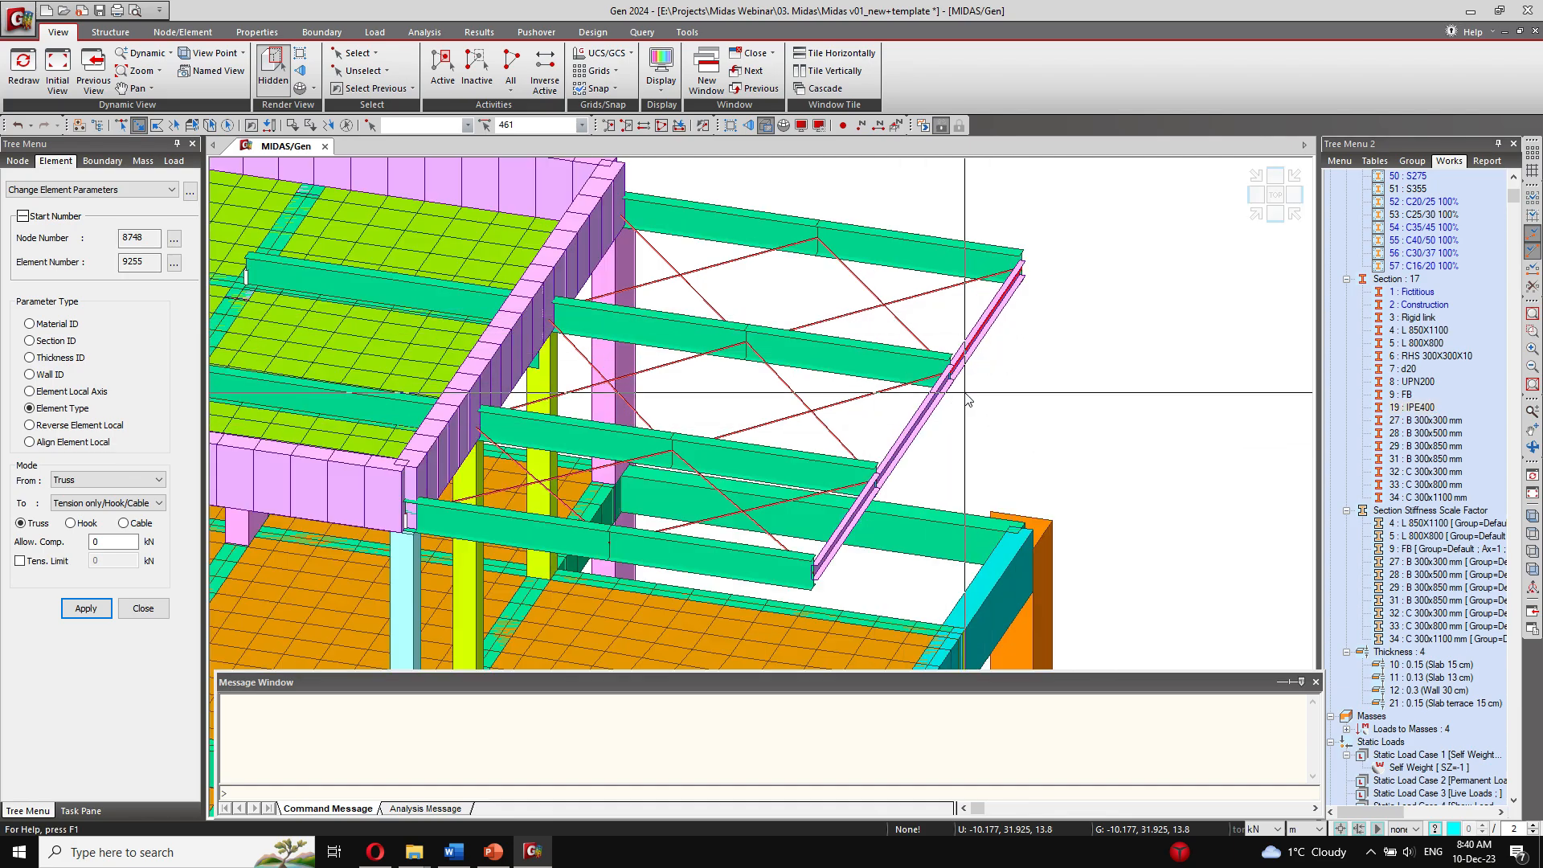
pyautogui.moveTo(967, 392); pyautogui.dragTo(903, 412)
pyautogui.moveTo(844, 558); pyautogui.dragTo(825, 560)
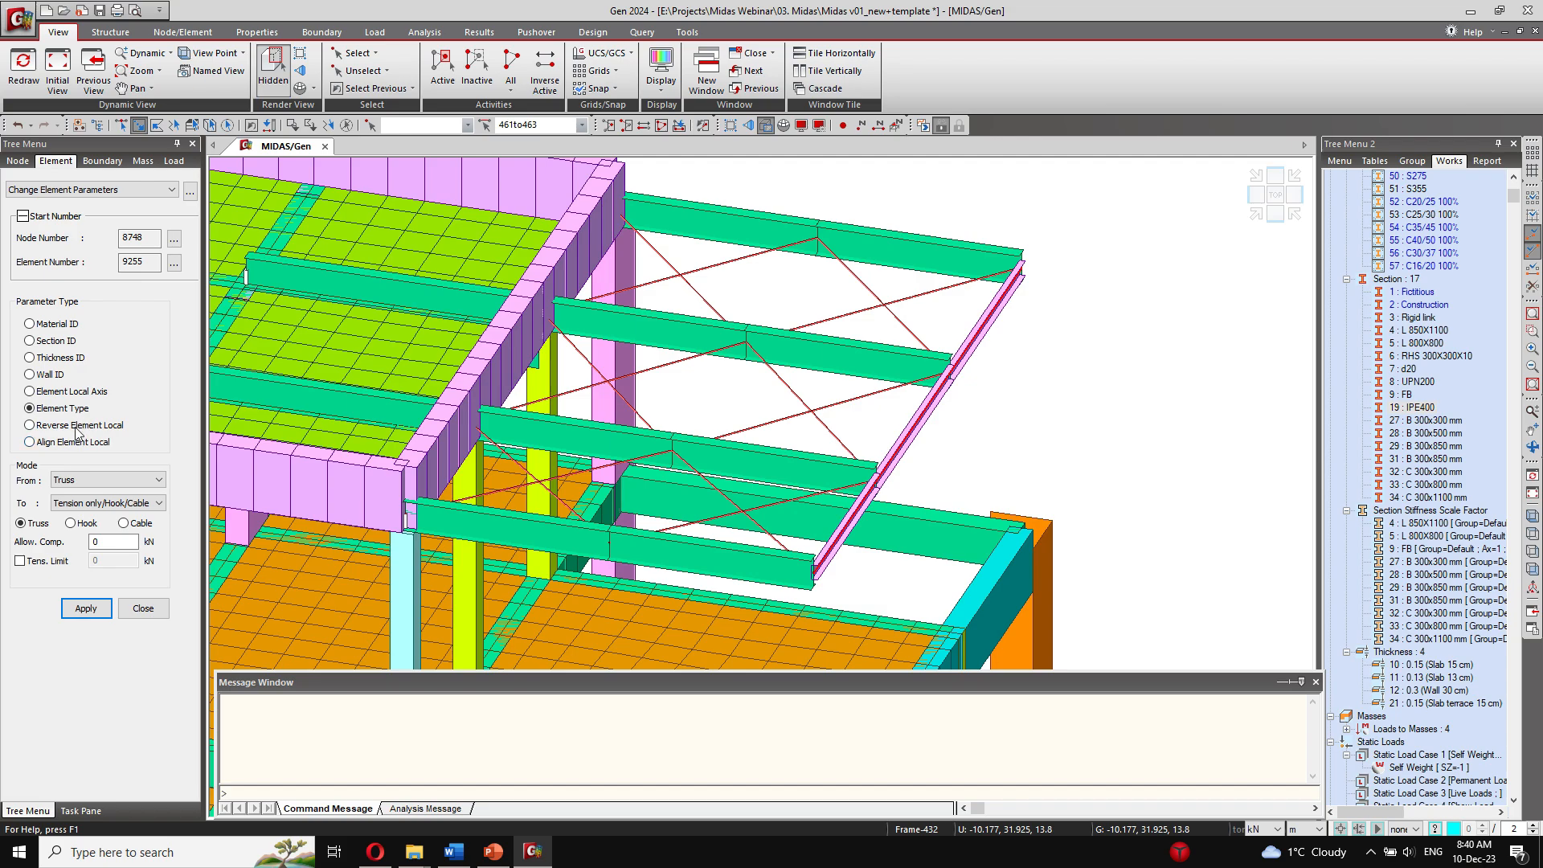
pyautogui.click(79, 392)
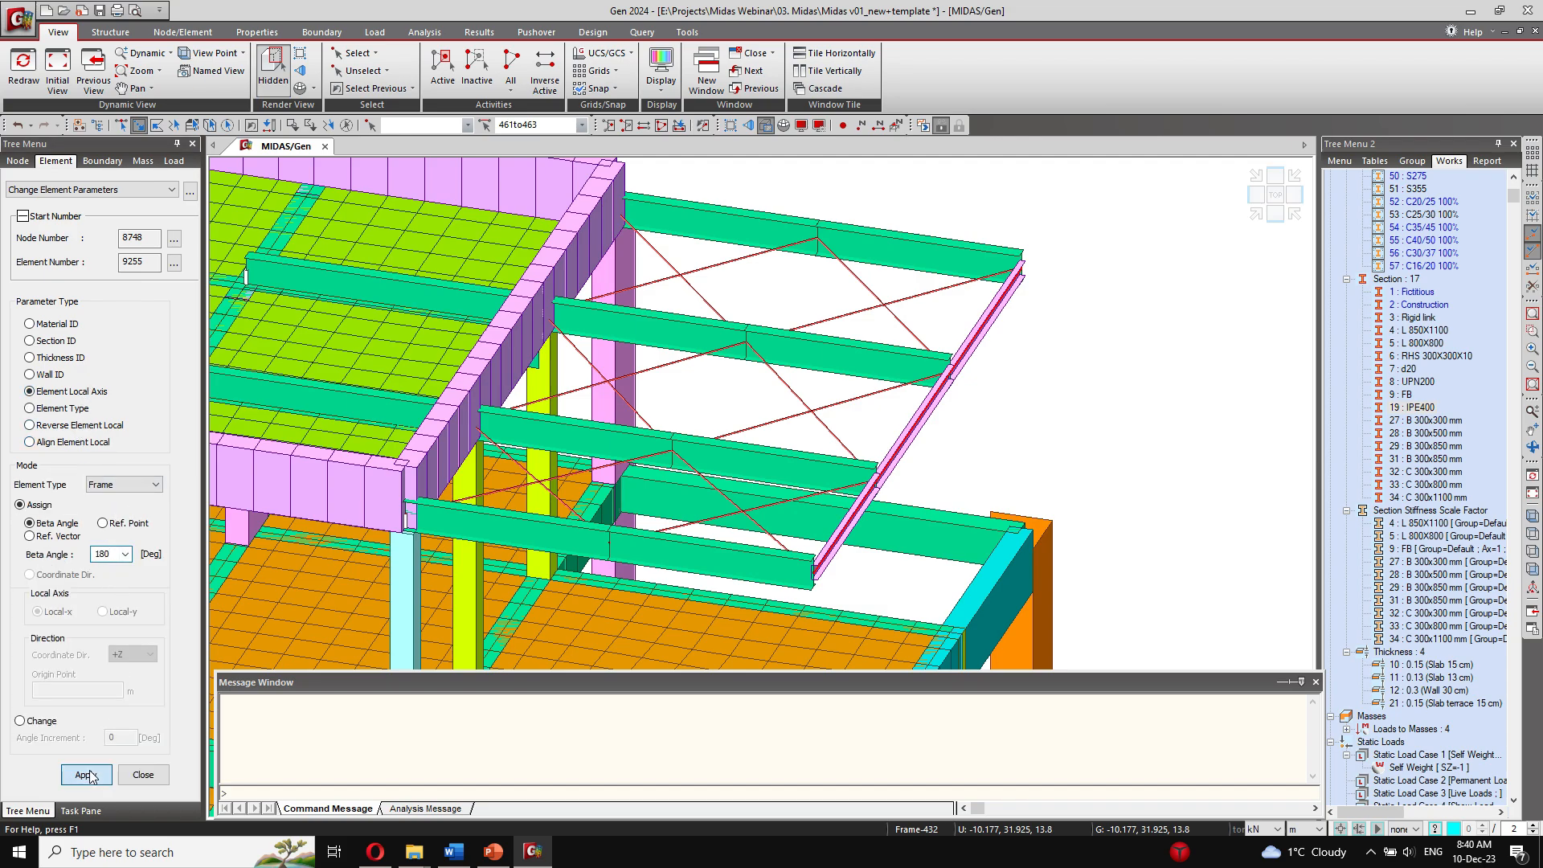
pyautogui.keyDown('ctrl'); pyautogui.moveTo(792, 417); pyautogui.dragTo(905, 428, button='middle'); pyautogui.keyUp('ctrl')
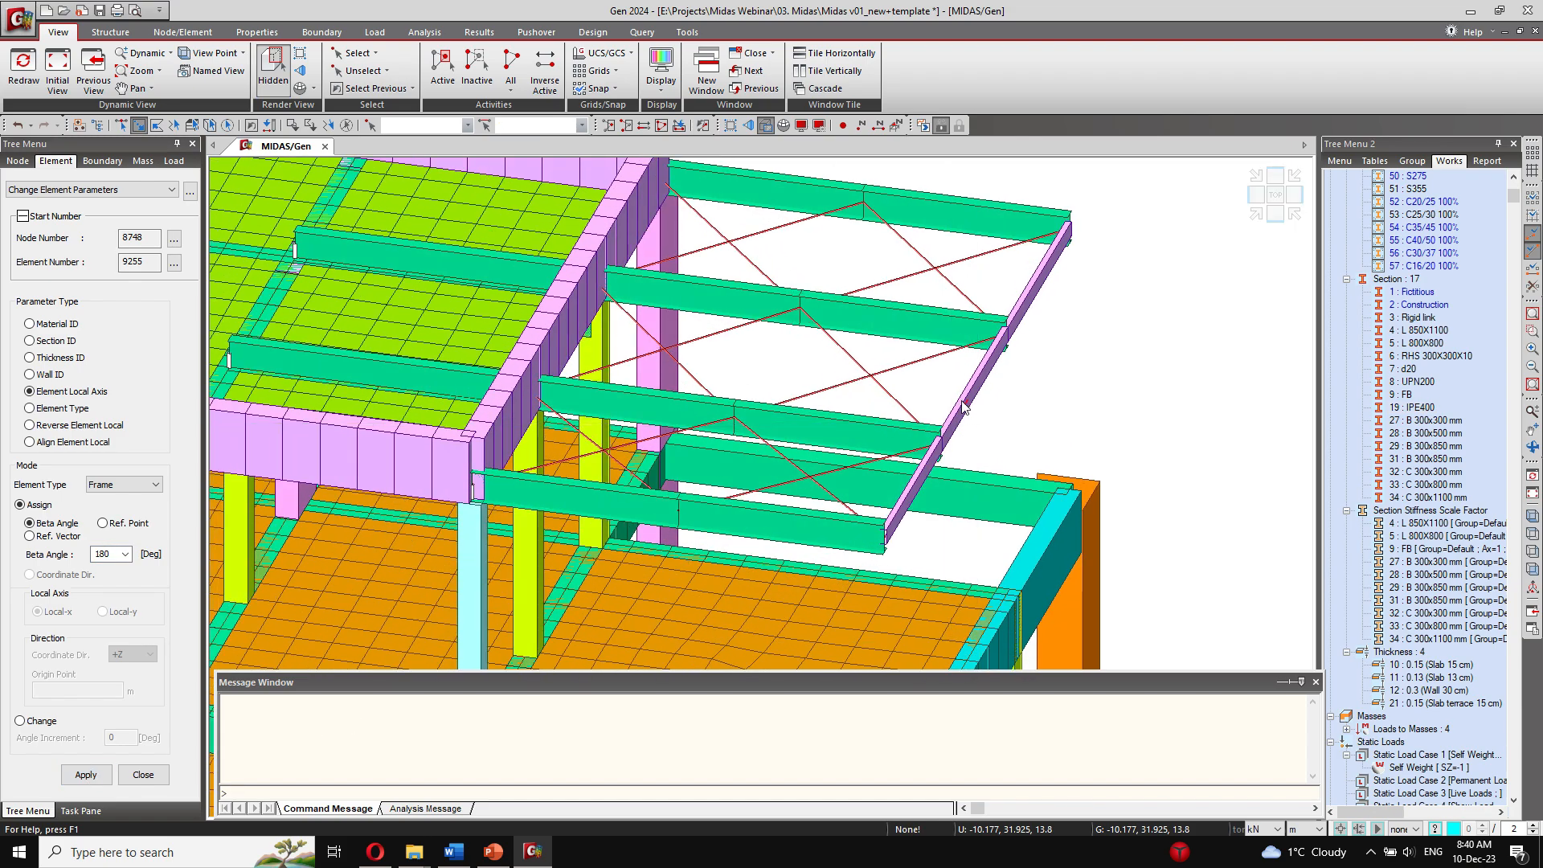
pyautogui.click(962, 403)
pyautogui.click(902, 510)
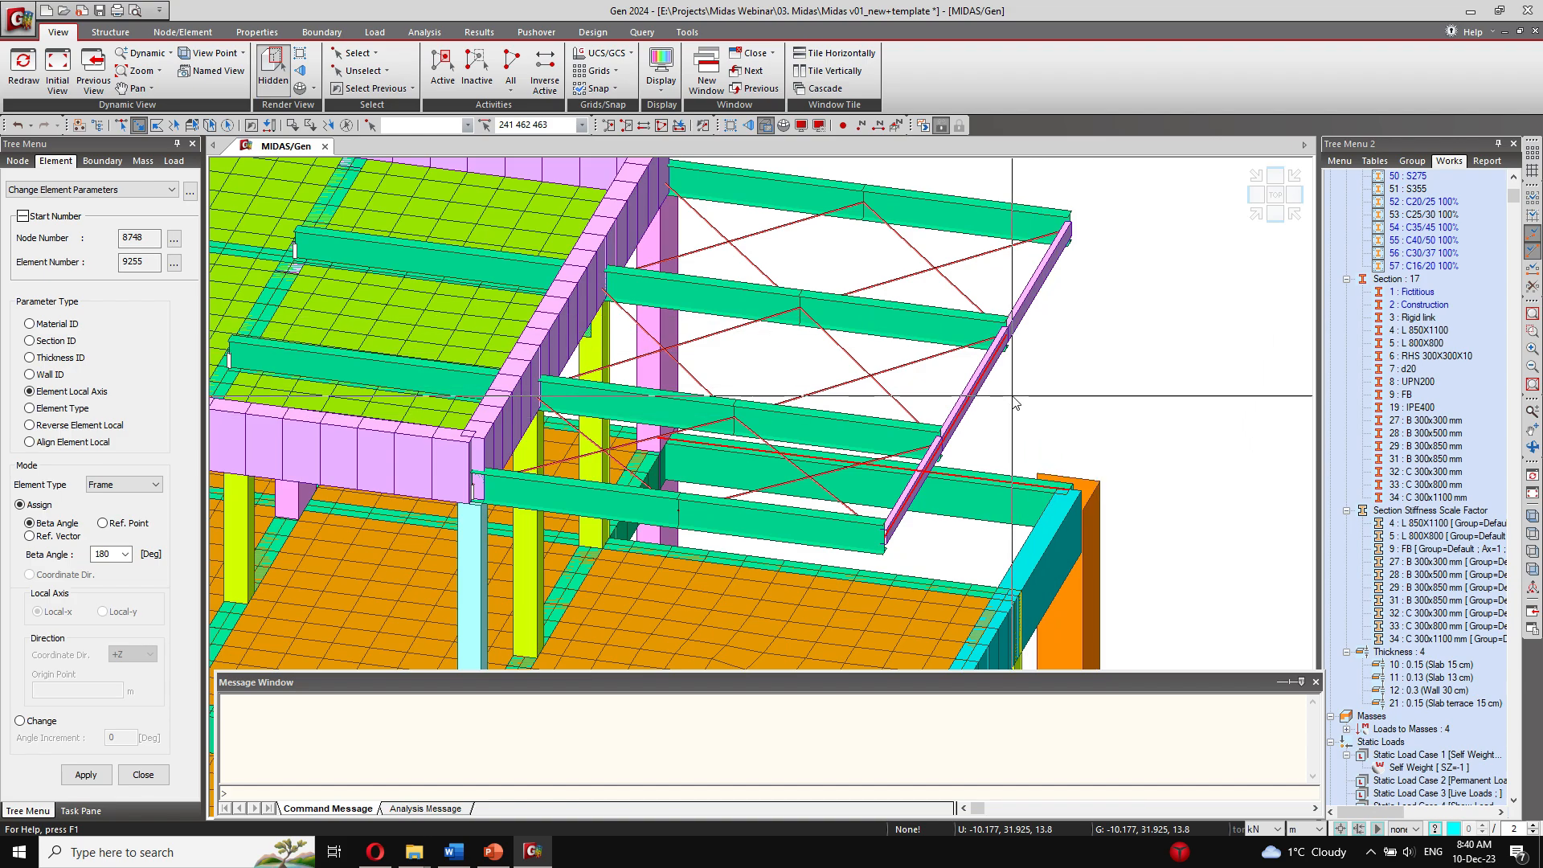
pyautogui.press('Escape')
# Step: Select the three outer-edge canopy members and release their My, Mz and Mb moments at both ends (i-node and j-node)
pyautogui.keyDown('ctrl'); pyautogui.moveTo(995, 411); pyautogui.dragTo(996, 424, button='middle'); pyautogui.keyUp('ctrl')
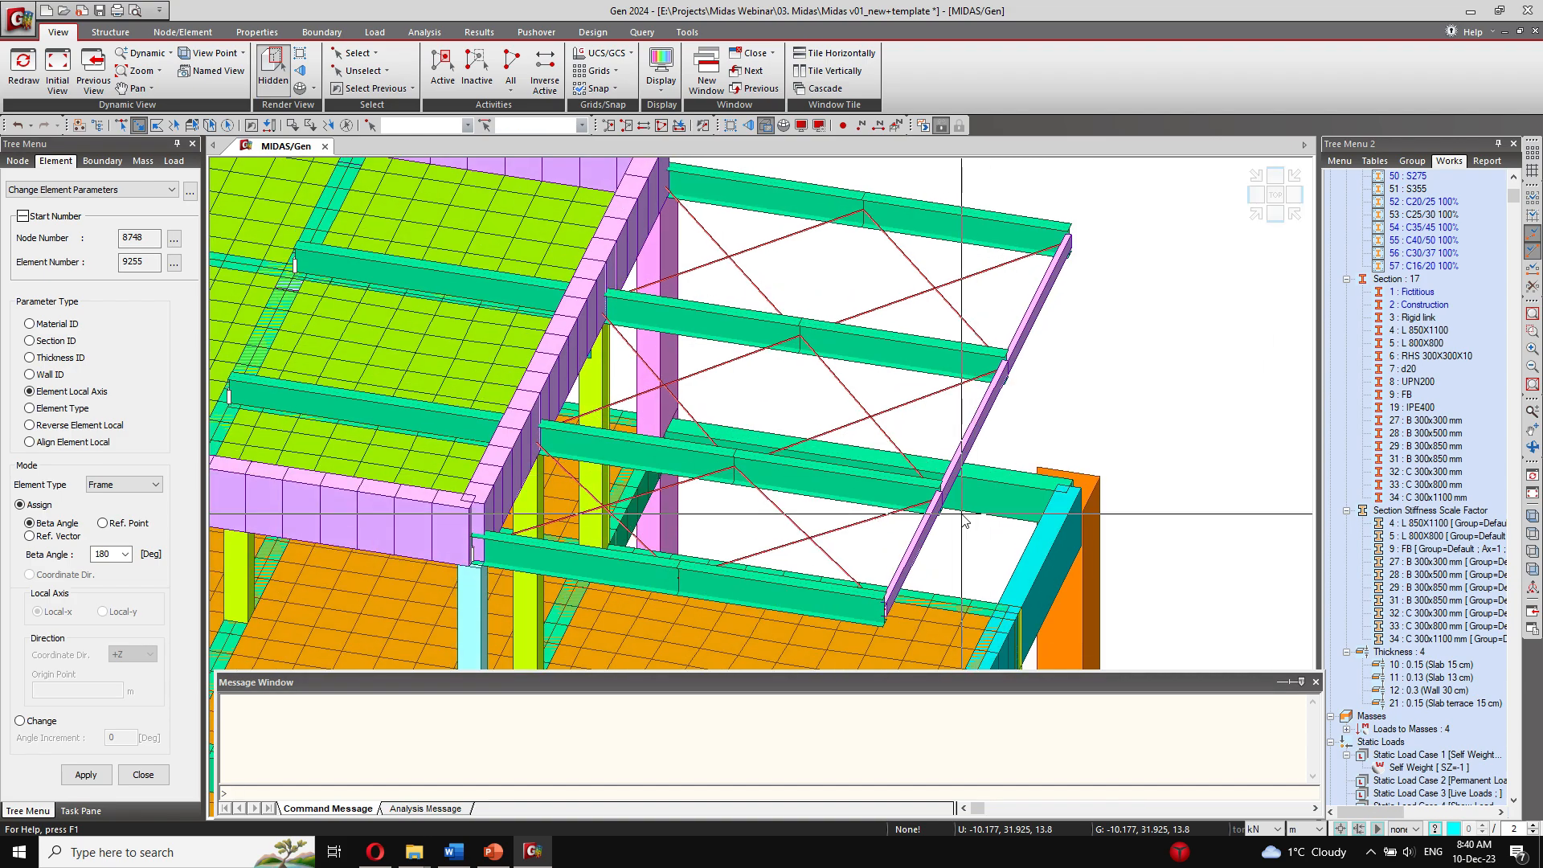
pyautogui.click(922, 531)
pyautogui.moveTo(979, 448); pyautogui.dragTo(946, 419)
pyautogui.moveTo(1080, 337); pyautogui.dragTo(1006, 293)
pyautogui.click(303, 33)
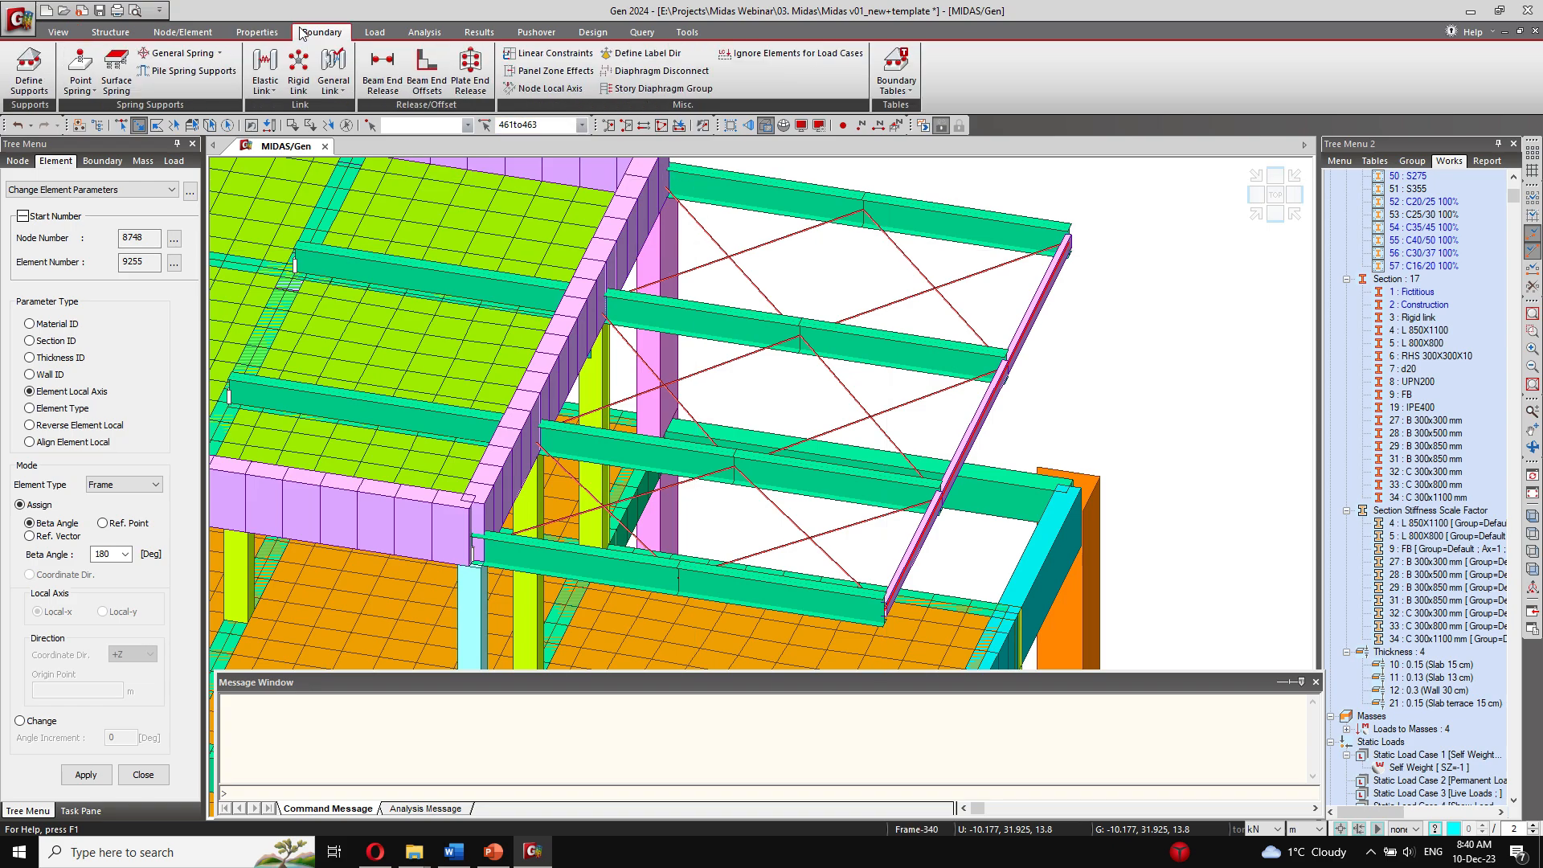
pyautogui.click(371, 76)
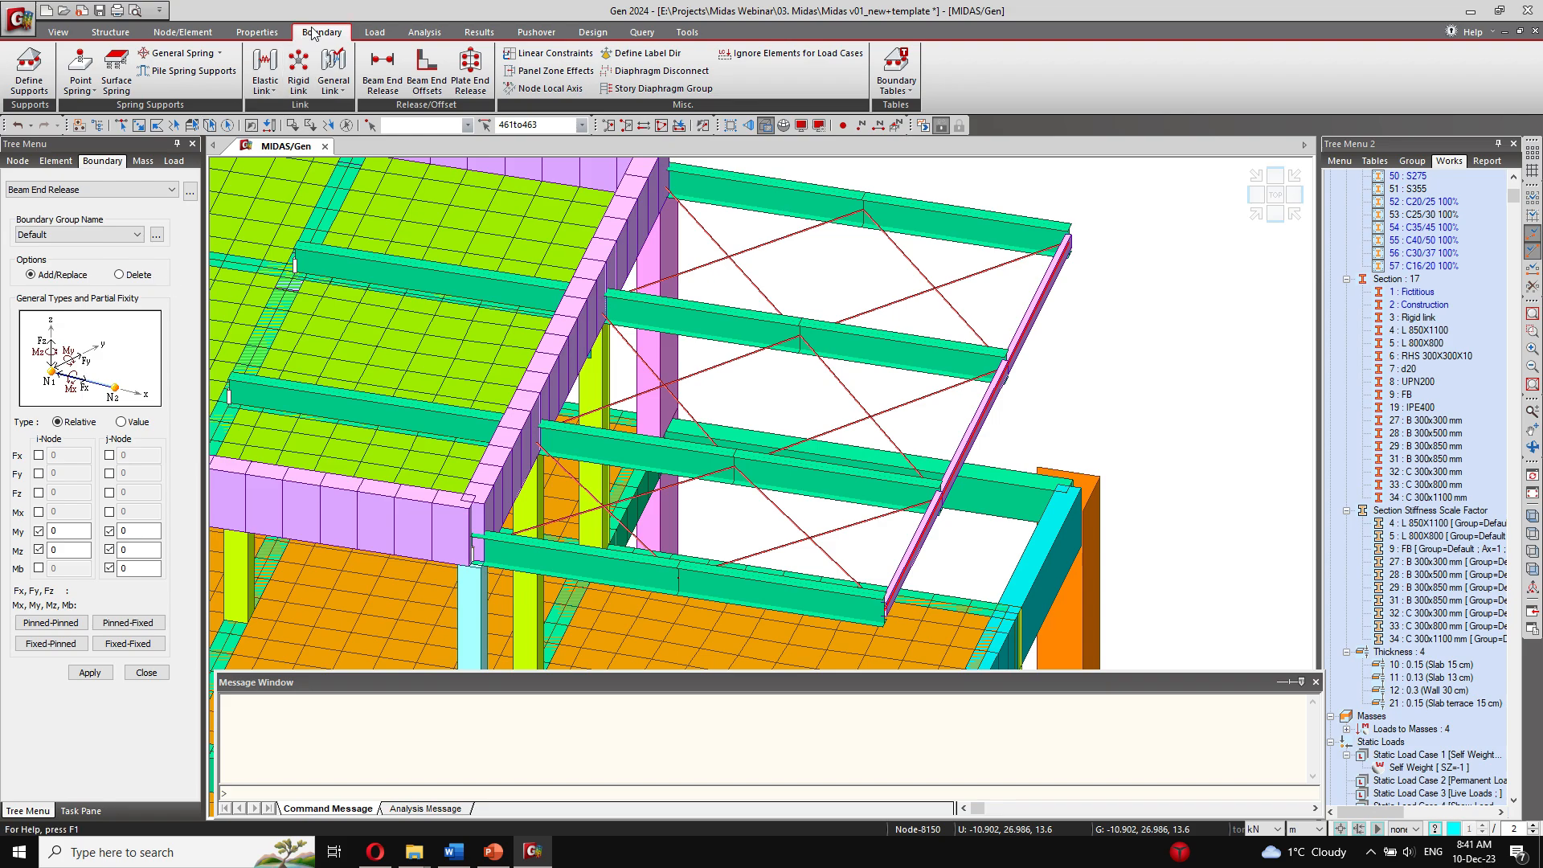
pyautogui.click(86, 675)
pyautogui.scroll(-5, 937, 455)
pyautogui.keyDown('ctrl'); pyautogui.moveTo(752, 486); pyautogui.dragTo(551, 434, button='middle'); pyautogui.keyUp('ctrl')
pyautogui.scroll(-3, 816, 424)
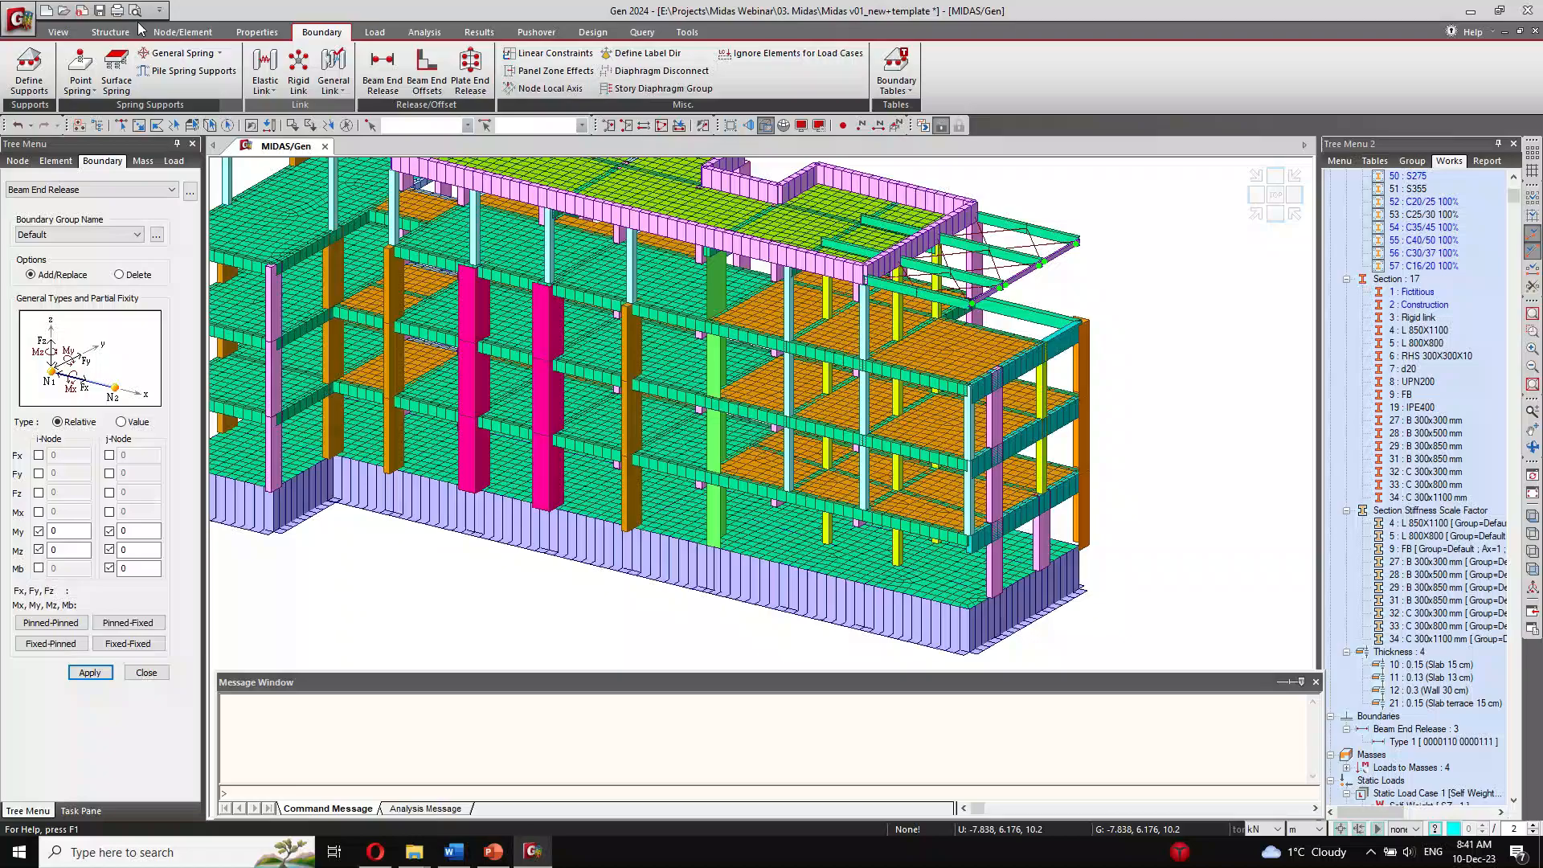
# Step: Save the model and inspect the section data of section 9 (FB), leaving it unchanged
pyautogui.click(99, 11)
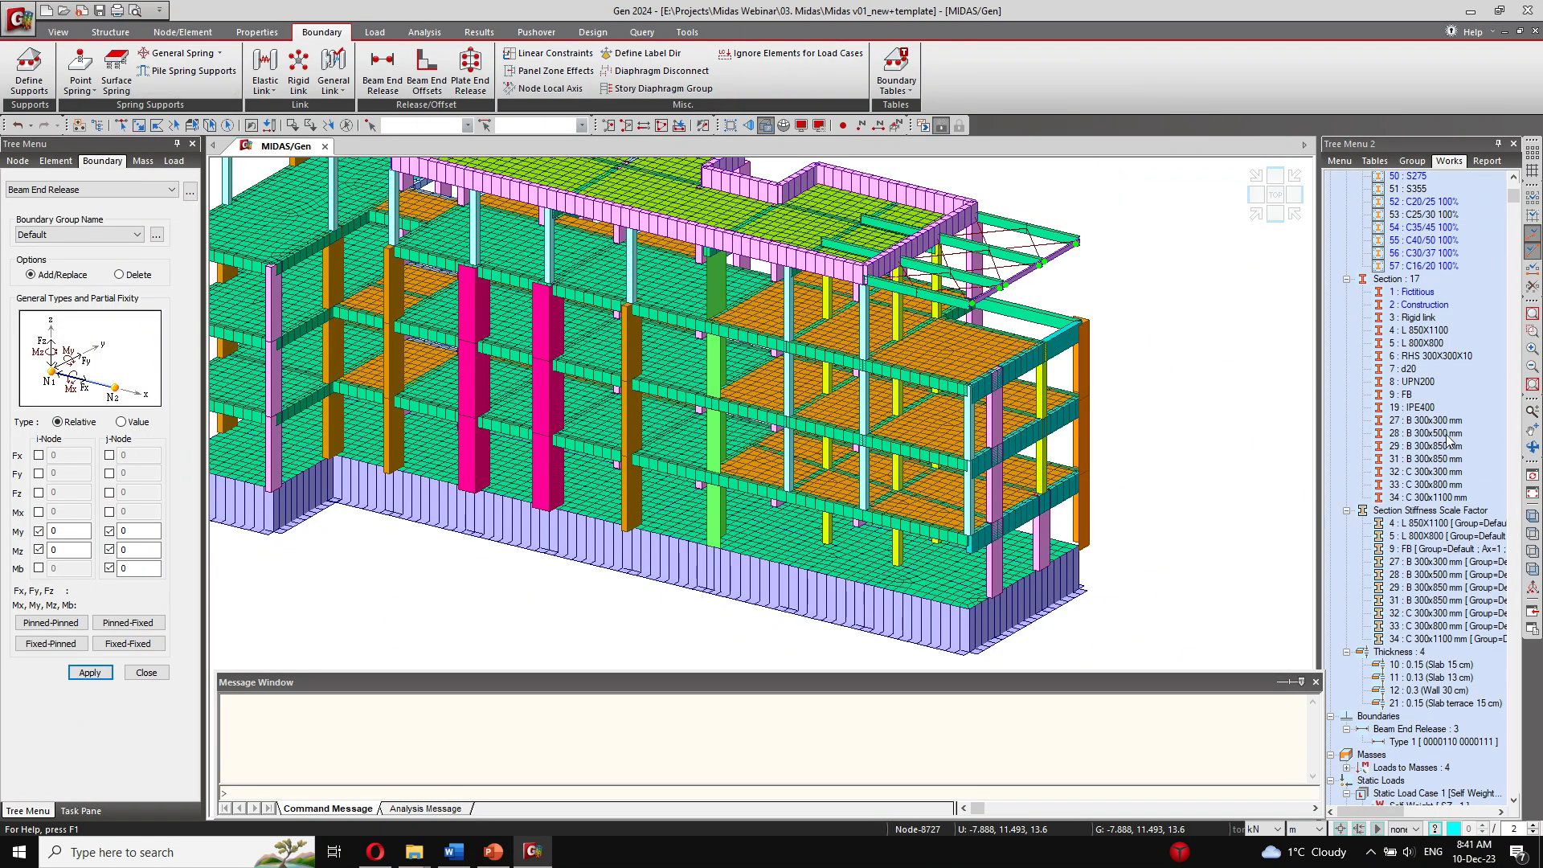
pyautogui.rightClick(1403, 394)
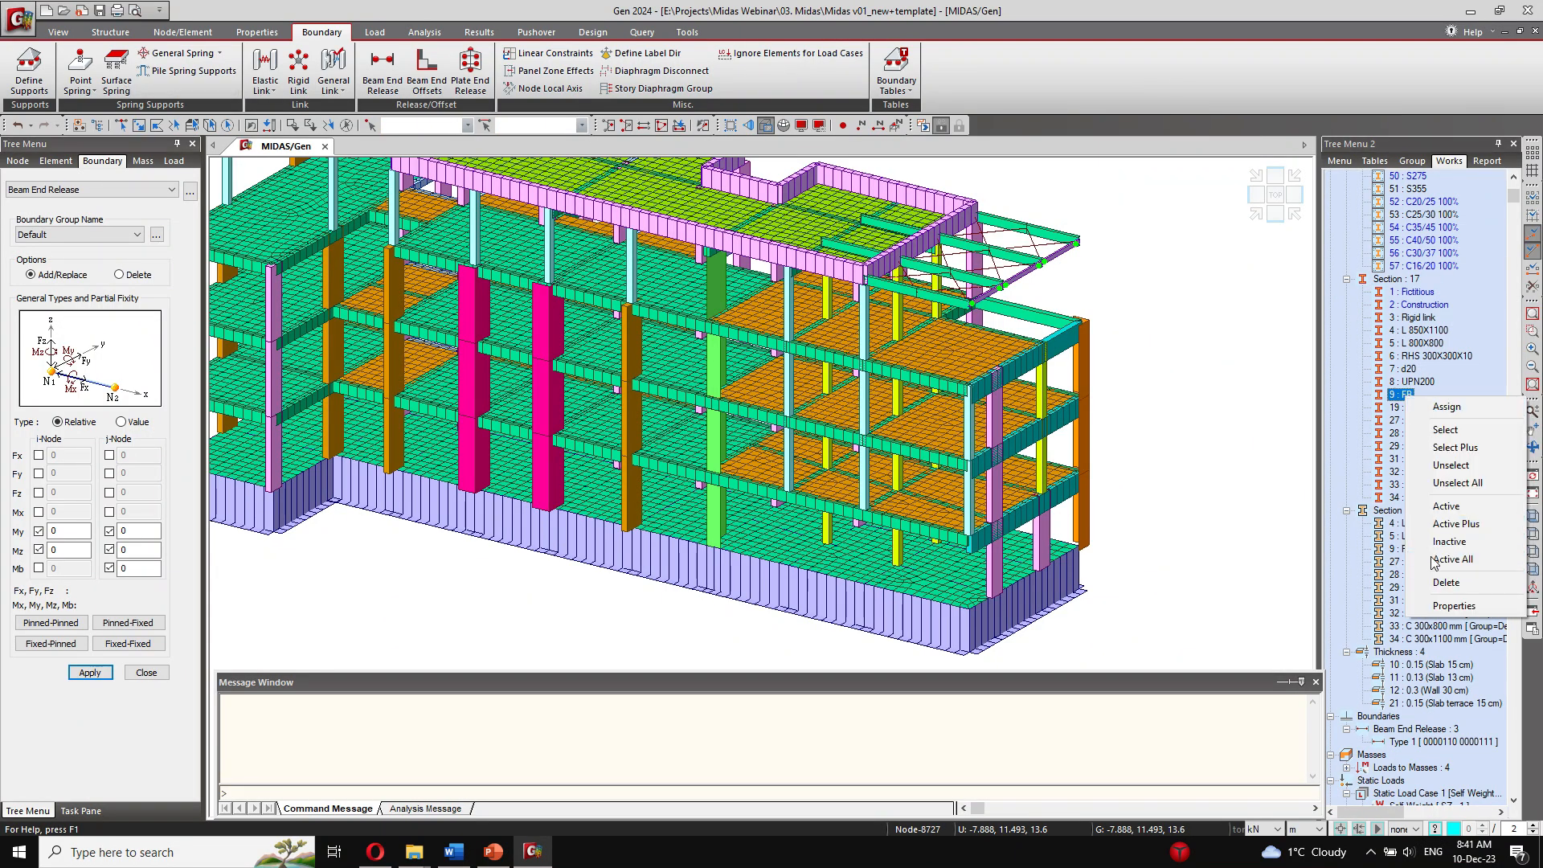
pyautogui.click(1438, 606)
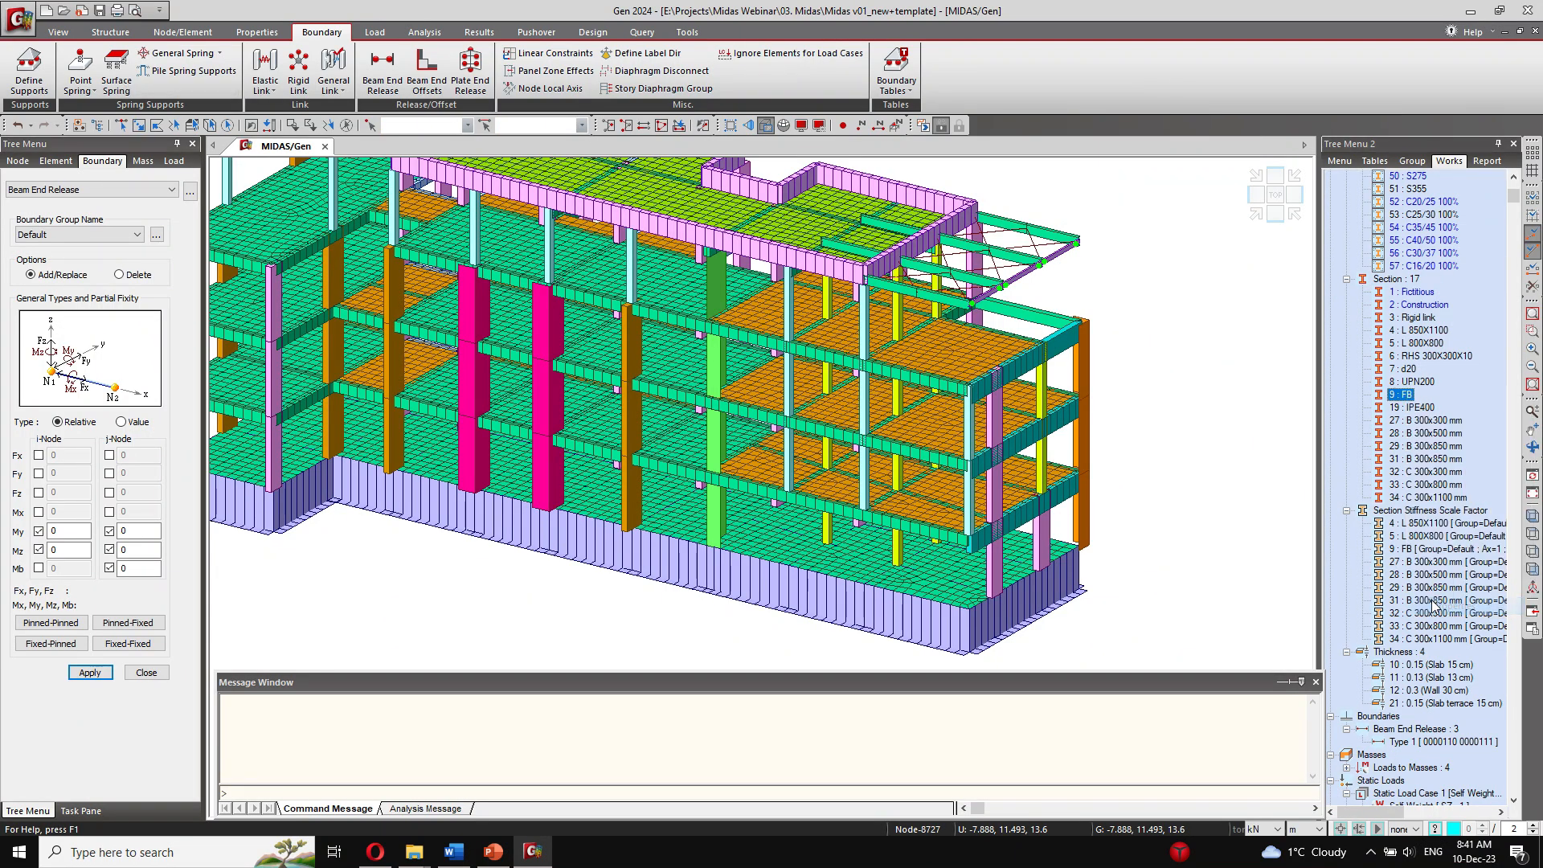
pyautogui.doubleClick(817, 338)
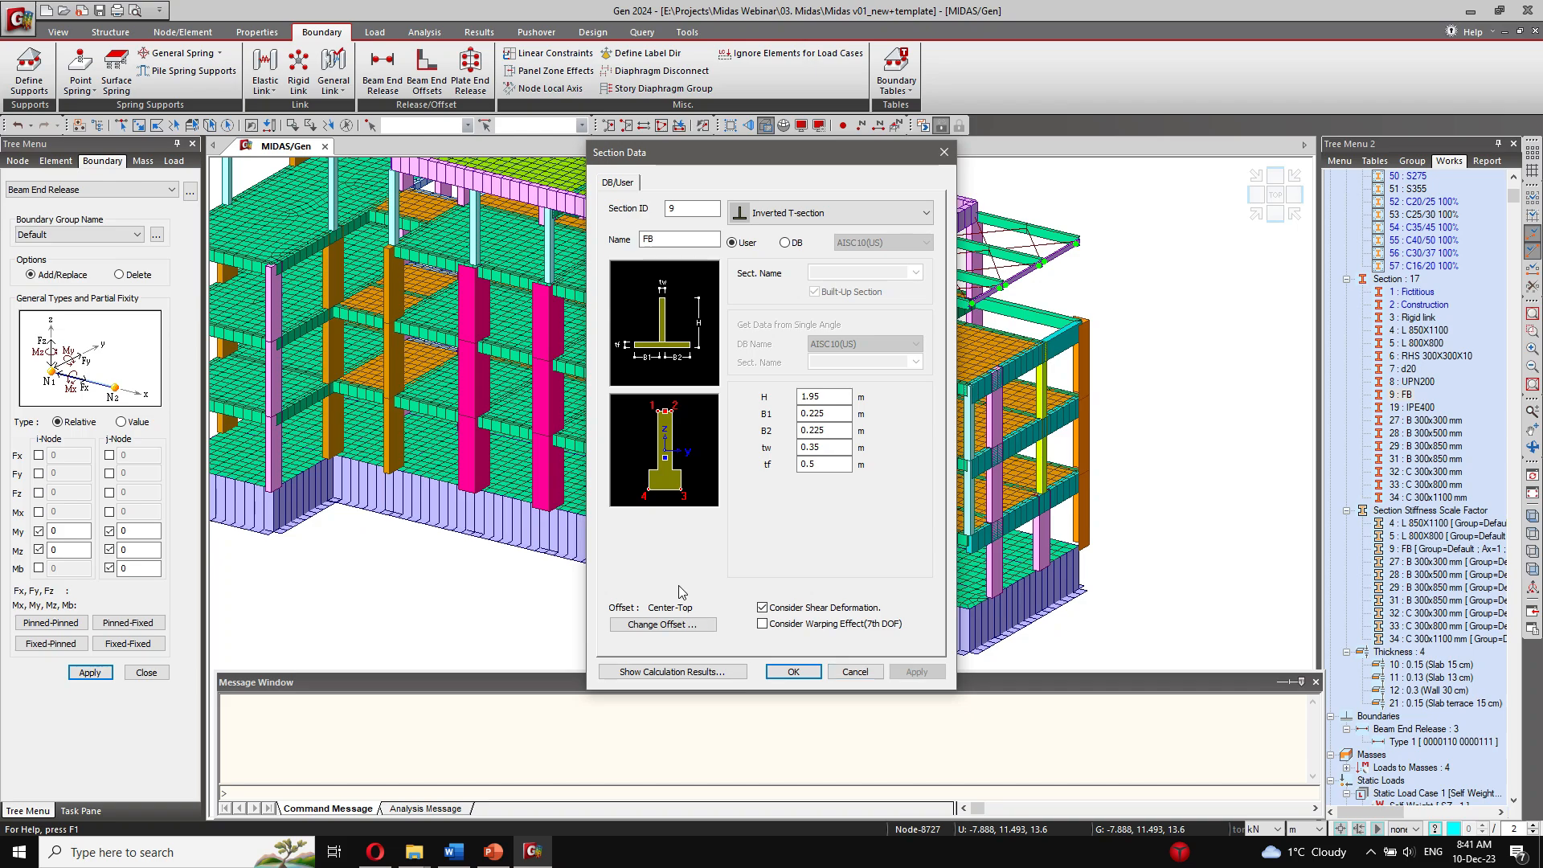
pyautogui.click(864, 674)
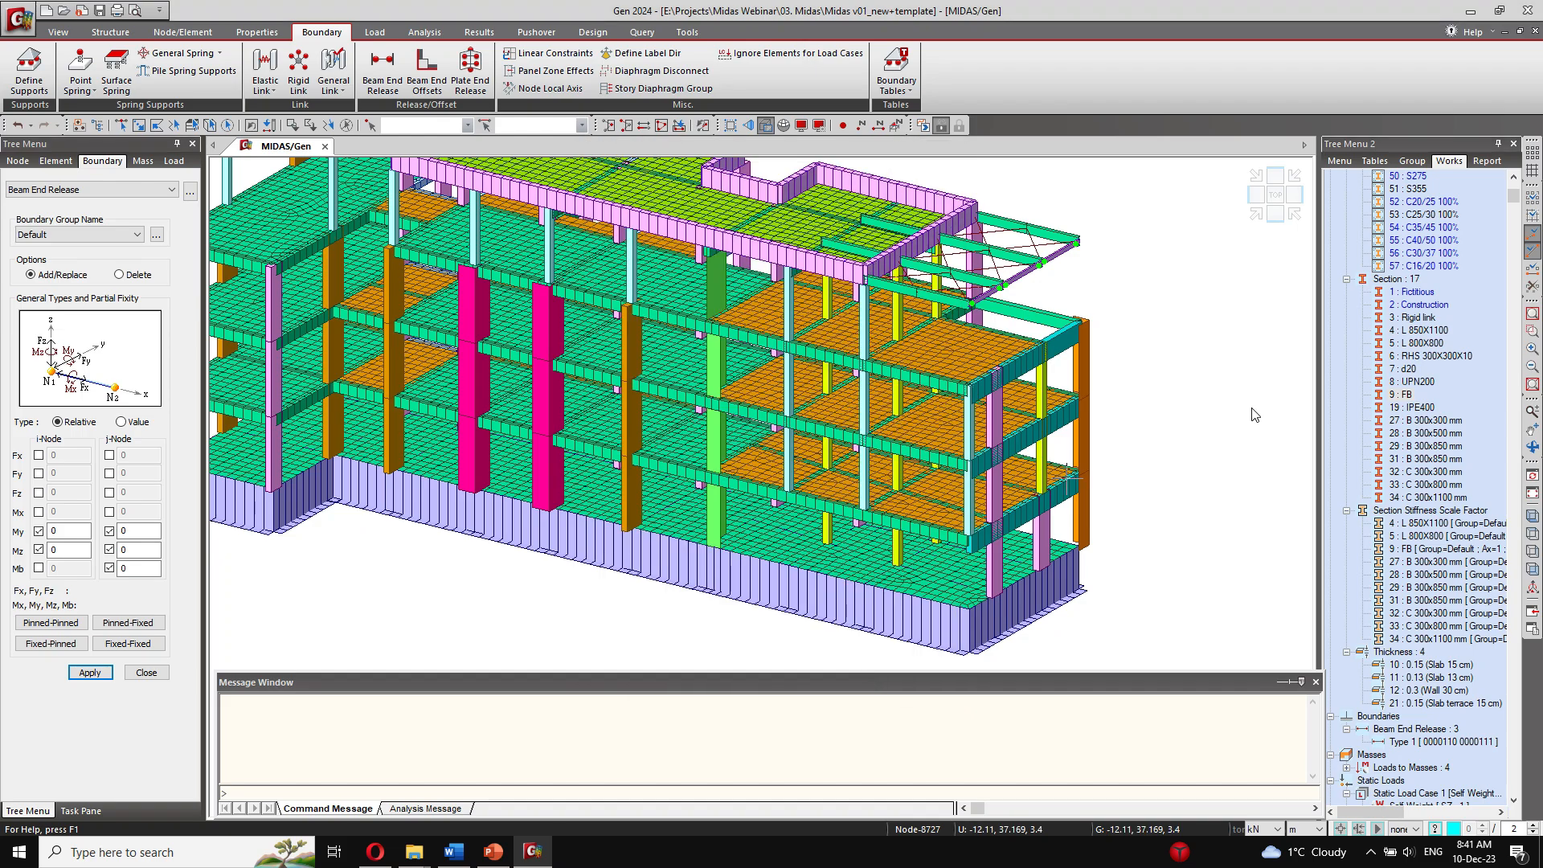
# Step: Isolate the foundation beams that use section FB and close the Beam End Release settings
pyautogui.click(1400, 394)
pyautogui.rightClick(1400, 394)
pyautogui.click(1439, 509)
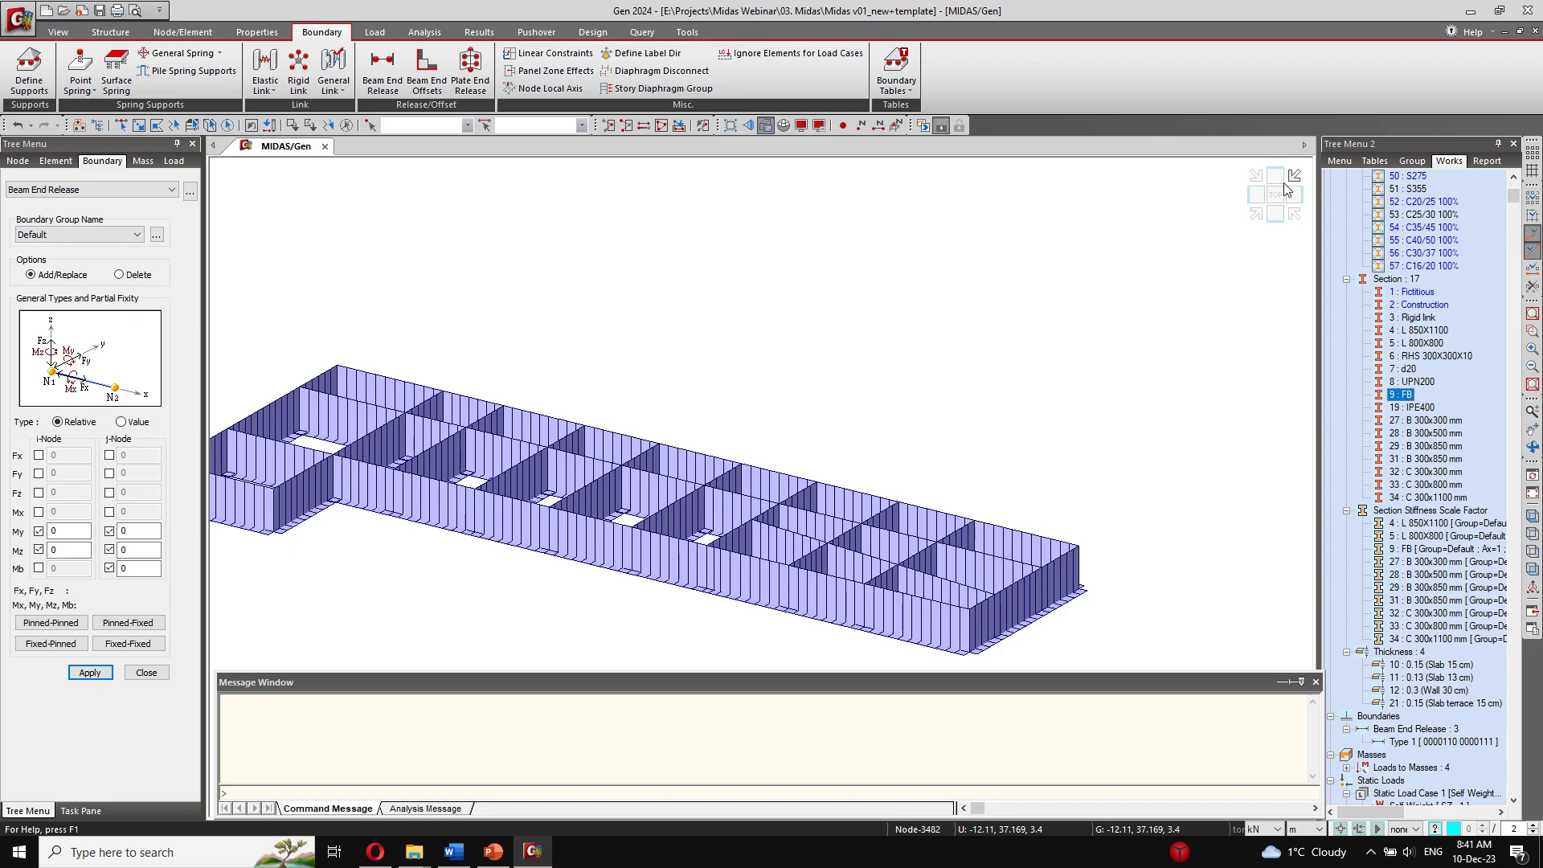
pyautogui.click(1284, 190)
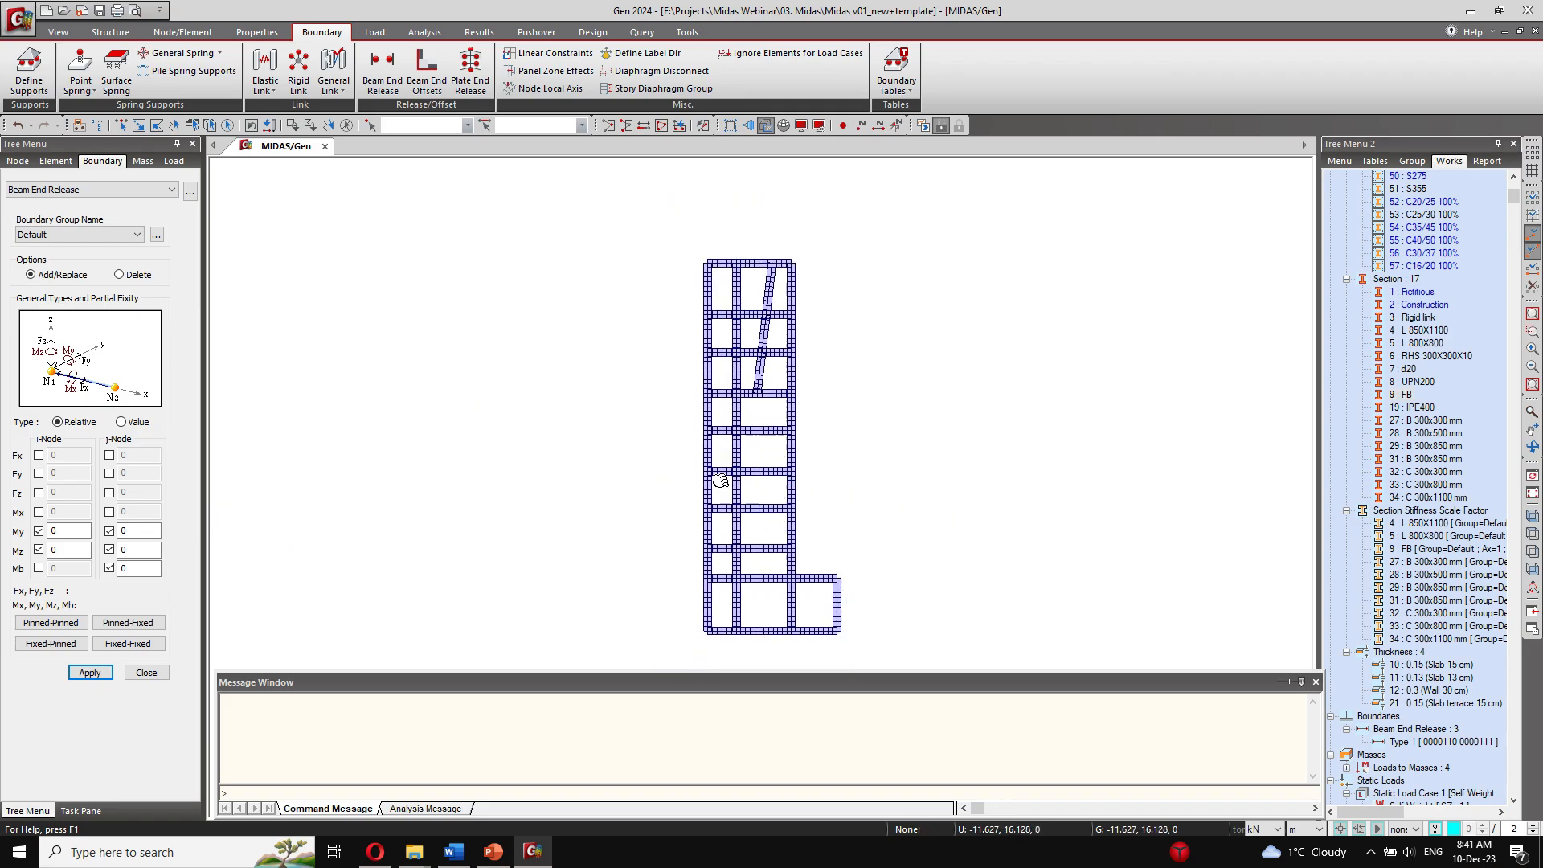
pyautogui.moveTo(720, 481); pyautogui.dragTo(672, 444, button='middle')
pyautogui.click(164, 675)
pyautogui.keyDown('ctrl'); pyautogui.moveTo(824, 520); pyautogui.dragTo(667, 450, button='middle'); pyautogui.keyUp('ctrl')
pyautogui.scroll(3, 647, 475)
pyautogui.scroll(3, 650, 478)
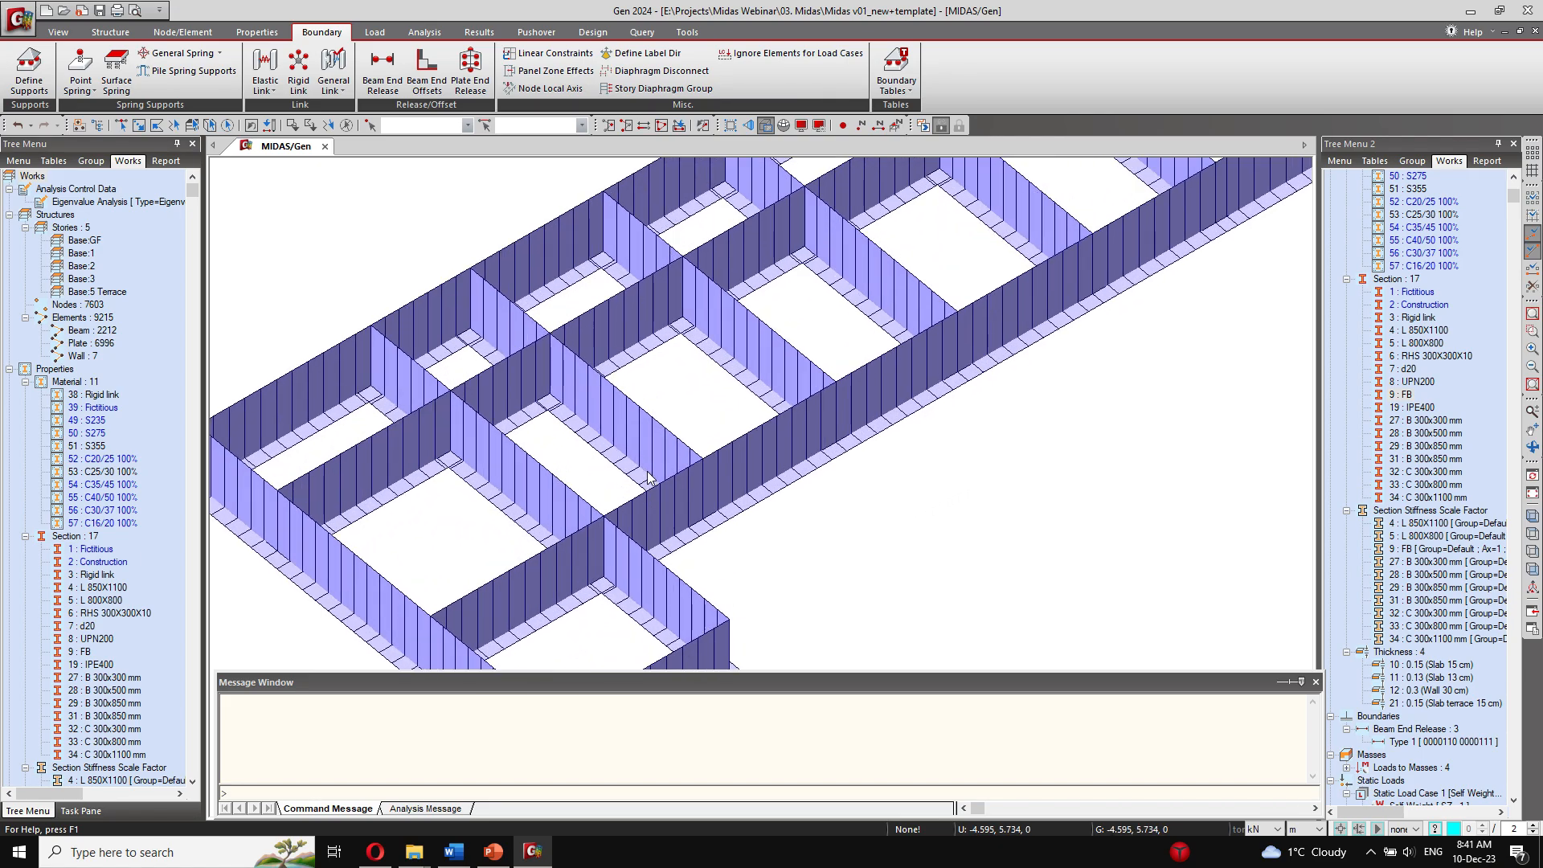
# Step: Examine the isolated foundation beam grid along its whole length and return to the top view
pyautogui.click(29, 69)
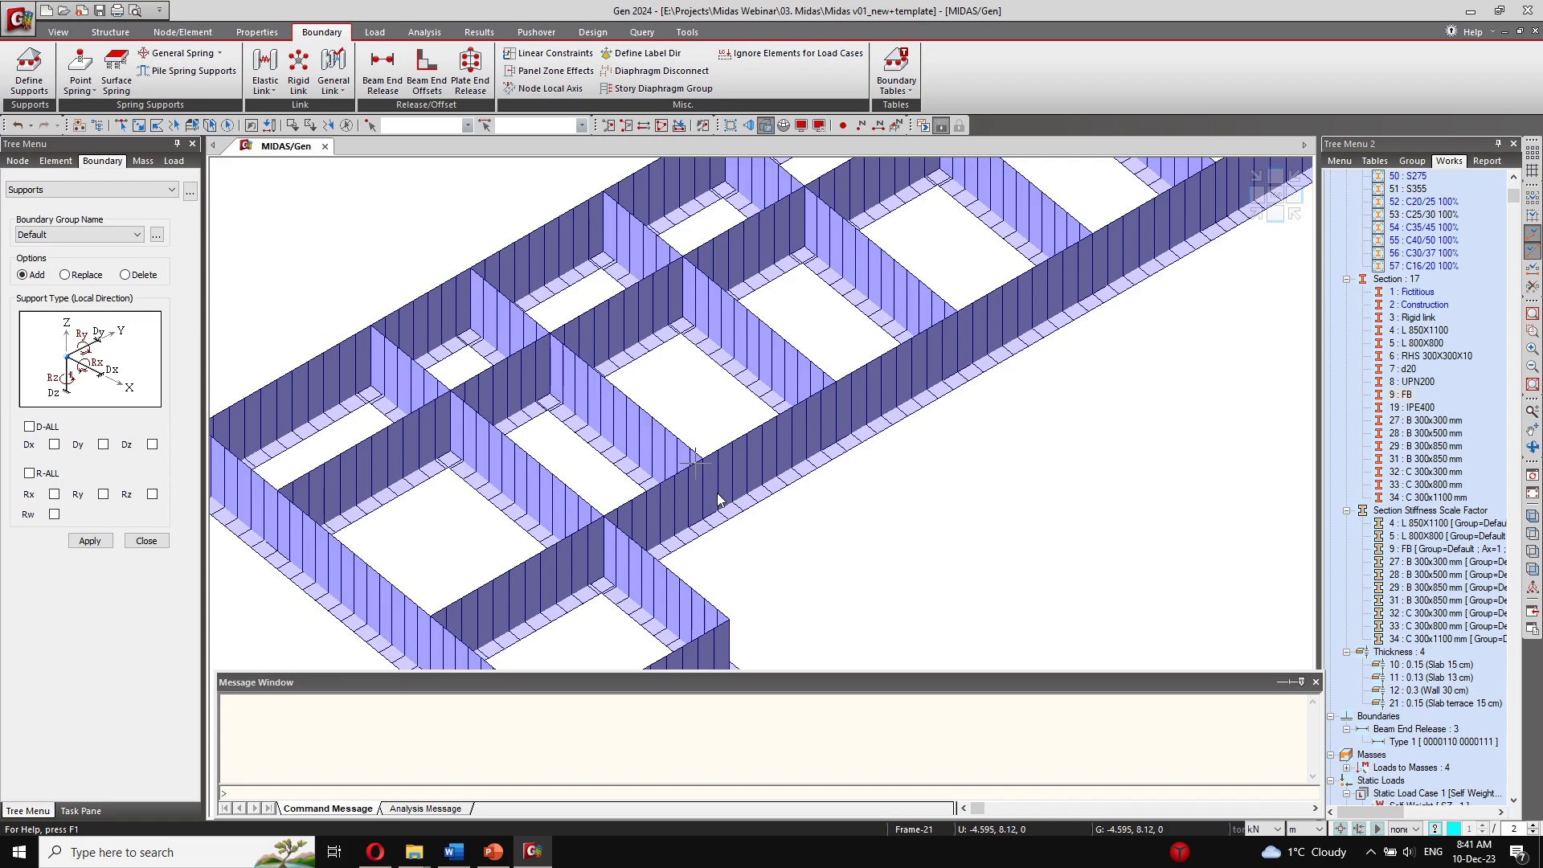
pyautogui.scroll(-3, 717, 498)
pyautogui.scroll(4, 764, 407)
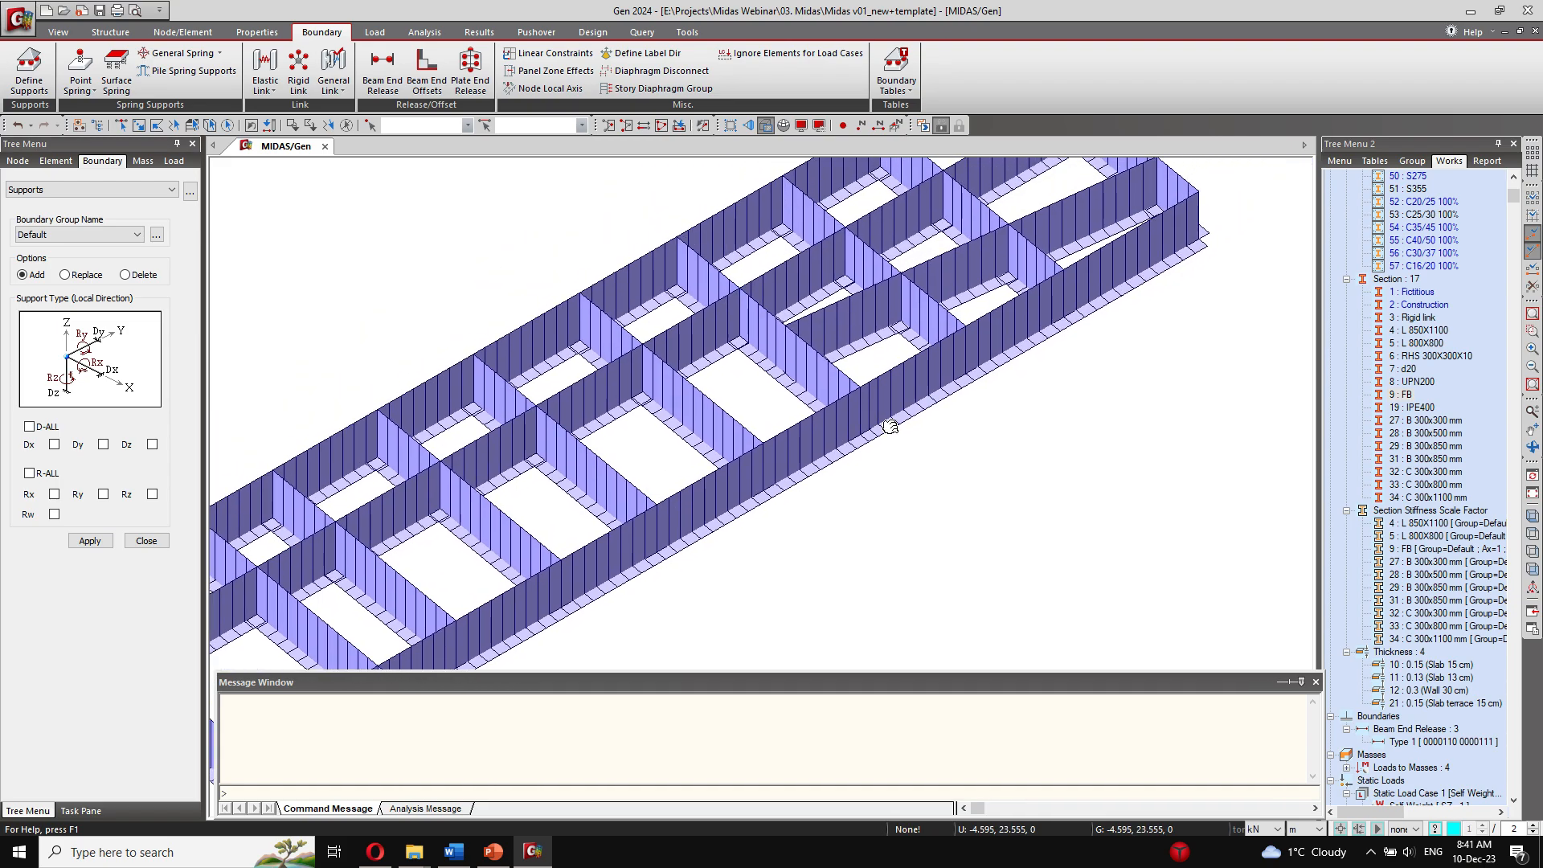
pyautogui.moveTo(890, 427); pyautogui.dragTo(937, 305, button='middle')
pyautogui.click(1278, 197)
pyautogui.scroll(-1, 909, 418)
pyautogui.scroll(-2, 897, 395)
pyautogui.moveTo(895, 407); pyautogui.dragTo(843, 453, button='middle')
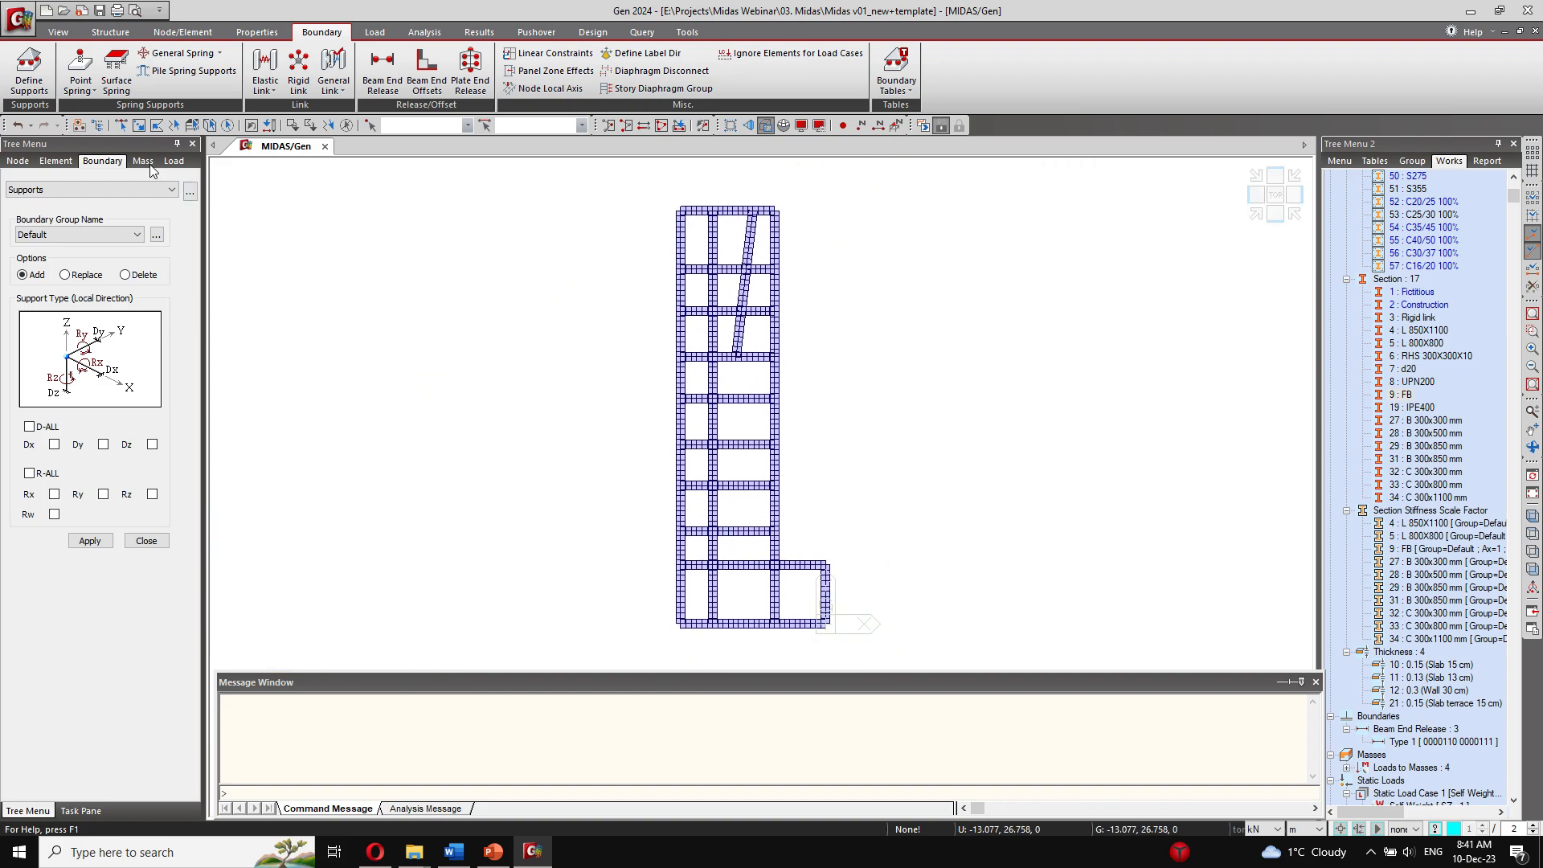
# Step: Select all foundation beams and define distributed surface springs for Frame elements with a width of 0.80 m and a subgrade modulus of 15000 kN/m³
pyautogui.click(117, 73)
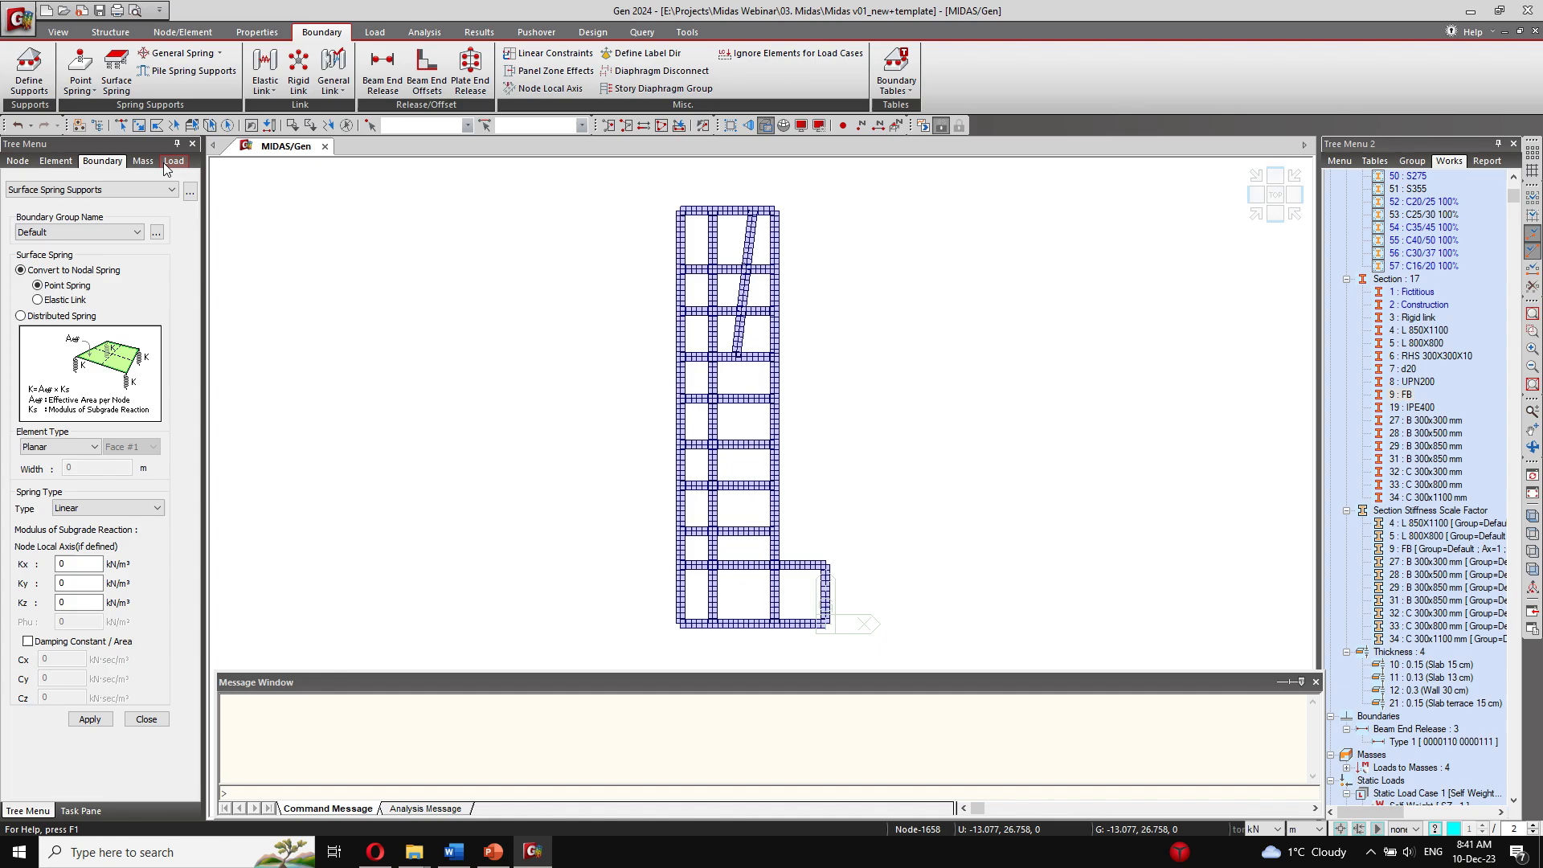
pyautogui.click(71, 37)
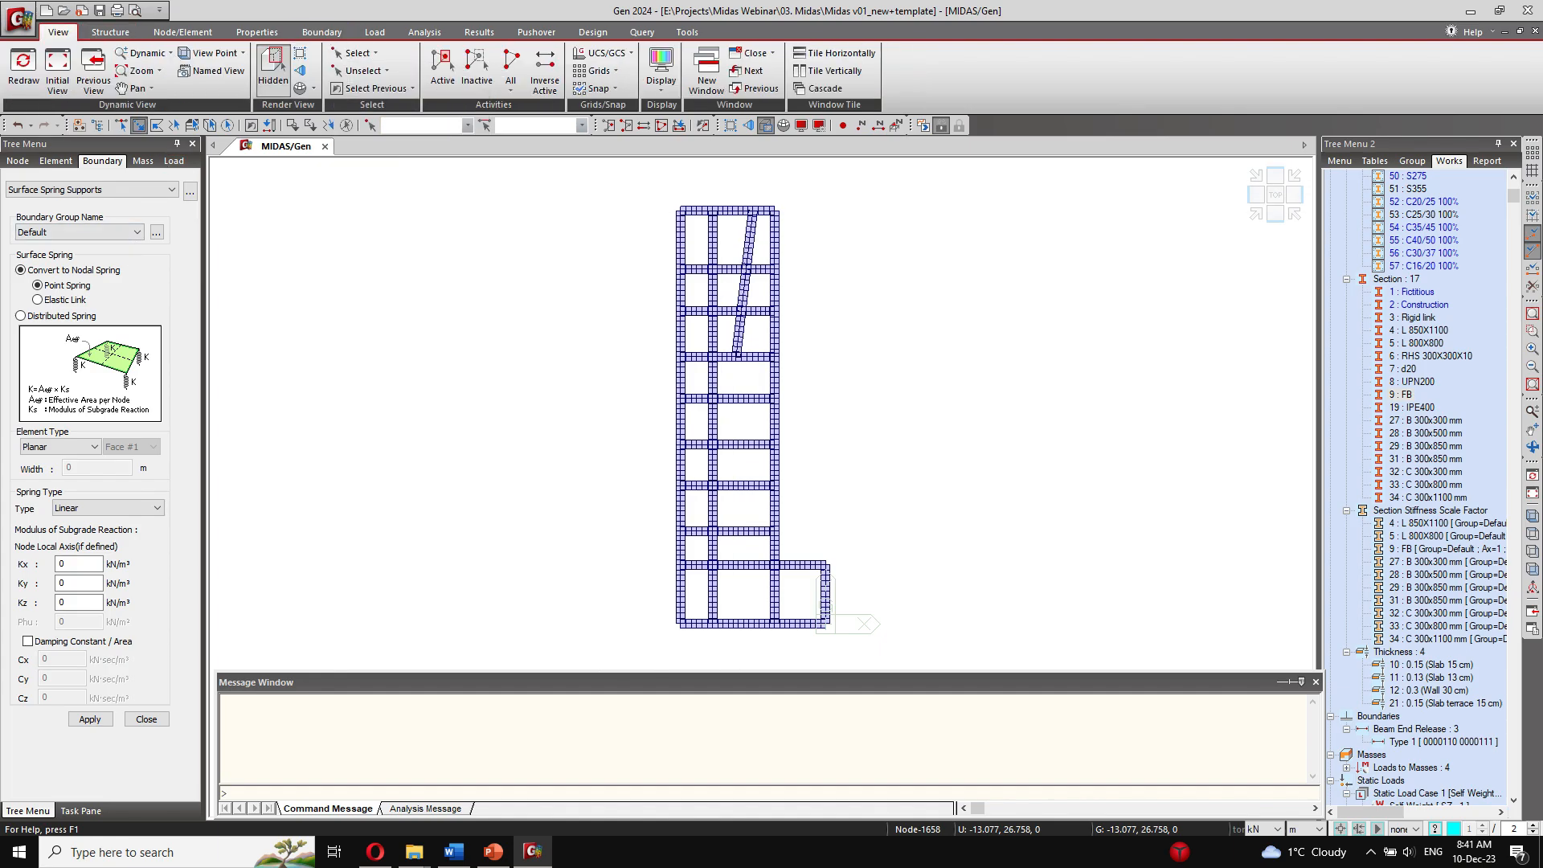
pyautogui.hotkey('ctrl', 'a')
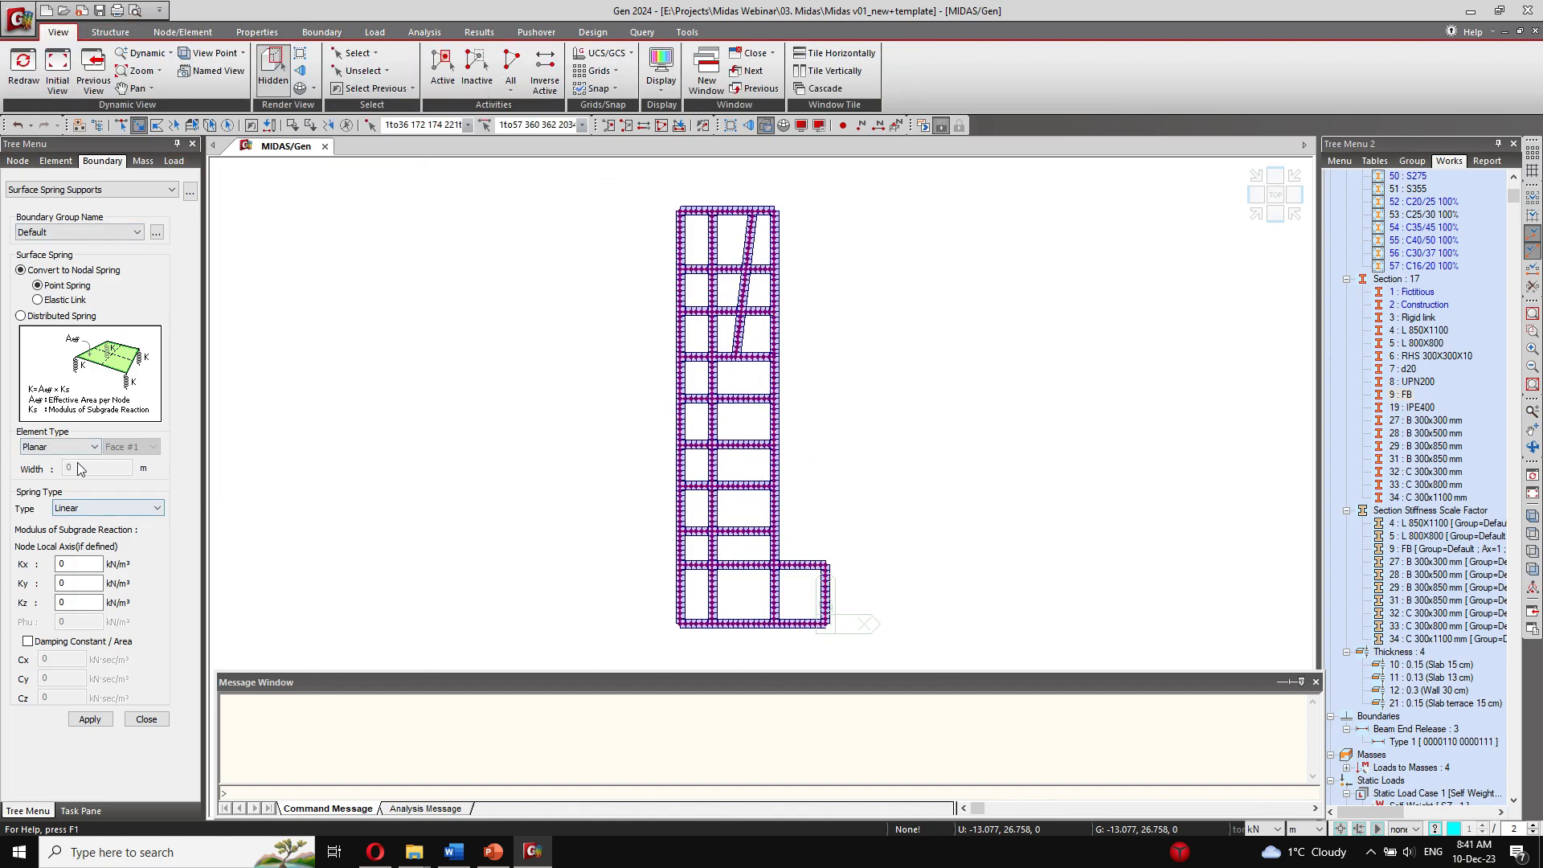
pyautogui.click(79, 447)
pyautogui.click(79, 458)
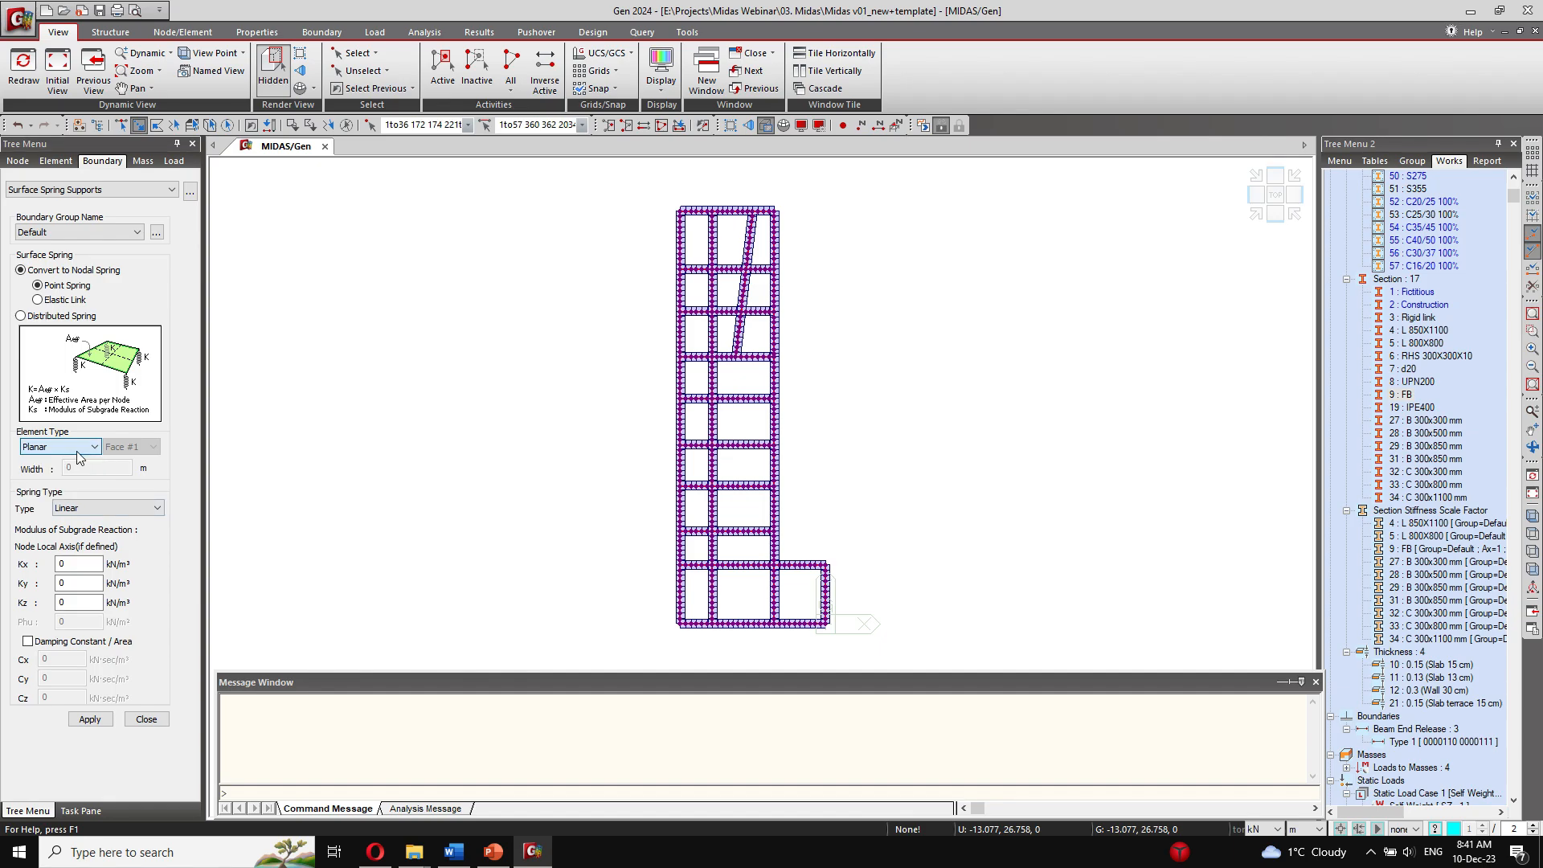
pyautogui.click(85, 322)
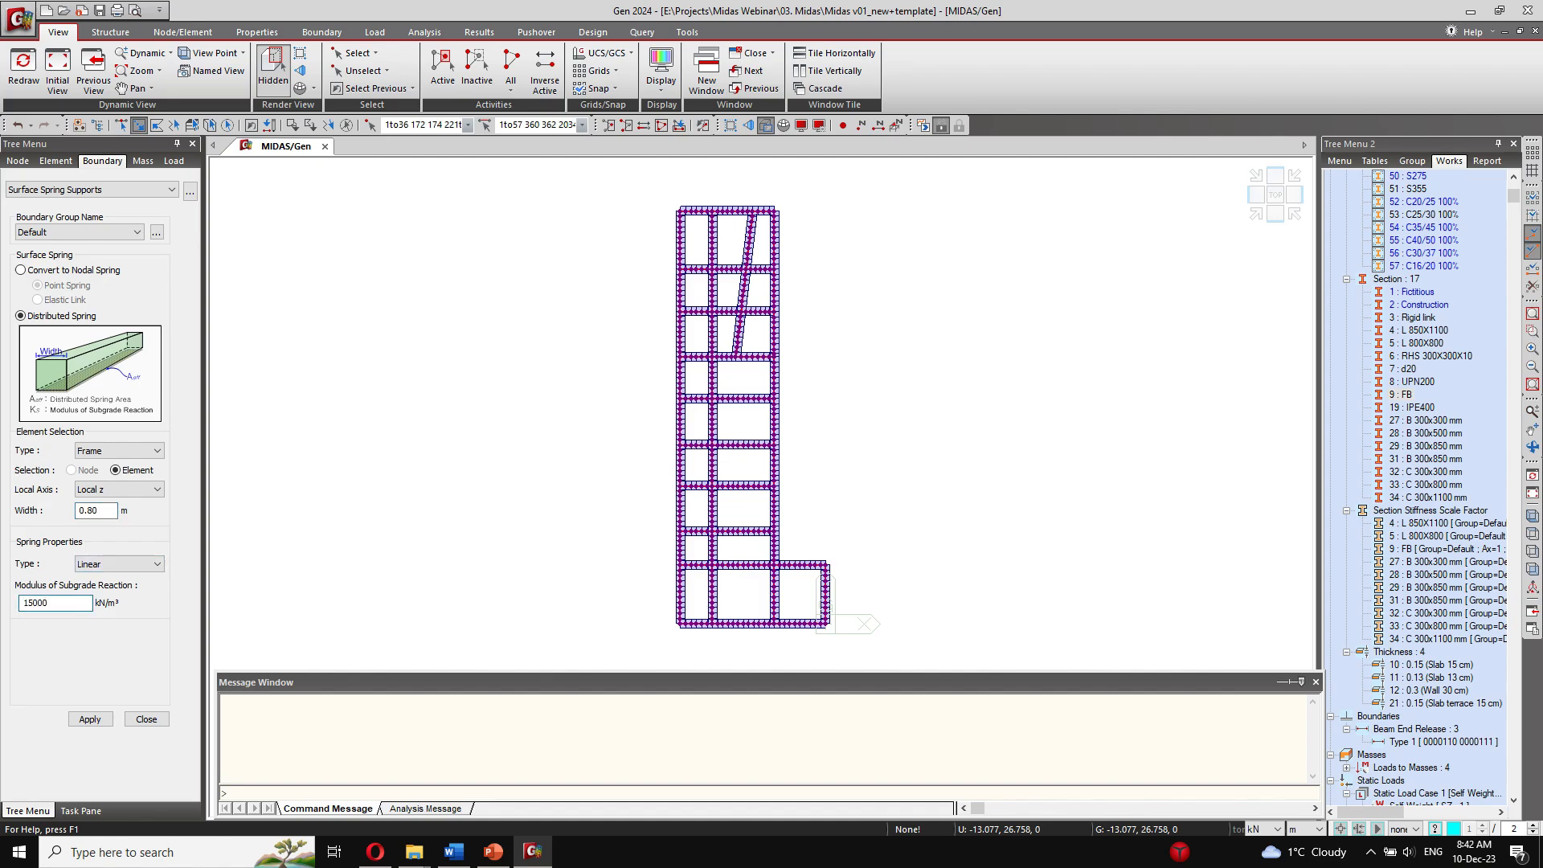
# Step: Make the distributed spring Comp.-only along Local z and apply it to the selected foundation beams
pyautogui.click(112, 564)
pyautogui.click(98, 592)
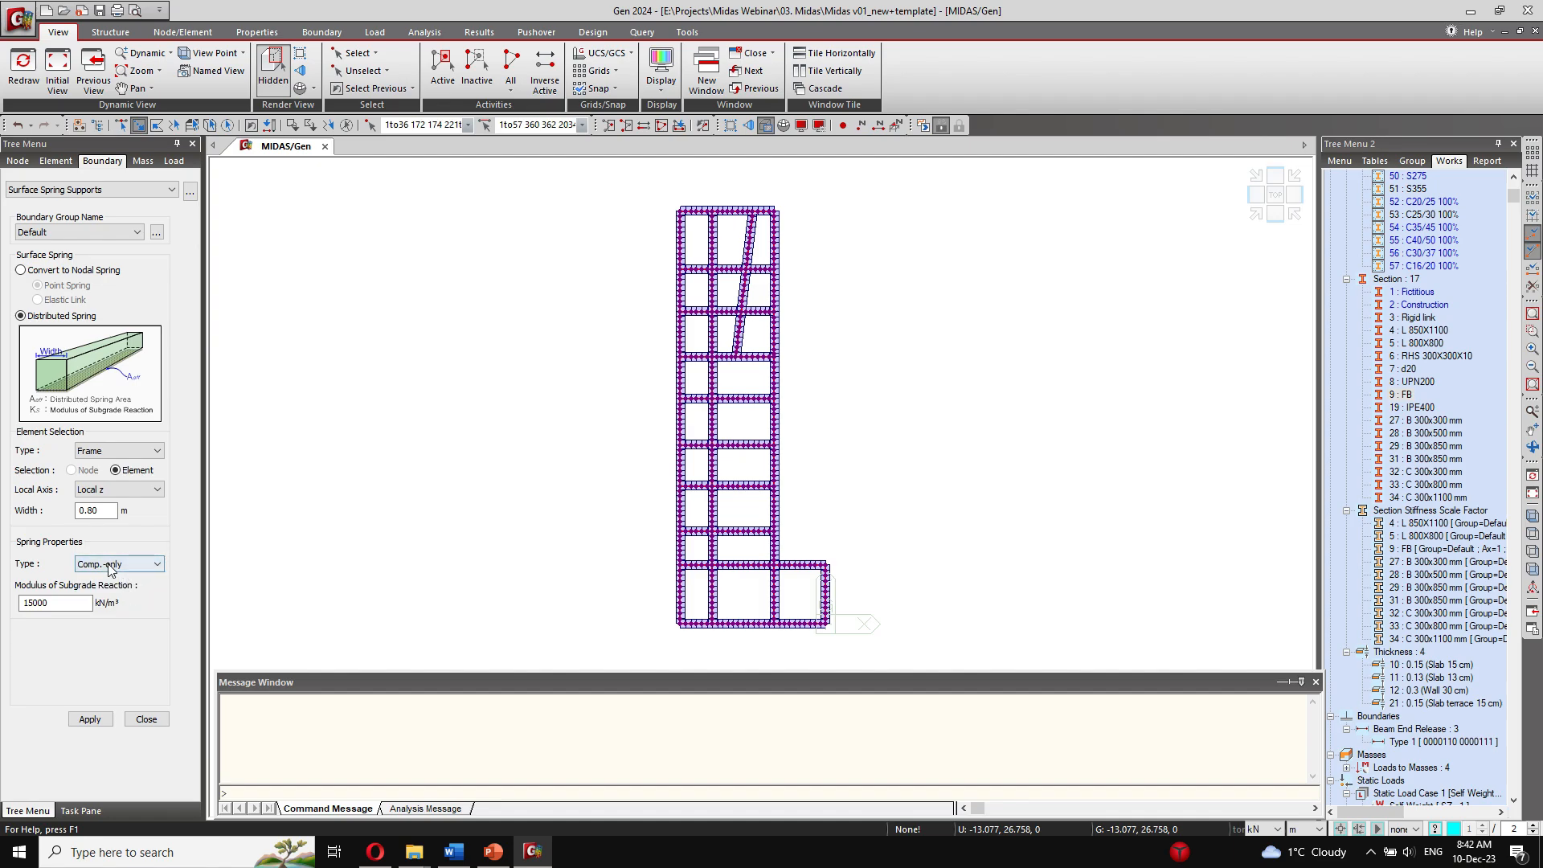
pyautogui.click(118, 489)
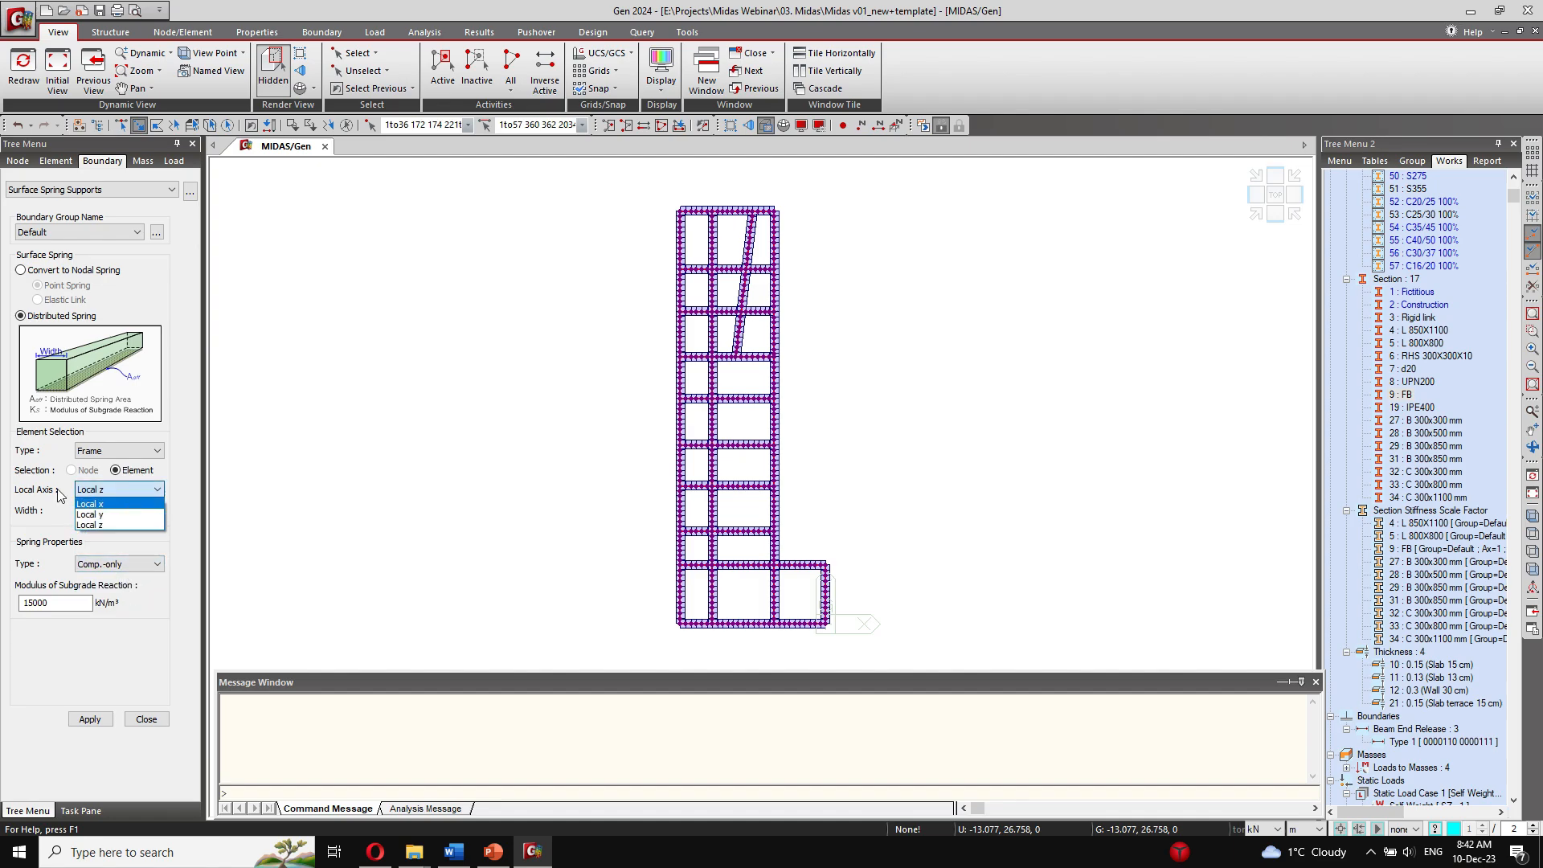
pyautogui.click(120, 525)
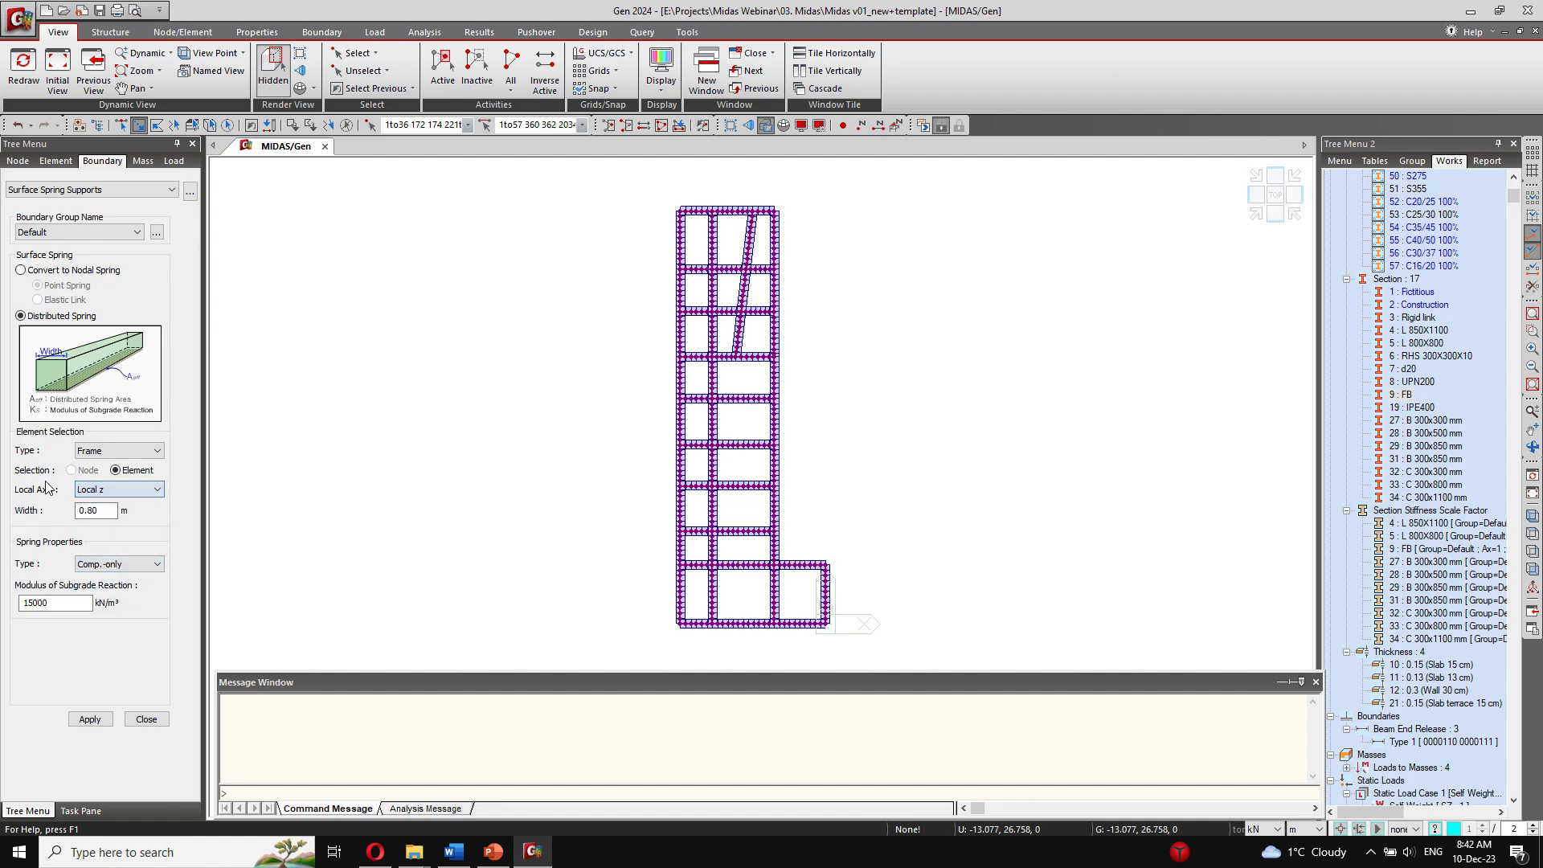
pyautogui.click(120, 450)
pyautogui.click(121, 450)
pyautogui.click(113, 490)
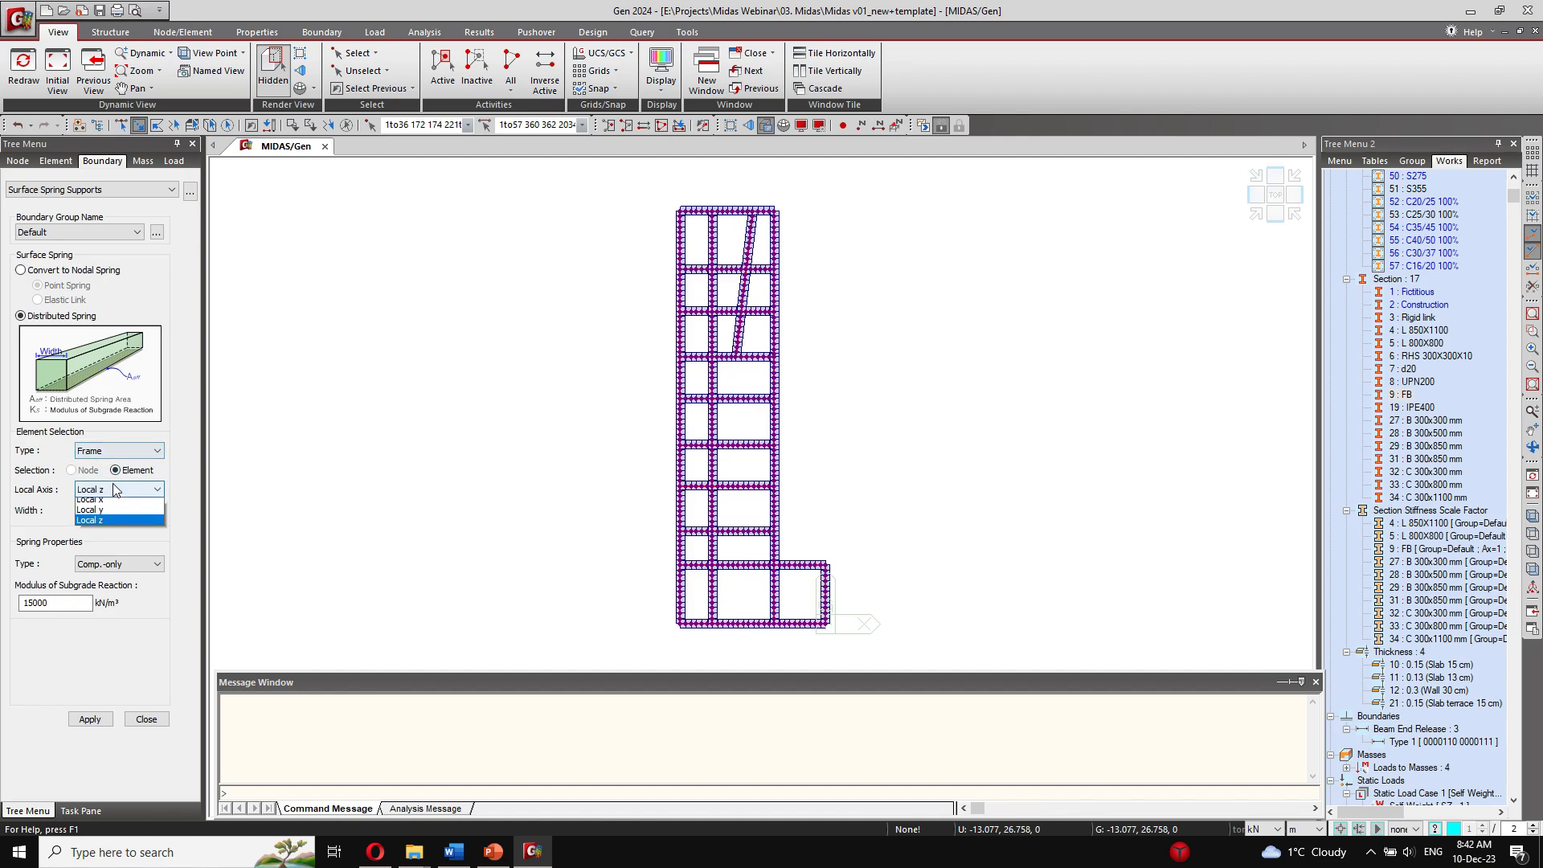
pyautogui.click(113, 490)
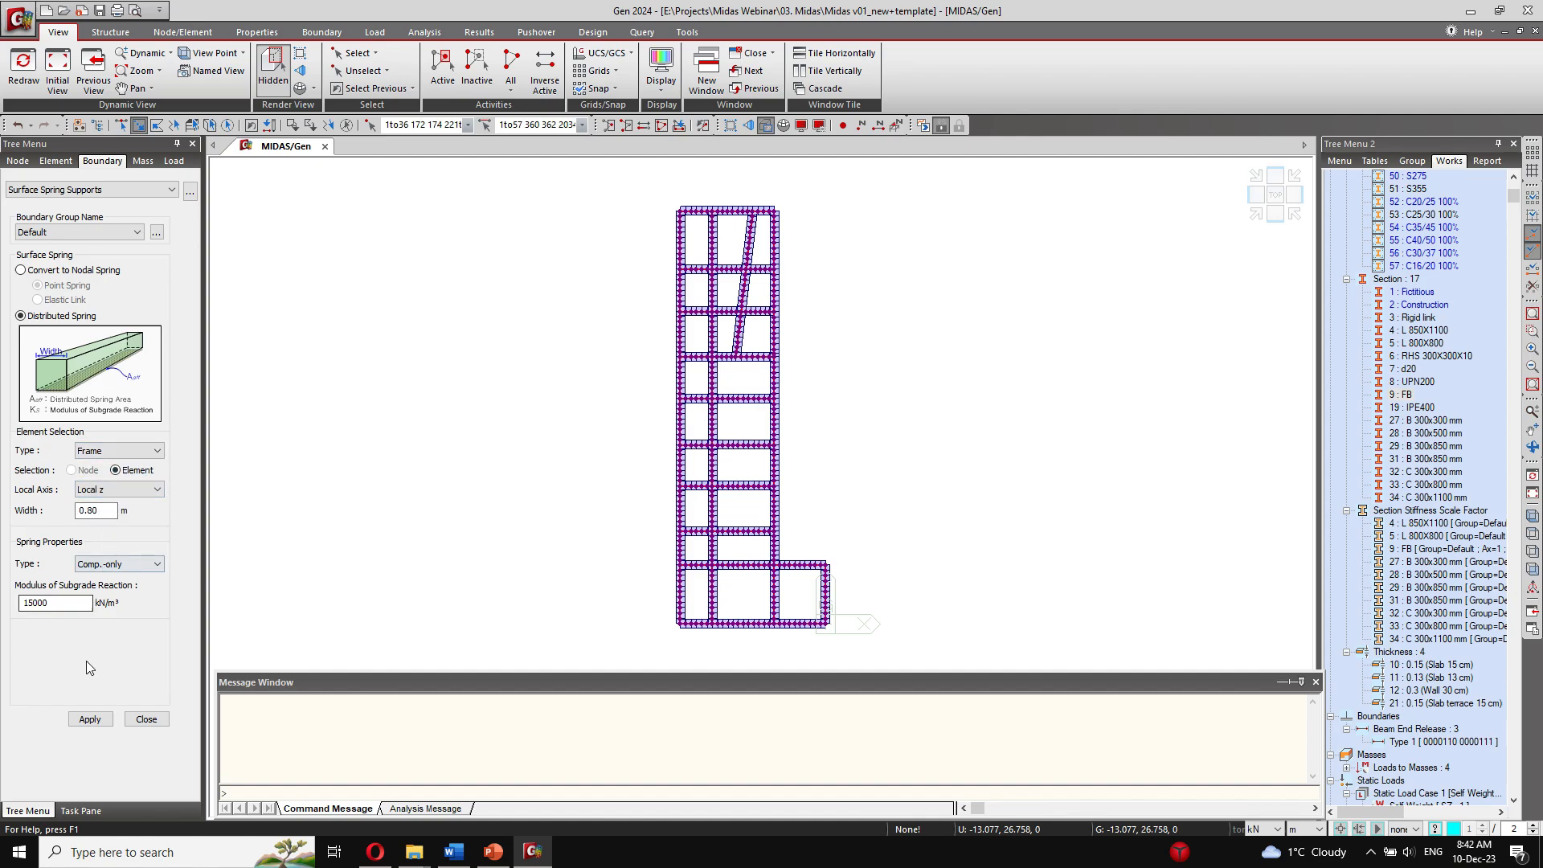
pyautogui.click(90, 720)
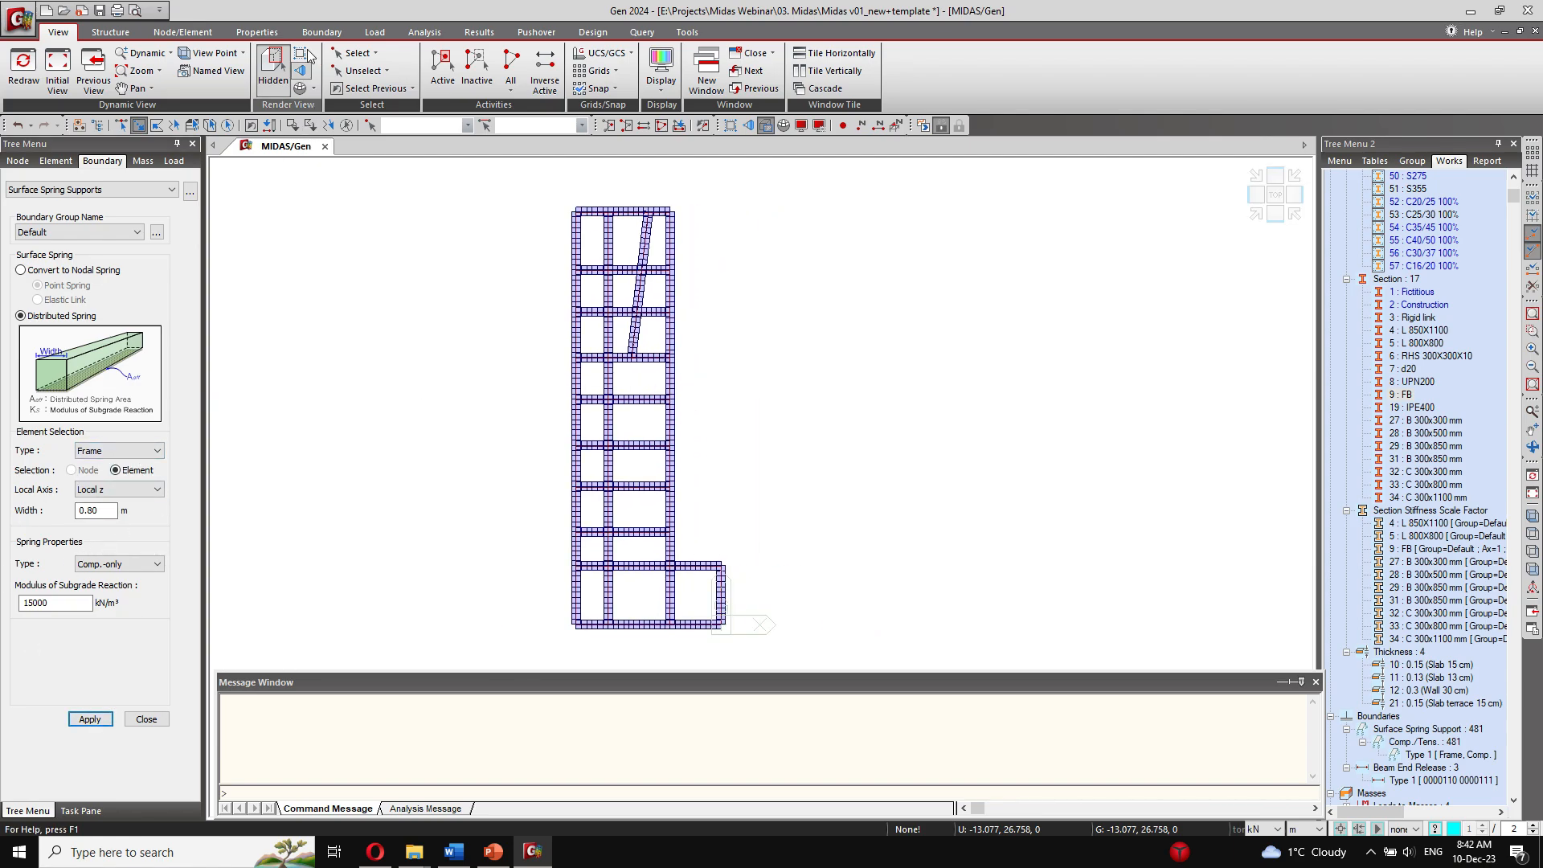
# Step: Use single selection to pick the two corner nodes at the upper end of the foundation grid in plan
pyautogui.click(358, 53)
pyautogui.click(389, 89)
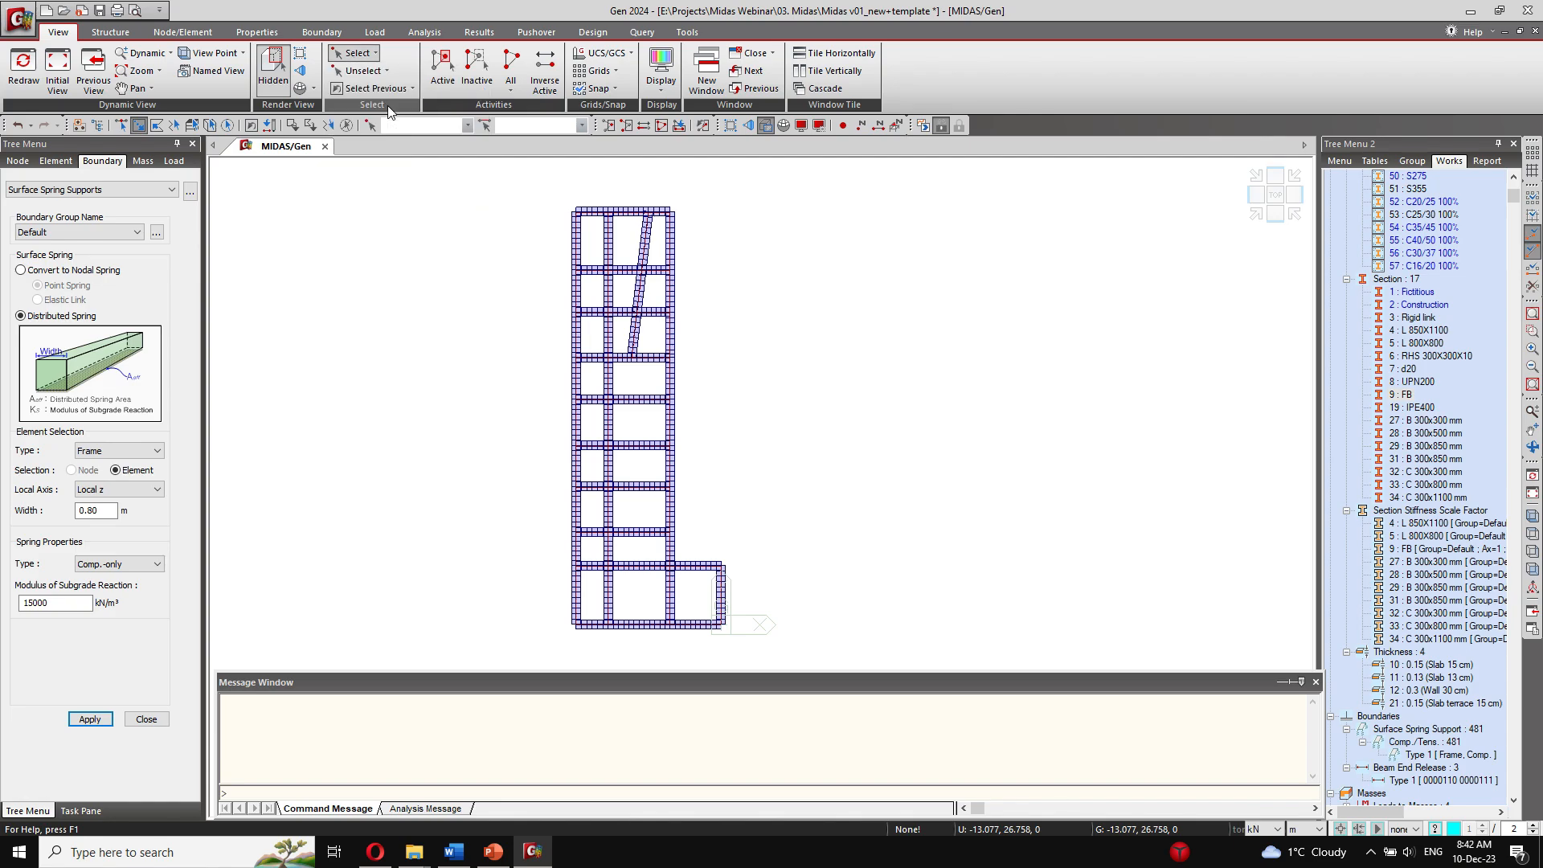
pyautogui.click(342, 54)
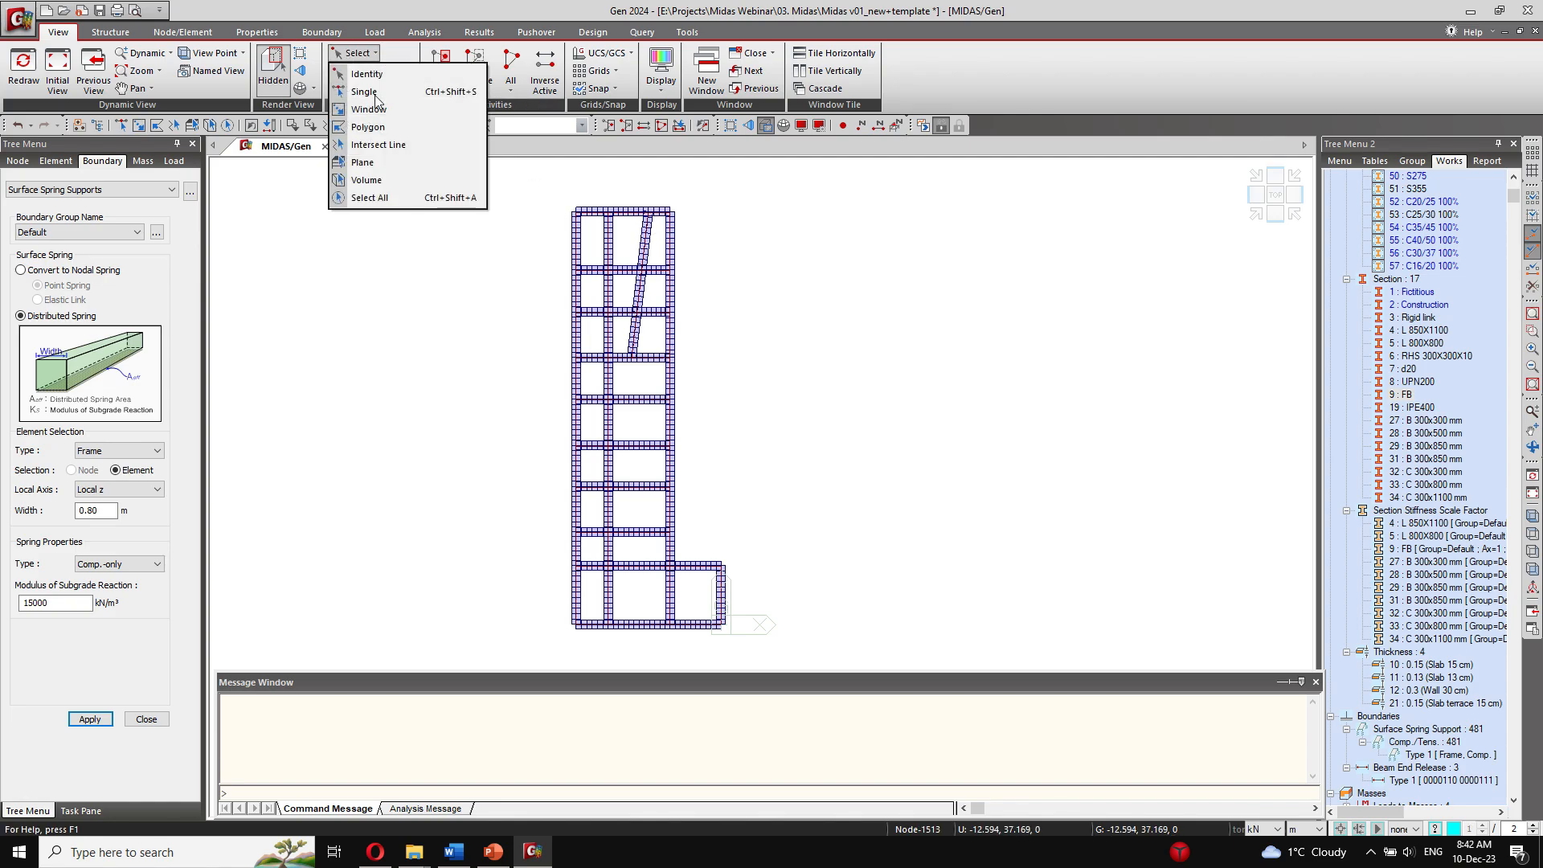
pyautogui.click(377, 88)
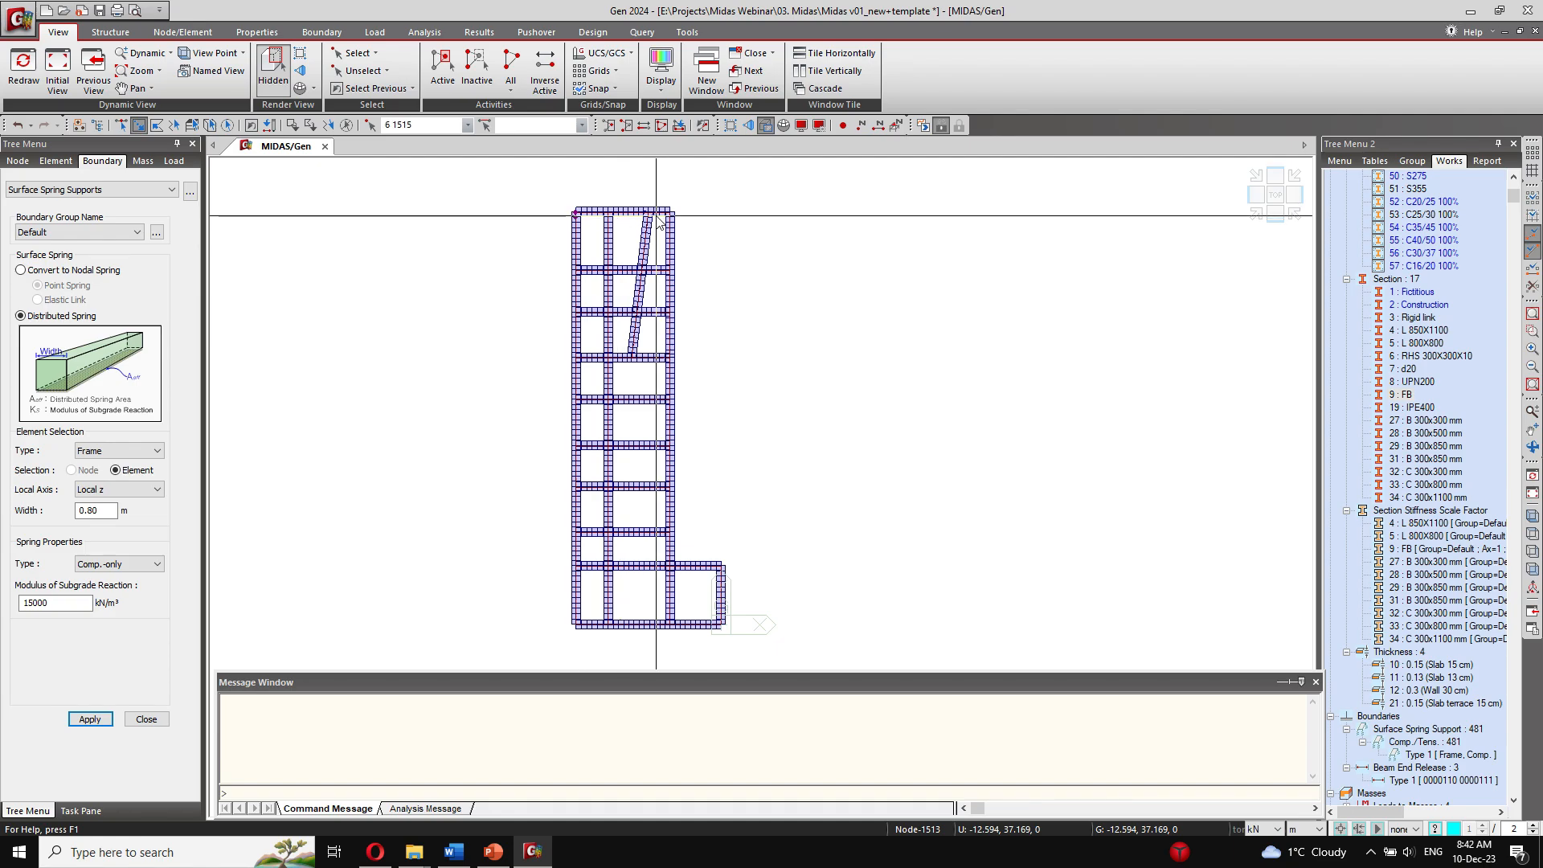
pyautogui.scroll(1, 575, 211)
pyautogui.moveTo(576, 211); pyautogui.dragTo(575, 224, button='middle')
pyautogui.scroll(5, 586, 260)
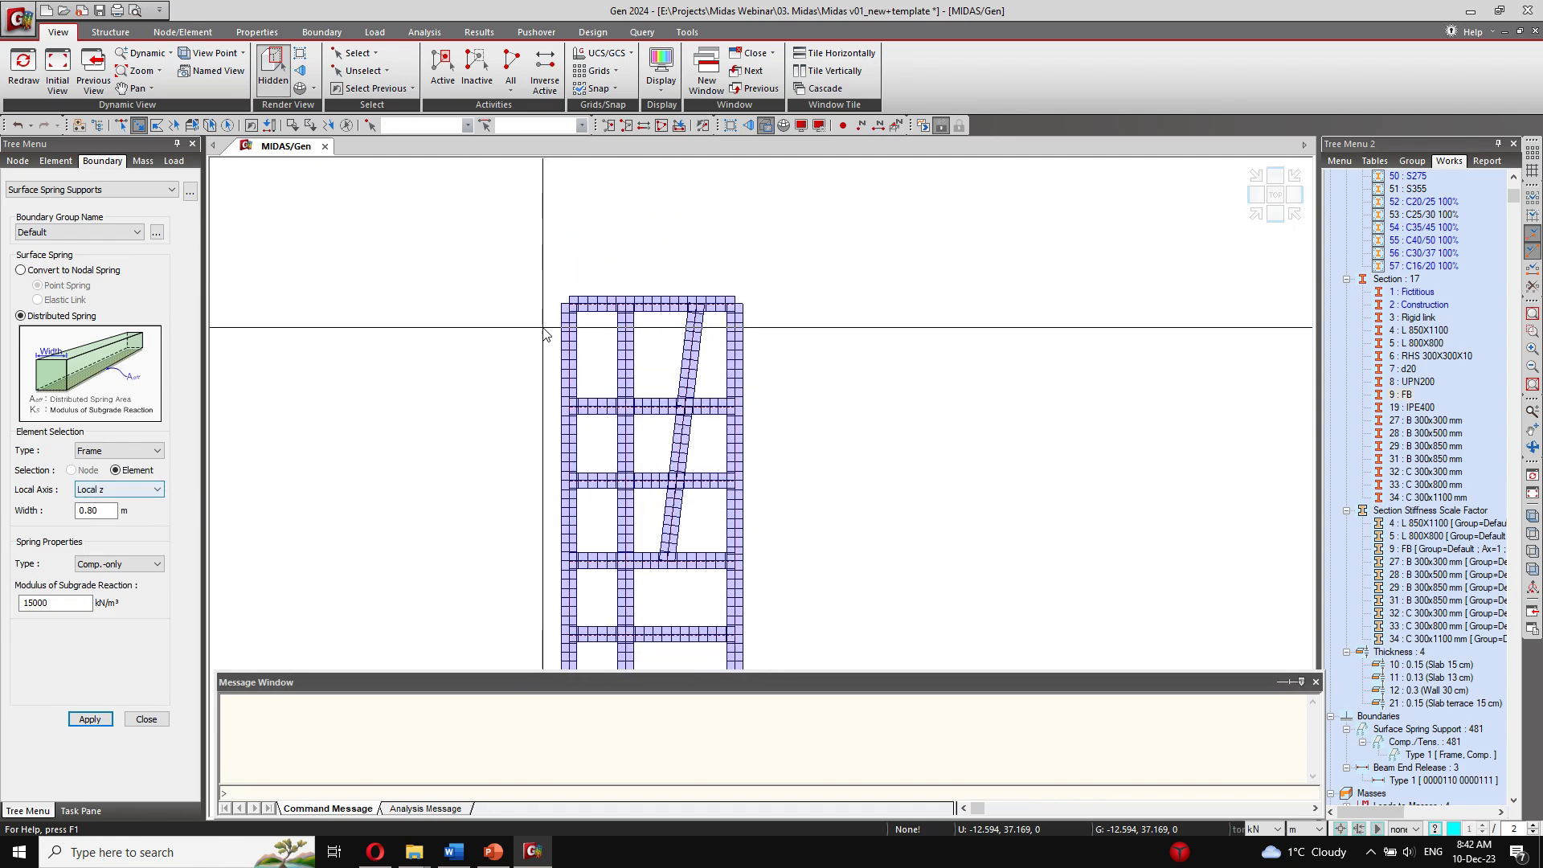
pyautogui.click(569, 302)
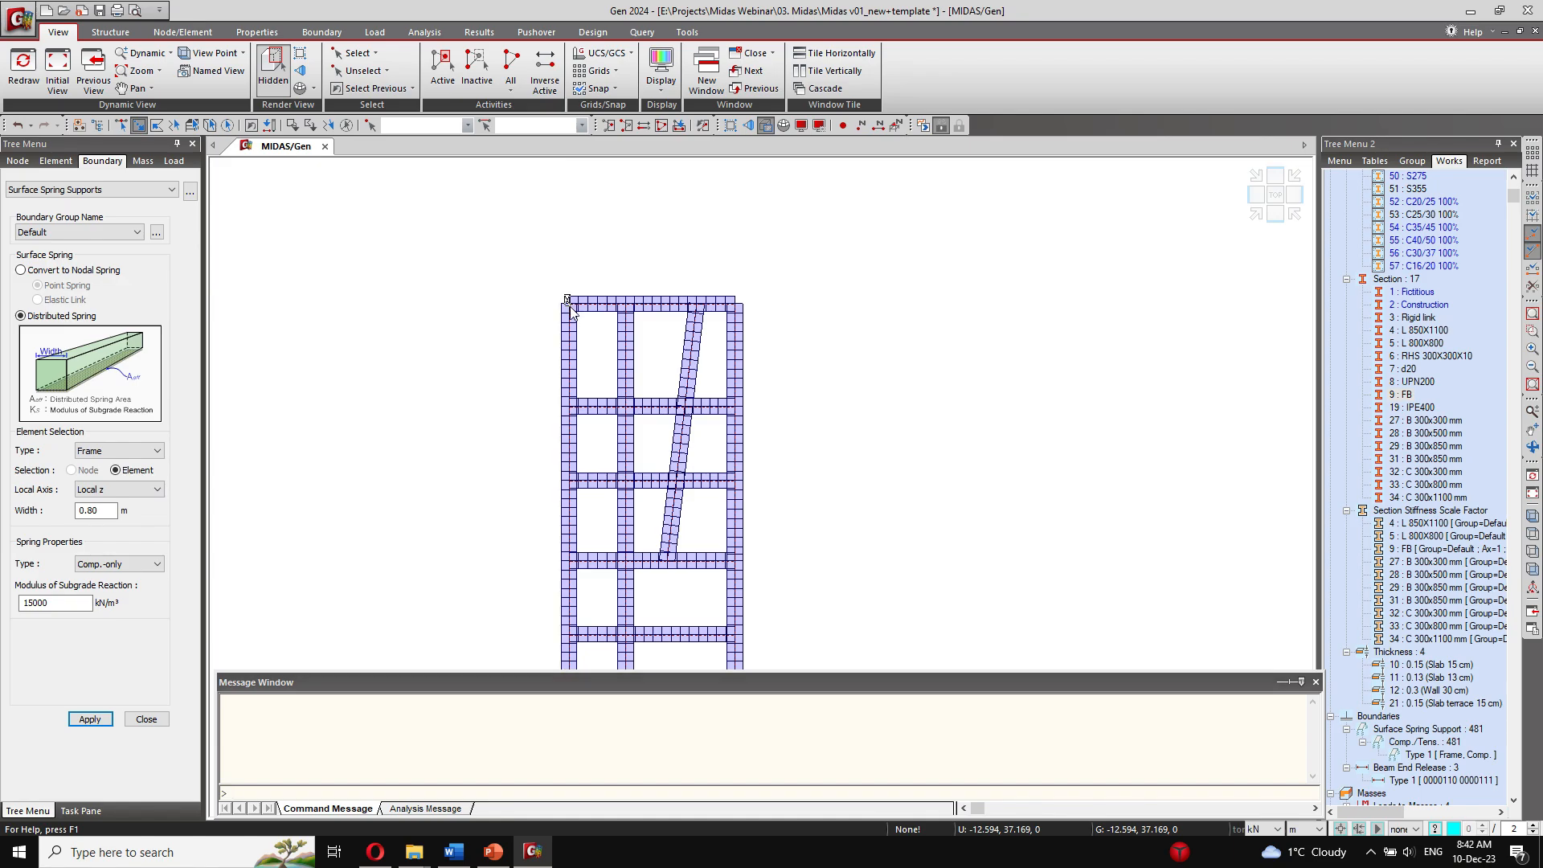
pyautogui.click(734, 304)
# Step: Add the three outer corner nodes of the wider lower bay and its upper edge's opposite end node to the selection
pyautogui.moveTo(742, 432); pyautogui.dragTo(687, 221, button='middle')
pyautogui.scroll(-1, 724, 313)
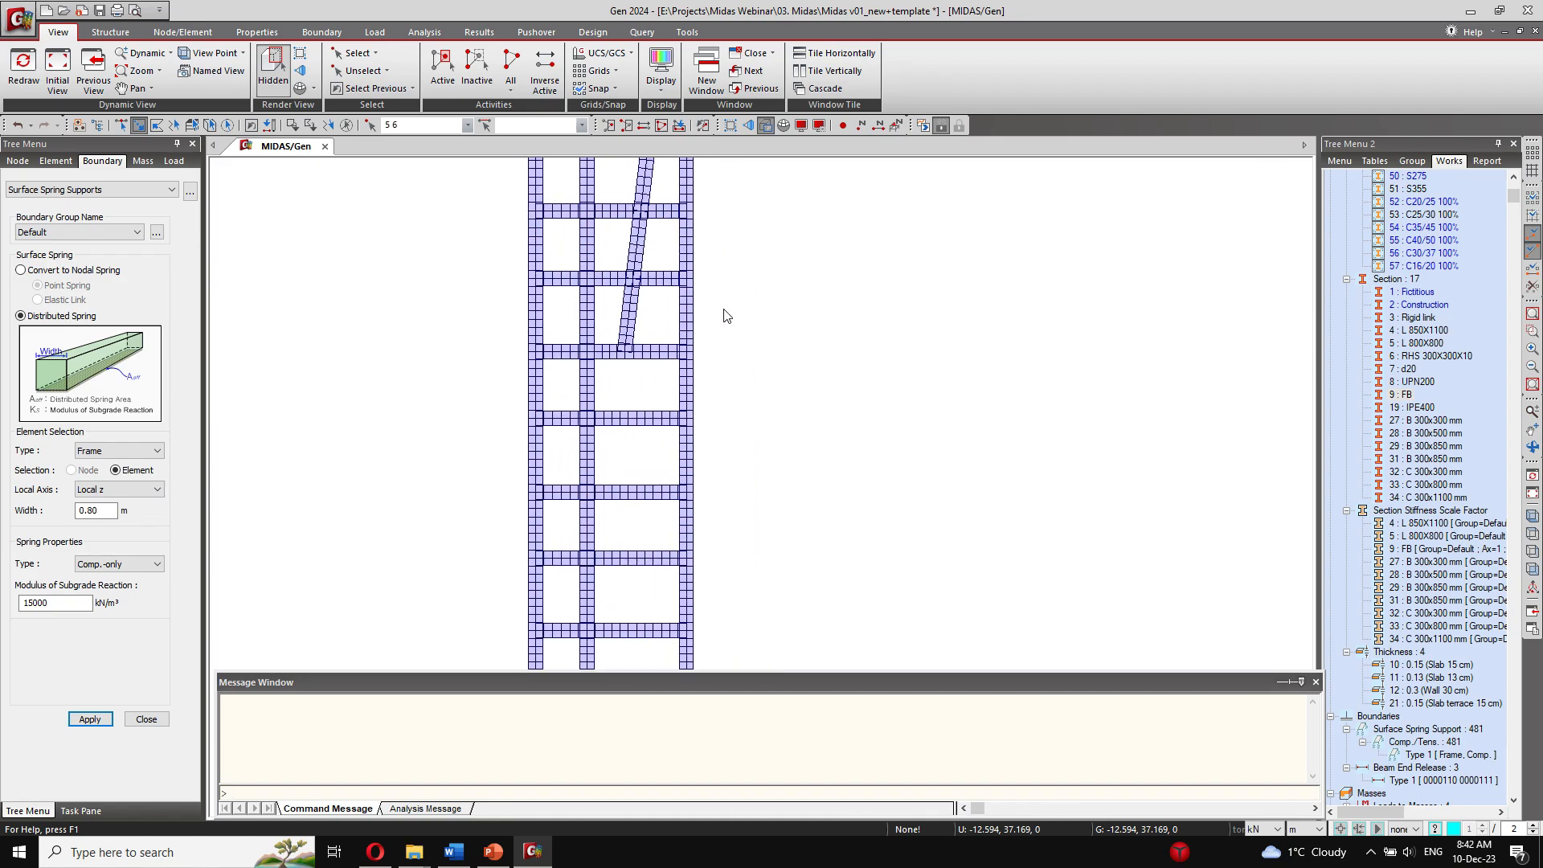
pyautogui.moveTo(701, 514); pyautogui.dragTo(717, 252, button='middle')
pyautogui.scroll(1, 547, 509)
pyautogui.scroll(1, 547, 512)
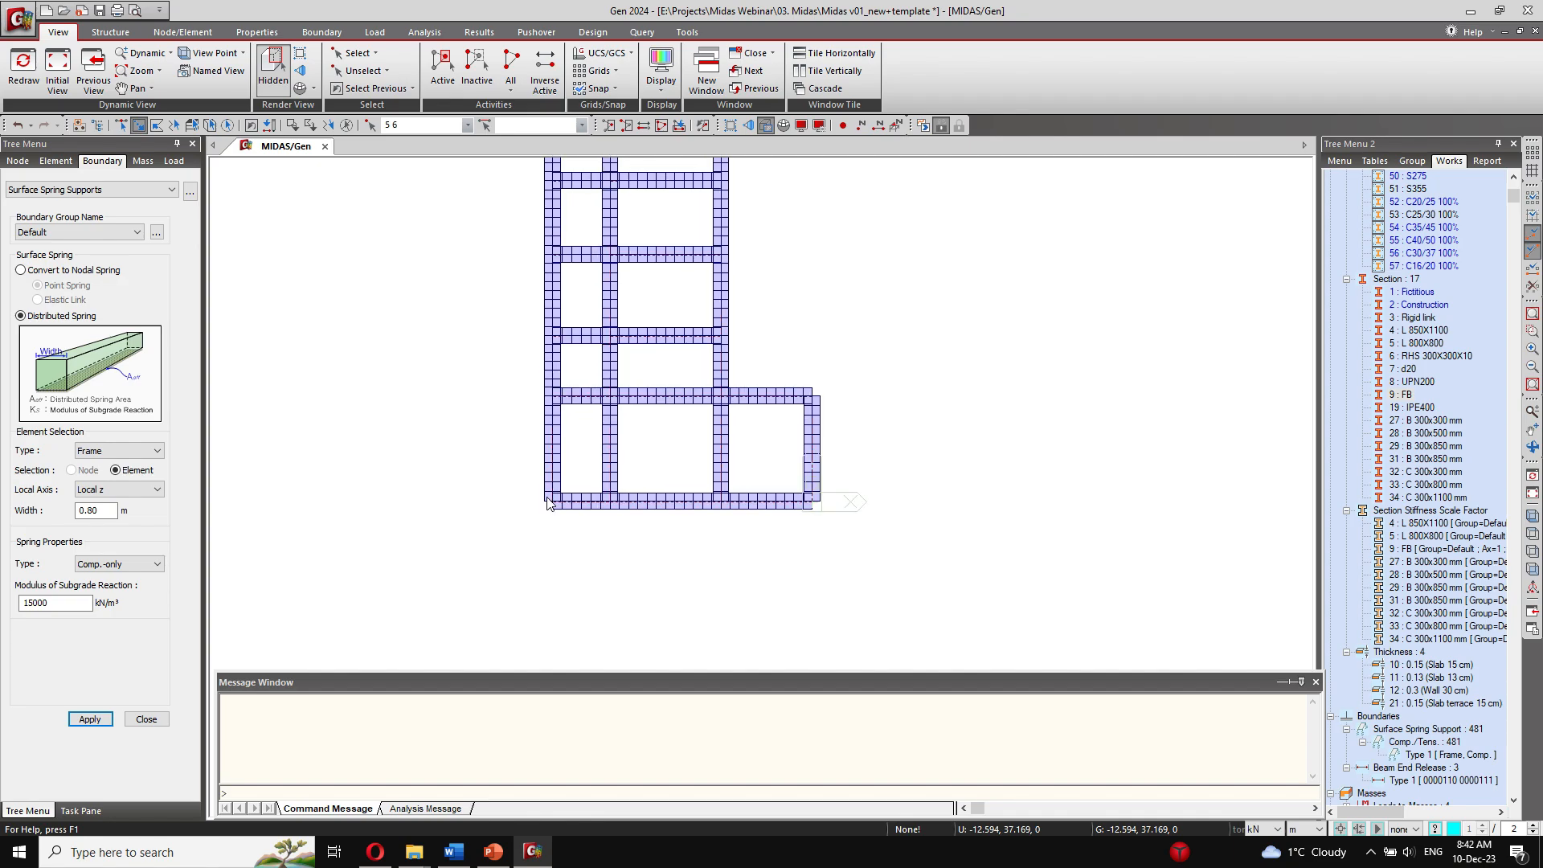
pyautogui.click(552, 502)
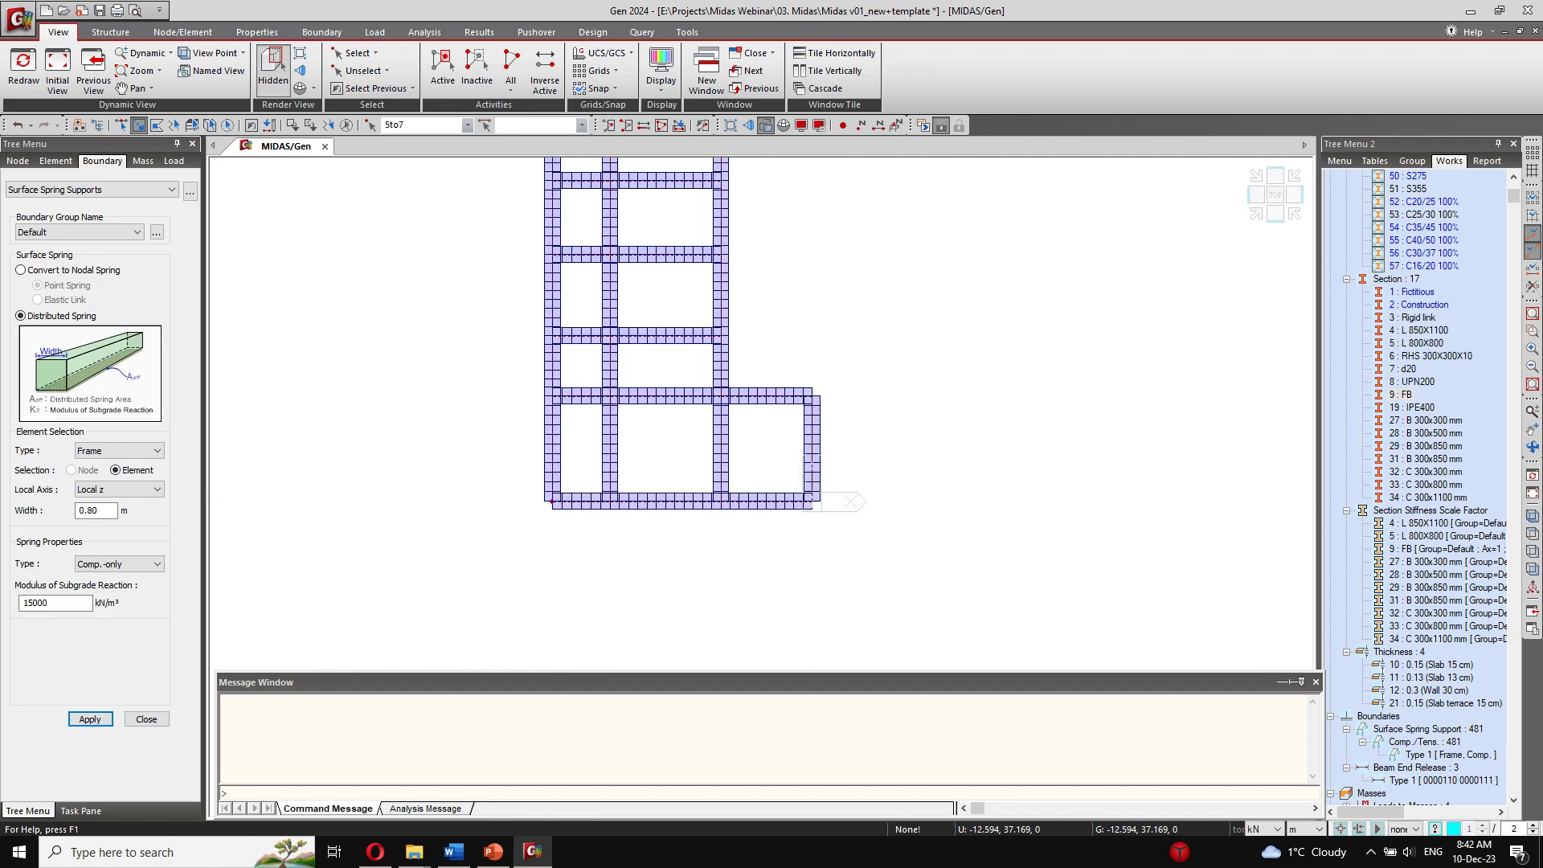
pyautogui.click(811, 500)
pyautogui.click(812, 393)
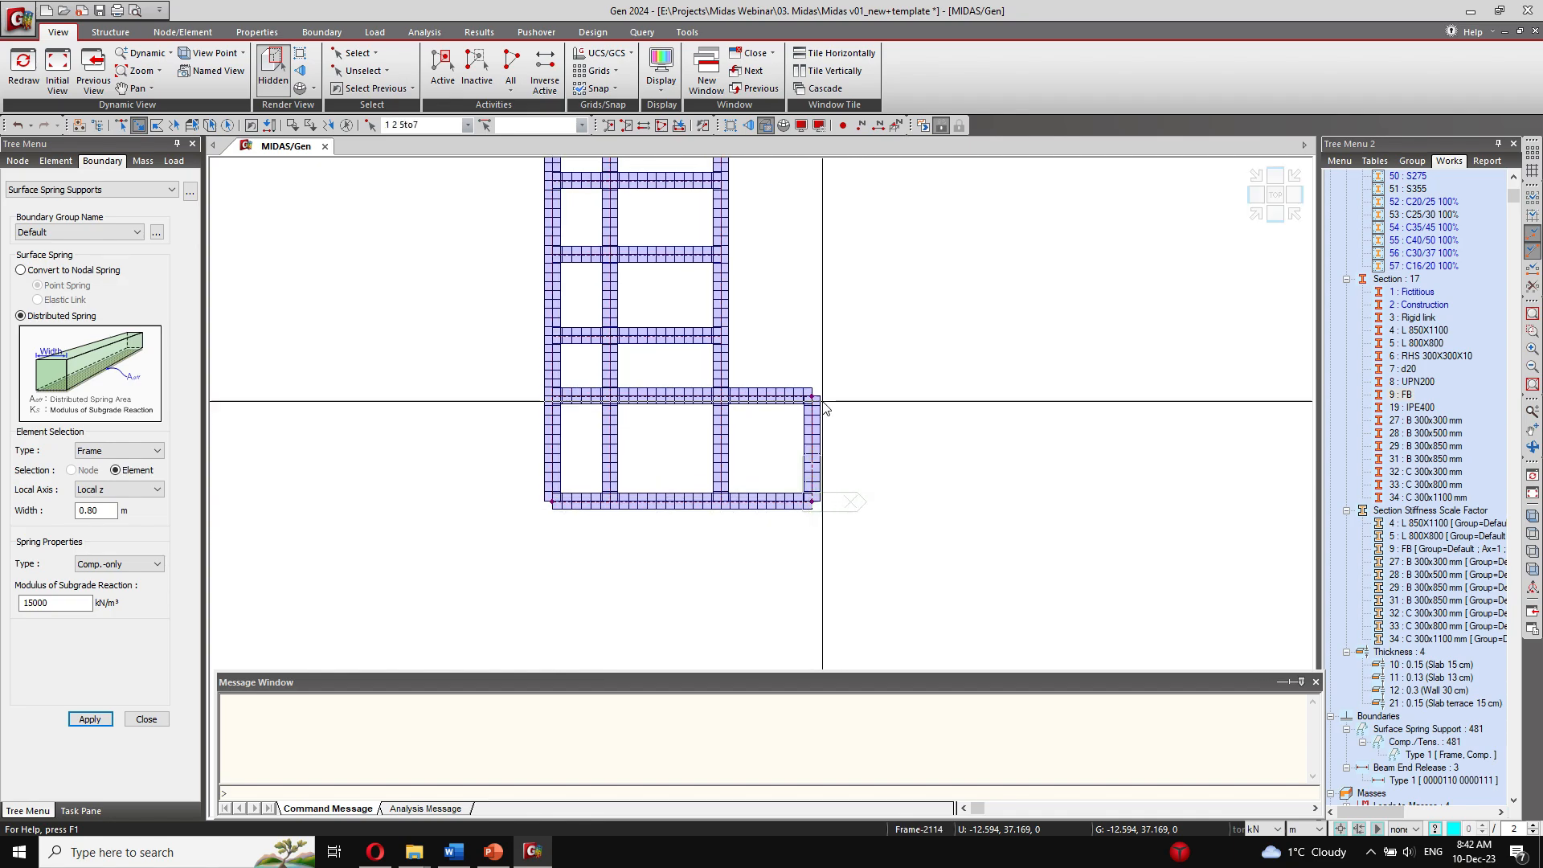
pyautogui.click(551, 395)
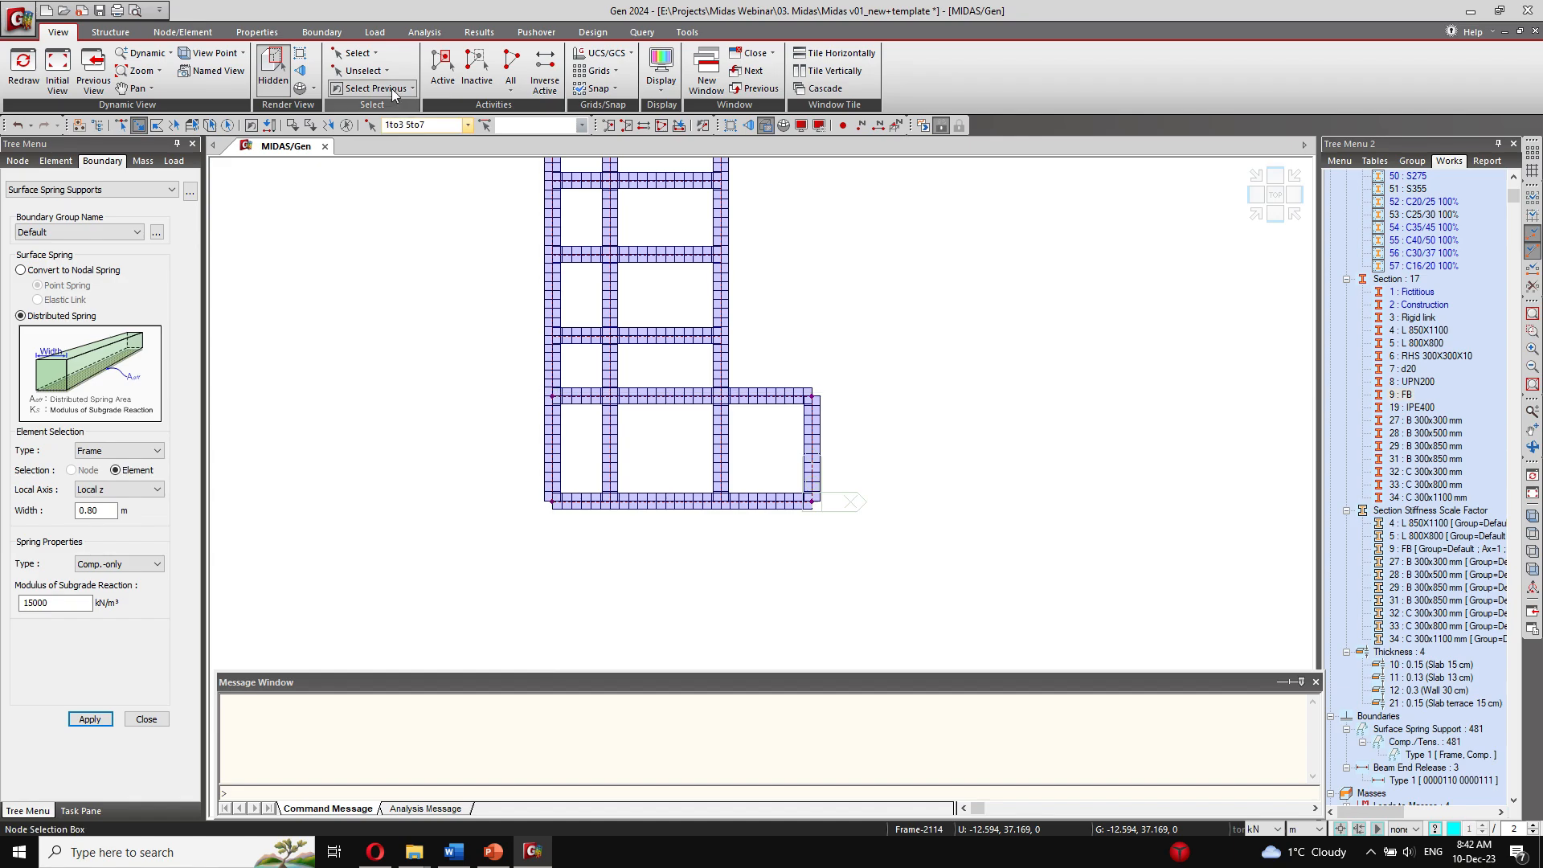
# Step: Add supports restraining Dx and Dy at the six selected foundation nodes and check them in plan
pyautogui.click(321, 31)
pyautogui.click(74, 58)
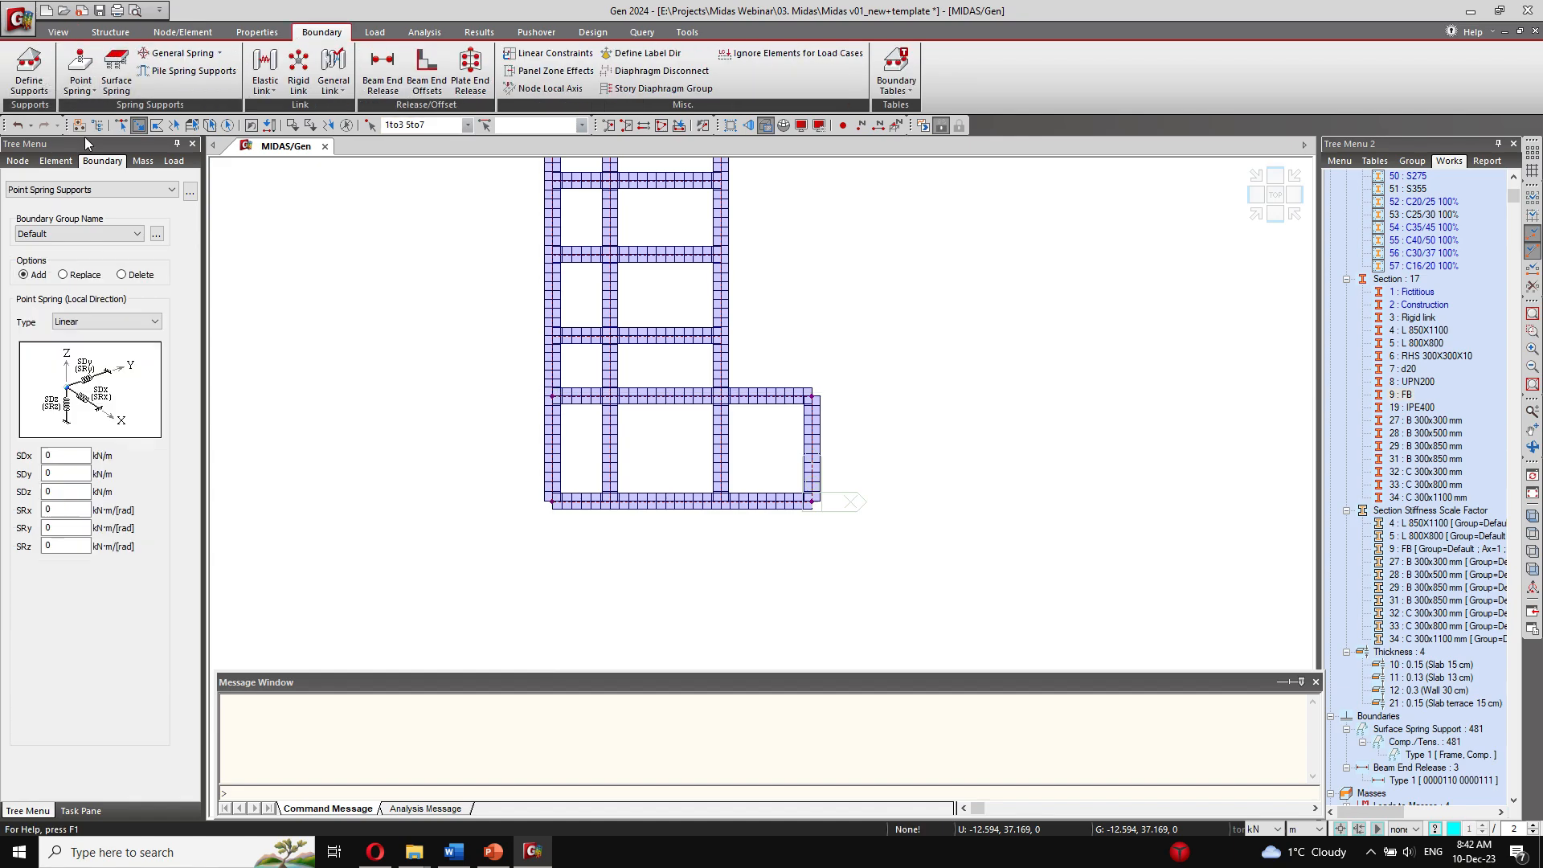
pyautogui.click(32, 69)
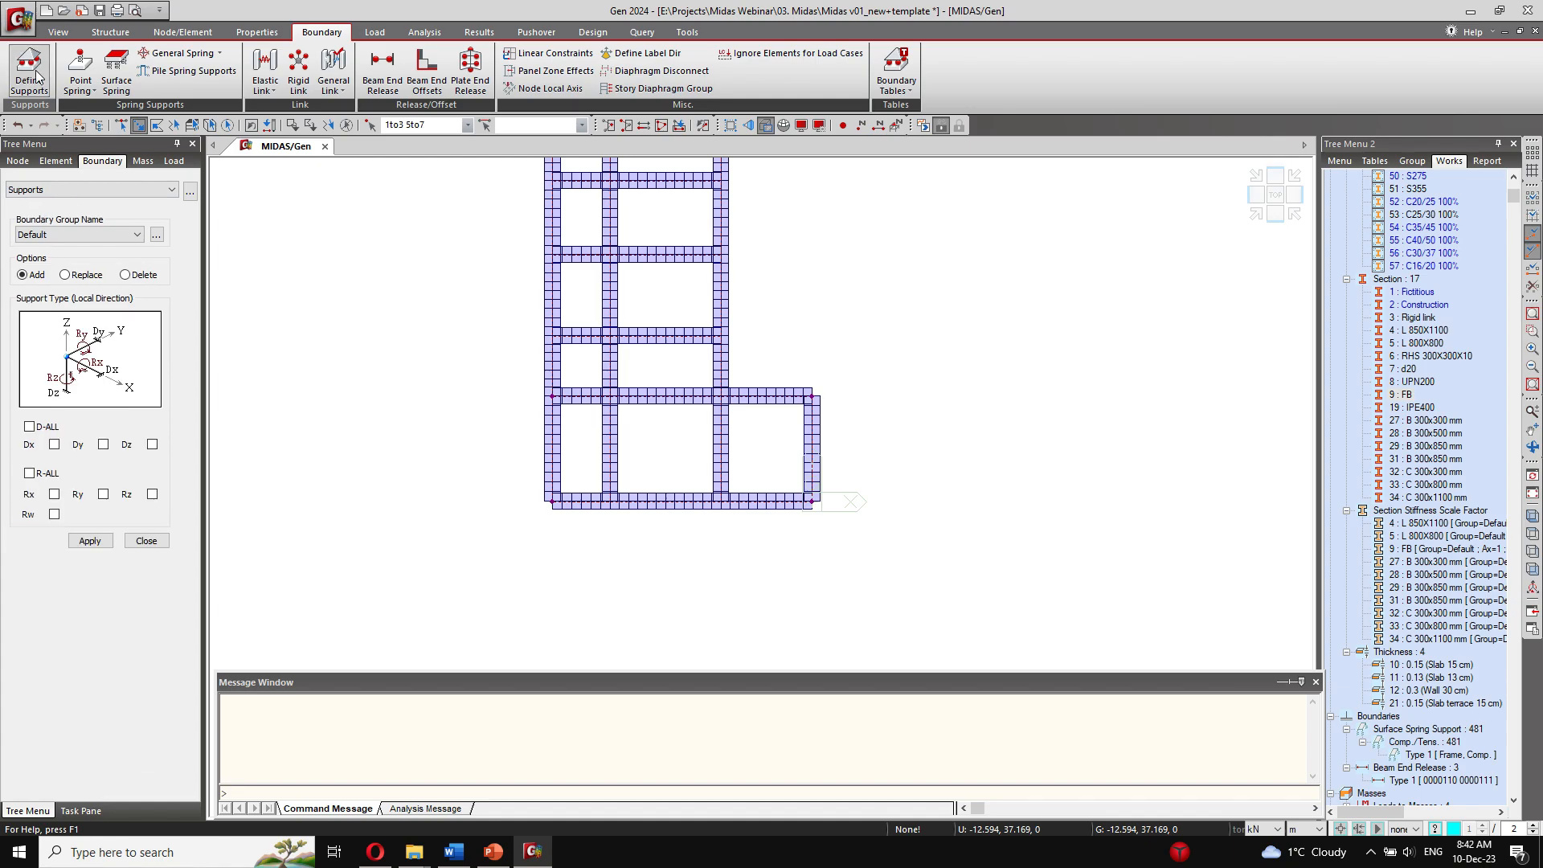
pyautogui.click(95, 544)
pyautogui.moveTo(730, 357); pyautogui.dragTo(705, 664, button='middle')
pyautogui.scroll(-2, 706, 592)
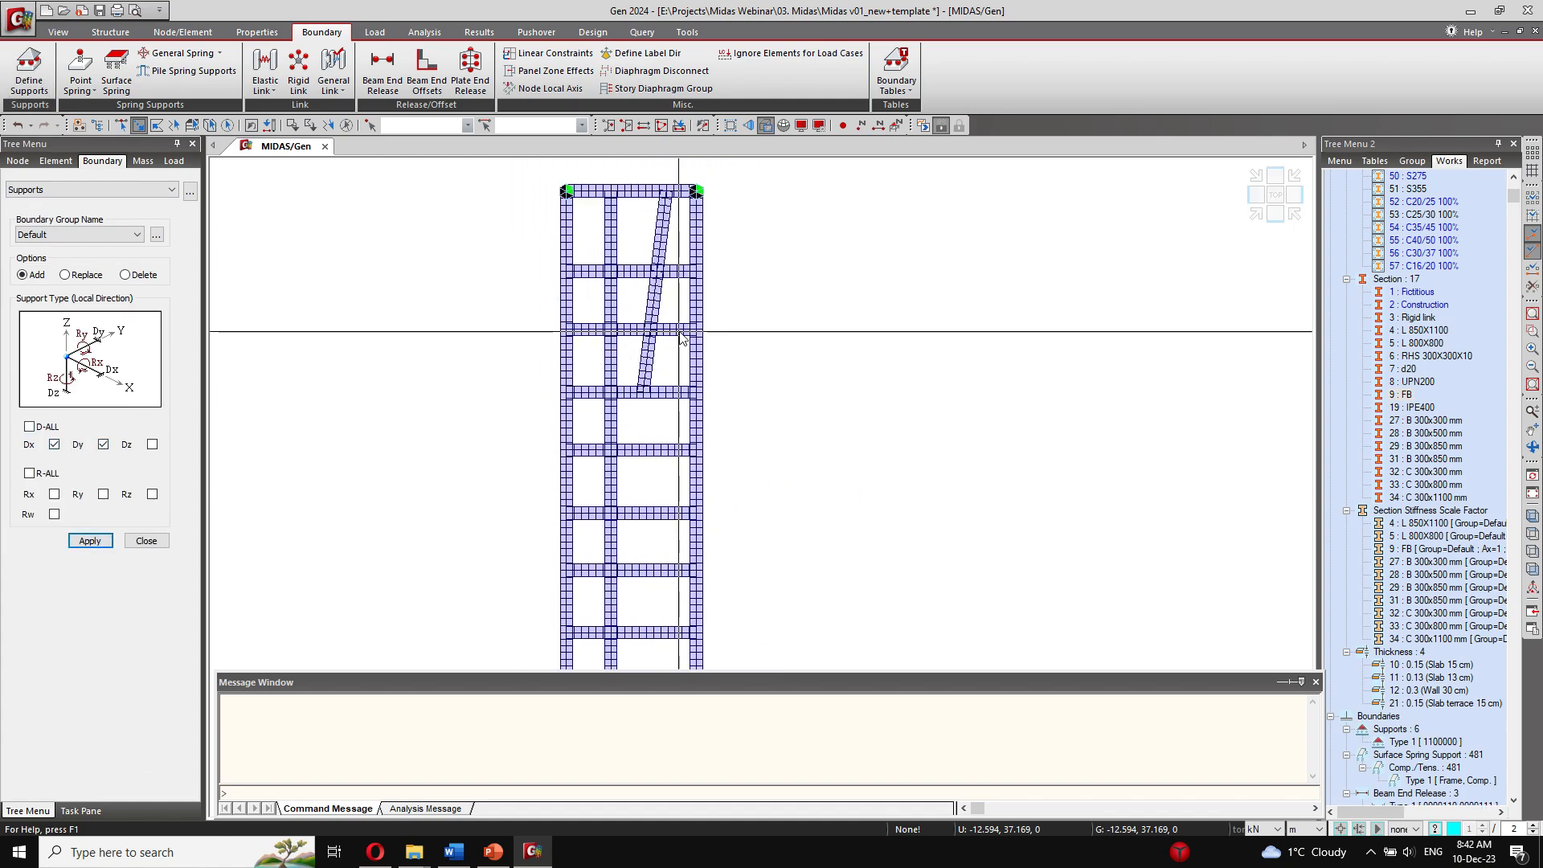
# Step: Reactivate the whole building model and view it in 3D from the opposite side to check the foundation supports
pyautogui.click(1255, 216)
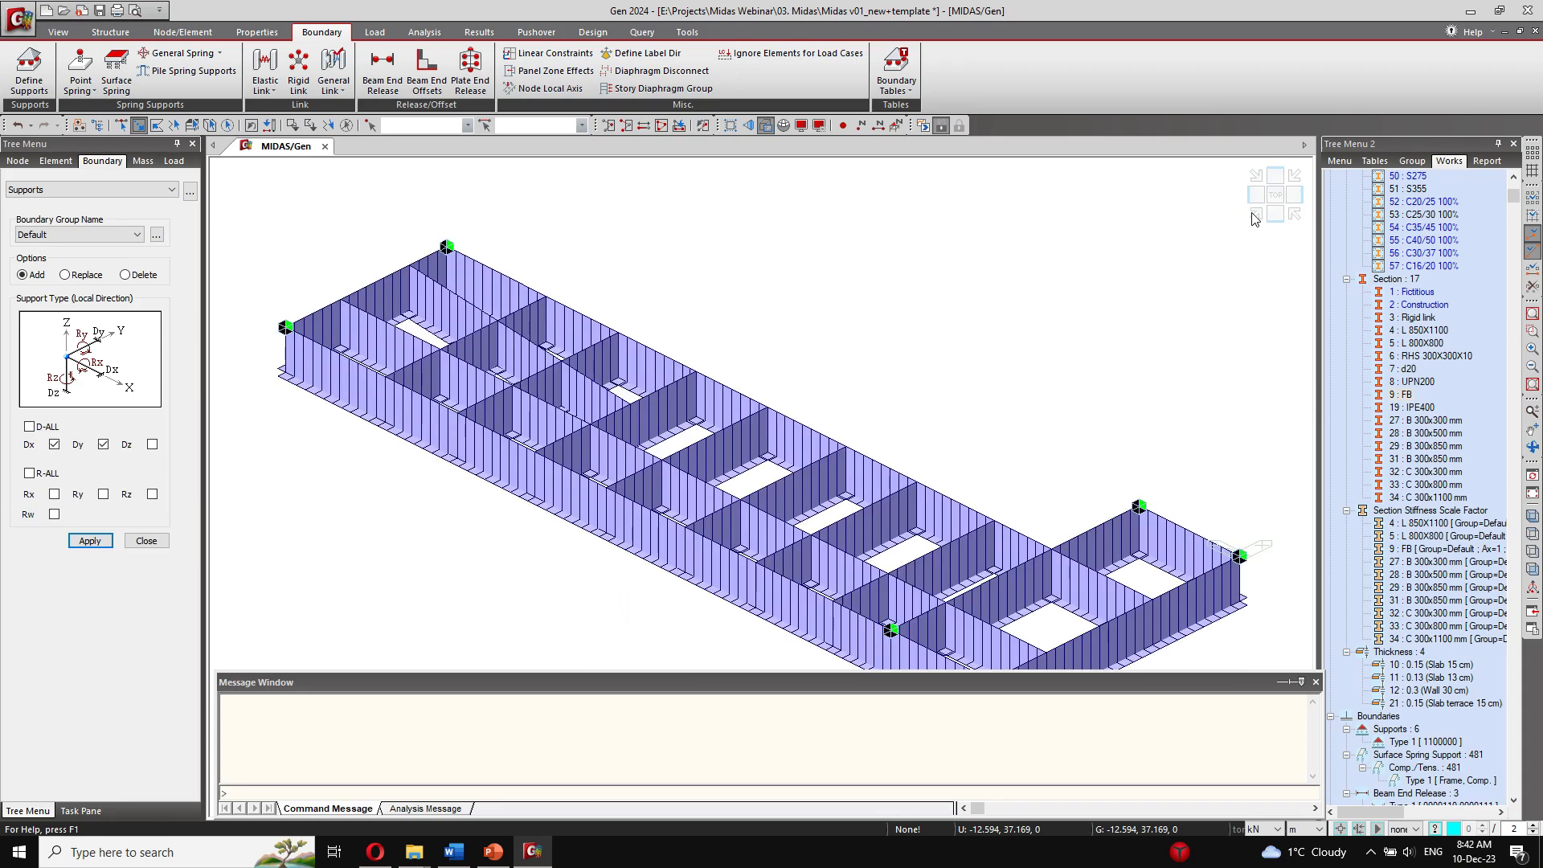
pyautogui.rightClick(1421, 433)
pyautogui.click(1470, 595)
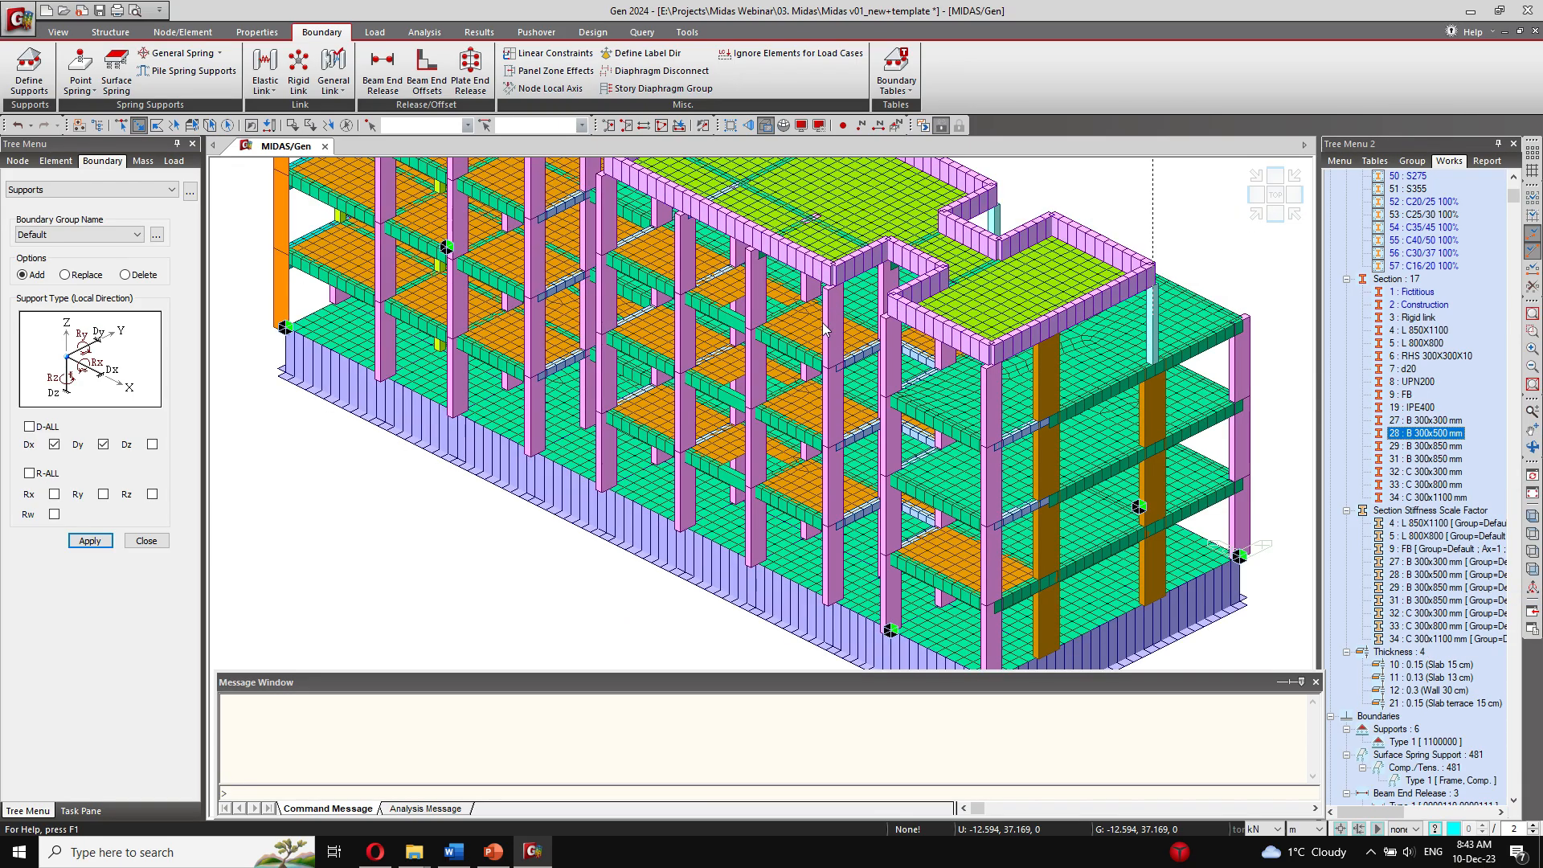
pyautogui.keyDown('ctrl'); pyautogui.moveTo(824, 329); pyautogui.dragTo(657, 449, button='middle'); pyautogui.keyUp('ctrl')
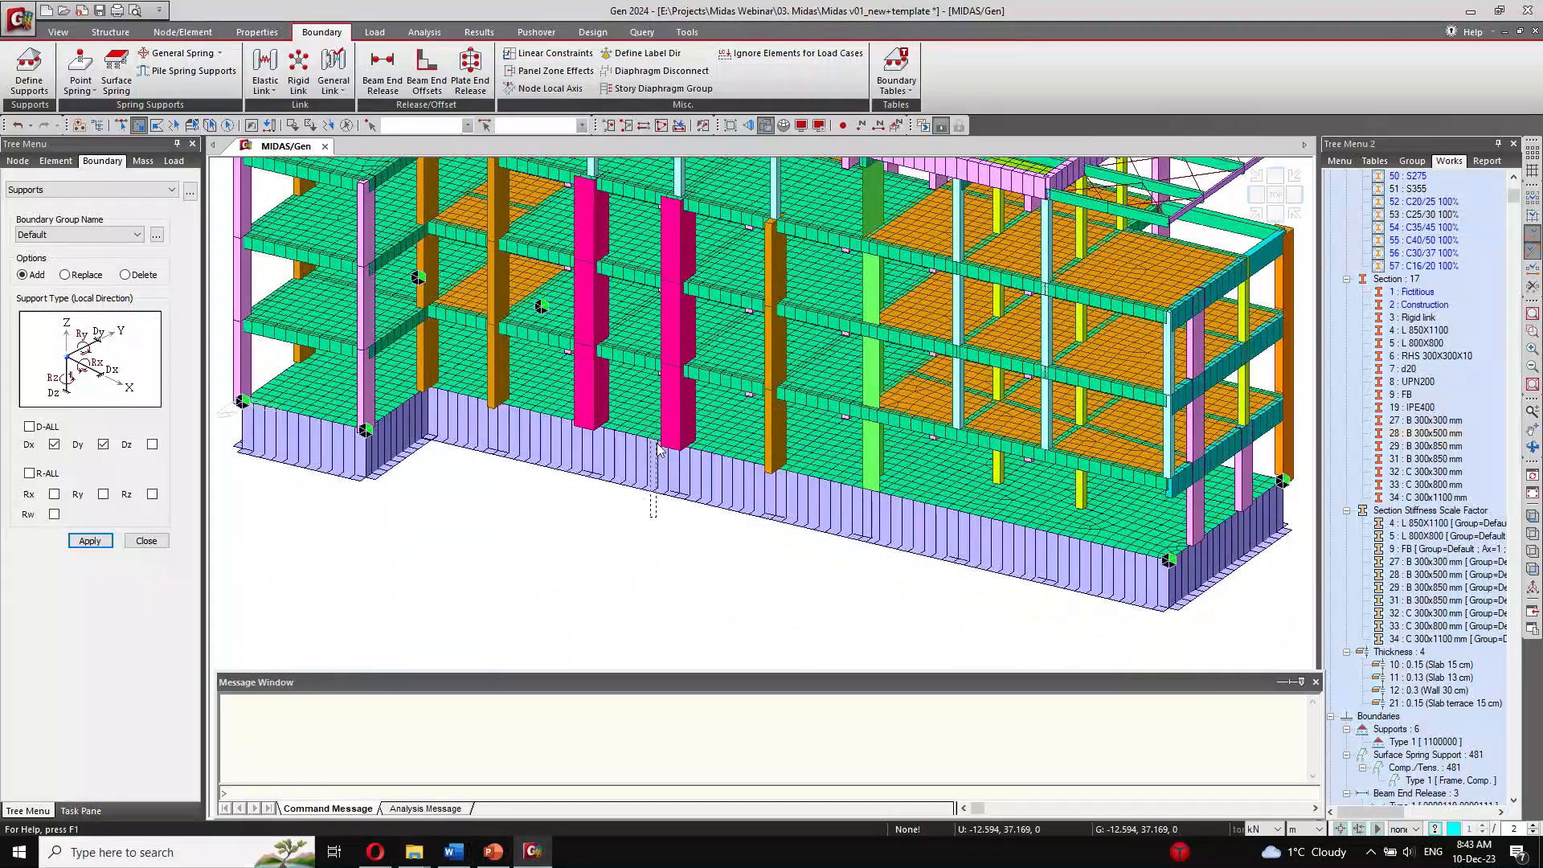
pyautogui.scroll(-5, 657, 449)
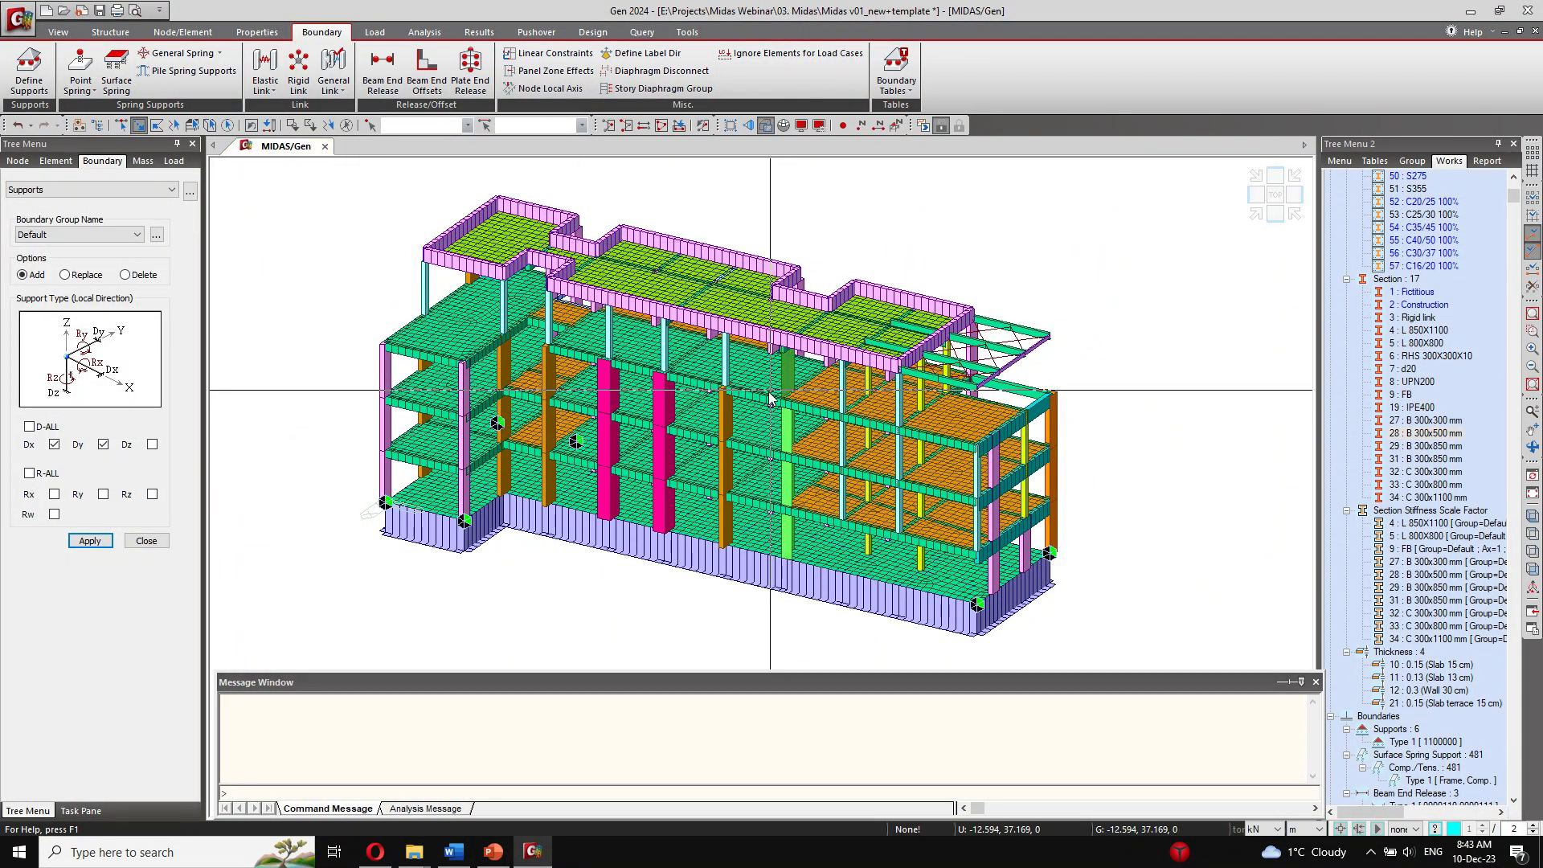
pyautogui.keyDown('ctrl'); pyautogui.moveTo(769, 392); pyautogui.dragTo(771, 389, button='middle'); pyautogui.keyUp('ctrl')
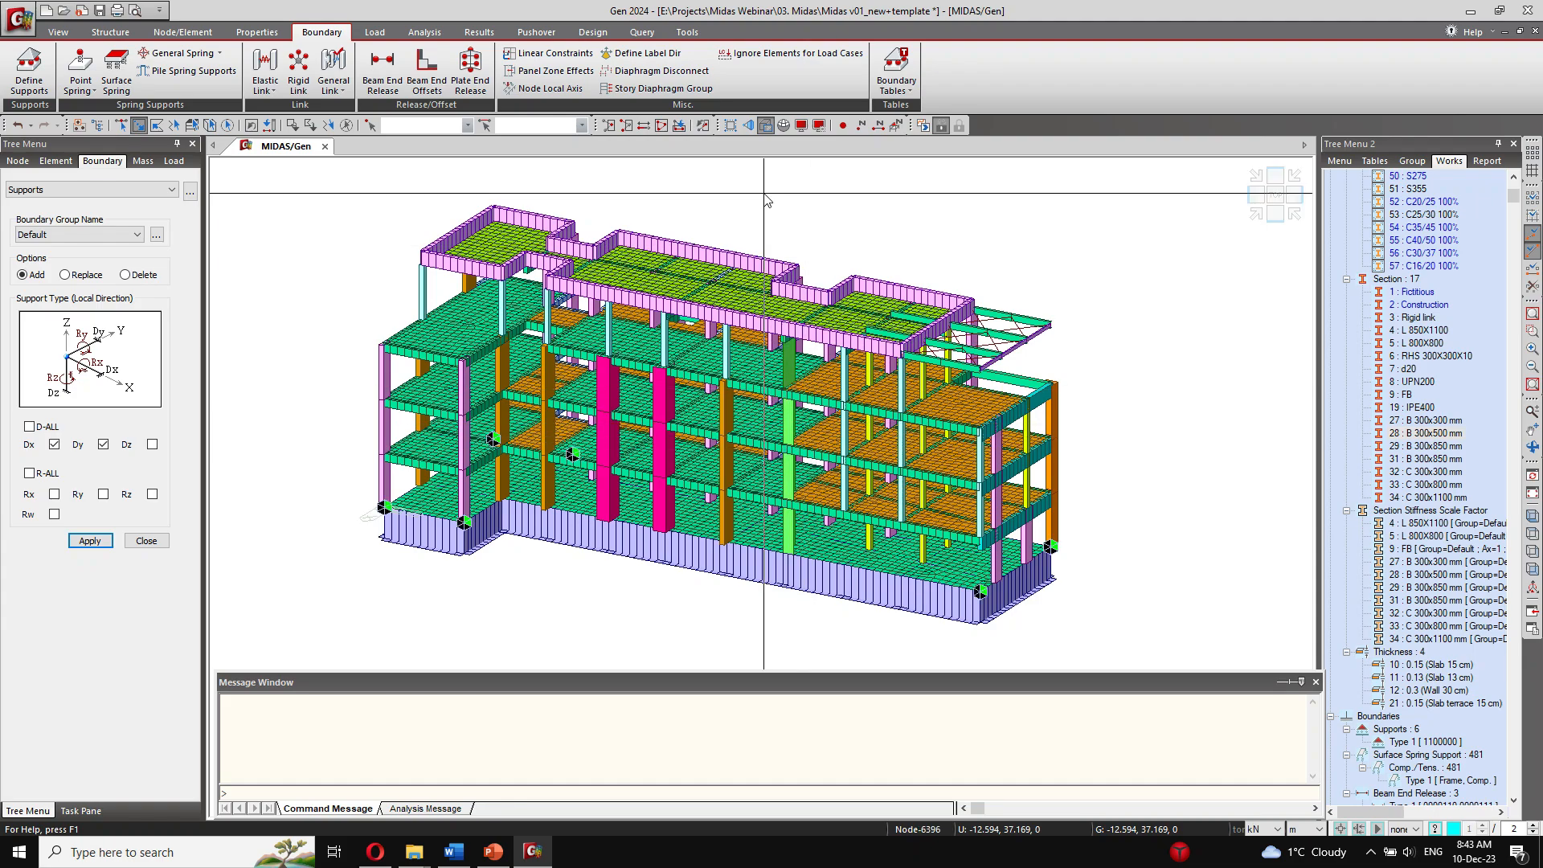
# Step: Review the Panel Zone Effects options without applying them and examine the beam-to-column overlap at the upper floor's corner
pyautogui.click(554, 77)
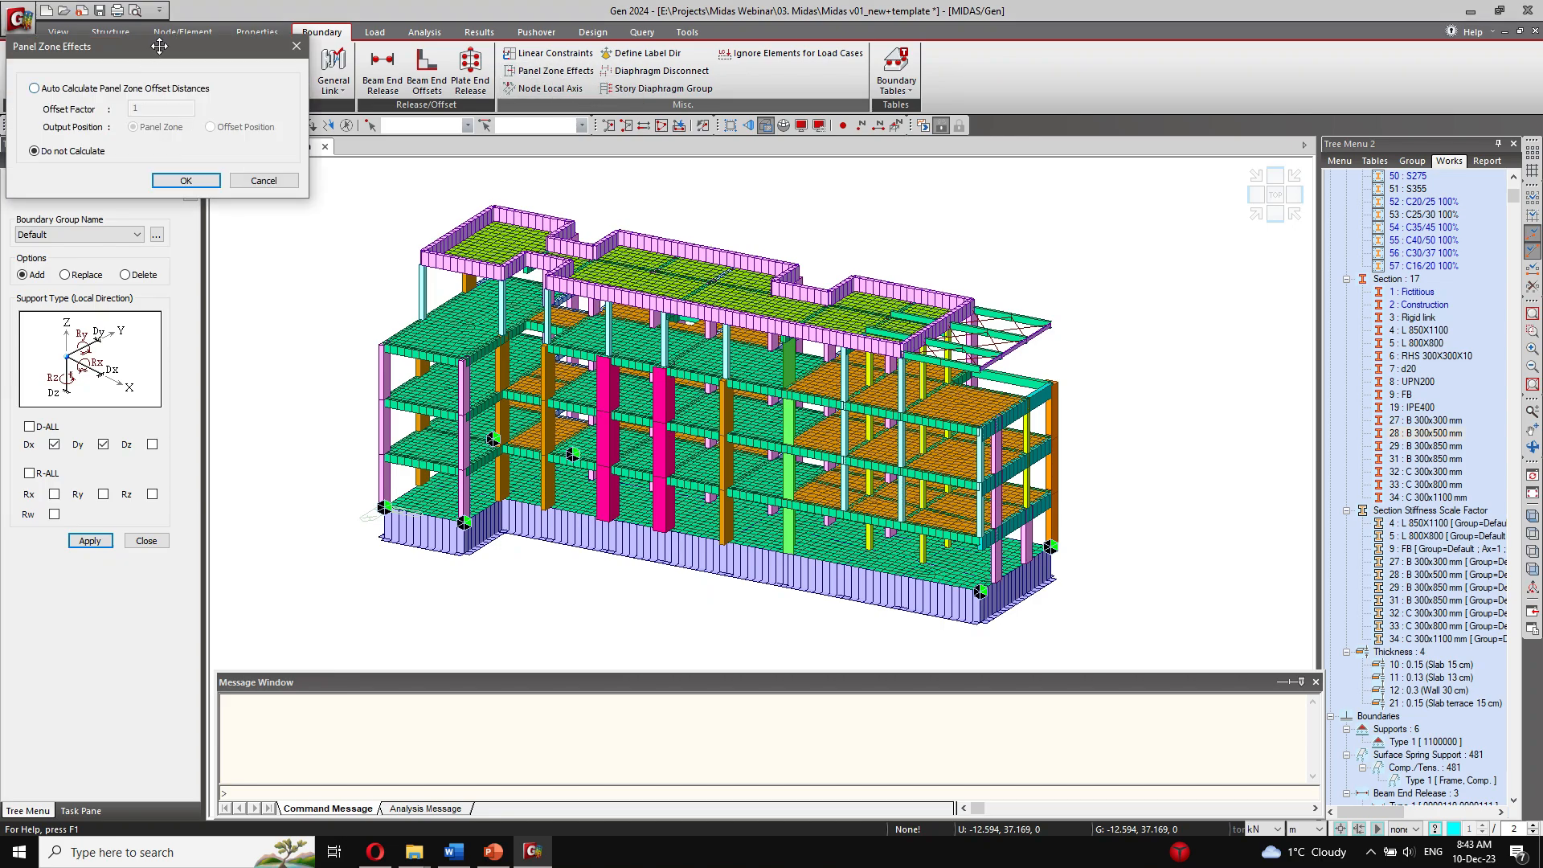
pyautogui.moveTo(159, 46); pyautogui.dragTo(246, 184)
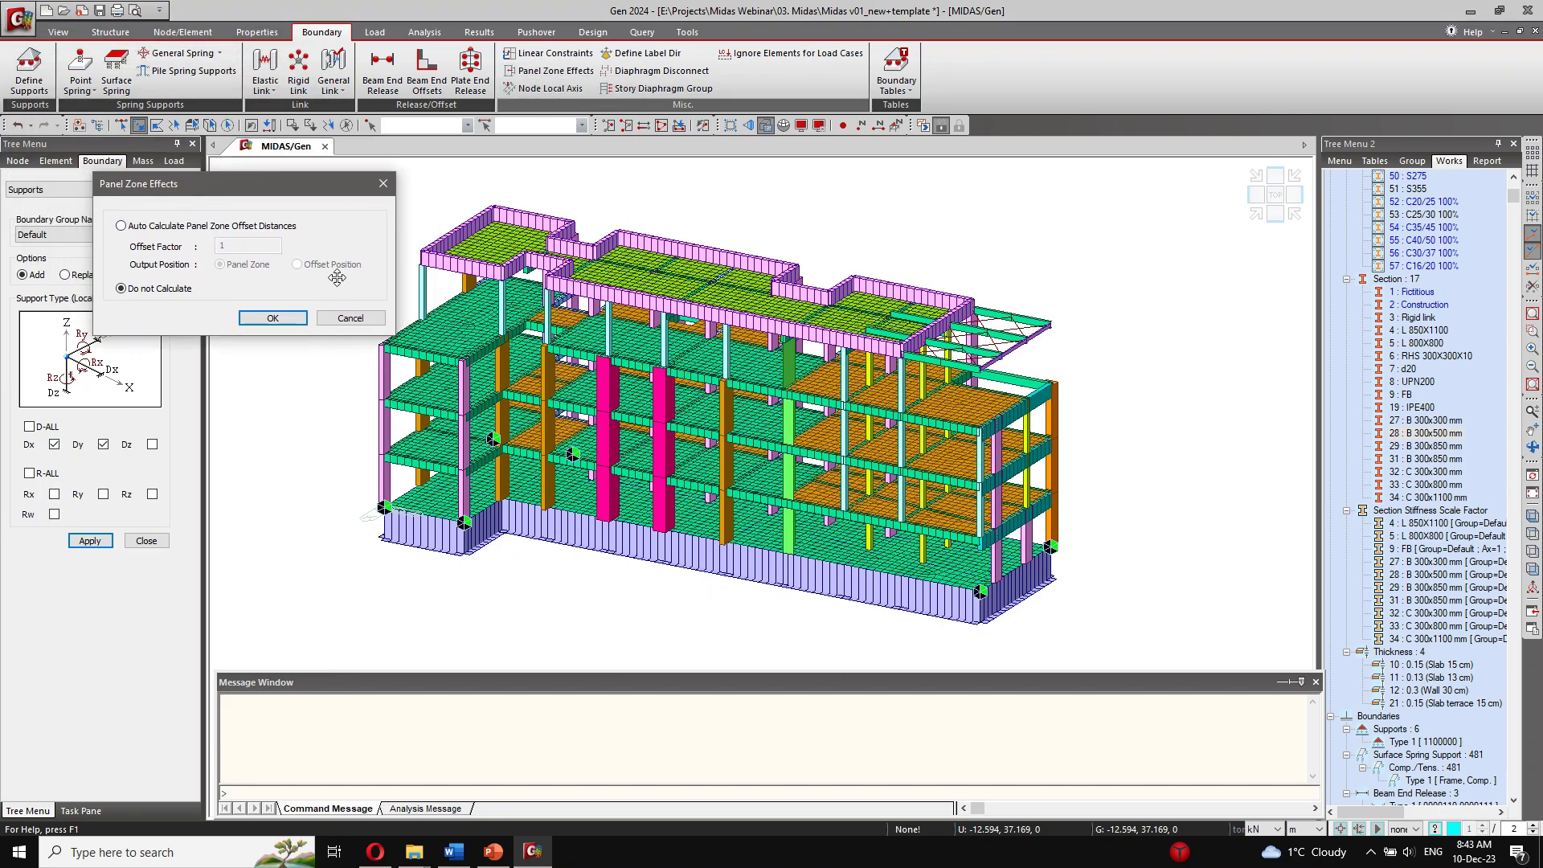
pyautogui.click(351, 317)
pyautogui.scroll(10, 320, 426)
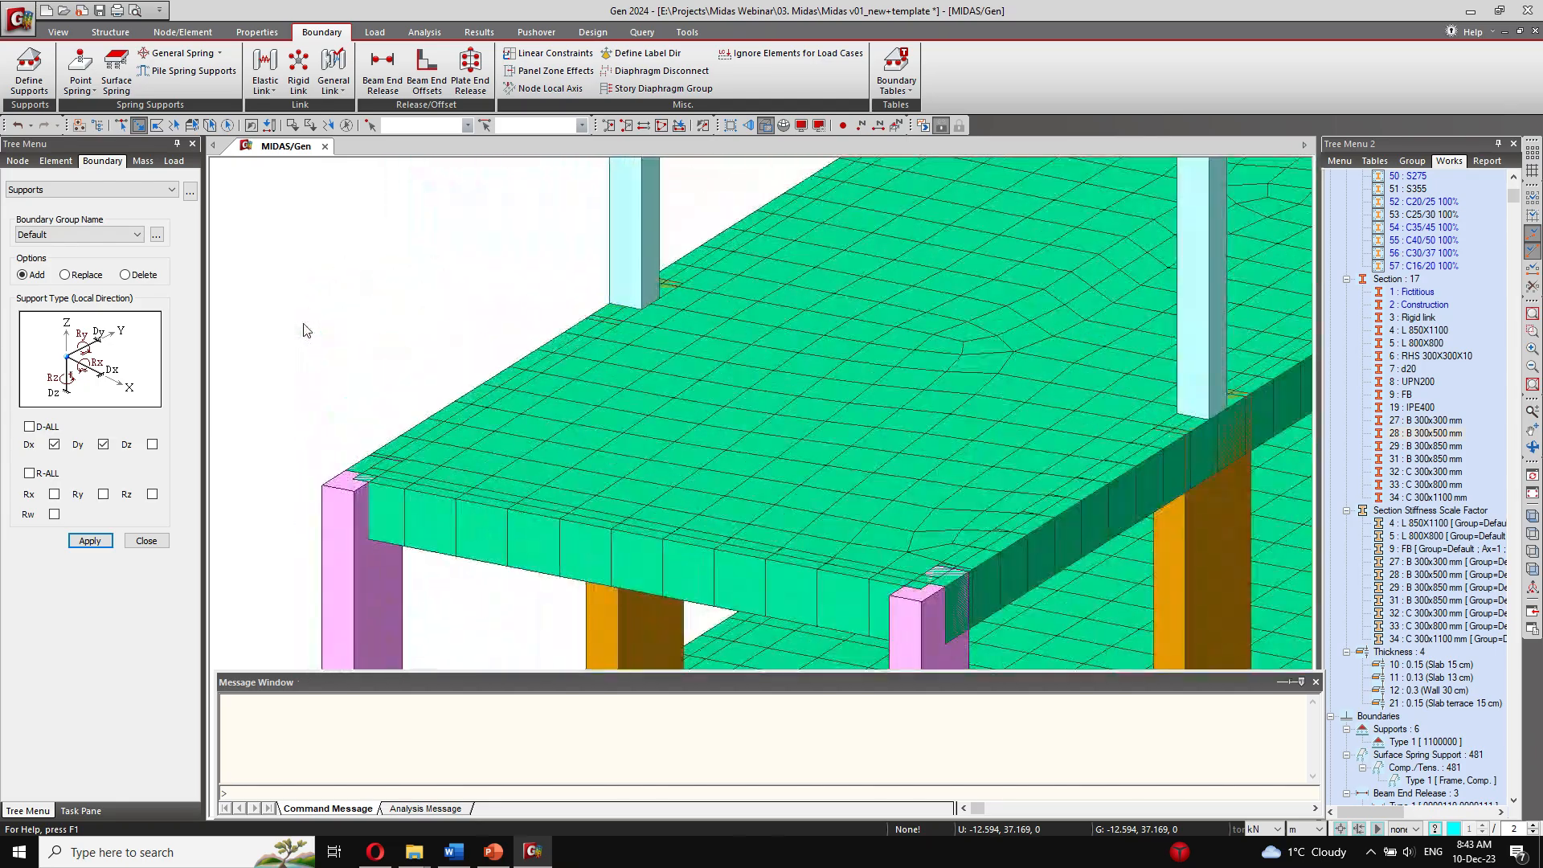
pyautogui.scroll(4, 385, 426)
pyautogui.scroll(5, 398, 442)
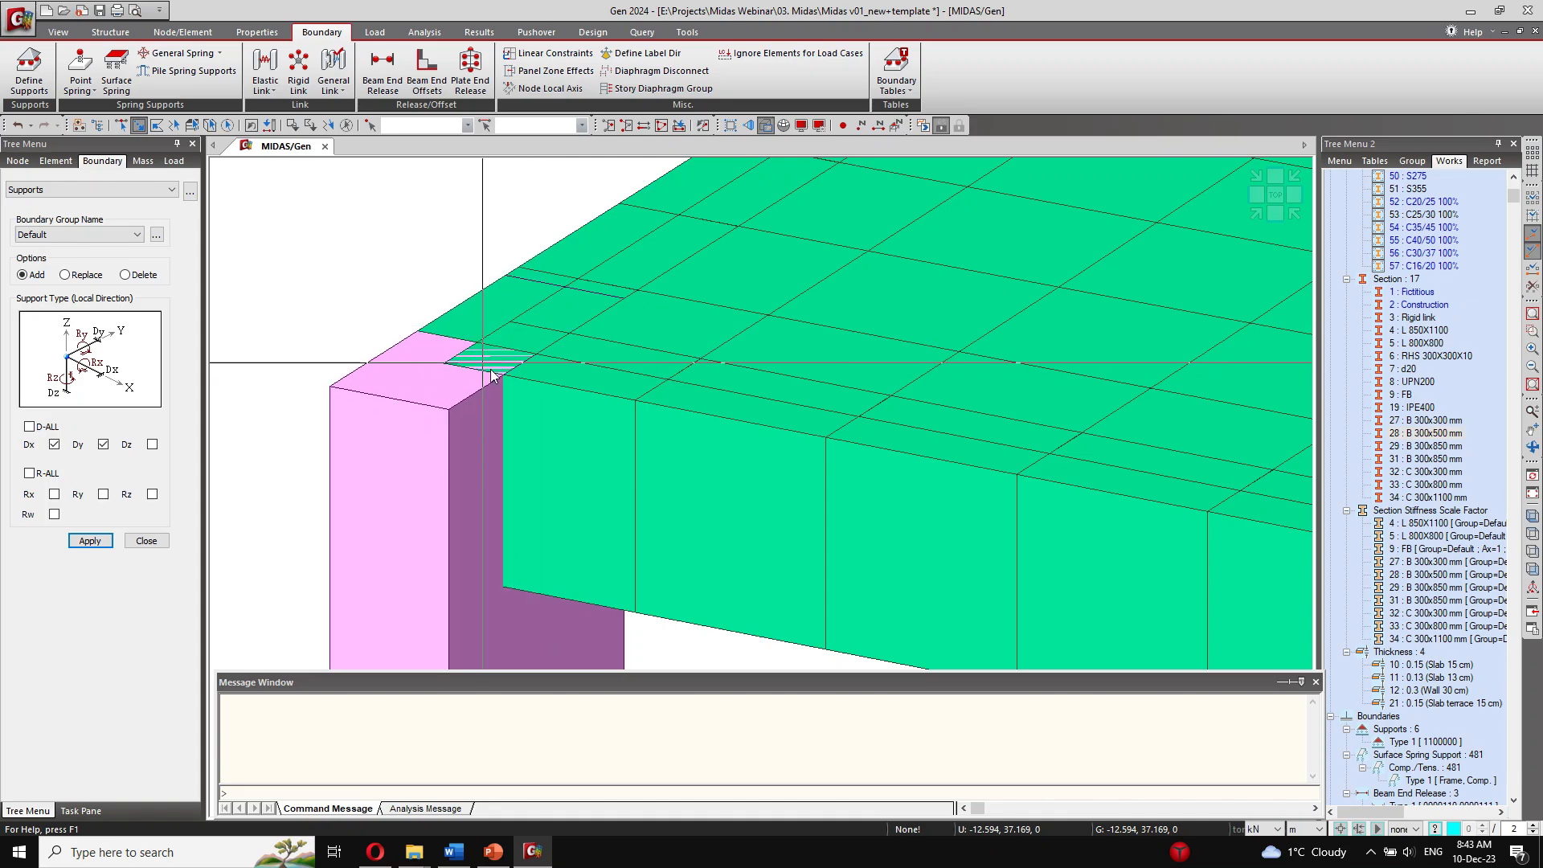
pyautogui.scroll(-3, 493, 357)
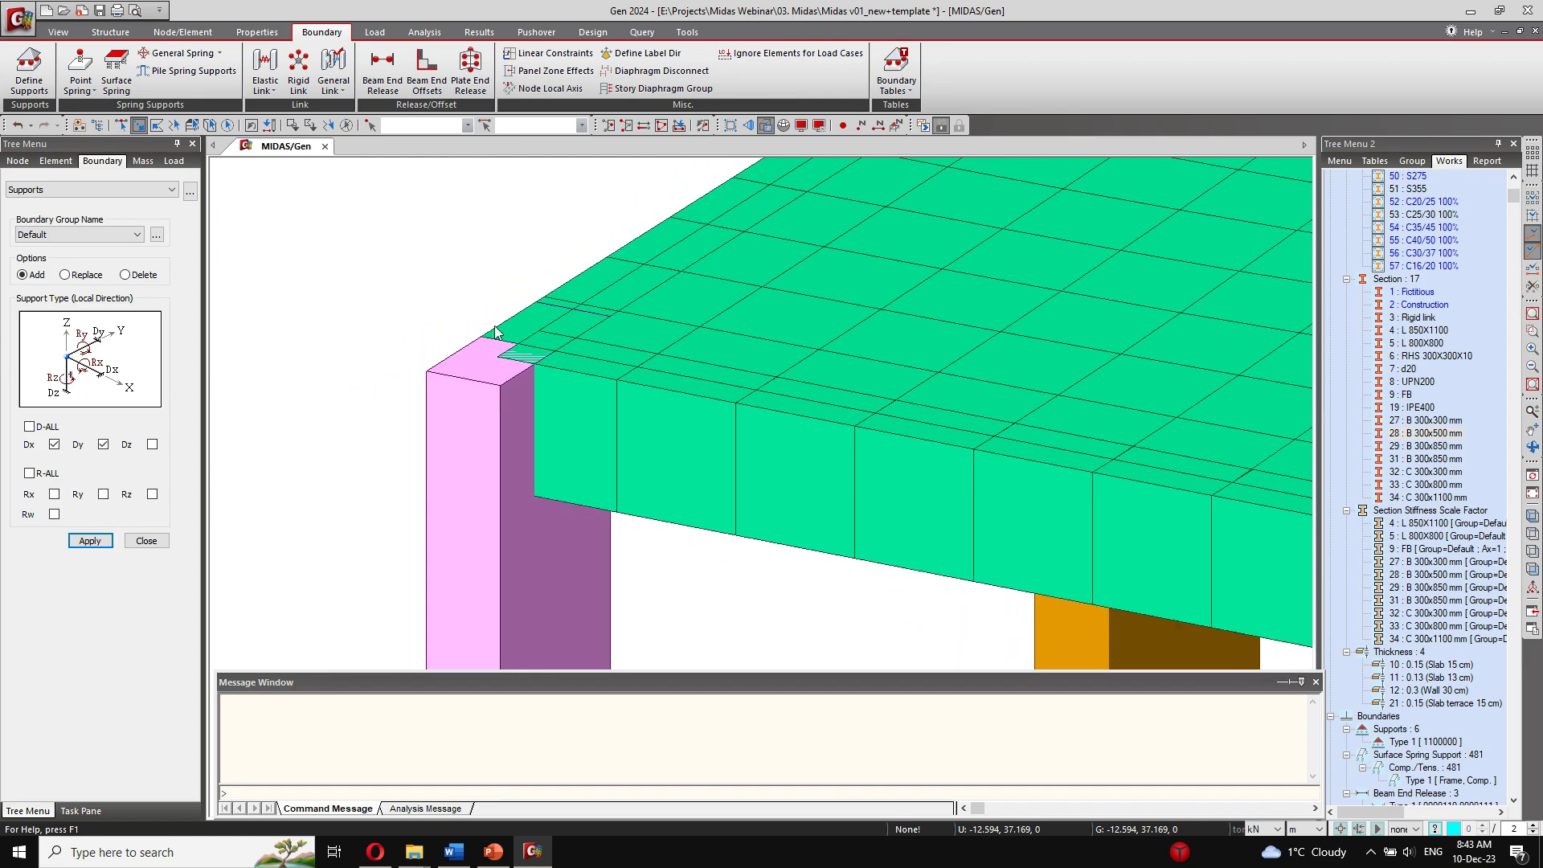
pyautogui.scroll(-4, 496, 332)
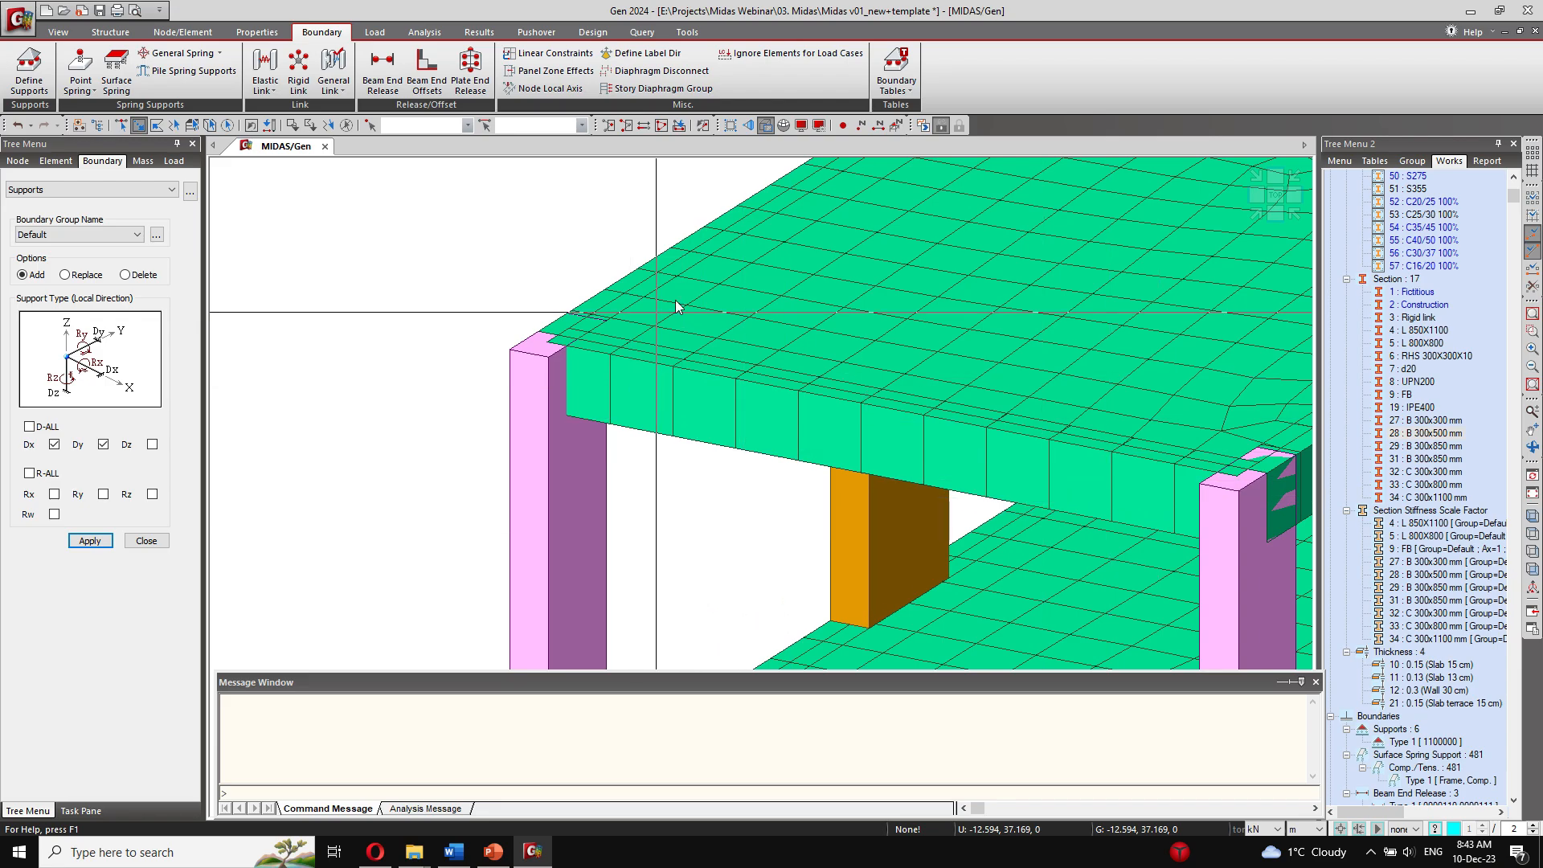
# Step: Enable automatic calculation of panel zone offset distances with offset factor 1 and Panel Zone output, and recheck the stored setting
pyautogui.click(554, 71)
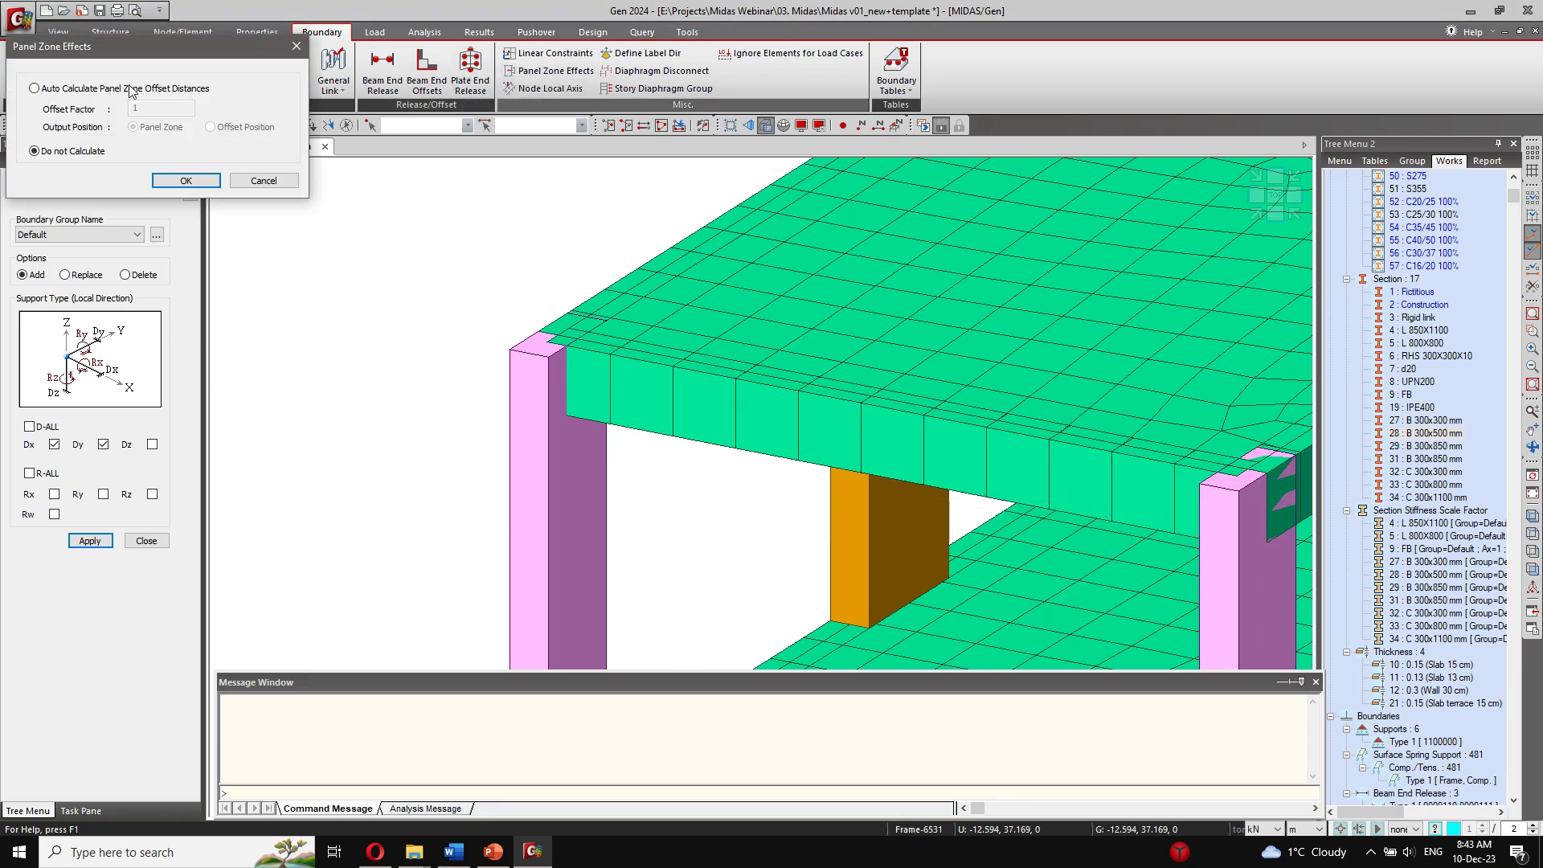
pyautogui.click(124, 89)
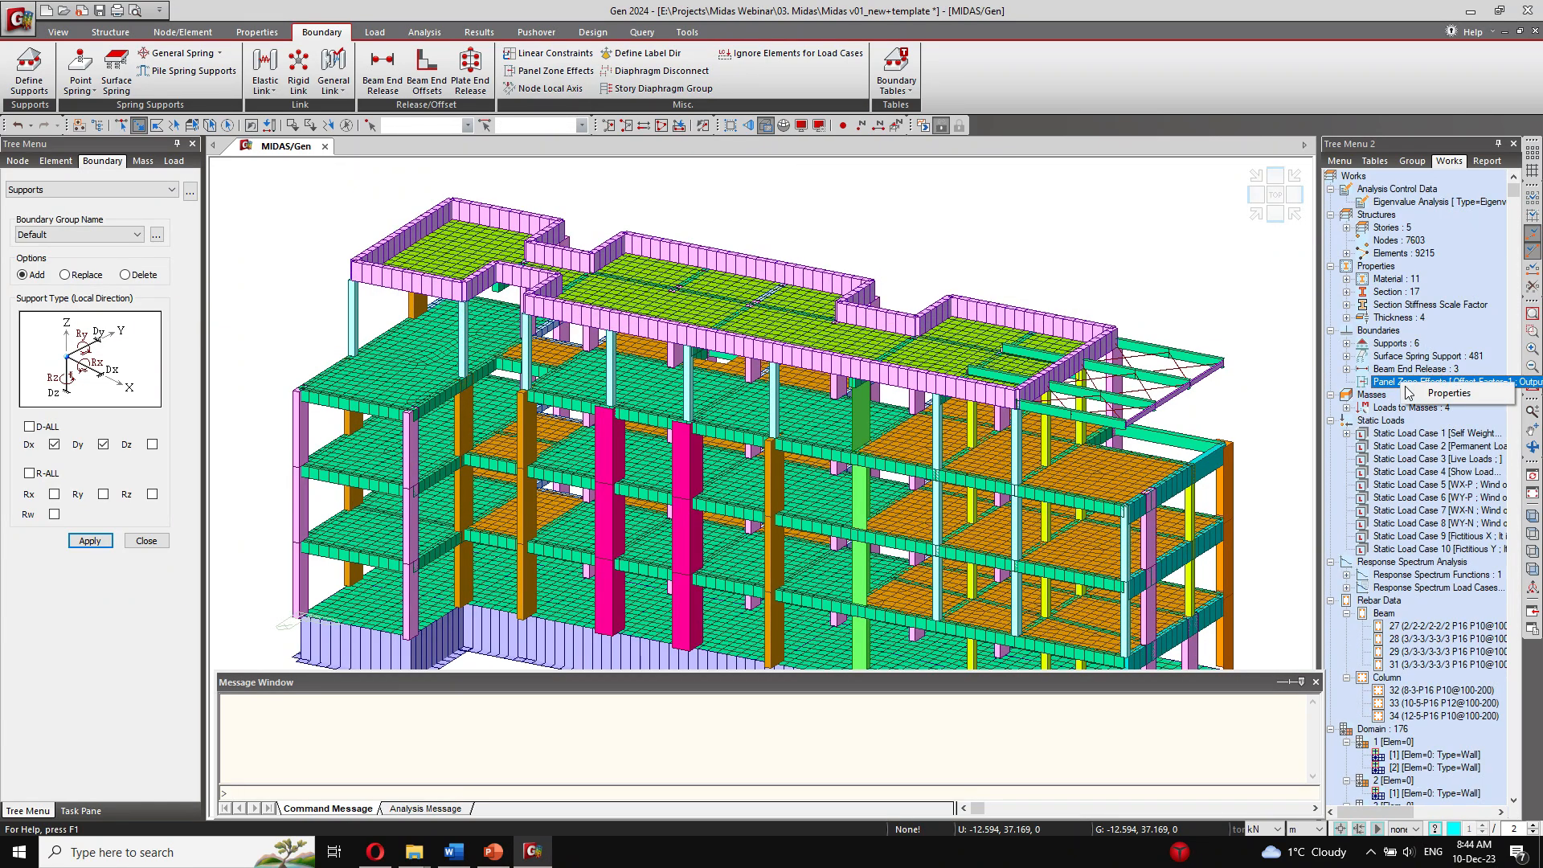
pyautogui.doubleClick(1414, 382)
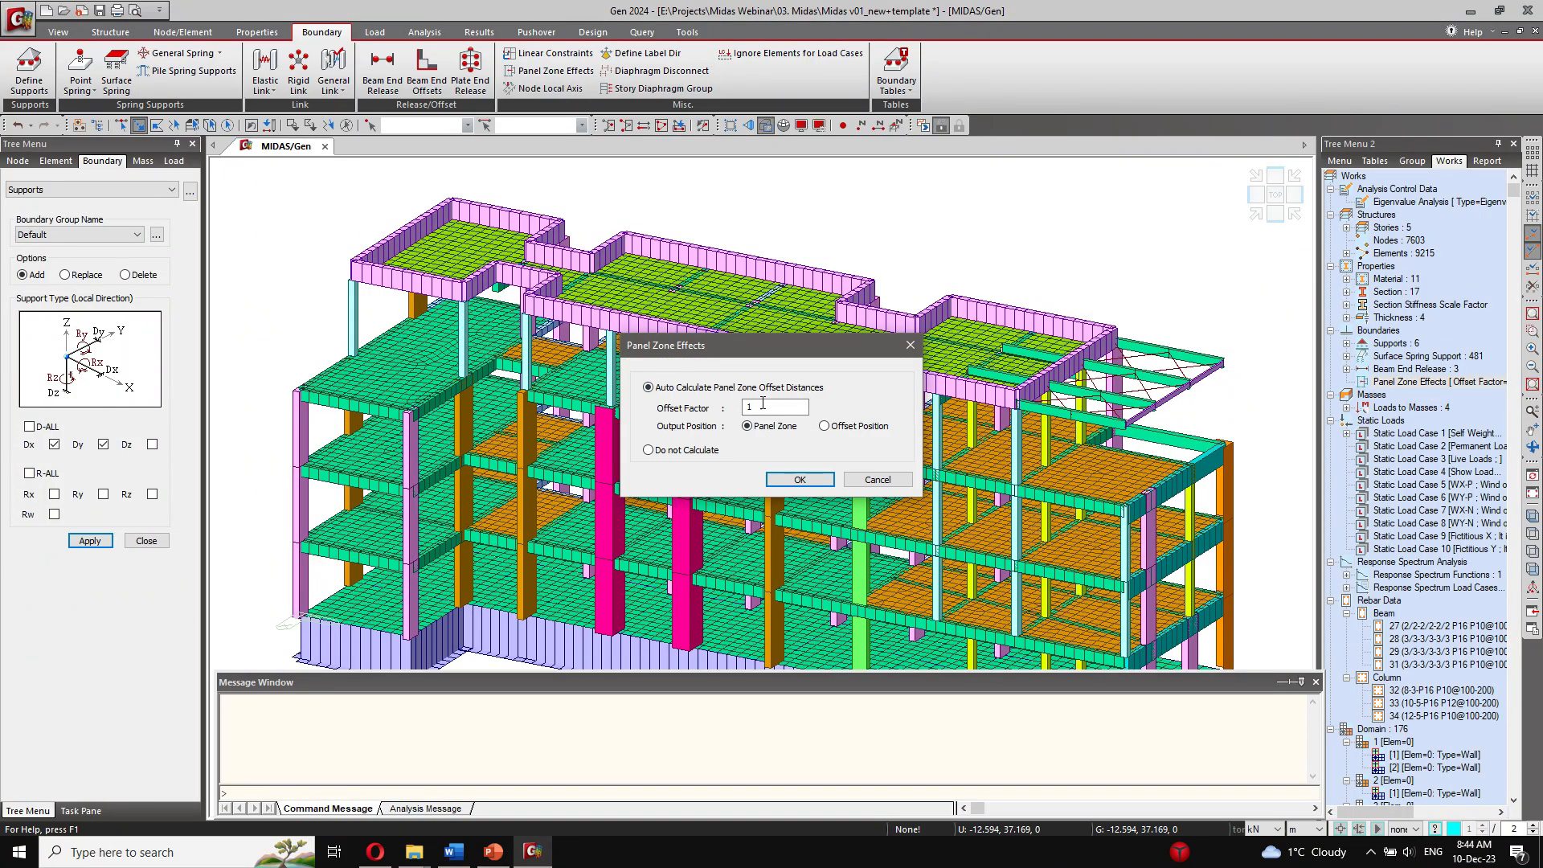
pyautogui.click(875, 481)
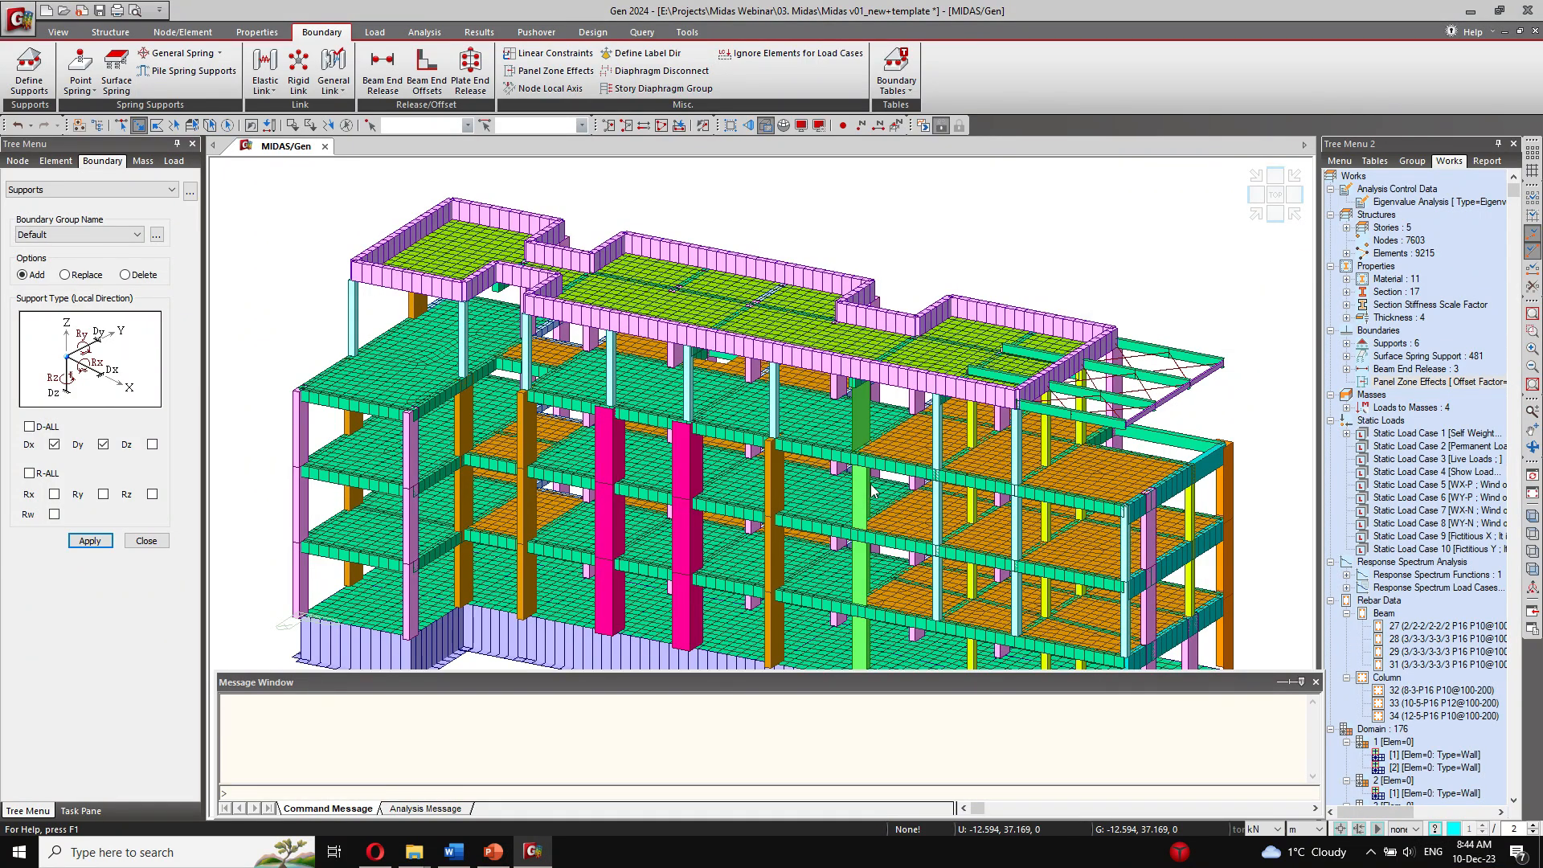
pyautogui.scroll(-5, 597, 378)
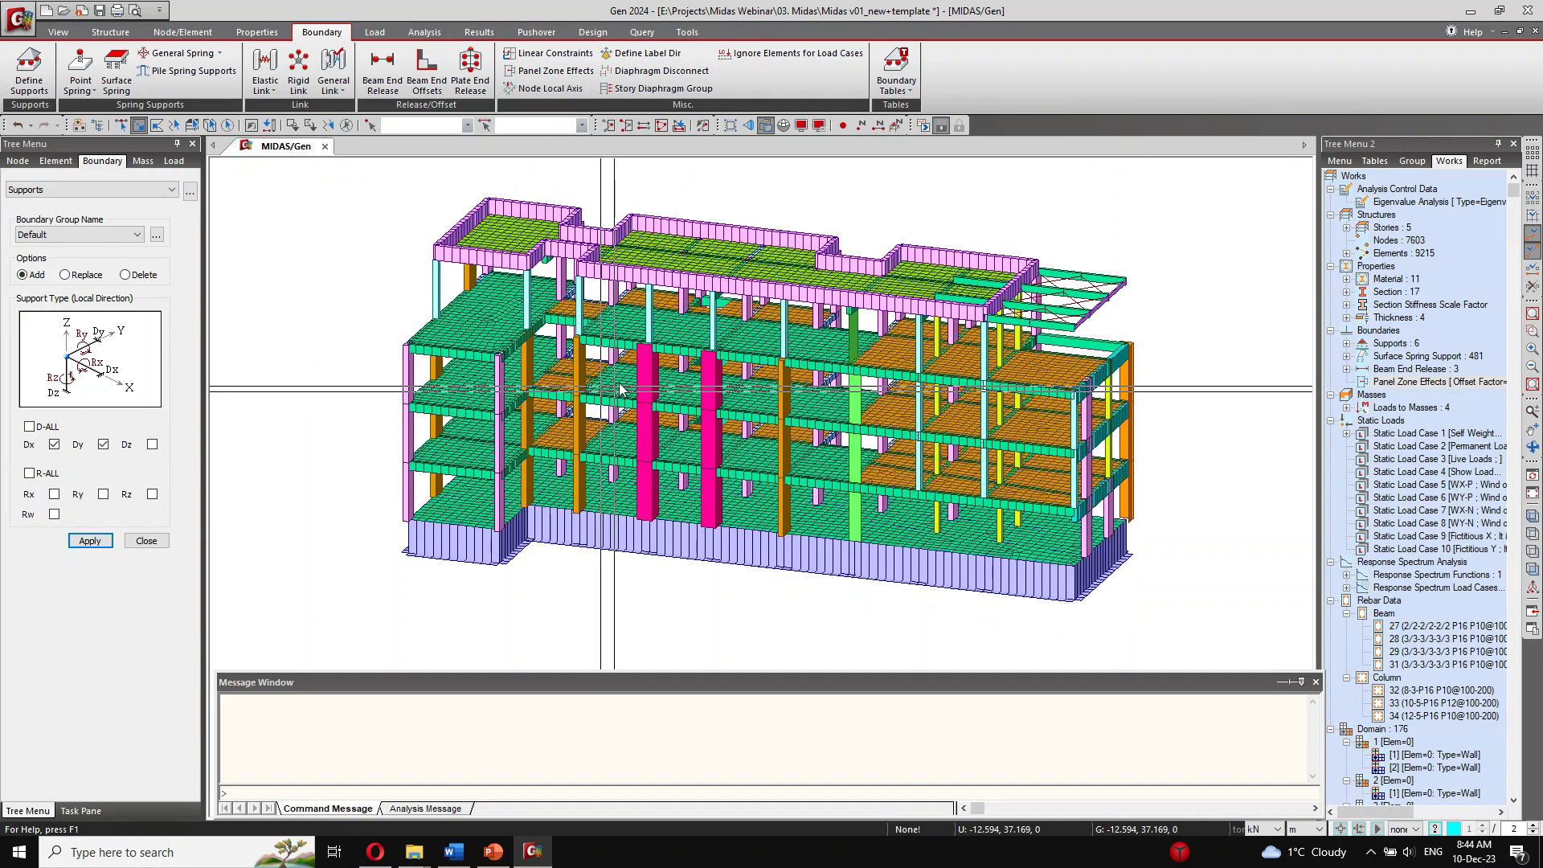
# Step: Review the Building Control options, including the X- and Y-directional load cases assigned for the story stiffness center, and cancel
pyautogui.click(110, 32)
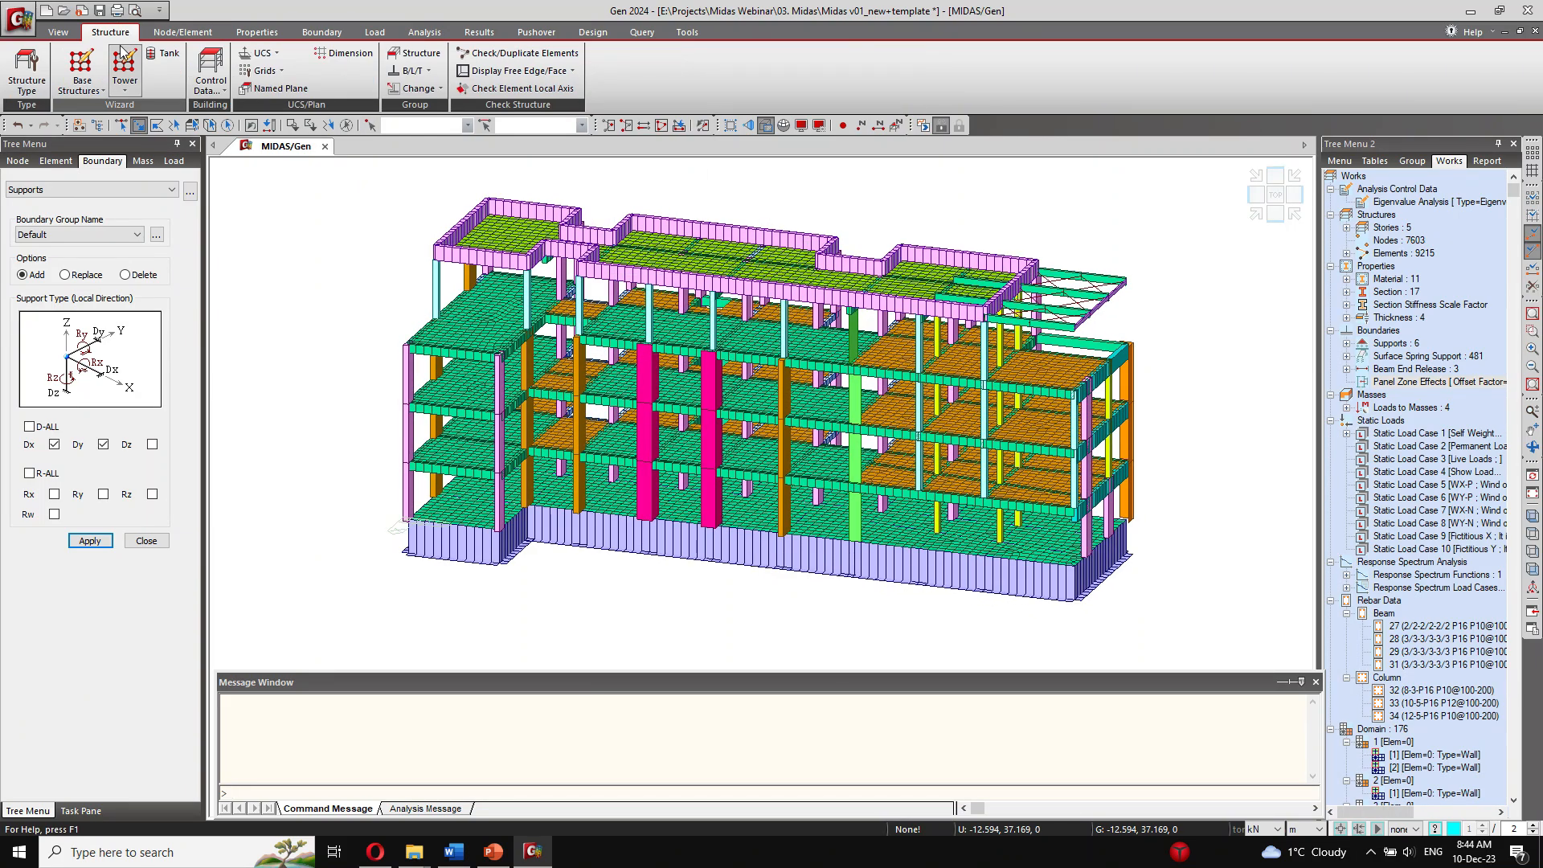
pyautogui.click(224, 91)
pyautogui.click(245, 110)
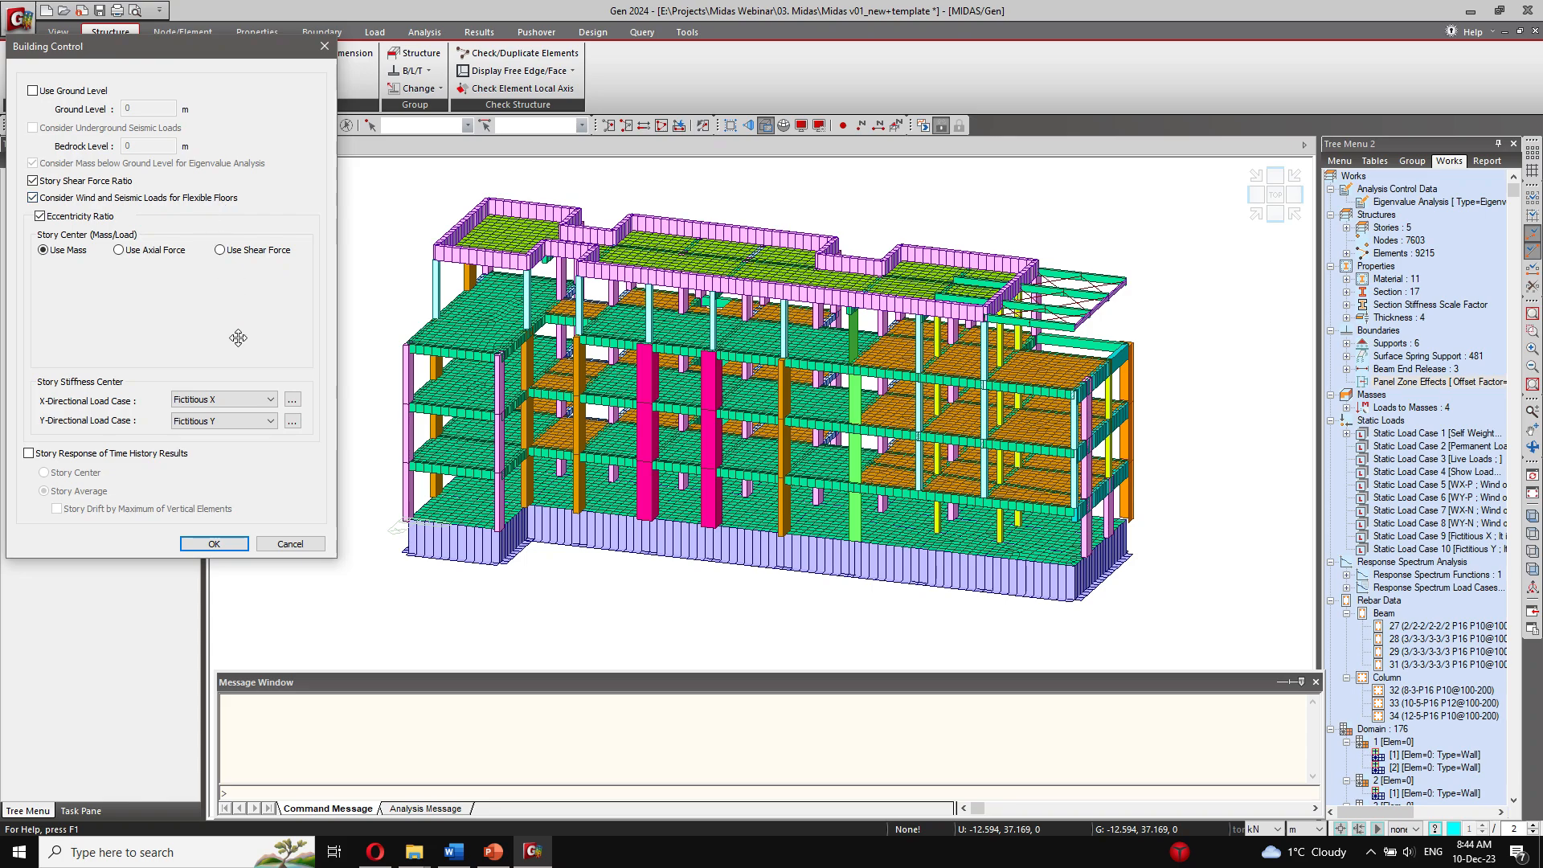
pyautogui.click(215, 408)
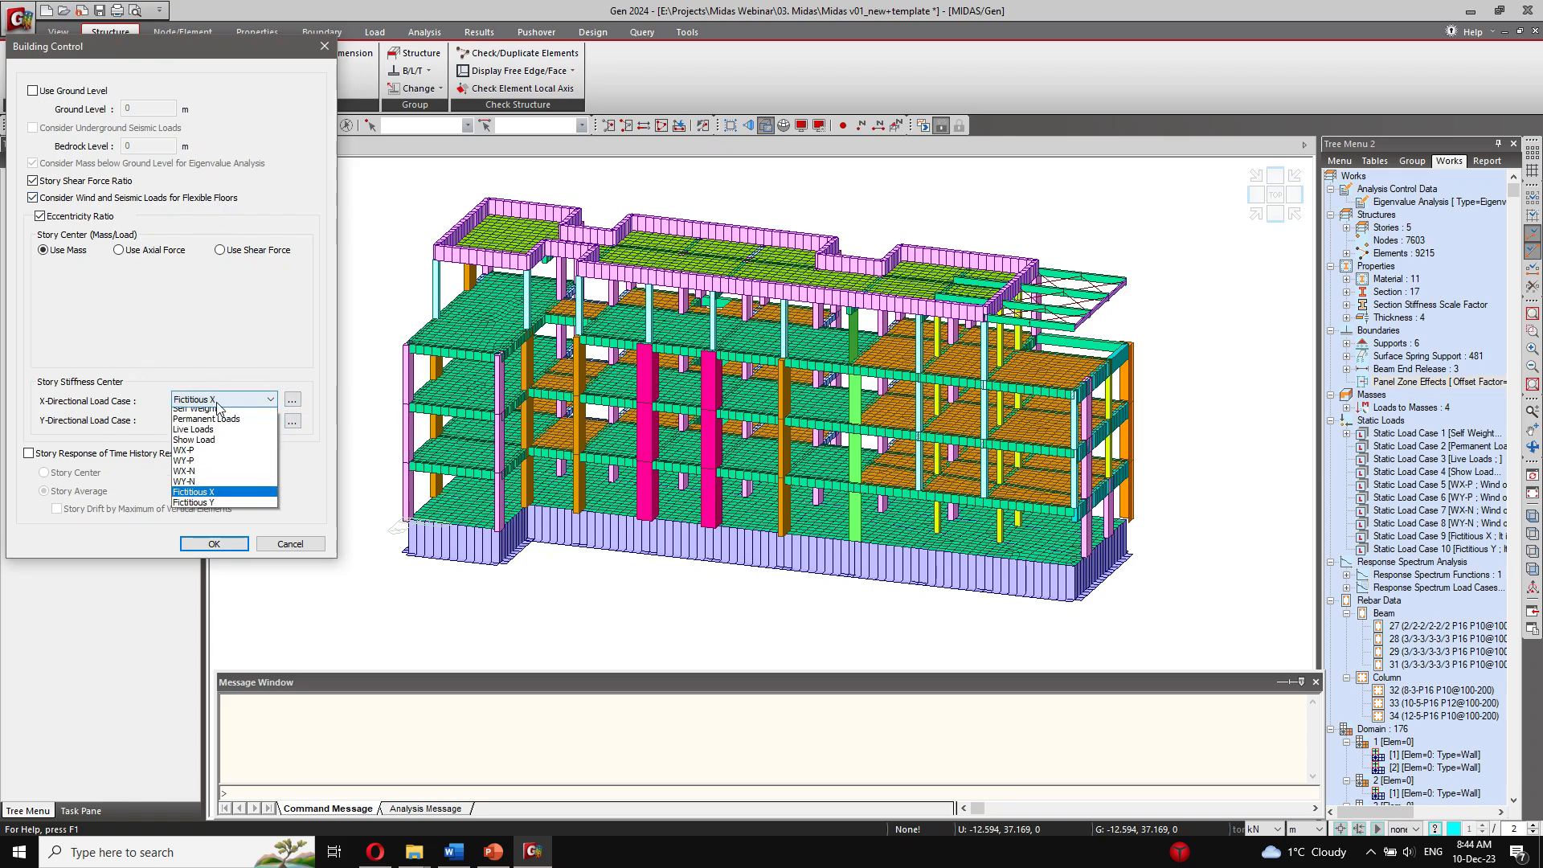
pyautogui.click(223, 423)
pyautogui.click(224, 423)
pyautogui.click(224, 423)
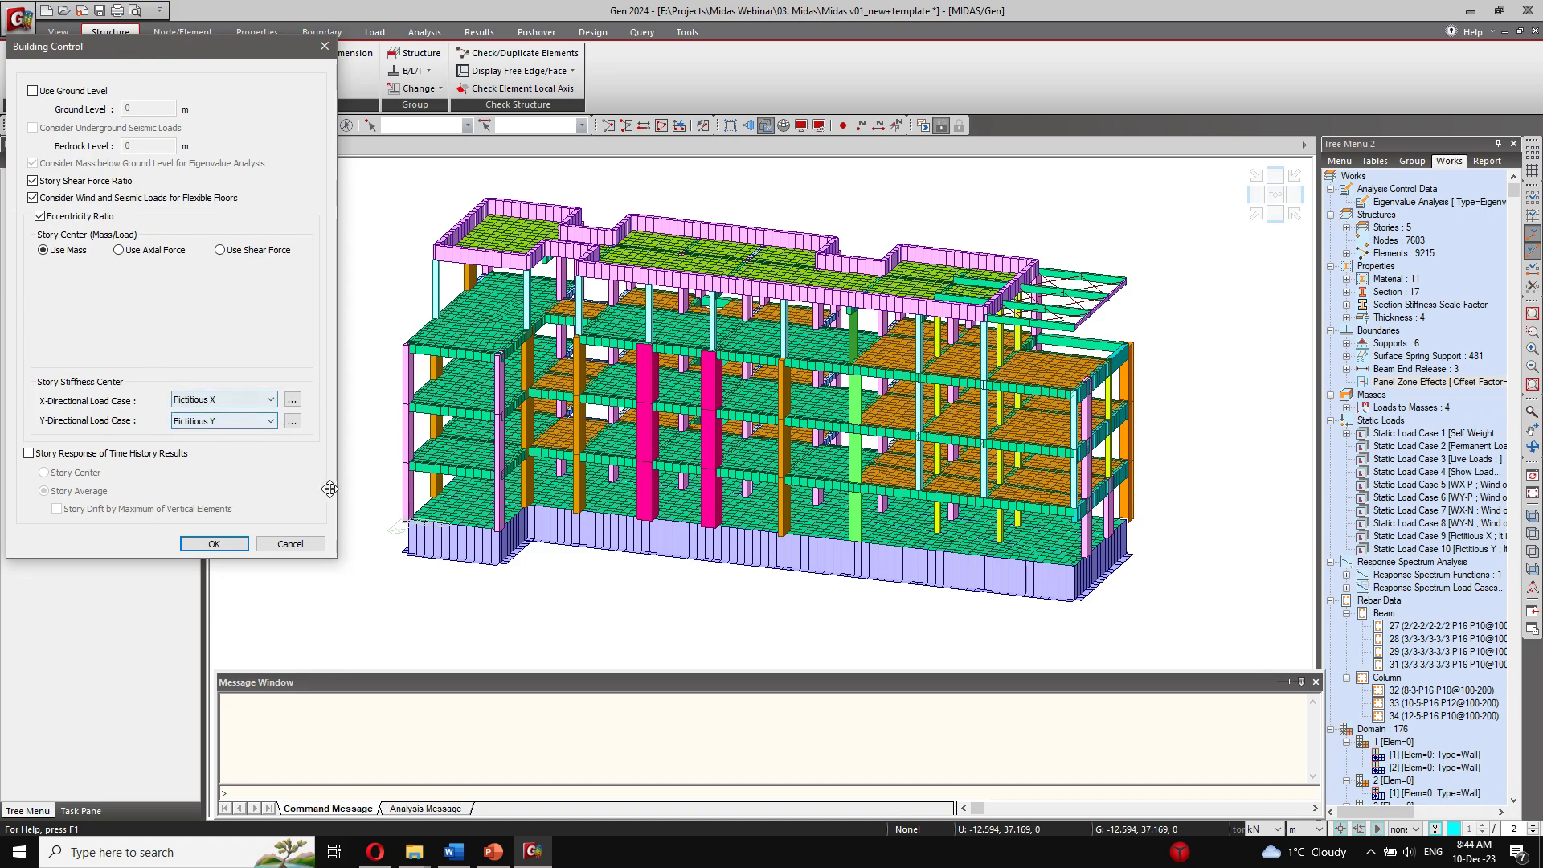
pyautogui.click(290, 544)
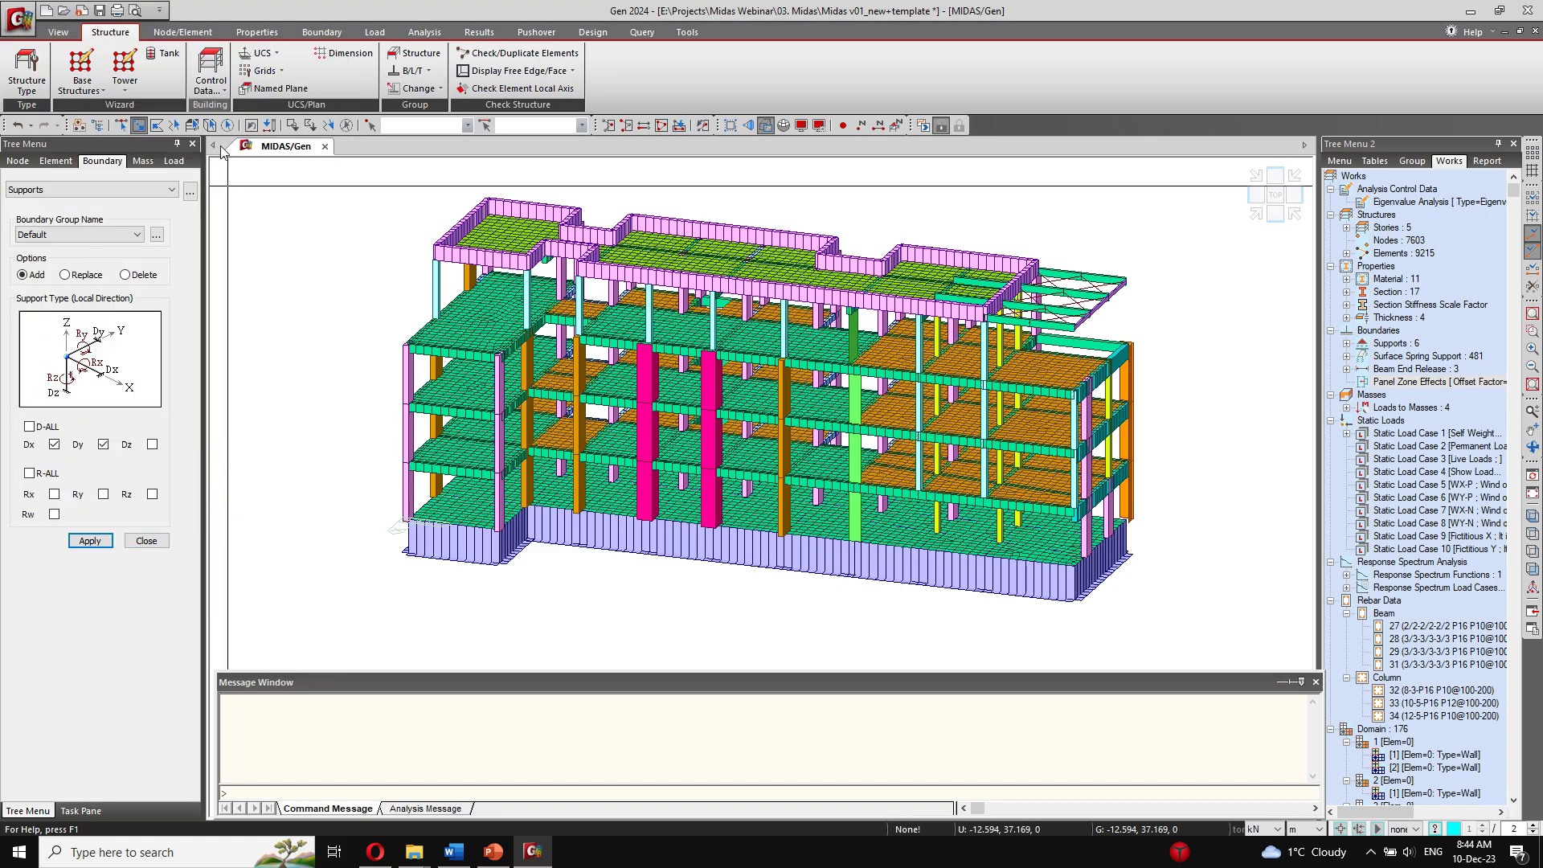
# Step: Save the model and, in a wireframe front view, window-select the nodes of the four floor levels above the foundation
pyautogui.click(101, 11)
pyautogui.click(1276, 214)
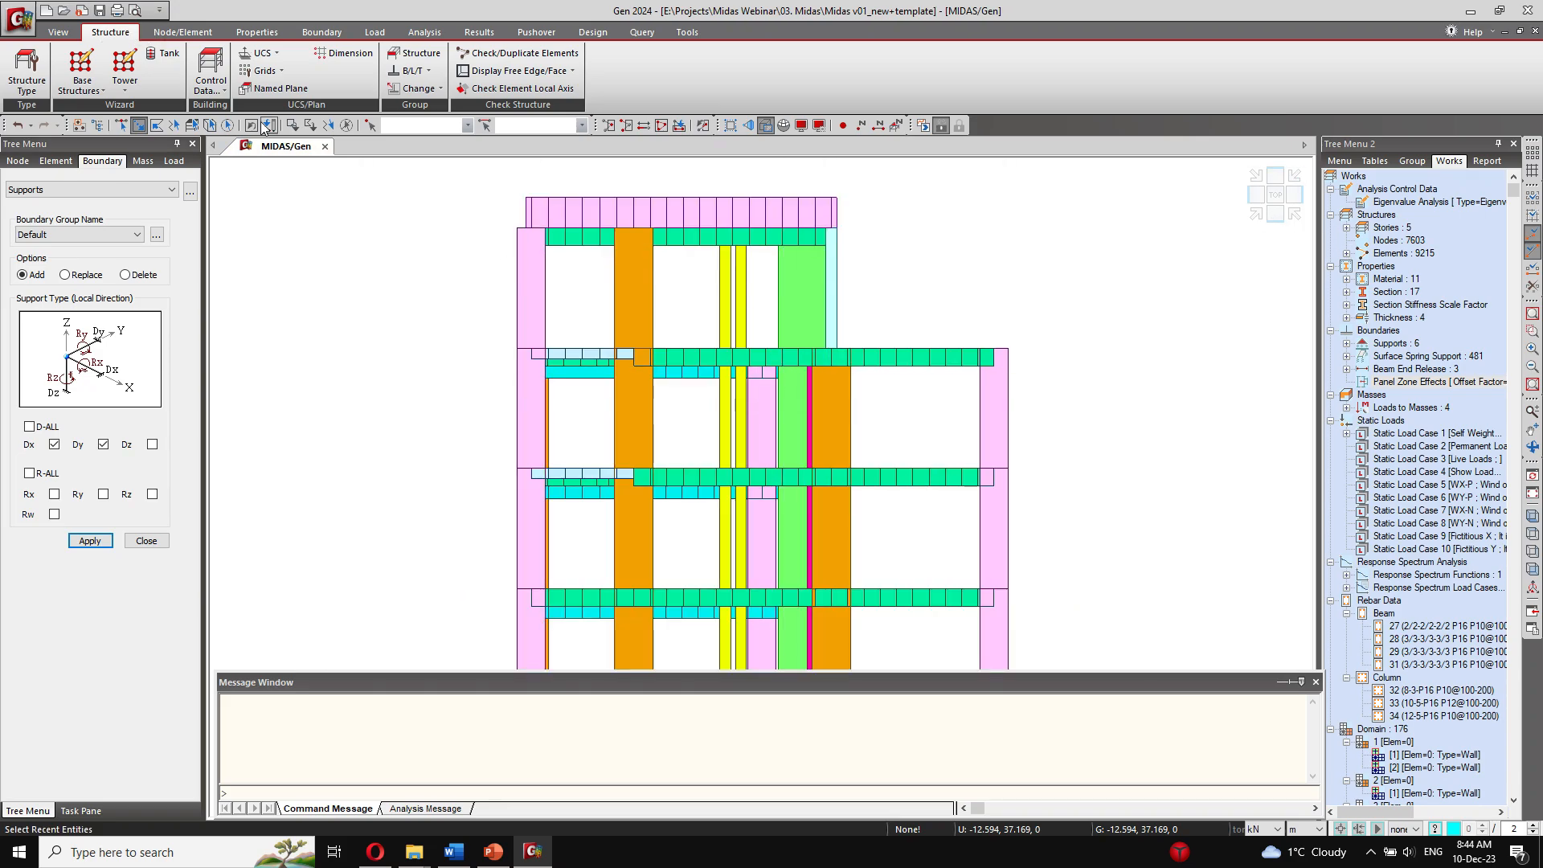
pyautogui.click(58, 32)
pyautogui.click(272, 68)
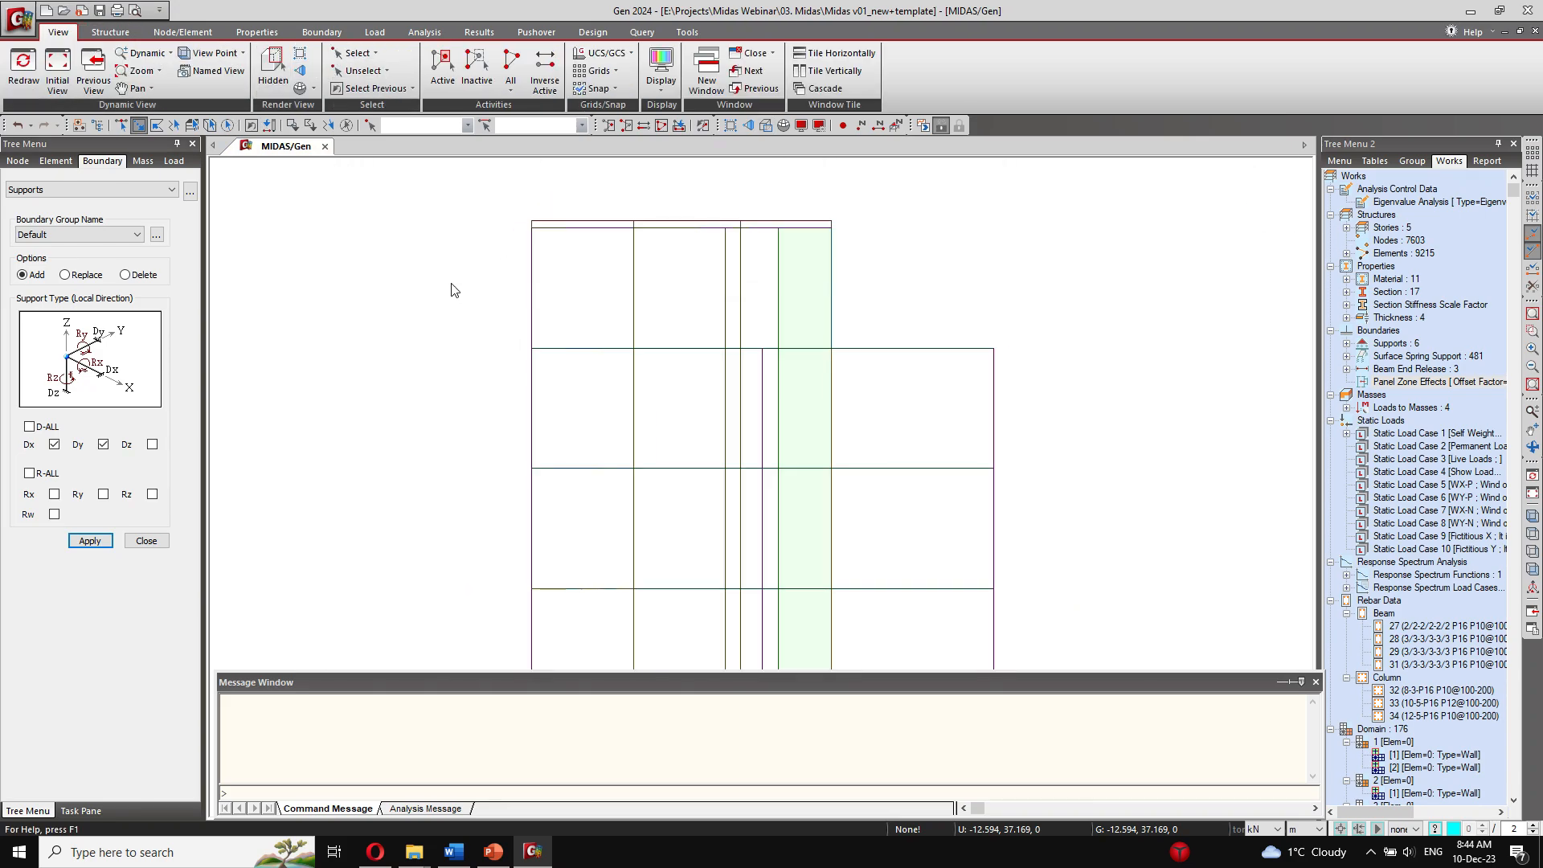
pyautogui.moveTo(472, 235); pyautogui.dragTo(792, 251)
pyautogui.moveTo(511, 324); pyautogui.dragTo(904, 335)
pyautogui.moveTo(868, 428); pyautogui.dragTo(903, 422)
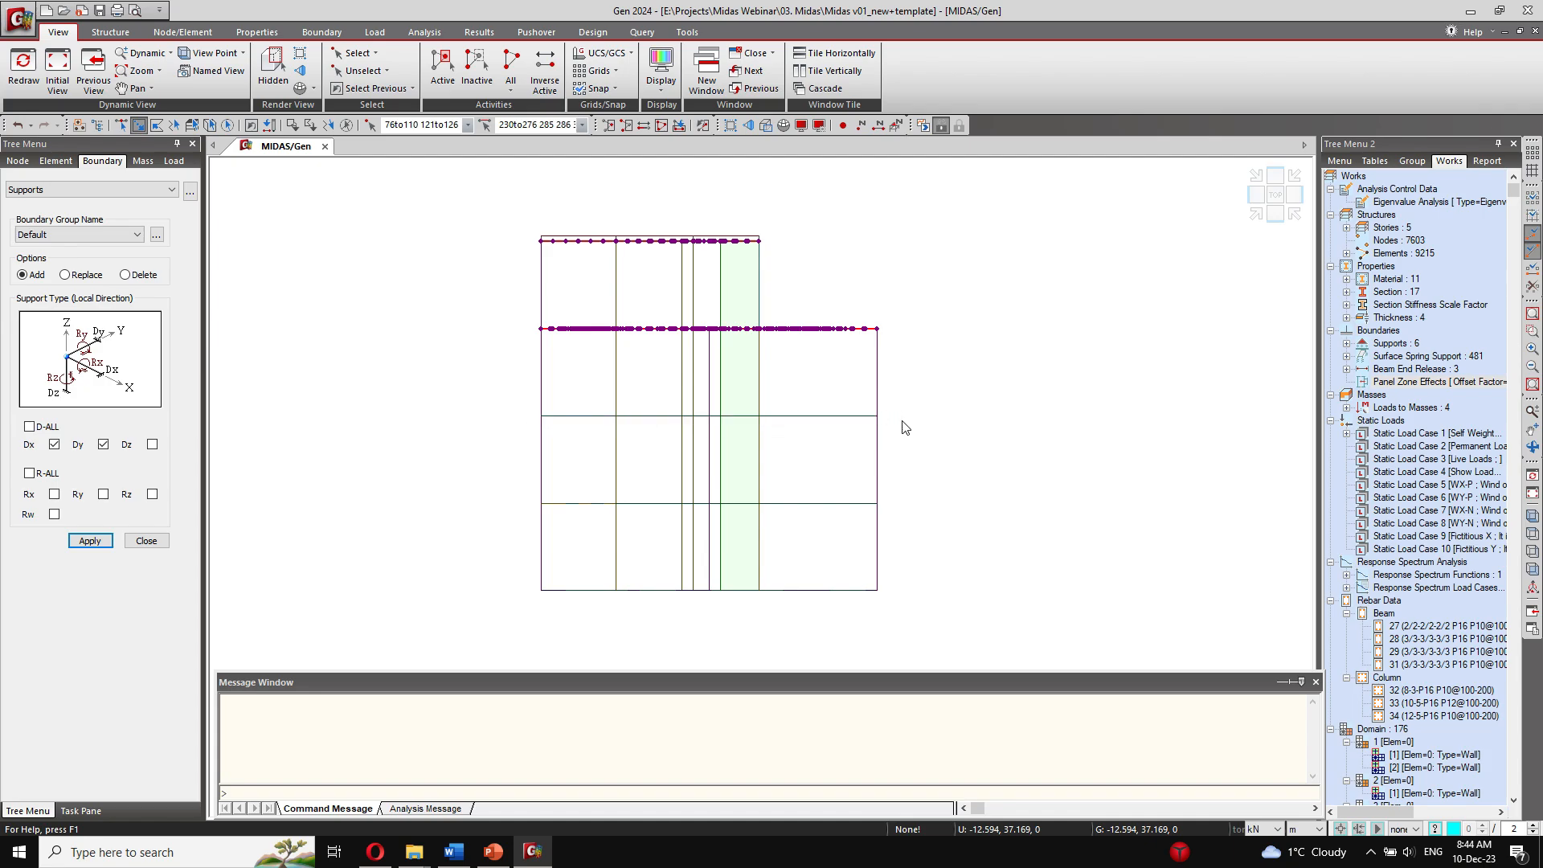
pyautogui.moveTo(525, 498); pyautogui.dragTo(898, 512)
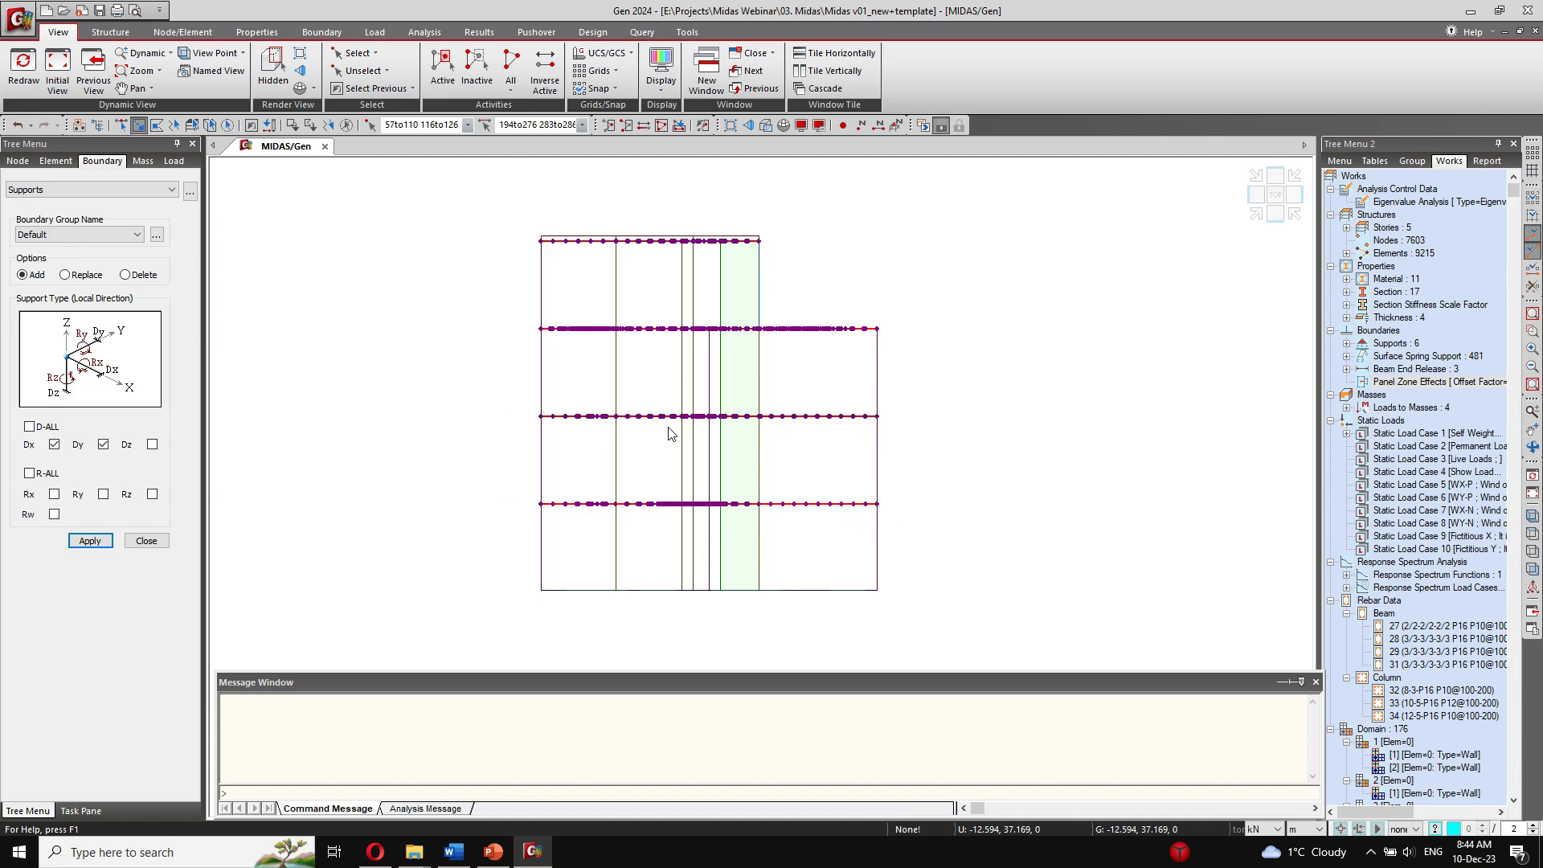
# Step: Set up a nodal load for the Fictitious X load case with FX of 1 kN
pyautogui.click(374, 31)
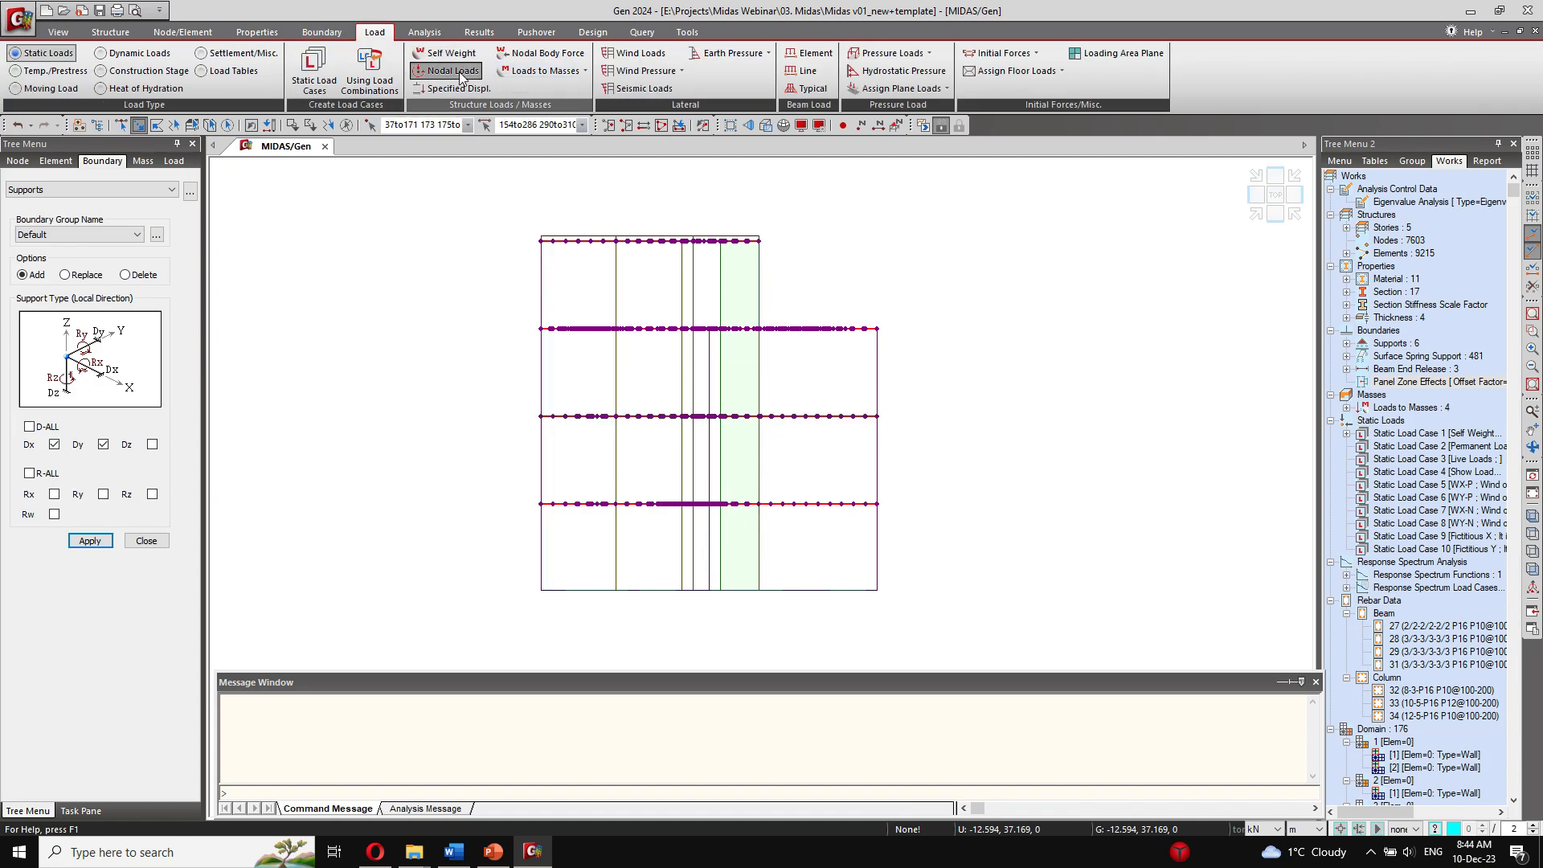
pyautogui.click(453, 70)
pyautogui.click(72, 243)
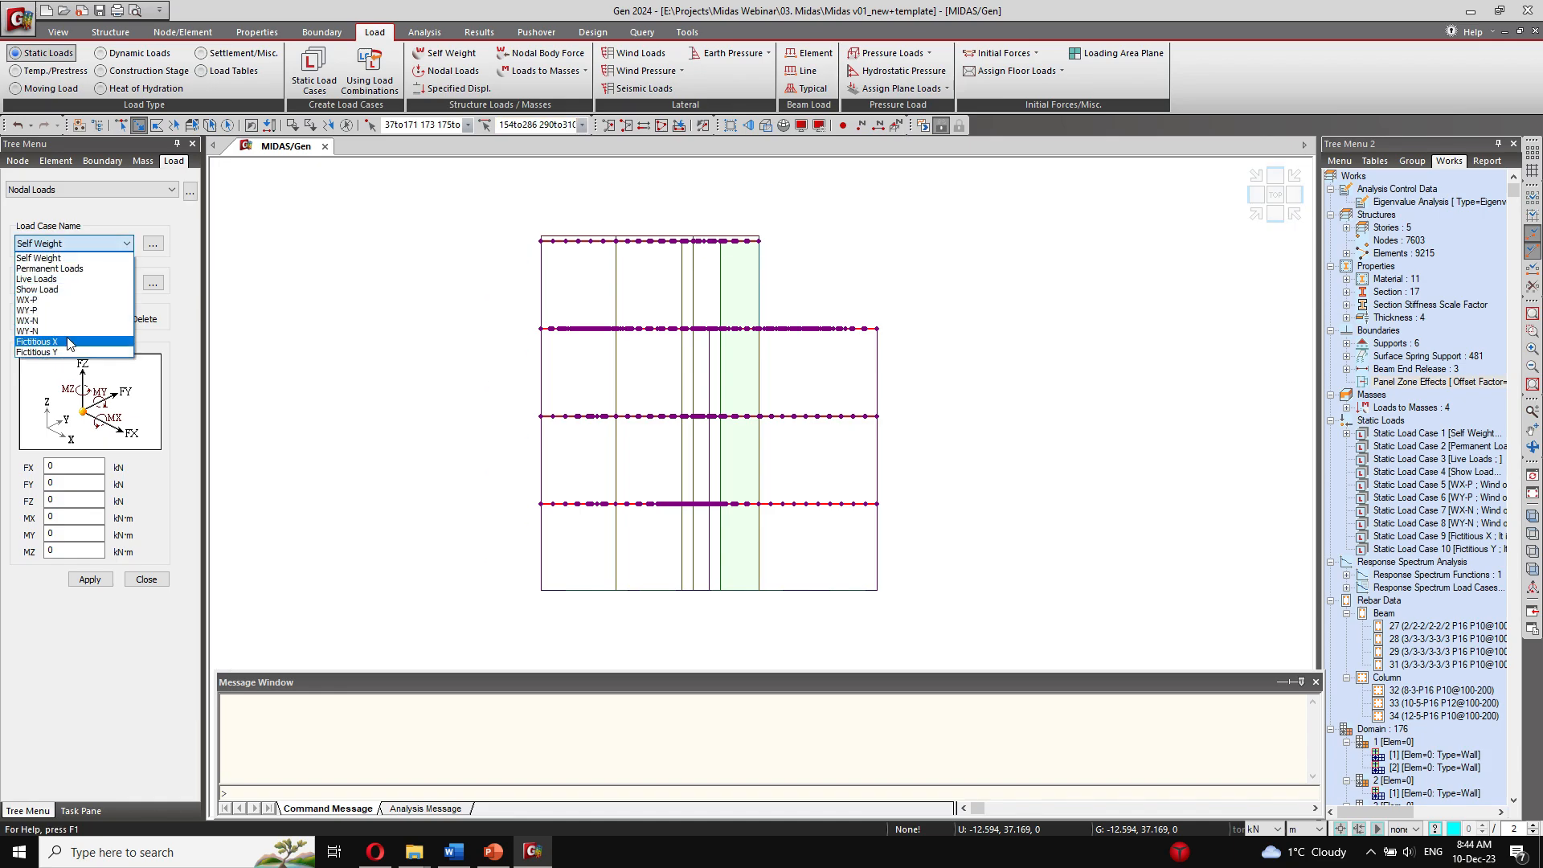
pyautogui.click(36, 342)
pyautogui.click(65, 471)
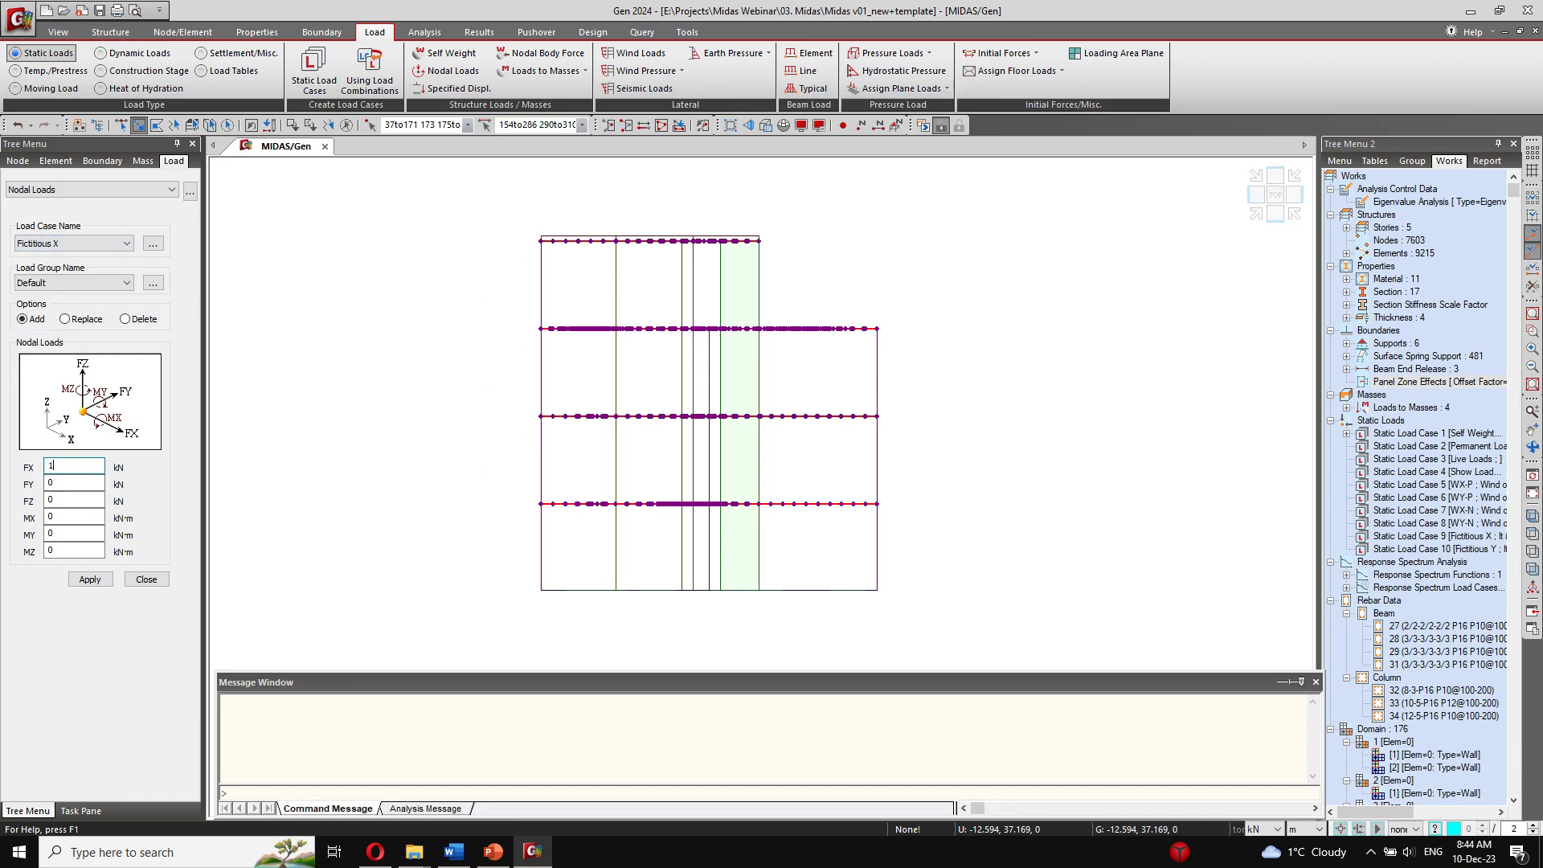
# Step: Recheck the Building Control settings, cancel them, and apply the Fictitious X nodal load to the selected floor nodes
pyautogui.click(182, 32)
pyautogui.click(110, 31)
pyautogui.click(210, 84)
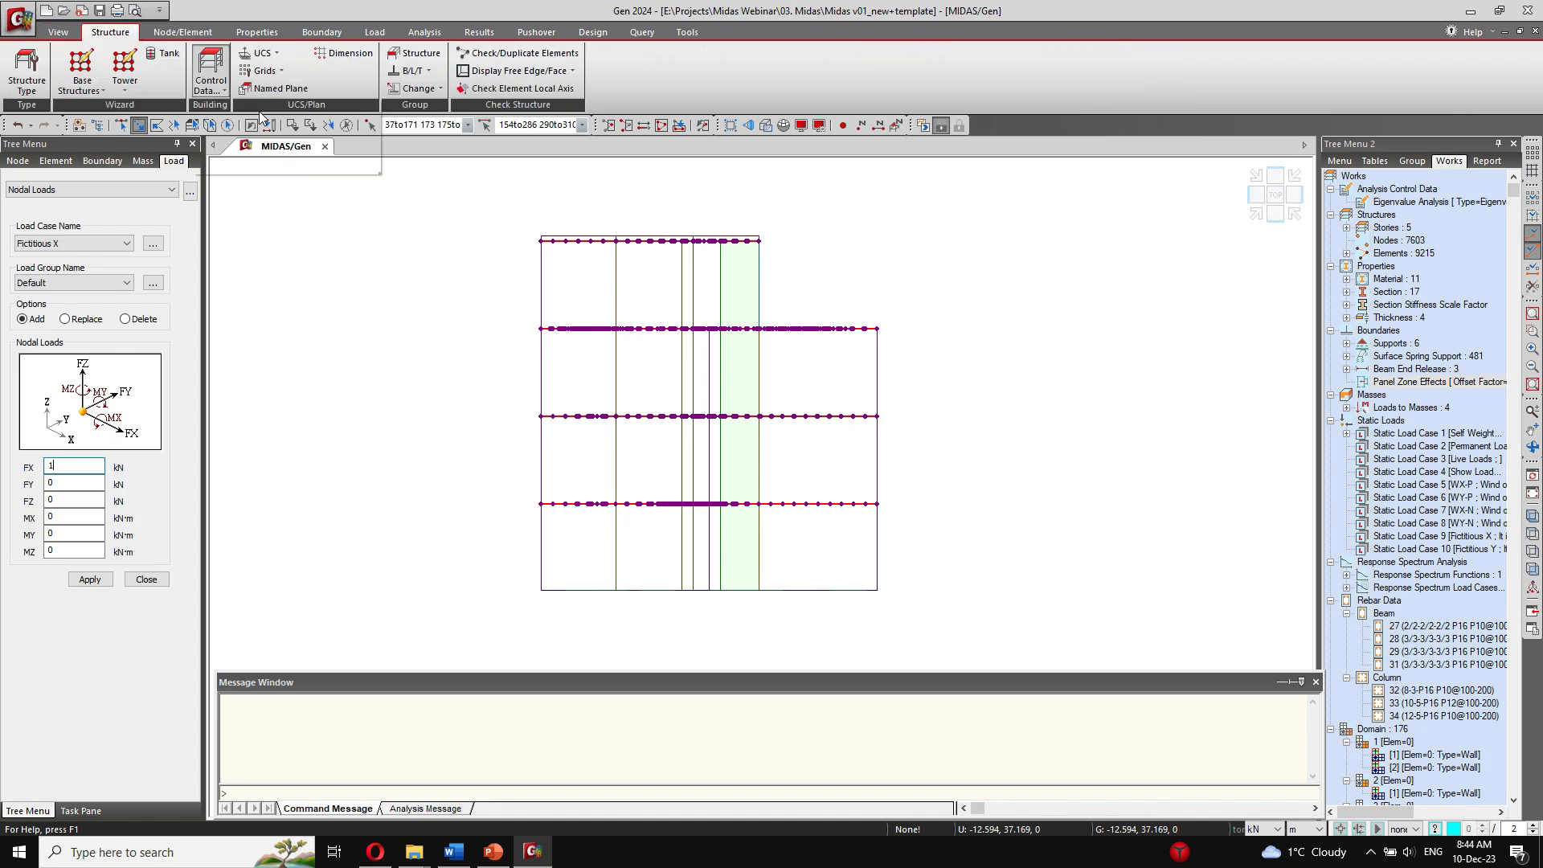
pyautogui.click(259, 113)
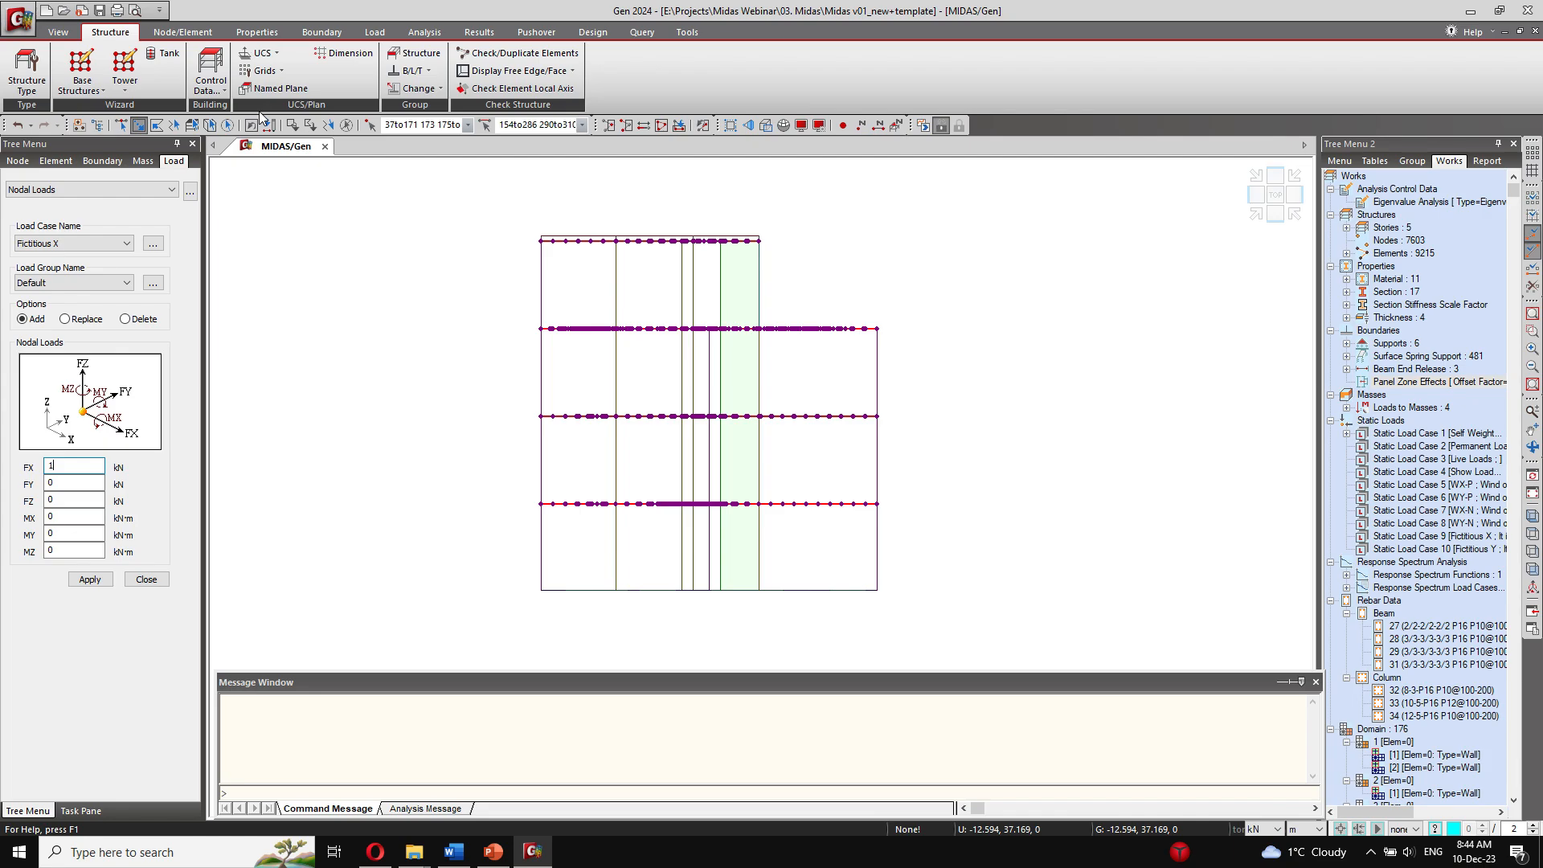
pyautogui.click(283, 546)
pyautogui.click(77, 579)
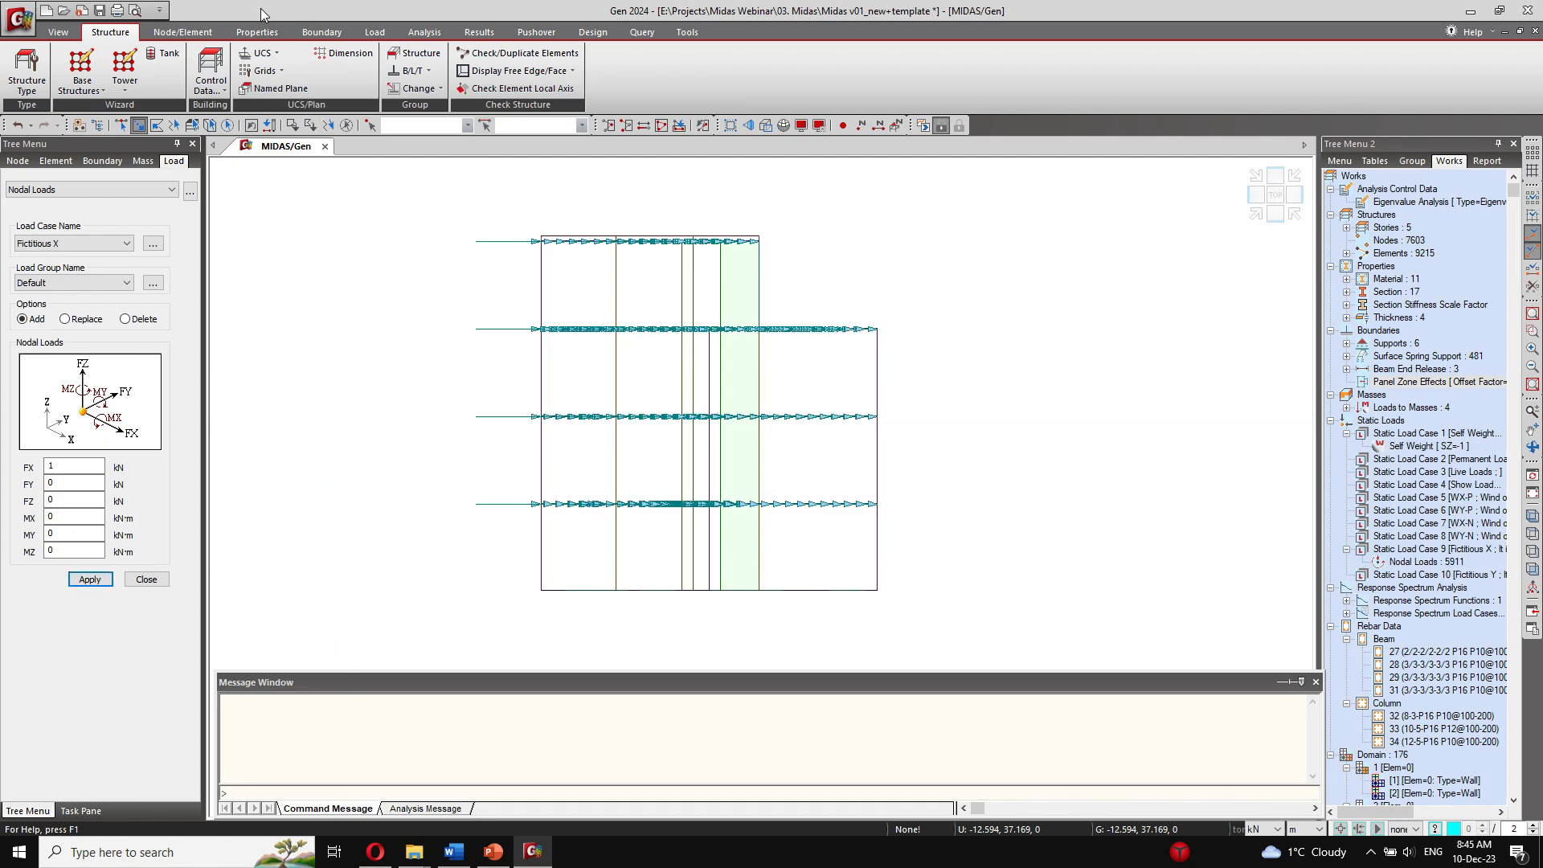
# Step: Reselect the previously selected floor nodes and apply a nodal load with FX 0 and FY 1 kN in the Fictitious Y load case
pyautogui.click(56, 32)
pyautogui.click(396, 88)
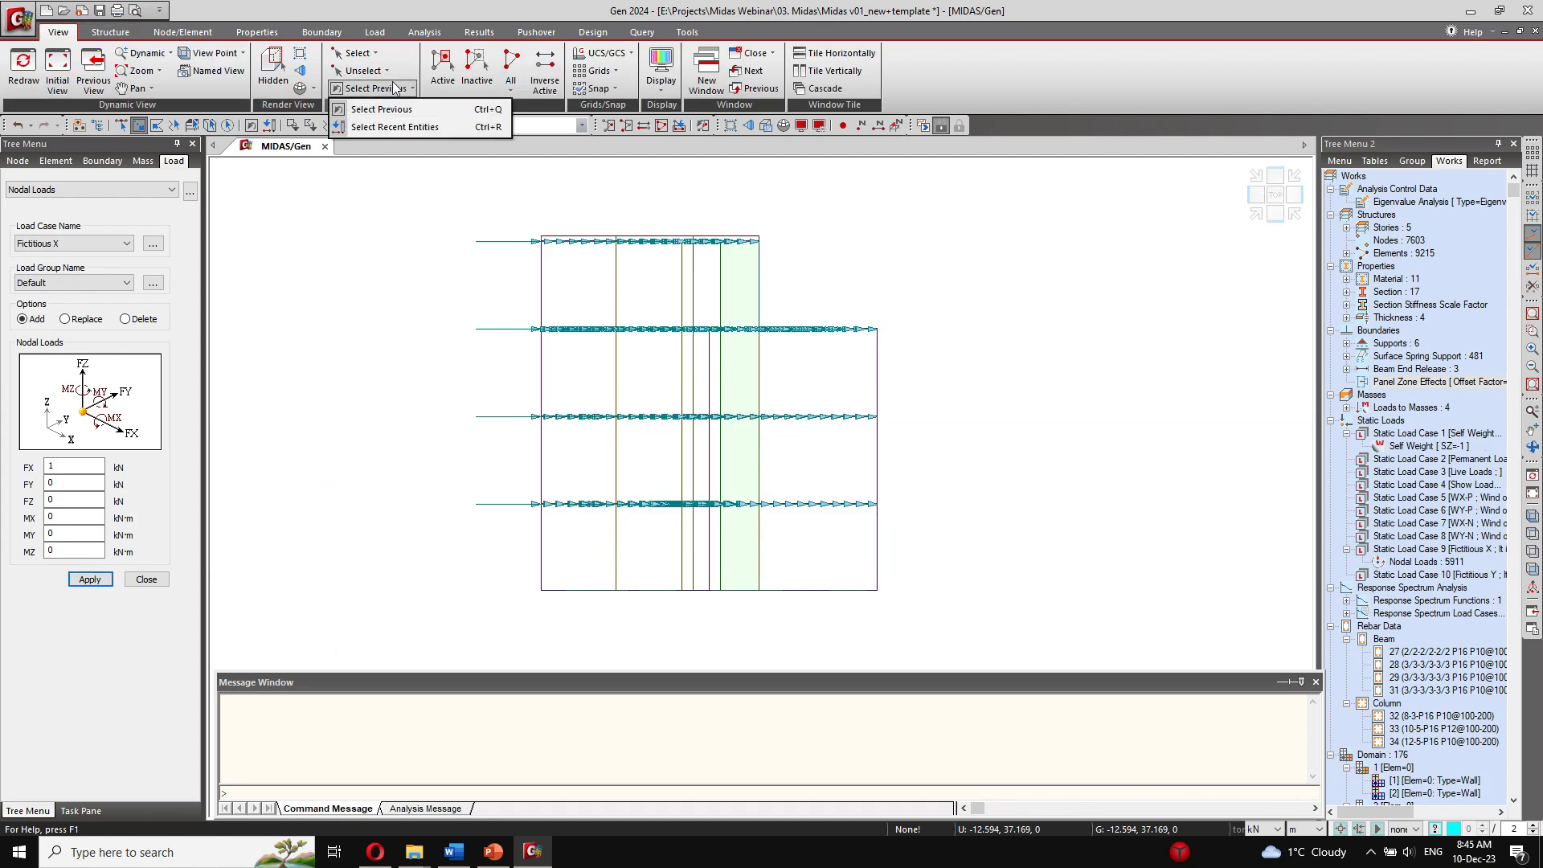
pyautogui.click(371, 110)
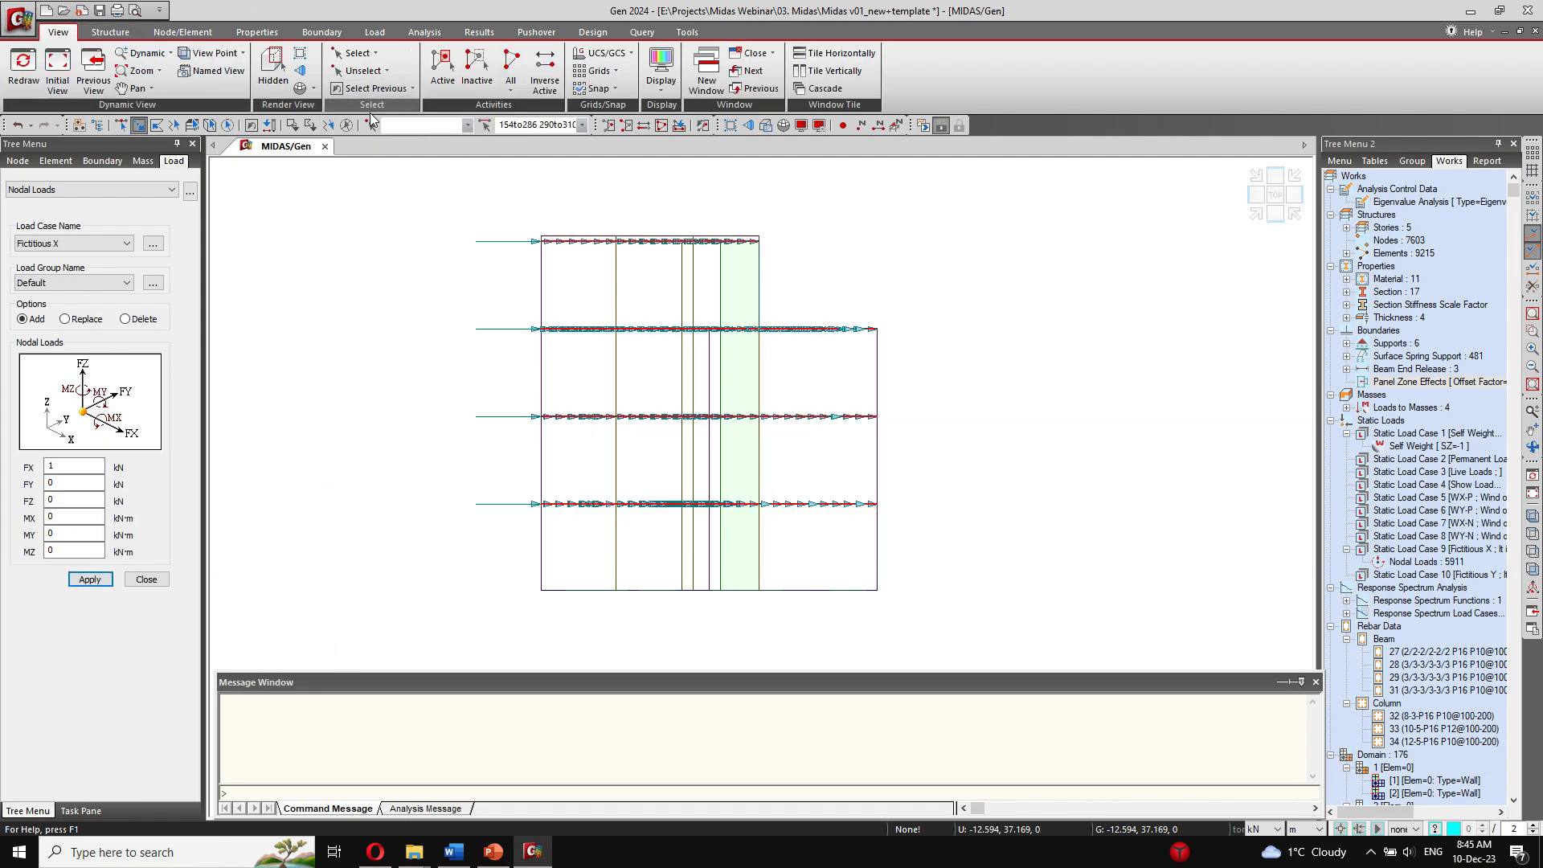
pyautogui.doubleClick(72, 467)
pyautogui.write('0')
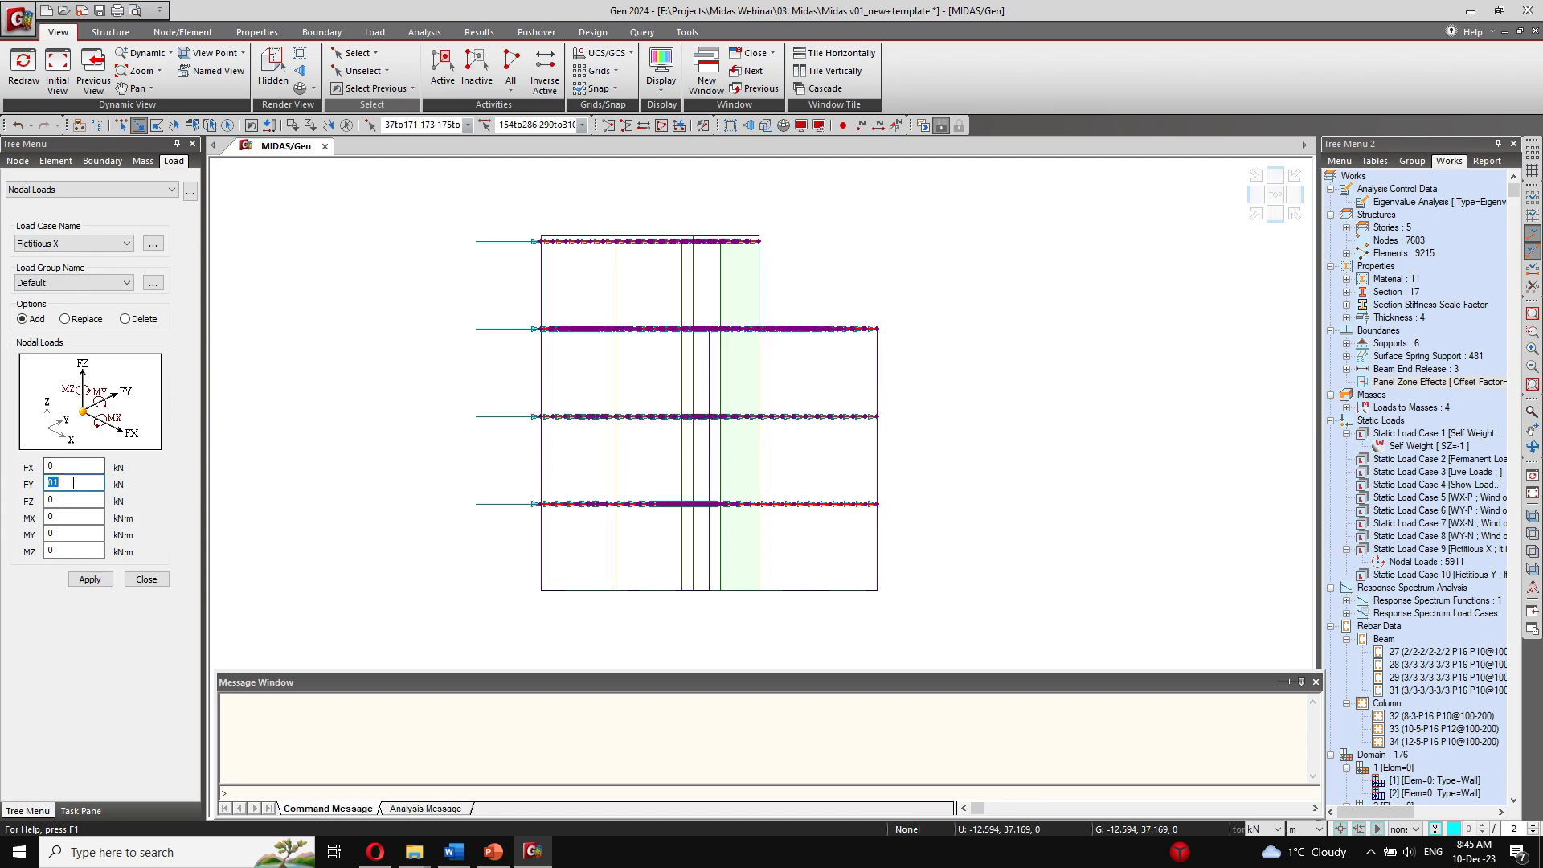
pyautogui.write('1')
pyautogui.click(80, 243)
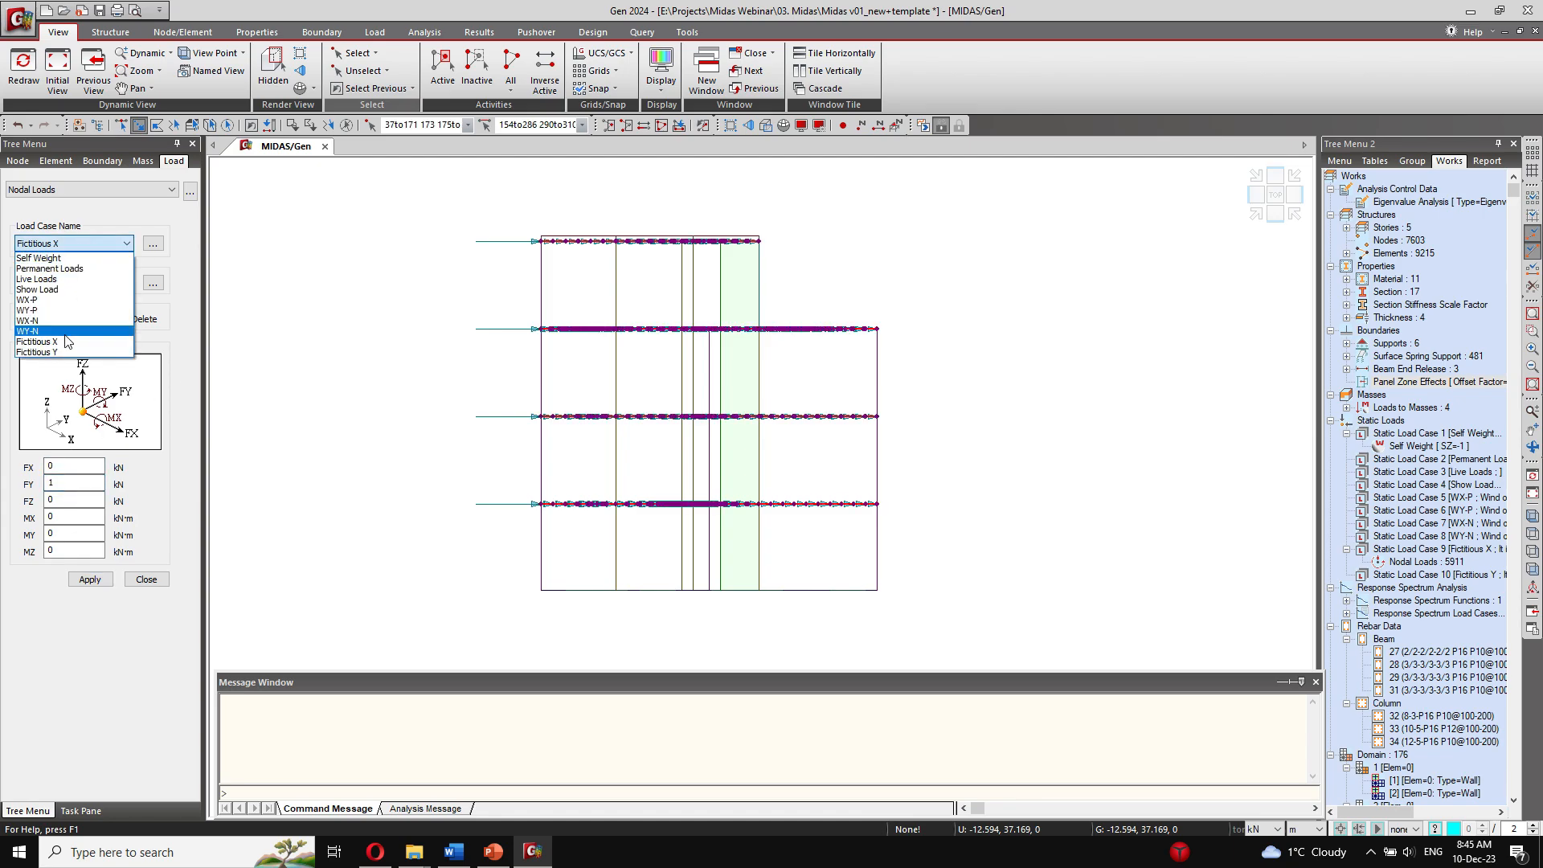
pyautogui.click(48, 352)
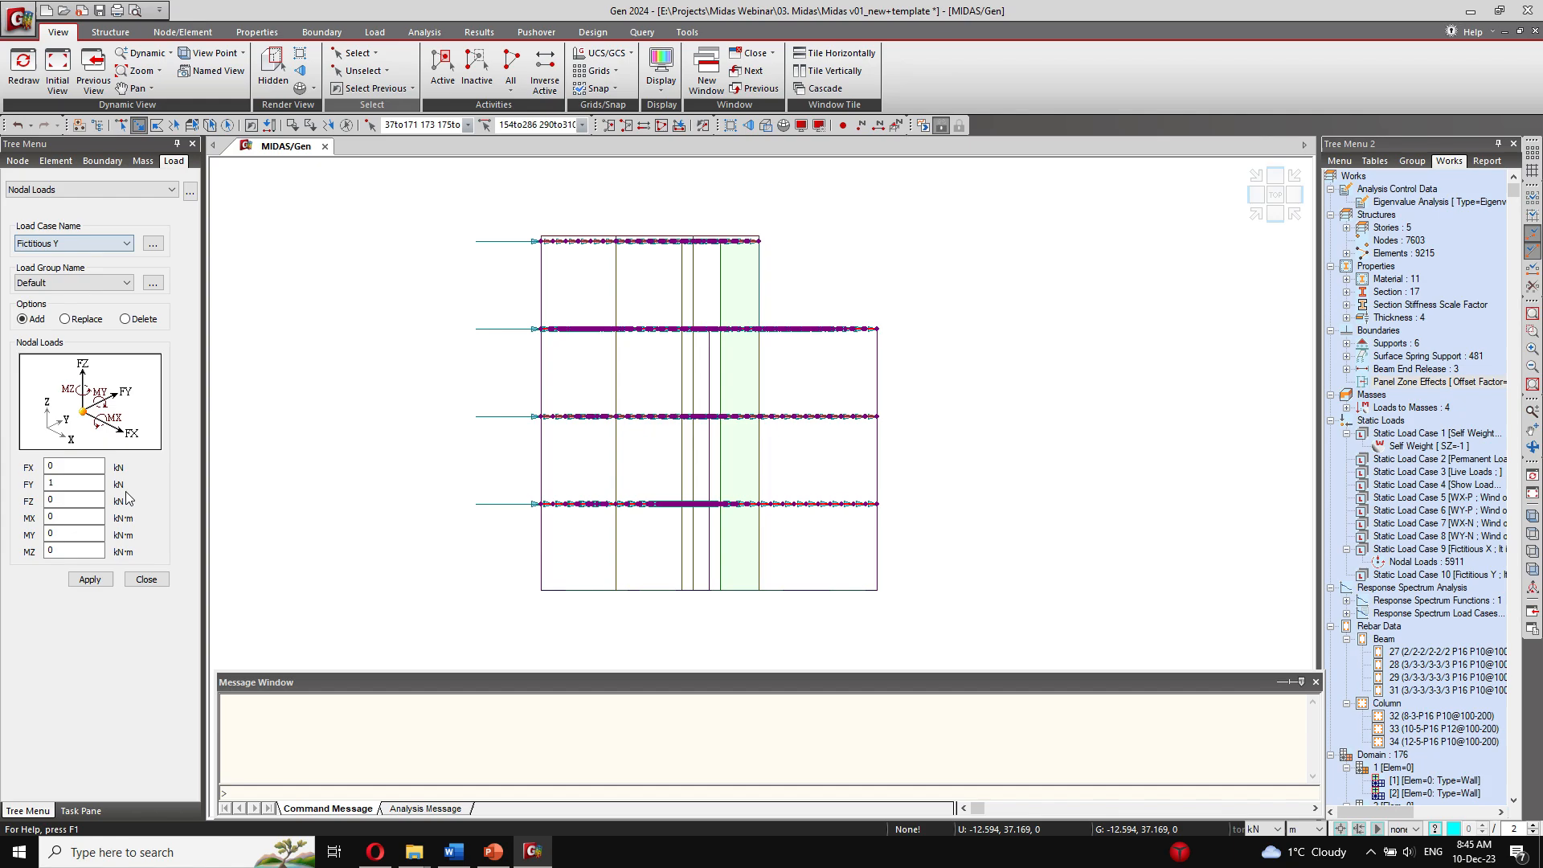
pyautogui.click(89, 580)
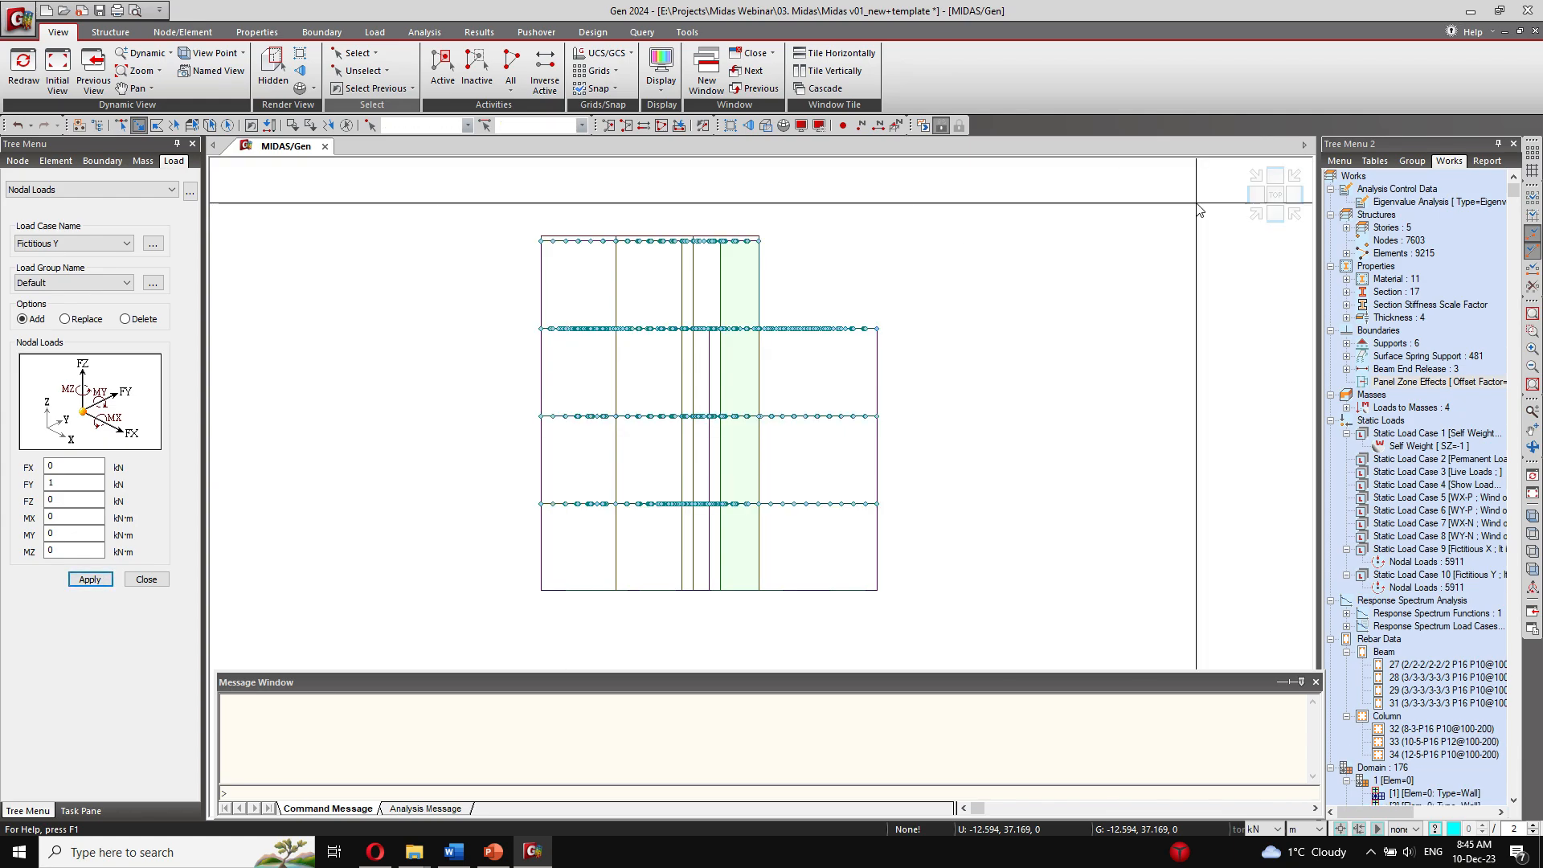
# Step: Inspect the applied nodal loads in an isometric view, restore the initial view, and hide the node symbols
pyautogui.click(1256, 213)
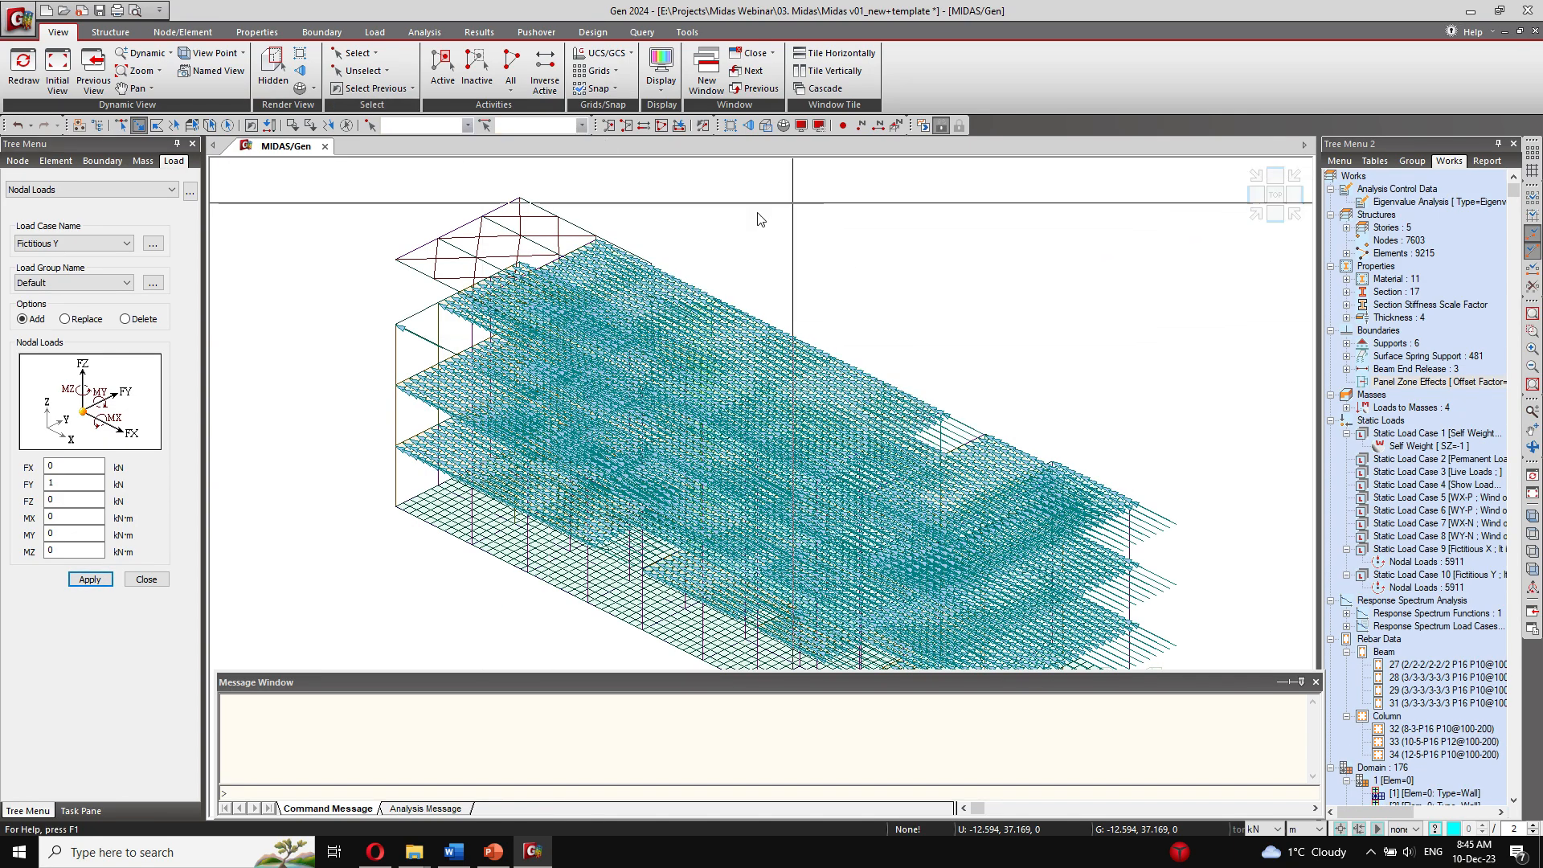
pyautogui.keyDown('ctrl'); pyautogui.moveTo(596, 333); pyautogui.dragTo(644, 304, button='middle'); pyautogui.keyUp('ctrl')
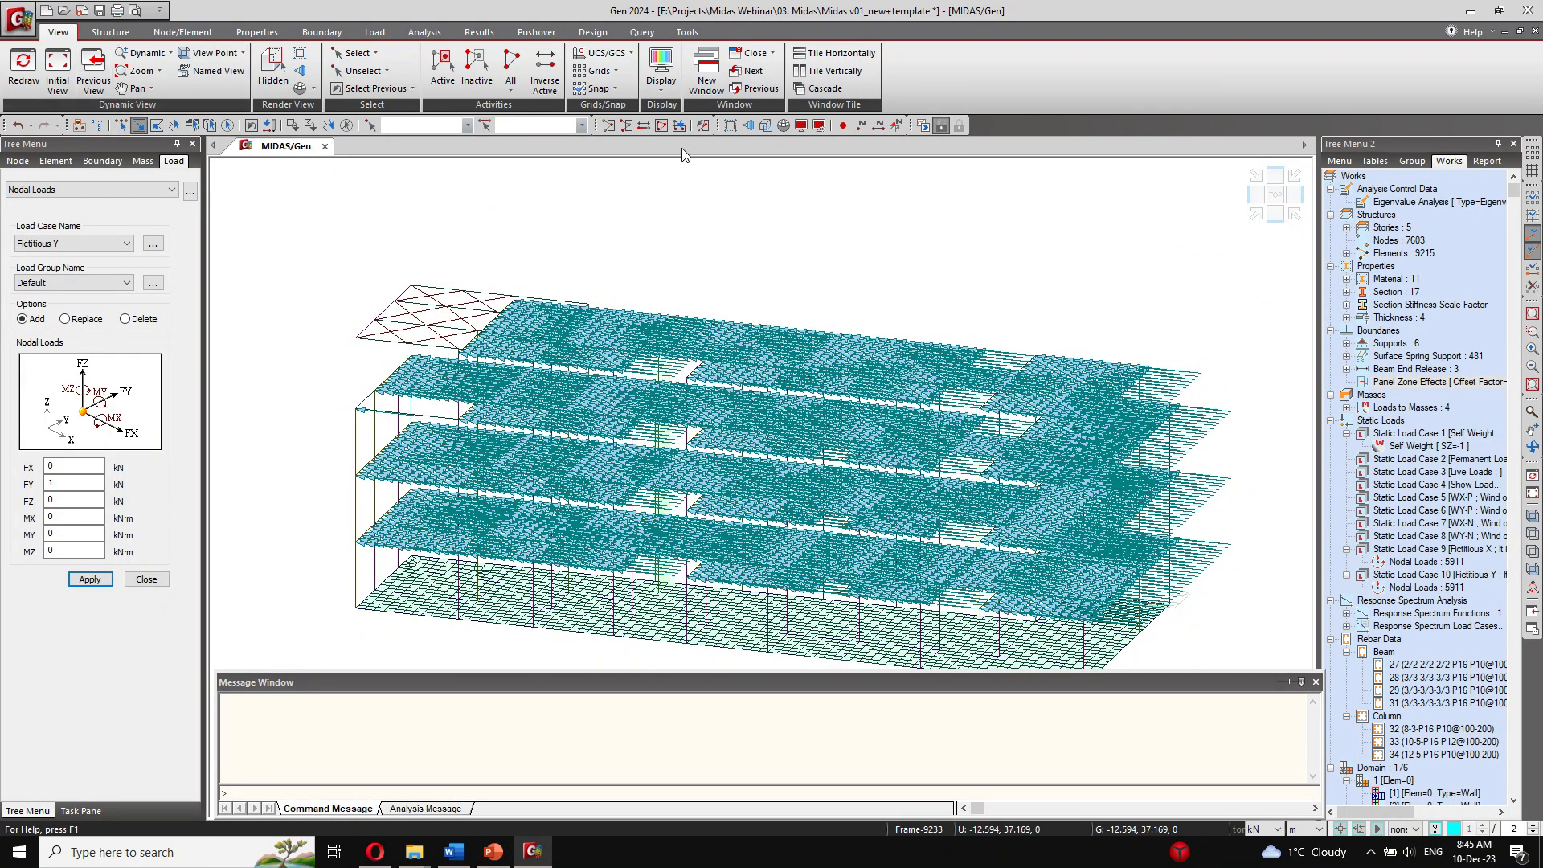
pyautogui.click(58, 71)
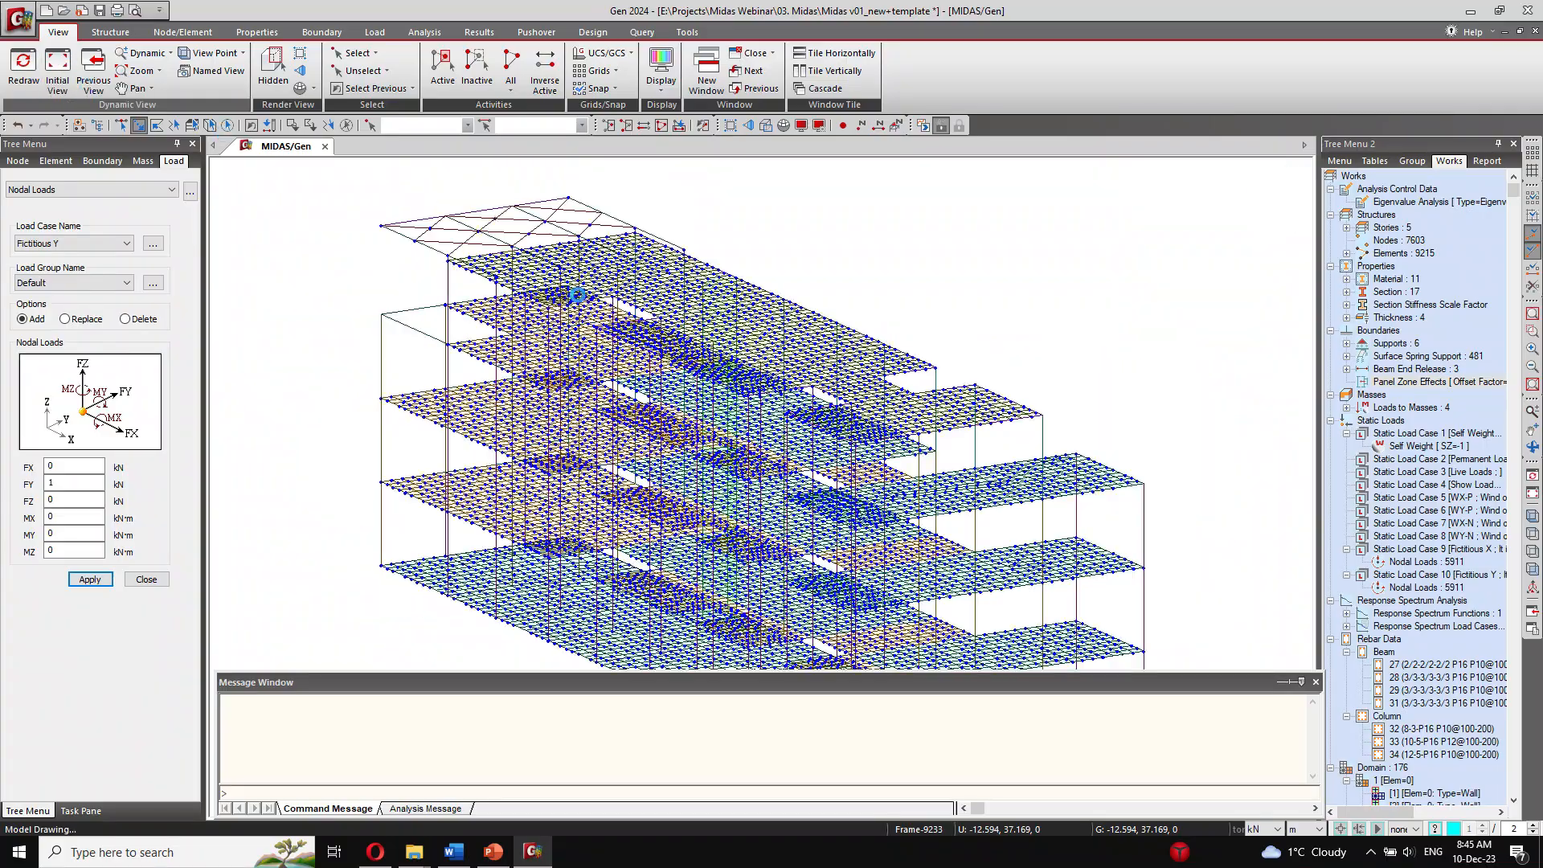
pyautogui.click(842, 125)
pyautogui.scroll(-1, 795, 295)
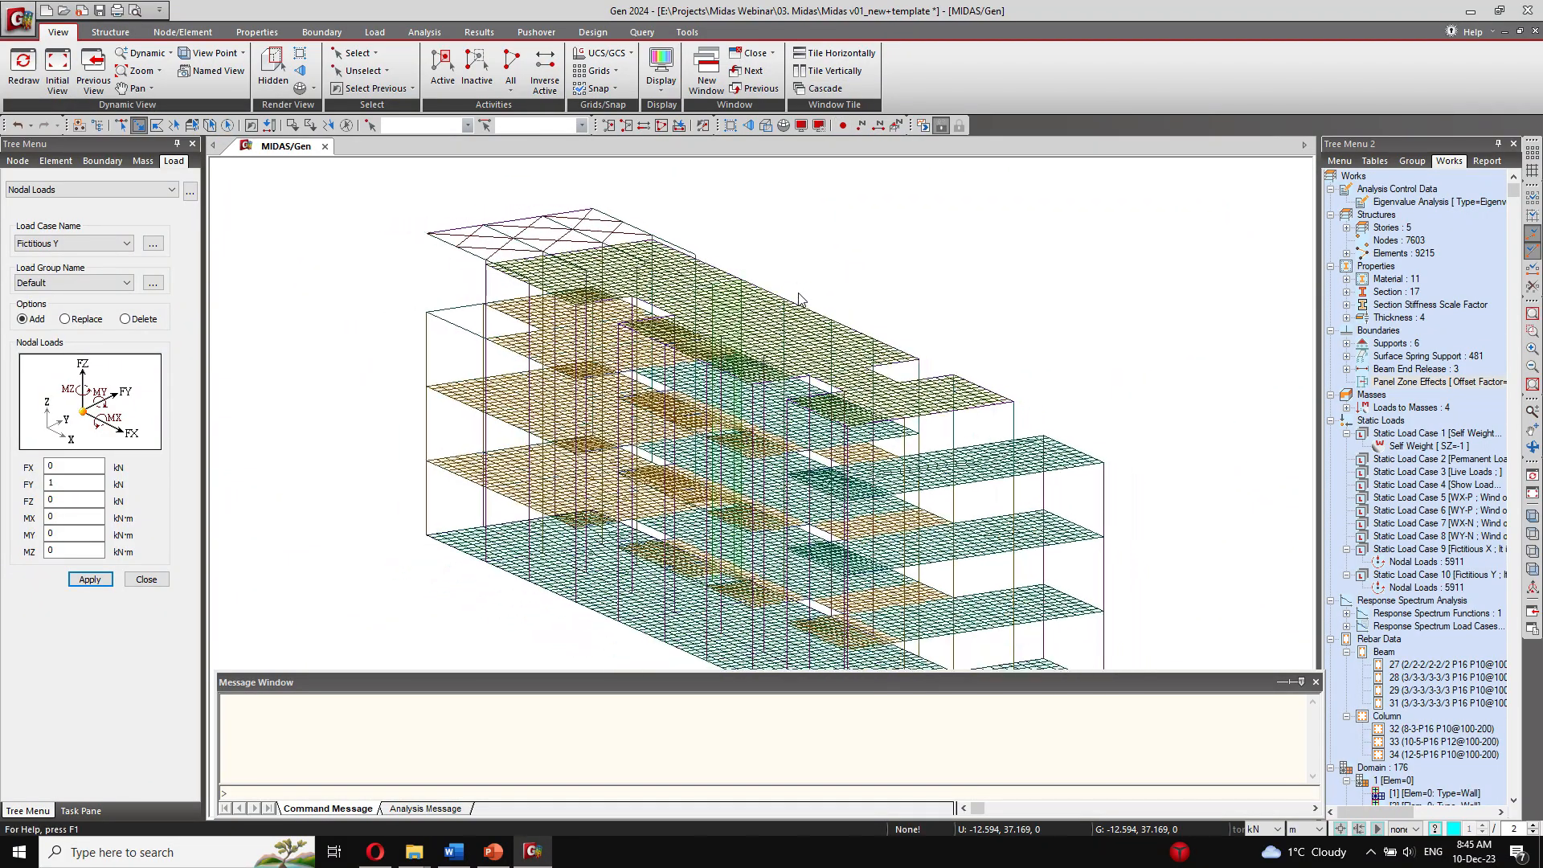
pyautogui.keyDown('ctrl'); pyautogui.moveTo(940, 428); pyautogui.dragTo(659, 430, button='middle'); pyautogui.keyUp('ctrl')
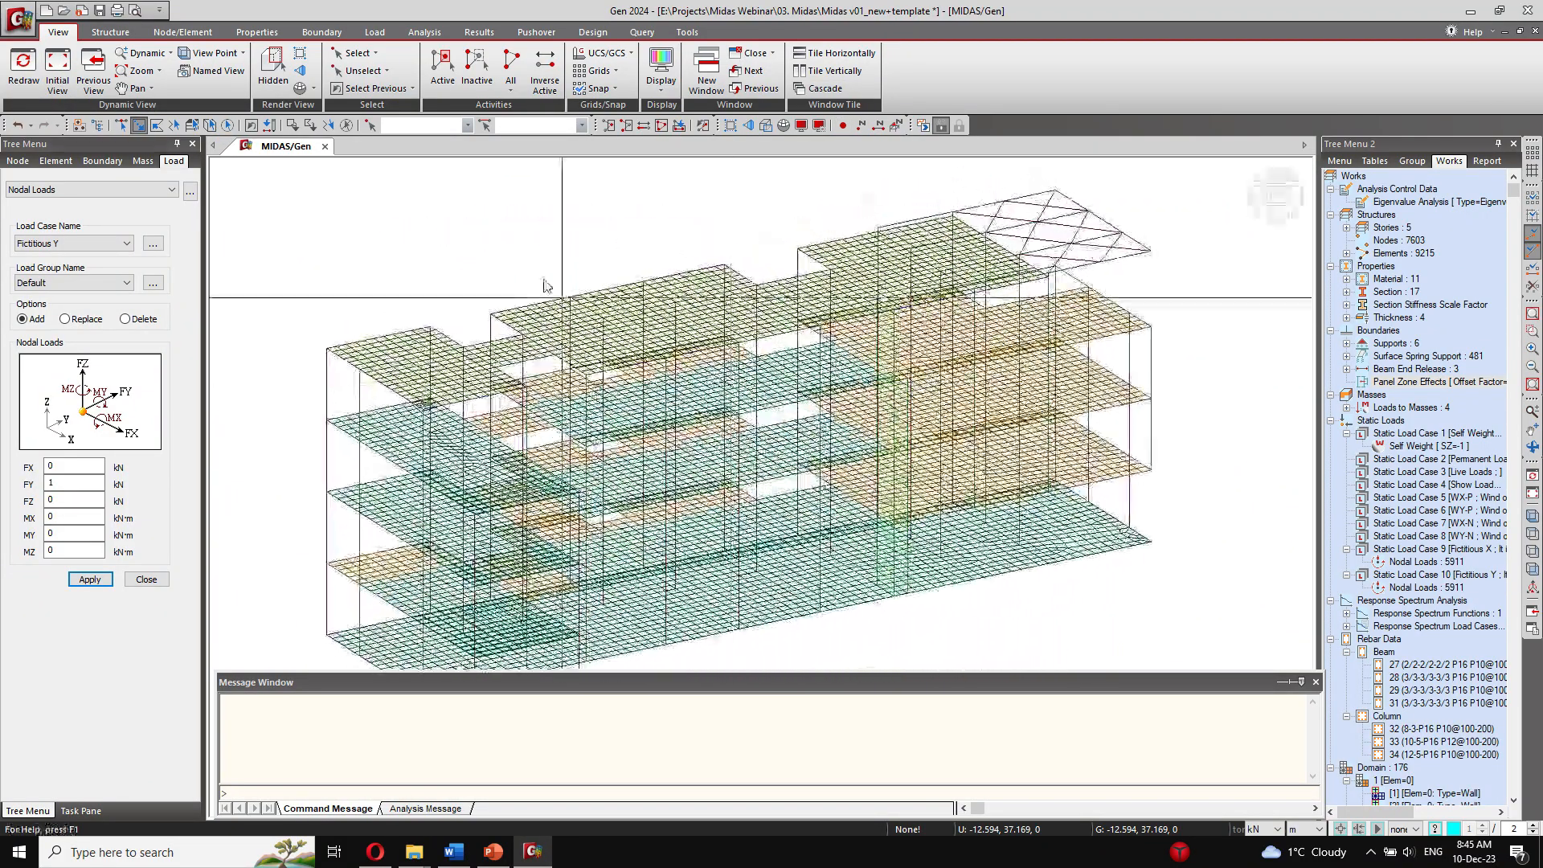
# Step: Automatically regenerate the story data for the levels from 0 to 13.6 m, leaving the 13.8 m level unselected
pyautogui.click(109, 32)
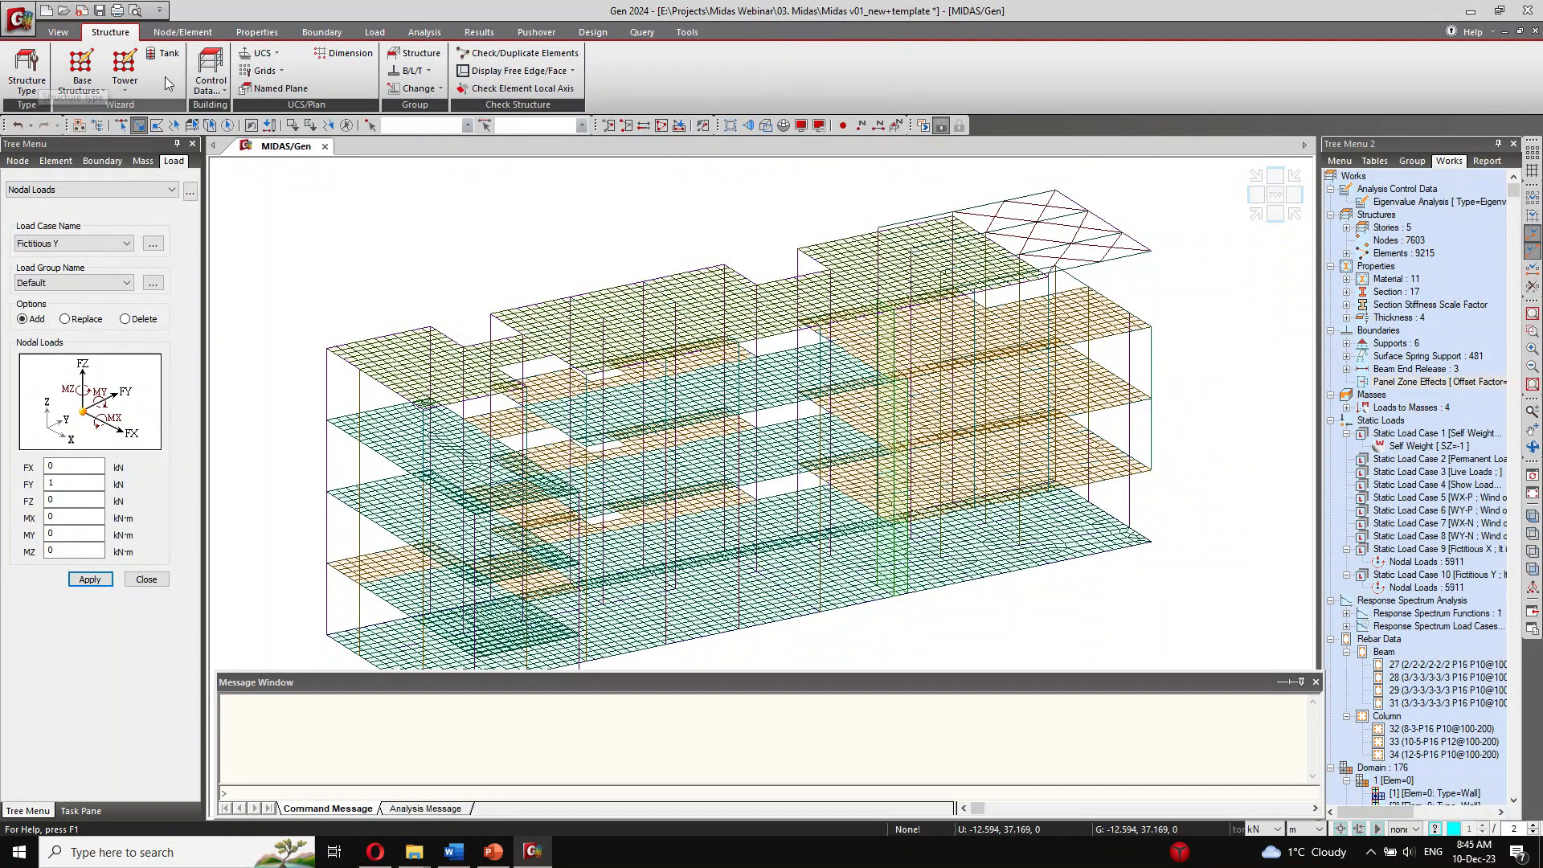
pyautogui.click(211, 72)
pyautogui.click(223, 129)
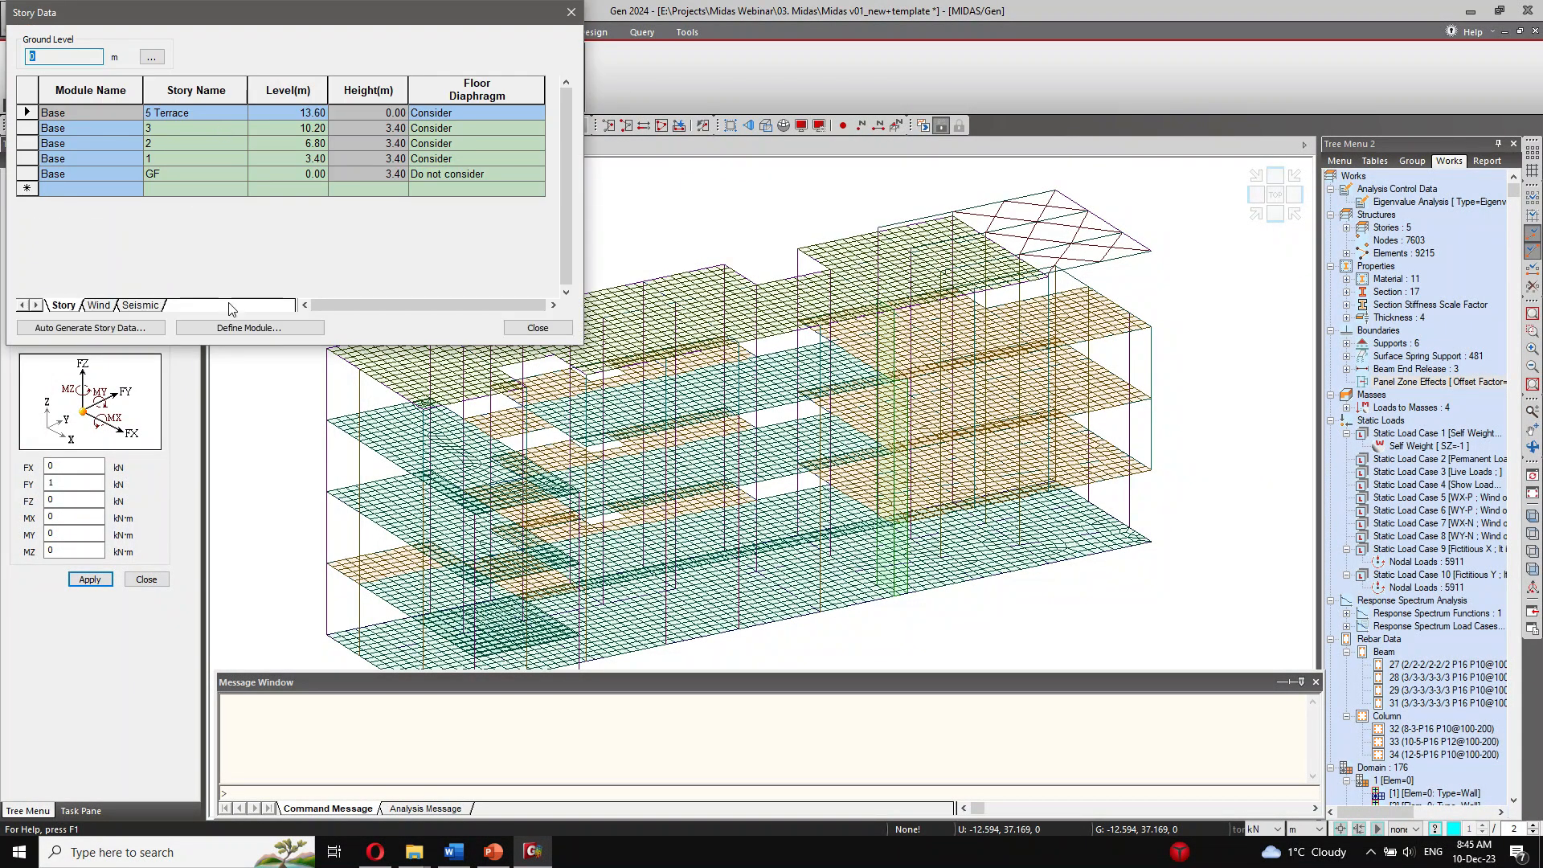
pyautogui.click(128, 332)
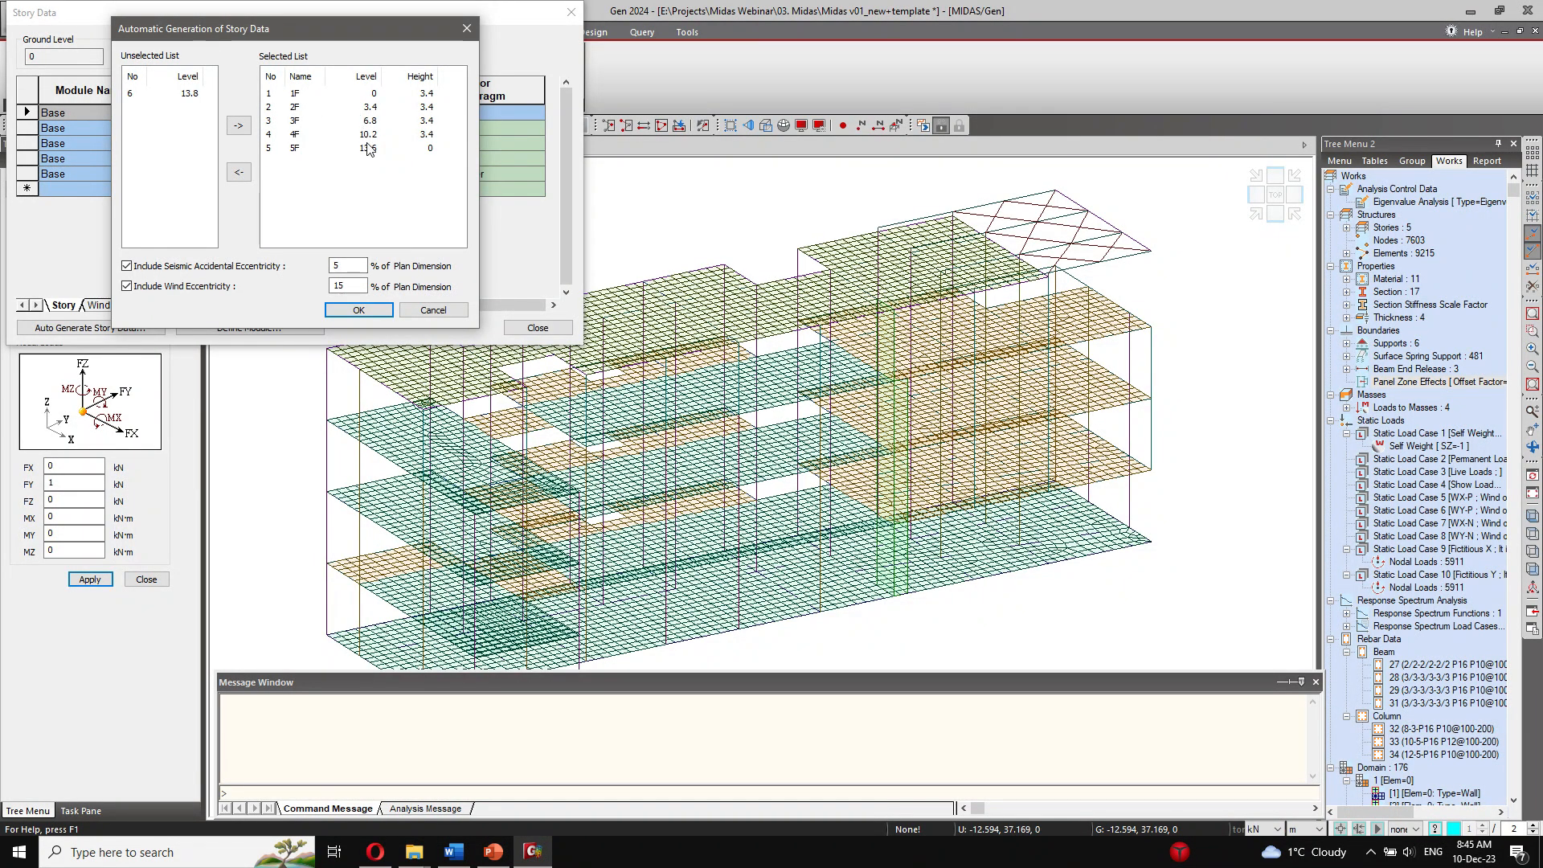
pyautogui.click(189, 95)
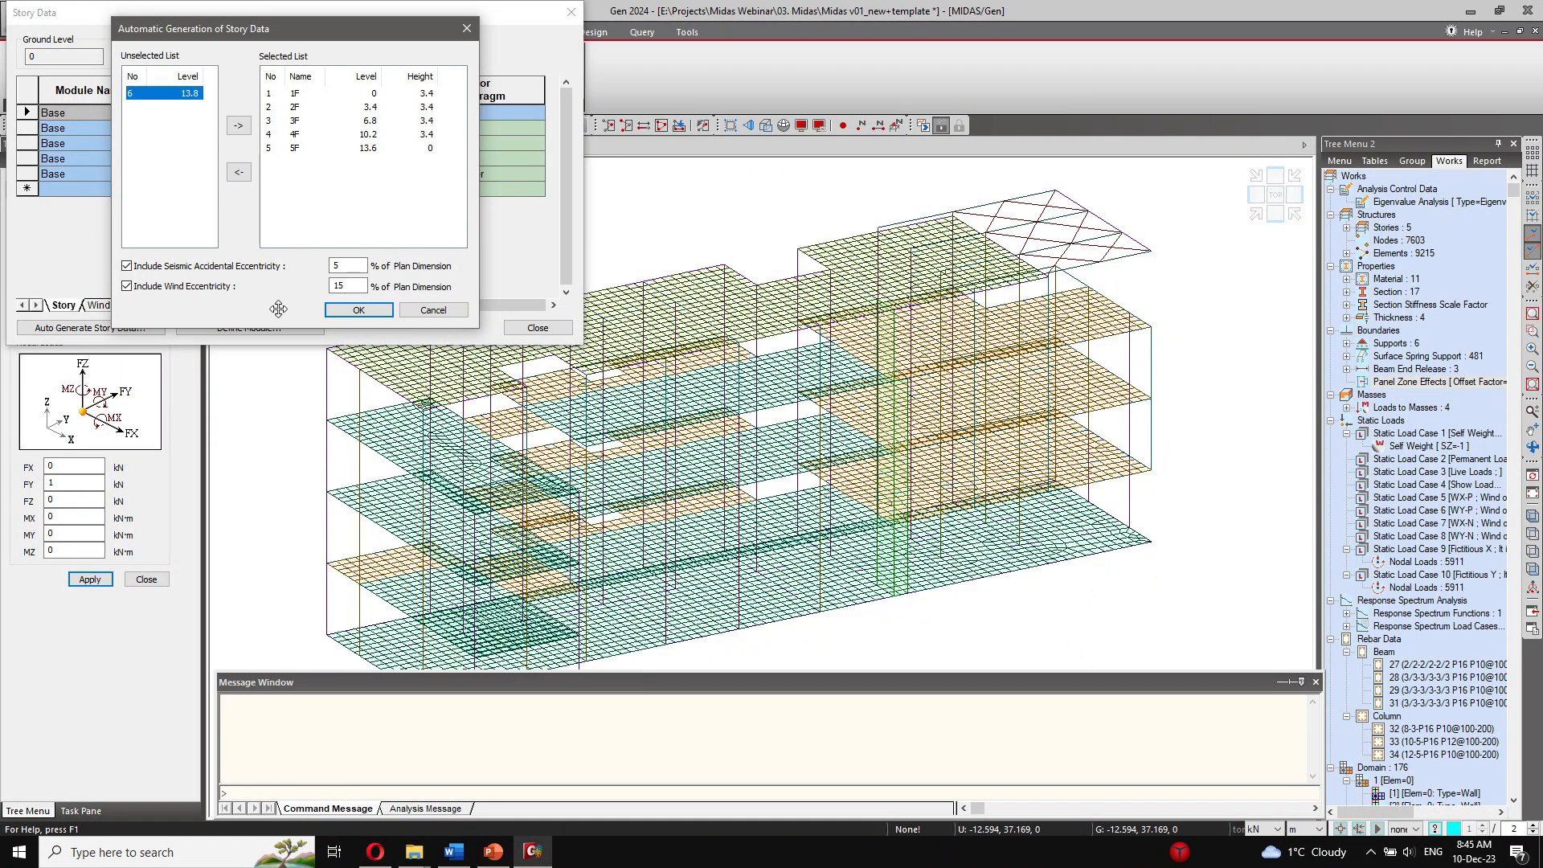
pyautogui.click(359, 312)
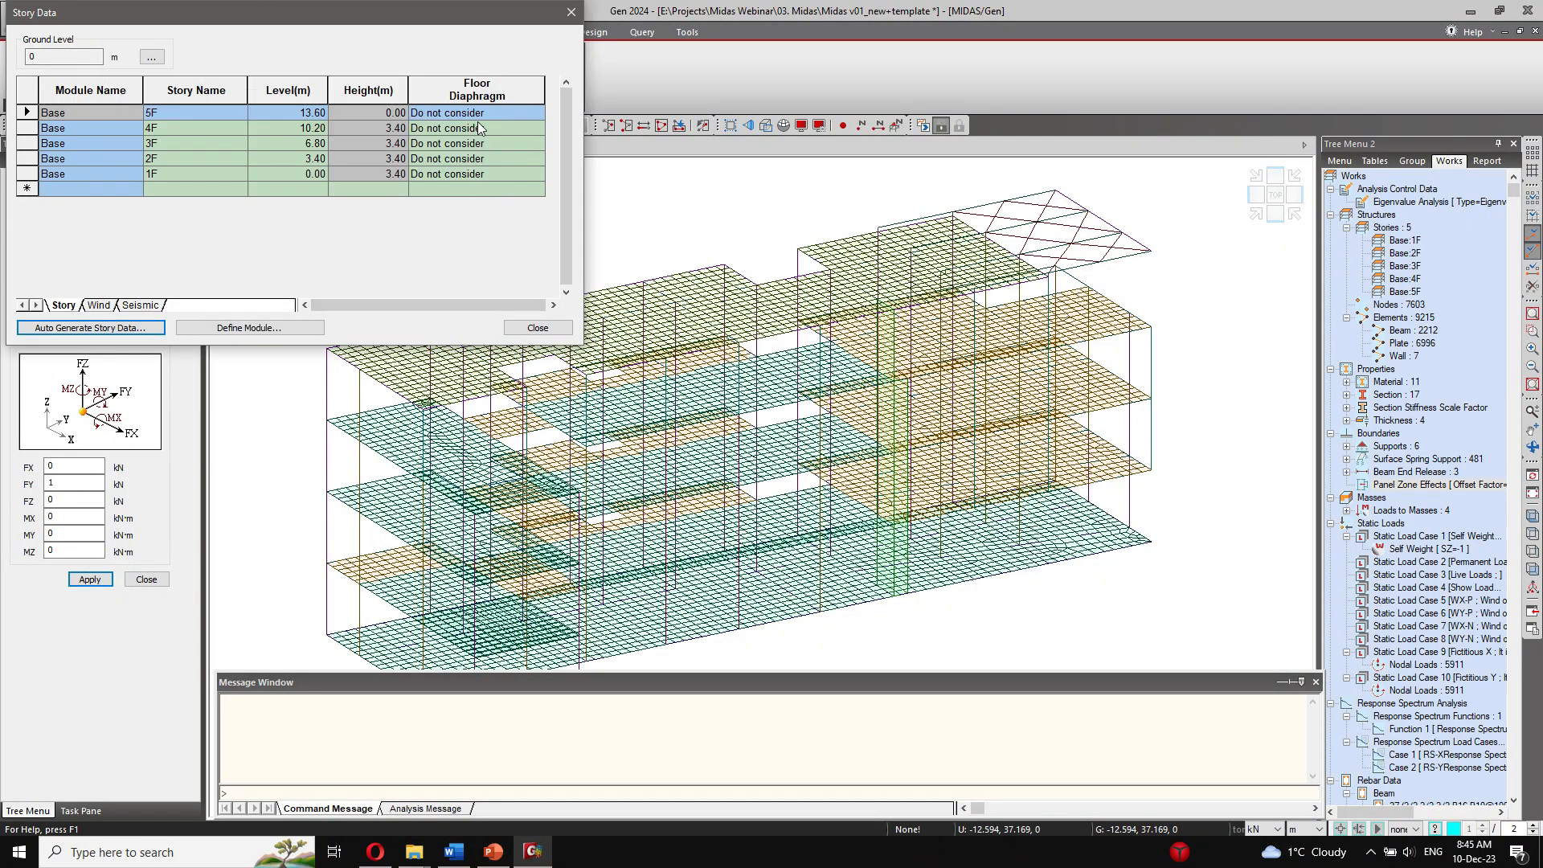
# Step: Set the floor diaphragm to Consider for stories 5F, 4F, 3F and 2F, and close the story data
pyautogui.click(503, 113)
pyautogui.click(538, 112)
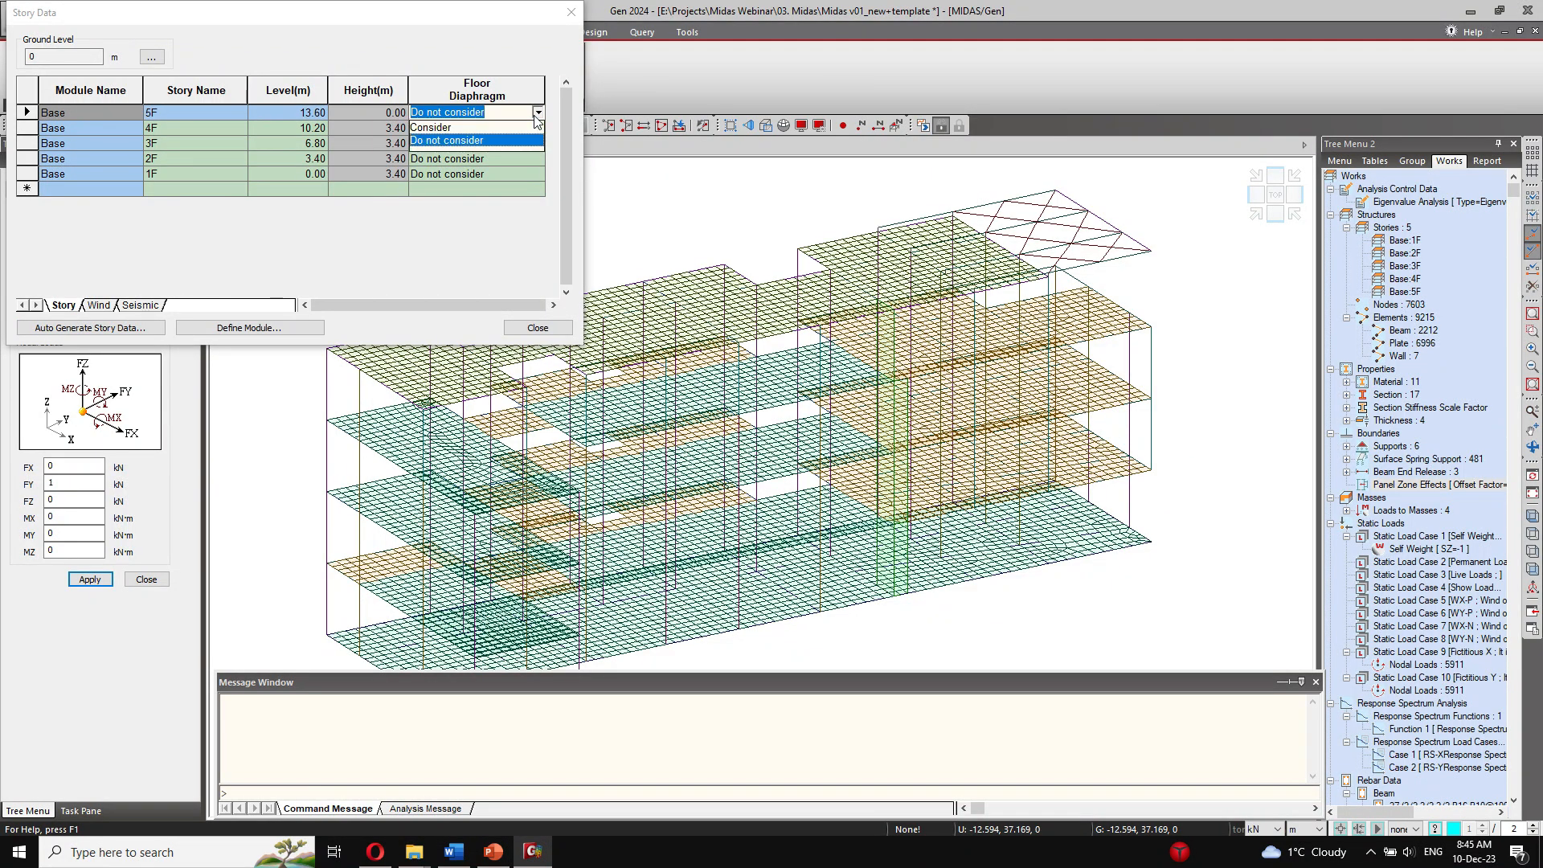
pyautogui.click(464, 124)
pyautogui.click(529, 129)
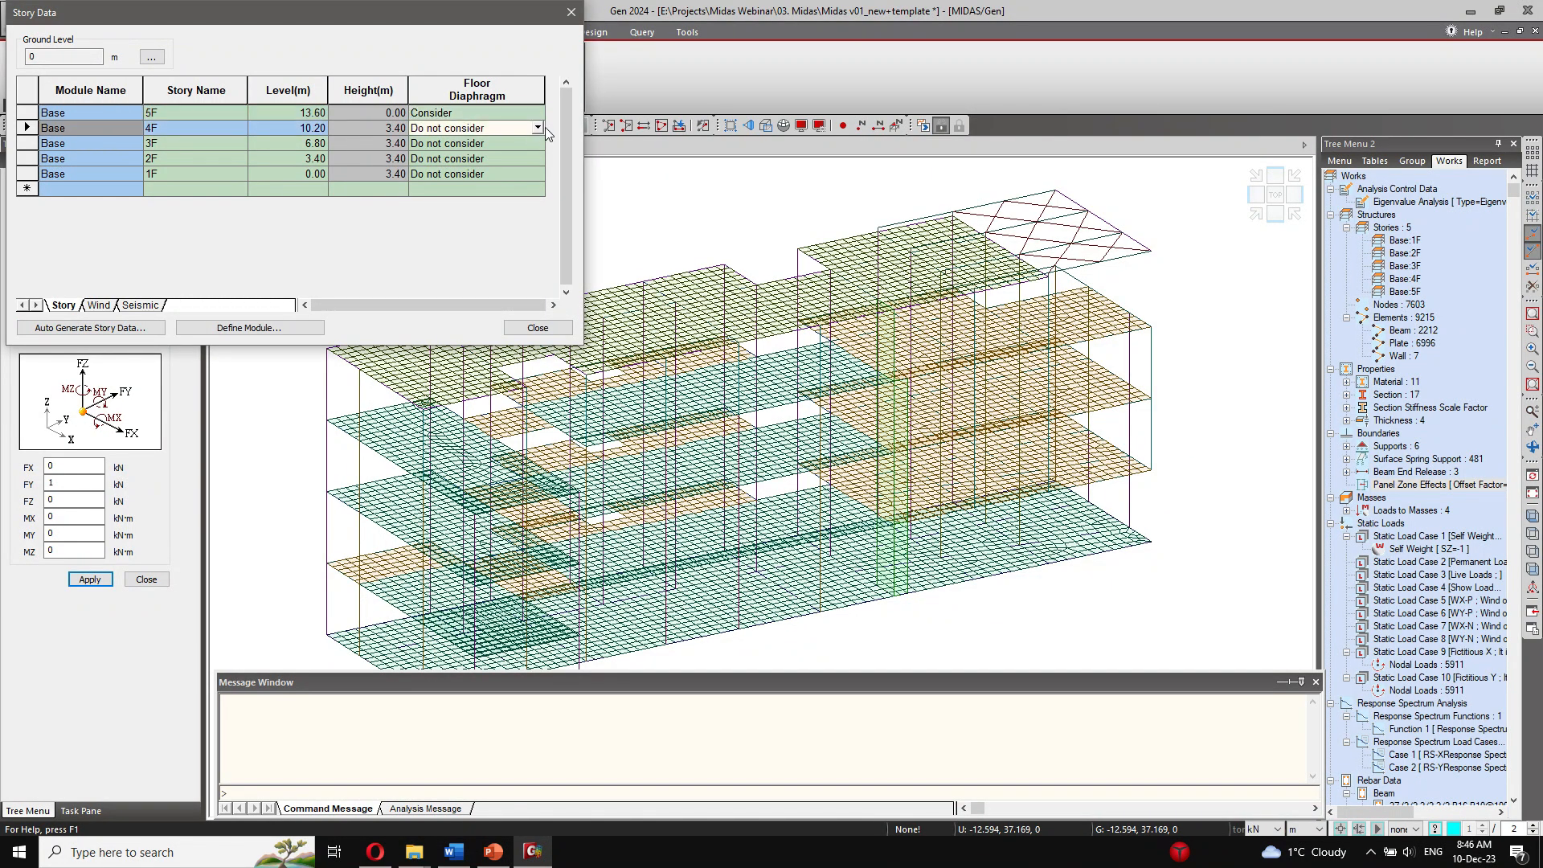
pyautogui.click(537, 127)
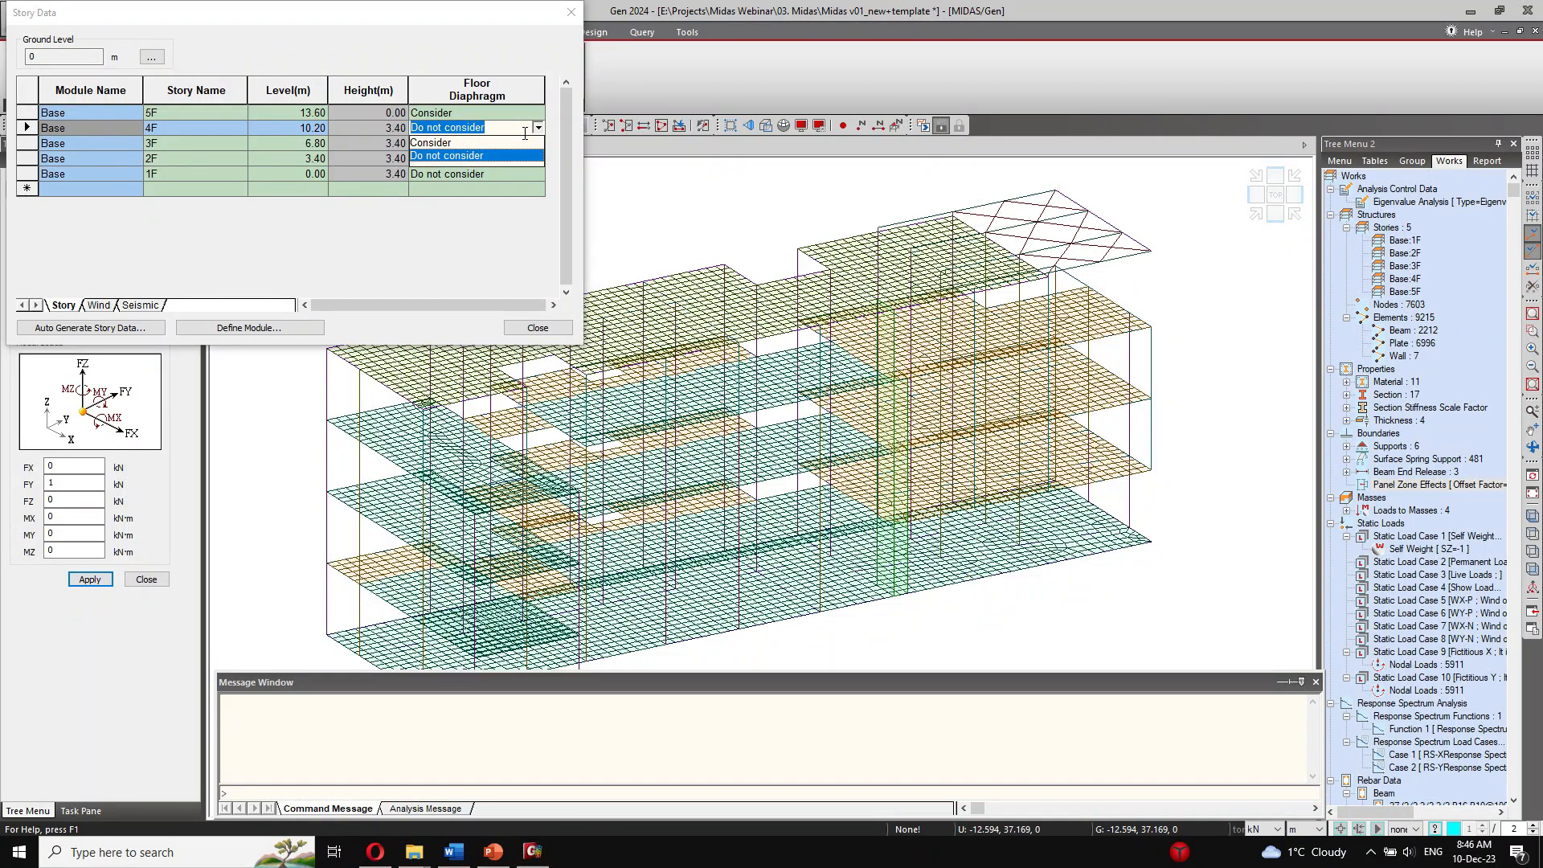
pyautogui.click(460, 139)
pyautogui.click(506, 144)
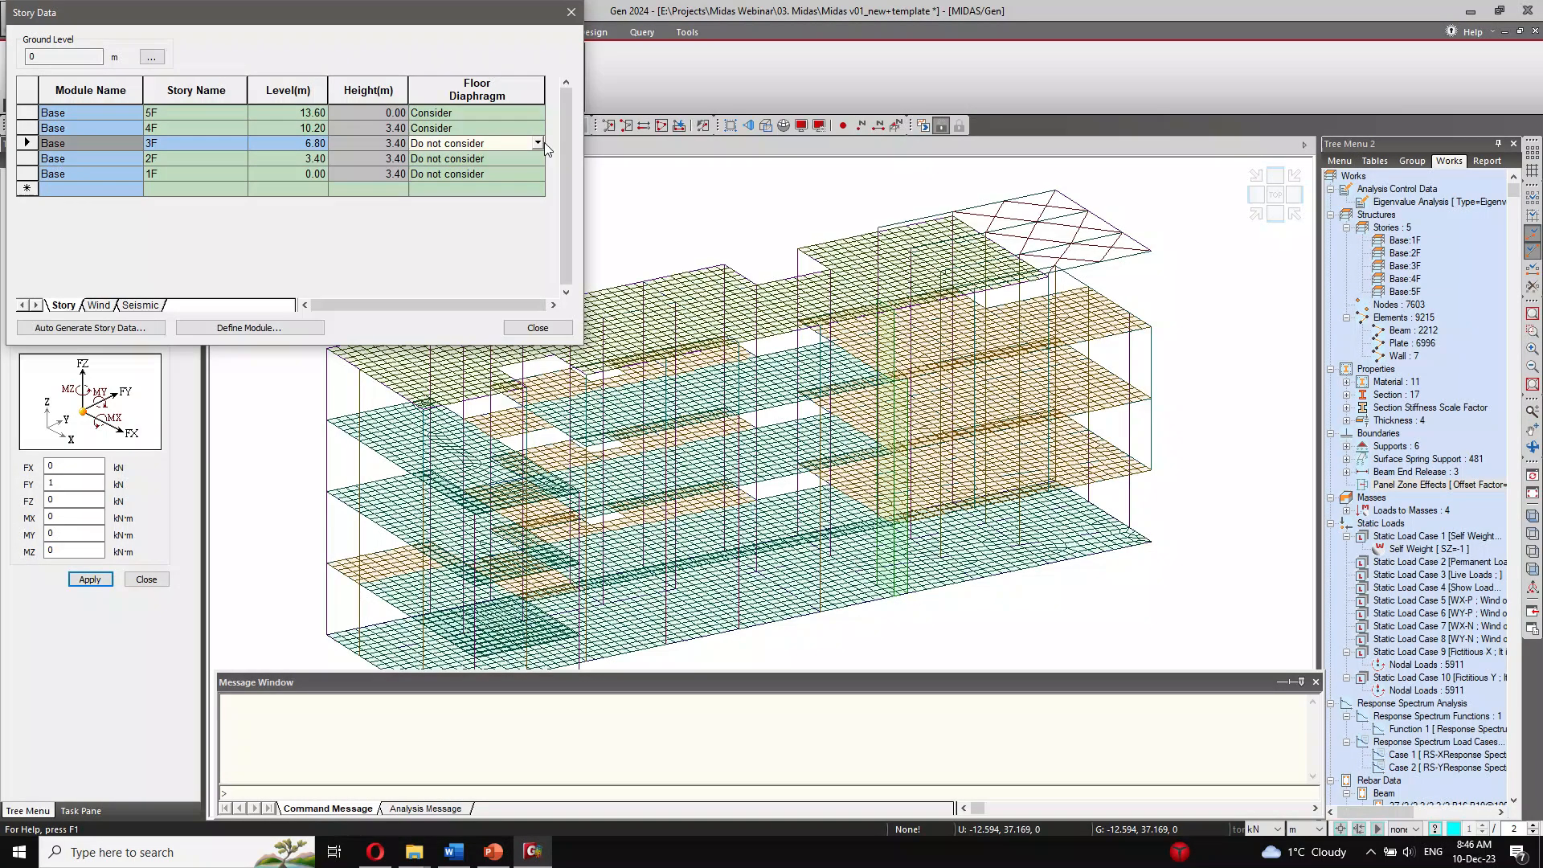
pyautogui.click(538, 143)
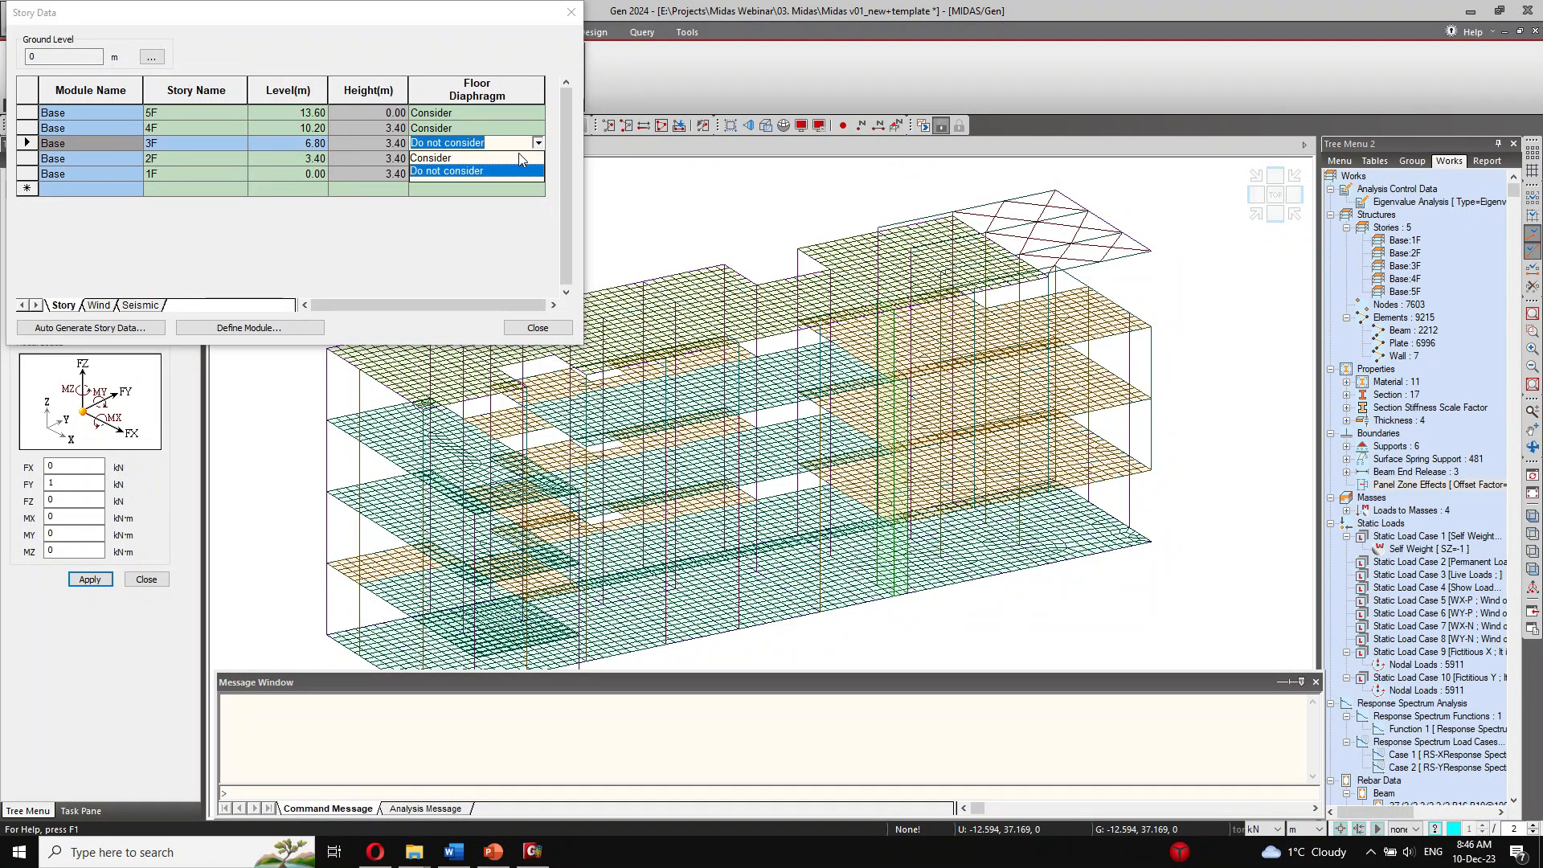
pyautogui.click(518, 153)
pyautogui.click(520, 158)
pyautogui.click(537, 158)
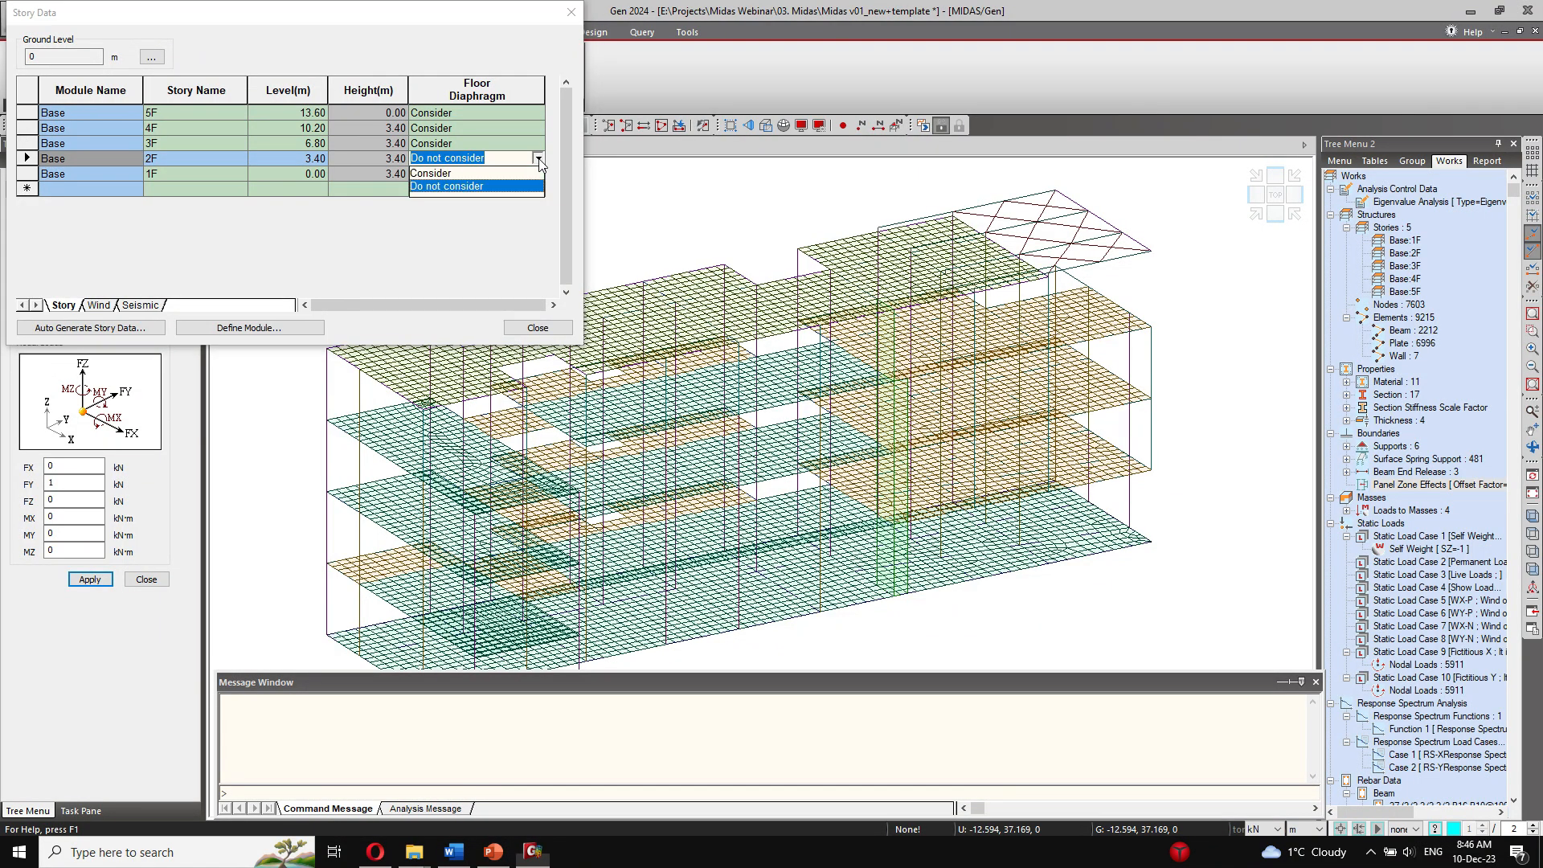
pyautogui.click(479, 173)
pyautogui.click(537, 327)
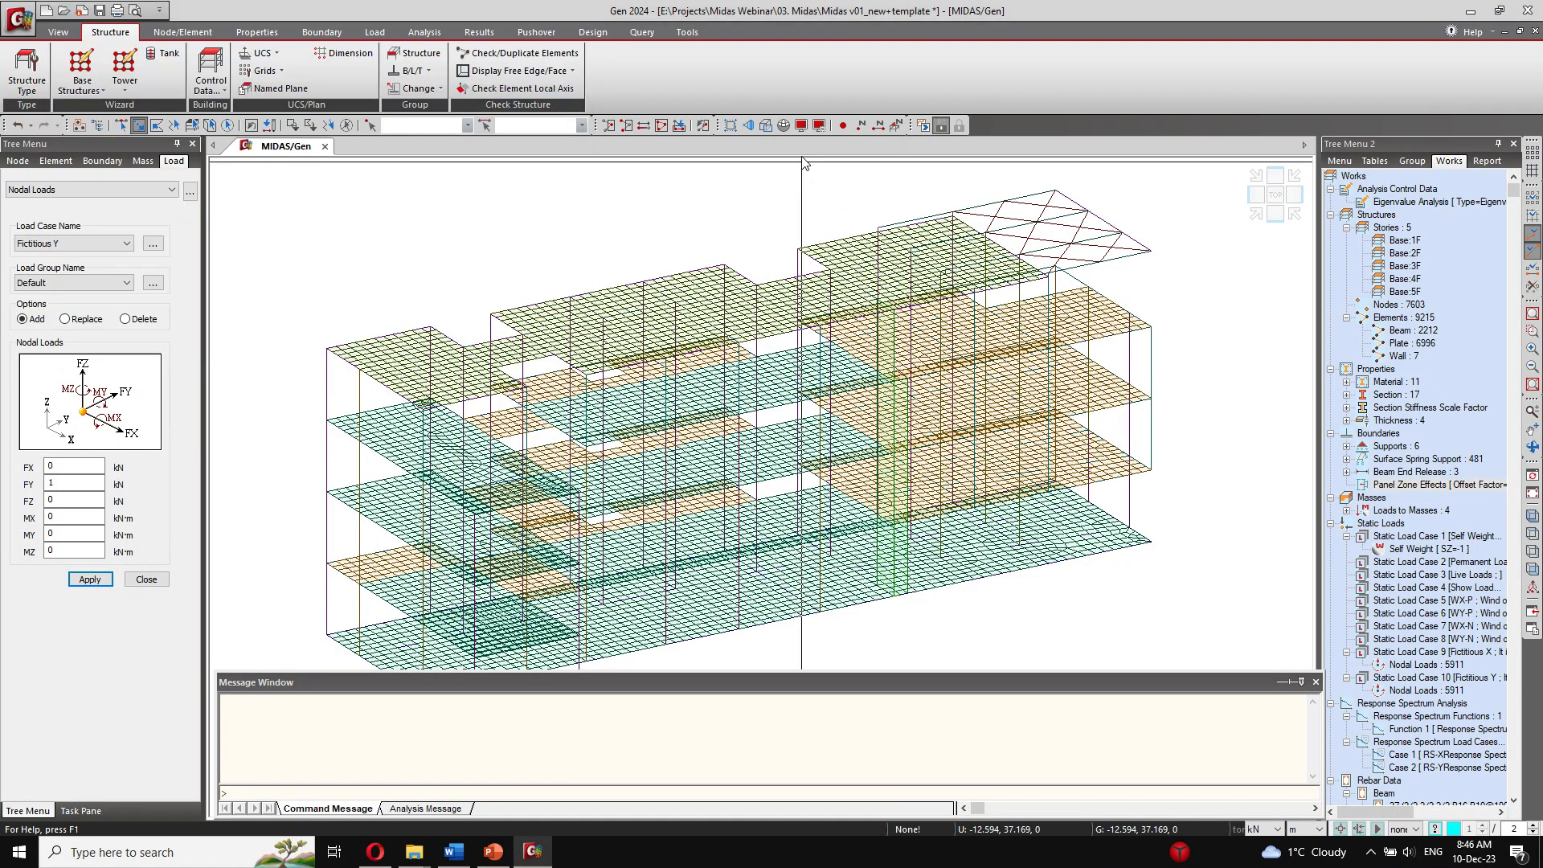
# Step: Temporarily display the Story Diaphragm boundaries to check the floor diaphragms, and turn their display off again
pyautogui.click(801, 126)
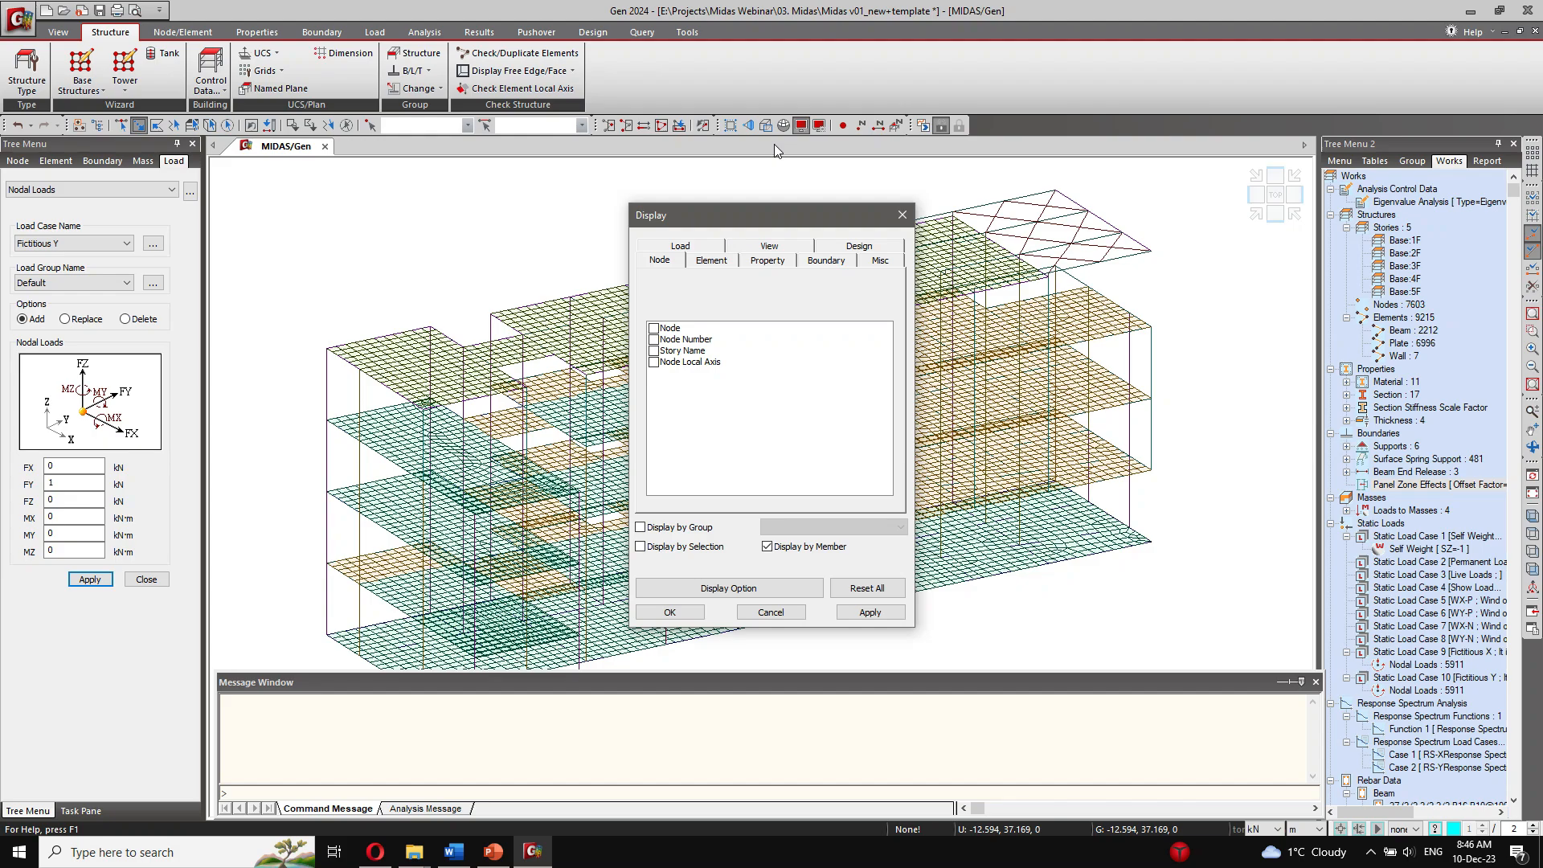
pyautogui.click(827, 259)
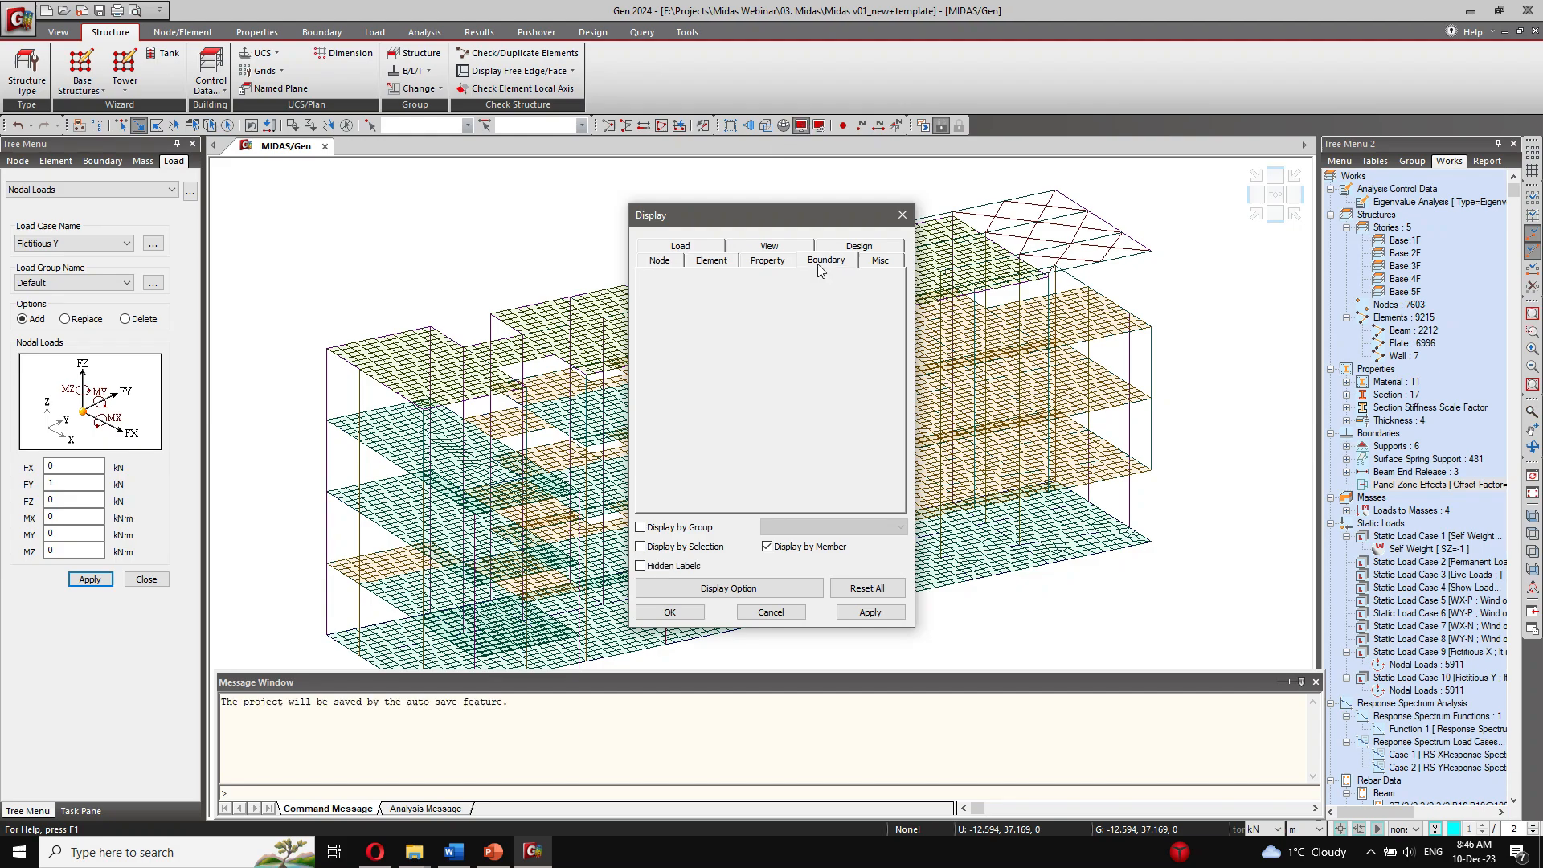
pyautogui.scroll(-5, 743, 434)
pyautogui.click(693, 474)
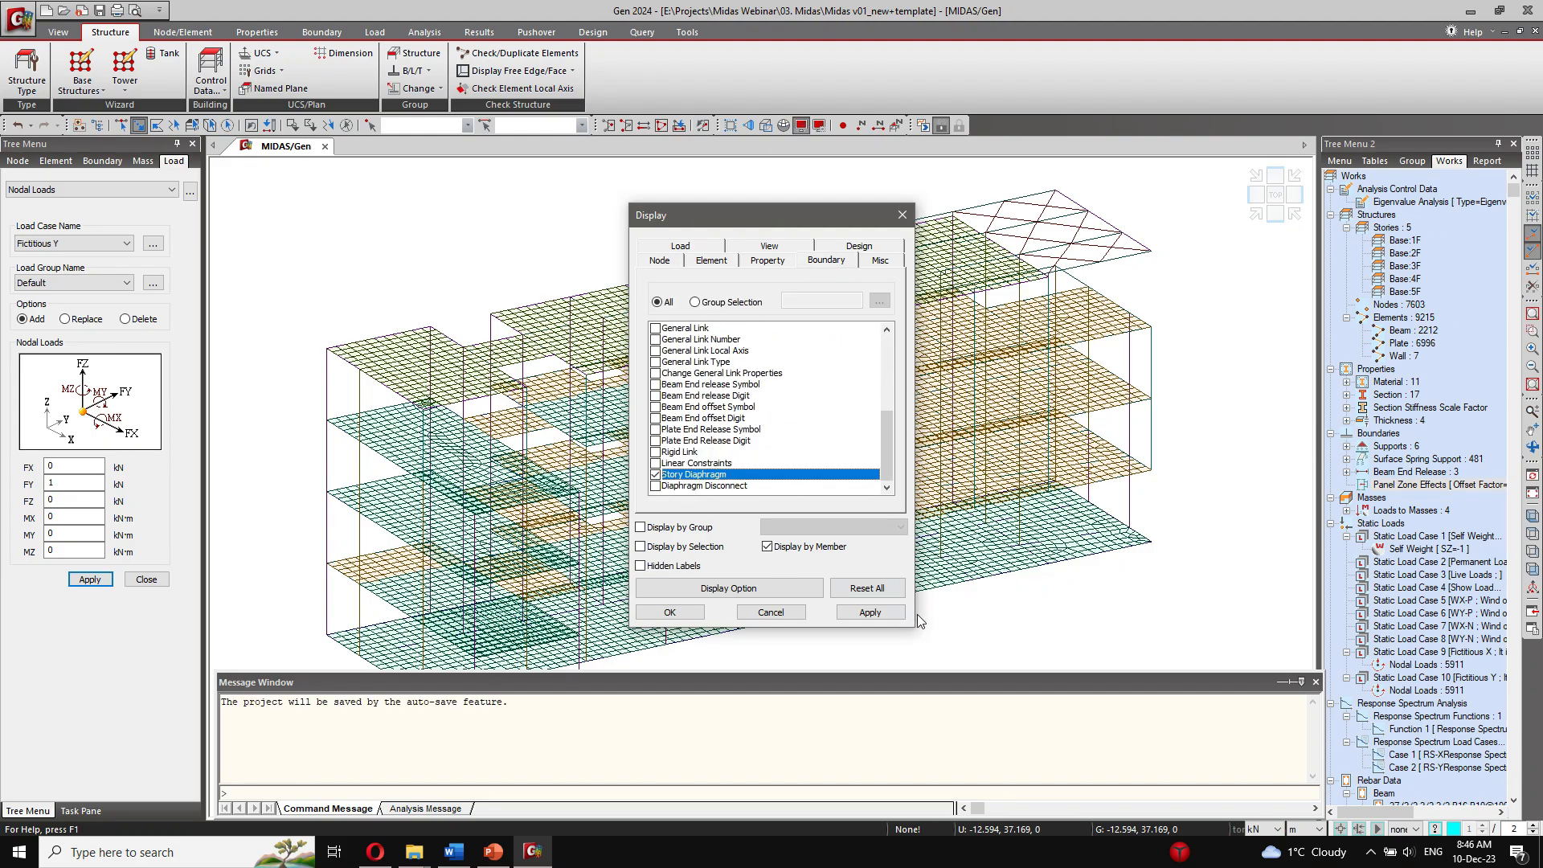
pyautogui.click(870, 612)
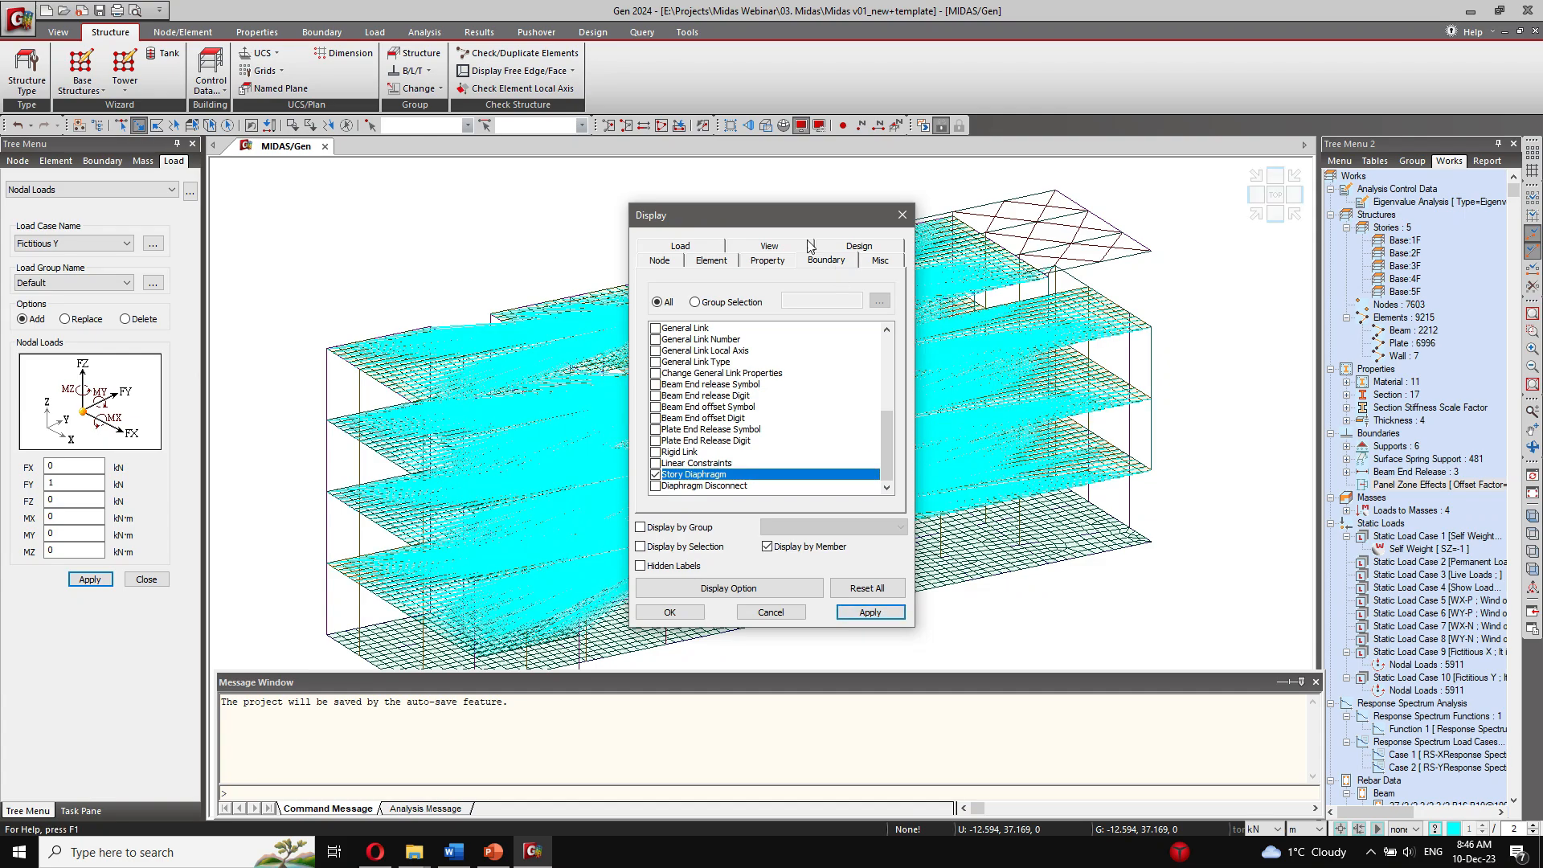
pyautogui.moveTo(783, 210); pyautogui.dragTo(241, 190)
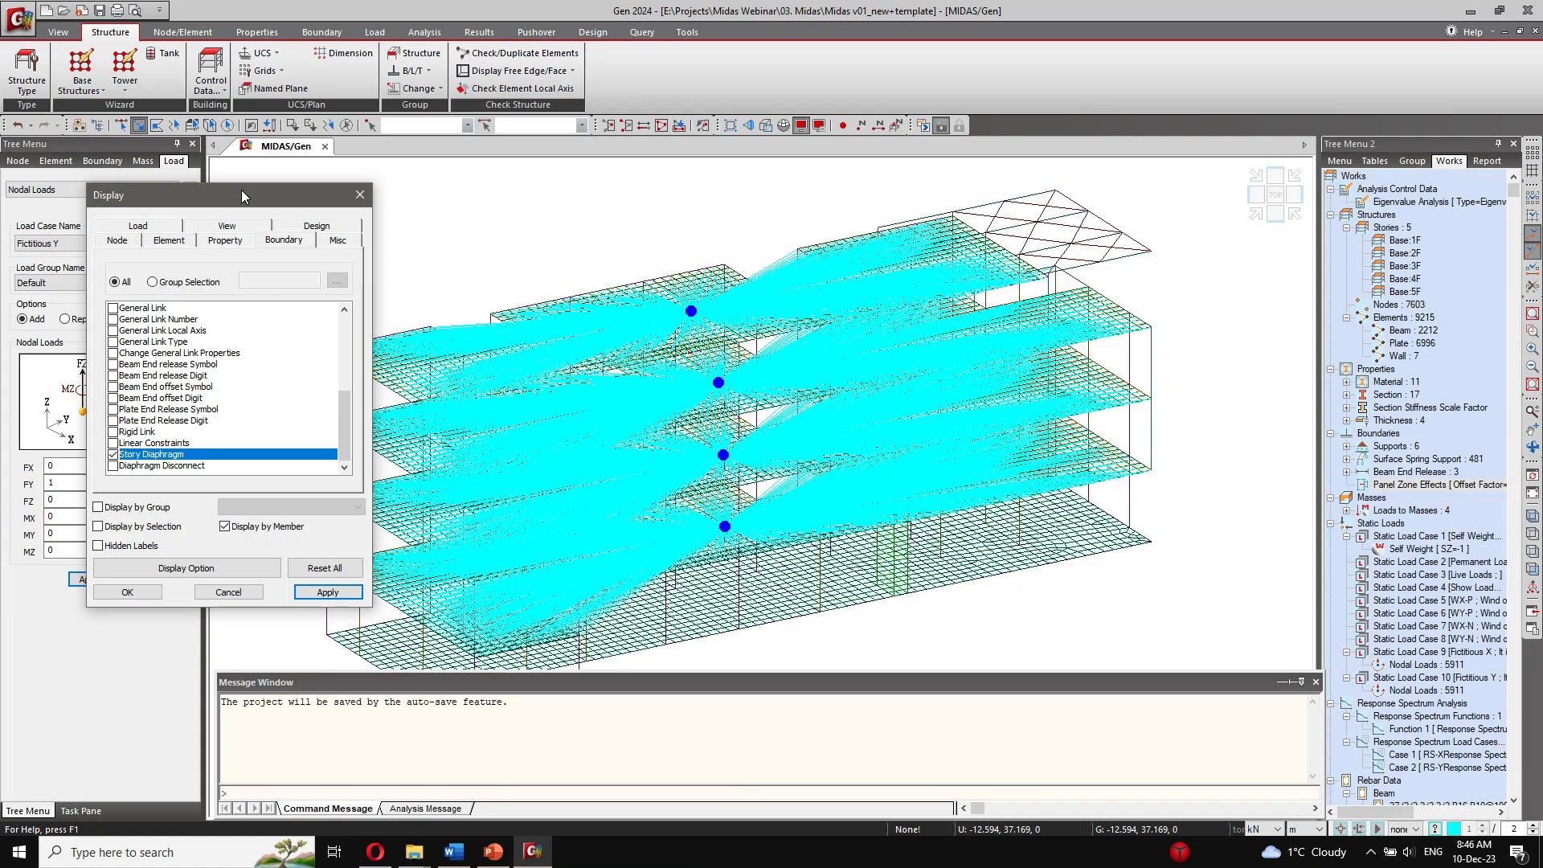
pyautogui.moveTo(241, 190); pyautogui.dragTo(245, 179)
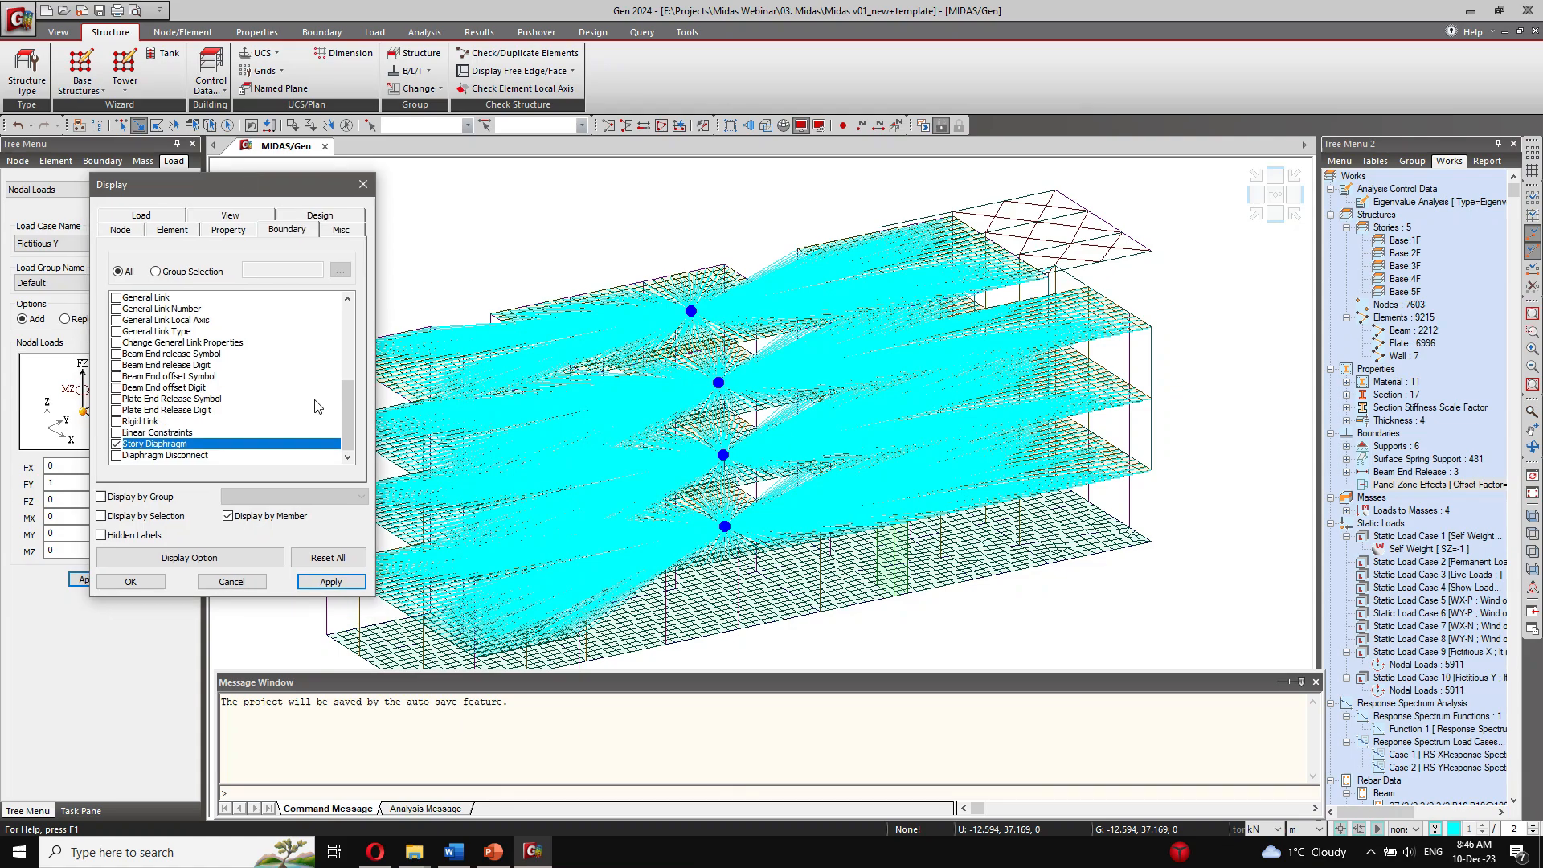
pyautogui.click(117, 444)
pyautogui.click(146, 588)
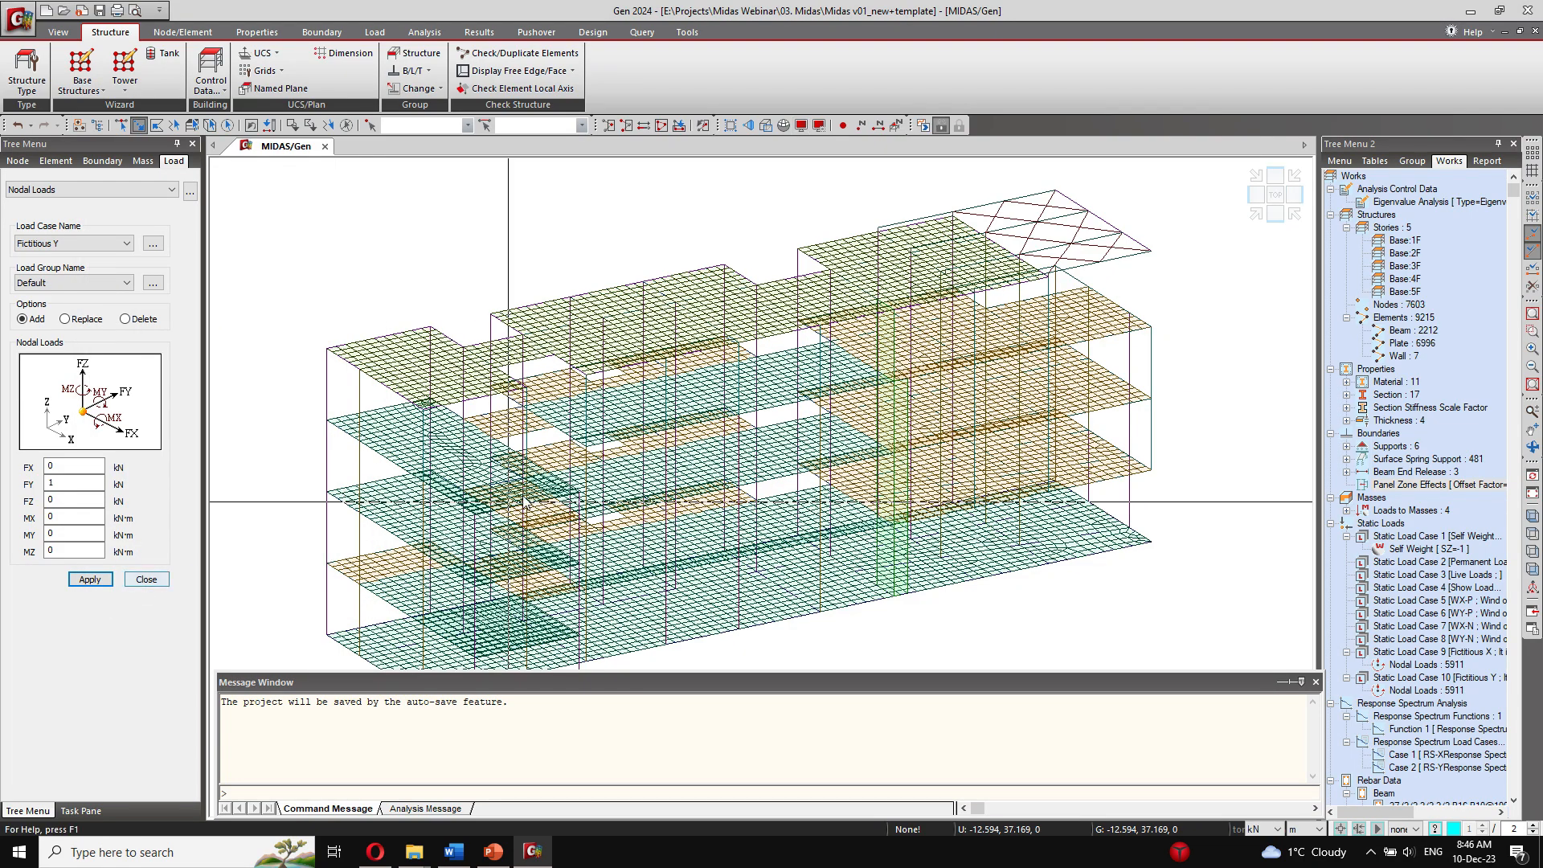
# Step: Render the model in hidden view from another angle and save the project
pyautogui.click(73, 36)
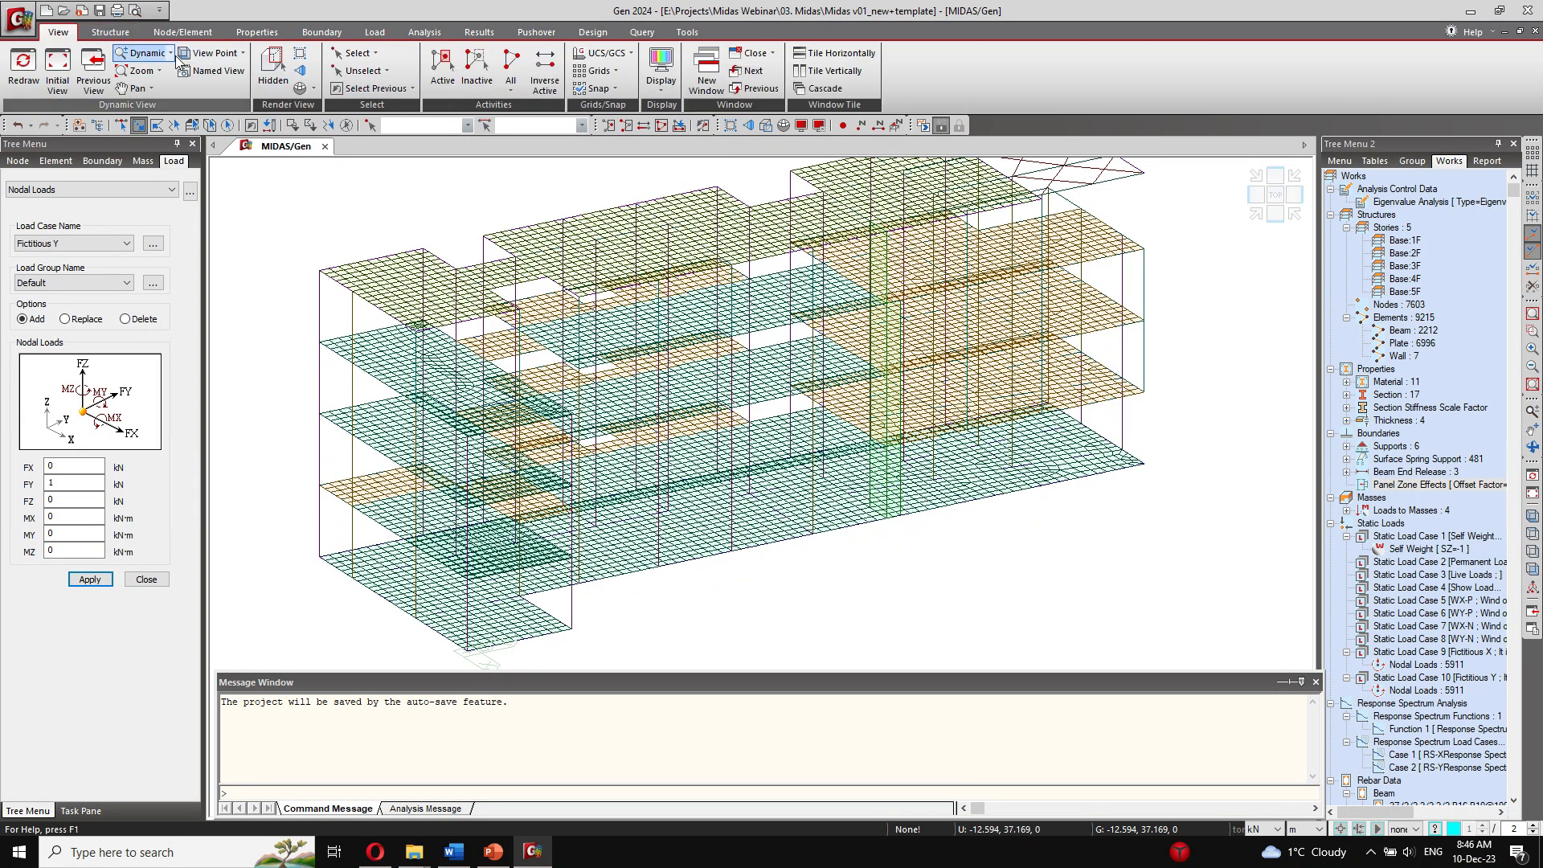
pyautogui.click(274, 68)
pyautogui.keyDown('ctrl'); pyautogui.moveTo(884, 464); pyautogui.dragTo(797, 465, button='middle'); pyautogui.keyUp('ctrl')
pyautogui.click(98, 11)
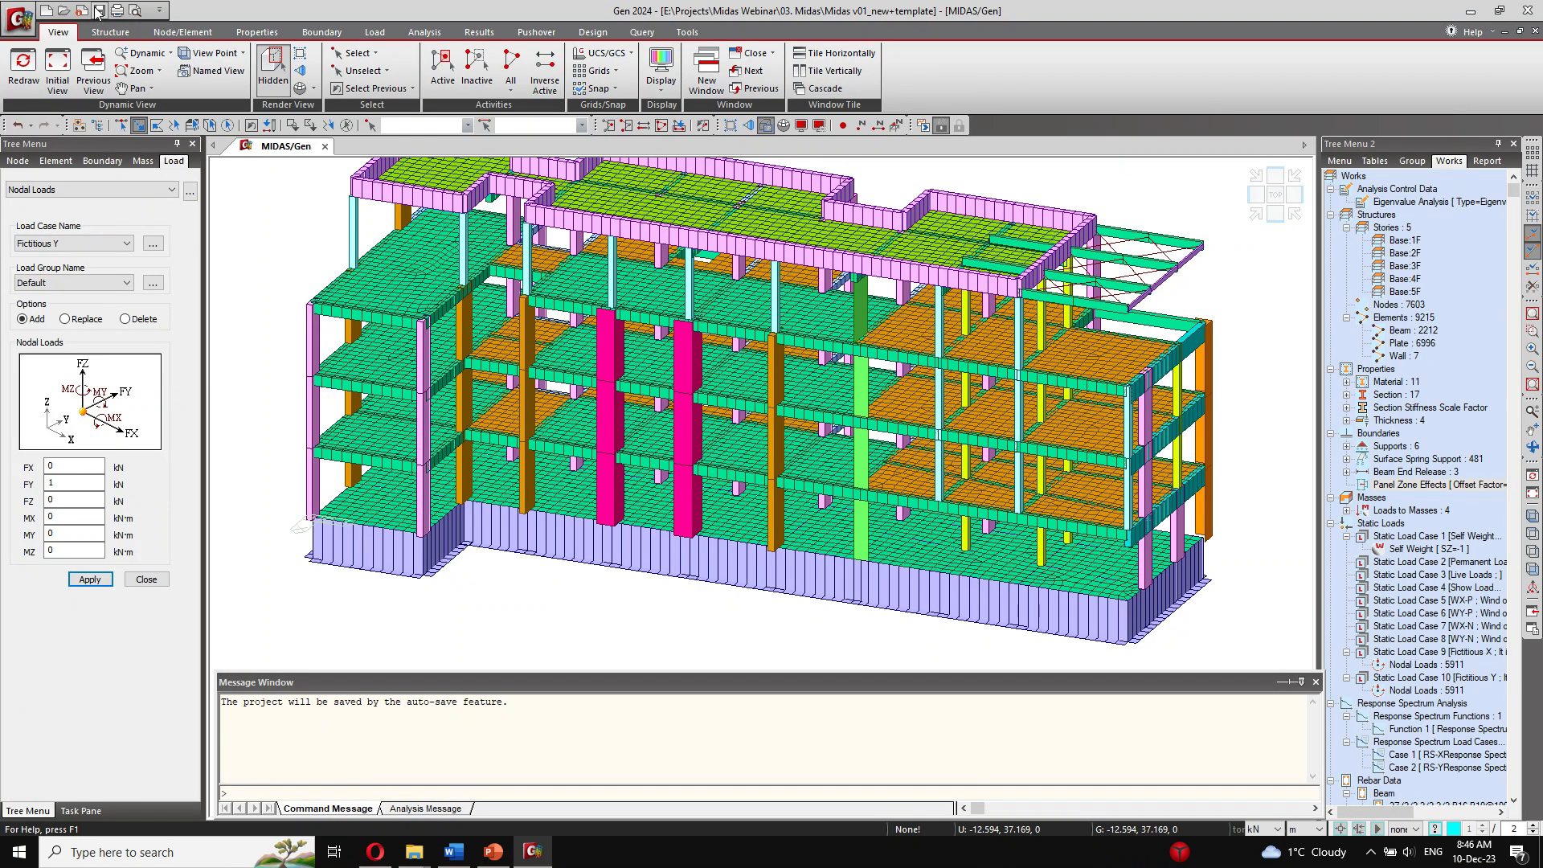
pyautogui.click(273, 35)
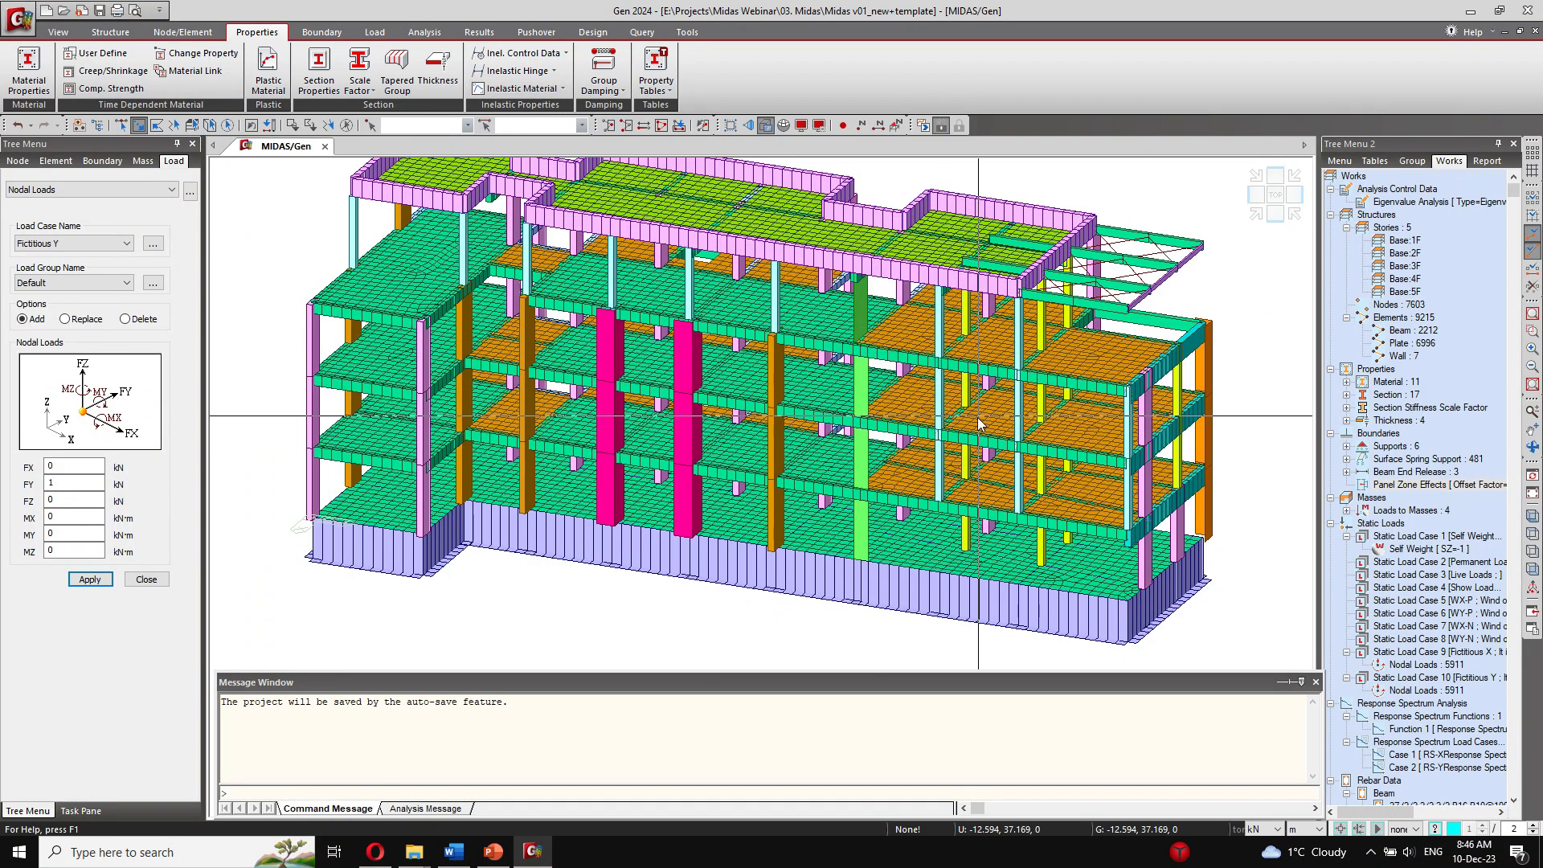
pyautogui.click(355, 83)
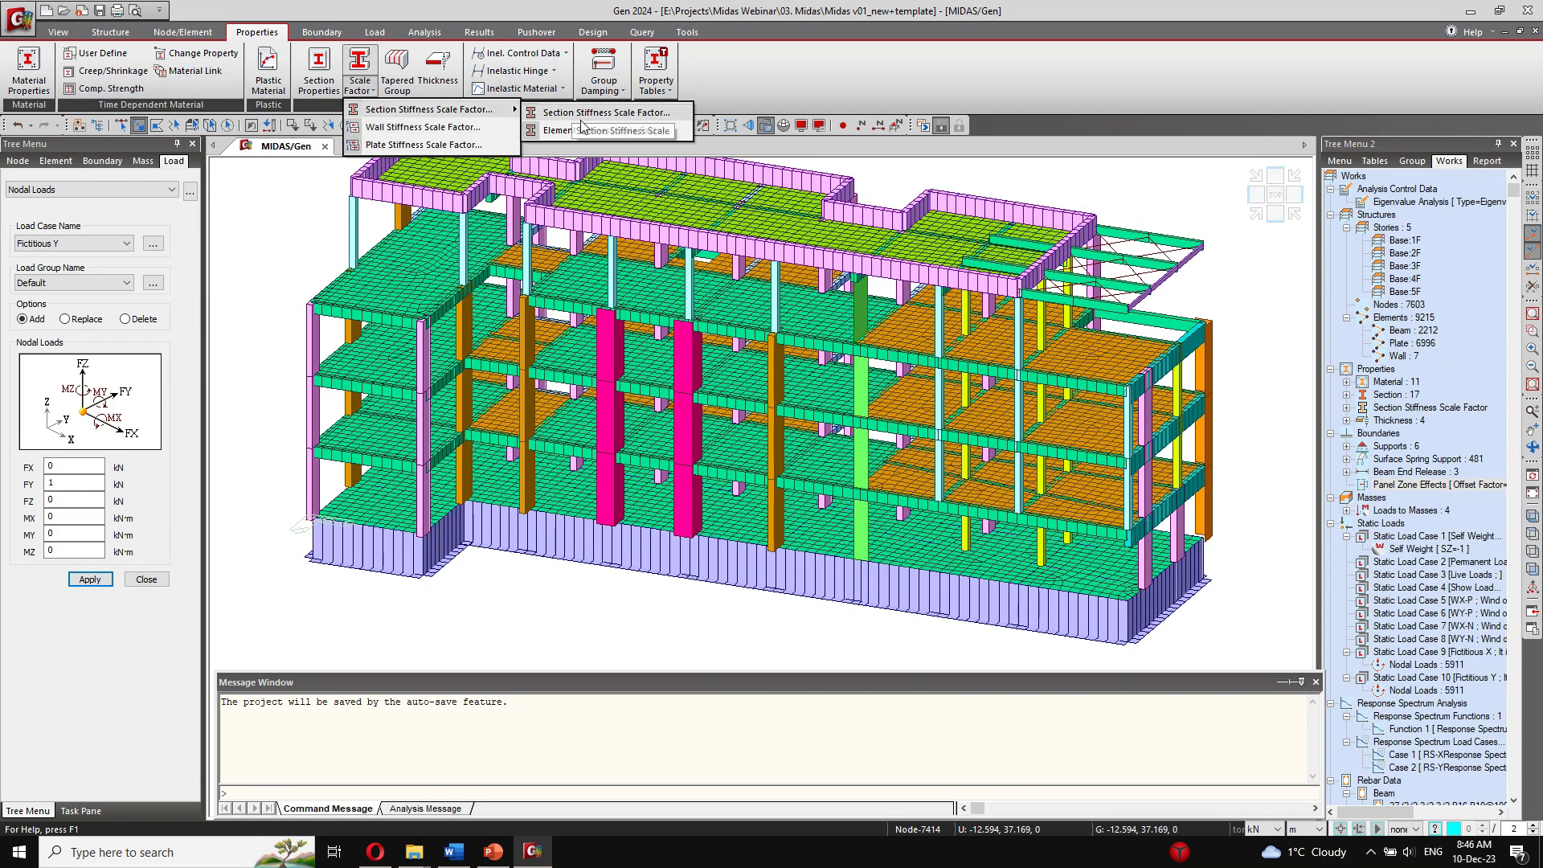
pyautogui.click(342, 360)
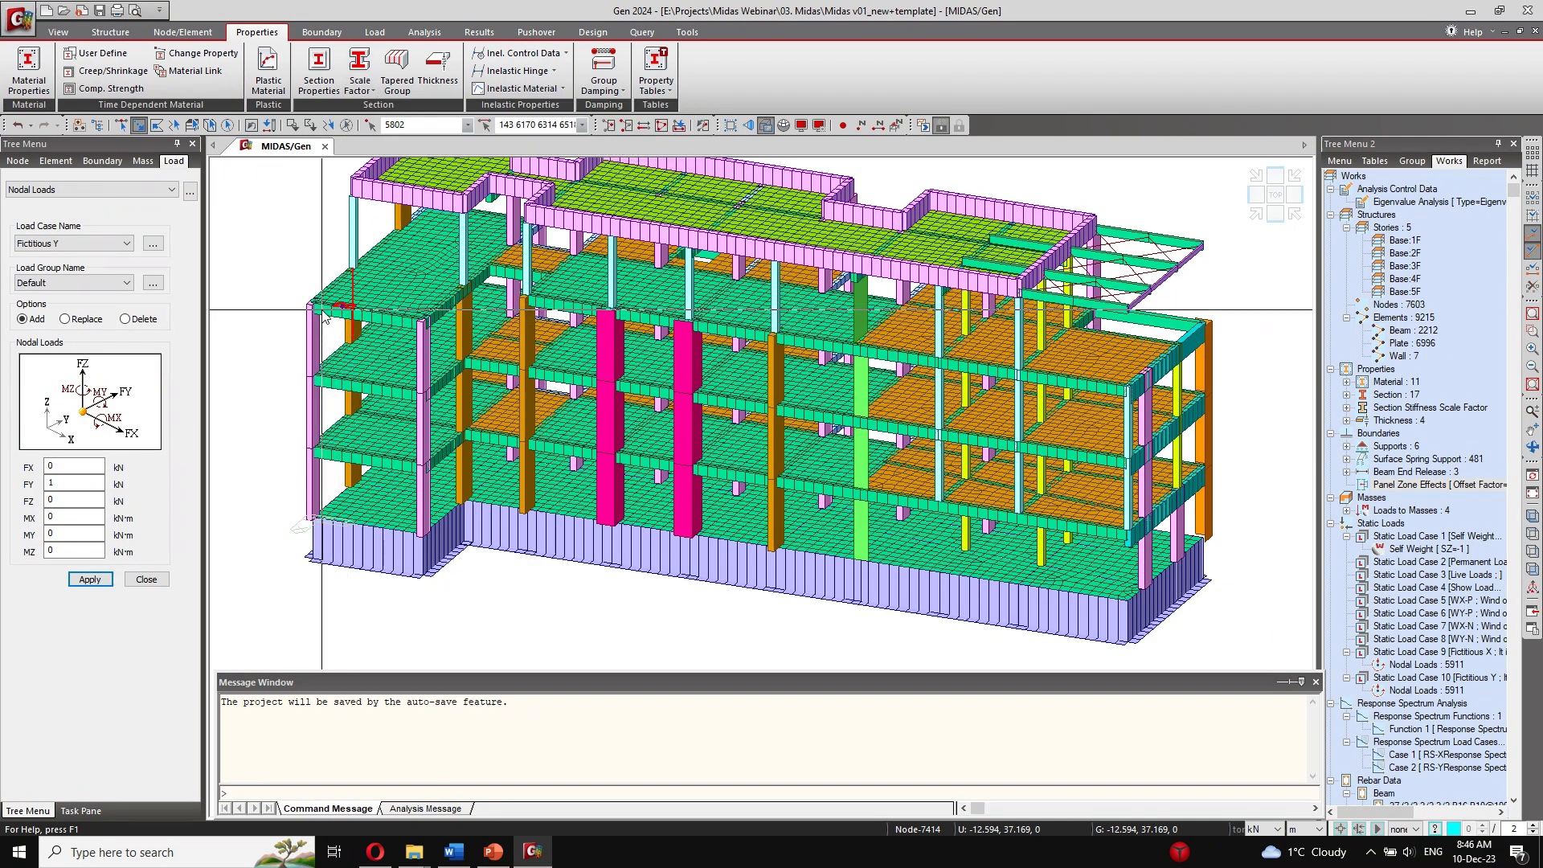
pyautogui.click(340, 92)
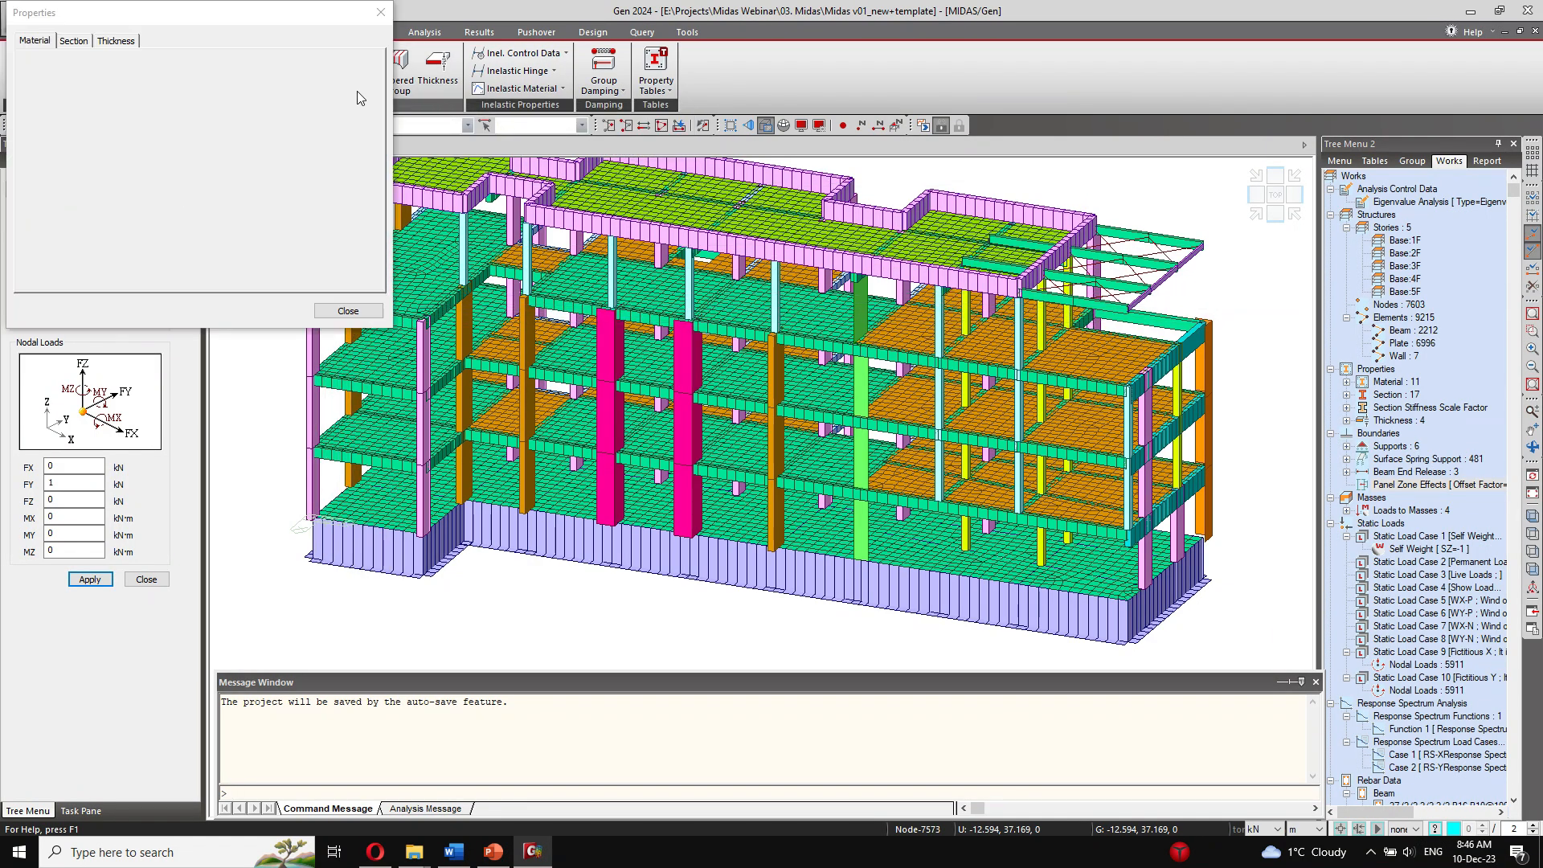
pyautogui.press('Return')
pyautogui.click(381, 13)
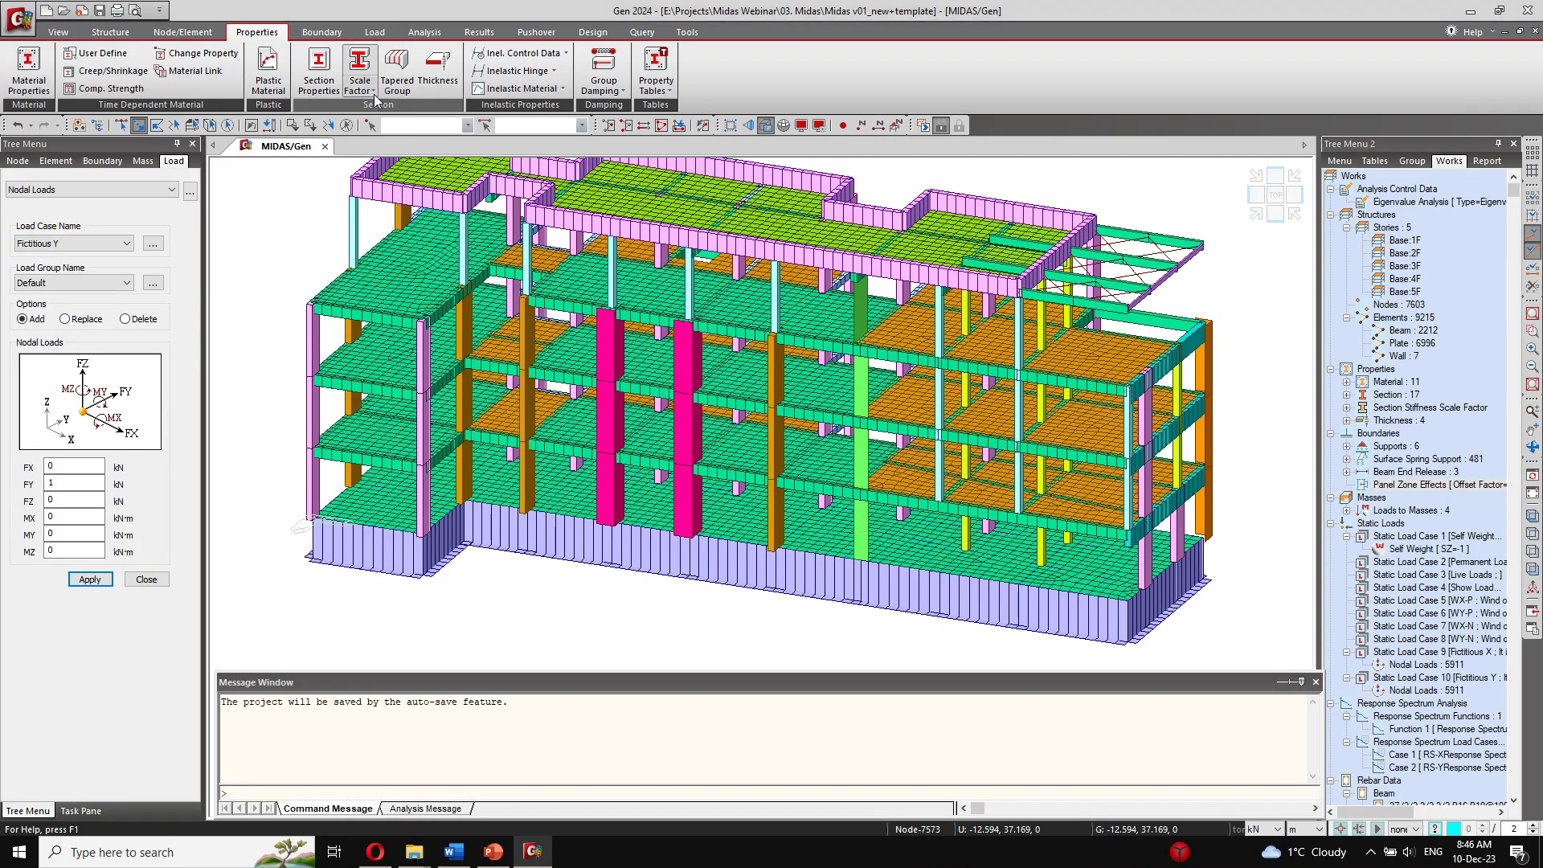
# Step: Review the section stiffness scale factors assigned to the column and beam sections, including the weight factor, and close the dialog
pyautogui.click(359, 80)
pyautogui.moveTo(450, 109)
pyautogui.click(587, 114)
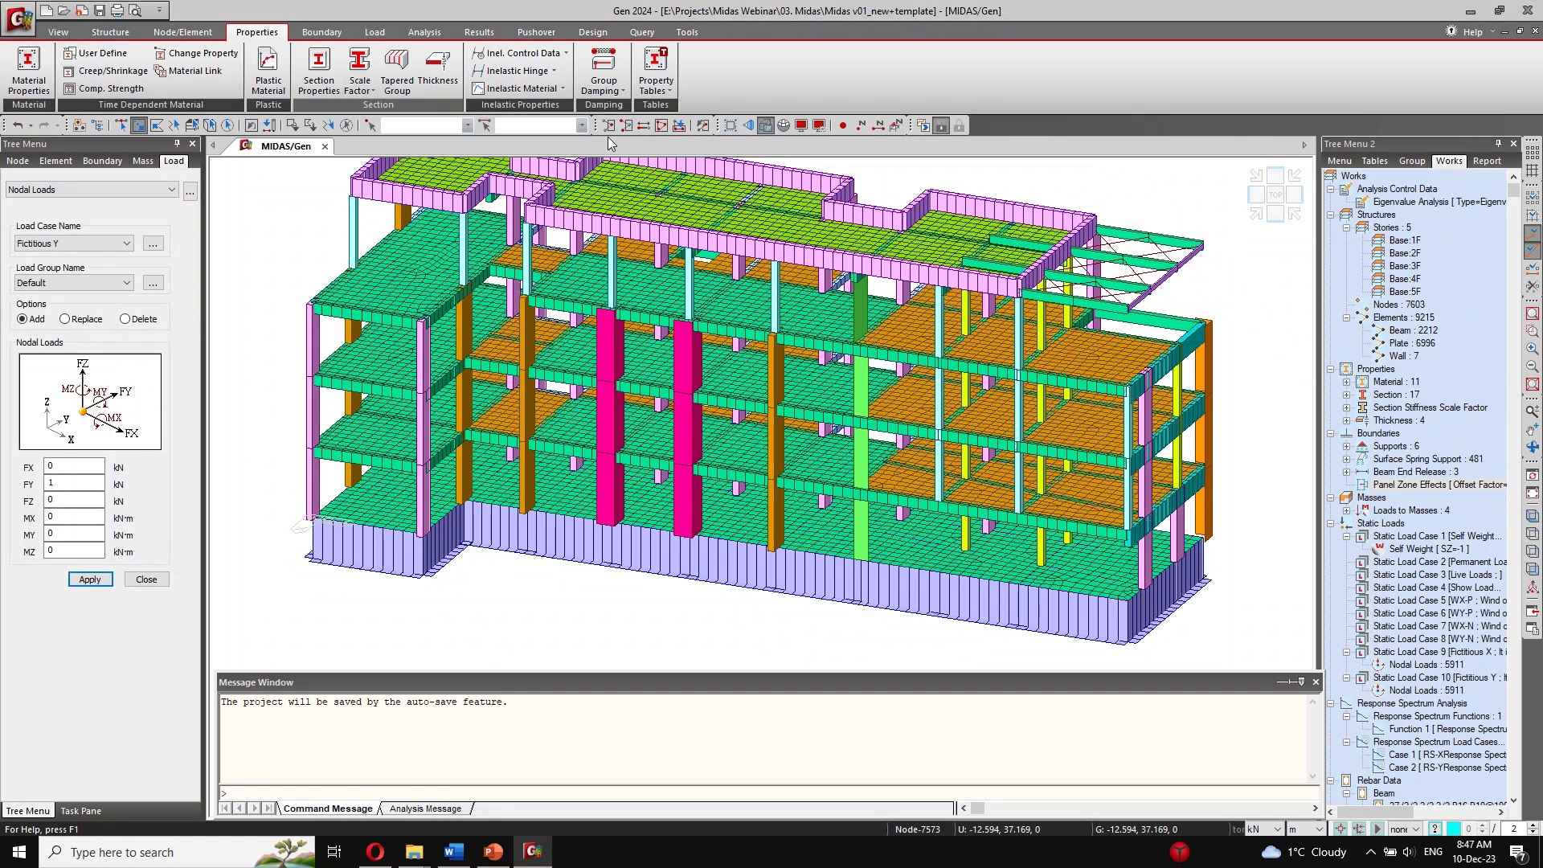
pyautogui.click(810, 510)
pyautogui.click(818, 498)
pyautogui.scroll(-2, 676, 397)
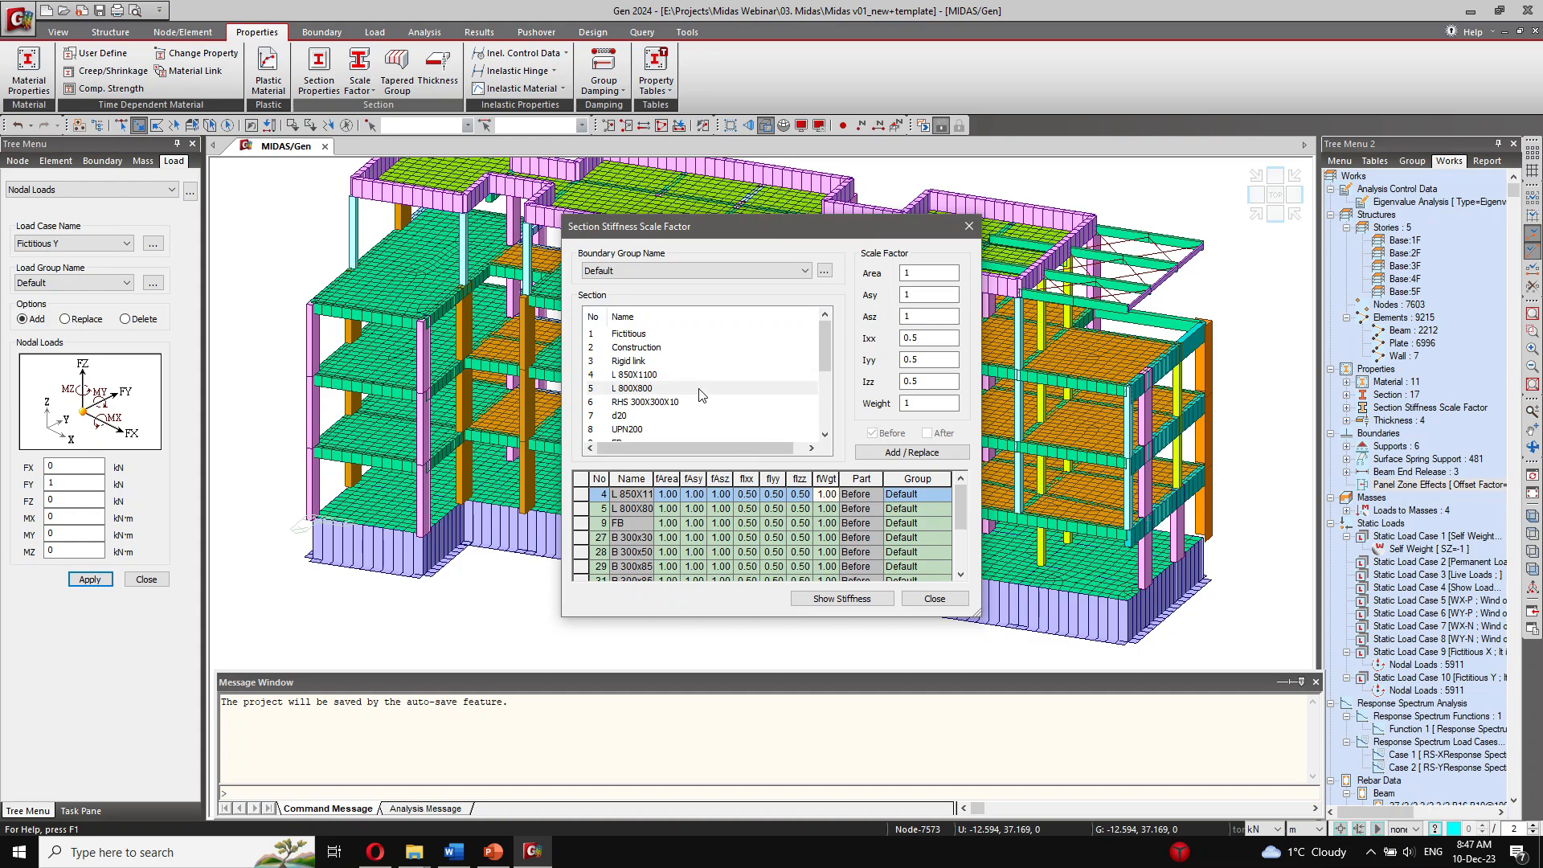
pyautogui.scroll(-1, 675, 397)
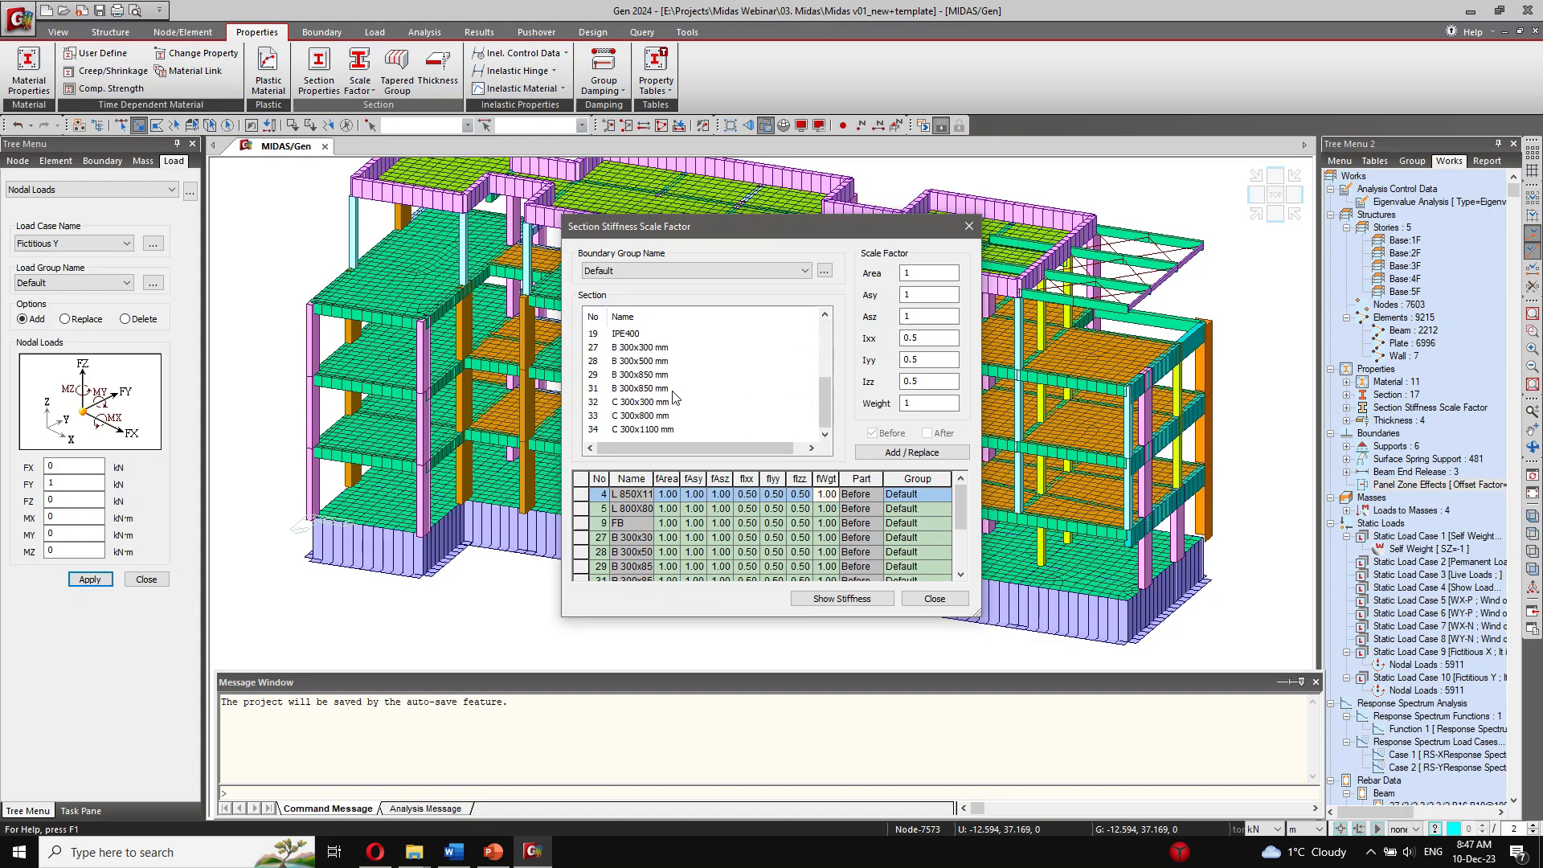
pyautogui.click(669, 416)
pyautogui.scroll(-2, 667, 393)
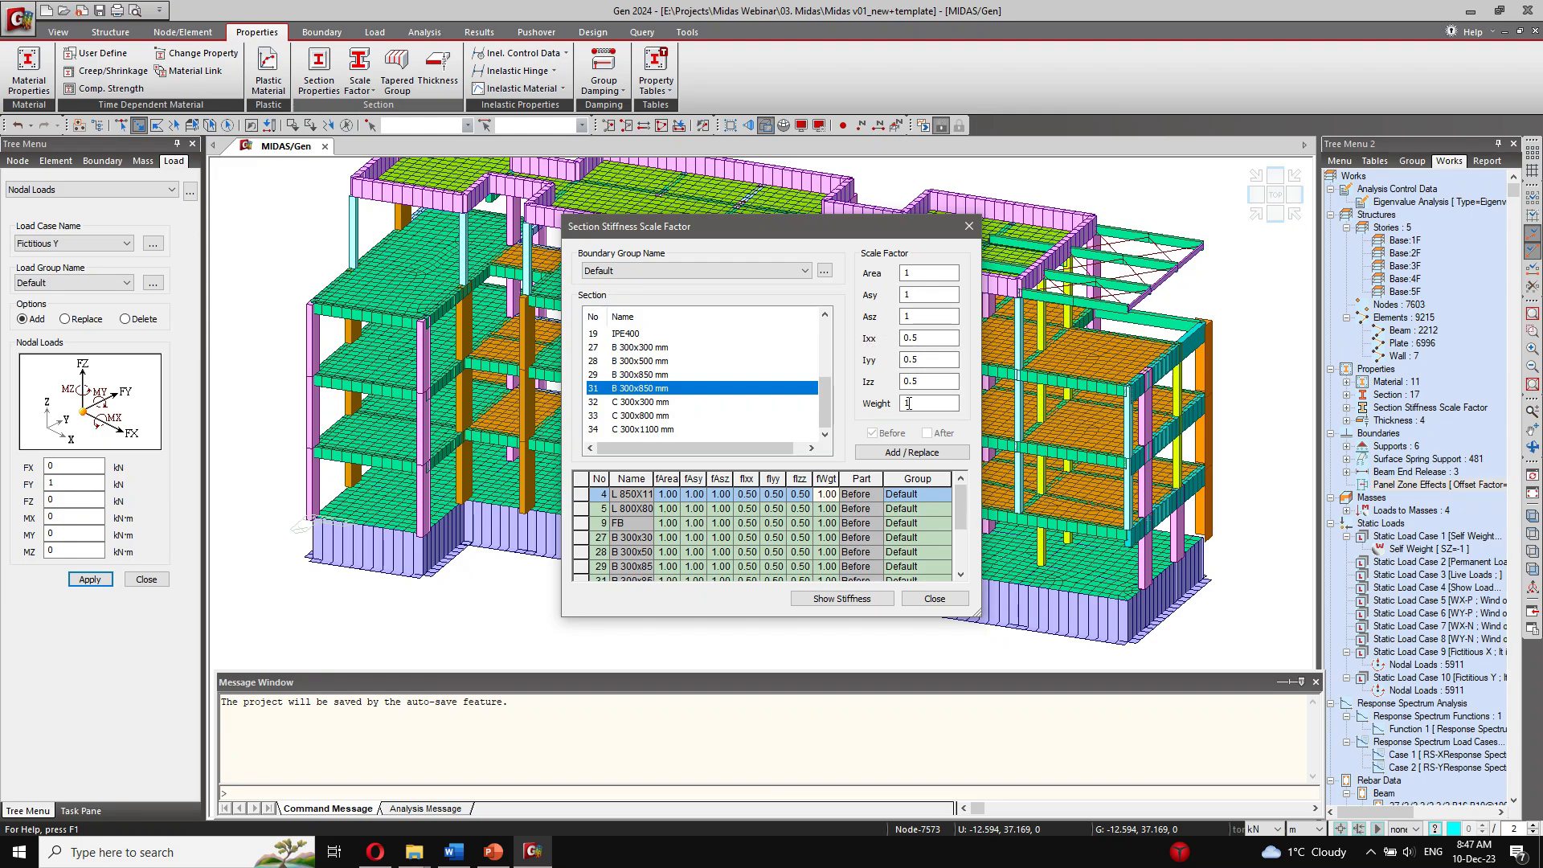
pyautogui.scroll(-2, 876, 549)
pyautogui.click(799, 523)
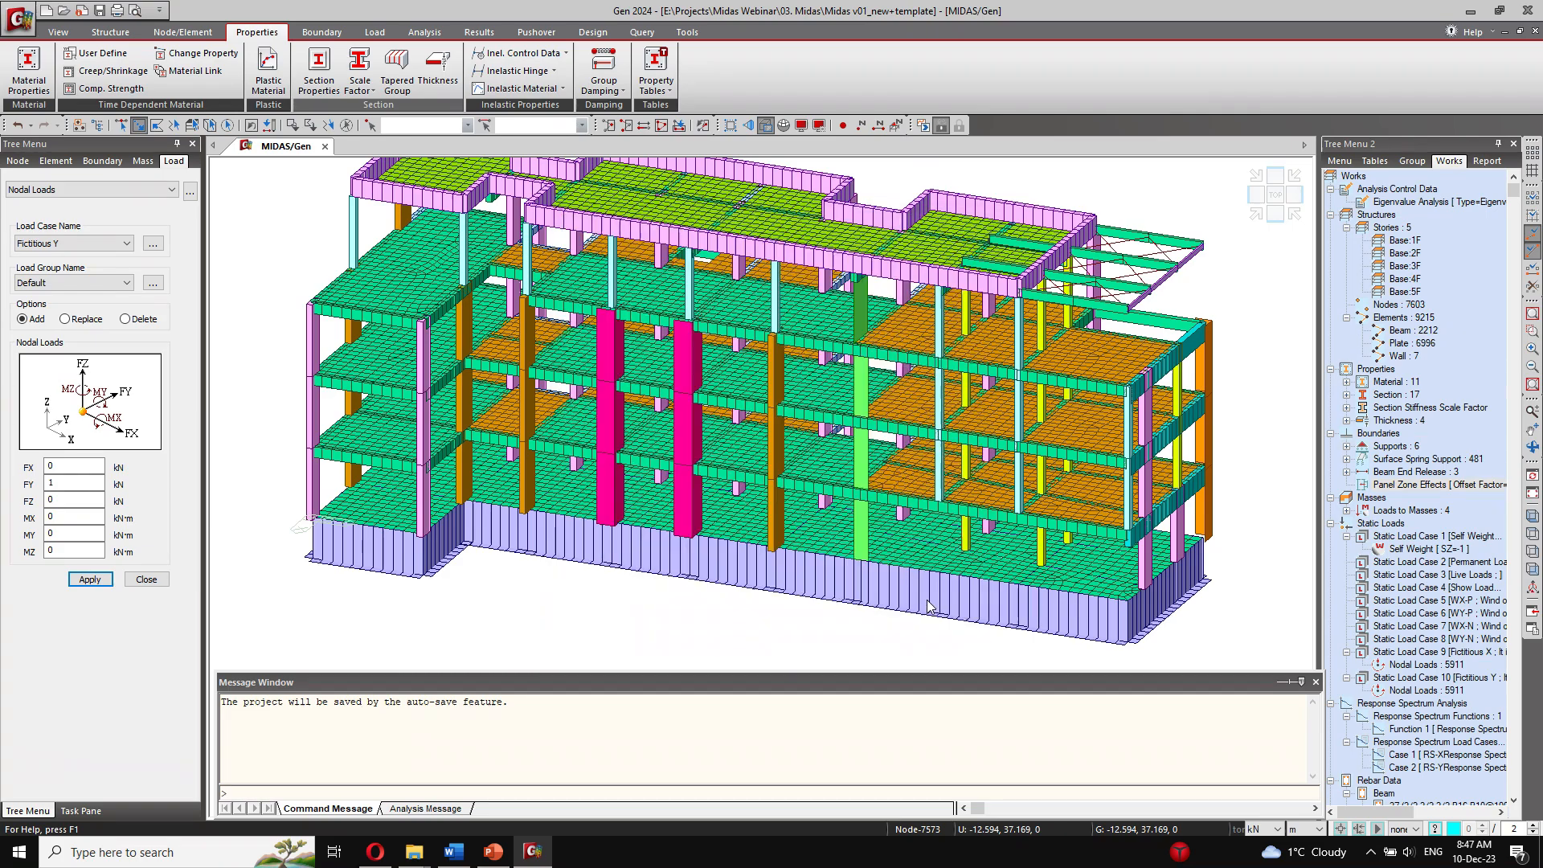
pyautogui.click(934, 598)
# Step: Start the Plate Stiffness Scale Factor assignment and select the elements with thicknesses Slab 15 cm, Slab 13 cm and Slab terrace 15 cm
pyautogui.click(359, 80)
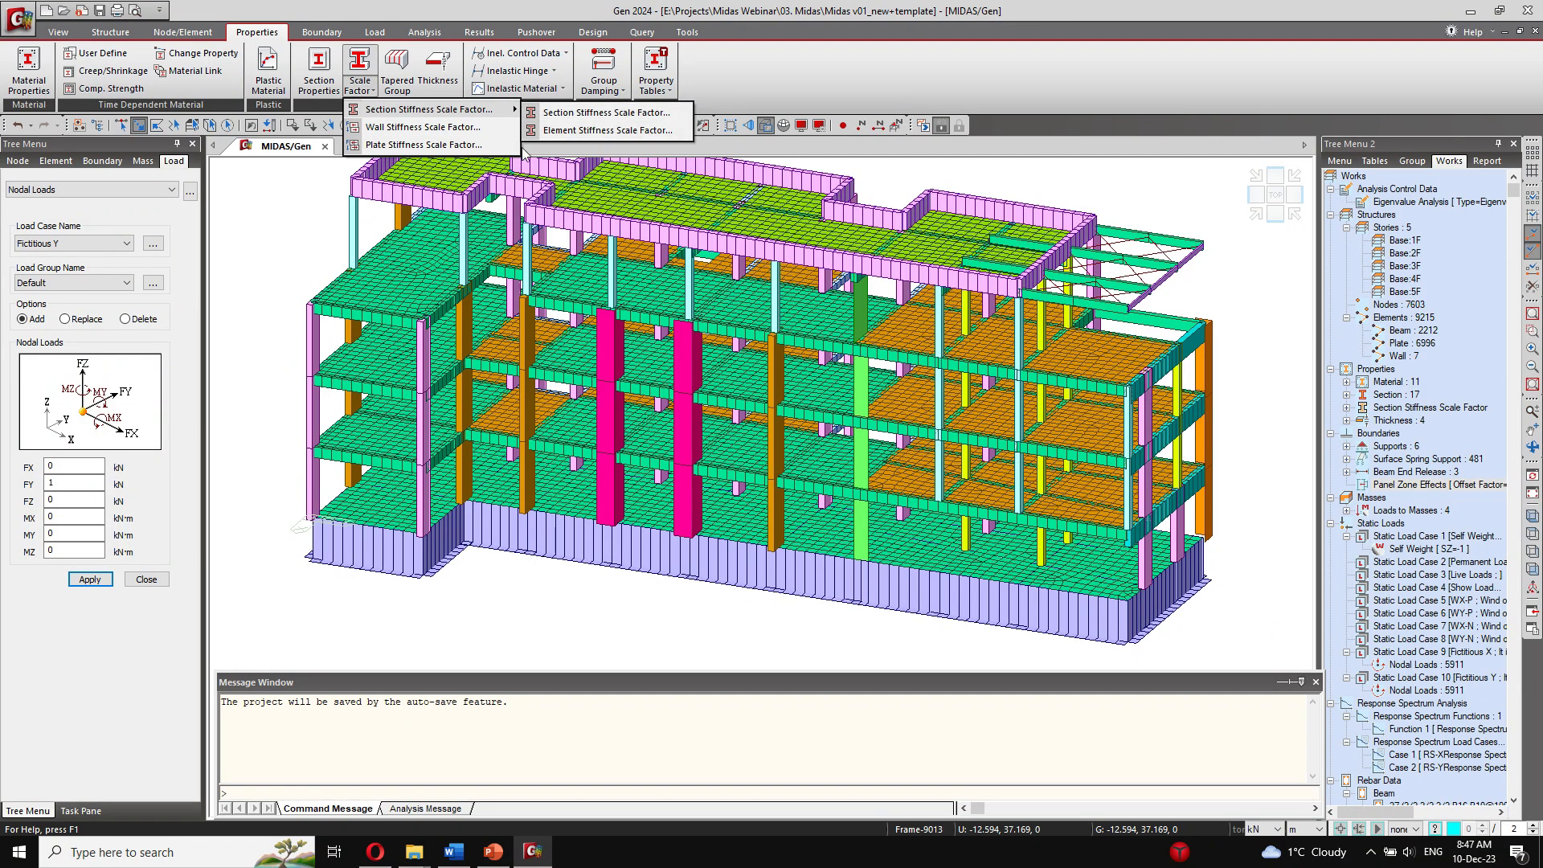
pyautogui.click(424, 145)
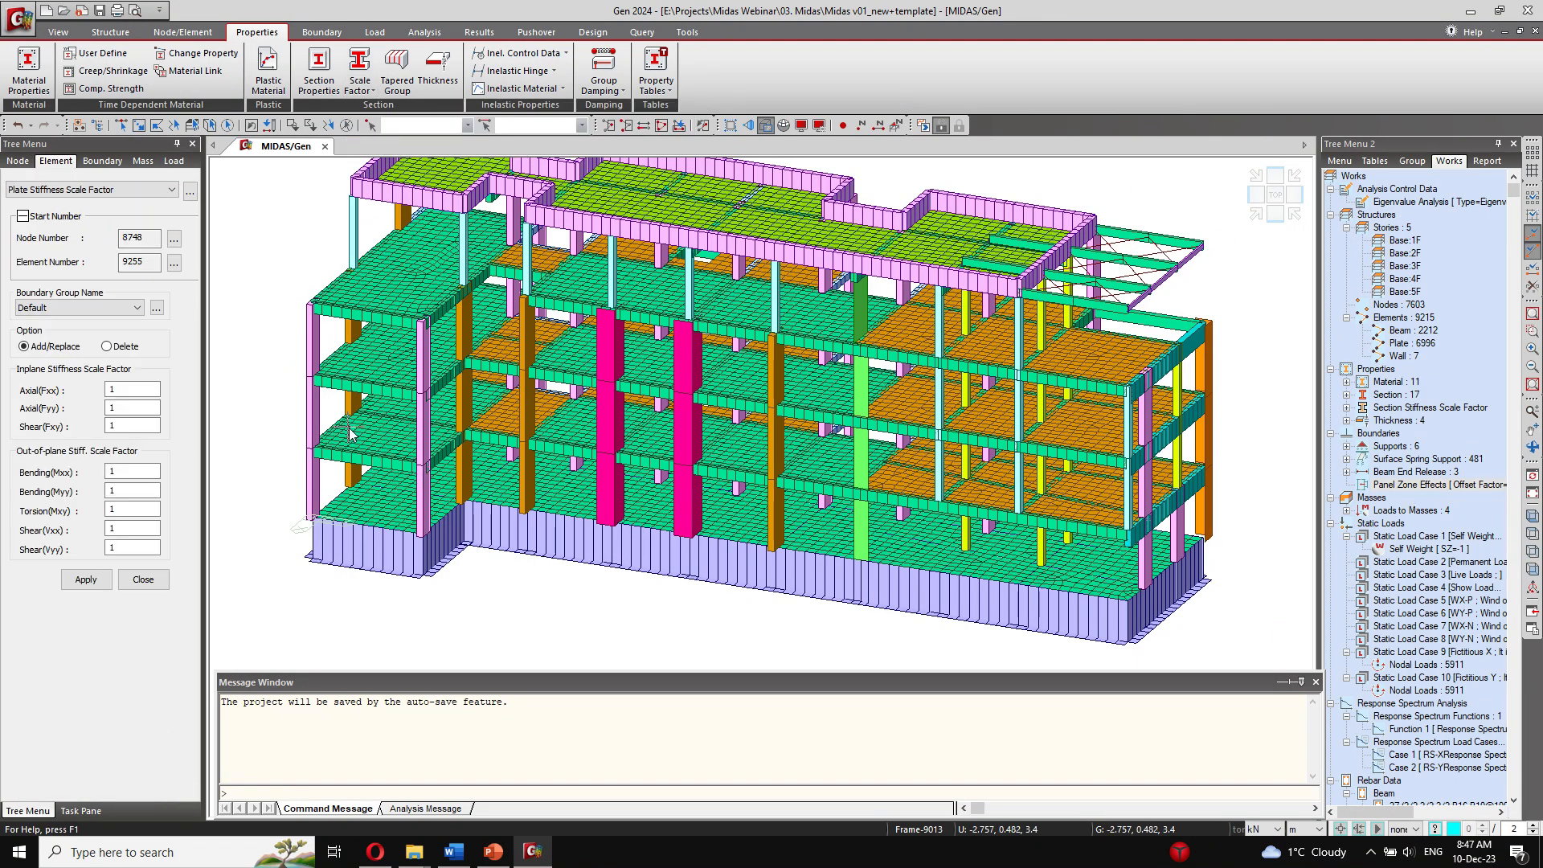
pyautogui.click(1425, 473)
pyautogui.click(1346, 420)
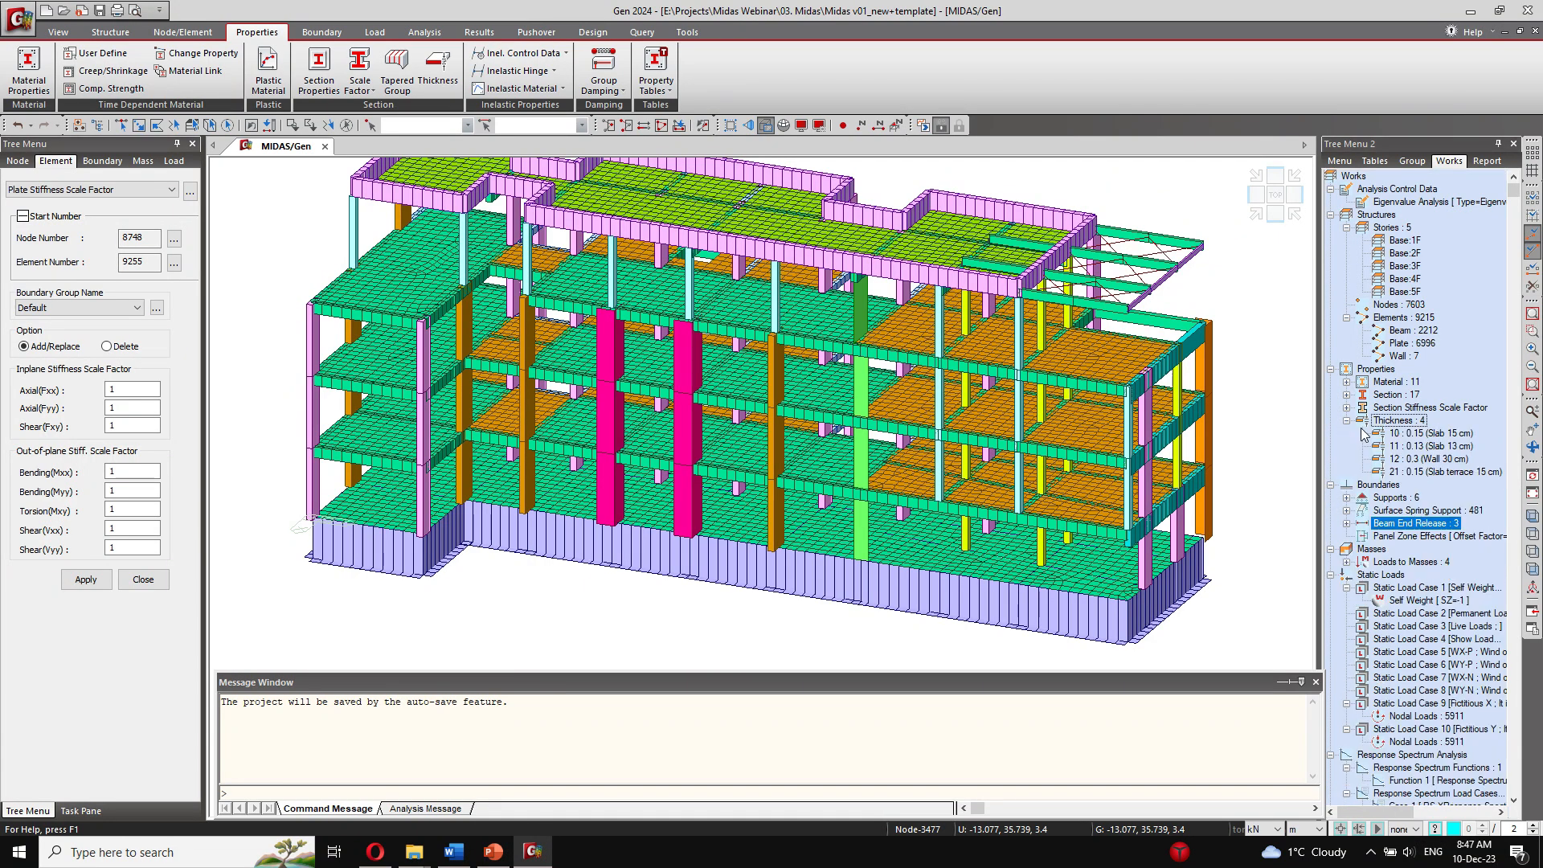
pyautogui.click(1439, 459)
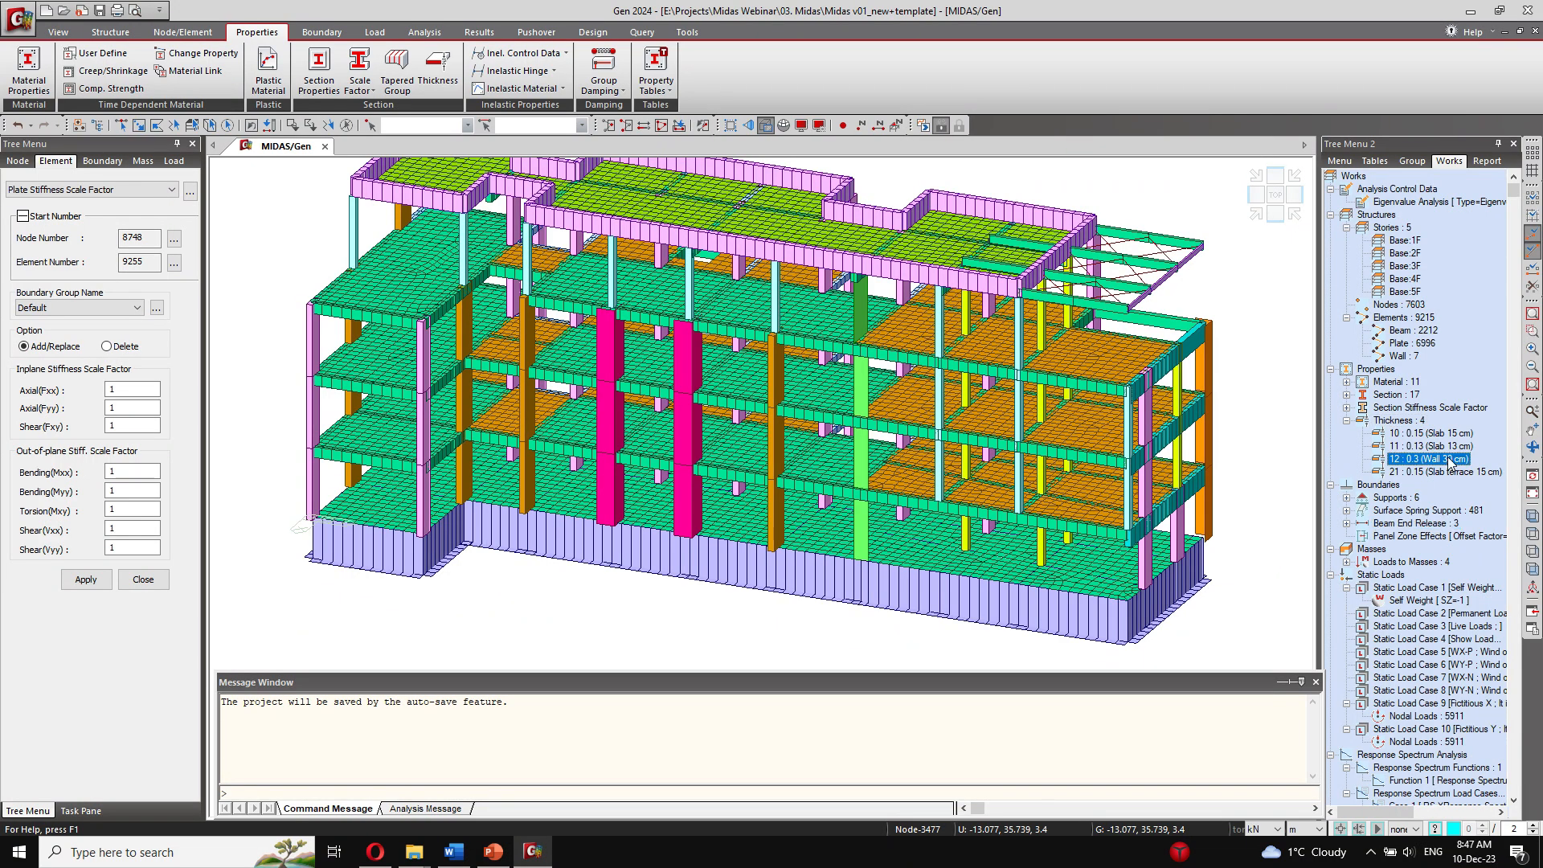
pyautogui.keyDown('shift'); pyautogui.click(1460, 438); pyautogui.keyUp('shift')
pyautogui.click(1461, 468)
pyautogui.keyDown('ctrl'); pyautogui.click(1461, 443); pyautogui.keyUp('ctrl')
pyautogui.keyDown('ctrl'); pyautogui.click(1461, 434); pyautogui.keyUp('ctrl')
pyautogui.rightClick(1460, 434)
pyautogui.click(1481, 469)
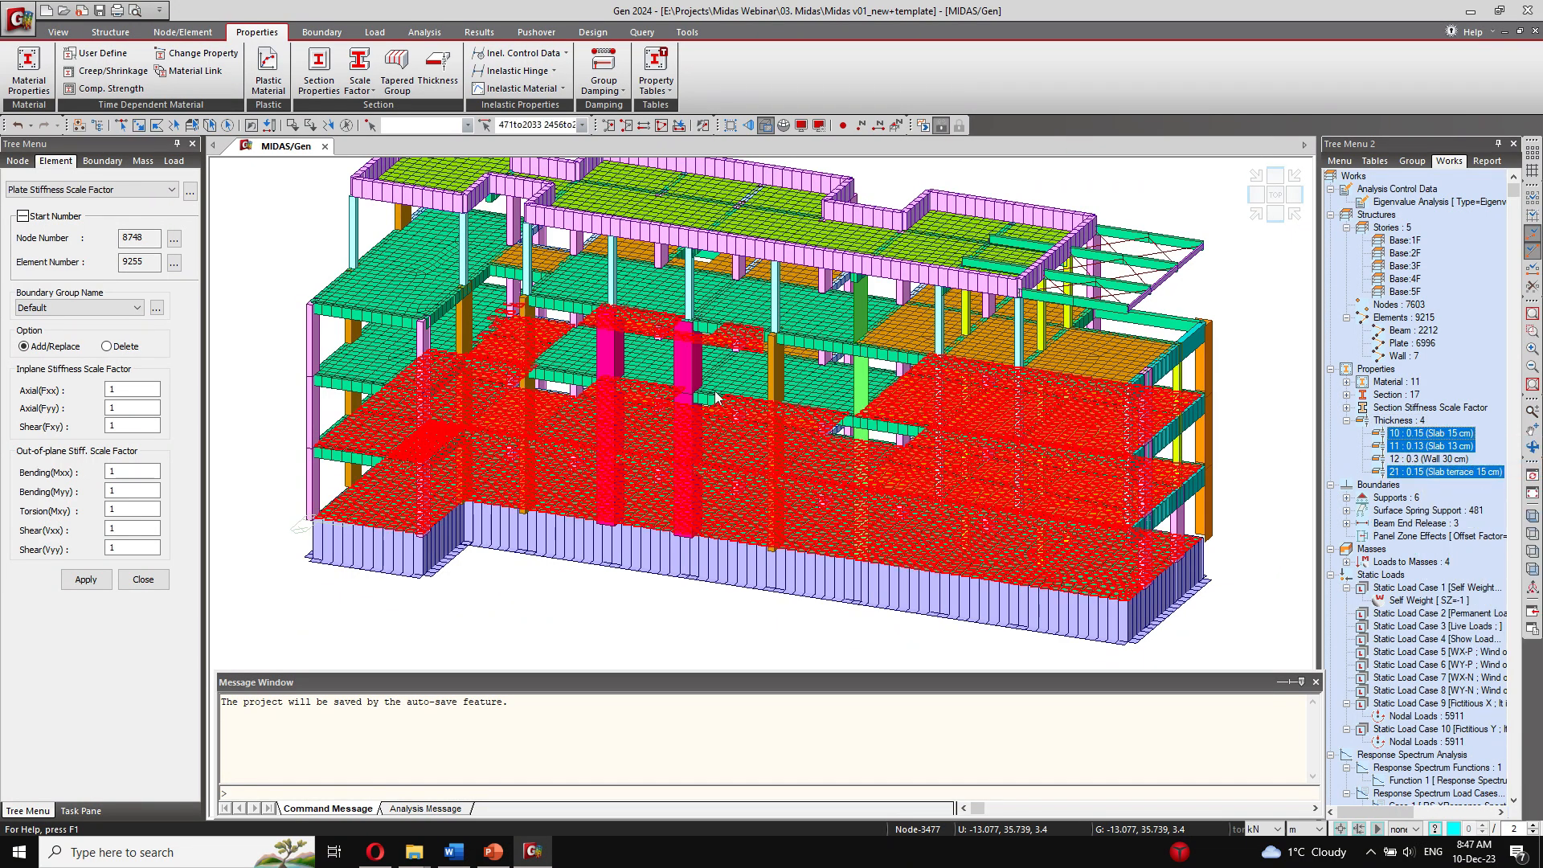
# Step: Apply out-of-plane bending scale factors Mxx and Myy of 0.5 to the selected slabs and close the assignment
pyautogui.click(128, 491)
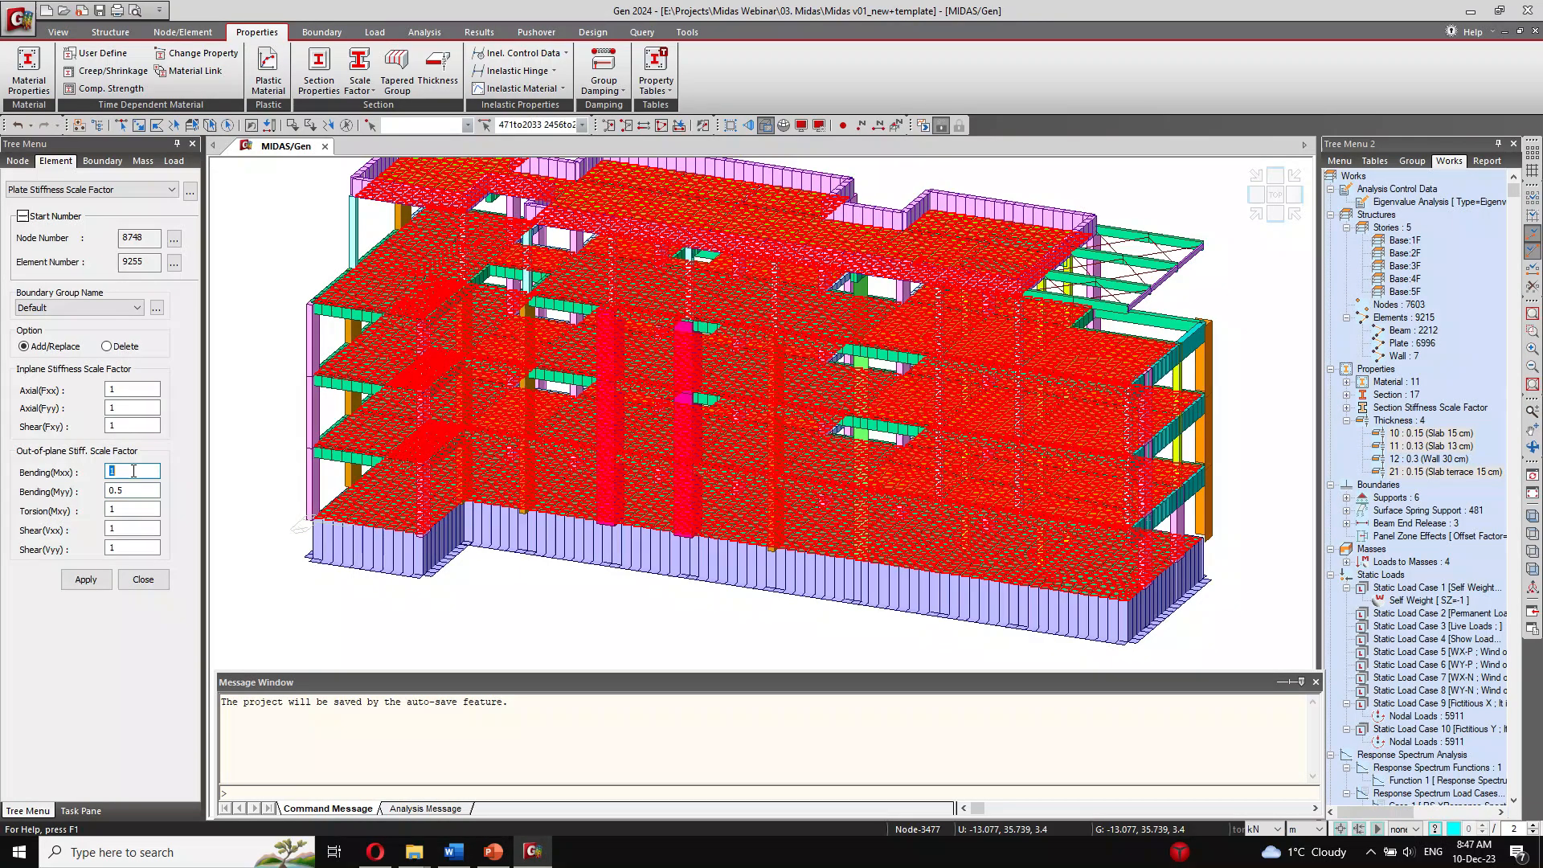
pyautogui.write('0.5')
pyautogui.click(86, 579)
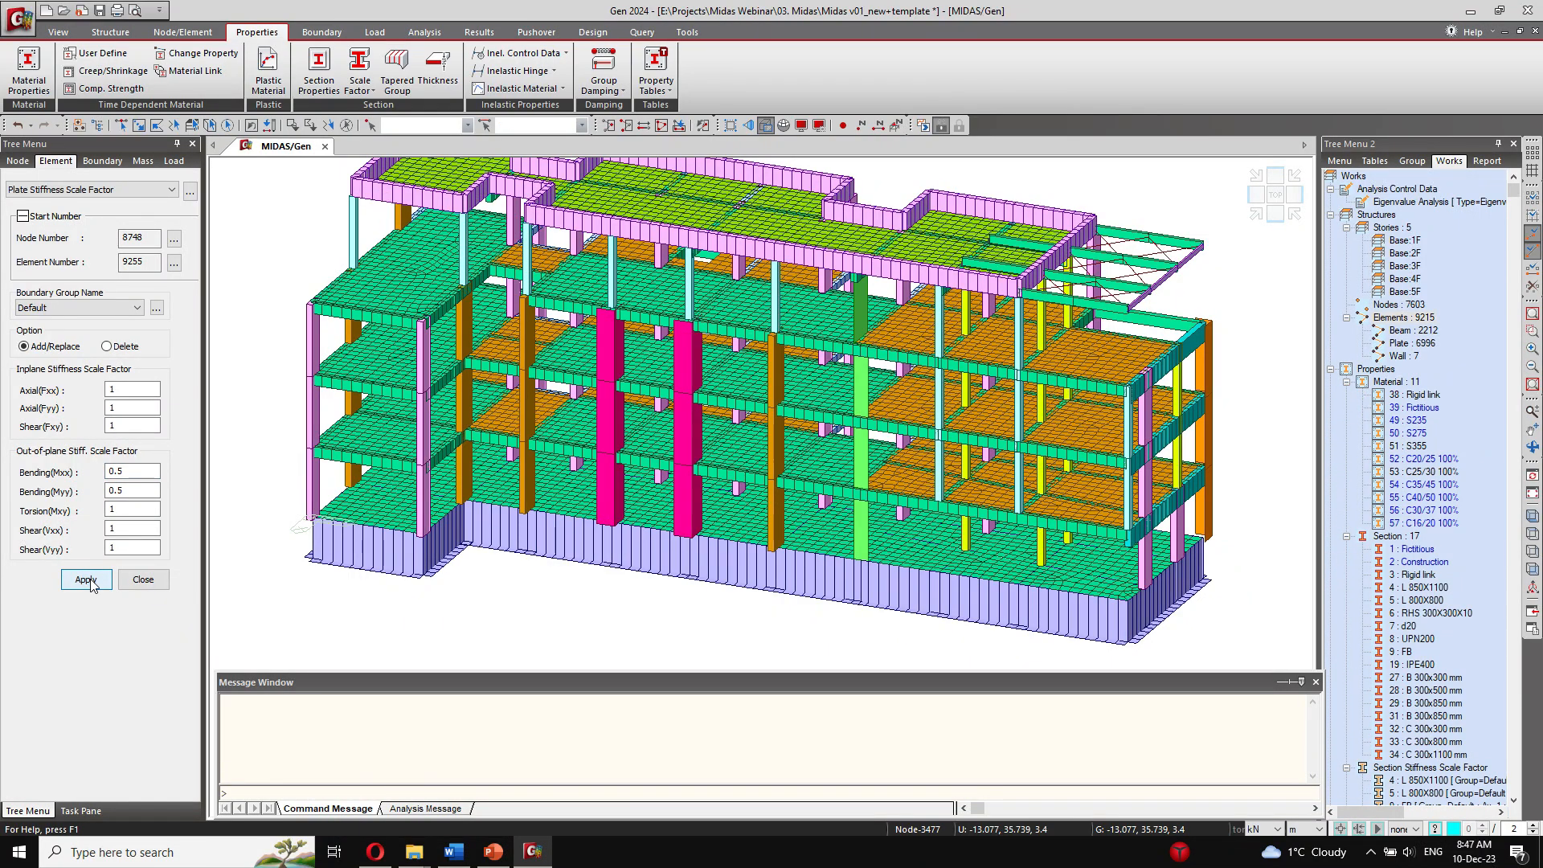
pyautogui.click(143, 578)
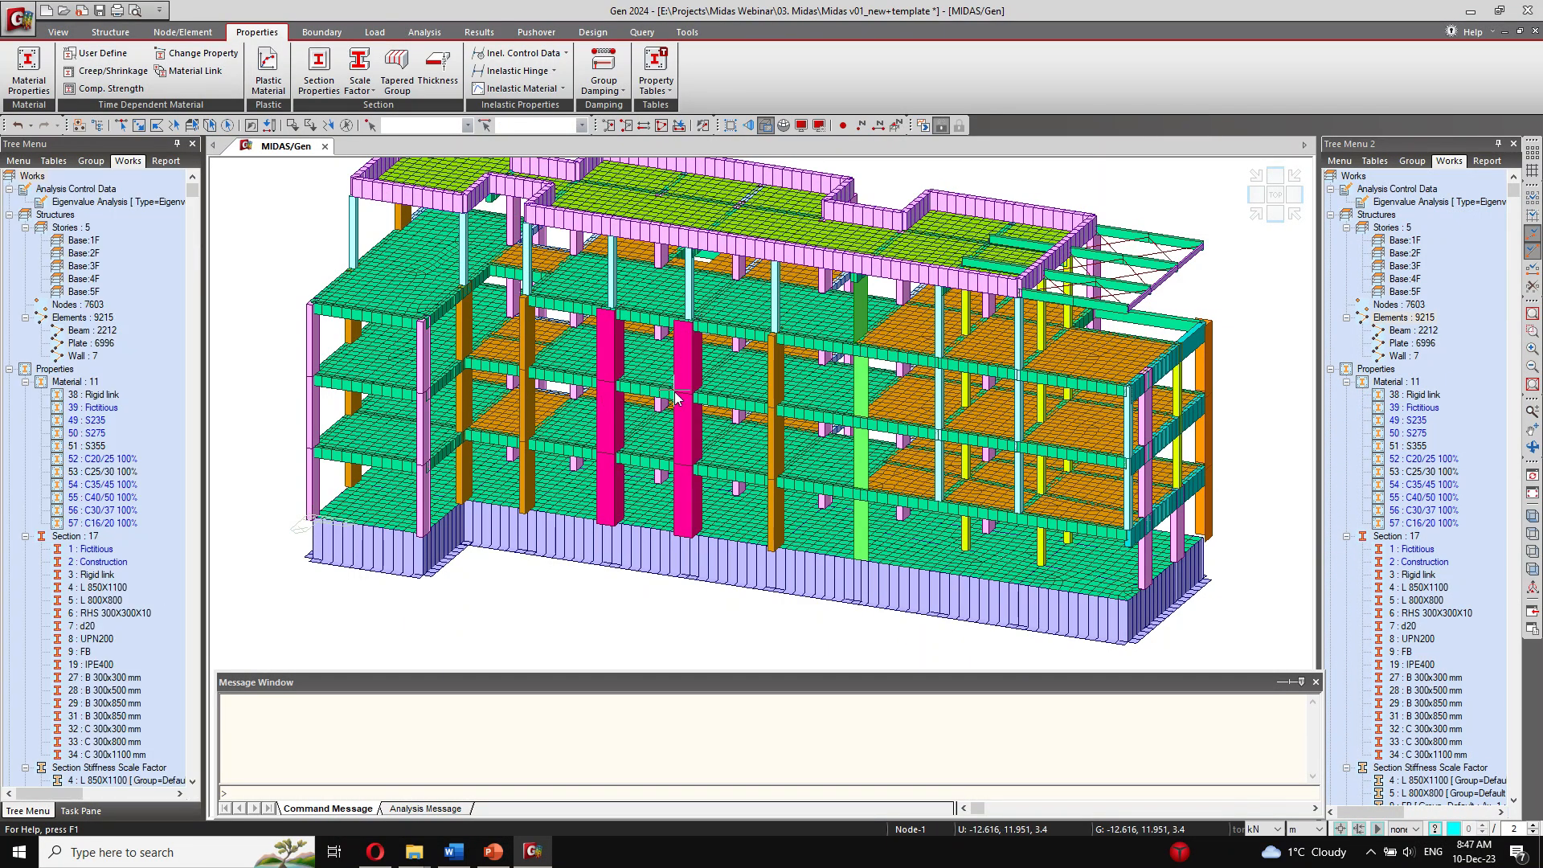
# Step: List the model's groups and show the building as a wireframe in longitudinal elevation, without the hidden-view rendering
pyautogui.moveTo(675, 395); pyautogui.dragTo(916, 406, button='middle')
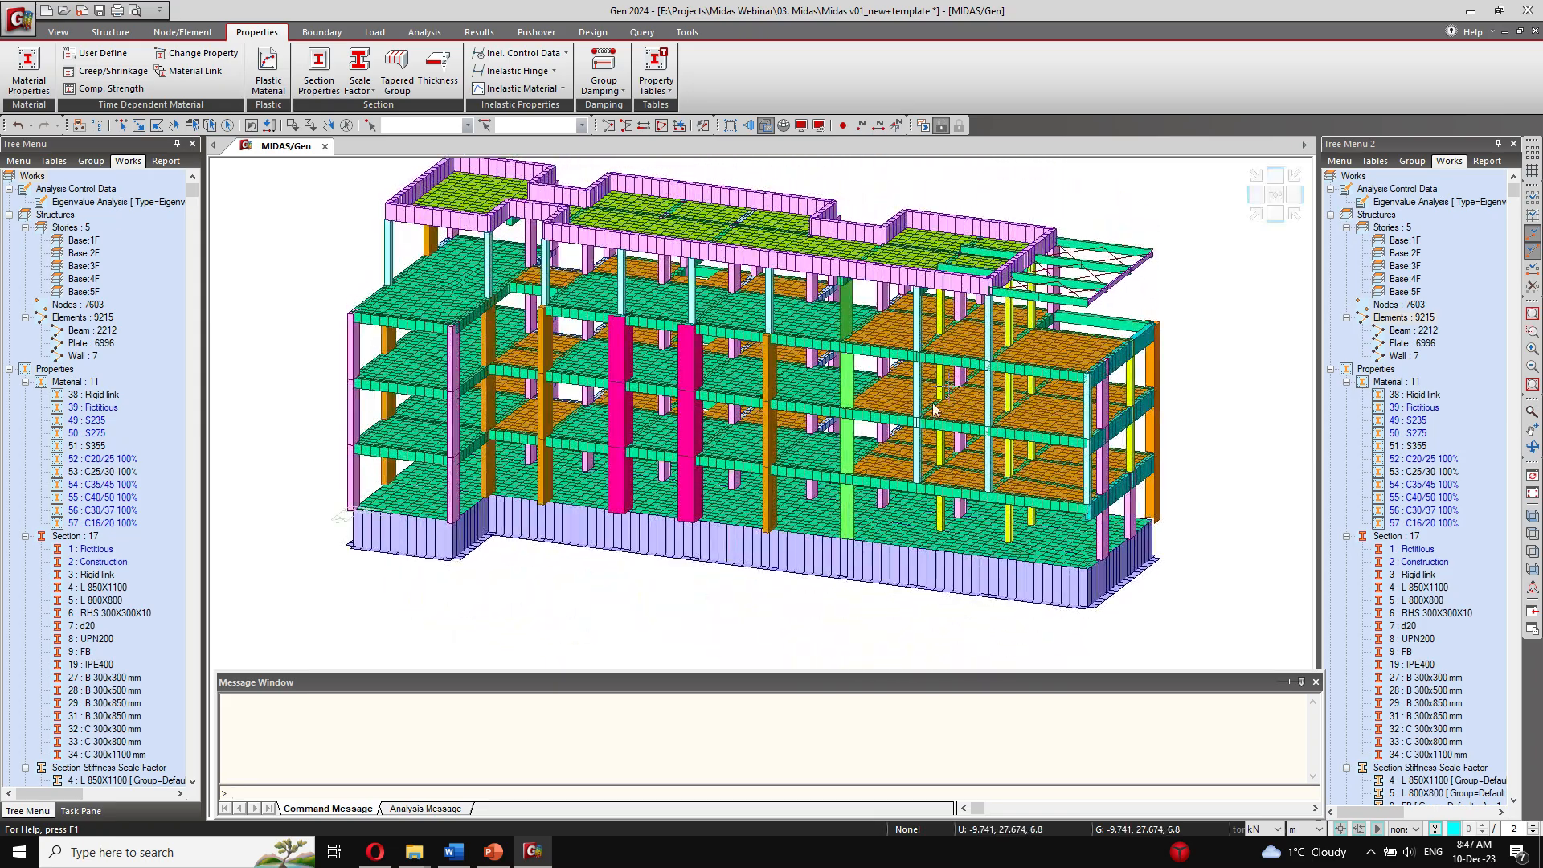
pyautogui.moveTo(791, 433); pyautogui.dragTo(848, 421, button='middle')
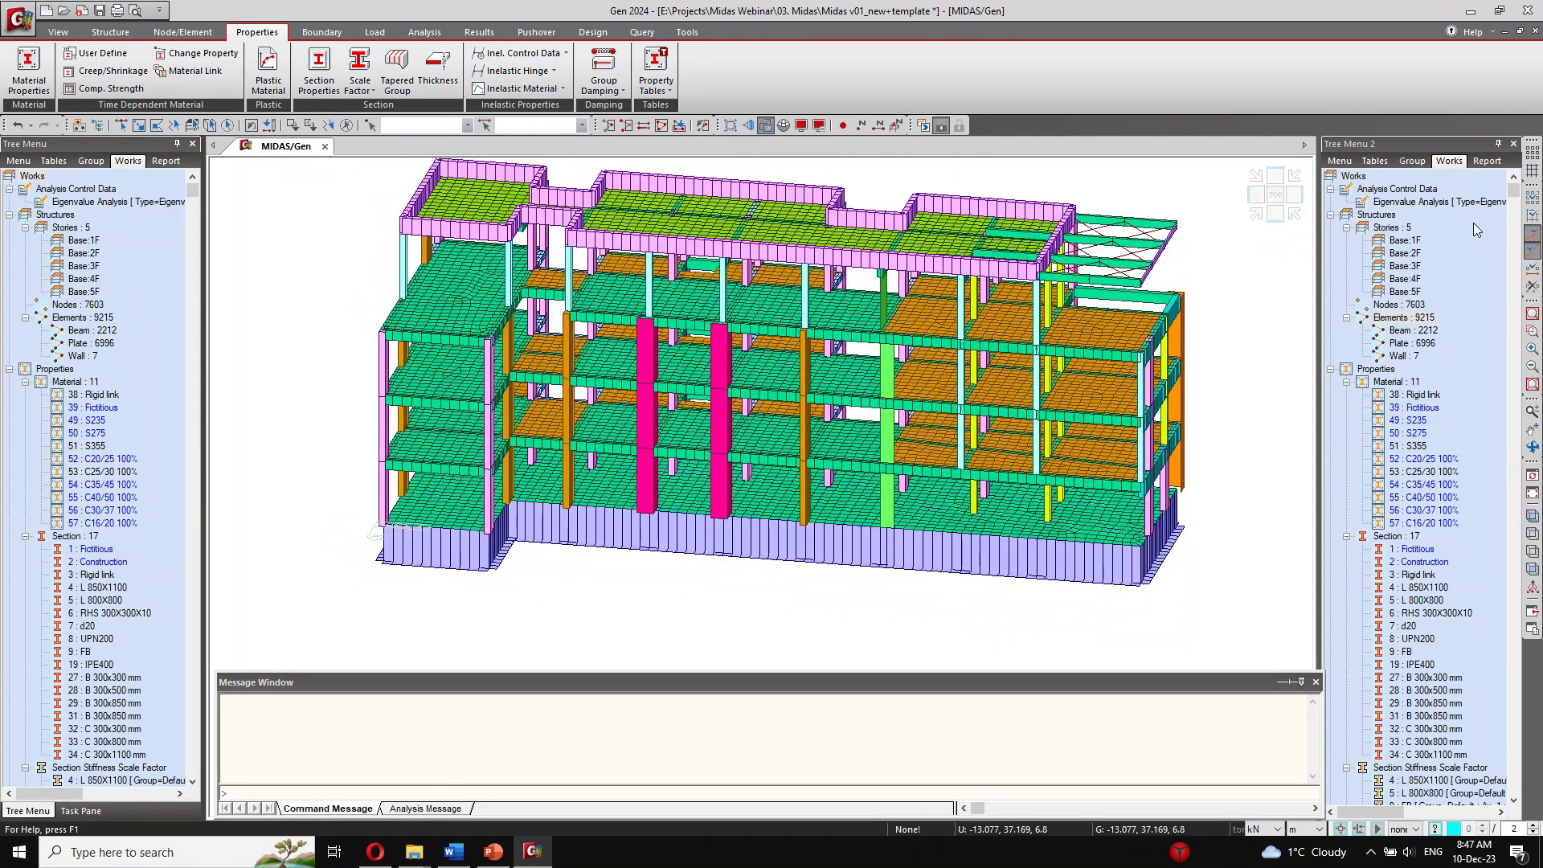
pyautogui.click(1414, 162)
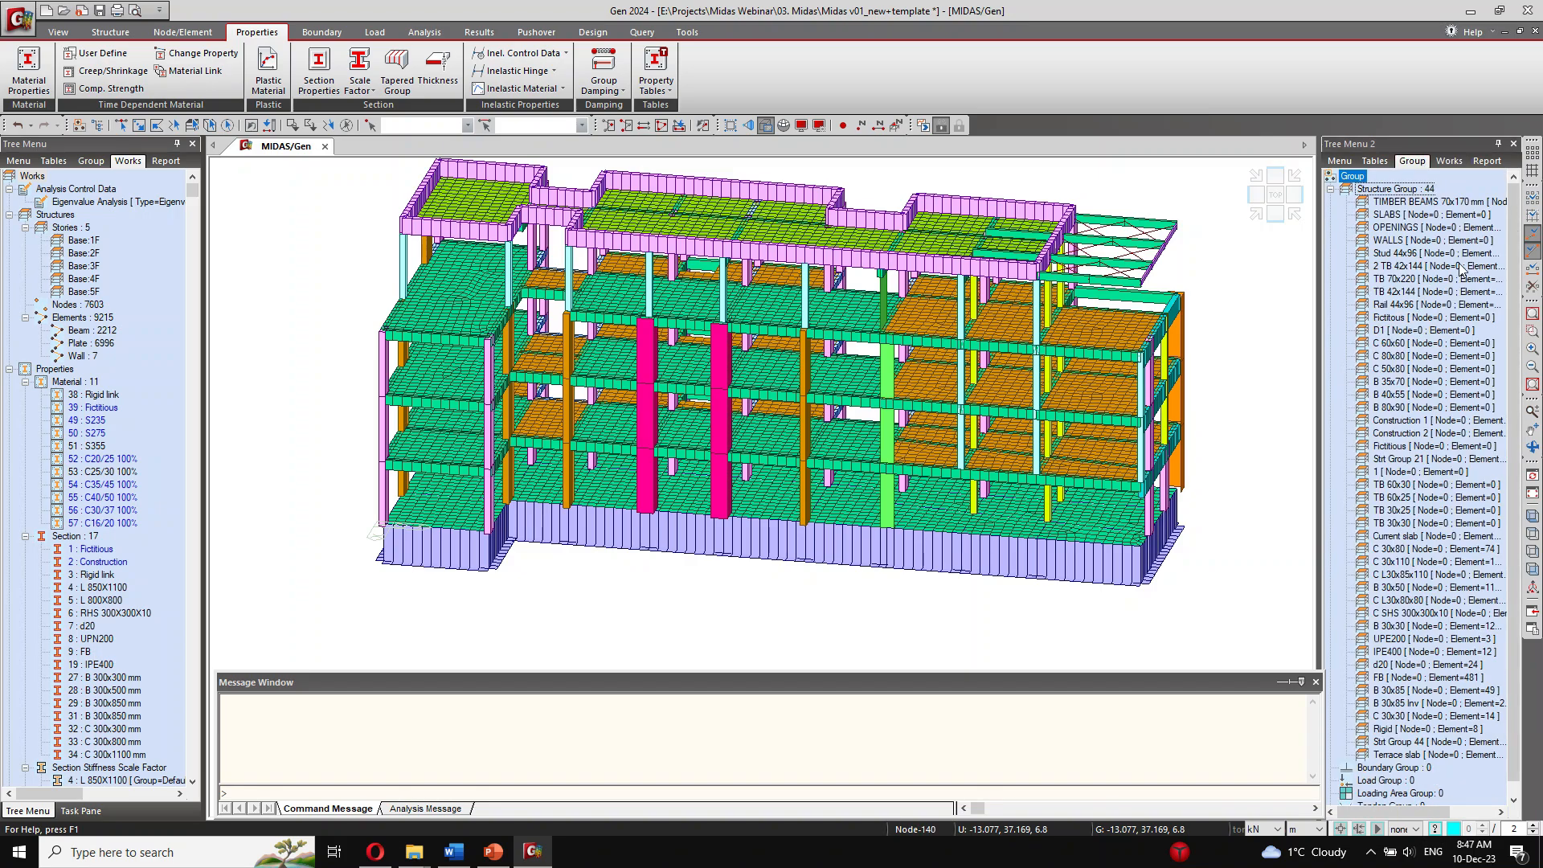
pyautogui.click(58, 32)
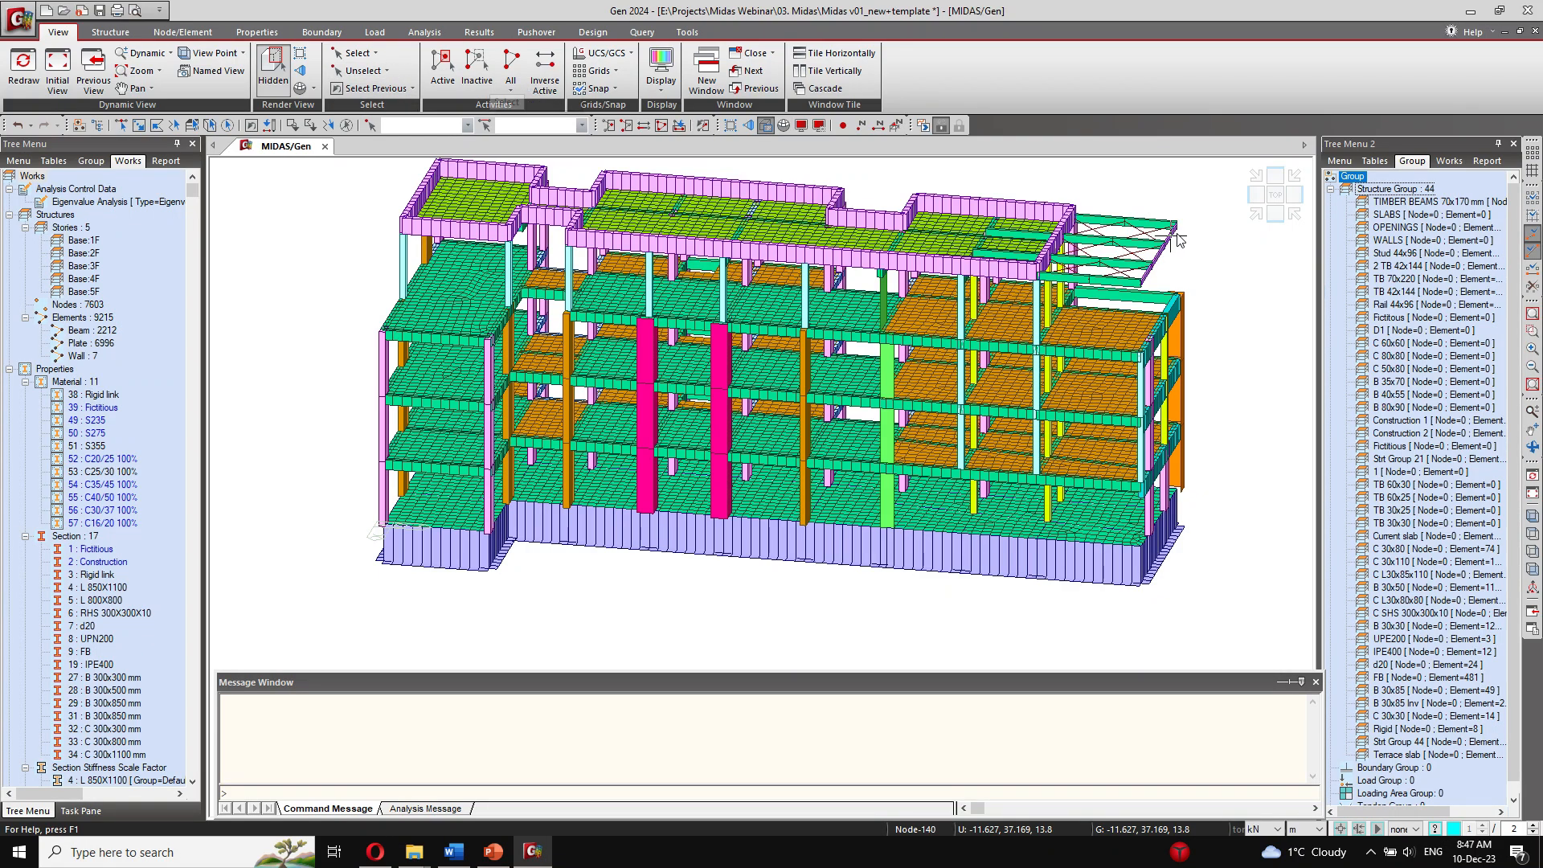
pyautogui.click(1278, 218)
pyautogui.click(1253, 193)
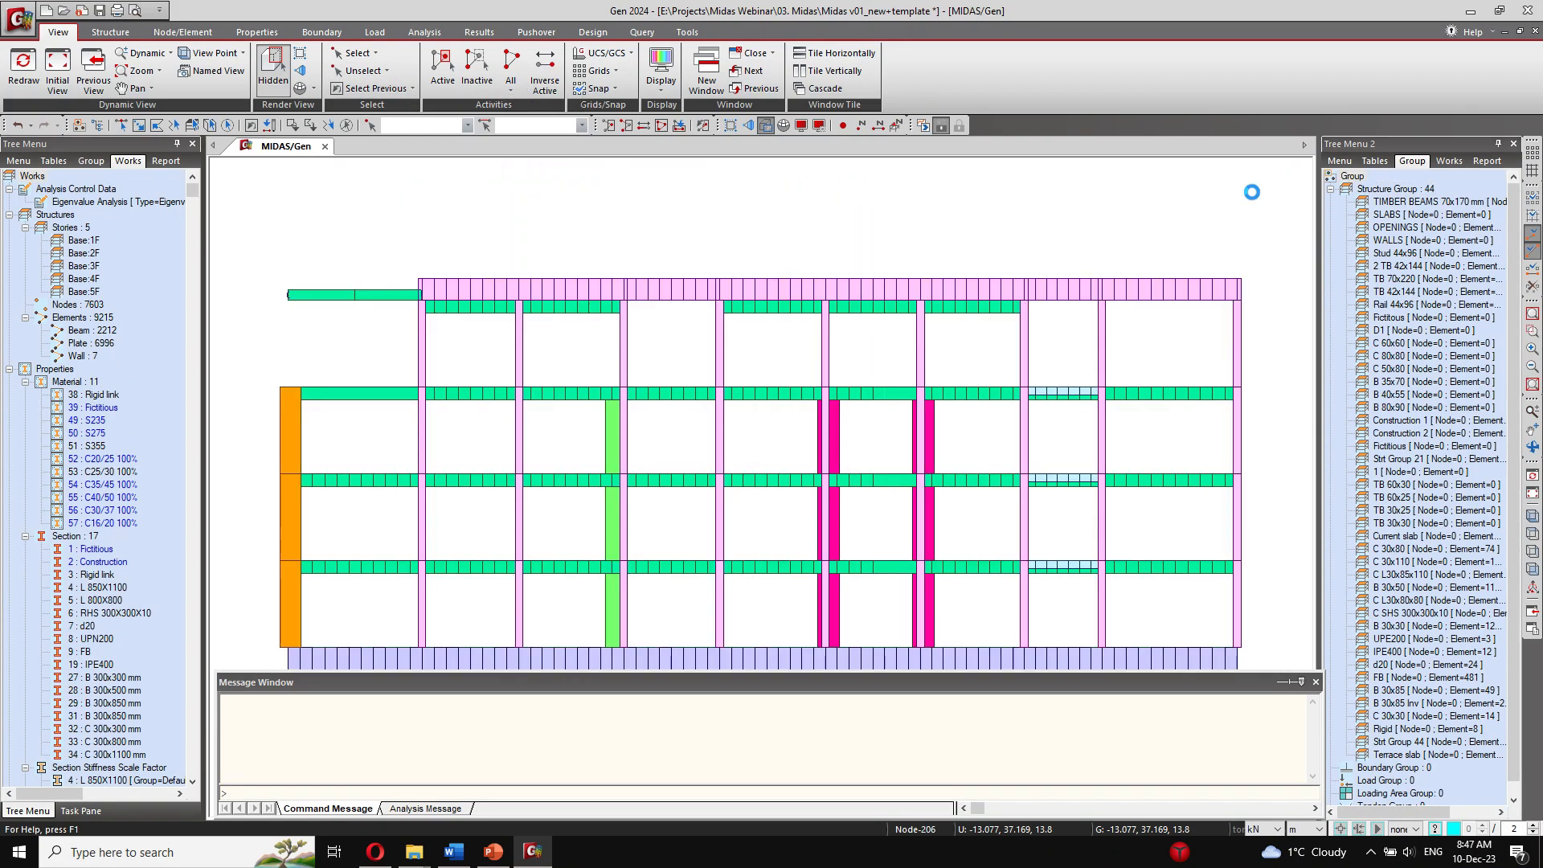
pyautogui.scroll(-2, 833, 366)
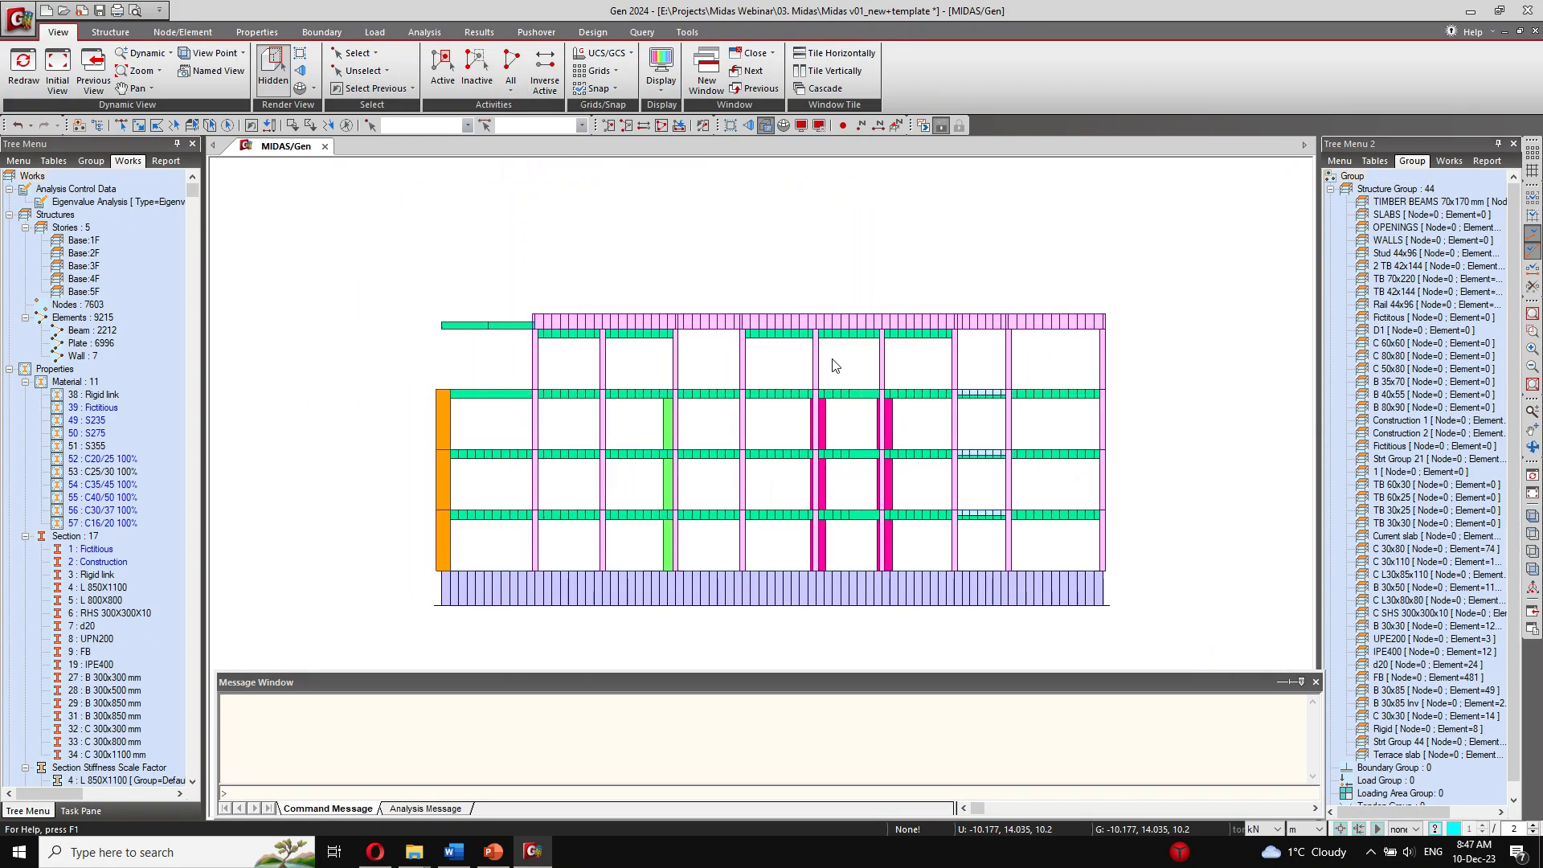
pyautogui.click(273, 68)
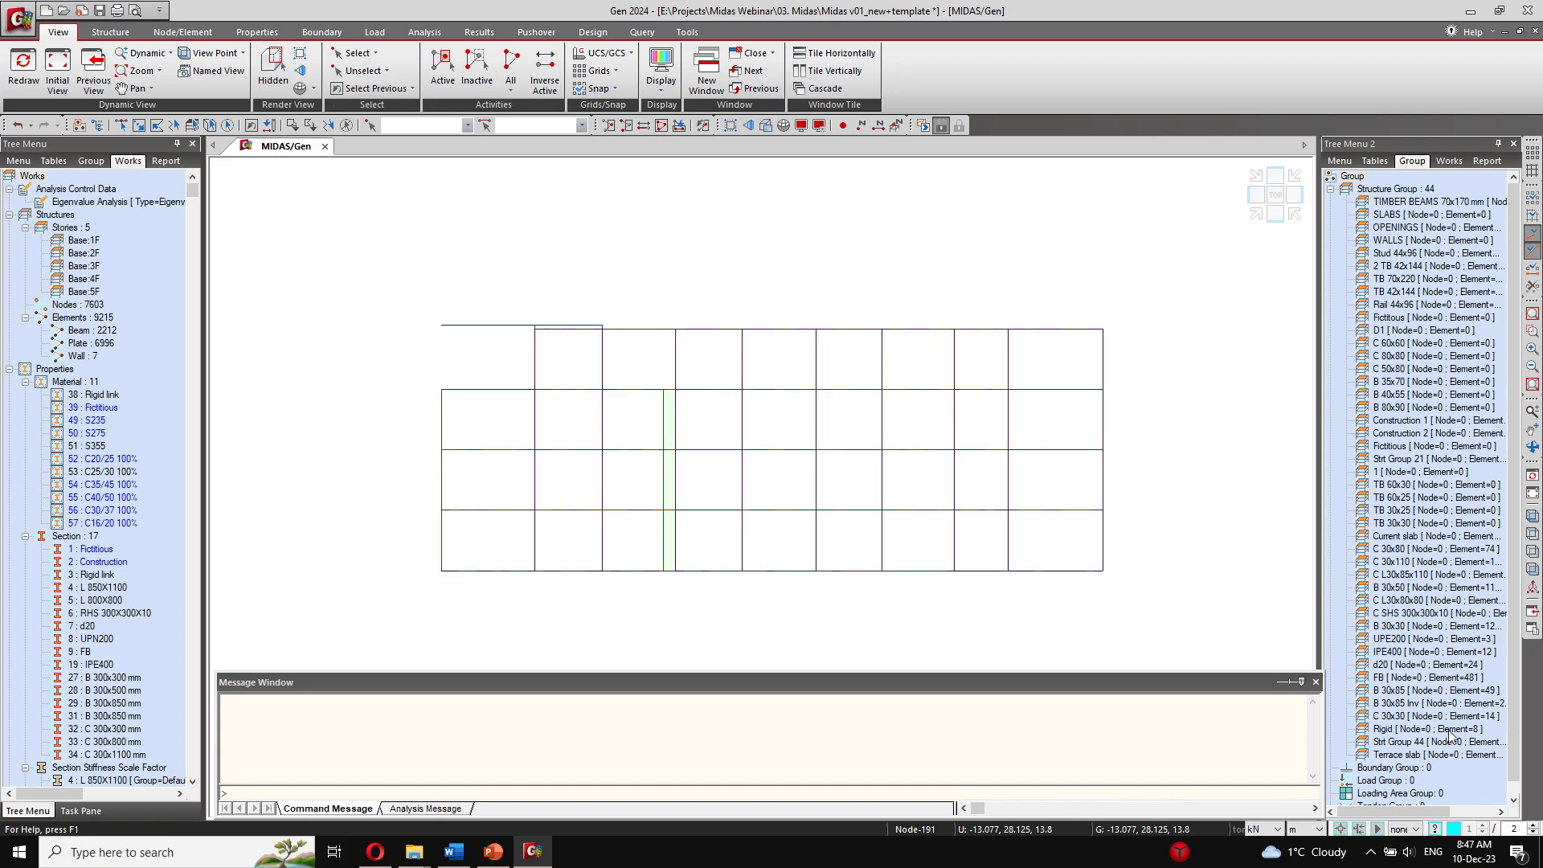
# Step: Create a new structure group and name it M
pyautogui.click(1443, 755)
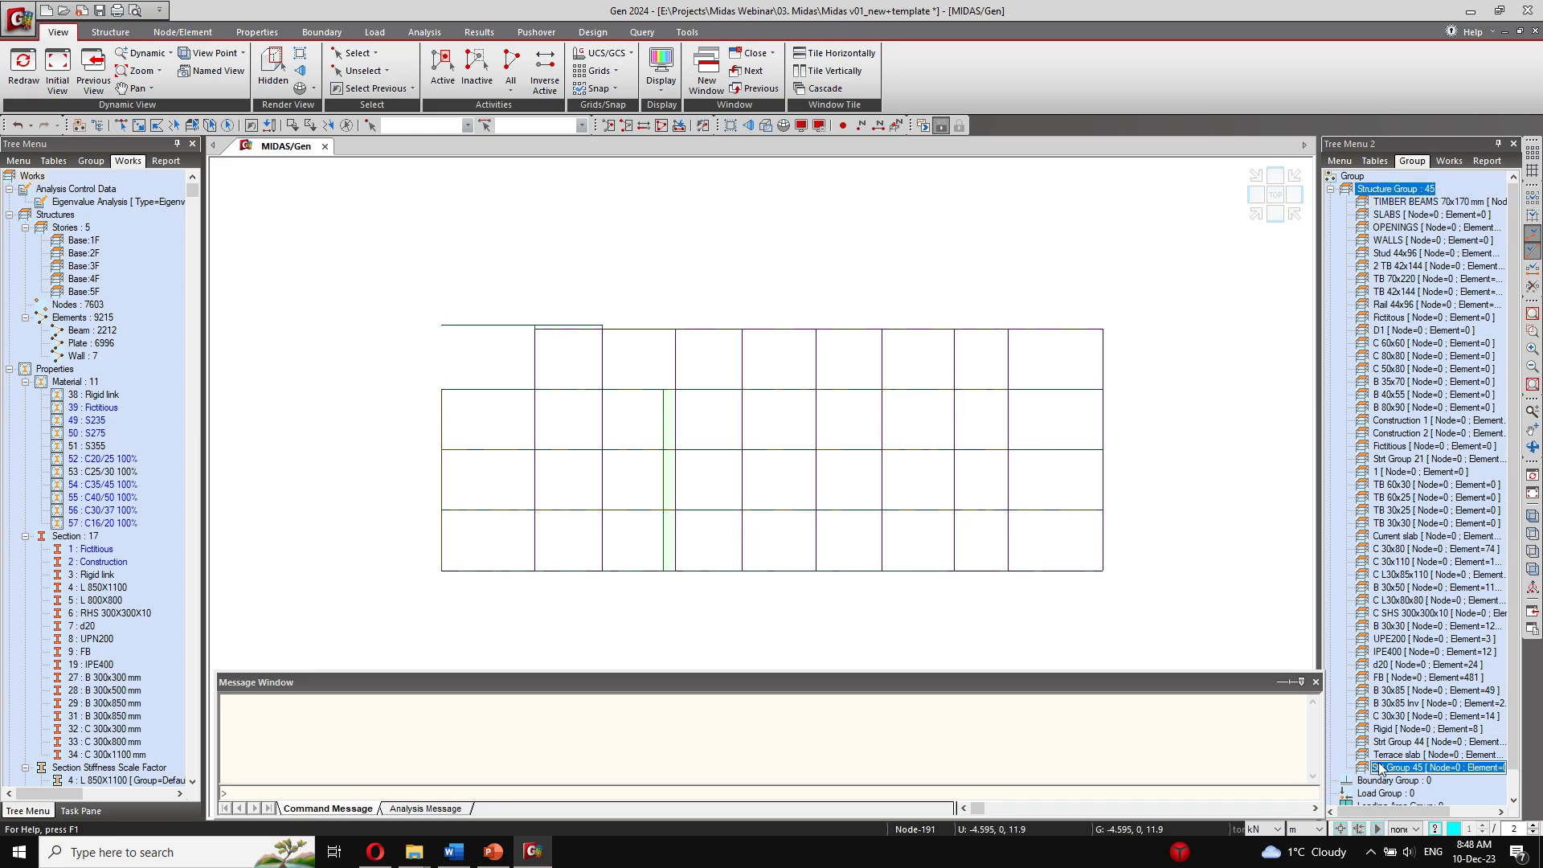
pyautogui.click(1380, 769)
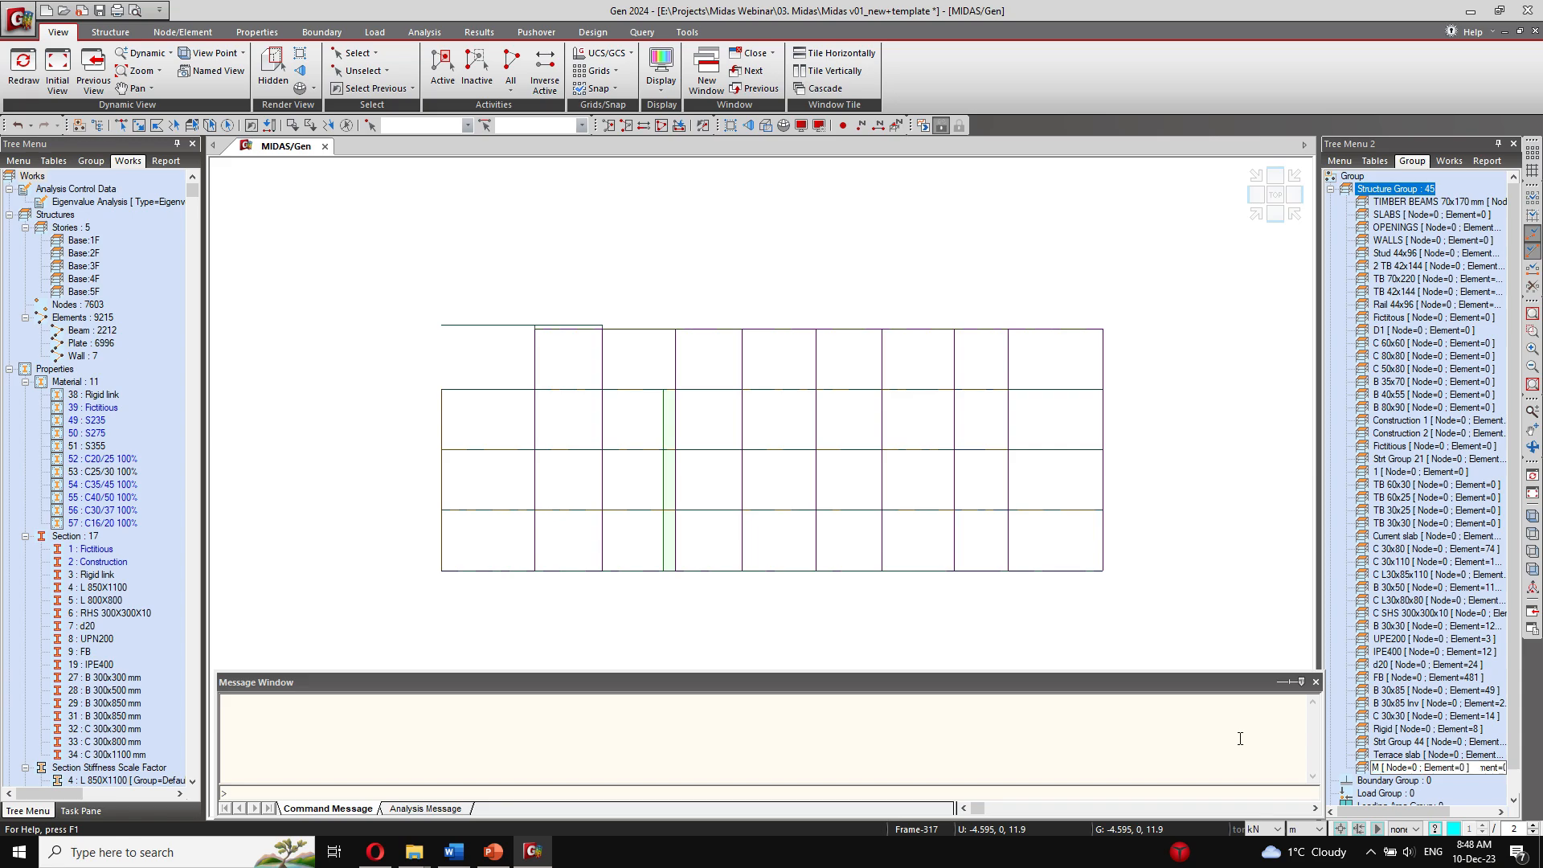
pyautogui.press('Return')
pyautogui.click(1425, 729)
pyautogui.keyDown('ctrl'); pyautogui.click(1431, 755); pyautogui.keyUp('ctrl')
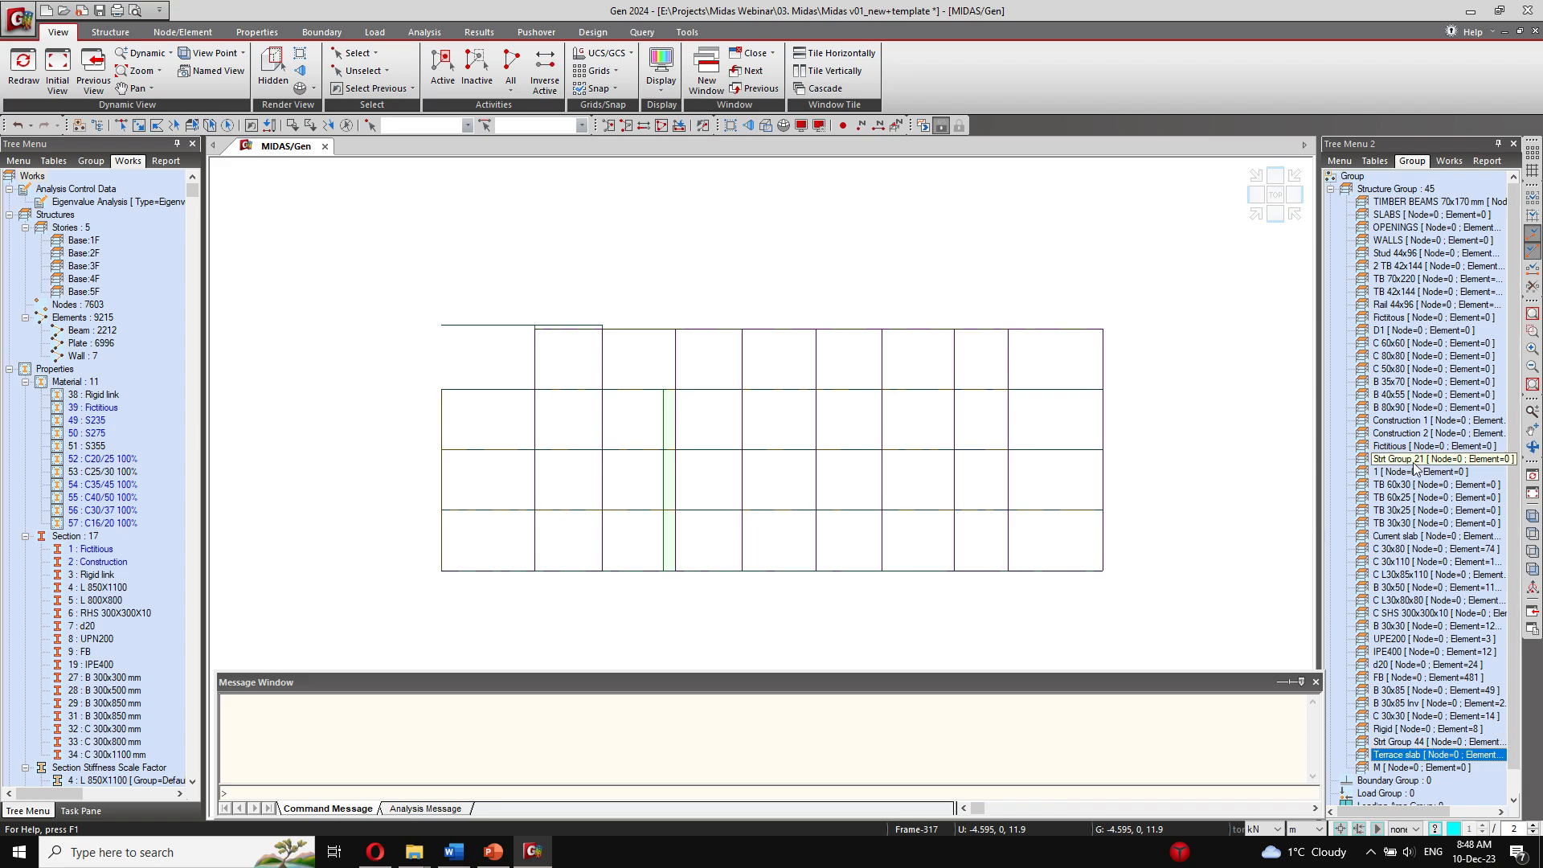
# Step: Window-select the lowest four floor levels in the elevation, limiting the fourth one to the part beneath the roof
pyautogui.click(1445, 536)
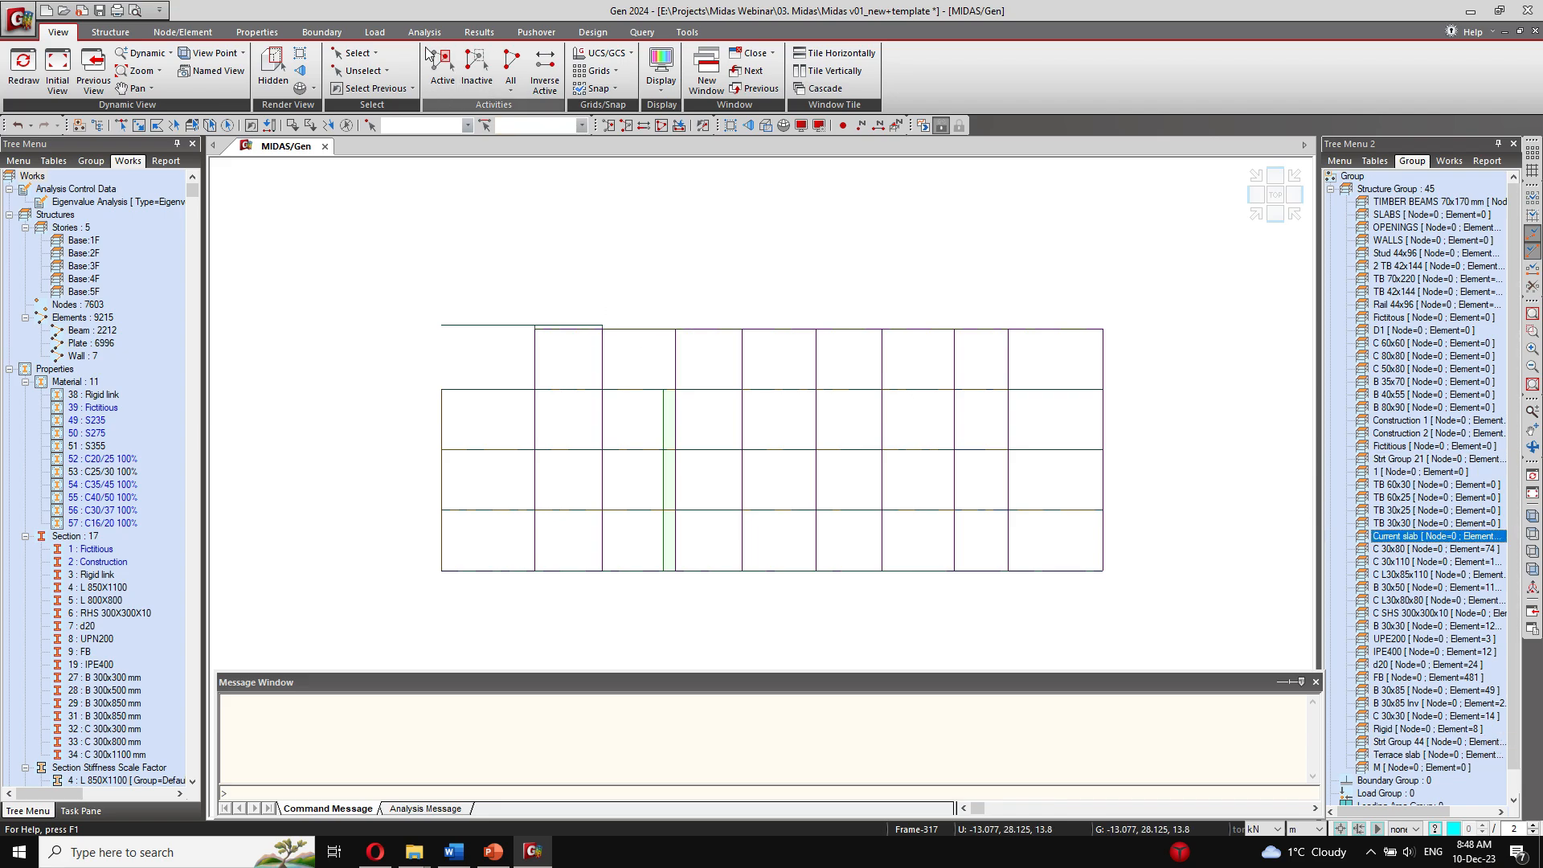
pyautogui.click(355, 53)
pyautogui.click(370, 109)
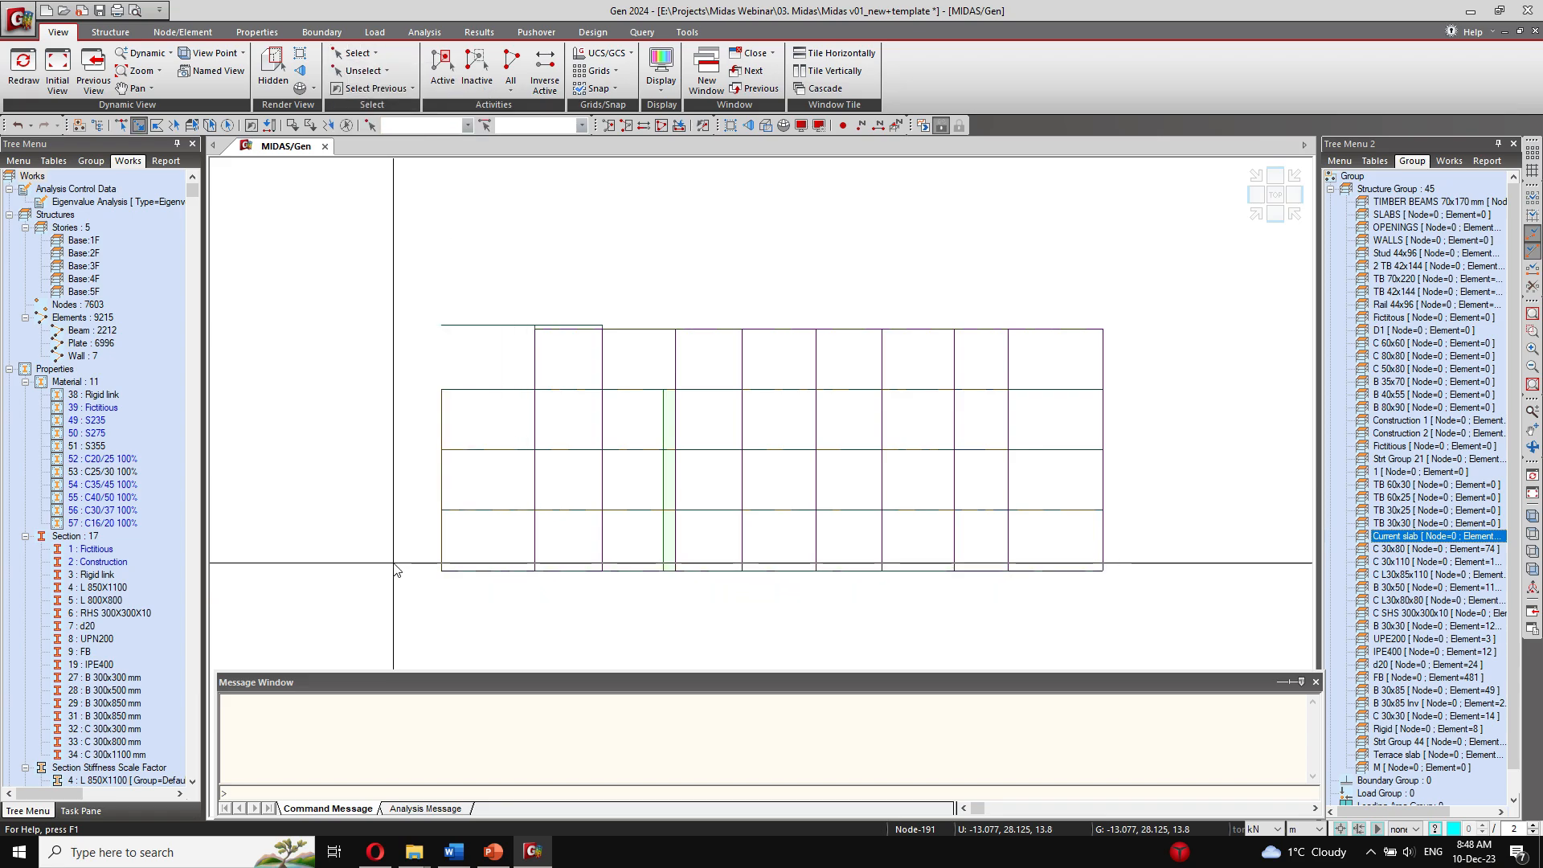
pyautogui.moveTo(402, 562); pyautogui.dragTo(1230, 667)
pyautogui.moveTo(431, 502); pyautogui.dragTo(1153, 524)
pyautogui.moveTo(436, 438); pyautogui.dragTo(1157, 462)
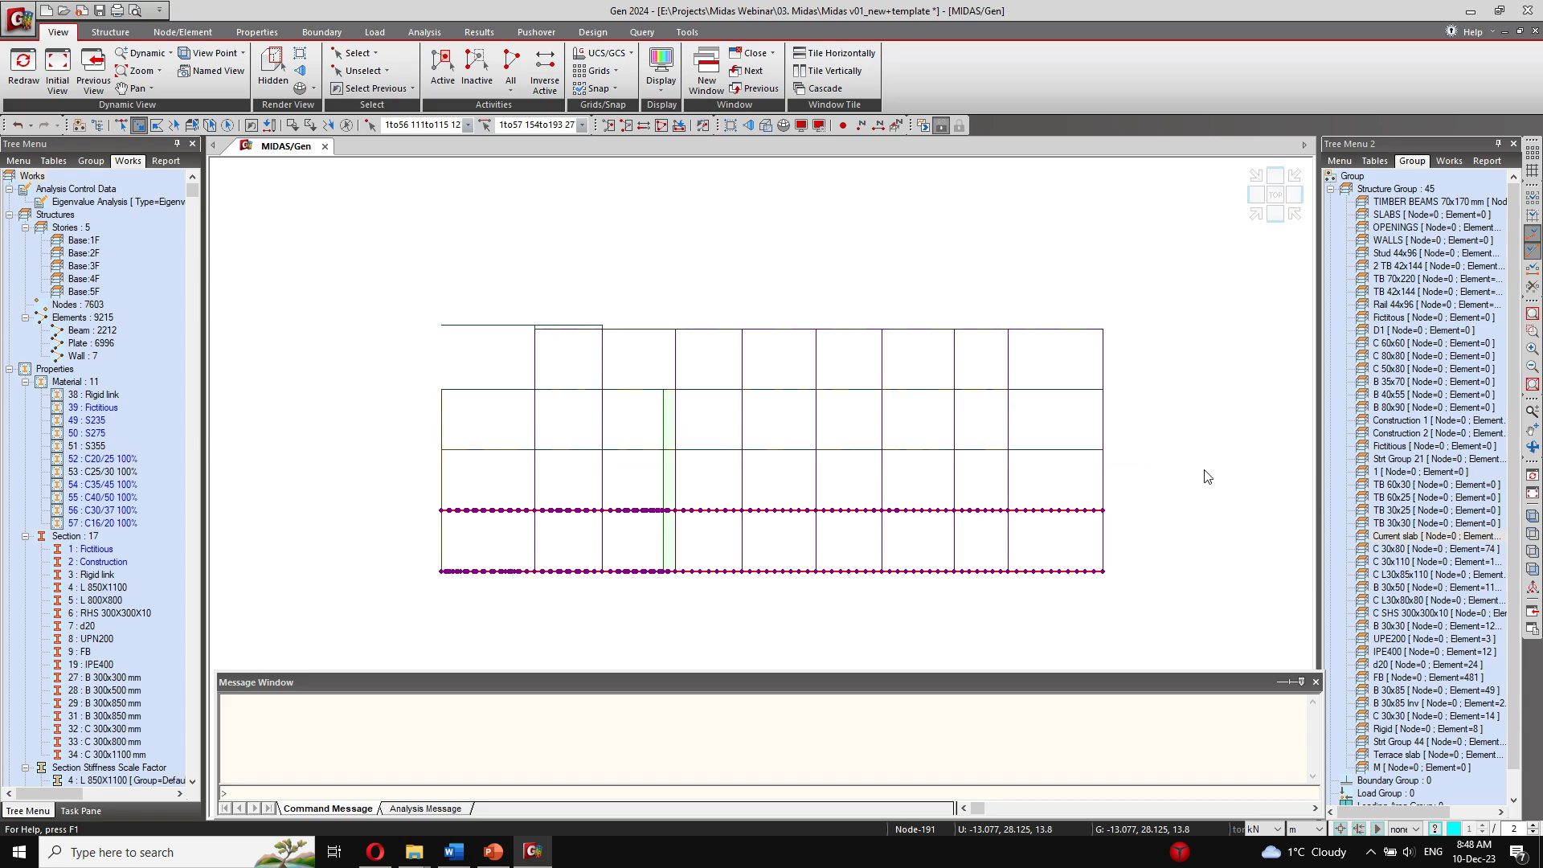
pyautogui.moveTo(534, 389); pyautogui.dragTo(1164, 410)
# Step: In the side elevation, unselect the part of the highest selected floor that extends beyond the roof outline
pyautogui.keyDown('ctrl'); pyautogui.moveTo(830, 535); pyautogui.dragTo(872, 484, button='middle'); pyautogui.keyUp('ctrl')
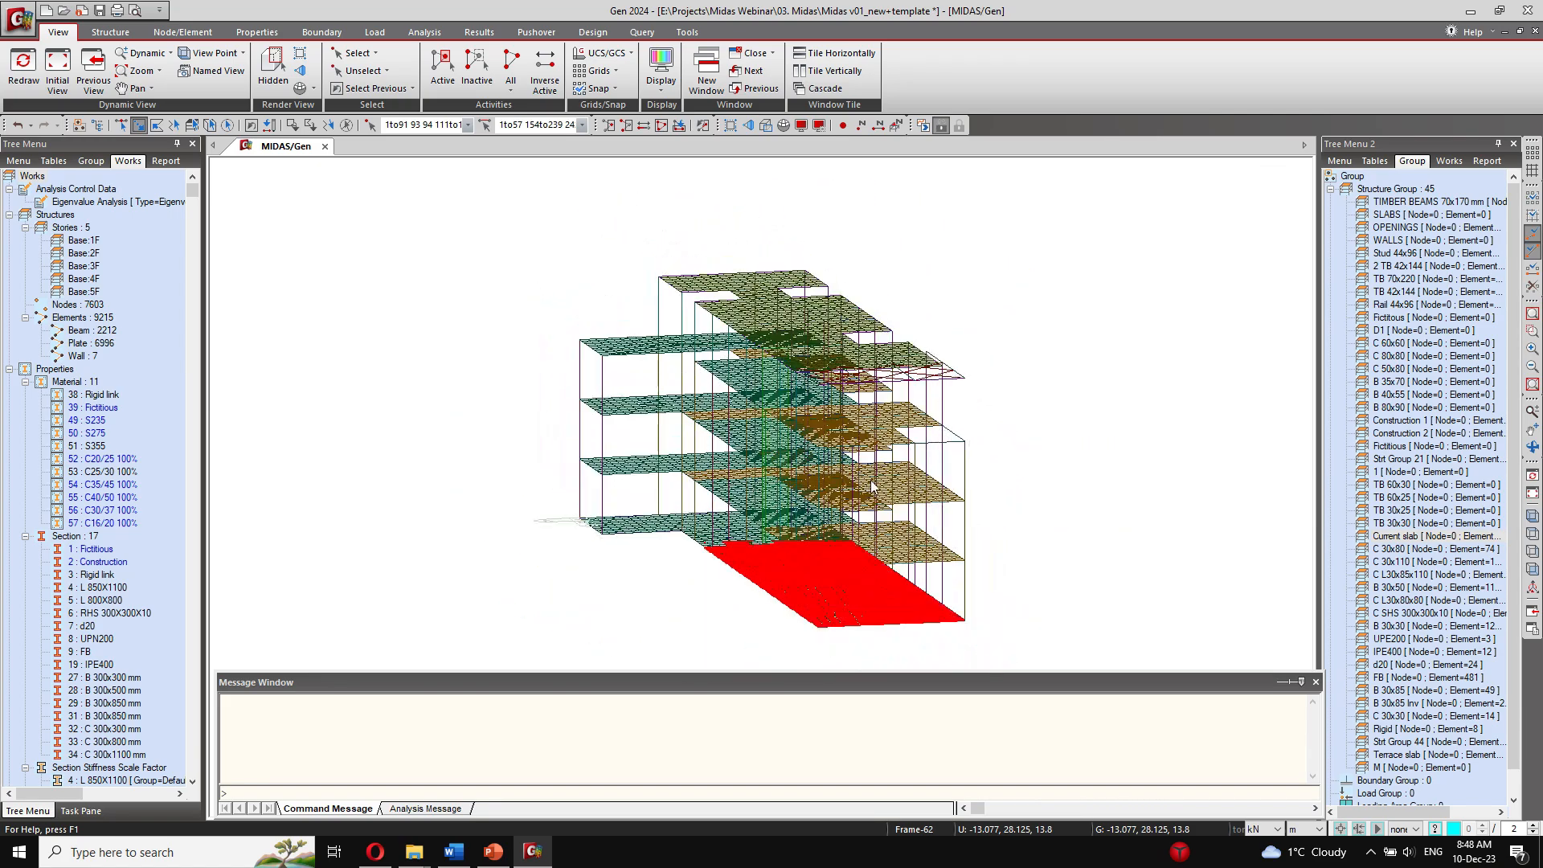
pyautogui.click(1278, 215)
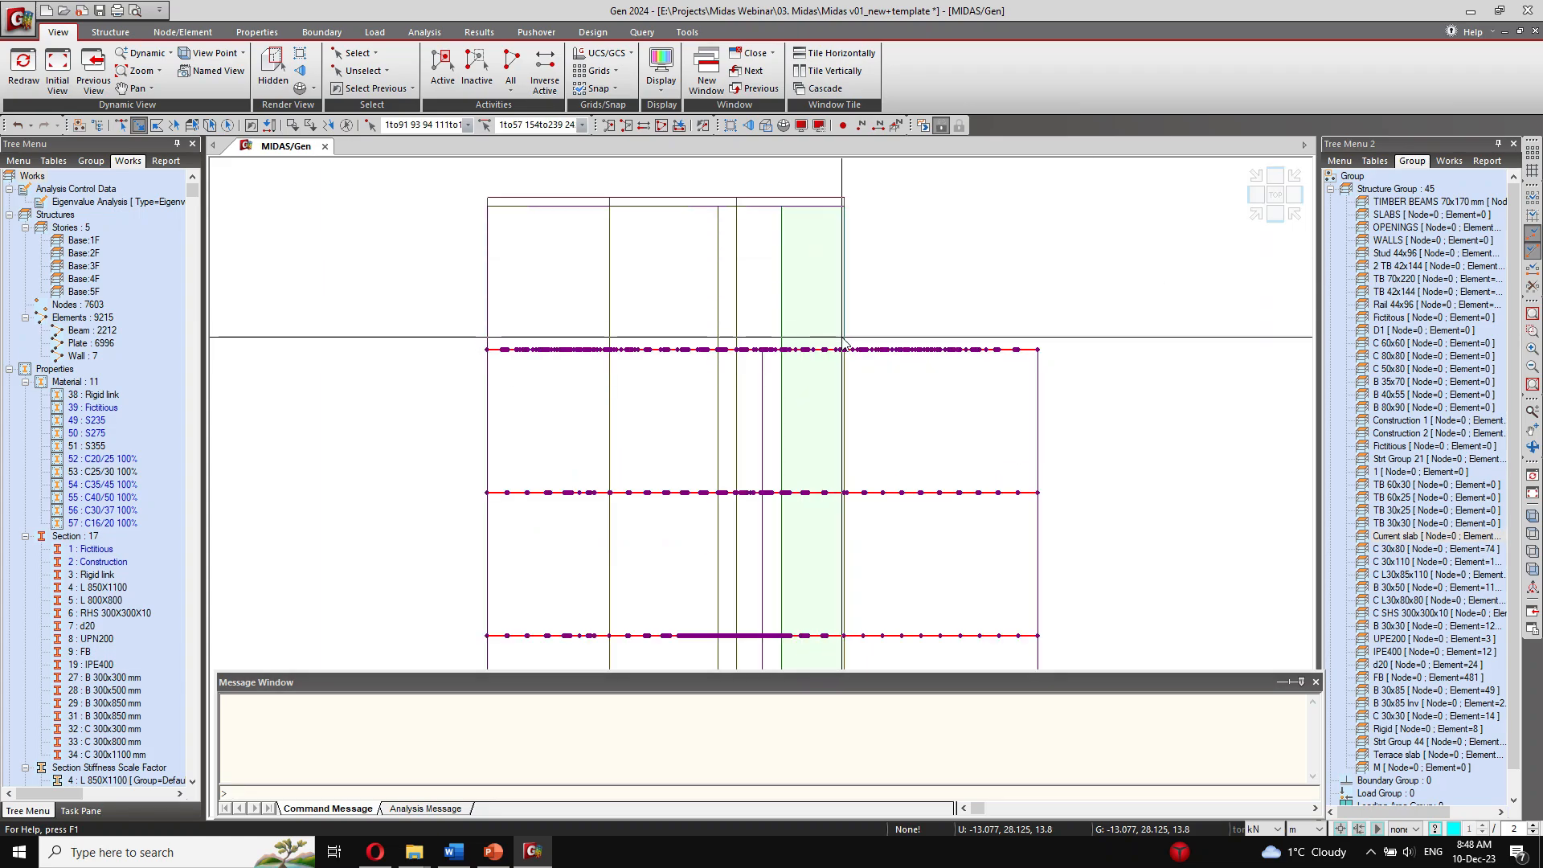
pyautogui.moveTo(1078, 381); pyautogui.dragTo(1075, 373)
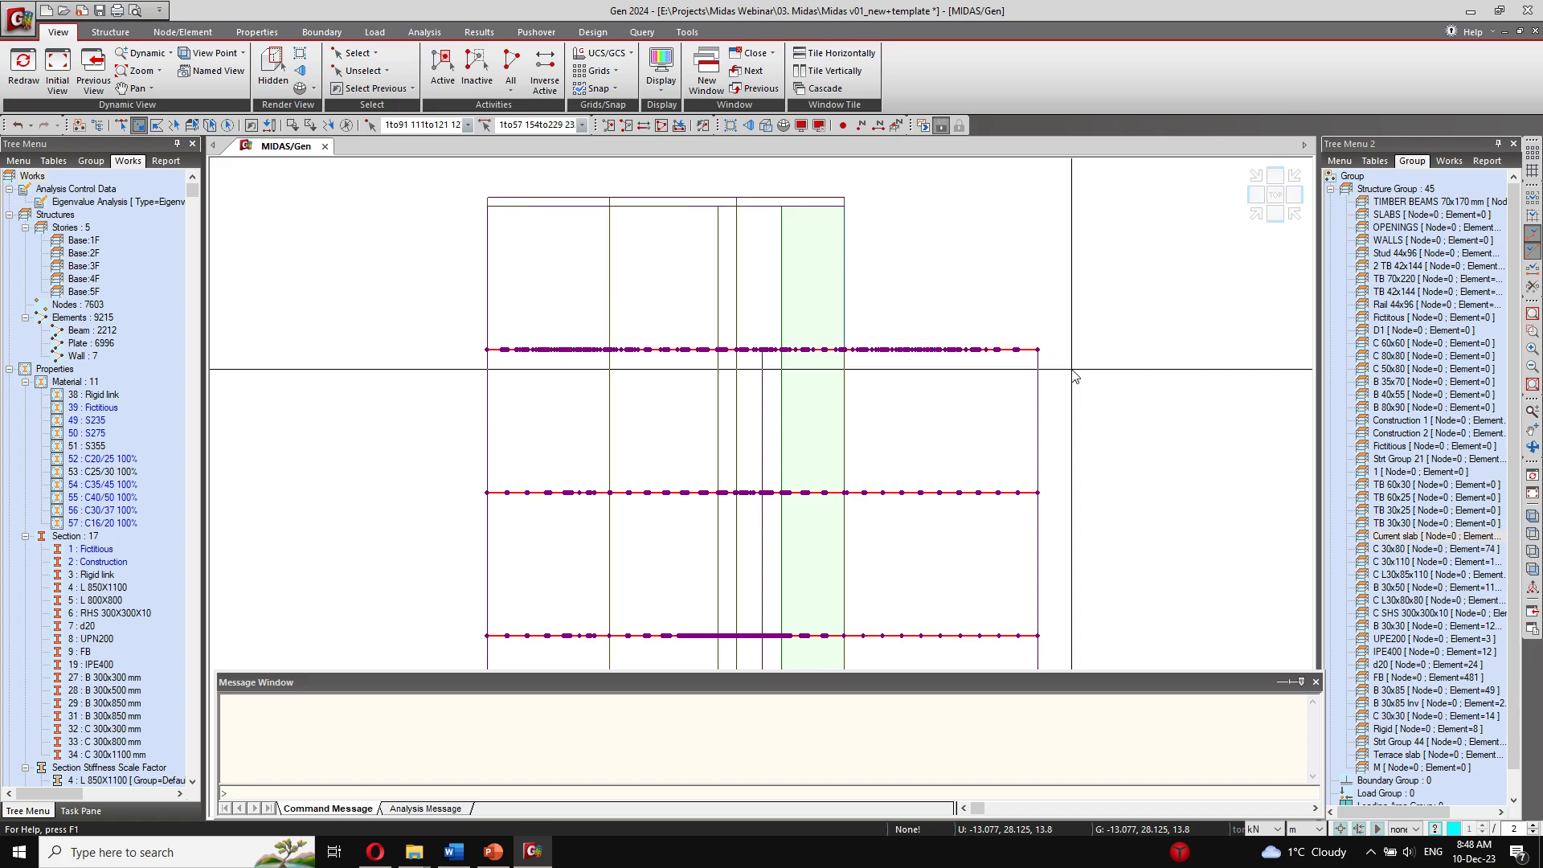
pyautogui.moveTo(893, 375); pyautogui.dragTo(855, 335)
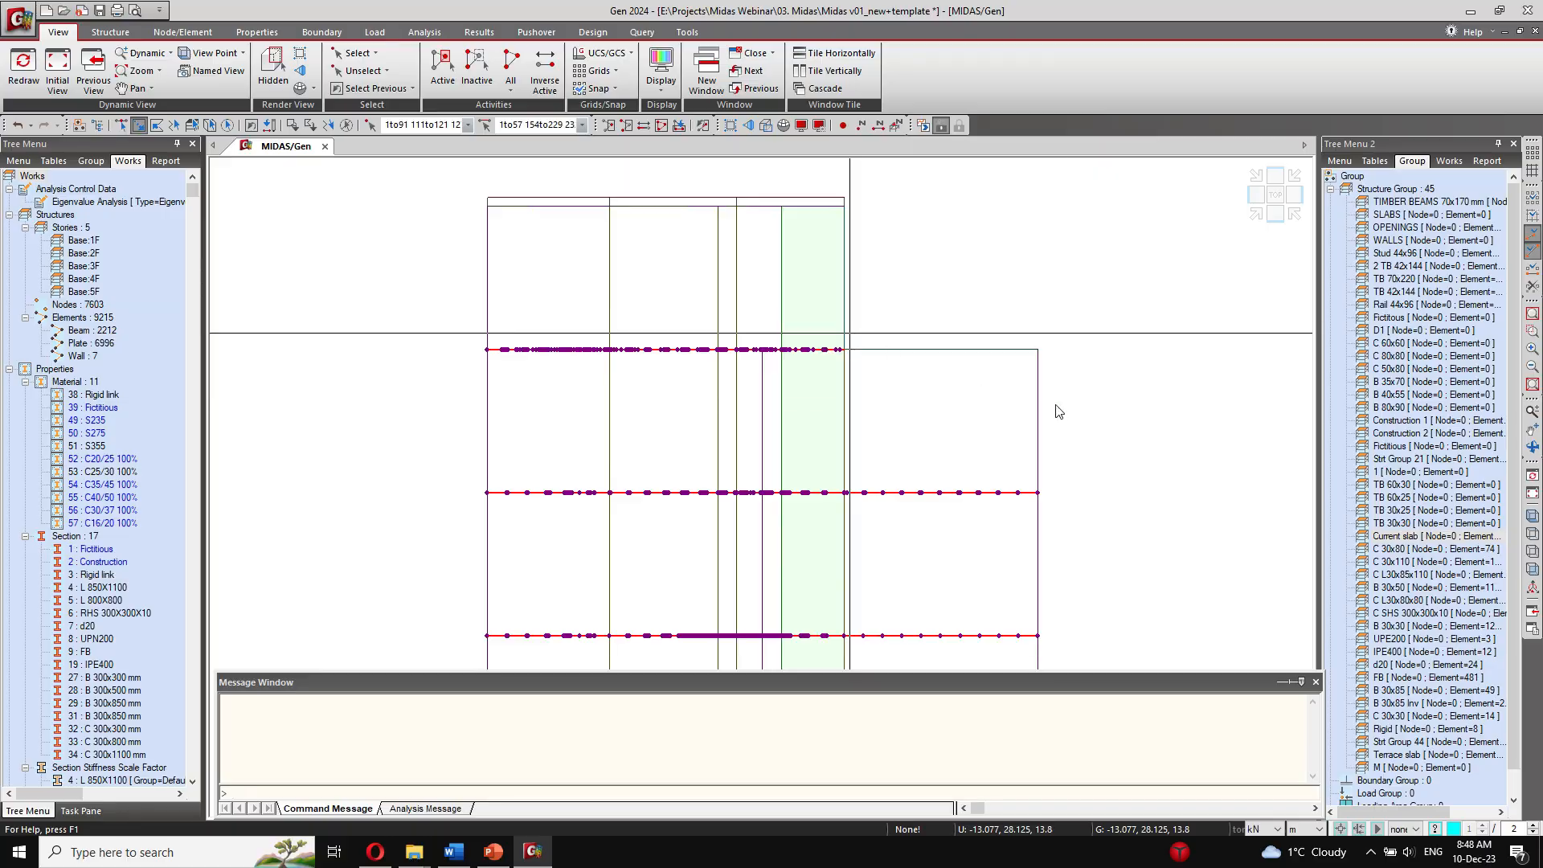
# Step: Assign the selected floor elements to the Current slab group, and reselect that group to check its extent
pyautogui.moveTo(1056, 406); pyautogui.dragTo(990, 457, button='middle')
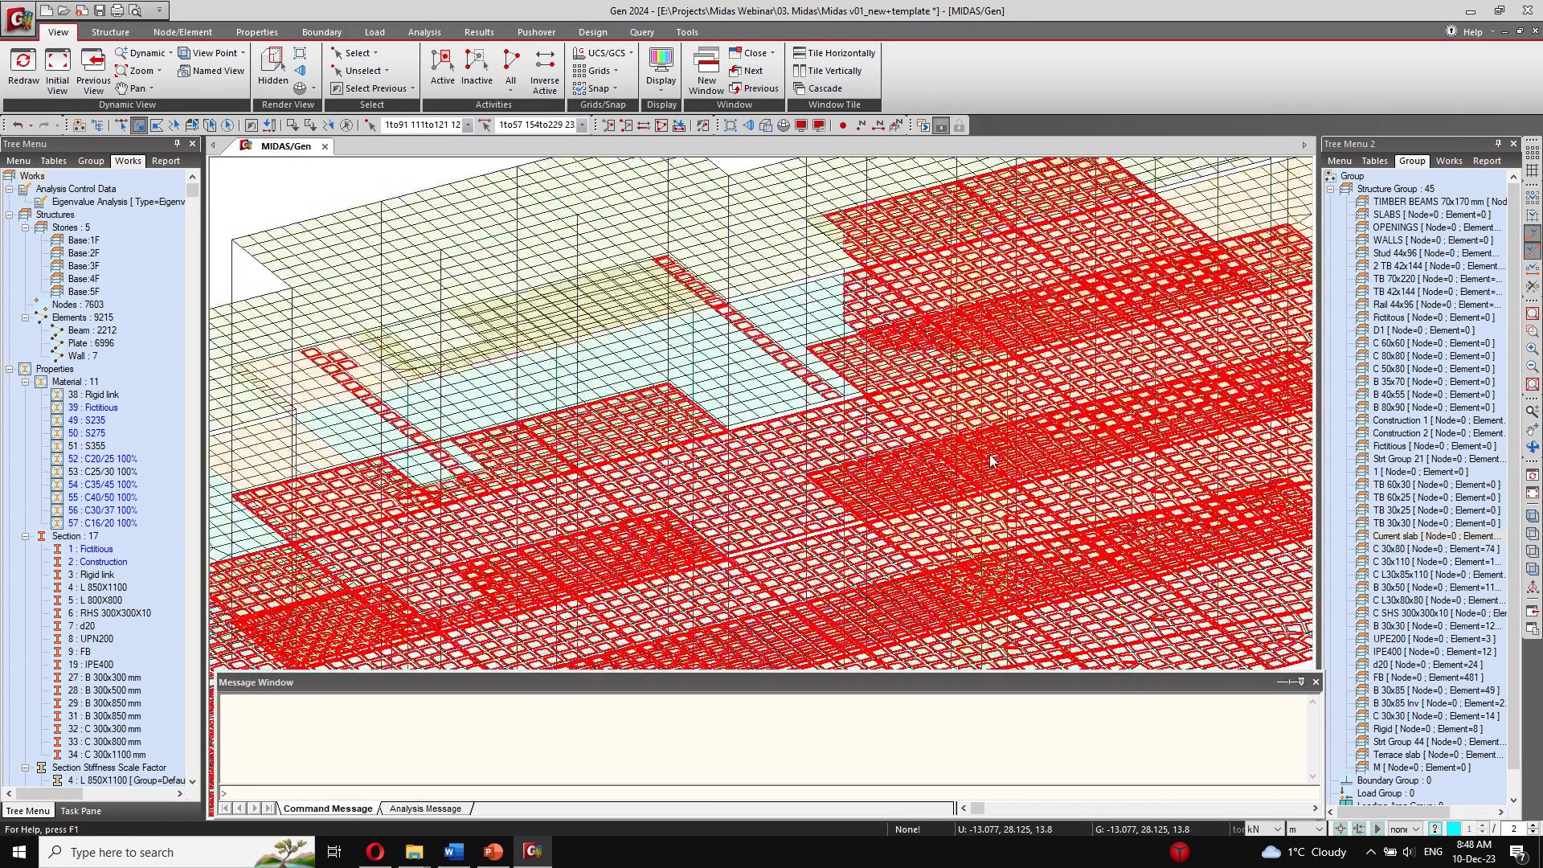
pyautogui.scroll(-5, 990, 459)
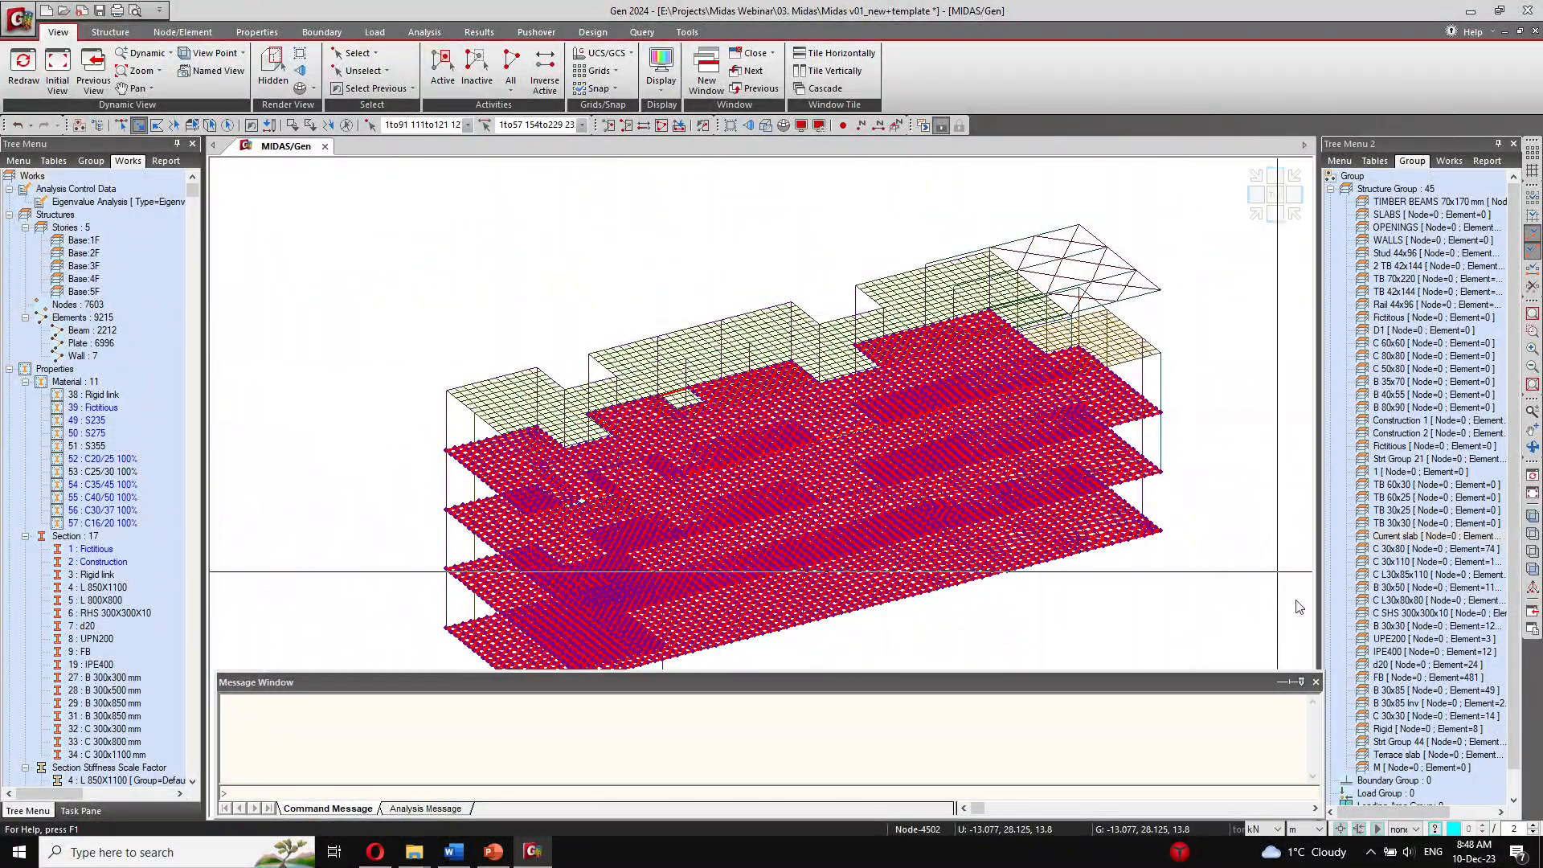
pyautogui.rightClick(1428, 537)
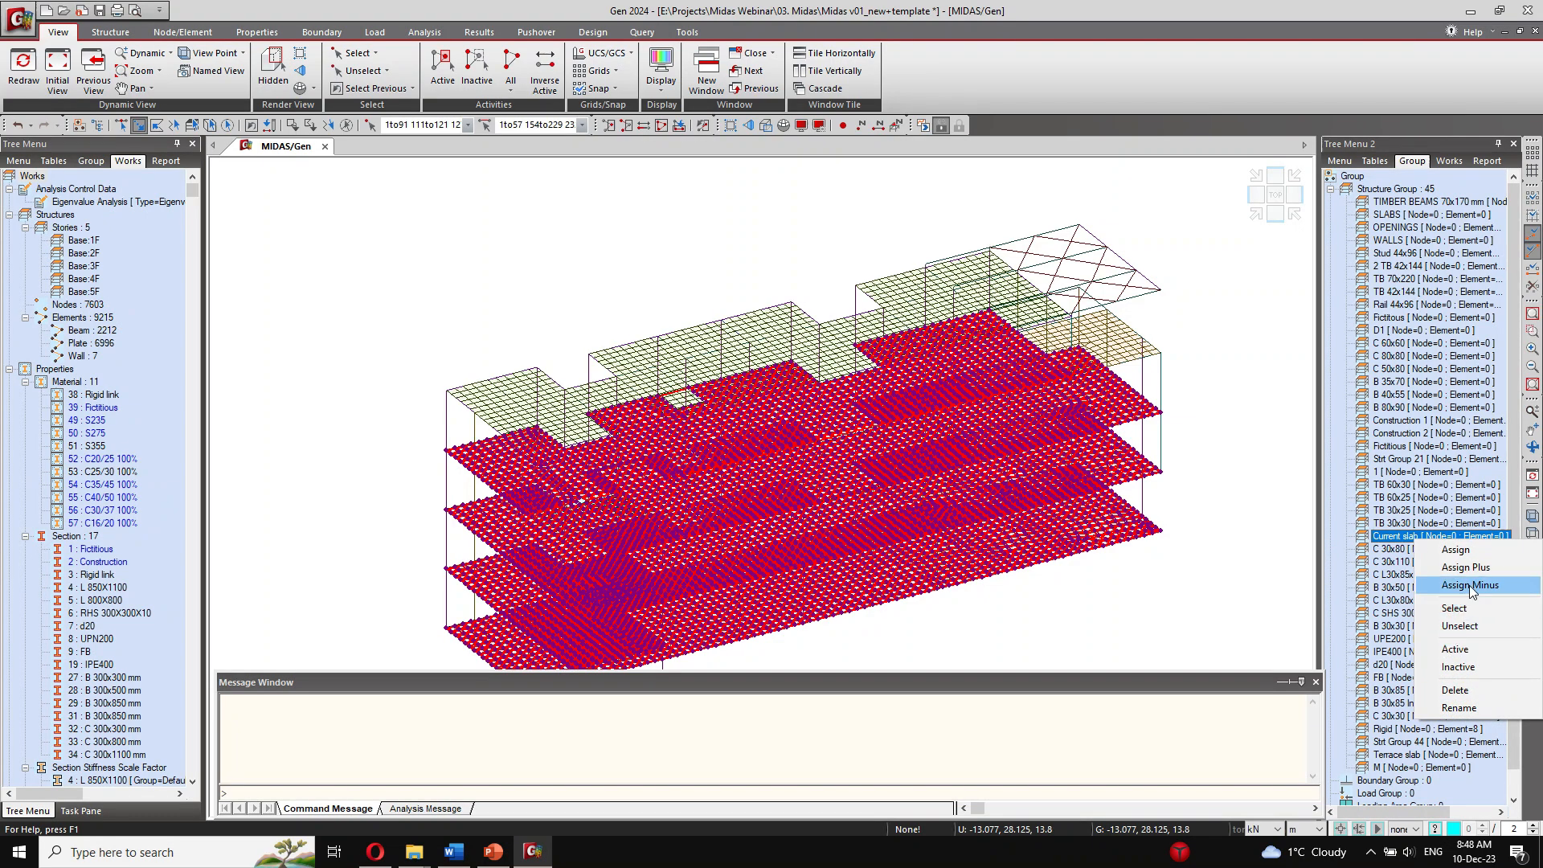
pyautogui.click(1471, 586)
pyautogui.doubleClick(1438, 536)
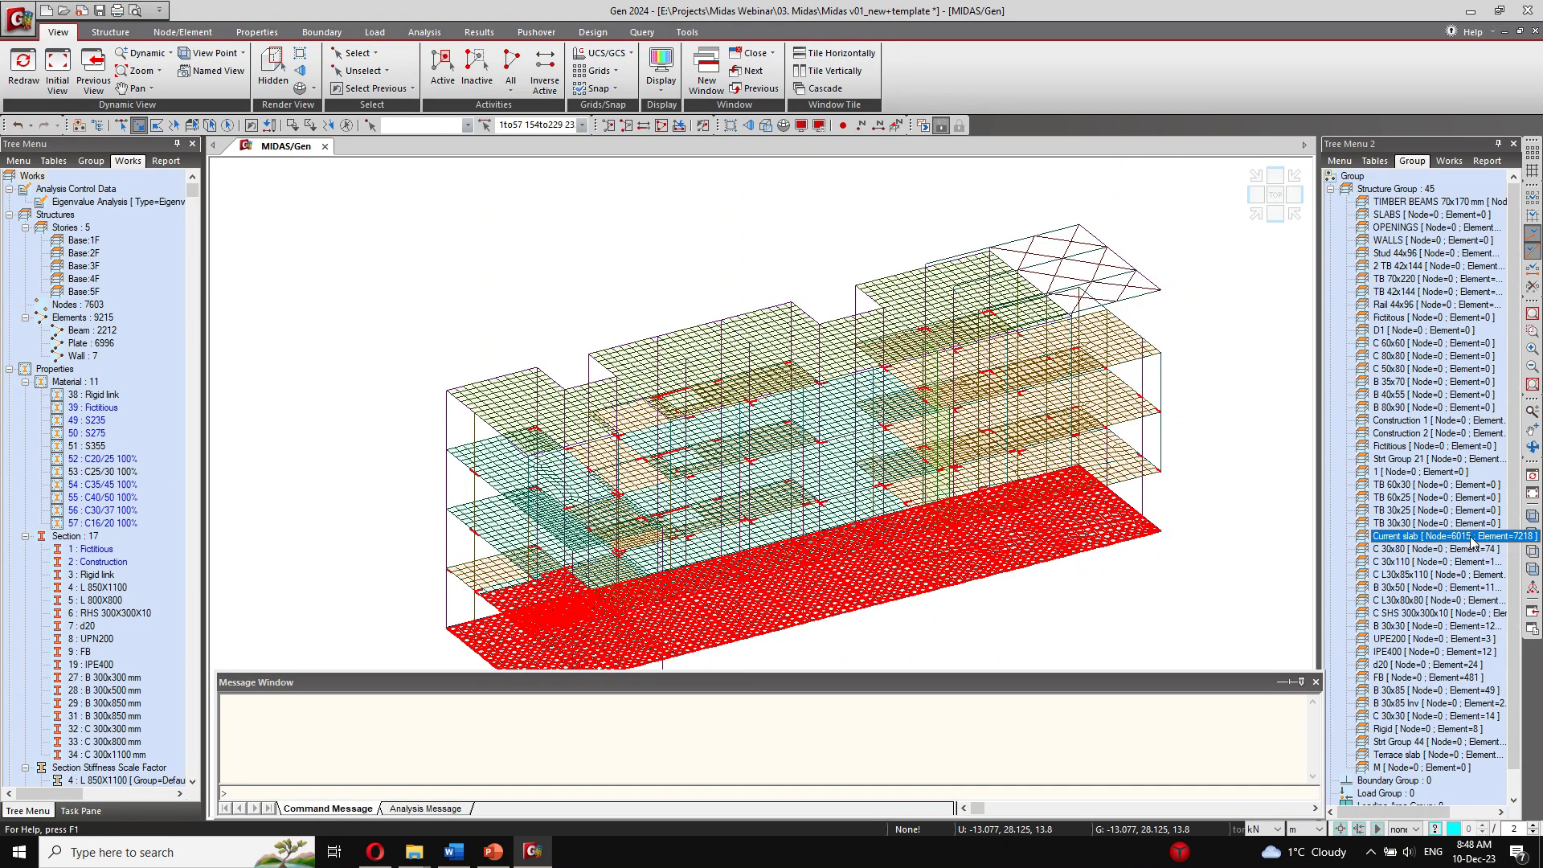
pyautogui.keyDown('ctrl'); pyautogui.moveTo(1117, 571); pyautogui.dragTo(1002, 555, button='middle'); pyautogui.keyUp('ctrl')
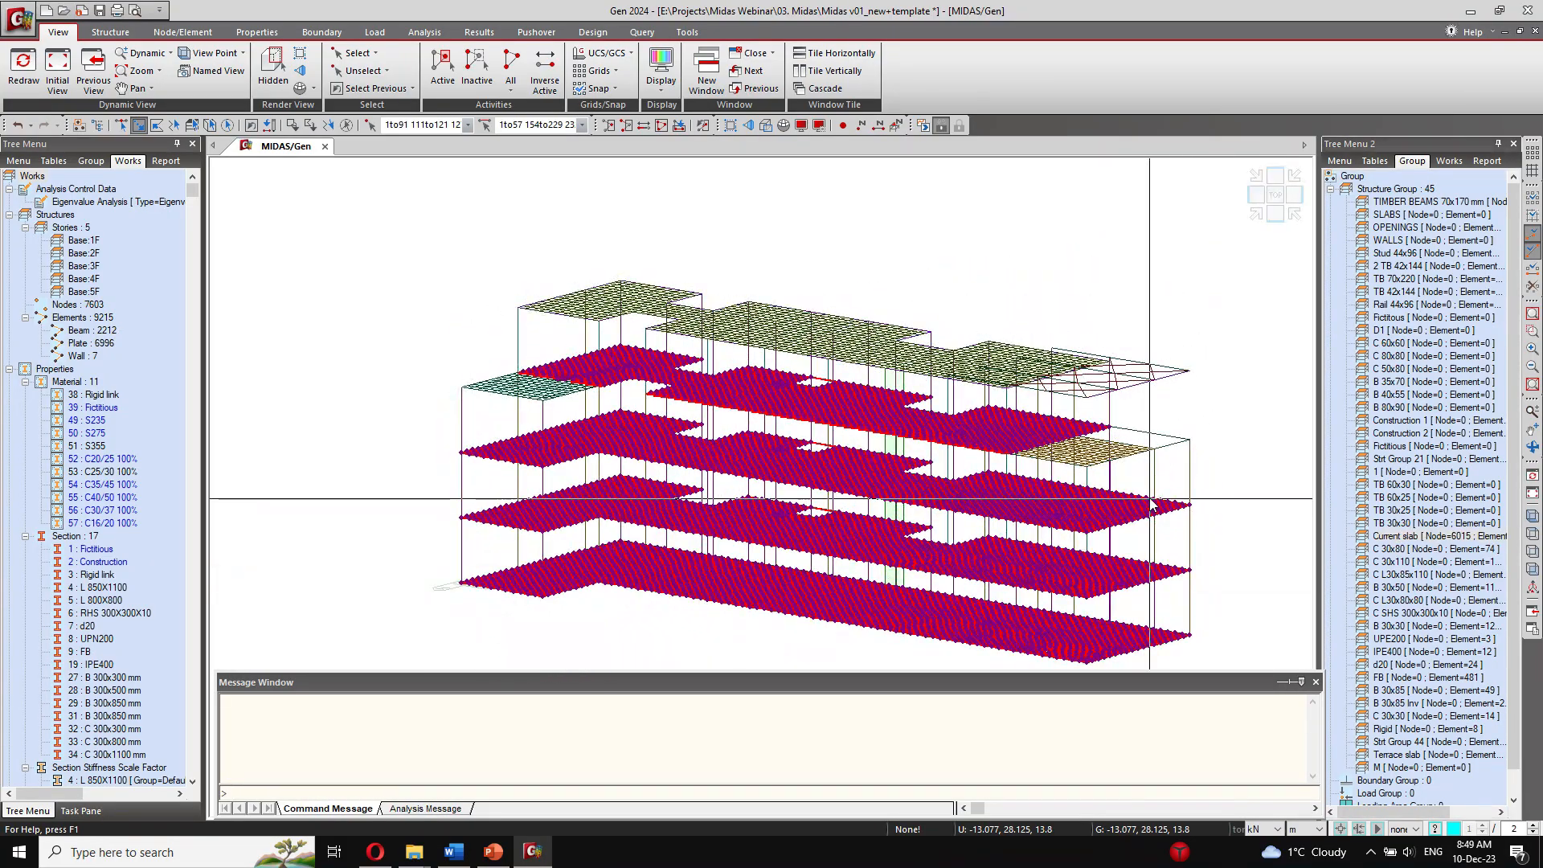
pyautogui.keyDown('ctrl'); pyautogui.moveTo(1148, 508); pyautogui.dragTo(1074, 492, button='middle'); pyautogui.keyUp('ctrl')
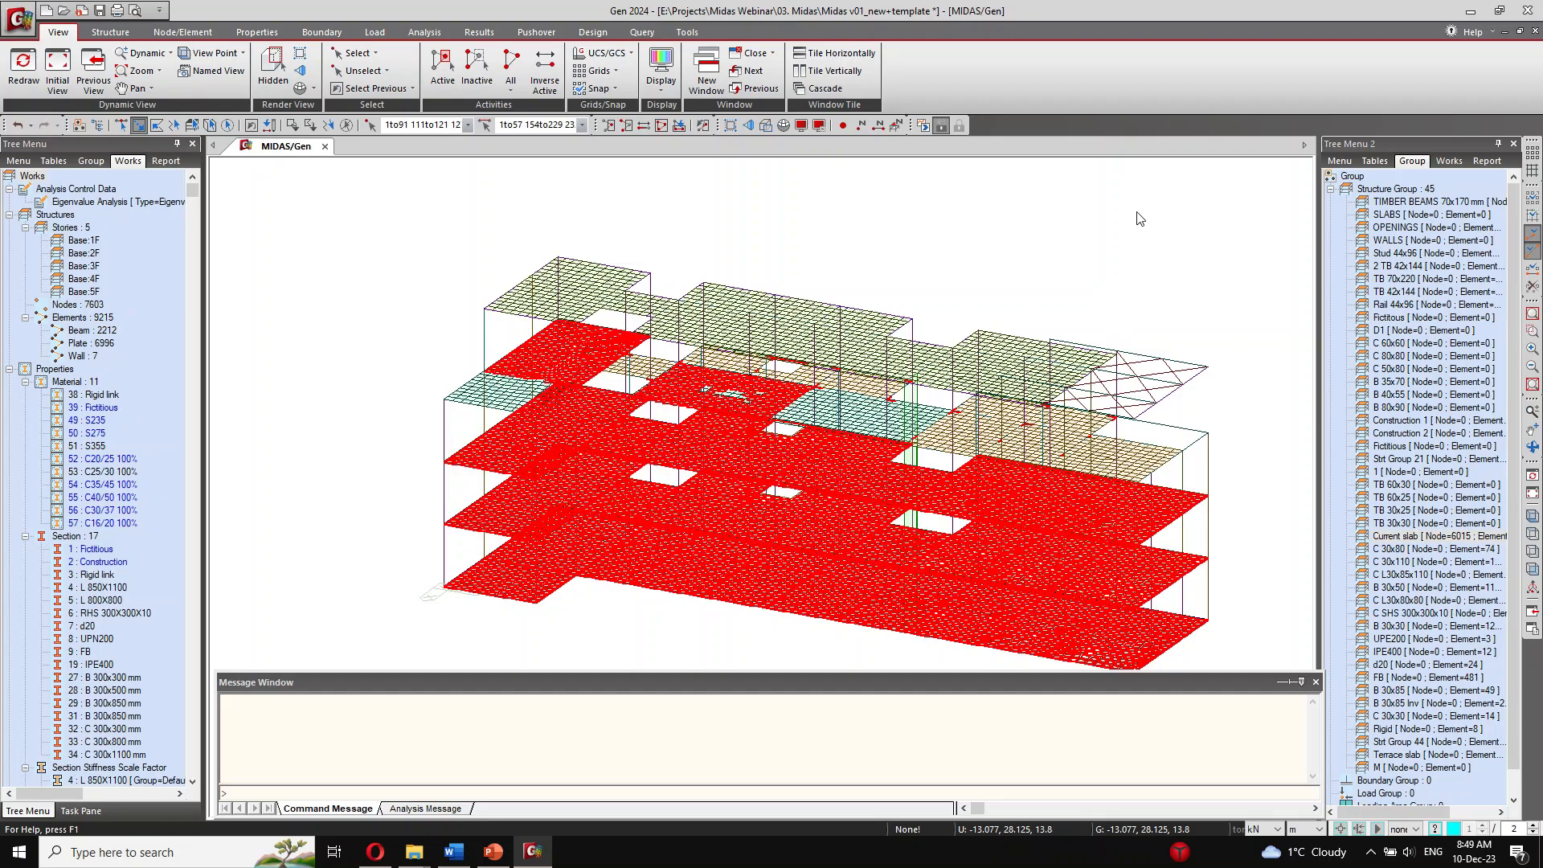
pyautogui.press('Escape')
# Step: Select all plates with the 15 cm slab, 13 cm slab and 15 cm terrace slab thicknesses
pyautogui.click(1372, 162)
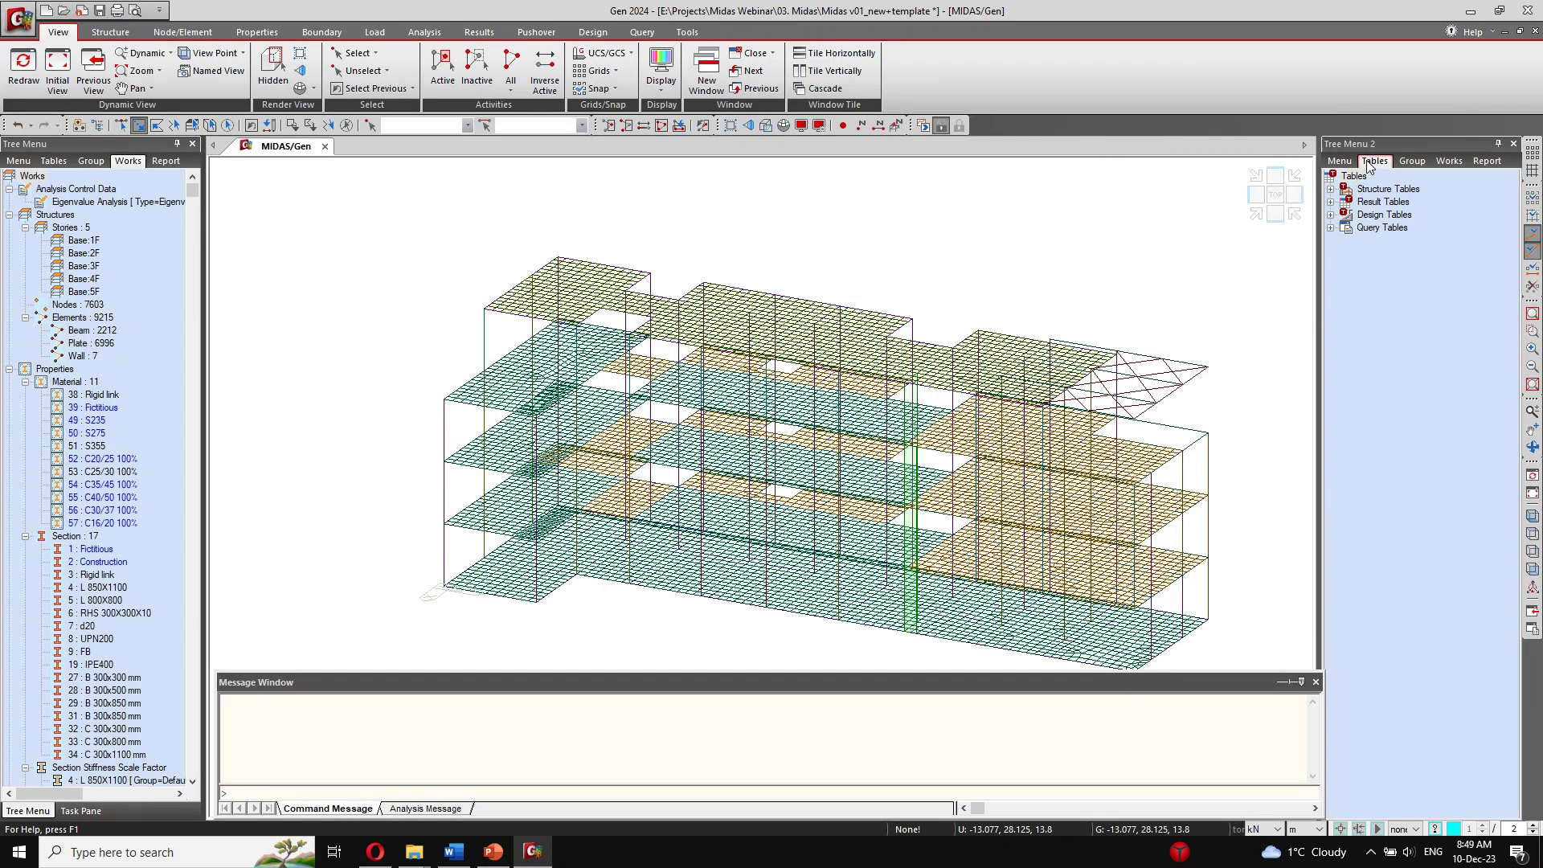
pyautogui.click(1344, 164)
pyautogui.click(1374, 161)
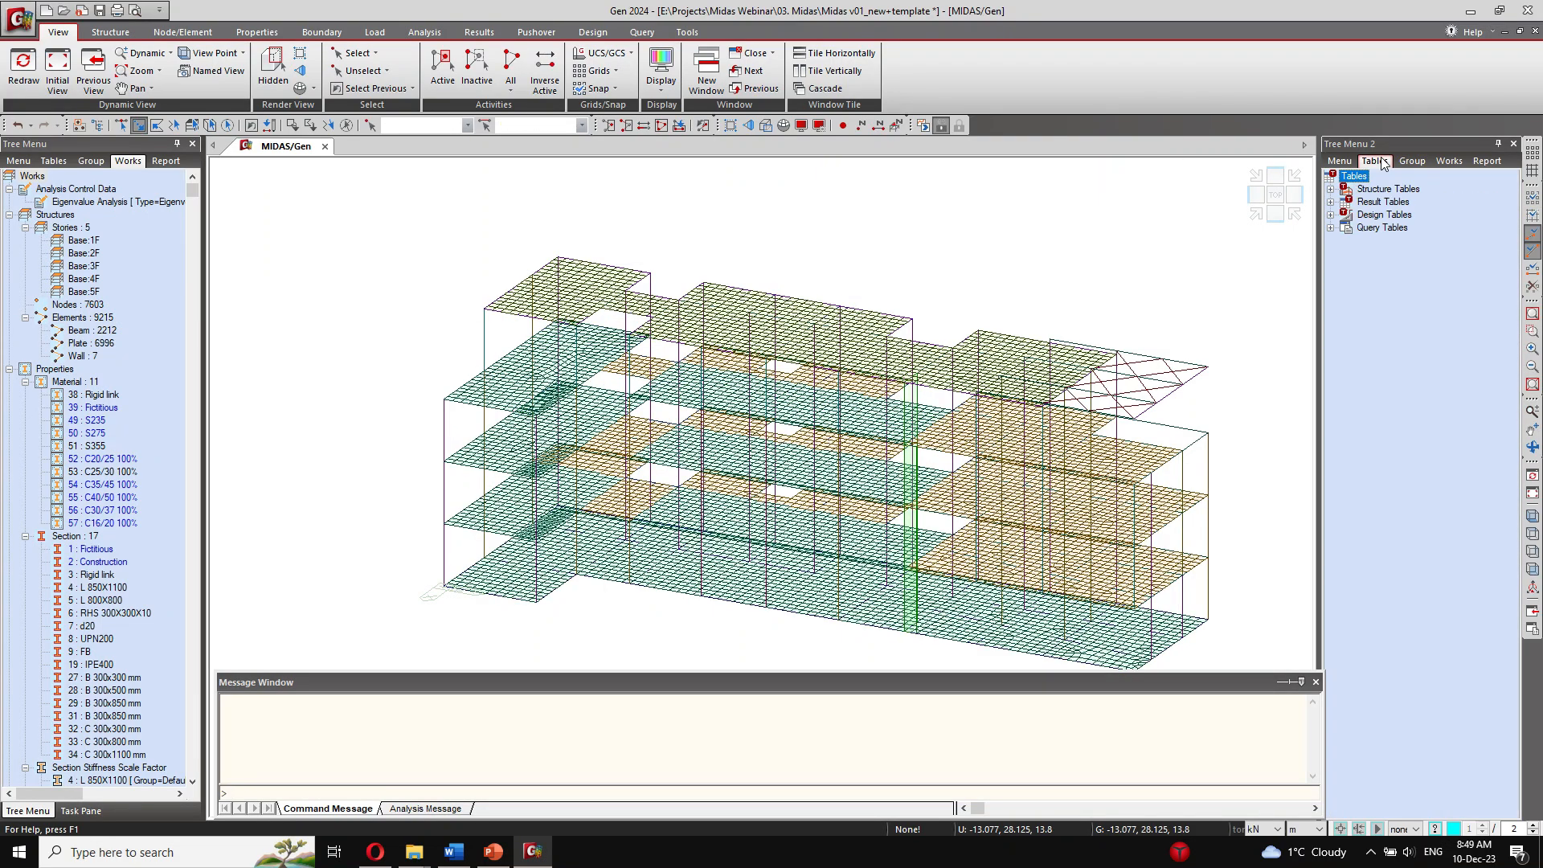
pyautogui.click(1413, 160)
pyautogui.scroll(-5, 126, 588)
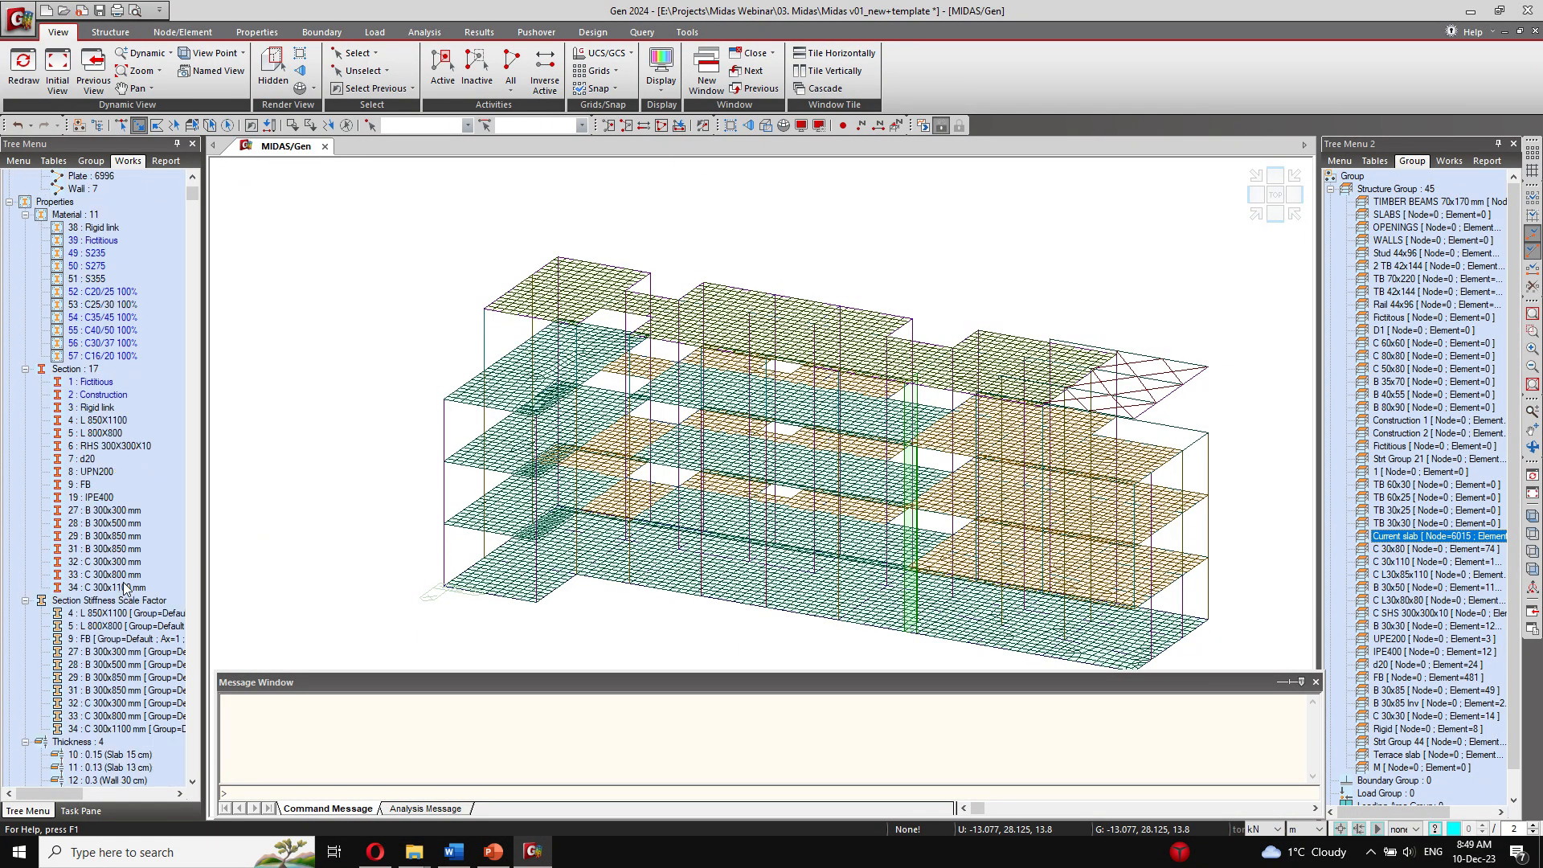
pyautogui.scroll(-1, 126, 588)
pyautogui.click(127, 732)
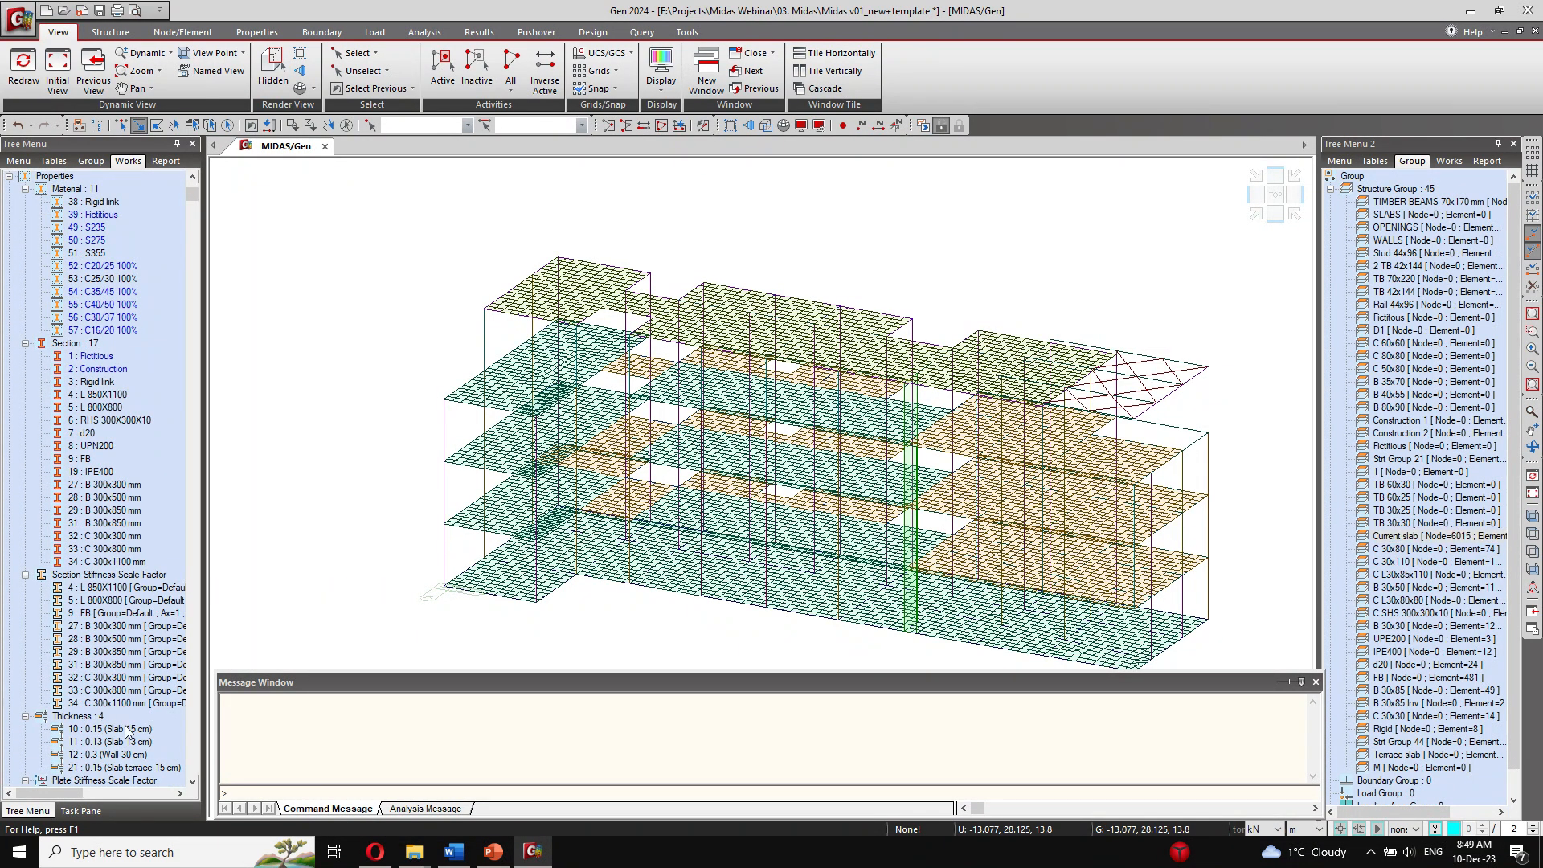
pyautogui.keyDown('ctrl'); pyautogui.click(133, 742); pyautogui.keyUp('ctrl')
pyautogui.rightClick(163, 774)
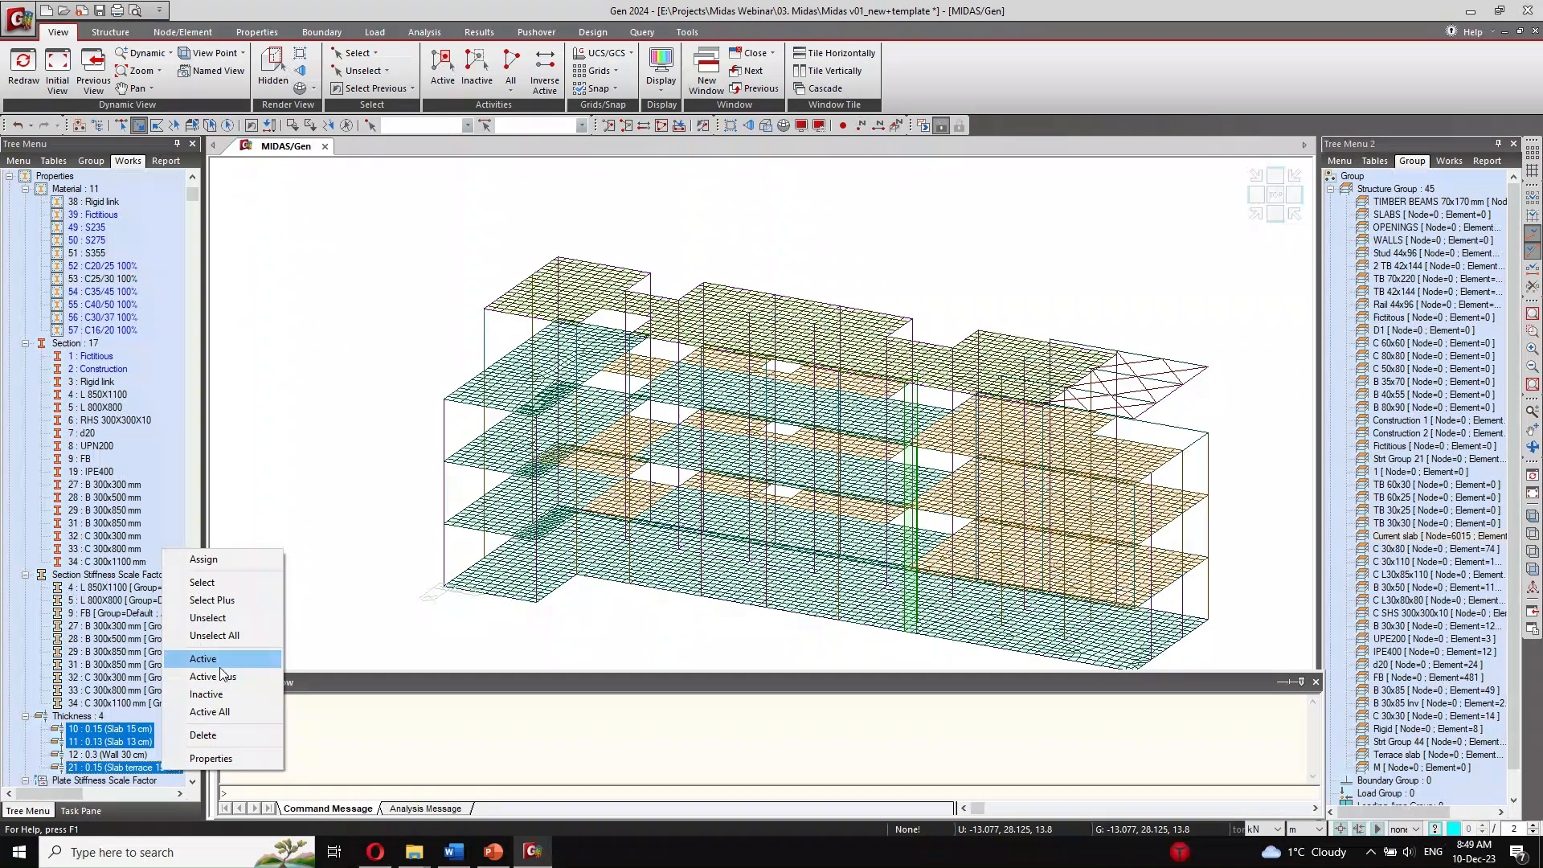
pyautogui.click(210, 584)
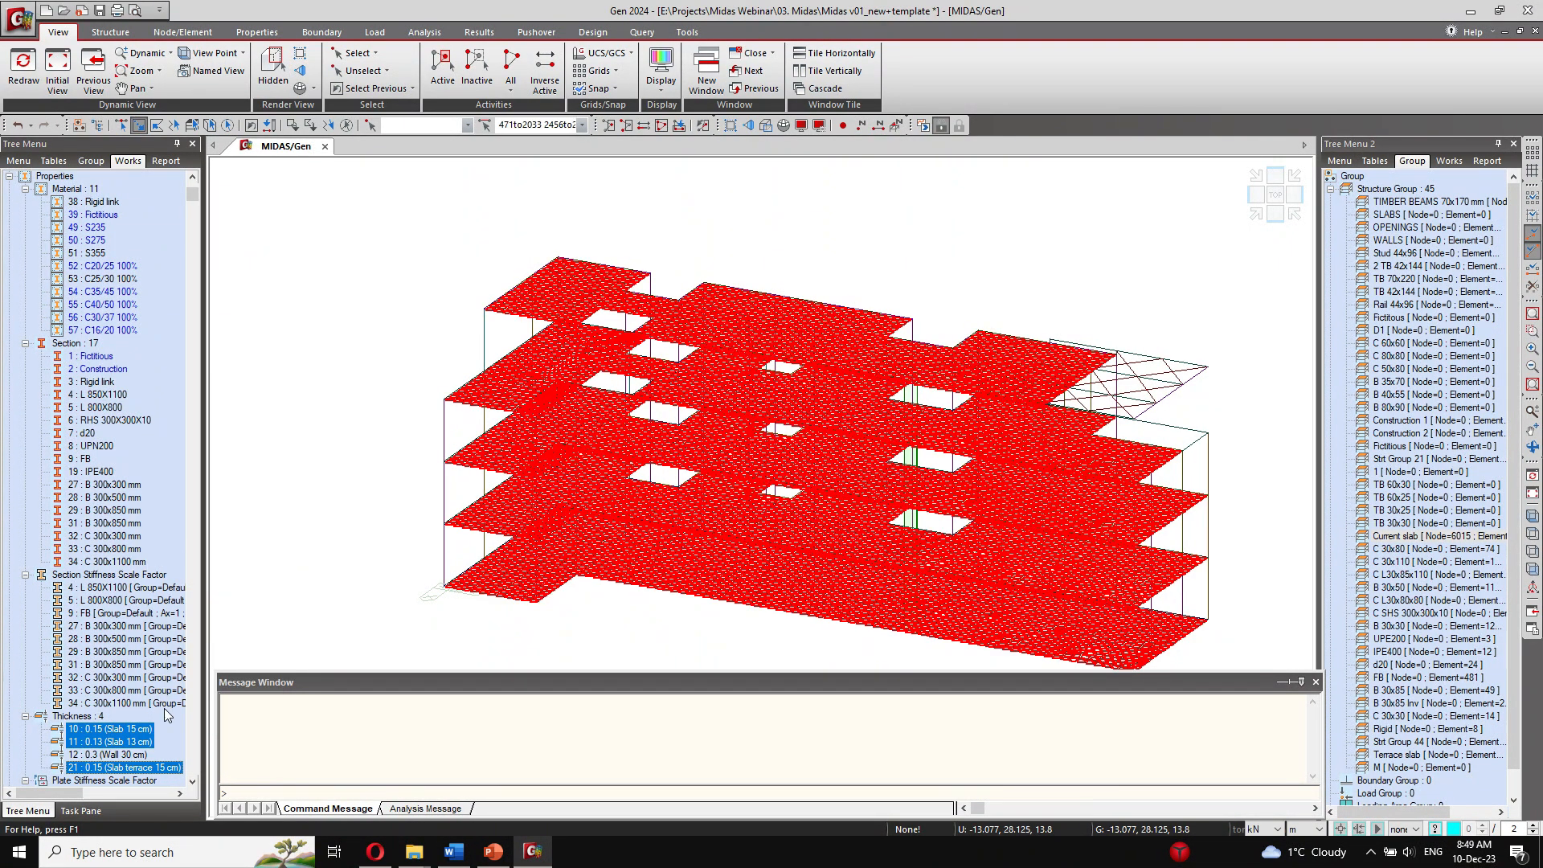
# Step: Unselect the Current slab group's elements and assign the remaining selected plates to the Terrace slab group
pyautogui.rightClick(1415, 538)
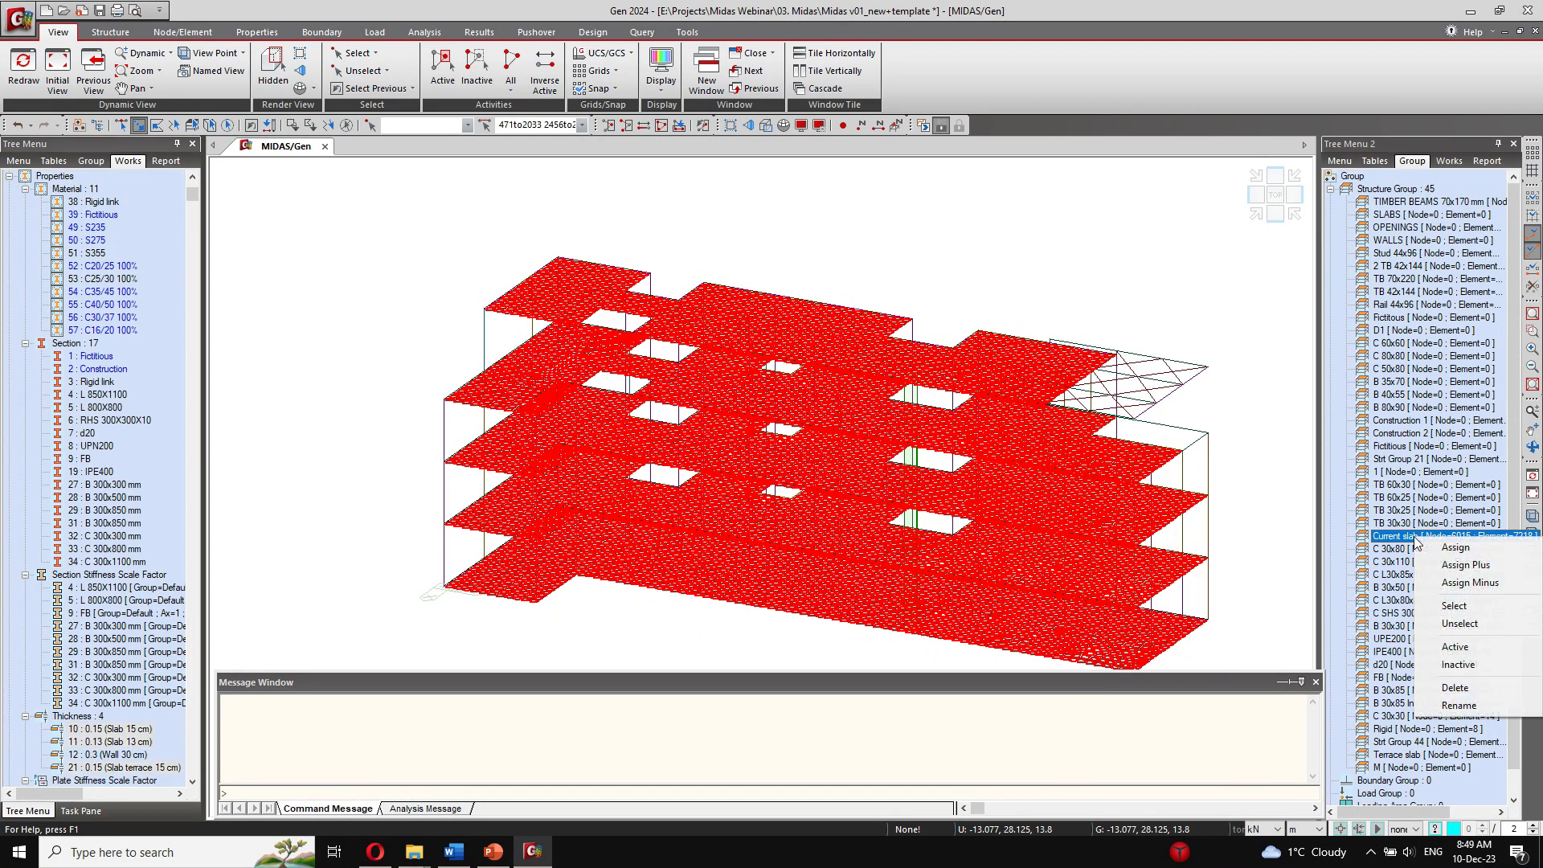
pyautogui.click(1440, 632)
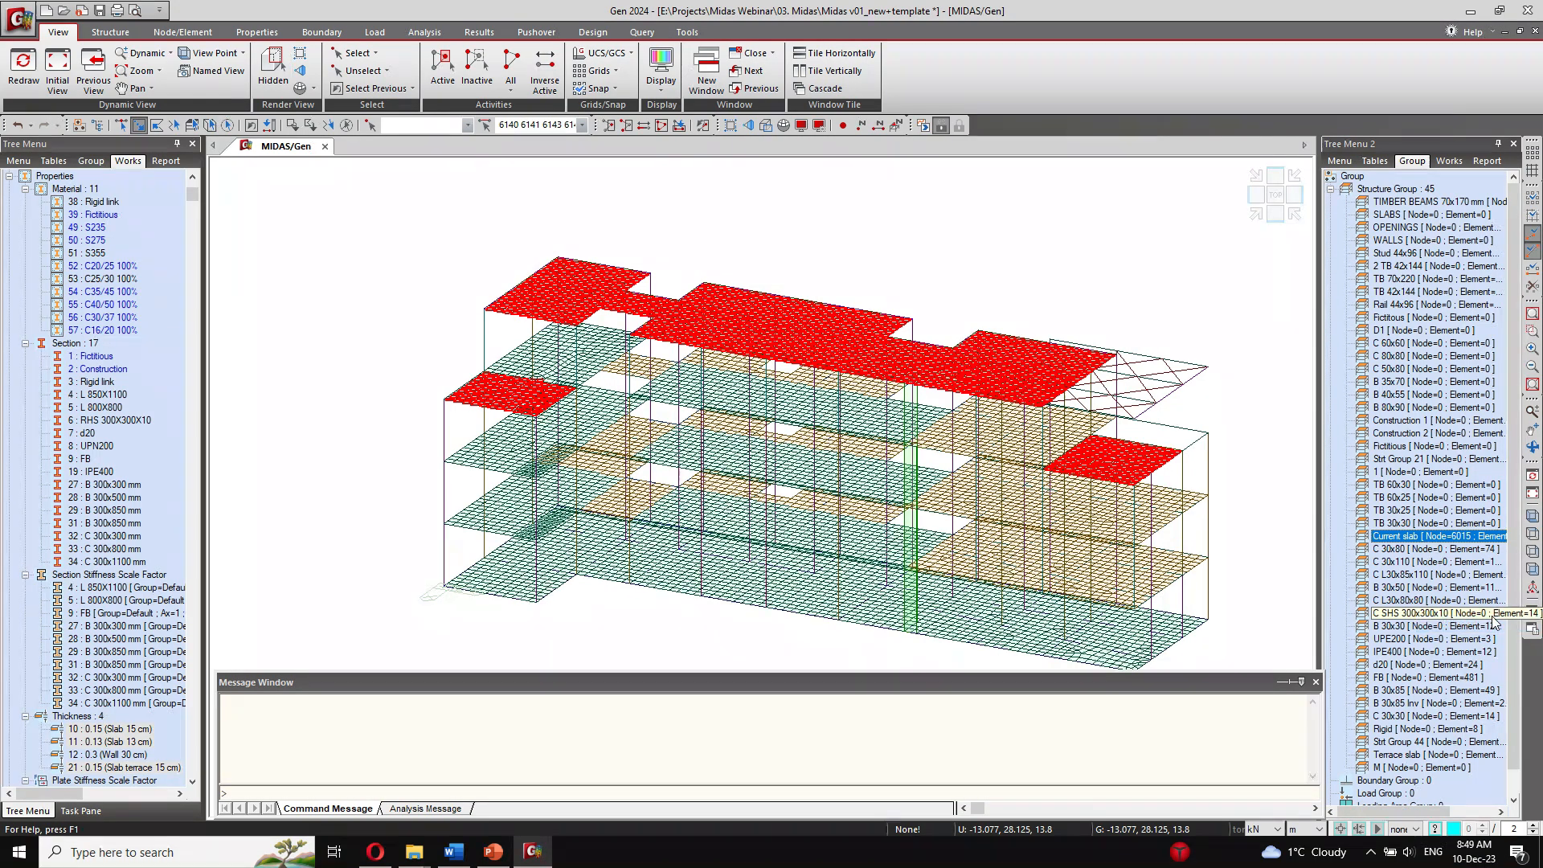
pyautogui.rightClick(1416, 758)
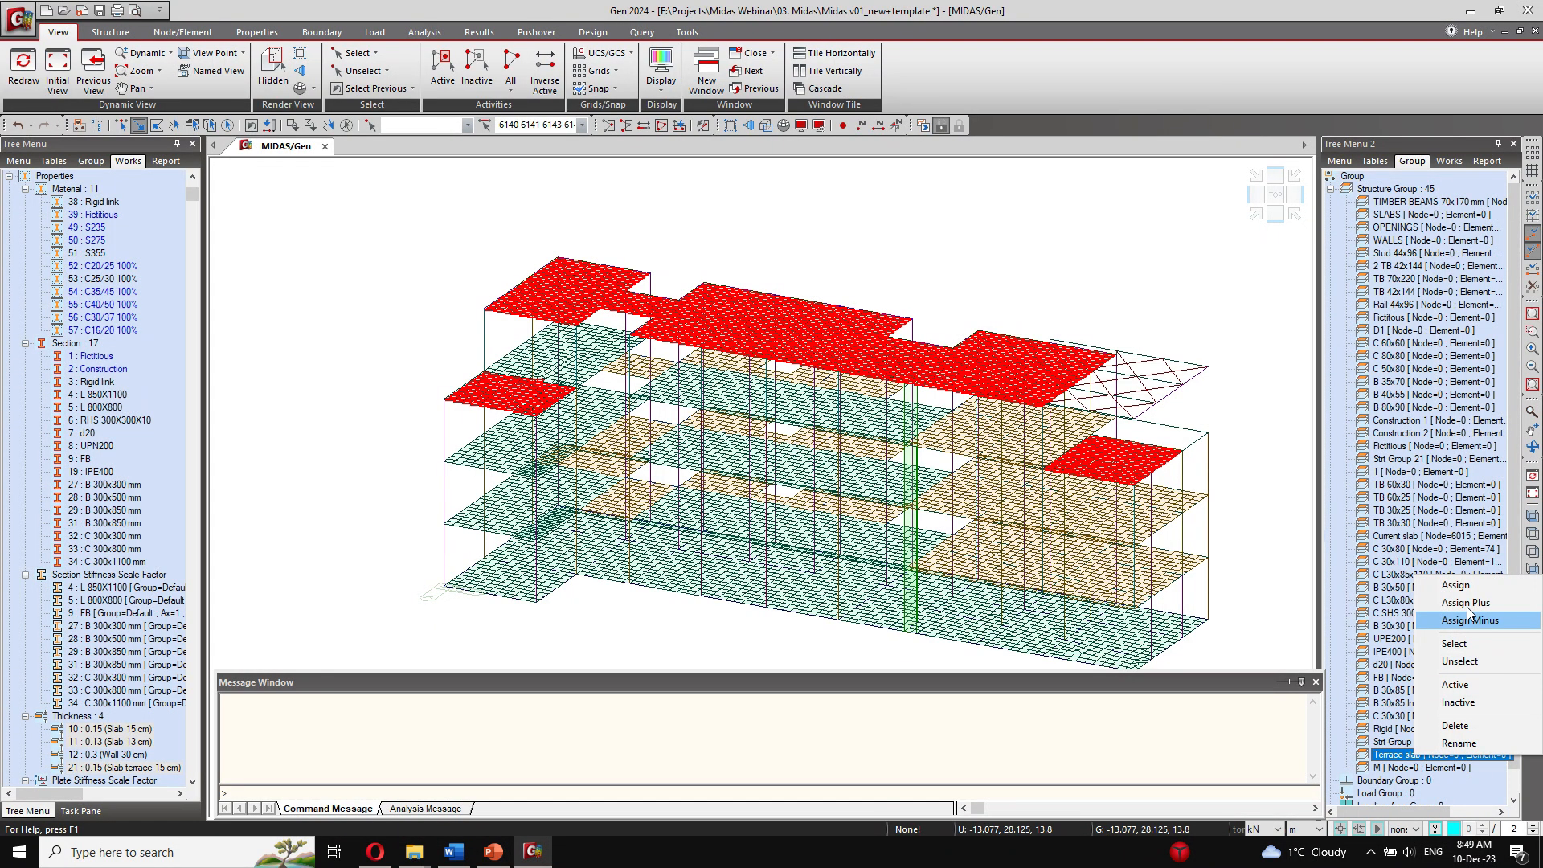
pyautogui.click(1470, 617)
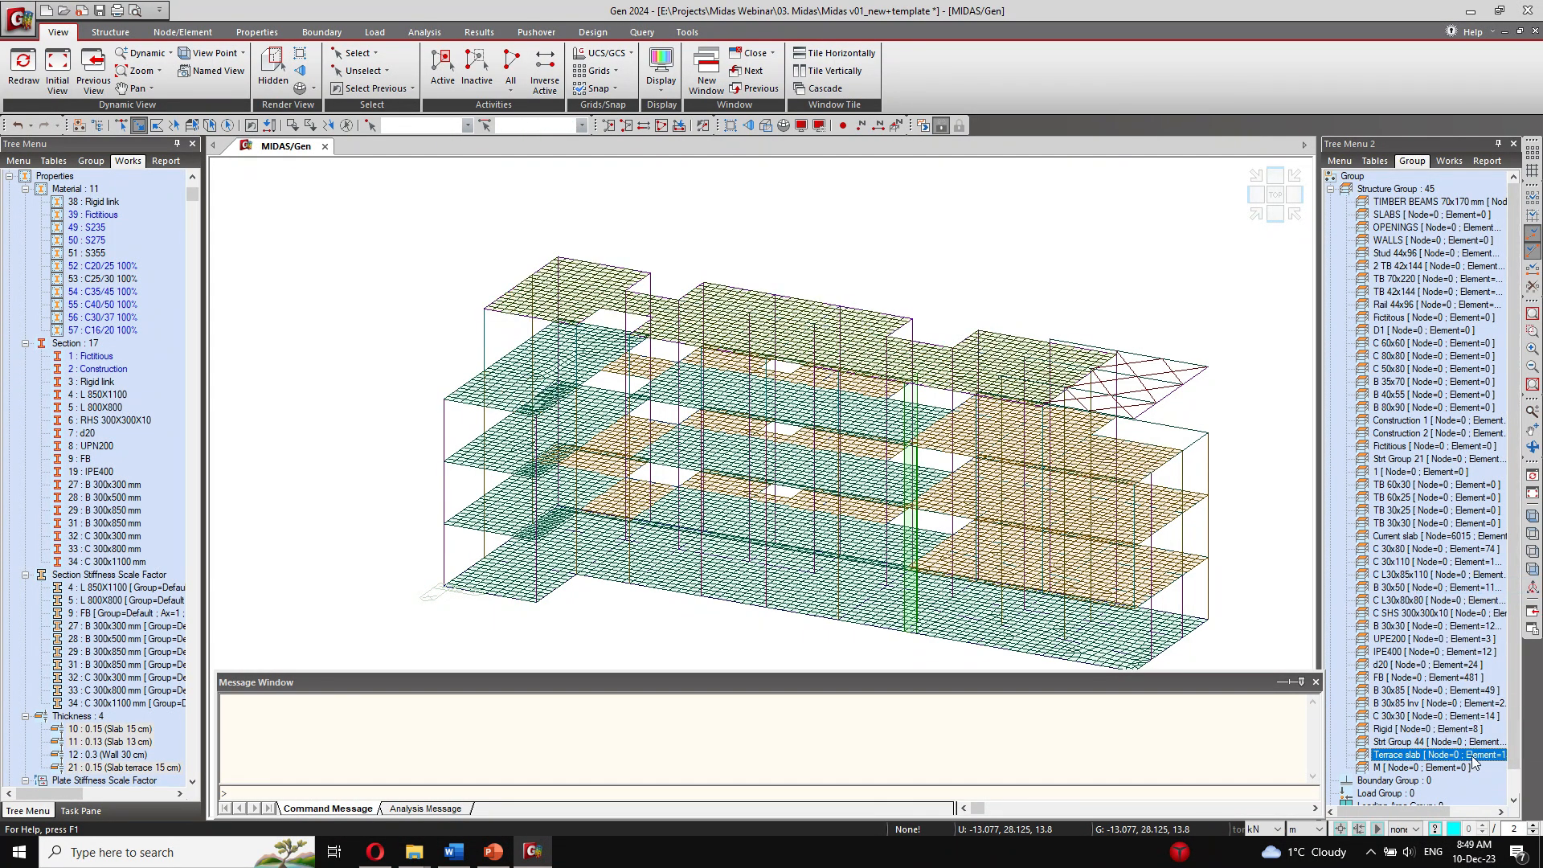
# Step: Check the Terrace slab group's extent in the model, clear the selection and save the project
pyautogui.keyDown('ctrl'); pyautogui.moveTo(954, 482); pyautogui.dragTo(1075, 397, button='middle'); pyautogui.keyUp('ctrl')
pyautogui.keyDown('ctrl'); pyautogui.moveTo(996, 442); pyautogui.dragTo(942, 483, button='middle'); pyautogui.keyUp('ctrl')
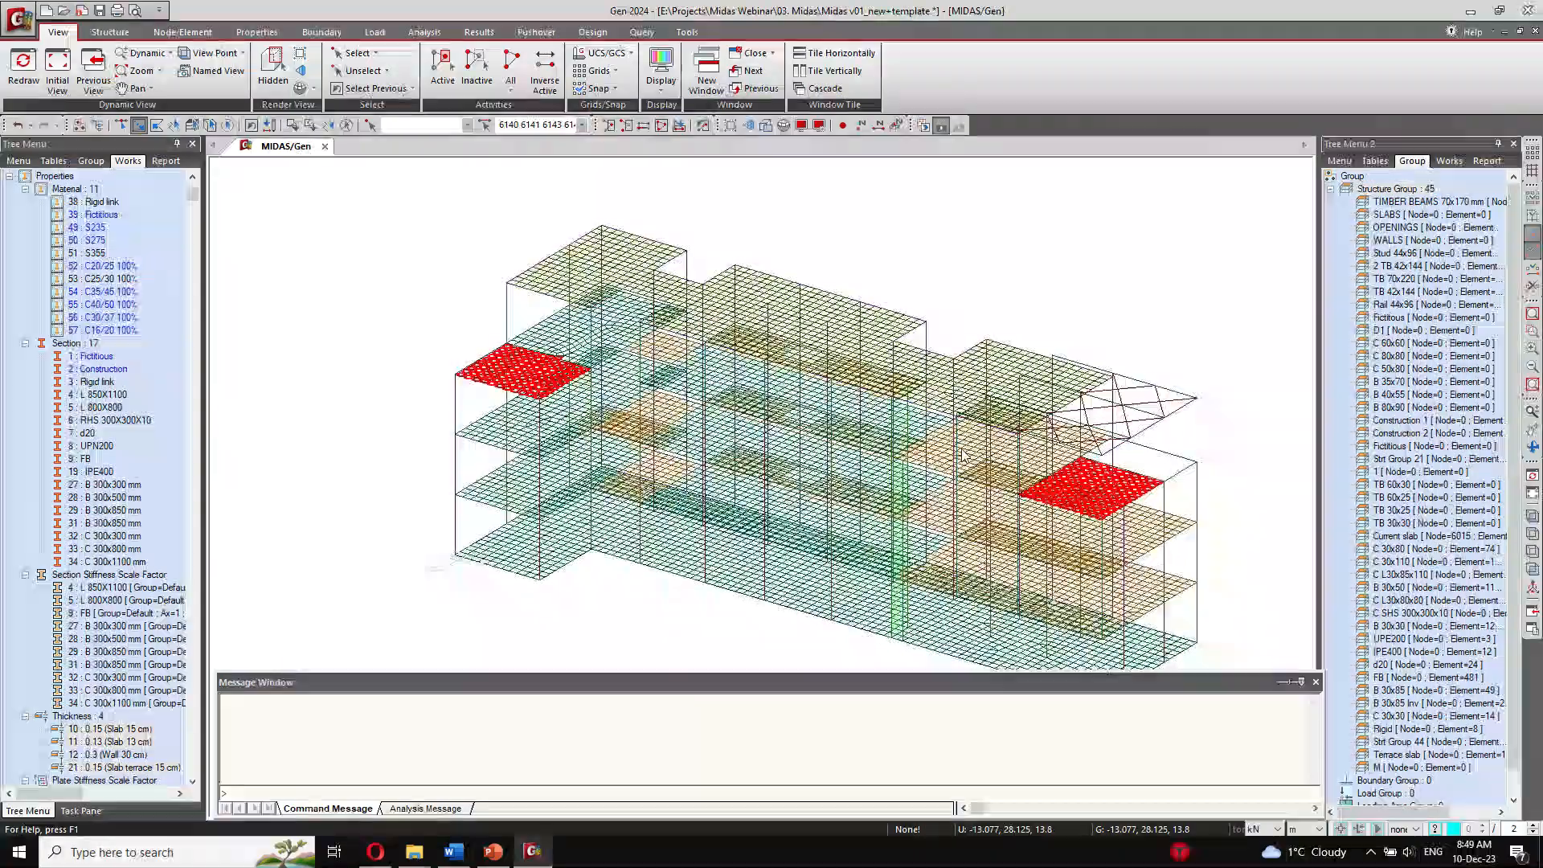
pyautogui.press('Escape')
pyautogui.moveTo(997, 245); pyautogui.dragTo(915, 216, button='middle')
pyautogui.keyDown('ctrl'); pyautogui.moveTo(905, 256); pyautogui.dragTo(926, 247, button='middle'); pyautogui.keyUp('ctrl')
pyautogui.keyDown('ctrl'); pyautogui.moveTo(633, 375); pyautogui.dragTo(634, 354, button='middle'); pyautogui.keyUp('ctrl')
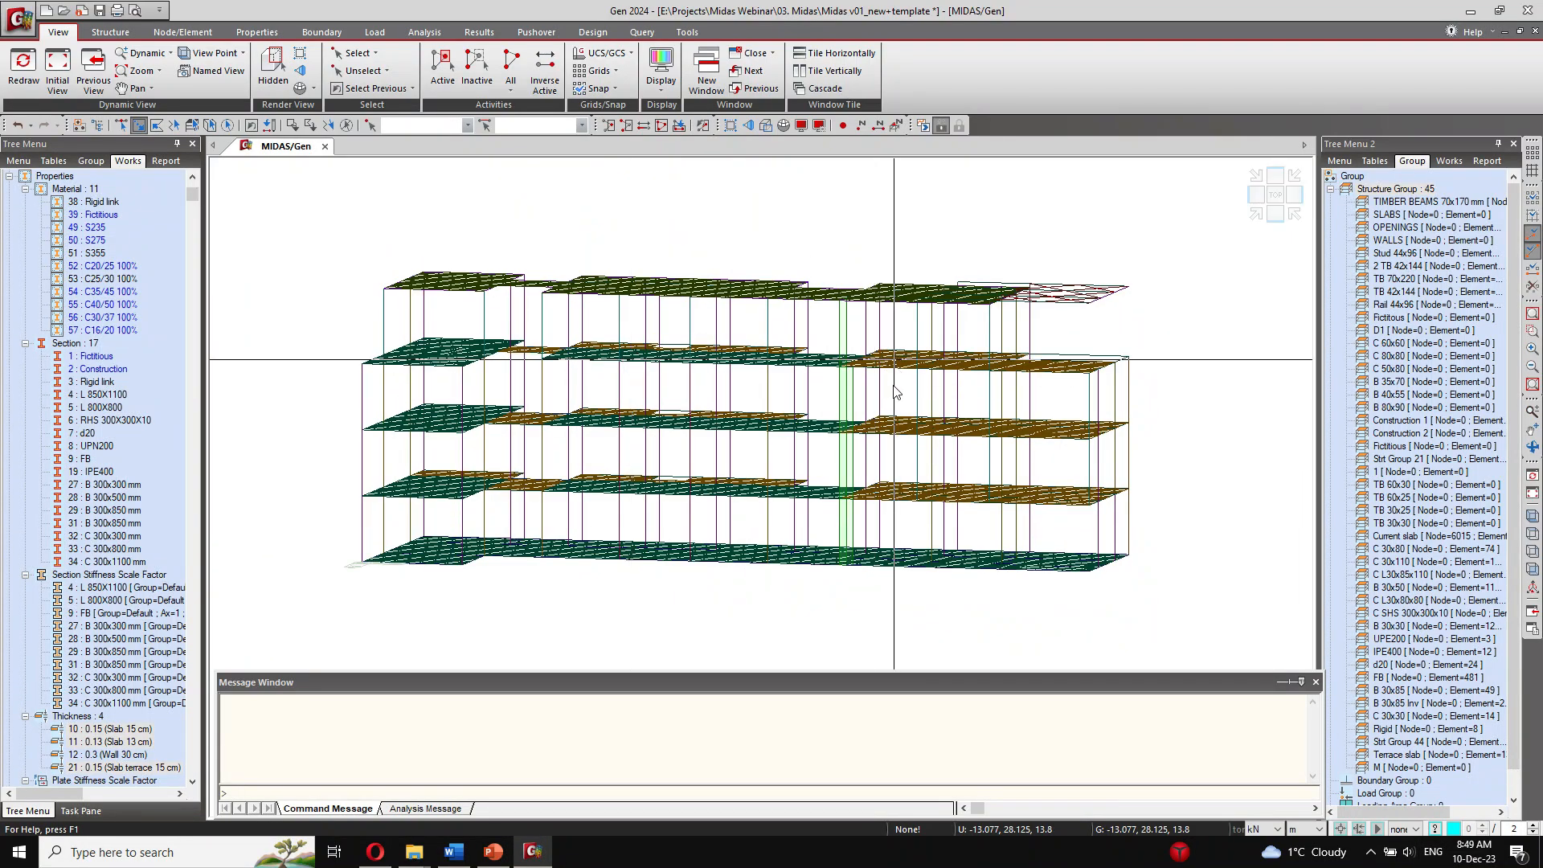
pyautogui.click(100, 11)
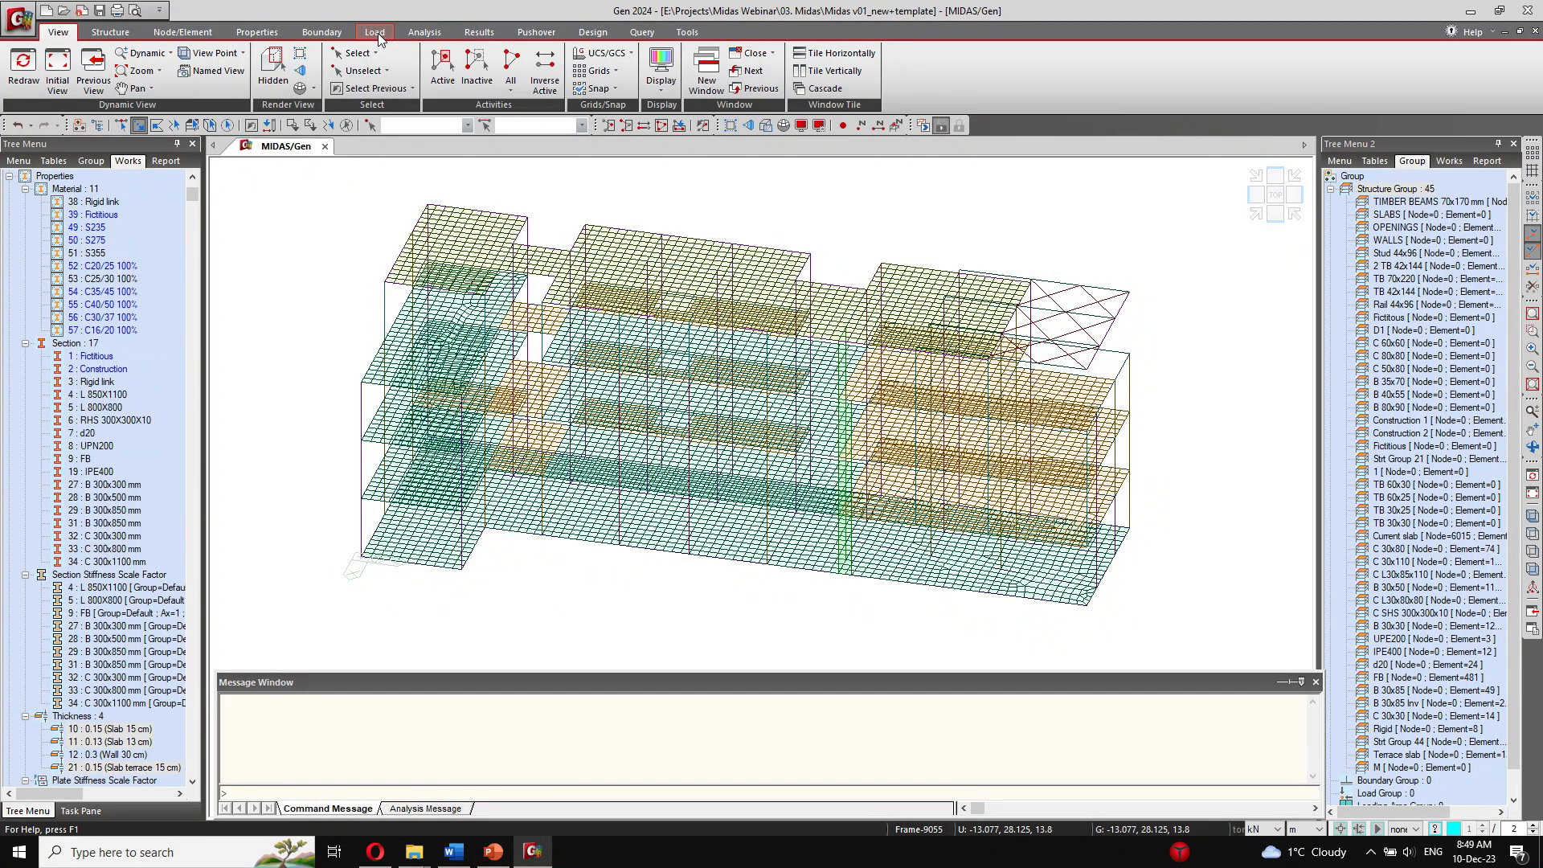
# Step: Apply a uniform pressure load of -3 kN/m² in Global Z to the Terrace slab group under Permanent Loads
pyautogui.click(377, 32)
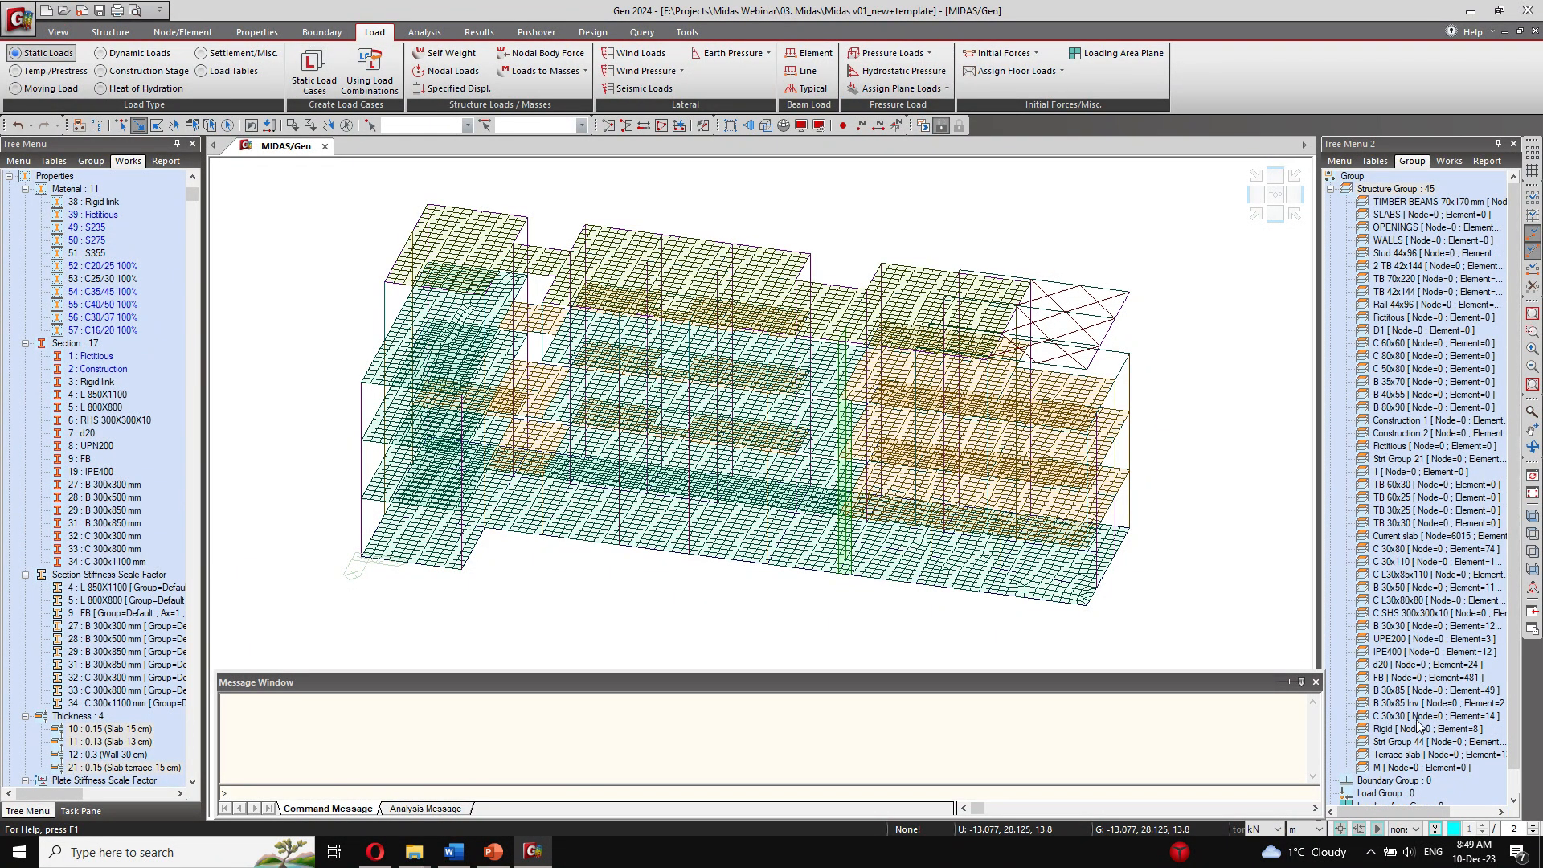
pyautogui.doubleClick(1402, 755)
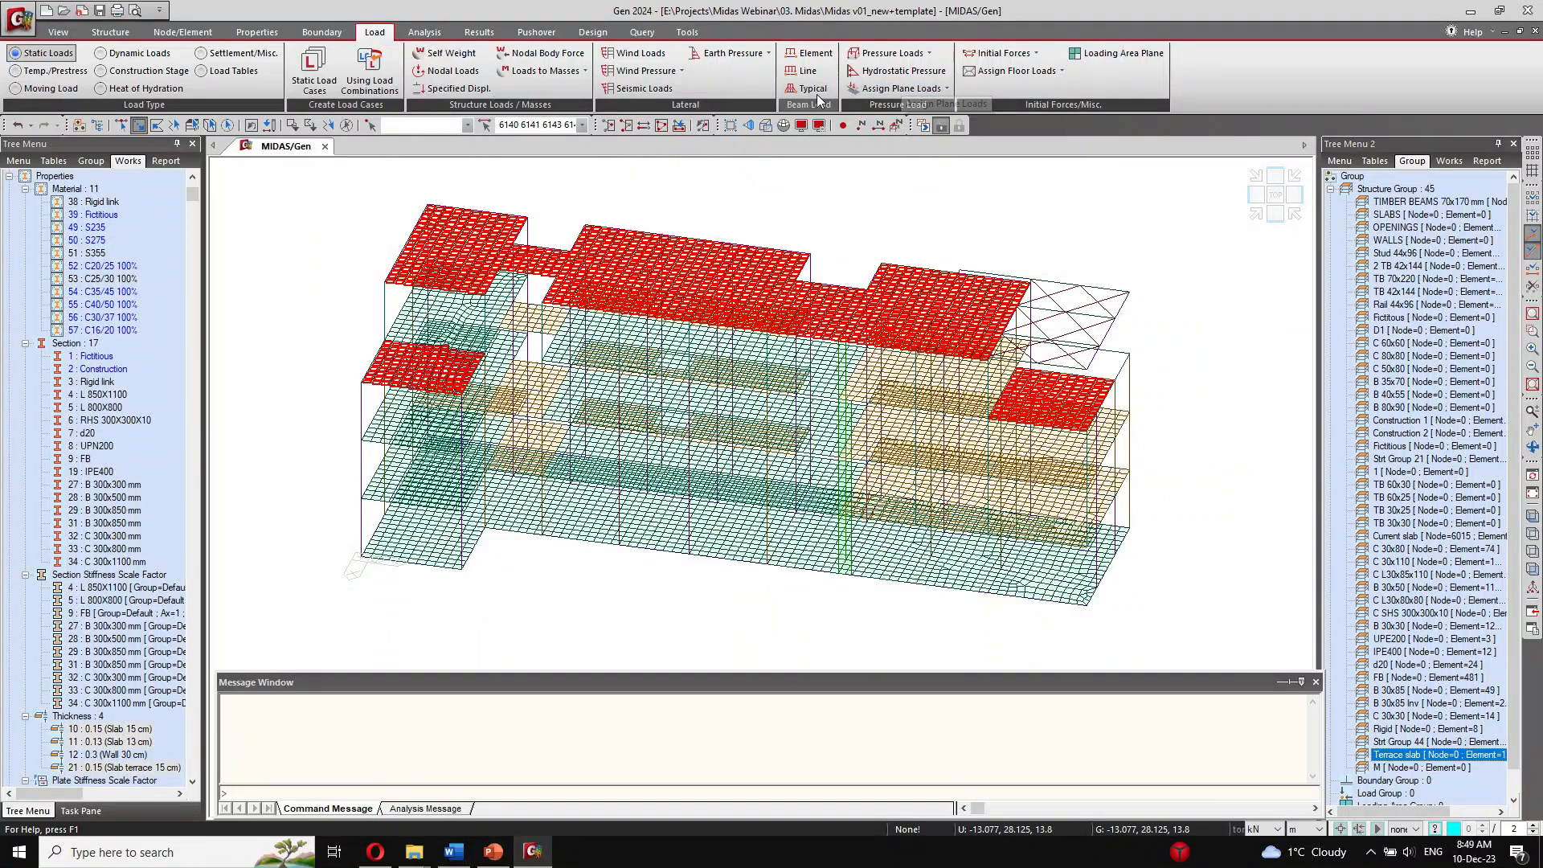
pyautogui.click(873, 54)
pyautogui.click(97, 278)
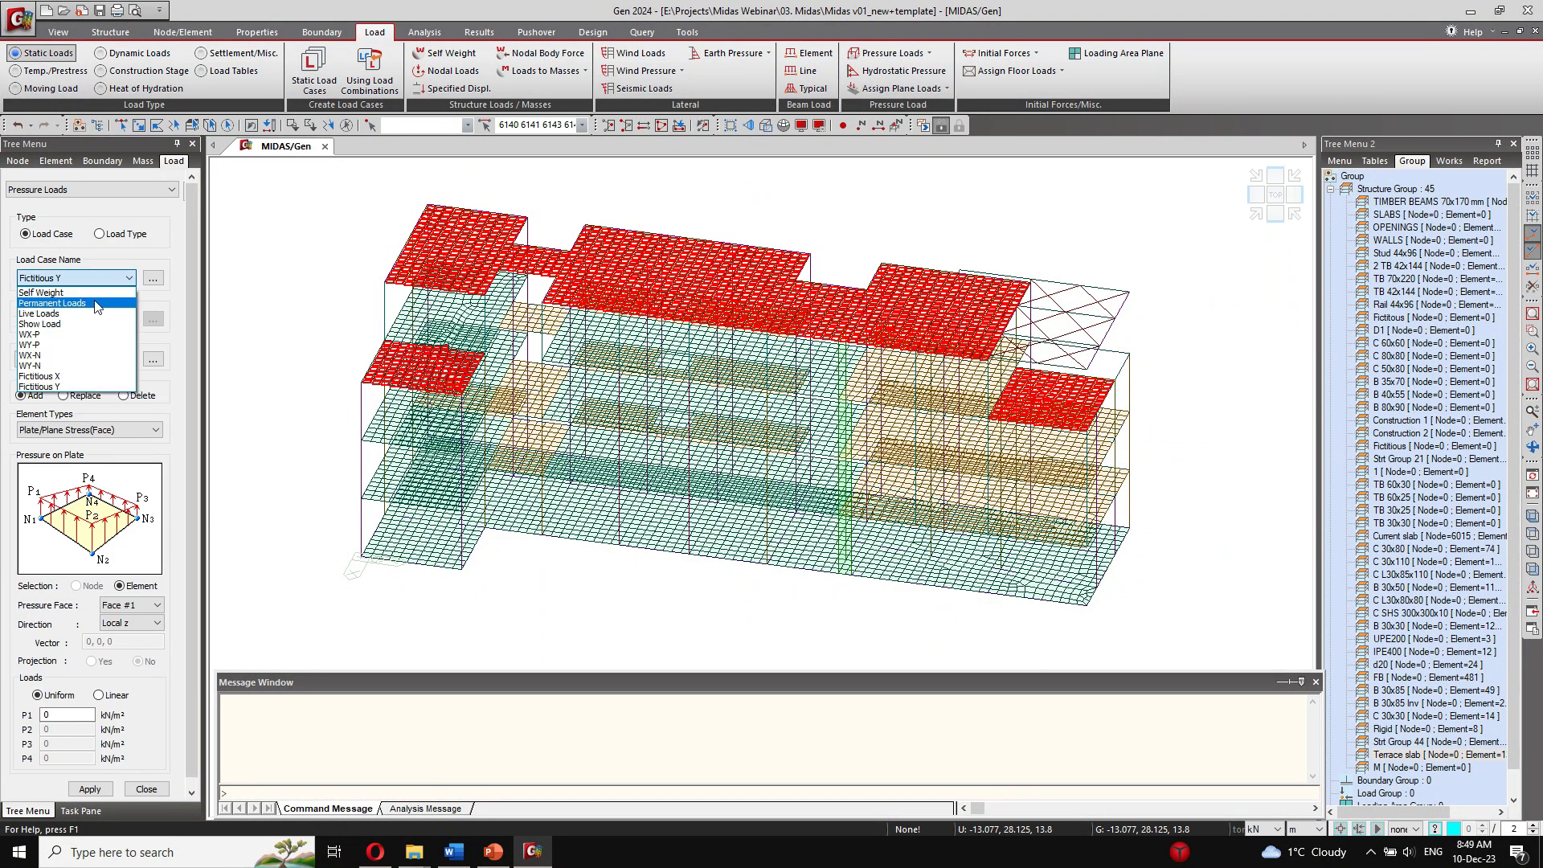
pyautogui.click(86, 306)
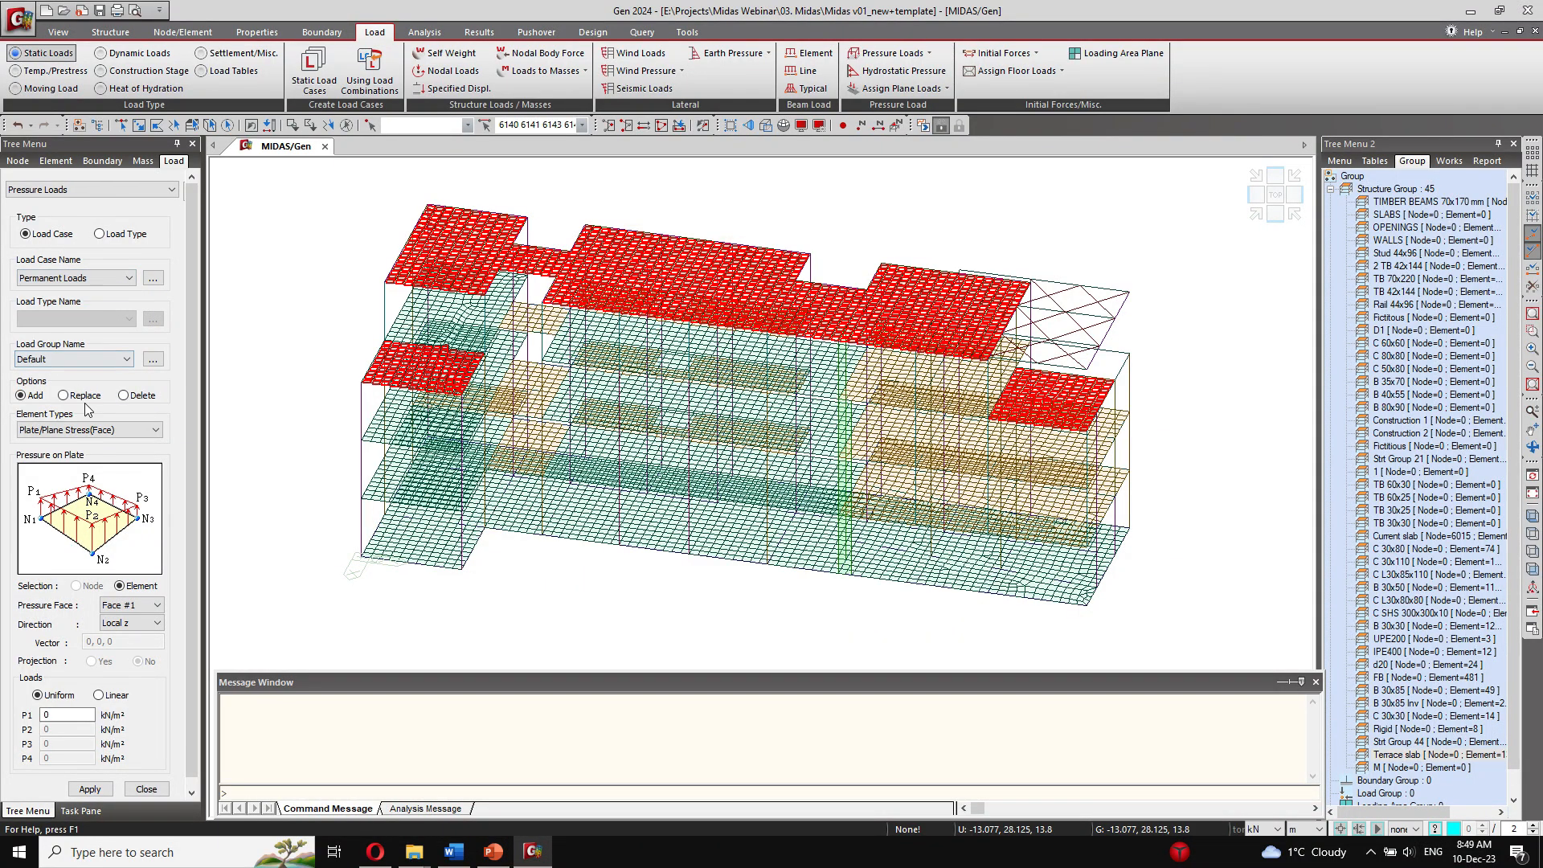
pyautogui.click(144, 623)
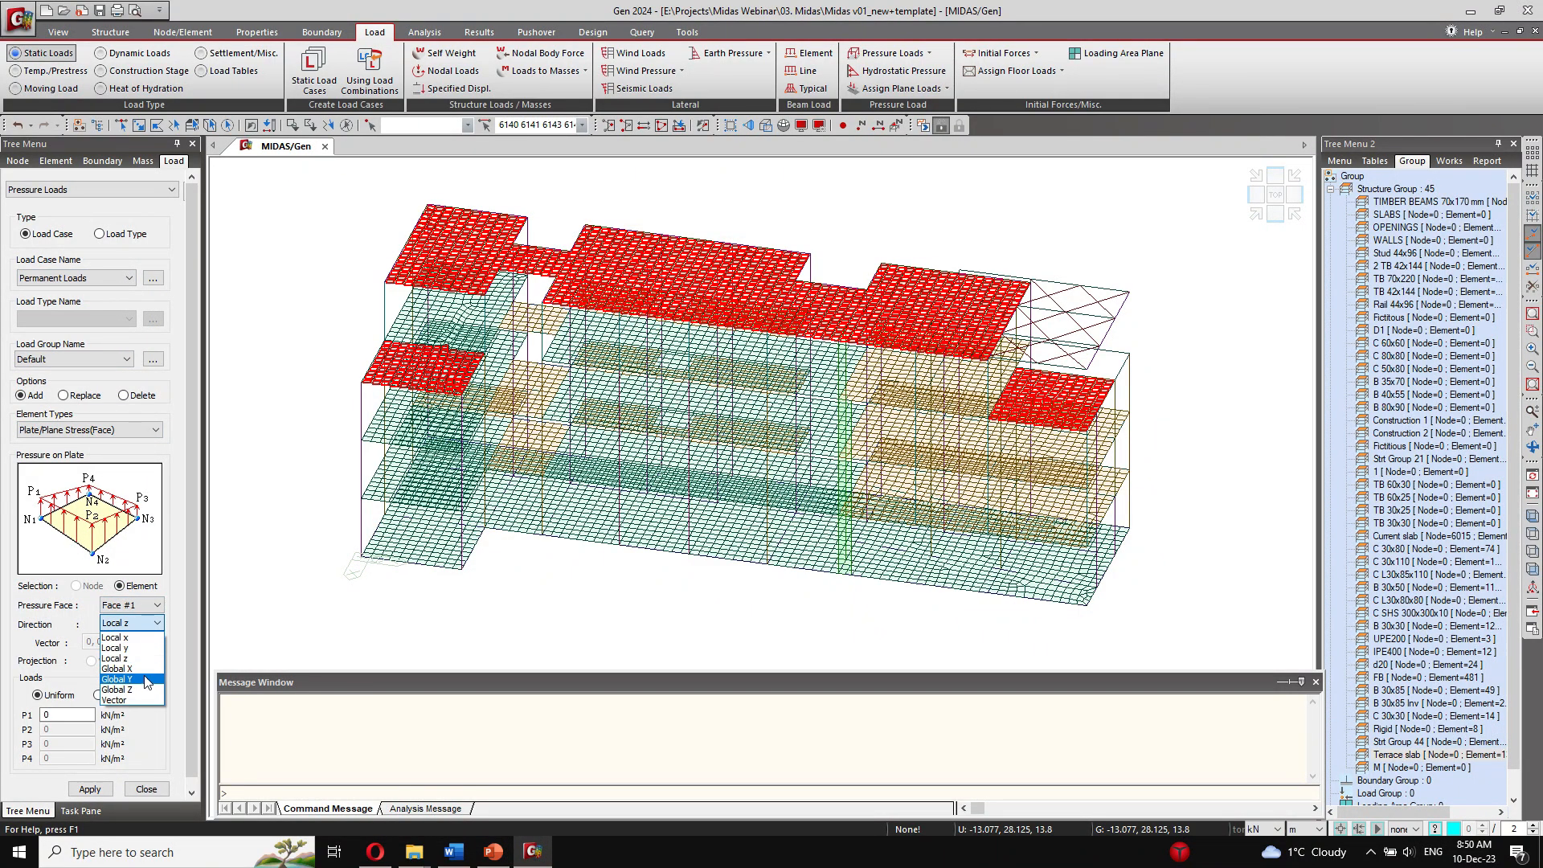
pyautogui.click(133, 690)
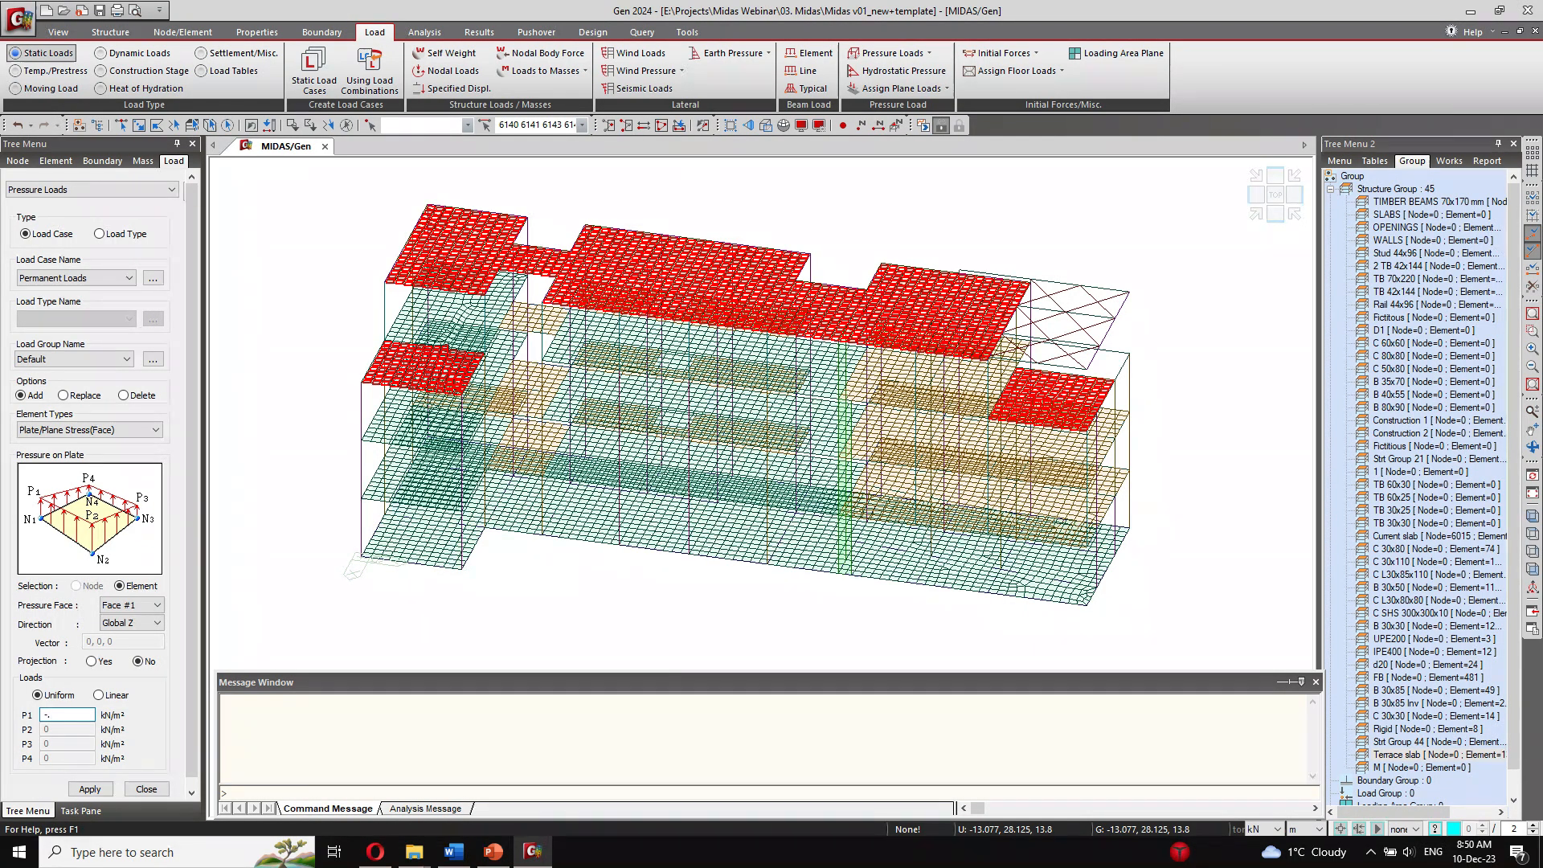
pyautogui.click(90, 789)
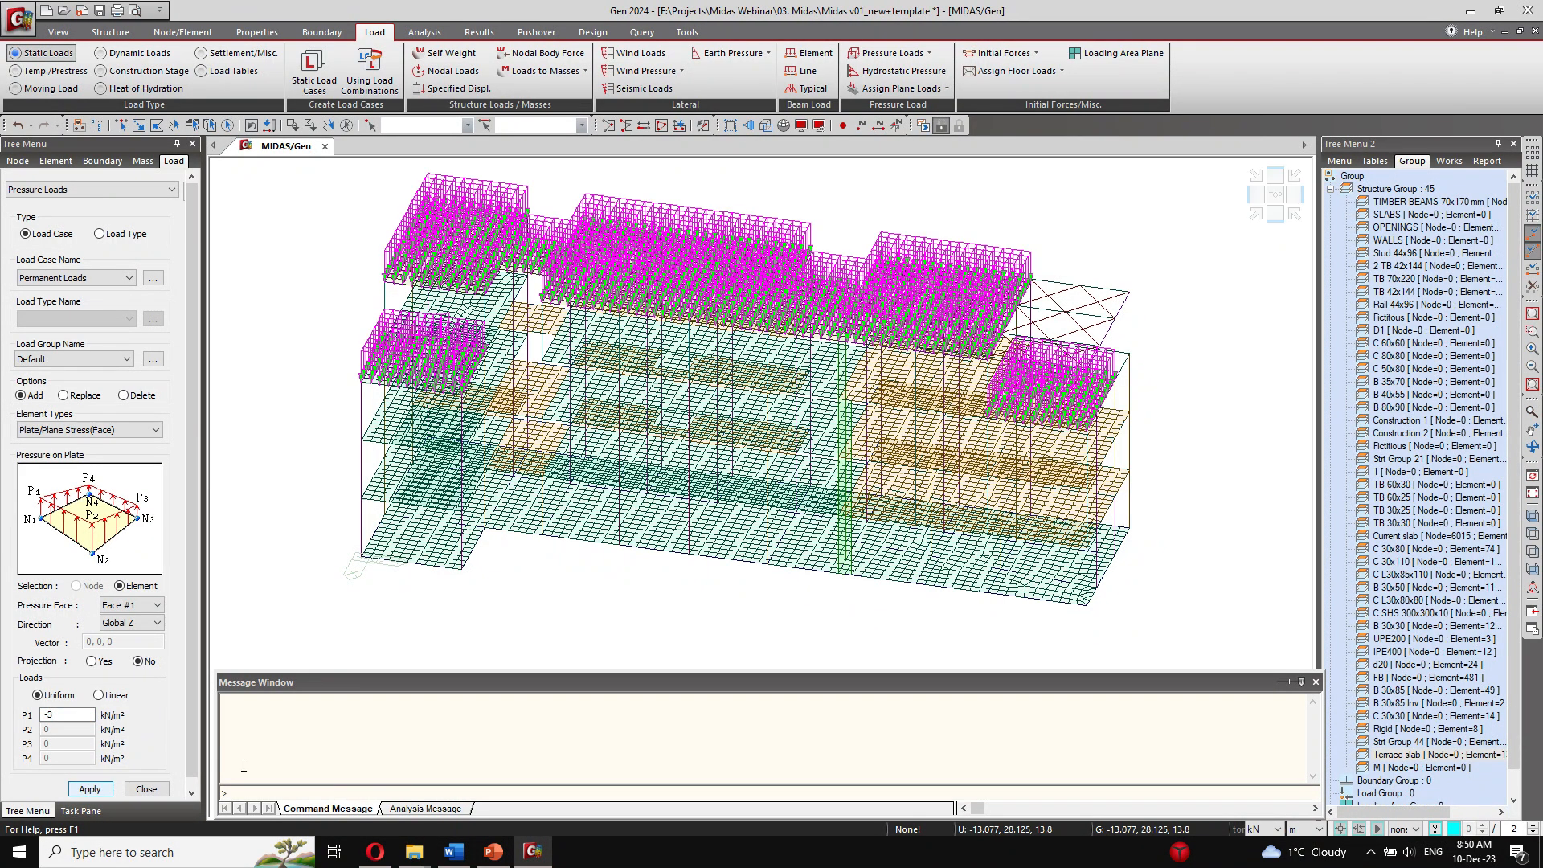
# Step: Apply a uniform Permanent Loads pressure of -2.50 kN/m² in Global Z to the Current slab group
pyautogui.click(1455, 753)
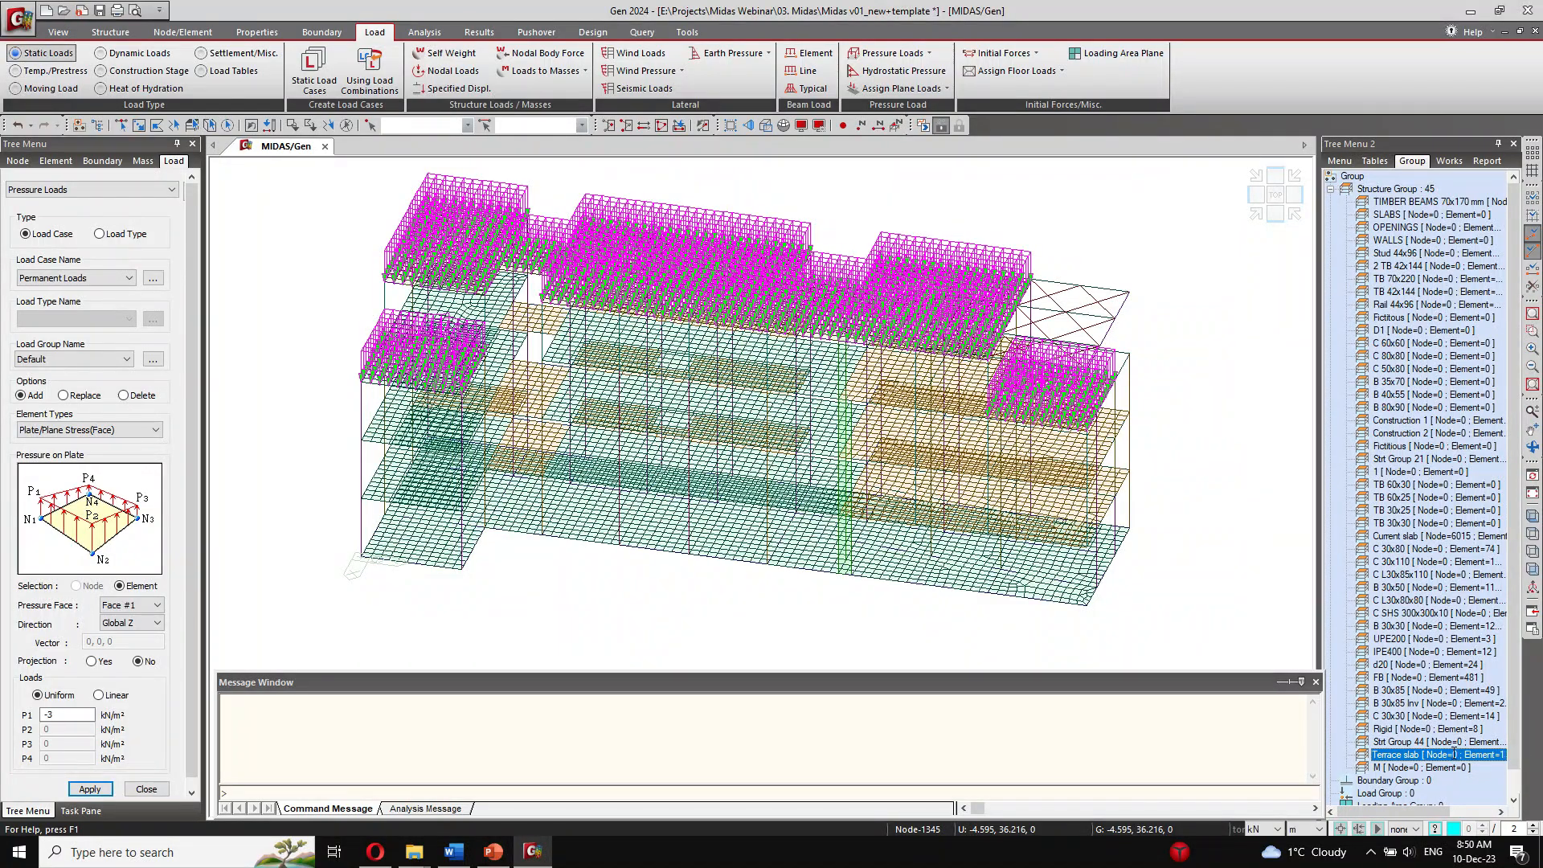
pyautogui.doubleClick(1428, 536)
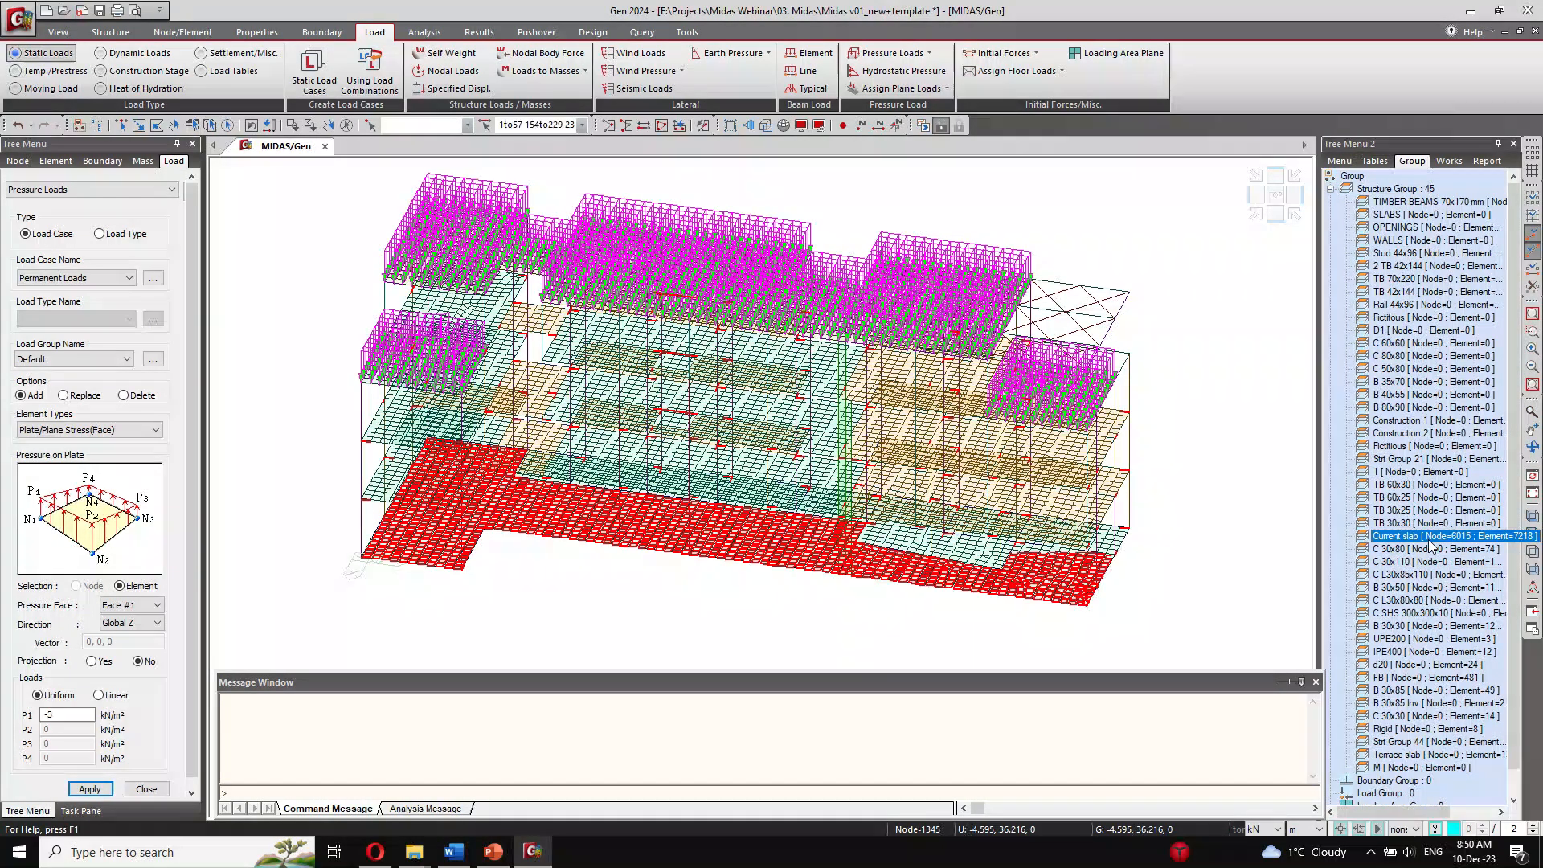
pyautogui.click(70, 715)
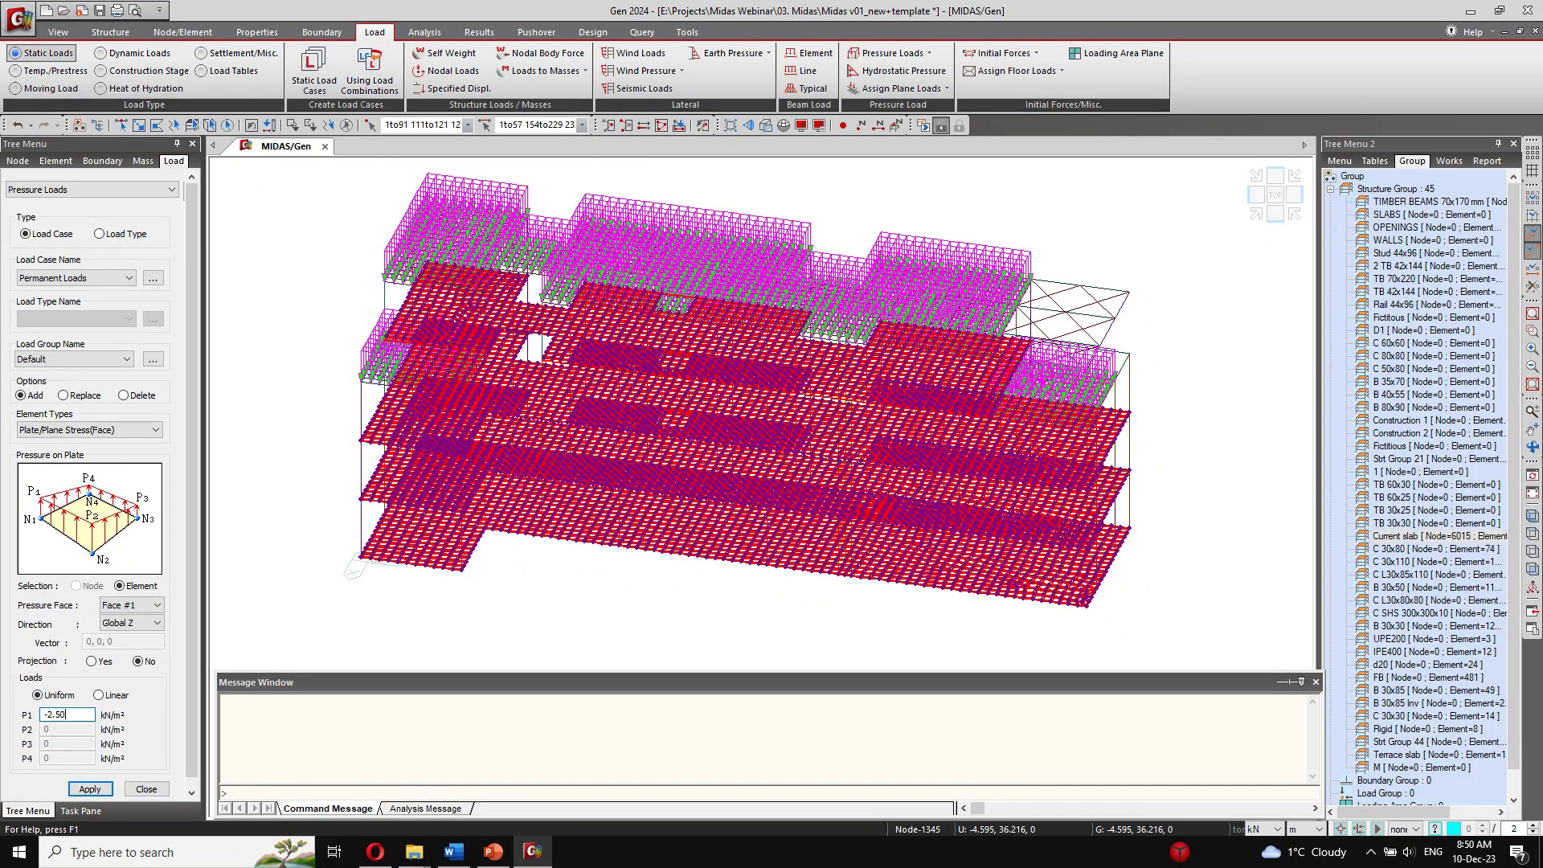
pyautogui.click(90, 788)
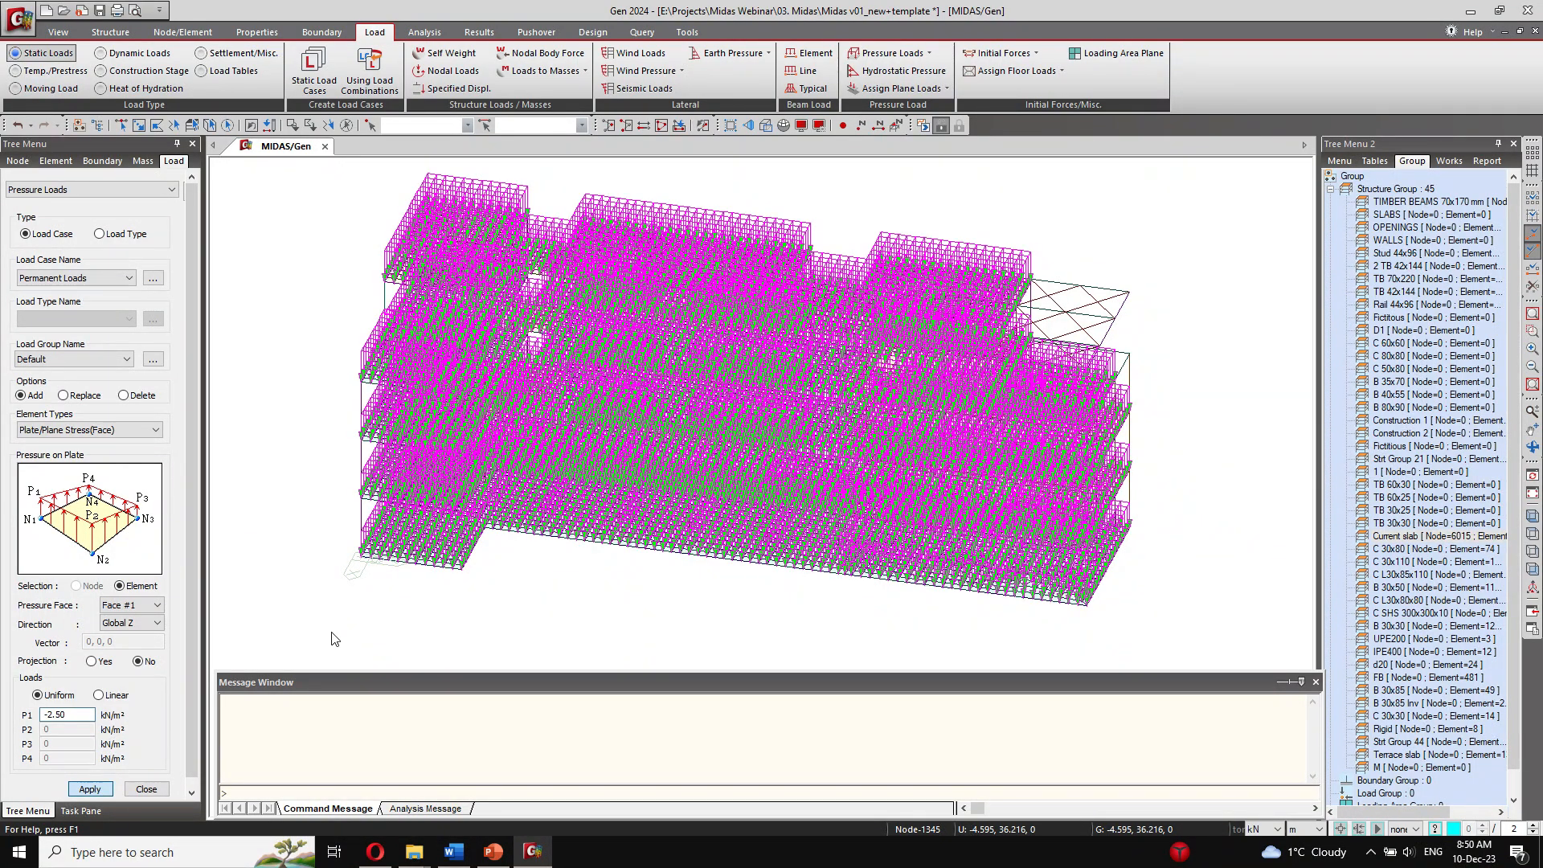
# Step: Apply a uniform Live Loads pressure of -1.50 kN/m² in Global Z to the Current slab group
pyautogui.click(61, 279)
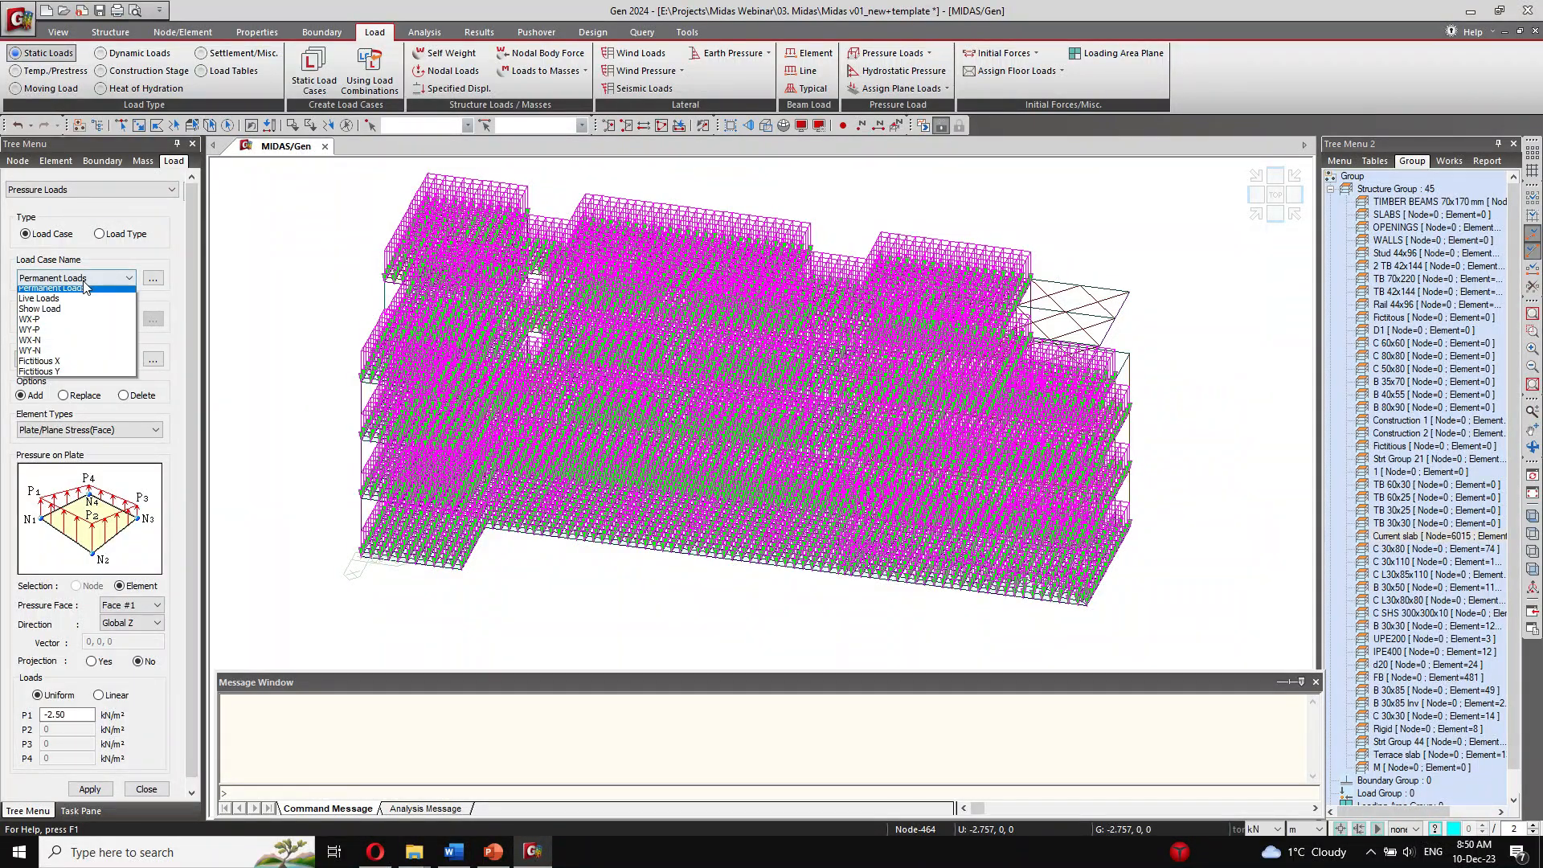
pyautogui.click(71, 317)
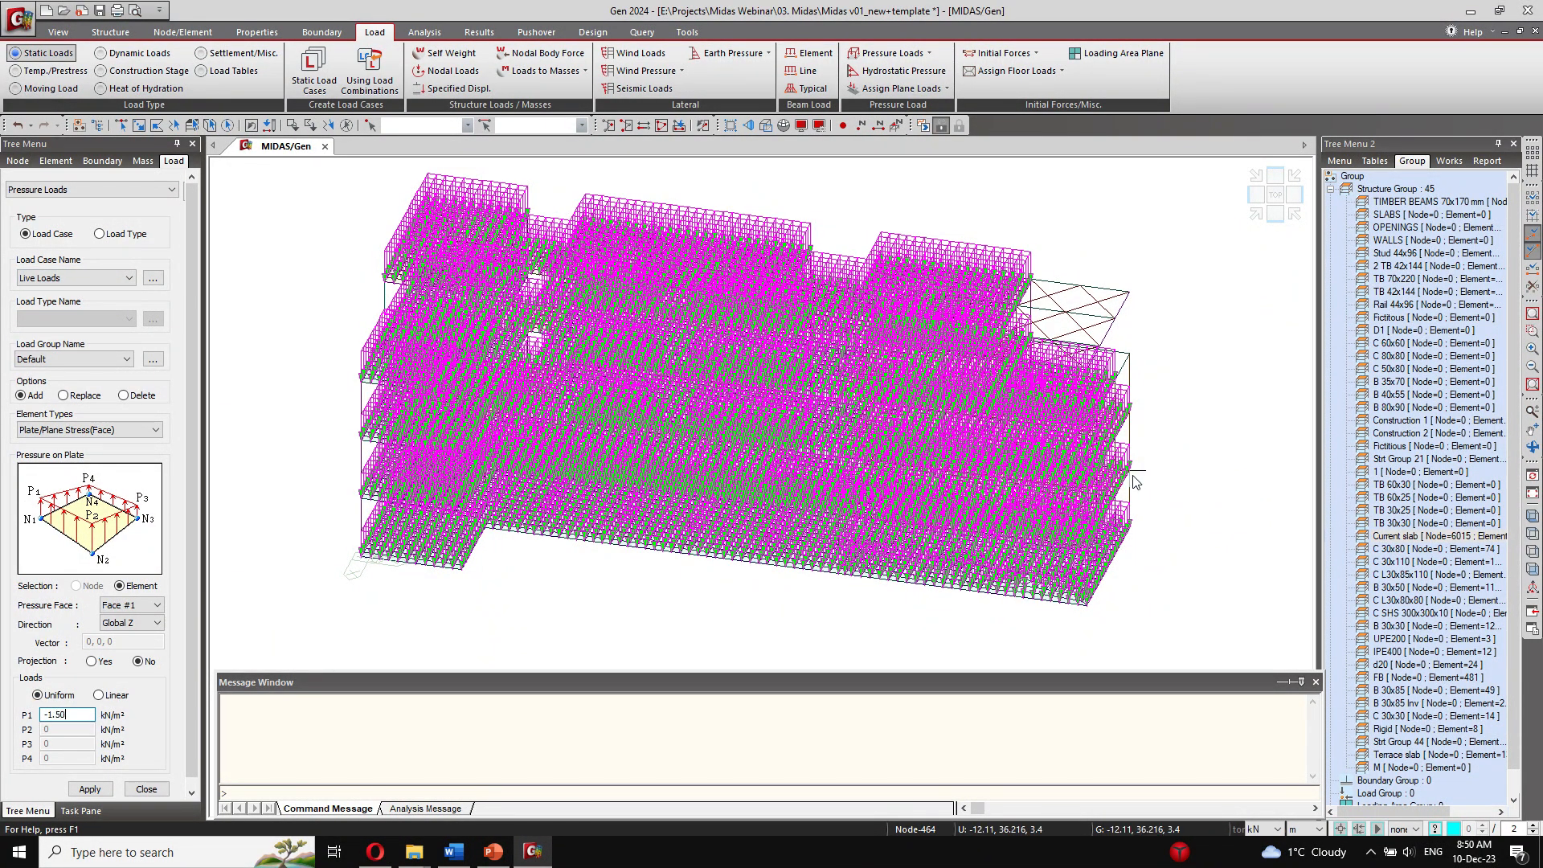
pyautogui.doubleClick(1414, 536)
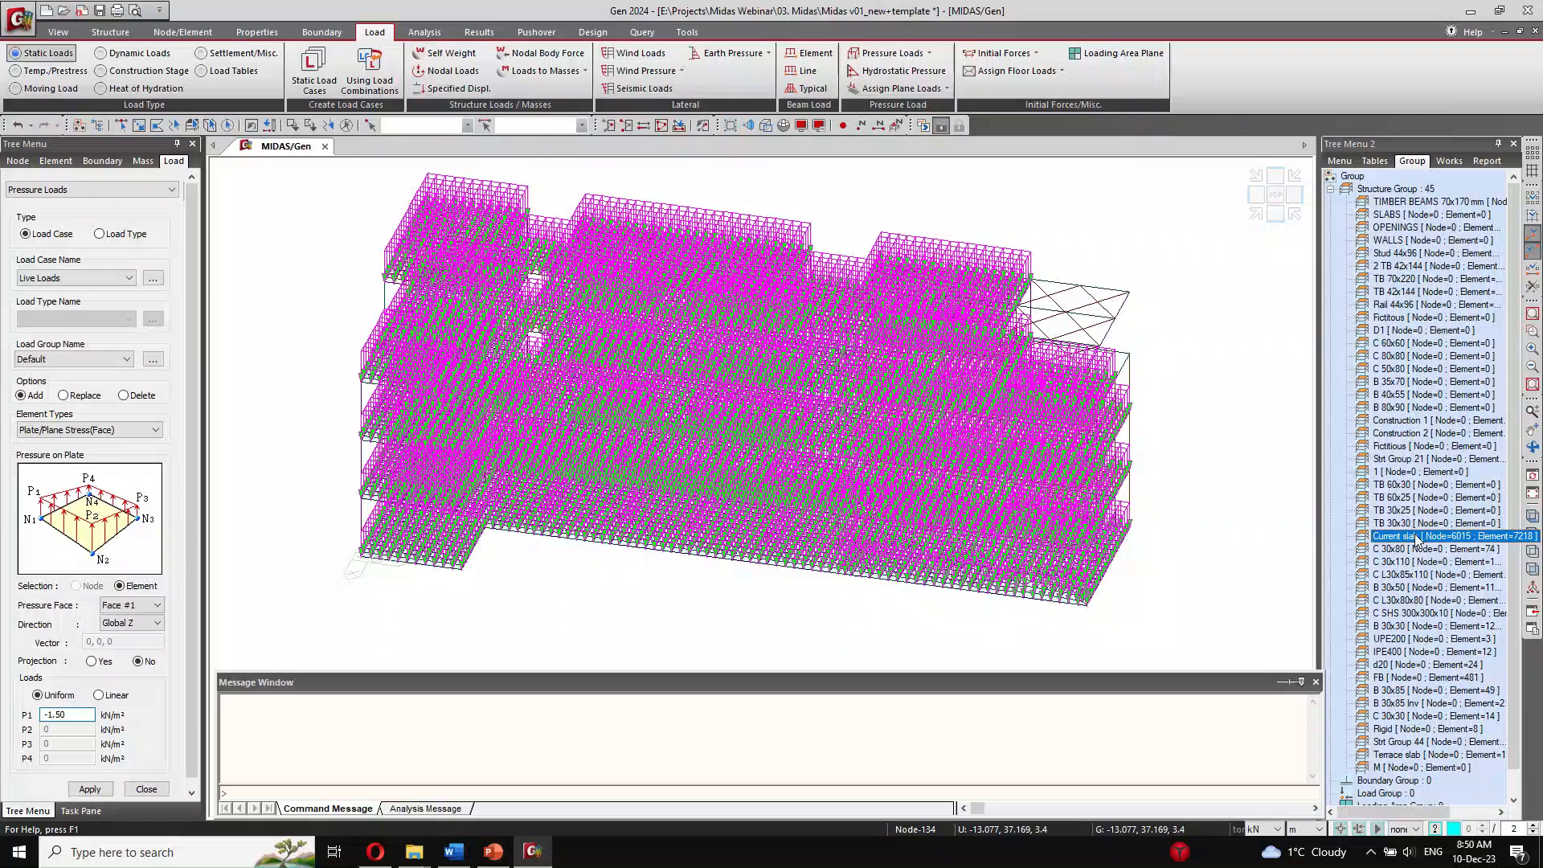
pyautogui.click(90, 789)
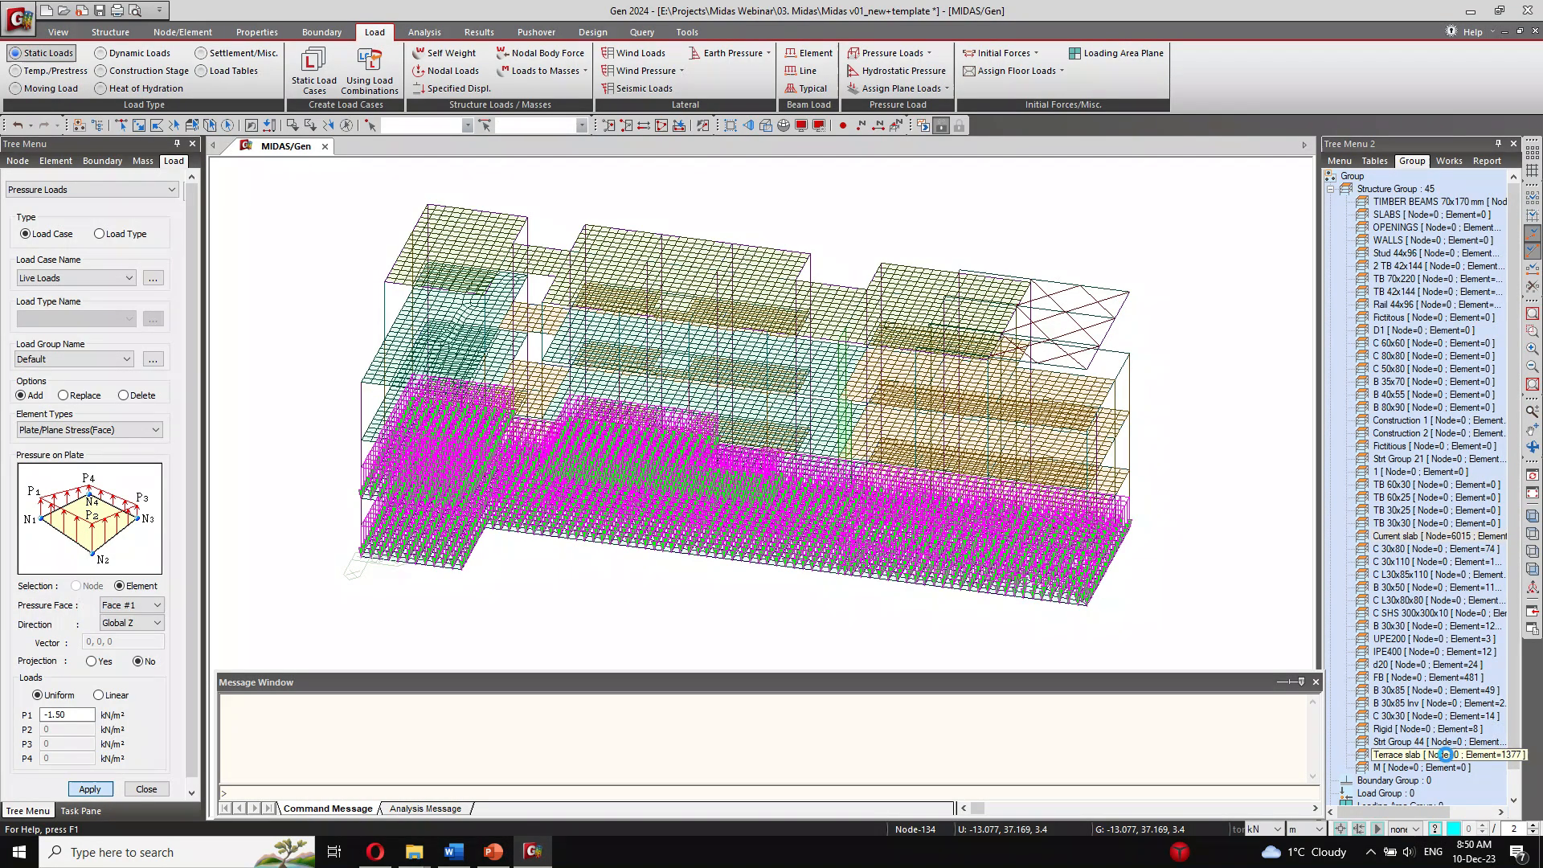
# Step: Apply a uniform Live Loads pressure of -0.75 kN/m² in Global Z to the Terrace slab group
pyautogui.doubleClick(1443, 755)
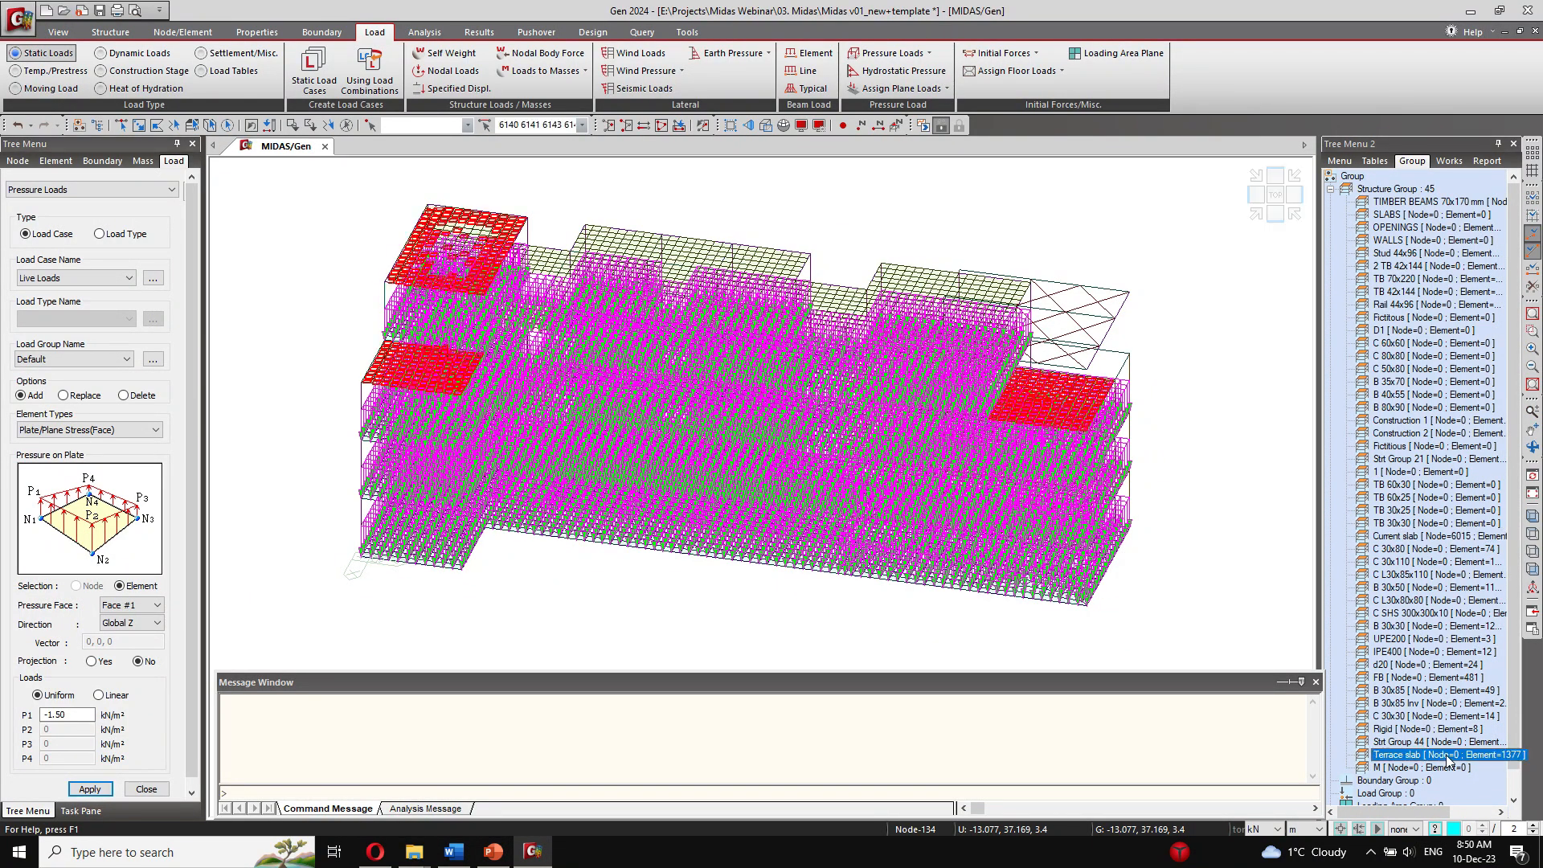
pyautogui.click(79, 717)
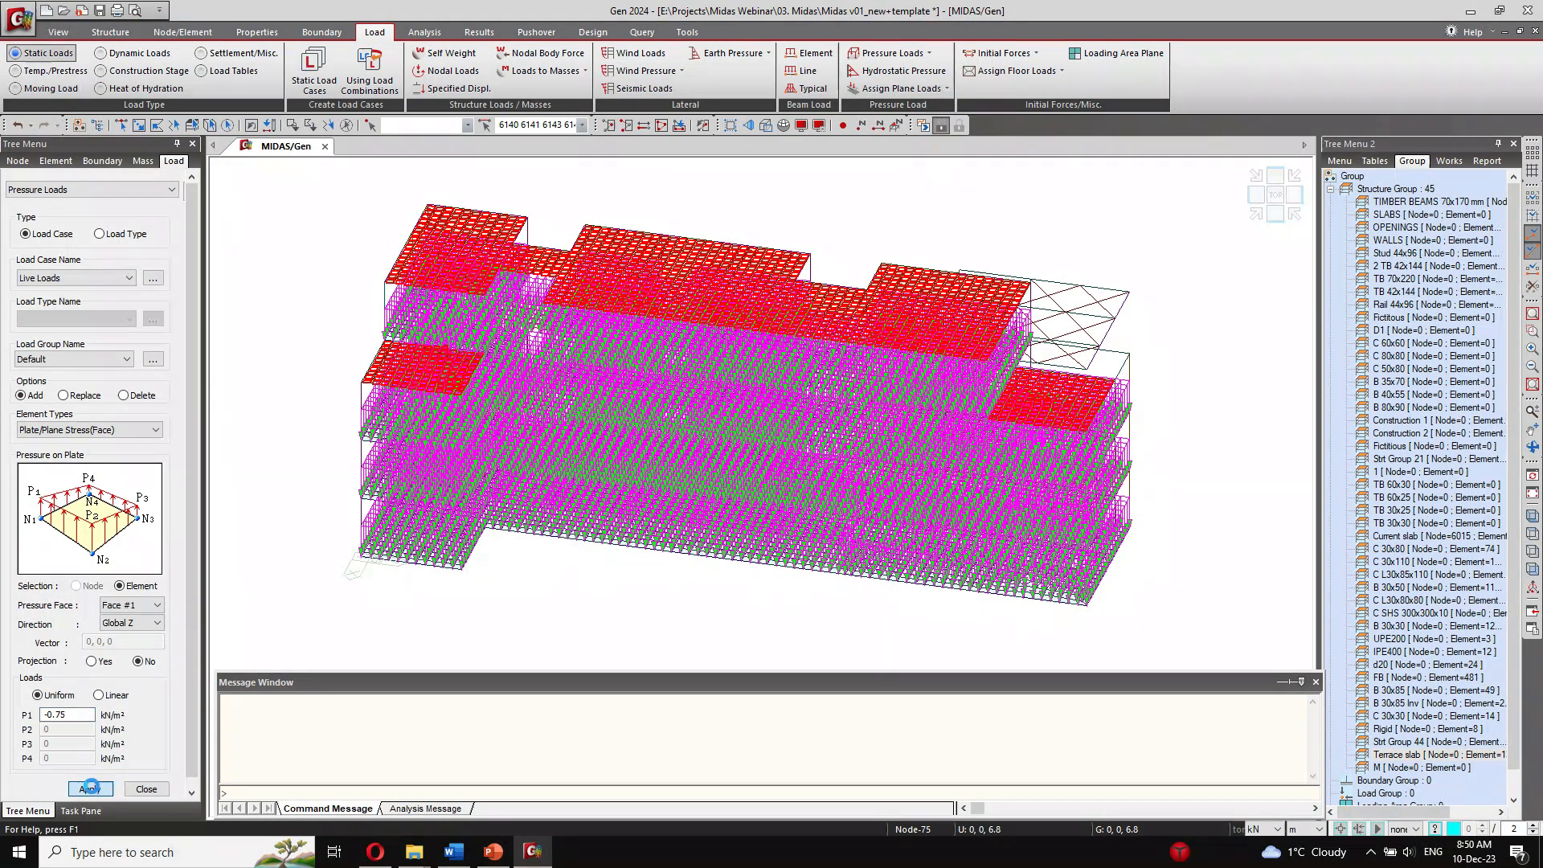
pyautogui.click(91, 787)
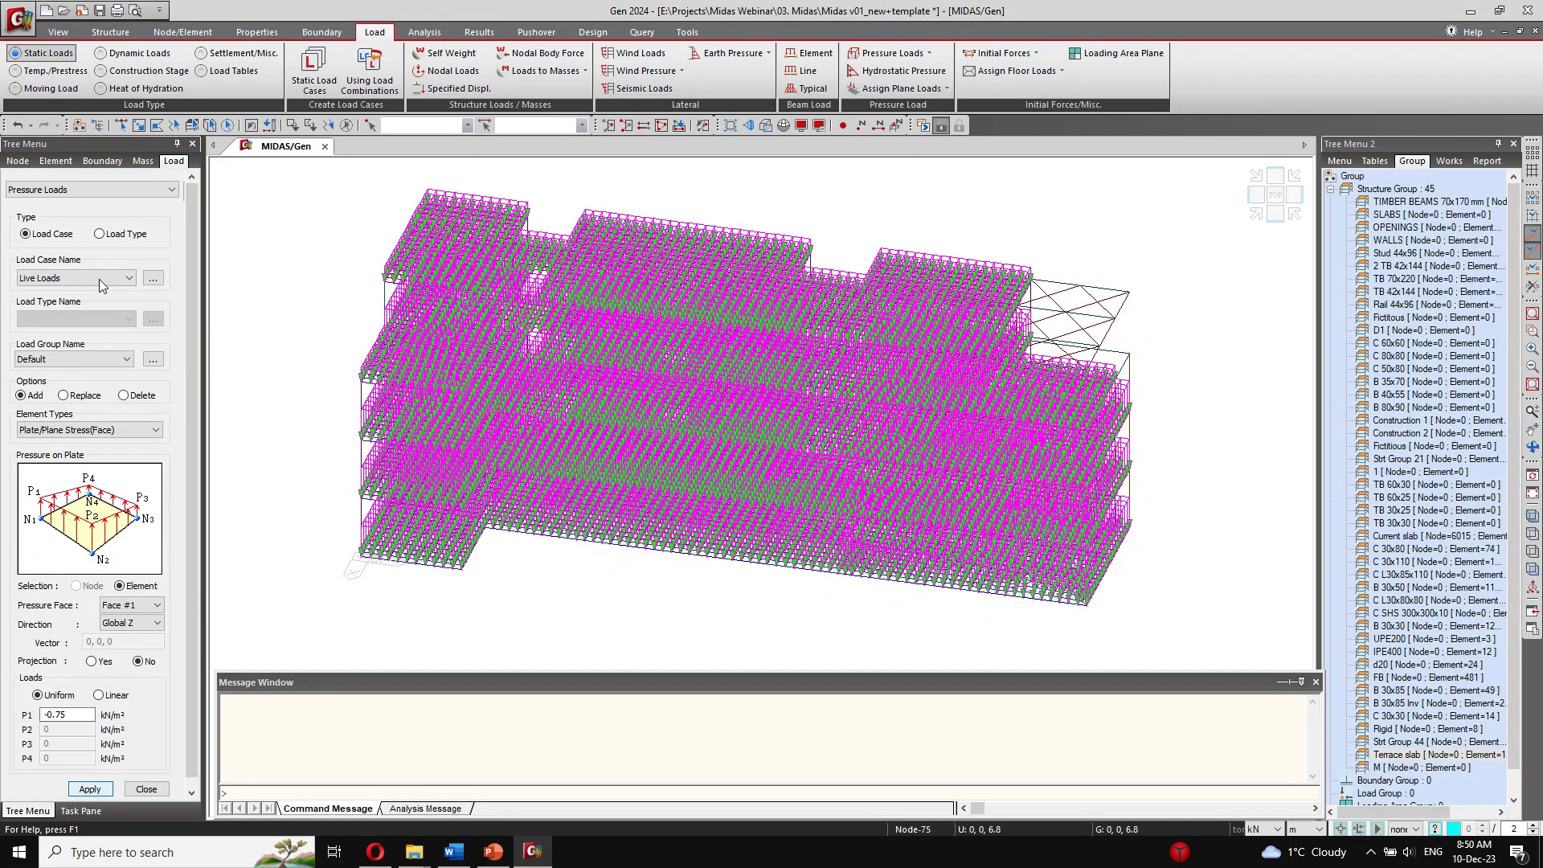
# Step: Apply a uniform Show Load pressure of -1.60 kN/m² in Global Z to the Terrace slab group and finish the pressure load assignment
pyautogui.click(99, 279)
pyautogui.click(86, 322)
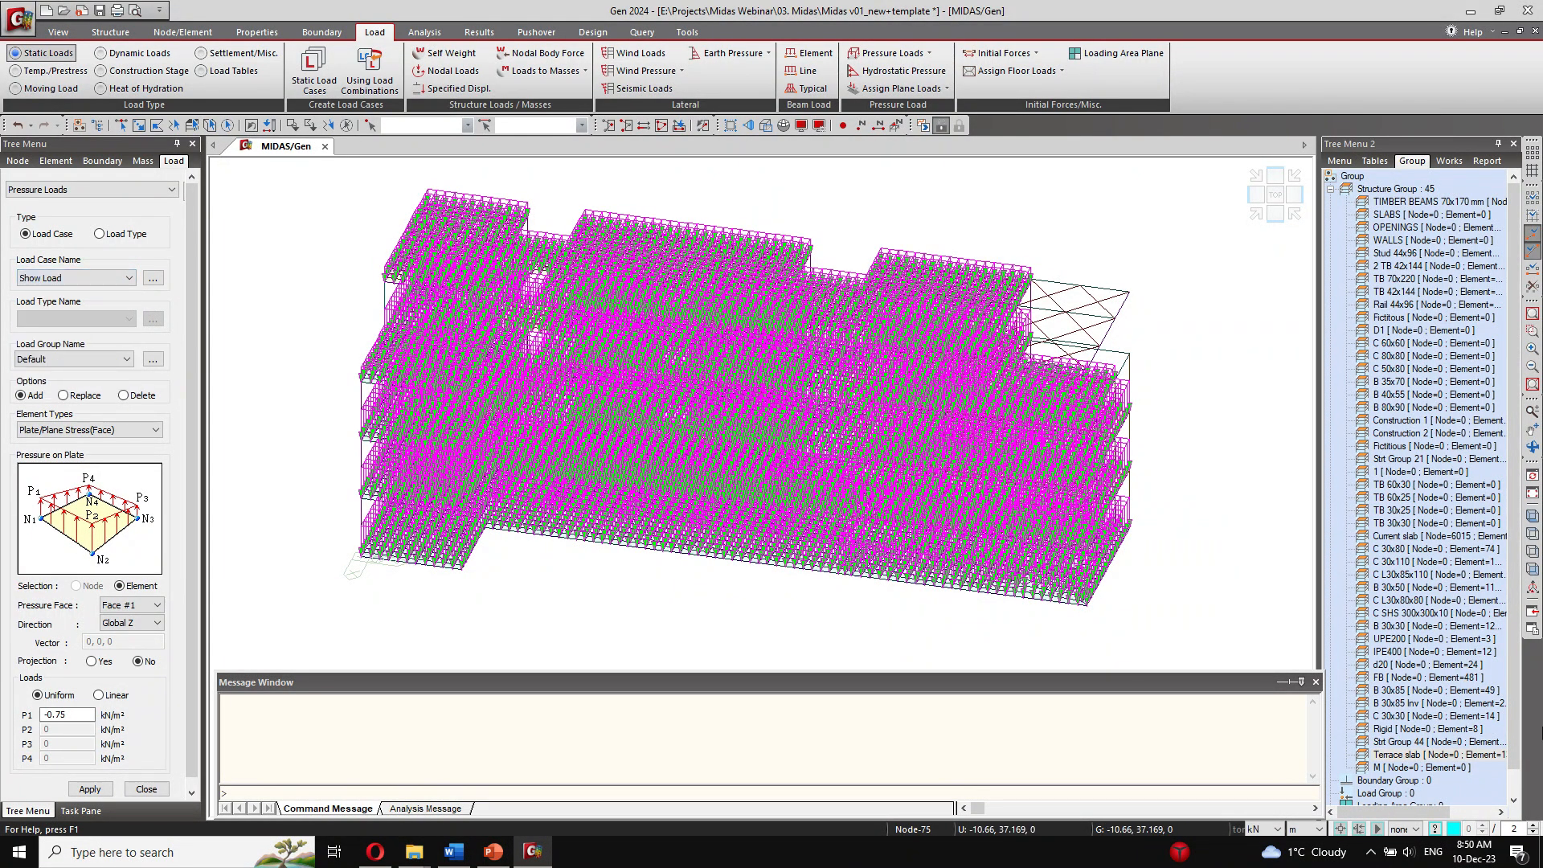
pyautogui.doubleClick(1409, 755)
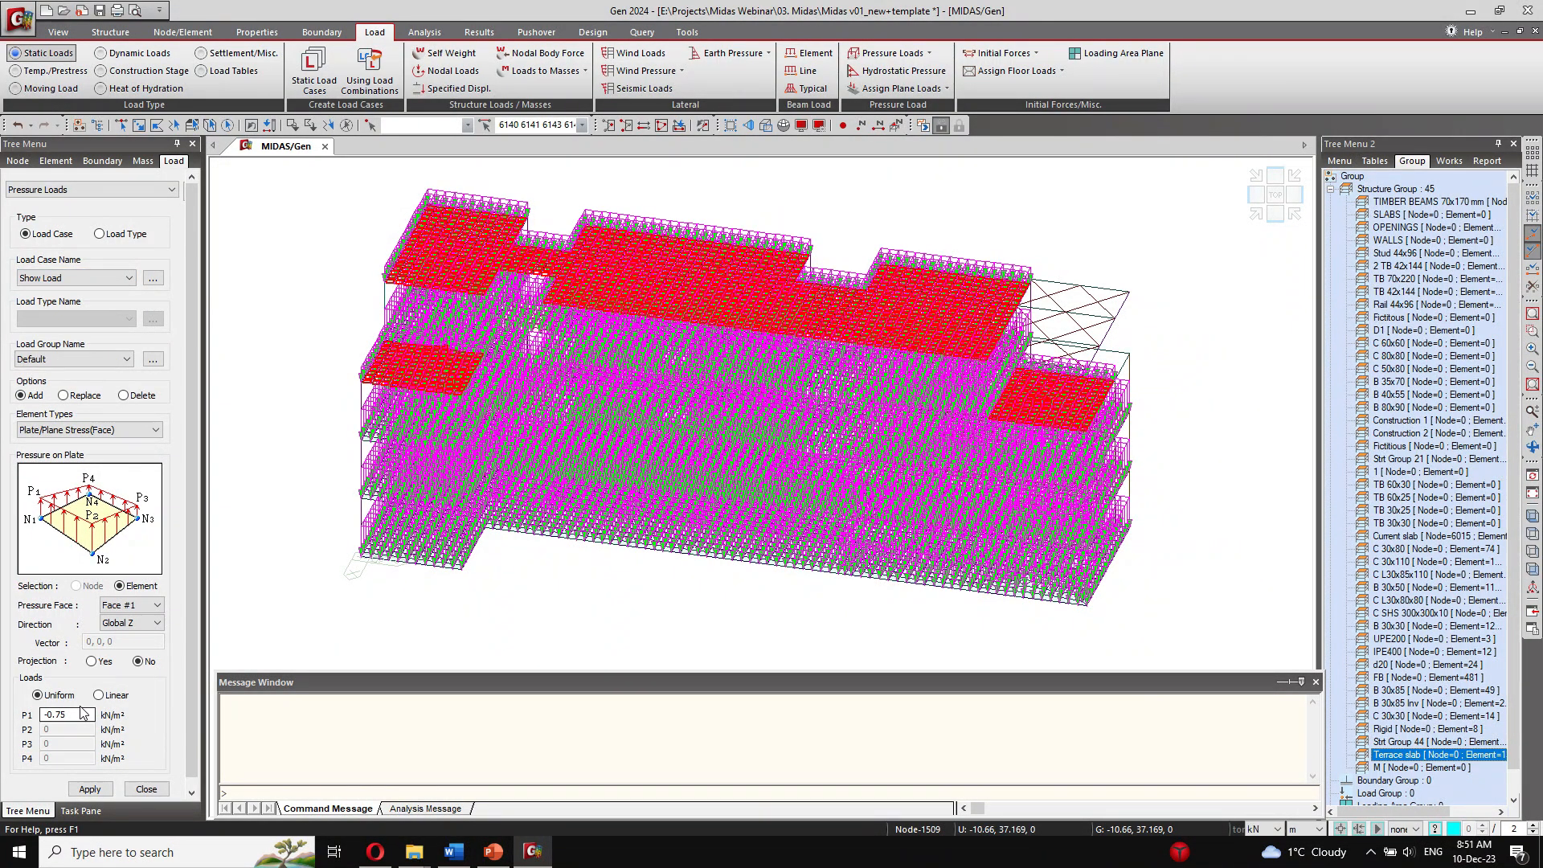
pyautogui.doubleClick(82, 715)
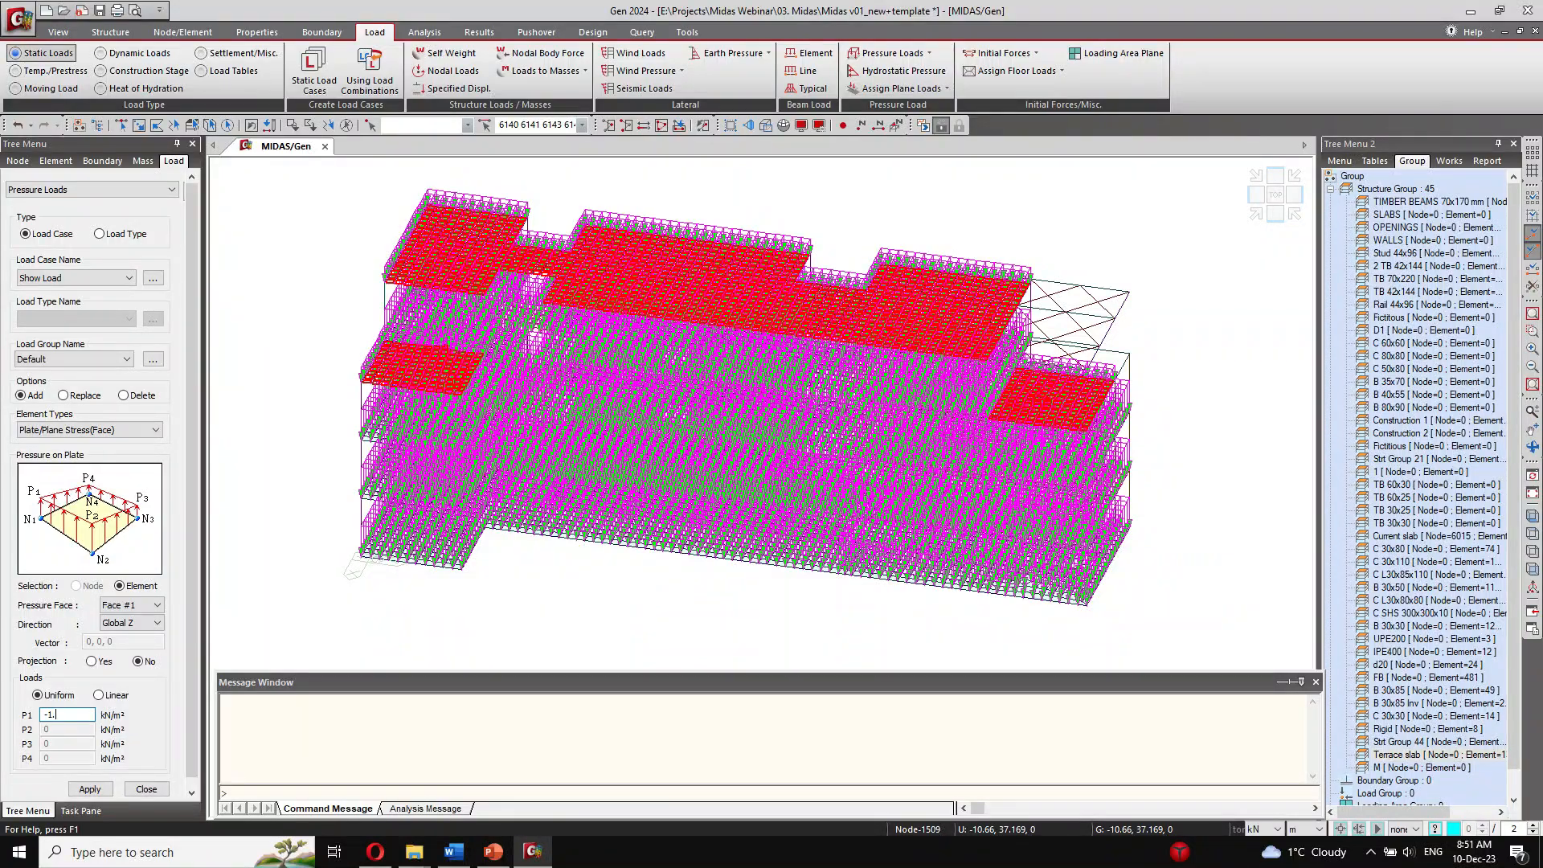
pyautogui.click(90, 789)
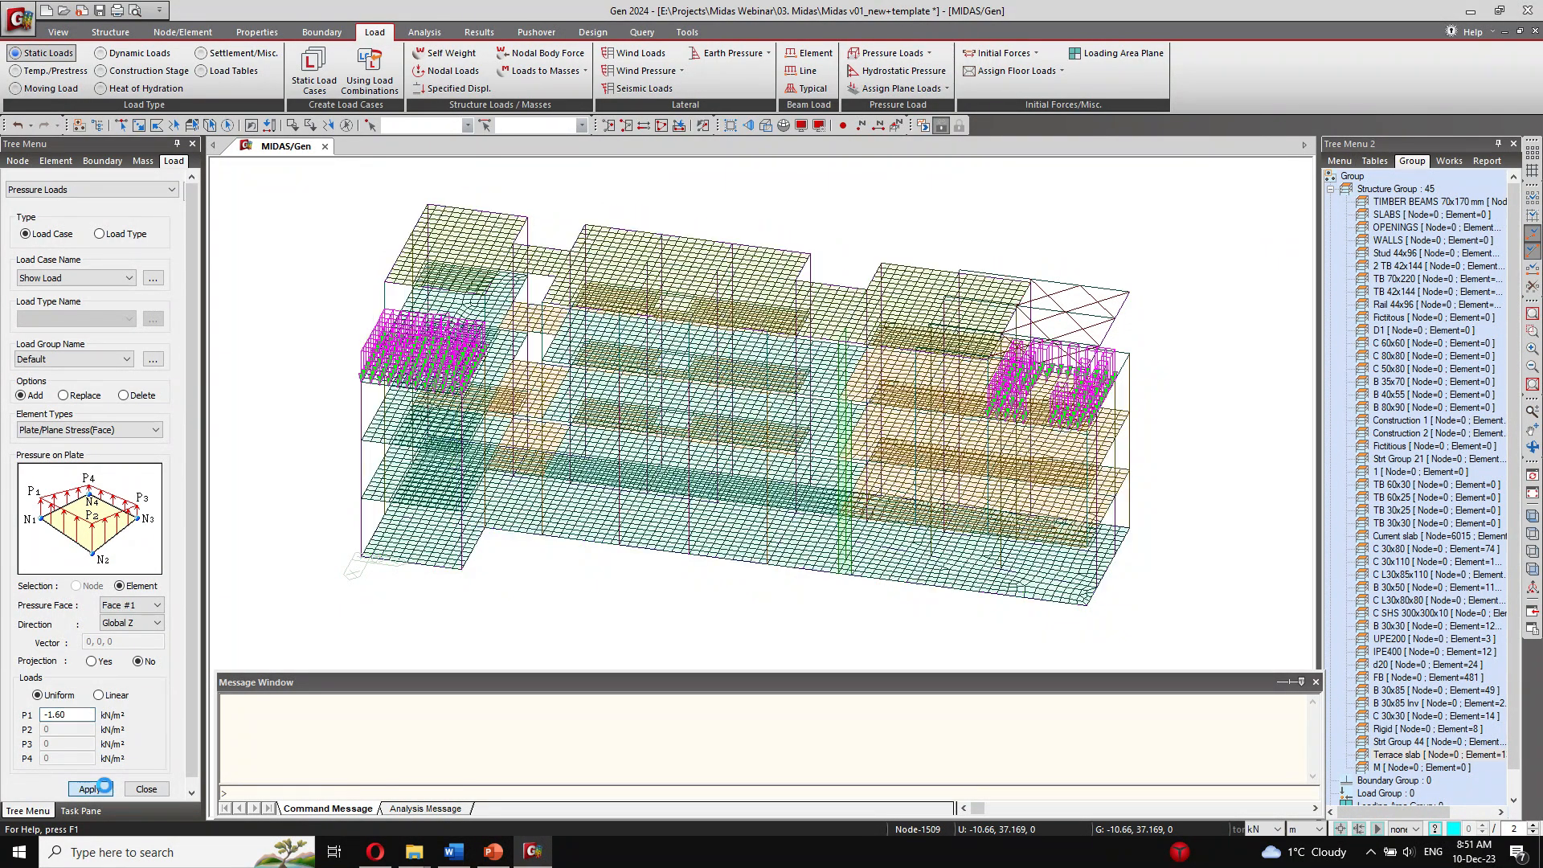
pyautogui.click(146, 790)
pyautogui.rightClick(1438, 601)
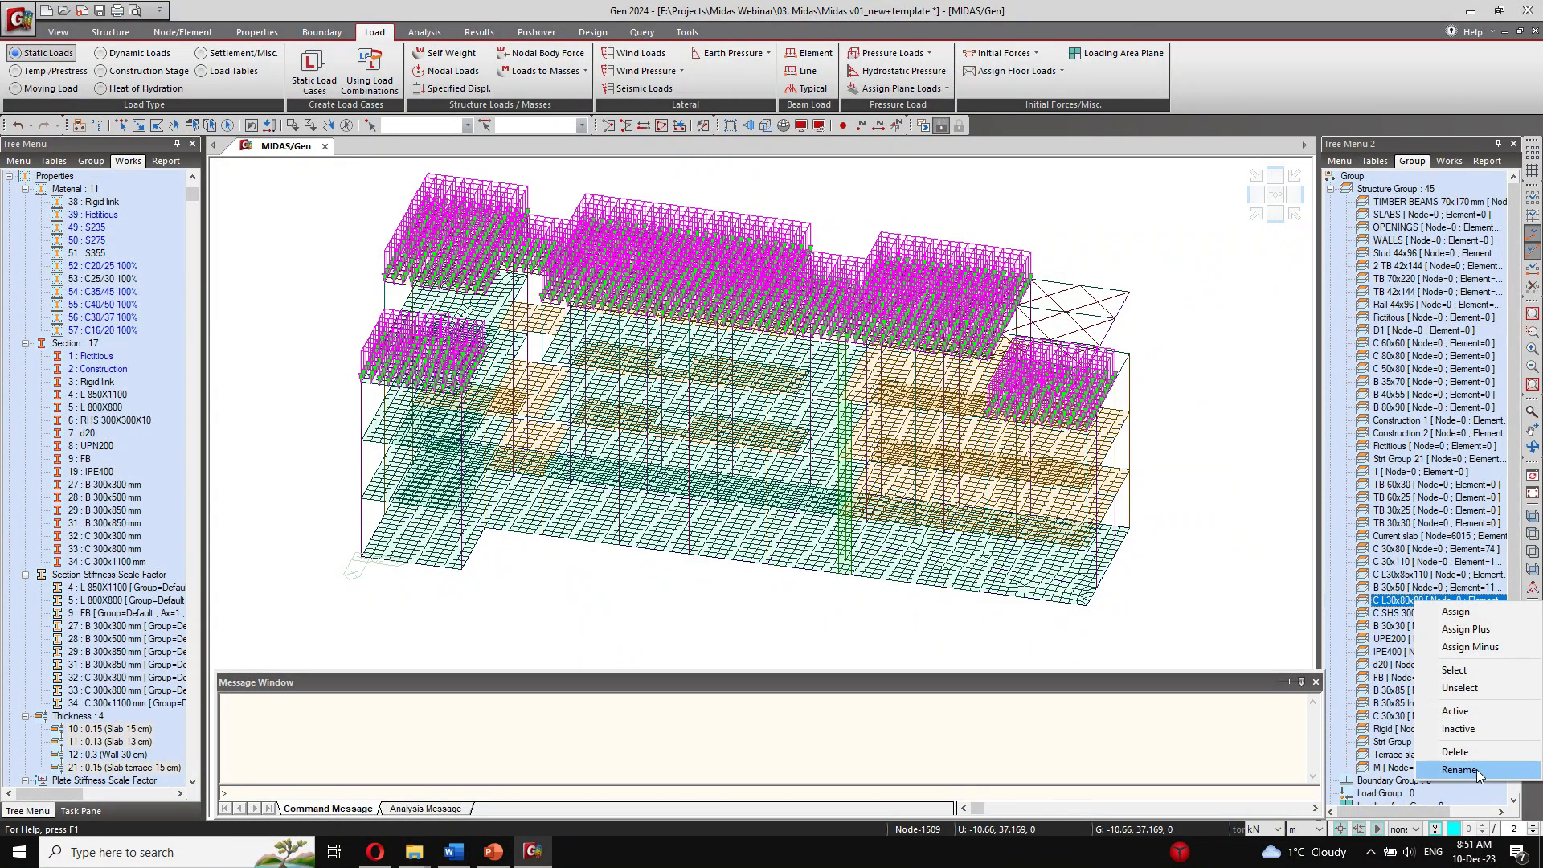
pyautogui.click(1431, 513)
# Step: Show the building model with its solid sections rendered in hidden view and orient it to see the whole front side
pyautogui.keyDown('ctrl'); pyautogui.moveTo(572, 254); pyautogui.dragTo(603, 302, button='middle'); pyautogui.keyUp('ctrl')
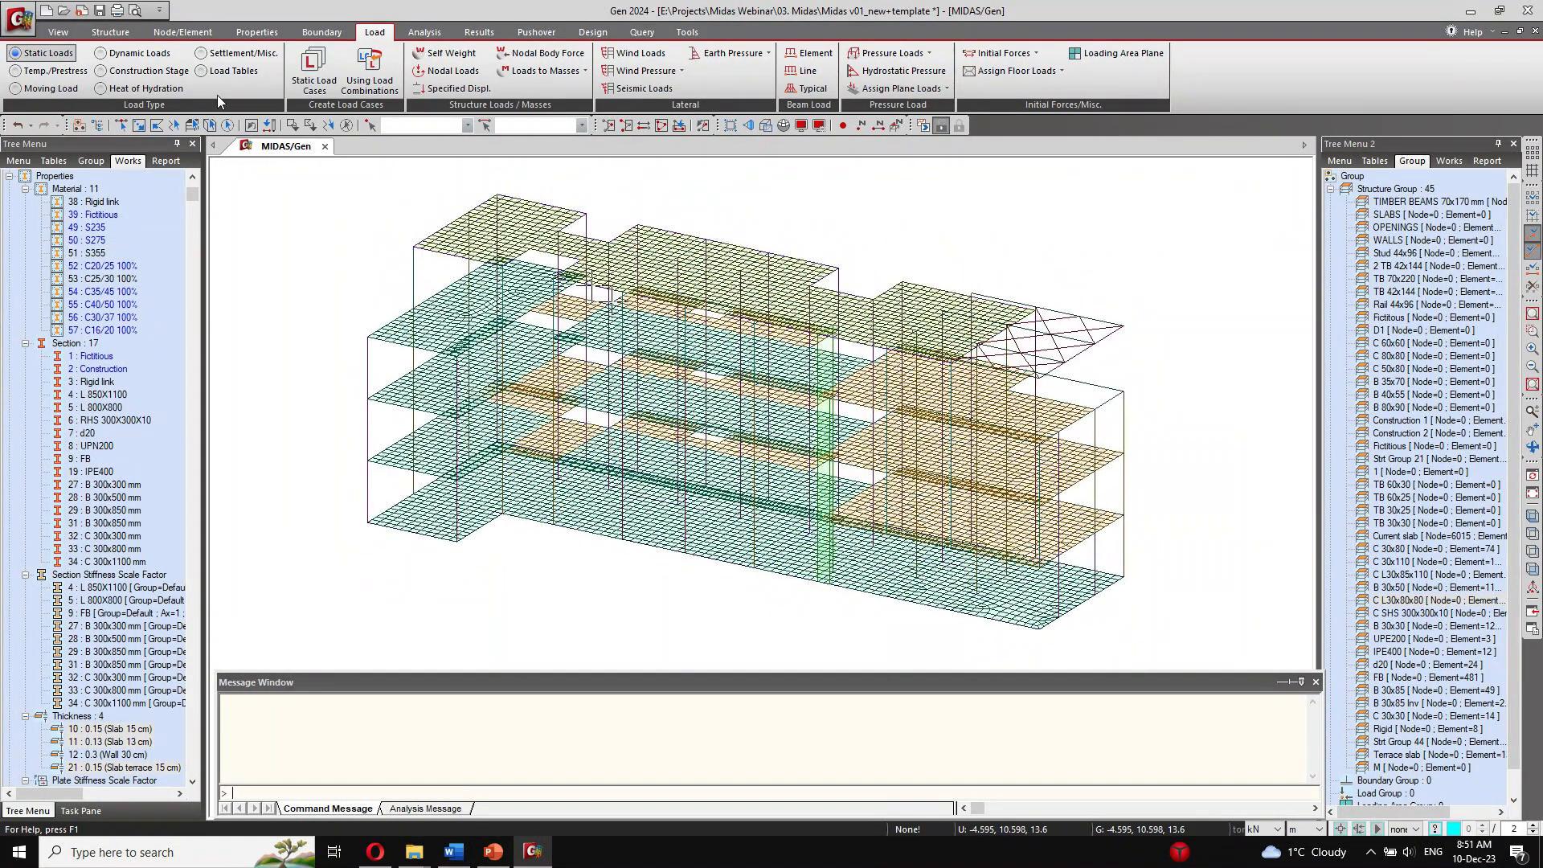
pyautogui.click(106, 34)
pyautogui.click(174, 36)
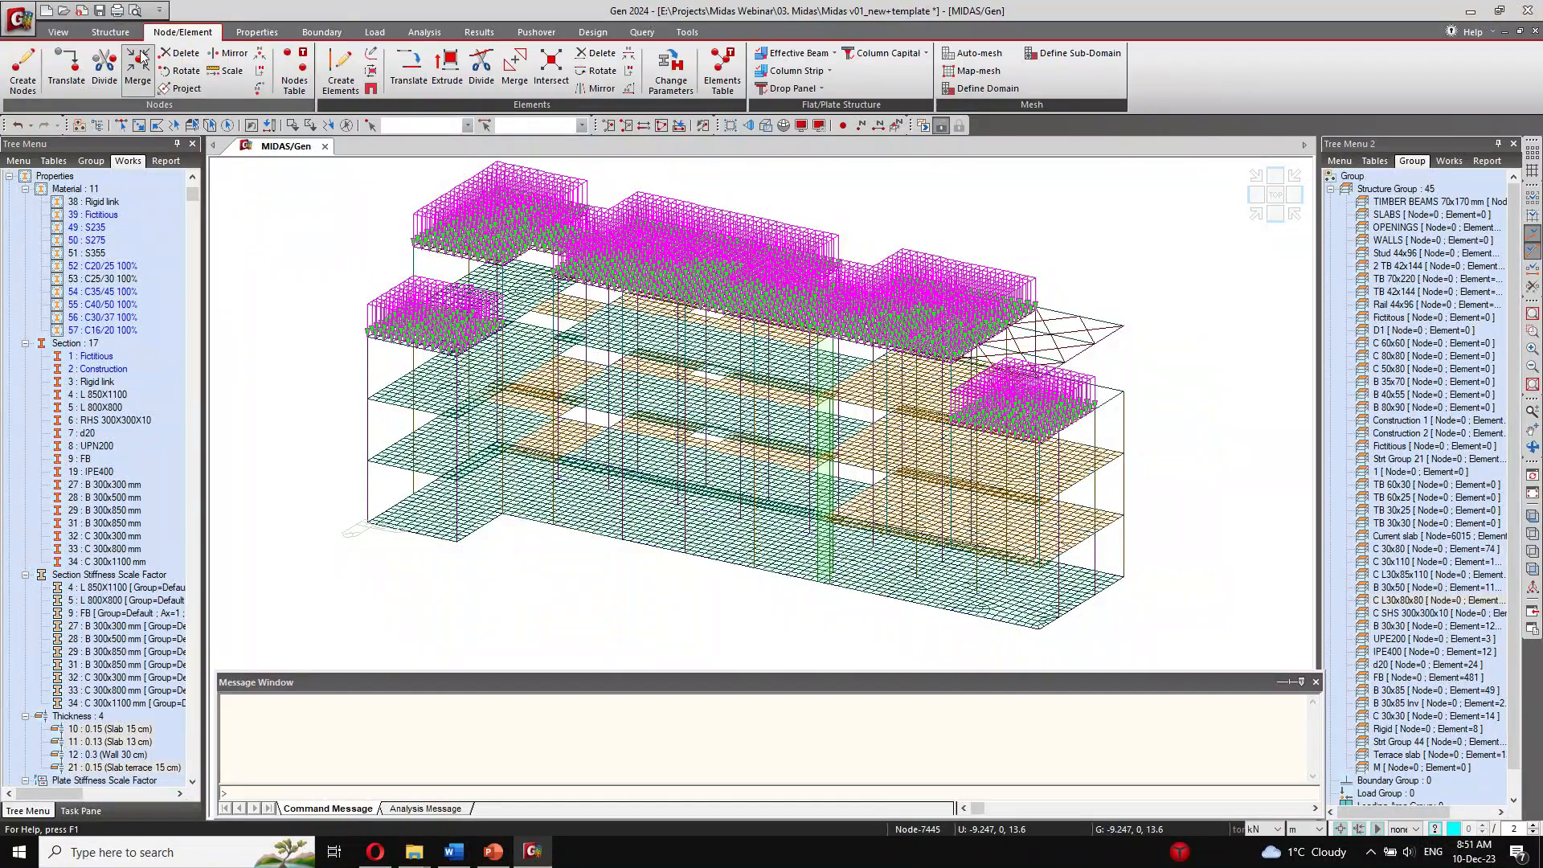
pyautogui.click(259, 36)
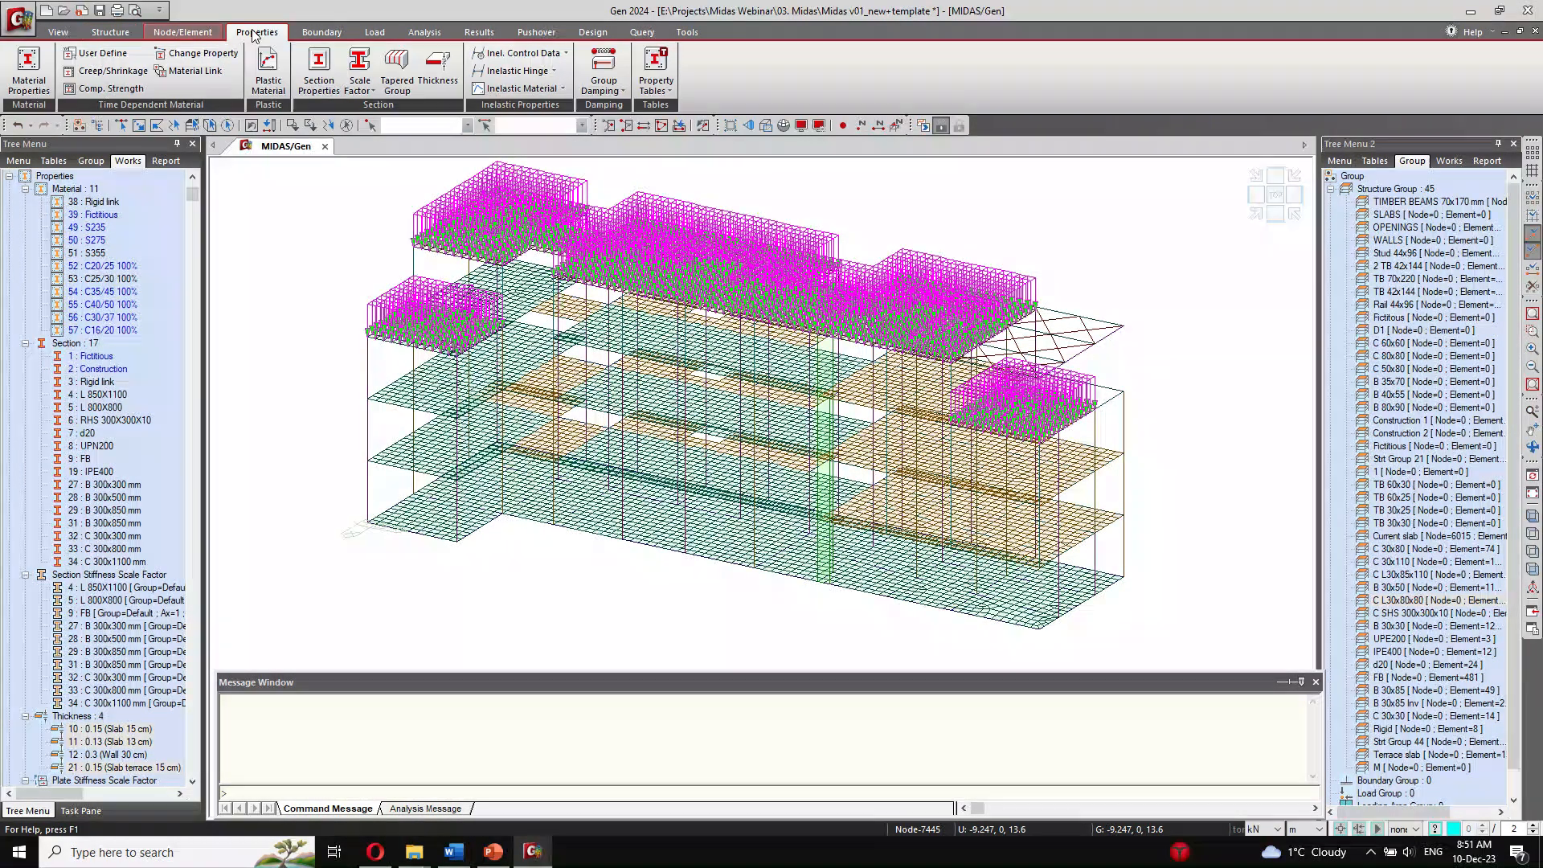
pyautogui.click(58, 32)
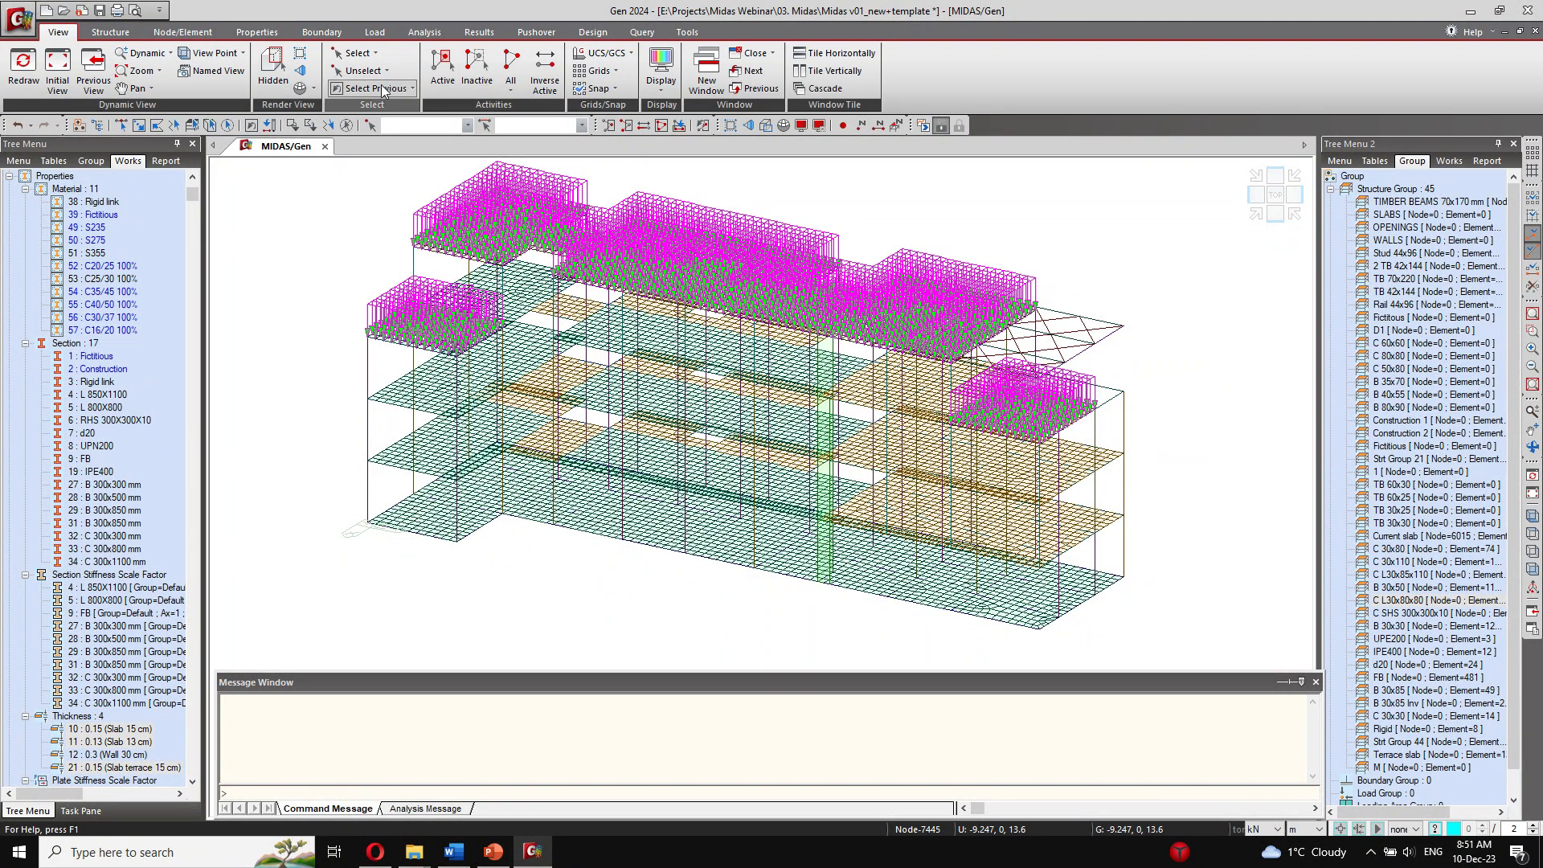
pyautogui.click(58, 72)
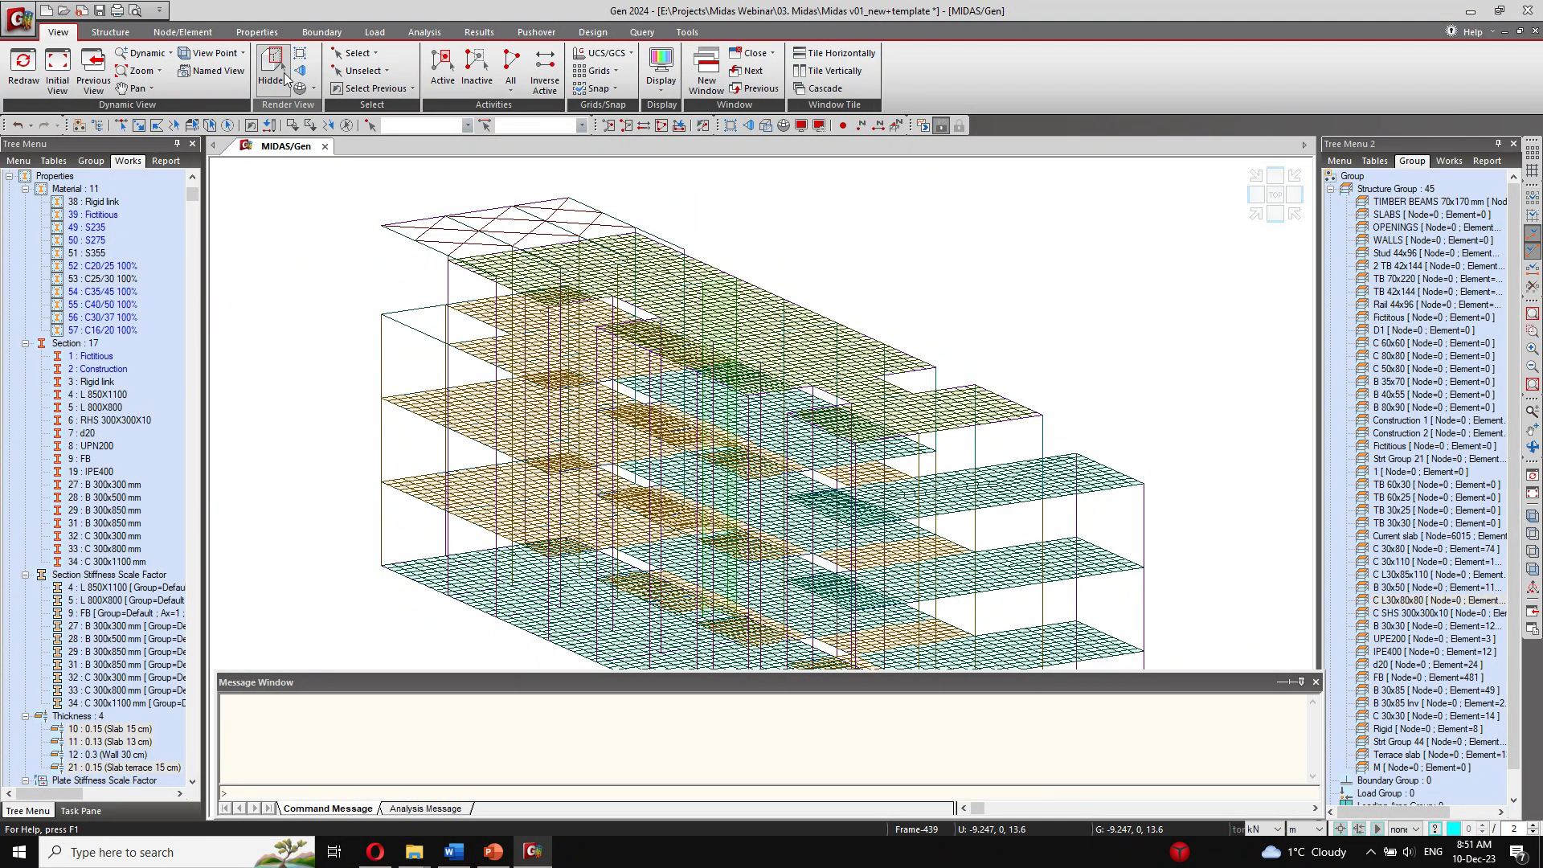
pyautogui.click(283, 71)
pyautogui.keyDown('ctrl'); pyautogui.moveTo(757, 323); pyautogui.dragTo(534, 317, button='middle'); pyautogui.keyUp('ctrl')
pyautogui.moveTo(896, 405); pyautogui.dragTo(799, 387, button='middle')
pyautogui.moveTo(508, 340); pyautogui.dragTo(619, 415, button='middle')
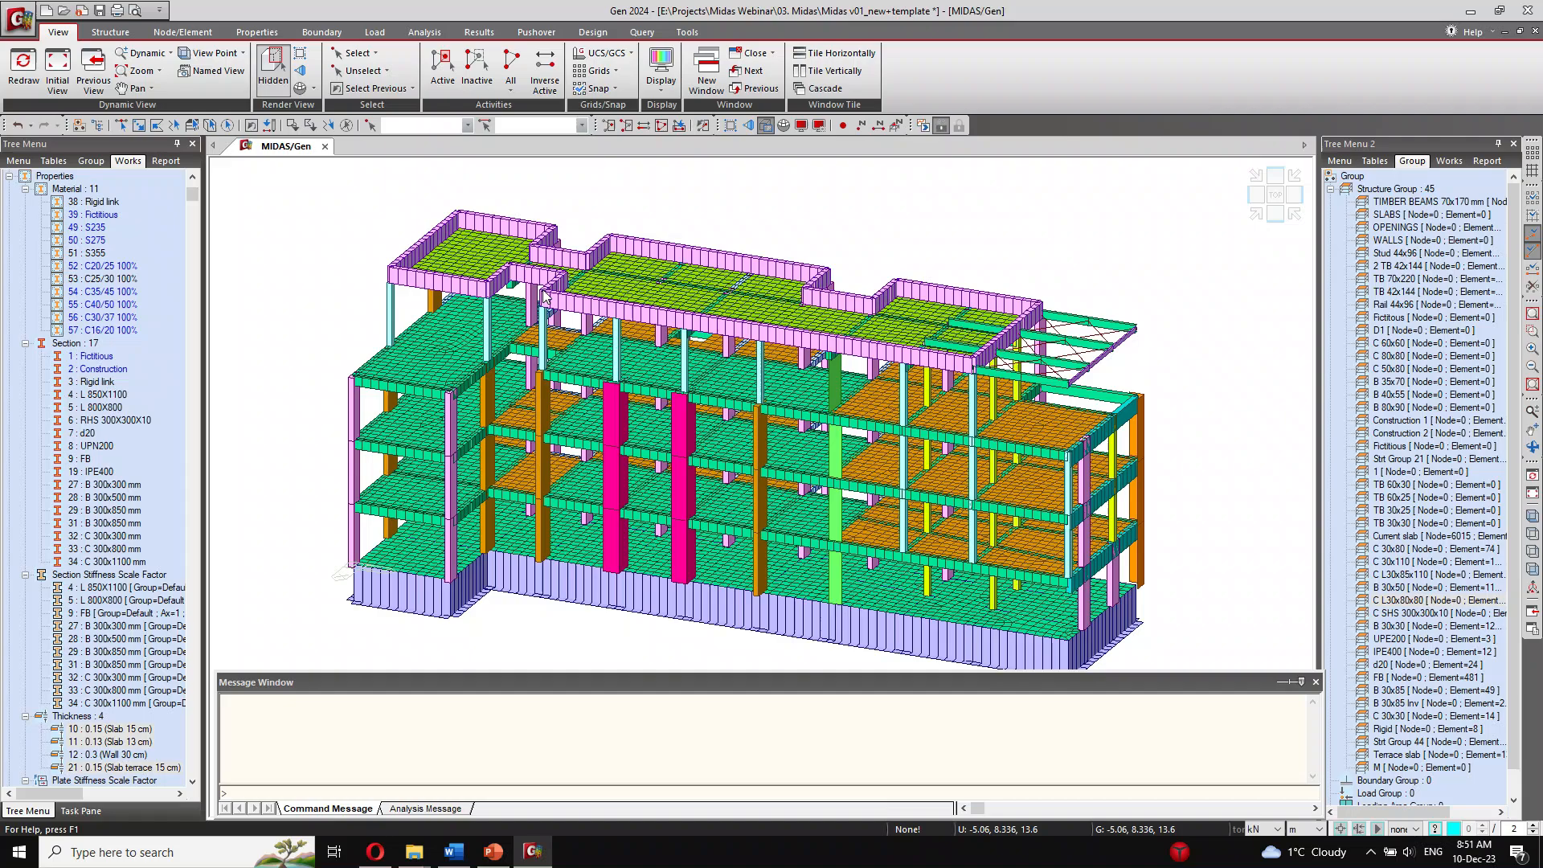
# Step: Try generating a Eurocode-8(2004) Horizontal Elastic Spectrum with ground type B, 0.08 g reference acceleration and a maximum period of 6 seconds, then discard it
pyautogui.click(375, 32)
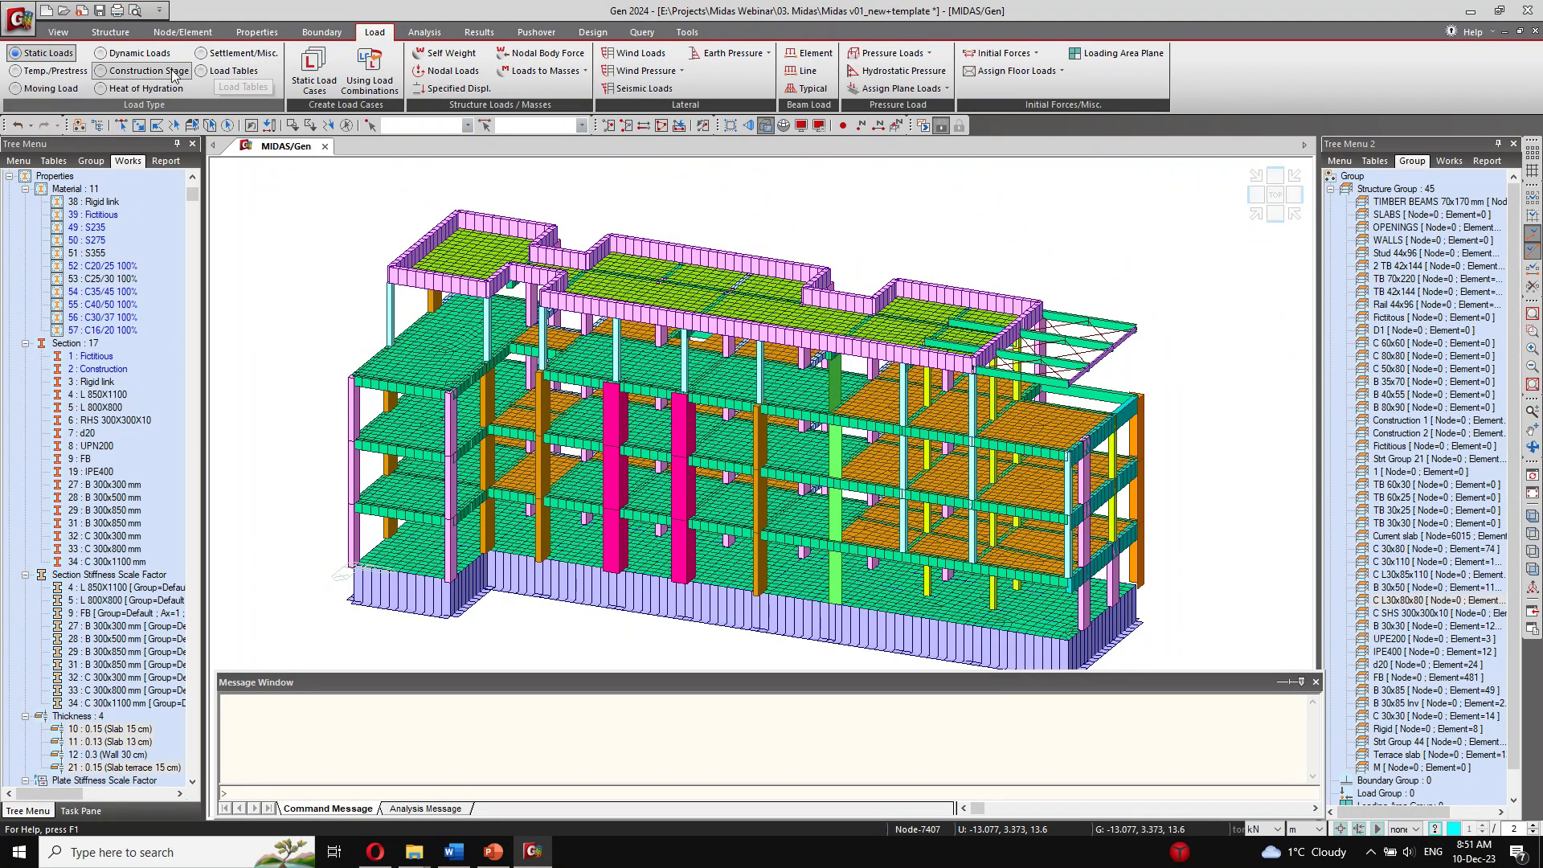
pyautogui.click(144, 53)
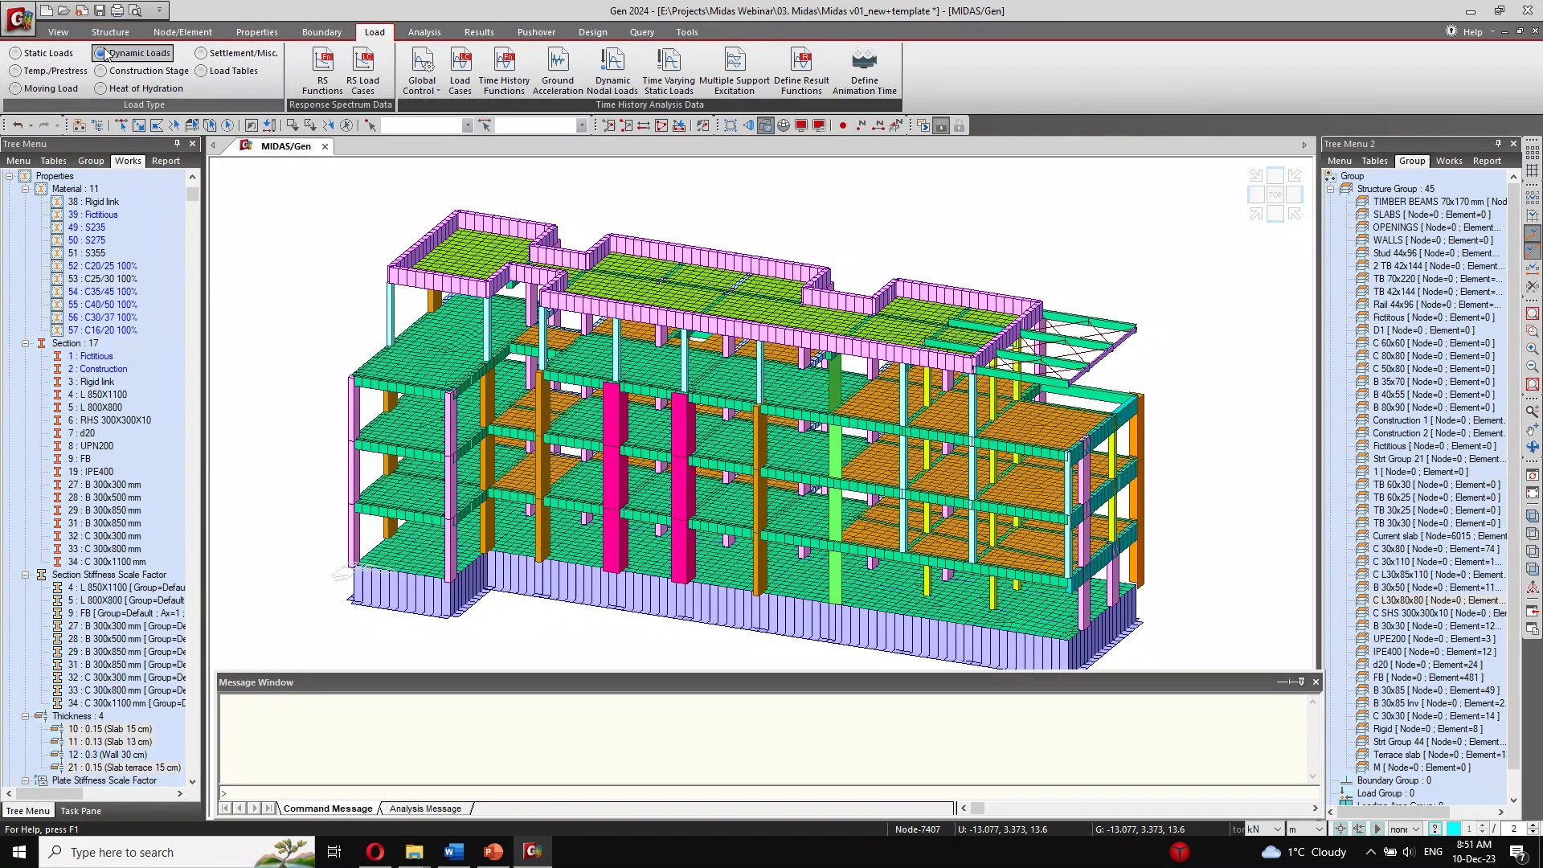
pyautogui.click(325, 74)
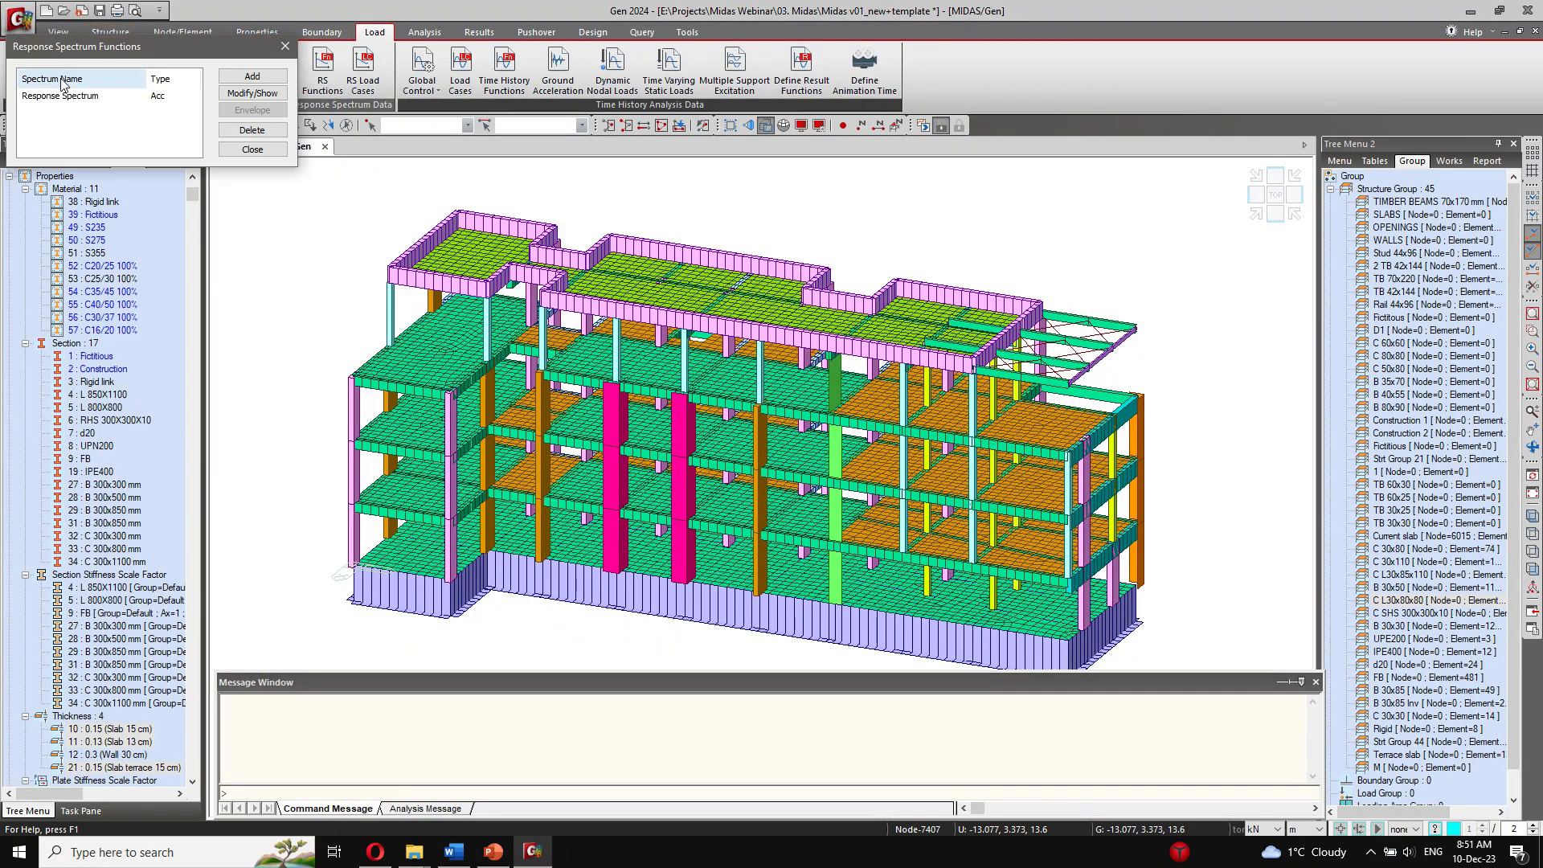
pyautogui.moveTo(109, 53); pyautogui.dragTo(288, 175)
pyautogui.click(430, 197)
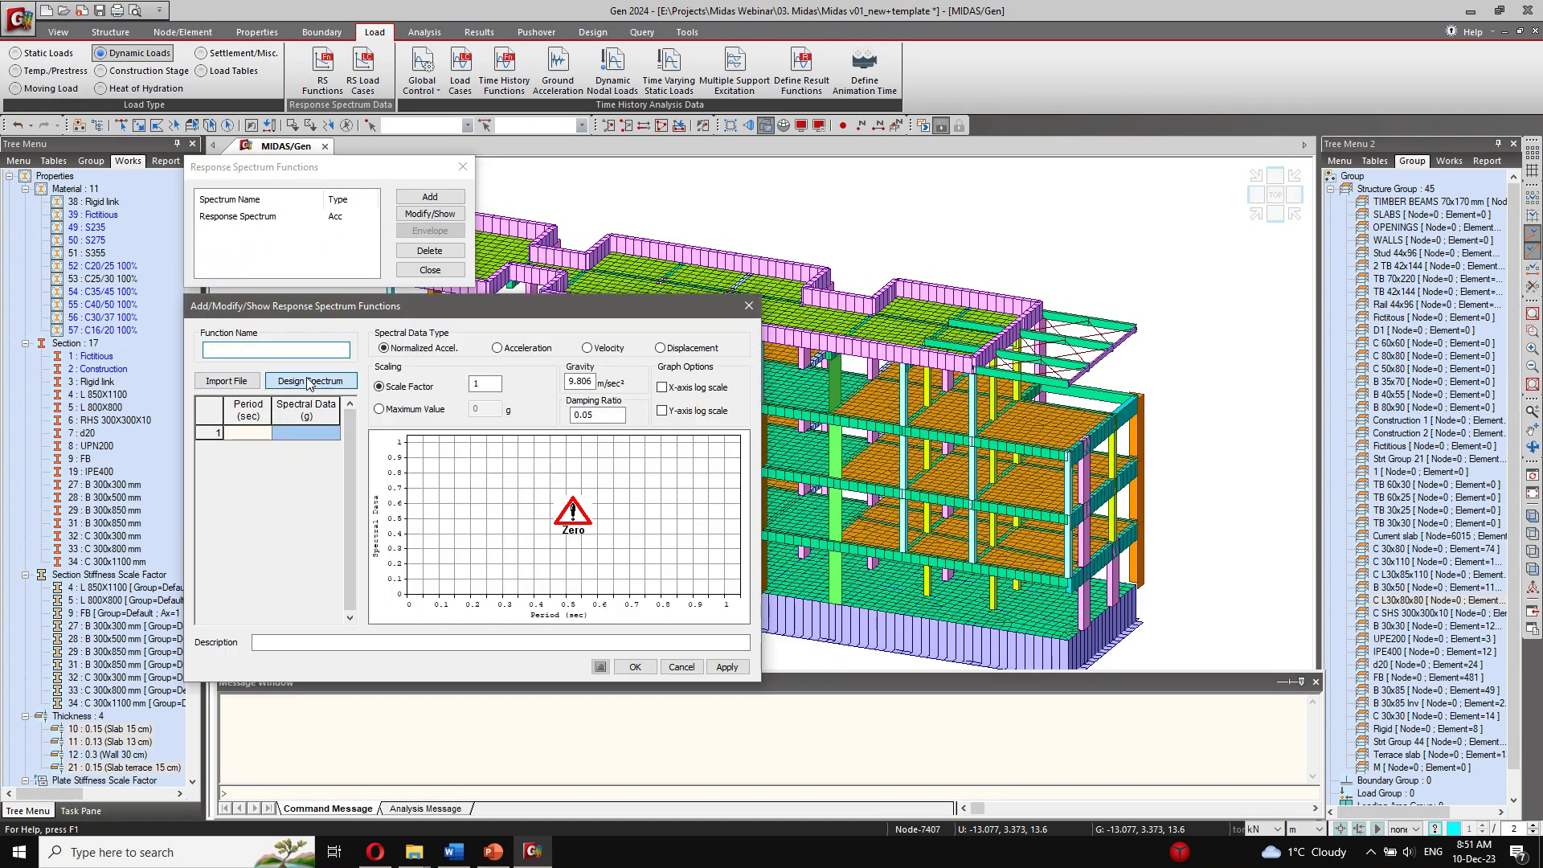
pyautogui.click(345, 382)
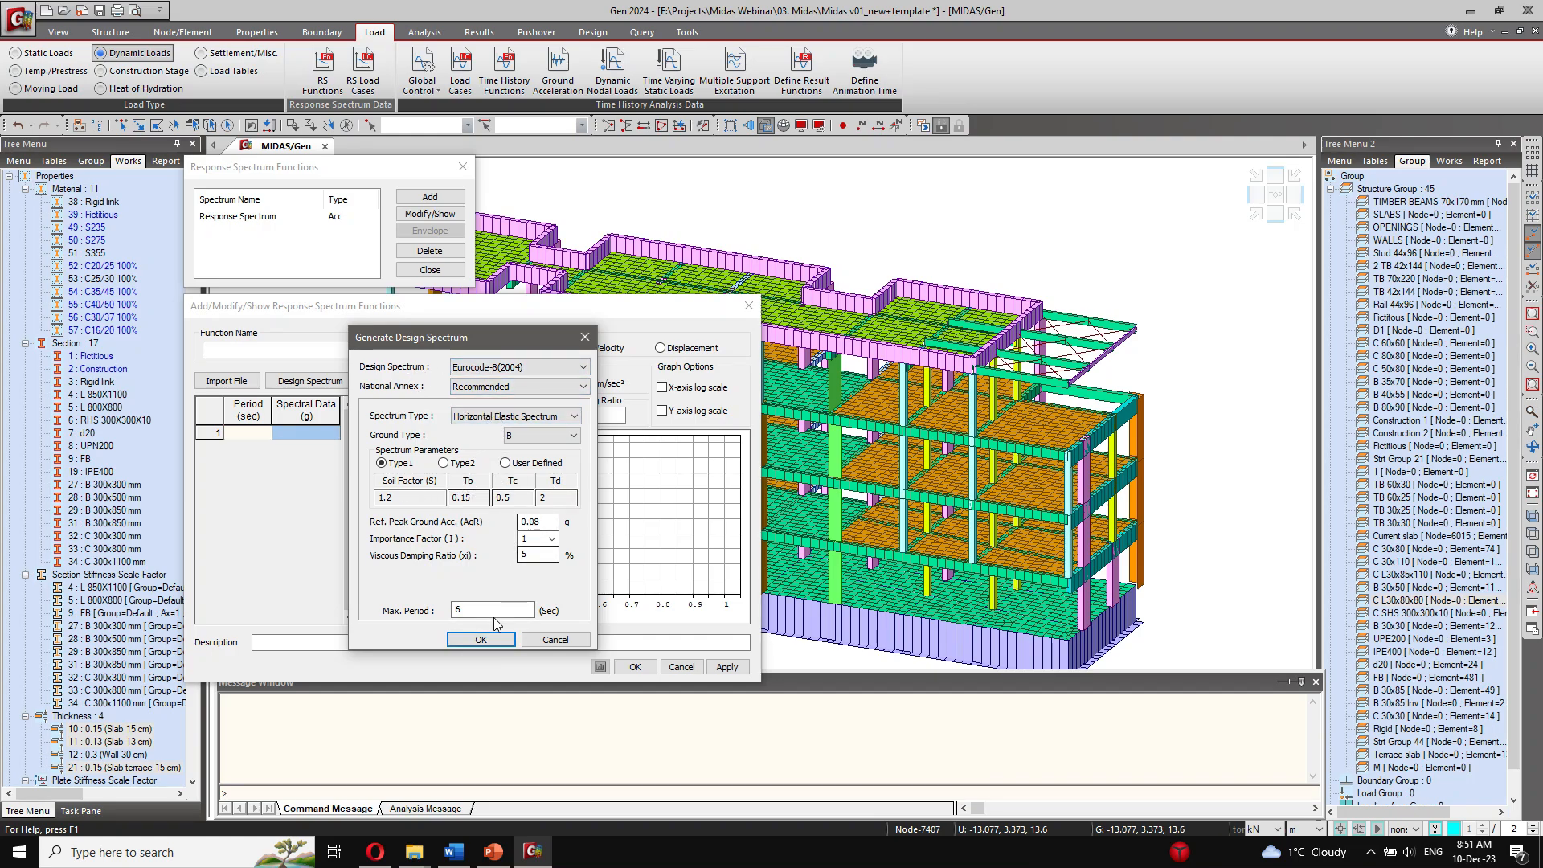
pyautogui.click(480, 639)
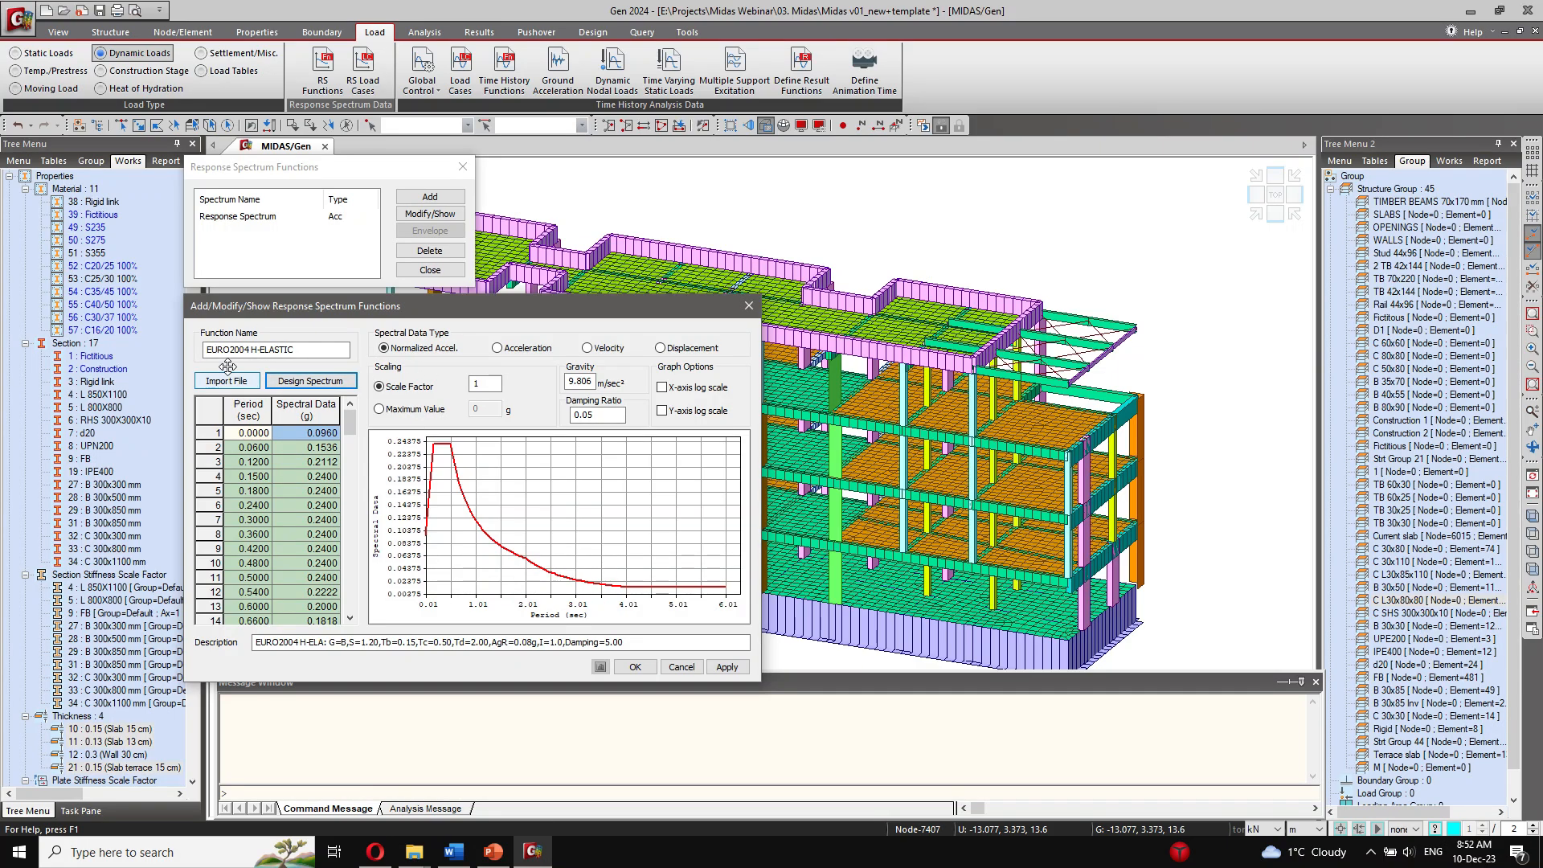
pyautogui.click(682, 667)
# Step: Review the period and spectral data of the existing Response Spectrum function and close it without changes
pyautogui.click(237, 217)
pyautogui.click(429, 213)
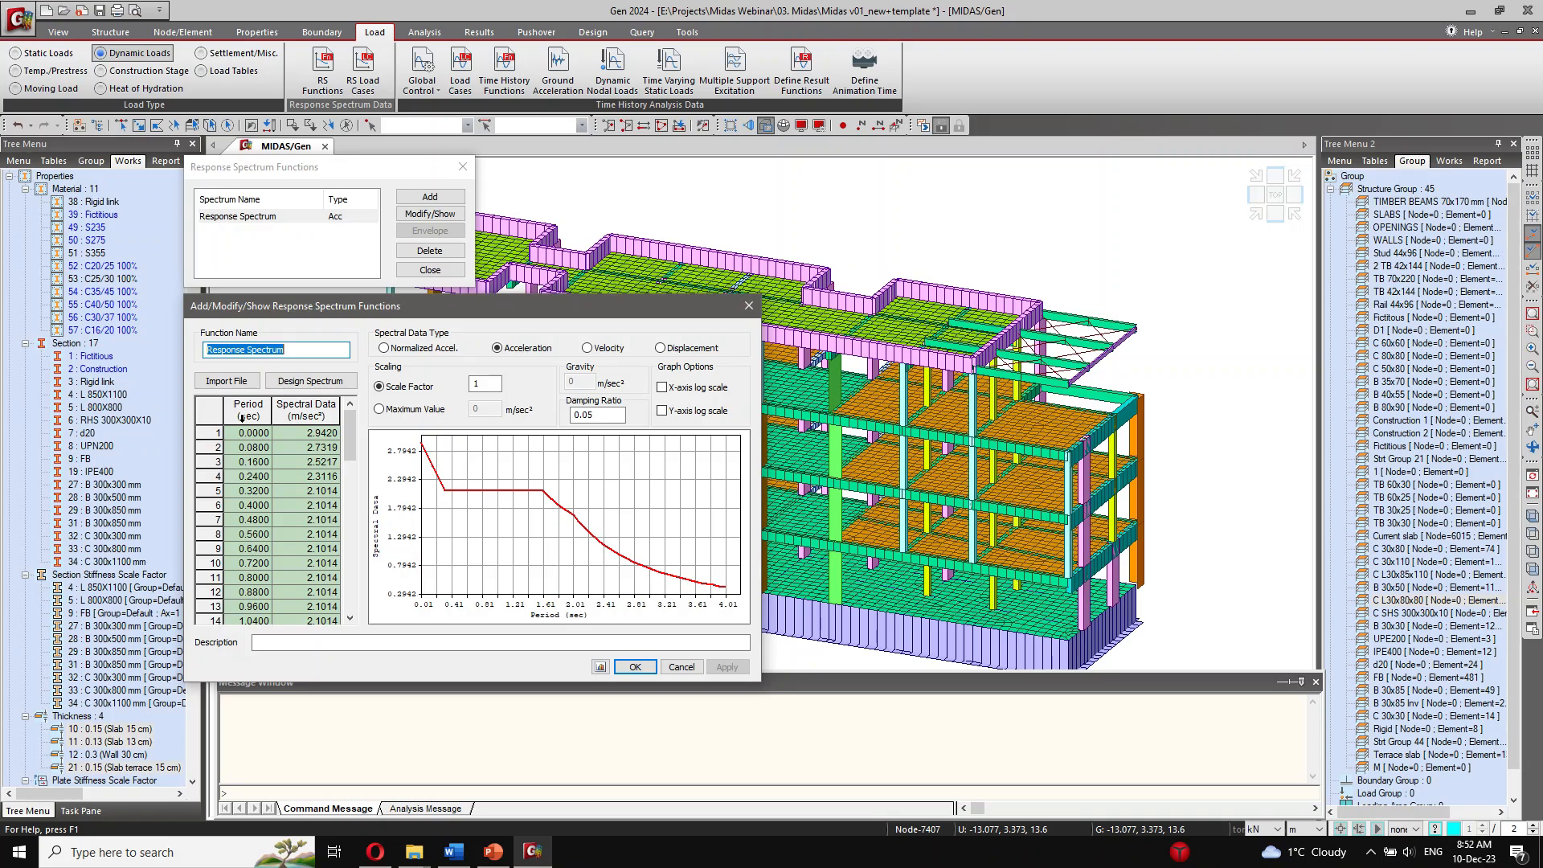
pyautogui.click(208, 414)
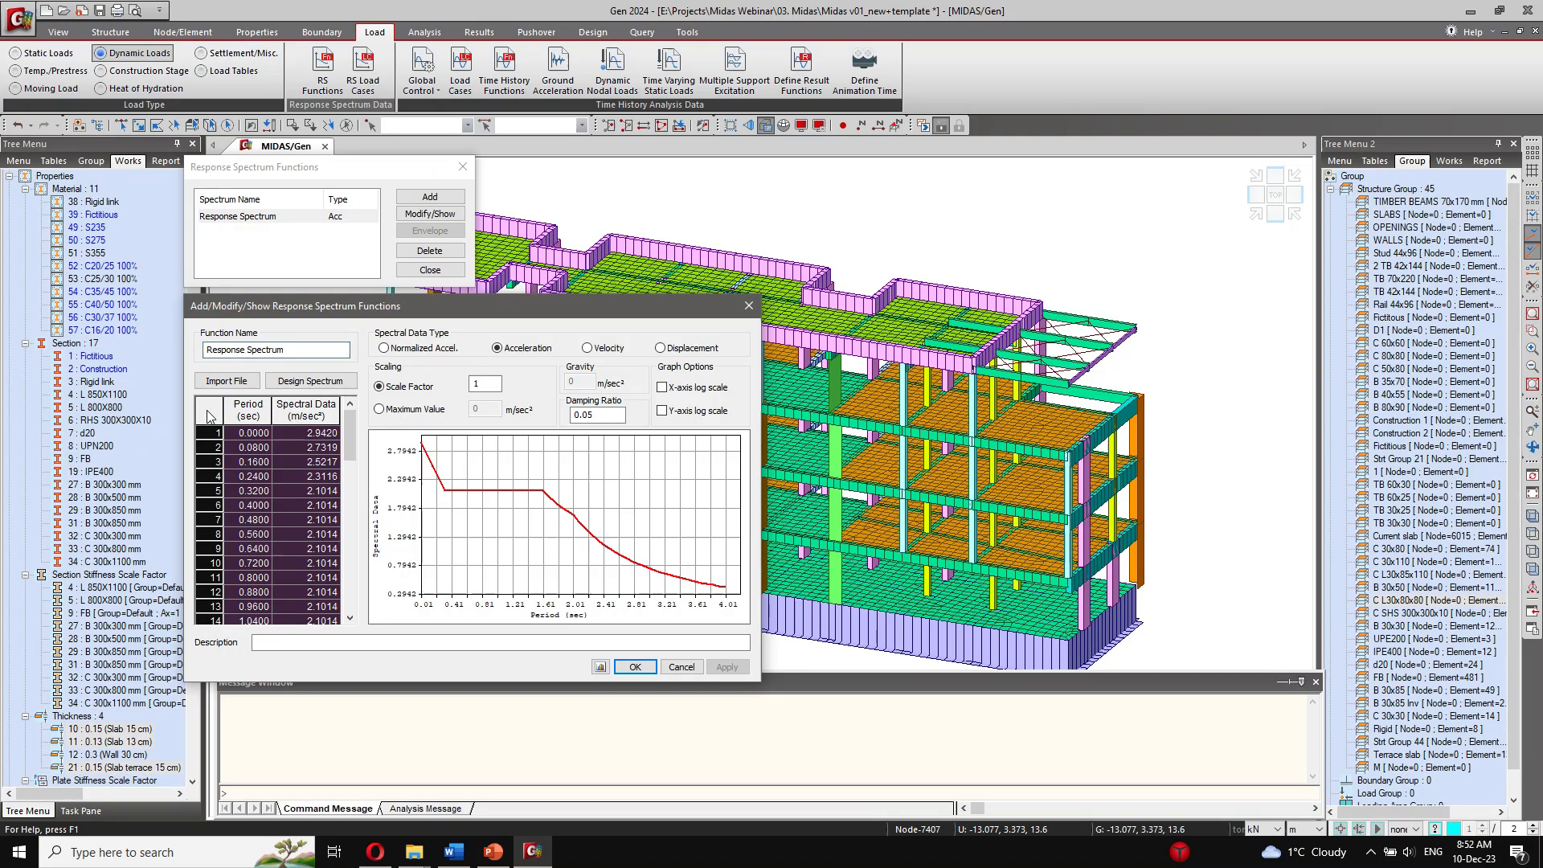
pyautogui.click(326, 494)
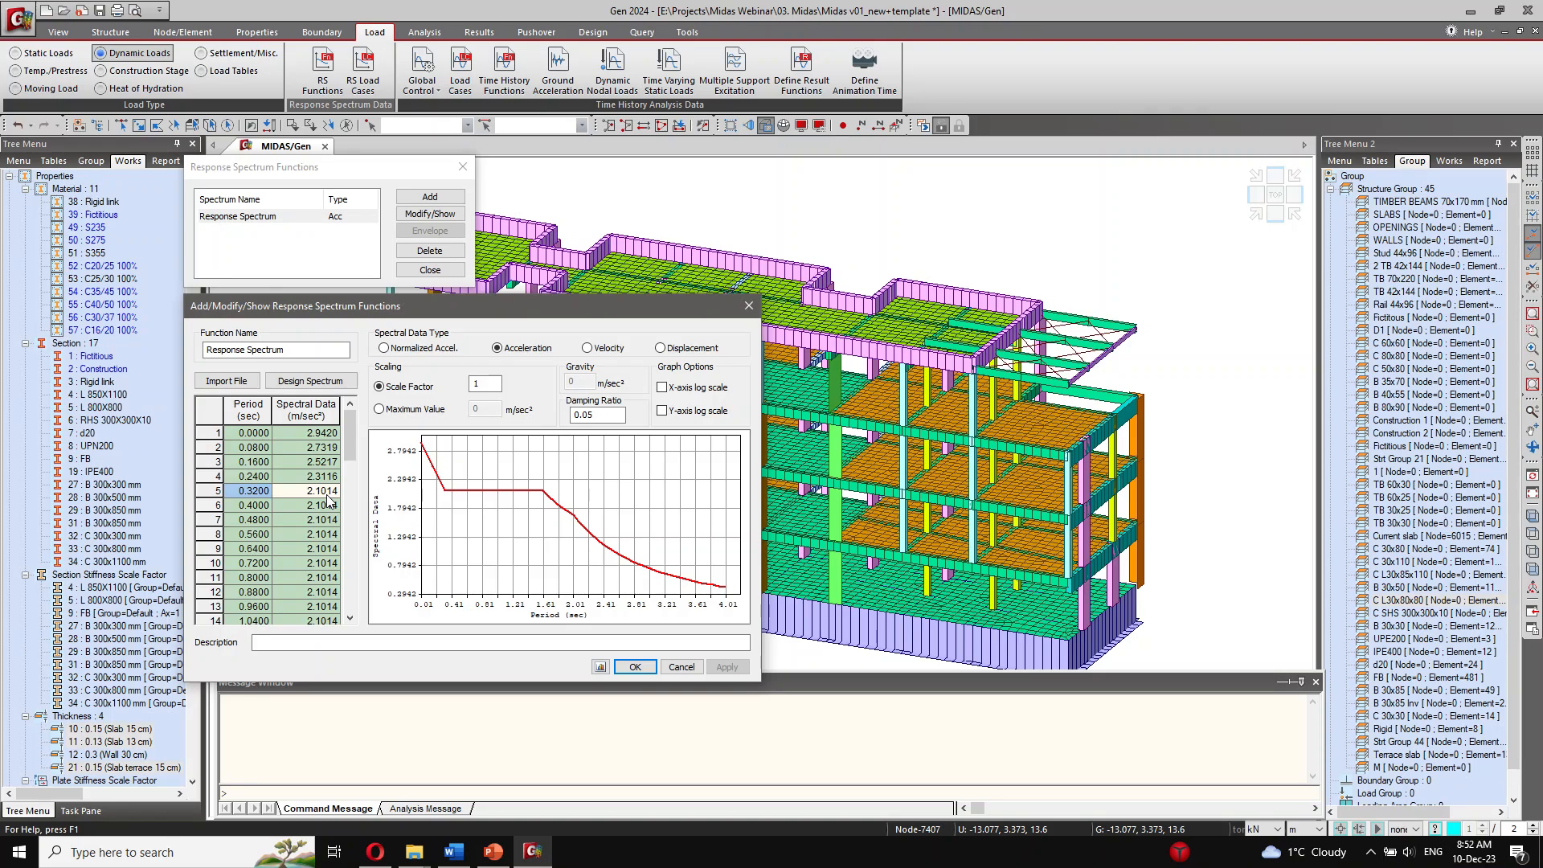
pyautogui.click(682, 667)
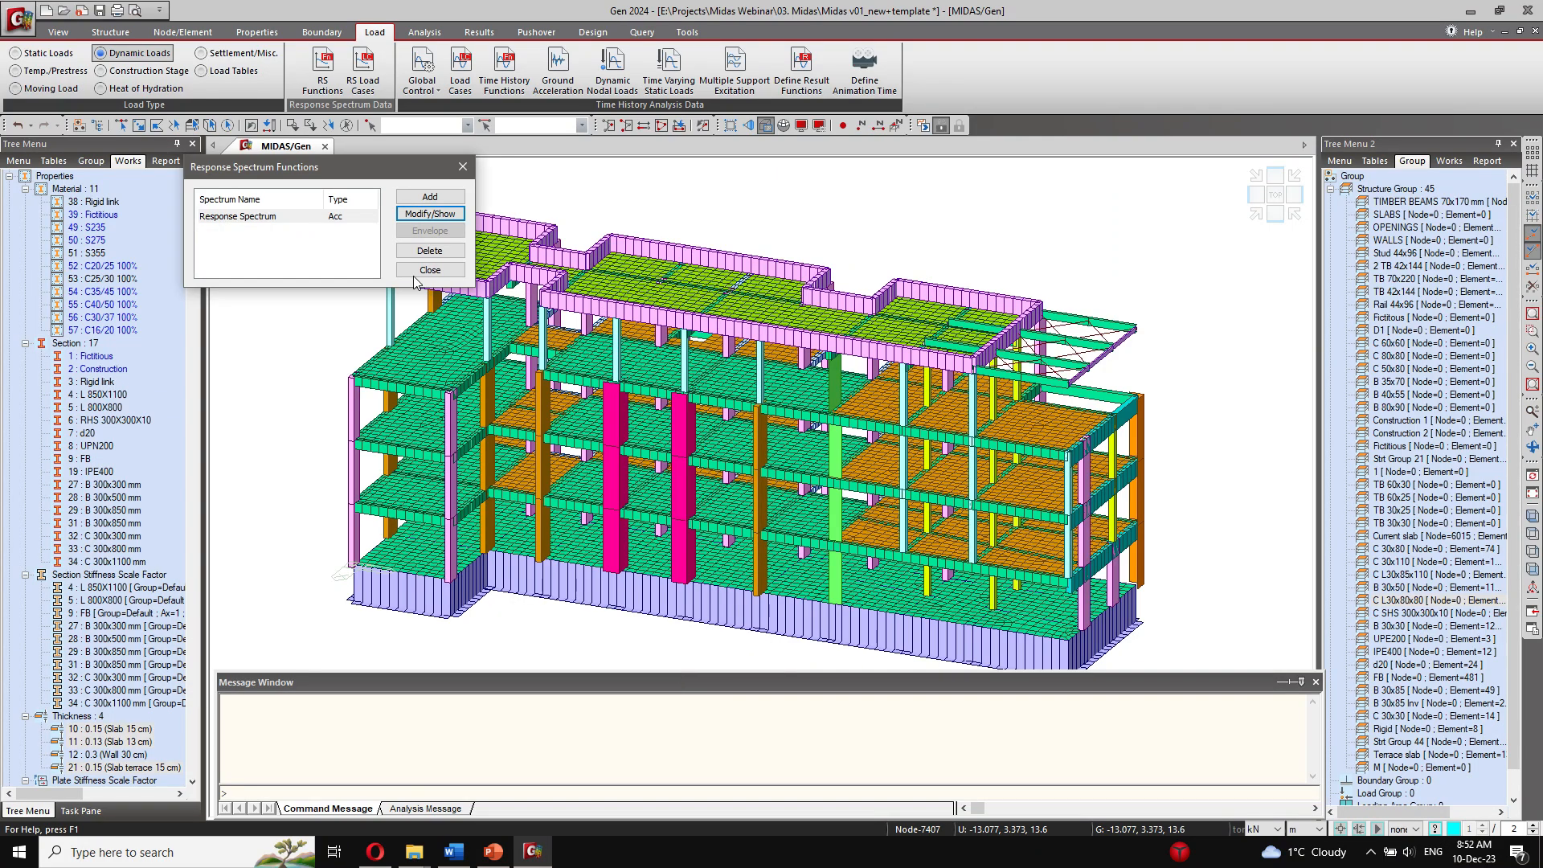
pyautogui.click(430, 270)
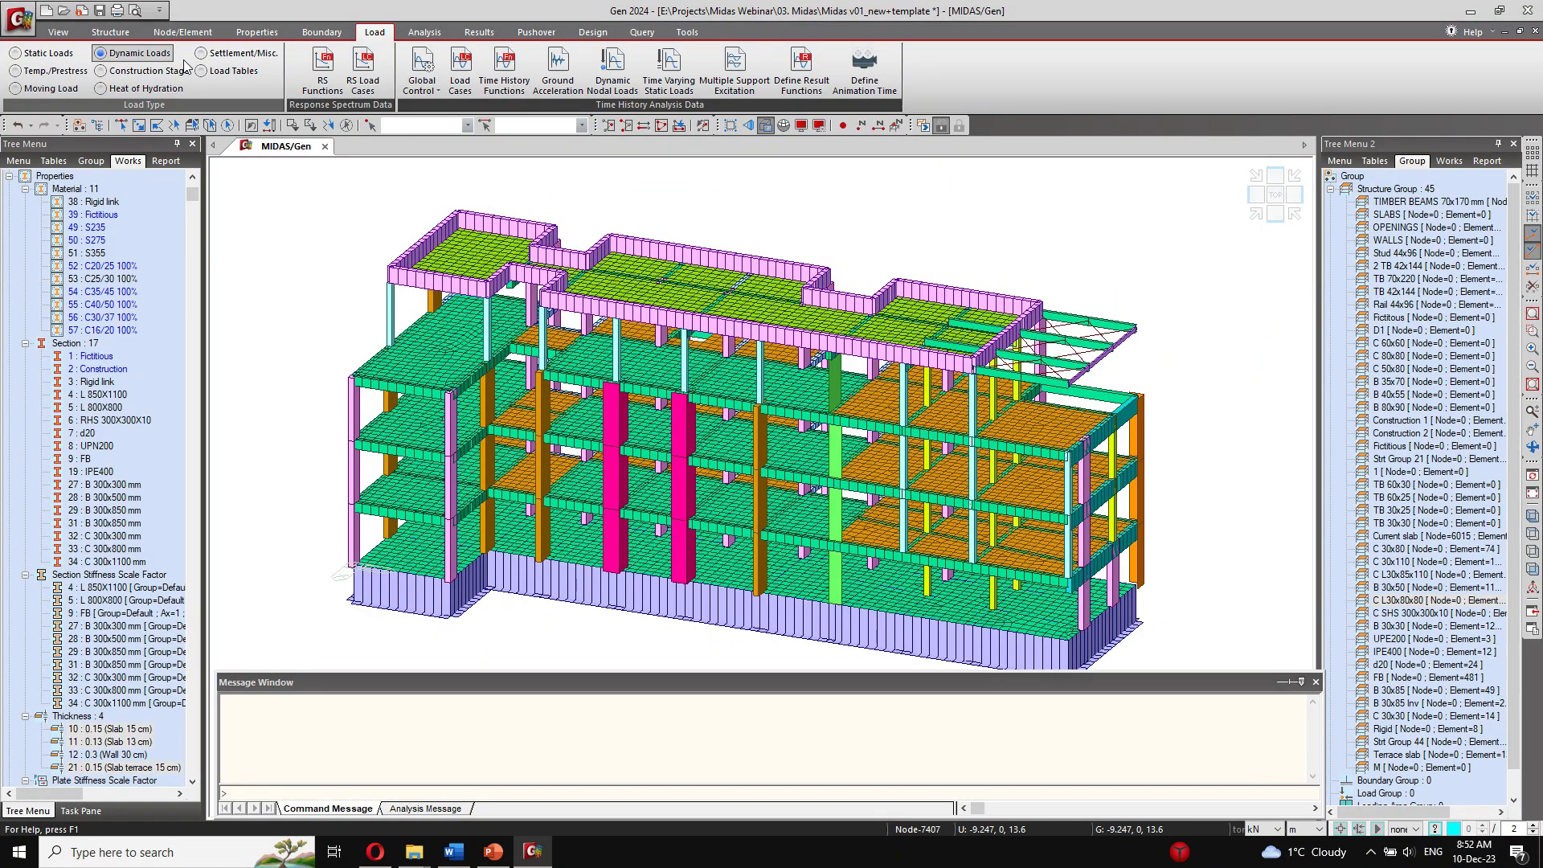
# Step: Examine the rendered building from the front, rear and close up, checking its slabs, beams and columns
pyautogui.click(110, 32)
pyautogui.moveTo(572, 338); pyautogui.dragTo(561, 283, button='middle')
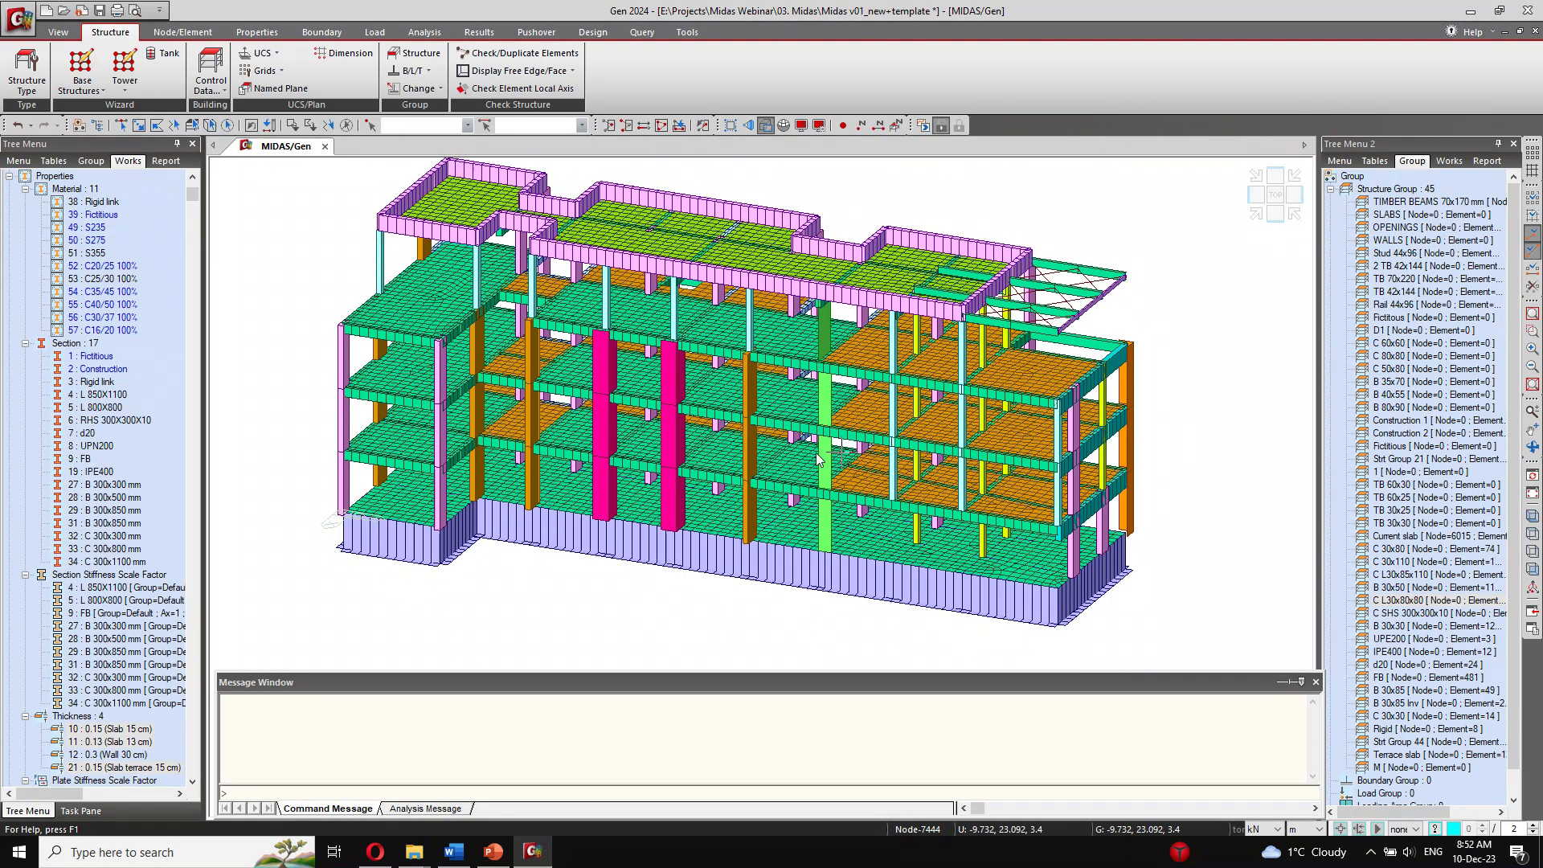
pyautogui.keyDown('ctrl'); pyautogui.moveTo(868, 418); pyautogui.dragTo(818, 434, button='middle'); pyautogui.keyUp('ctrl')
pyautogui.scroll(8, 830, 431)
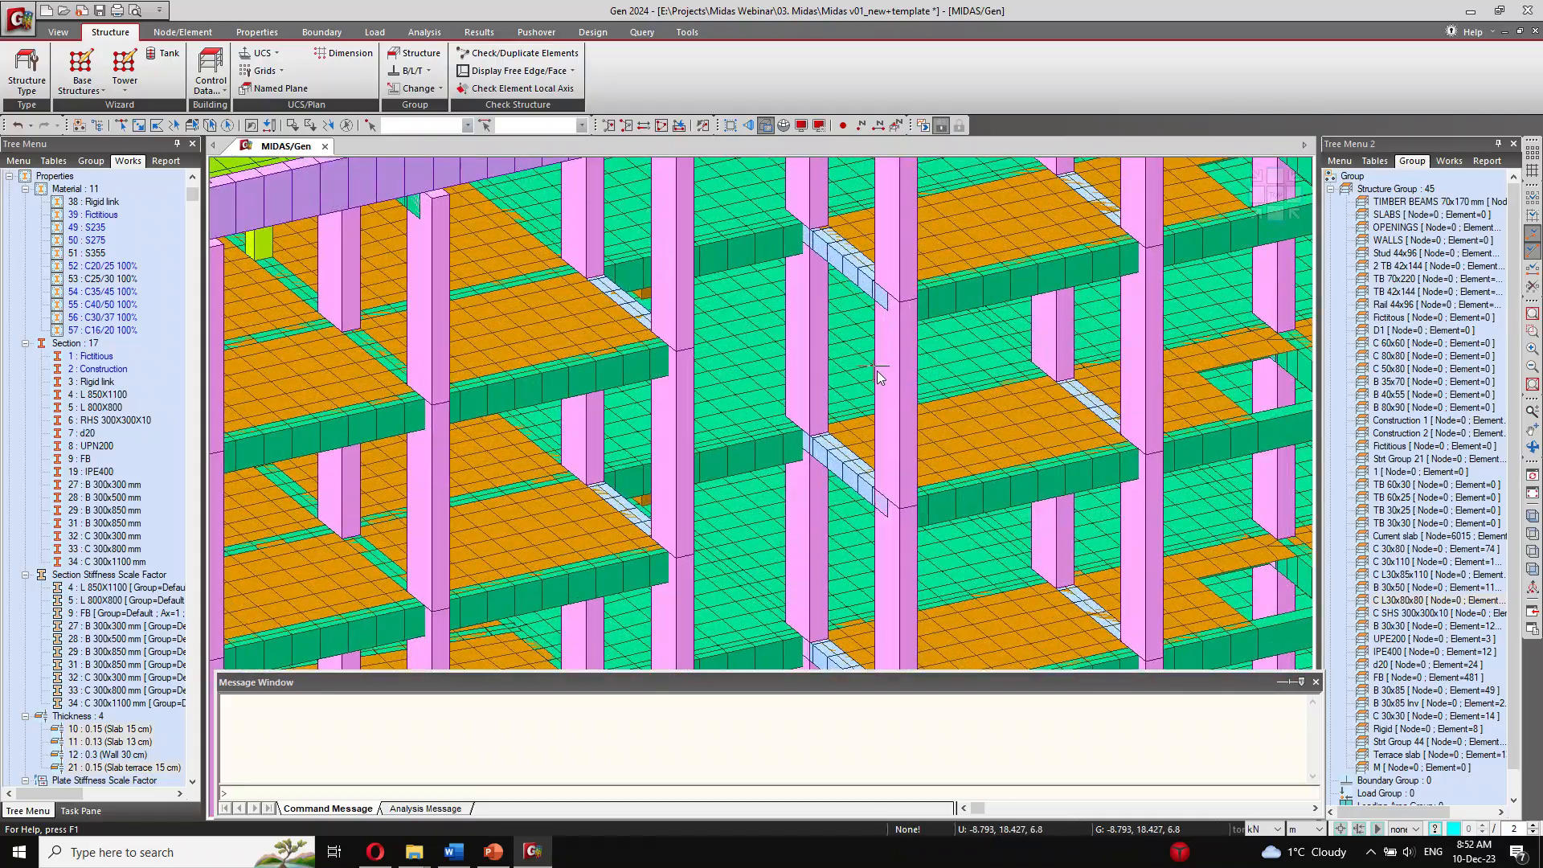
pyautogui.keyDown('ctrl'); pyautogui.moveTo(879, 377); pyautogui.dragTo(623, 480, button='middle'); pyautogui.keyUp('ctrl')
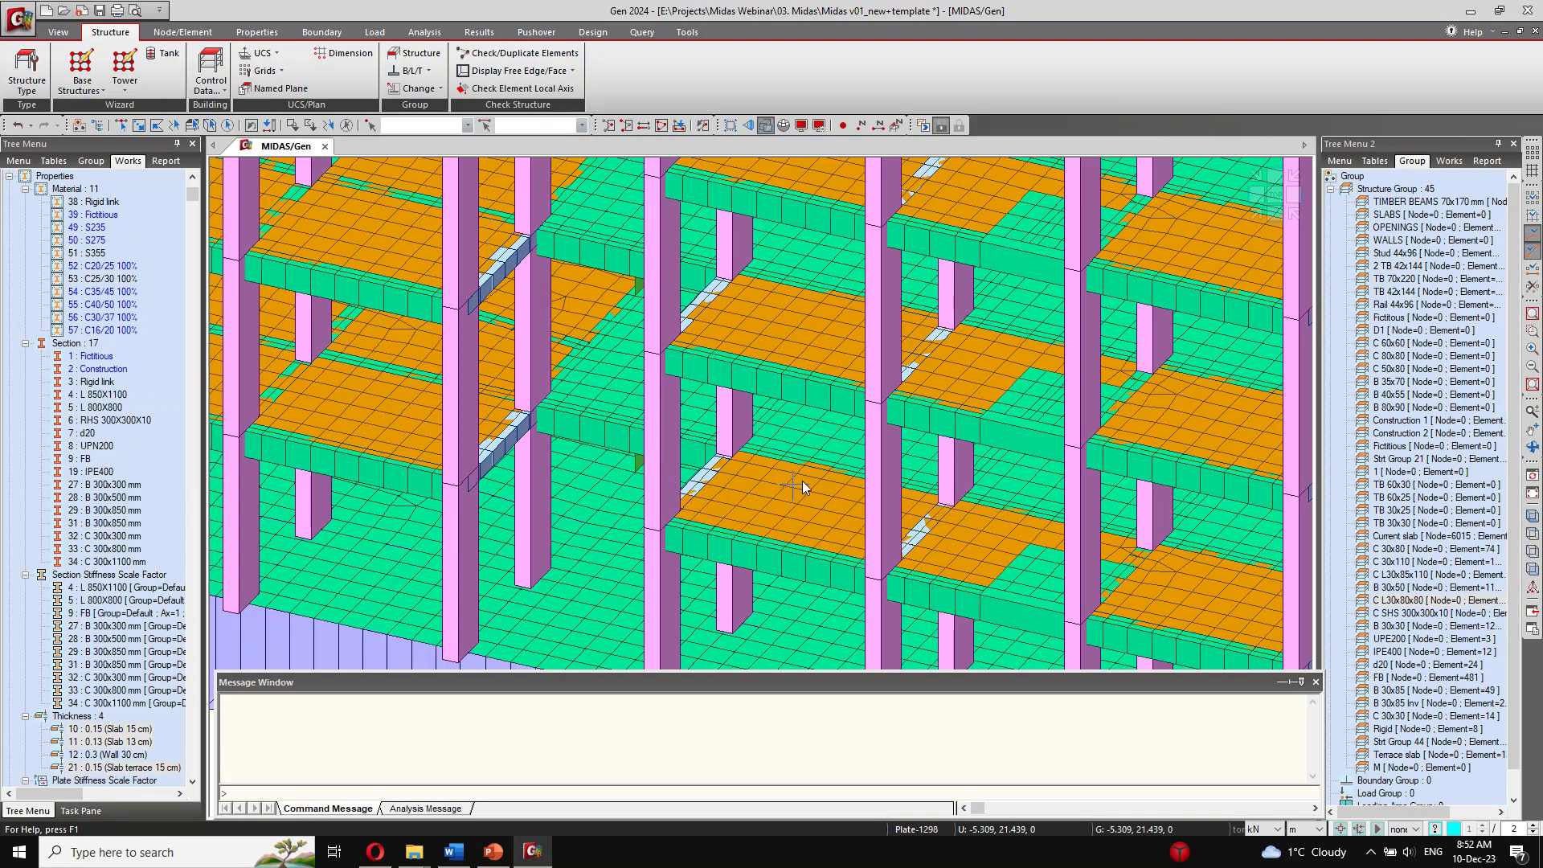
pyautogui.scroll(-6, 686, 399)
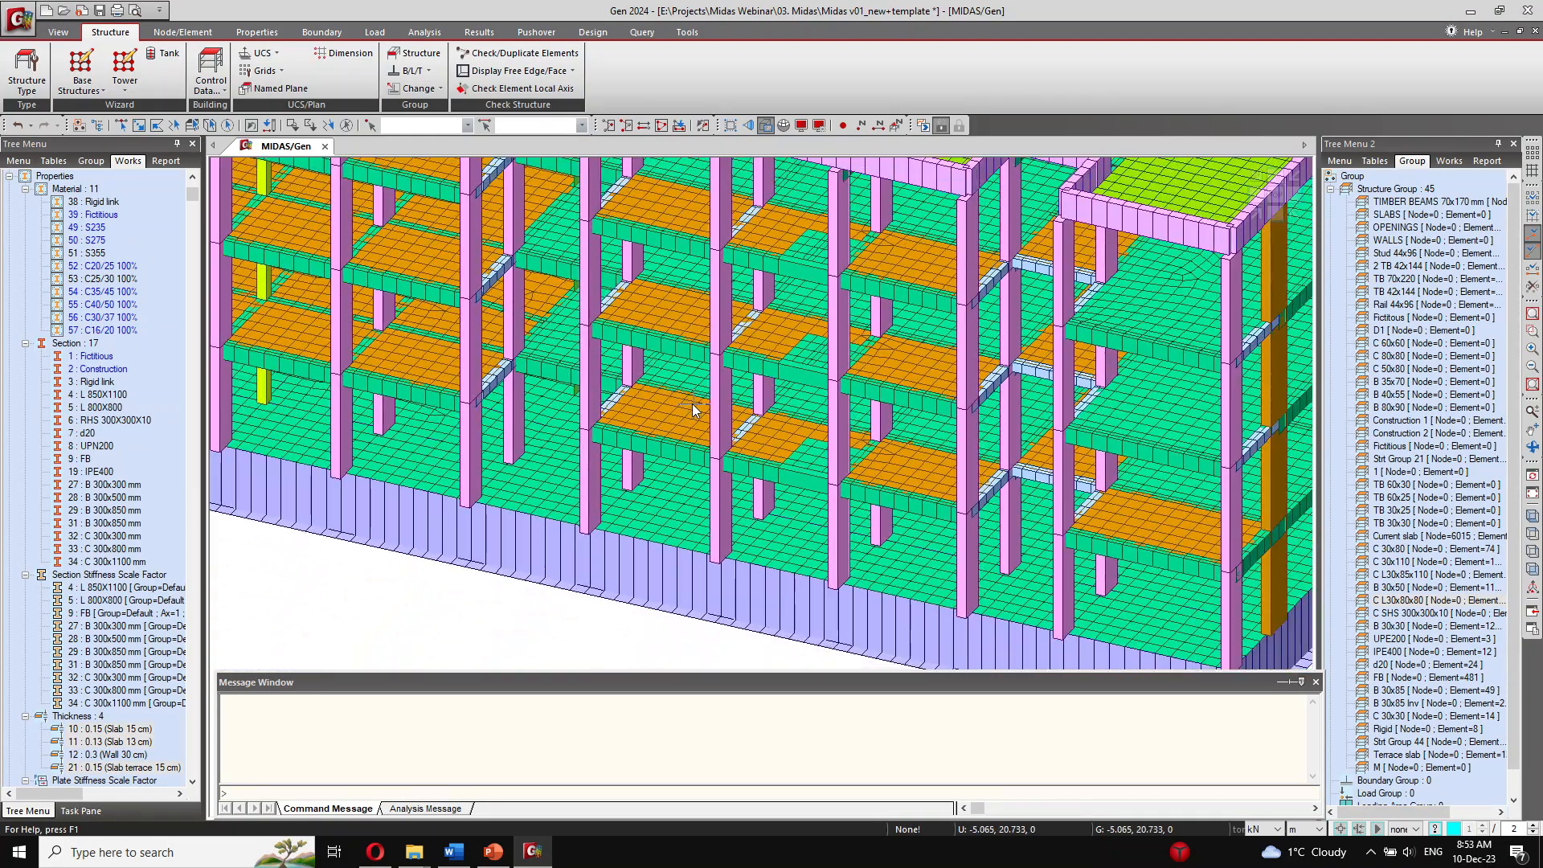
pyautogui.keyDown('ctrl'); pyautogui.moveTo(692, 403); pyautogui.dragTo(950, 441, button='middle'); pyautogui.keyUp('ctrl')
pyautogui.click(58, 32)
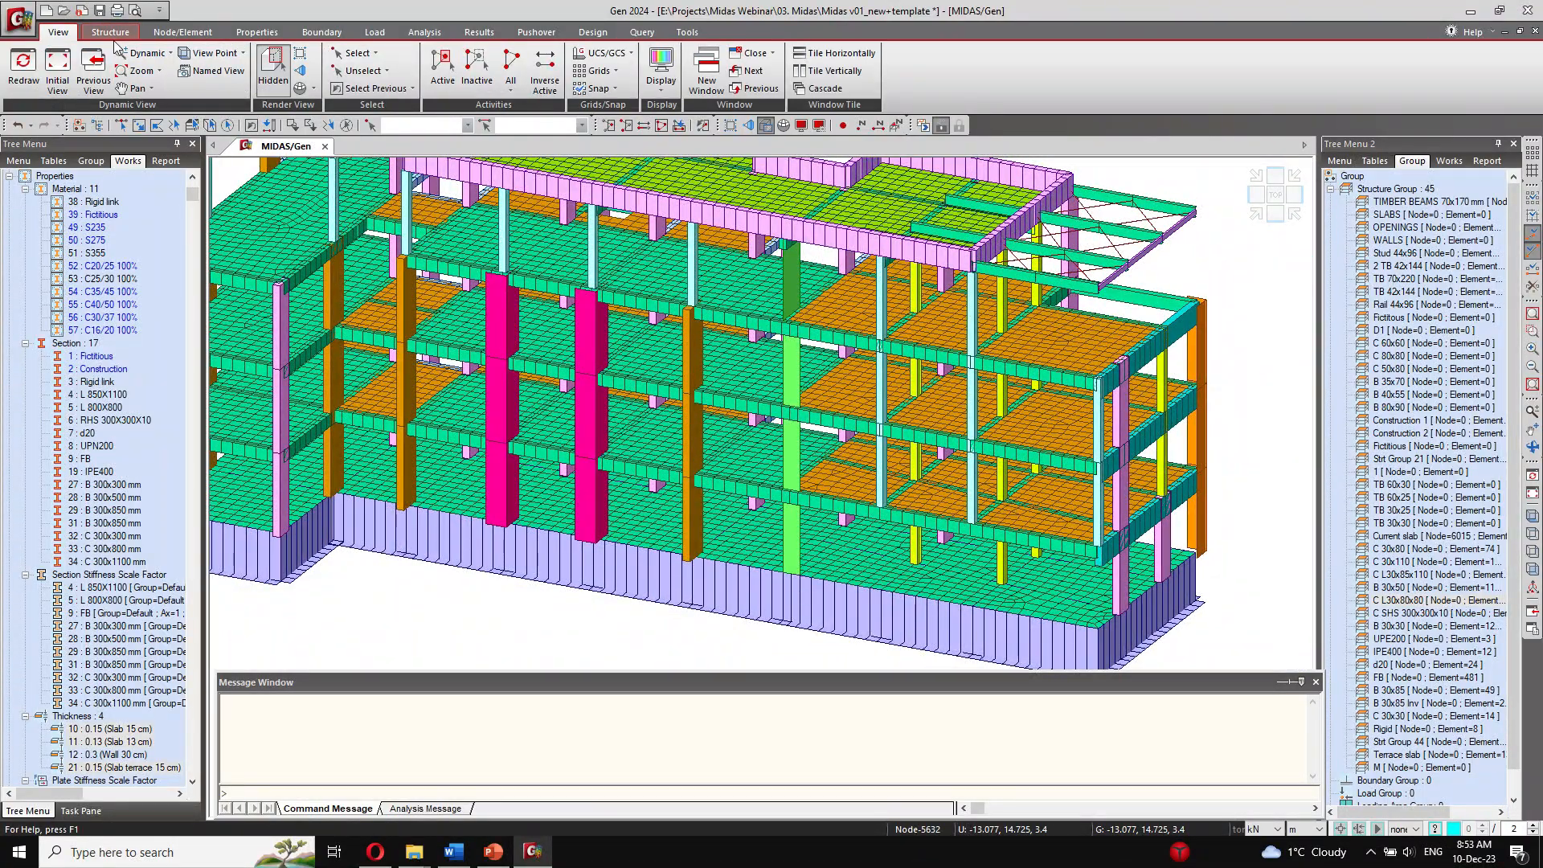
pyautogui.click(173, 33)
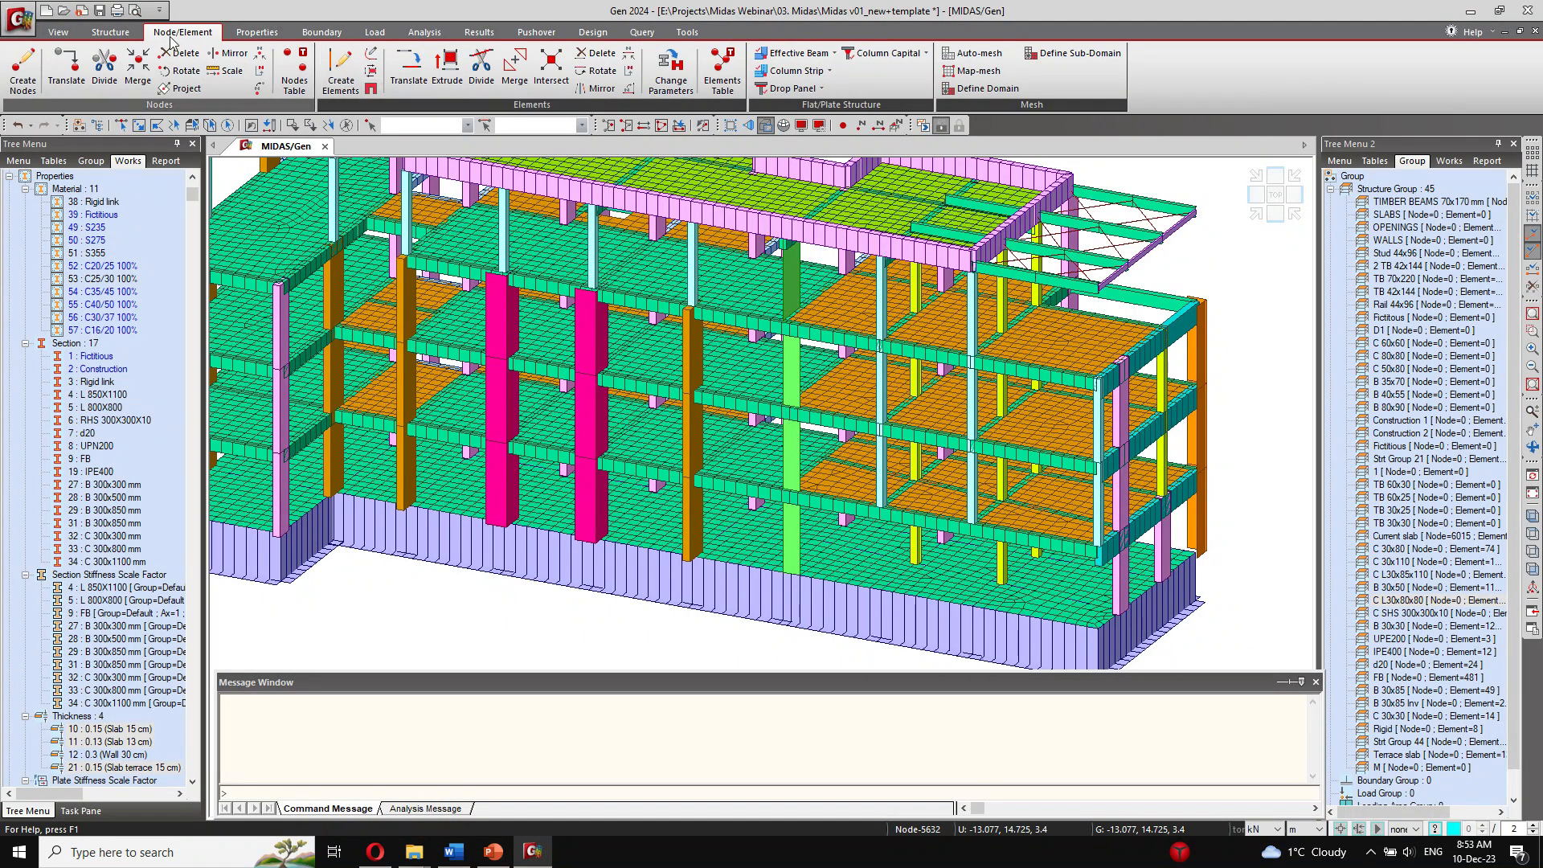
pyautogui.click(110, 32)
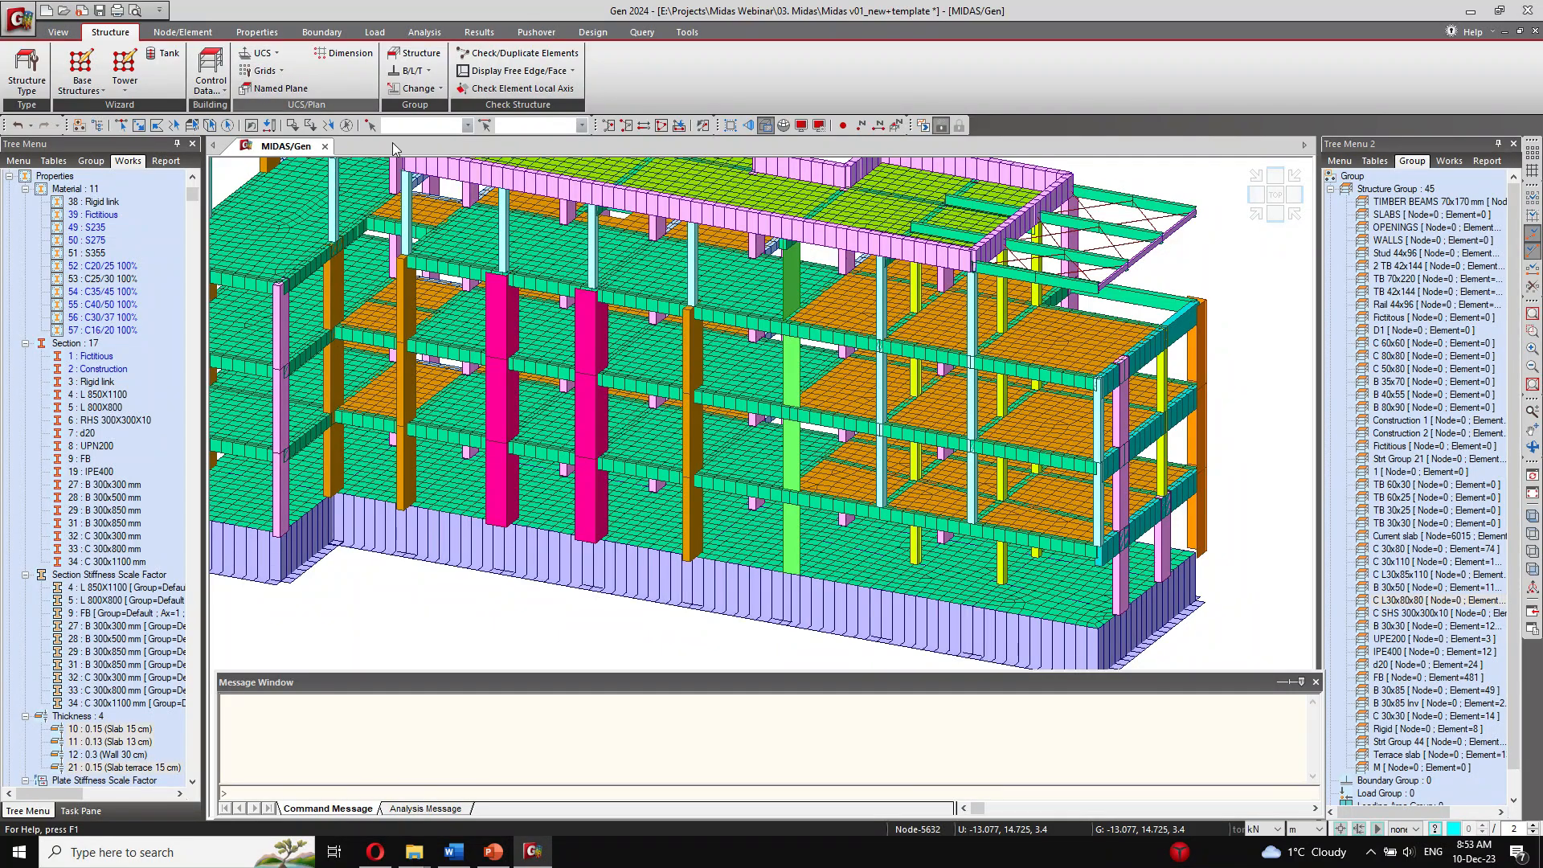
pyautogui.scroll(2, 814, 365)
pyautogui.scroll(-2, 814, 366)
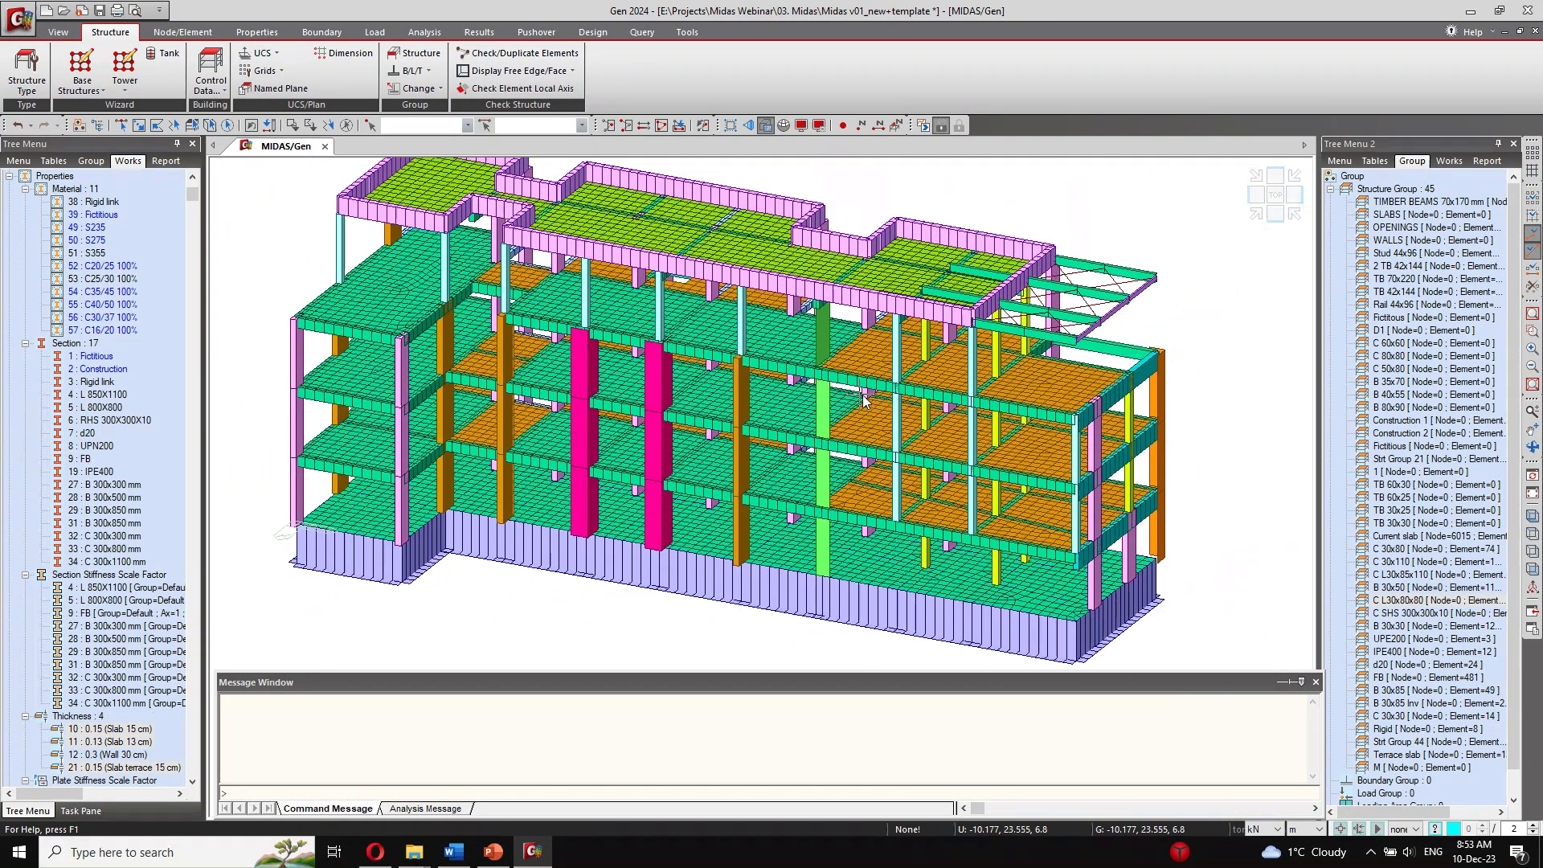
pyautogui.keyDown('ctrl'); pyautogui.moveTo(493, 451); pyautogui.dragTo(475, 439, button='middle'); pyautogui.keyUp('ctrl')
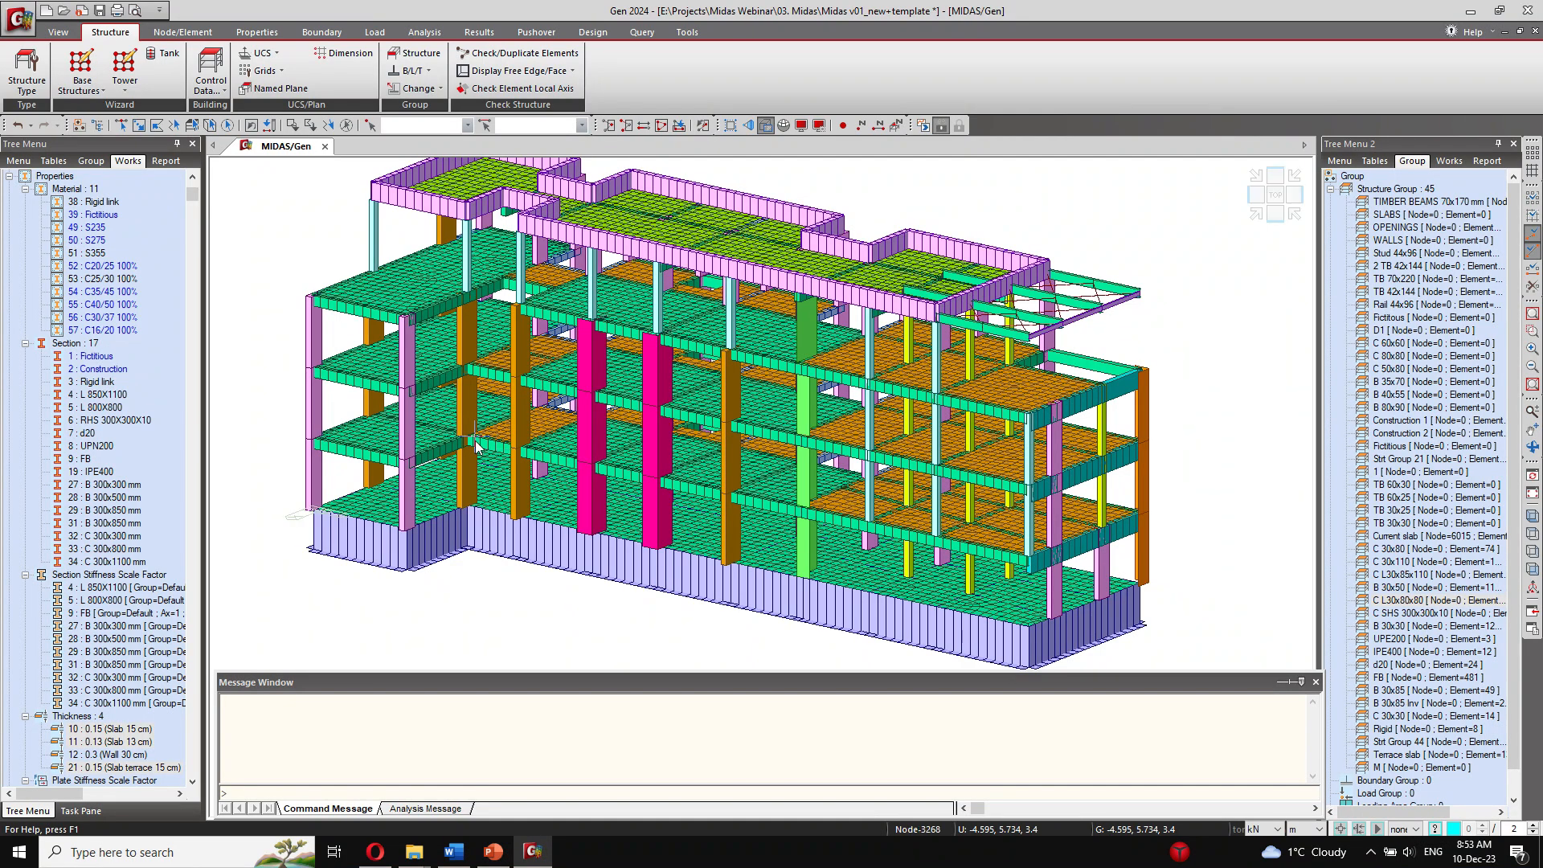
# Step: Open the eigenvalue analysis settings, check the Subspace Iteration and Ritz Vectors options, and choose Eigen Vectors with Lanczos
pyautogui.click(425, 32)
pyautogui.click(185, 65)
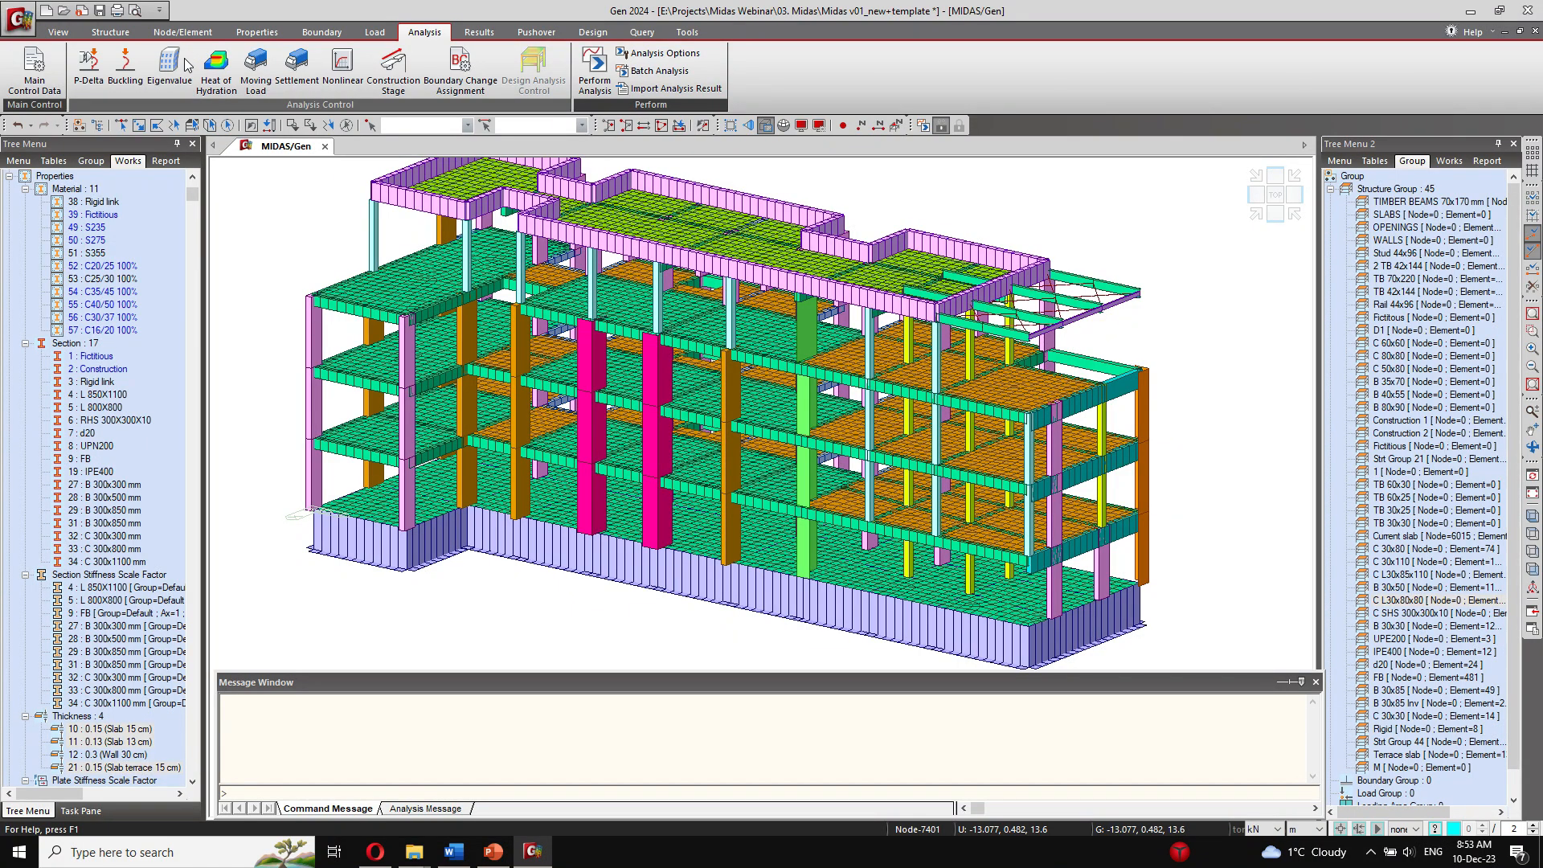
pyautogui.moveTo(177, 48); pyautogui.dragTo(402, 219)
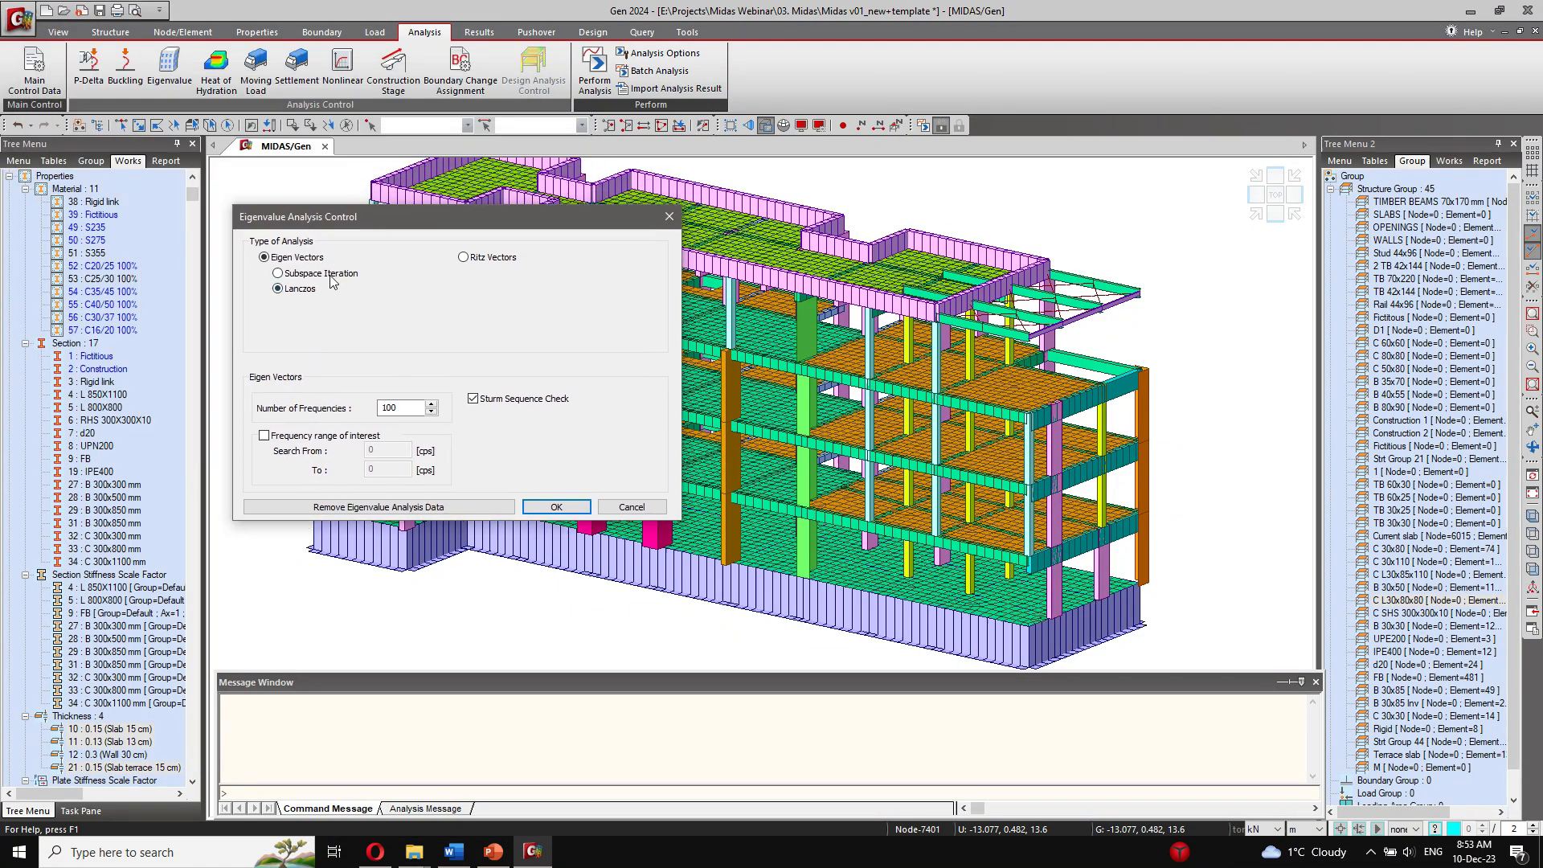
pyautogui.click(321, 274)
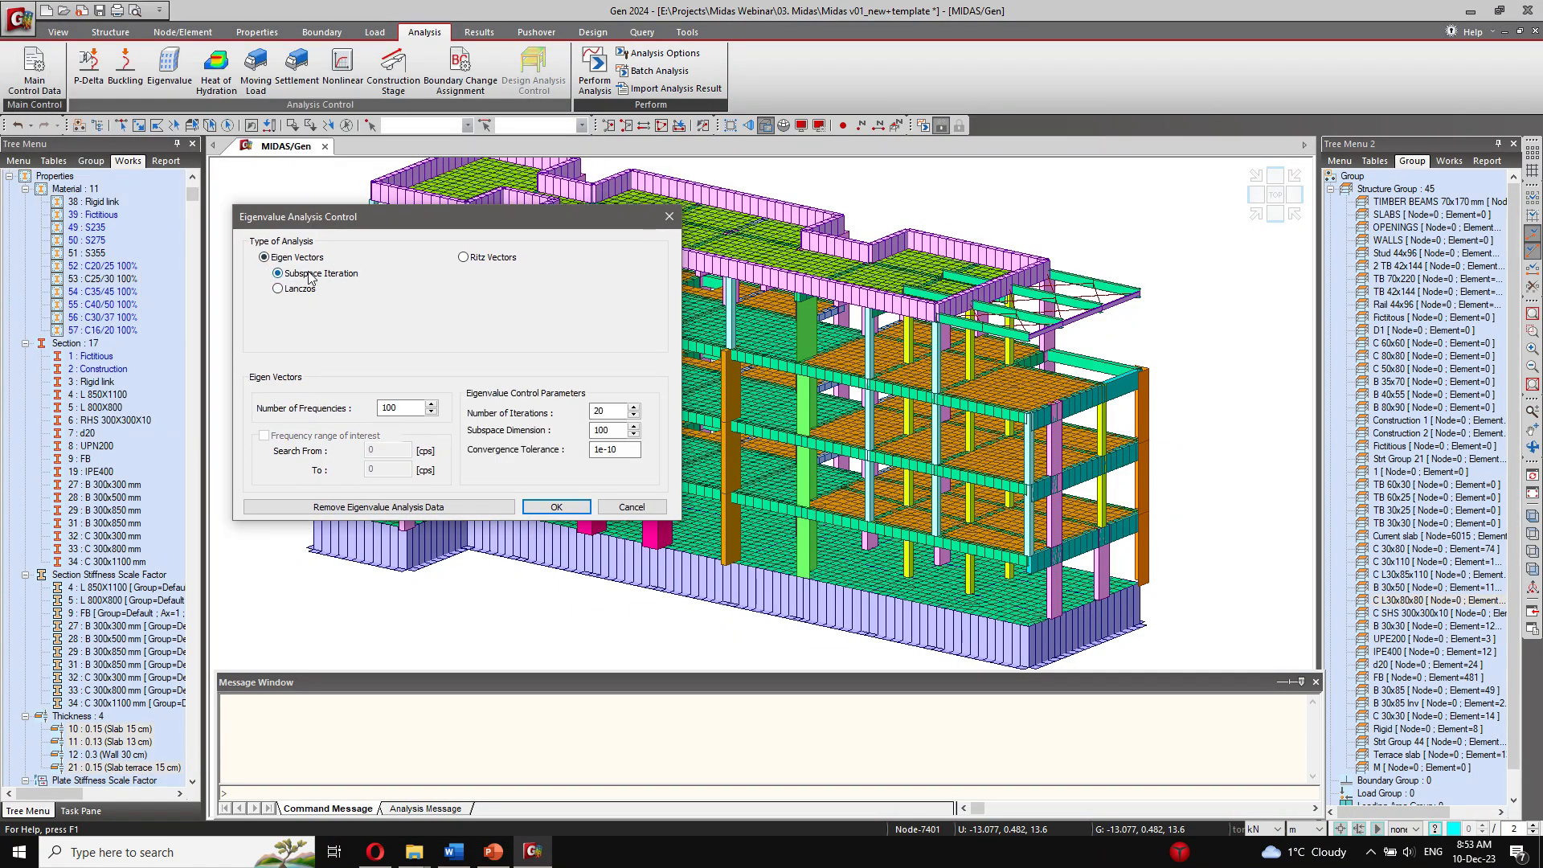
pyautogui.click(491, 258)
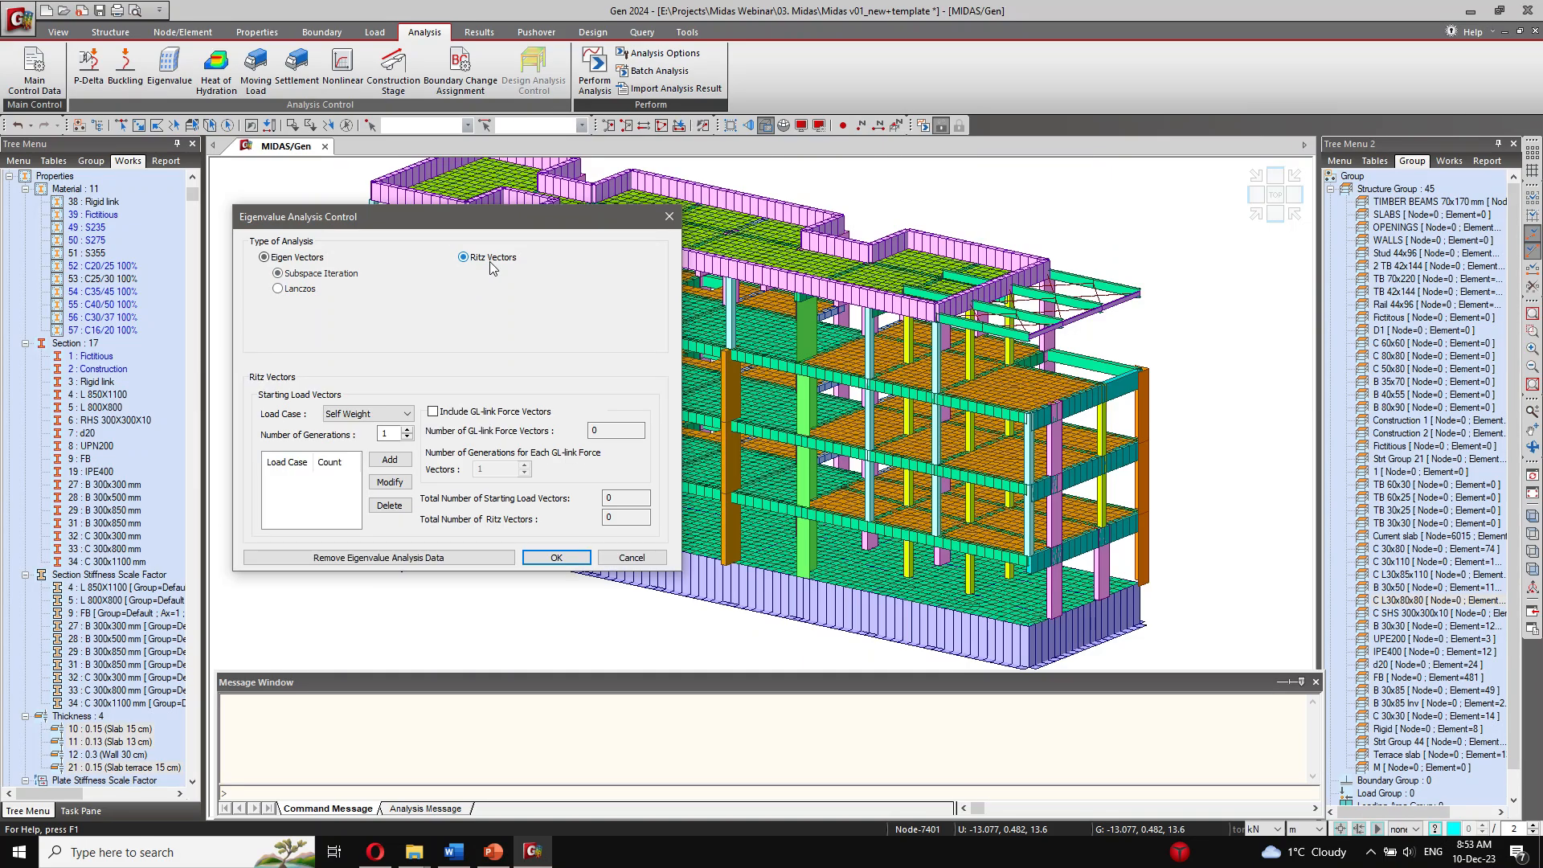
pyautogui.click(293, 258)
pyautogui.click(298, 289)
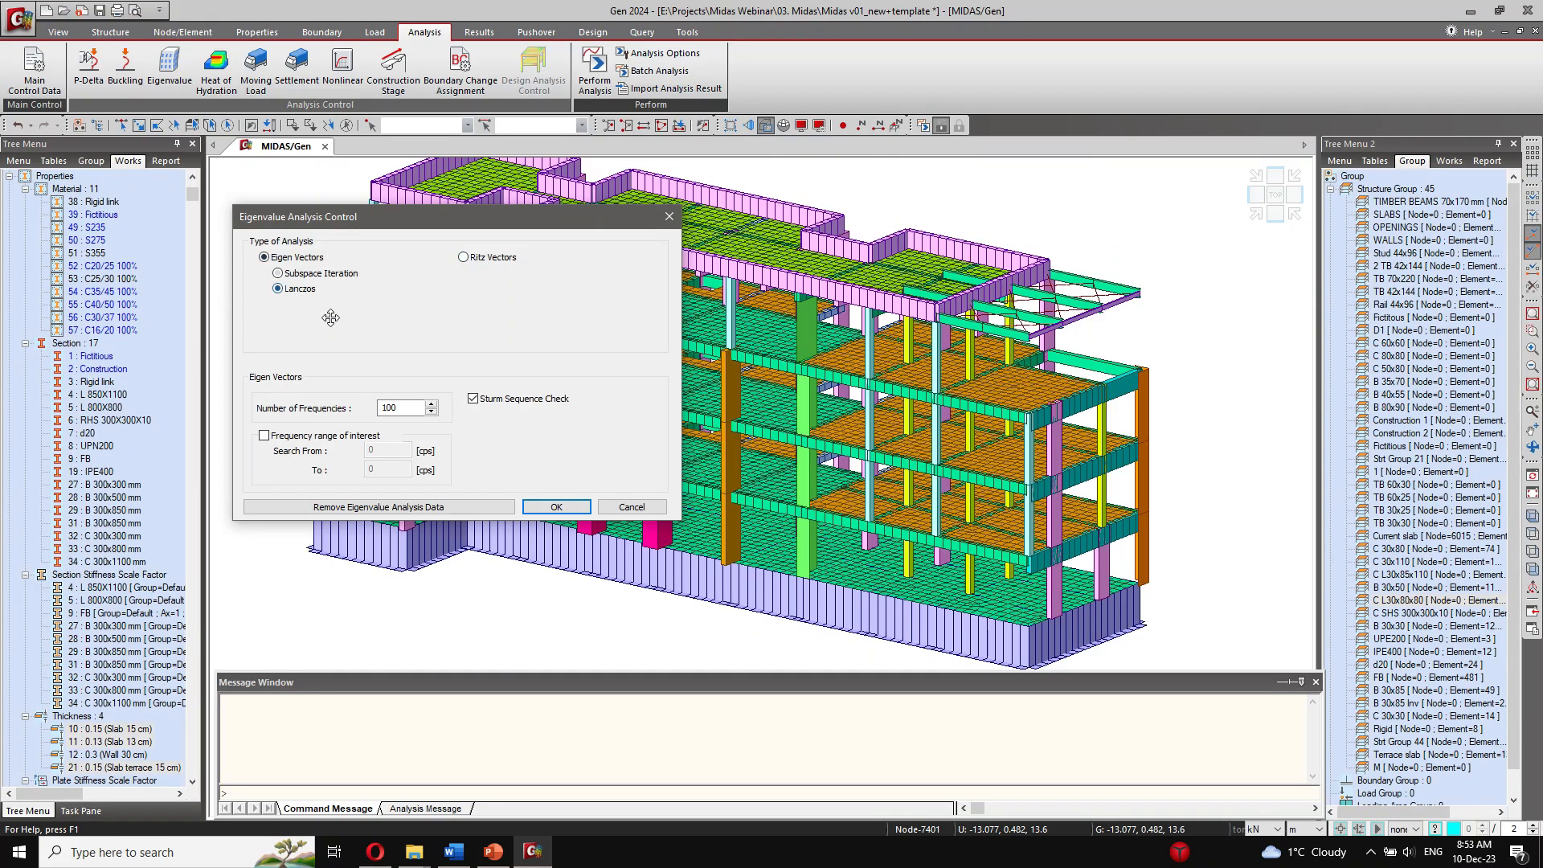
# Step: Set the eigenvalue analysis to 50 frequencies, accept the settings and run the structural analysis
pyautogui.doubleClick(405, 407)
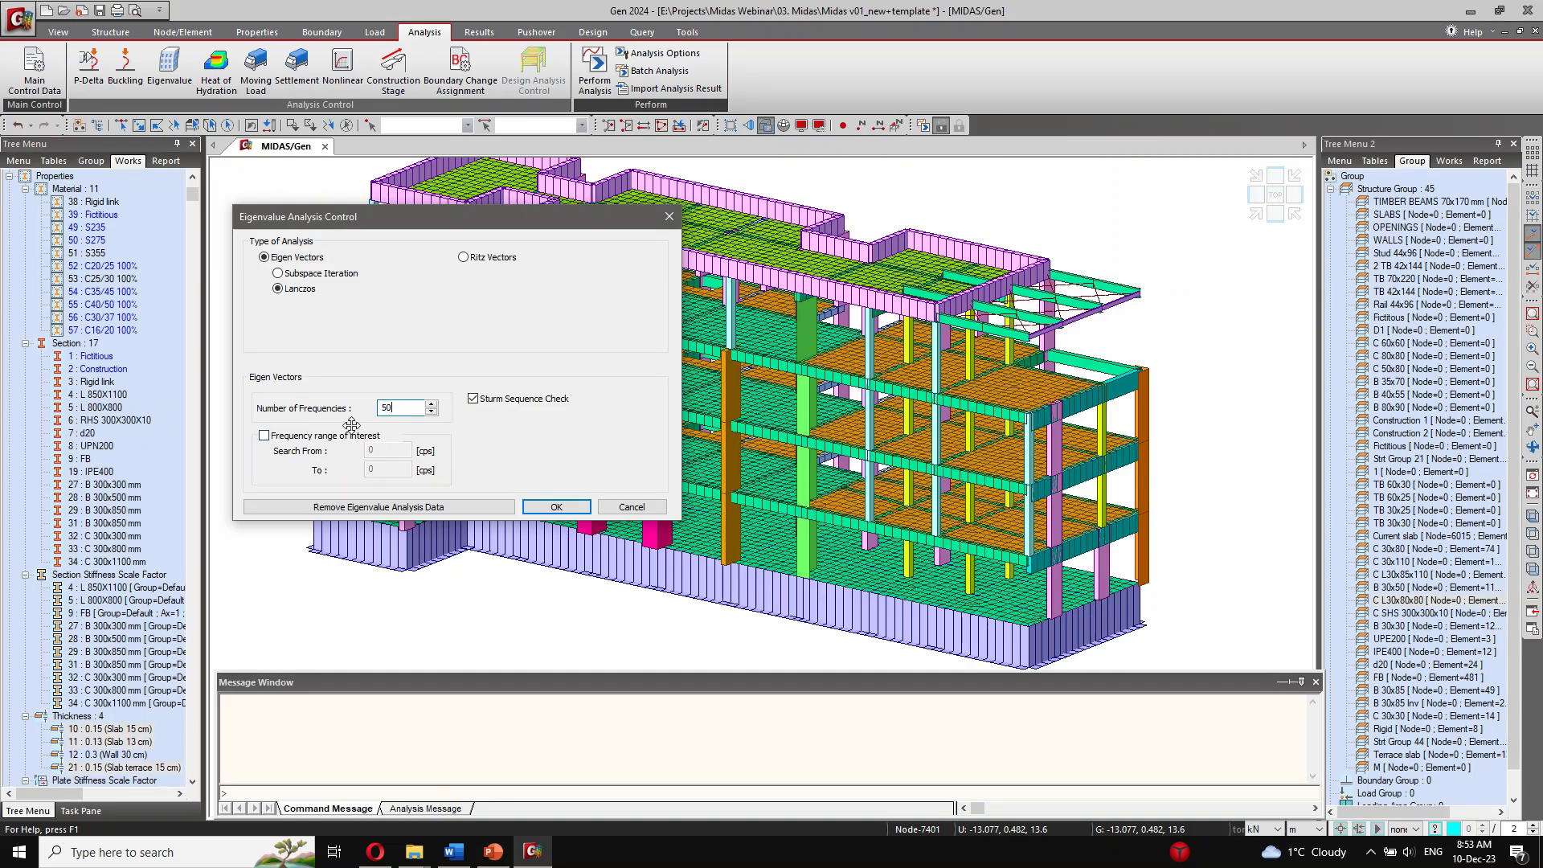
pyautogui.click(557, 507)
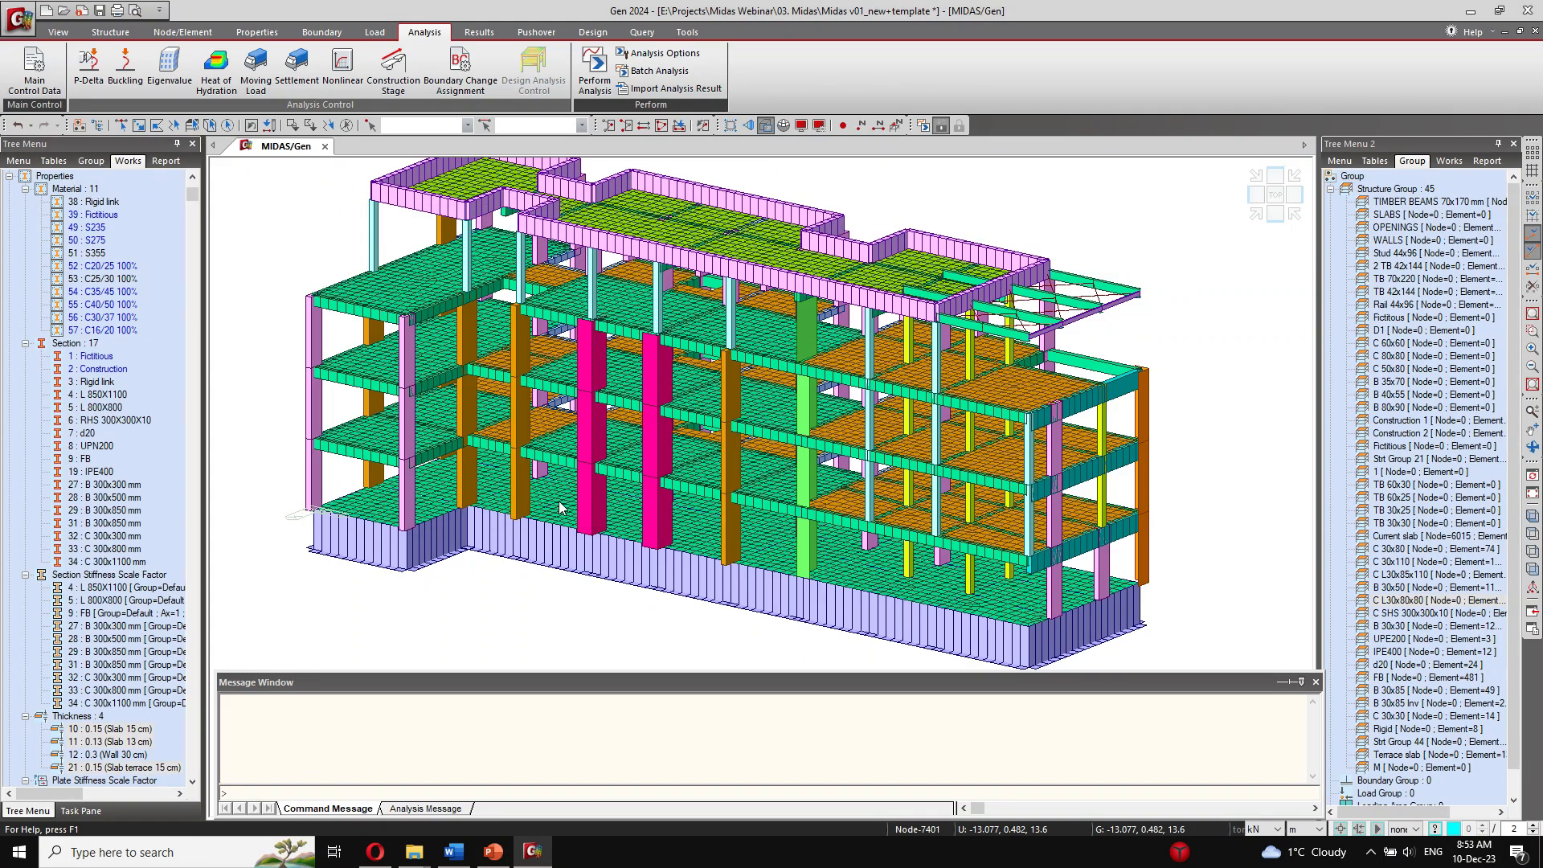
pyautogui.click(595, 80)
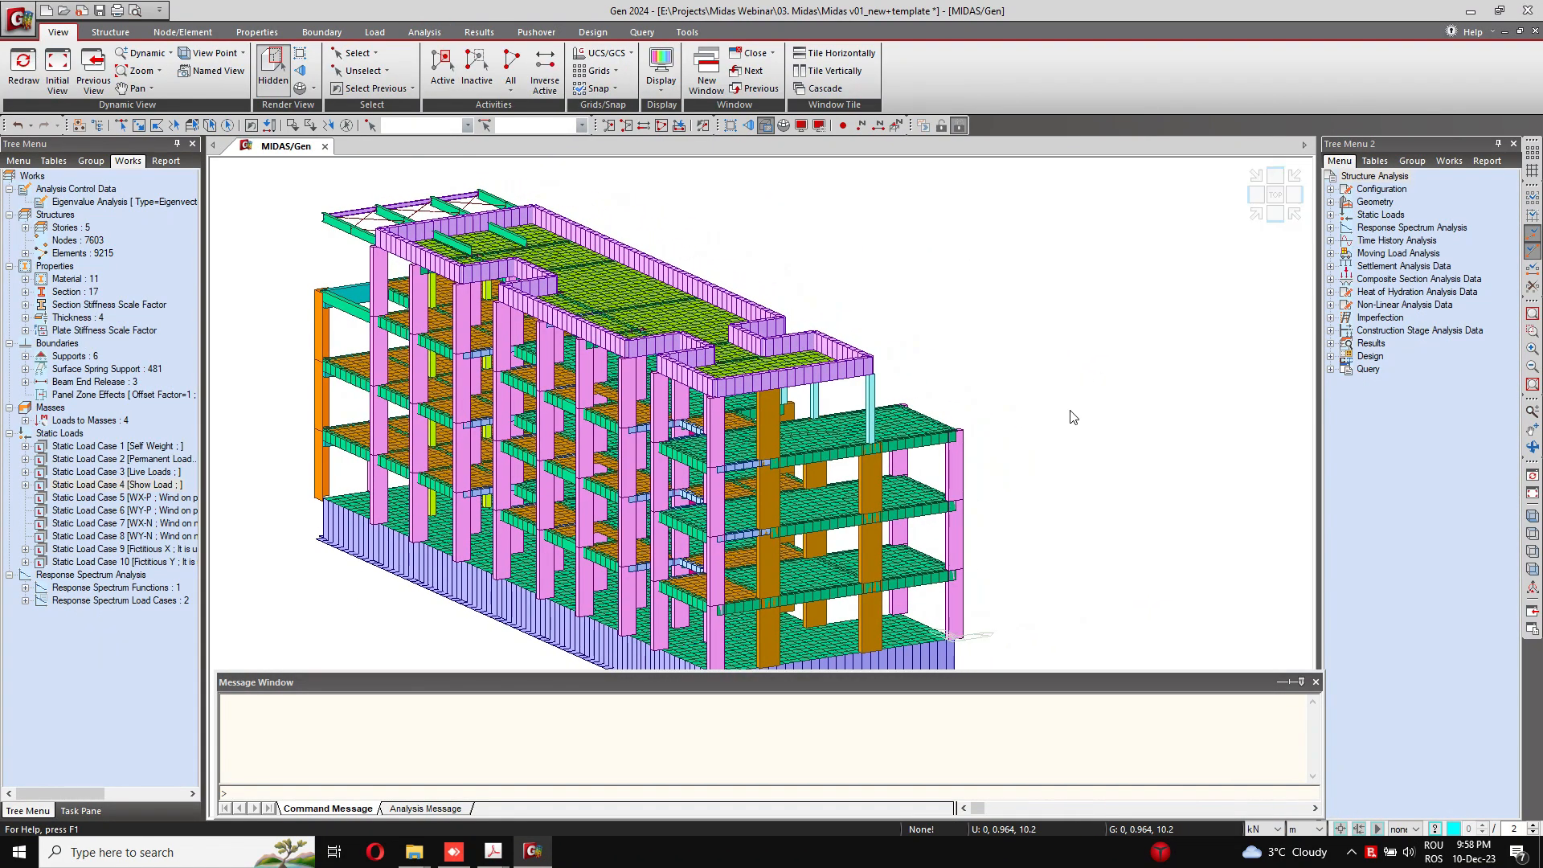
# Step: Display the Vibration Mode Shapes for Mode 1 with the Md-XYZ component, contour and legend
pyautogui.keyDown('ctrl'); pyautogui.moveTo(1073, 417); pyautogui.dragTo(651, 309, button='middle'); pyautogui.keyUp('ctrl')
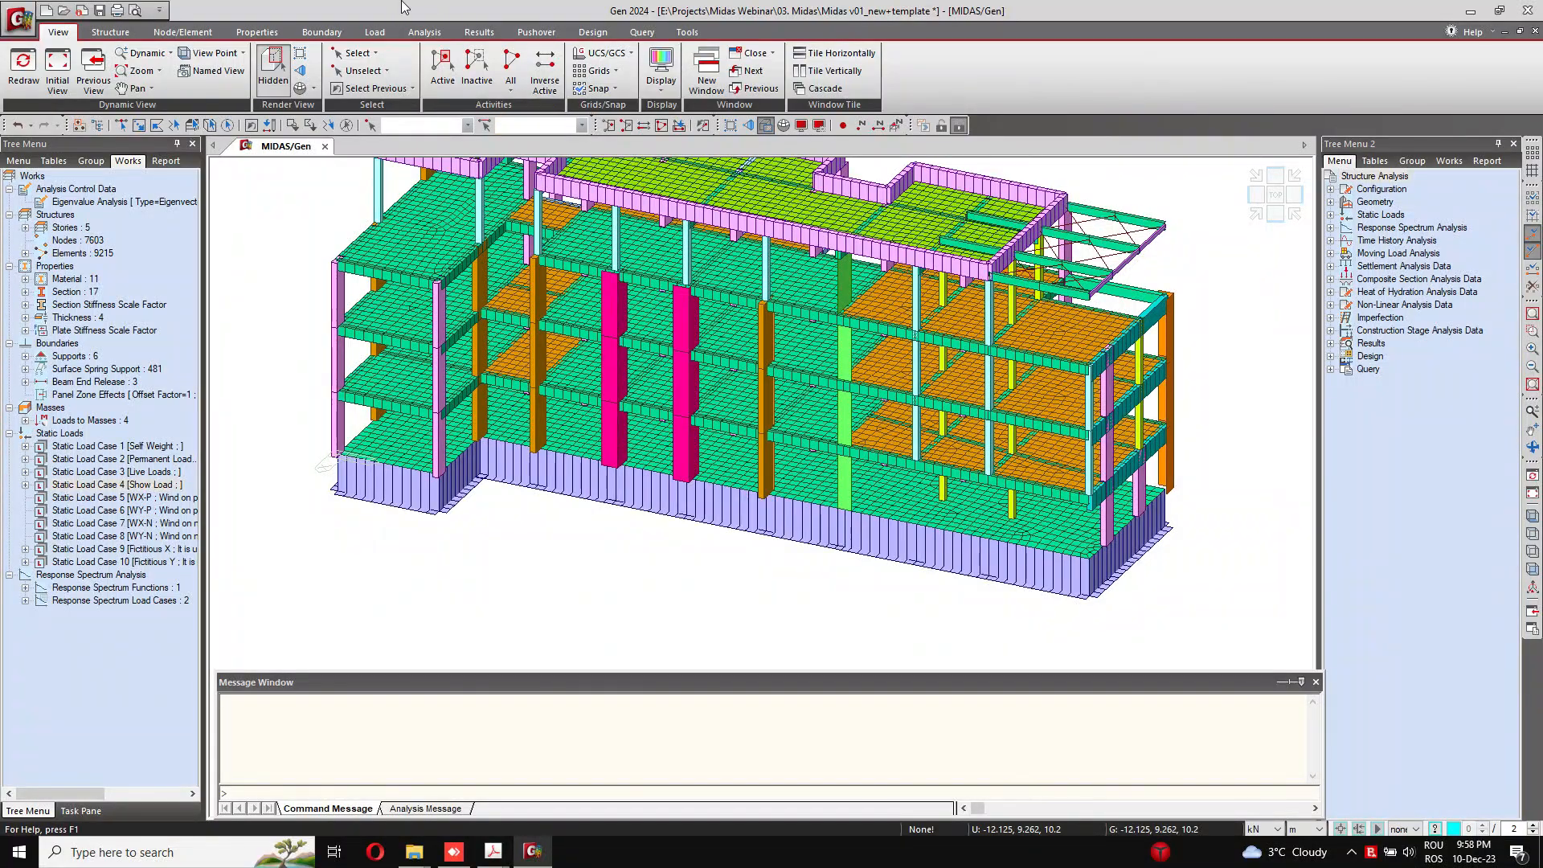
pyautogui.click(466, 32)
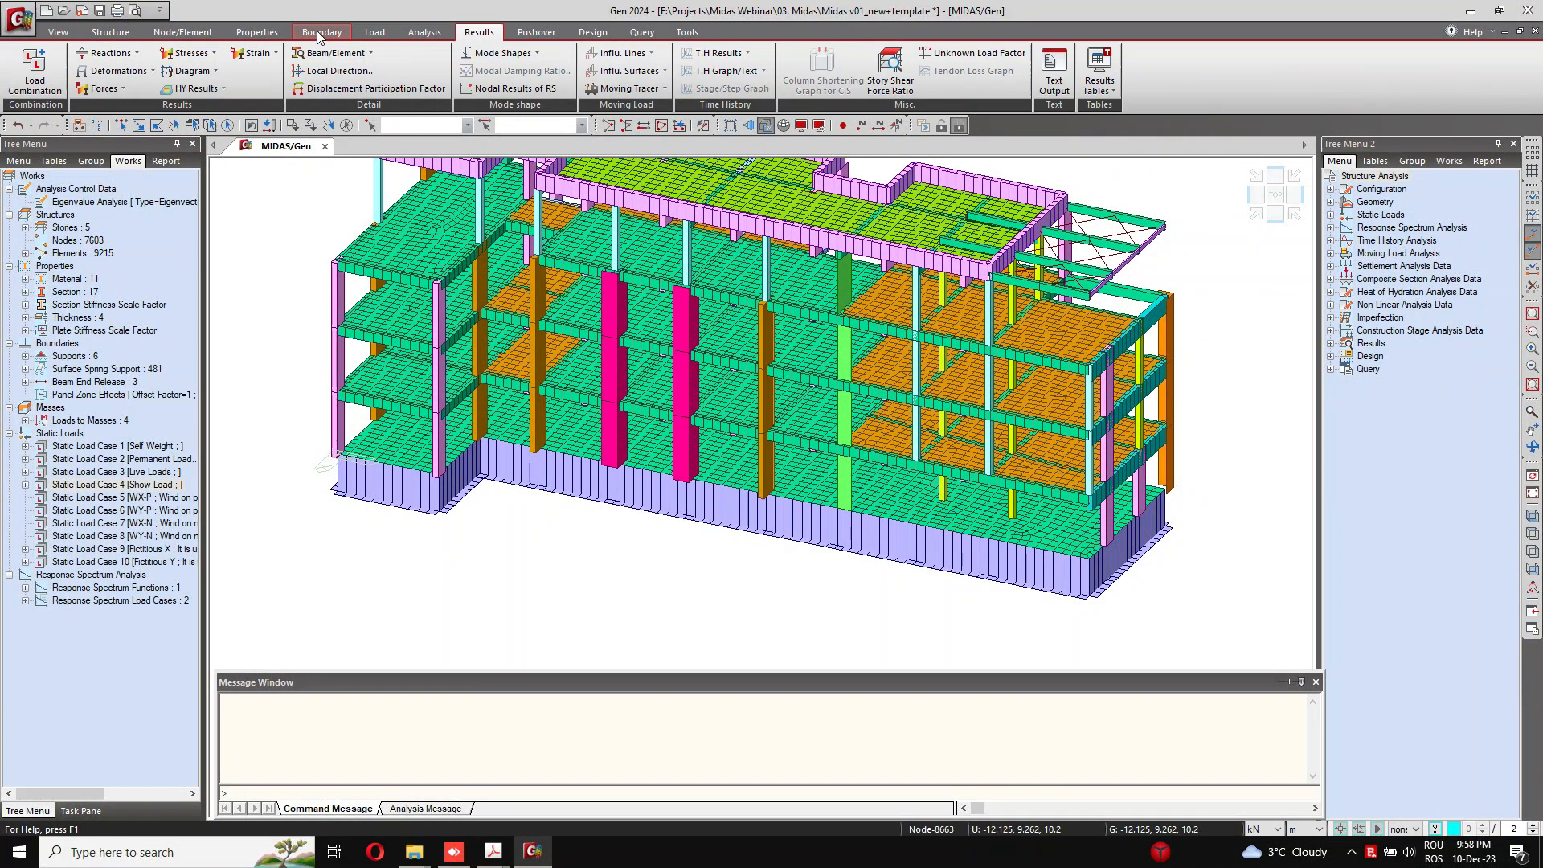
pyautogui.click(500, 53)
pyautogui.click(488, 74)
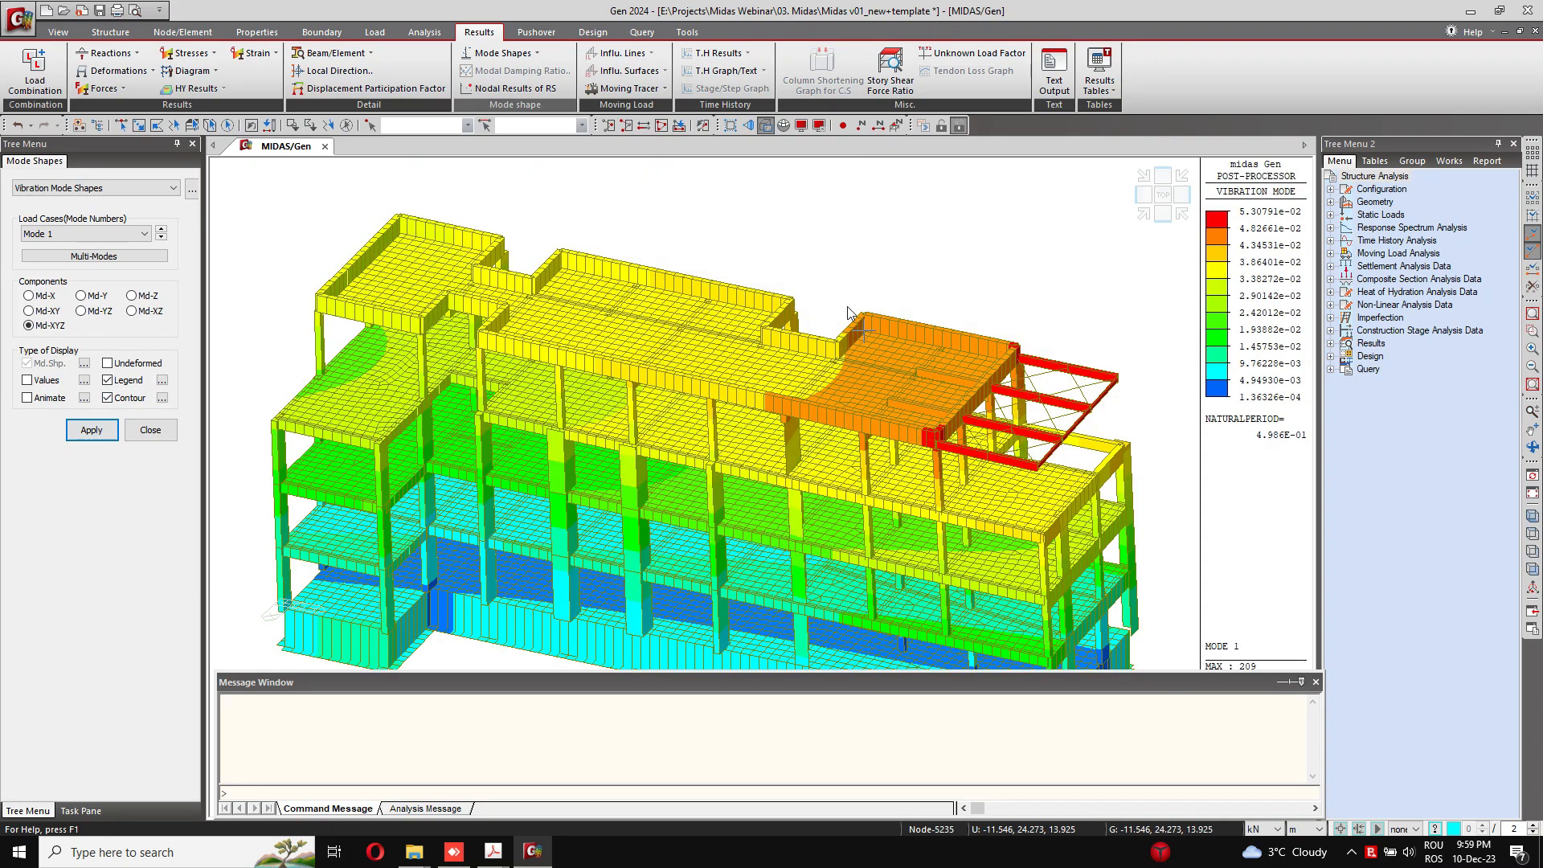
# Step: Examine the Mode 1 deformed shape from the end, from above and in an overall perspective
pyautogui.scroll(-2, 919, 277)
pyautogui.moveTo(844, 391); pyautogui.dragTo(707, 398, button='middle')
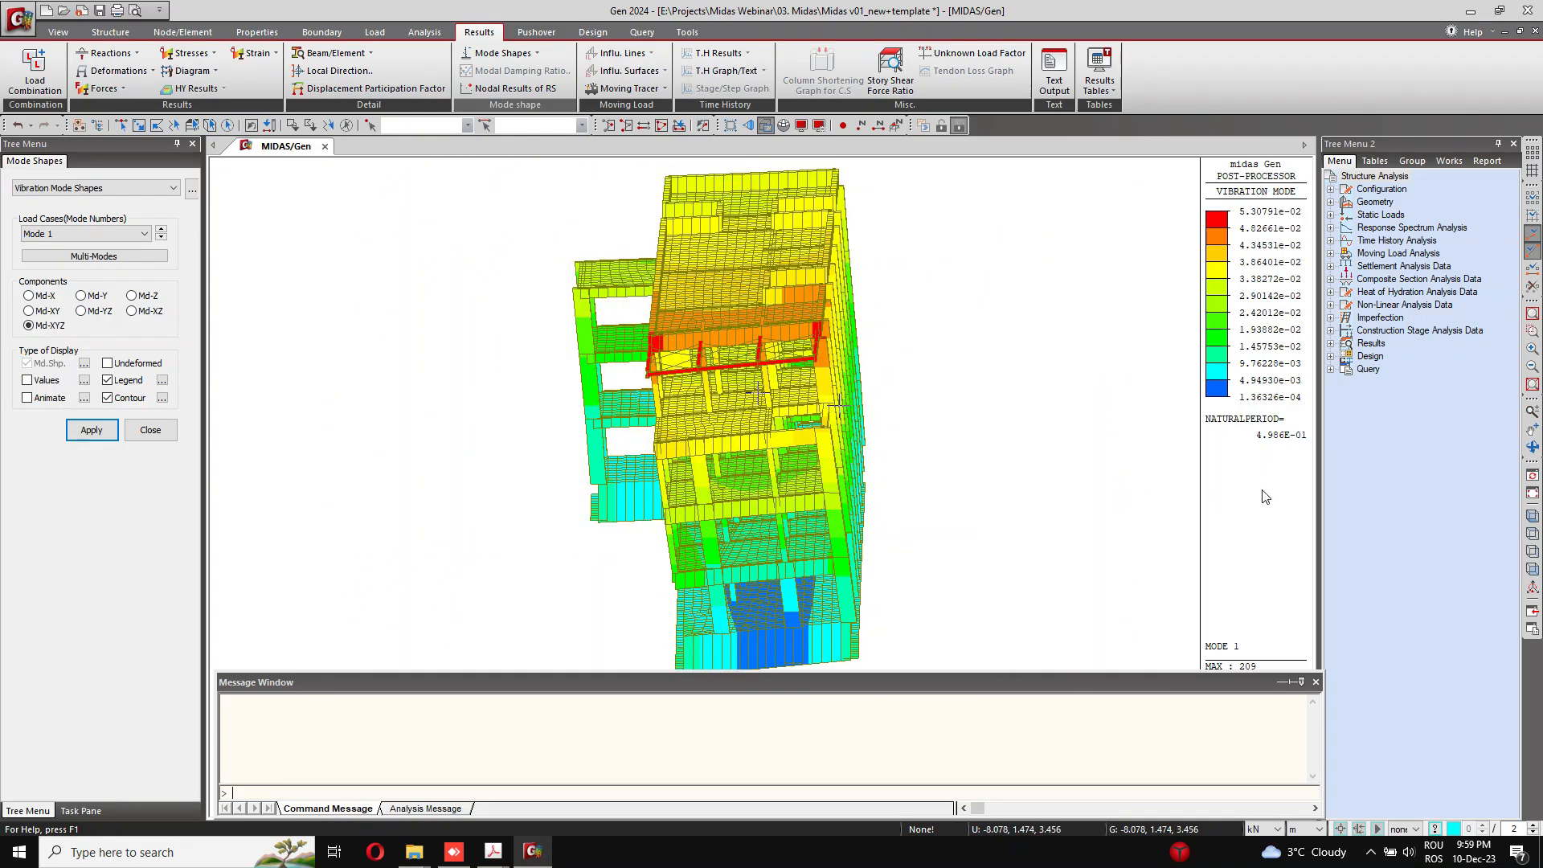
pyautogui.keyDown('ctrl'); pyautogui.moveTo(768, 440); pyautogui.dragTo(864, 498, button='middle'); pyautogui.keyUp('ctrl')
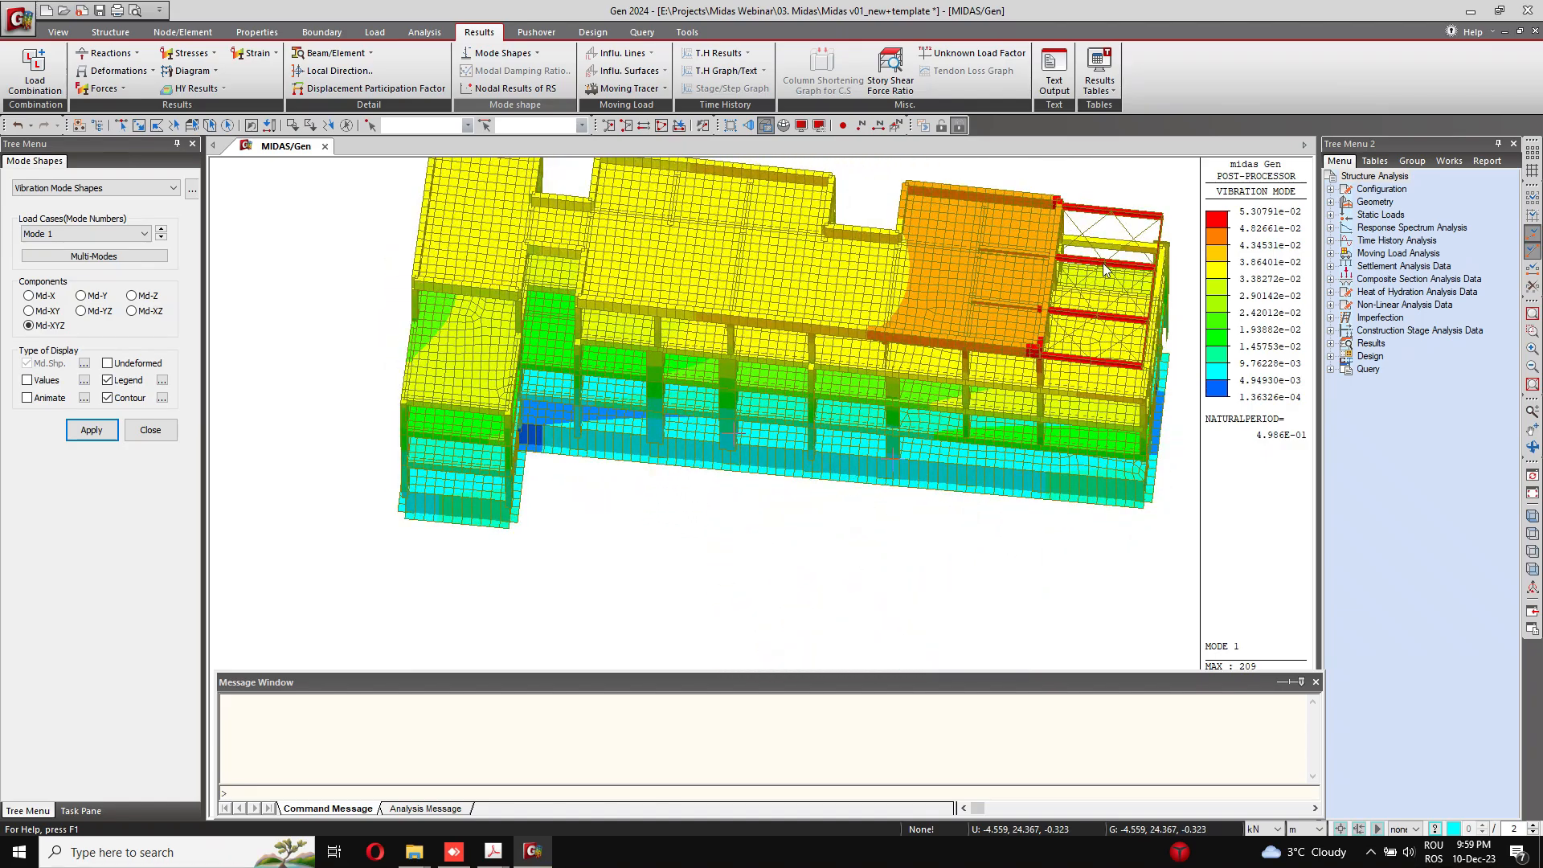
pyautogui.click(1140, 218)
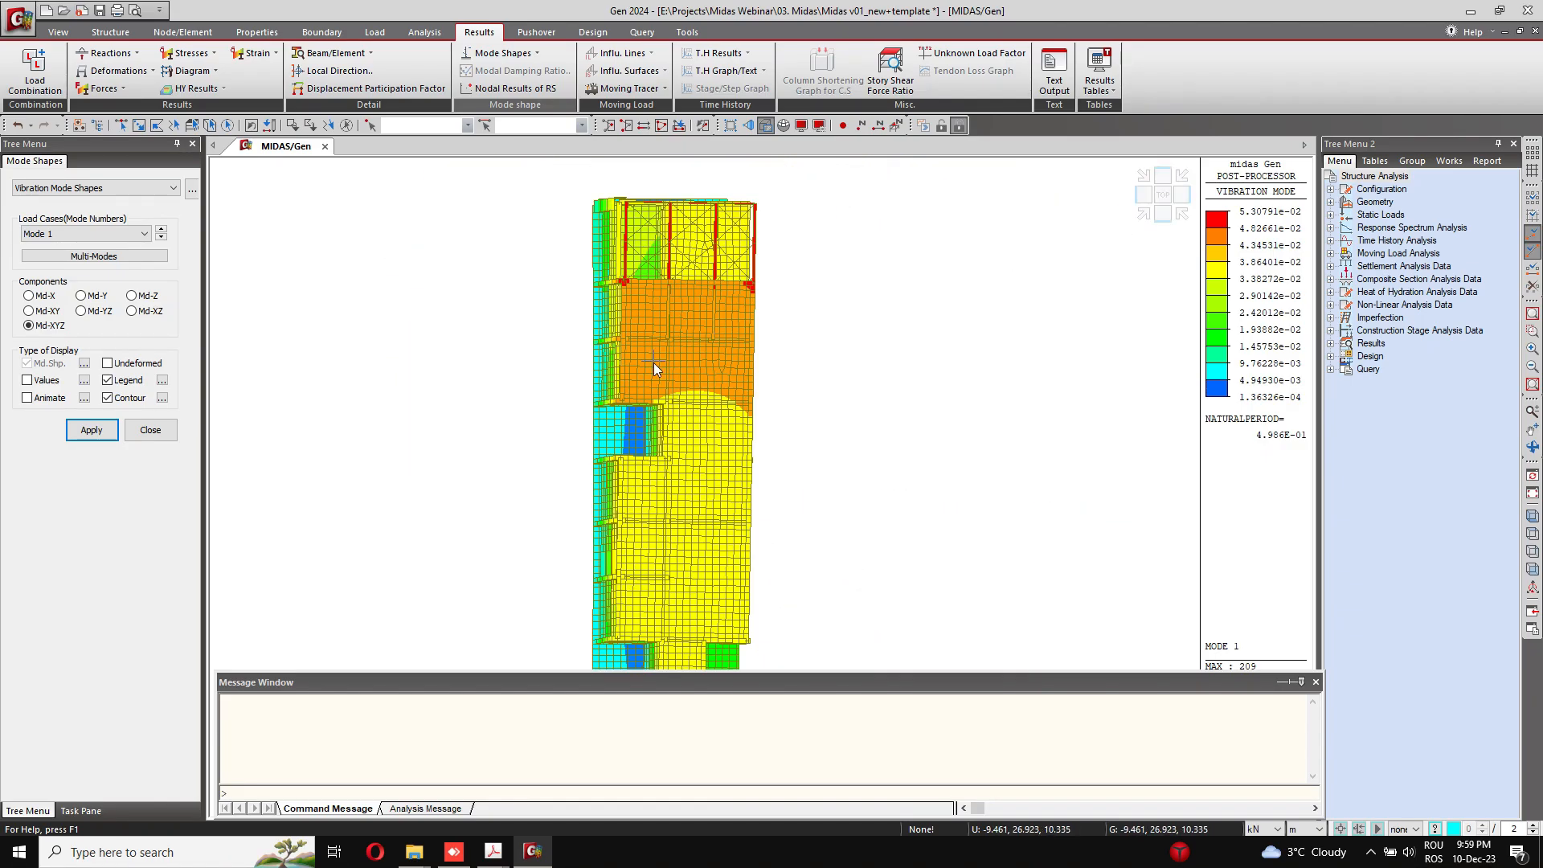
pyautogui.keyDown('ctrl'); pyautogui.moveTo(662, 355); pyautogui.dragTo(647, 324, button='middle'); pyautogui.keyUp('ctrl')
pyautogui.moveTo(753, 377); pyautogui.dragTo(745, 437, button='middle')
pyautogui.scroll(6, 745, 437)
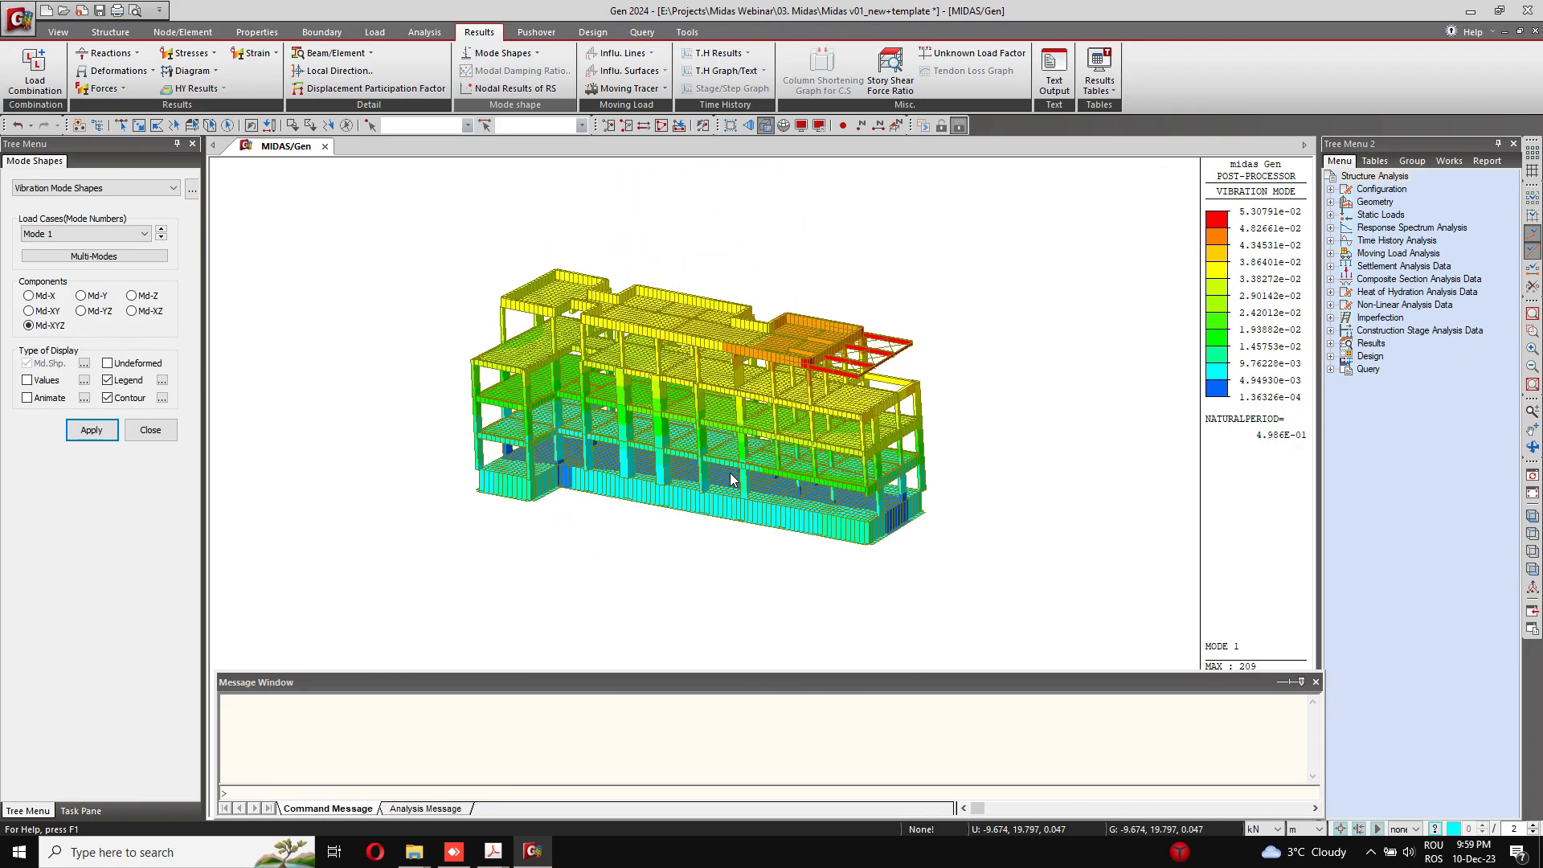
pyautogui.keyDown('ctrl'); pyautogui.moveTo(709, 491); pyautogui.dragTo(701, 468, button='middle'); pyautogui.keyUp('ctrl')
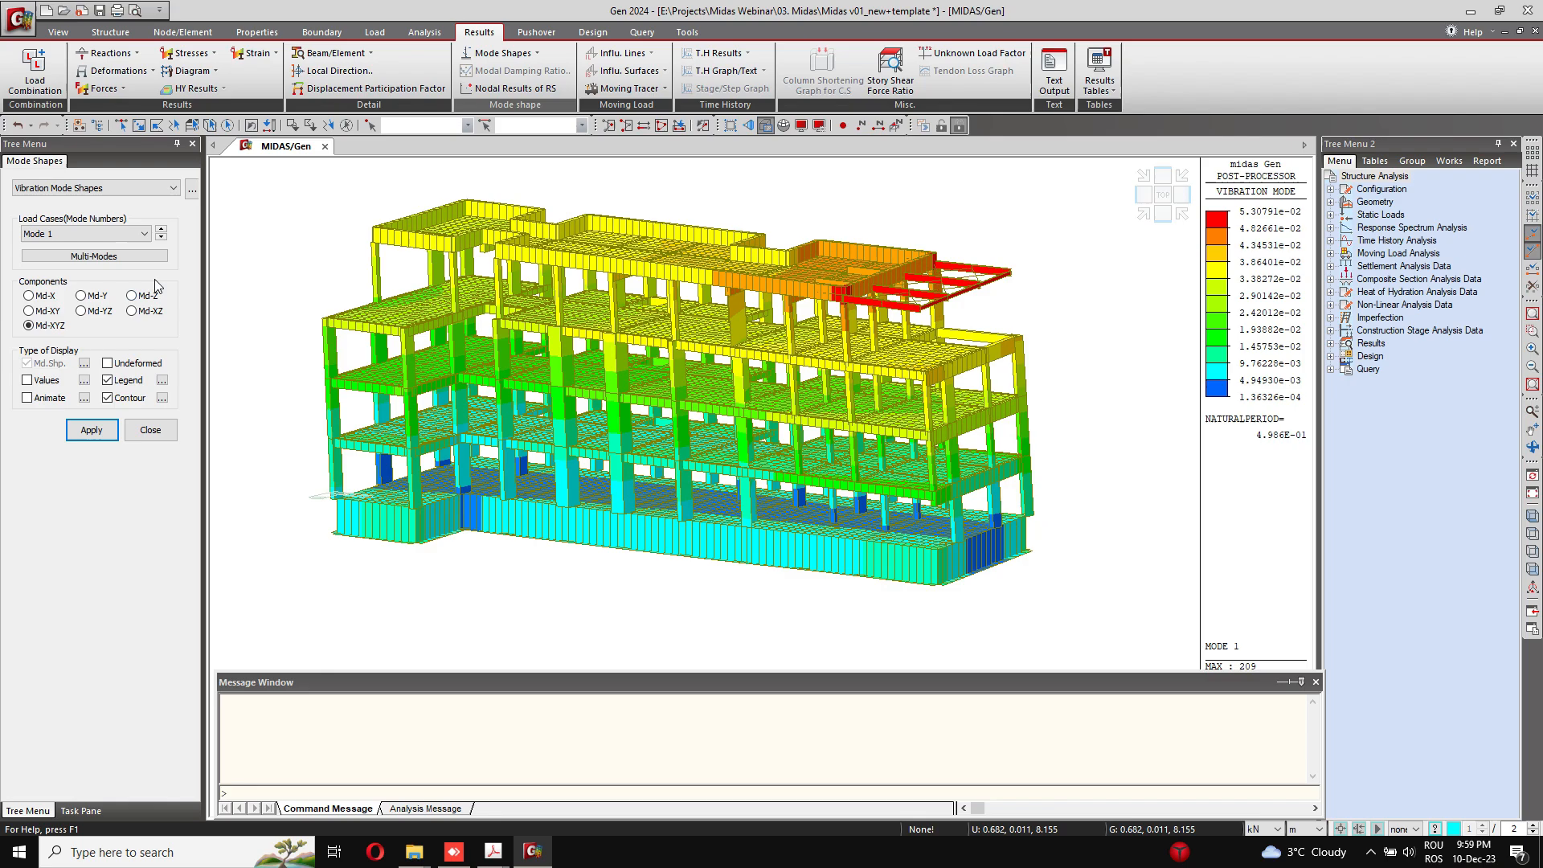
# Step: Switch the mode shape display to Mode 2 and examine it from the long side and from above
pyautogui.click(164, 228)
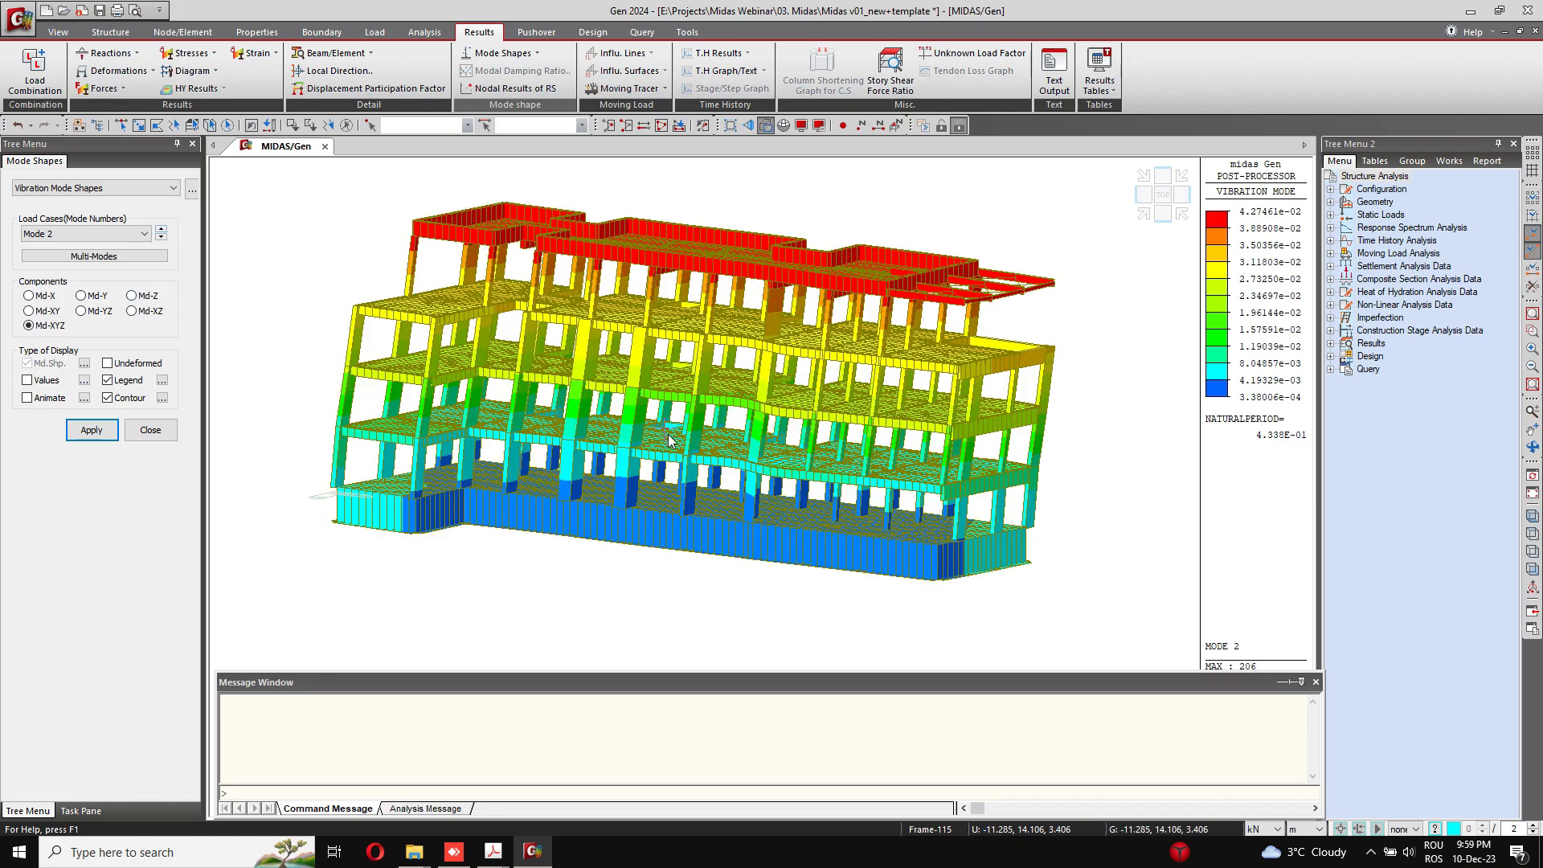
pyautogui.keyDown('ctrl'); pyautogui.moveTo(670, 438); pyautogui.dragTo(996, 442, button='middle'); pyautogui.keyUp('ctrl')
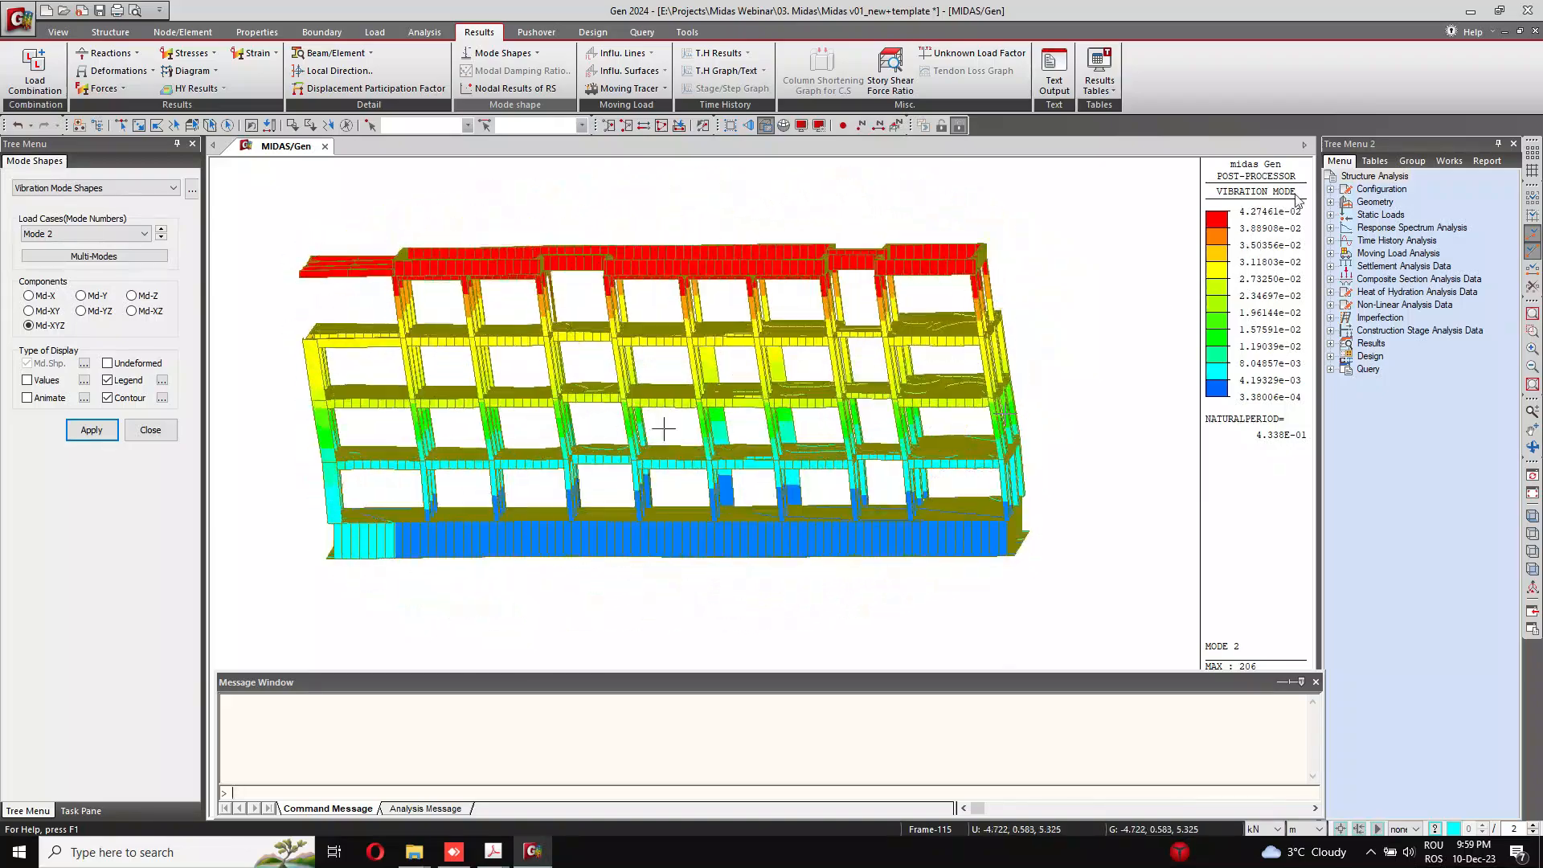
pyautogui.click(1165, 214)
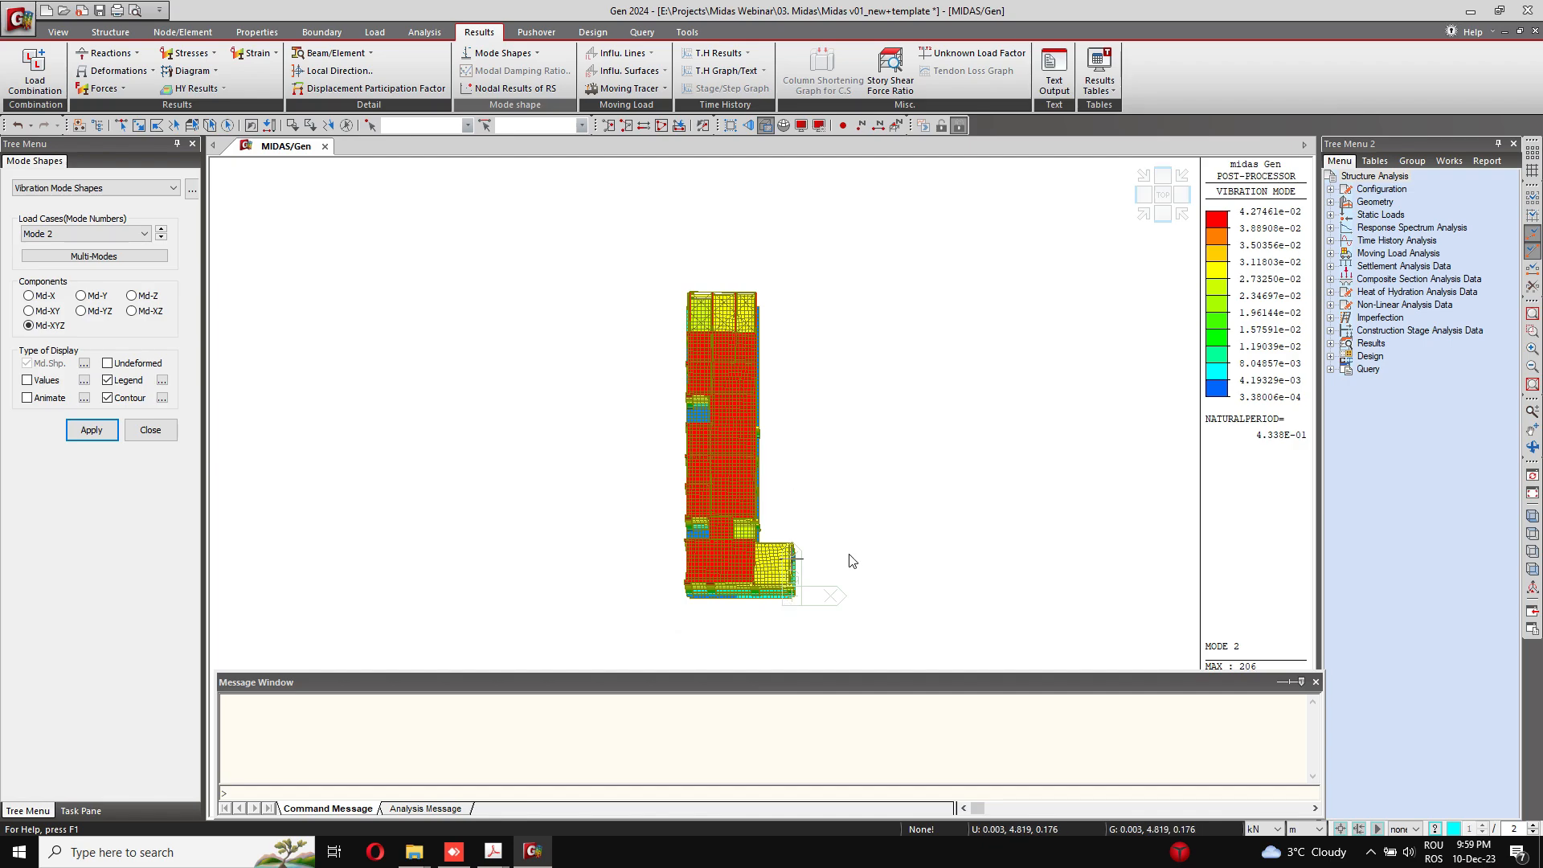
pyautogui.keyDown('ctrl'); pyautogui.moveTo(847, 562); pyautogui.dragTo(544, 415, button='middle'); pyautogui.keyUp('ctrl')
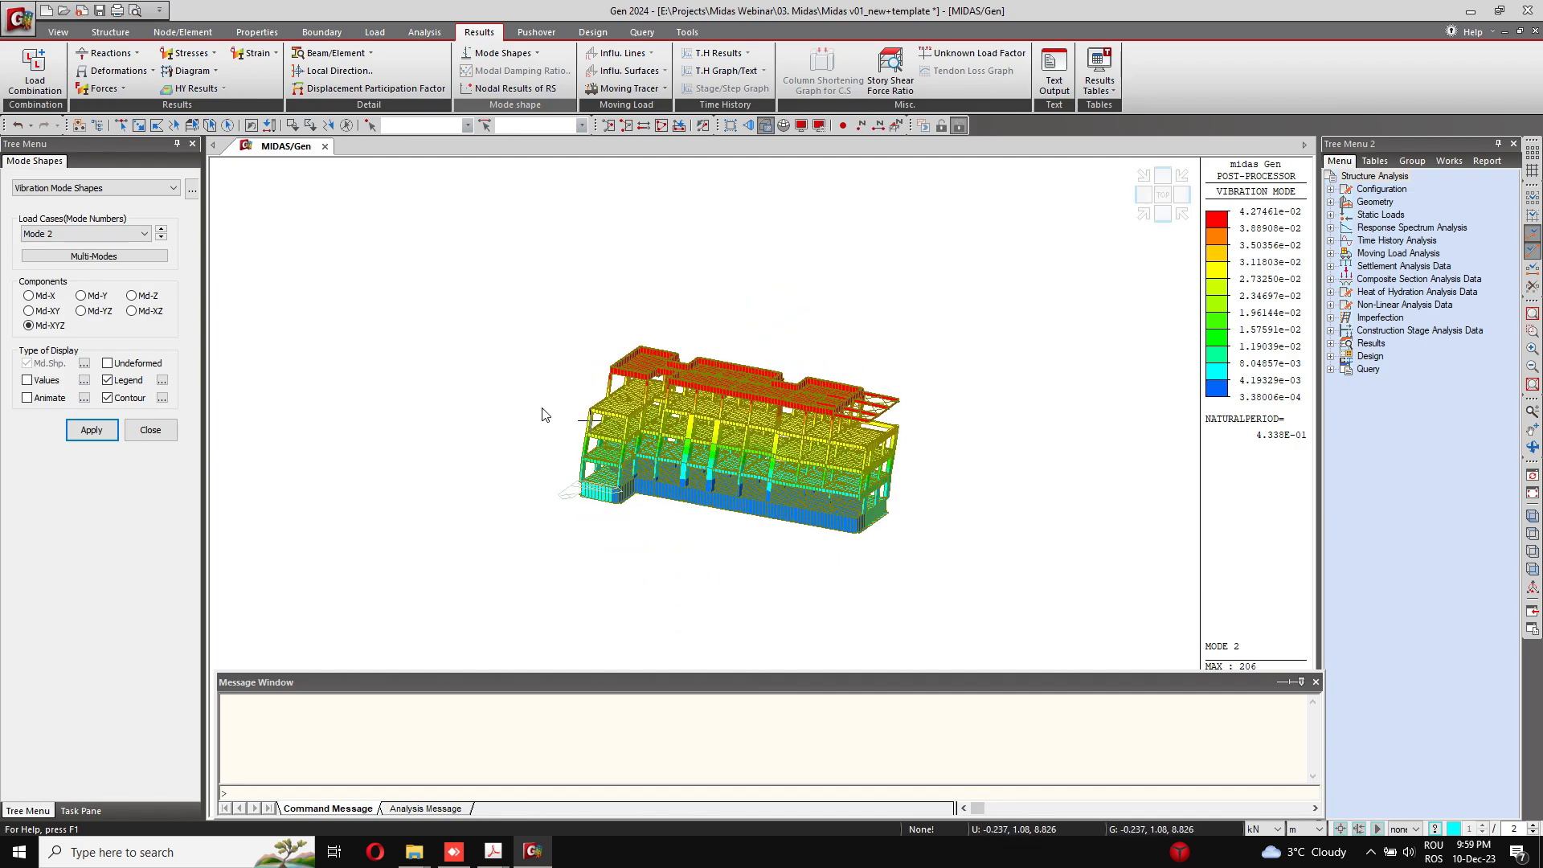
# Step: Switch the mode shape display to Mode 3 and examine the building's shape from the front and the end
pyautogui.click(161, 229)
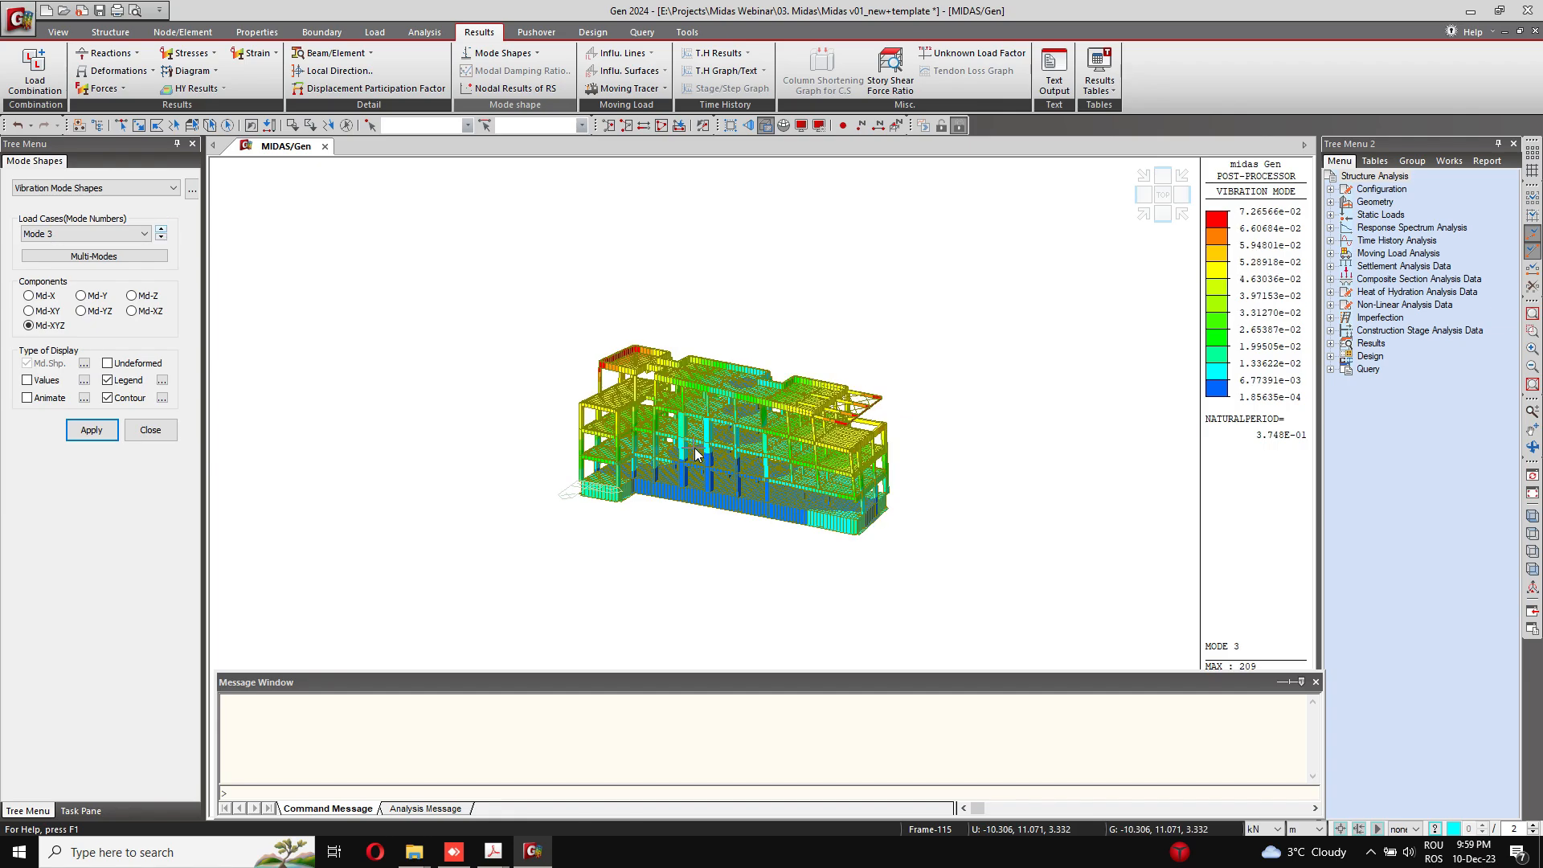
pyautogui.keyDown('ctrl'); pyautogui.moveTo(747, 423); pyautogui.dragTo(840, 432, button='middle'); pyautogui.keyUp('ctrl')
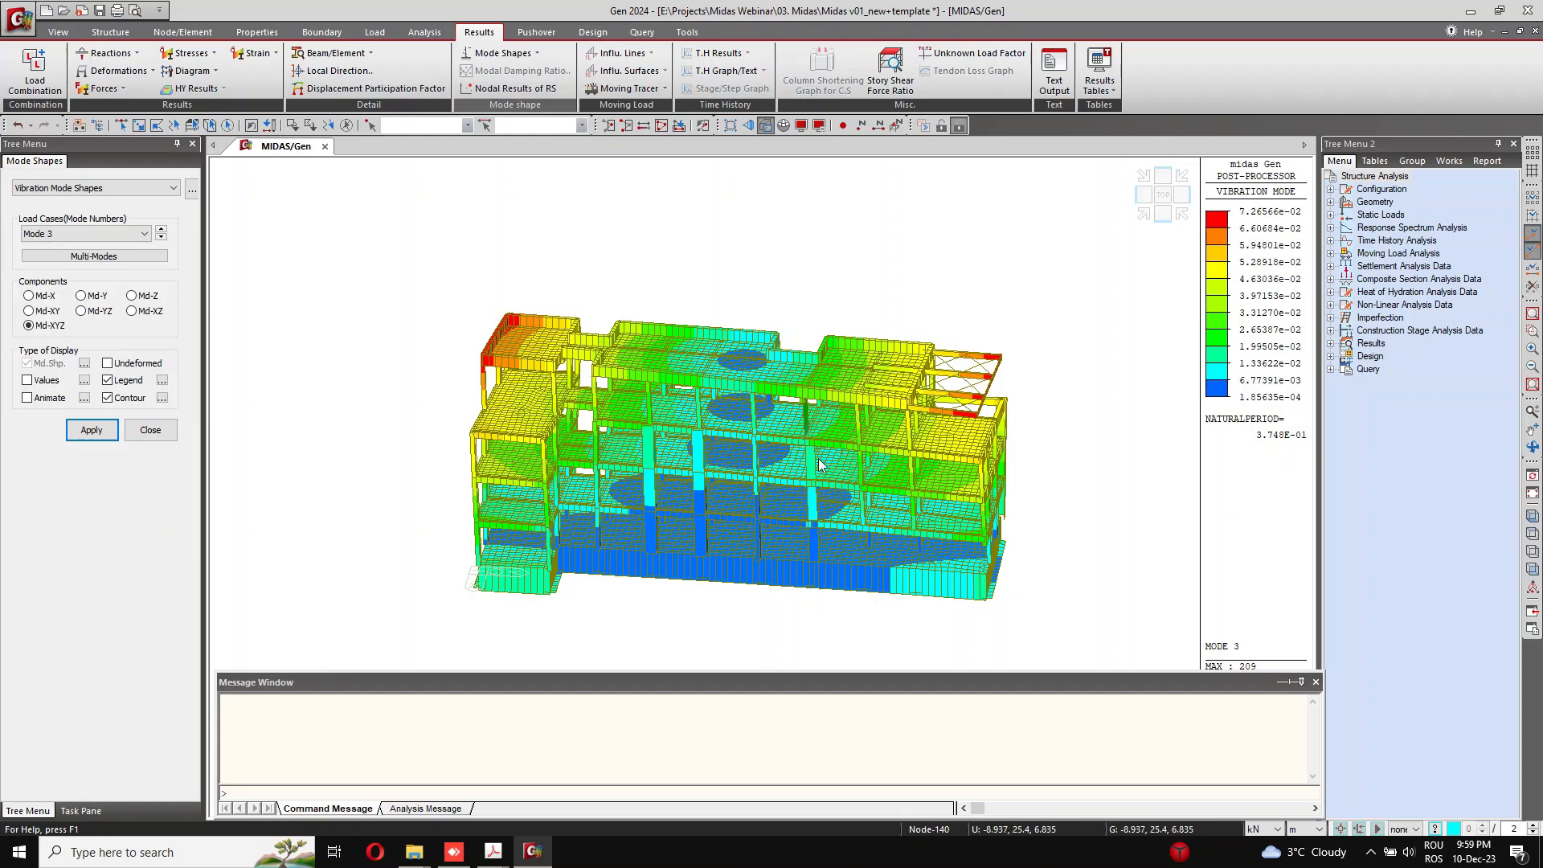
pyautogui.keyDown('ctrl'); pyautogui.moveTo(705, 474); pyautogui.dragTo(803, 523, button='middle'); pyautogui.keyUp('ctrl')
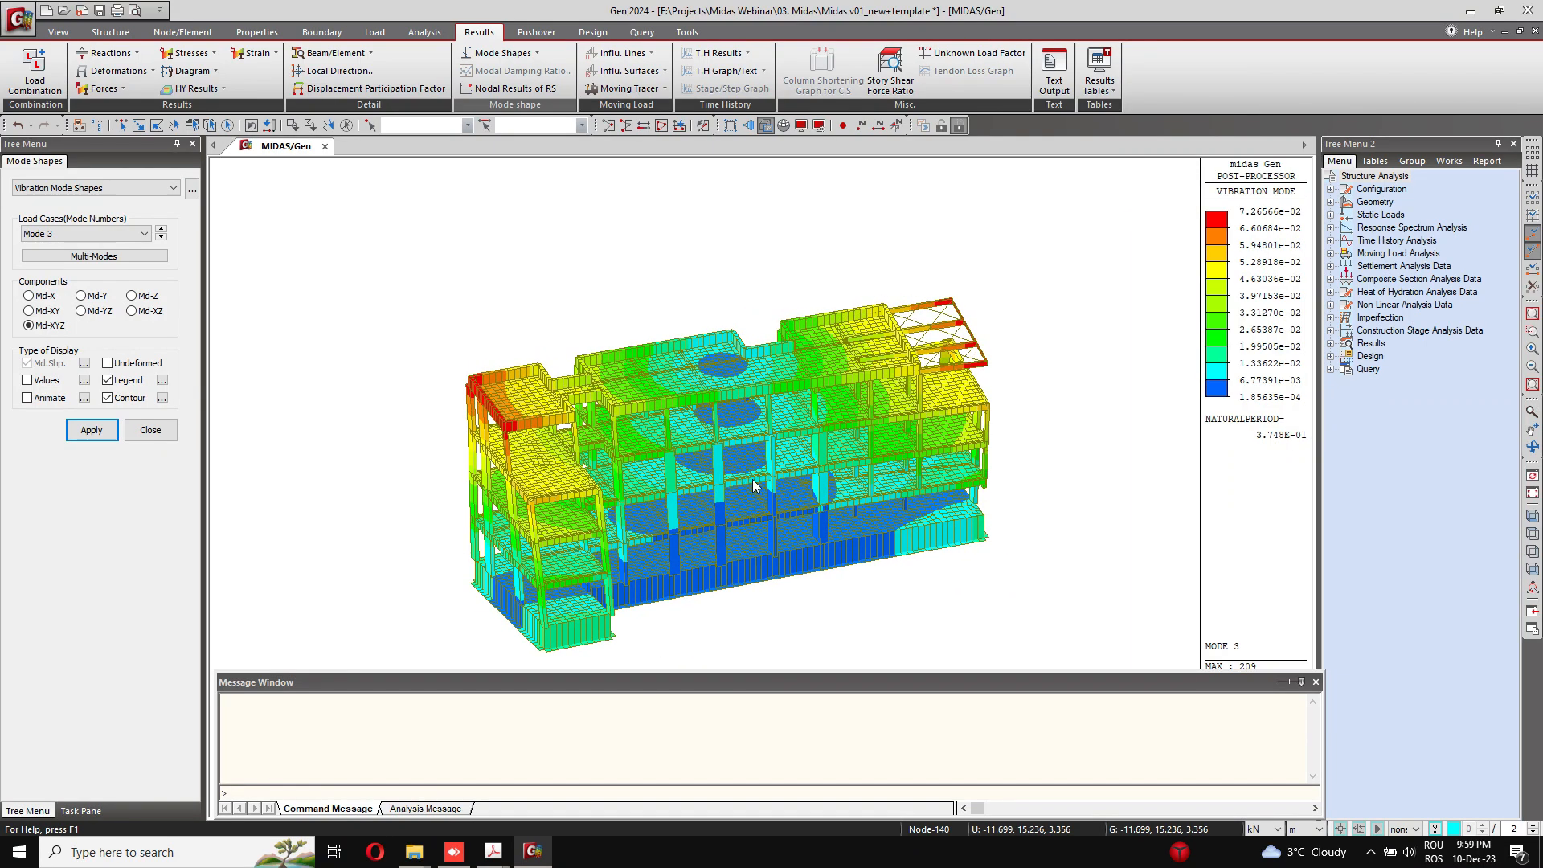
# Step: Open the Vibration Mode Shape results table for the eigenvalue analysis
pyautogui.click(1099, 73)
pyautogui.moveTo(1194, 417)
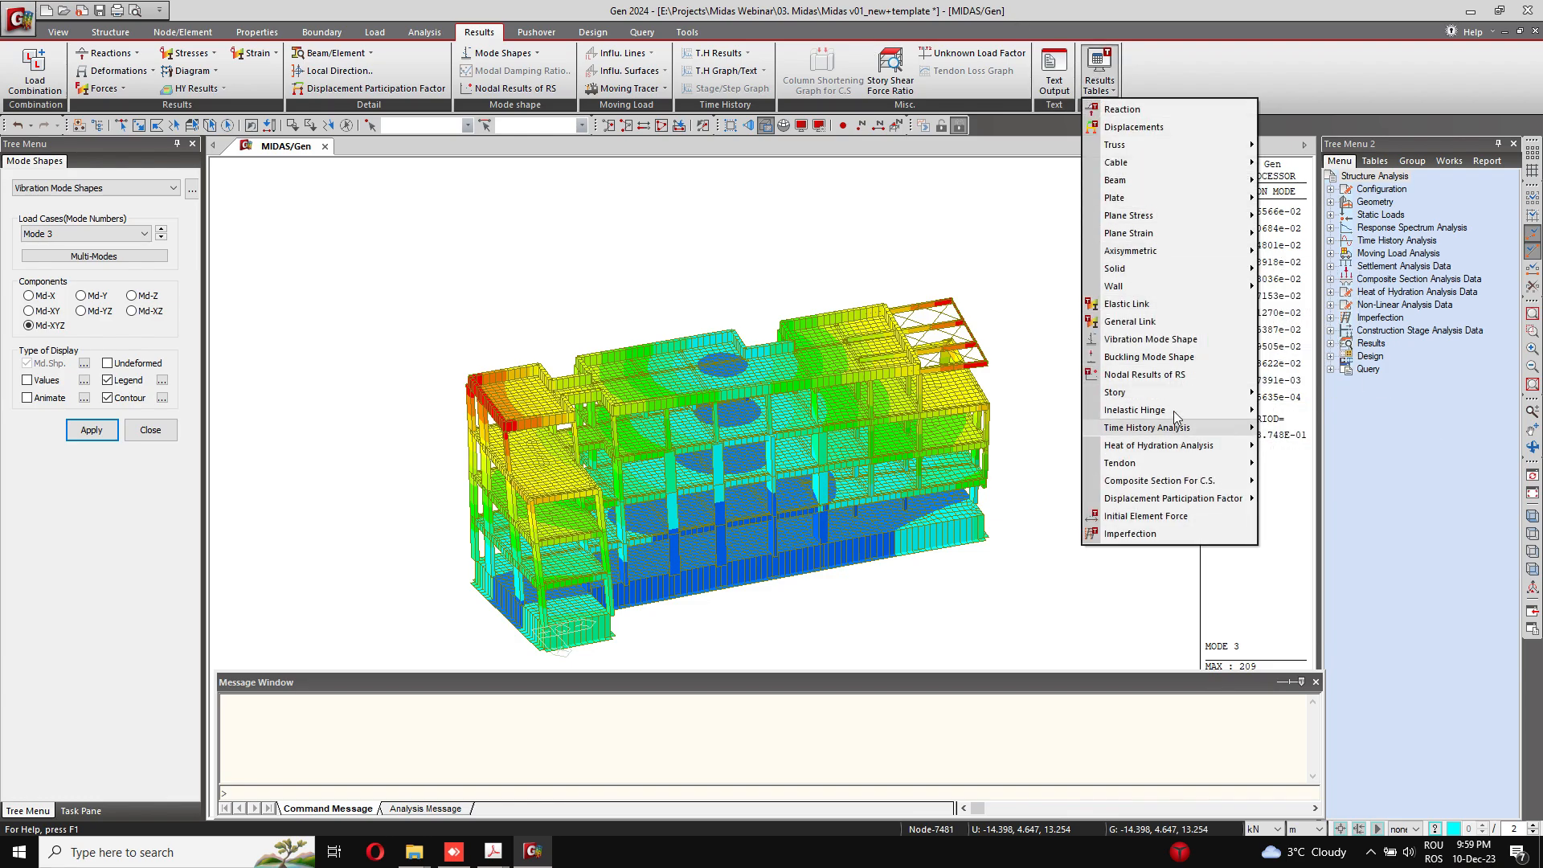
pyautogui.click(1157, 340)
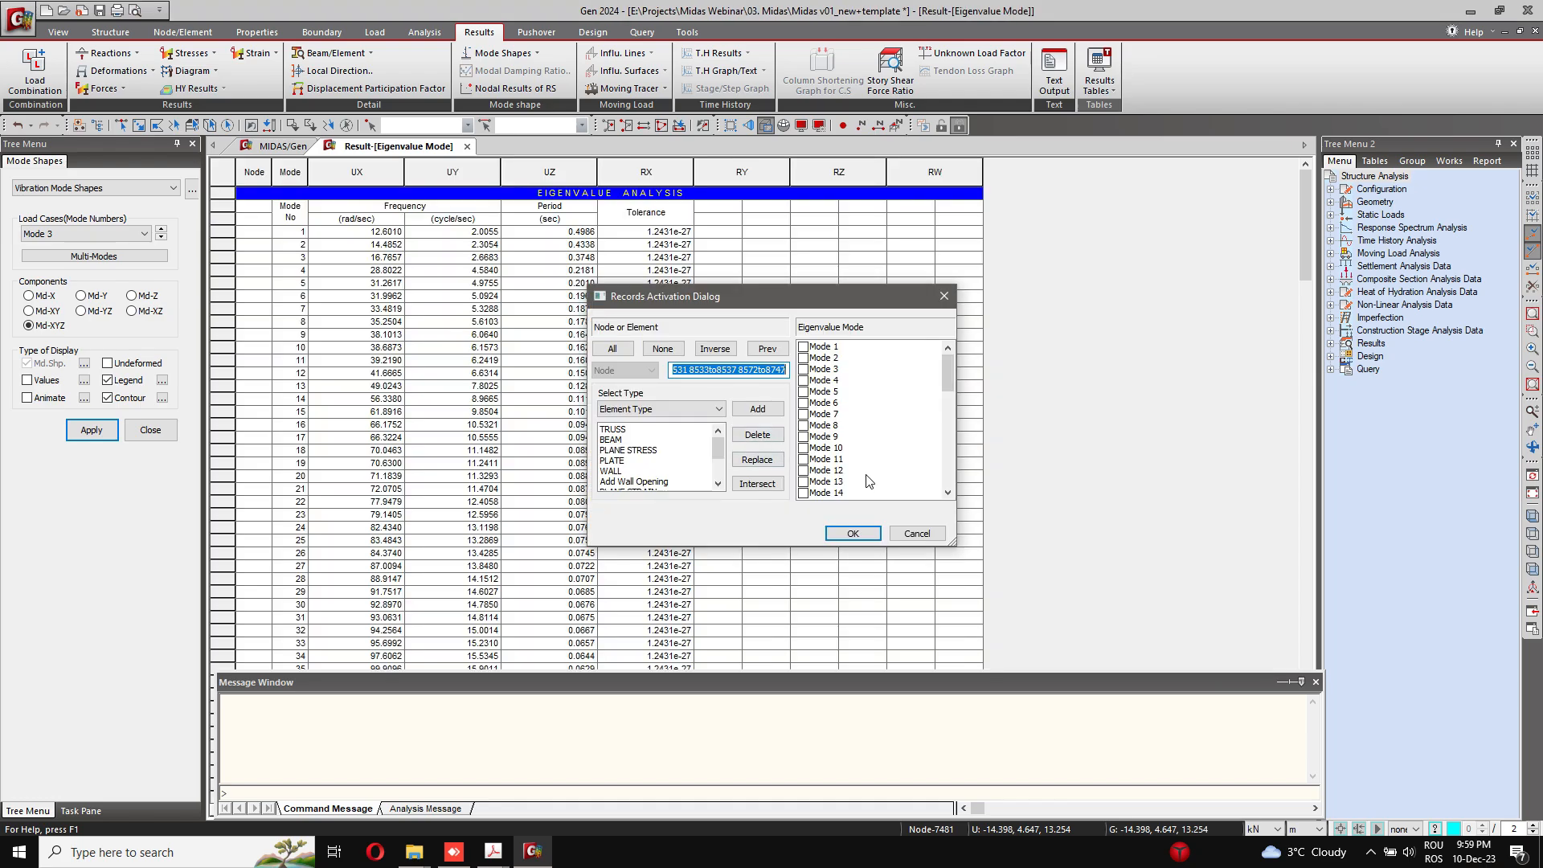
pyautogui.click(917, 532)
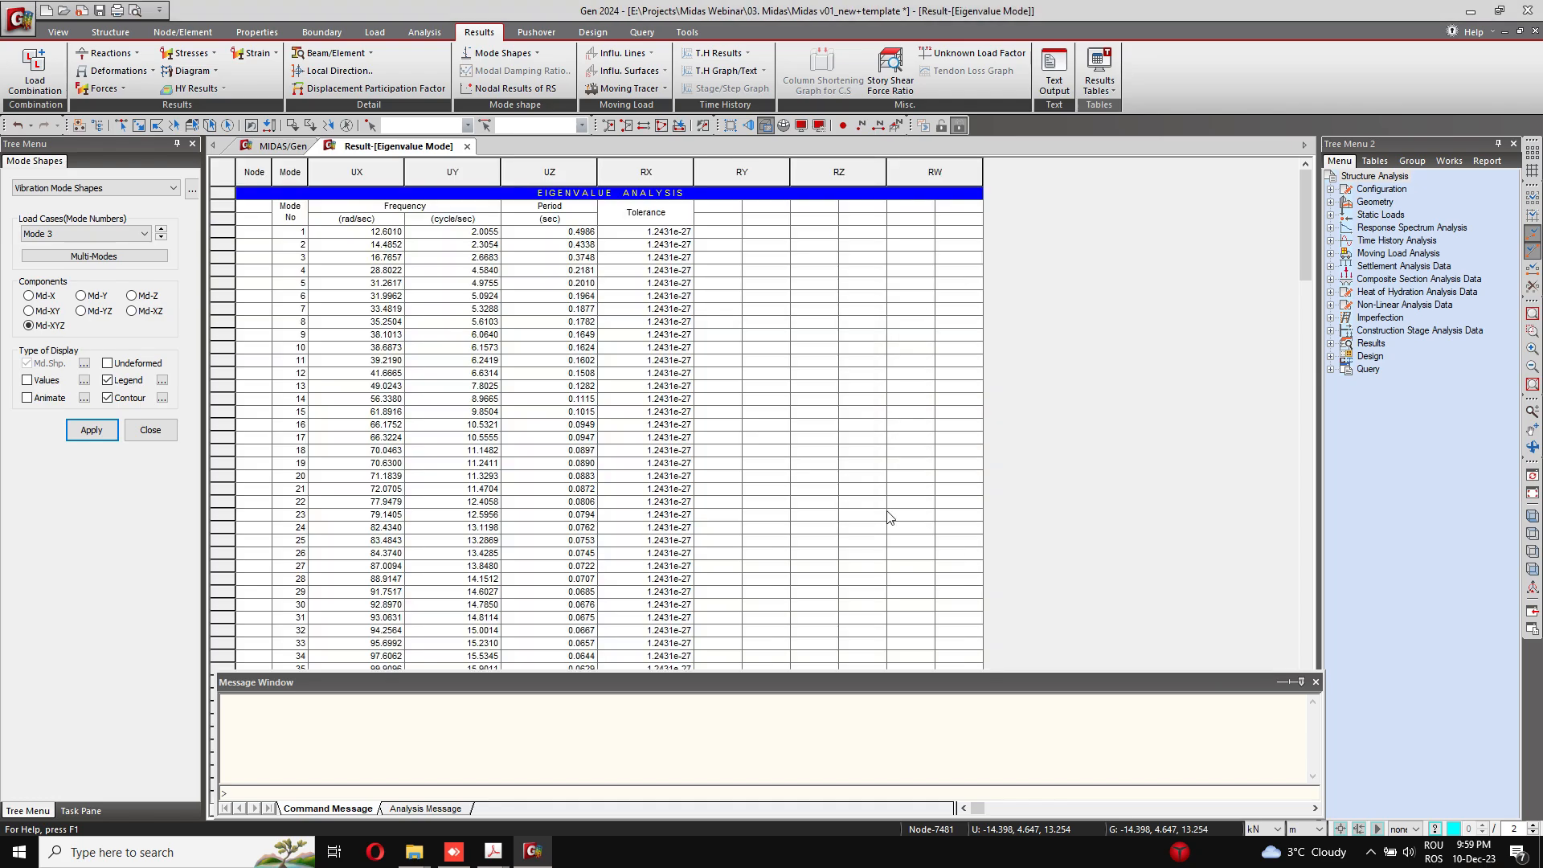
# Step: Review the modal frequencies, periods, participation masses and direction factors in the eigenvalue results, and close the table
pyautogui.scroll(-8, 395, 290)
pyautogui.scroll(-2, 388, 322)
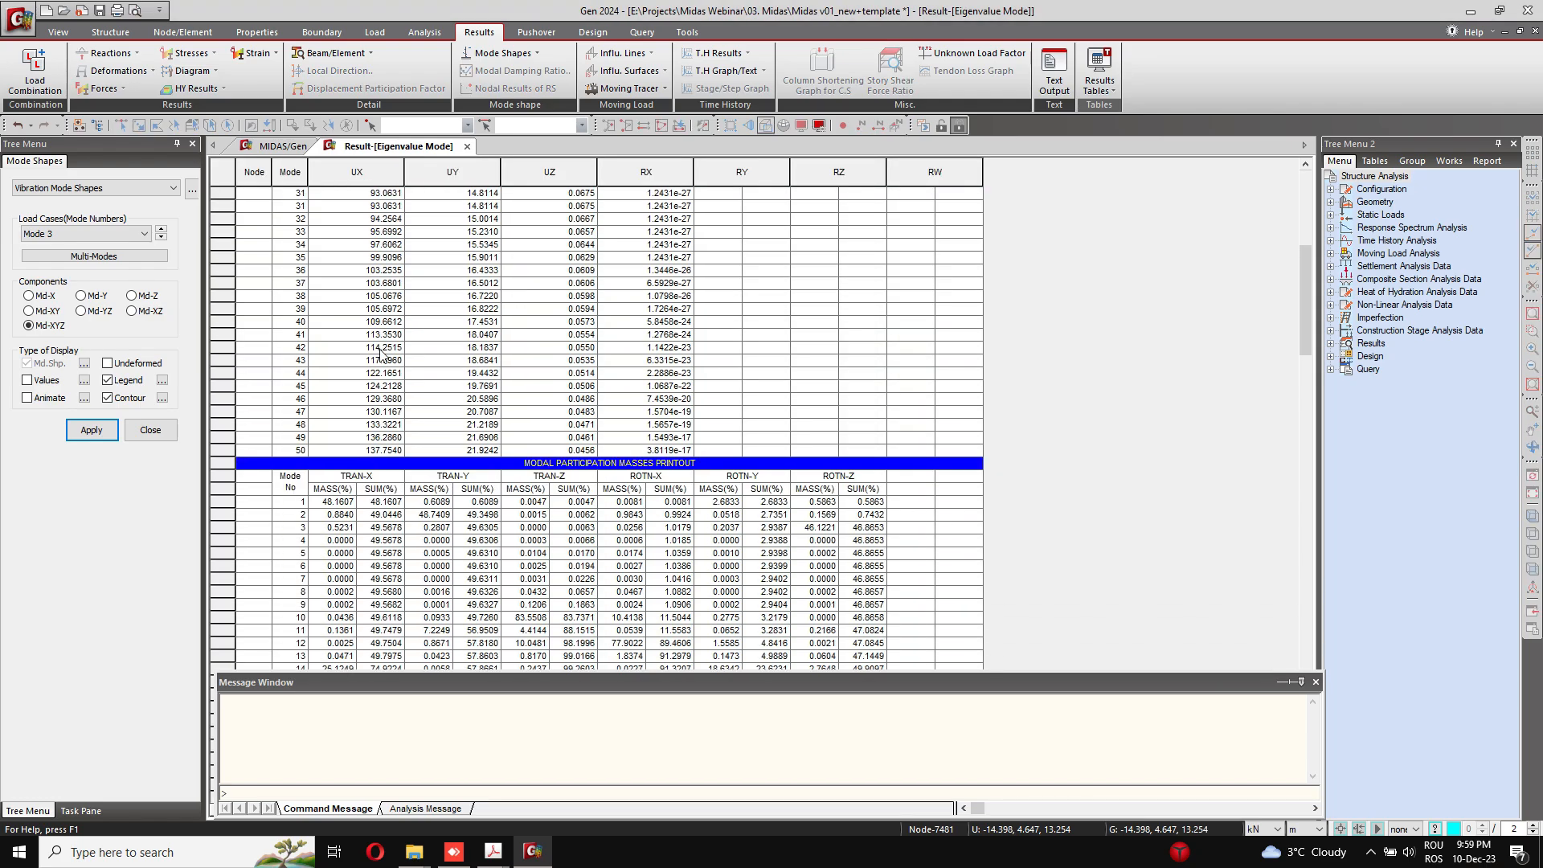
pyautogui.scroll(11, 381, 354)
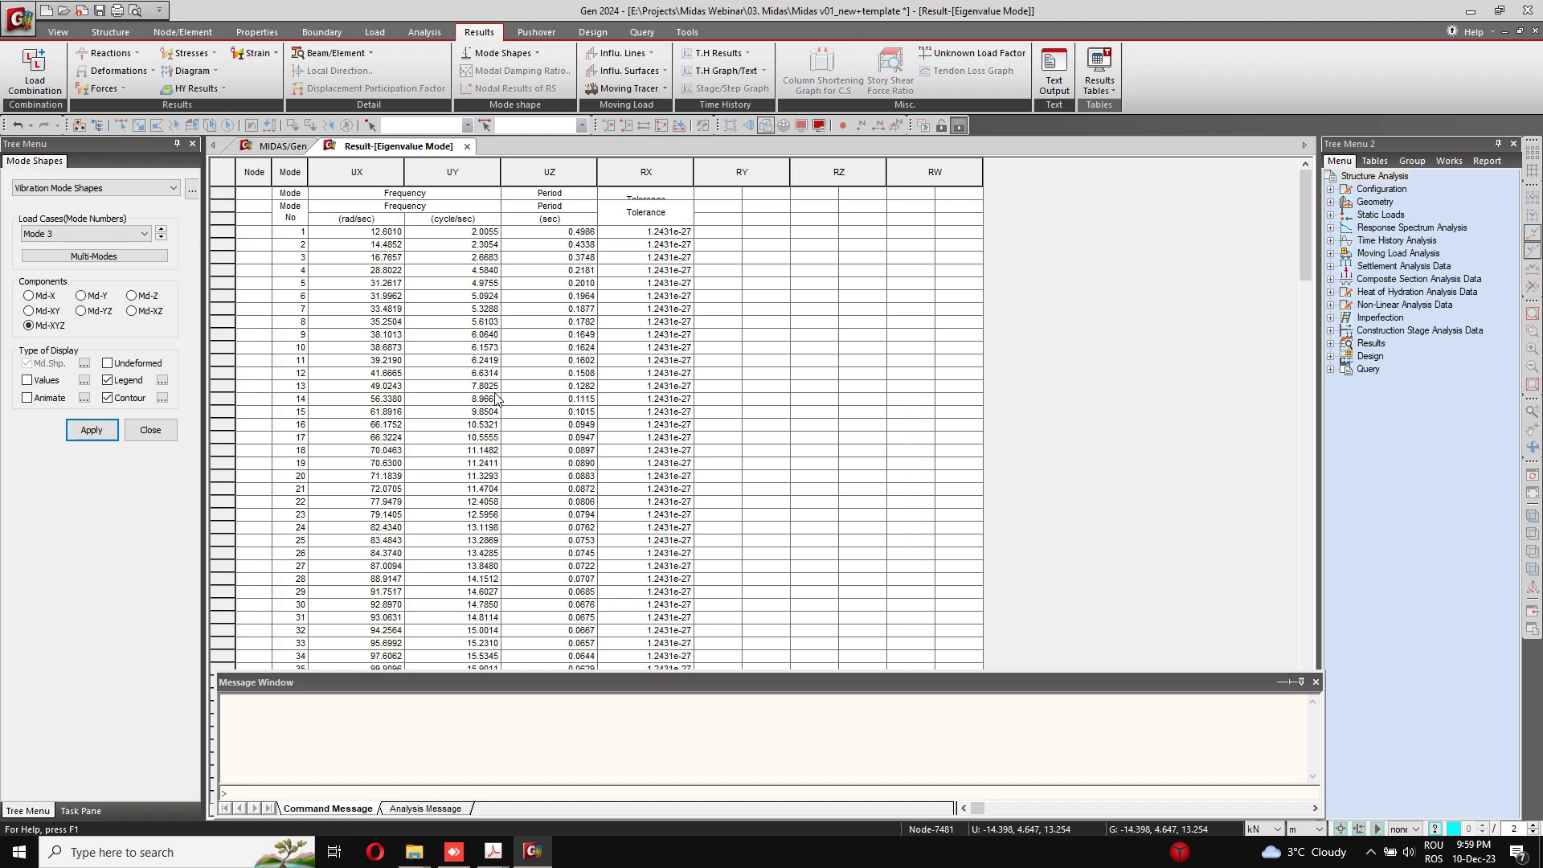
pyautogui.scroll(-16, 416, 346)
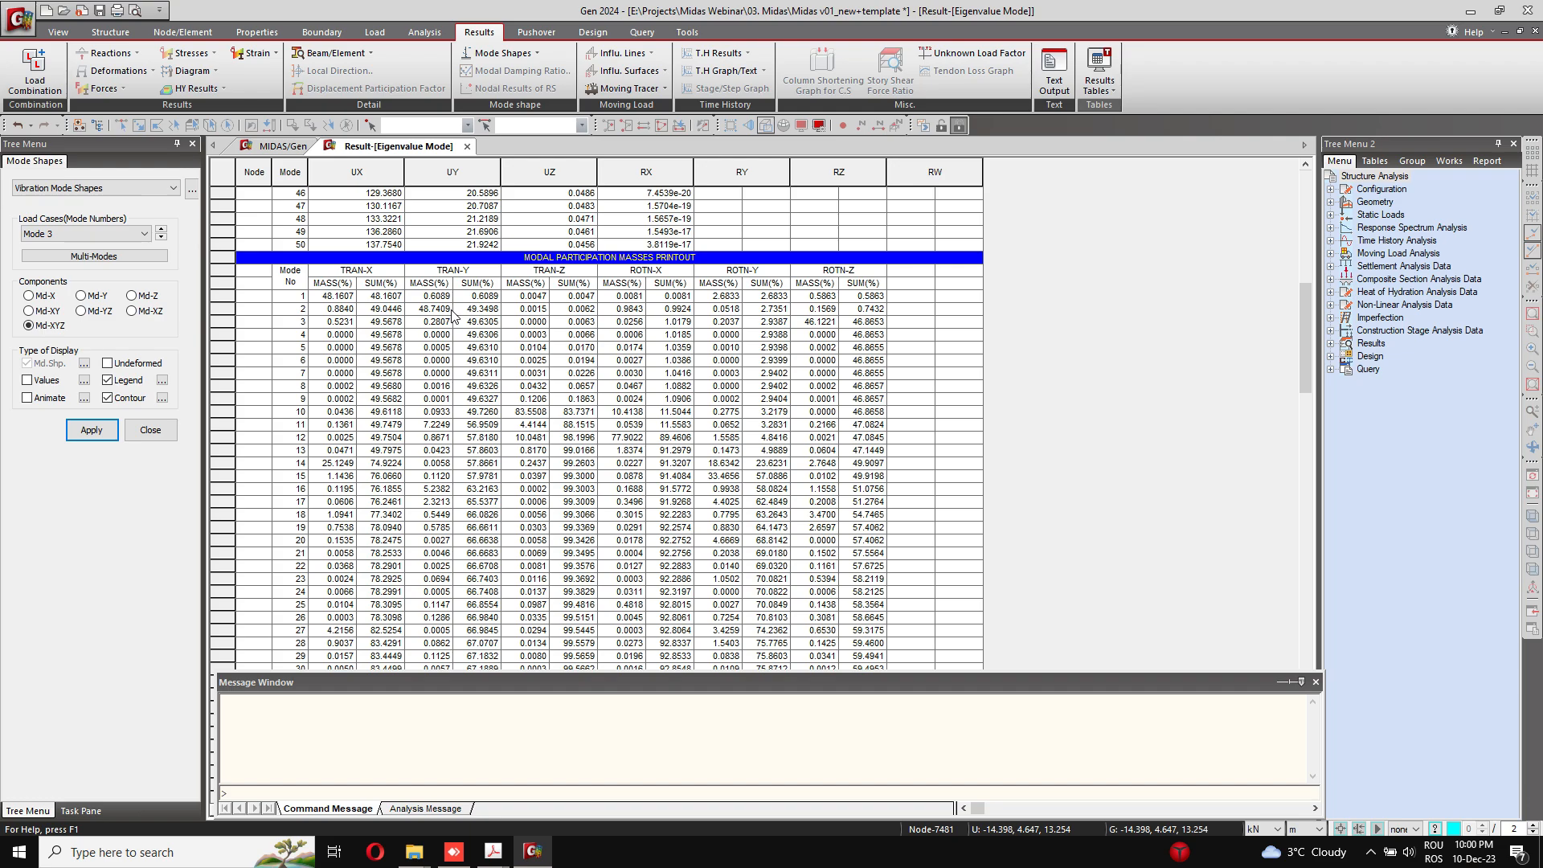
pyautogui.scroll(-13, 453, 315)
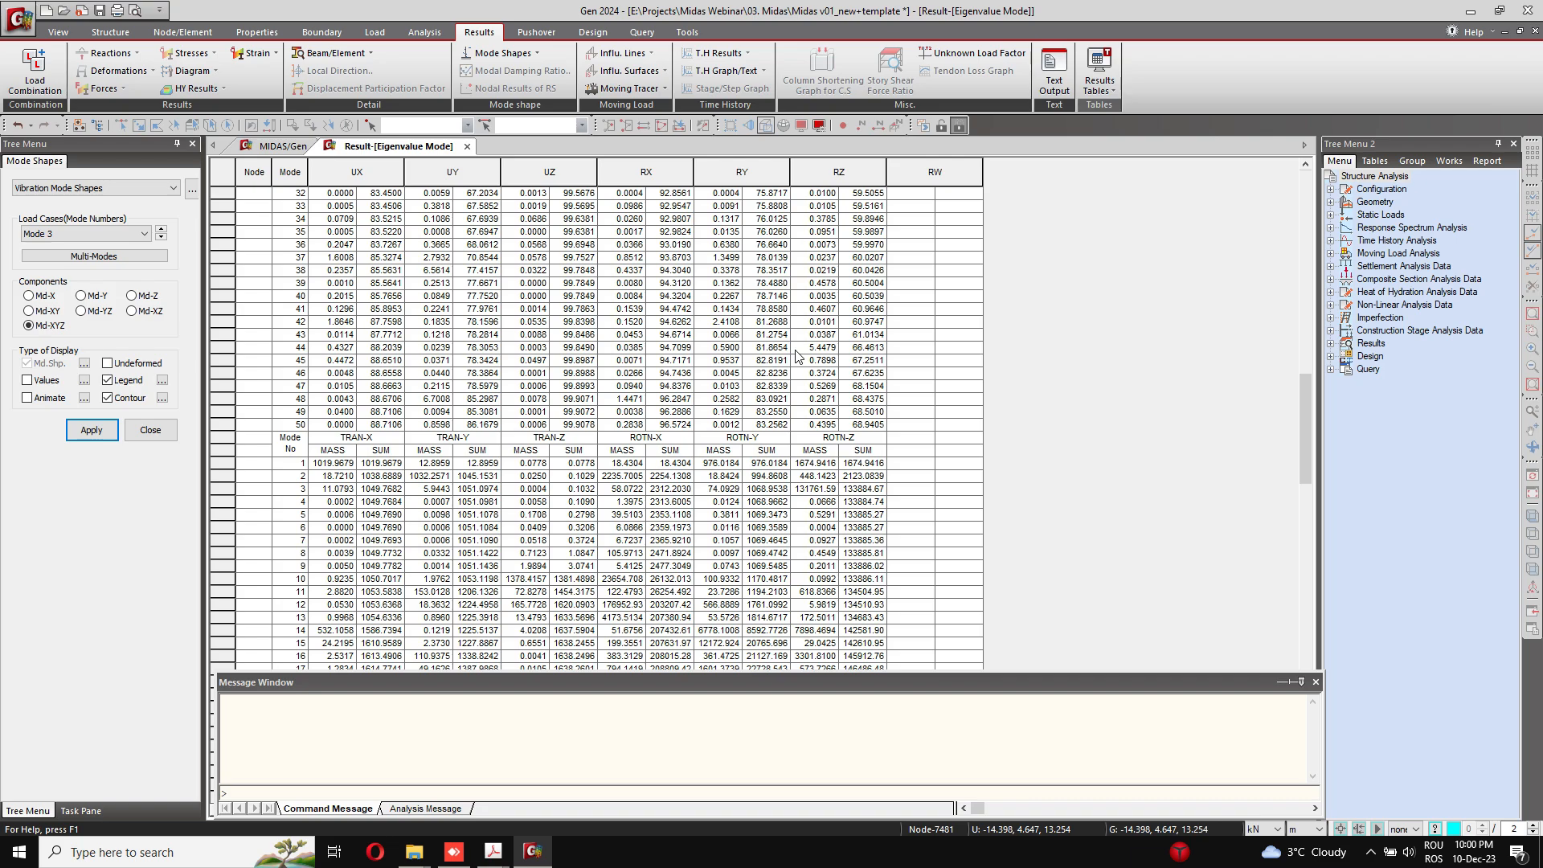
pyautogui.scroll(-13, 798, 356)
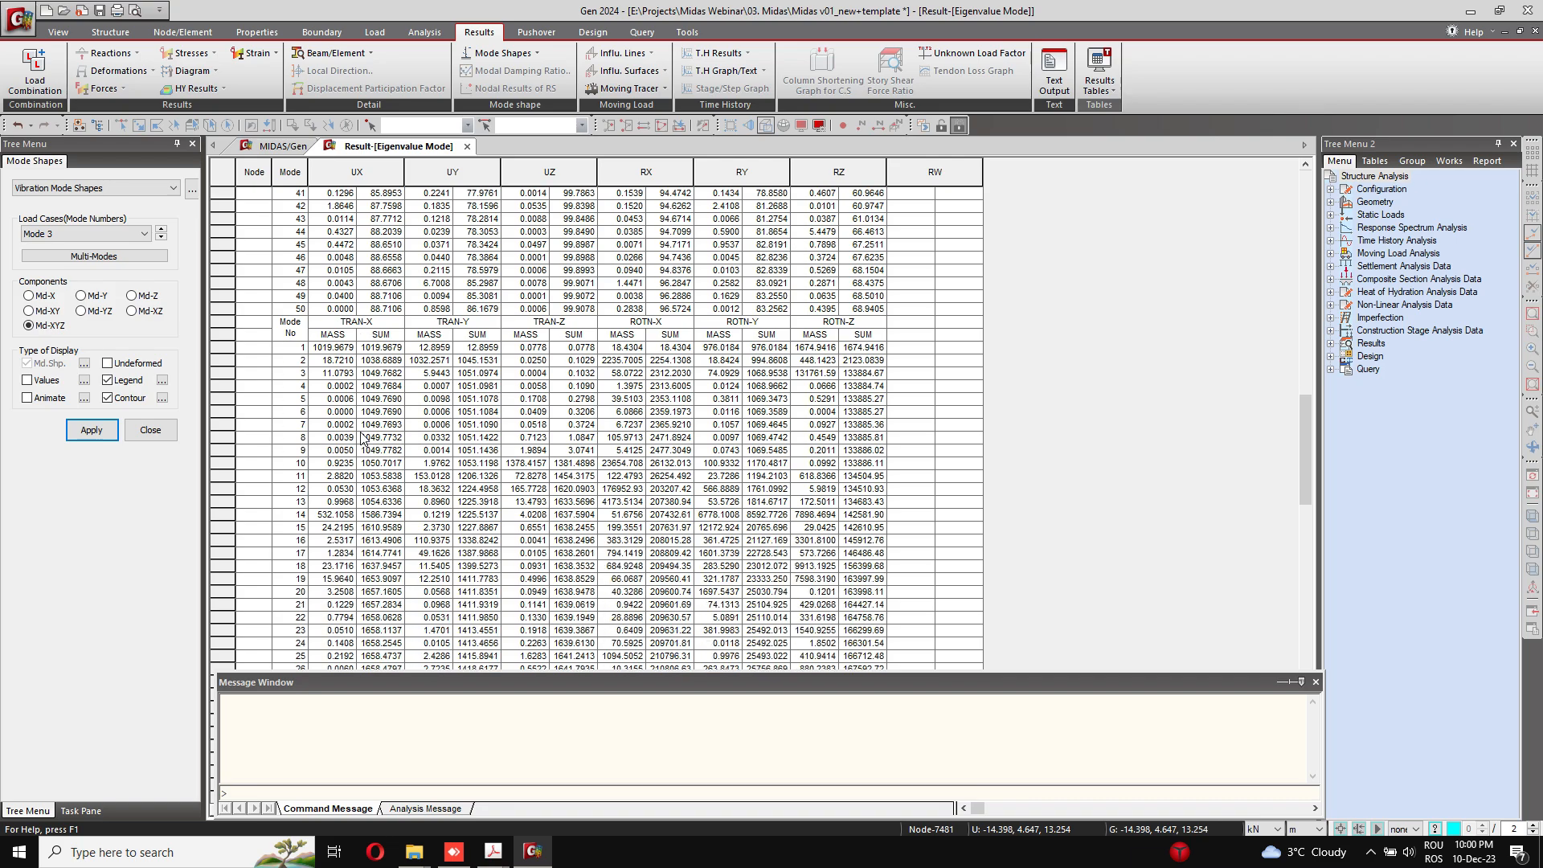
pyautogui.scroll(-18, 363, 423)
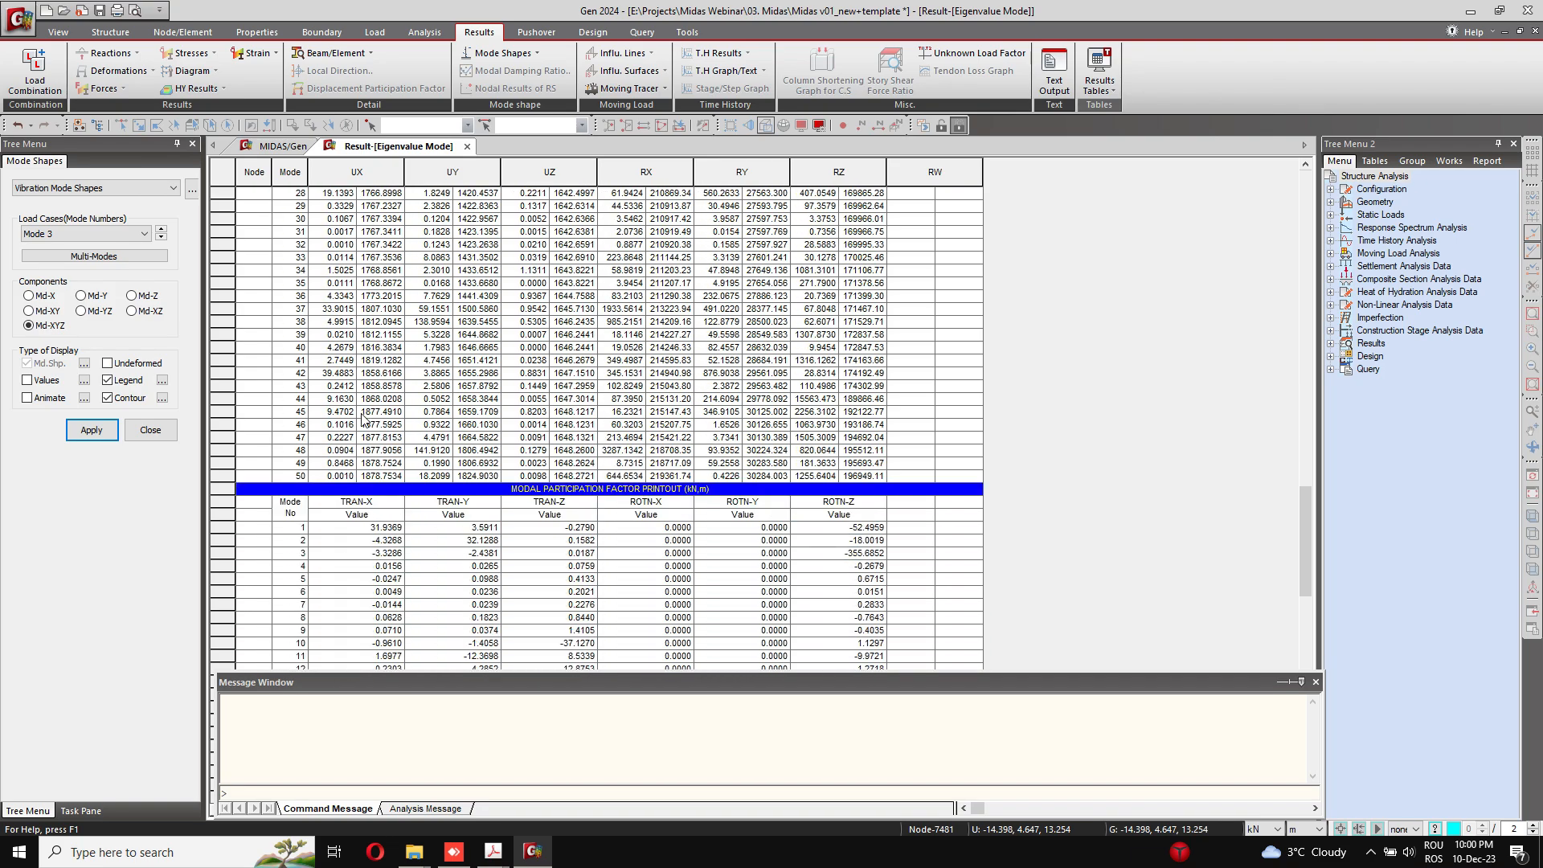
pyautogui.click(467, 146)
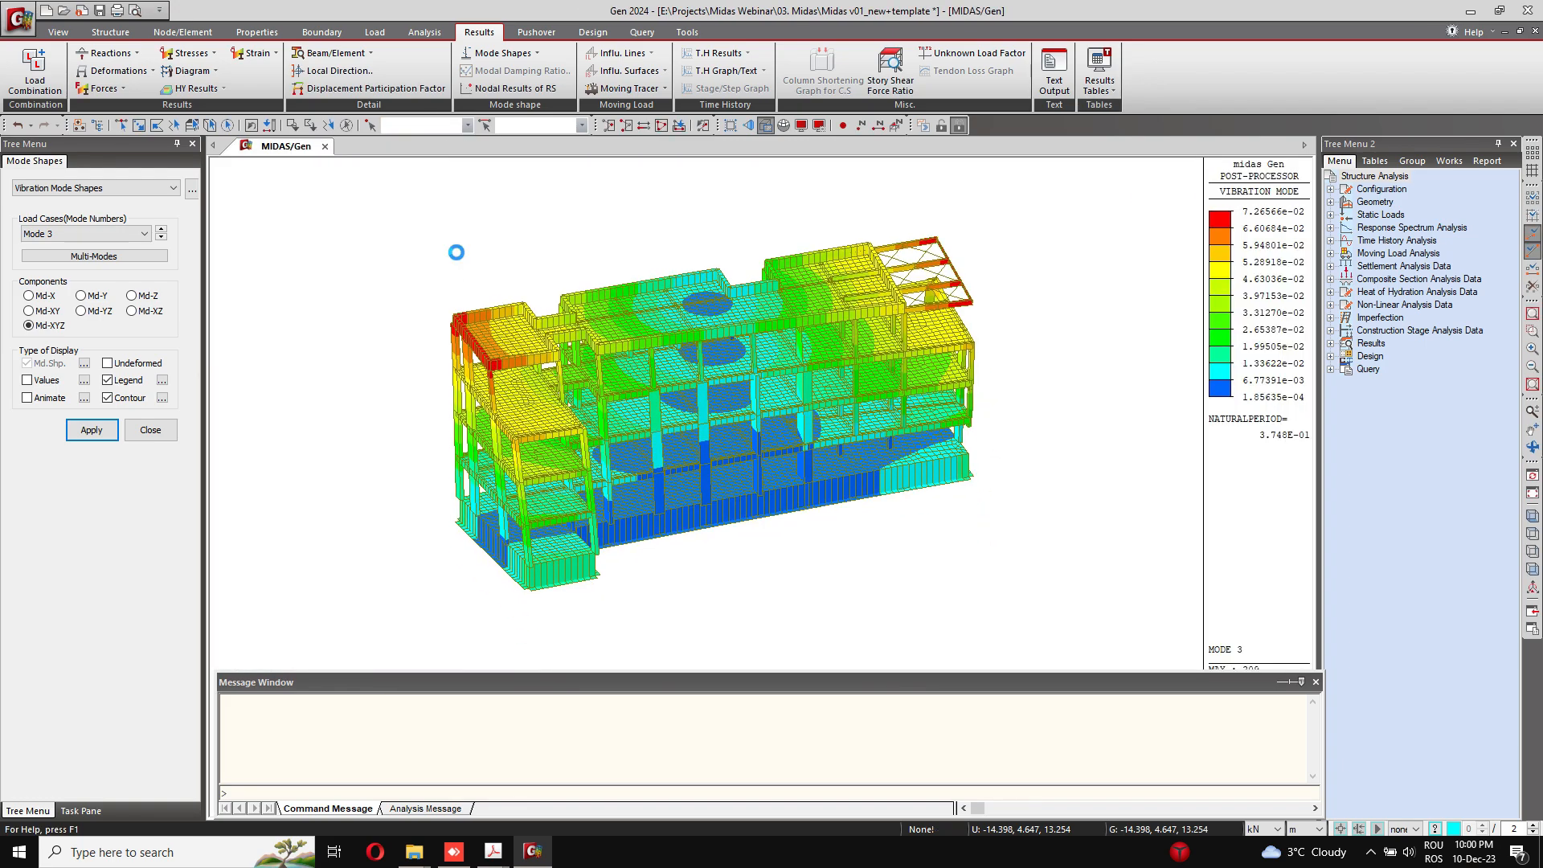
# Step: Display the Displacement Contour for the ULS Snow combination with the resultant DXYZ component and examine the deformed building
pyautogui.keyDown('ctrl'); pyautogui.moveTo(545, 240); pyautogui.dragTo(935, 293, button='middle'); pyautogui.keyUp('ctrl')
pyautogui.scroll(3, 626, 440)
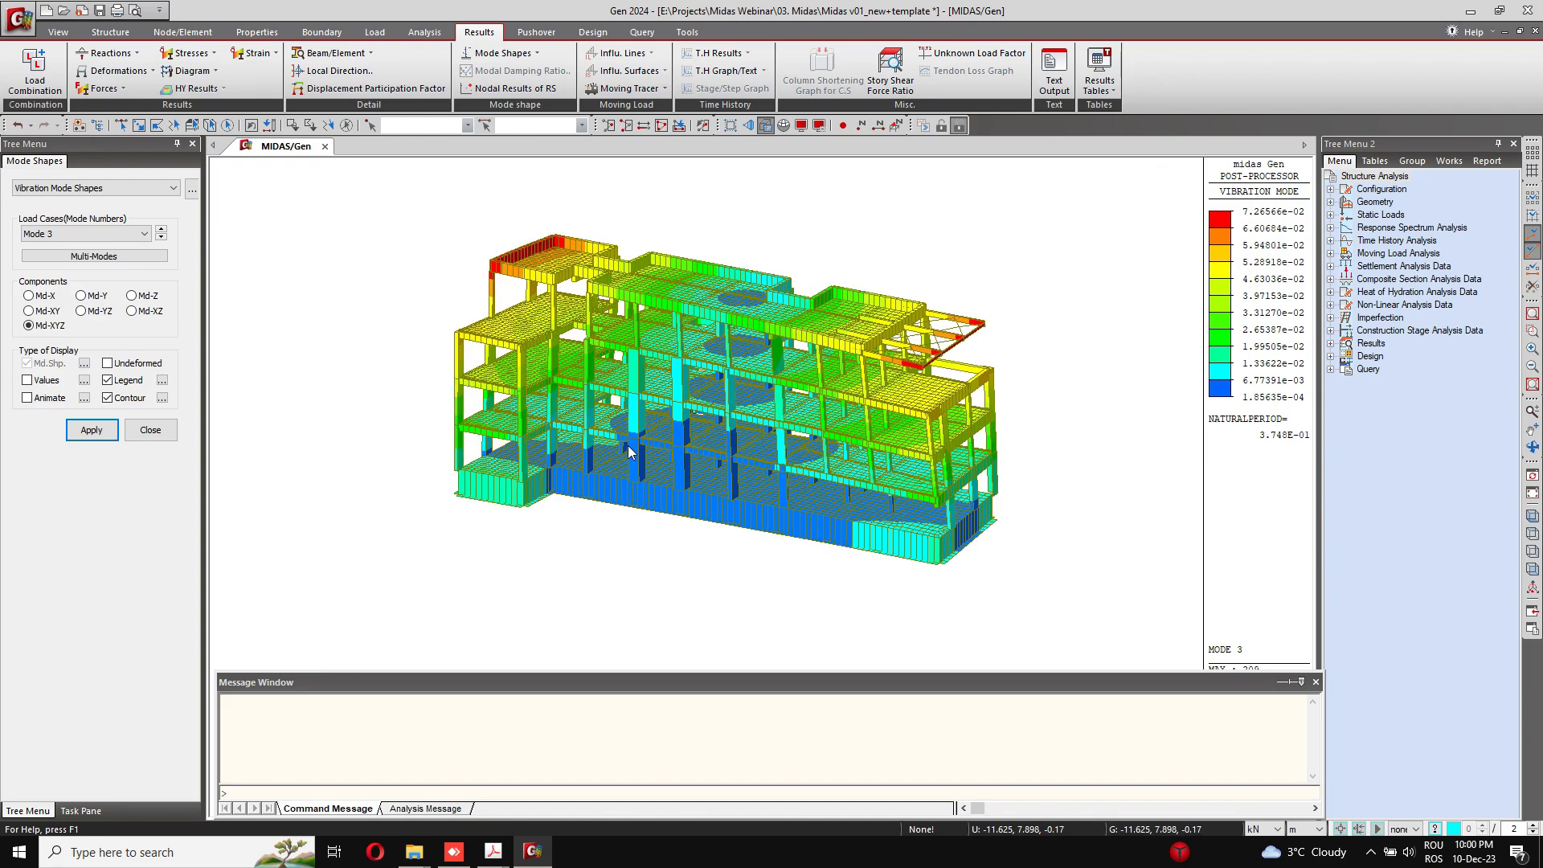
pyautogui.click(142, 72)
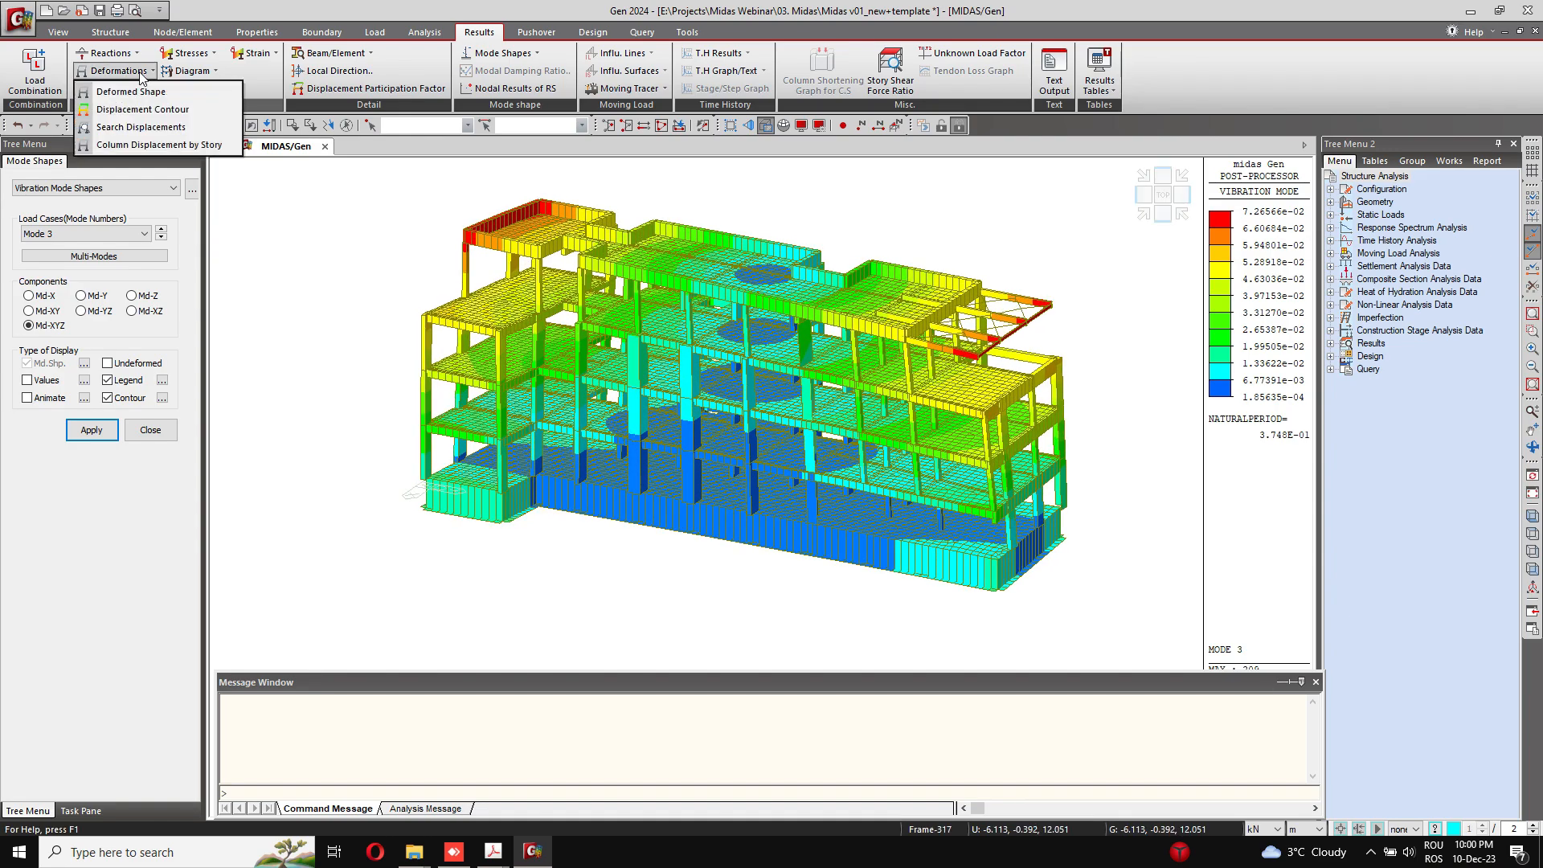
pyautogui.click(151, 117)
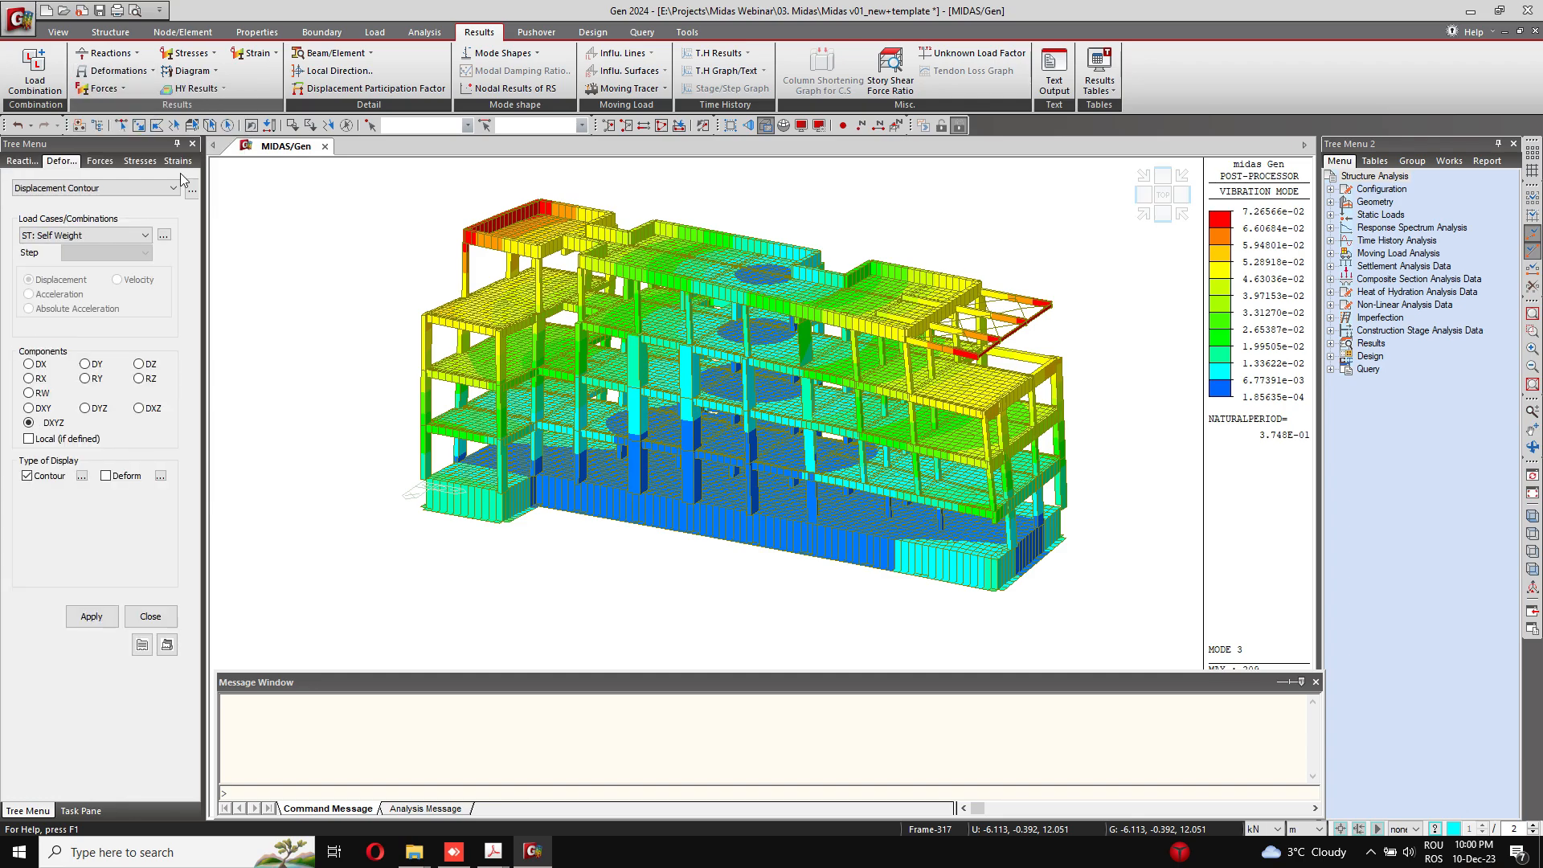
pyautogui.click(83, 235)
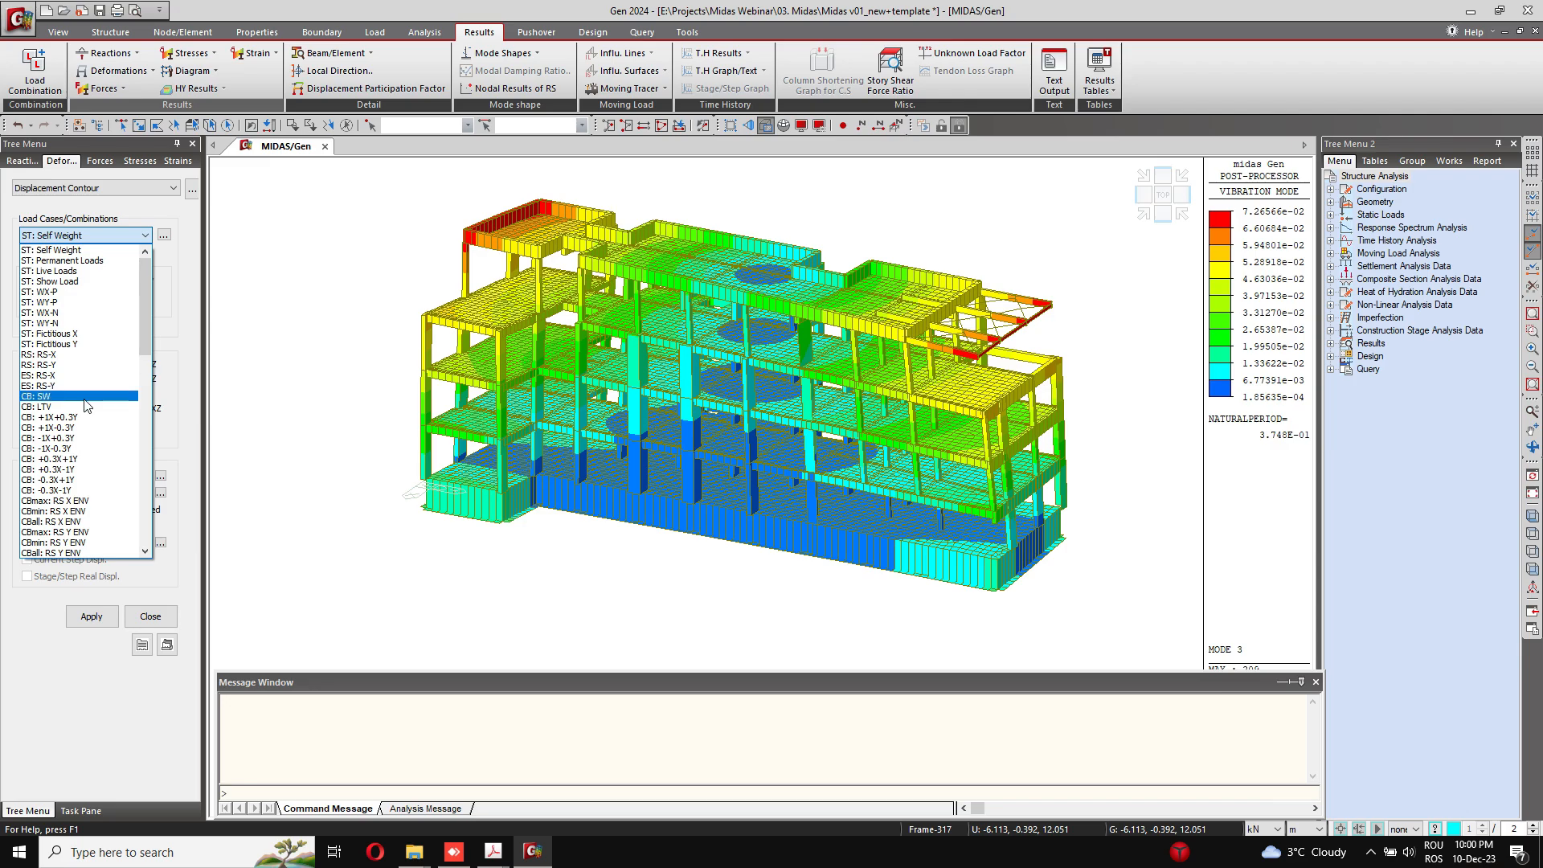
pyautogui.scroll(-1, 86, 401)
pyautogui.scroll(-2, 86, 402)
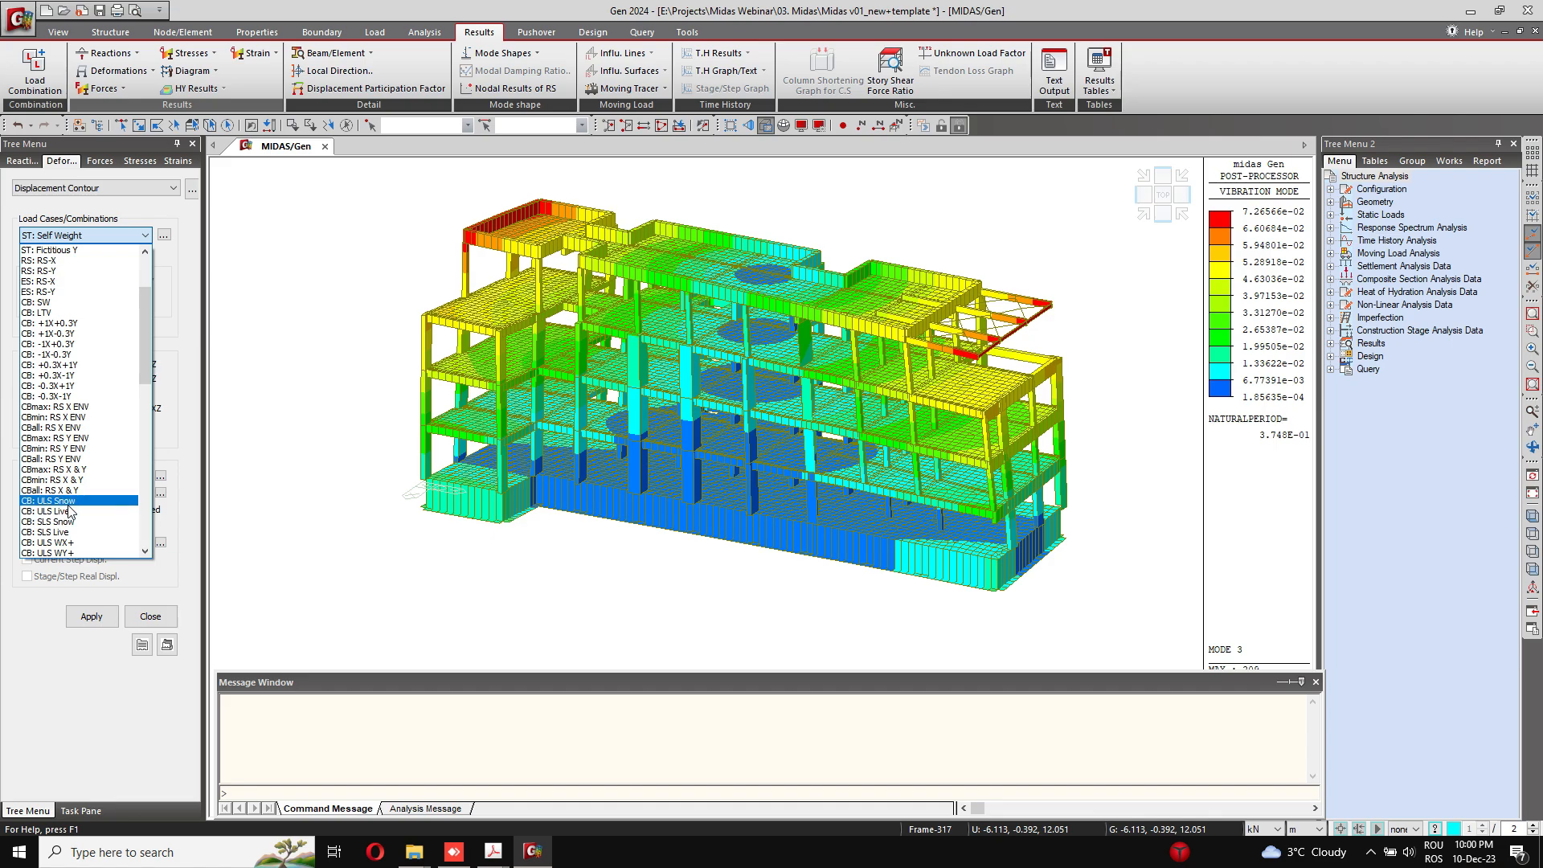
pyautogui.click(69, 504)
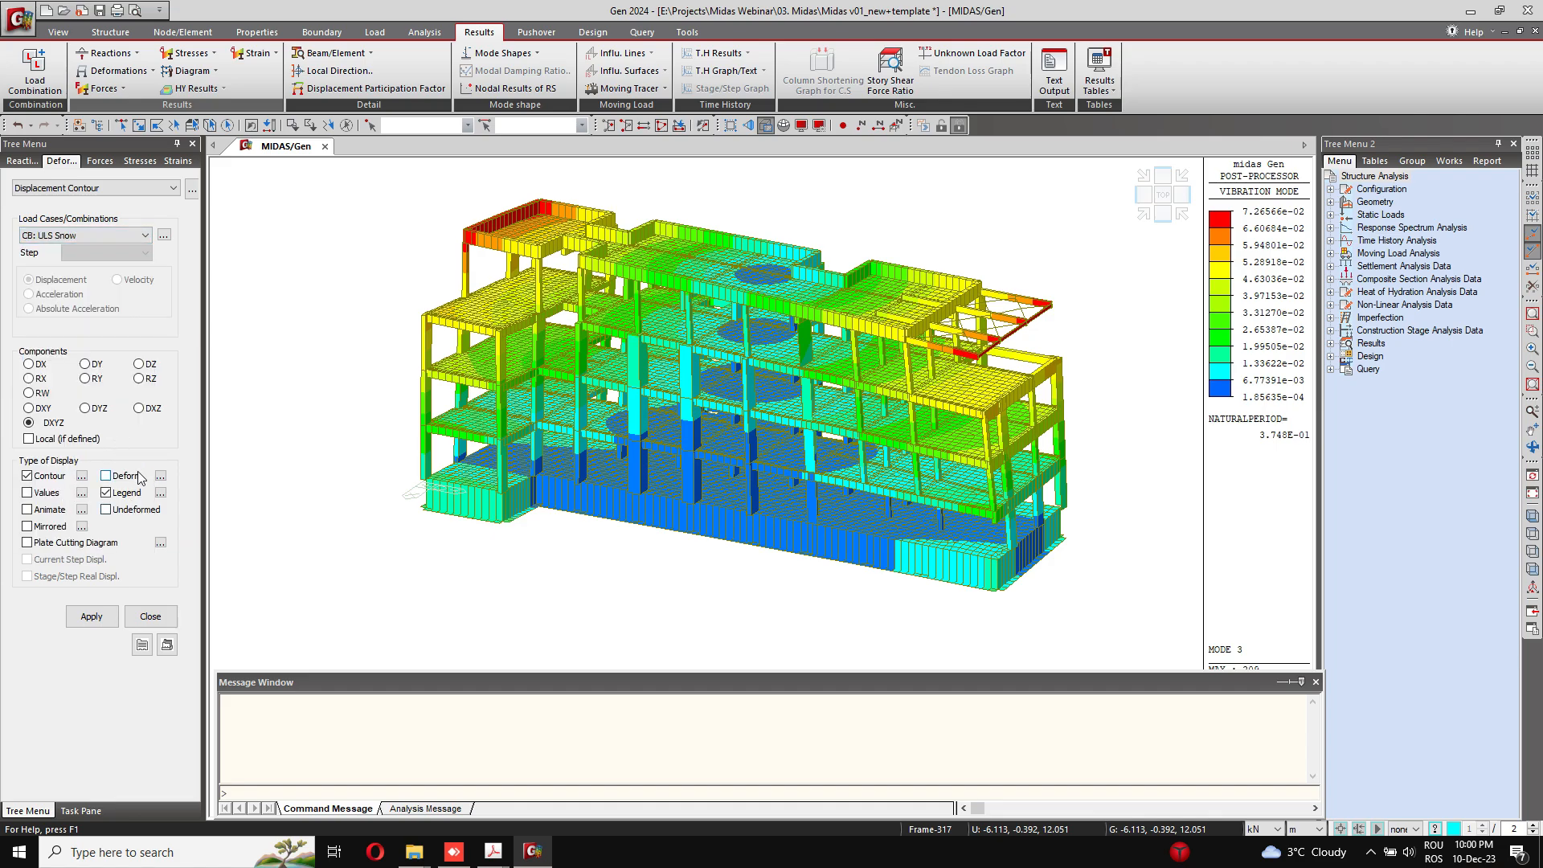
pyautogui.click(91, 617)
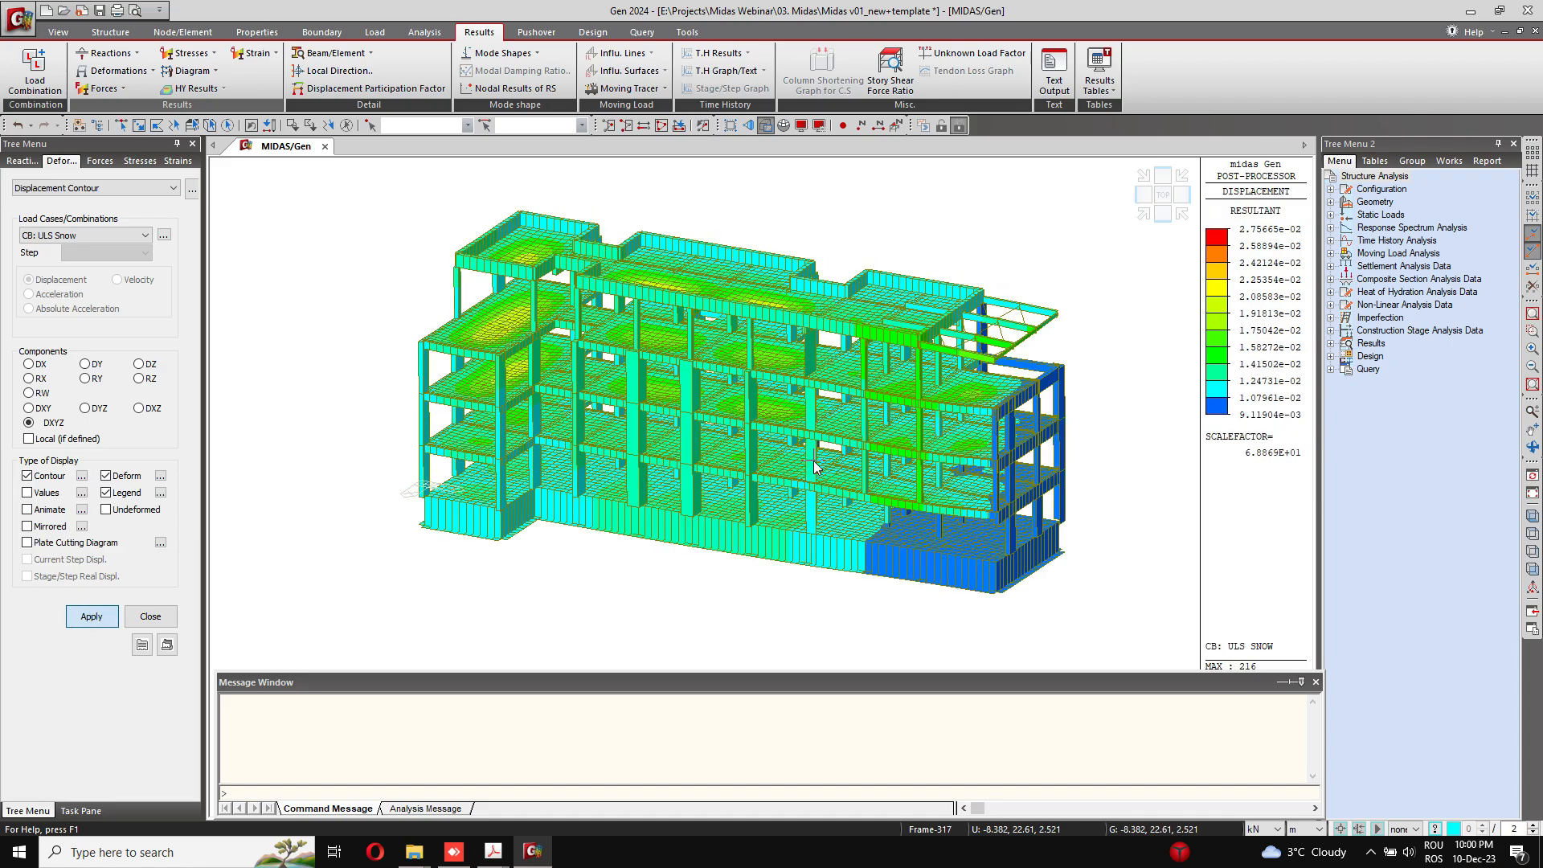
pyautogui.scroll(3, 809, 413)
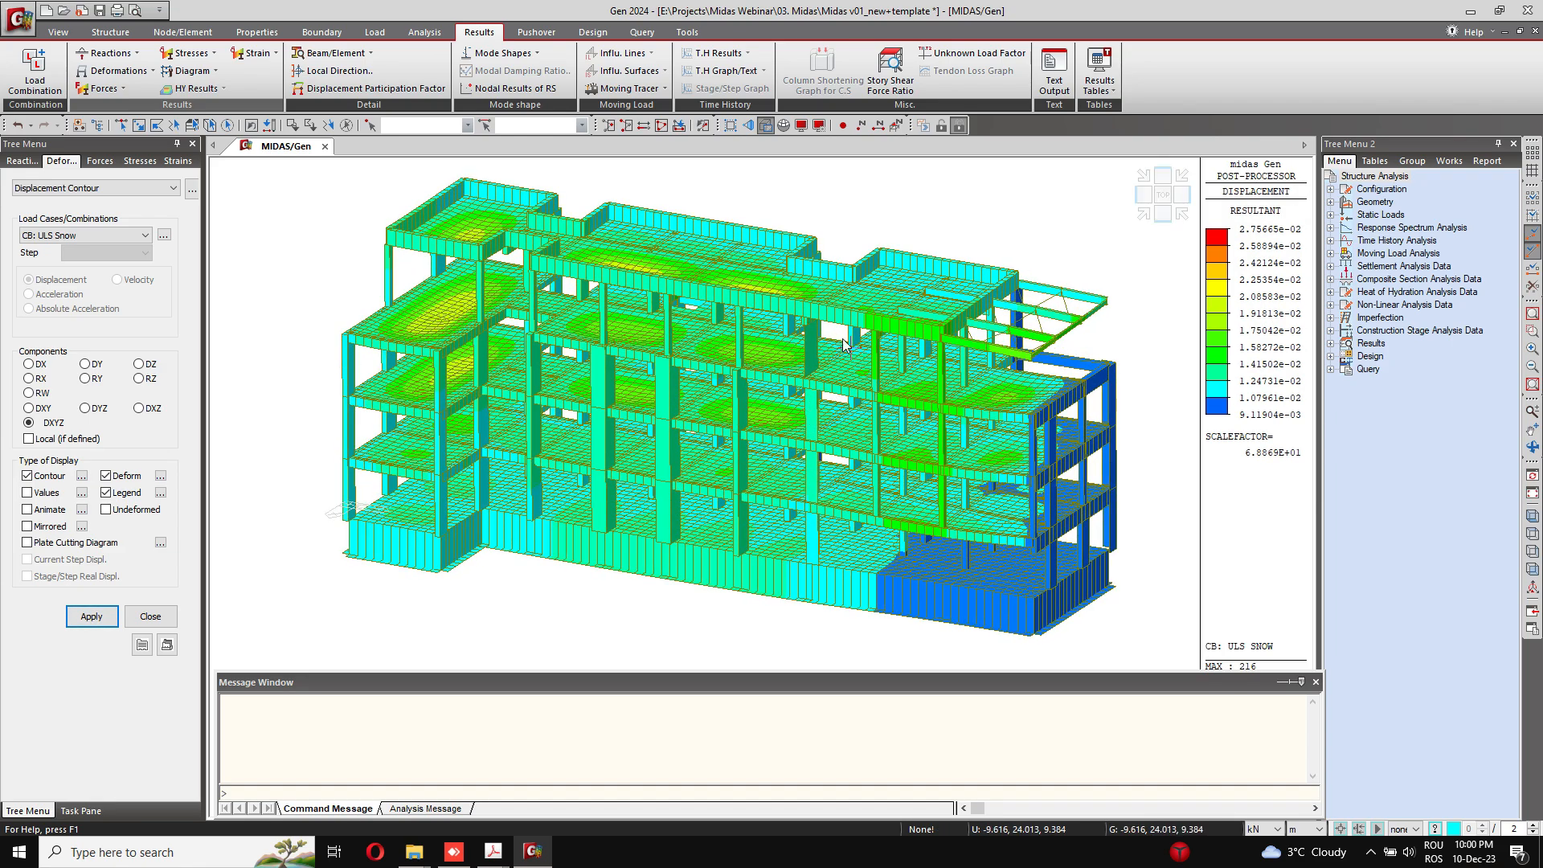
pyautogui.keyDown('ctrl'); pyautogui.moveTo(812, 408); pyautogui.dragTo(816, 323, button='middle'); pyautogui.keyUp('ctrl')
# Step: Change the length unit to mm and examine the ULS Snow displacements of the floor slabs and roof up close
pyautogui.click(1302, 828)
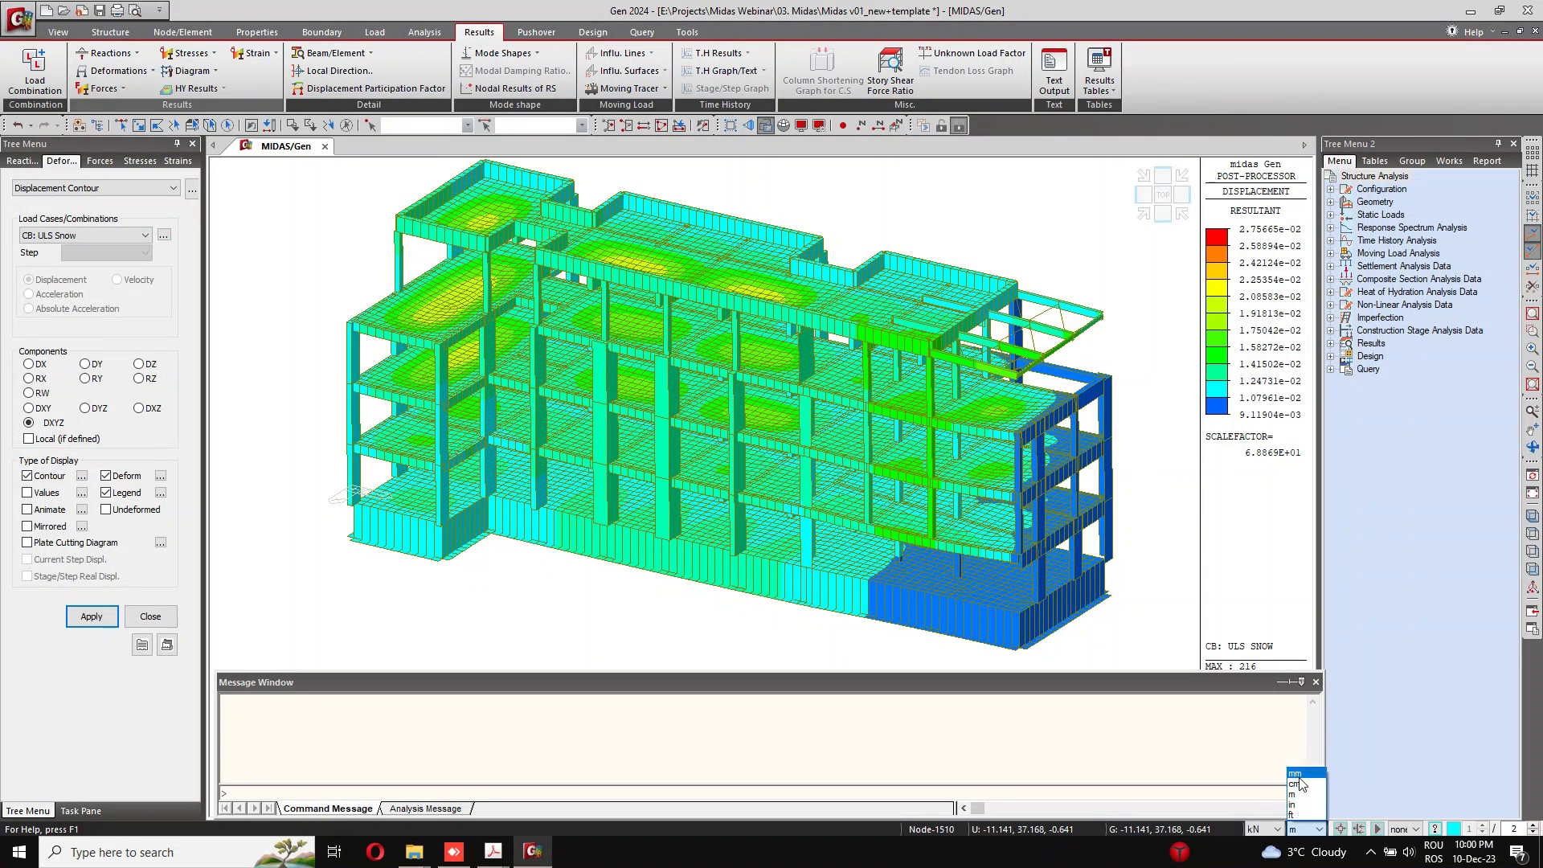
pyautogui.click(1302, 774)
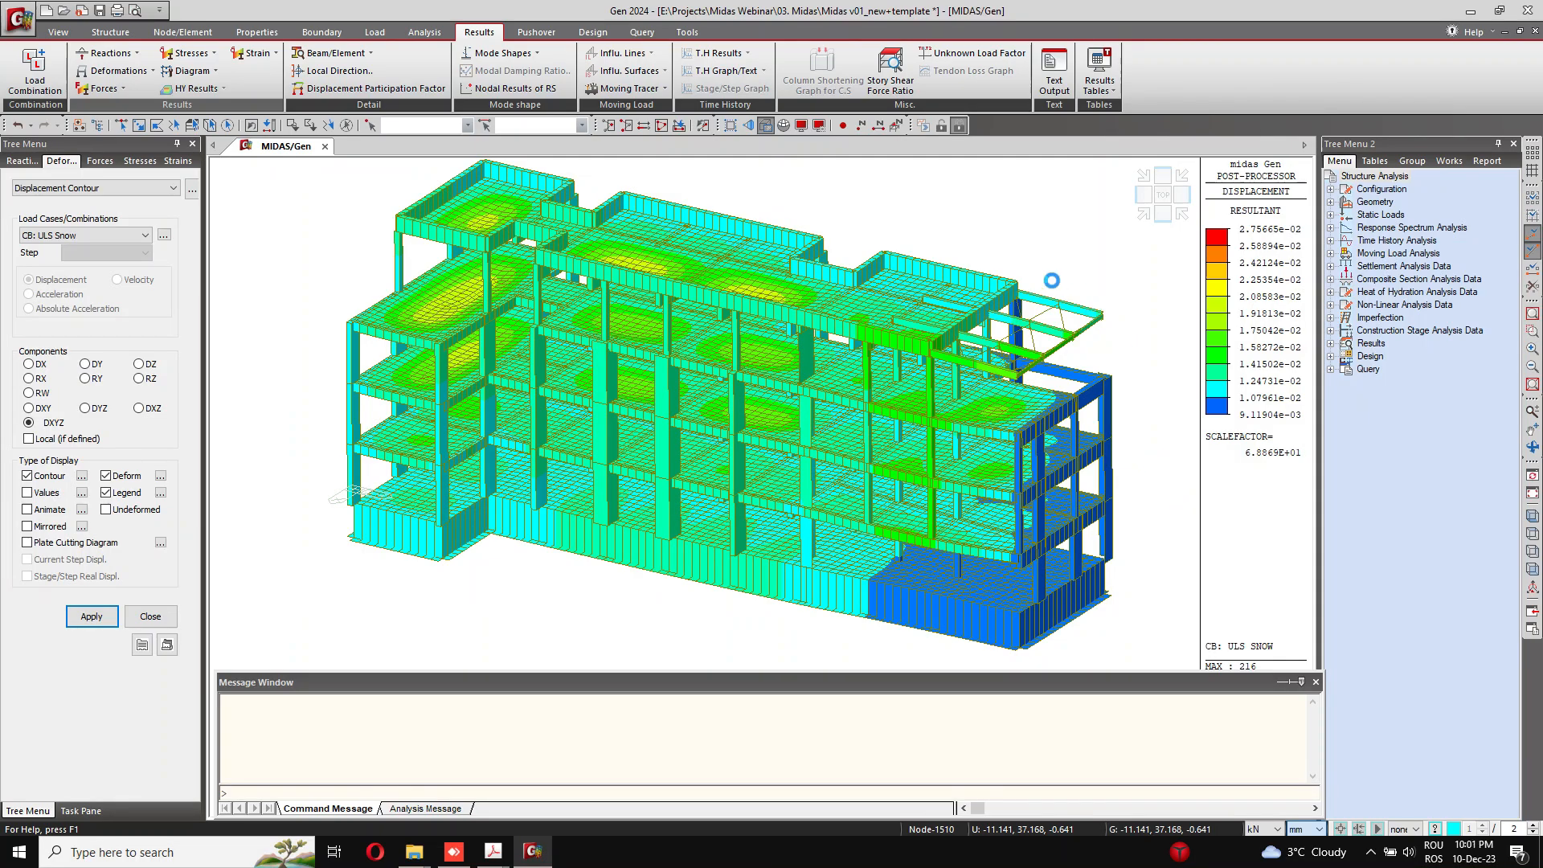
pyautogui.scroll(2, 1012, 231)
pyautogui.moveTo(876, 271); pyautogui.dragTo(922, 233, button='middle')
pyautogui.scroll(3, 622, 308)
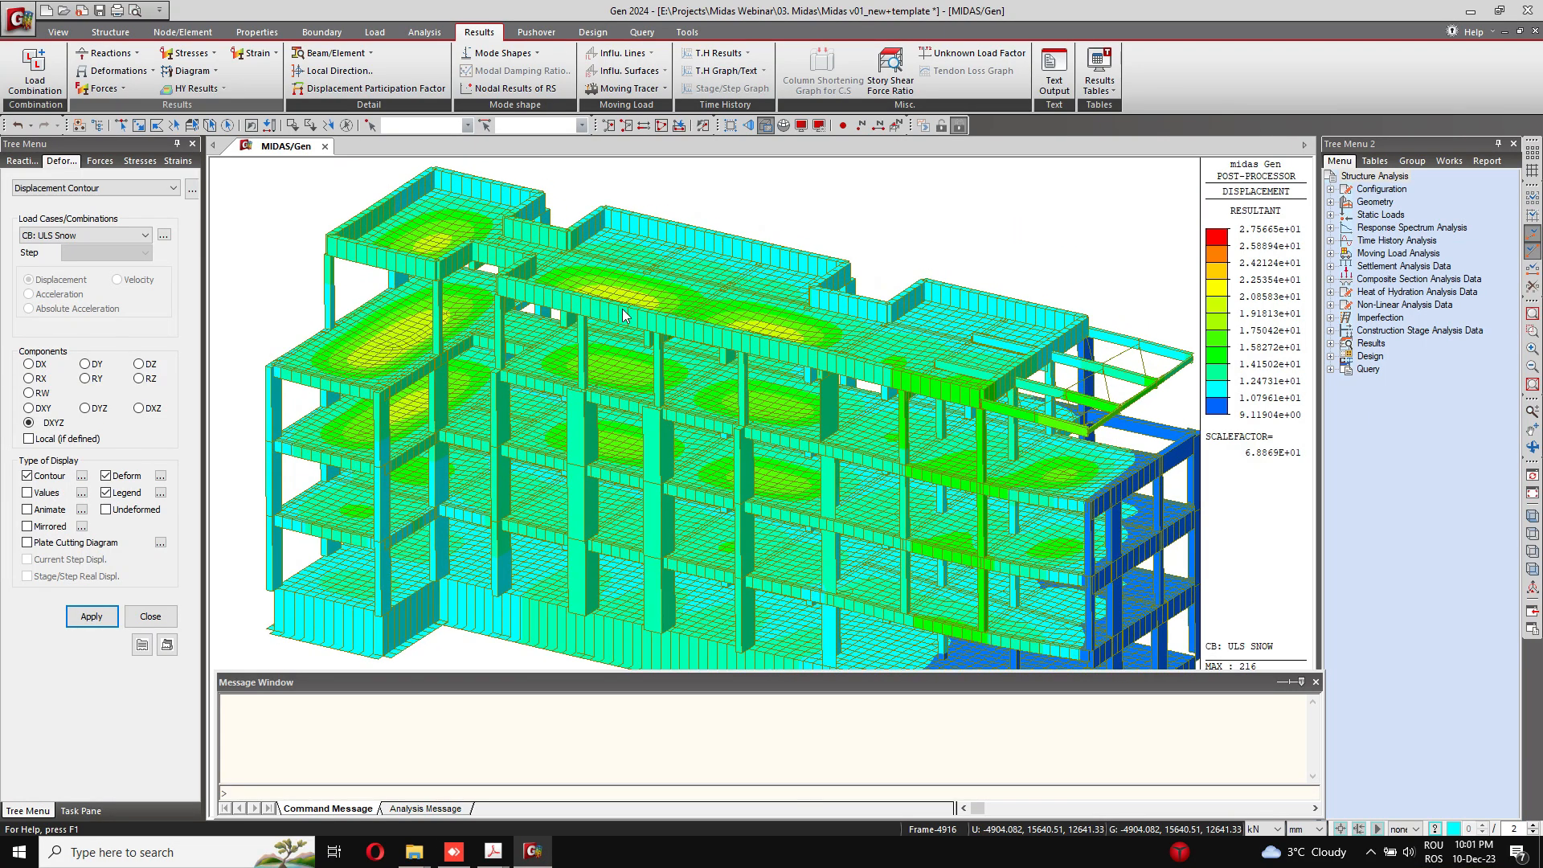
pyautogui.moveTo(629, 425); pyautogui.dragTo(653, 272, button='middle')
pyautogui.scroll(-1, 761, 354)
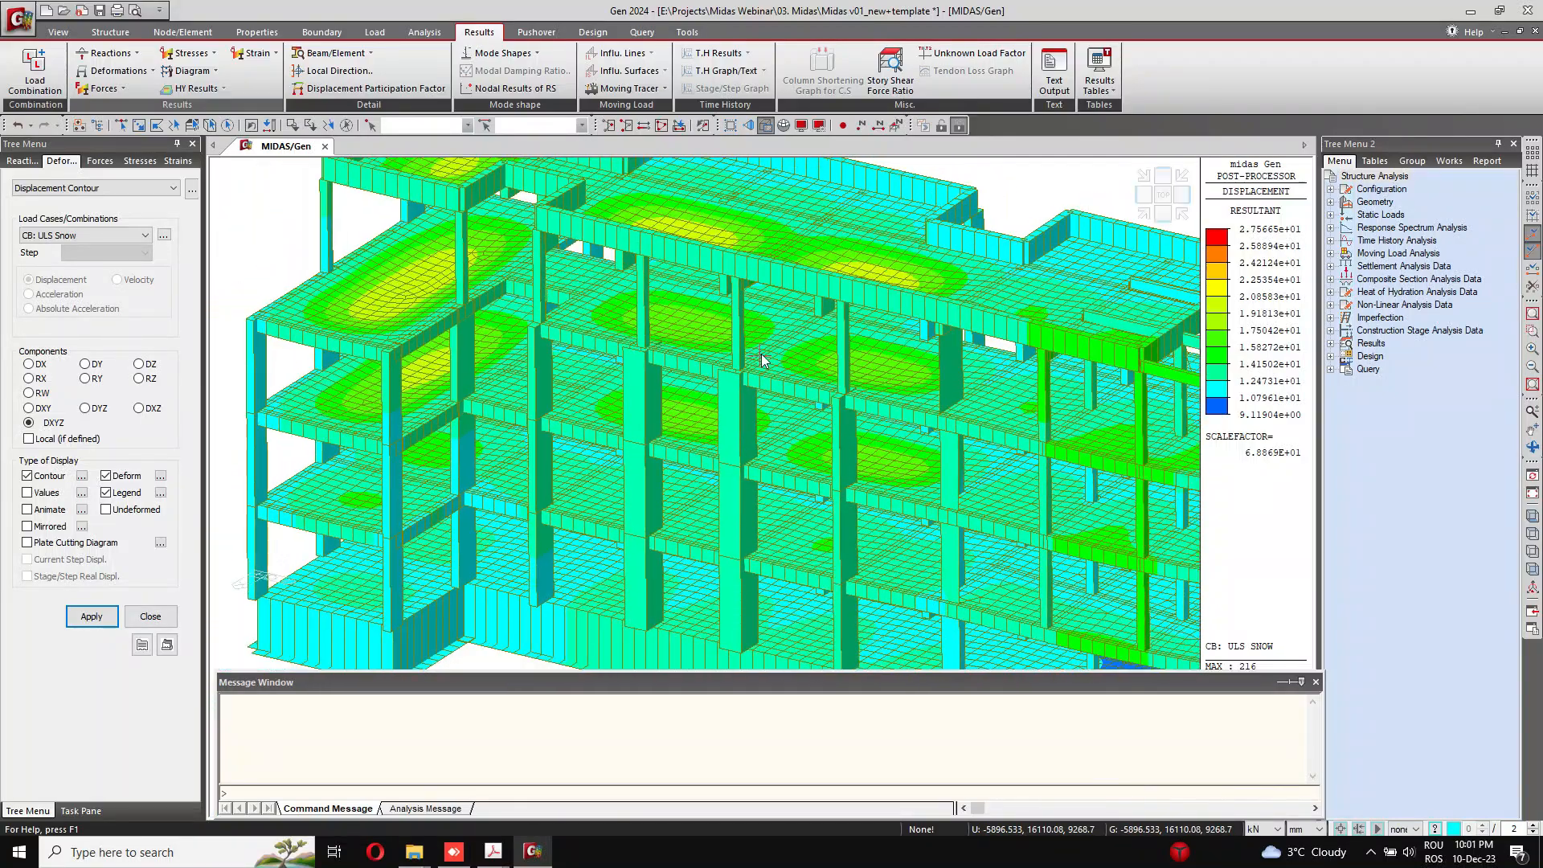
pyautogui.moveTo(901, 476); pyautogui.dragTo(1230, 337, button='middle')
pyautogui.scroll(-1, 770, 411)
pyautogui.keyDown('ctrl'); pyautogui.moveTo(587, 498); pyautogui.dragTo(776, 492, button='middle'); pyautogui.keyUp('ctrl')
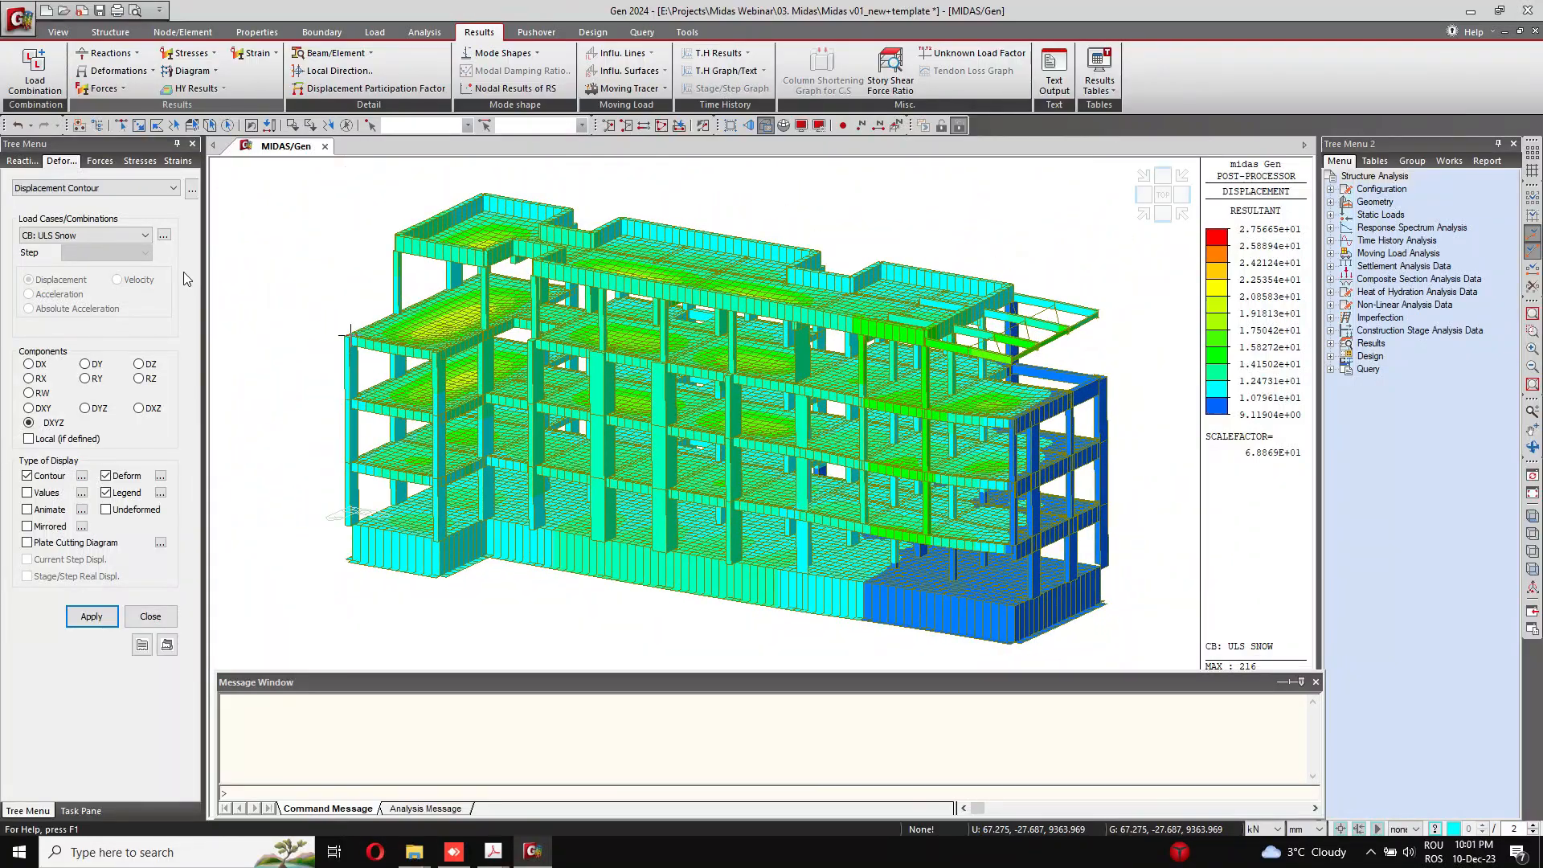
# Step: Switch the displacement contour to the +1X+0.3Y seismic combination and examine the deformed building
pyautogui.click(140, 235)
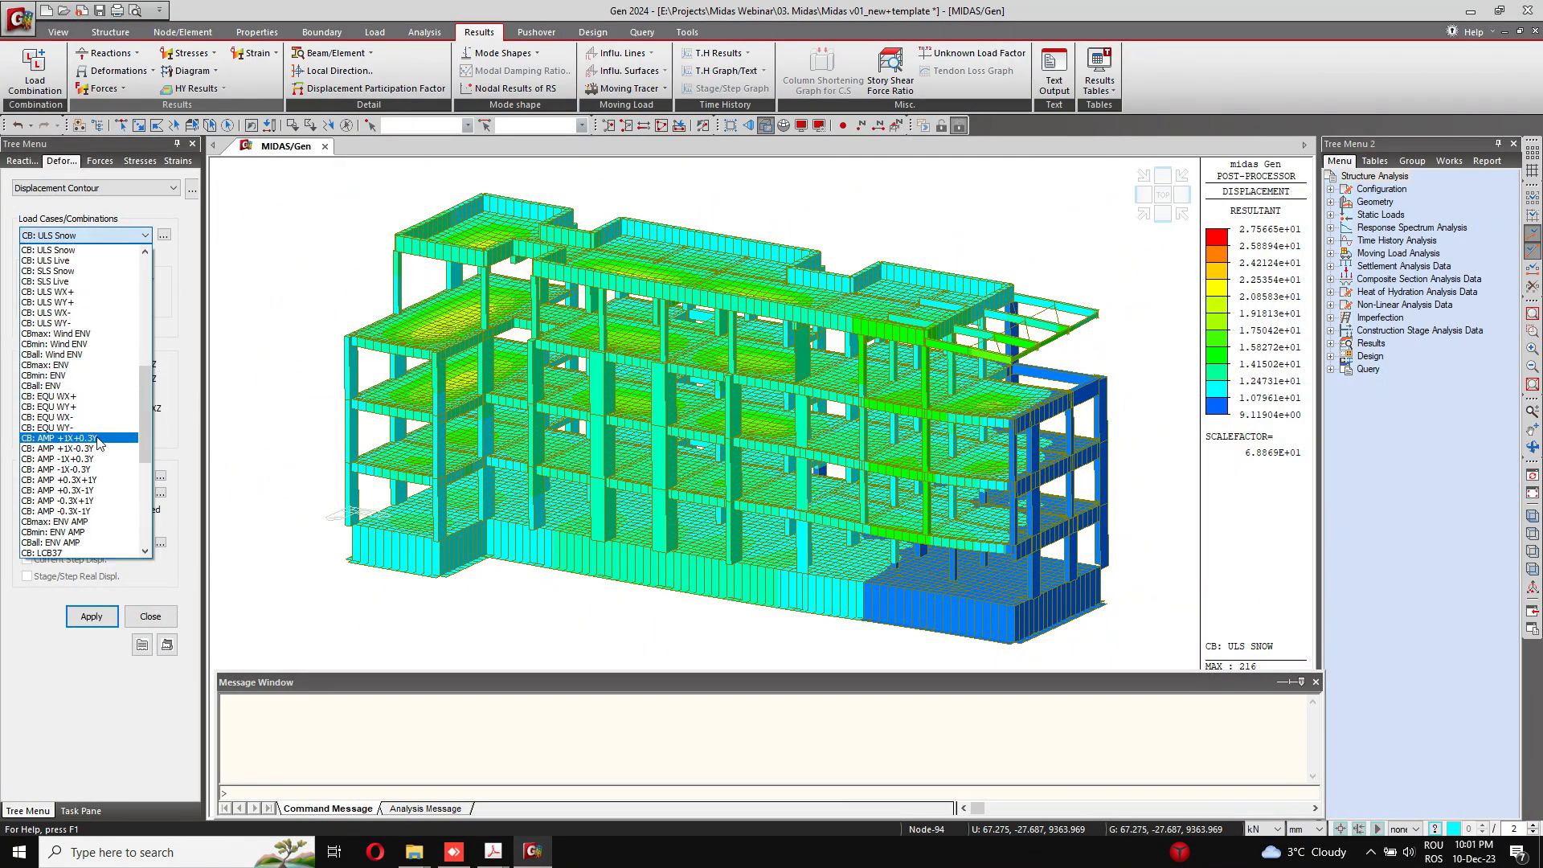
pyautogui.scroll(4, 98, 375)
pyautogui.scroll(4, 95, 363)
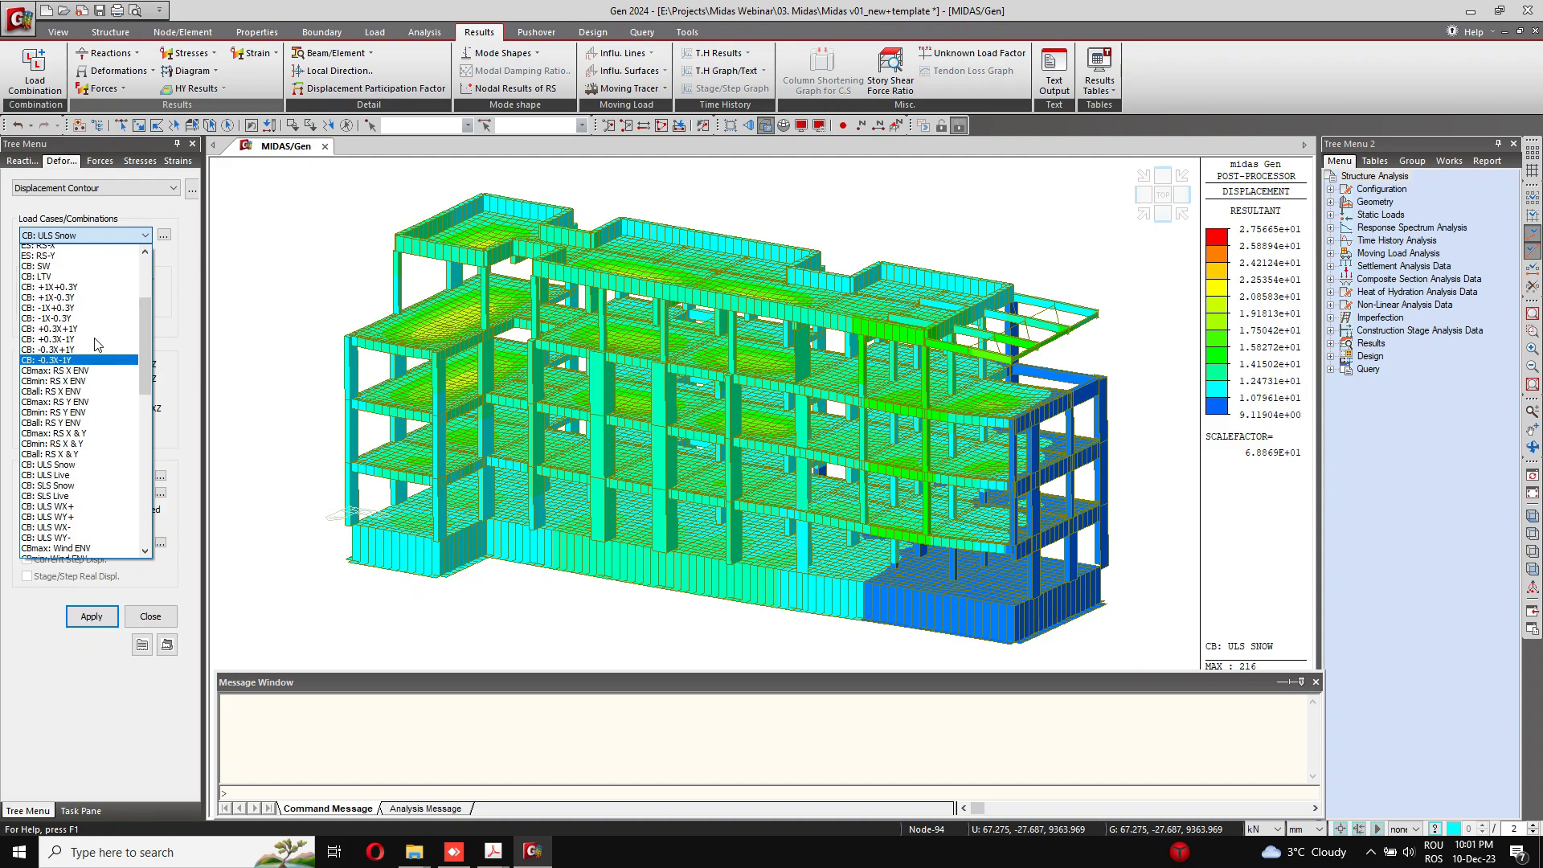
pyautogui.click(90, 292)
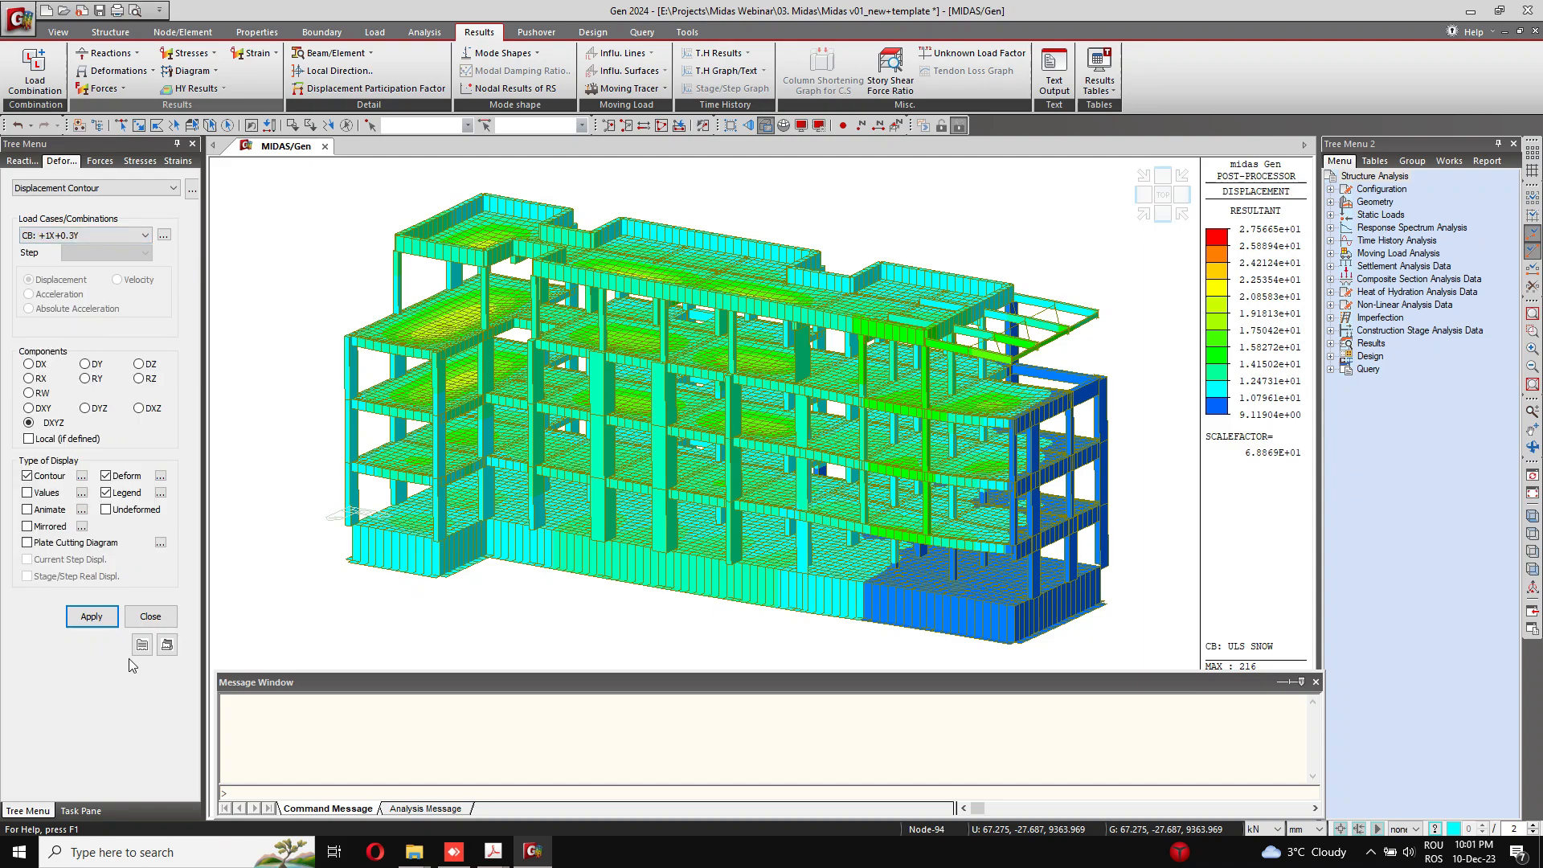
pyautogui.click(93, 623)
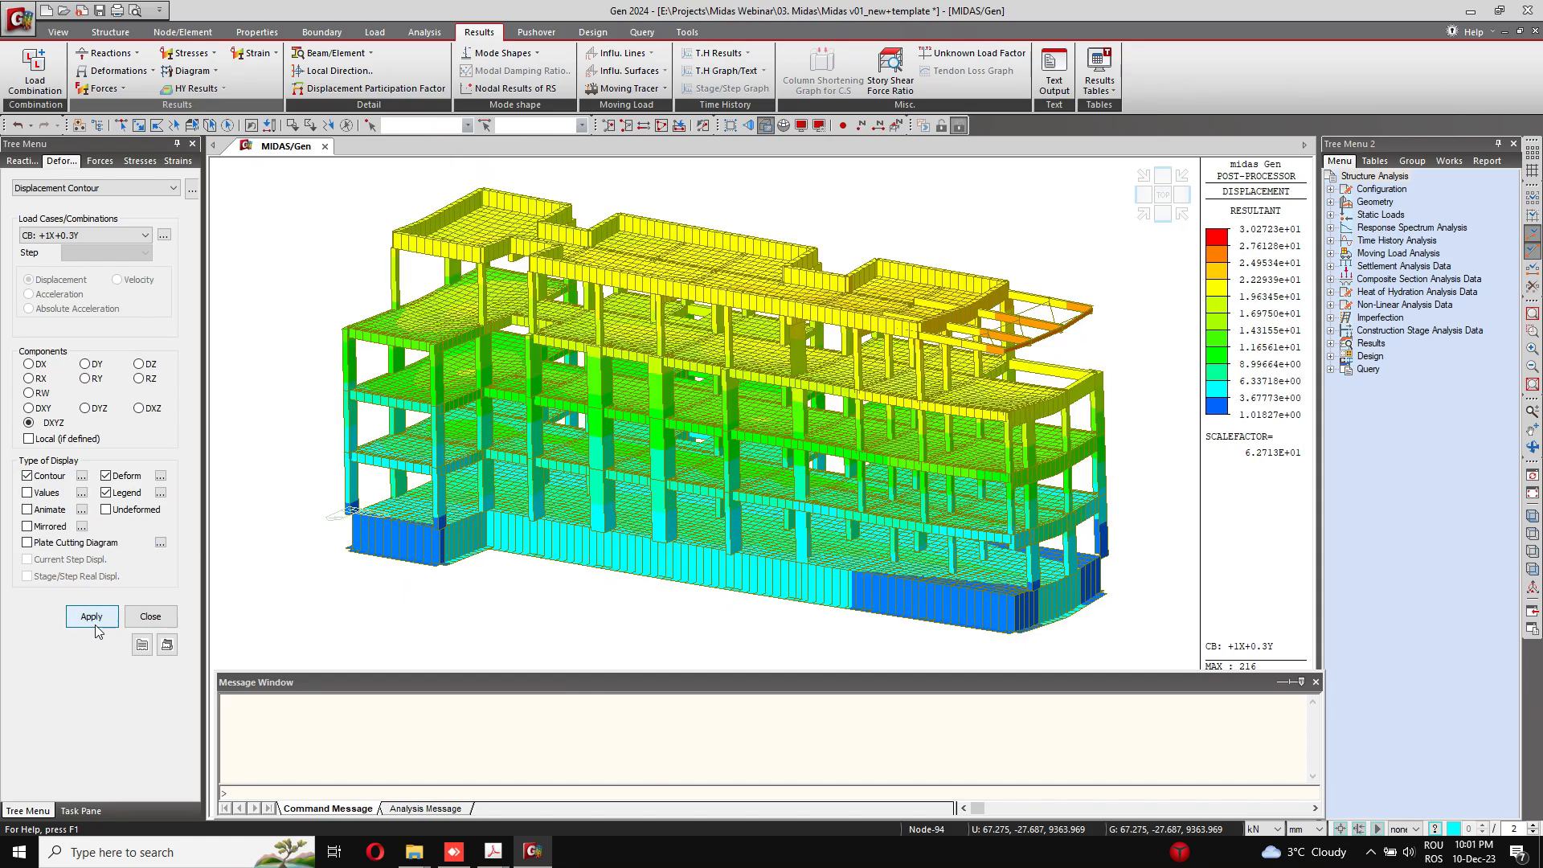
pyautogui.keyDown('ctrl'); pyautogui.moveTo(910, 390); pyautogui.dragTo(878, 441, button='middle'); pyautogui.keyUp('ctrl')
pyautogui.scroll(-2, 949, 526)
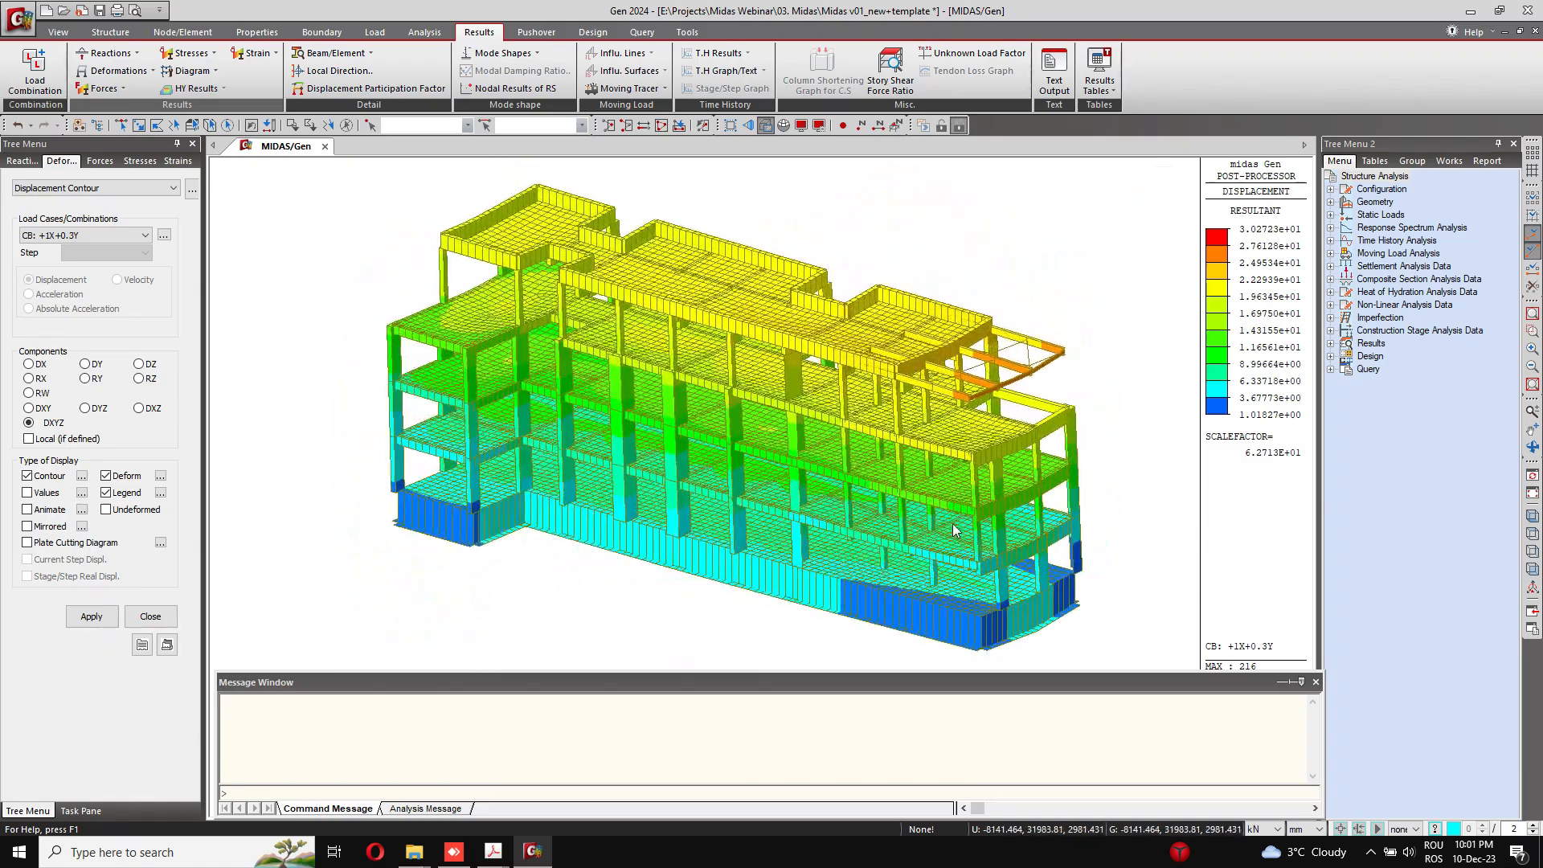
# Step: Open the Story Displacement results table for the seismic combinations from +1X+0.3Y to -0.3X-1Y
pyautogui.click(1096, 91)
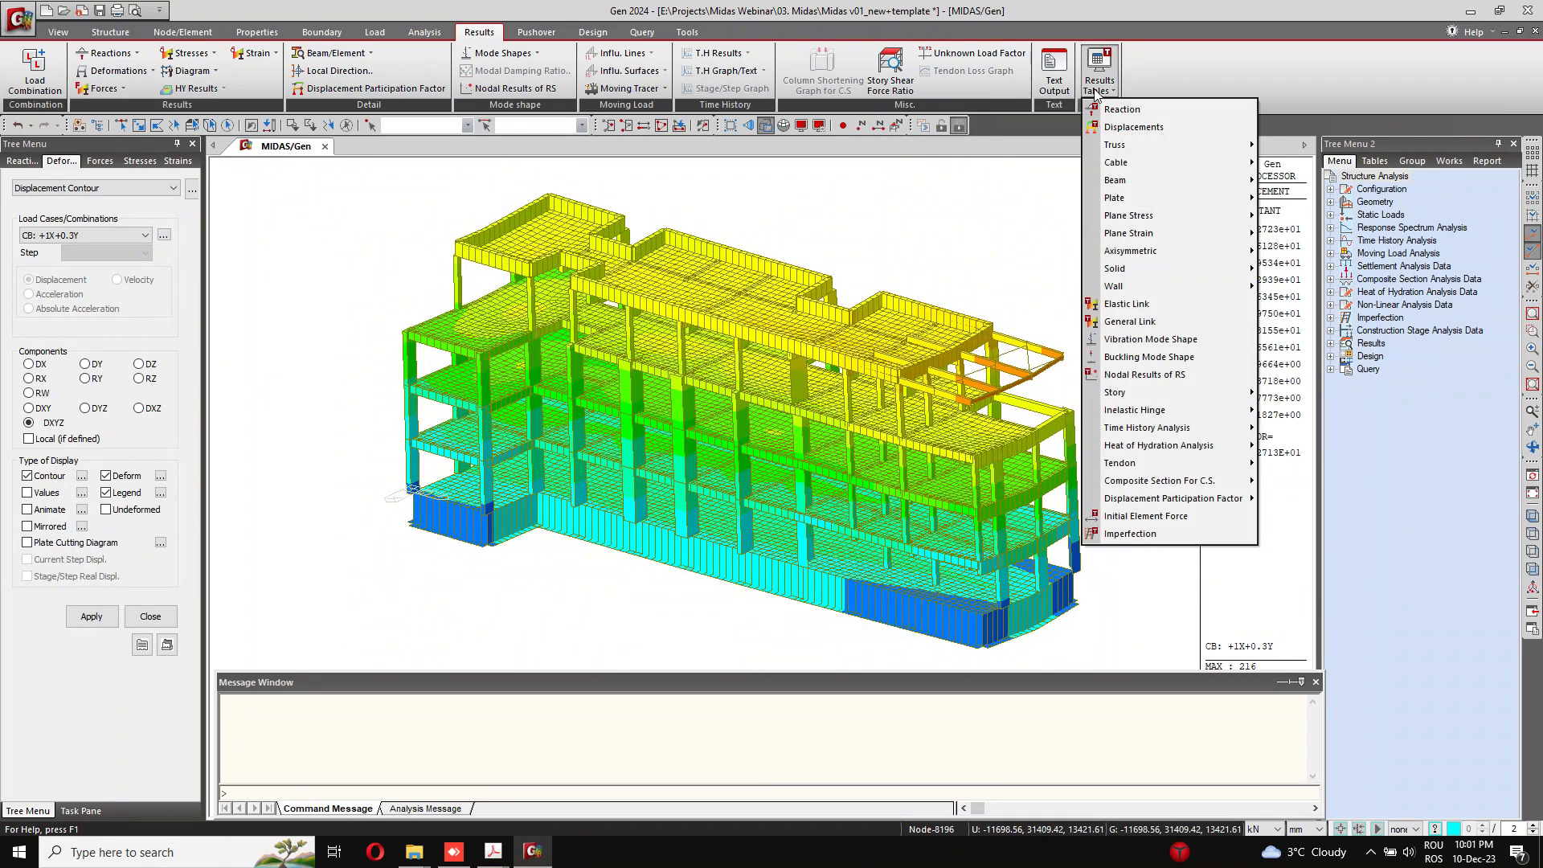
pyautogui.moveTo(1173, 394)
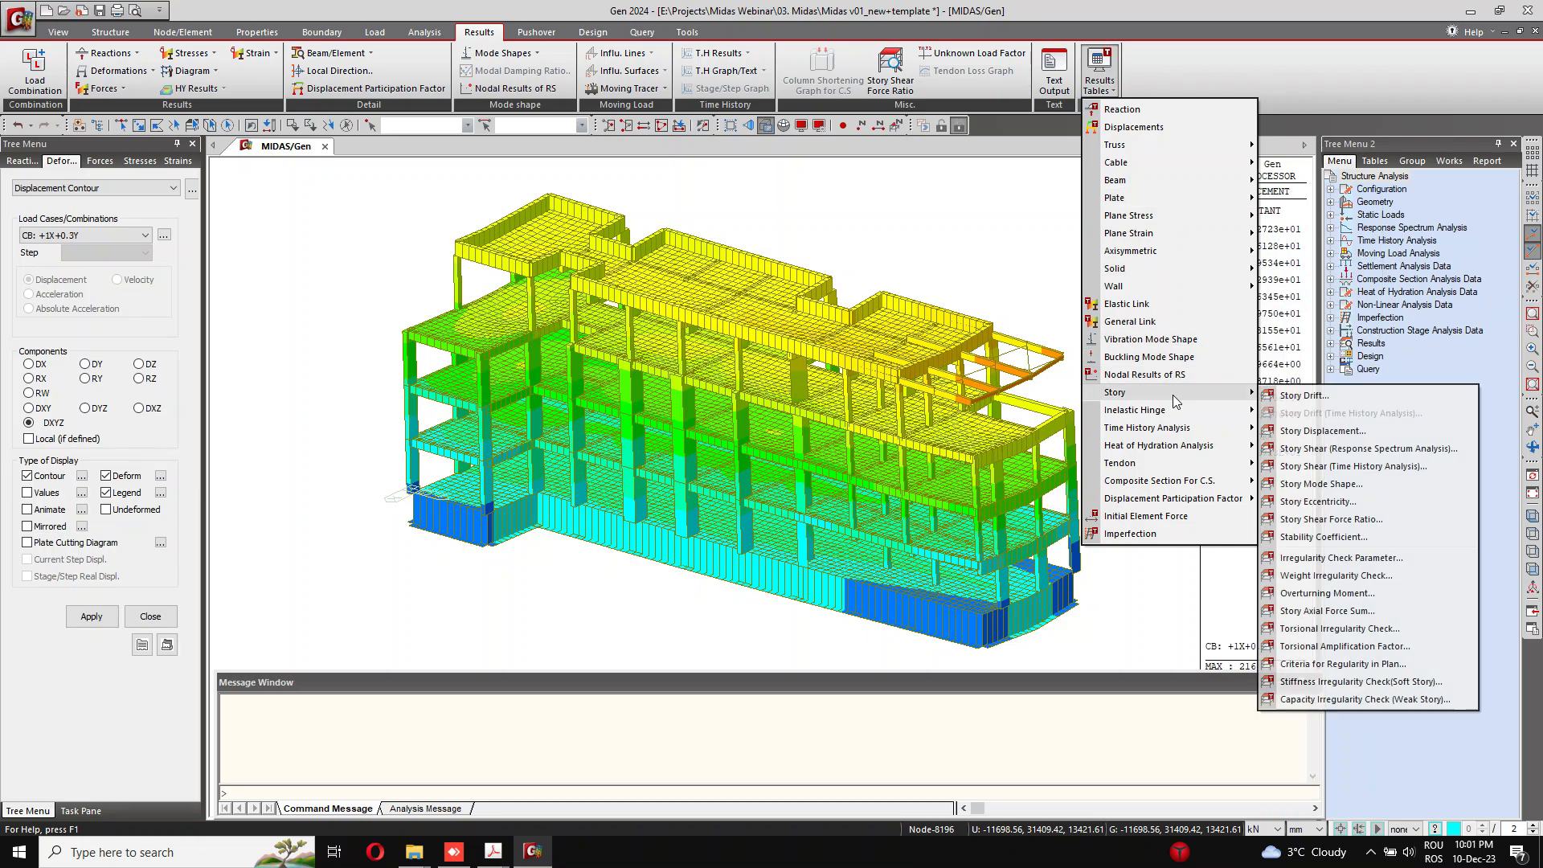
pyautogui.click(1328, 430)
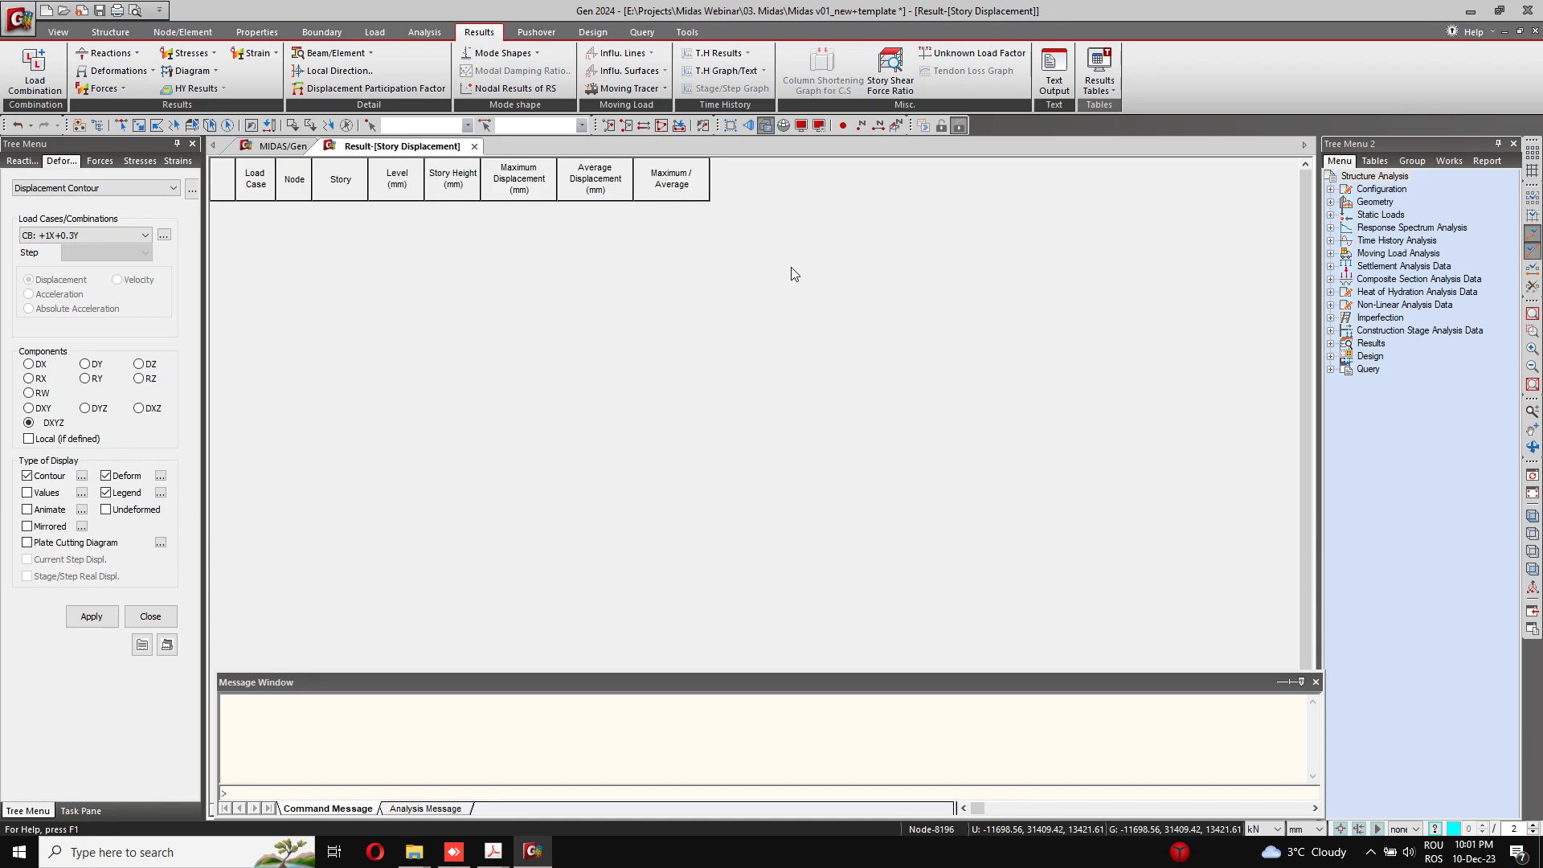
pyautogui.scroll(-4, 740, 450)
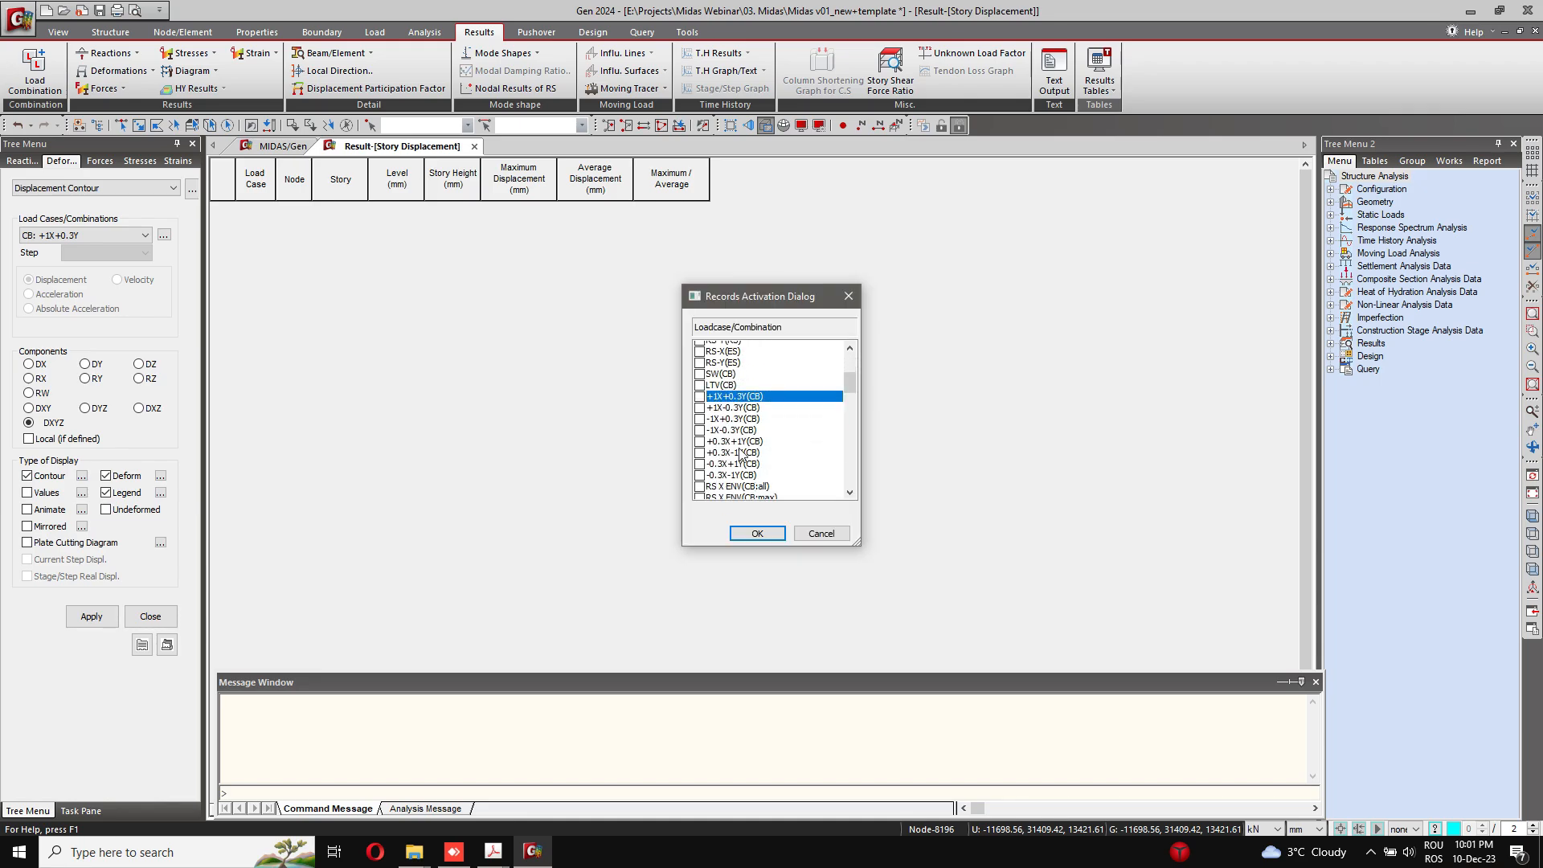
pyautogui.keyDown('shift'); pyautogui.click(741, 475); pyautogui.keyUp('shift')
pyautogui.click(757, 534)
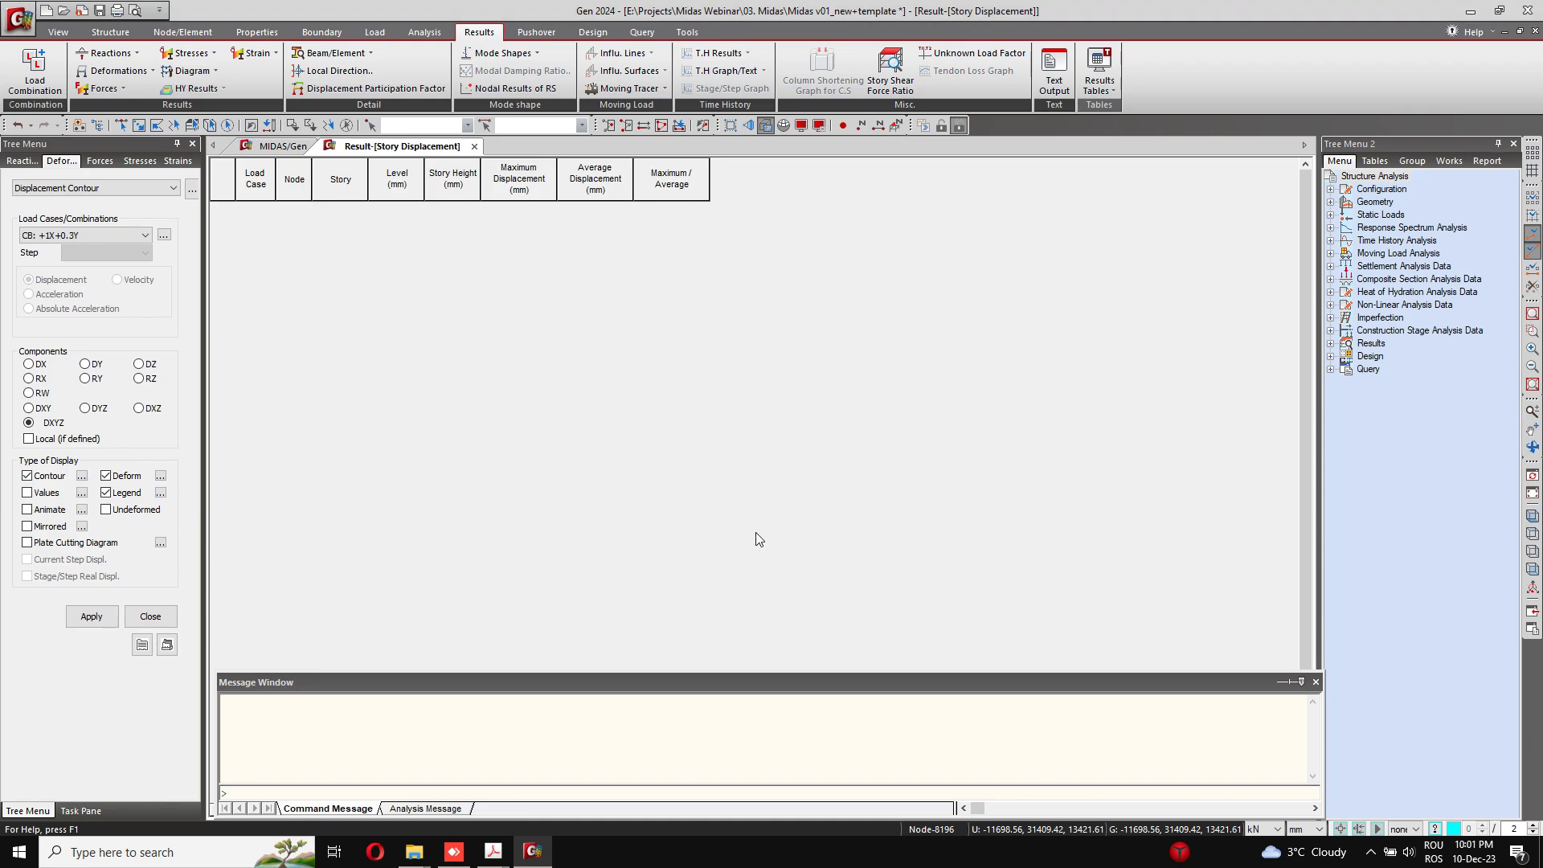
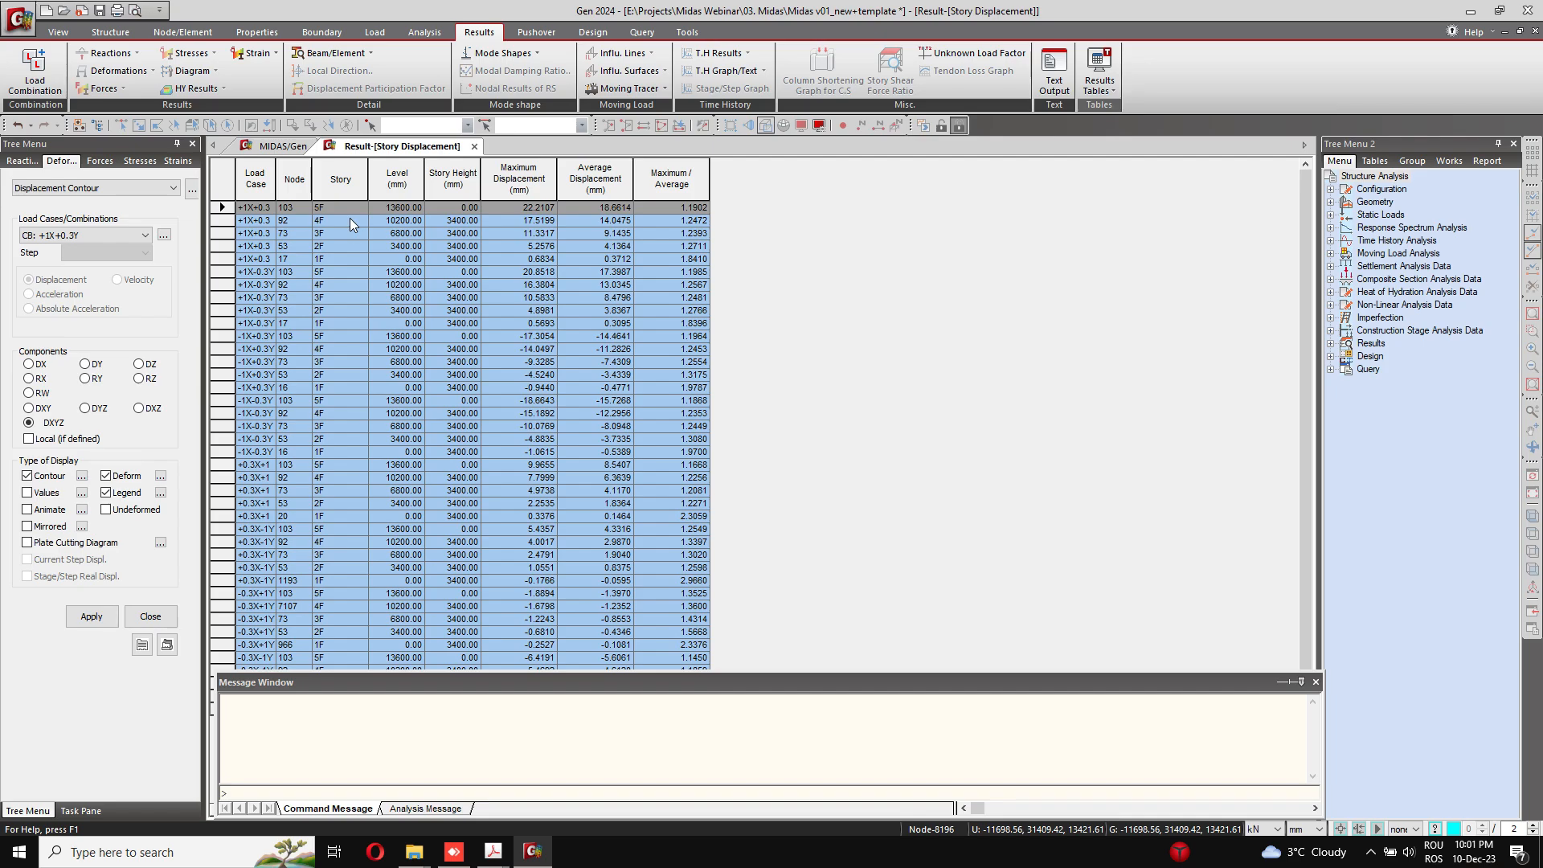
# Step: Close the Story Displacement table and open the Story Drift results table for the seismic combinations from +1X+0.3Y to -0.3X-1Y
pyautogui.click(349, 219)
pyautogui.click(475, 146)
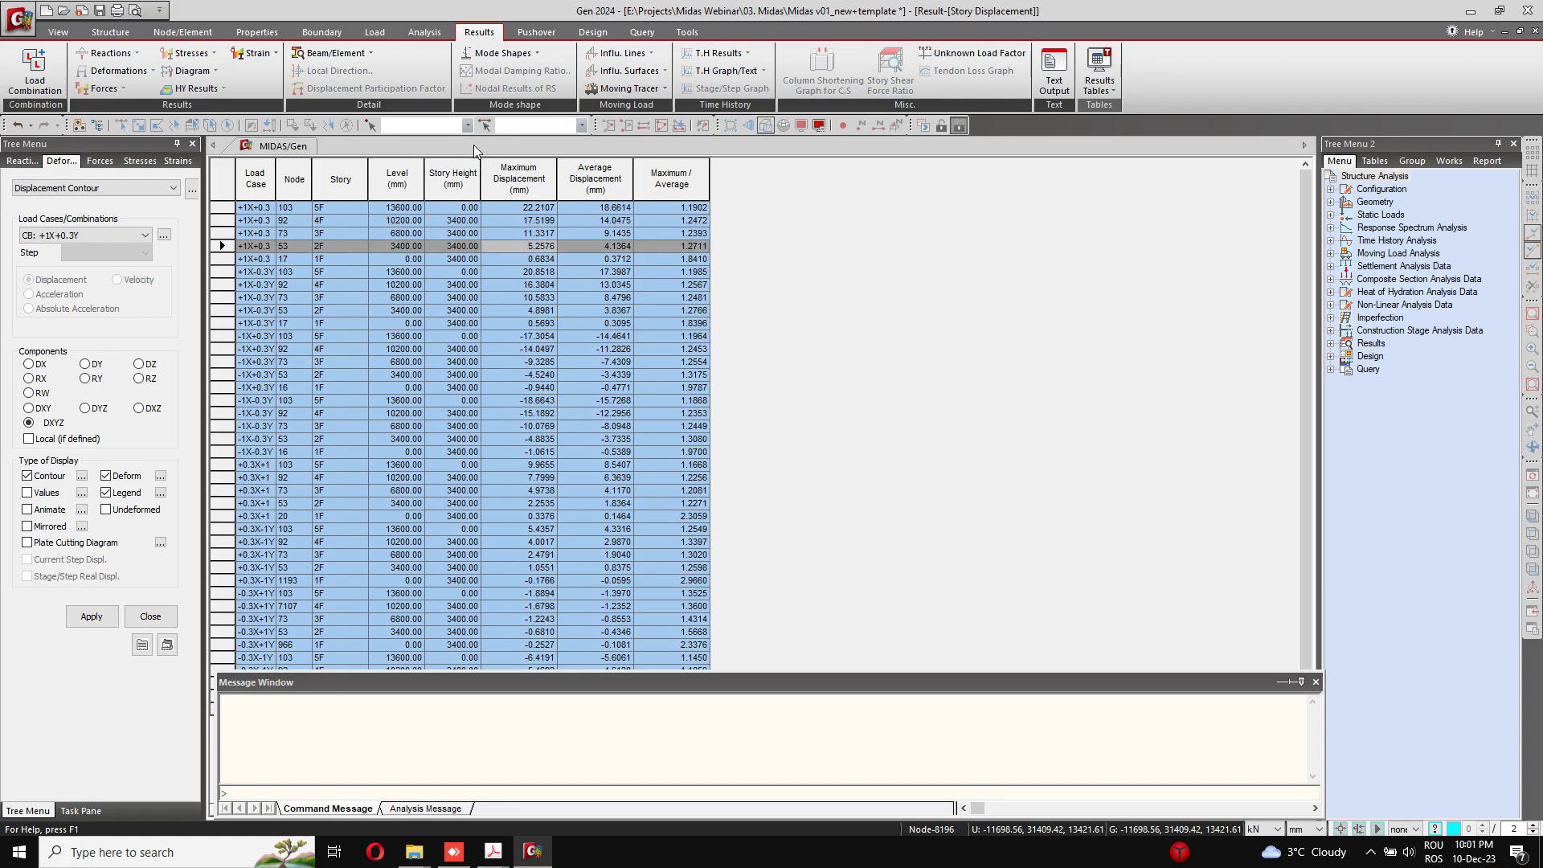
pyautogui.click(1099, 76)
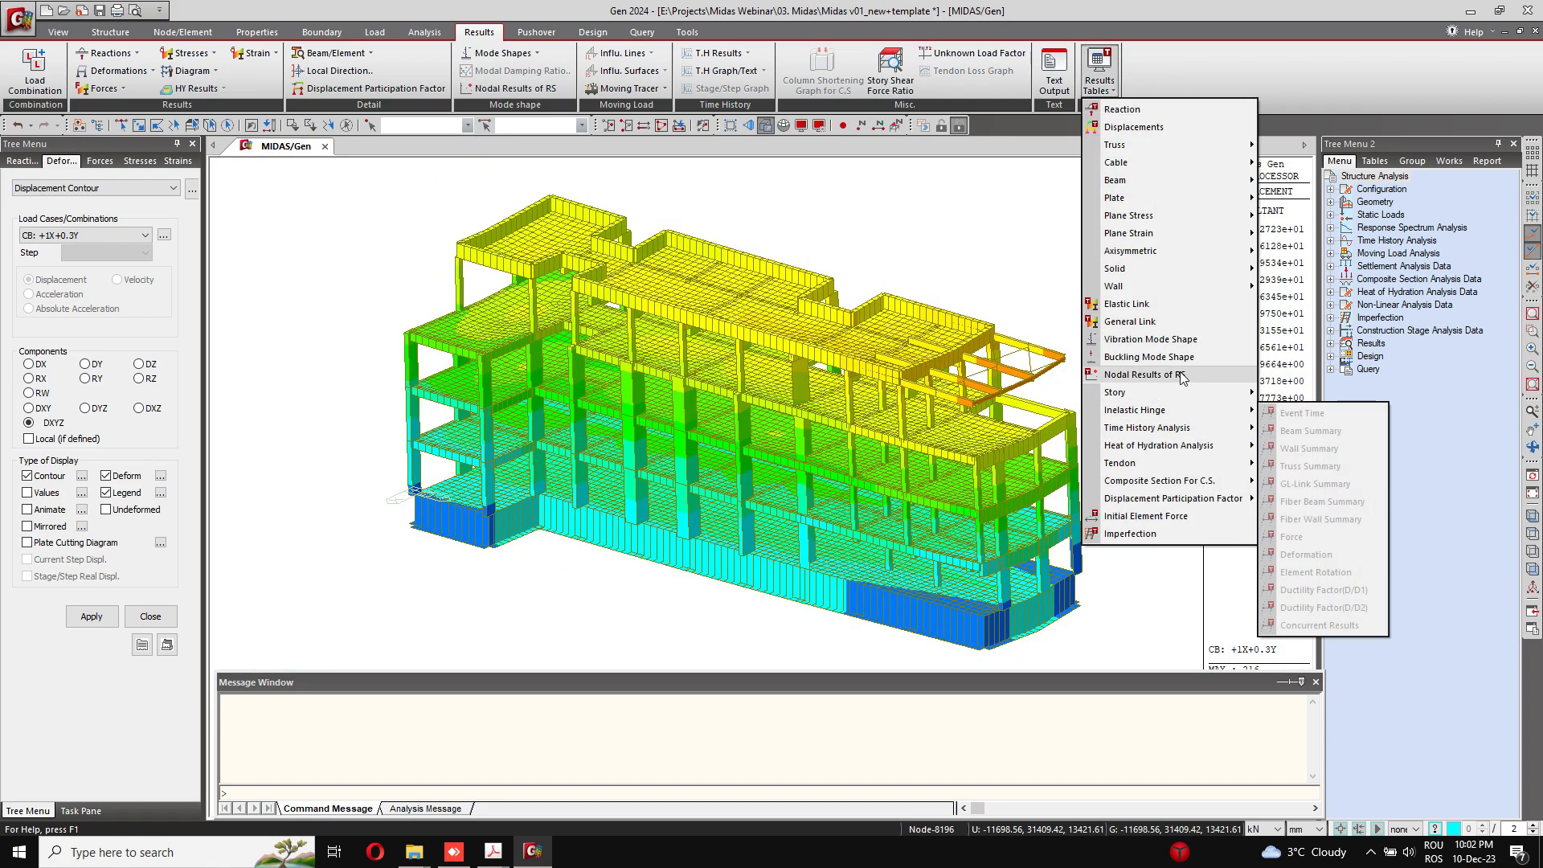
pyautogui.moveTo(1181, 394)
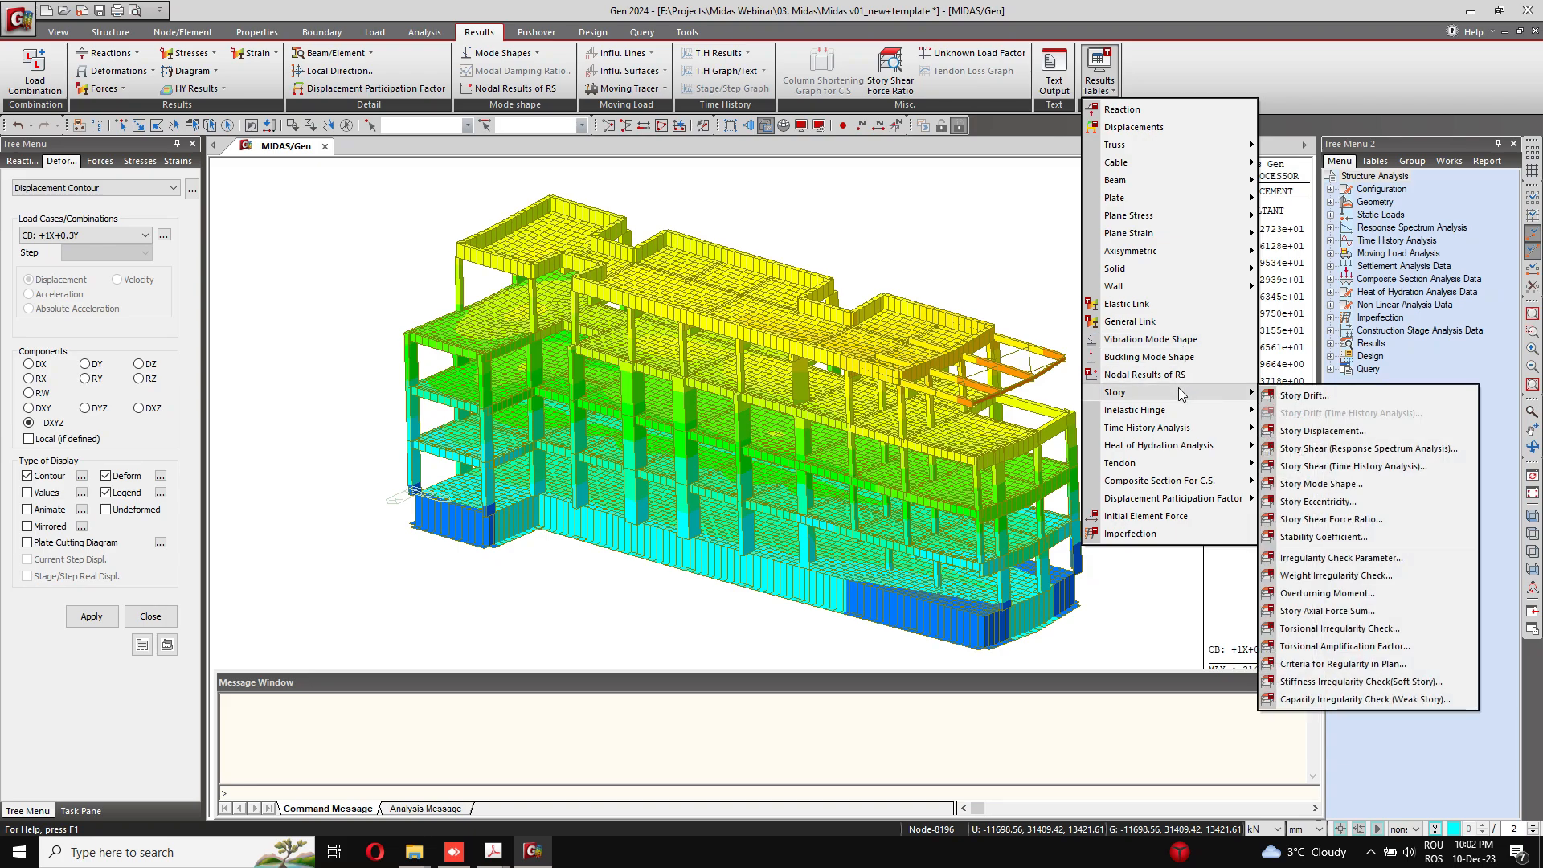
pyautogui.click(1303, 395)
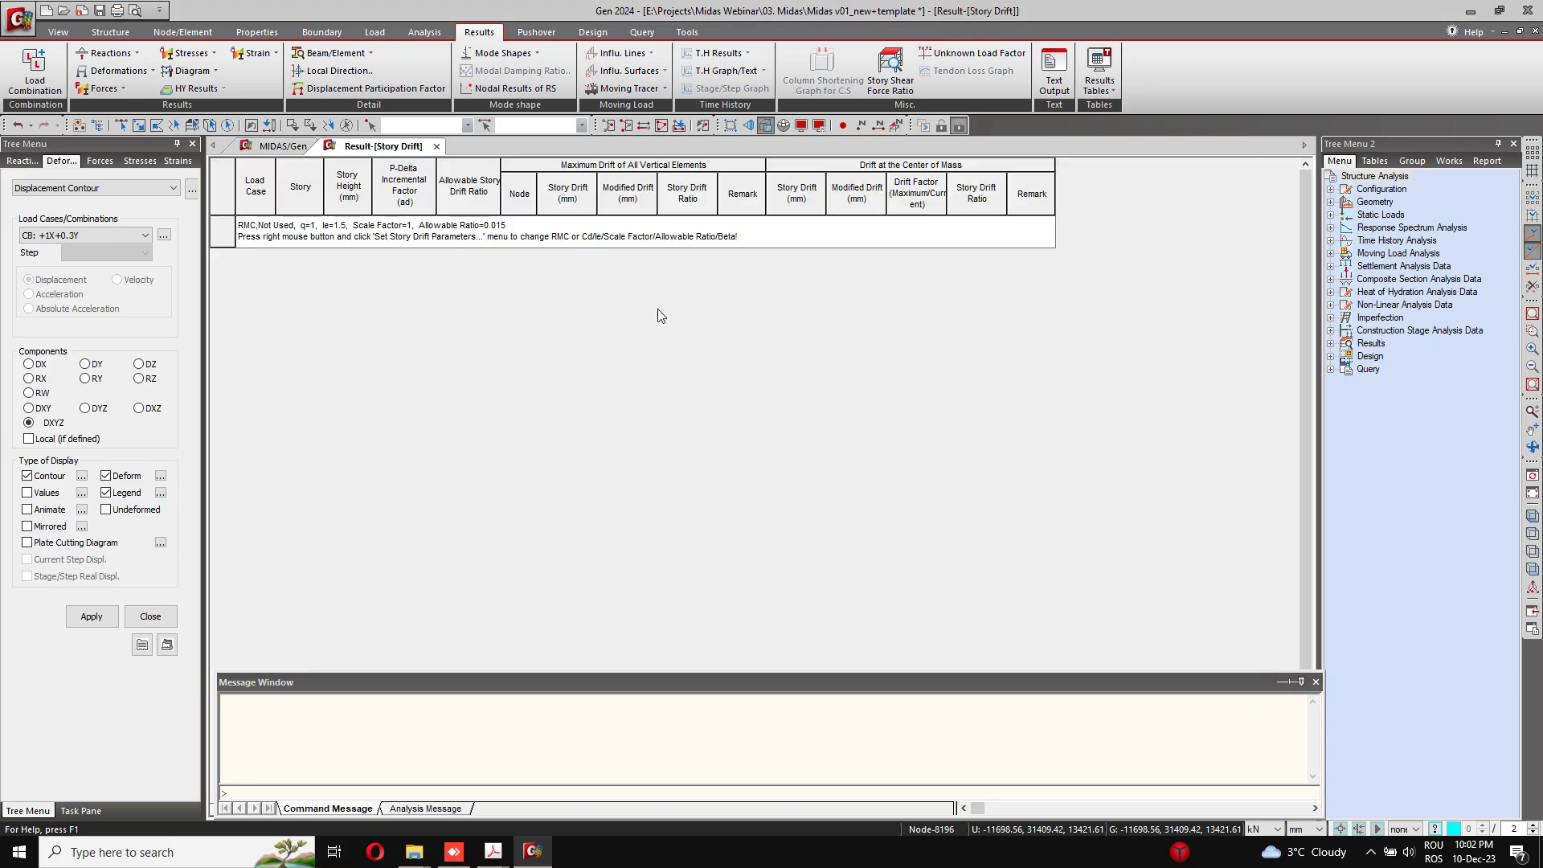
pyautogui.scroll(-5, 738, 449)
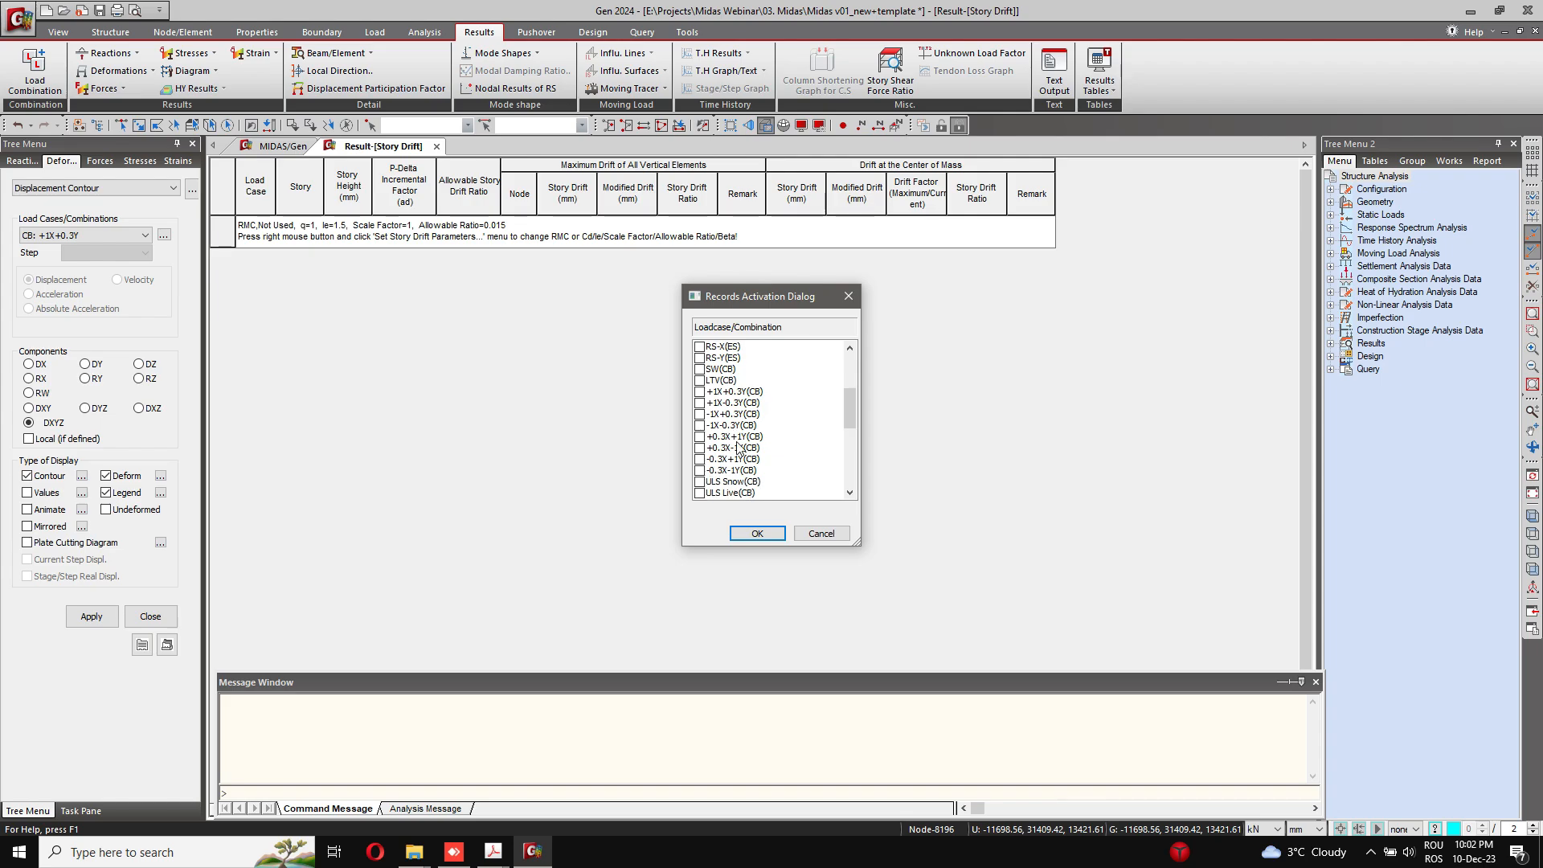
pyautogui.moveTo(733, 391); pyautogui.dragTo(740, 472)
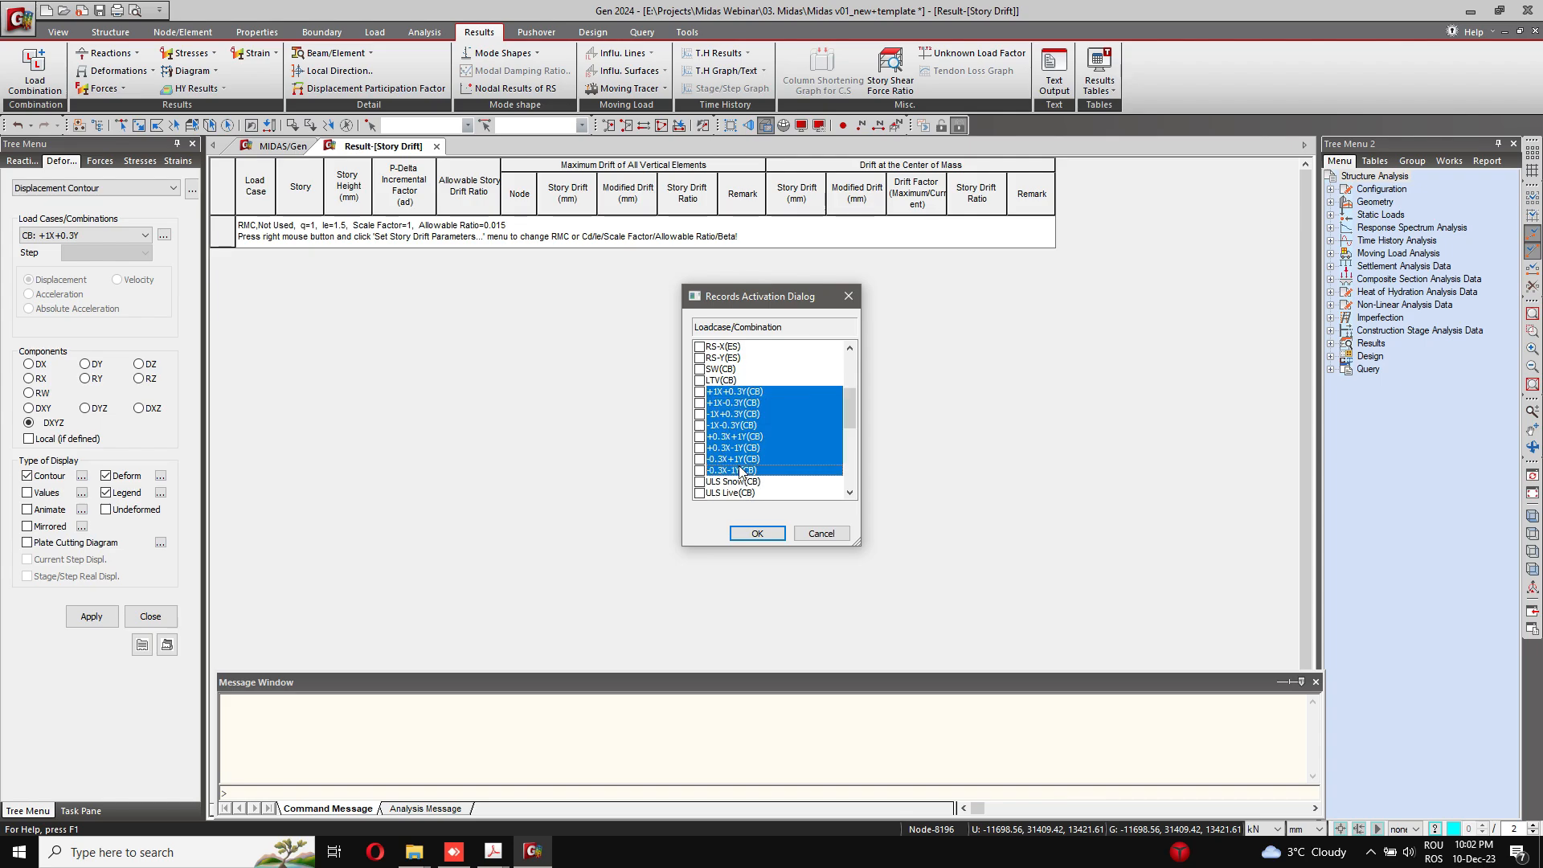
pyautogui.click(747, 533)
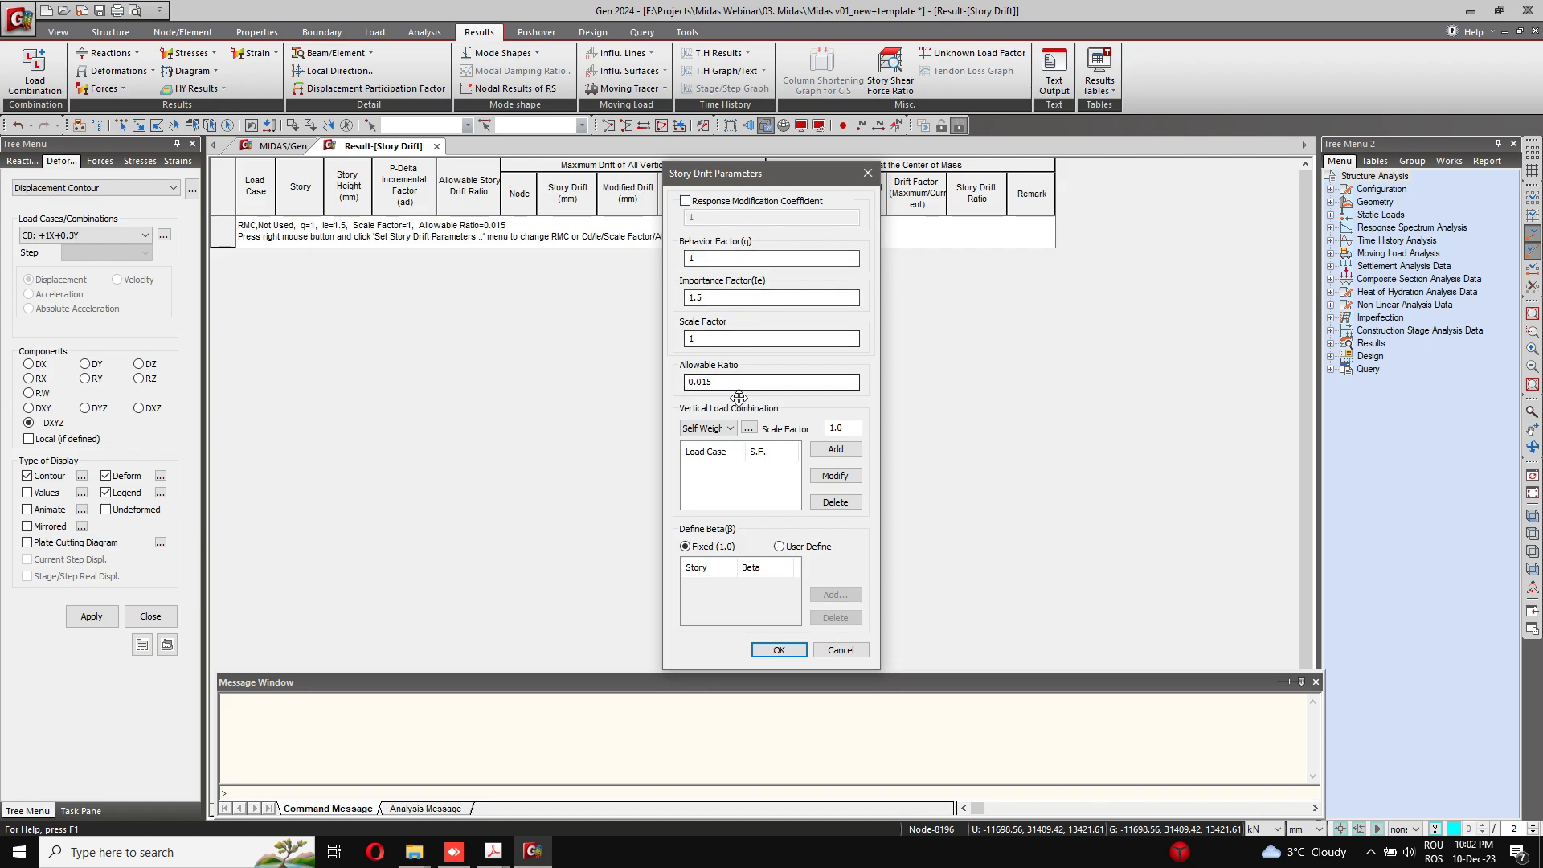
# Step: Apply a Response Modification Coefficient of 1 and an allowable ratio of 0.025 to the story drift, and close the drift results and displacement settings
pyautogui.click(726, 202)
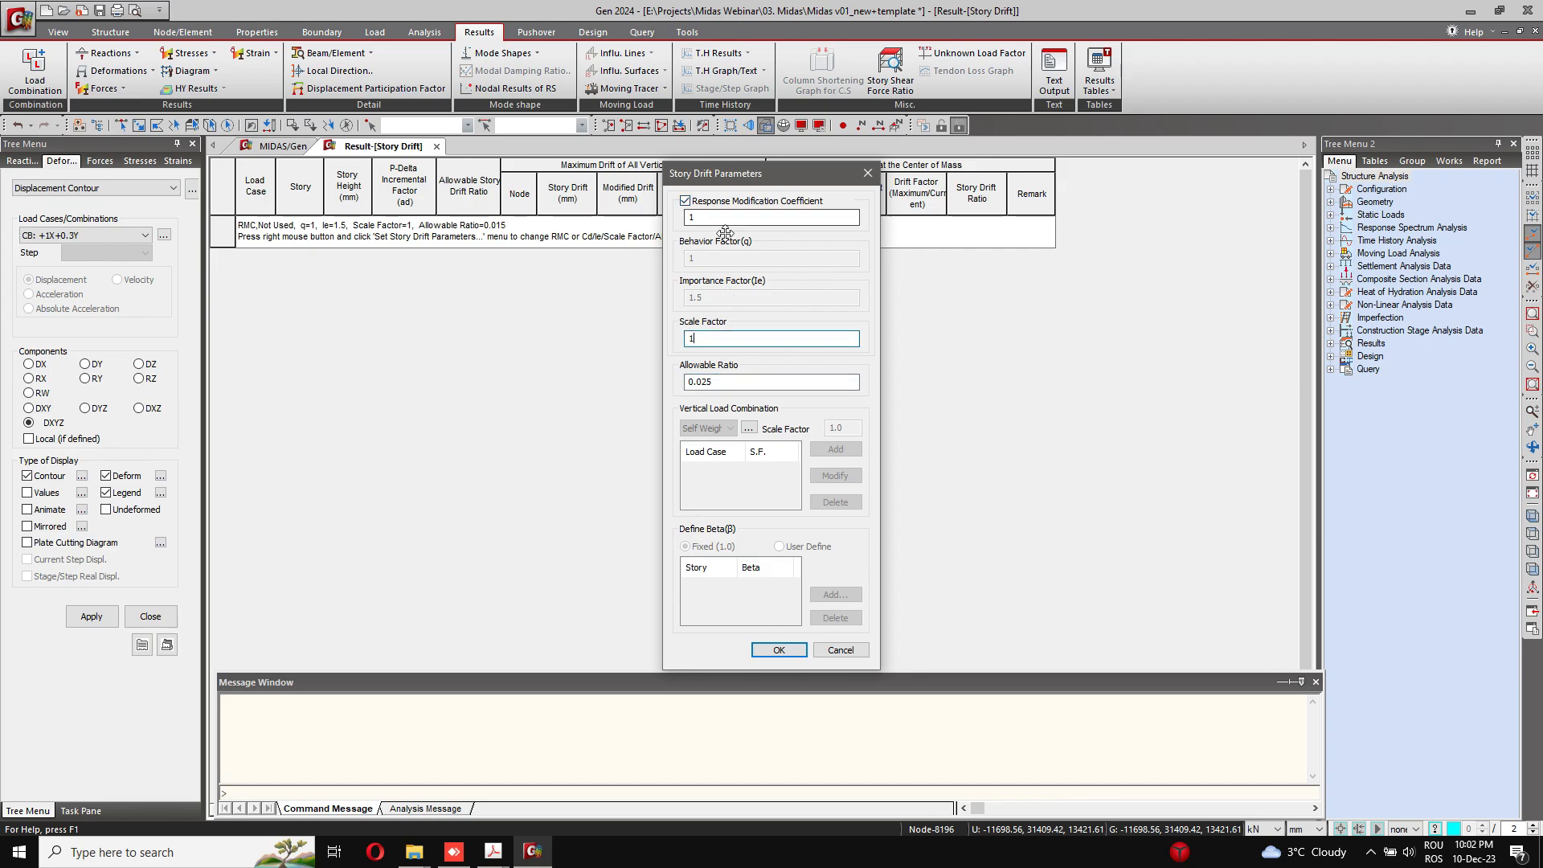
pyautogui.click(778, 649)
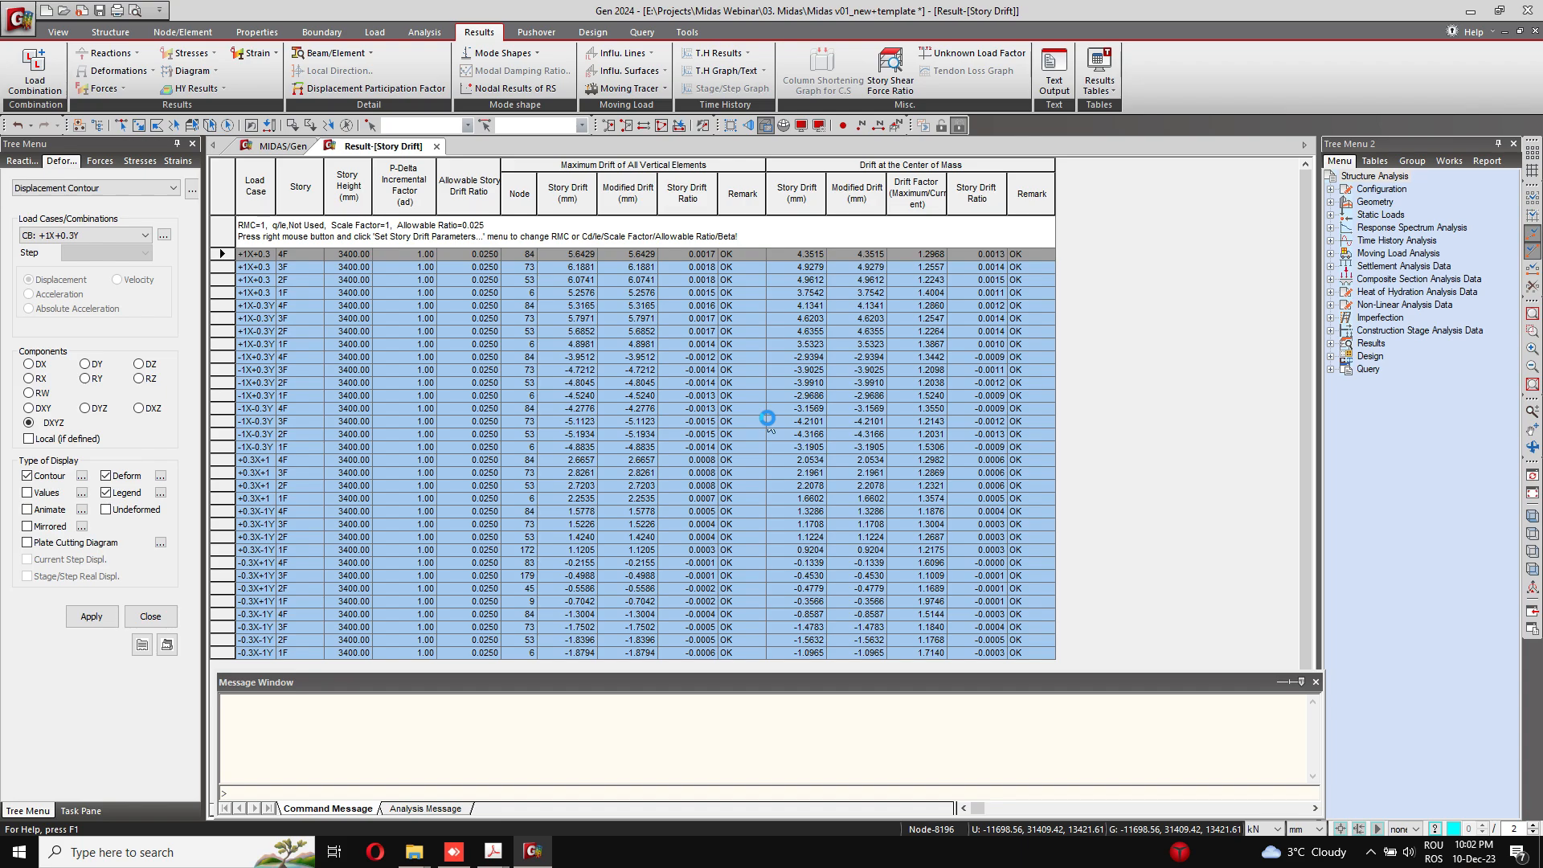
pyautogui.click(437, 146)
pyautogui.click(163, 620)
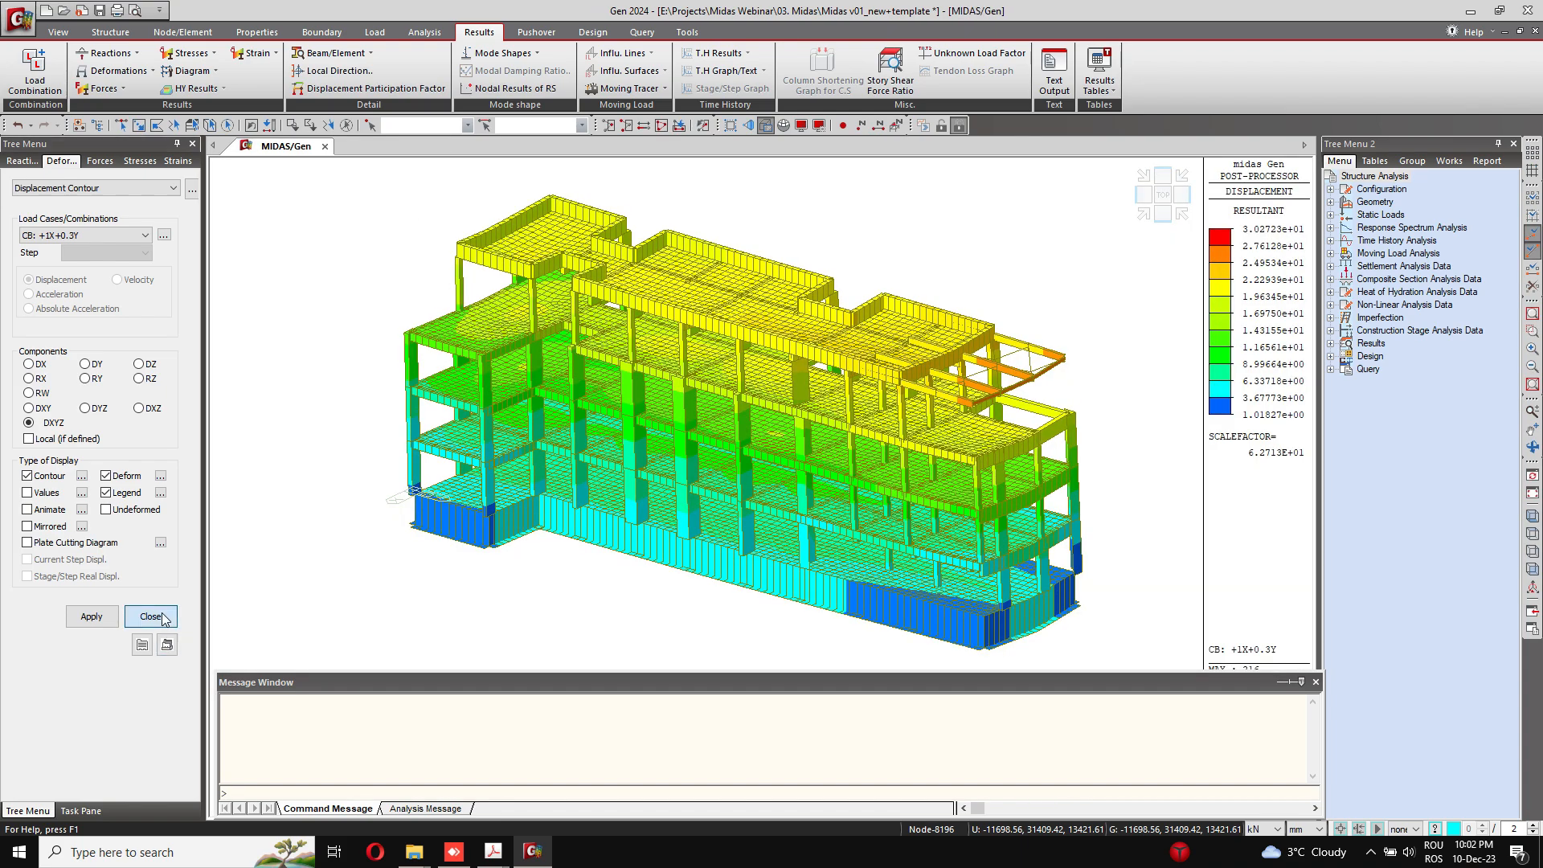
# Step: Change the length unit to m and display the Beam Diagrams of moment My for the +1X+0.3Y combination
pyautogui.click(108, 89)
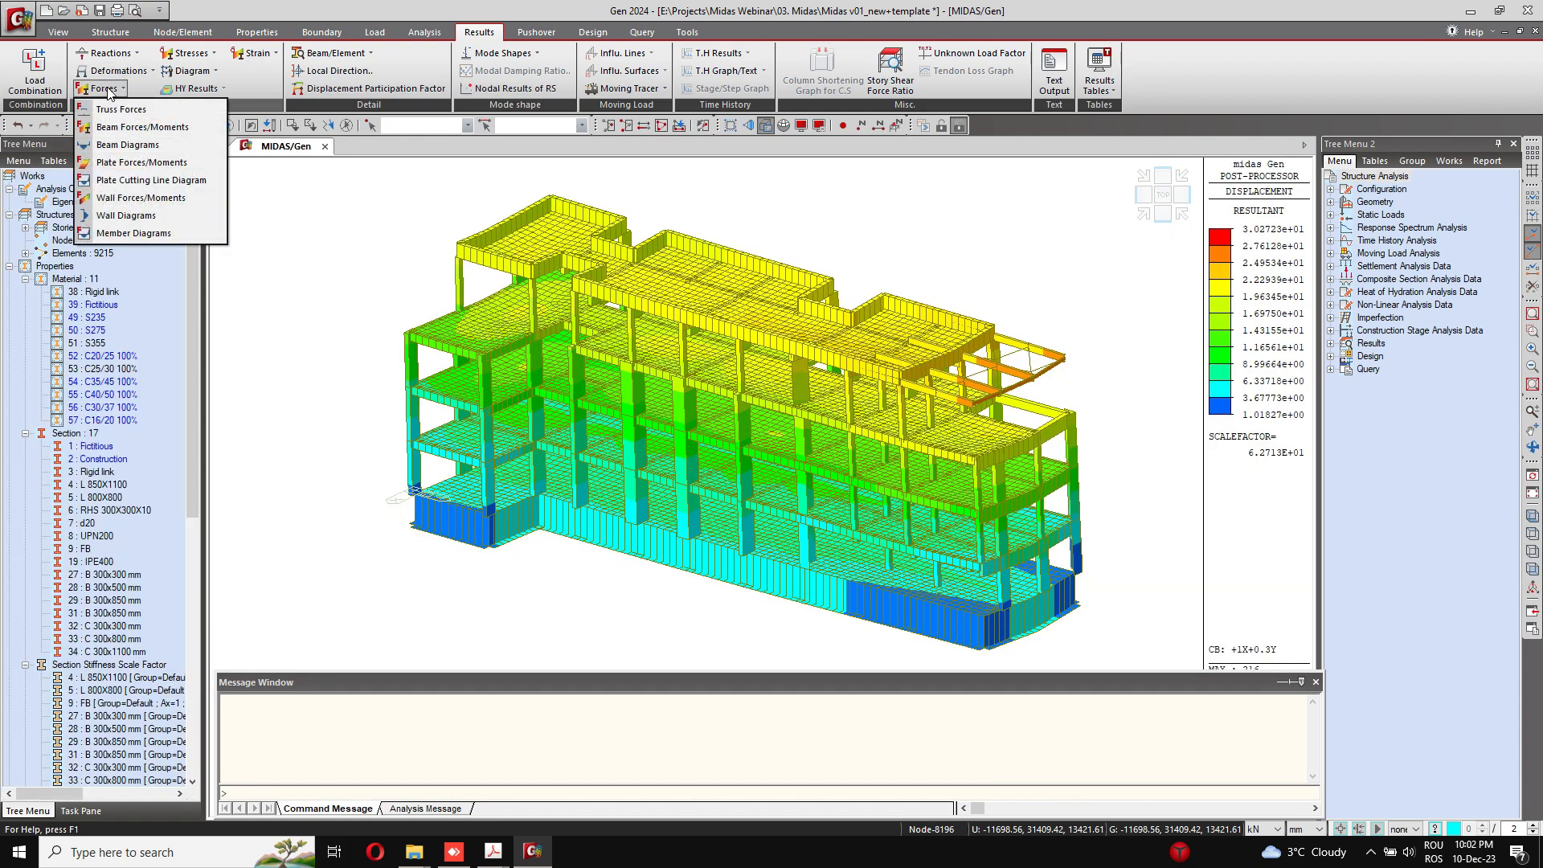
pyautogui.click(1308, 830)
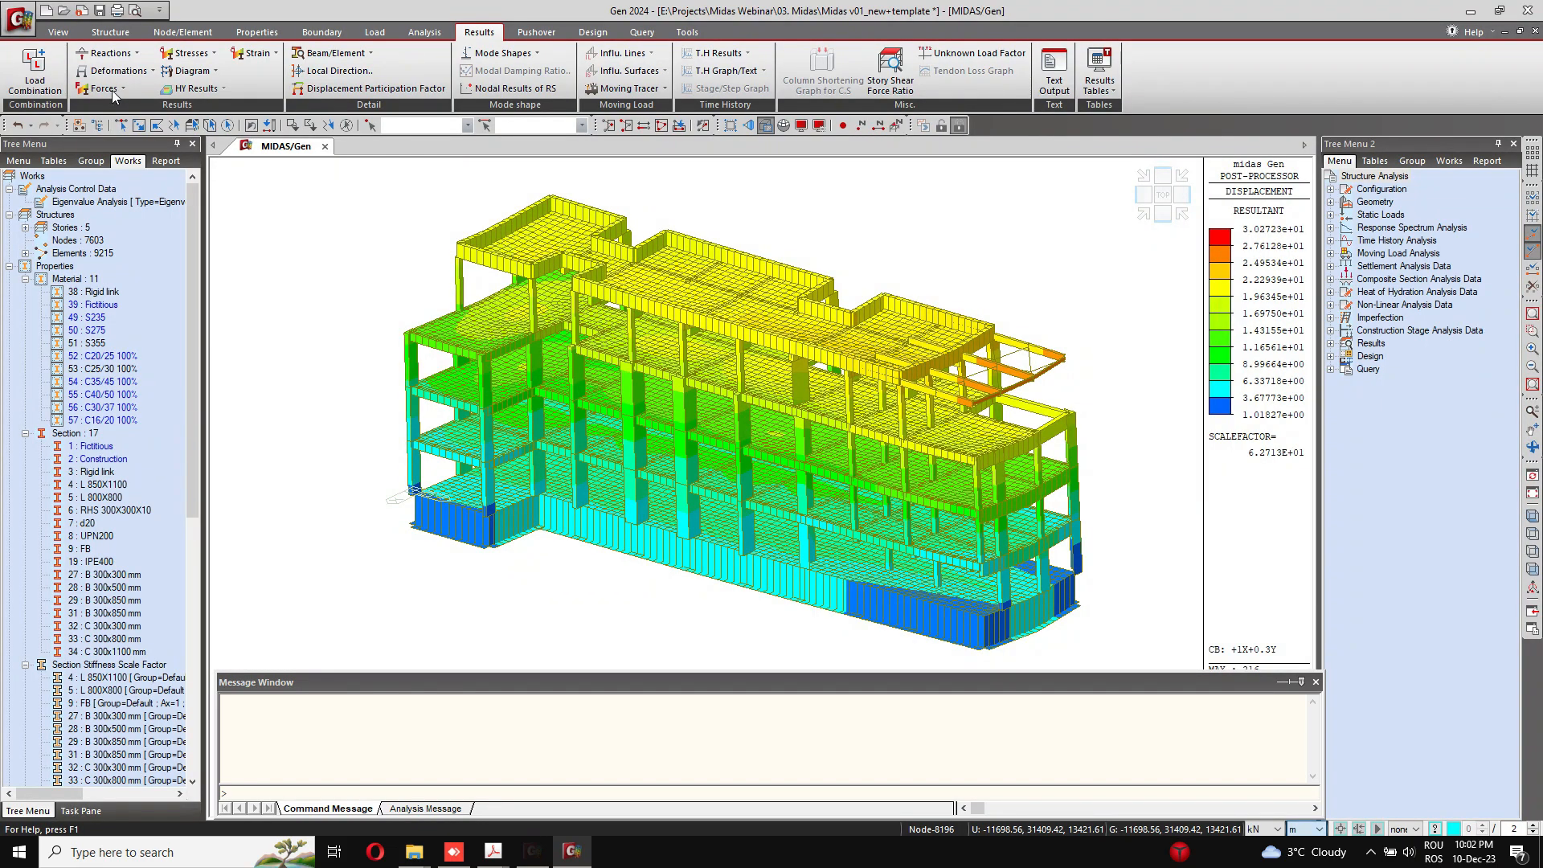
pyautogui.click(111, 89)
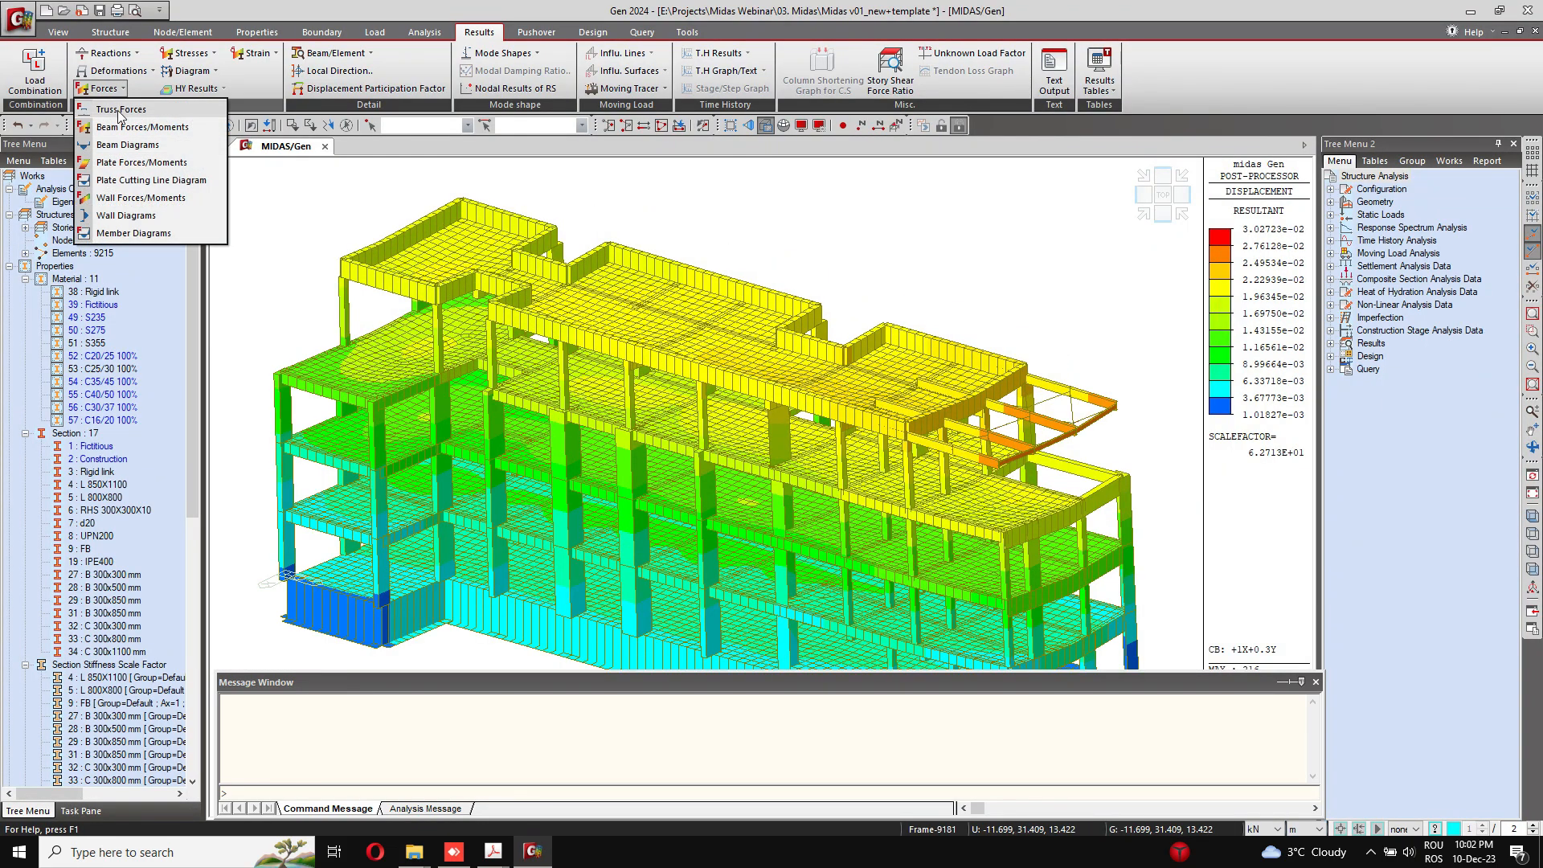
pyautogui.click(133, 145)
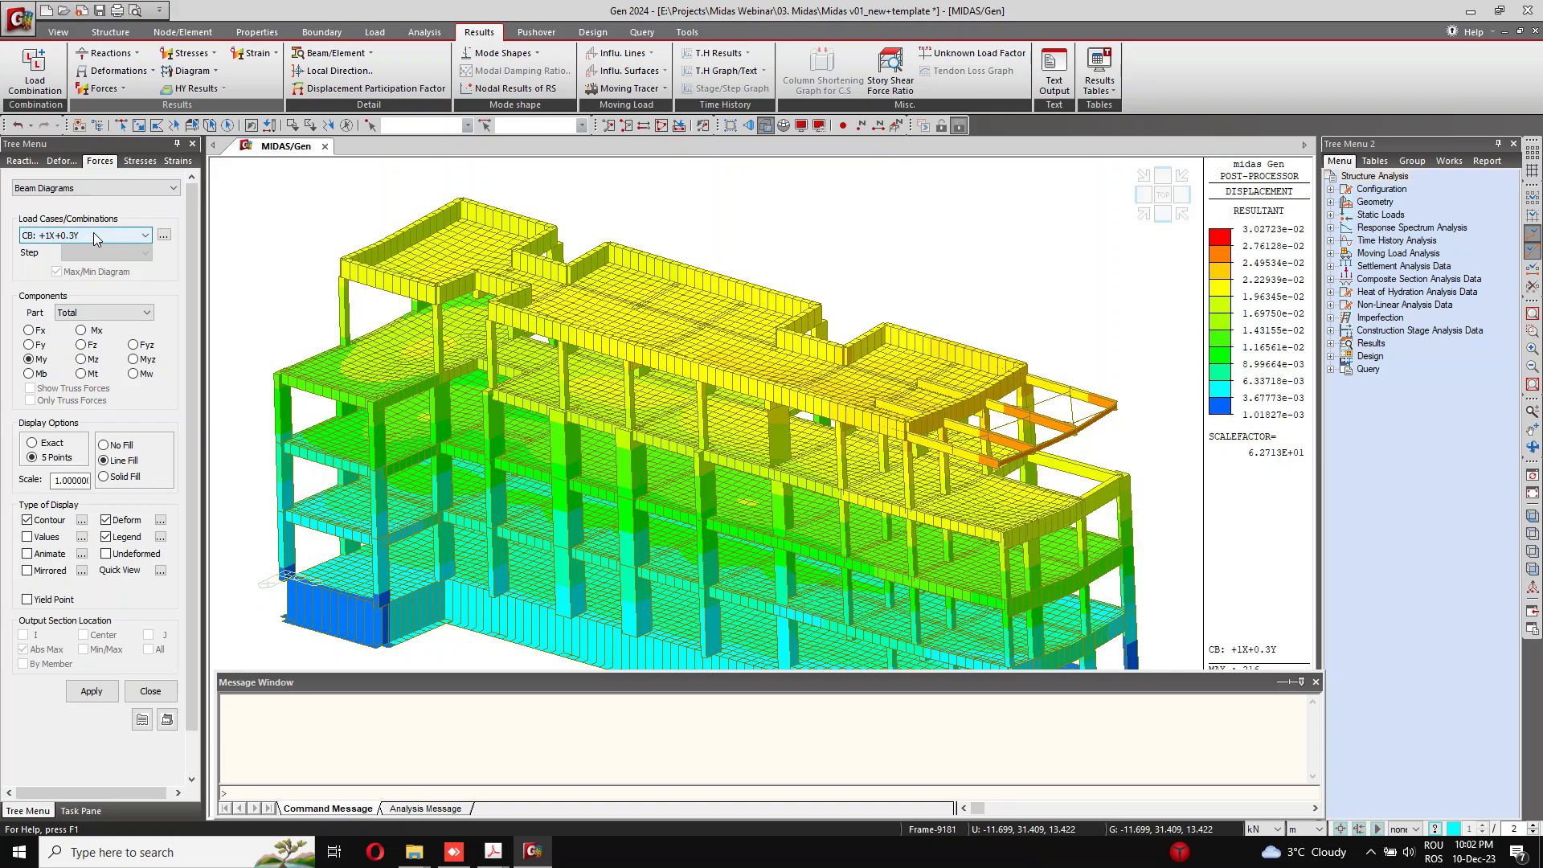
pyautogui.click(111, 691)
pyautogui.moveTo(739, 497); pyautogui.dragTo(755, 356, button='middle')
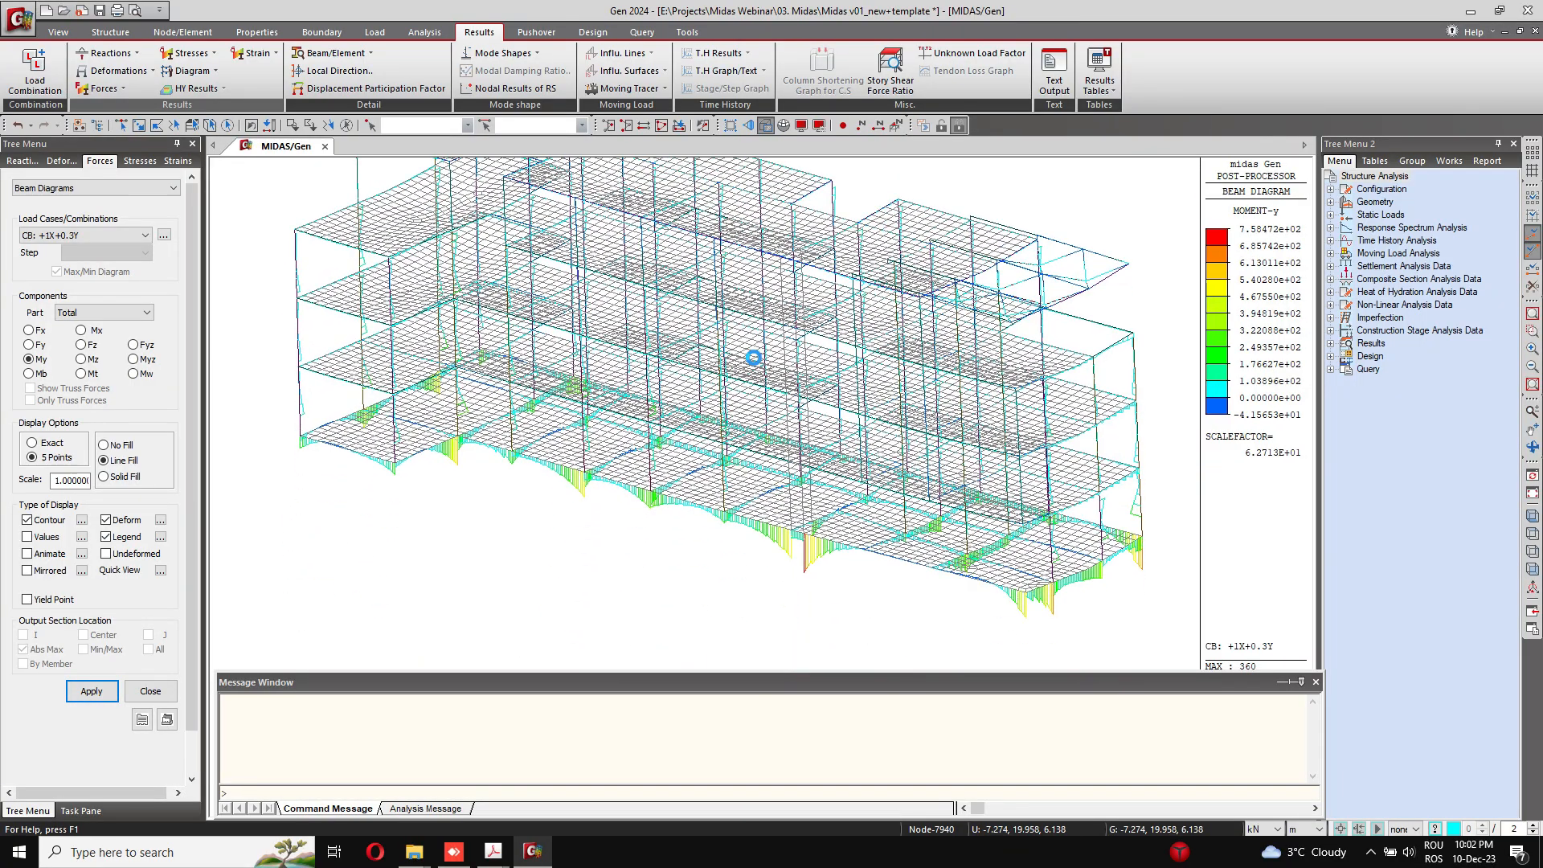
pyautogui.scroll(-2, 759, 407)
pyautogui.moveTo(746, 482)
pyautogui.keyDown('ctrl'); pyautogui.mouseDown(button='middle')
pyautogui.moveTo(824, 461)
pyautogui.moveTo(881, 476)
pyautogui.moveTo(765, 478)
pyautogui.mouseUp(button='middle'); pyautogui.keyUp('ctrl')
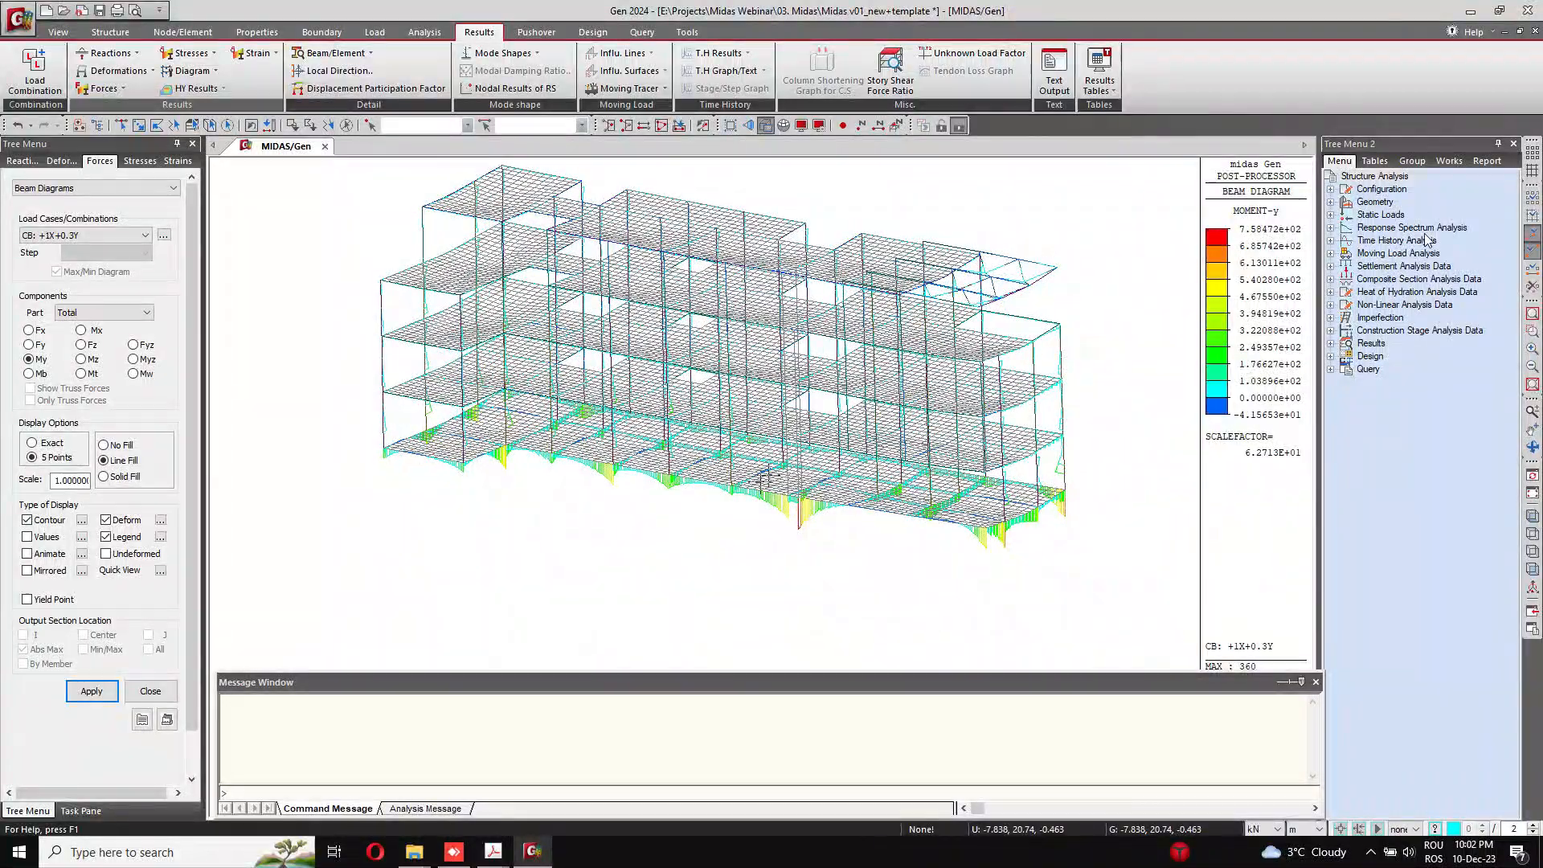
# Step: Deactivate the foundation beams with section FB so only the superstructure members show their moment diagrams
pyautogui.click(1374, 160)
pyautogui.click(1412, 161)
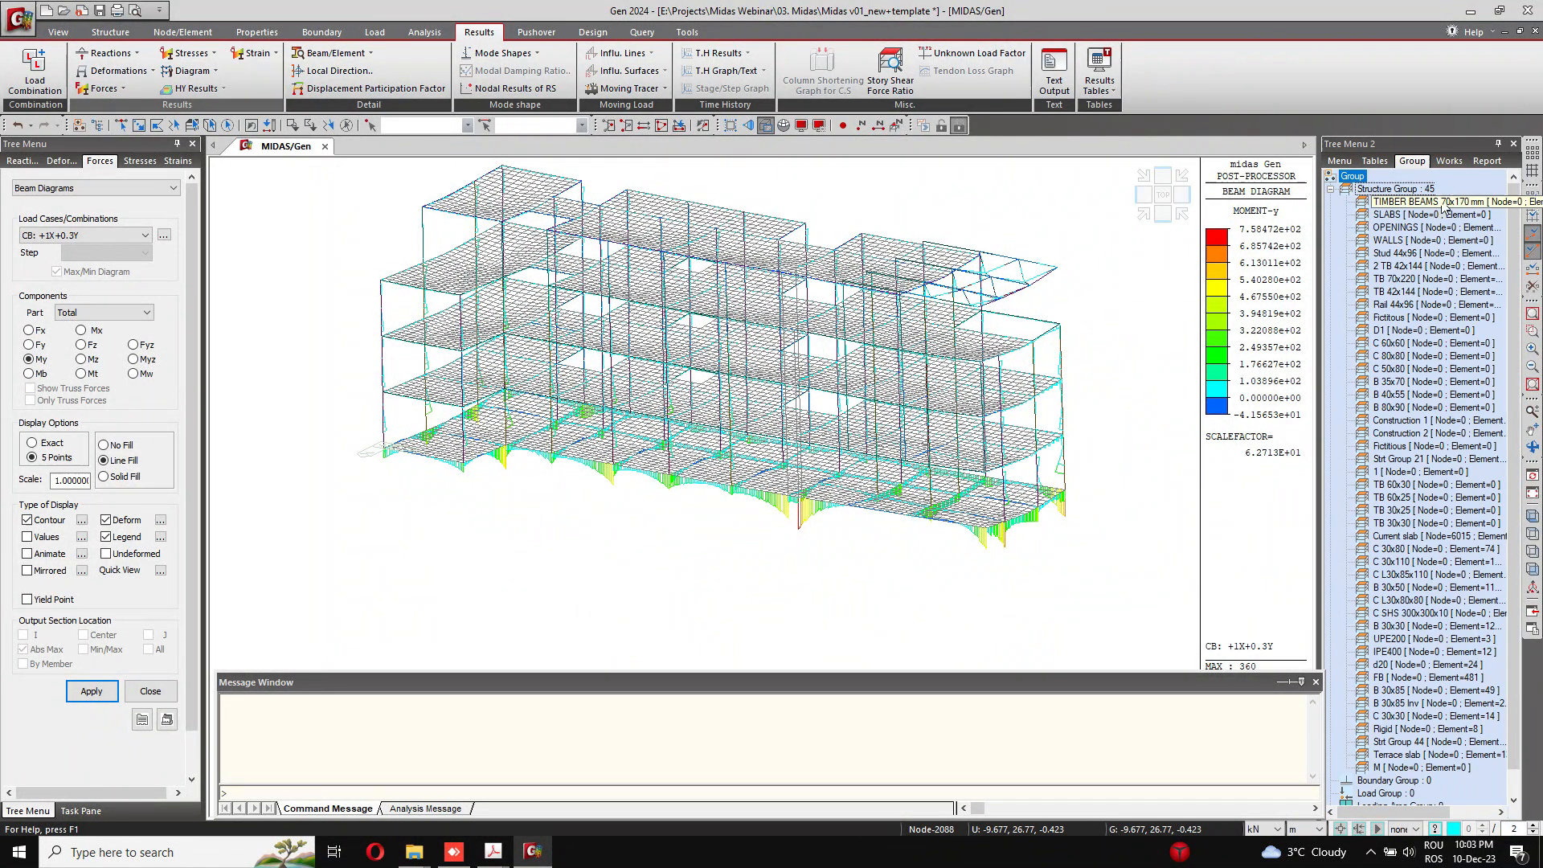
pyautogui.click(1449, 160)
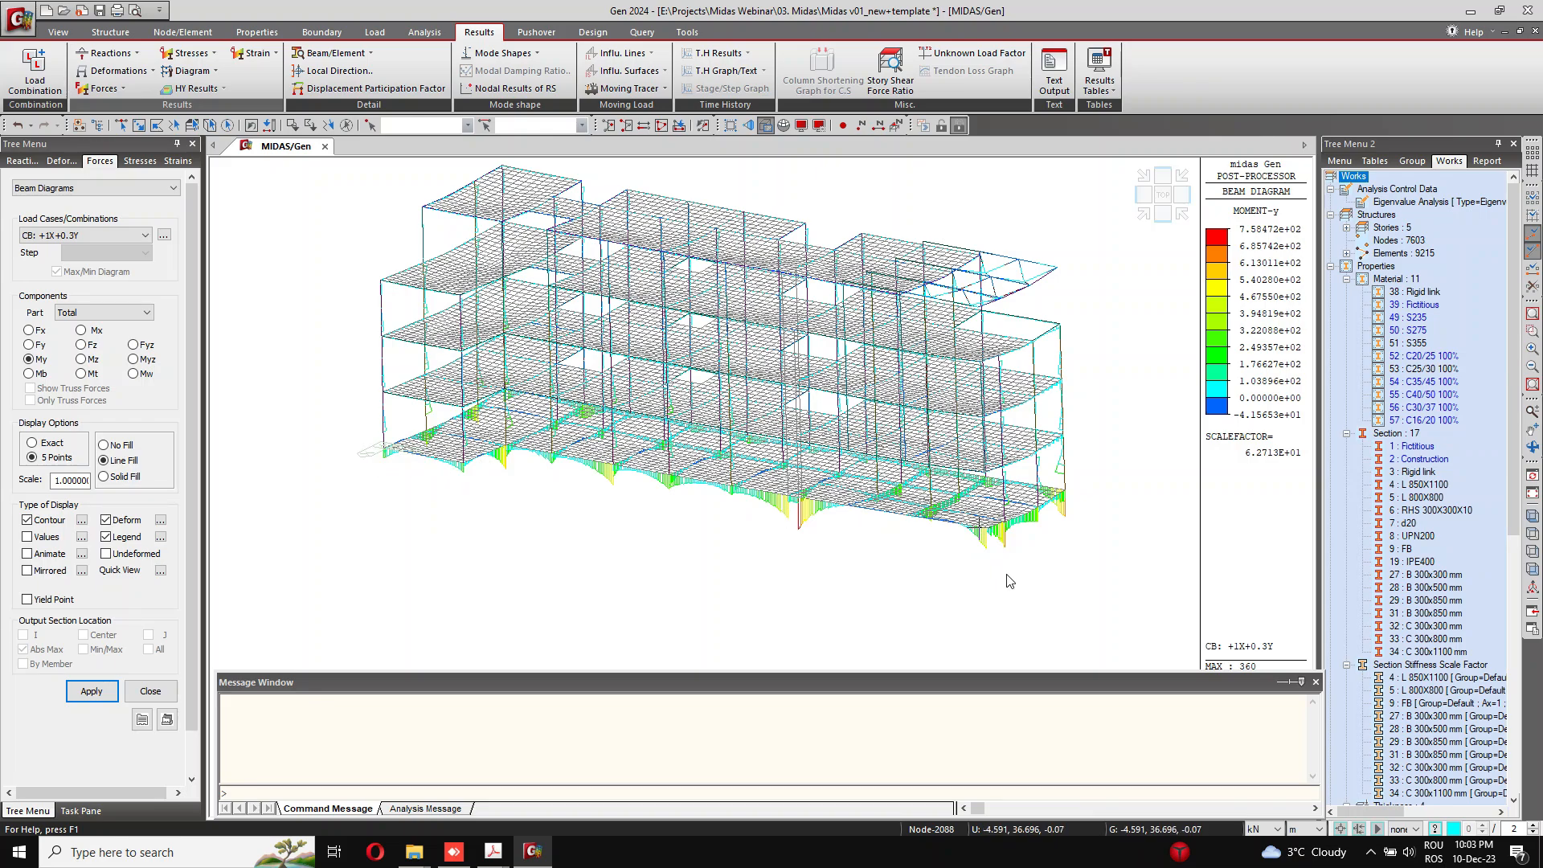
pyautogui.rightClick(1400, 549)
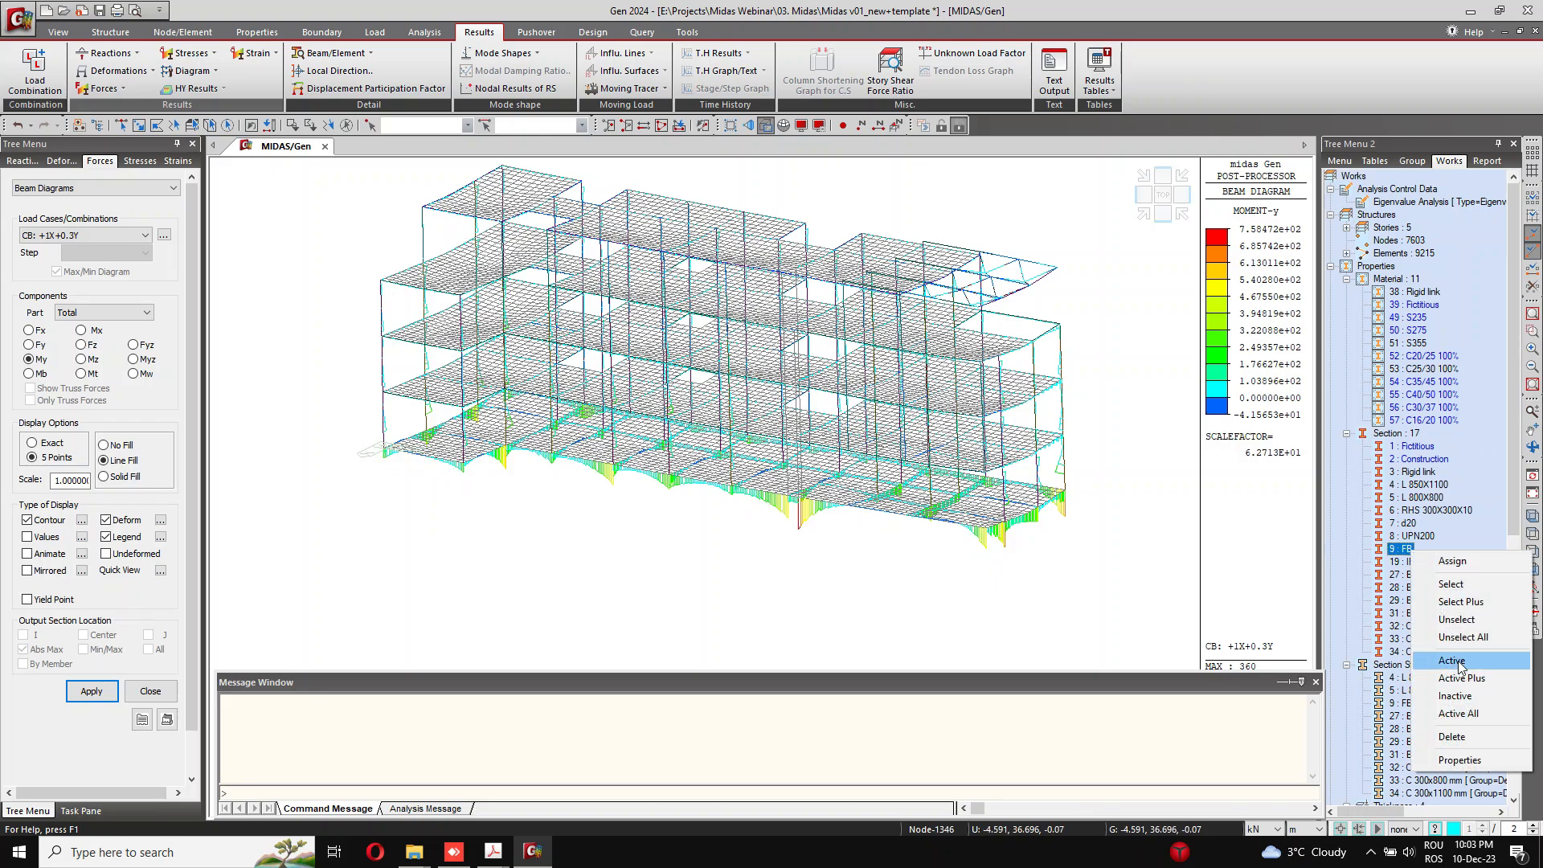
pyautogui.click(1288, 643)
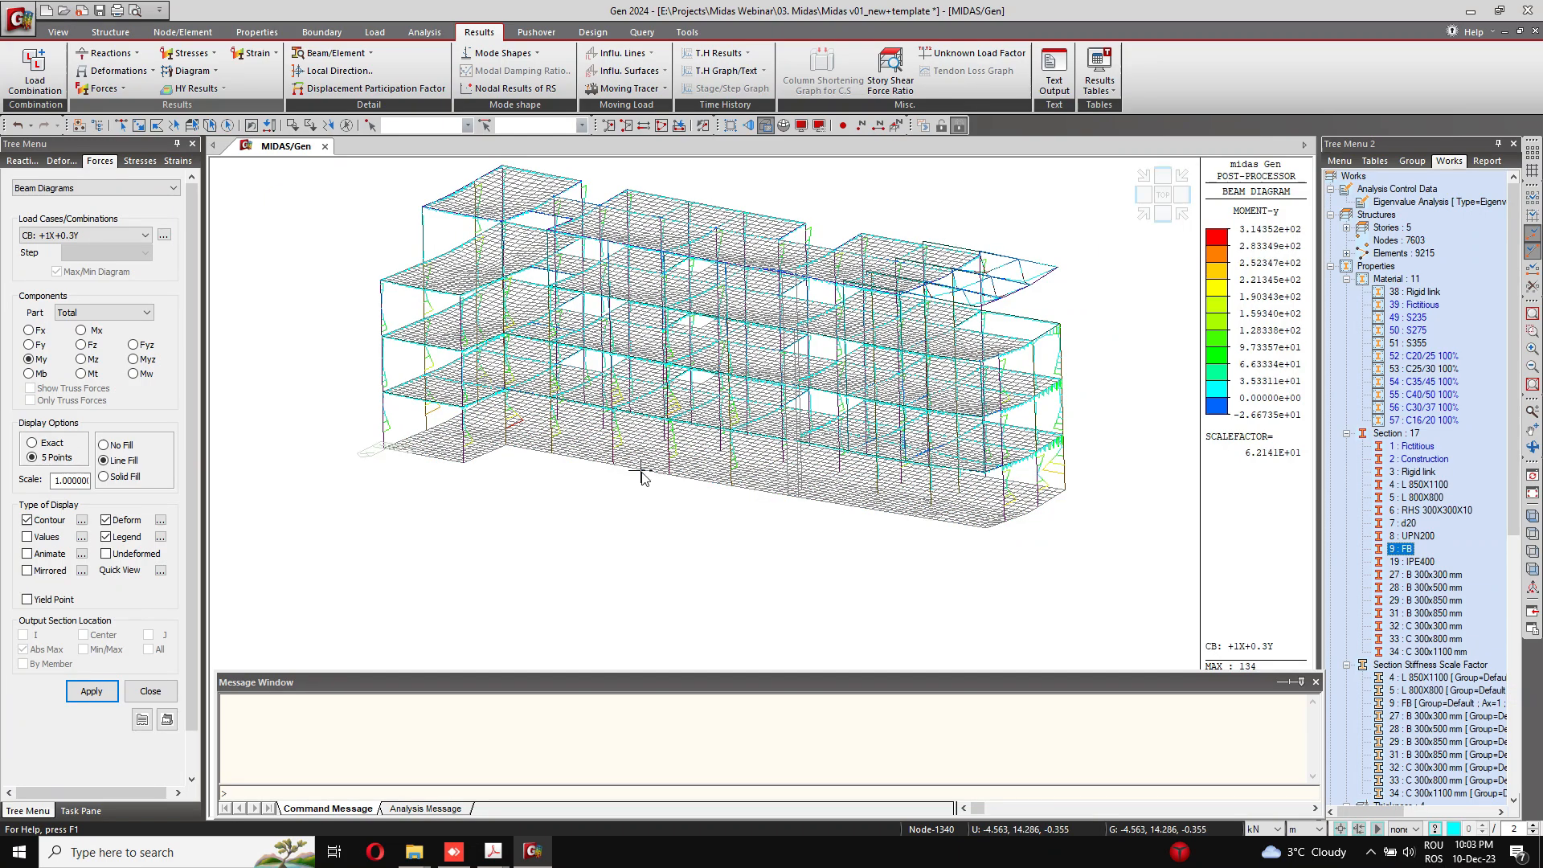
# Step: Redraw the My beam diagrams with solid fill and examine the moments at the bases of the ground-floor columns
pyautogui.click(105, 477)
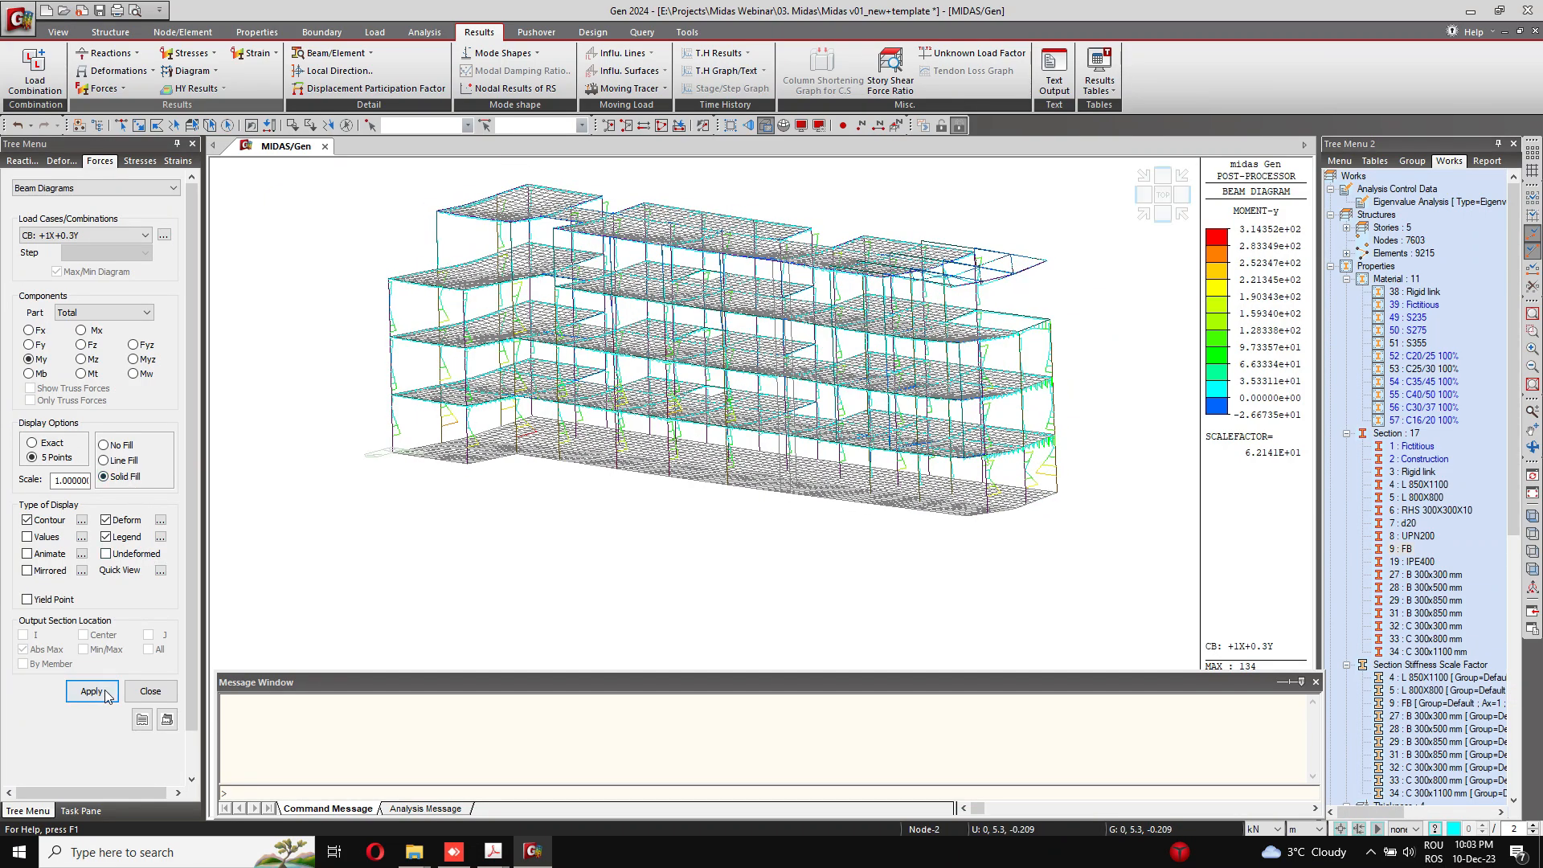
pyautogui.click(99, 697)
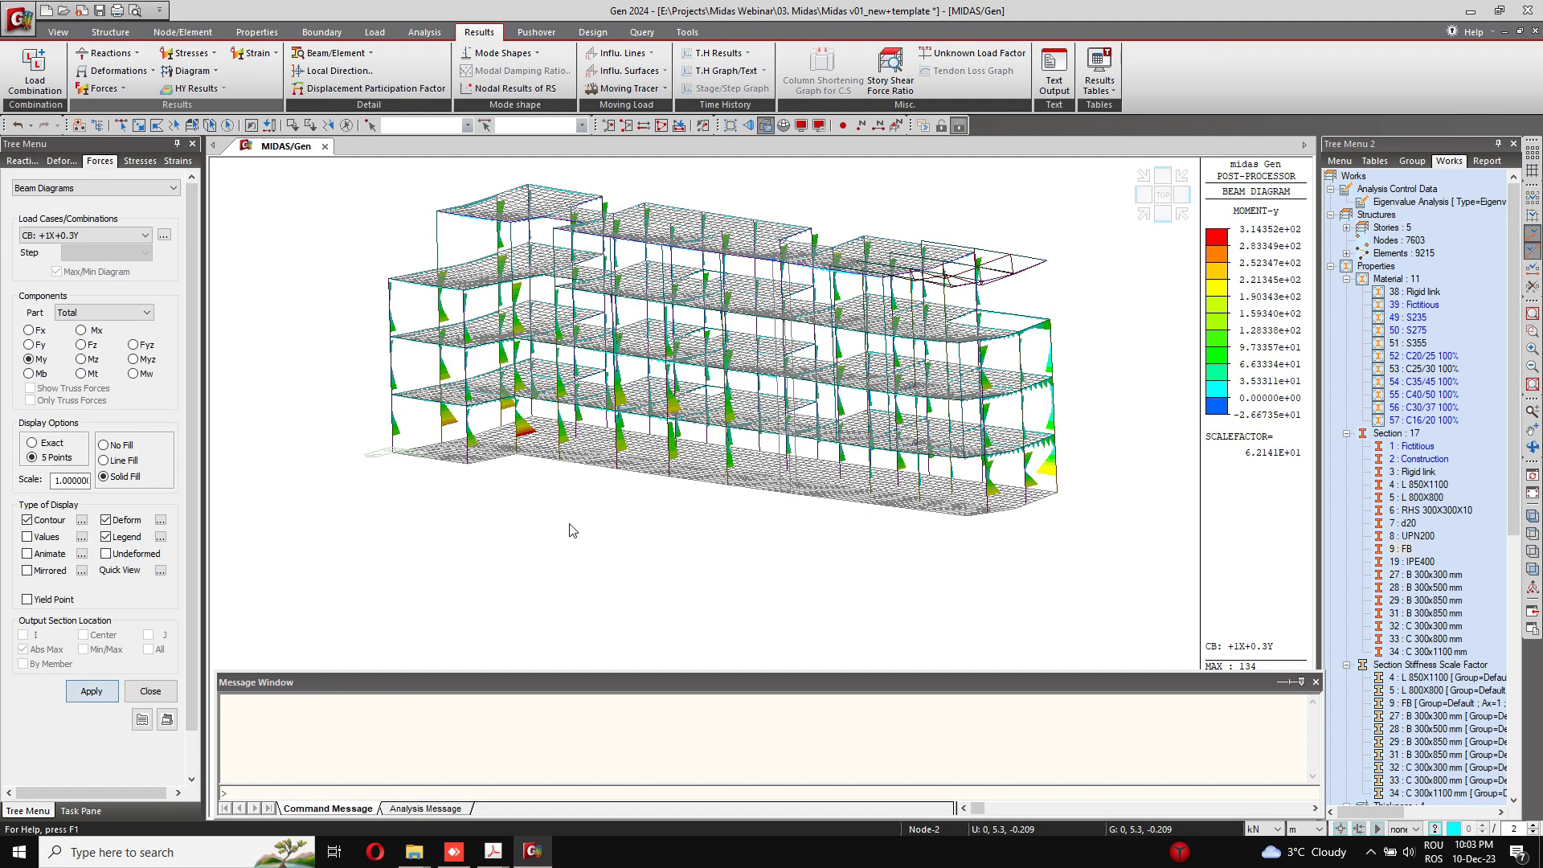
pyautogui.scroll(5, 634, 504)
pyautogui.keyDown('ctrl'); pyautogui.moveTo(604, 488); pyautogui.dragTo(462, 500, button='middle'); pyautogui.keyUp('ctrl')
pyautogui.scroll(5, 663, 486)
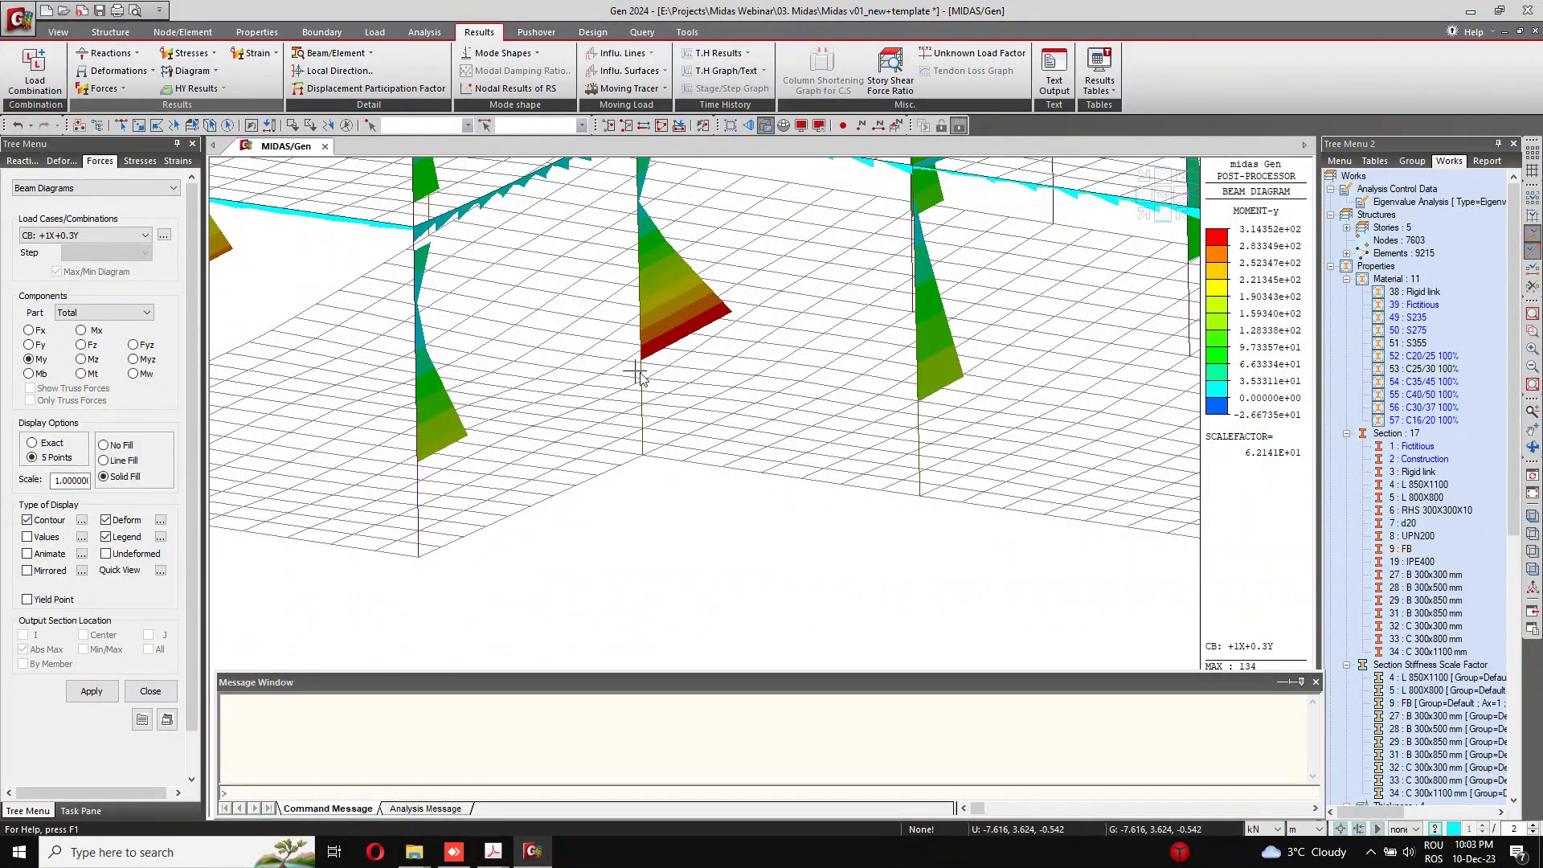
pyautogui.scroll(-3, 652, 434)
pyautogui.scroll(-2, 663, 439)
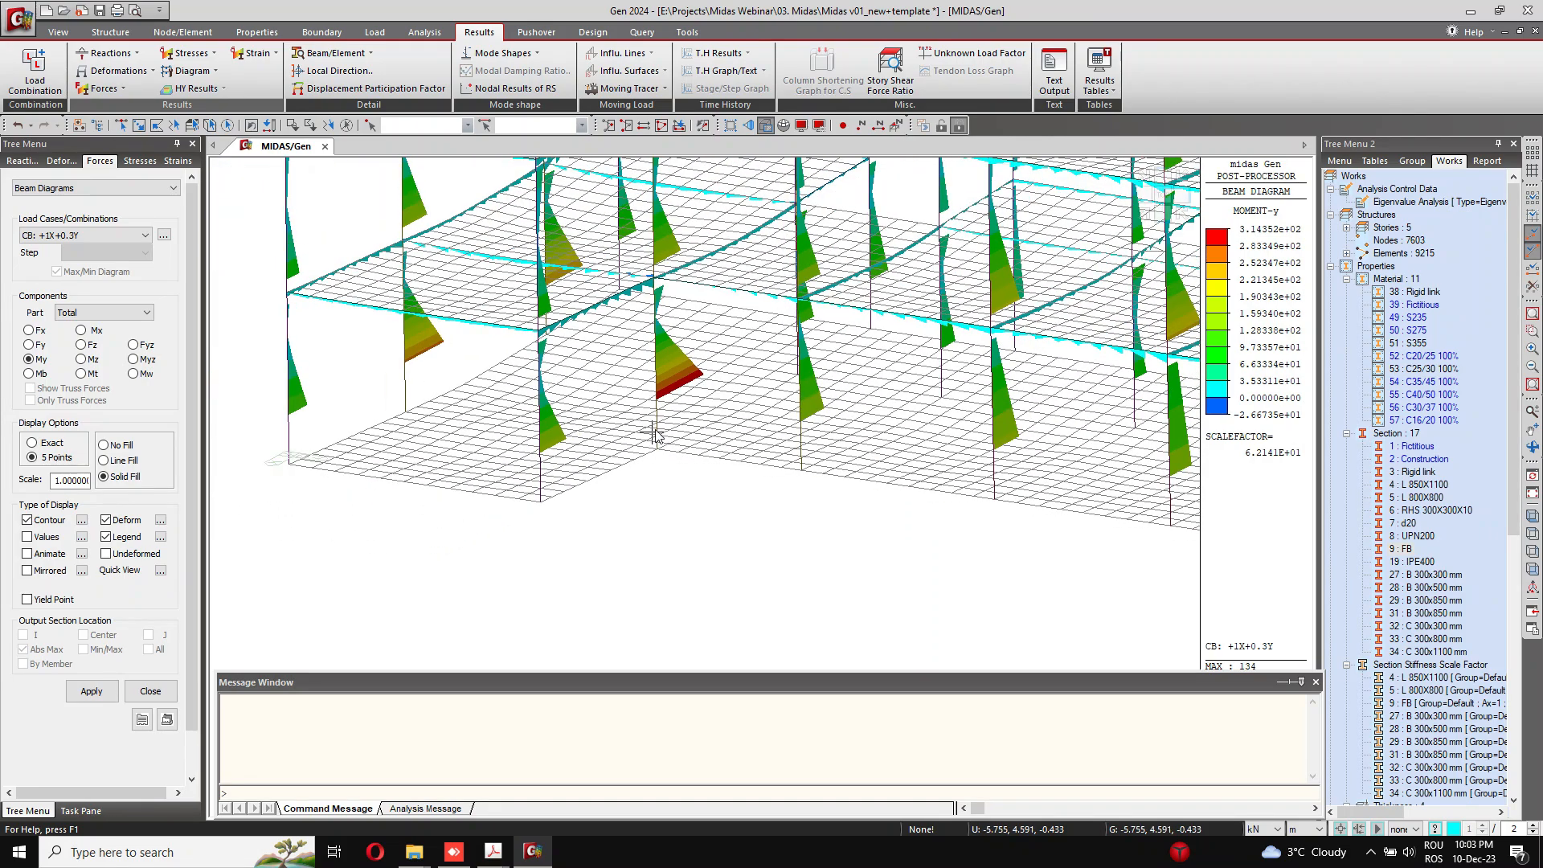
pyautogui.scroll(3, 712, 402)
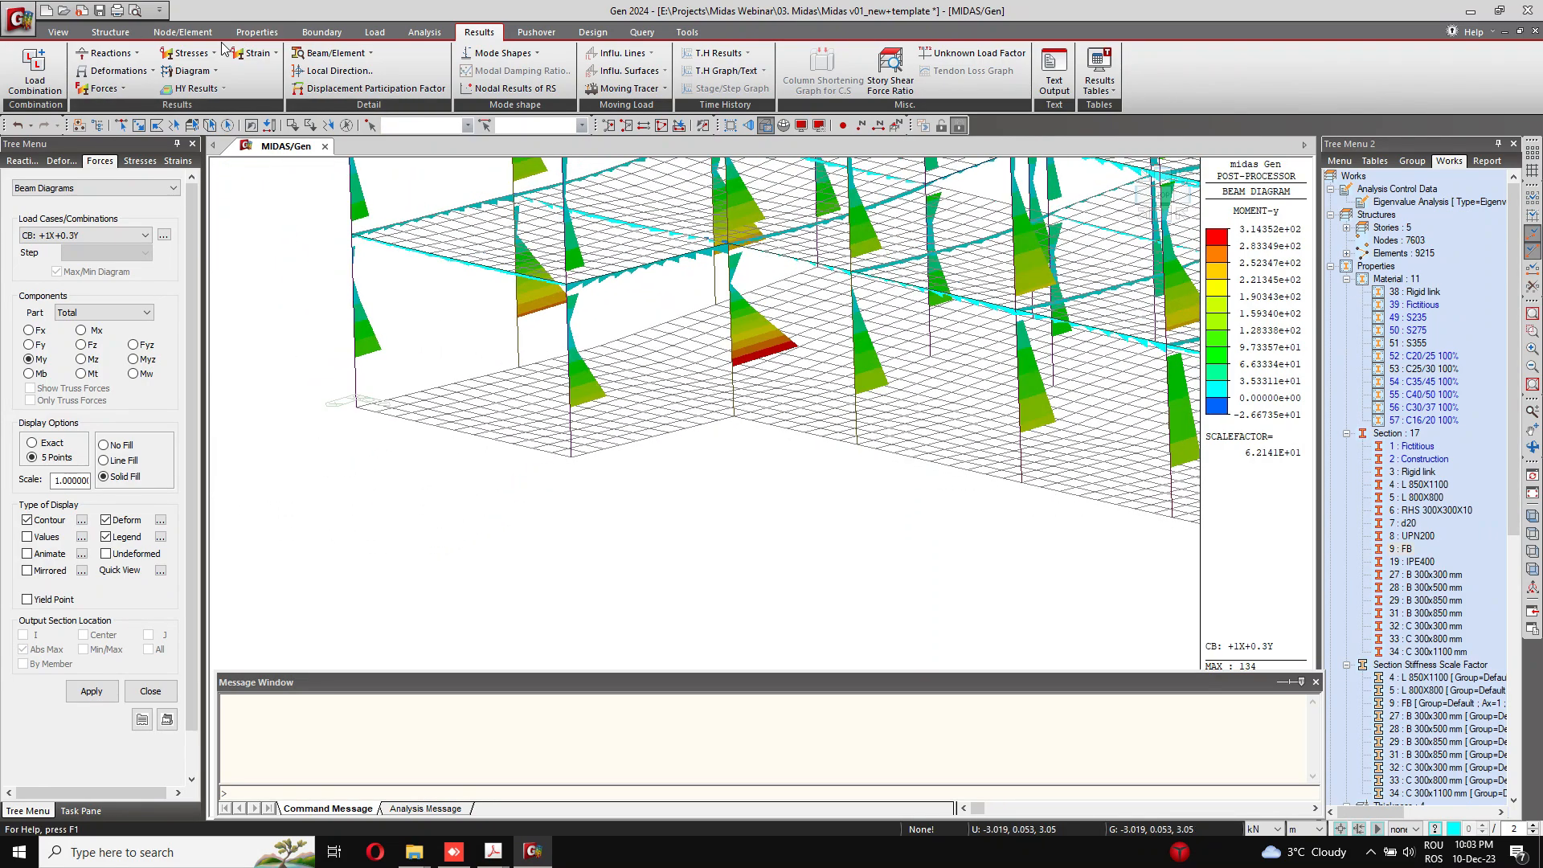
pyautogui.click(120, 32)
pyautogui.click(182, 31)
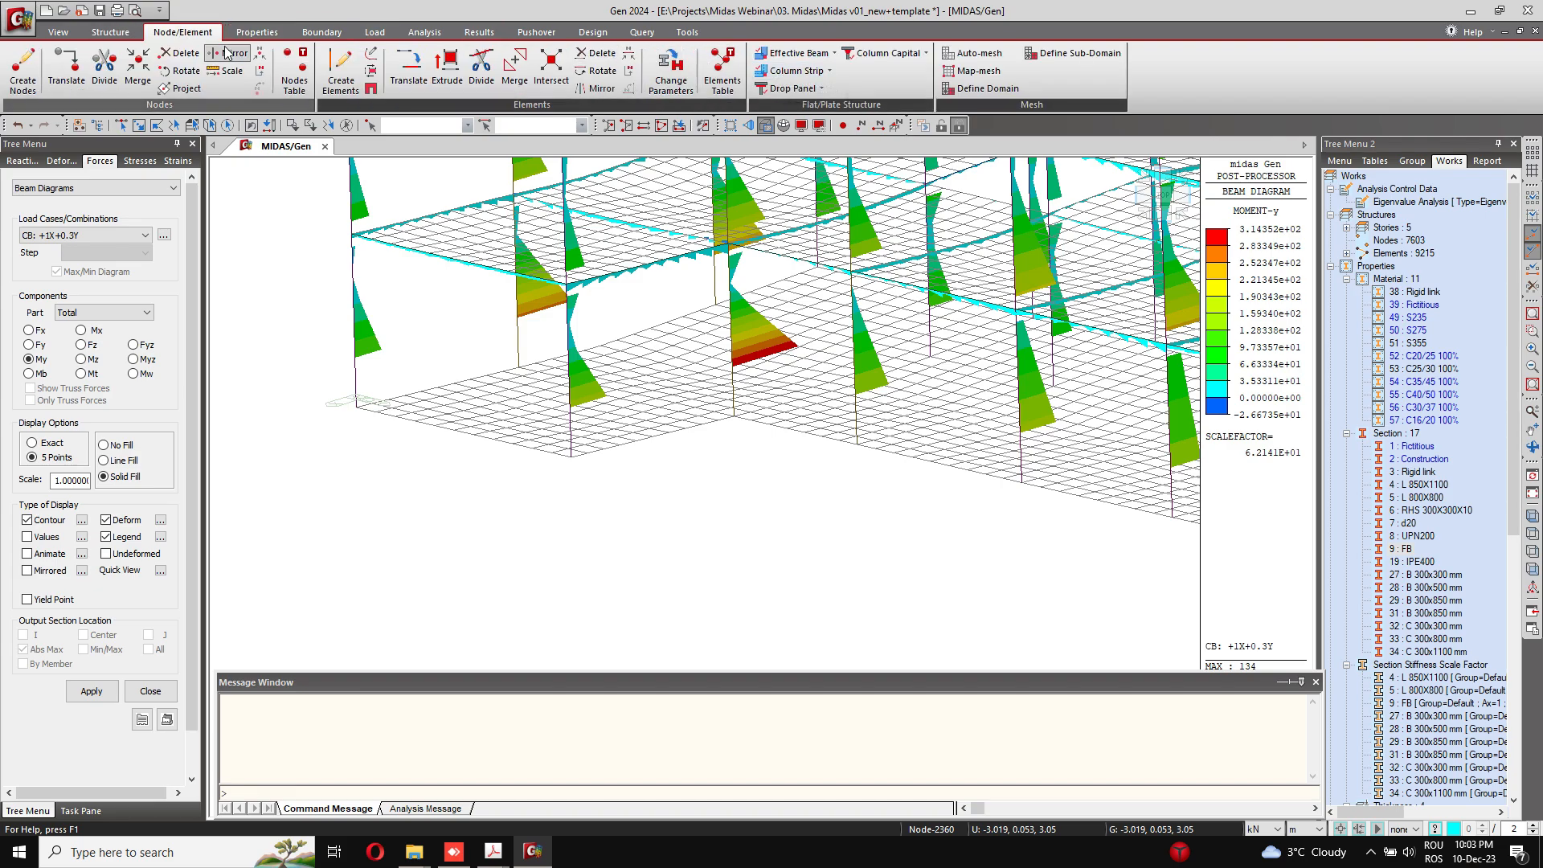
pyautogui.click(330, 33)
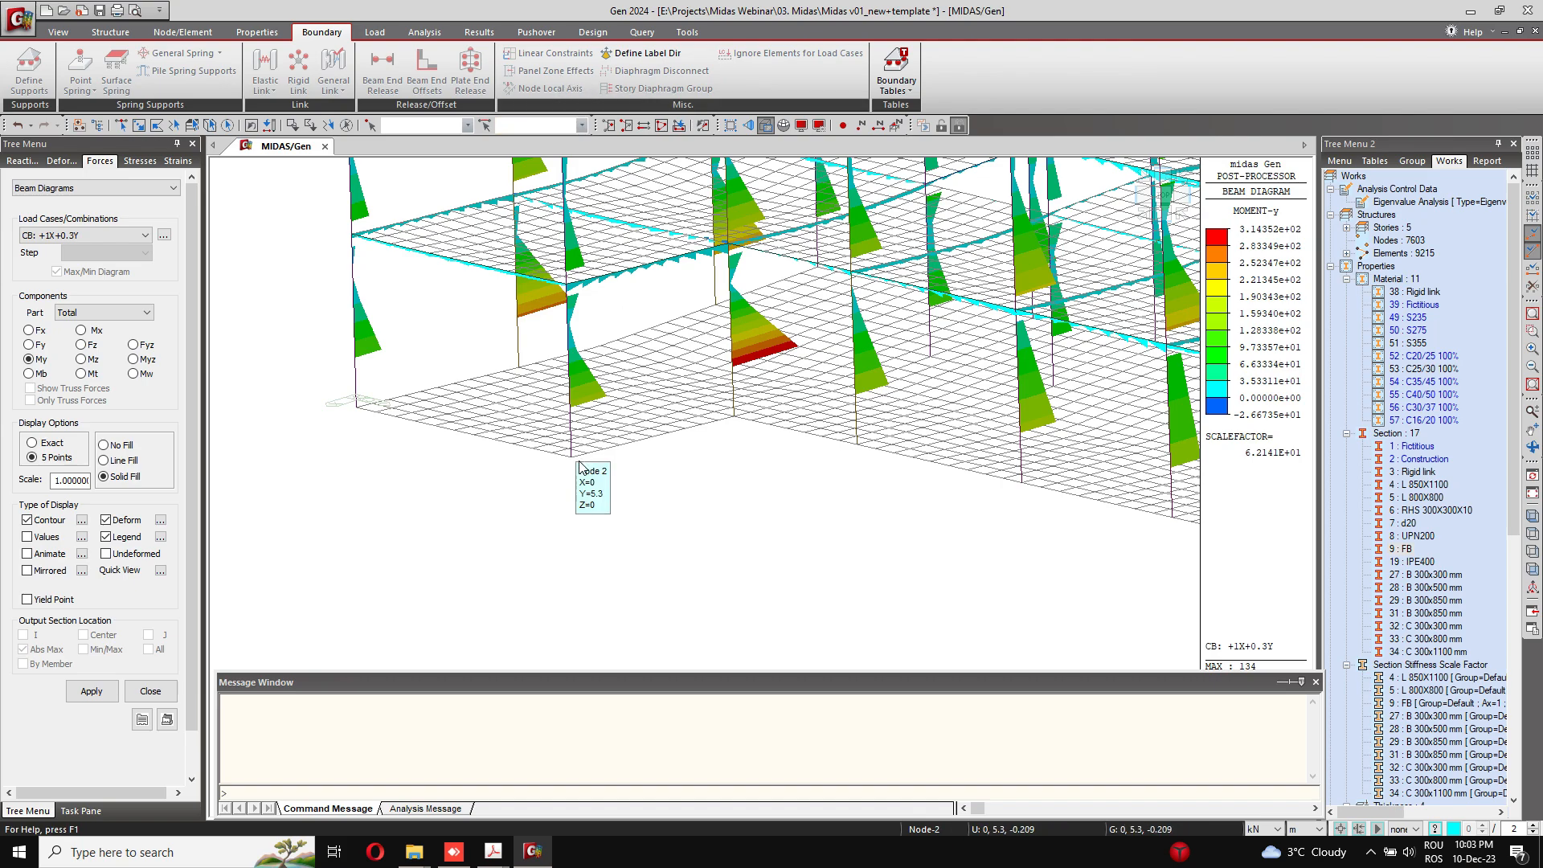
pyautogui.scroll(-5, 583, 457)
pyautogui.scroll(2, 577, 456)
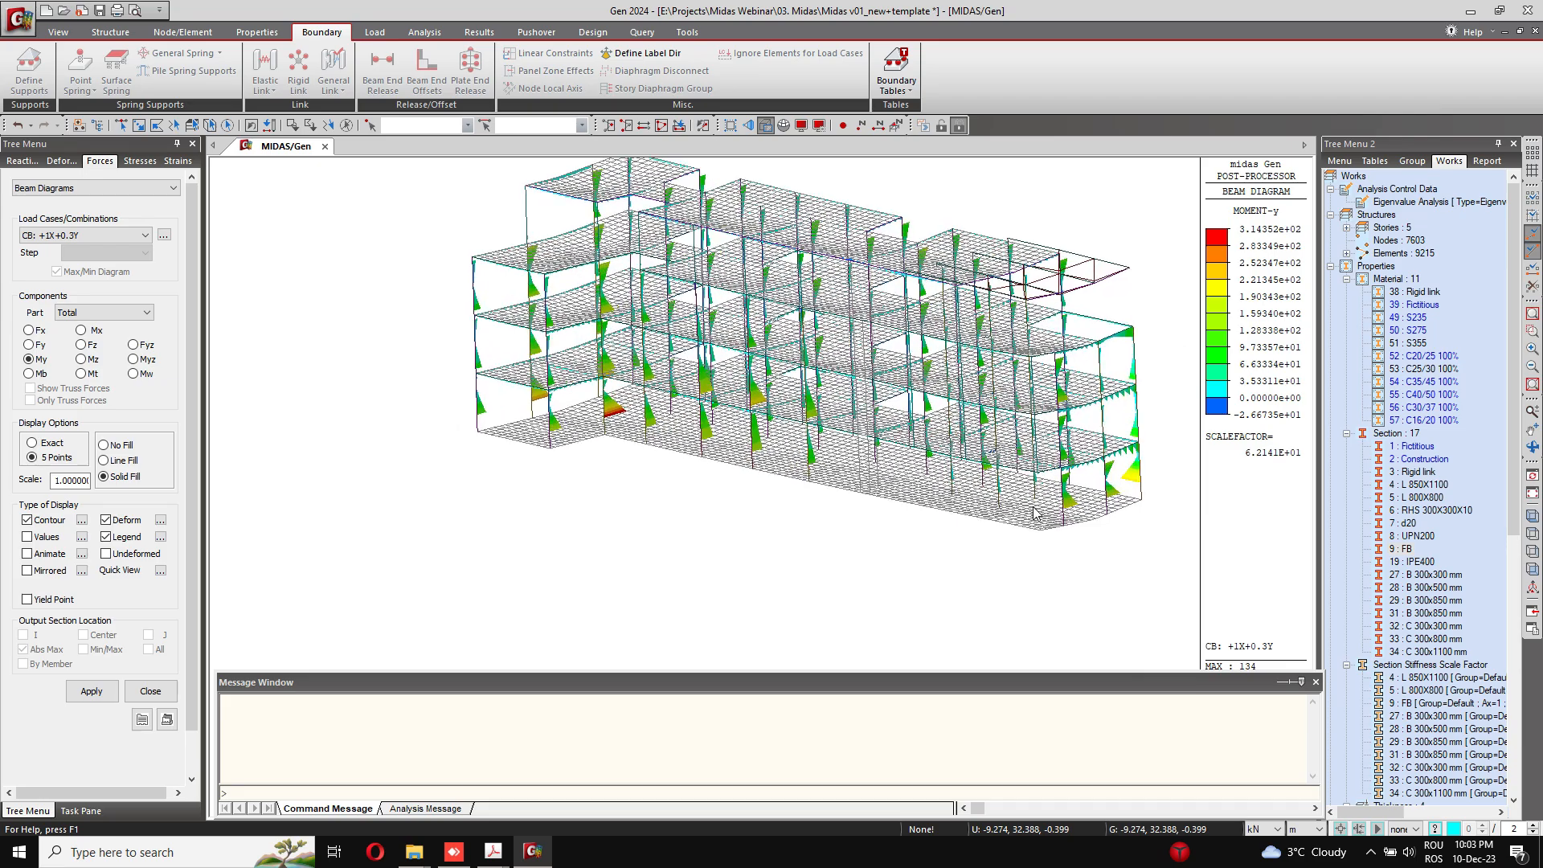
pyautogui.keyDown('ctrl'); pyautogui.moveTo(506, 485); pyautogui.dragTo(579, 482, button='middle'); pyautogui.keyUp('ctrl')
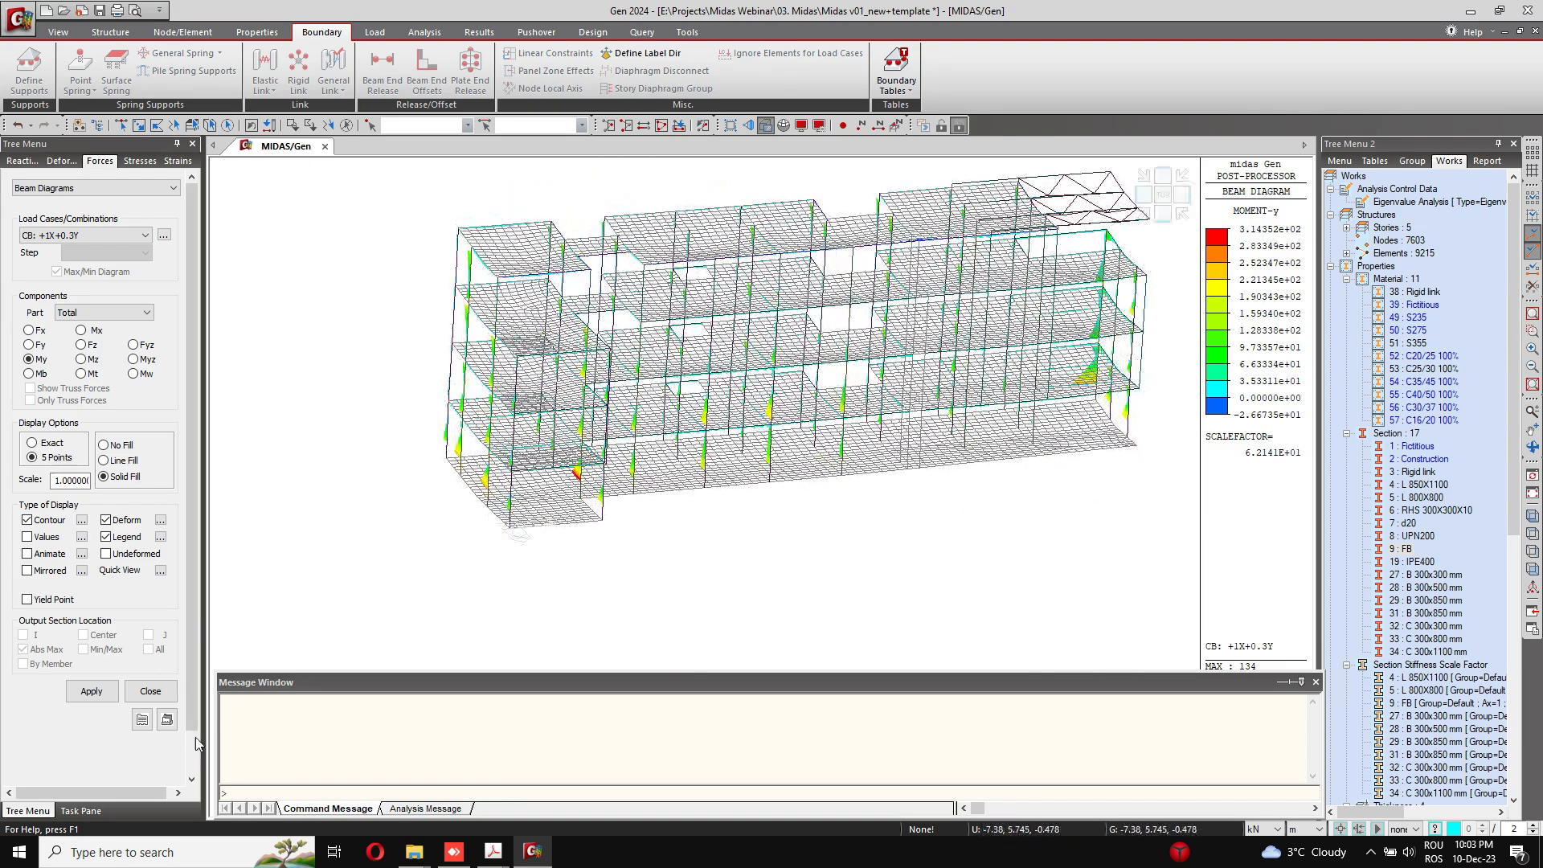
# Step: Close the beam diagram settings and activate only the foundation beams with section FB
pyautogui.click(150, 691)
pyautogui.click(479, 33)
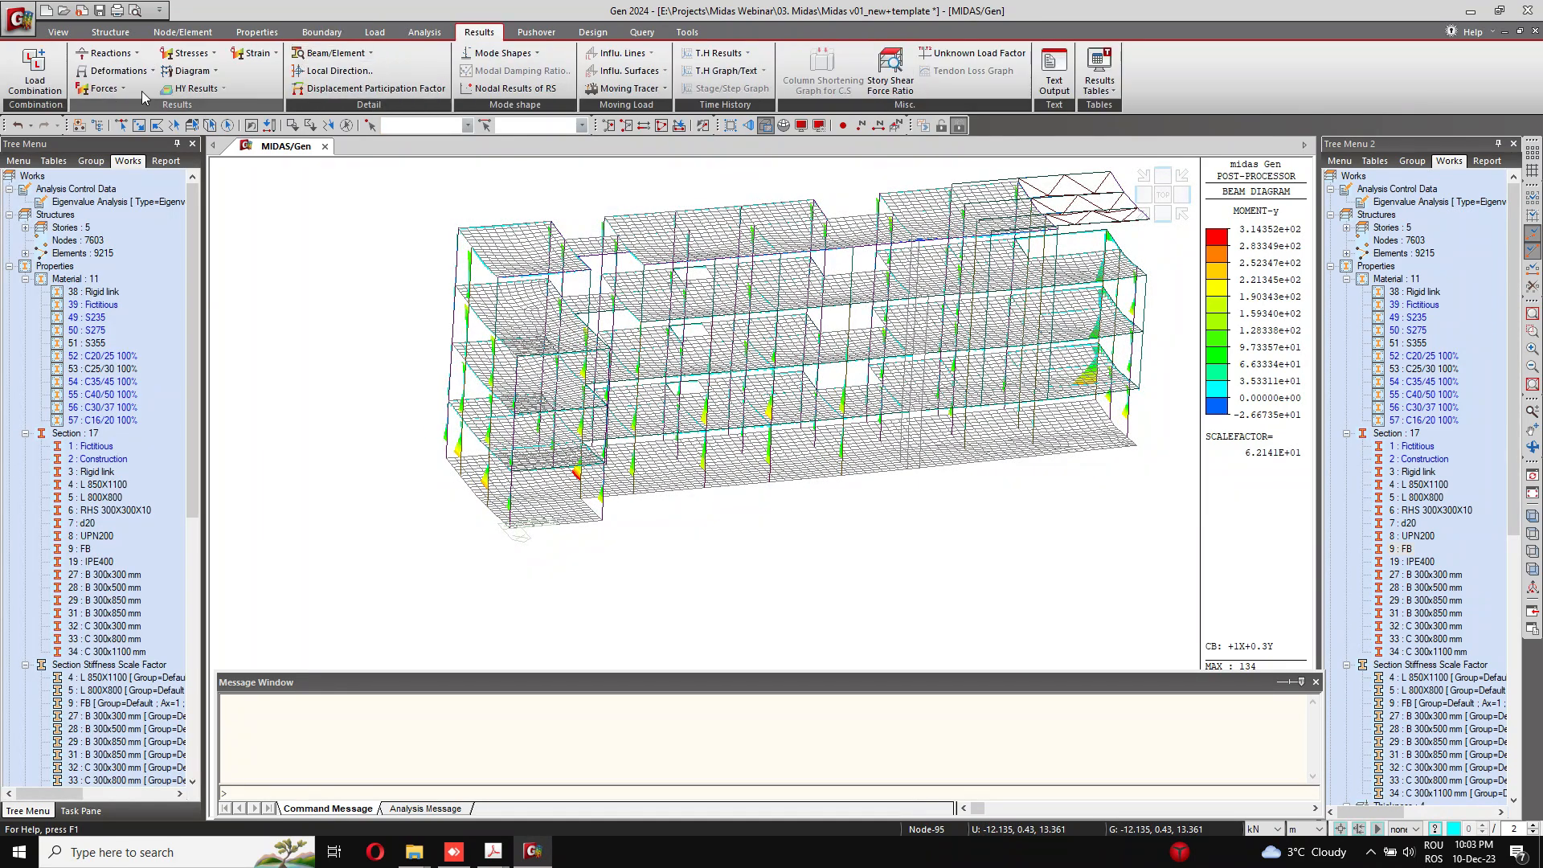
pyautogui.click(104, 89)
pyautogui.click(110, 92)
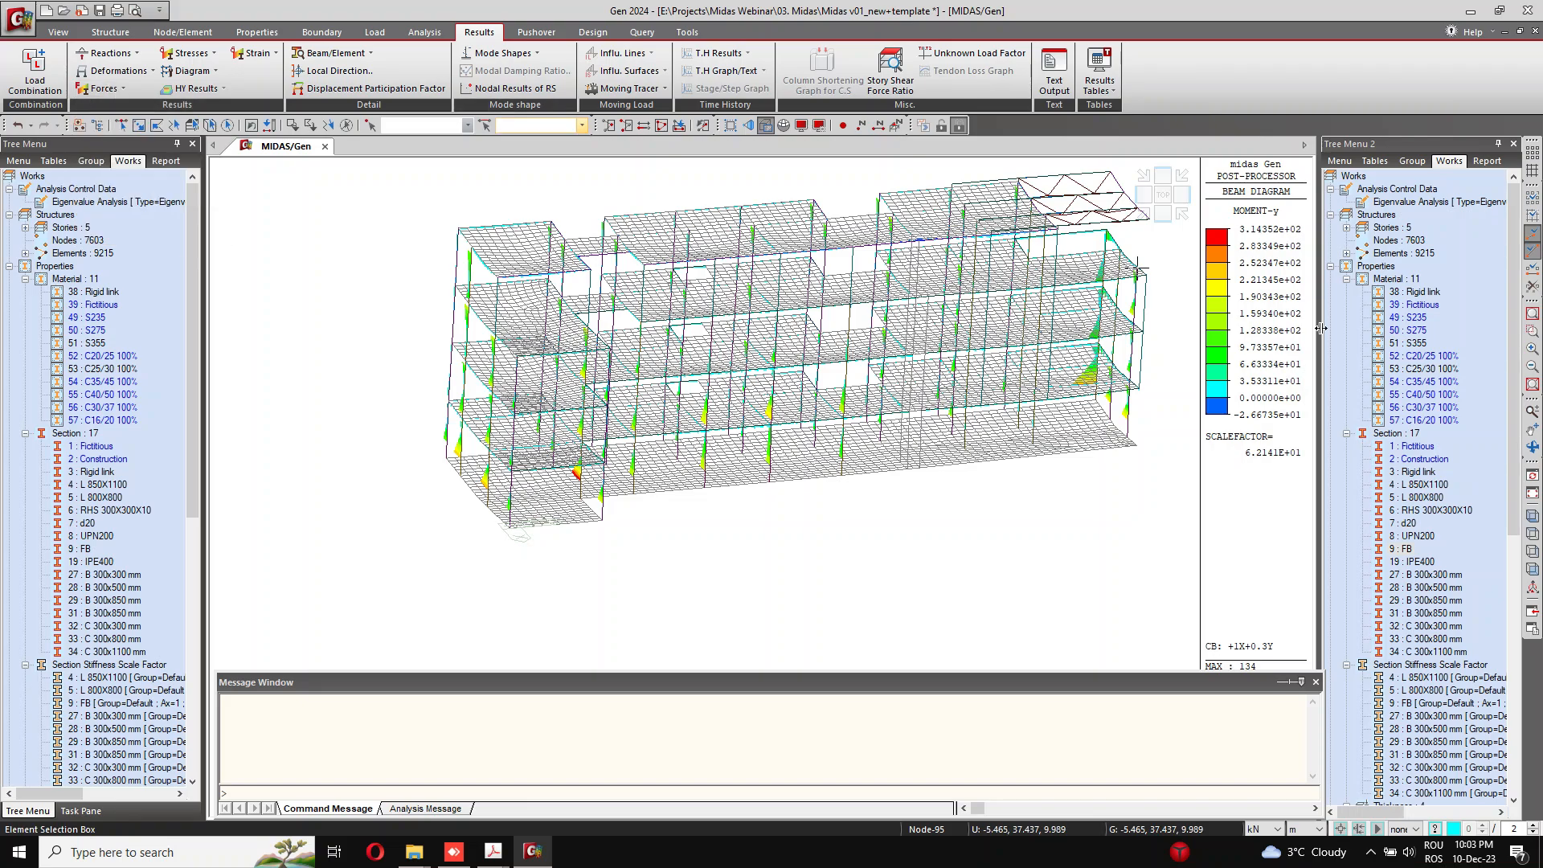
pyautogui.rightClick(1403, 549)
pyautogui.click(1438, 615)
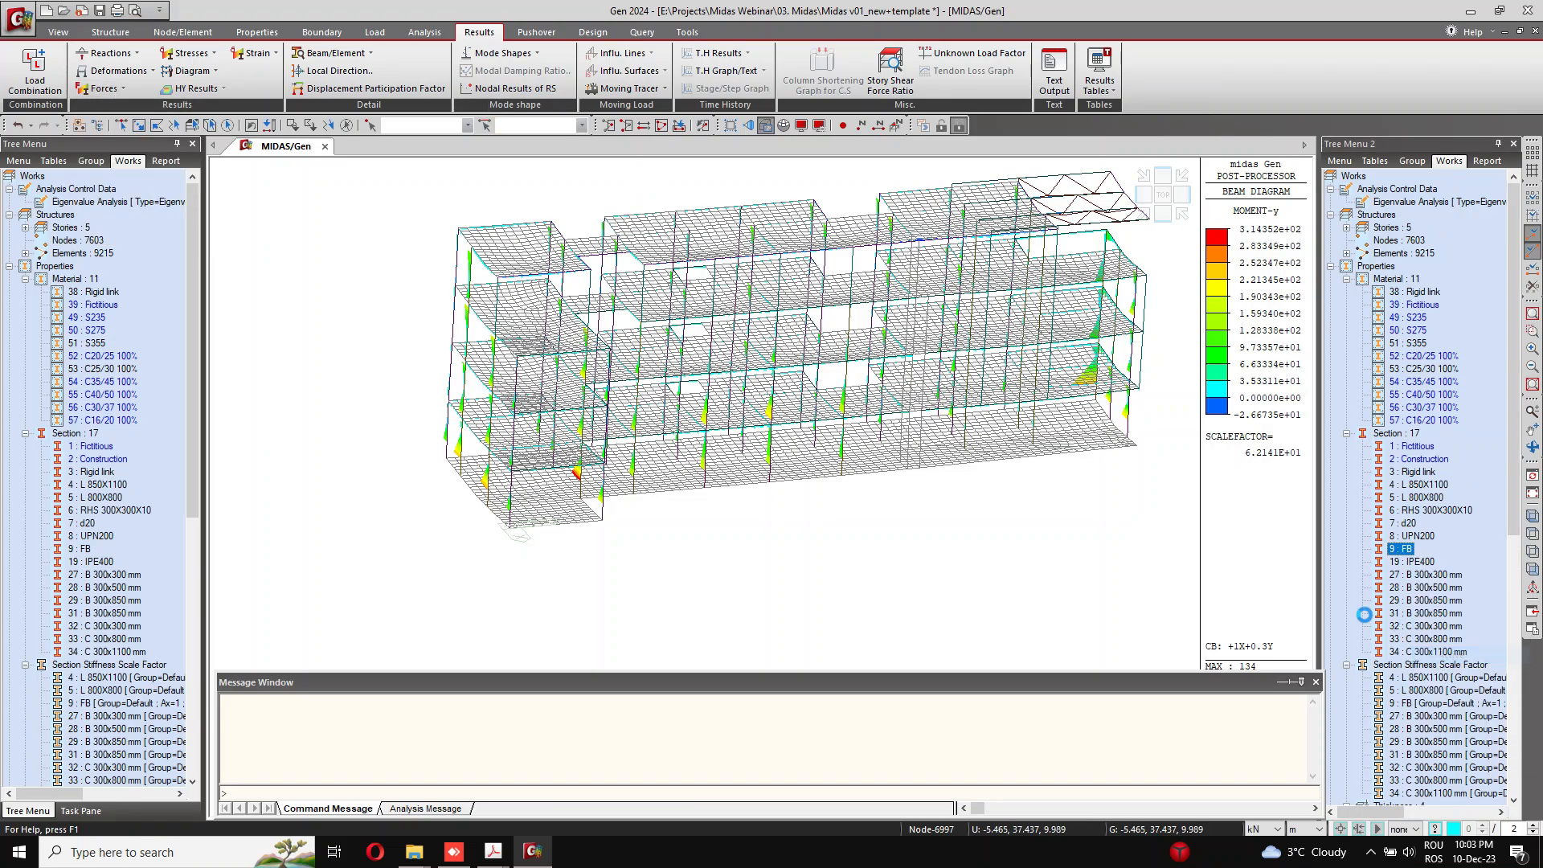
# Step: Display the PZ soil pressure contour under the foundation beams for the ULS Snow combination and view it in plan
pyautogui.click(124, 50)
pyautogui.click(113, 117)
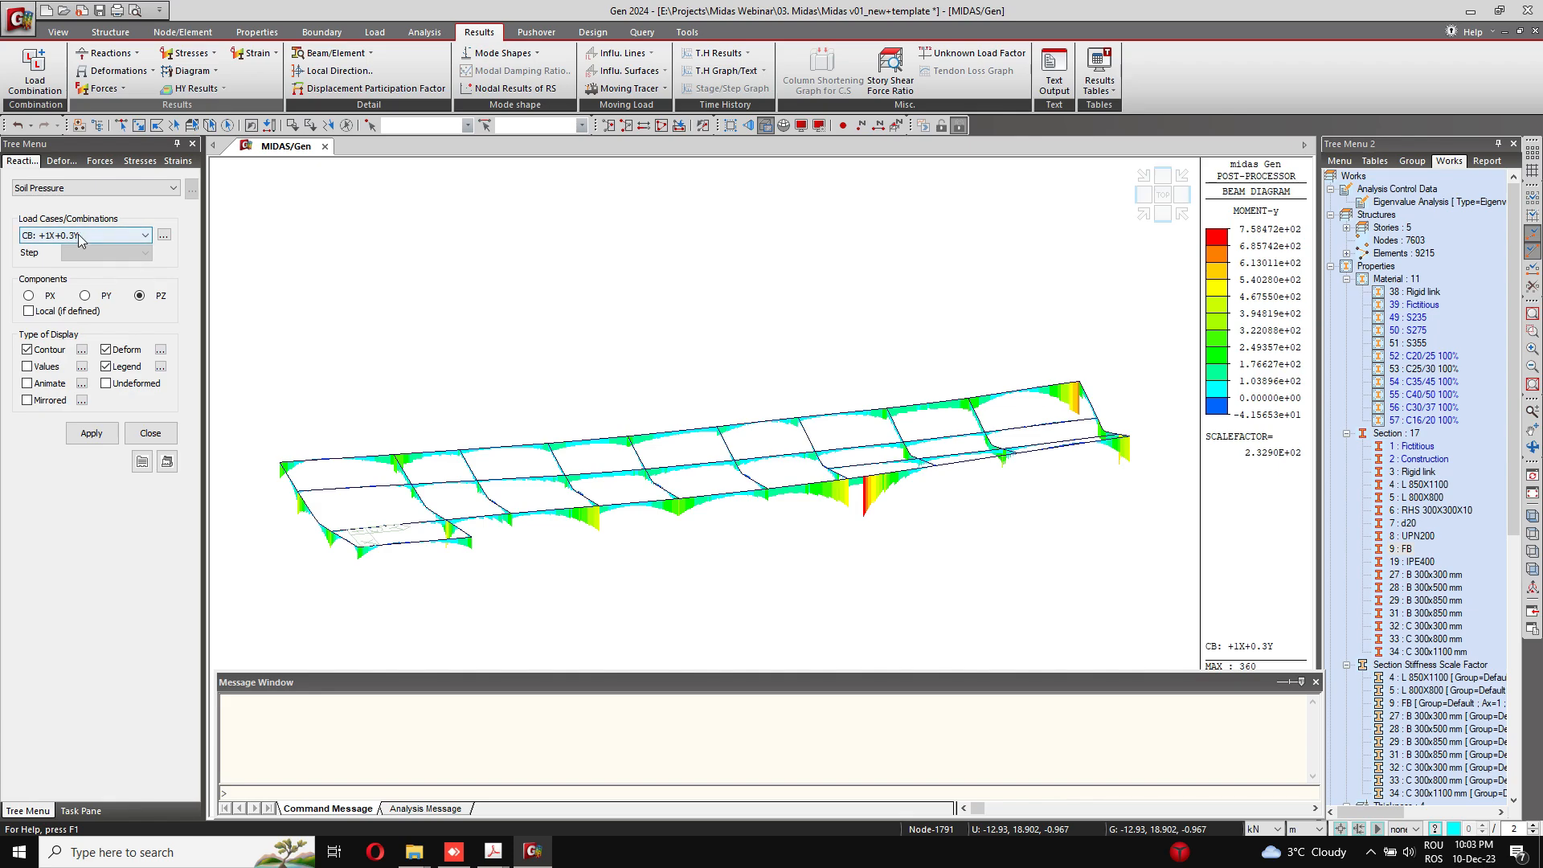
pyautogui.click(104, 236)
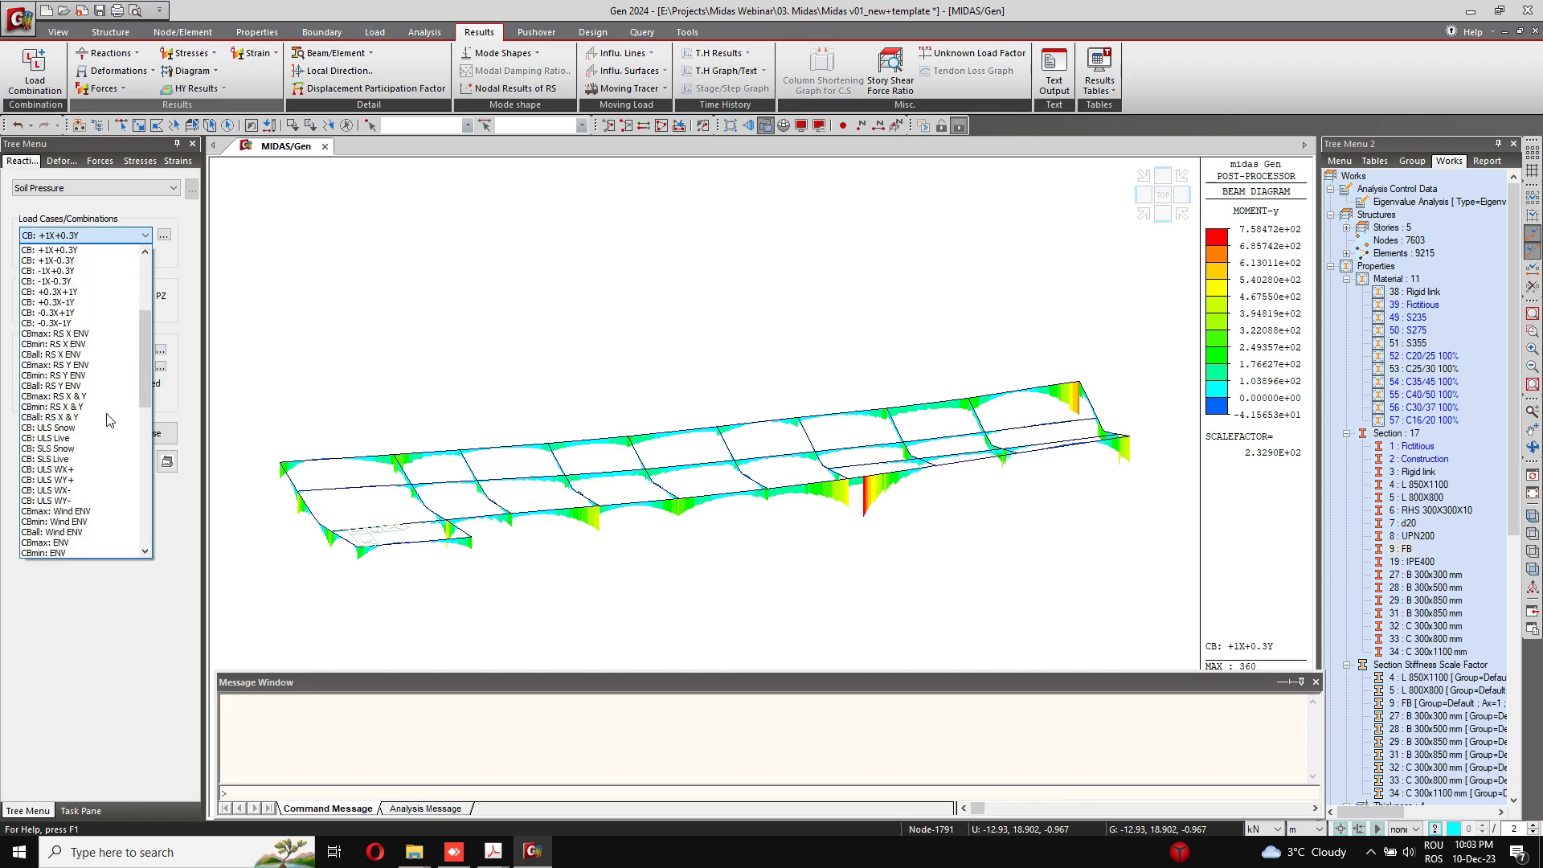
pyautogui.click(104, 435)
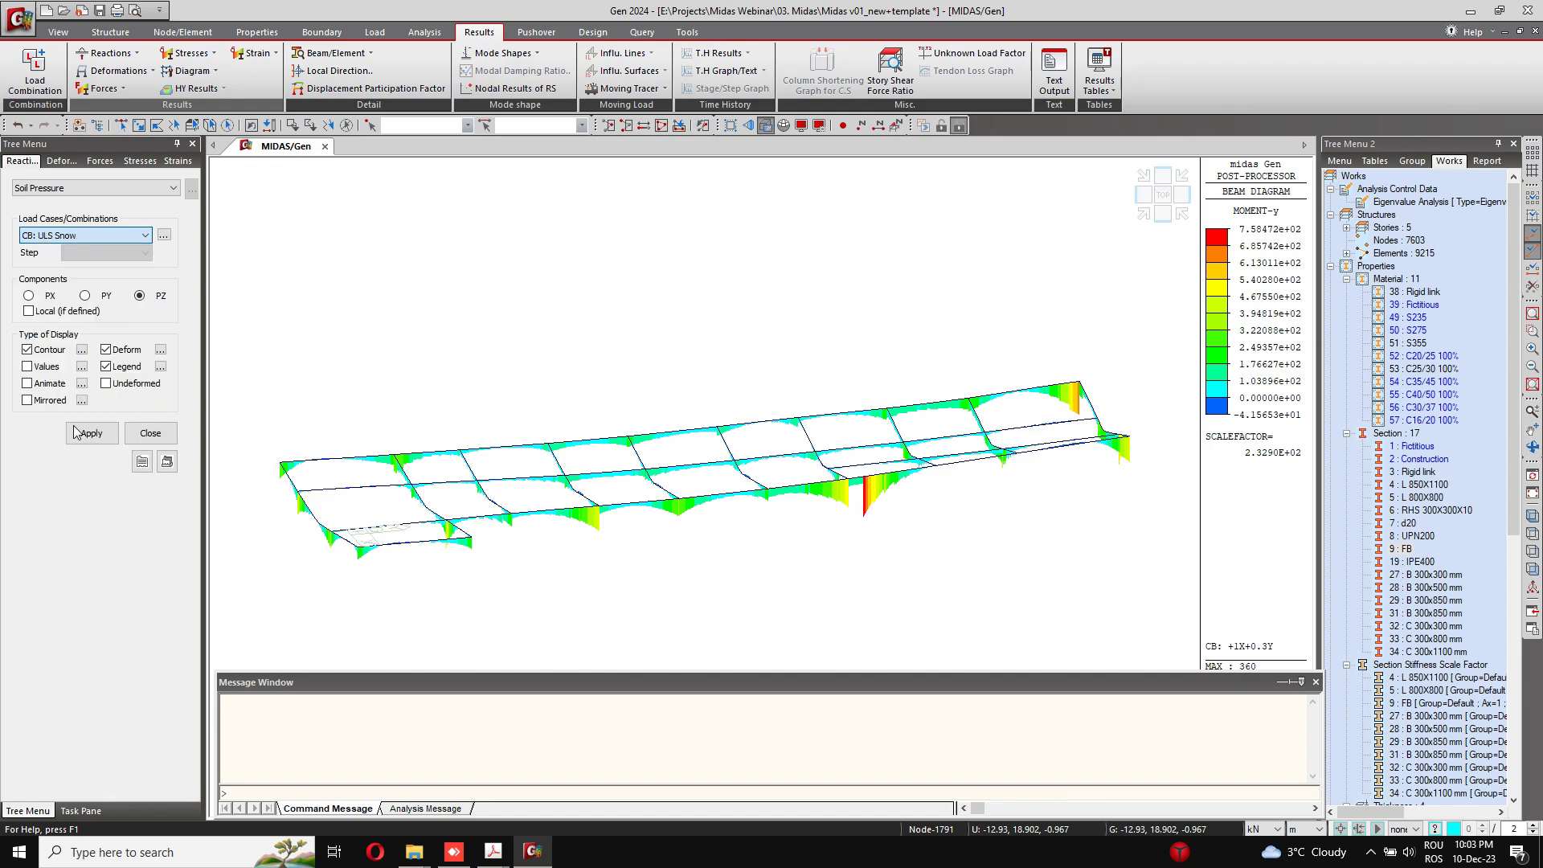
pyautogui.click(91, 432)
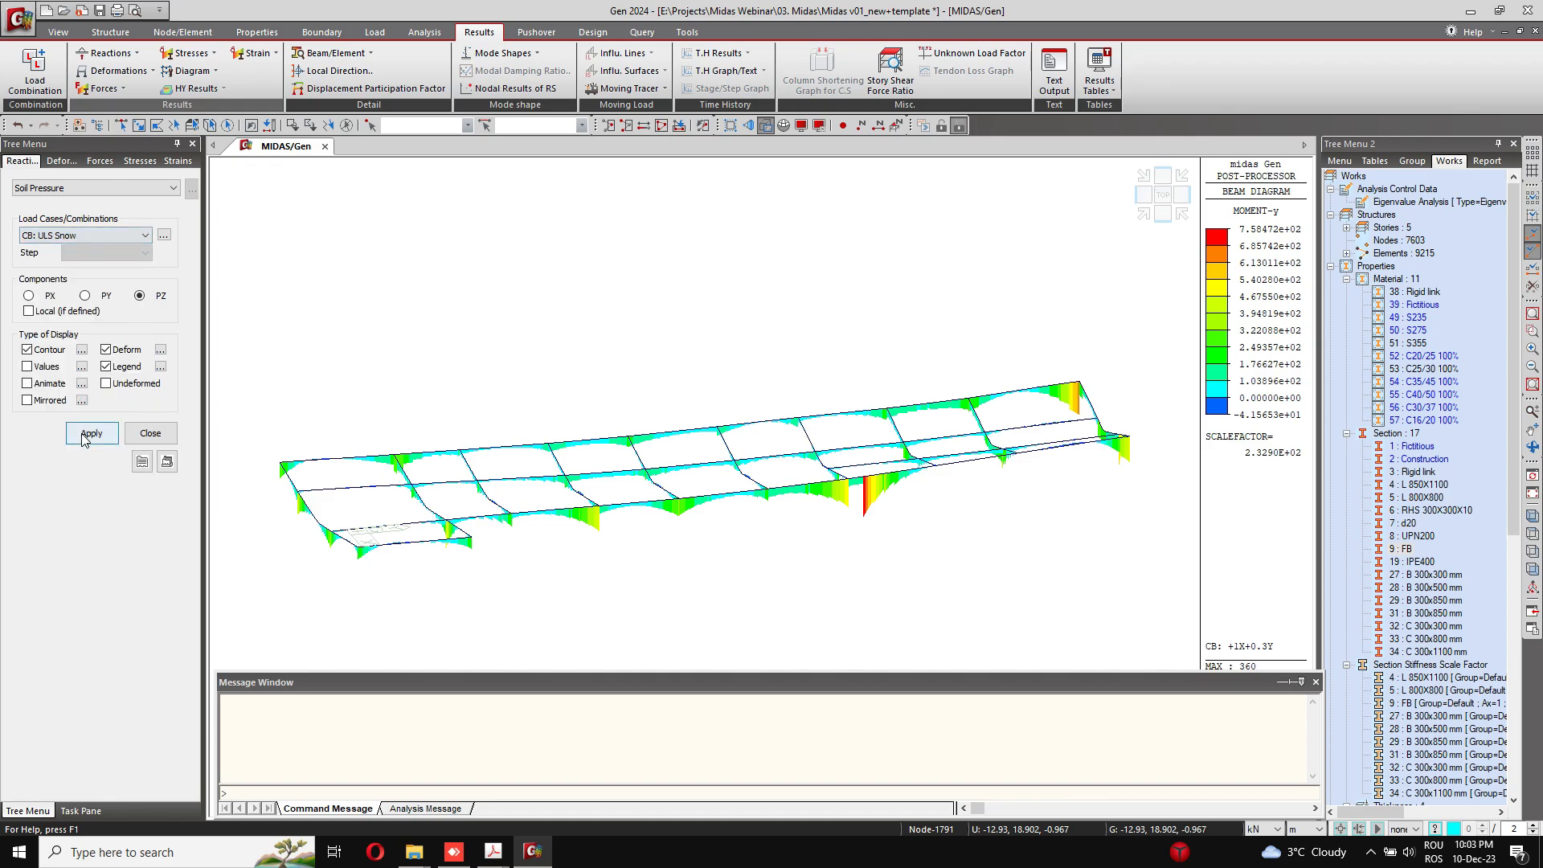
pyautogui.click(1161, 196)
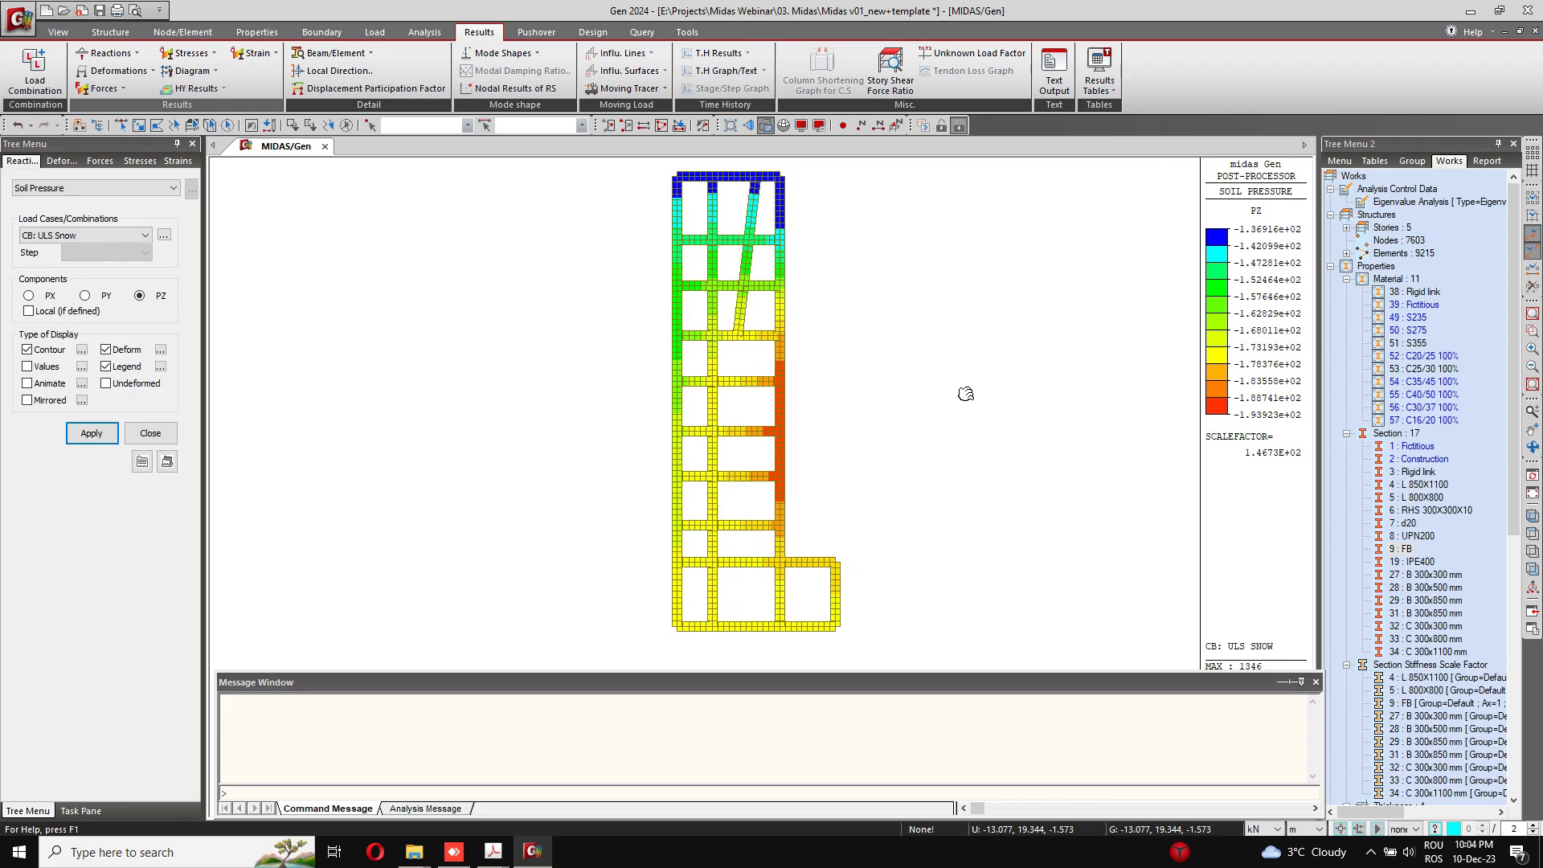
# Step: Display the PZ soil pressure for the CBmax: ENV AMP envelope, close the settings and inspect the foundation contour in 3D
pyautogui.click(144, 235)
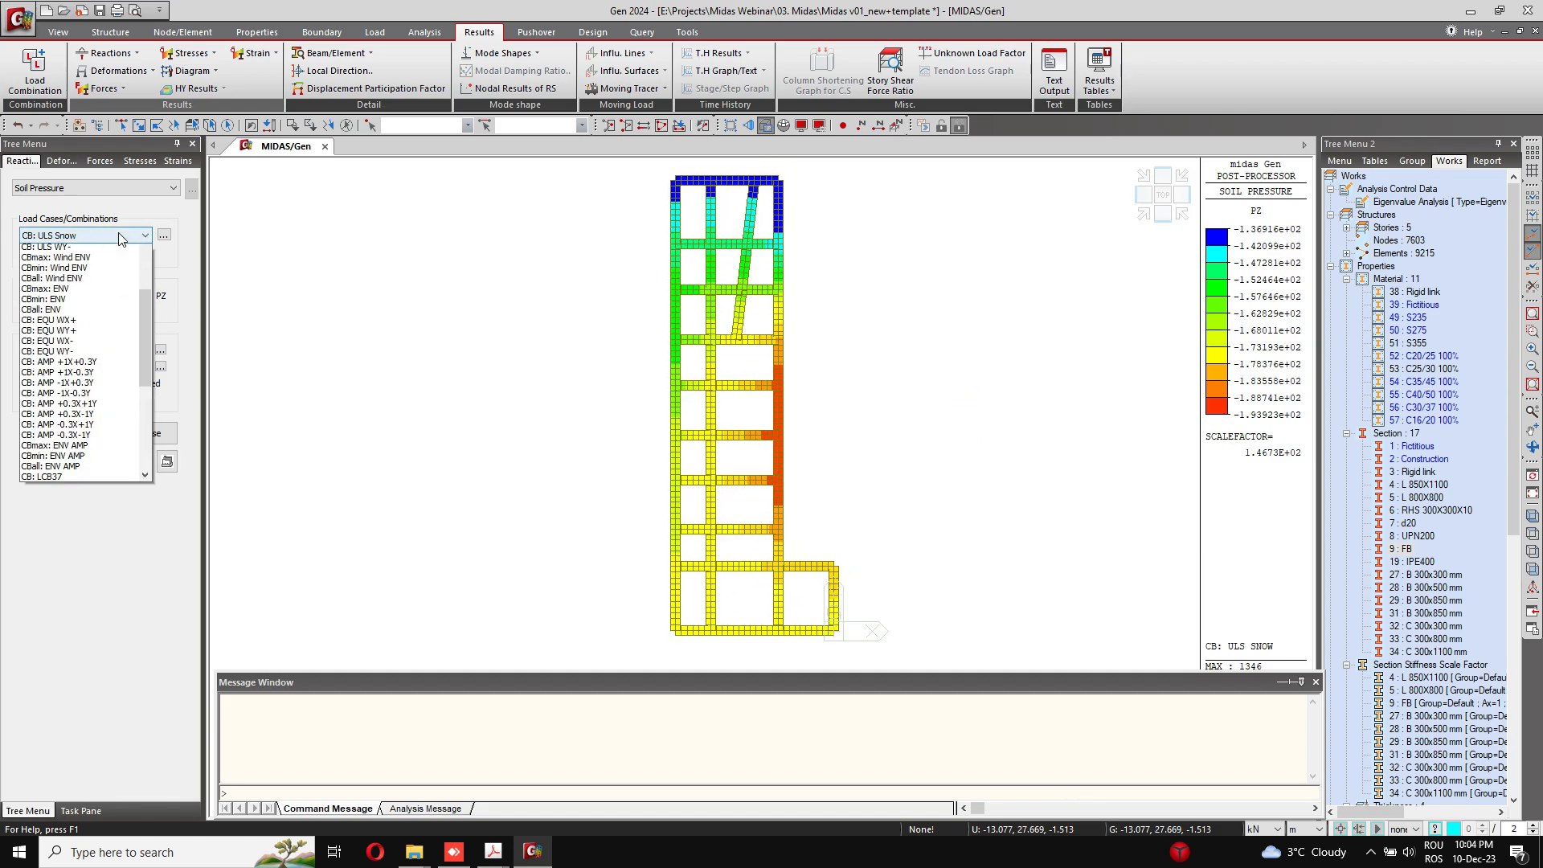
pyautogui.scroll(-5, 88, 401)
pyautogui.scroll(-7, 90, 418)
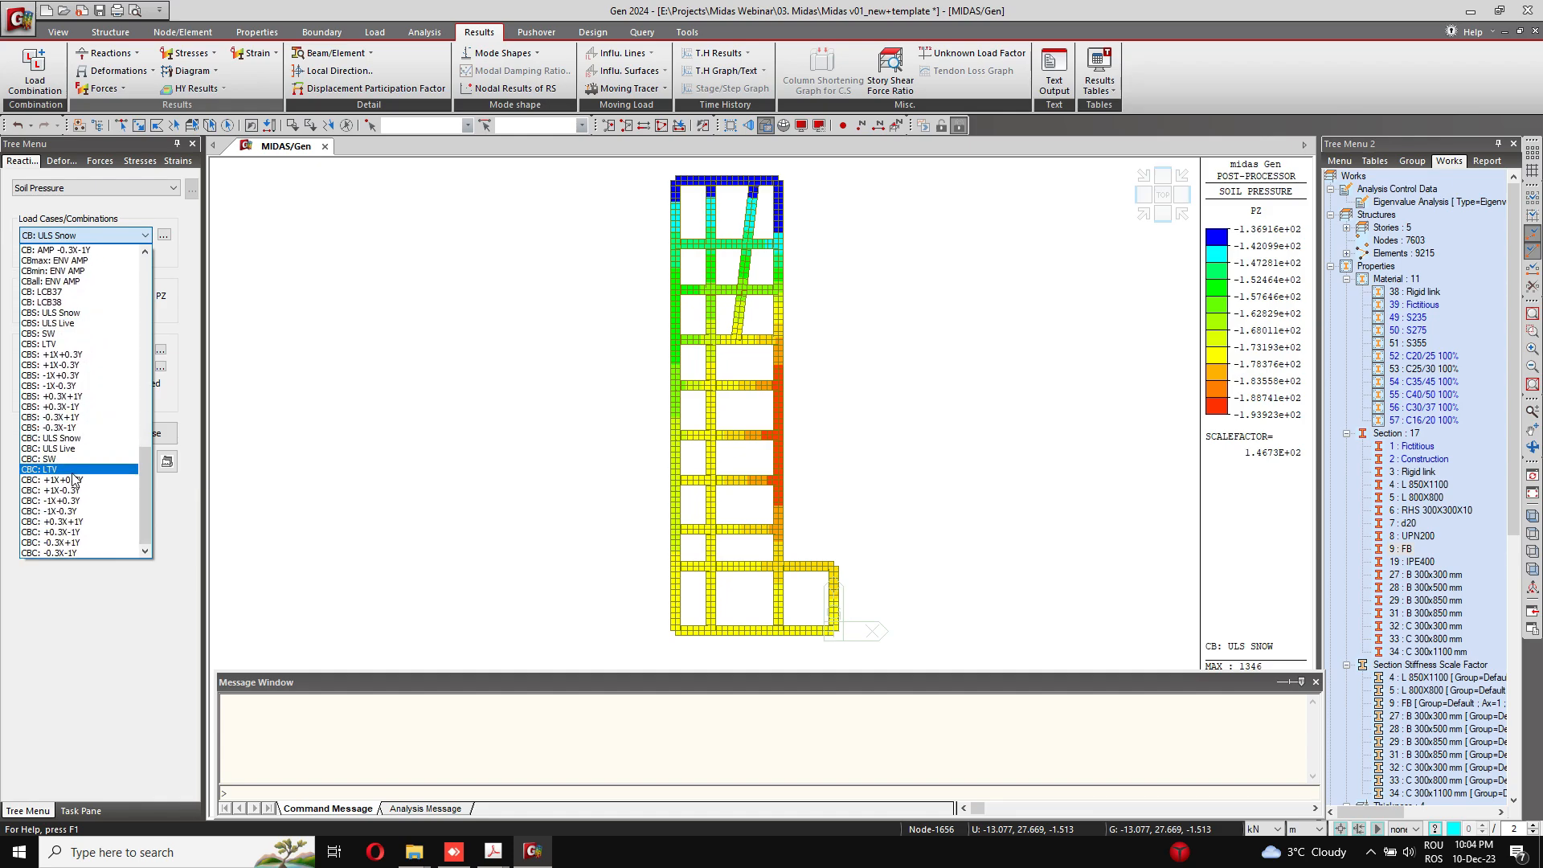
pyautogui.scroll(2, 86, 440)
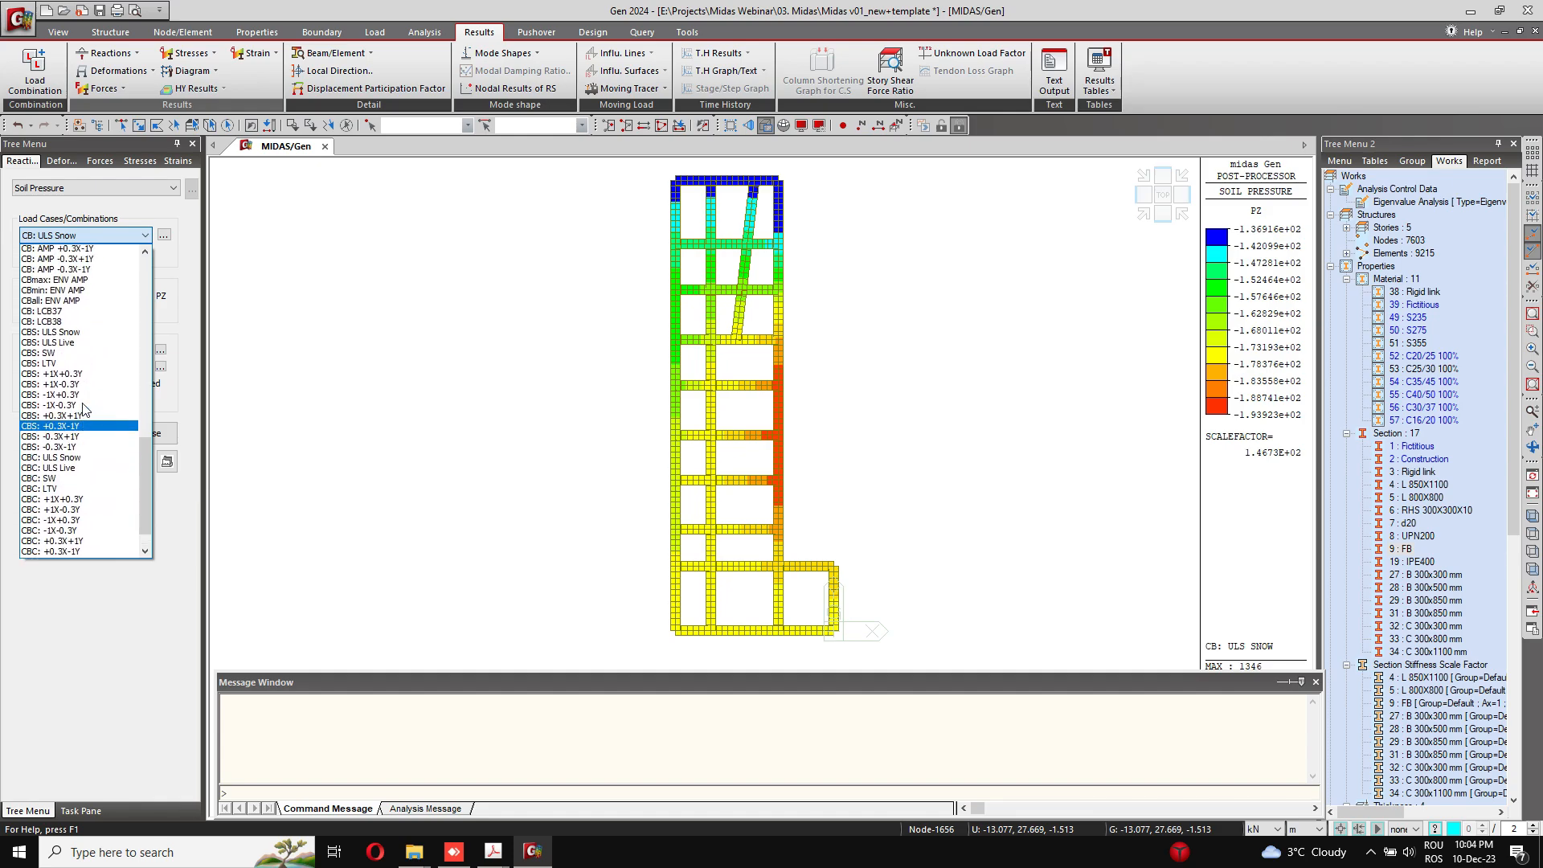
pyautogui.scroll(2, 86, 352)
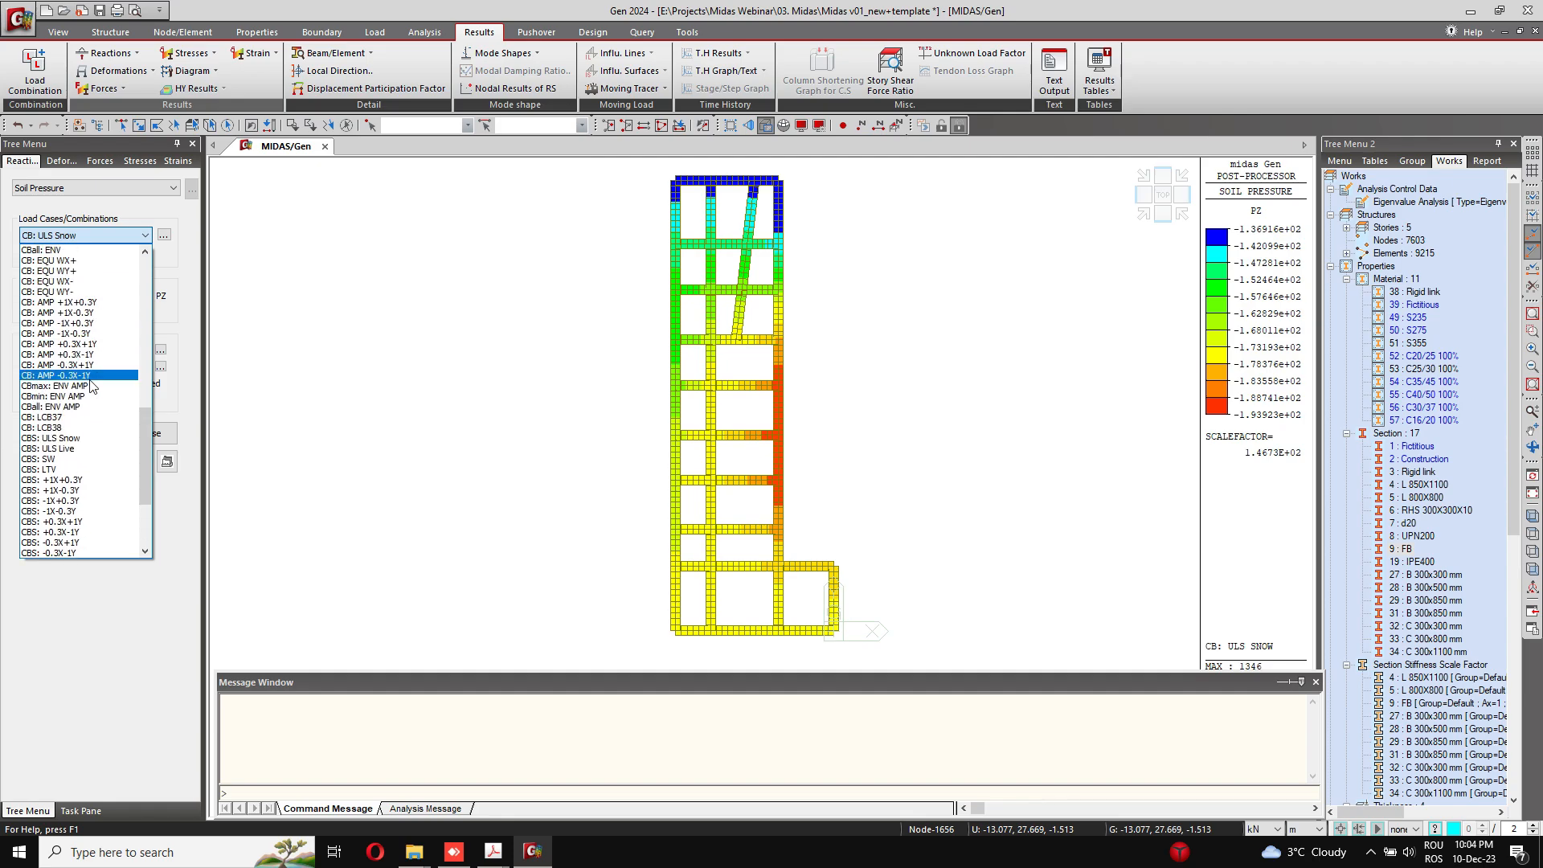
pyautogui.click(51, 389)
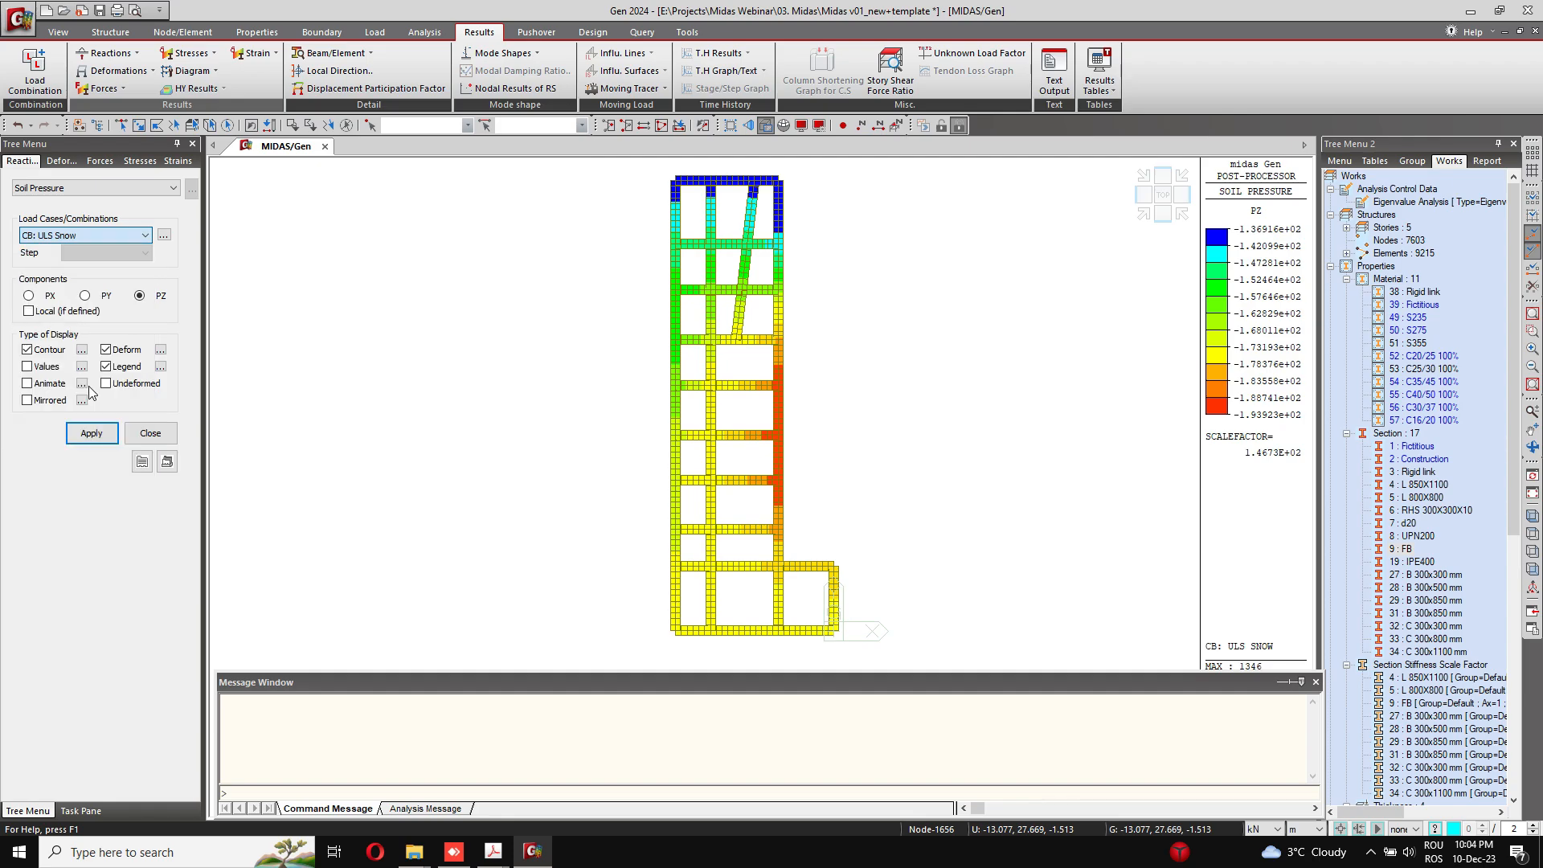
pyautogui.click(87, 441)
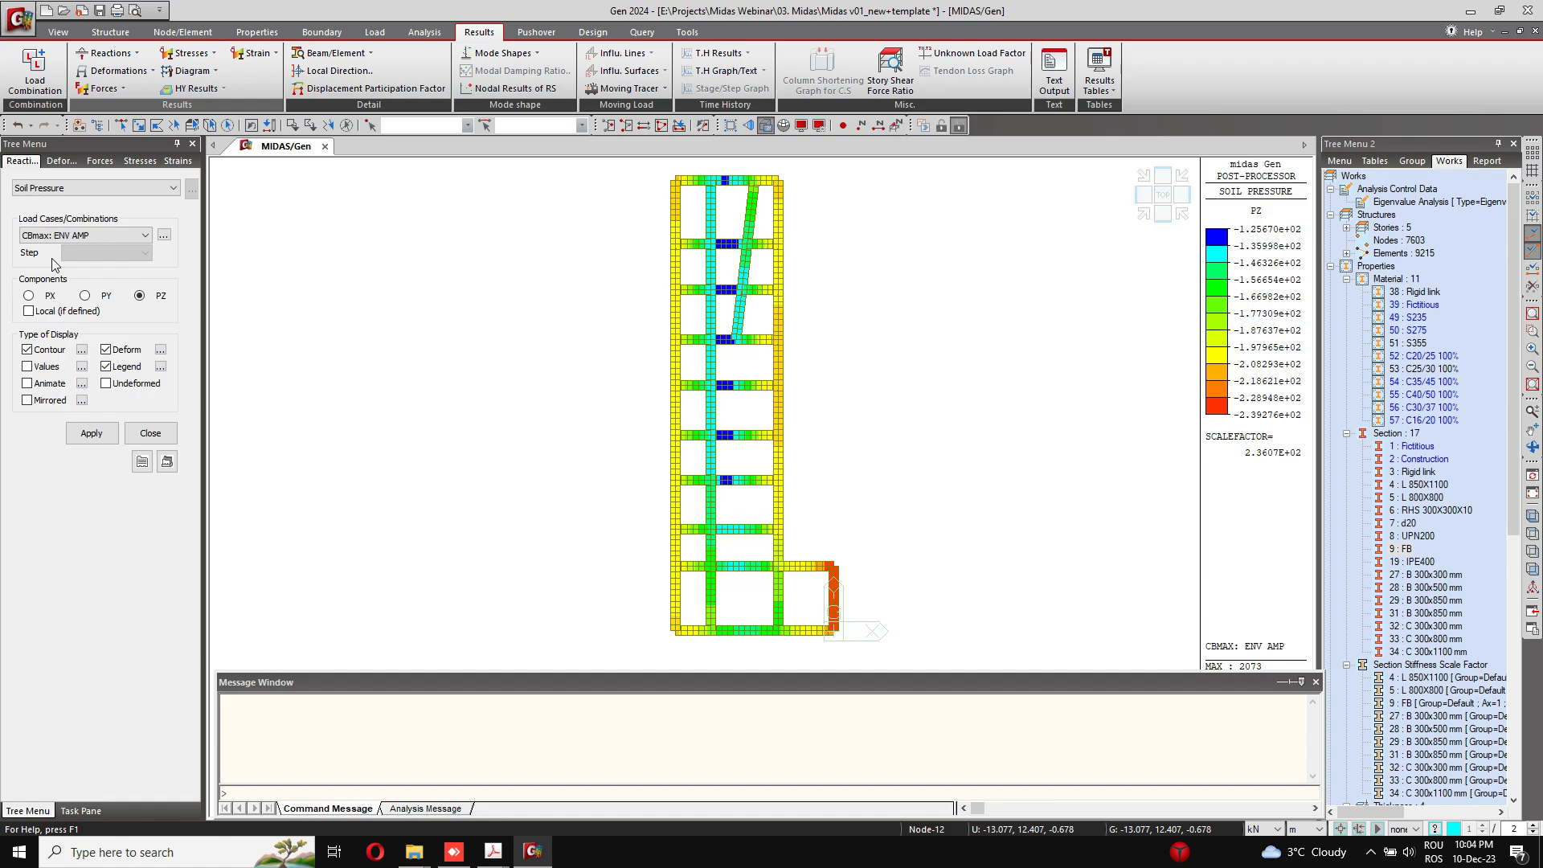
pyautogui.click(150, 433)
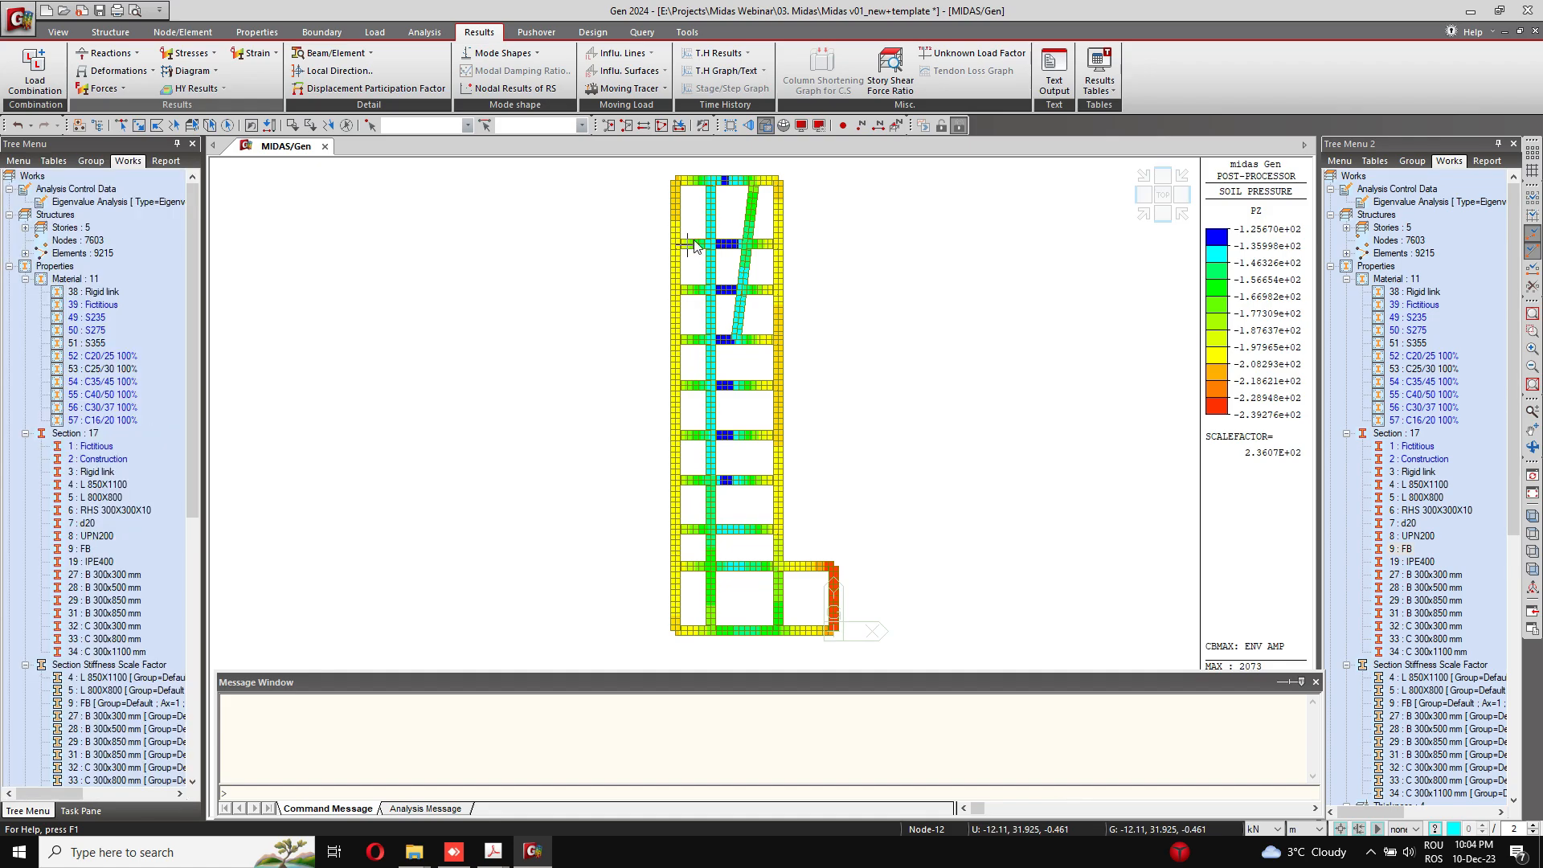
pyautogui.keyDown('ctrl'); pyautogui.moveTo(787, 406); pyautogui.dragTo(788, 329, button='middle'); pyautogui.keyUp('ctrl')
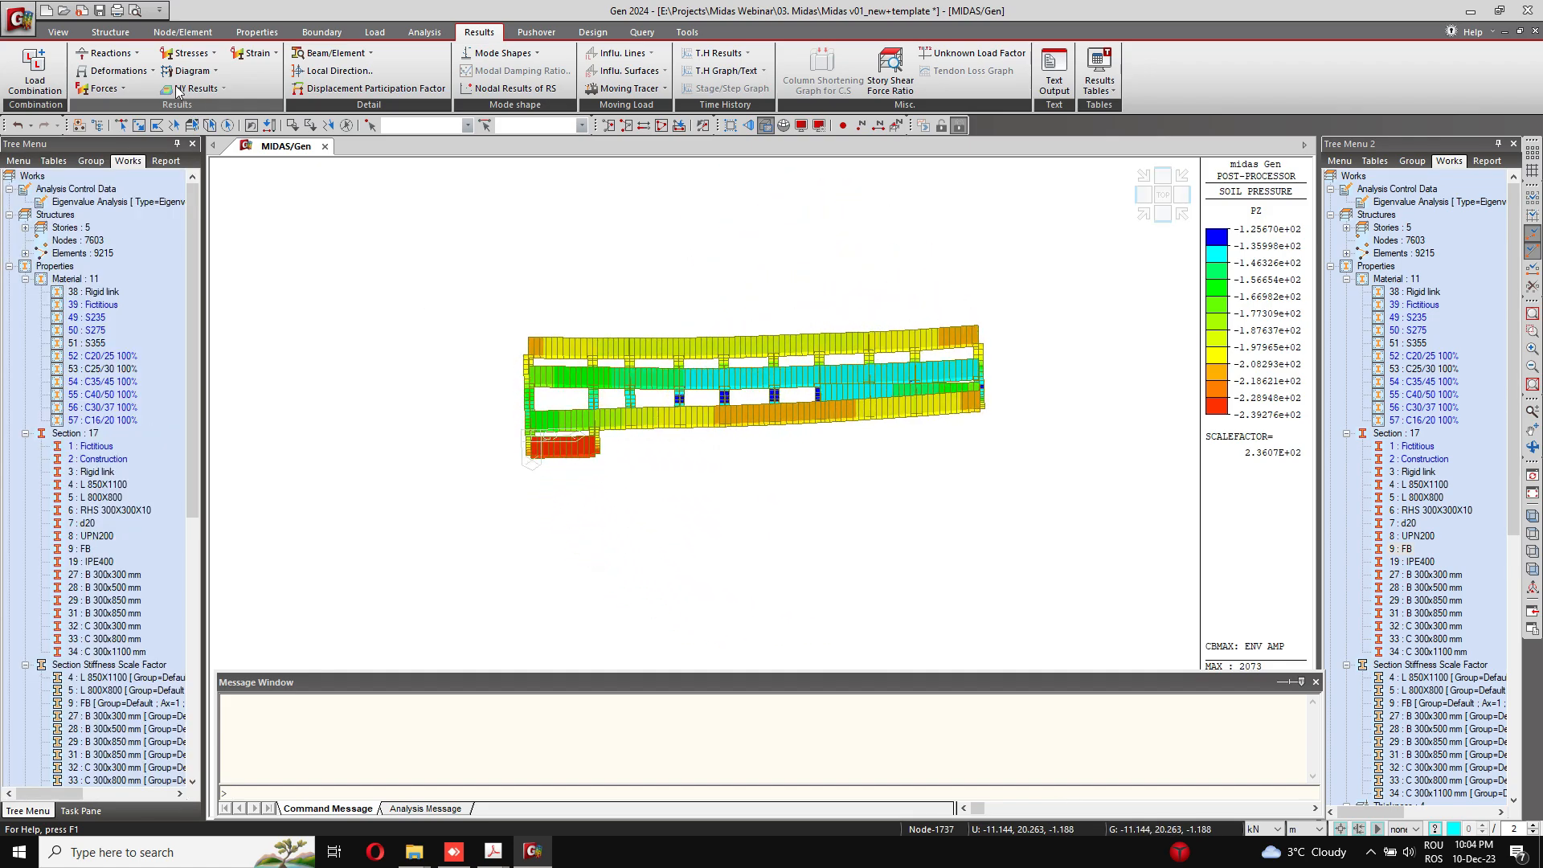
# Step: Return the model to its initial view and reactivate all elements of the building
pyautogui.click(110, 32)
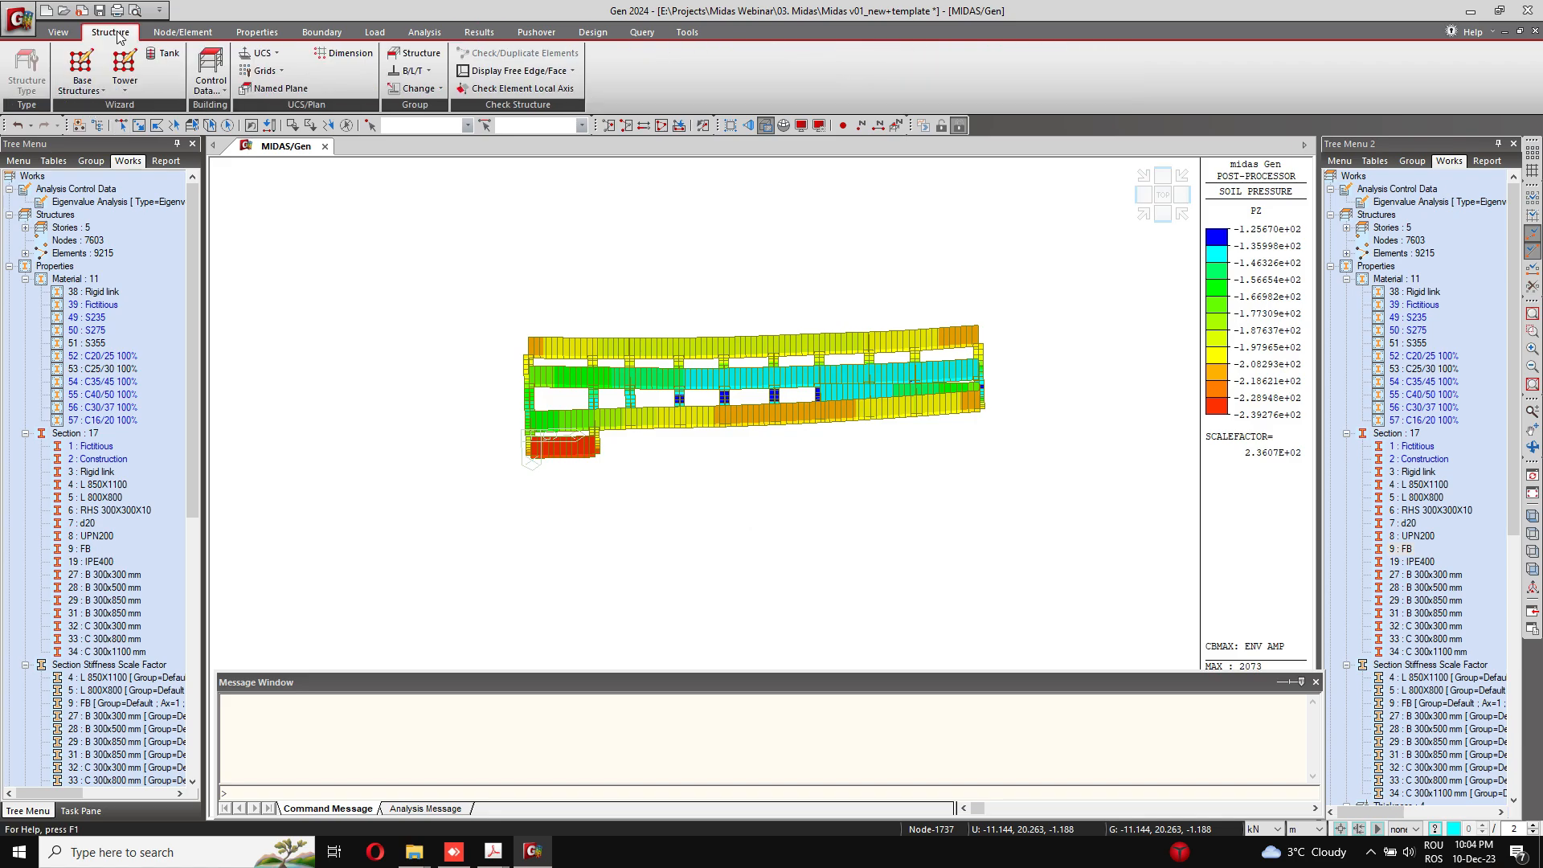
pyautogui.click(56, 32)
pyautogui.click(57, 70)
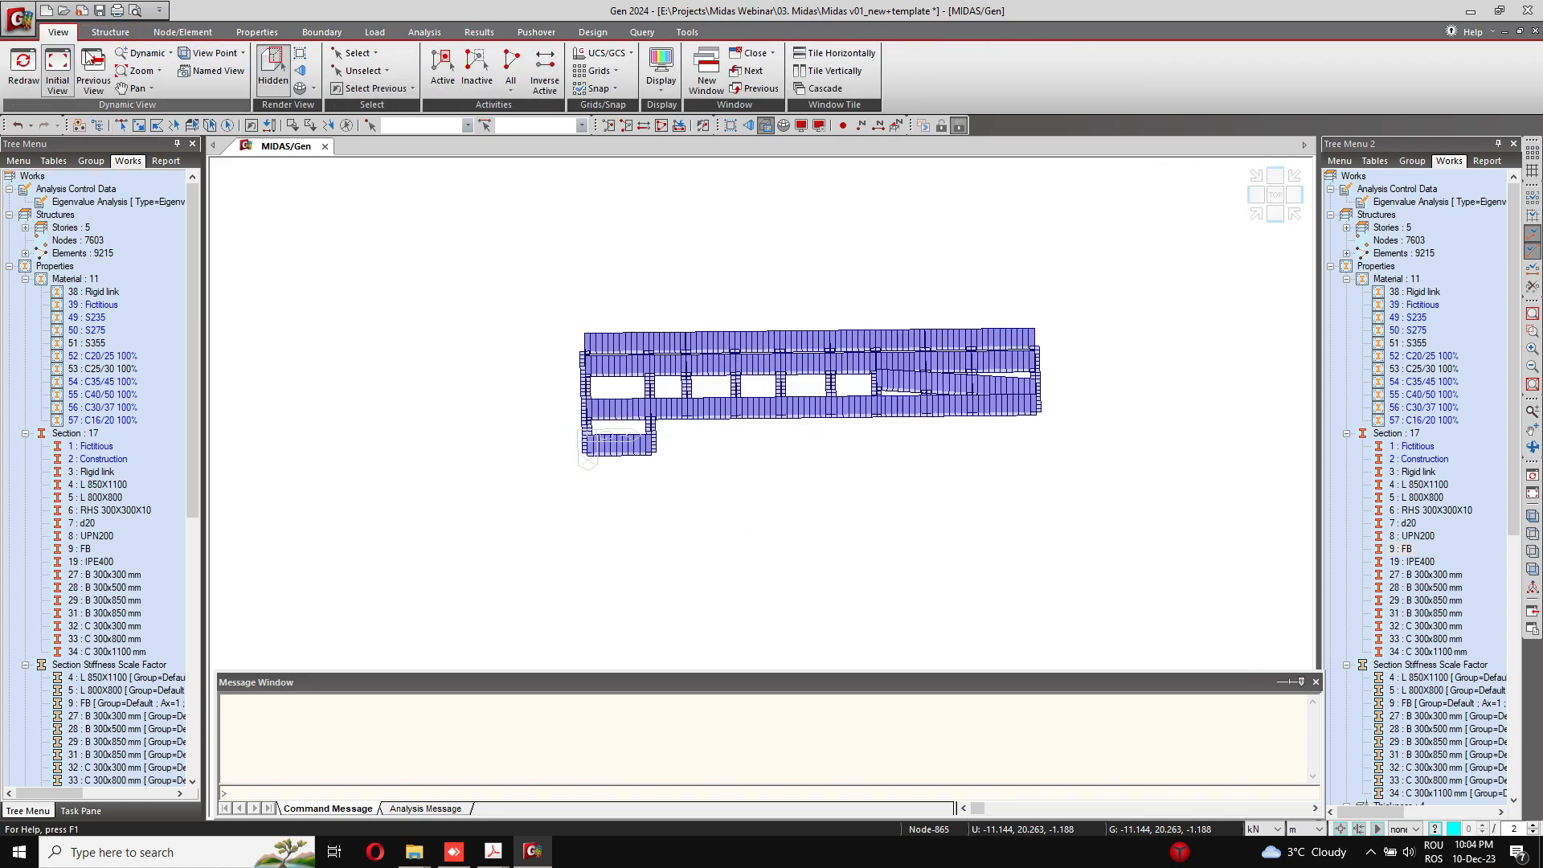
pyautogui.rightClick(1402, 549)
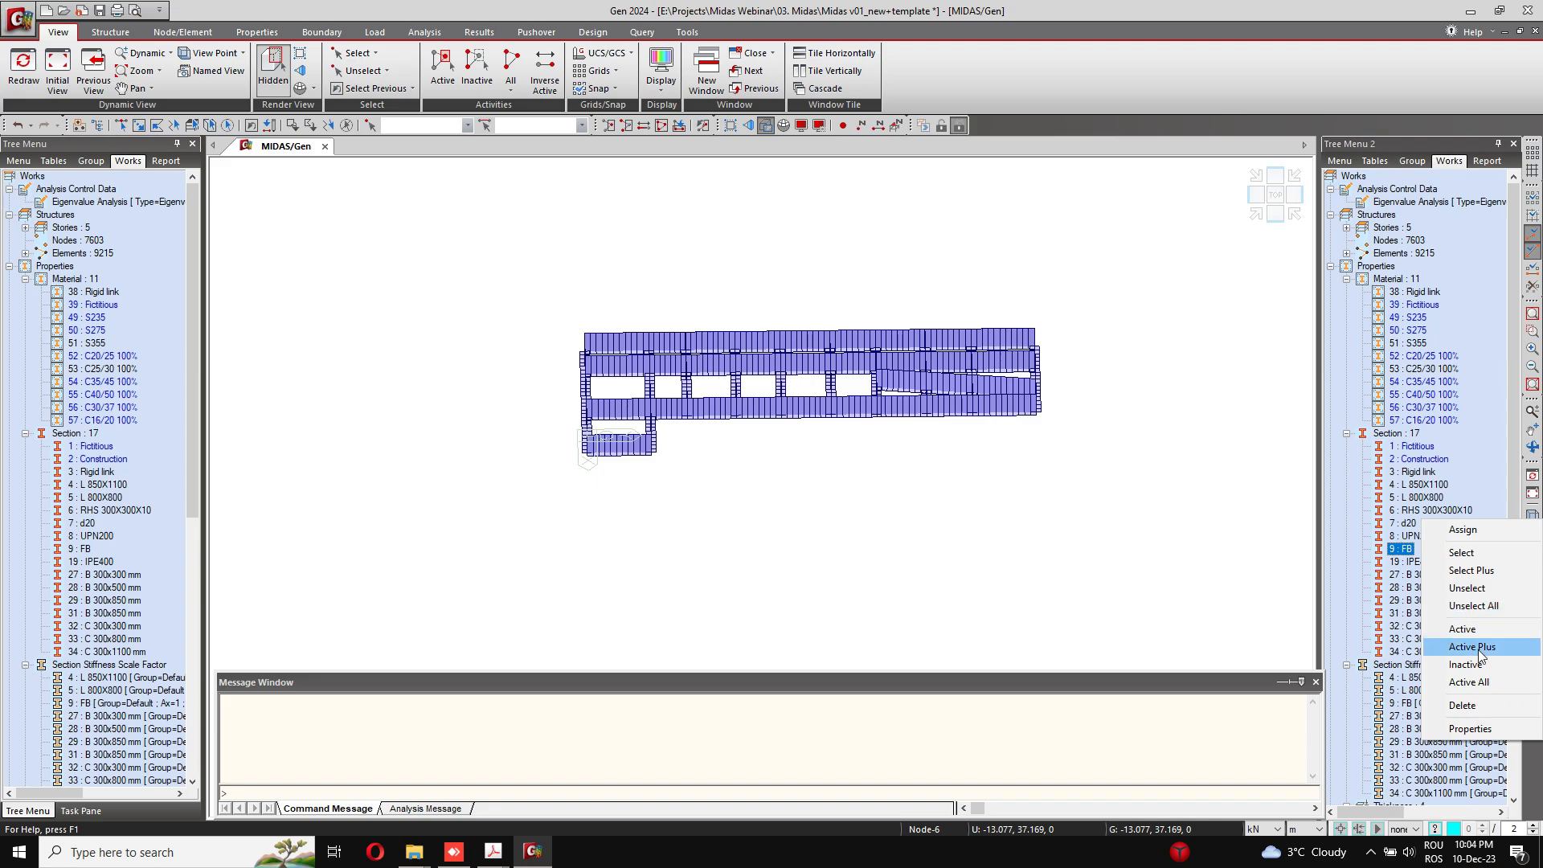
pyautogui.click(1479, 648)
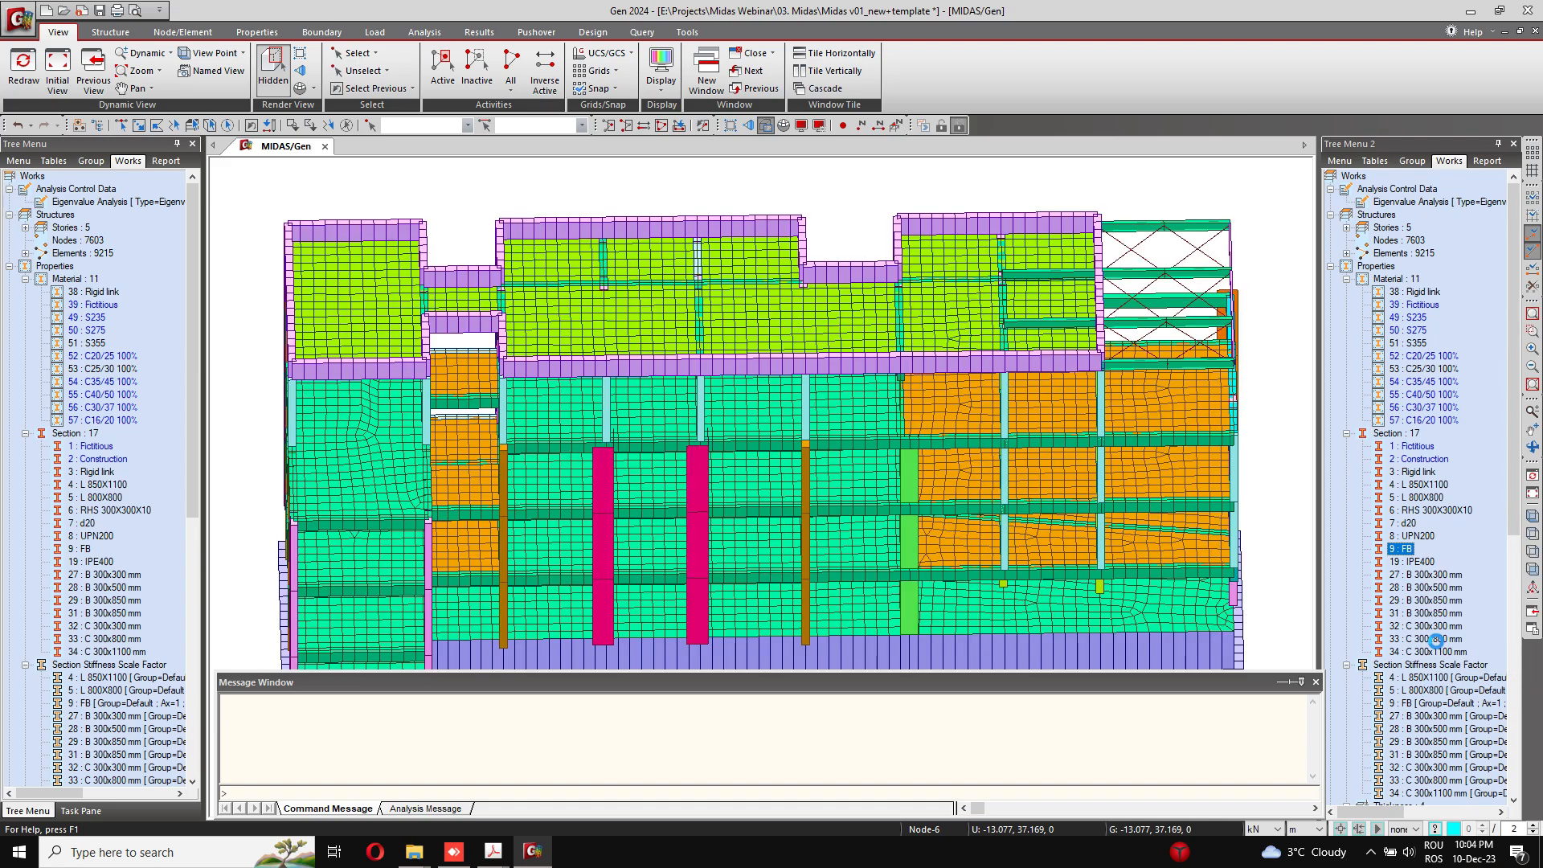
# Step: Activate only the S355 steel members and examine the roof beams, bracing and columns from several angles
pyautogui.rightClick(1408, 343)
pyautogui.click(1446, 457)
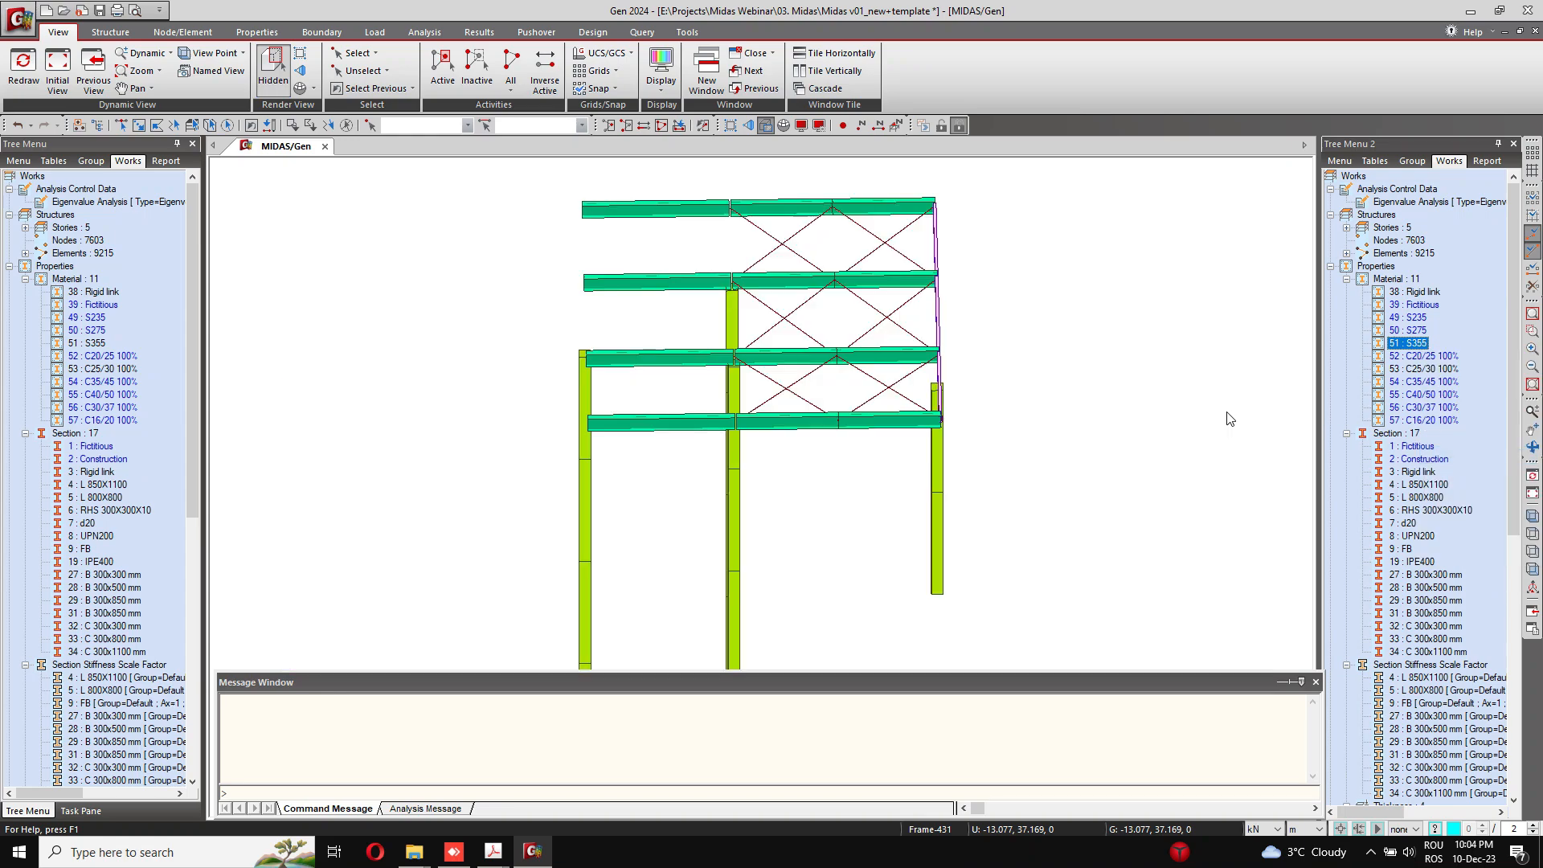
pyautogui.keyDown('ctrl'); pyautogui.moveTo(928, 459); pyautogui.dragTo(869, 418, button='middle'); pyautogui.keyUp('ctrl')
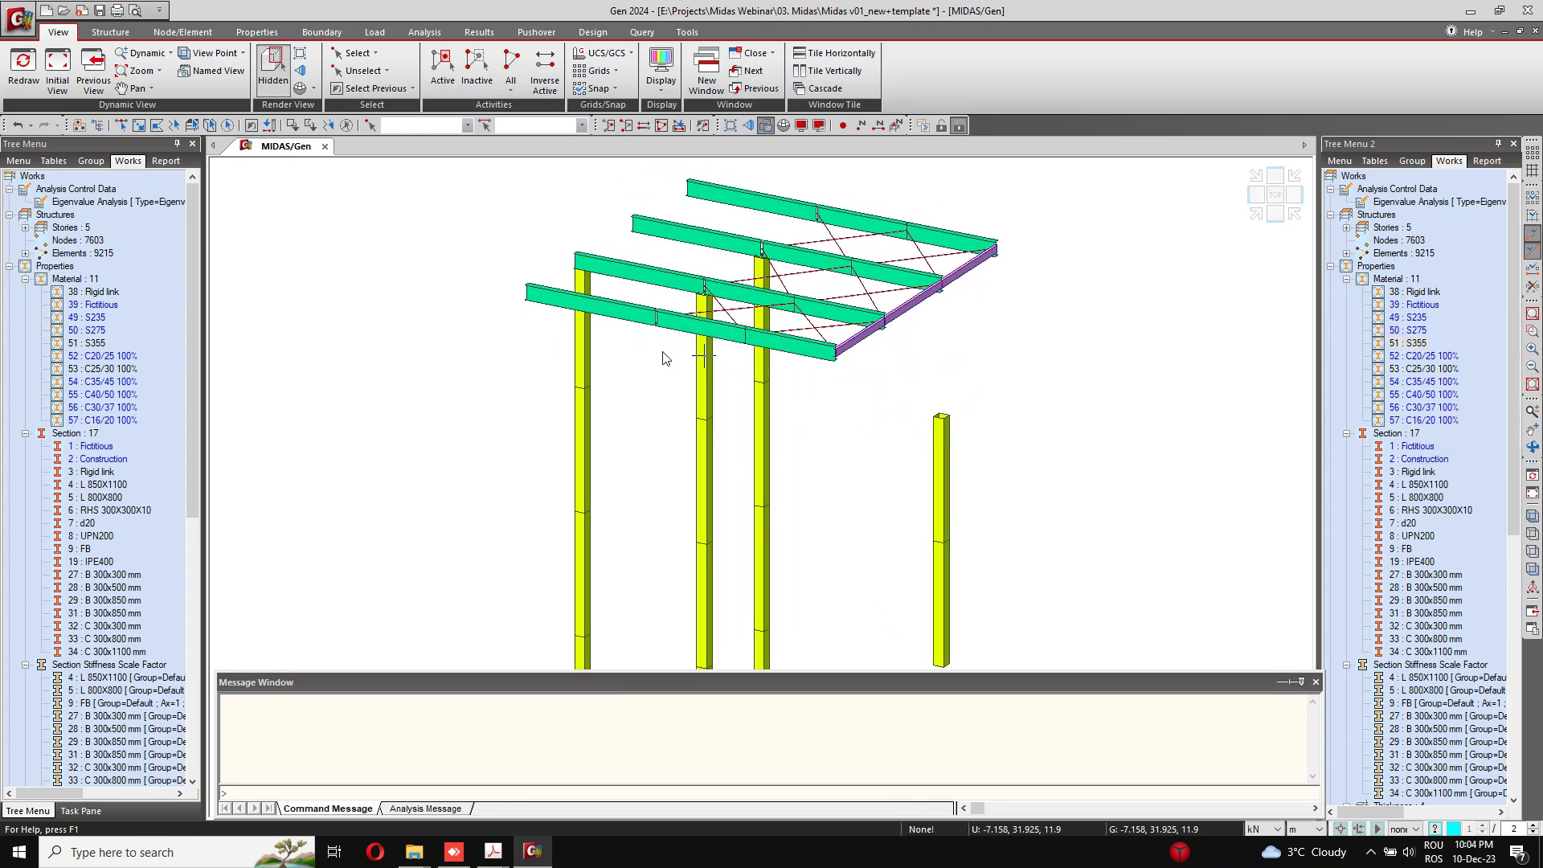
pyautogui.moveTo(593, 387); pyautogui.dragTo(572, 236, button='middle')
pyautogui.moveTo(692, 602); pyautogui.dragTo(665, 794, button='middle')
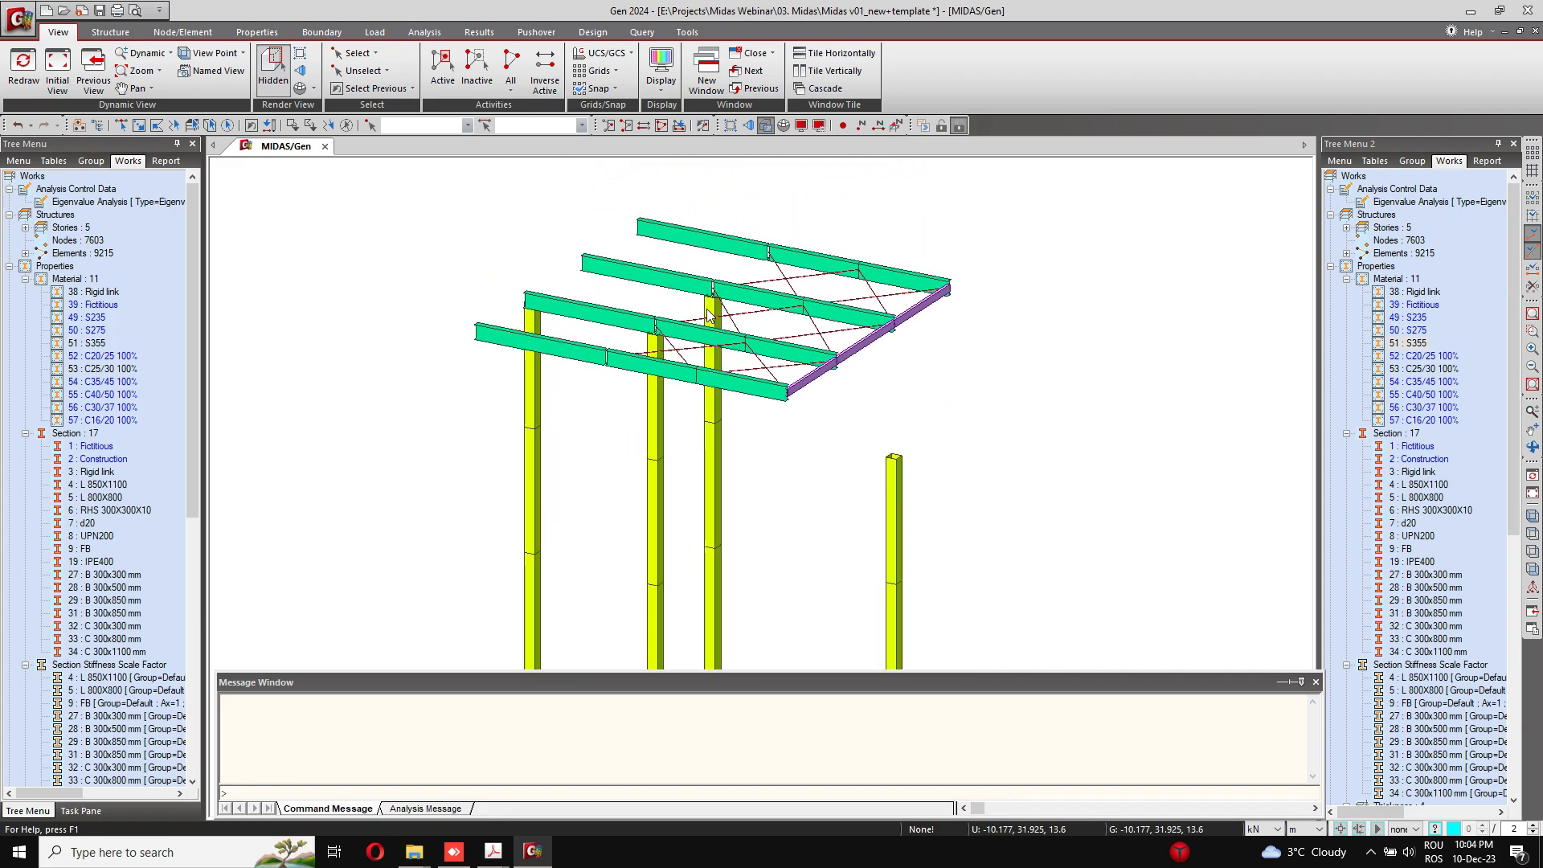
pyautogui.scroll(6, 715, 311)
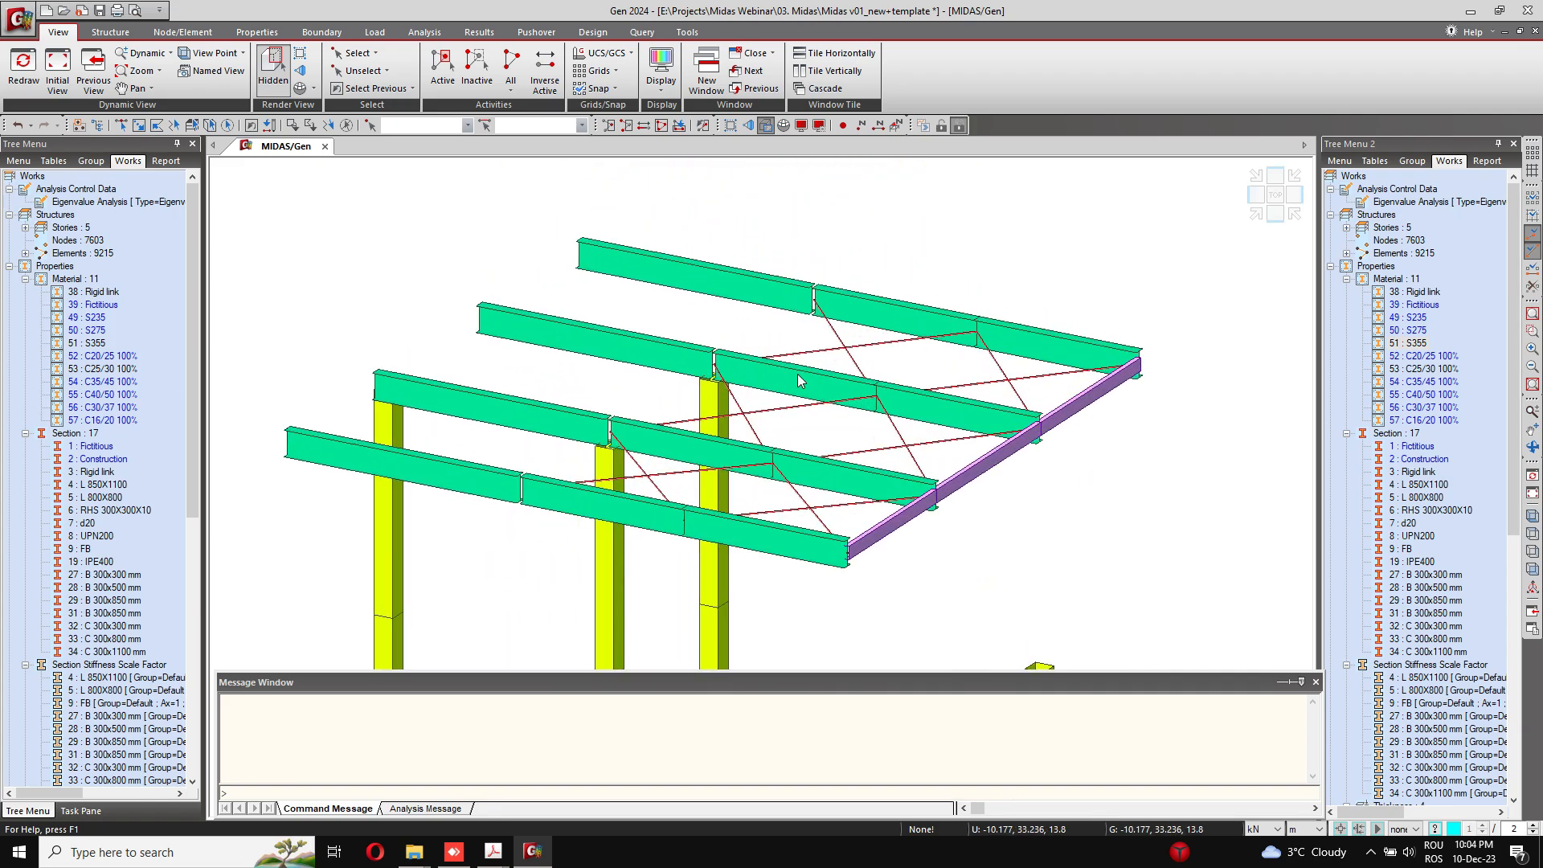
pyautogui.moveTo(706, 413)
pyautogui.keyDown('ctrl'); pyautogui.mouseDown(button='middle')
pyautogui.moveTo(734, 417)
pyautogui.moveTo(705, 429)
pyautogui.mouseUp(button='middle'); pyautogui.keyUp('ctrl')
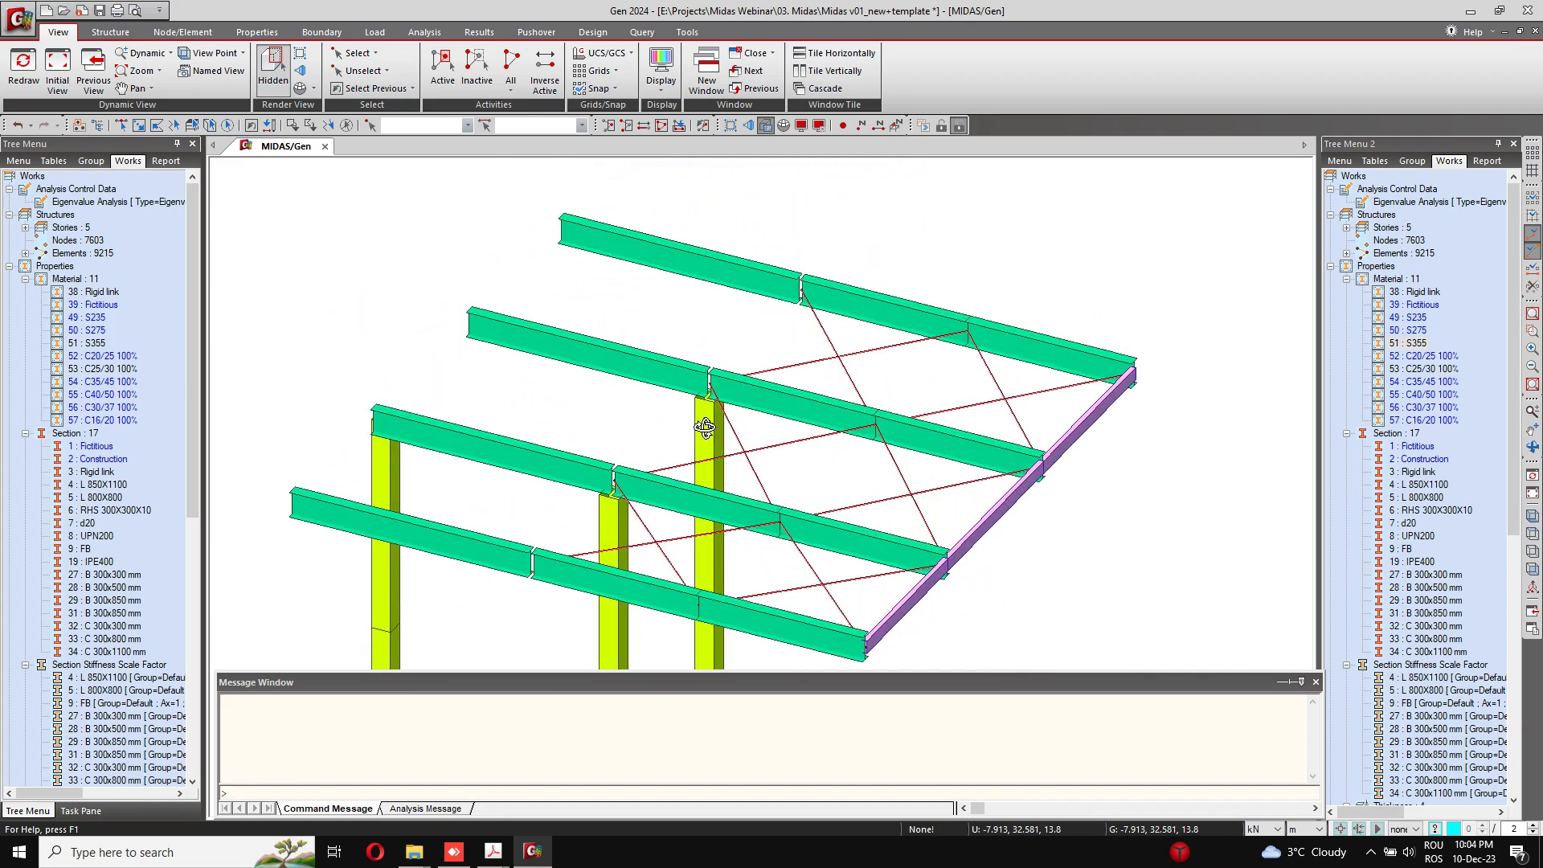
pyautogui.moveTo(949, 450); pyautogui.dragTo(937, 382, button='middle')
pyautogui.scroll(-3, 937, 381)
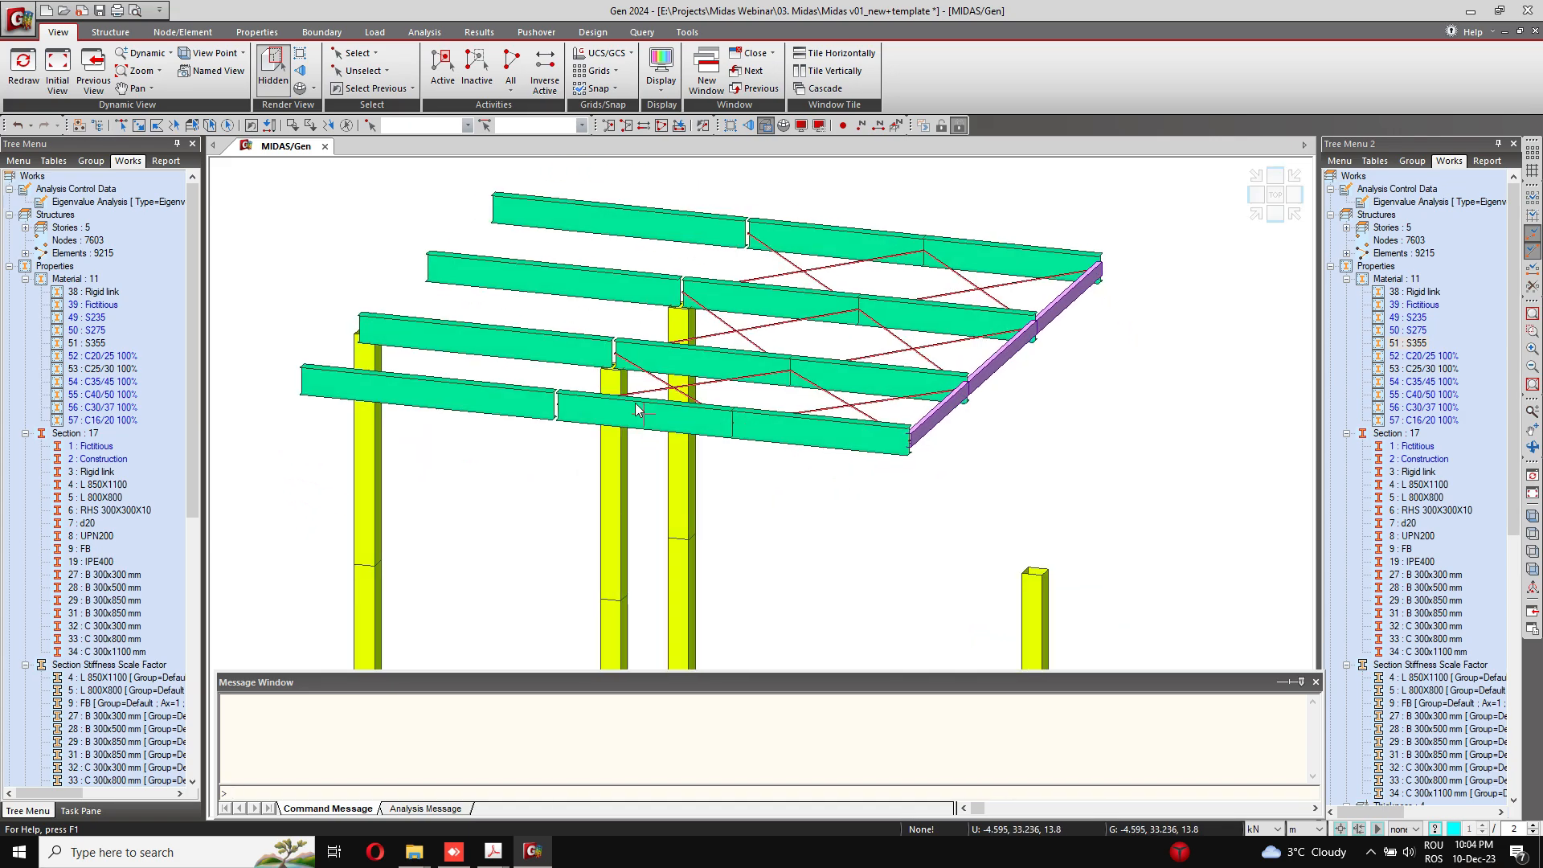
pyautogui.scroll(3, 644, 413)
# Step: Turn off the hidden-surface rendering and display the My beam diagrams of the steel members for the ULS Snow combination
pyautogui.click(273, 48)
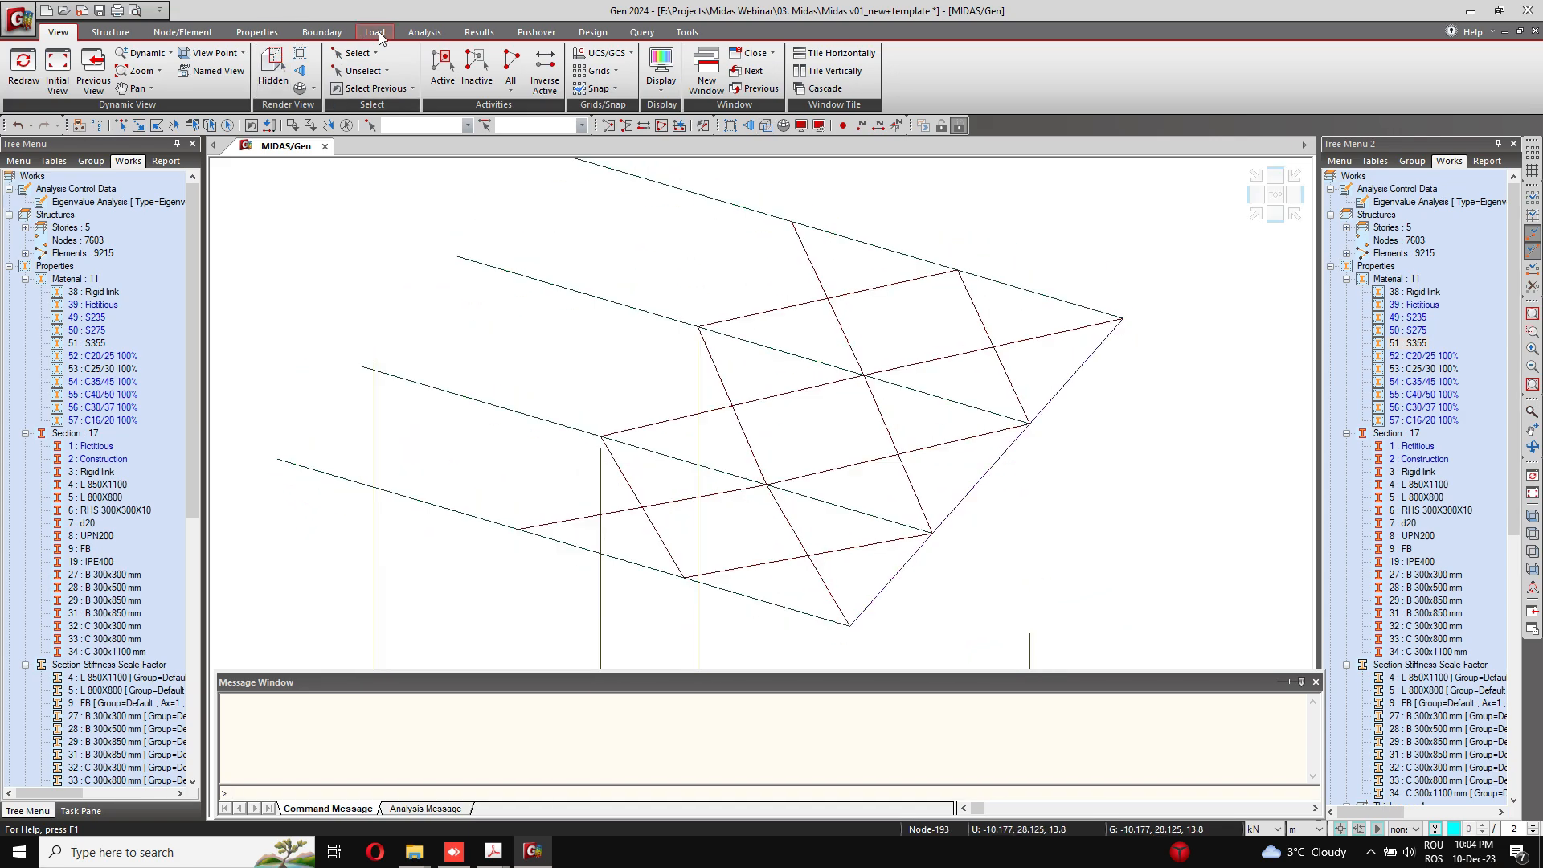
pyautogui.click(479, 32)
pyautogui.click(116, 72)
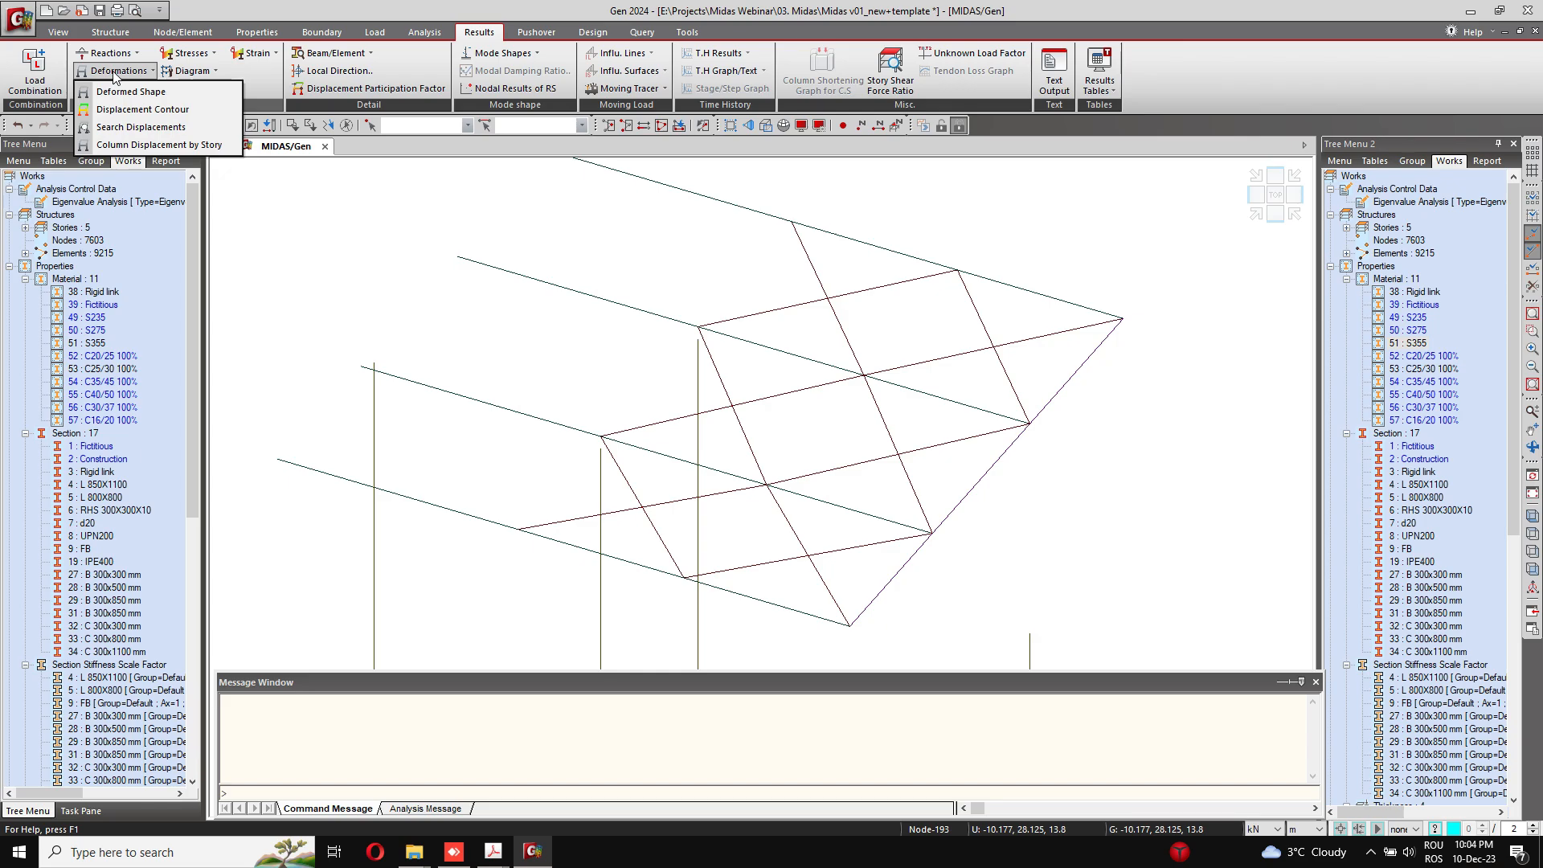
pyautogui.click(114, 72)
pyautogui.click(114, 91)
pyautogui.click(137, 158)
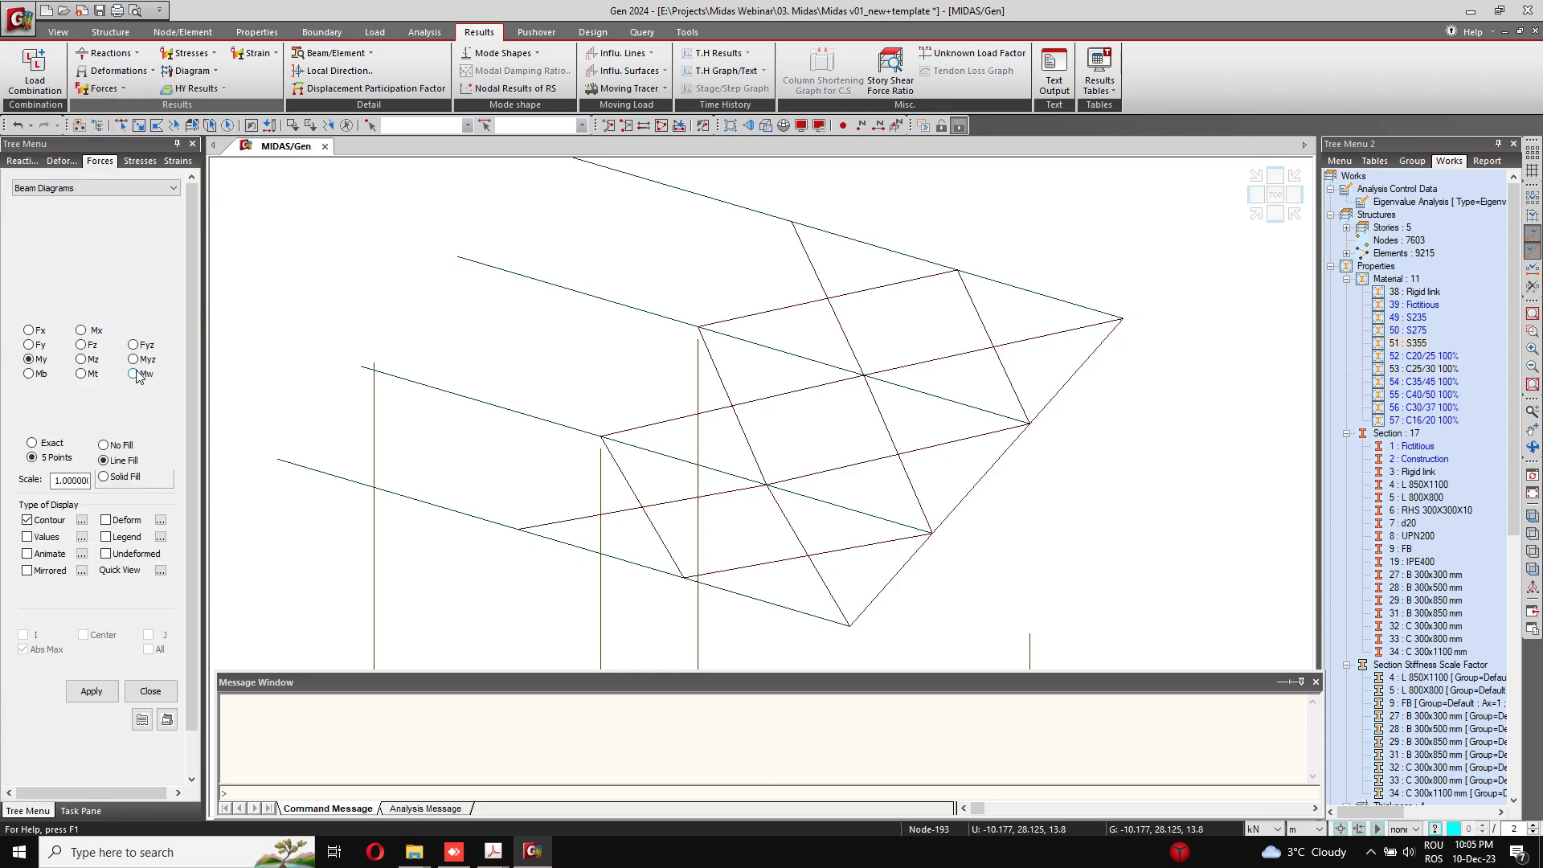
pyautogui.click(82, 235)
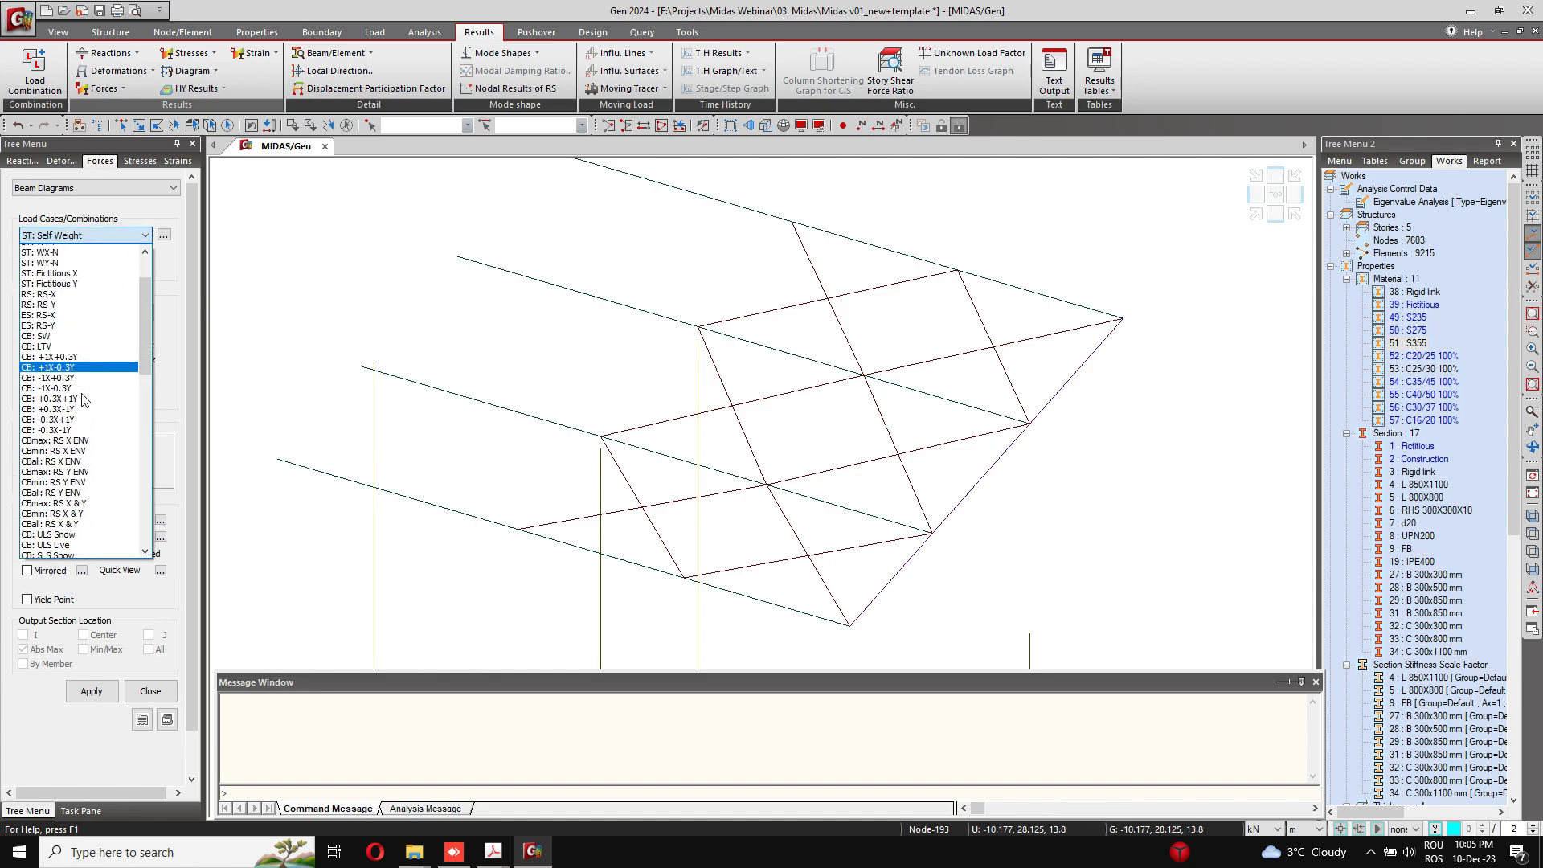
pyautogui.scroll(-5, 84, 399)
pyautogui.click(128, 399)
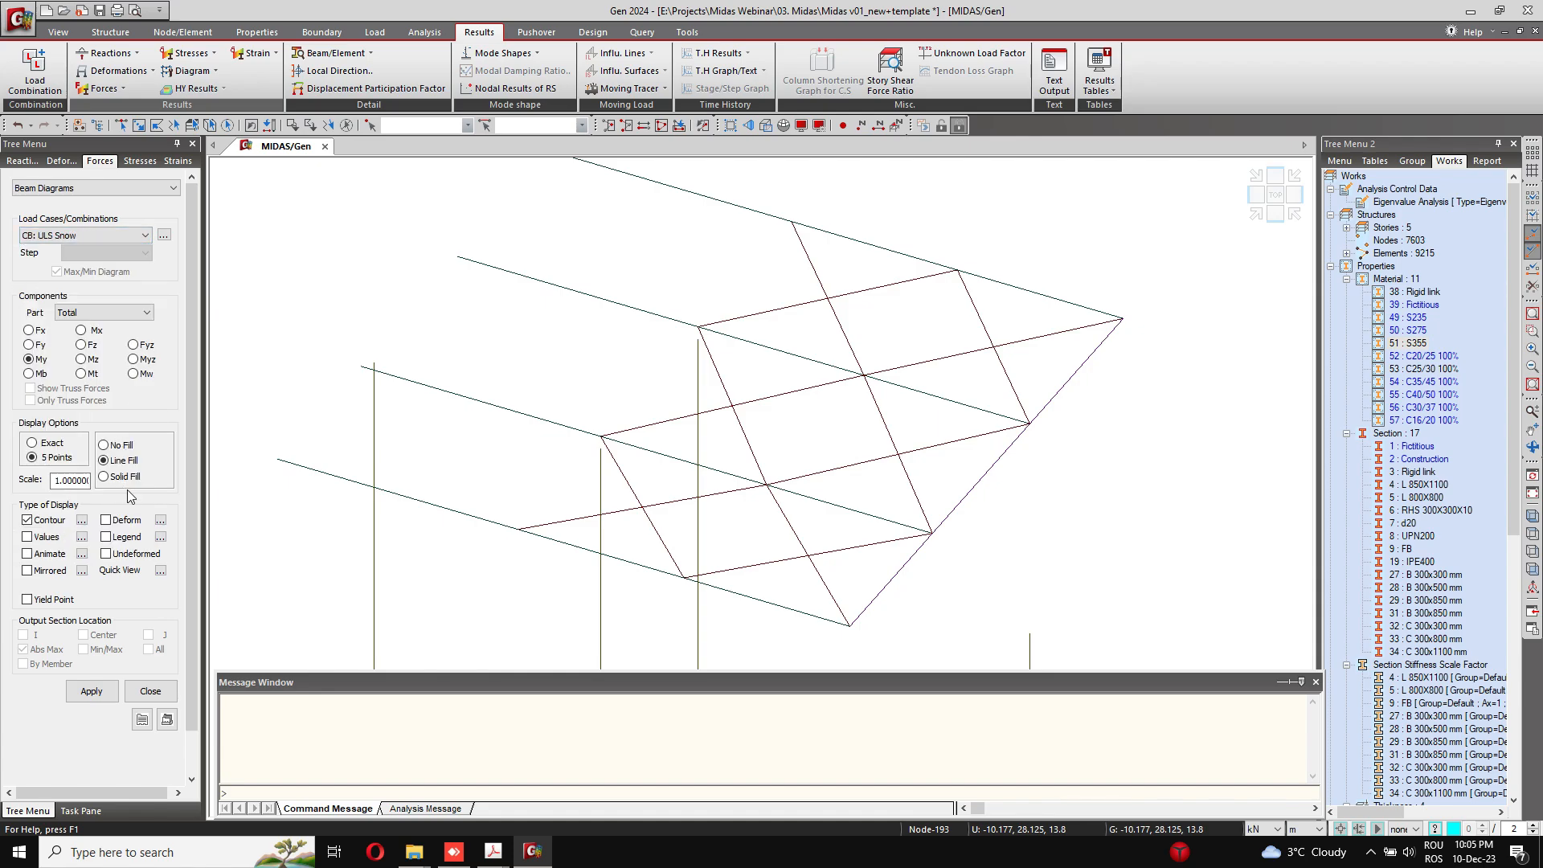
pyautogui.click(105, 689)
pyautogui.moveTo(719, 405); pyautogui.dragTo(768, 341, button='middle')
# Step: Add values to the My beam diagrams and examine the moments along the steel roof beams and columns
pyautogui.click(45, 537)
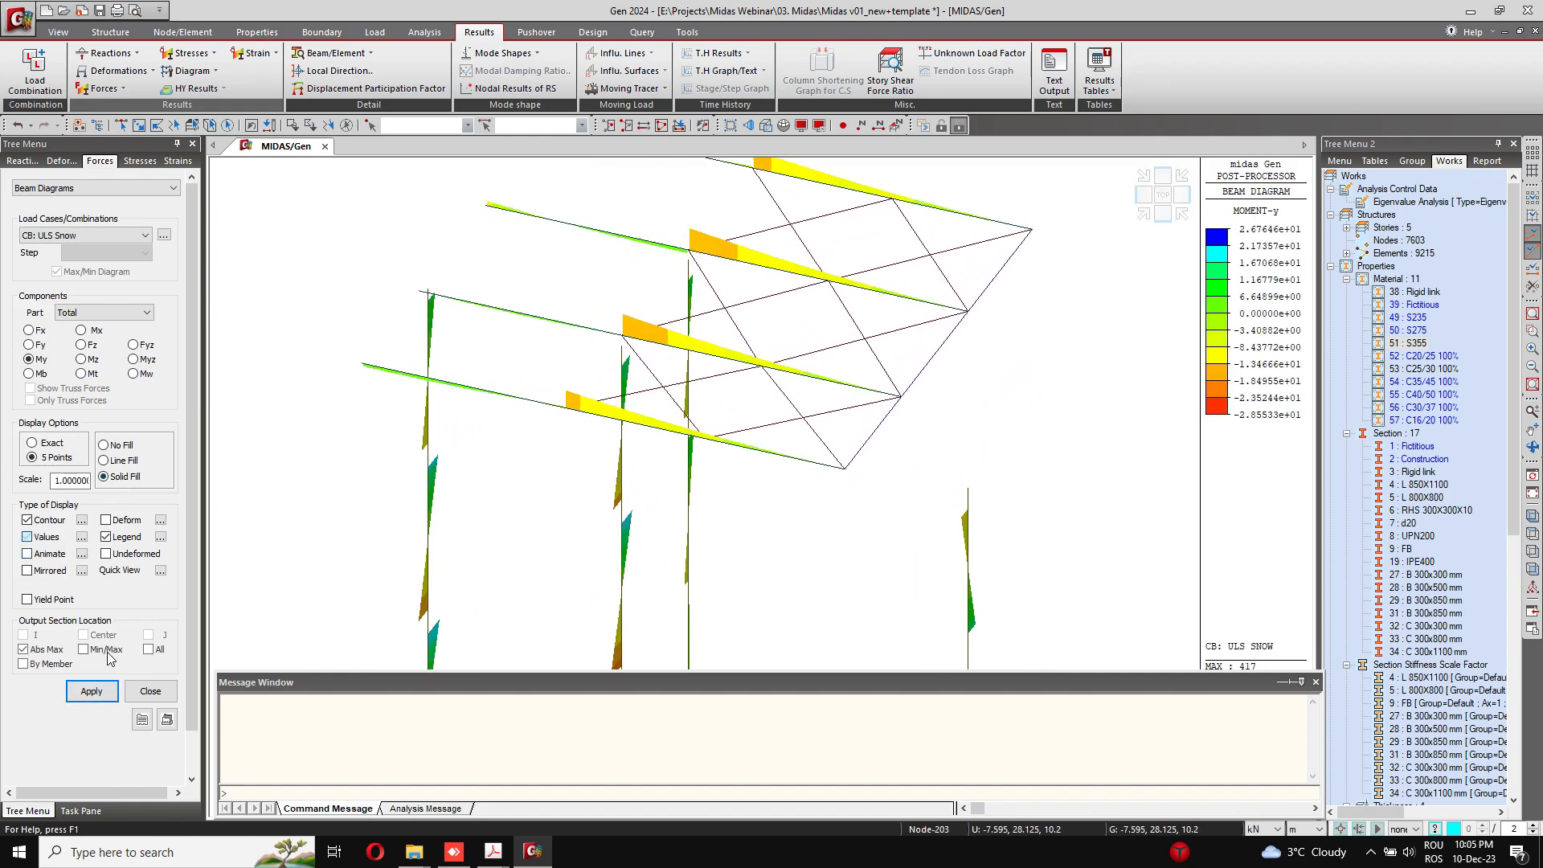
pyautogui.click(91, 691)
pyautogui.scroll(1, 551, 387)
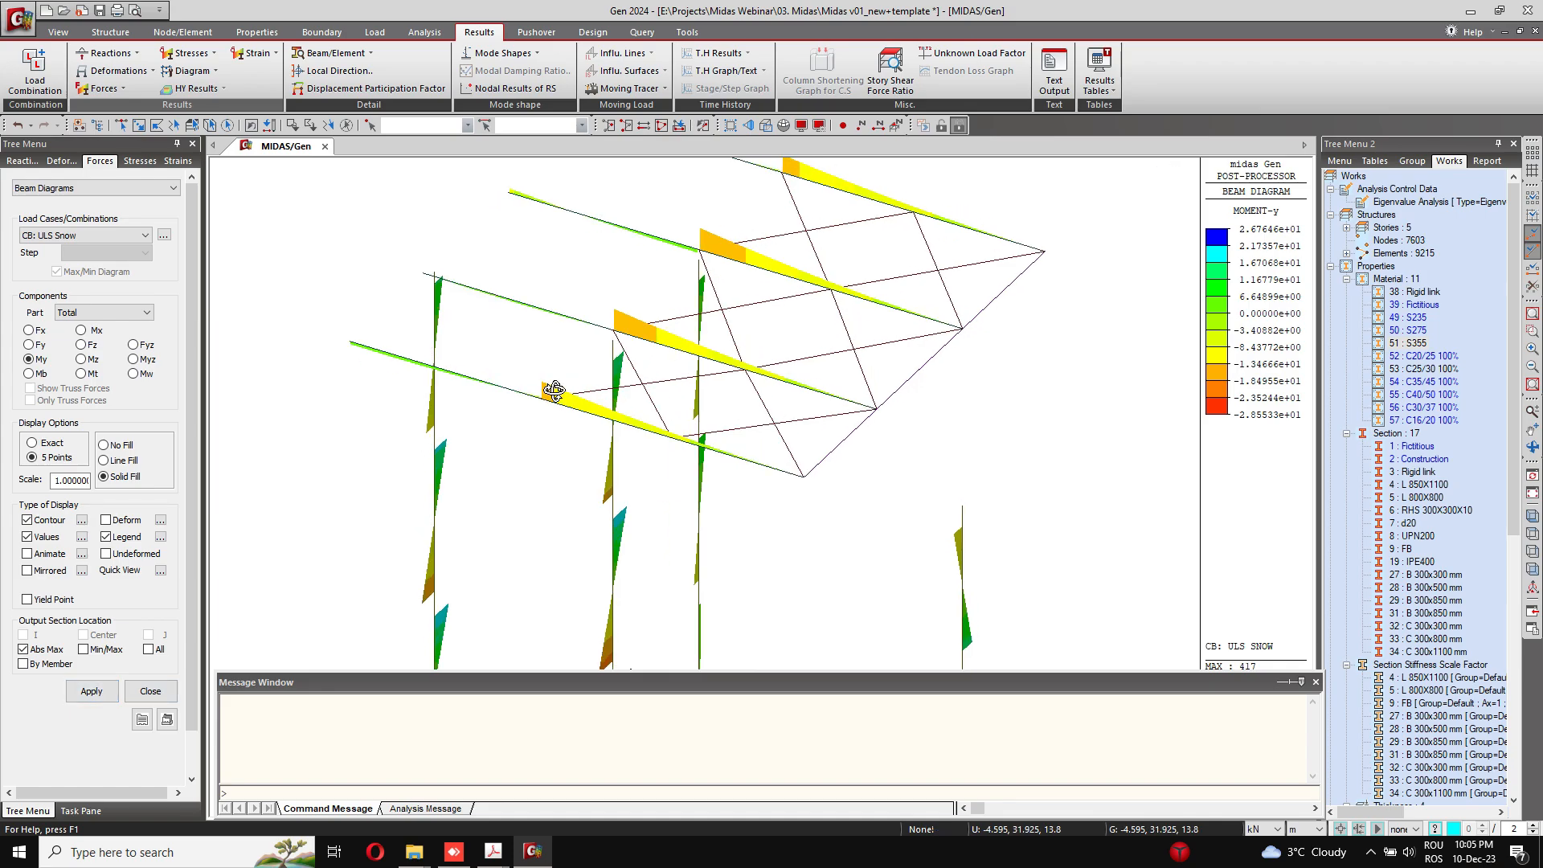
pyautogui.scroll(3, 641, 400)
pyautogui.scroll(1, 639, 393)
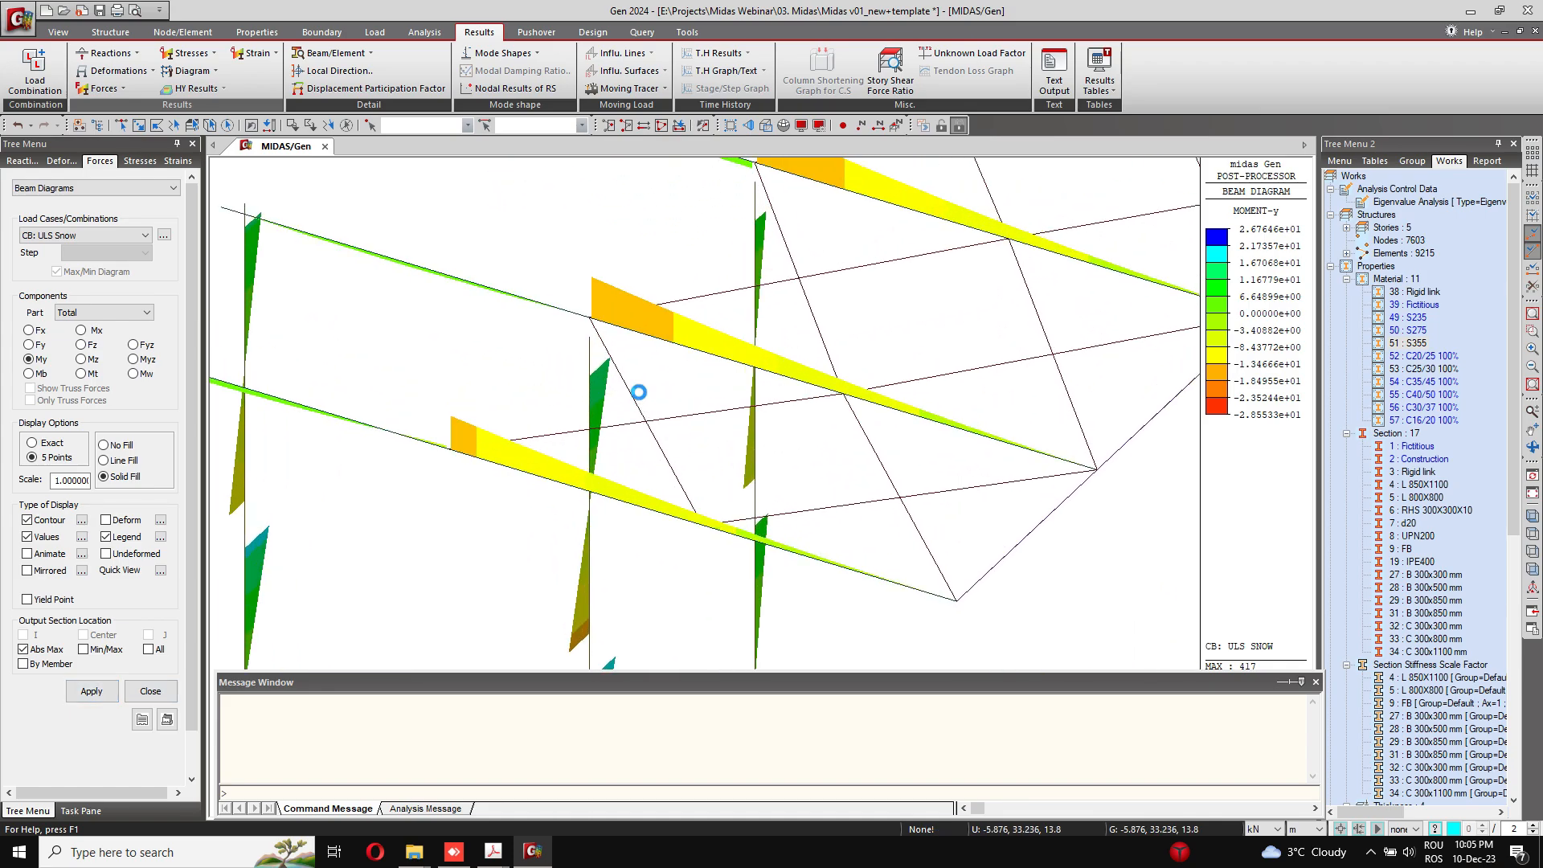
pyautogui.scroll(-2, 558, 458)
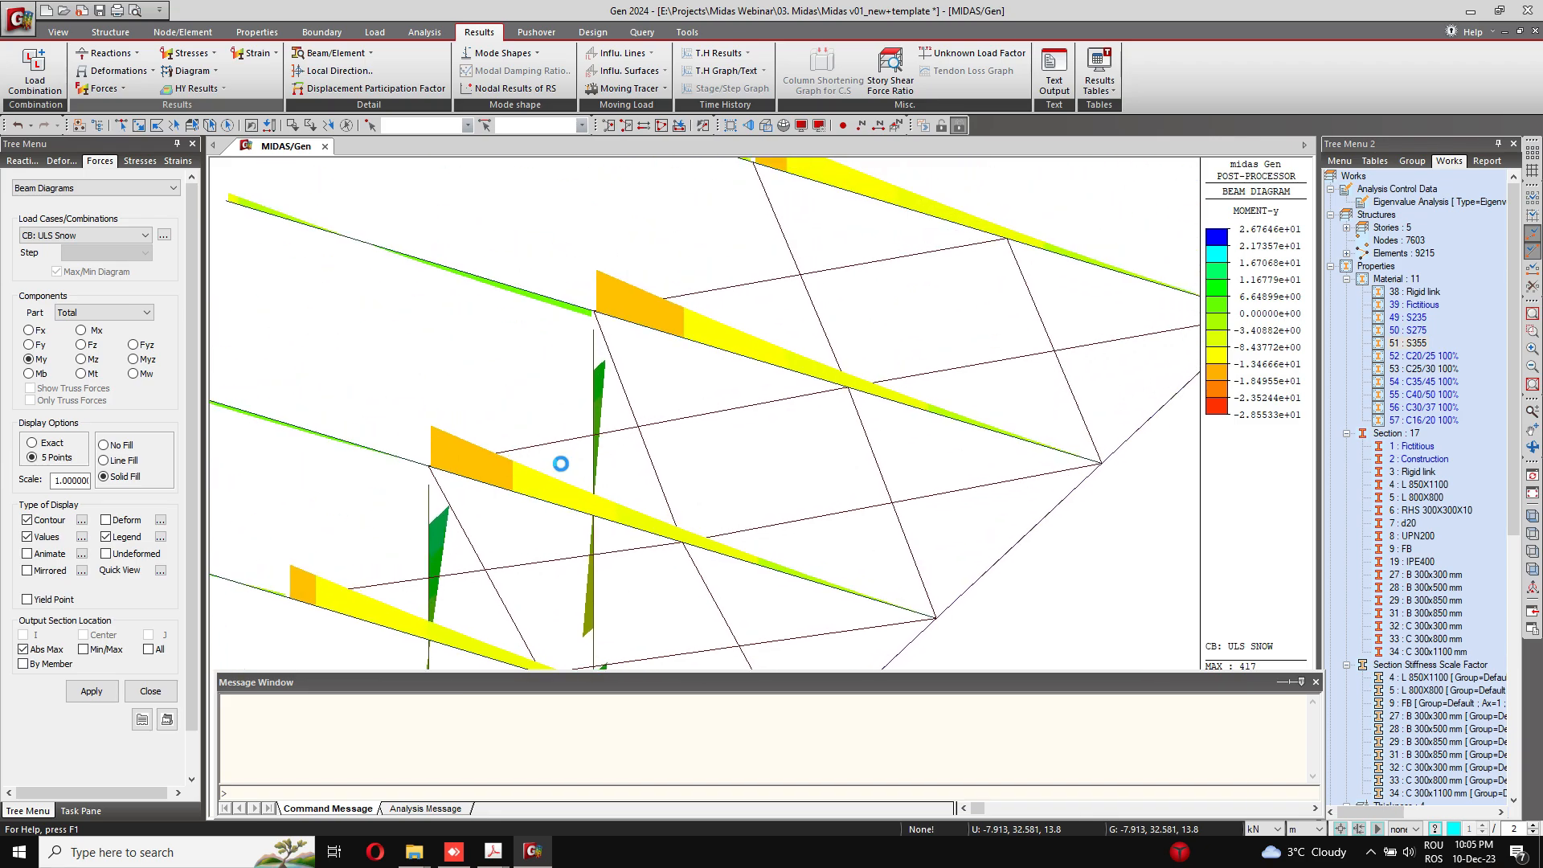
pyautogui.scroll(3, 579, 423)
pyautogui.scroll(-1, 587, 412)
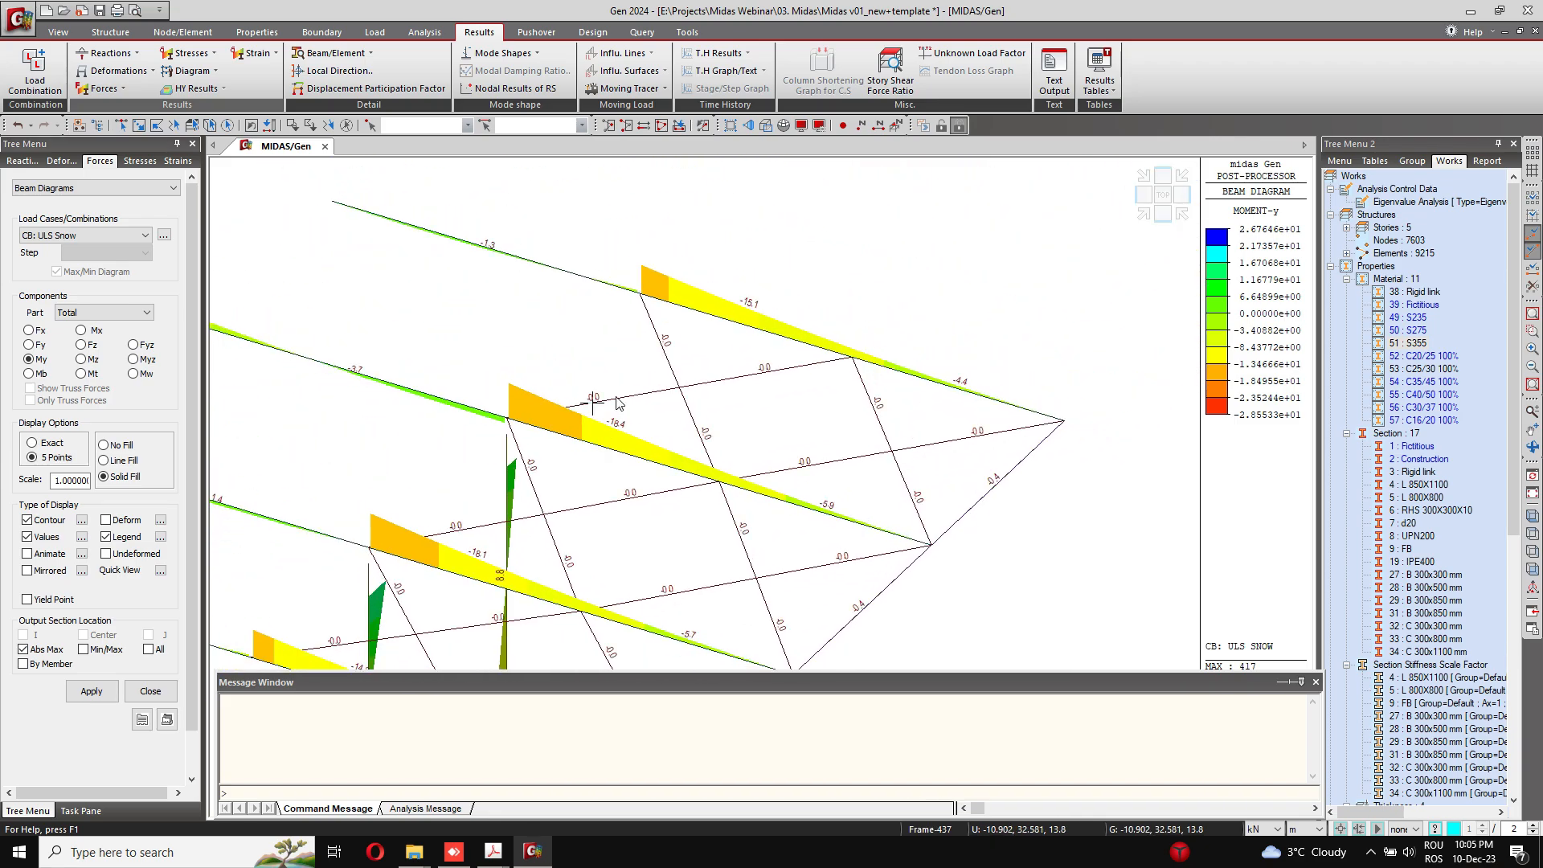
pyautogui.scroll(-5, 746, 325)
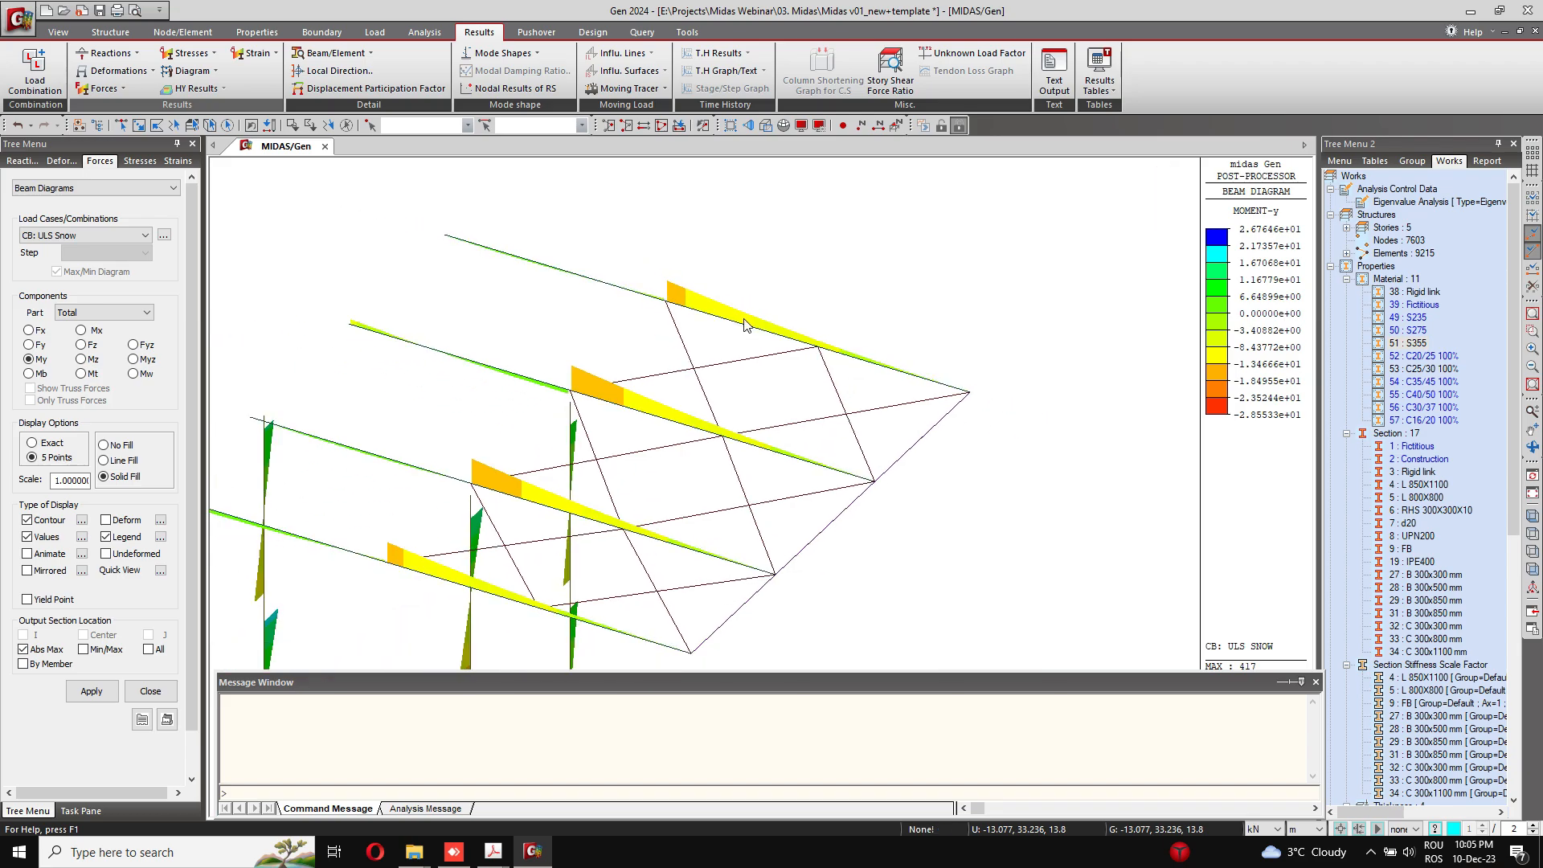
pyautogui.scroll(-1, 693, 287)
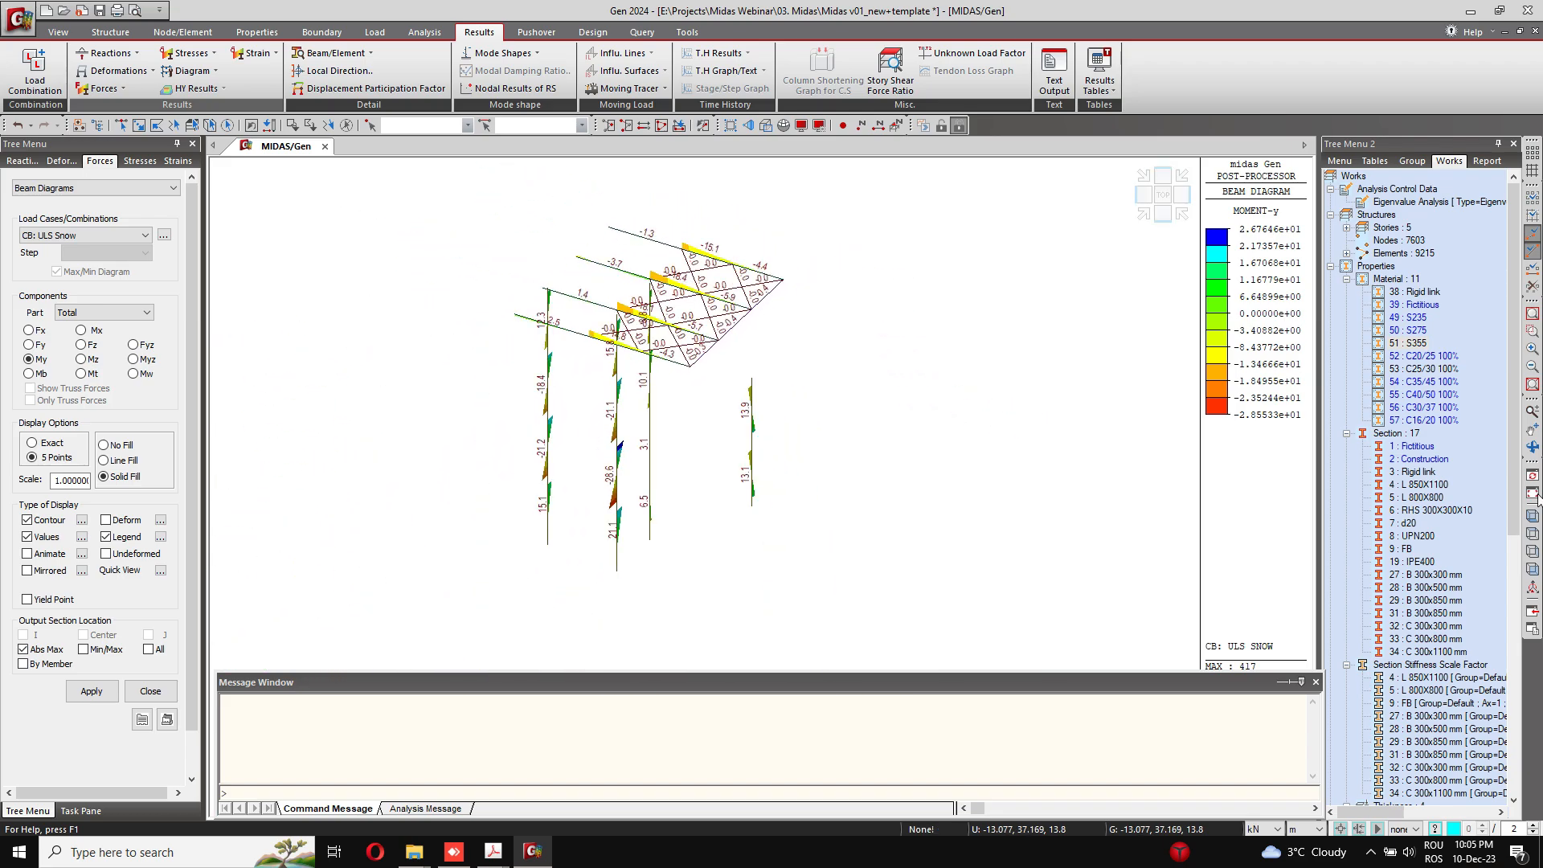
# Step: Activate only the IPE400 section members and examine the moment diagrams along the steel roof beams
pyautogui.rightClick(1424, 573)
pyautogui.click(1450, 655)
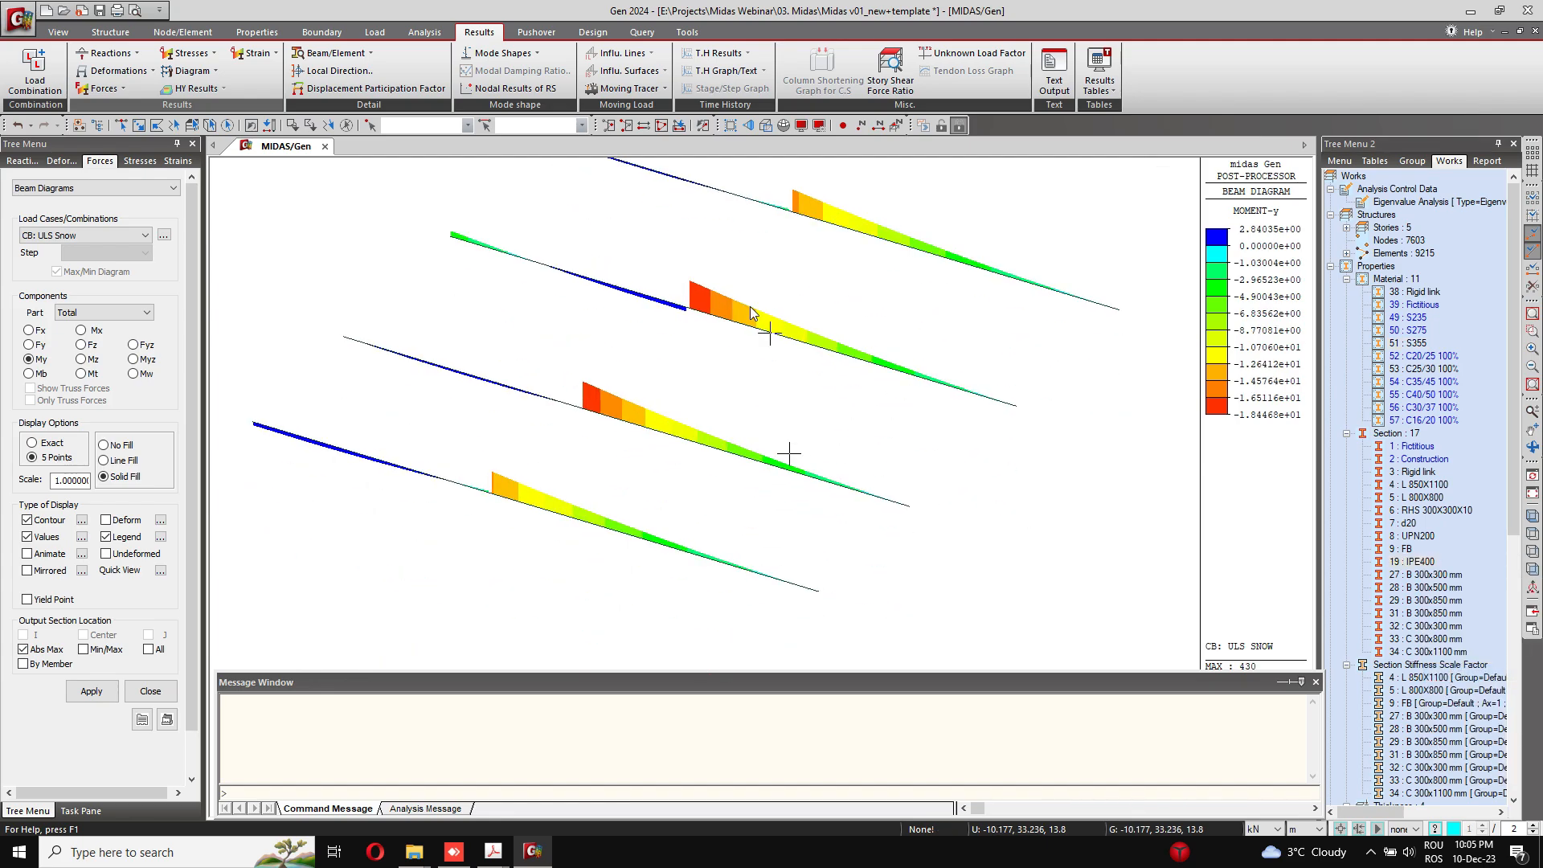
pyautogui.keyDown('ctrl'); pyautogui.moveTo(751, 309); pyautogui.dragTo(746, 370, button='middle'); pyautogui.keyUp('ctrl')
pyautogui.scroll(-4, 746, 372)
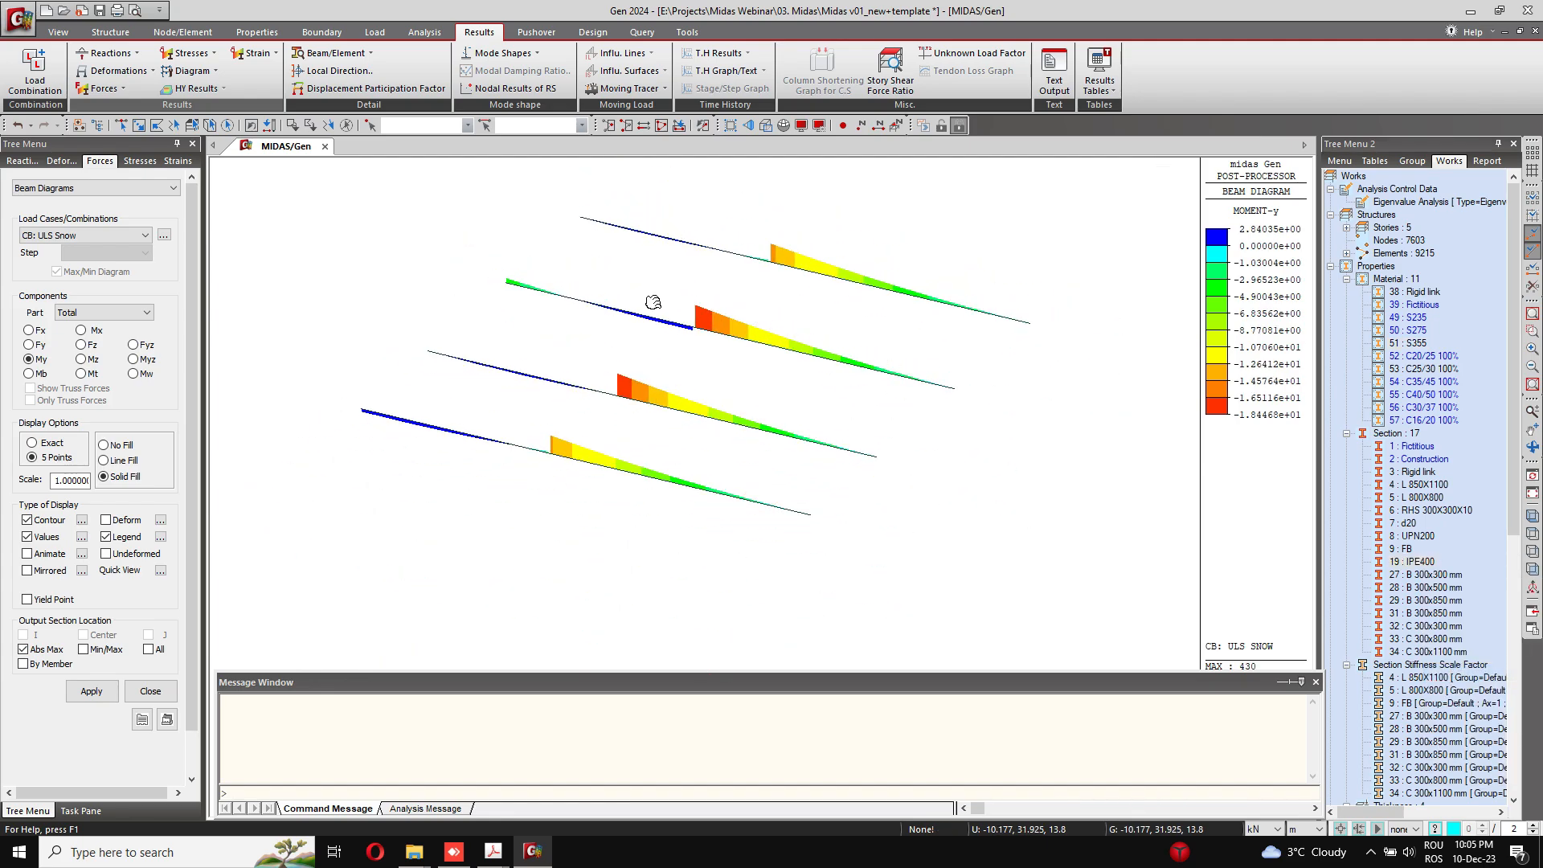
pyautogui.moveTo(653, 302); pyautogui.dragTo(643, 333, button='middle')
# Step: Display the combined maximum beam stress diagram of the IPE400 roof beams for the ULS Snow combination
pyautogui.click(98, 88)
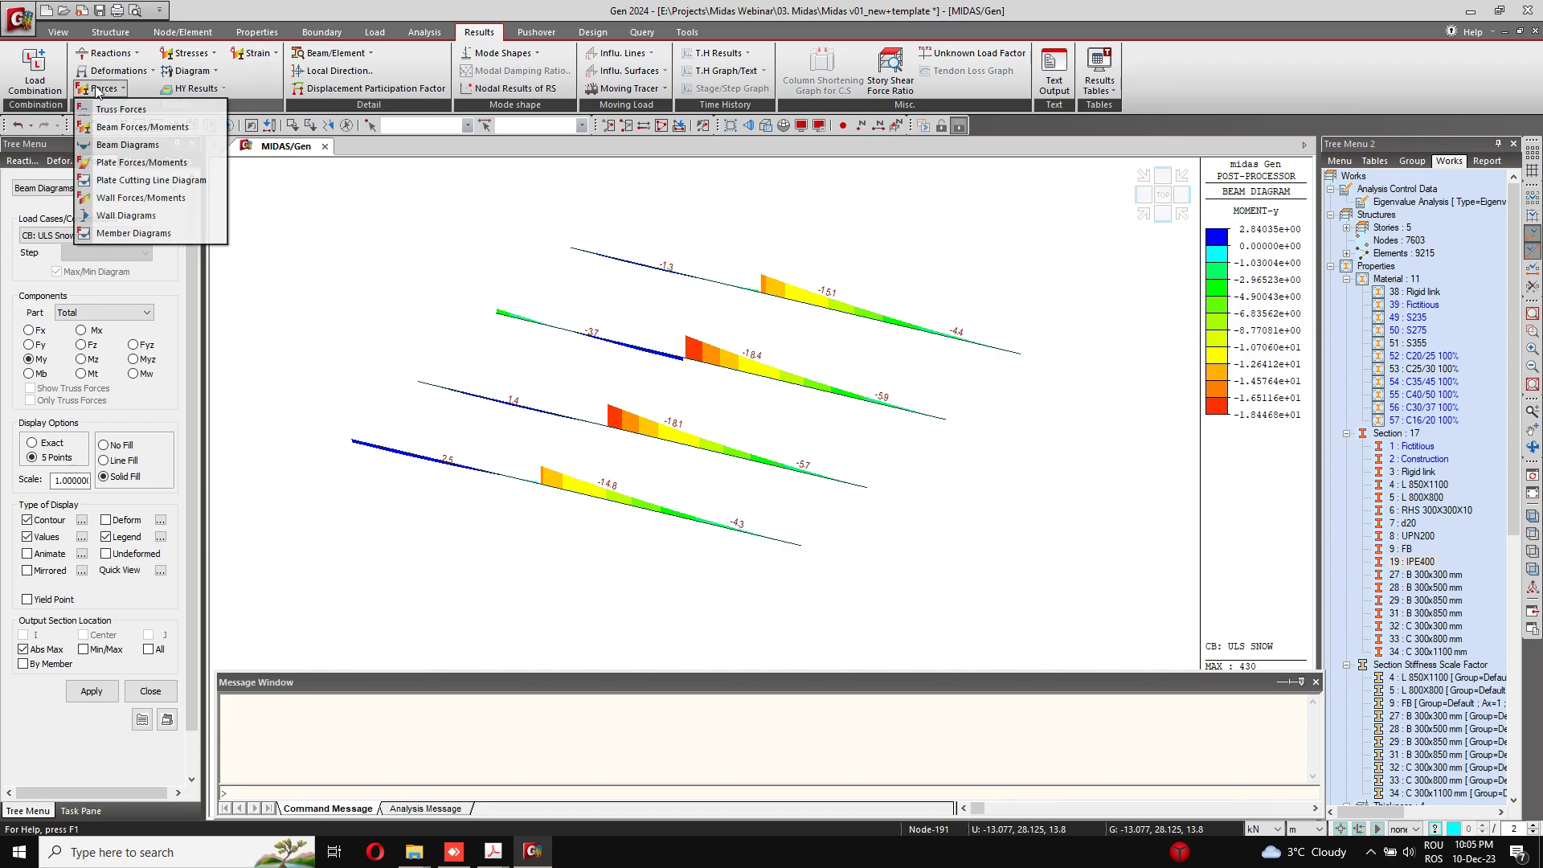
pyautogui.click(191, 53)
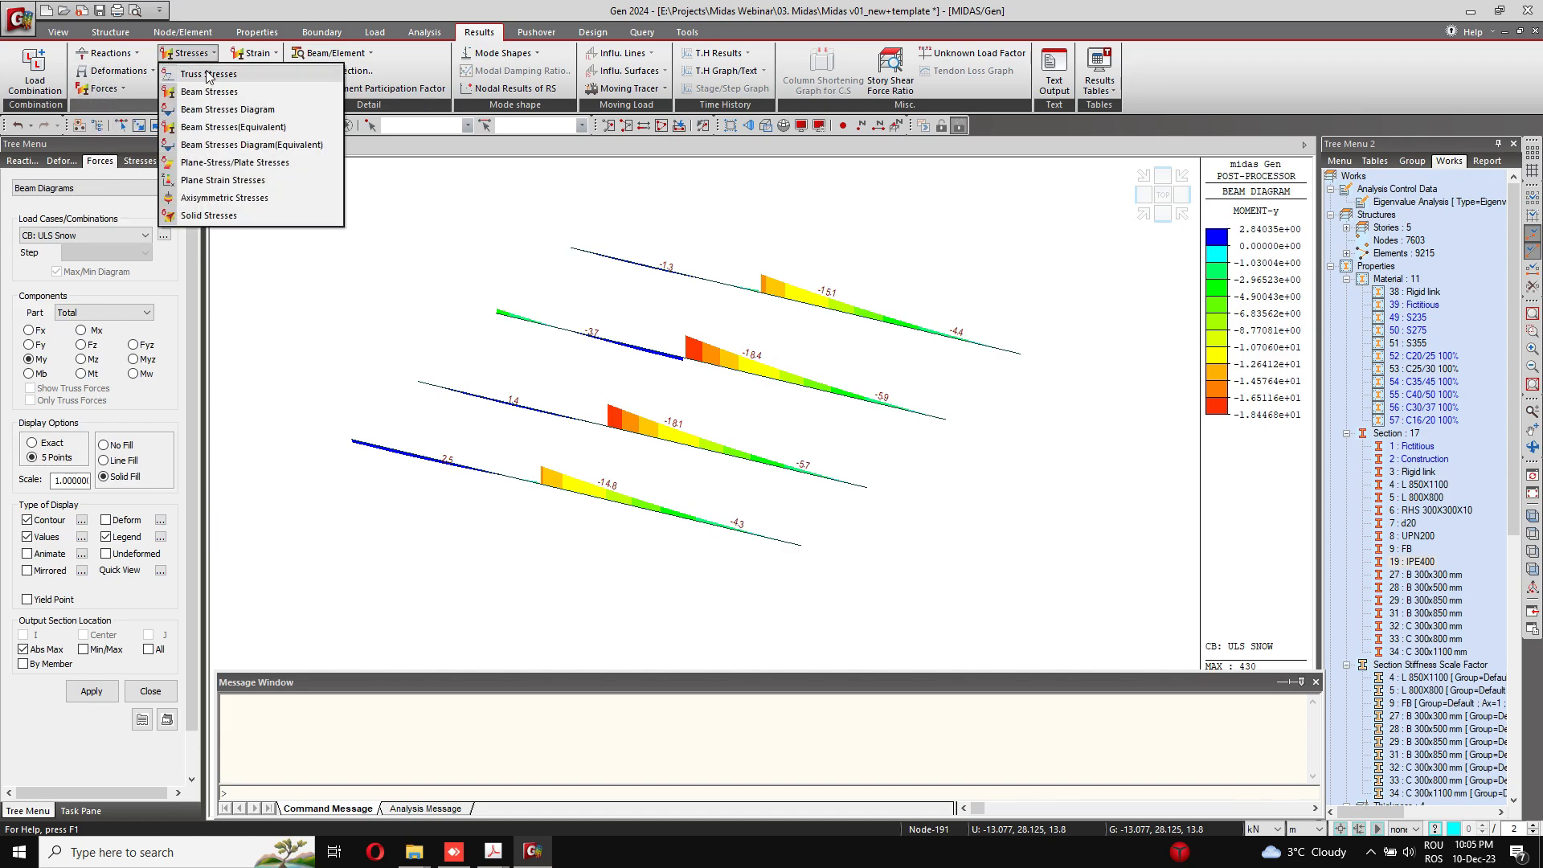
pyautogui.click(238, 111)
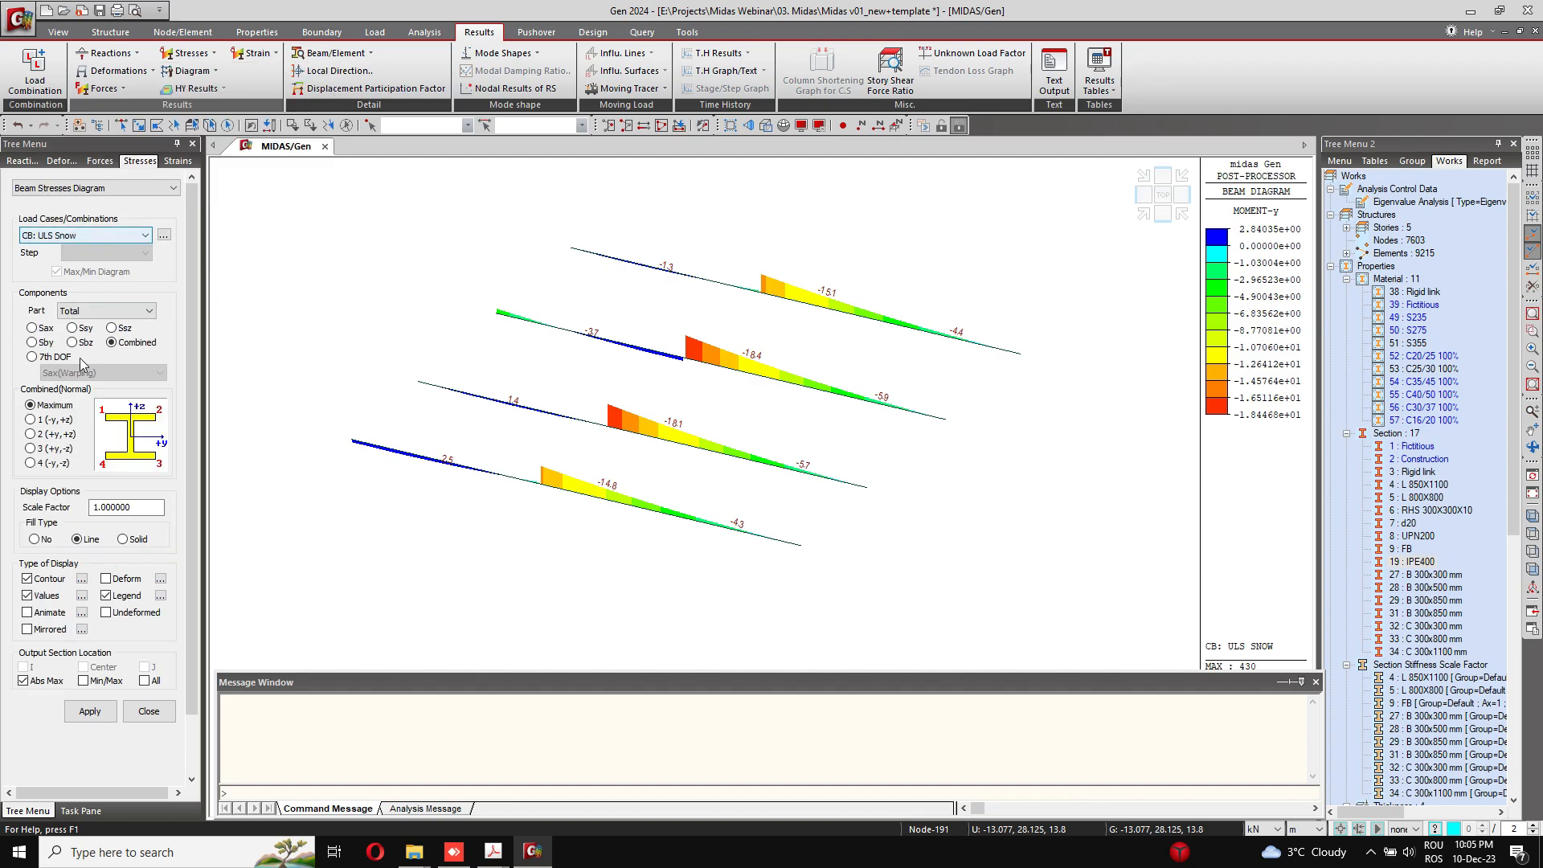
pyautogui.click(89, 713)
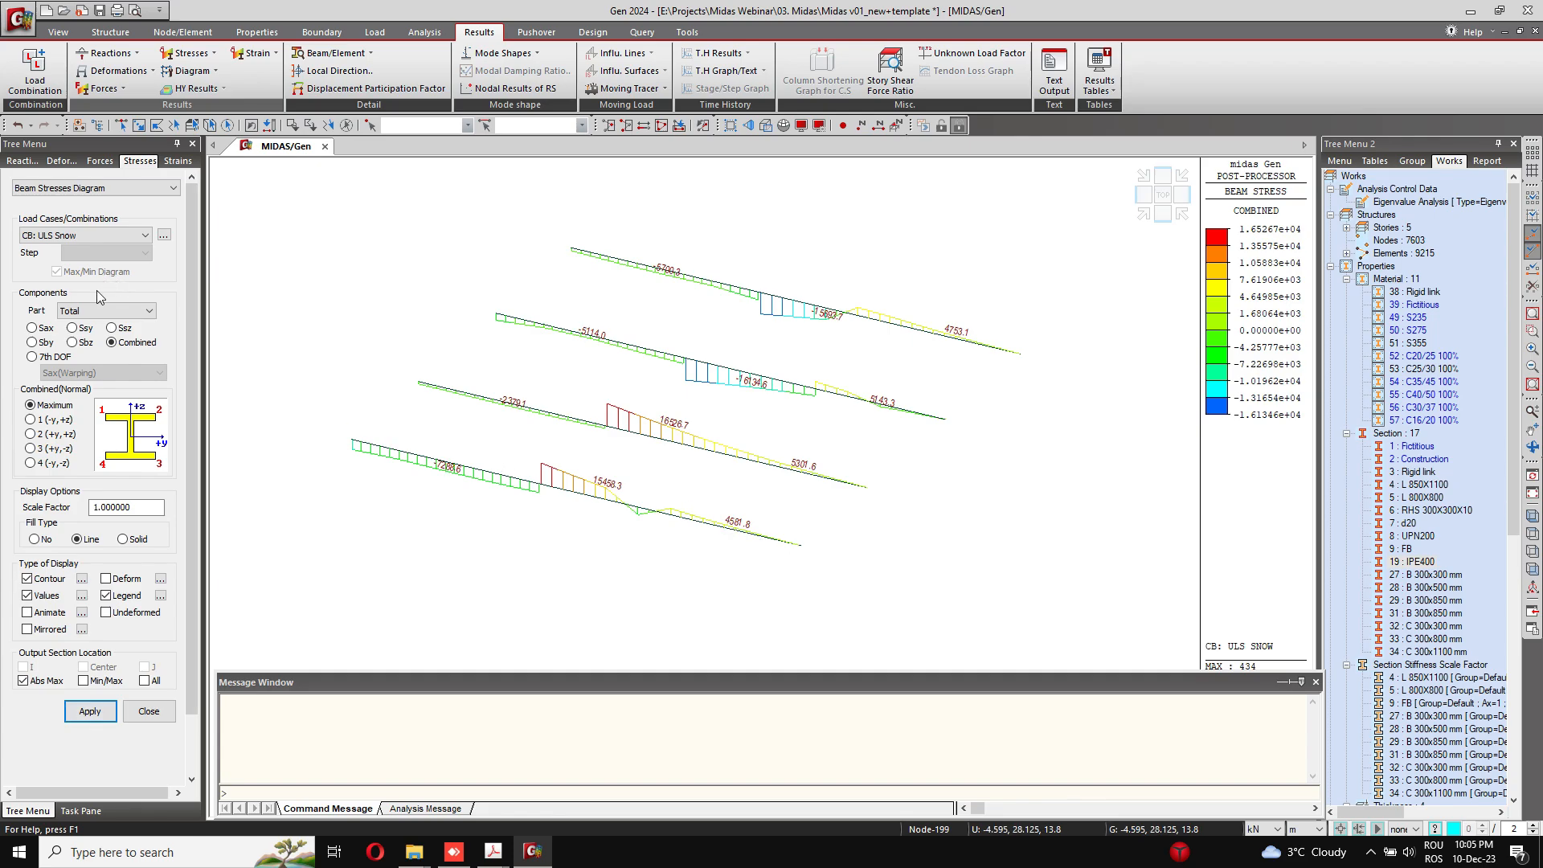
# Step: Switch the stress component to 7th DOF, review its warping stress options and close the beam stress settings
pyautogui.click(68, 359)
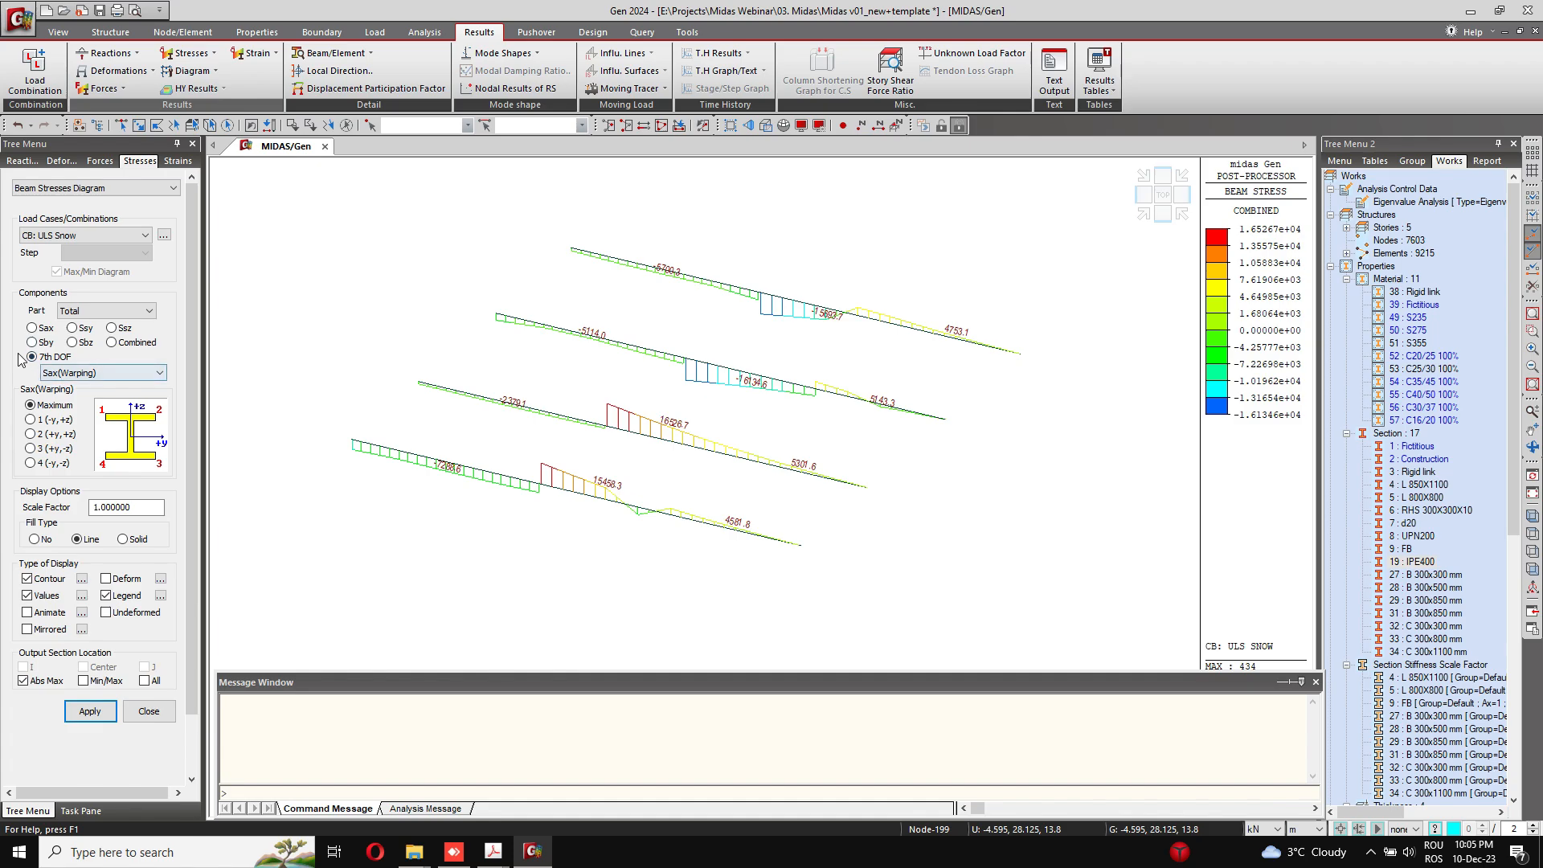
pyautogui.click(75, 373)
pyautogui.click(83, 374)
pyautogui.click(149, 711)
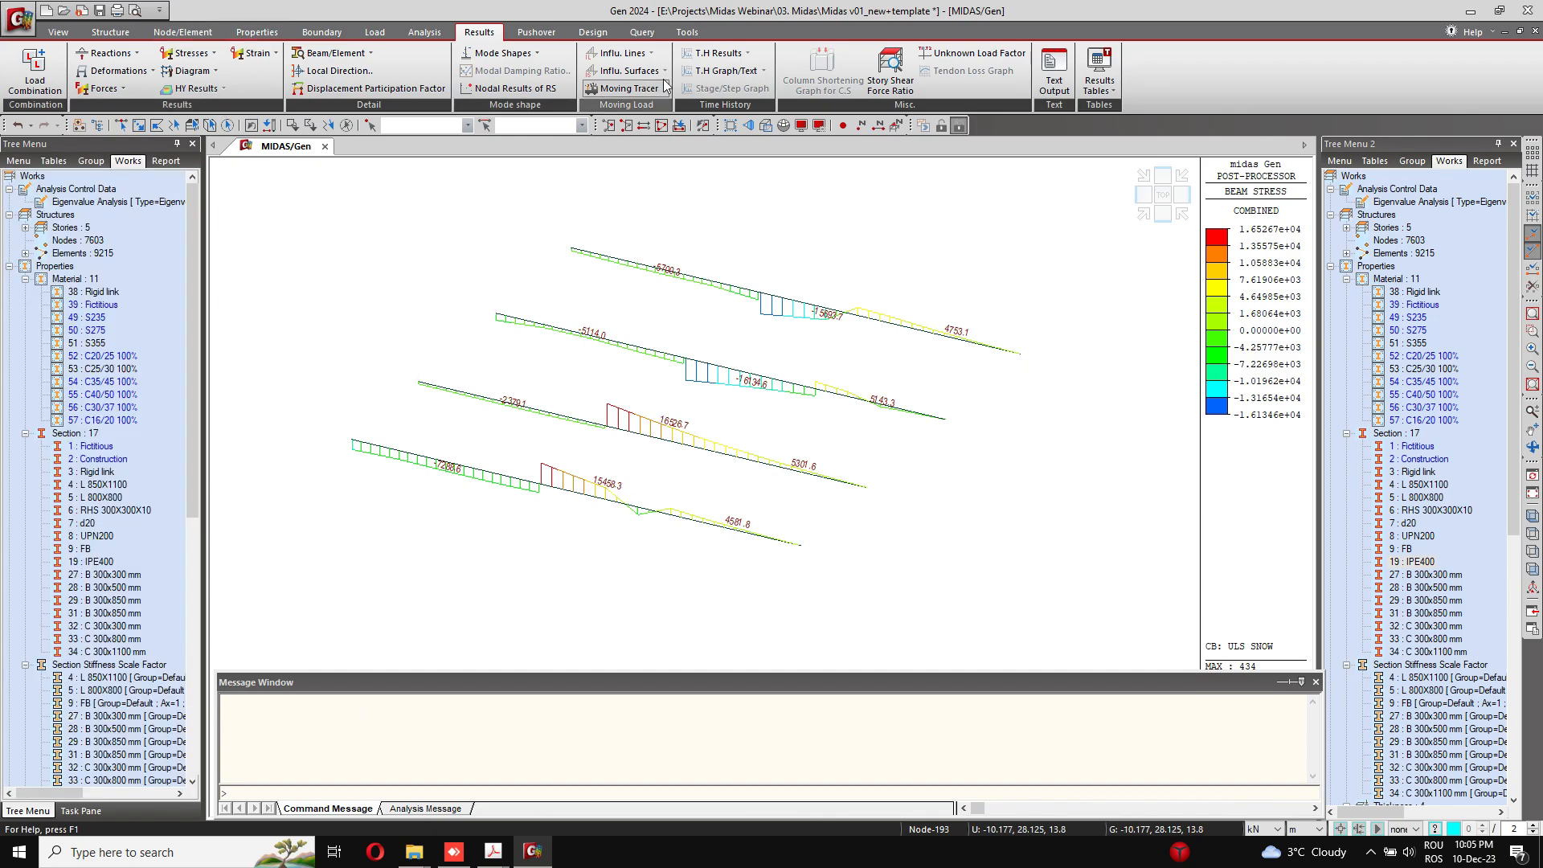
# Step: Reactivate the whole building and restore the initial model view without the stress diagrams
pyautogui.rightClick(1423, 394)
pyautogui.click(1477, 559)
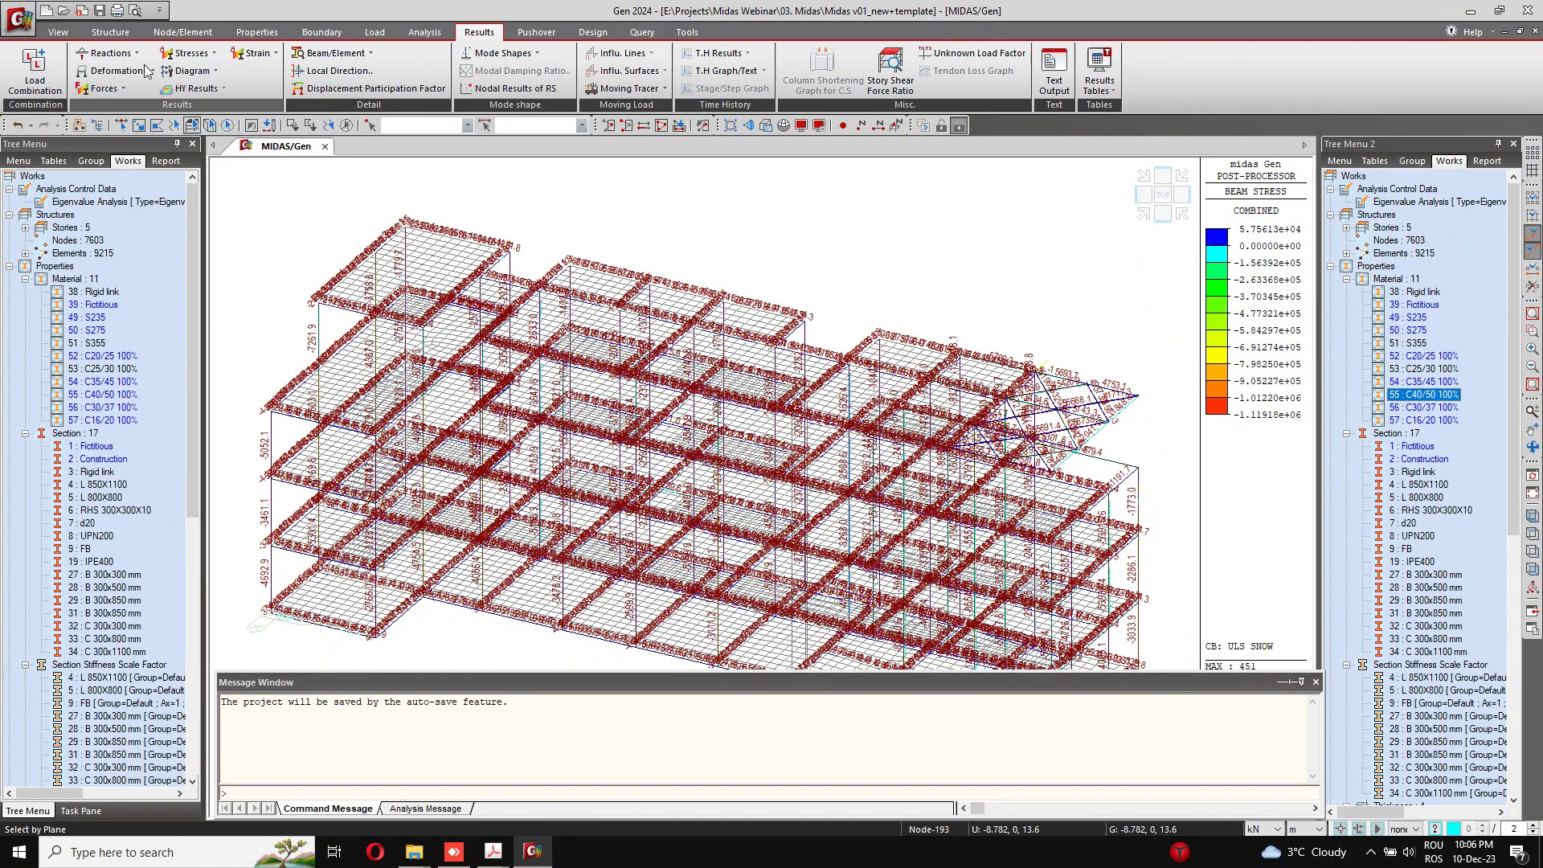
pyautogui.click(65, 36)
pyautogui.click(64, 67)
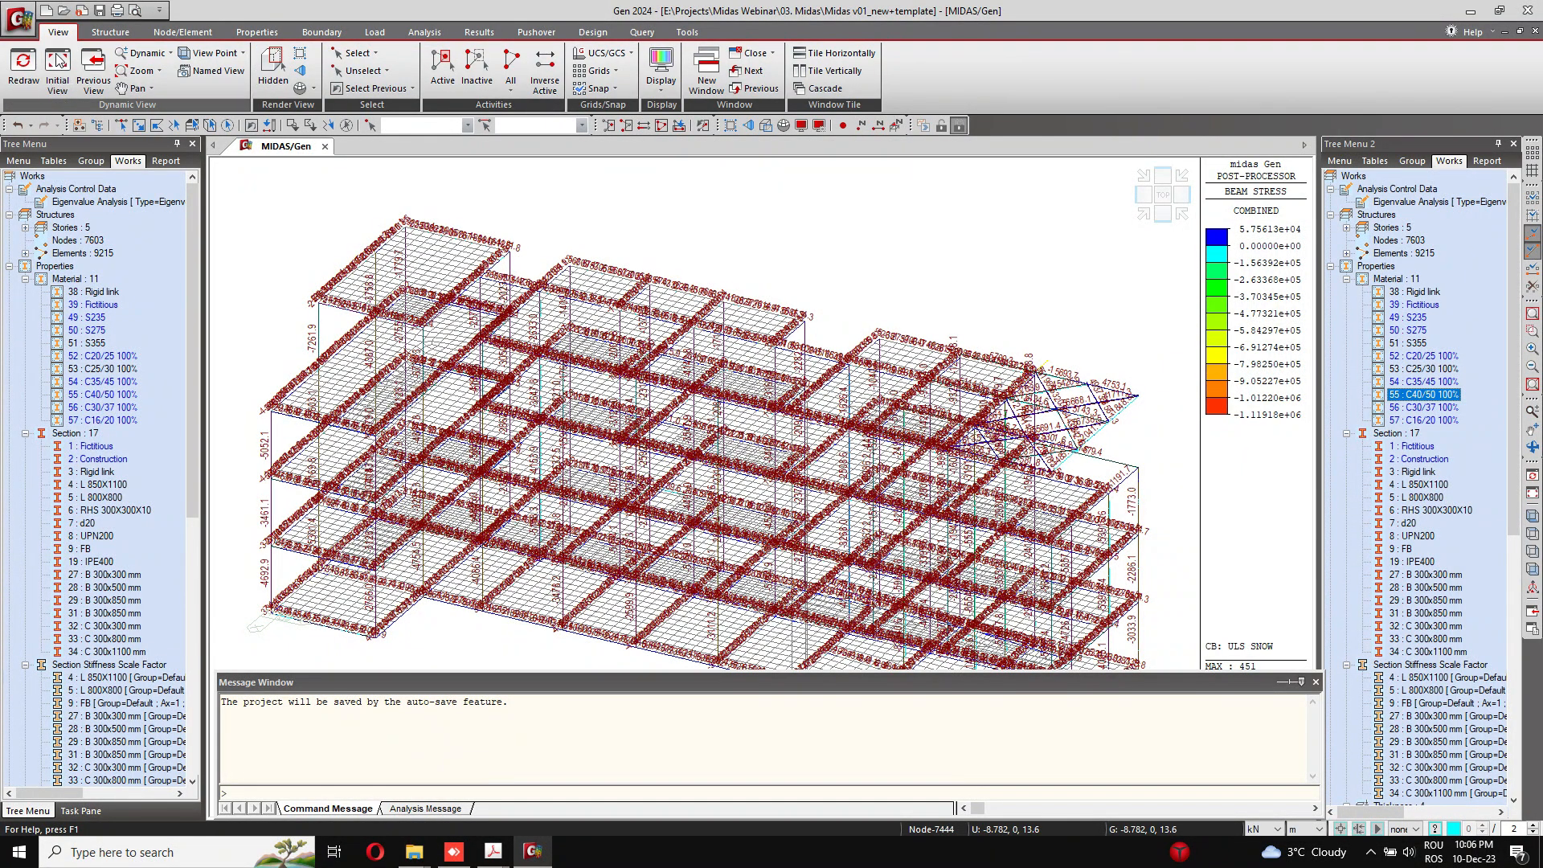
pyautogui.moveTo(632, 243); pyautogui.dragTo(623, 181, button='middle')
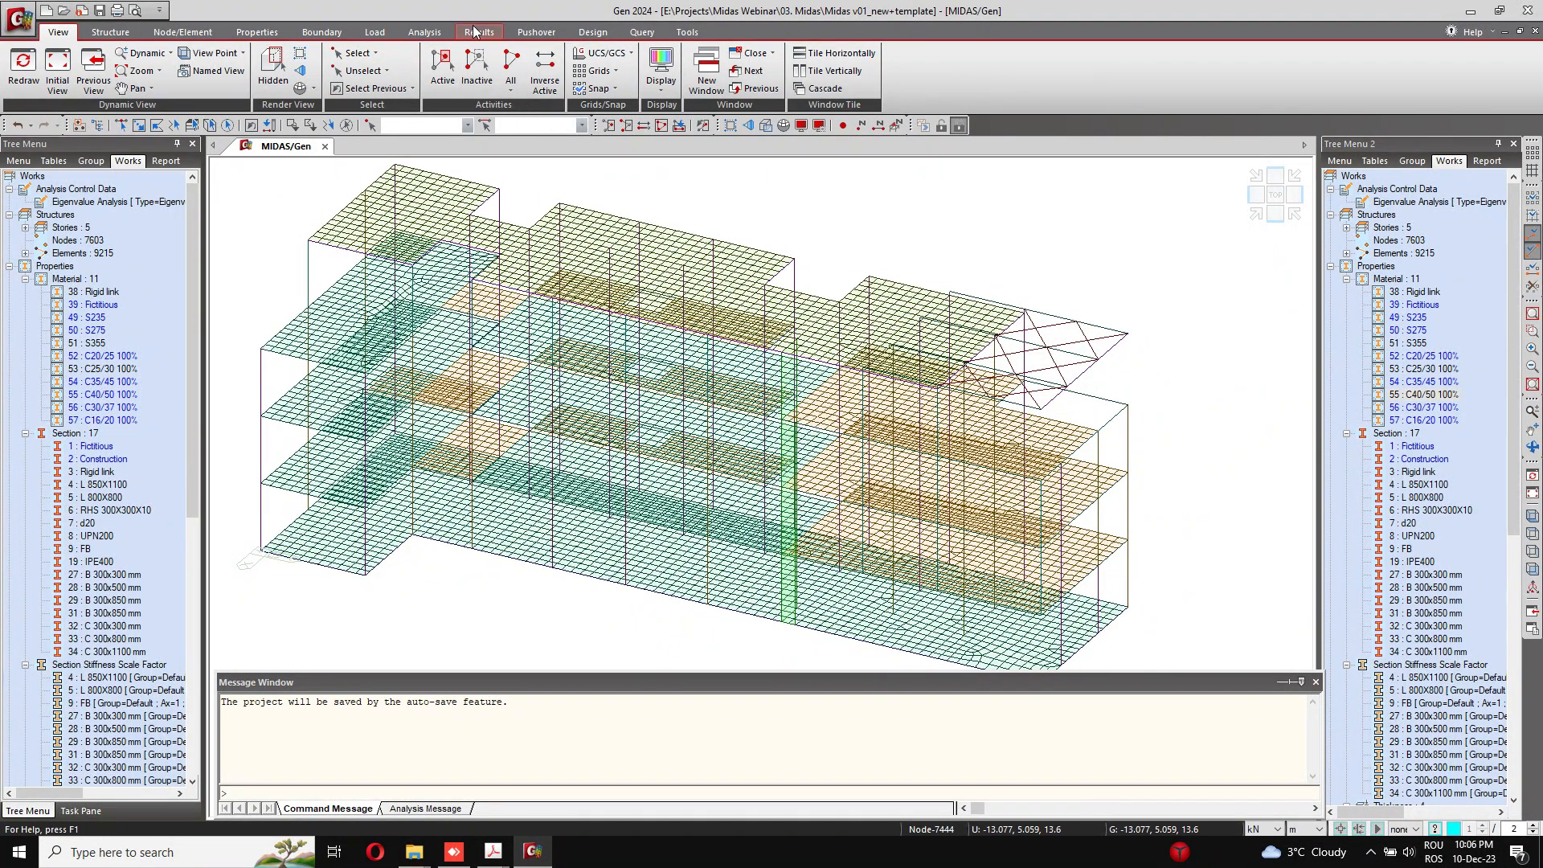
# Step: Try to copy the SW and LTV load combinations from the general list into Concrete Design
pyautogui.click(479, 32)
pyautogui.click(33, 66)
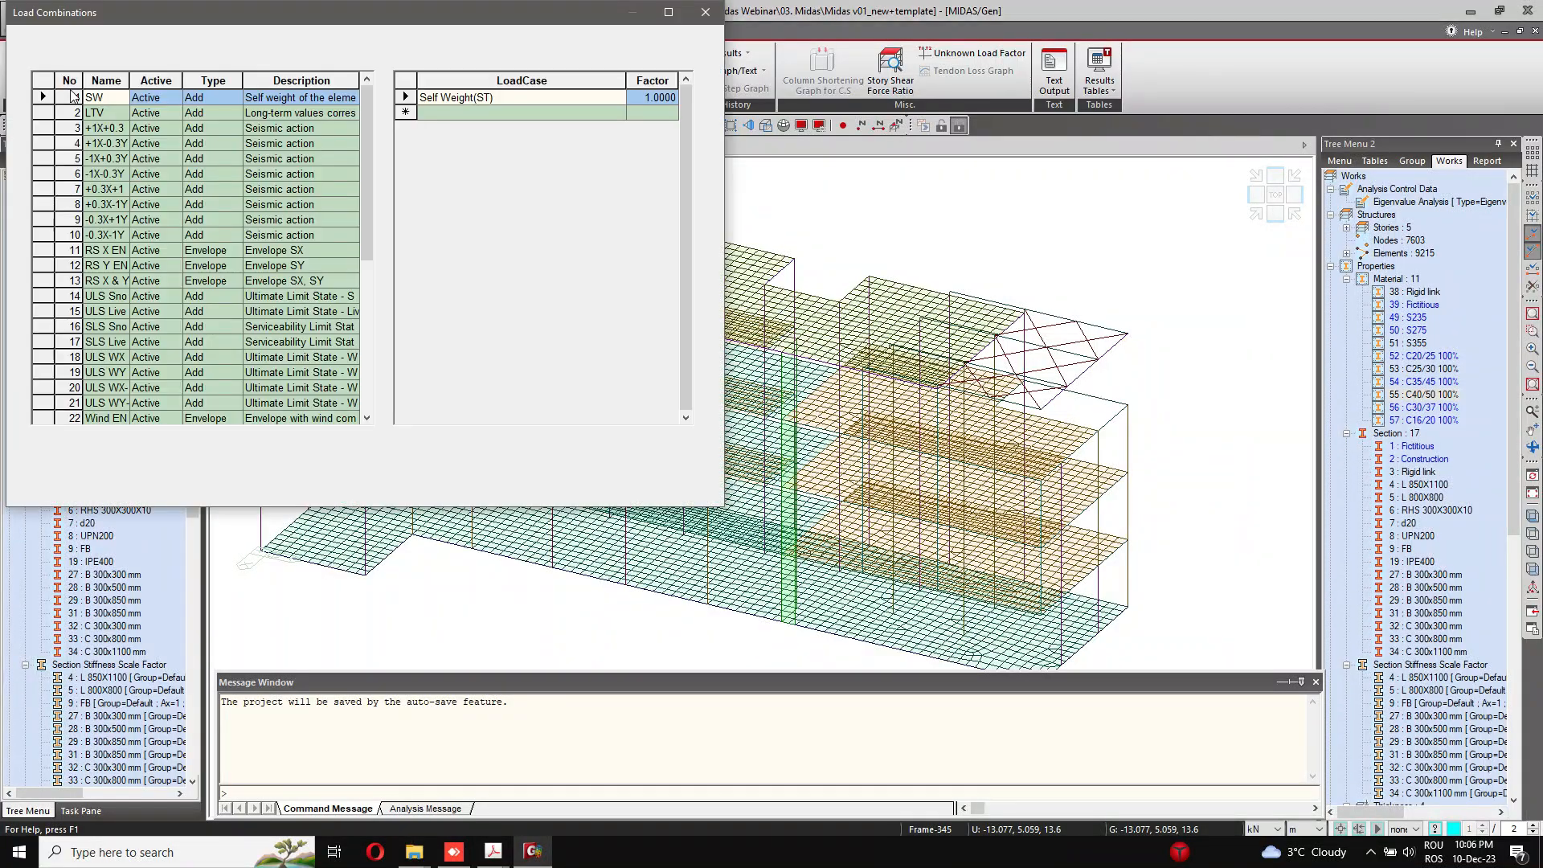
pyautogui.moveTo(300, 8); pyautogui.dragTo(454, 119)
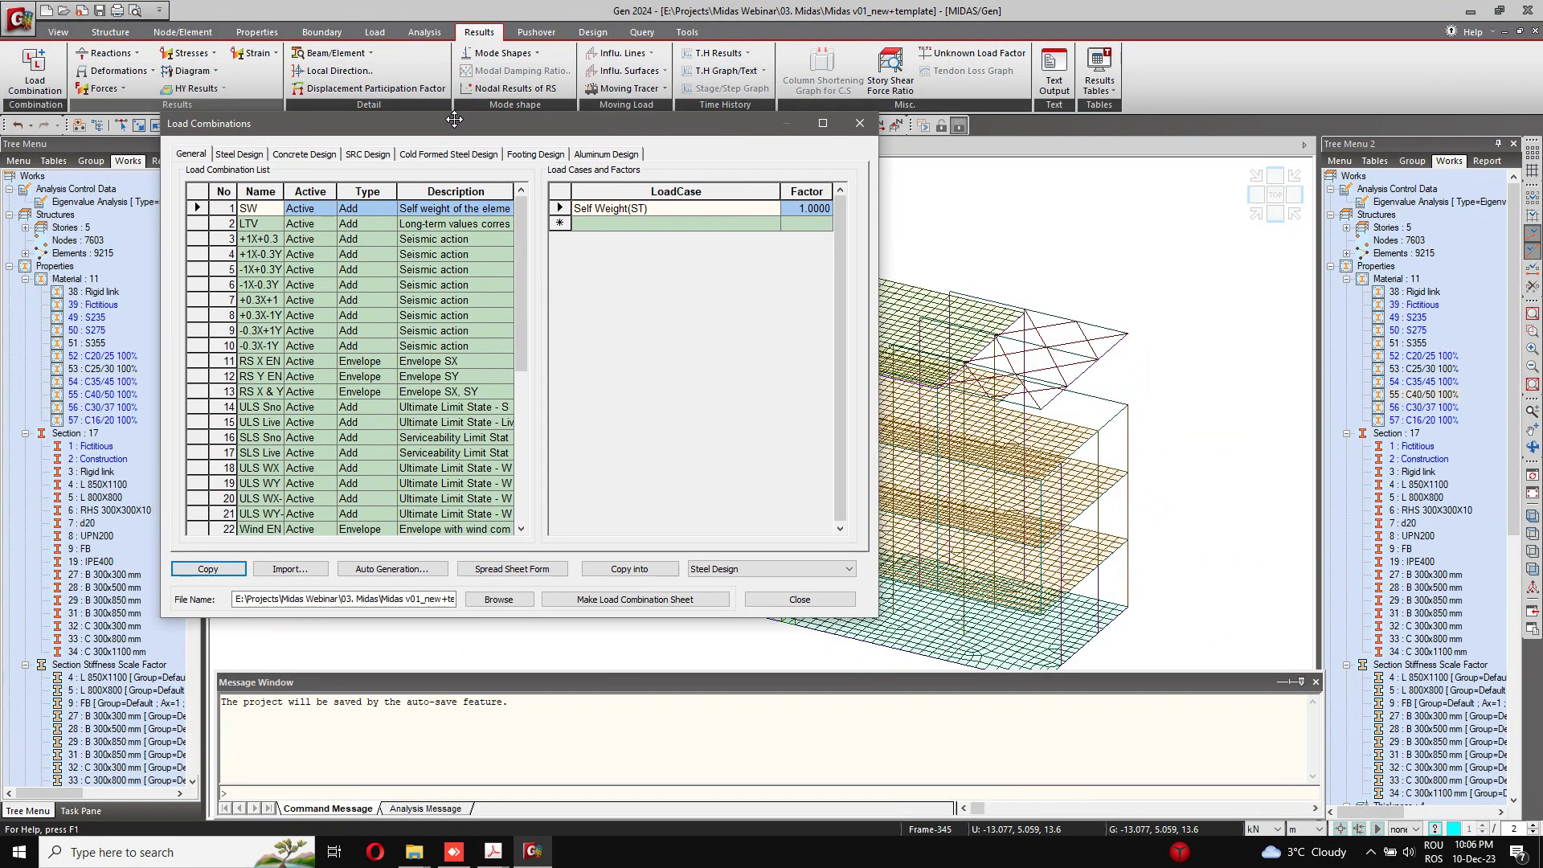
pyautogui.moveTo(455, 119); pyautogui.dragTo(455, 123)
pyautogui.moveTo(198, 212); pyautogui.dragTo(198, 226)
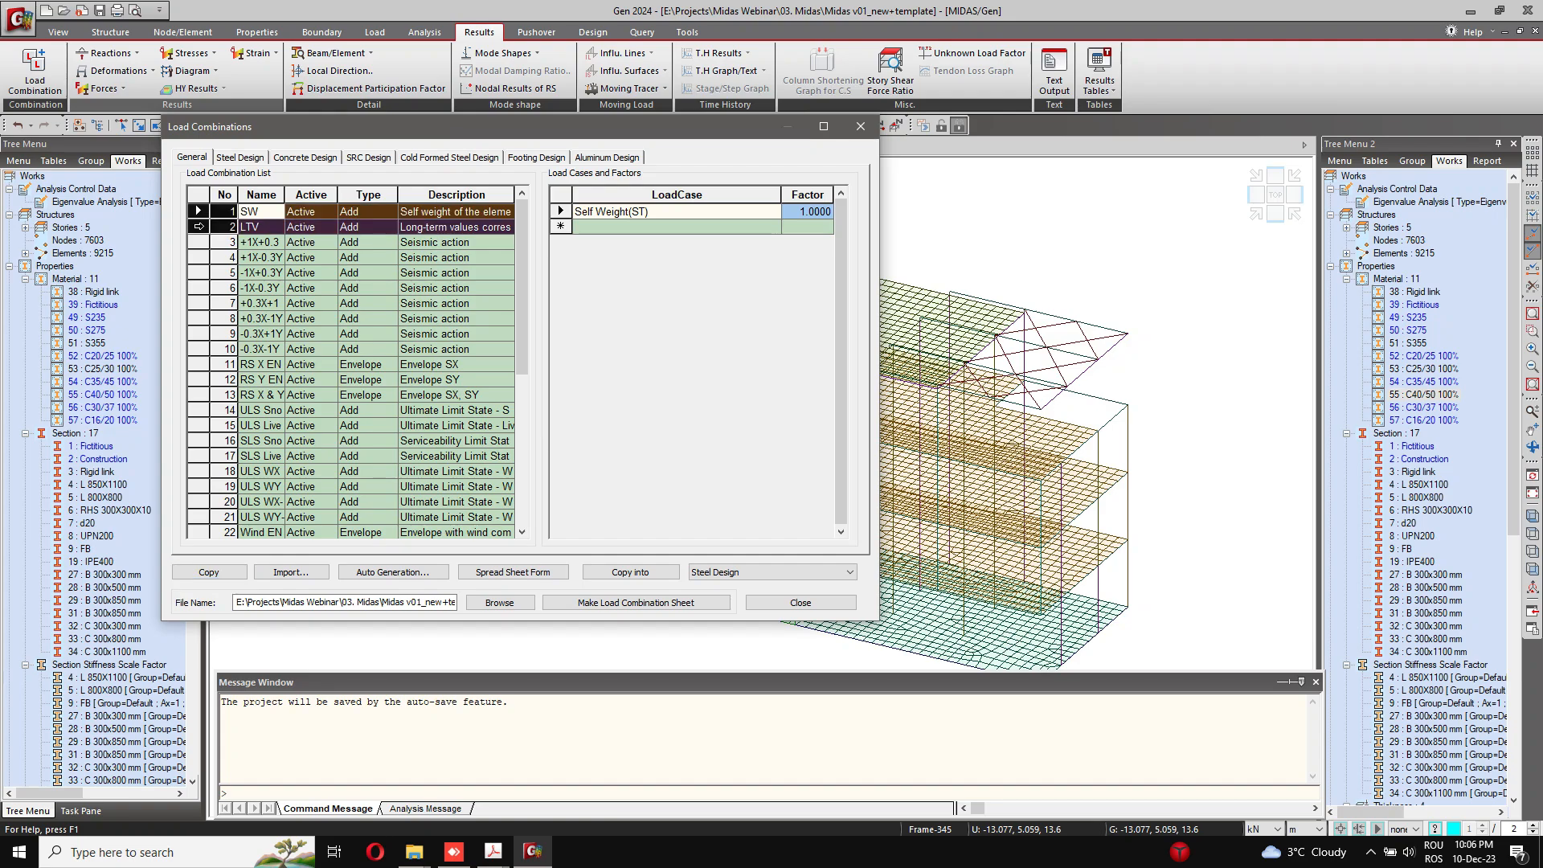
pyautogui.click(728, 571)
pyautogui.click(723, 596)
pyautogui.click(655, 573)
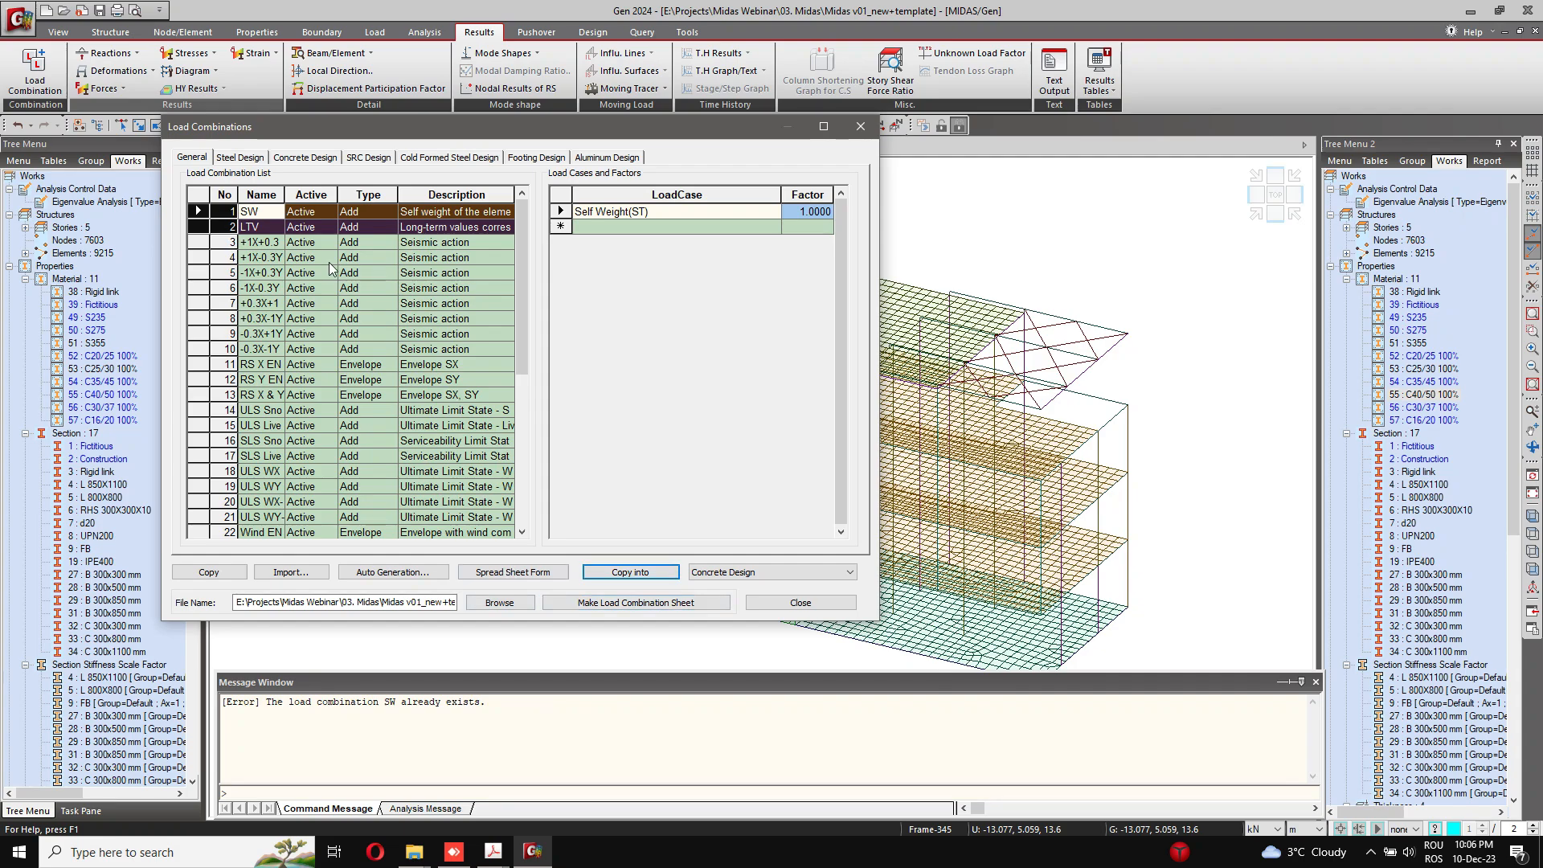
# Step: Review the load combinations defined for steel design and concrete design, and close the load combinations
pyautogui.click(240, 157)
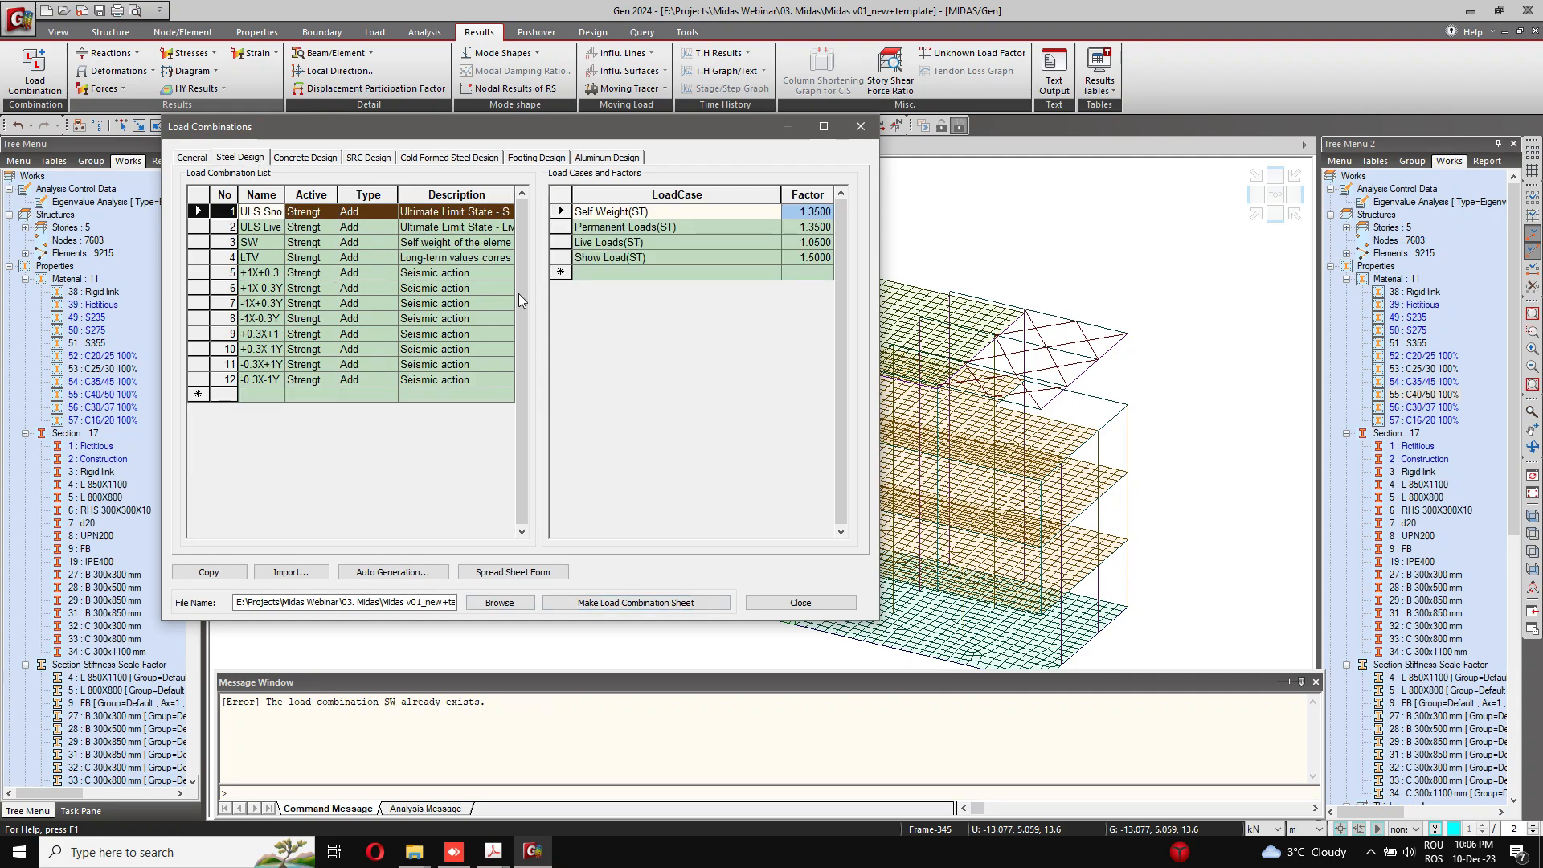
pyautogui.click(325, 164)
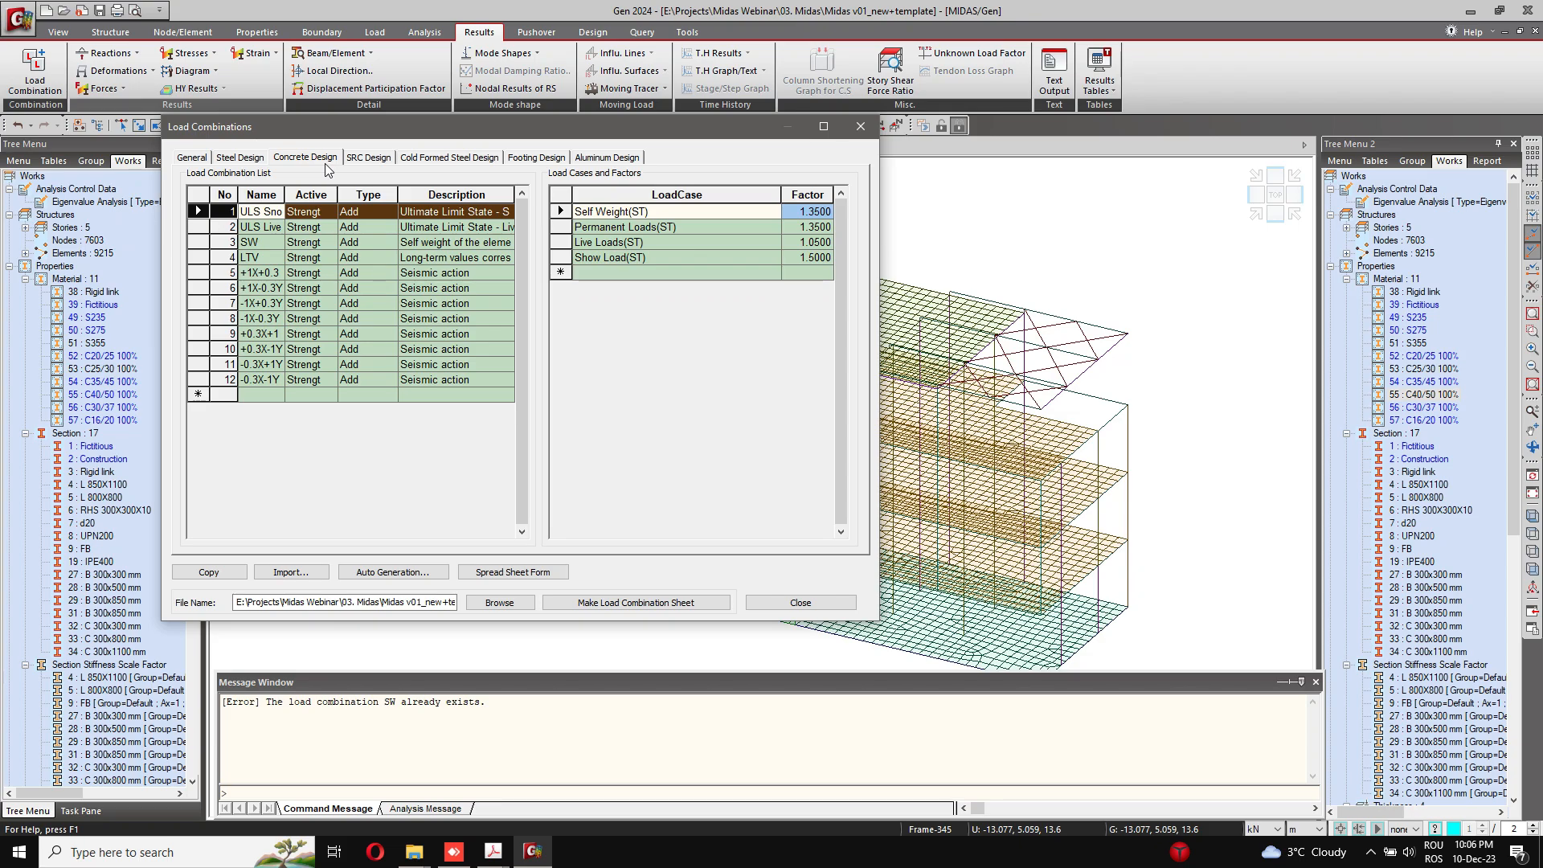
pyautogui.click(801, 602)
# Step: Open the RC beam rebar data for modification, select section 27 (B 300x300 mm) and widen the section name column
pyautogui.moveTo(710, 549); pyautogui.dragTo(823, 549, button='middle')
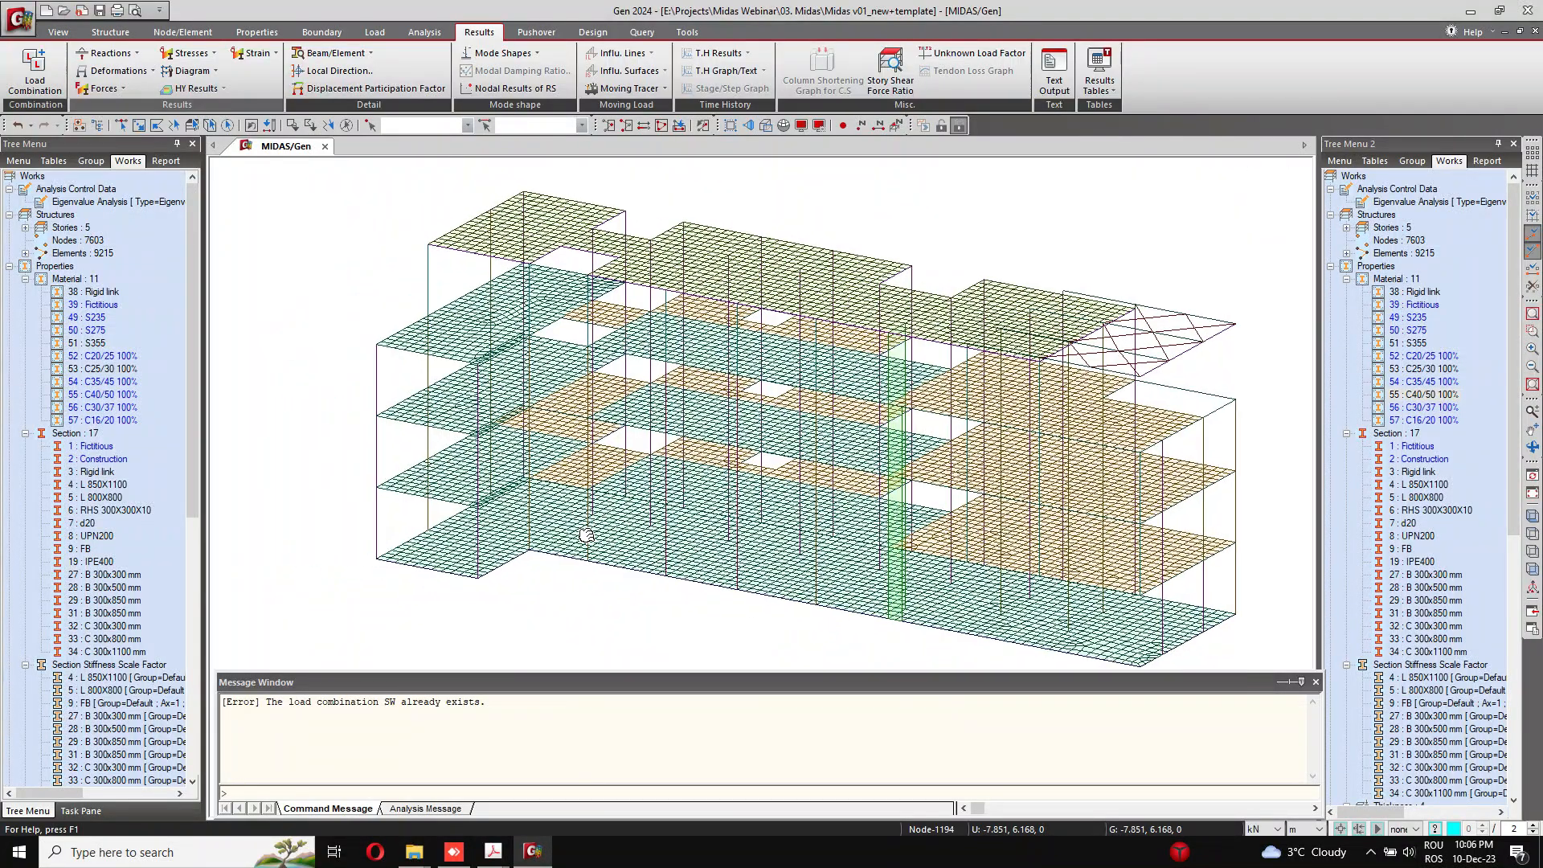
pyautogui.click(592, 32)
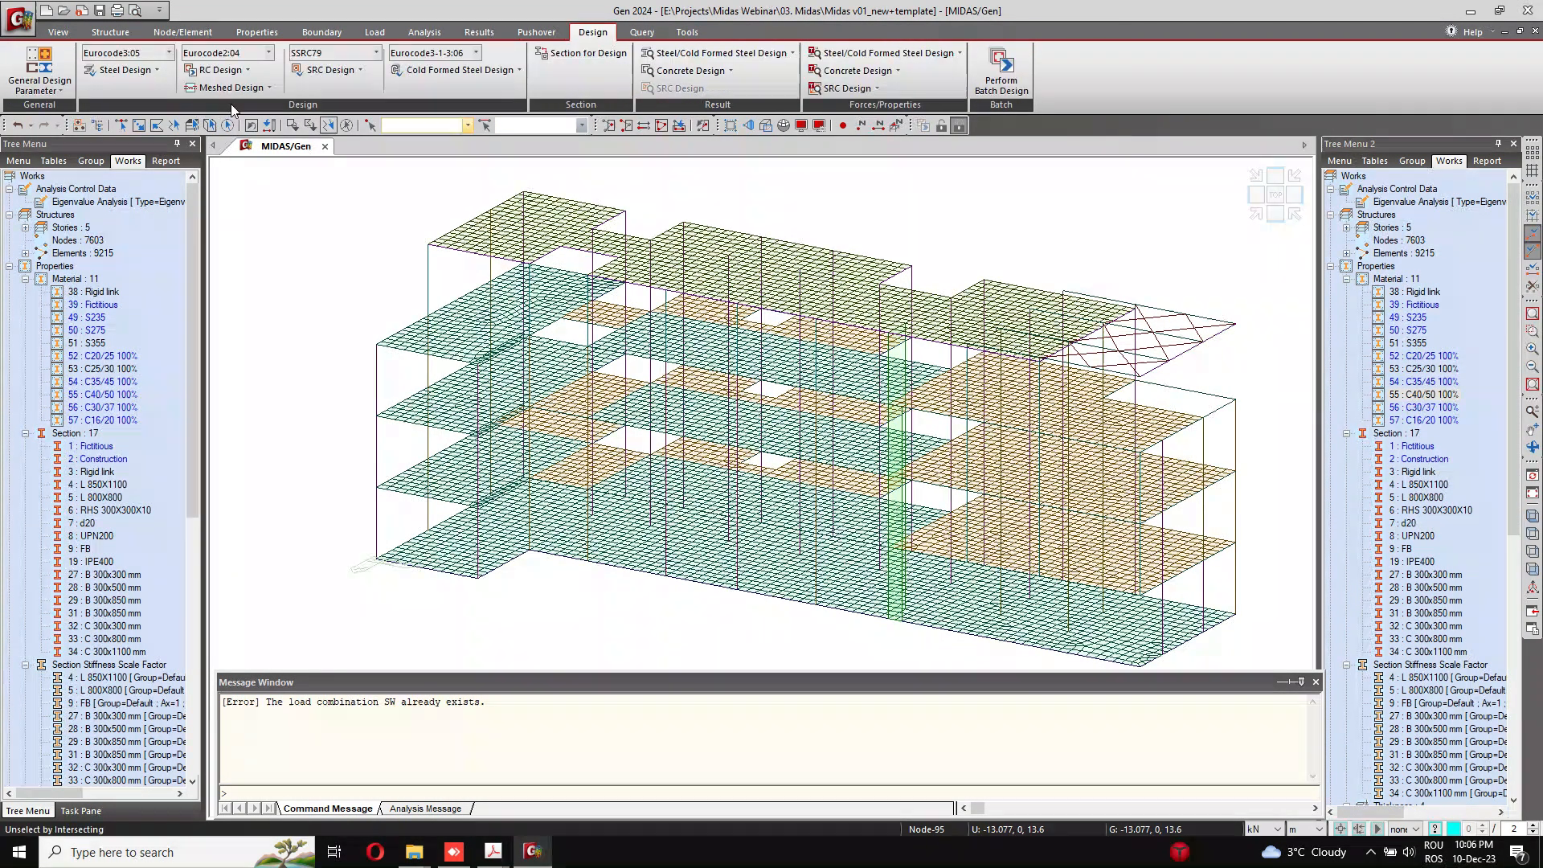
pyautogui.click(218, 70)
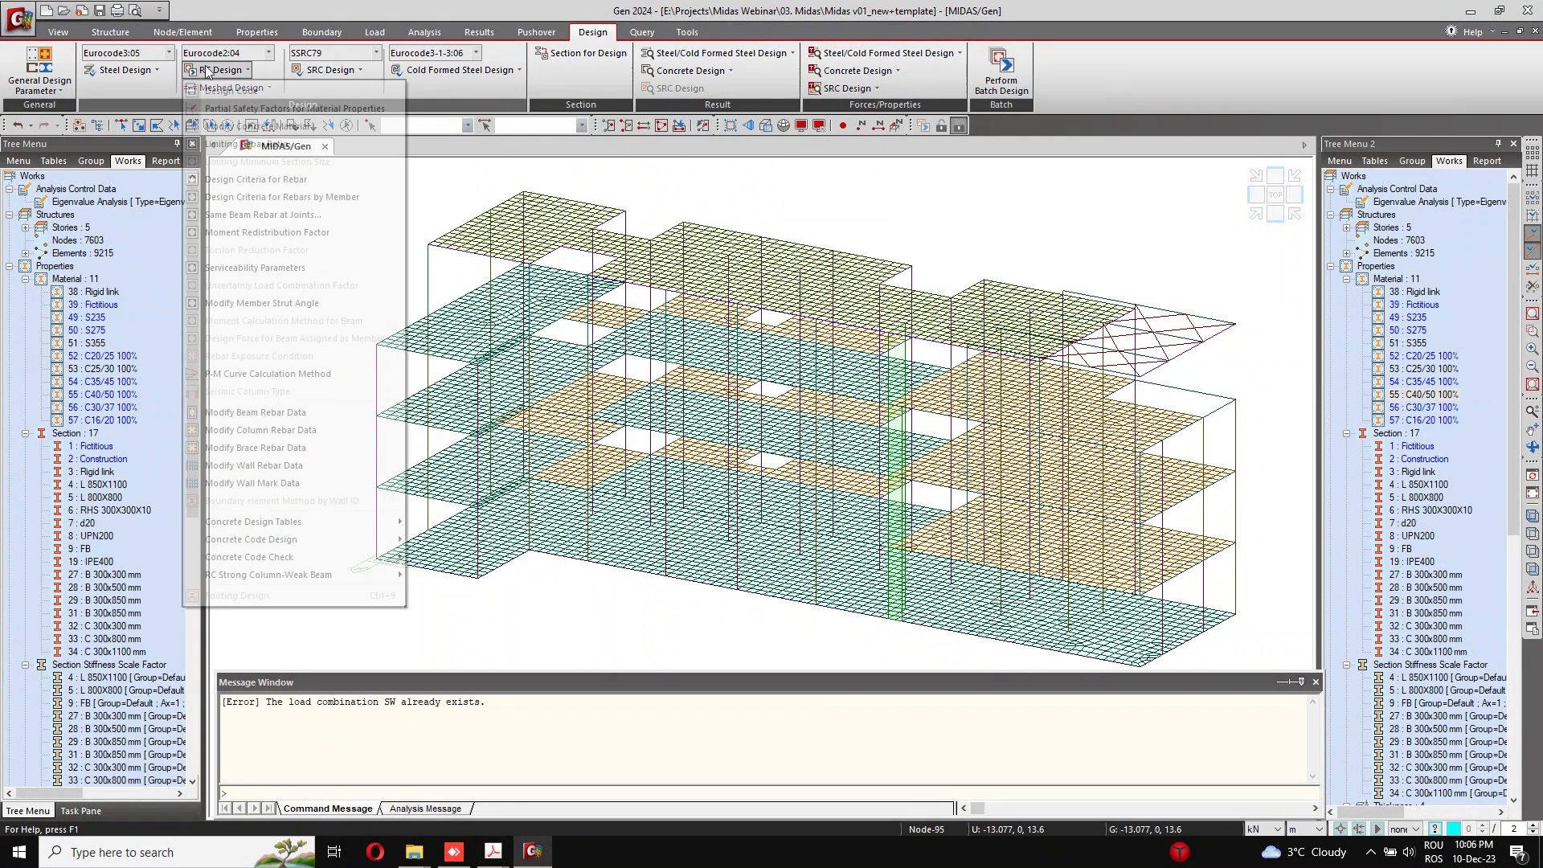
pyautogui.click(289, 412)
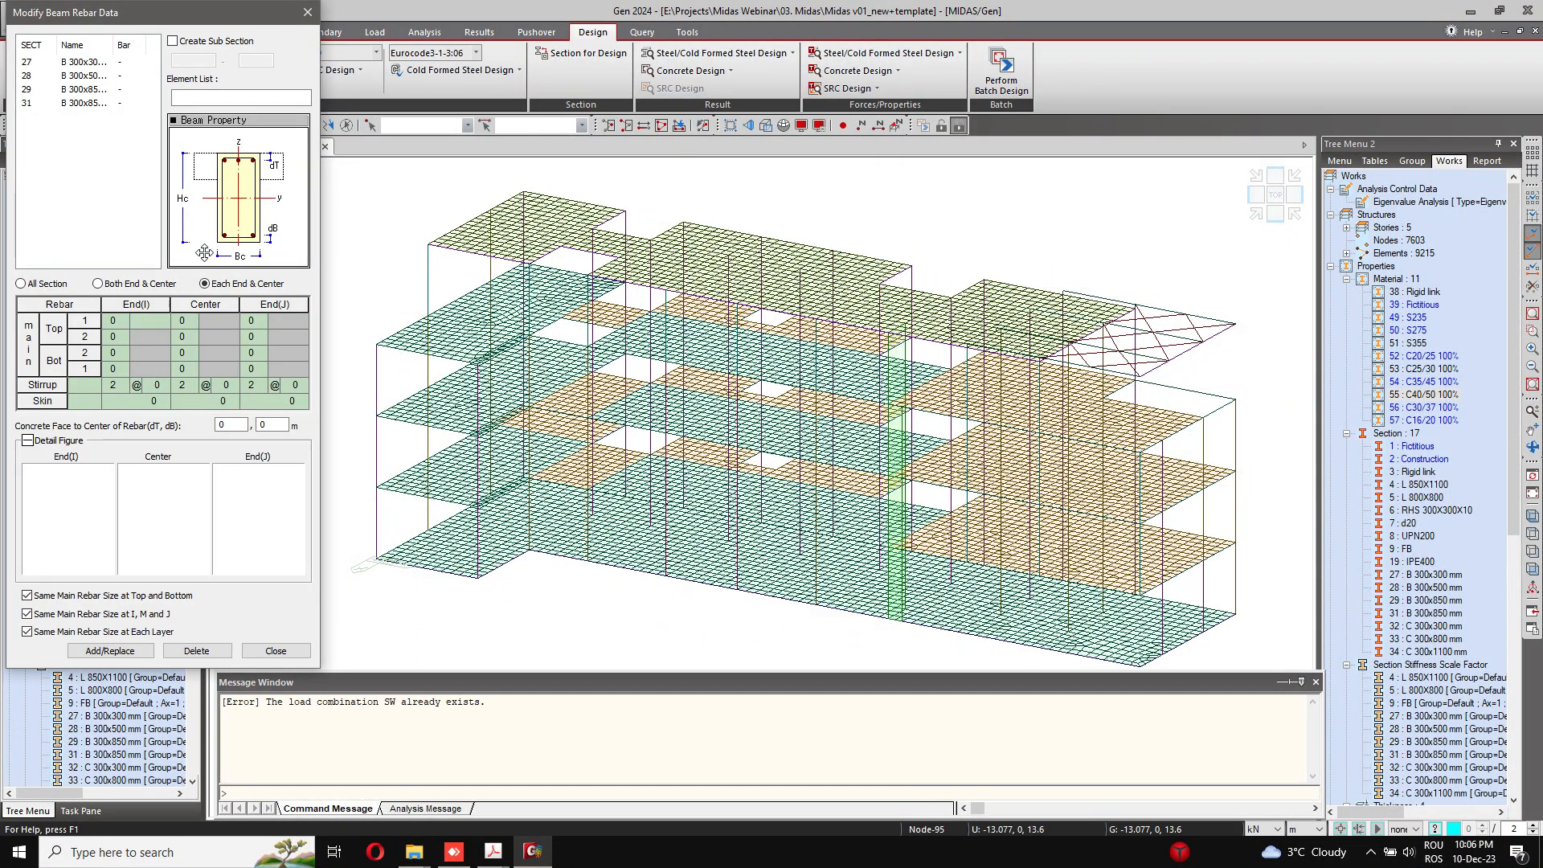
pyautogui.click(239, 126)
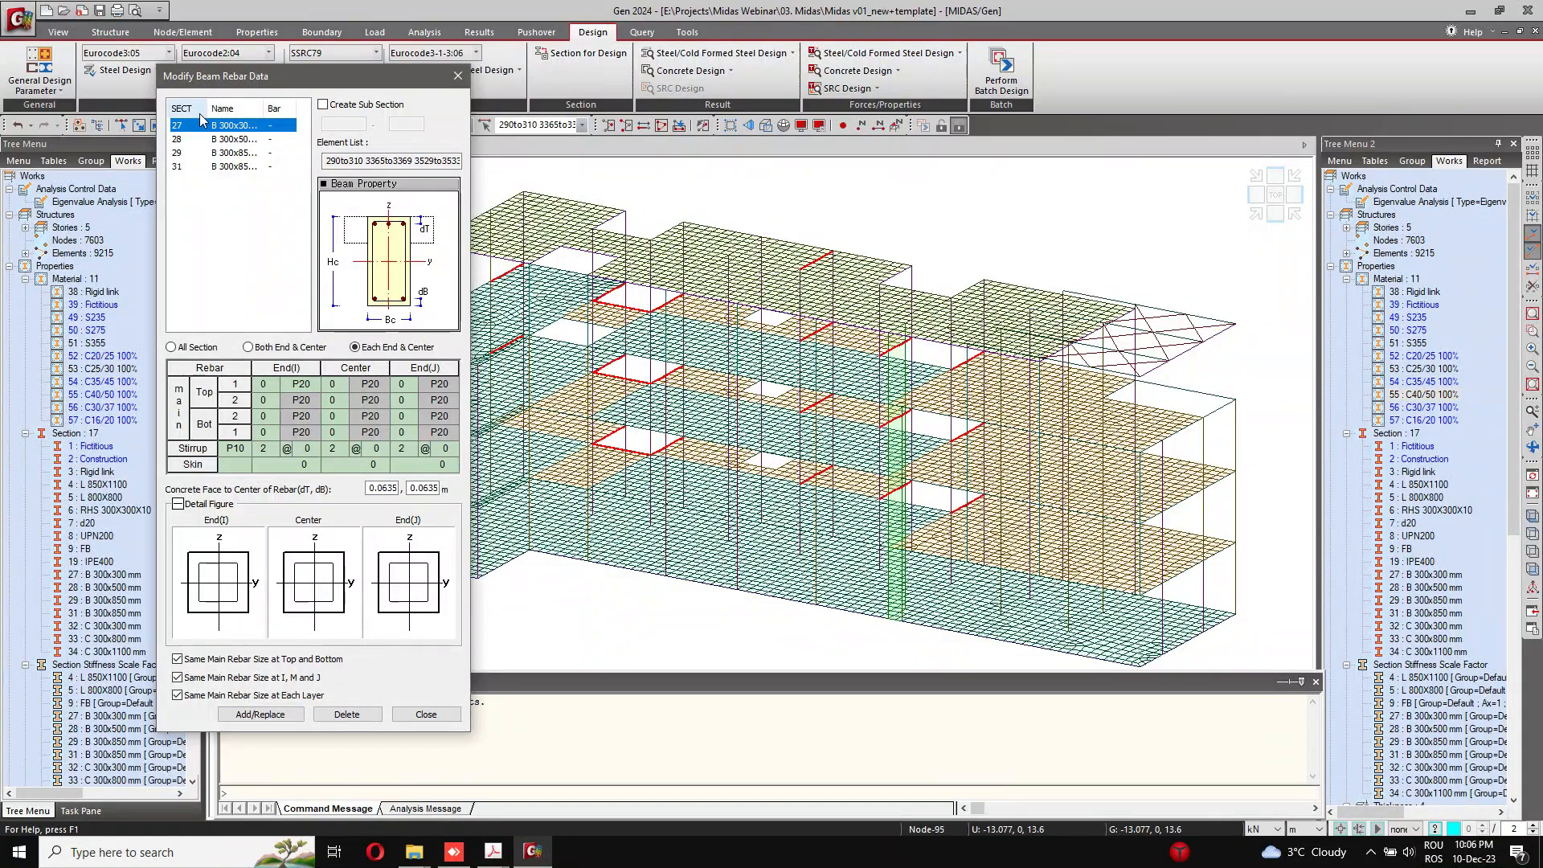
pyautogui.moveTo(263, 108); pyautogui.dragTo(287, 107)
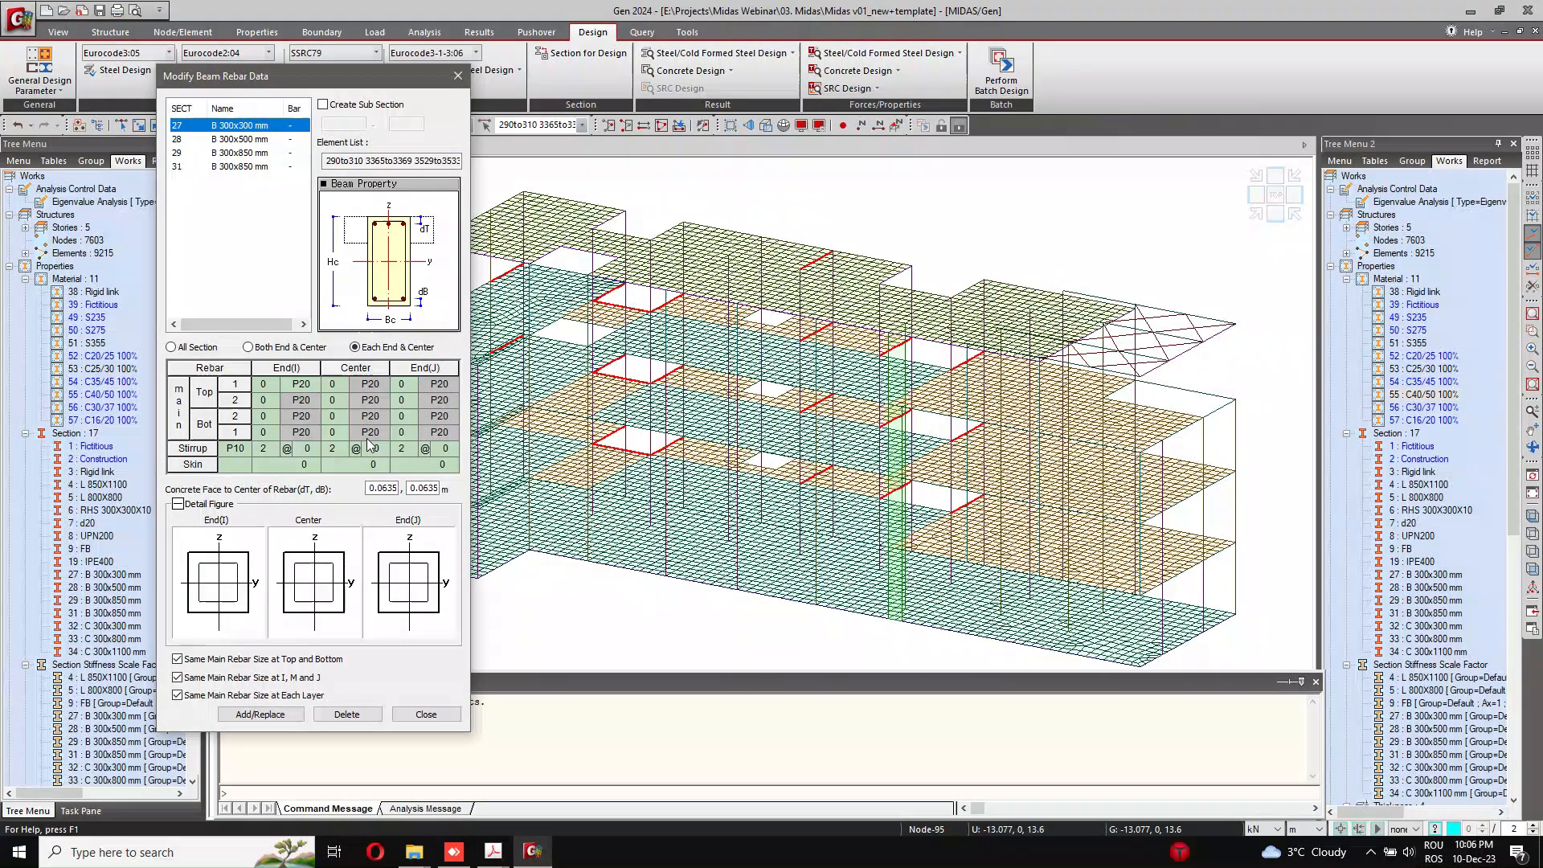
# Step: Set the concrete face to rebar centre distances dT and dB of the B 300x300 mm beam to 0.035 m
pyautogui.moveTo(382, 489); pyautogui.dragTo(473, 487)
pyautogui.press('BackSpace')
pyautogui.write('35')
pyautogui.press('BackSpace')
pyautogui.write('35')
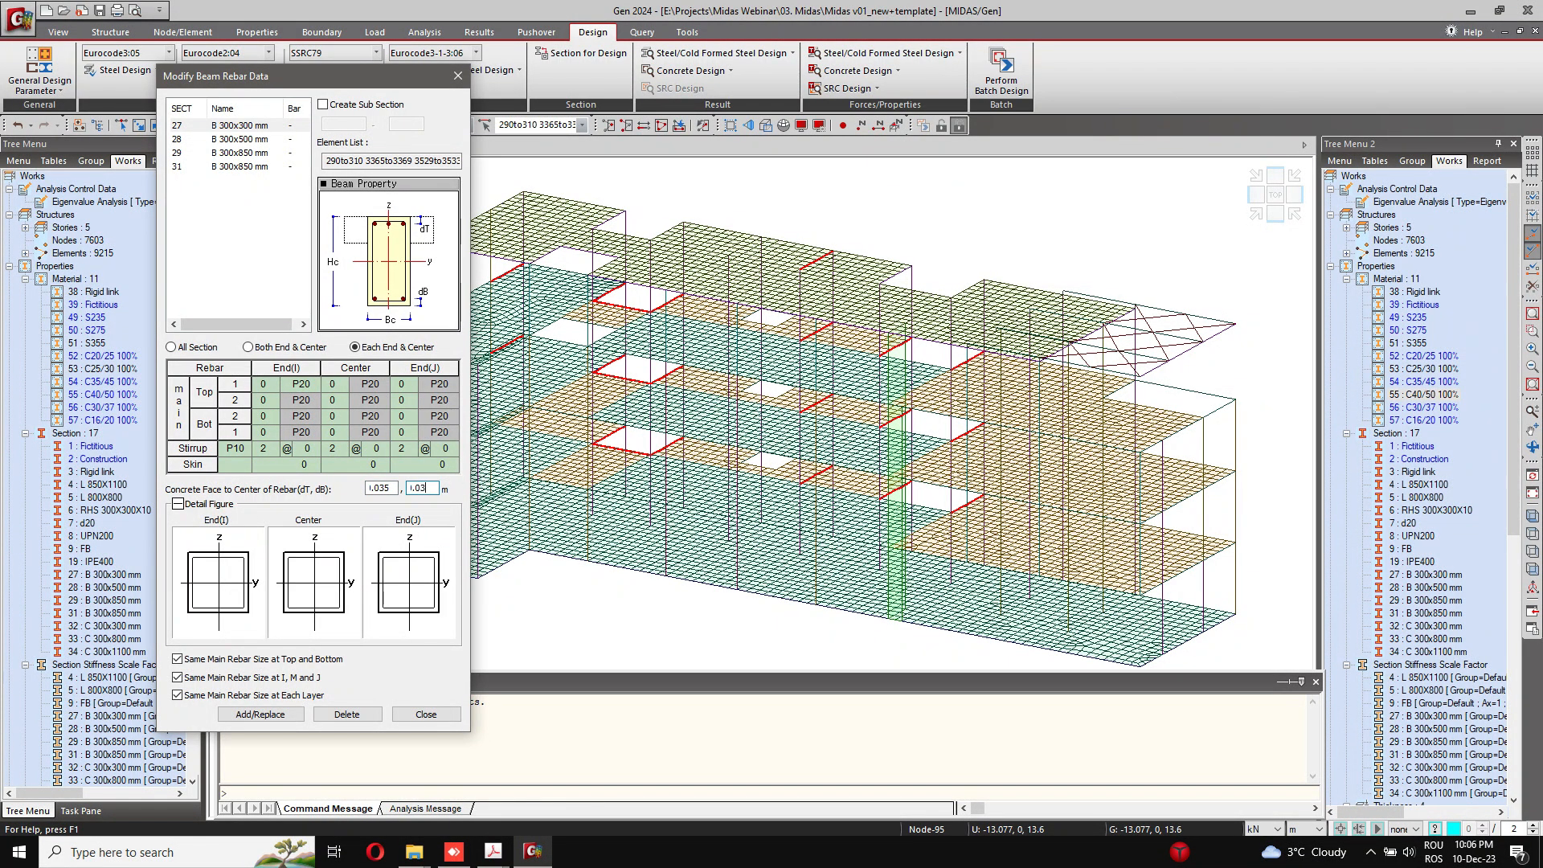
# Step: Apply one rebar layout to all sections of the B 300x300 mm beam, with 2 top bars, 2 bottom bars and stirrups at 100 mm
pyautogui.click(213, 348)
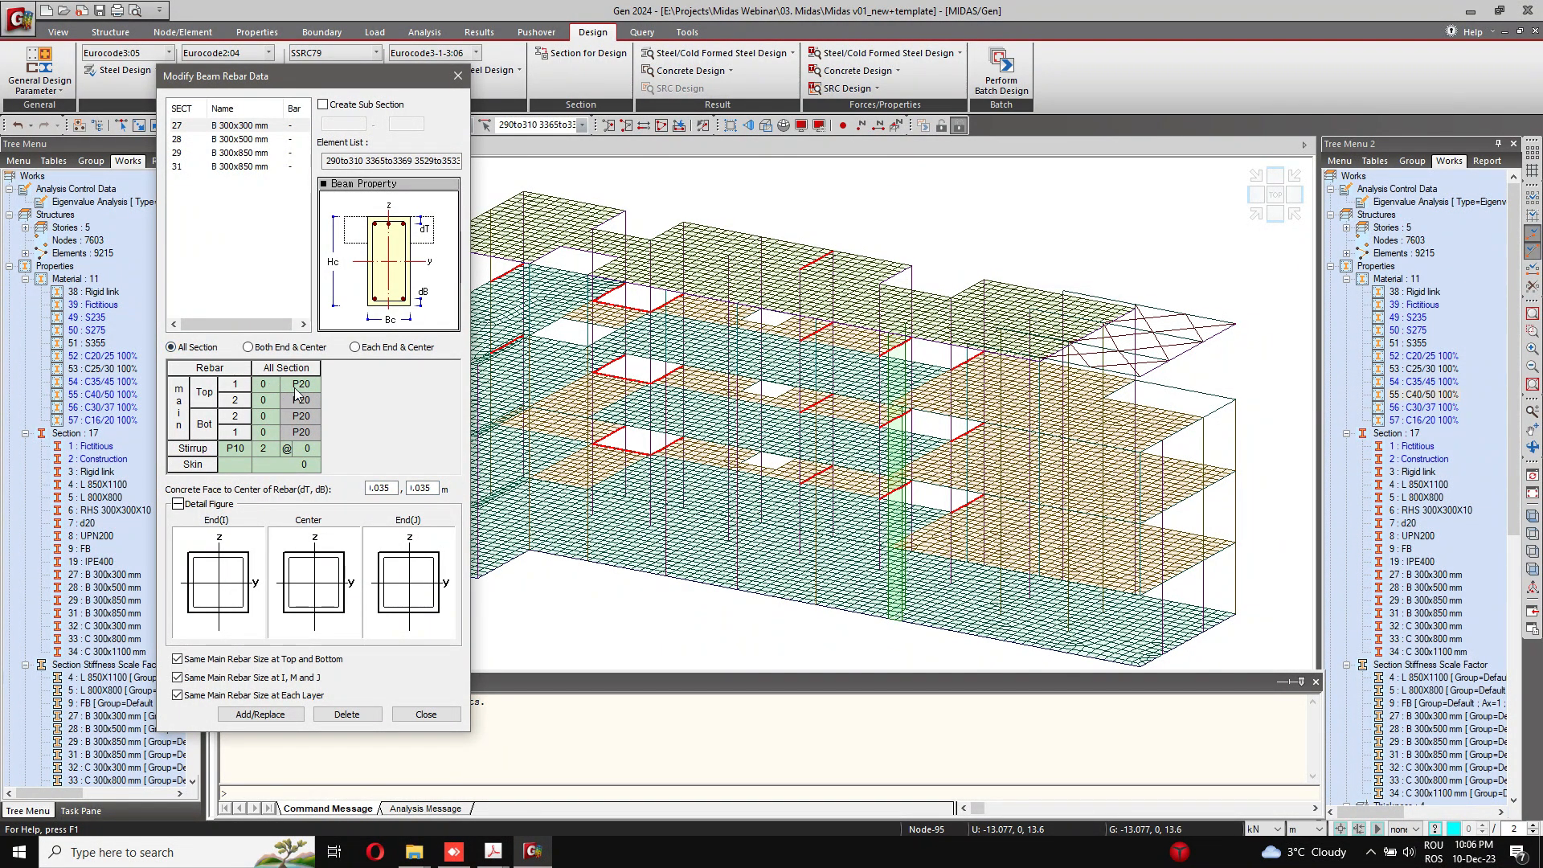
pyautogui.click(274, 381)
pyautogui.click(275, 381)
pyautogui.click(274, 430)
pyautogui.click(274, 430)
pyautogui.click(314, 450)
pyautogui.click(313, 450)
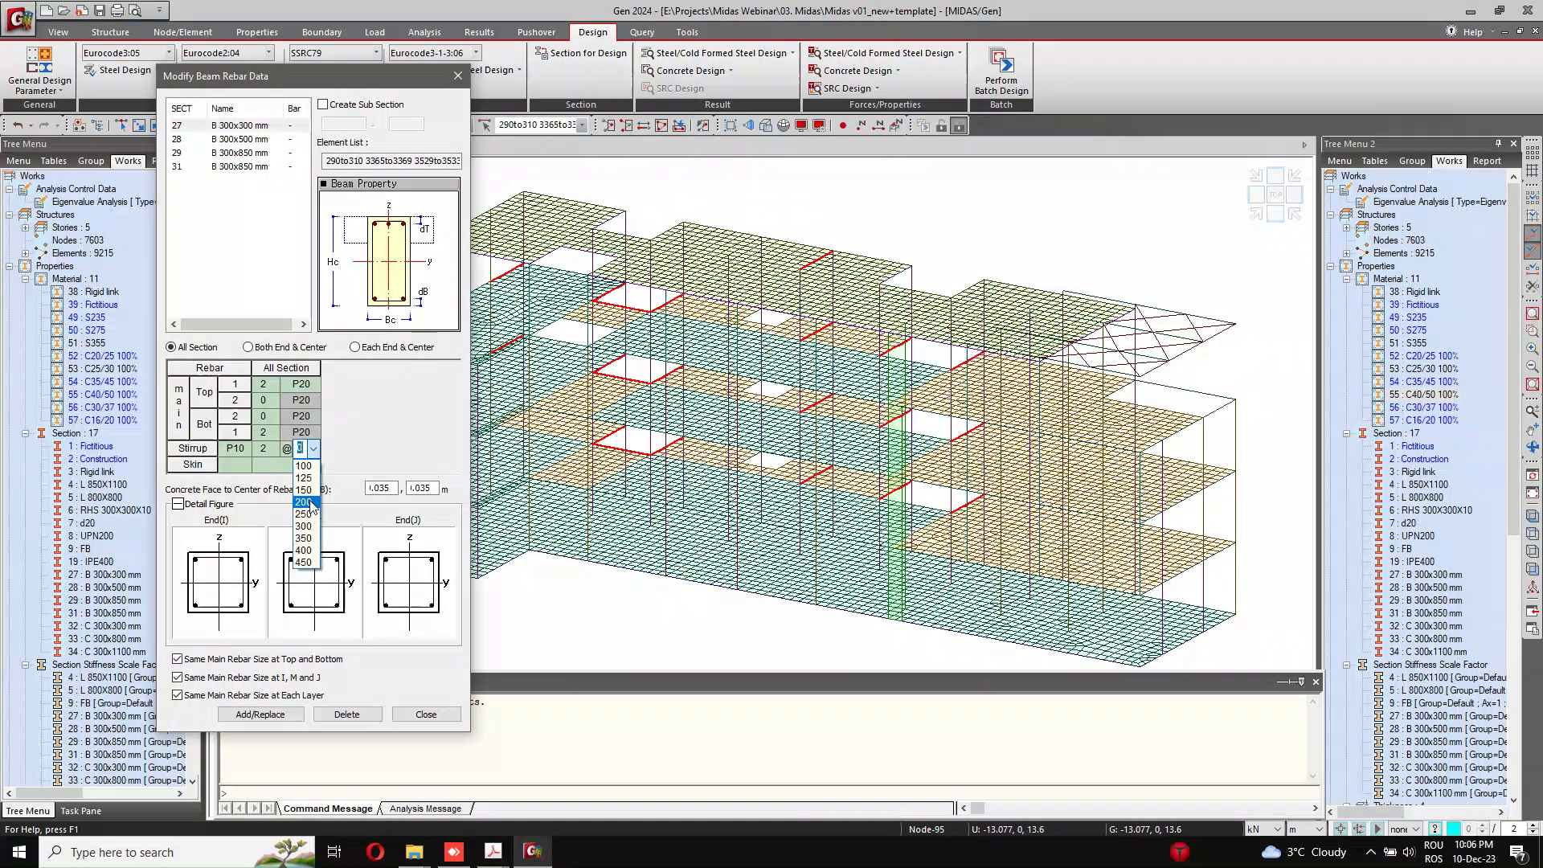
pyautogui.click(301, 475)
pyautogui.click(298, 467)
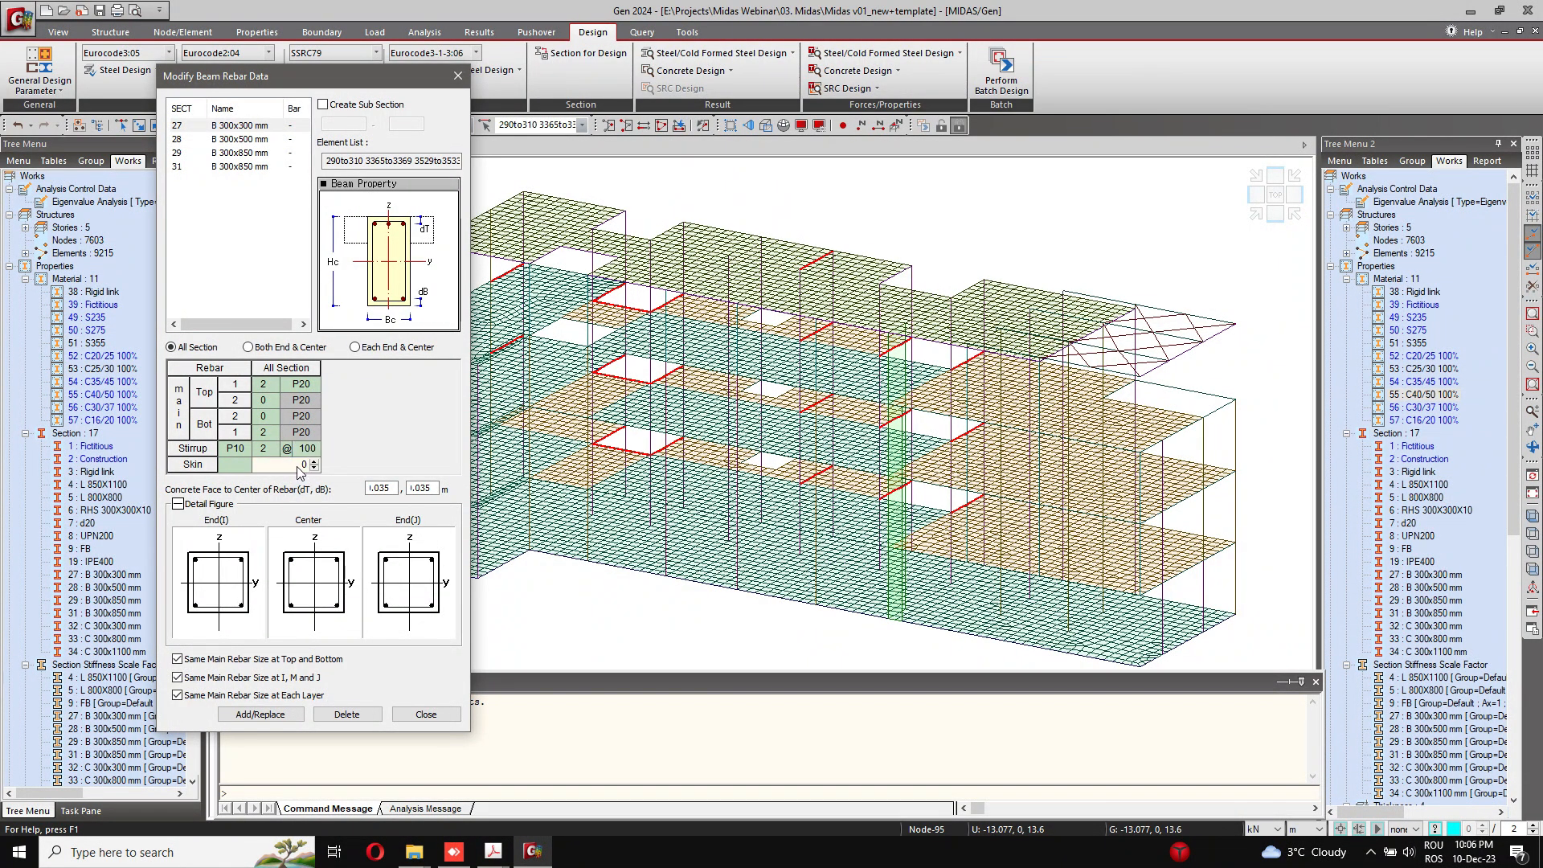
# Step: Change the main bar size of the B 300x300 mm beam to P16 and store its rebar data
pyautogui.click(310, 386)
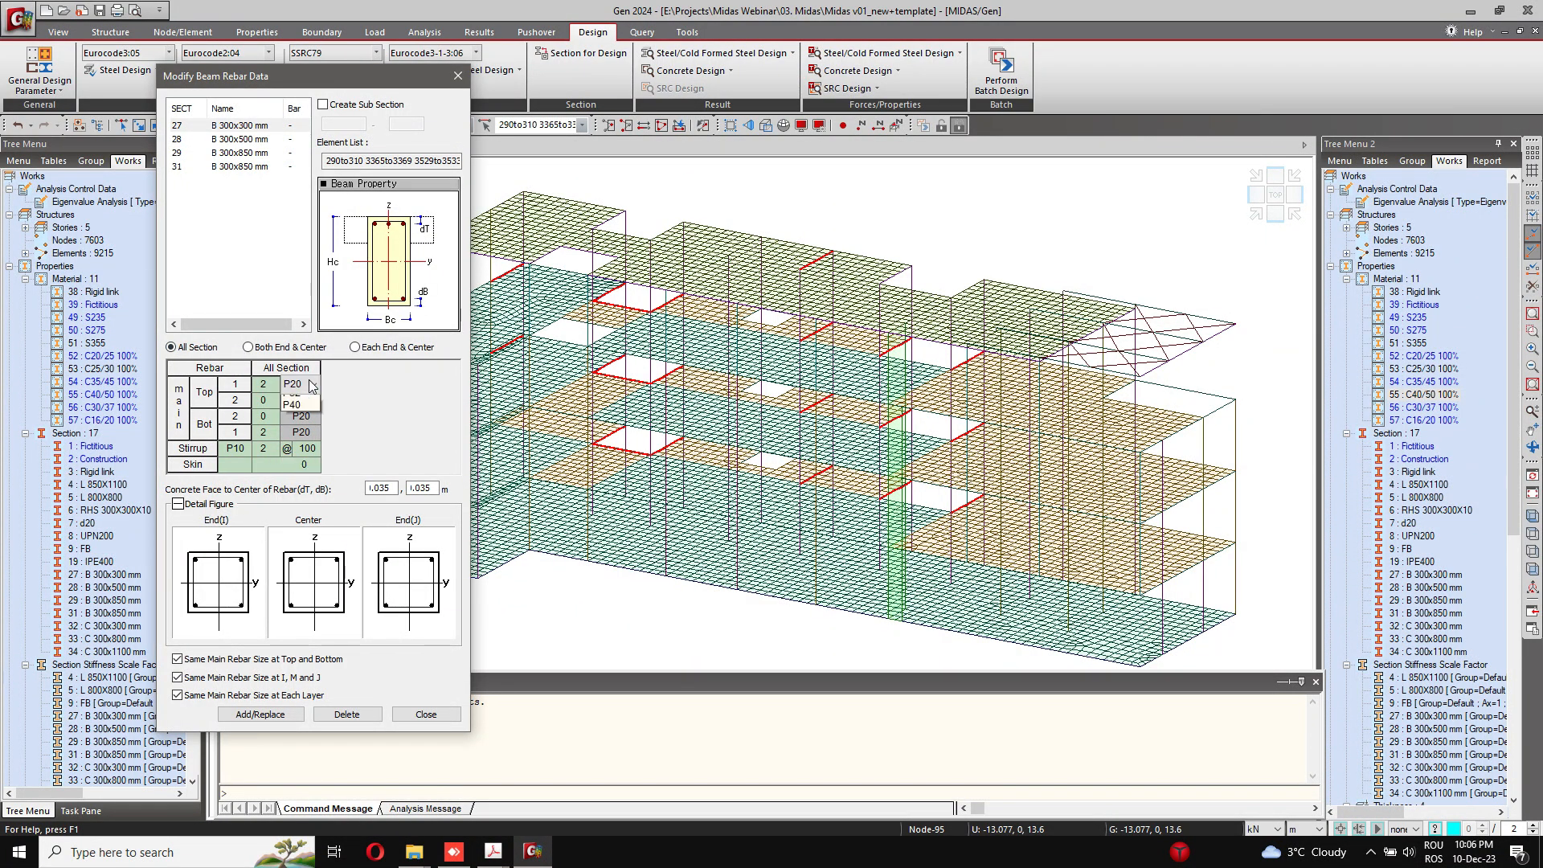
pyautogui.click(301, 510)
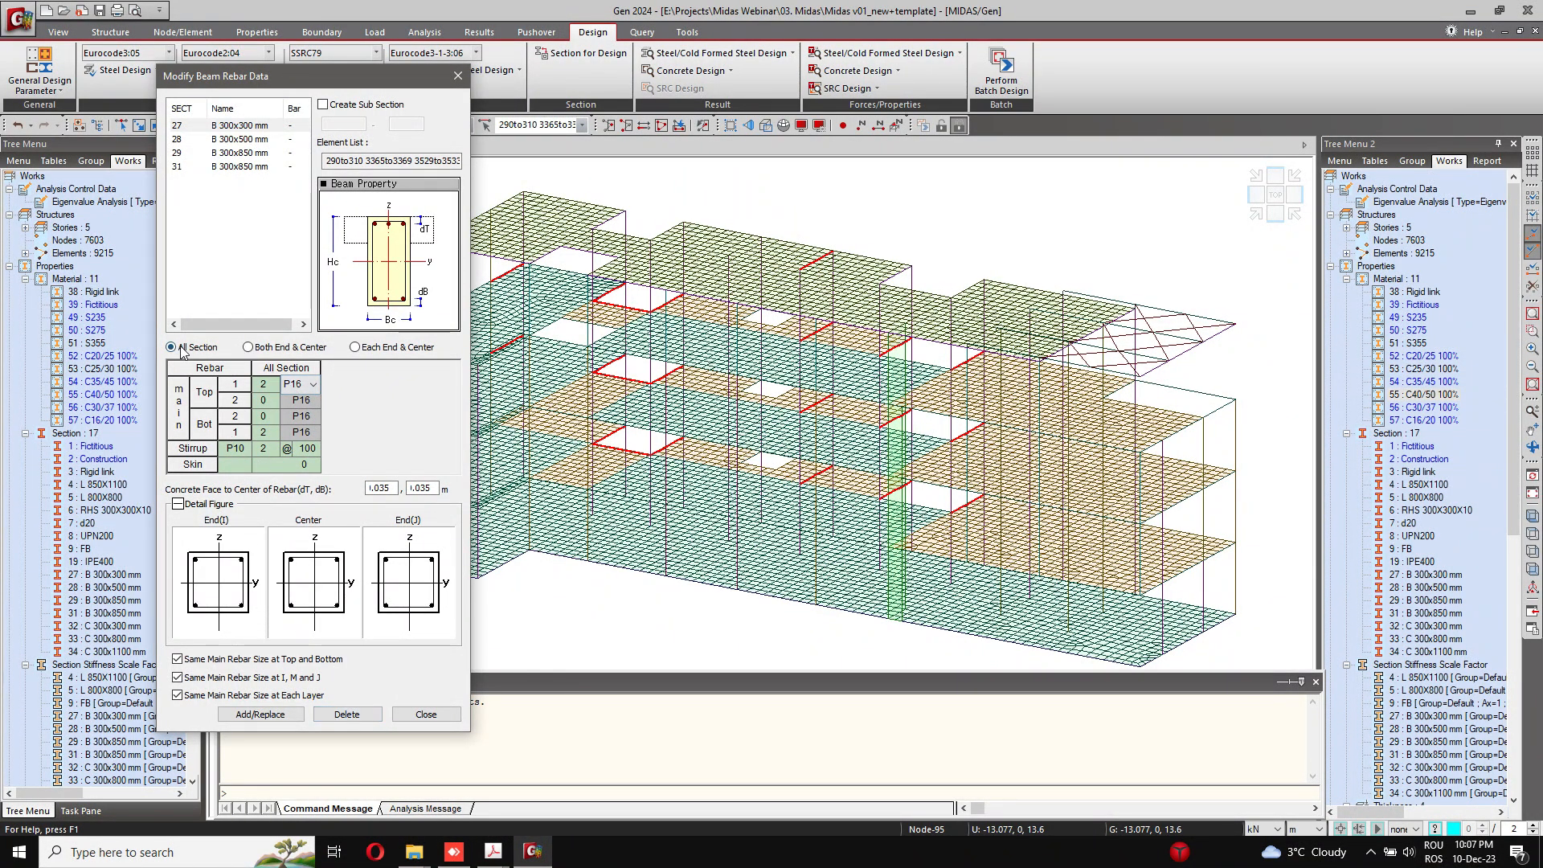
pyautogui.click(271, 714)
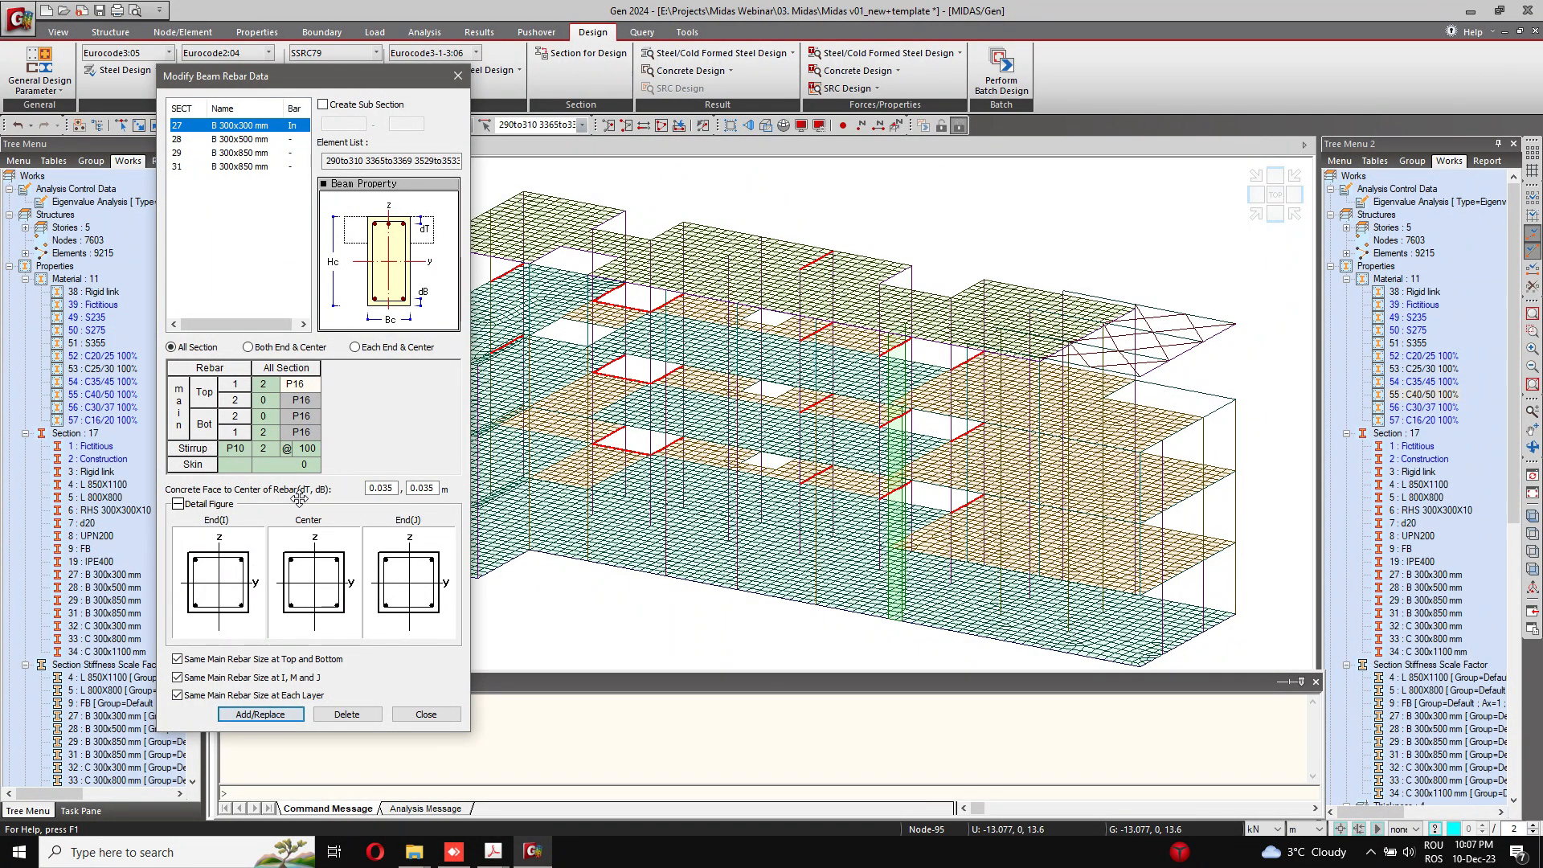
# Step: Select section 28 (B 300x500 mm) and set its dT and dB distances to 0.035 m
pyautogui.click(241, 139)
pyautogui.moveTo(389, 489); pyautogui.dragTo(489, 491)
pyautogui.press('BackSpace')
pyautogui.press('BackSpace')
pyautogui.write('3535')
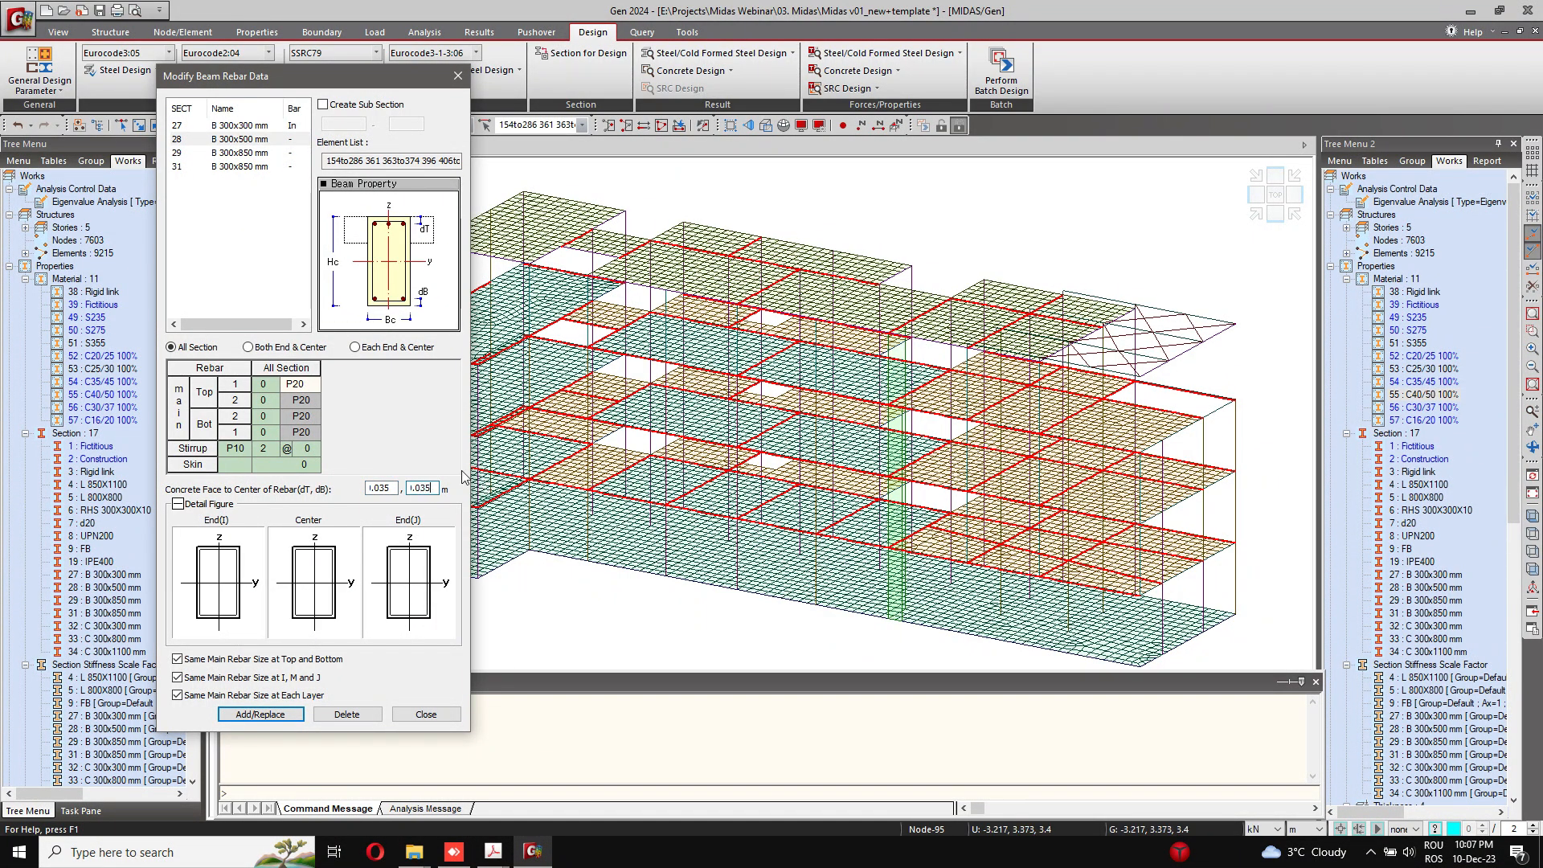
# Step: Give the B 300x500 mm beam 3 top bars, 3 bottom bars, stirrups at 100 mm and a skin bar value of 1
pyautogui.click(311, 384)
pyautogui.click(265, 384)
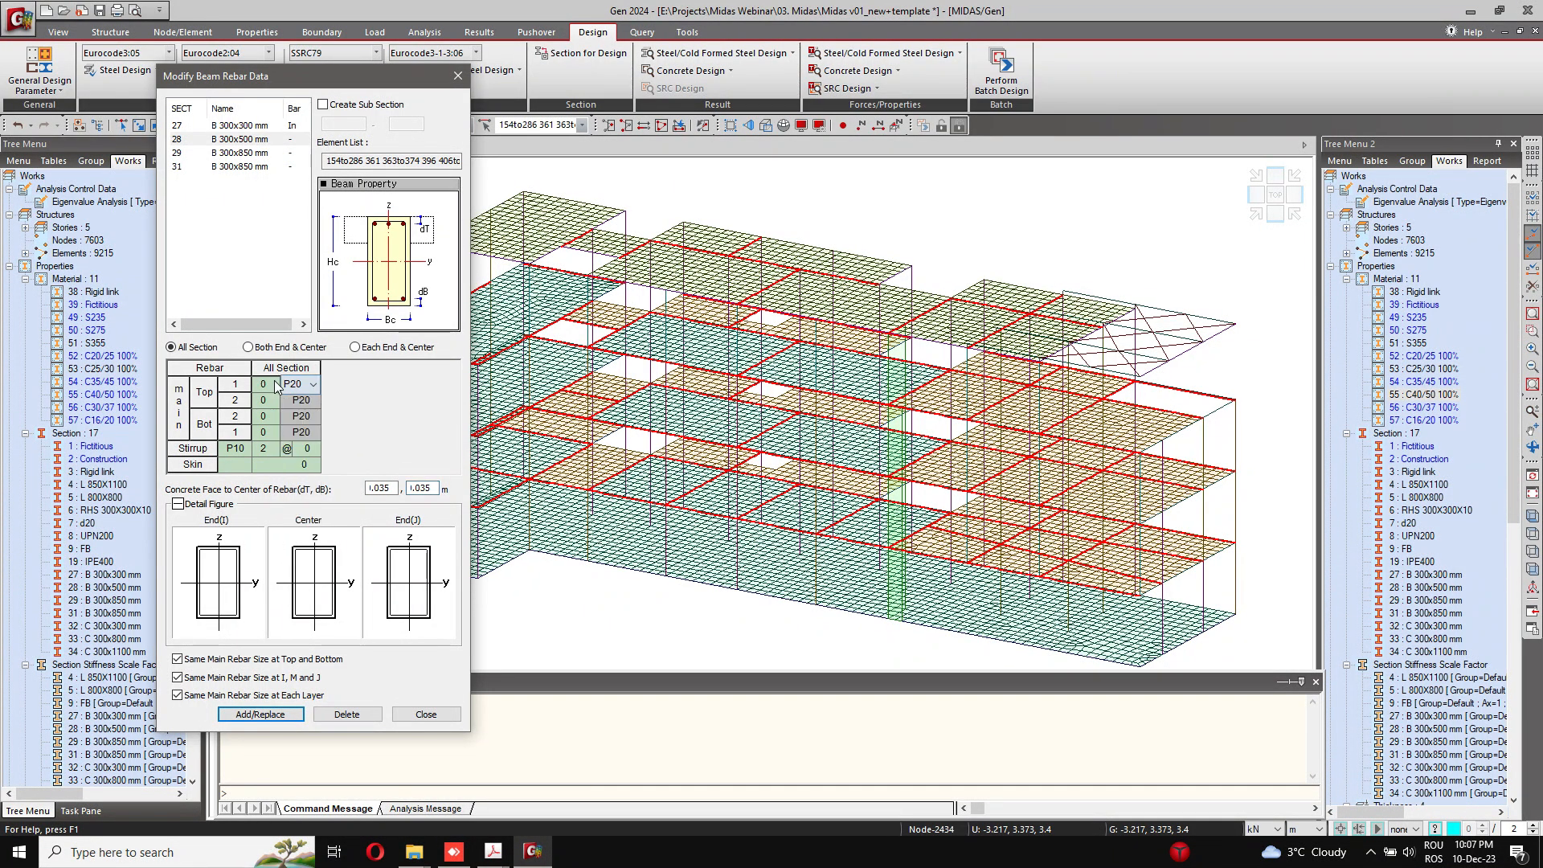
pyautogui.click(274, 381)
pyautogui.click(275, 381)
pyautogui.click(273, 429)
pyautogui.click(273, 429)
pyautogui.click(272, 429)
pyautogui.click(305, 448)
pyautogui.click(314, 449)
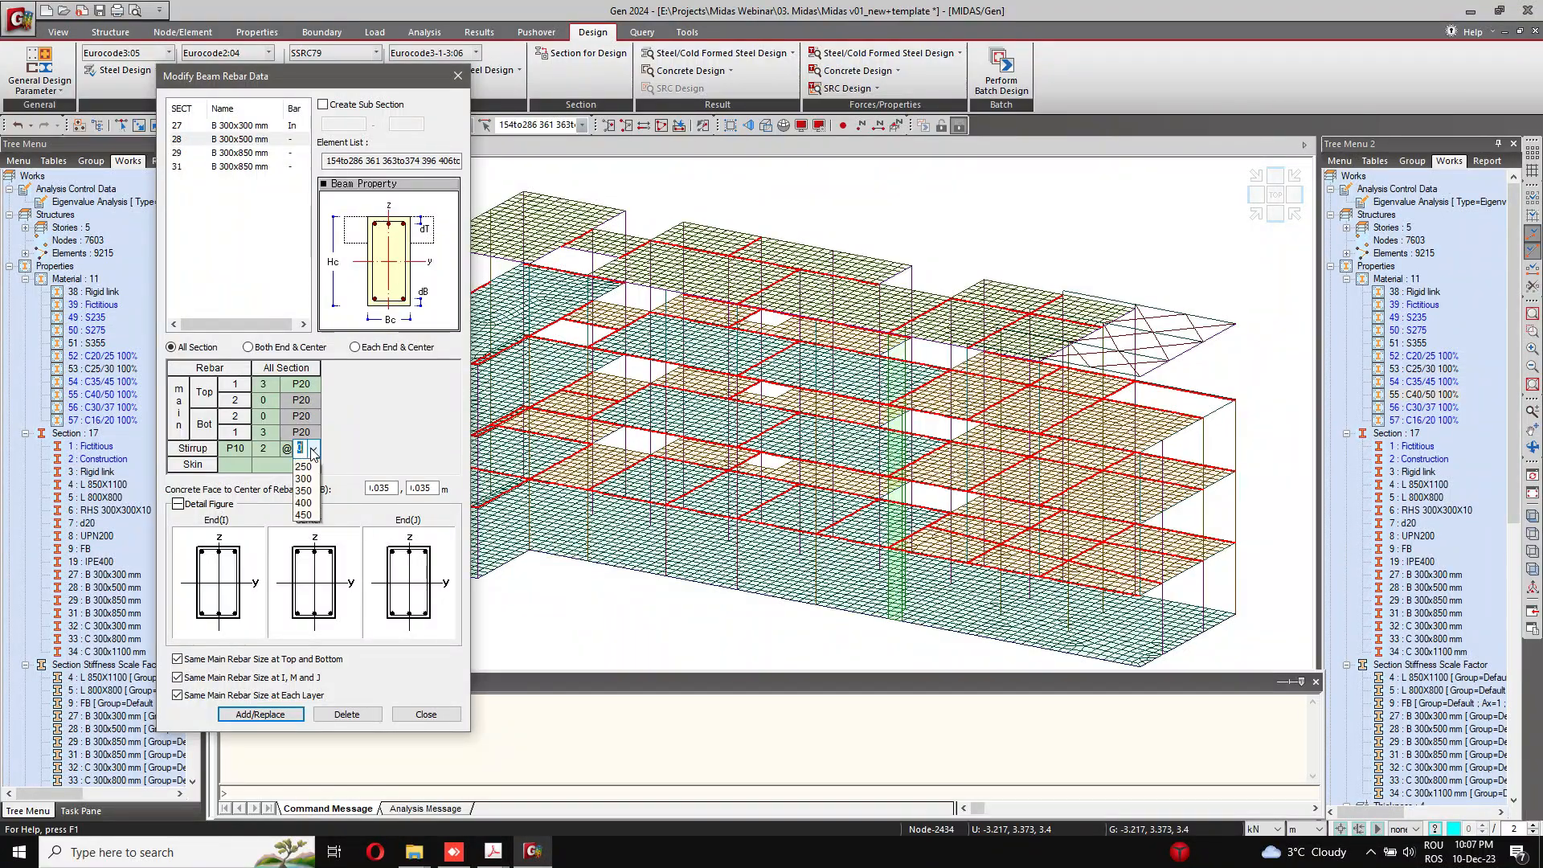
pyautogui.click(304, 465)
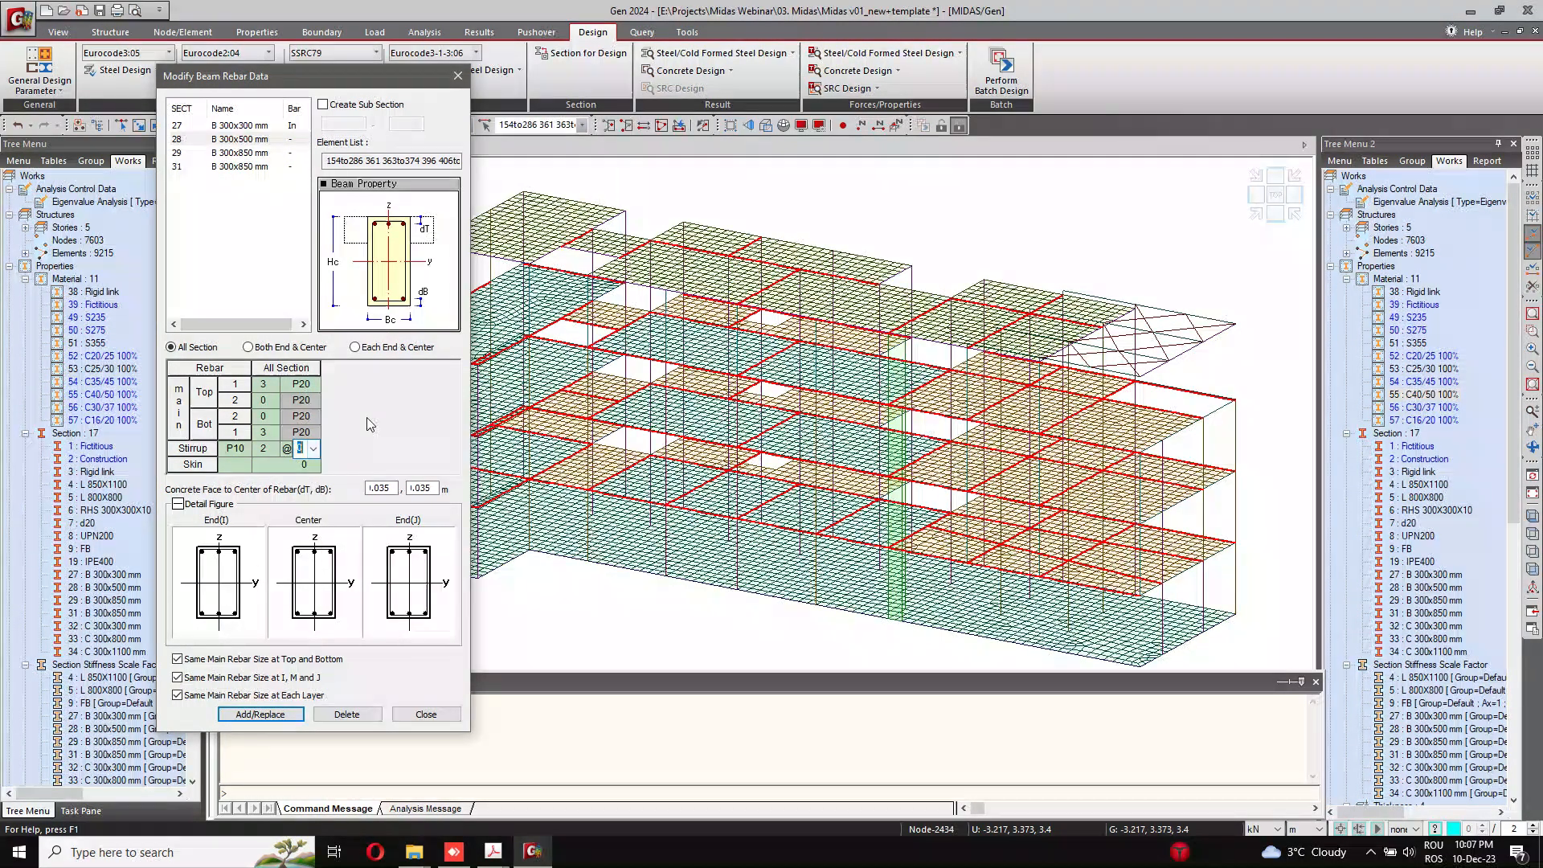
pyautogui.click(314, 465)
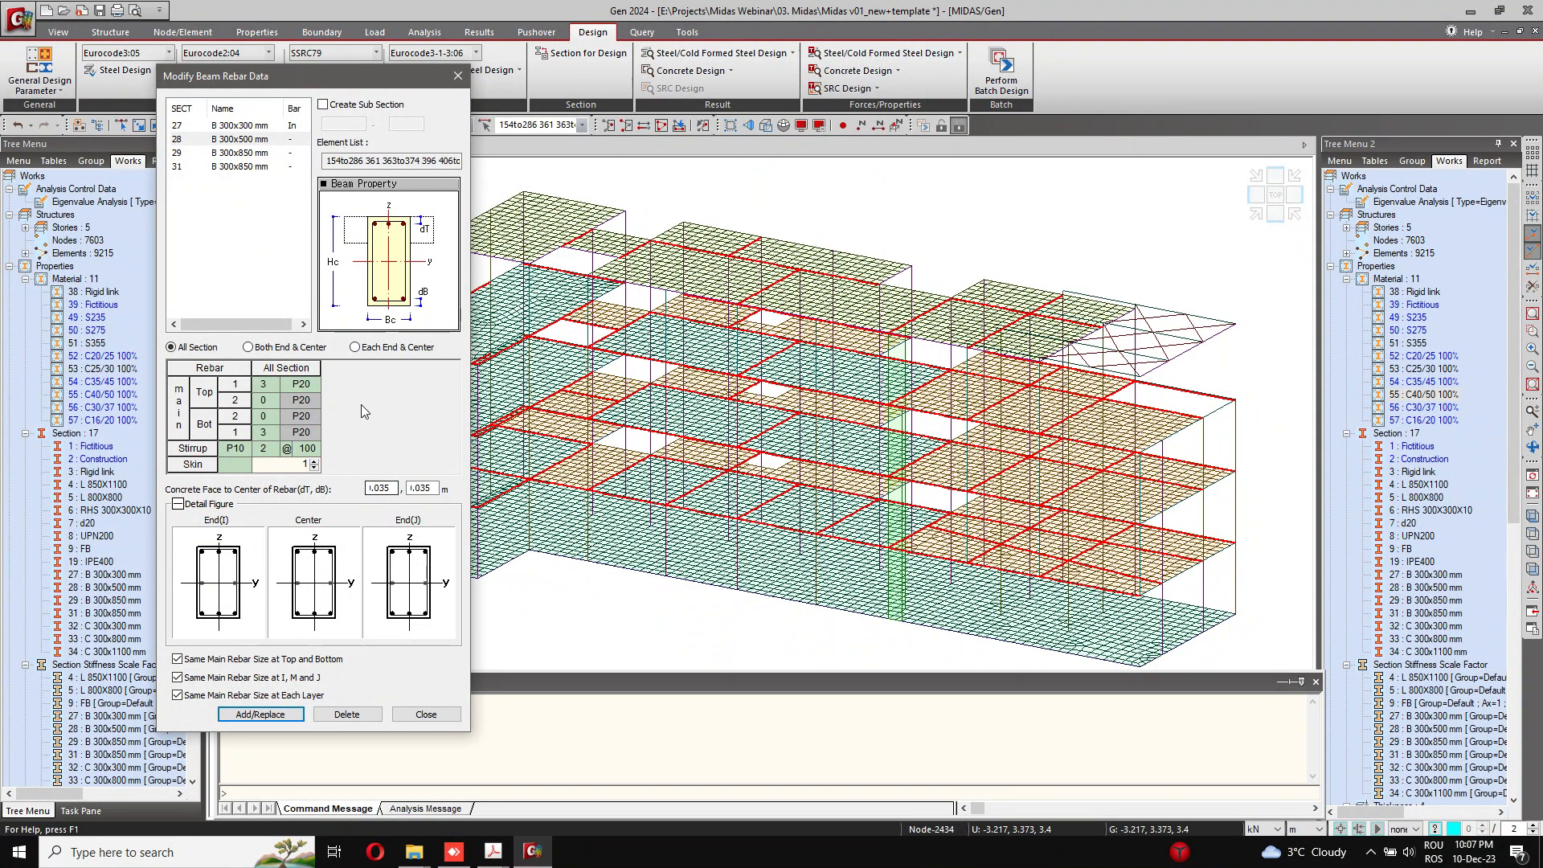
# Step: Change the main bar size of the B 300x500 mm beam to P16
pyautogui.click(305, 386)
pyautogui.click(313, 385)
pyautogui.click(313, 386)
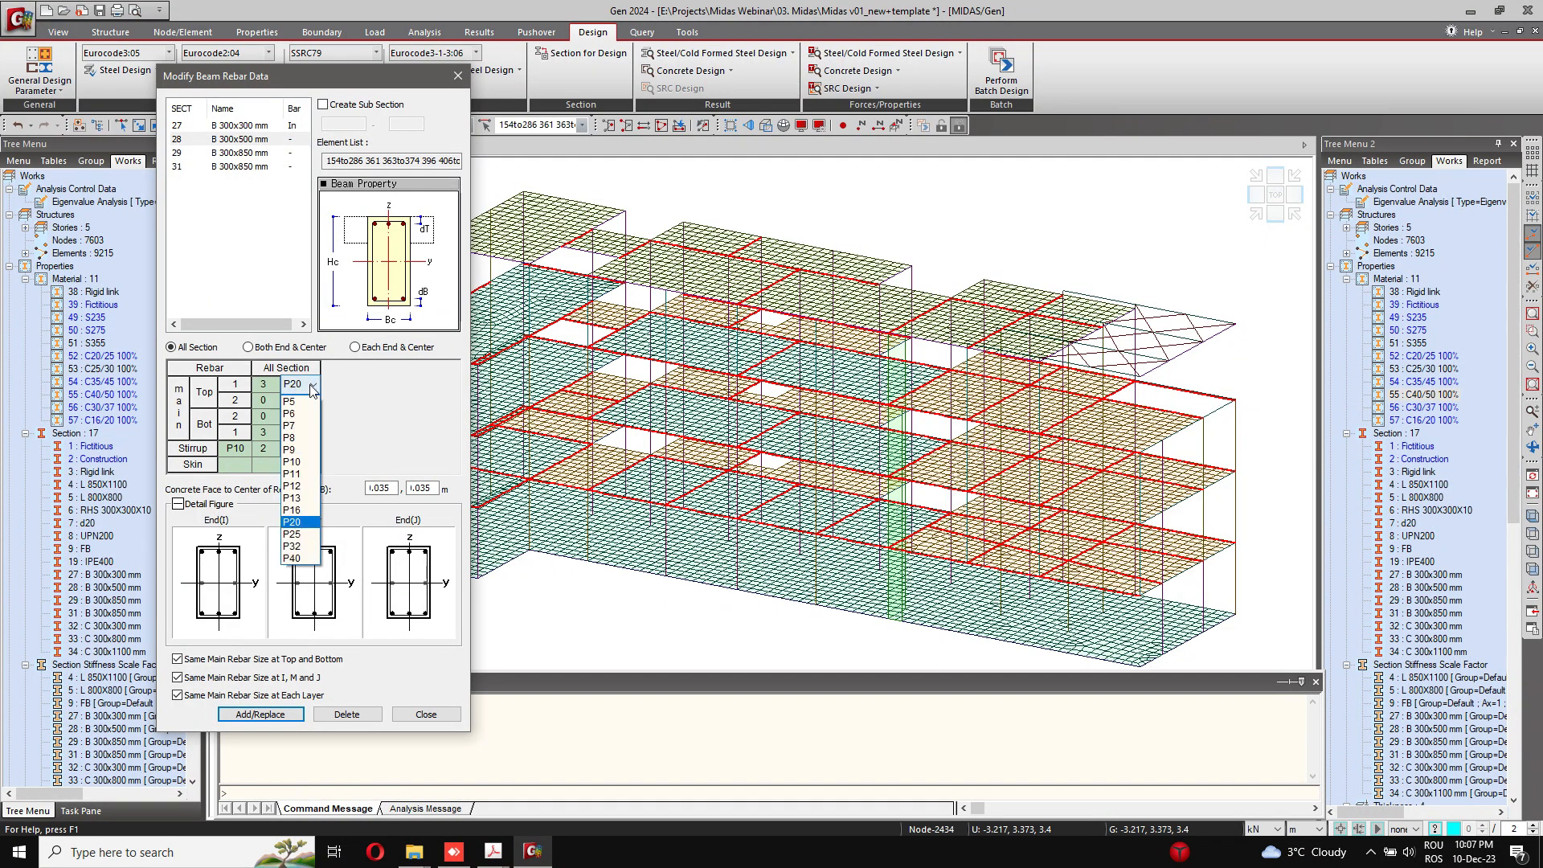
pyautogui.click(300, 515)
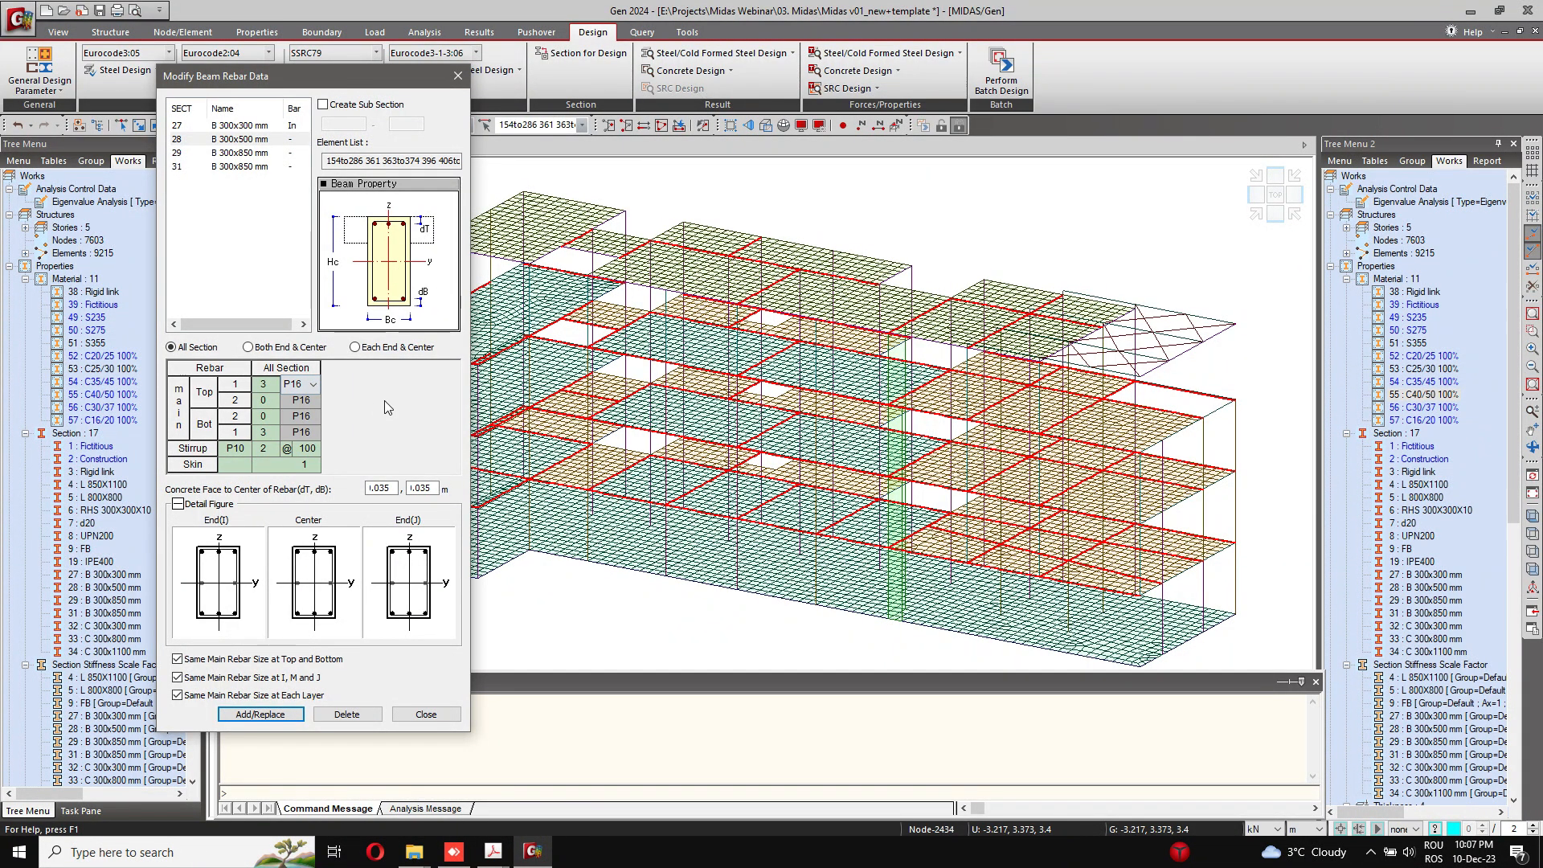
# Step: Define the B 300x500 mm rebar separately for each end and center, set the center stirrup spacing to 200 mm, and store the data
pyautogui.click(348, 347)
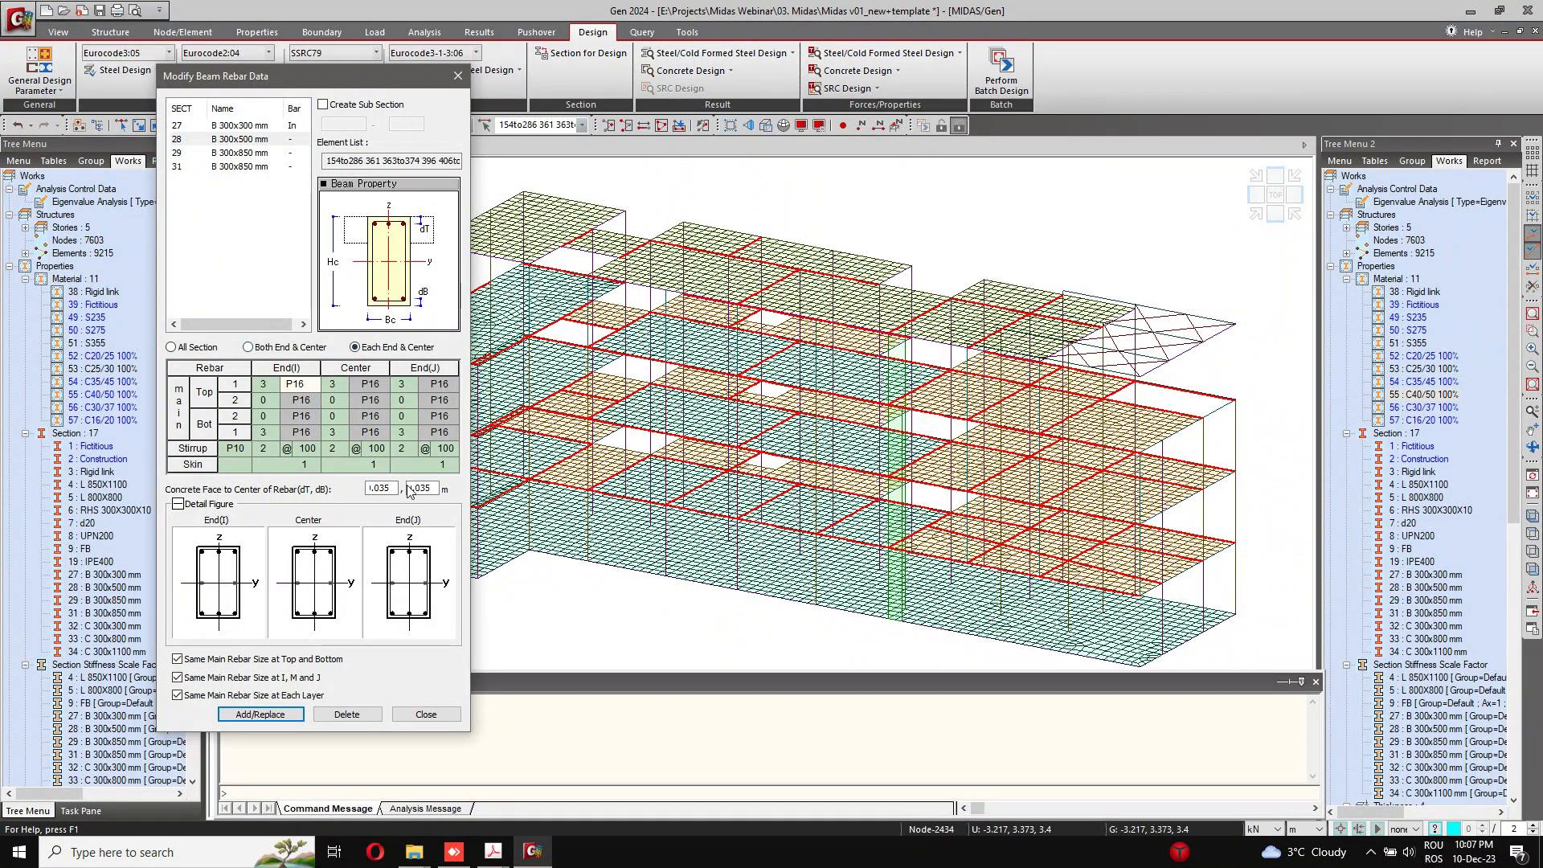
pyautogui.click(374, 449)
pyautogui.click(383, 448)
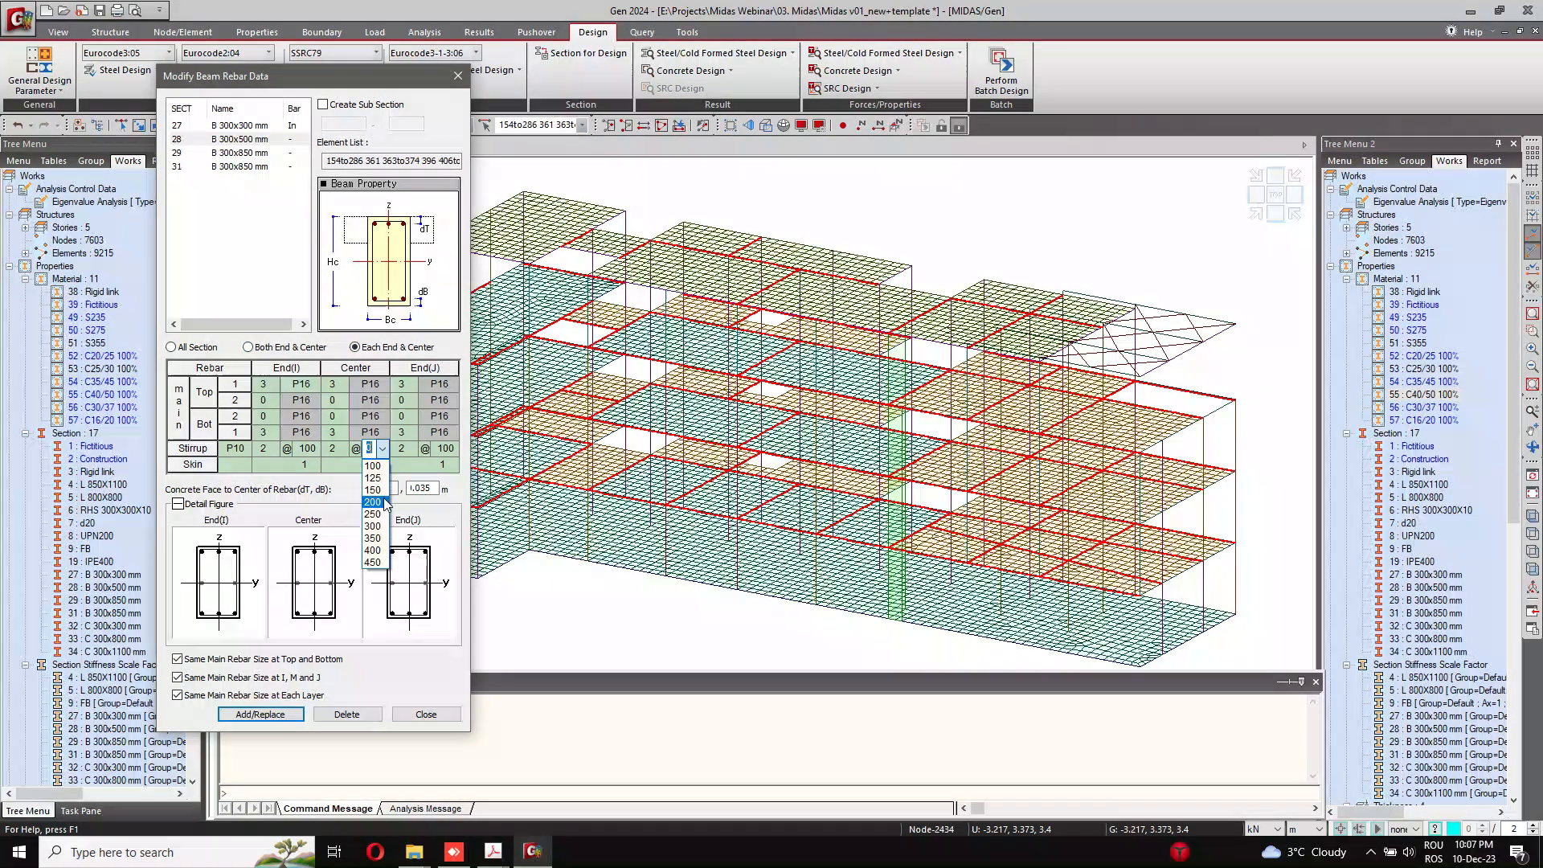
pyautogui.click(382, 491)
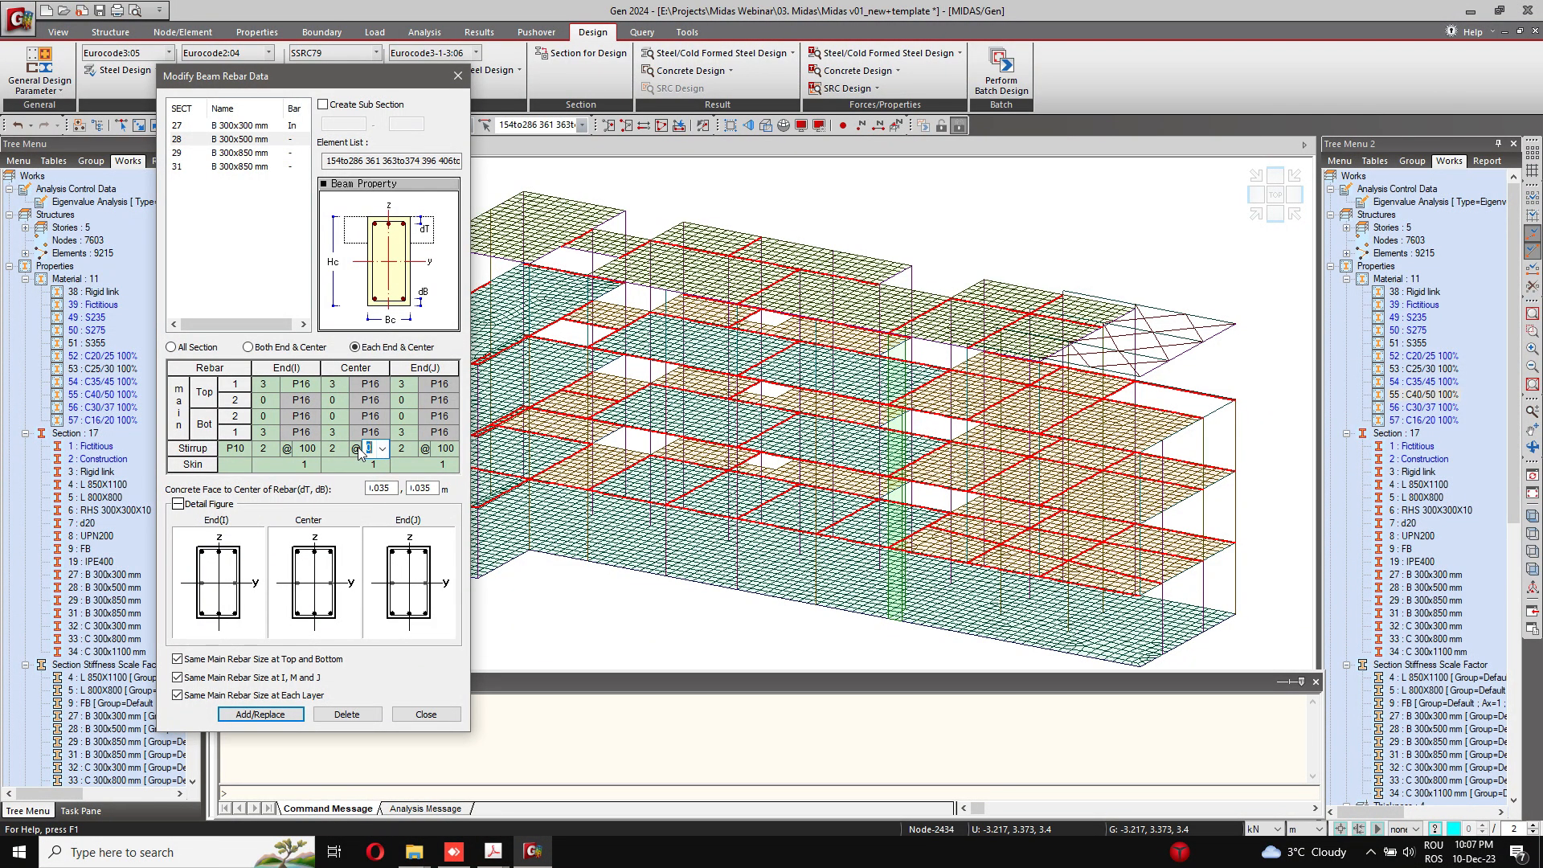
pyautogui.click(274, 400)
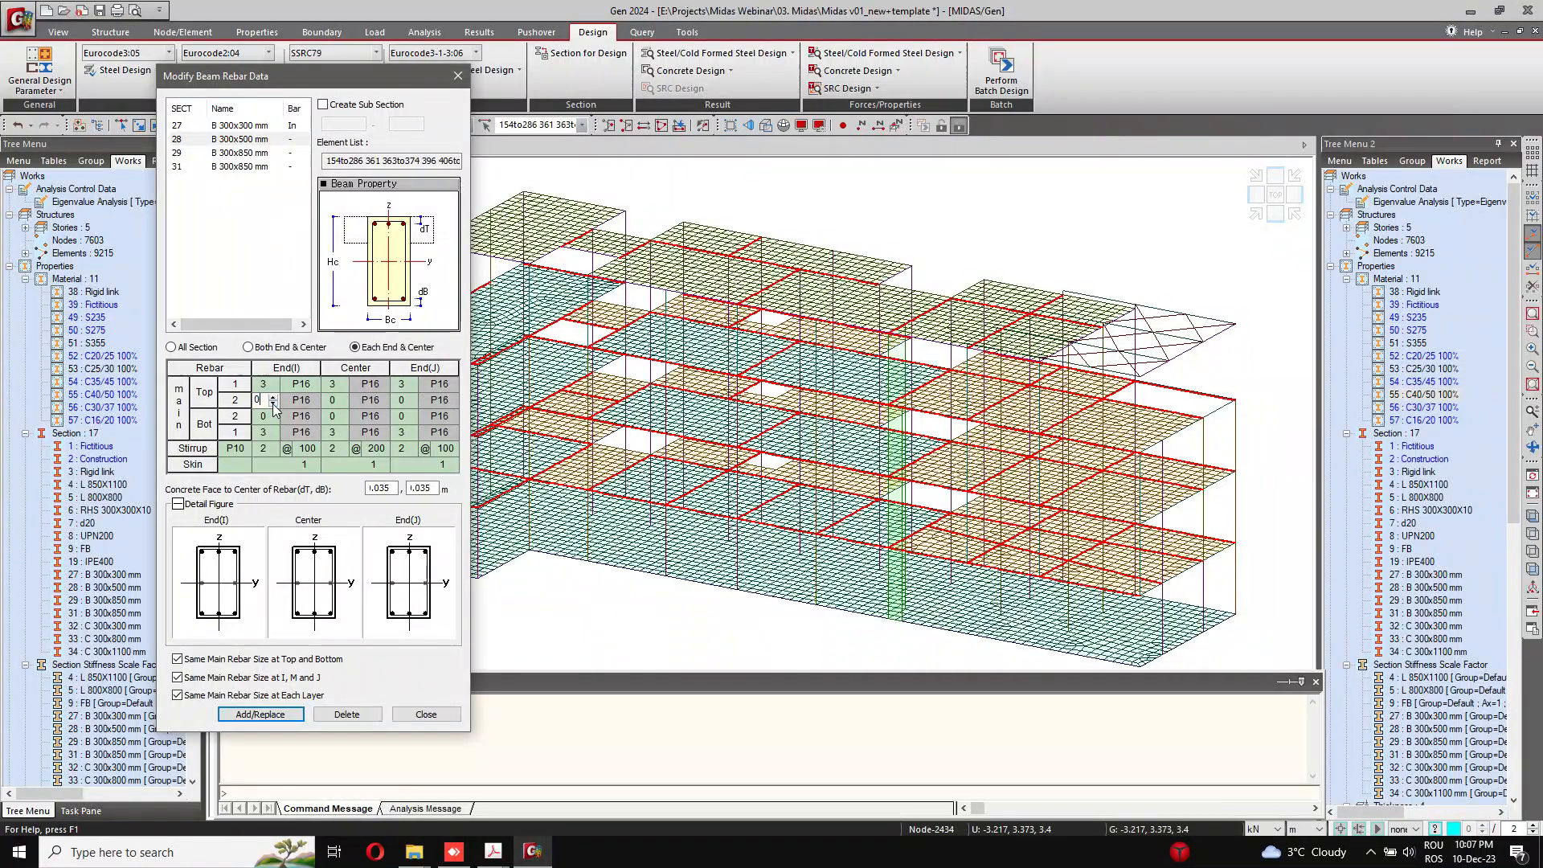
pyautogui.click(260, 713)
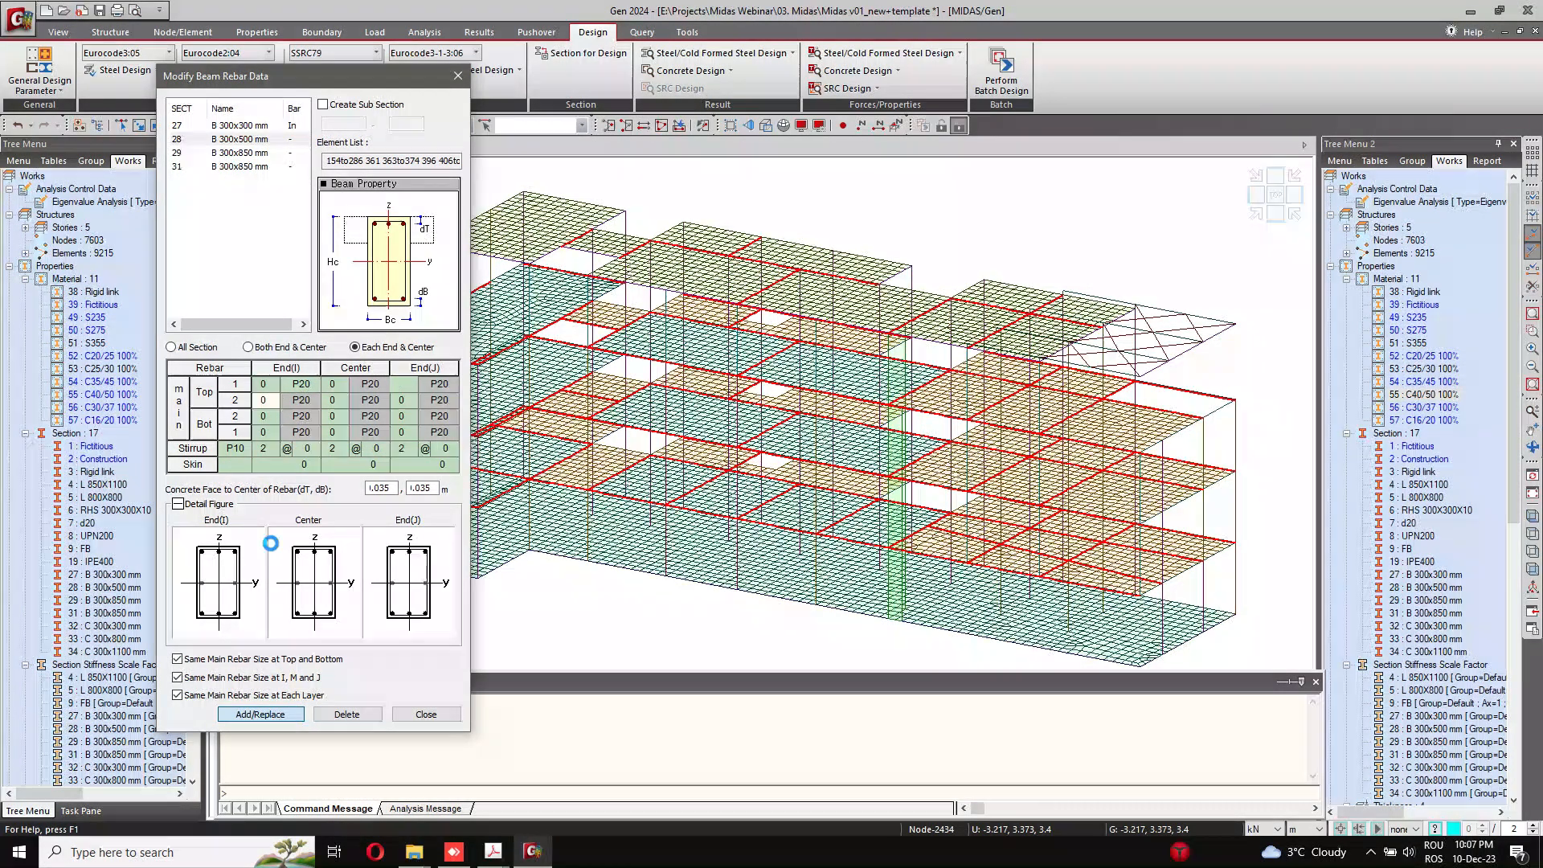
# Step: Select section 29 (B 300x850 mm) and set its dT and dB distances to 0.035 m
pyautogui.click(233, 152)
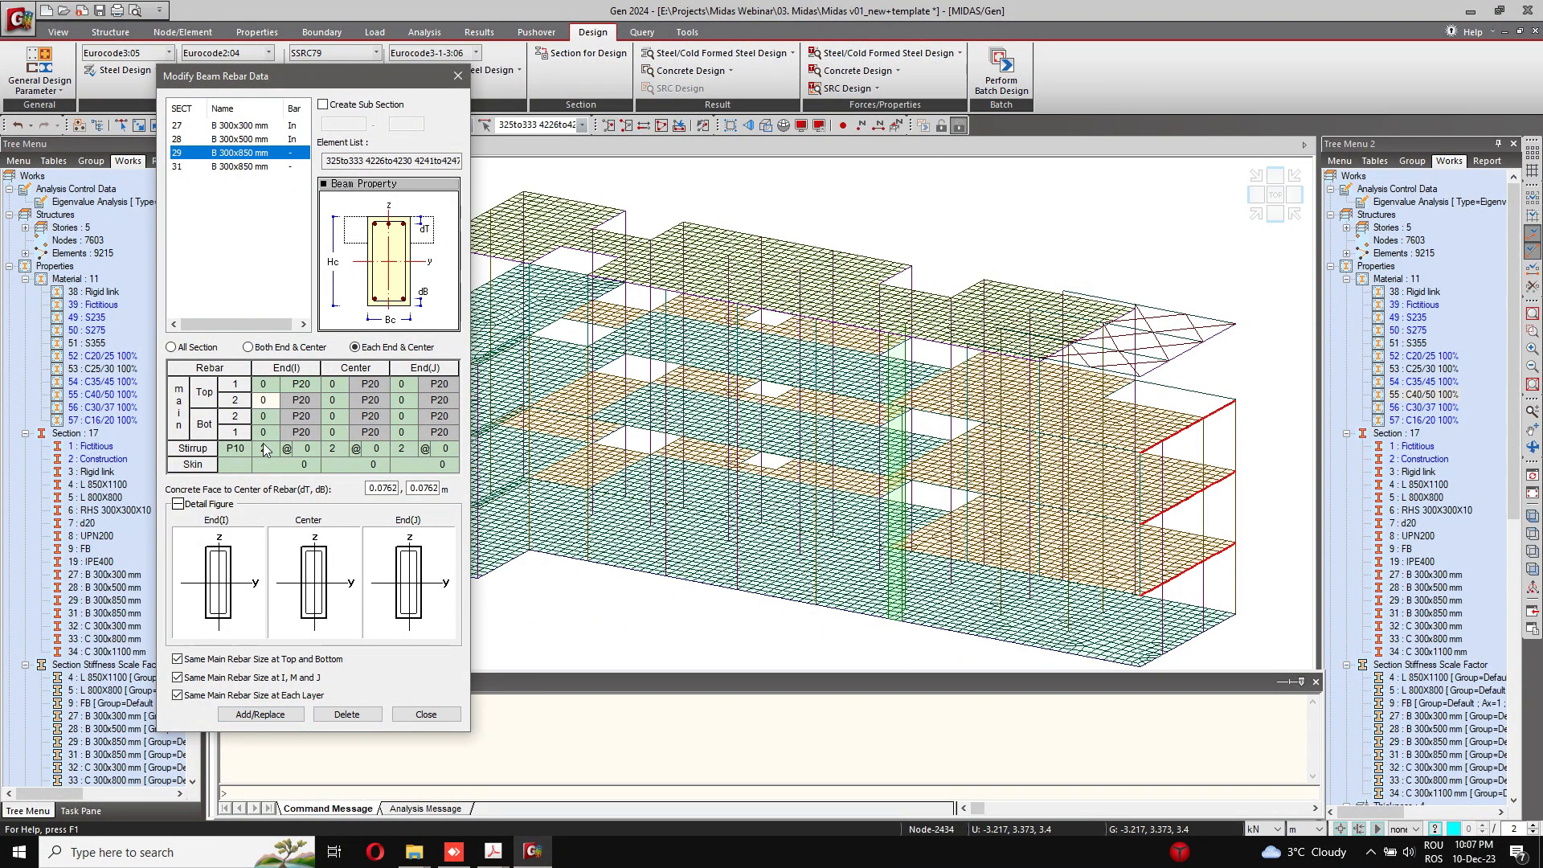
pyautogui.doubleClick(383, 488)
pyautogui.write('0.035')
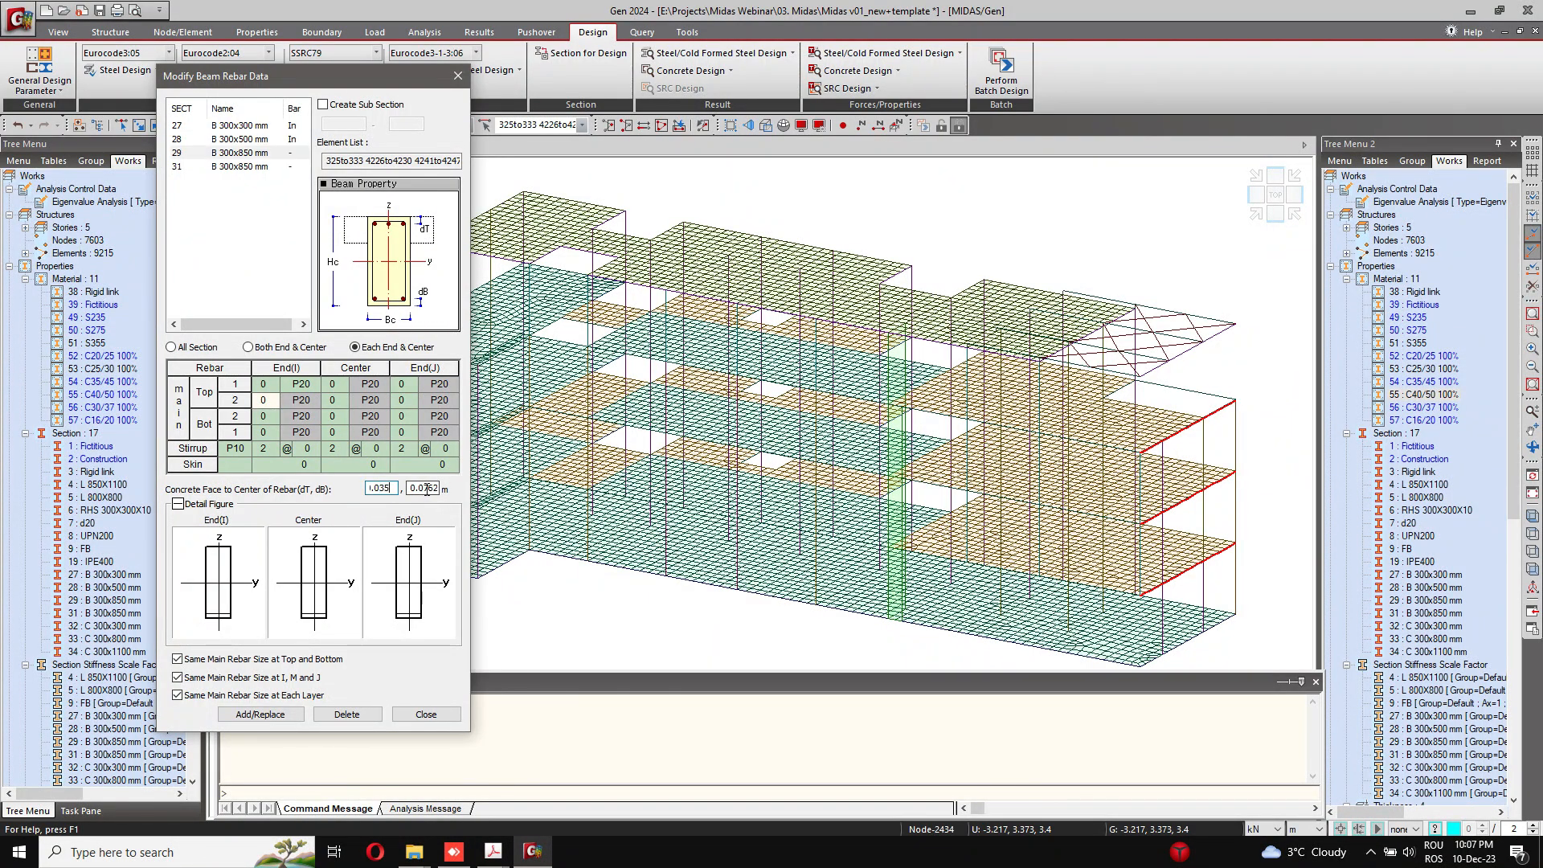
pyautogui.press('Tab')
pyautogui.write('0.035')
# Step: Store one layout for all of section 29: 3 P20 top bars, 3 P20 bottom bars, stirrups at 100 mm and a skin value of 2
pyautogui.click(207, 347)
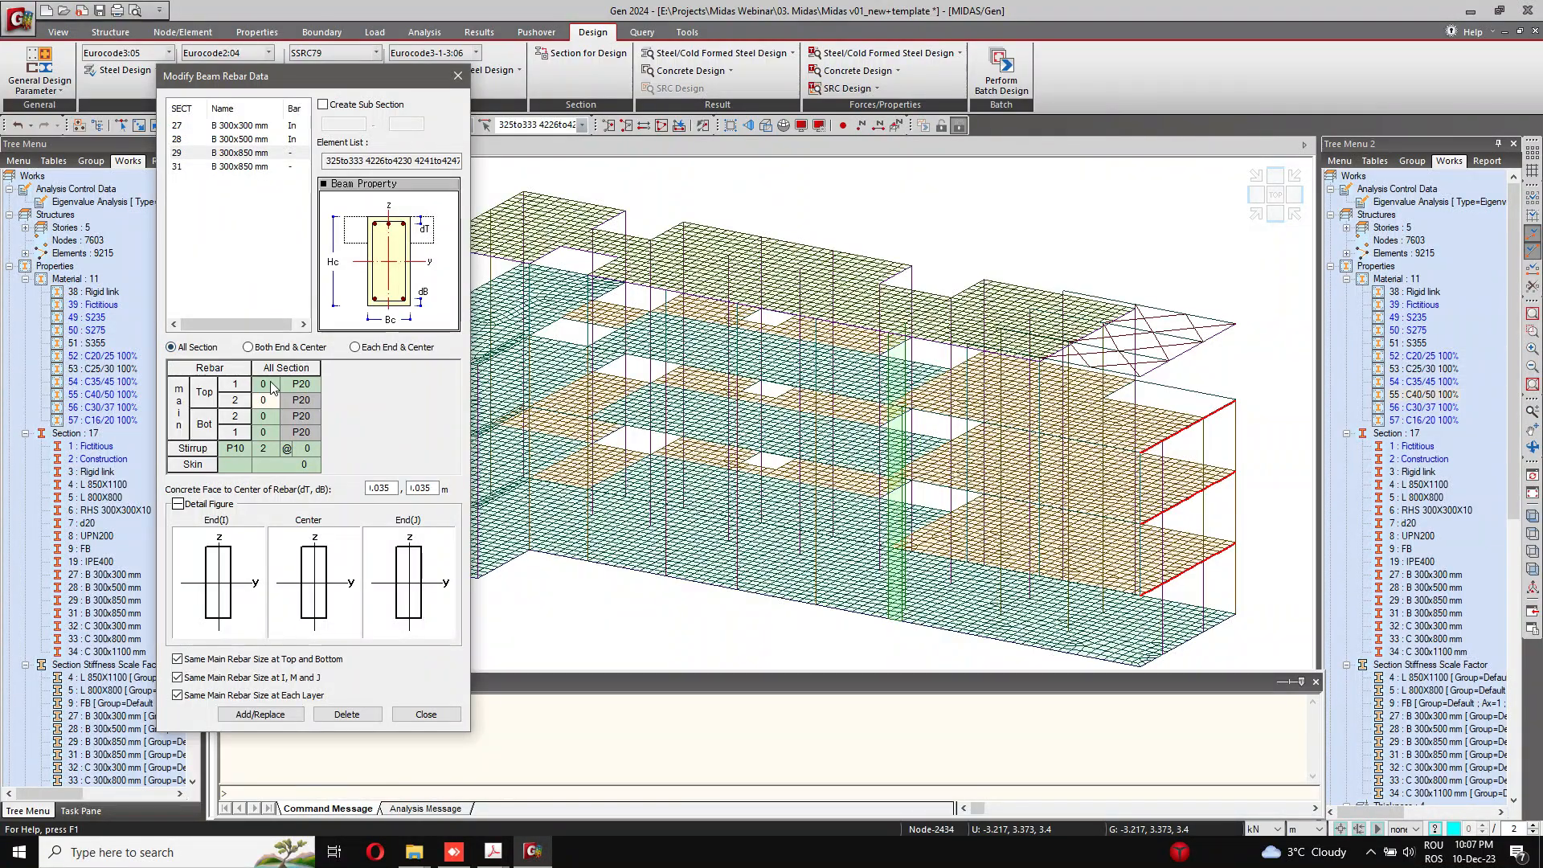
pyautogui.click(270, 381)
pyautogui.click(276, 381)
pyautogui.click(274, 382)
pyautogui.click(301, 448)
pyautogui.click(311, 475)
pyautogui.click(315, 462)
pyautogui.click(313, 462)
pyautogui.click(313, 462)
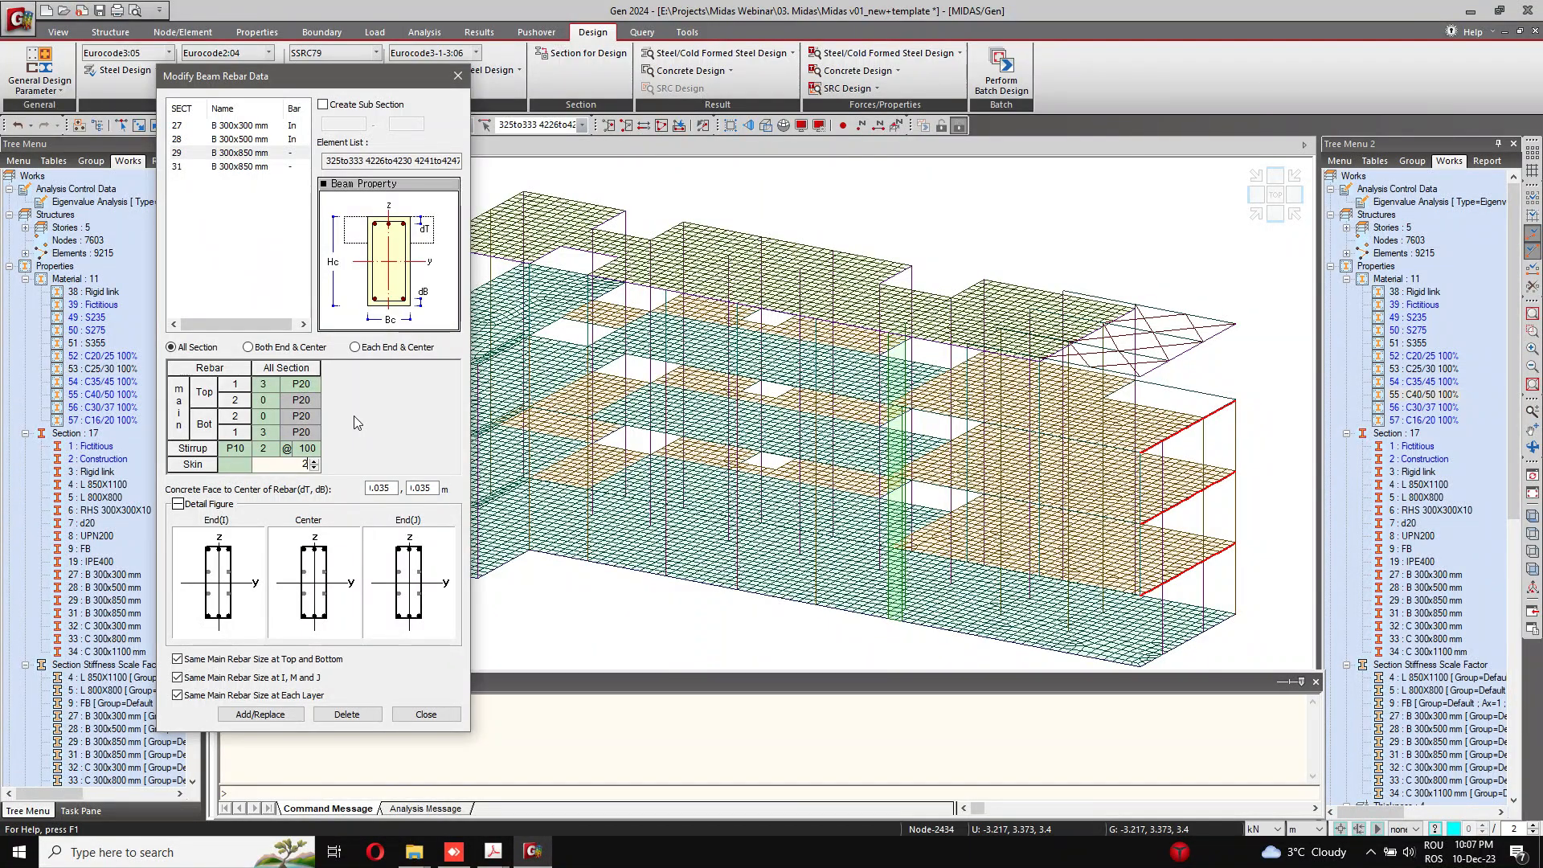
pyautogui.click(269, 714)
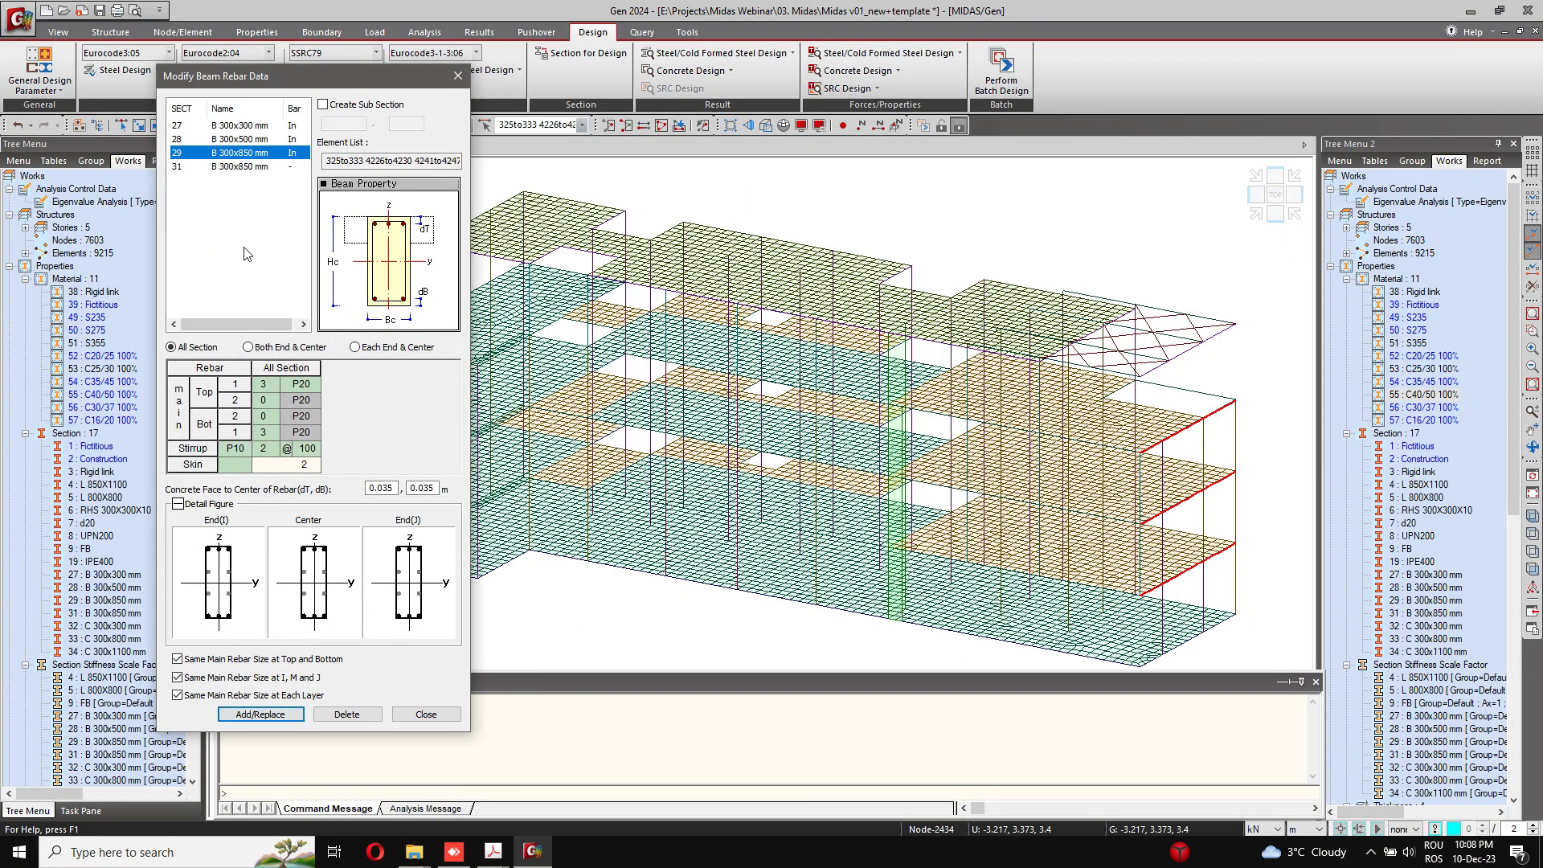
# Step: Select section 31 (B 300x850 mm) and set its dT and dB distances to 0.035 m
pyautogui.click(249, 166)
pyautogui.doubleClick(383, 488)
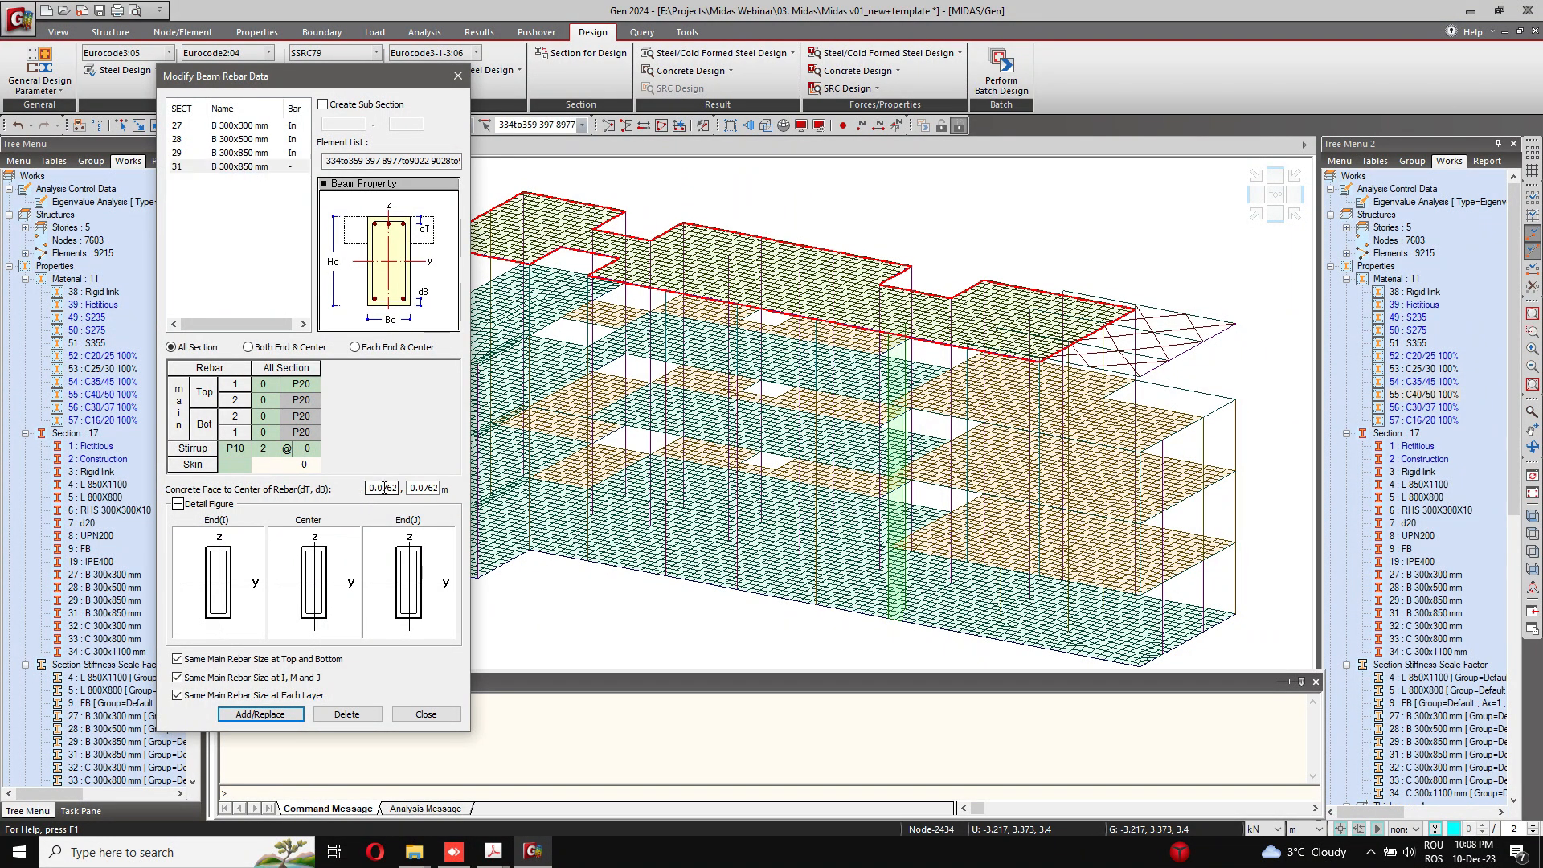
pyautogui.write('0.035')
pyautogui.press('Tab')
pyautogui.write('0.0')
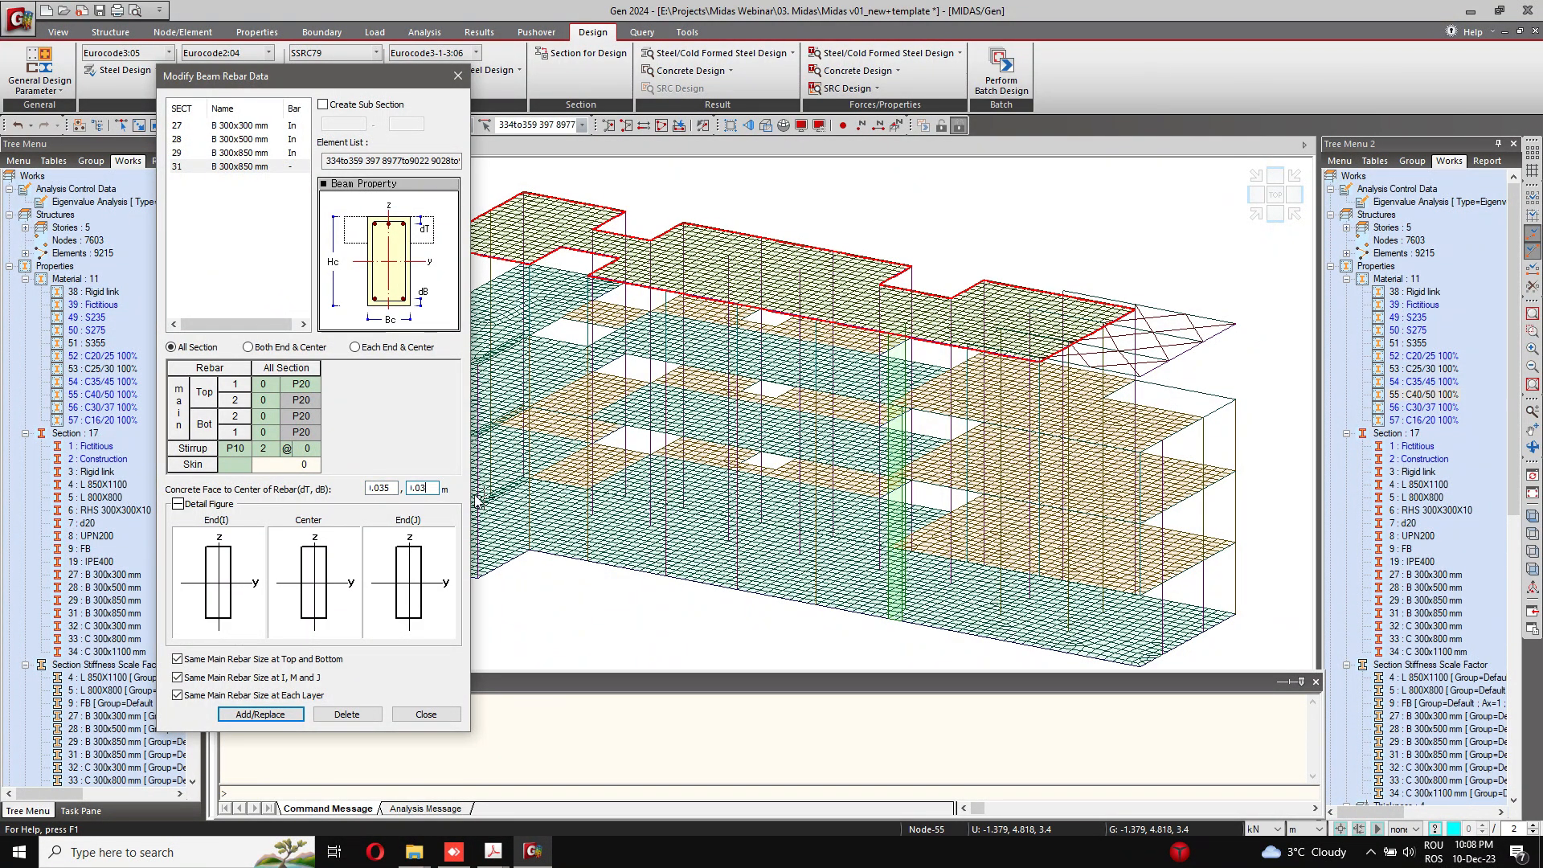
pyautogui.write('35')
# Step: Give section 31 3 top bars, 3 bottom bars, stirrups at 100 mm and a skin value of 2, and store its rebar data
pyautogui.click(262, 384)
pyautogui.write('3')
pyautogui.click(273, 431)
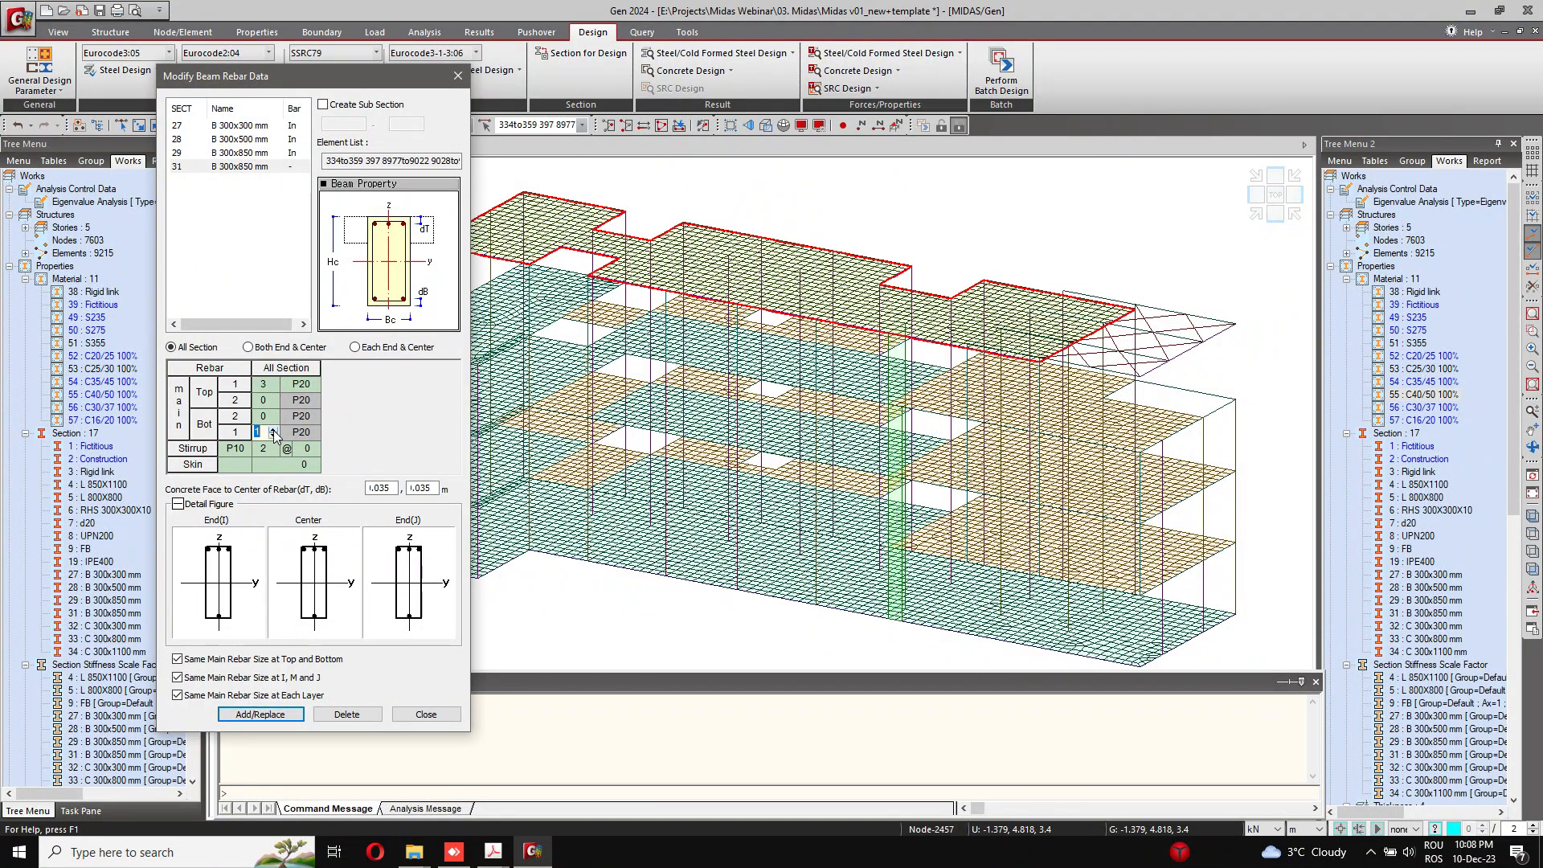
pyautogui.write('3')
pyautogui.click(312, 449)
pyautogui.click(314, 447)
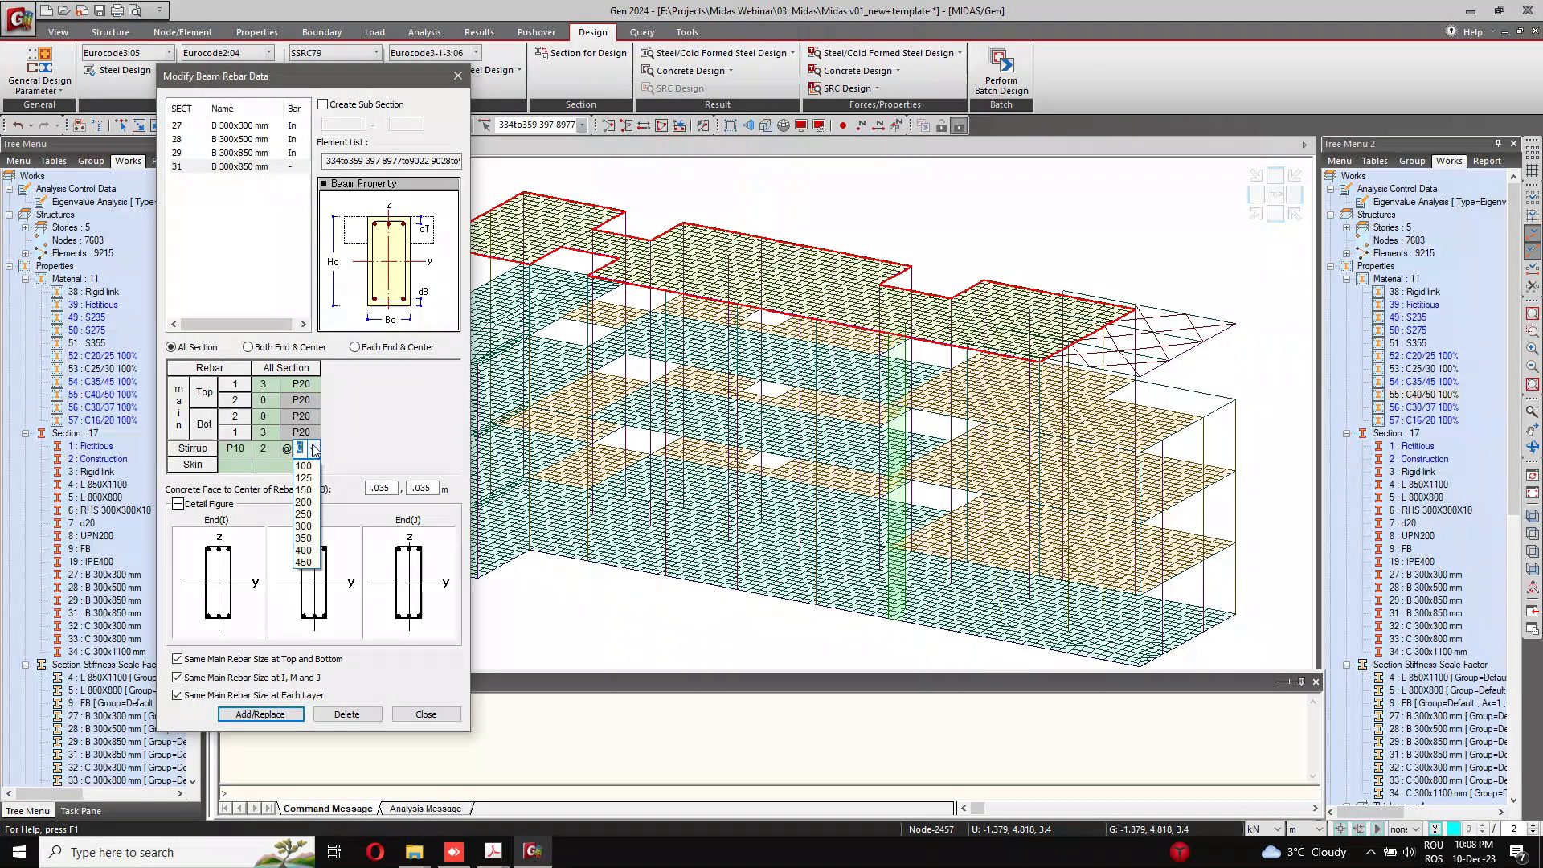
pyautogui.click(309, 477)
pyautogui.click(312, 462)
pyautogui.click(312, 462)
pyautogui.click(313, 461)
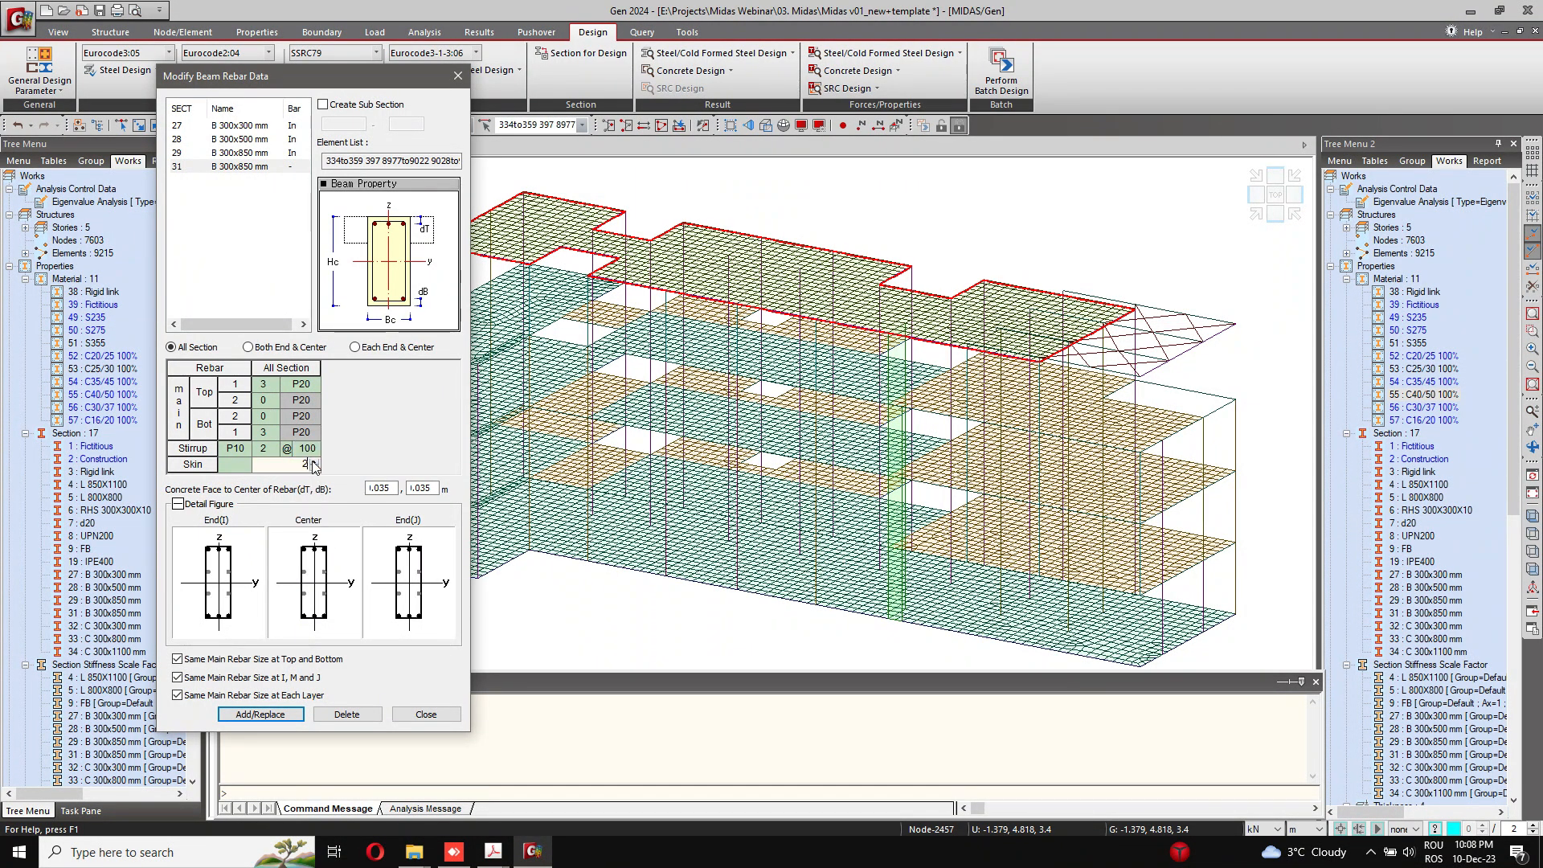
pyautogui.click(278, 716)
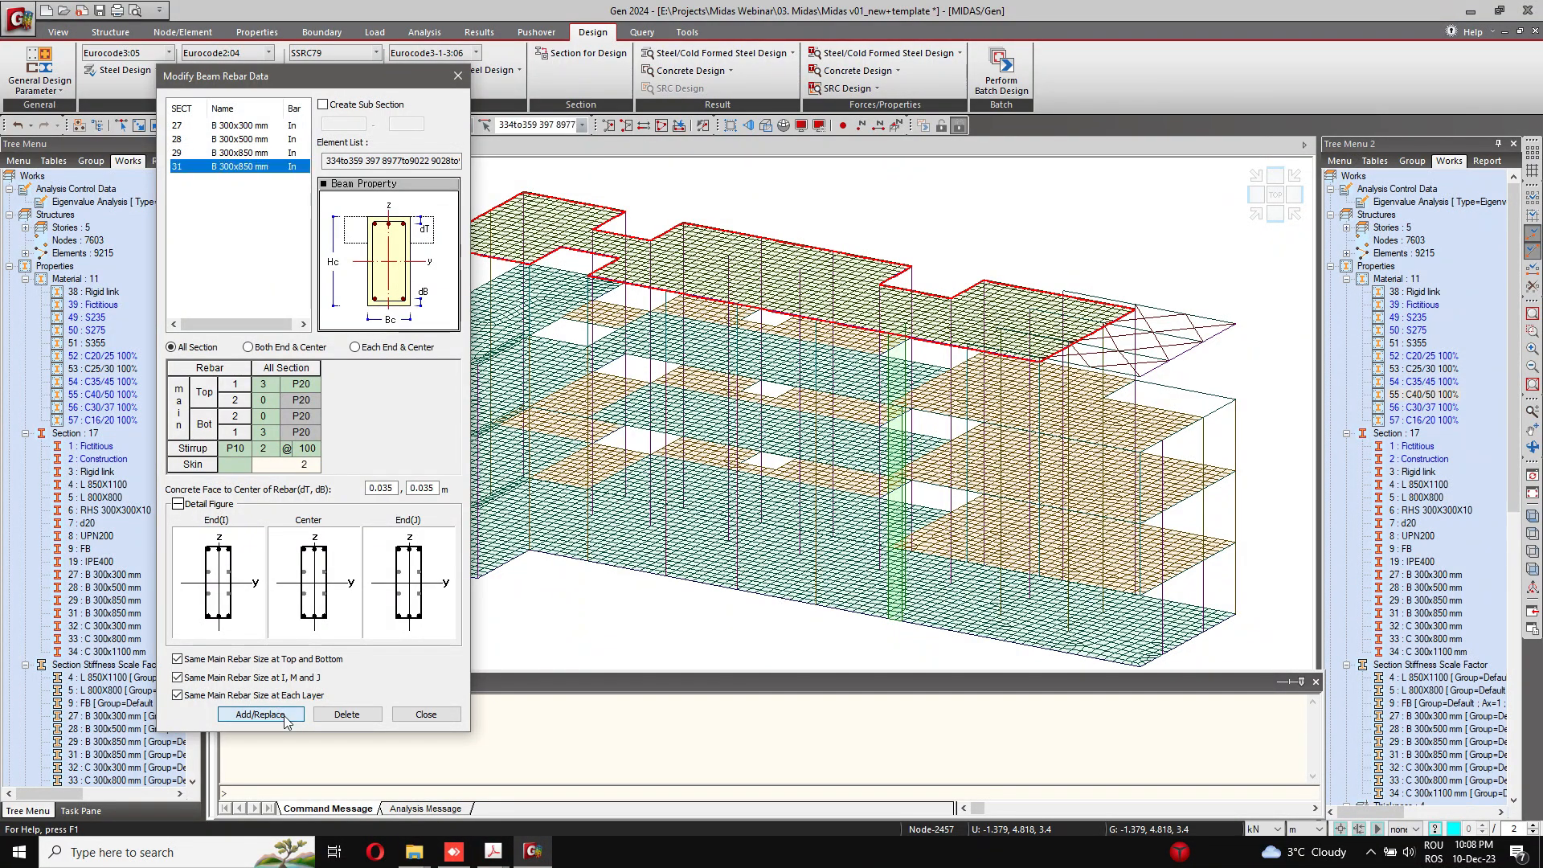
# Step: Review the stored rebar data and highlighted elements of beam sections 27, 28, 29 and 31, and close the beam rebar dialog
pyautogui.click(242, 125)
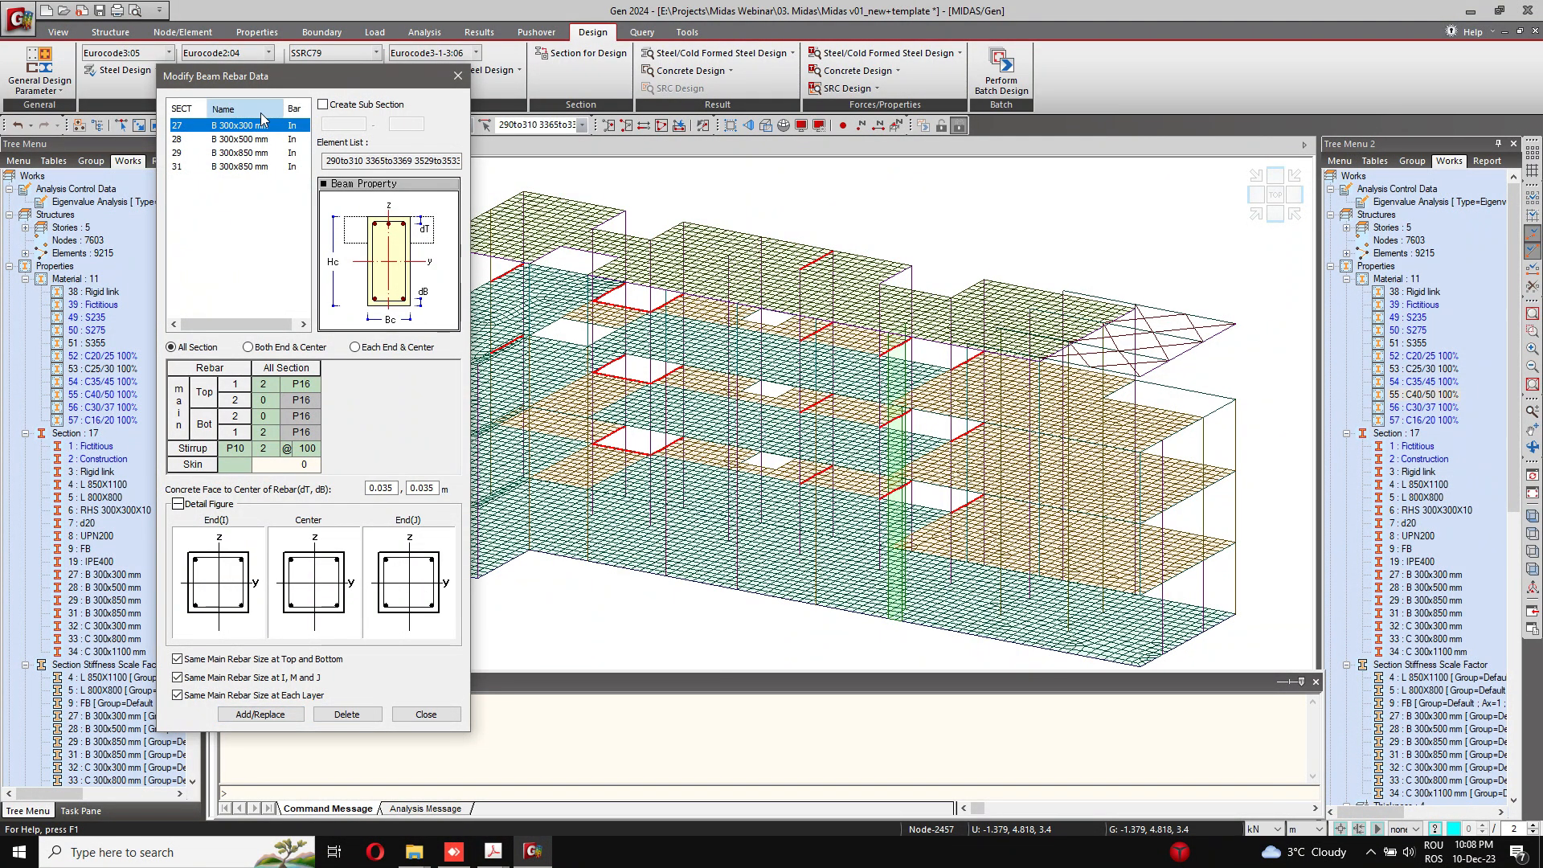
pyautogui.click(261, 140)
pyautogui.click(262, 154)
pyautogui.click(262, 167)
pyautogui.click(262, 154)
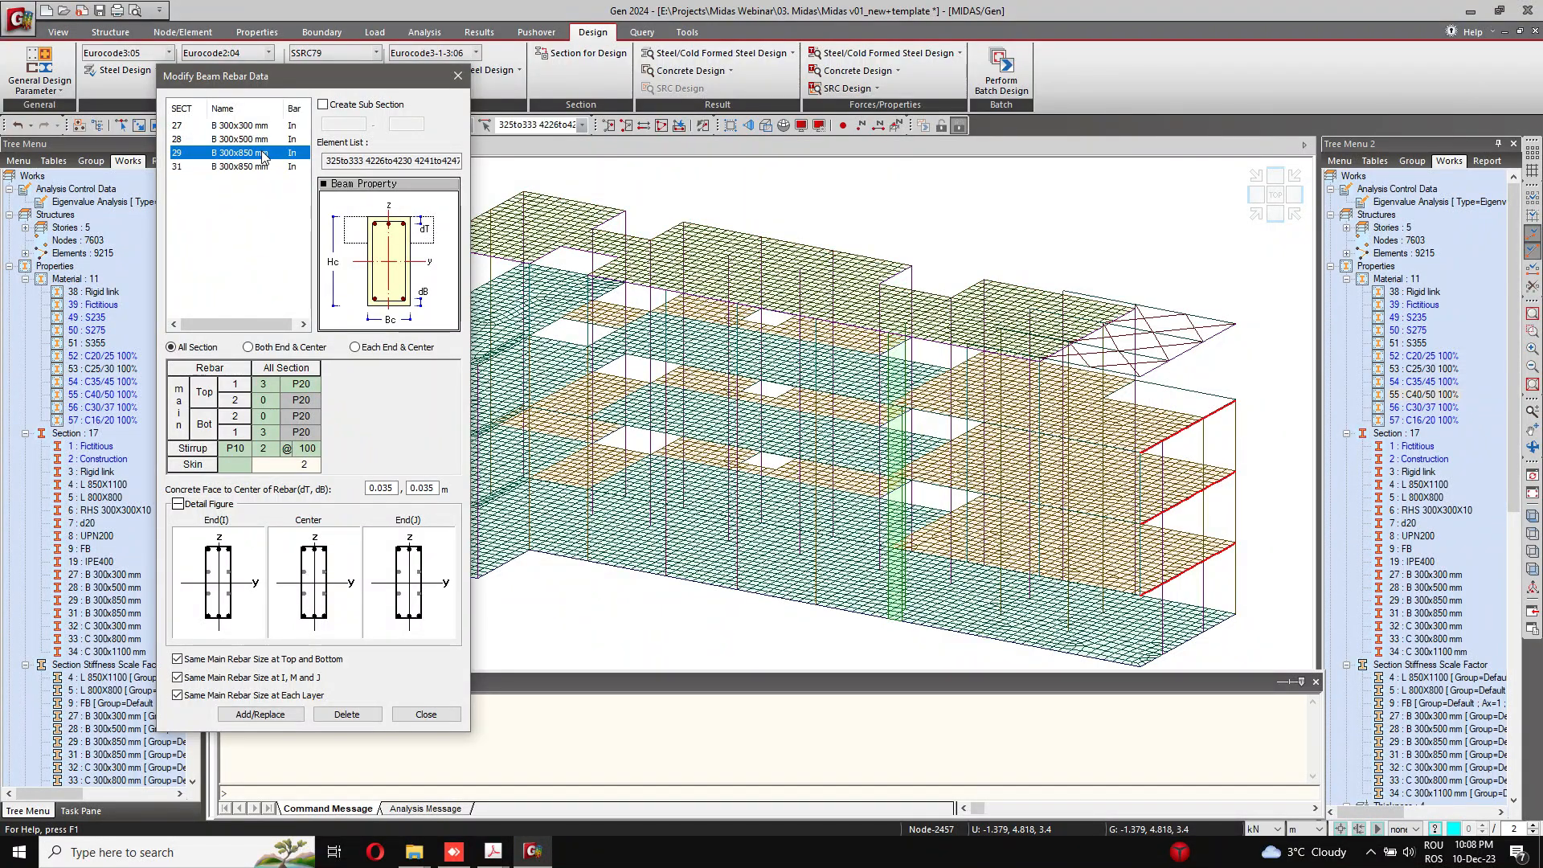
pyautogui.click(262, 140)
pyautogui.click(262, 126)
pyautogui.click(262, 154)
pyautogui.click(262, 168)
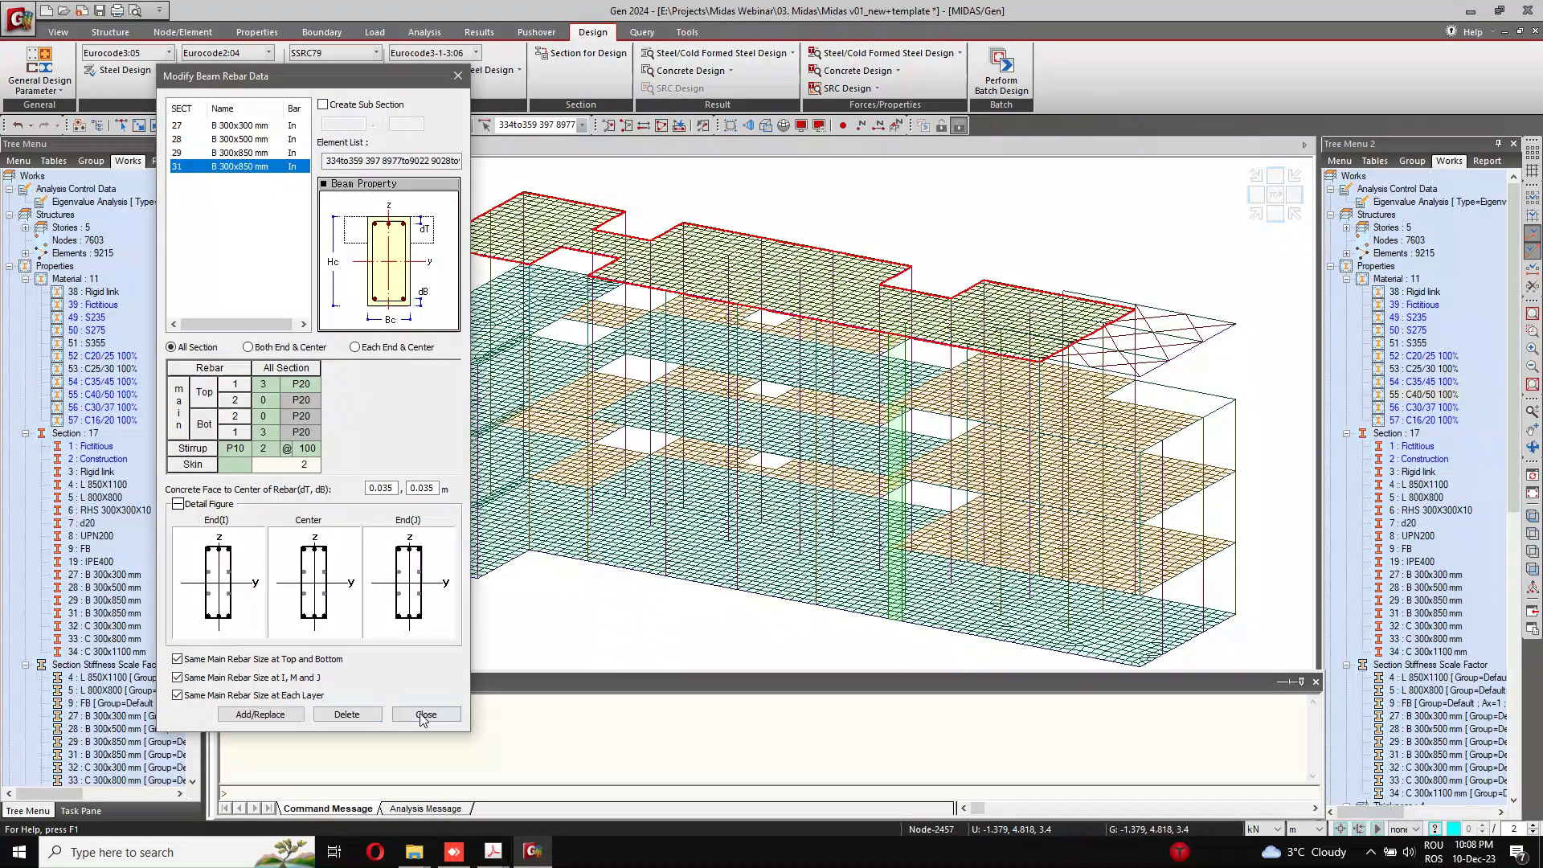
pyautogui.click(423, 714)
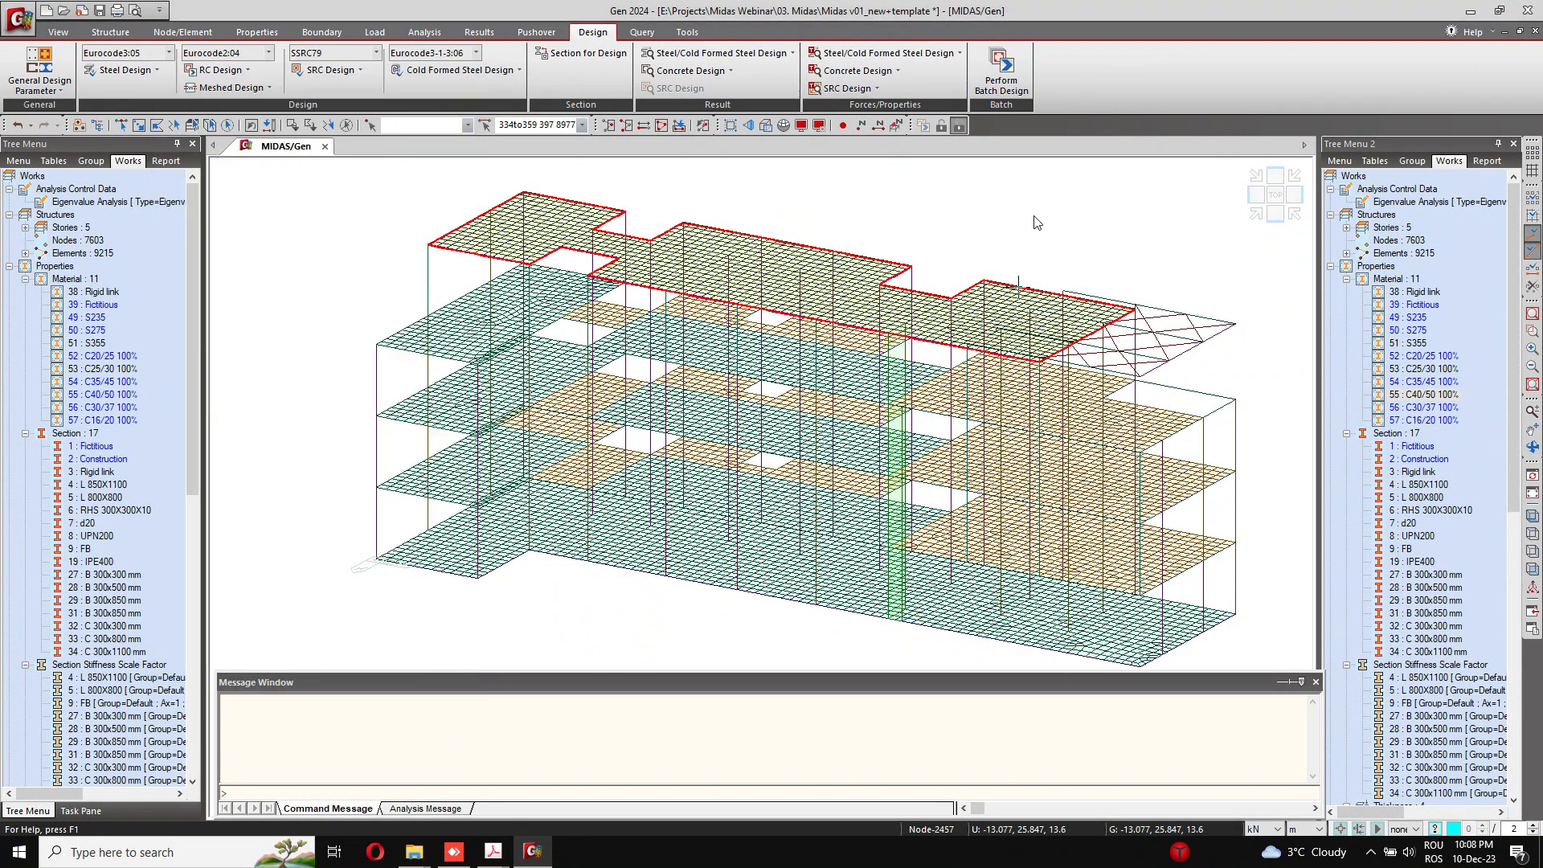
# Step: Set the ductility class to DCH (High Ductility) in the Eurocode2:04 concrete design code settings
pyautogui.click(250, 70)
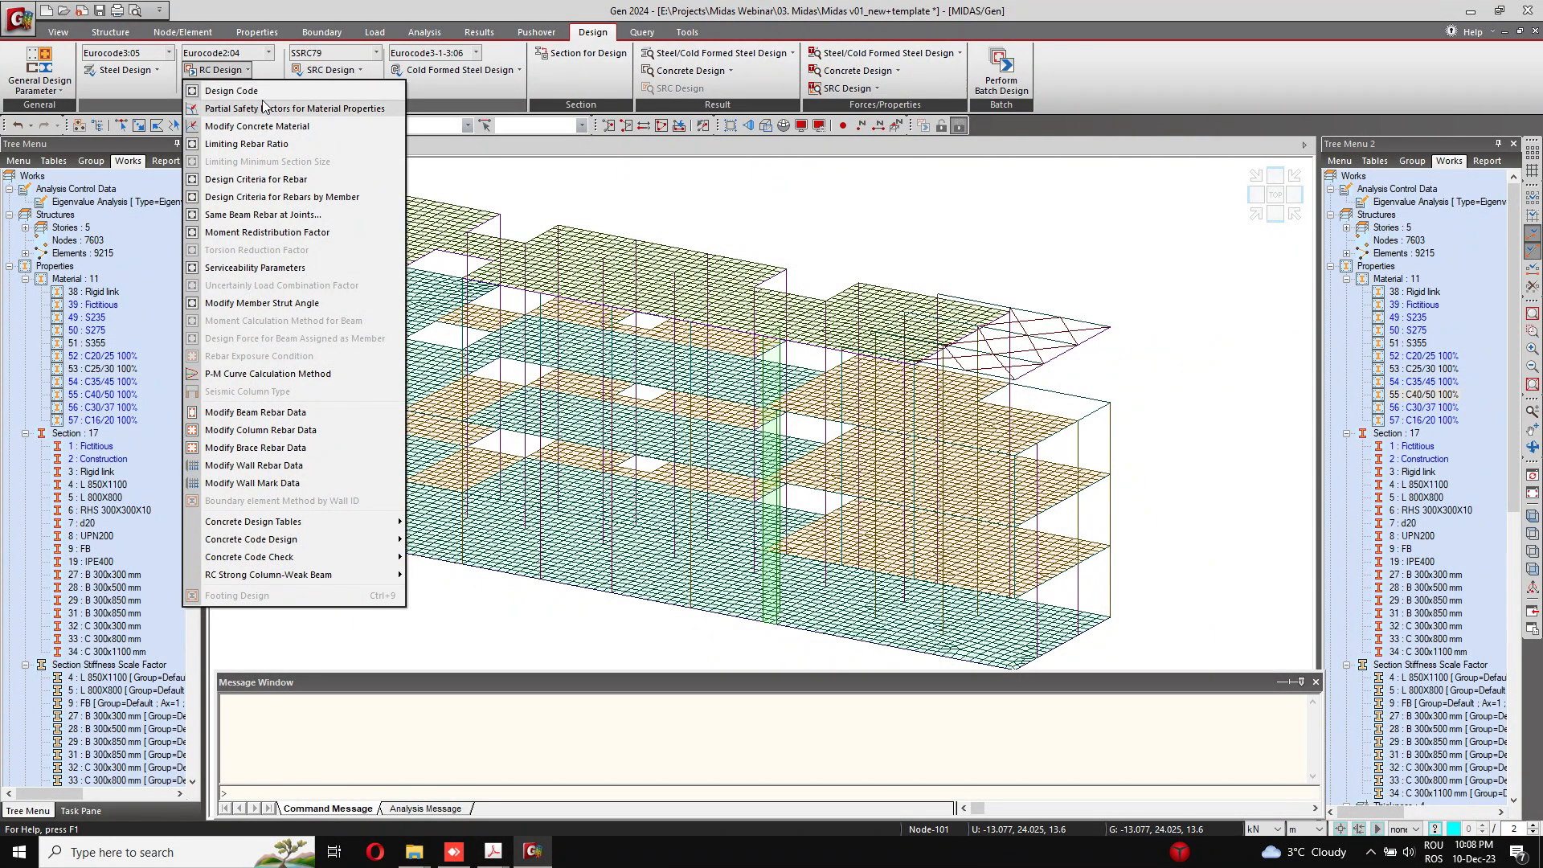
pyautogui.click(263, 91)
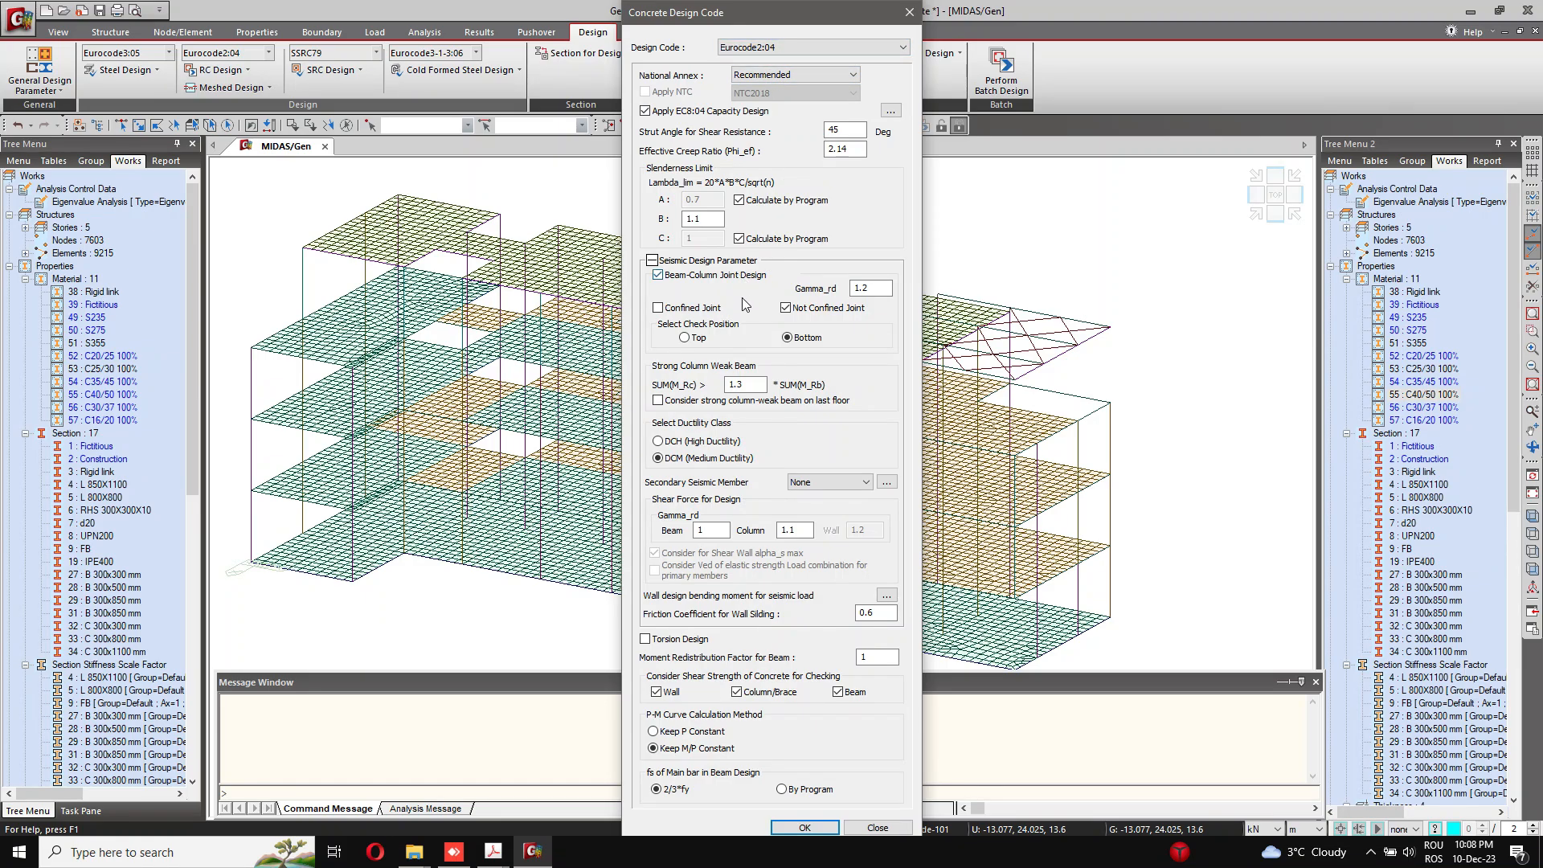
pyautogui.click(718, 442)
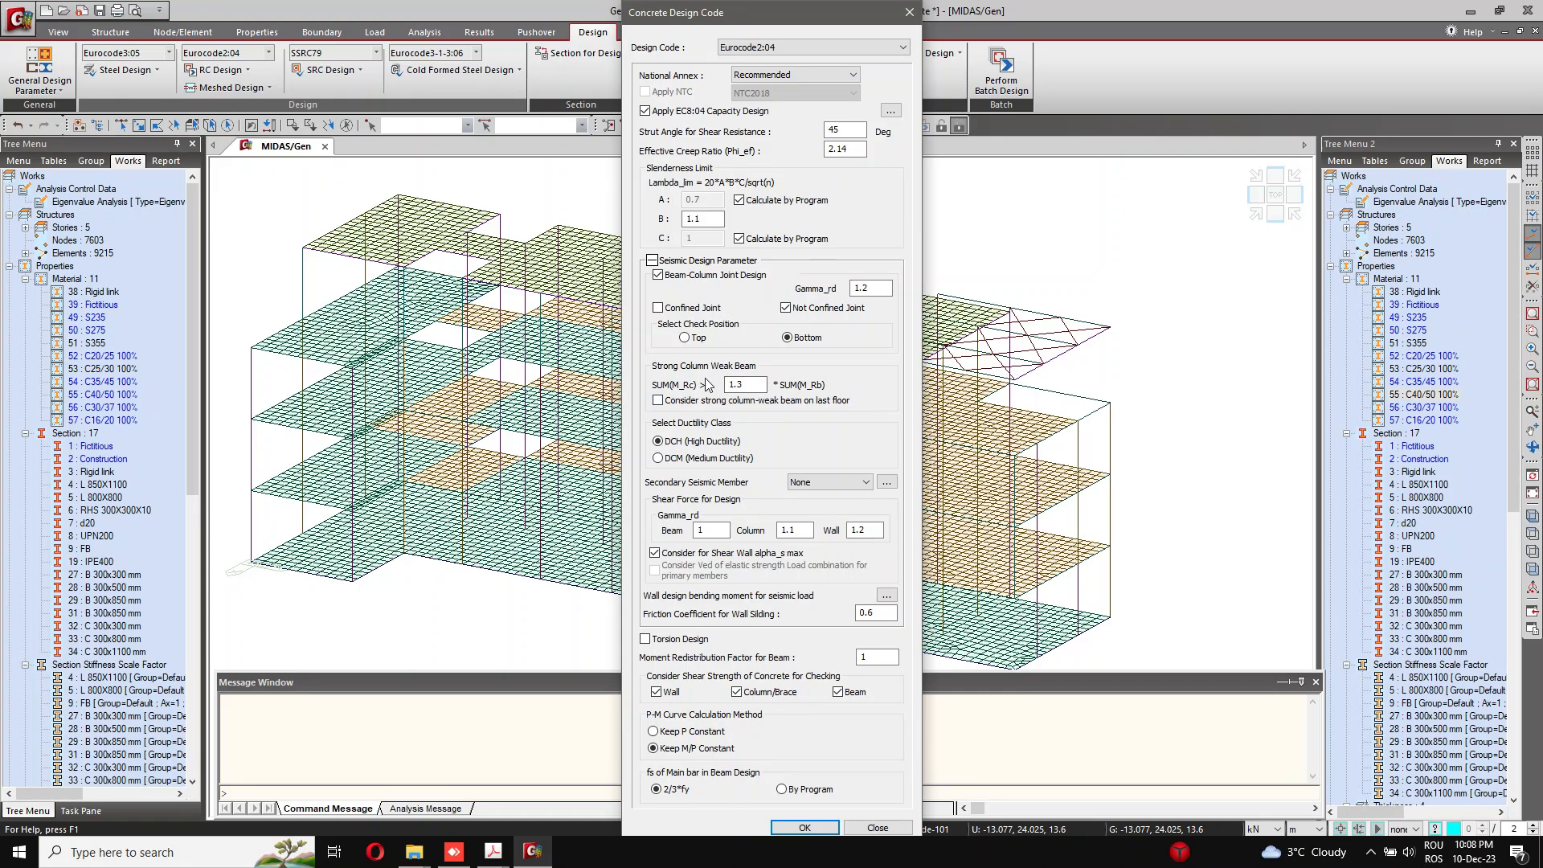
pyautogui.click(804, 828)
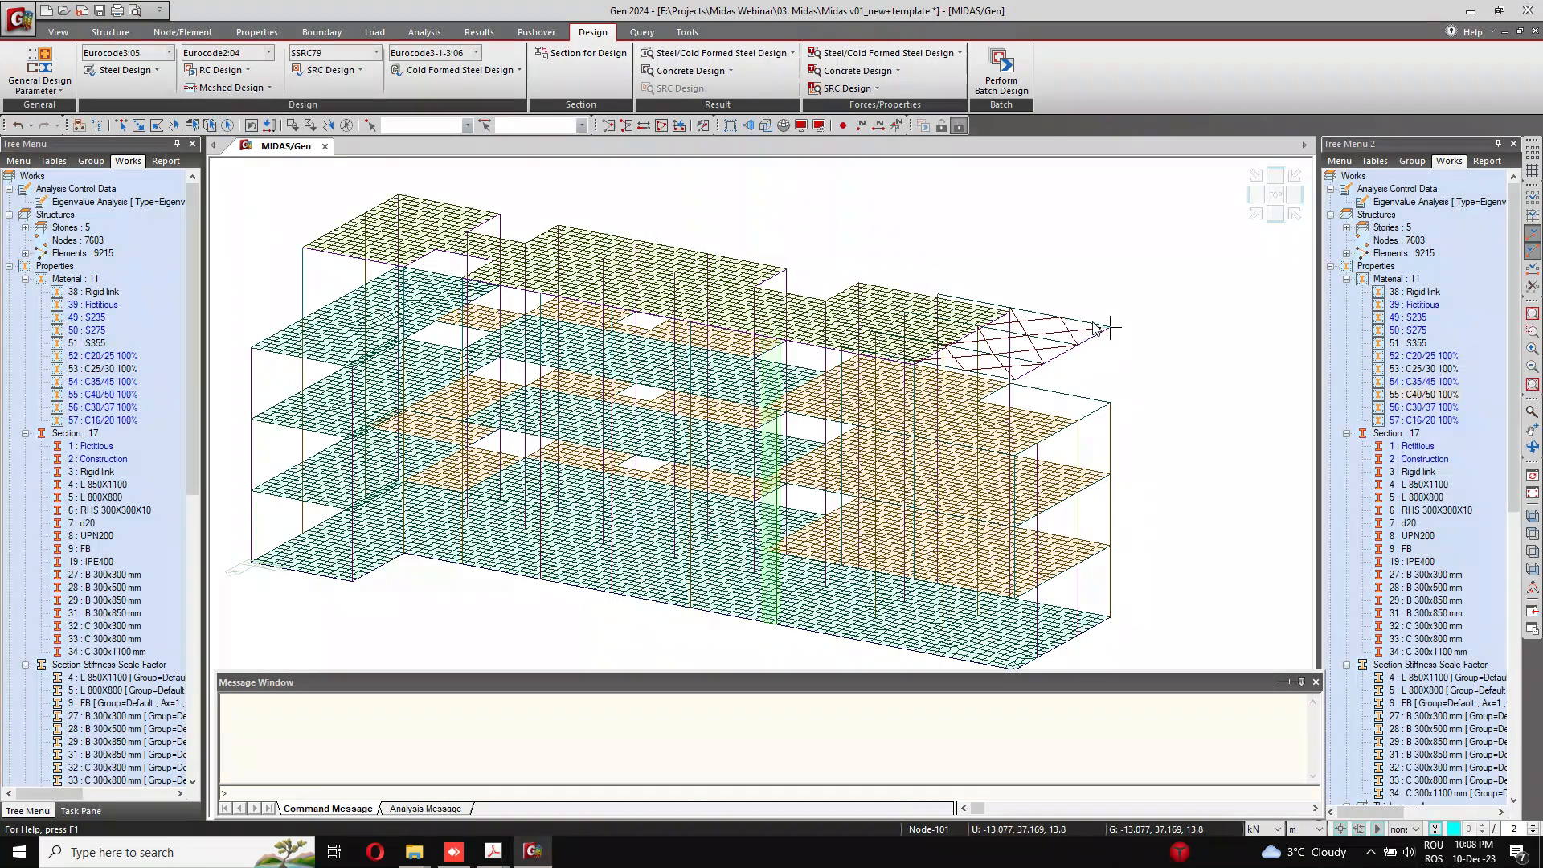
# Step: Run the Eurocode2:04 concrete code check for the beams and expand the results to the full table
pyautogui.click(219, 70)
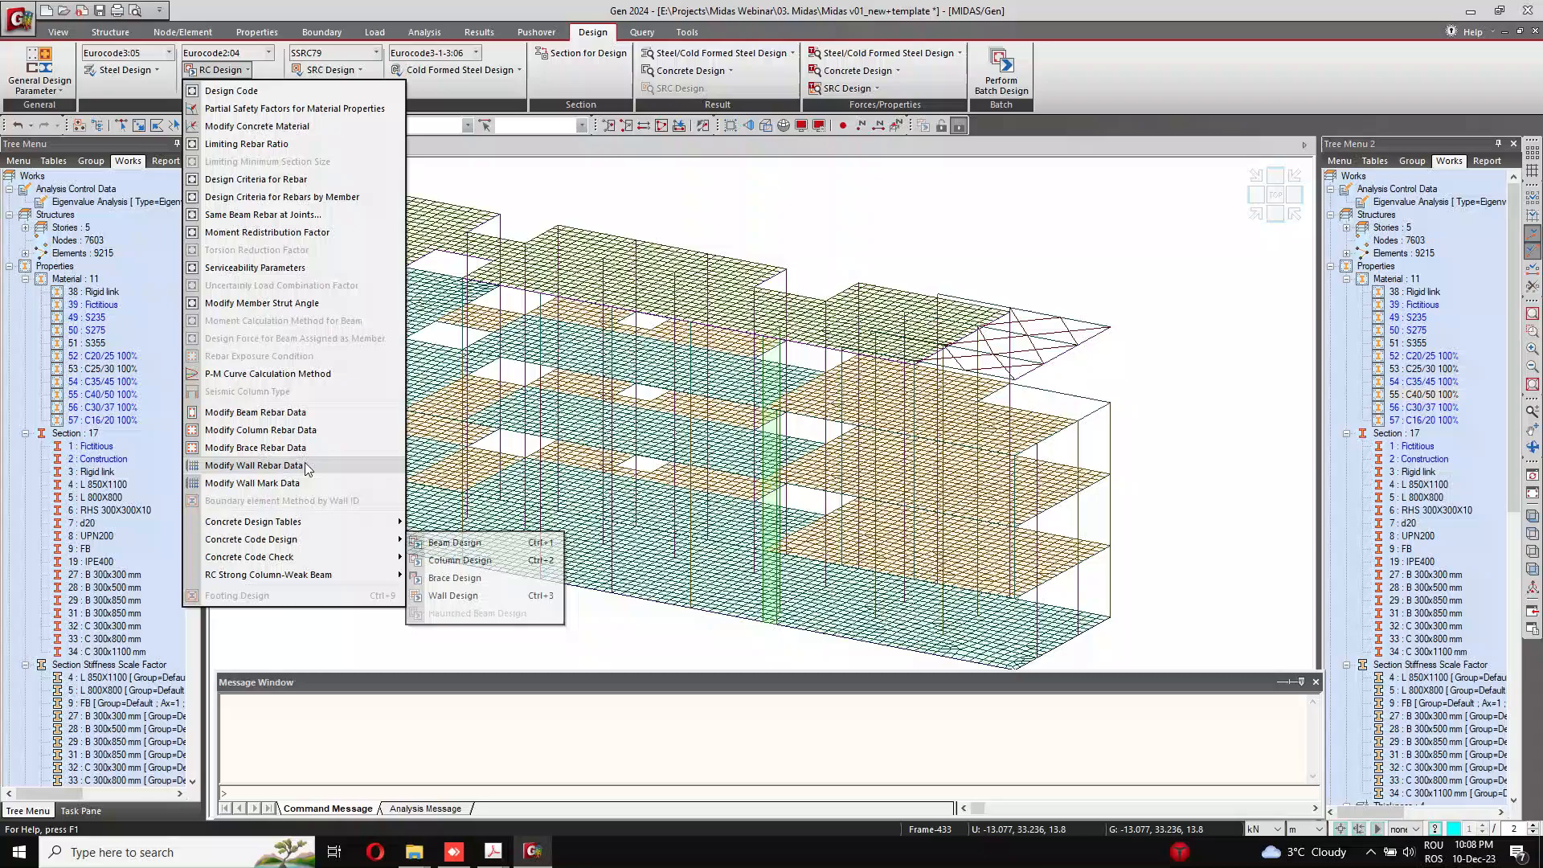
pyautogui.moveTo(374, 568)
pyautogui.click(459, 560)
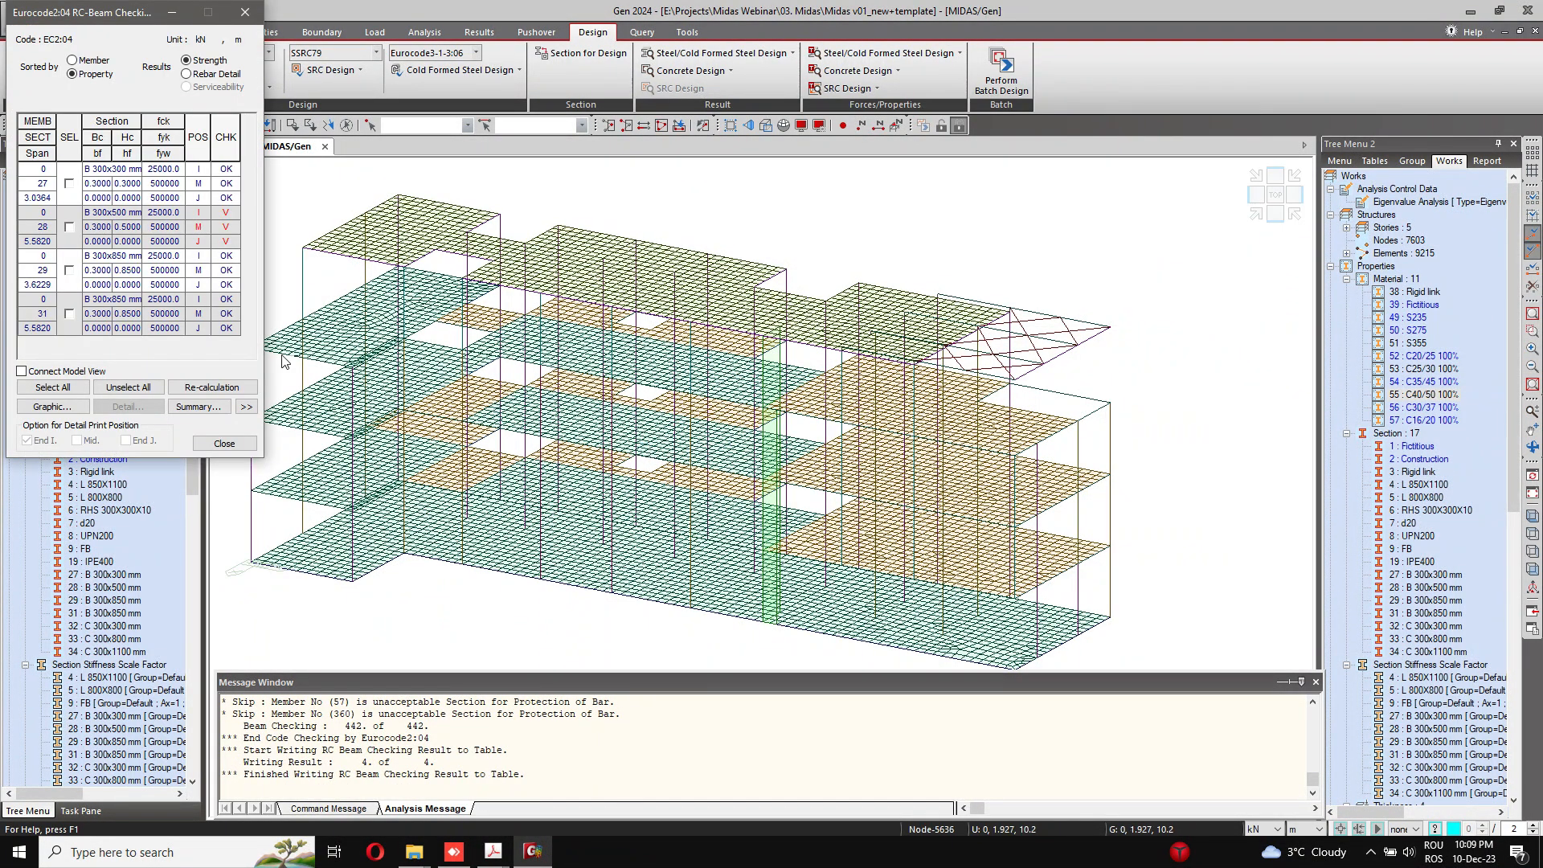
pyautogui.click(246, 407)
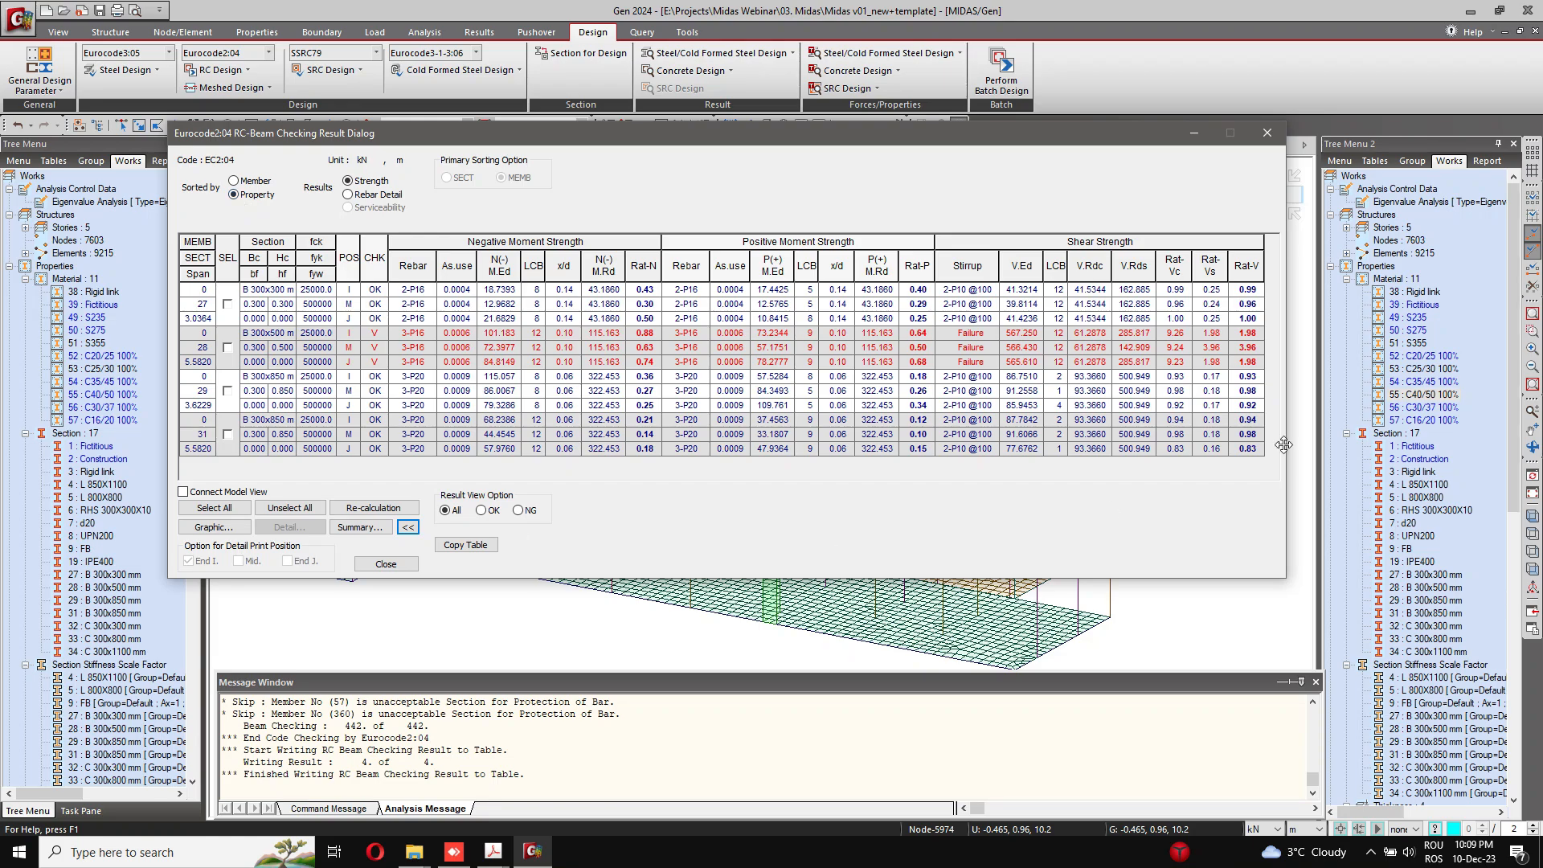
# Step: Review the graphic report of section 31 (B 300x850 mm) down to its shear capacity, and list the beam check results by member
pyautogui.click(227, 434)
pyautogui.click(213, 527)
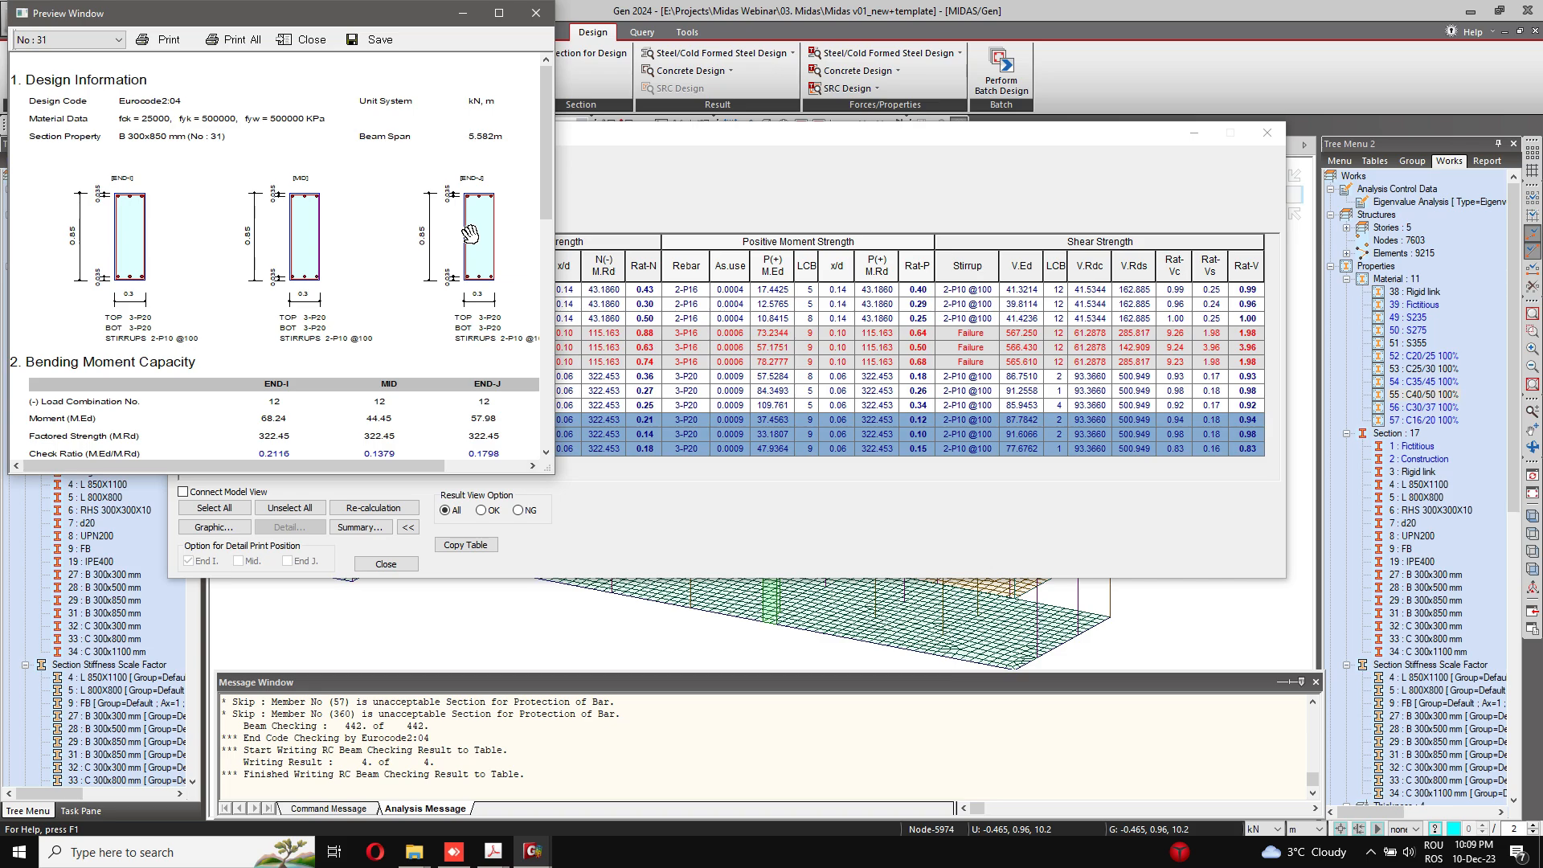
pyautogui.scroll(-5, 470, 234)
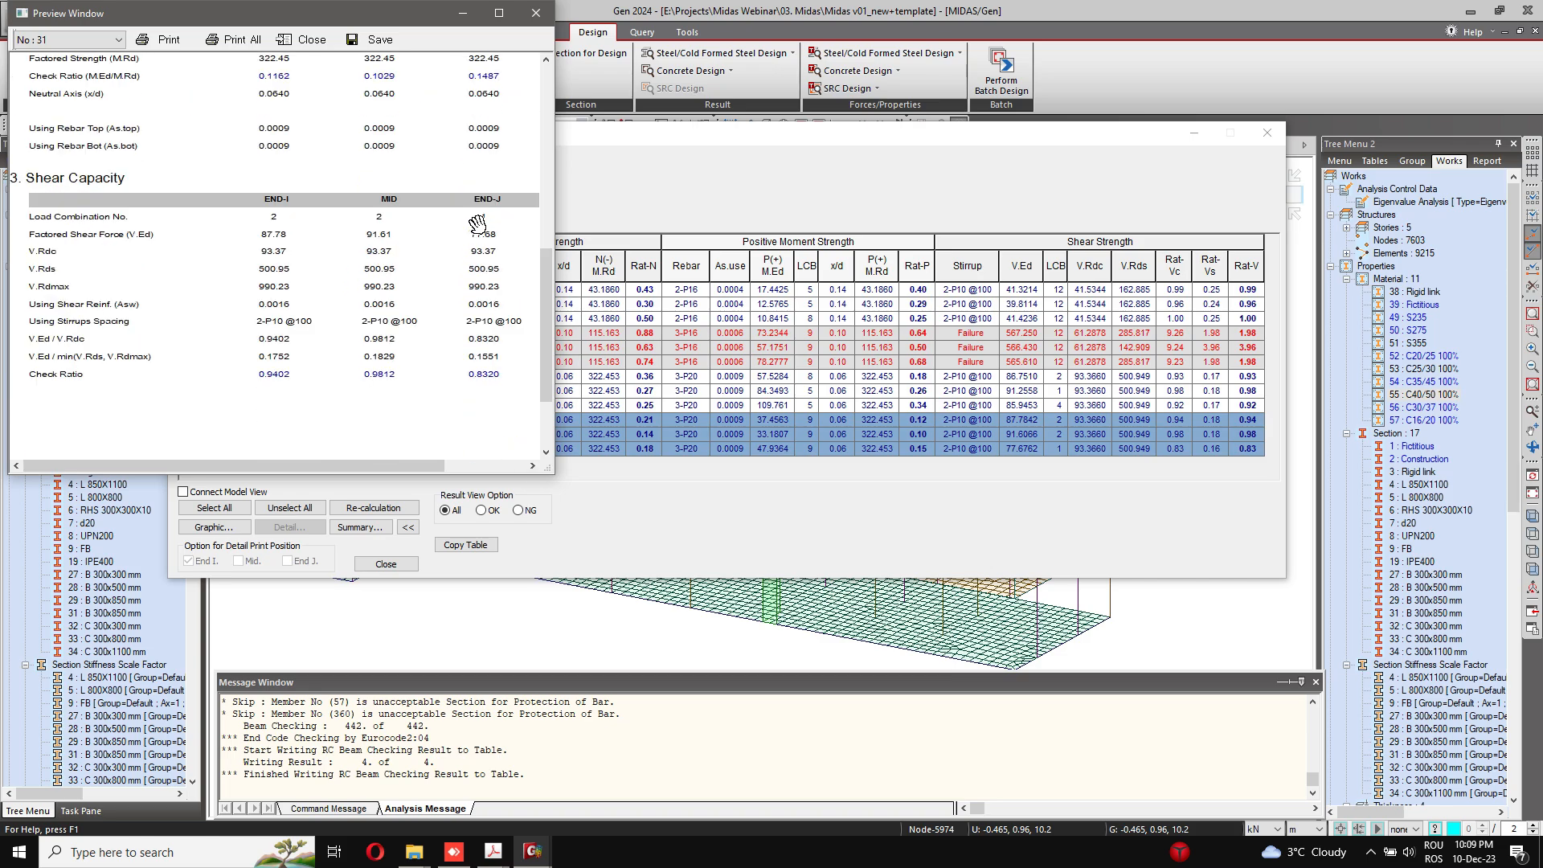
pyautogui.click(535, 13)
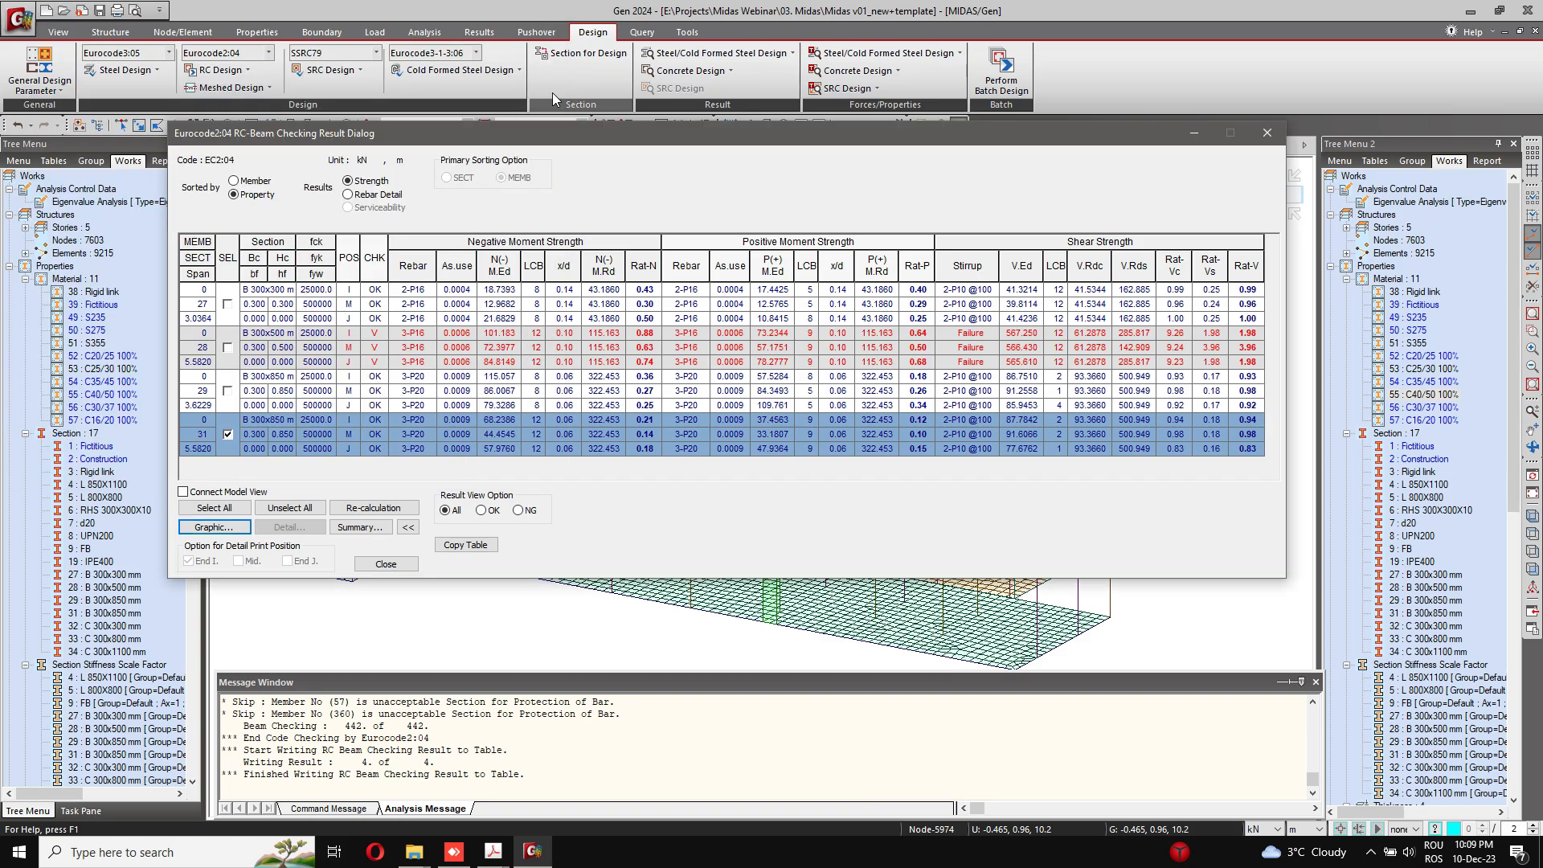
pyautogui.click(228, 434)
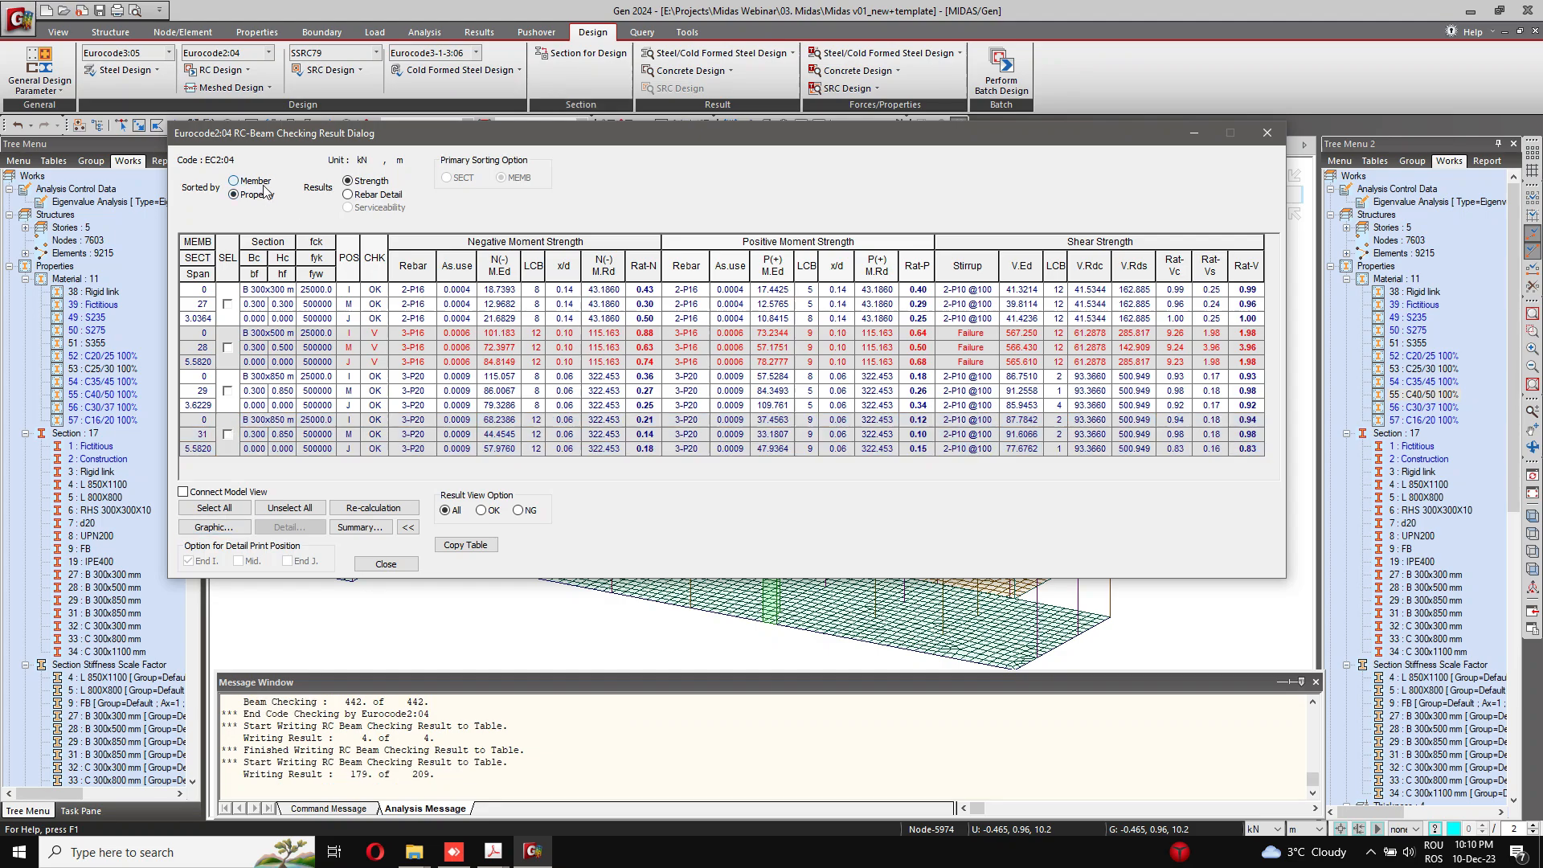
pyautogui.click(256, 182)
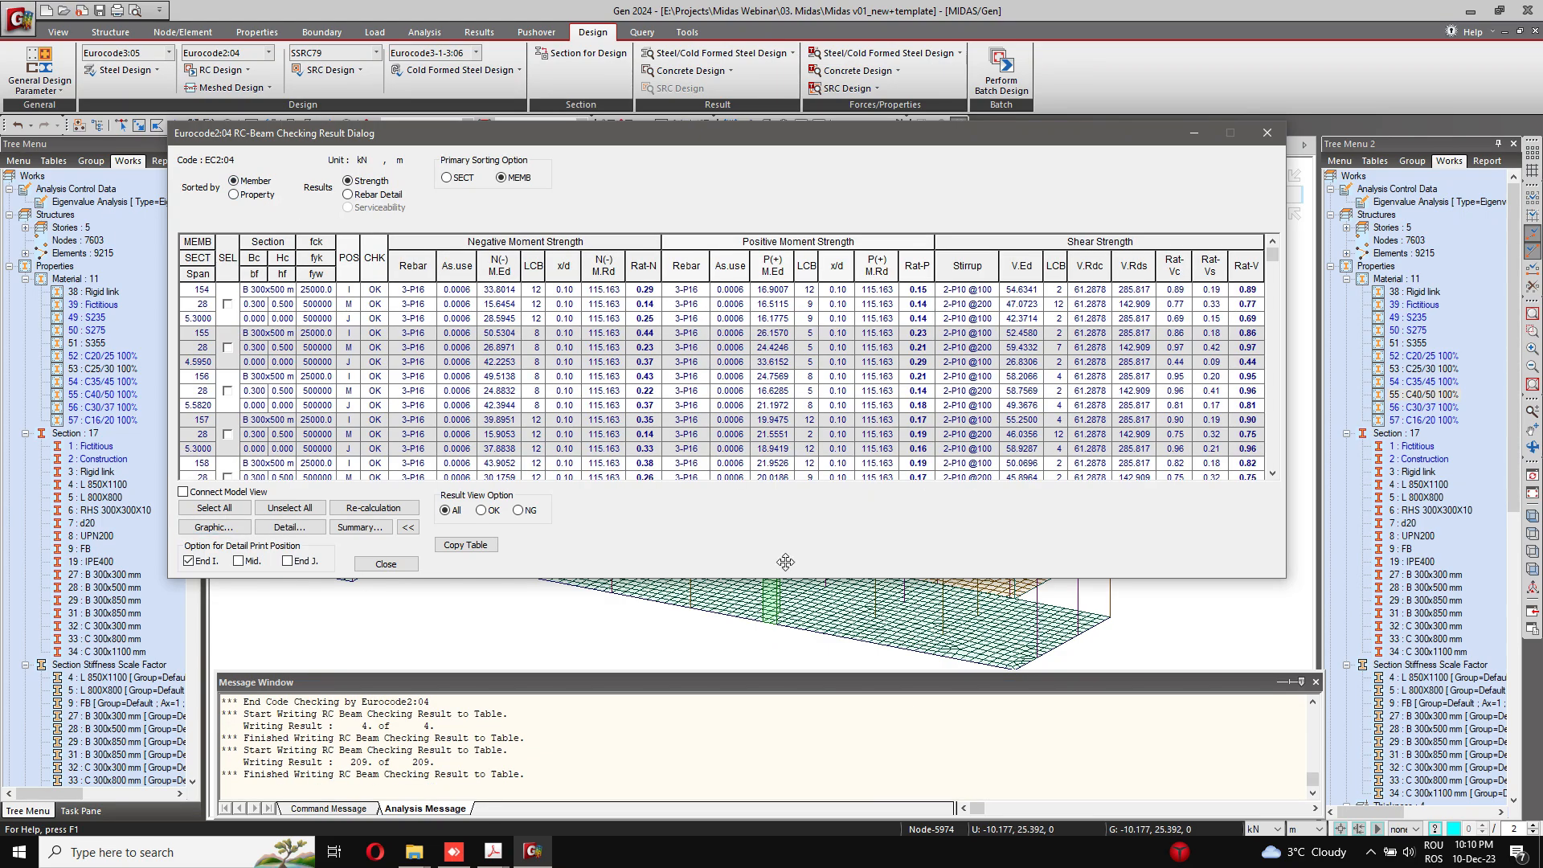
# Step: Show only the NG beam results and select members 160, 163, 200 and 203 with the results table connected to the model view
pyautogui.click(519, 510)
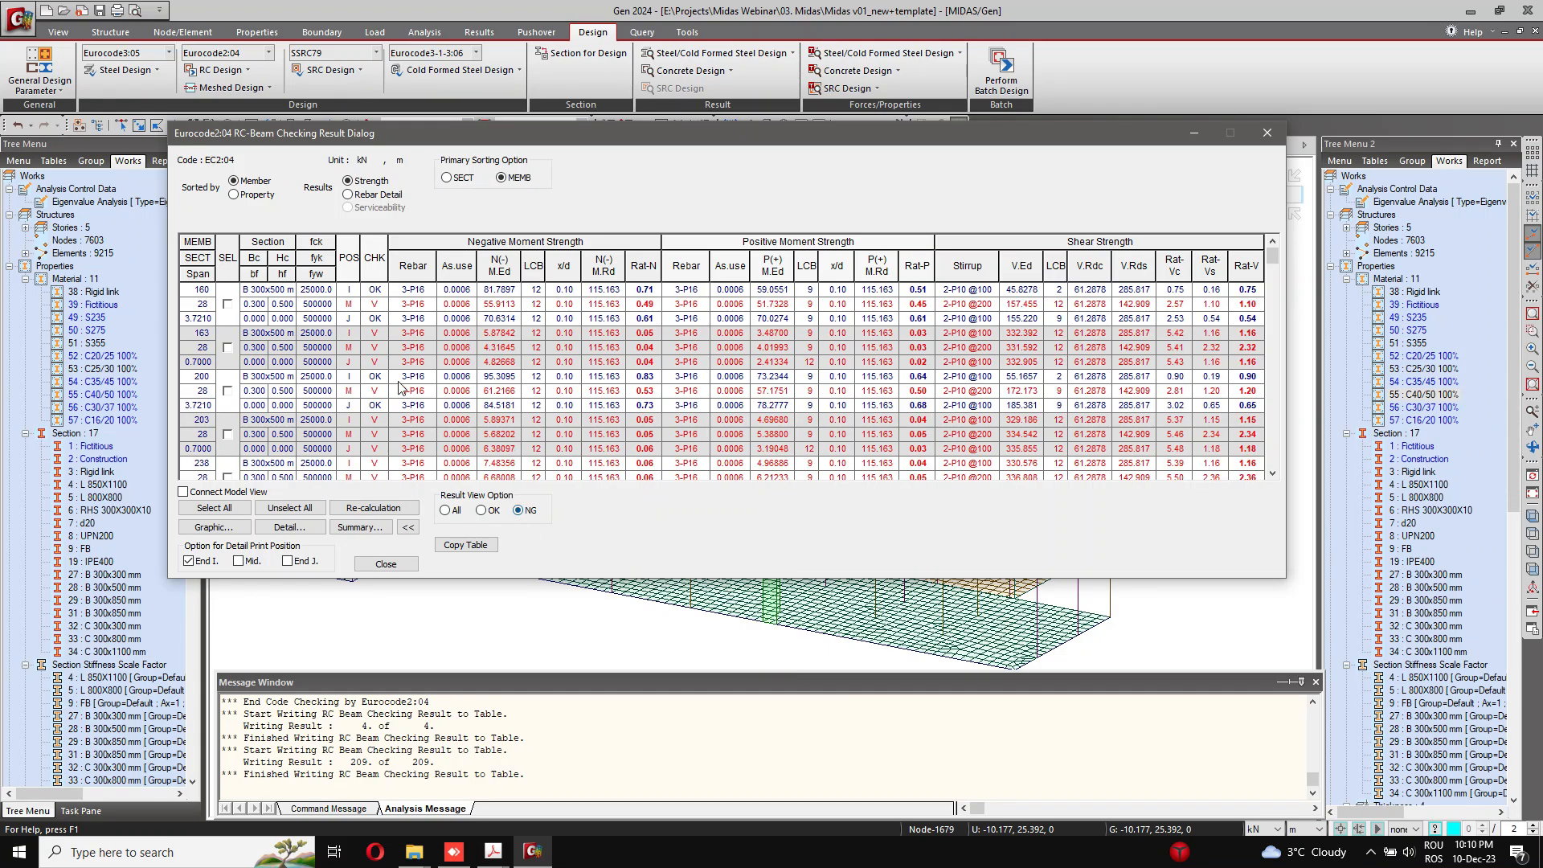
pyautogui.click(229, 347)
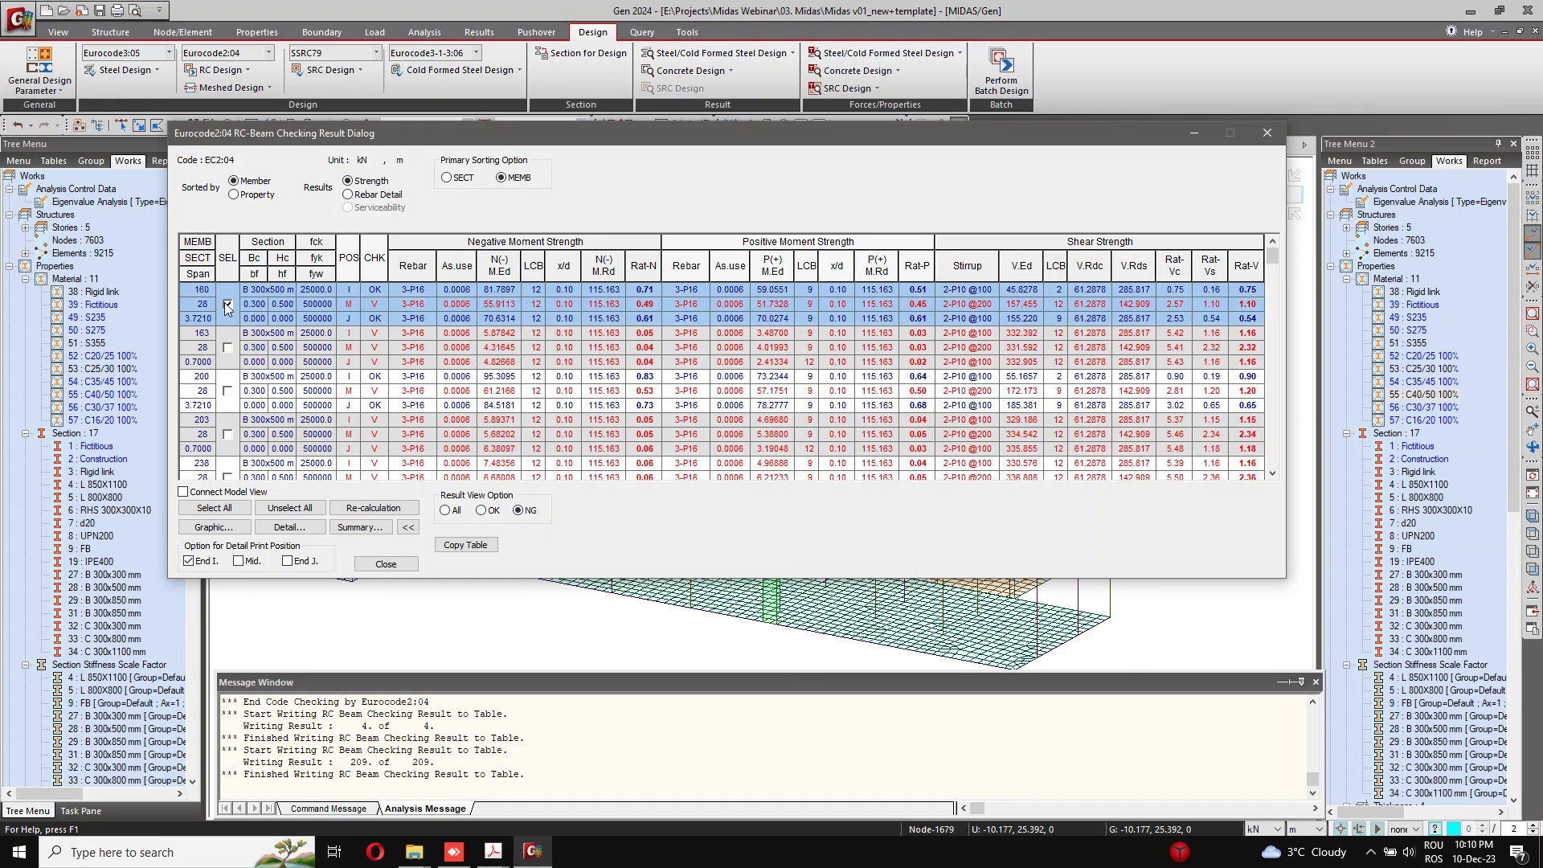
pyautogui.click(241, 492)
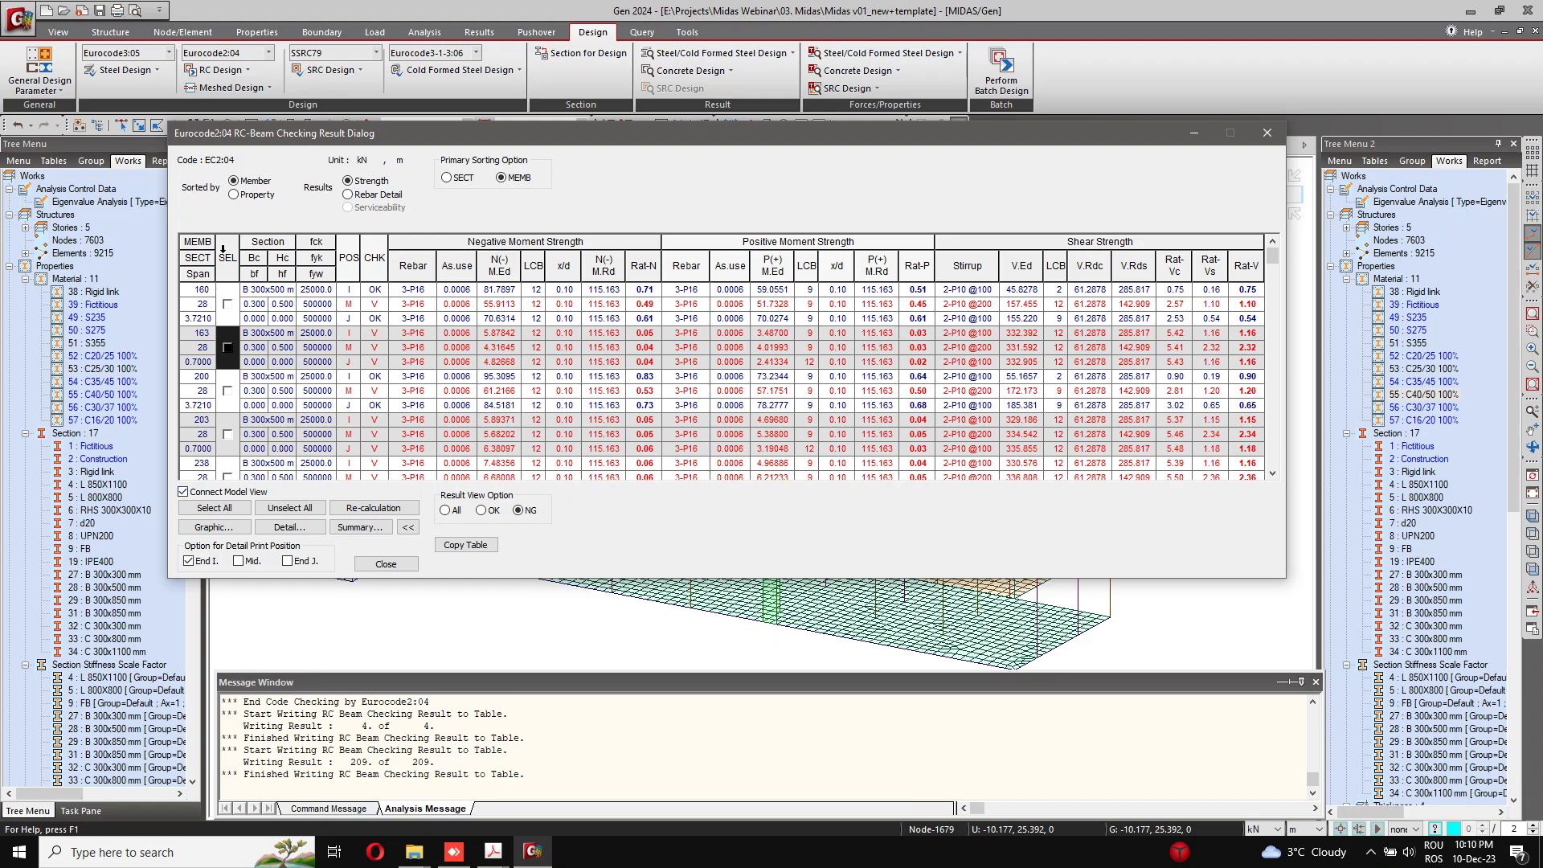
pyautogui.click(227, 304)
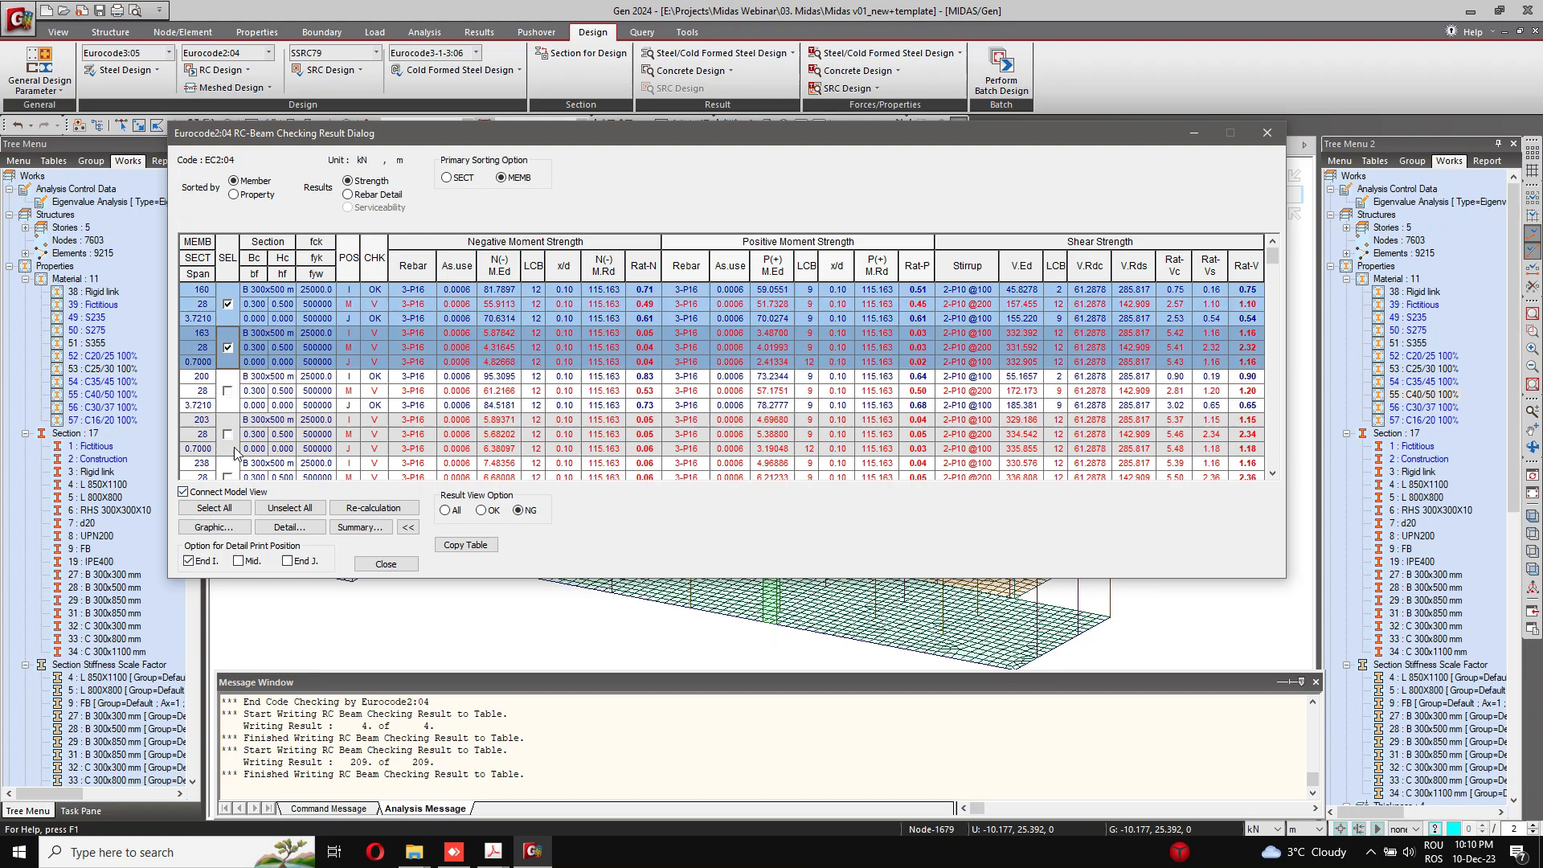
pyautogui.click(228, 390)
pyautogui.click(228, 434)
pyautogui.scroll(-3, 232, 430)
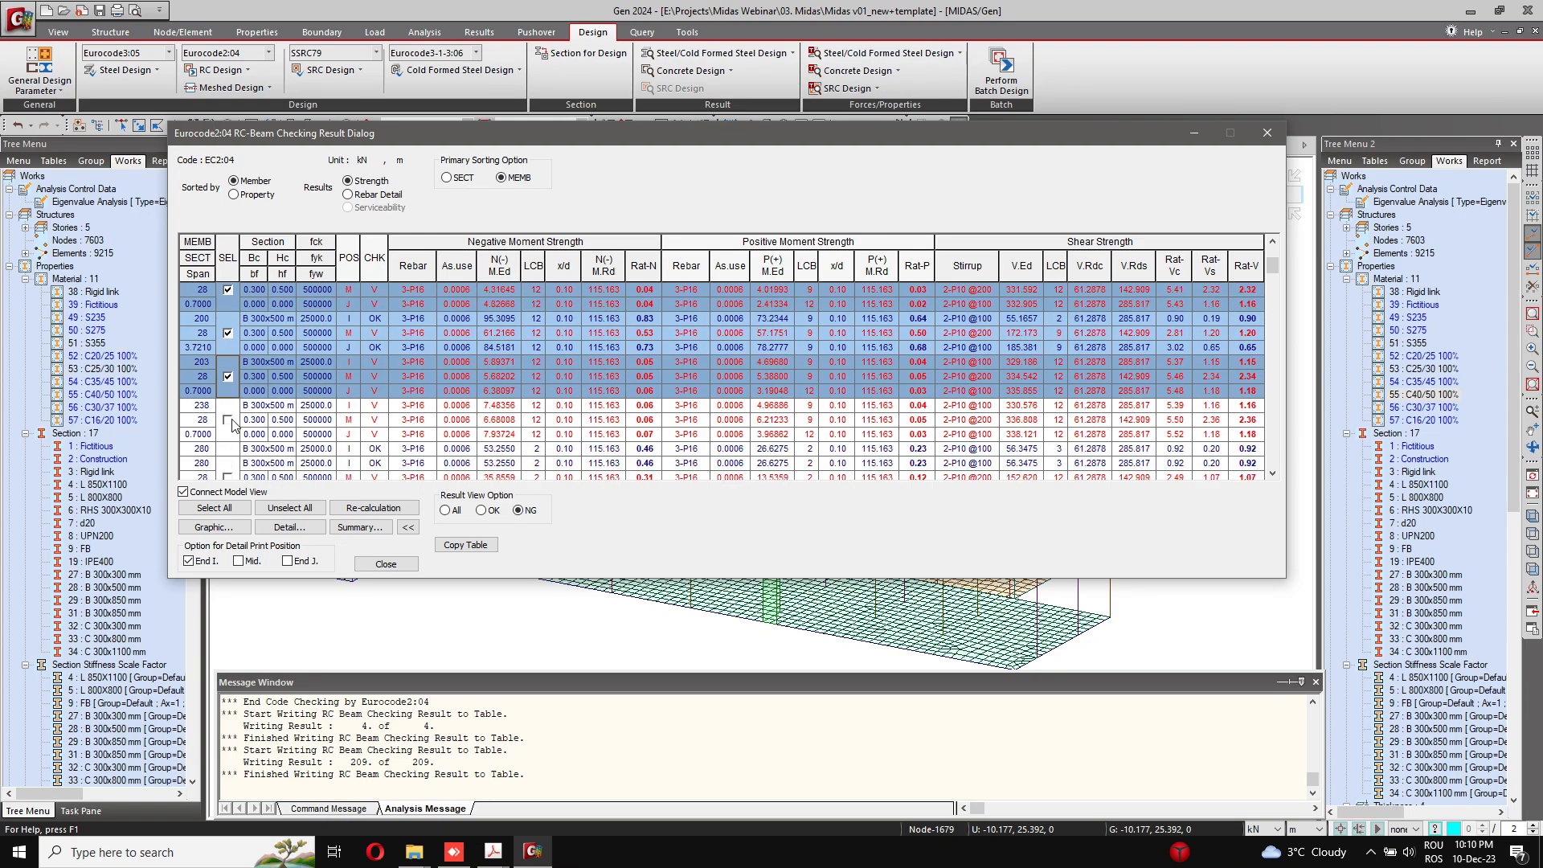
pyautogui.scroll(-4, 504, 380)
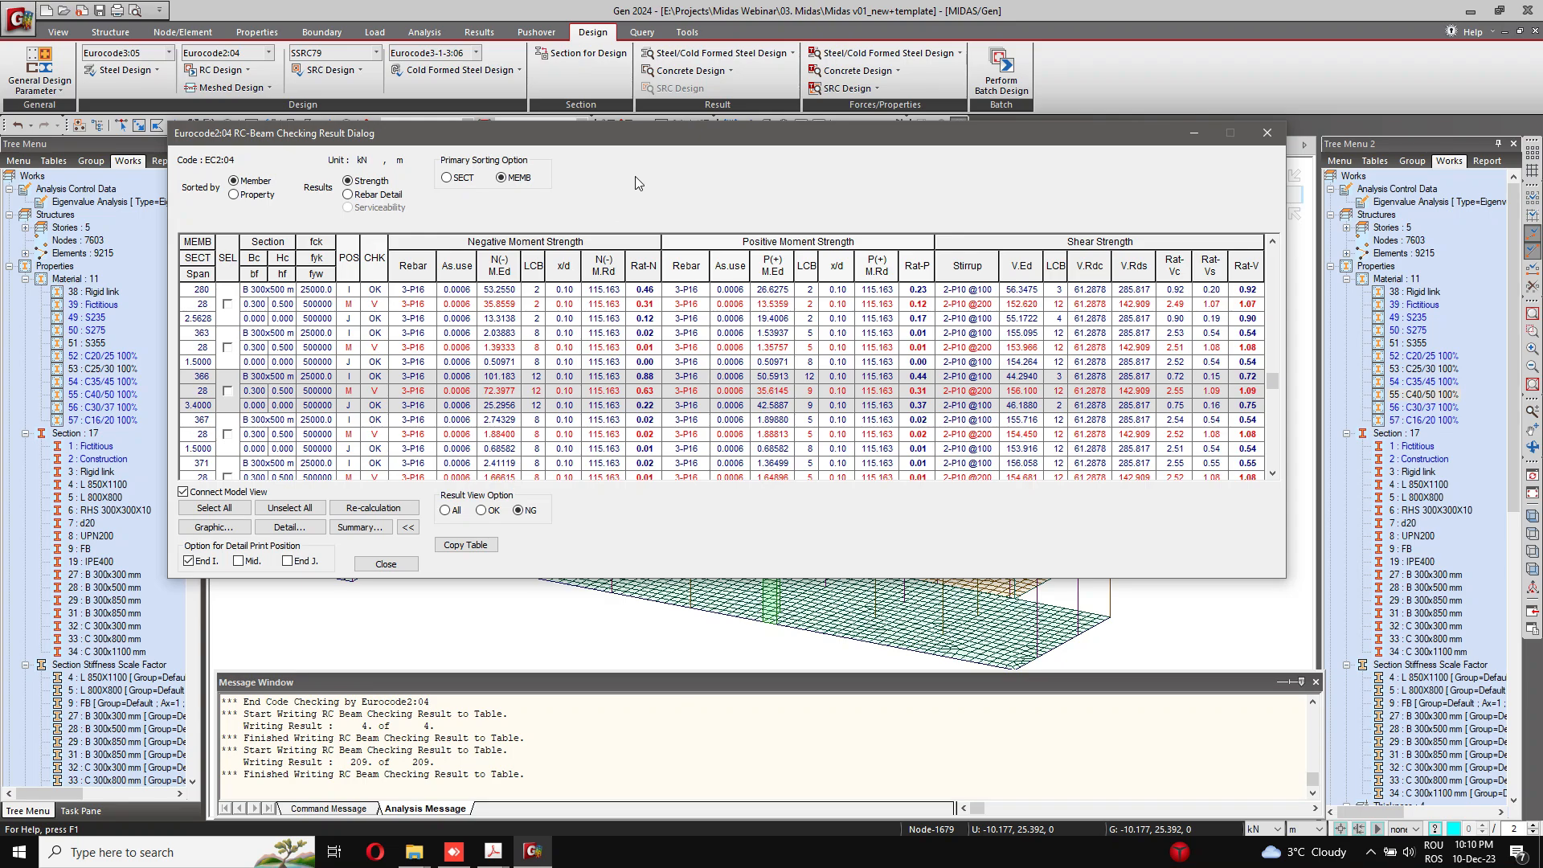
# Step: Uncover the model to view the selected failing beams highlighted in it, and close the beam checking results
pyautogui.scroll(2, 635, 176)
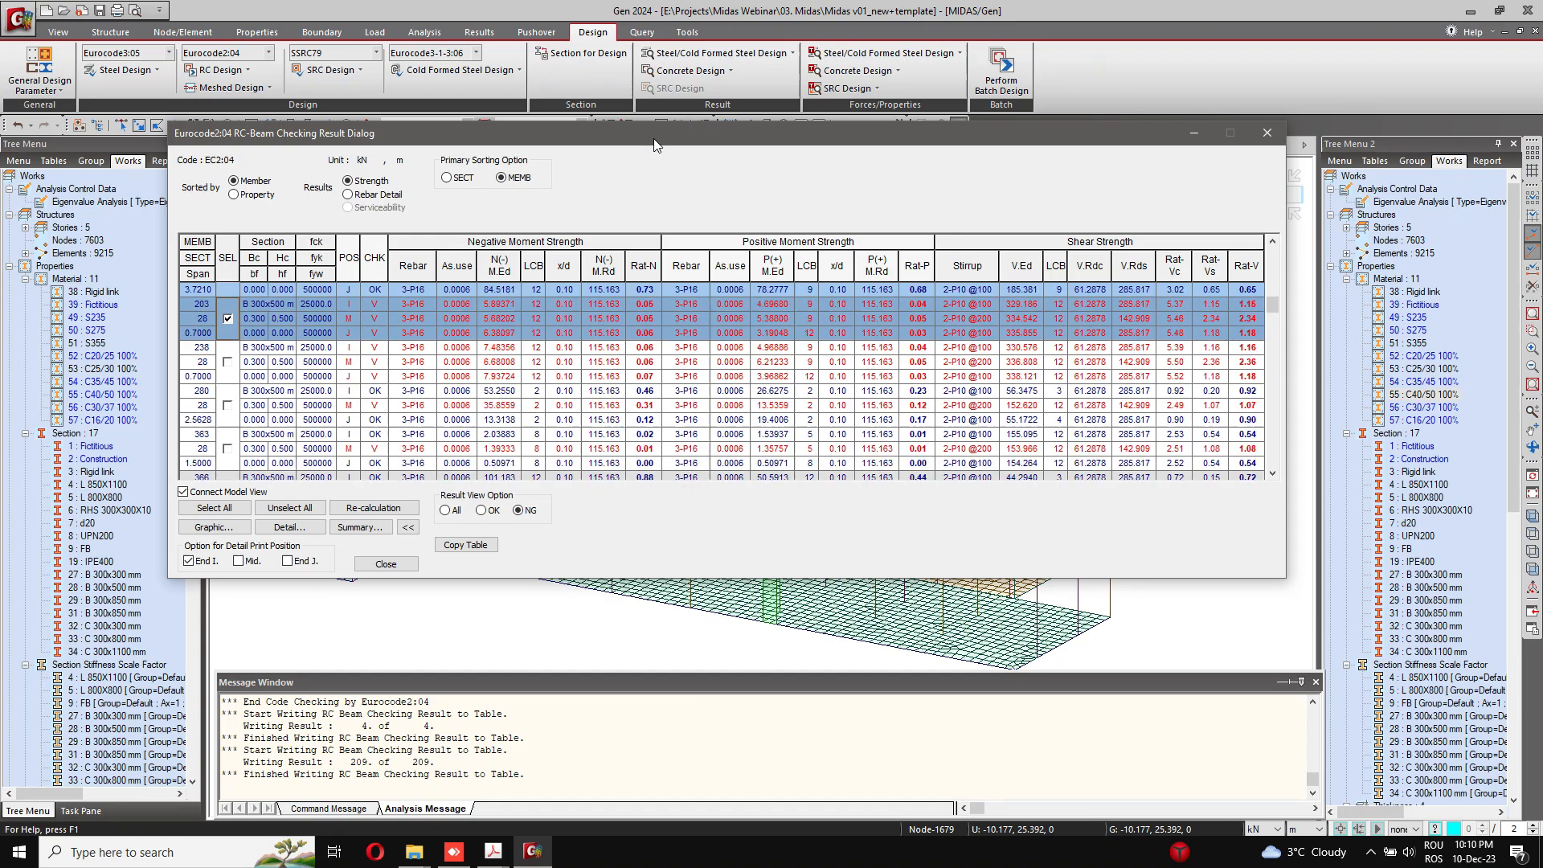
pyautogui.moveTo(654, 133); pyautogui.dragTo(675, 527)
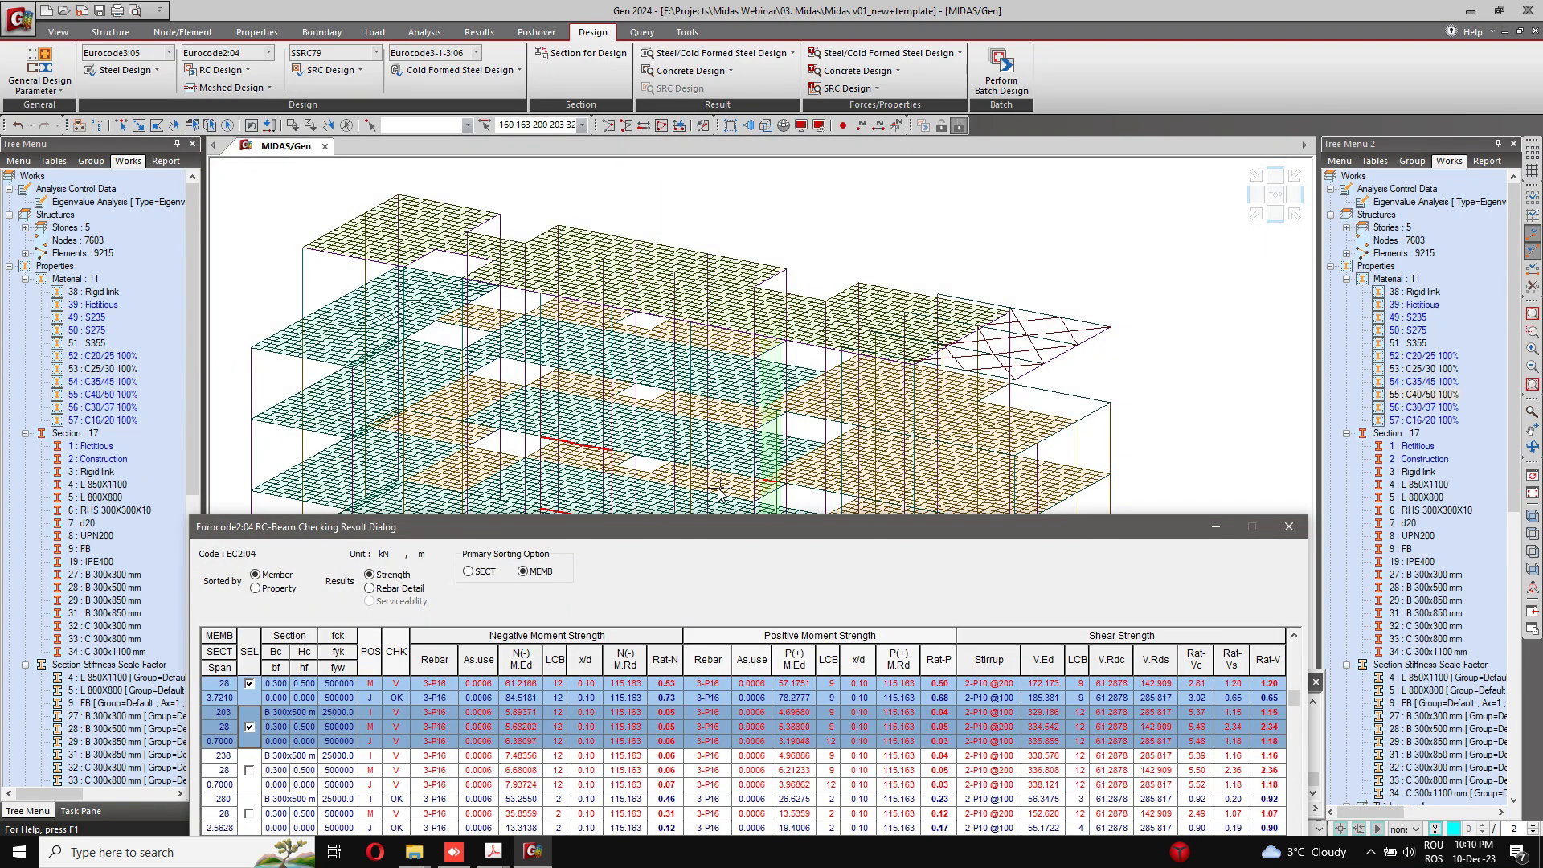
pyautogui.click(1290, 527)
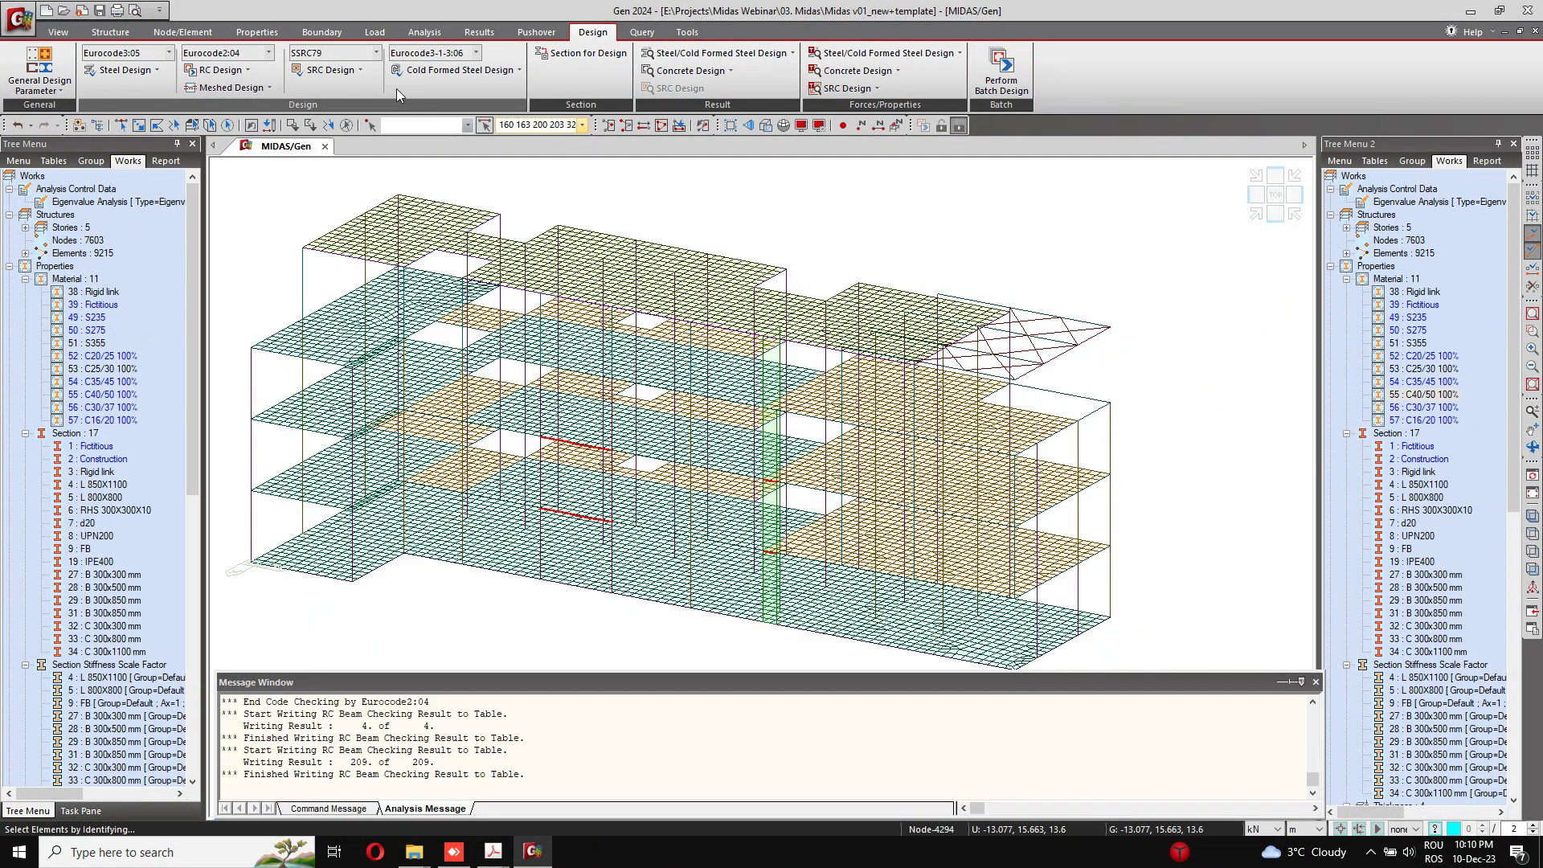
# Step: Set the stirrup size of beam section 28 (B 300x500 mm) to P12 in the beam rebar data
pyautogui.click(218, 70)
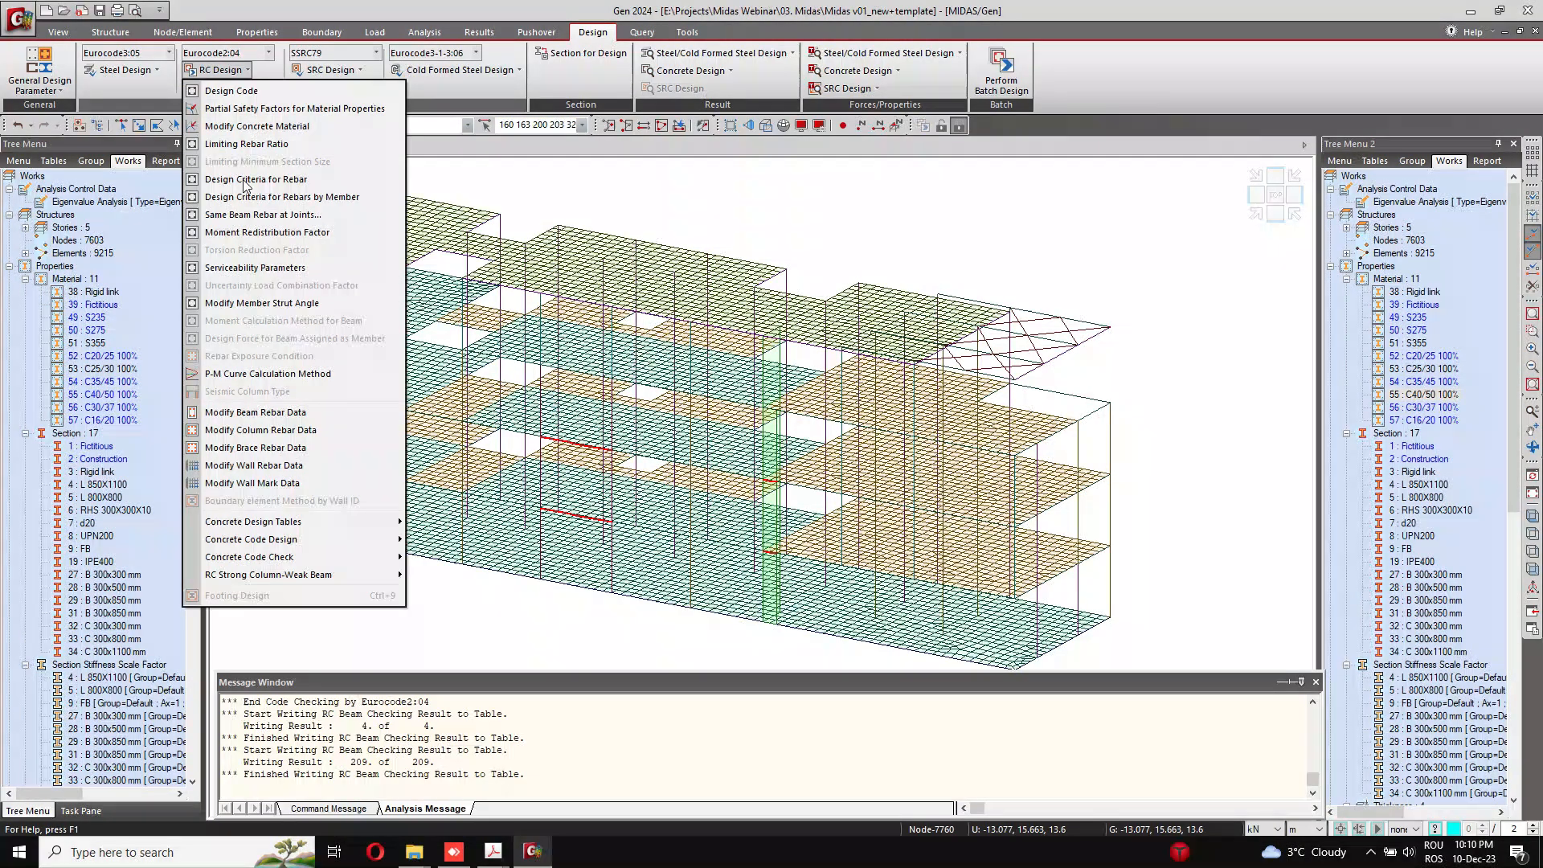
pyautogui.click(256, 413)
pyautogui.click(89, 76)
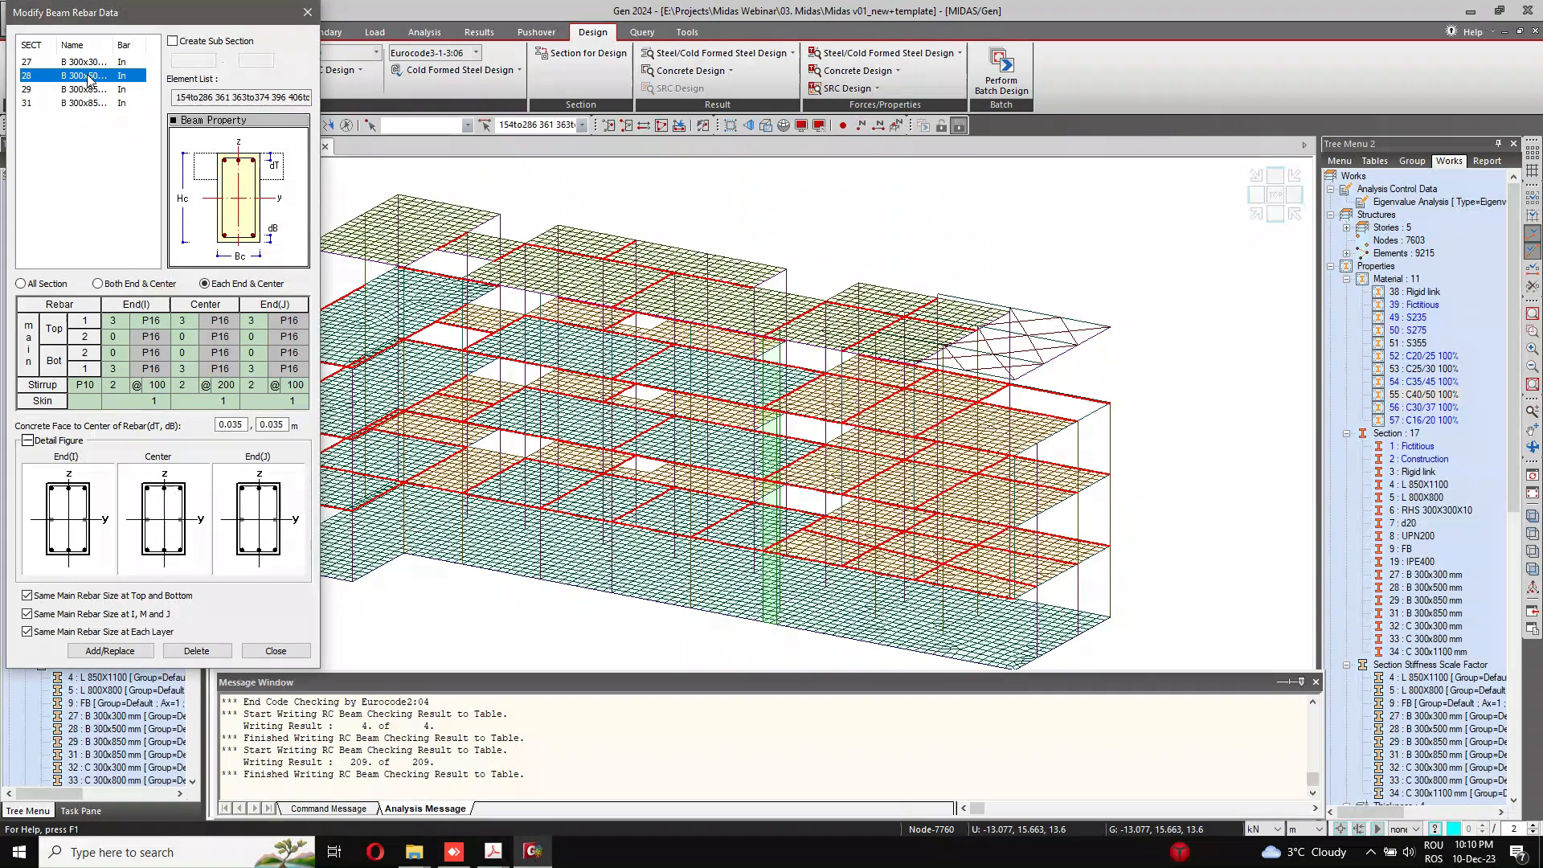
pyautogui.click(94, 385)
pyautogui.click(93, 472)
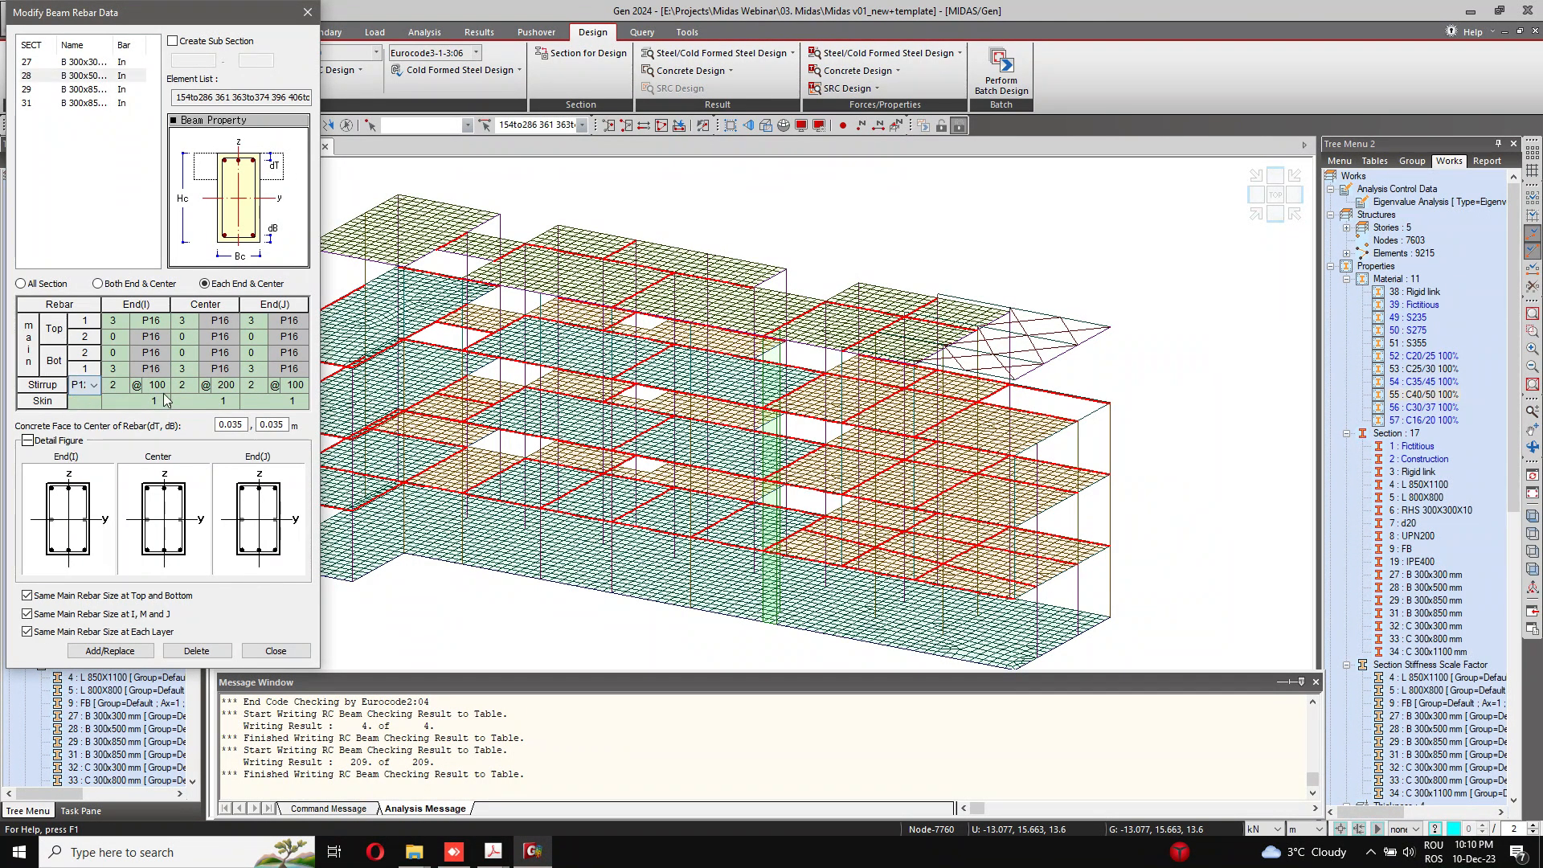
pyautogui.click(219, 385)
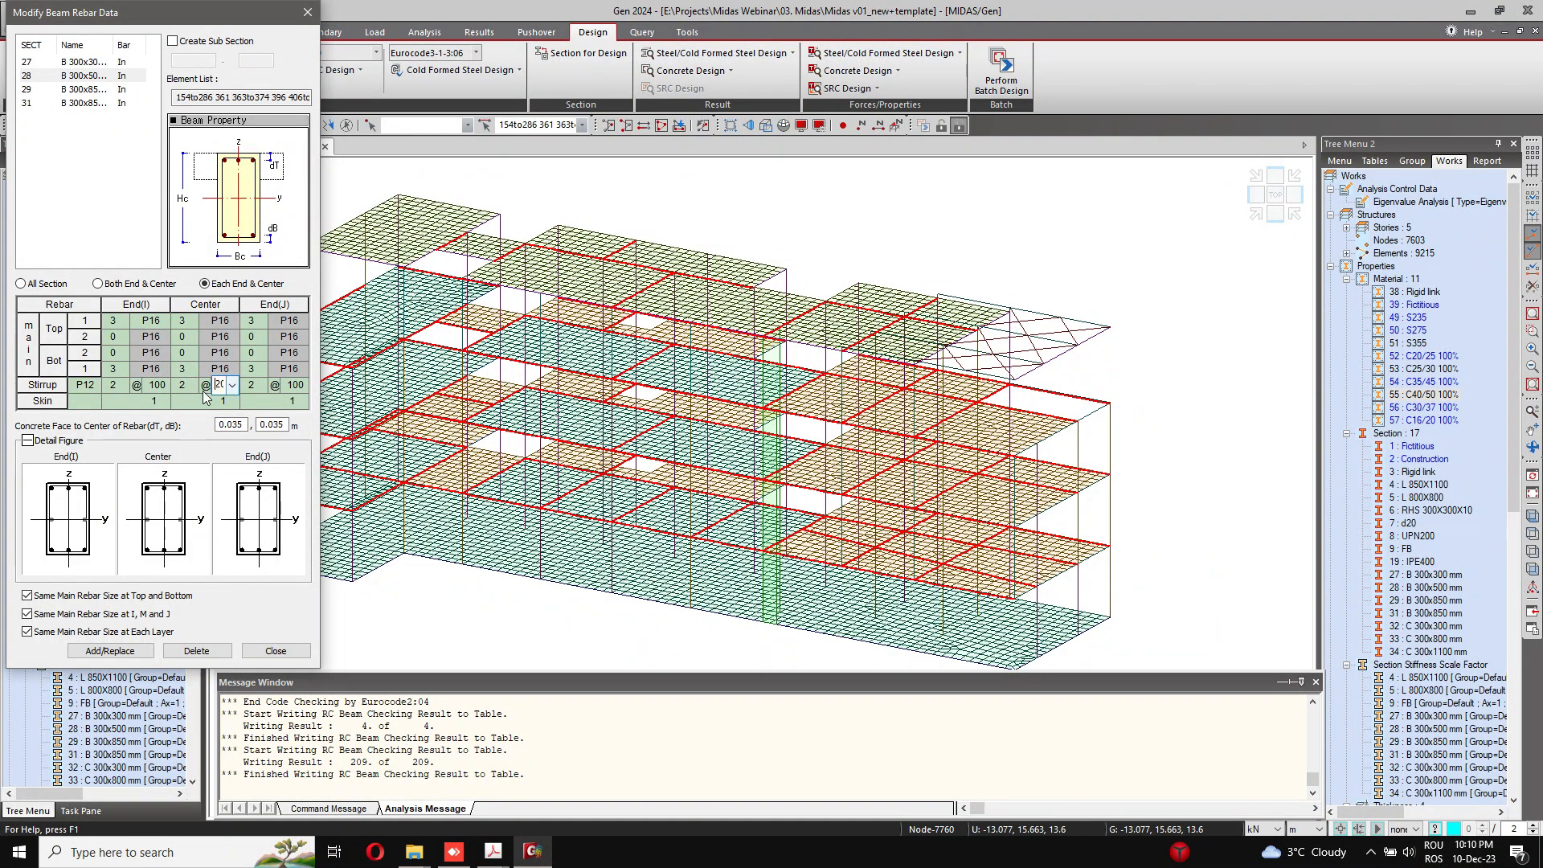
pyautogui.click(155, 385)
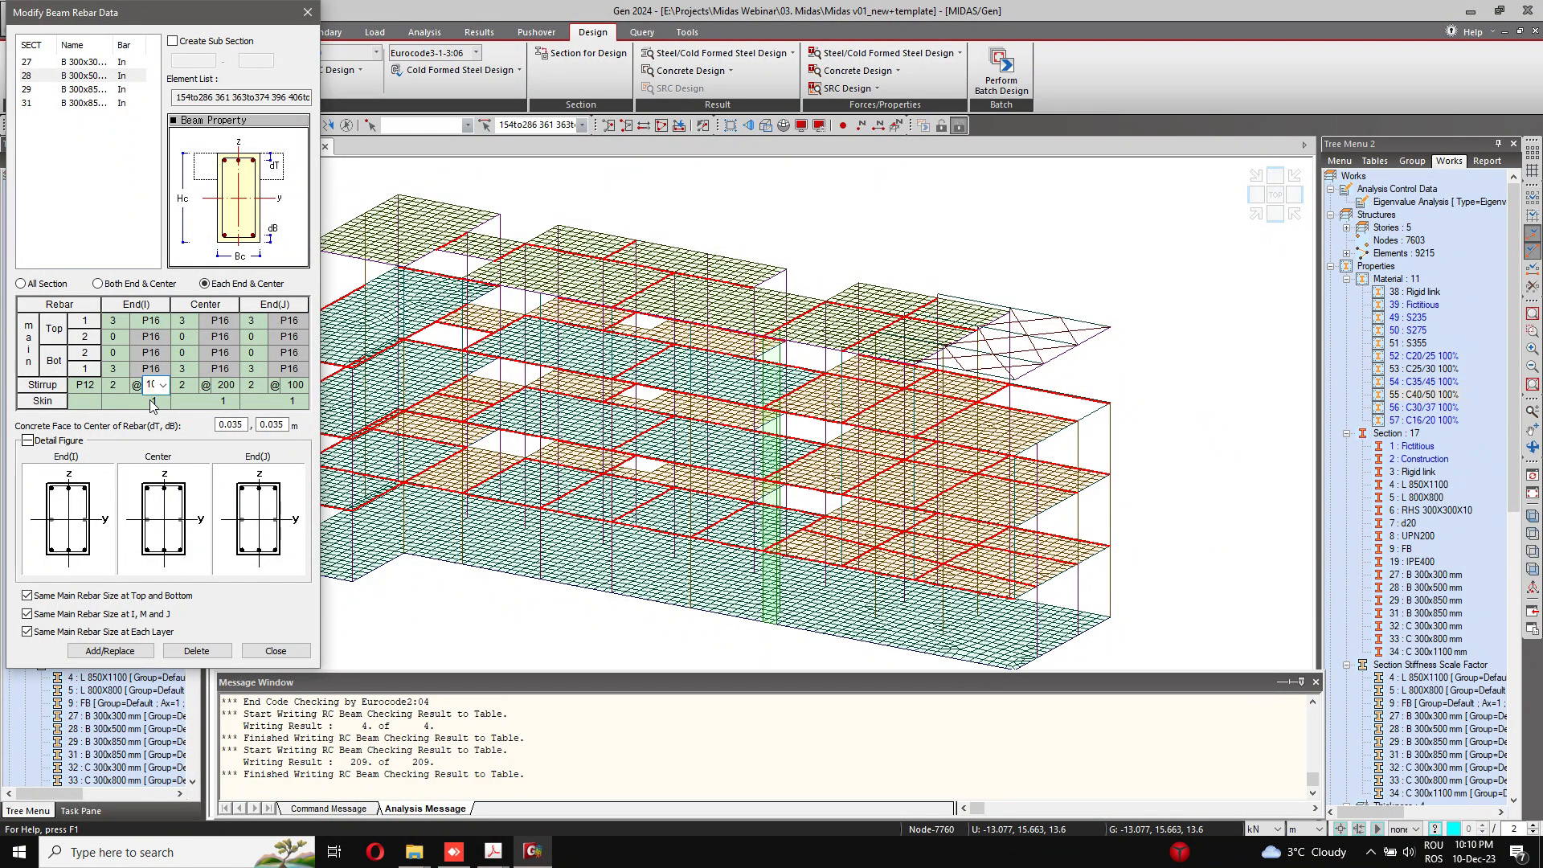
# Step: Turn off all three Same Main Rebar Size options for section 28, store its rebar data, and close the beam rebar dialog
pyautogui.click(122, 597)
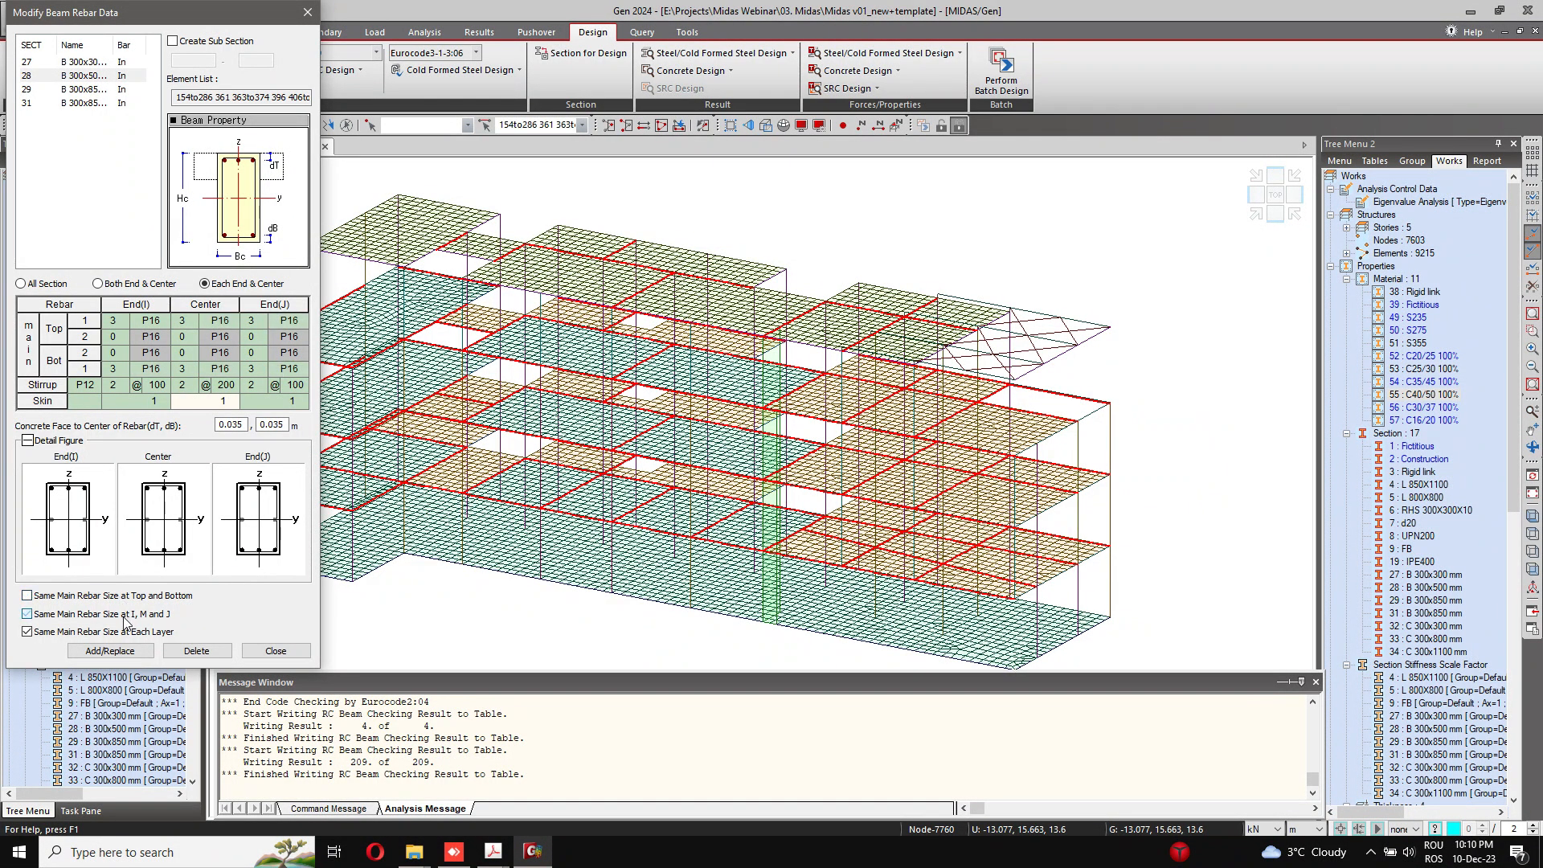
pyautogui.click(125, 633)
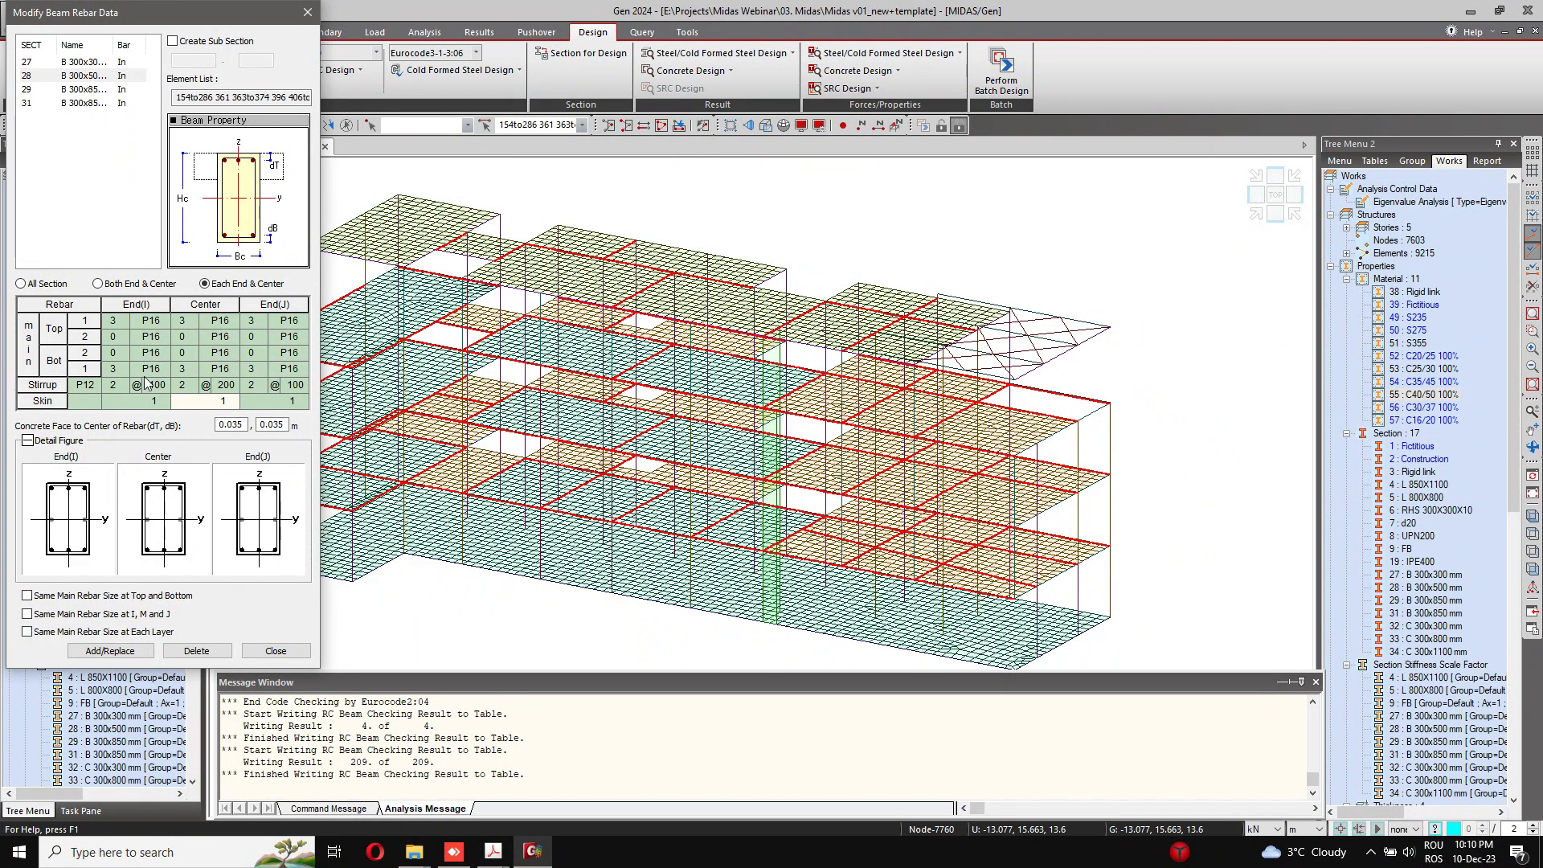
pyautogui.click(131, 653)
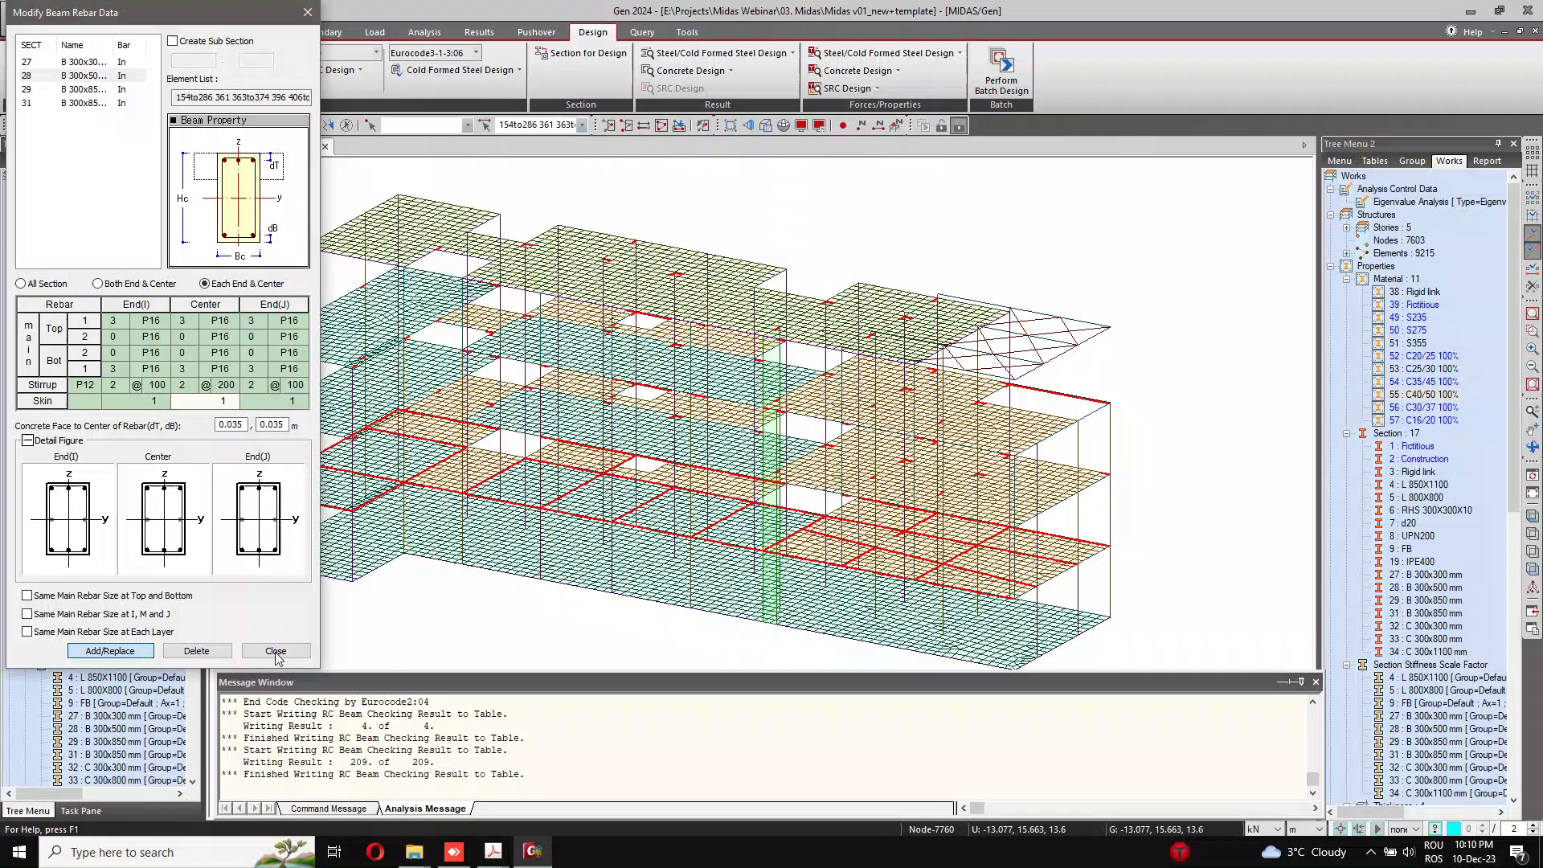
pyautogui.click(276, 651)
pyautogui.press('Escape')
# Step: Select all model elements that use section 28 (B 300x500 mm)
pyautogui.moveTo(500, 348); pyautogui.dragTo(501, 390, button='middle')
pyautogui.scroll(-2, 537, 313)
pyautogui.click(244, 72)
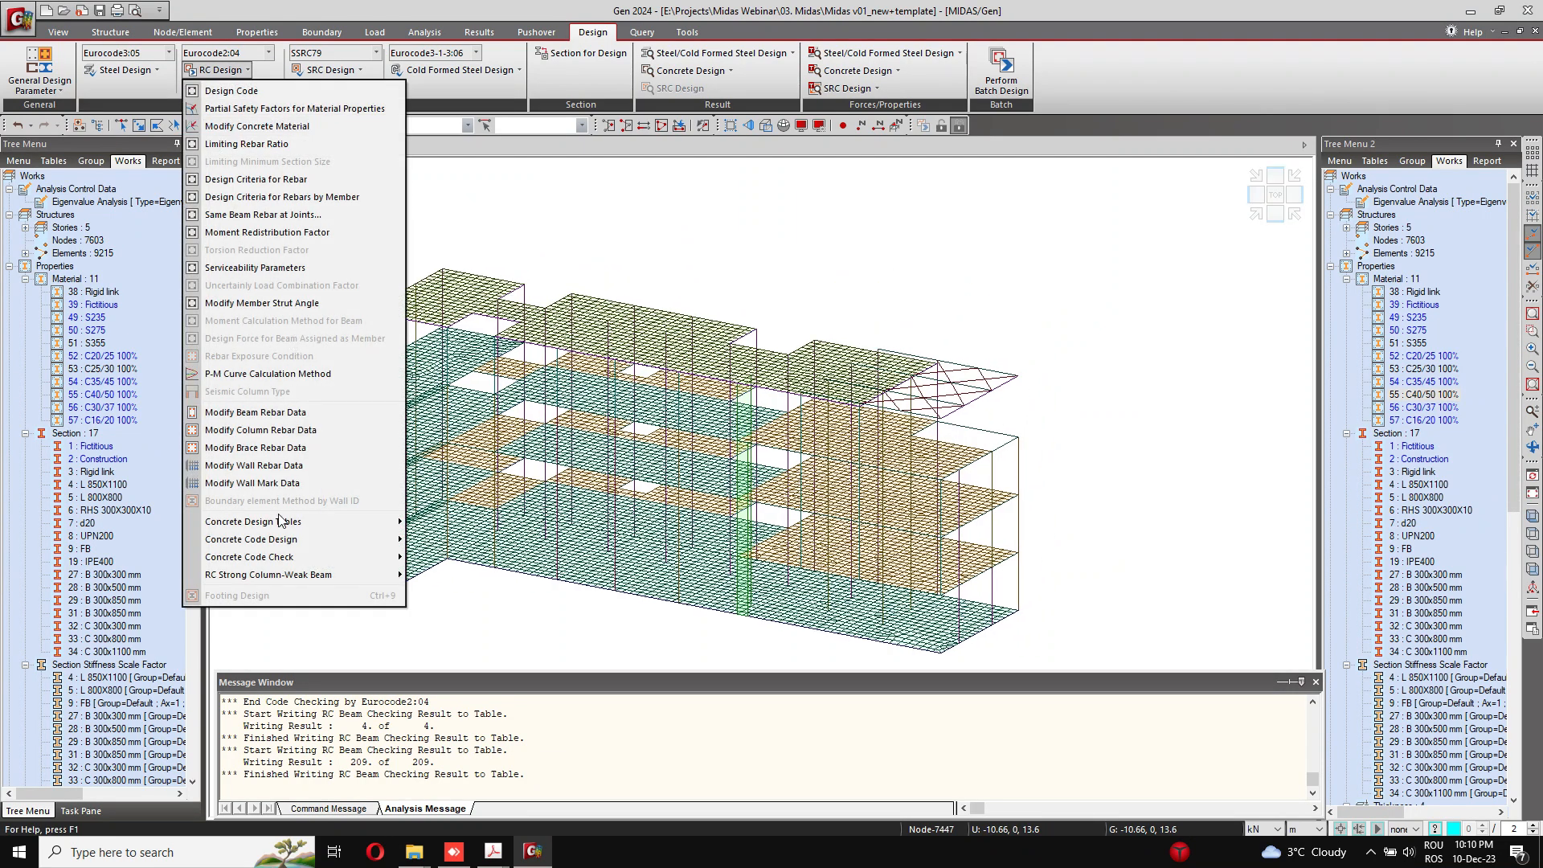
pyautogui.moveTo(289, 556)
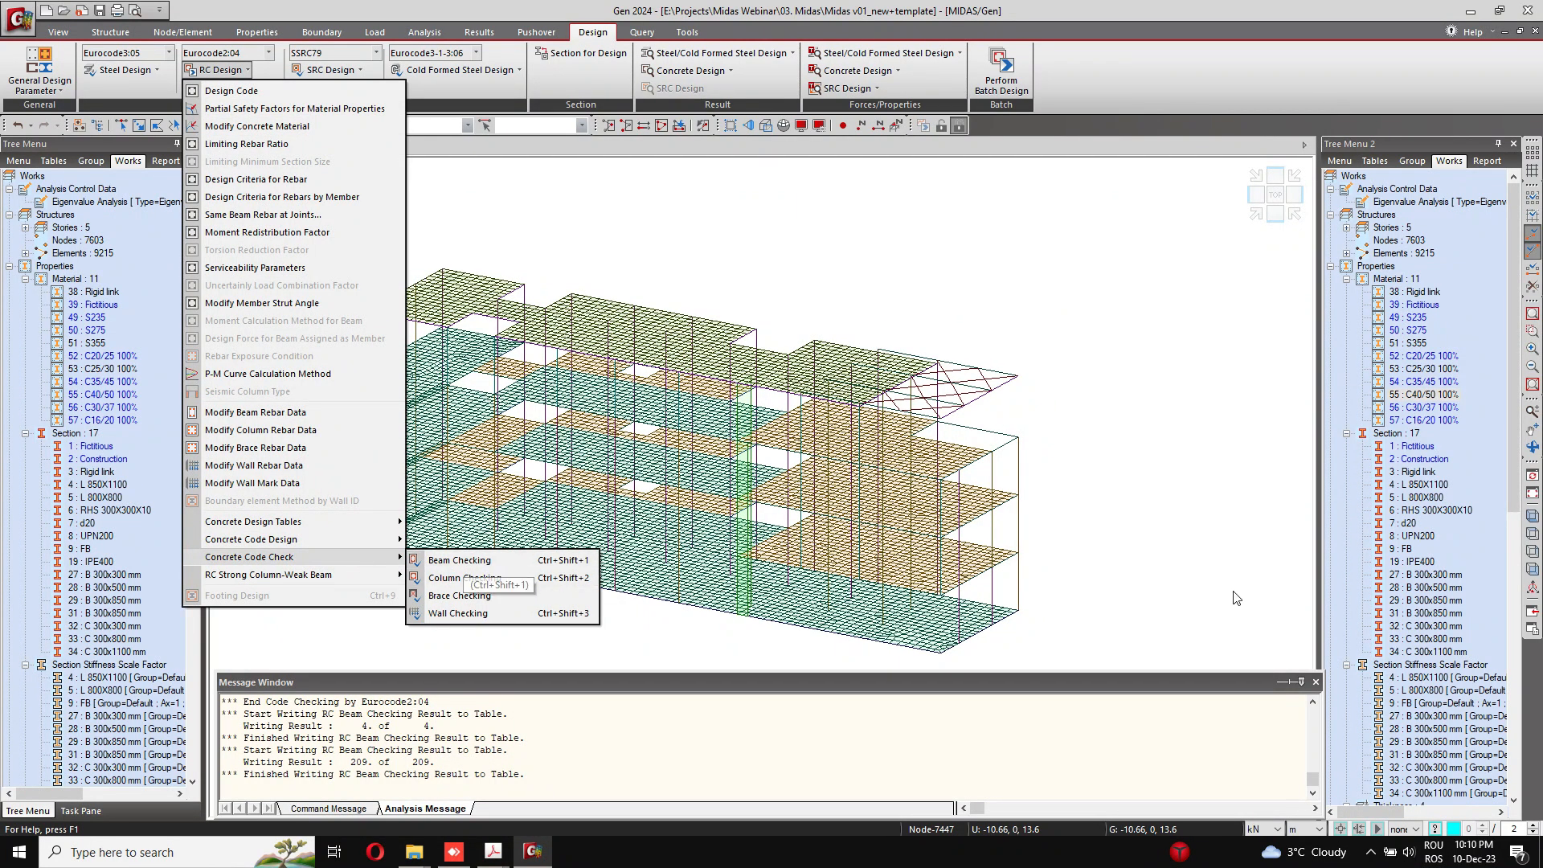
pyautogui.click(1459, 589)
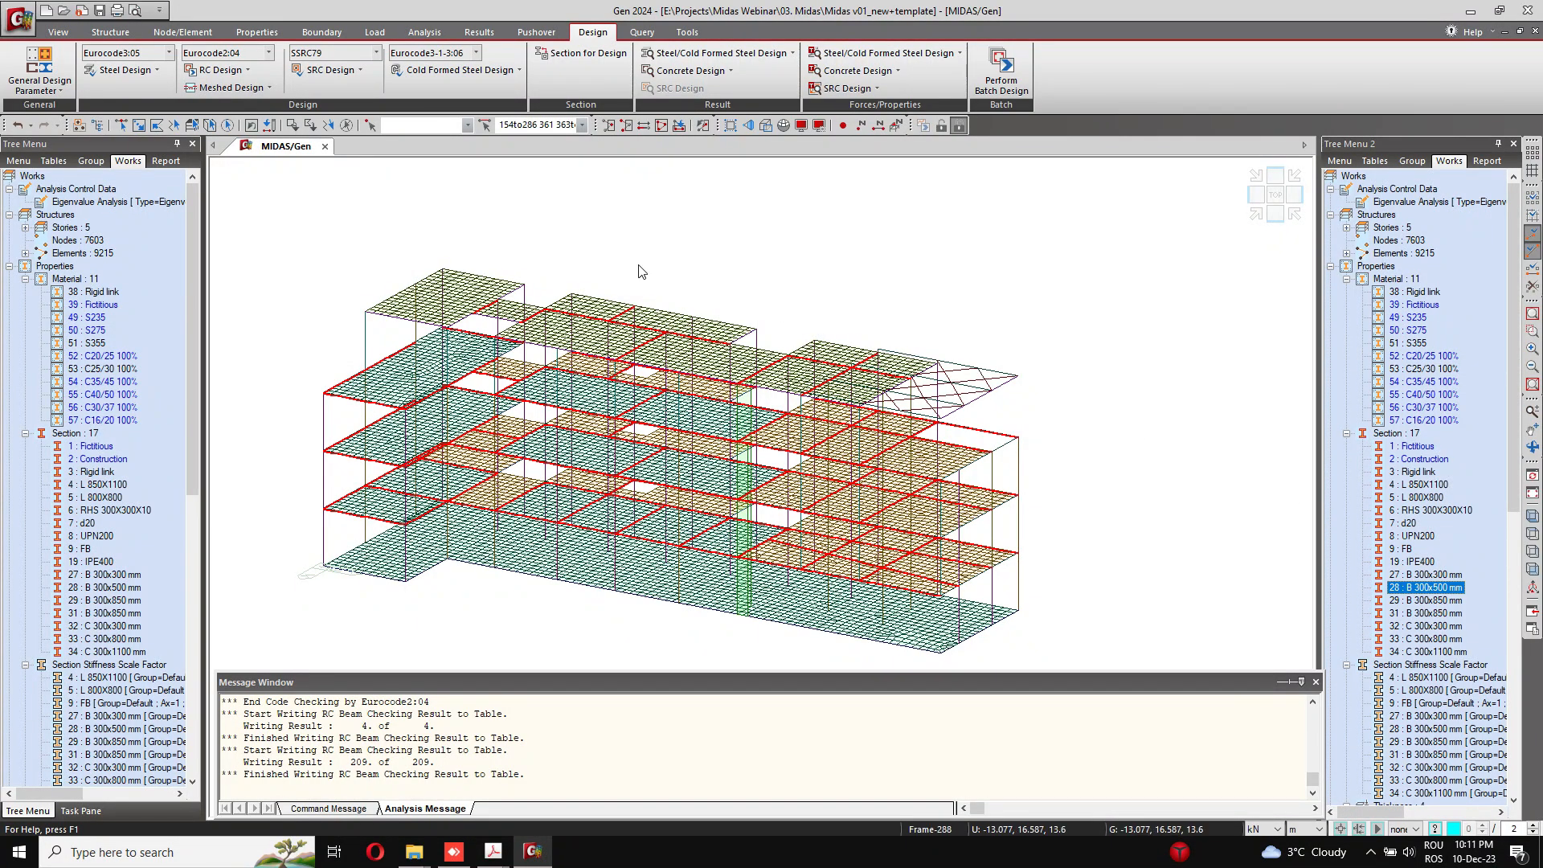
# Step: Run the Eurocode2:04 concrete code check on the selected beams and expand the results to the full table
pyautogui.click(245, 74)
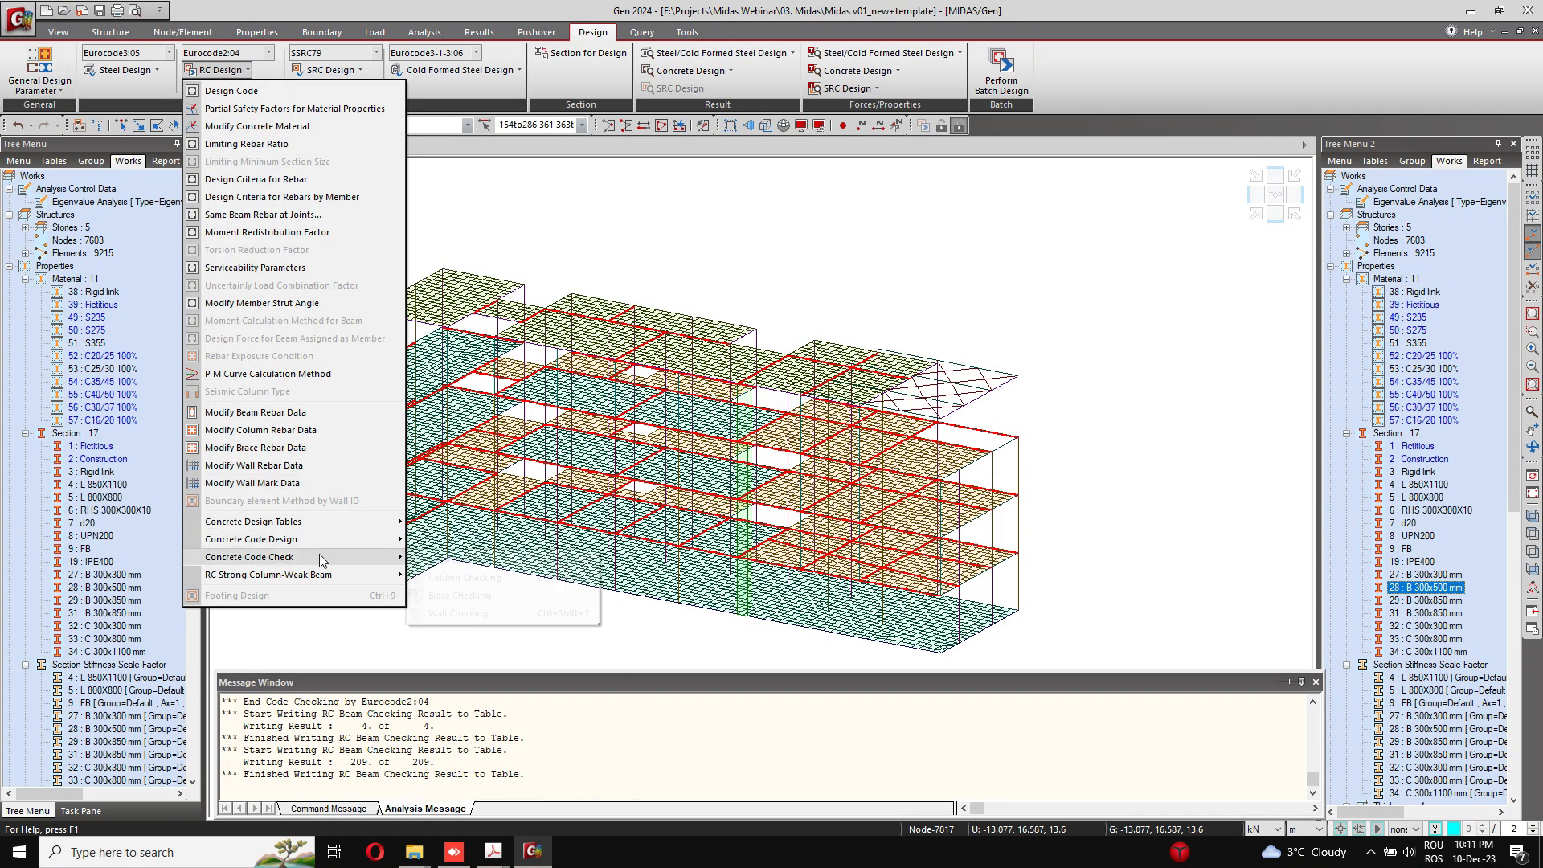
pyautogui.moveTo(354, 561)
pyautogui.click(459, 560)
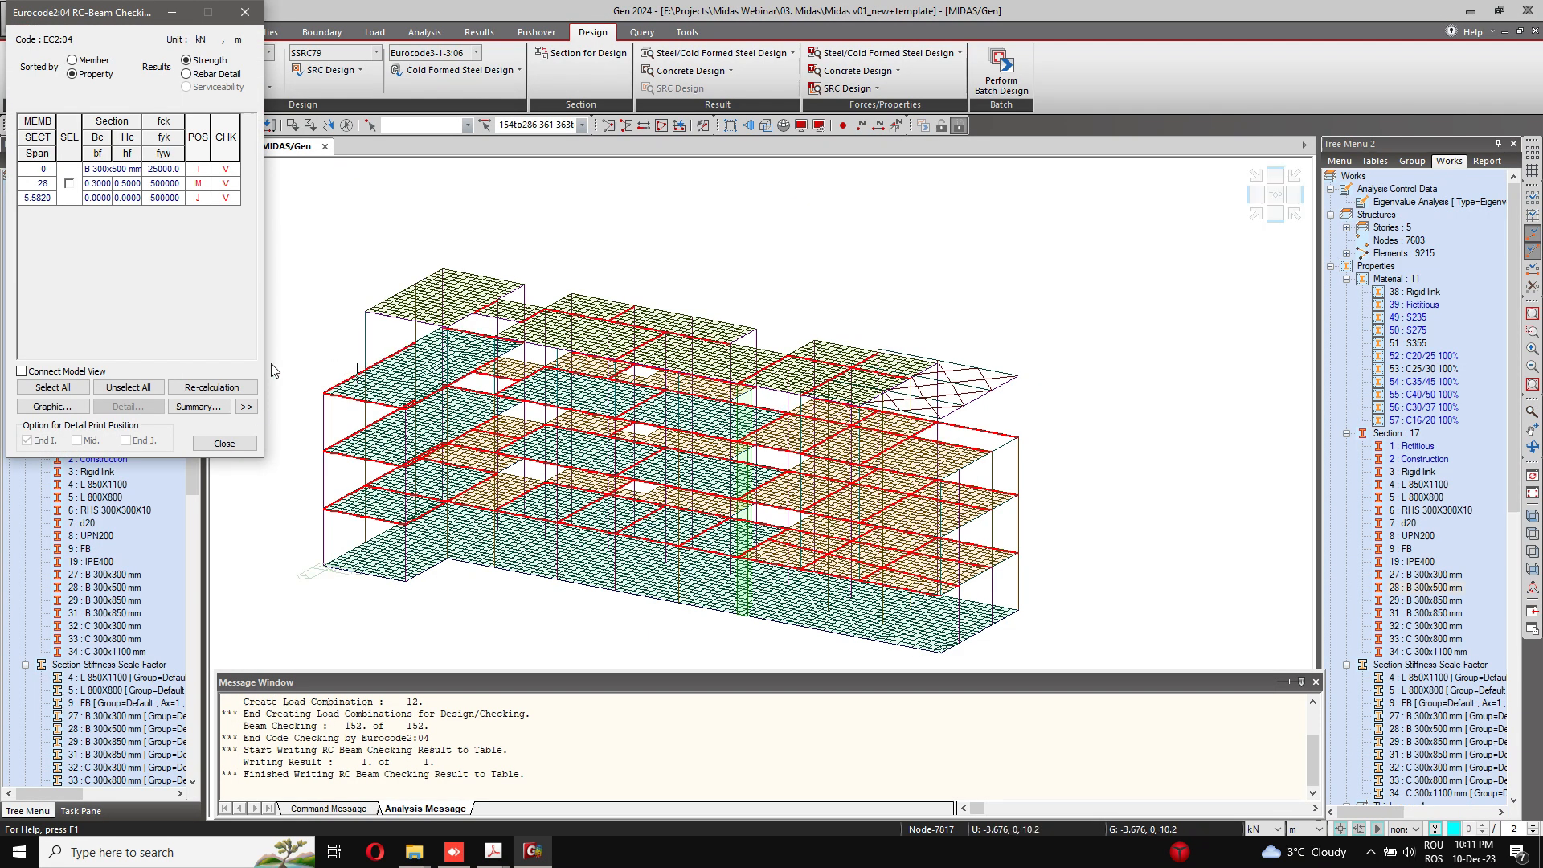
pyautogui.click(246, 406)
pyautogui.moveTo(342, 5); pyautogui.dragTo(454, 141)
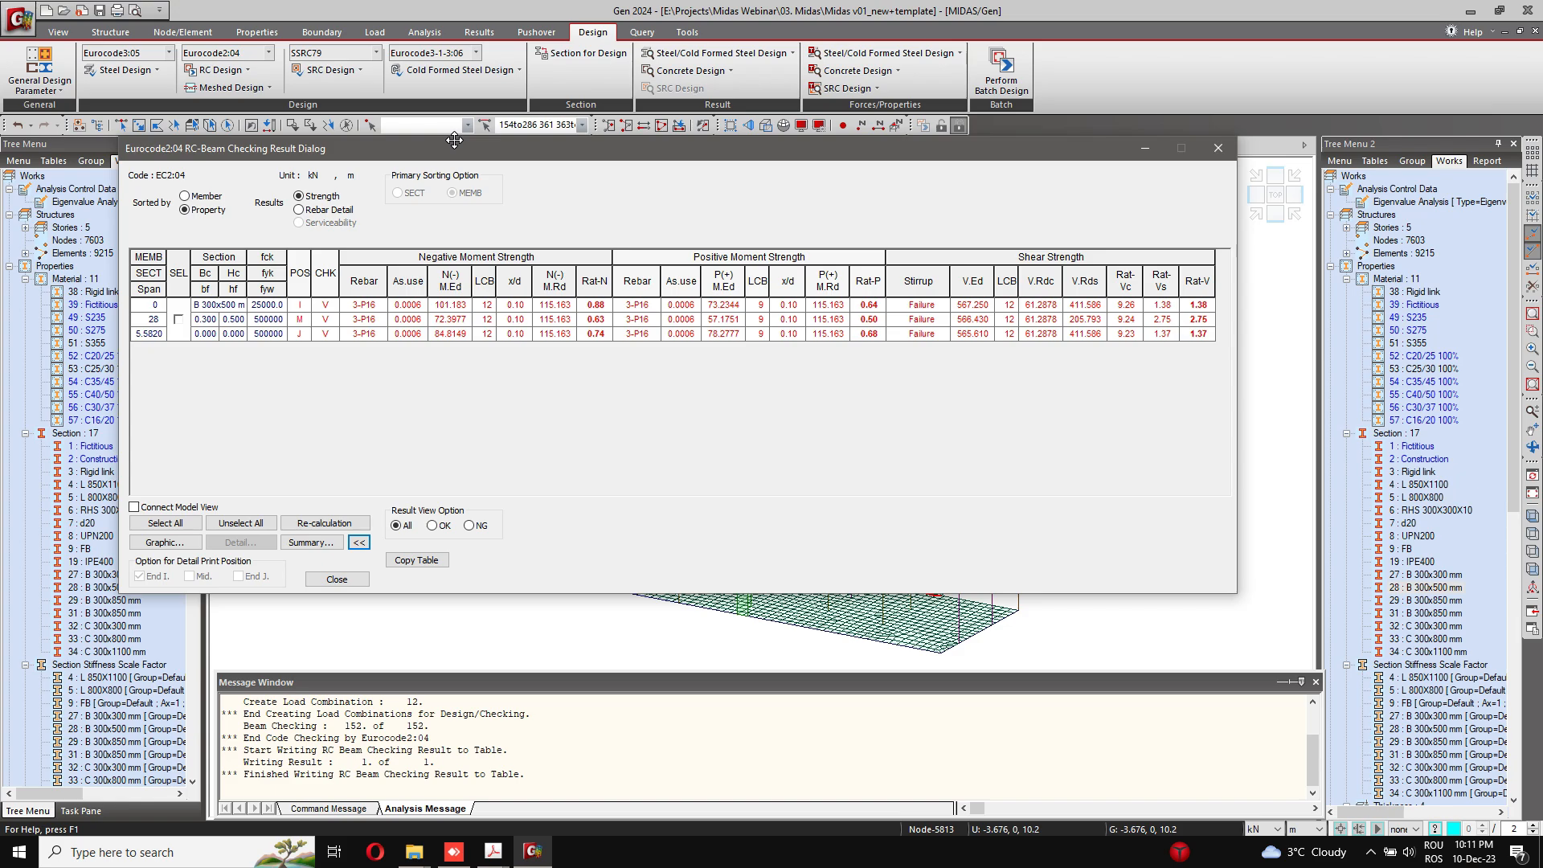
pyautogui.moveTo(454, 141); pyautogui.dragTo(456, 142)
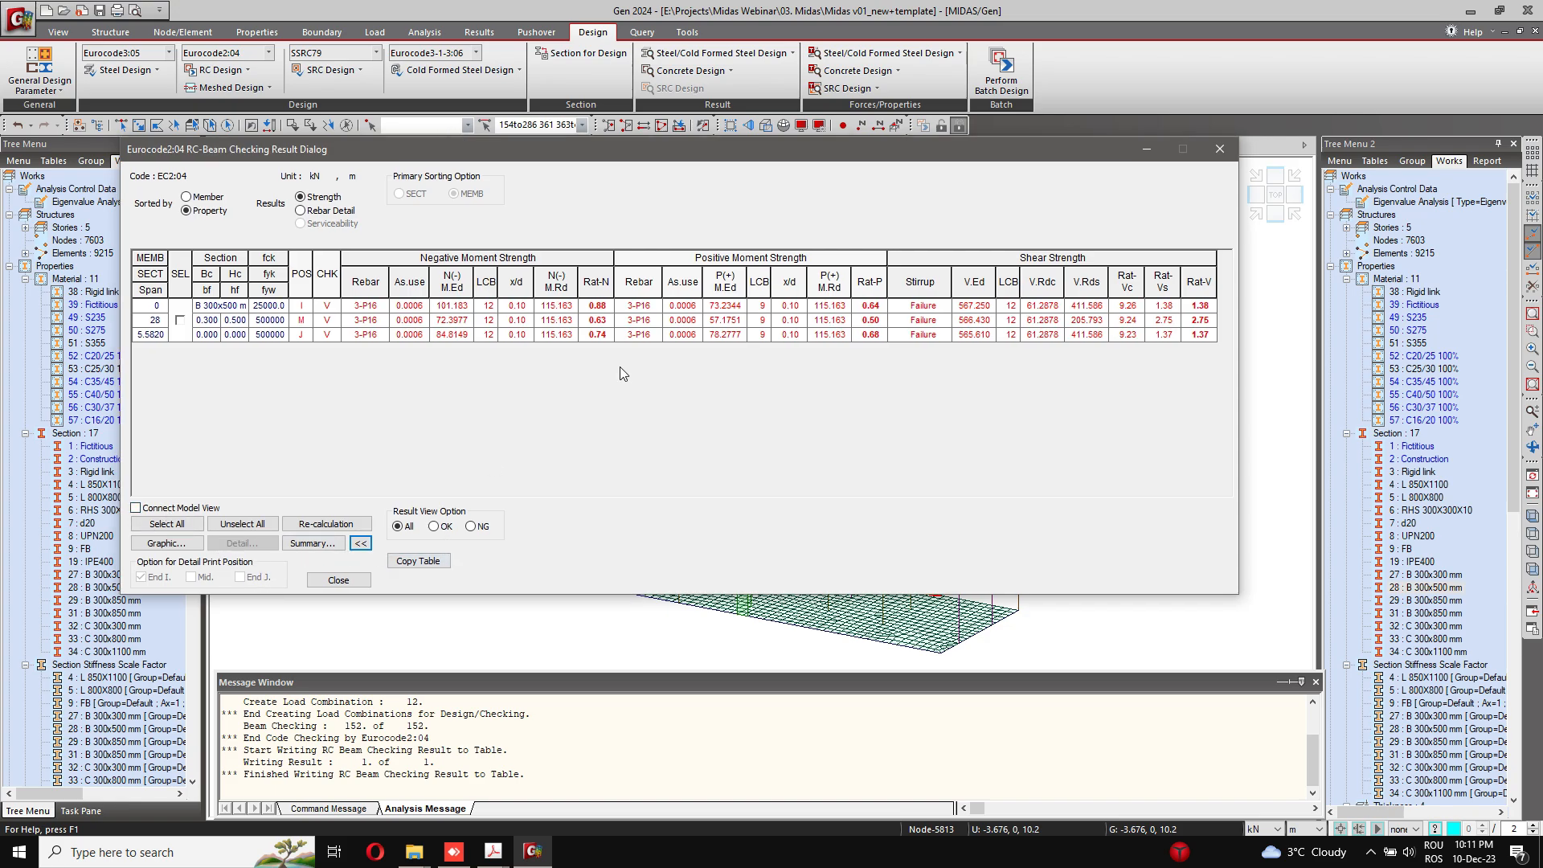
# Step: Review the graphic report of section 28 down to its shear capacity, and close the report and the beam checking results
pyautogui.click(167, 523)
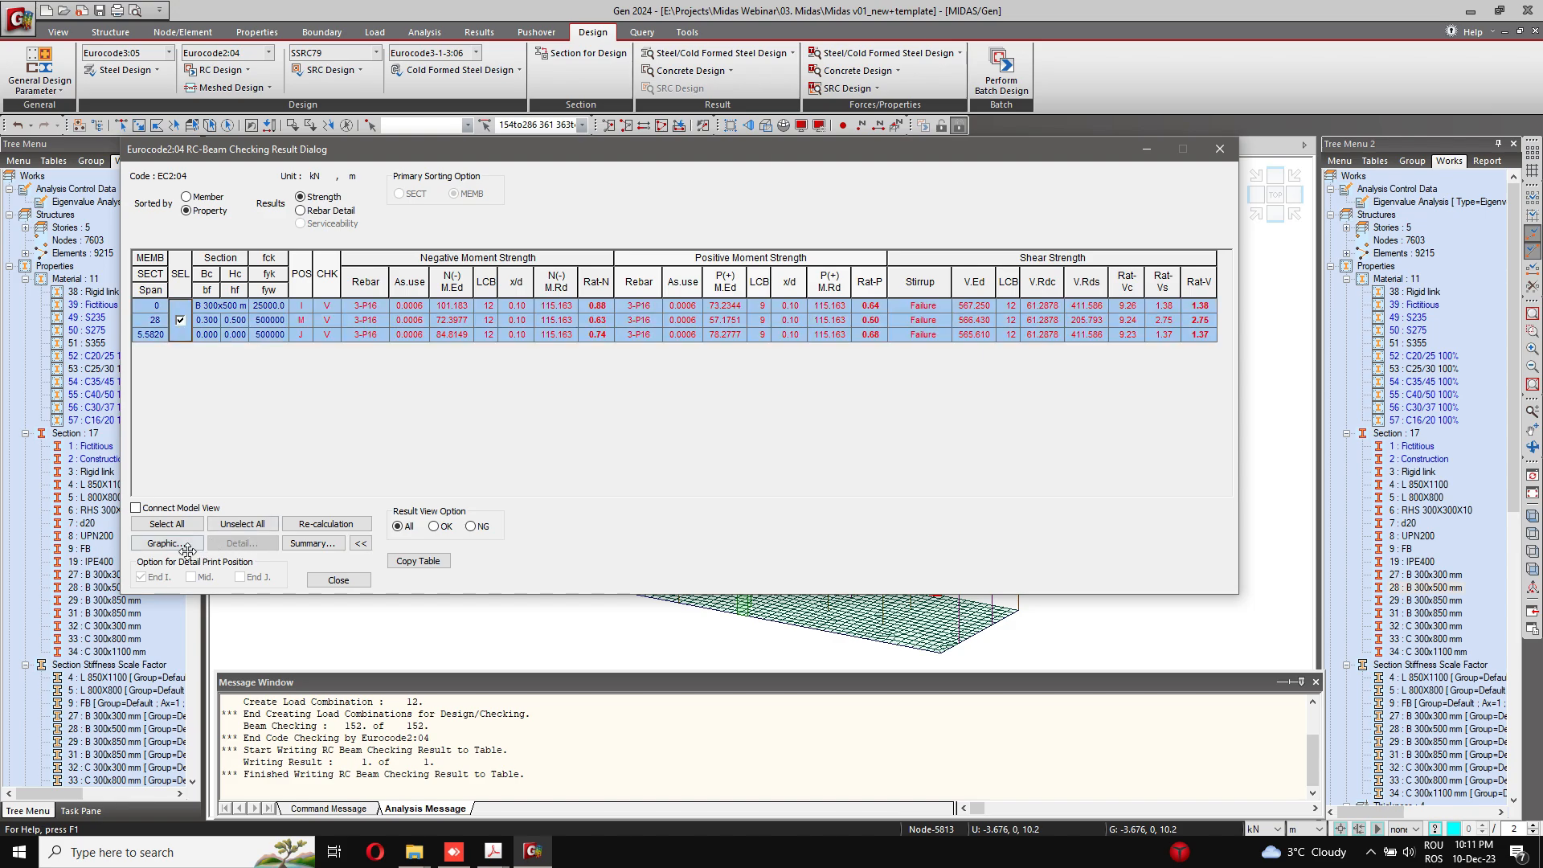
pyautogui.click(166, 544)
pyautogui.click(498, 13)
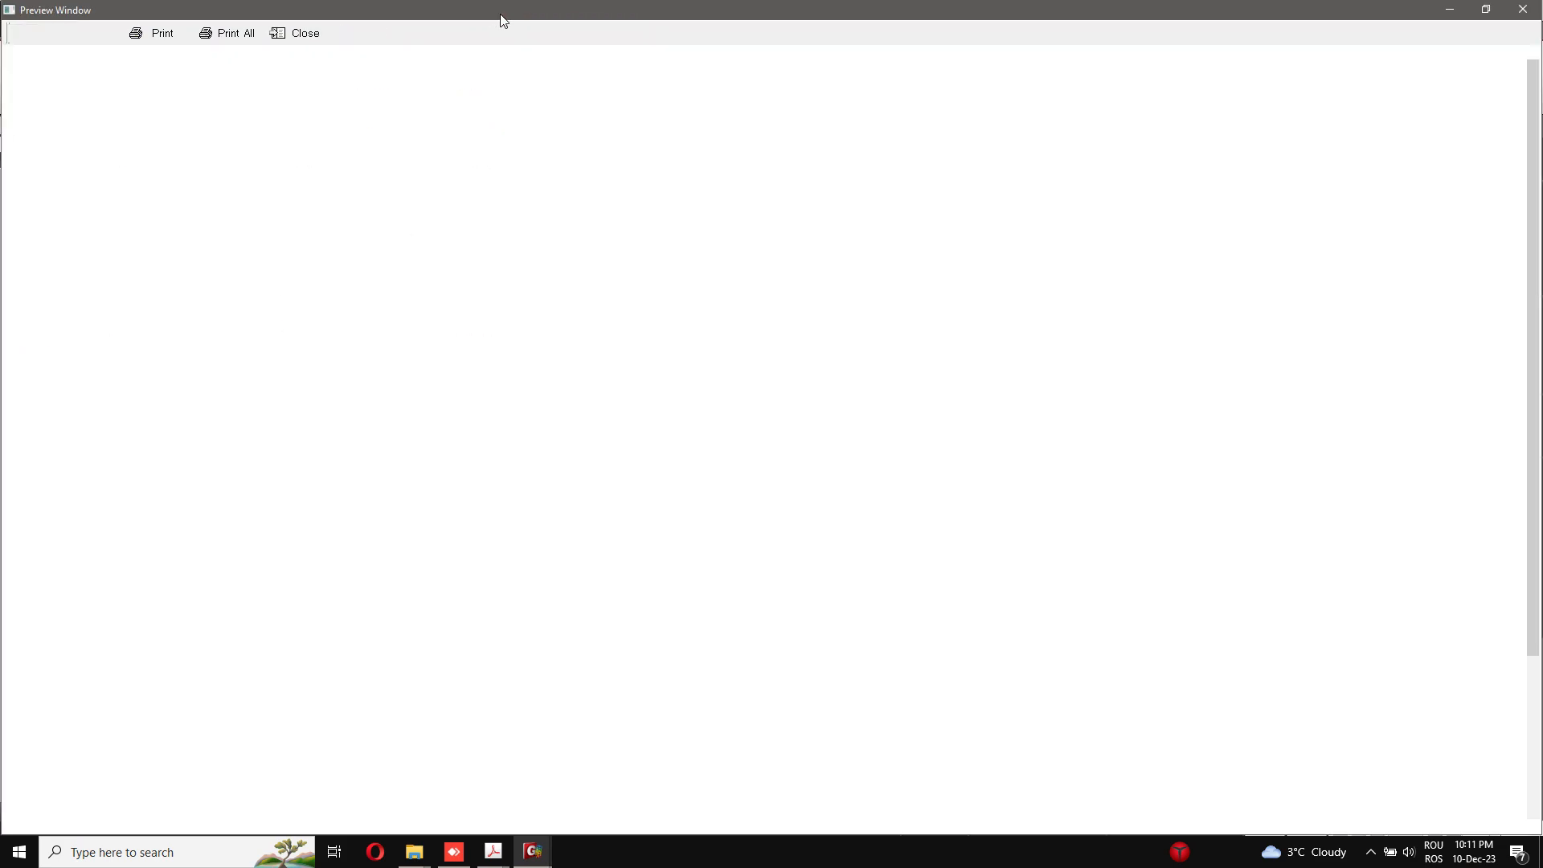
pyautogui.scroll(-3, 311, 466)
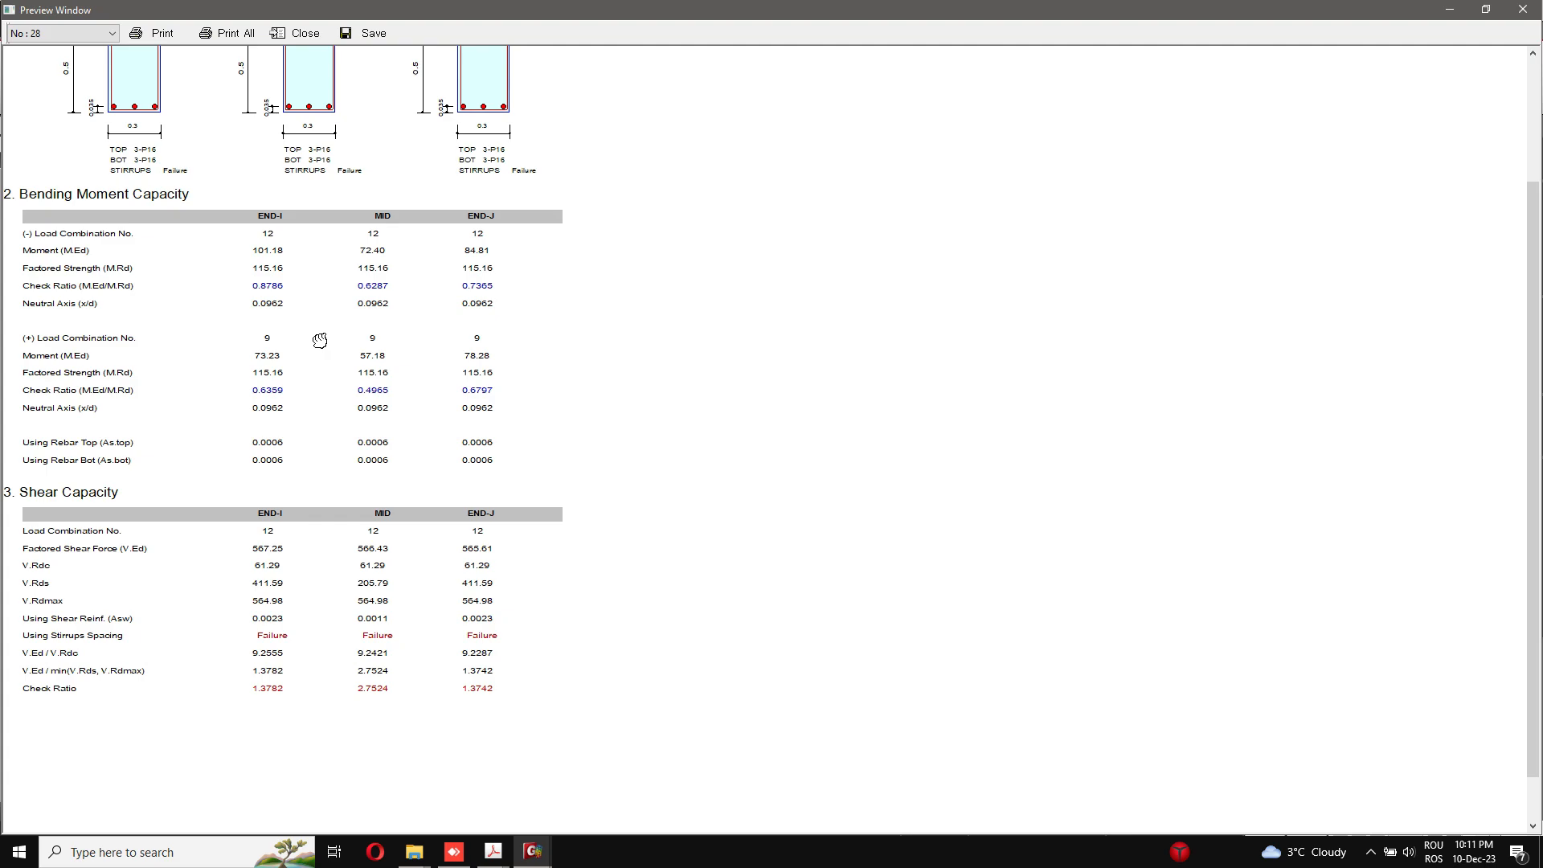
pyautogui.scroll(-1, 304, 602)
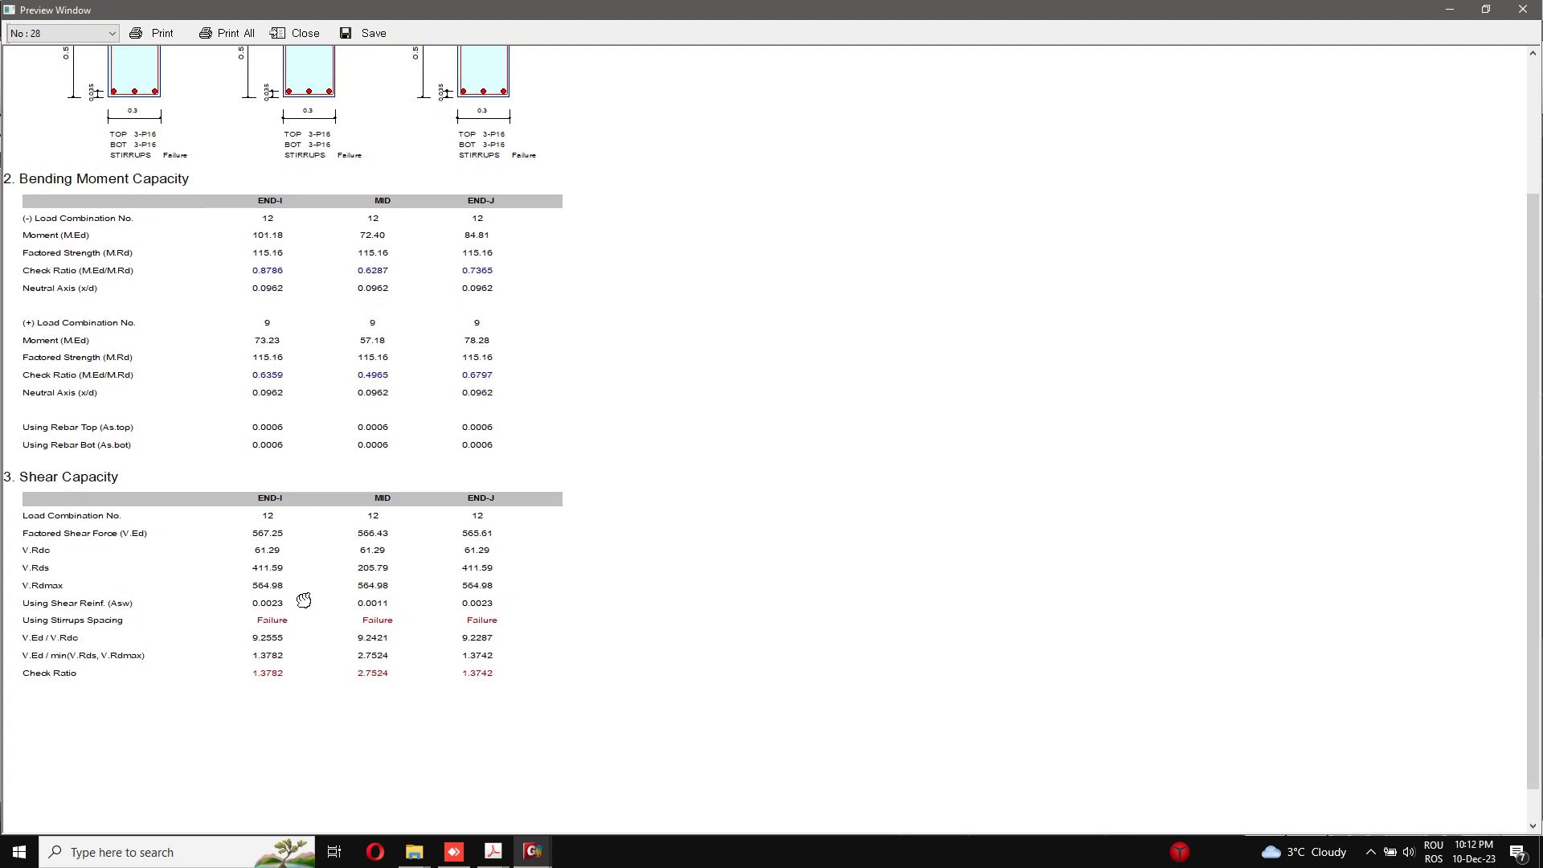
pyautogui.scroll(3, 1284, 297)
pyautogui.scroll(10, 1284, 297)
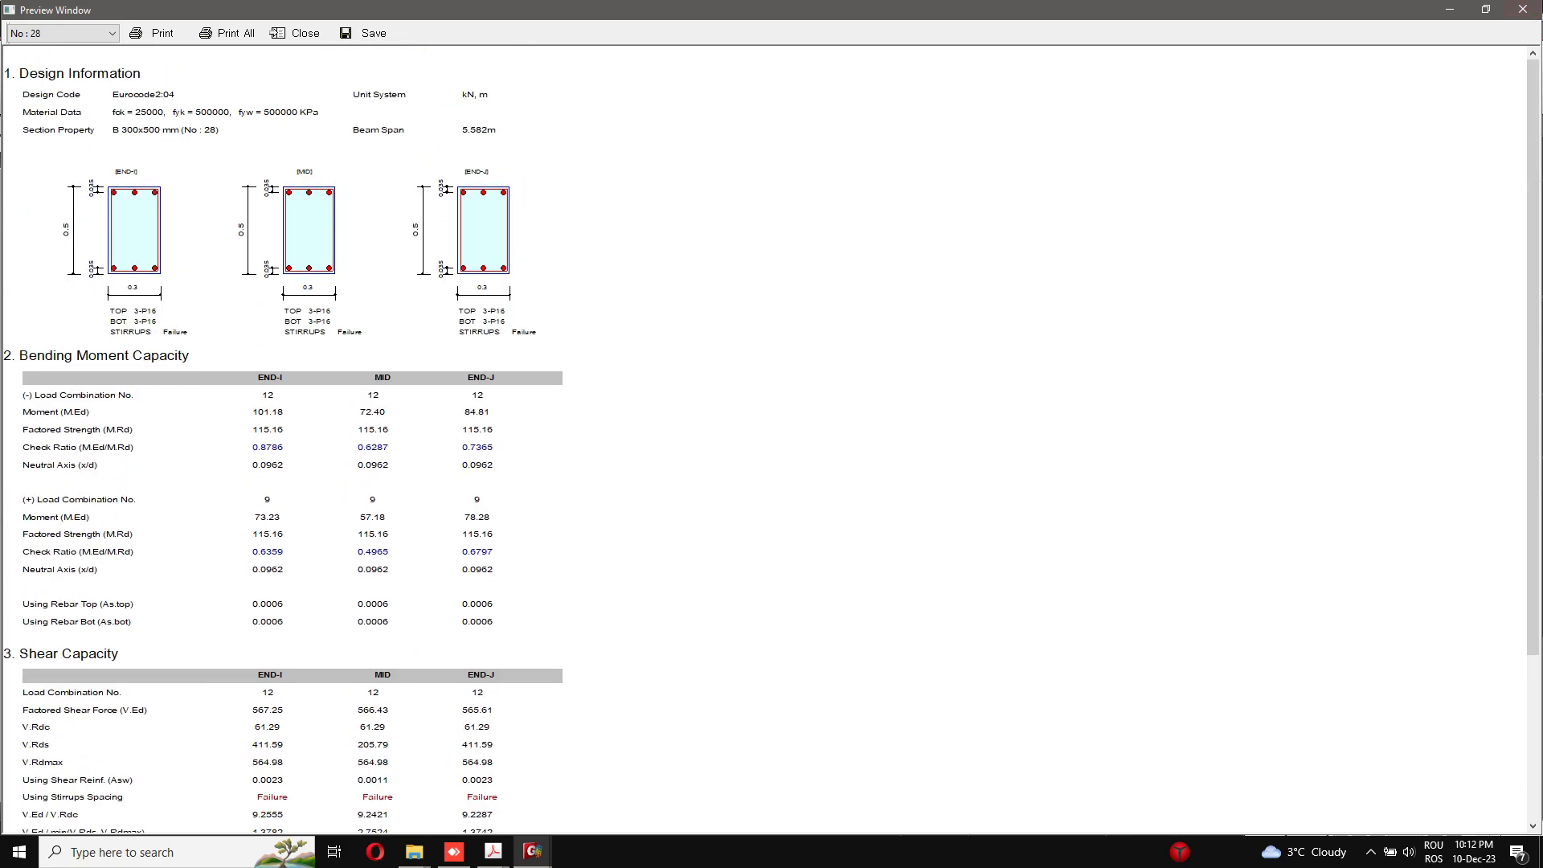
pyautogui.click(1524, 9)
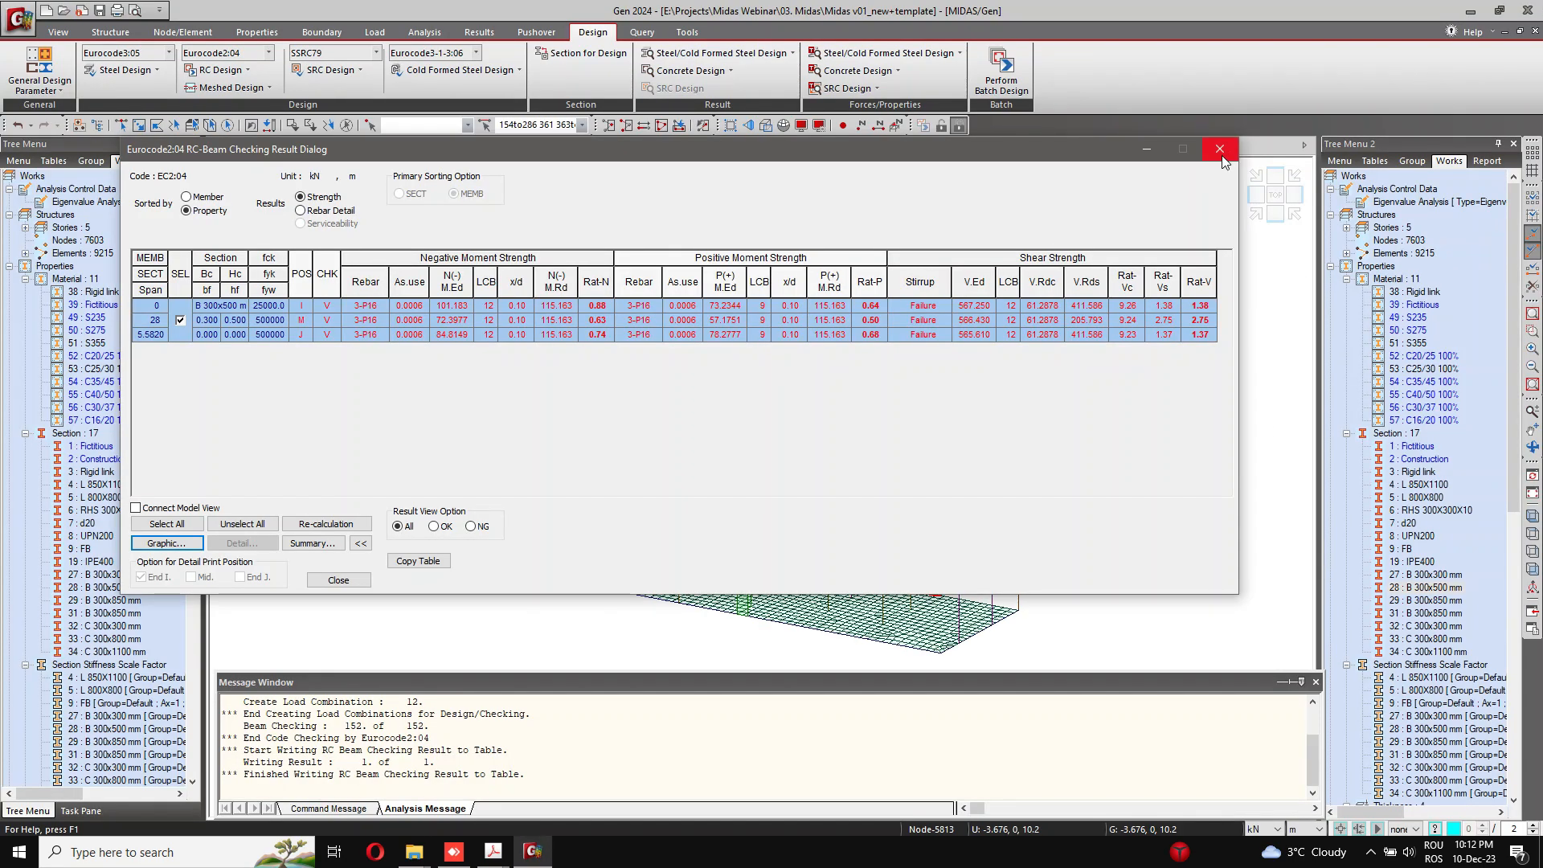
pyautogui.click(1220, 155)
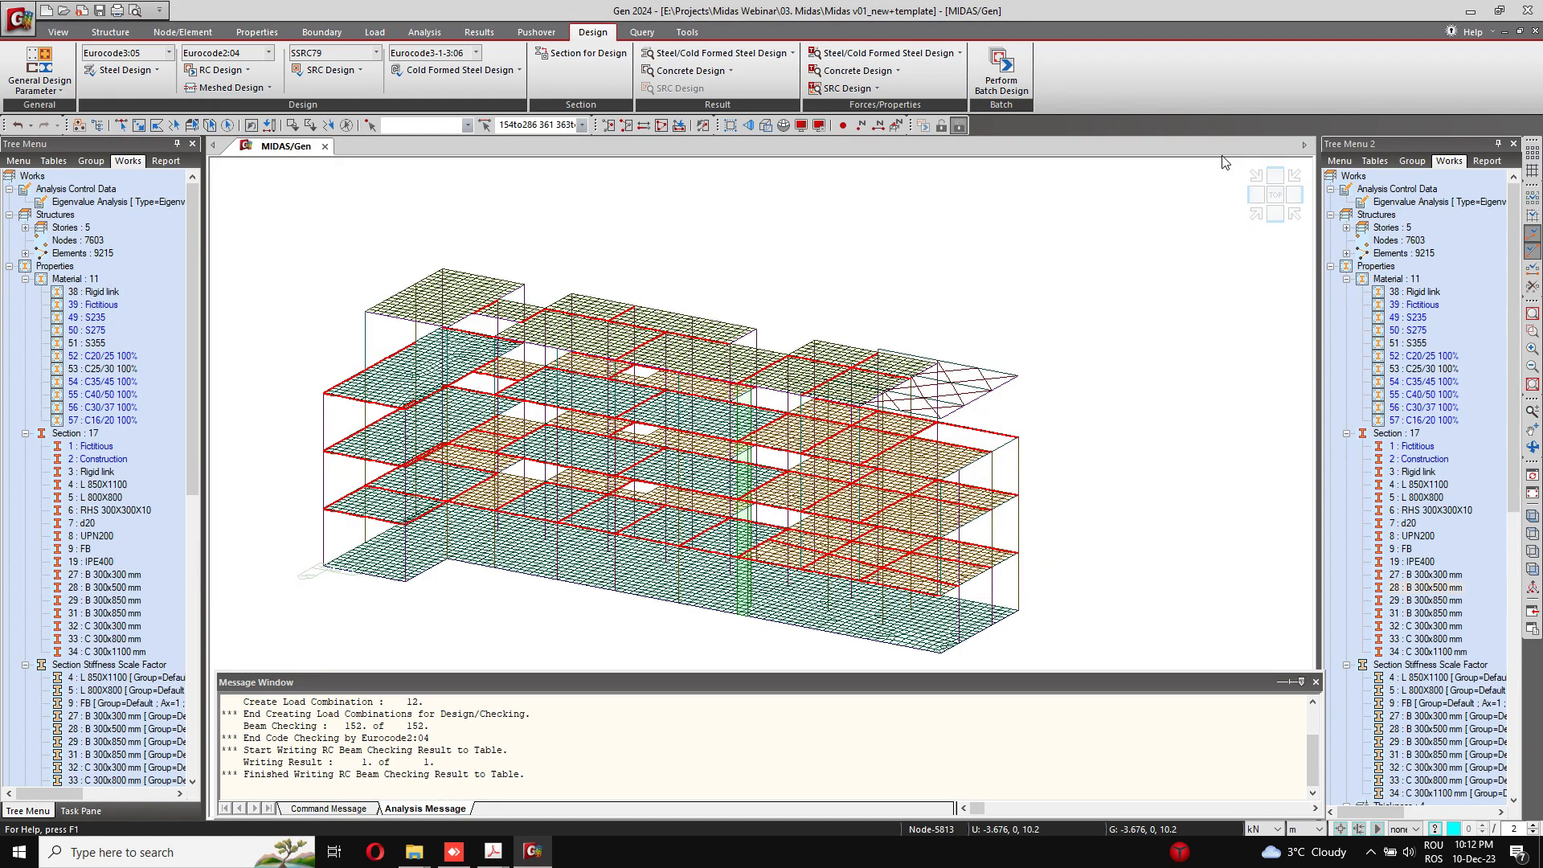
# Step: In the column rebar data, give section 33 (C 300x800 mm) 12 main bars of size P16 in 5 rows
pyautogui.moveTo(606, 307); pyautogui.dragTo(634, 288, button='middle')
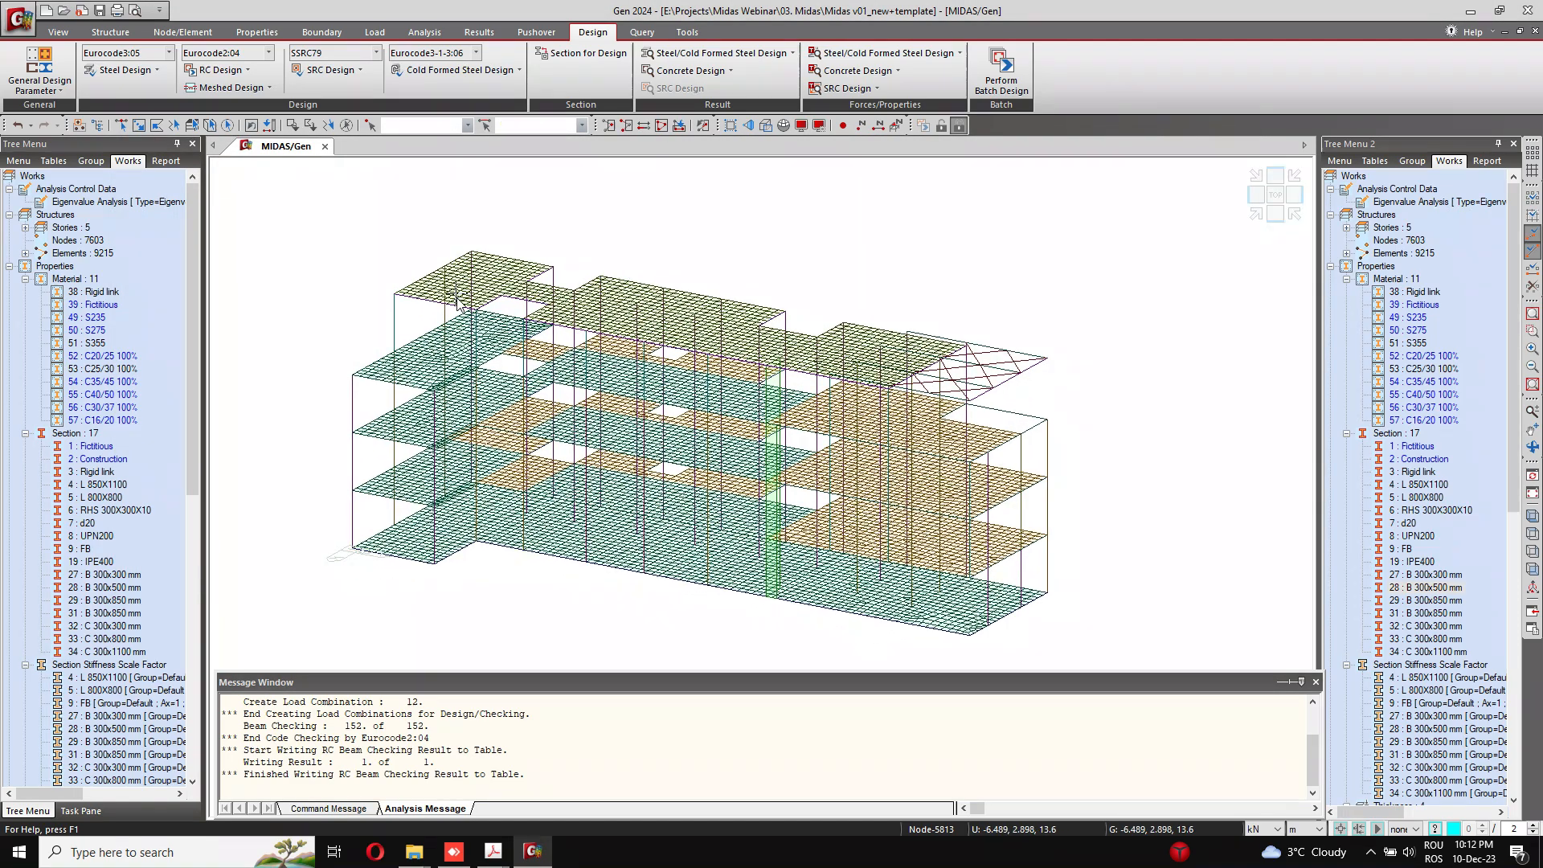
pyautogui.moveTo(453, 294)
pyautogui.keyDown('ctrl'); pyautogui.mouseDown(button='middle')
pyautogui.moveTo(454, 280)
pyautogui.moveTo(455, 292)
pyautogui.mouseUp(button='middle'); pyautogui.keyUp('ctrl')
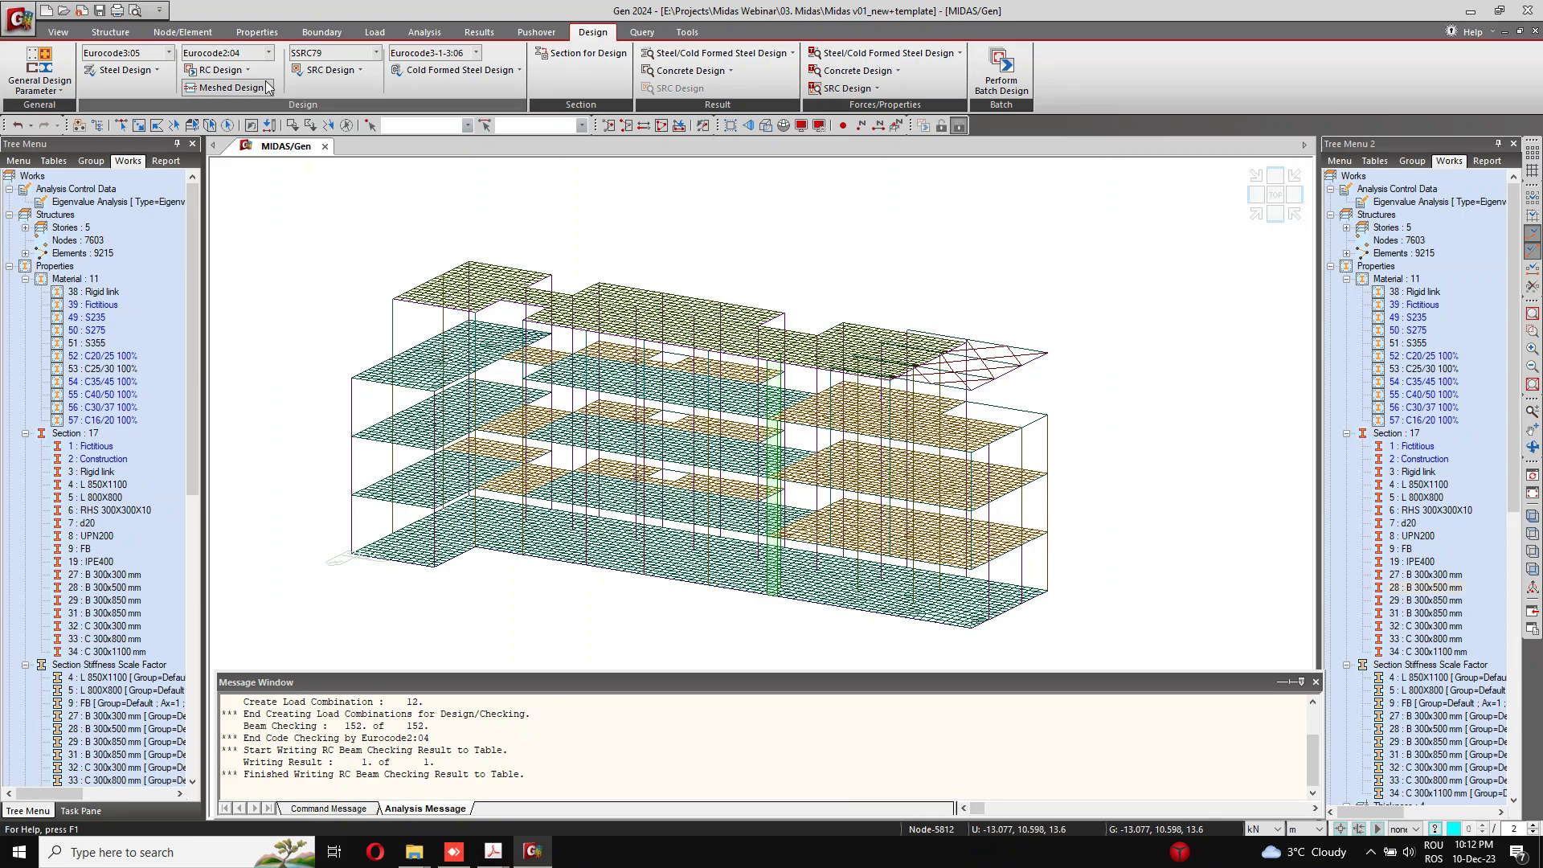
pyautogui.click(225, 70)
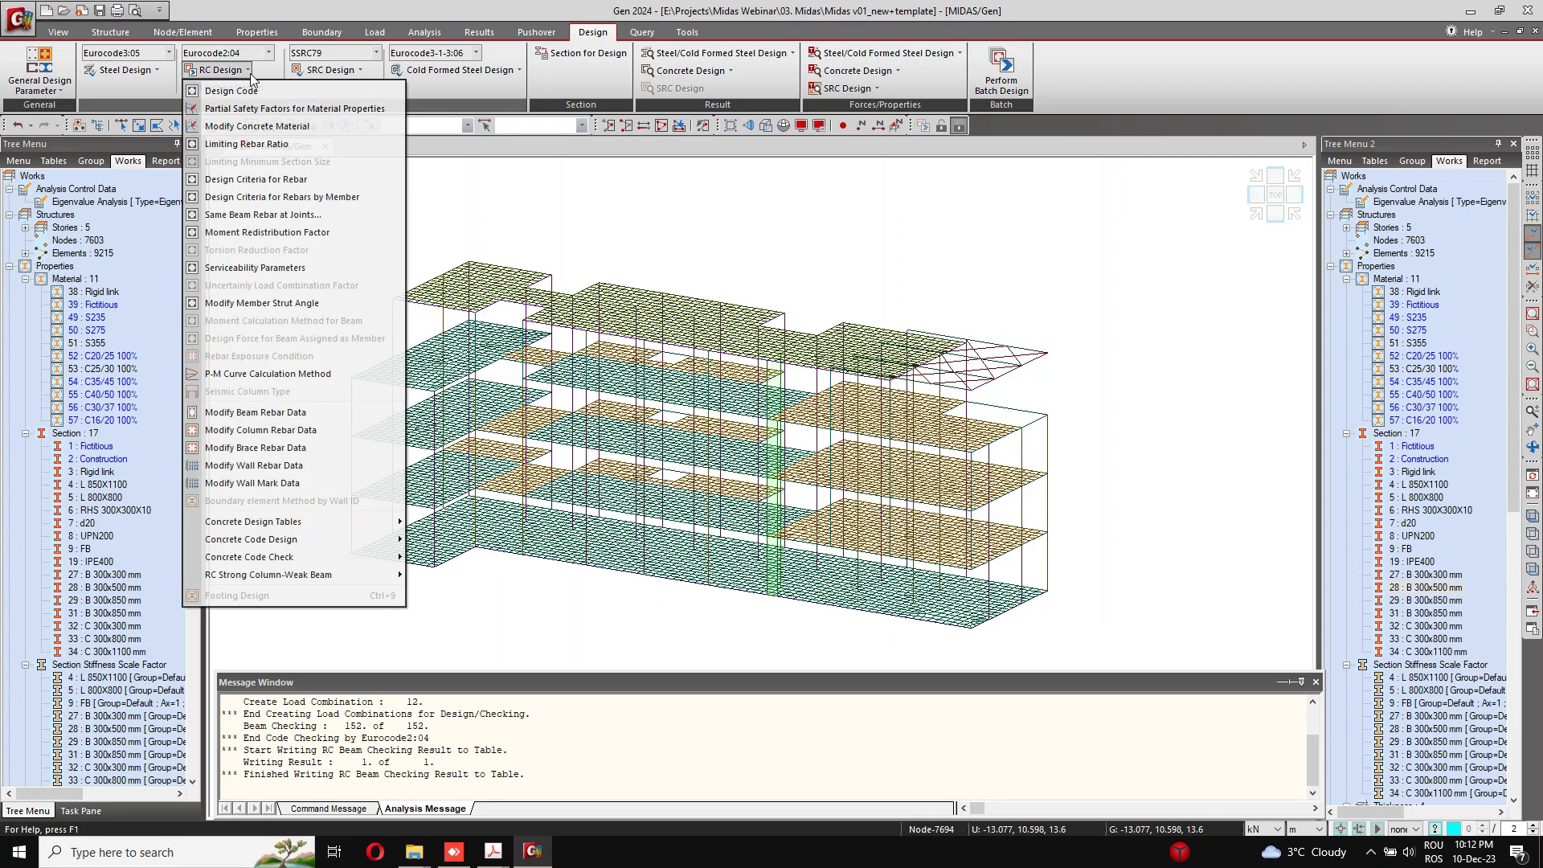
pyautogui.click(327, 428)
pyautogui.moveTo(279, 121); pyautogui.dragTo(568, 121)
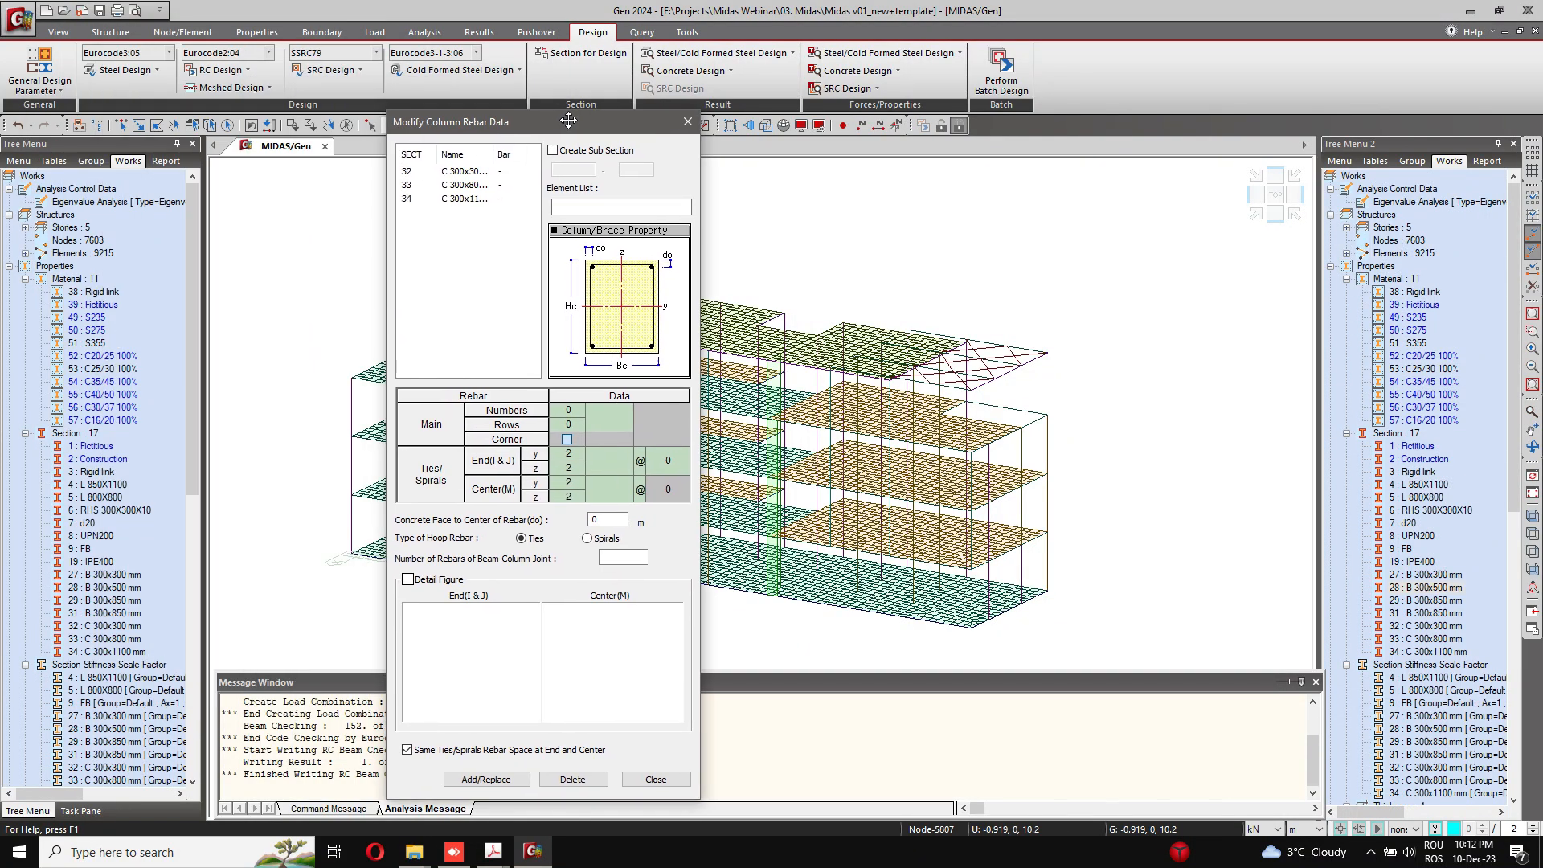
pyautogui.click(488, 185)
pyautogui.moveTo(488, 122); pyautogui.dragTo(433, 24)
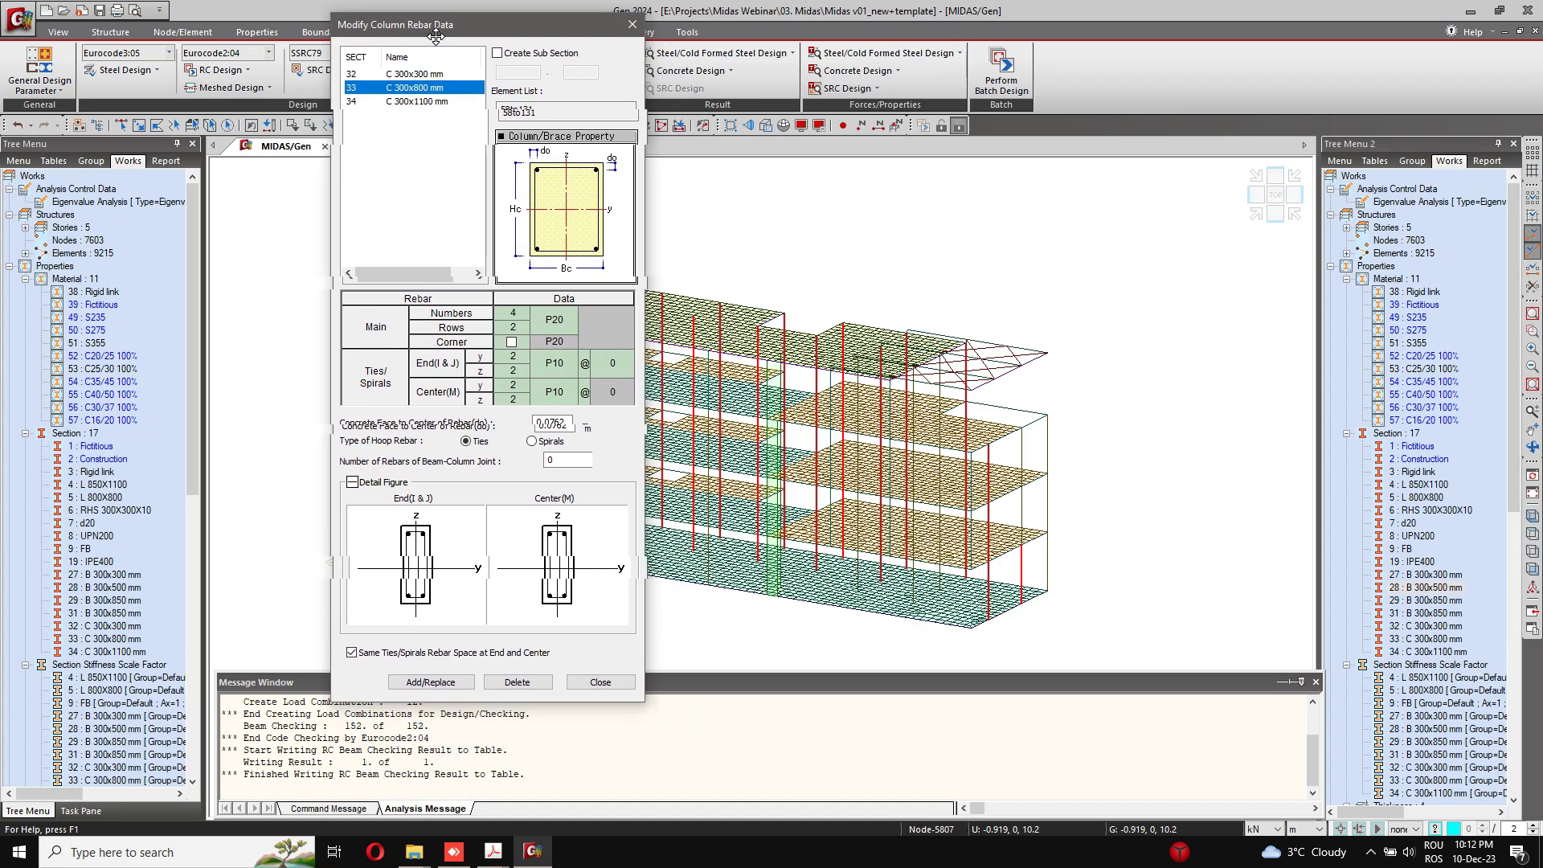
pyautogui.click(523, 311)
pyautogui.click(523, 311)
pyautogui.click(524, 311)
pyautogui.click(523, 311)
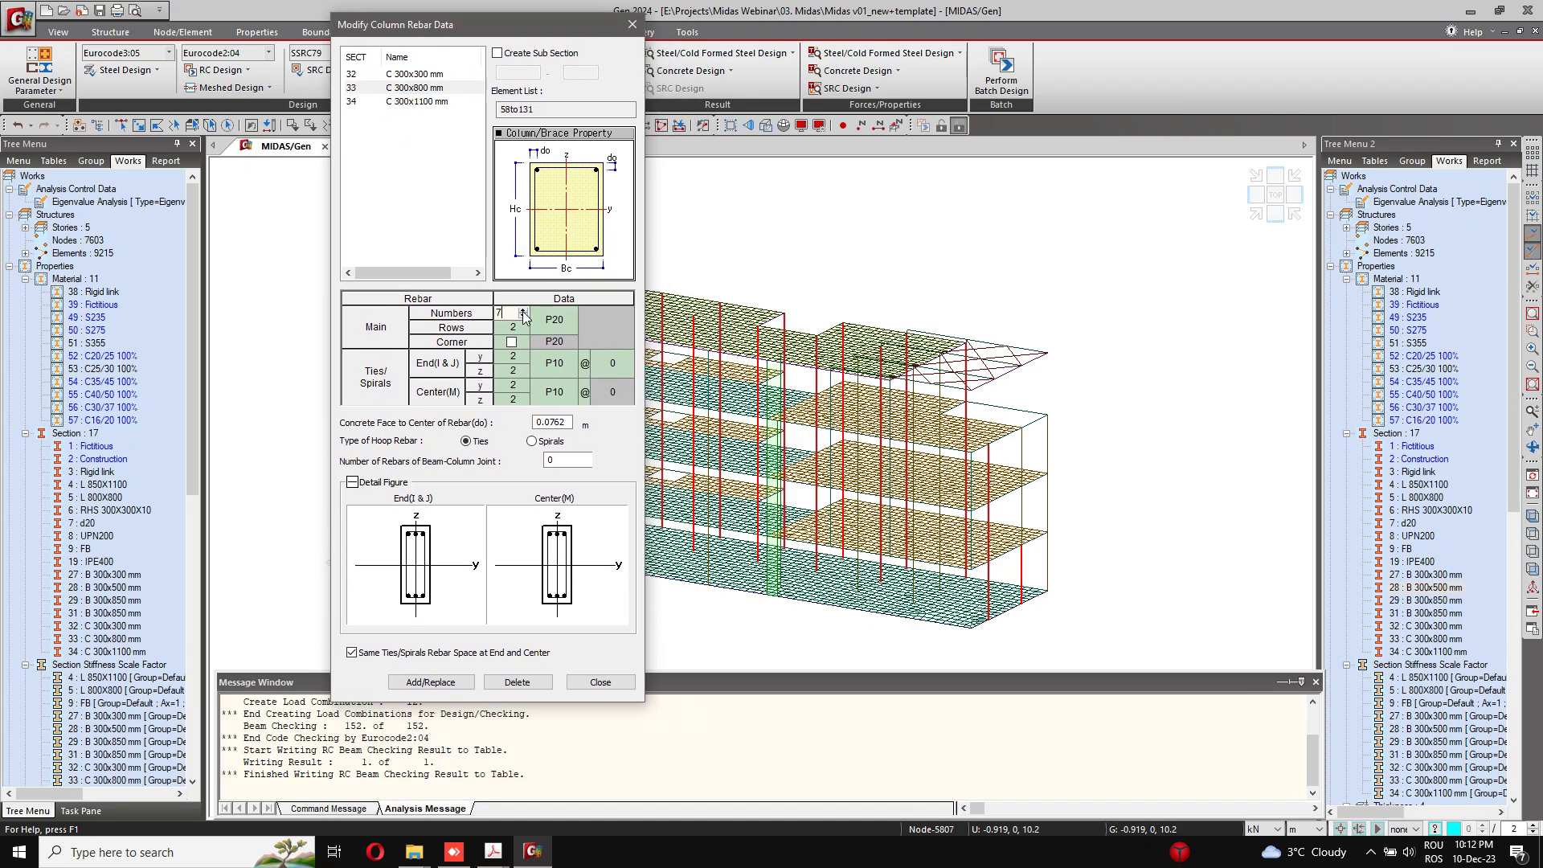
pyautogui.click(523, 311)
pyautogui.click(523, 311)
pyautogui.click(523, 311)
pyautogui.click(524, 311)
pyautogui.click(524, 311)
pyautogui.click(523, 311)
pyautogui.click(523, 327)
pyautogui.click(554, 319)
pyautogui.click(556, 427)
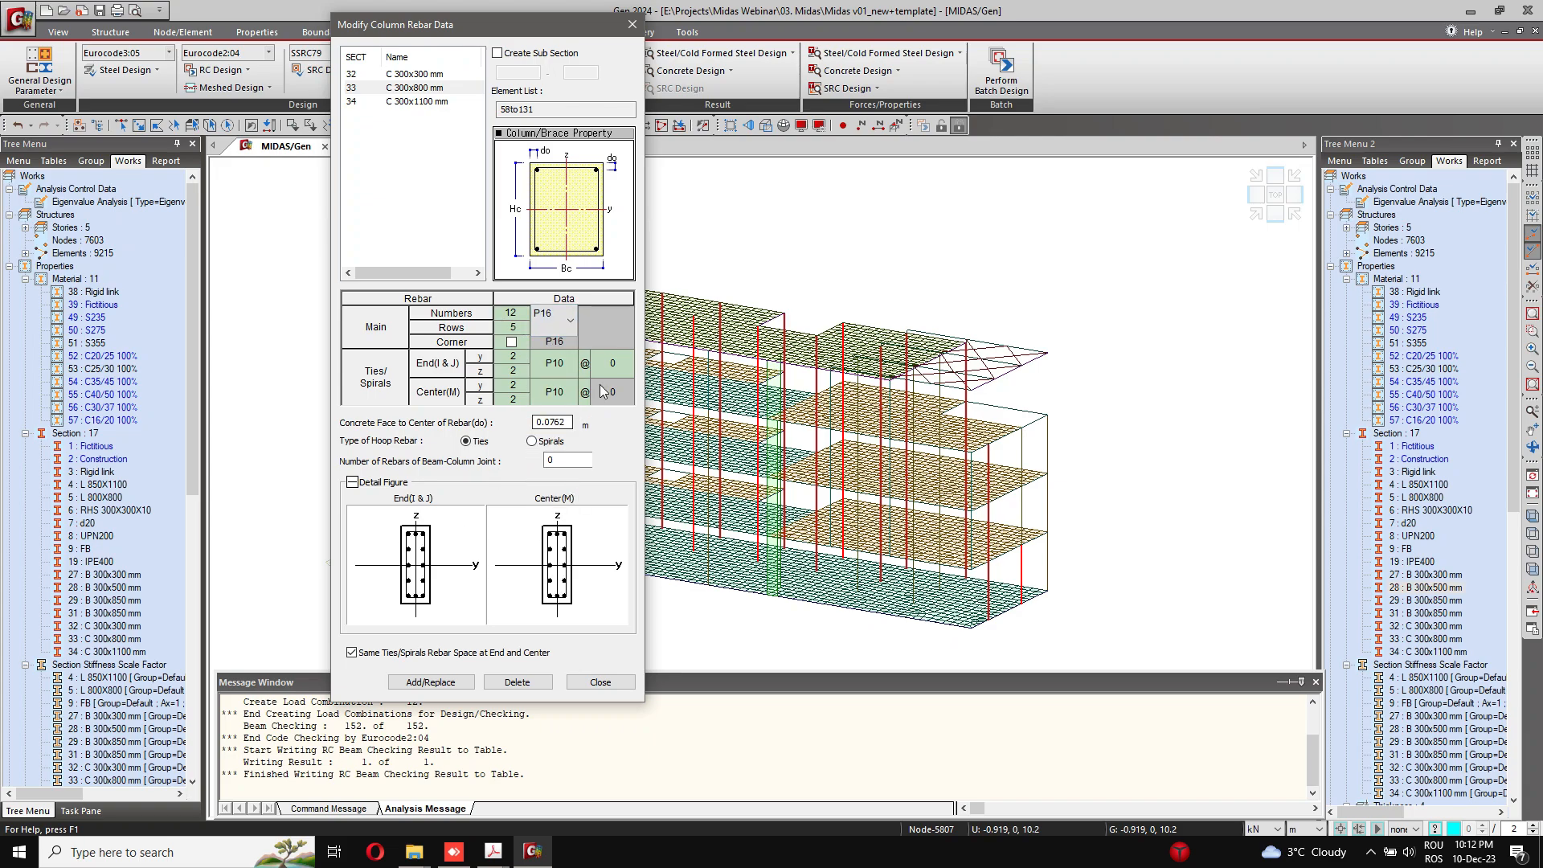
# Step: Set section 33's ties to P12 at both the ends and the center, with a spacing of 100
pyautogui.click(613, 362)
pyautogui.click(626, 364)
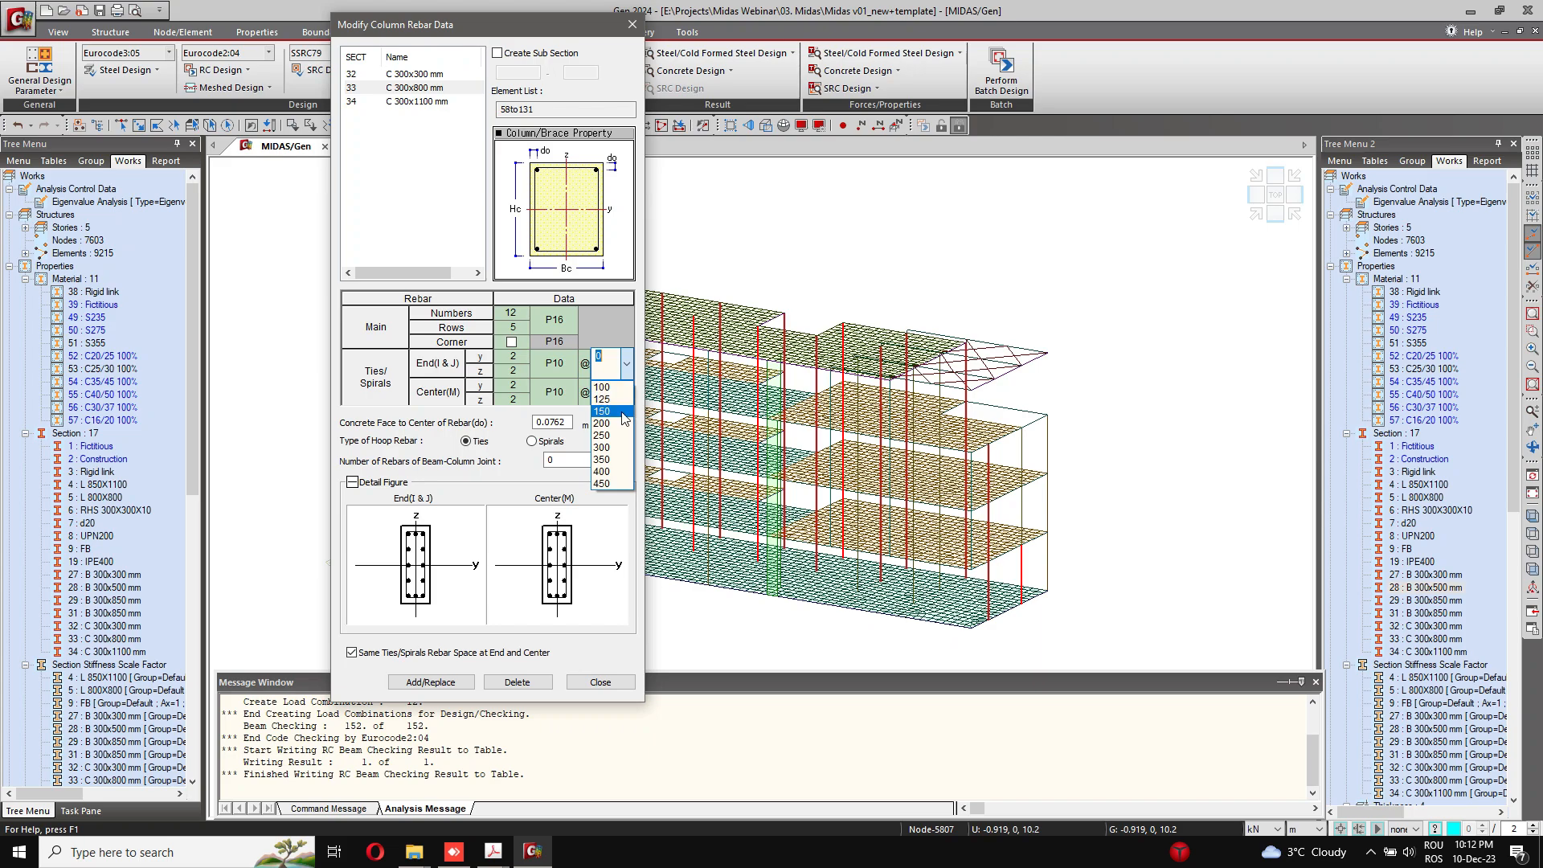
pyautogui.click(602, 387)
pyautogui.click(560, 363)
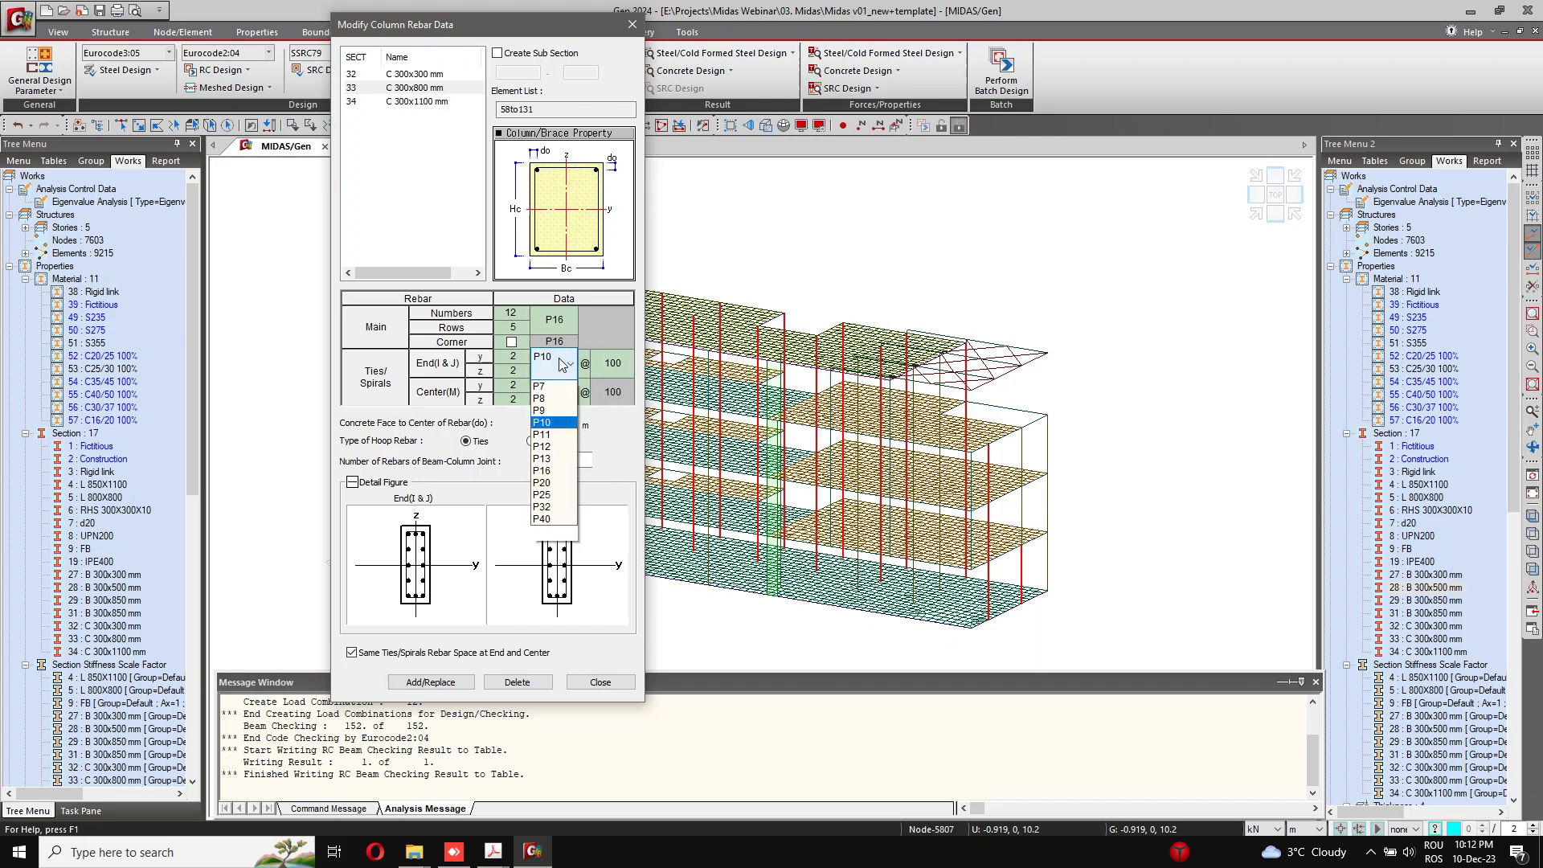
pyautogui.click(542, 446)
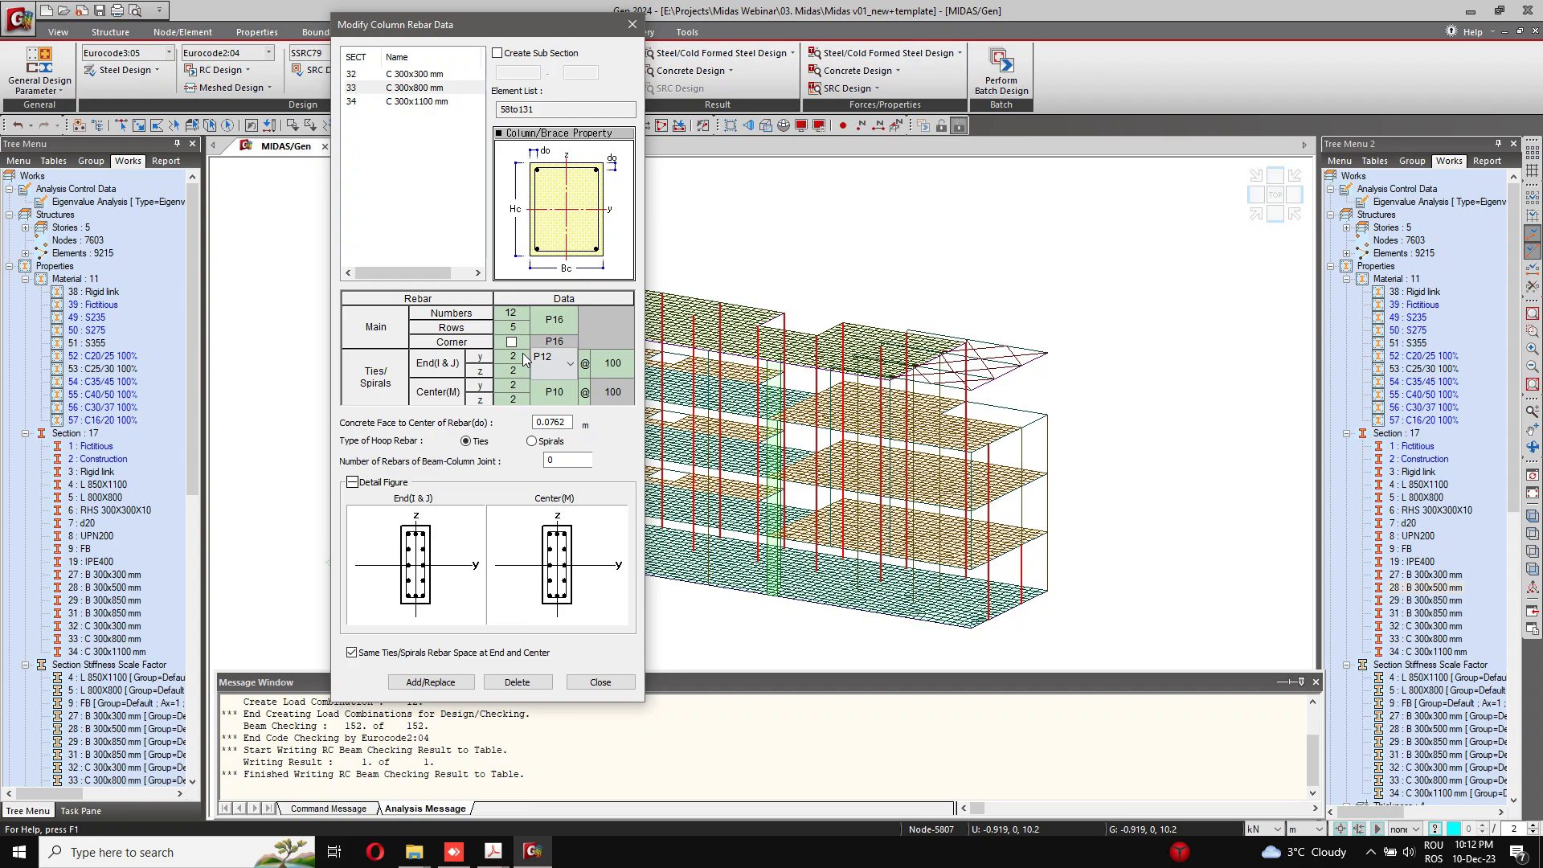
pyautogui.click(571, 391)
pyautogui.click(571, 391)
pyautogui.click(571, 391)
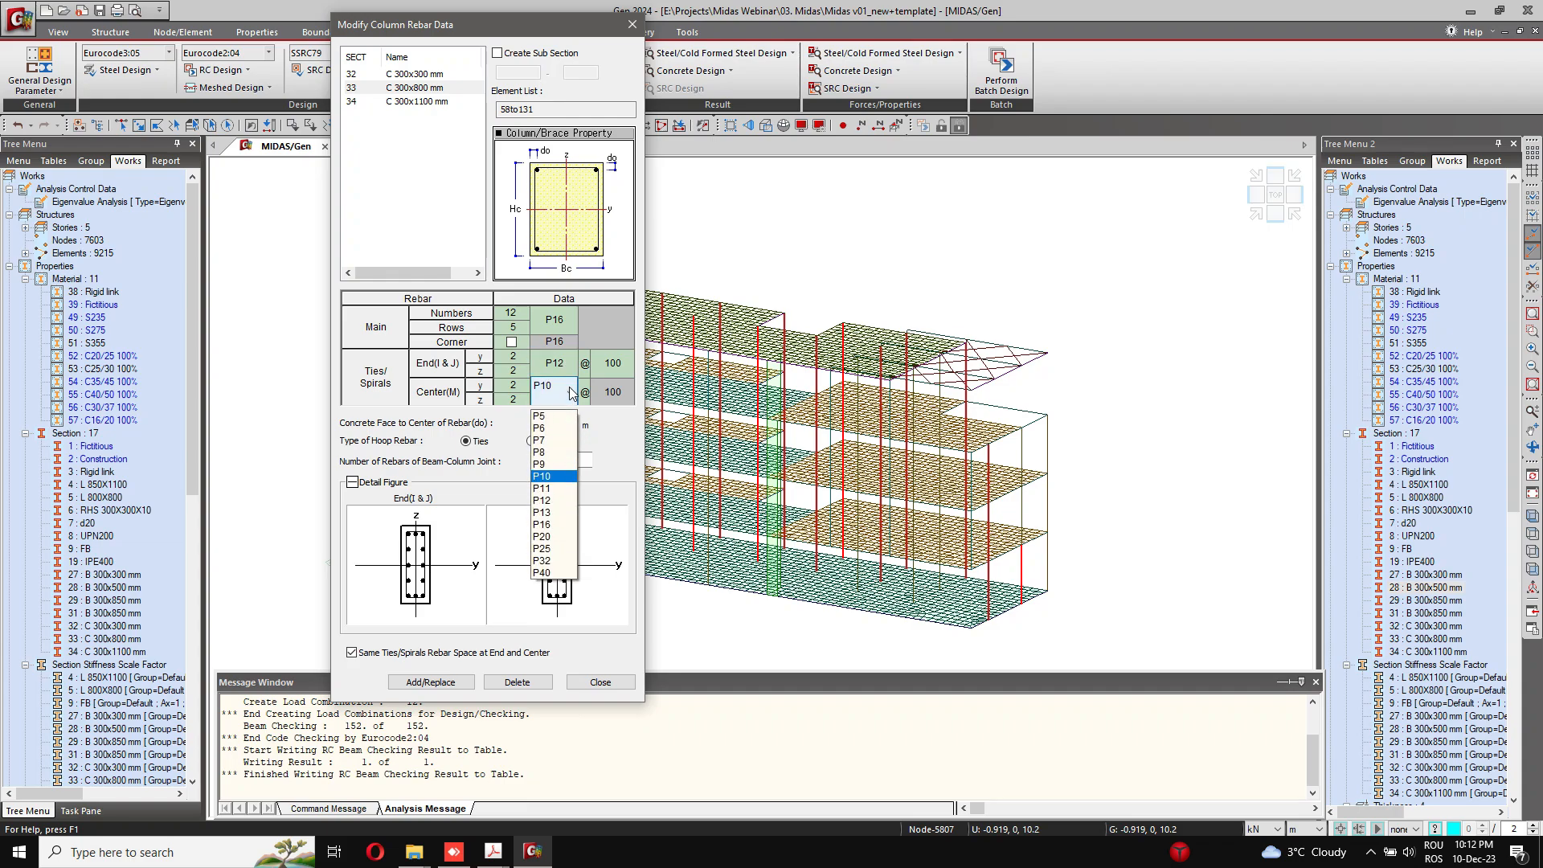
pyautogui.click(546, 500)
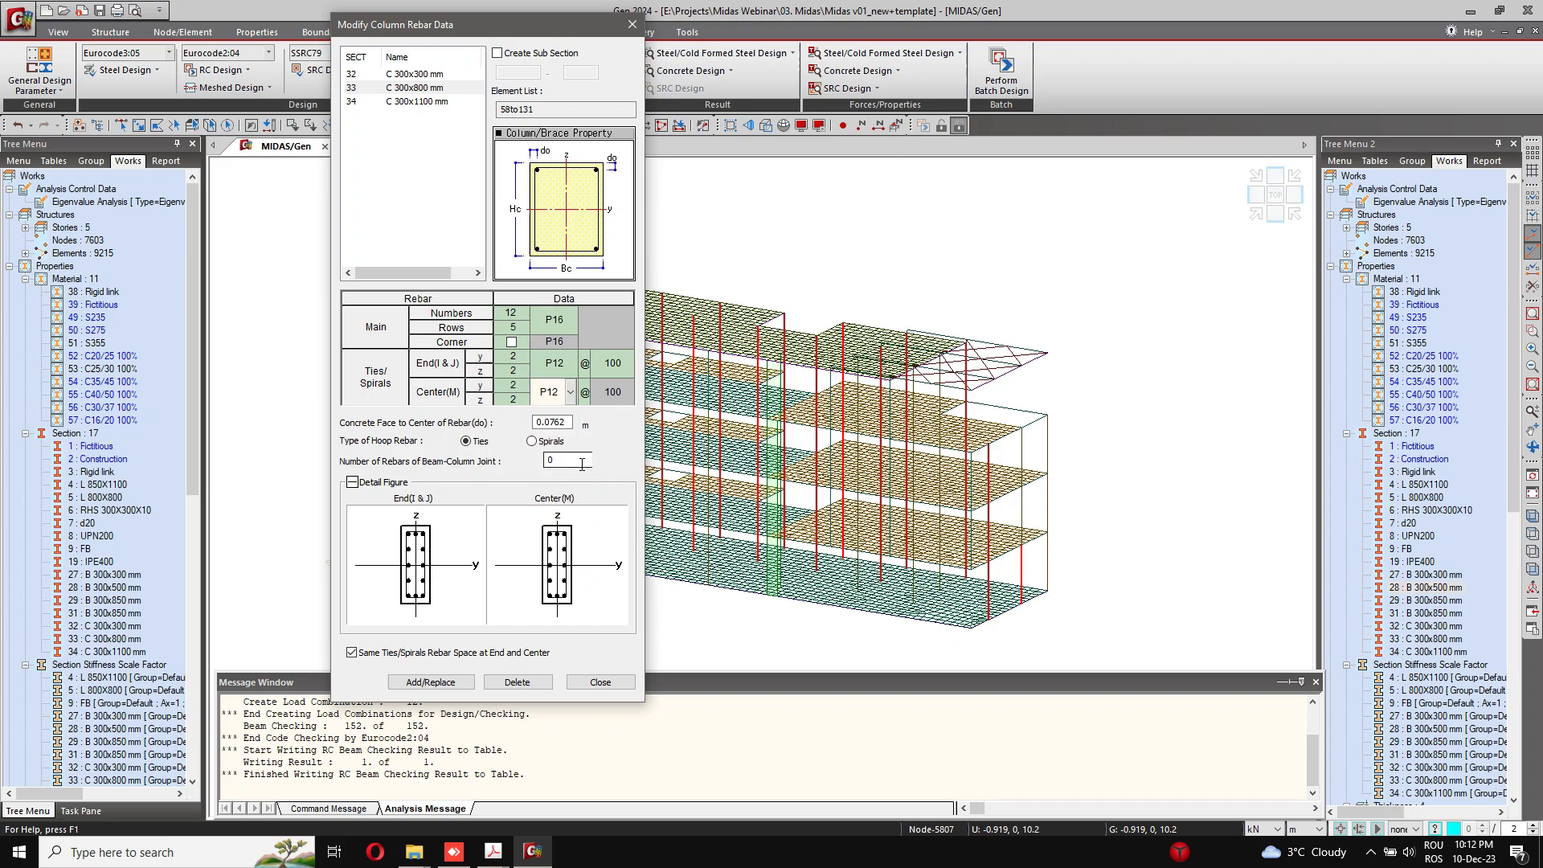
# Step: Set the concrete face to rebar center distance to 0.045 m and the beam-column joint rebars to 6, store section 33's data, and close the dialog
pyautogui.moveTo(538, 423); pyautogui.dragTo(624, 428)
pyautogui.write('35')
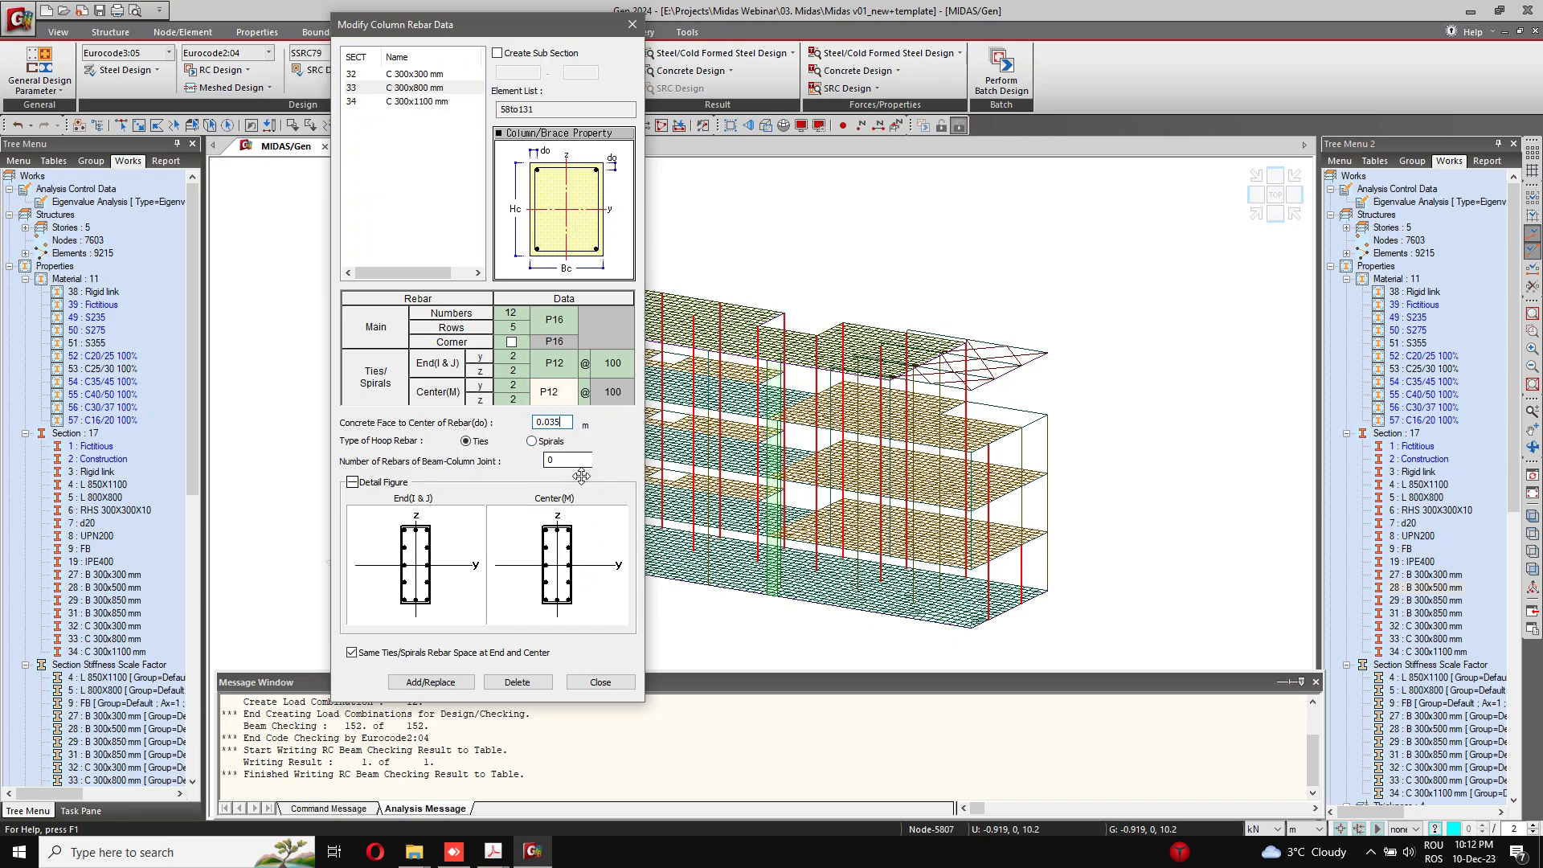
pyautogui.click(577, 465)
pyautogui.write('6')
pyautogui.doubleClick(555, 422)
pyautogui.write('0.045')
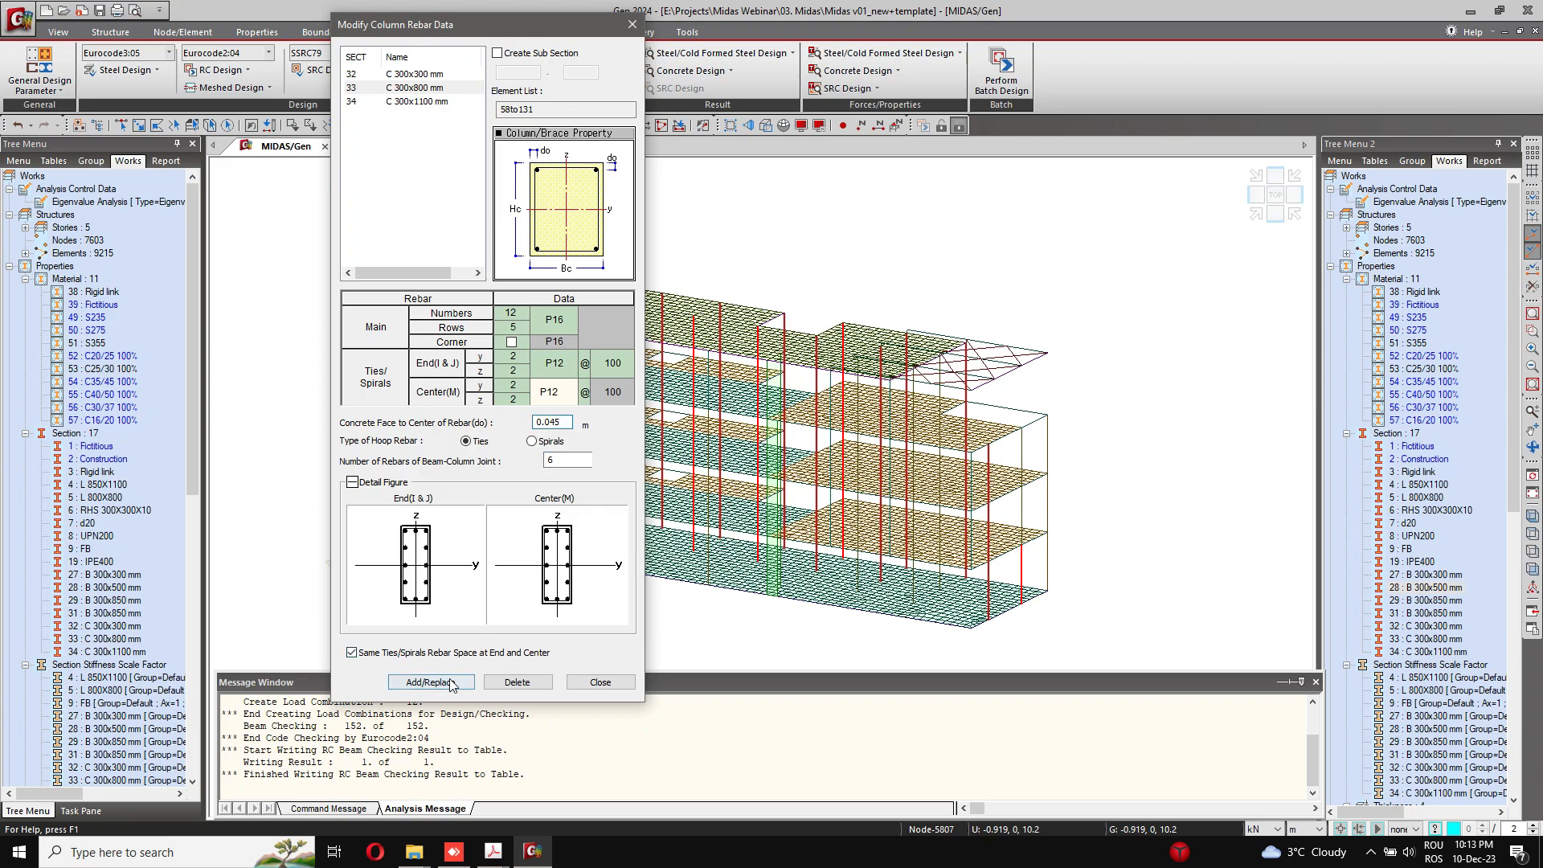
pyautogui.click(451, 683)
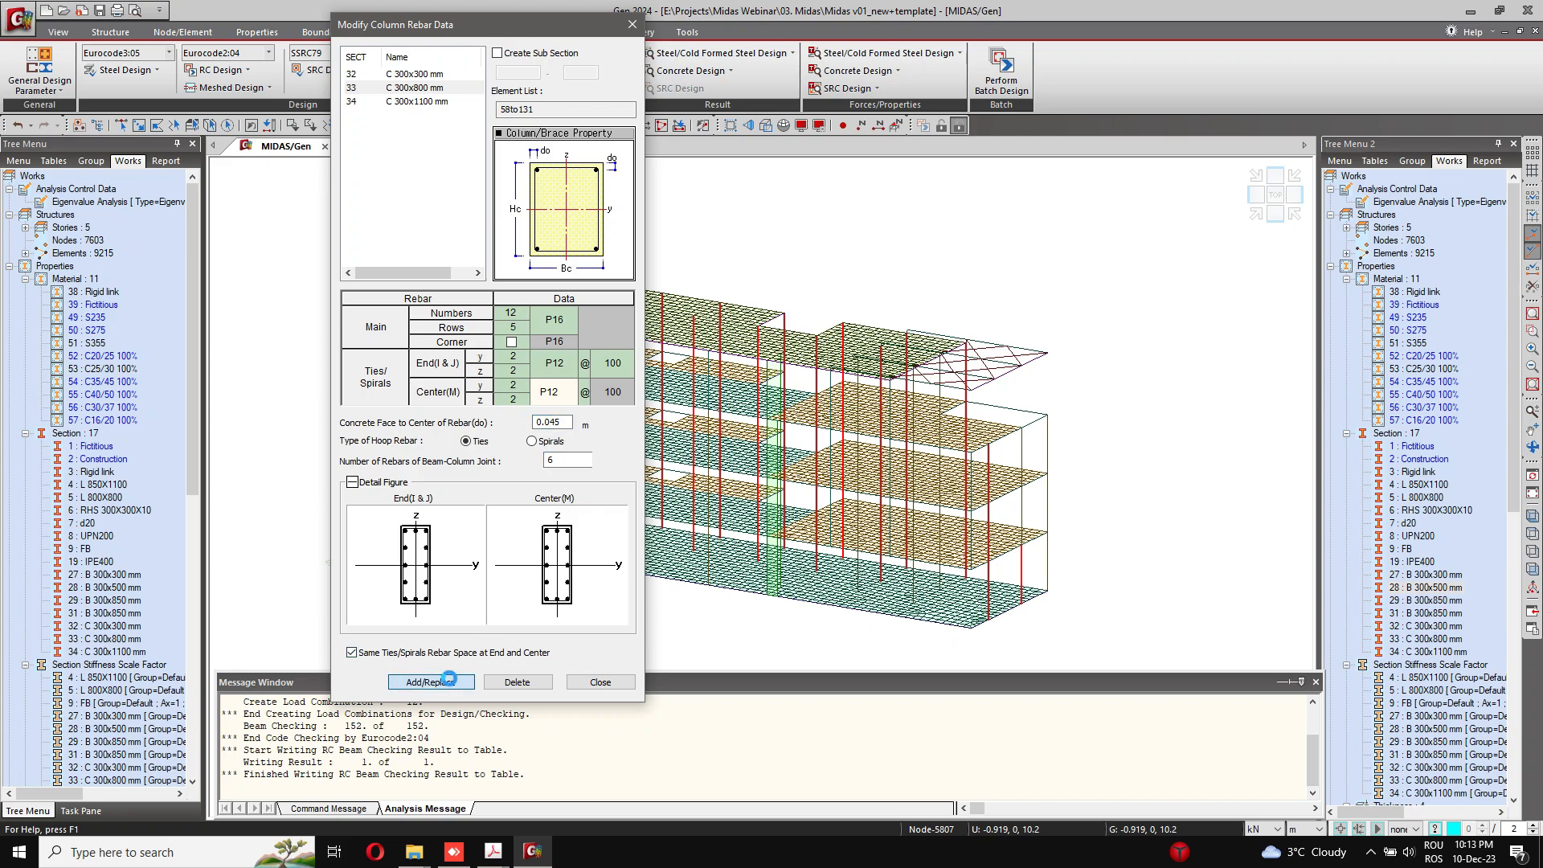
pyautogui.click(583, 685)
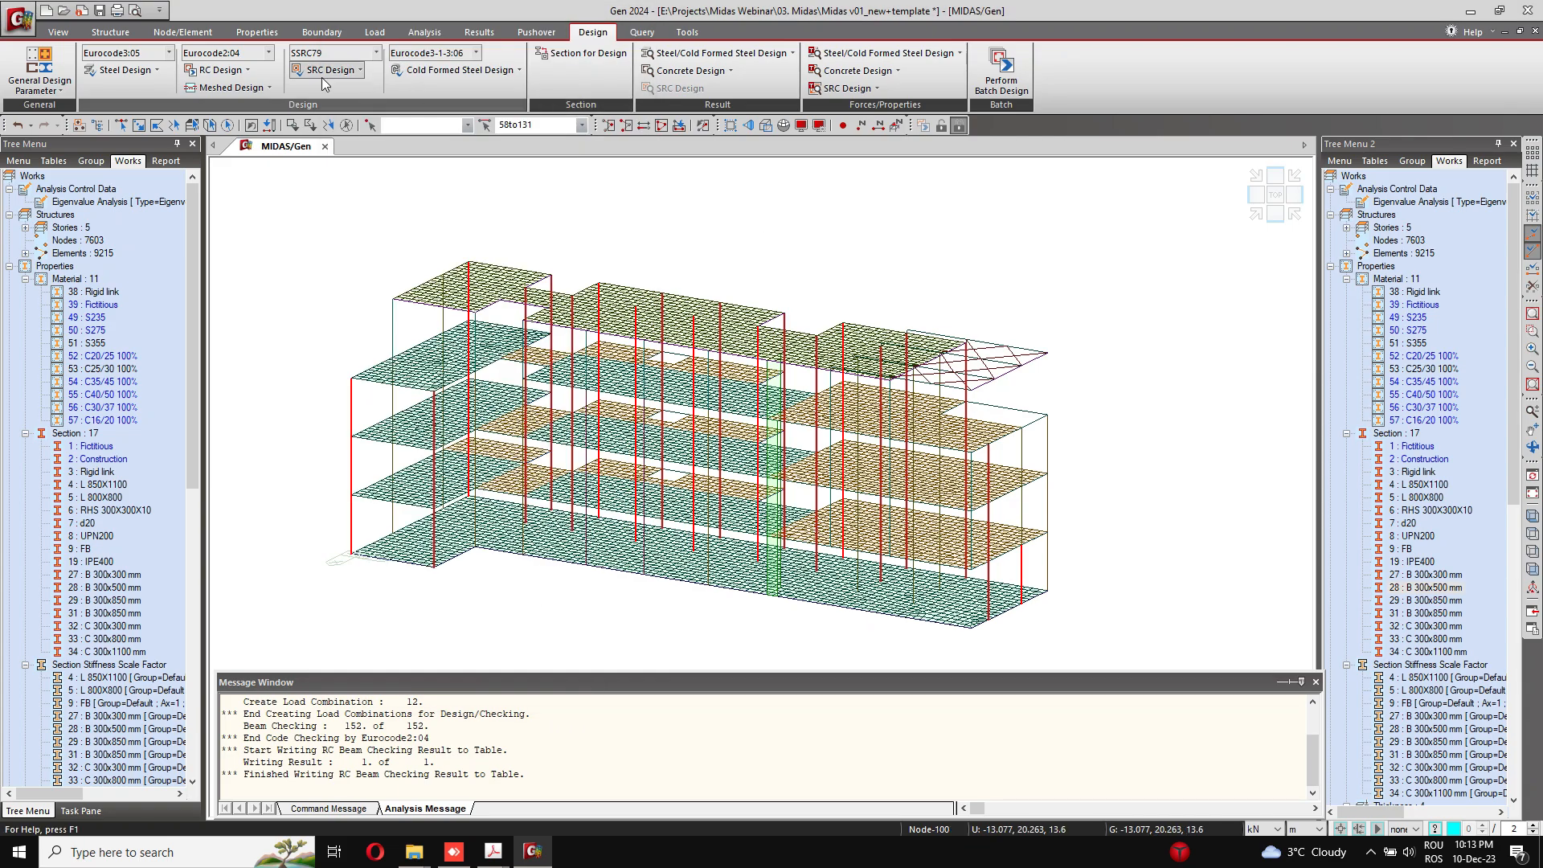
# Step: Run the Eurocode2:04 concrete code check on the selected columns and expand the results to the full table
pyautogui.click(229, 70)
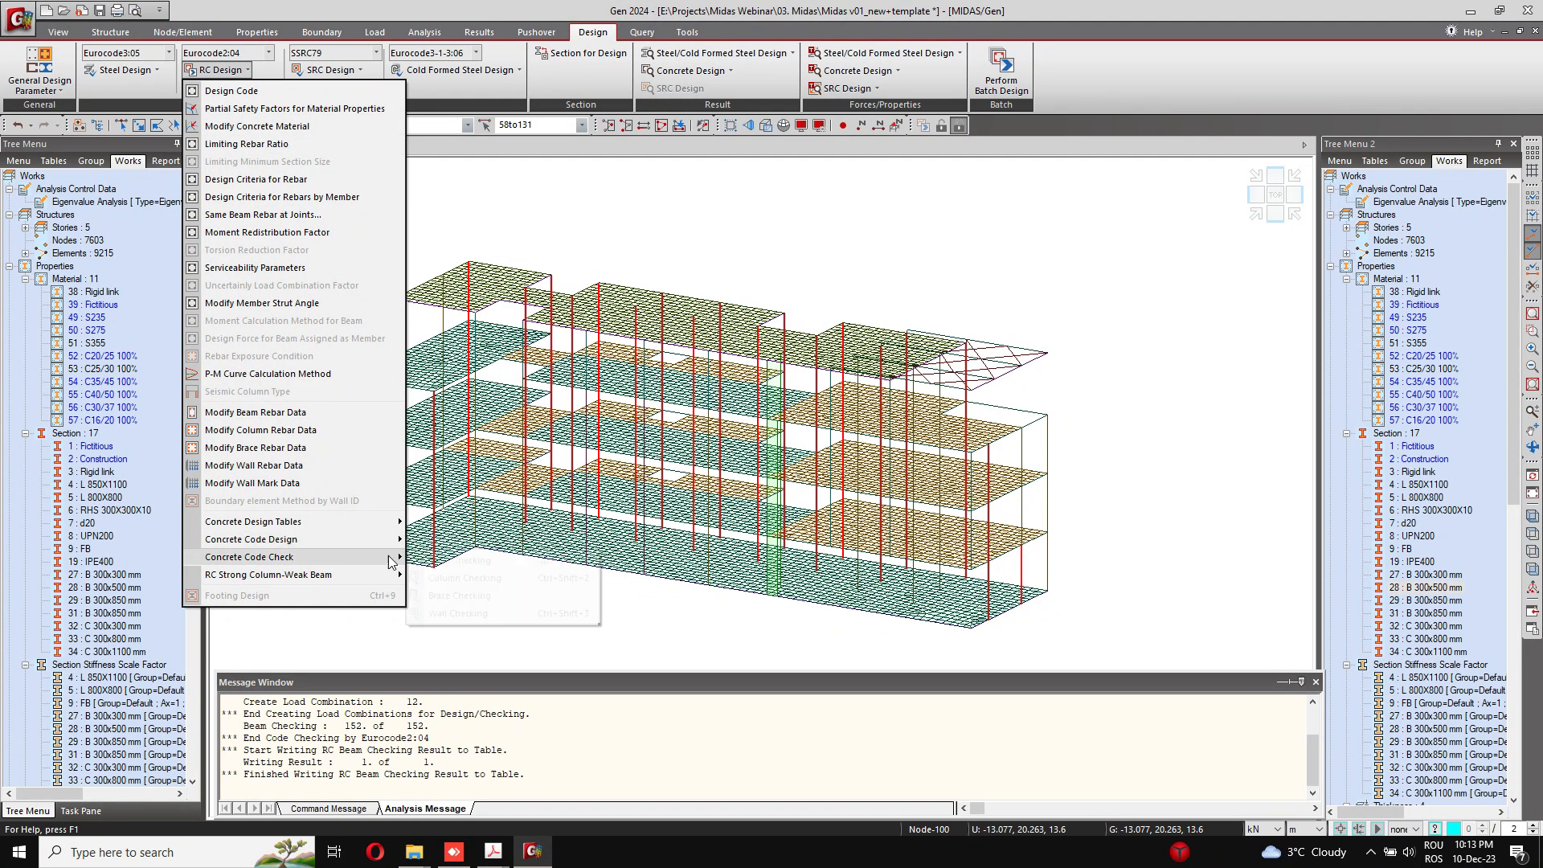
pyautogui.moveTo(400, 555)
pyautogui.click(439, 576)
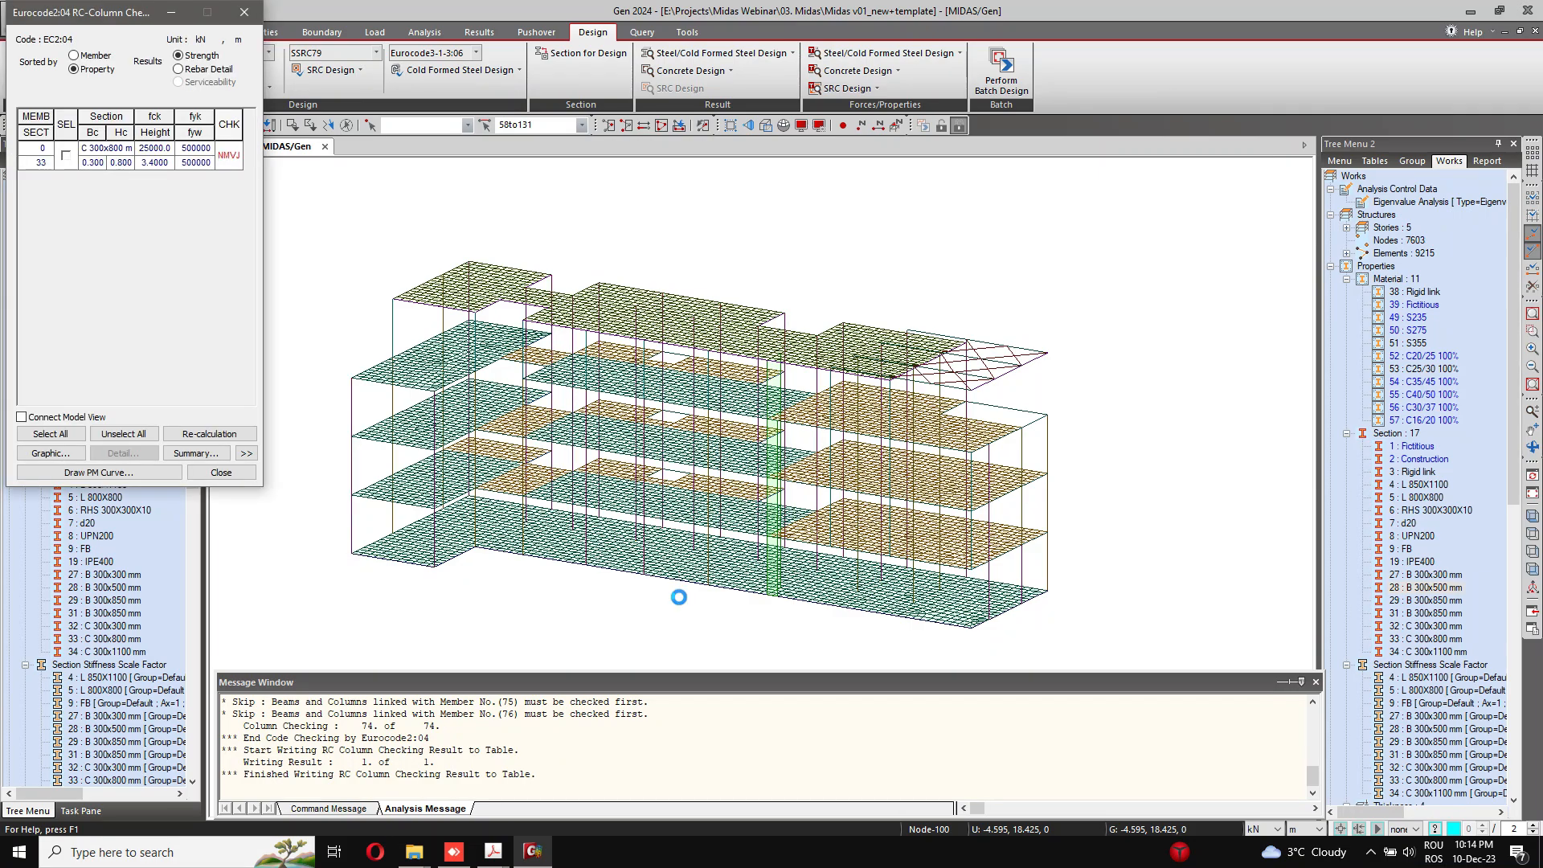
pyautogui.click(245, 456)
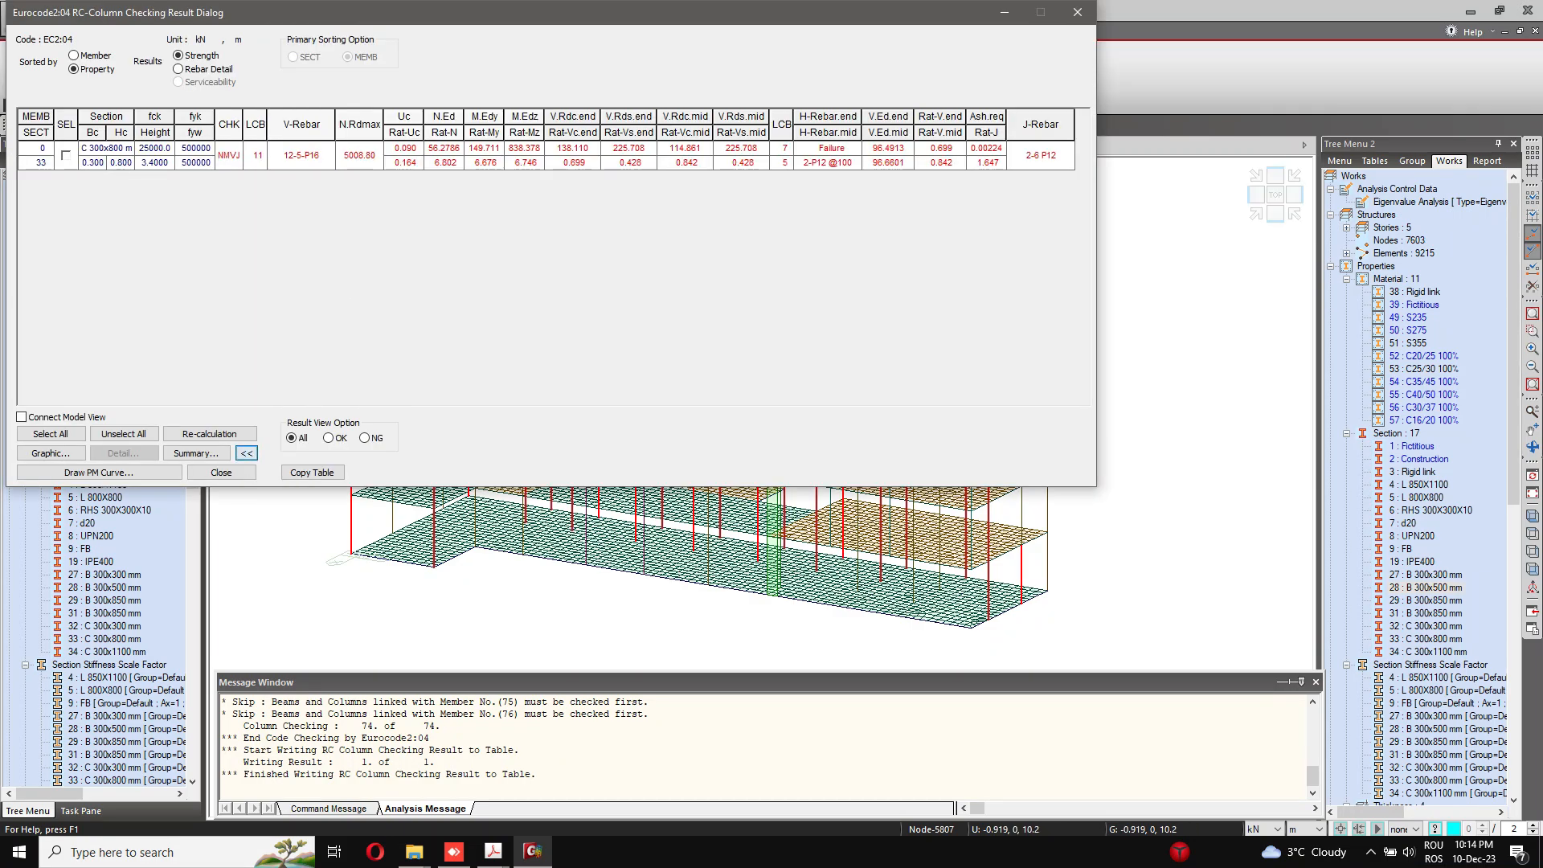
pyautogui.moveTo(416, 4); pyautogui.dragTo(526, 121)
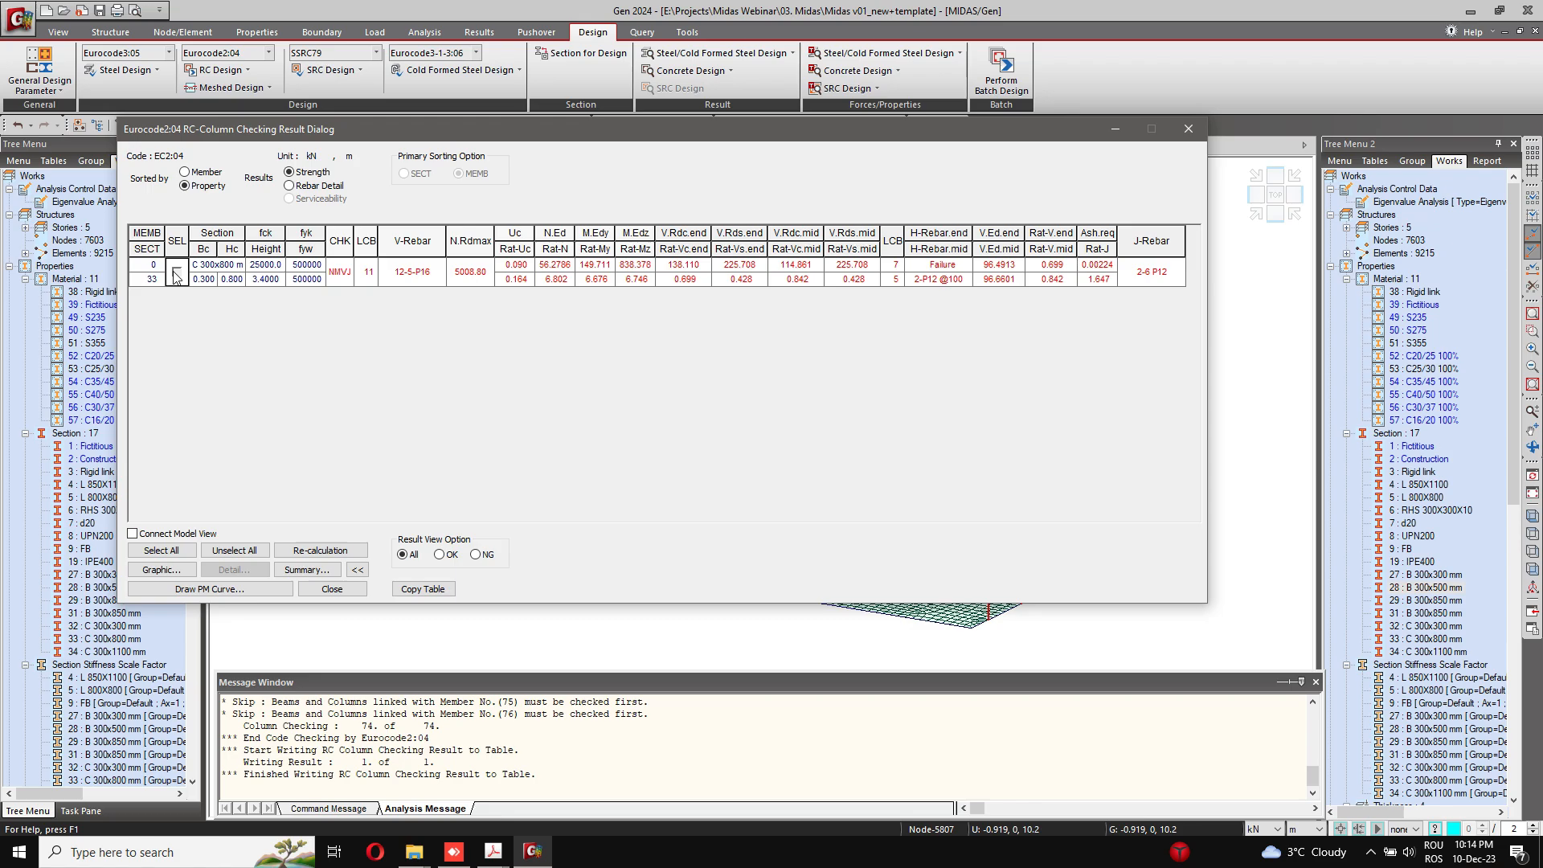
# Step: Review the graphic report of column section 33 from axial and moment capacity down to the joint check, and close the report
pyautogui.click(176, 276)
pyautogui.click(161, 569)
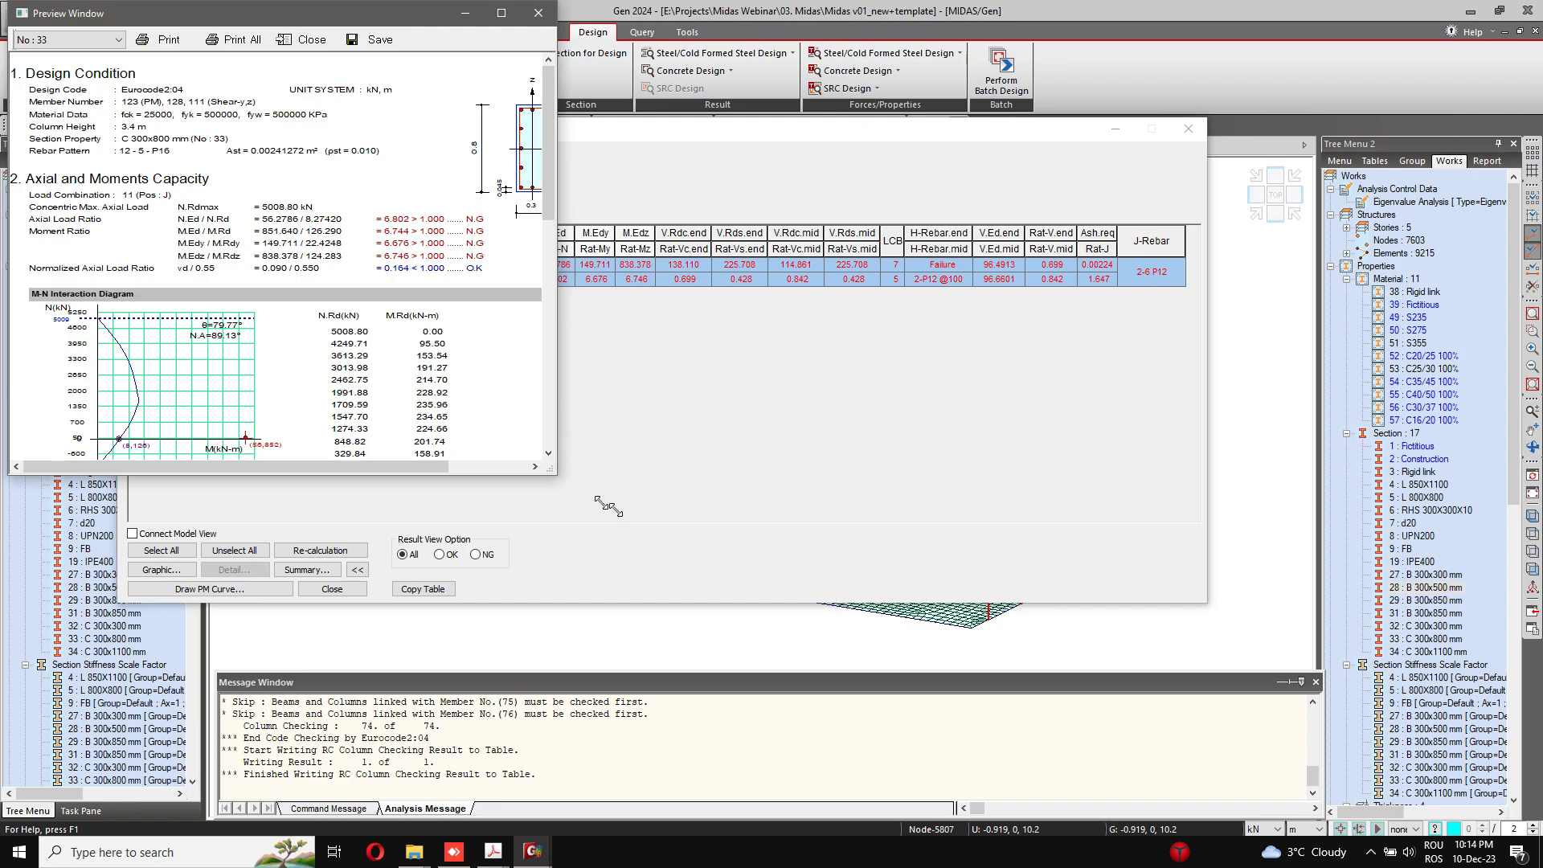
pyautogui.moveTo(551, 471); pyautogui.dragTo(1067, 684)
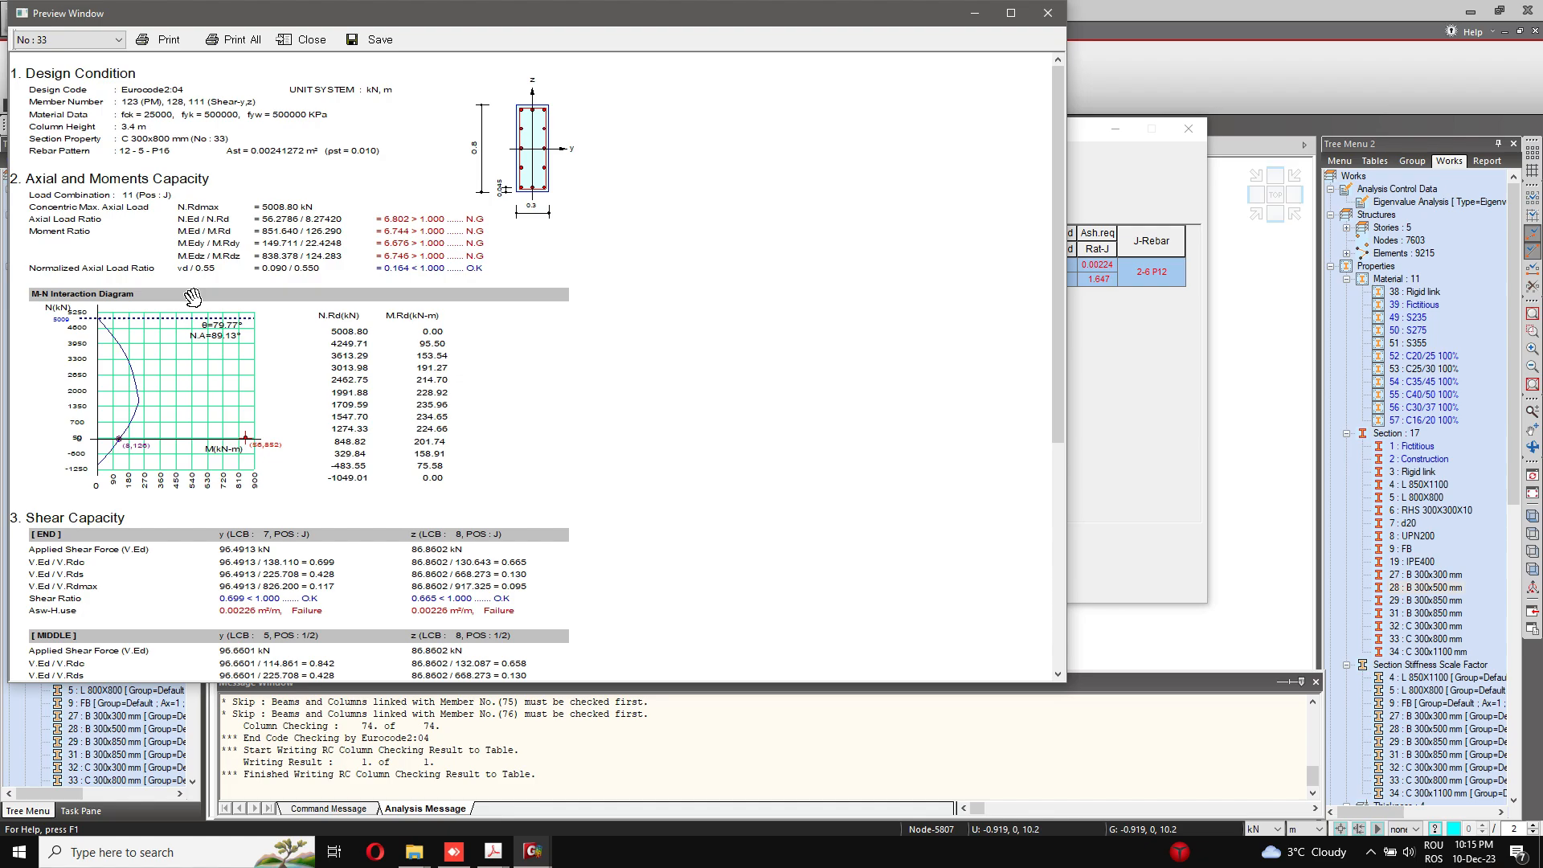
pyautogui.scroll(-3, 393, 400)
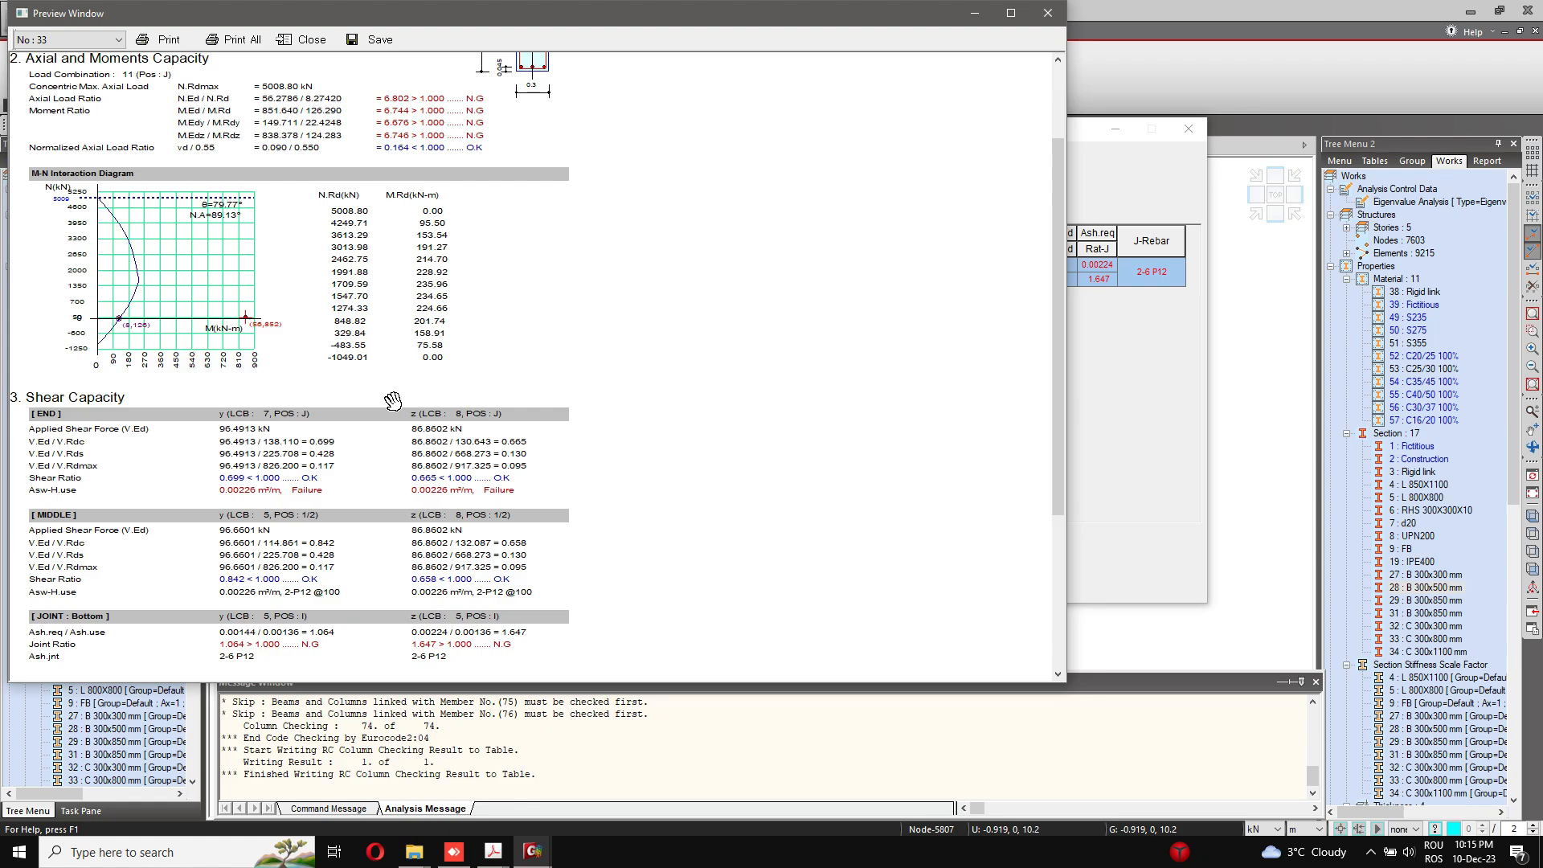
pyautogui.scroll(-3, 393, 401)
pyautogui.click(1048, 13)
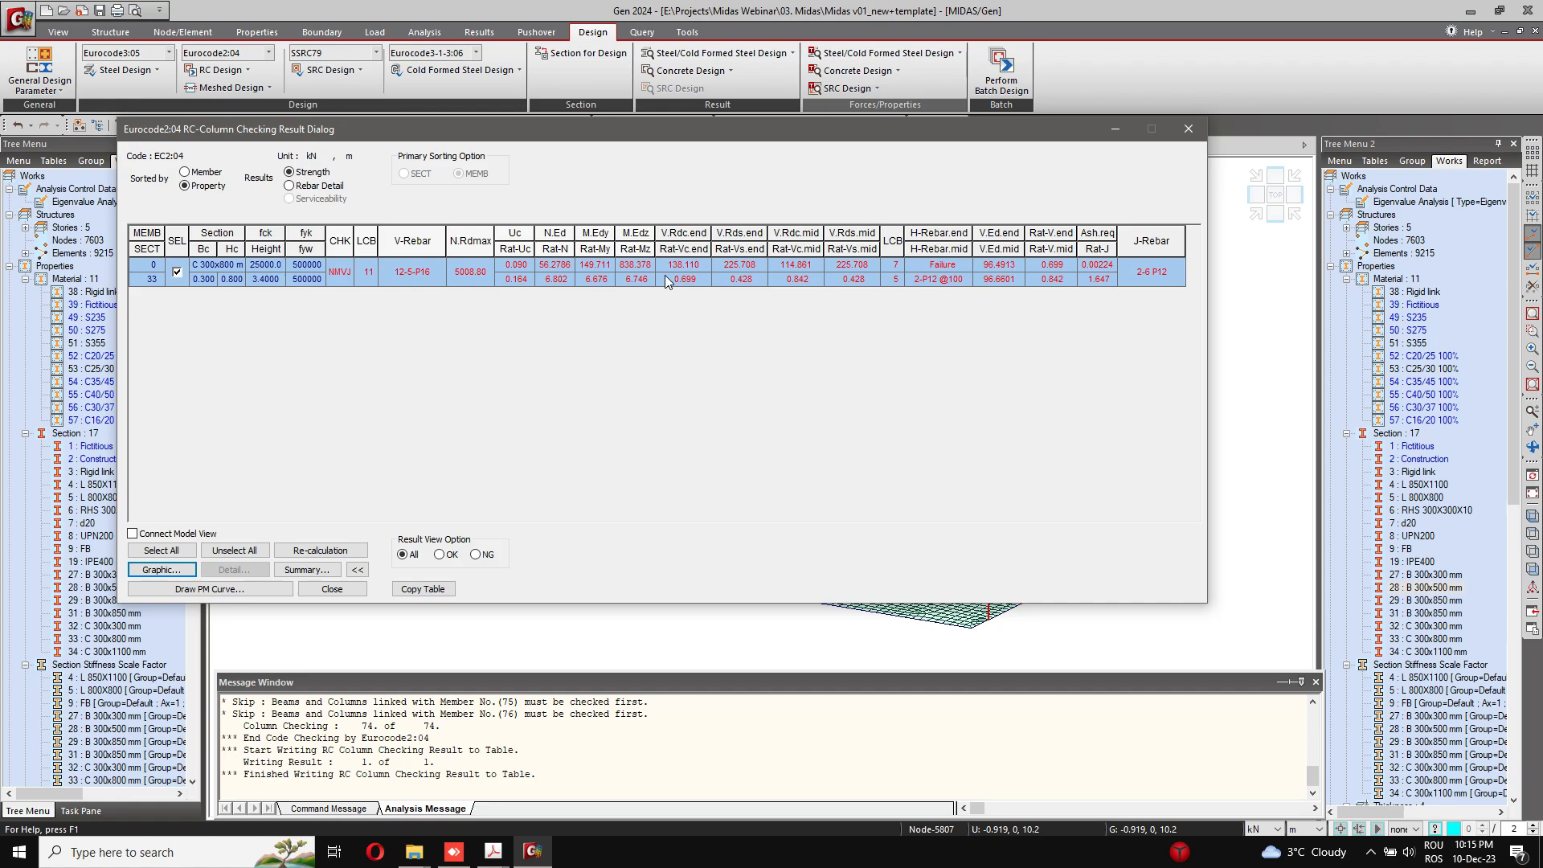
# Step: Sort the column checking results by member and open the detailed report of member 98
pyautogui.click(313, 575)
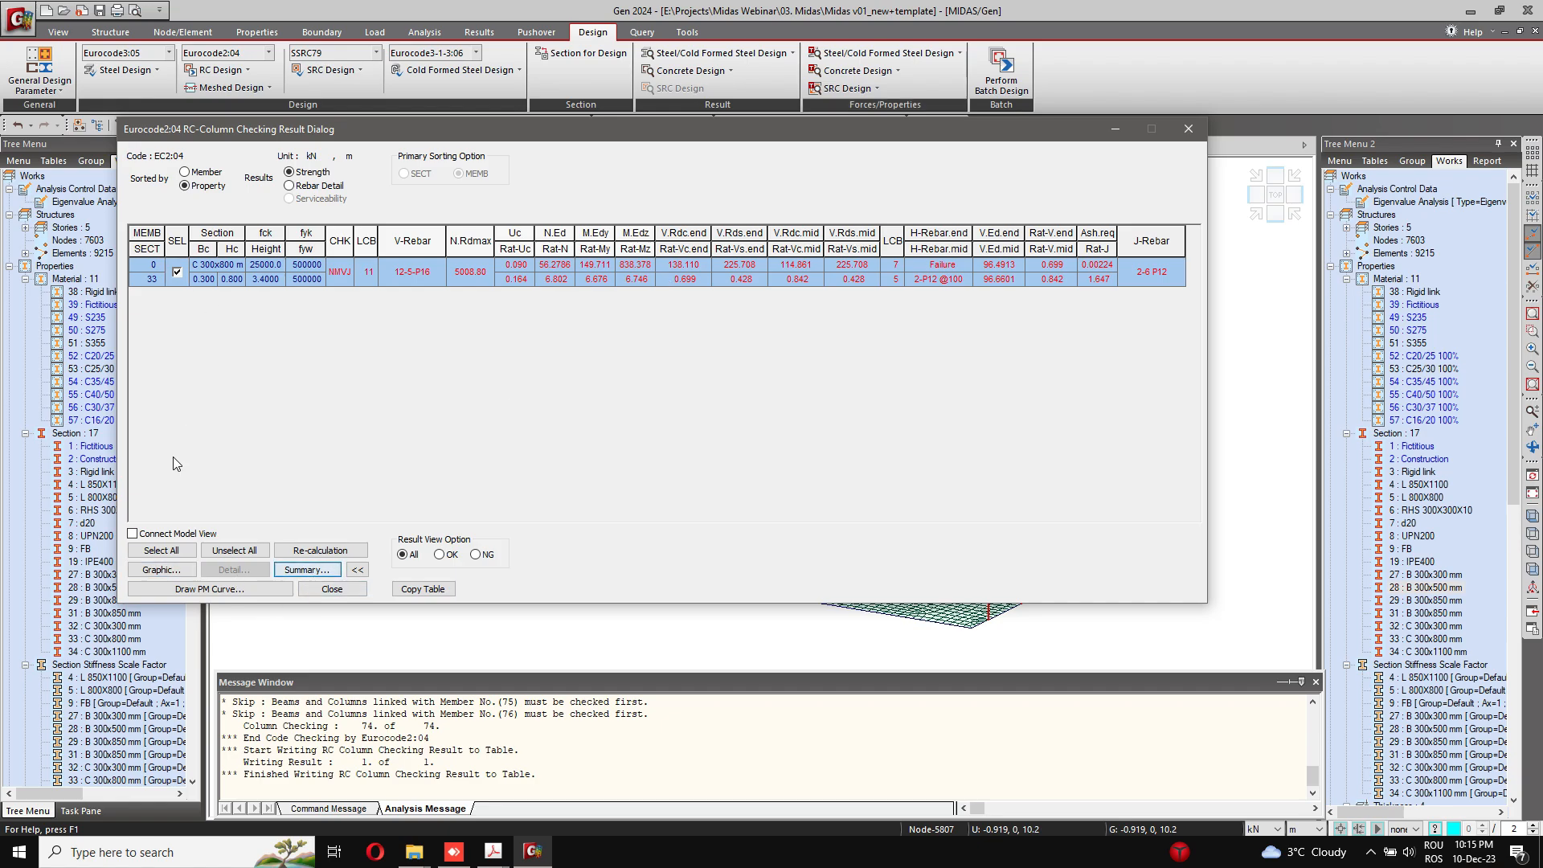
pyautogui.click(185, 172)
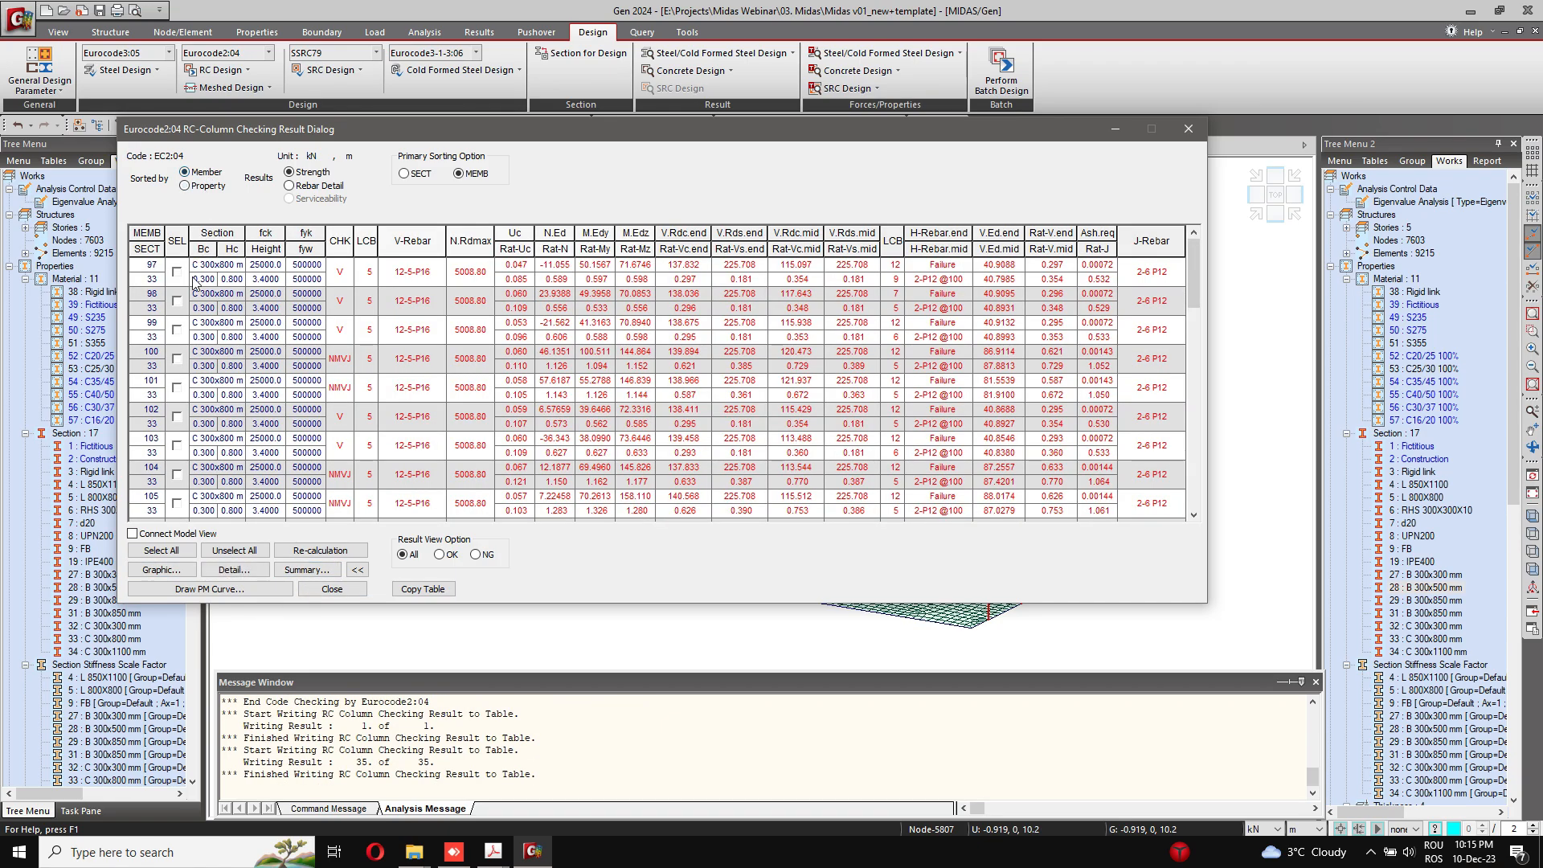
pyautogui.click(177, 300)
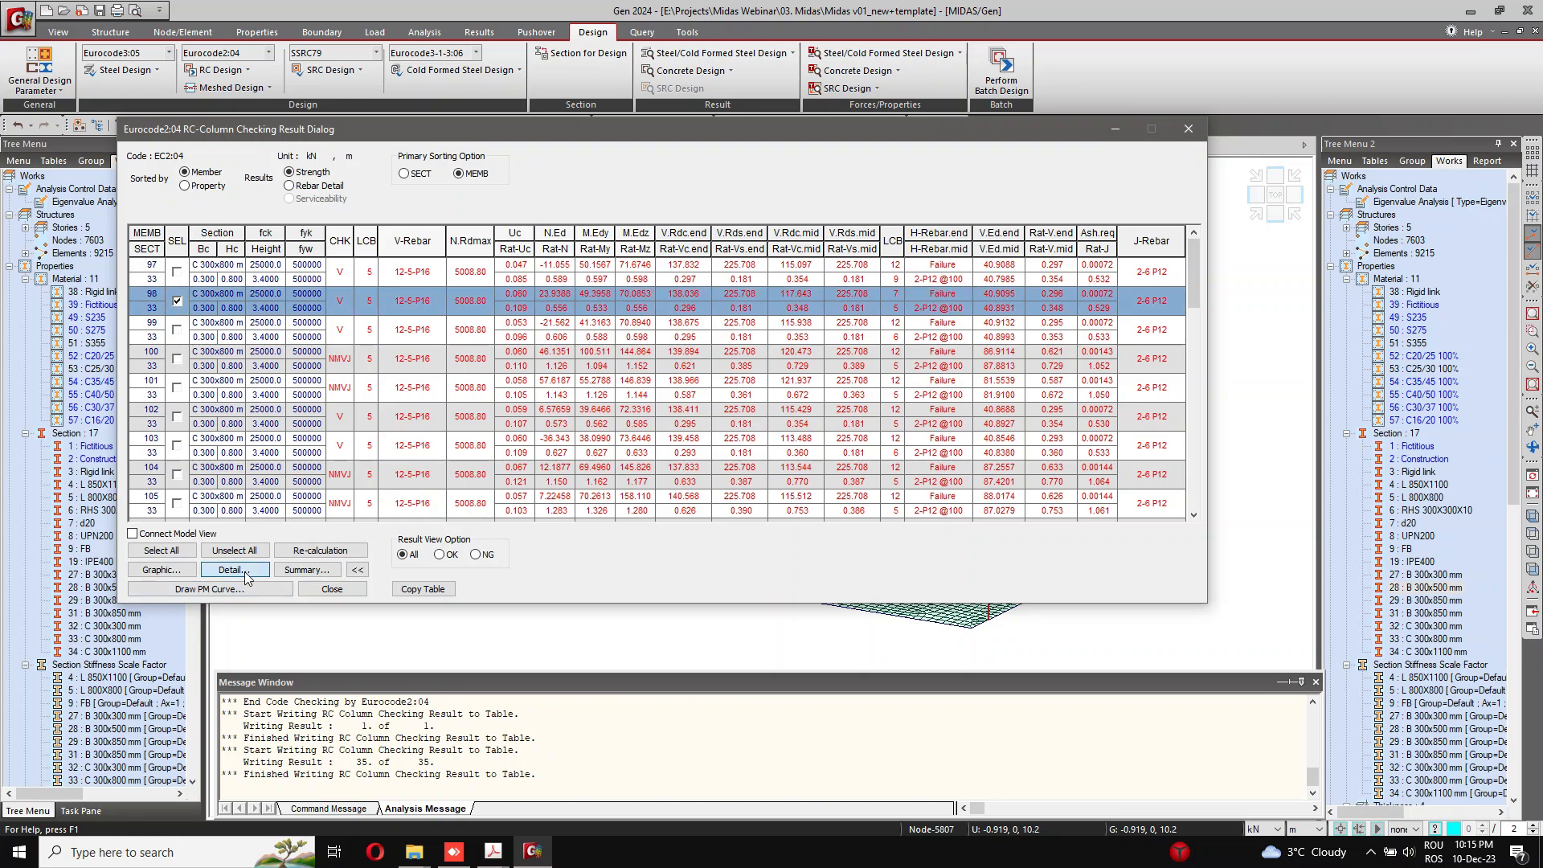
pyautogui.click(245, 574)
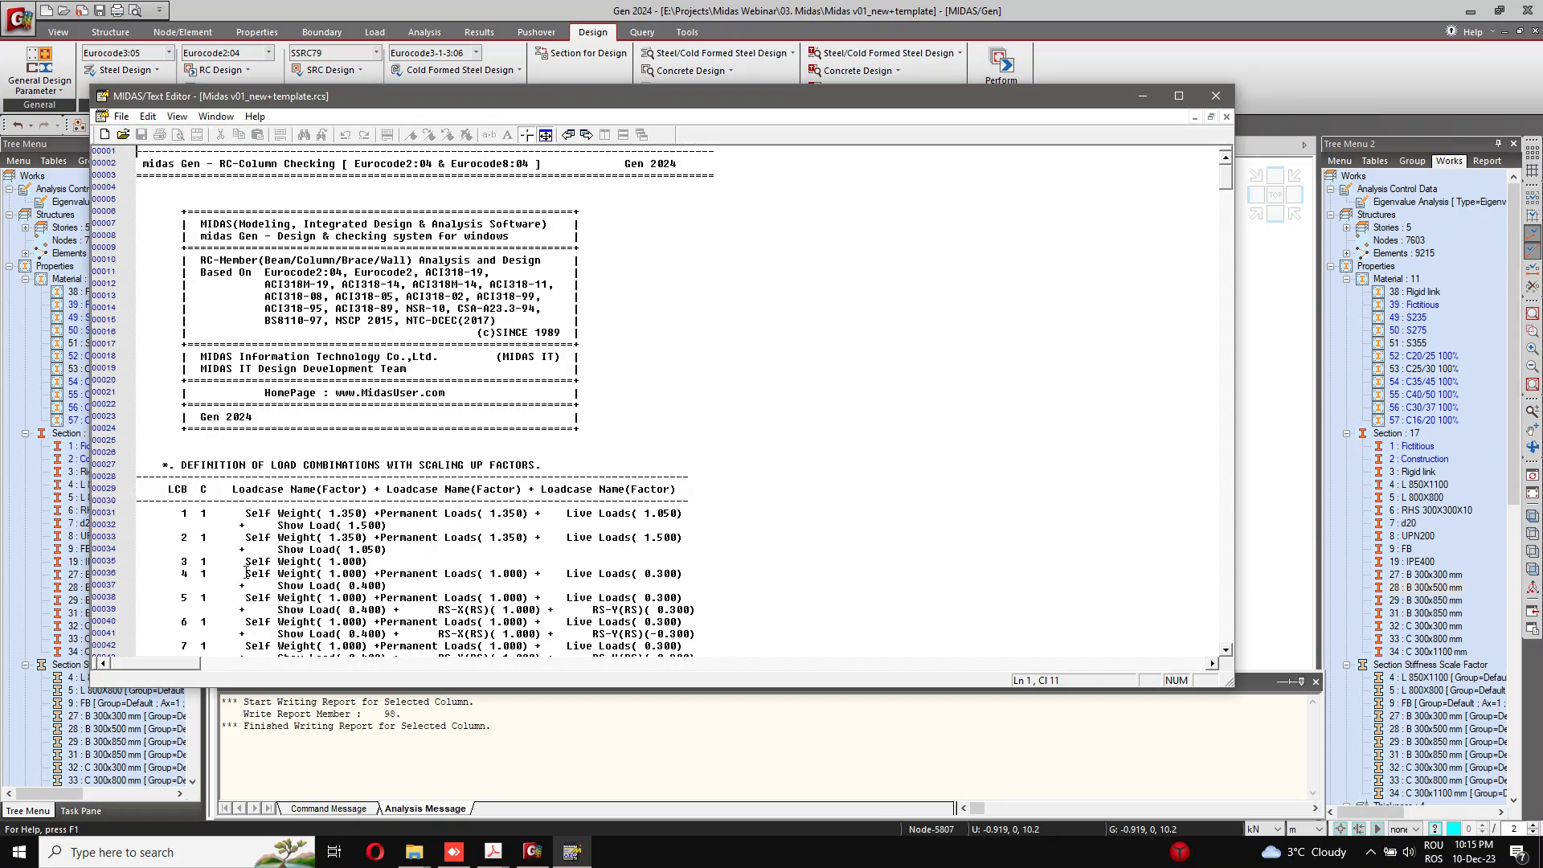
# Step: Read through member 98's detailed calculation down to its shear capacity, and close the report and the column checking results
pyautogui.moveTo(380, 165); pyautogui.dragTo(478, 165)
pyautogui.scroll(-20, 493, 372)
pyautogui.scroll(-17, 493, 372)
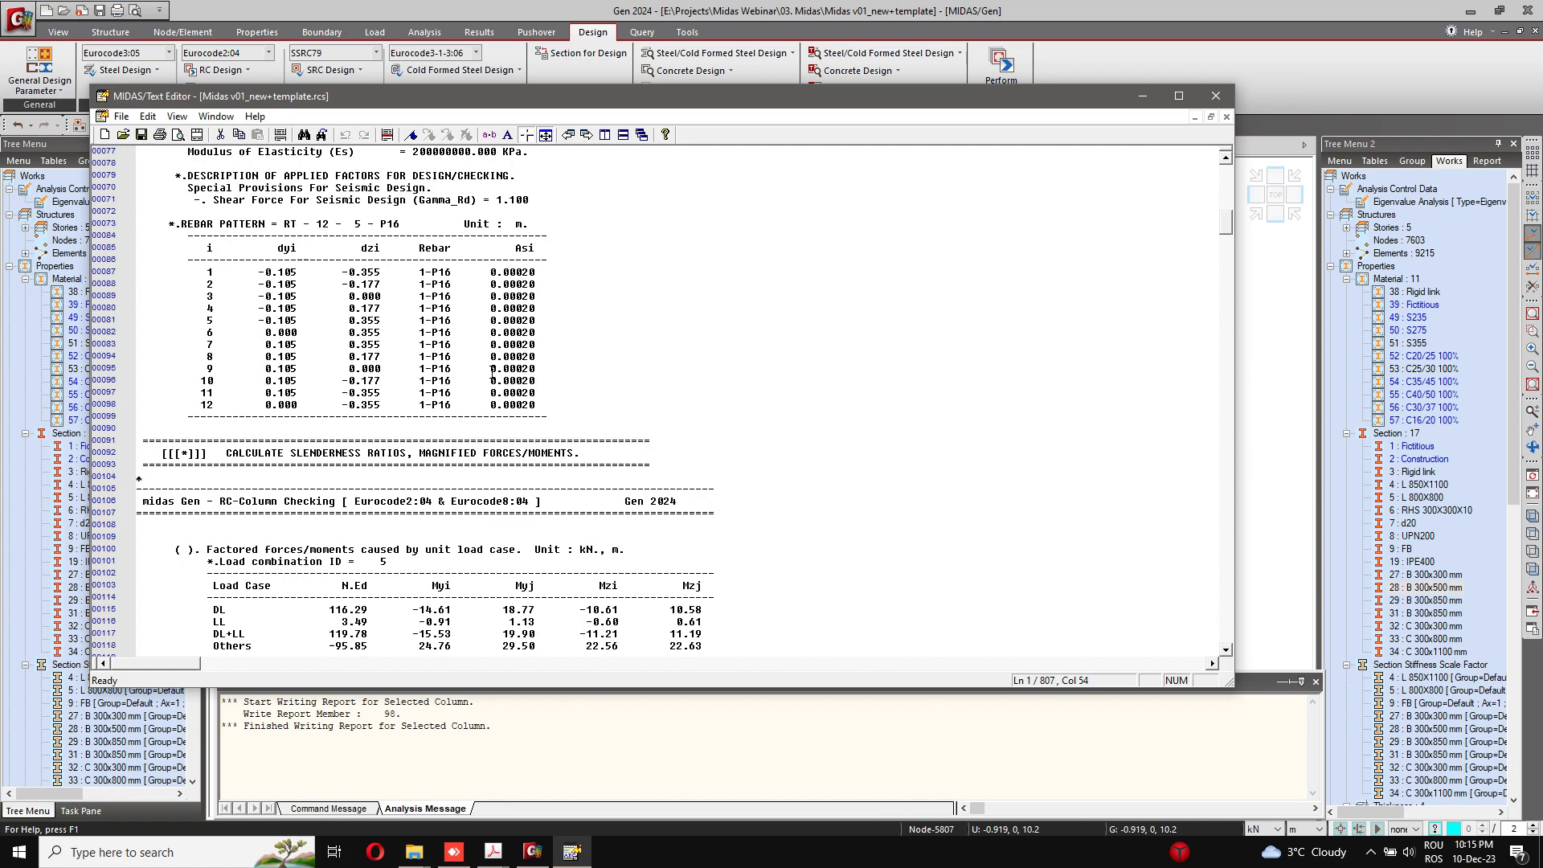
pyautogui.scroll(-12, 493, 371)
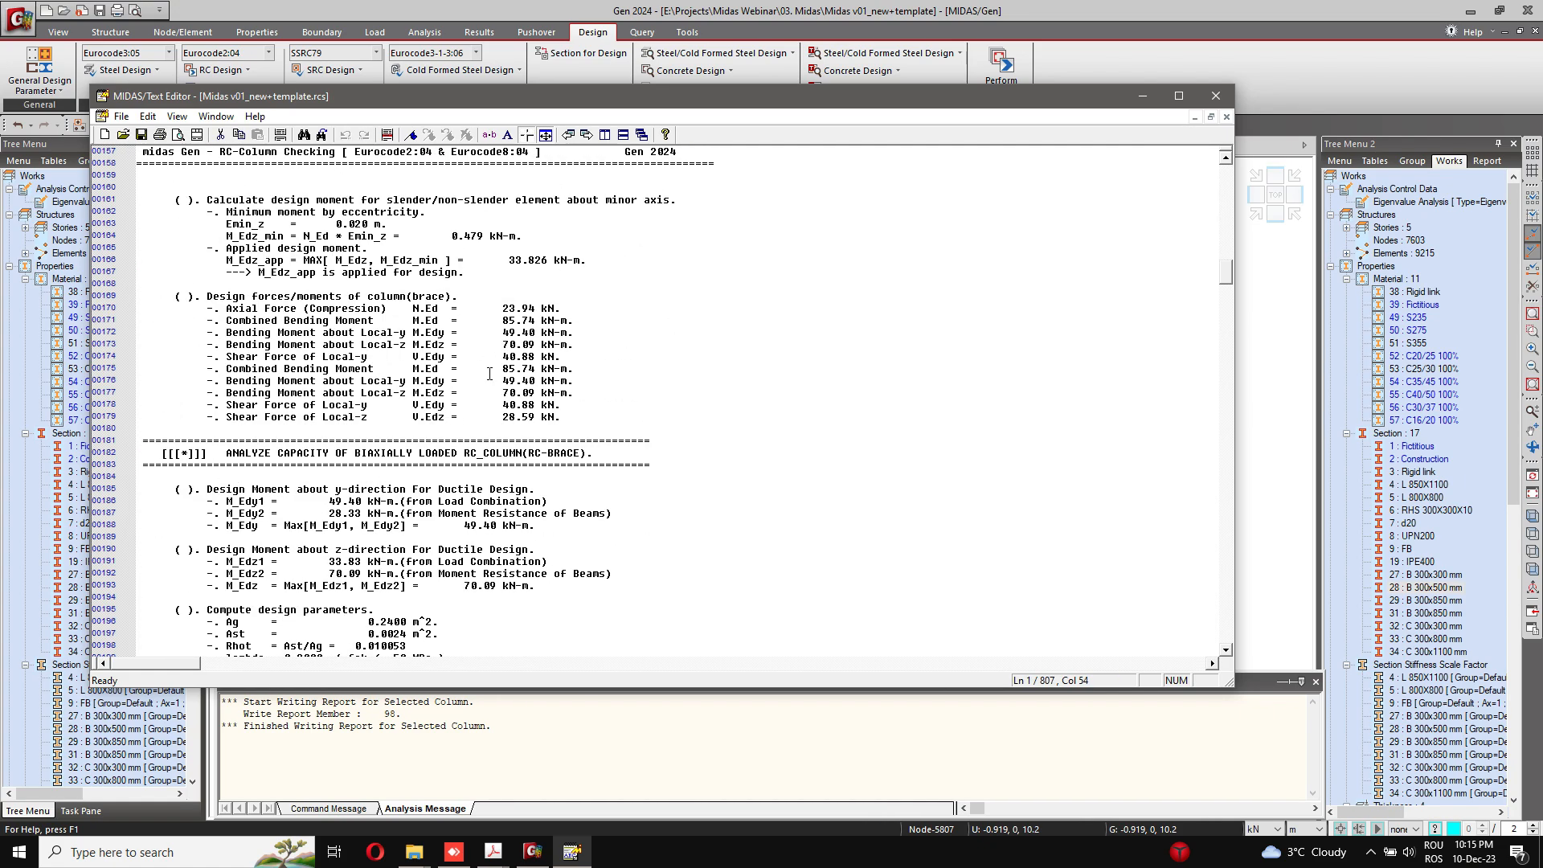
pyautogui.scroll(-20, 490, 372)
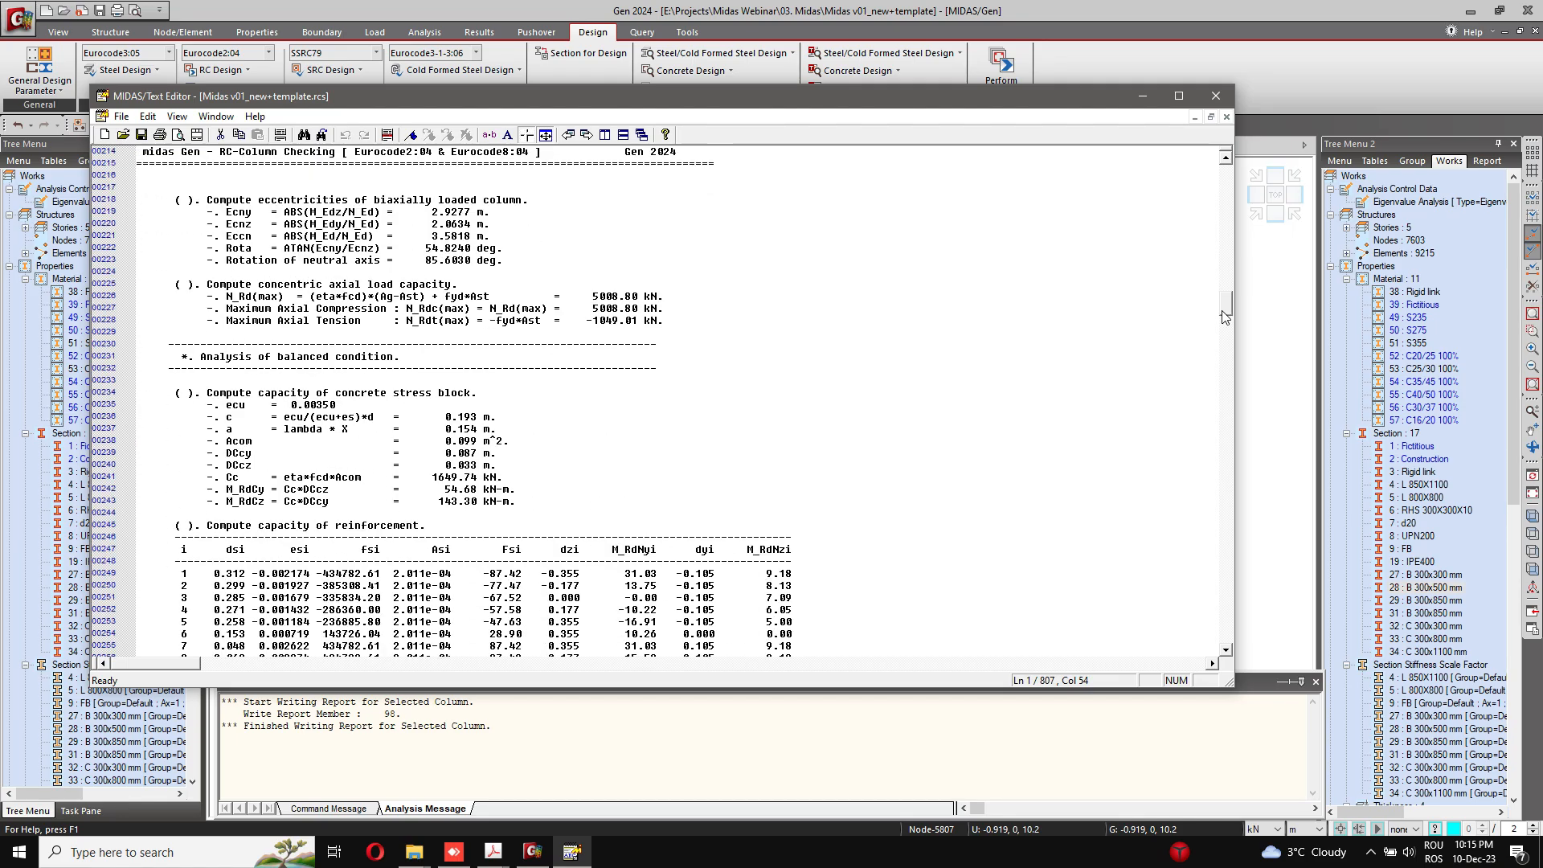
pyautogui.moveTo(1225, 336); pyautogui.dragTo(1233, 609)
pyautogui.click(1215, 96)
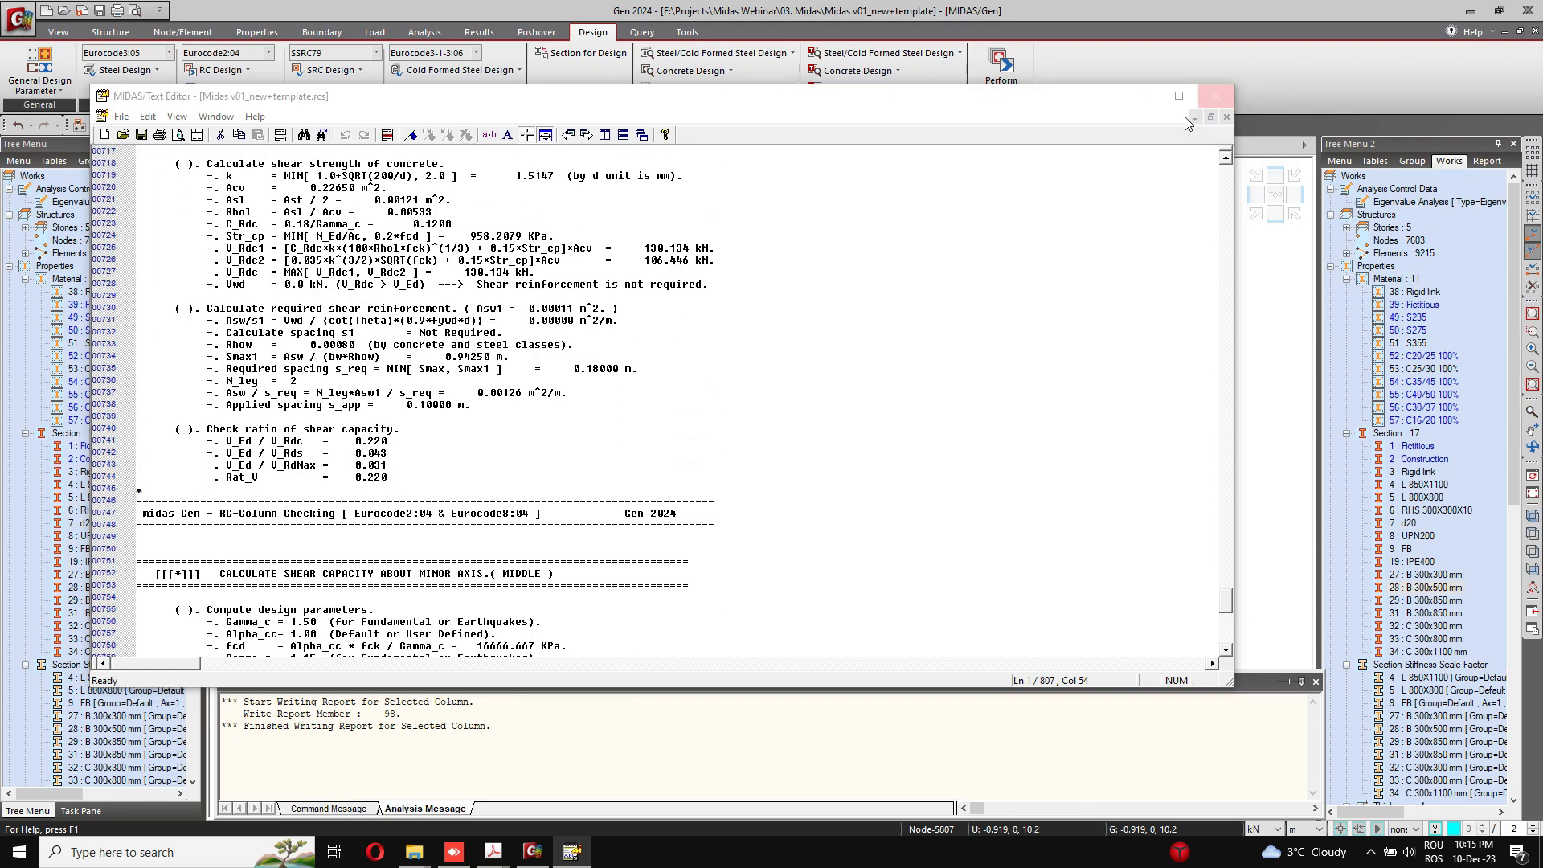
pyautogui.click(759, 431)
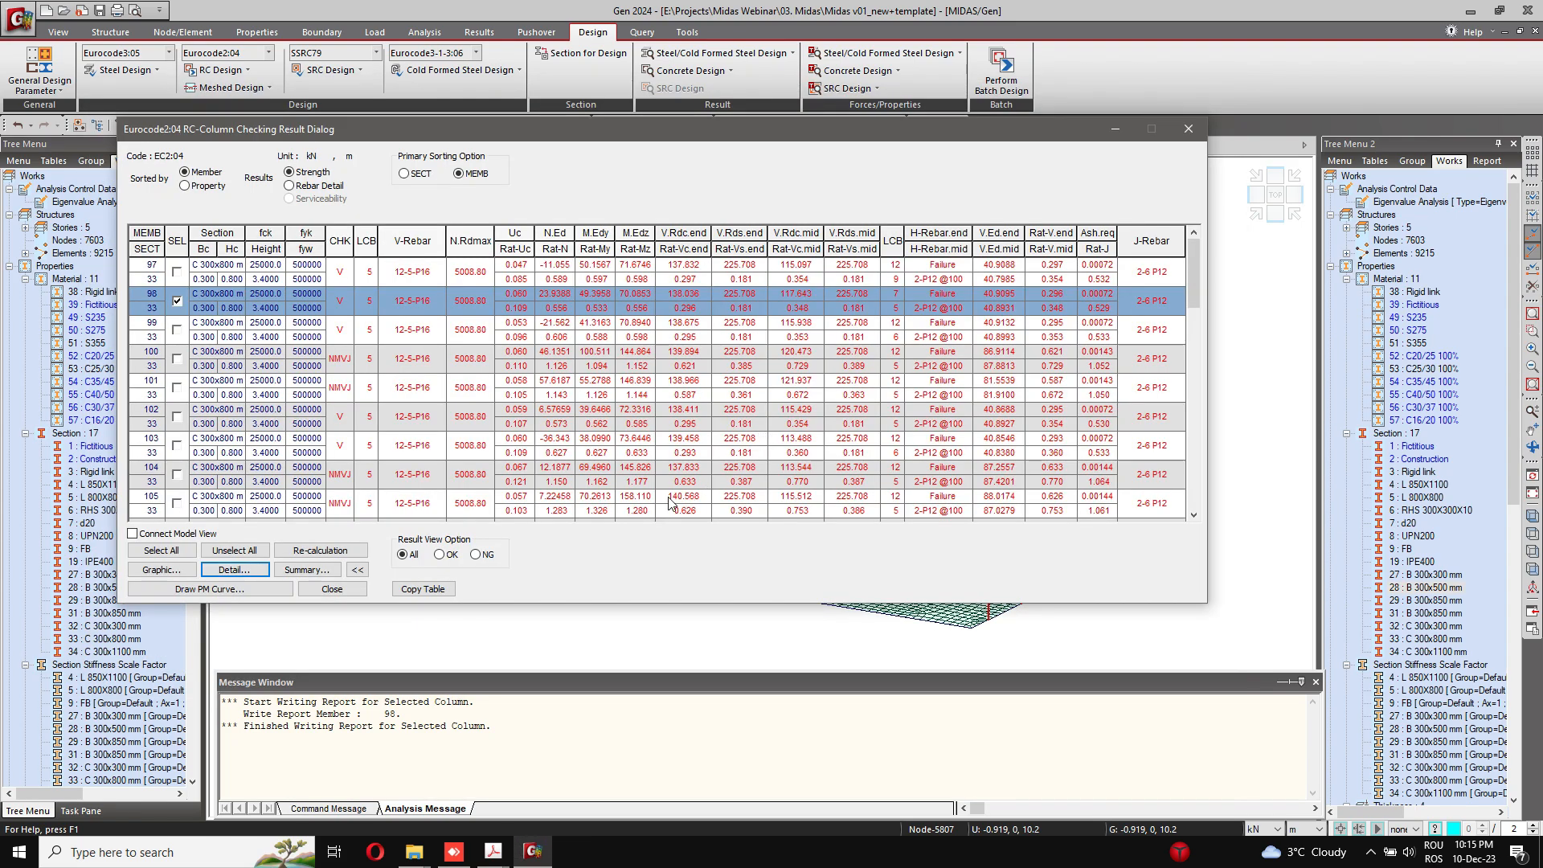
pyautogui.click(1201, 134)
# Step: Open the wall rebar data and select wall IDs 1 to 7 for editing together
pyautogui.click(217, 70)
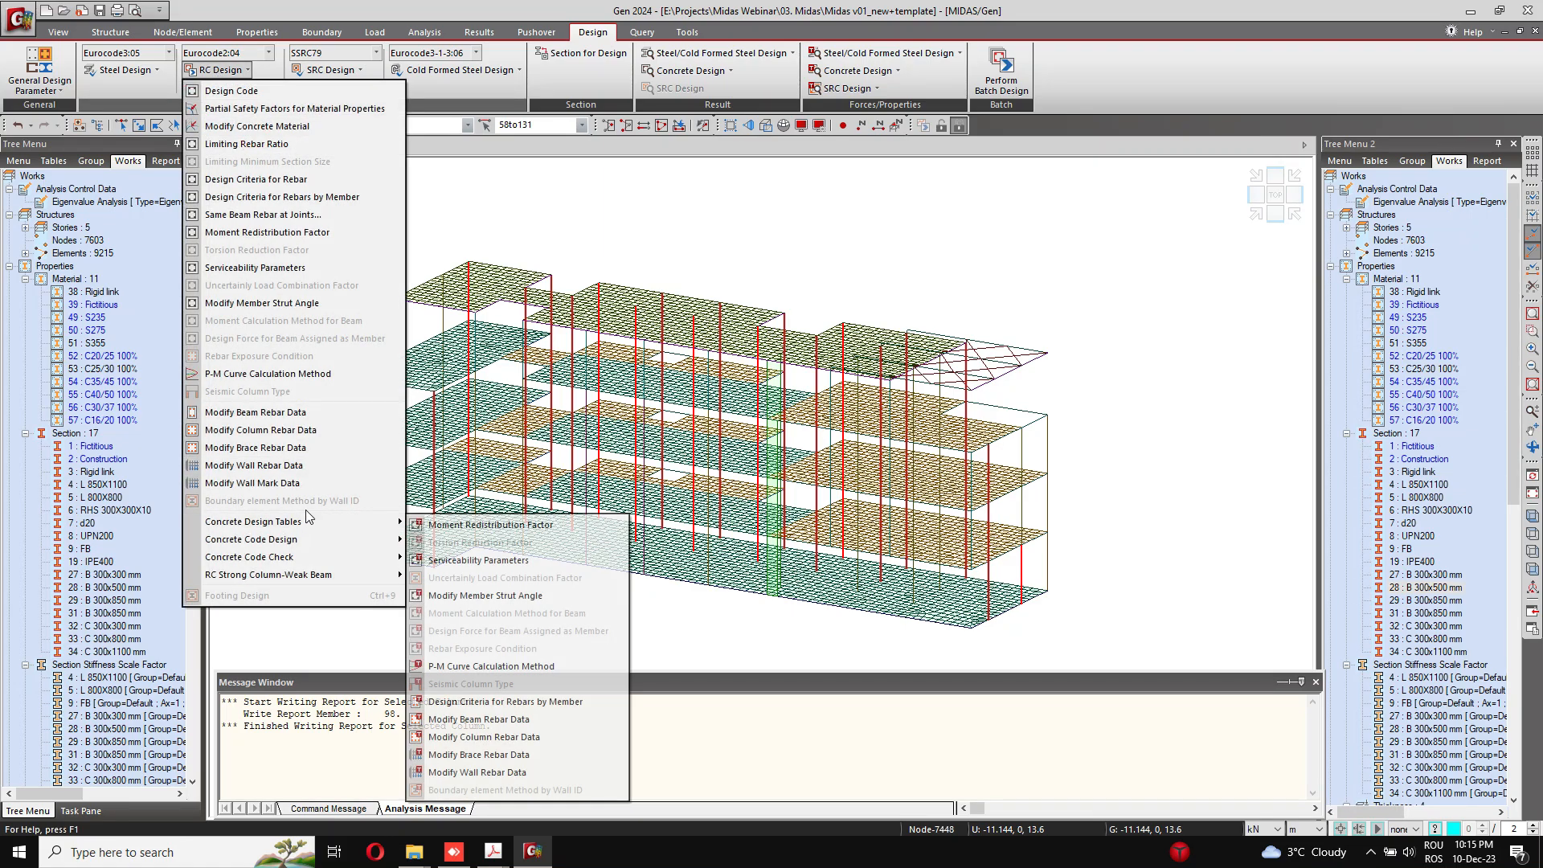
pyautogui.click(297, 466)
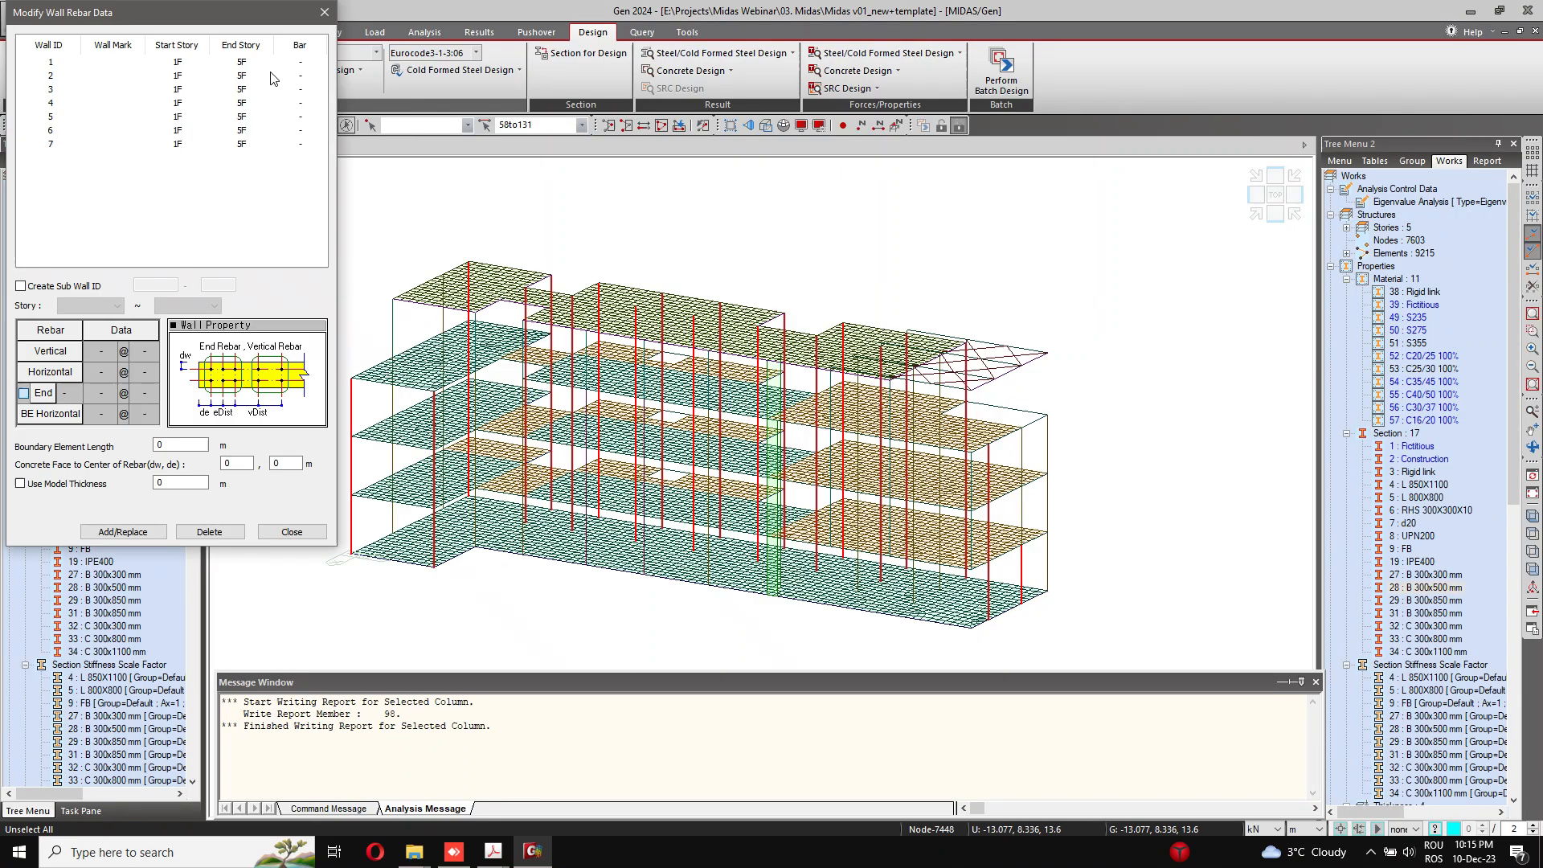
pyautogui.moveTo(221, 10); pyautogui.dragTo(623, 168)
pyautogui.click(464, 210)
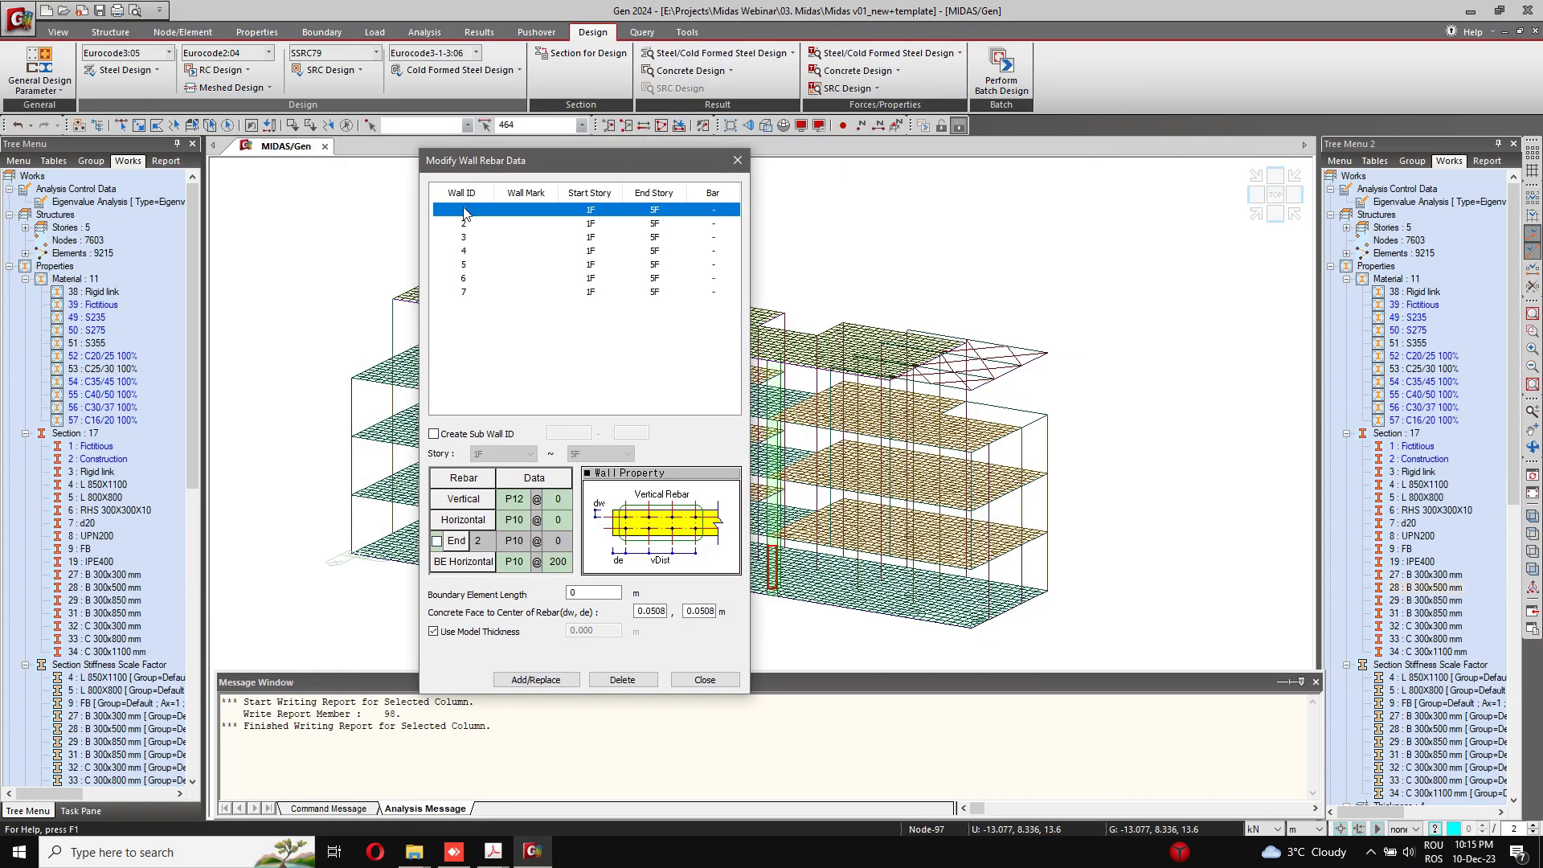
pyautogui.keyDown('shift'); pyautogui.click(466, 293); pyautogui.keyUp('shift')
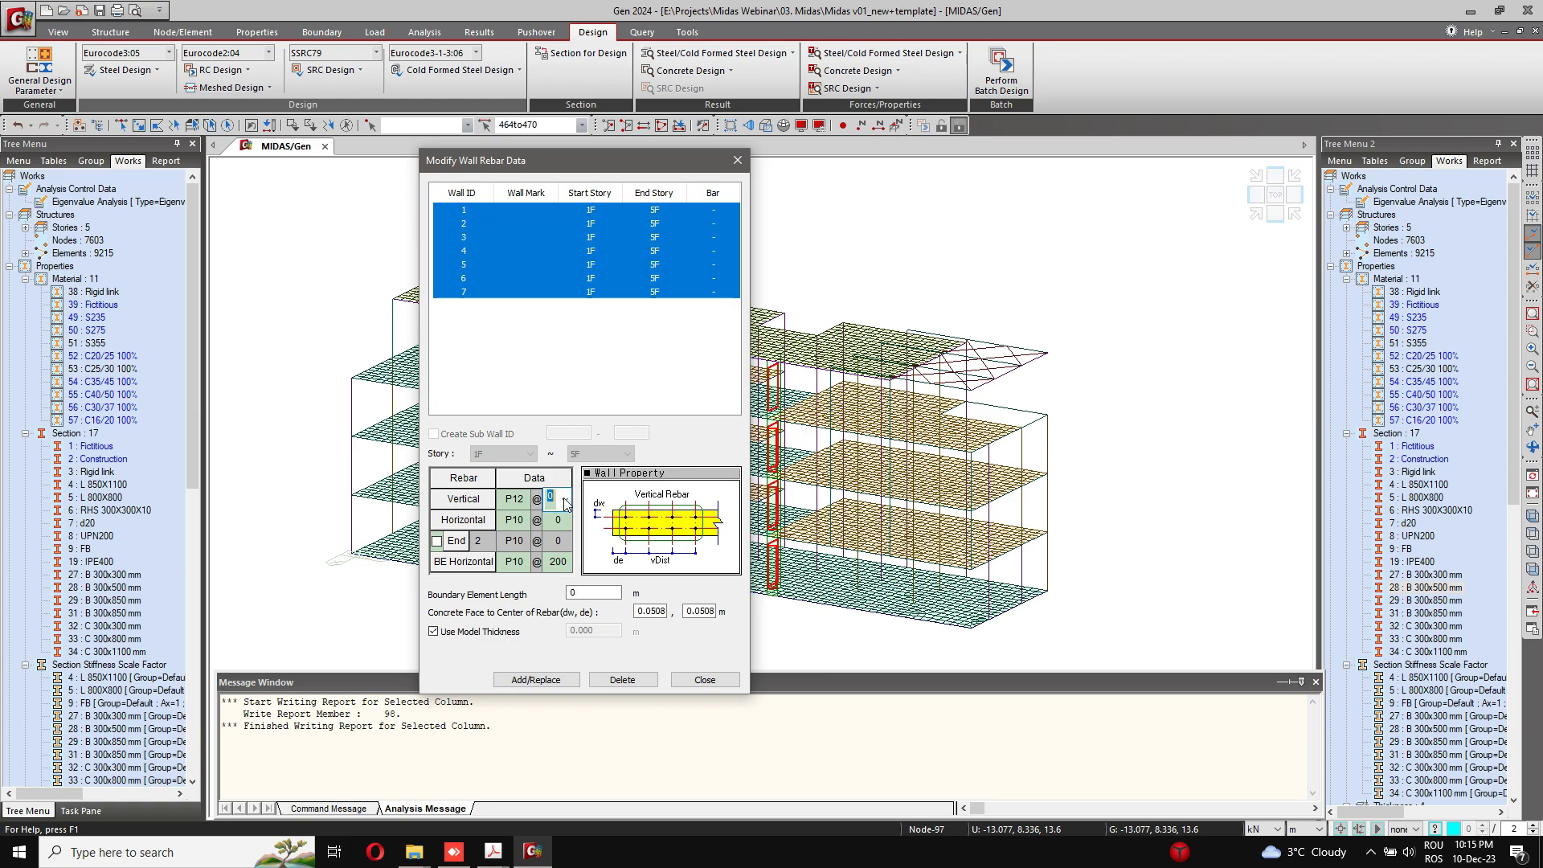
pyautogui.click(553, 499)
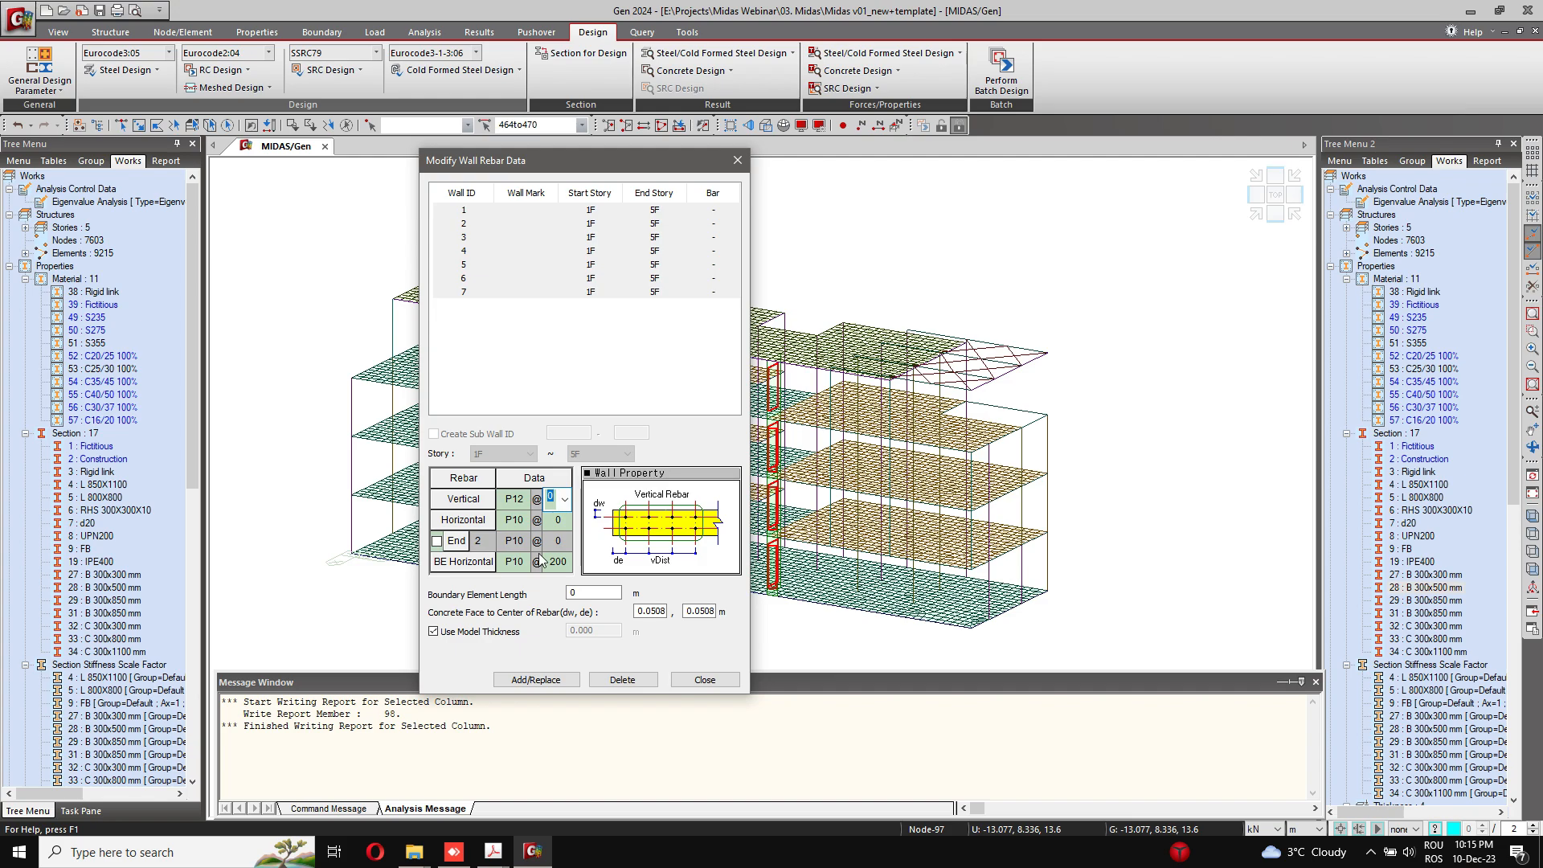
# Step: Enable end rebar for the selected walls and set it to P16 bars at 100 mm spacing
pyautogui.click(437, 545)
pyautogui.click(436, 544)
pyautogui.click(528, 544)
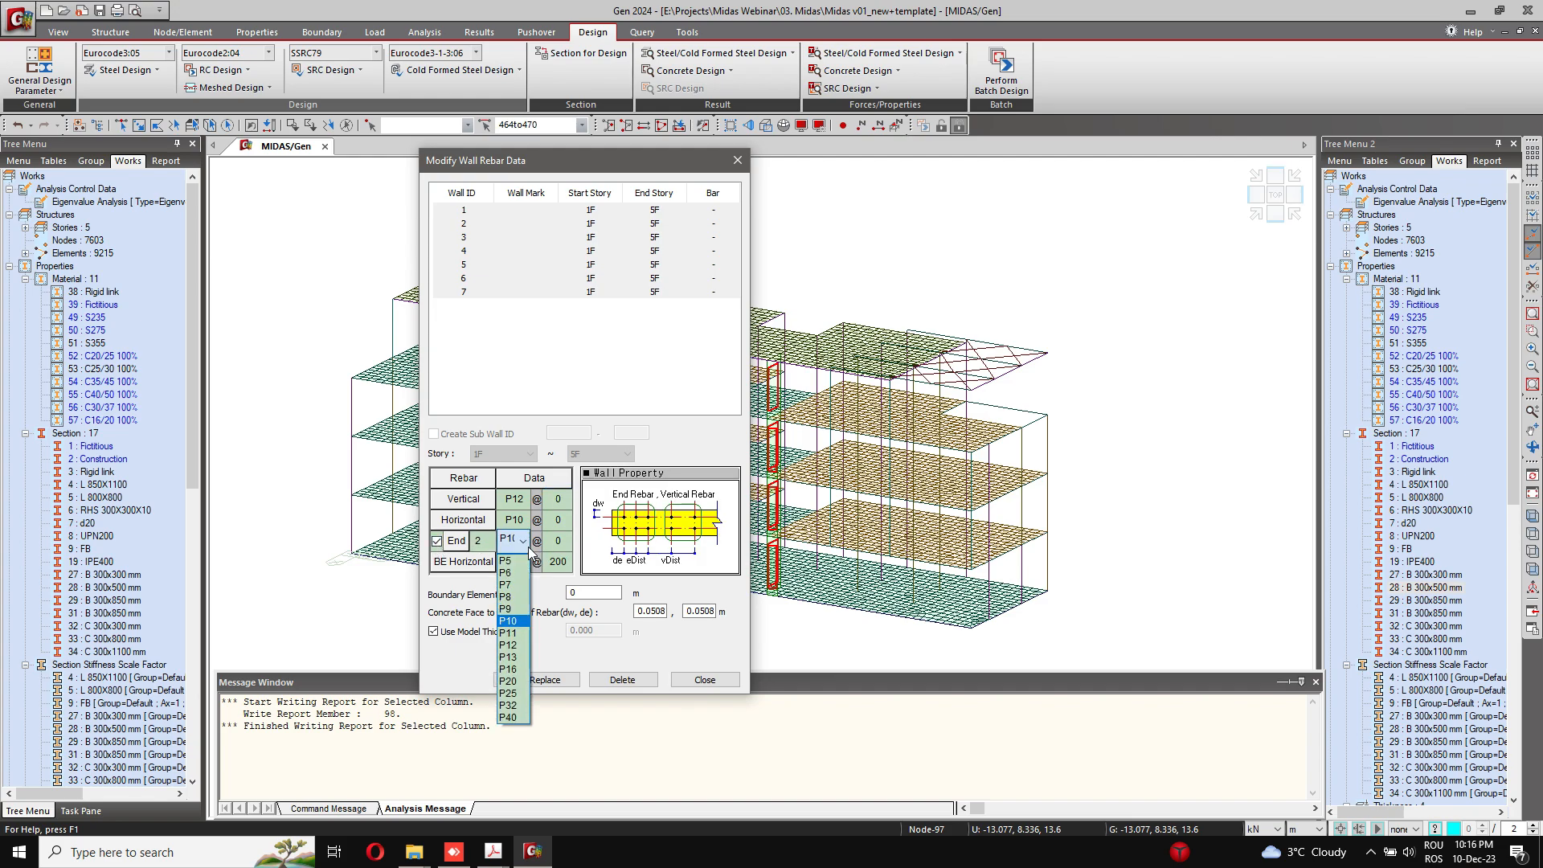
pyautogui.click(516, 669)
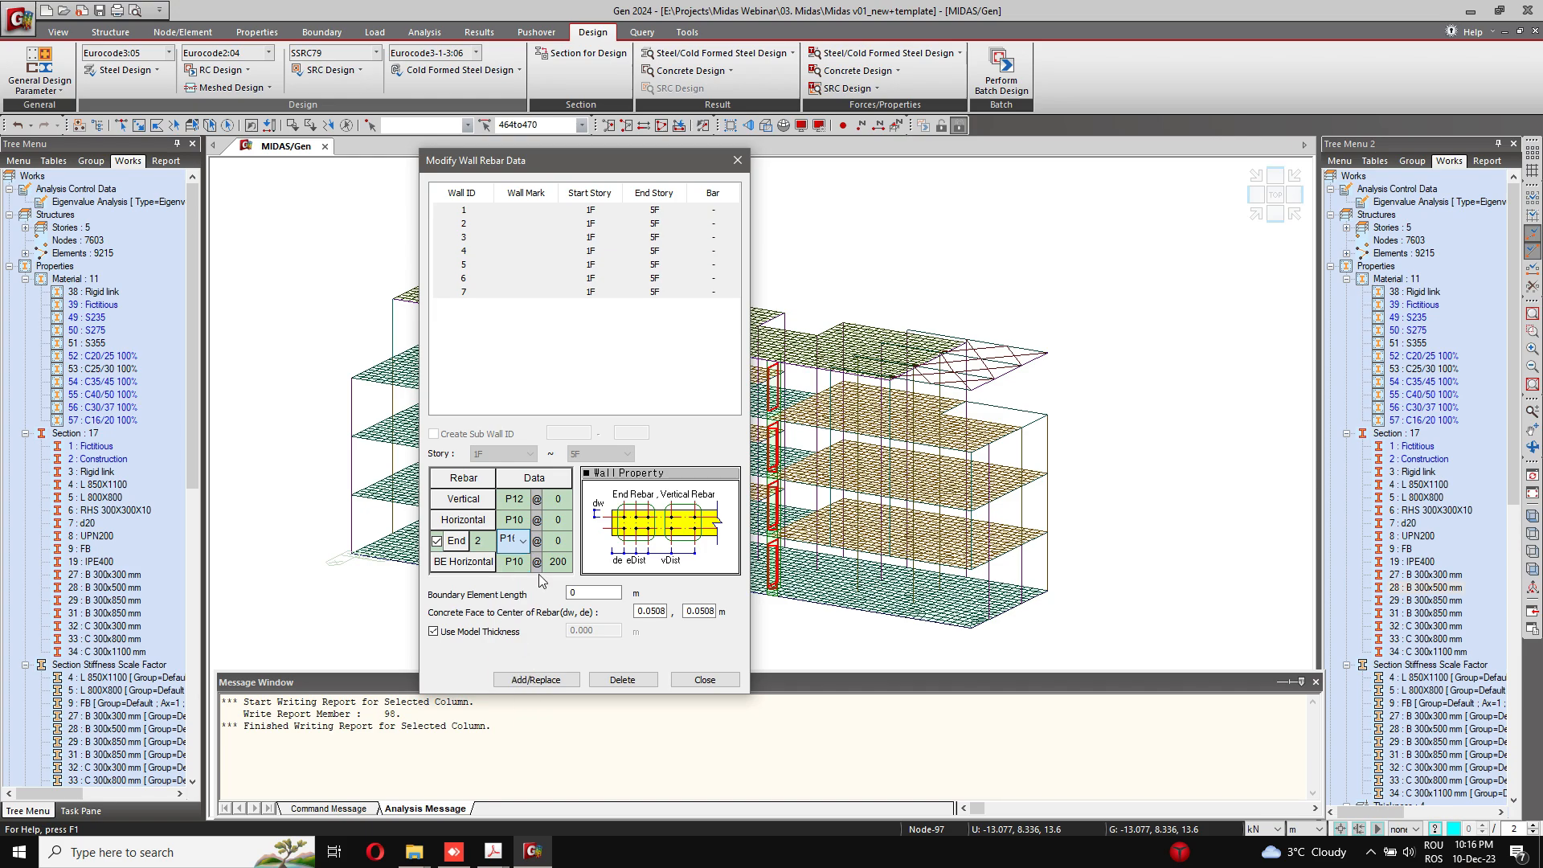
pyautogui.click(556, 540)
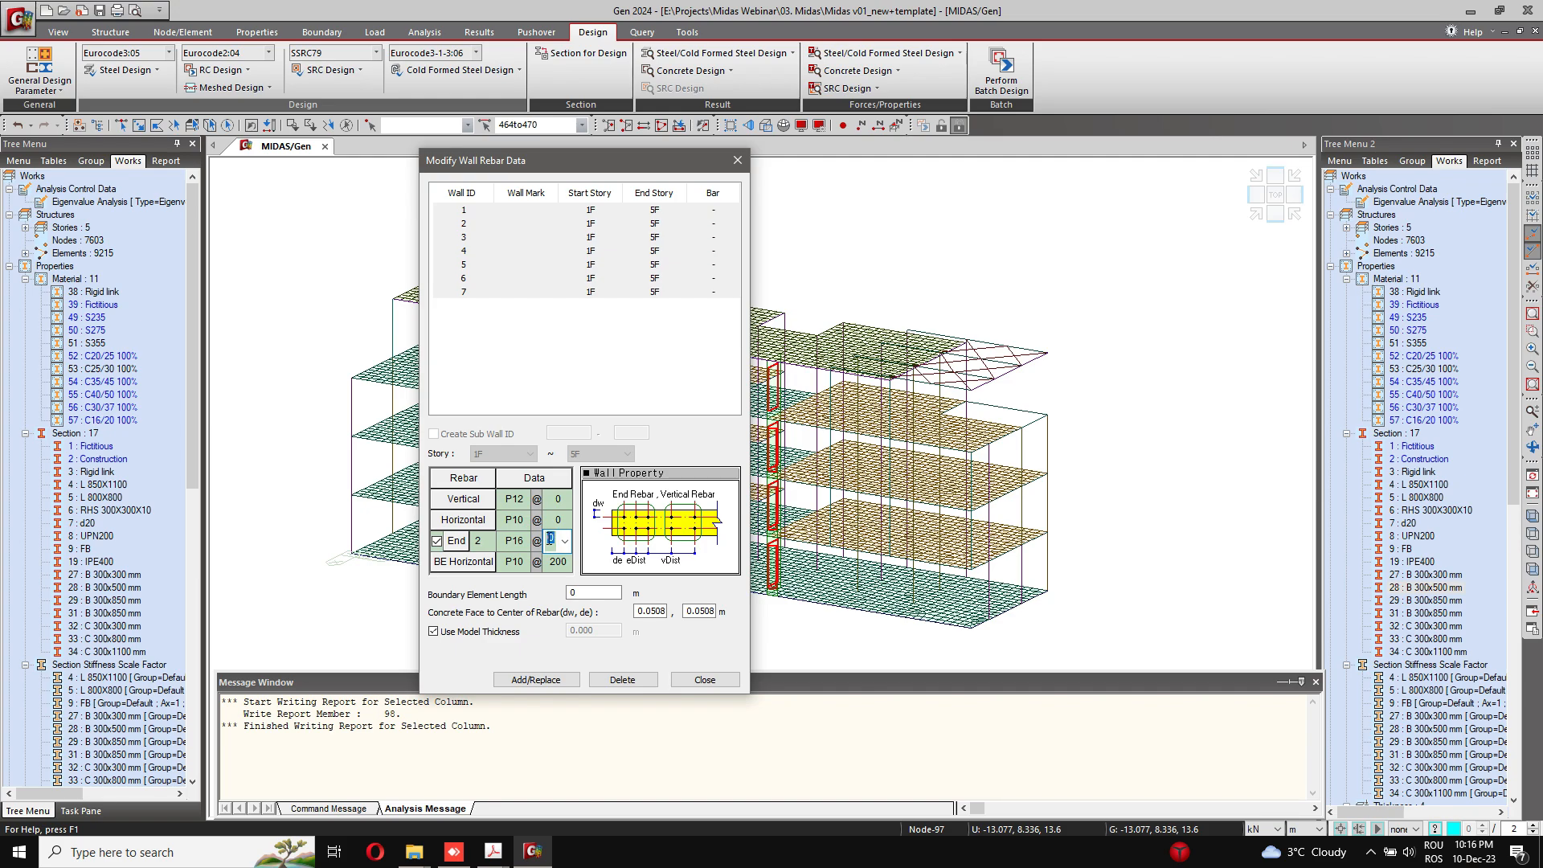
pyautogui.write('100')
# Step: Set both concrete face to rebar center distances to 0.05 m and the boundary element length to 0.35 m
pyautogui.click(655, 613)
pyautogui.moveTo(656, 613); pyautogui.dragTo(771, 622)
pyautogui.press('BackSpace')
pyautogui.press('BackSpace')
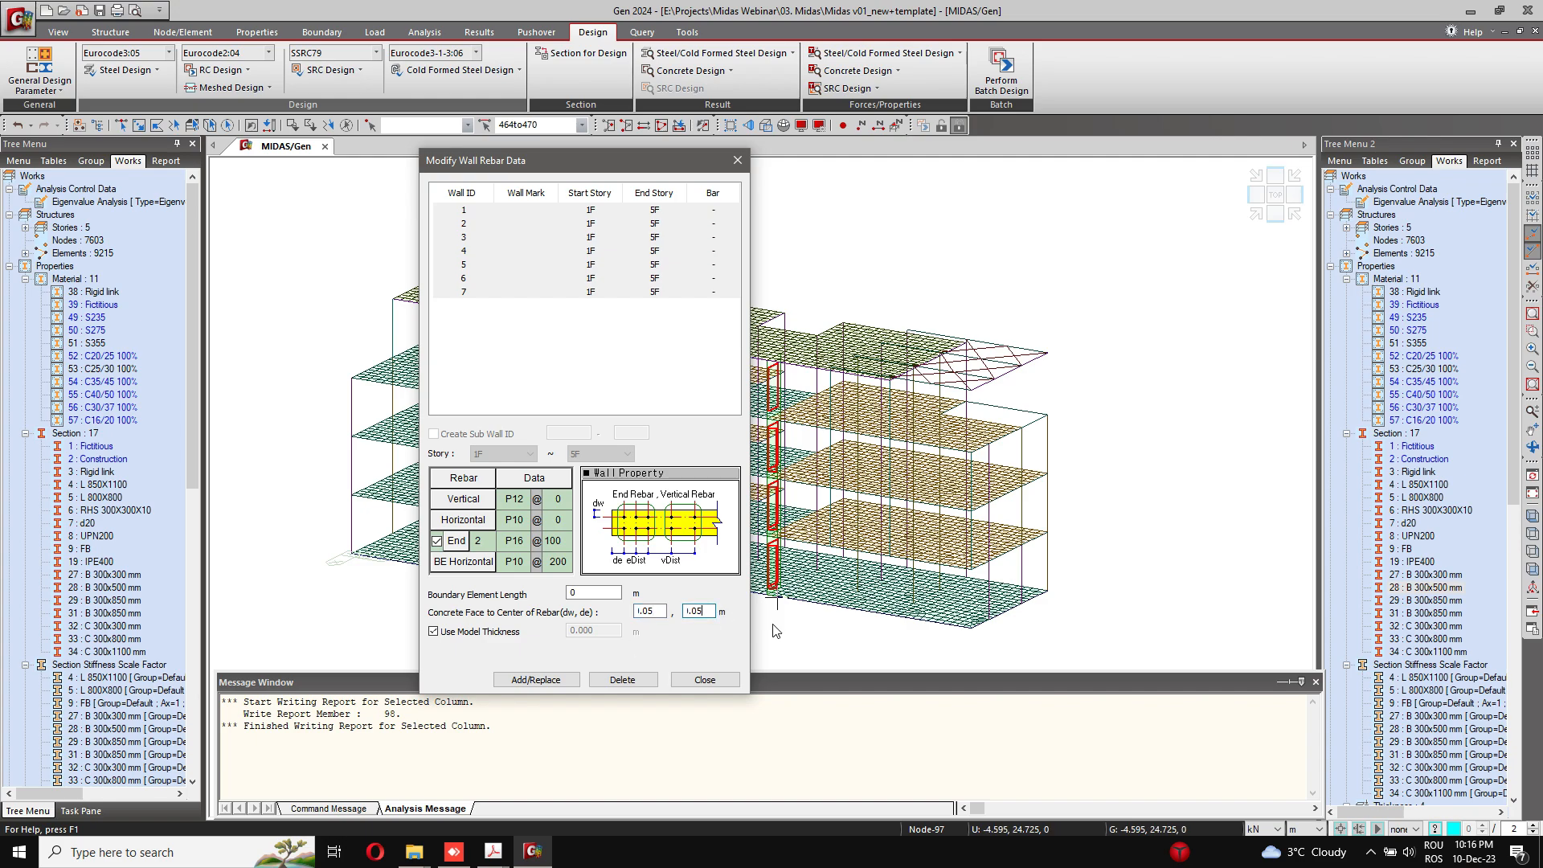
pyautogui.doubleClick(600, 593)
pyautogui.write('35')
pyautogui.write('0')
# Step: Set the walls' vertical rebar spacing to 150 mm and the P10 horizontal rebar spacing to 100 mm
pyautogui.click(556, 498)
pyautogui.click(566, 499)
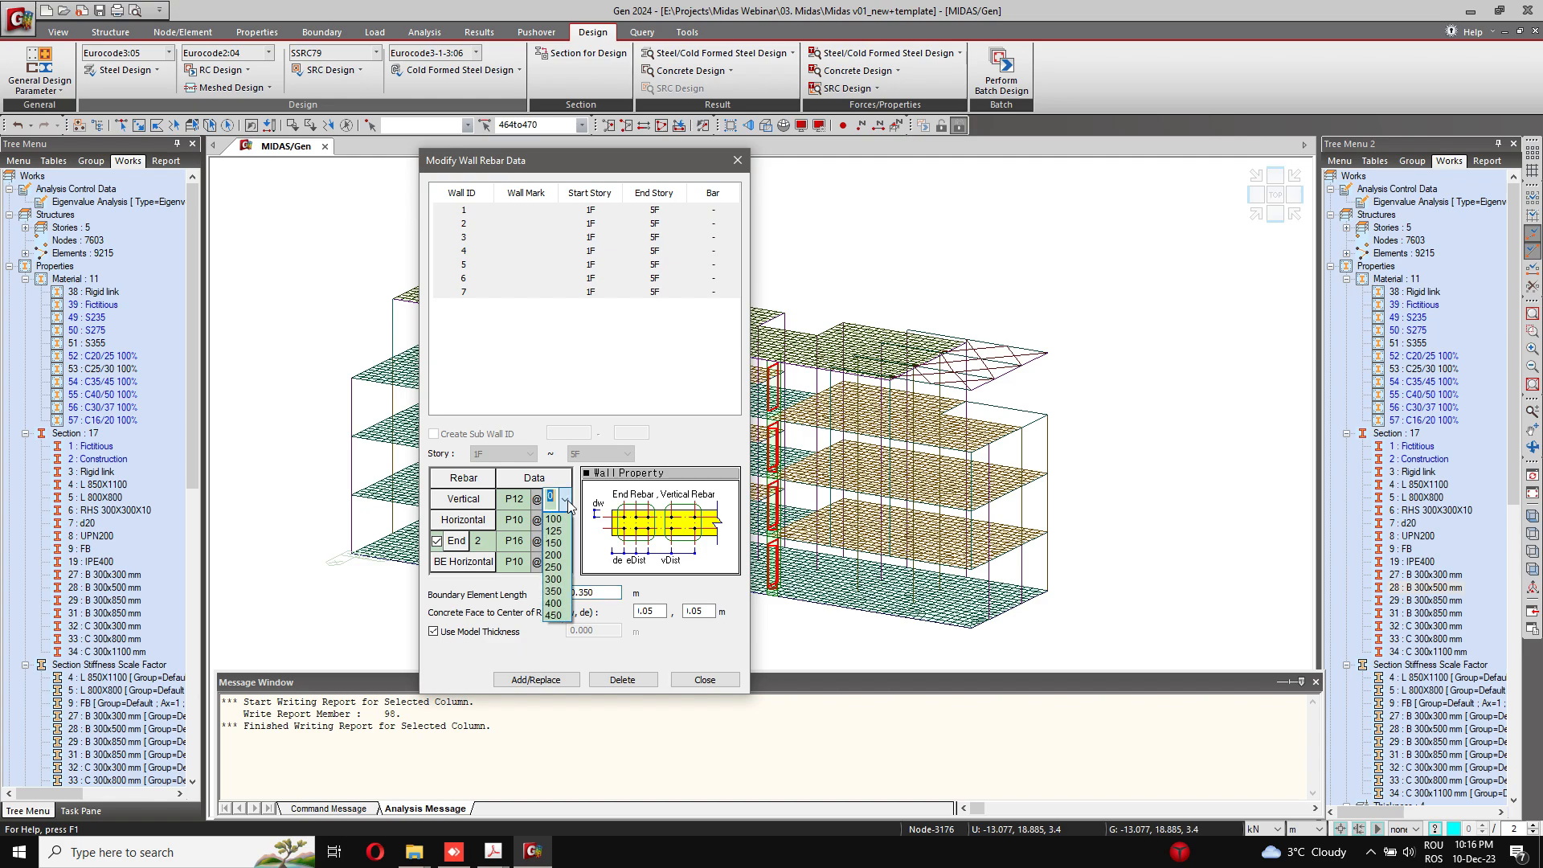
pyautogui.click(559, 542)
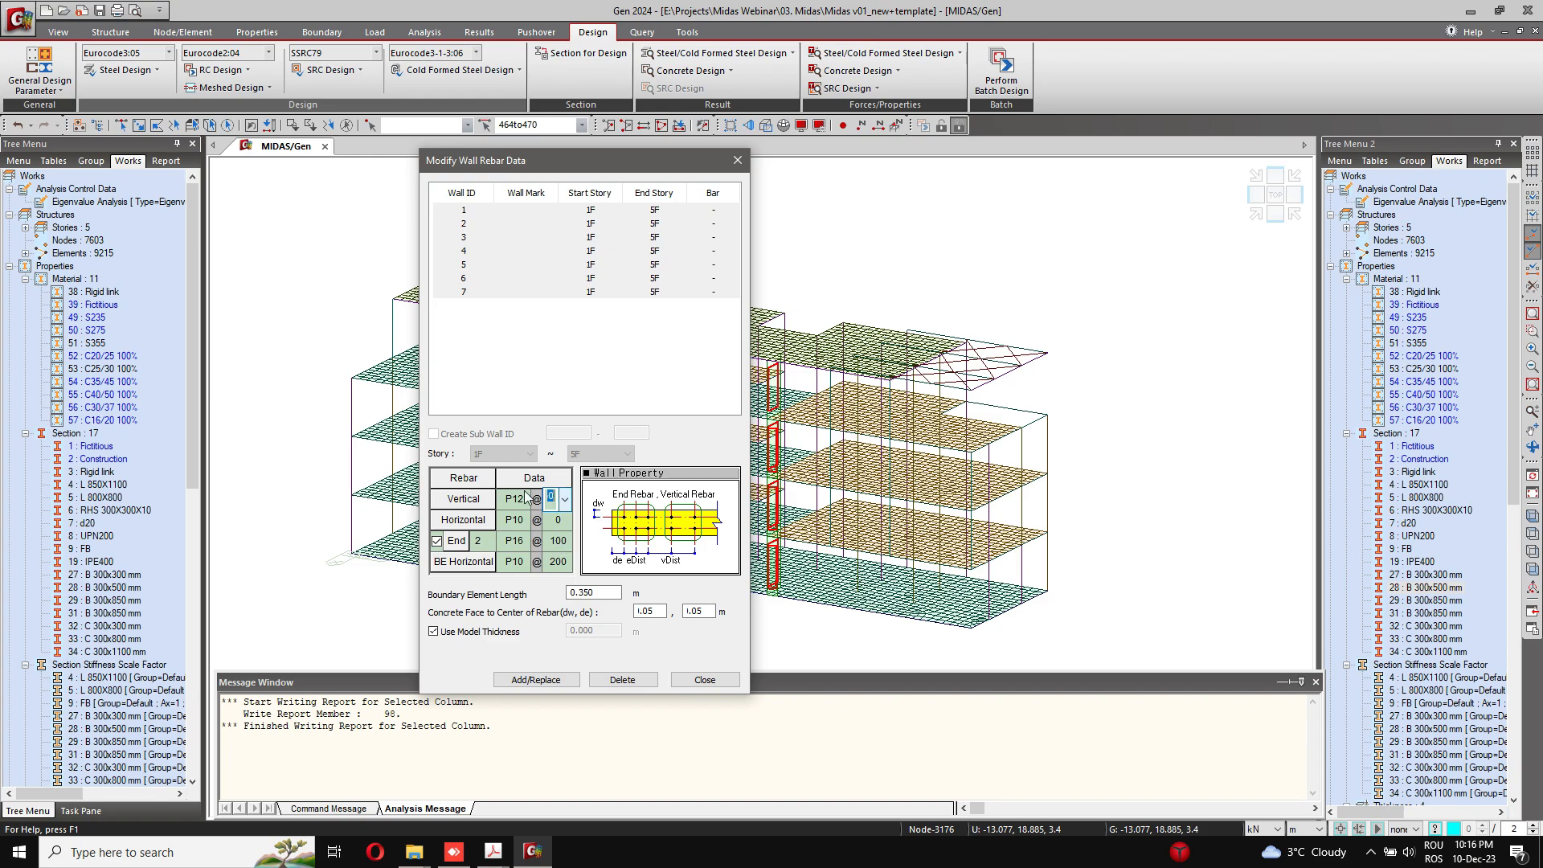
pyautogui.click(566, 521)
pyautogui.click(566, 521)
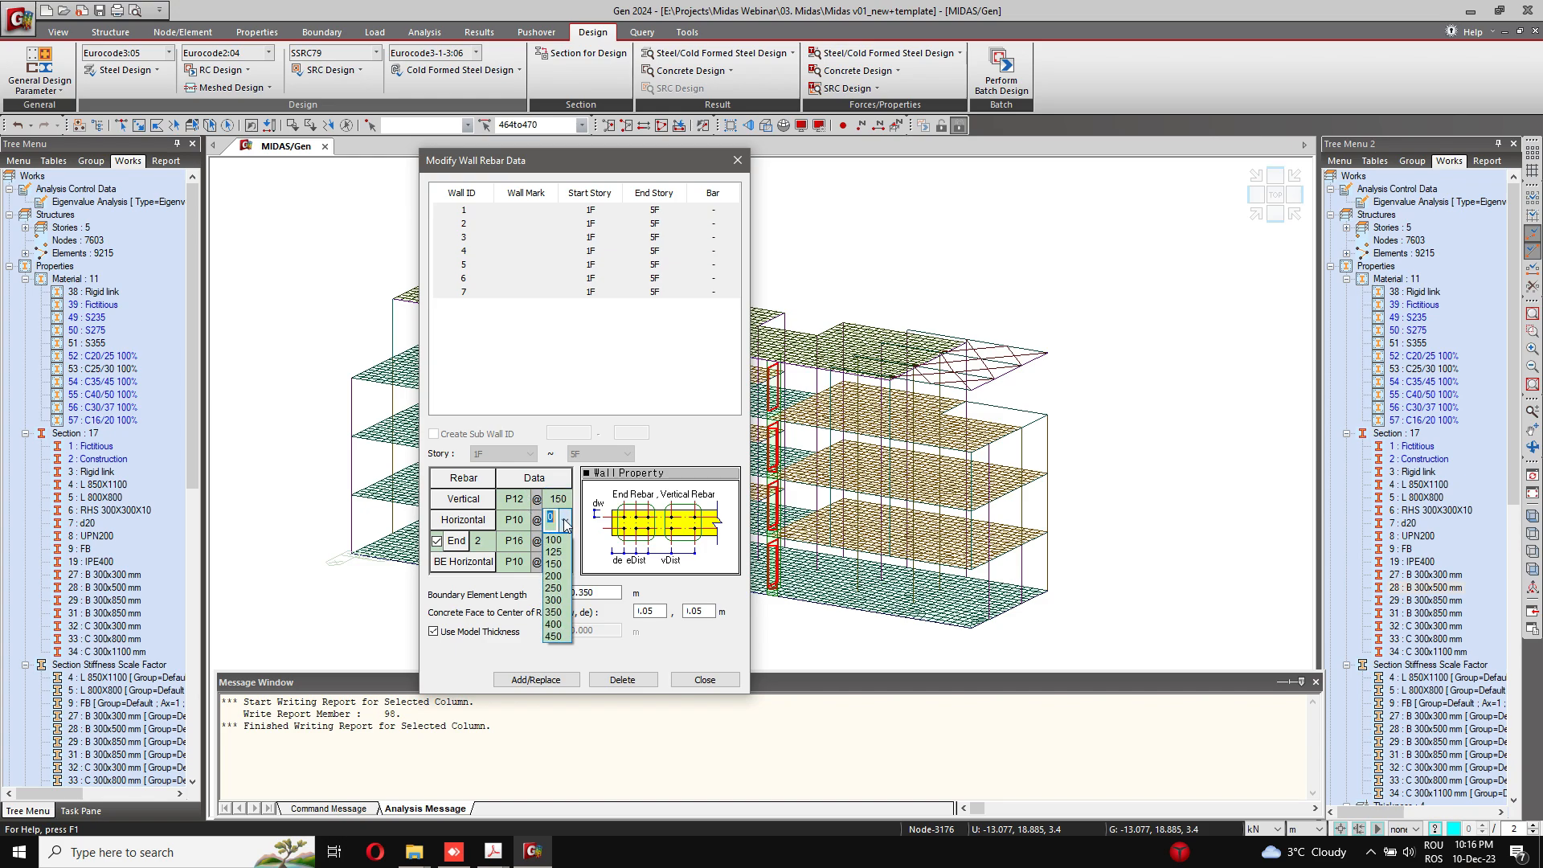
pyautogui.click(560, 540)
pyautogui.click(526, 527)
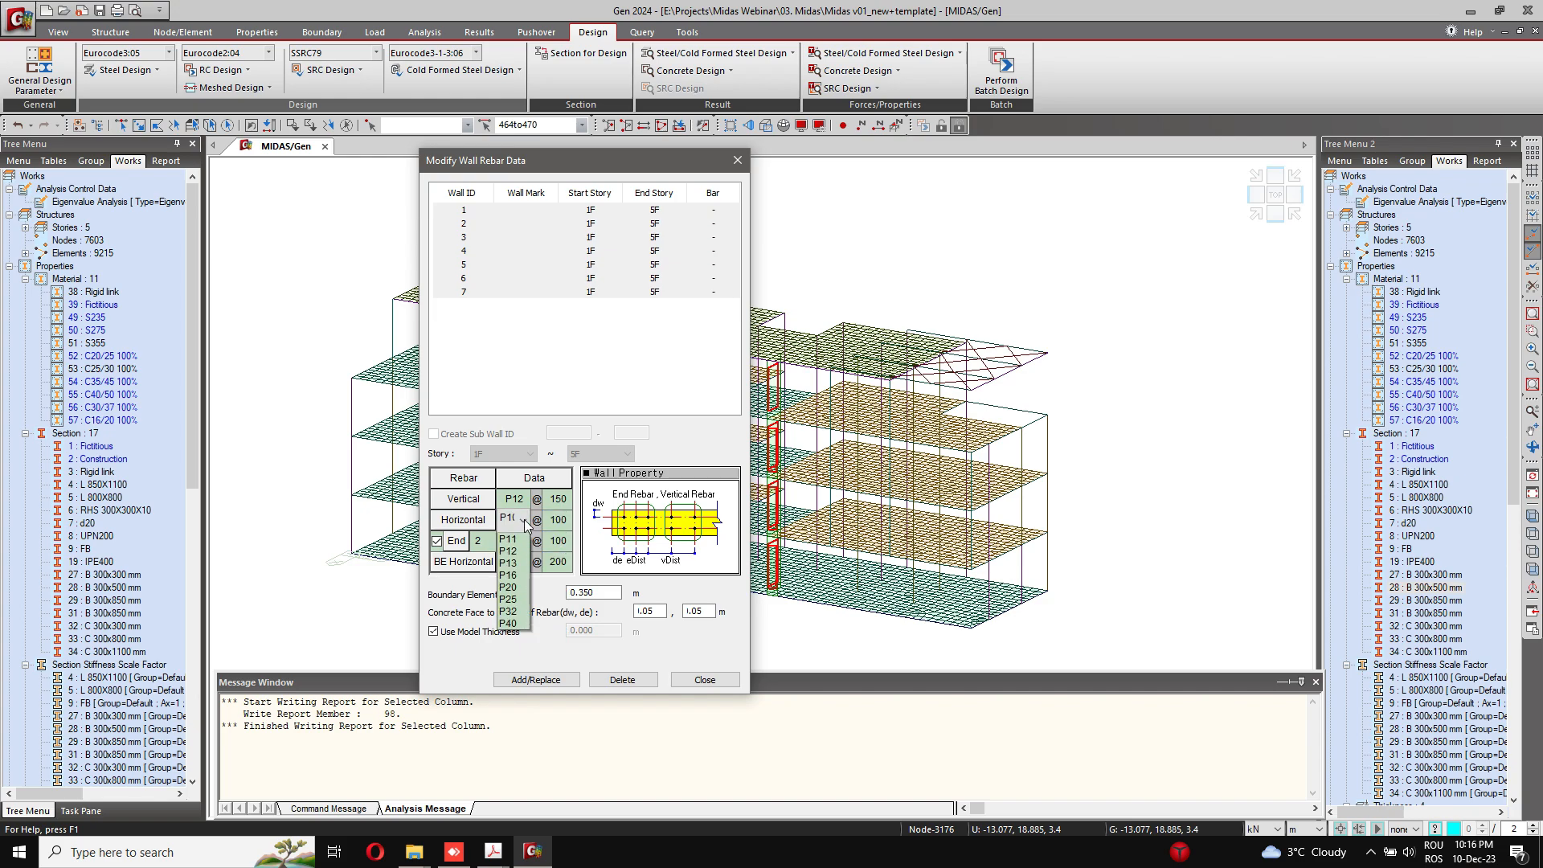
pyautogui.click(526, 524)
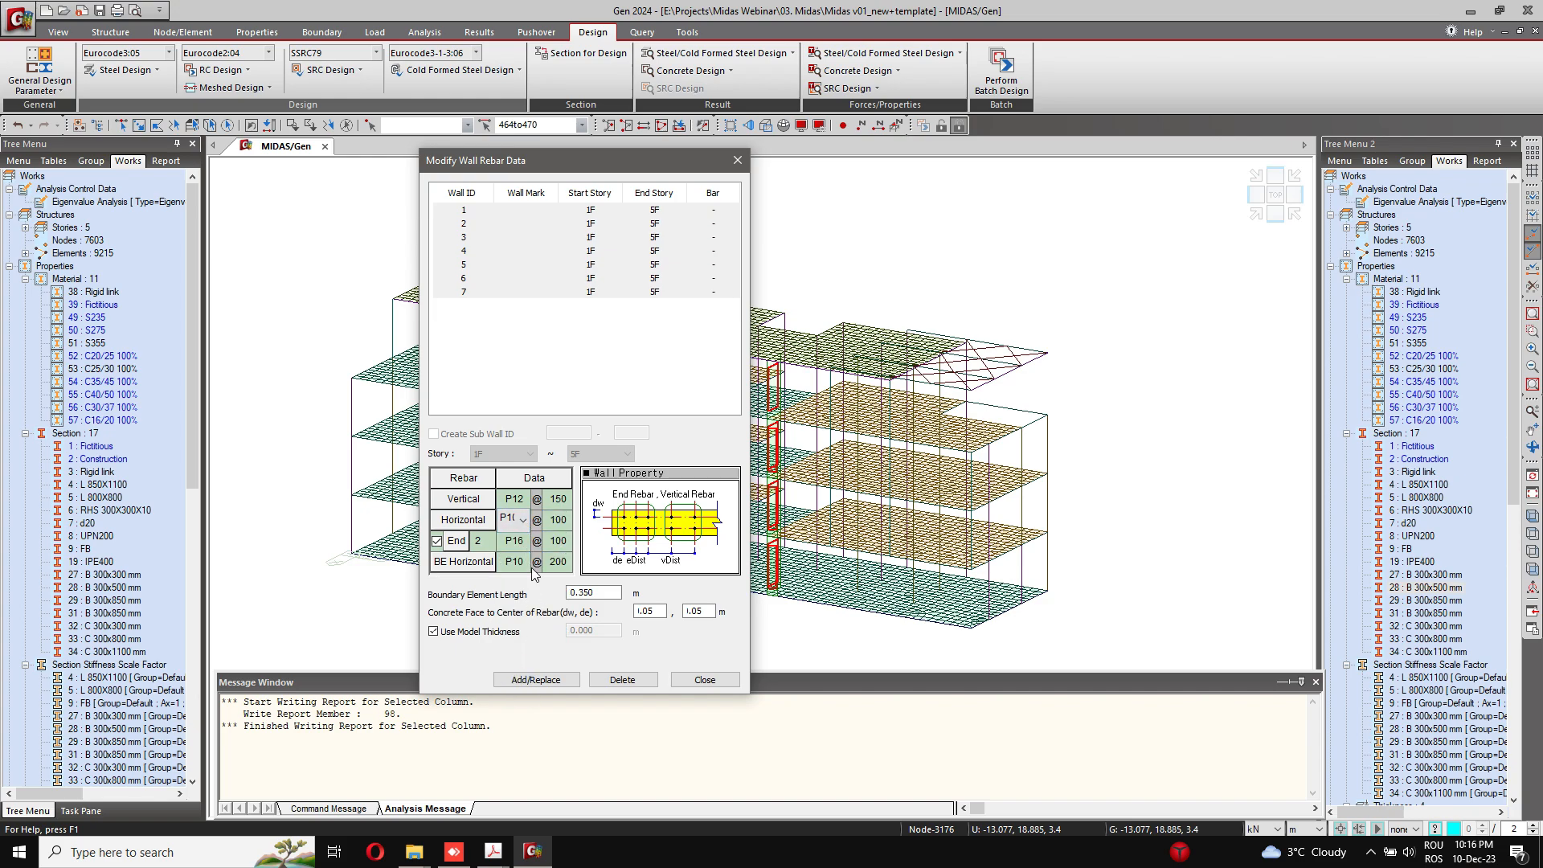
# Step: Set the boundary element horizontal rebar to P12 at 100 mm, apply the reinforcement to all selected walls, and close the wall rebar data
pyautogui.click(557, 547)
pyautogui.click(572, 562)
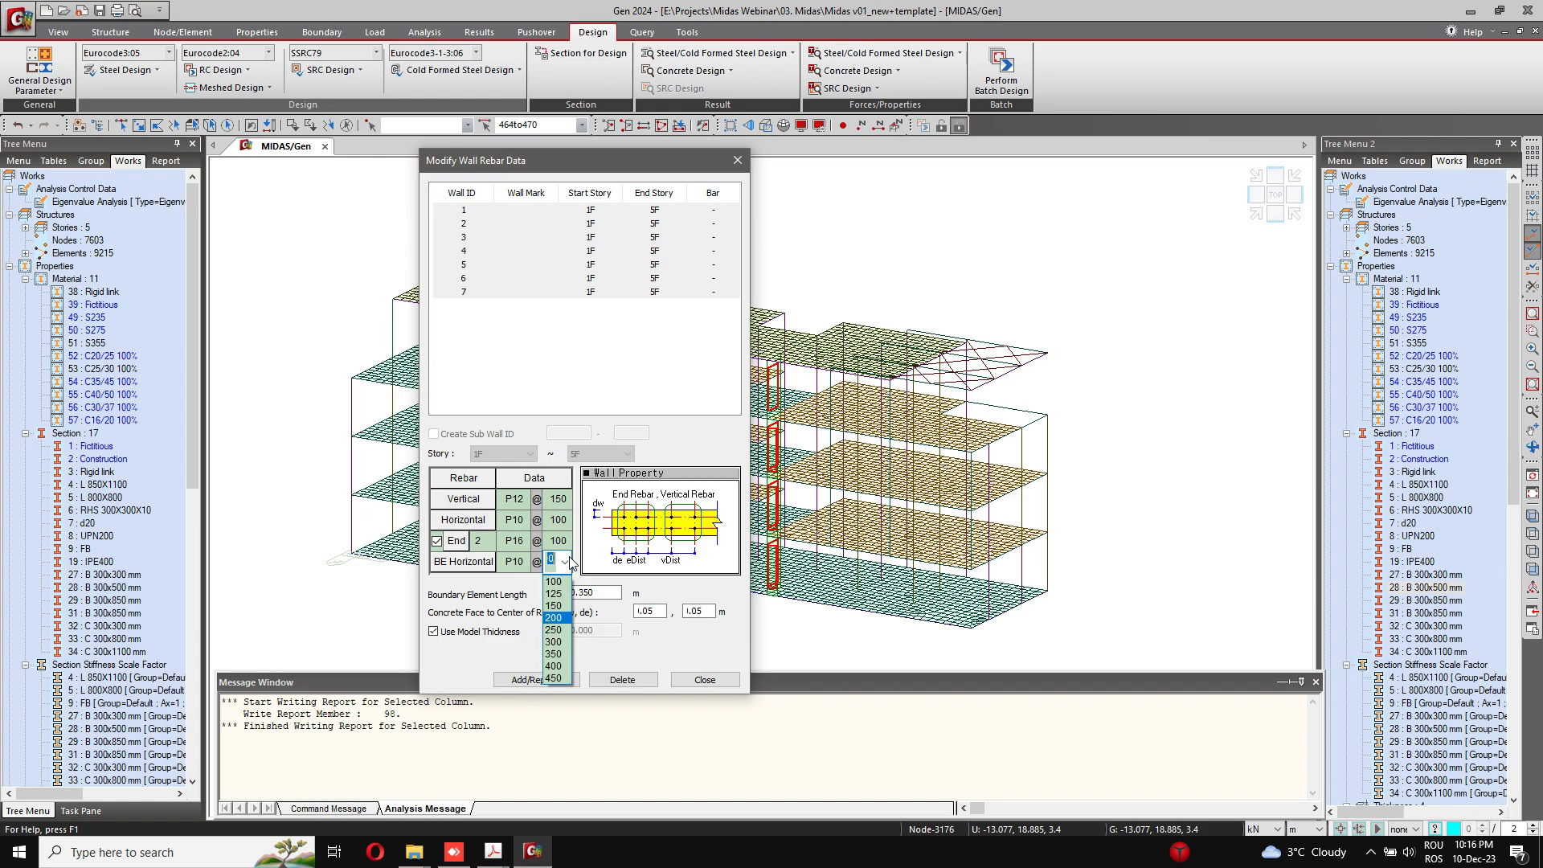
pyautogui.click(561, 589)
pyautogui.click(527, 562)
pyautogui.click(523, 561)
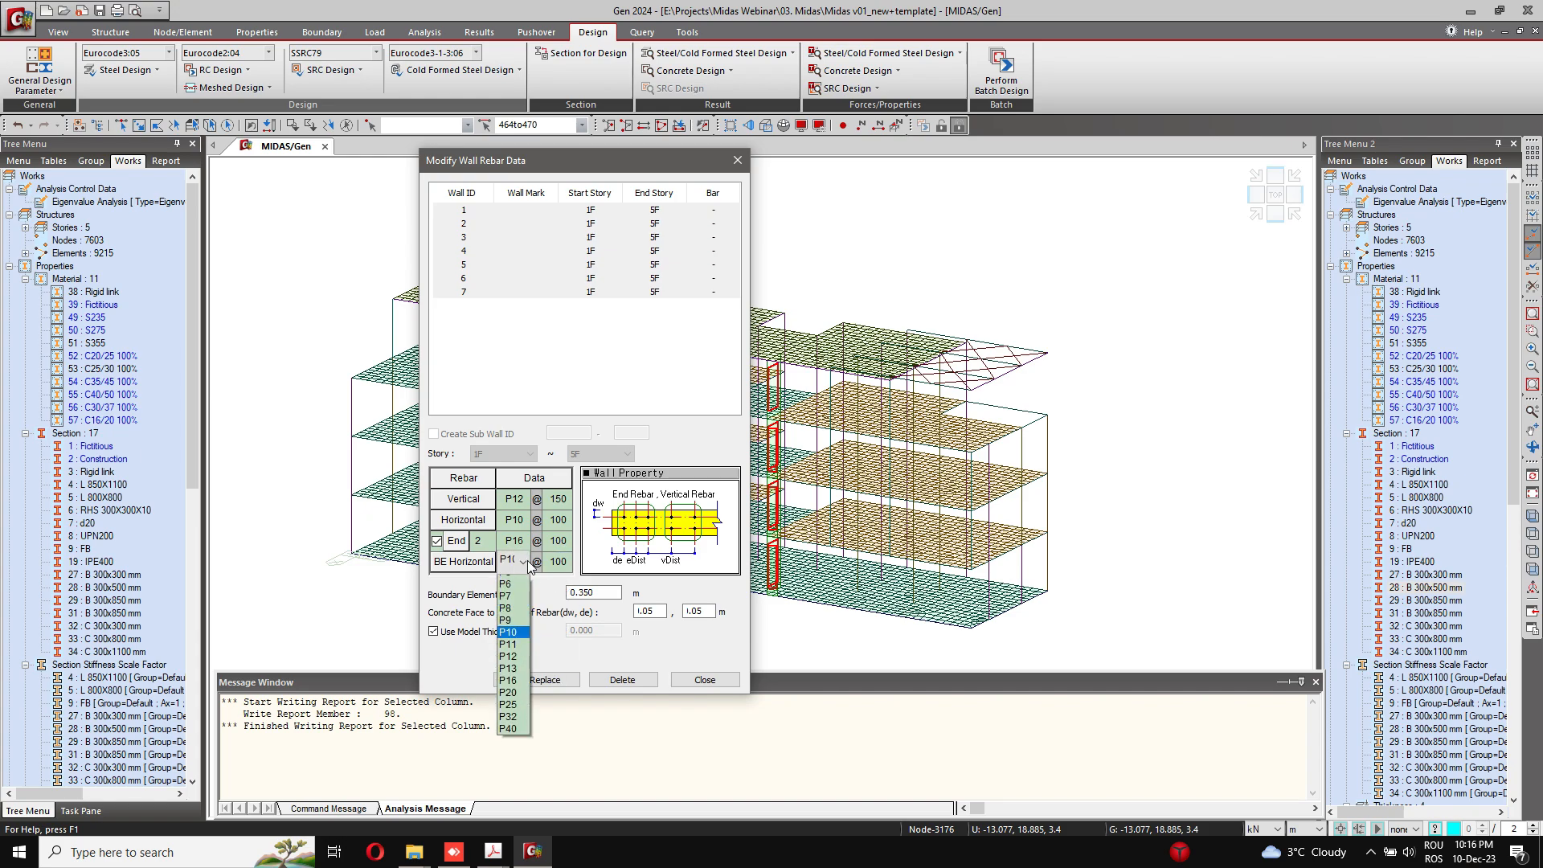
pyautogui.click(508, 666)
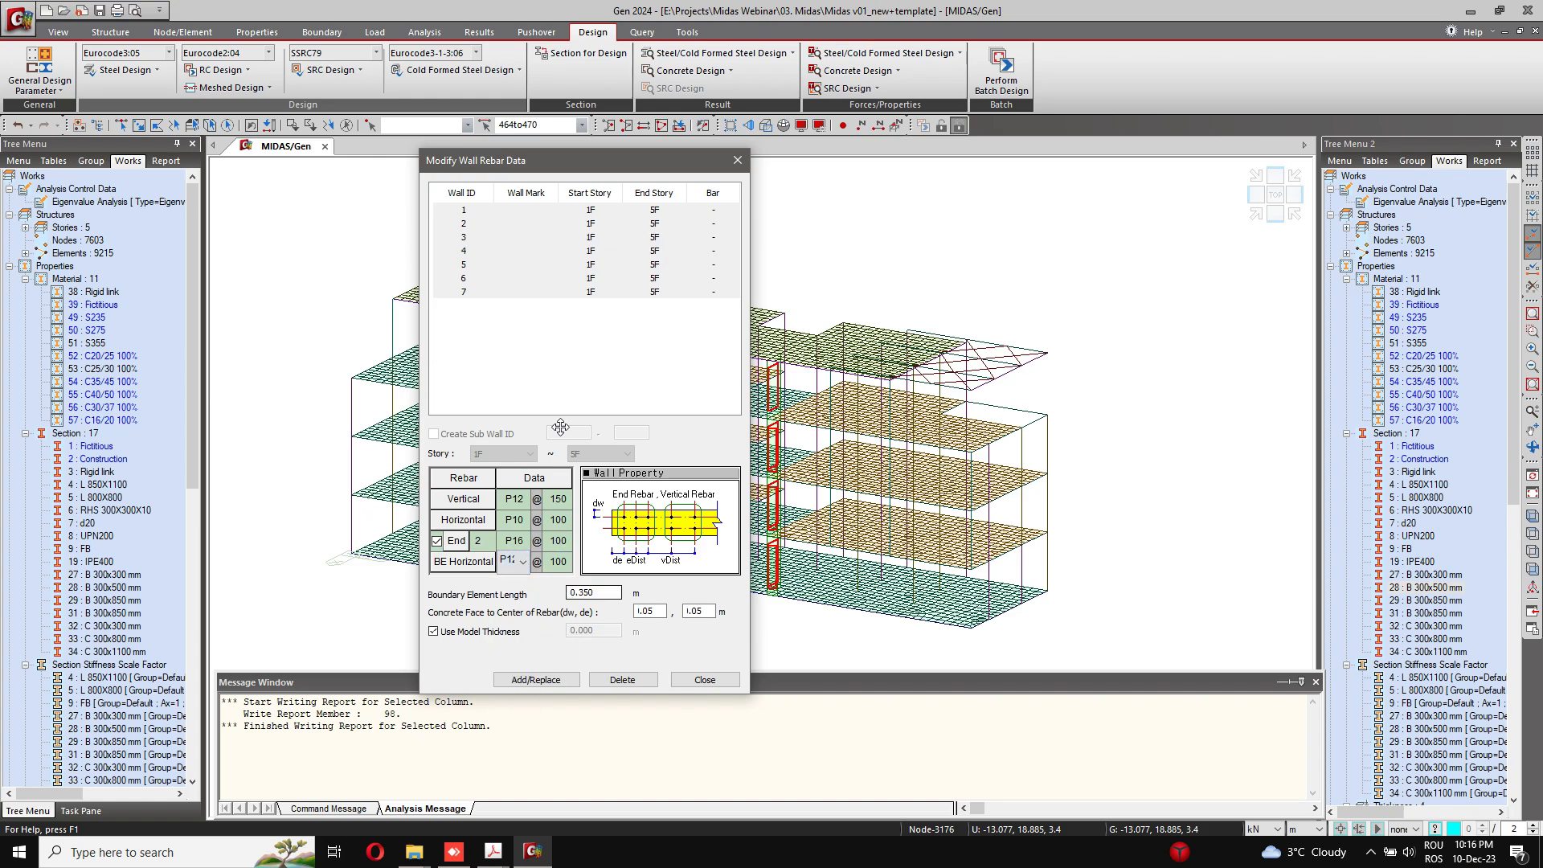
pyautogui.click(536, 680)
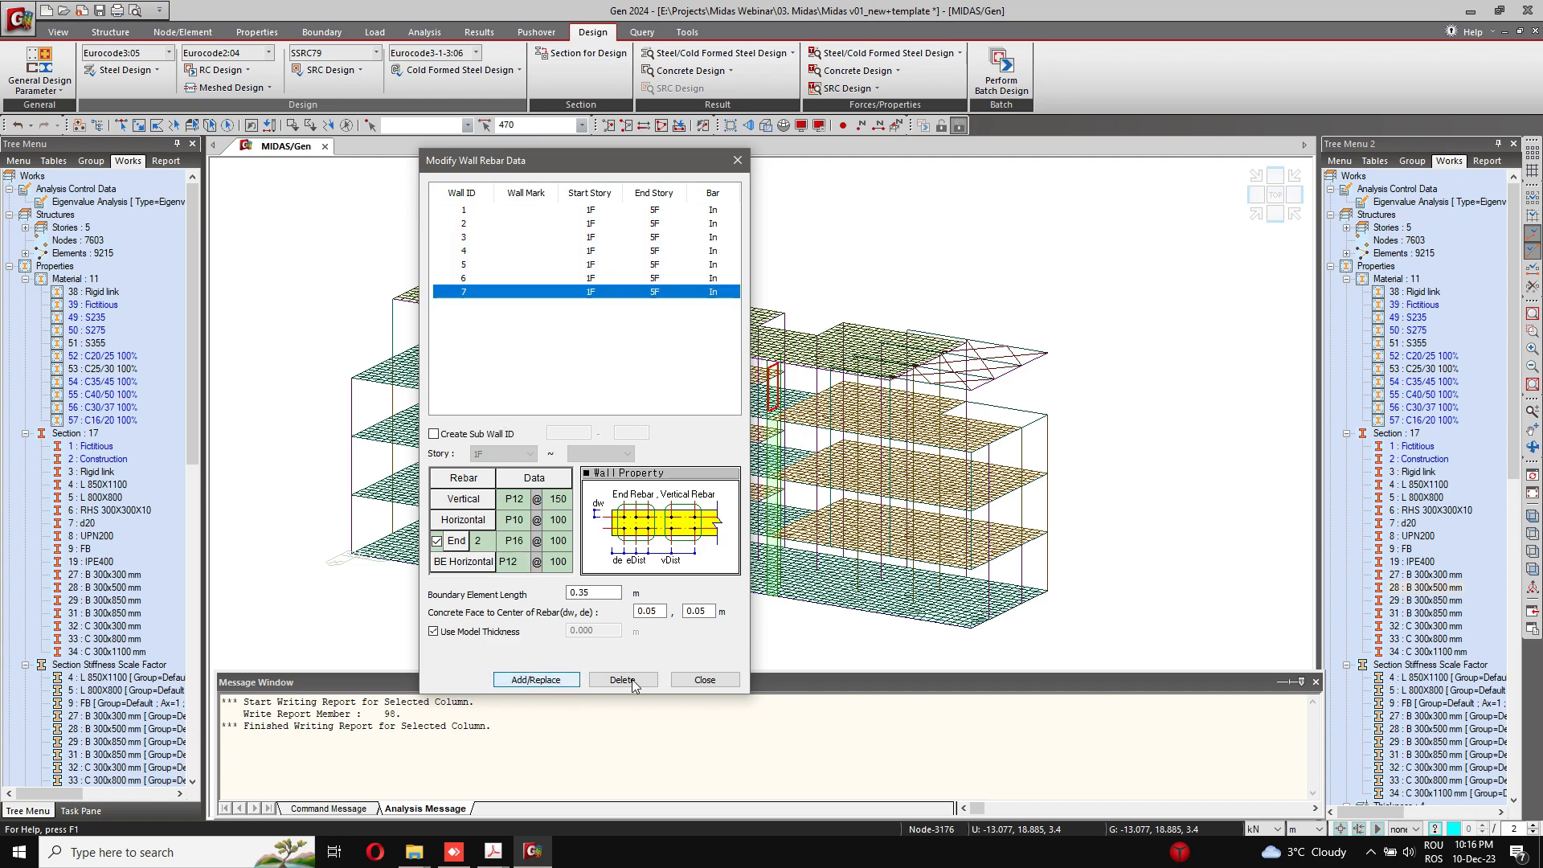
pyautogui.click(704, 680)
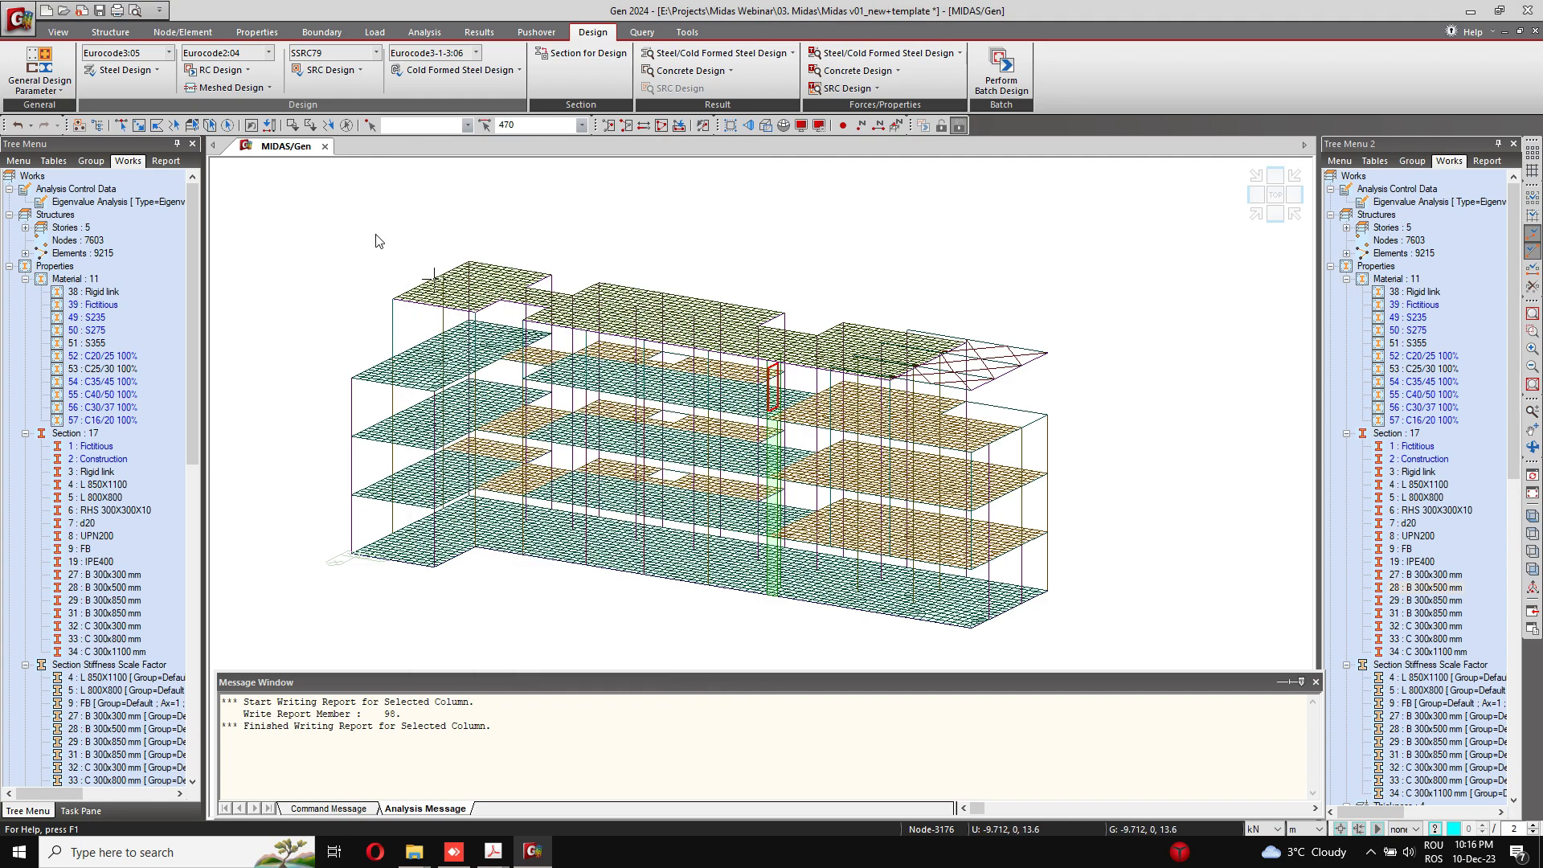
# Step: Run the Eurocode2:04 concrete code check on the selected wall, select the result of wall 7 at story 4F, and expand the full table
pyautogui.click(219, 69)
pyautogui.click(824, 224)
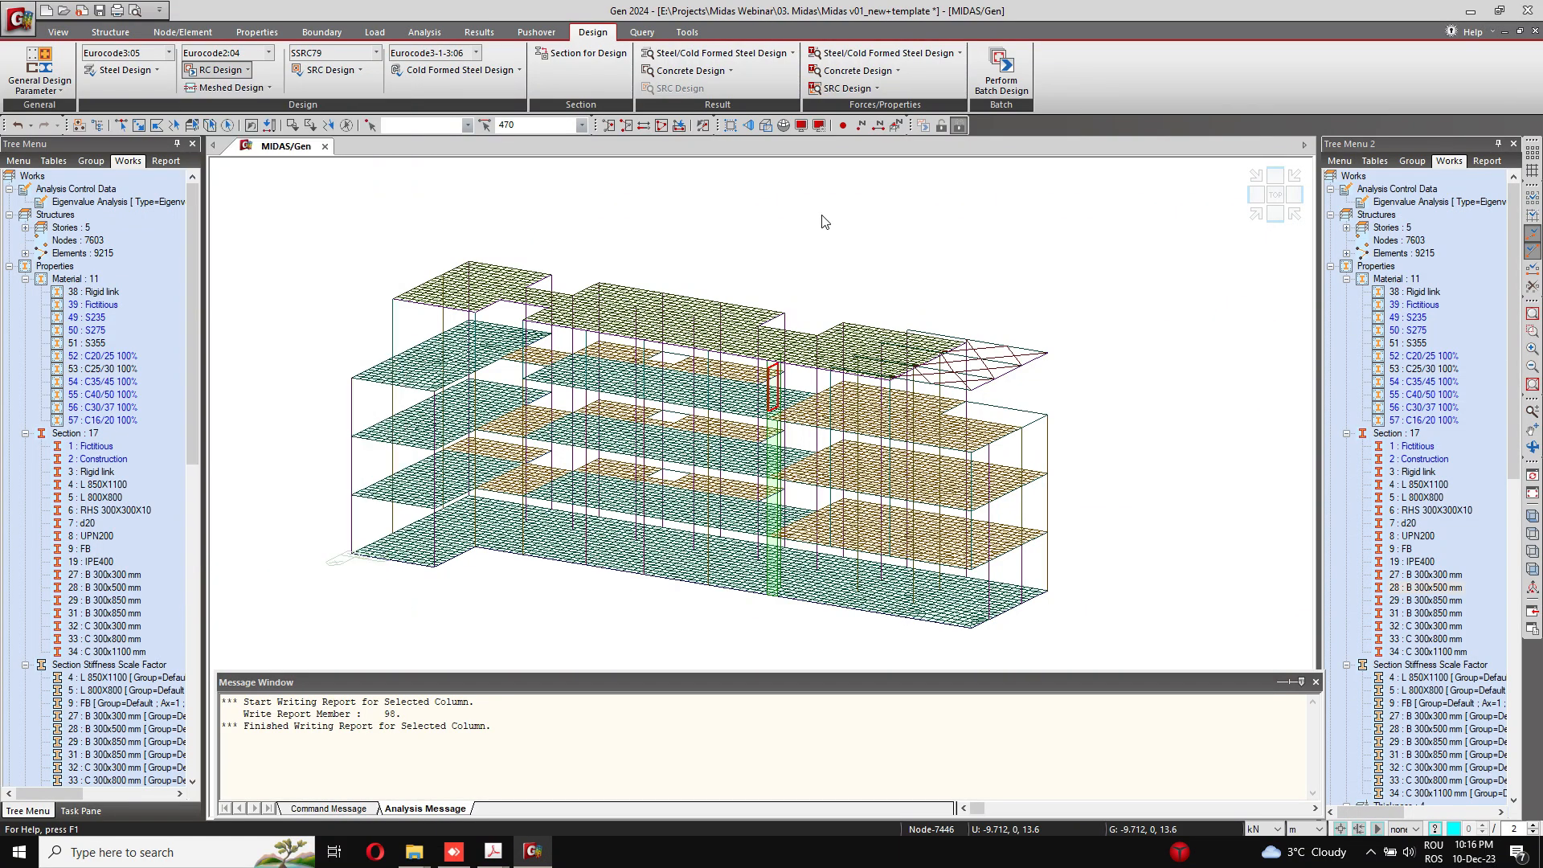
pyautogui.click(219, 70)
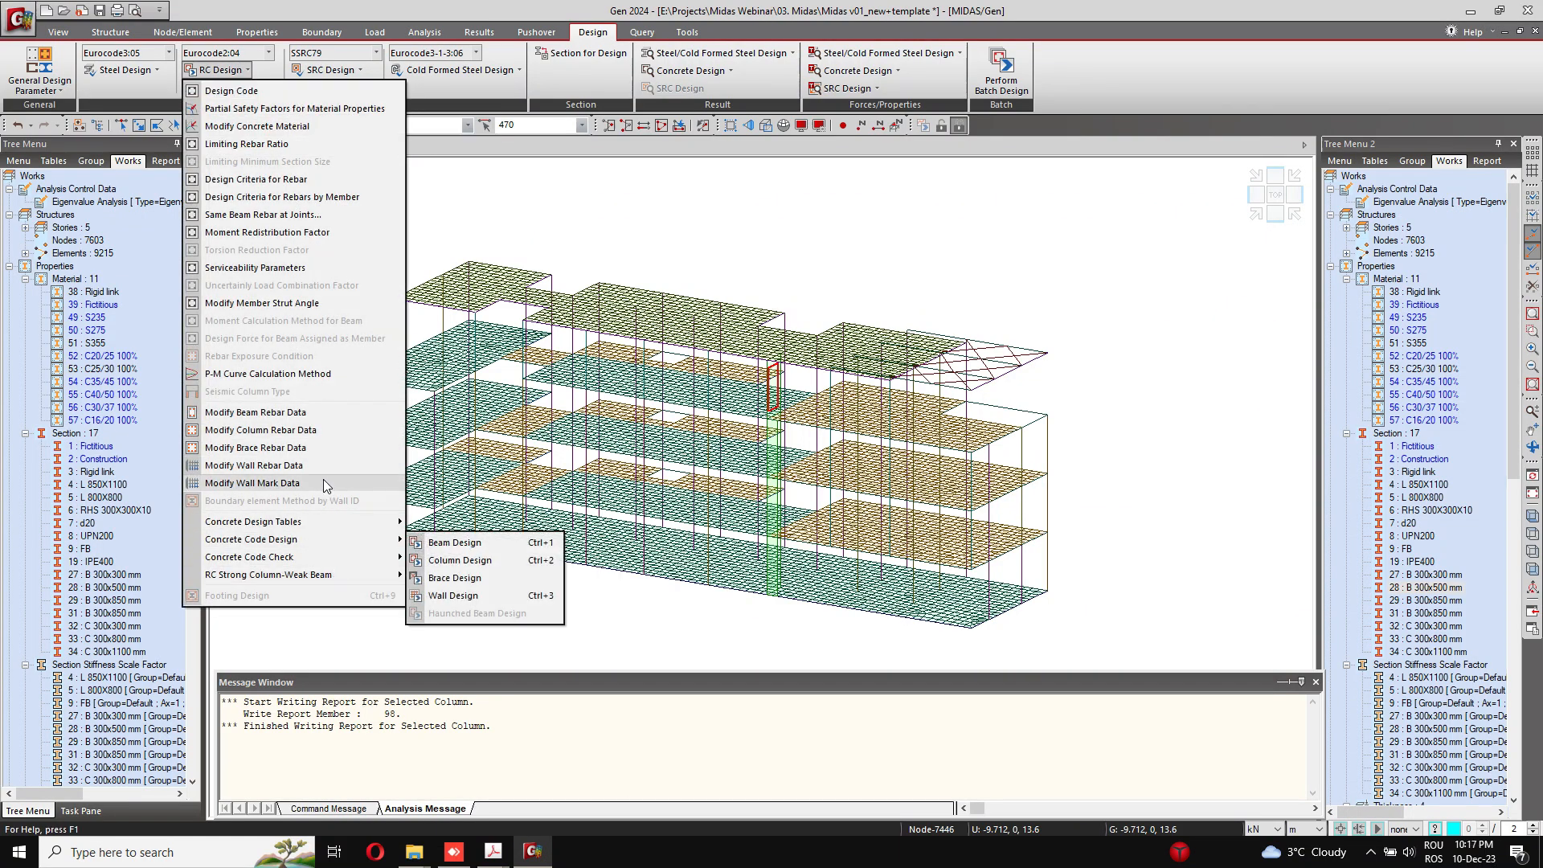
pyautogui.moveTo(341, 557)
pyautogui.click(470, 612)
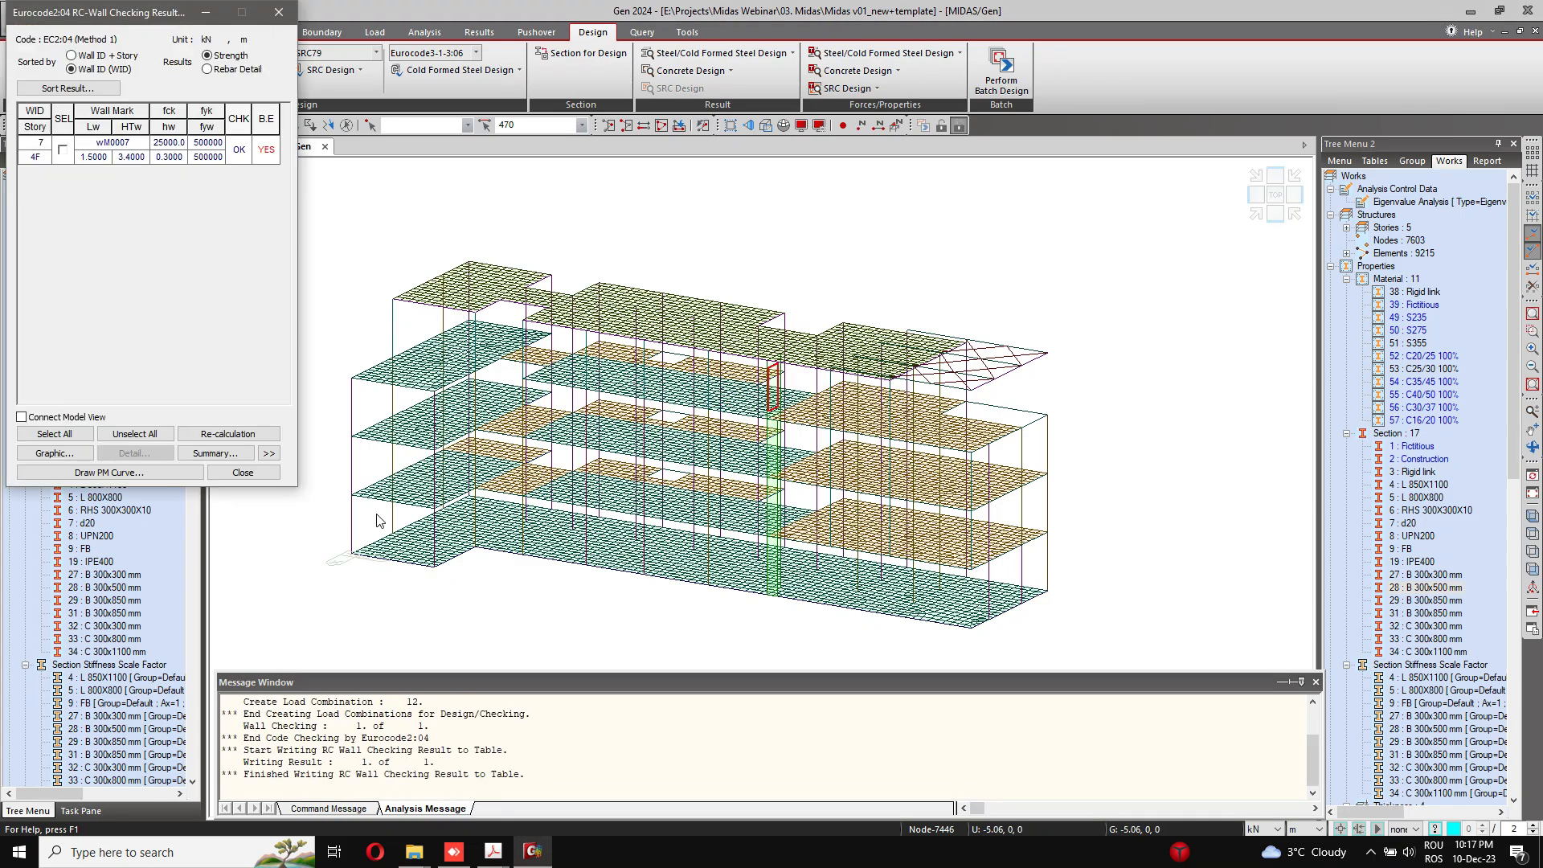
pyautogui.click(64, 151)
pyautogui.click(268, 453)
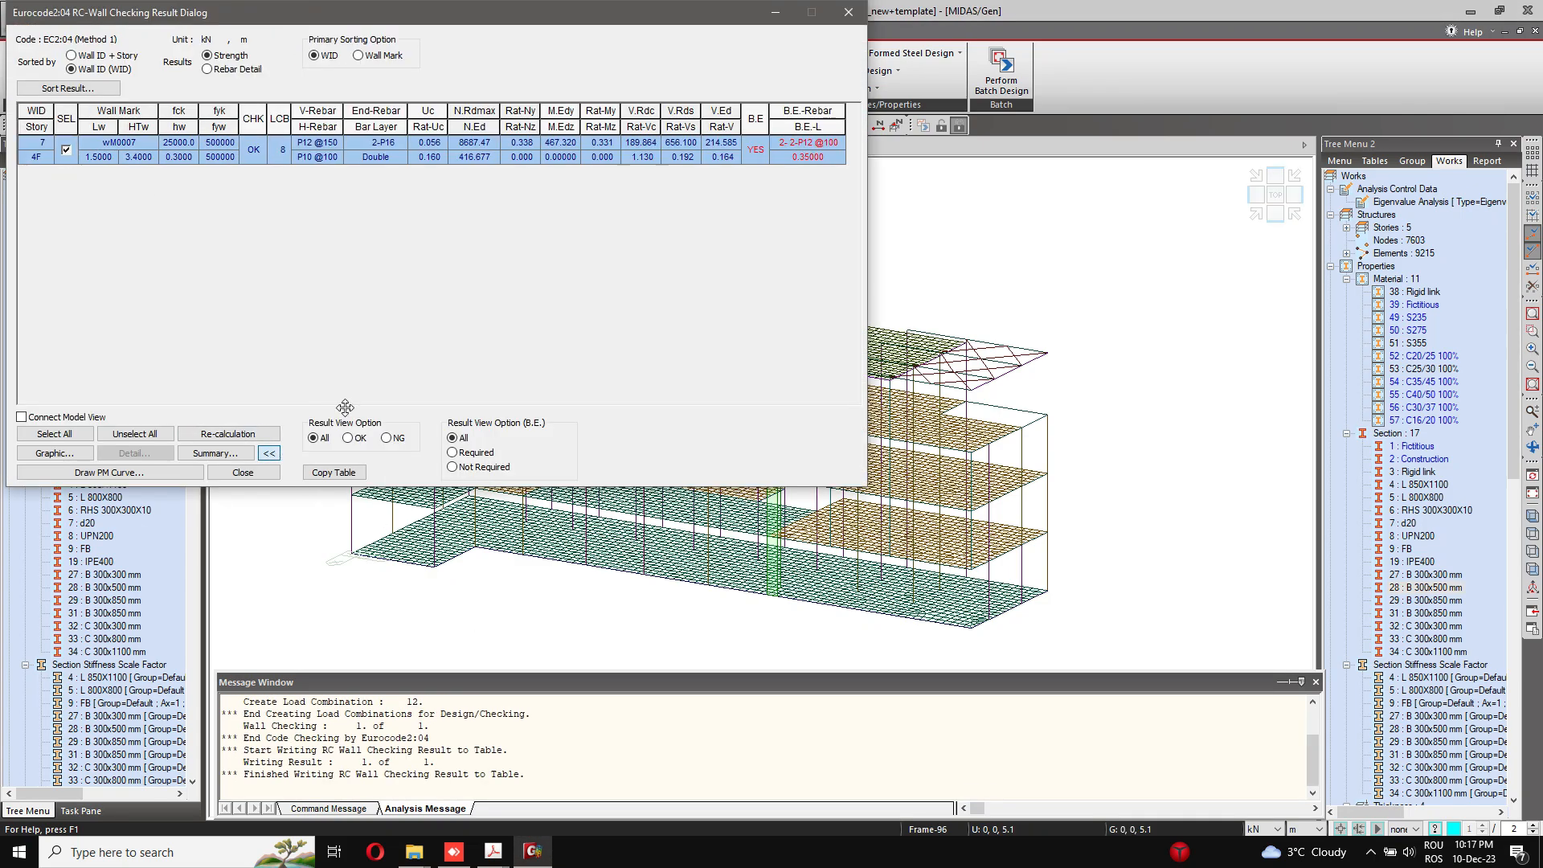
pyautogui.moveTo(780, 24); pyautogui.dragTo(999, 165)
# Step: Review the graphic report of wall 7 at story 4F from design condition to shear capacity, and close the report
pyautogui.click(274, 593)
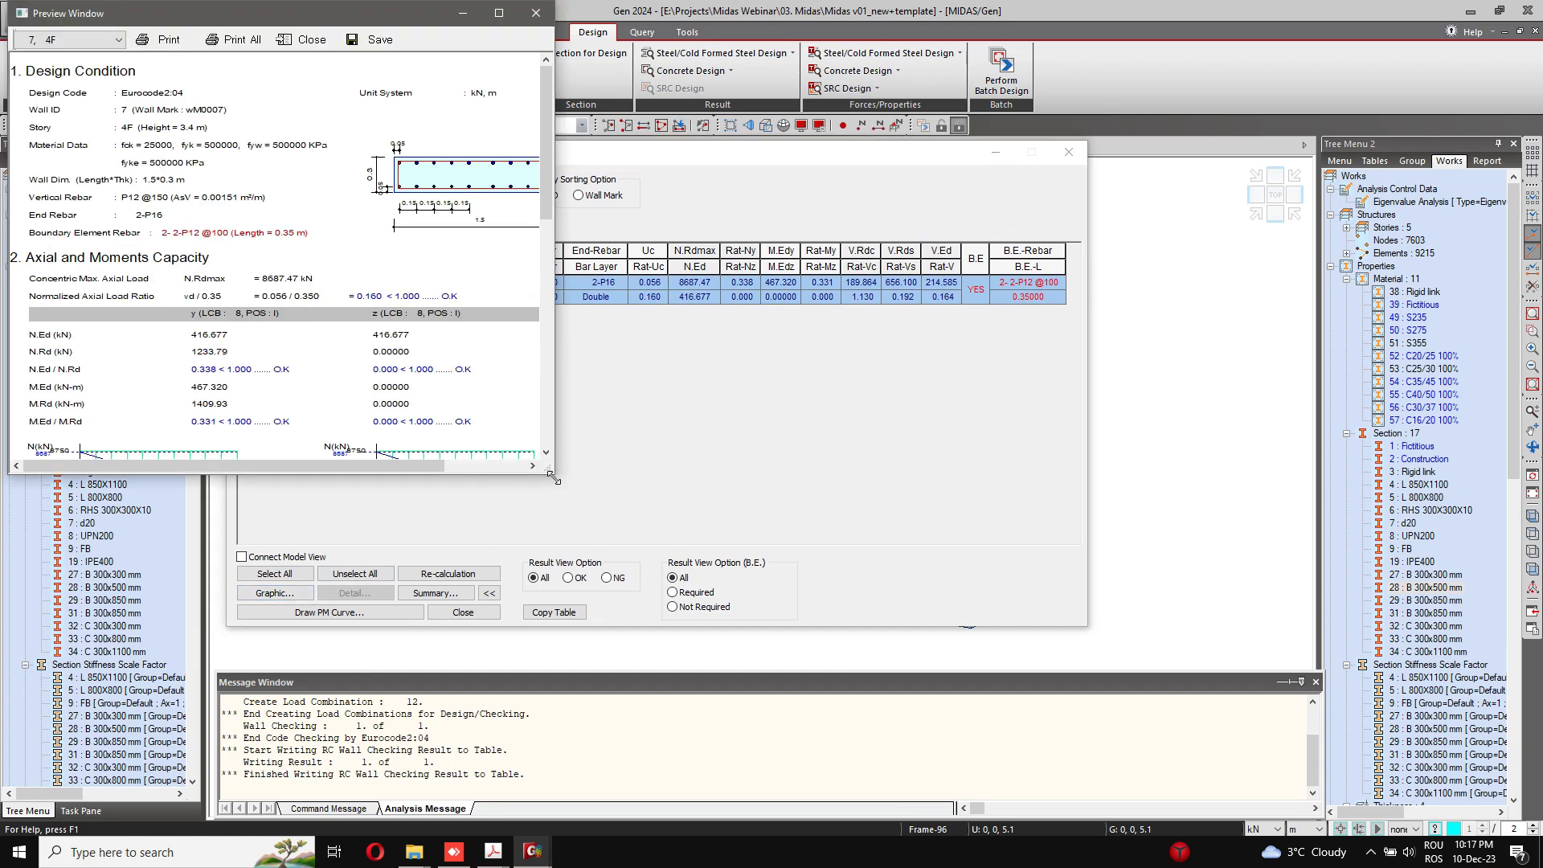
pyautogui.moveTo(554, 477); pyautogui.dragTo(886, 764)
pyautogui.moveTo(664, 19); pyautogui.dragTo(813, 18)
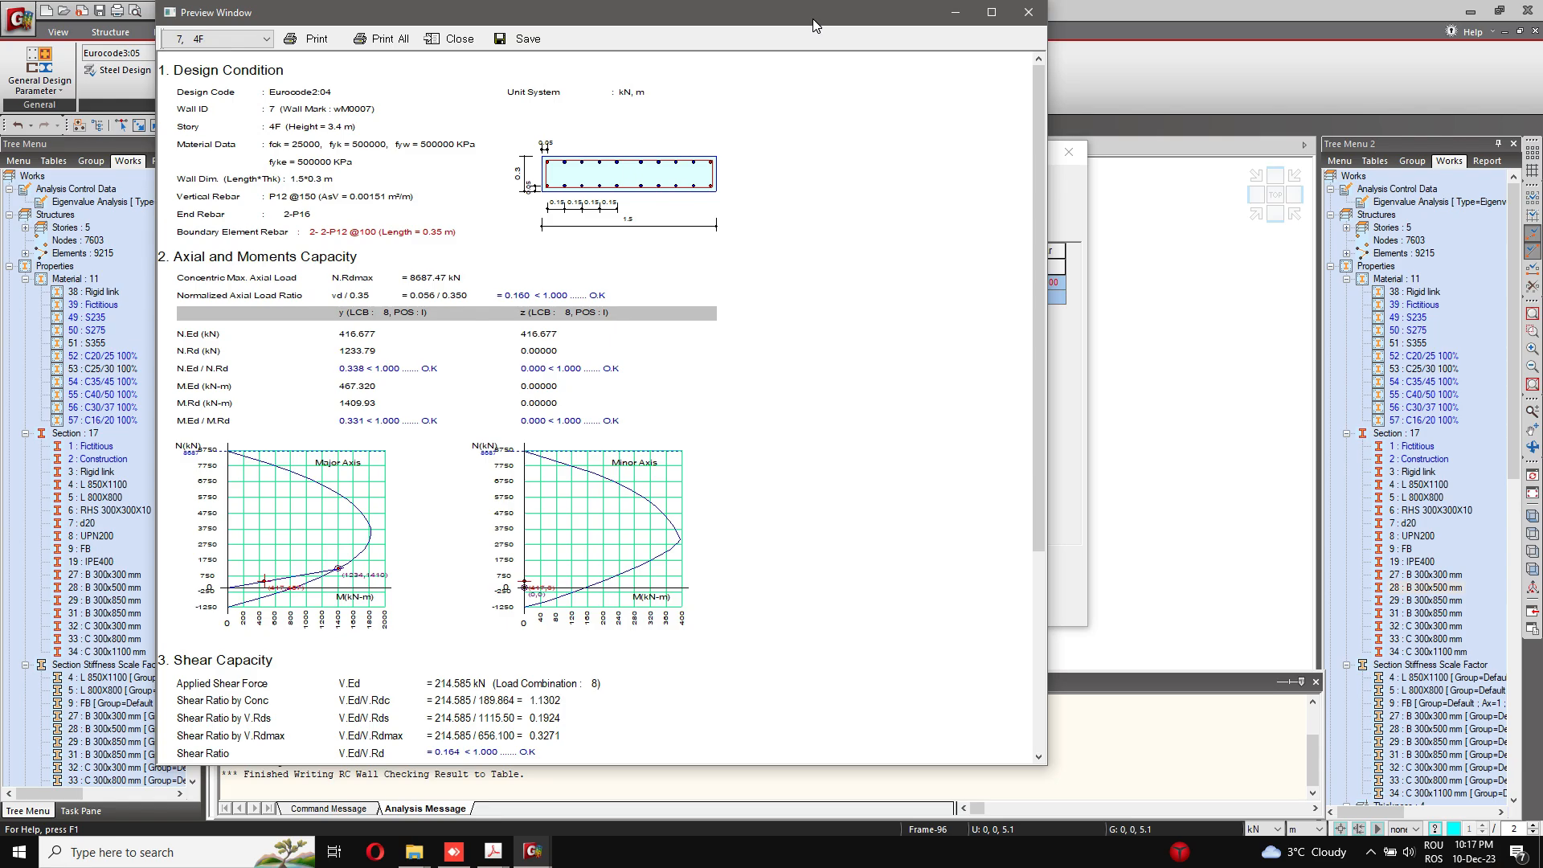
pyautogui.scroll(-5, 679, 152)
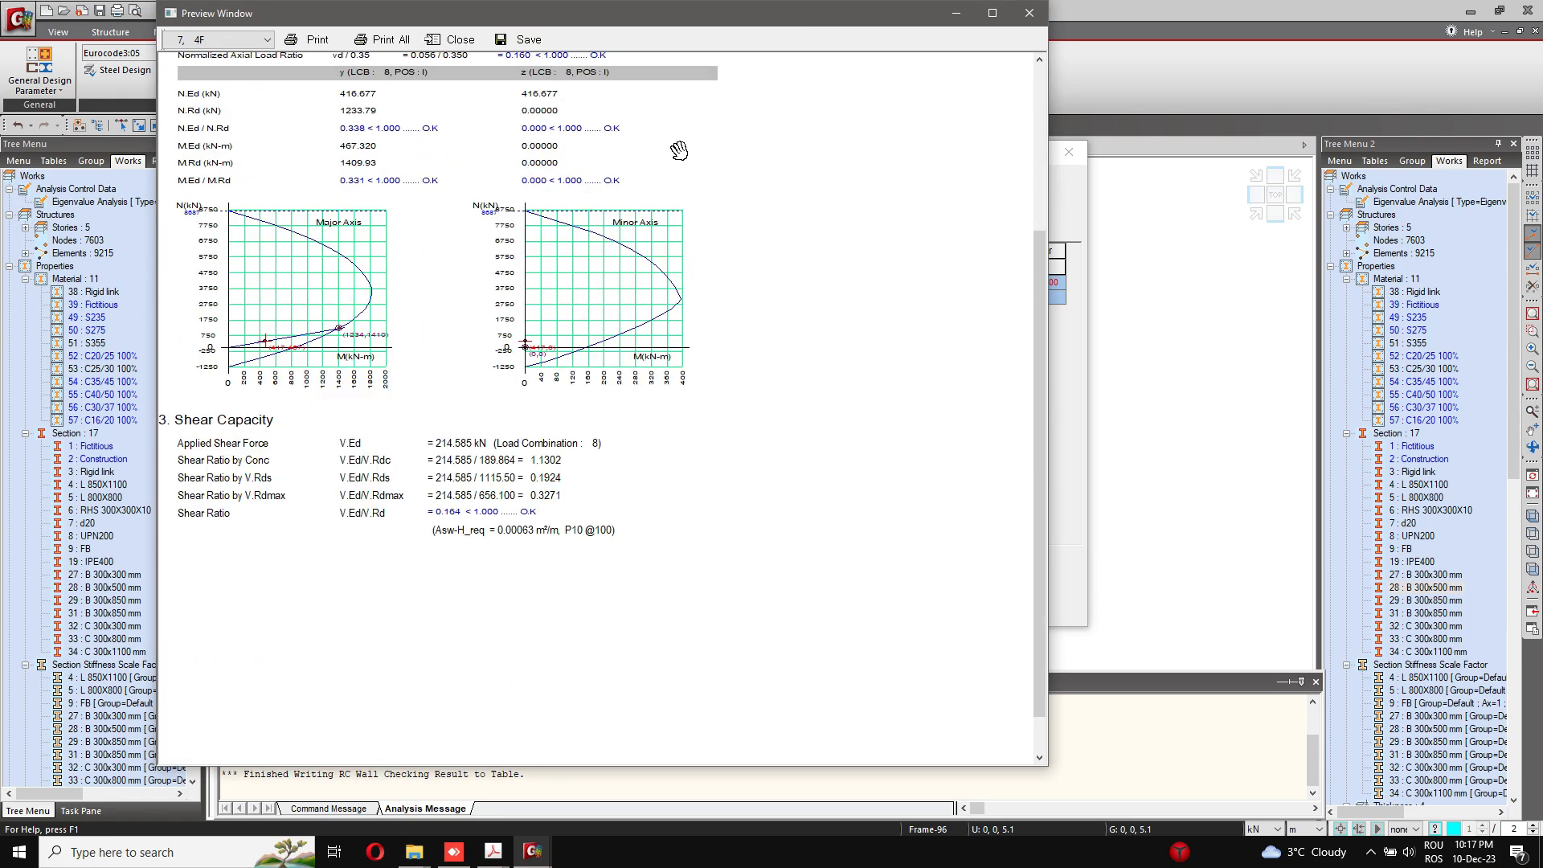
pyautogui.scroll(3, 678, 150)
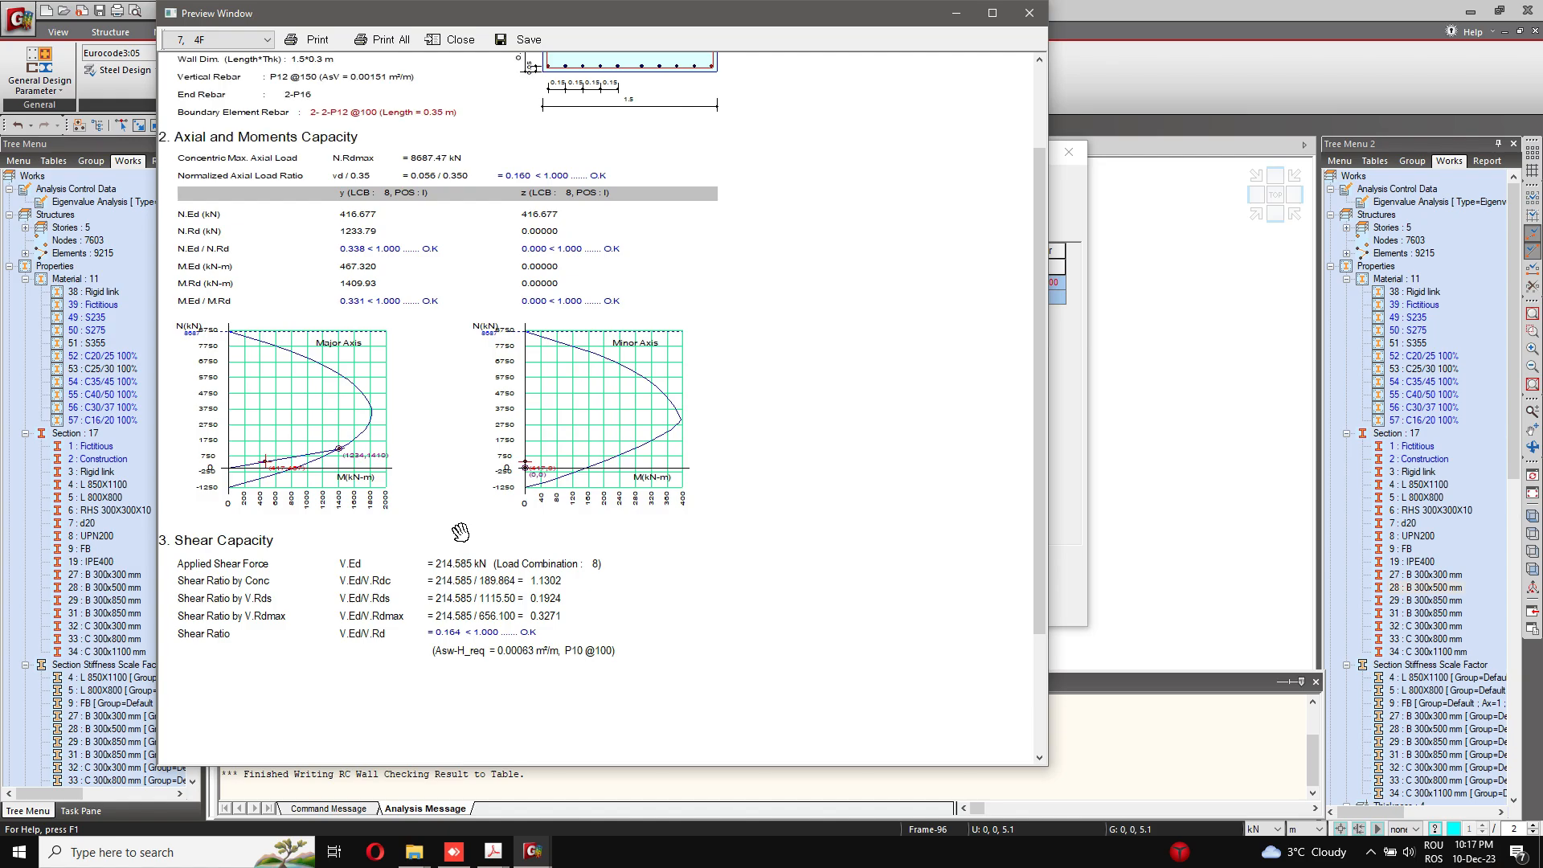
pyautogui.scroll(3, 461, 532)
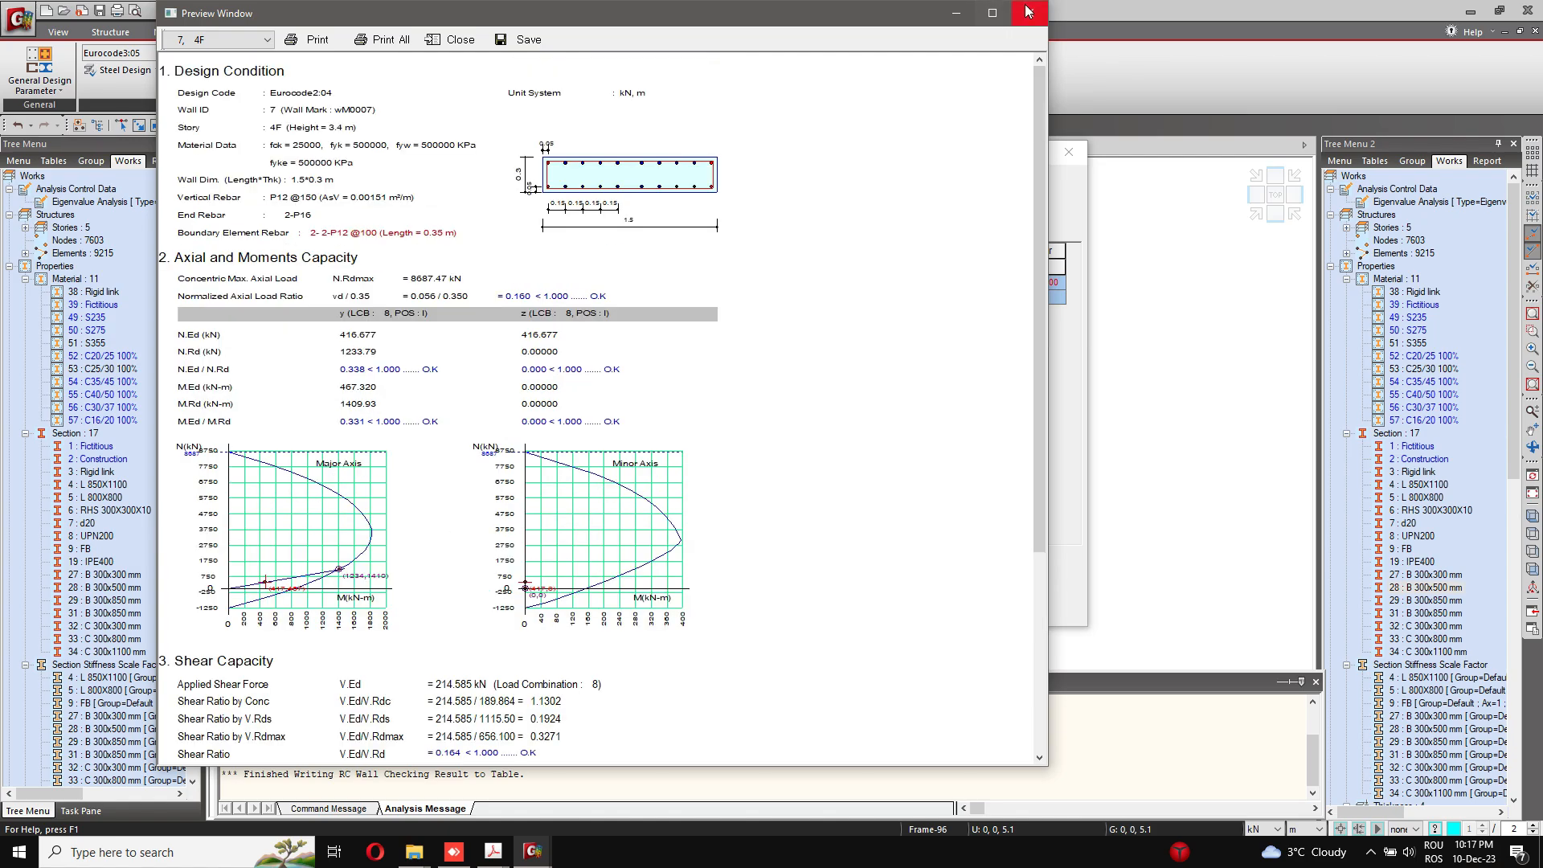
pyautogui.click(1029, 13)
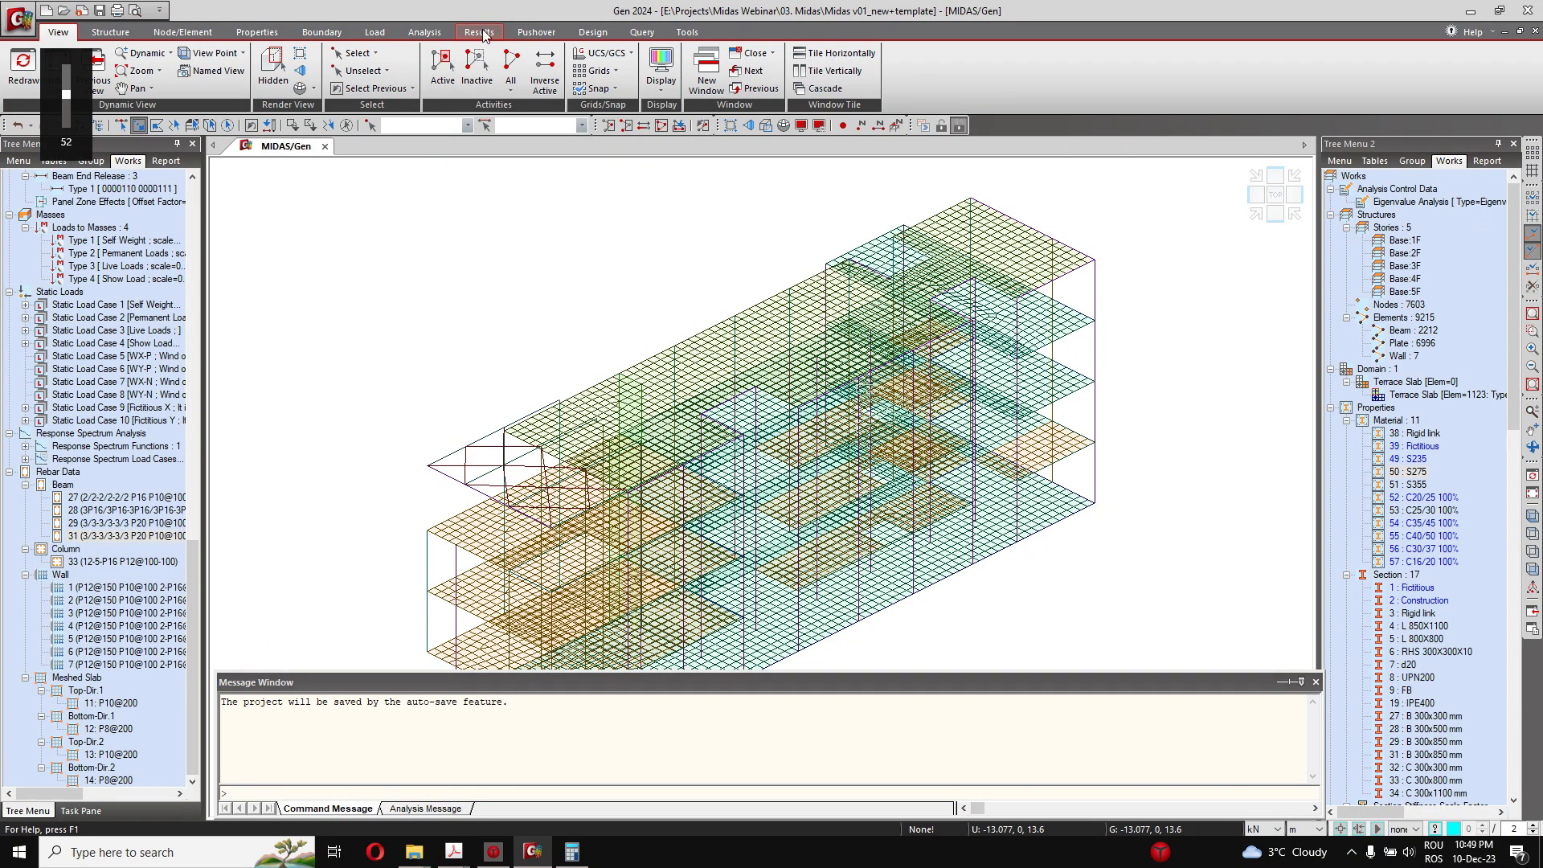
# Step: Open the mesh domain definitions and select the Terrace Slab plate domain
pyautogui.click(593, 32)
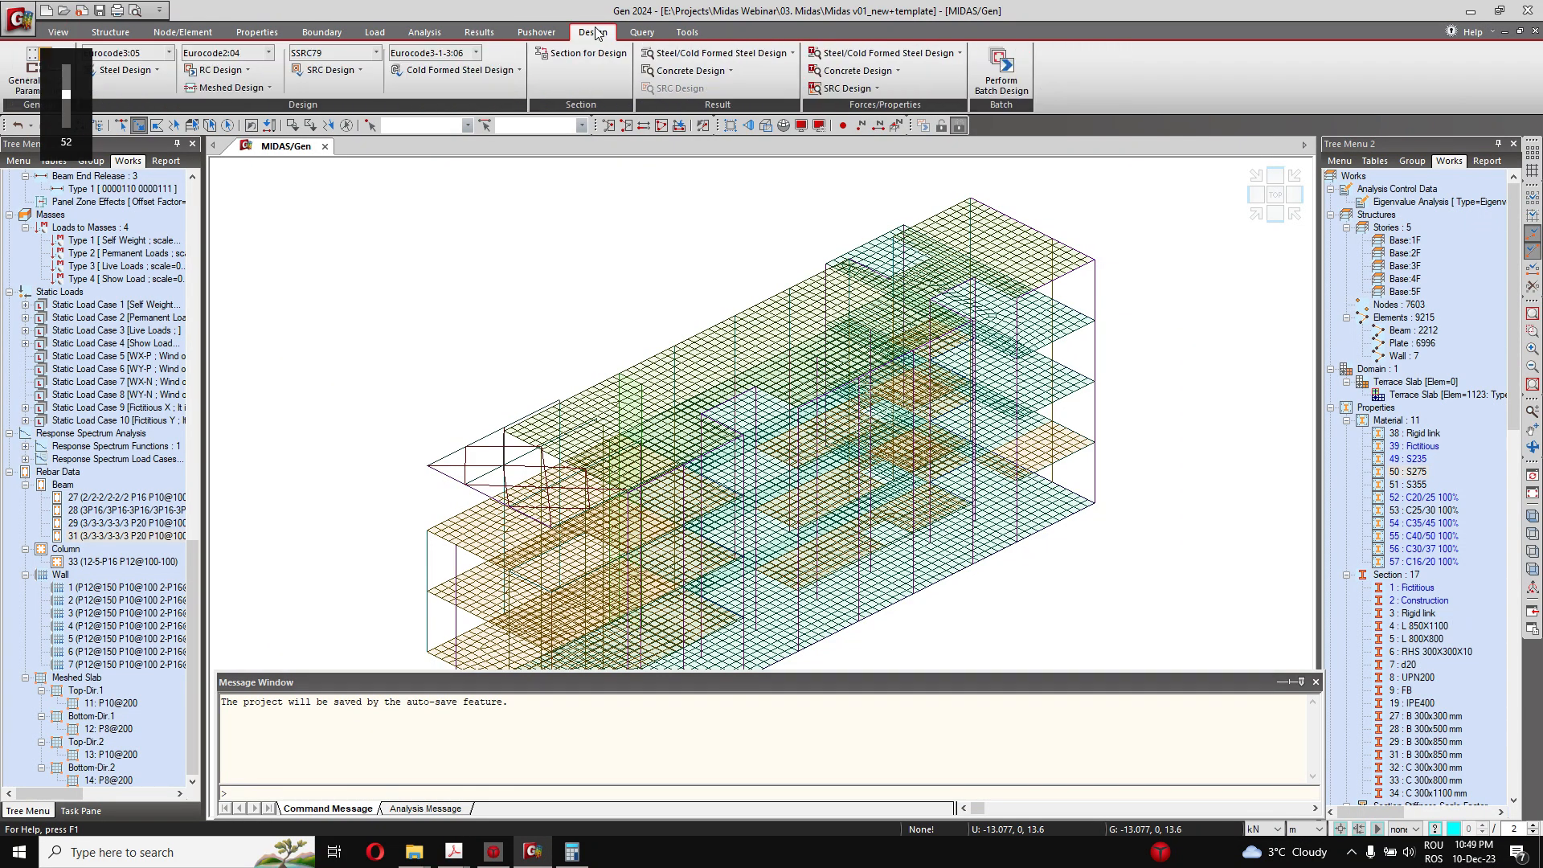
pyautogui.click(420, 32)
pyautogui.click(380, 32)
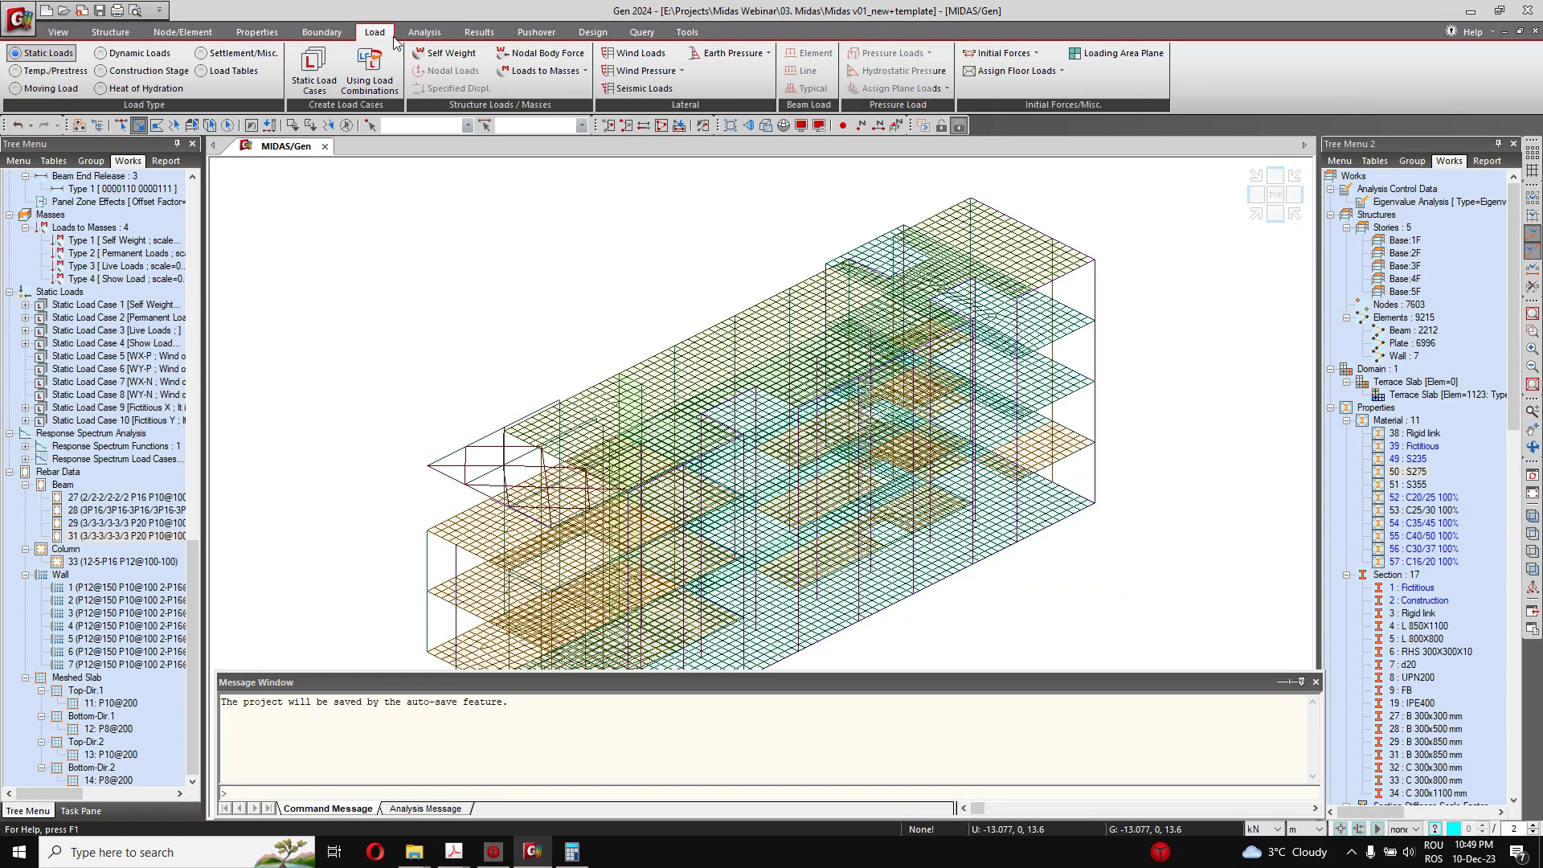
pyautogui.click(322, 32)
pyautogui.click(266, 30)
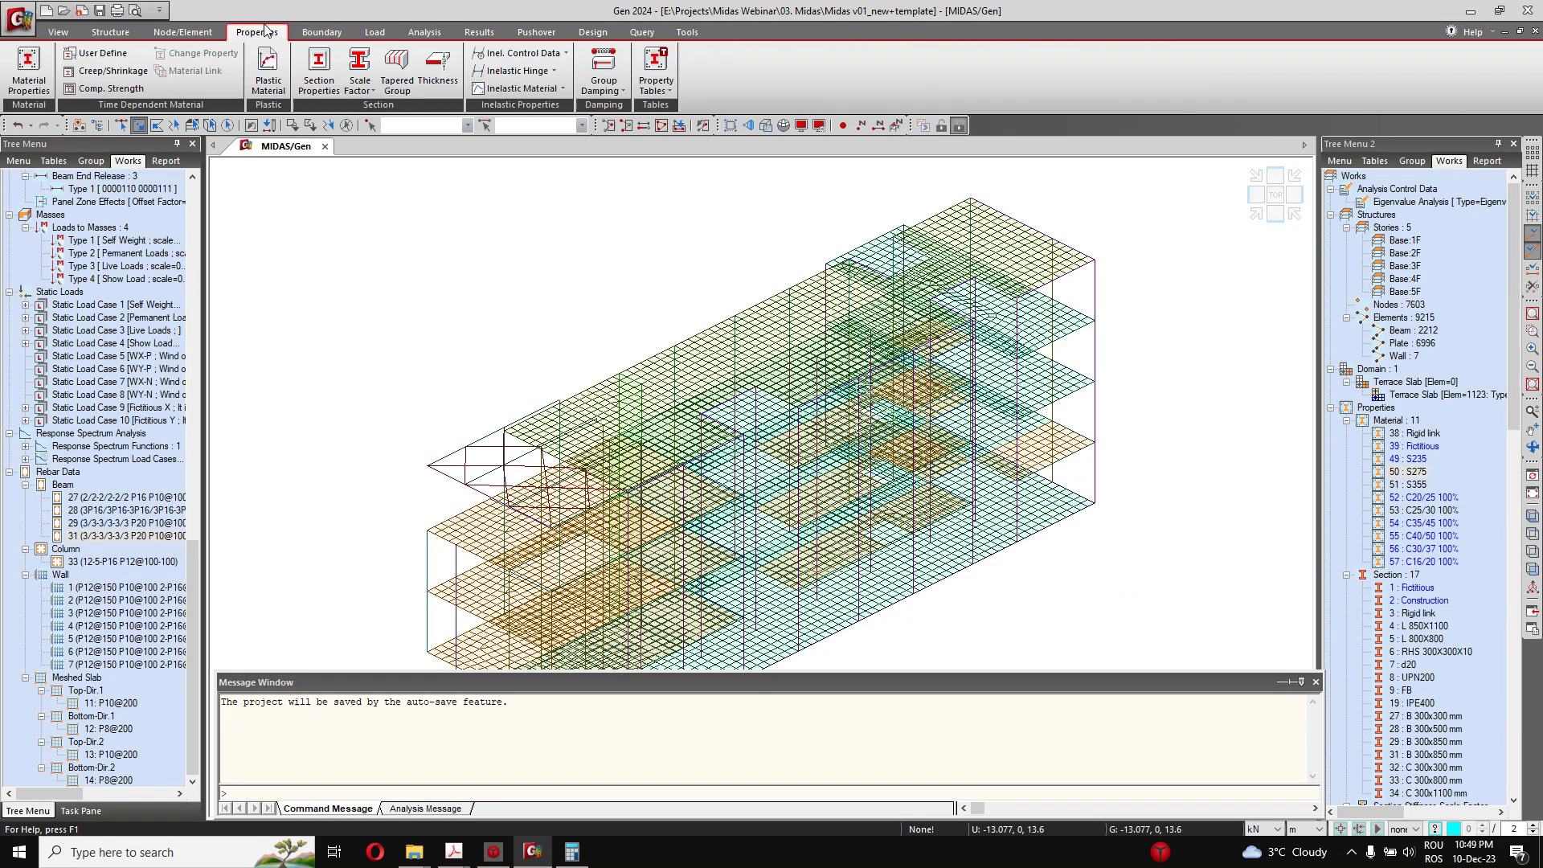
pyautogui.click(183, 32)
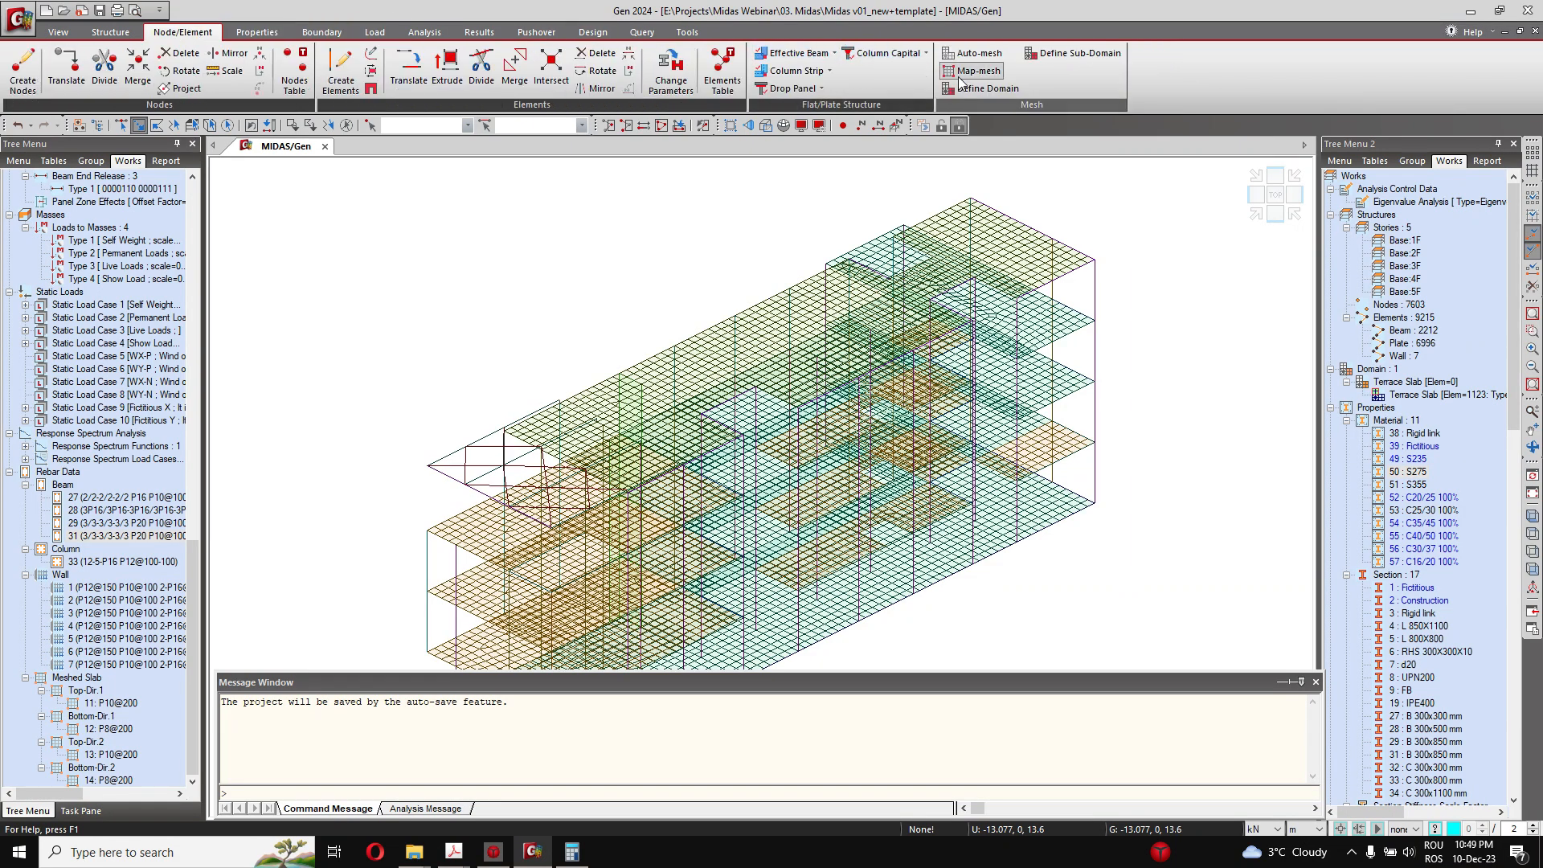
pyautogui.click(990, 89)
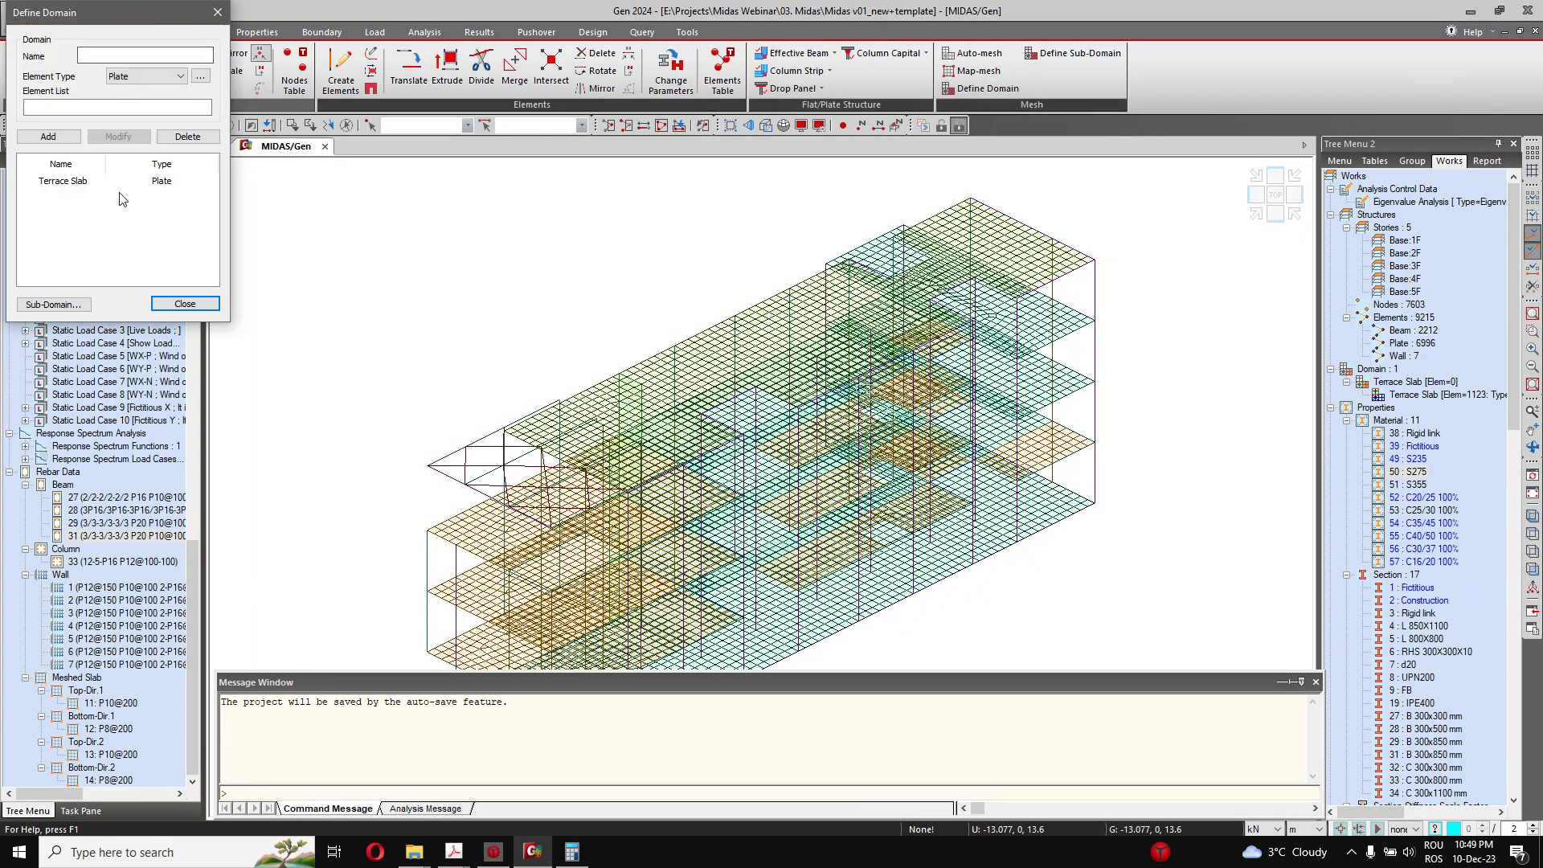
pyautogui.click(75, 180)
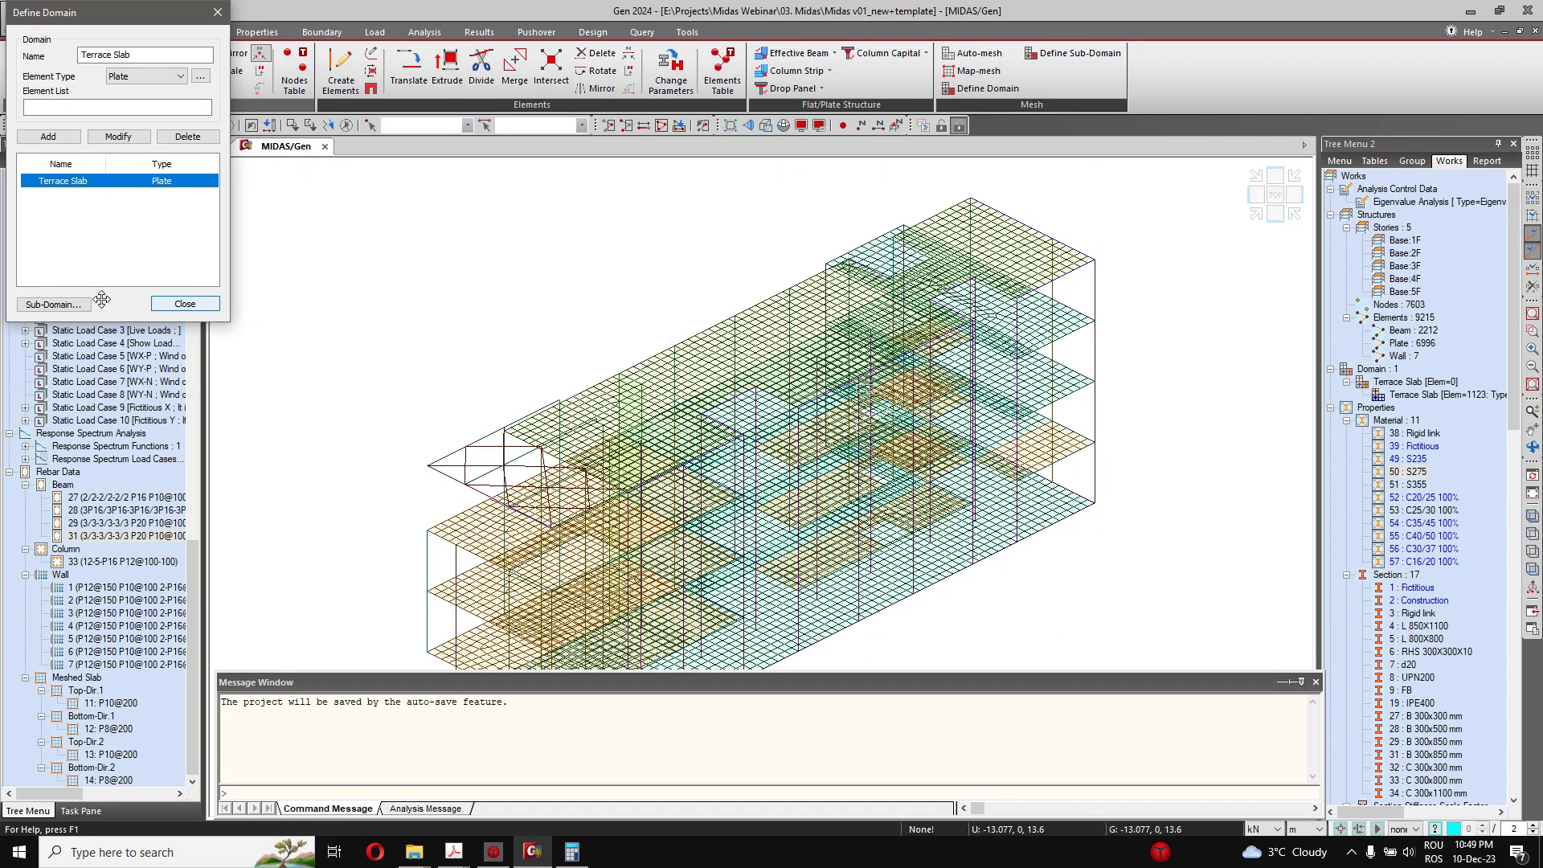
# Step: Review the Terrace Slab sub-domain's member type and basic rebar, keep the type as Slab, and close the definition
pyautogui.click(65, 310)
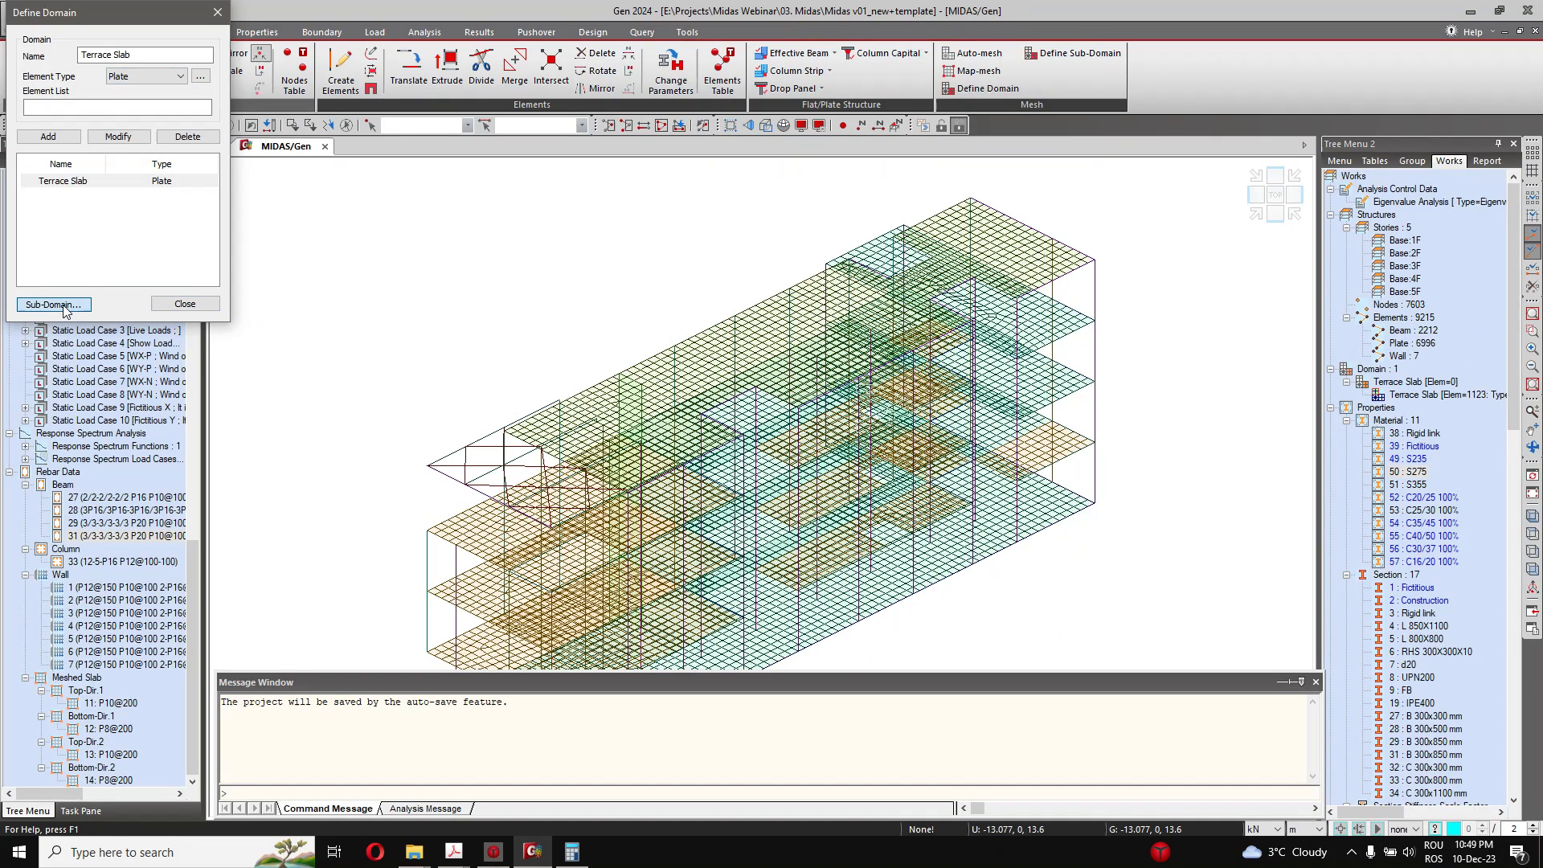
pyautogui.click(124, 458)
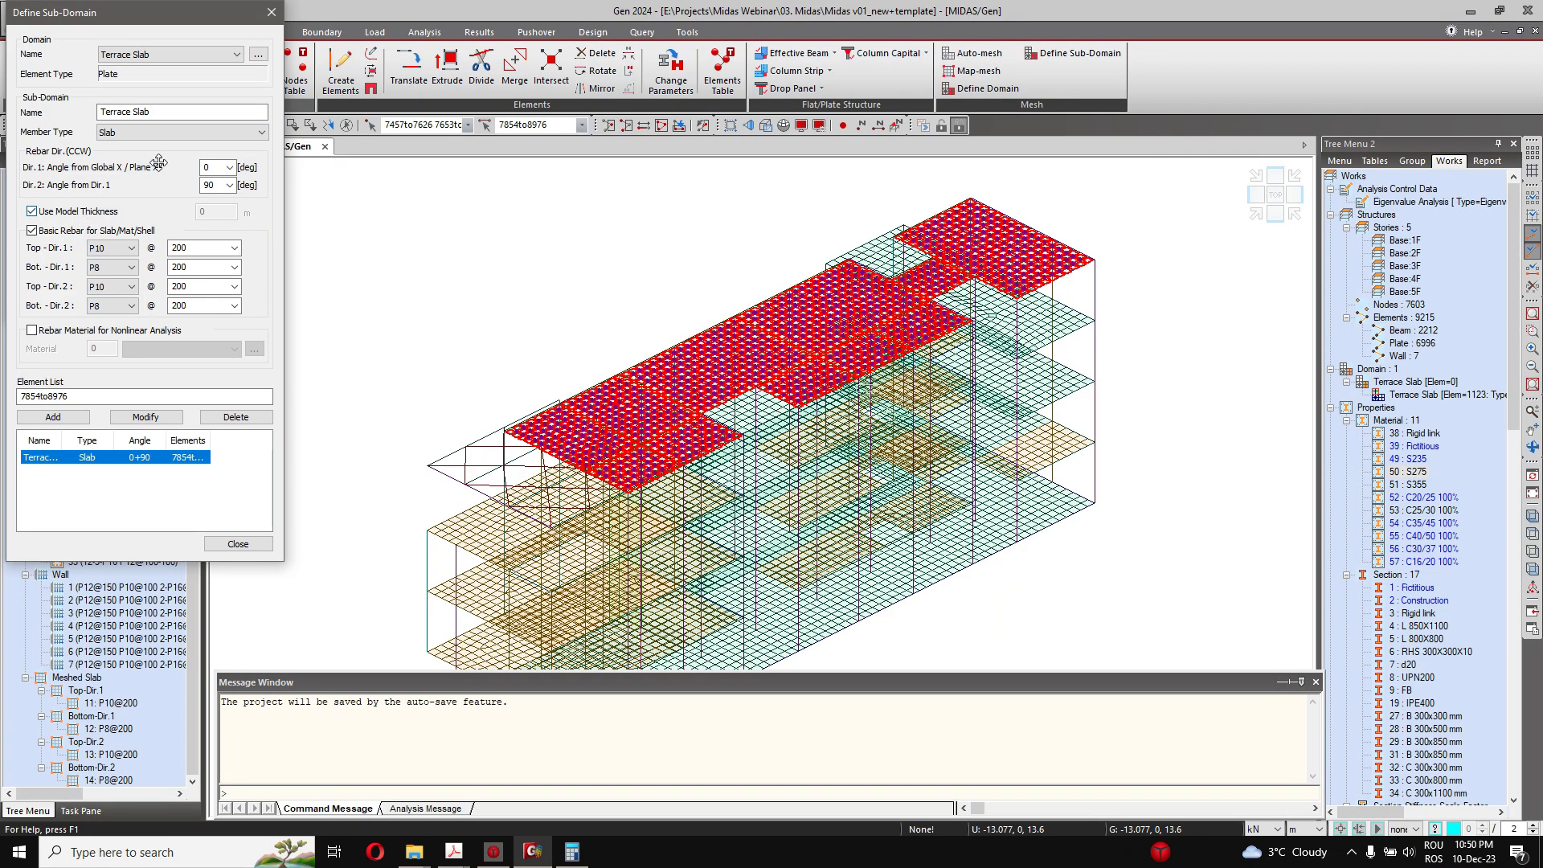
pyautogui.click(142, 134)
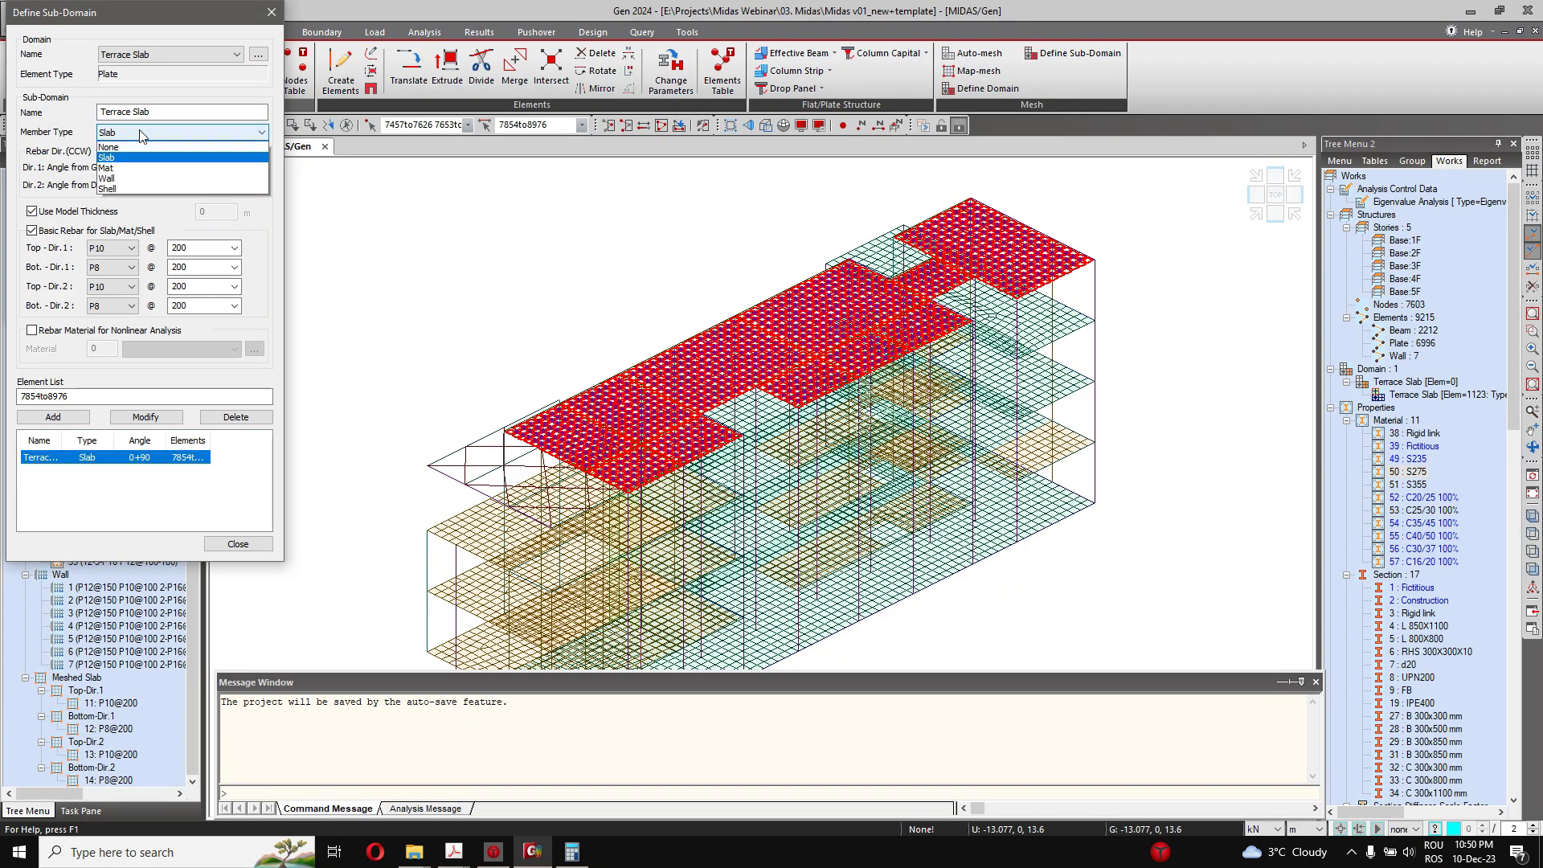
pyautogui.click(121, 157)
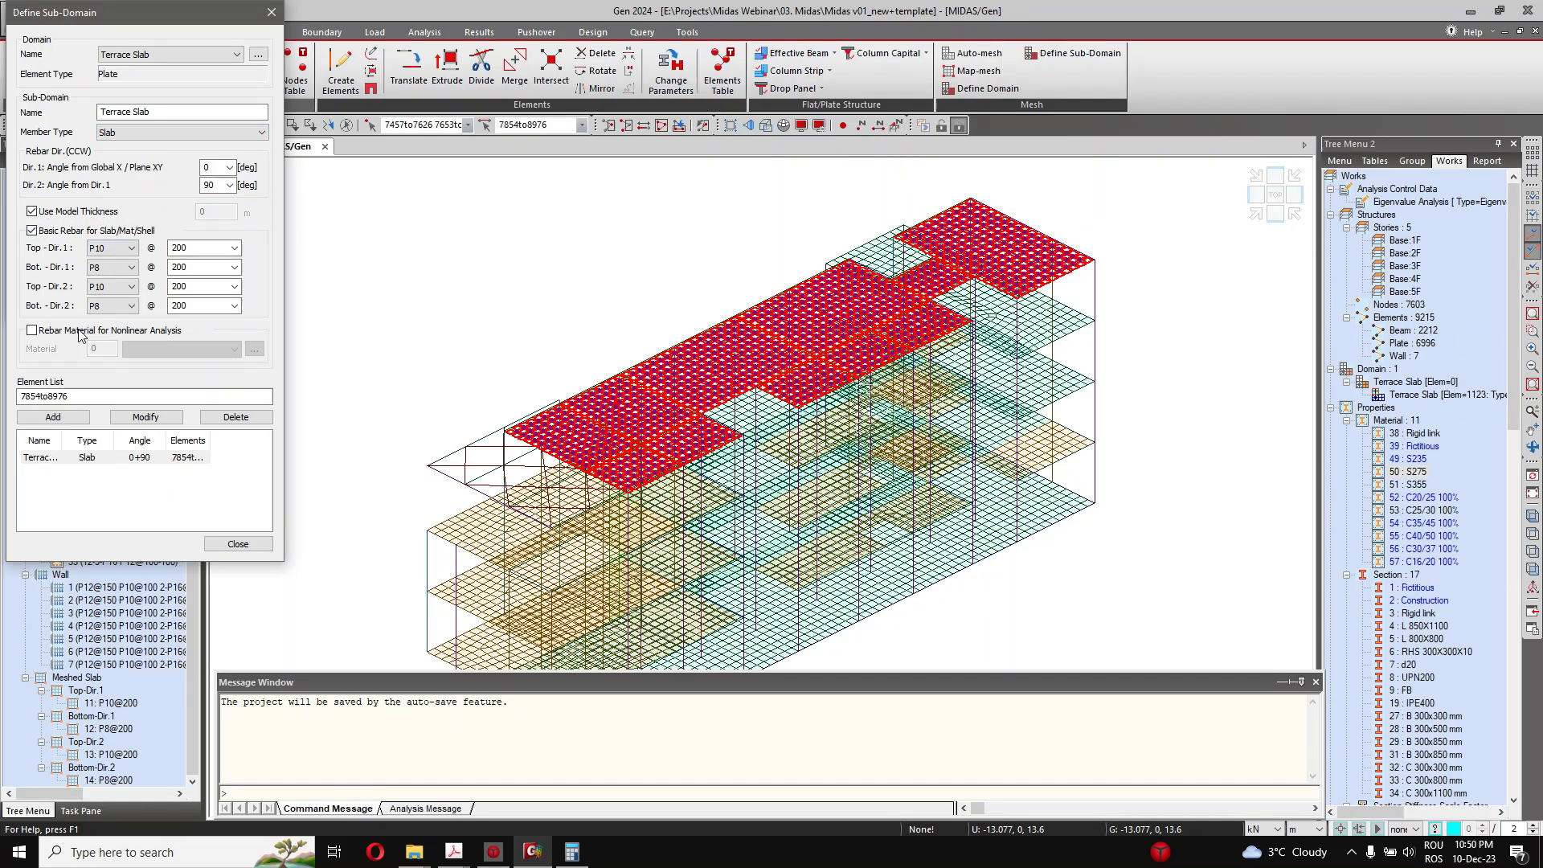
pyautogui.click(237, 544)
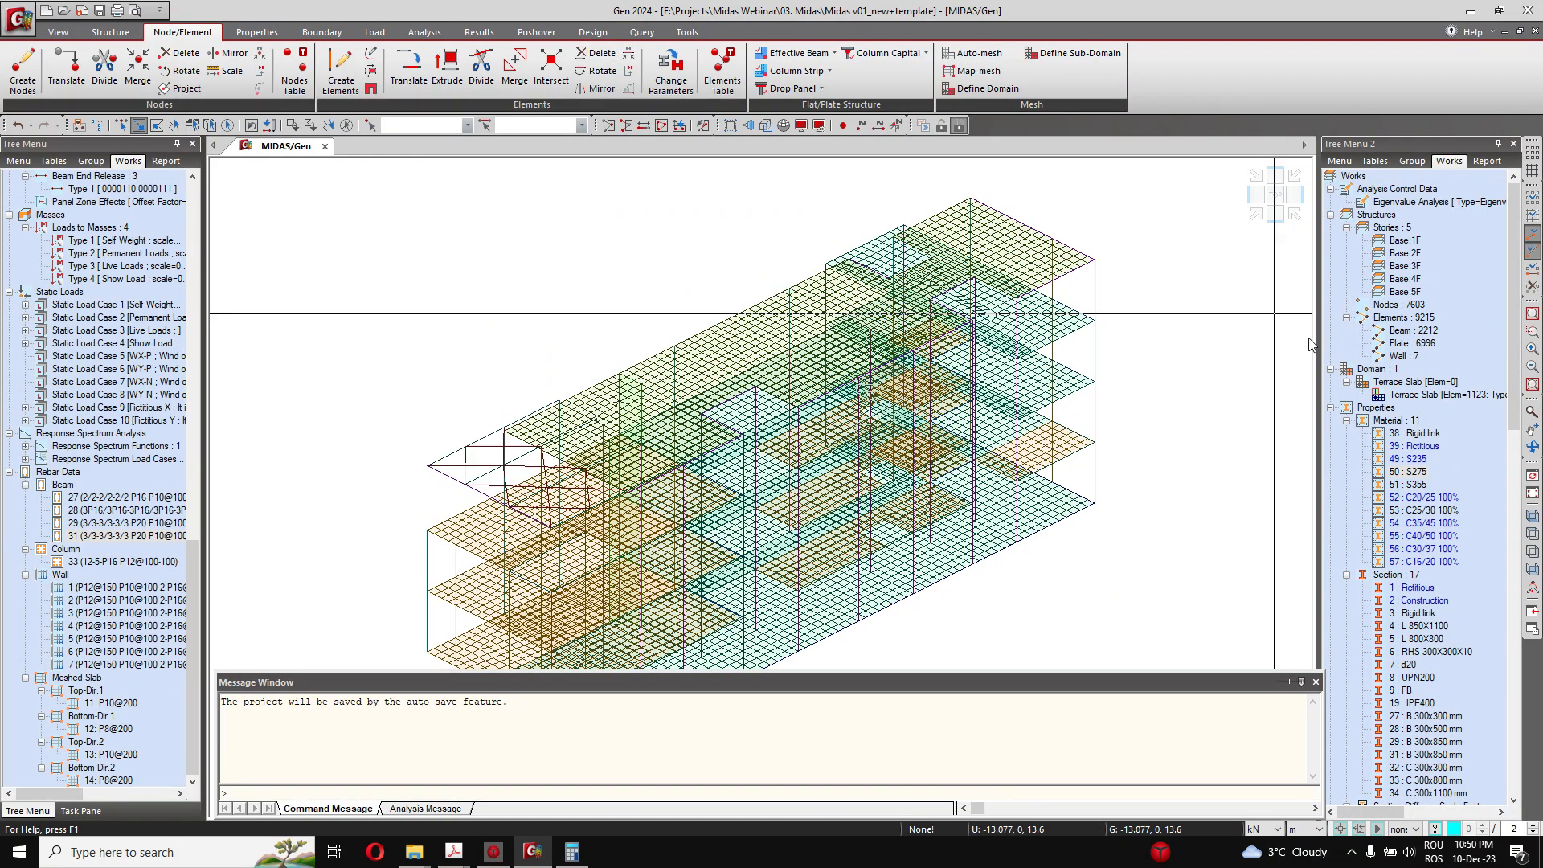
# Step: Set the model to the front view and browse the second tree's works, report, group and table lists
pyautogui.click(1276, 214)
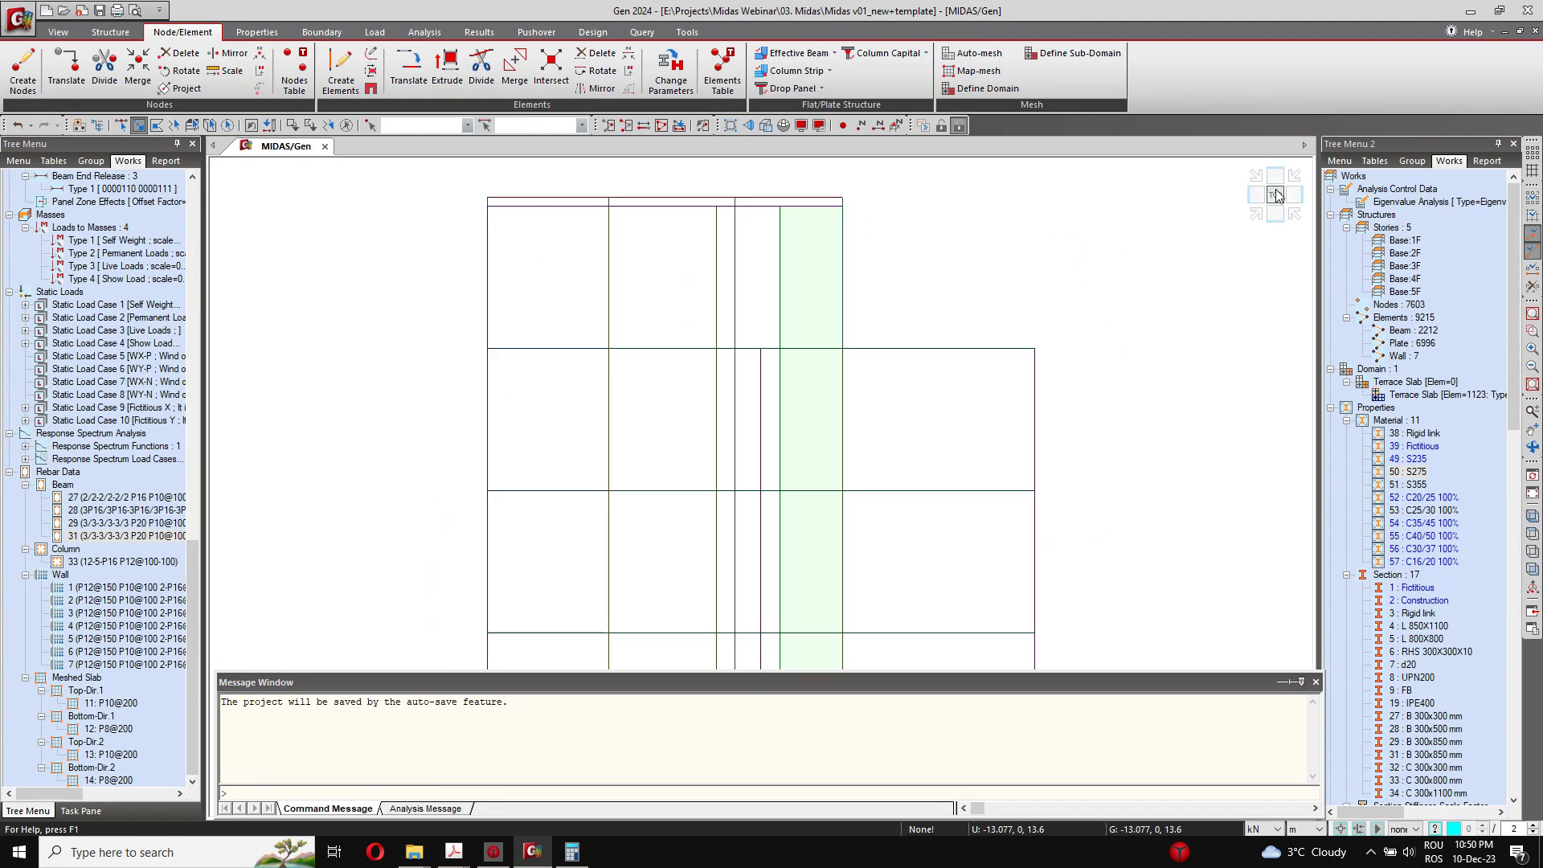
pyautogui.scroll(-6, 1403, 530)
pyautogui.scroll(-4, 1403, 531)
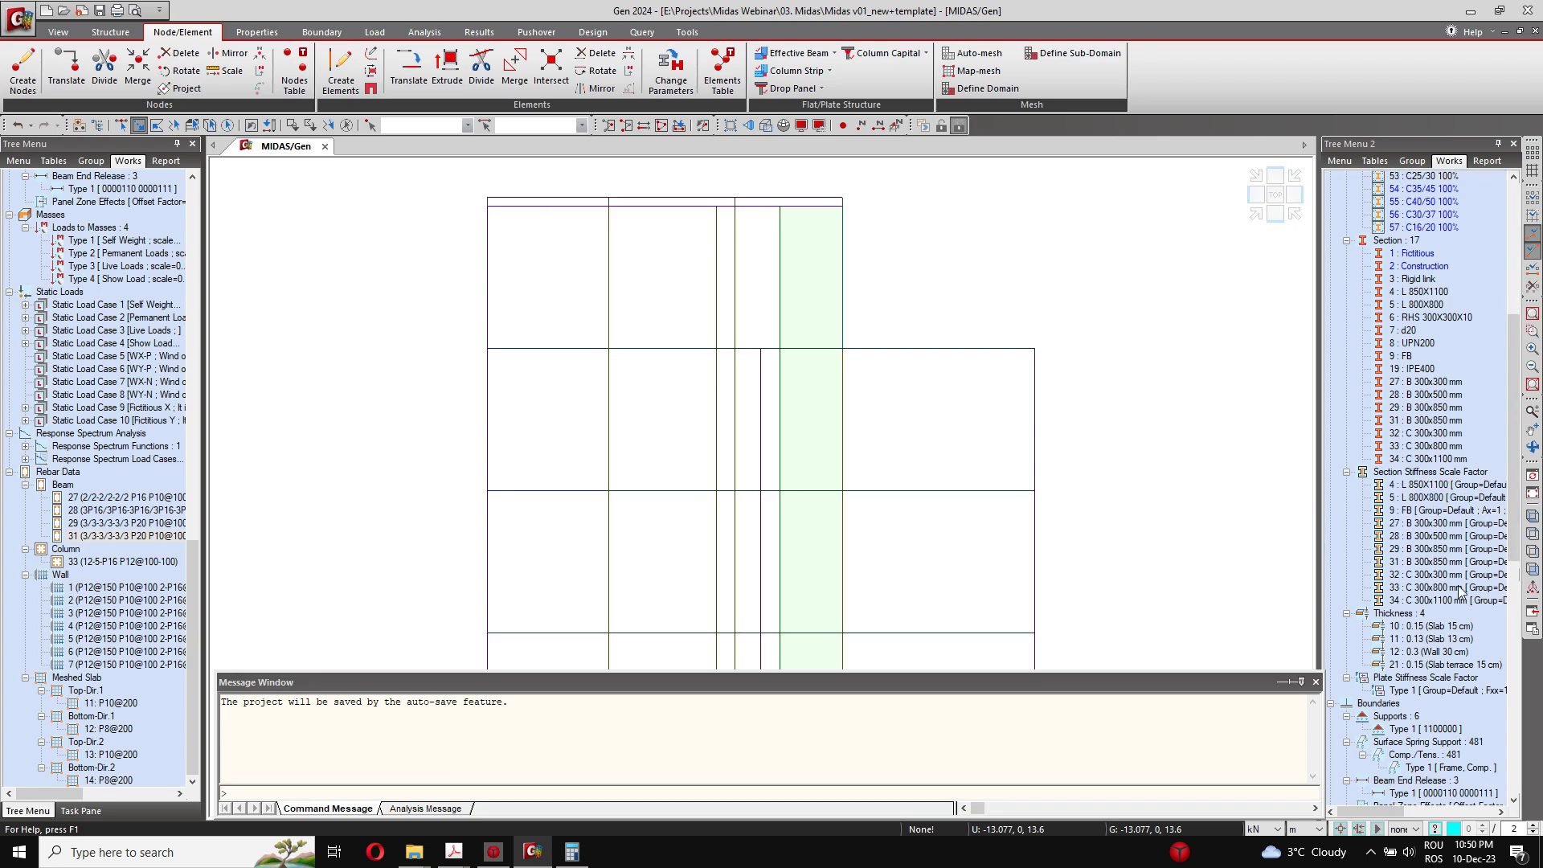
pyautogui.scroll(-1, 1456, 619)
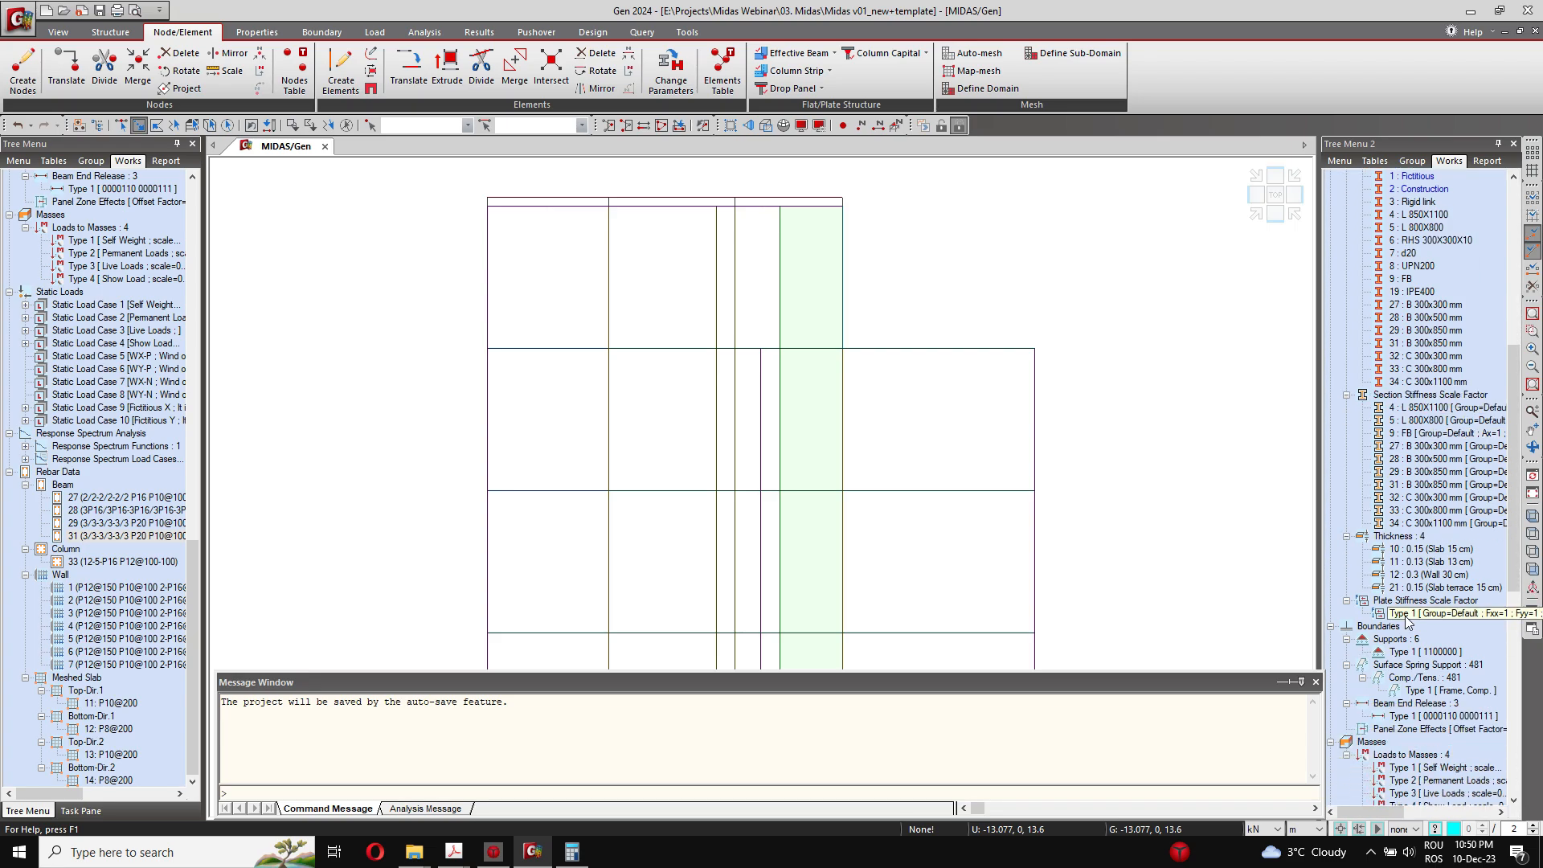
pyautogui.moveTo(1511, 572); pyautogui.dragTo(1509, 702)
pyautogui.scroll(-1, 1508, 708)
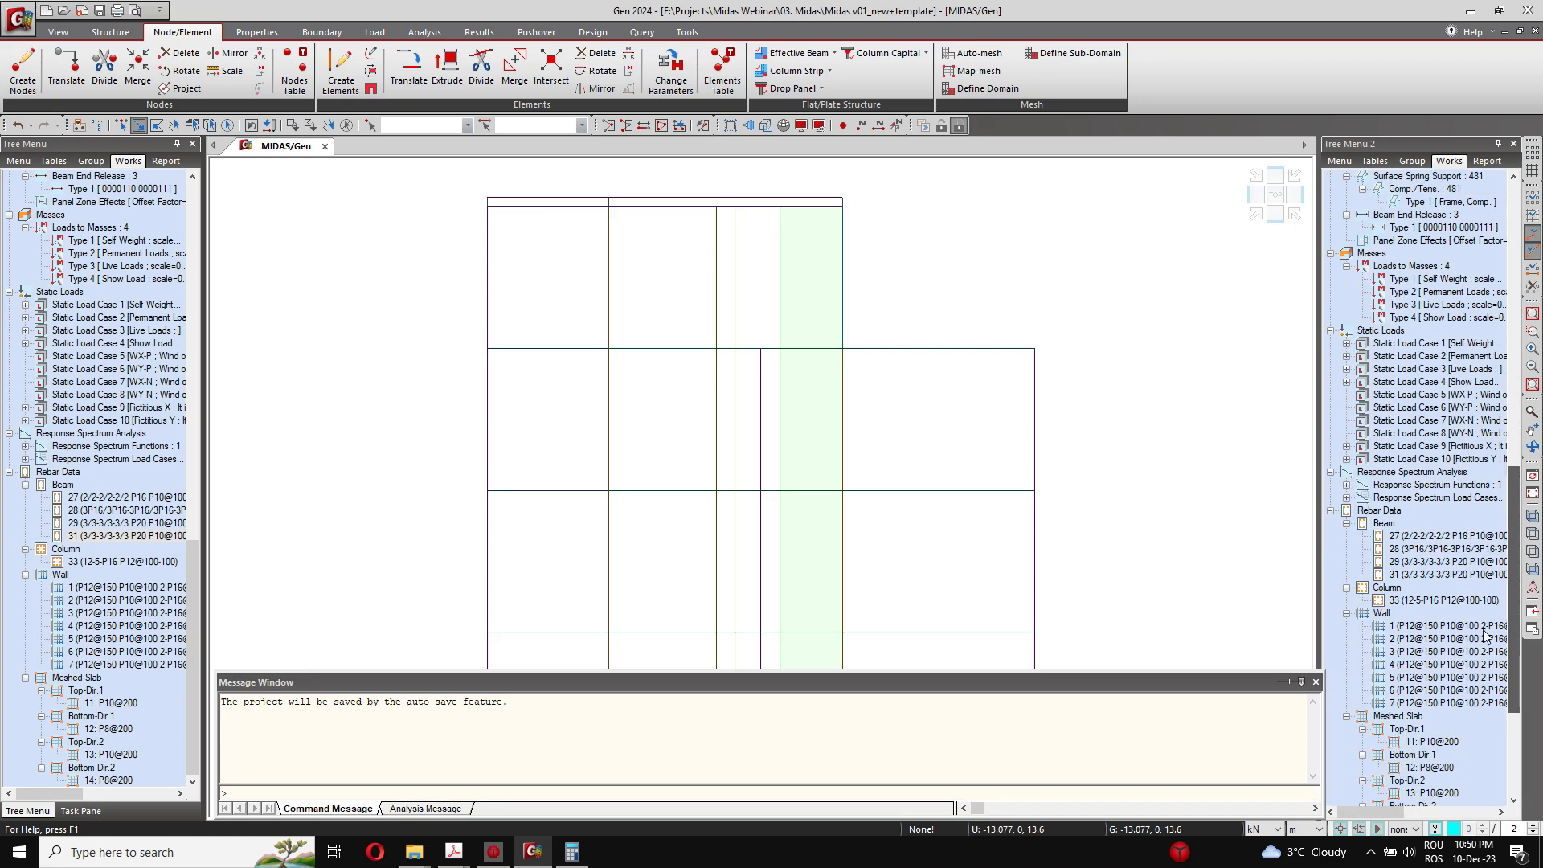
pyautogui.click(1487, 161)
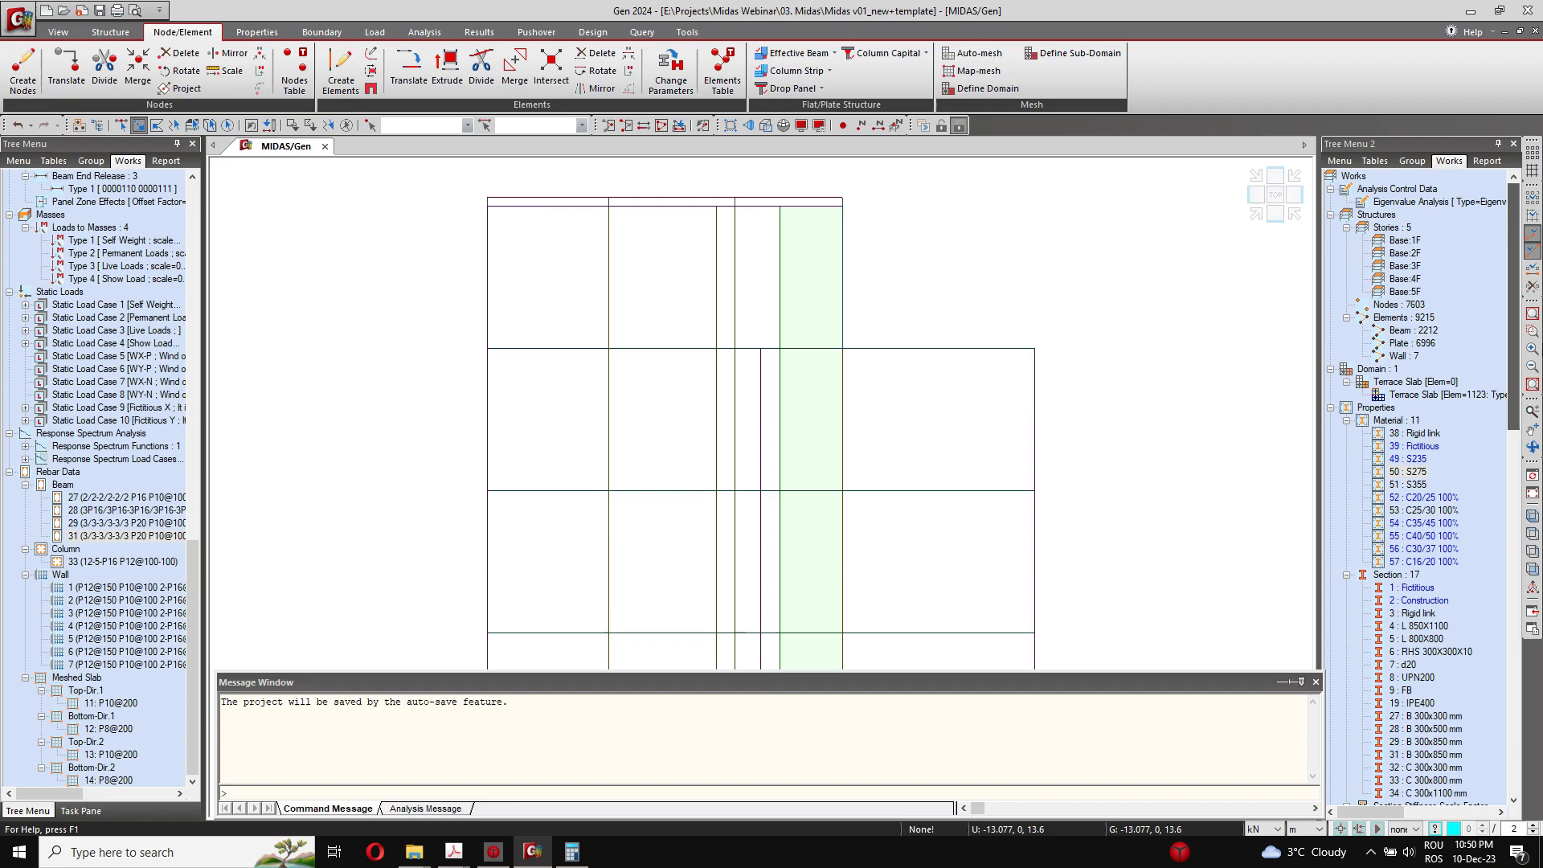
pyautogui.click(1413, 160)
pyautogui.scroll(1, 1414, 420)
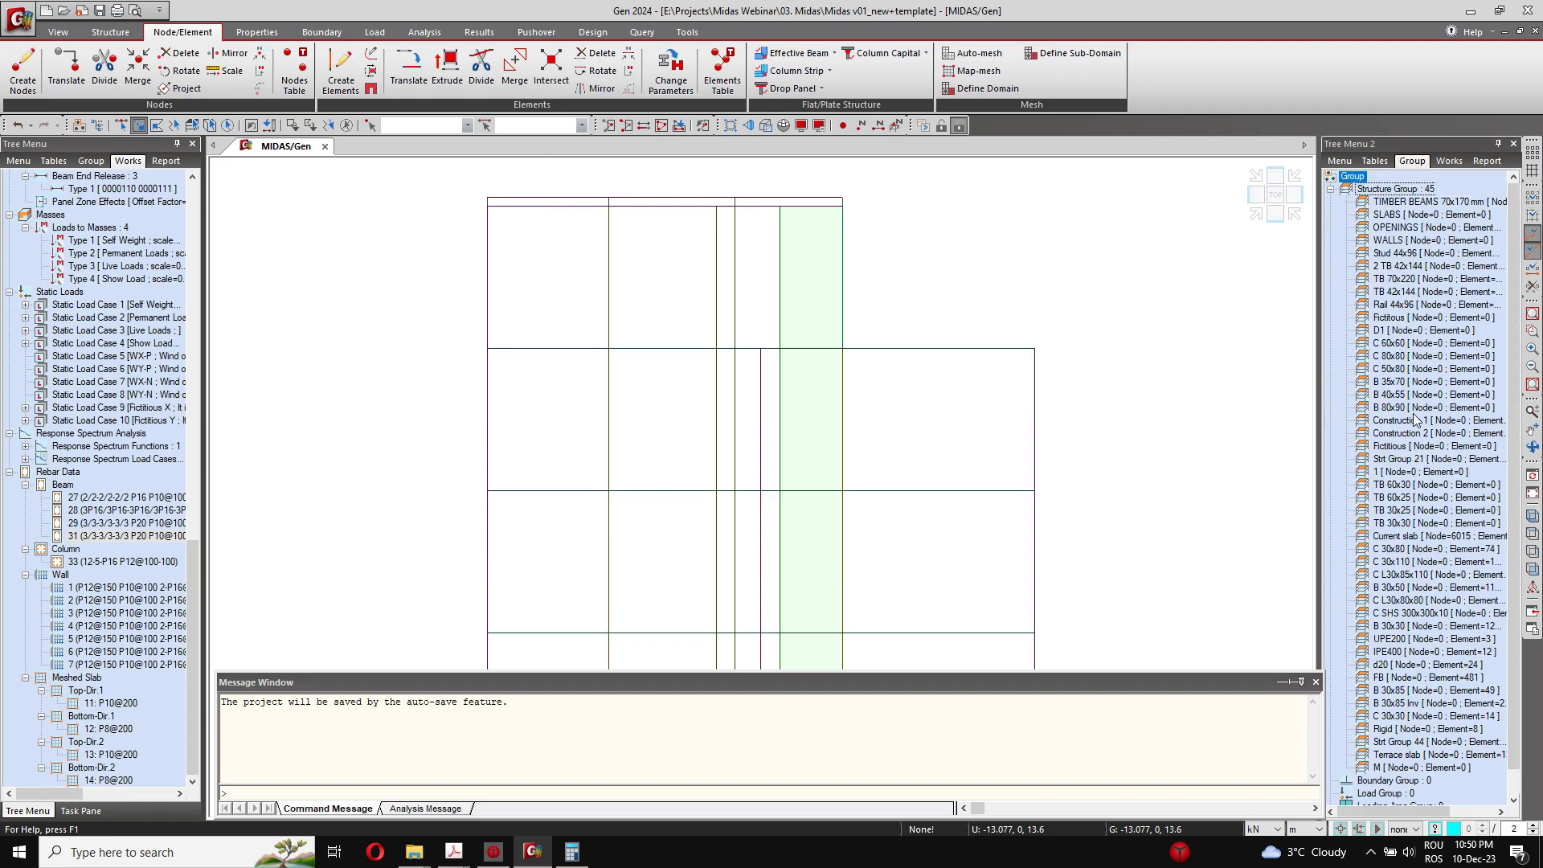
pyautogui.click(1383, 163)
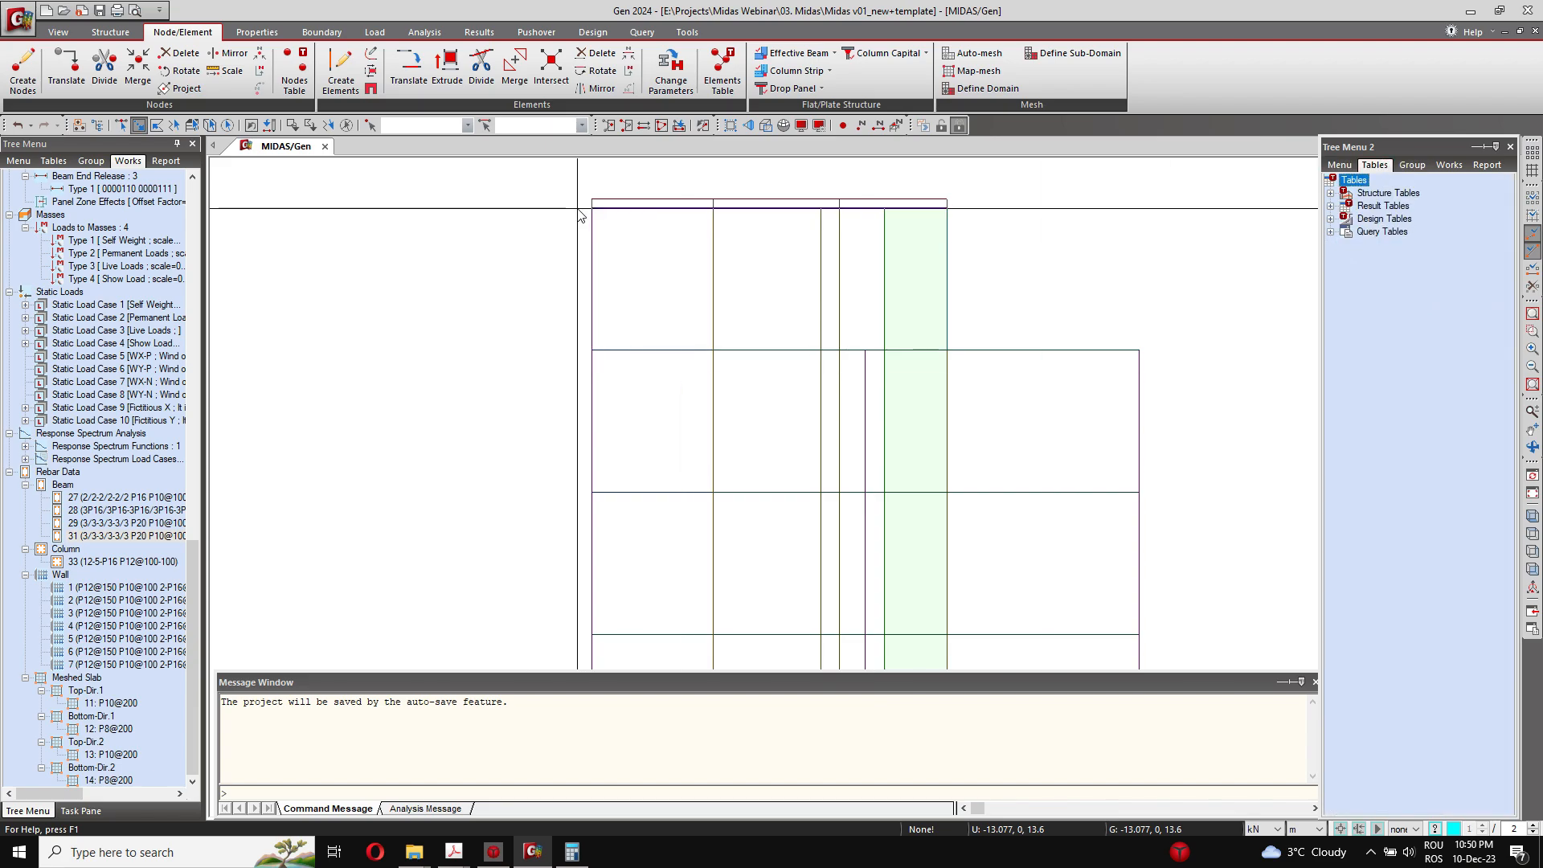
# Step: Select the terrace slab level near the top of the building and activate only those elements
pyautogui.moveTo(577, 204); pyautogui.dragTo(978, 226)
pyautogui.click(58, 31)
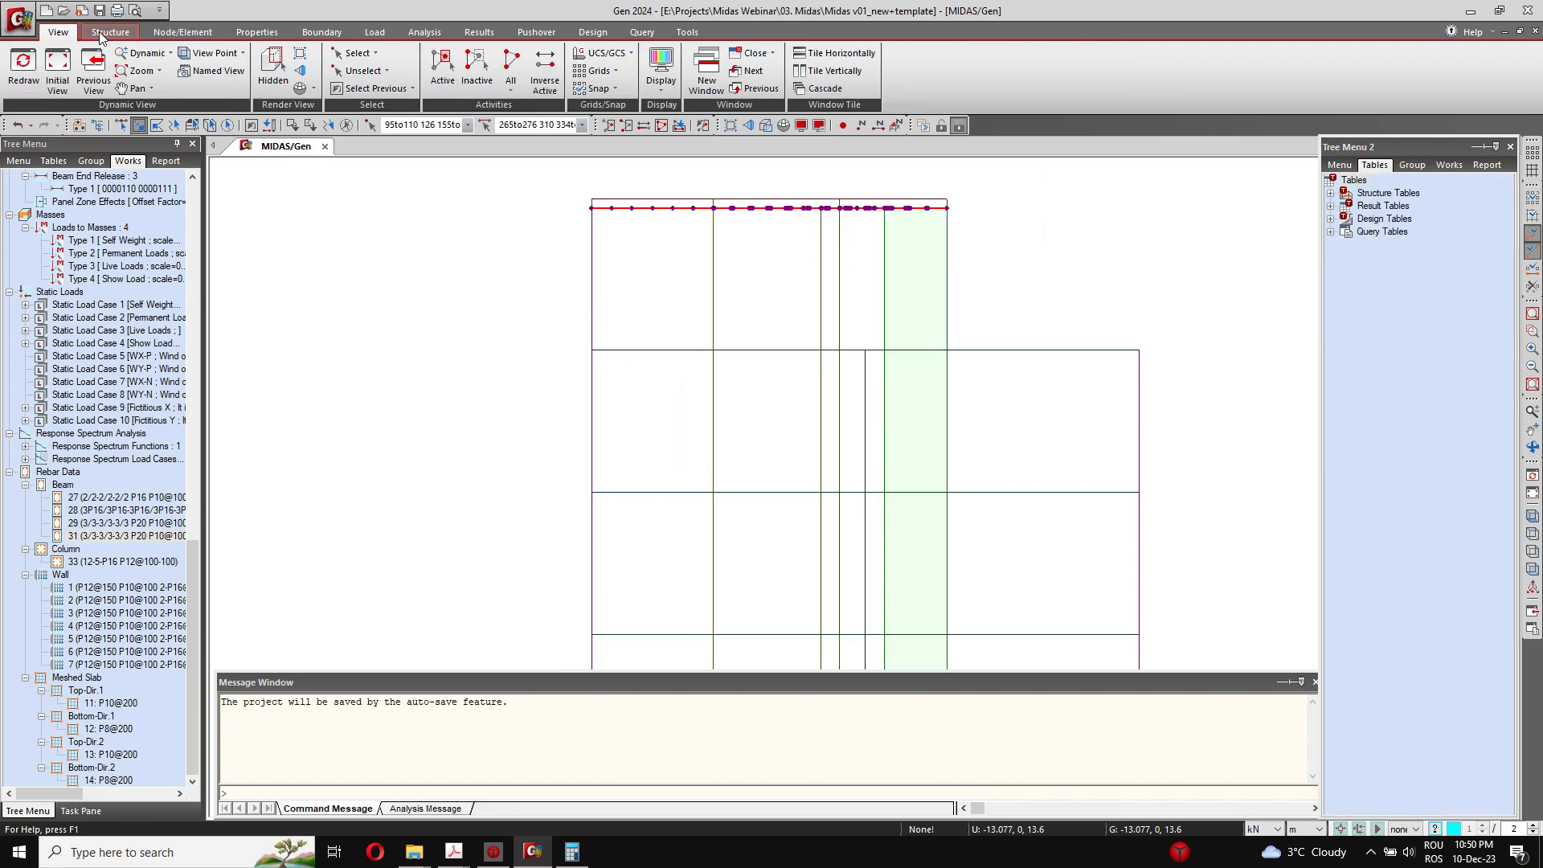
pyautogui.click(476, 71)
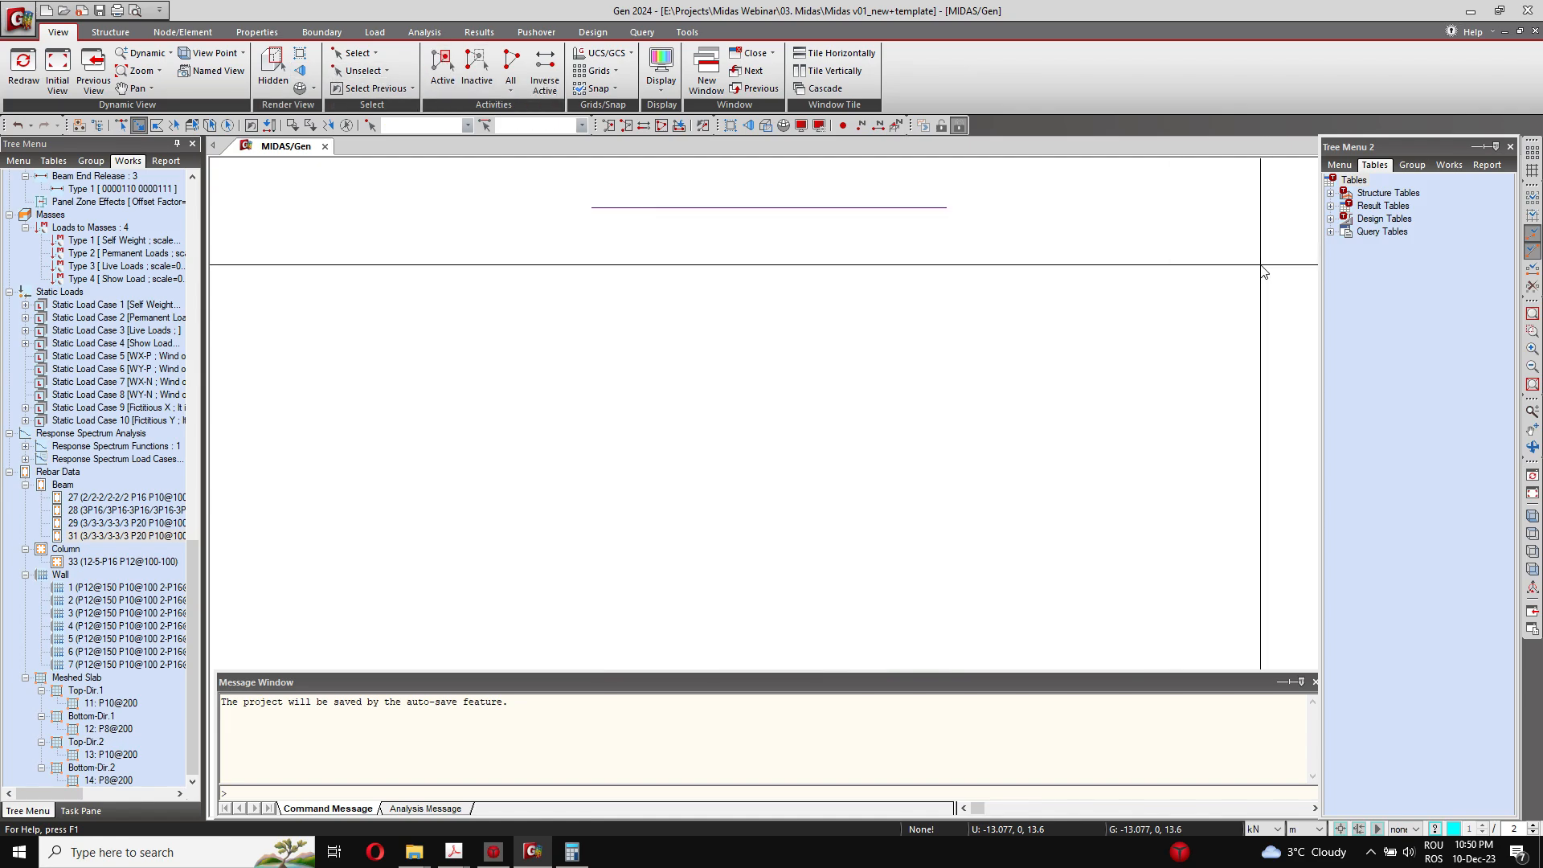
# Step: Examine the structure groups and the works tree's rebar data for beam 31, column 33 and the meshed slab
pyautogui.click(1412, 164)
pyautogui.scroll(-3, 1459, 388)
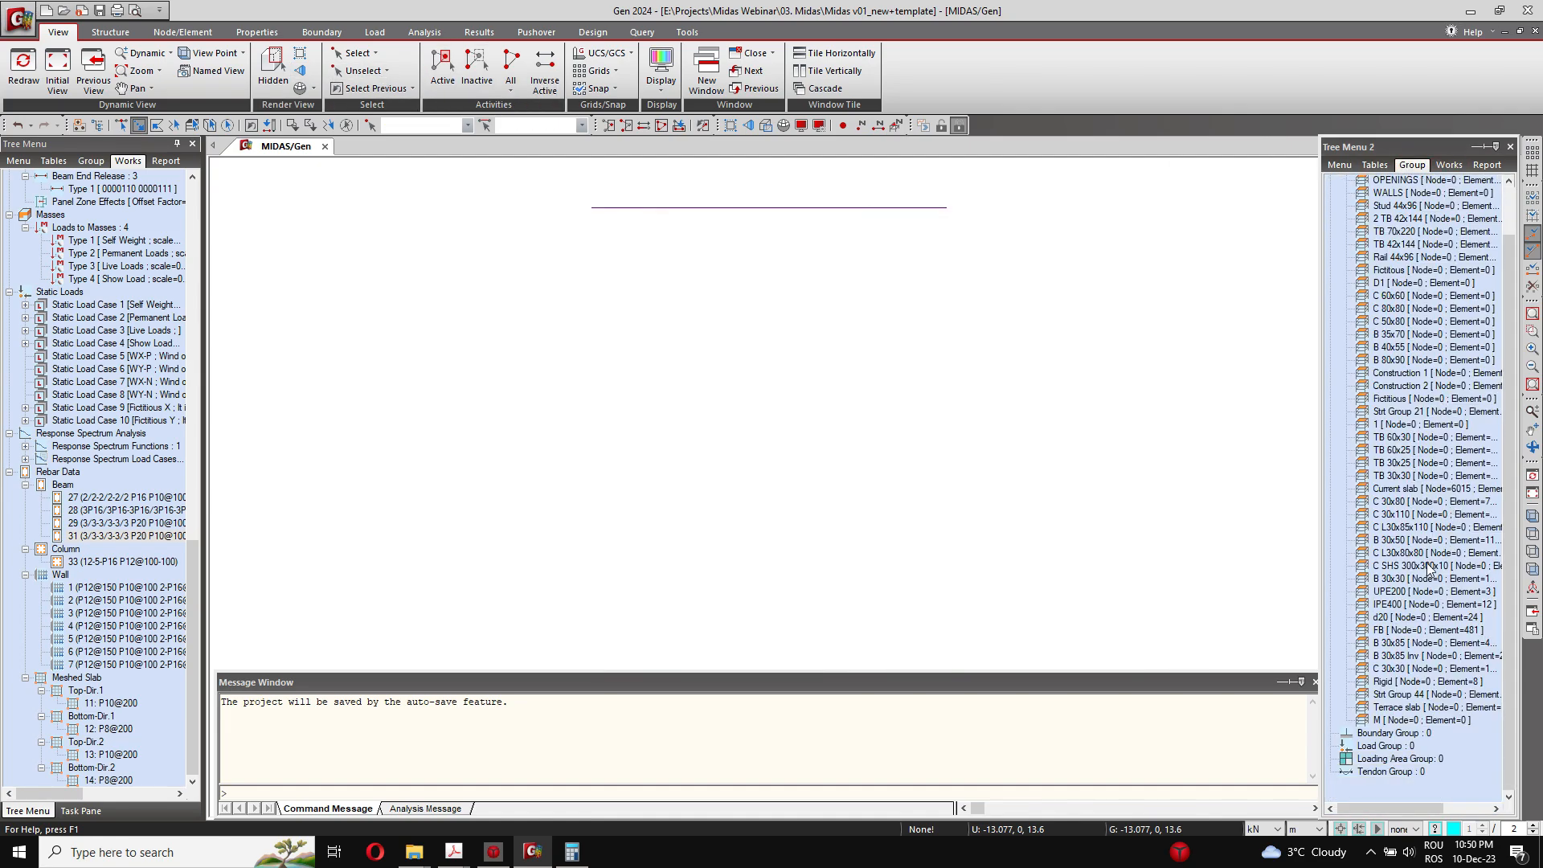
pyautogui.click(1448, 165)
pyautogui.scroll(-10, 1416, 521)
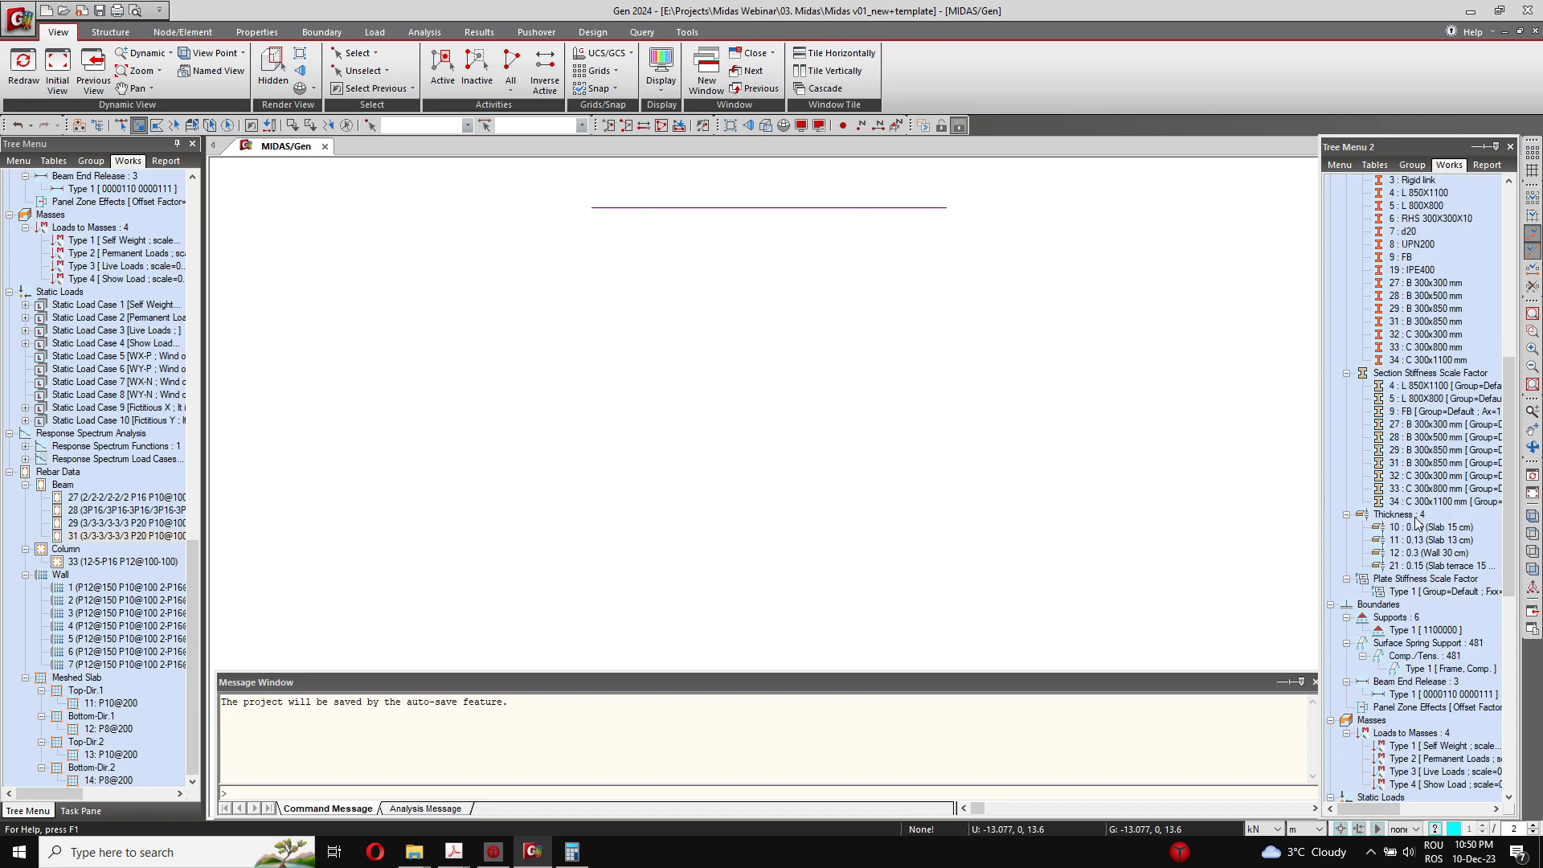
pyautogui.scroll(-5, 1416, 520)
pyautogui.scroll(-2, 1461, 567)
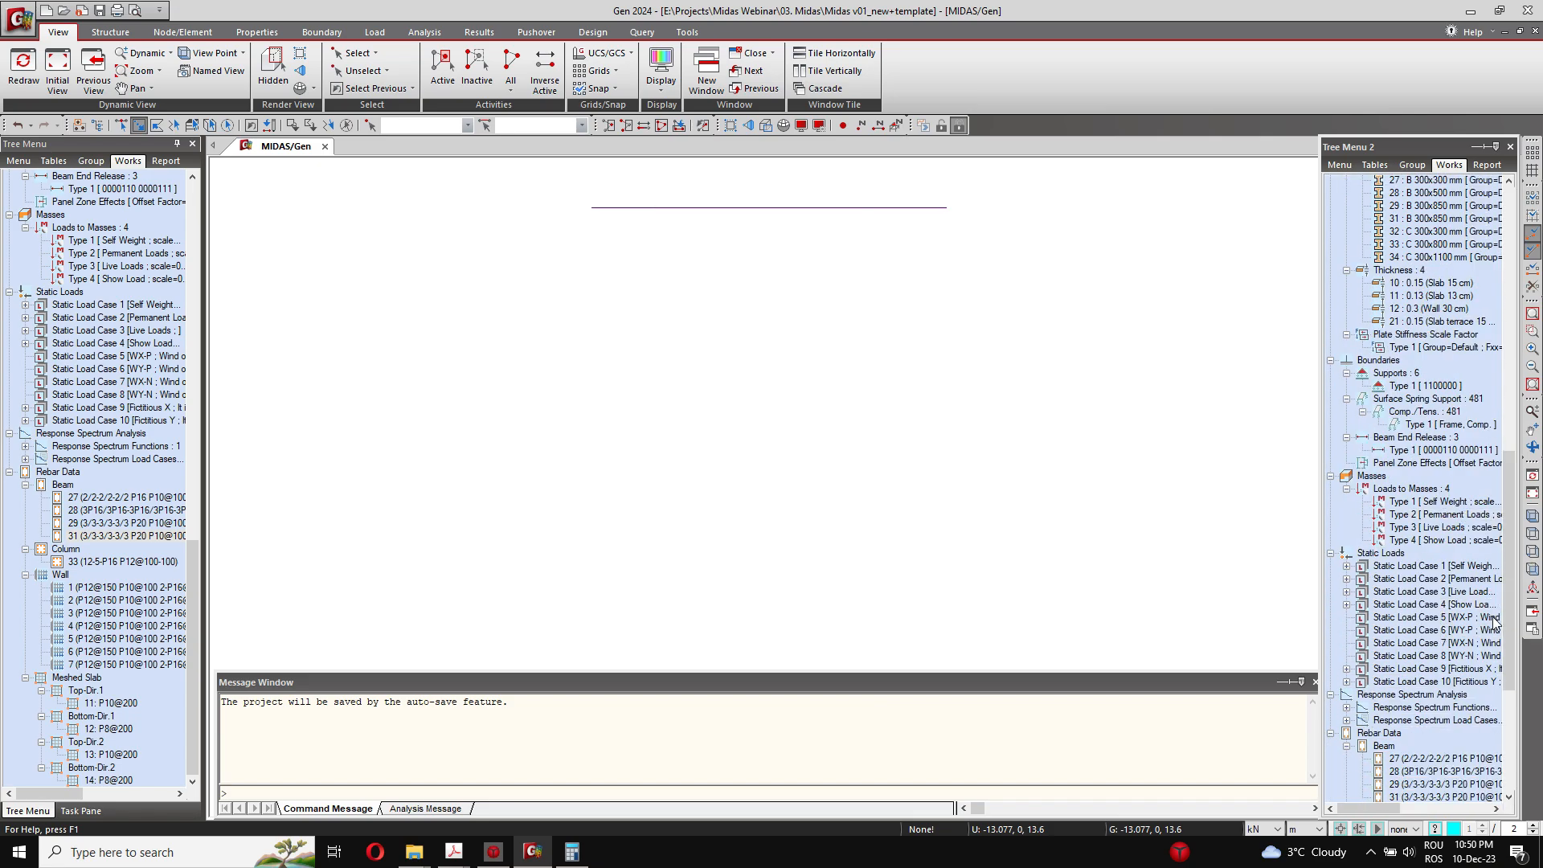
pyautogui.scroll(-7, 1418, 498)
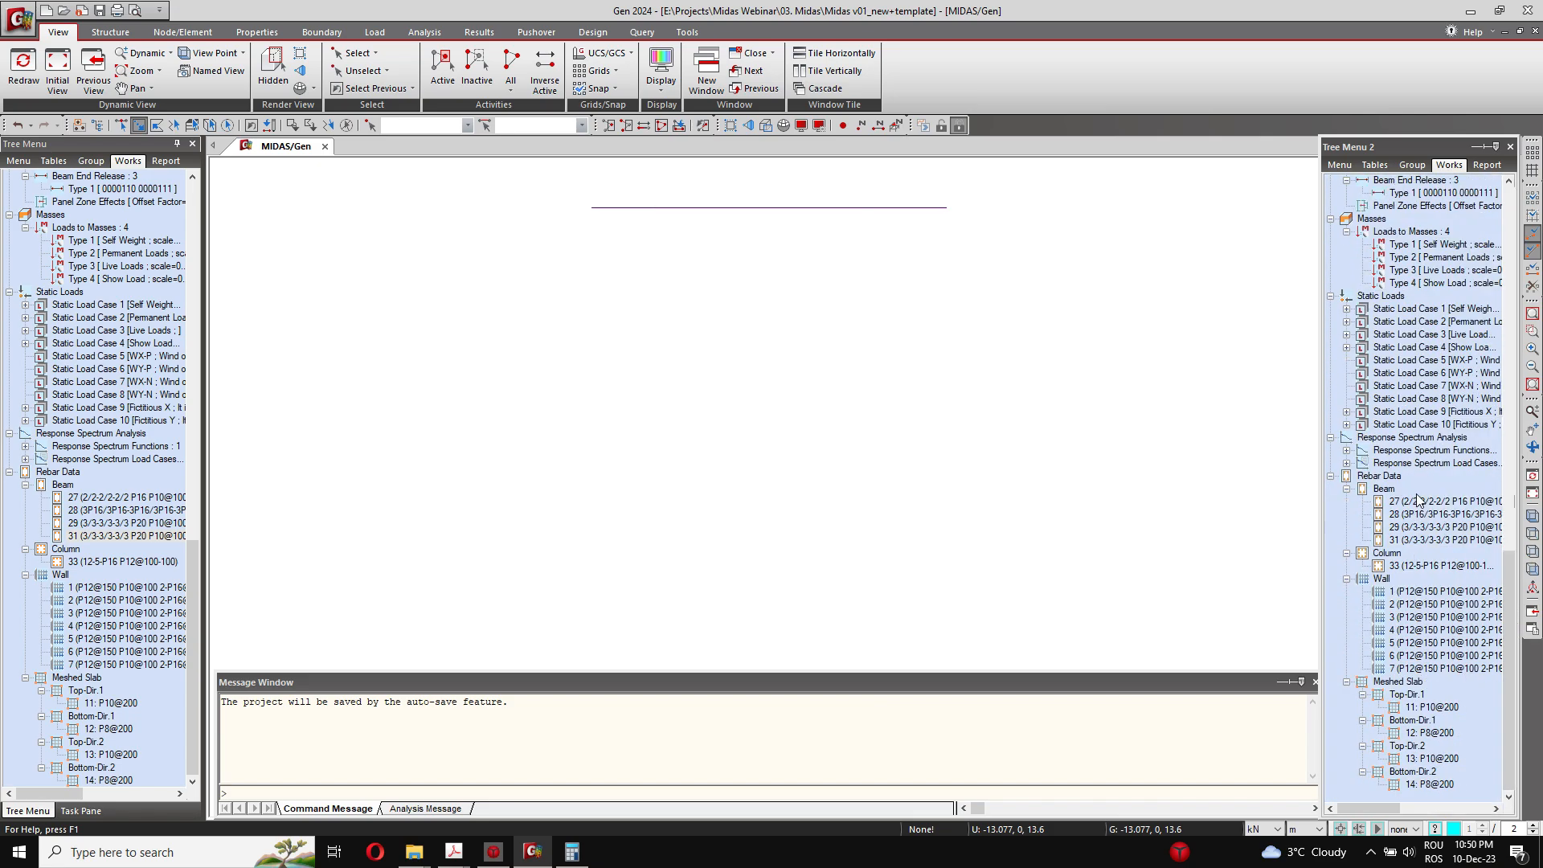
pyautogui.click(1421, 540)
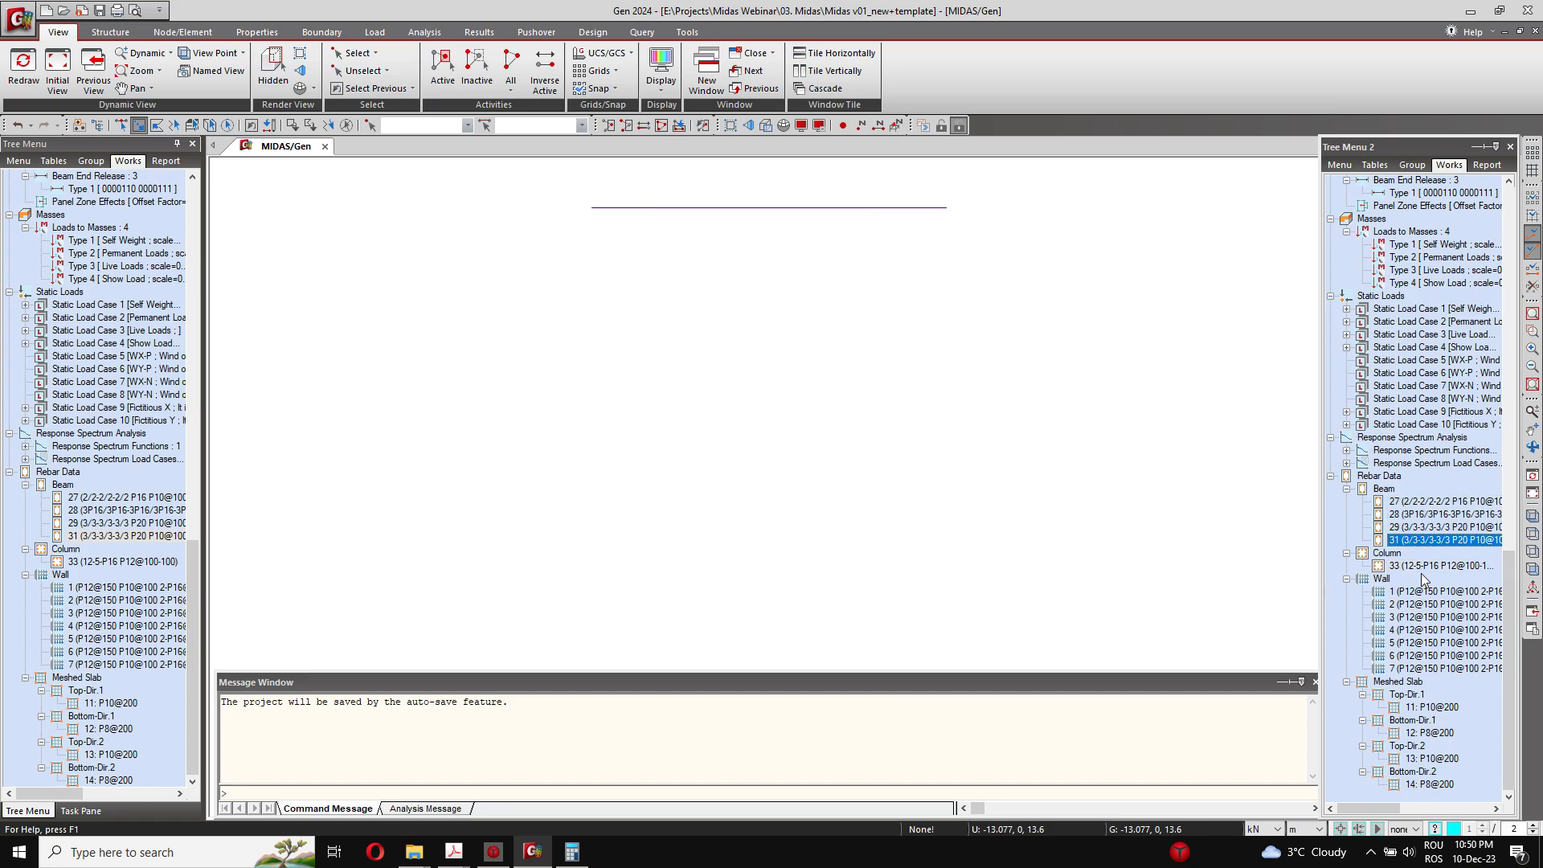
pyautogui.click(1428, 567)
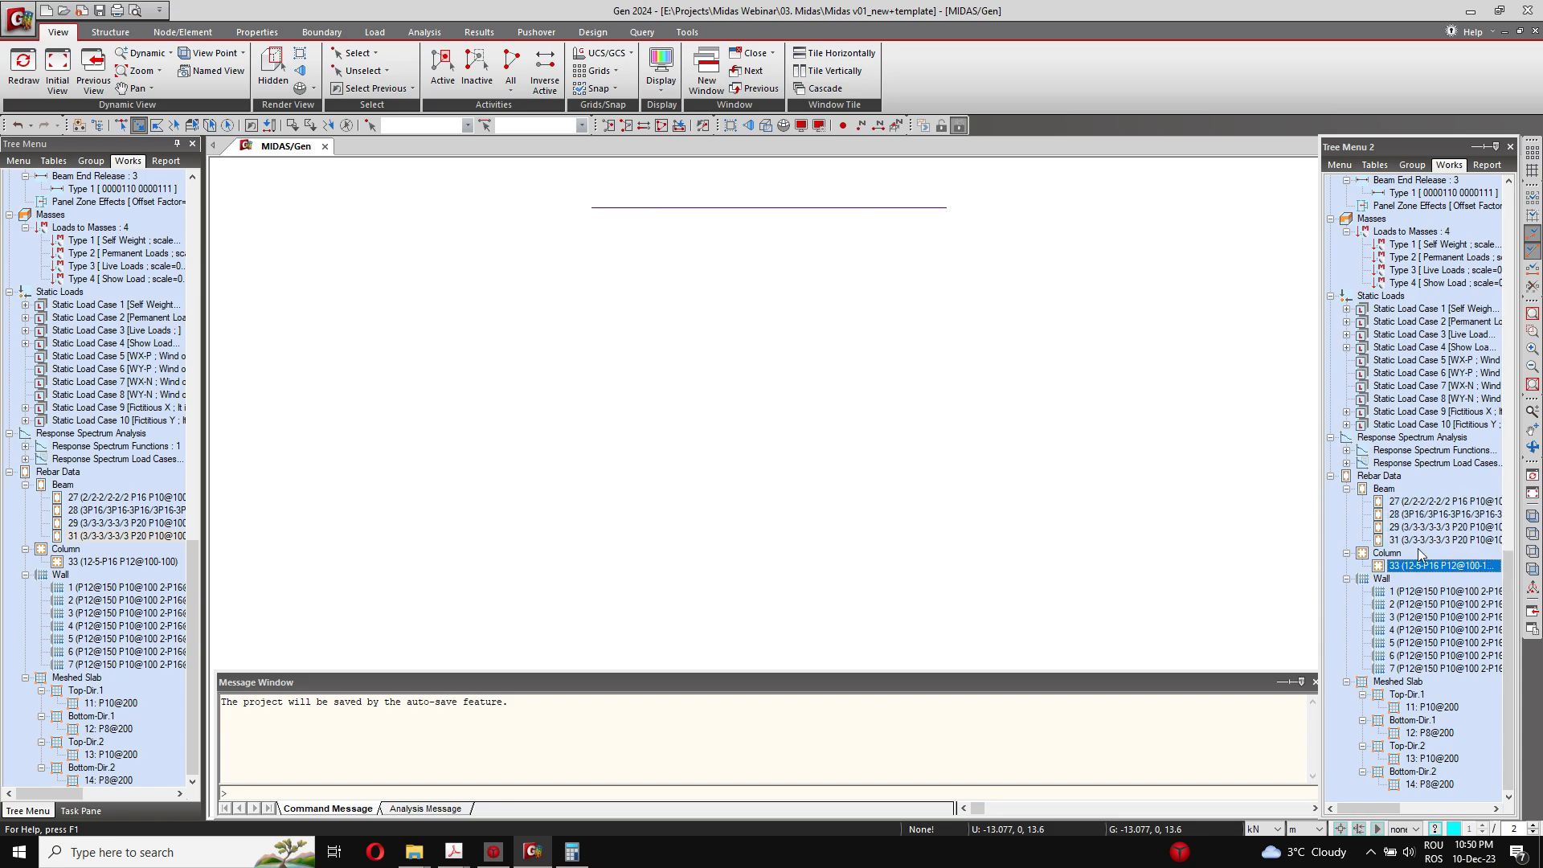
pyautogui.click(1437, 688)
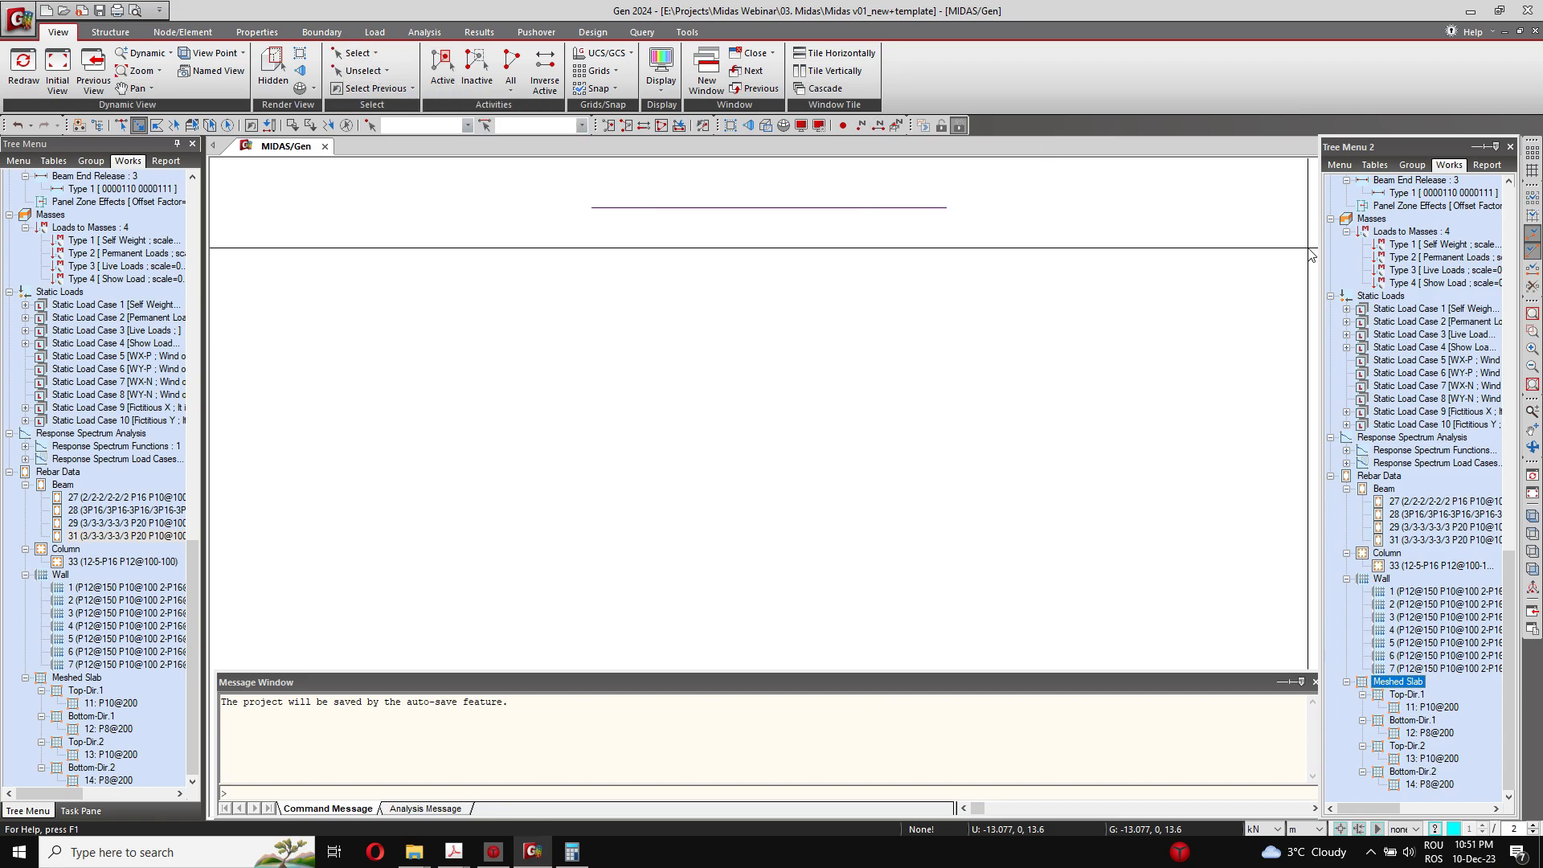
# Step: Turn the isolated terrace slab to the top view, moving the floating second tree clear of the view controls
pyautogui.scroll(-4, 1076, 445)
pyautogui.keyDown('ctrl'); pyautogui.moveTo(1079, 451); pyautogui.dragTo(997, 265, button='middle'); pyautogui.keyUp('ctrl')
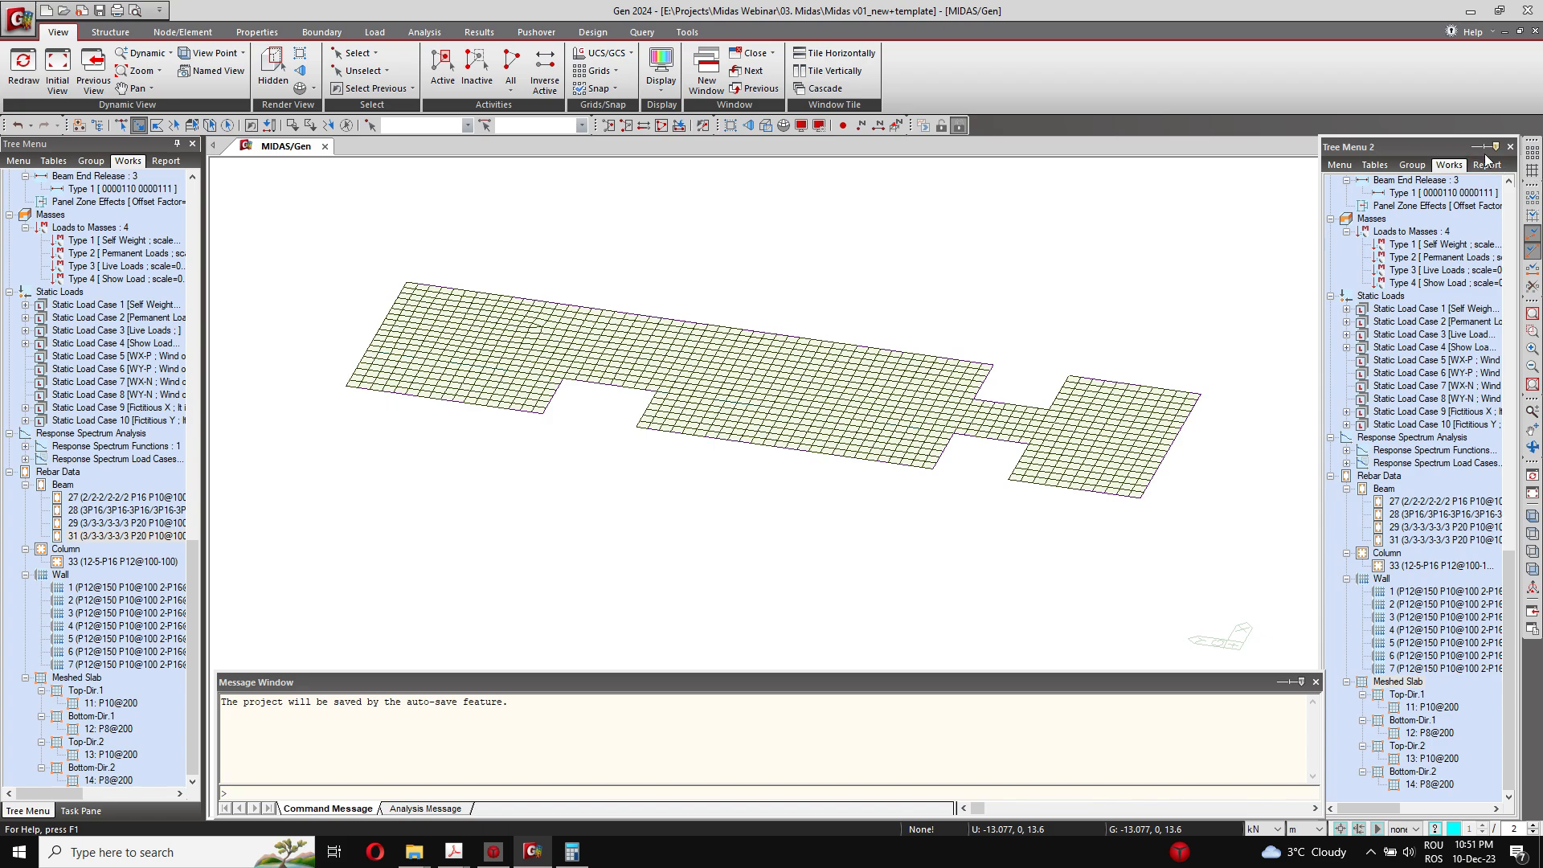
pyautogui.moveTo(1420, 141); pyautogui.dragTo(1419, 203)
pyautogui.click(1481, 191)
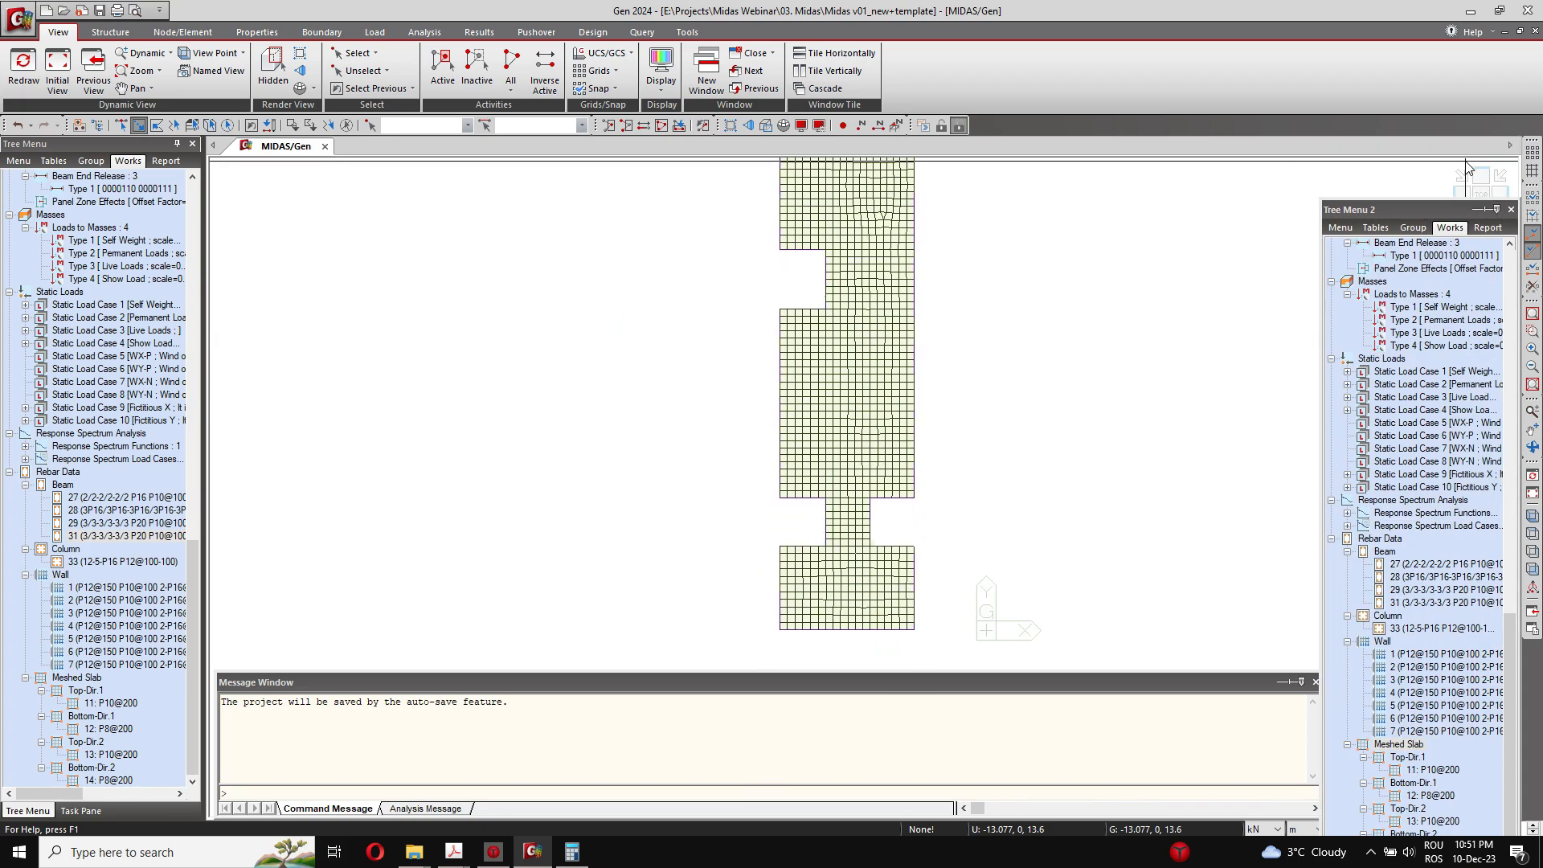
pyautogui.click(1480, 174)
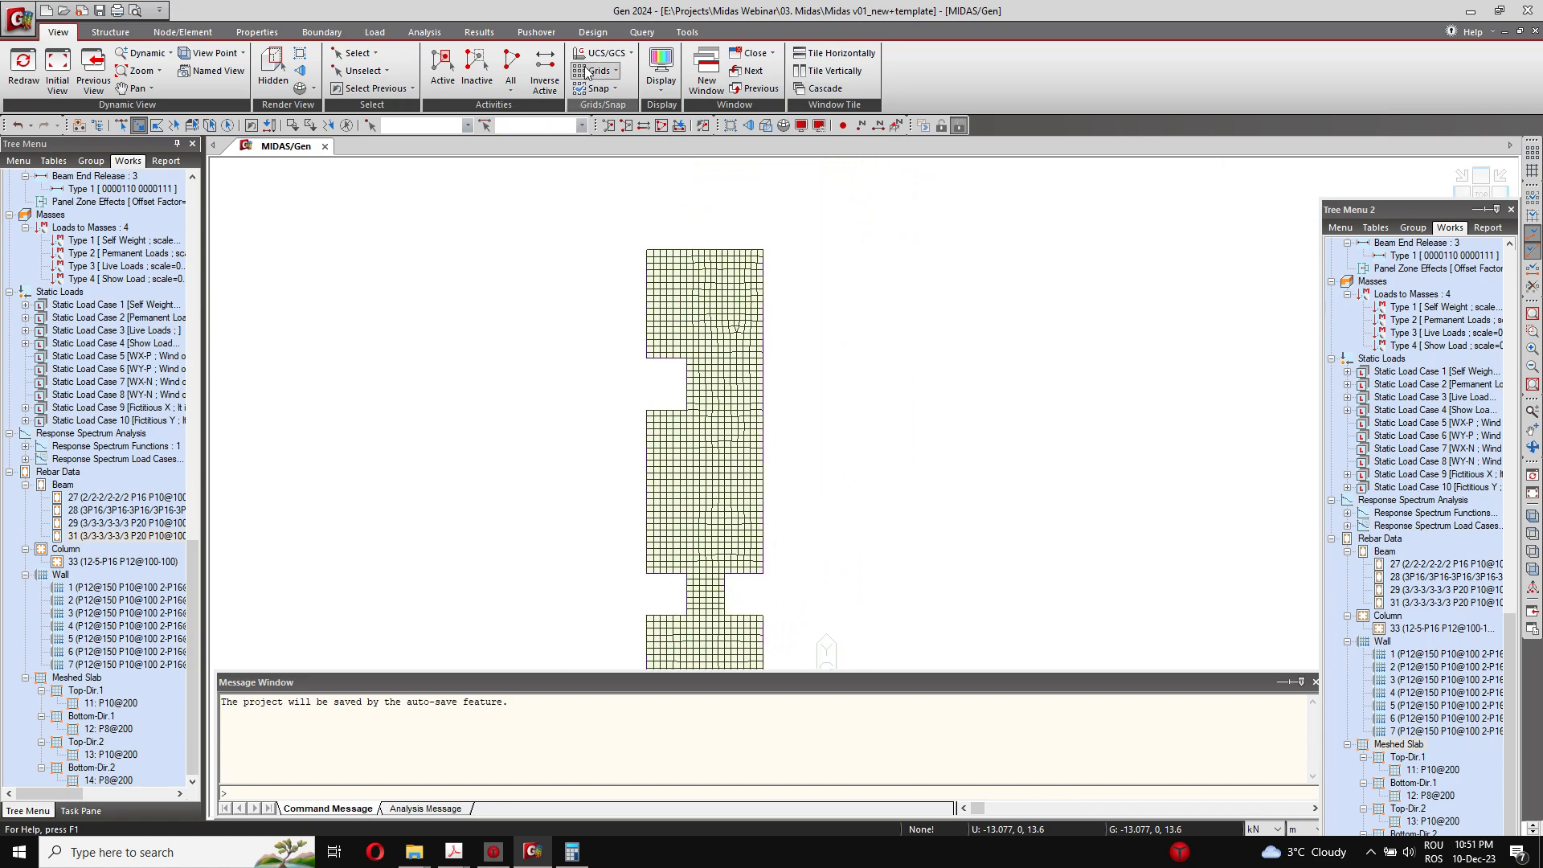
# Step: Run Slab Flexural Checking on the isolated terrace slab for all combinations and close the second tree
pyautogui.click(592, 32)
pyautogui.click(231, 87)
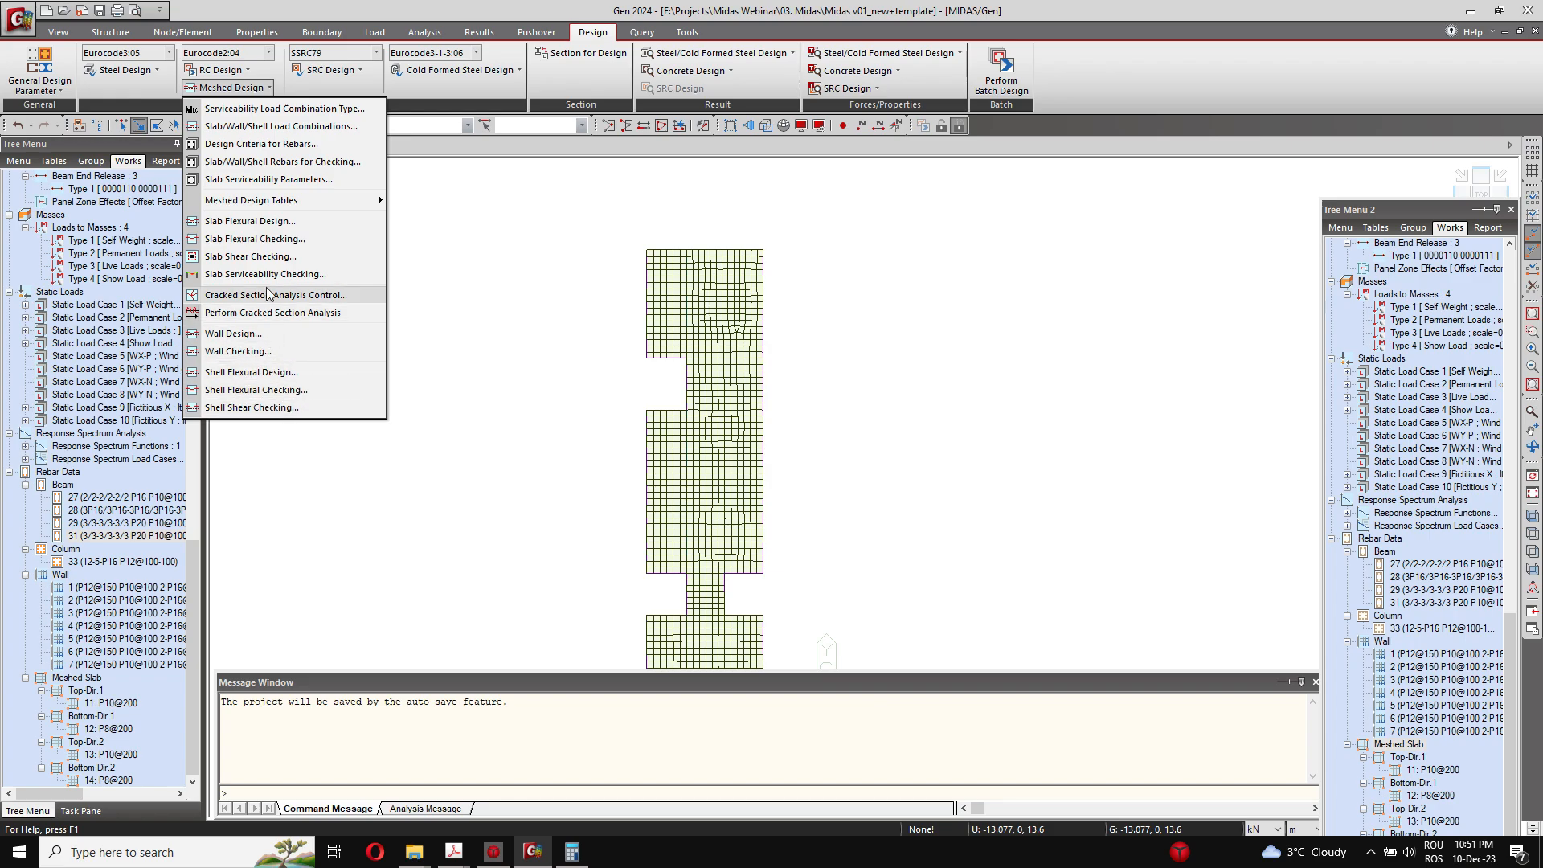
pyautogui.click(291, 239)
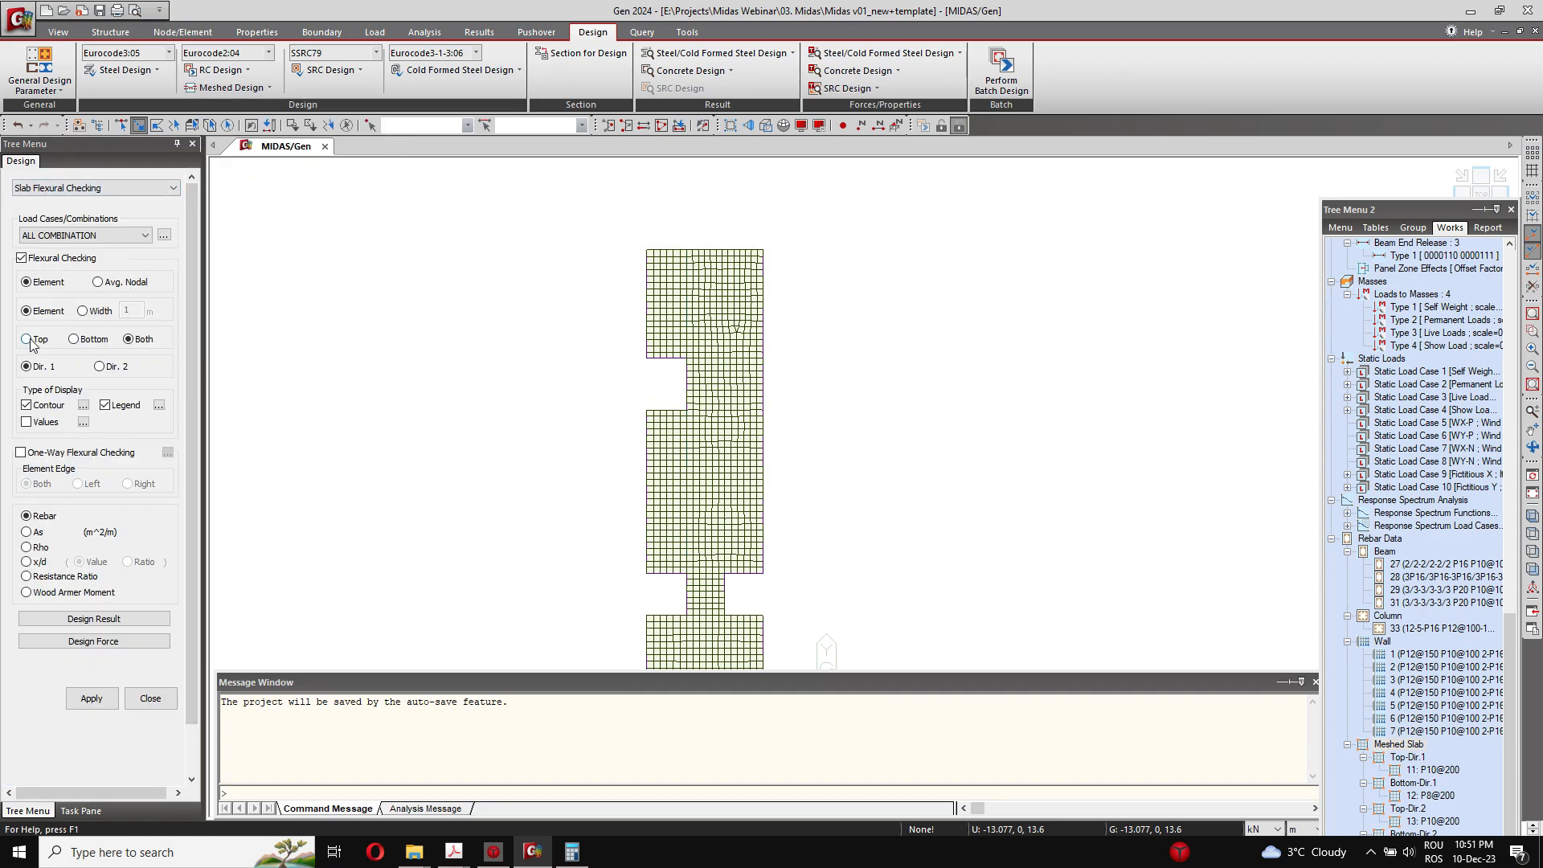
pyautogui.click(88, 699)
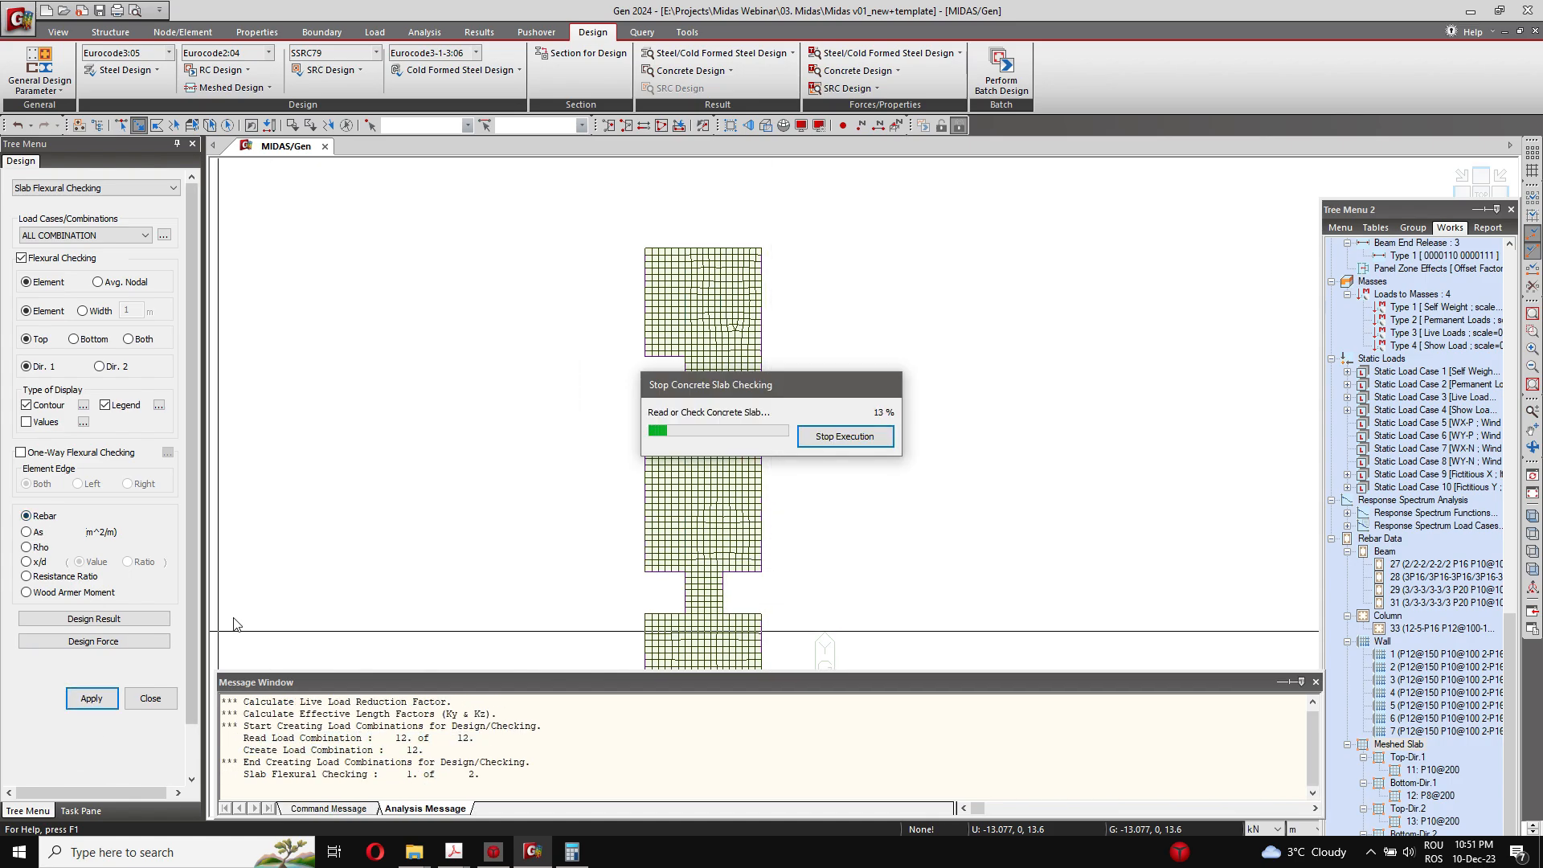
pyautogui.click(1511, 210)
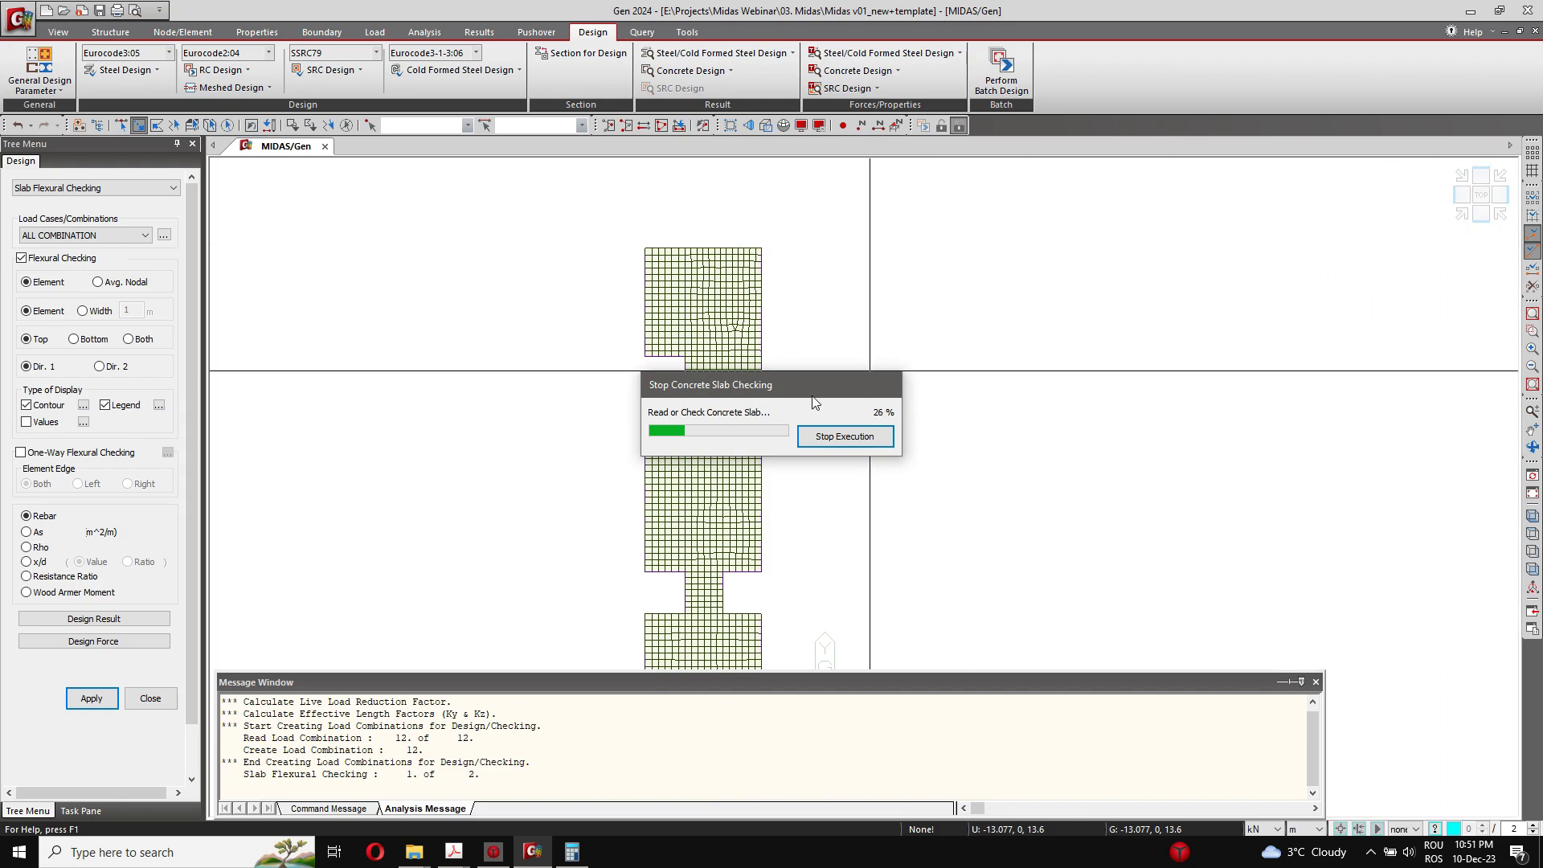
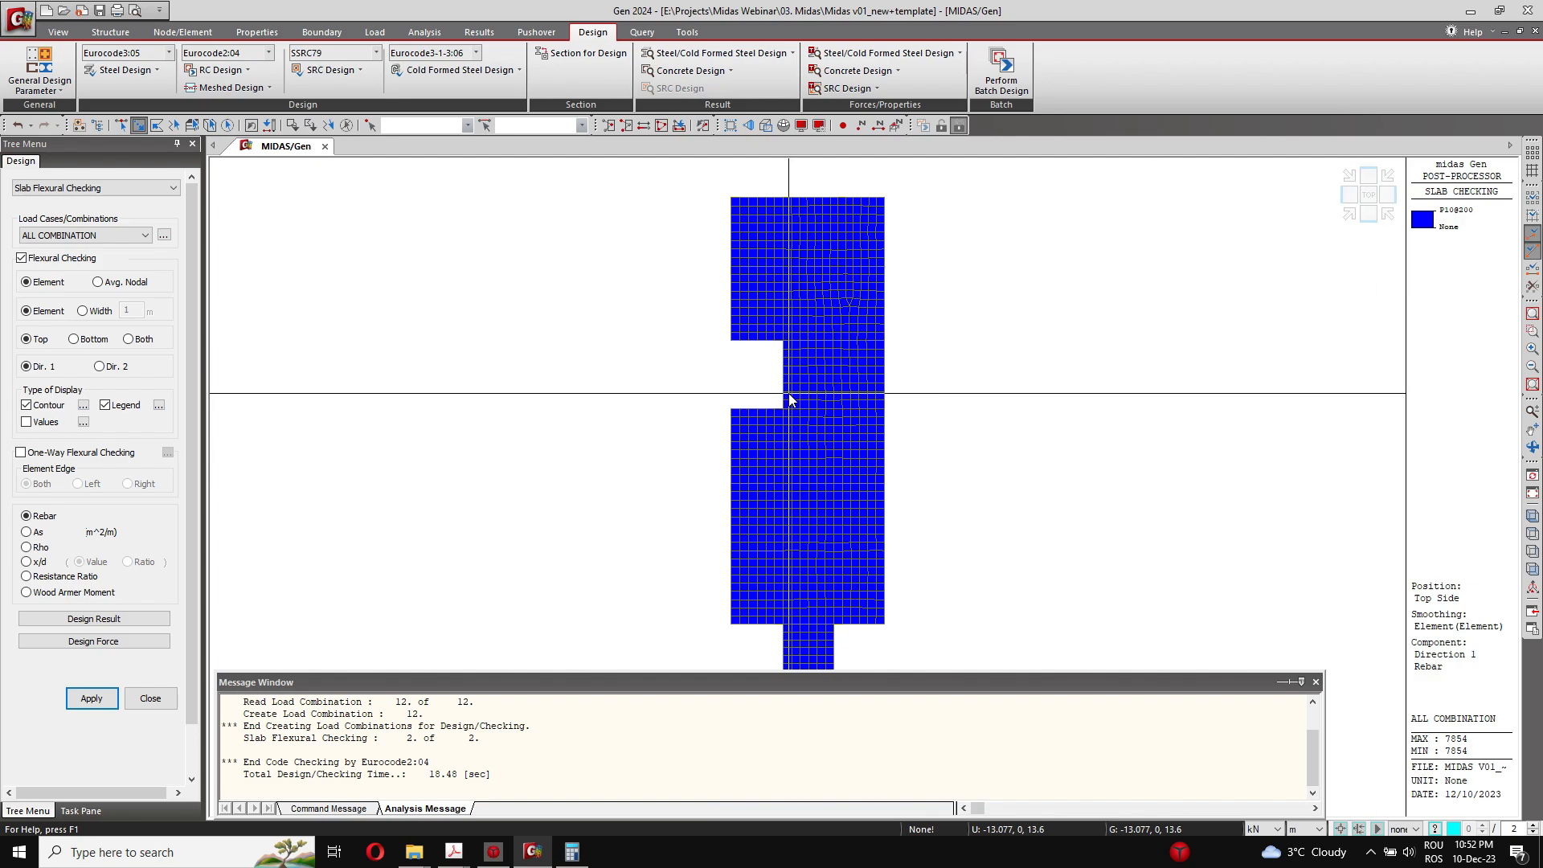
# Step: Display the slab's bottom-side Dir. 1 flexural checking results for Rebar and for steel area As
pyautogui.click(74, 339)
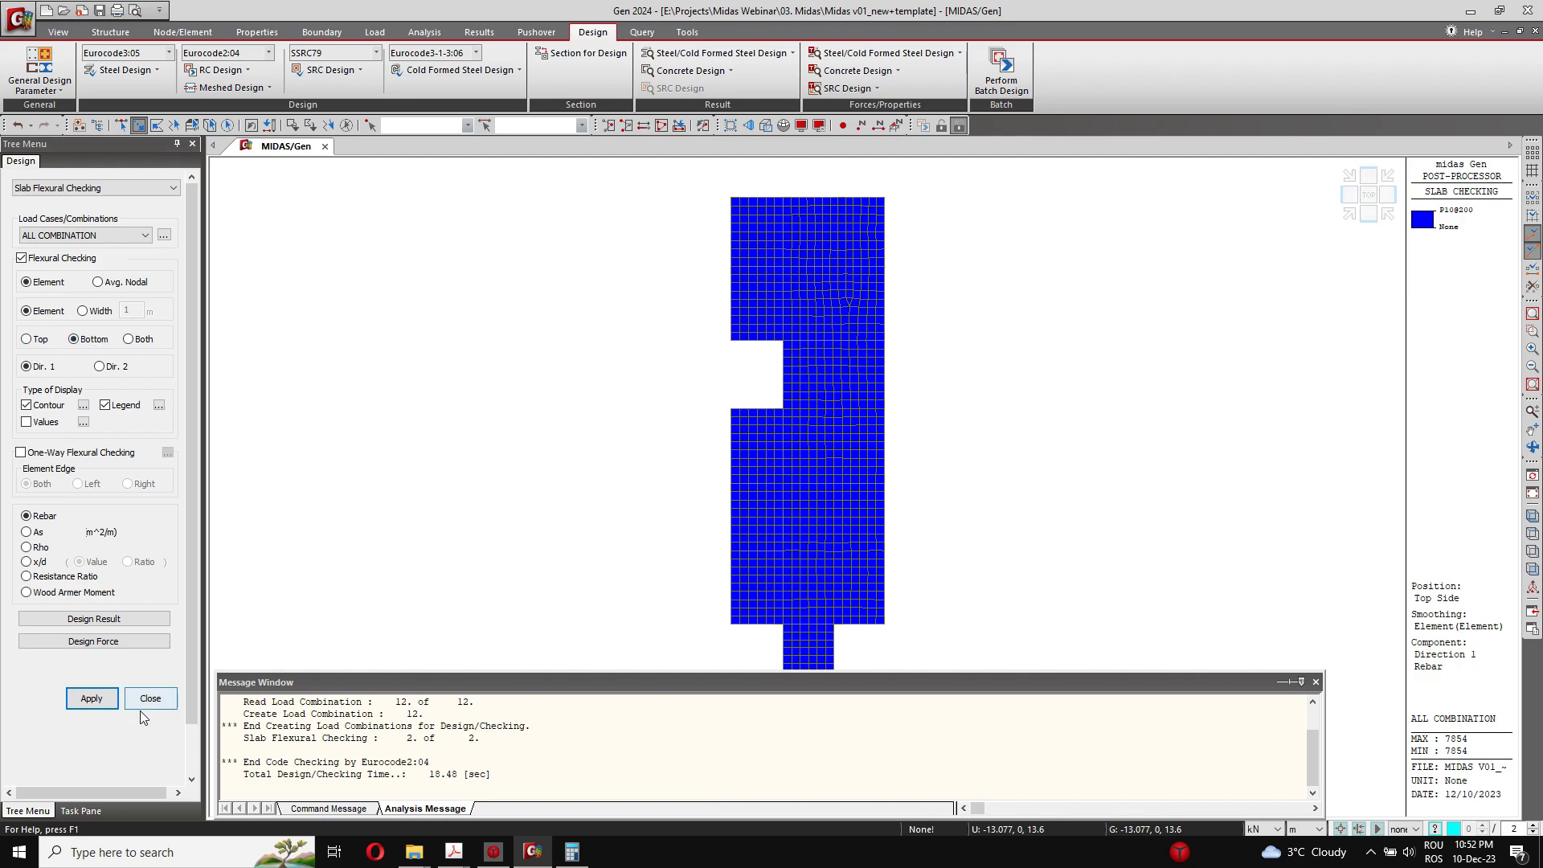
pyautogui.click(90, 698)
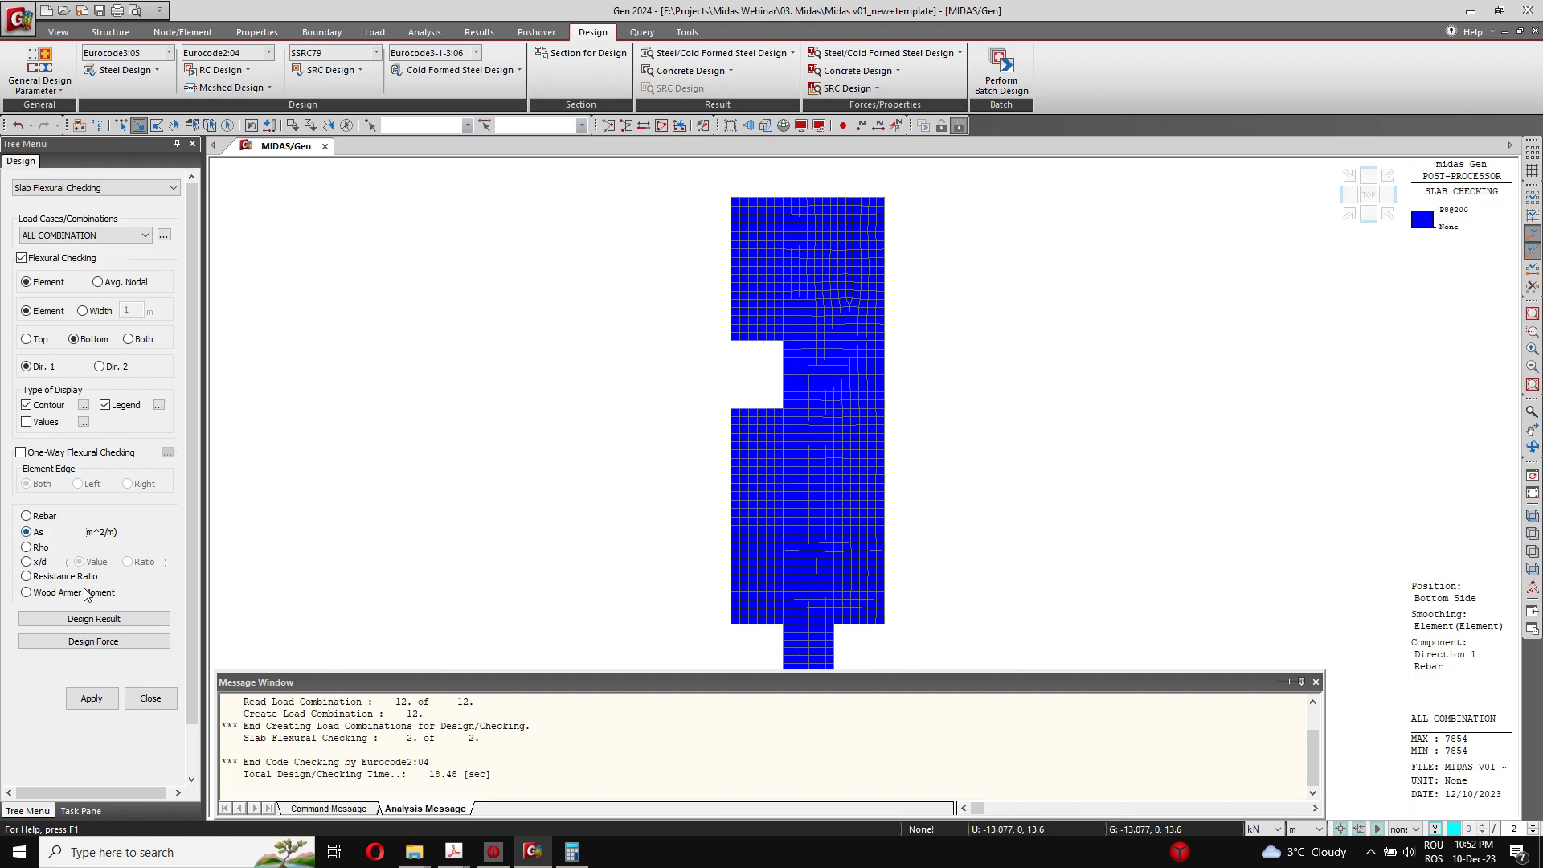
pyautogui.click(91, 697)
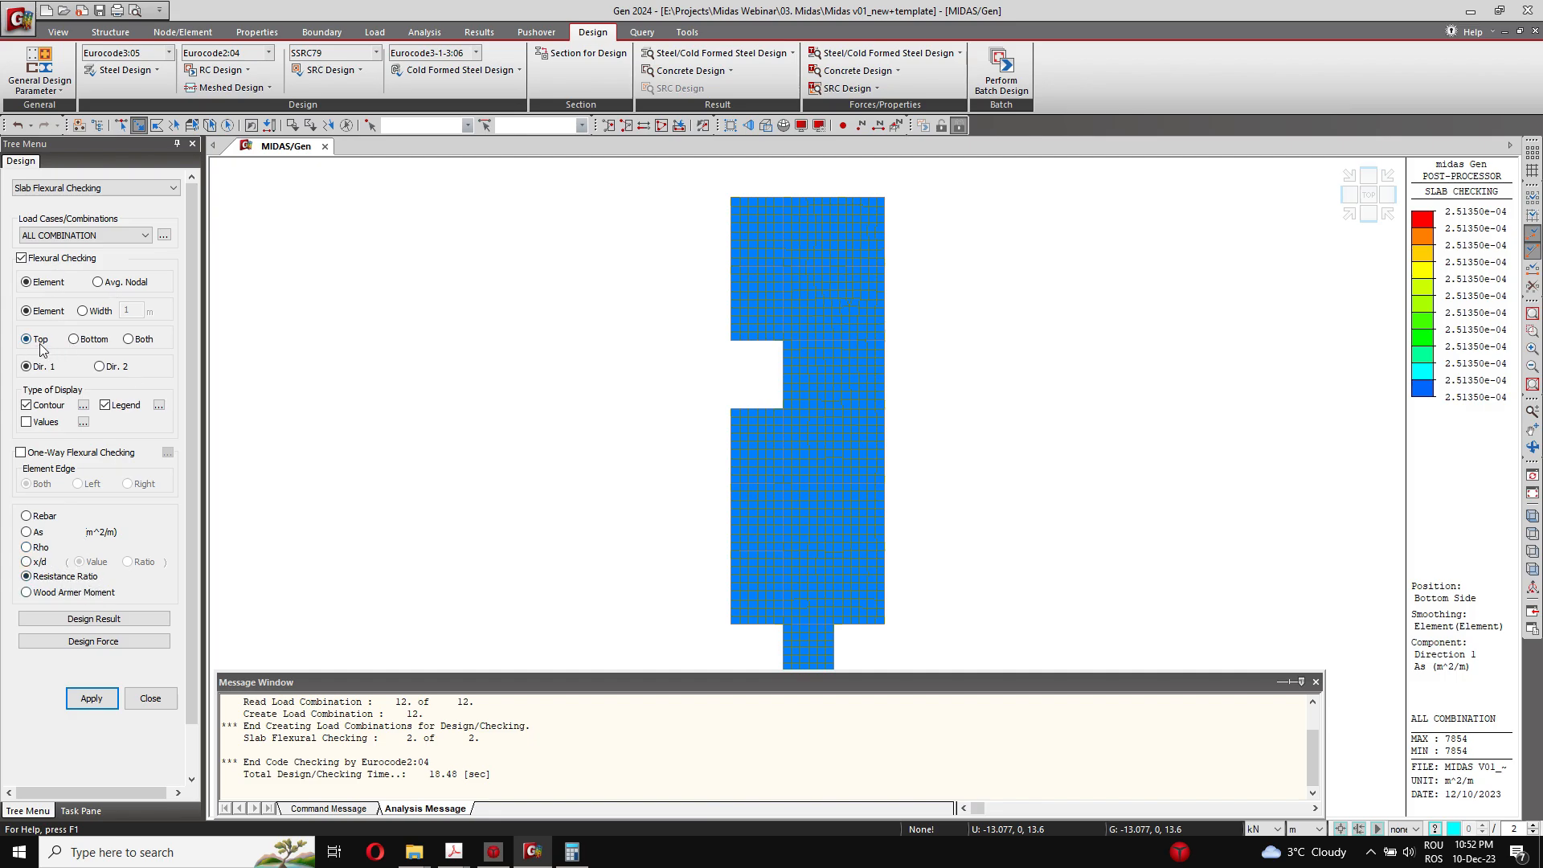
# Step: Display the Resistance Ratio contour for the slab's top side in Dir. 1
pyautogui.click(92, 698)
pyautogui.moveTo(902, 434); pyautogui.dragTo(850, 402, button='middle')
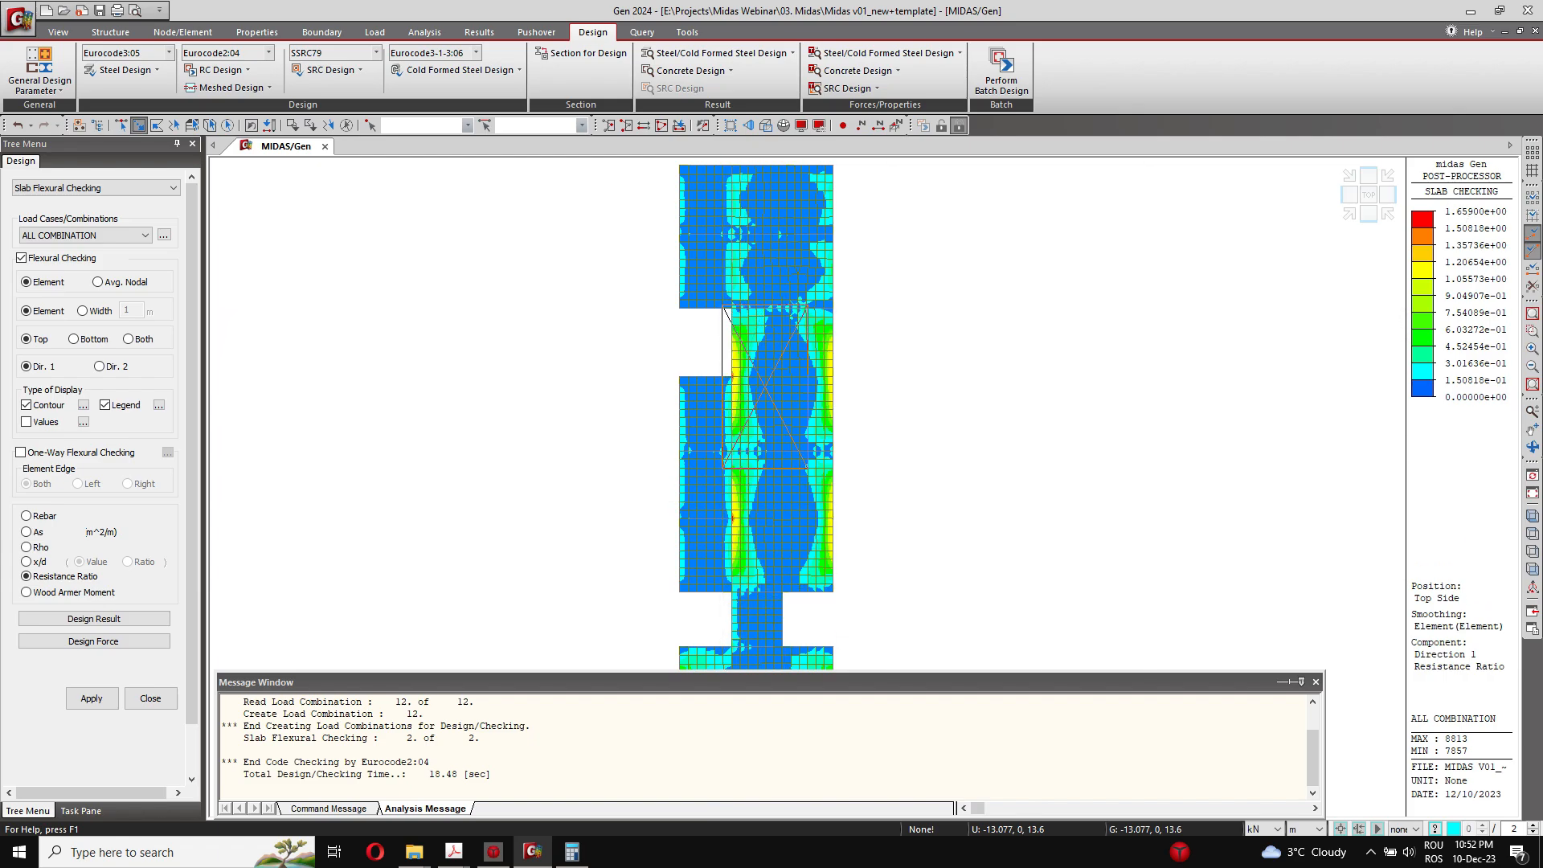
pyautogui.moveTo(807, 468); pyautogui.dragTo(854, 586)
pyautogui.press('Escape')
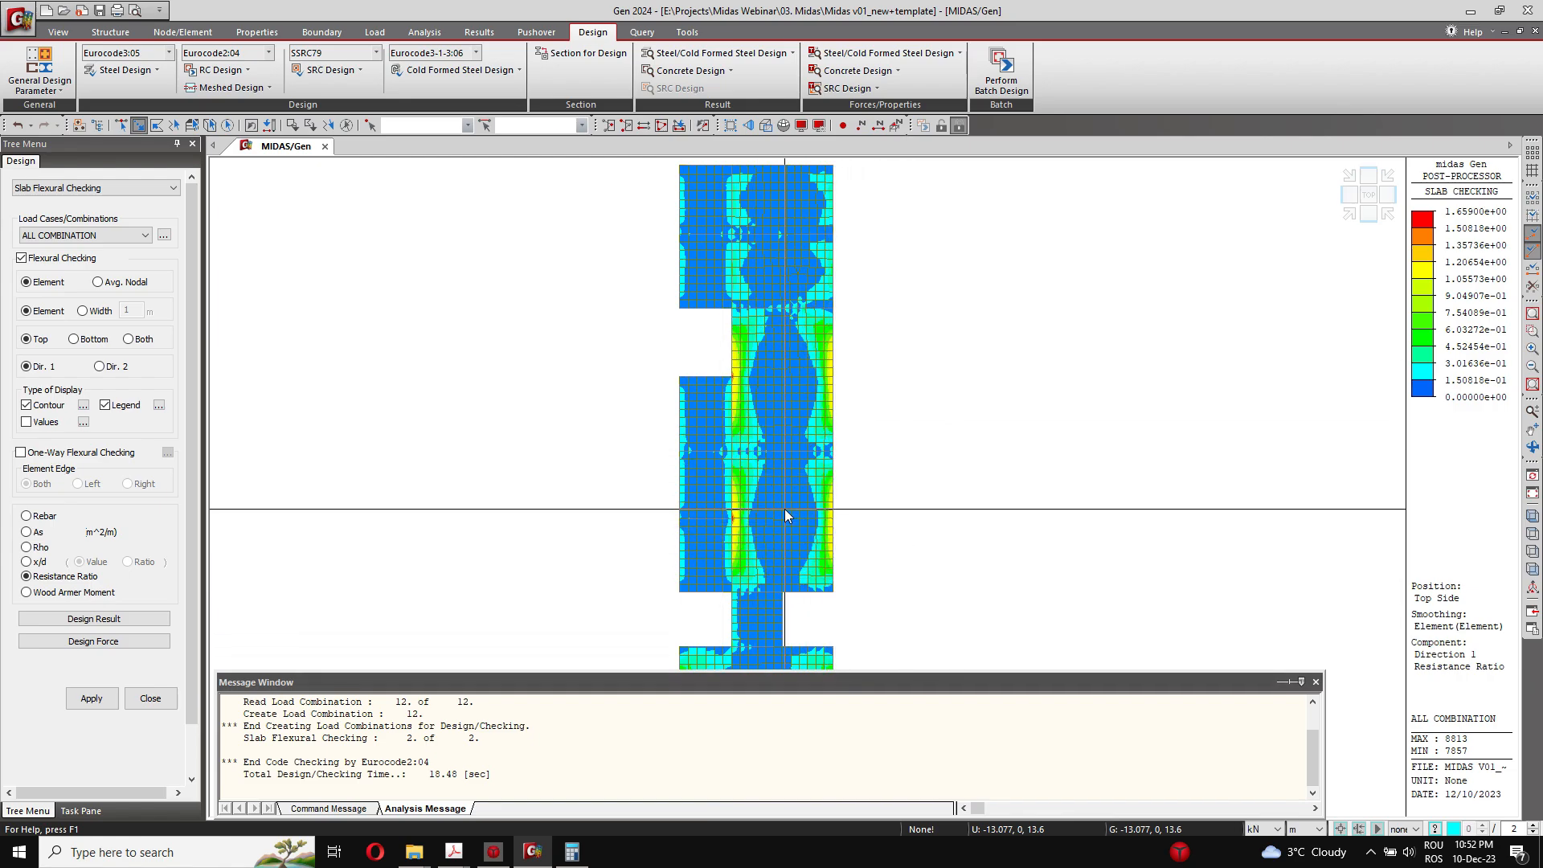
# Step: Customize the top-side Dir. 1 contour range with a maximum of 1 and apply it to the Resistance Ratio plot
pyautogui.click(84, 405)
pyautogui.moveTo(712, 298); pyautogui.dragTo(256, 333)
pyautogui.click(218, 365)
pyautogui.click(256, 478)
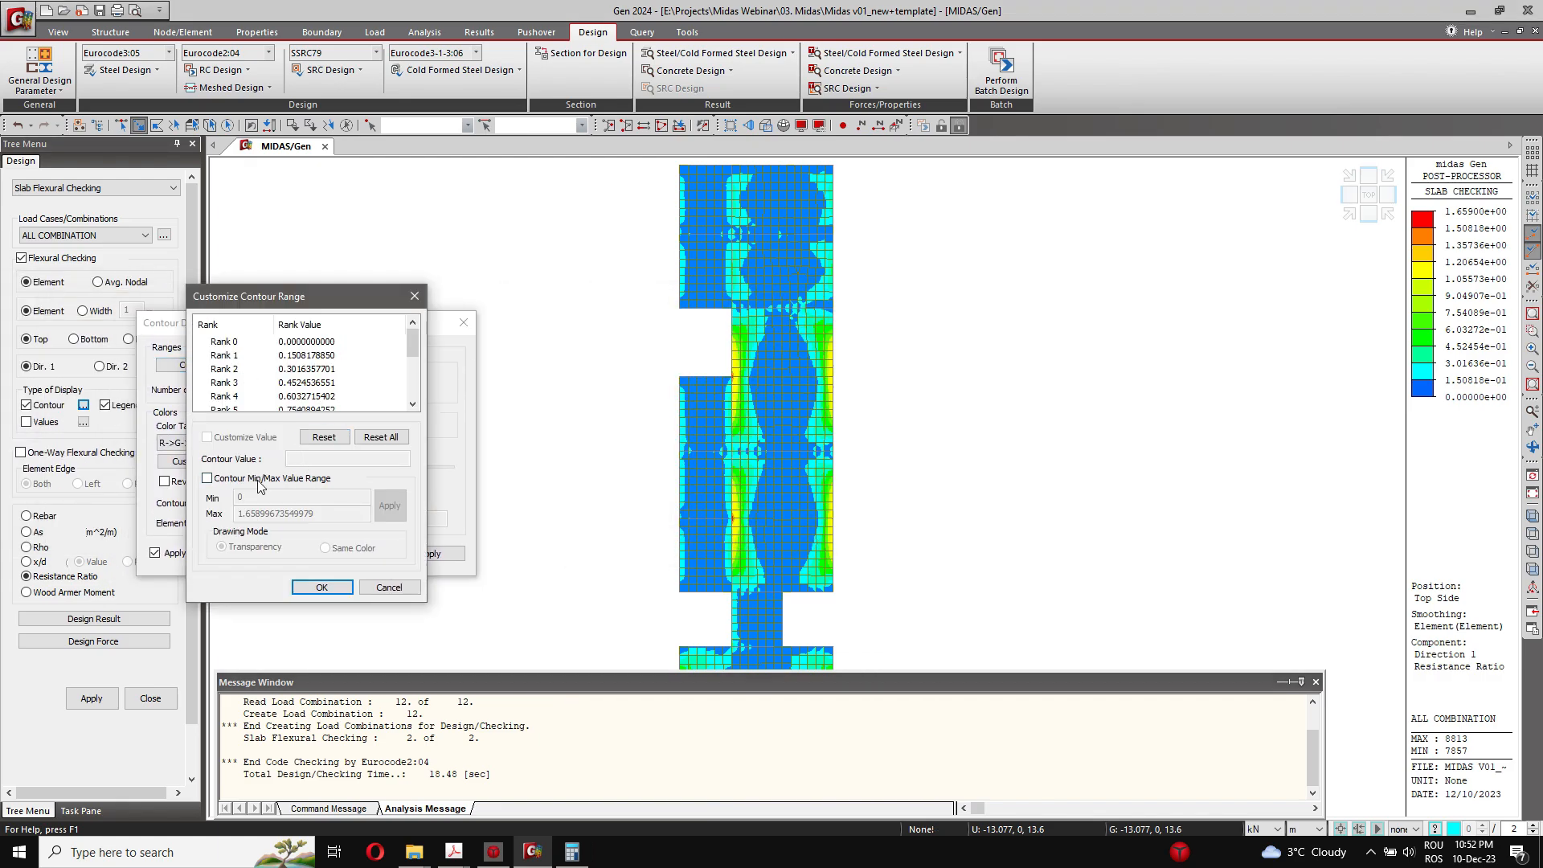
pyautogui.doubleClick(346, 514)
pyautogui.write('1')
pyautogui.click(390, 506)
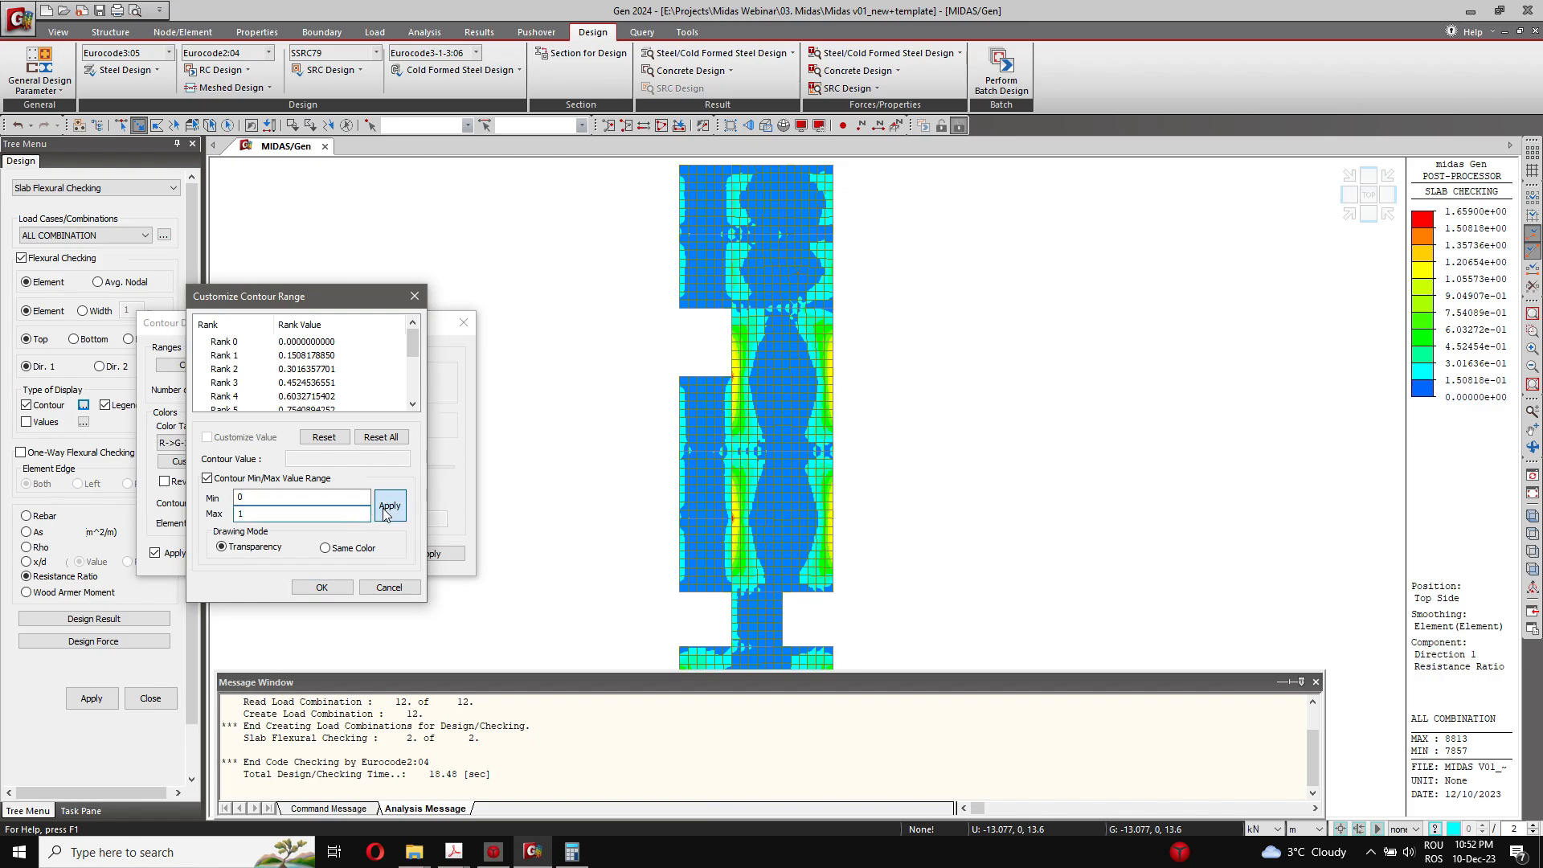
pyautogui.click(321, 588)
pyautogui.click(411, 553)
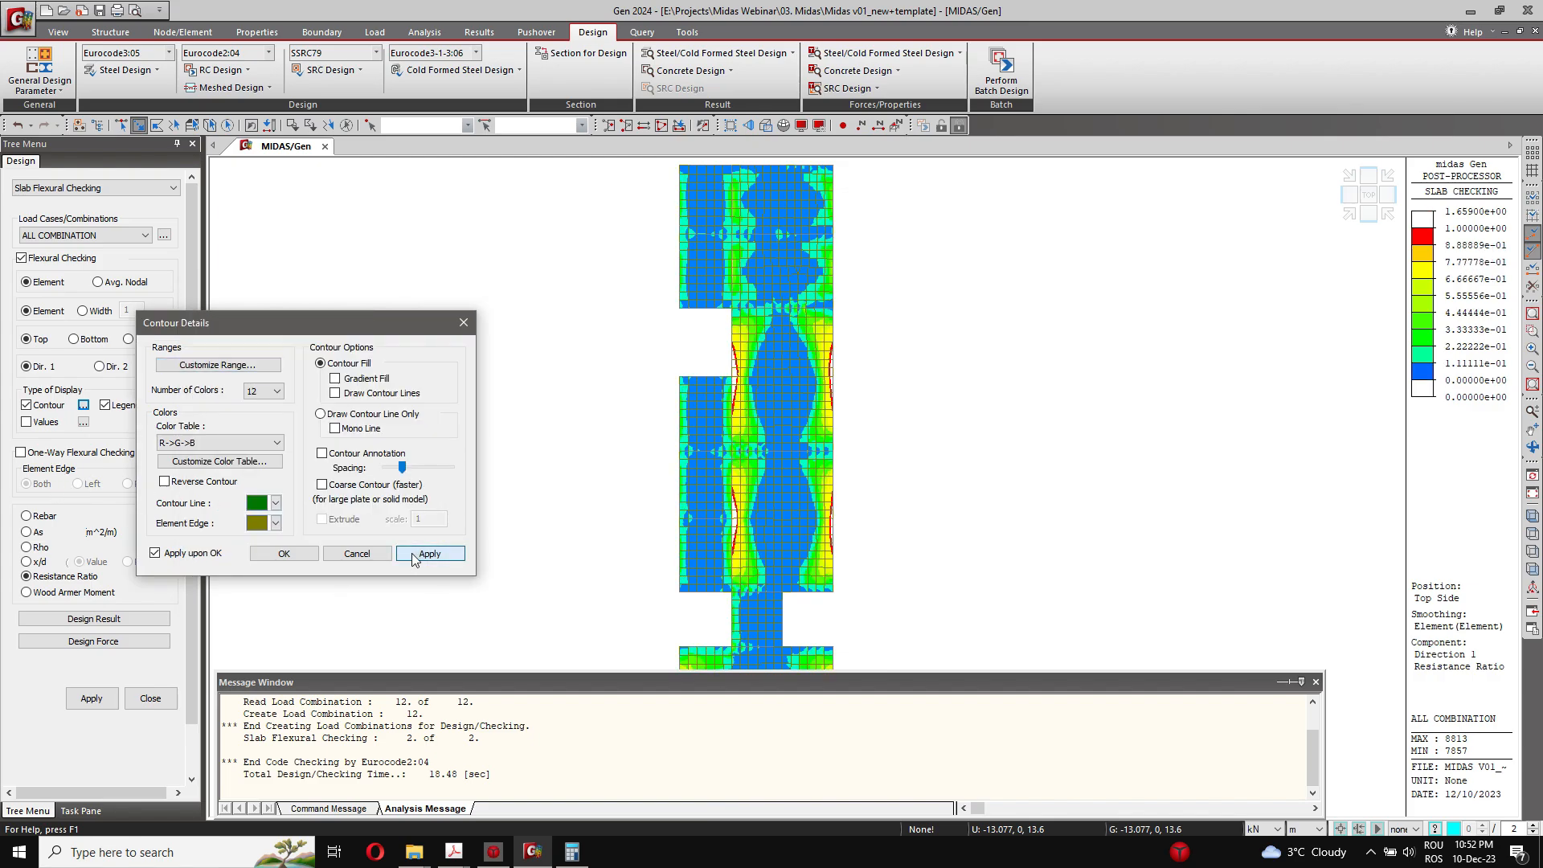
pyautogui.click(267, 552)
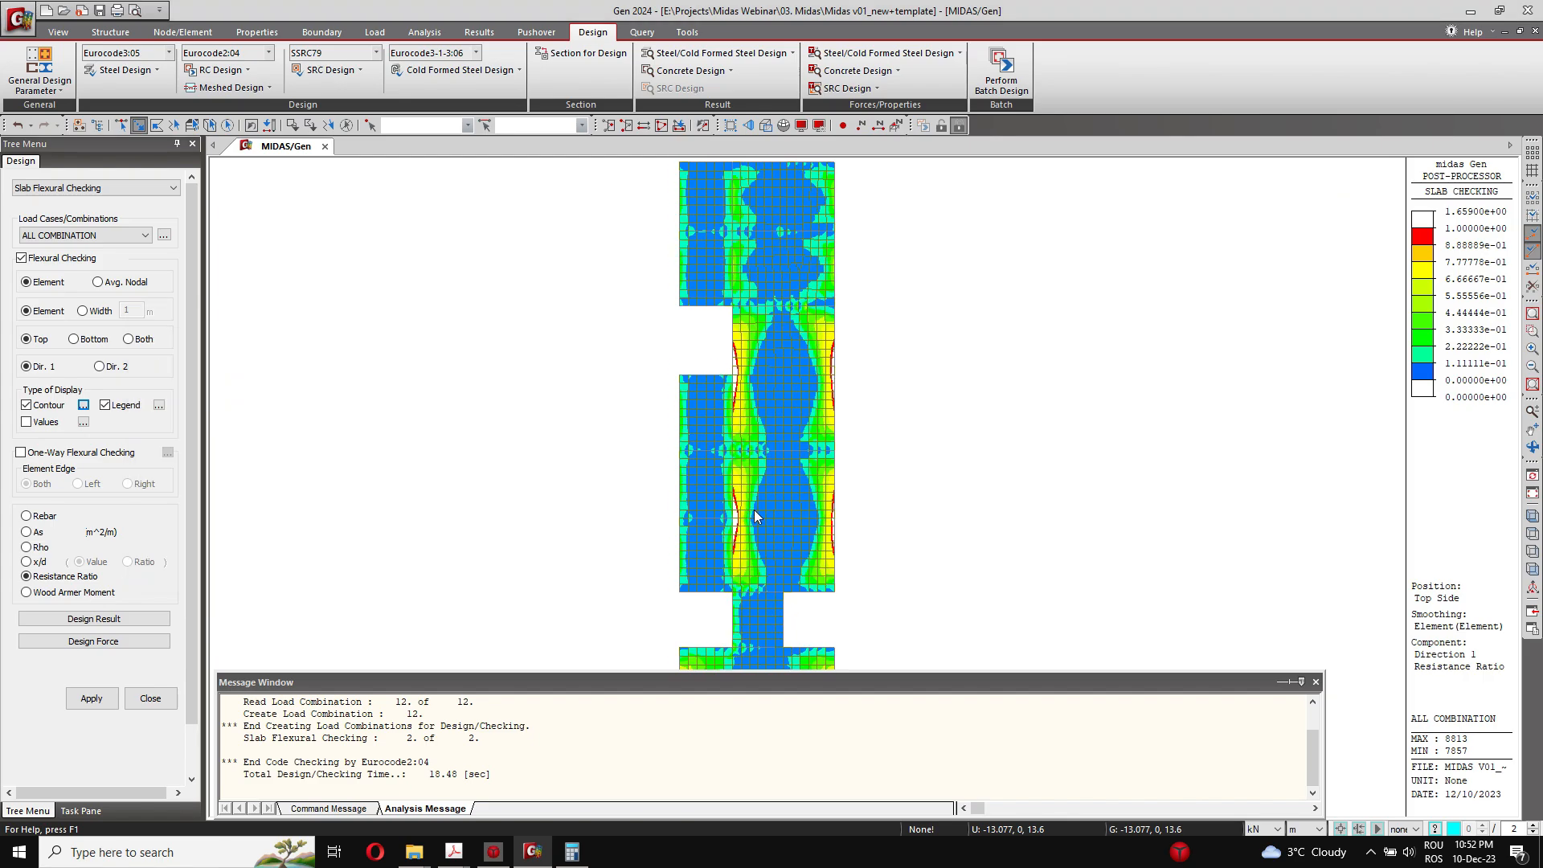
# Step: Examine where the top-side Dir. 1 resistance ratio exceeds 1 along the slab's supports and edges
pyautogui.scroll(2, 754, 510)
pyautogui.scroll(3, 755, 509)
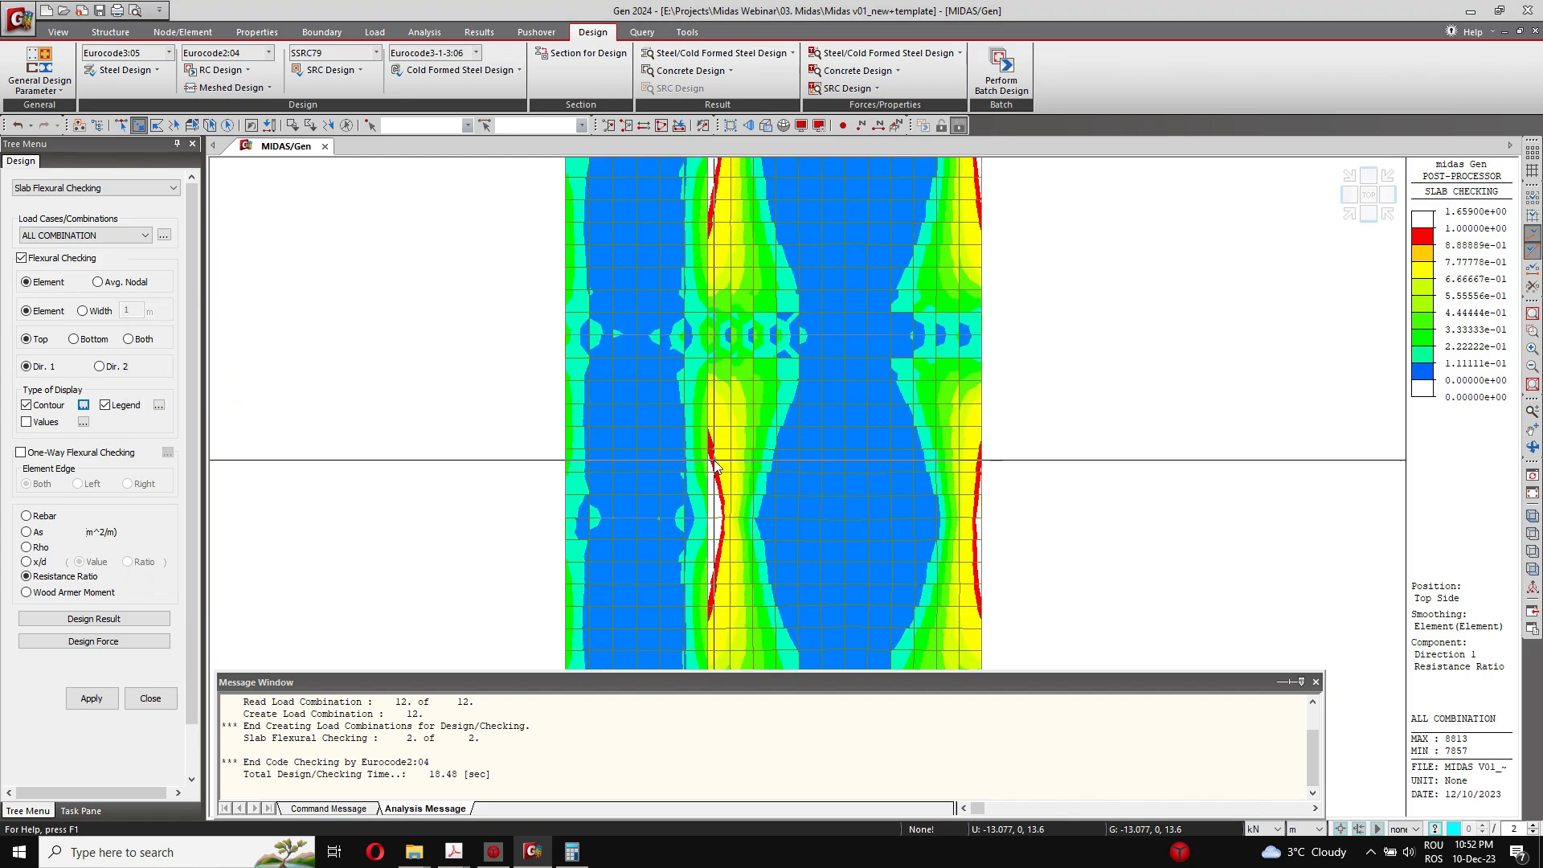
pyautogui.moveTo(972, 286); pyautogui.dragTo(933, 573, button='middle')
pyautogui.scroll(-4, 696, 433)
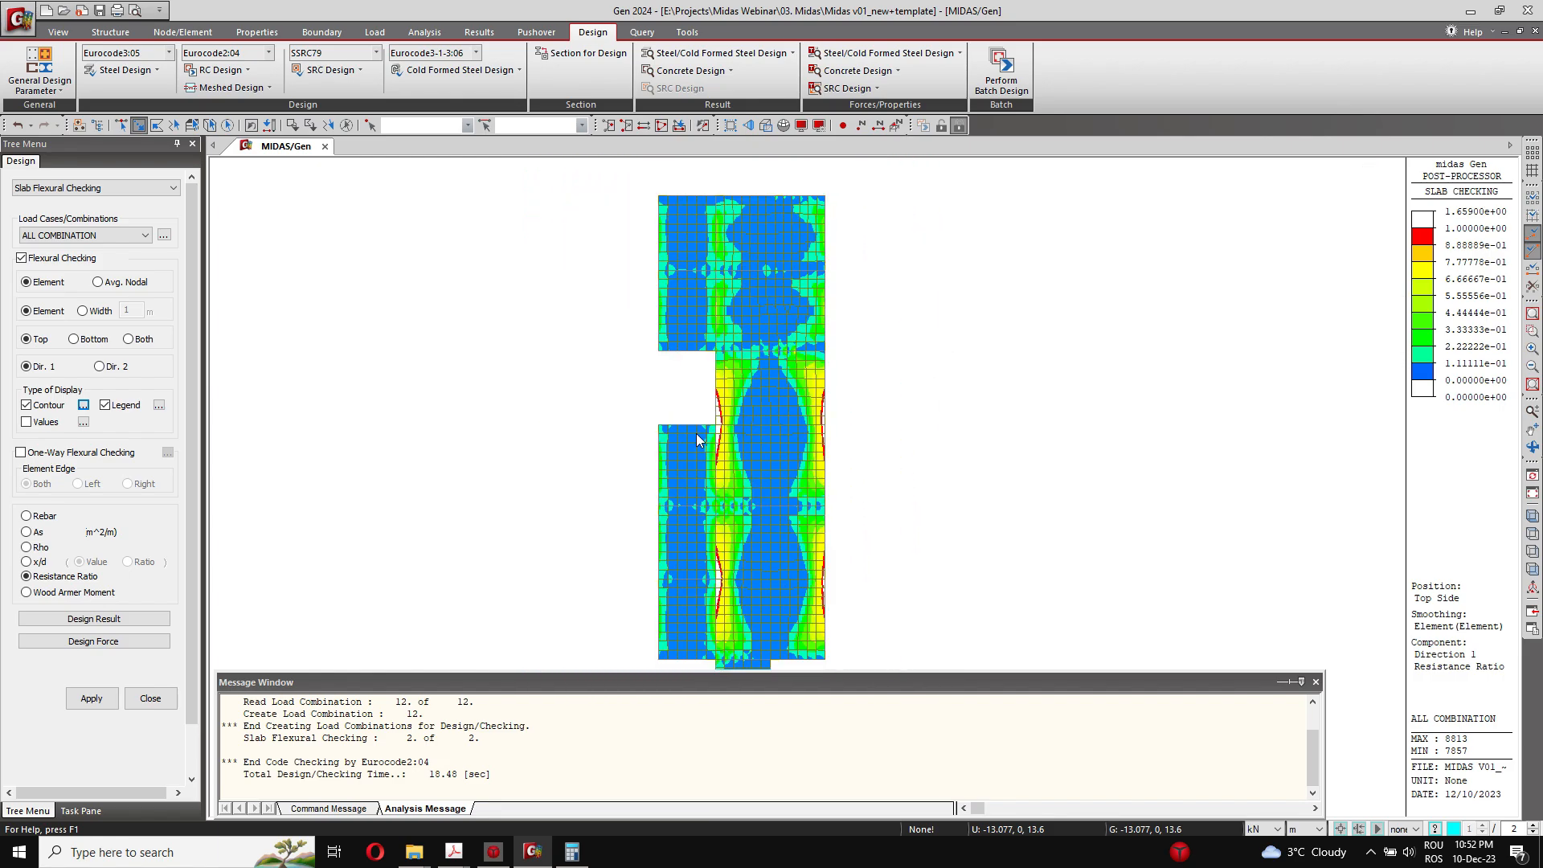
pyautogui.scroll(5, 763, 479)
pyautogui.scroll(-4, 768, 378)
pyautogui.moveTo(769, 563); pyautogui.dragTo(724, 511, button='middle')
pyautogui.scroll(-2, 754, 460)
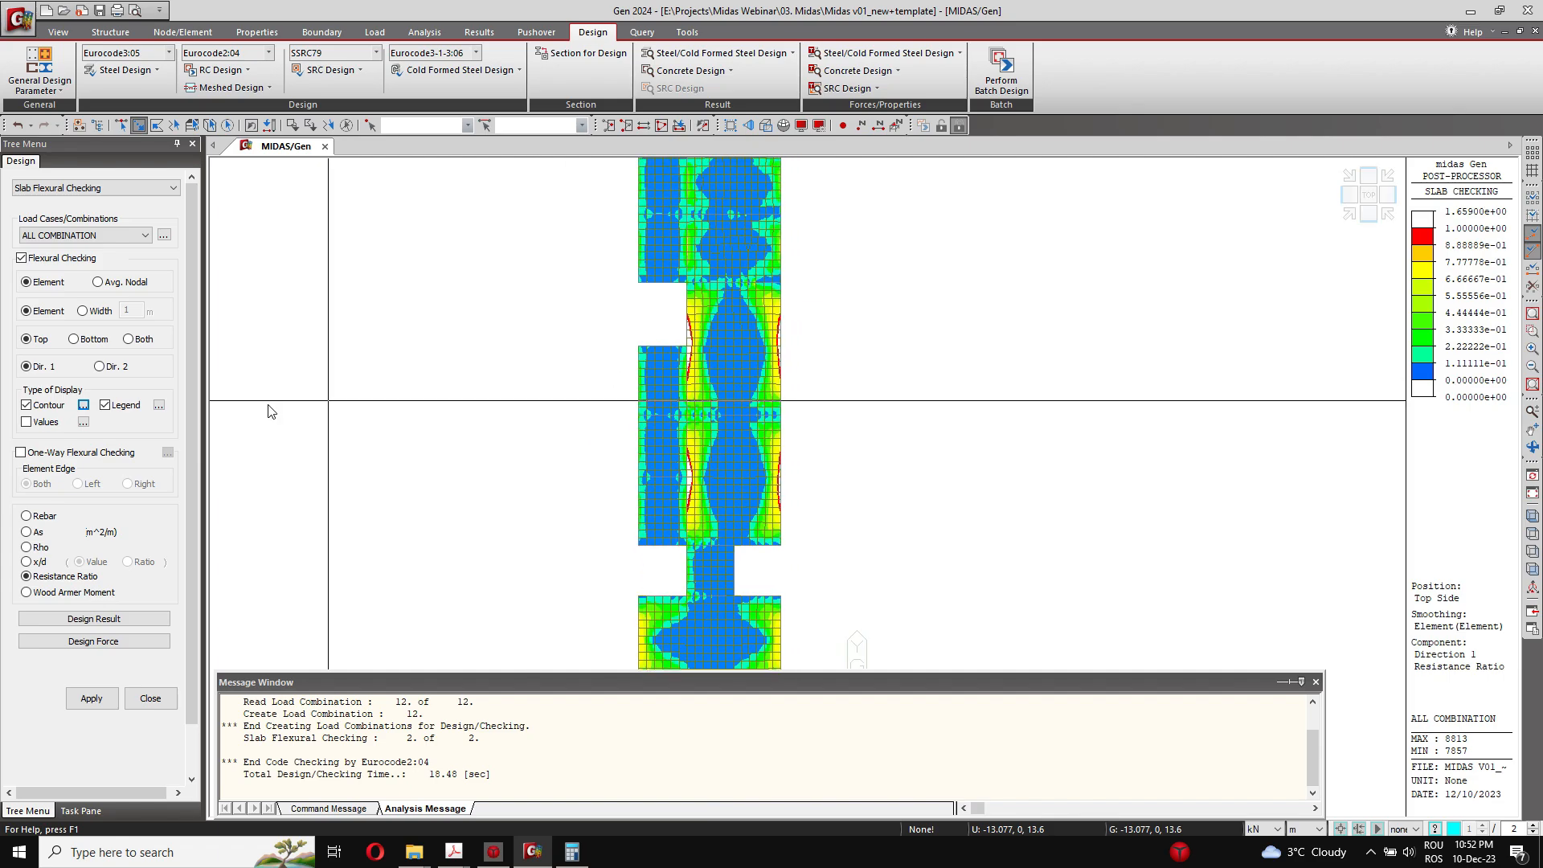
# Step: Display the Resistance Ratio contour for the slab's bottom side in Dir. 1 and inspect the most stressed bays
pyautogui.click(74, 339)
pyautogui.click(74, 697)
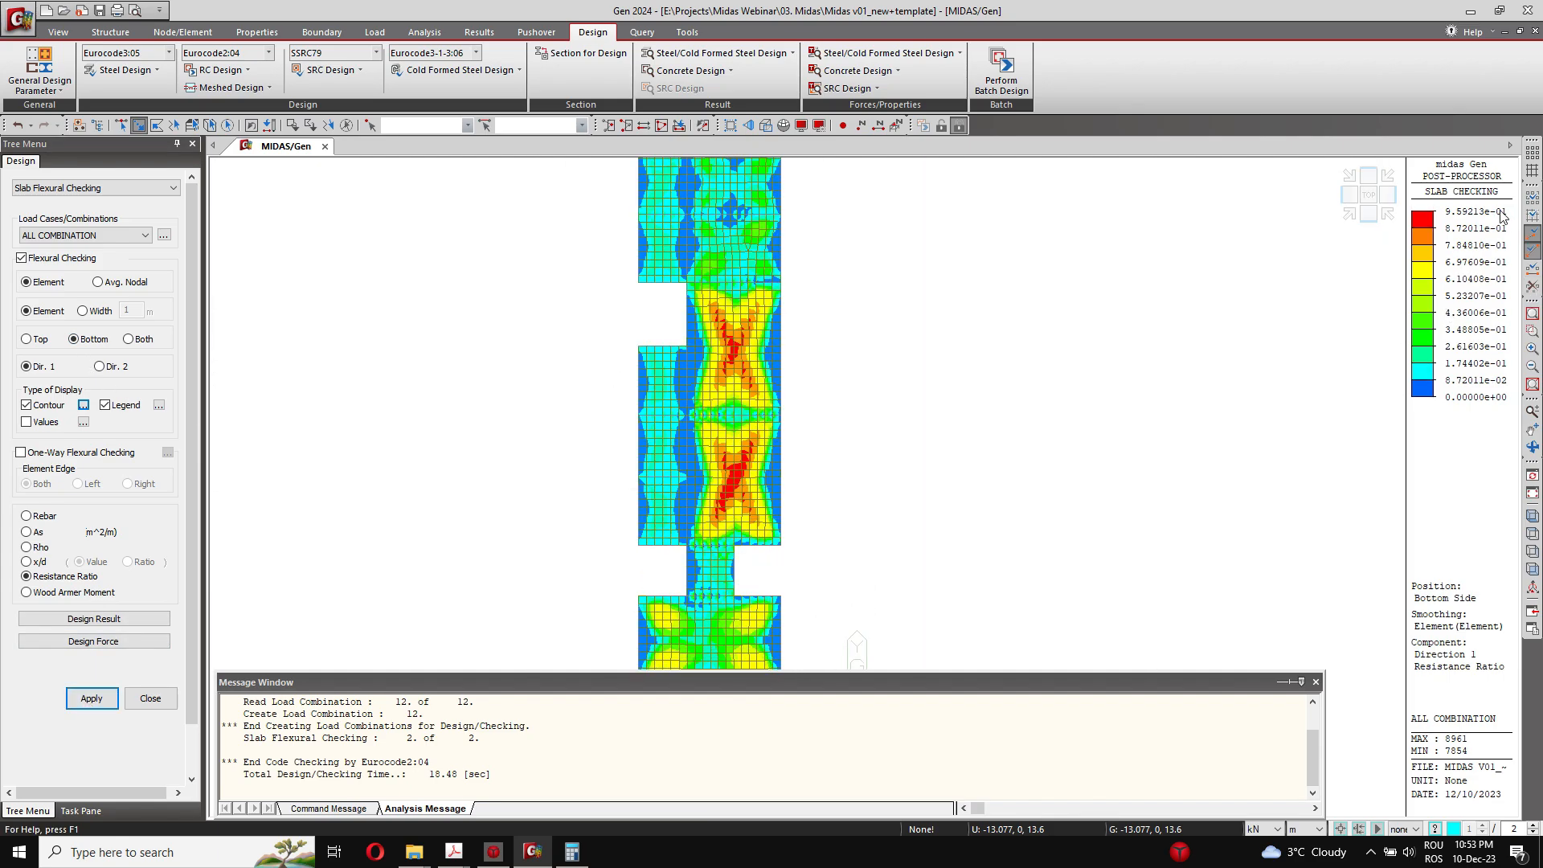
pyautogui.moveTo(997, 359); pyautogui.dragTo(1003, 303, button='middle')
pyautogui.moveTo(867, 438); pyautogui.dragTo(868, 485, button='middle')
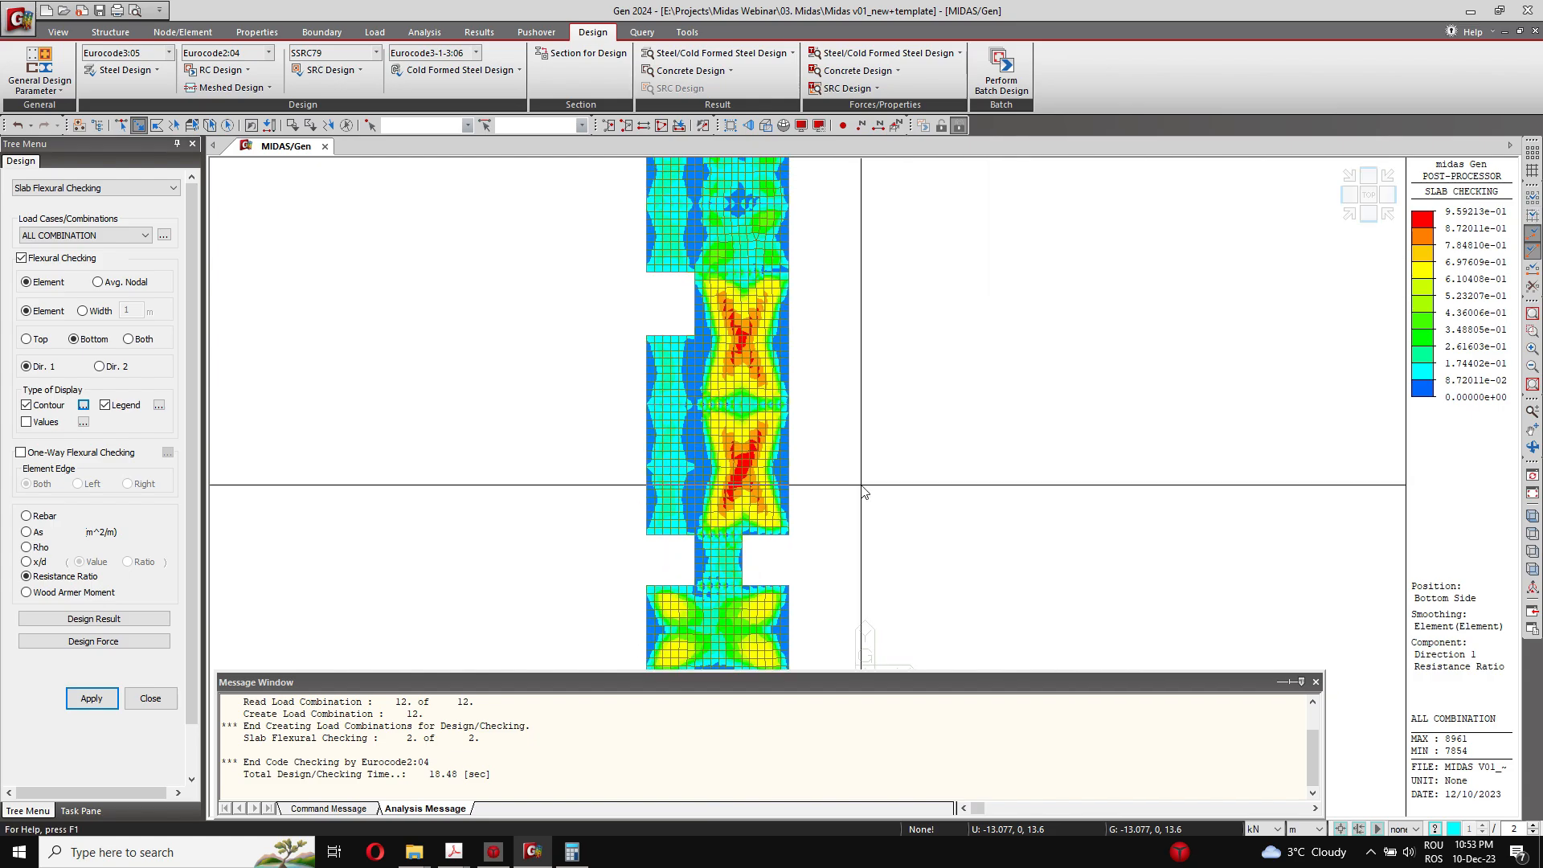
pyautogui.moveTo(716, 299); pyautogui.dragTo(717, 351, button='middle')
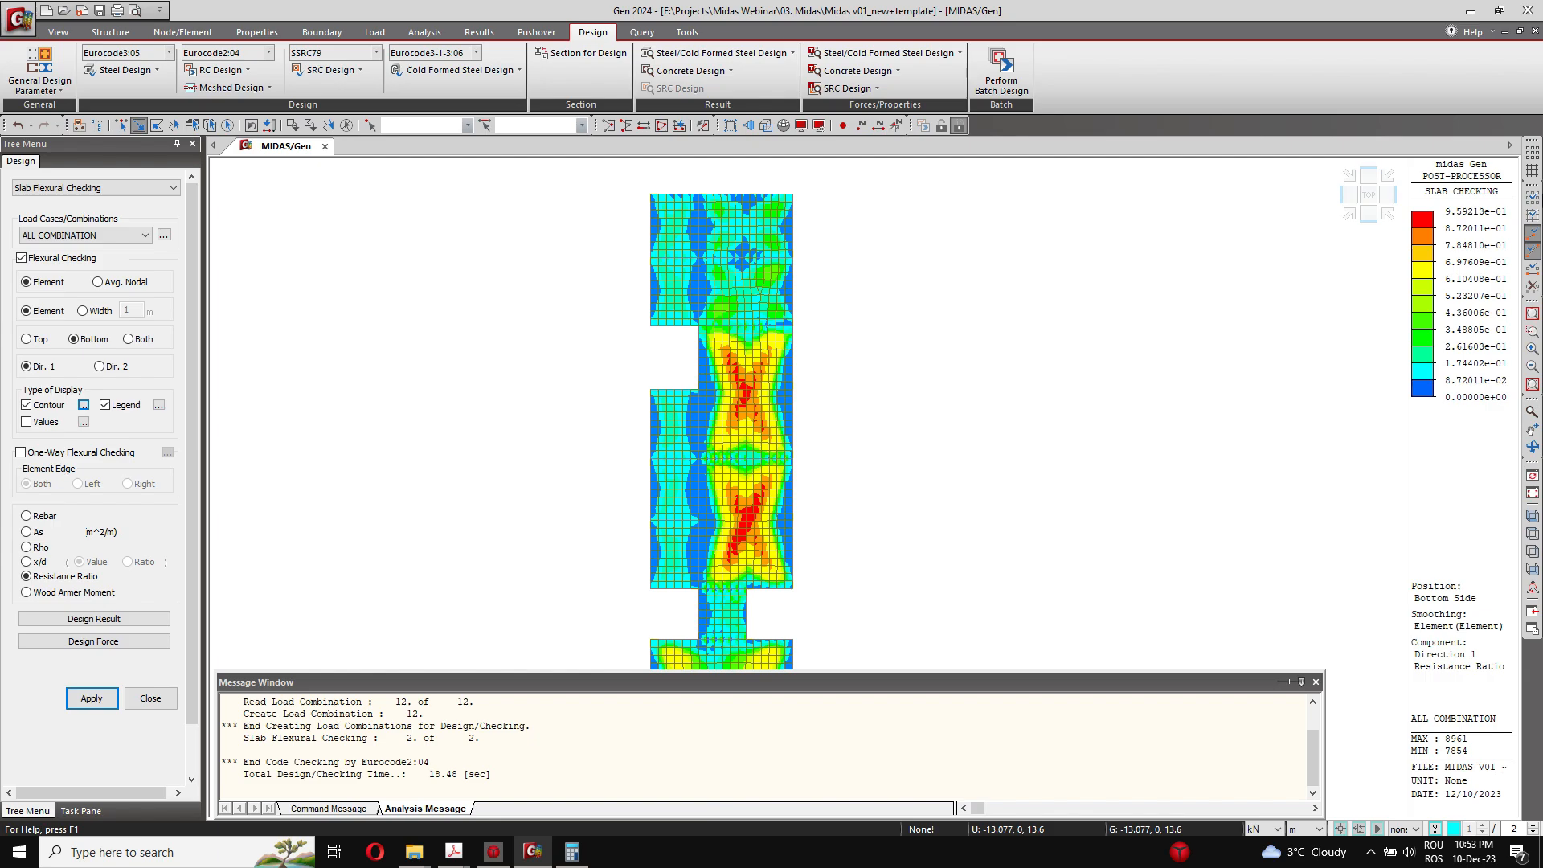
# Step: Display the Resistance Ratio contour for the slab's top side in Dir. 2
pyautogui.click(112, 367)
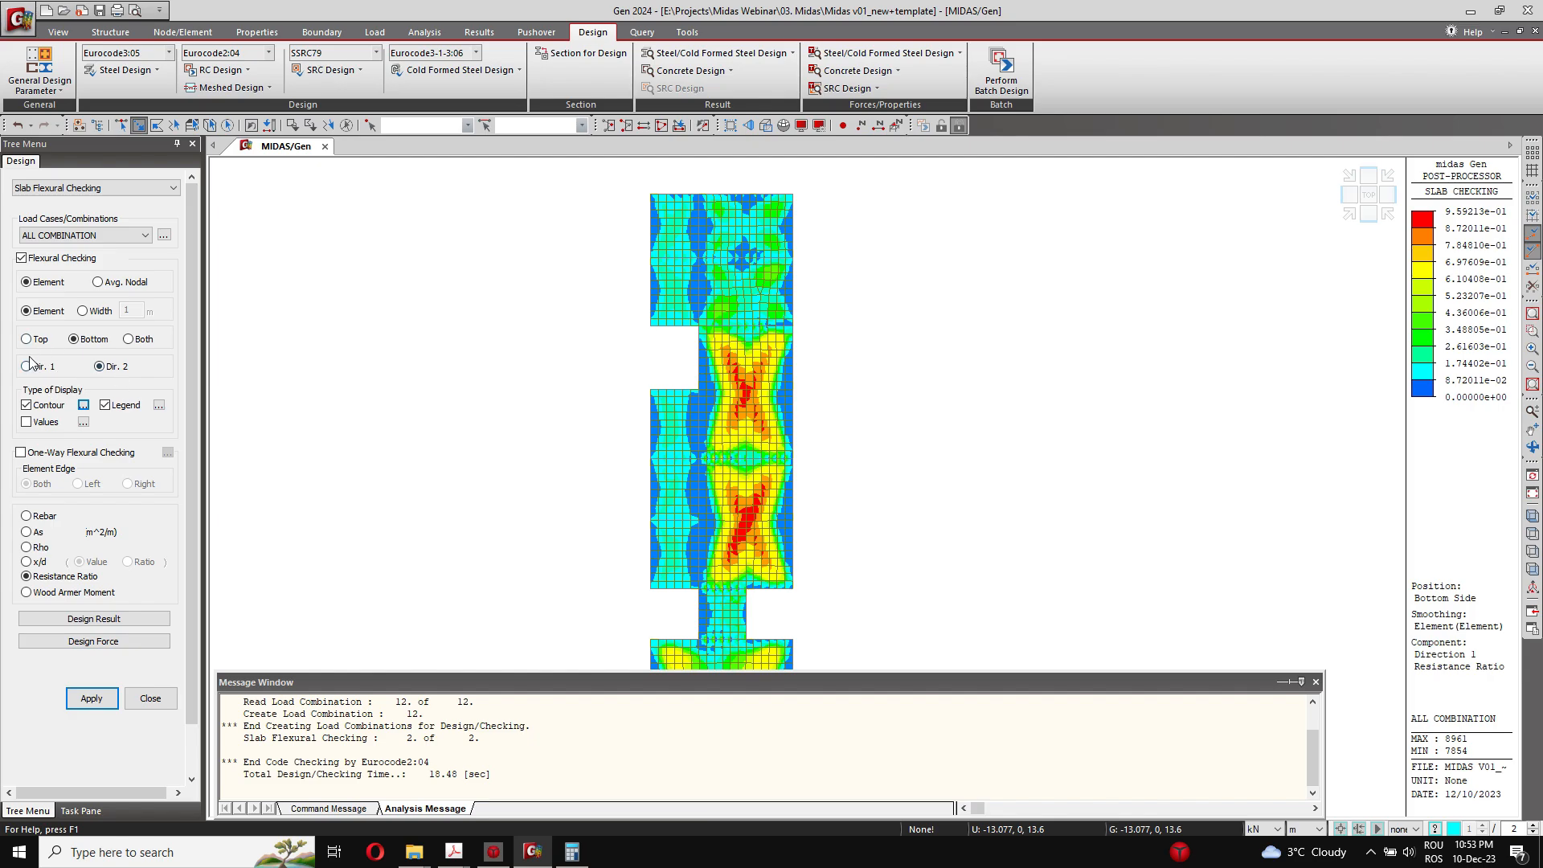
pyautogui.click(91, 698)
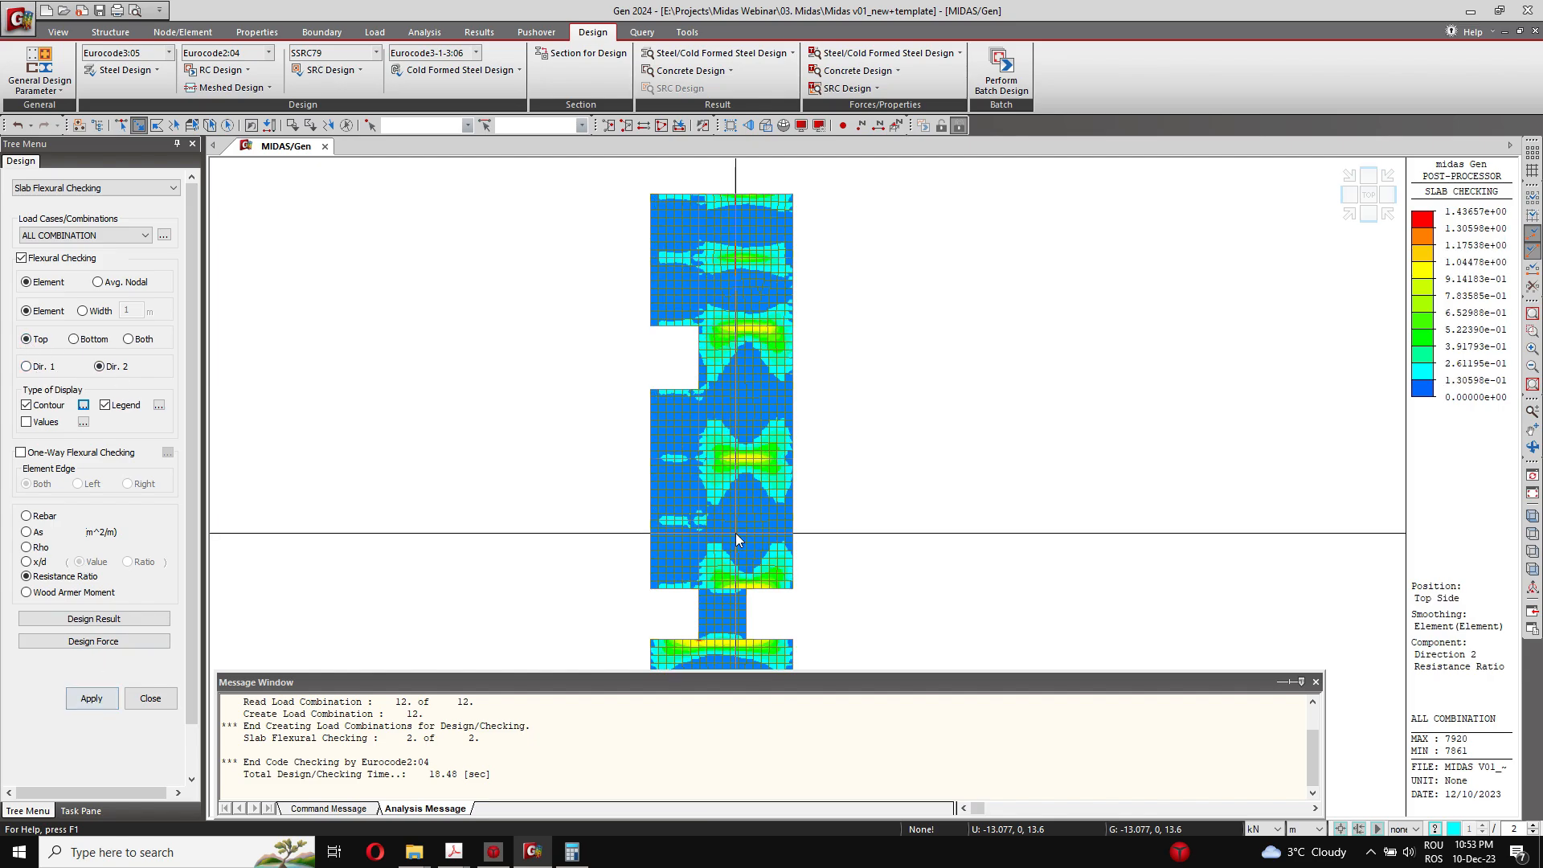
pyautogui.moveTo(872, 438)
pyautogui.mouseDown(button='middle')
pyautogui.moveTo(831, 238)
pyautogui.moveTo(854, 345)
pyautogui.moveTo(843, 441)
pyautogui.mouseUp(button='middle')
pyautogui.scroll(-2, 842, 442)
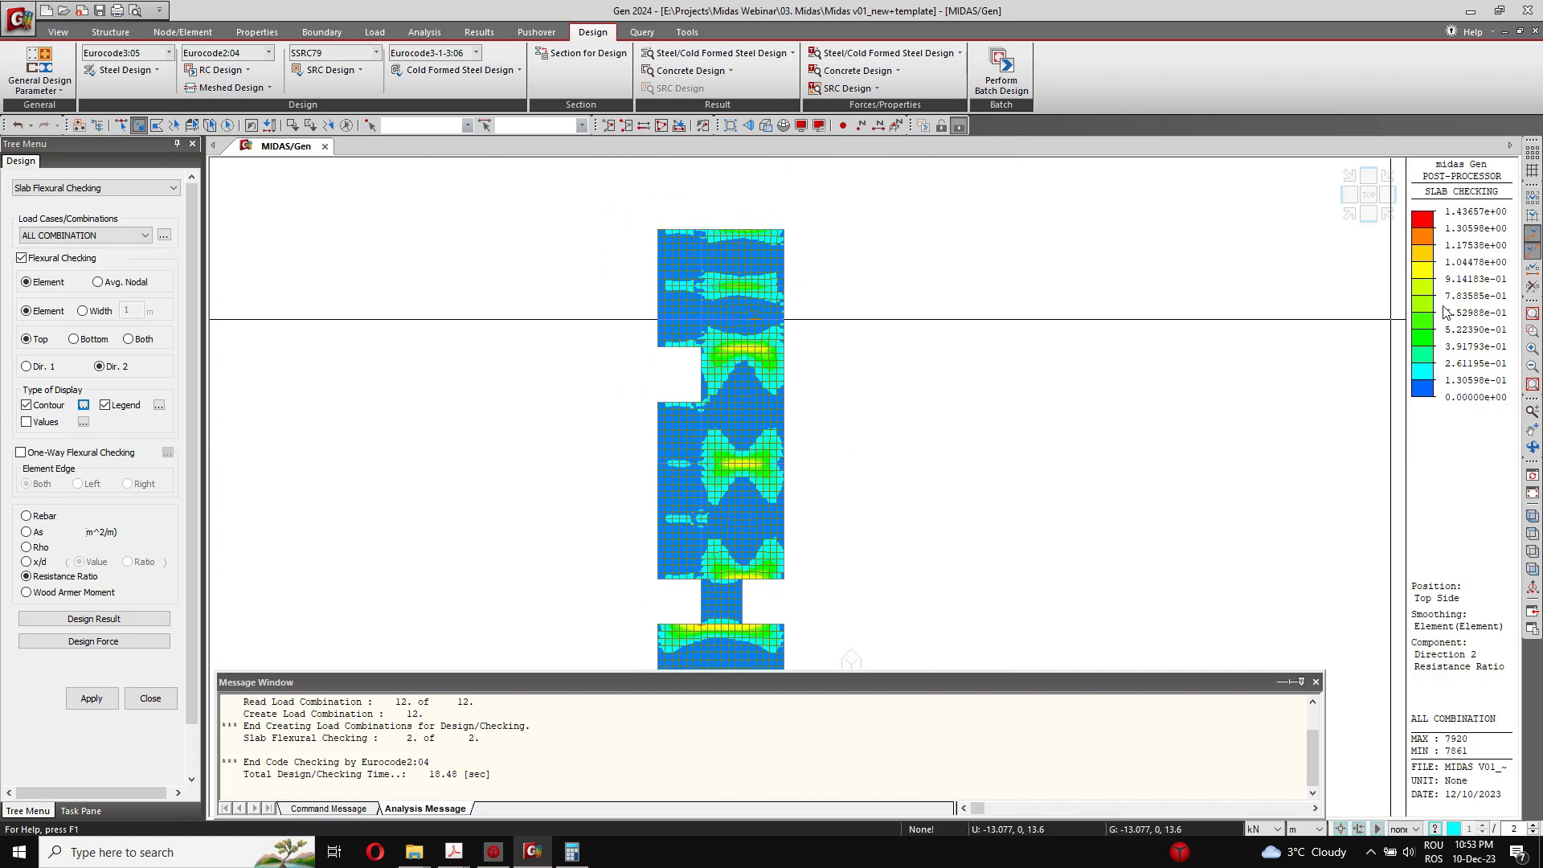
# Step: Cap the top-side Dir. 2 contour range at a maximum of 1 and apply it to the Resistance Ratio plot
pyautogui.click(83, 406)
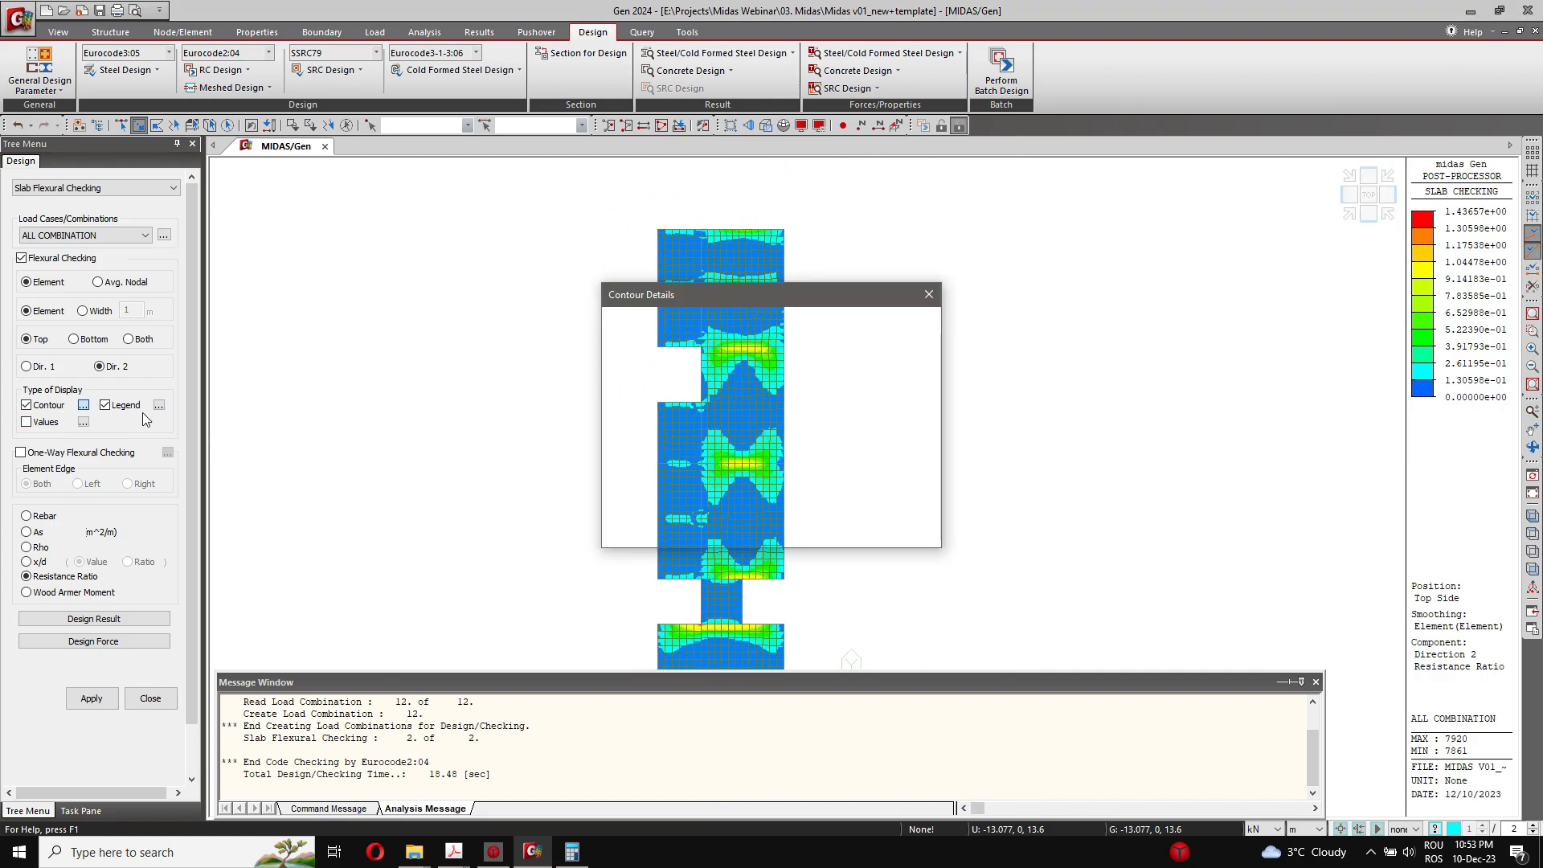
pyautogui.click(683, 337)
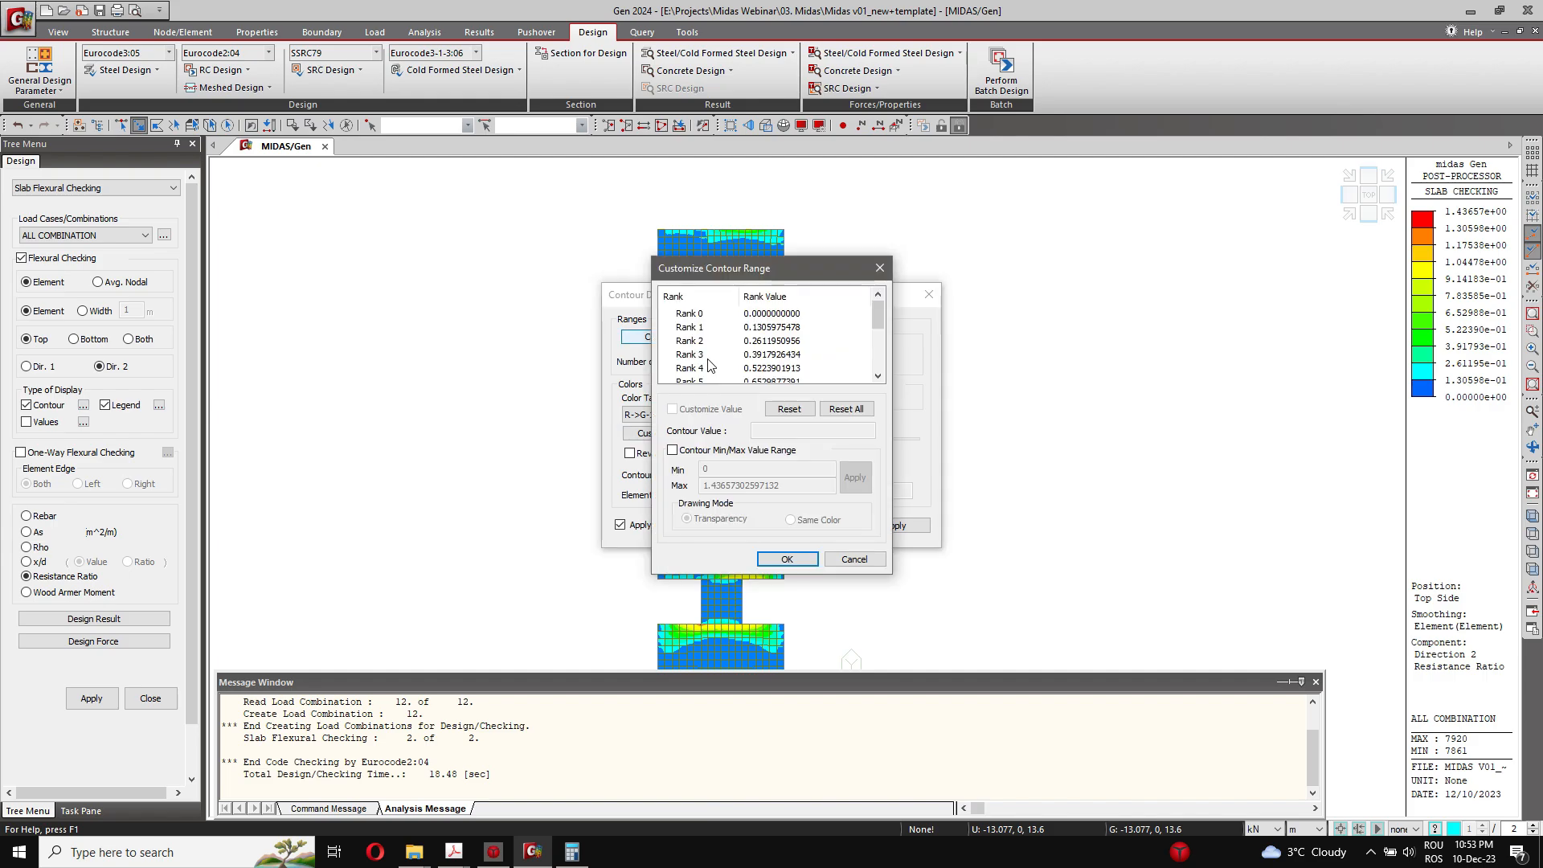
pyautogui.click(673, 450)
pyautogui.moveTo(828, 491); pyautogui.dragTo(595, 472)
pyautogui.write('1')
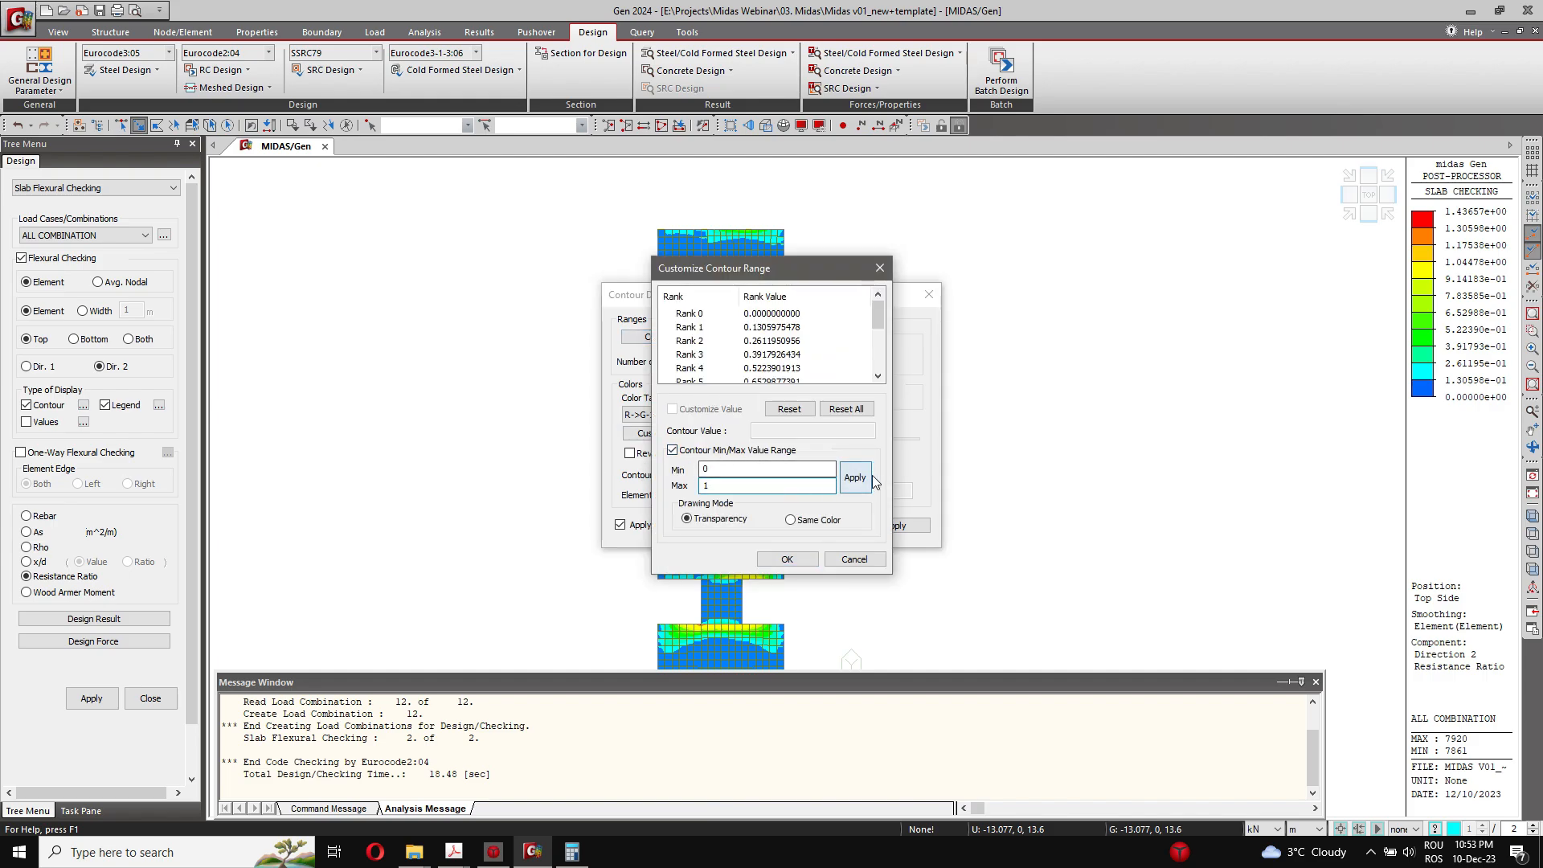
pyautogui.click(867, 480)
pyautogui.click(800, 553)
pyautogui.click(758, 526)
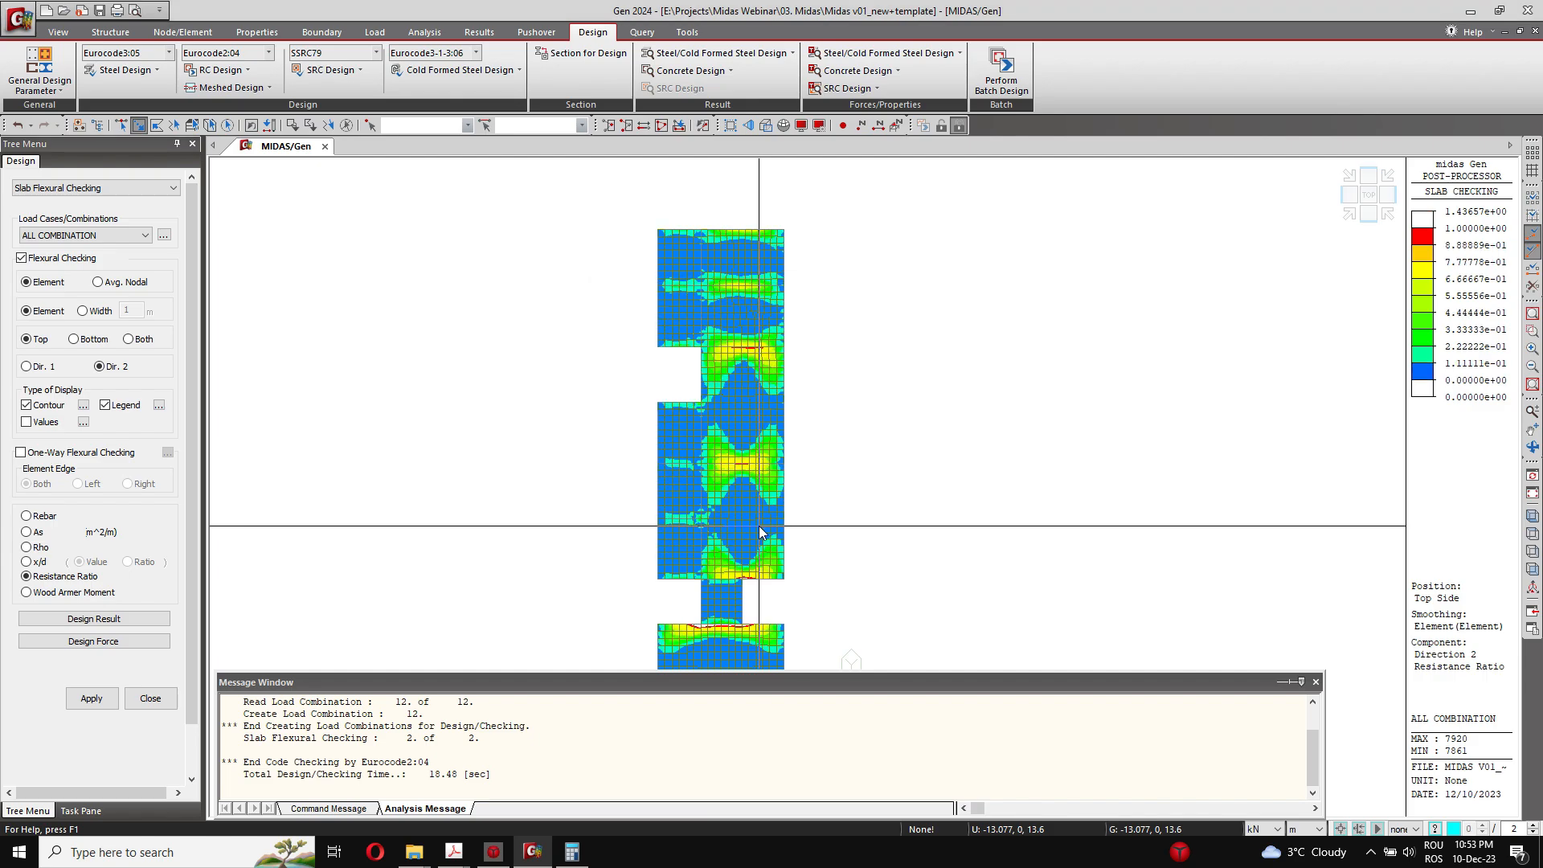
# Step: Examine the top-side Dir. 2 zones over the supports and around the narrow strip where the resistance ratio exceeds 1
pyautogui.scroll(2, 714, 388)
pyautogui.scroll(5, 740, 407)
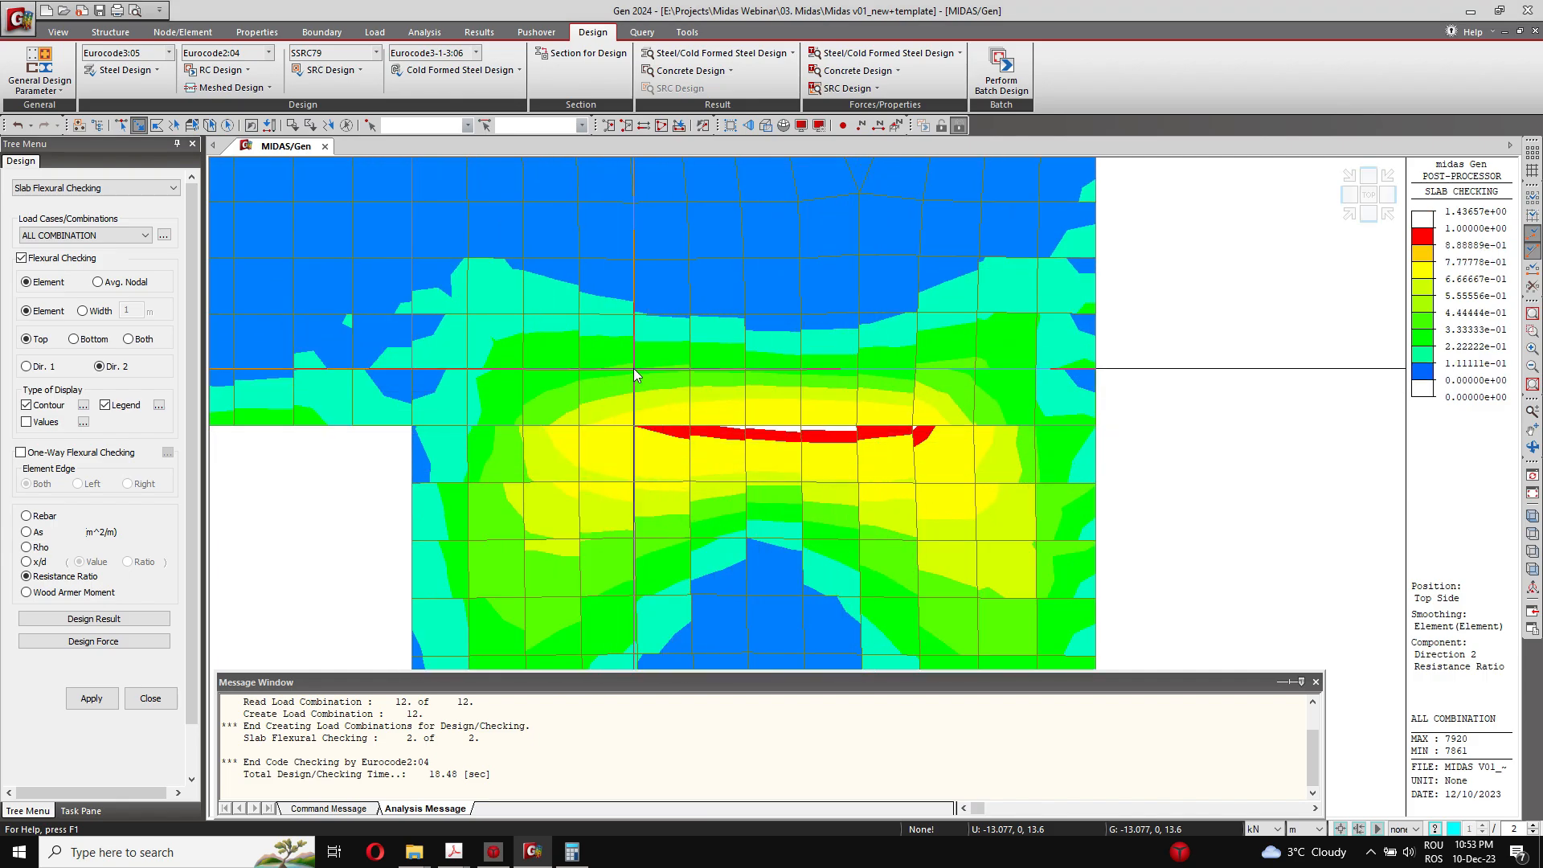
pyautogui.scroll(-2, 728, 463)
pyautogui.scroll(-4, 729, 463)
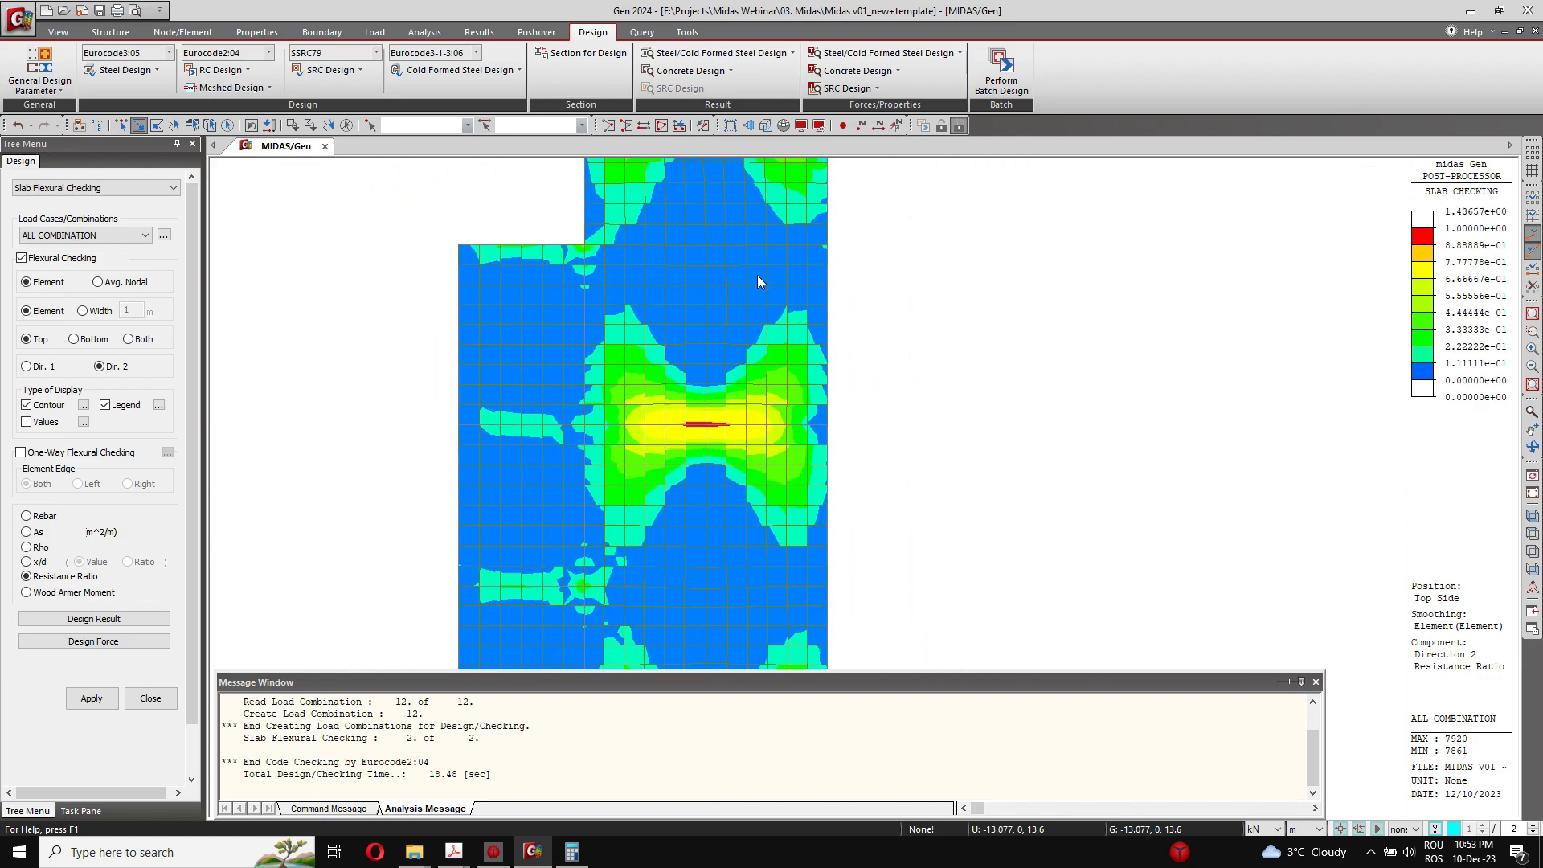
pyautogui.scroll(2, 569, 616)
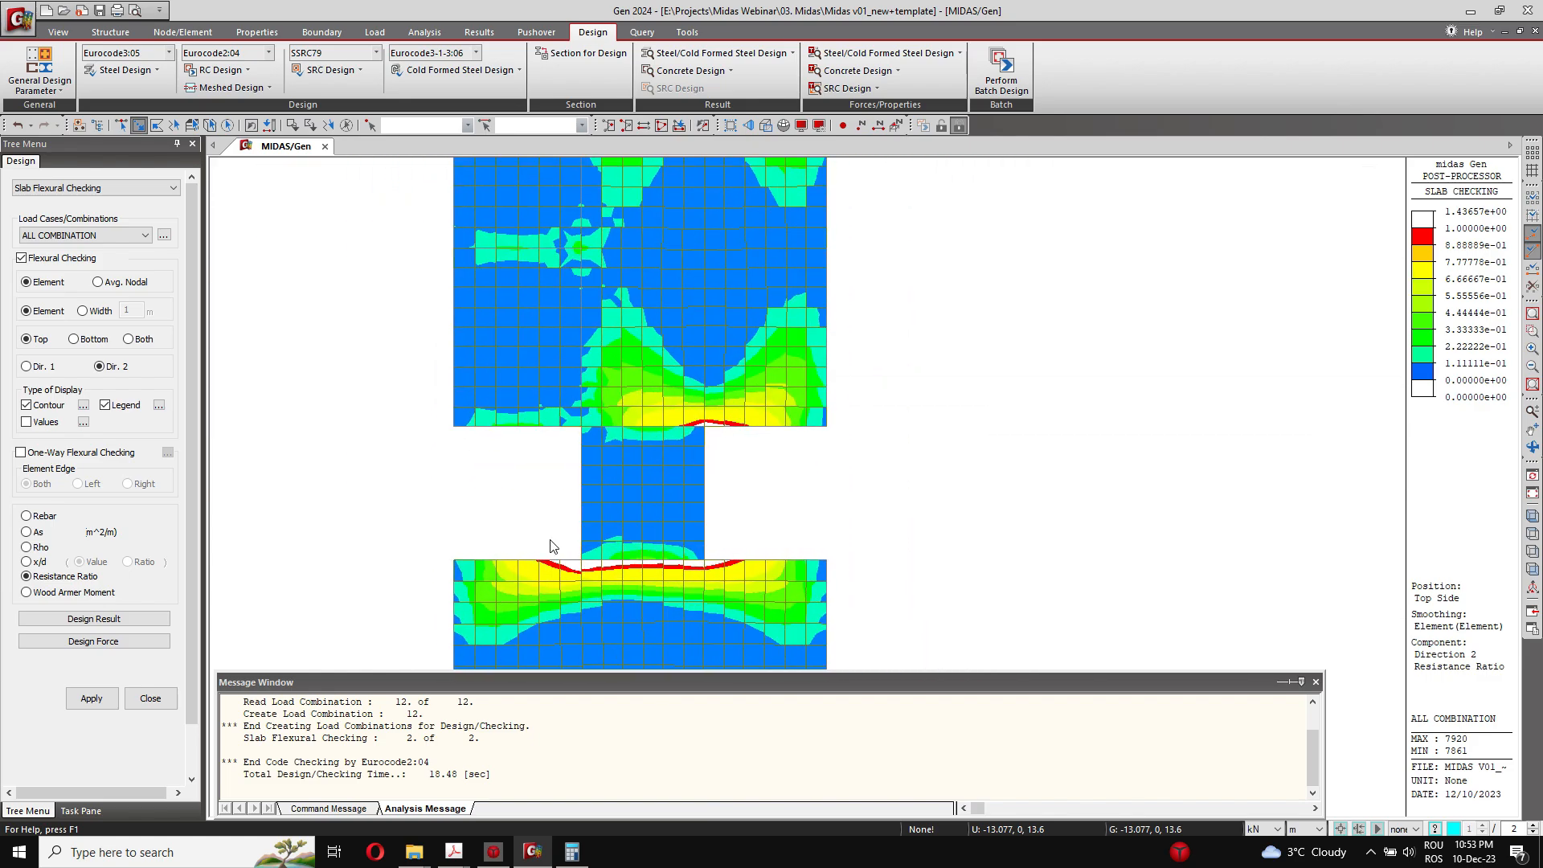
pyautogui.moveTo(545, 577); pyautogui.dragTo(517, 489, button='middle')
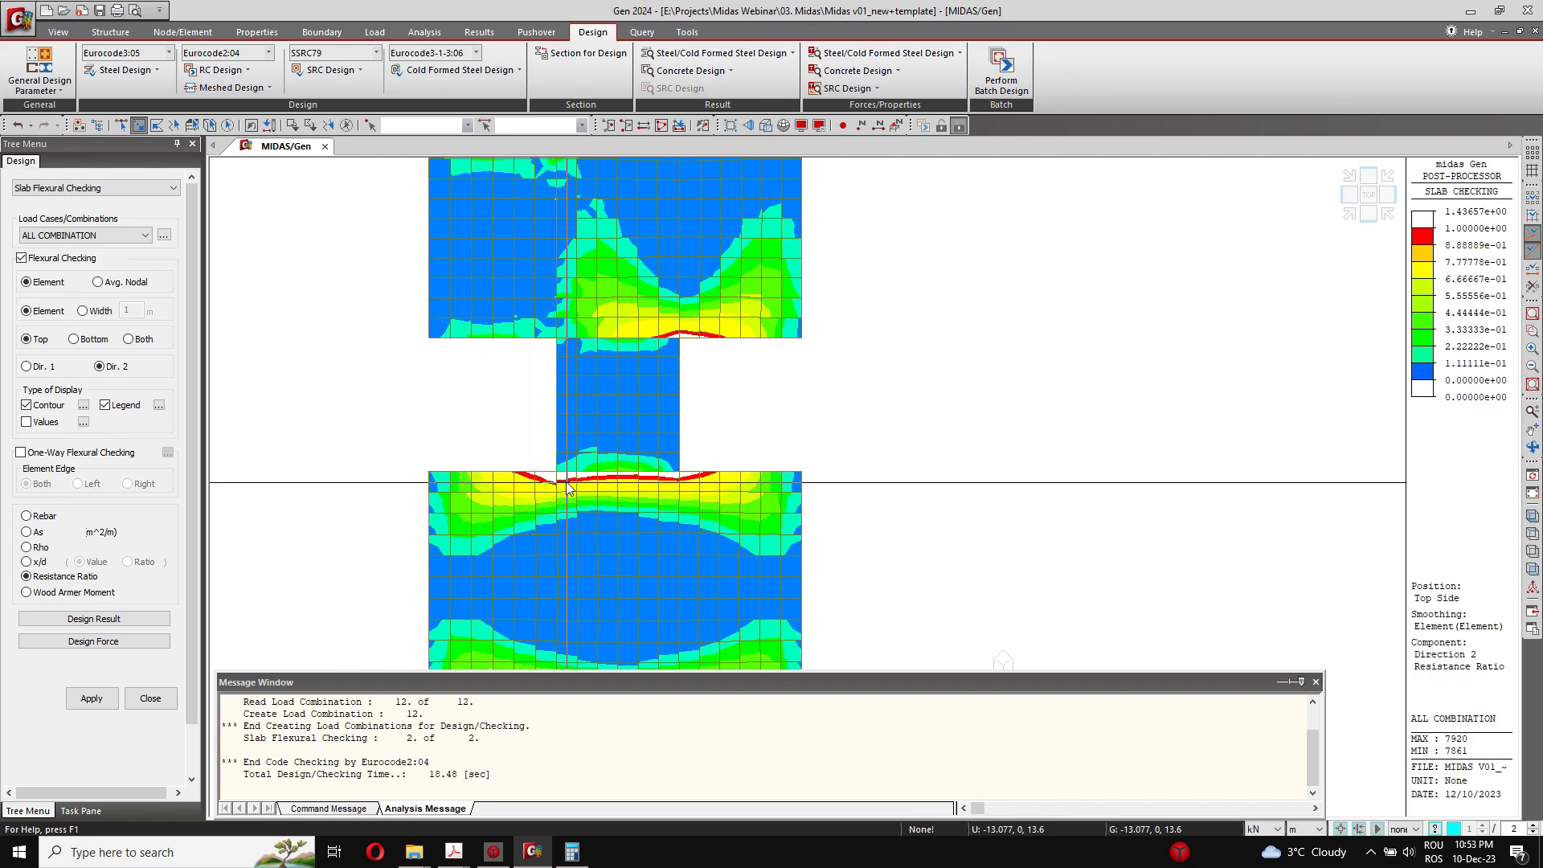
pyautogui.moveTo(613, 500); pyautogui.dragTo(620, 396, button='middle')
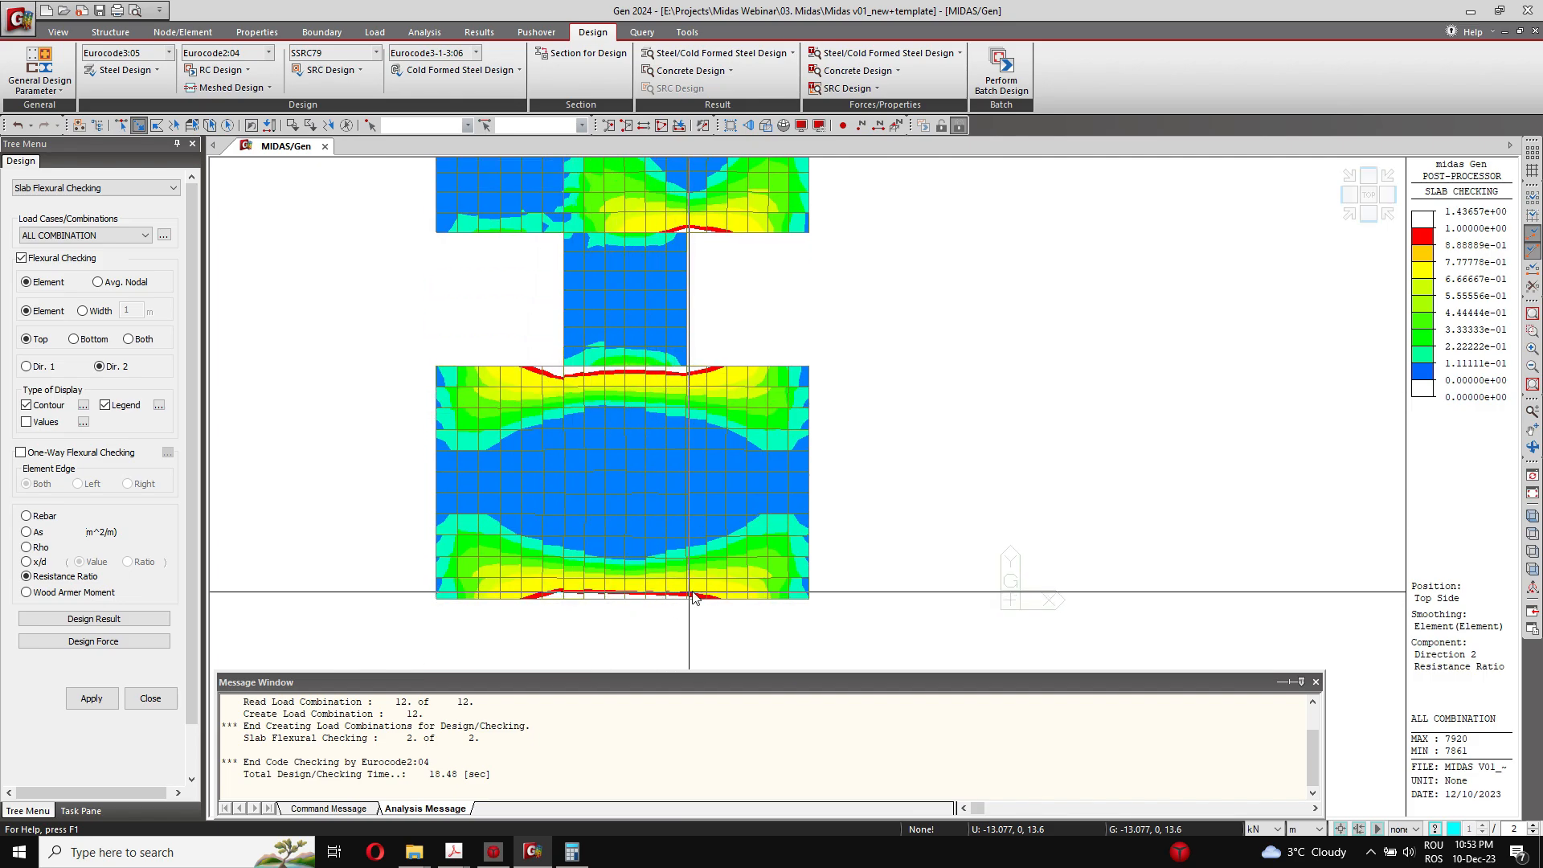
pyautogui.moveTo(662, 216); pyautogui.dragTo(659, 582, button='middle')
pyautogui.scroll(-8, 669, 526)
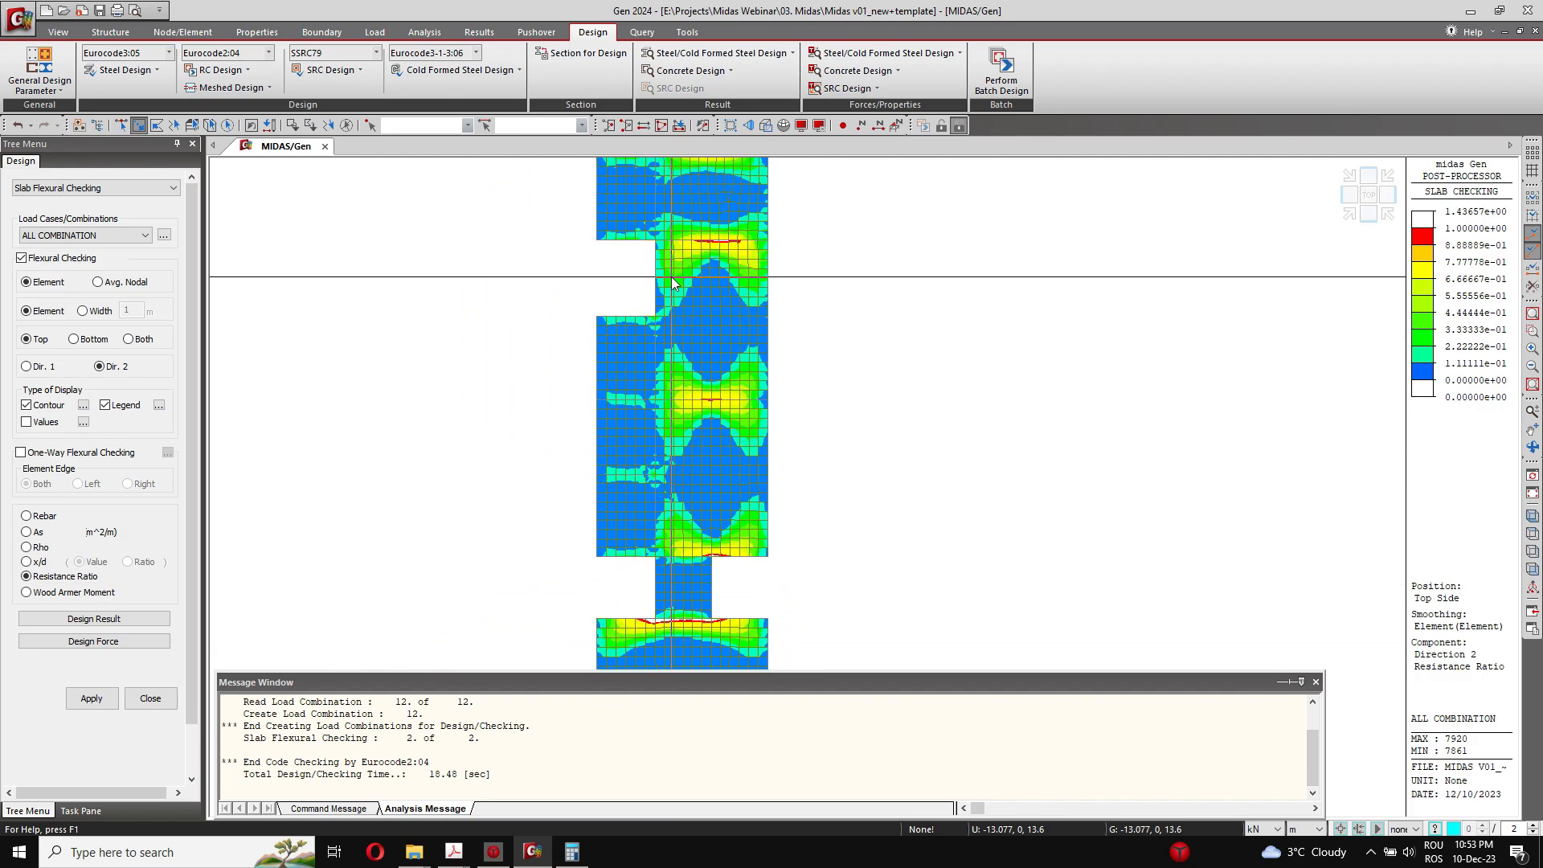
pyautogui.moveTo(675, 277); pyautogui.dragTo(633, 462, button='middle')
pyautogui.scroll(-3, 630, 474)
pyautogui.moveTo(585, 518); pyautogui.dragTo(510, 469, button='middle')
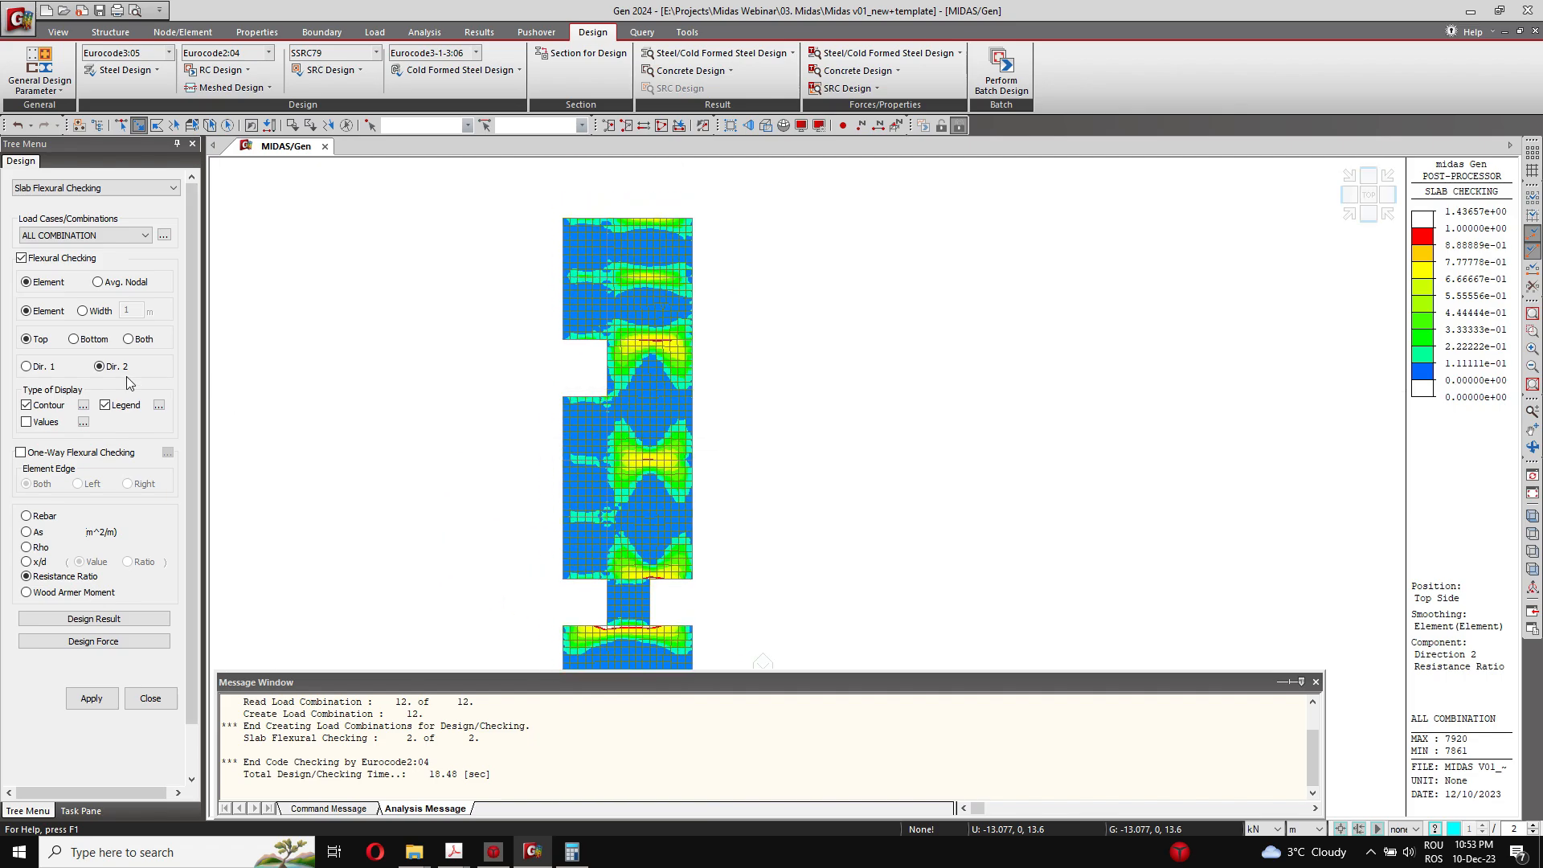
# Step: Display the Resistance Ratio contour for the slab's bottom side in Dir. 2 and inspect the whole slab
pyautogui.click(91, 698)
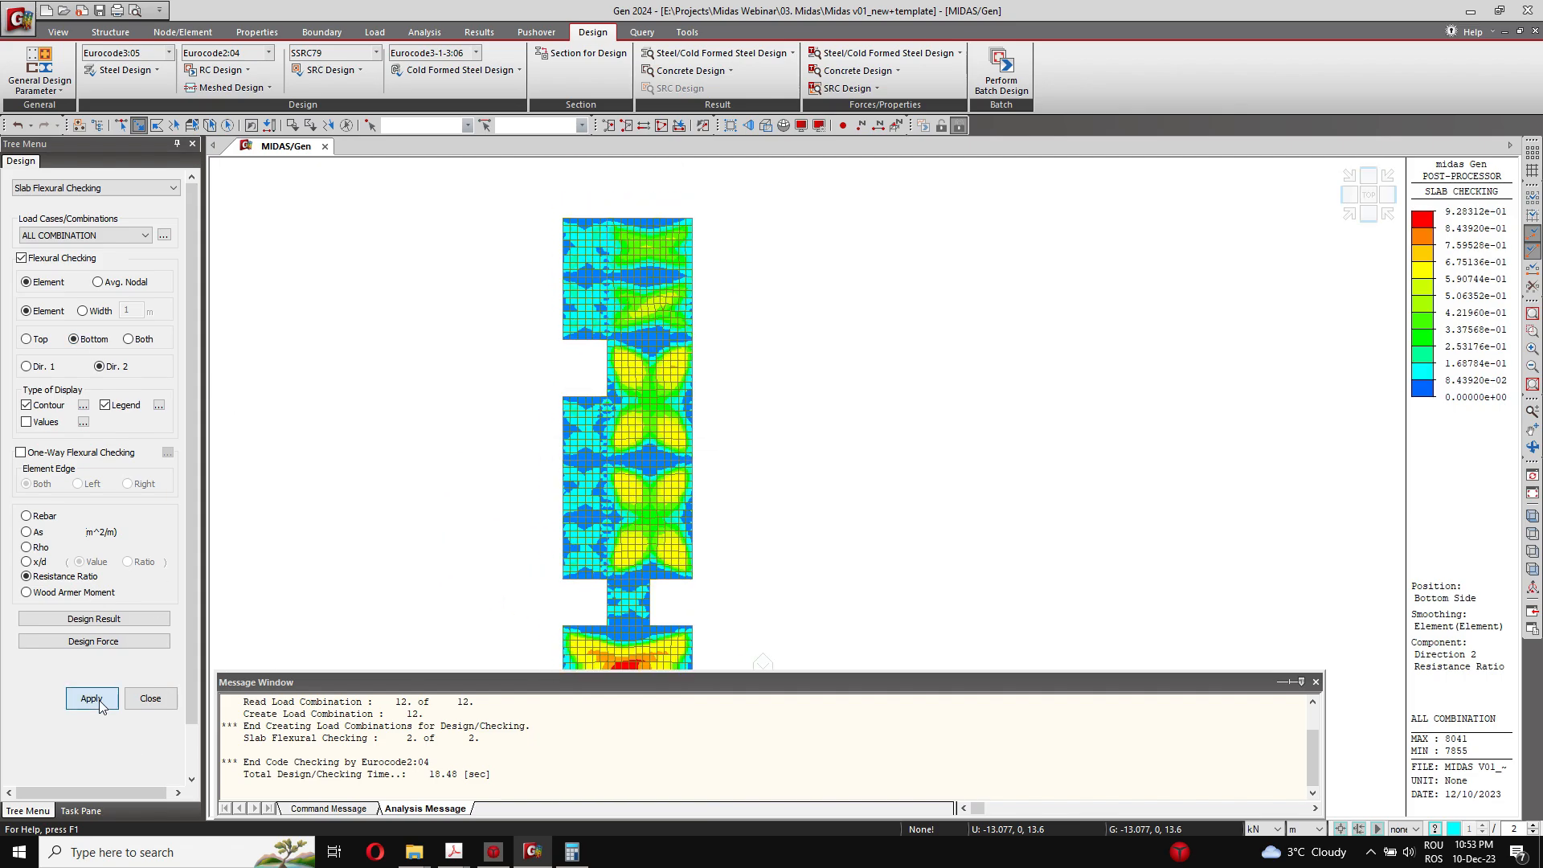
pyautogui.moveTo(730, 640); pyautogui.dragTo(730, 540, button='middle')
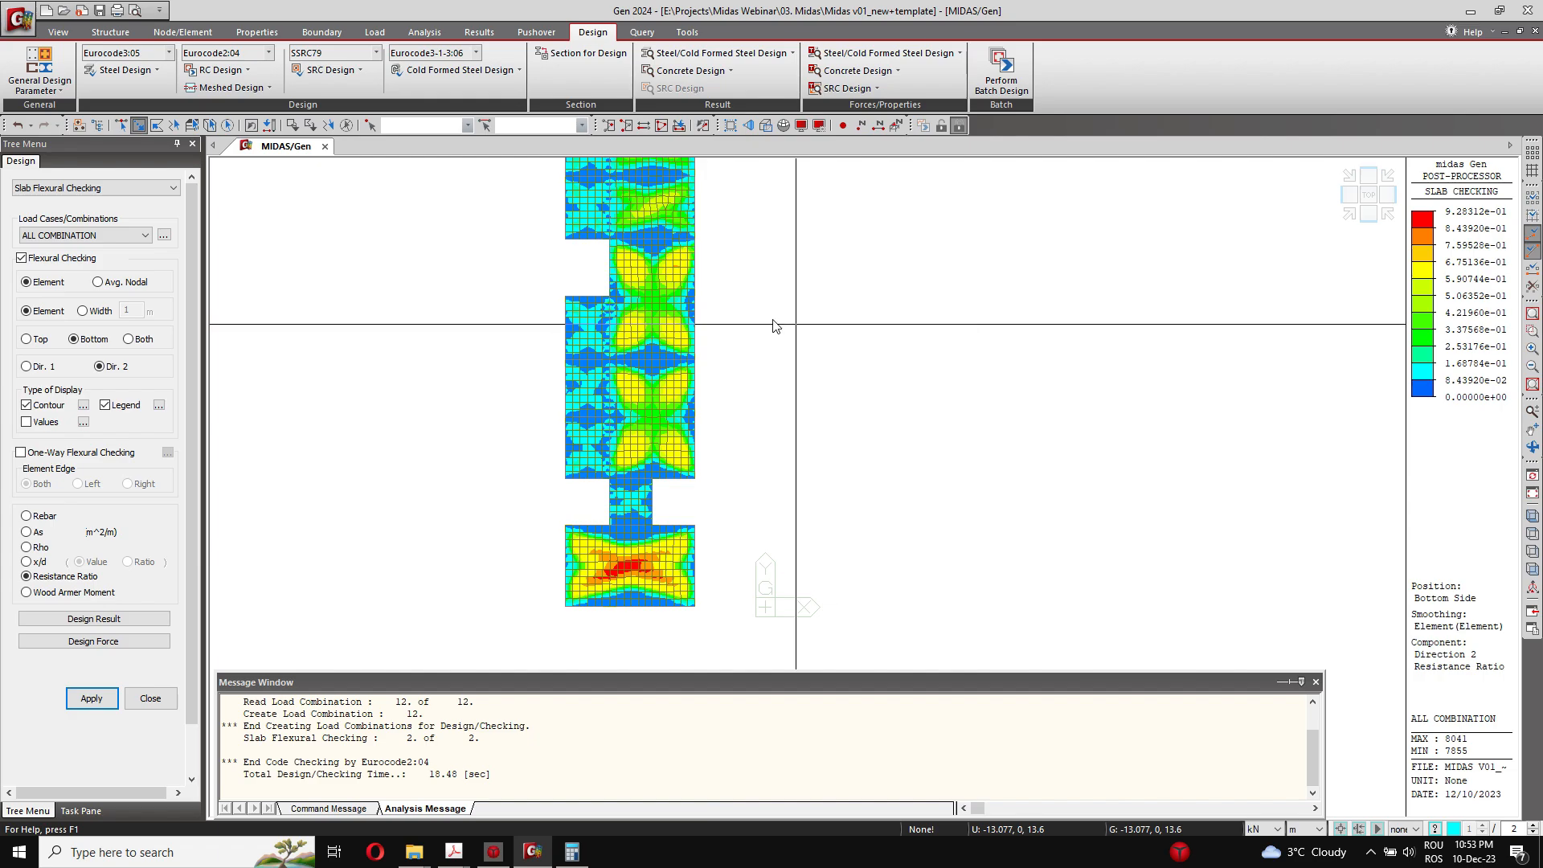
pyautogui.moveTo(773, 326); pyautogui.dragTo(785, 437, button='middle')
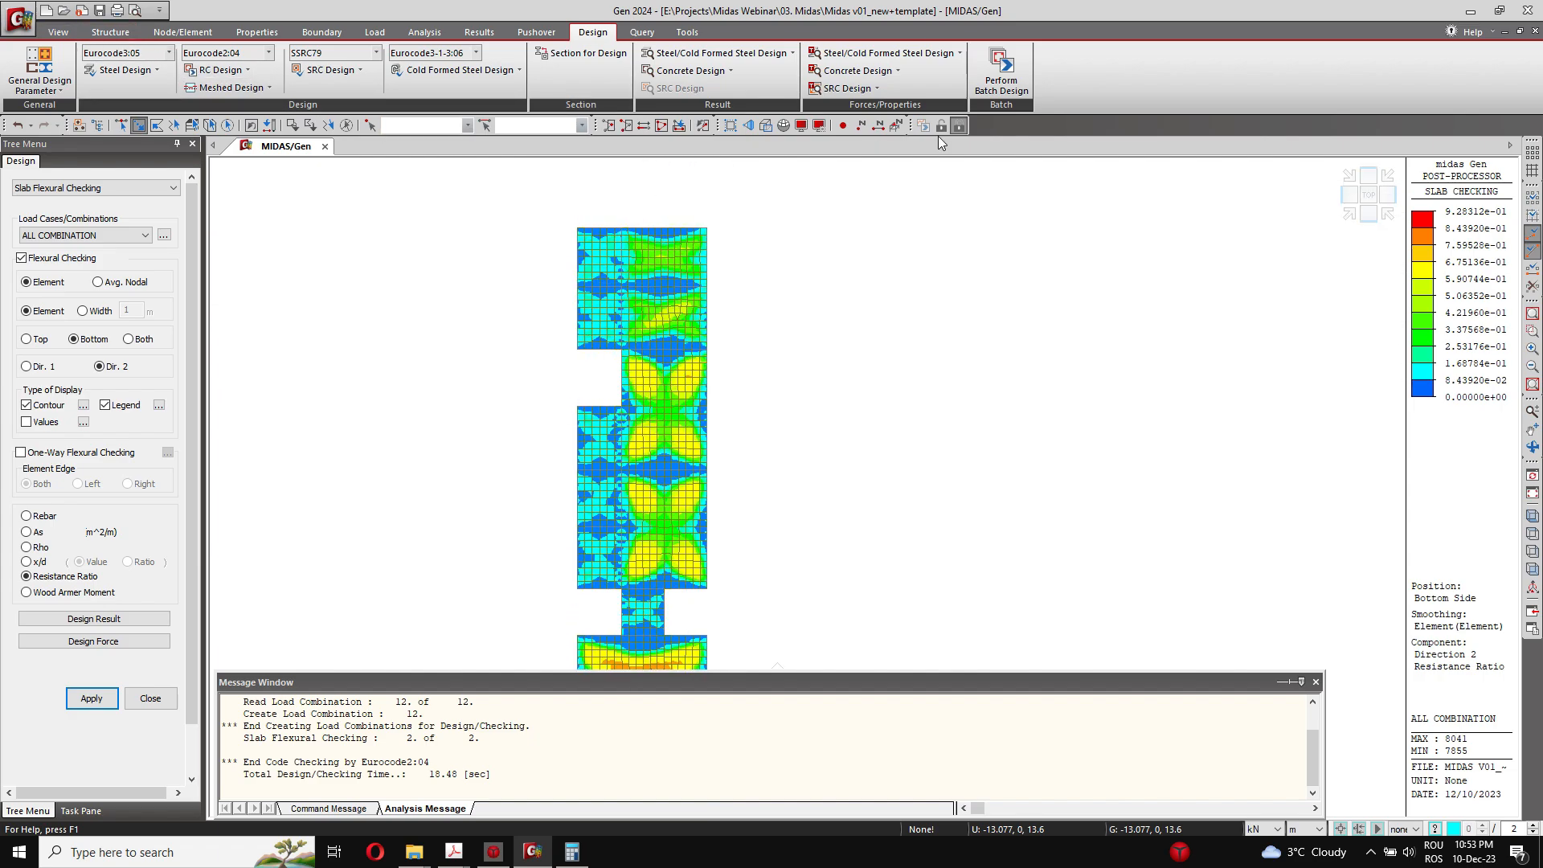
pyautogui.click(231, 87)
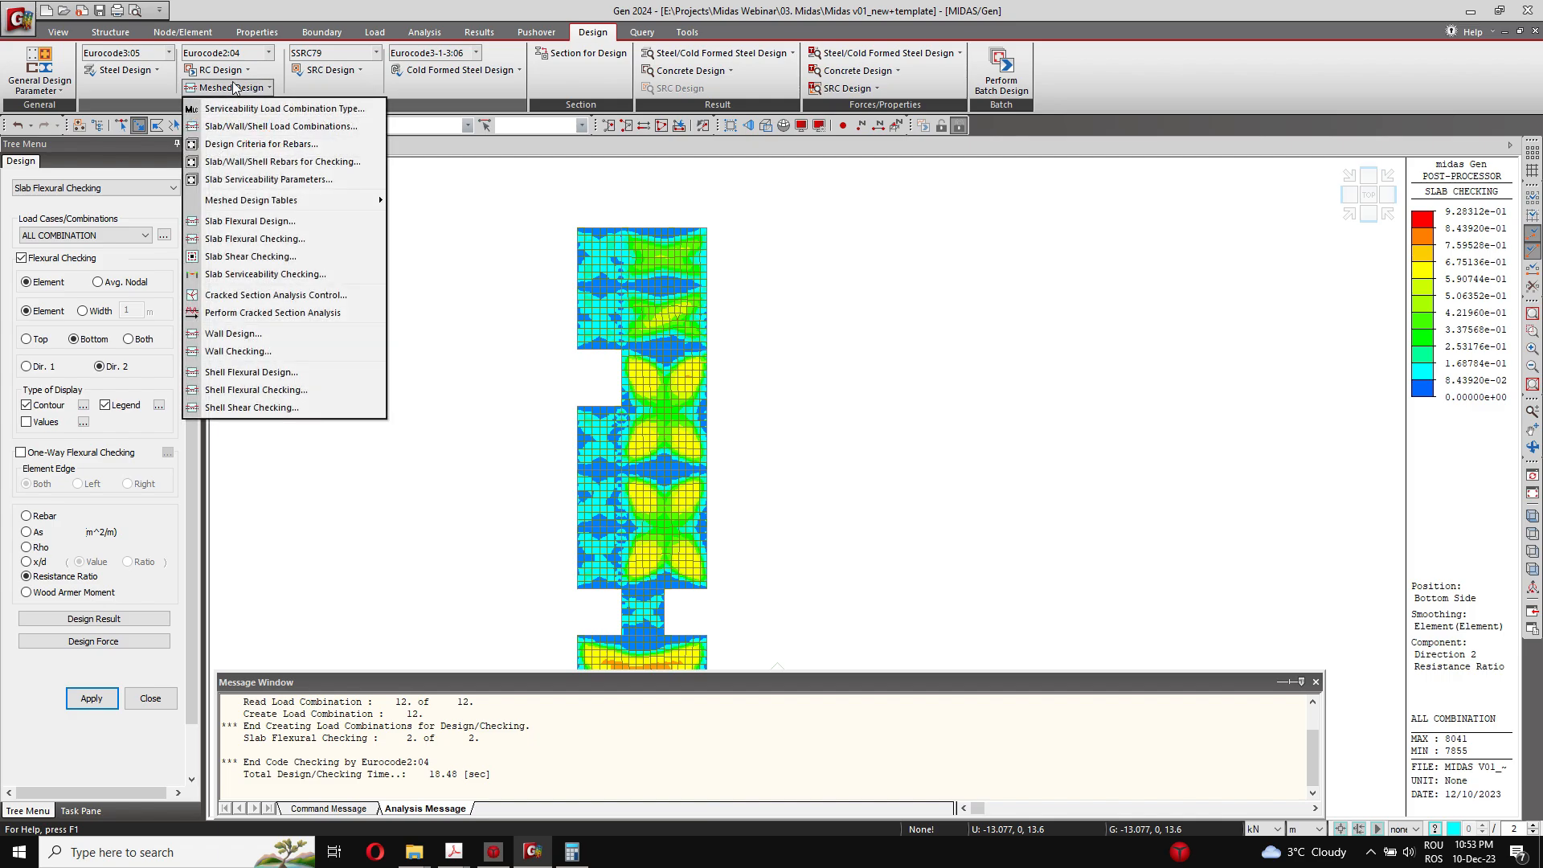
pyautogui.click(282, 164)
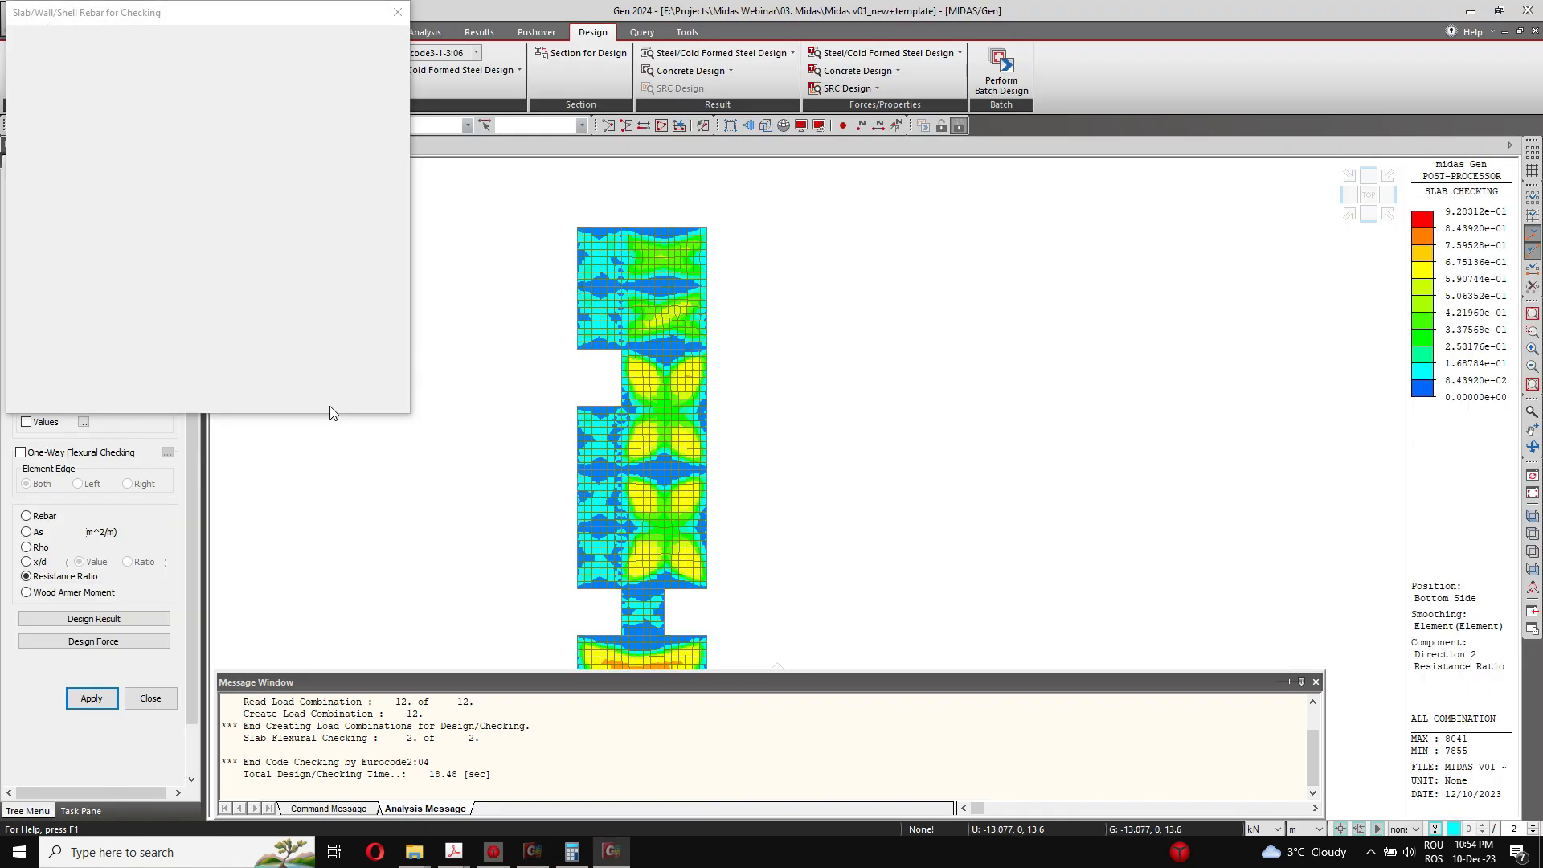
pyautogui.click(37, 121)
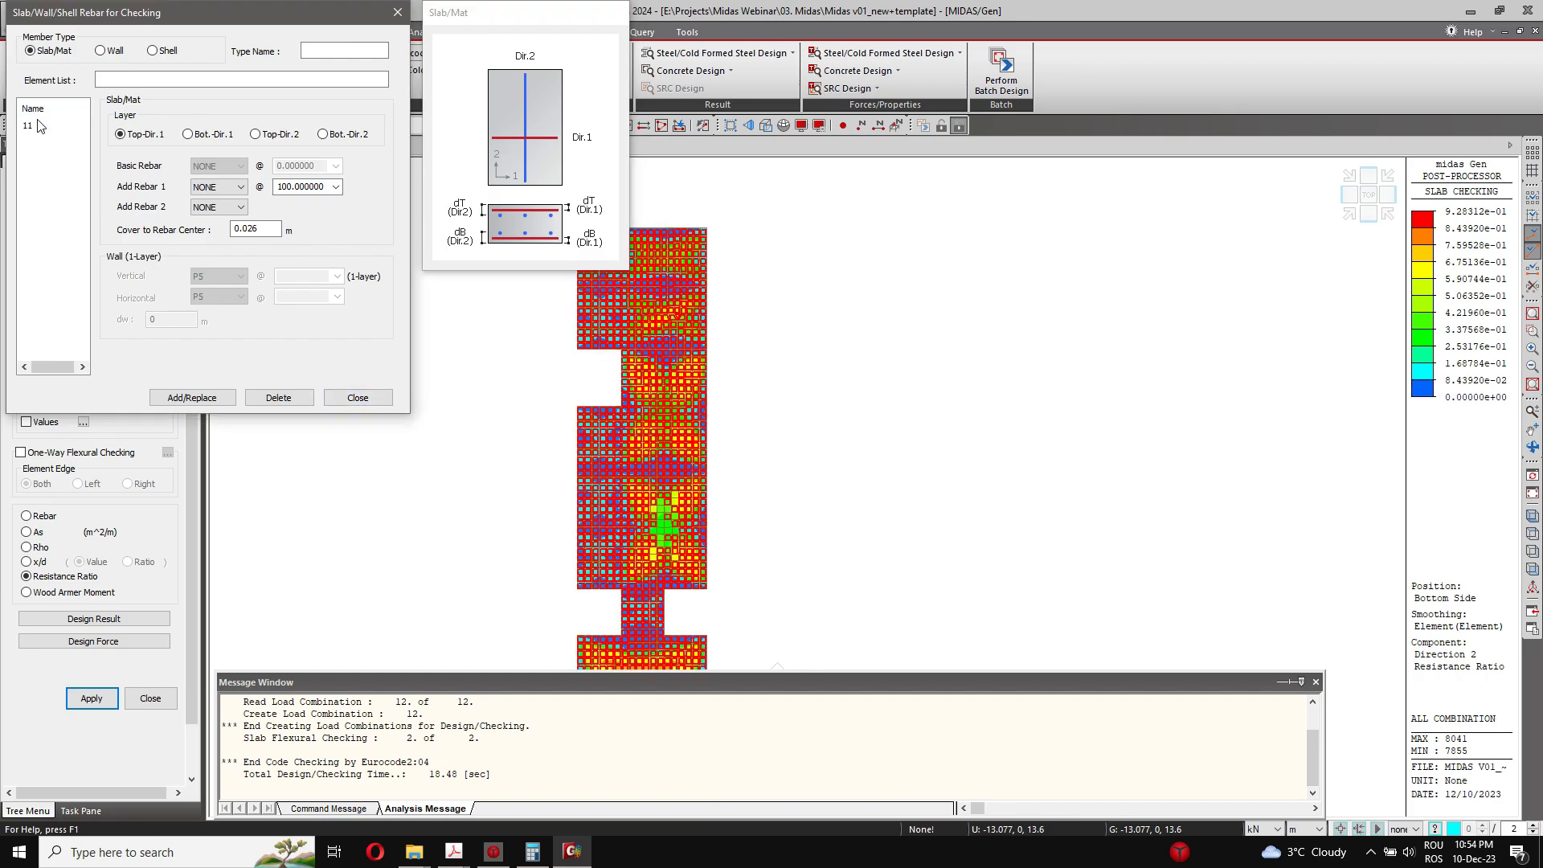
pyautogui.click(32, 125)
pyautogui.click(219, 187)
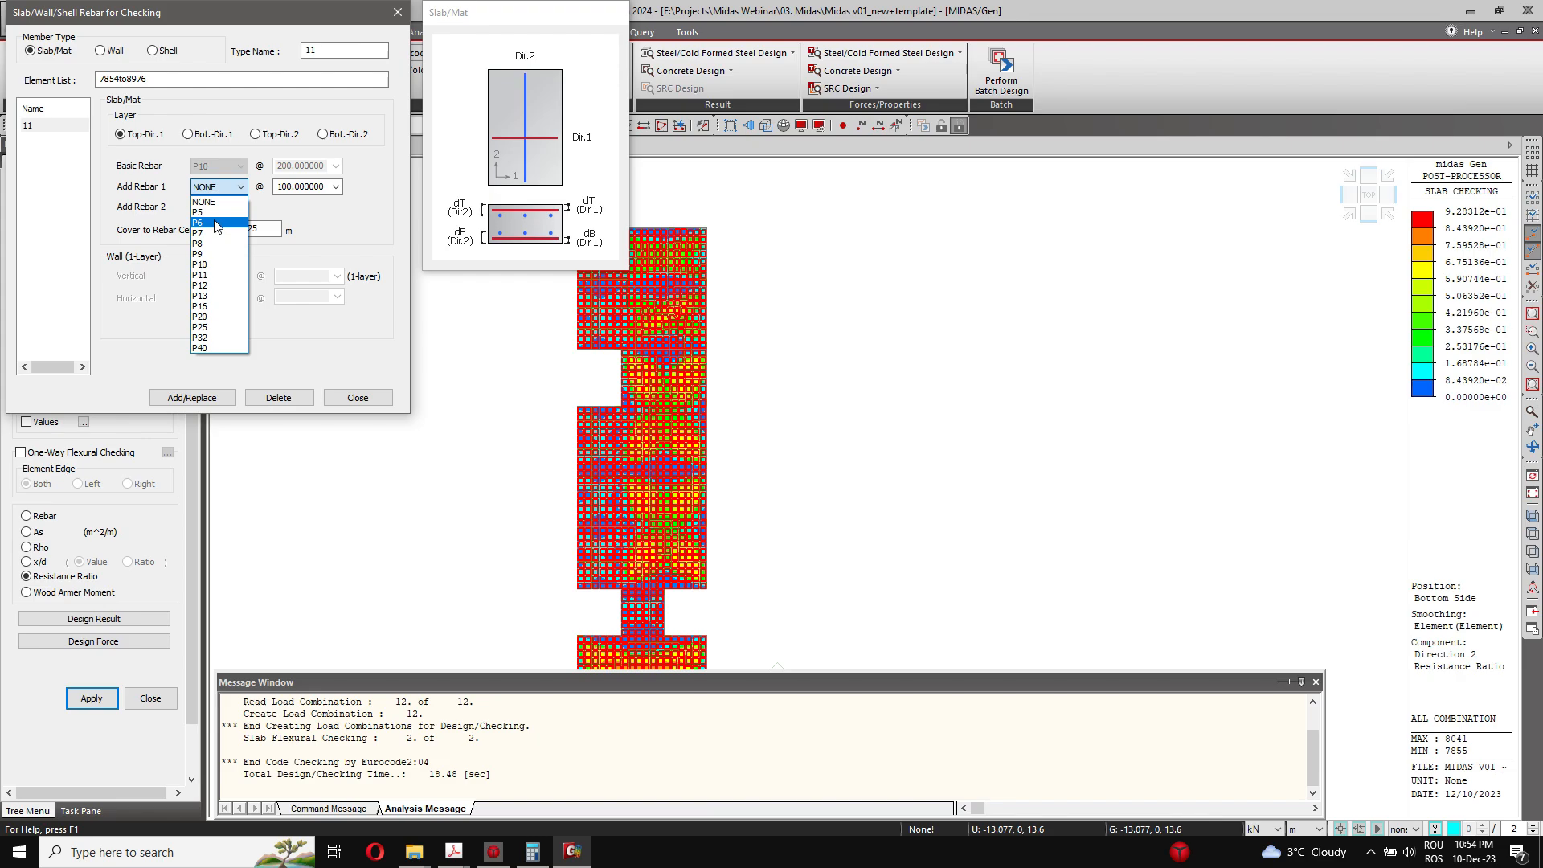
pyautogui.click(215, 214)
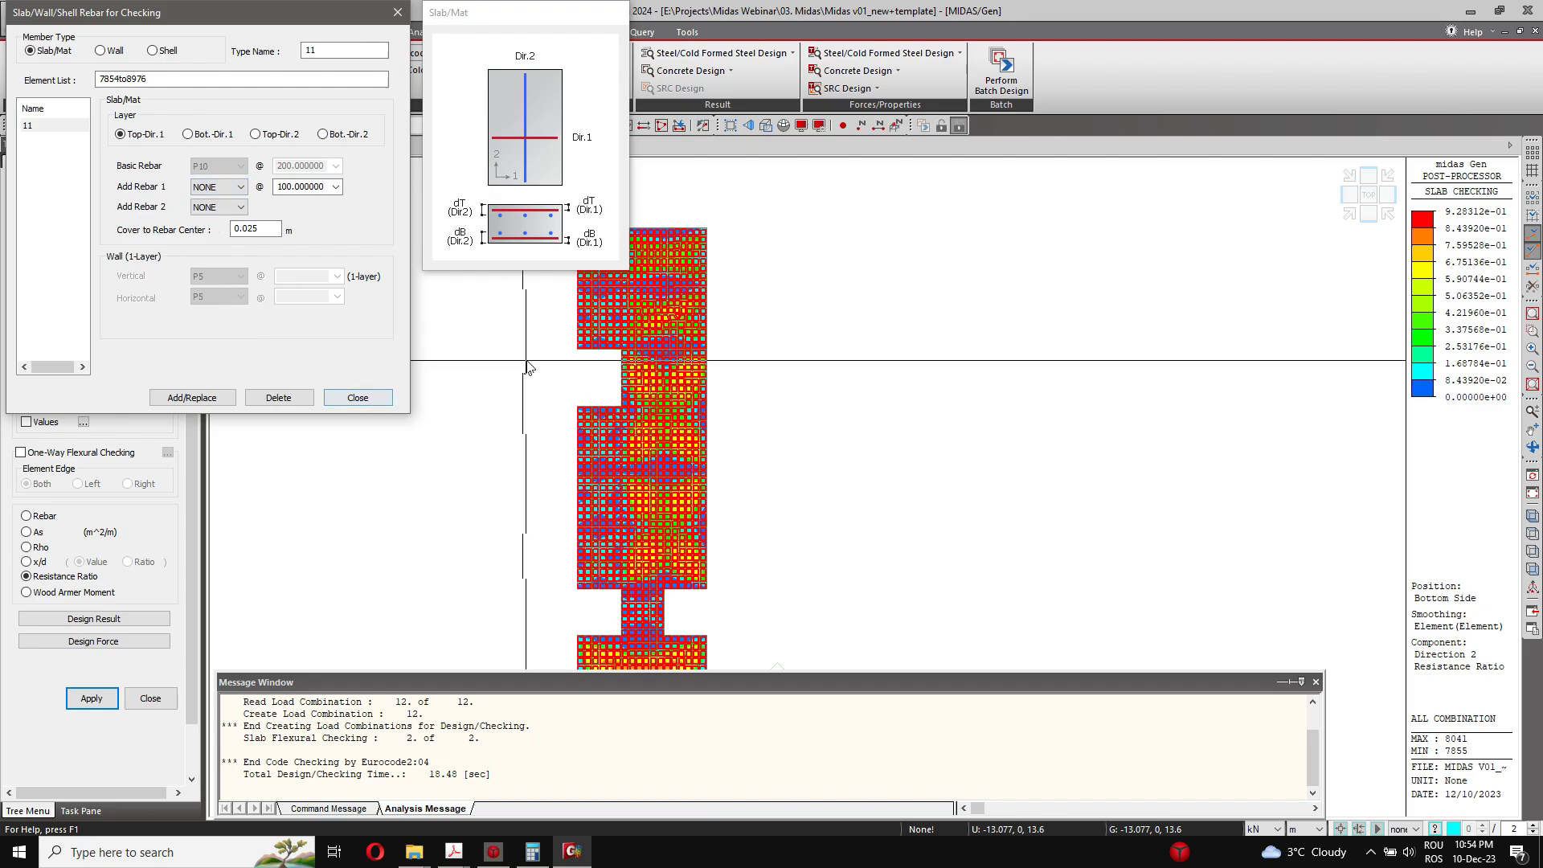
pyautogui.click(358, 397)
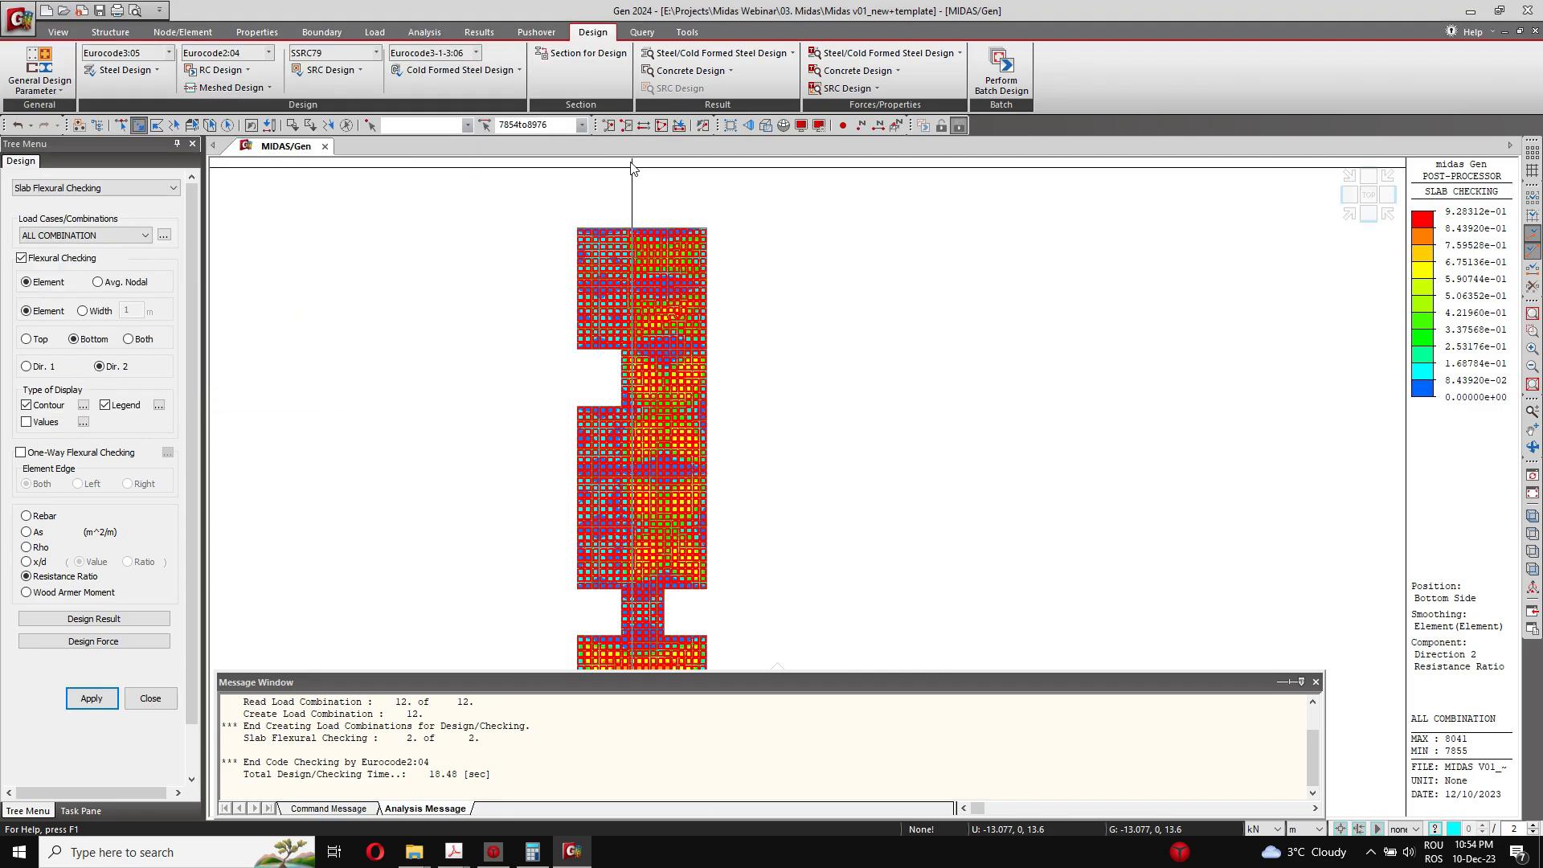
# Step: In the Terrace Slab sub-domain definition, set the top basic rebar to P12 in both Dir. 1 and Dir. 2
pyautogui.click(310, 32)
pyautogui.click(257, 34)
pyautogui.click(182, 32)
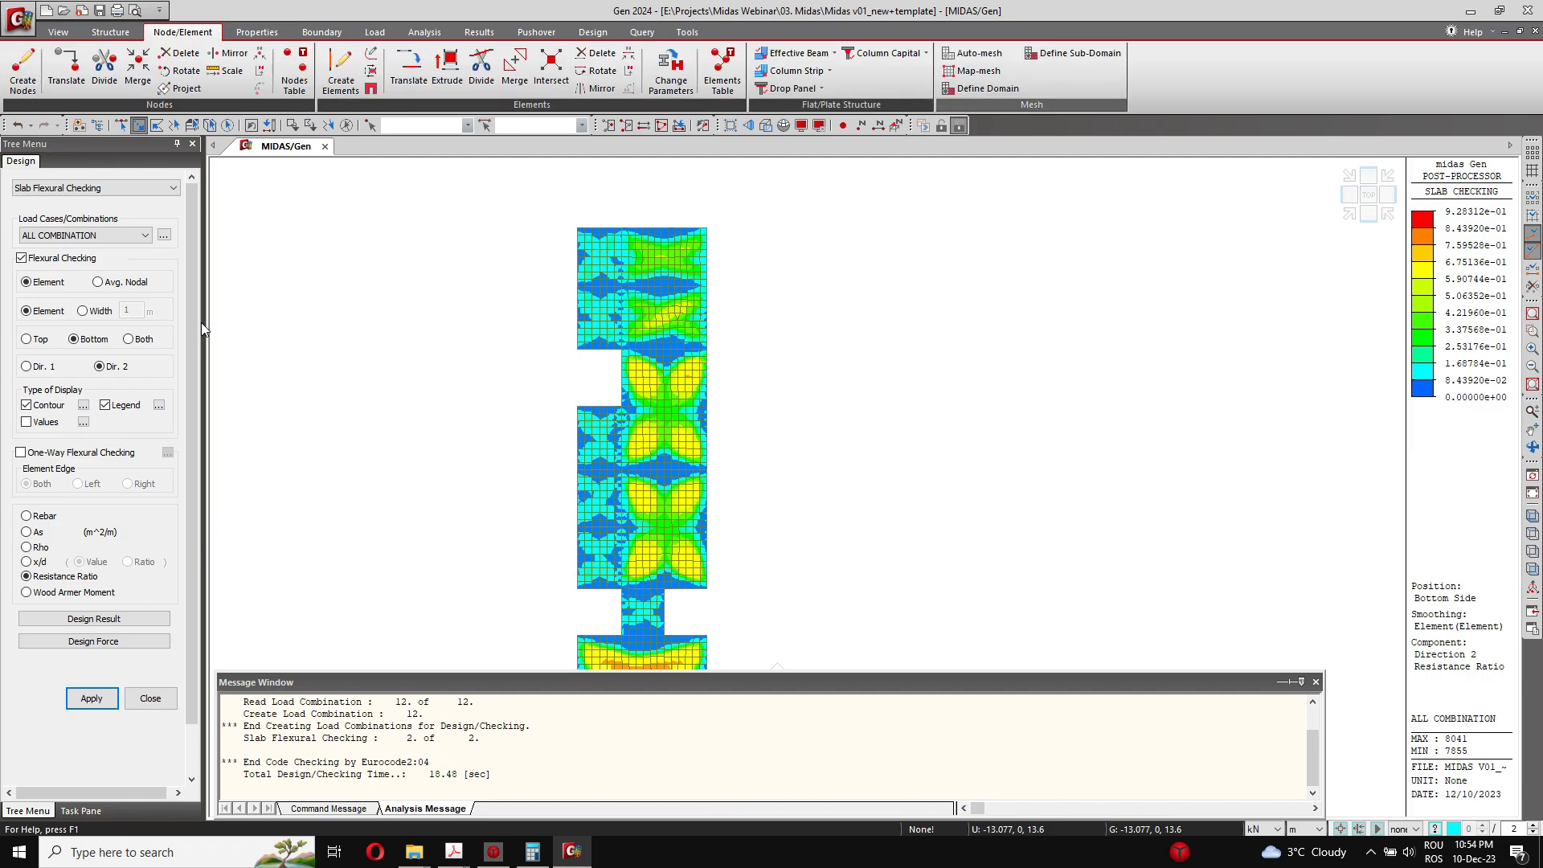
pyautogui.click(60, 464)
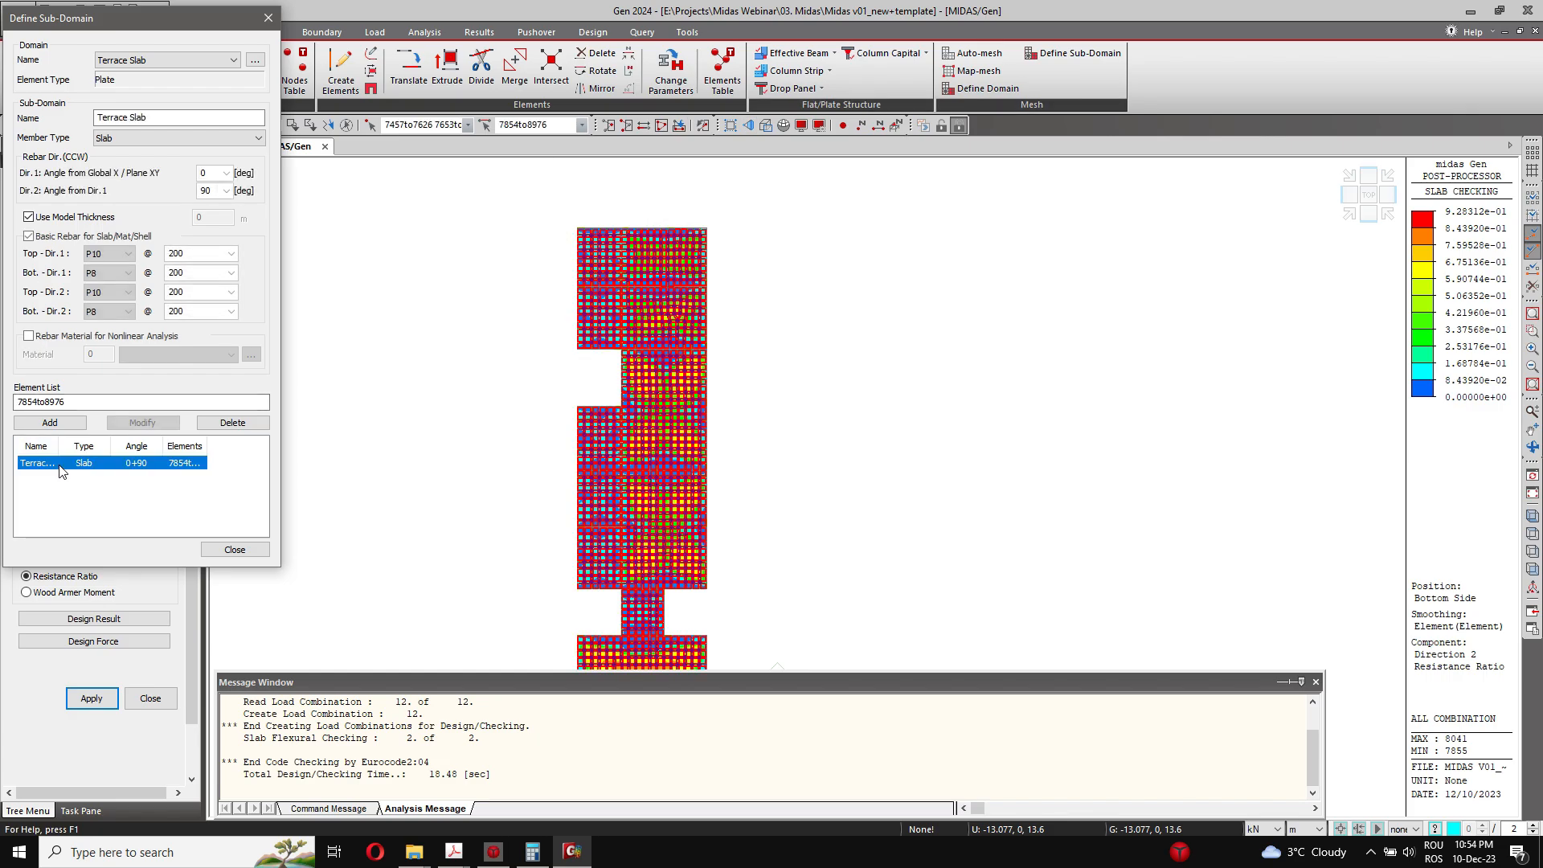
pyautogui.click(118, 254)
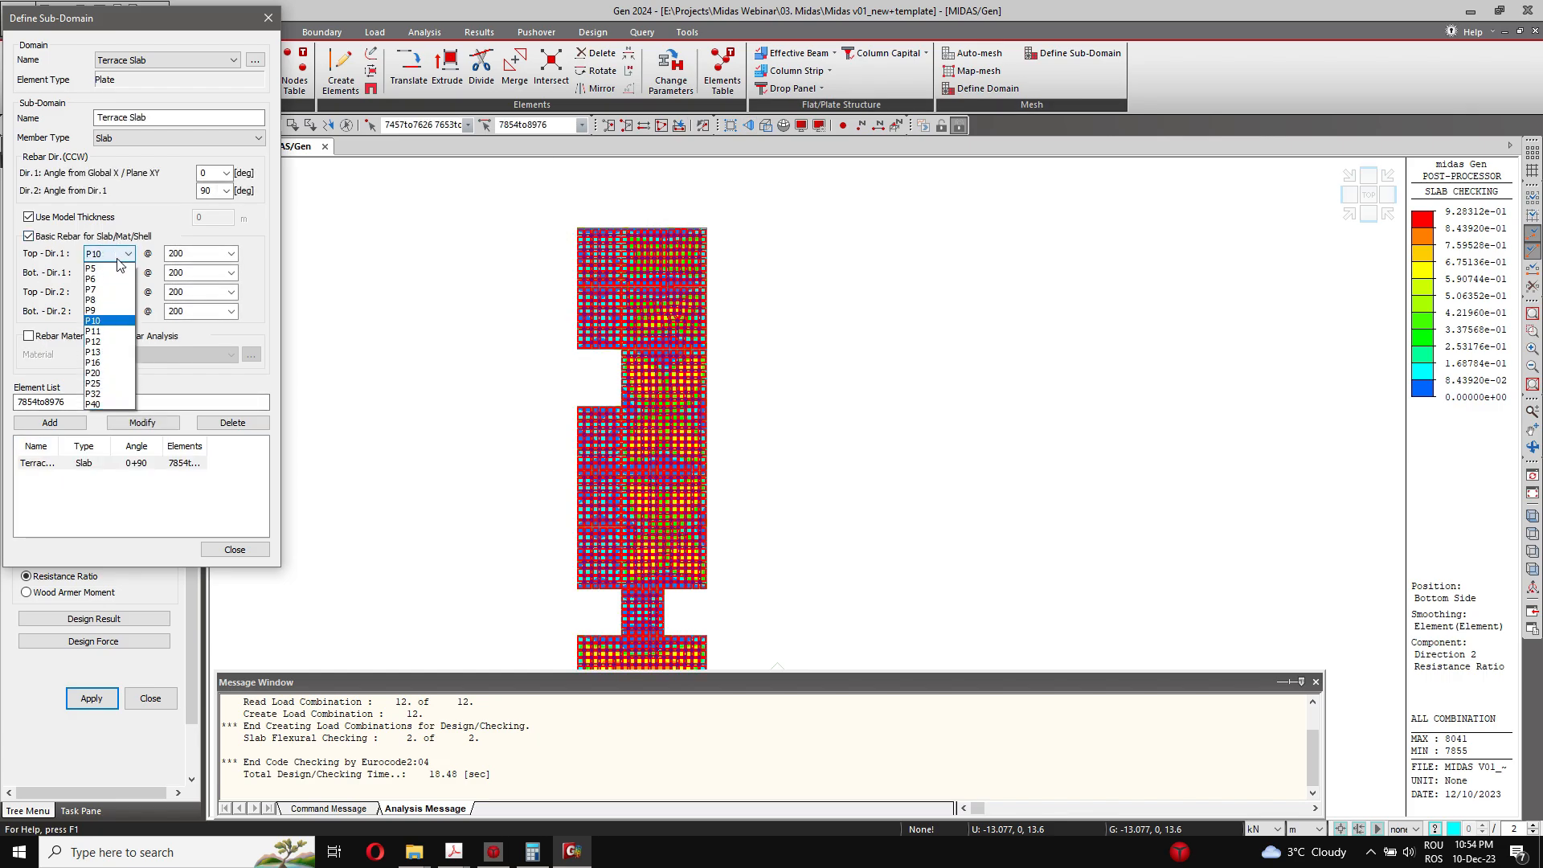
pyautogui.click(114, 343)
pyautogui.click(115, 295)
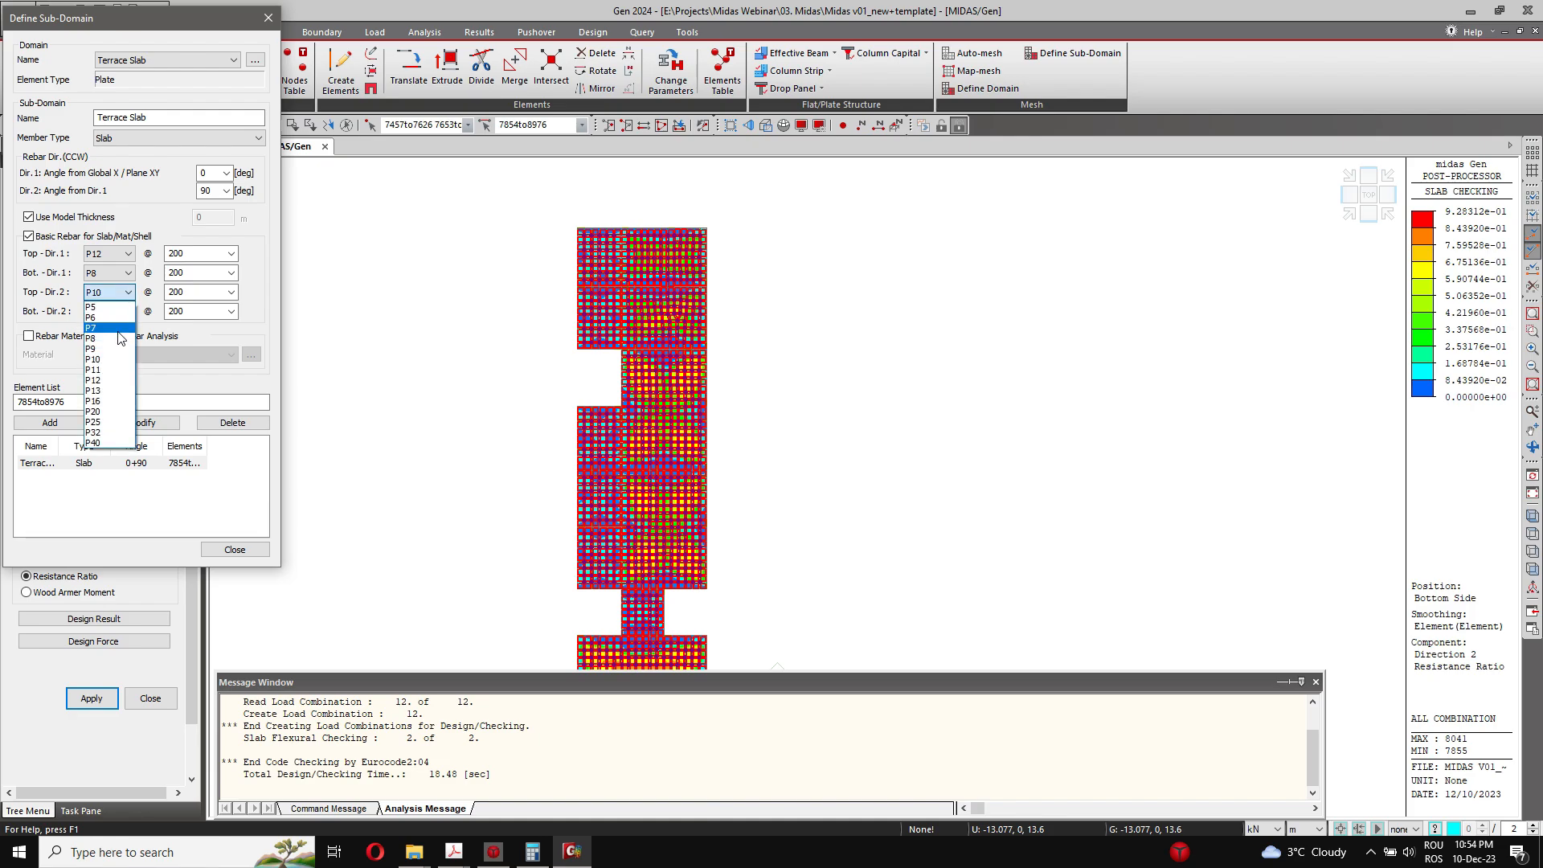
pyautogui.click(104, 380)
# Step: Set the Terrace Slab's bottom basic rebar to P10 in both directions and save the modified sub-domain
pyautogui.click(113, 312)
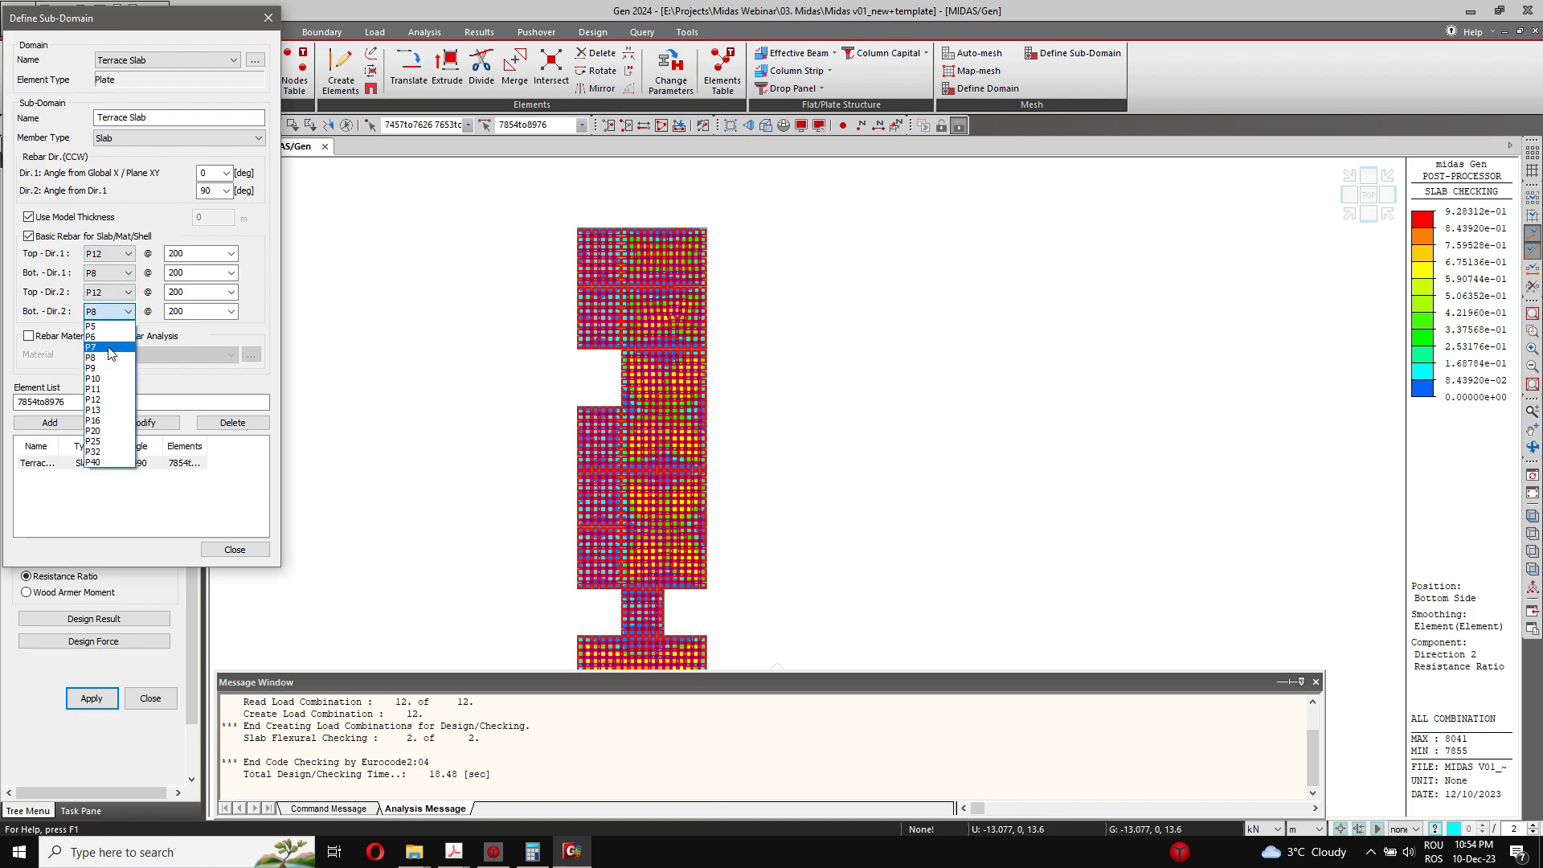
pyautogui.click(104, 377)
pyautogui.click(112, 273)
pyautogui.click(111, 344)
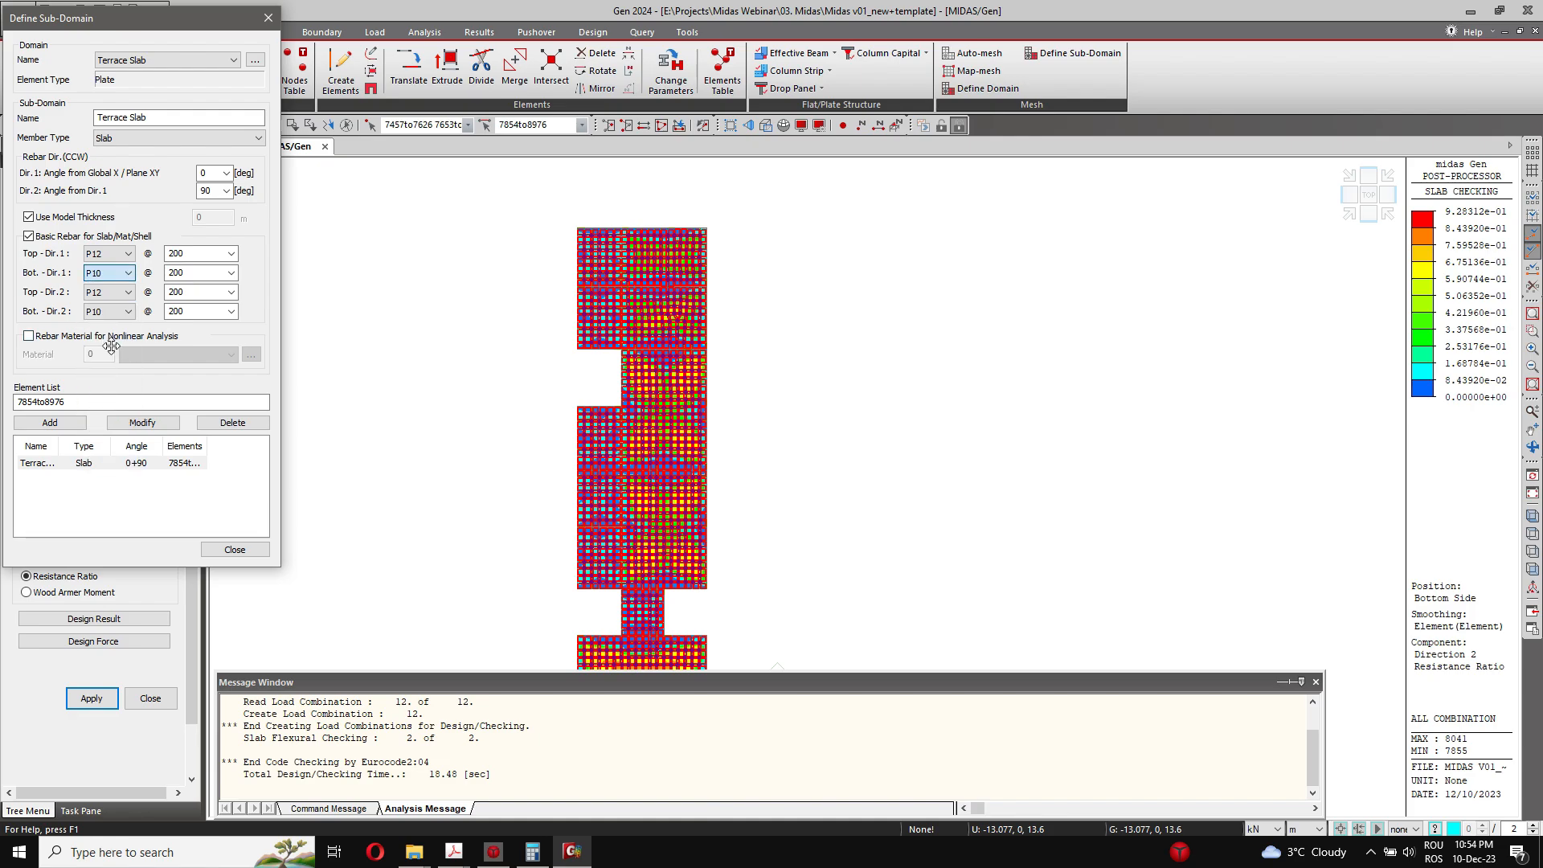
pyautogui.click(140, 424)
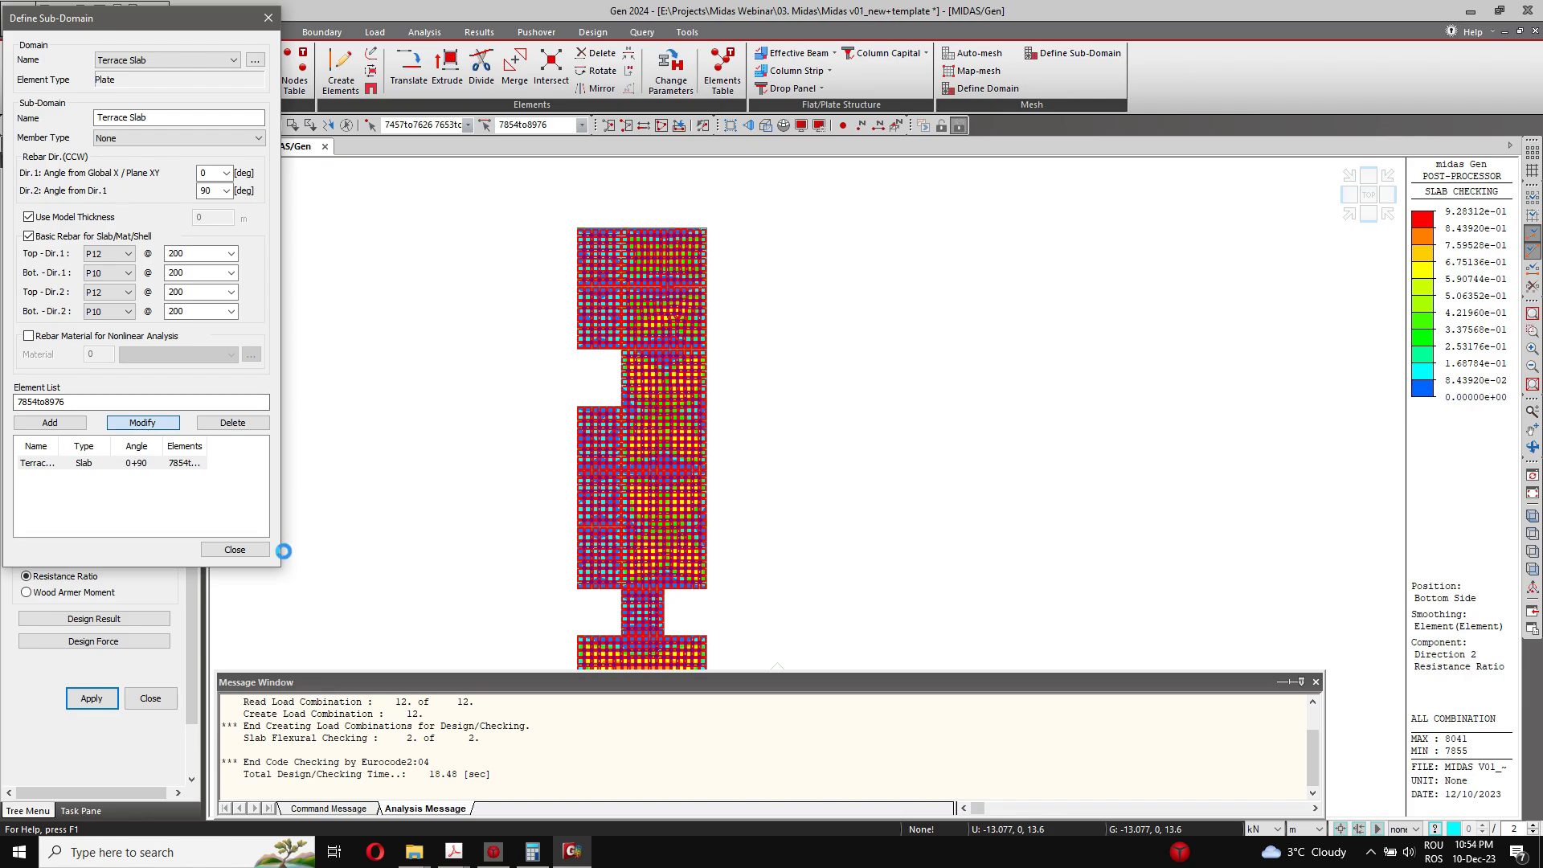
pyautogui.click(235, 549)
# Step: Rerun the slab flexural check and display the Resistance Ratio contour for the top side in Dir. 1
pyautogui.moveTo(360, 486); pyautogui.dragTo(420, 421, button='middle')
pyautogui.click(36, 347)
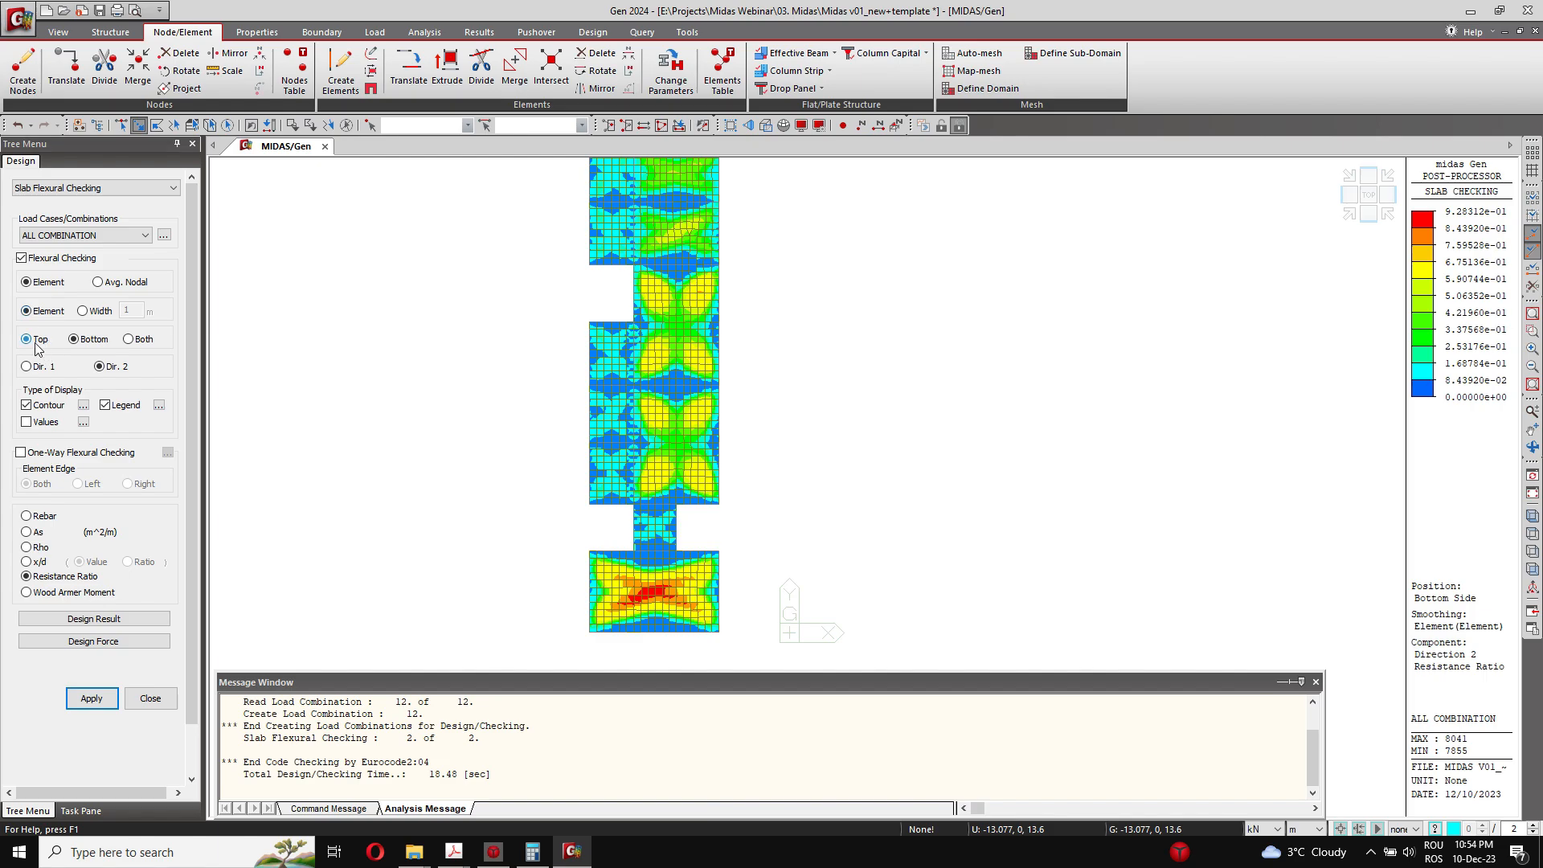
pyautogui.click(28, 367)
pyautogui.click(92, 699)
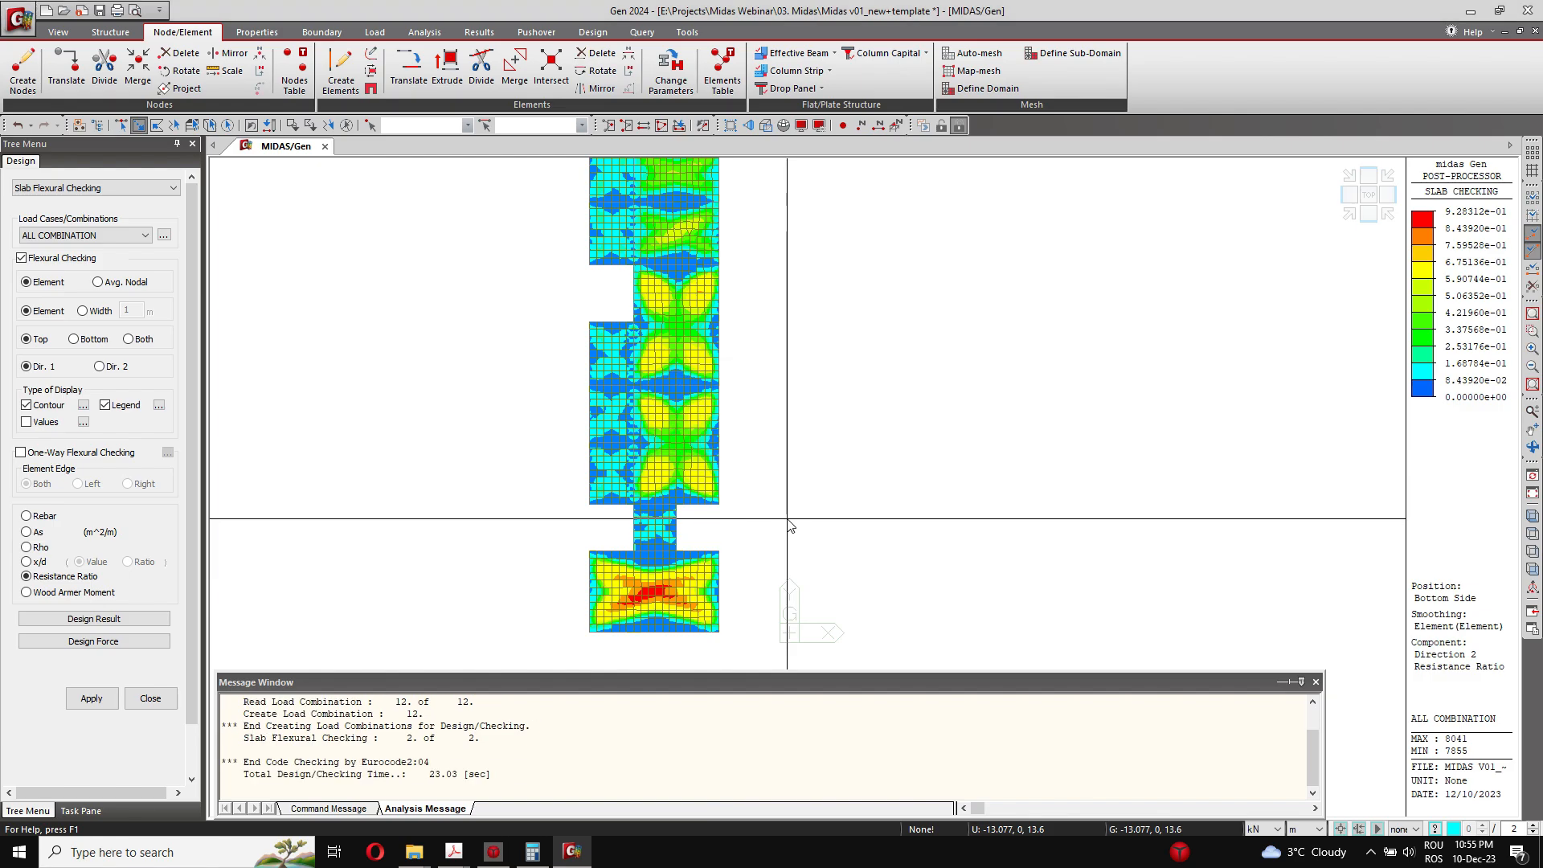
pyautogui.scroll(3, 632, 338)
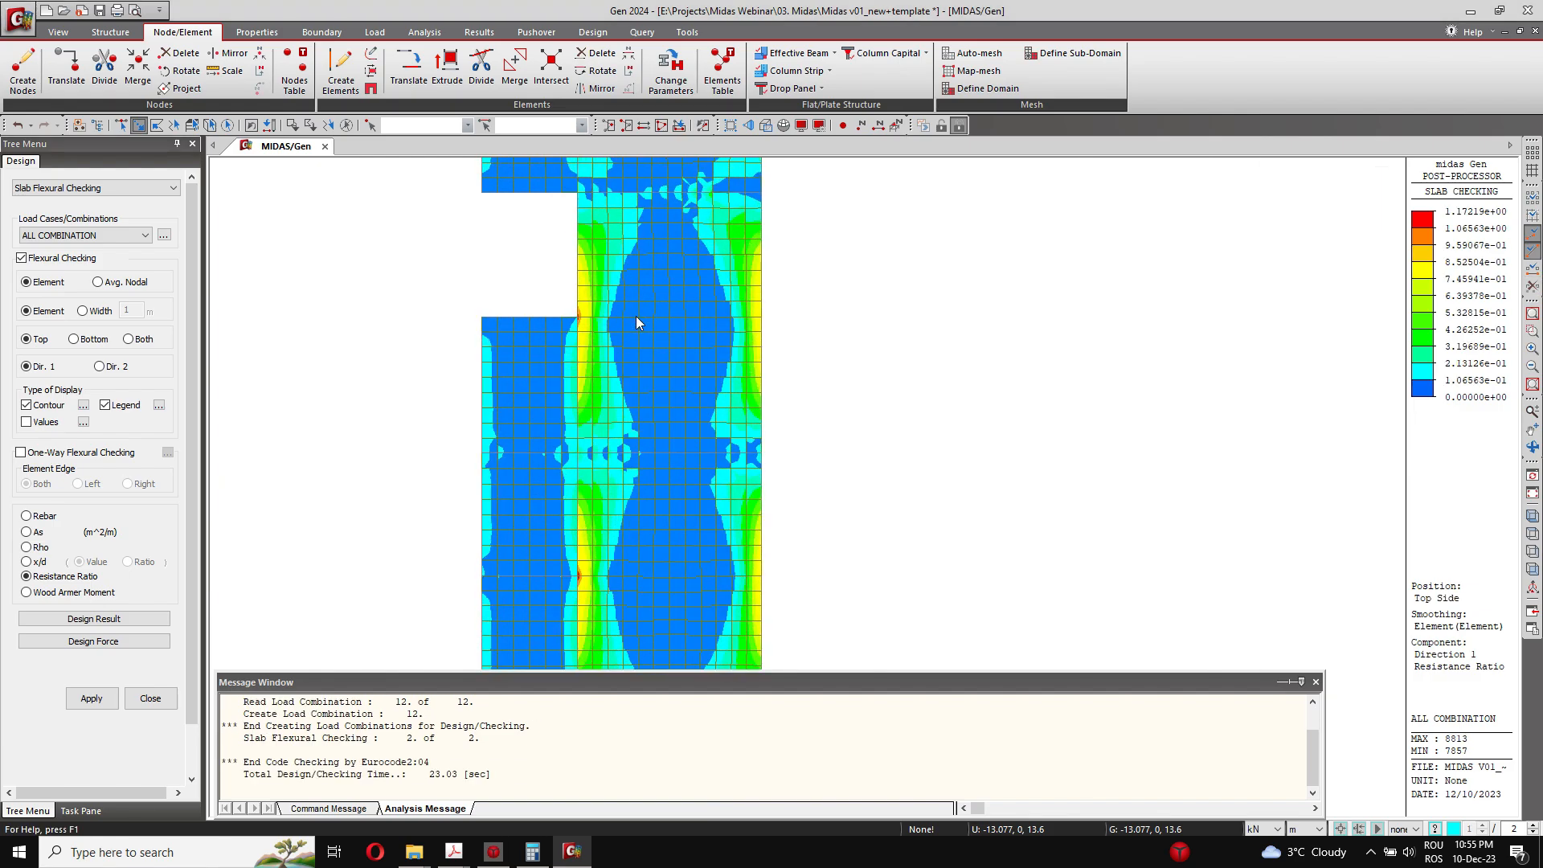
pyautogui.scroll(1, 637, 323)
# Step: Limit the top-side Dir. 1 contour range to a maximum of 1 and apply it to the plot
pyautogui.click(84, 405)
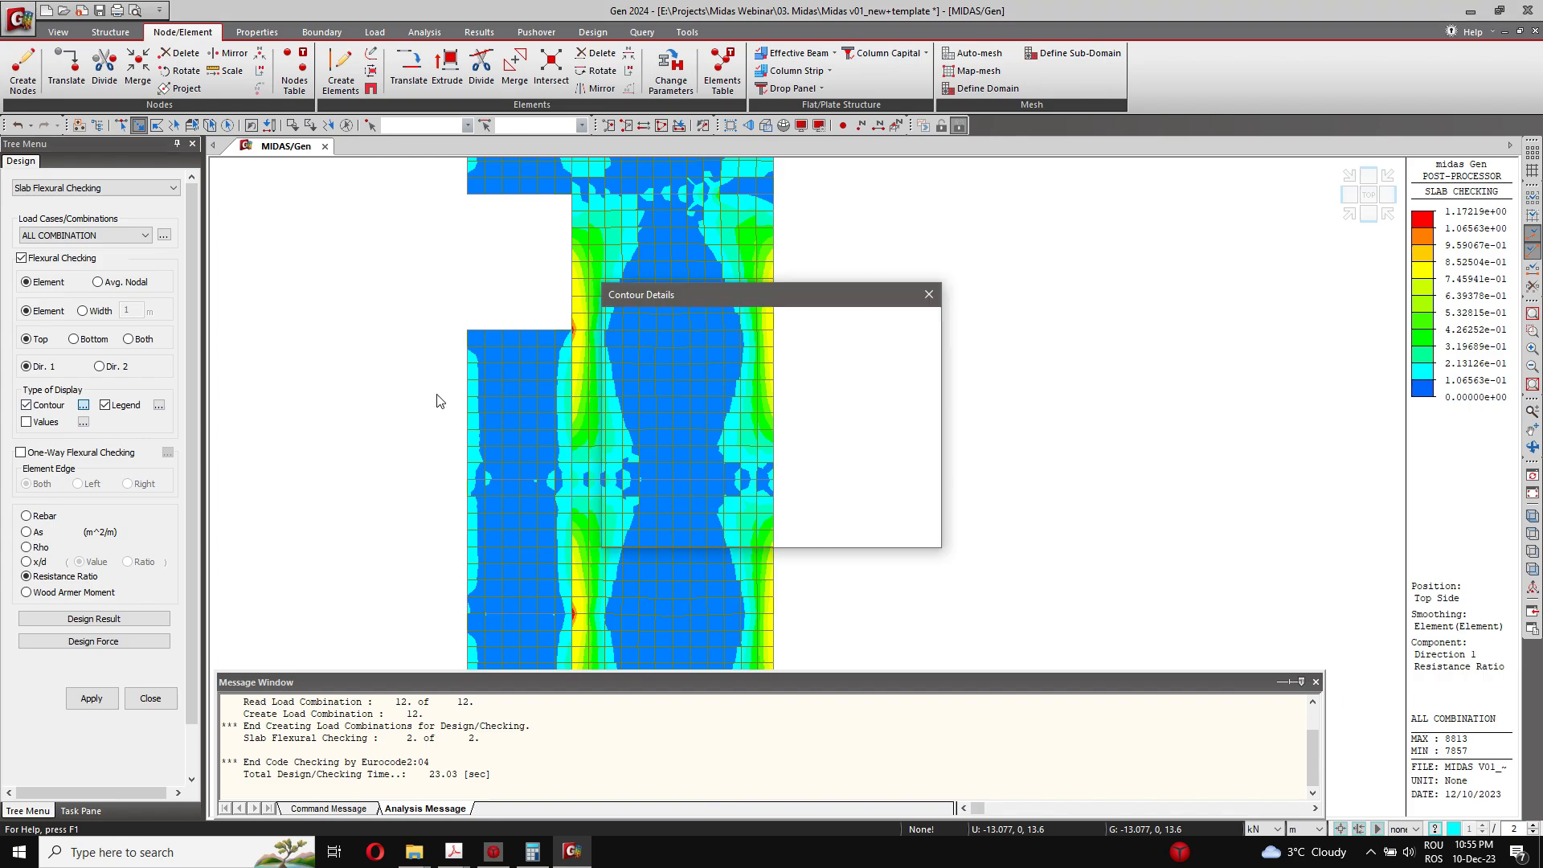
pyautogui.click(710, 338)
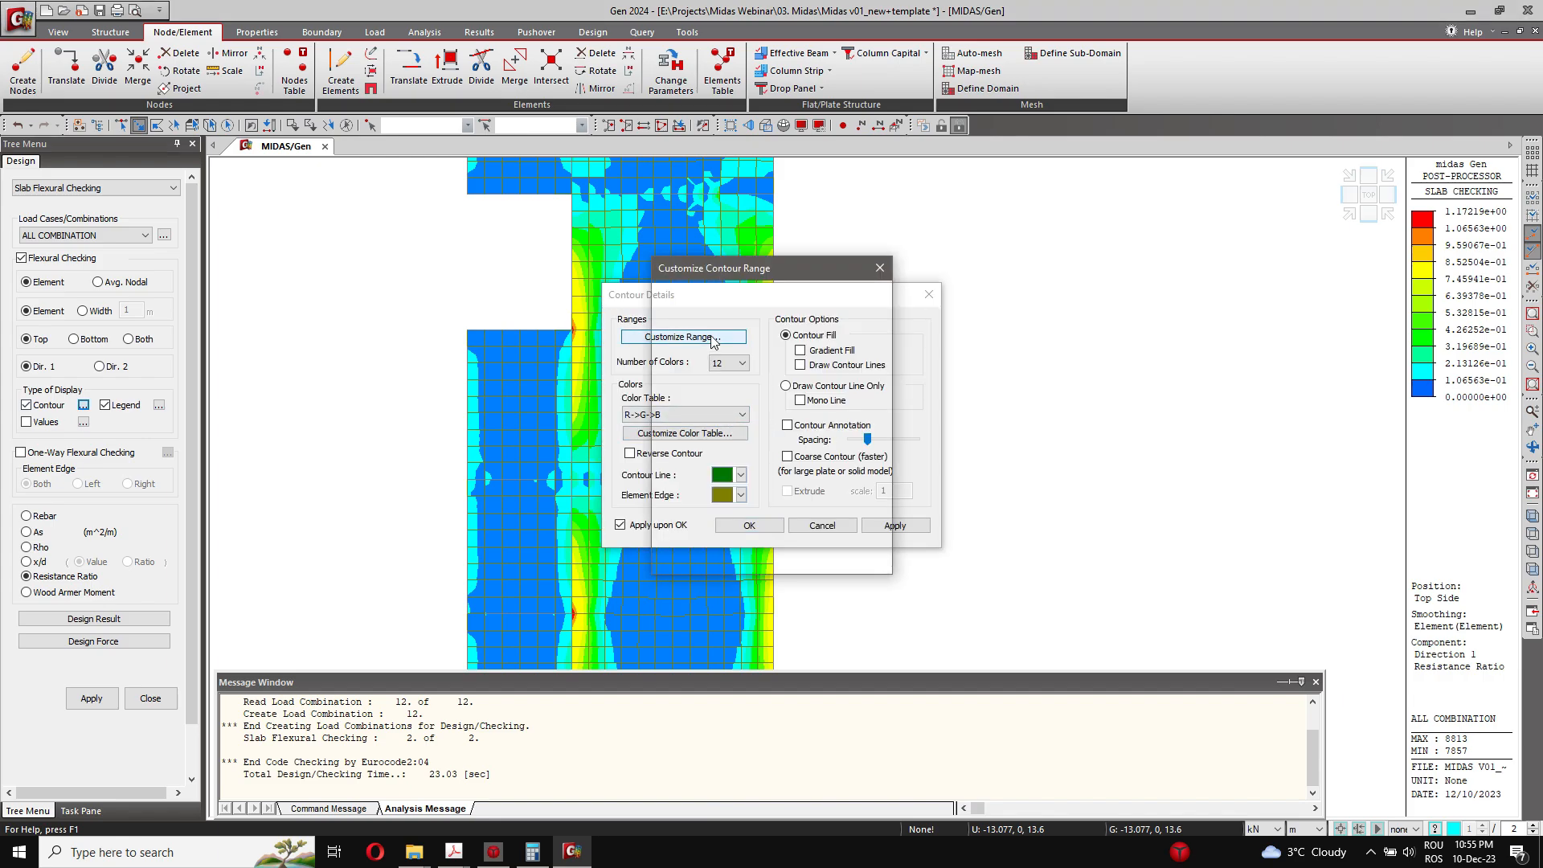
pyautogui.click(743, 451)
pyautogui.doubleClick(767, 485)
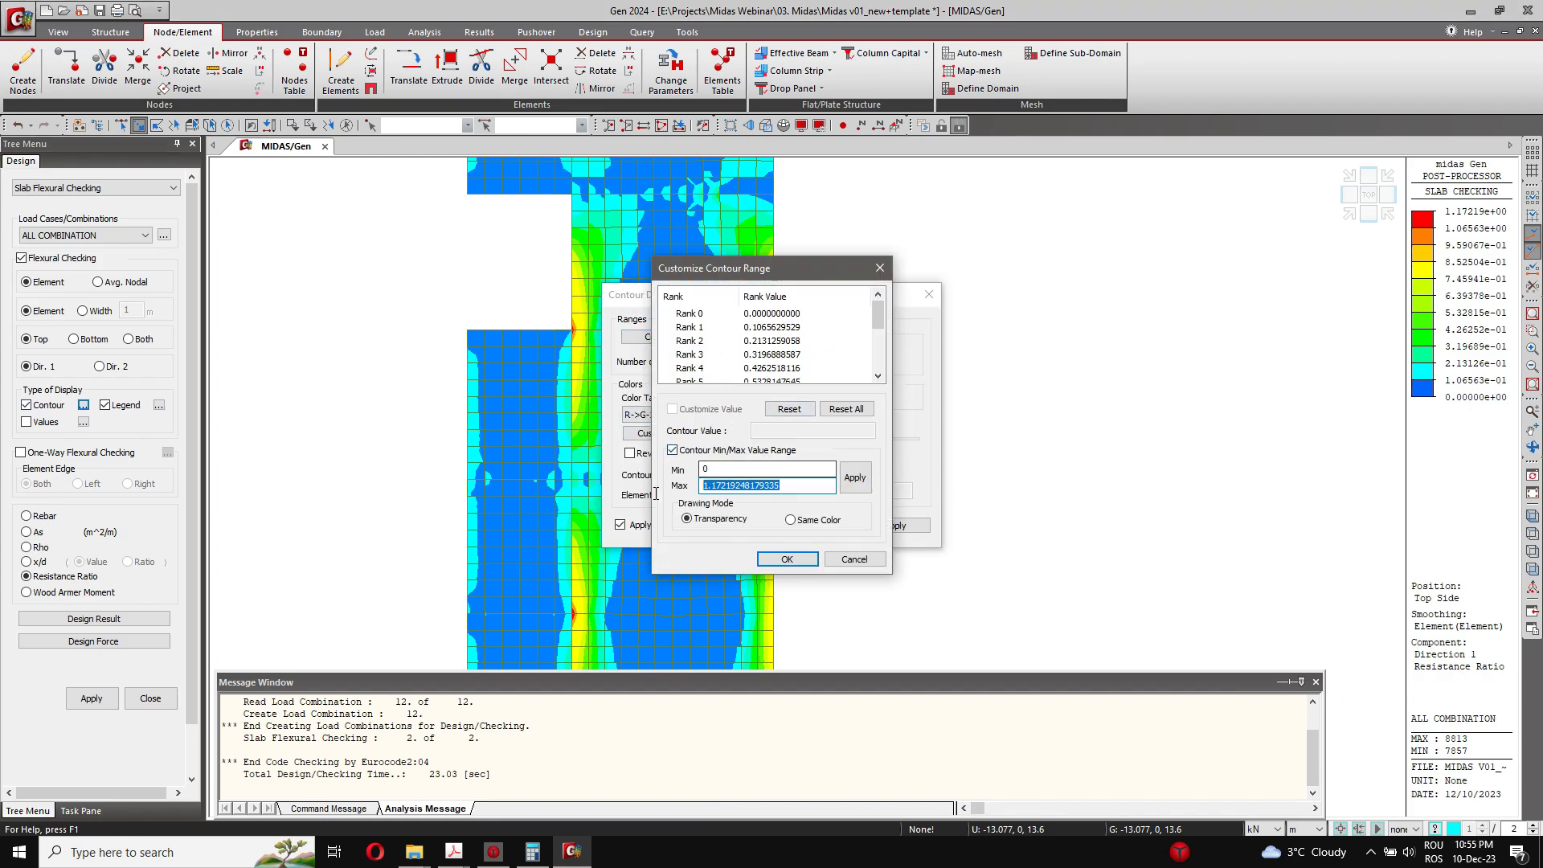
pyautogui.write('1')
pyautogui.click(854, 478)
pyautogui.click(787, 560)
pyautogui.click(750, 527)
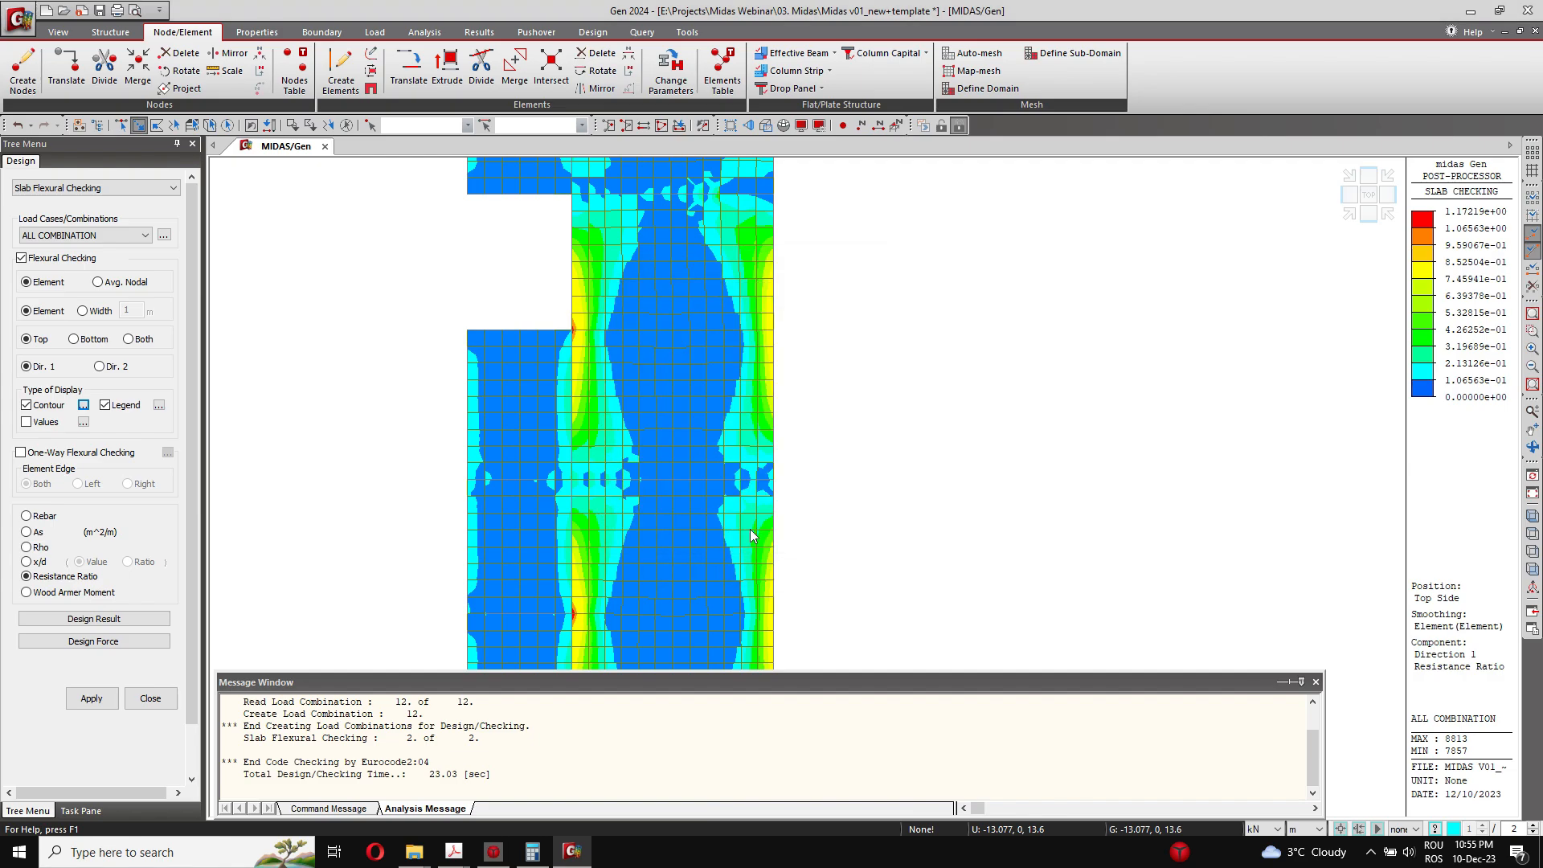
# Step: Examine the top-side Dir. 1 contour along the slab's inner support line for spots where the resistance ratio exceeds 1
pyautogui.scroll(-2, 784, 418)
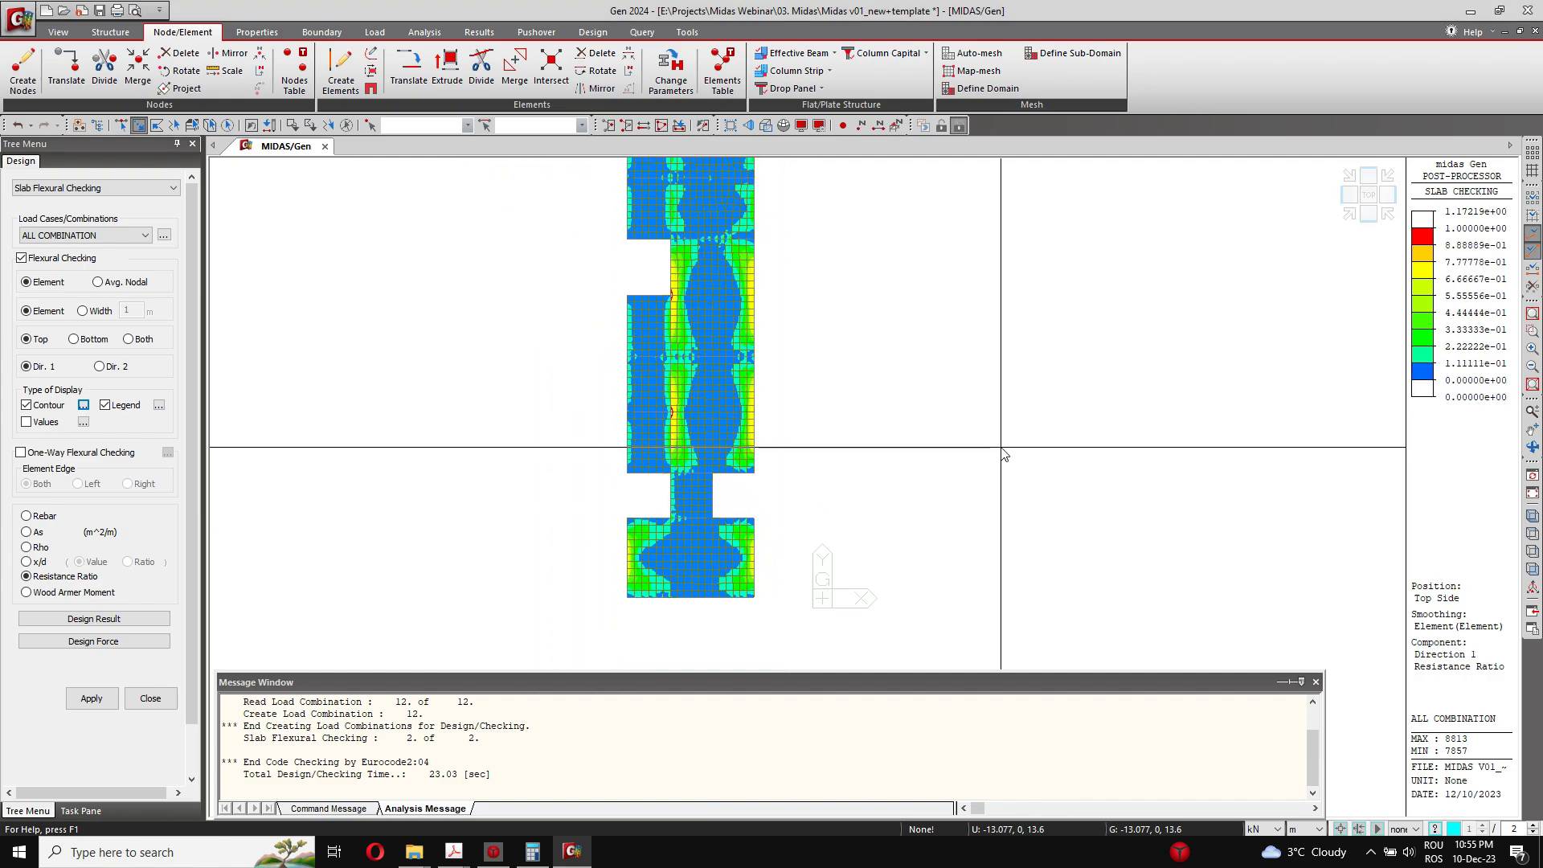
pyautogui.scroll(5, 701, 410)
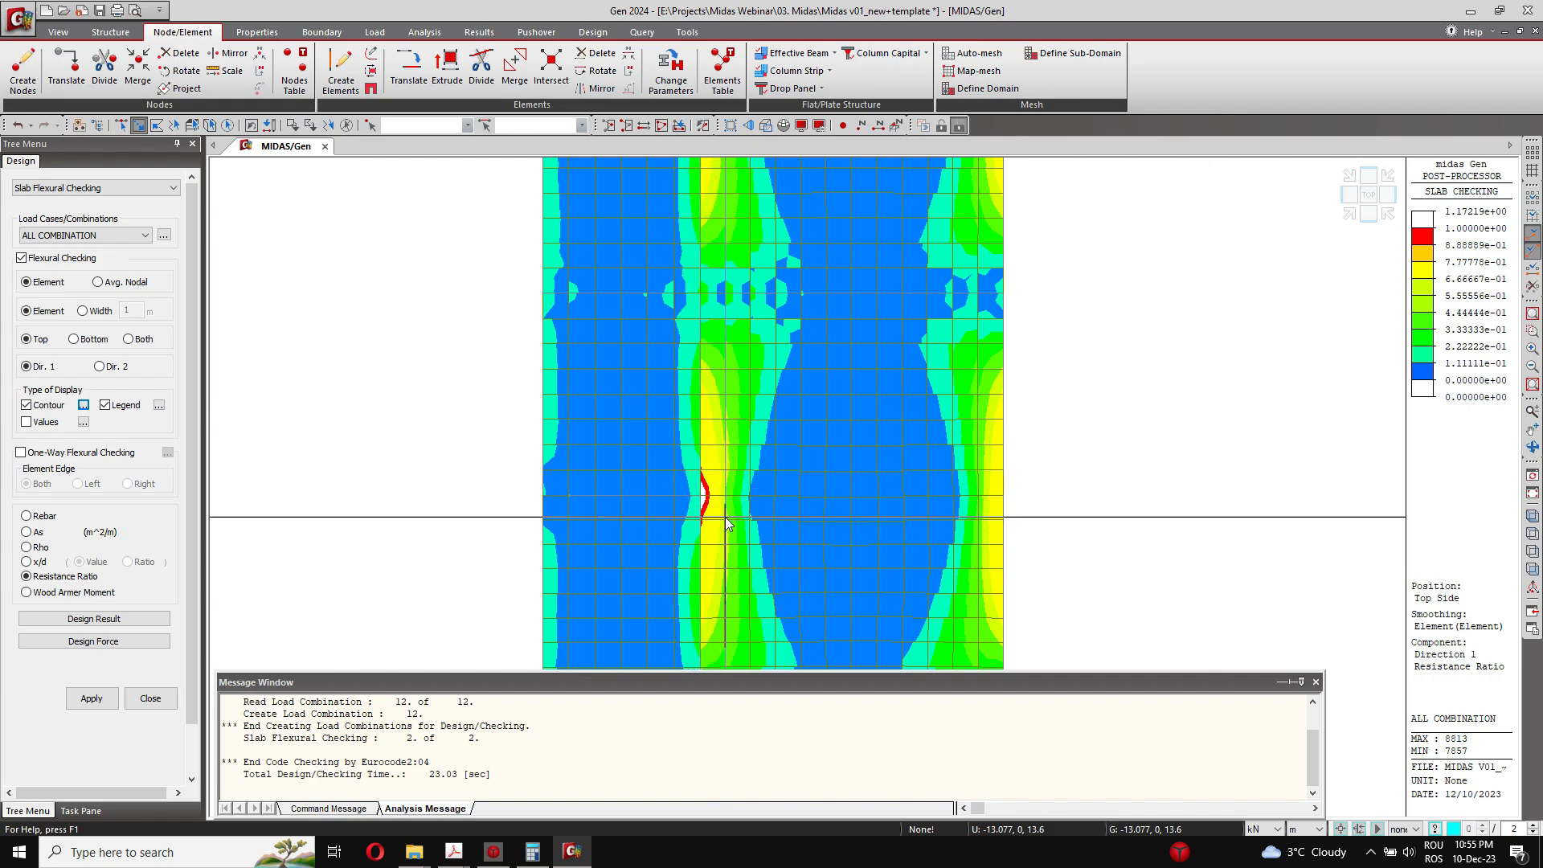
pyautogui.scroll(-5, 727, 516)
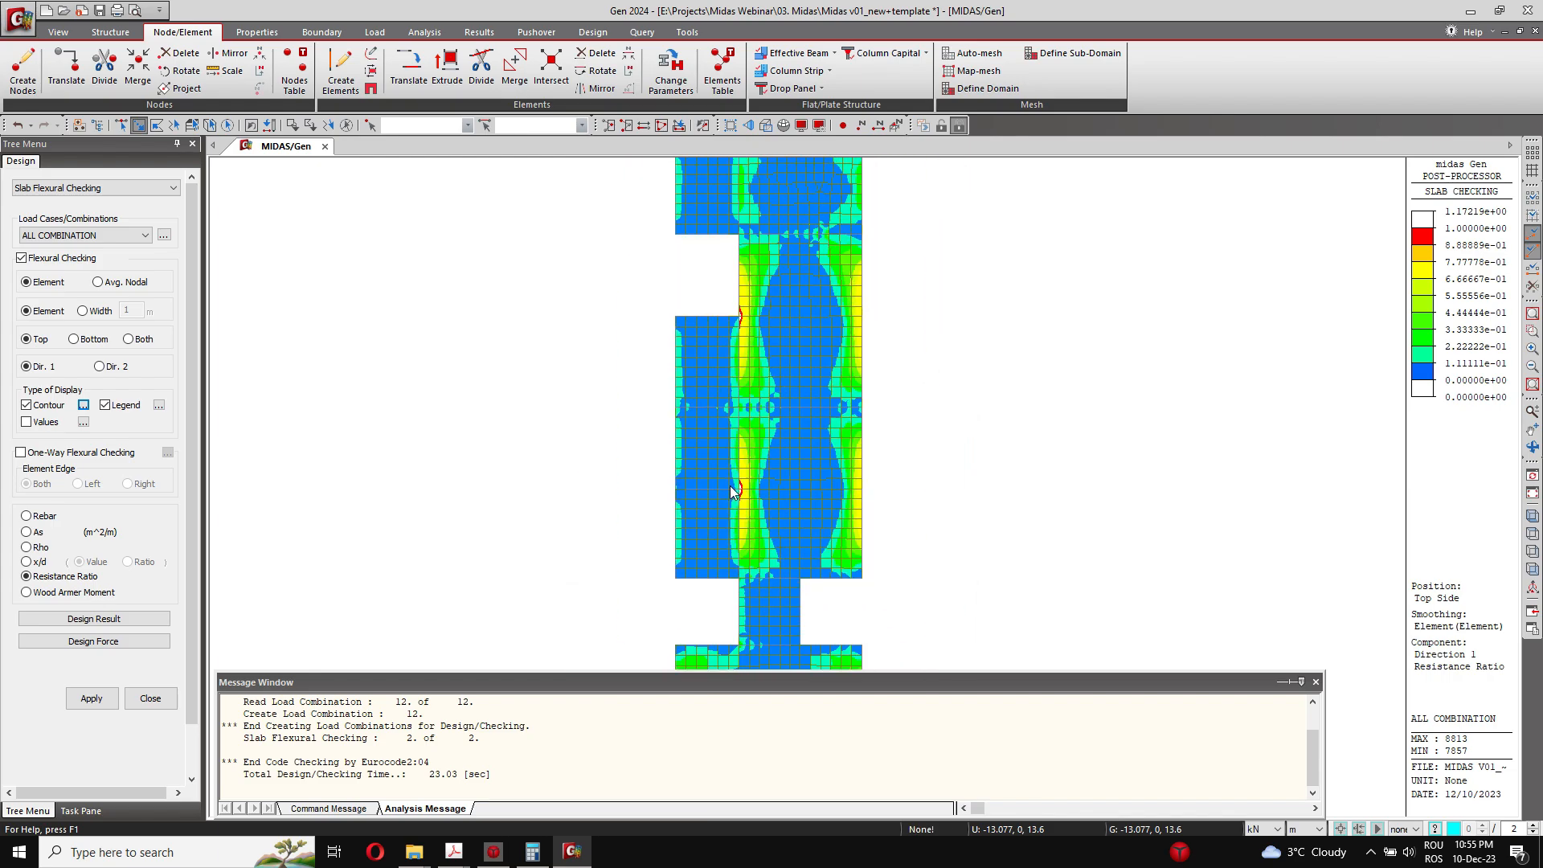
pyautogui.scroll(3, 748, 434)
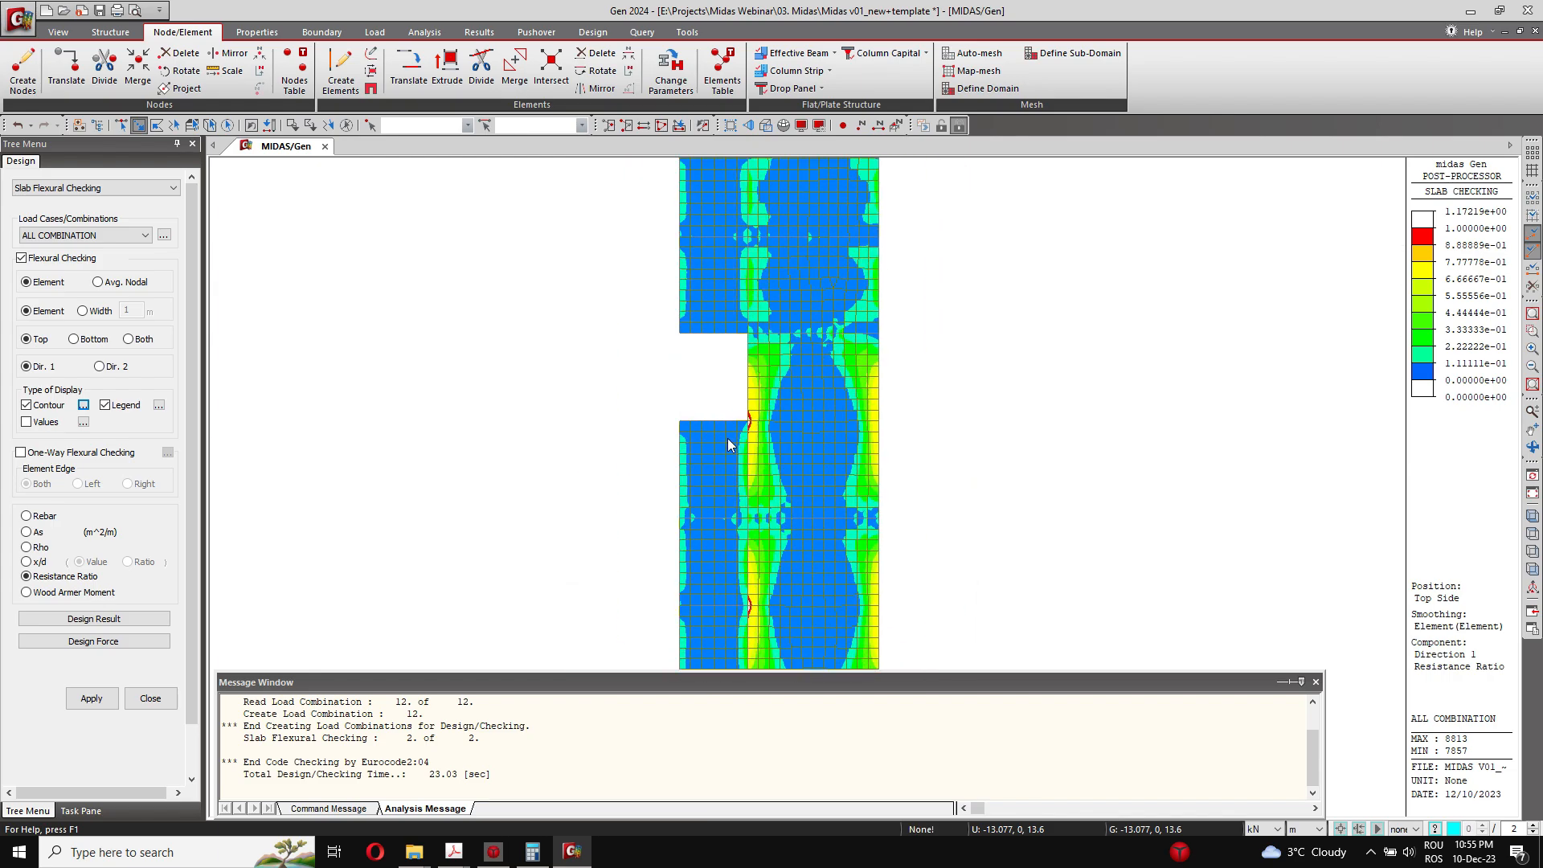
pyautogui.moveTo(744, 446); pyautogui.dragTo(726, 320, button='middle')
pyautogui.moveTo(737, 616); pyautogui.dragTo(737, 527, button='middle')
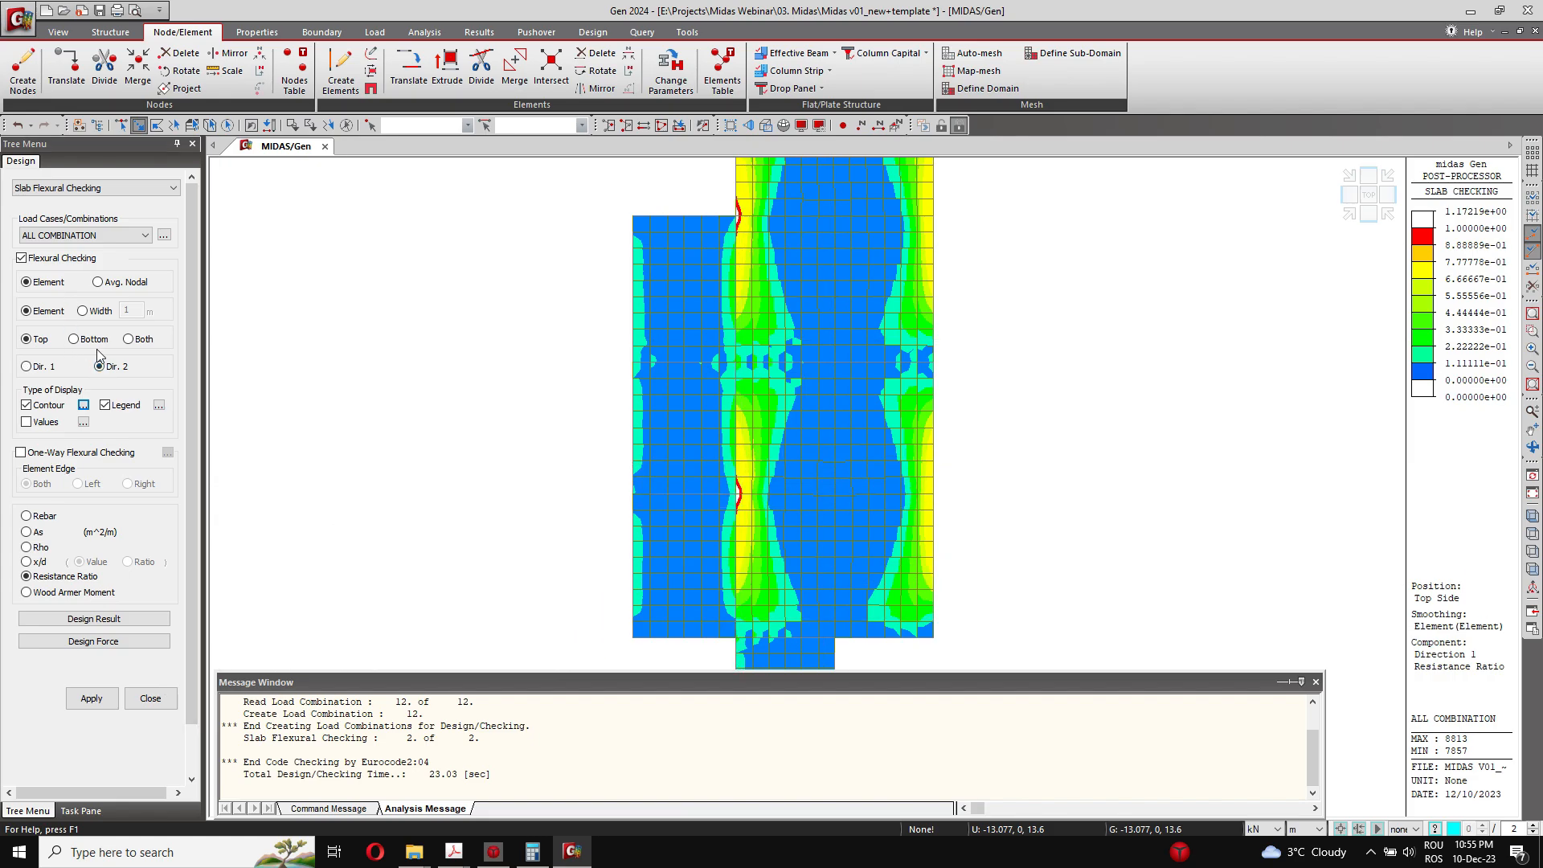
# Step: Display the top-side Dir. 2 Resistance Ratio contour and inspect the supports and the corner beside the narrow strip
pyautogui.click(91, 697)
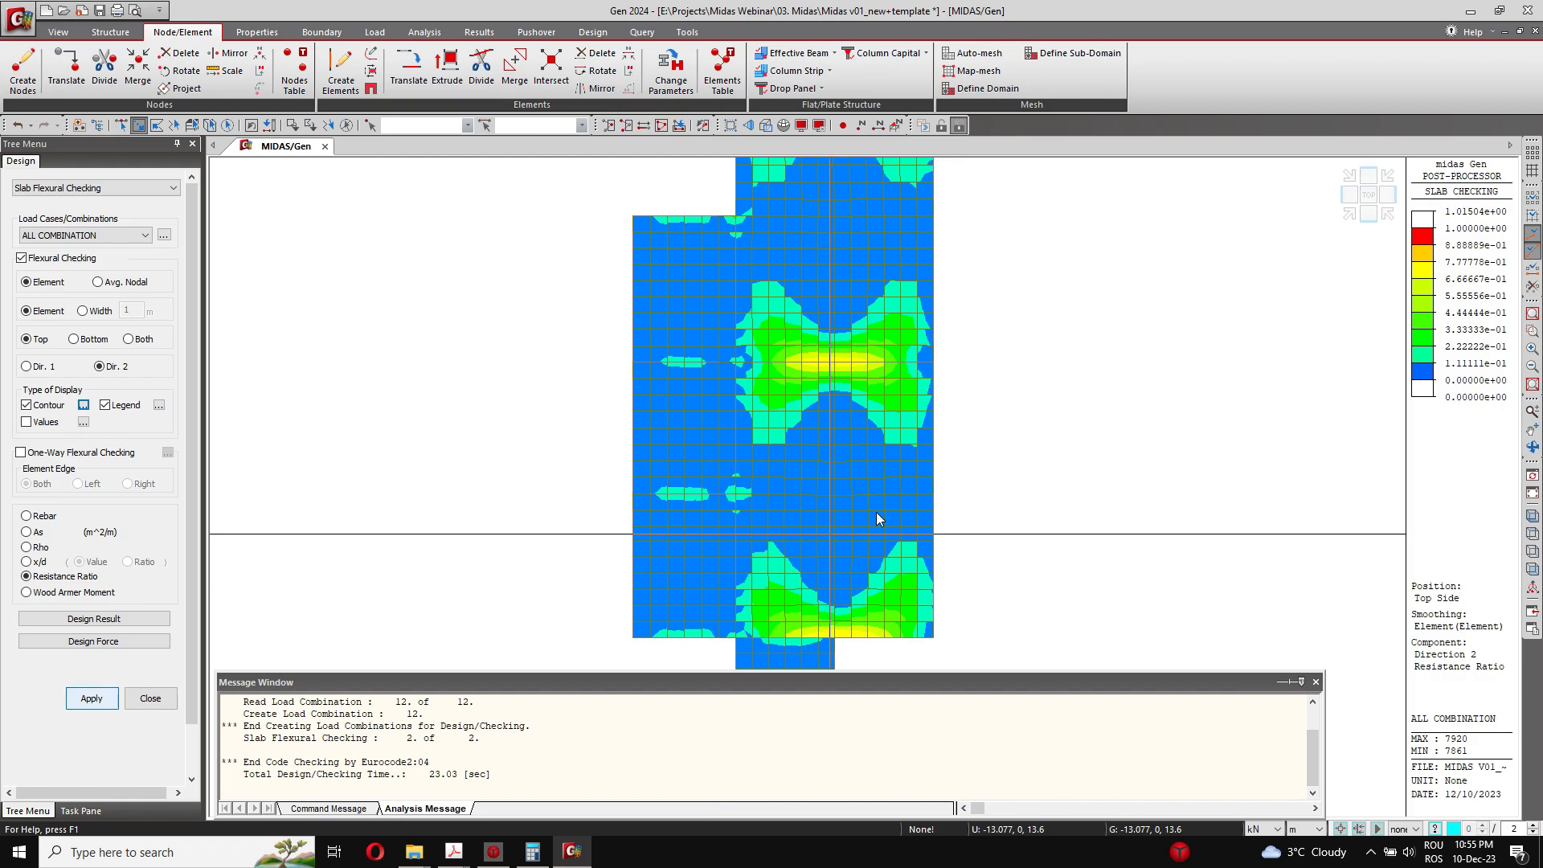
pyautogui.scroll(1, 1160, 543)
pyautogui.moveTo(690, 268); pyautogui.dragTo(736, 519, button='middle')
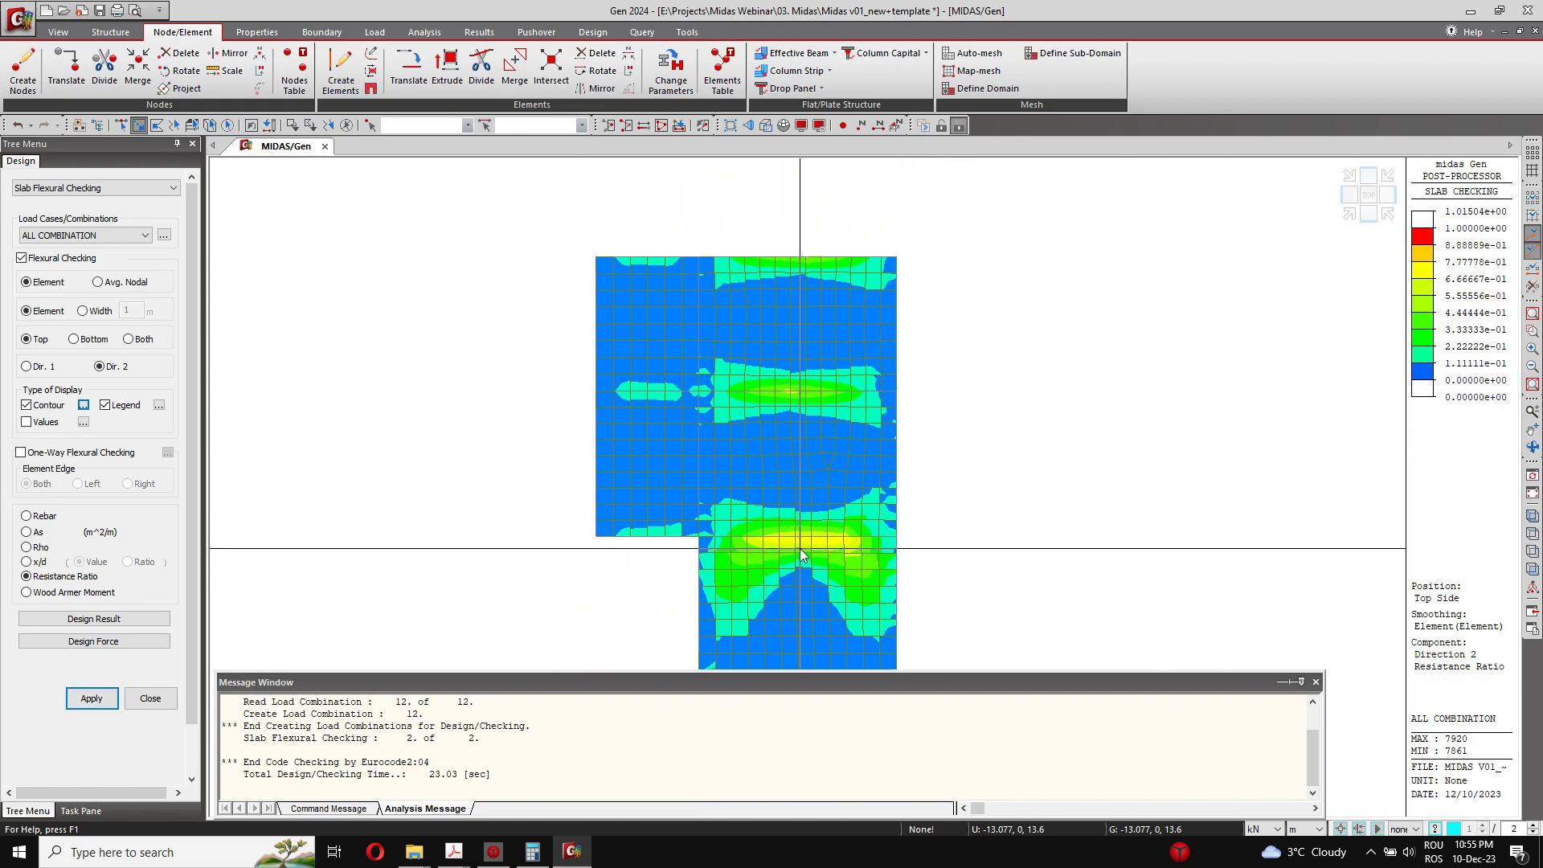
pyautogui.moveTo(820, 631); pyautogui.dragTo(803, 397, button='middle')
pyautogui.moveTo(864, 635); pyautogui.dragTo(853, 246, button='middle')
pyautogui.scroll(8, 747, 482)
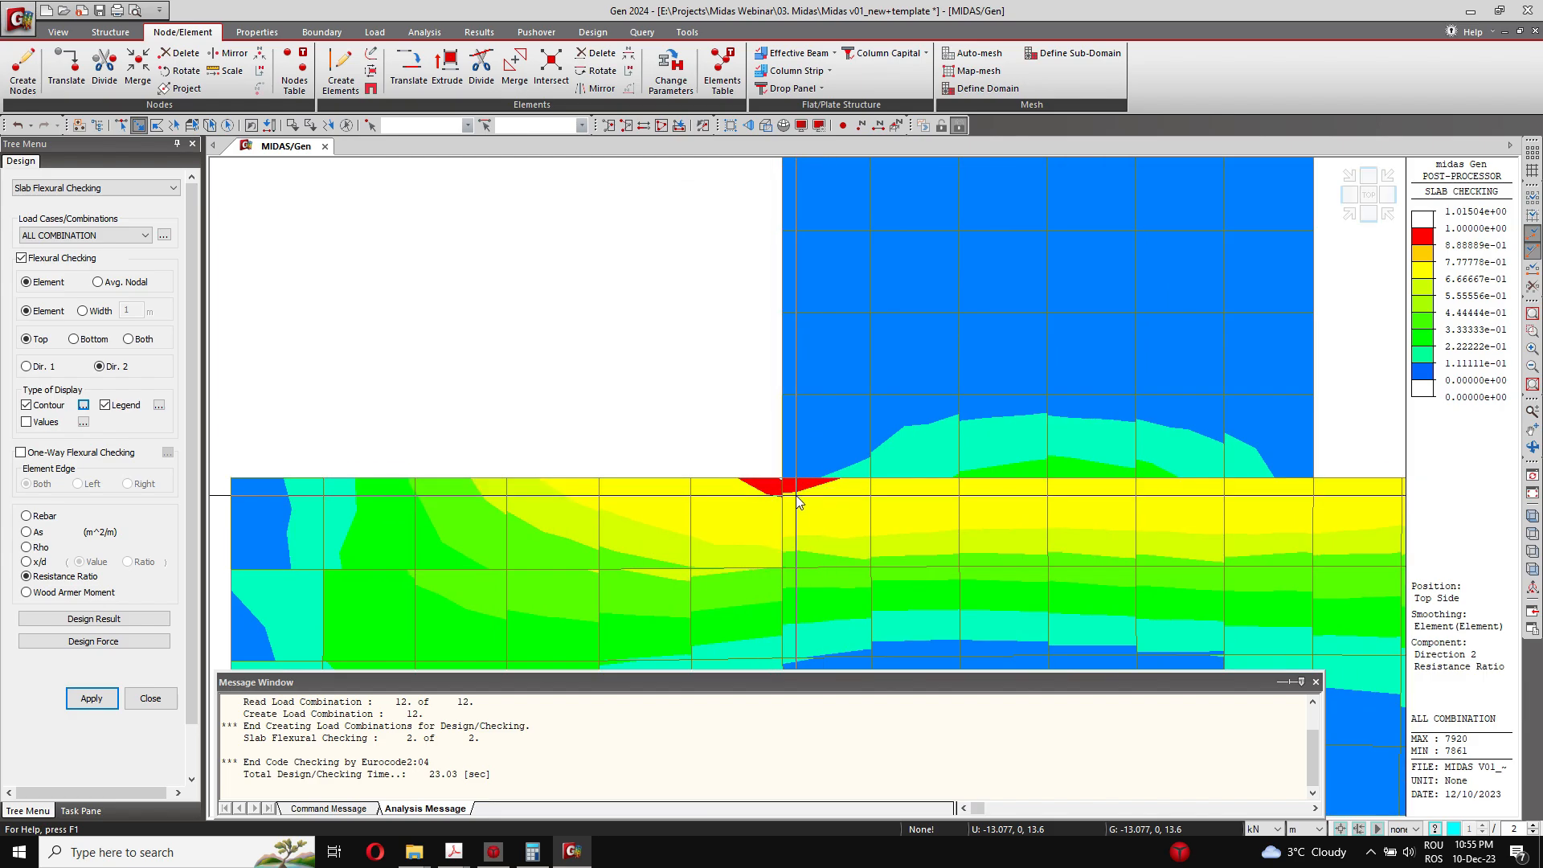
pyautogui.scroll(-8, 768, 474)
pyautogui.moveTo(849, 278); pyautogui.dragTo(806, 425, button='middle')
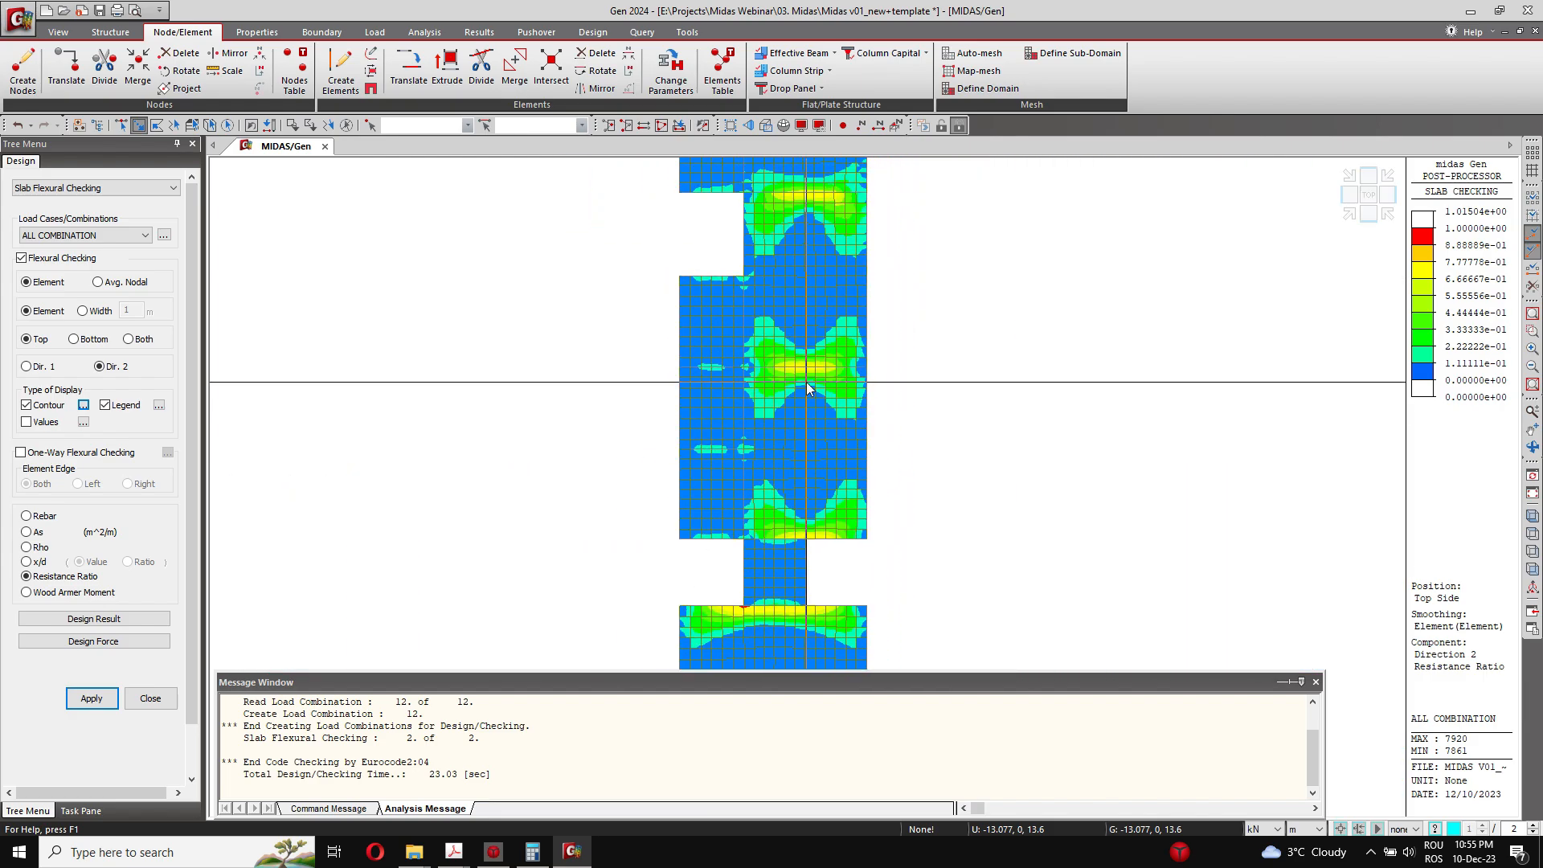
# Step: Close the slab flexural check and return to the plain initial isometric view of the slab
pyautogui.click(150, 698)
pyautogui.click(1341, 211)
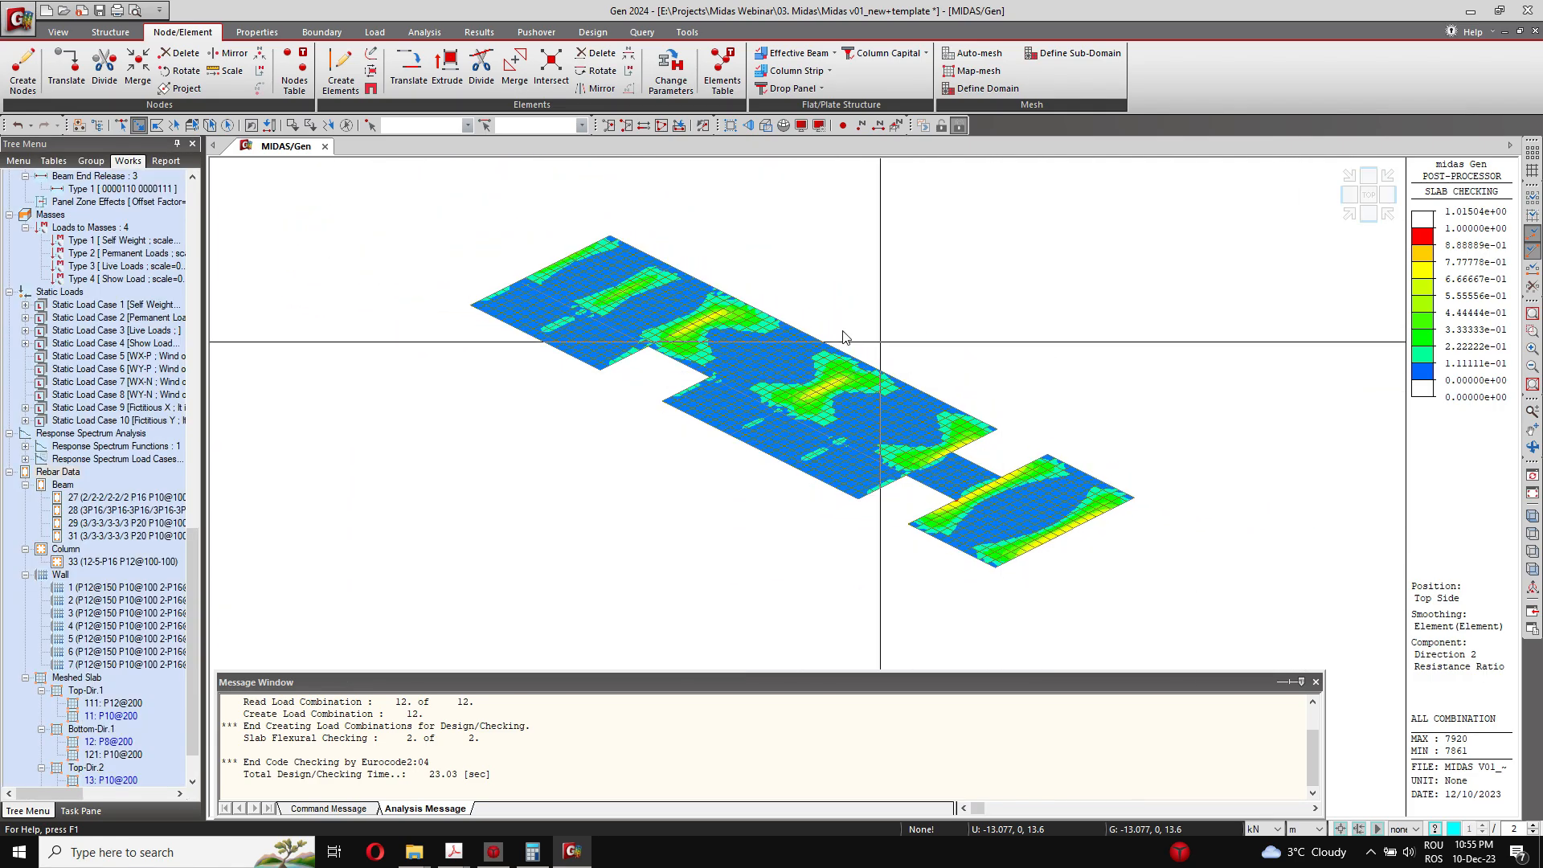
pyautogui.click(86, 31)
pyautogui.click(64, 31)
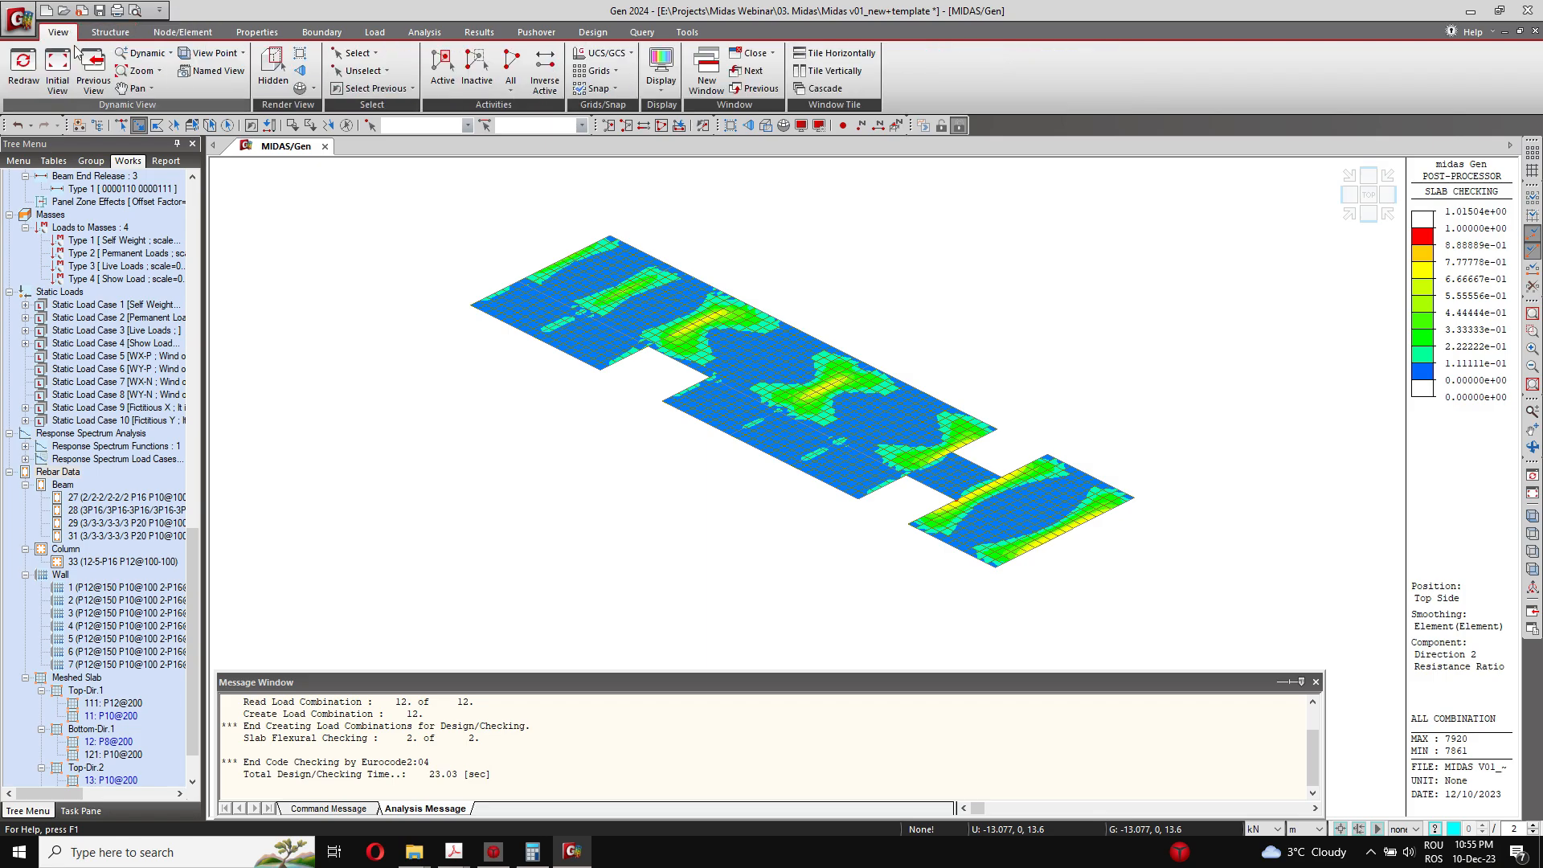
pyautogui.click(59, 65)
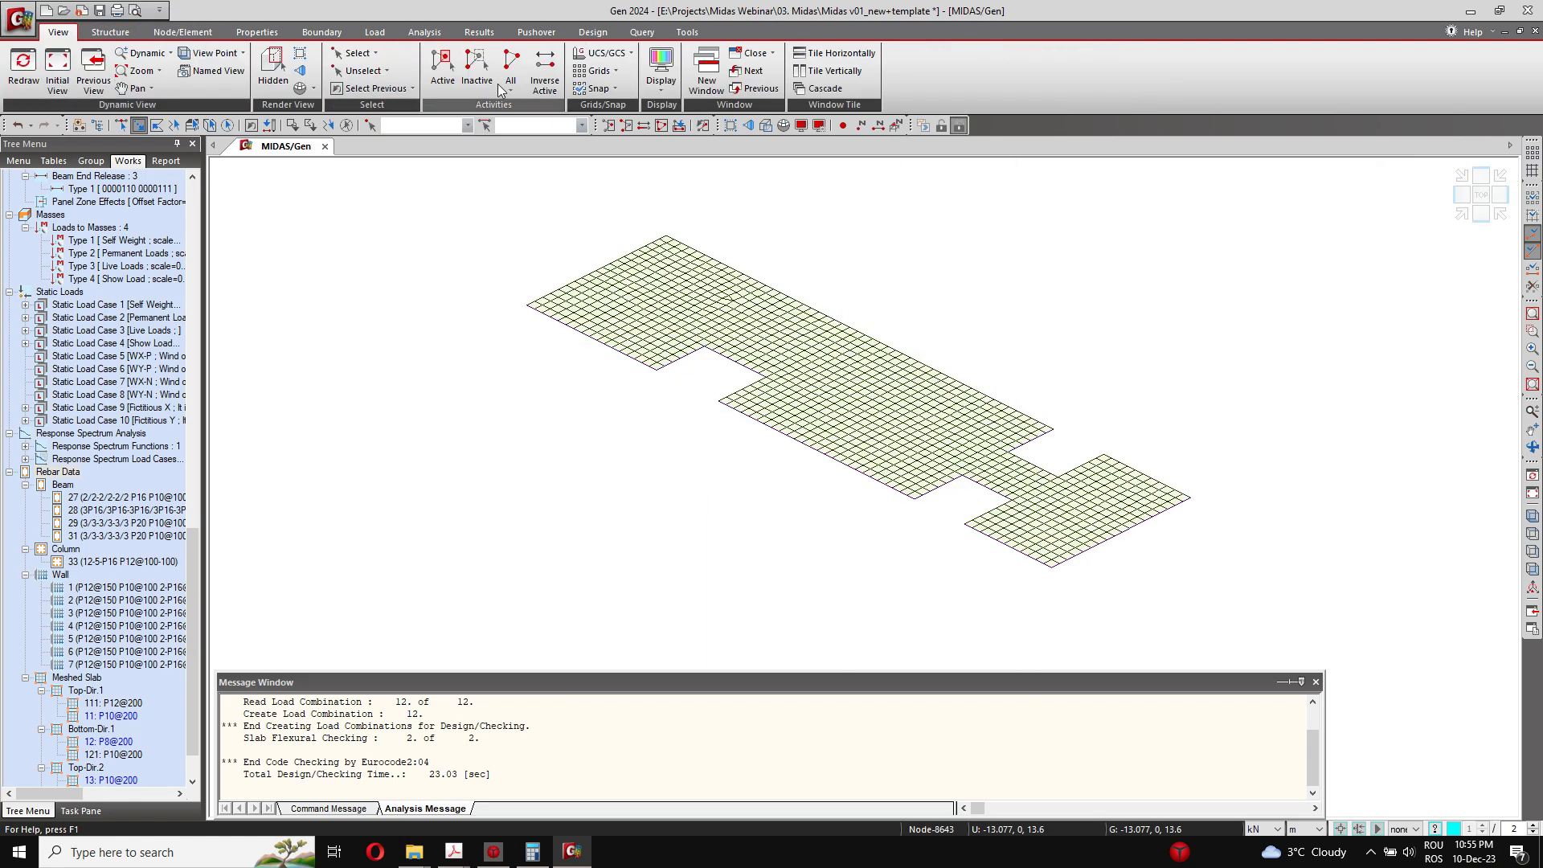
# Step: Activate all elements of the building, orbit the full model, and go back to the start of the Works tree
pyautogui.click(504, 87)
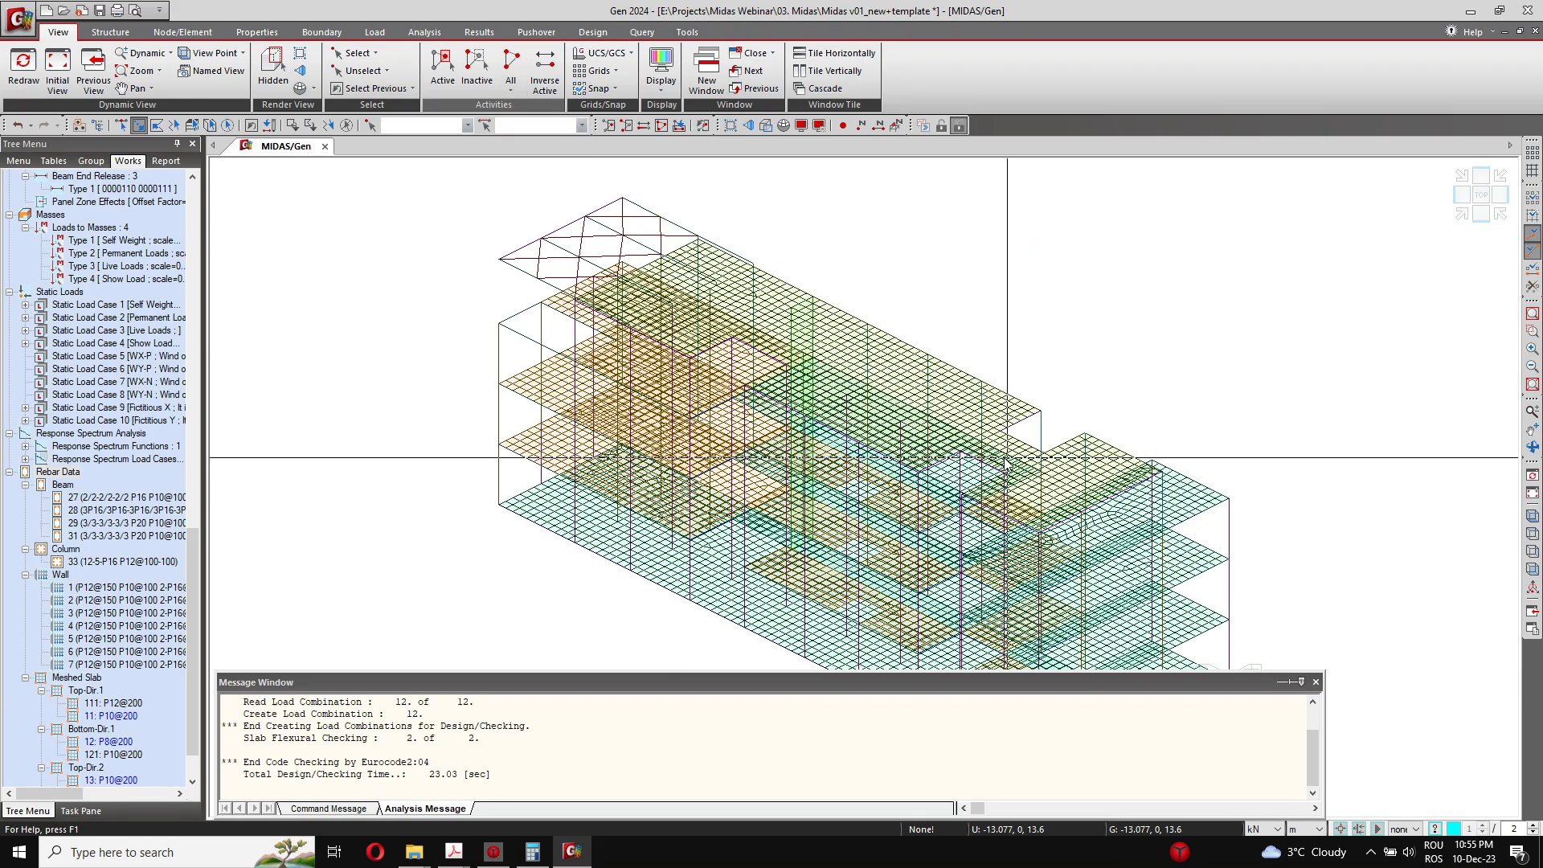
pyautogui.keyDown('ctrl'); pyautogui.moveTo(1007, 459); pyautogui.dragTo(741, 441, button='middle'); pyautogui.keyUp('ctrl')
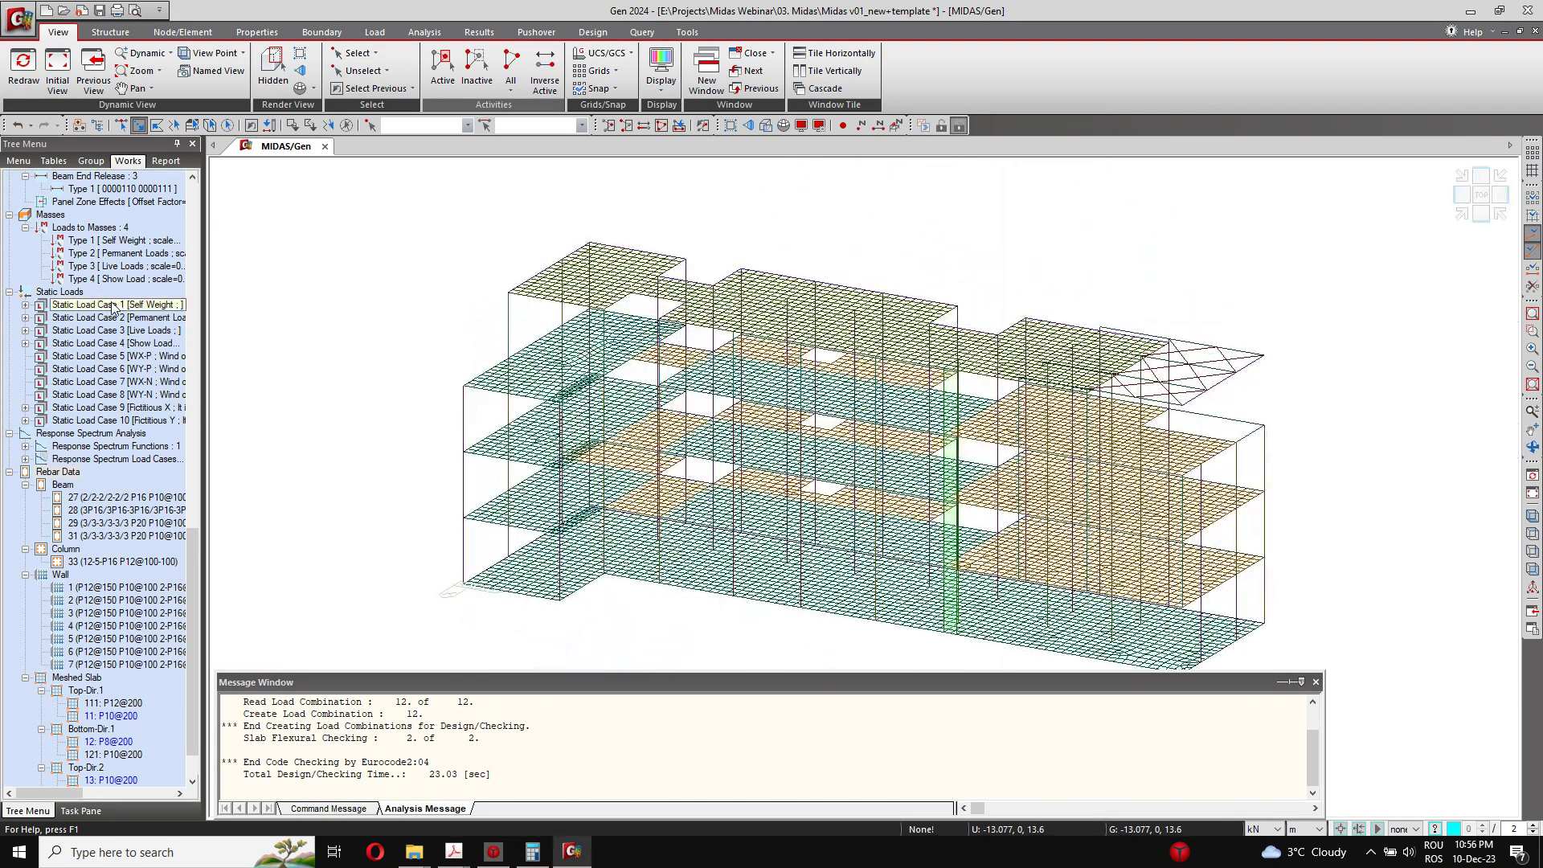
pyautogui.scroll(15, 151, 410)
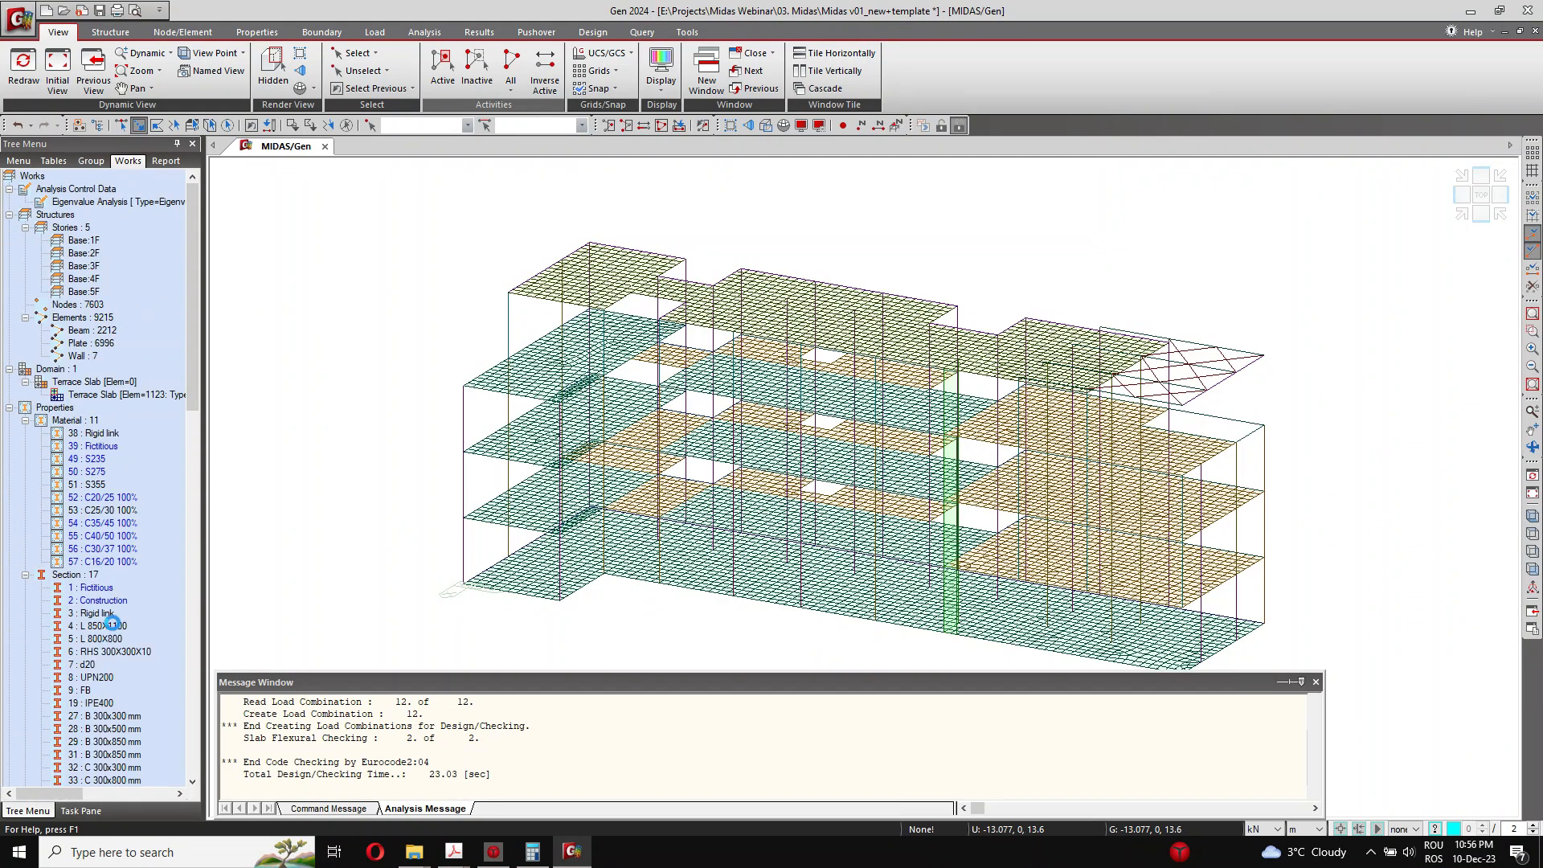
# Step: Activate only the members with section 19 : IPE400 so they are isolated from the rest of the building
pyautogui.rightClick(105, 702)
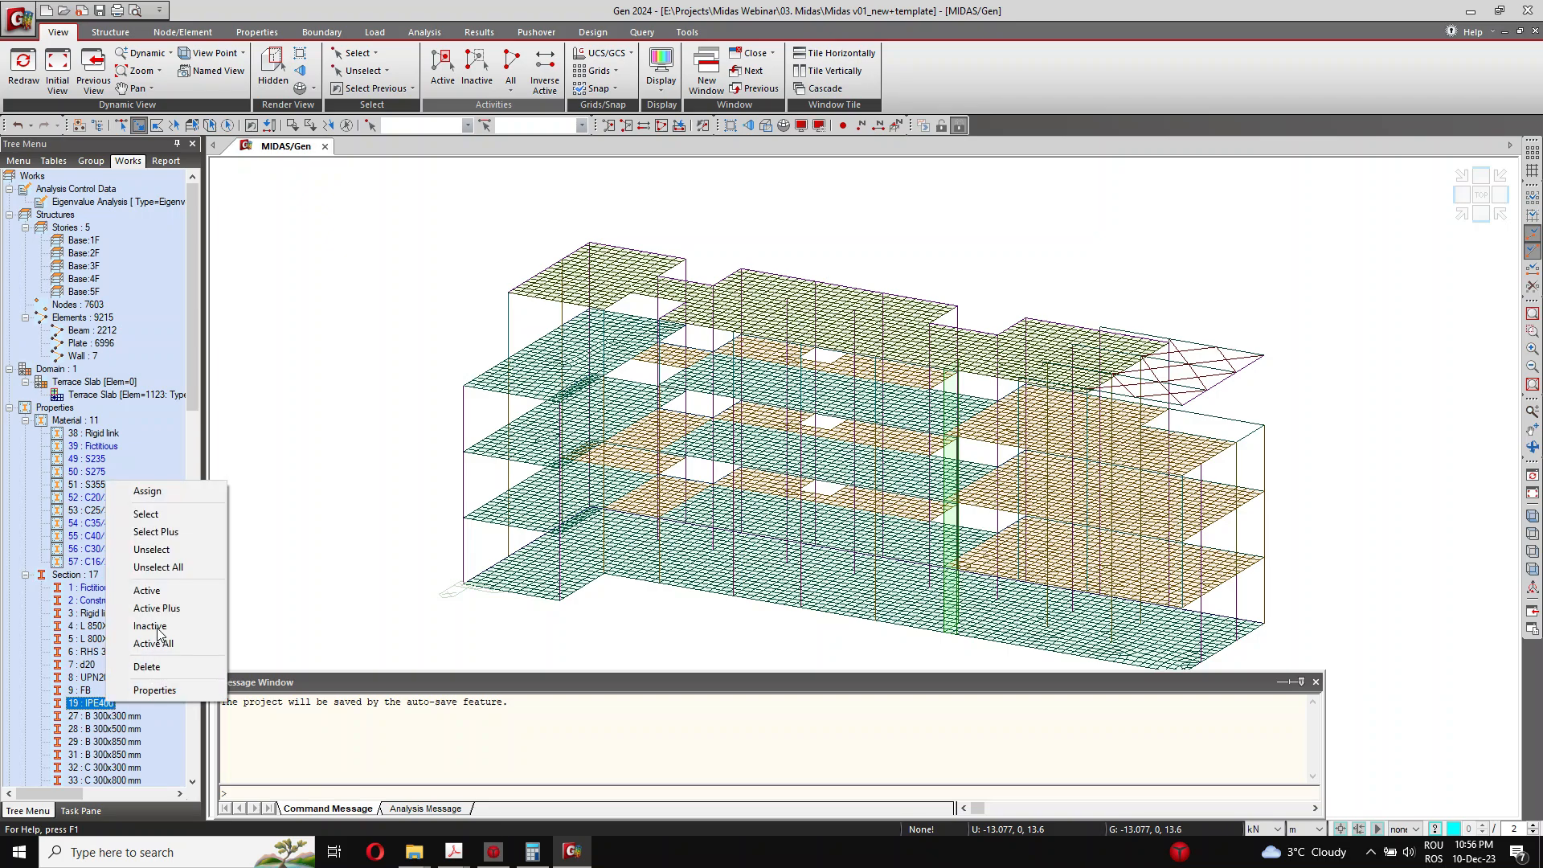
pyautogui.click(161, 591)
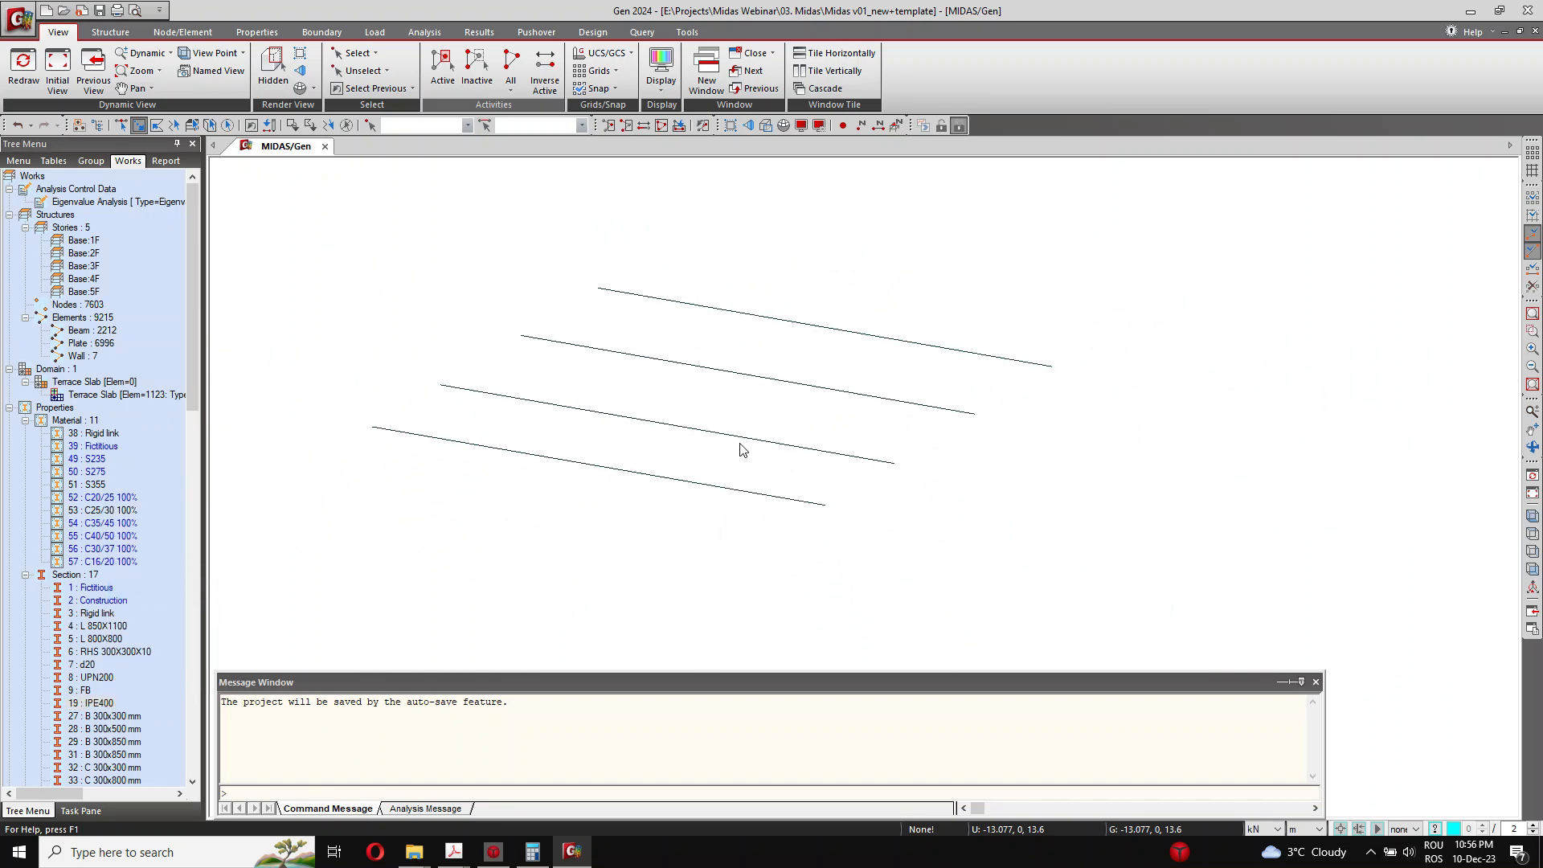
# Step: Review the Eurocode3:05 steel design code settings and the available national annexes, then close them without applying changes
pyautogui.click(594, 33)
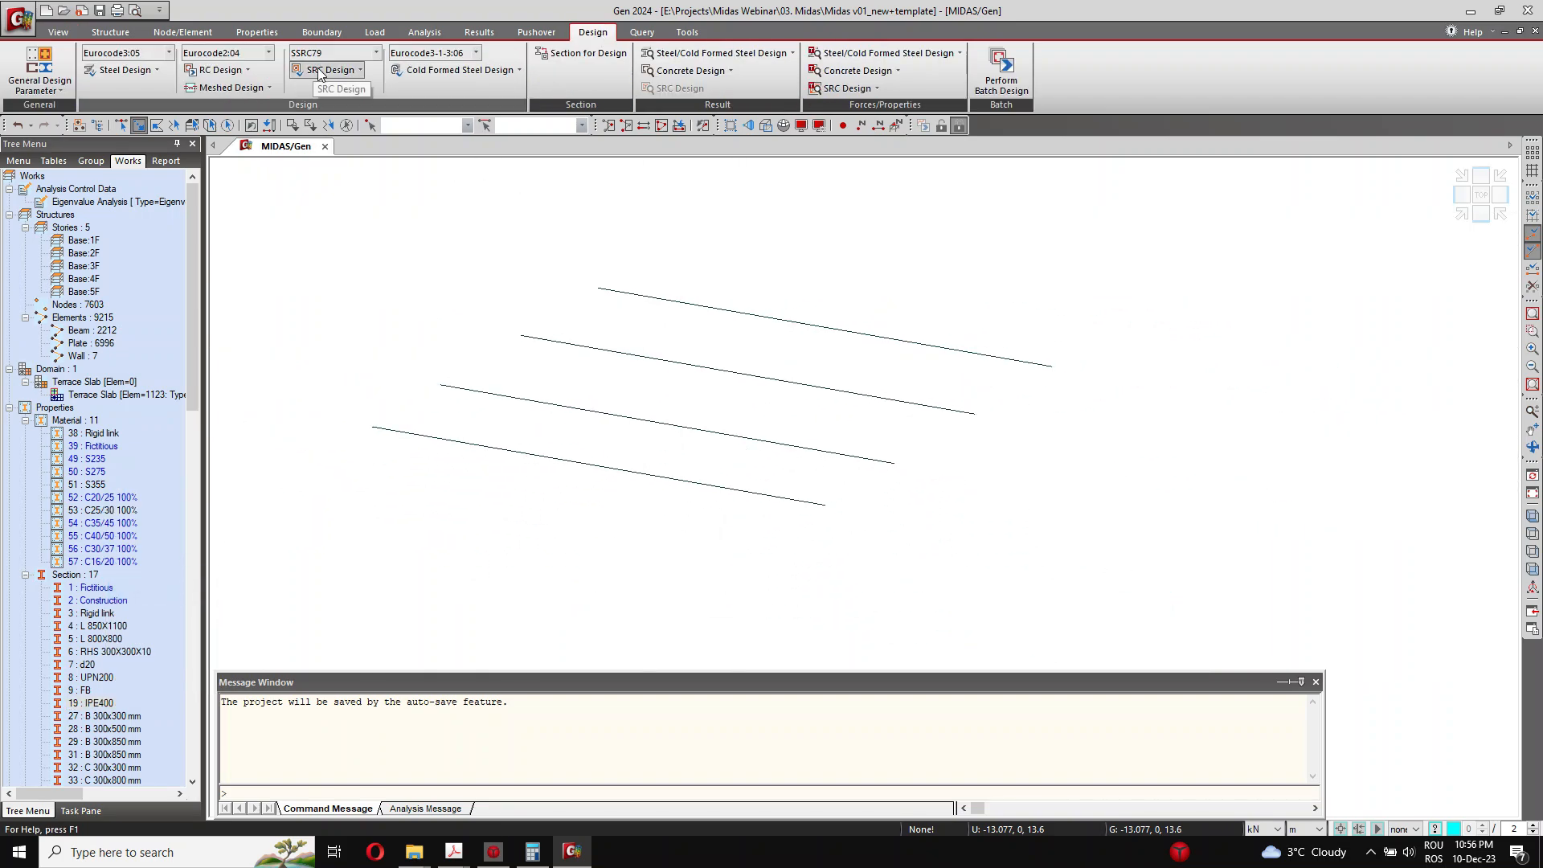
pyautogui.click(146, 71)
pyautogui.click(224, 71)
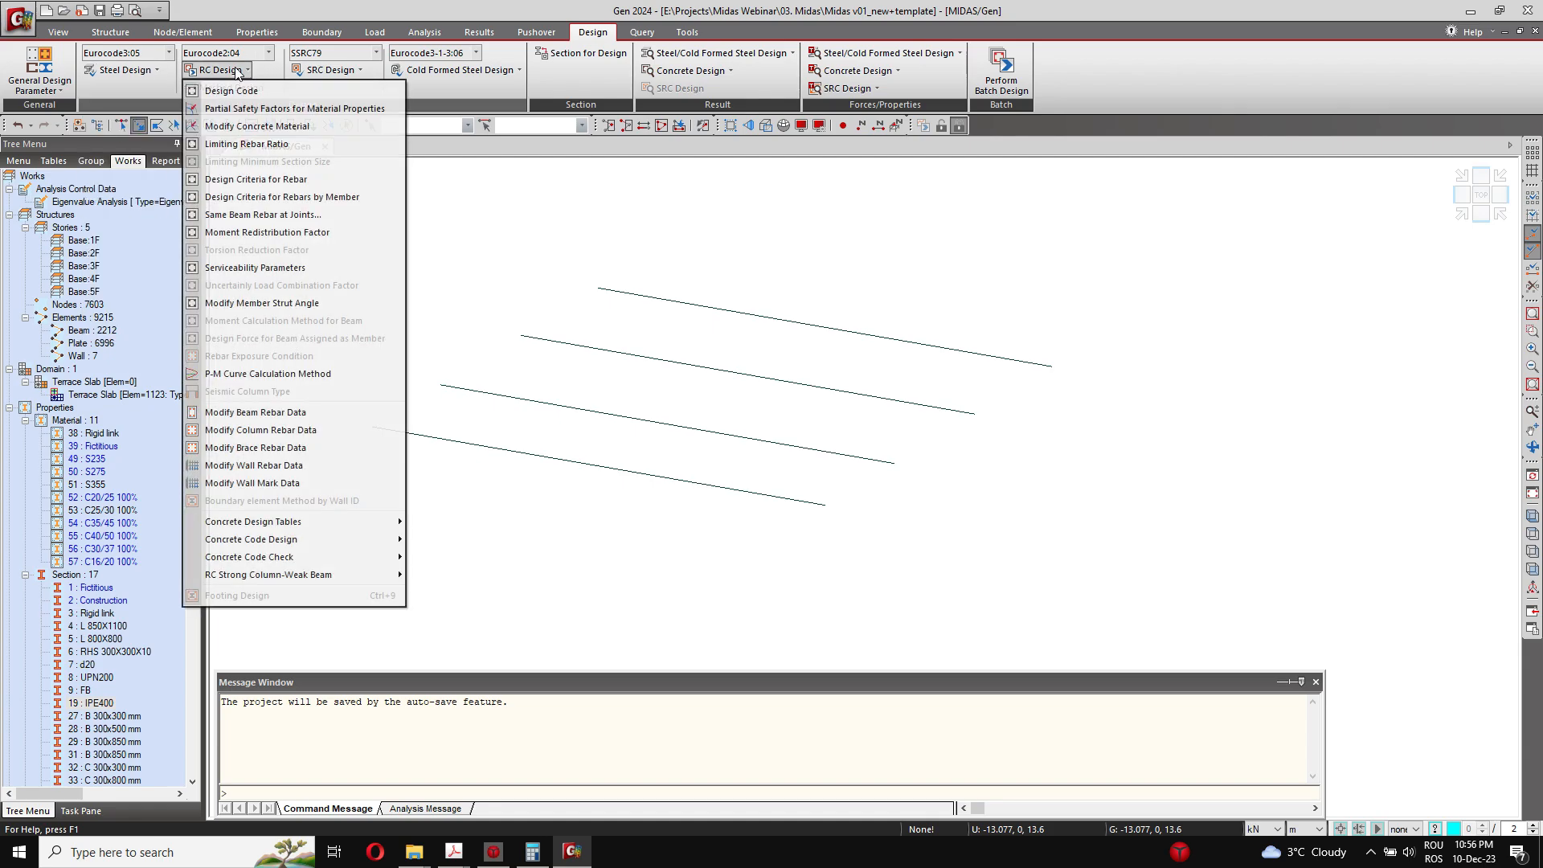
pyautogui.click(155, 80)
pyautogui.click(146, 88)
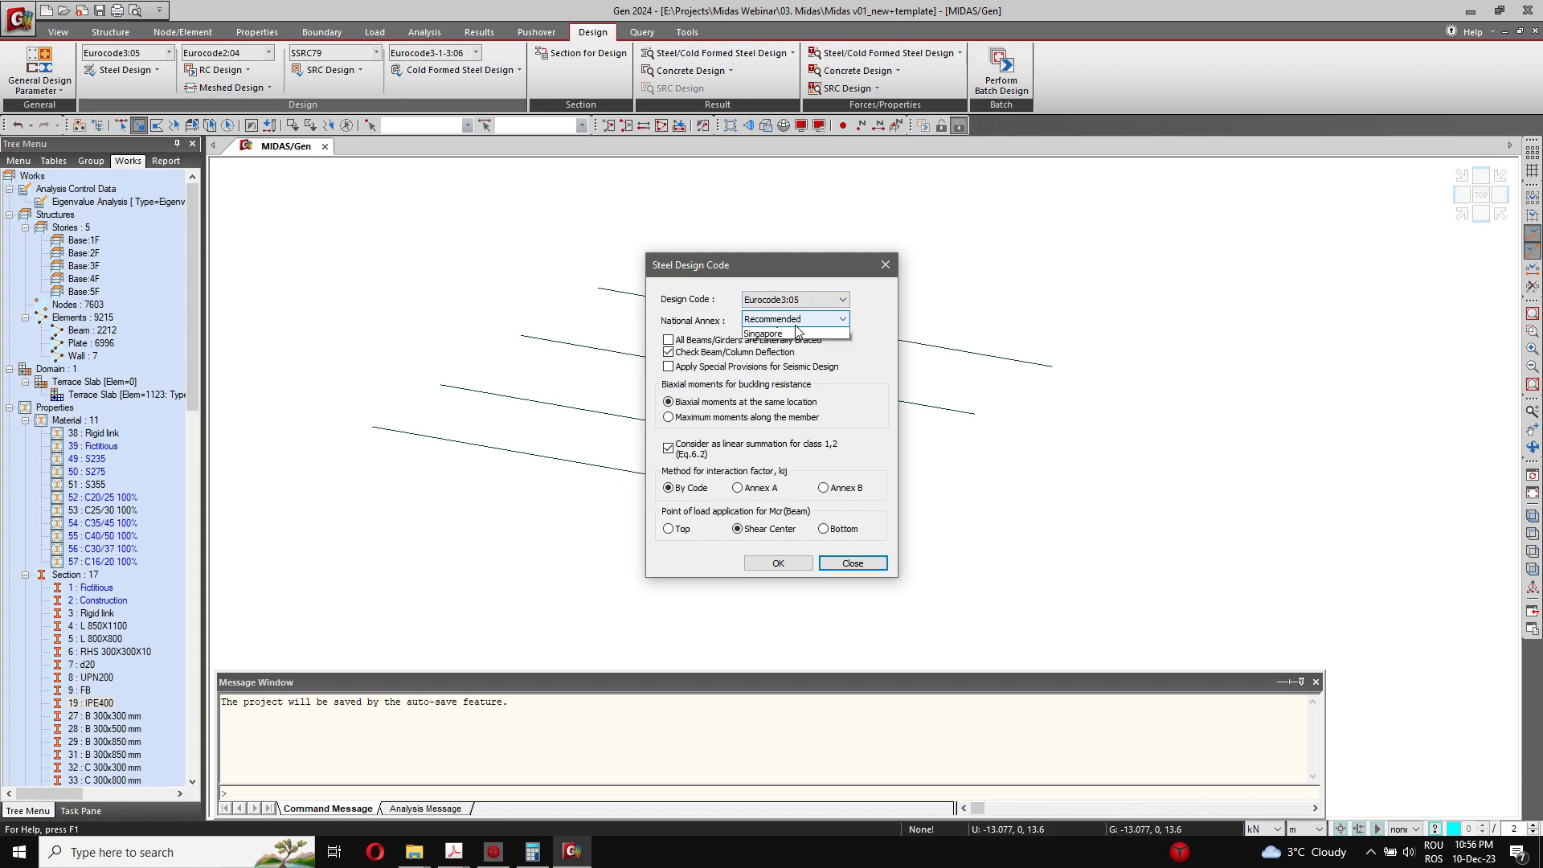
pyautogui.click(796, 332)
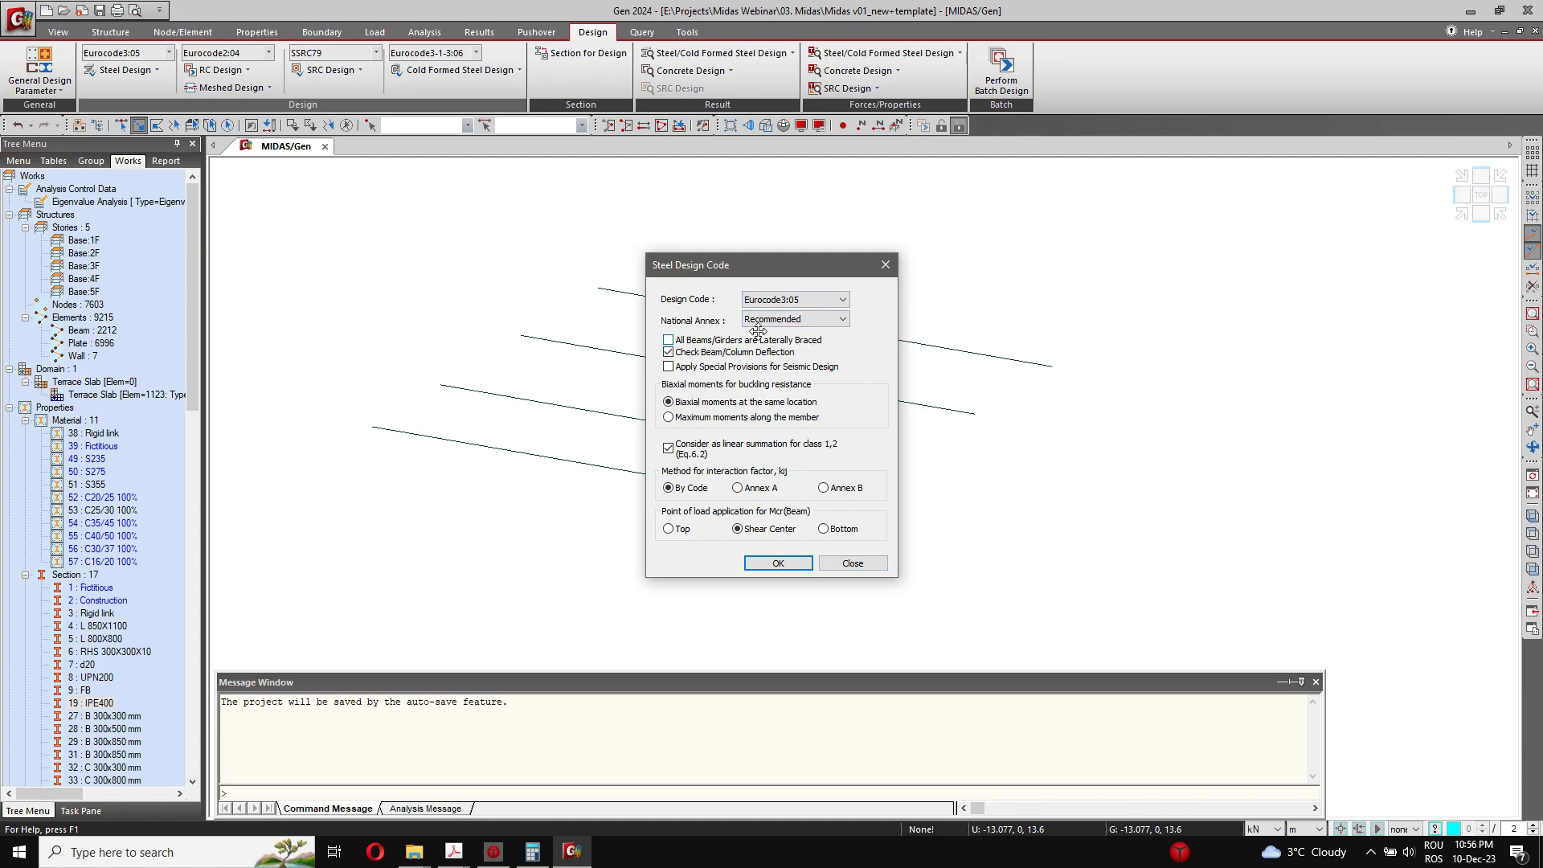
pyautogui.click(854, 562)
# Step: Run the Steel Code Check and expand the result table to show all force and resistance columns
pyautogui.click(134, 71)
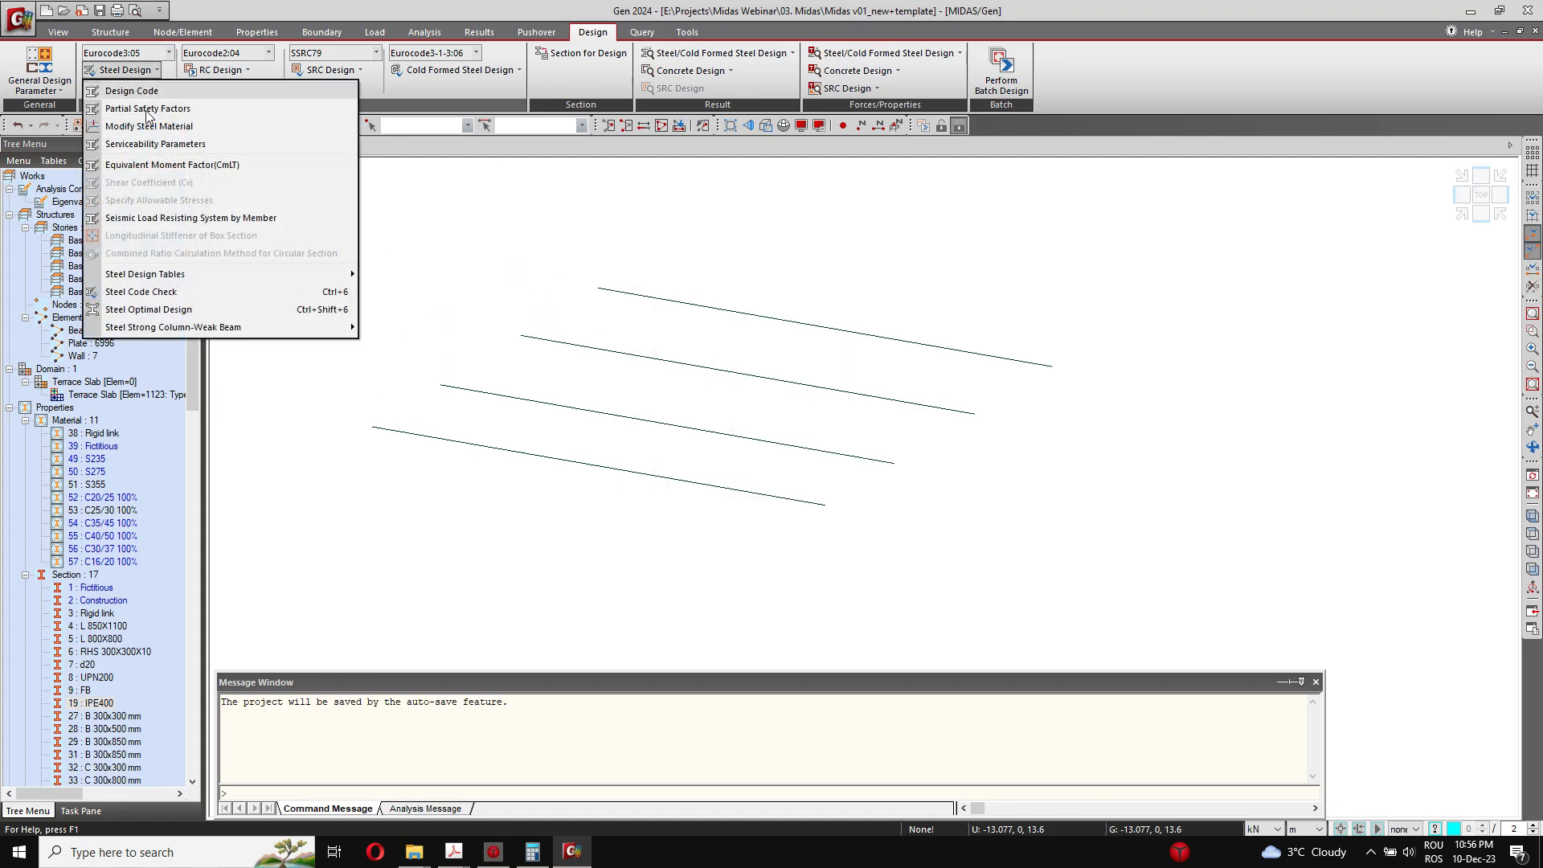
pyautogui.click(190, 292)
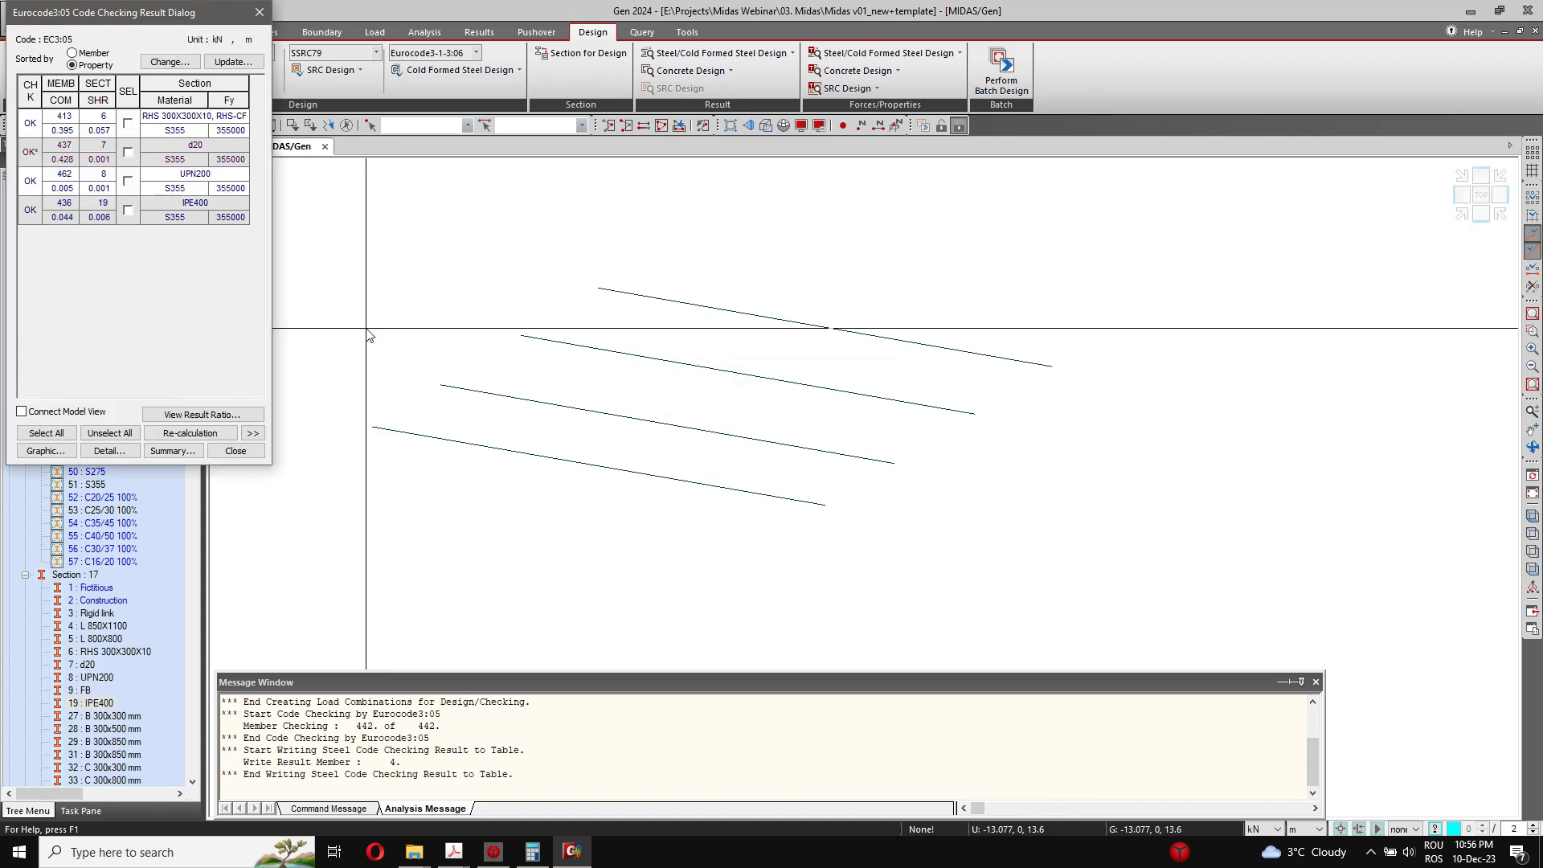
pyautogui.click(253, 434)
pyautogui.moveTo(465, 12); pyautogui.dragTo(619, 197)
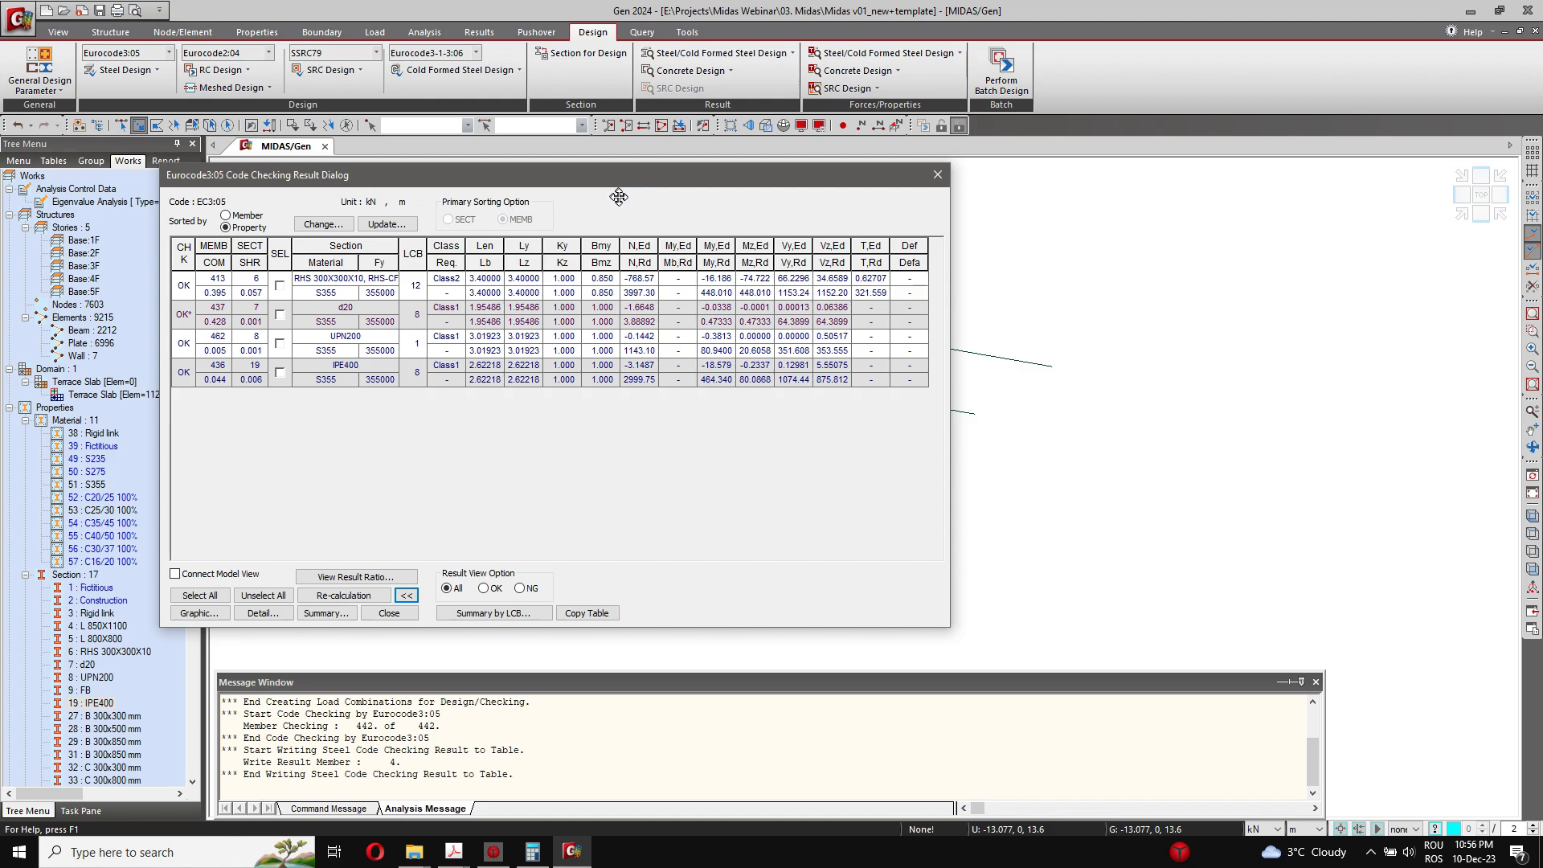
pyautogui.moveTo(619, 197); pyautogui.dragTo(620, 198)
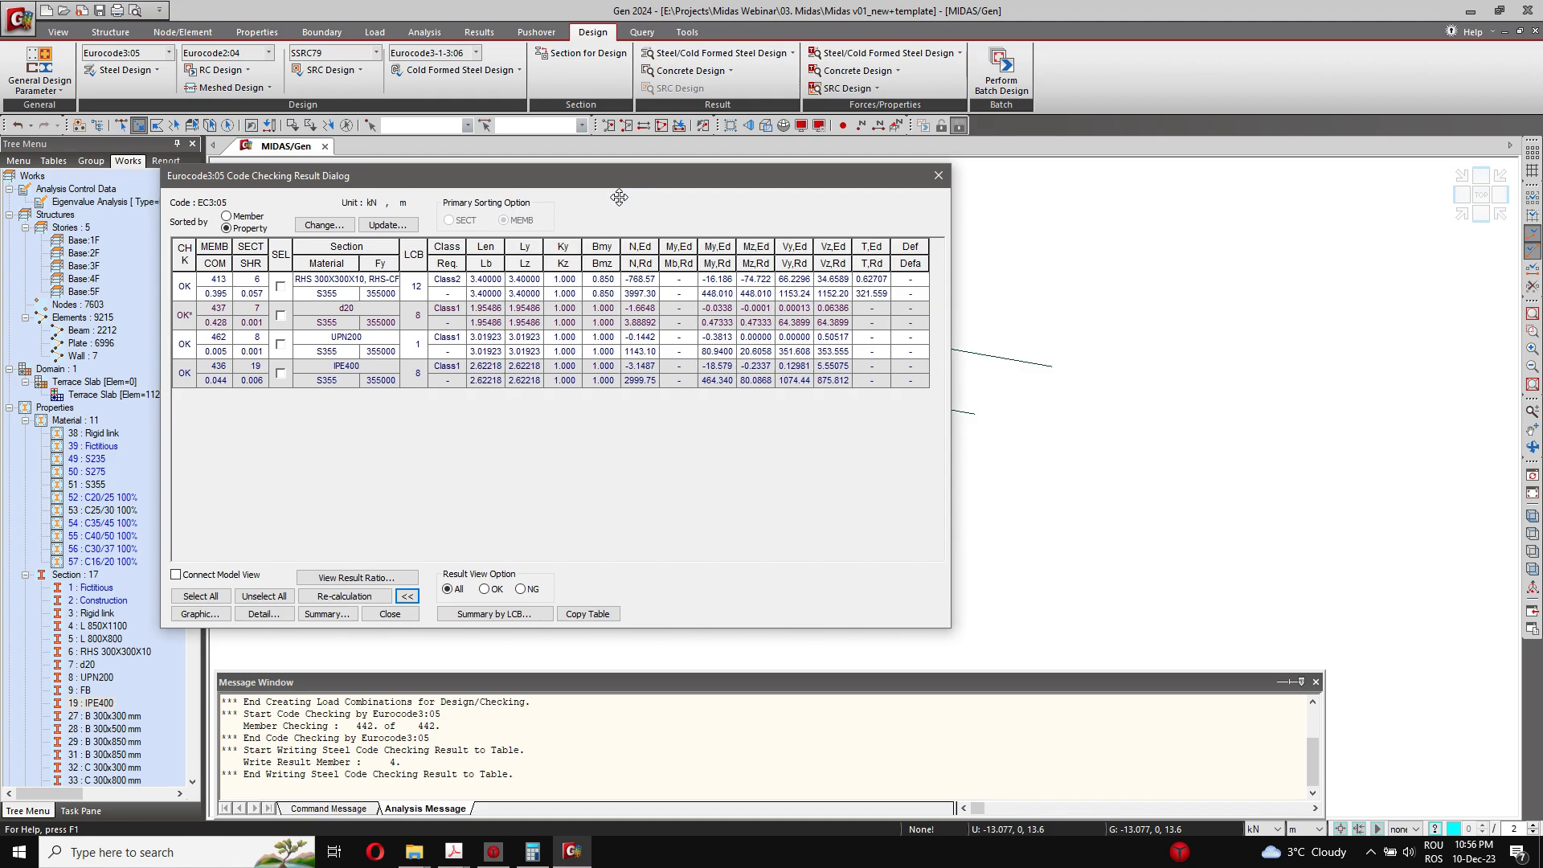
# Step: Select the IPE400 result and read through its detailed calculation report, from section classification to lateral-torsional buckling
pyautogui.click(276, 375)
pyautogui.click(259, 615)
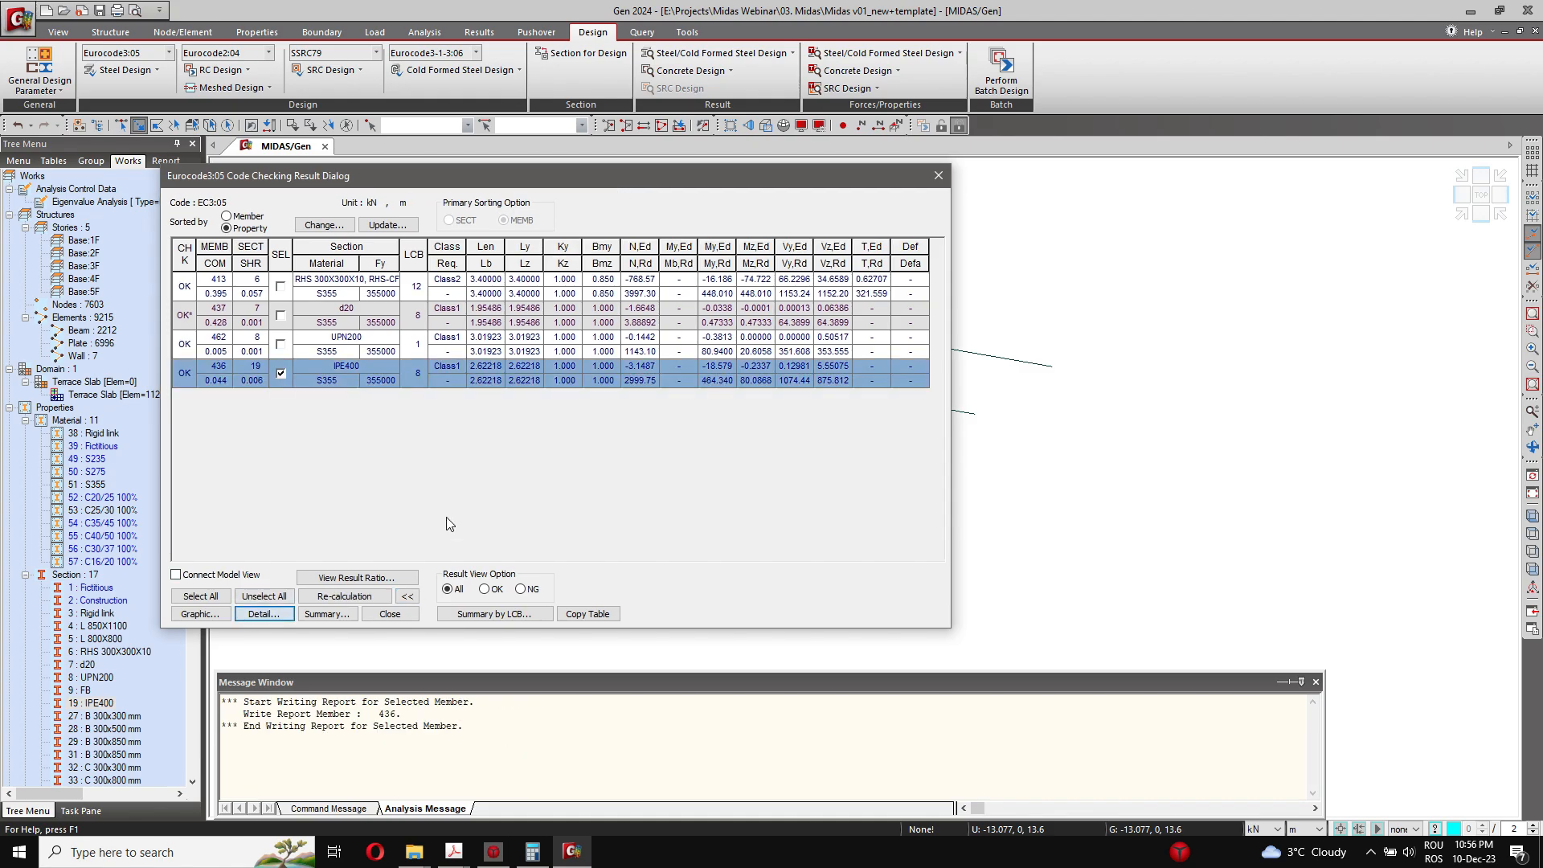
pyautogui.scroll(-20, 810, 375)
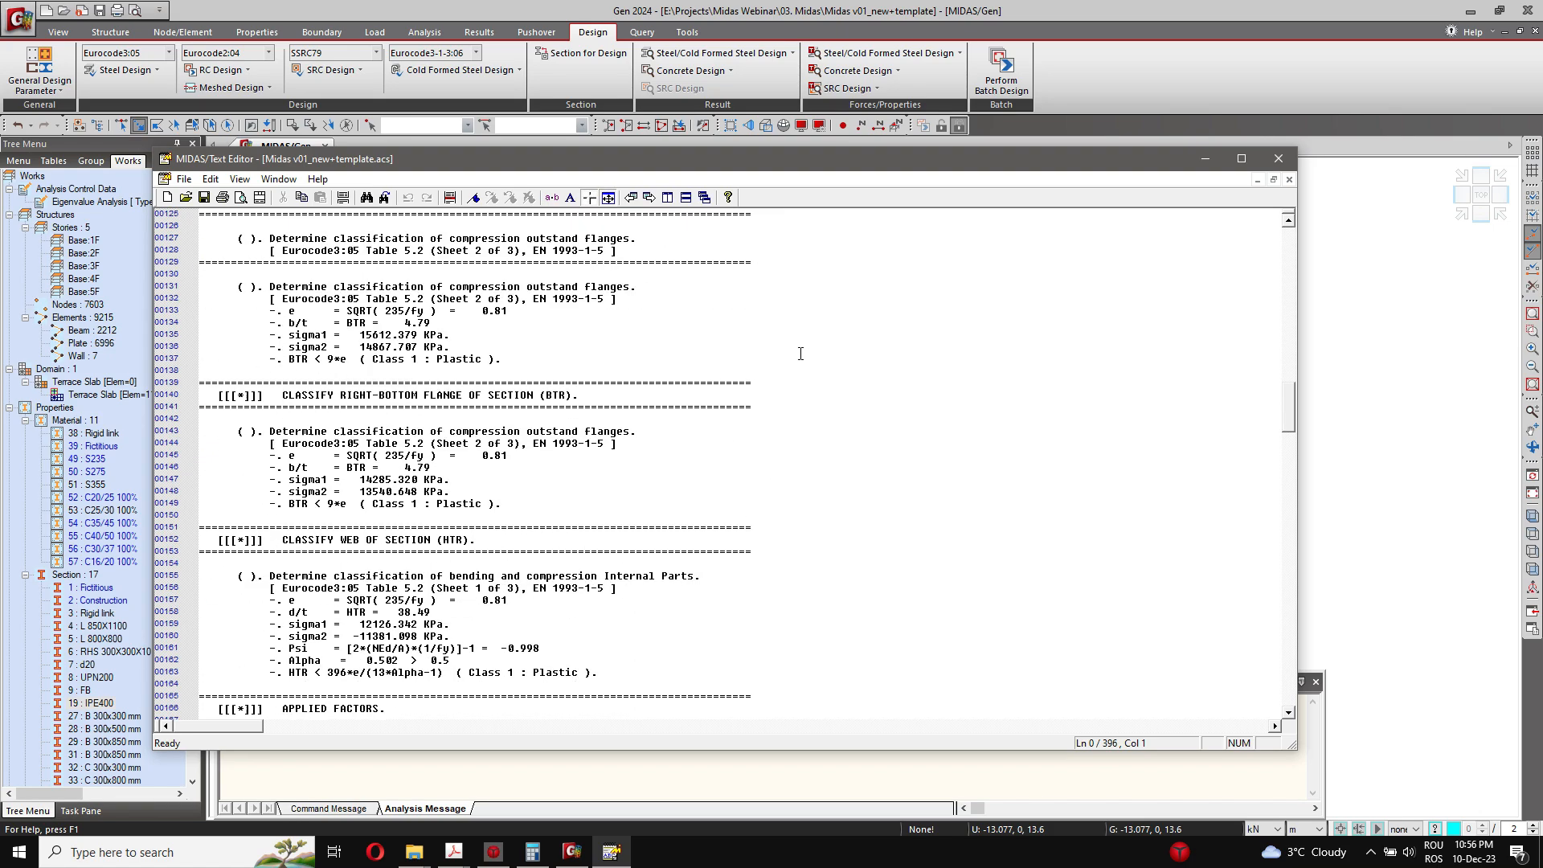
pyautogui.scroll(-20, 655, 386)
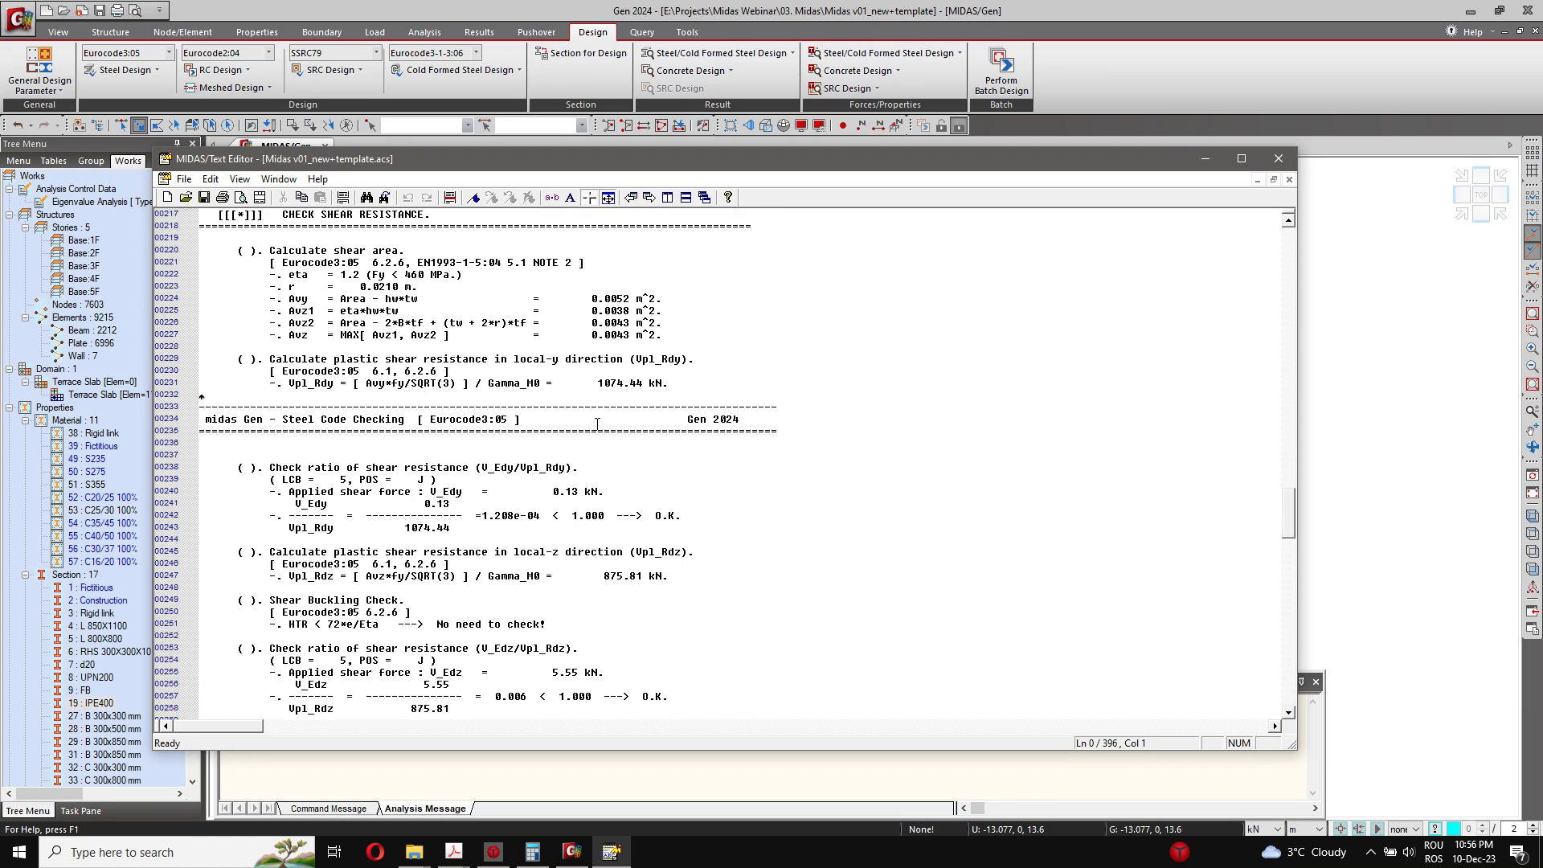
pyautogui.scroll(-19, 592, 426)
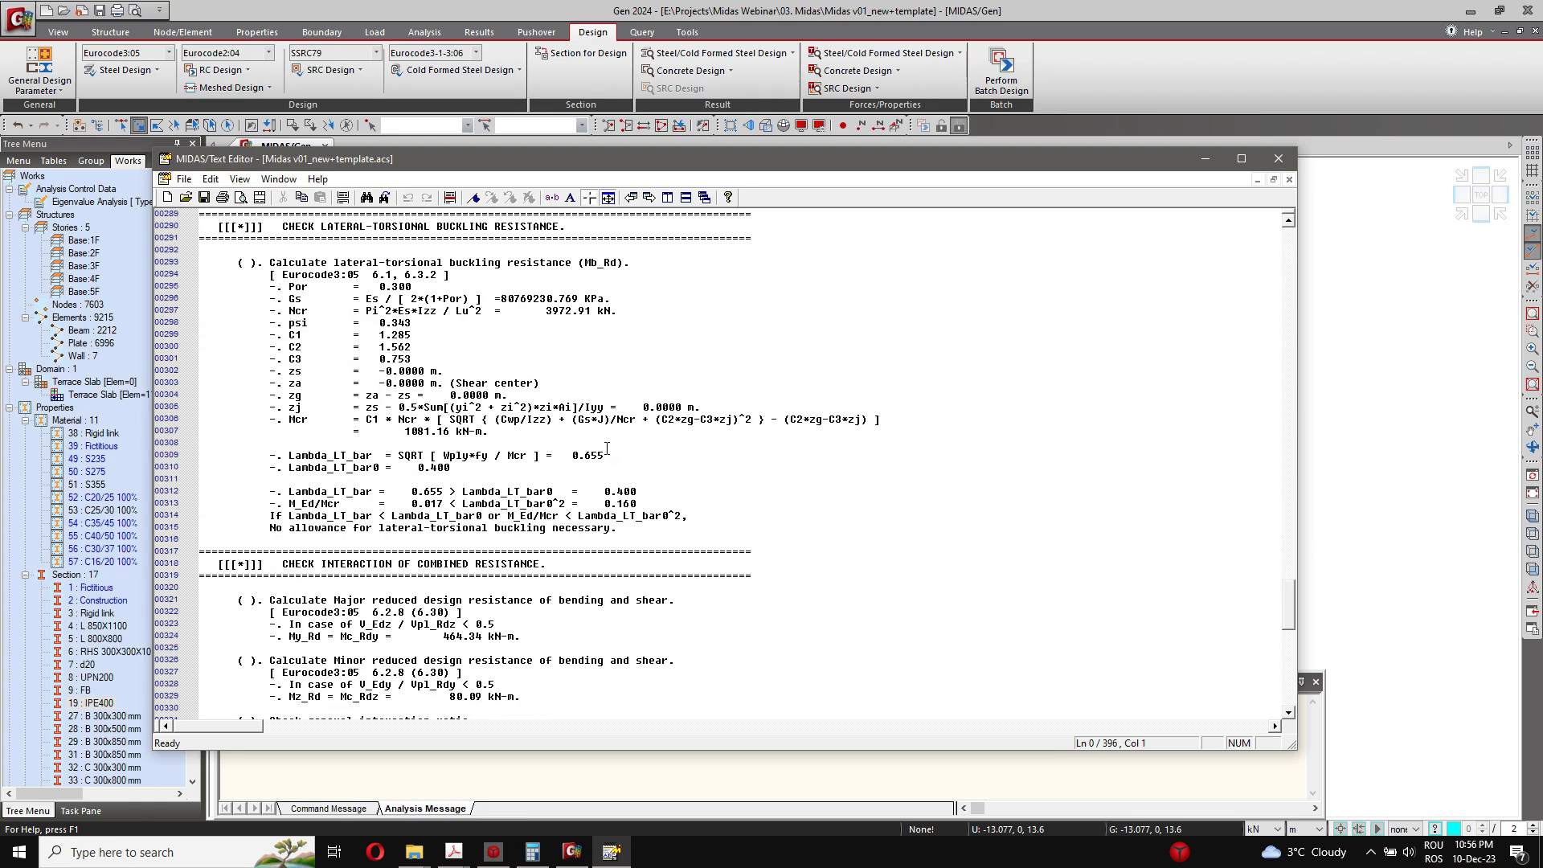
pyautogui.click(1271, 159)
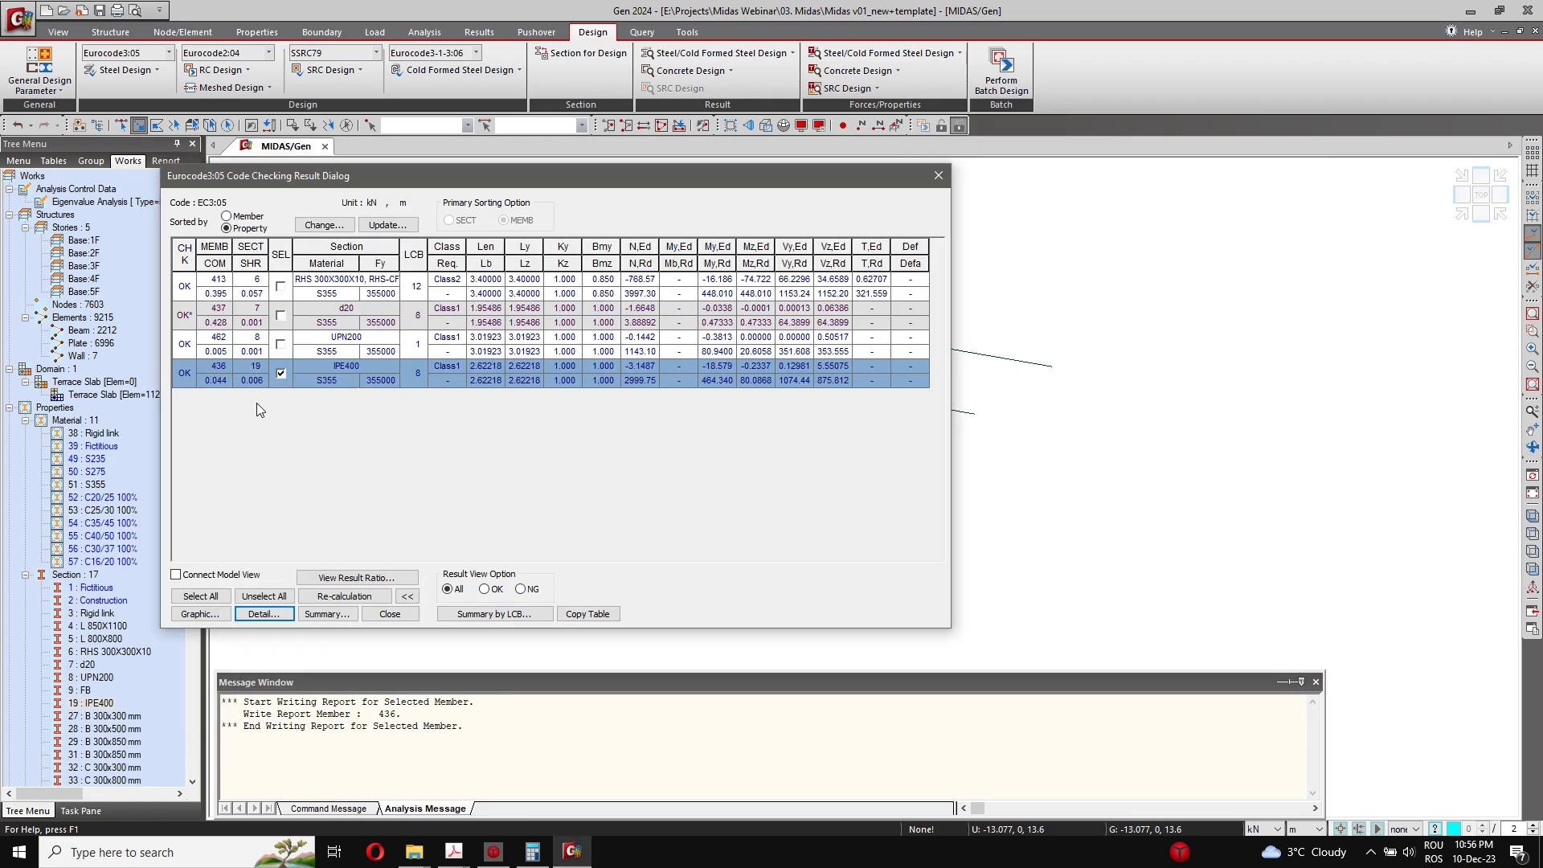
# Step: View the graphic report of the IPE400 check down to the shear resistance, and briefly open its summary report
pyautogui.click(206, 614)
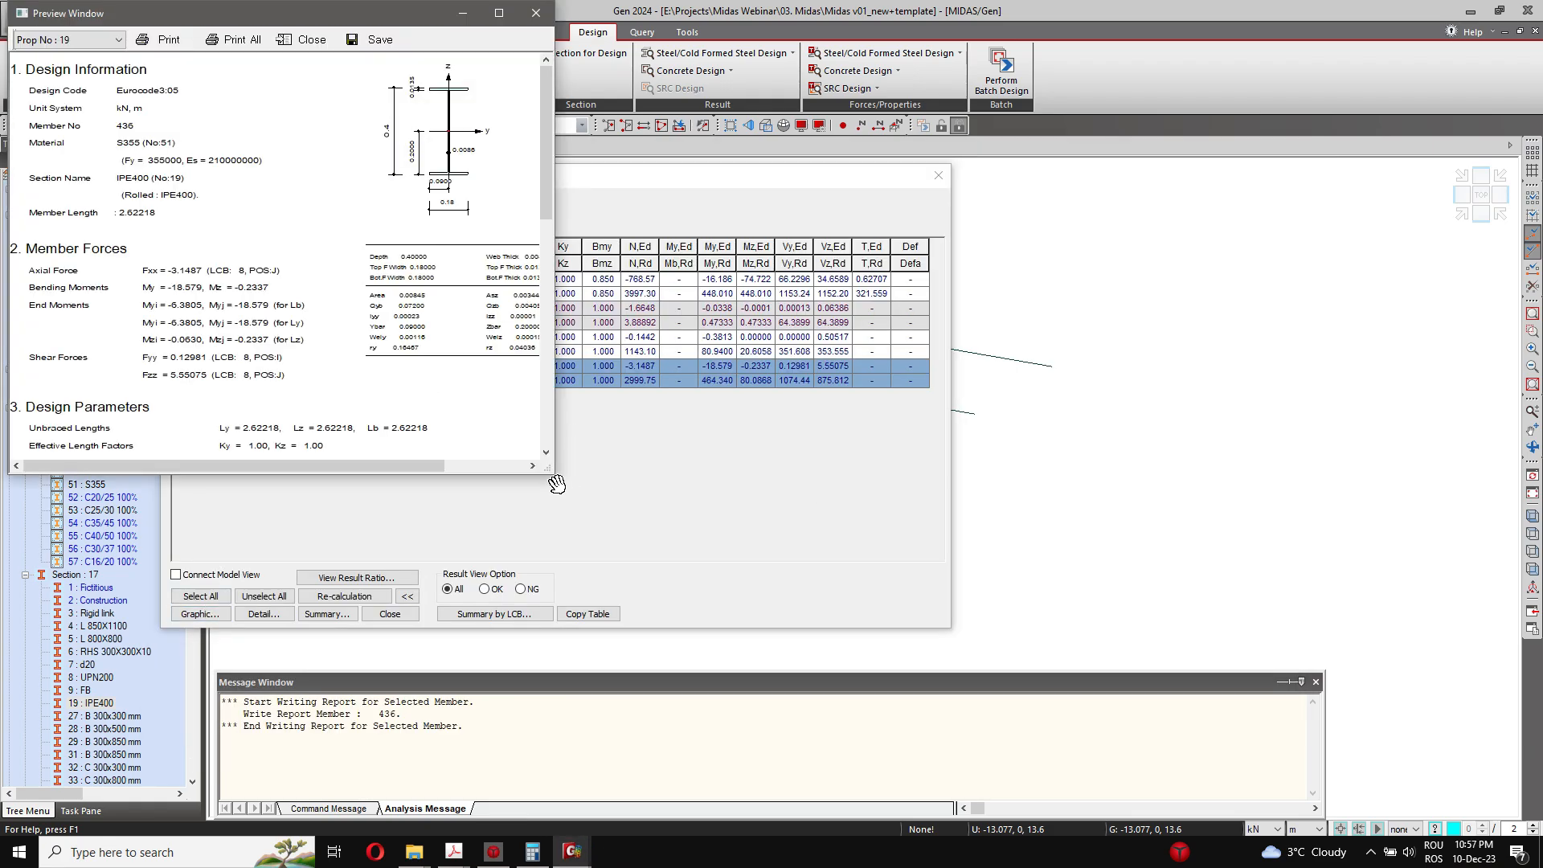
pyautogui.moveTo(538, 465); pyautogui.dragTo(781, 748)
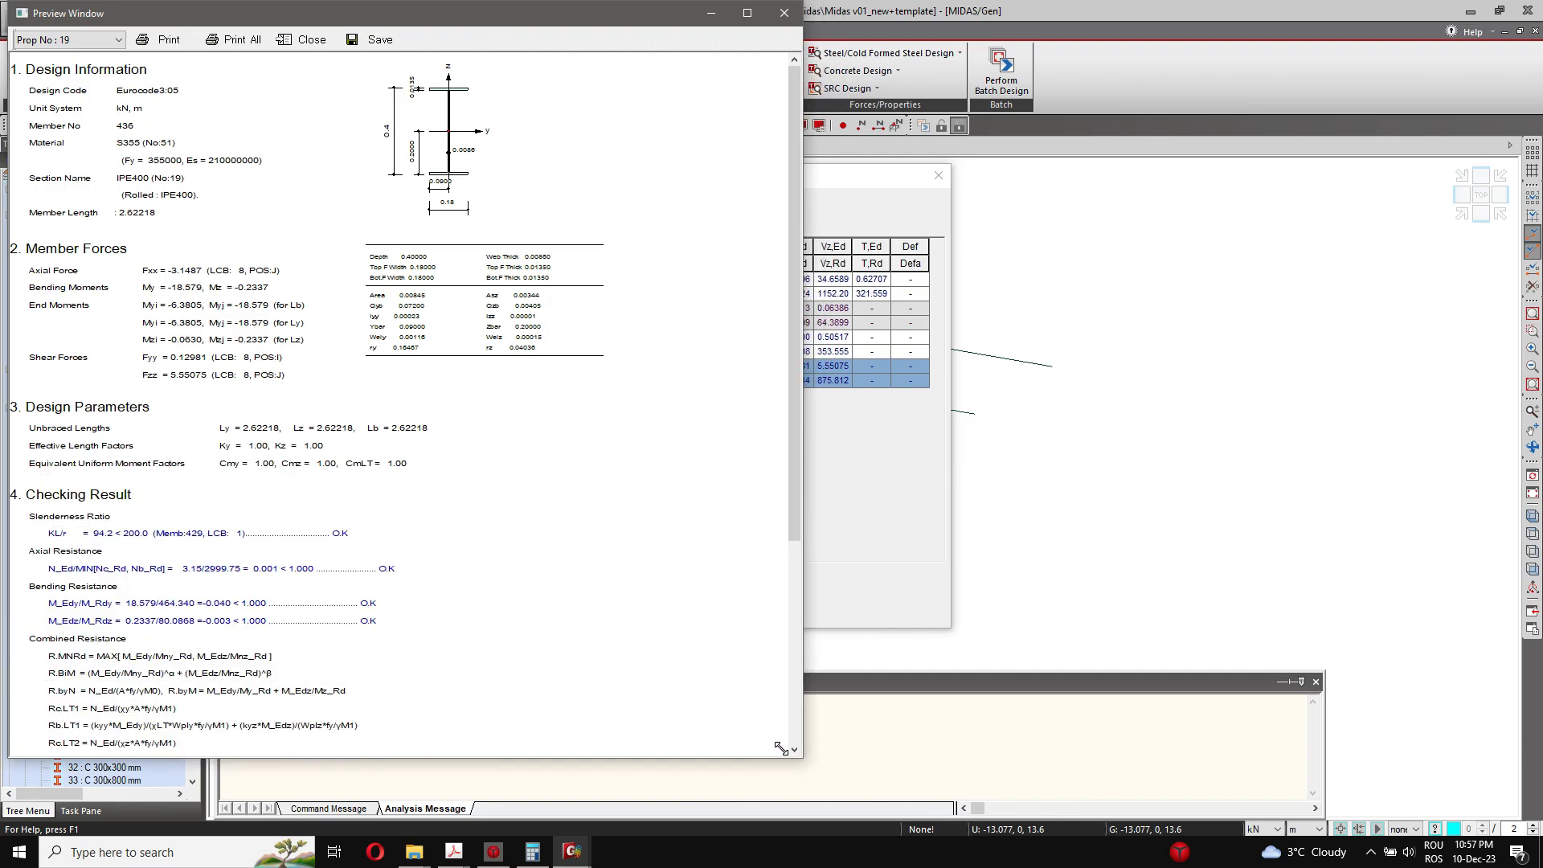
pyautogui.scroll(-5, 315, 236)
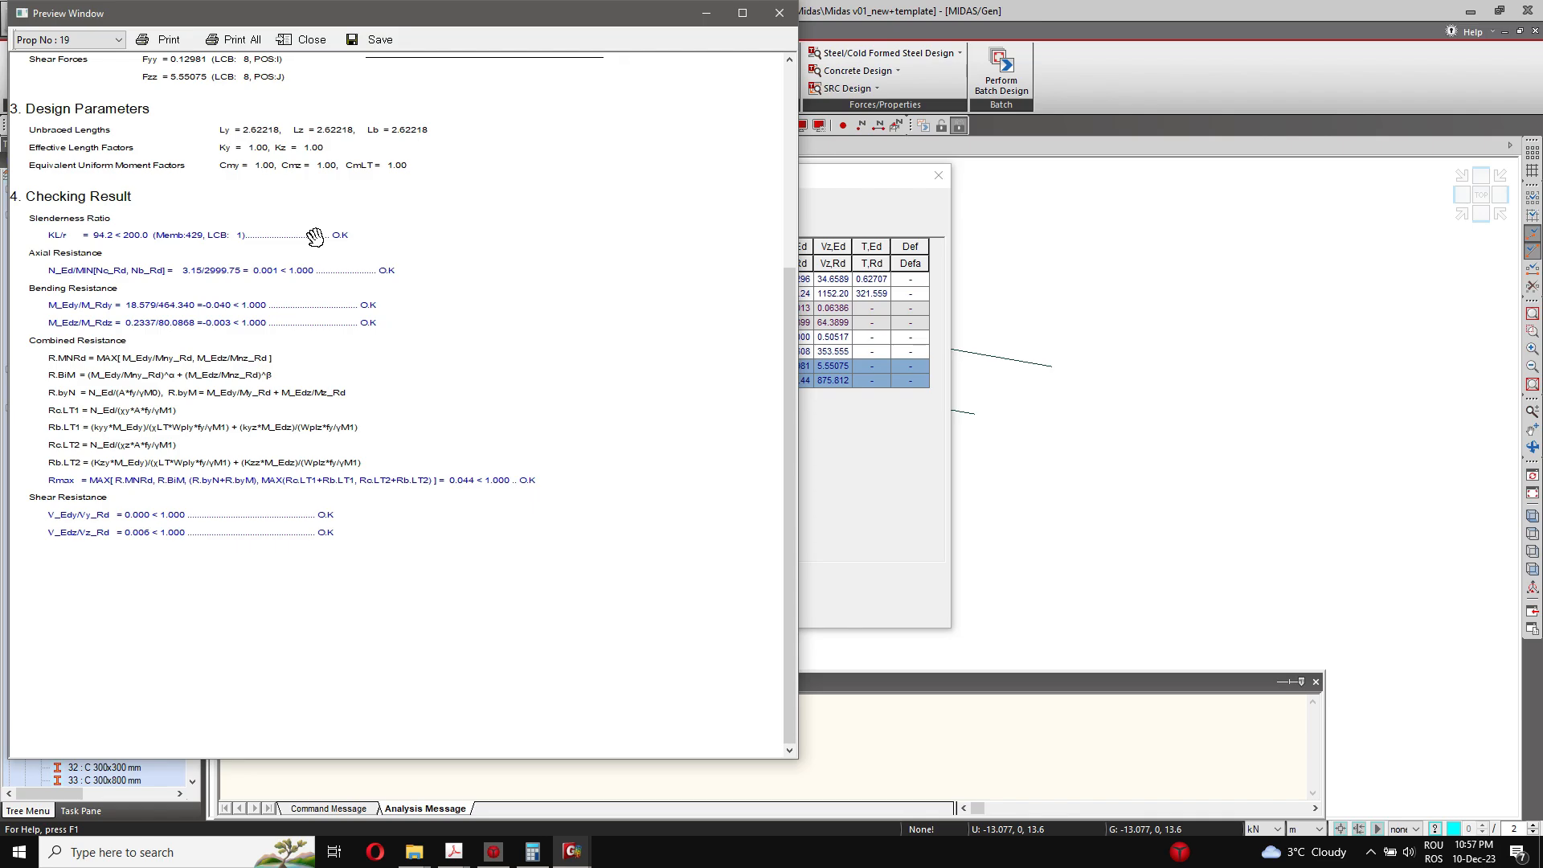
pyautogui.click(779, 13)
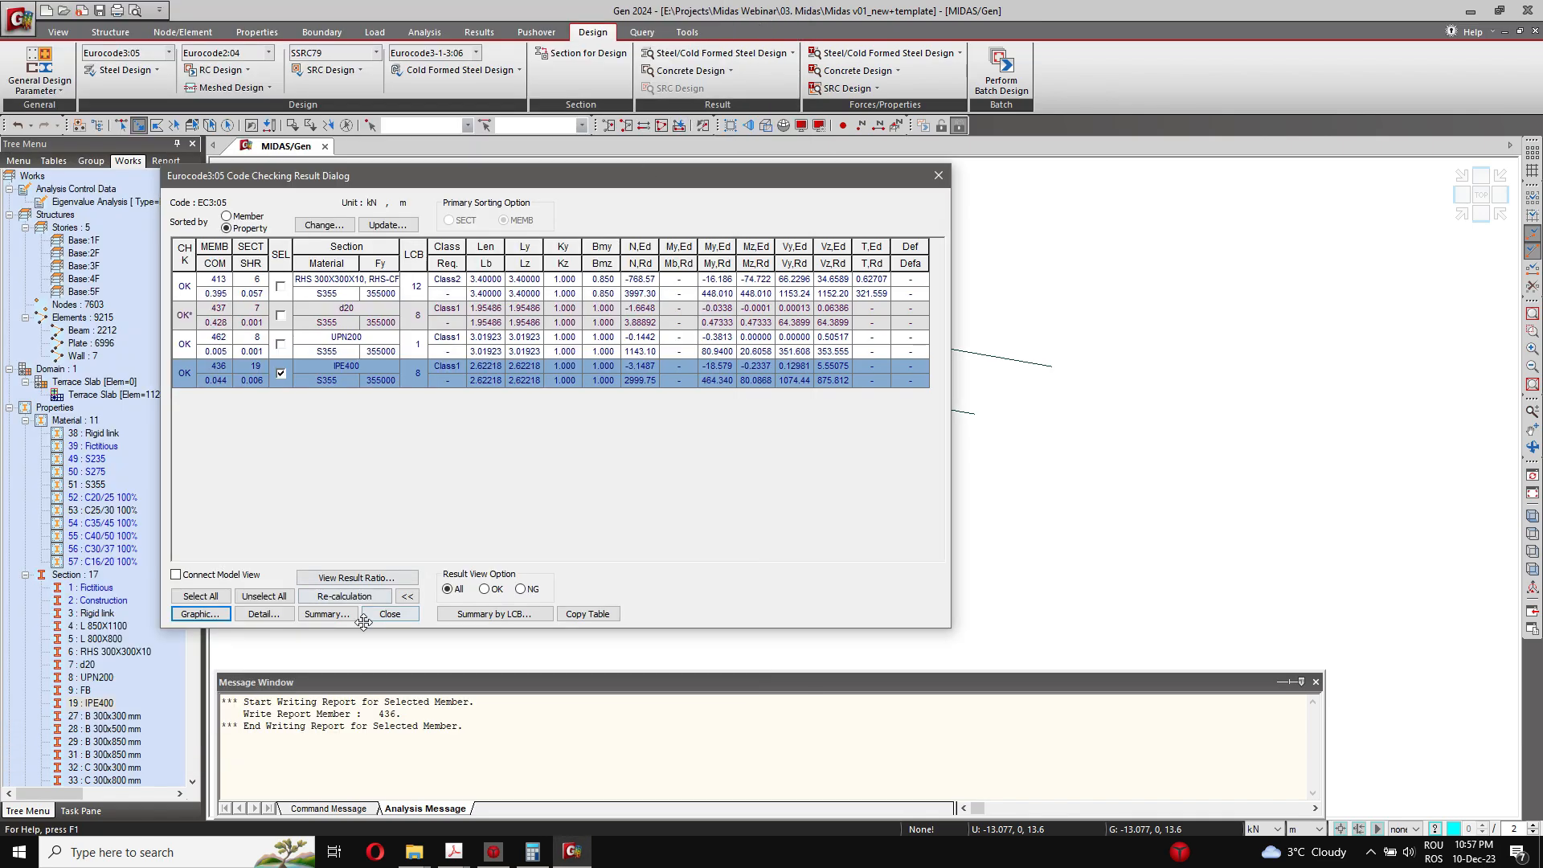
pyautogui.click(336, 616)
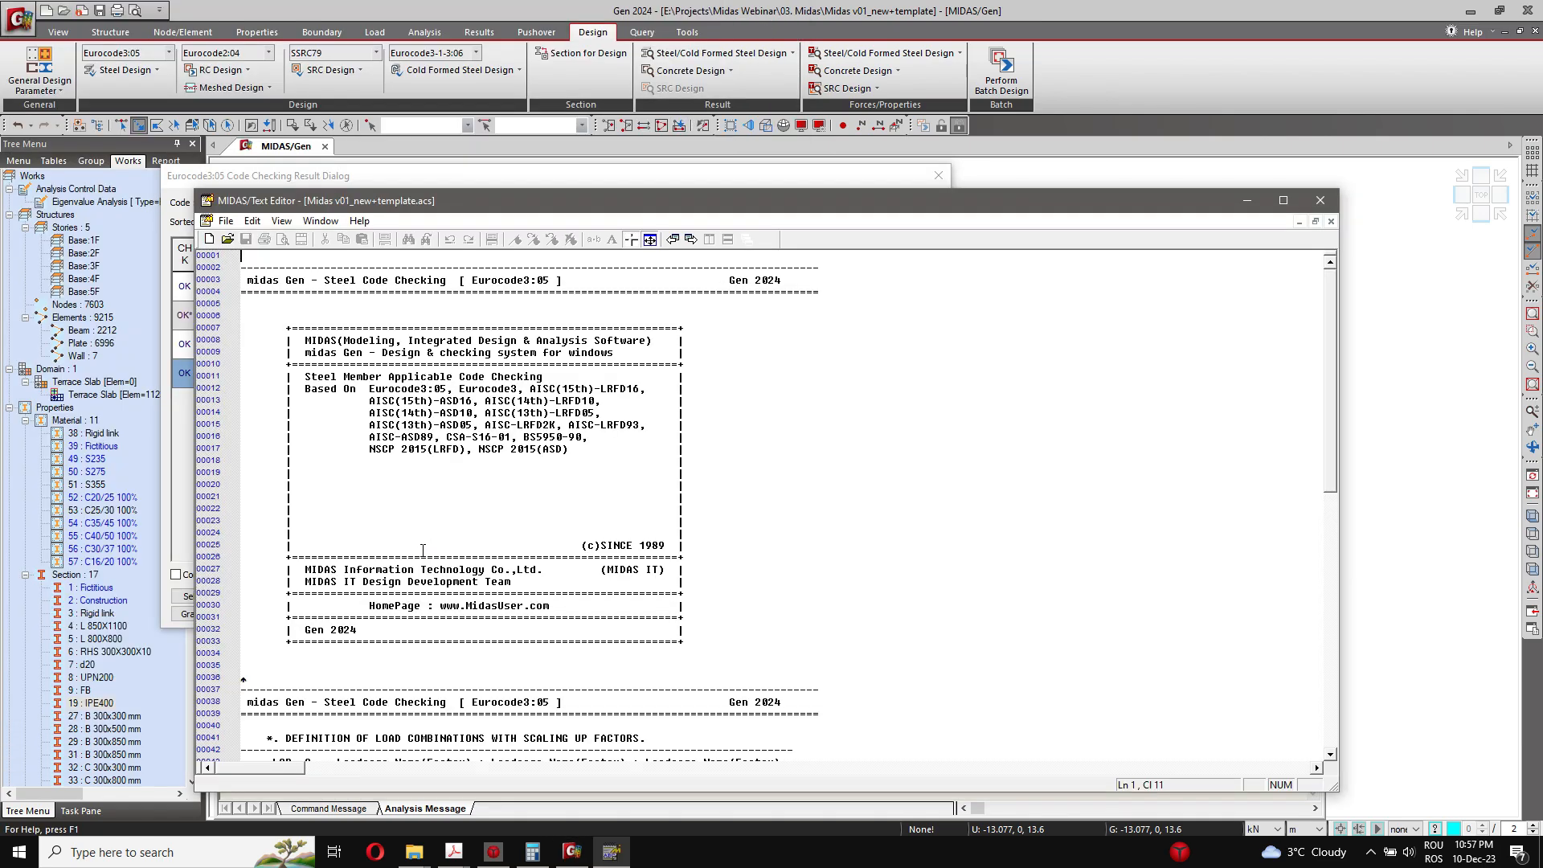
pyautogui.click(1321, 202)
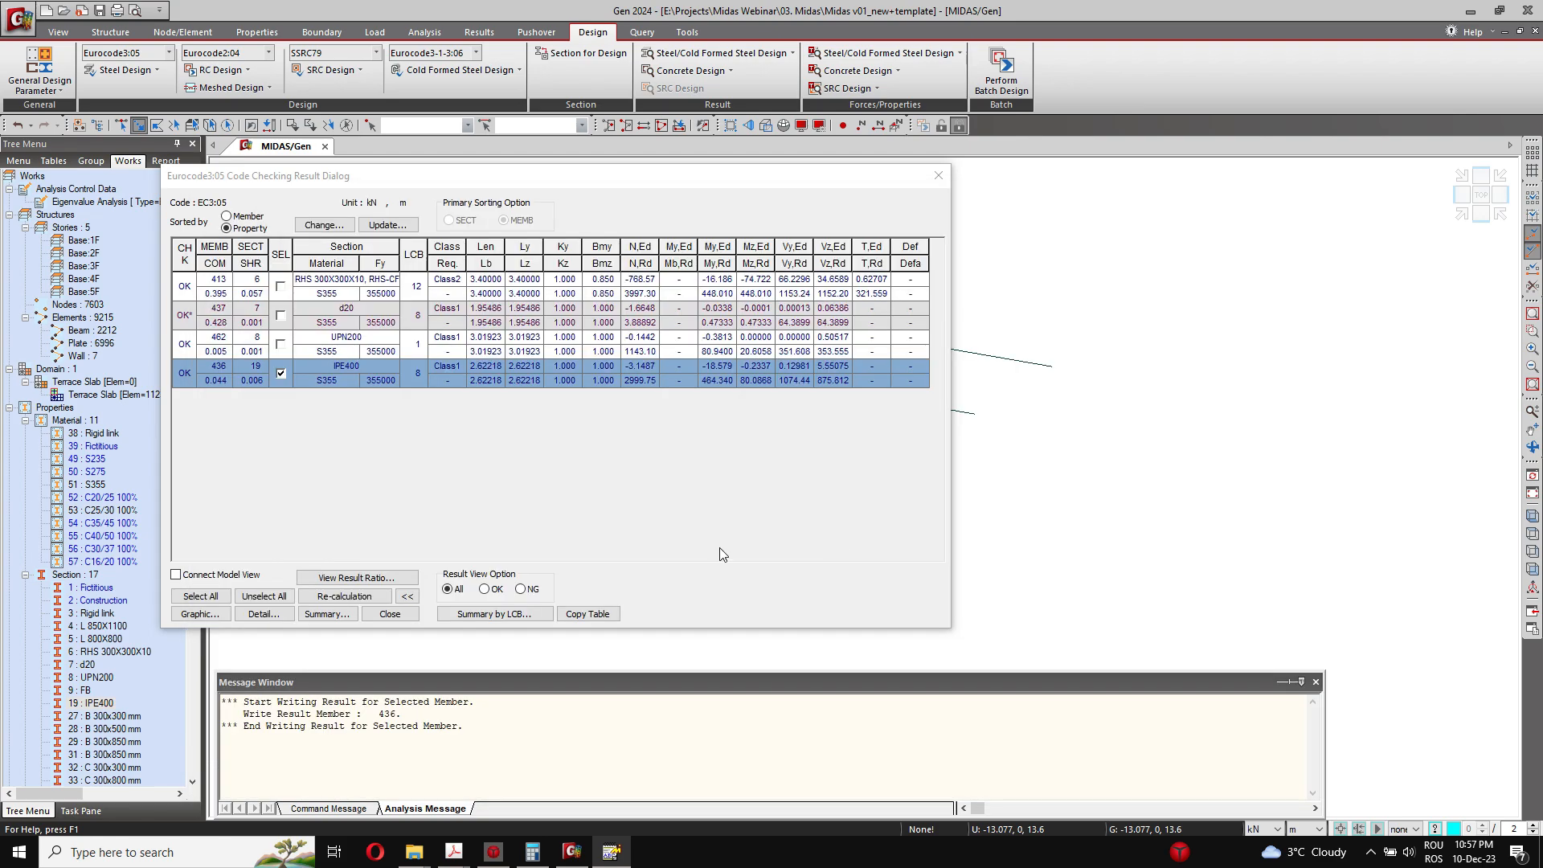
# Step: Show the vertical bar graph of combined result ratios for the IPE400 section, then close the graph and the check results
pyautogui.click(385, 580)
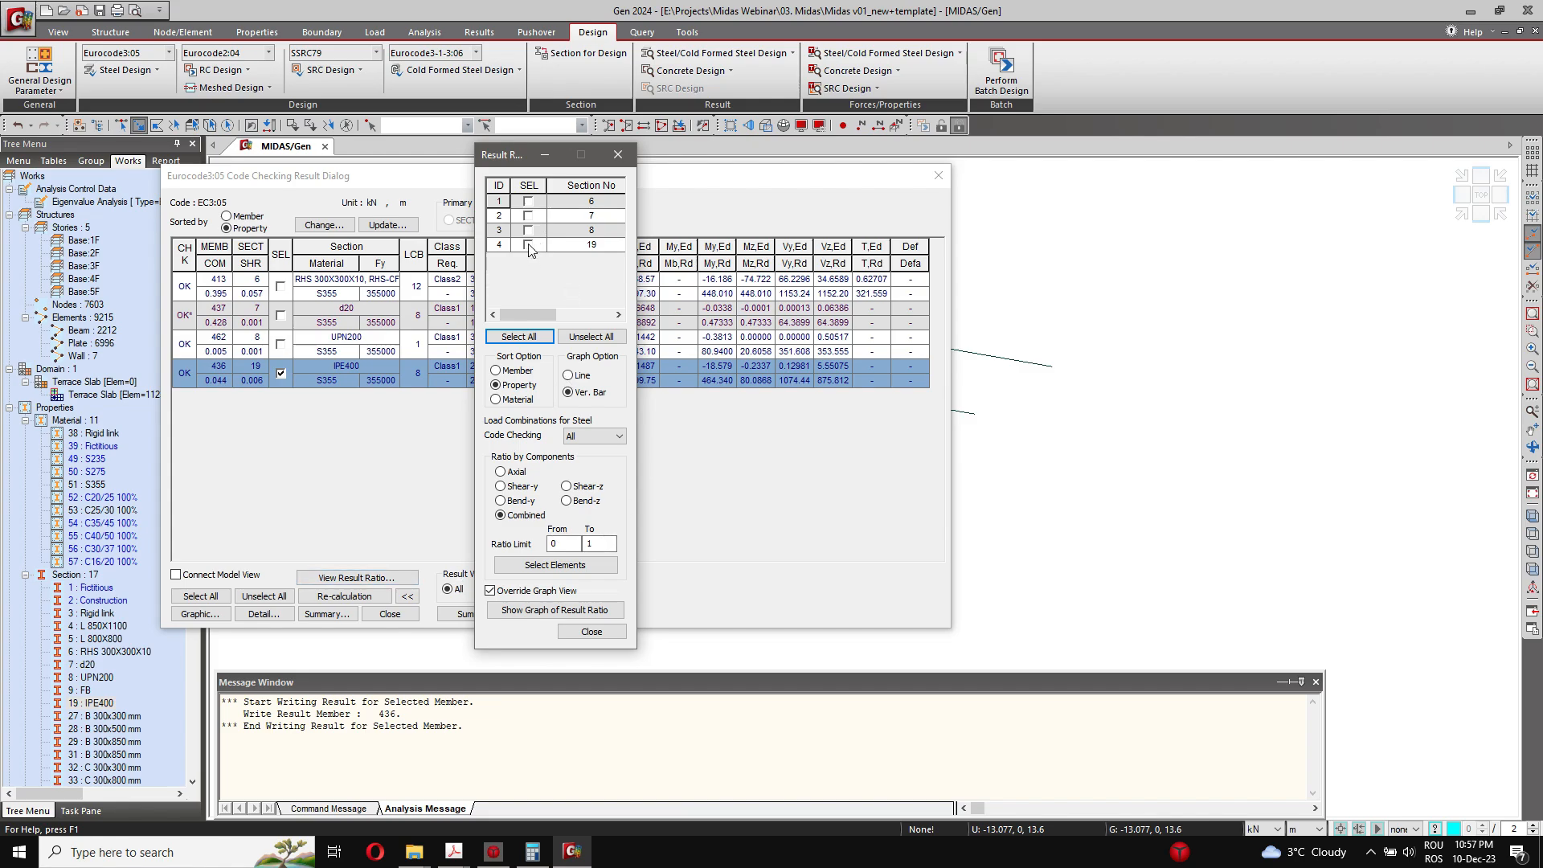
pyautogui.click(566, 611)
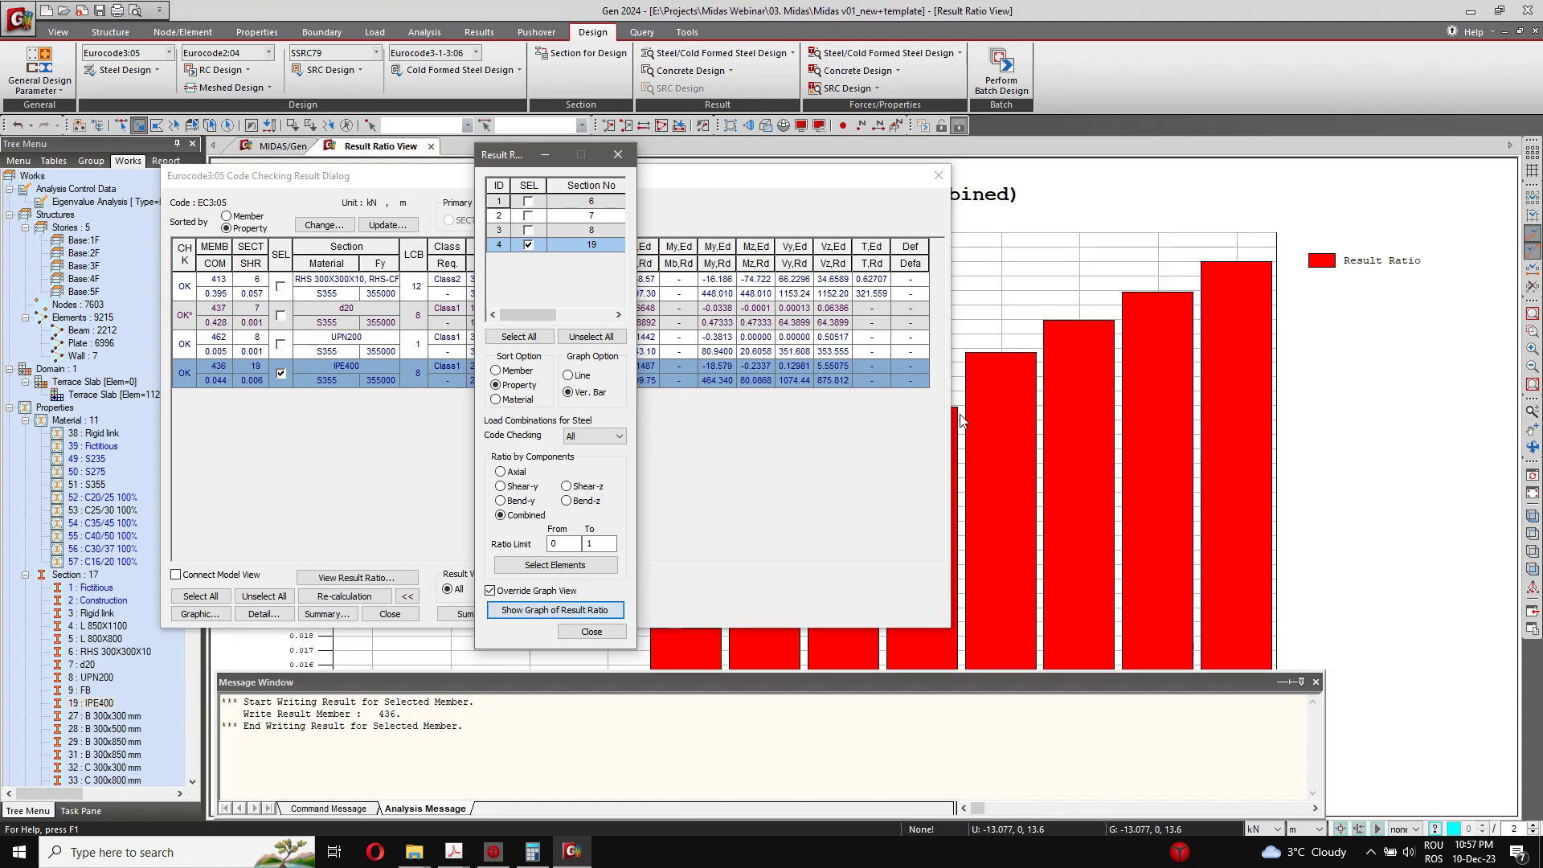
pyautogui.click(617, 143)
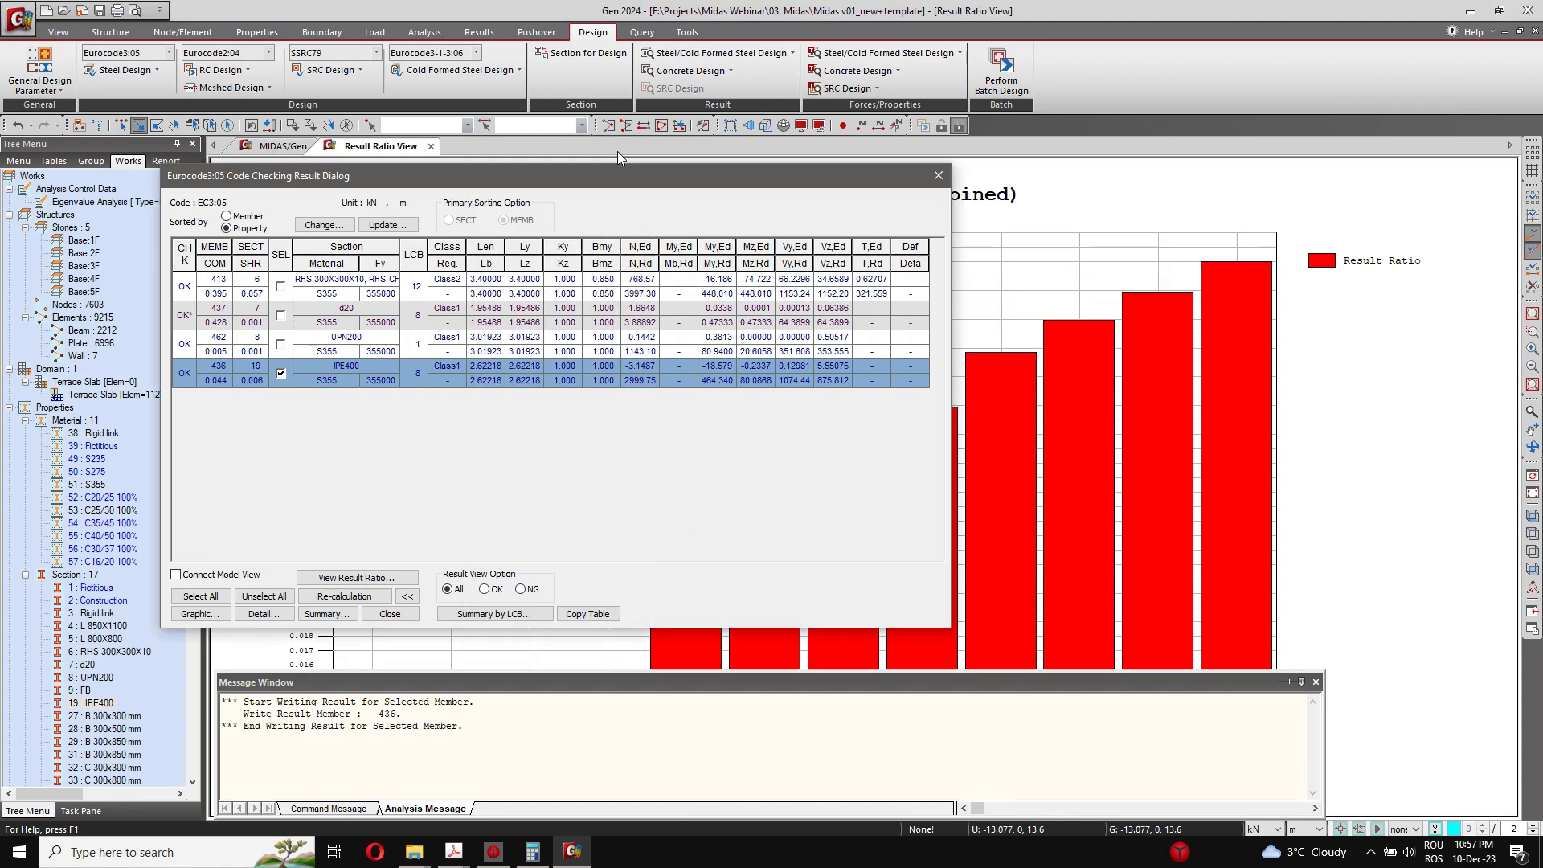
pyautogui.moveTo(630, 170); pyautogui.dragTo(838, 282)
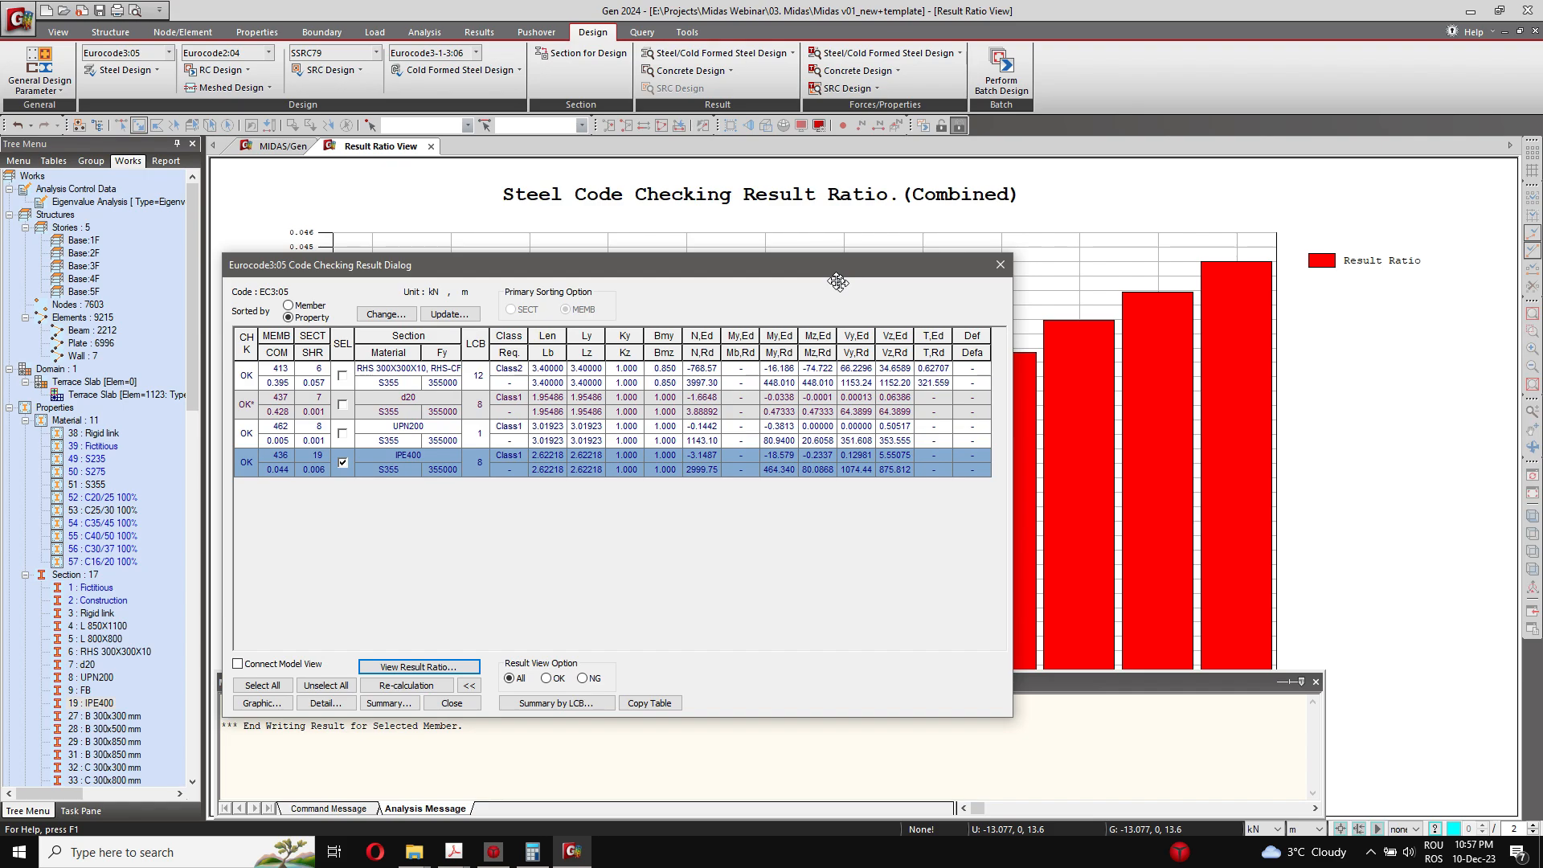
pyautogui.press('Escape')
pyautogui.click(431, 147)
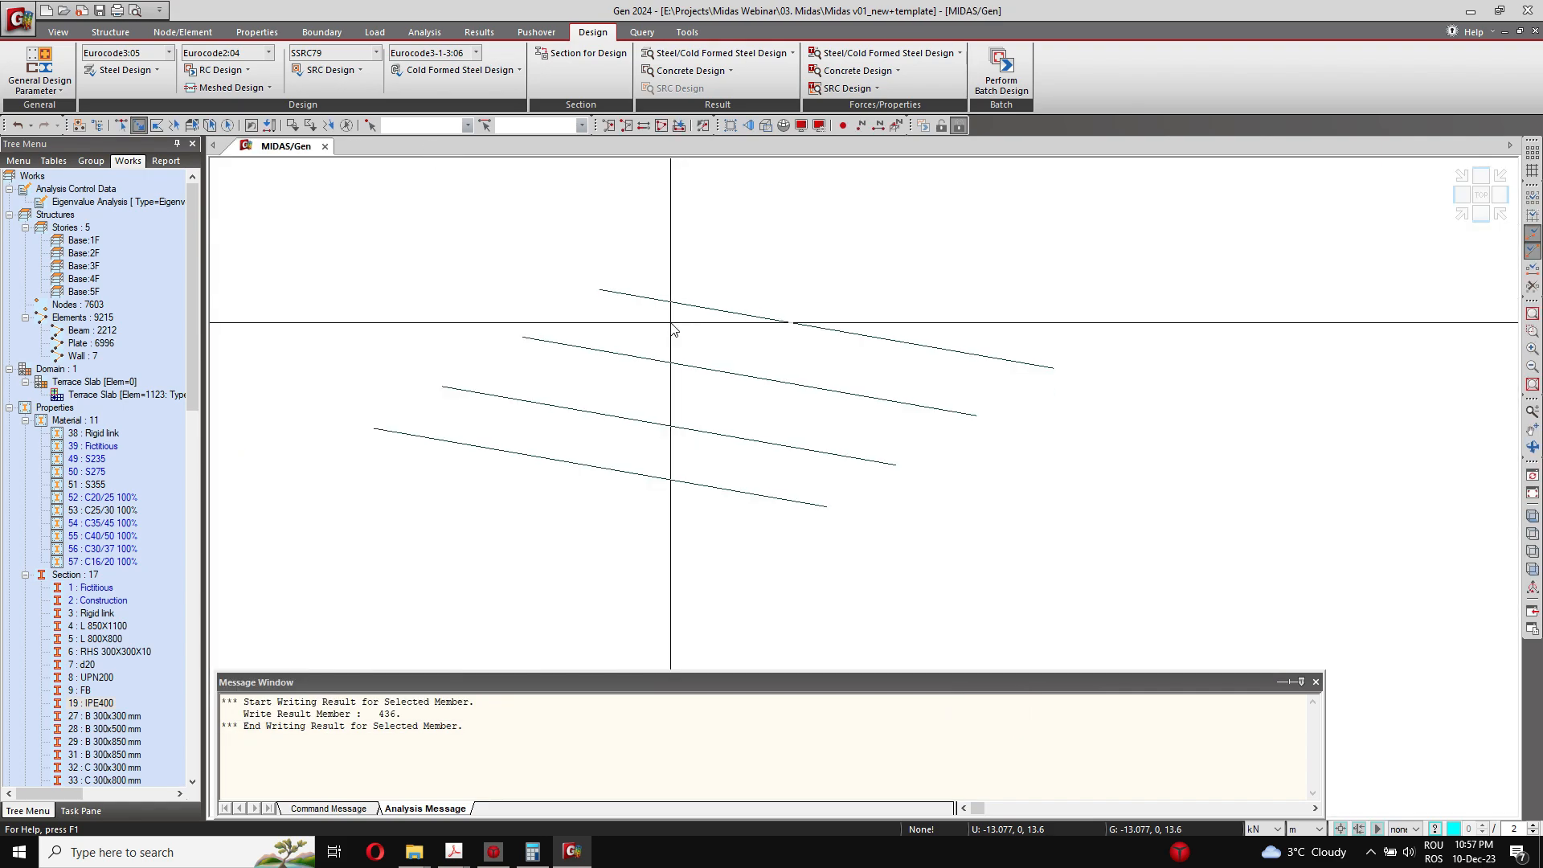
# Step: Activate all elements of the building again and switch the model to the Hidden rendered view
pyautogui.rightClick(92, 511)
pyautogui.click(135, 670)
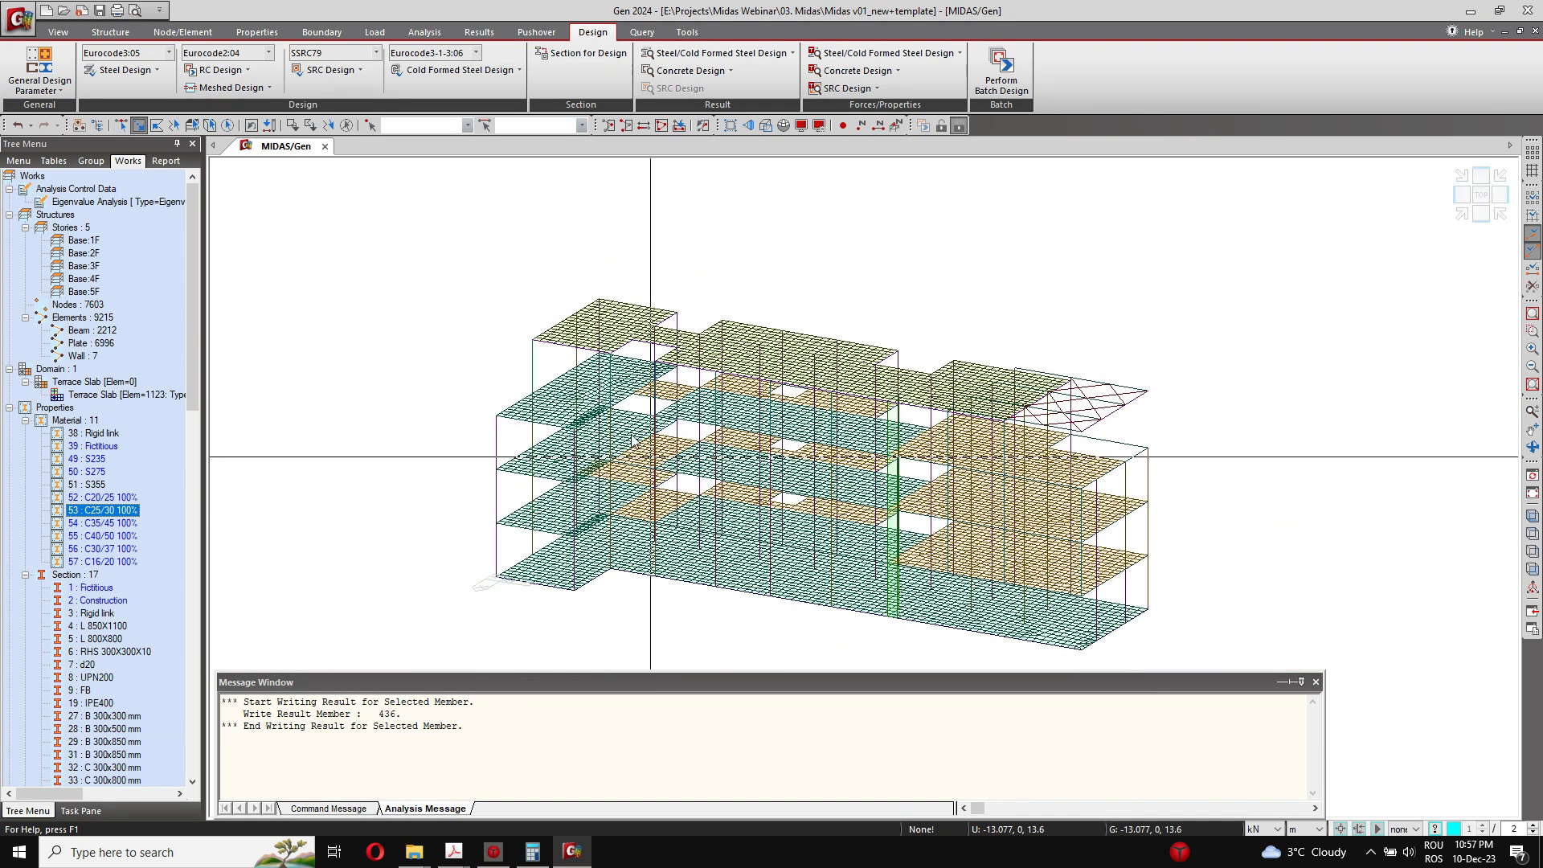
pyautogui.click(58, 32)
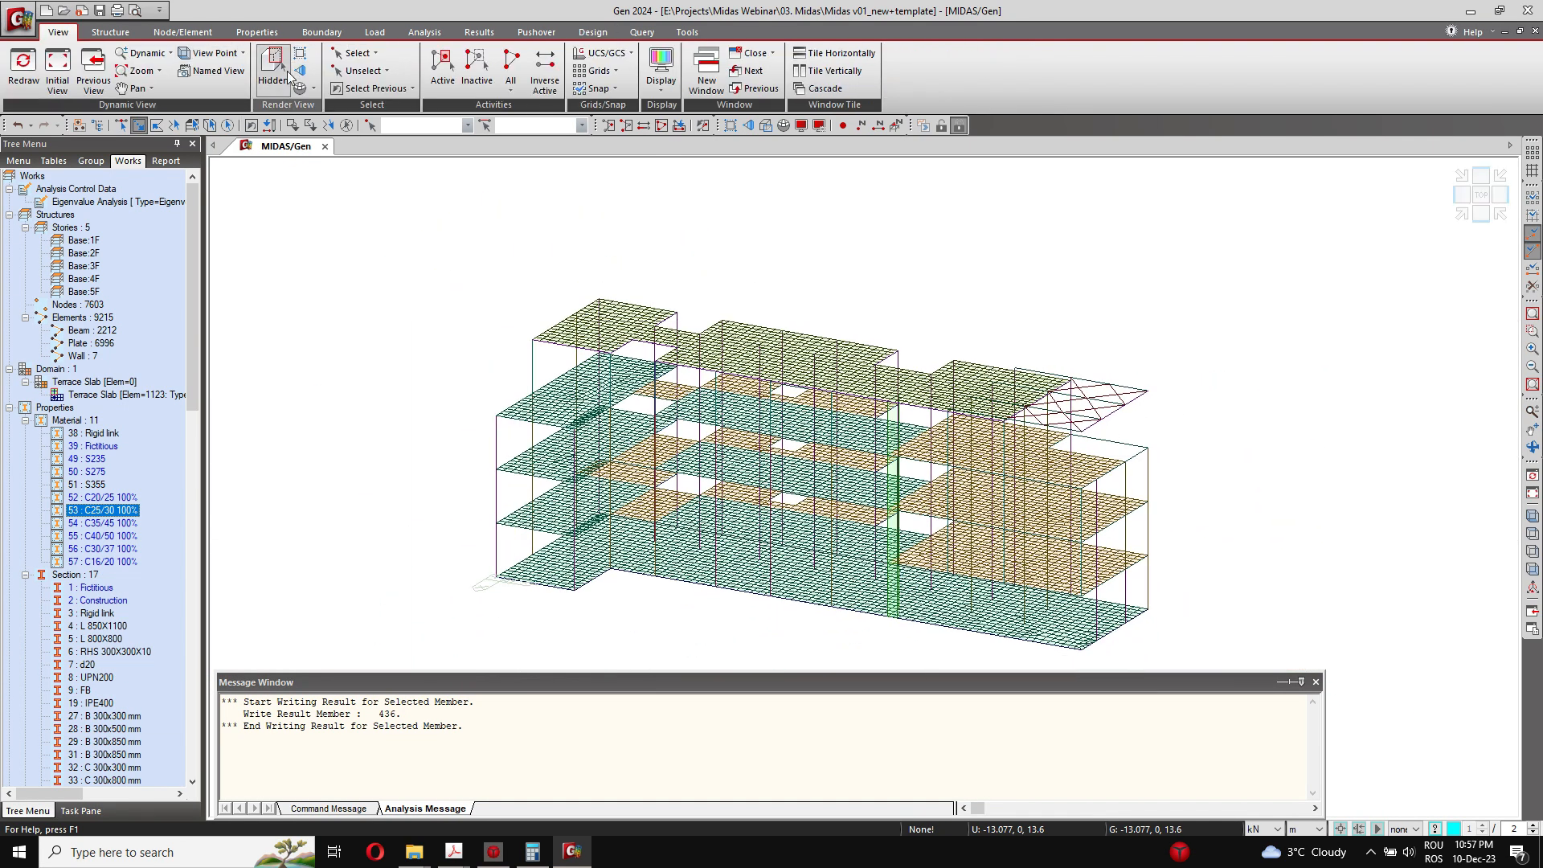
pyautogui.hotkey('ctrl', 'h')
# Step: Examine the rendered full building model, including its columns, floor slabs, parapets and steel roof canopy
pyautogui.click(691, 486)
pyautogui.moveTo(813, 576); pyautogui.dragTo(811, 562, button='middle')
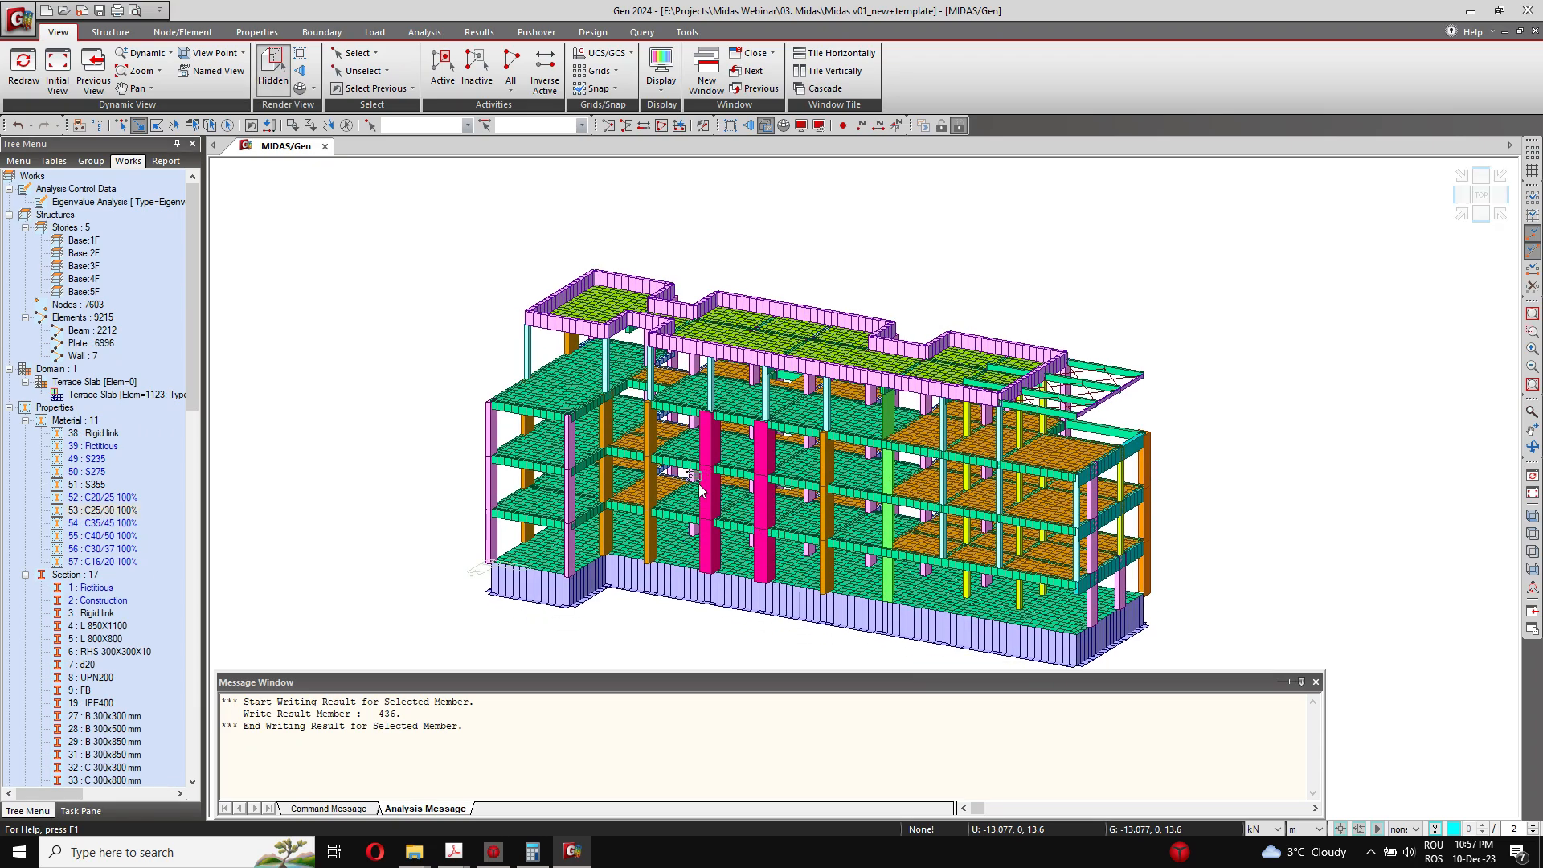
pyautogui.moveTo(699, 489); pyautogui.dragTo(745, 511)
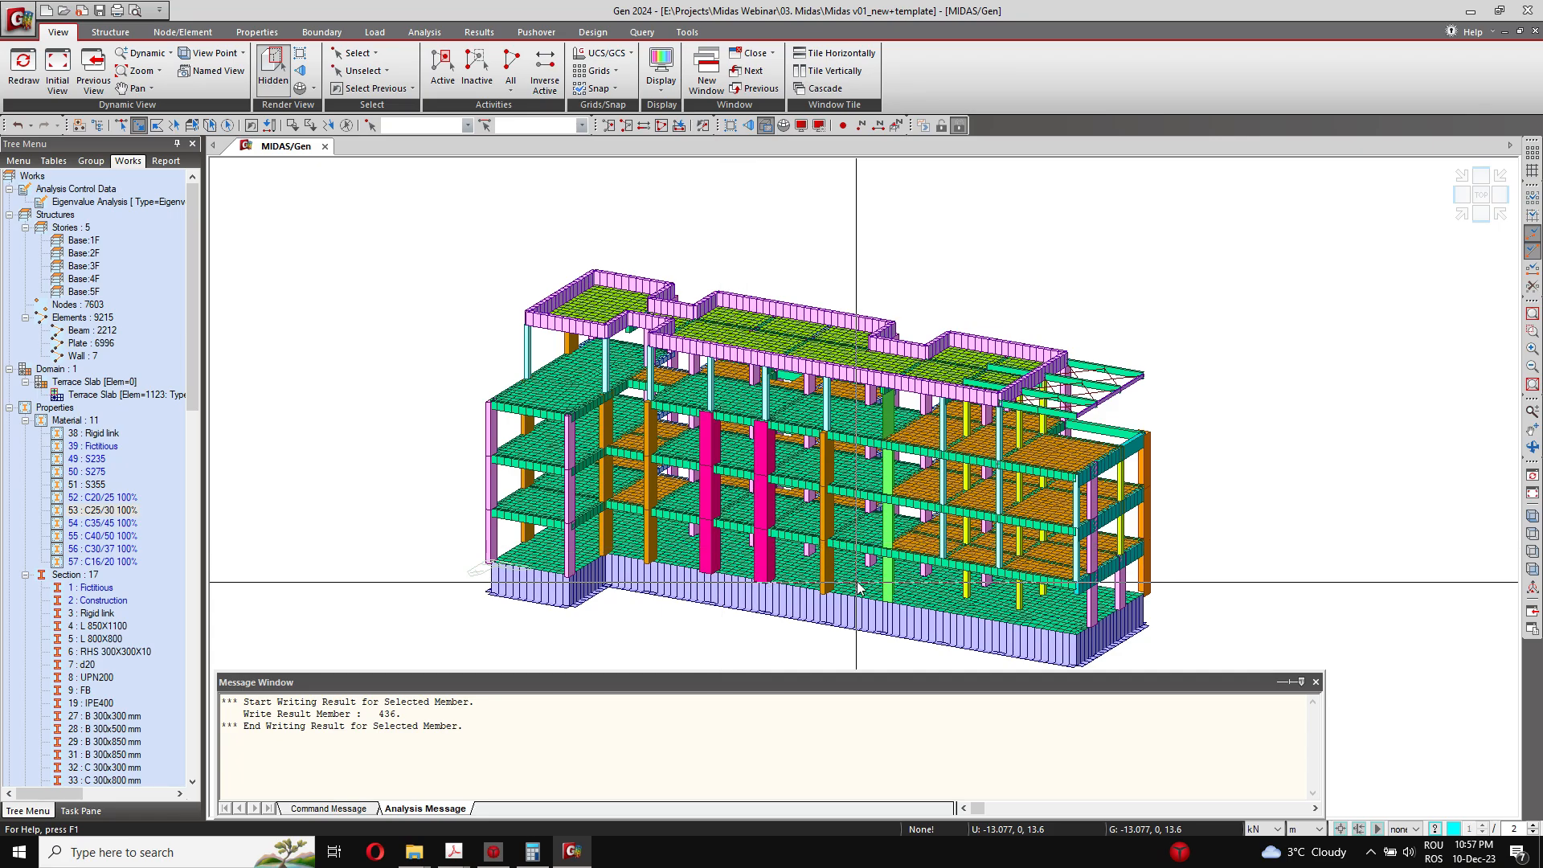
pyautogui.scroll(1, 691, 623)
pyautogui.keyDown('ctrl'); pyautogui.moveTo(695, 629); pyautogui.dragTo(1109, 521, button='middle'); pyautogui.keyUp('ctrl')
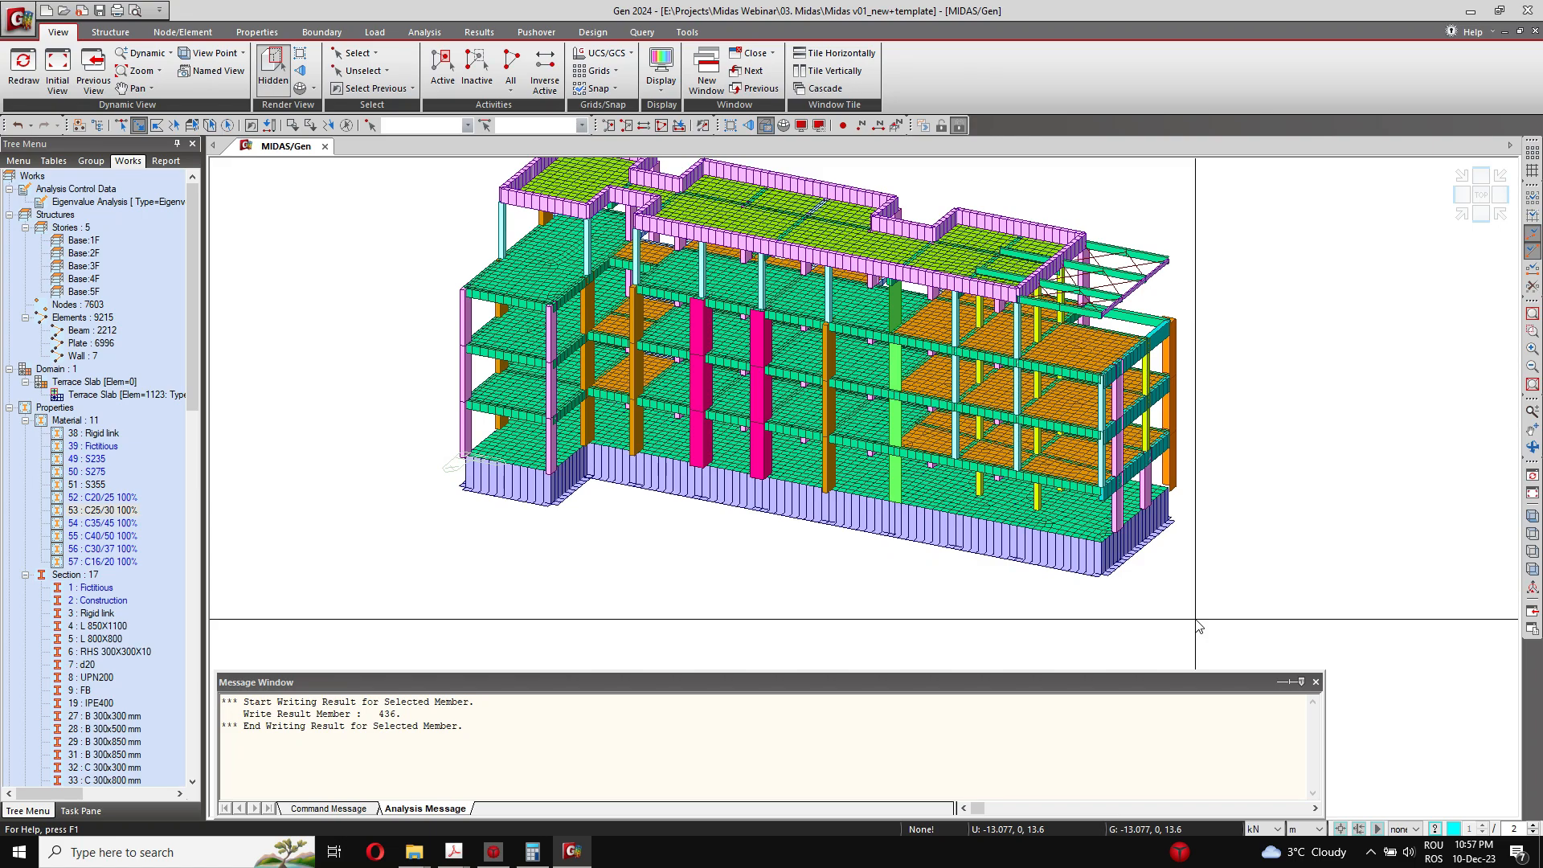
pyautogui.moveTo(1009, 562); pyautogui.dragTo(1008, 588, button='middle')
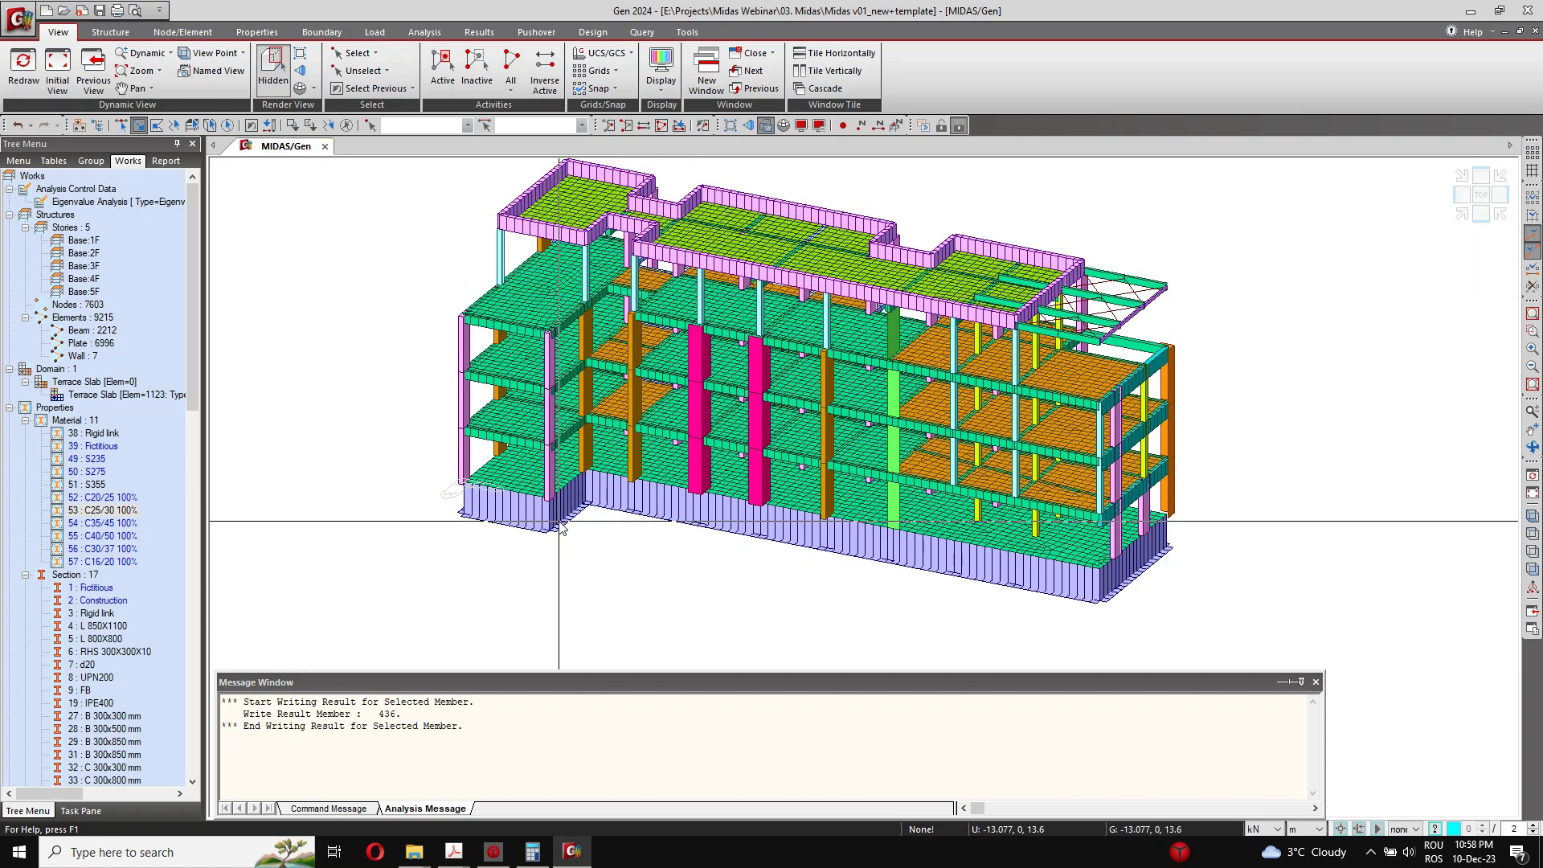
pyautogui.keyDown('ctrl'); pyautogui.moveTo(901, 305); pyautogui.dragTo(761, 455, button='middle'); pyautogui.keyUp('ctrl')
pyautogui.keyDown('ctrl'); pyautogui.moveTo(1240, 590); pyautogui.dragTo(1140, 515, button='middle'); pyautogui.keyUp('ctrl')
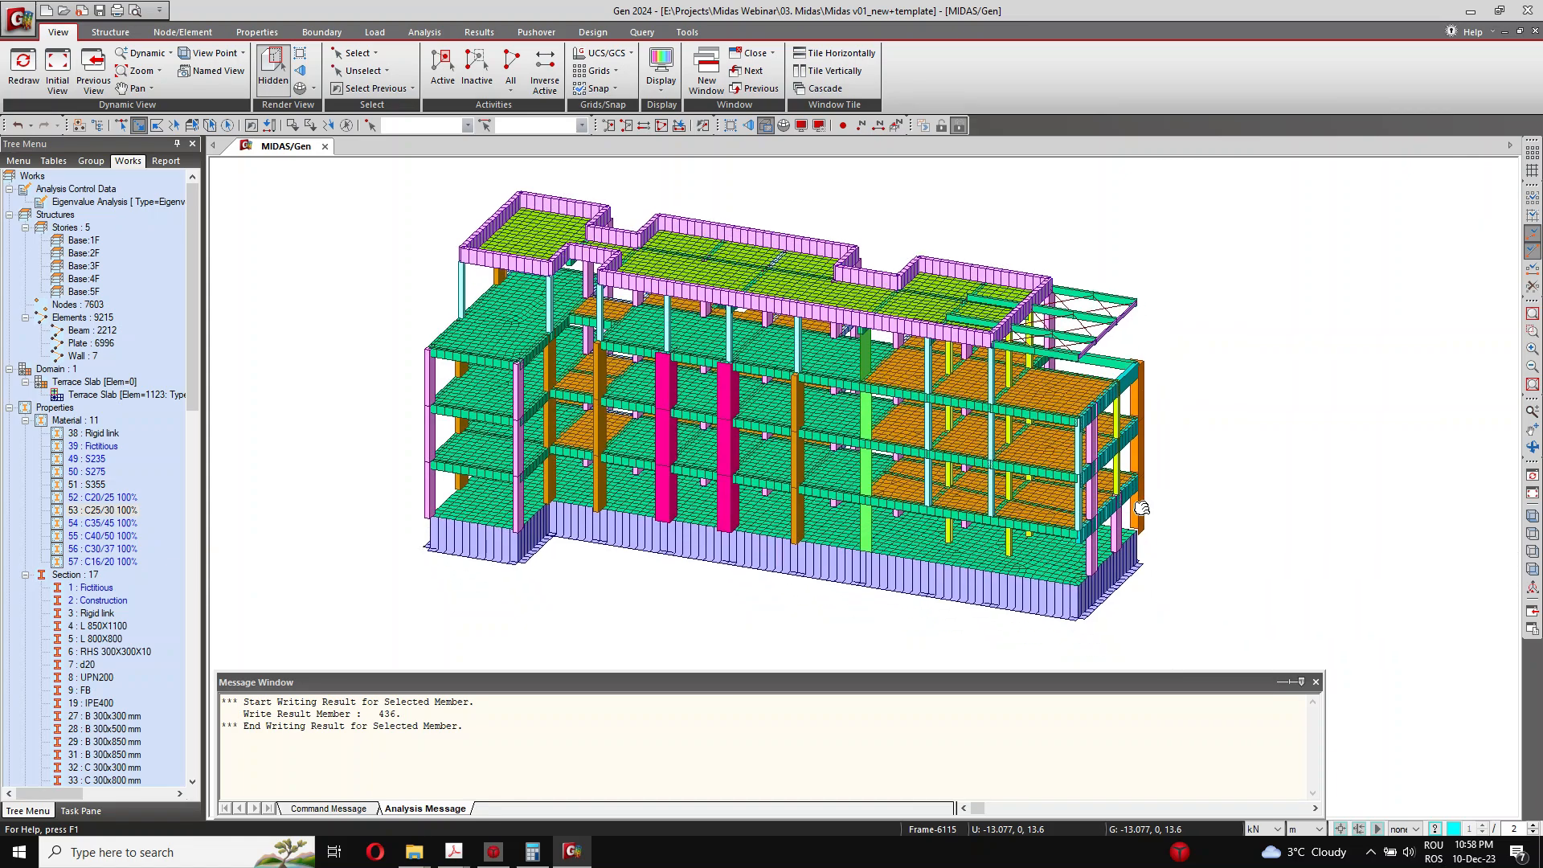
pyautogui.scroll(-1, 1139, 515)
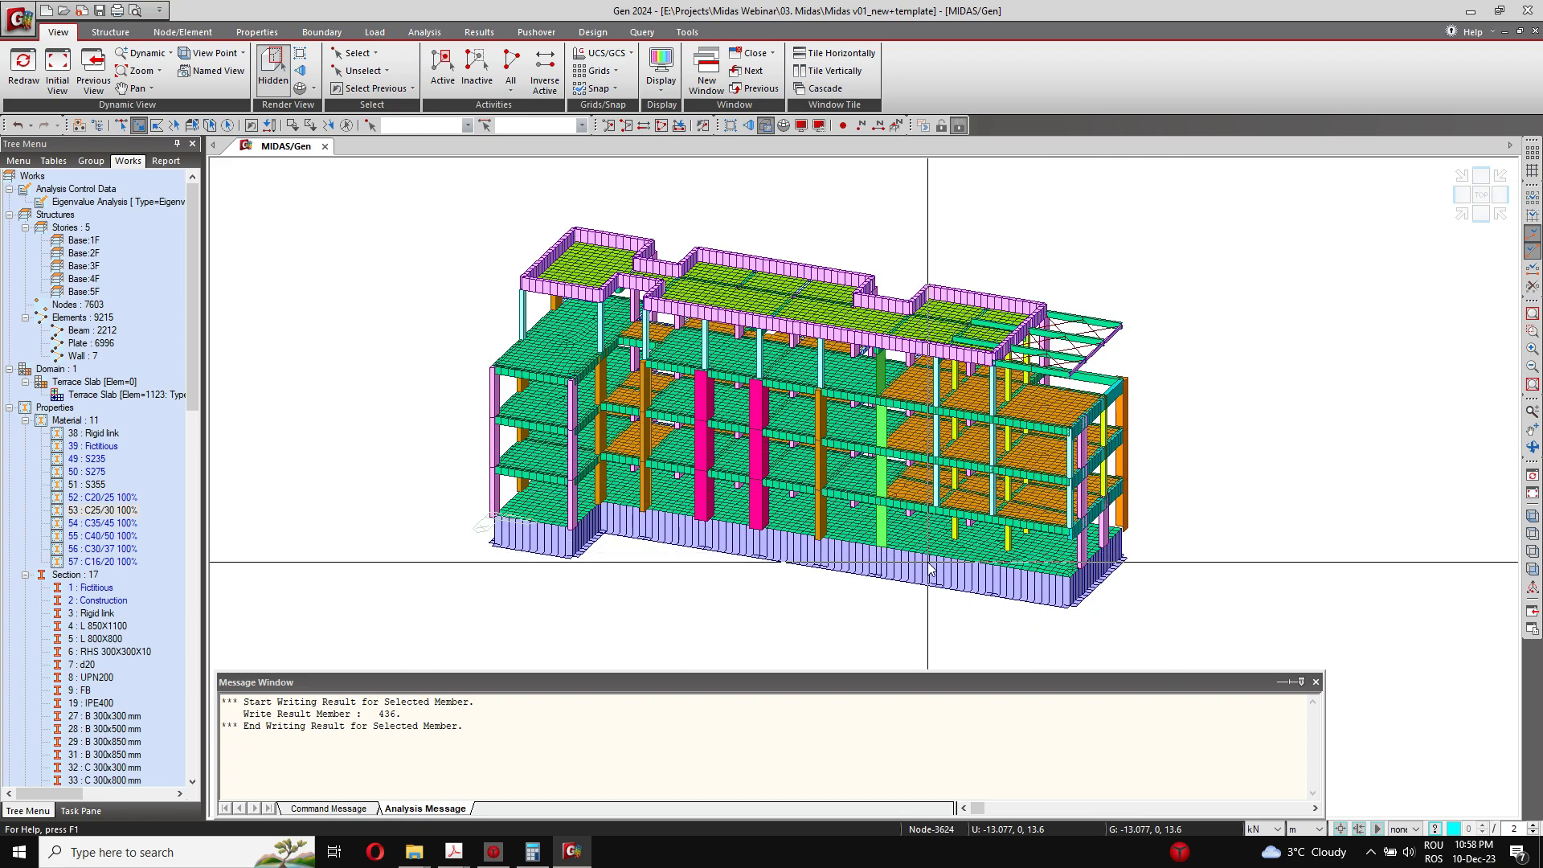
pyautogui.scroll(3, 956, 563)
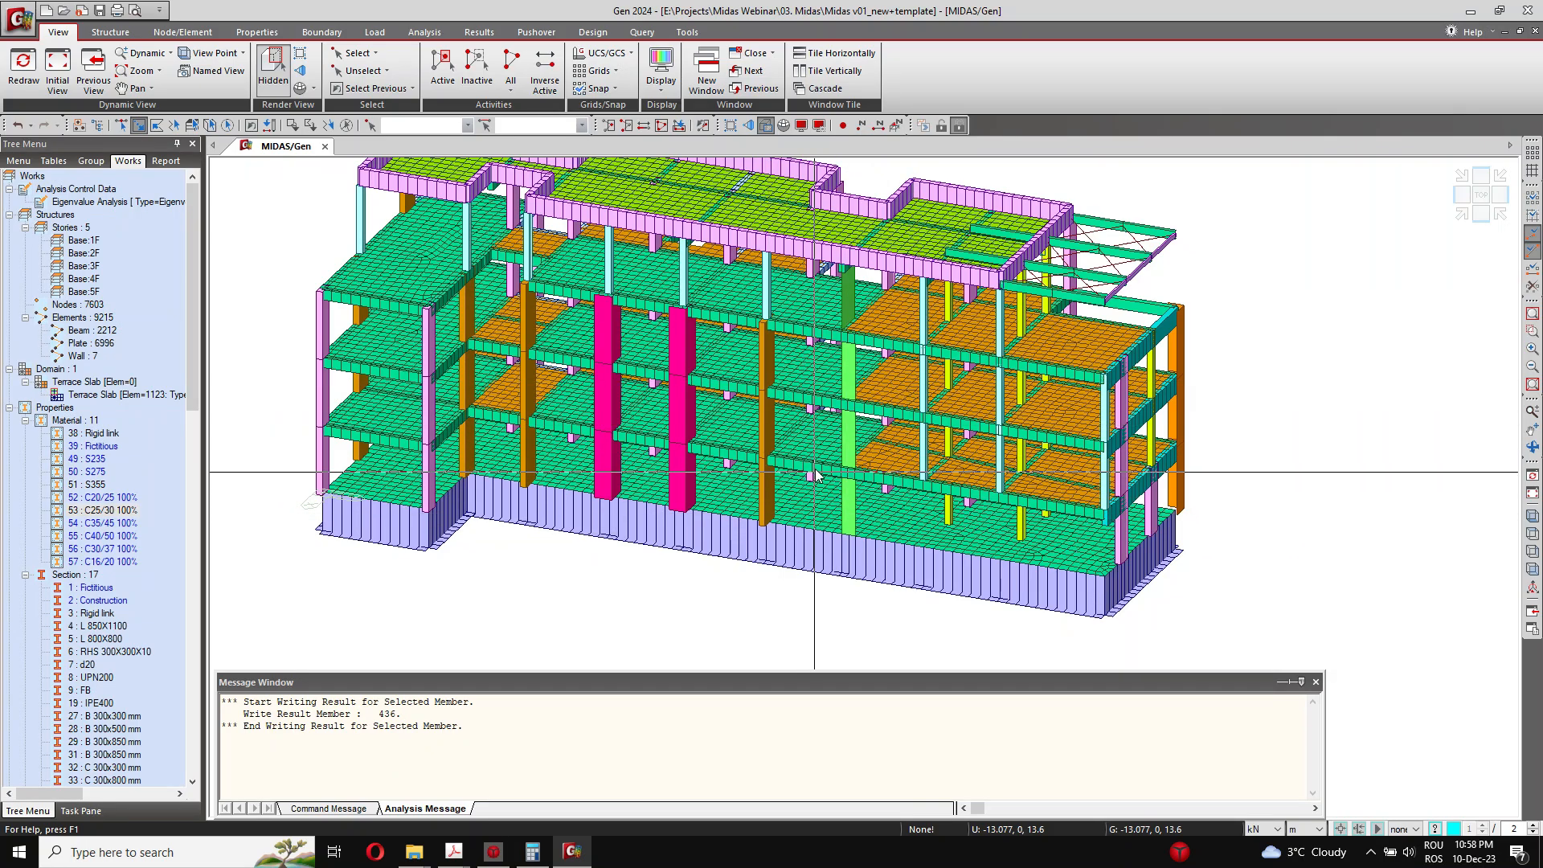
# Step: Review the available RC design and meshed slab, wall and shell design commands for the building, along with the generator and dynamic report tools
pyautogui.scroll(-2, 821, 470)
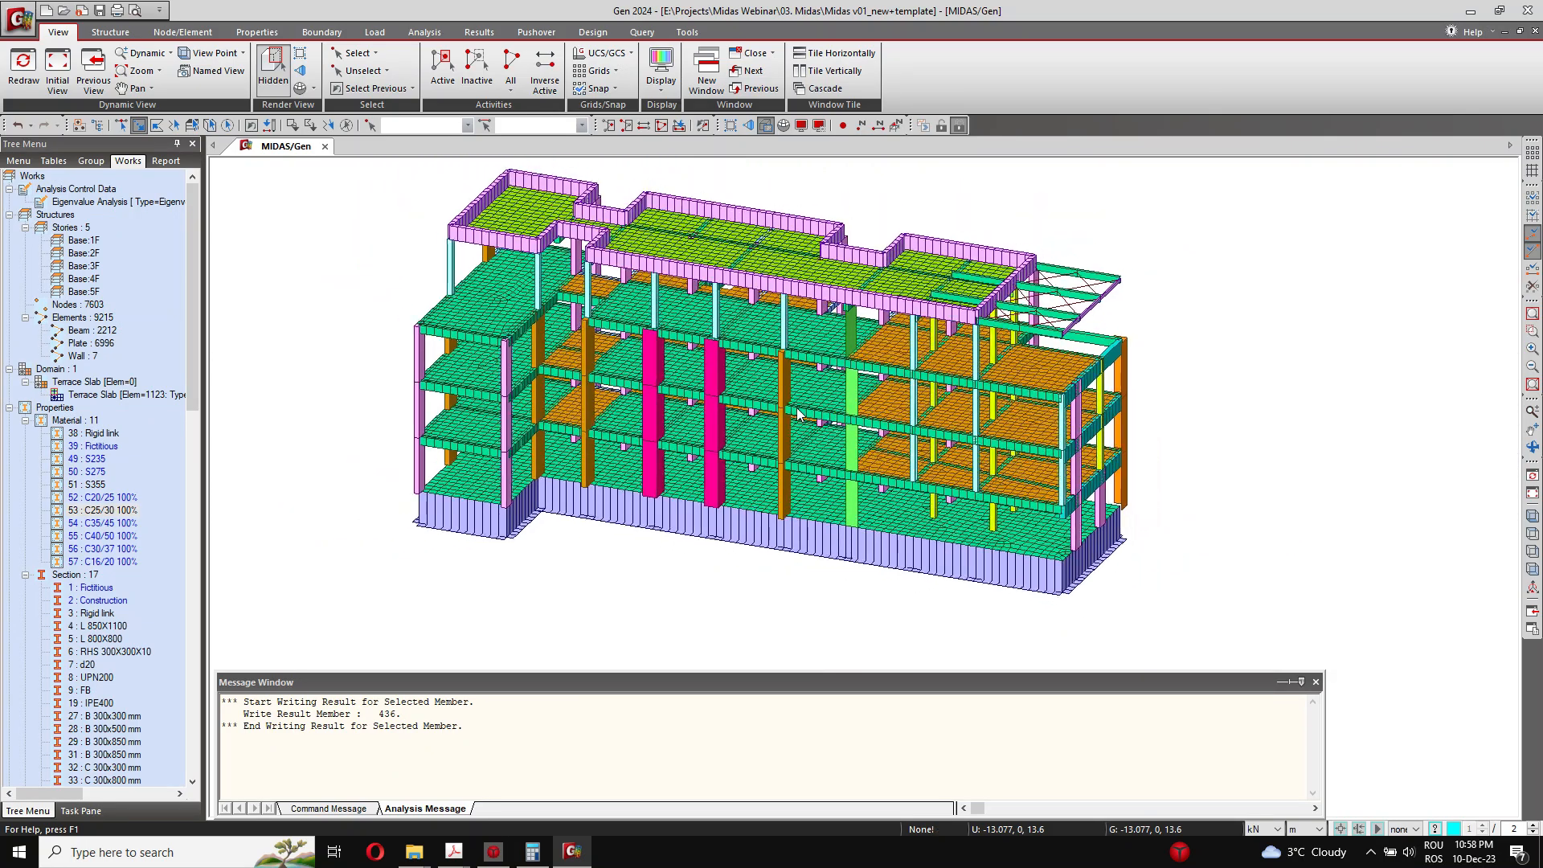
pyautogui.keyDown('ctrl'); pyautogui.moveTo(901, 434); pyautogui.dragTo(824, 466, button='middle'); pyautogui.keyUp('ctrl')
pyautogui.keyDown('ctrl'); pyautogui.moveTo(906, 433); pyautogui.dragTo(631, 430, button='middle'); pyautogui.keyUp('ctrl')
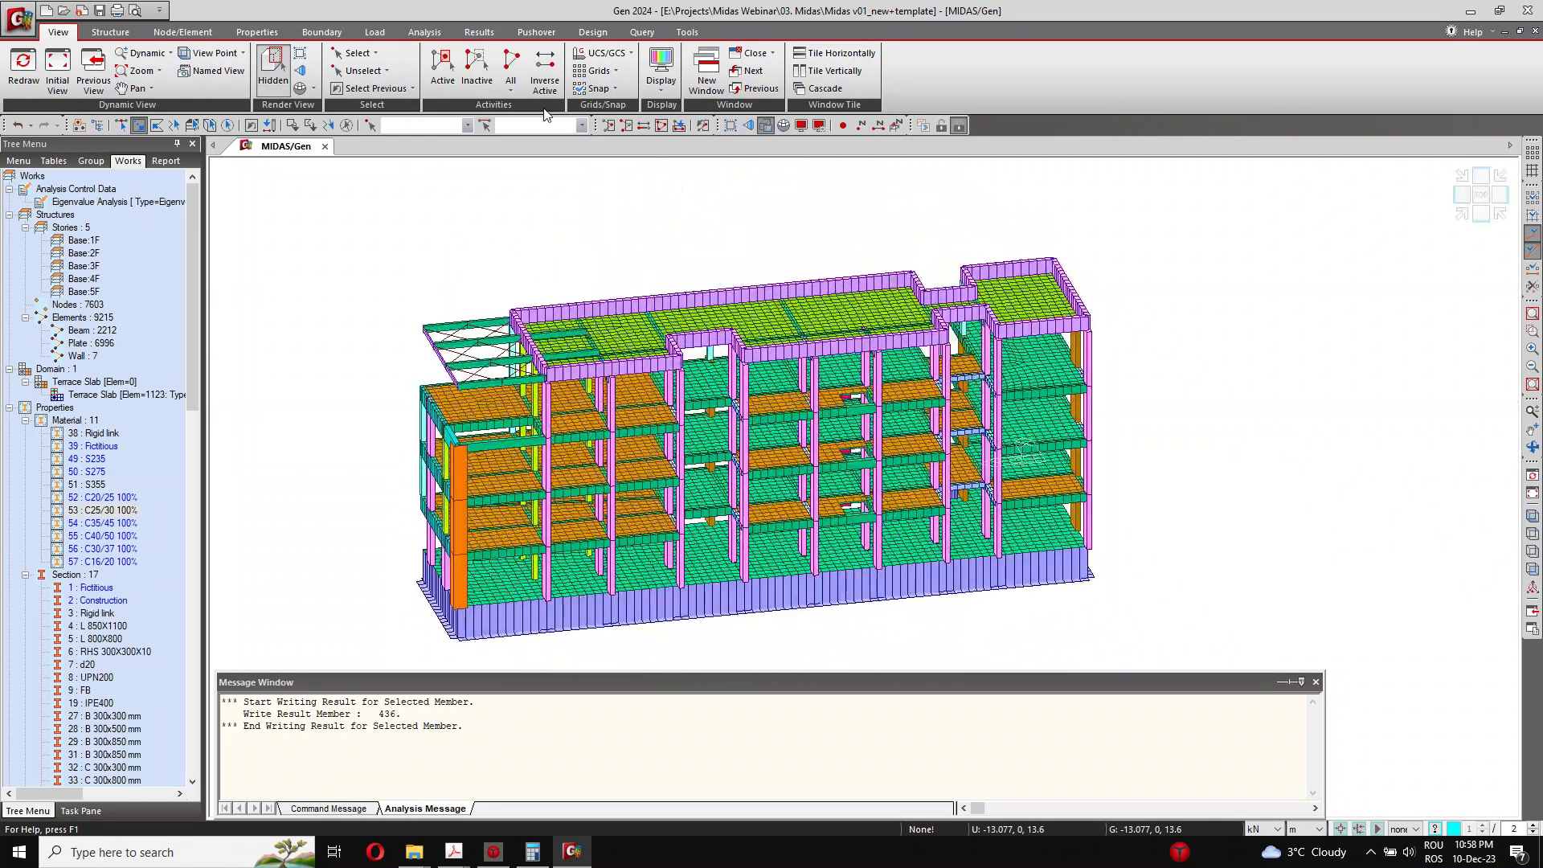
pyautogui.click(577, 34)
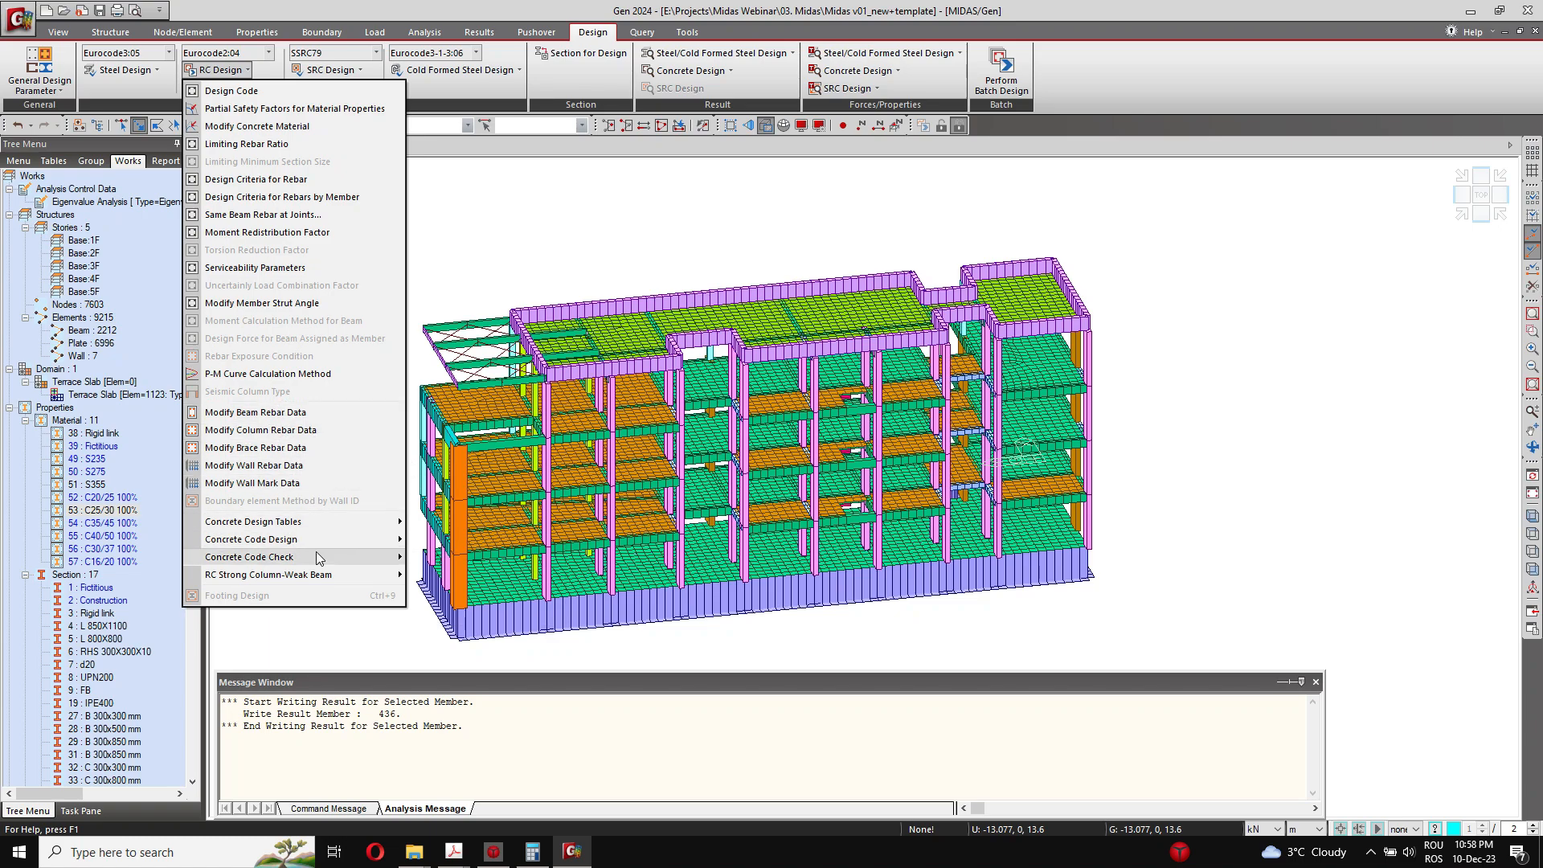
pyautogui.click(460, 98)
pyautogui.click(230, 87)
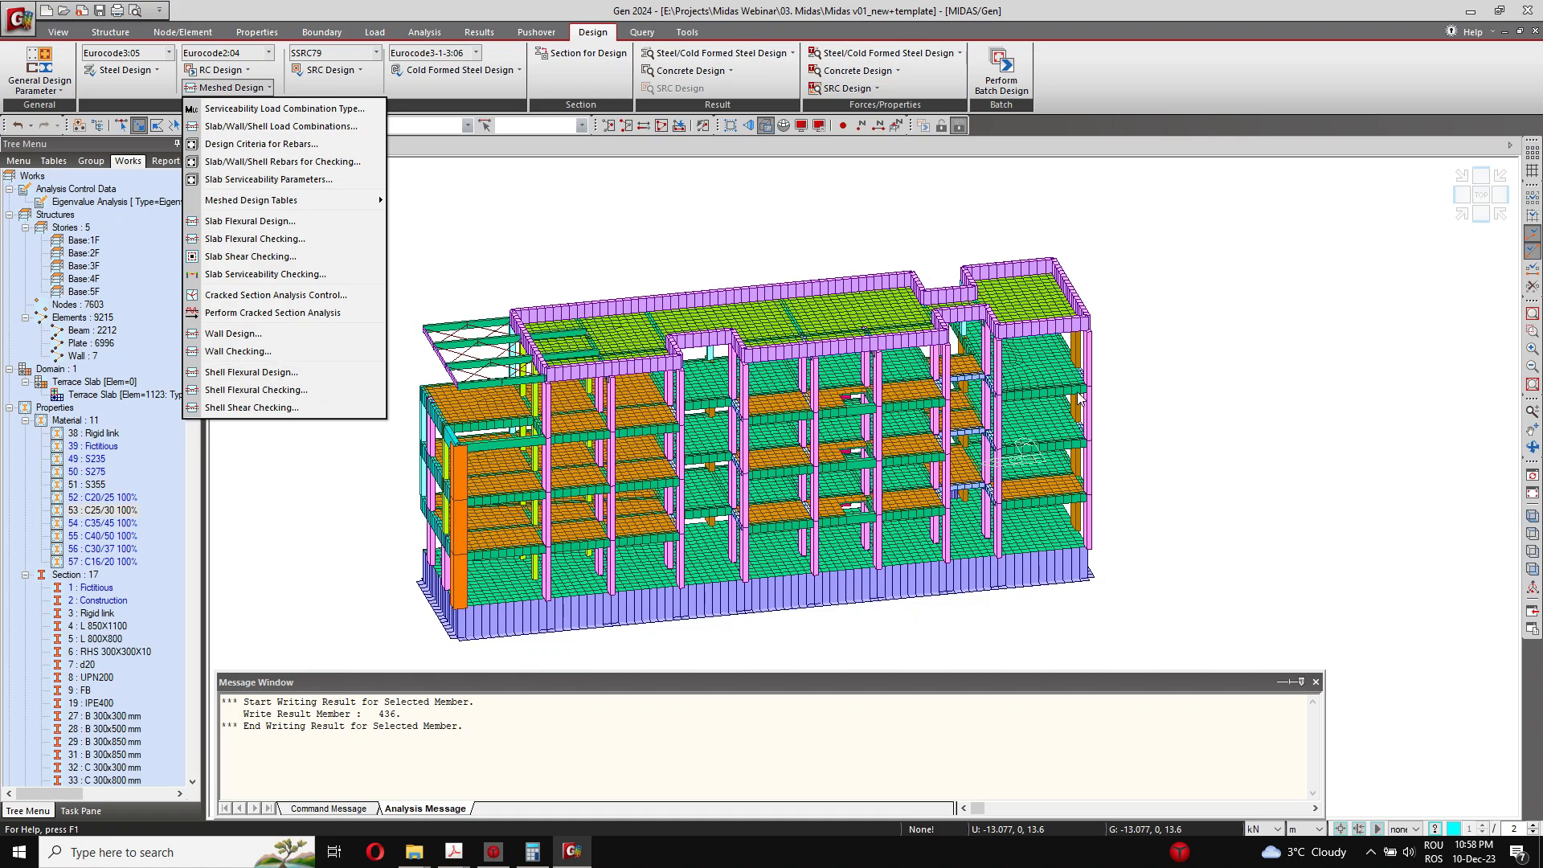
pyautogui.click(592, 238)
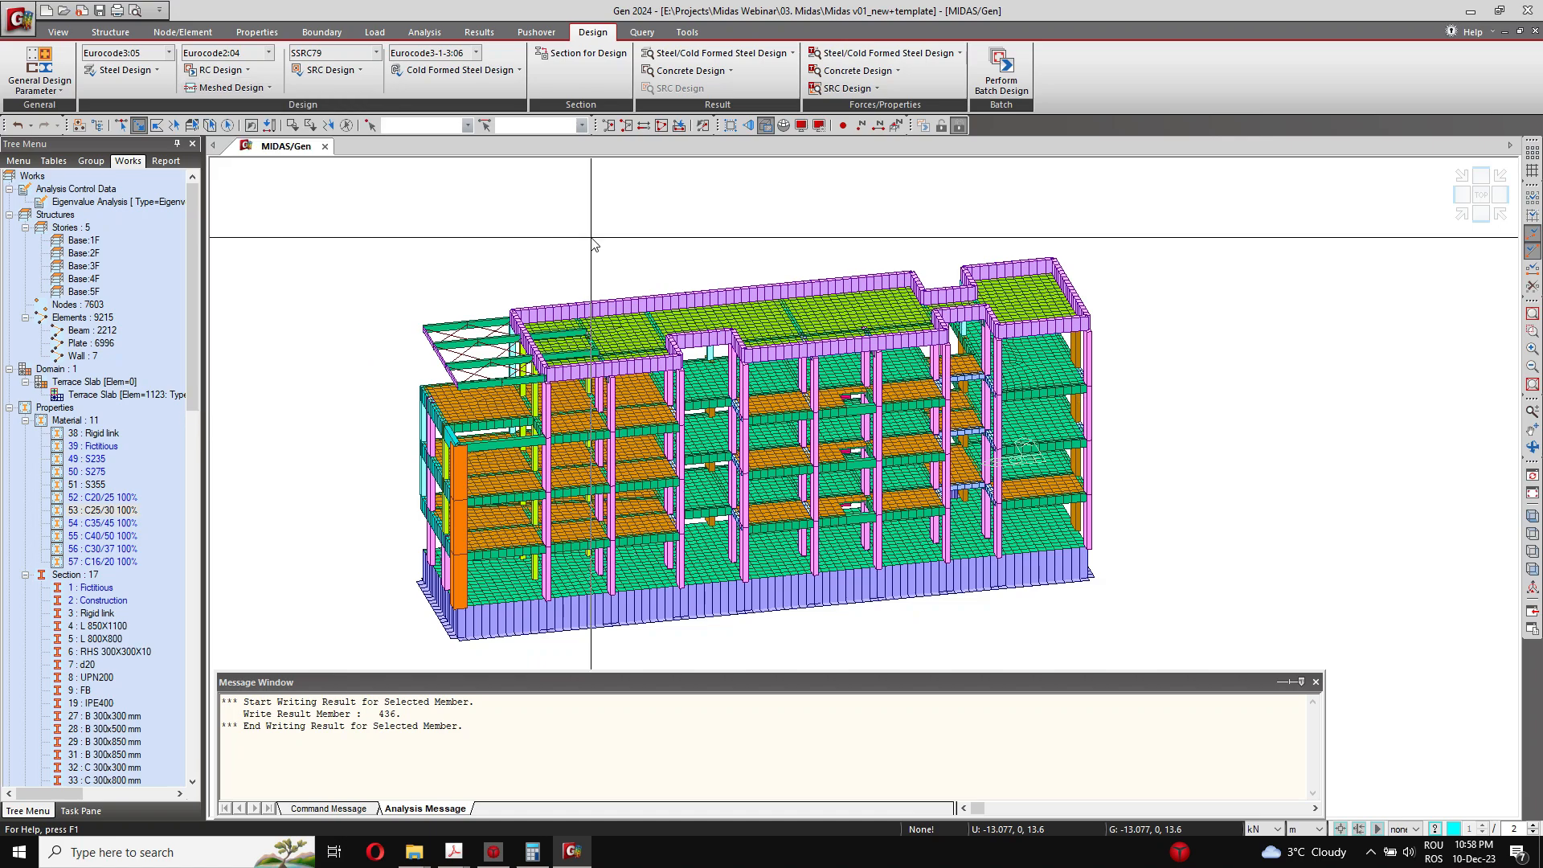
pyautogui.click(671, 36)
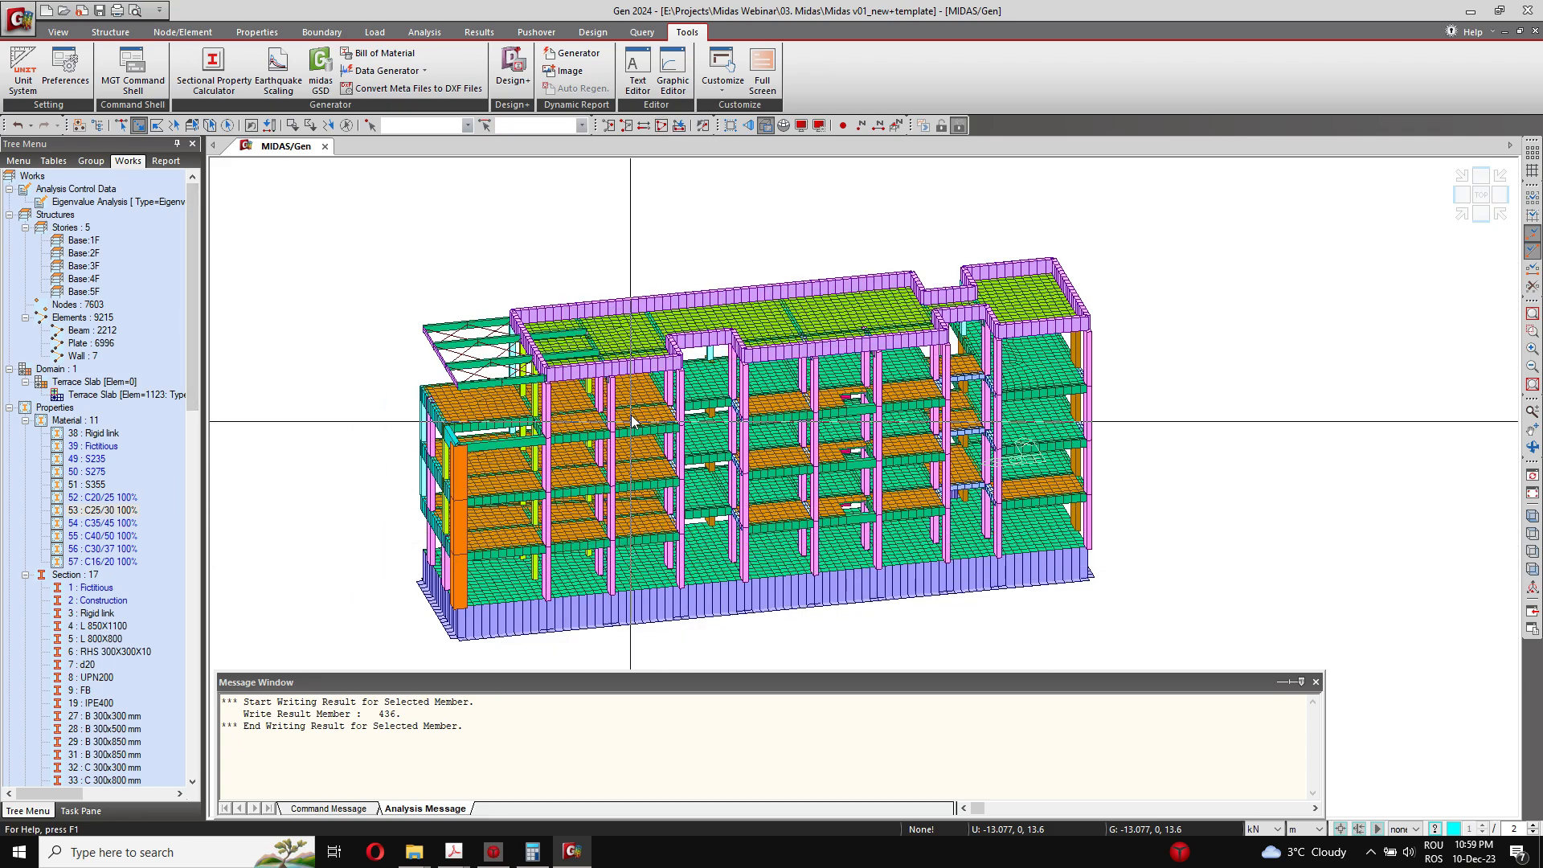
# Step: Examine the rendered building's basement walls, corner column and floor slabs up close, and the whole structure from its opposite long side
pyautogui.scroll(6, 410, 499)
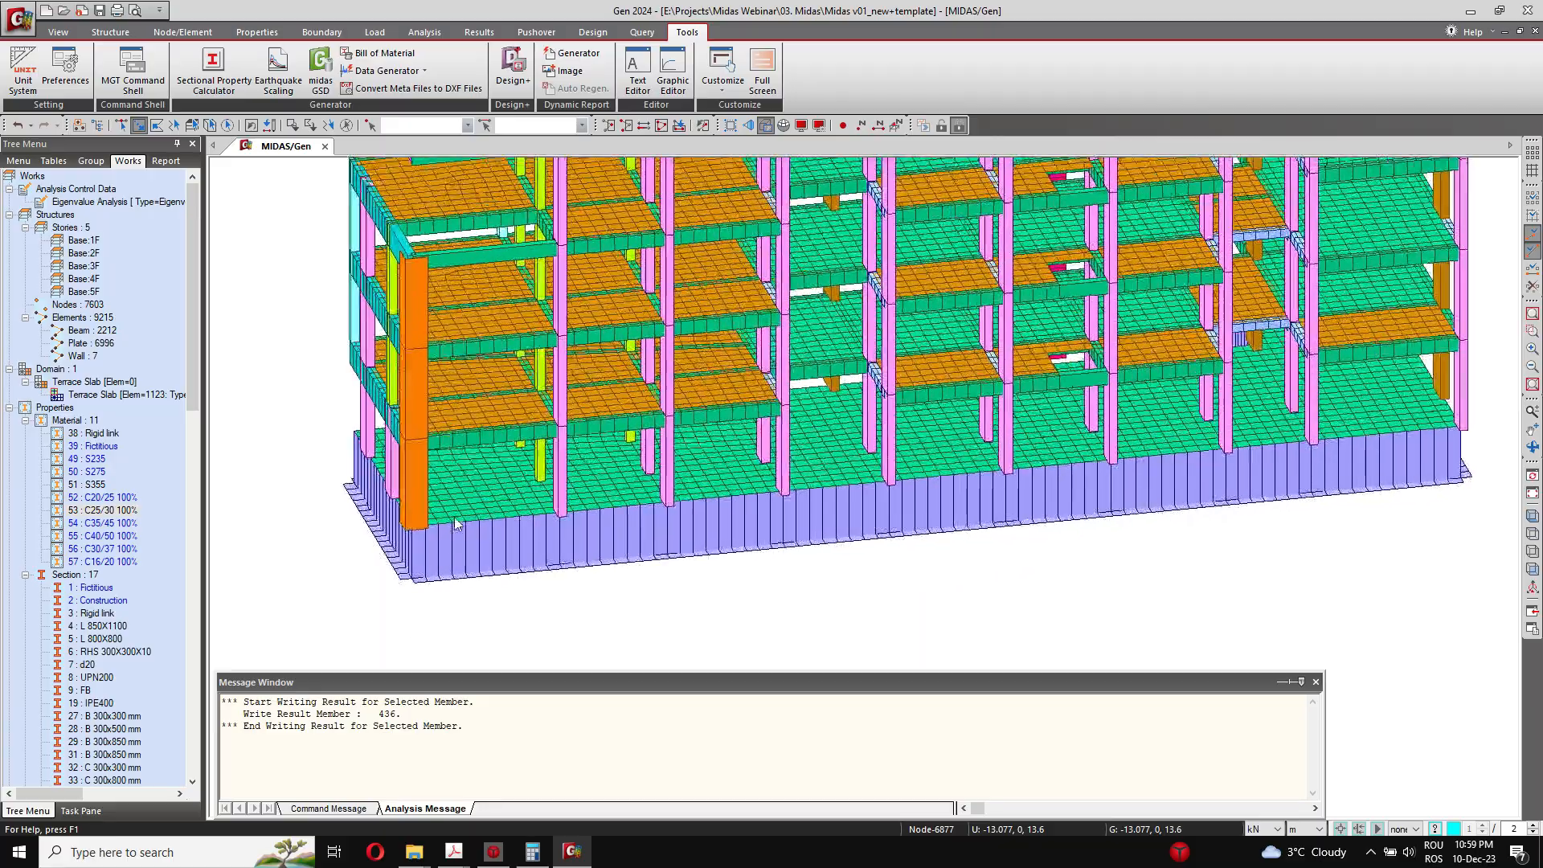
pyautogui.moveTo(402, 470); pyautogui.dragTo(573, 499, button='middle')
pyautogui.scroll(2, 566, 531)
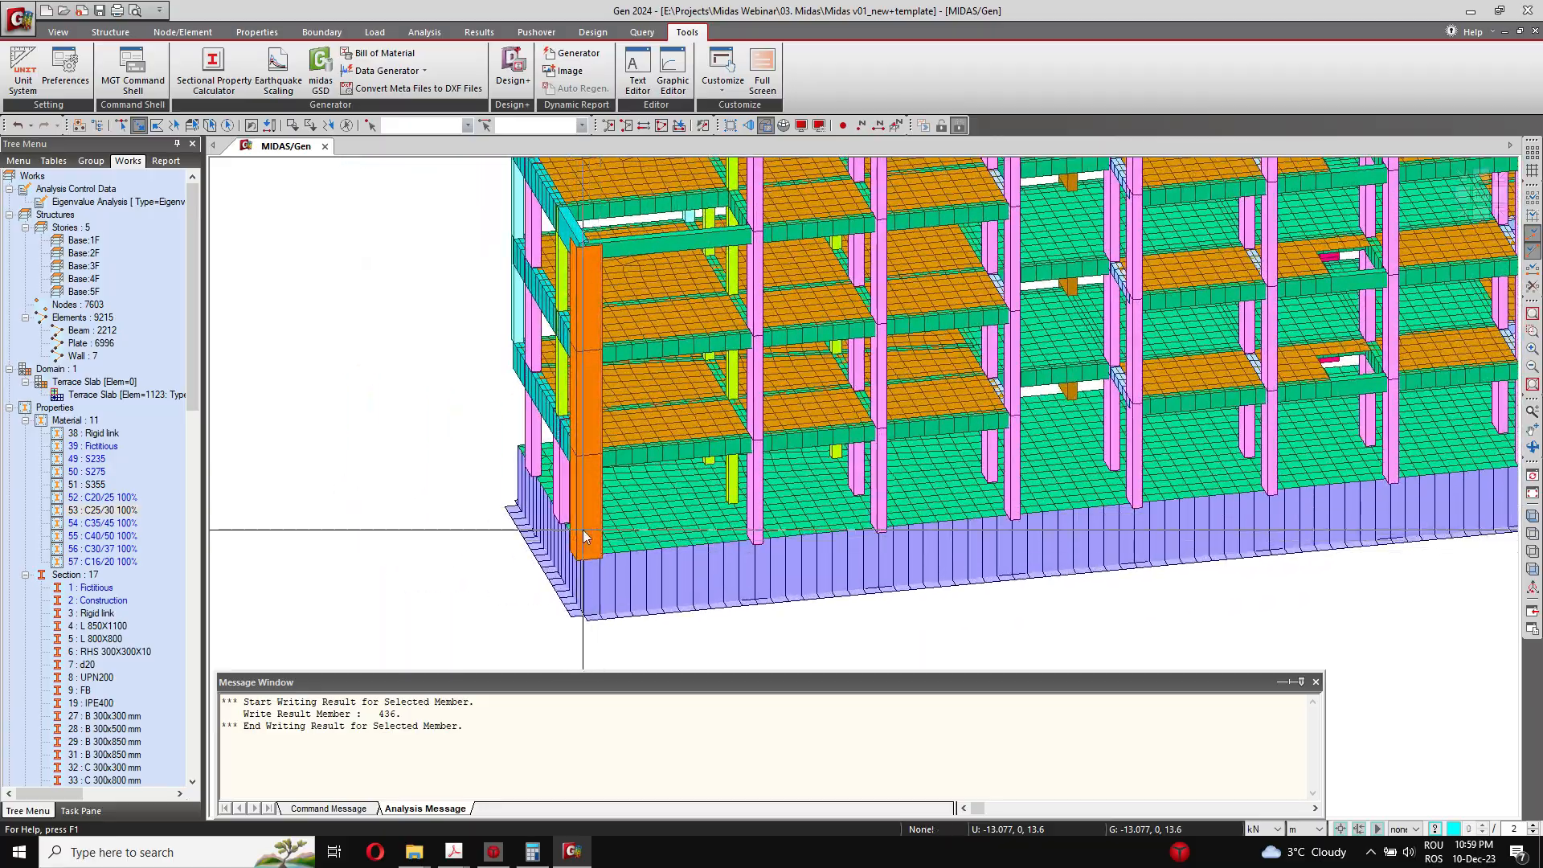
pyautogui.moveTo(884, 407); pyautogui.dragTo(655, 476, button='middle')
pyautogui.scroll(-2, 667, 474)
pyautogui.keyDown('ctrl'); pyautogui.moveTo(526, 447); pyautogui.dragTo(746, 455, button='middle'); pyautogui.keyUp('ctrl')
pyautogui.scroll(-5, 675, 492)
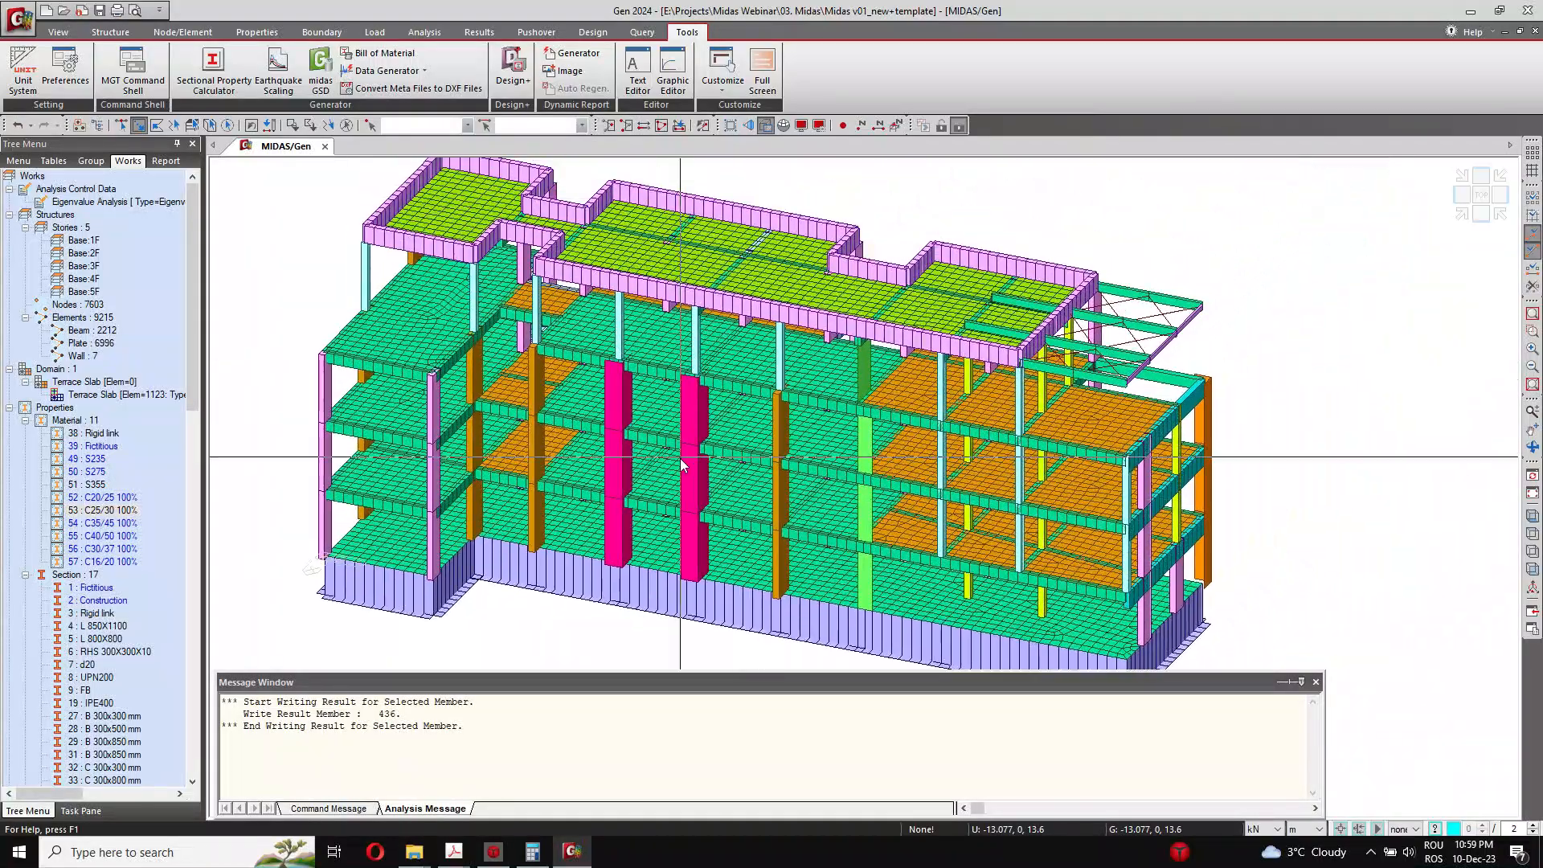
pyautogui.keyDown('ctrl'); pyautogui.moveTo(675, 492); pyautogui.dragTo(721, 476, button='middle'); pyautogui.keyUp('ctrl')
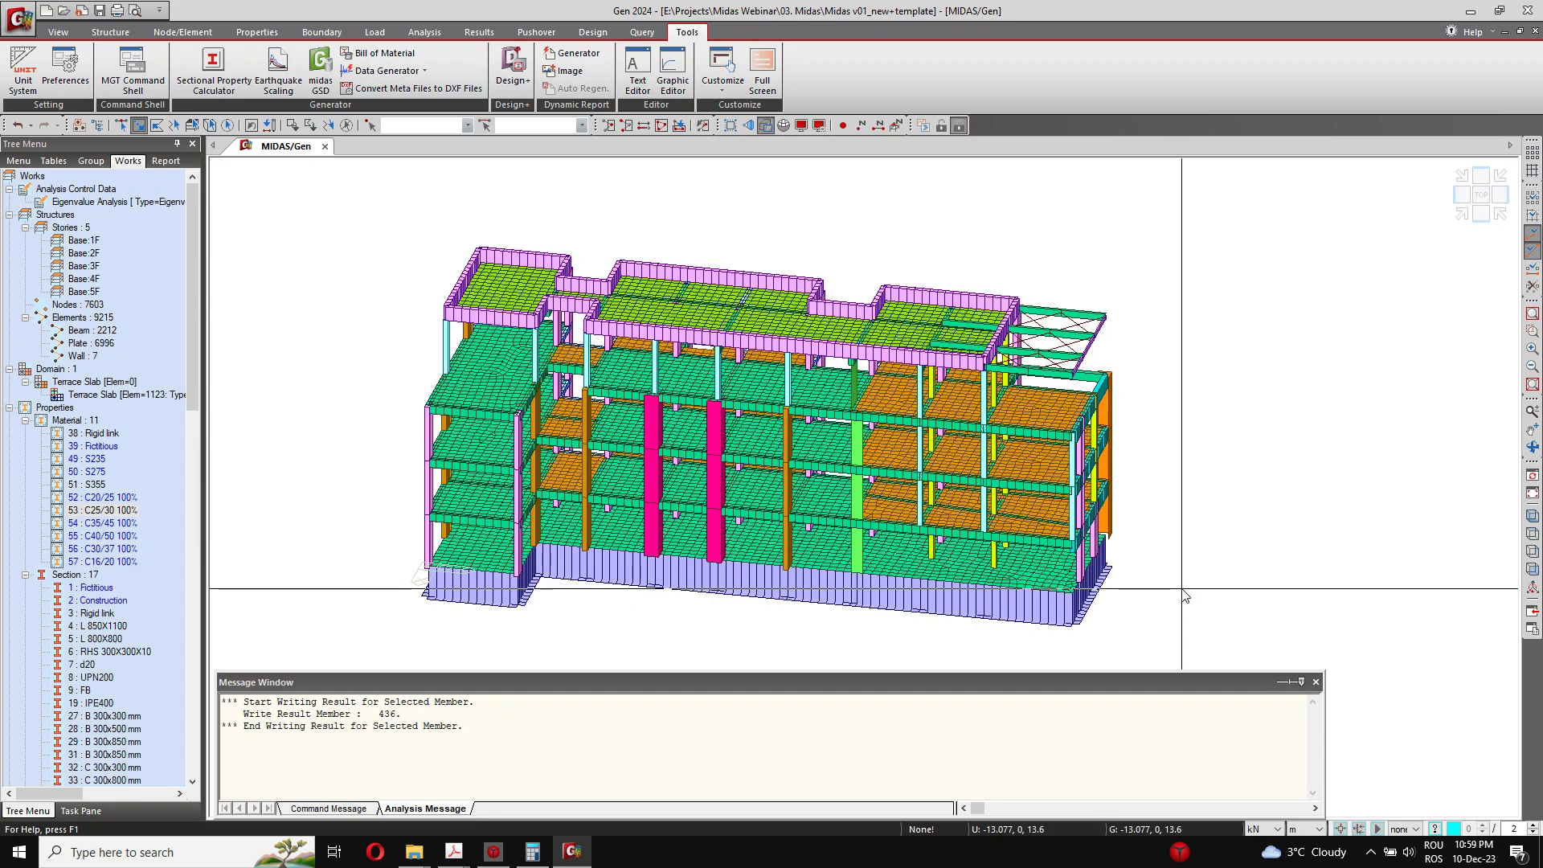